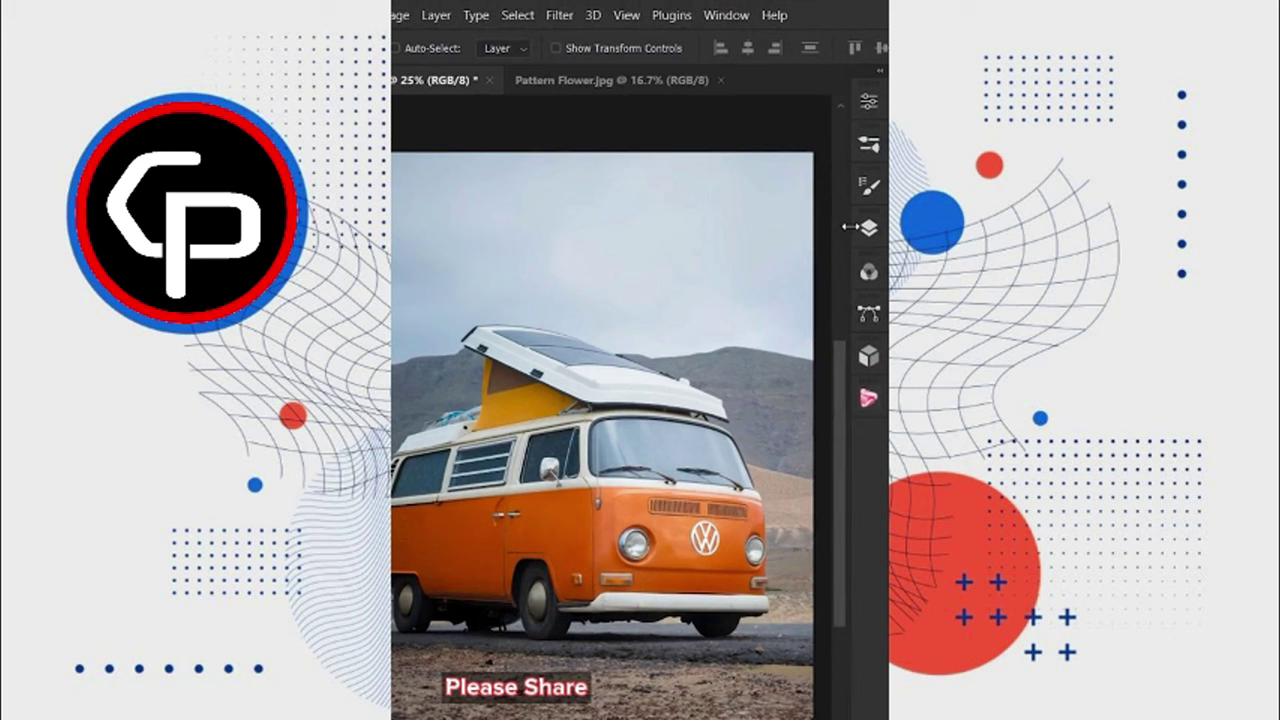
# Duplicate the van photo's Background layer into Layer 1 with Ctrl+J.
pyautogui.click(868, 229)
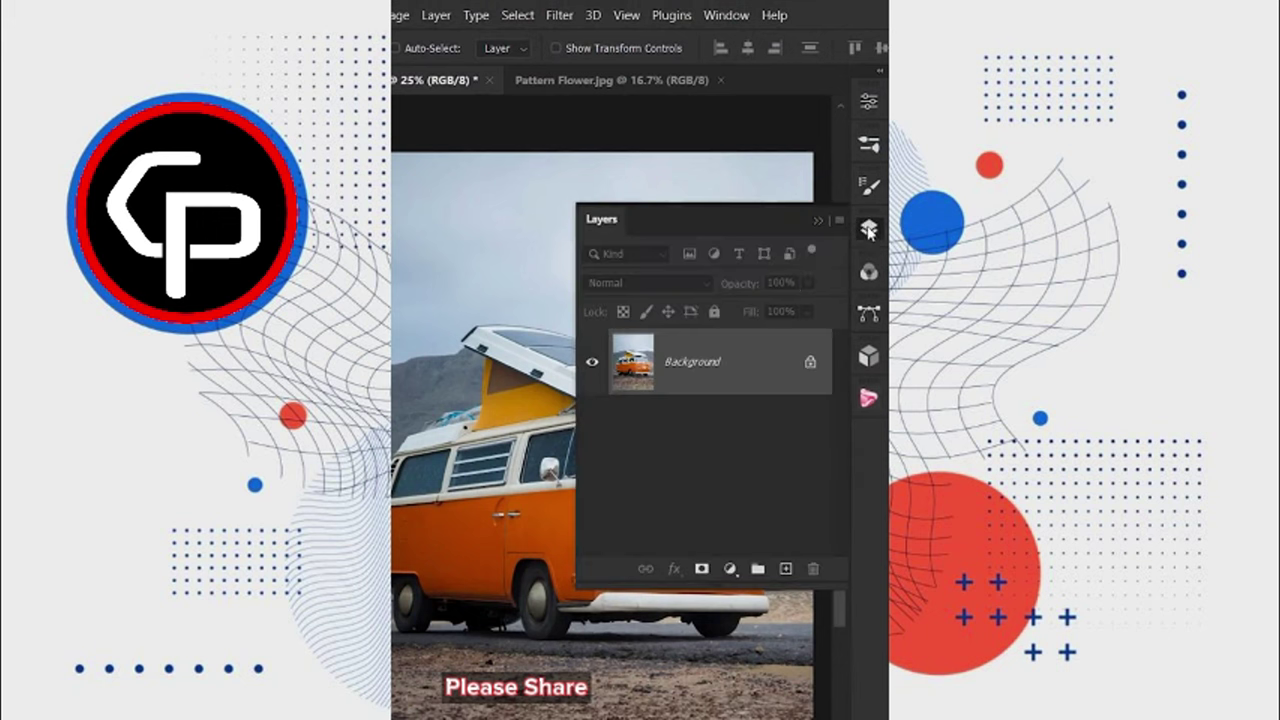
pyautogui.hotkey('ctrl', 'j')
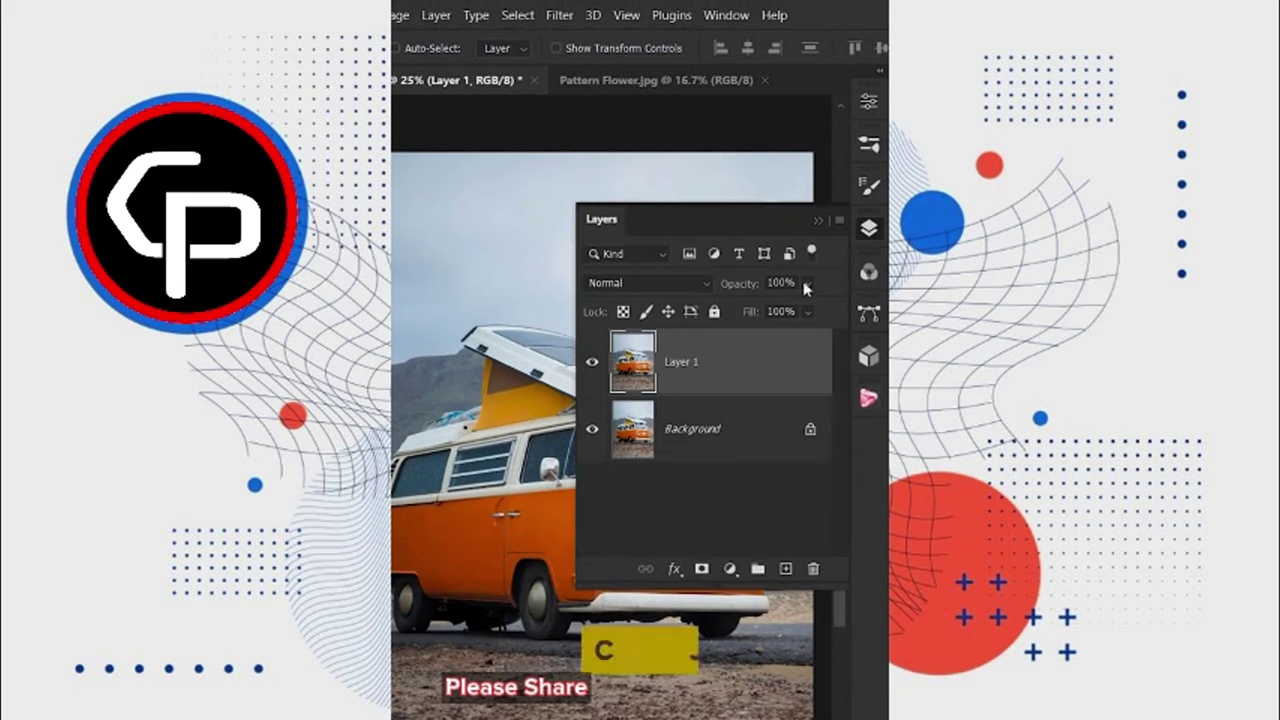
pyautogui.click(867, 231)
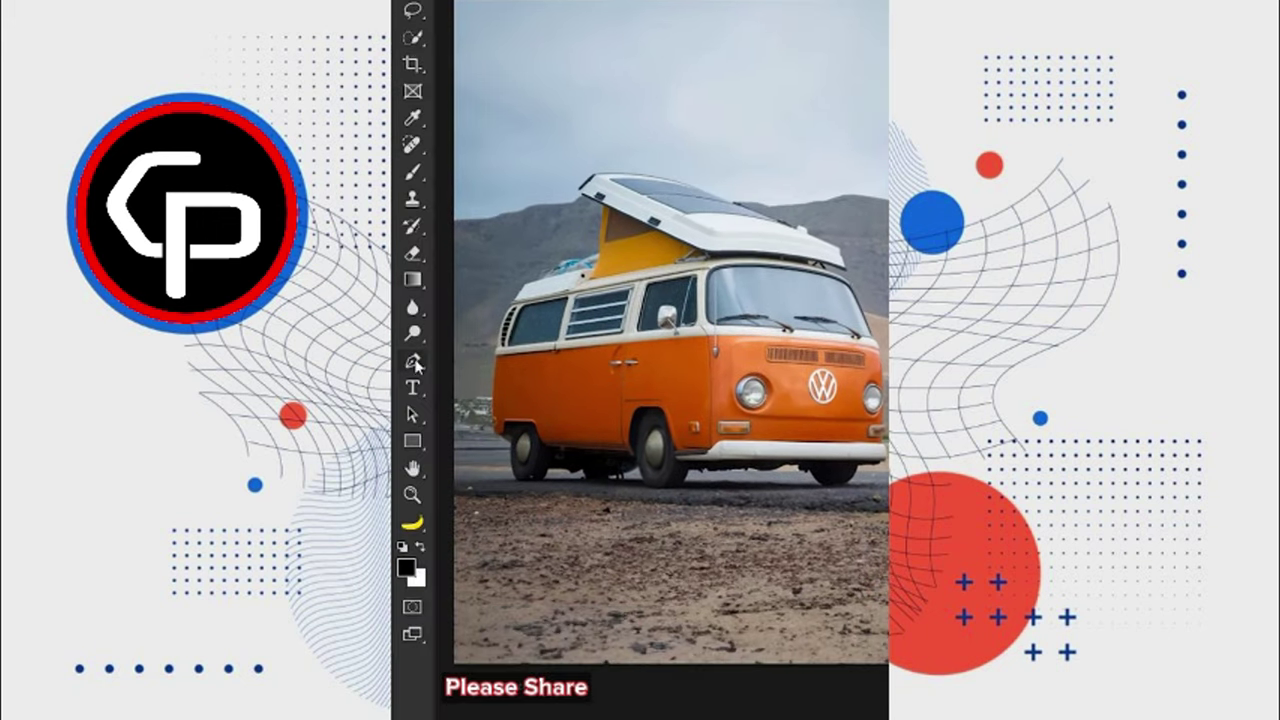
# Trace the van's orange body with the Pen tool and convert the path into a selection.
pyautogui.click(415, 362)
pyautogui.scroll(6, 508, 406)
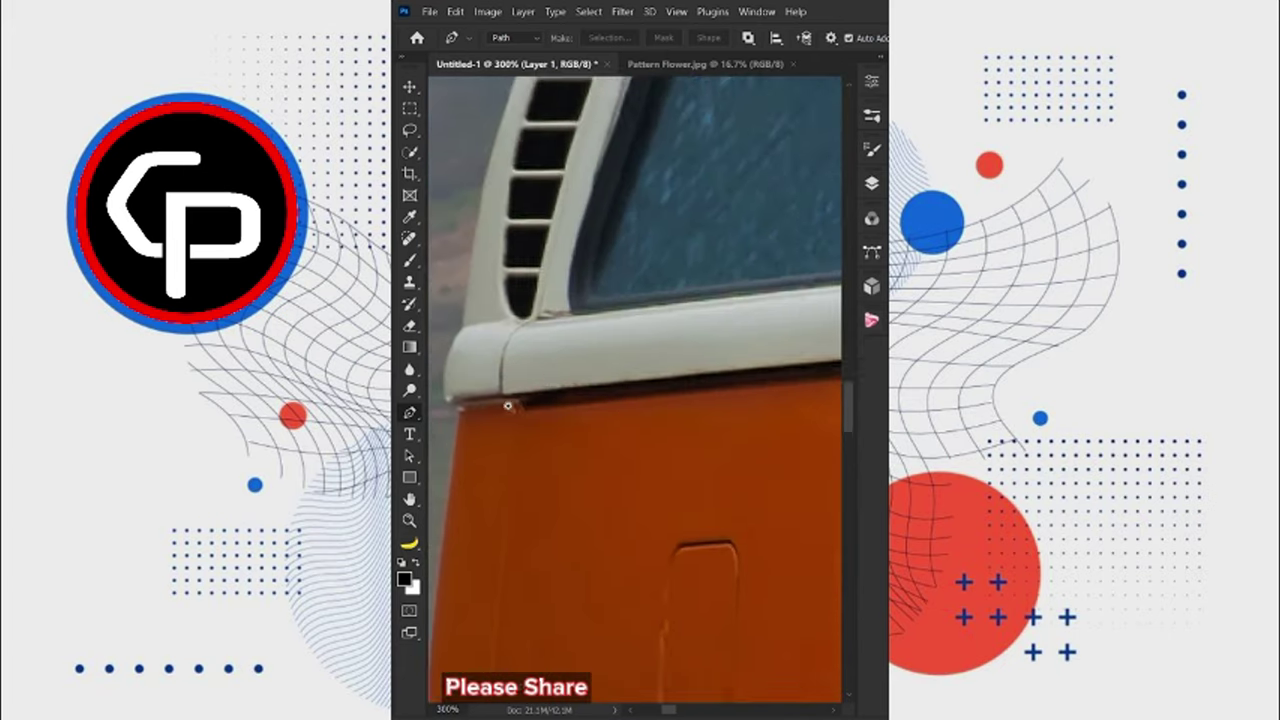
pyautogui.moveTo(508, 406)
pyautogui.mouseDown()
pyautogui.moveTo(588, 342)
pyautogui.moveTo(586, 366)
pyautogui.mouseUp()
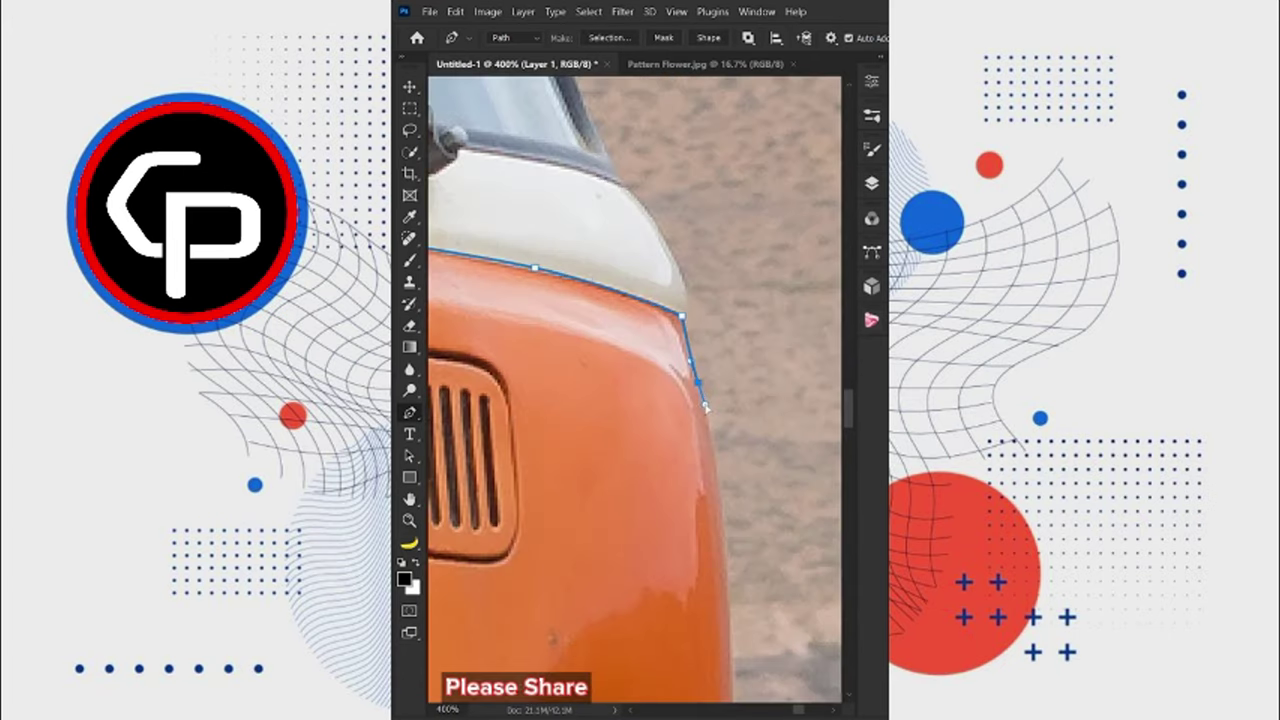
pyautogui.click(705, 404)
pyautogui.moveTo(706, 405); pyautogui.dragTo(700, 250)
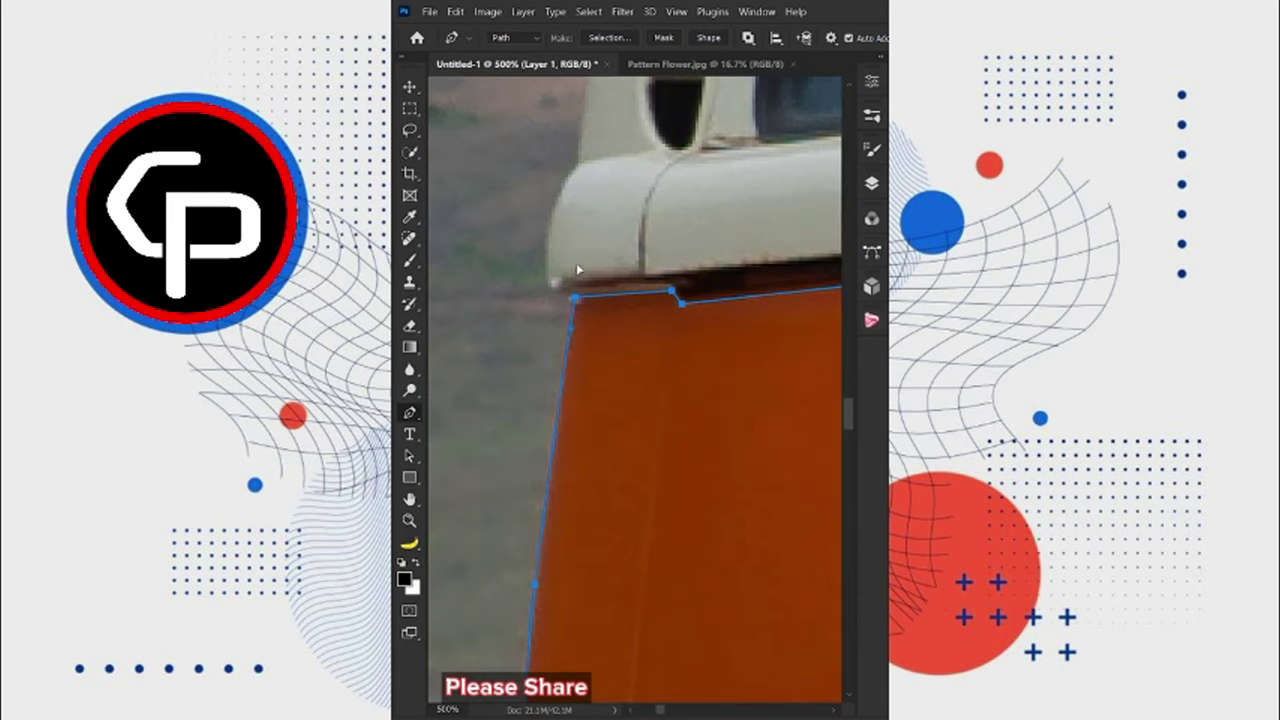
pyautogui.rightClick(596, 358)
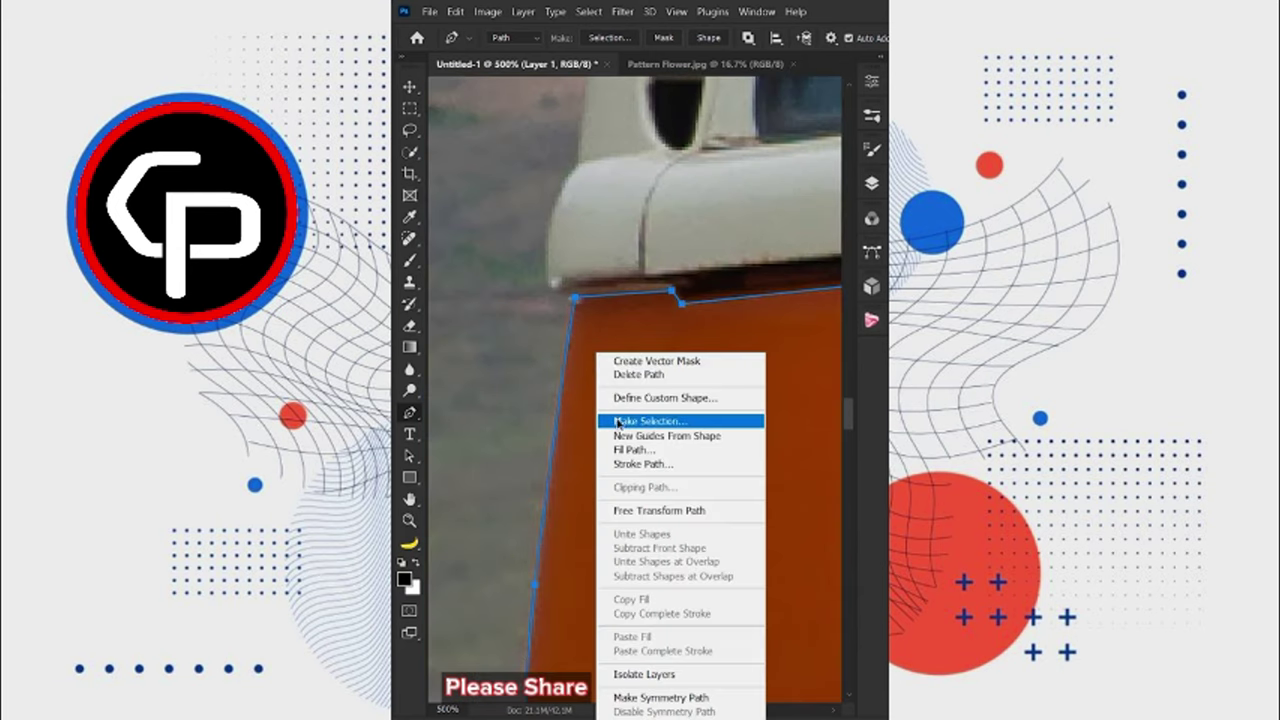
pyautogui.click(620, 418)
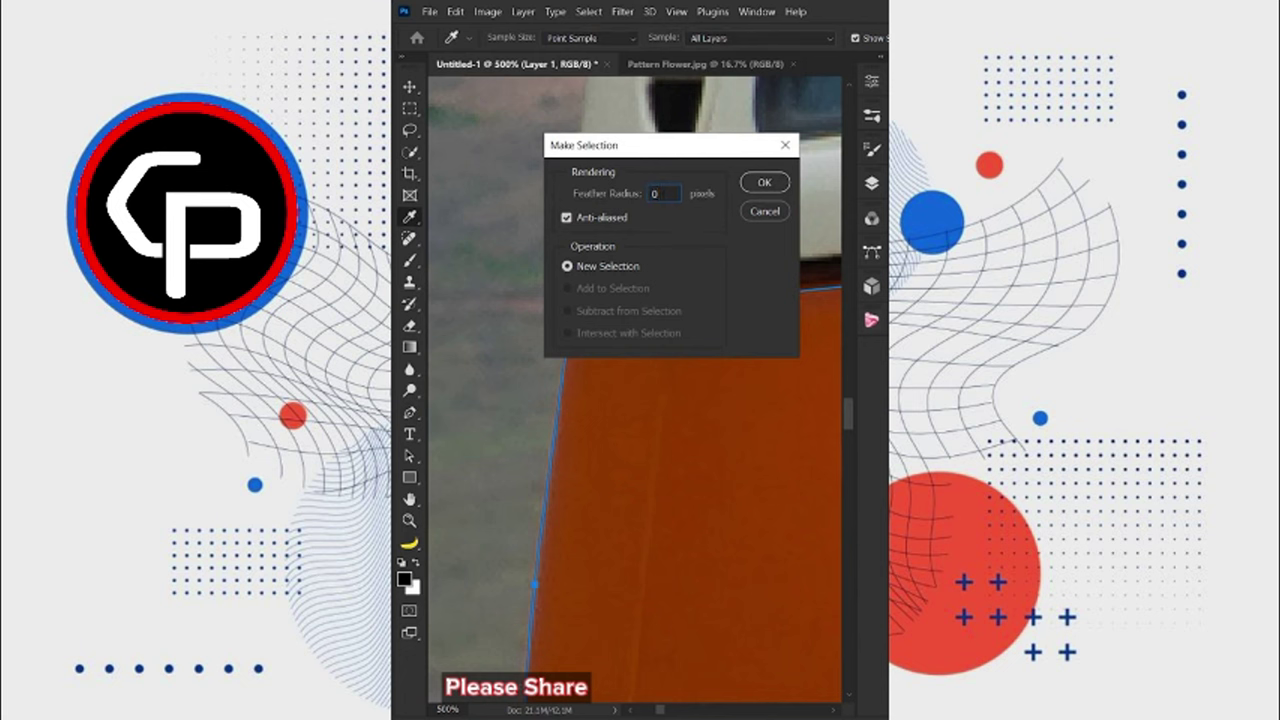
pyautogui.click(760, 184)
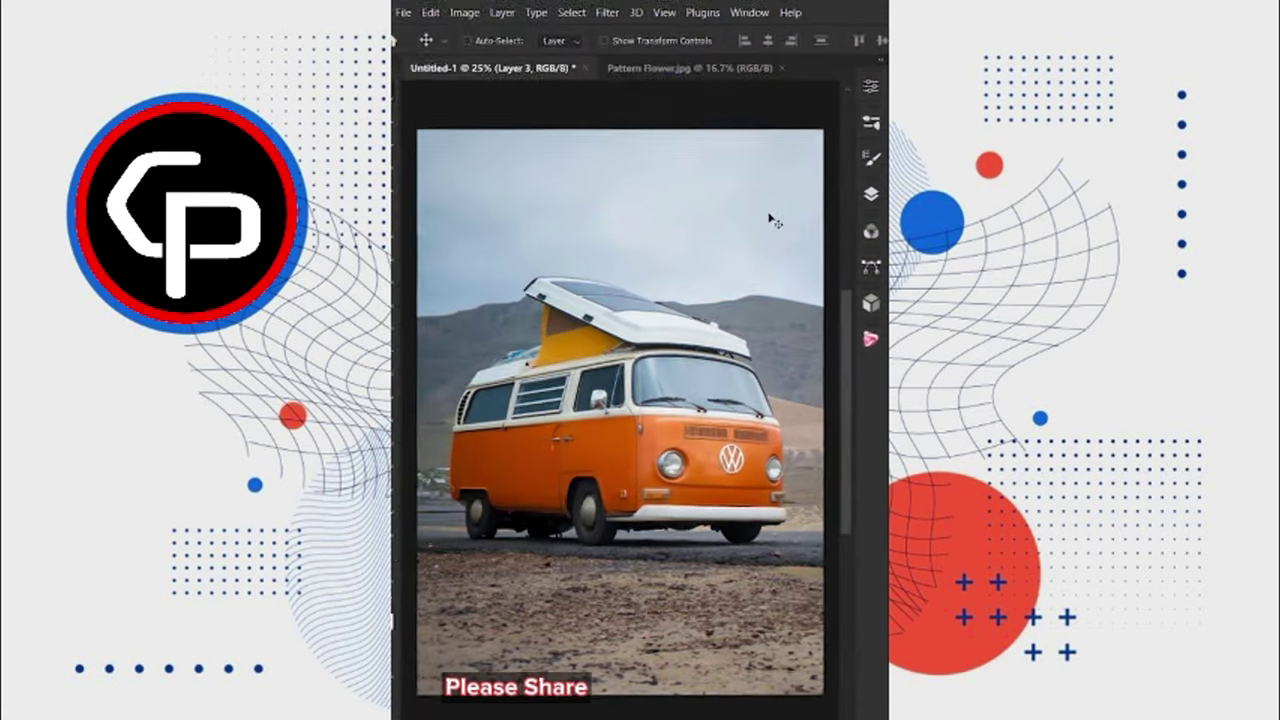
# Turn the van's body grey with a Gradient Map, then switch to Pattern Flower.jpg.
pyautogui.click(868, 230)
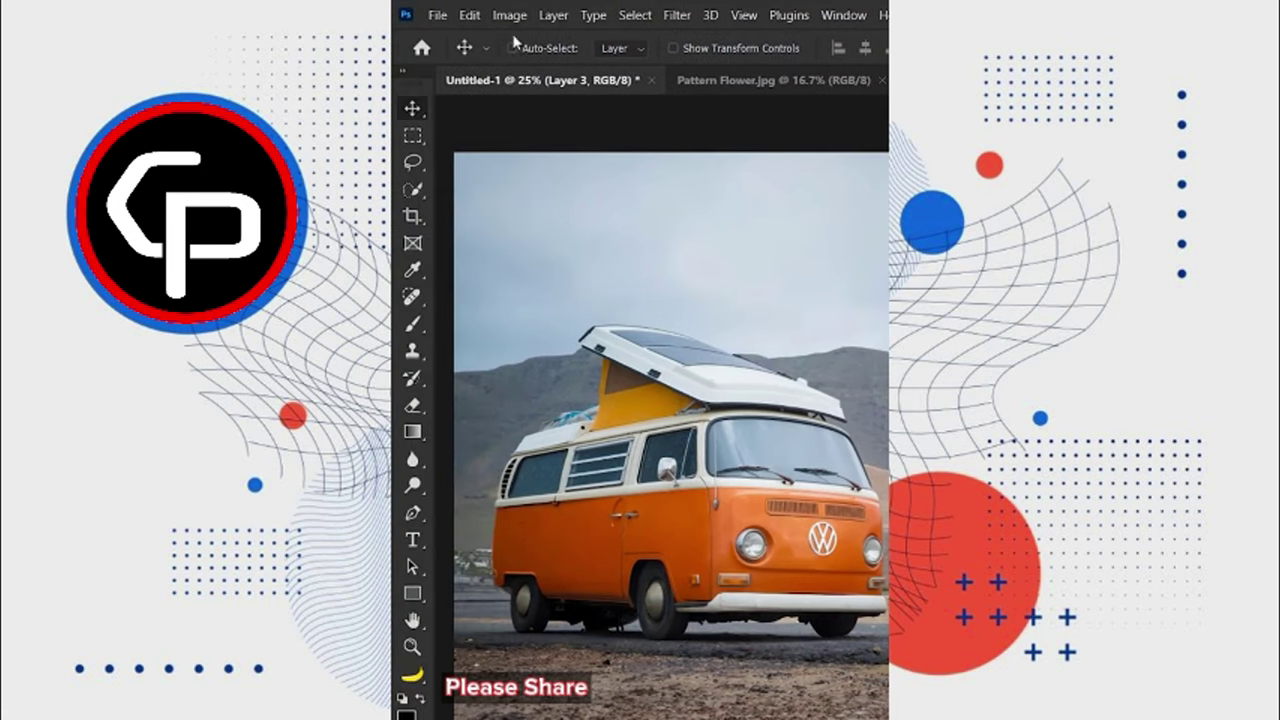
pyautogui.click(509, 15)
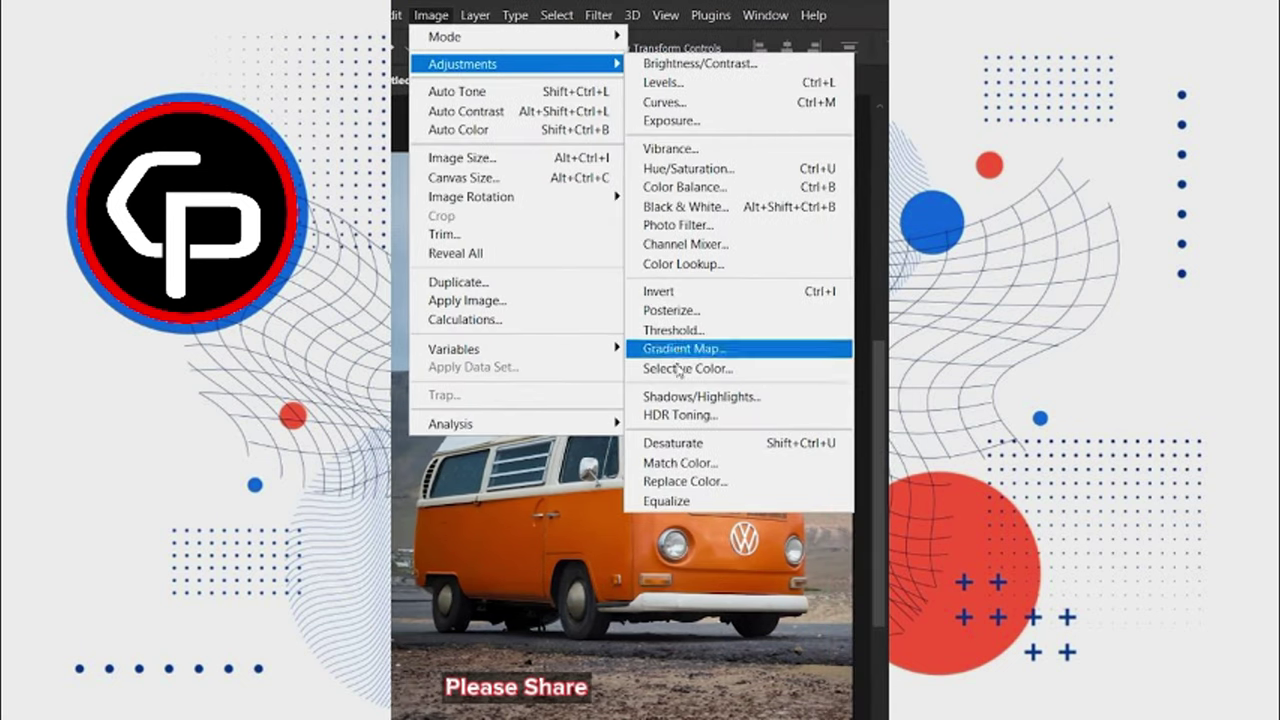
pyautogui.click(676, 444)
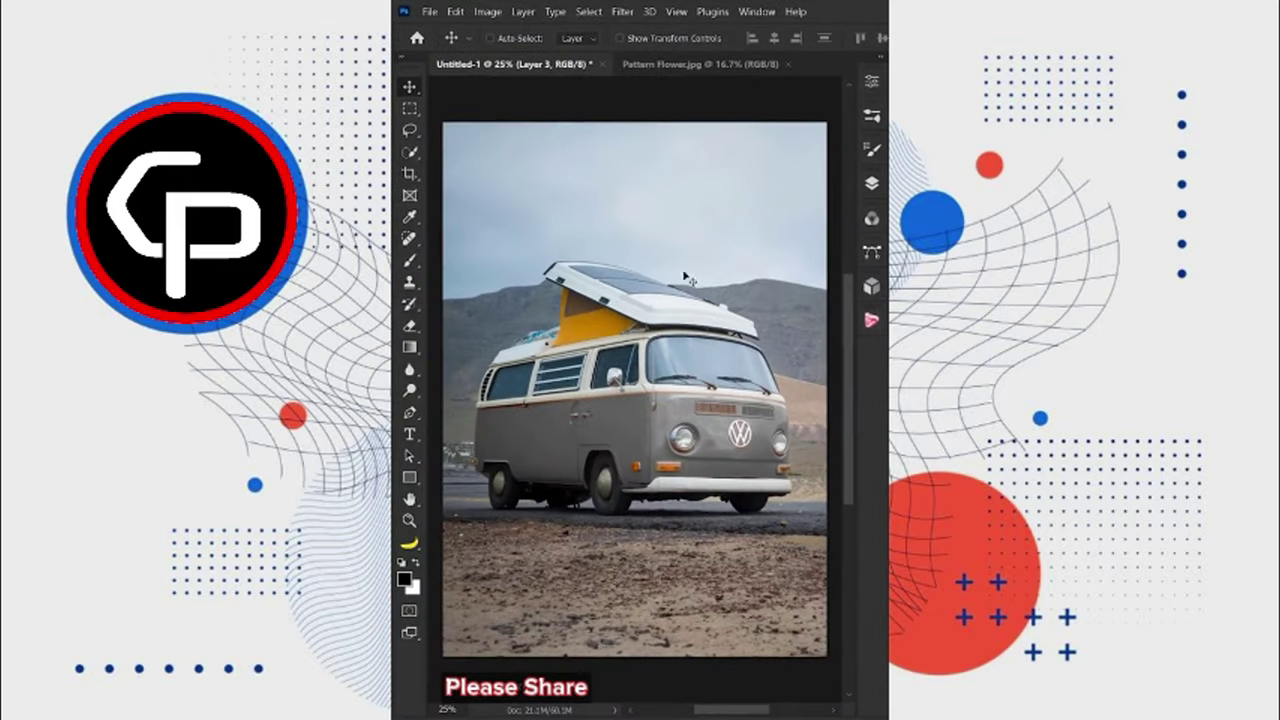
pyautogui.click(680, 66)
# Drag the flower pattern into the van document and scale it to cover the body.
pyautogui.moveTo(597, 349); pyautogui.dragTo(634, 378)
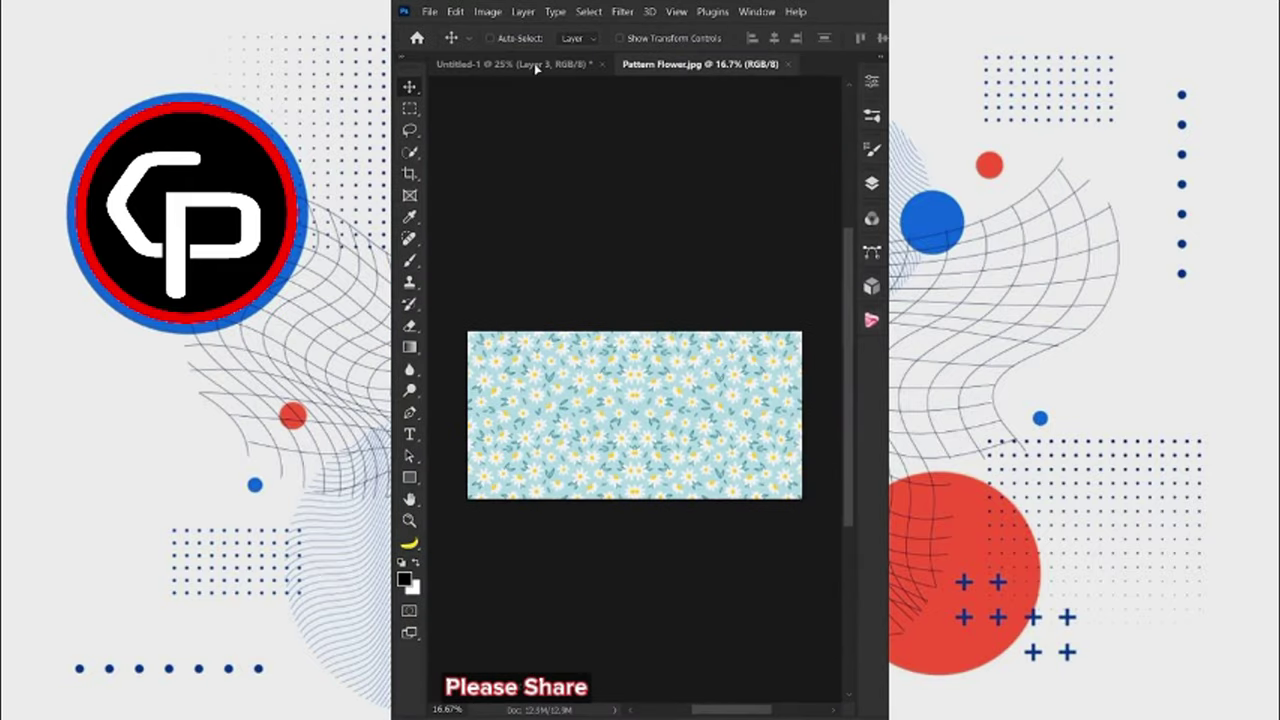
pyautogui.hotkey('ctrl', 't')
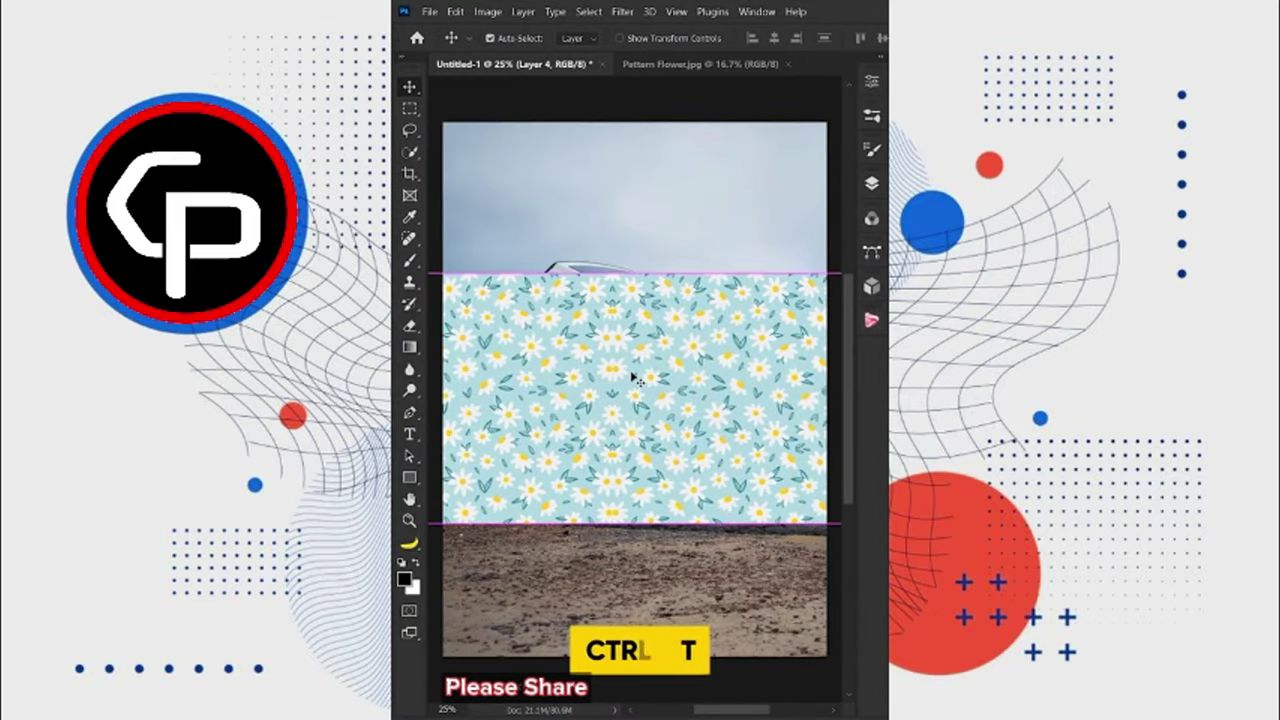
pyautogui.moveTo(612, 275); pyautogui.dragTo(624, 373)
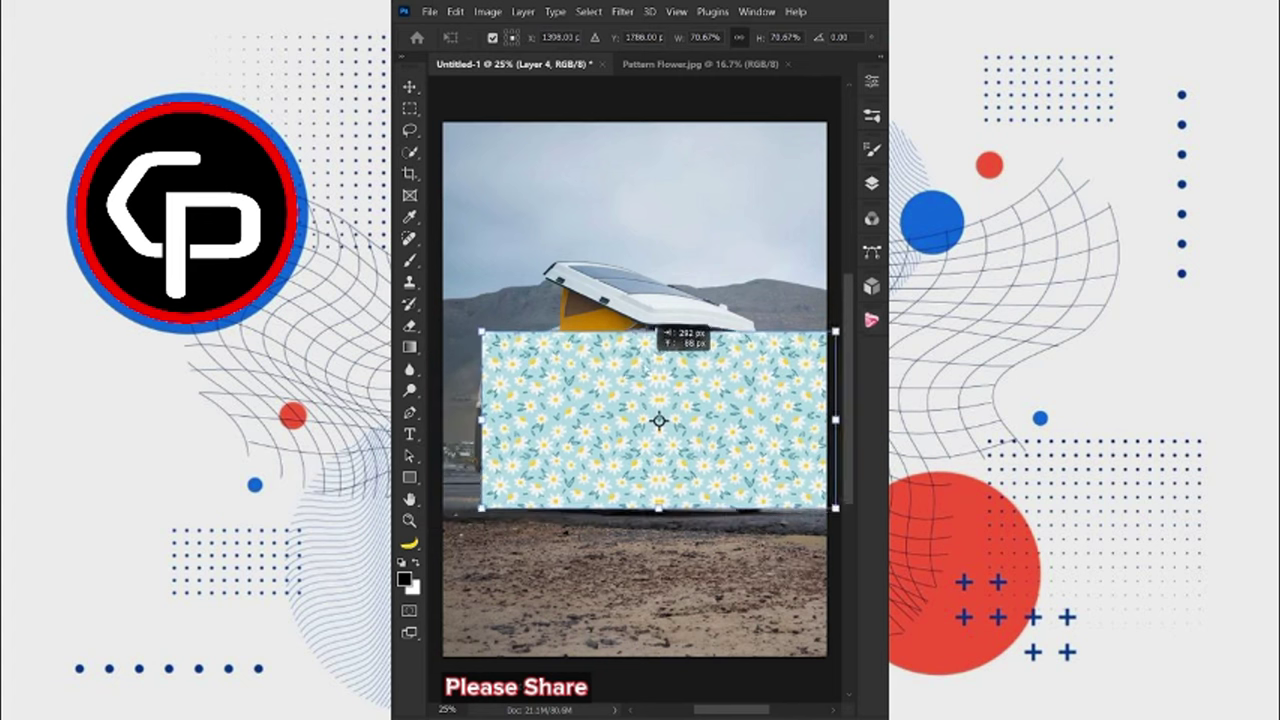
pyautogui.moveTo(816, 339); pyautogui.dragTo(801, 347)
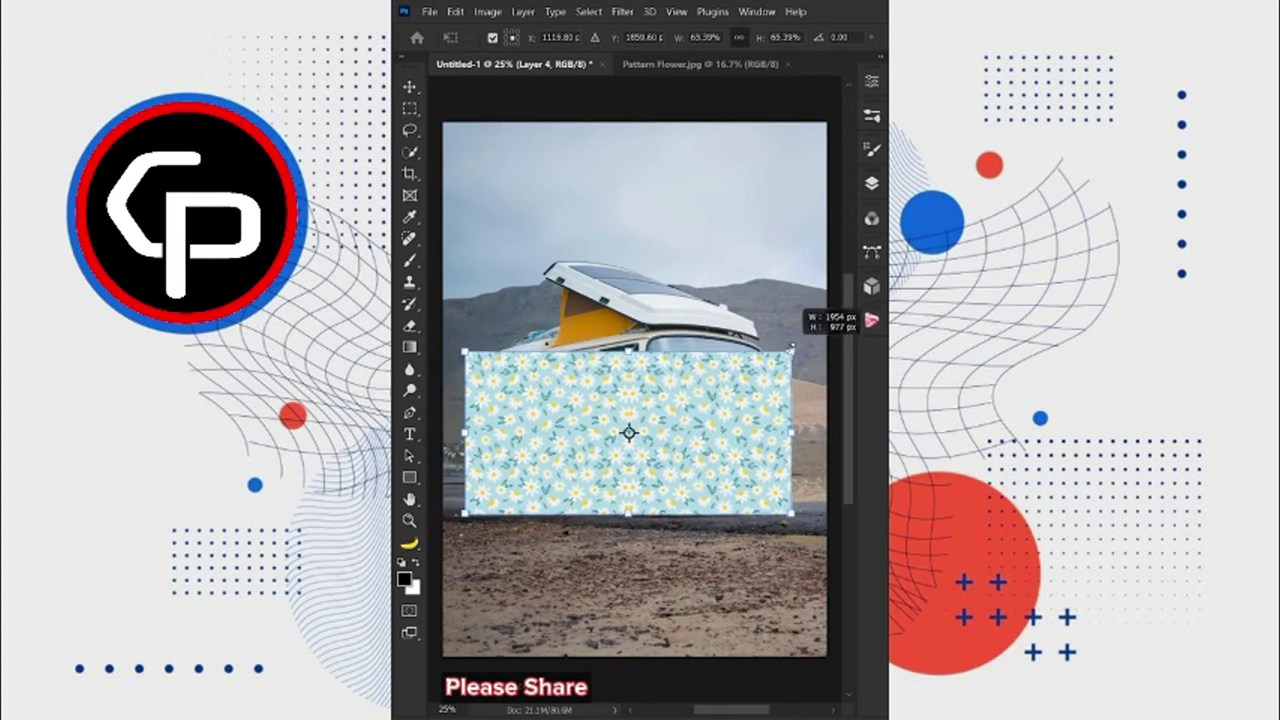
pyautogui.press('Return')
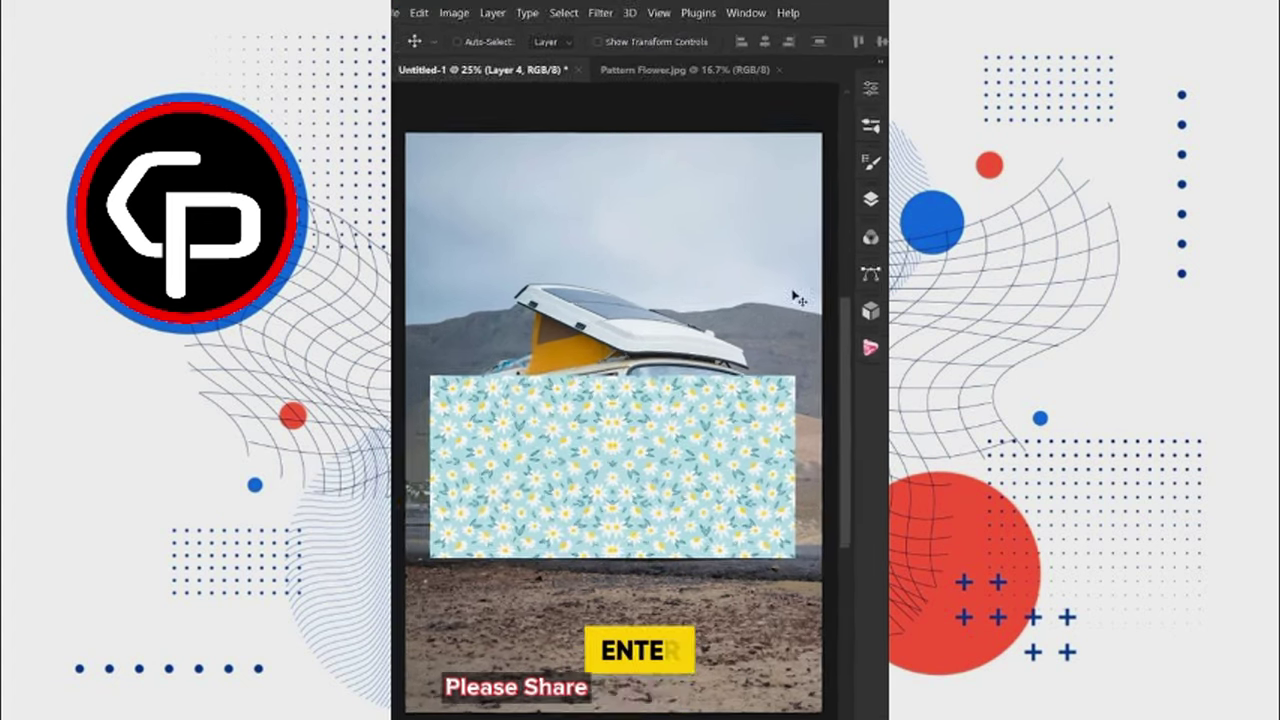
# Convert the flower pattern layer to a smart object.
pyautogui.click(868, 228)
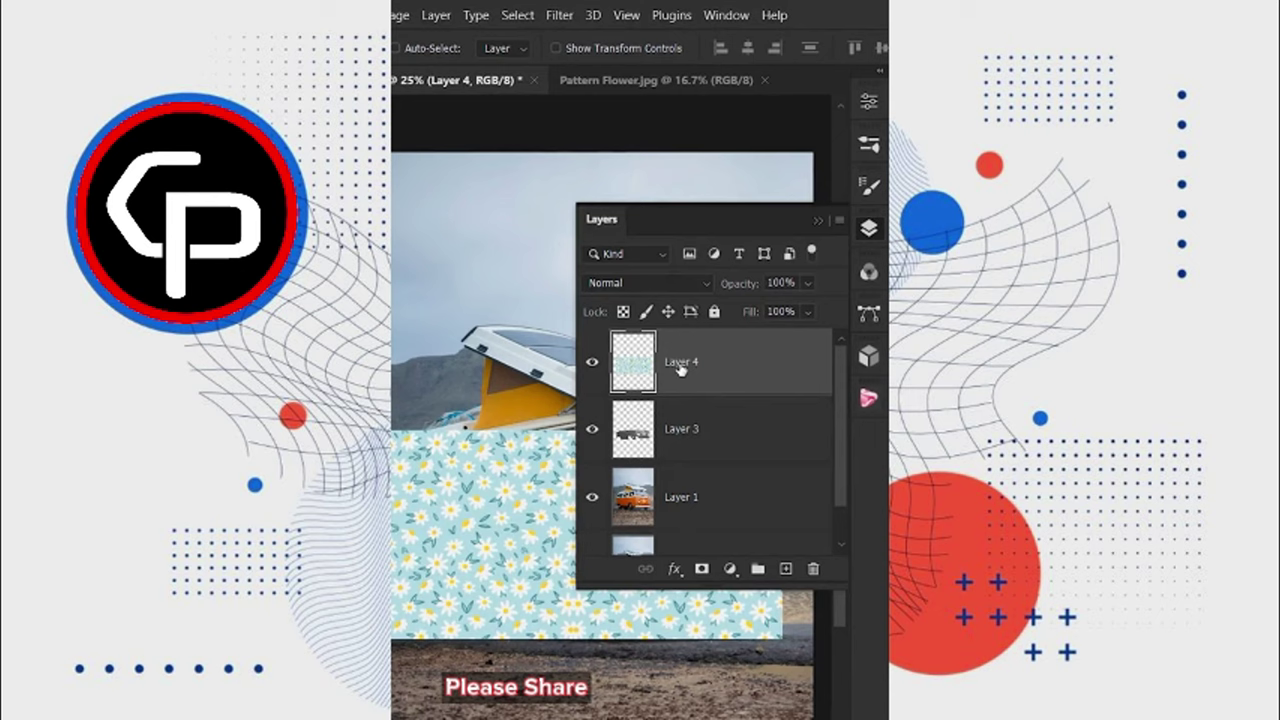
pyautogui.rightClick(679, 369)
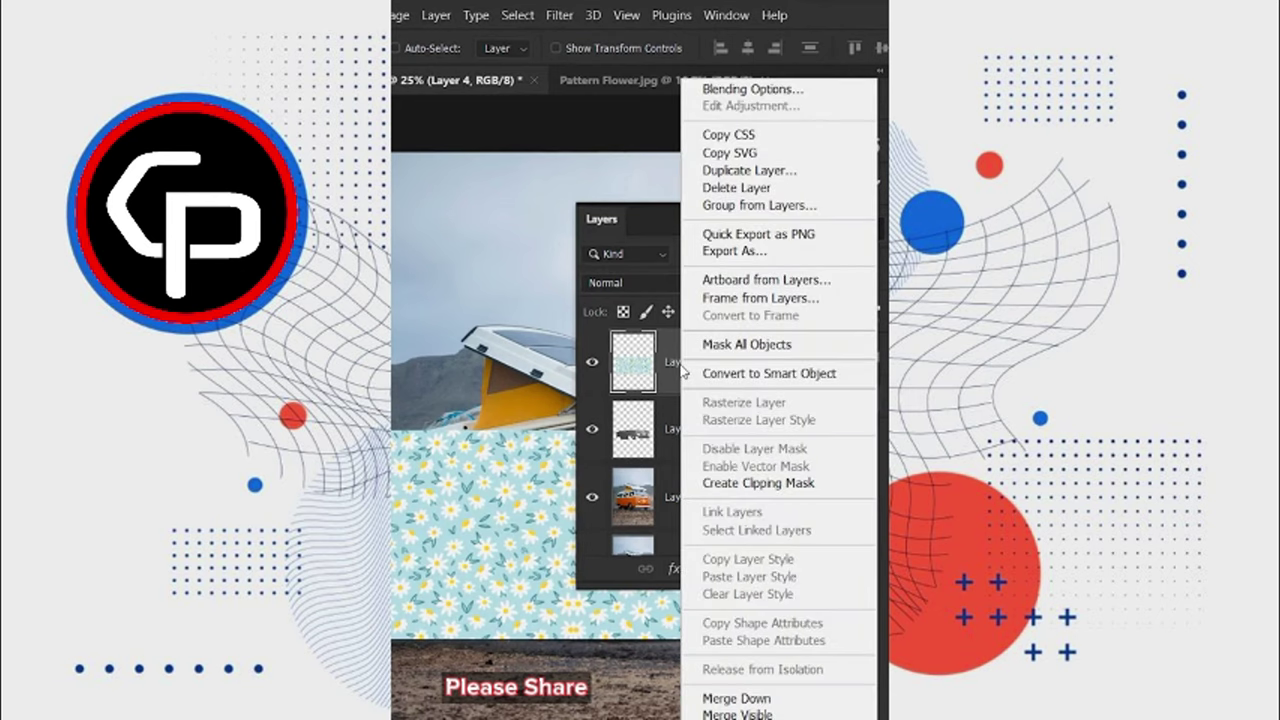
pyautogui.click(712, 377)
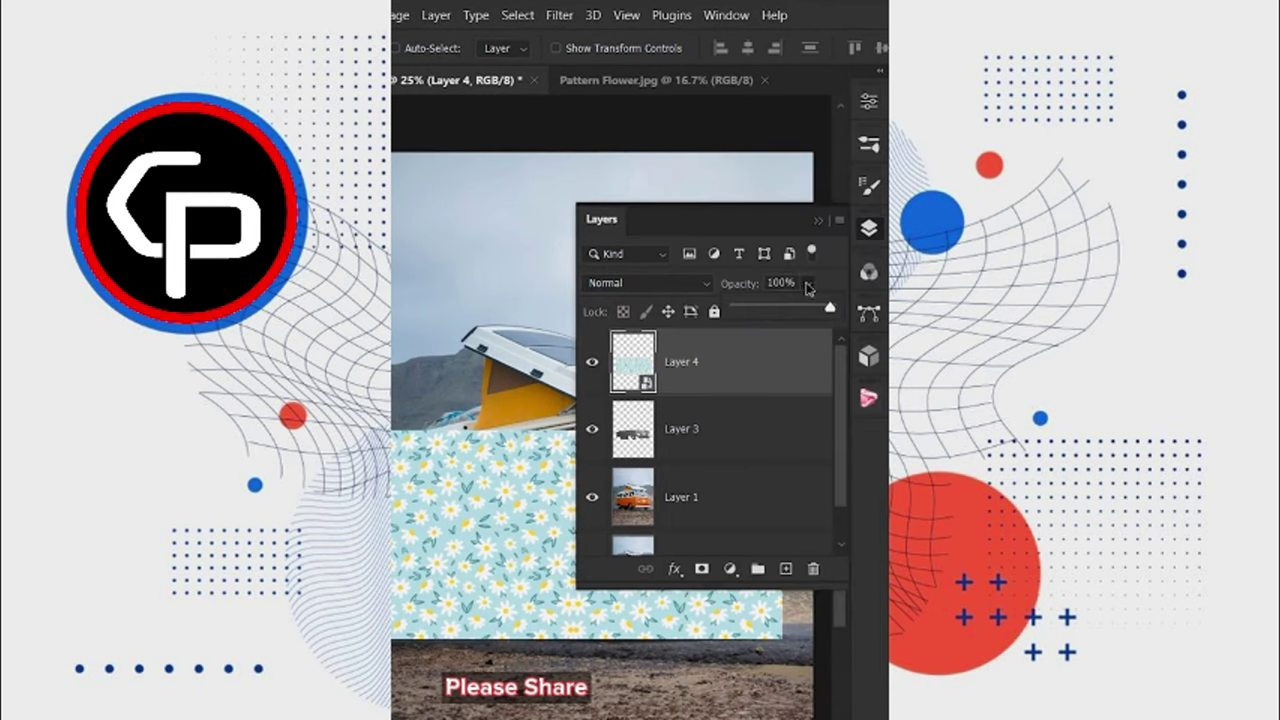
pyautogui.click(866, 229)
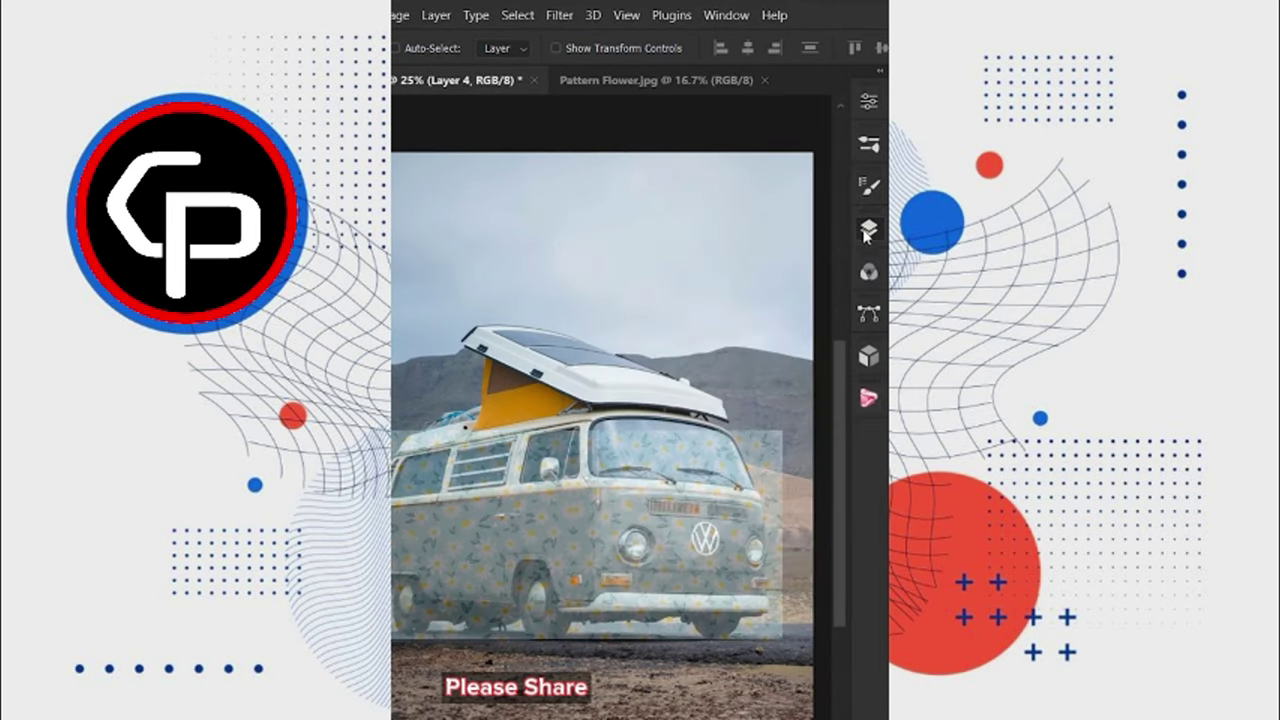
pyautogui.click(469, 15)
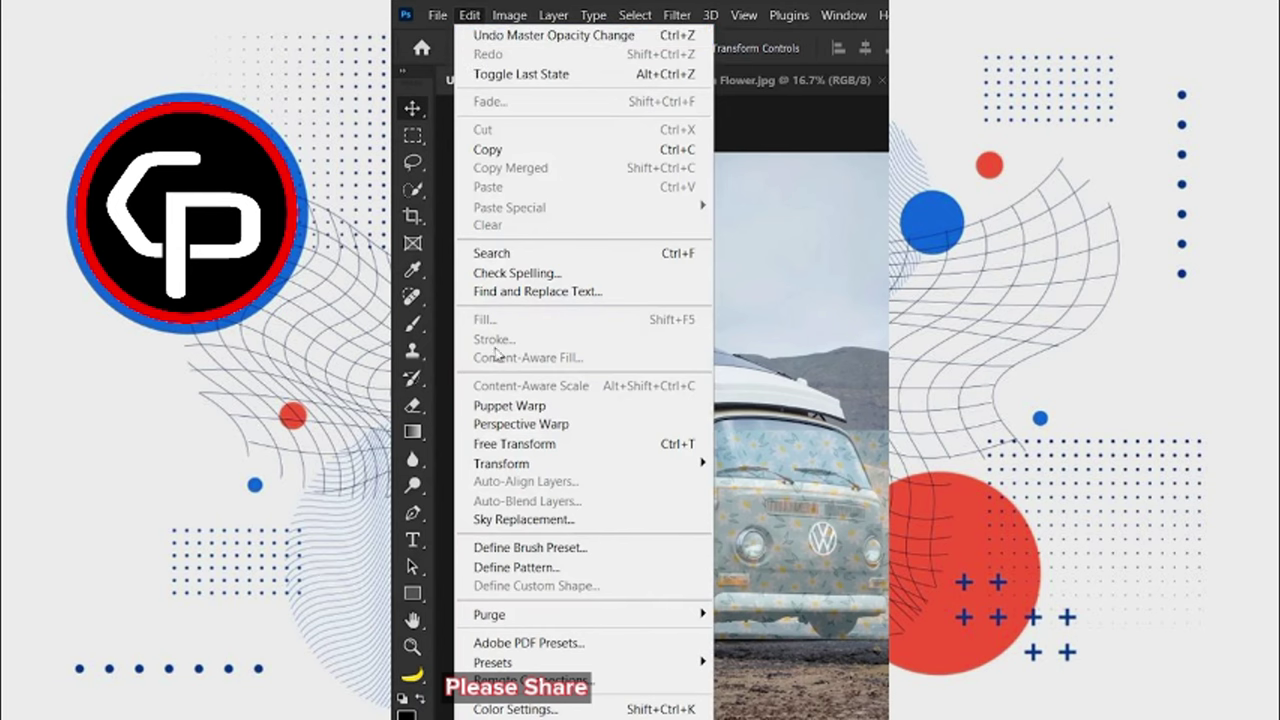
# Lay out two Perspective Warp planes over the van's side and front.
pyautogui.click(501, 425)
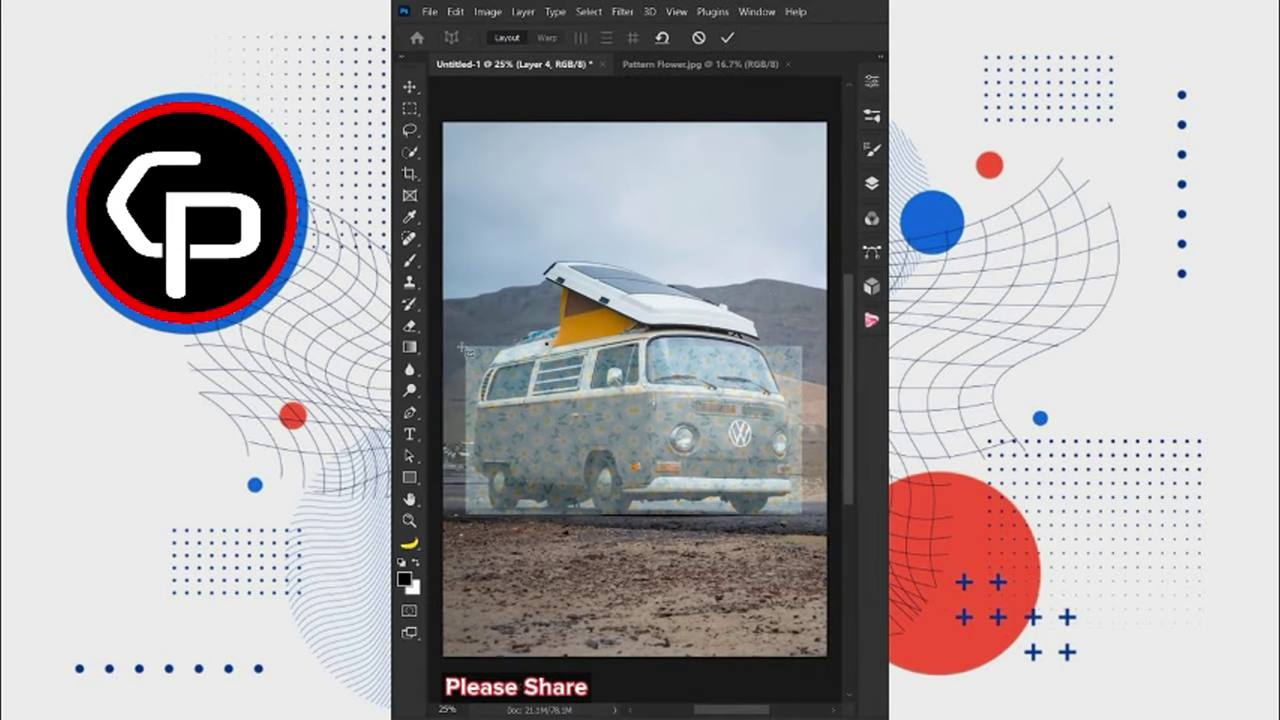
pyautogui.moveTo(463, 343); pyautogui.dragTo(662, 516)
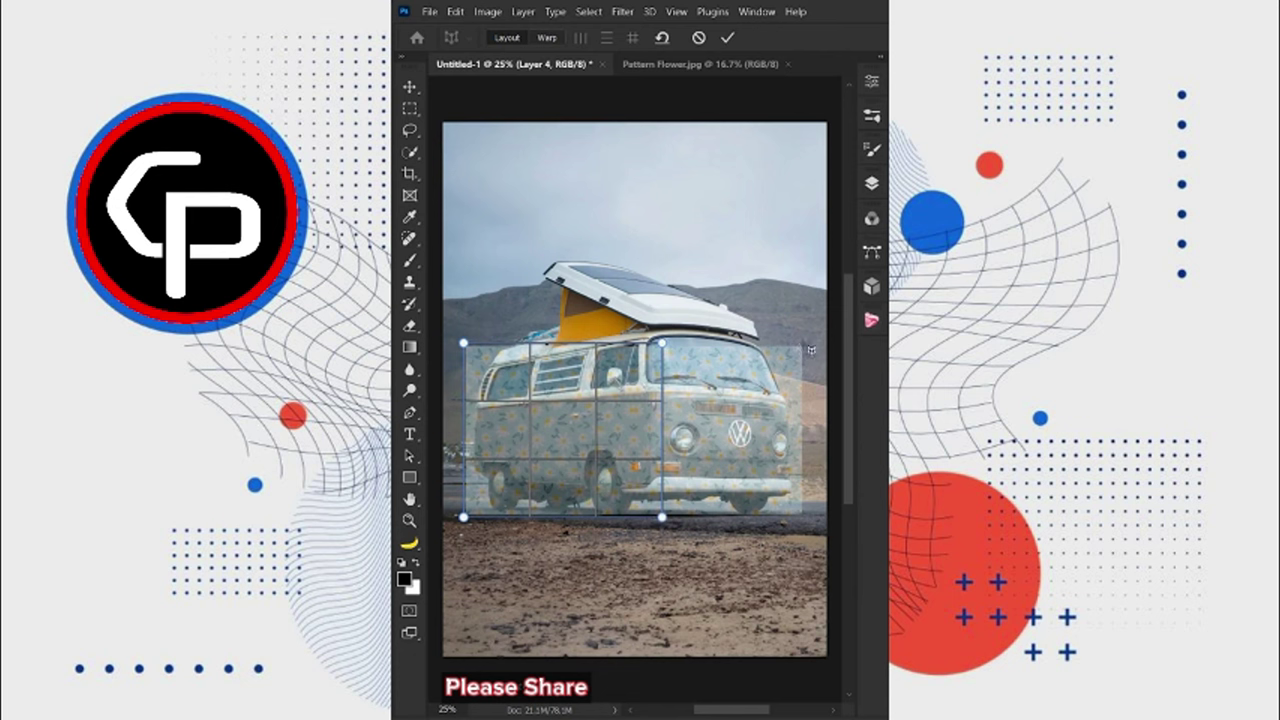
pyautogui.moveTo(810, 350); pyautogui.dragTo(663, 518)
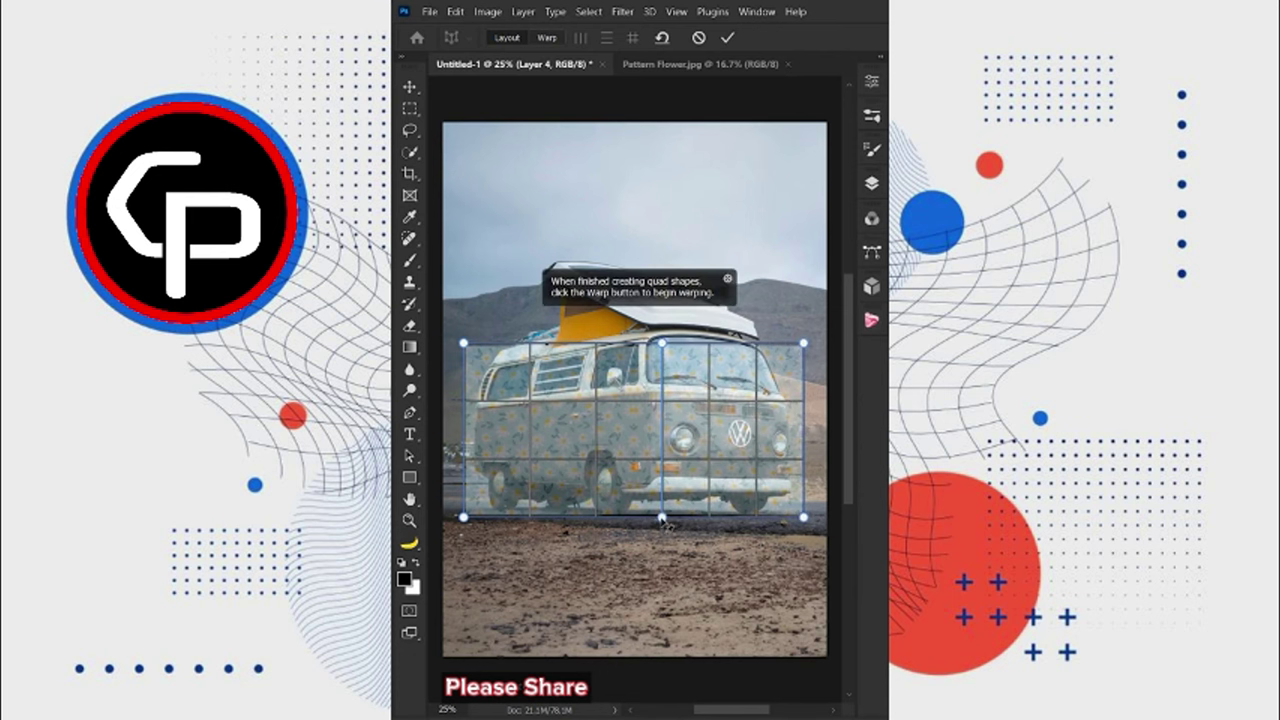
pyautogui.click(541, 47)
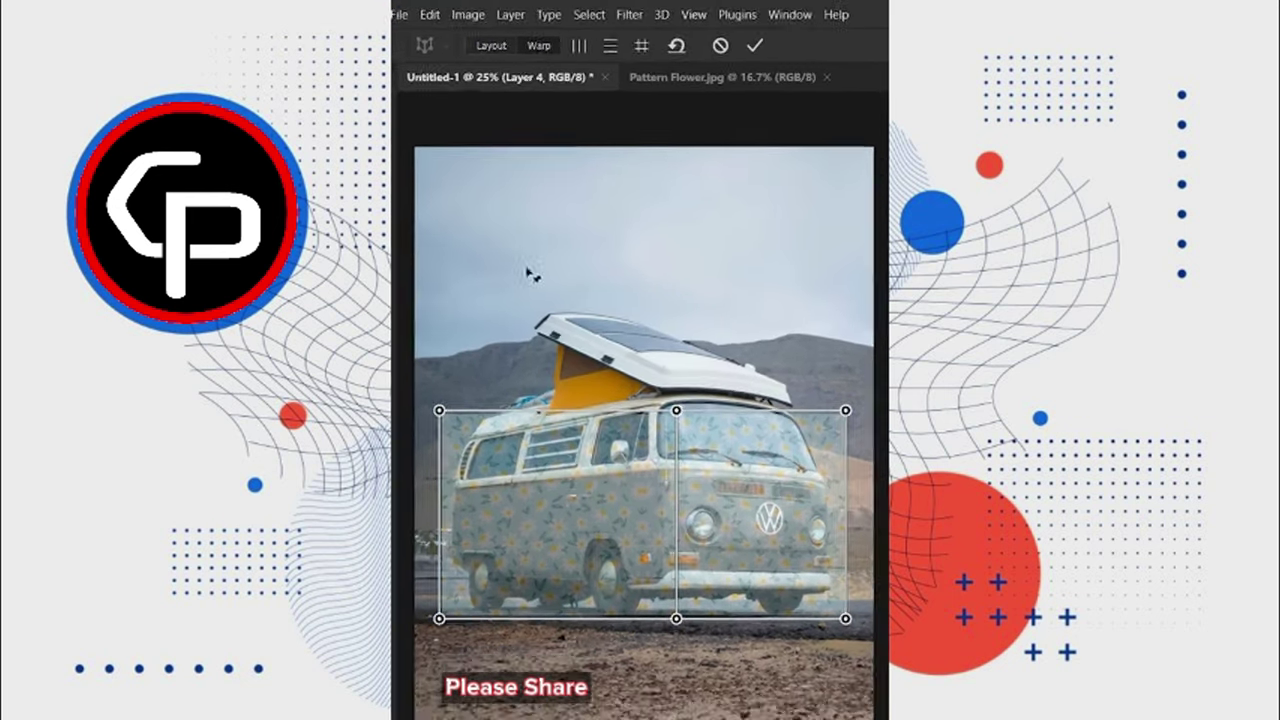
# Drag the warp pins onto the van's corners and roof line, then commit the warp.
pyautogui.moveTo(463, 343); pyautogui.dragTo(476, 336)
pyautogui.moveTo(463, 516); pyautogui.dragTo(460, 499)
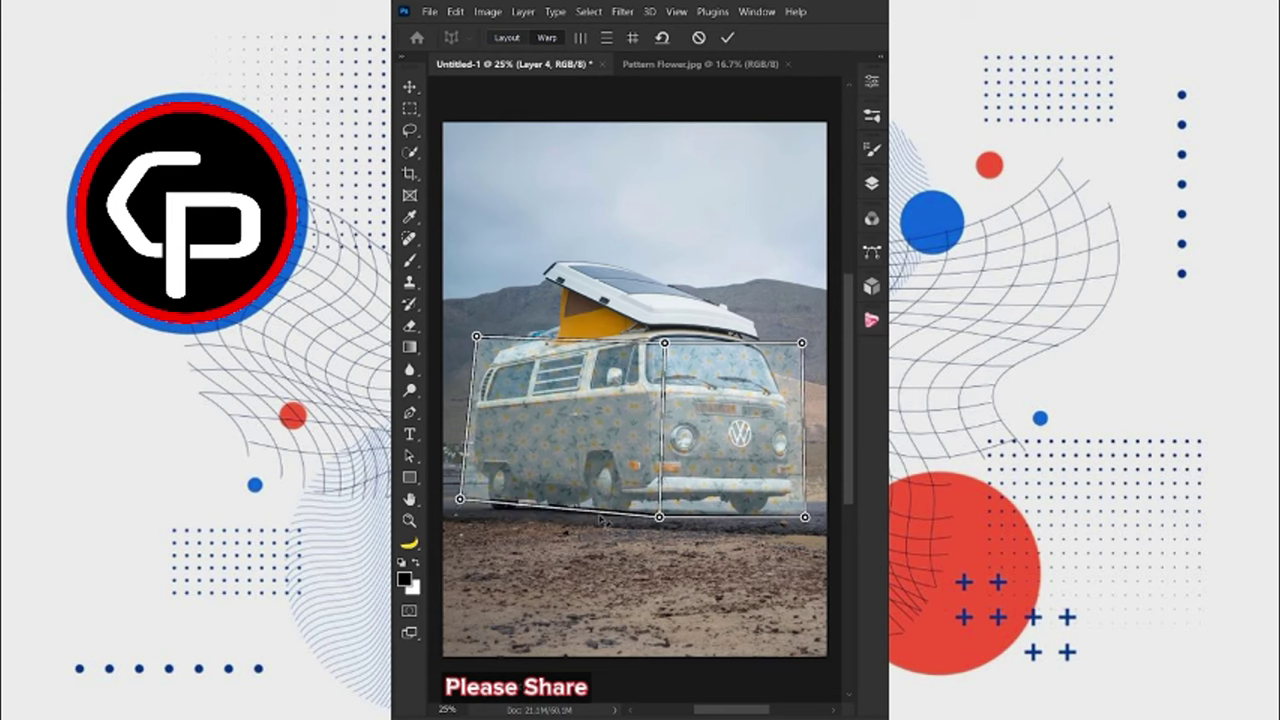
pyautogui.moveTo(659, 517); pyautogui.dragTo(652, 512)
pyautogui.moveTo(664, 343); pyautogui.dragTo(651, 322)
pyautogui.moveTo(476, 336); pyautogui.dragTo(470, 353)
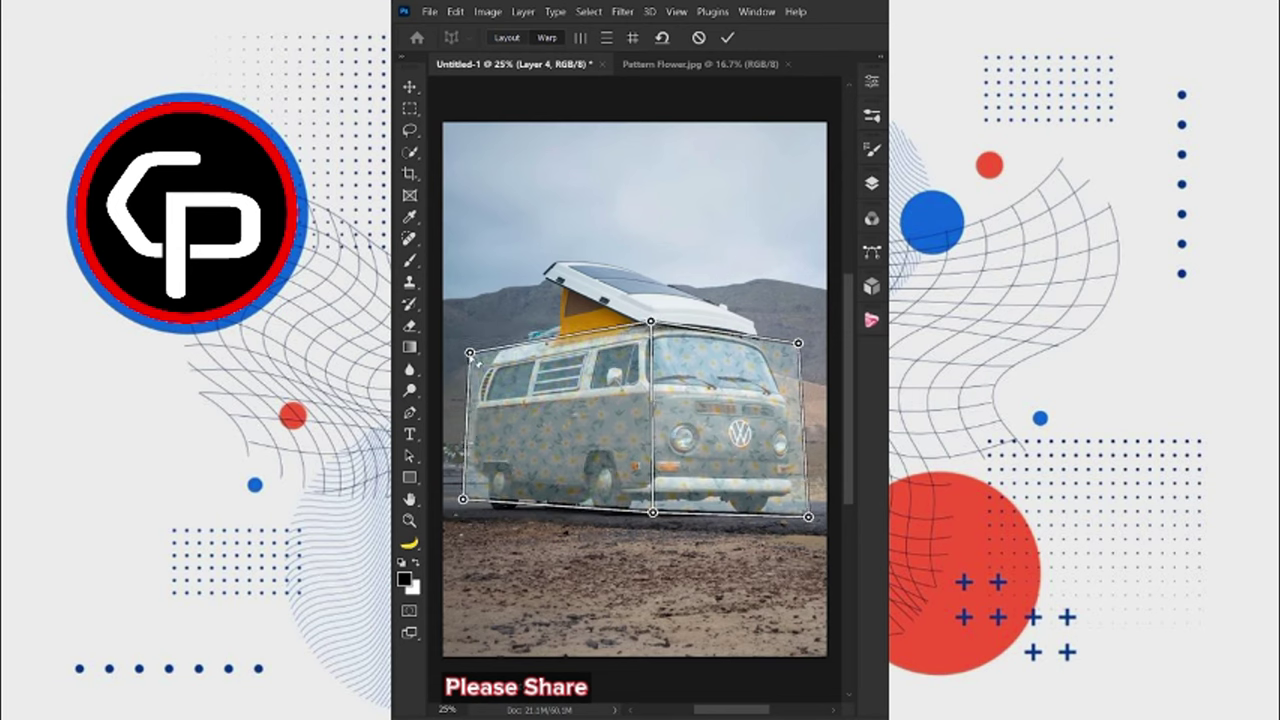
pyautogui.moveTo(809, 518); pyautogui.dragTo(808, 508)
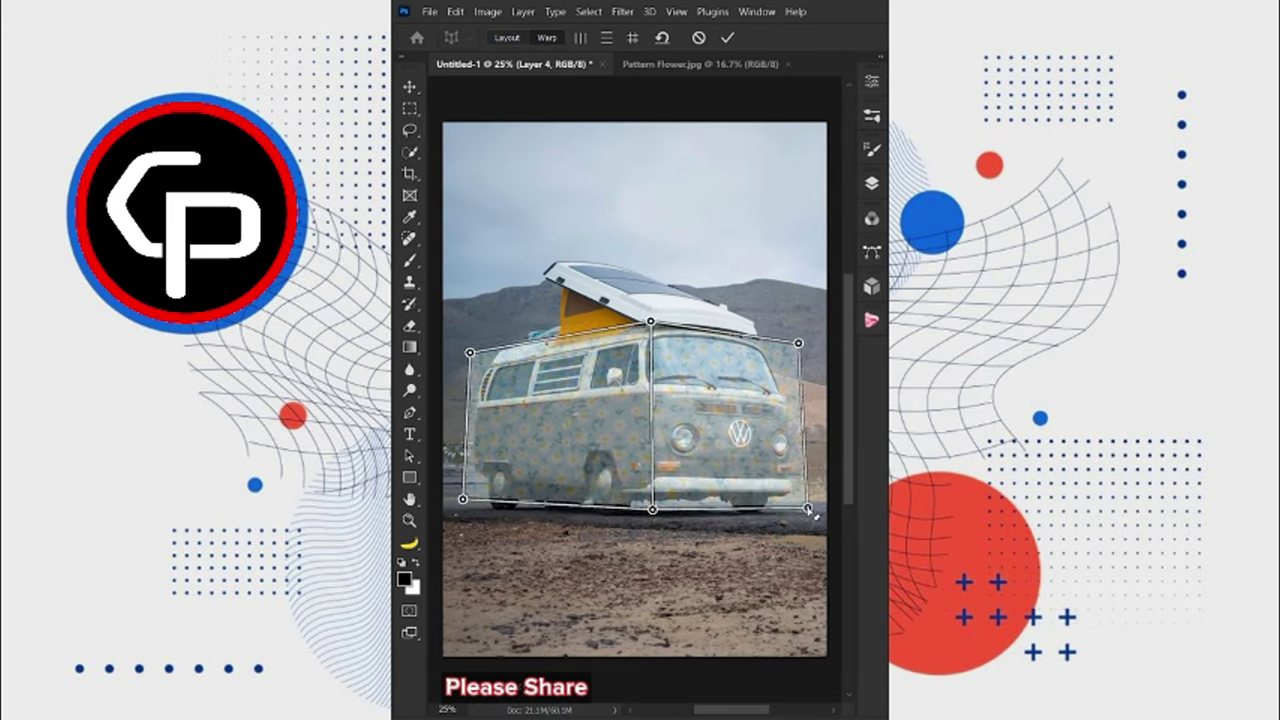
pyautogui.moveTo(798, 343); pyautogui.dragTo(795, 340)
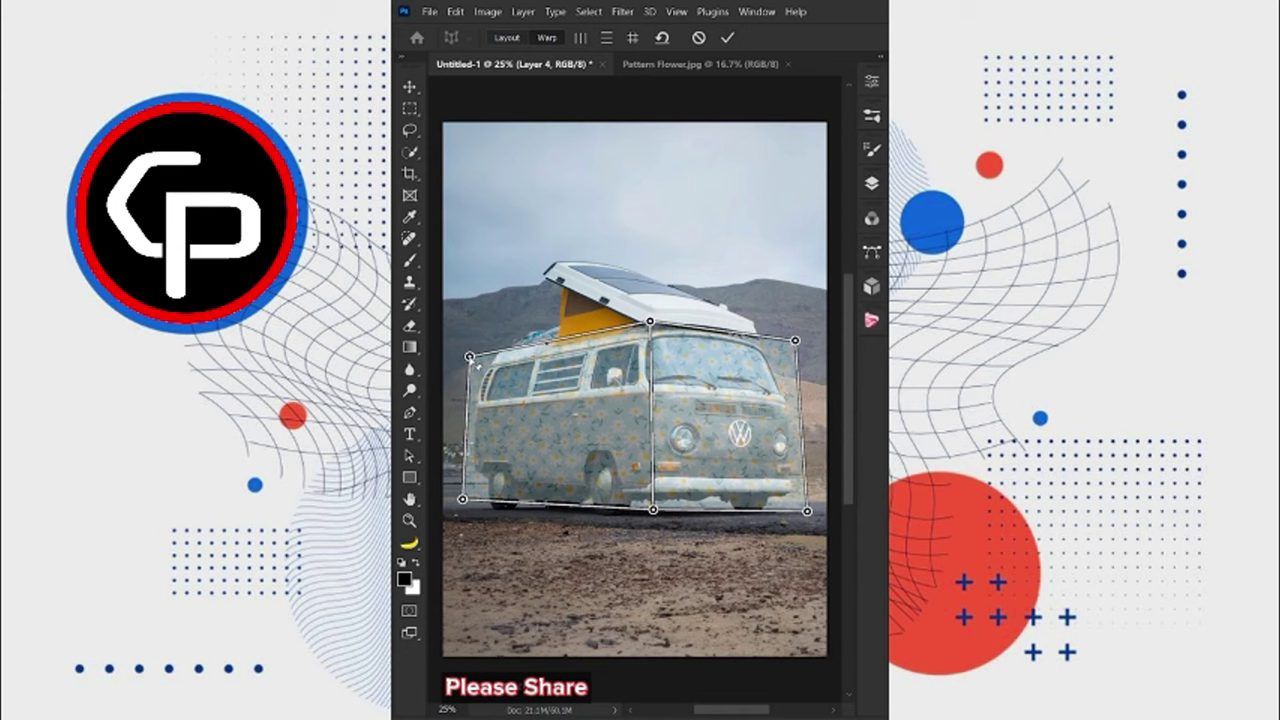
pyautogui.moveTo(651, 323); pyautogui.dragTo(651, 326)
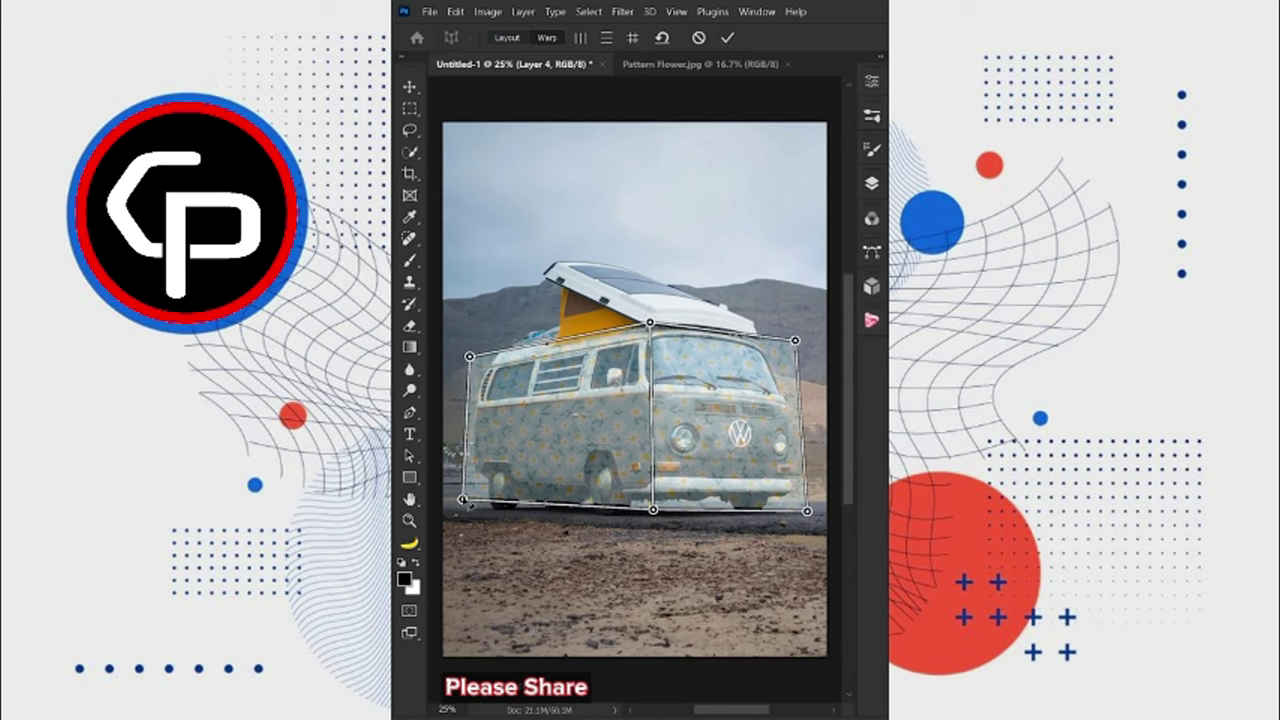
pyautogui.moveTo(462, 500); pyautogui.dragTo(459, 493)
pyautogui.moveTo(653, 510); pyautogui.dragTo(650, 506)
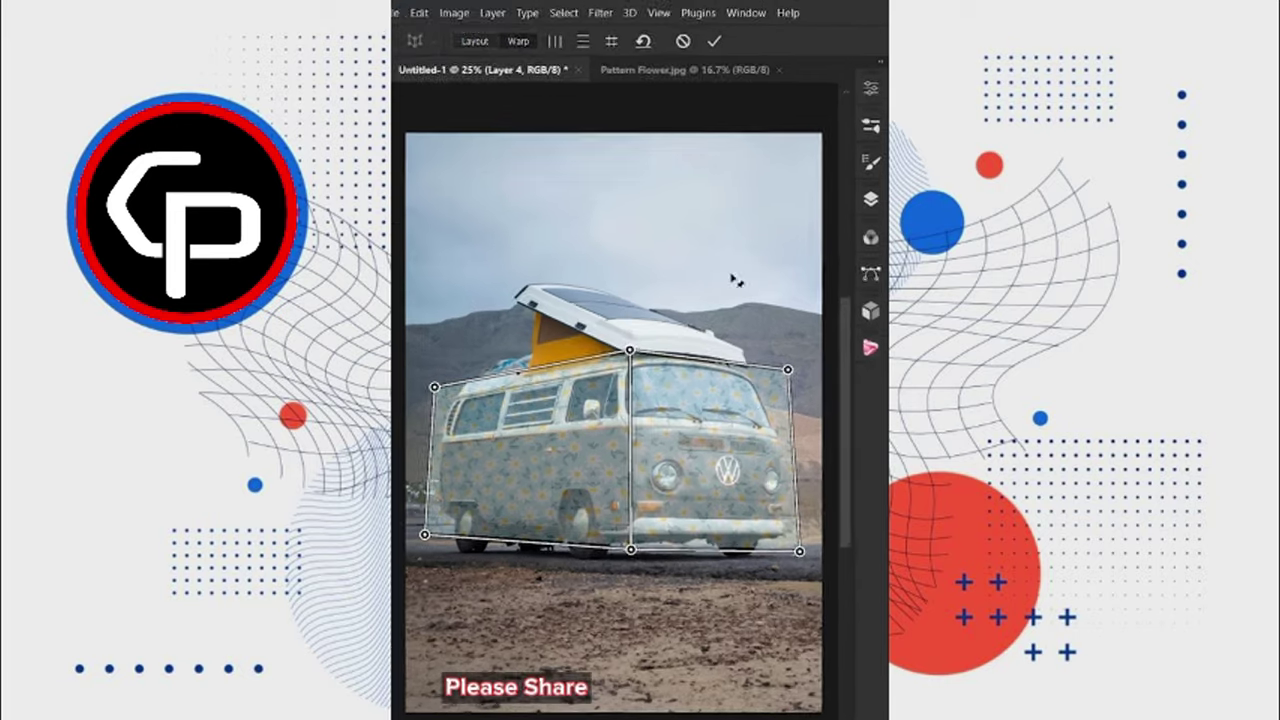
pyautogui.click(690, 48)
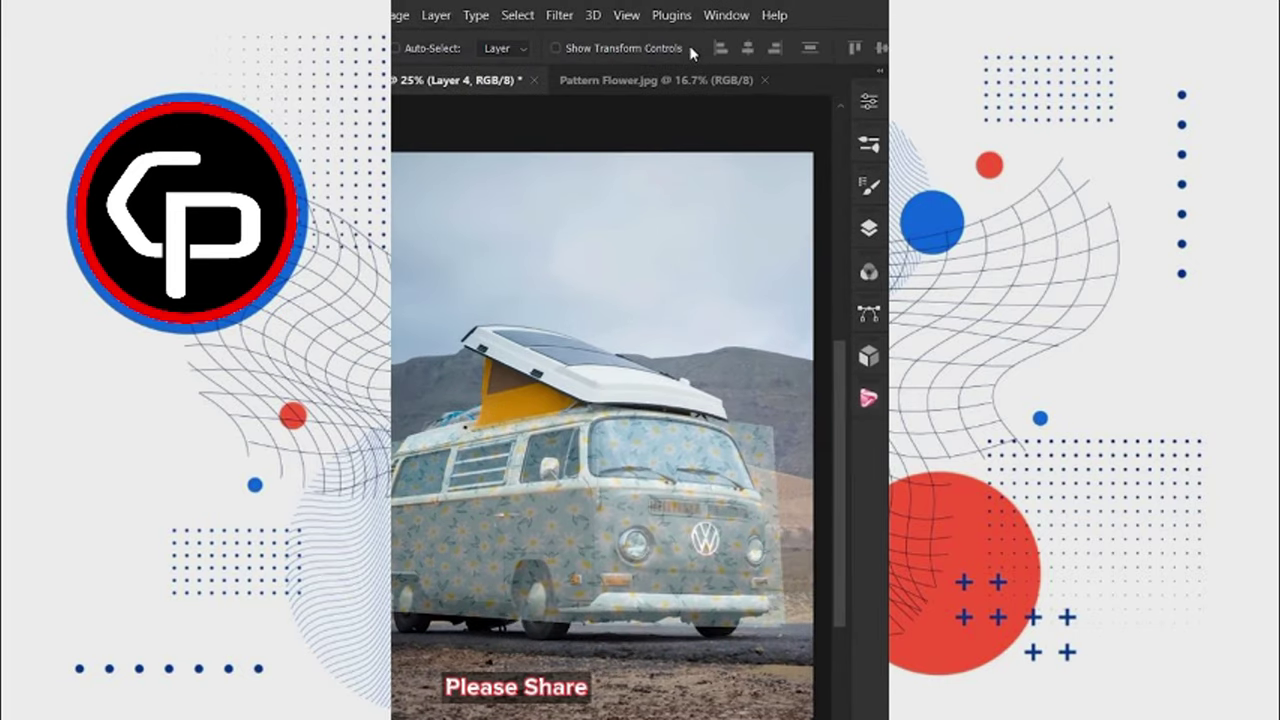
# Set Layer 4 to 100% opacity, clip it to the van layer, and use Linear Burn.
pyautogui.click(866, 229)
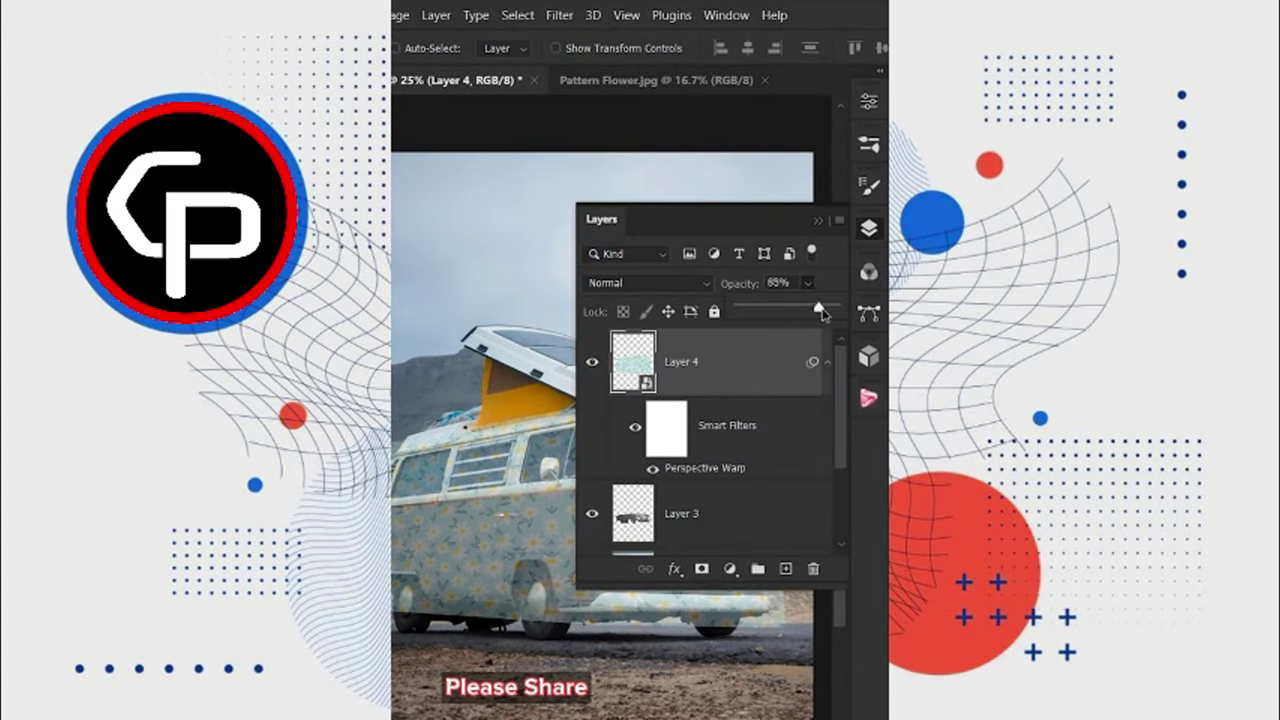
pyautogui.moveTo(820, 307); pyautogui.dragTo(841, 307)
pyautogui.rightClick(683, 361)
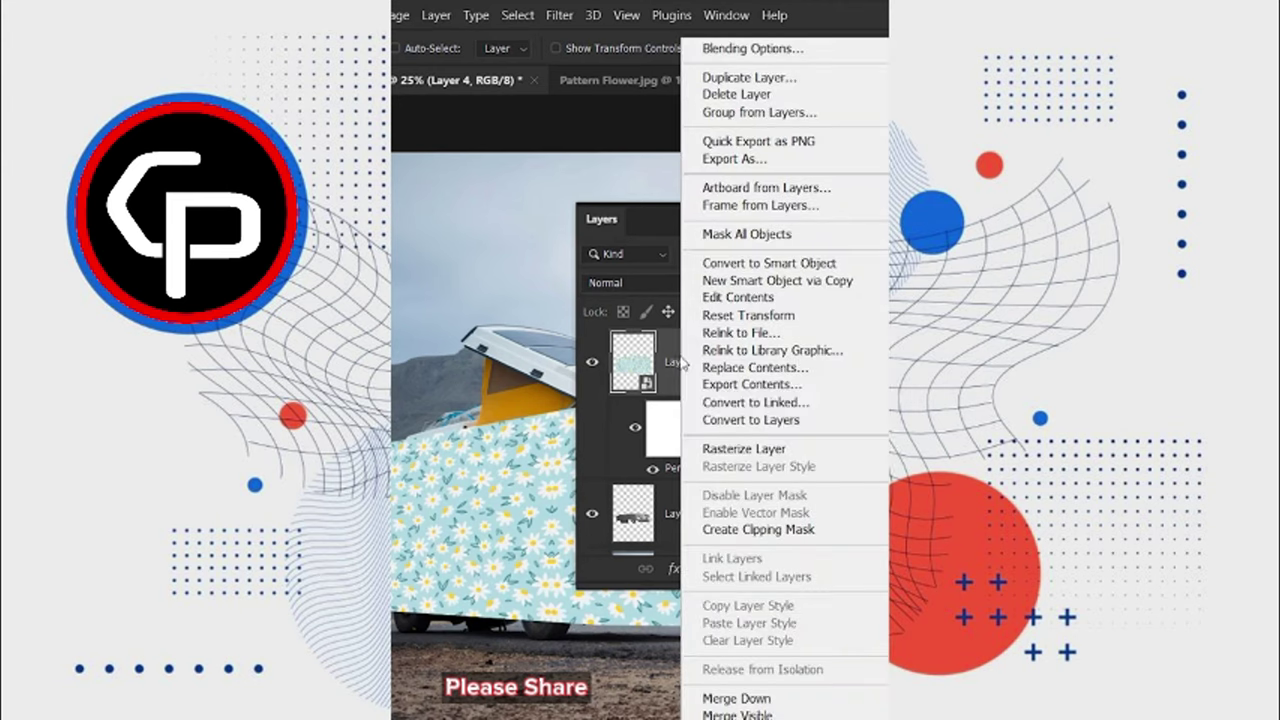
pyautogui.click(710, 529)
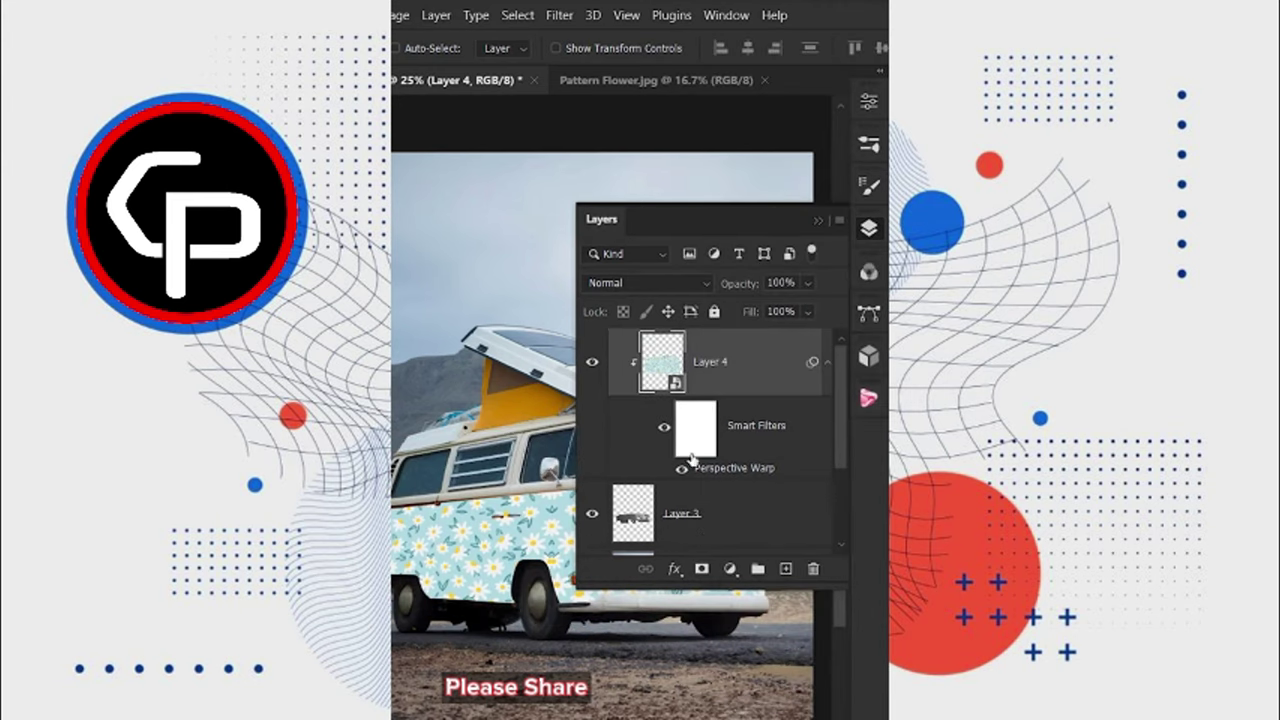
pyautogui.click(640, 288)
pyautogui.click(626, 393)
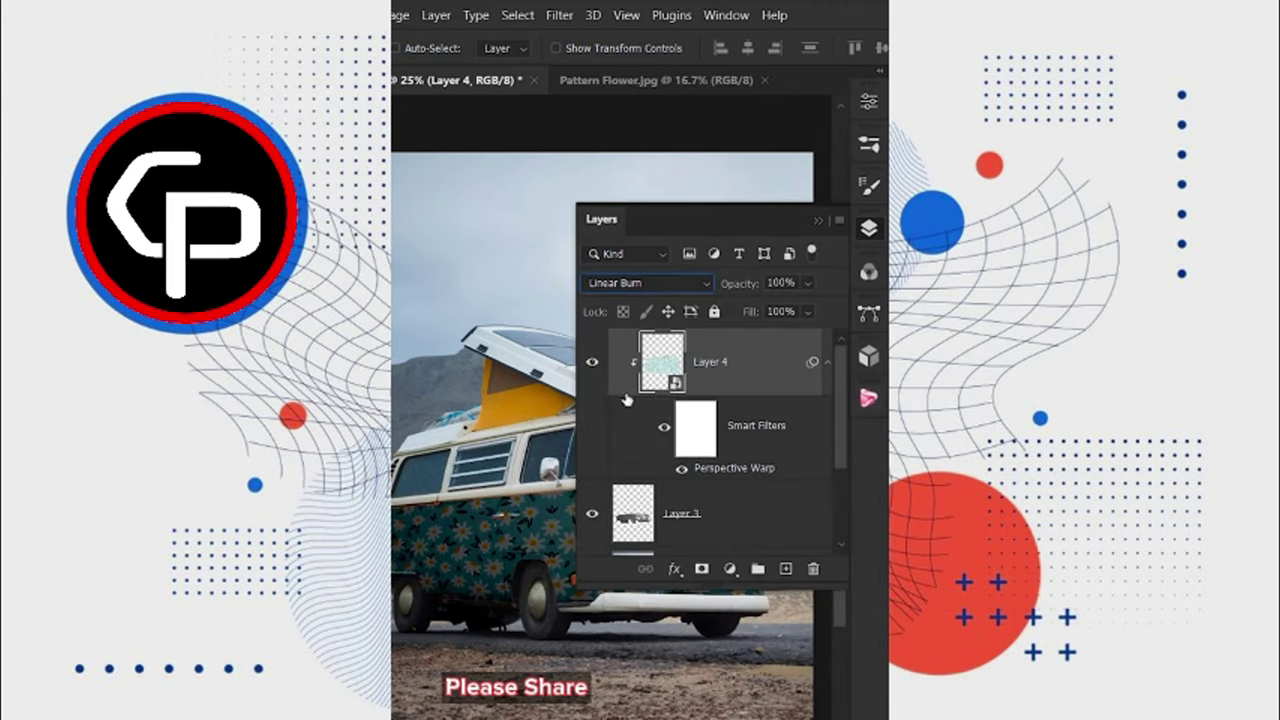
pyautogui.click(731, 568)
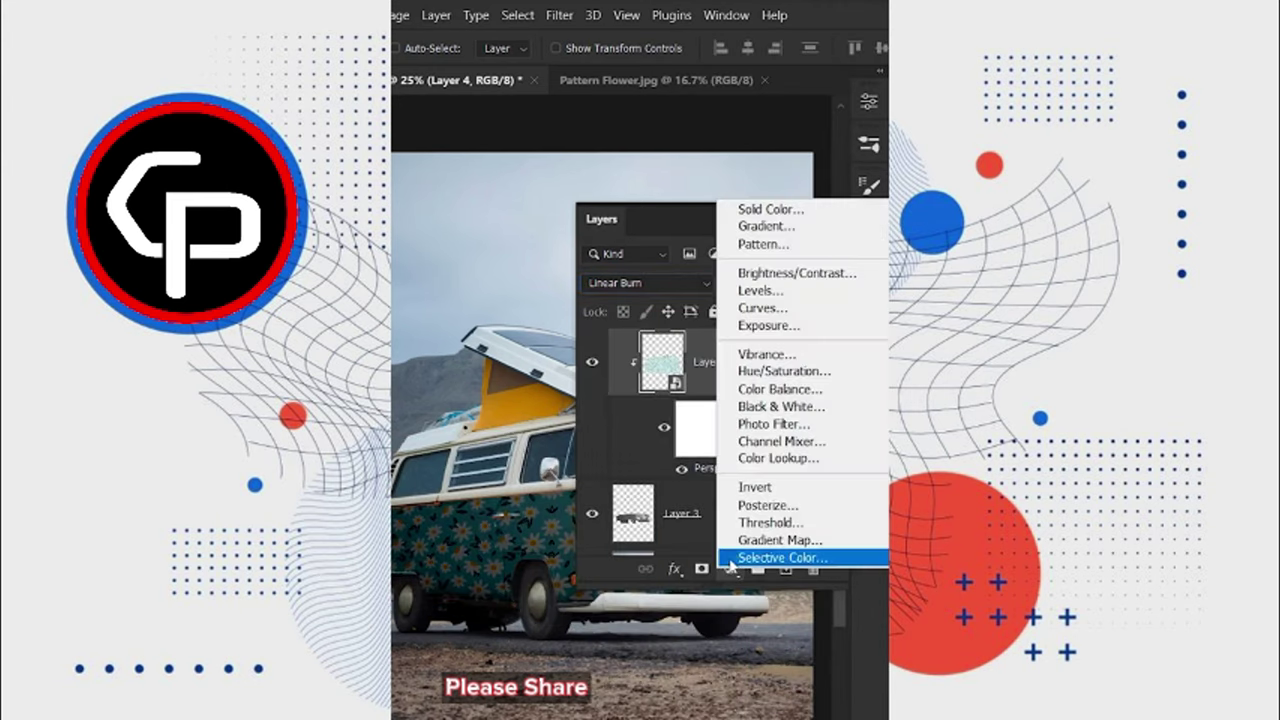
# Add a Levels adjustment with midtones 1.65 and output black 34.
pyautogui.click(746, 298)
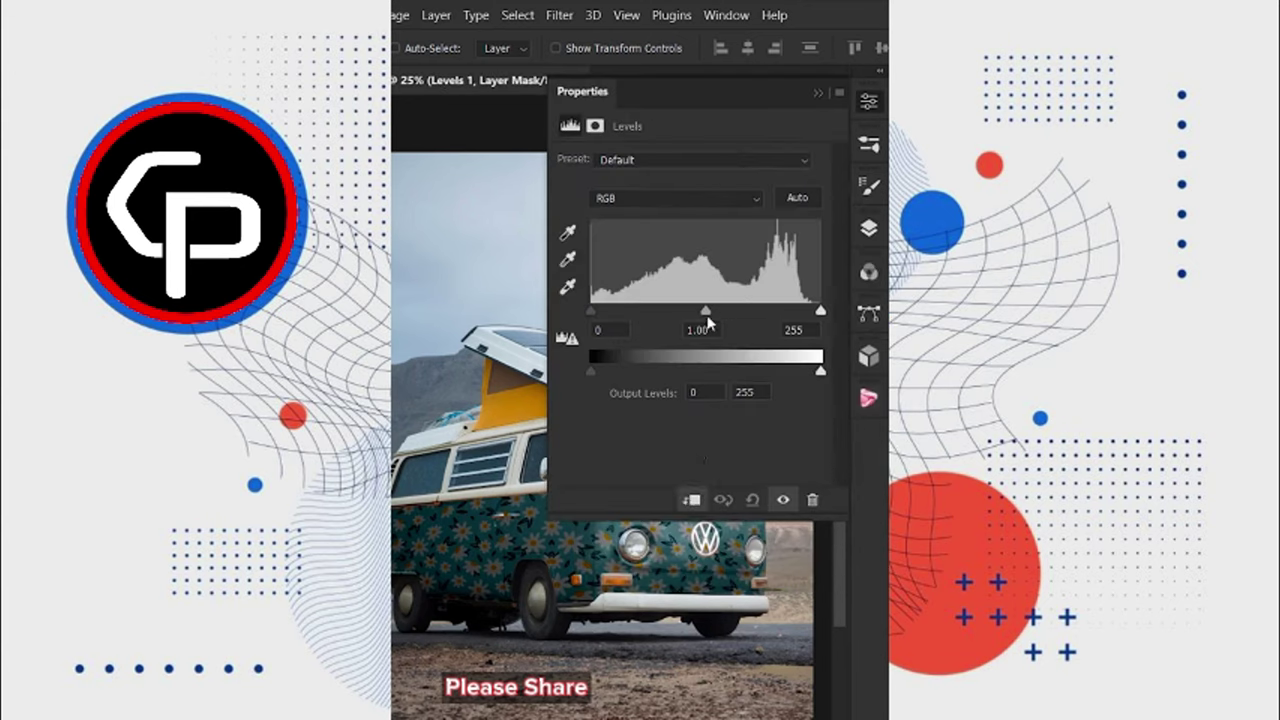
pyautogui.moveTo(705, 312); pyautogui.dragTo(672, 312)
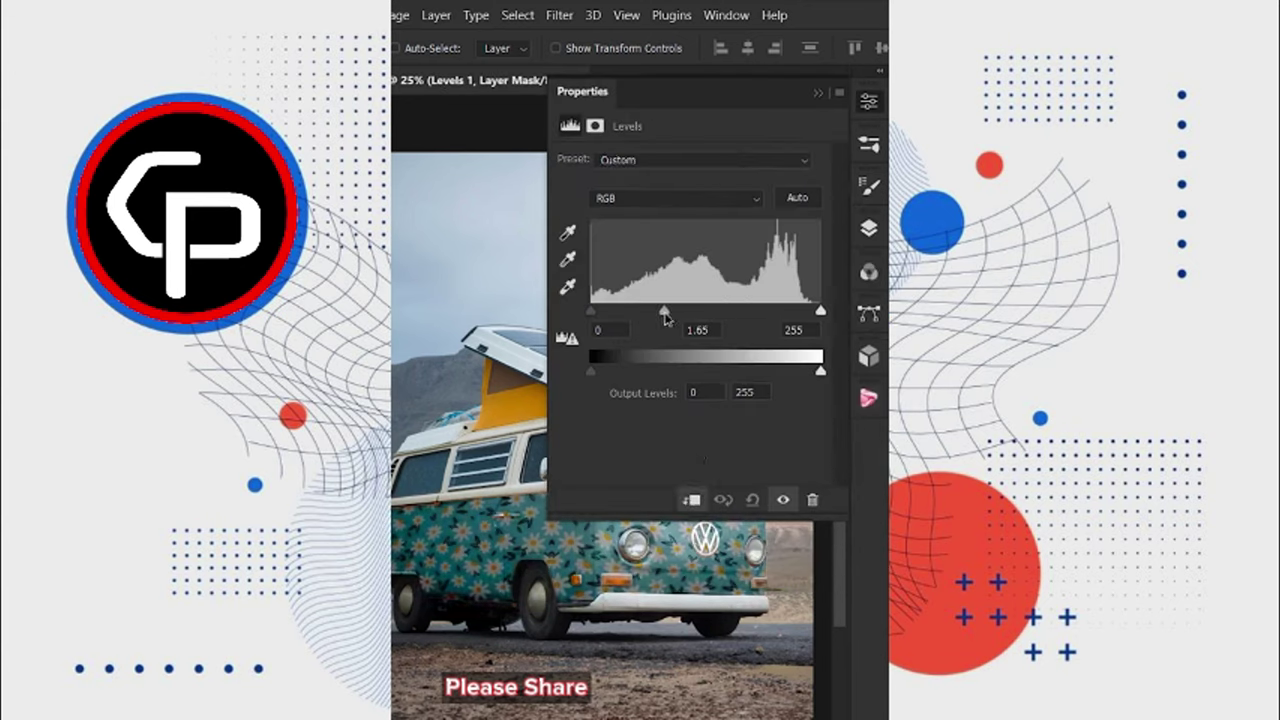
pyautogui.moveTo(597, 376); pyautogui.dragTo(625, 374)
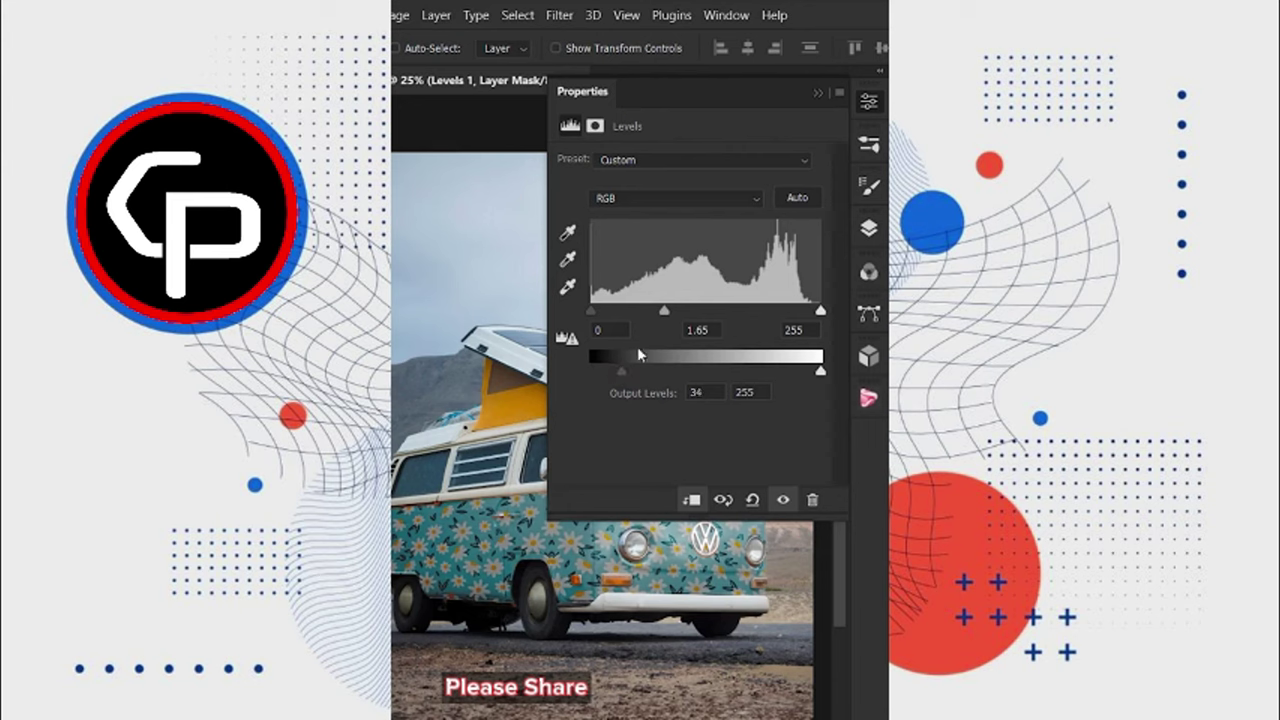
pyautogui.click(869, 104)
pyautogui.click(869, 229)
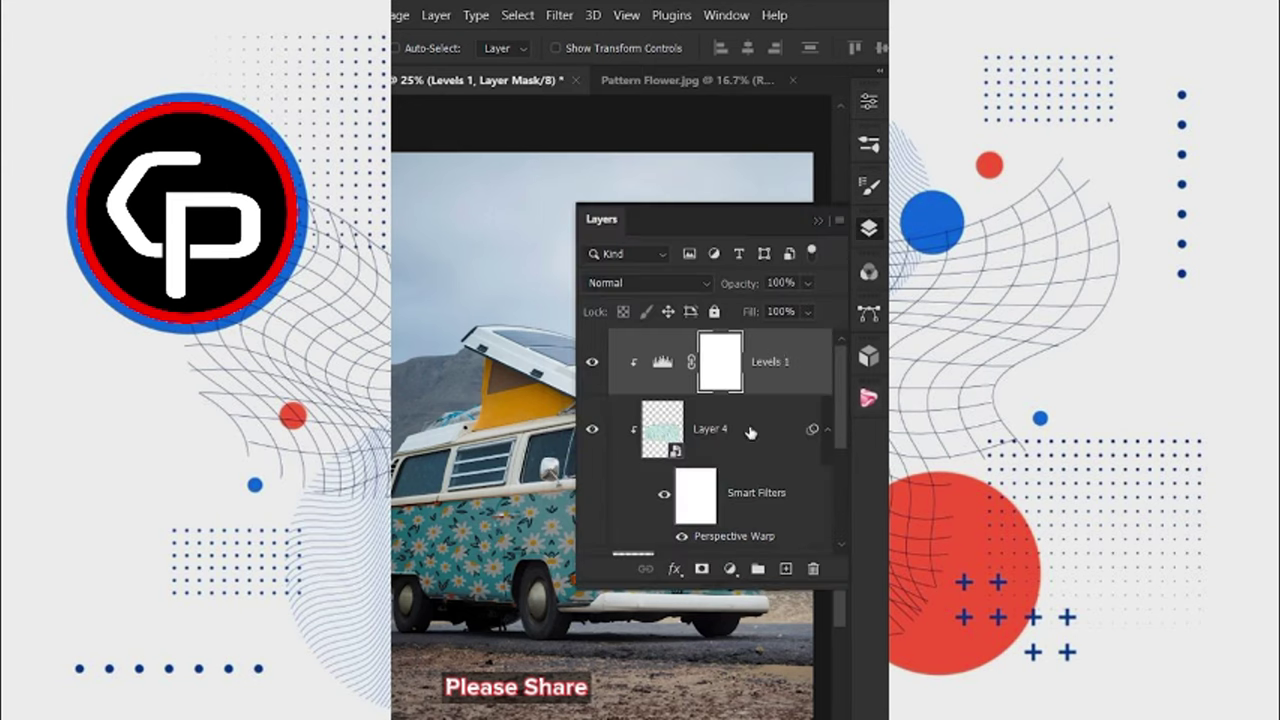
pyautogui.click(731, 569)
# Add a Selective Color adjustment on Cyans: Magenta +27, Yellow −7, Black +30.
pyautogui.click(780, 553)
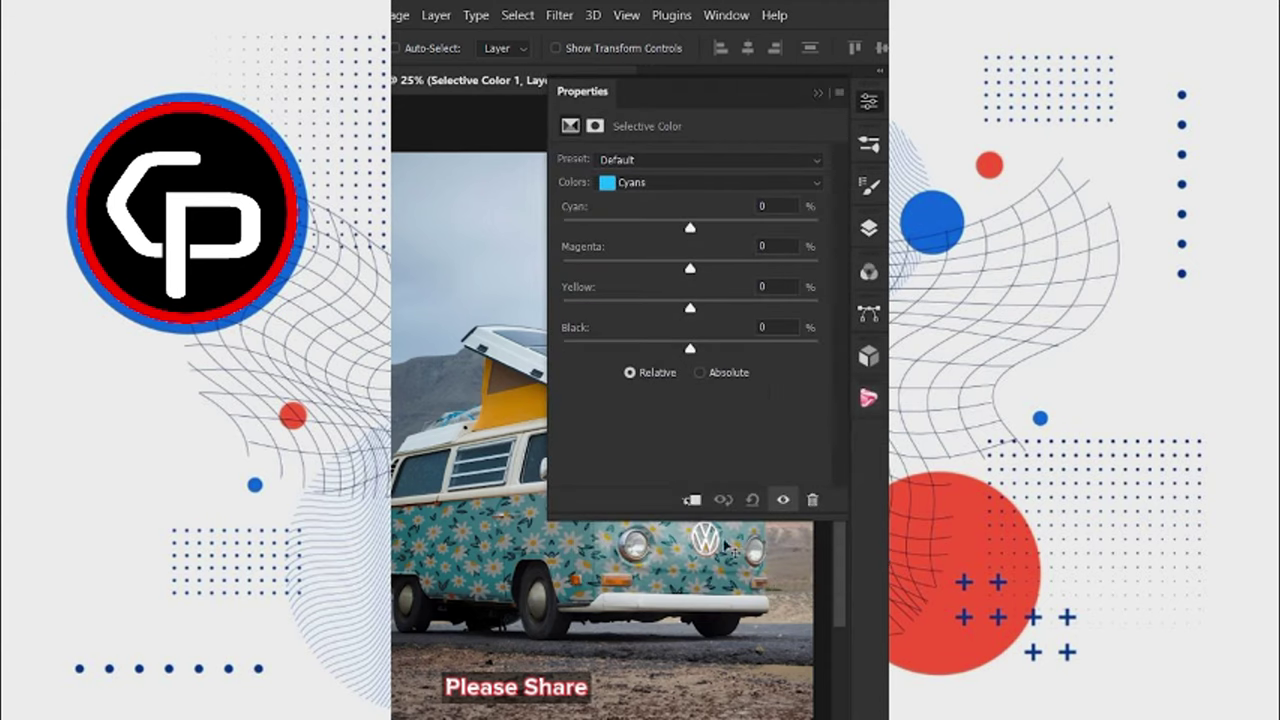
pyautogui.click(658, 183)
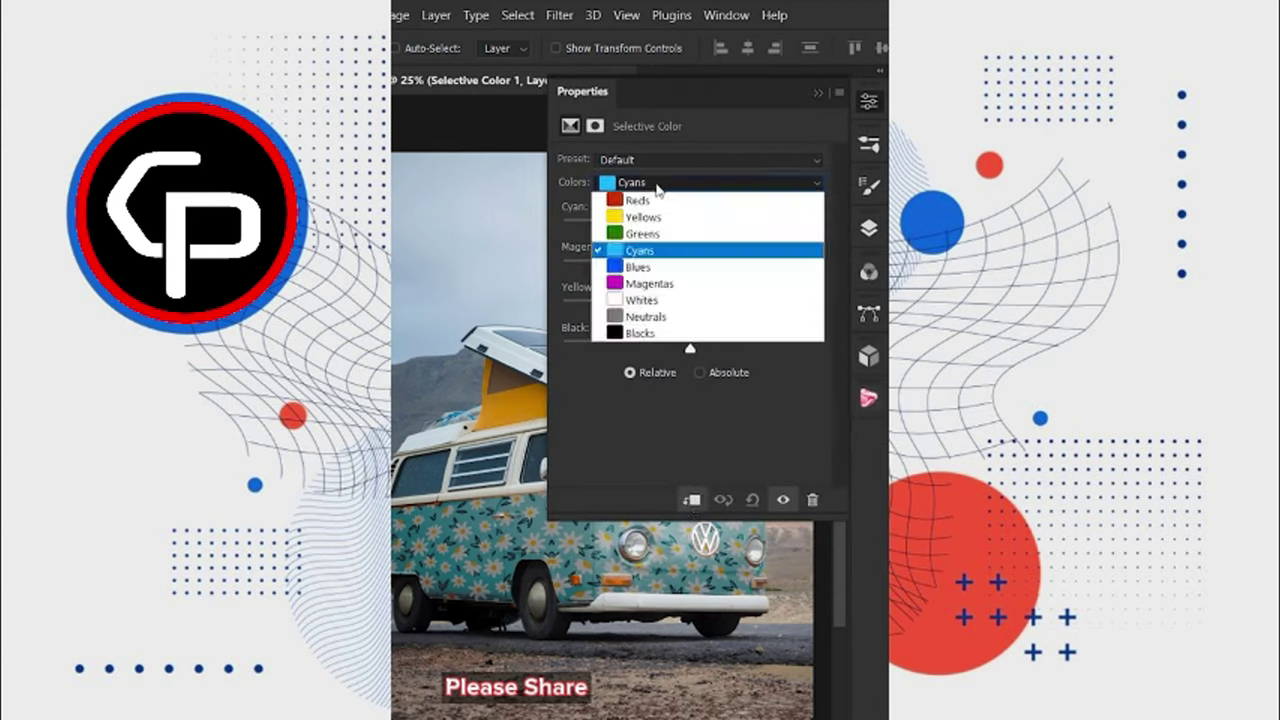
pyautogui.click(644, 254)
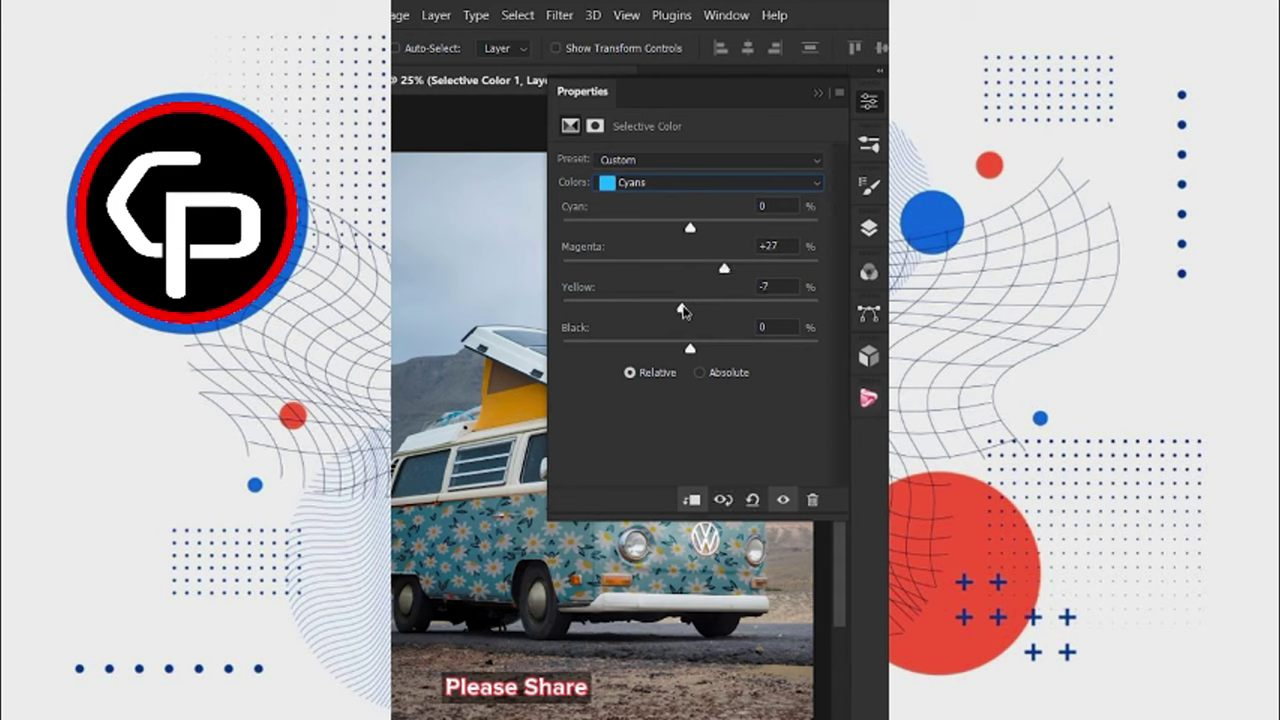
pyautogui.moveTo(707, 350)
pyautogui.mouseDown()
pyautogui.moveTo(680, 349)
pyautogui.moveTo(712, 349)
pyautogui.mouseUp()
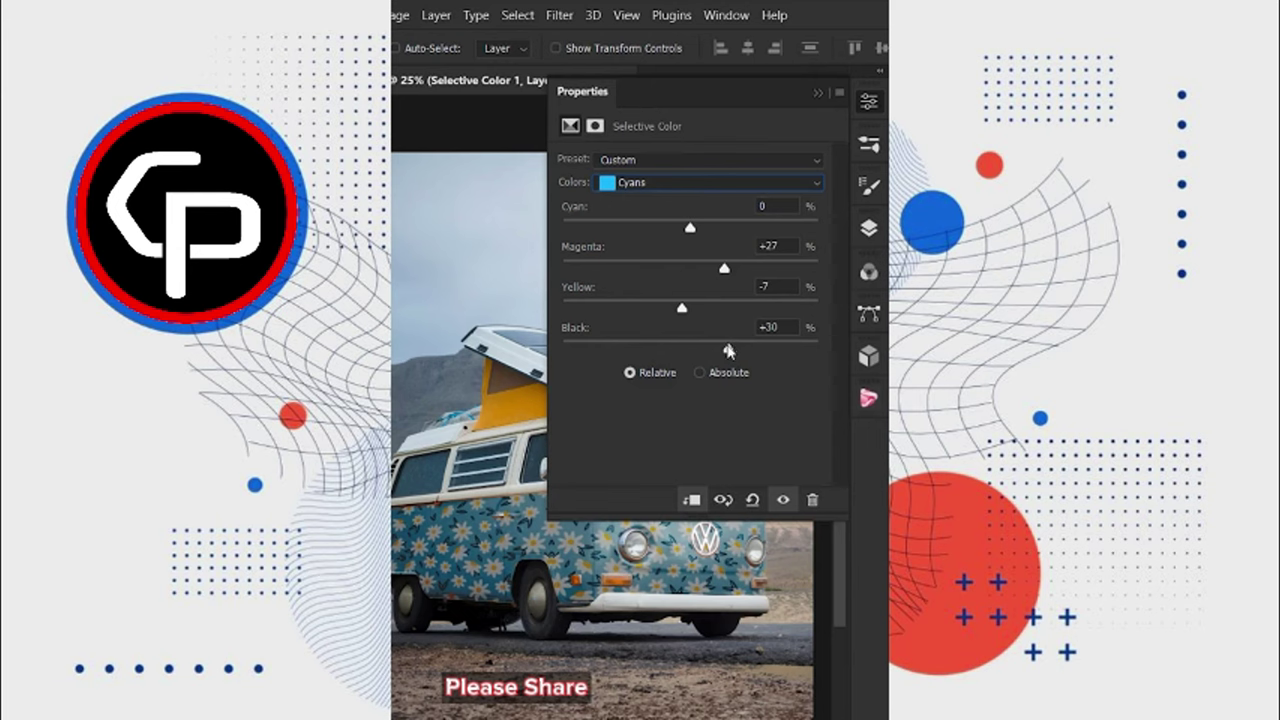
pyautogui.click(866, 104)
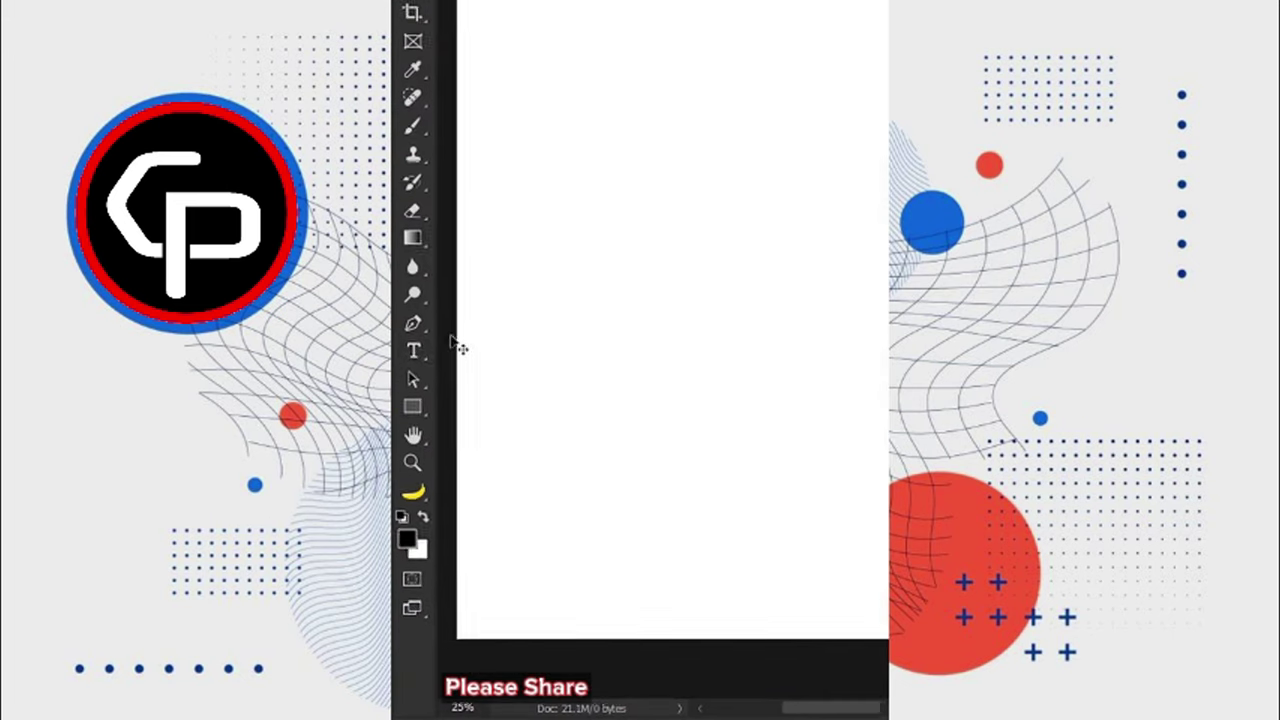
# Type a 9 at the page centre and scale it up to about 340%.
pyautogui.click(413, 350)
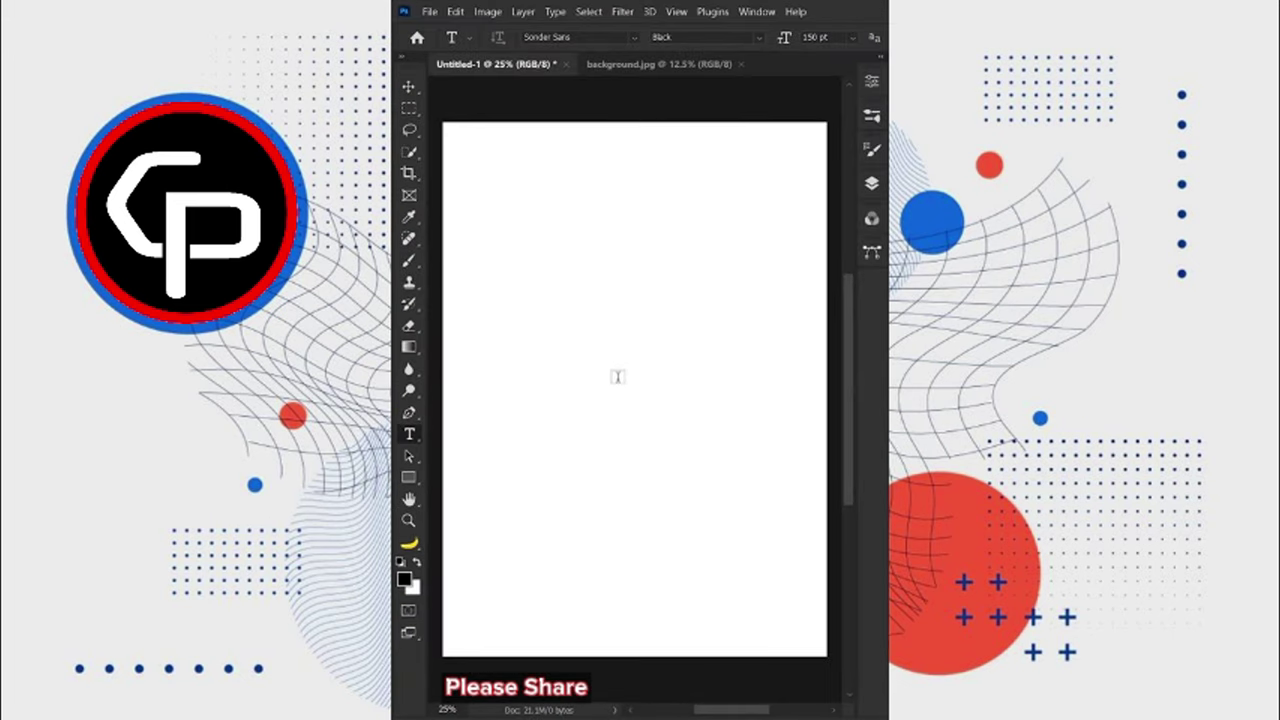
pyautogui.click(618, 370)
pyautogui.write('9')
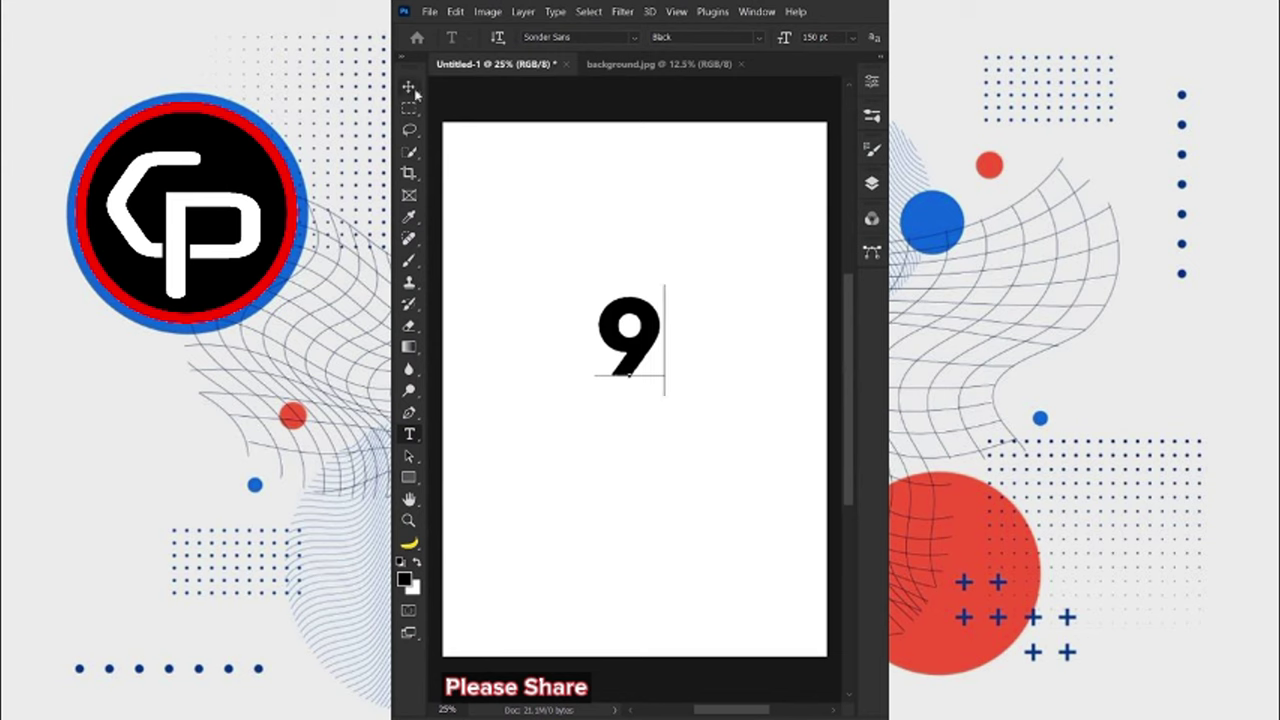
pyautogui.click(409, 88)
pyautogui.hotkey('ctrl', 't')
pyautogui.moveTo(628, 338); pyautogui.dragTo(634, 373)
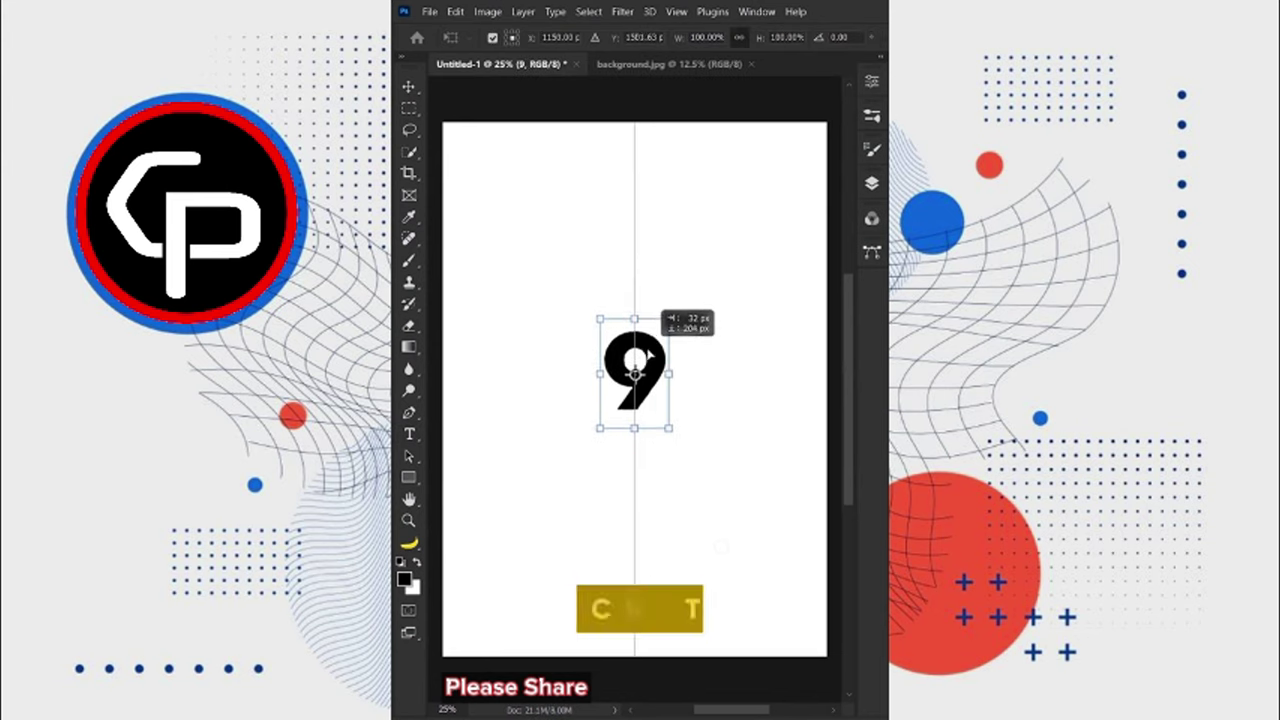
pyautogui.moveTo(668, 319); pyautogui.dragTo(757, 200)
pyautogui.moveTo(636, 200); pyautogui.dragTo(636, 186)
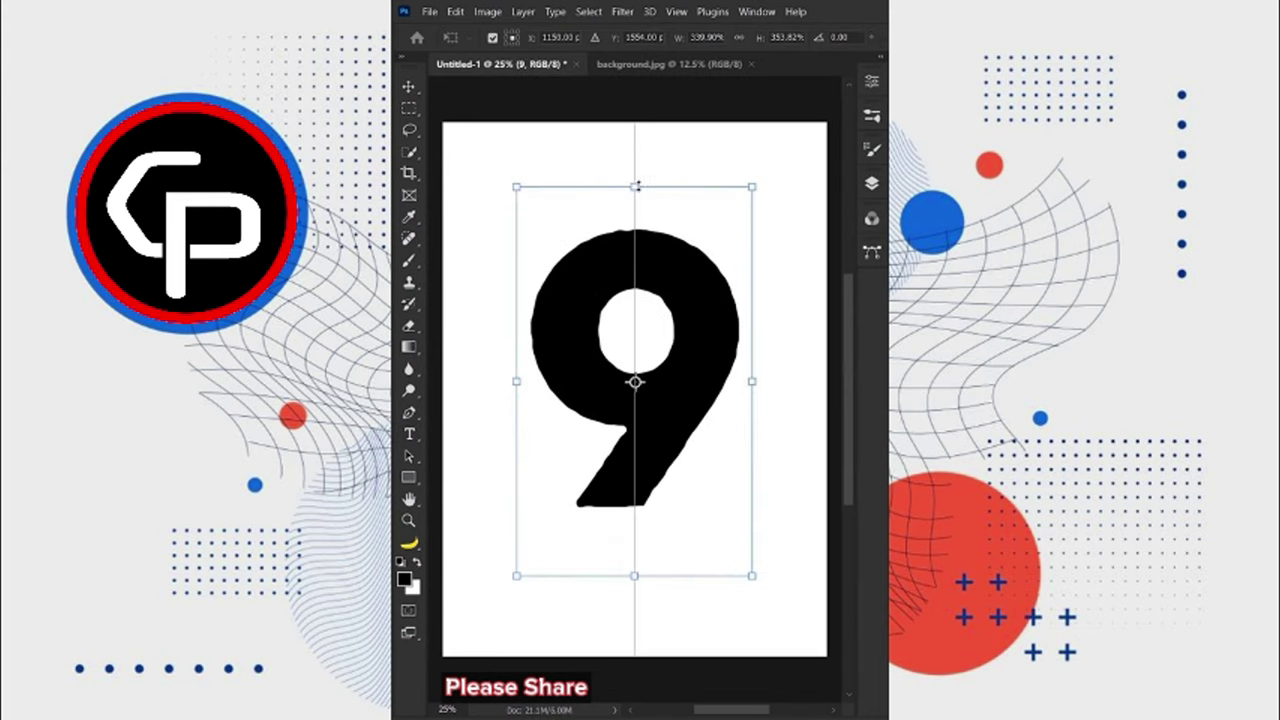
pyautogui.moveTo(650, 240)
pyautogui.mouseDown()
pyautogui.moveTo(655, 280)
pyautogui.moveTo(634, 243)
pyautogui.mouseUp()
pyautogui.press('Return')
# Convert the road photo in background.jpg to a smart object and lower its opacity.
pyautogui.click(652, 66)
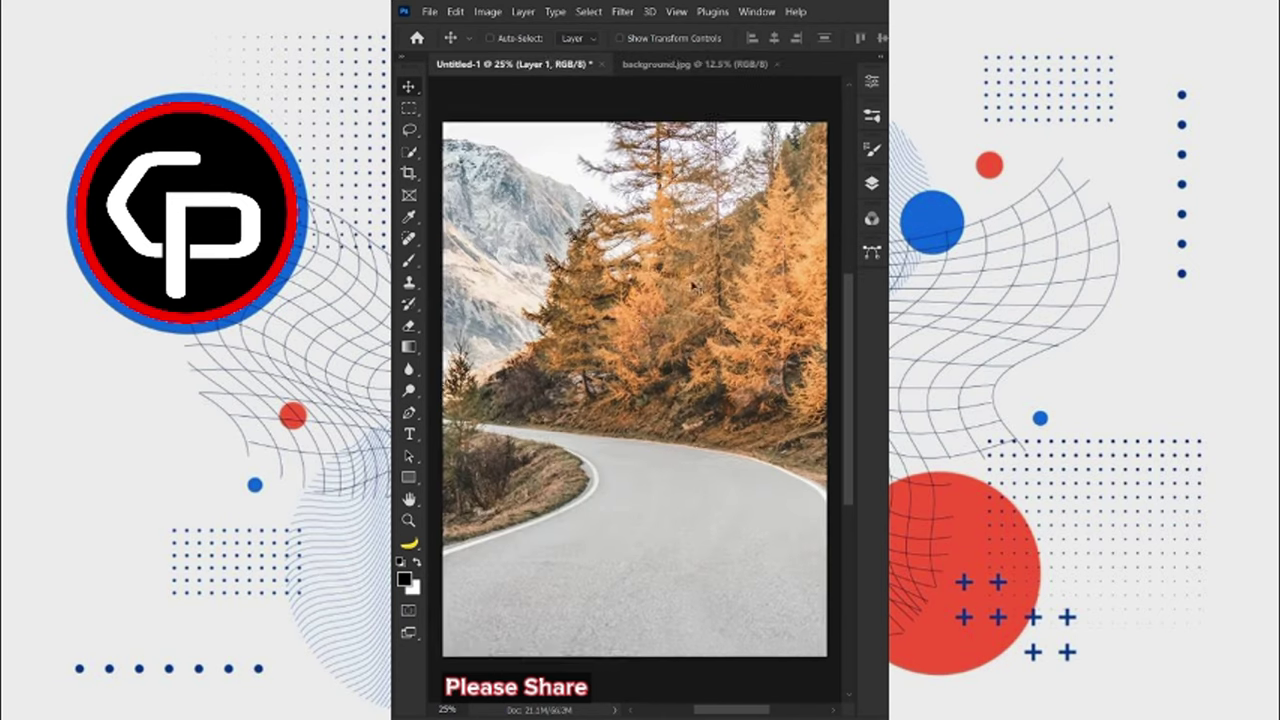
pyautogui.click(867, 245)
pyautogui.rightClick(694, 380)
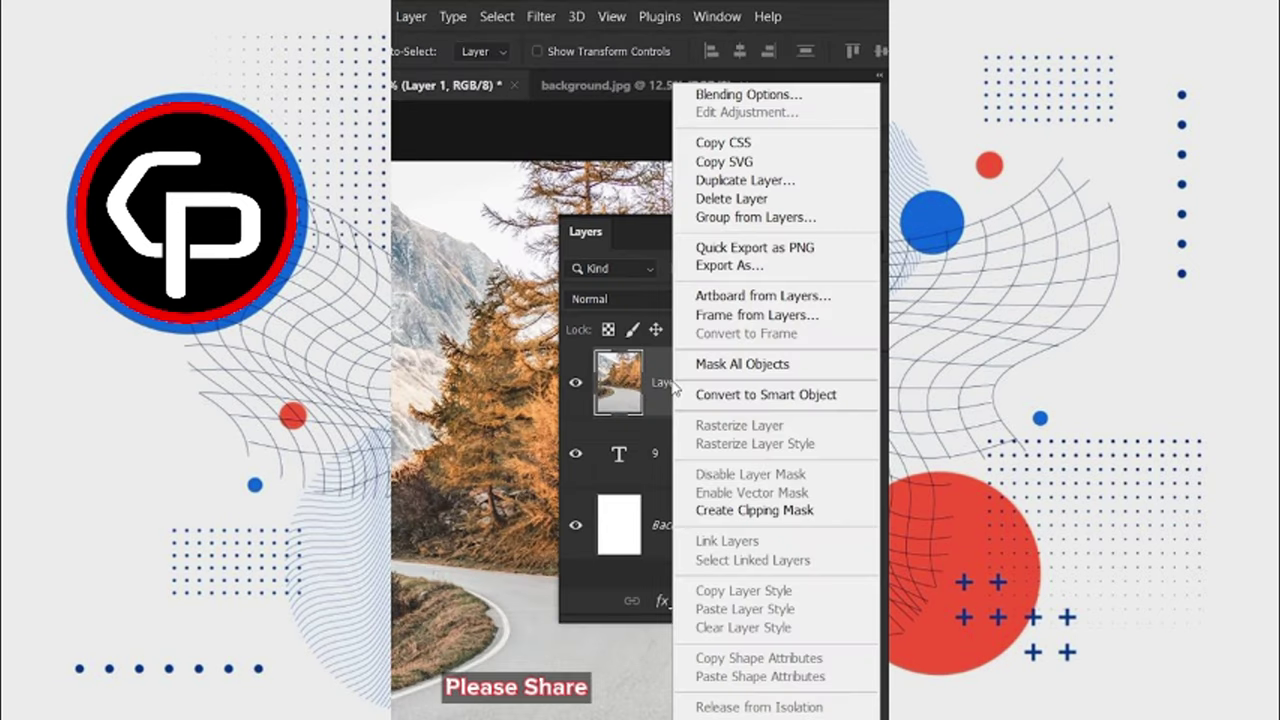
pyautogui.click(700, 397)
pyautogui.moveTo(815, 330); pyautogui.dragTo(774, 332)
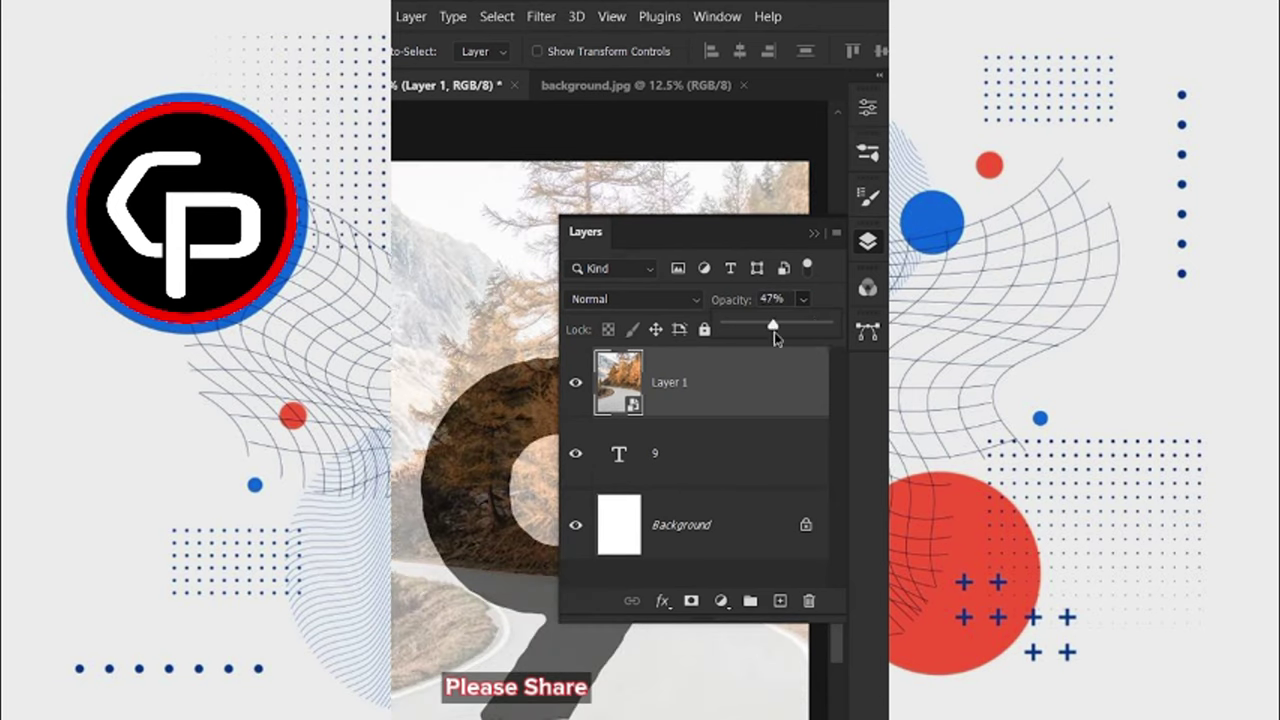
pyautogui.click(867, 241)
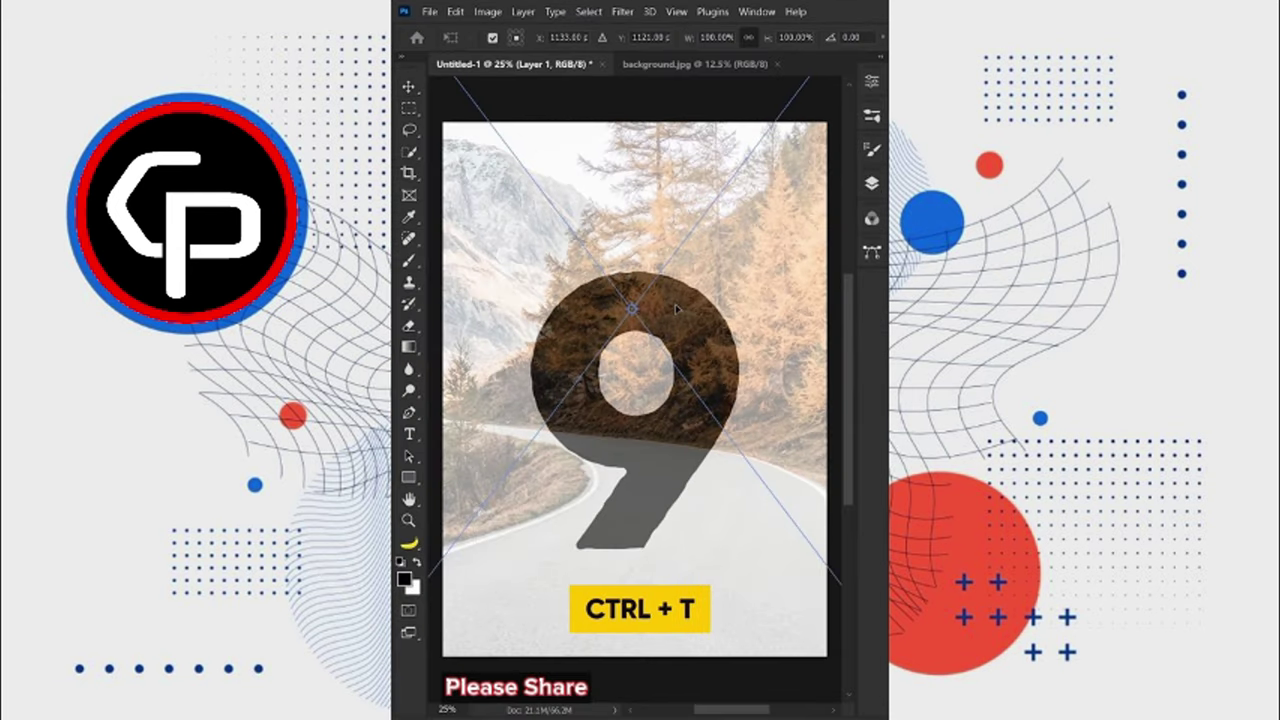
# Resize the road photo over the 9 and fit the page to the window.
pyautogui.hotkey('ctrl', 't')
pyautogui.moveTo(632, 626)
pyautogui.mouseDown()
pyautogui.moveTo(643, 481)
pyautogui.moveTo(641, 540)
pyautogui.mouseUp()
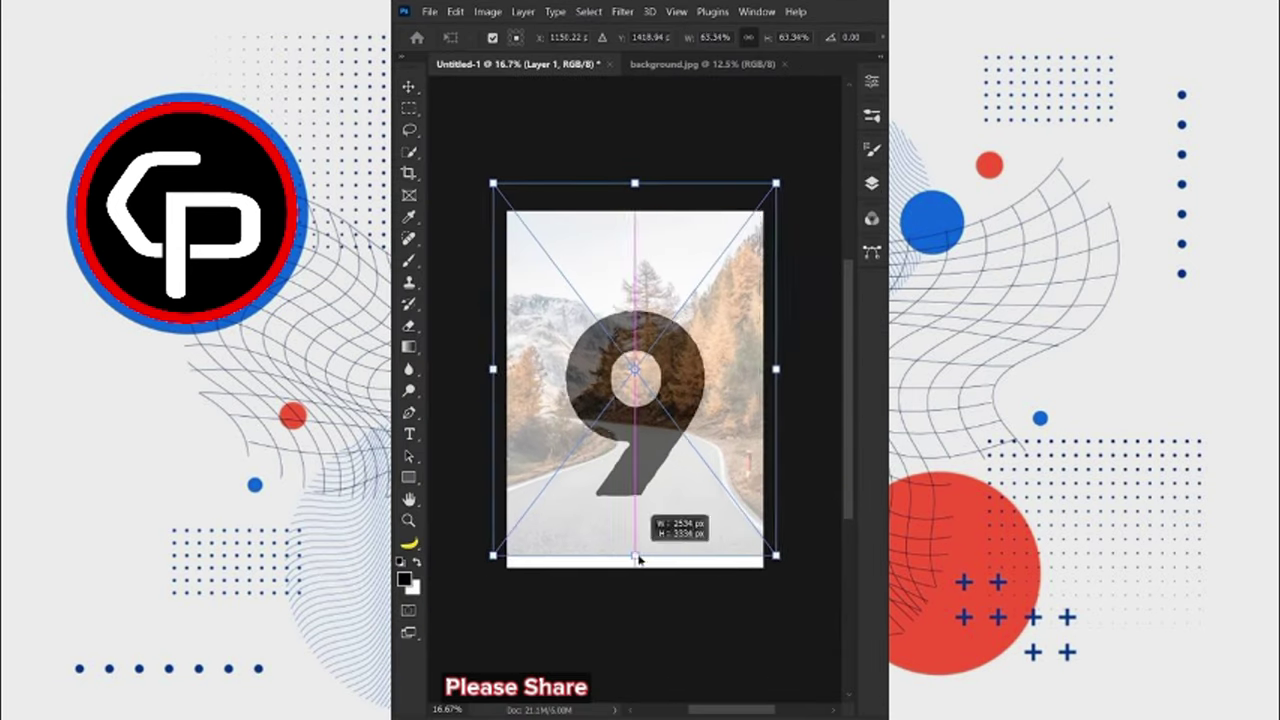
pyautogui.moveTo(643, 181); pyautogui.dragTo(645, 178)
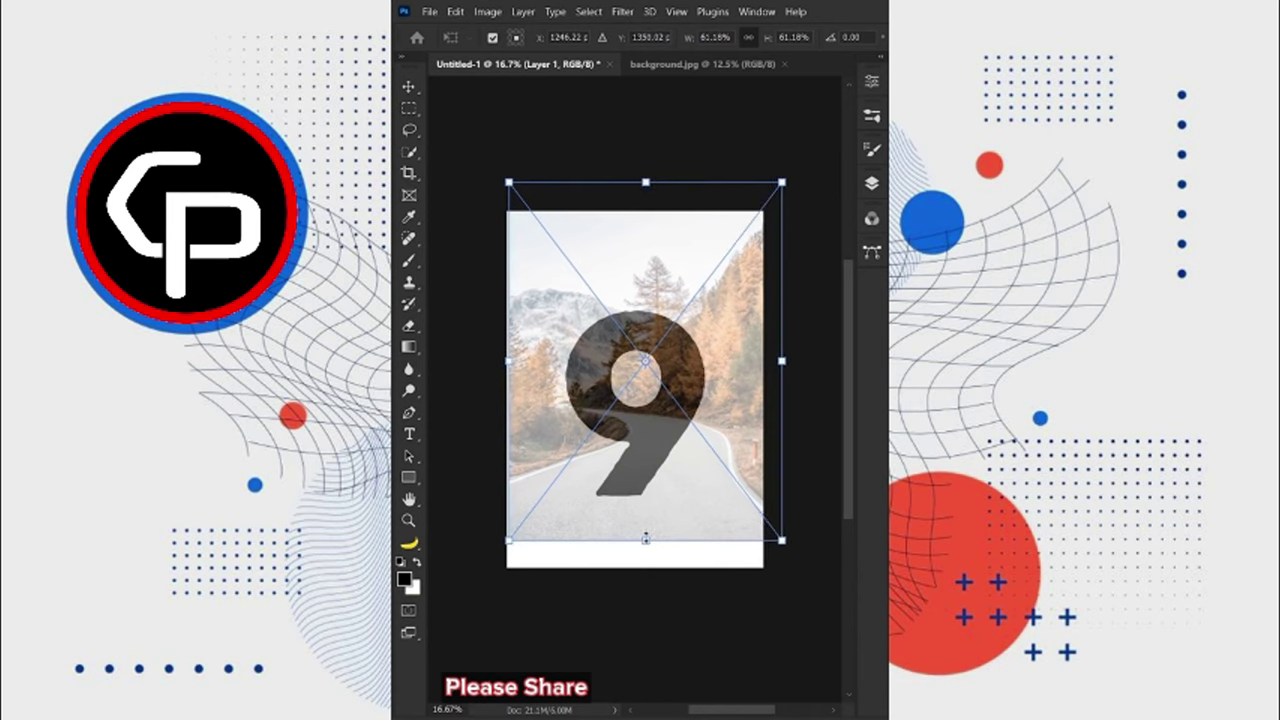
pyautogui.press('Return')
pyautogui.hotkey('ctrl', '0')
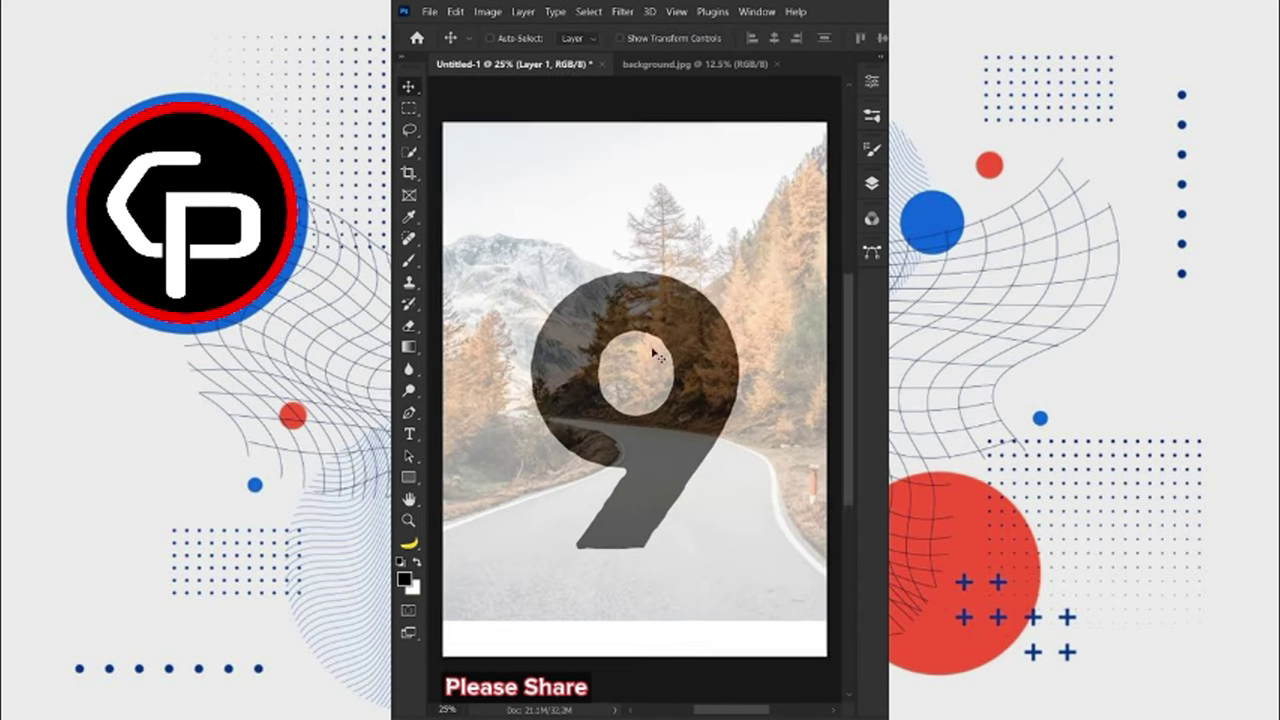
pyautogui.click(871, 185)
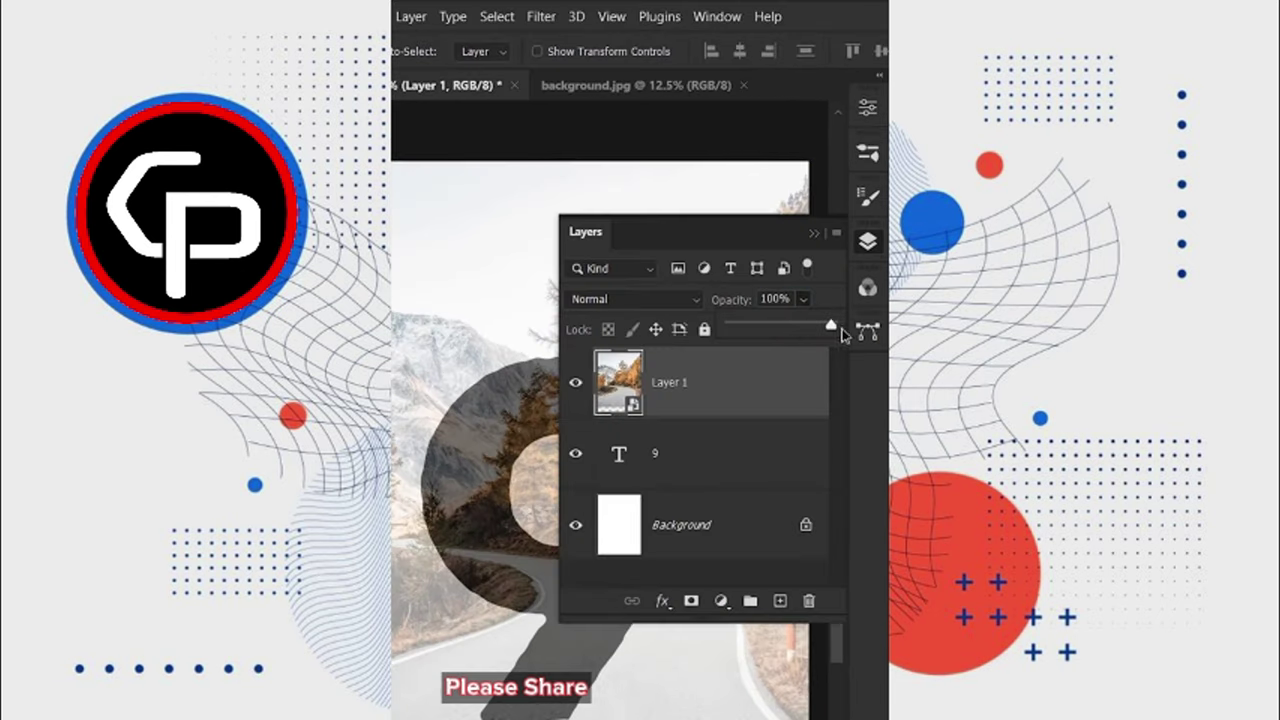
# Load the 9's pixels as a selection and mask the road photo to that shape.
pyautogui.click(618, 455)
pyautogui.rightClick(618, 457)
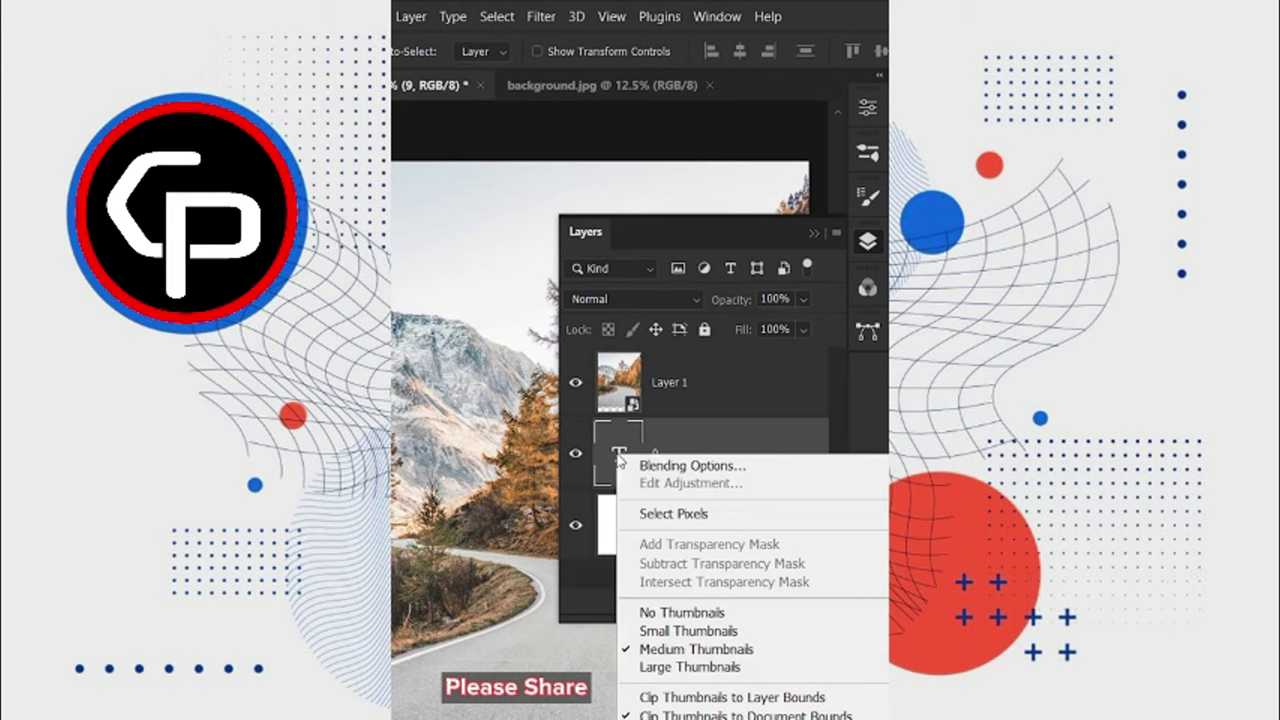
pyautogui.click(659, 514)
pyautogui.click(669, 382)
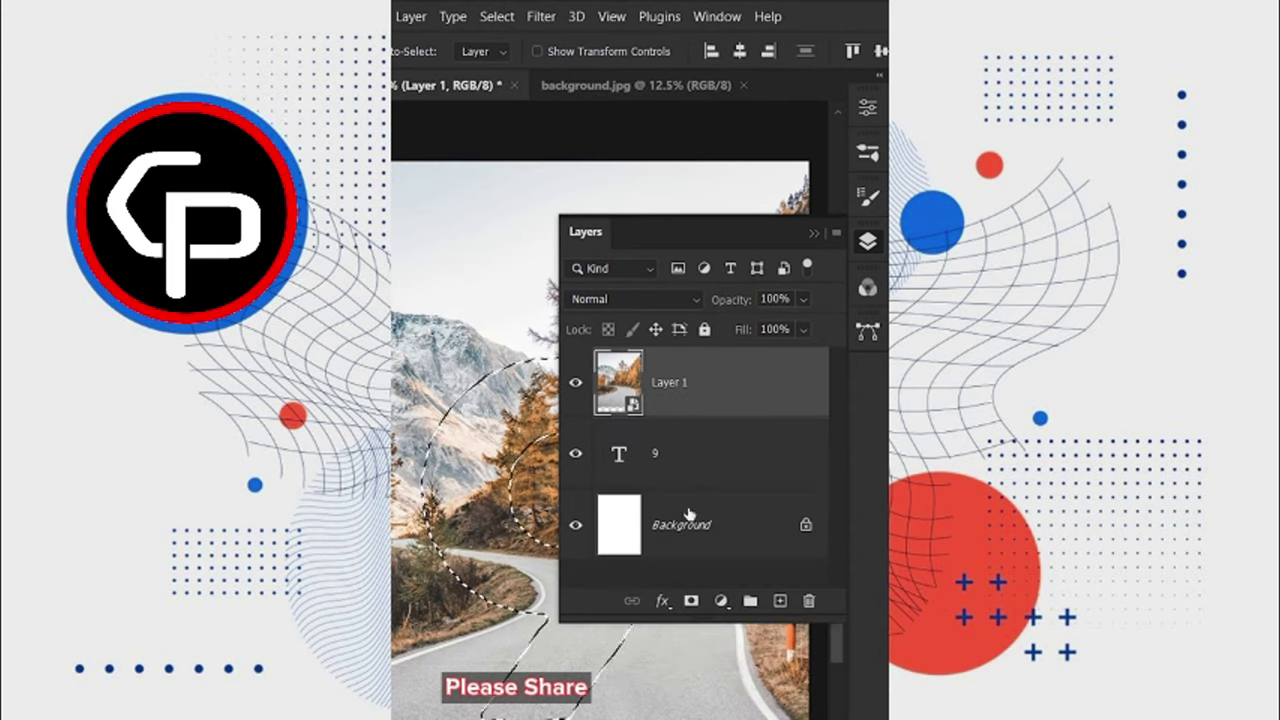
pyautogui.click(690, 601)
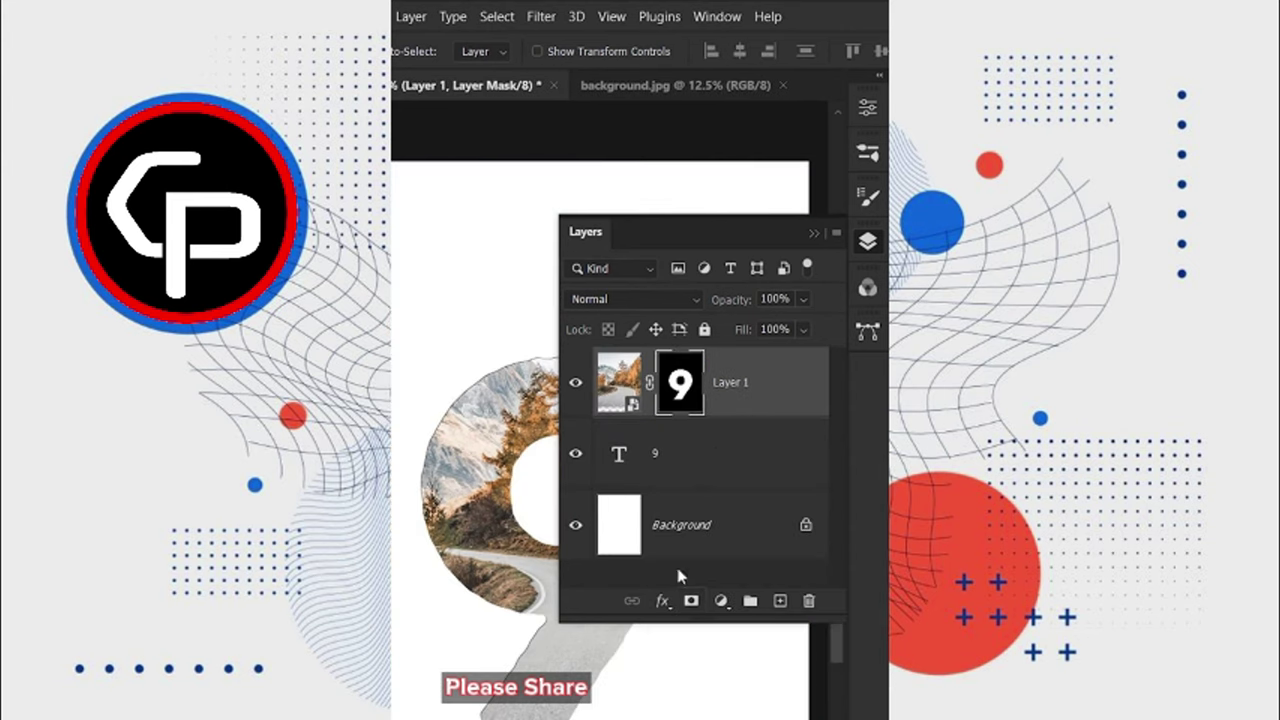
pyautogui.click(866, 247)
# Paint the tree tops back in above the 9 and pick the Bushes brush.
pyautogui.press('b')
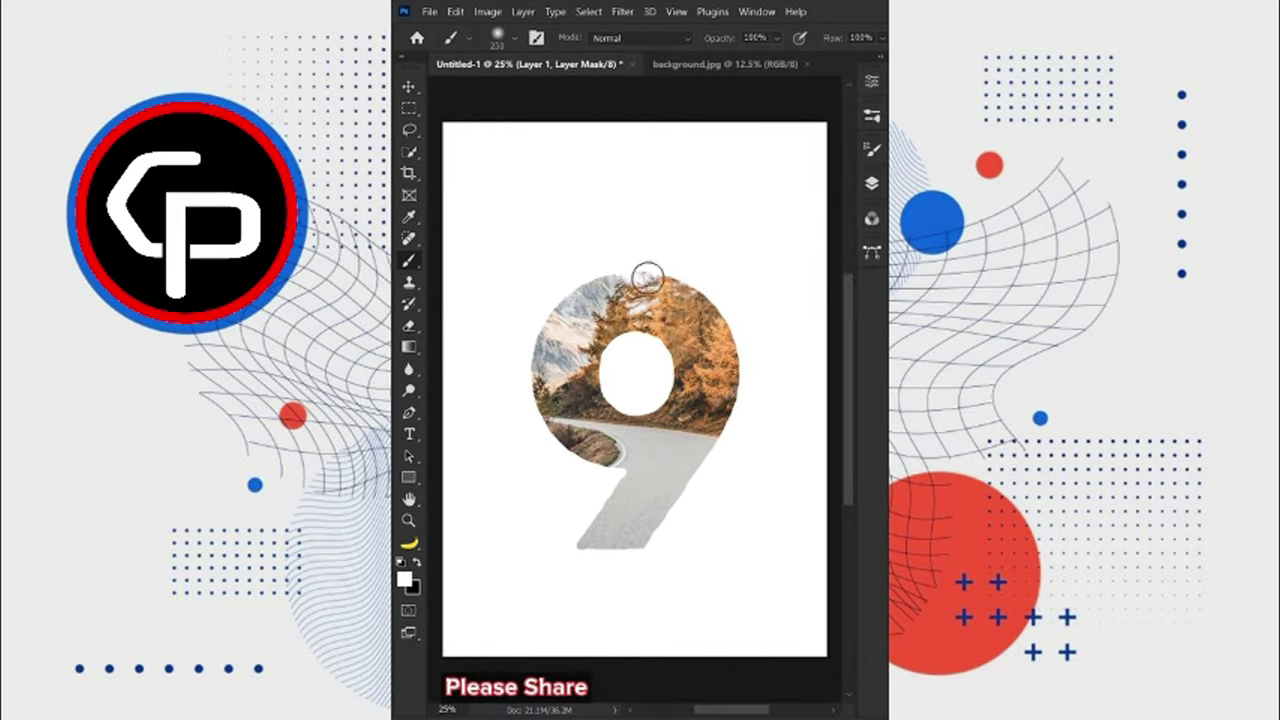
pyautogui.moveTo(647, 277)
pyautogui.mouseDown()
pyautogui.moveTo(725, 295)
pyautogui.moveTo(580, 262)
pyautogui.moveTo(545, 330)
pyautogui.moveTo(505, 240)
pyautogui.mouseUp()
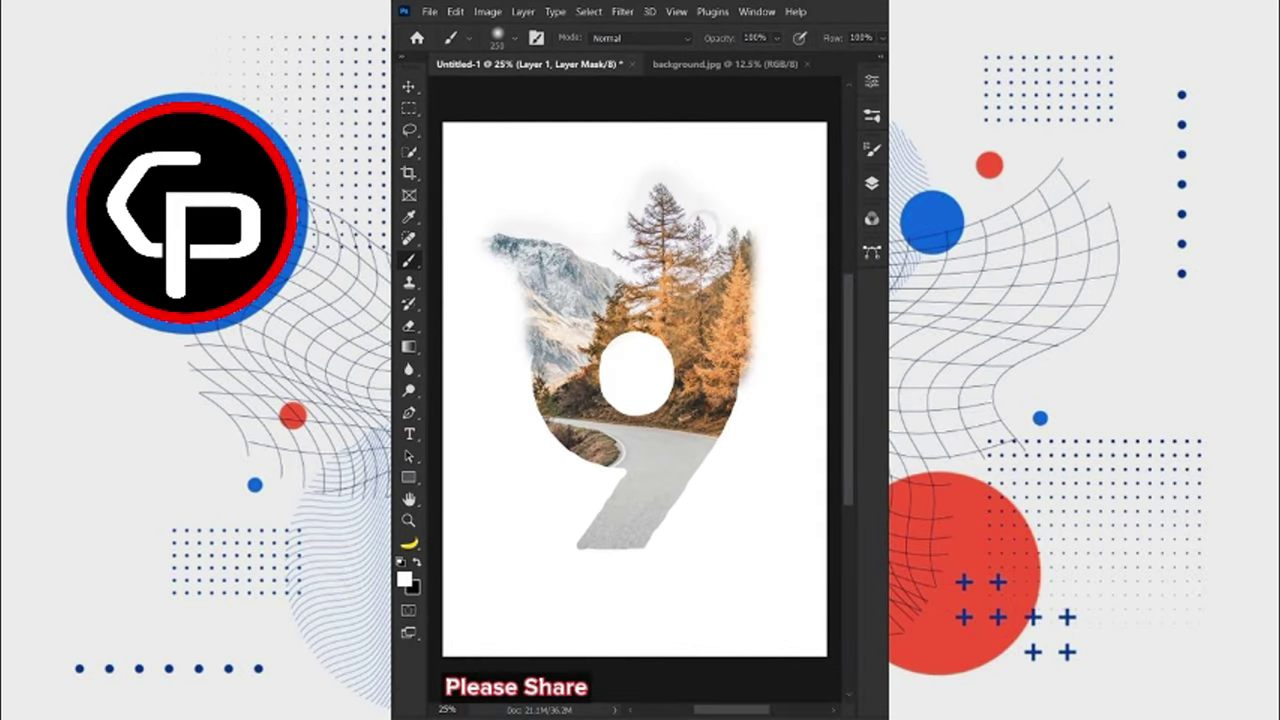
pyautogui.rightClick(551, 203)
pyautogui.moveTo(794, 363); pyautogui.dragTo(797, 470)
pyautogui.click(610, 420)
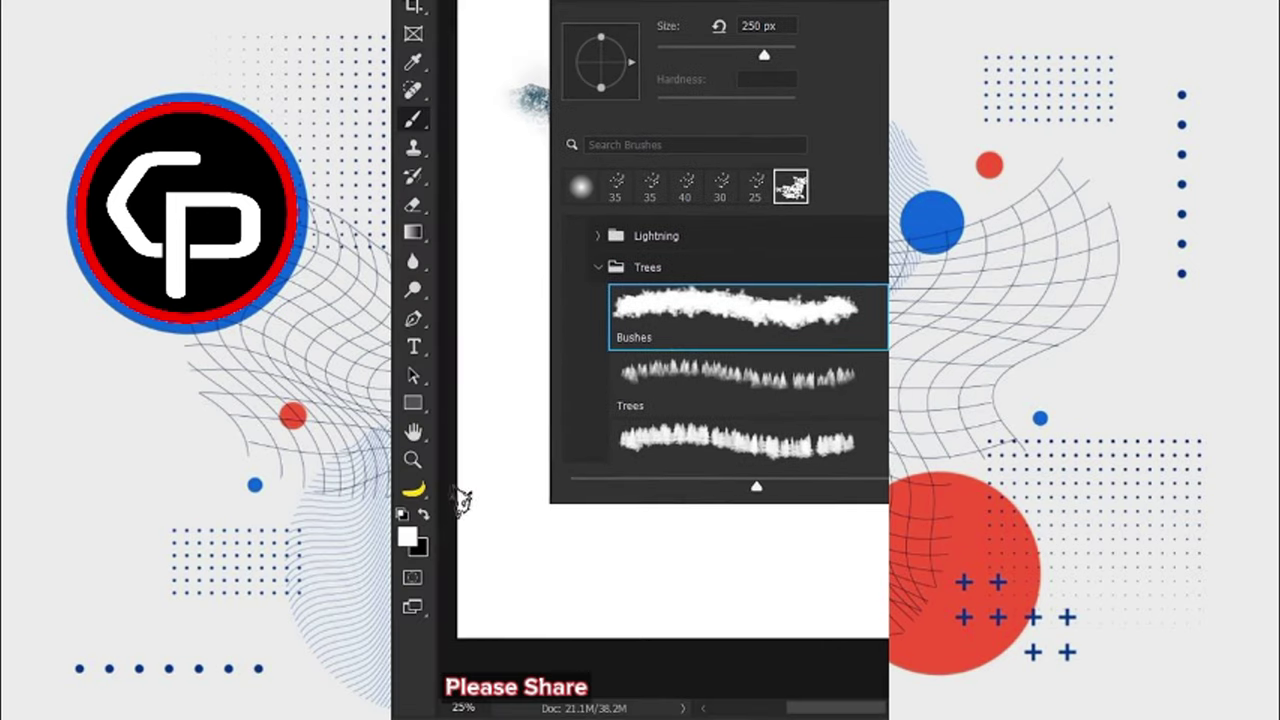
# Paint tree-shaped edges along the 9's mask with the Bushes/Trees brush, revealing the left mountain.
pyautogui.click(425, 516)
pyautogui.hotkey('ctrl', '+')
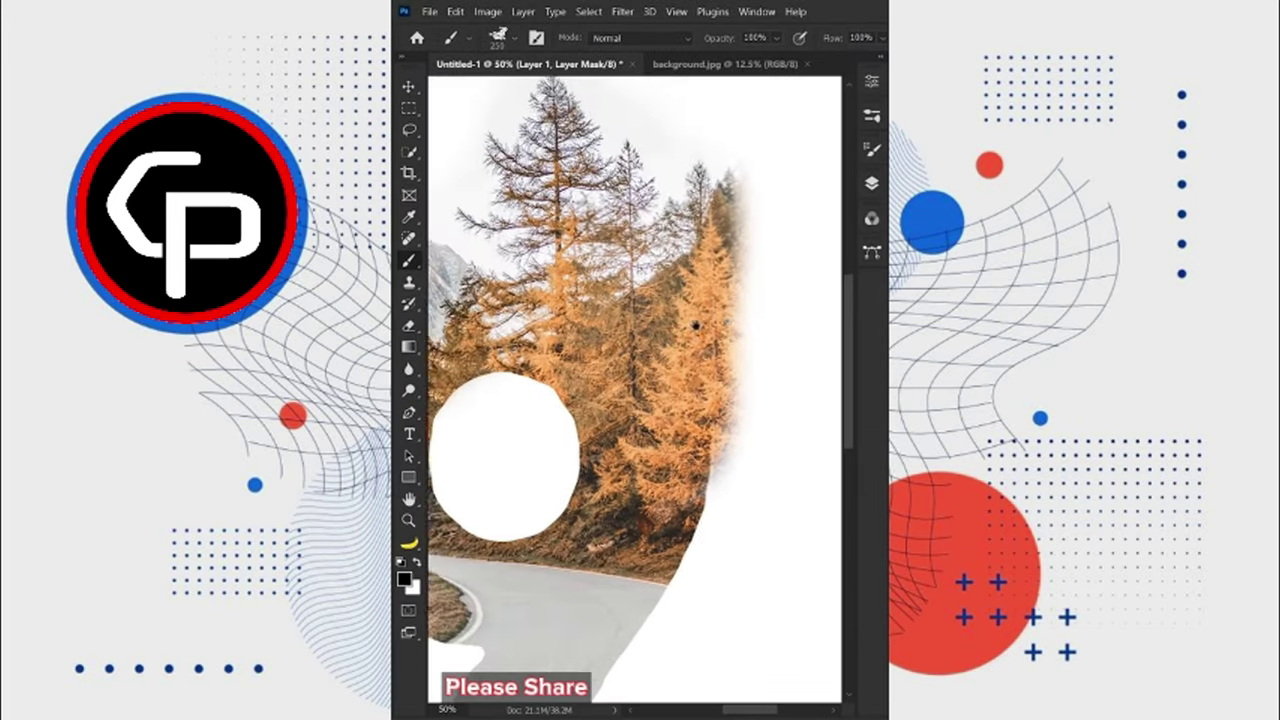
pyautogui.moveTo(704, 270)
pyautogui.mouseDown()
pyautogui.moveTo(694, 443)
pyautogui.moveTo(658, 175)
pyautogui.mouseUp()
pyautogui.press('[')
pyautogui.press('[')
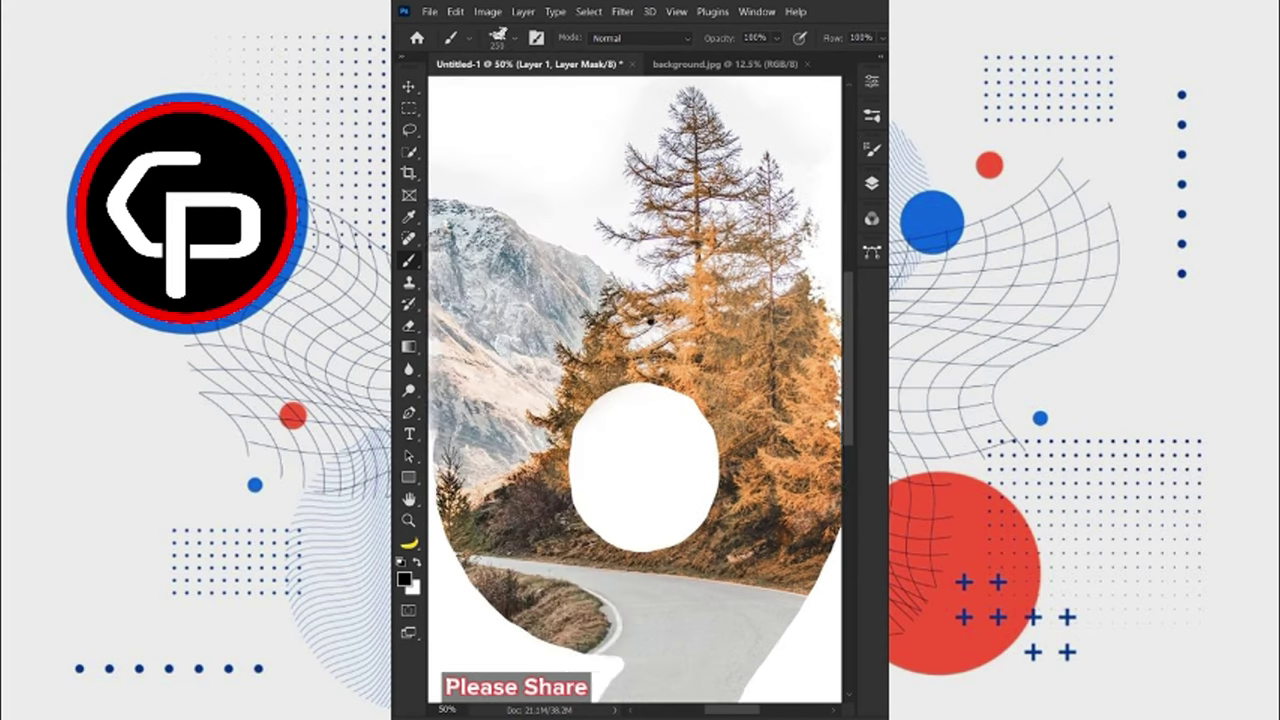
pyautogui.moveTo(571, 414)
pyautogui.mouseDown()
pyautogui.moveTo(585, 300)
pyautogui.moveTo(560, 160)
pyautogui.moveTo(533, 197)
pyautogui.moveTo(588, 330)
pyautogui.mouseUp()
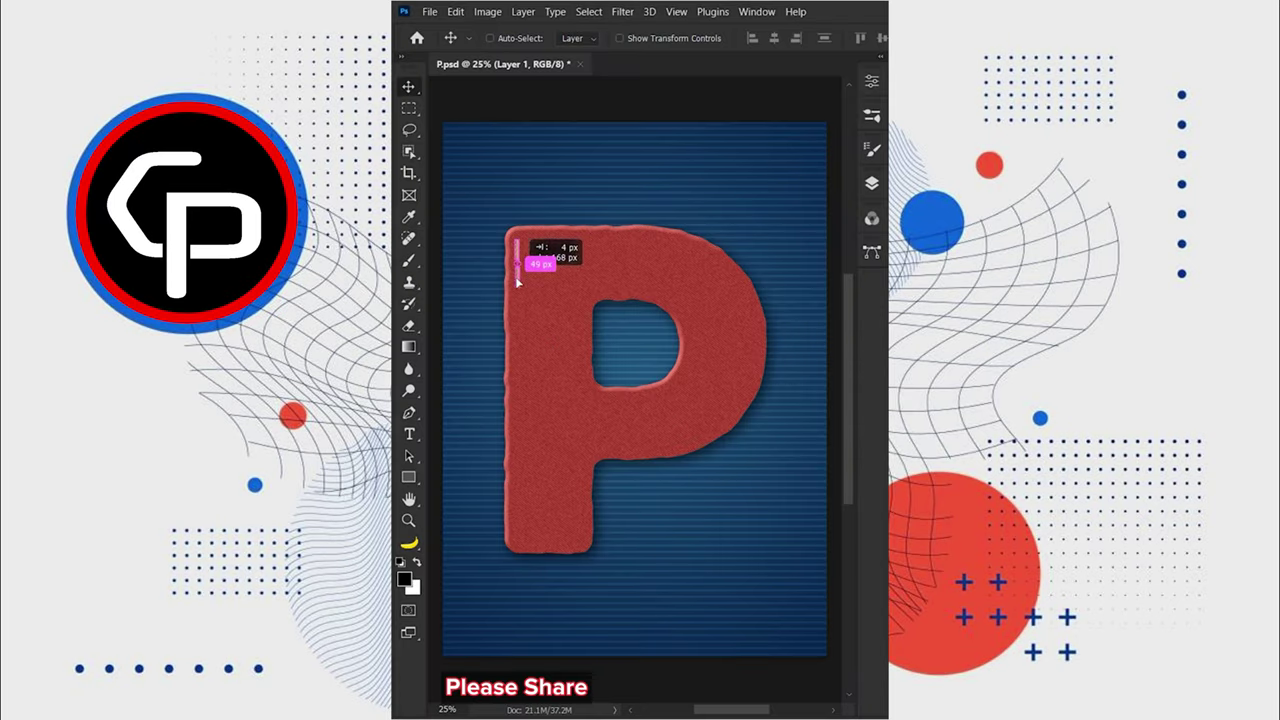
# Move the stitch piece down the P, then define a 'rope' pattern from a rectangle around the rope in rope.png.
pyautogui.moveTo(517, 253); pyautogui.dragTo(517, 400)
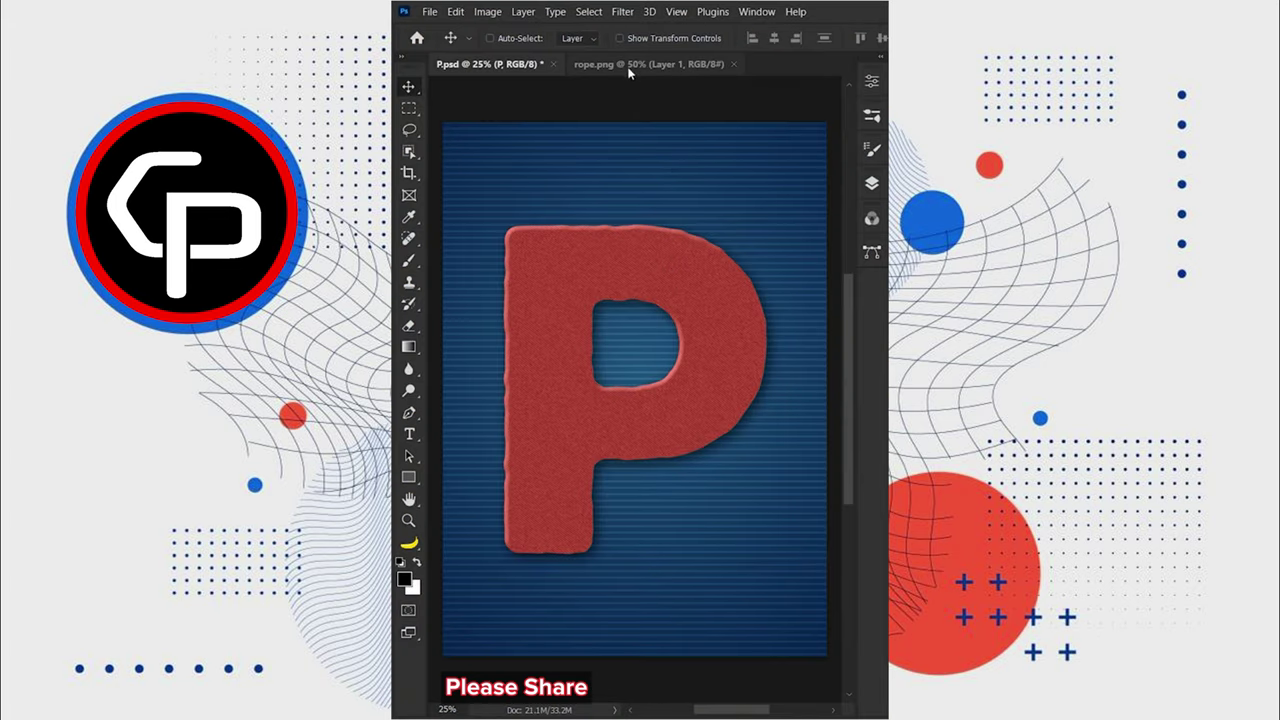
pyautogui.click(628, 66)
pyautogui.click(409, 108)
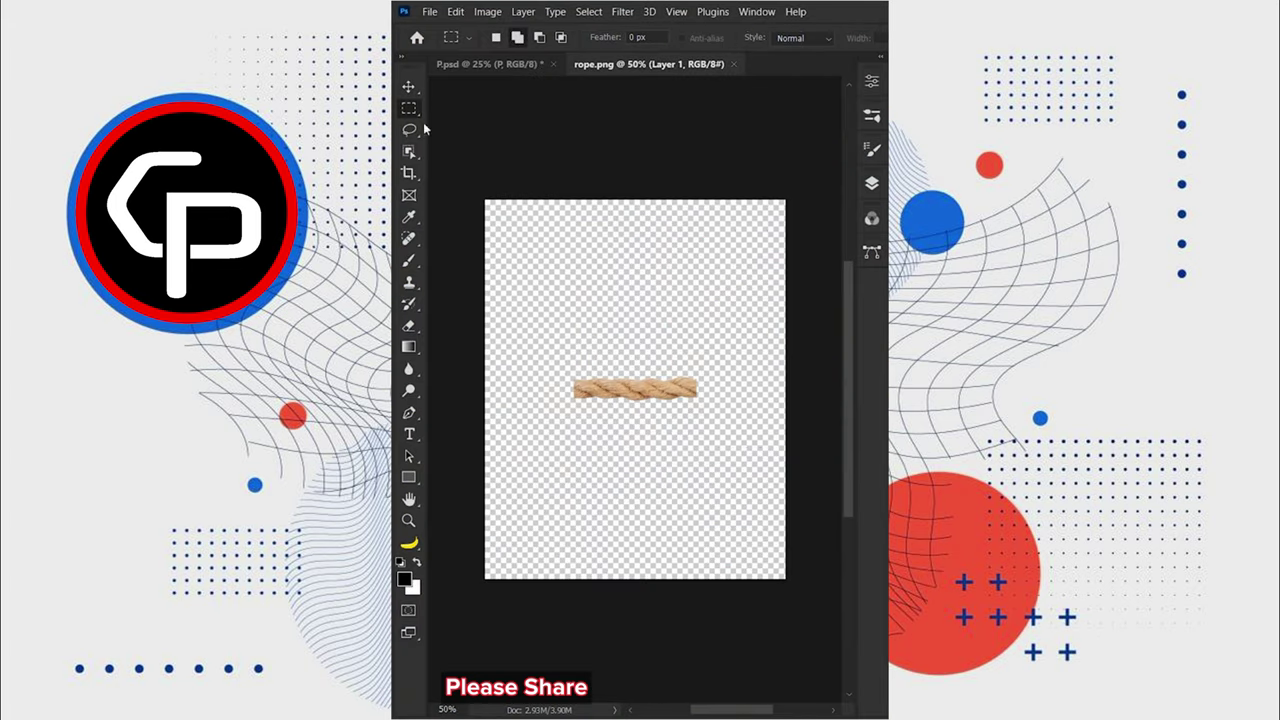
pyautogui.moveTo(563, 372); pyautogui.dragTo(712, 412)
pyautogui.click(457, 15)
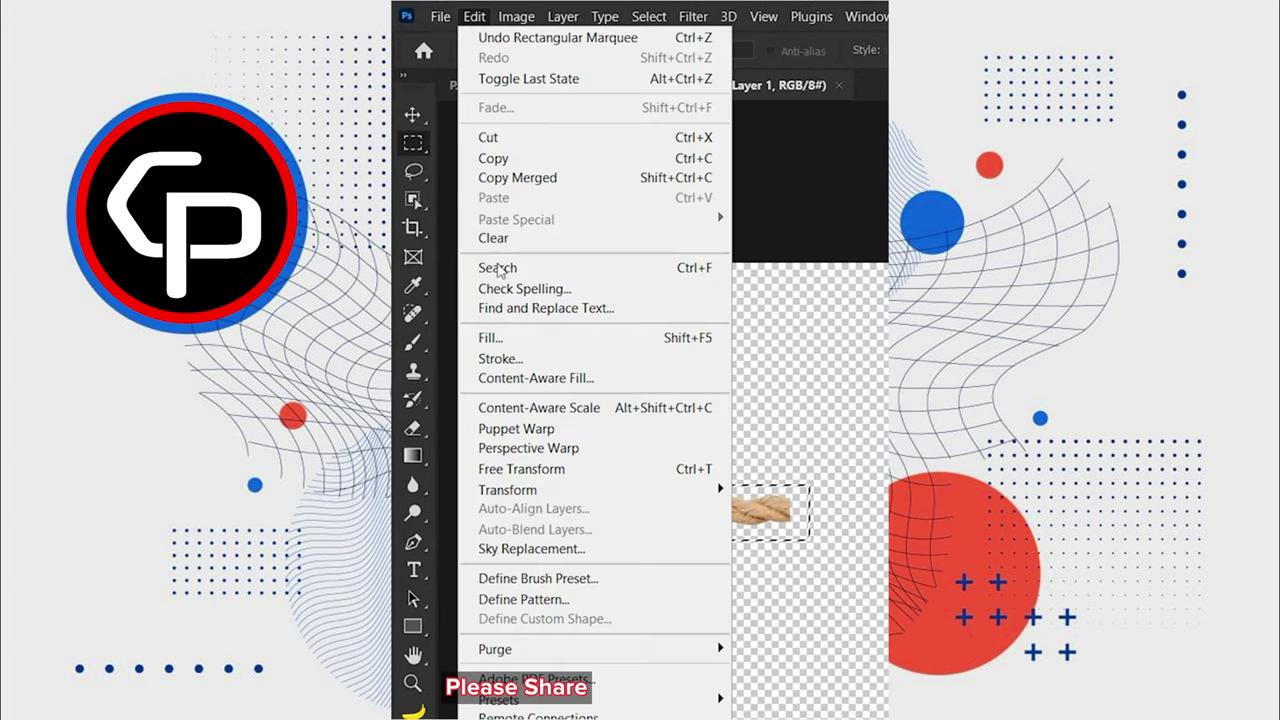
pyautogui.click(493, 292)
pyautogui.write('rope')
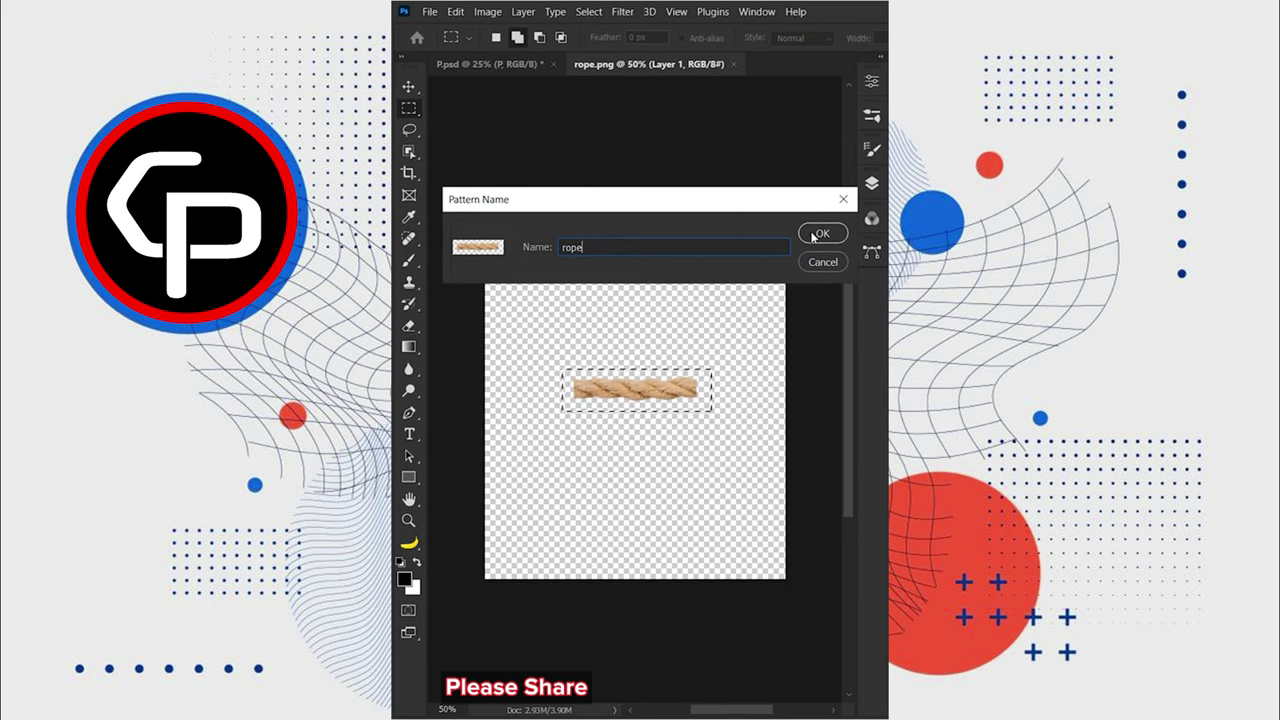
pyautogui.click(815, 235)
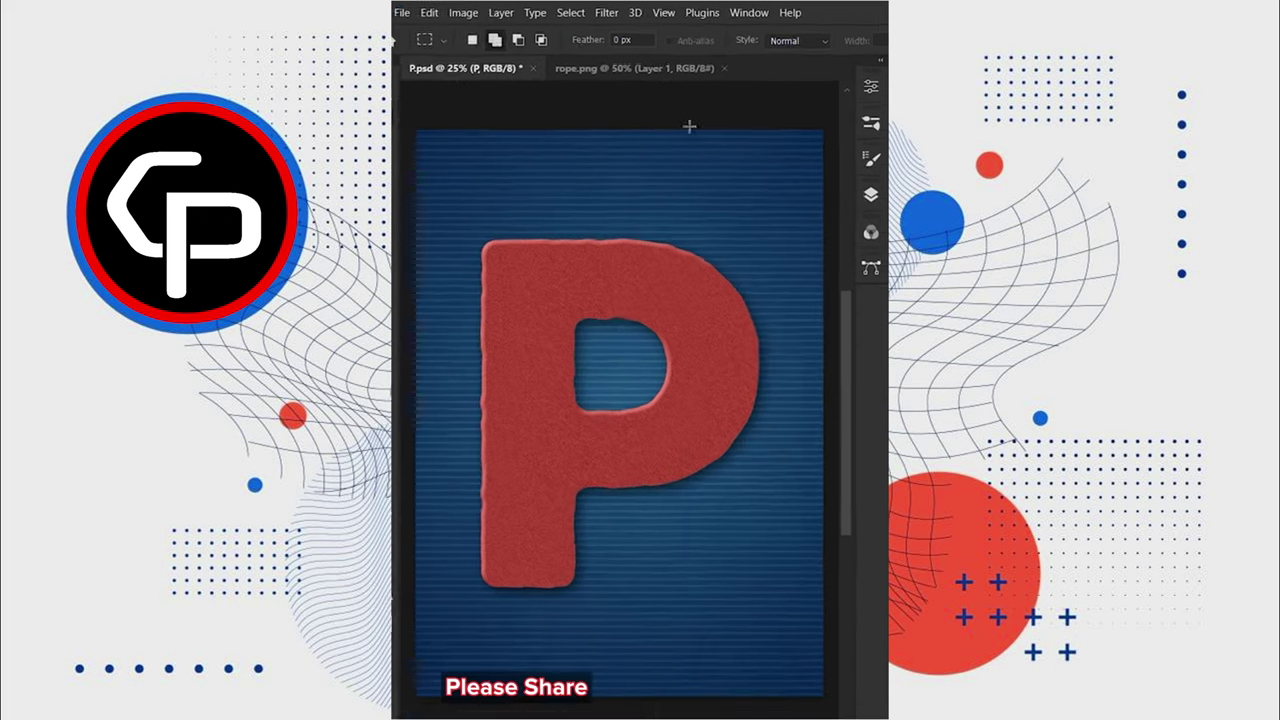
# Turn the P's selection, contracted by 60 px, into a work path and add a new empty layer.
pyautogui.click(866, 246)
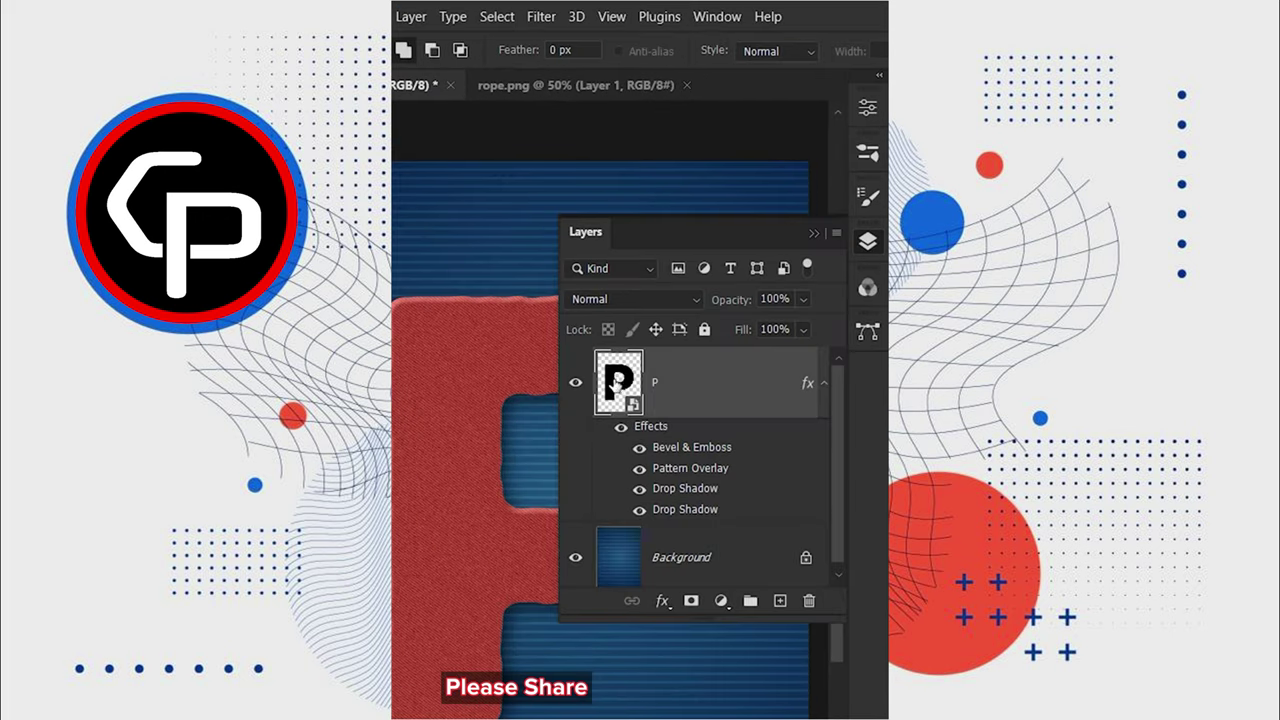
pyautogui.keyDown('ctrl'); pyautogui.click(614, 383); pyautogui.keyUp('ctrl')
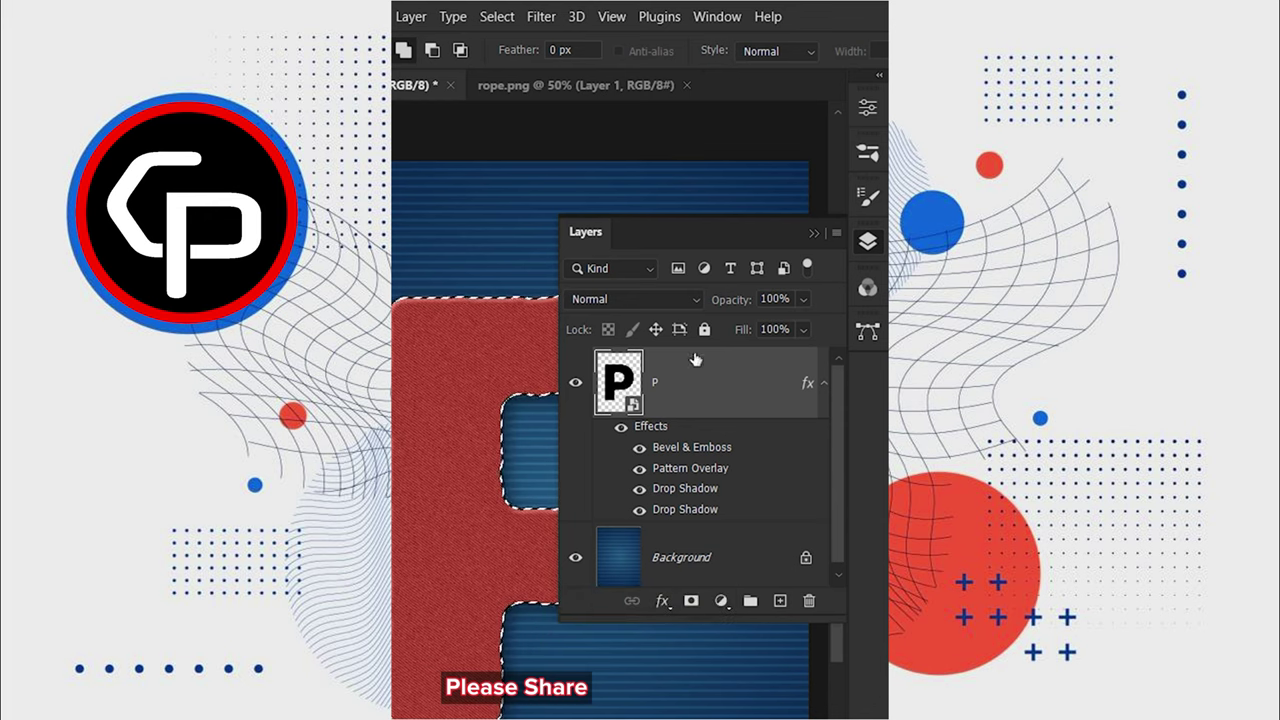
pyautogui.click(866, 248)
pyautogui.click(497, 16)
pyautogui.moveTo(583, 329)
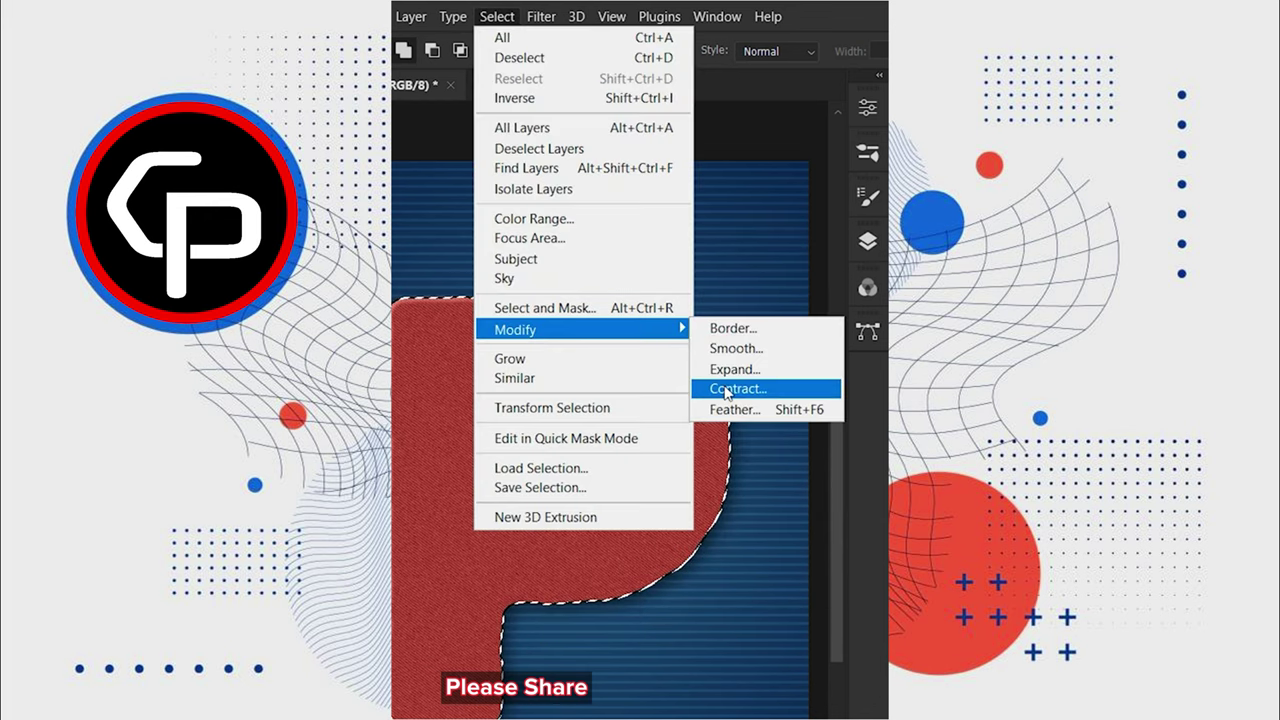
pyautogui.click(737, 388)
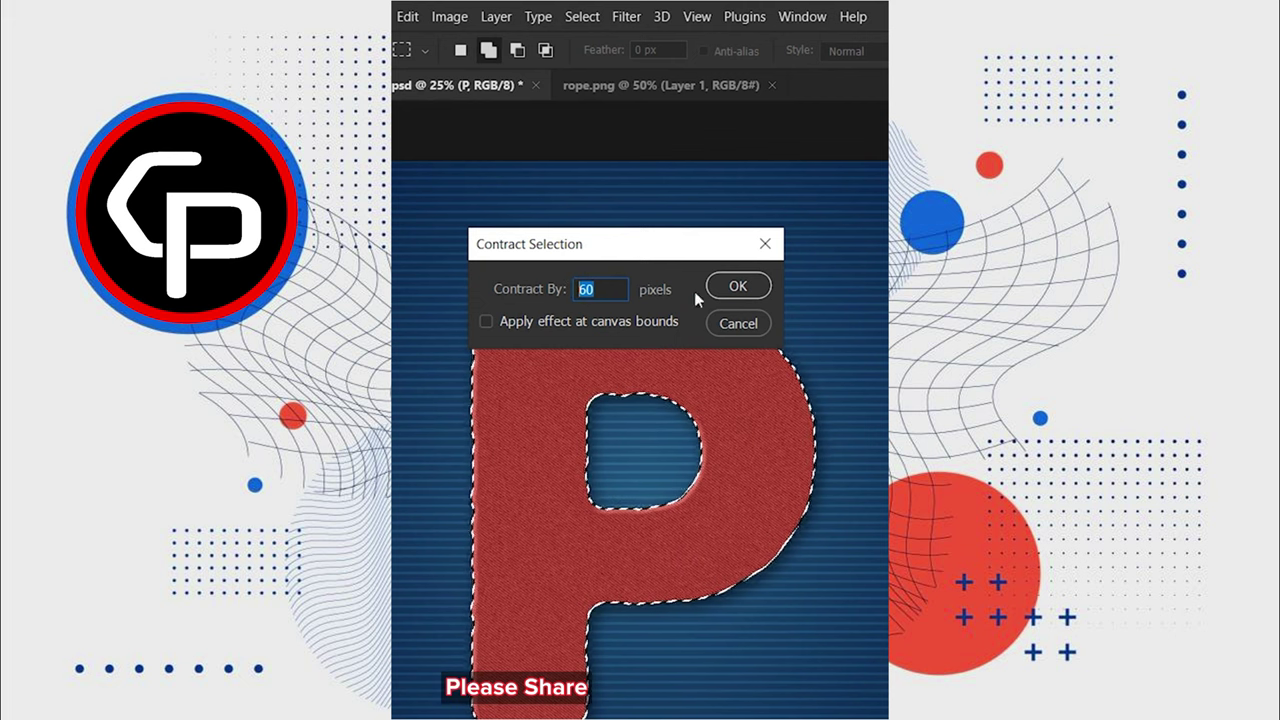
pyautogui.click(737, 286)
pyautogui.rightClick(589, 313)
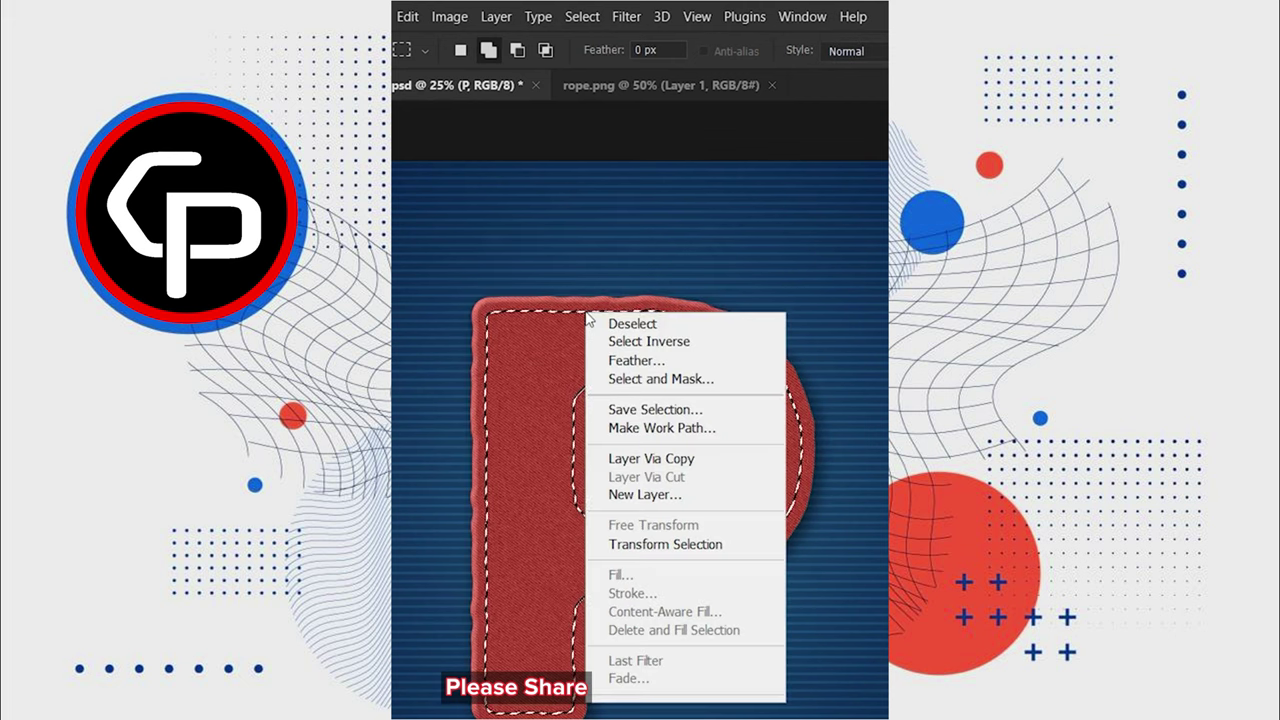
pyautogui.click(615, 431)
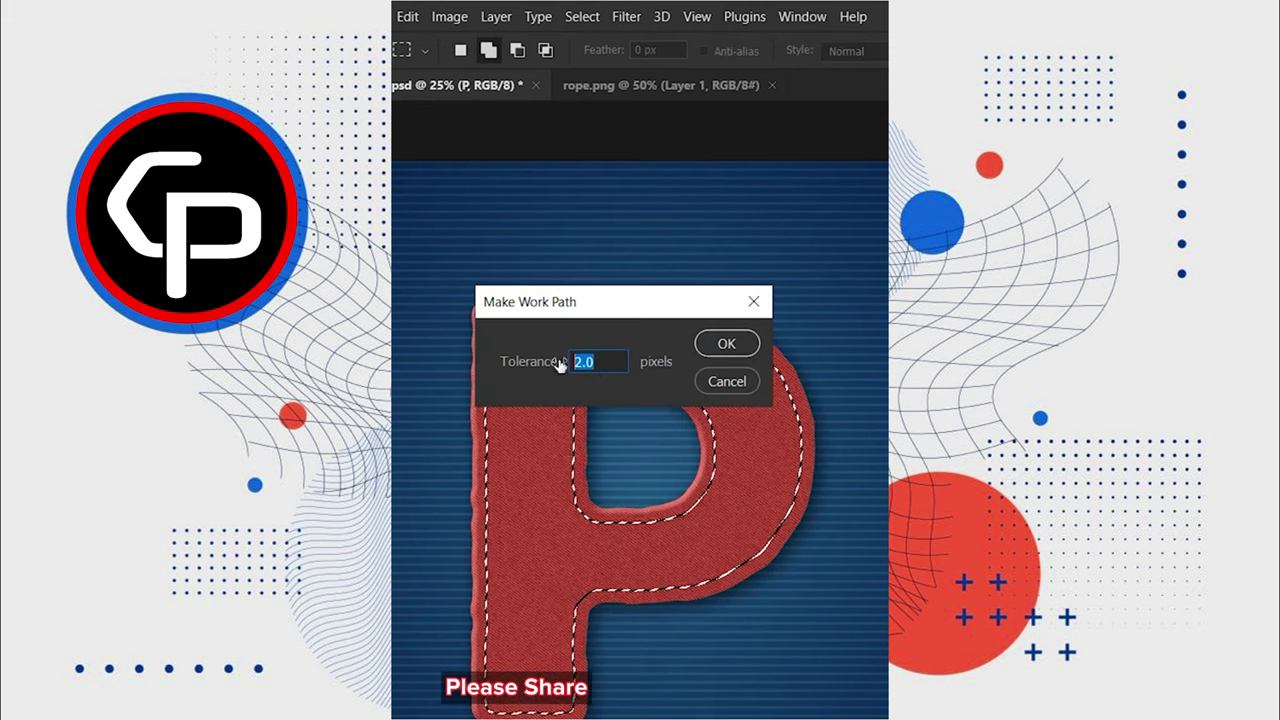
pyautogui.click(712, 343)
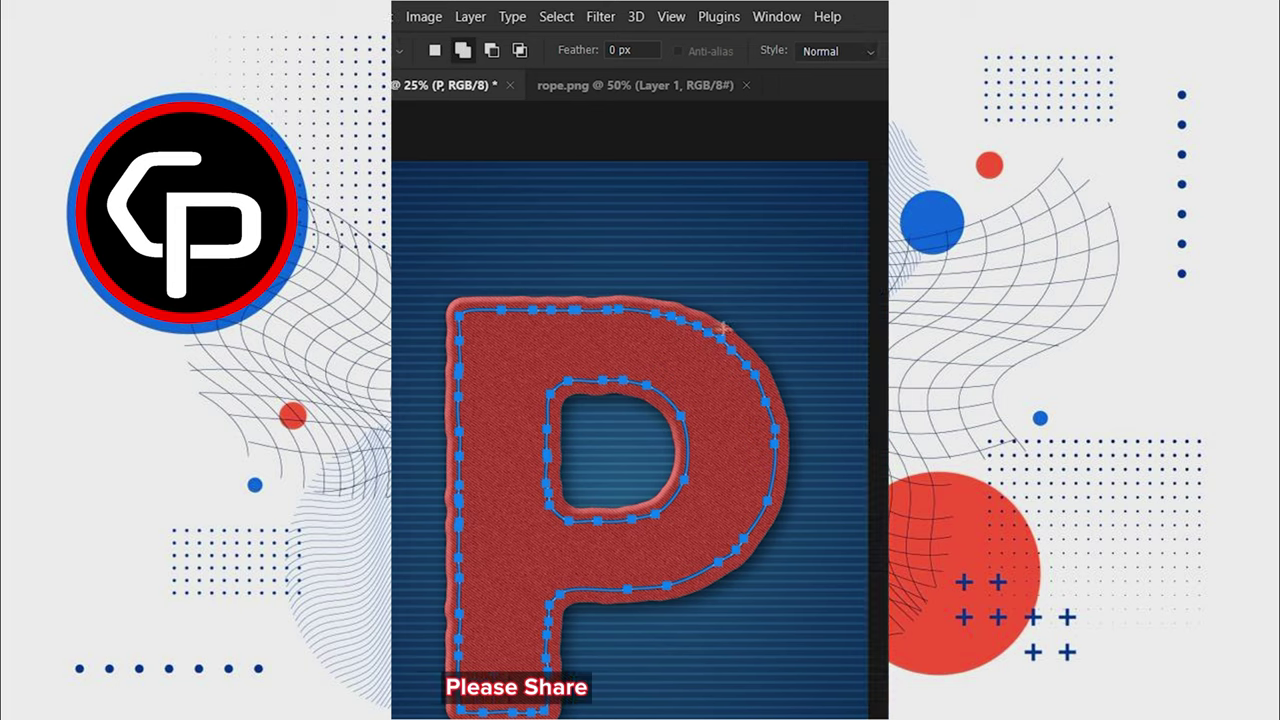
pyautogui.click(866, 245)
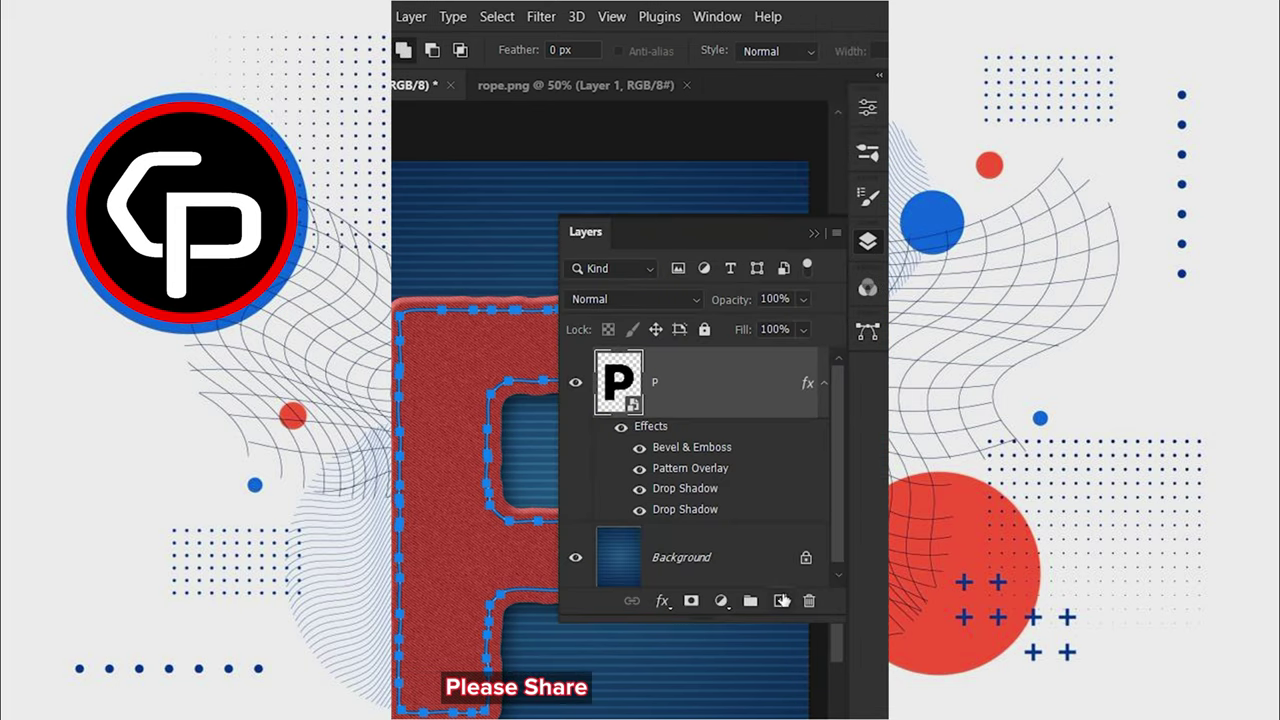
pyautogui.click(781, 600)
pyautogui.click(866, 245)
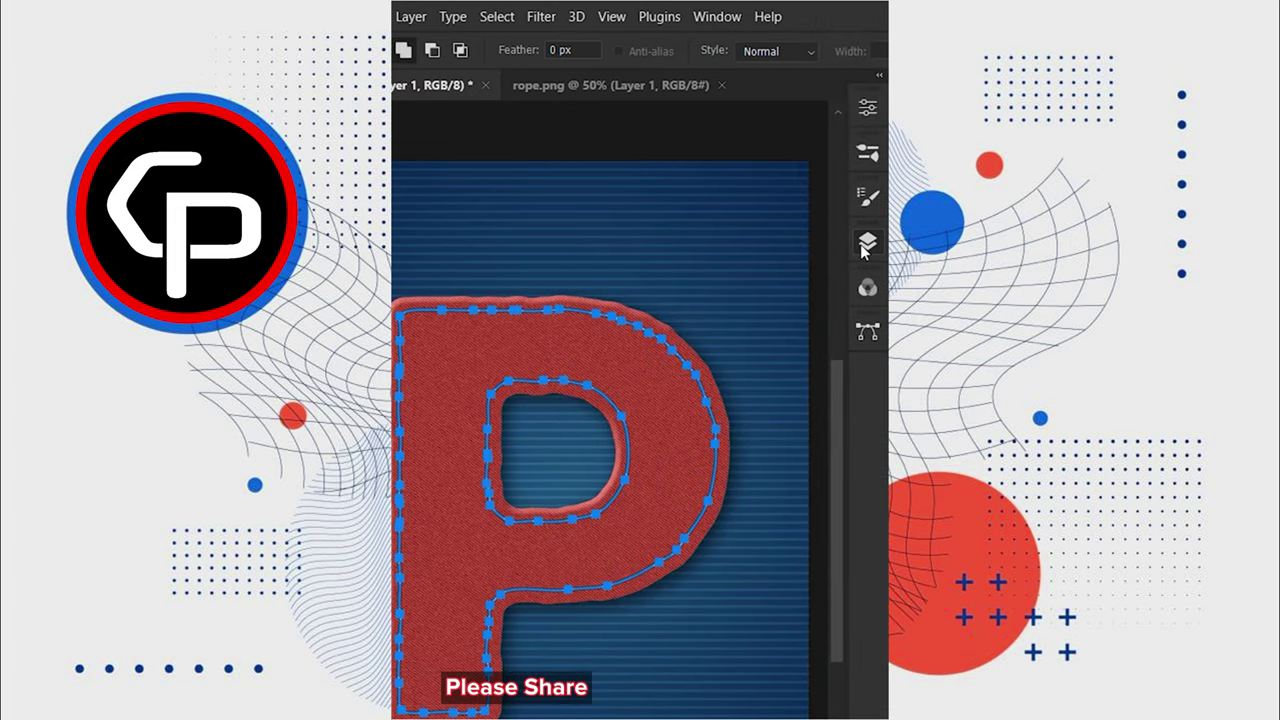
# Fill the new layer with the rope pattern using the Place Along Path script.
pyautogui.click(474, 17)
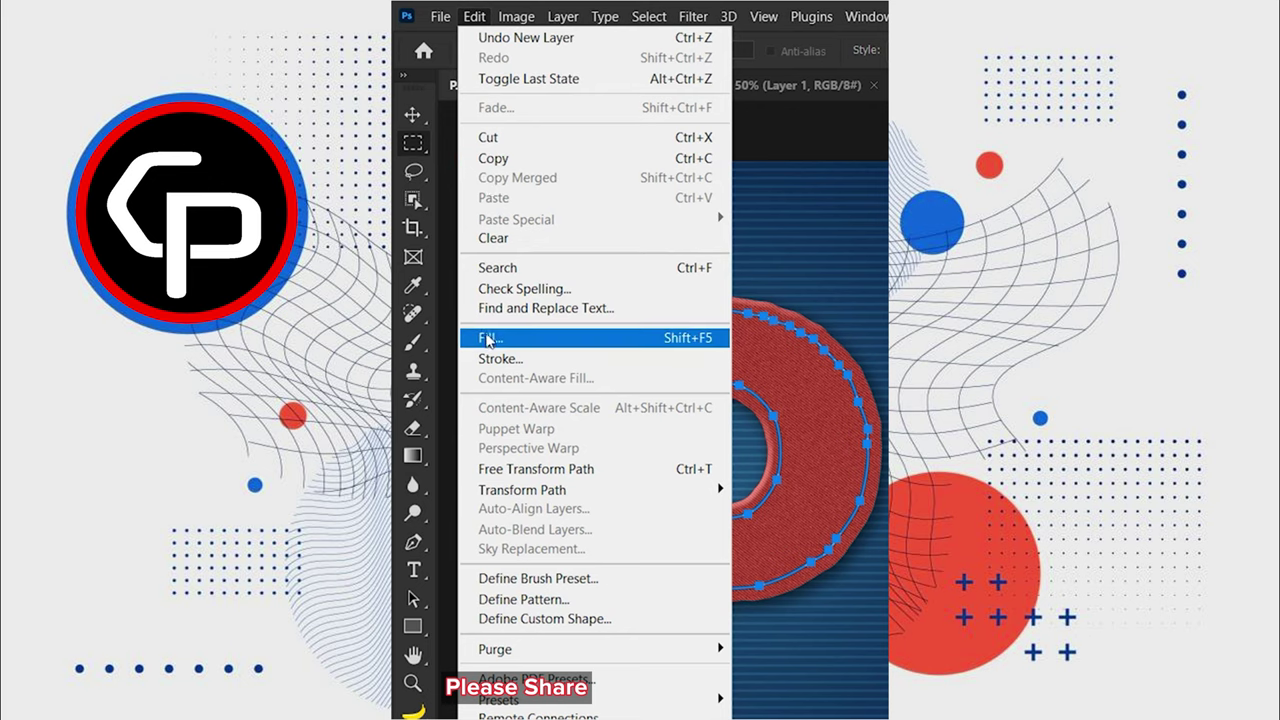
pyautogui.click(490, 338)
pyautogui.click(653, 267)
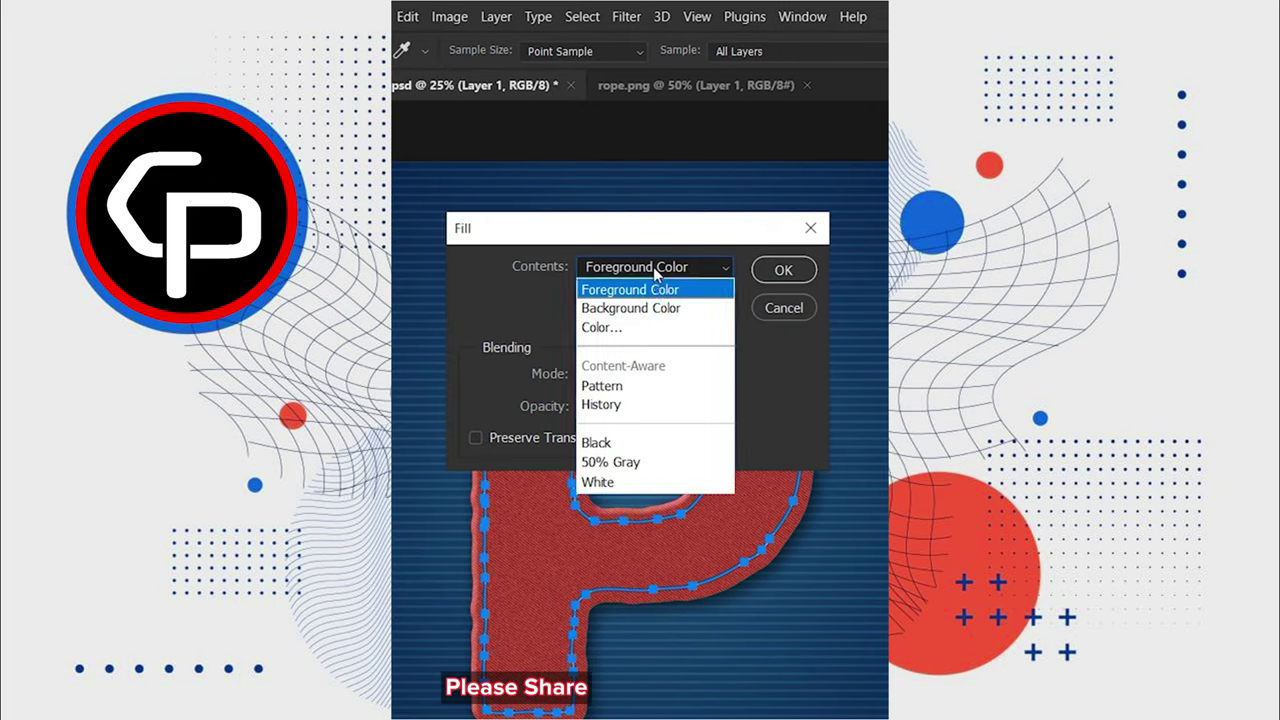
pyautogui.click(645, 379)
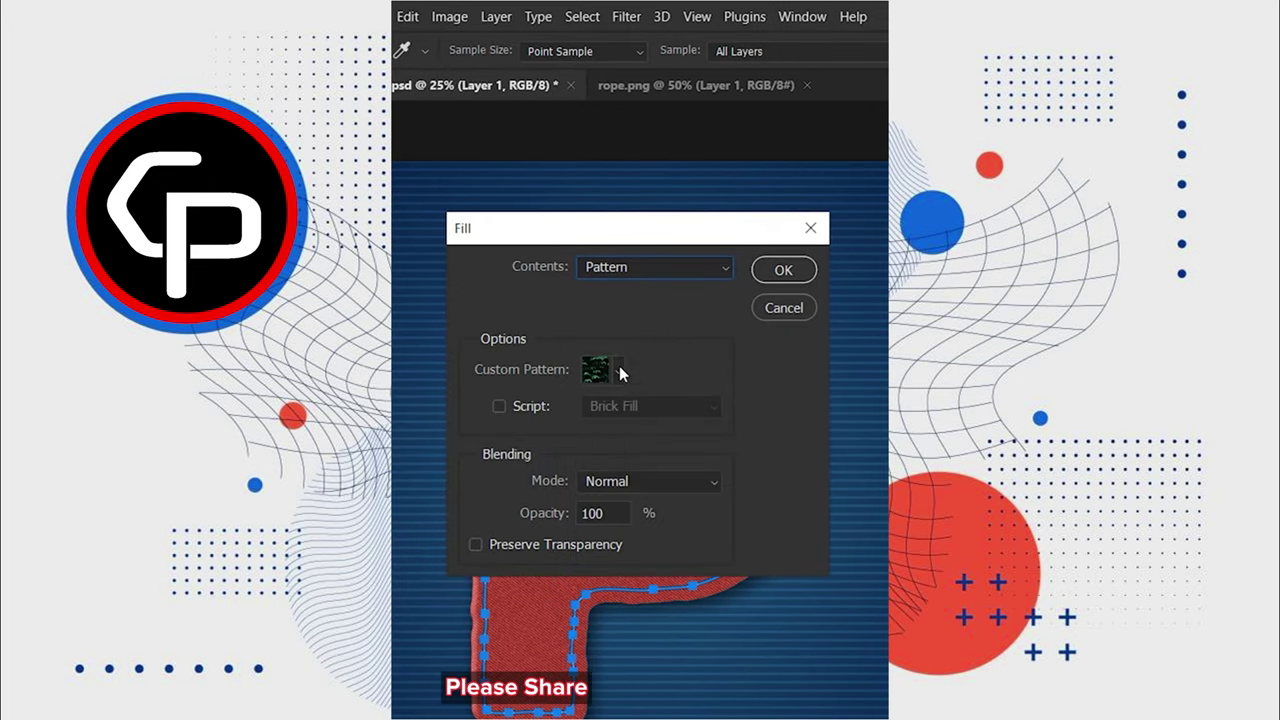
pyautogui.click(619, 370)
pyautogui.moveTo(692, 445); pyautogui.dragTo(696, 515)
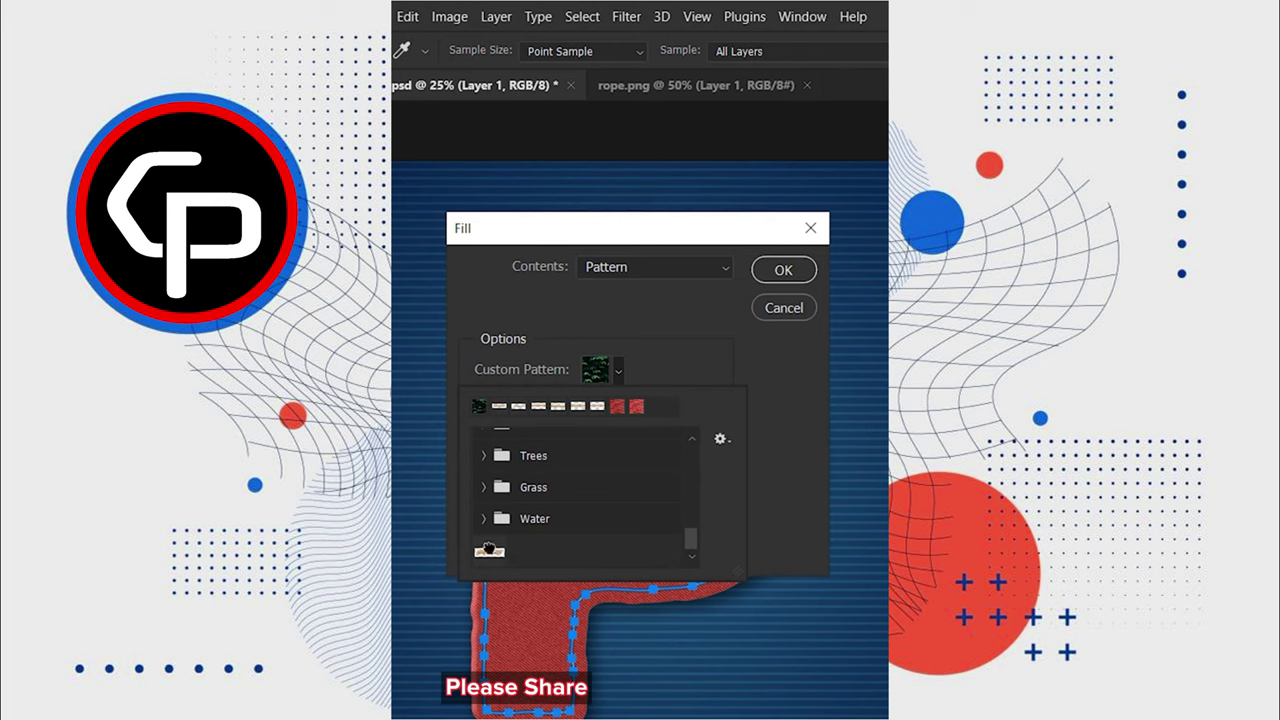
pyautogui.click(668, 370)
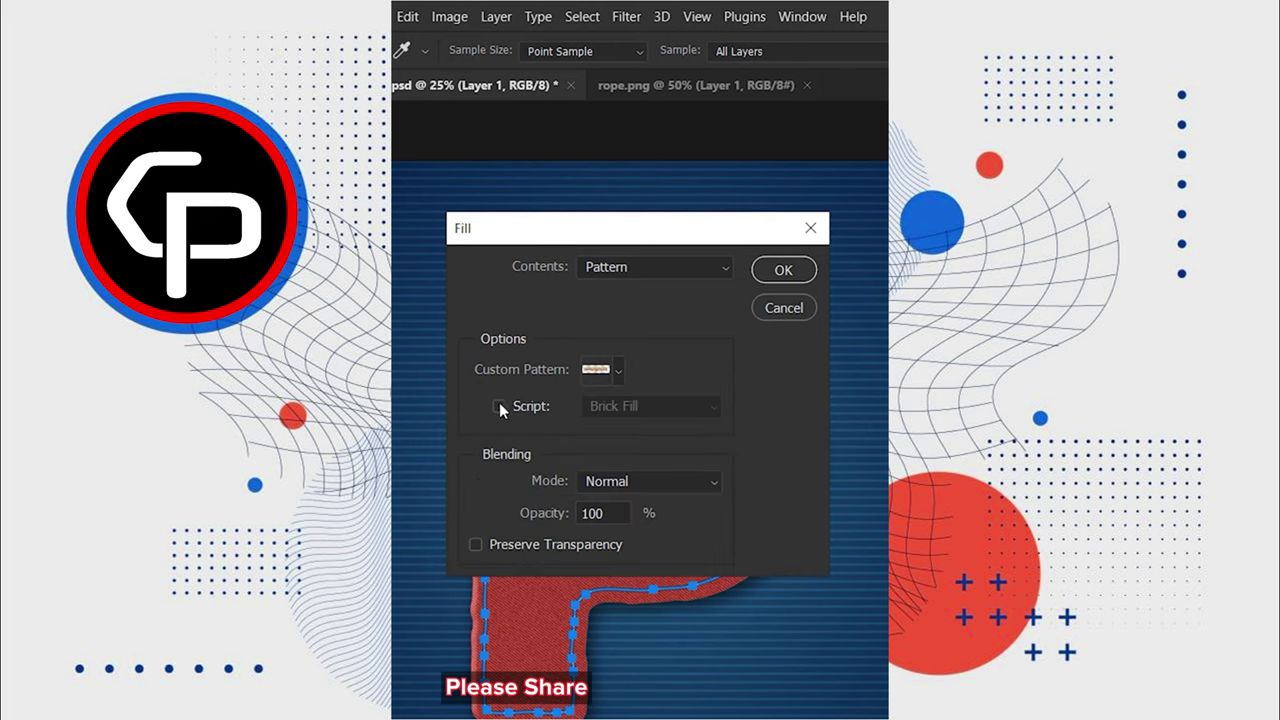
pyautogui.click(499, 406)
pyautogui.click(649, 405)
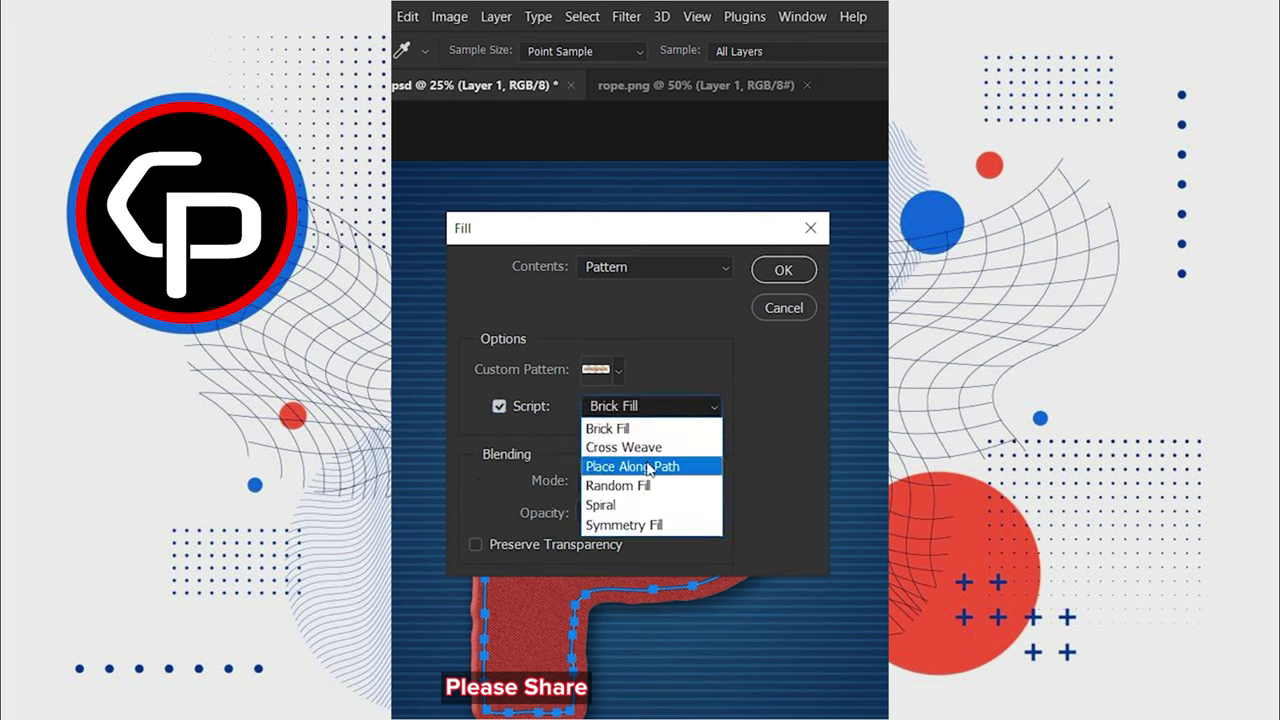
pyautogui.click(649, 467)
pyautogui.click(764, 270)
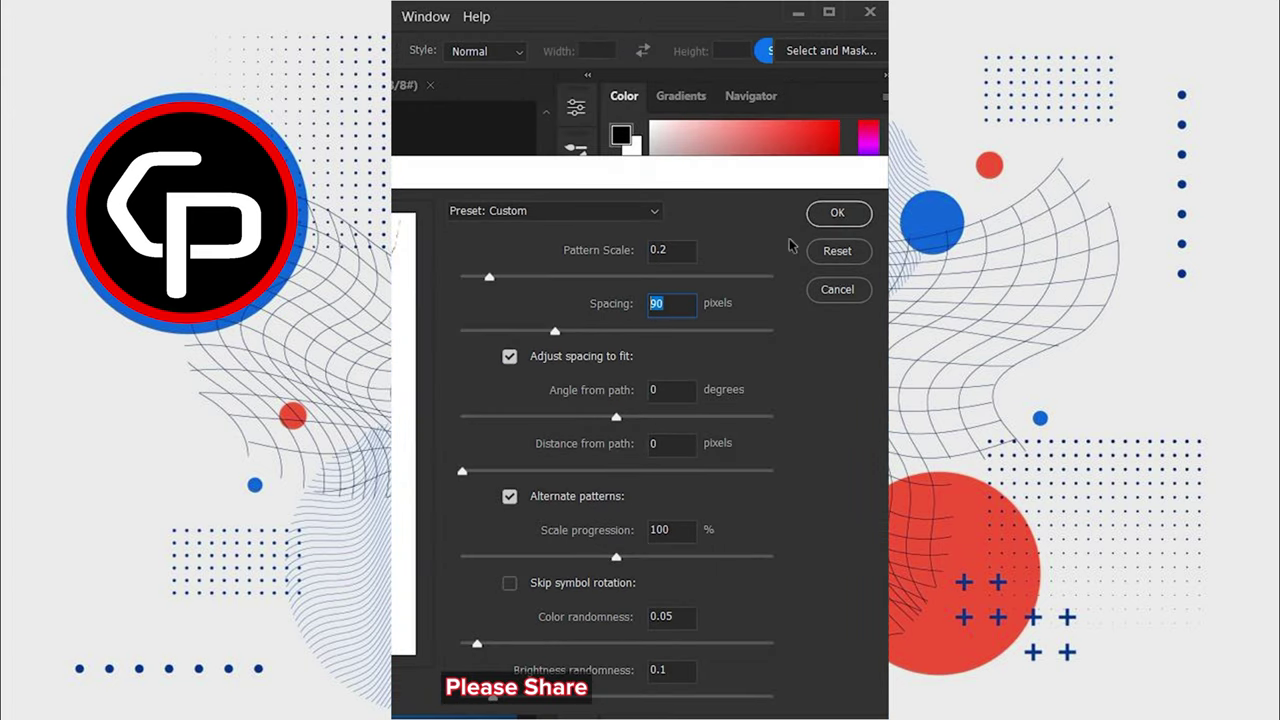
pyautogui.click(835, 214)
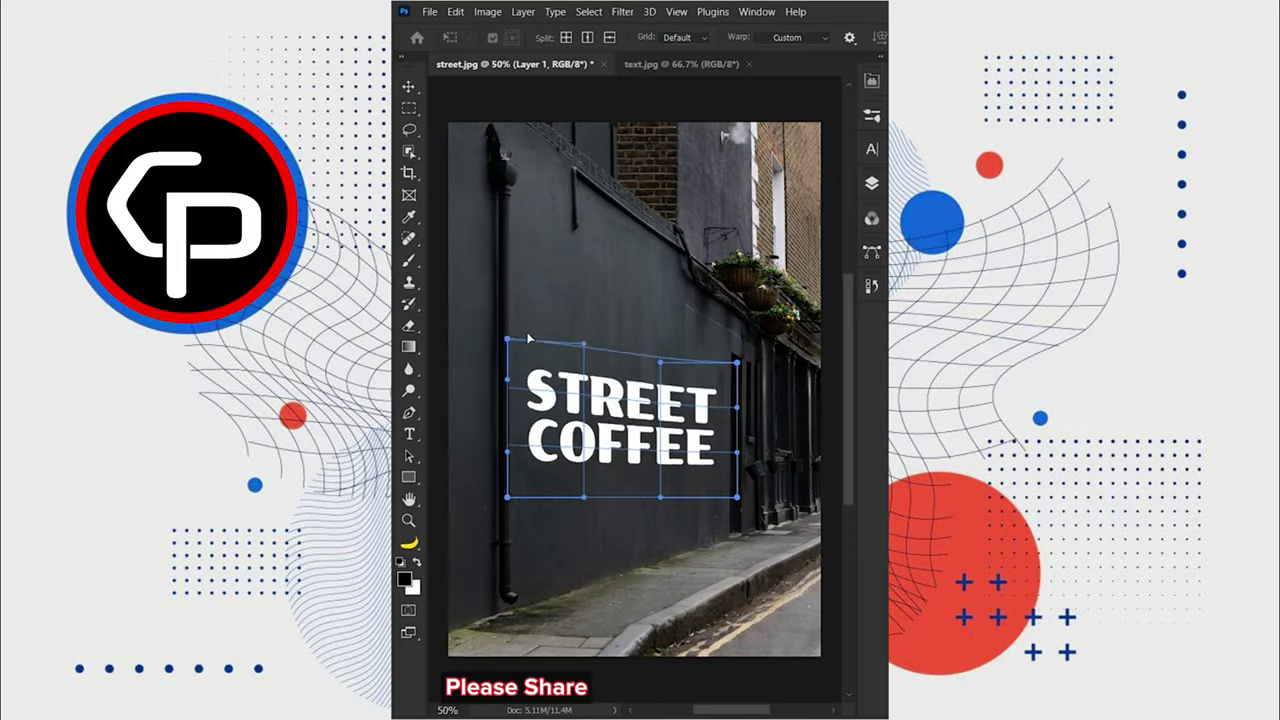
# Bend the STREET COFFEE text into the wall's perspective and commit the warp.
pyautogui.moveTo(531, 382); pyautogui.dragTo(528, 318)
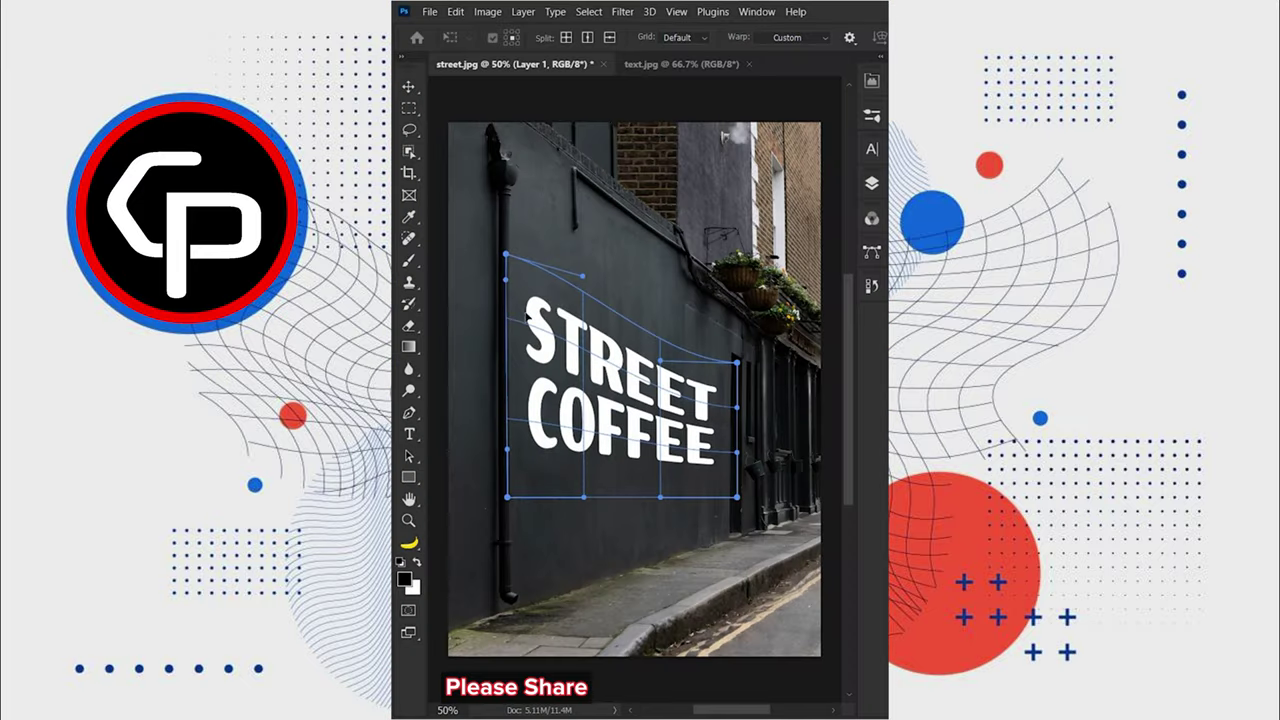
pyautogui.moveTo(531, 464); pyautogui.dragTo(532, 555)
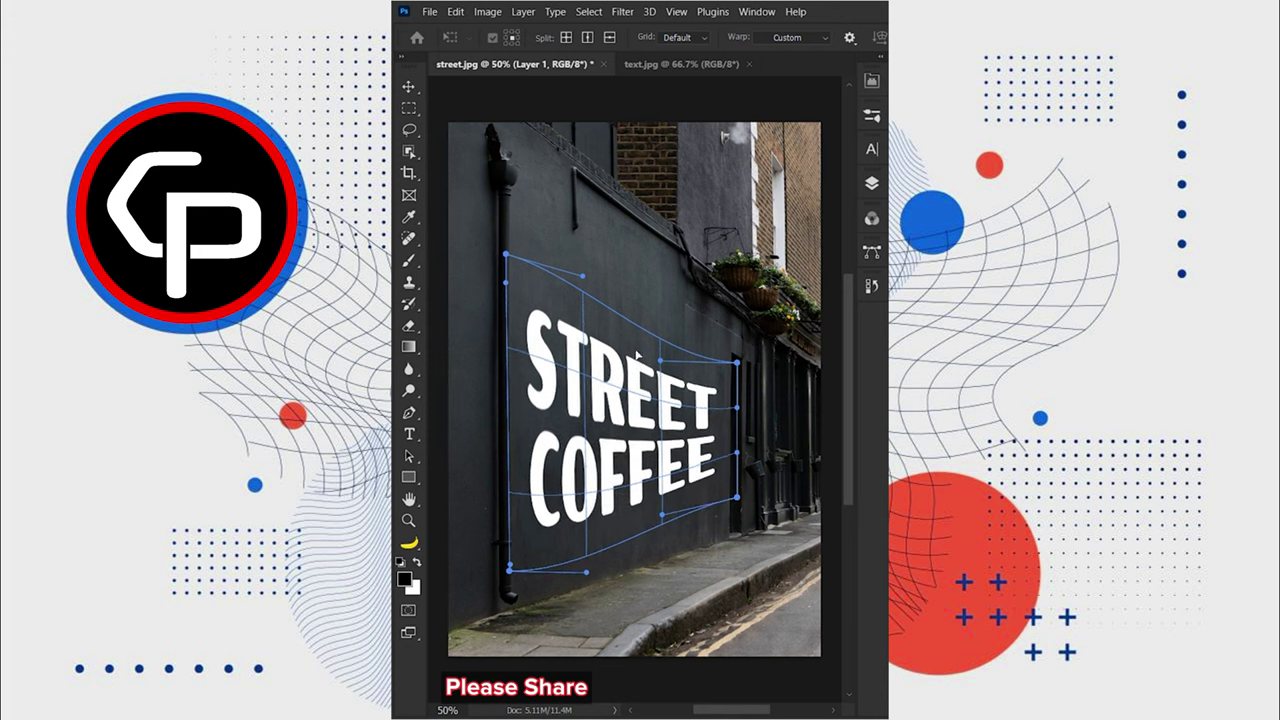
pyautogui.press('Return')
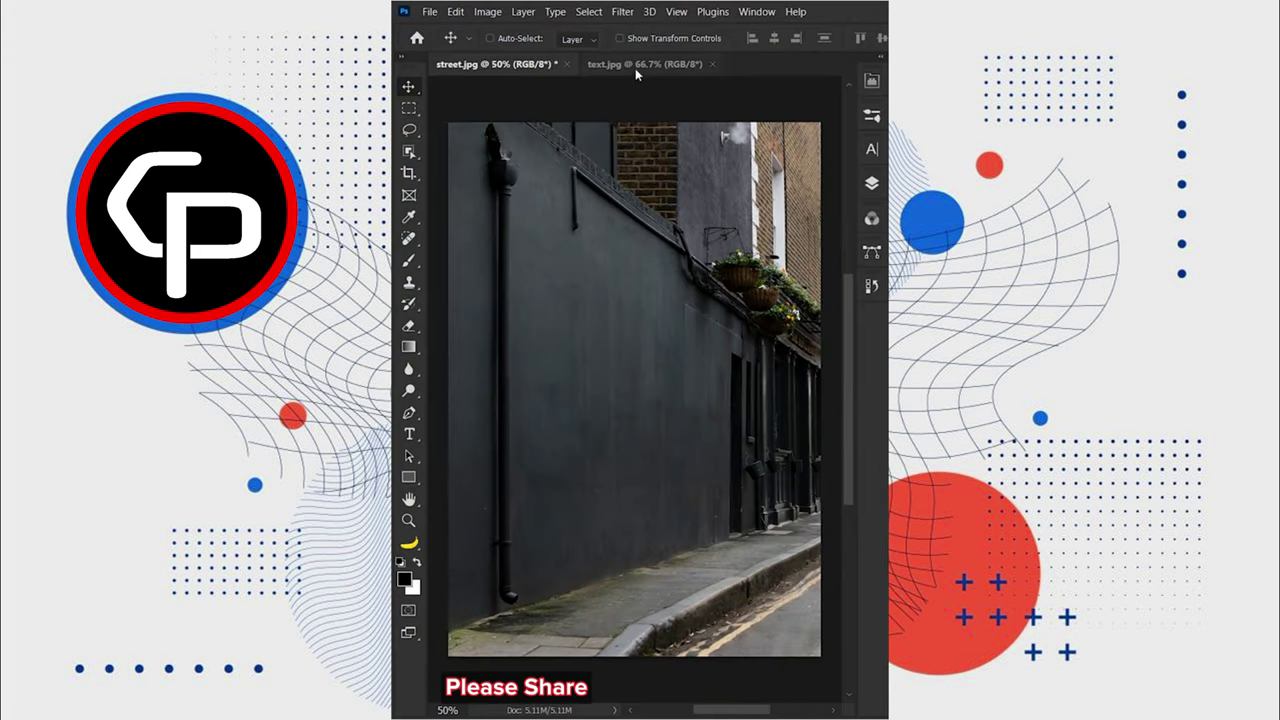
# Copy the STREET COFFEE artwork from text.jpg and add an empty Layer 1 to street.jpg.
pyautogui.click(635, 64)
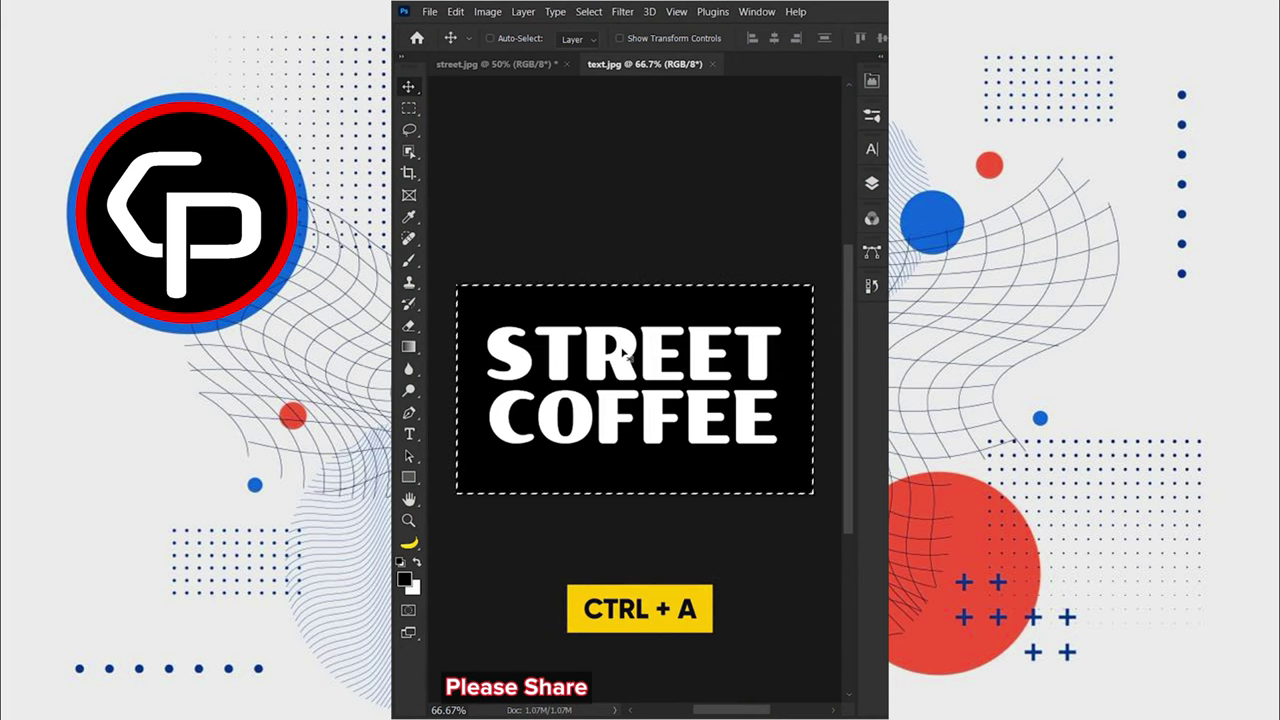
pyautogui.hotkey('ctrl', 'c')
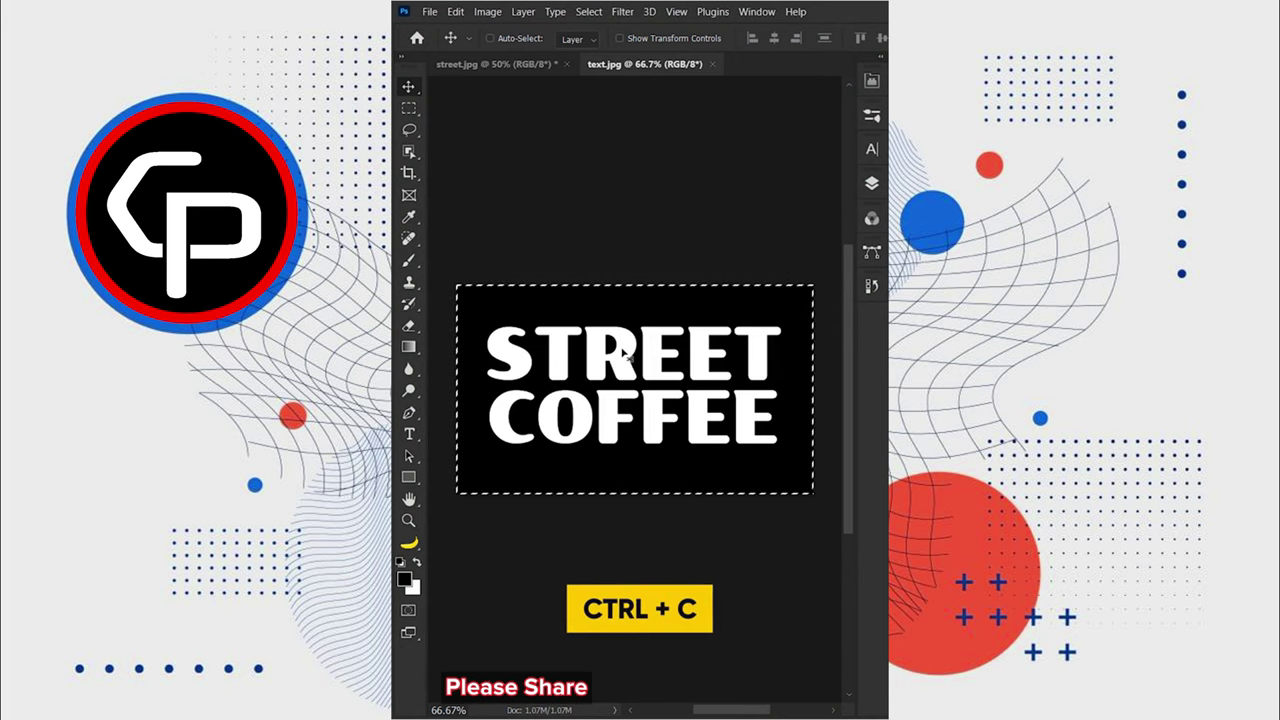
pyautogui.click(500, 64)
pyautogui.click(871, 188)
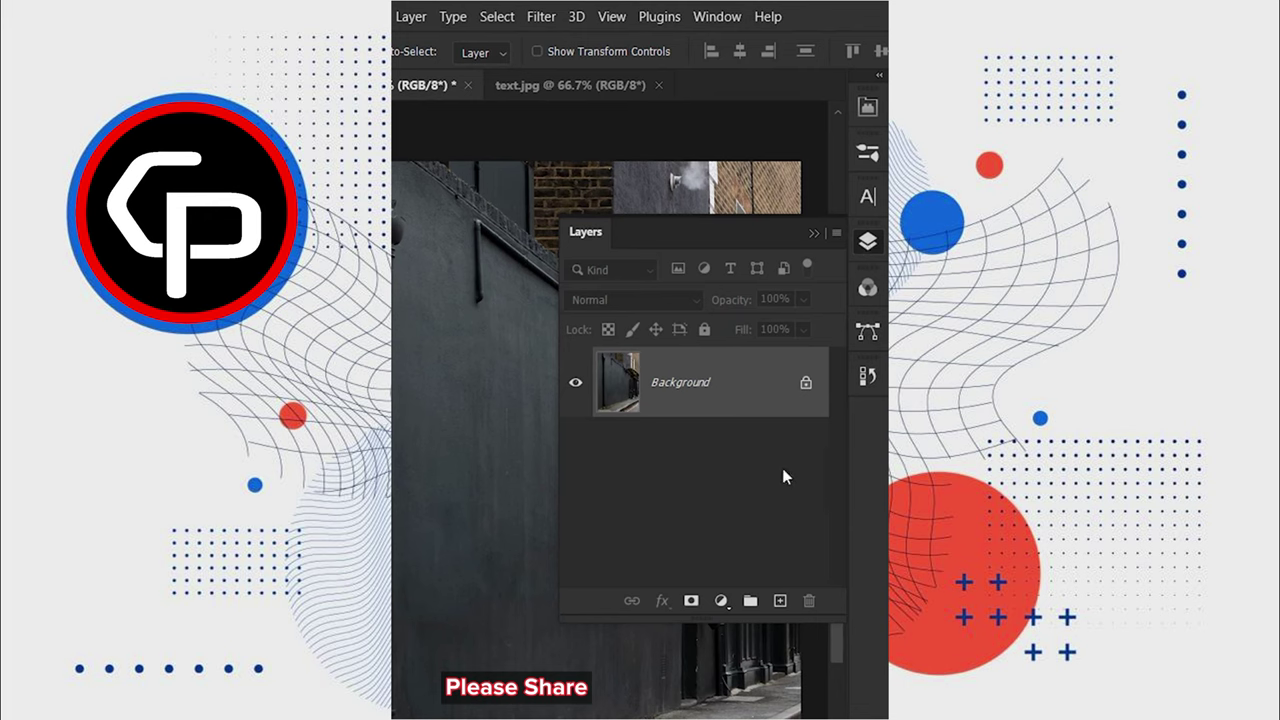
pyautogui.click(779, 601)
pyautogui.click(868, 250)
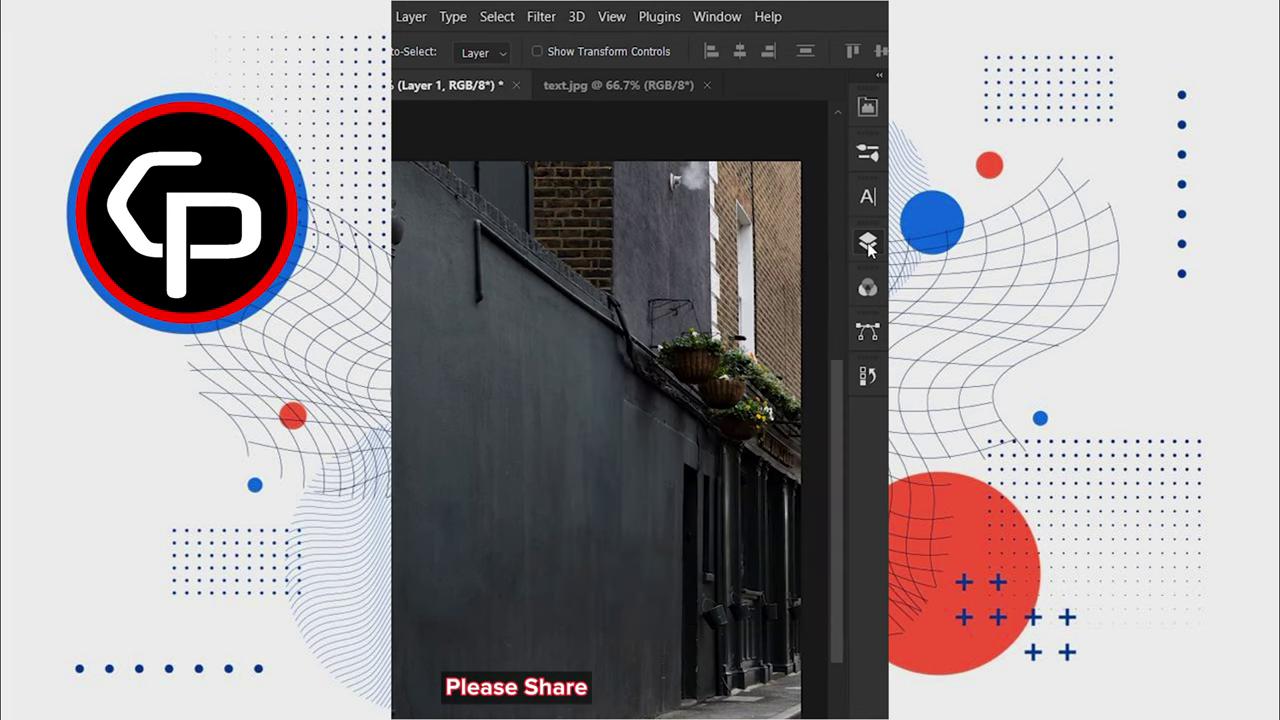
# Draw a Vanishing Point plane on the wall and paste the STREET COFFEE artwork into it.
pyautogui.click(541, 17)
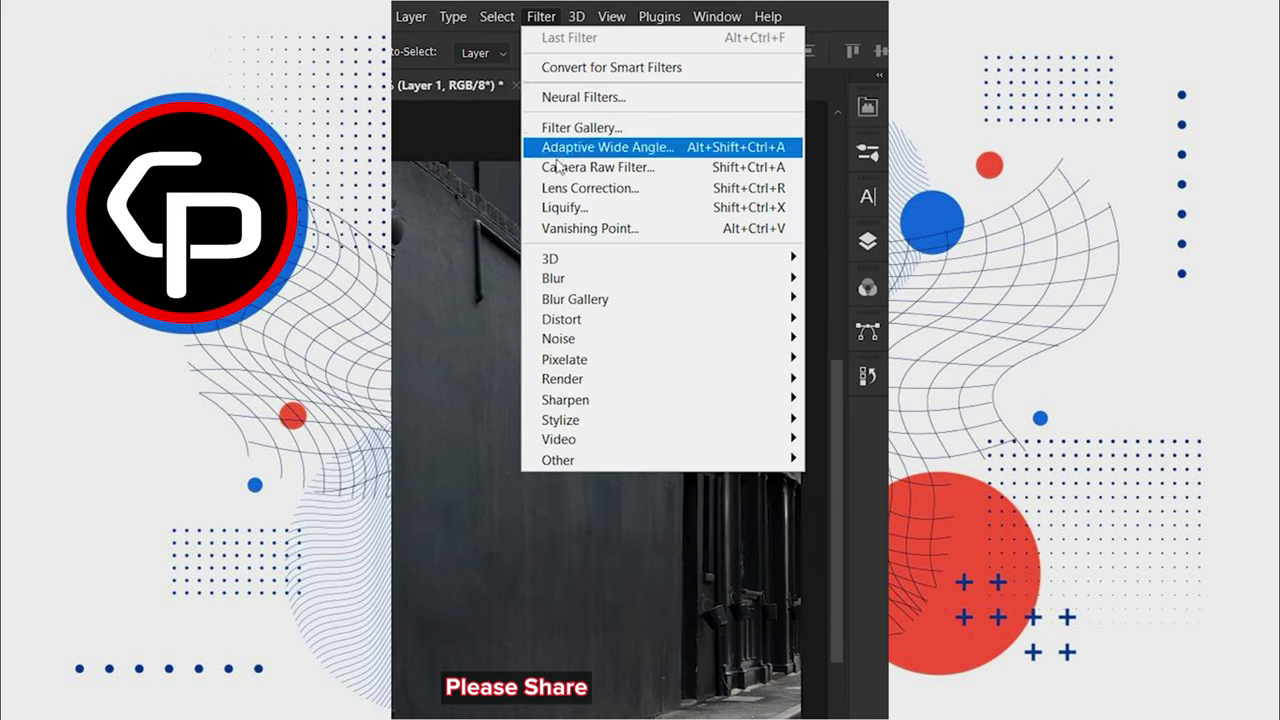
pyautogui.click(562, 228)
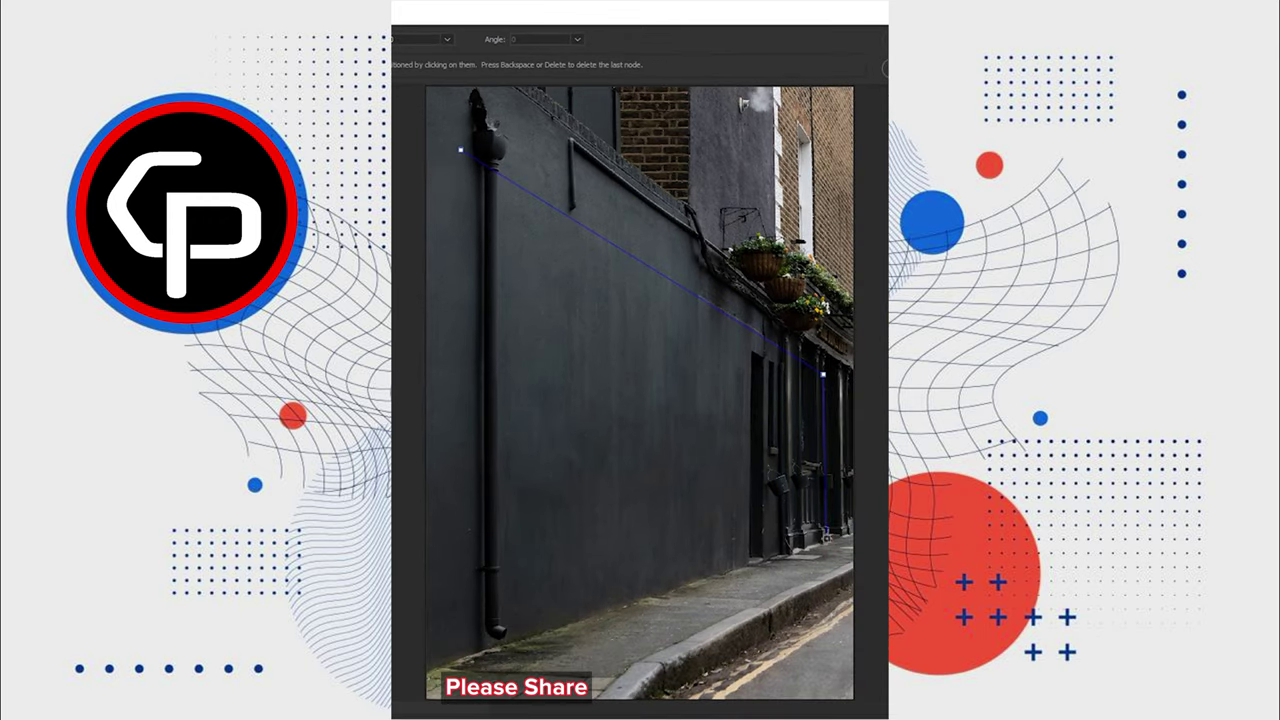
pyautogui.click(458, 658)
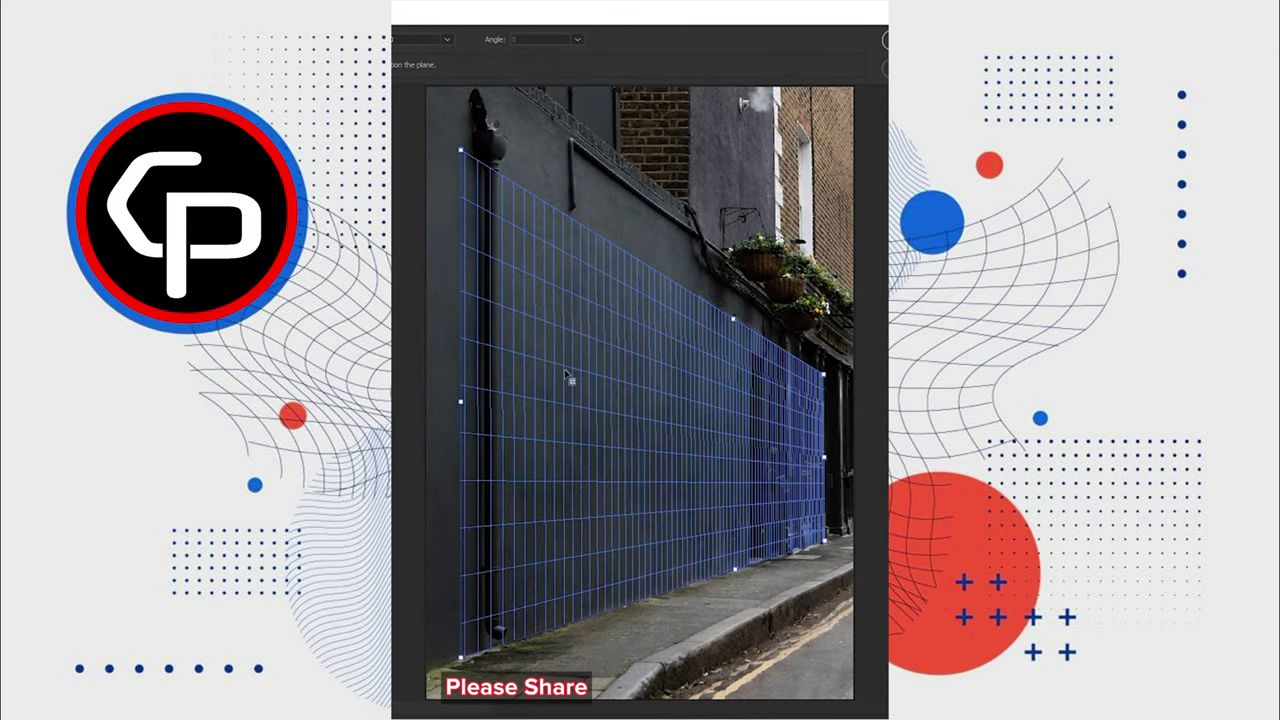
pyautogui.hotkey('ctrl', 'v')
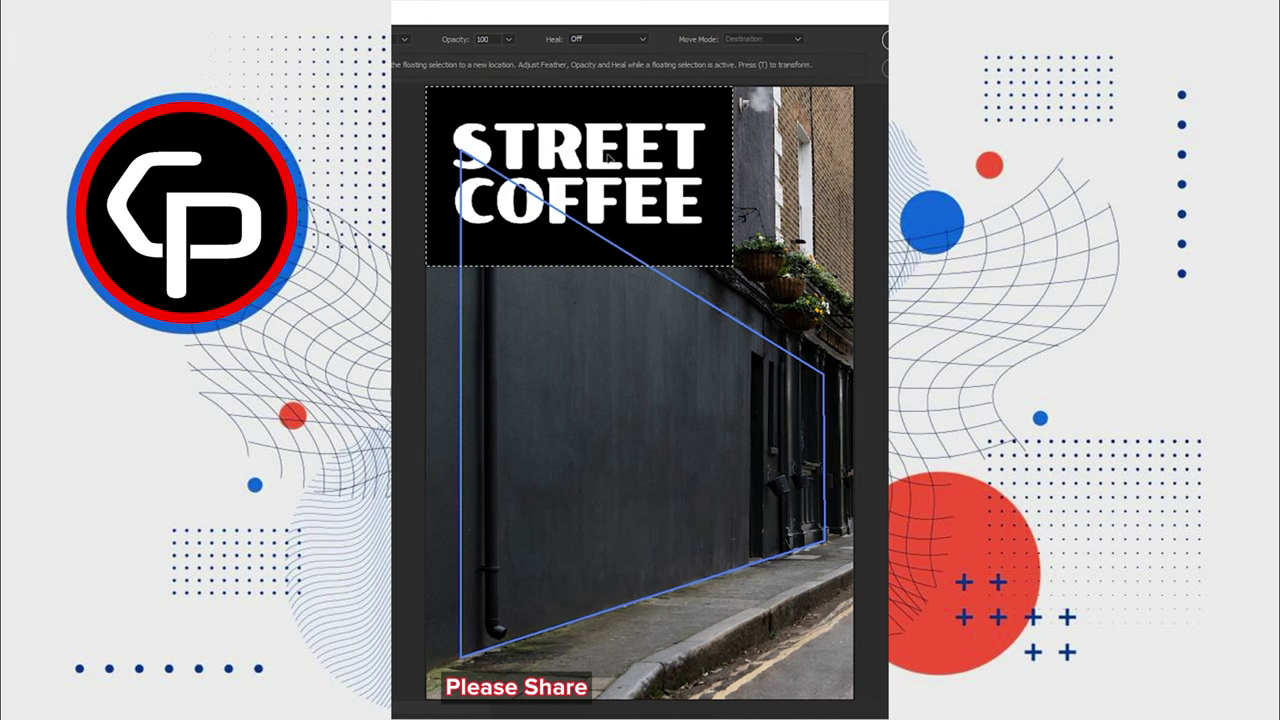
# Shrink the artwork, move it onto the wall plane, stretch it to fill the plane, and apply.
pyautogui.hotkey('ctrl', 't')
pyautogui.moveTo(731, 88); pyautogui.dragTo(614, 128)
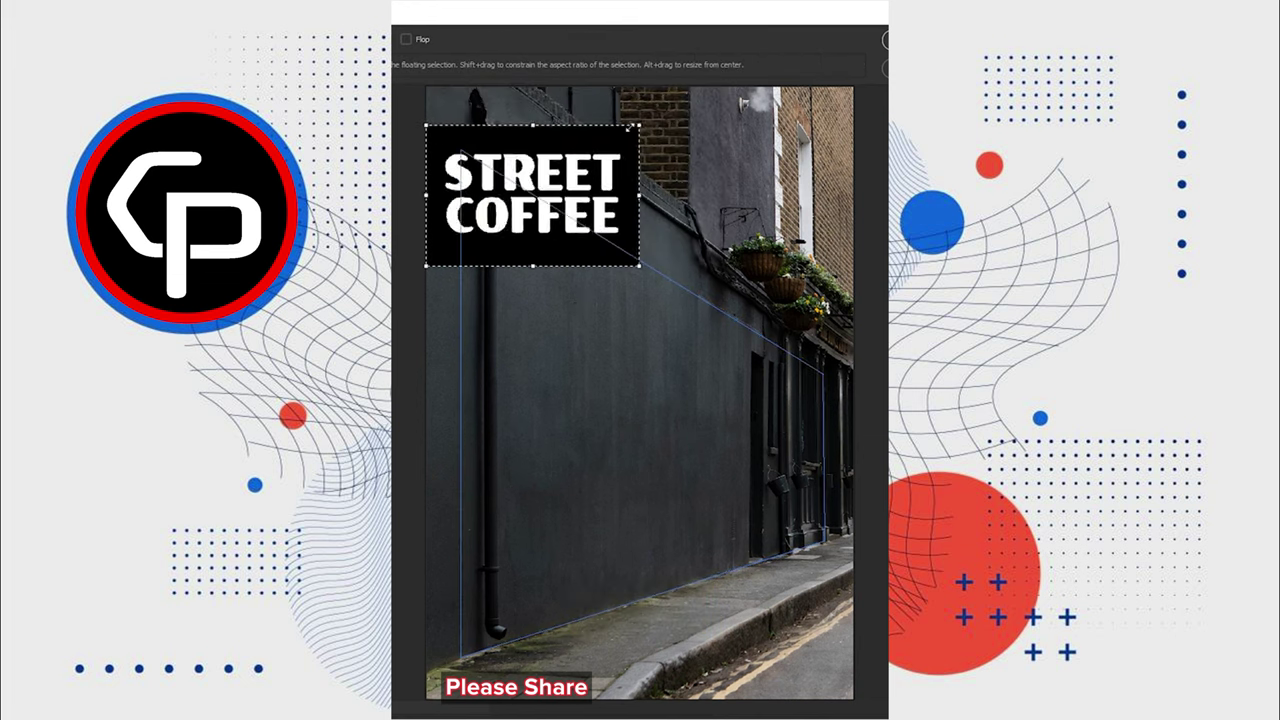
pyautogui.moveTo(520, 190)
pyautogui.mouseDown()
pyautogui.moveTo(580, 200)
pyautogui.moveTo(657, 172)
pyautogui.mouseUp()
pyautogui.moveTo(743, 114); pyautogui.dragTo(681, 155)
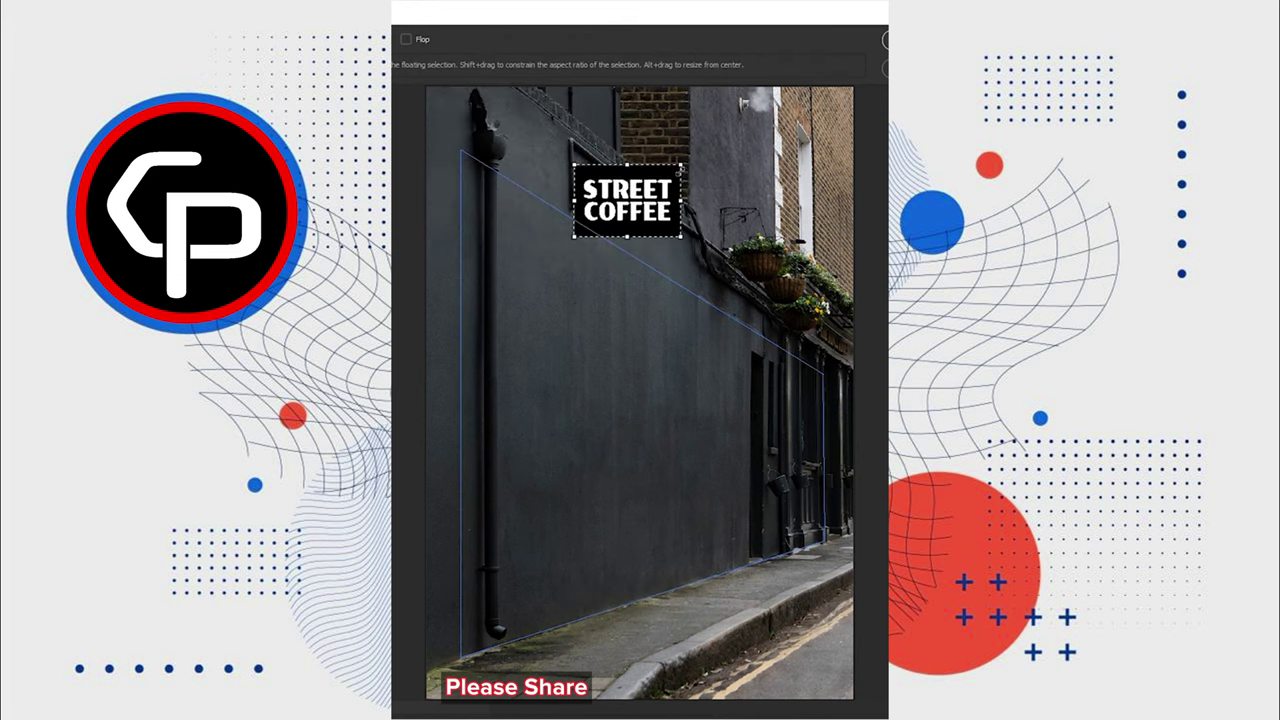
pyautogui.moveTo(627, 195); pyautogui.dragTo(634, 375)
pyautogui.moveTo(665, 447); pyautogui.dragTo(634, 476)
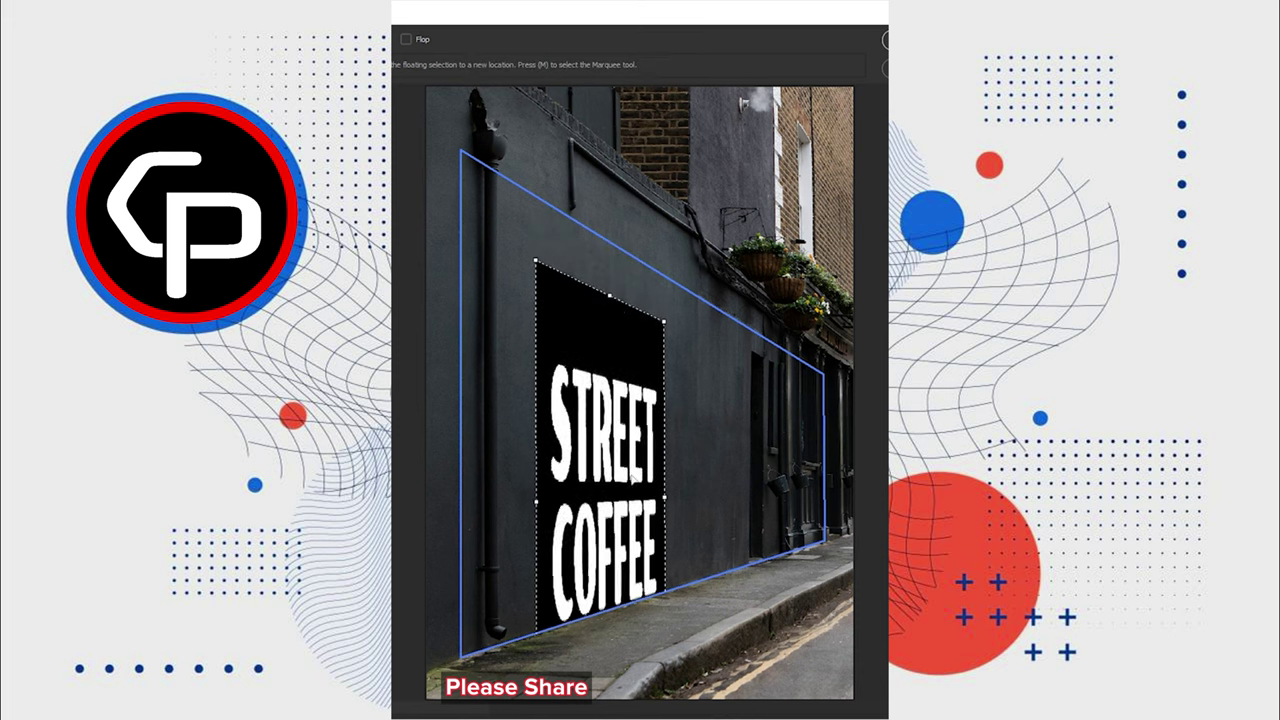
pyautogui.moveTo(664, 408); pyautogui.dragTo(750, 458)
pyautogui.moveTo(537, 440); pyautogui.dragTo(477, 430)
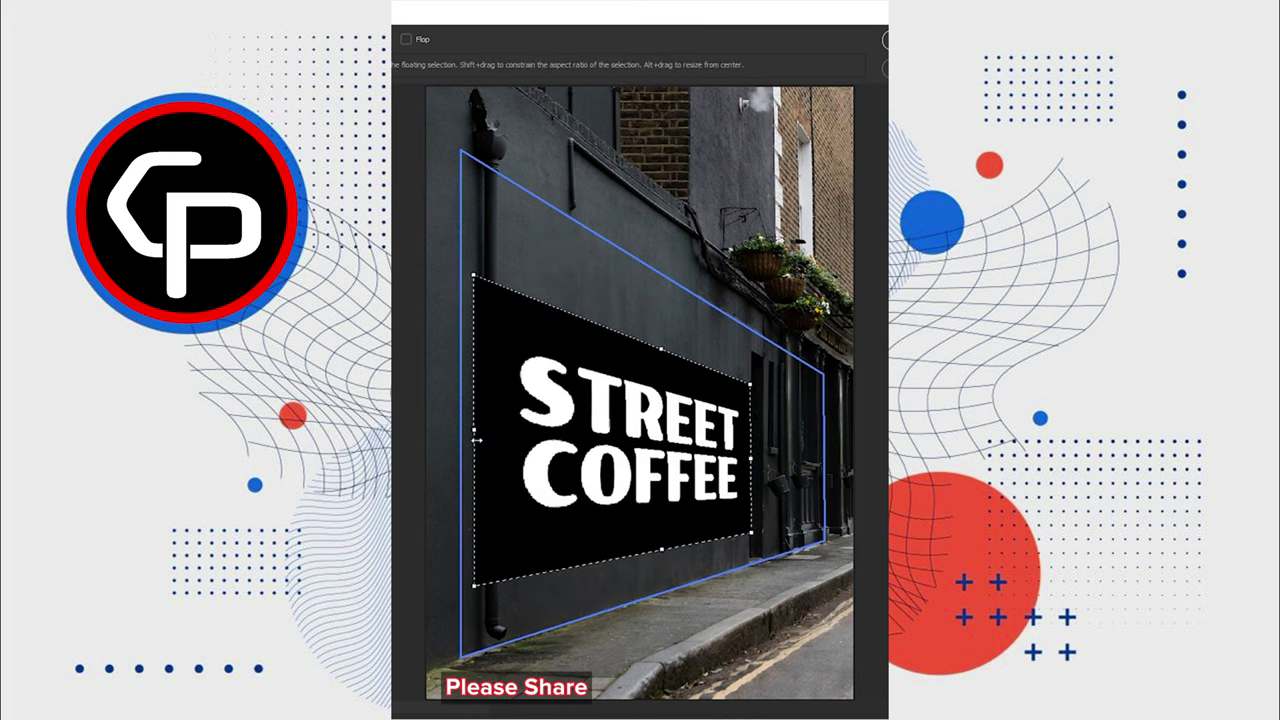
pyautogui.moveTo(663, 549); pyautogui.dragTo(663, 577)
pyautogui.moveTo(662, 350); pyautogui.dragTo(668, 276)
pyautogui.moveTo(663, 577); pyautogui.dragTo(666, 625)
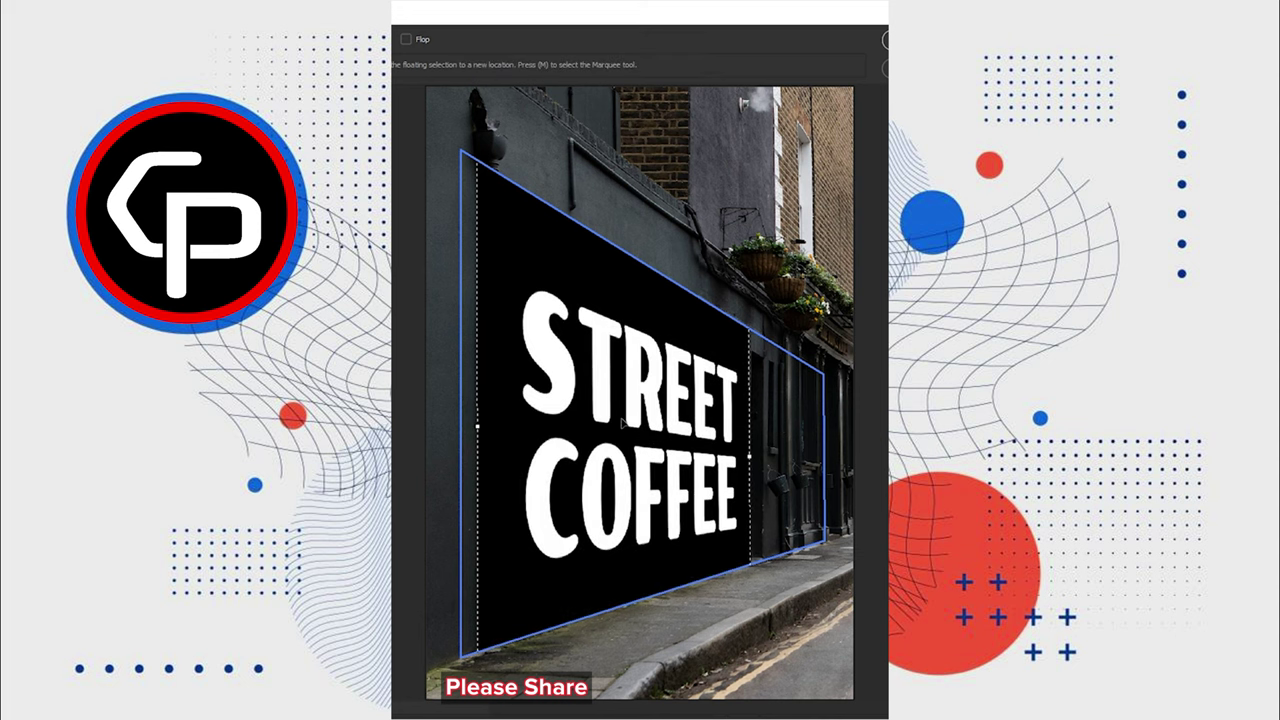
pyautogui.press('Return')
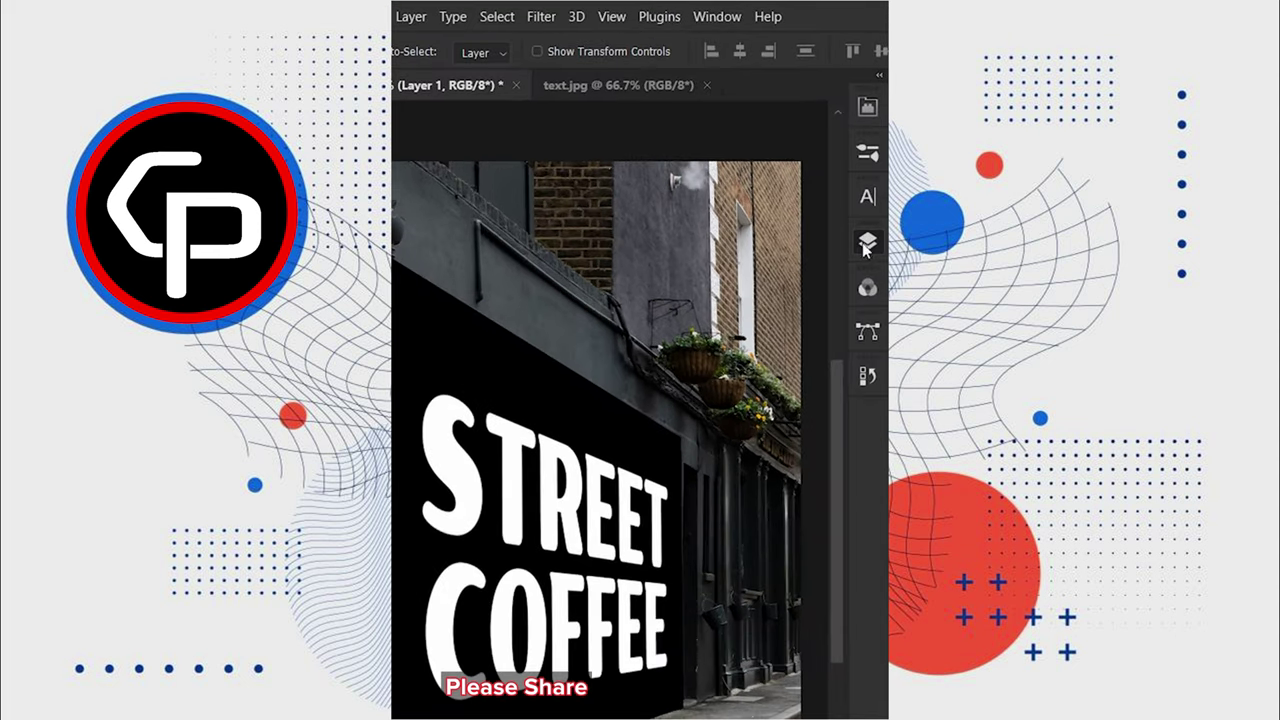
# Set Layer 1 to Screen blending and split the Underlying Layer Blend If slider to show the wall texture.
pyautogui.click(868, 241)
pyautogui.click(688, 302)
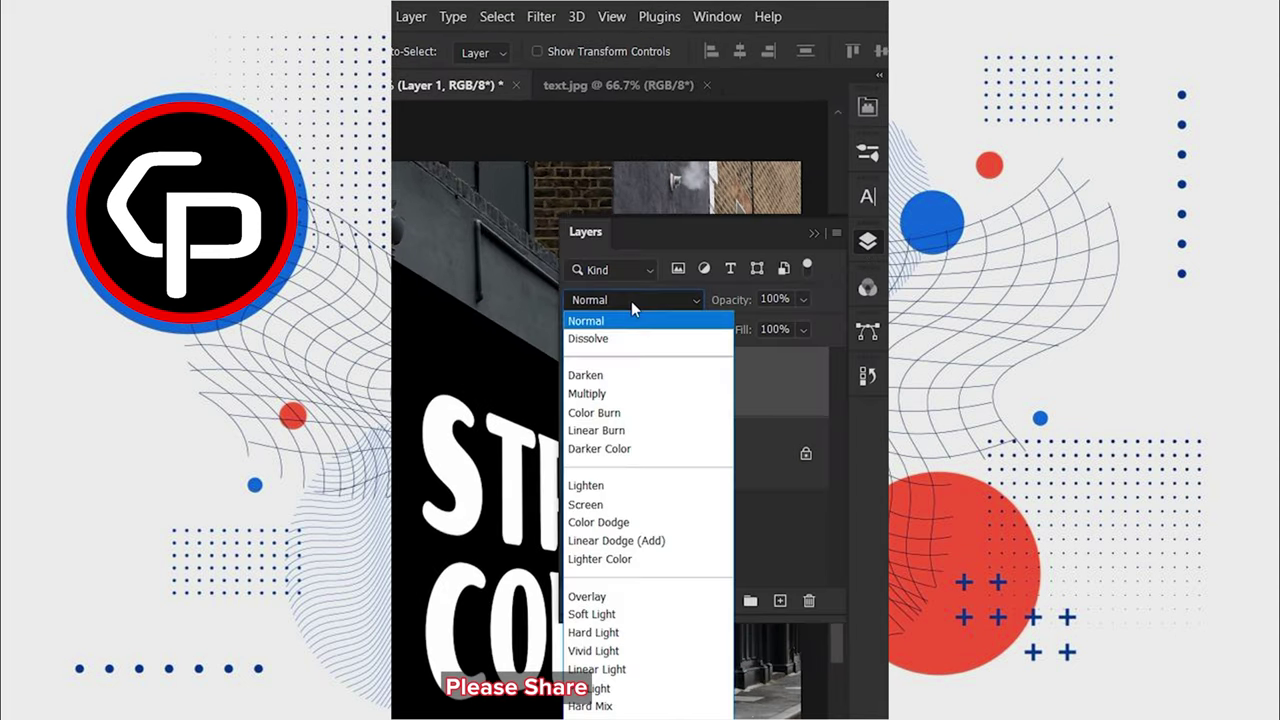
pyautogui.click(588, 501)
pyautogui.rightClick(607, 378)
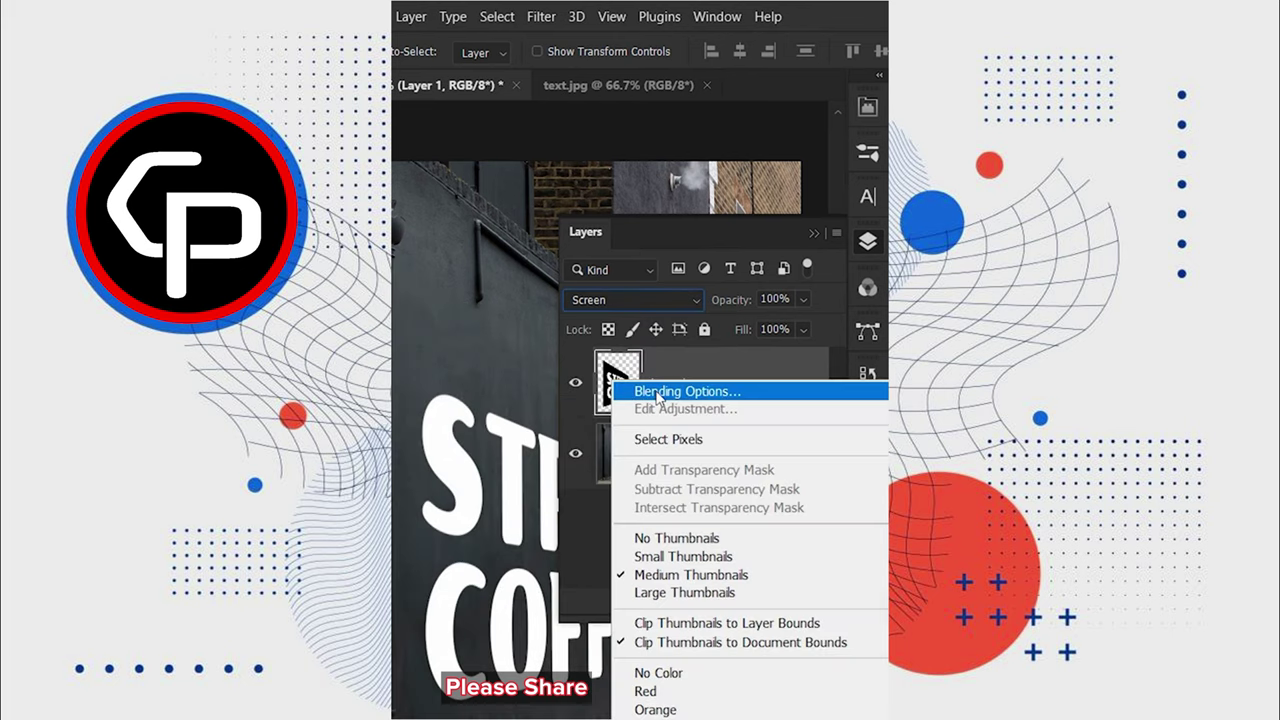
pyautogui.click(655, 390)
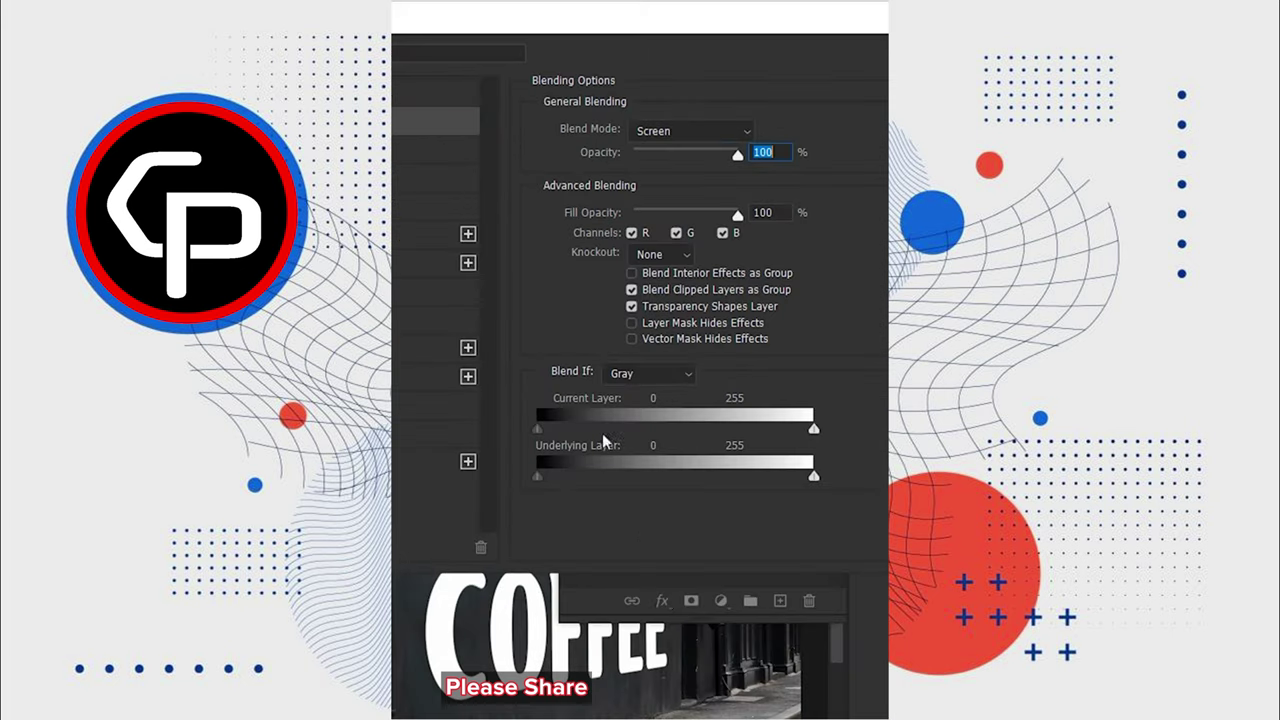
pyautogui.moveTo(576, 485)
pyautogui.mouseDown()
pyautogui.moveTo(623, 480)
pyautogui.moveTo(582, 477)
pyautogui.mouseUp()
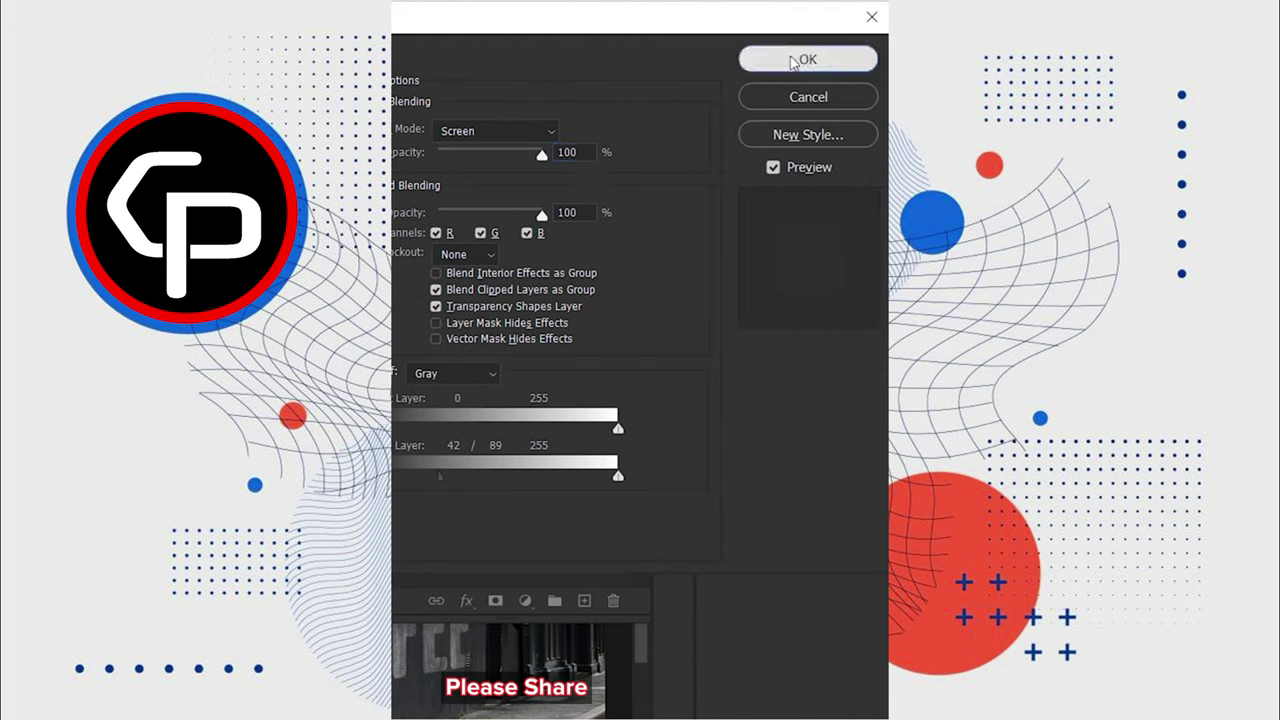
pyautogui.click(795, 60)
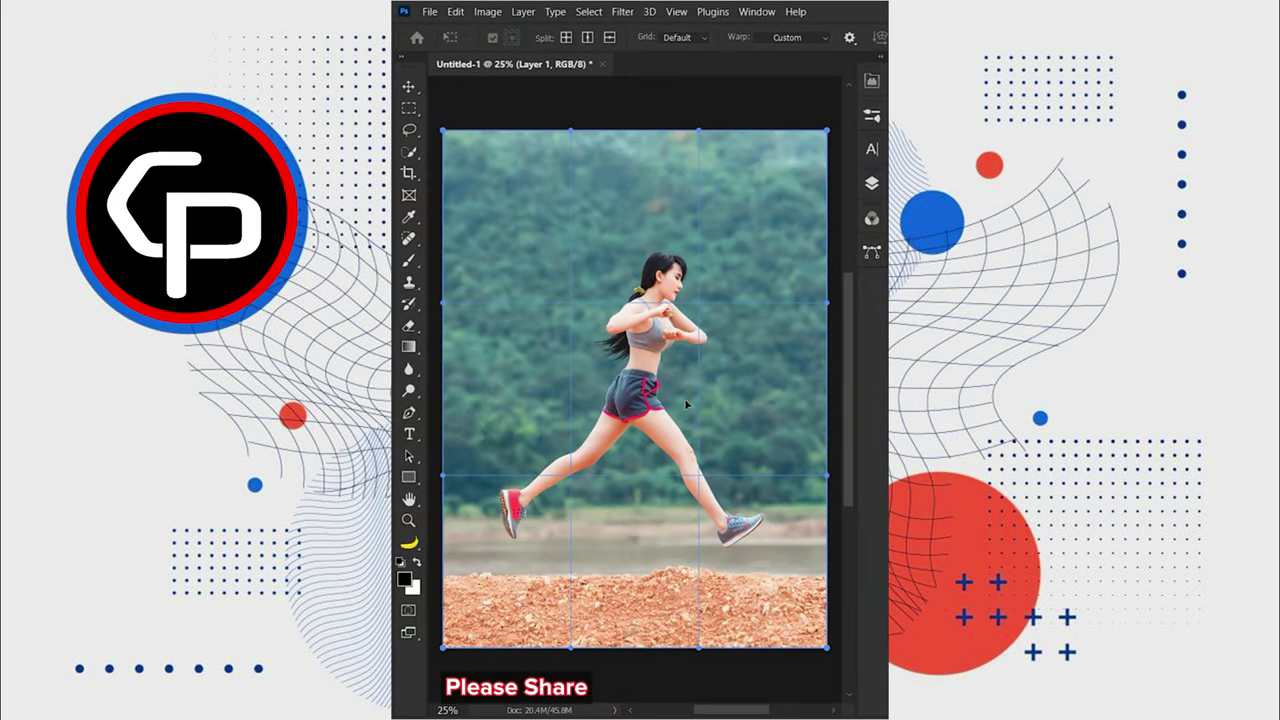
# Warp the runner photo's ground upward and duplicate the Background into Layer 1.
pyautogui.moveTo(518, 513); pyautogui.dragTo(514, 490)
pyautogui.moveTo(720, 520); pyautogui.dragTo(719, 463)
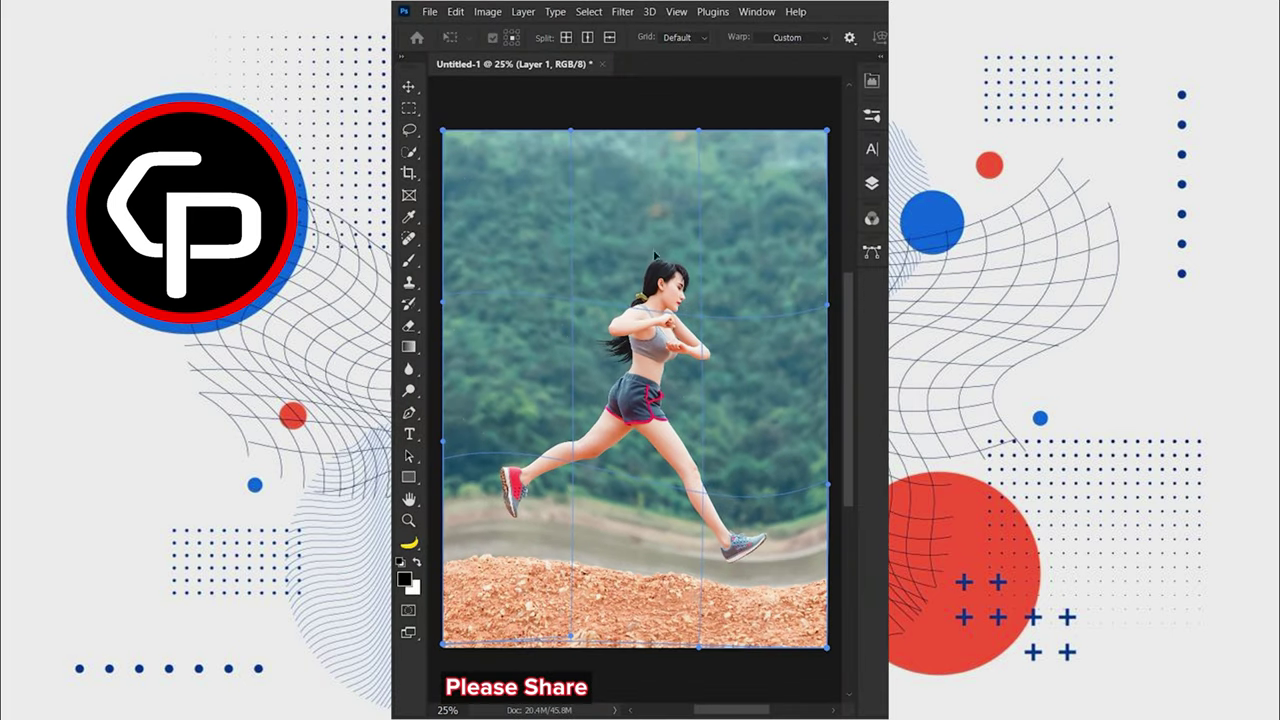
pyautogui.moveTo(655, 310); pyautogui.dragTo(634, 300)
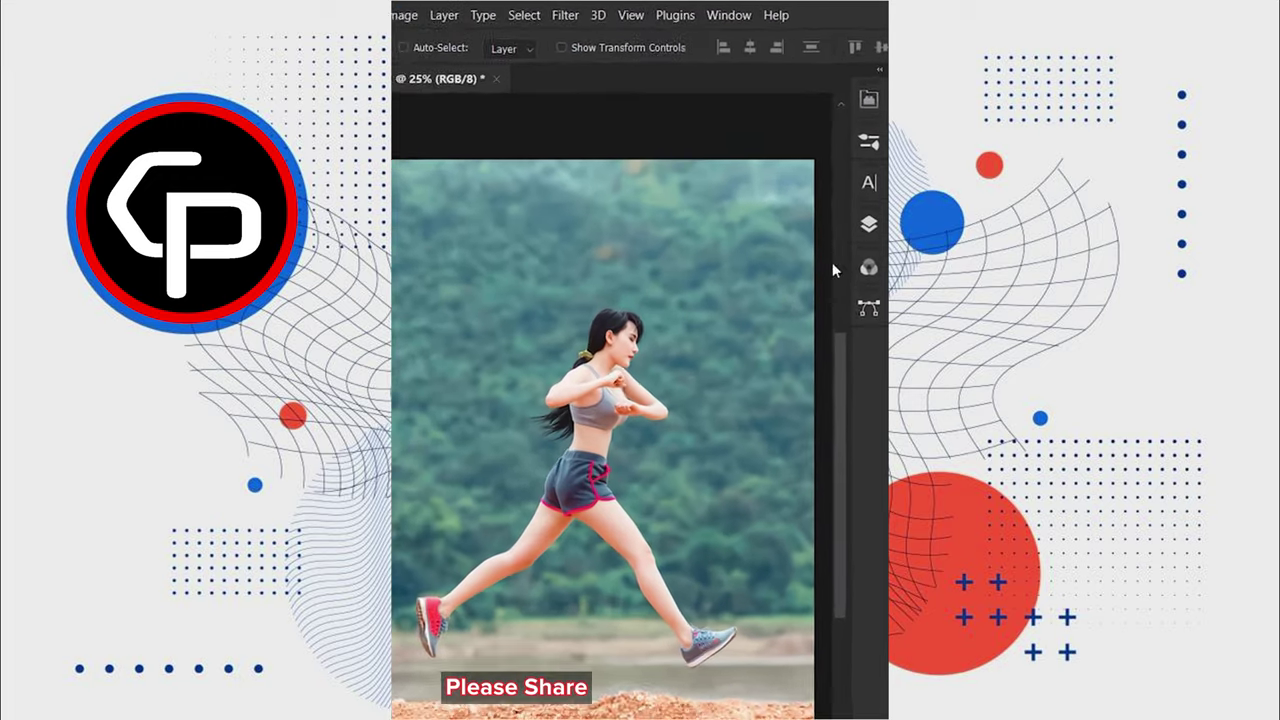
pyautogui.click(861, 246)
pyautogui.hotkey('ctrl', 'j')
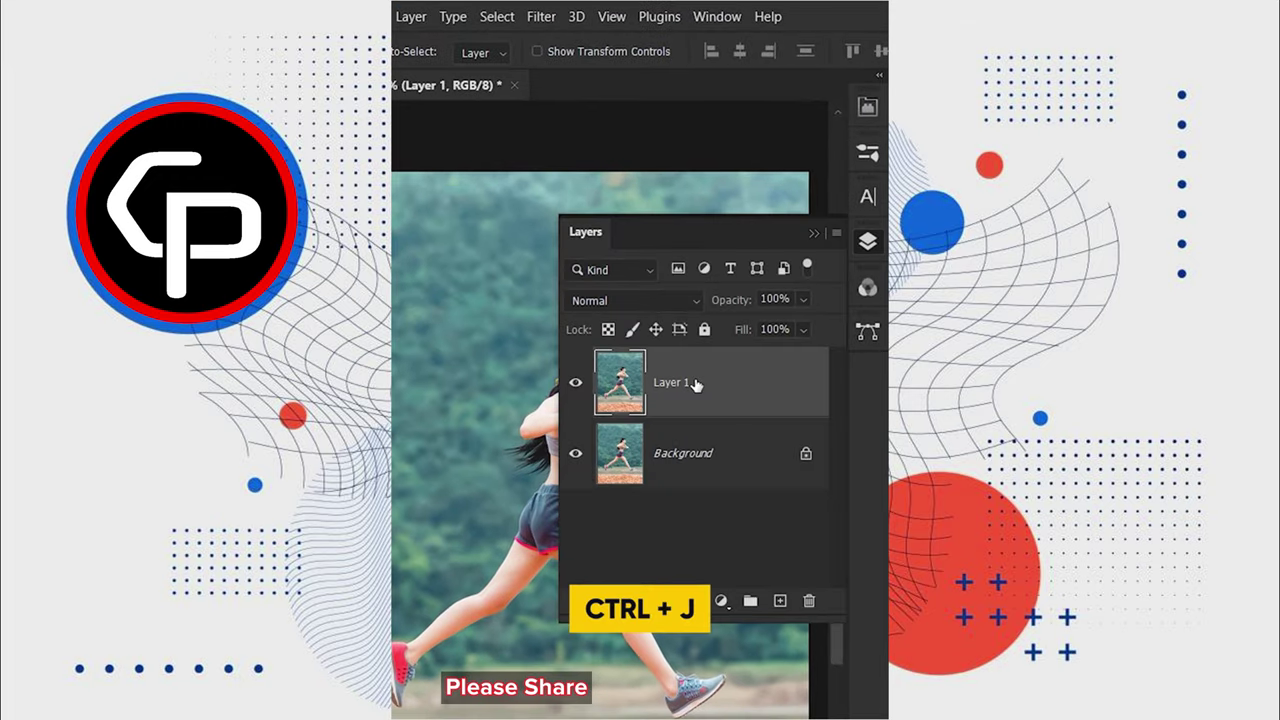
pyautogui.click(868, 241)
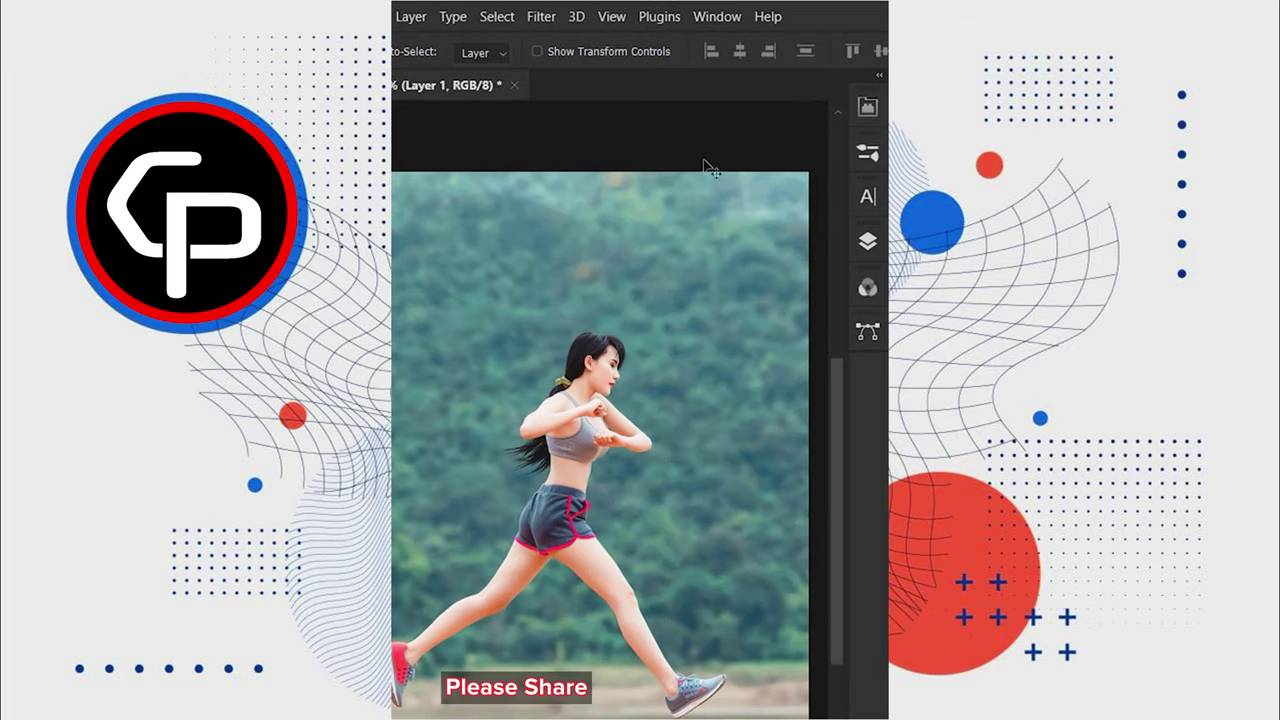
# Select the runner as subject, copy her to Layer 2, and reload her selection on Layer 1.
pyautogui.click(497, 17)
pyautogui.click(510, 258)
pyautogui.click(868, 241)
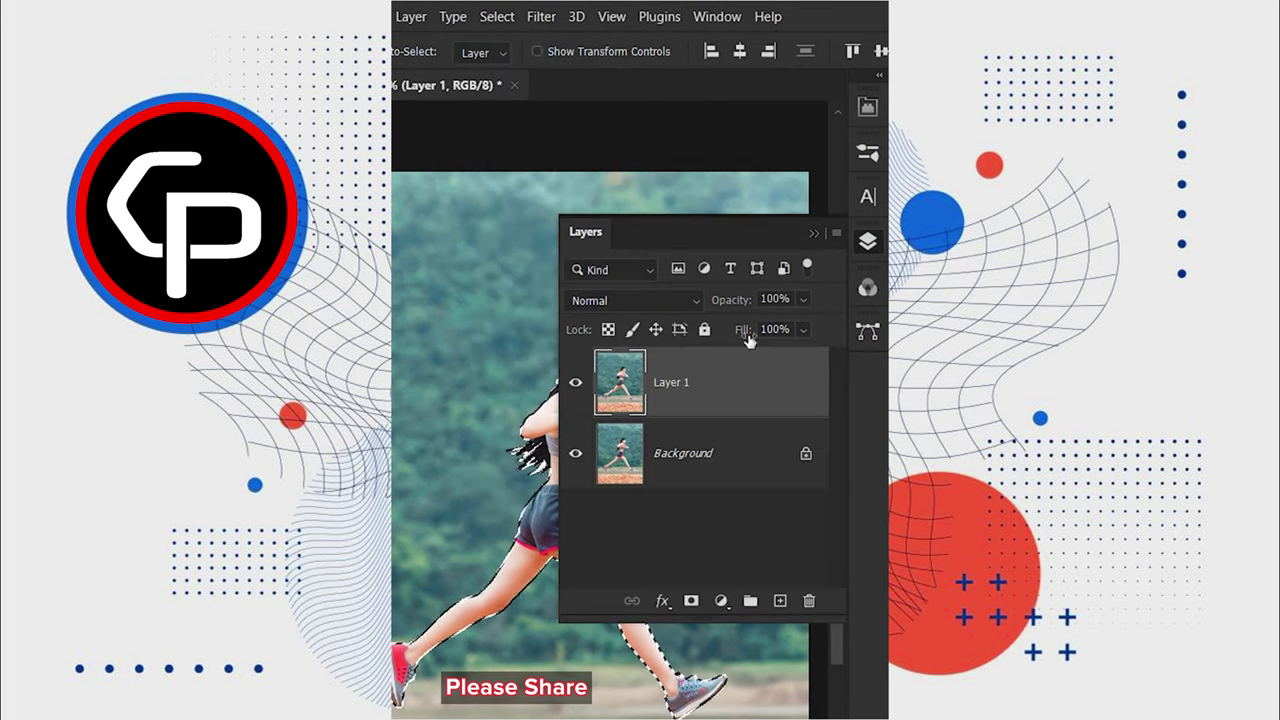
pyautogui.hotkey('ctrl', 'j')
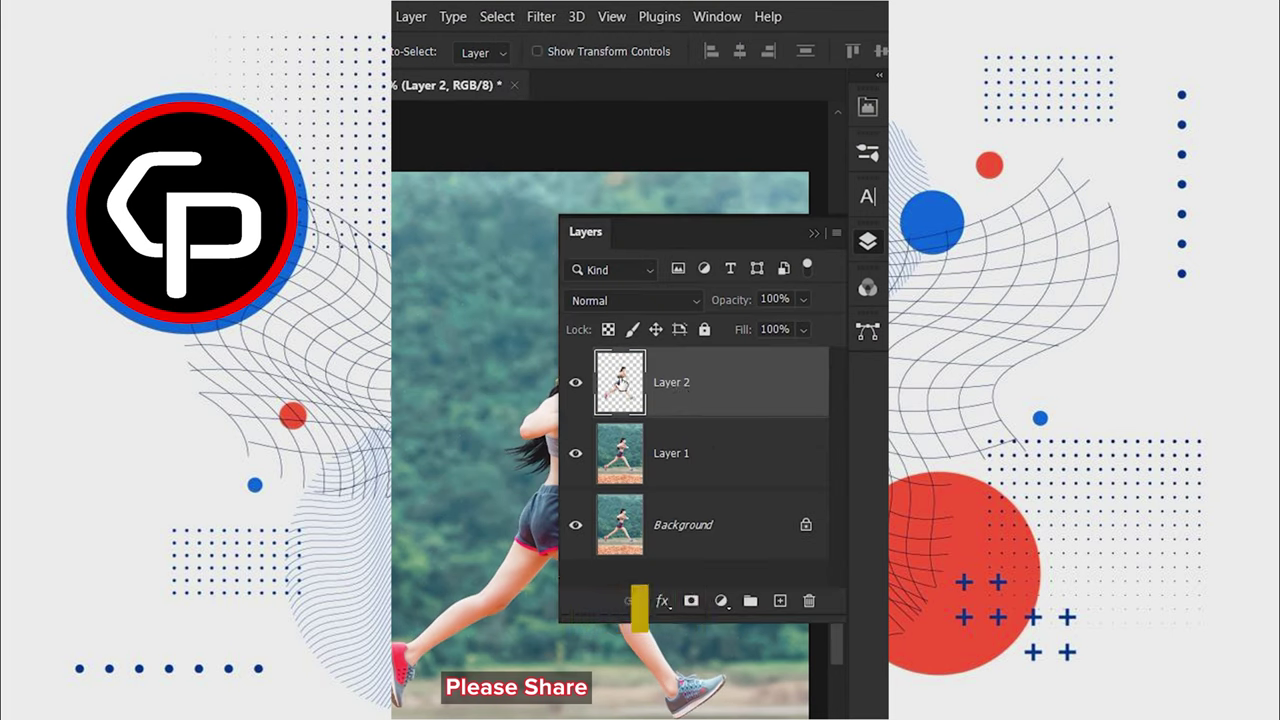
pyautogui.rightClick(622, 383)
pyautogui.click(660, 438)
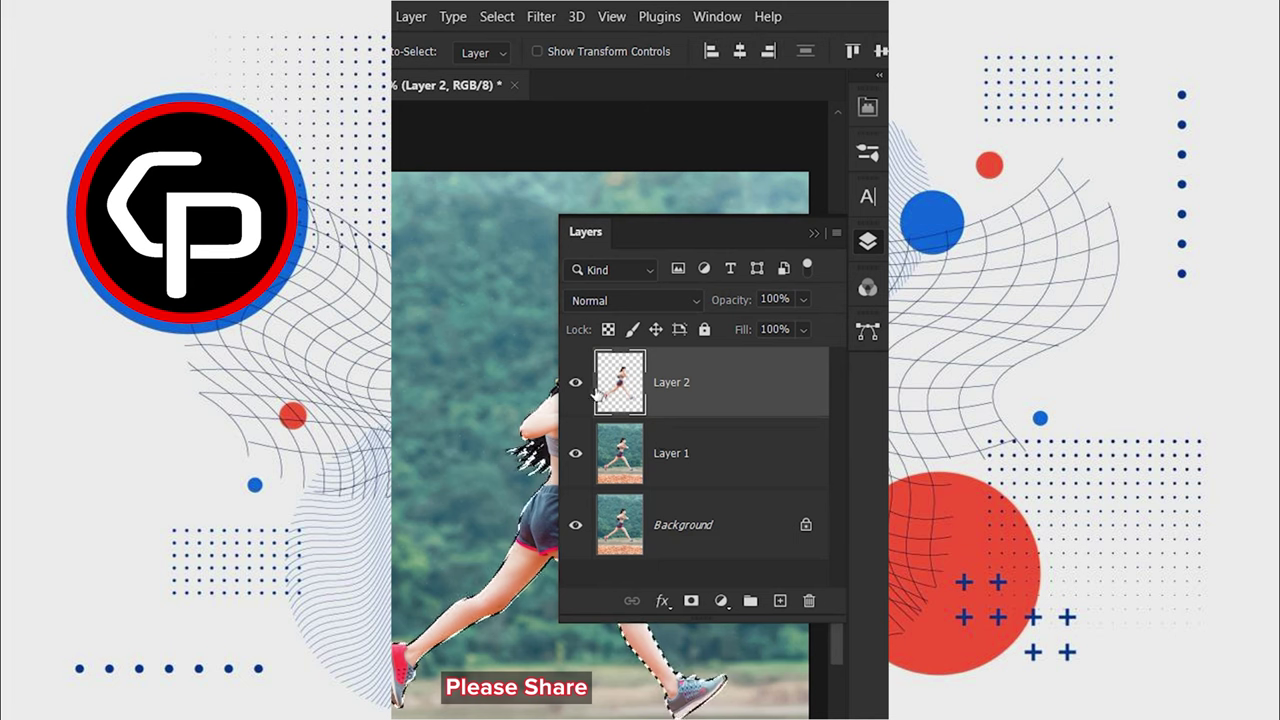
pyautogui.click(630, 452)
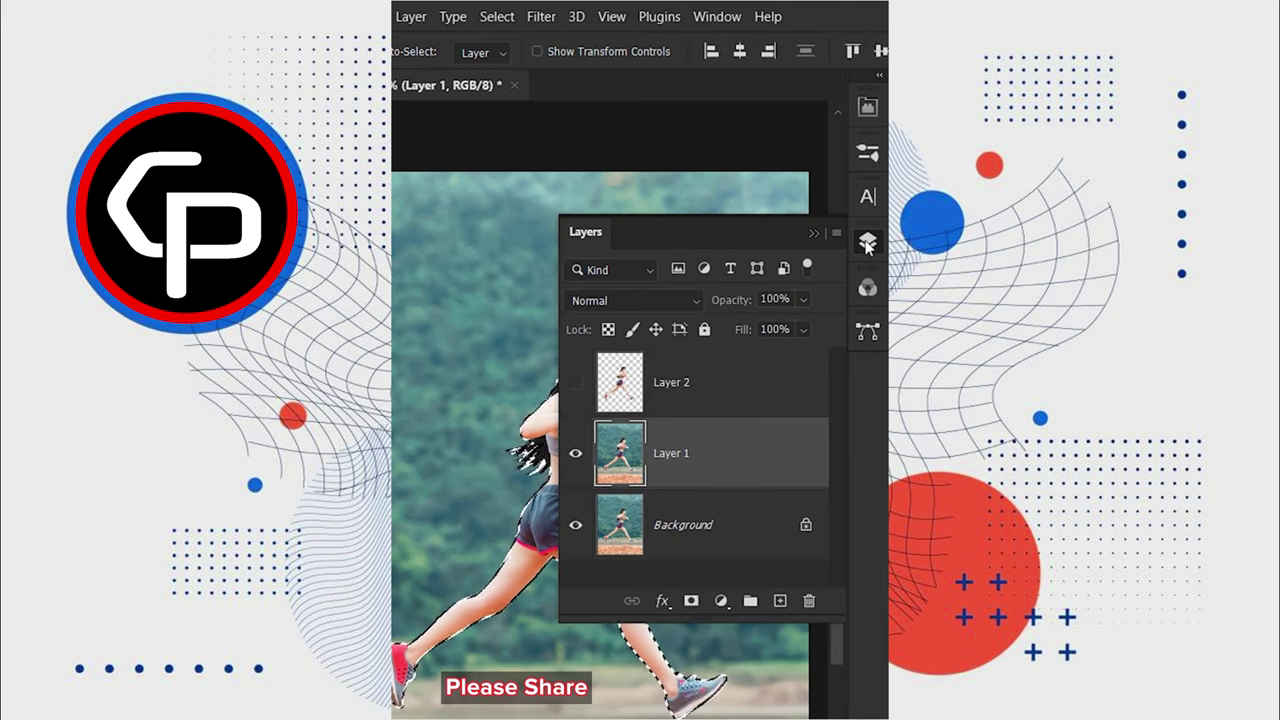
pyautogui.click(866, 247)
pyautogui.click(496, 16)
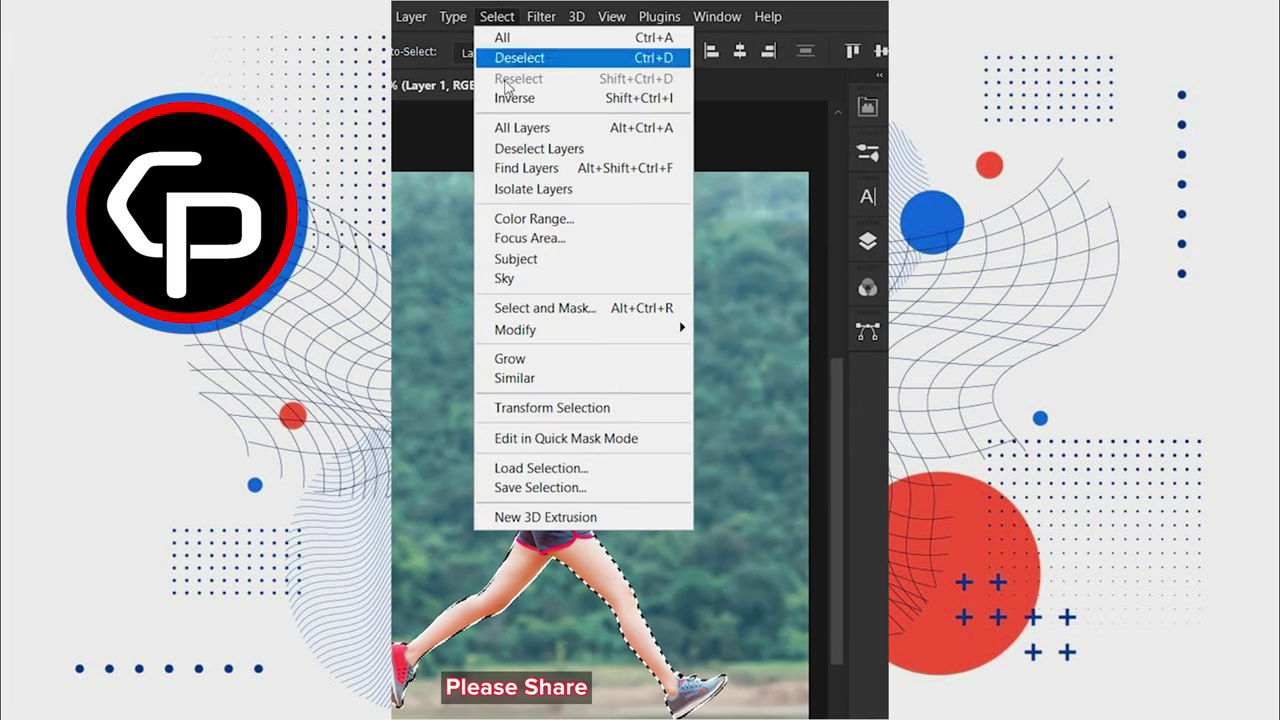
# Expand the selection by 30 px, erase the runner from Layer 1 with the Remove Tool, and show Layer 2.
pyautogui.moveTo(516, 329)
pyautogui.click(729, 367)
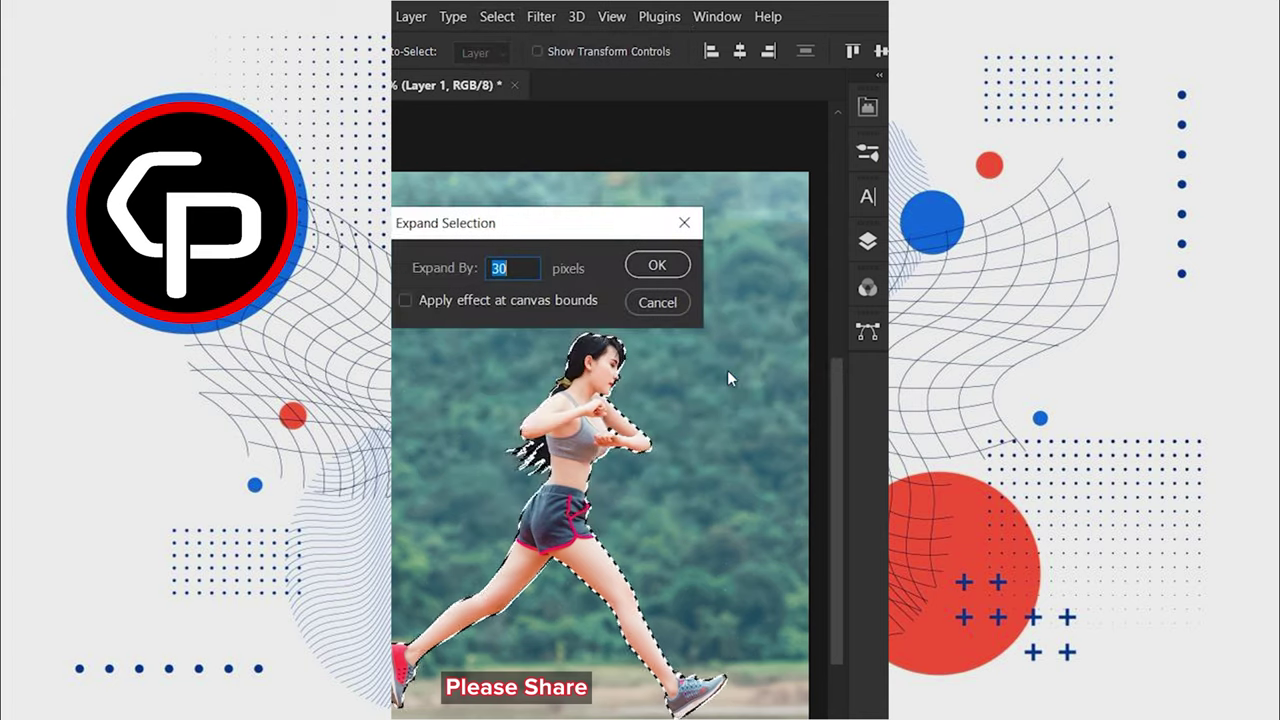
pyautogui.click(765, 262)
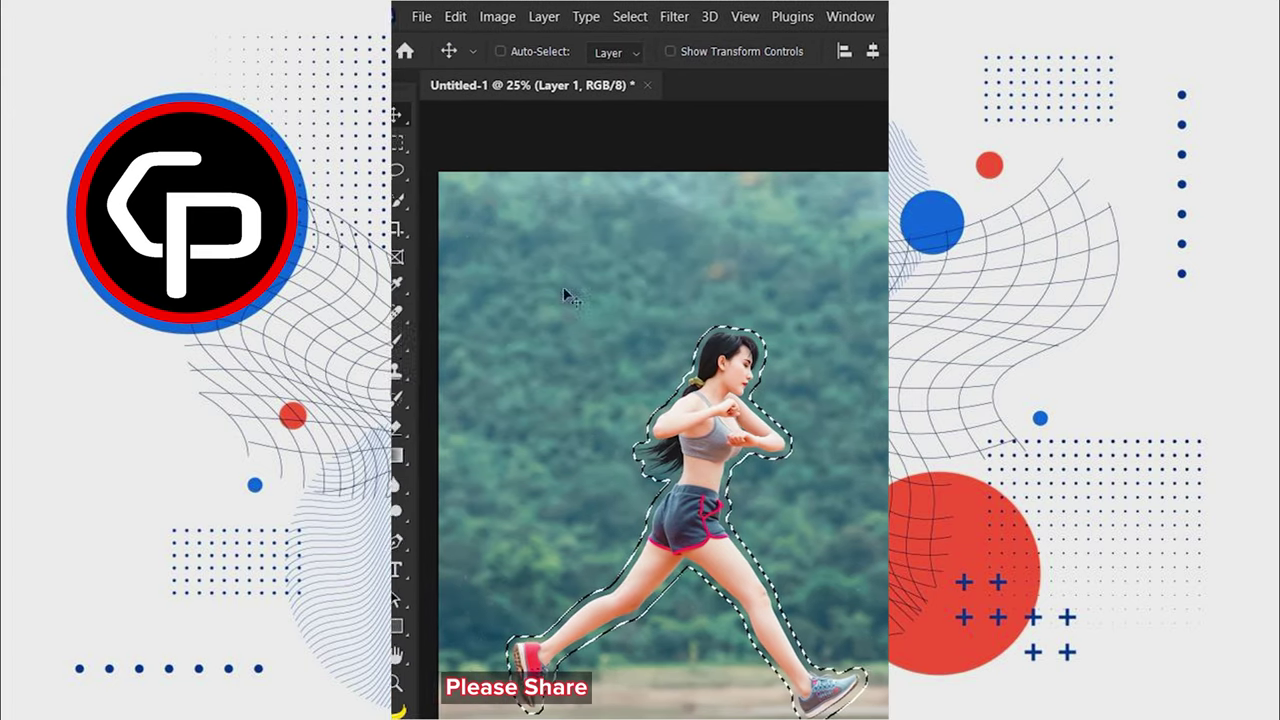
pyautogui.rightClick(412, 313)
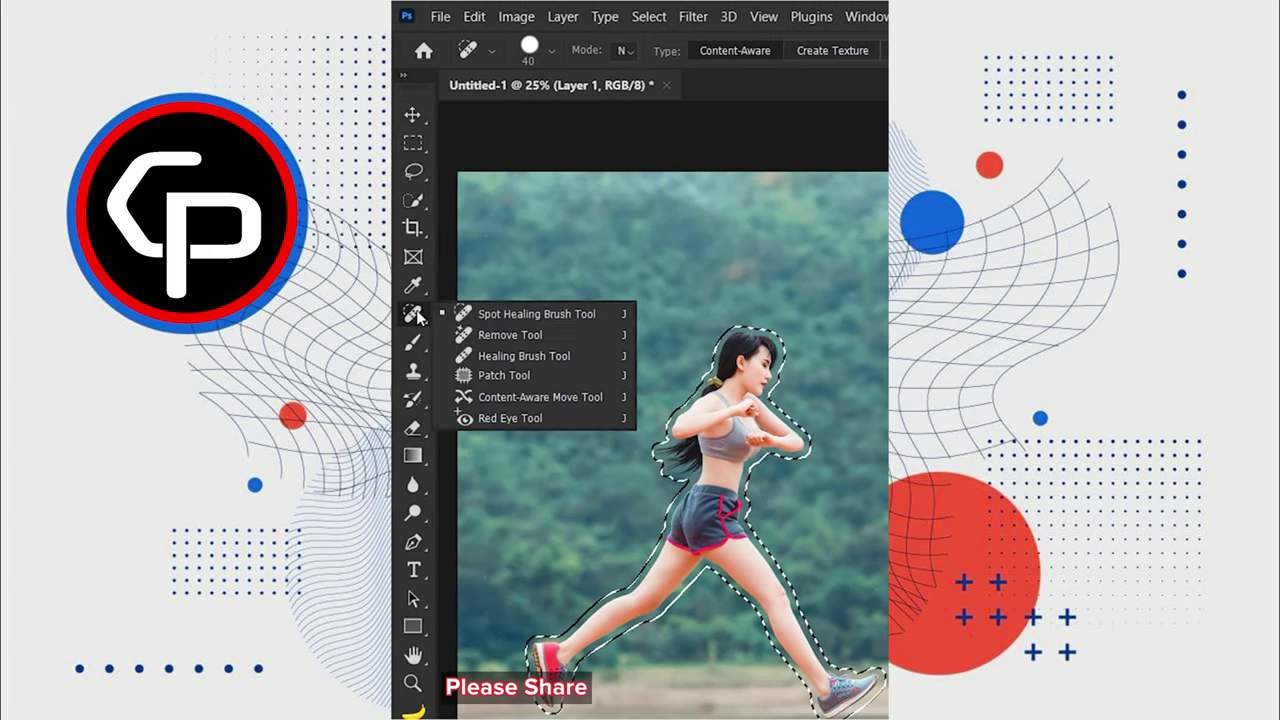
pyautogui.click(493, 334)
pyautogui.moveTo(655, 262)
pyautogui.mouseDown()
pyautogui.moveTo(603, 338)
pyautogui.moveTo(757, 404)
pyautogui.mouseUp()
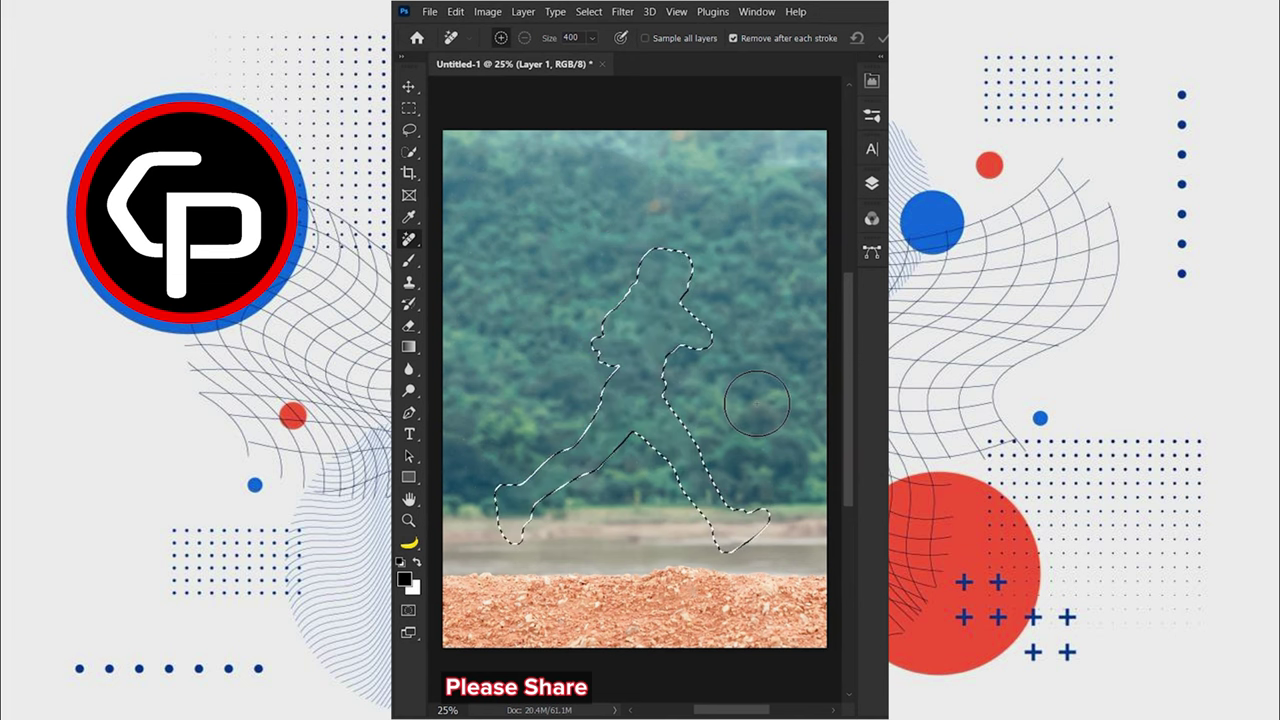
pyautogui.click(871, 183)
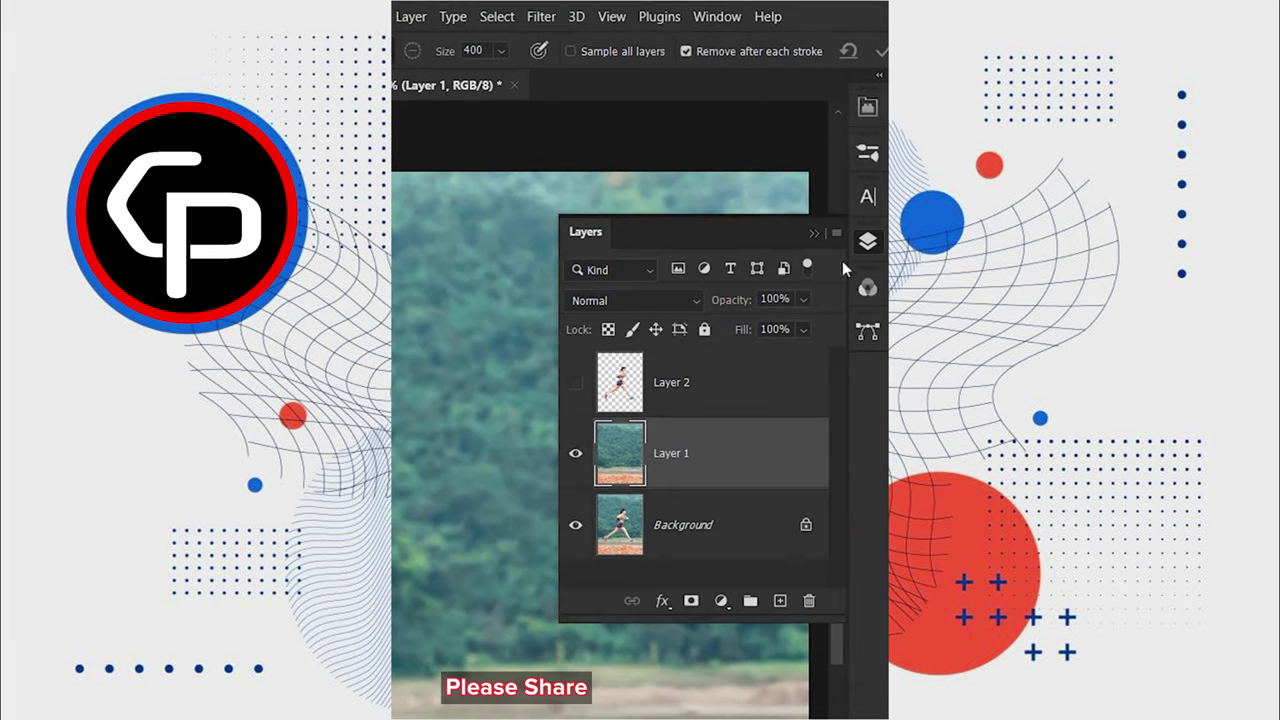
pyautogui.click(576, 383)
# Convert the runner's Layer 2 into a smart object.
pyautogui.click(662, 381)
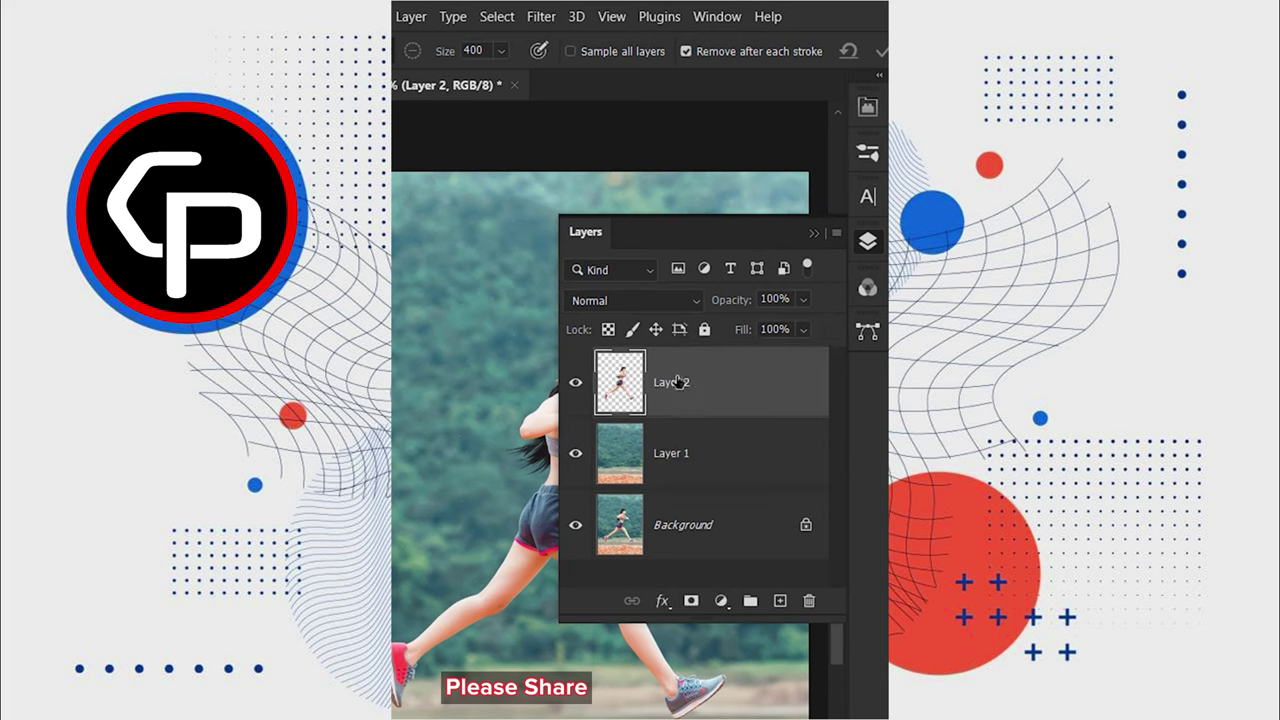
pyautogui.rightClick(677, 384)
pyautogui.click(730, 376)
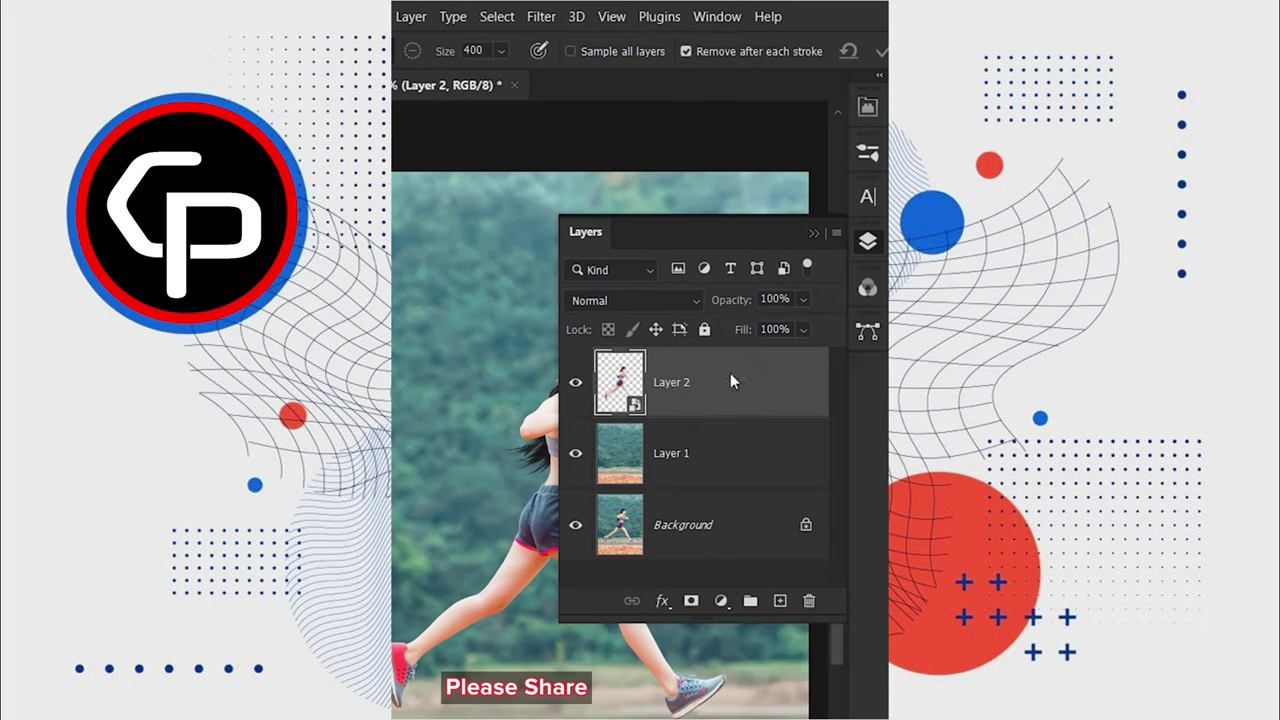
pyautogui.click(867, 243)
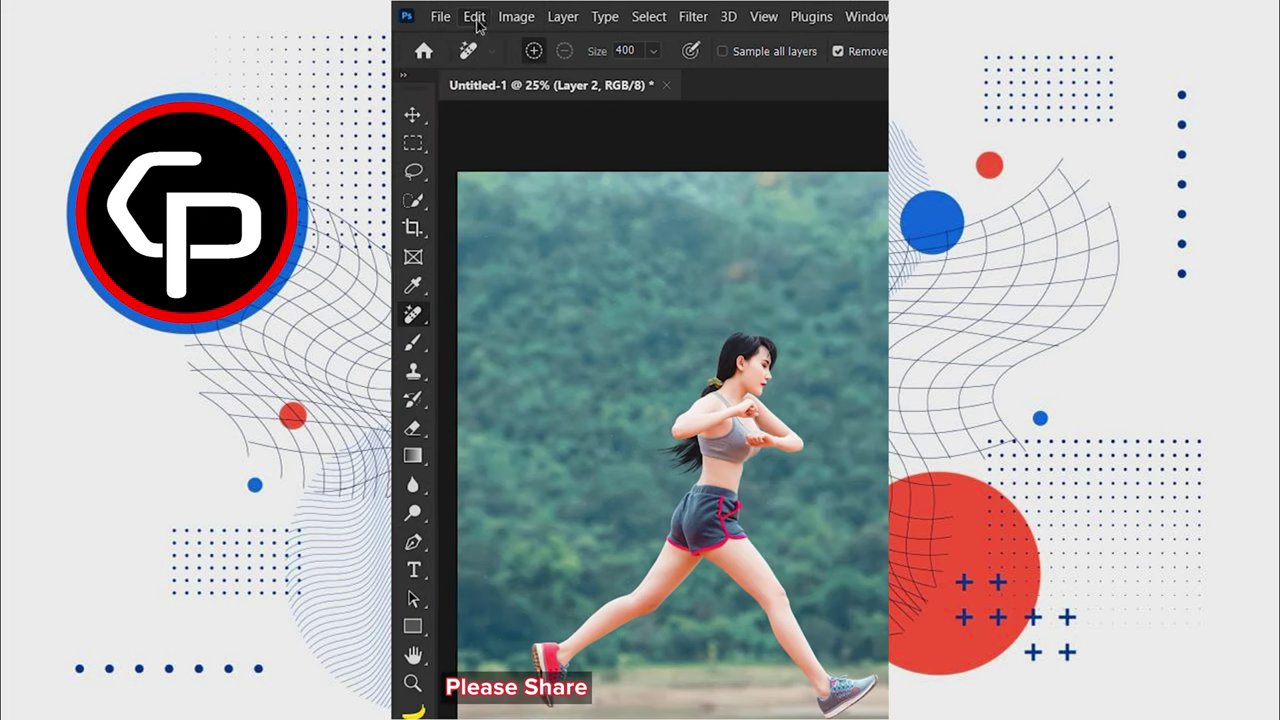
# Puppet Warp the runner, rotating her lower legs at the knees into a new stride.
pyautogui.click(474, 17)
pyautogui.click(516, 448)
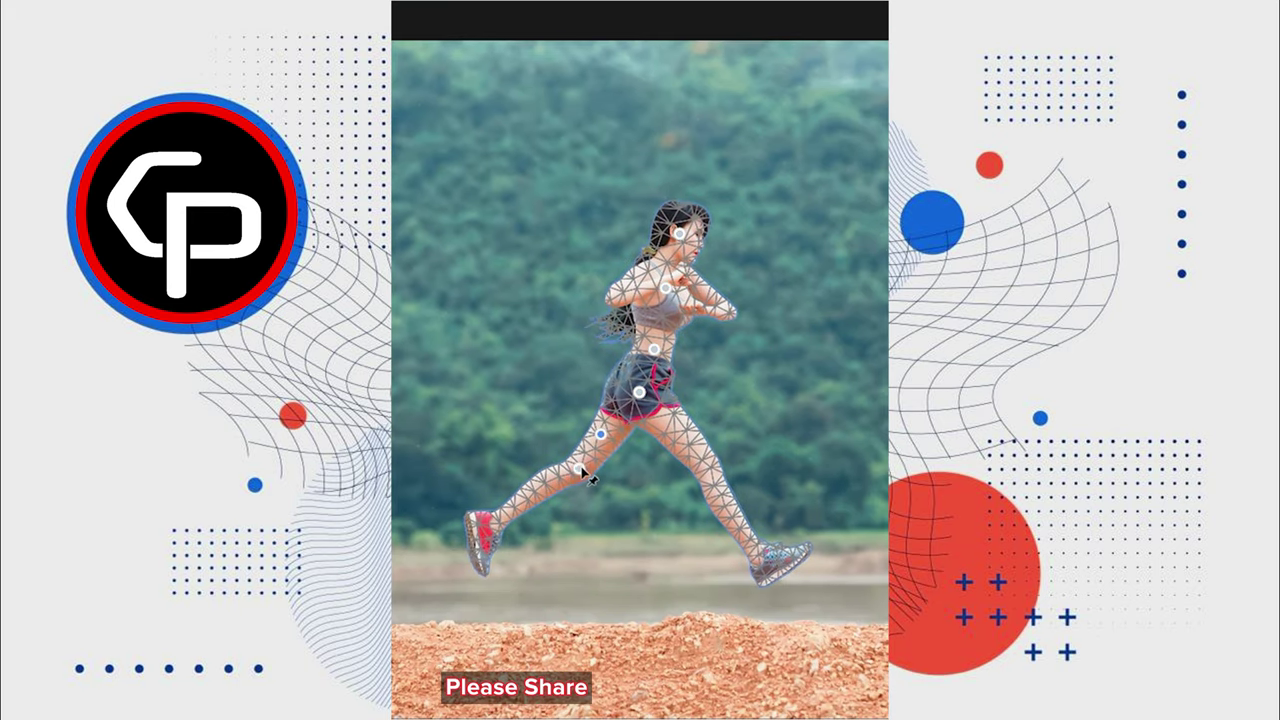
pyautogui.moveTo(590, 473); pyautogui.dragTo(591, 484)
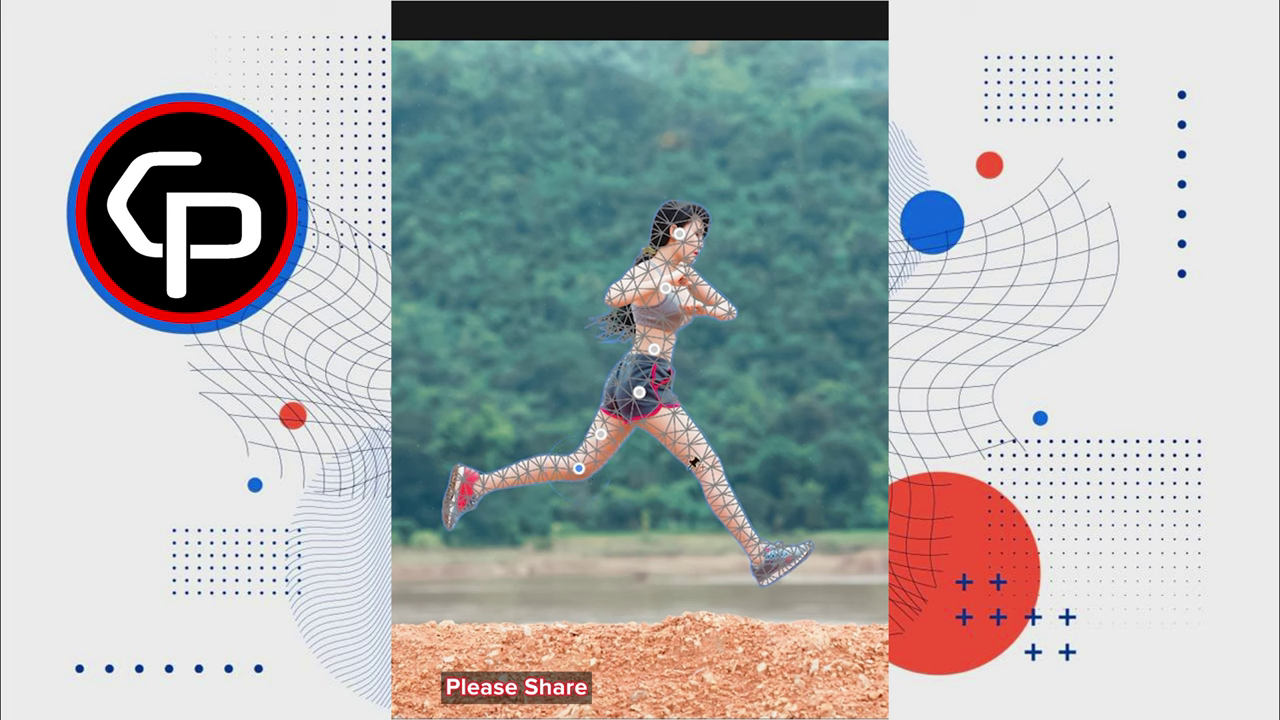
pyautogui.moveTo(722, 476); pyautogui.dragTo(719, 484)
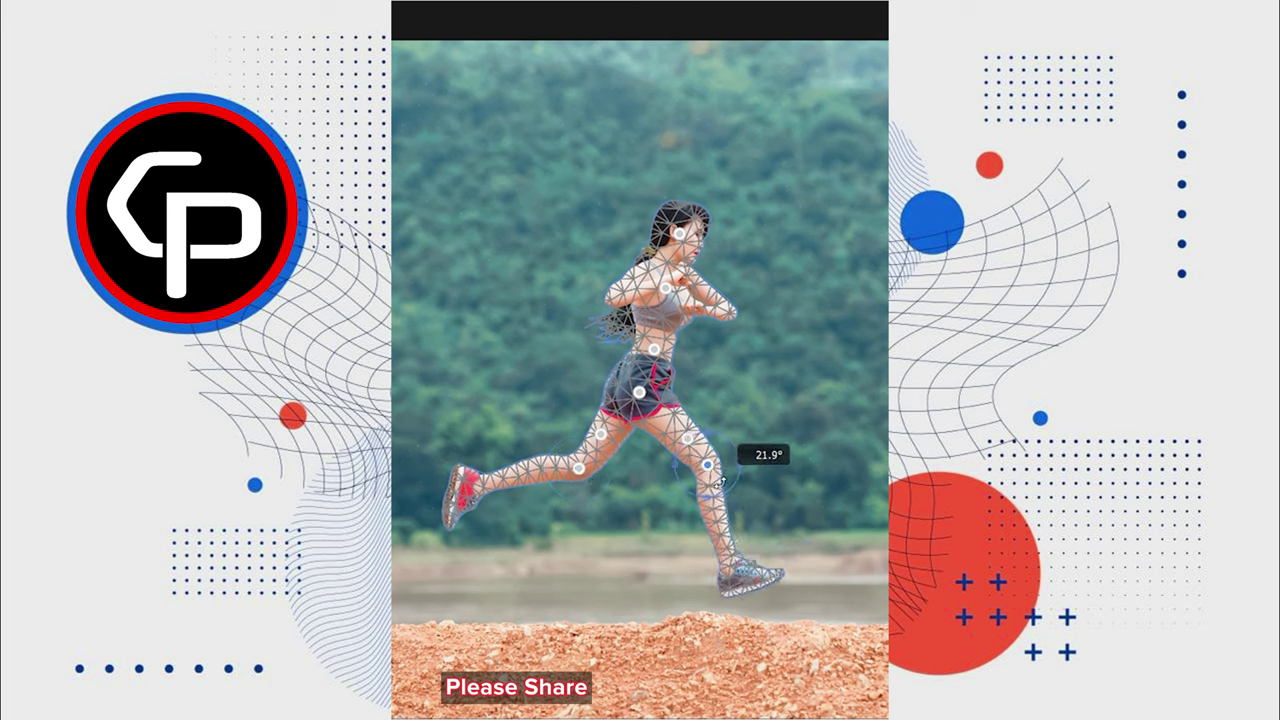
pyautogui.click(469, 488)
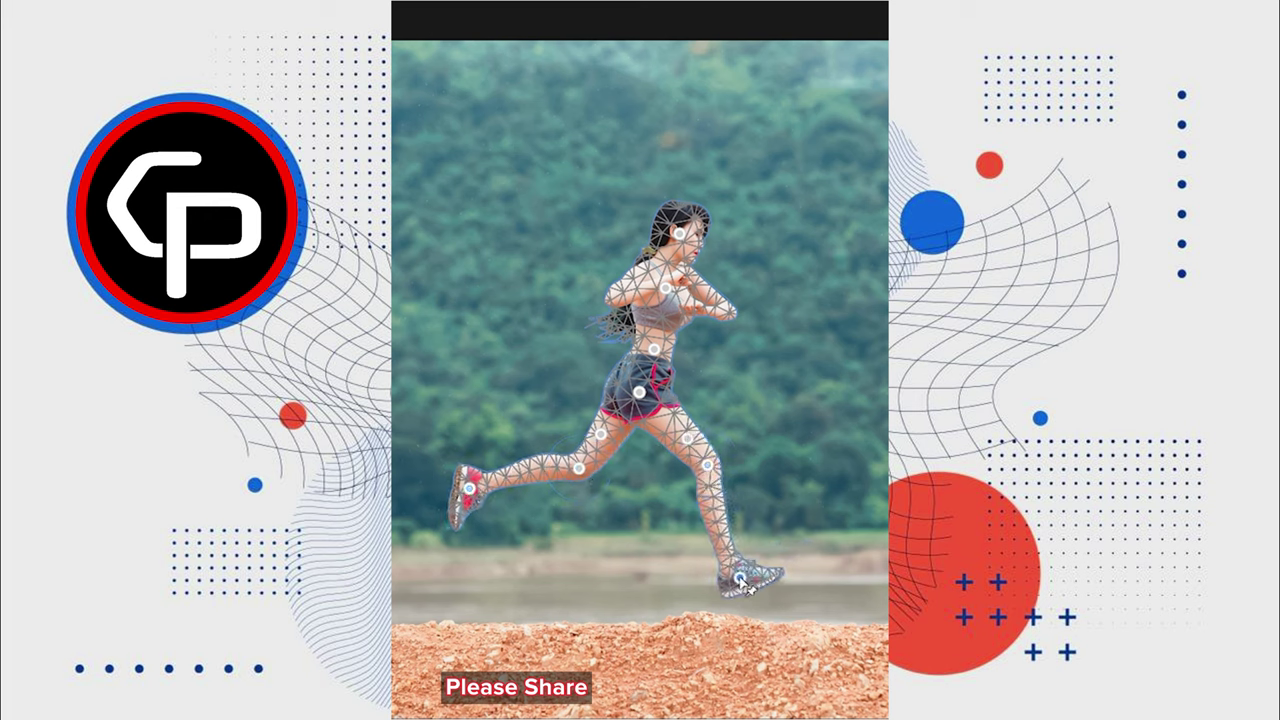
pyautogui.click(740, 580)
pyautogui.press('Return')
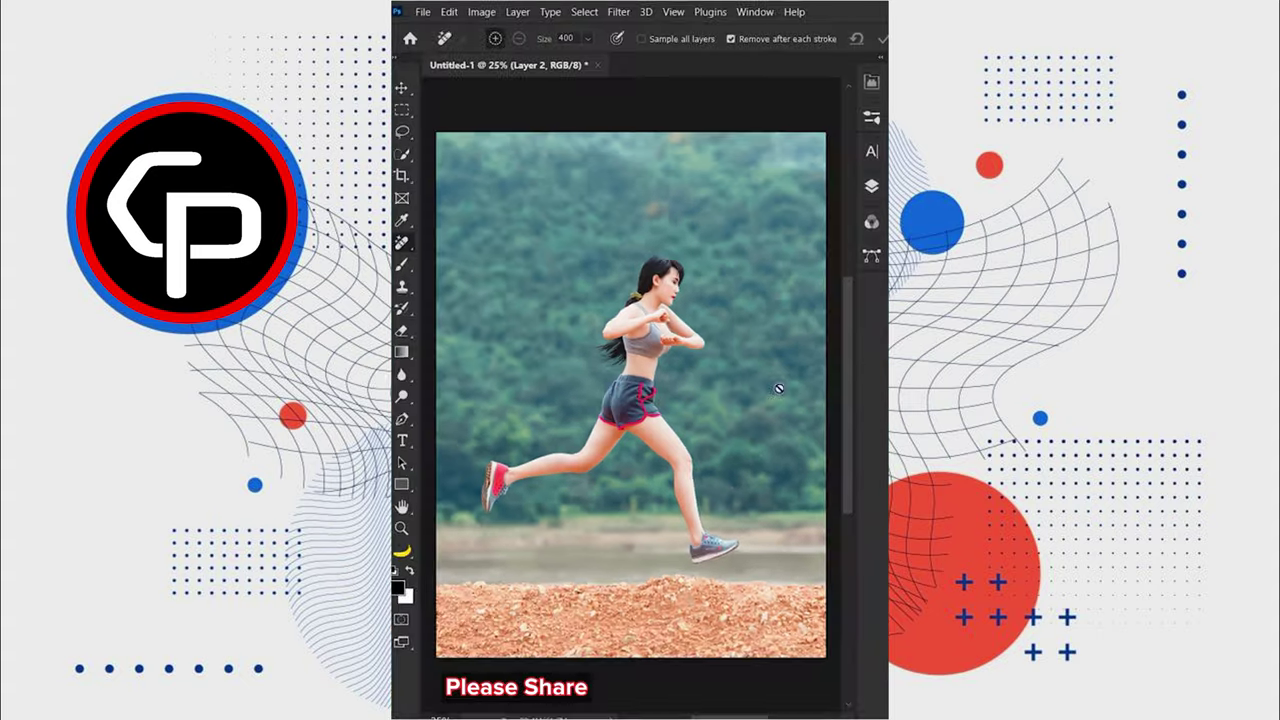
# Apply a 0° angle, 65-pixel Motion Blur to the background on Layer 1.
pyautogui.click(867, 245)
pyautogui.click(670, 537)
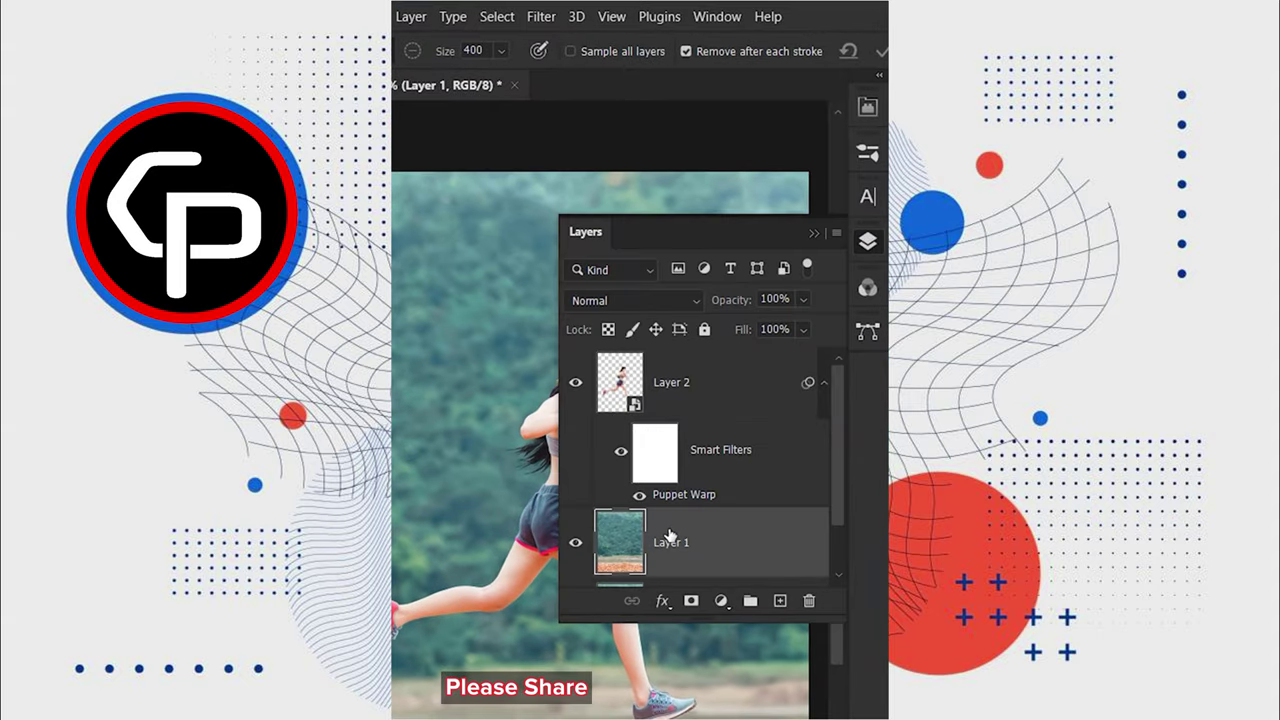
pyautogui.click(865, 243)
pyautogui.click(541, 16)
pyautogui.moveTo(580, 278)
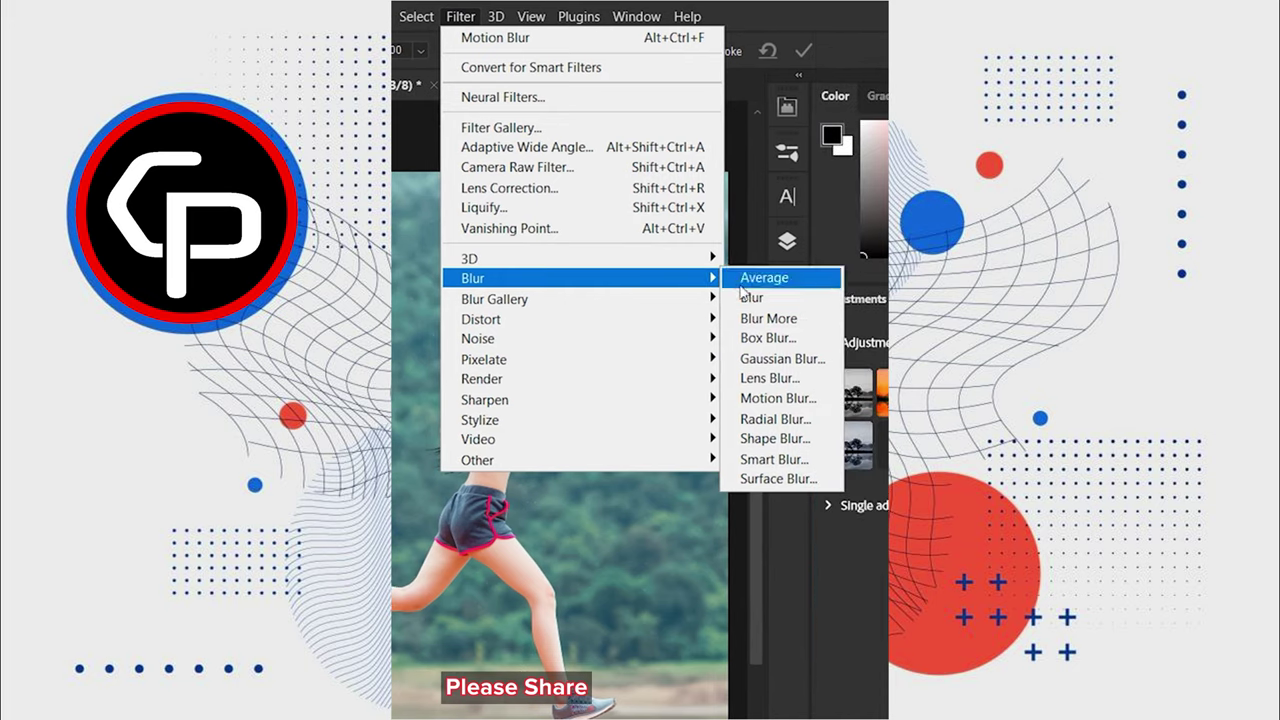
pyautogui.click(751, 398)
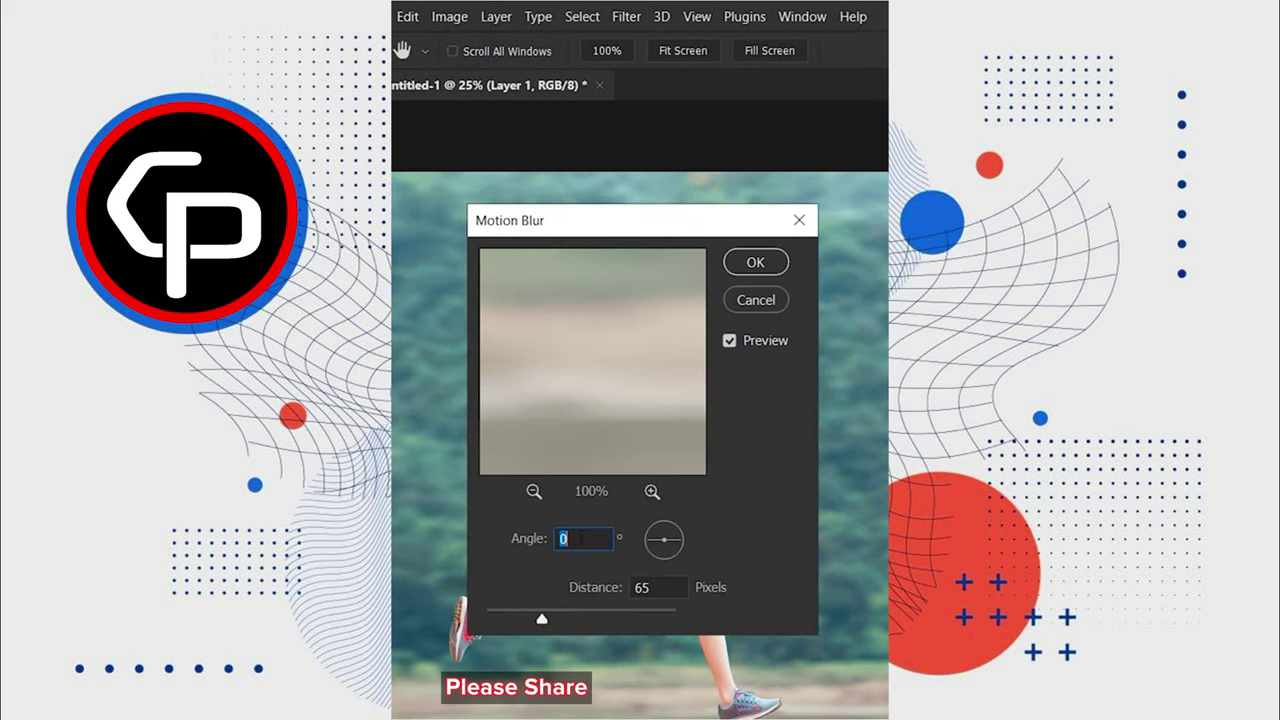
pyautogui.click(754, 264)
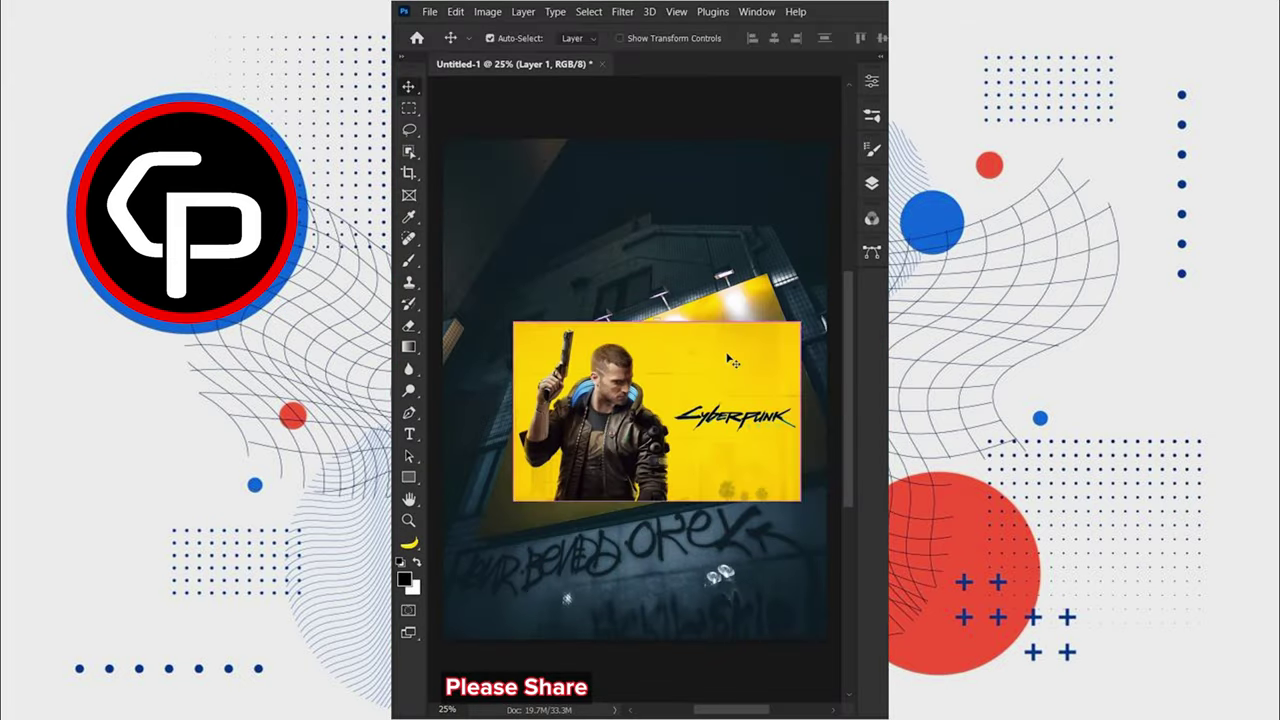
# Distort the banner's corners onto the billboard and commit the transform.
pyautogui.moveTo(513, 322); pyautogui.dragTo(535, 359)
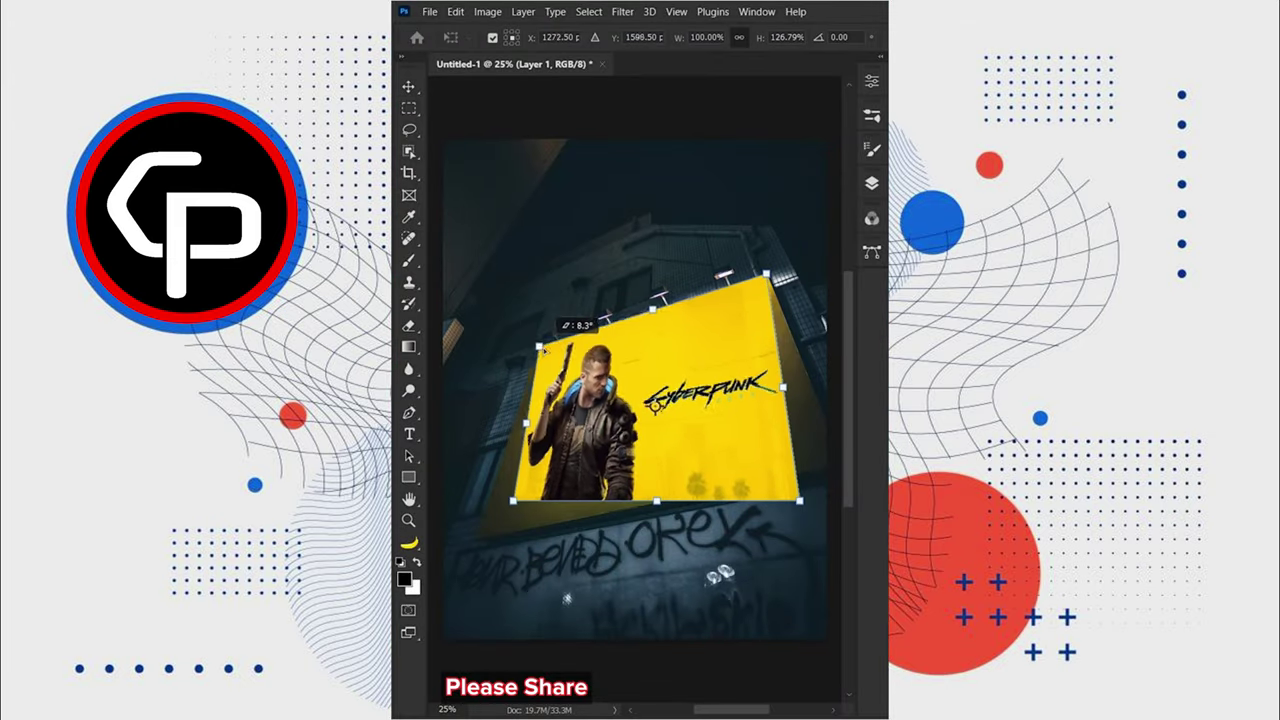
pyautogui.moveTo(513, 501); pyautogui.dragTo(476, 539)
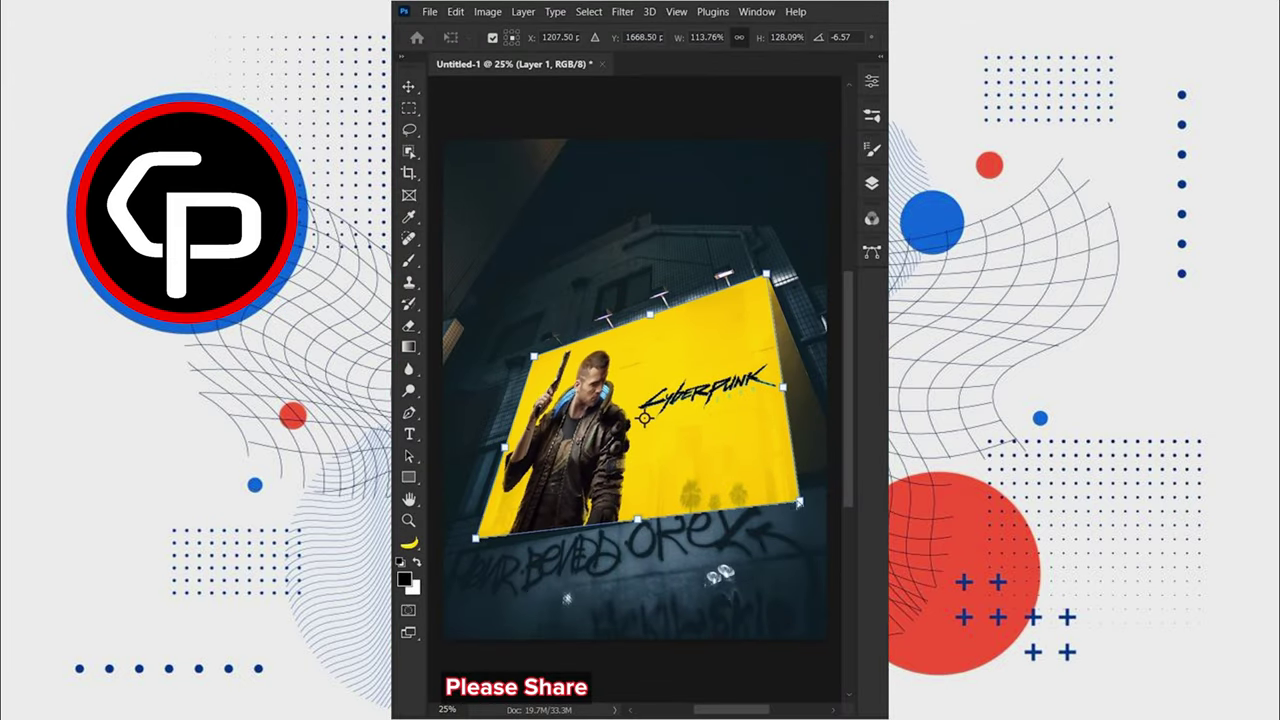
pyautogui.moveTo(799, 503); pyautogui.dragTo(833, 466)
pyautogui.press('Return')
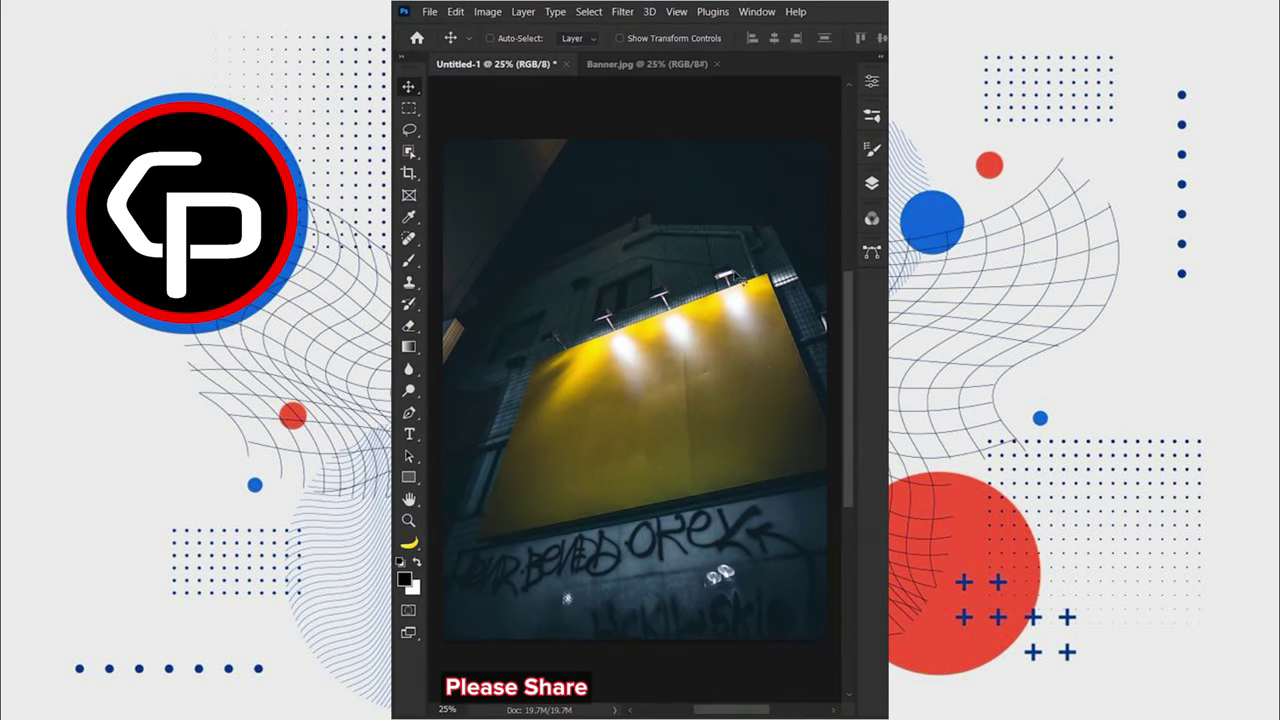
# Copy all of Banner.jpg and add a new empty layer to Untitled-1.
pyautogui.click(659, 65)
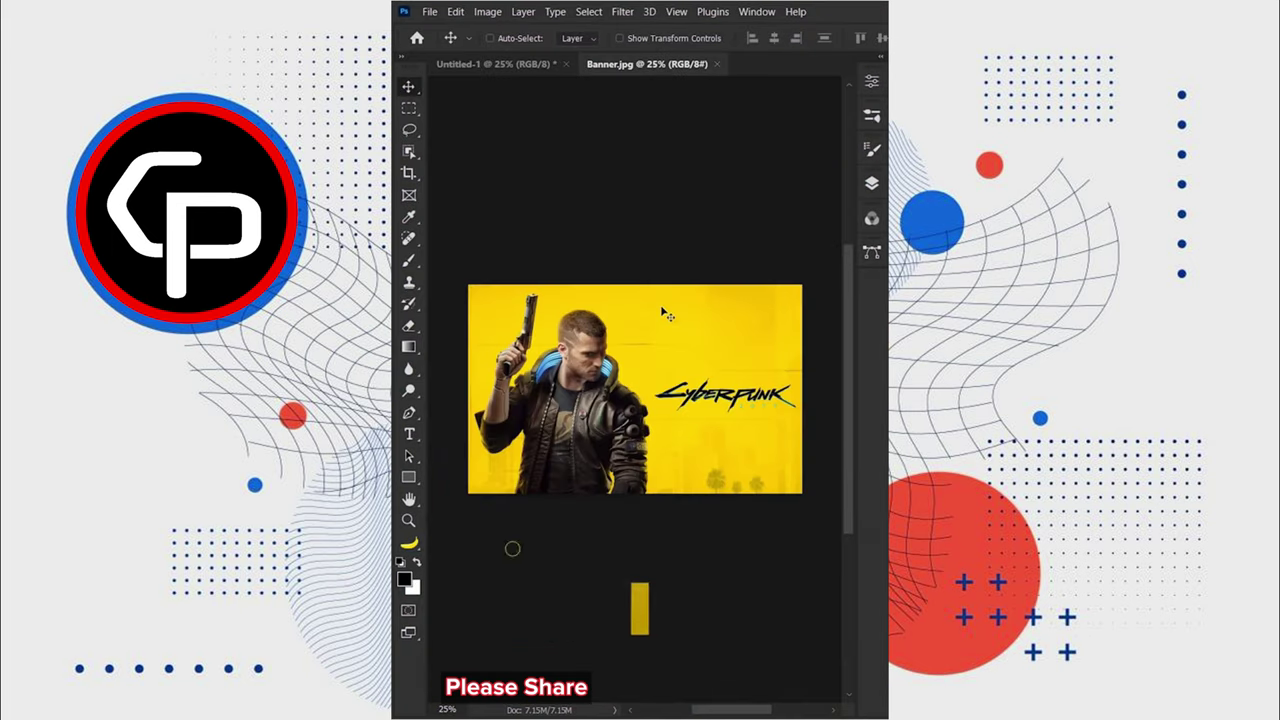
pyautogui.hotkey('ctrl', 'a')
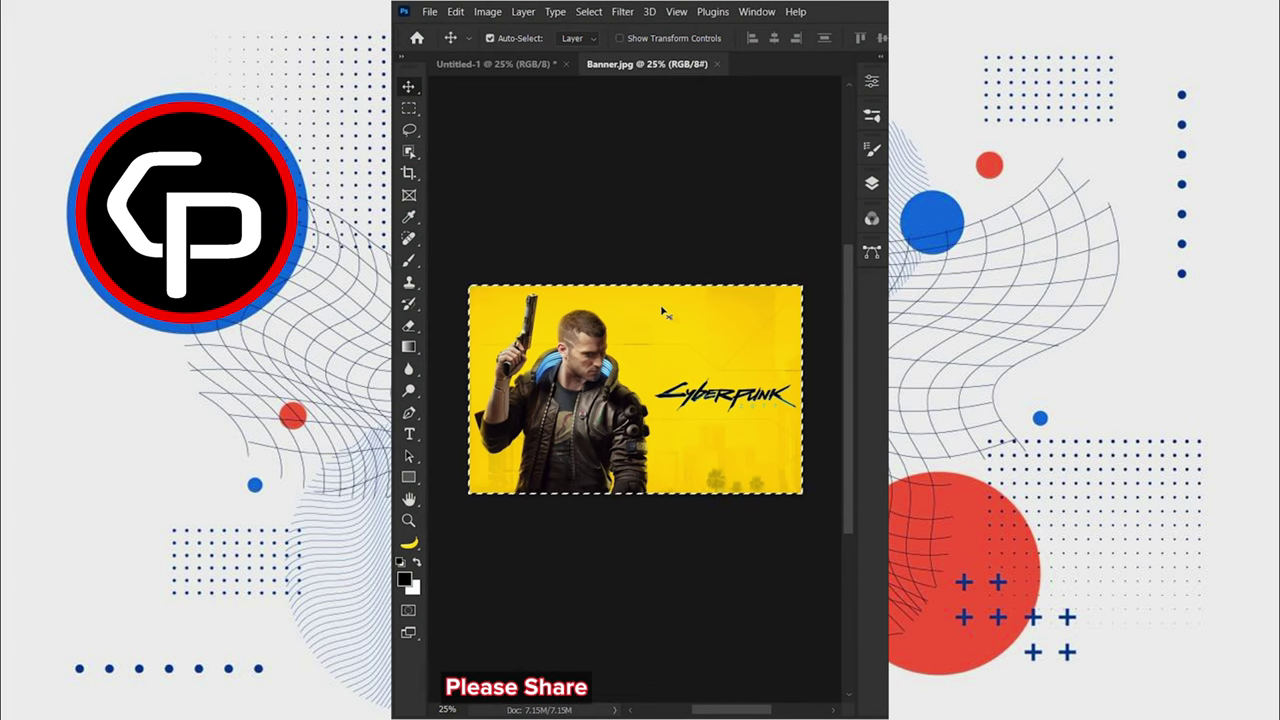
pyautogui.hotkey('ctrl', 'c')
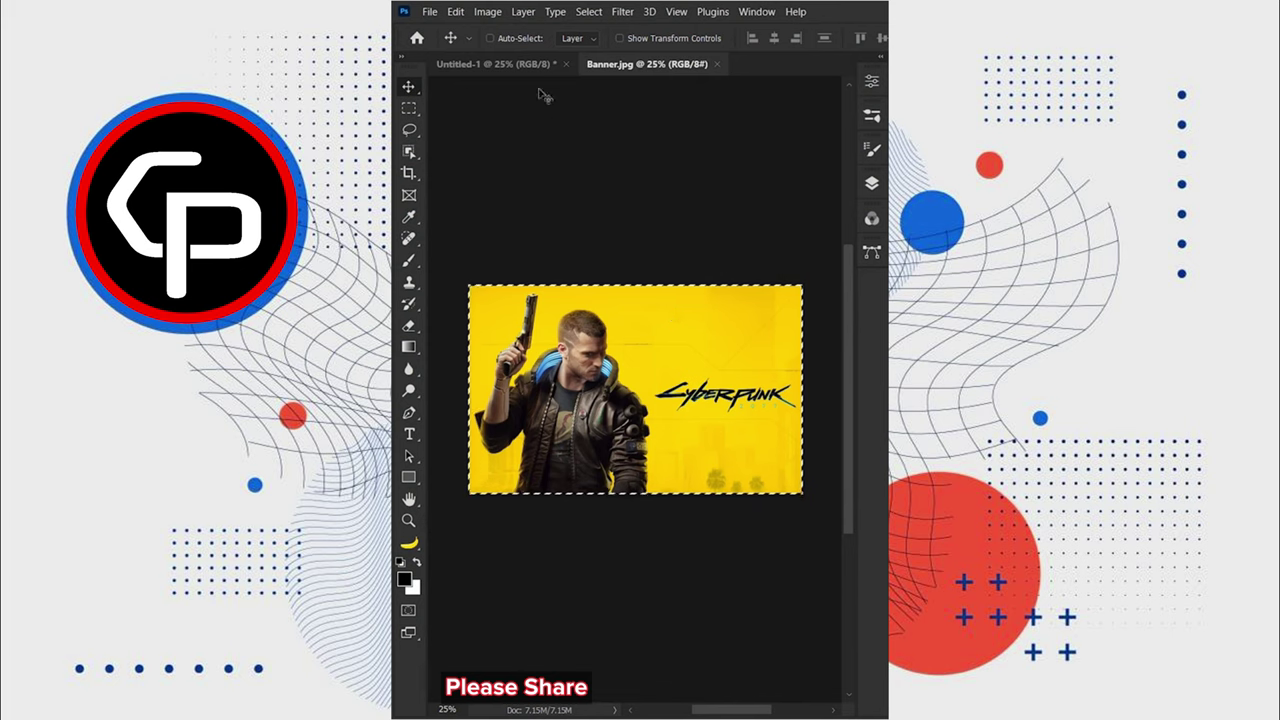
pyautogui.click(533, 65)
pyautogui.click(869, 184)
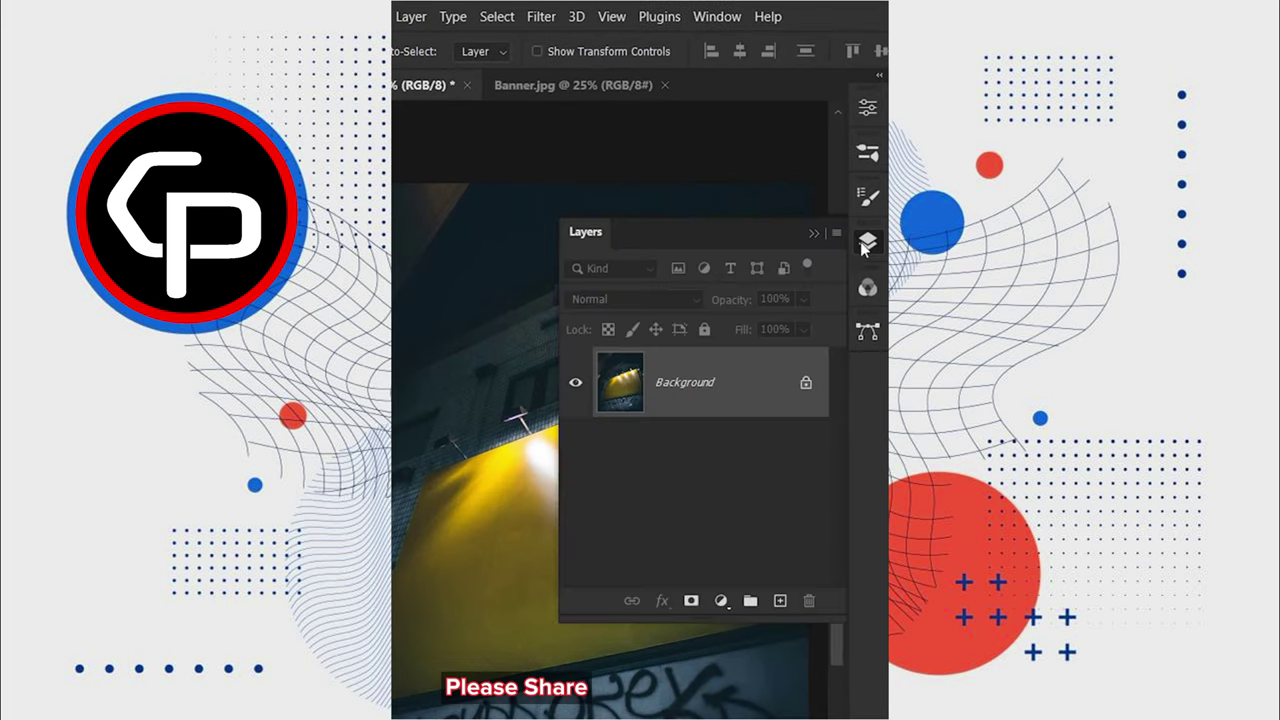
pyautogui.click(780, 601)
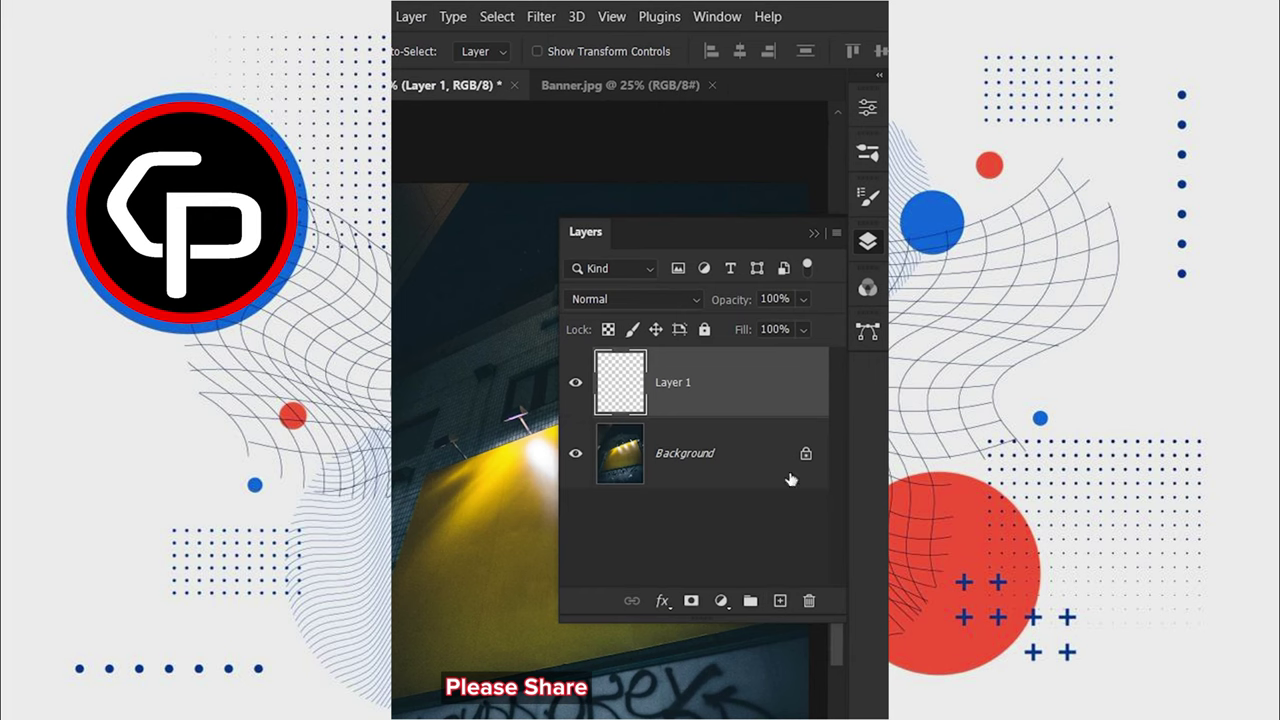
pyautogui.click(867, 247)
pyautogui.click(542, 18)
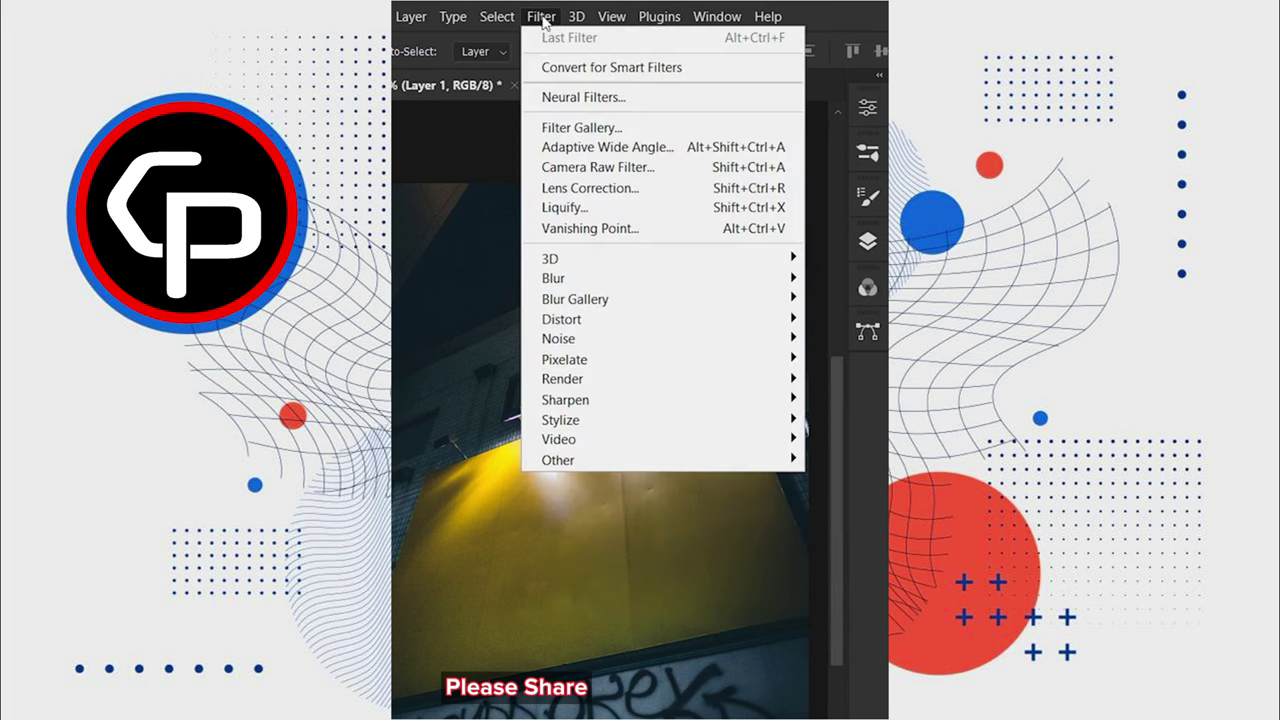
# Draw a Vanishing Point perspective plane over the yellow billboard.
pyautogui.click(553, 229)
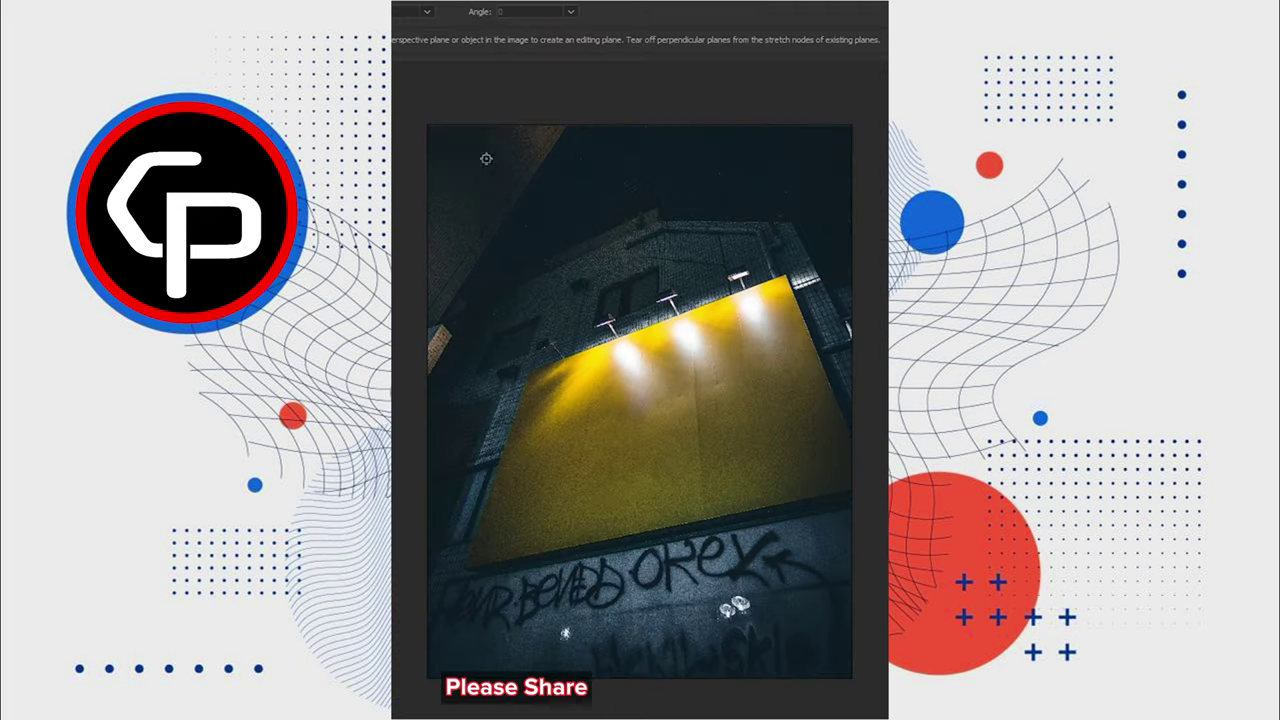
pyautogui.click(770, 273)
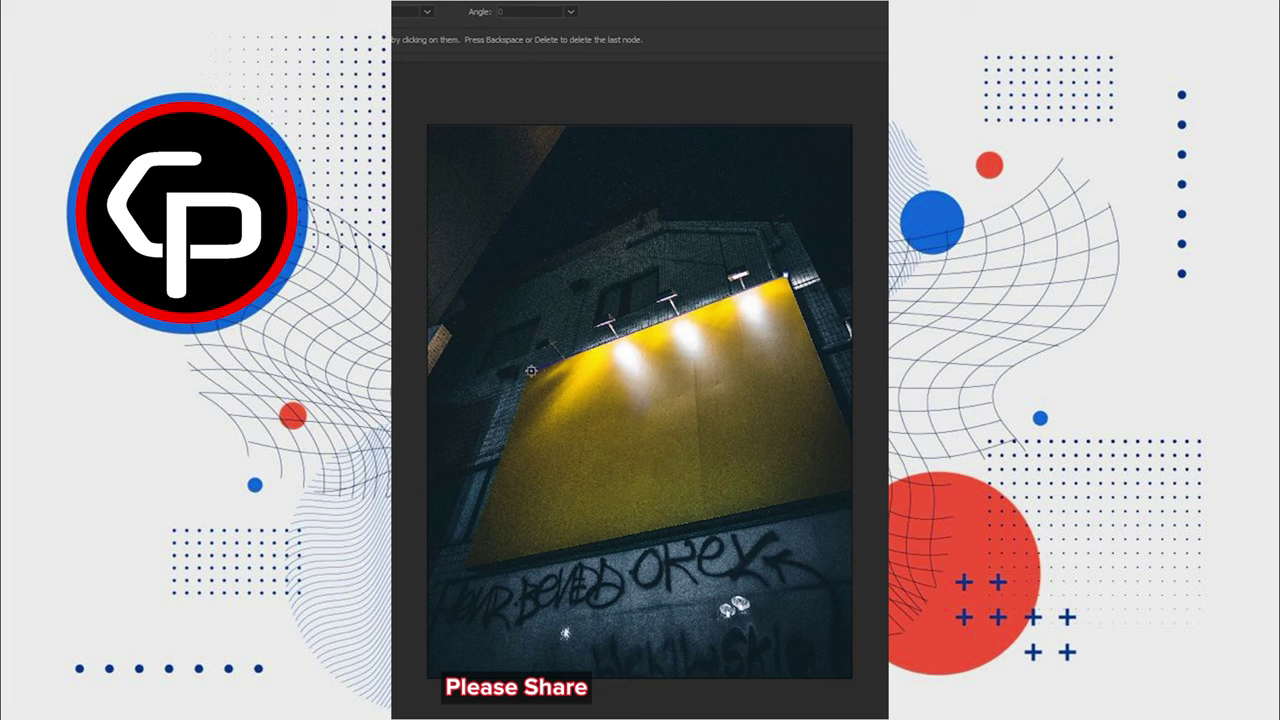
pyautogui.click(870, 486)
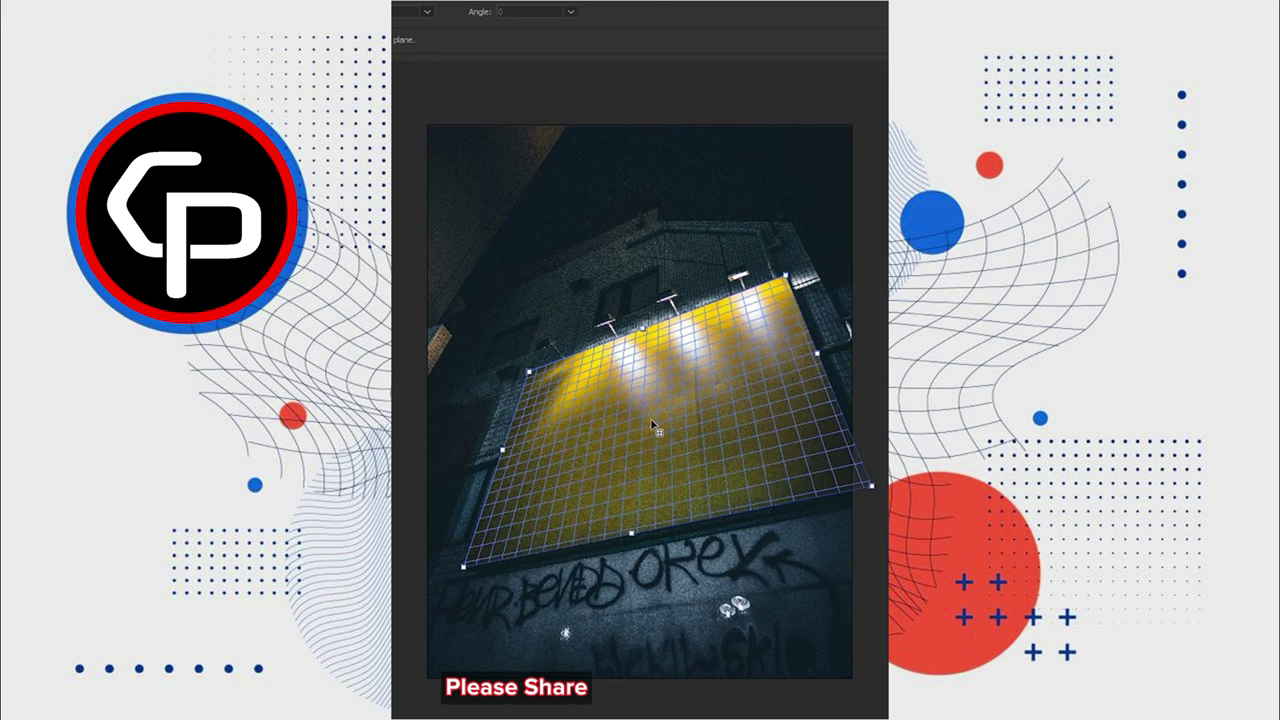
# Paste the Cyberpunk banner onto the plane, enlarge it to fill the billboard, and apply.
pyautogui.hotkey('ctrl', 'v')
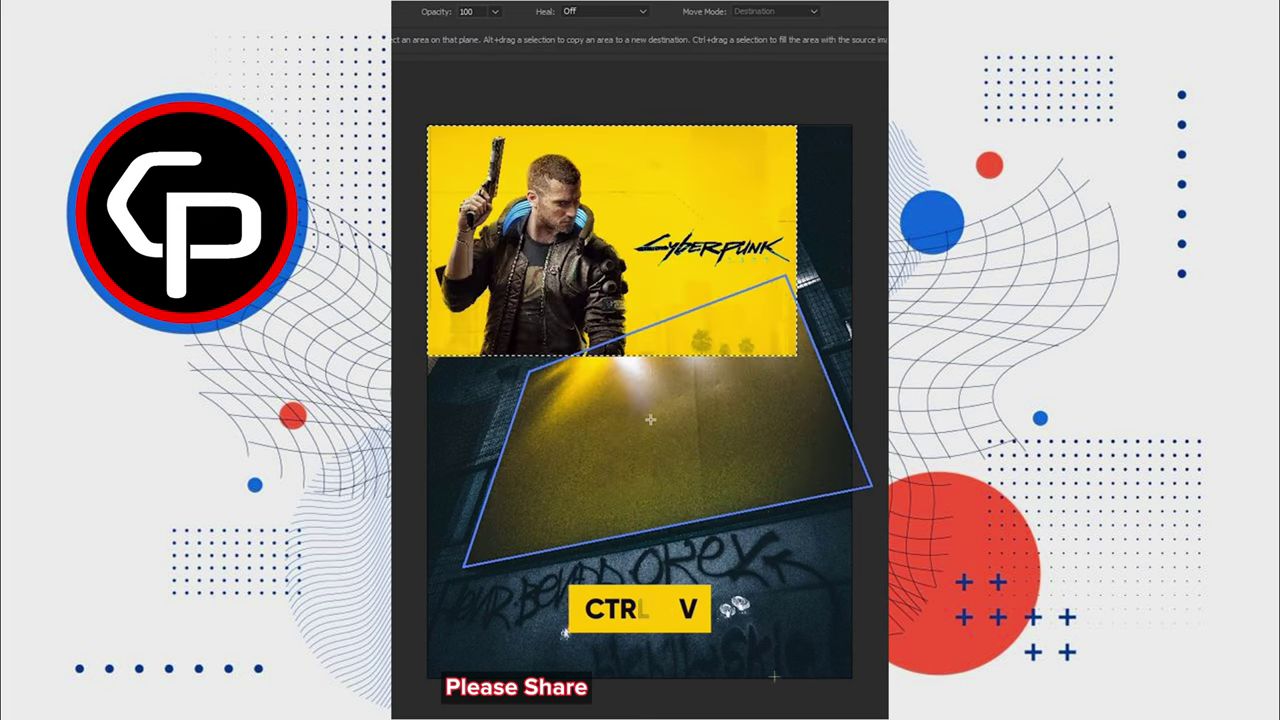
pyautogui.moveTo(636, 316)
pyautogui.mouseDown()
pyautogui.moveTo(710, 388)
pyautogui.moveTo(693, 390)
pyautogui.mouseUp()
pyautogui.hotkey('ctrl', 't')
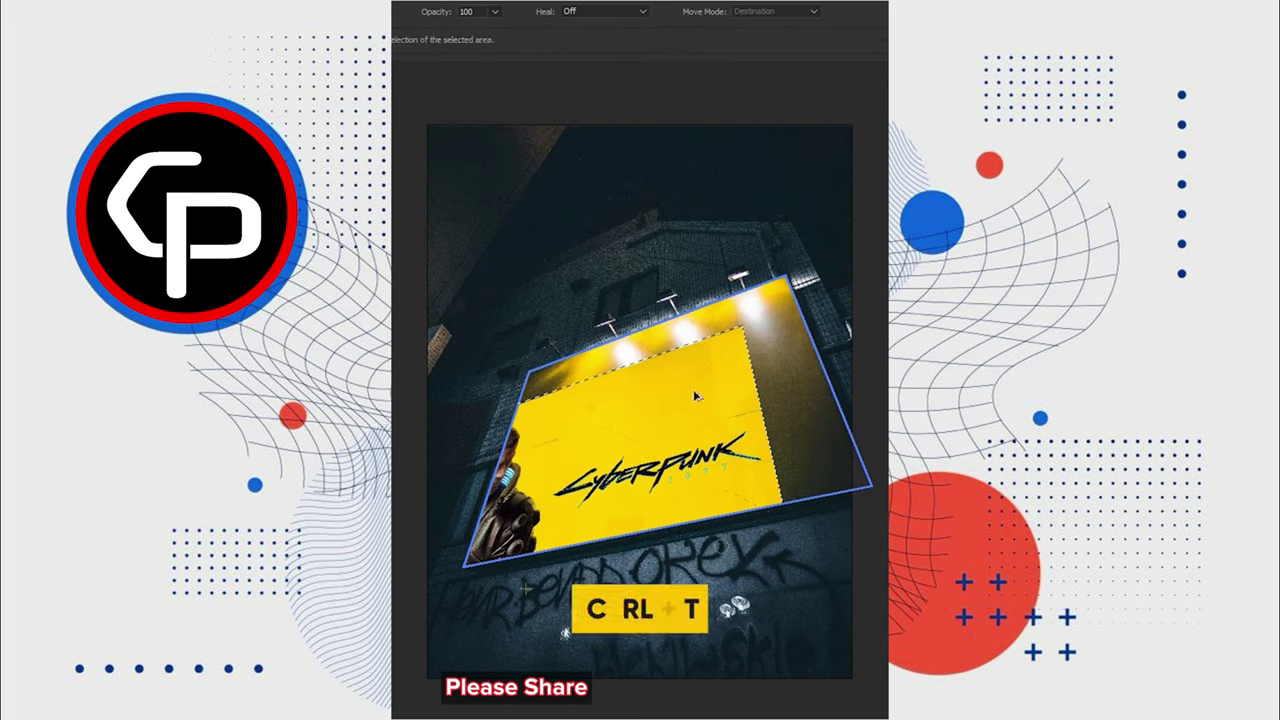
pyautogui.moveTo(586, 383)
pyautogui.mouseDown()
pyautogui.moveTo(628, 412)
pyautogui.moveTo(636, 440)
pyautogui.moveTo(812, 354)
pyautogui.mouseUp()
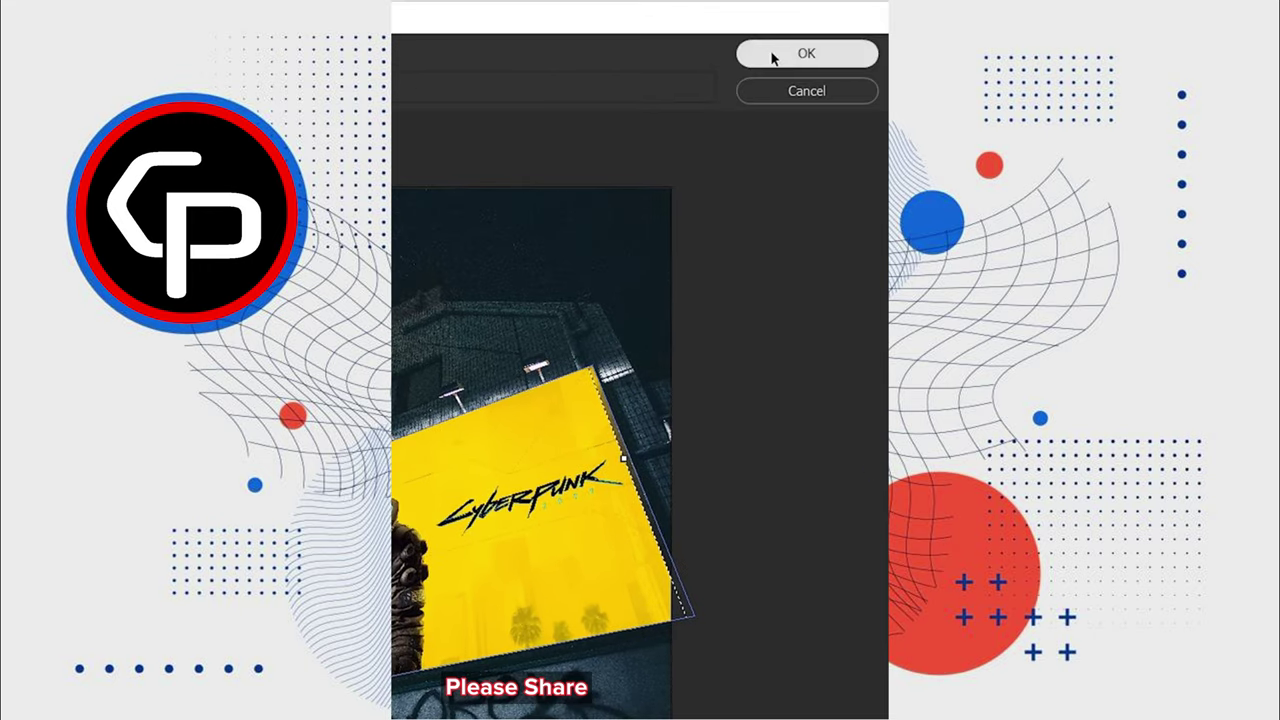
pyautogui.click(771, 53)
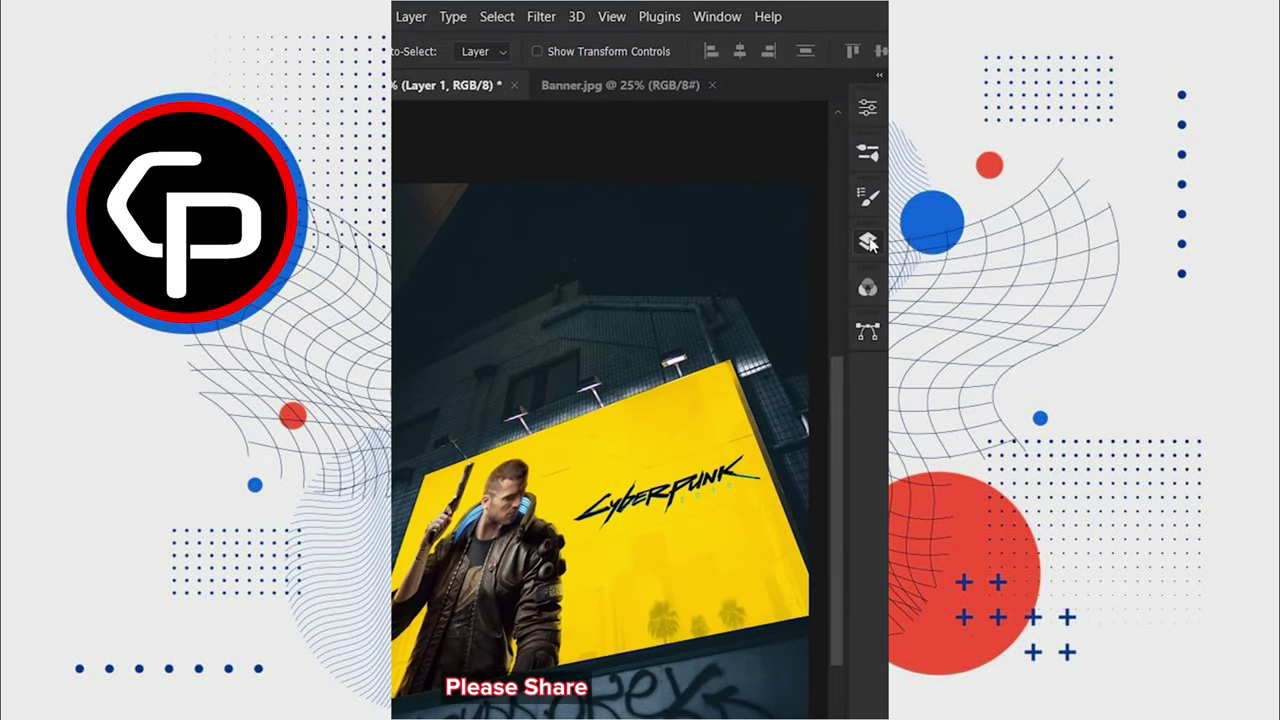
# Split the Underlying Layer Blend If sliders so billboard shading shows through, then blur the park background.
pyautogui.click(868, 243)
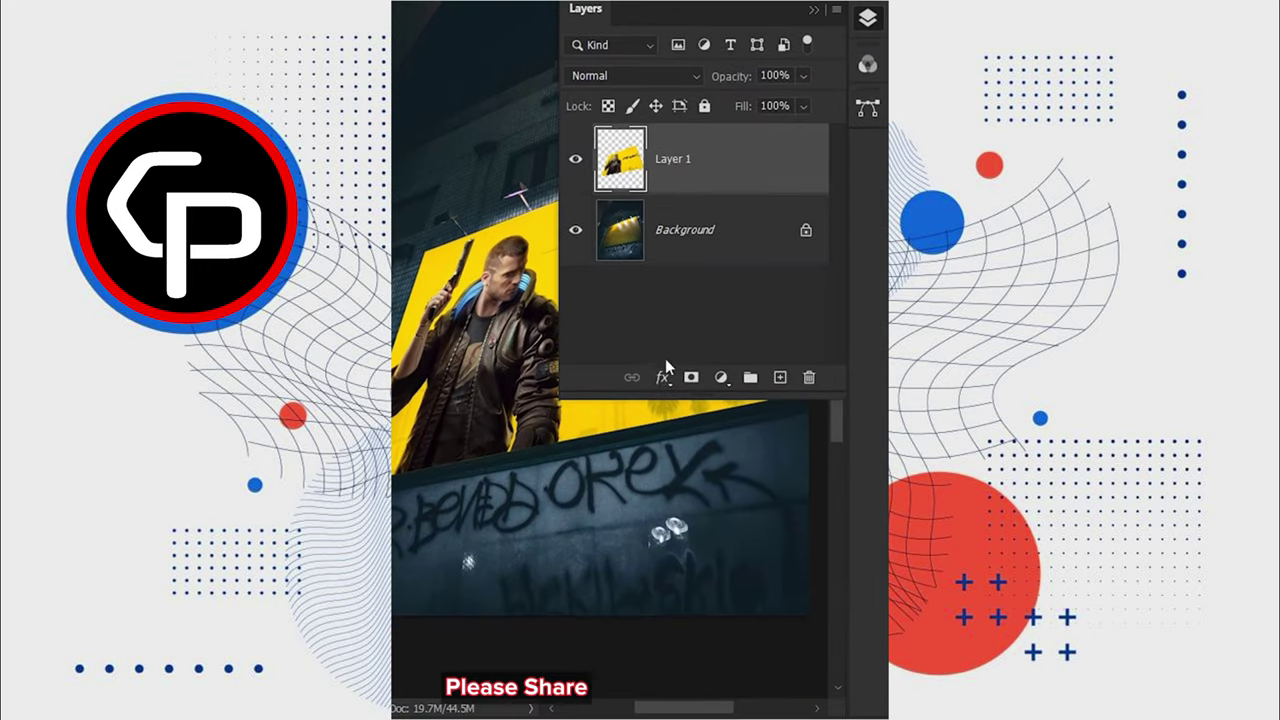
pyautogui.click(661, 378)
pyautogui.click(677, 406)
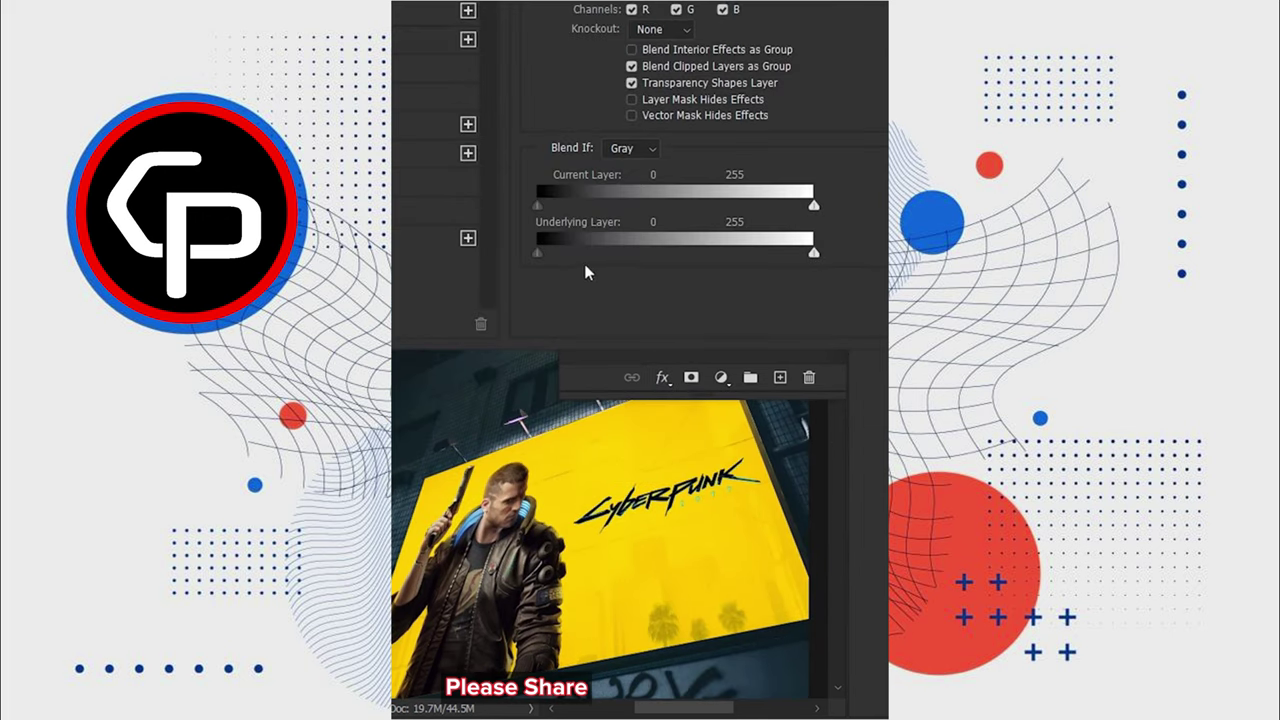
pyautogui.moveTo(562, 258); pyautogui.dragTo(707, 249)
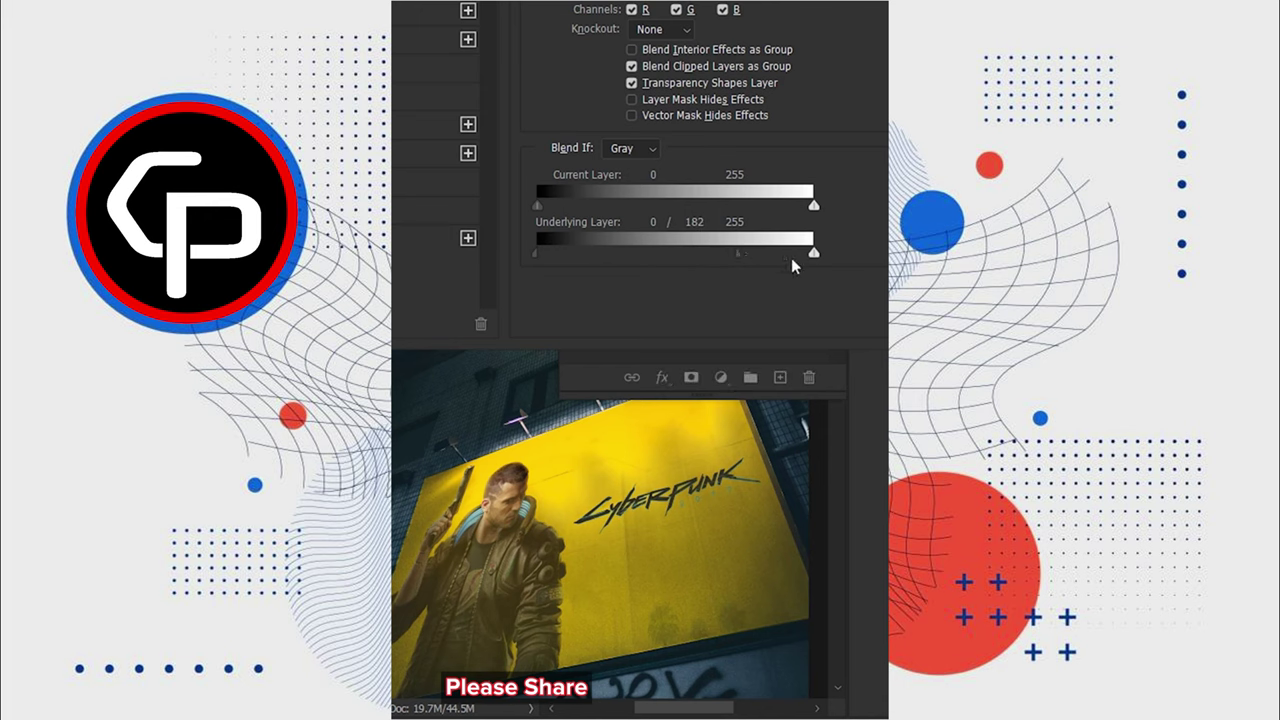
pyautogui.moveTo(812, 254); pyautogui.dragTo(567, 256)
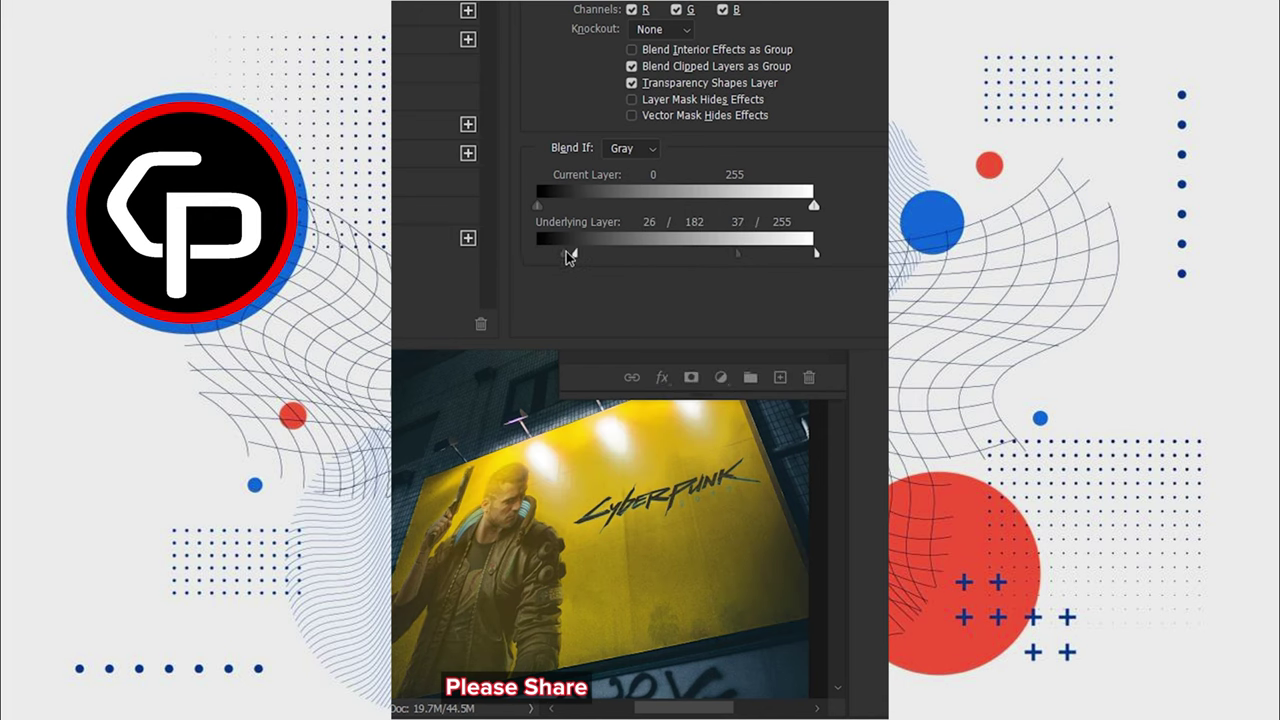
pyautogui.click(806, 57)
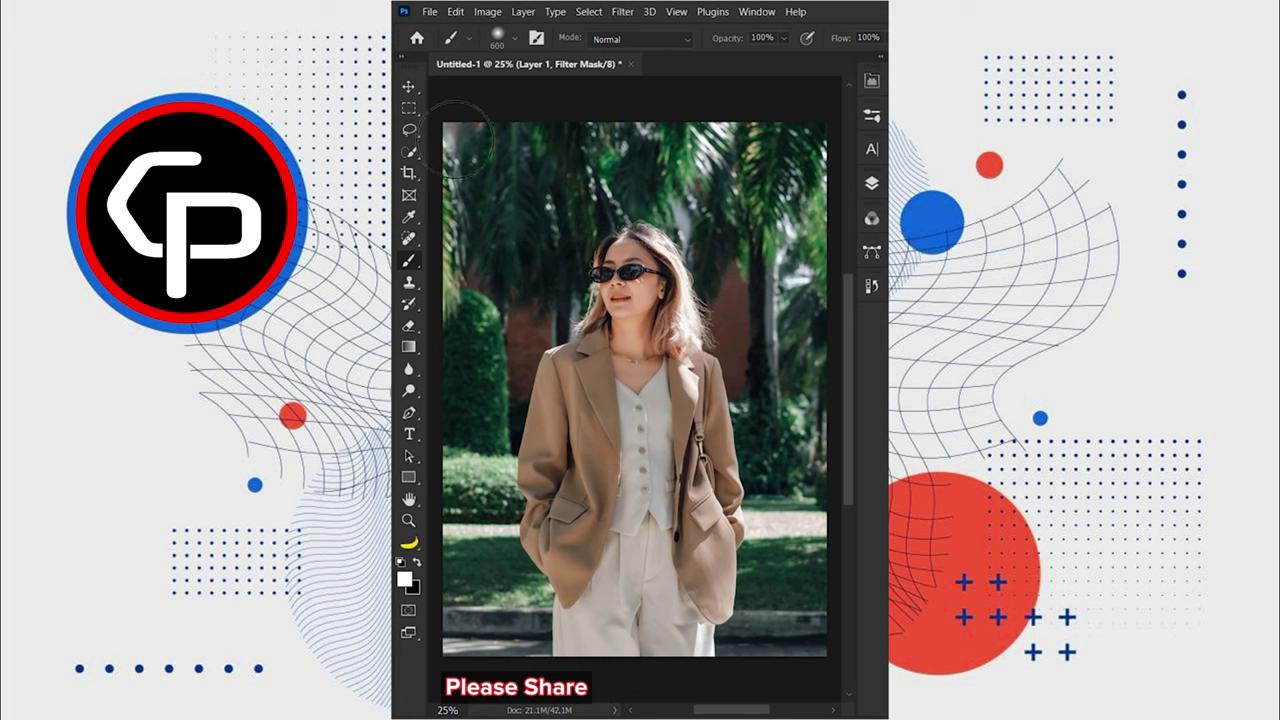
pyautogui.moveTo(458, 140)
pyautogui.mouseDown()
pyautogui.moveTo(480, 320)
pyautogui.moveTo(536, 200)
pyautogui.moveTo(730, 130)
pyautogui.moveTo(800, 170)
pyautogui.moveTo(744, 282)
pyautogui.mouseUp()
pyautogui.moveTo(817, 388); pyautogui.dragTo(821, 393)
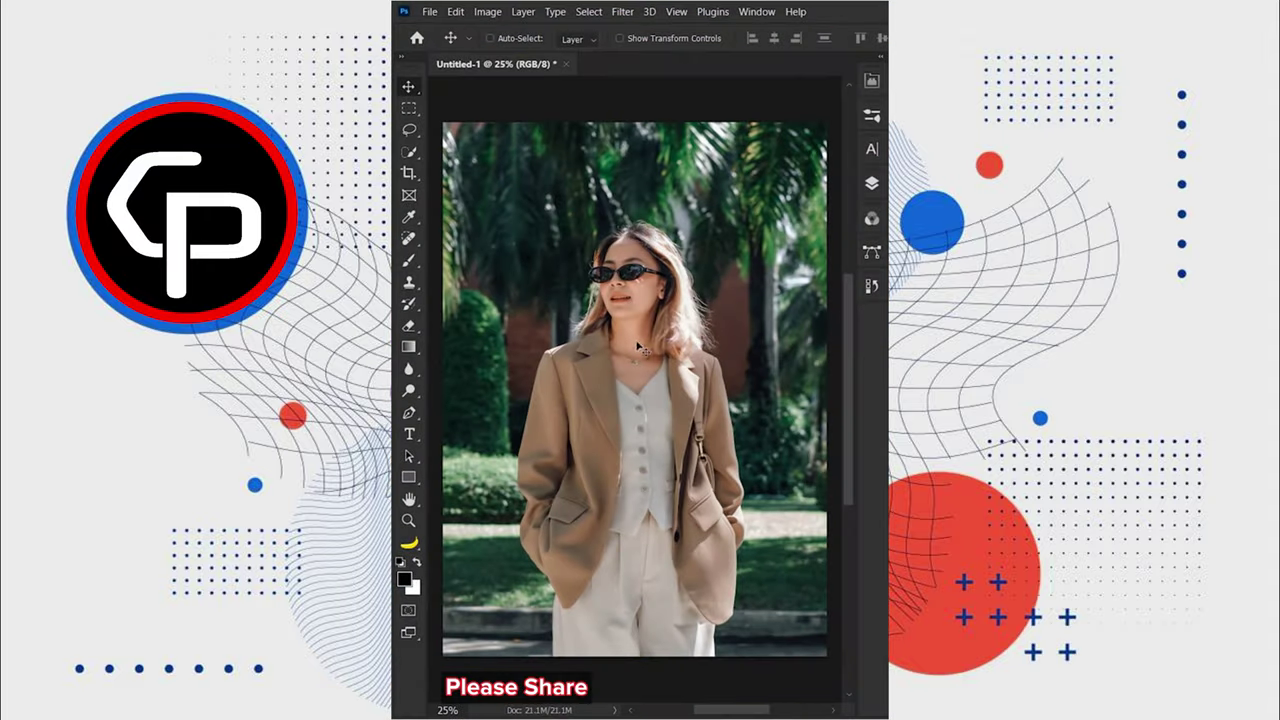
# Duplicate the woman's photo layer and select her with Select Subject.
pyautogui.click(865, 245)
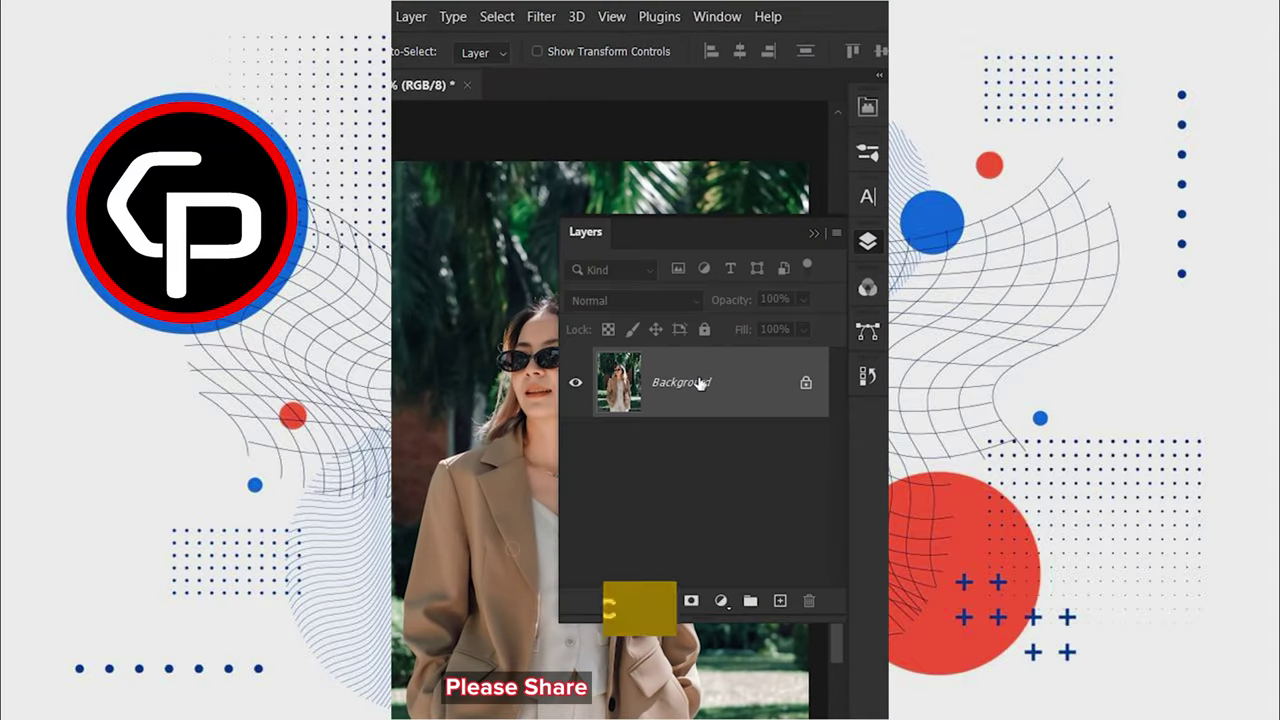
pyautogui.hotkey('ctrl', 'j')
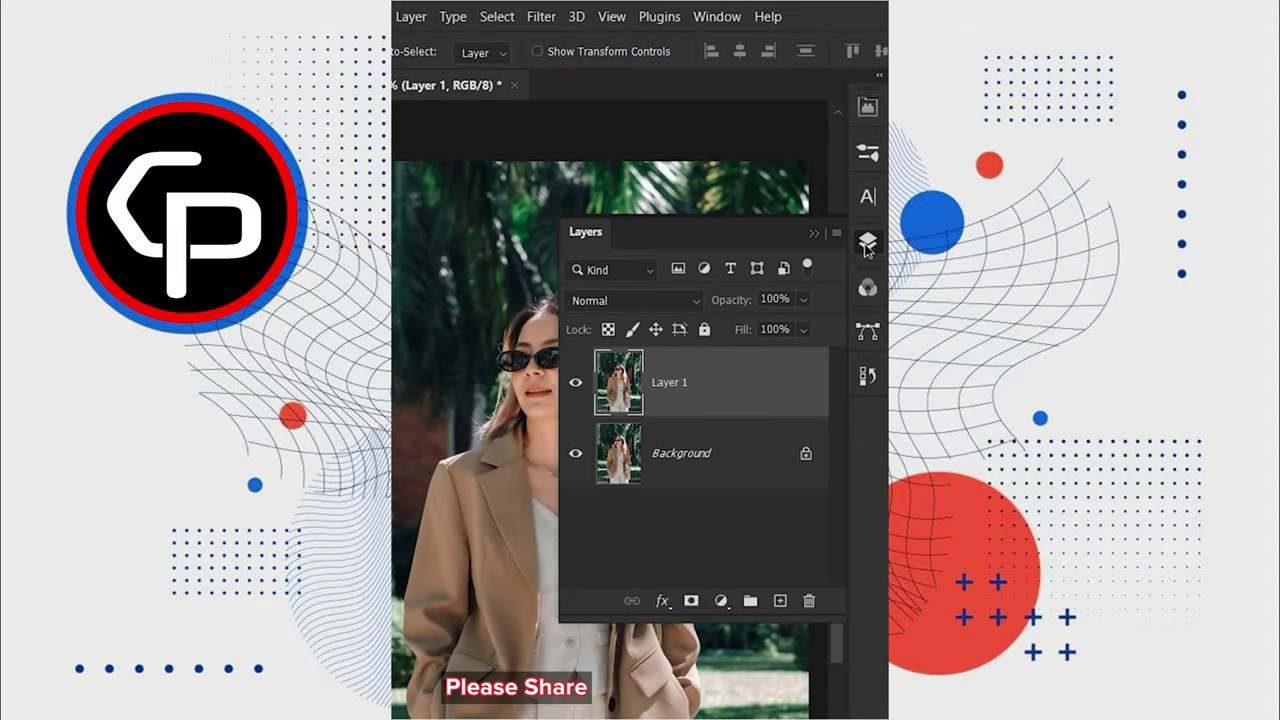
pyautogui.click(867, 241)
pyautogui.click(496, 17)
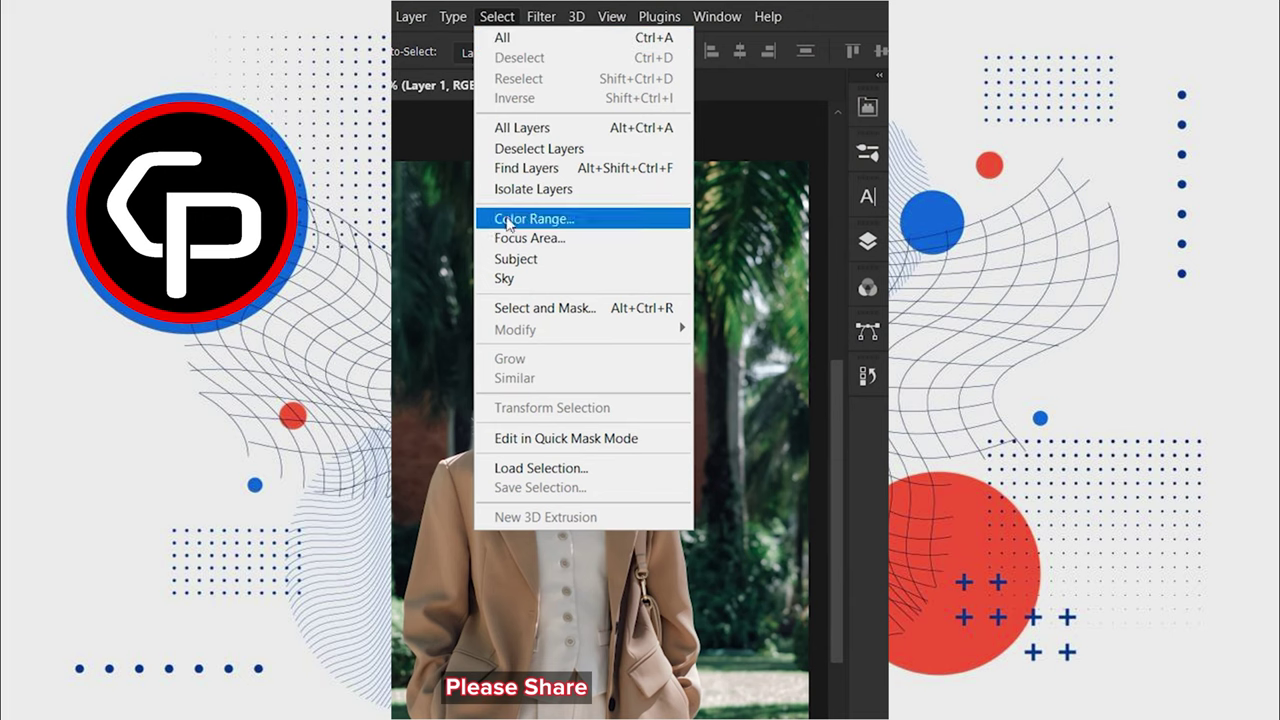
pyautogui.click(514, 258)
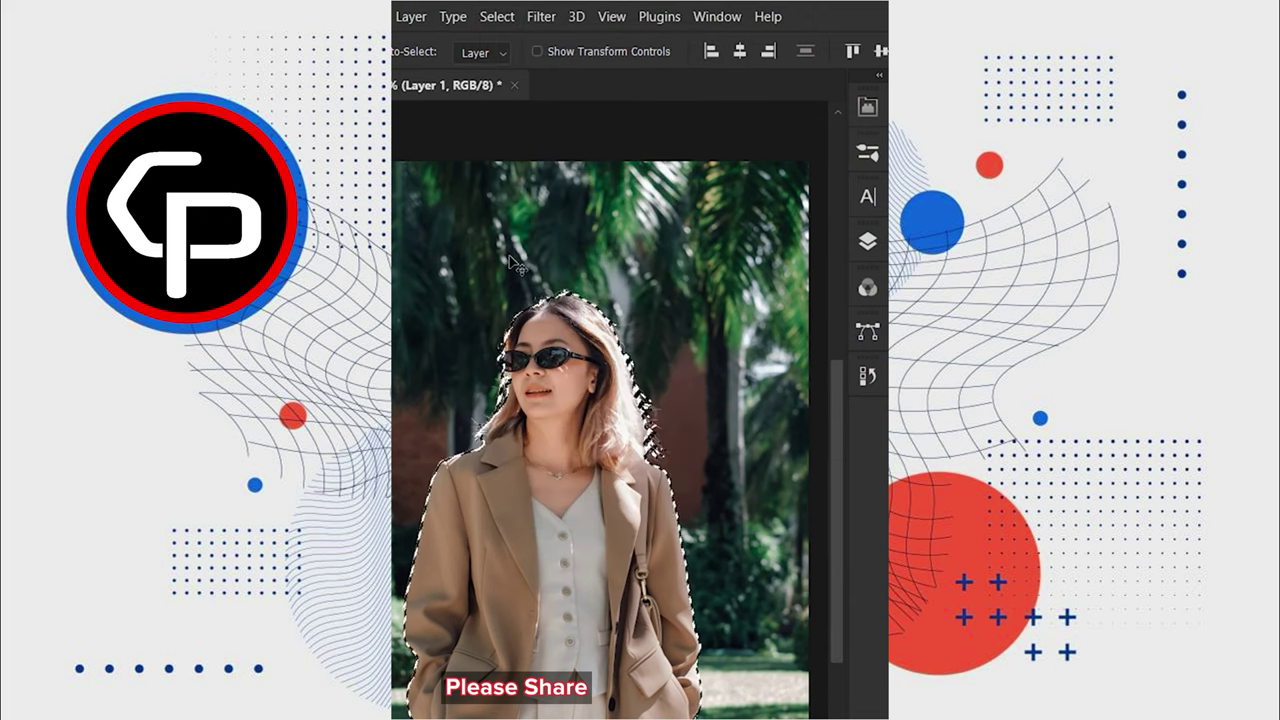
# Copy the woman to Layer 2, reload her selection, hide Layer 2, and select Layer 1.
pyautogui.click(866, 244)
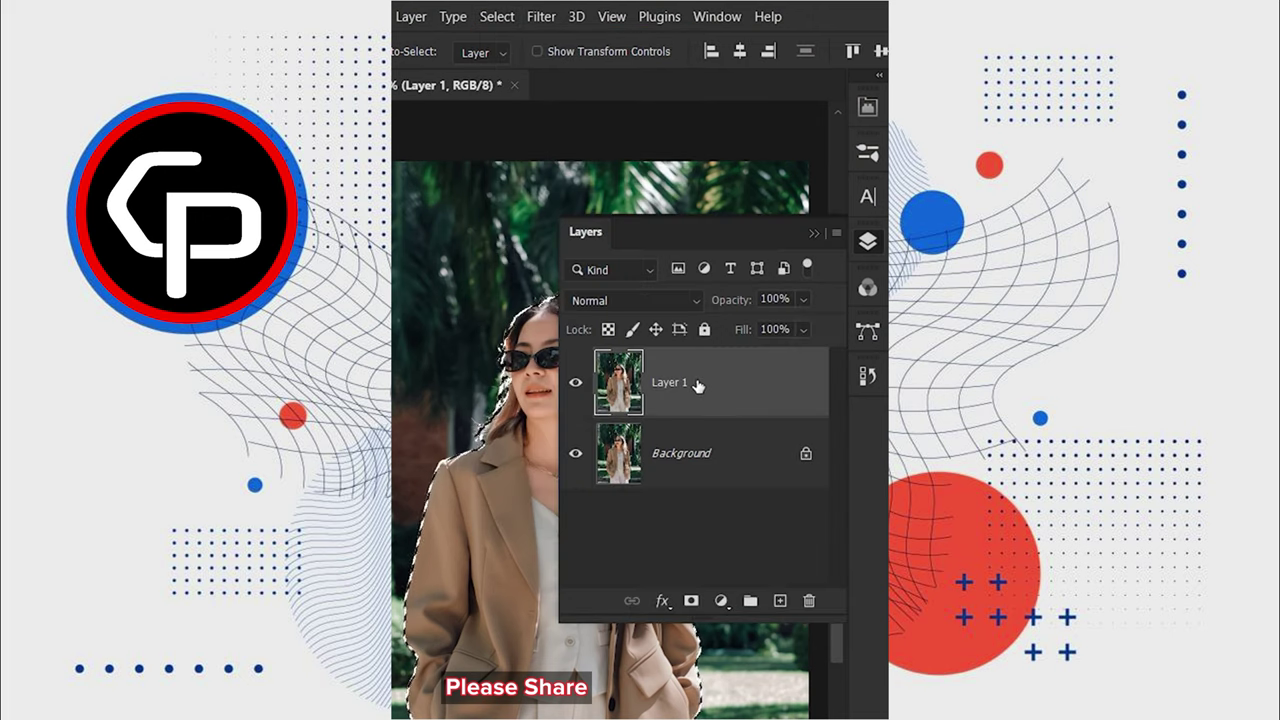
pyautogui.hotkey('ctrl', 'j')
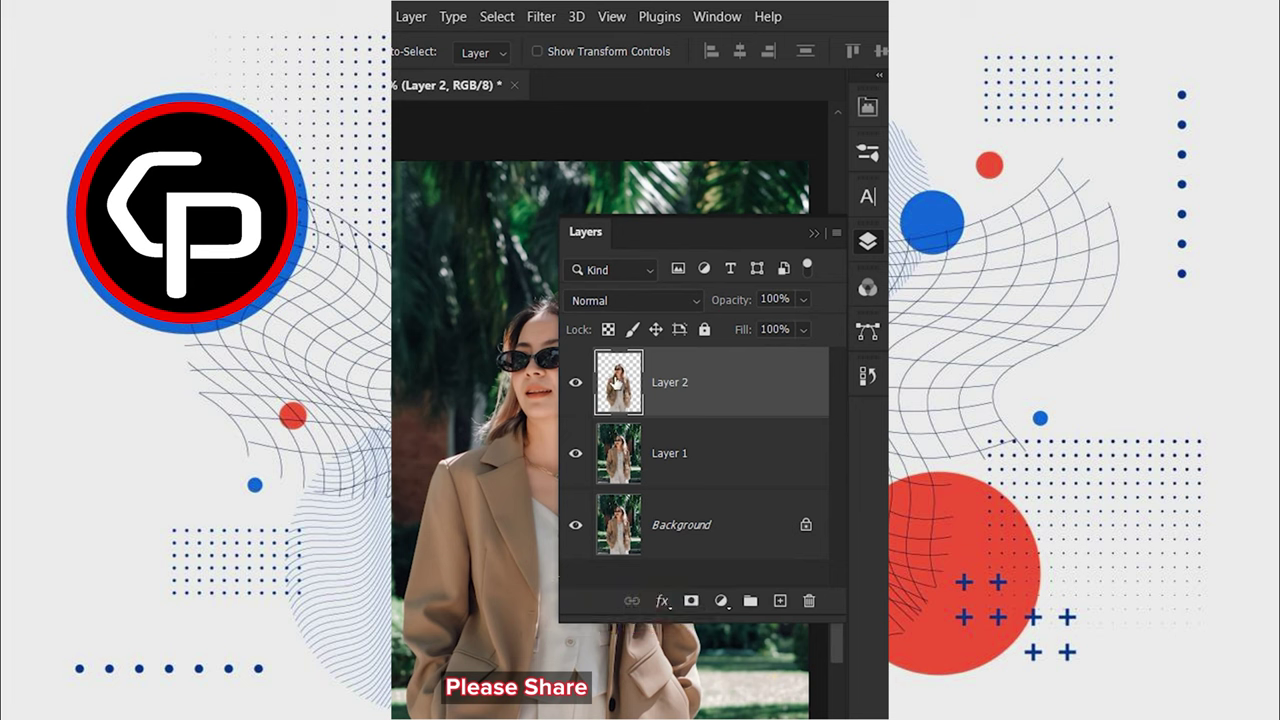
pyautogui.rightClick(617, 383)
pyautogui.click(650, 434)
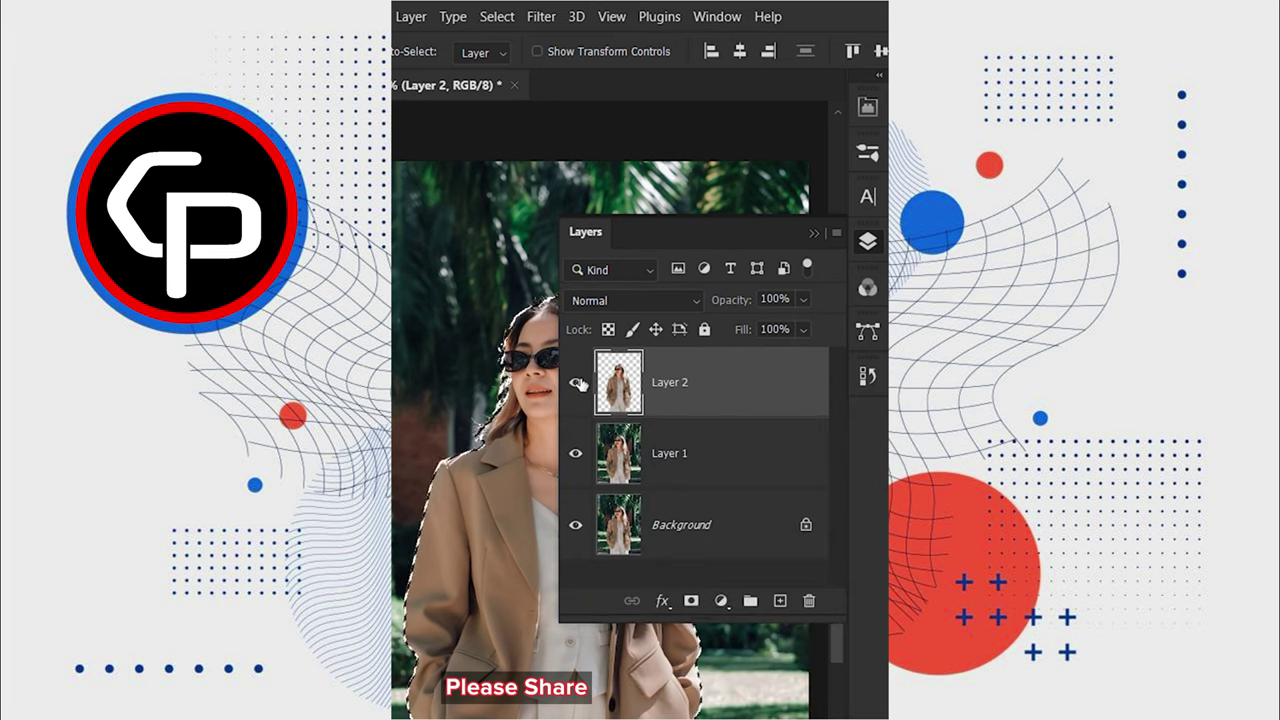
pyautogui.click(575, 382)
pyautogui.click(662, 450)
pyautogui.click(867, 241)
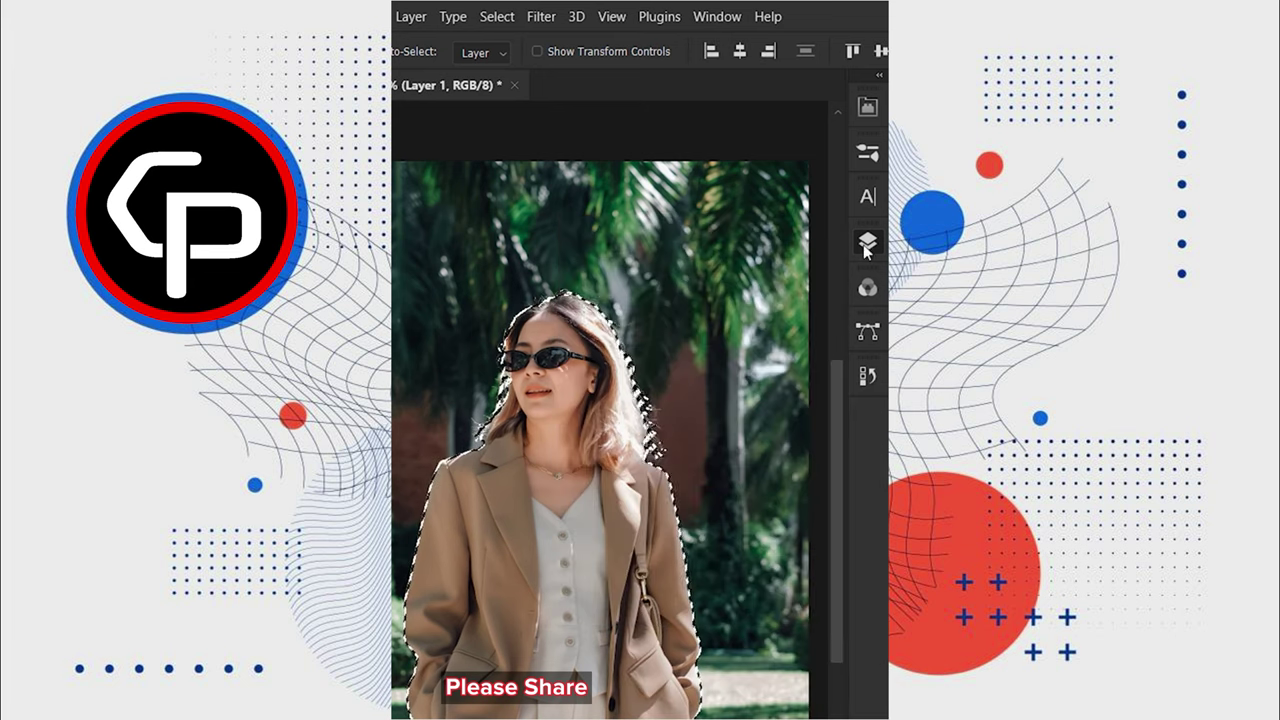
pyautogui.click(497, 17)
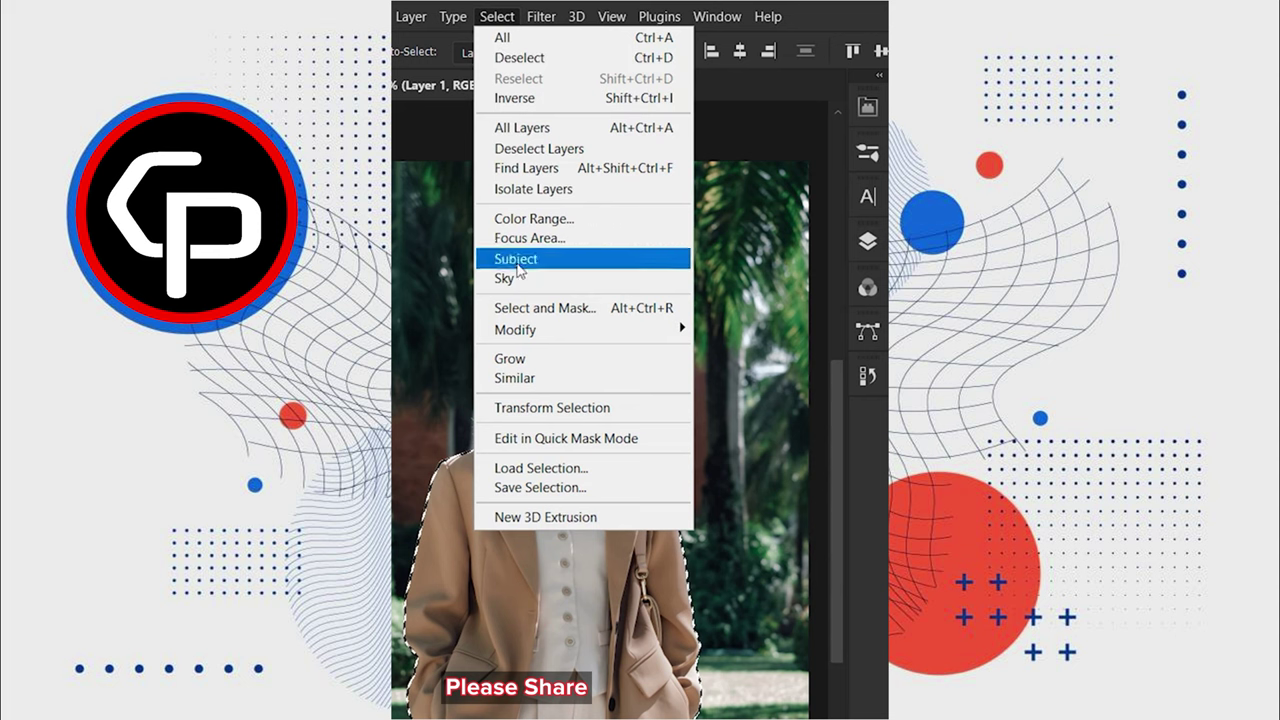
# Expand the selection by 40 px and paint the woman out with the Remove Tool.
pyautogui.moveTo(540, 329)
pyautogui.click(730, 370)
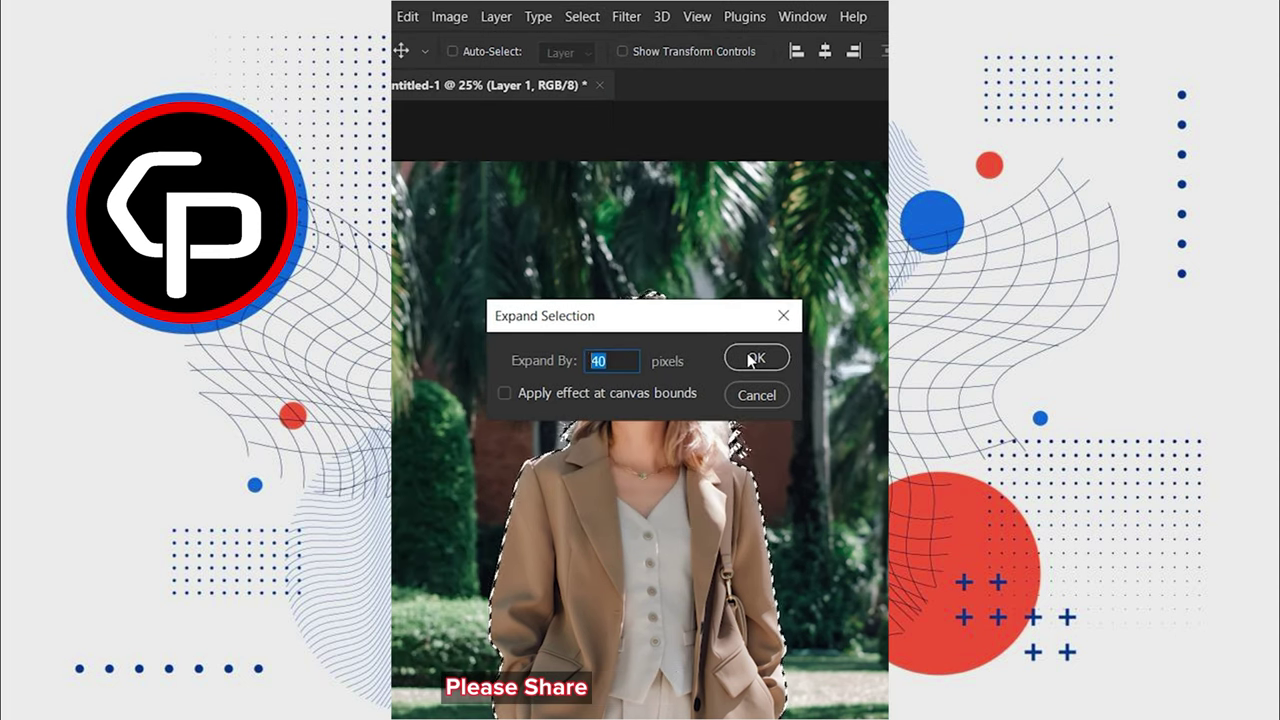
pyautogui.click(756, 358)
pyautogui.click(412, 313)
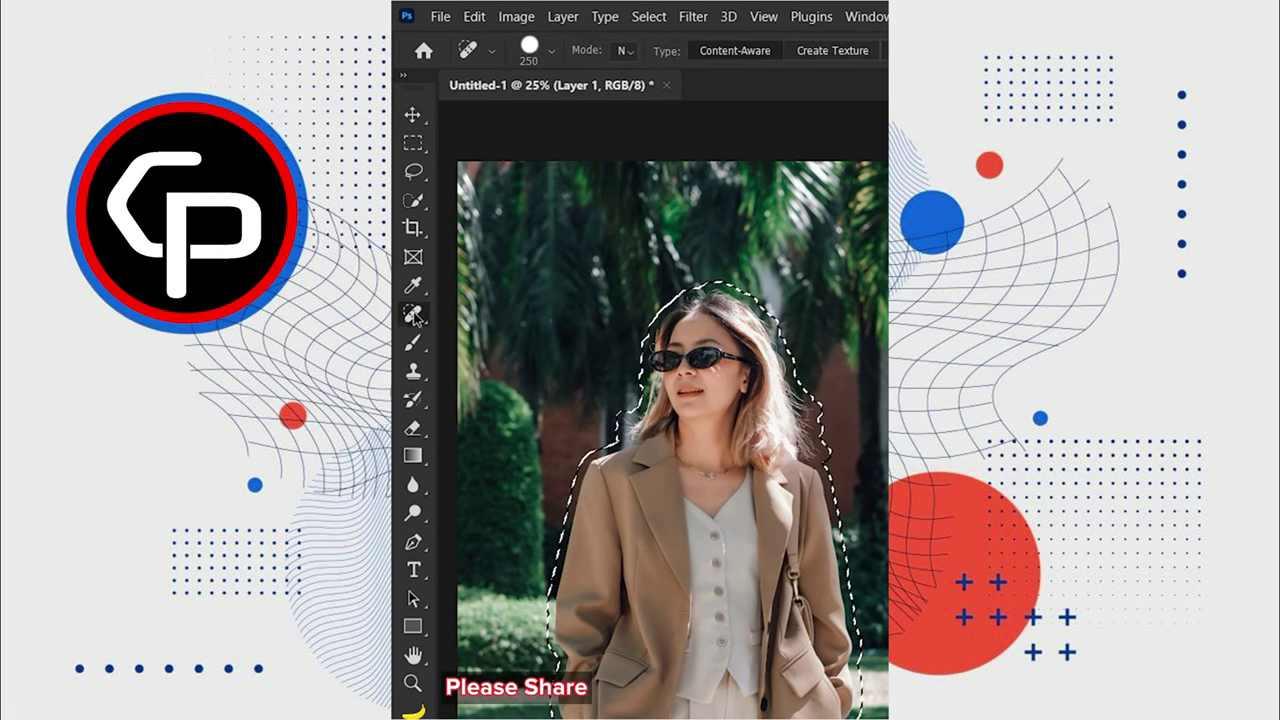
pyautogui.rightClick(412, 313)
pyautogui.click(486, 334)
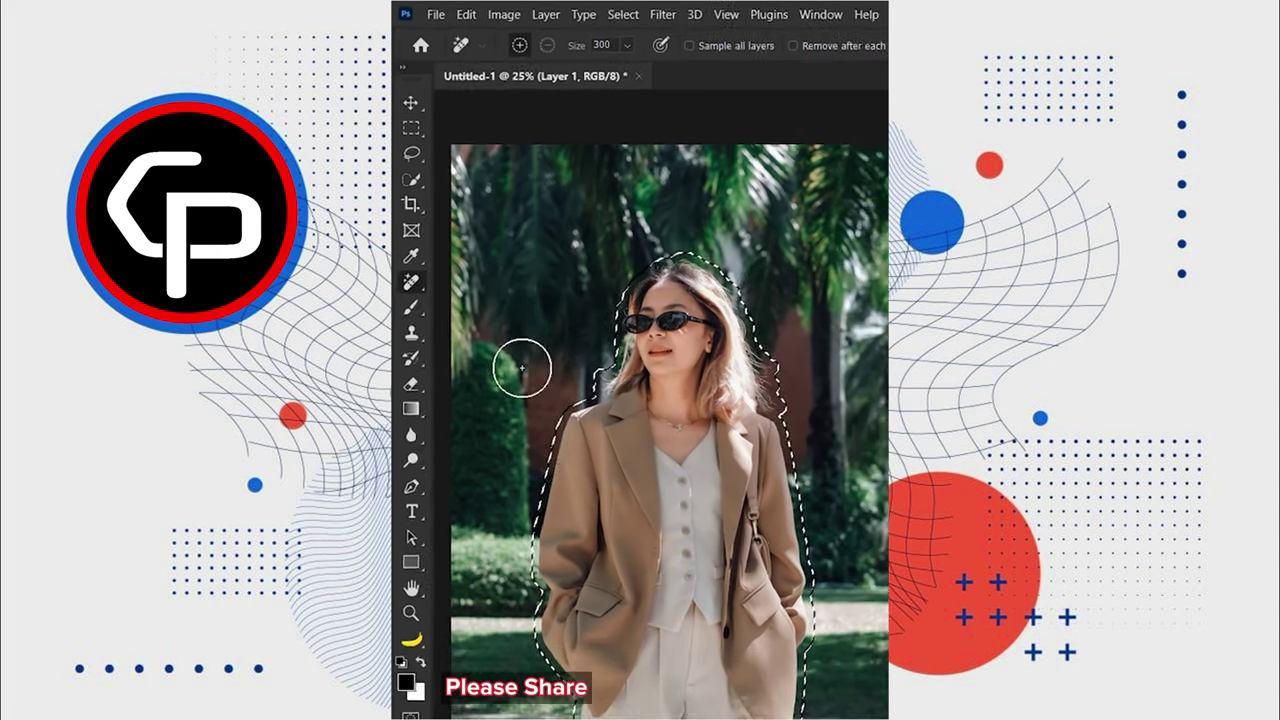
pyautogui.moveTo(550, 345)
pyautogui.mouseDown()
pyautogui.moveTo(742, 395)
pyautogui.moveTo(552, 348)
pyautogui.mouseUp()
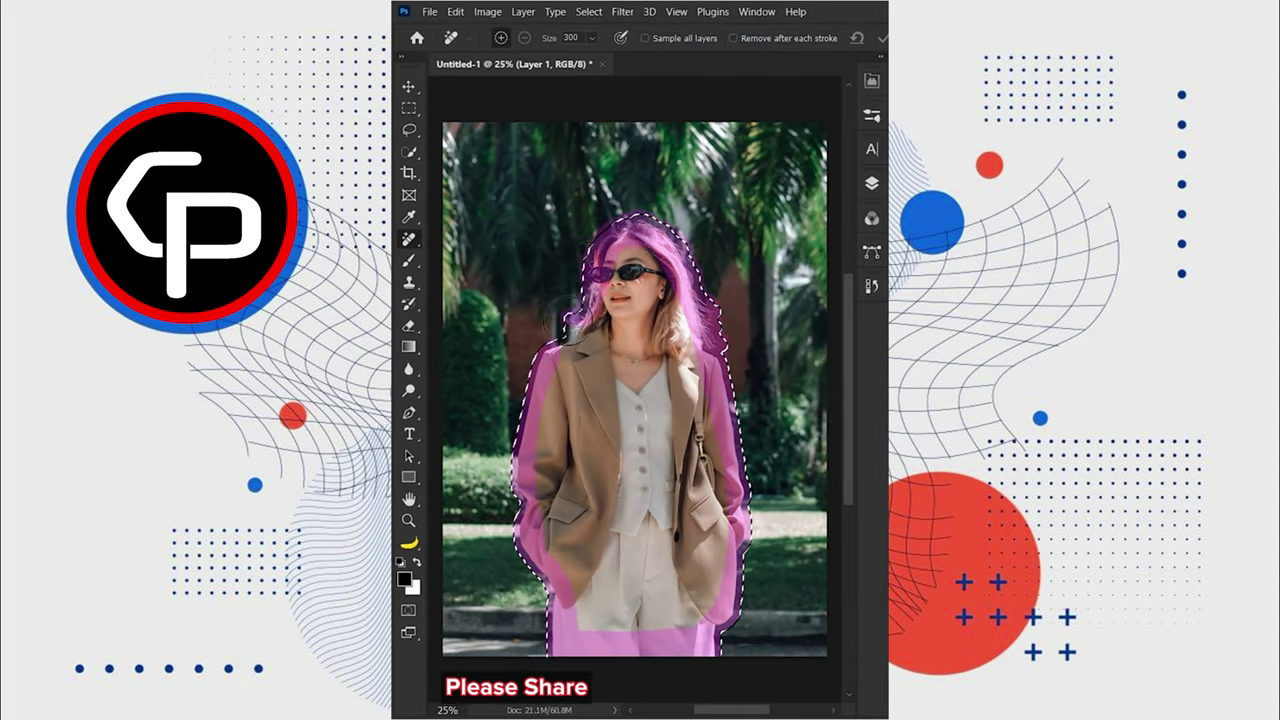
pyautogui.hotkey('ctrl', 'd')
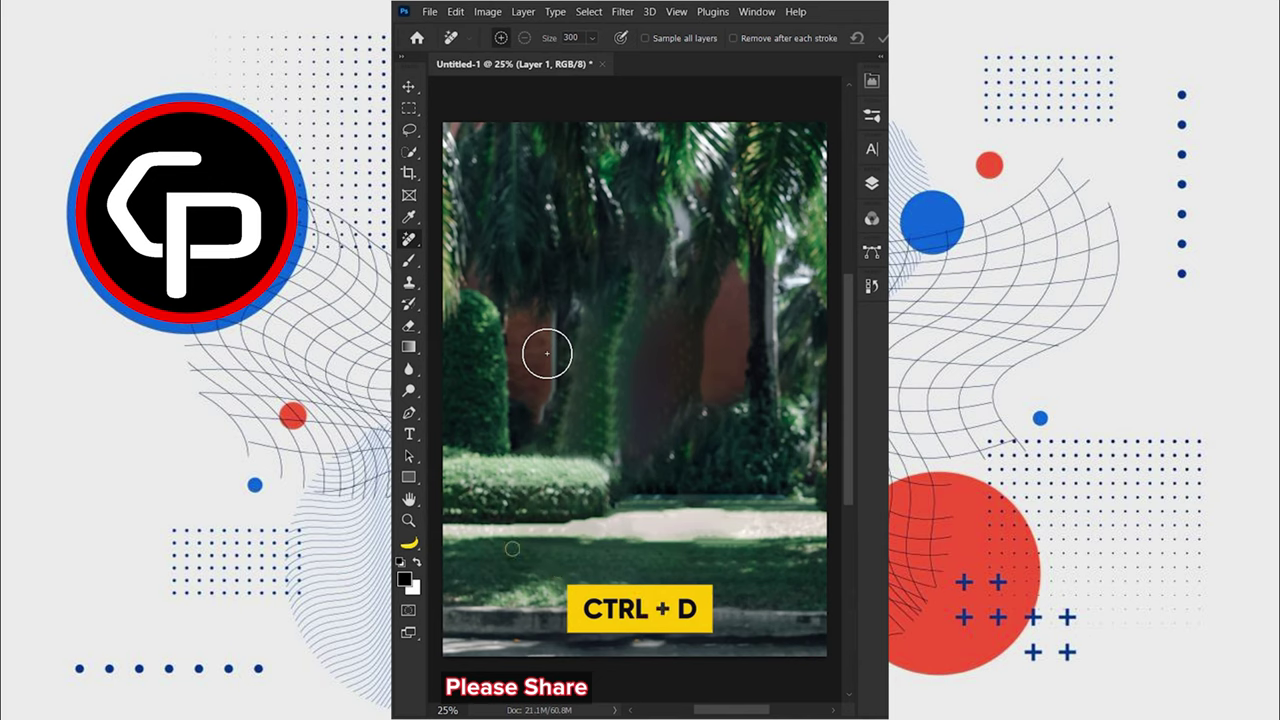
# Show the cut-out Layer 2 again and convert Layer 1 to a Smart Object.
pyautogui.click(870, 190)
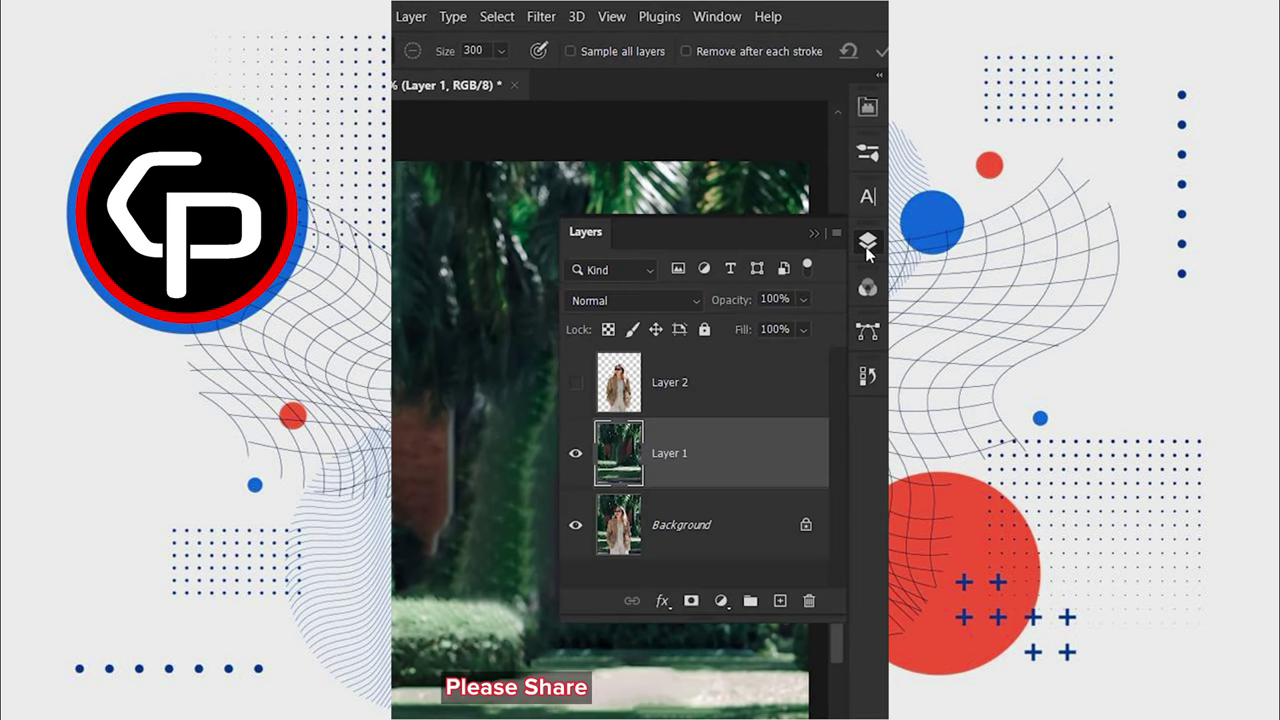
pyautogui.click(576, 384)
pyautogui.rightClick(670, 455)
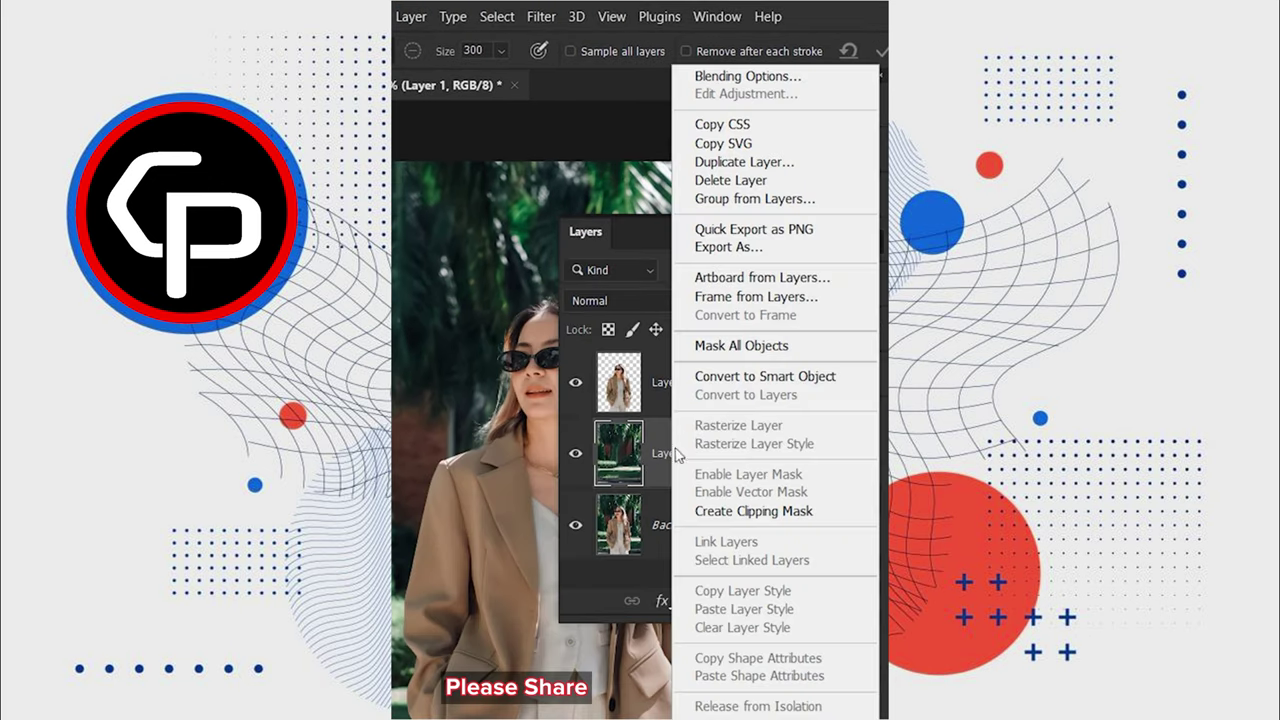
pyautogui.click(714, 376)
pyautogui.click(866, 244)
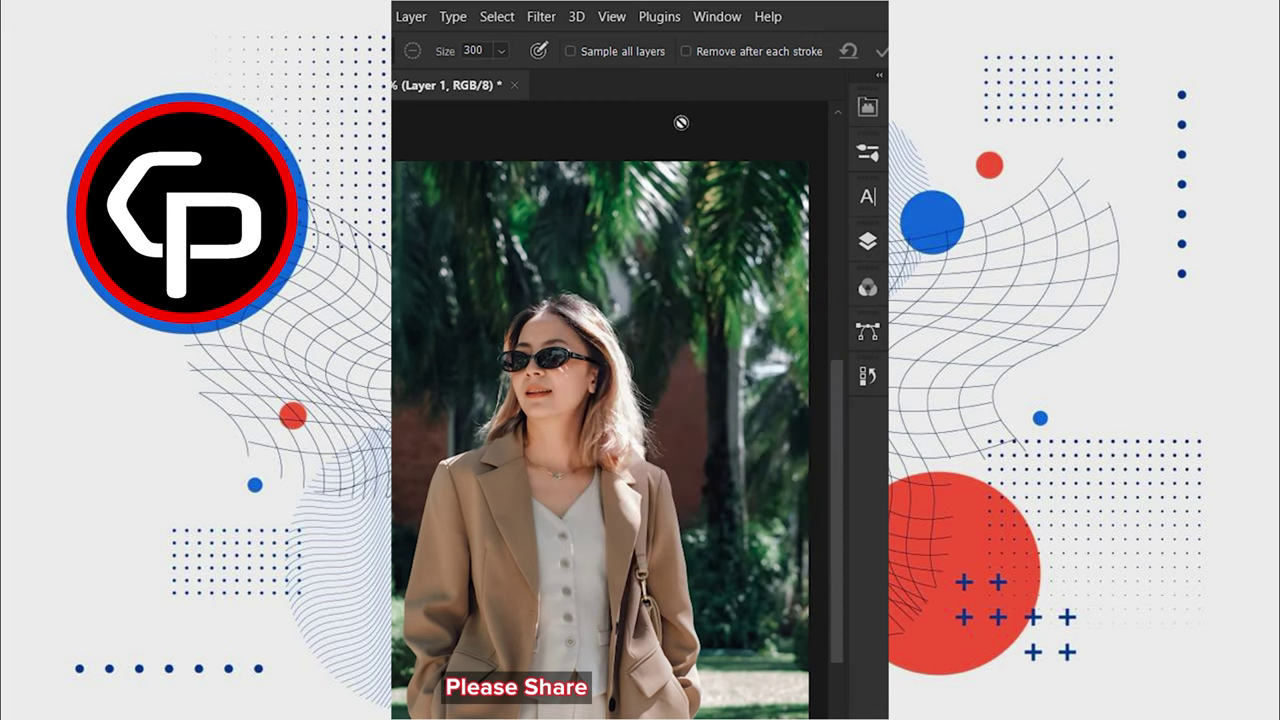
pyautogui.click(541, 18)
pyautogui.moveTo(575, 299)
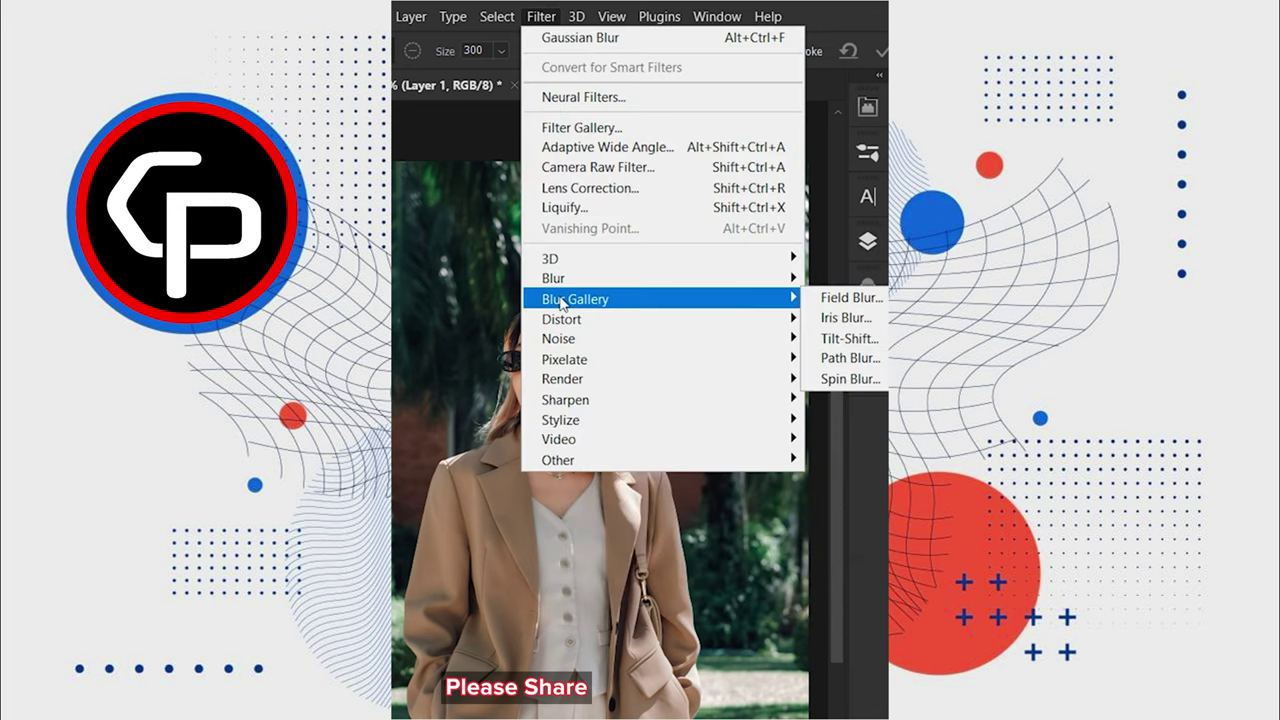
# Apply a Field Blur with a pin at her face, 29% light bokeh, and a second pin at blur 33.
pyautogui.click(766, 297)
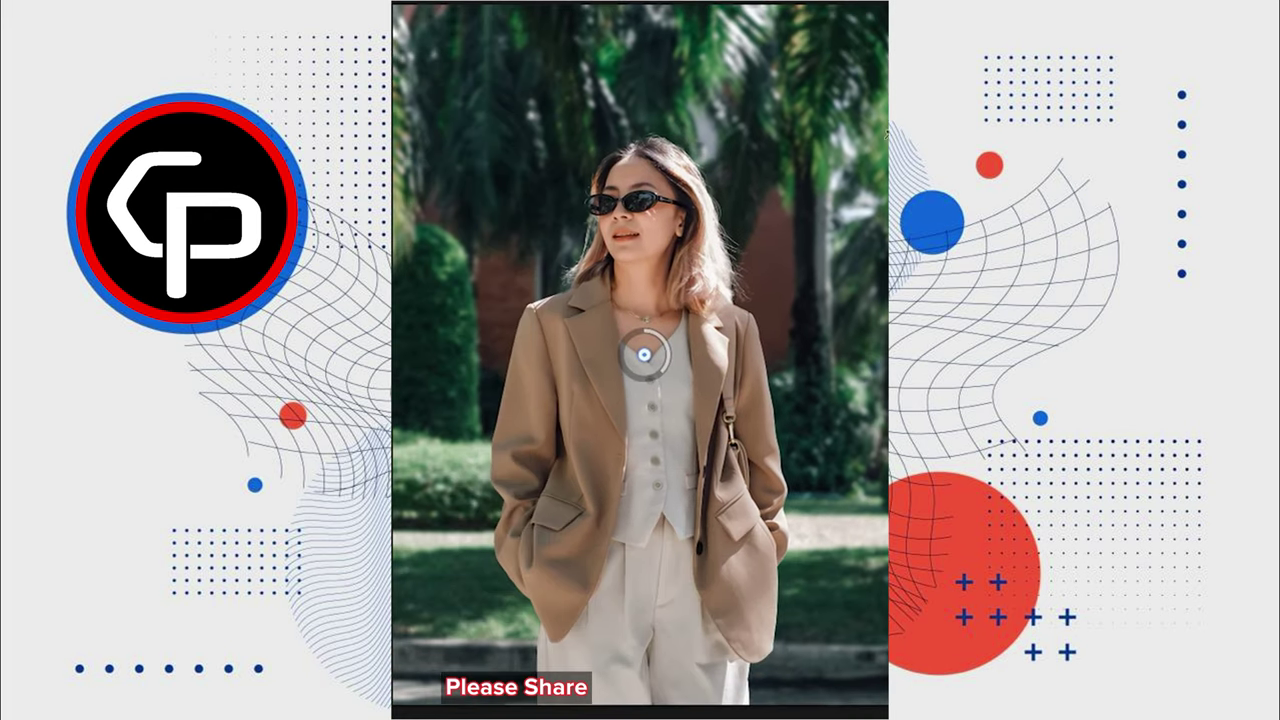
pyautogui.moveTo(660, 361)
pyautogui.mouseDown()
pyautogui.moveTo(651, 276)
pyautogui.moveTo(628, 282)
pyautogui.mouseUp()
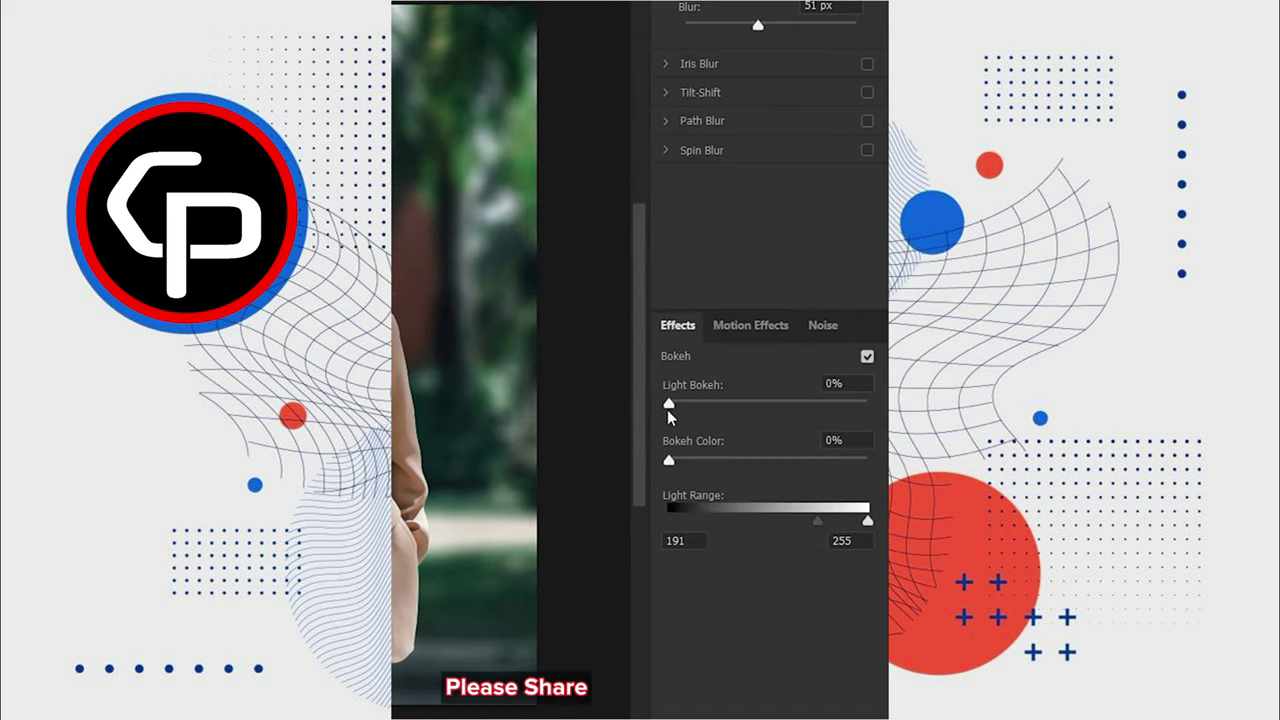
pyautogui.moveTo(708, 413); pyautogui.dragTo(724, 413)
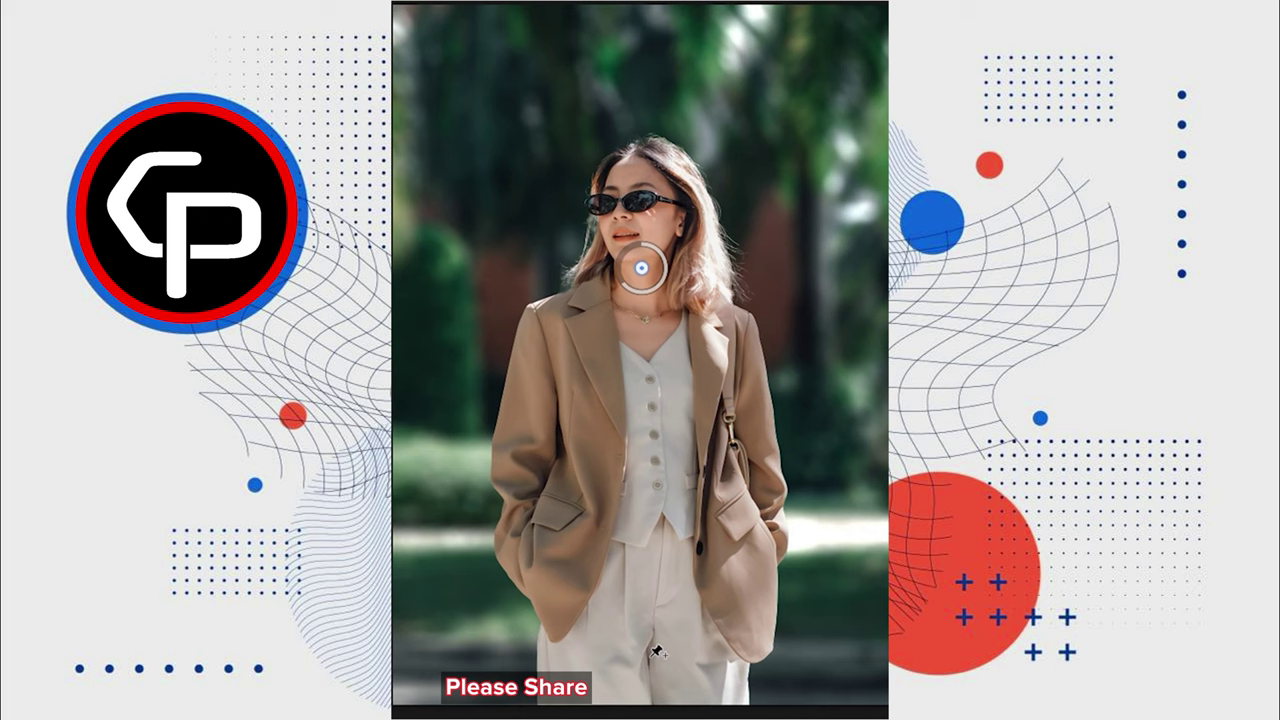
pyautogui.click(650, 656)
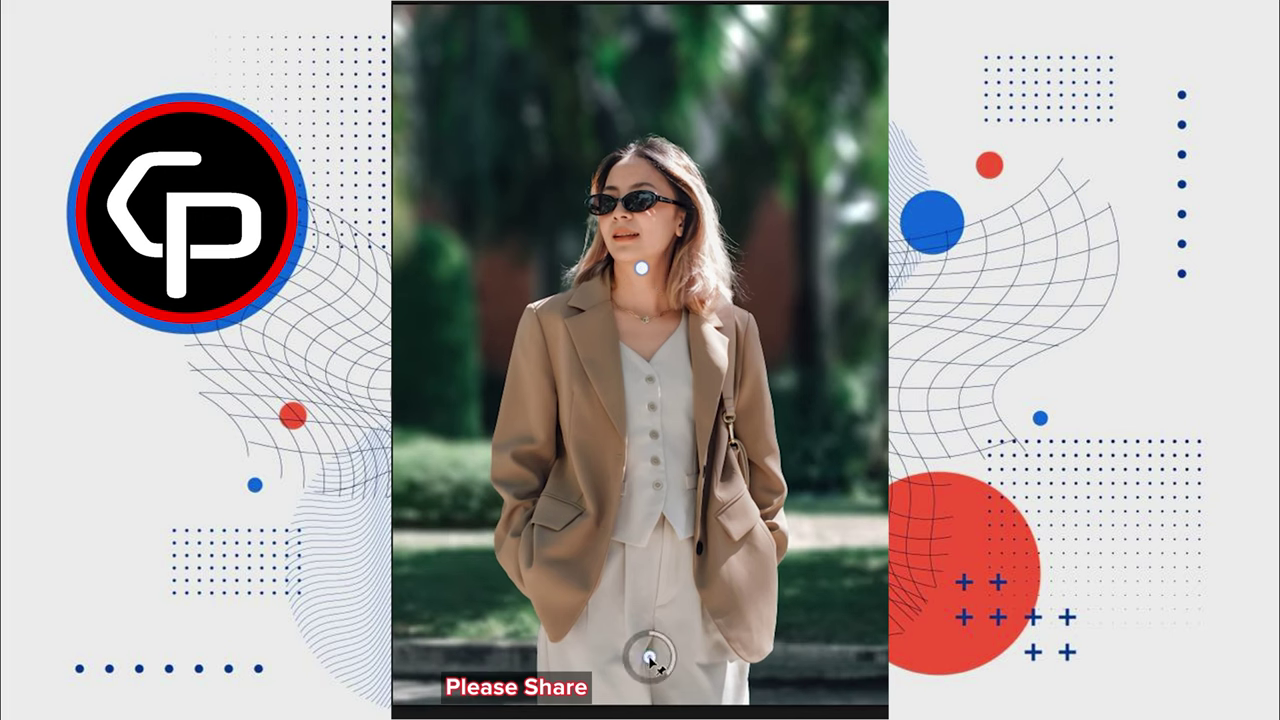
pyautogui.moveTo(656, 670); pyautogui.dragTo(641, 666)
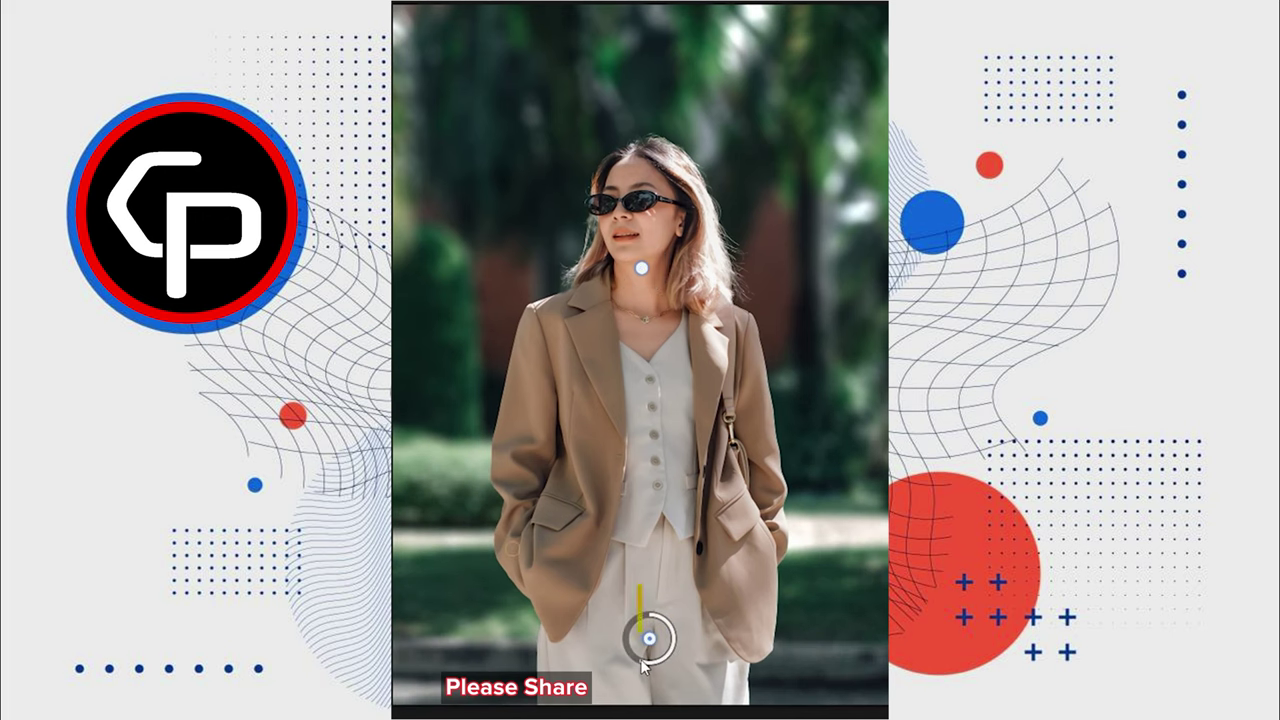
pyautogui.press('Return')
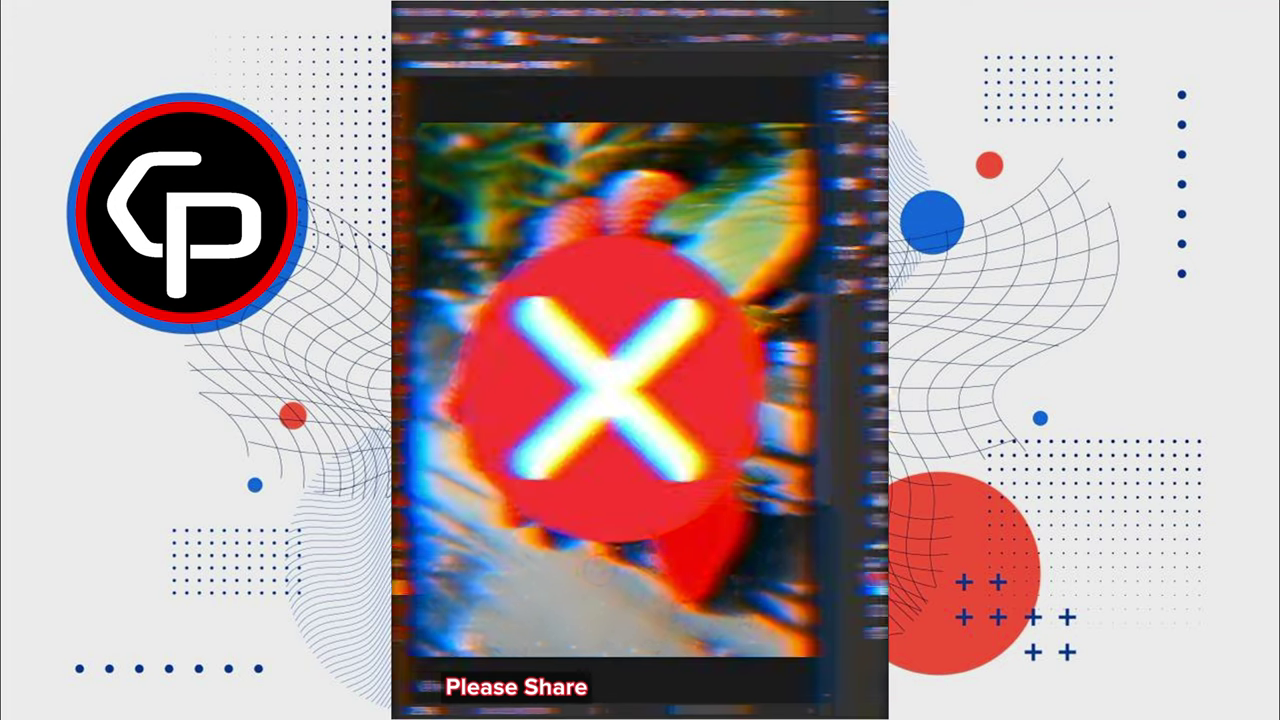
# Select the green strawberry and copy it onto its own Layer 1.
pyautogui.moveTo(412, 199); pyautogui.dragTo(486, 203)
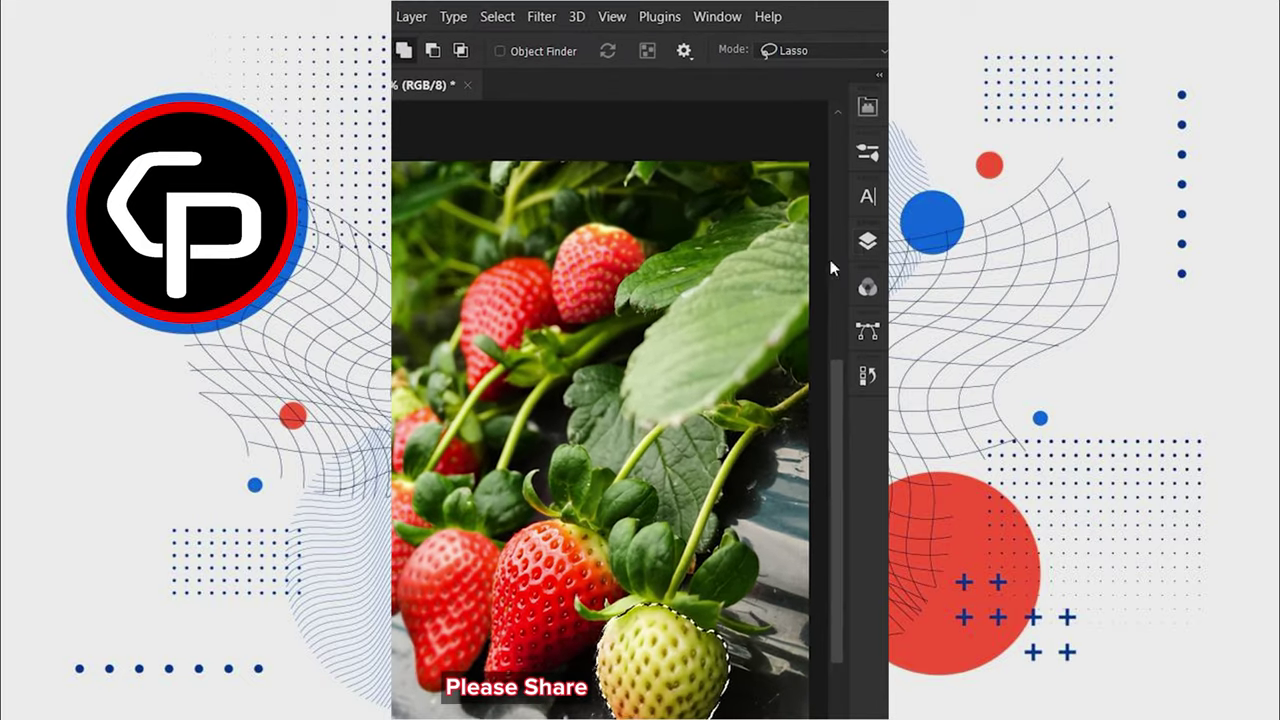
pyautogui.click(870, 185)
pyautogui.hotkey('ctrl', 'j')
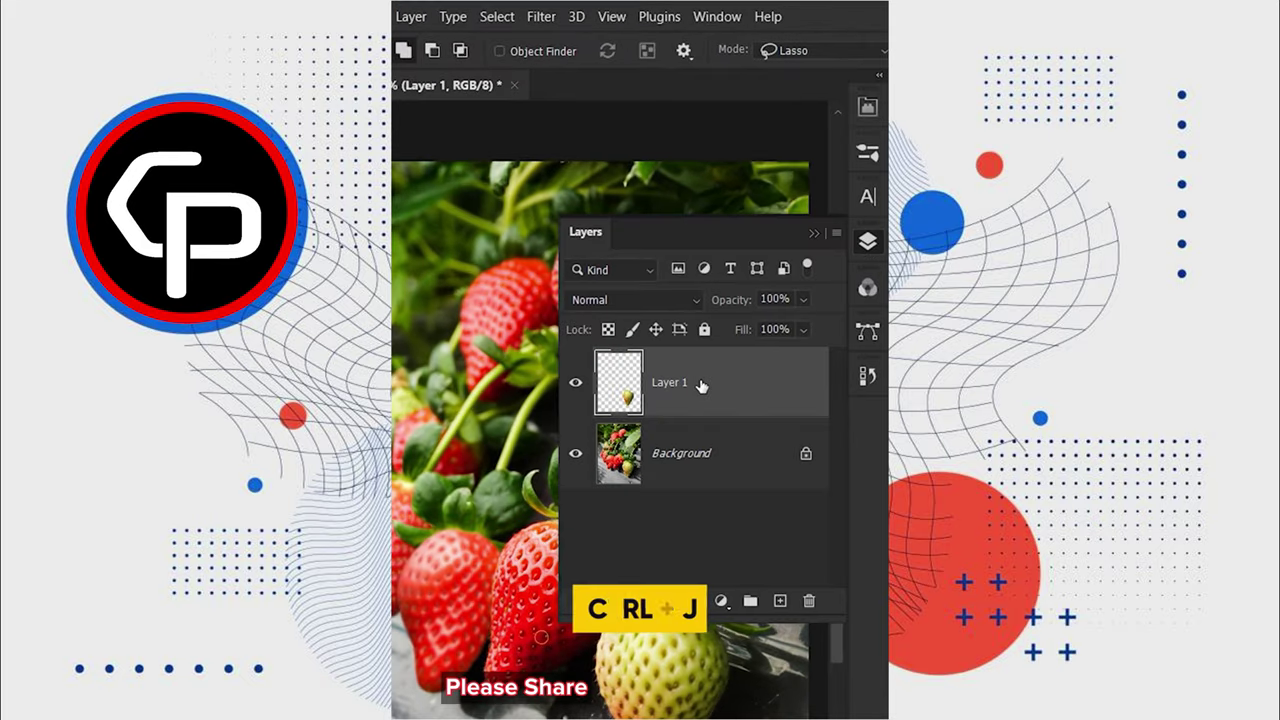
pyautogui.click(409, 87)
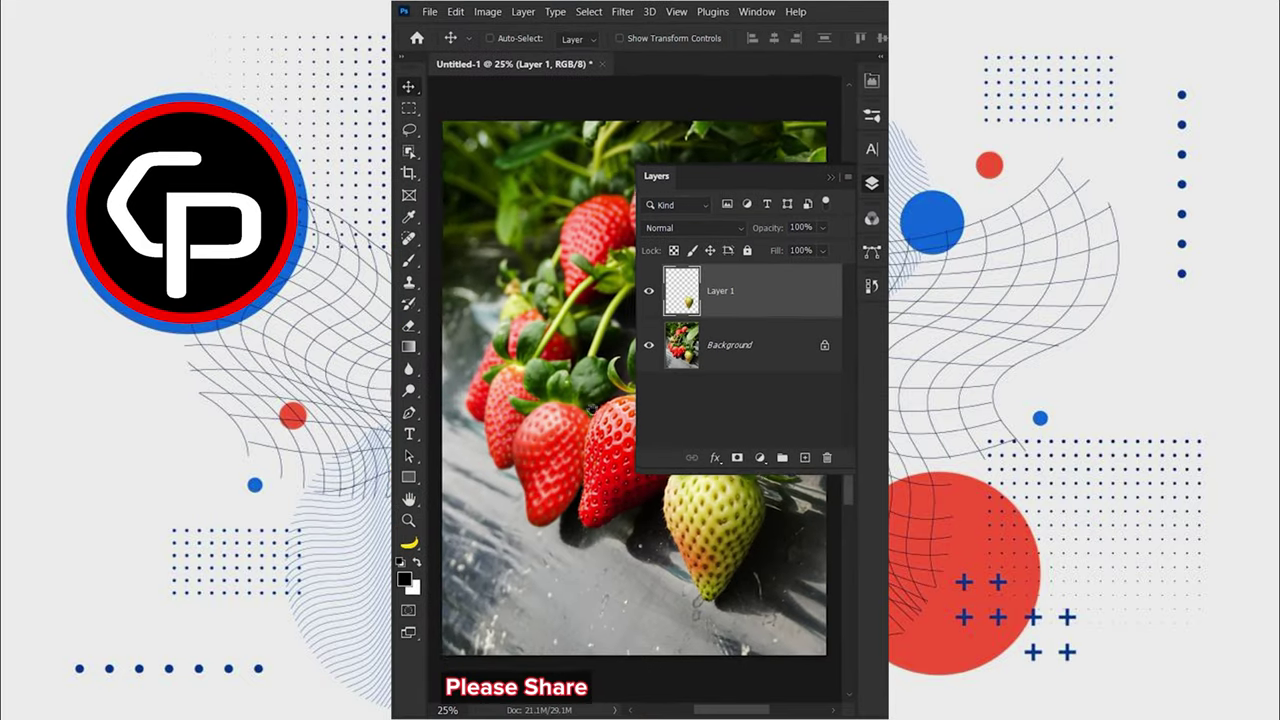
# Add a Hue/Saturation adjustment with Hue around -54 to turn the strawberry pink.
pyautogui.scroll(1, 583, 420)
pyautogui.scroll(1, 583, 420)
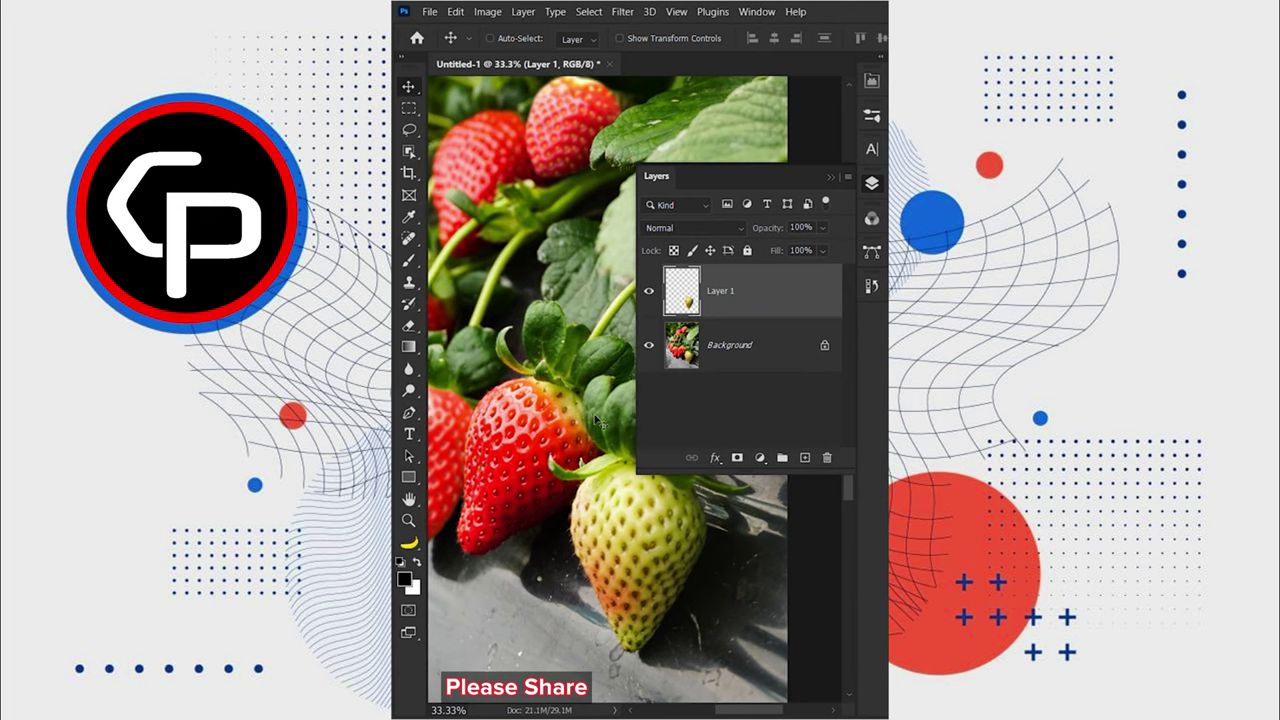
pyautogui.click(760, 458)
pyautogui.click(775, 297)
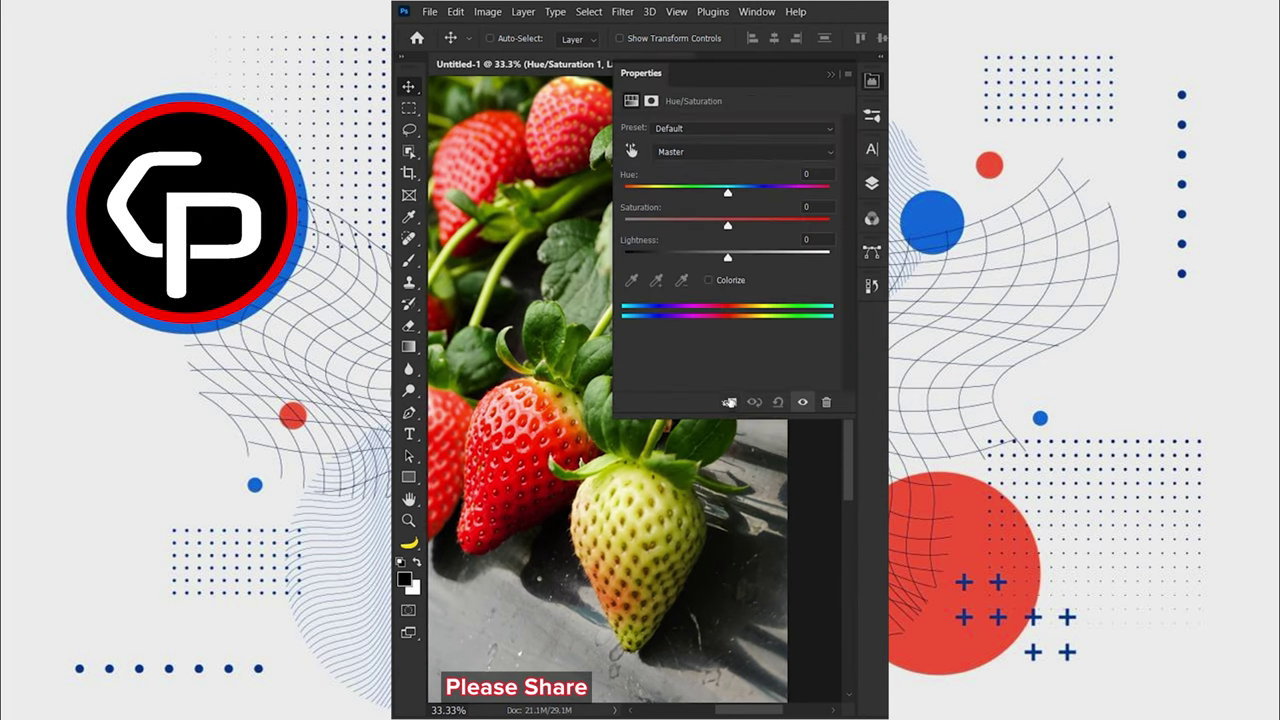
pyautogui.moveTo(727, 192); pyautogui.dragTo(677, 192)
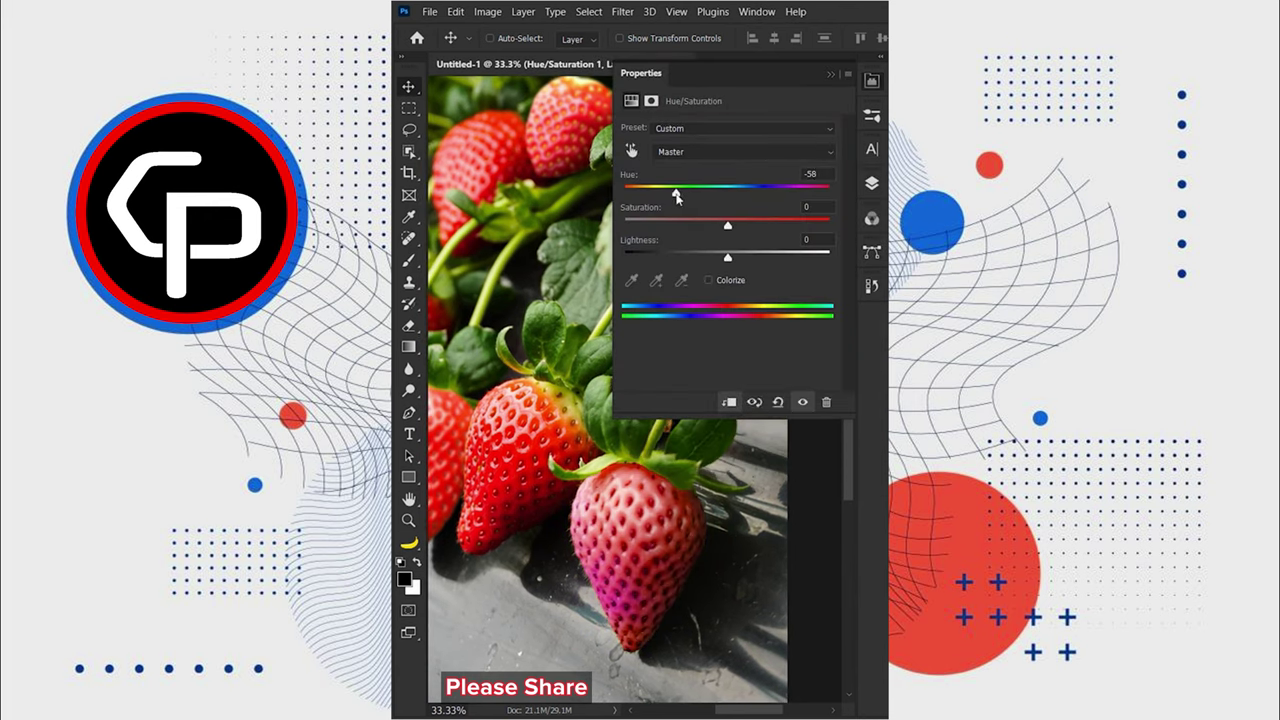
pyautogui.click(871, 81)
pyautogui.click(871, 184)
# Add Selective Color layers for Magentas and for Reds with Magenta +32 and extra Black.
pyautogui.click(760, 458)
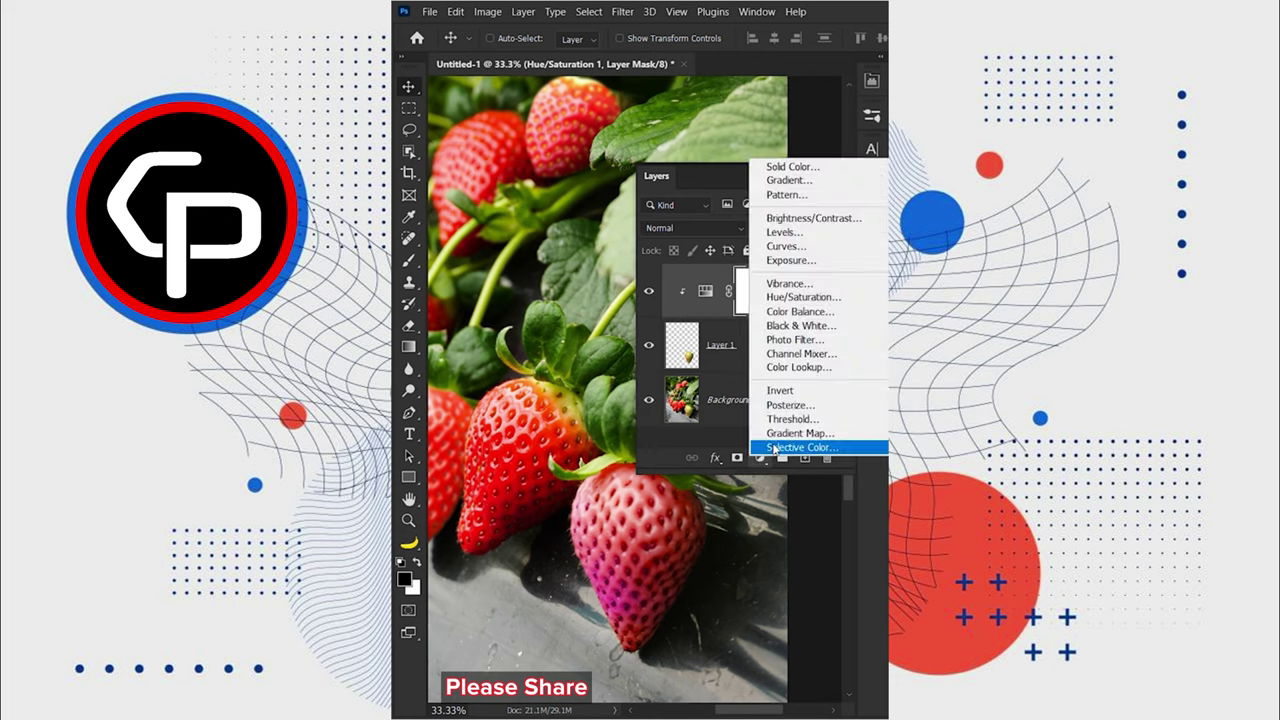
pyautogui.click(720, 146)
pyautogui.click(703, 228)
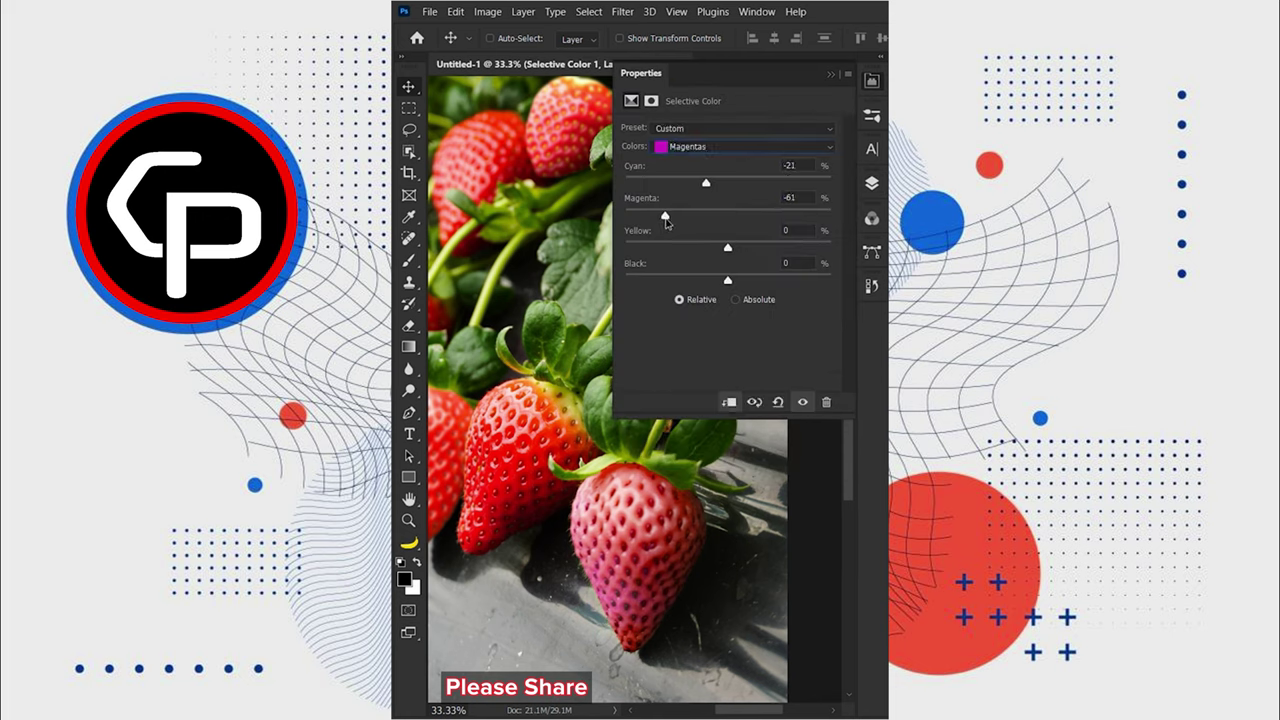
pyautogui.click(871, 81)
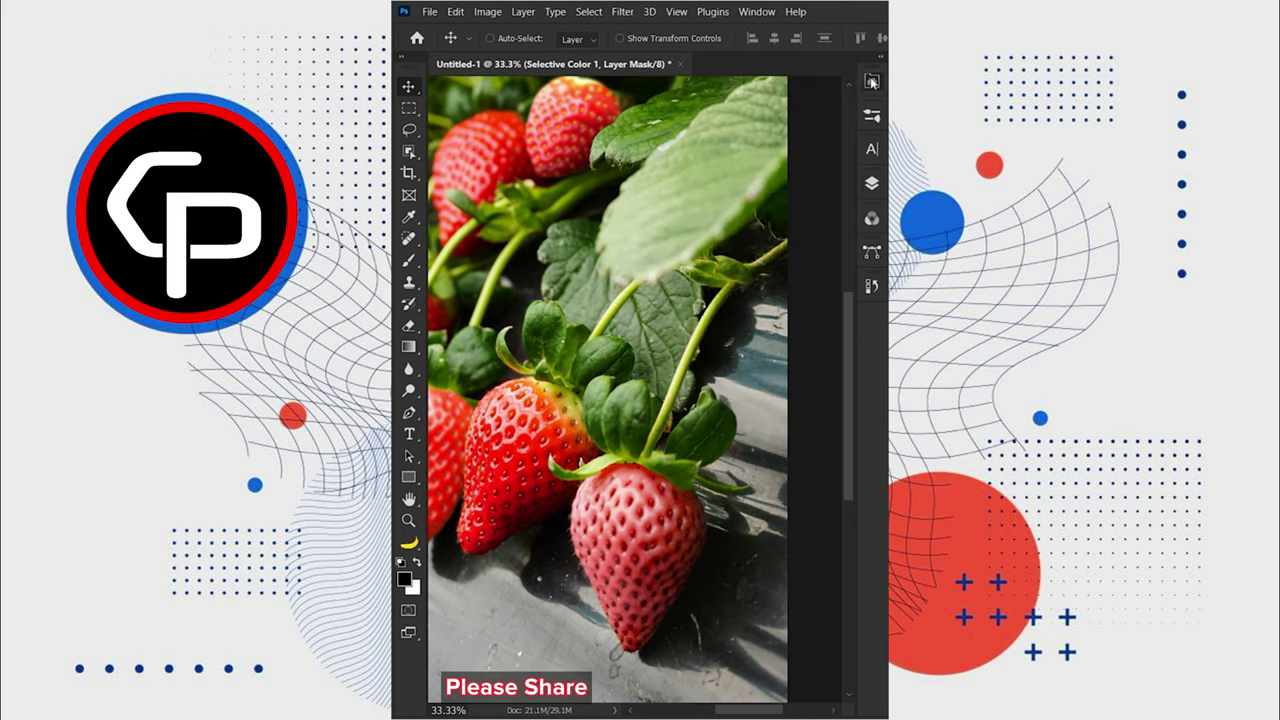
pyautogui.click(871, 184)
pyautogui.click(760, 458)
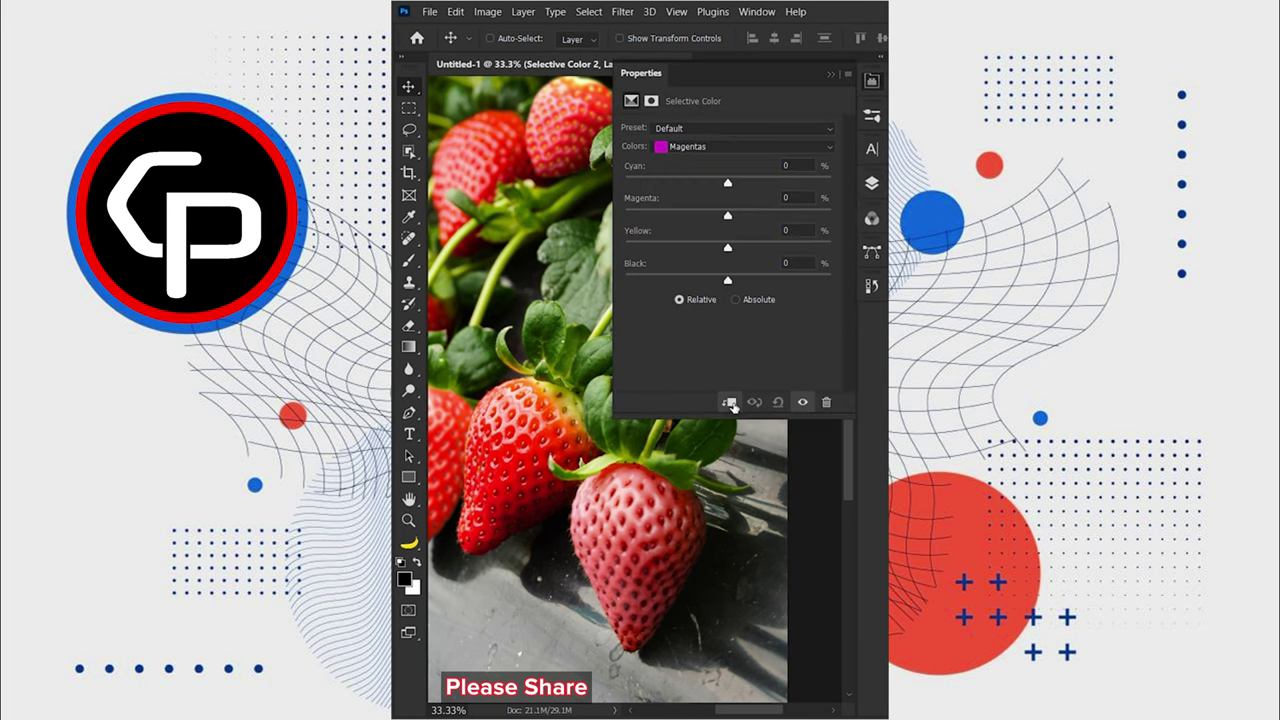
pyautogui.click(726, 147)
pyautogui.moveTo(726, 216); pyautogui.dragTo(760, 216)
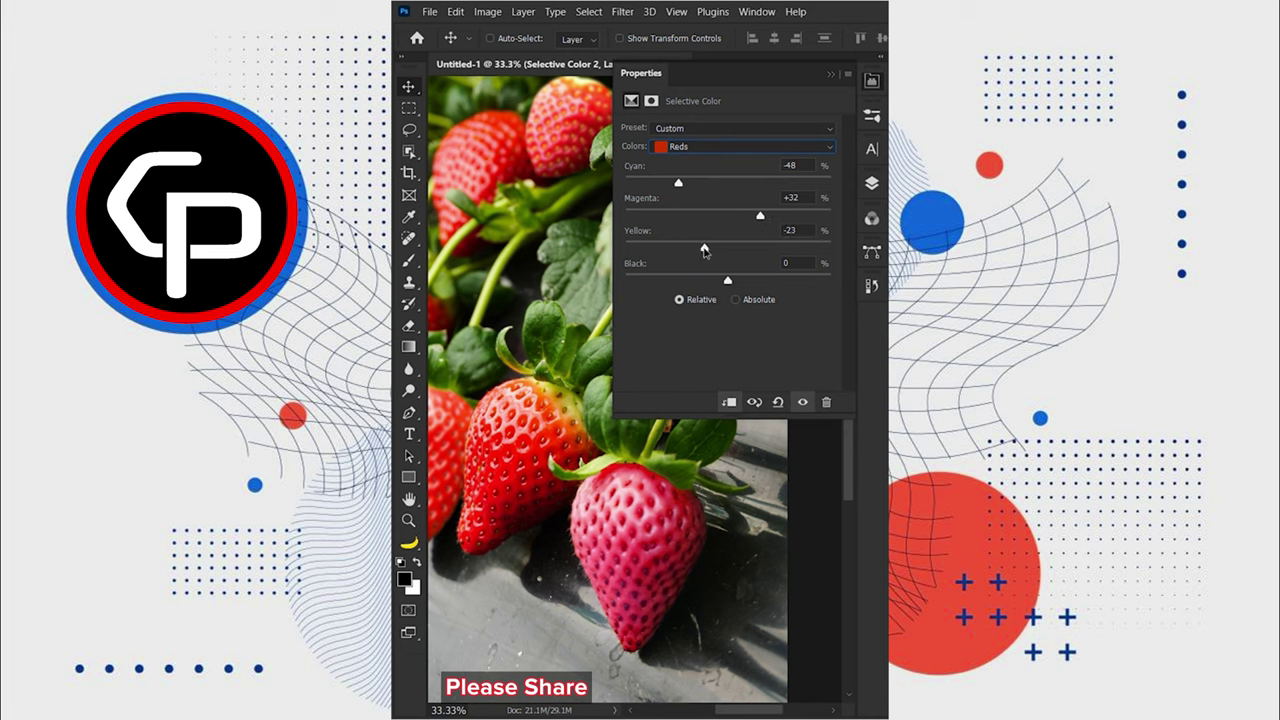
pyautogui.moveTo(727, 281); pyautogui.dragTo(778, 281)
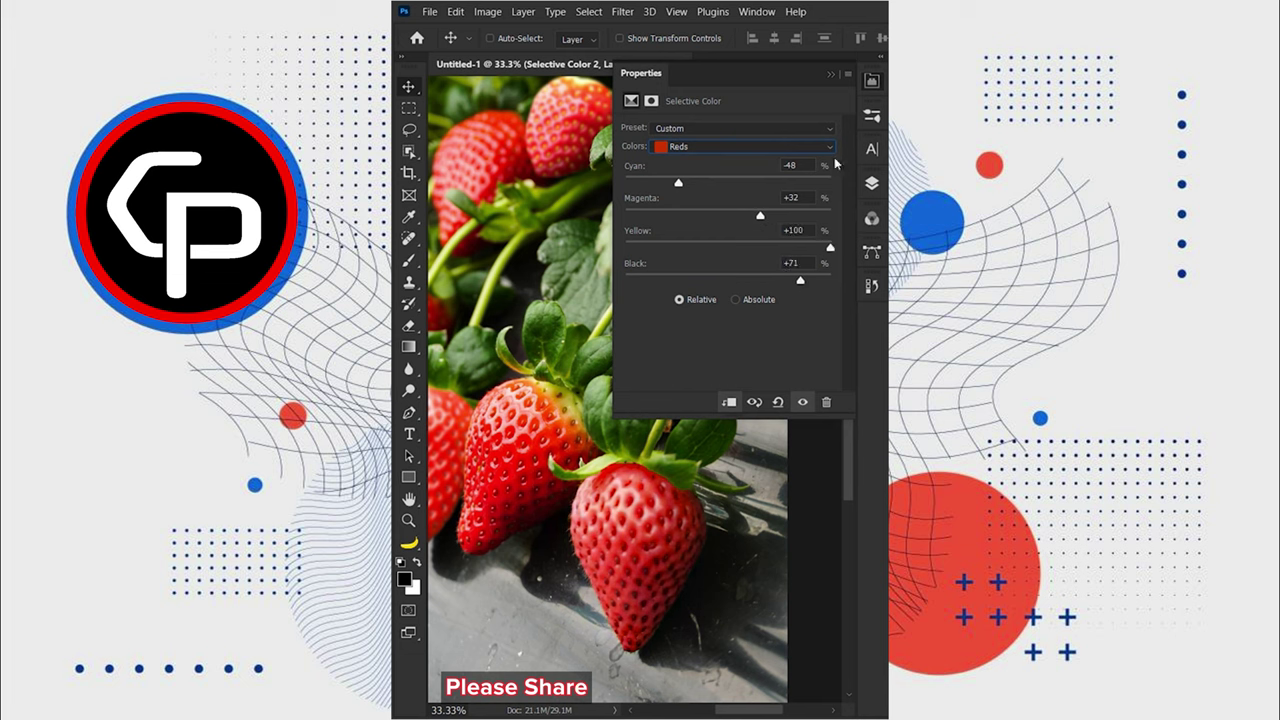
pyautogui.click(872, 81)
pyautogui.click(872, 183)
# Add a Vibrance adjustment layer at +60.
pyautogui.click(760, 463)
pyautogui.click(781, 289)
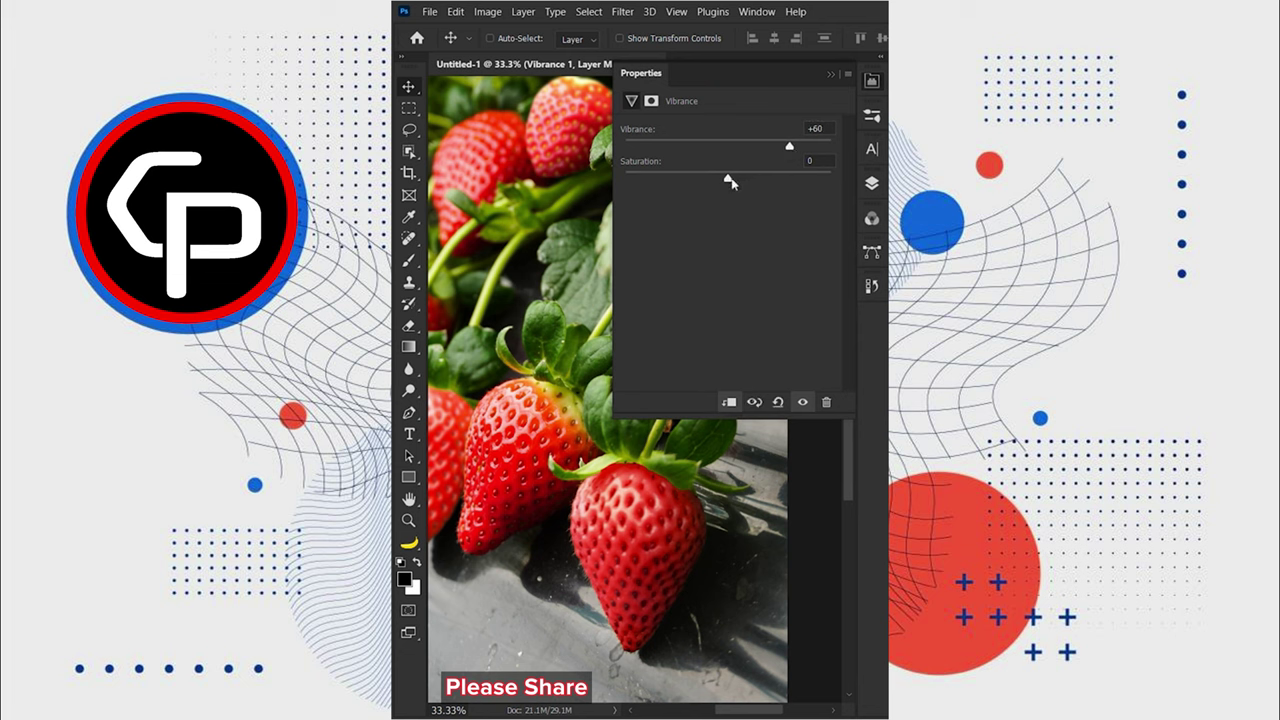
pyautogui.moveTo(730, 182); pyautogui.dragTo(737, 190)
pyautogui.click(872, 81)
pyautogui.click(872, 183)
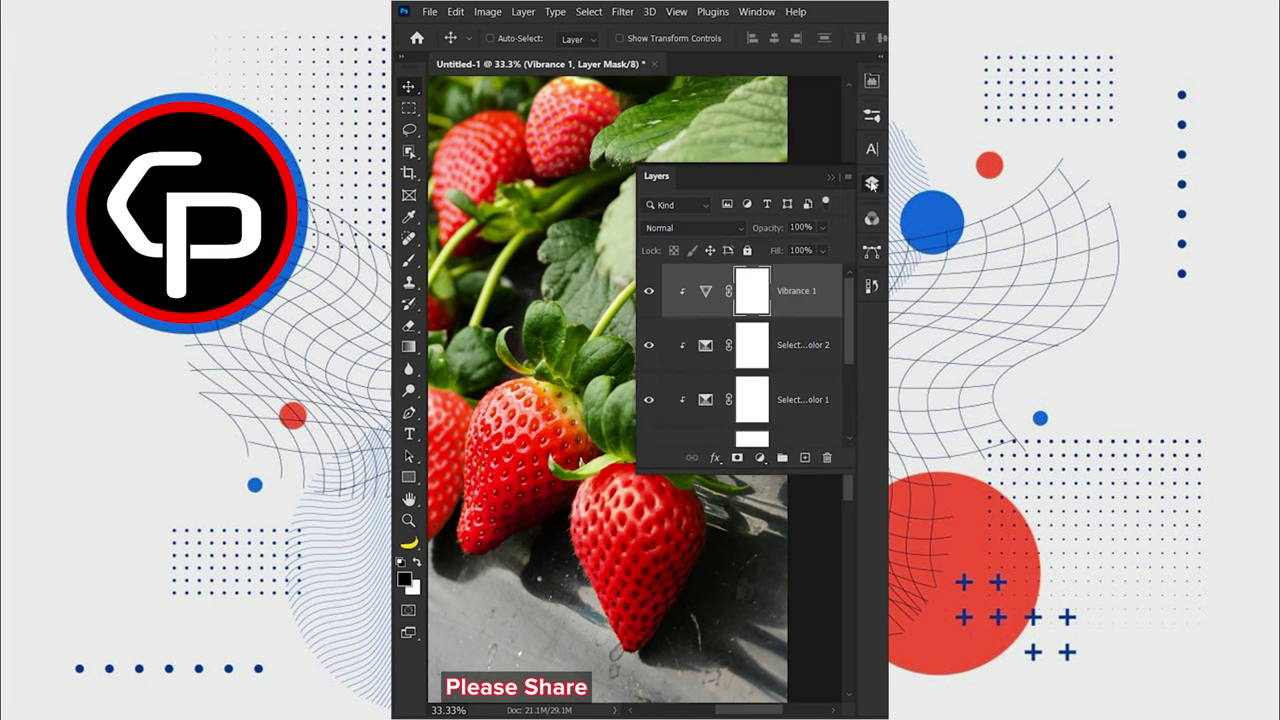
# Group Layer 1 with its adjustments into Group 1 and add a layer mask.
pyautogui.scroll(-2, 781, 360)
pyautogui.click(733, 390)
pyautogui.hotkey('ctrl', 'g')
pyautogui.click(737, 457)
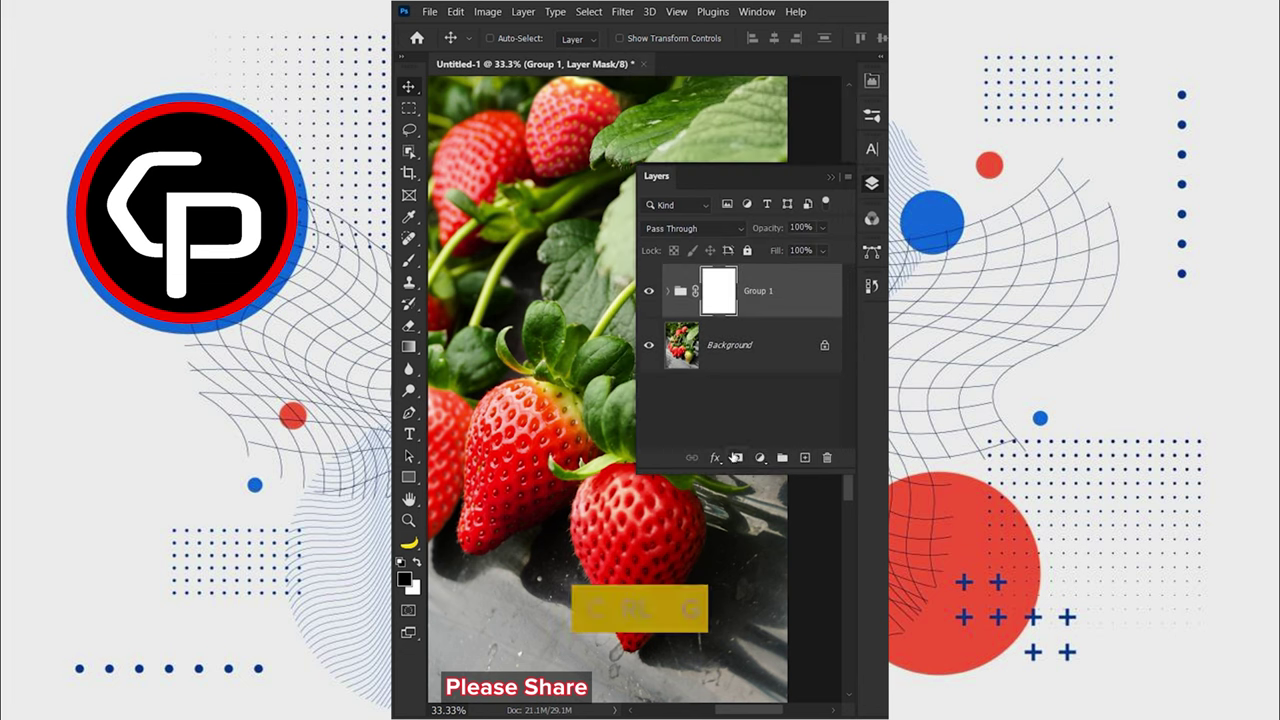
pyautogui.click(872, 183)
pyautogui.click(412, 259)
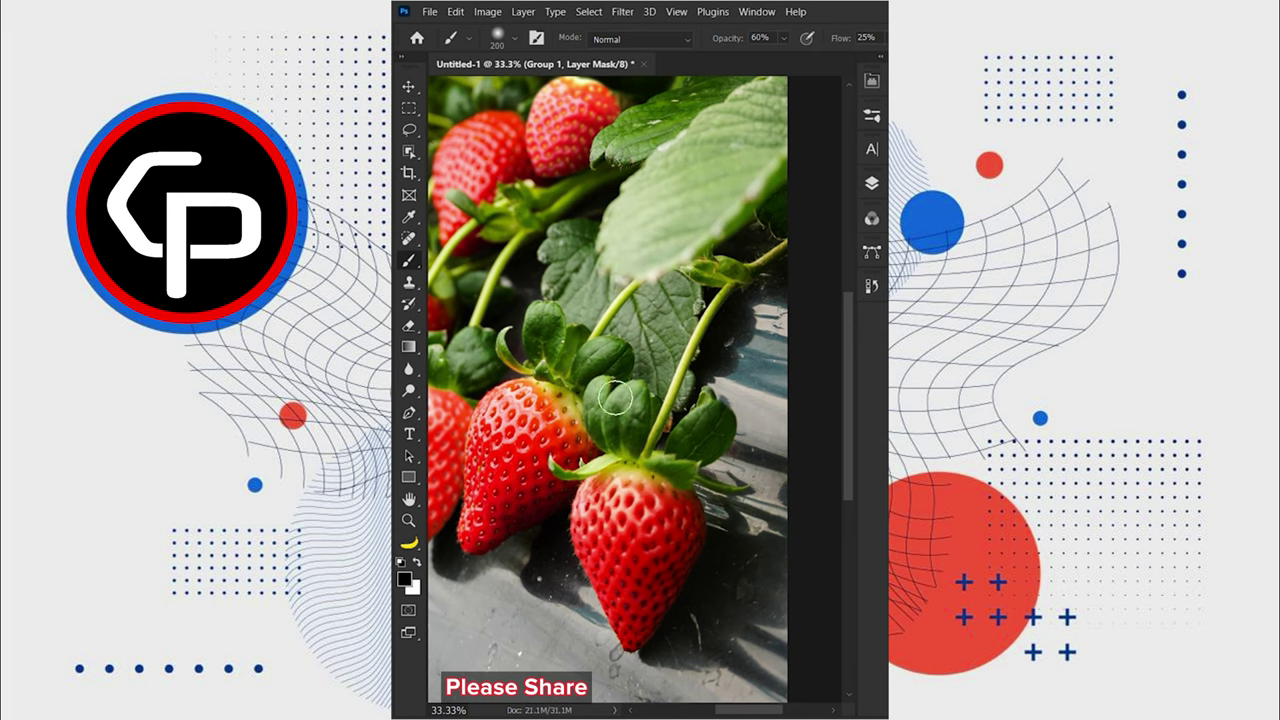
# Switch to the Move tool and zoom out to view the whole image.
pyautogui.press('v')
pyautogui.hotkey('ctrl', '-')
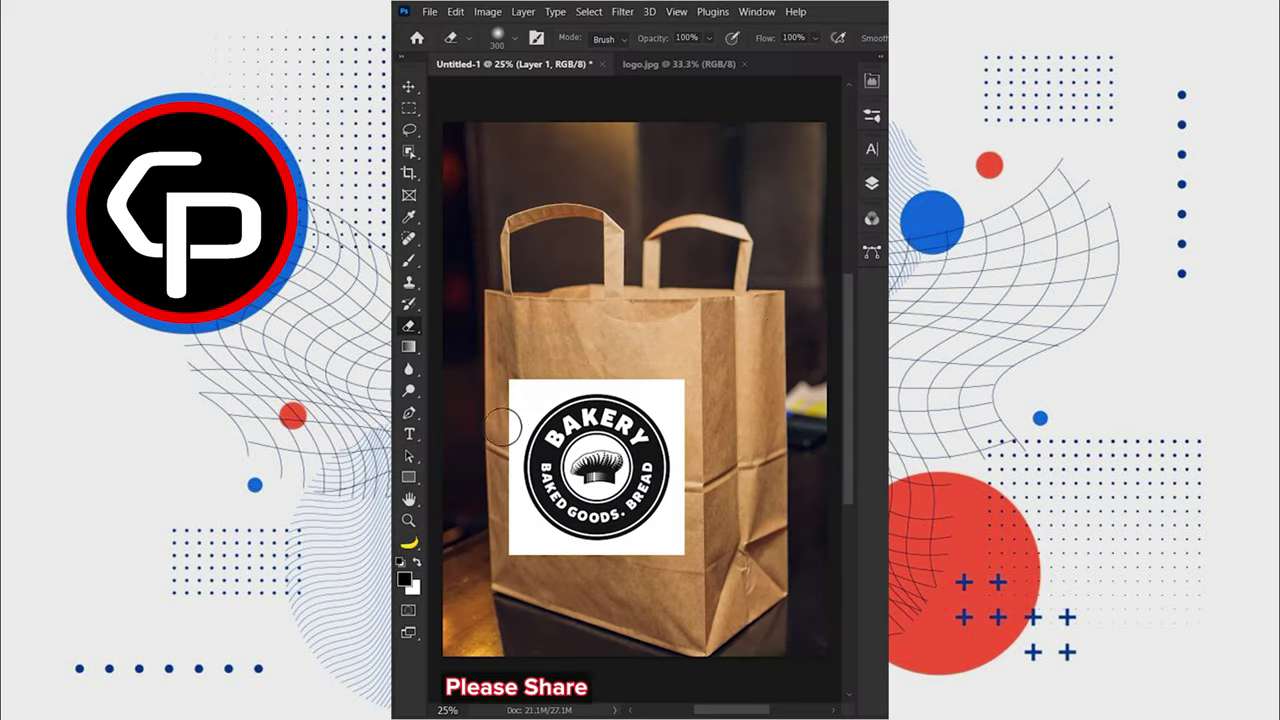
pyautogui.moveTo(503, 427)
pyautogui.mouseDown()
pyautogui.moveTo(568, 374)
pyautogui.moveTo(658, 363)
pyautogui.moveTo(660, 550)
pyautogui.moveTo(515, 470)
pyautogui.moveTo(632, 572)
pyautogui.mouseUp()
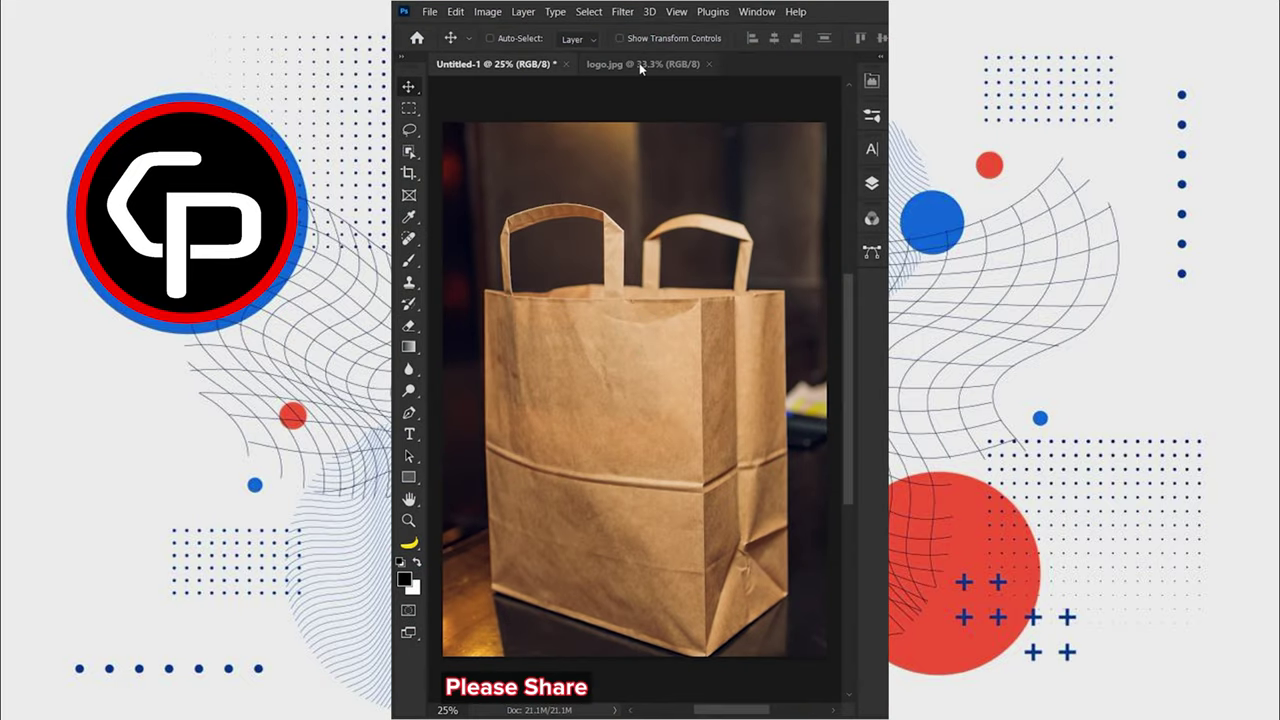
# Copy all of logo.jpg and add a new empty layer to the paper bag document.
pyautogui.click(642, 66)
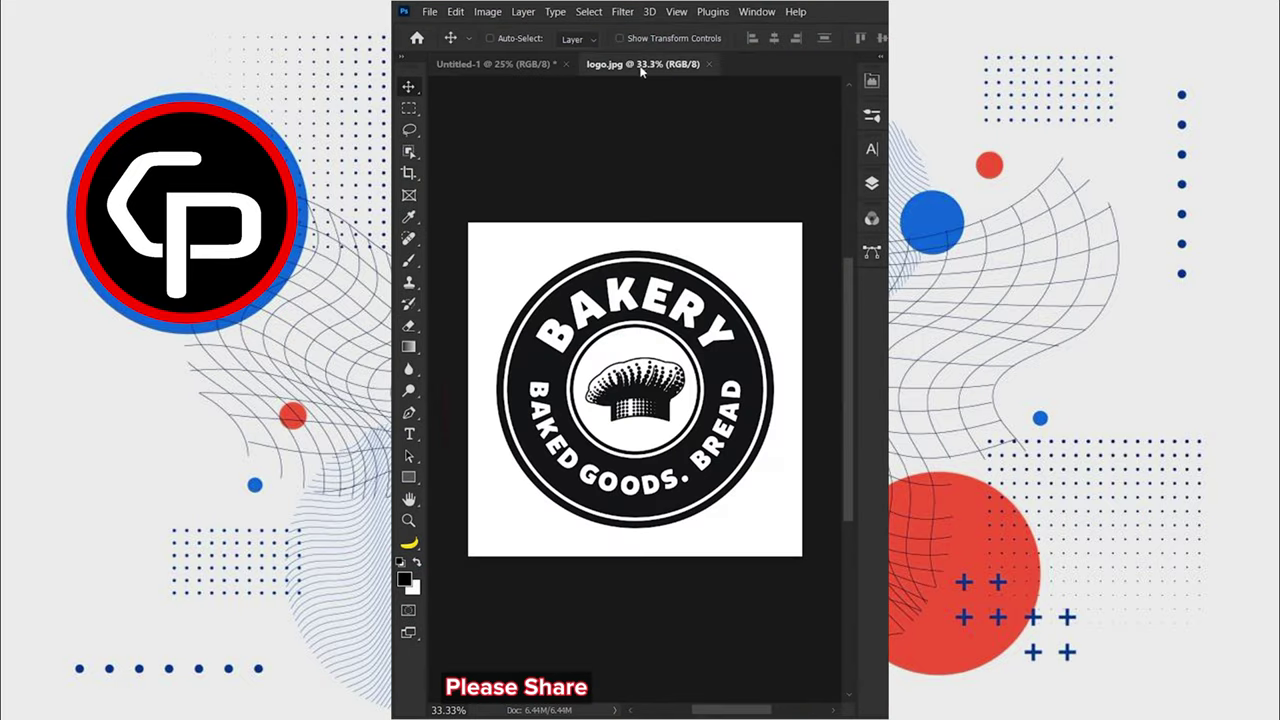
pyautogui.hotkey('ctrl', 'a')
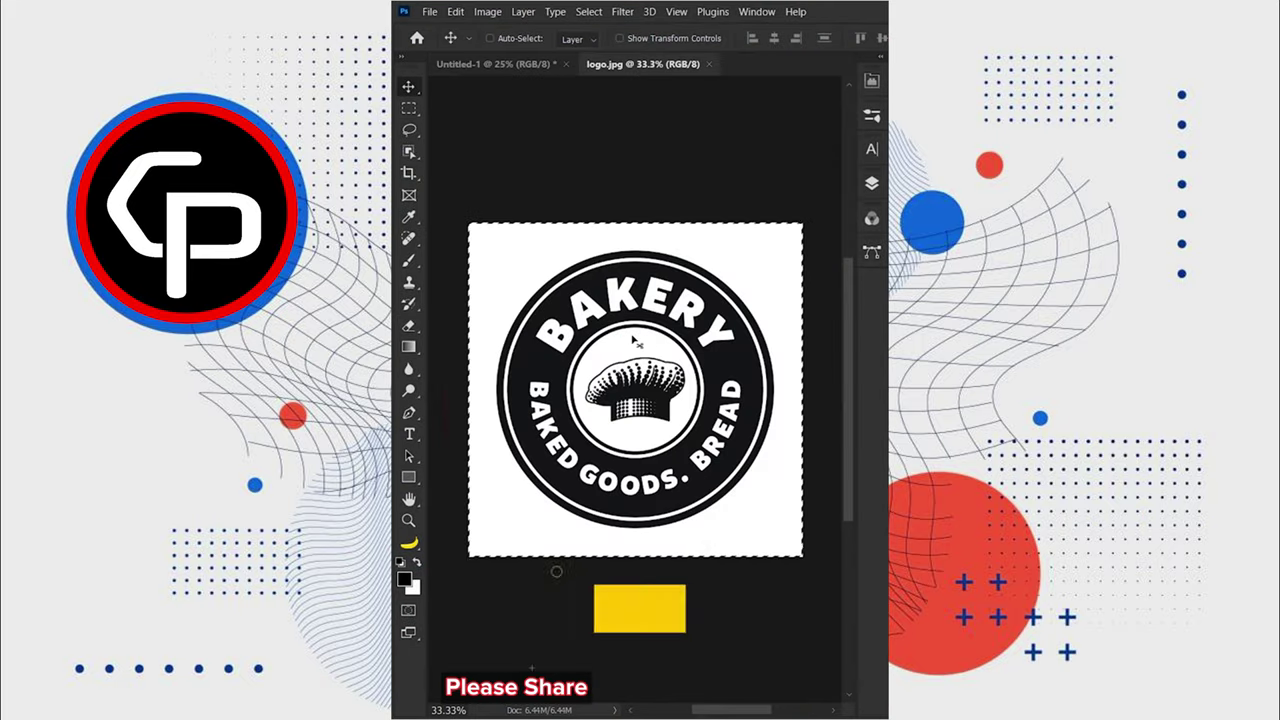
pyautogui.hotkey('ctrl', 'c')
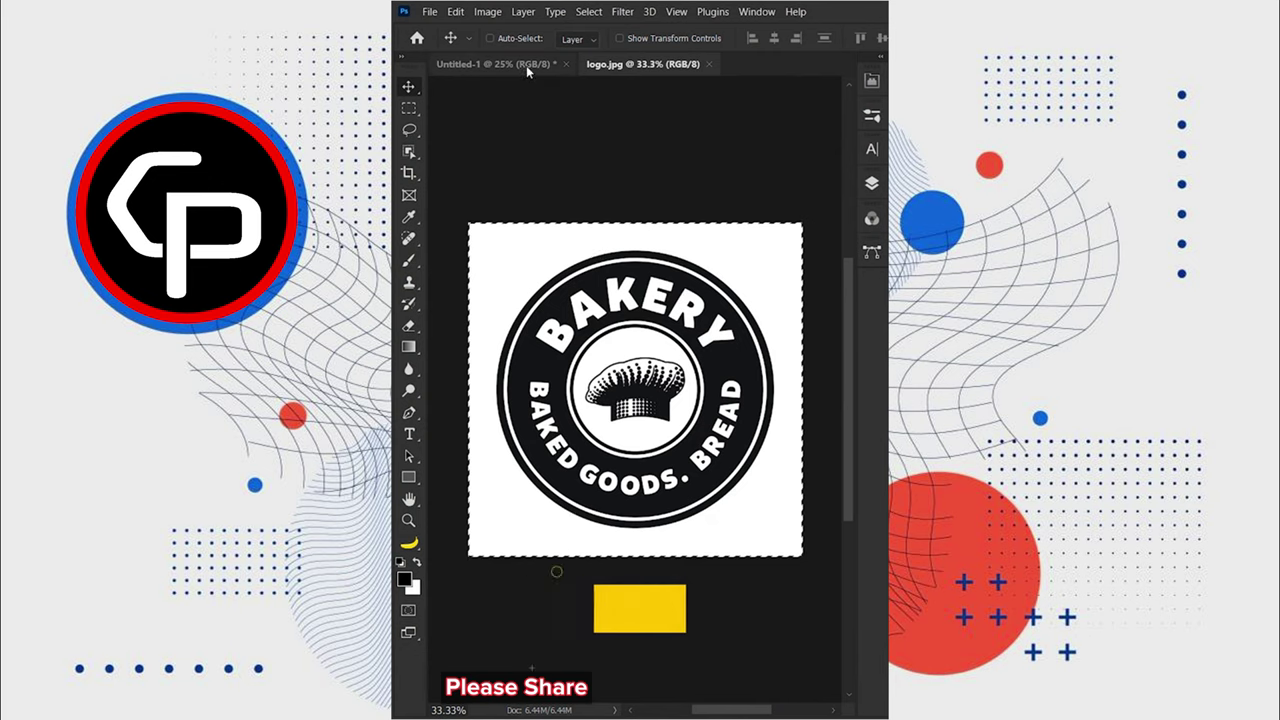
pyautogui.click(527, 66)
pyautogui.click(866, 242)
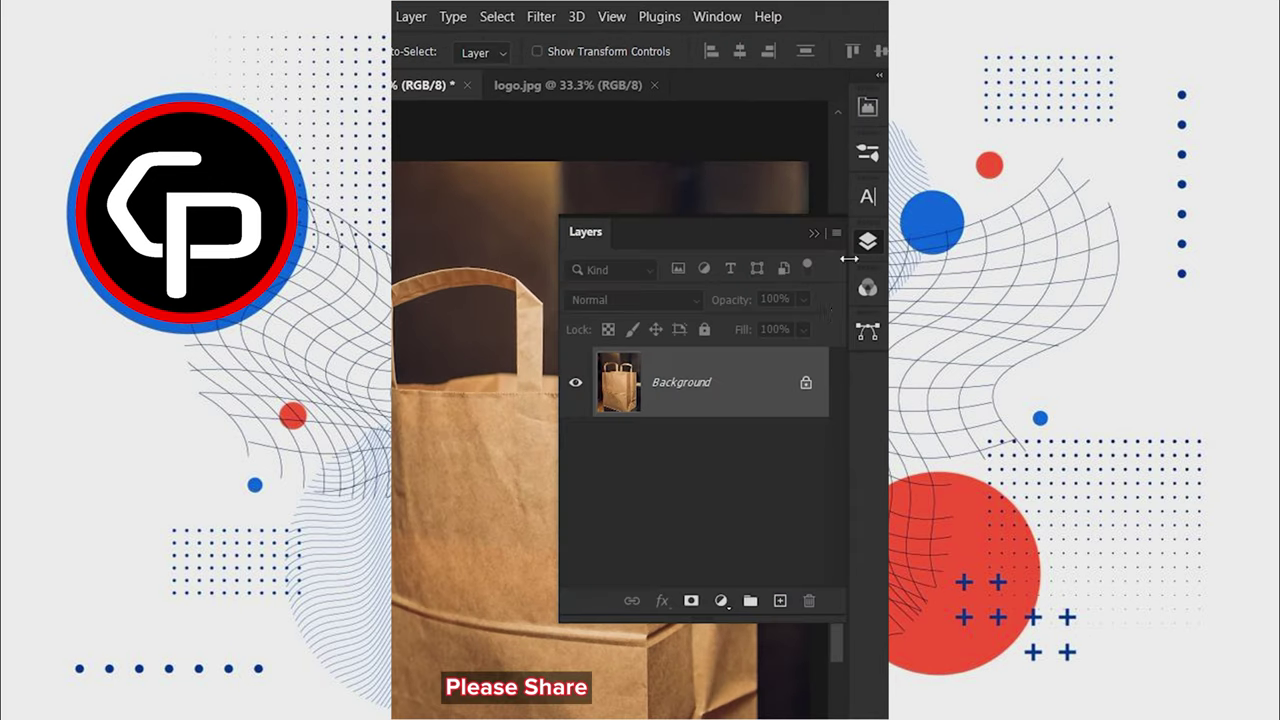
pyautogui.click(780, 600)
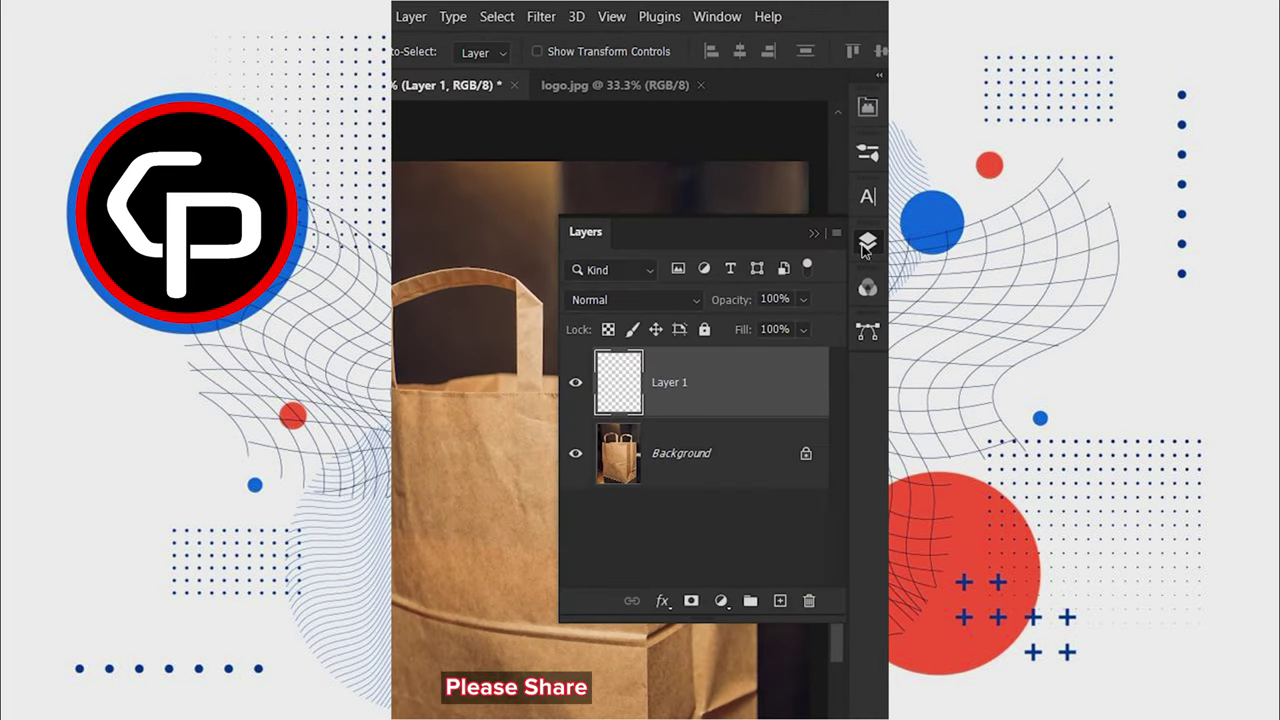
pyautogui.click(866, 244)
pyautogui.click(541, 16)
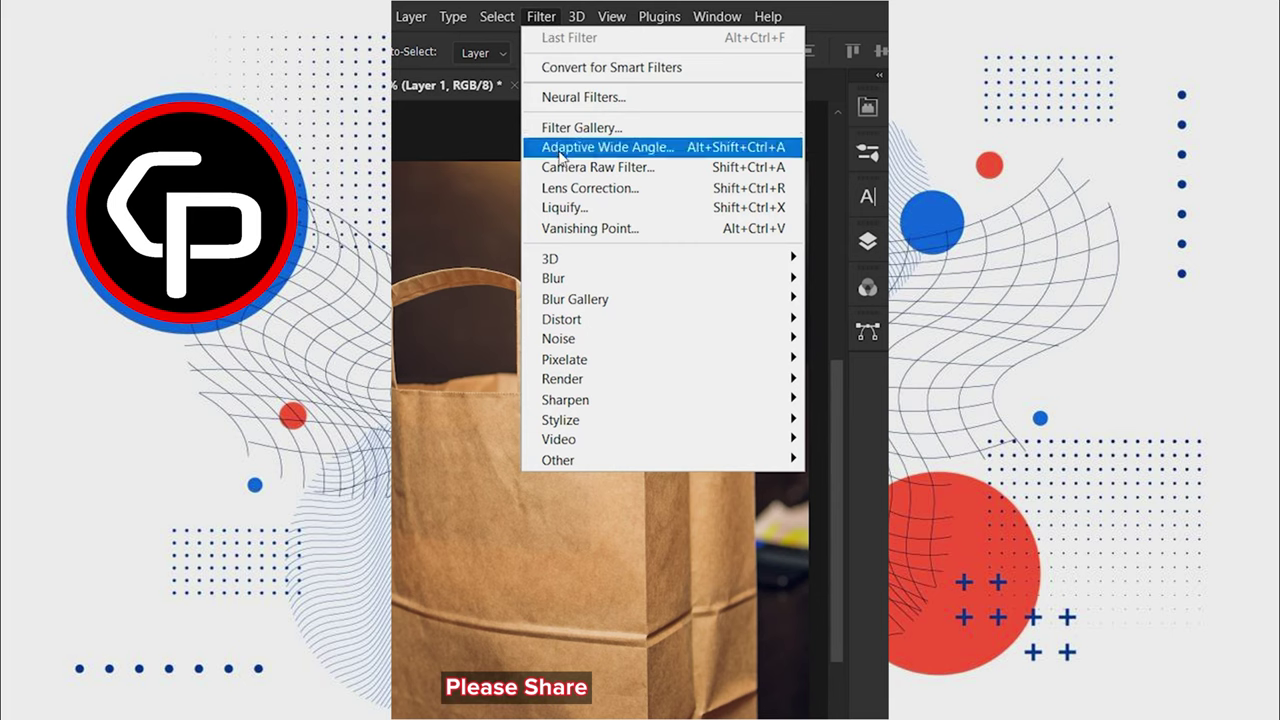
# In Vanishing Point, define the bag's front plane and a side plane along its right panel.
pyautogui.click(600, 226)
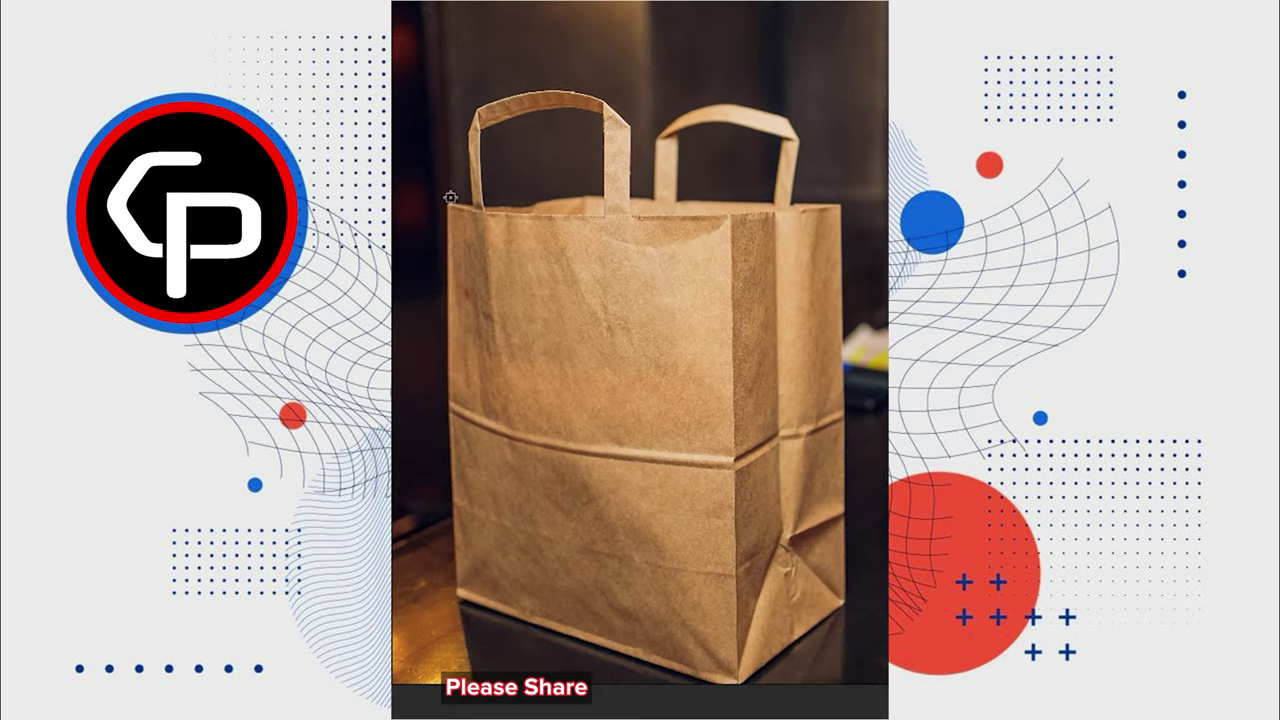
pyautogui.click(737, 692)
pyautogui.click(457, 597)
pyautogui.moveTo(734, 450); pyautogui.dragTo(845, 440)
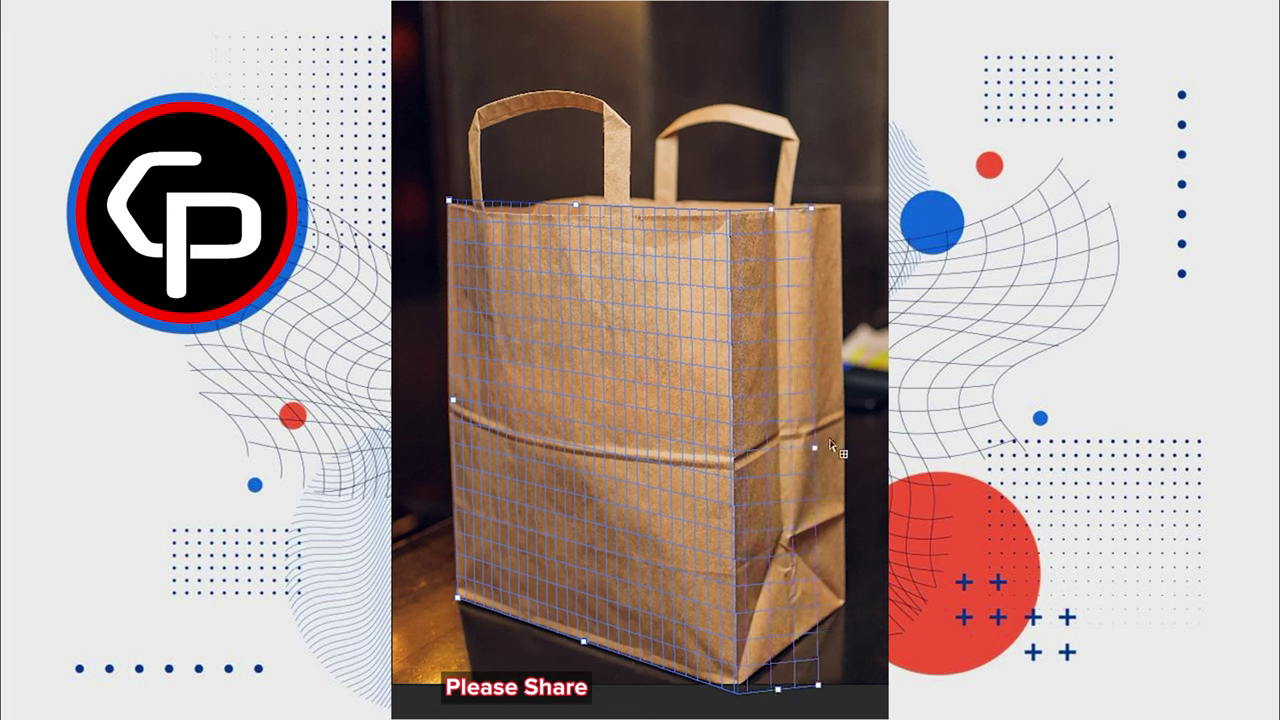
pyautogui.moveTo(847, 668); pyautogui.dragTo(847, 612)
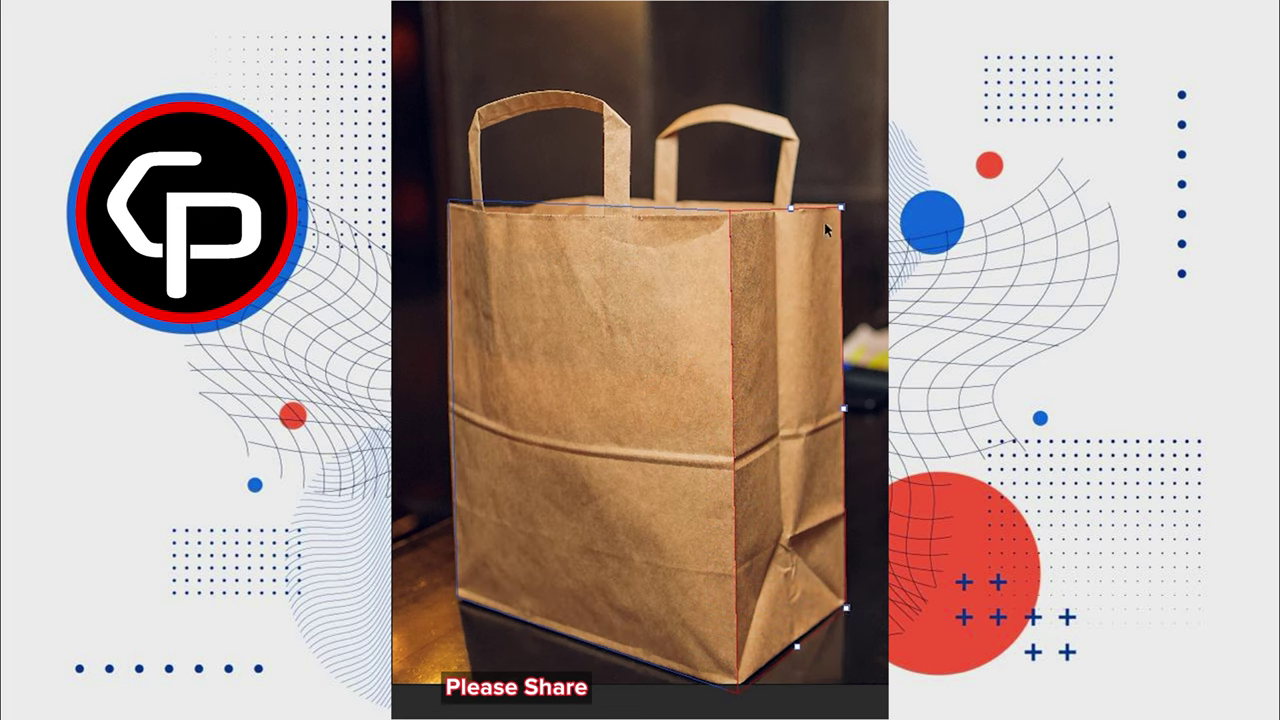
pyautogui.moveTo(841, 207); pyautogui.dragTo(842, 201)
# Paste the BAKERY logo onto the front plane and a smaller copy onto the side panel.
pyautogui.hotkey('ctrl', 'v')
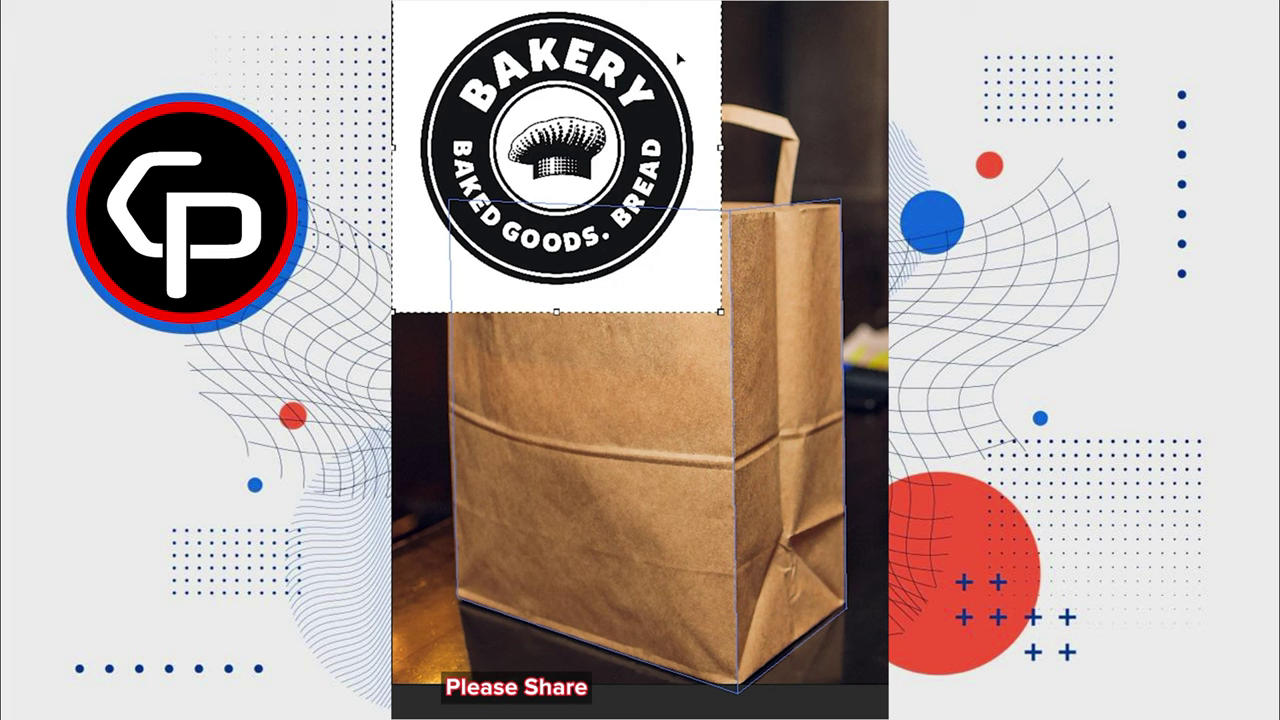
pyautogui.moveTo(556, 150); pyautogui.dragTo(595, 465)
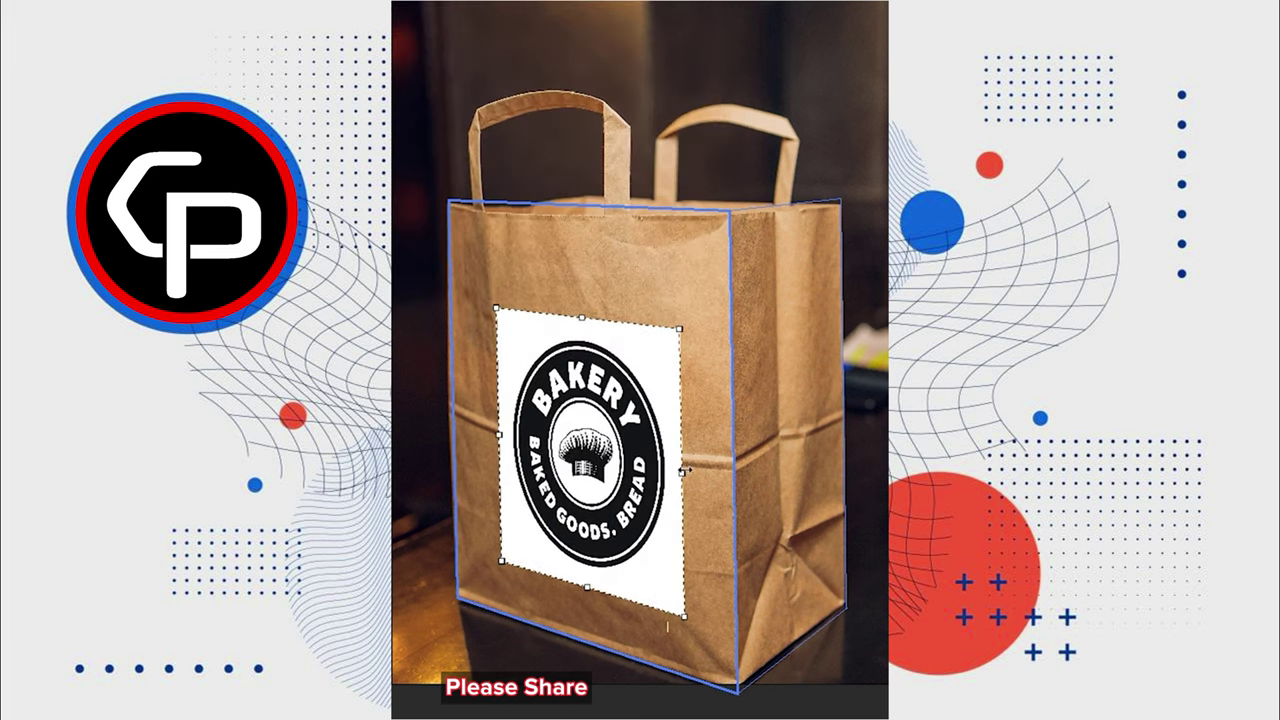
pyautogui.moveTo(686, 345); pyautogui.dragTo(657, 368)
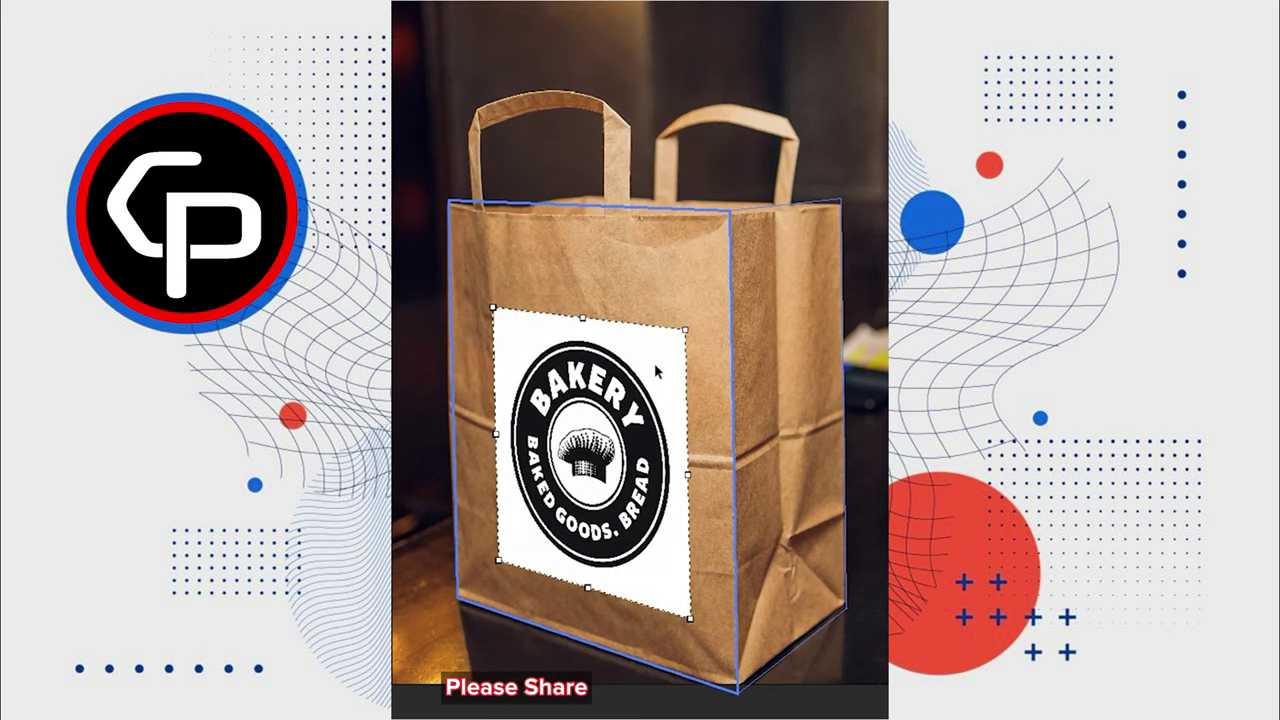
pyautogui.hotkey('ctrl', 'v')
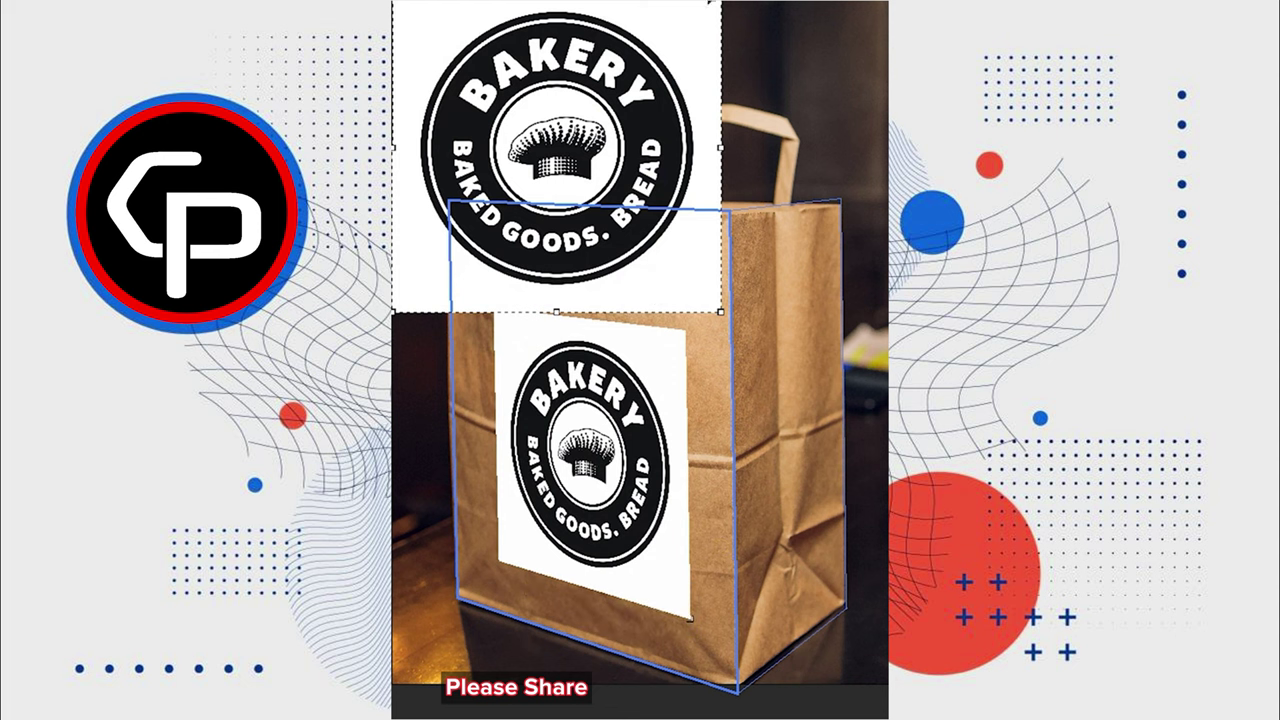
pyautogui.moveTo(652, 290)
pyautogui.mouseDown()
pyautogui.moveTo(818, 285)
pyautogui.moveTo(826, 628)
pyautogui.mouseUp()
# Commit the perspective logo placement and set the logo layer to Multiply.
pyautogui.press('Return')
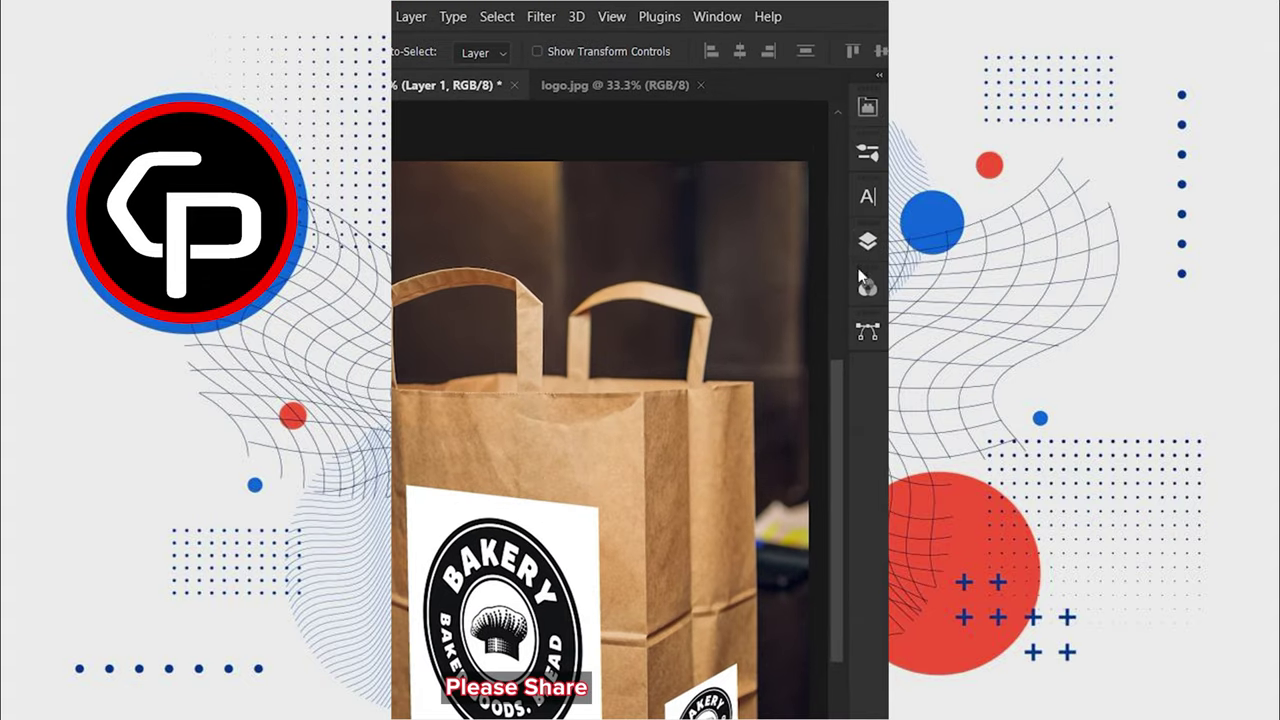
pyautogui.click(866, 244)
pyautogui.click(640, 299)
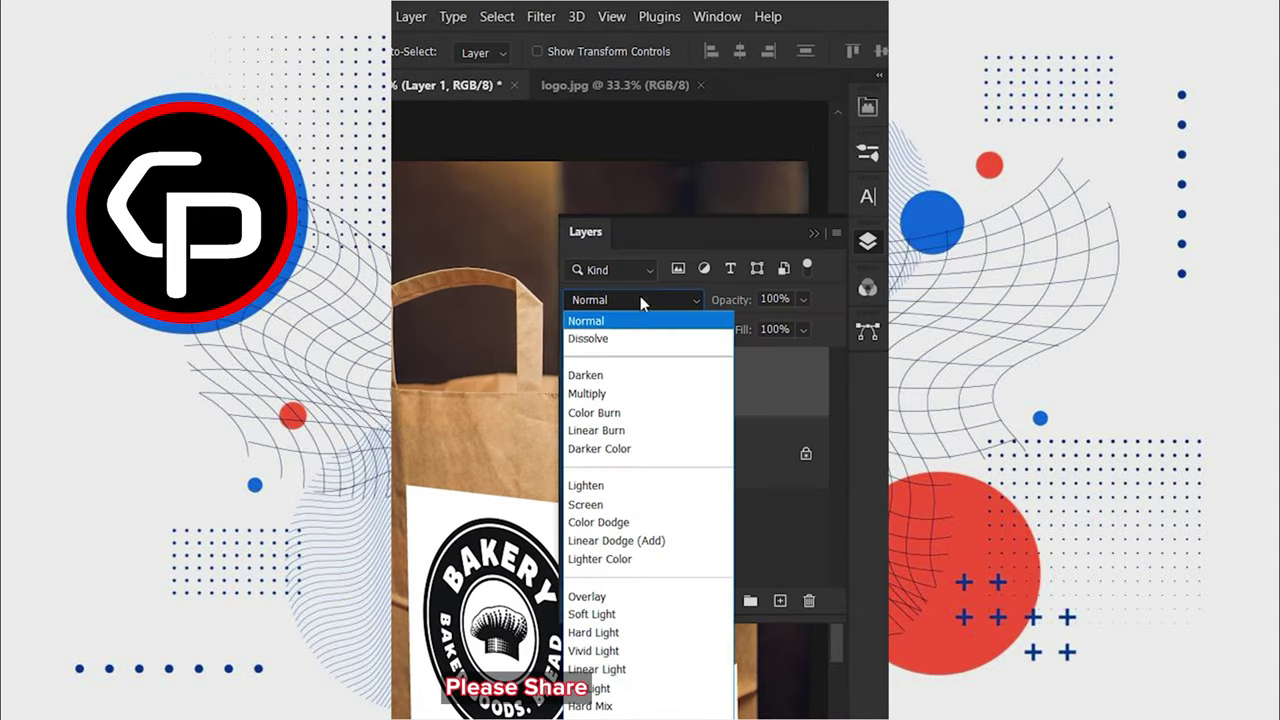
pyautogui.click(596, 394)
# Split the Blend If Underlying Layer white slider at 128 so the bag's creases show through.
pyautogui.rightClick(616, 386)
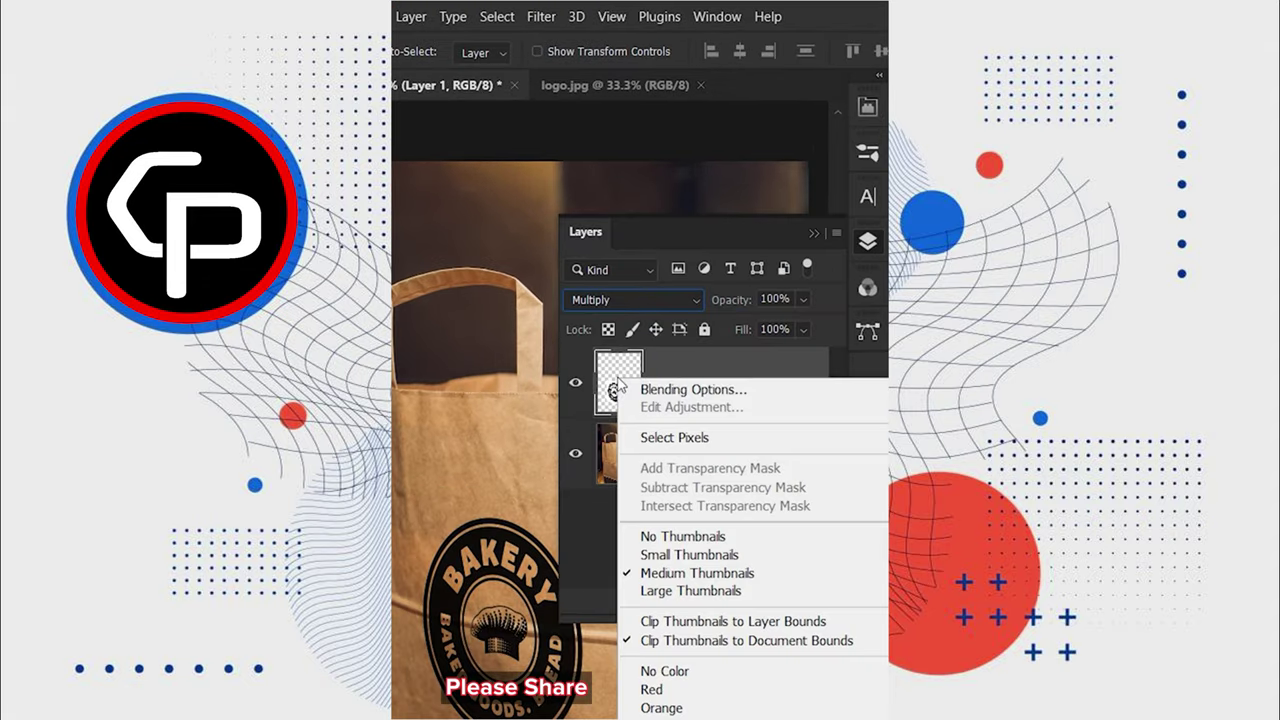
pyautogui.click(665, 395)
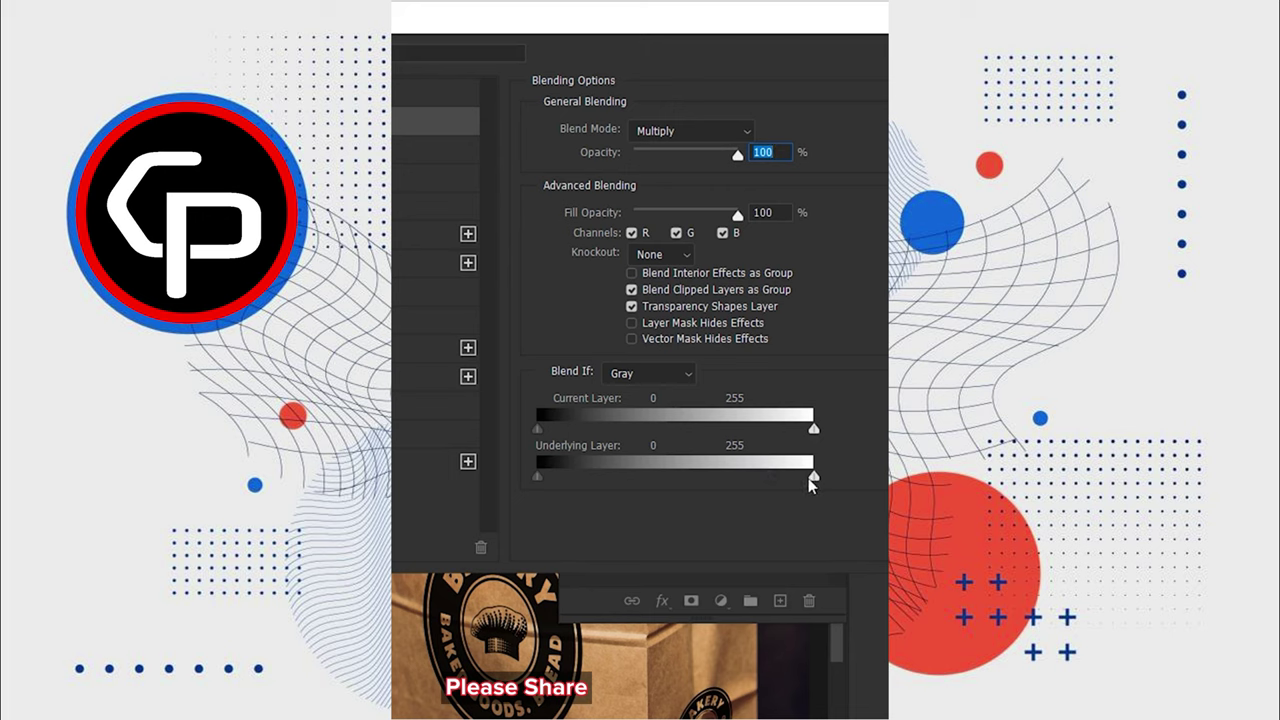
pyautogui.moveTo(733, 481); pyautogui.dragTo(677, 486)
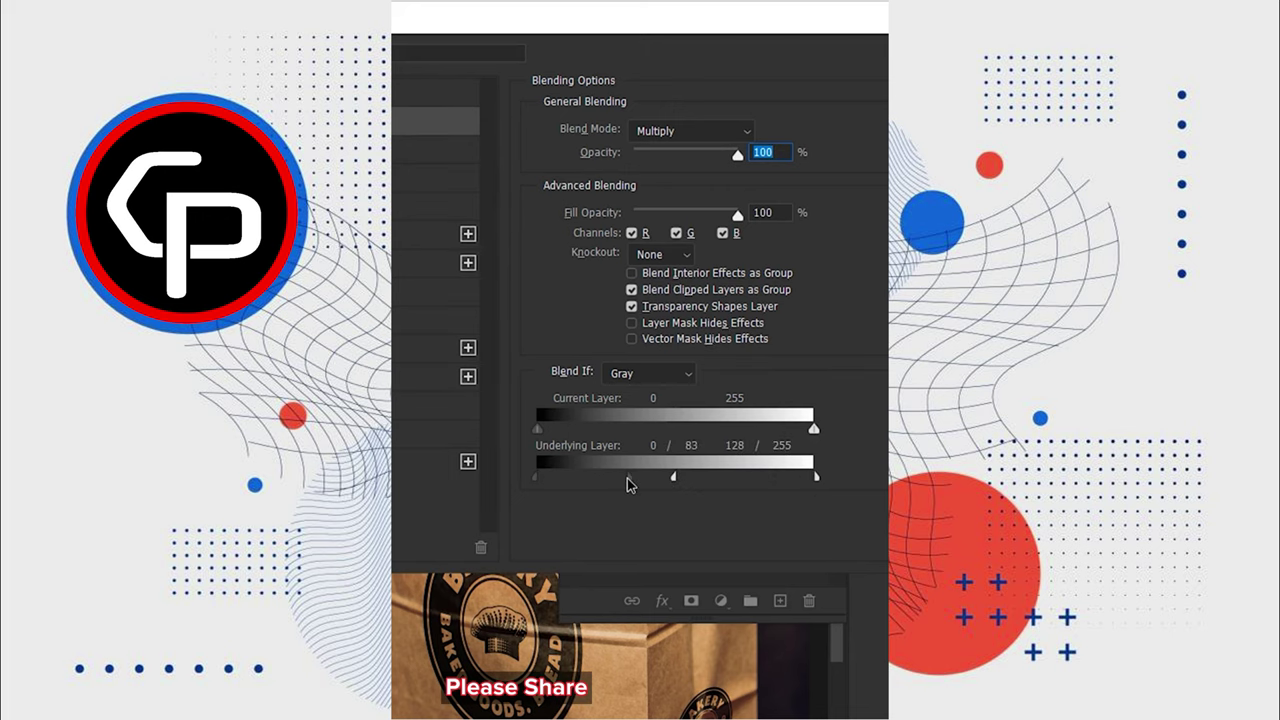
pyautogui.click(758, 63)
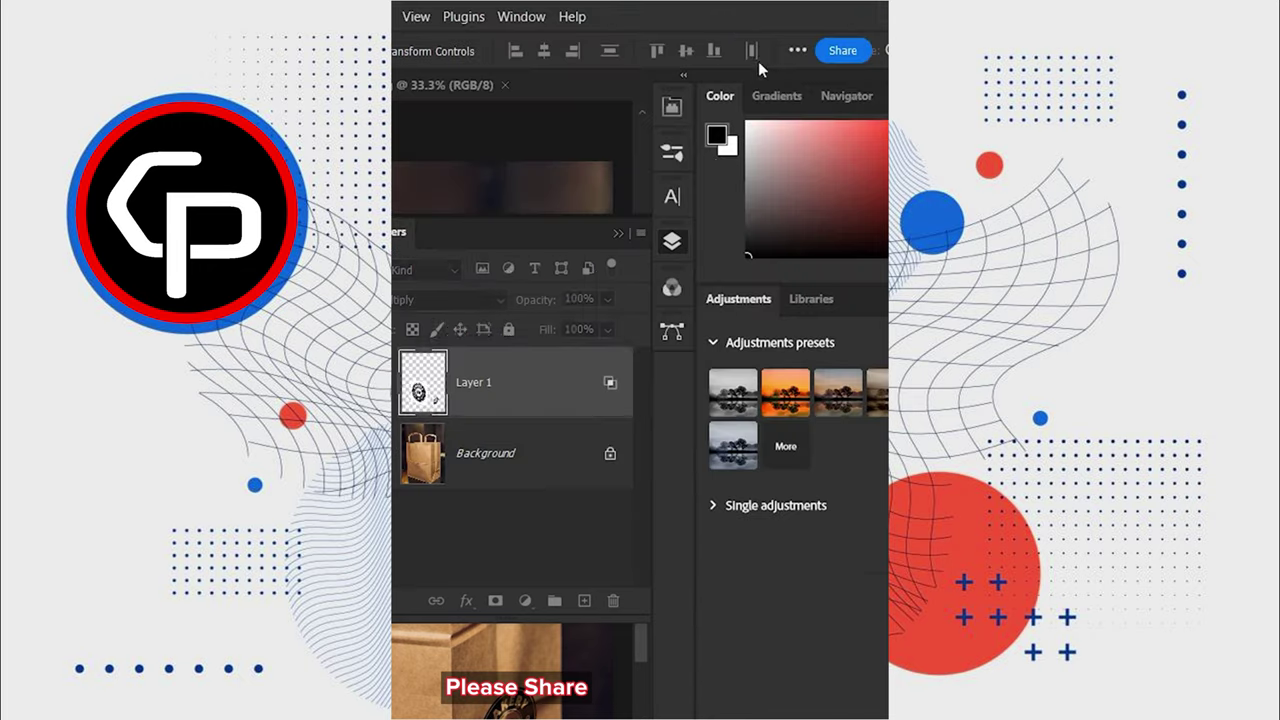
pyautogui.click(816, 198)
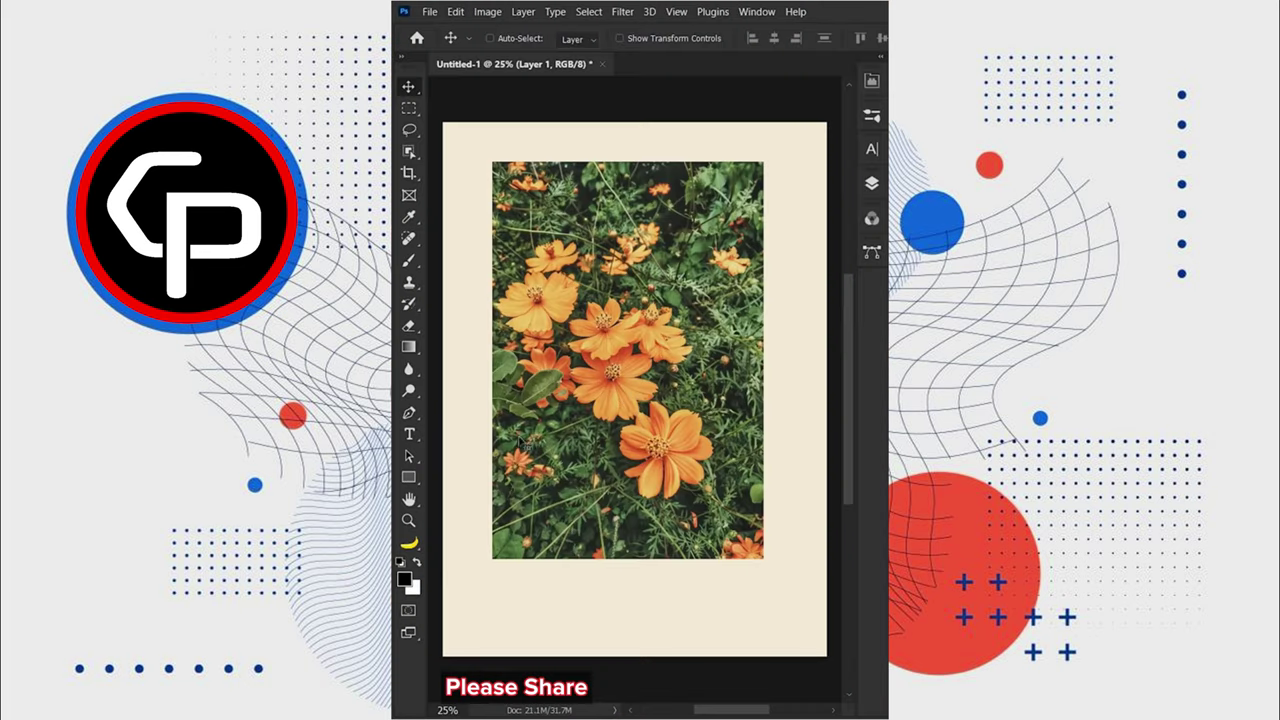
# Draw a tall black rectangle, Rectangle 1, over the flowers.
pyautogui.rightClick(409, 479)
pyautogui.click(455, 478)
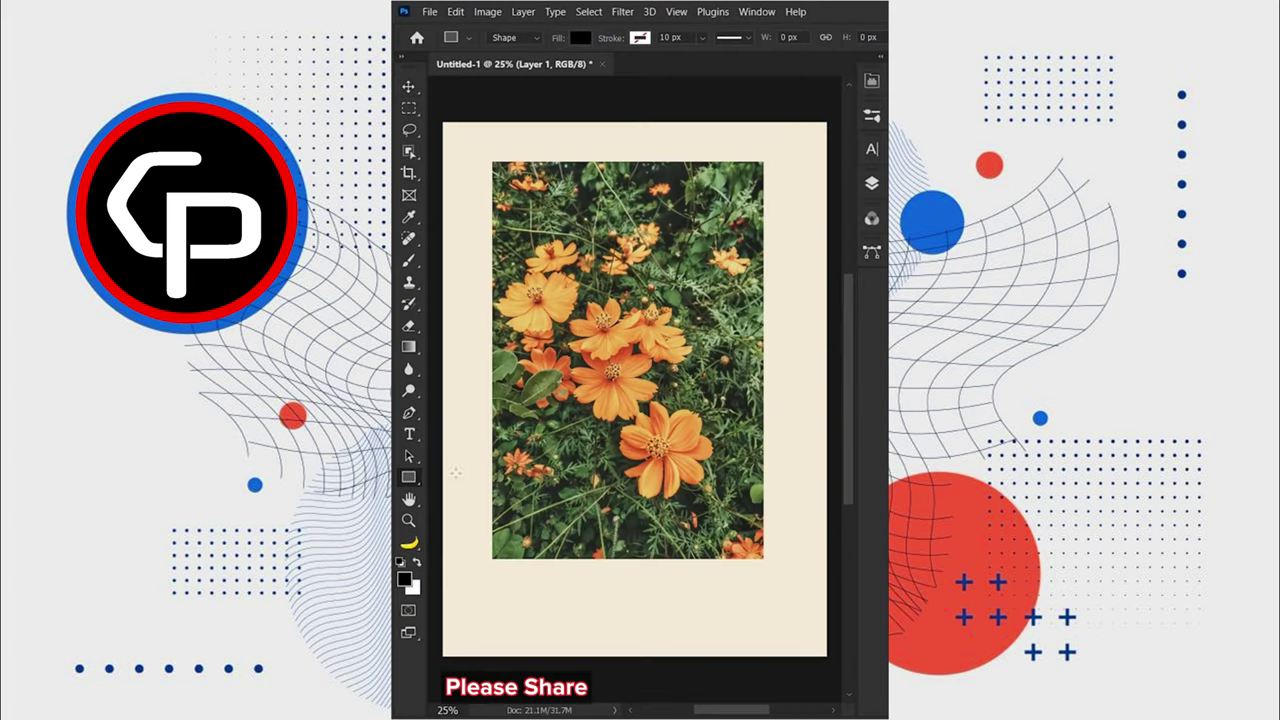
pyautogui.moveTo(581, 233)
pyautogui.mouseDown()
pyautogui.moveTo(682, 502)
pyautogui.moveTo(700, 510)
pyautogui.moveTo(683, 548)
pyautogui.mouseUp()
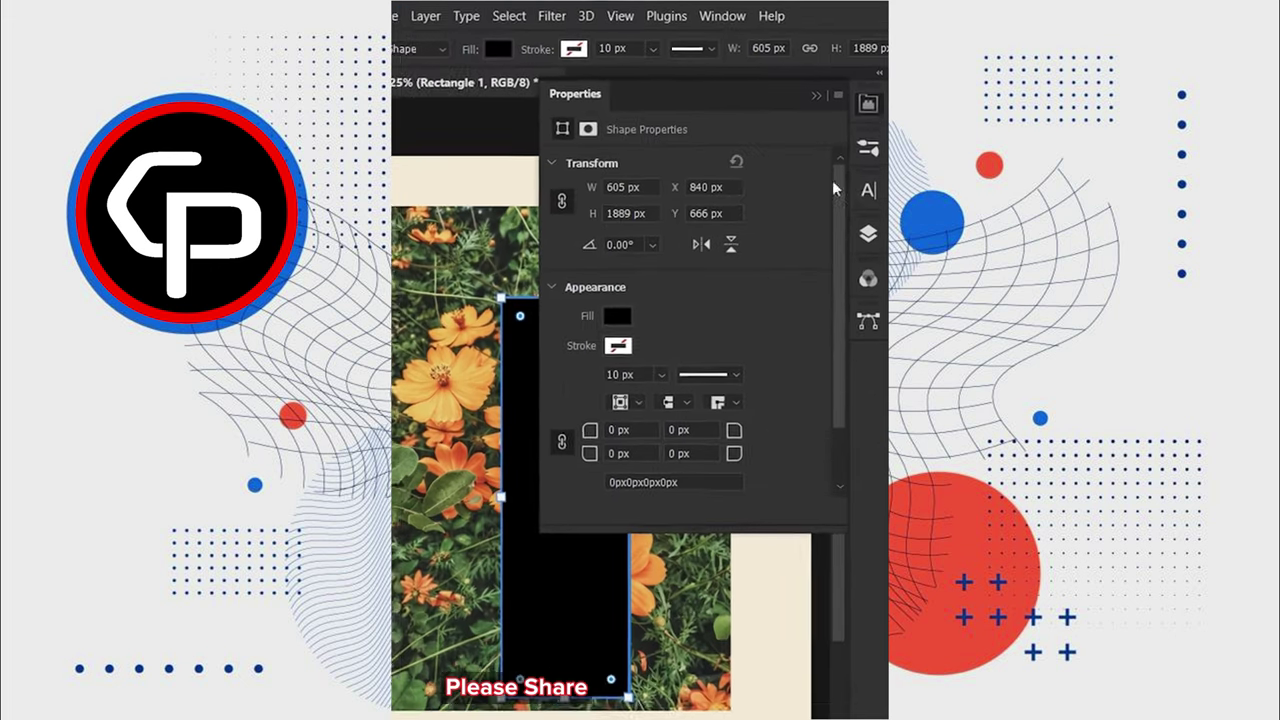
pyautogui.click(864, 107)
# Duplicate Layer 1, move the copy above Rectangle 1 and clip it to the rectangle.
pyautogui.click(868, 243)
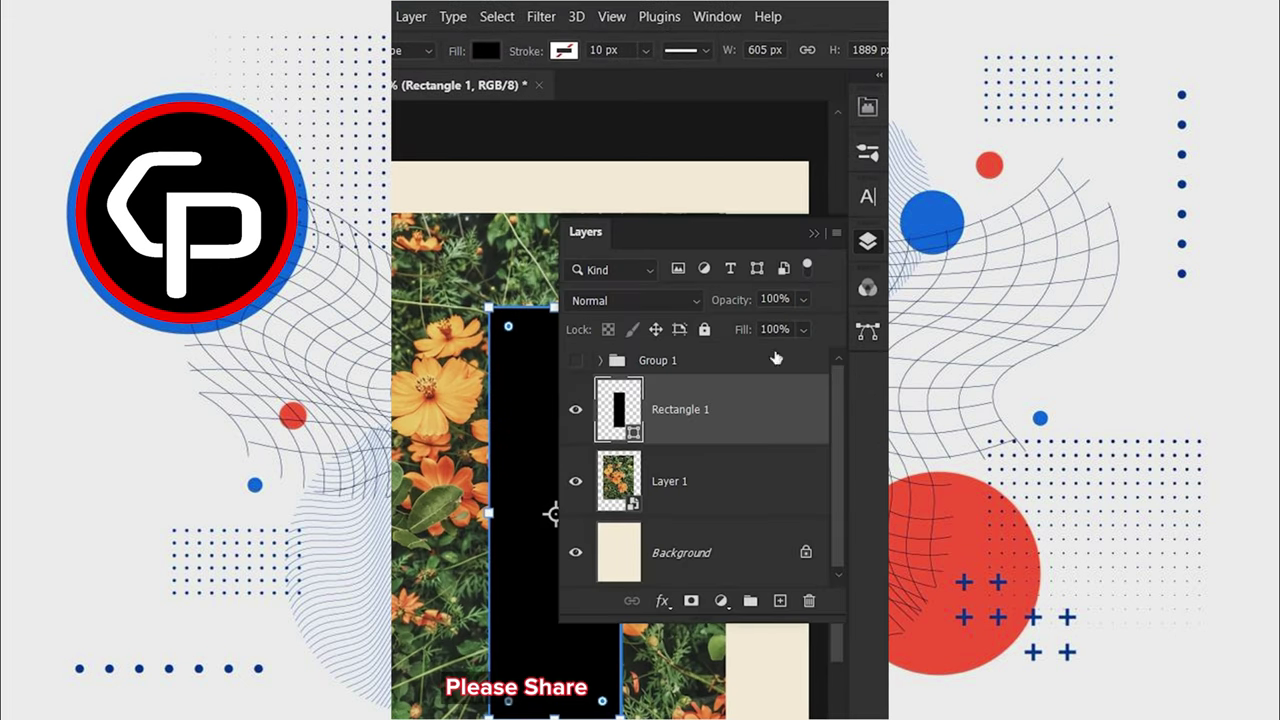
pyautogui.click(672, 481)
pyautogui.hotkey('ctrl', 'j')
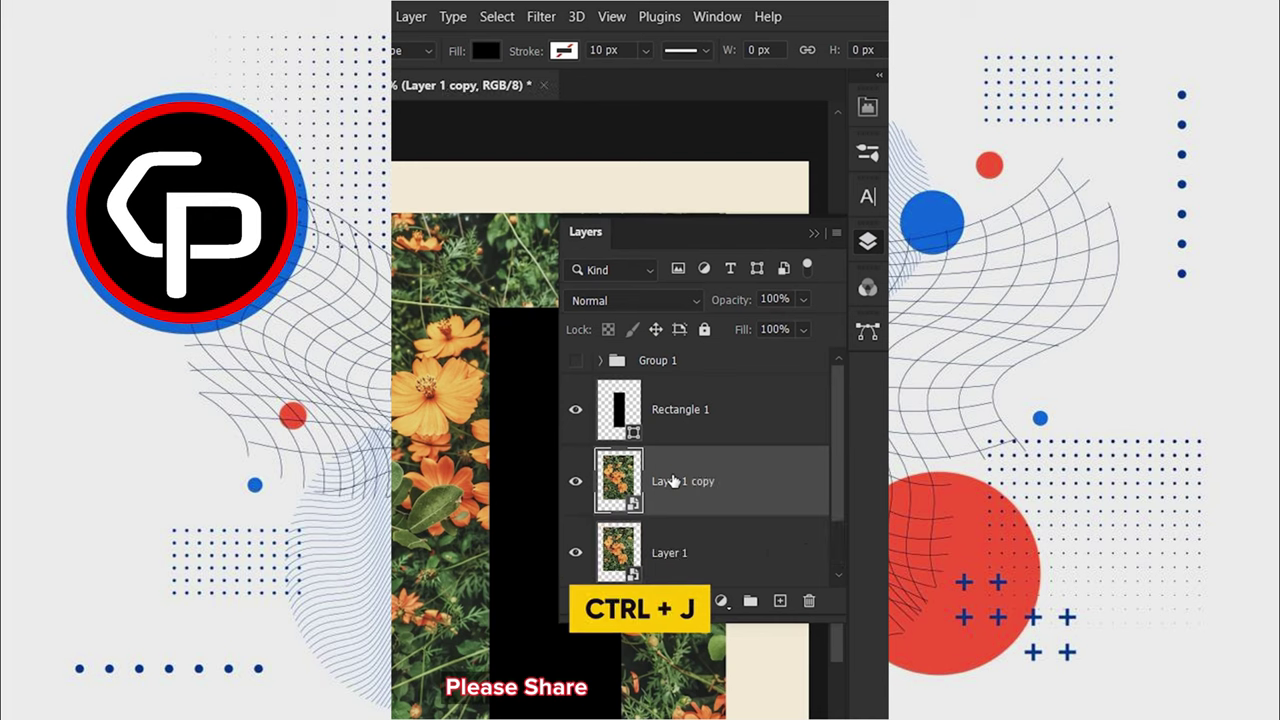
pyautogui.moveTo(672, 481); pyautogui.dragTo(674, 382)
pyautogui.rightClick(674, 409)
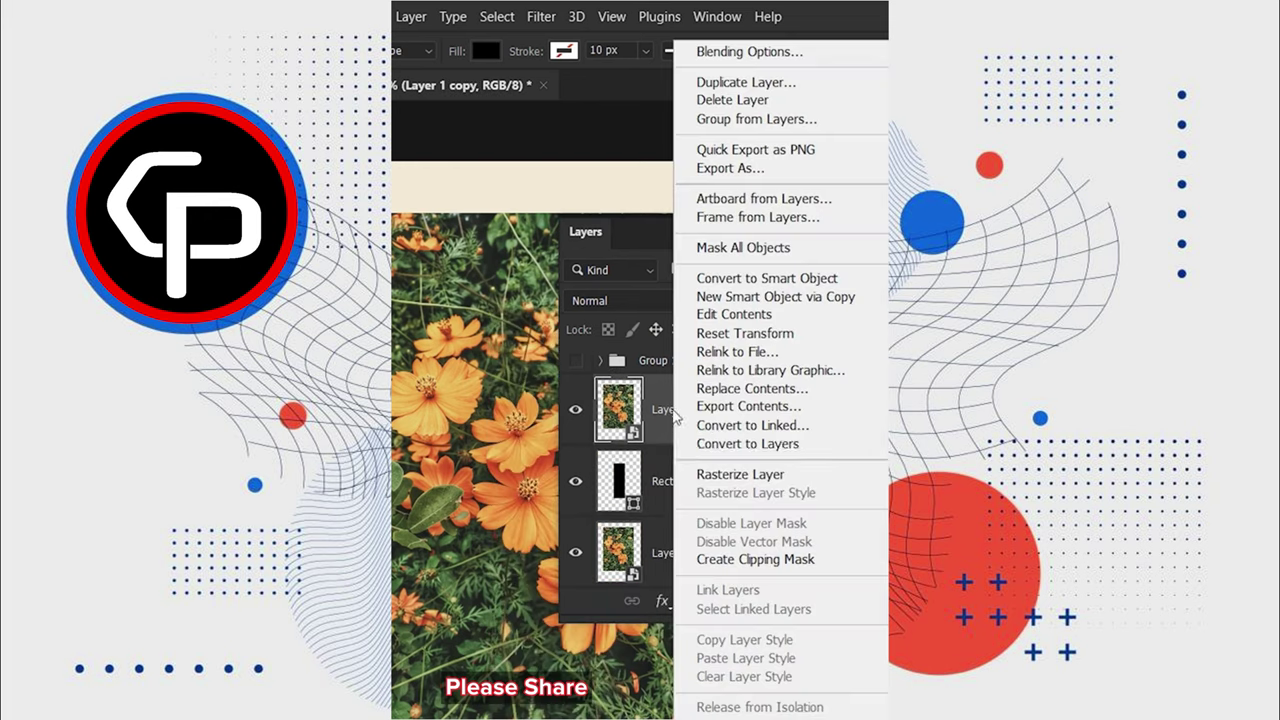
pyautogui.click(708, 560)
# Fade the original Layer 1 to 51% fill.
pyautogui.click(670, 554)
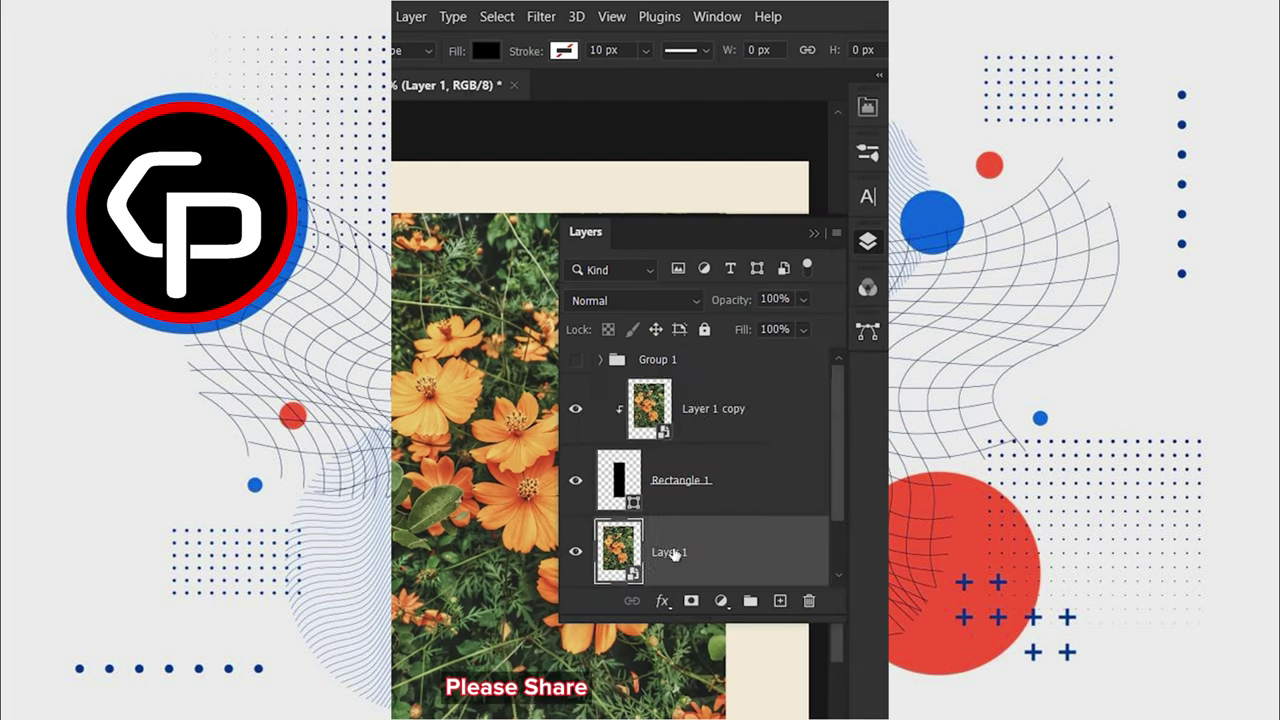
pyautogui.moveTo(771, 364); pyautogui.dragTo(779, 366)
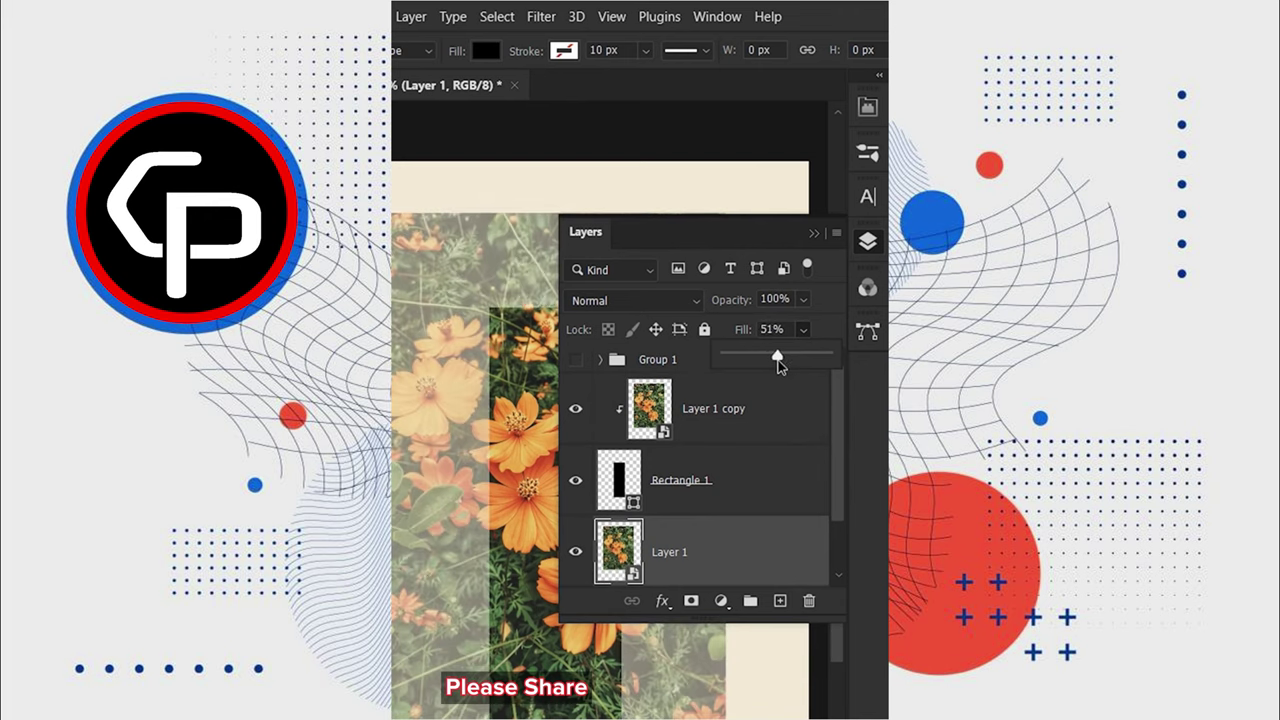
pyautogui.click(866, 246)
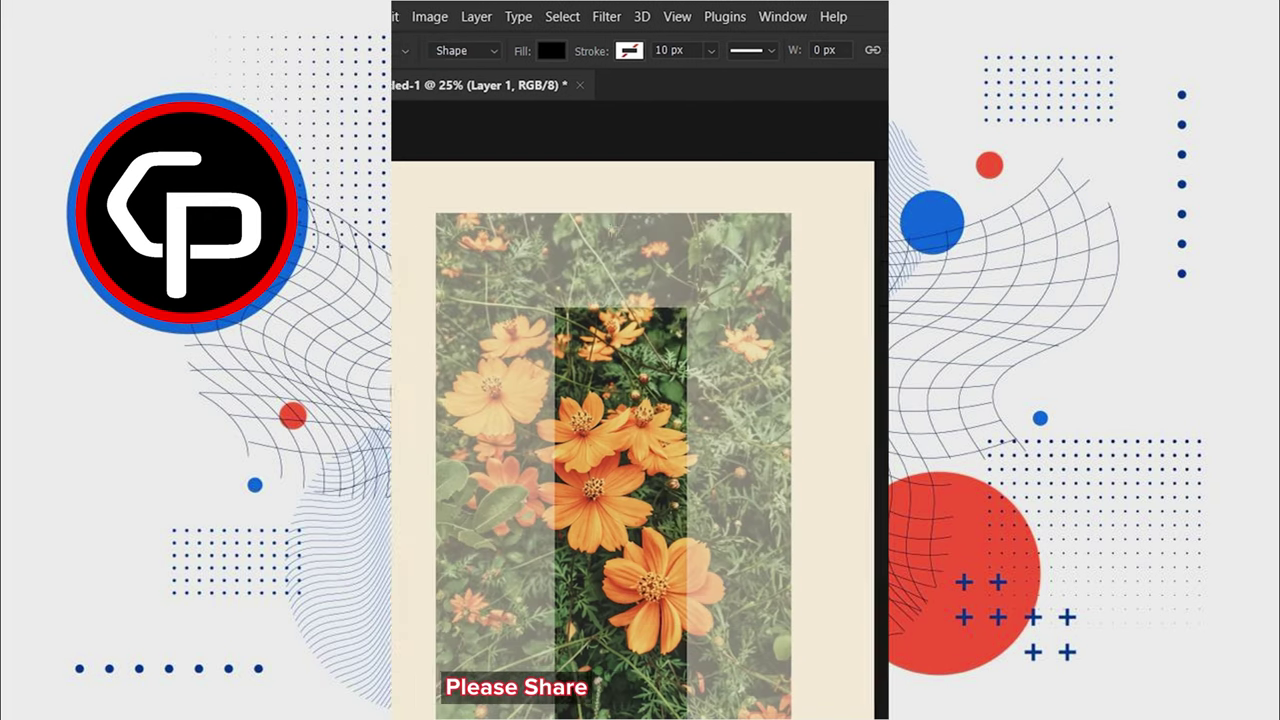
# Select the petals overhanging the strip with the Object Selection tool.
pyautogui.click(414, 201)
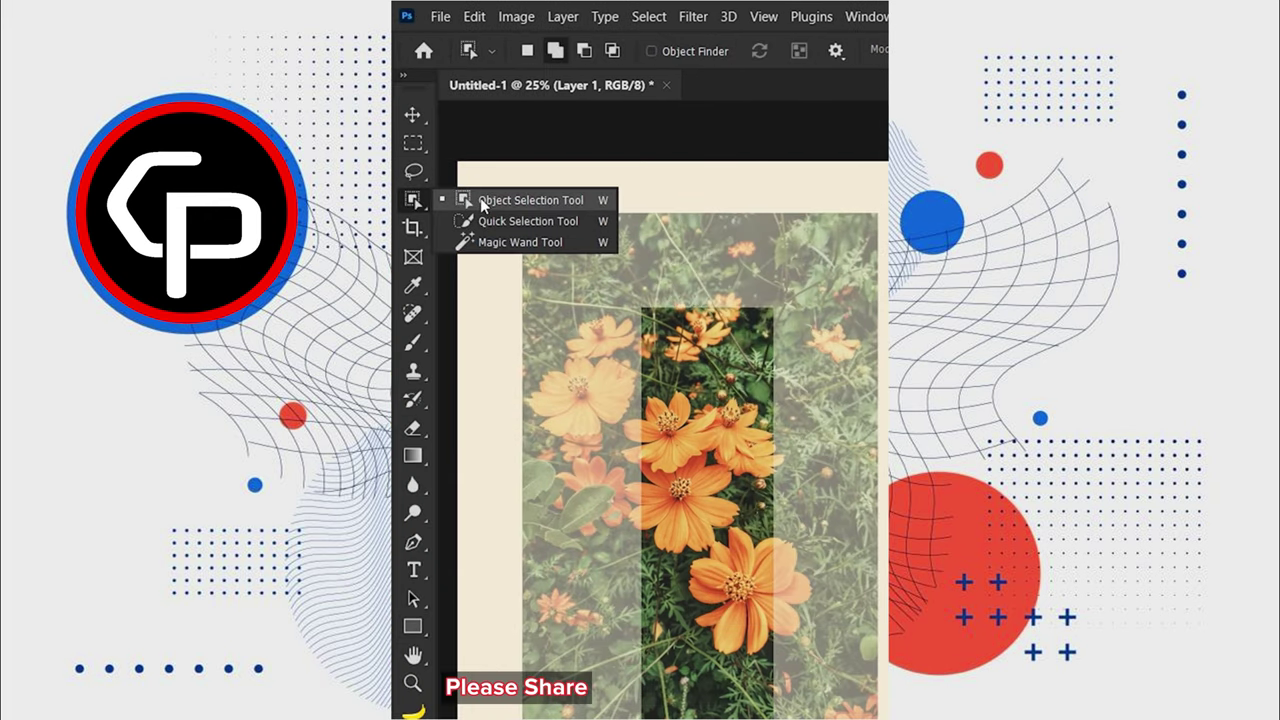
pyautogui.click(470, 201)
pyautogui.scroll(2, 666, 297)
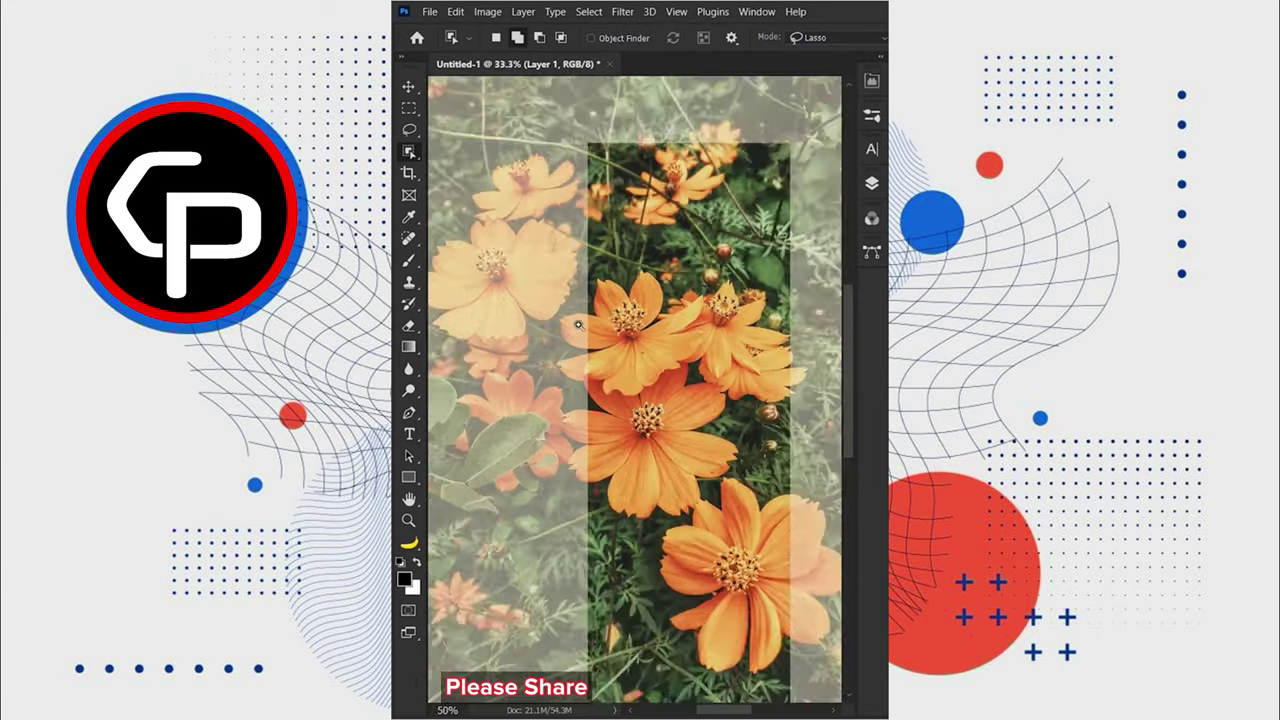
pyautogui.scroll(2, 666, 297)
pyautogui.moveTo(666, 297)
pyautogui.mouseDown()
pyautogui.moveTo(658, 285)
pyautogui.moveTo(718, 294)
pyautogui.mouseUp()
pyautogui.moveTo(660, 306); pyautogui.dragTo(573, 358)
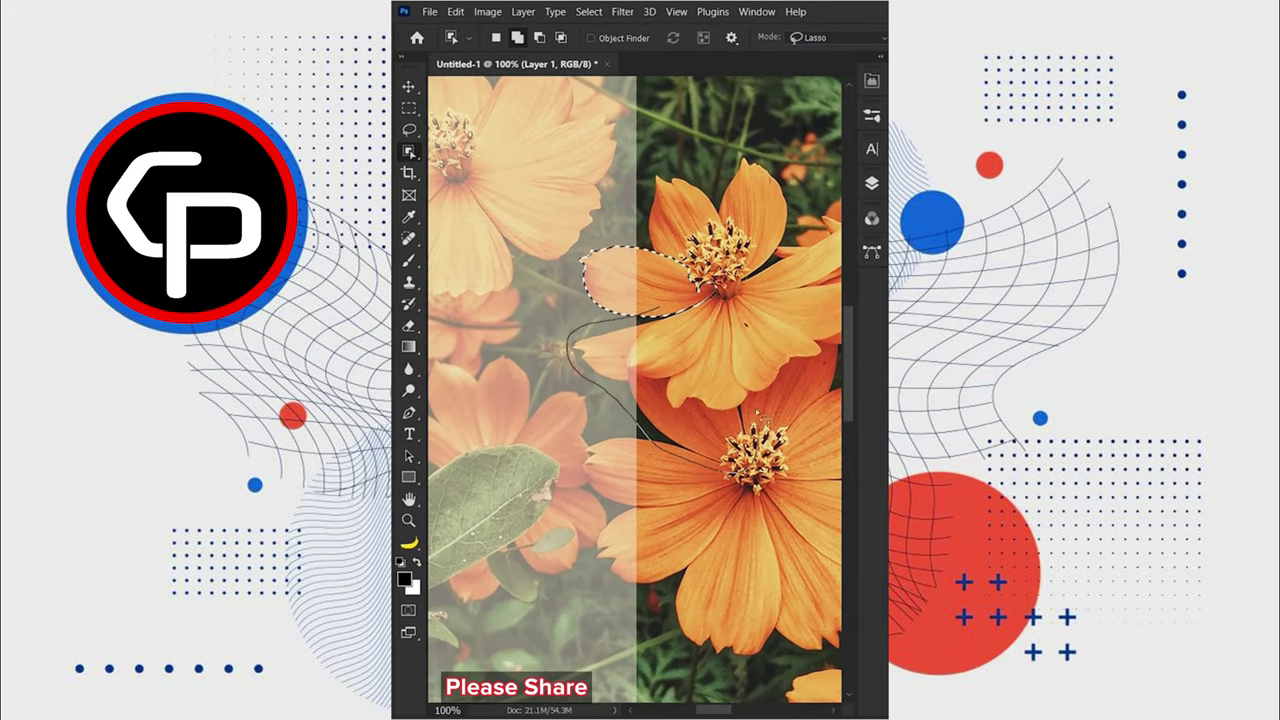
pyautogui.moveTo(720, 462); pyautogui.dragTo(720, 462)
pyautogui.scroll(-2, 720, 462)
pyautogui.moveTo(580, 343); pyautogui.dragTo(545, 412)
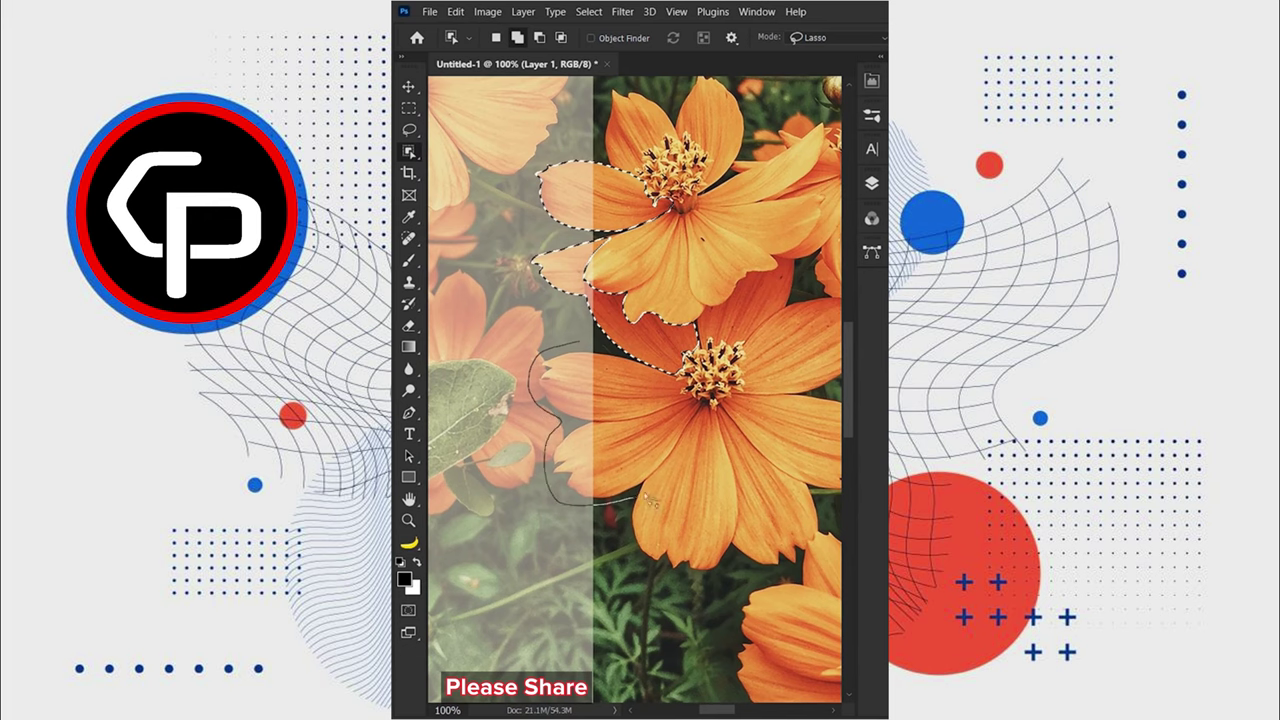
pyautogui.moveTo(712, 414); pyautogui.dragTo(712, 414)
pyautogui.scroll(2, 712, 414)
# Refine the overhanging-petal selection with the Lasso, including the flower past the right edge.
pyautogui.press('l')
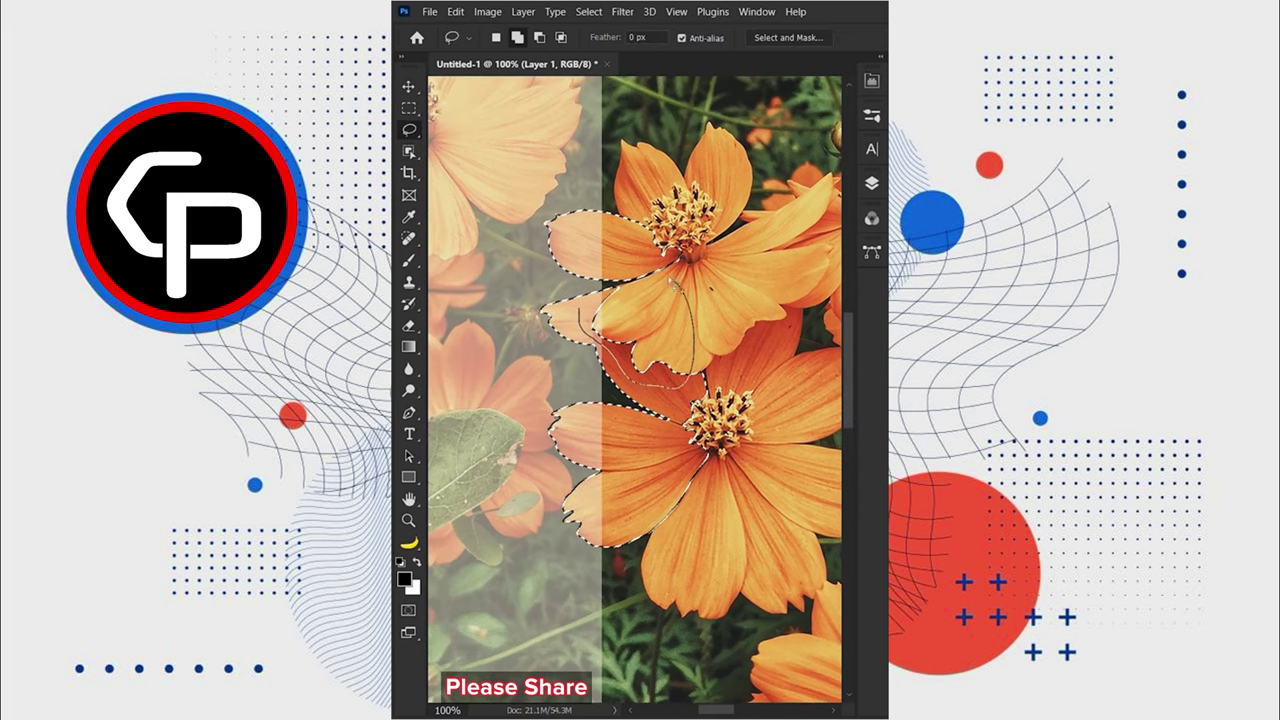
pyautogui.moveTo(628, 290); pyautogui.dragTo(598, 300)
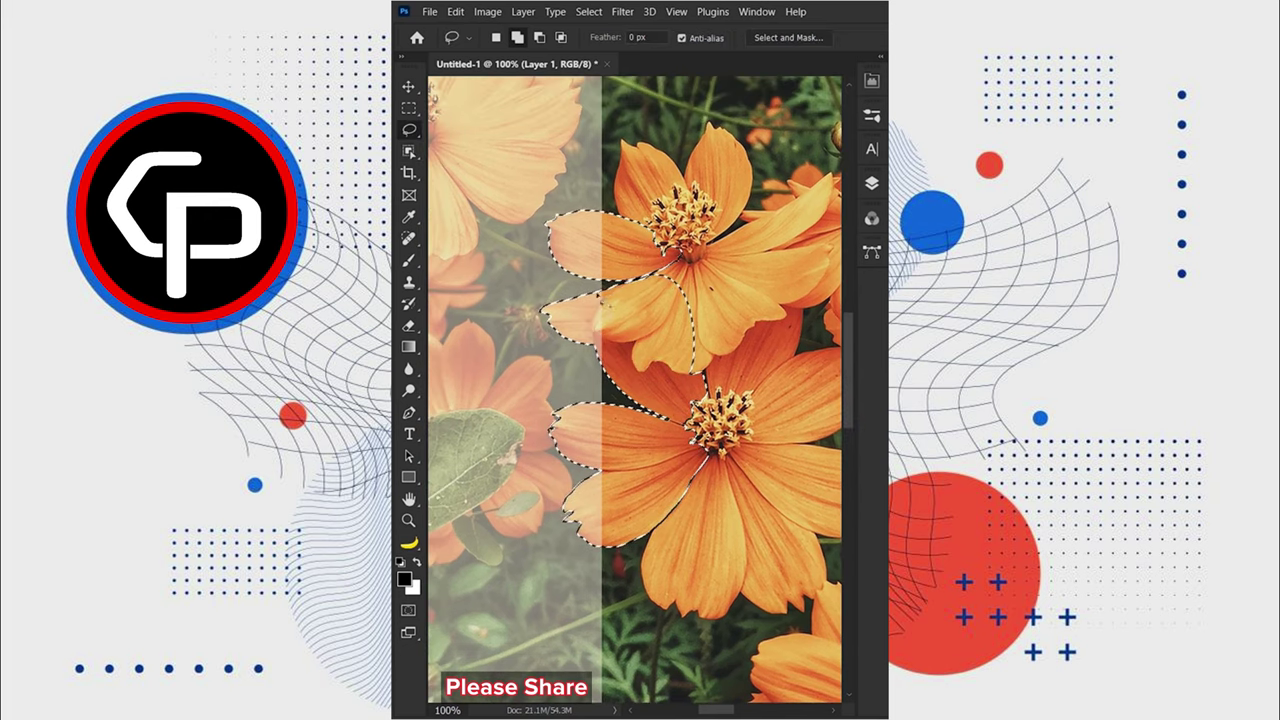
pyautogui.click(408, 151)
pyautogui.click(467, 152)
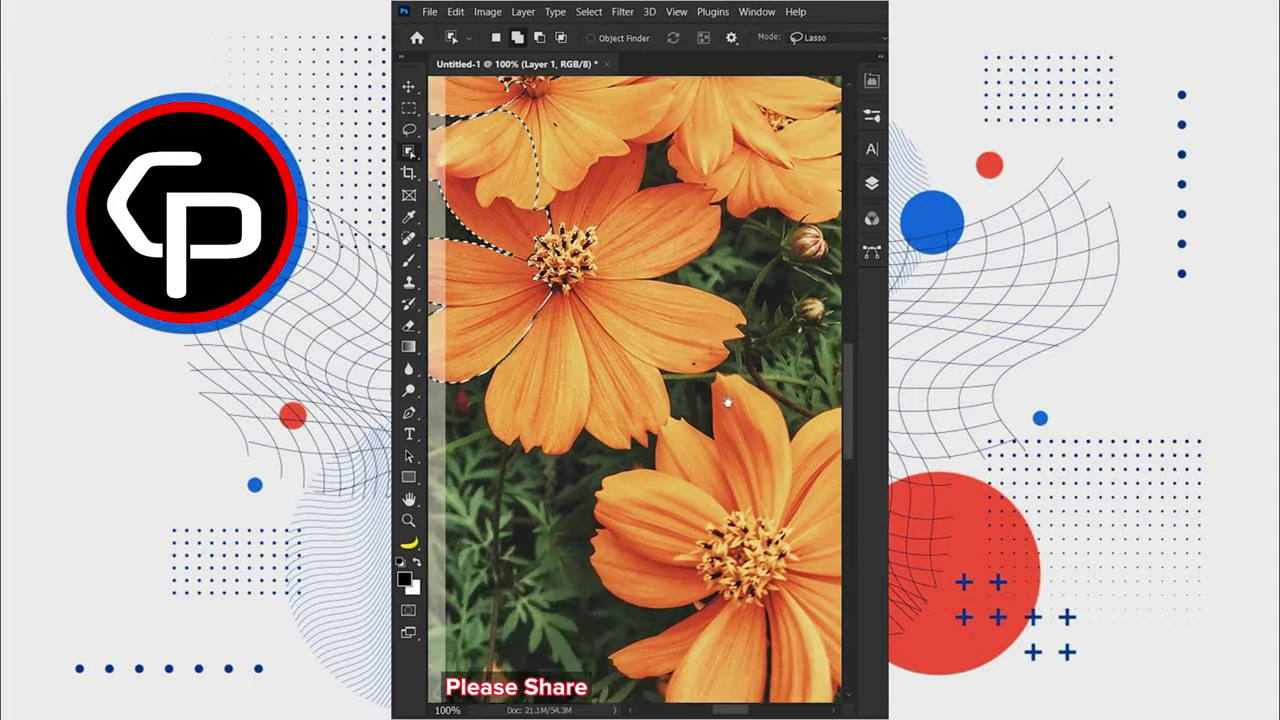
pyautogui.moveTo(684, 386); pyautogui.dragTo(630, 302)
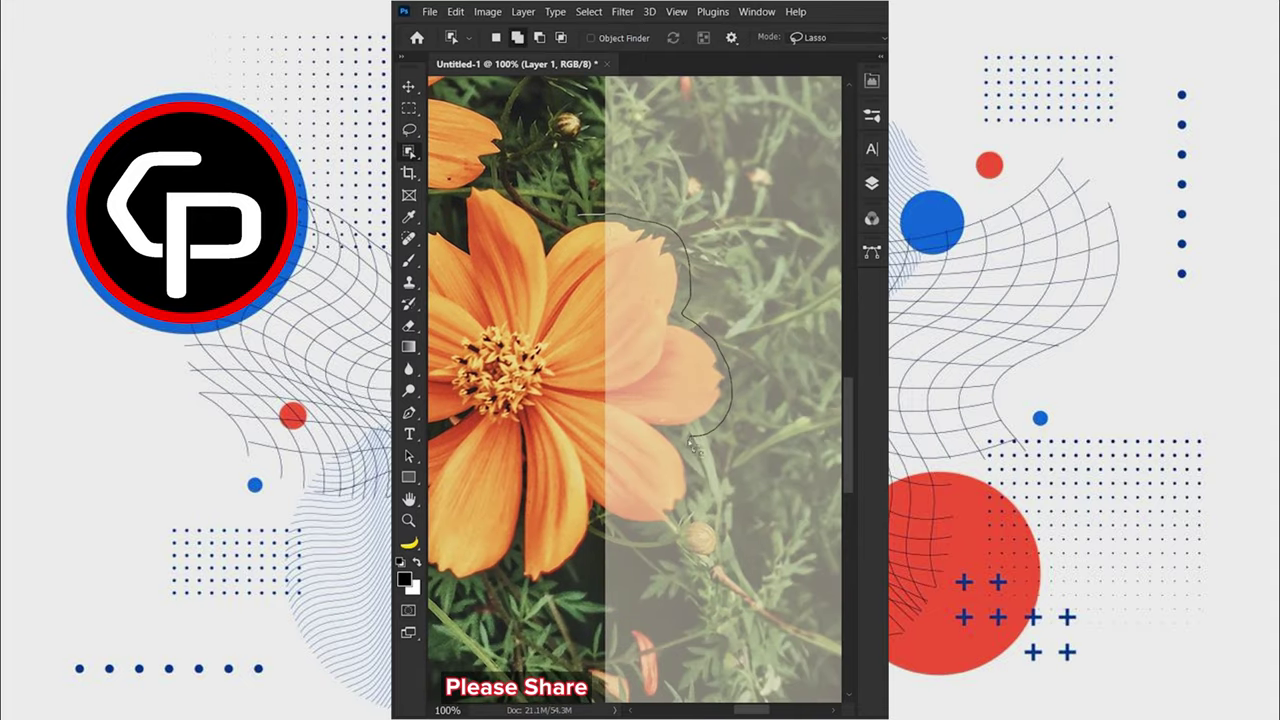
pyautogui.moveTo(556, 218); pyautogui.dragTo(556, 218)
# Copy the selected overhanging flowers from Layer 1 copy onto a new layer.
pyautogui.press('v')
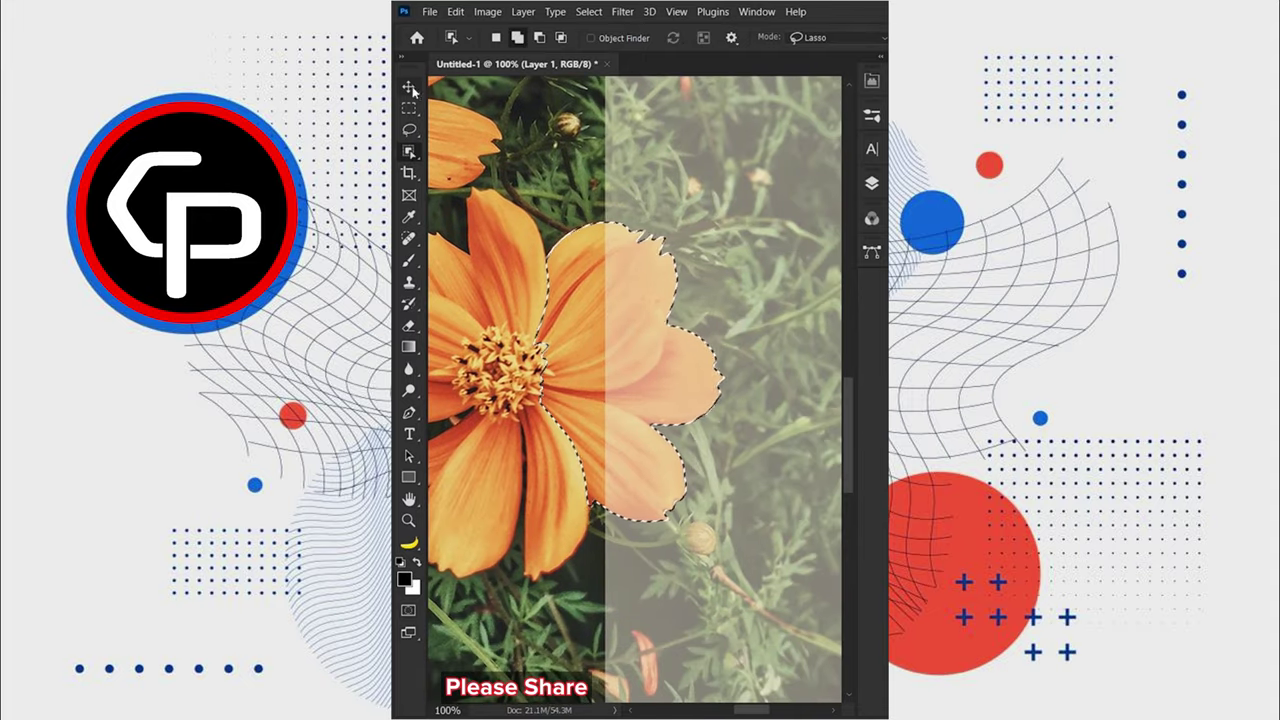
pyautogui.hotkey('ctrl', '0')
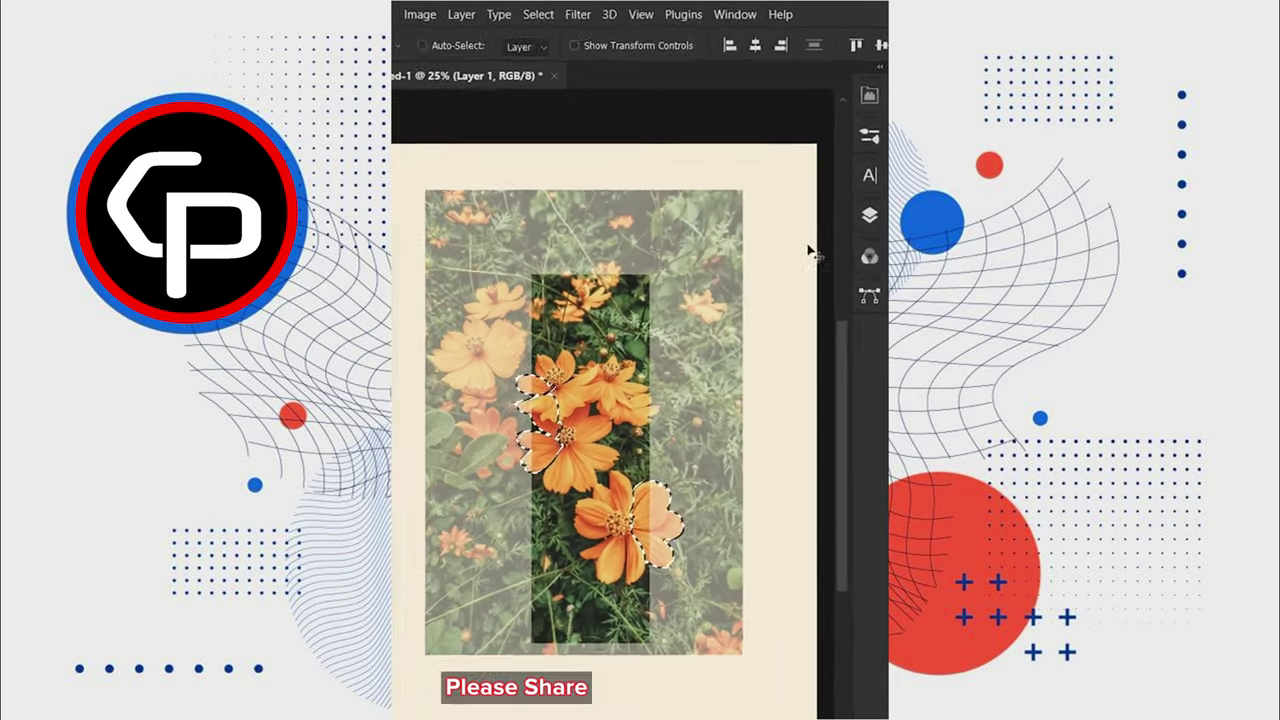
pyautogui.click(871, 183)
pyautogui.click(735, 388)
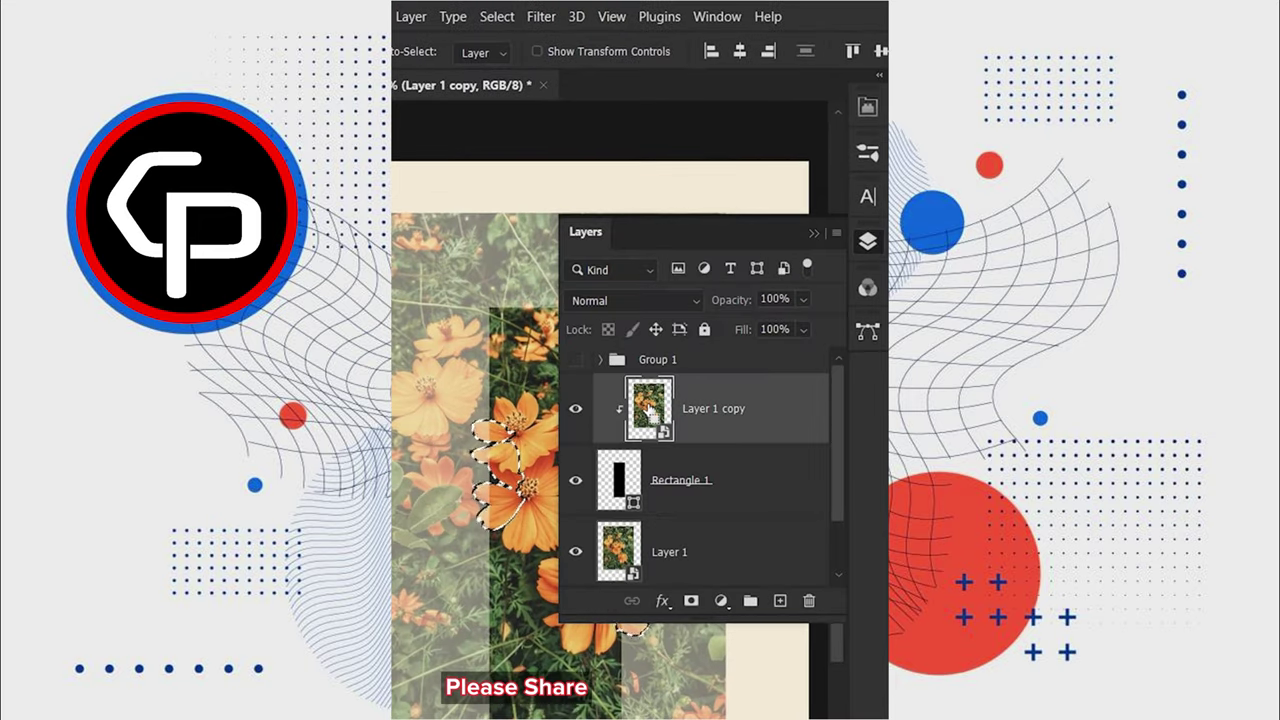
pyautogui.hotkey('ctrl', 'j')
# Hide the faded Layer 1 and add a new empty Layer 3 set to Multiply.
pyautogui.scroll(-2, 655, 470)
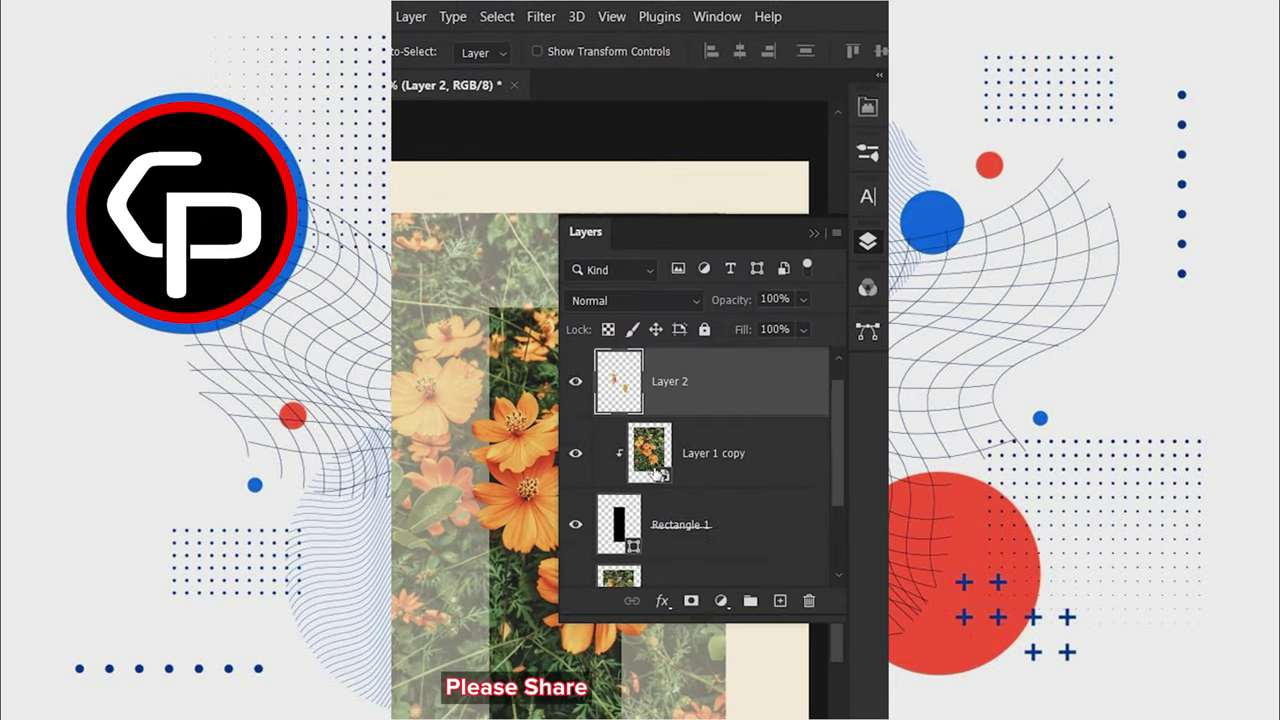
pyautogui.click(620, 540)
pyautogui.click(576, 541)
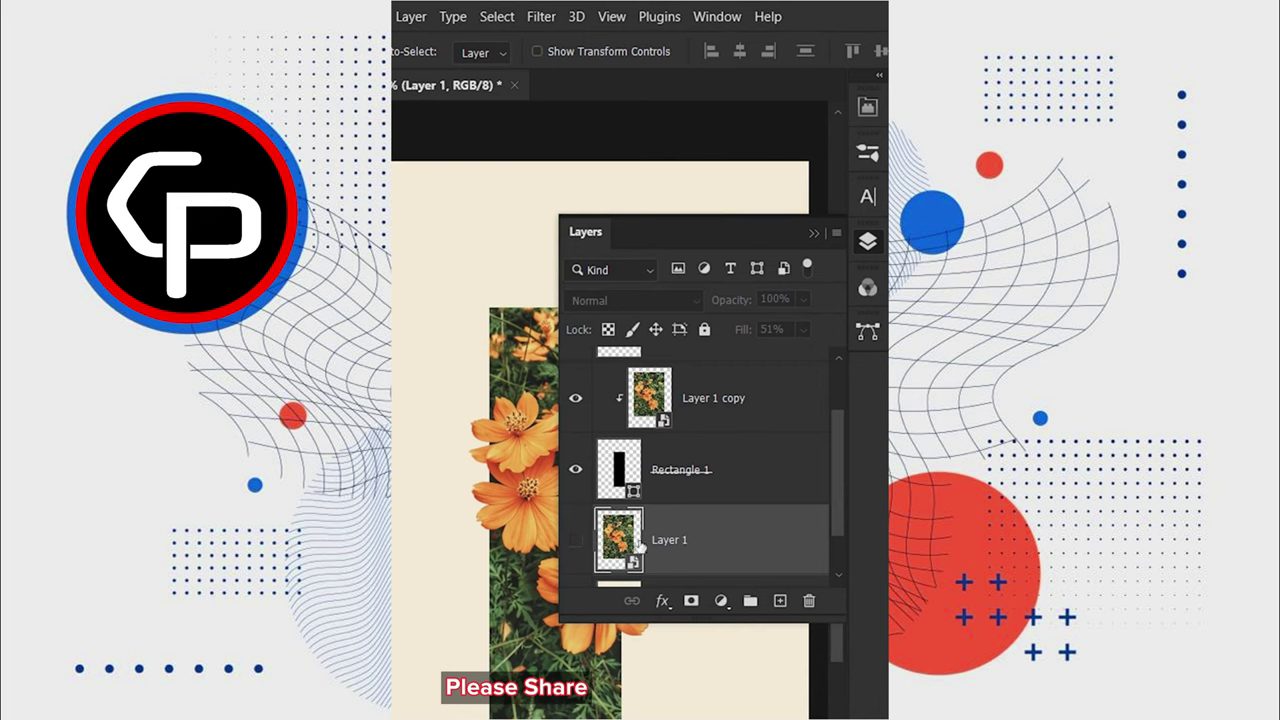
pyautogui.click(781, 605)
pyautogui.click(633, 303)
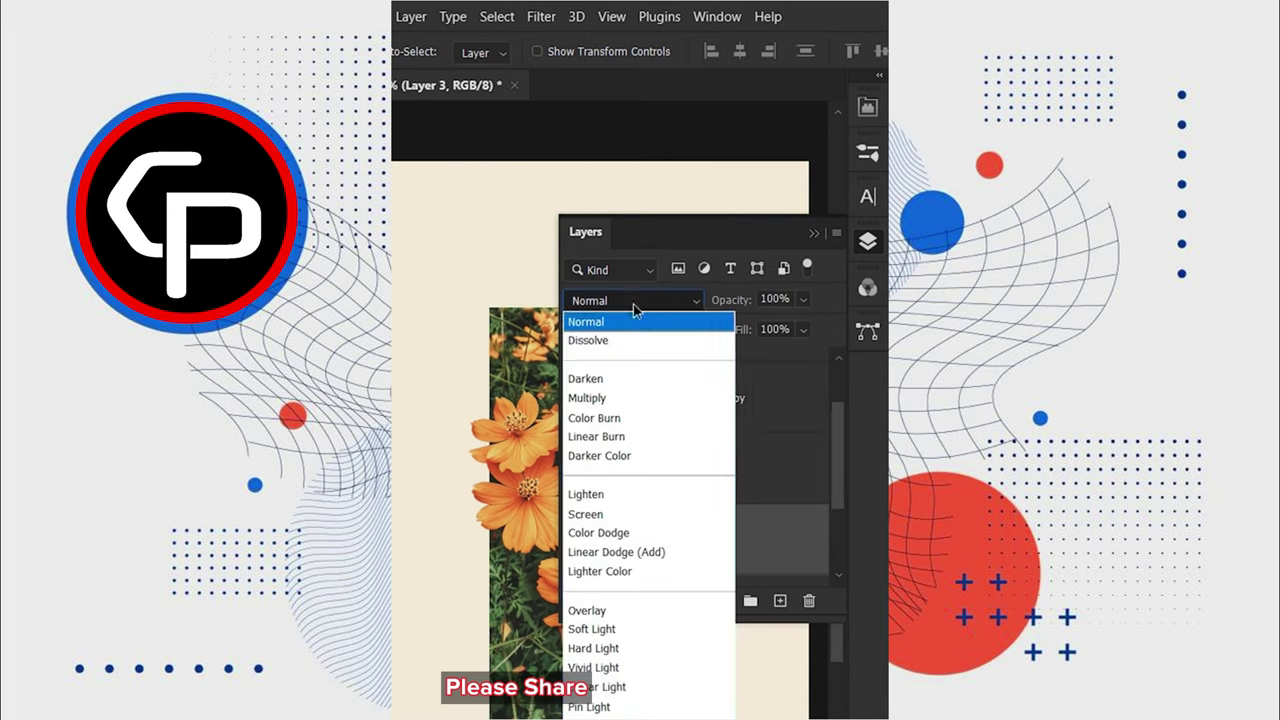
pyautogui.click(598, 400)
pyautogui.click(867, 241)
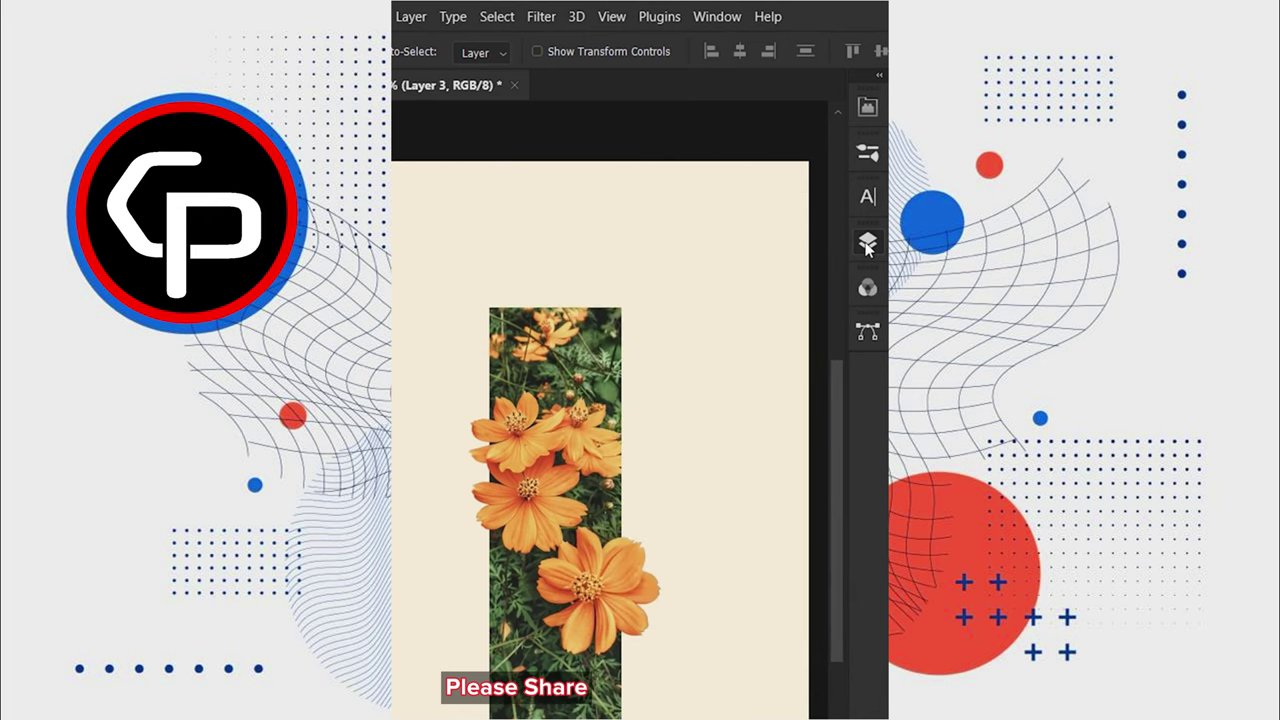
# Set up the Brush with foreground colour #993323 and a smaller size of 100.
pyautogui.press('b')
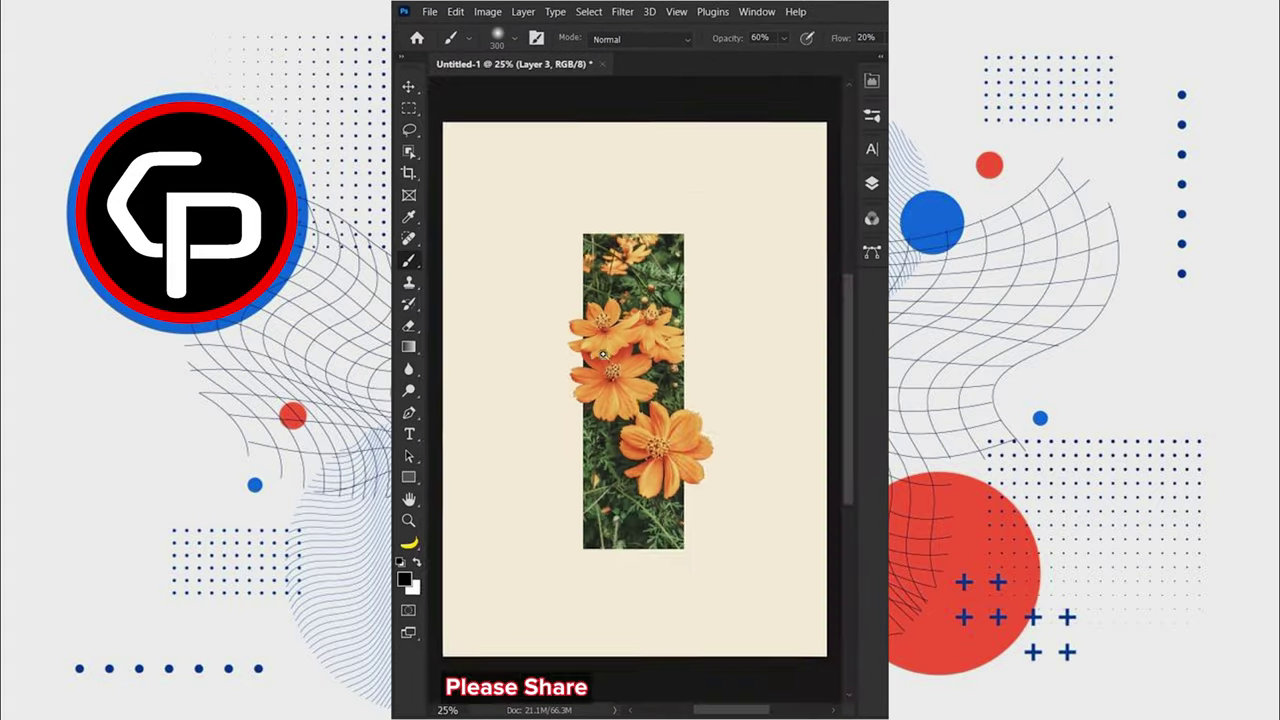
pyautogui.scroll(5, 665, 330)
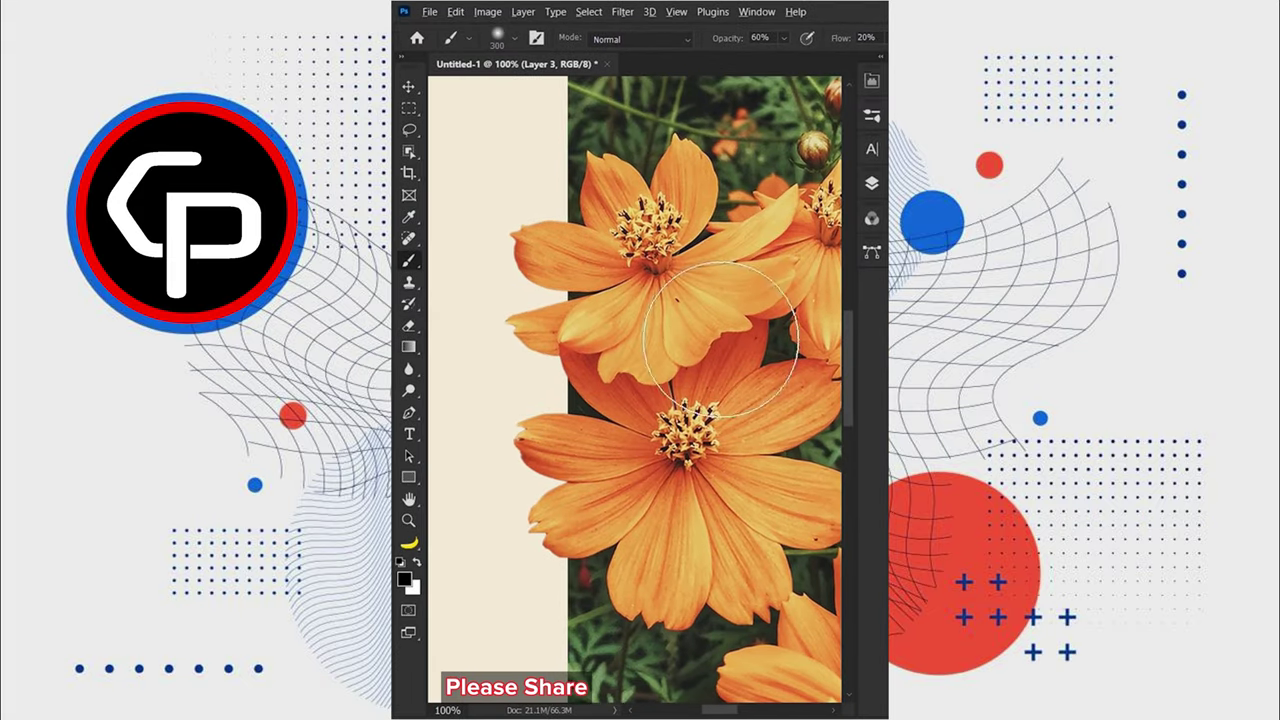
pyautogui.click(404, 579)
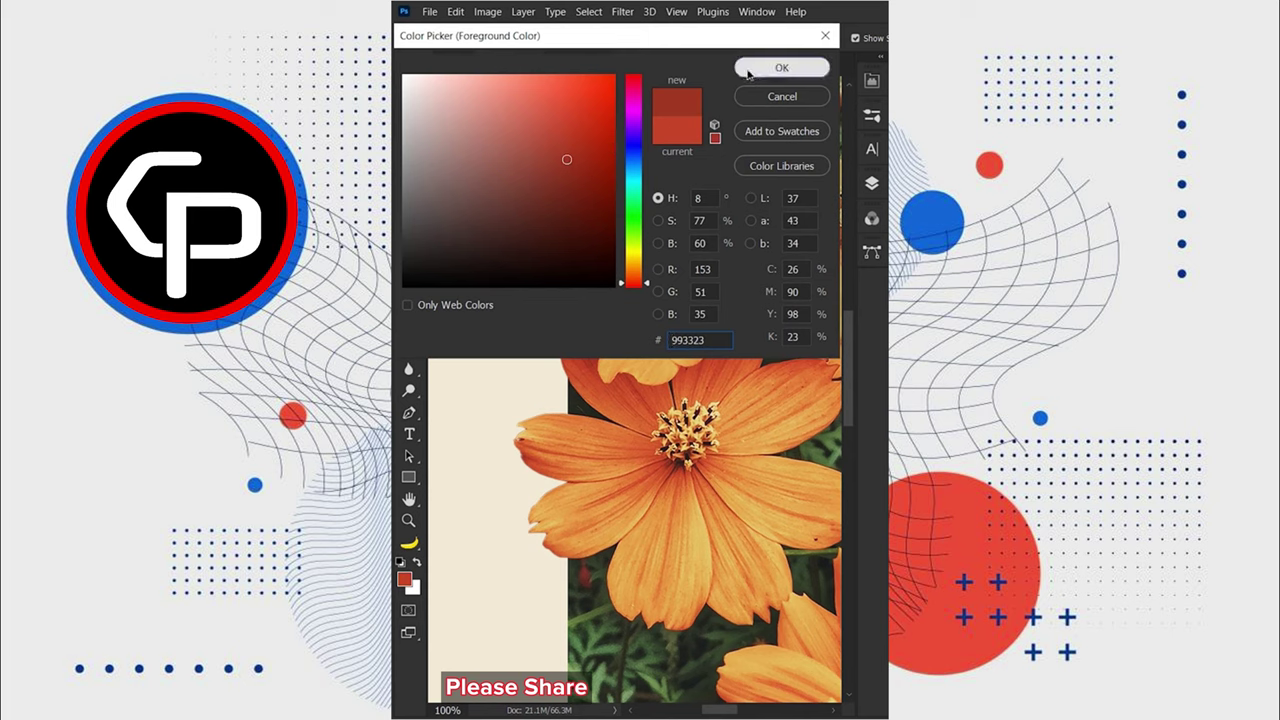
pyautogui.click(782, 67)
pyautogui.press('[')
pyautogui.press('[')
pyautogui.press('[')
pyautogui.press('[')
pyautogui.press('[')
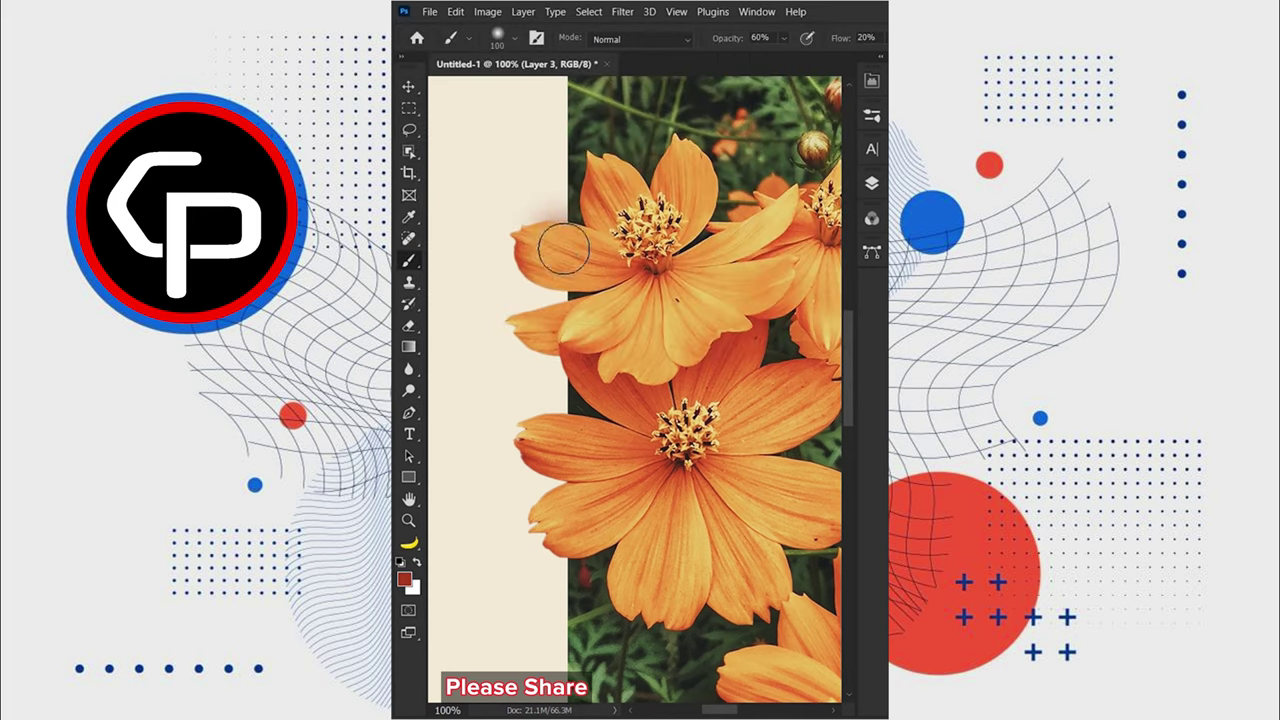
# Paint soft shadows beside the upper petals and along the lower flower's petals.
pyautogui.moveTo(557, 243)
pyautogui.mouseDown()
pyautogui.moveTo(566, 286)
pyautogui.moveTo(529, 336)
pyautogui.moveTo(540, 346)
pyautogui.mouseUp()
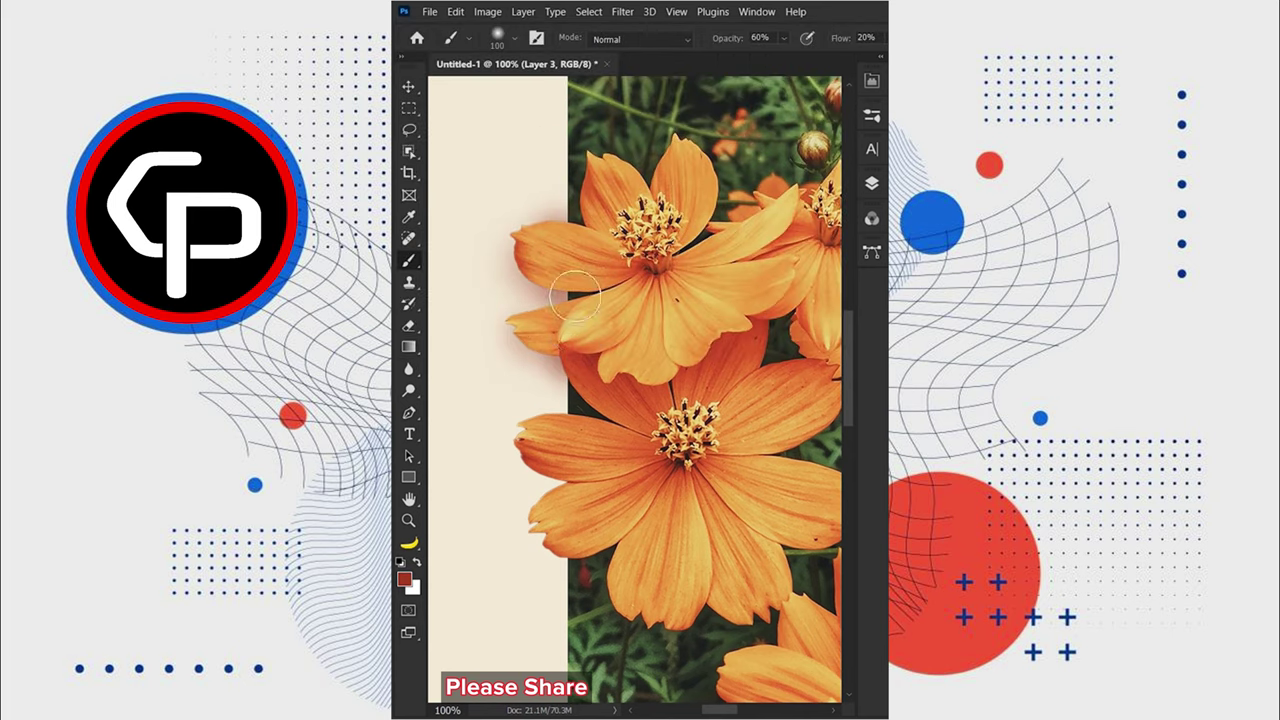
pyautogui.moveTo(545, 460); pyautogui.dragTo(525, 325)
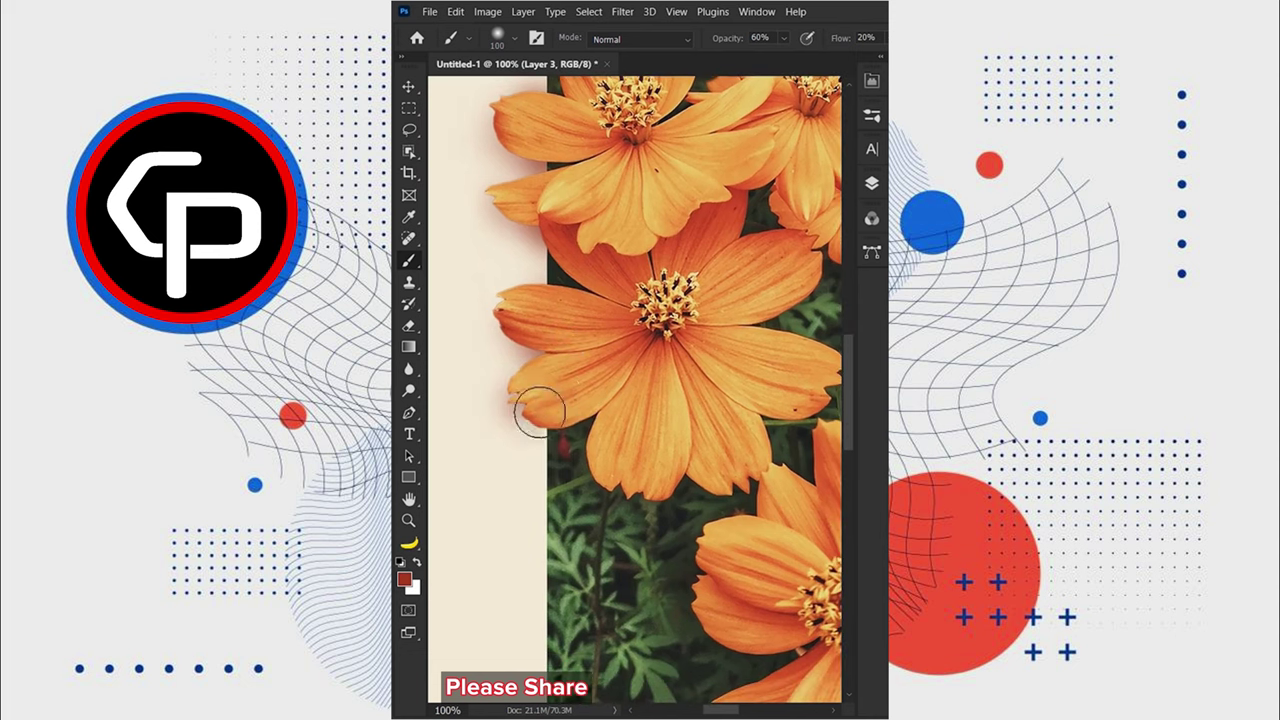
pyautogui.moveTo(534, 403); pyautogui.dragTo(510, 312)
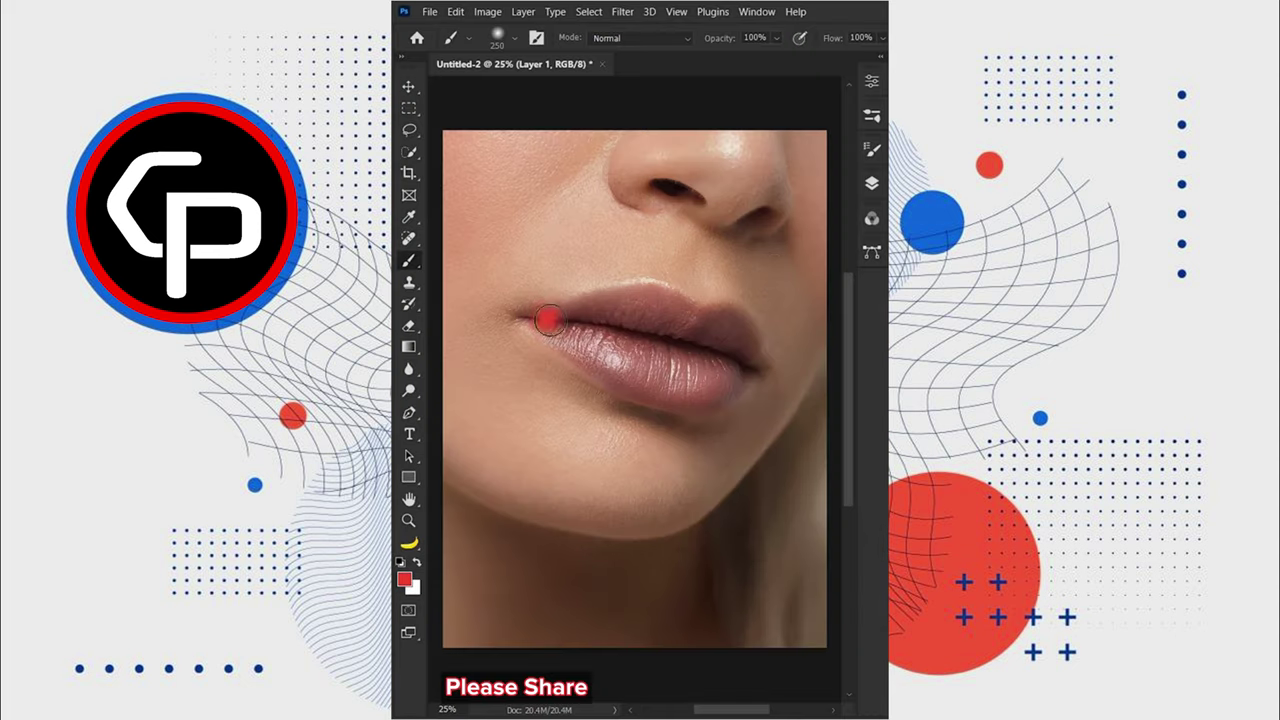
# Drag a stroke across the lips and select the Pen tool in Path mode.
pyautogui.moveTo(548, 319)
pyautogui.mouseDown()
pyautogui.moveTo(562, 338)
pyautogui.moveTo(703, 357)
pyautogui.moveTo(640, 343)
pyautogui.mouseUp()
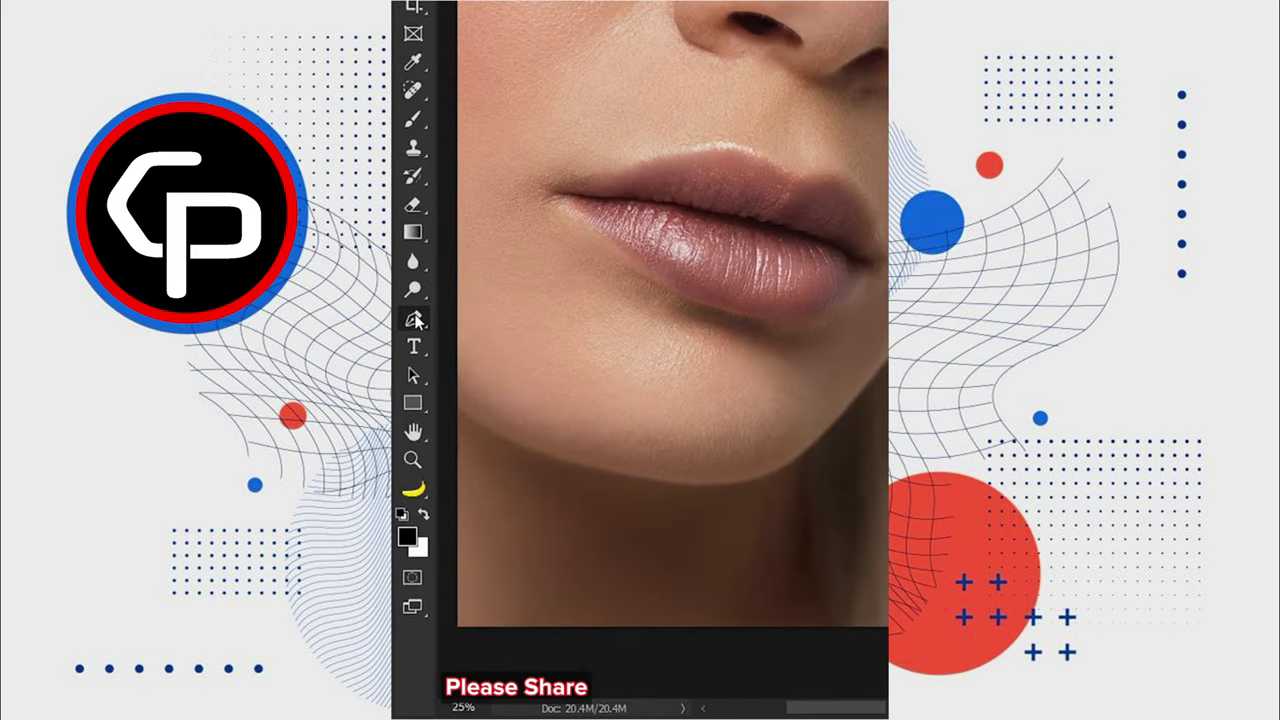
pyautogui.click(416, 320)
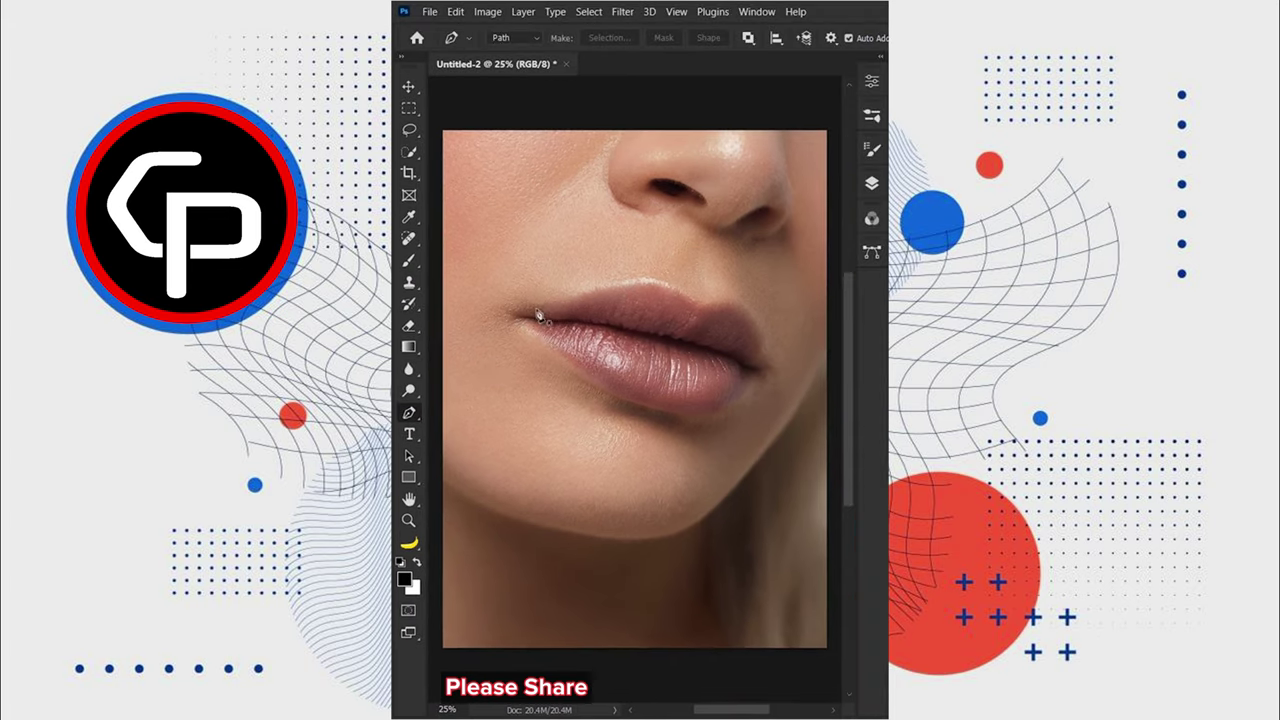
# Trace a pen path around both lips and convert it to a 6-pixel feathered selection.
pyautogui.scroll(2, 542, 318)
pyautogui.moveTo(546, 322); pyautogui.dragTo(550, 372)
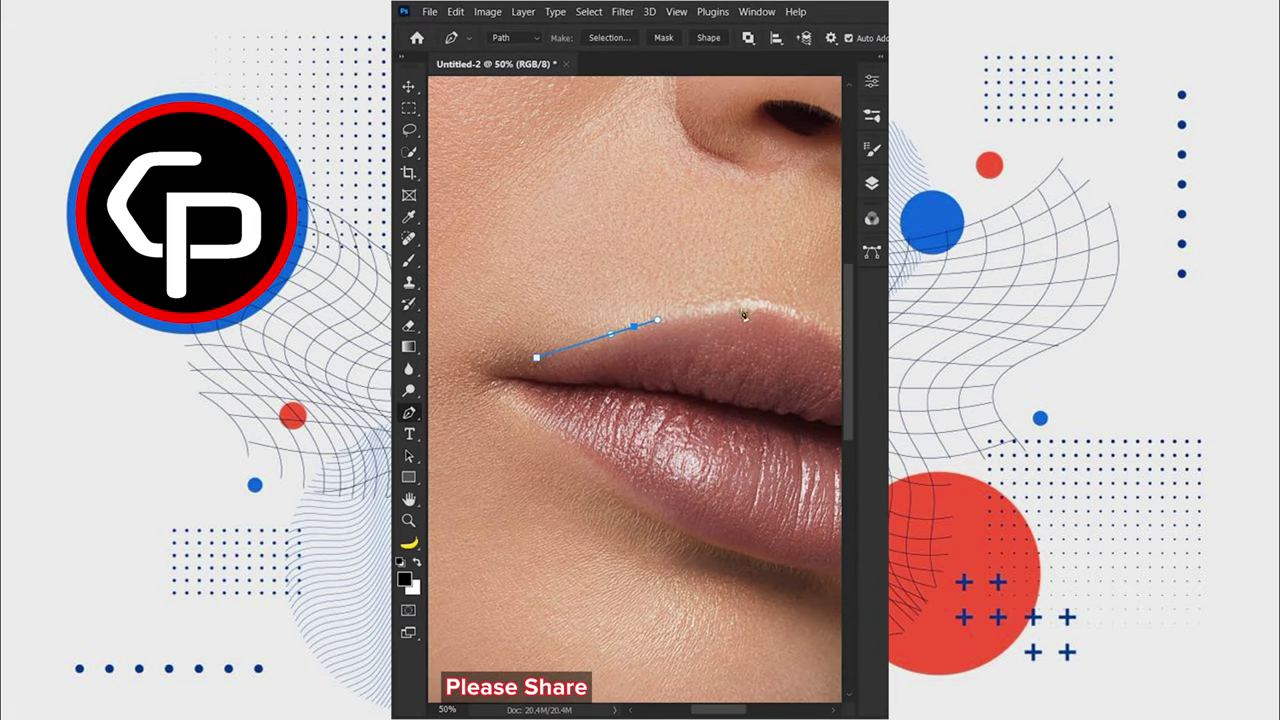
pyautogui.moveTo(768, 310); pyautogui.dragTo(633, 281)
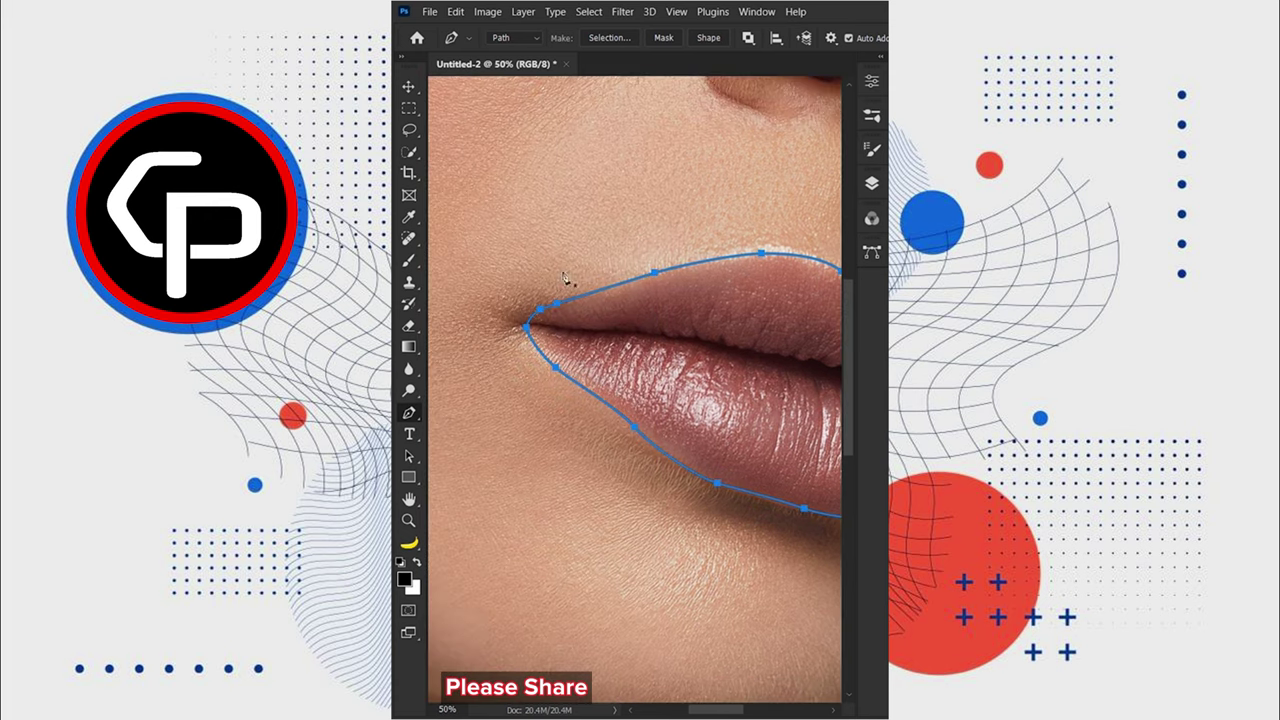
pyautogui.click(603, 37)
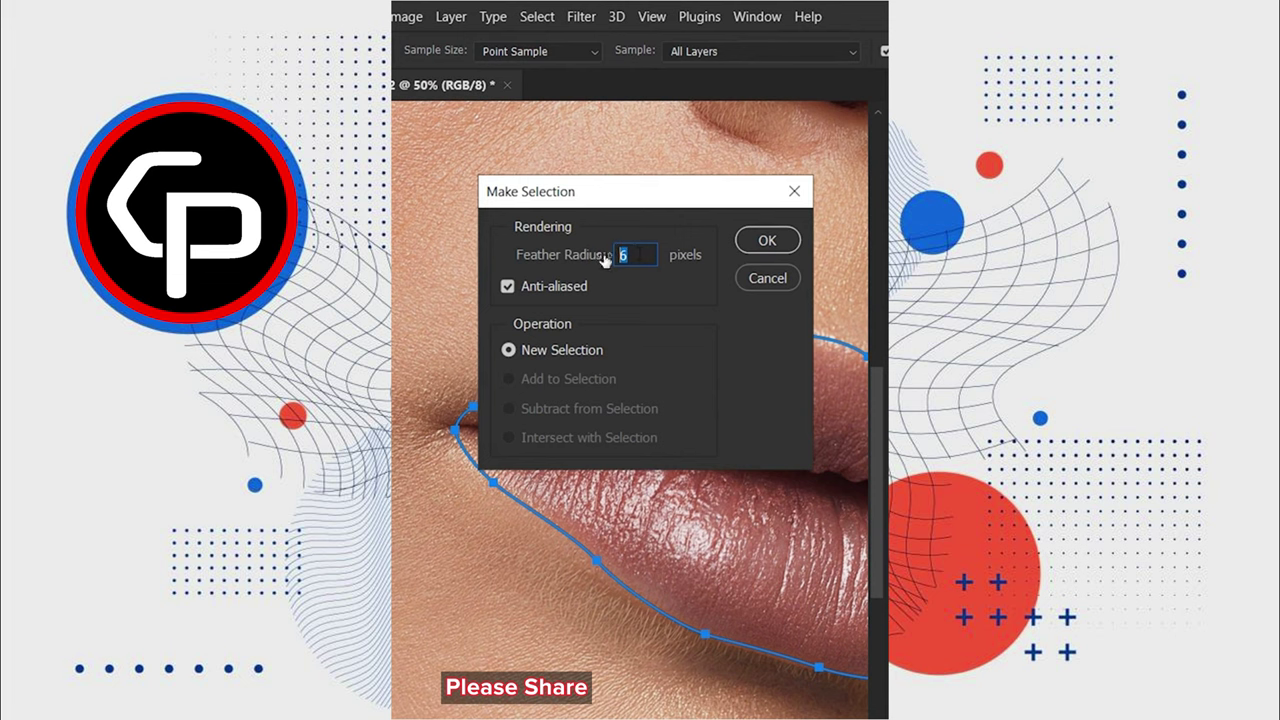
pyautogui.click(754, 239)
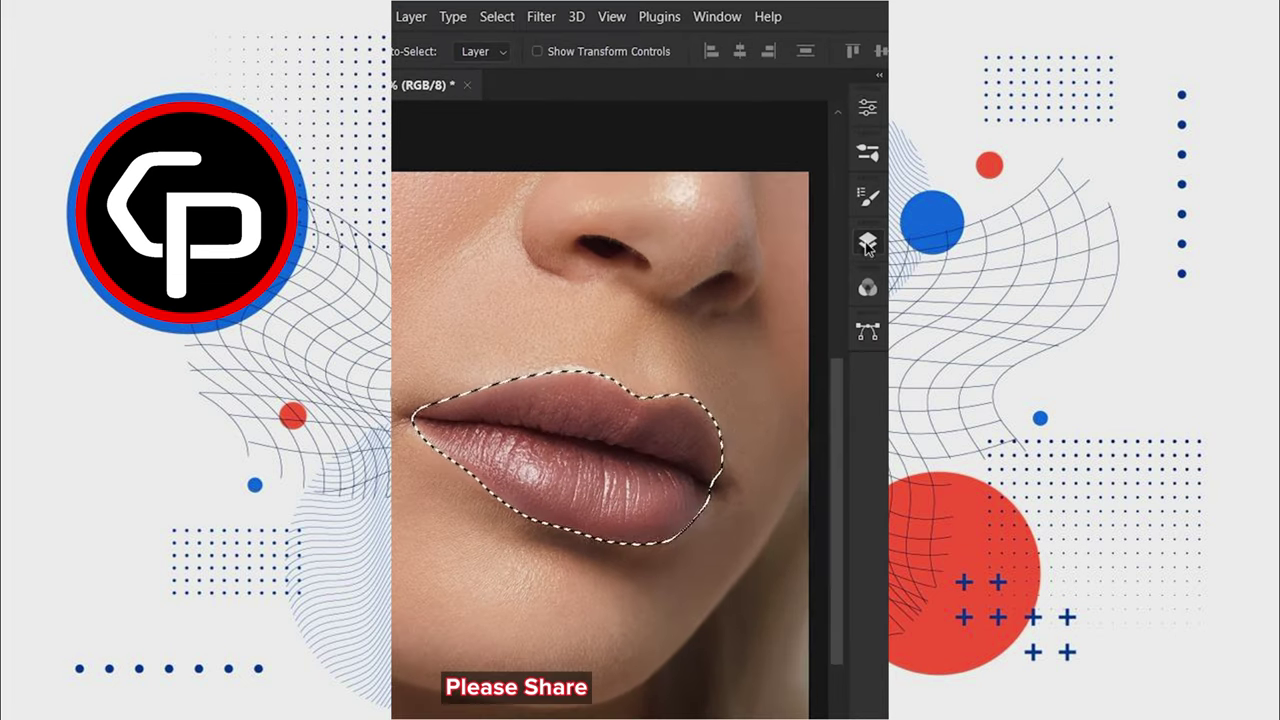
# Add a #cc6161 Solid Color fill layer over the lips and set it to Multiply.
pyautogui.click(867, 241)
pyautogui.click(720, 600)
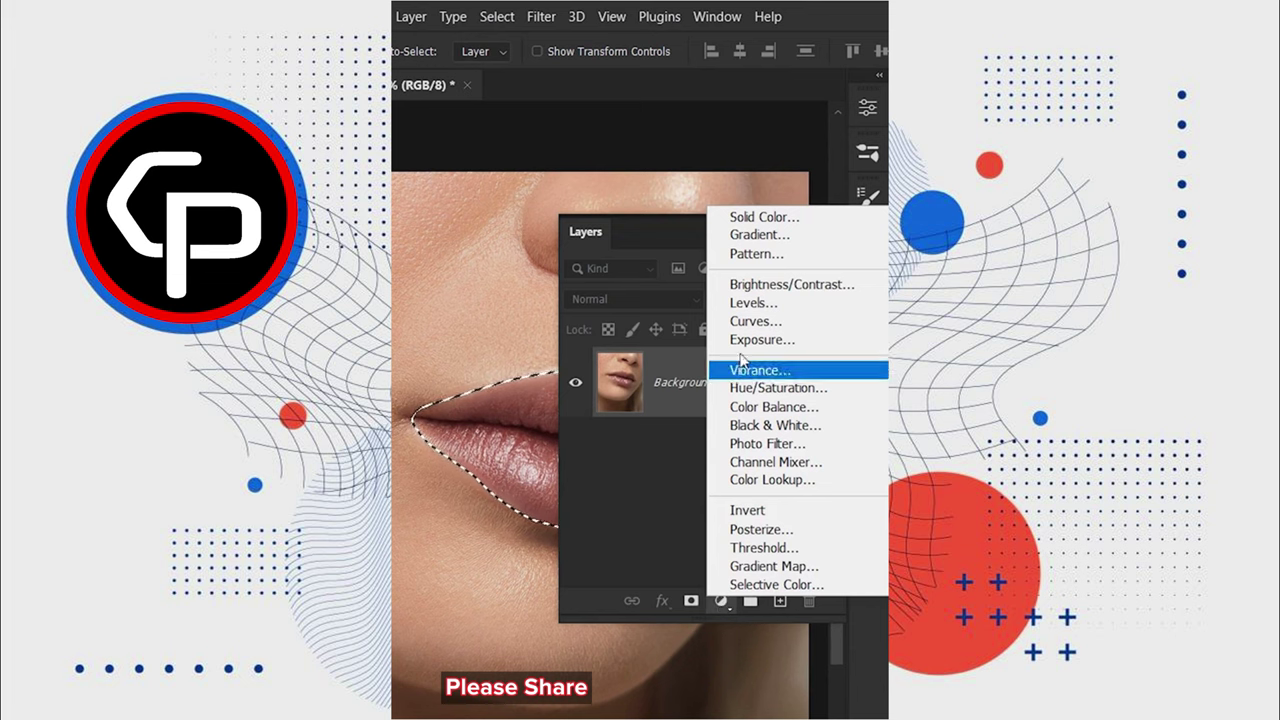
pyautogui.click(741, 218)
pyautogui.write('cc6161')
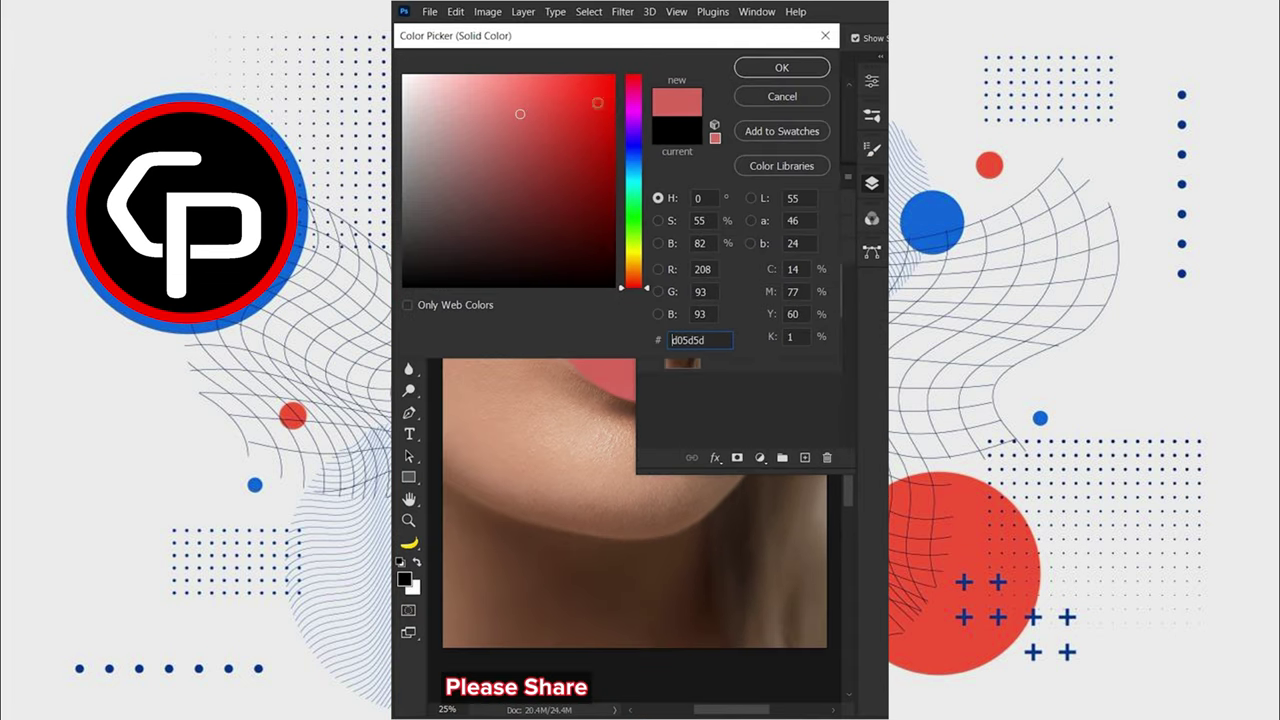
pyautogui.click(763, 70)
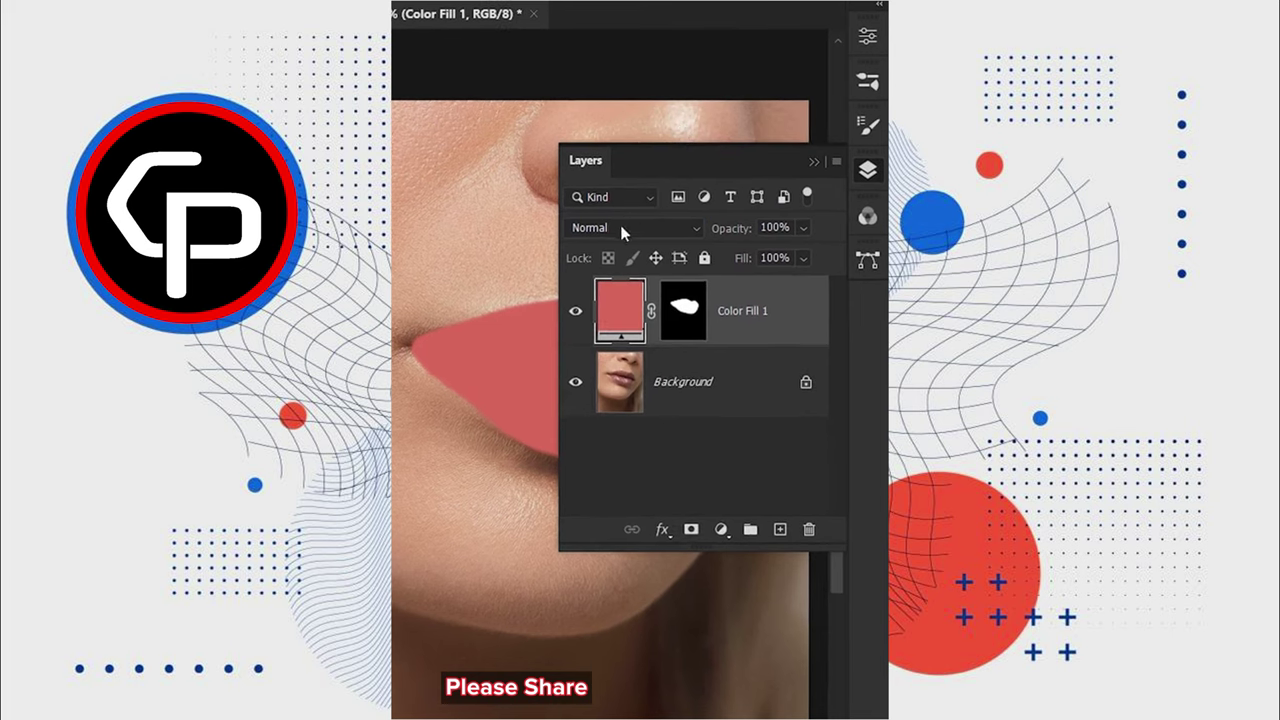
pyautogui.click(622, 229)
pyautogui.click(592, 312)
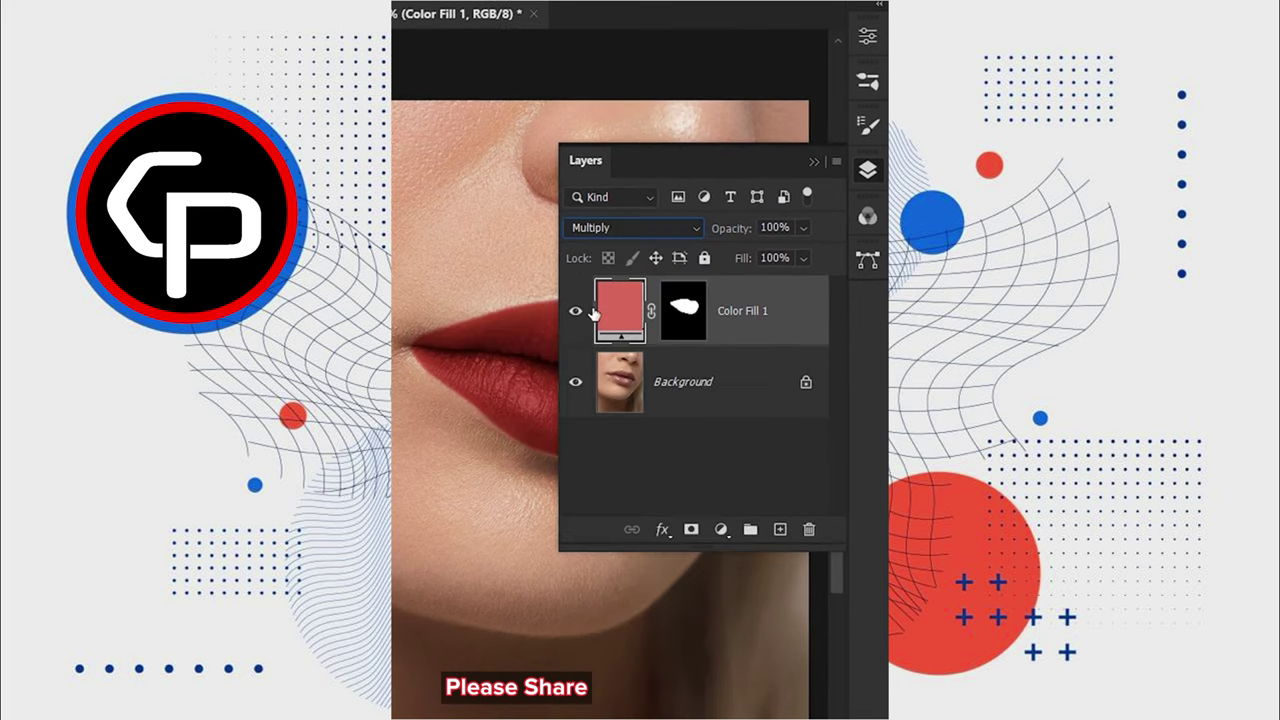
pyautogui.rightClick(615, 312)
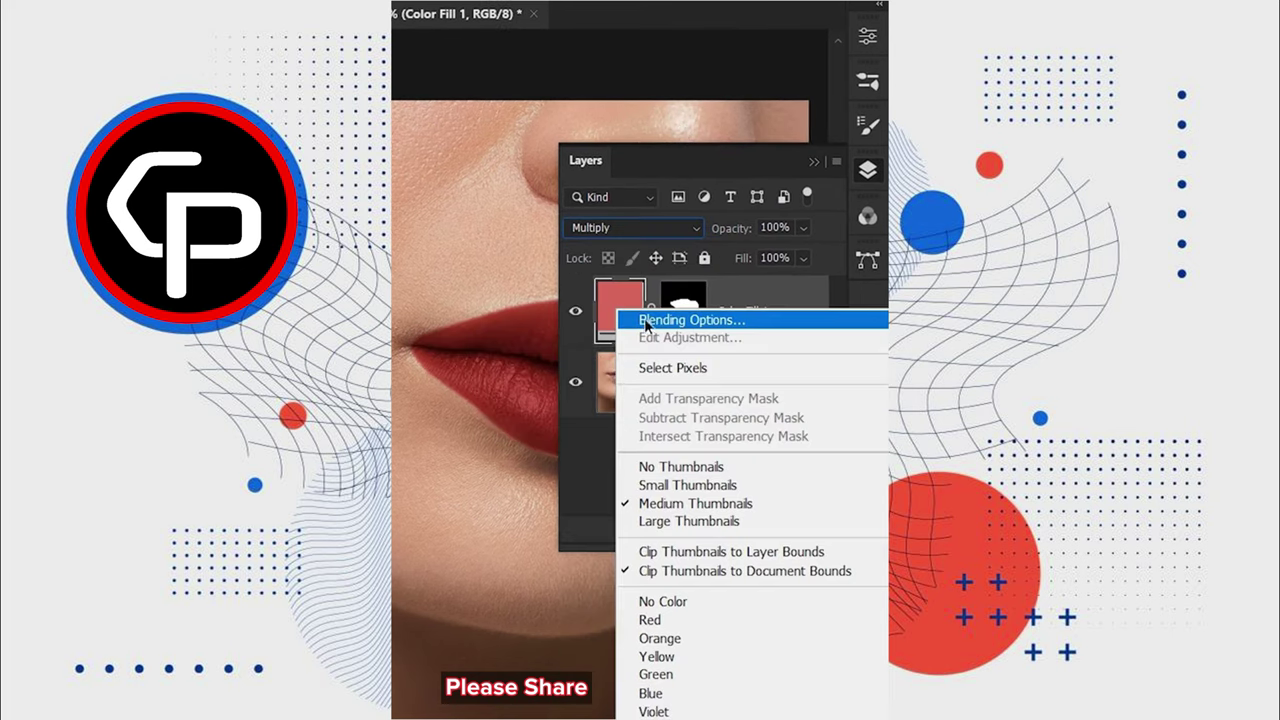
# Split the fill's Underlying Layer white slider at 118/213, then duplicate the fill layer.
pyautogui.click(646, 322)
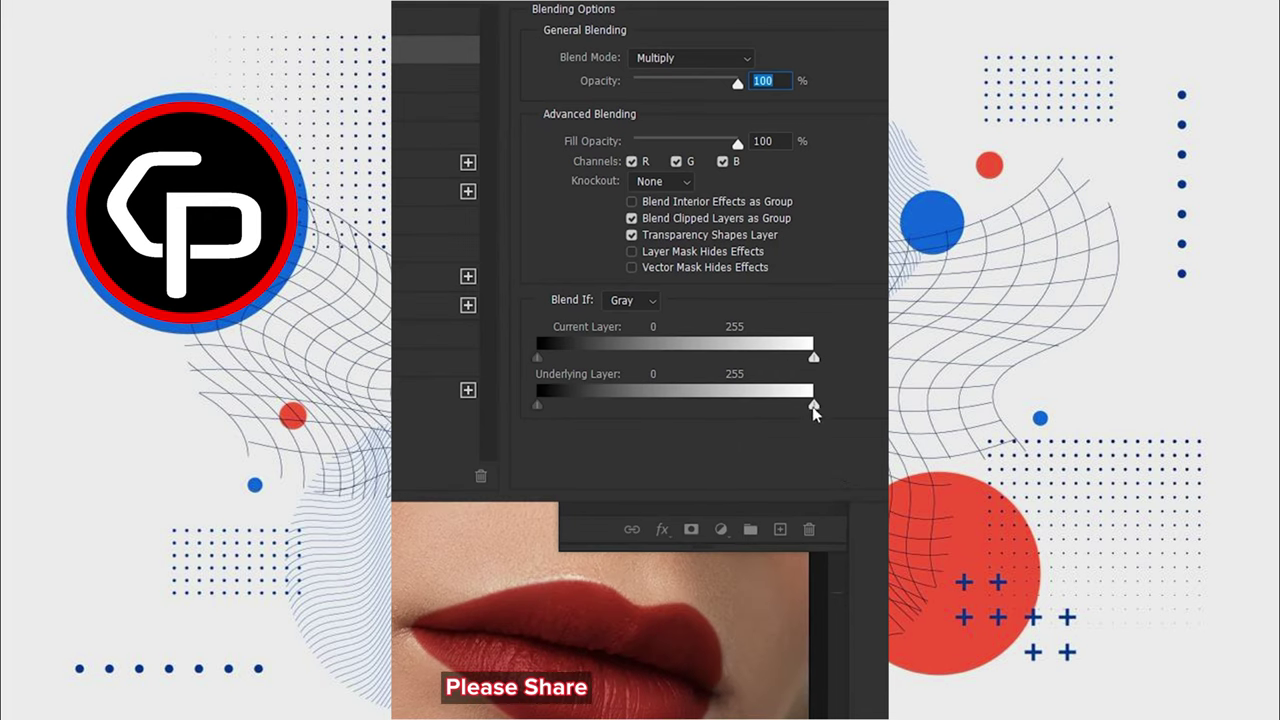
pyautogui.moveTo(768, 405); pyautogui.dragTo(668, 404)
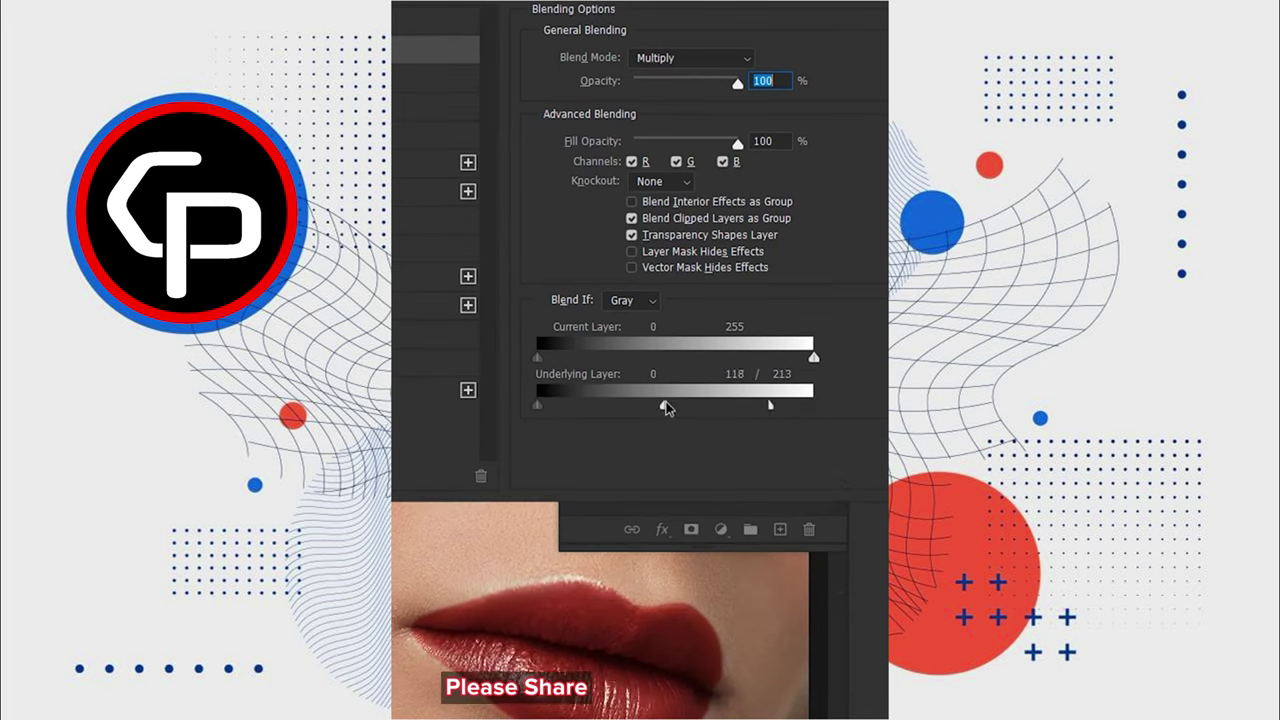
pyautogui.press('Return')
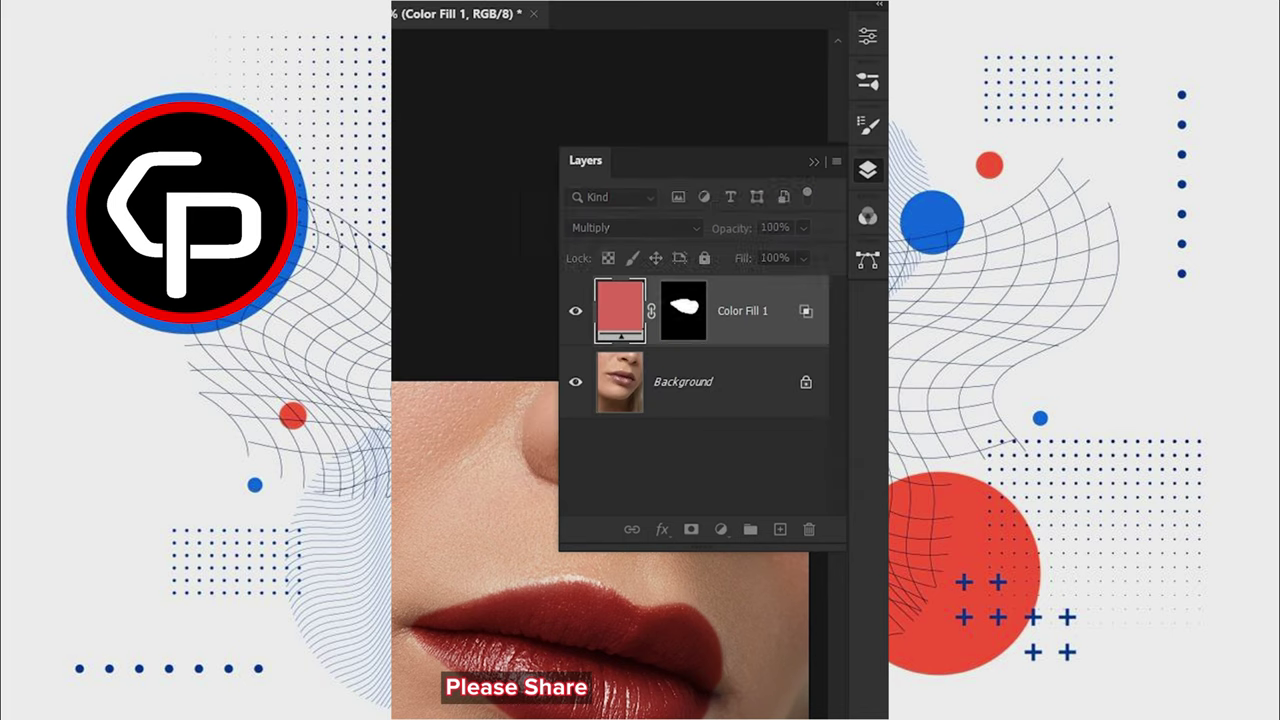
pyautogui.hotkey('ctrl', 'j')
# Change the duplicate fill layer's colour to a lighter pink, #d07d7d.
pyautogui.doubleClick(618, 311)
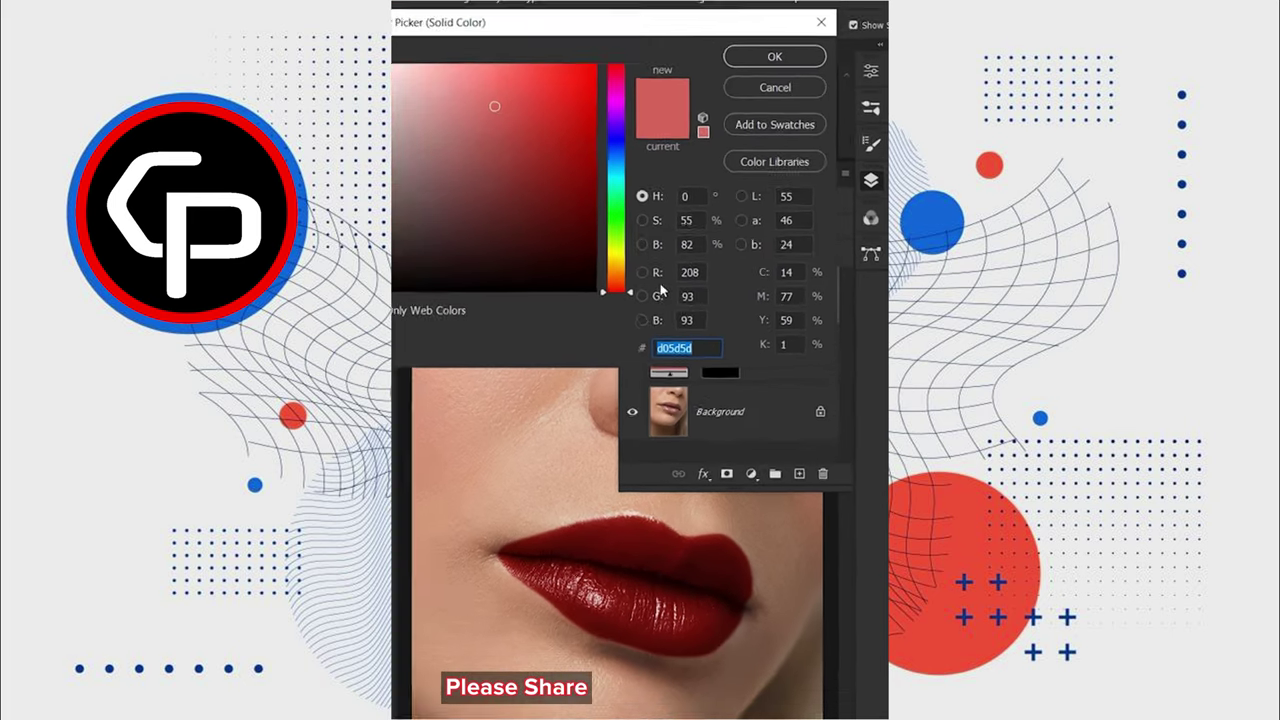
pyautogui.write('d07d7d')
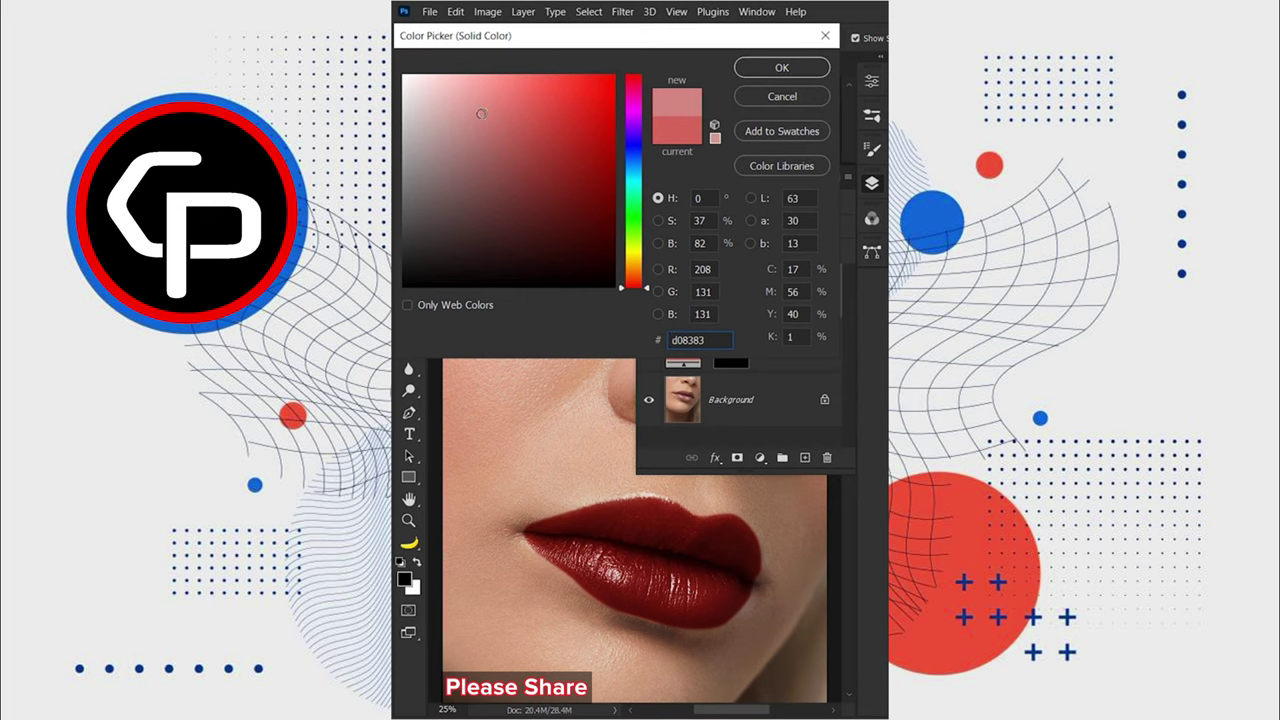
pyautogui.click(749, 73)
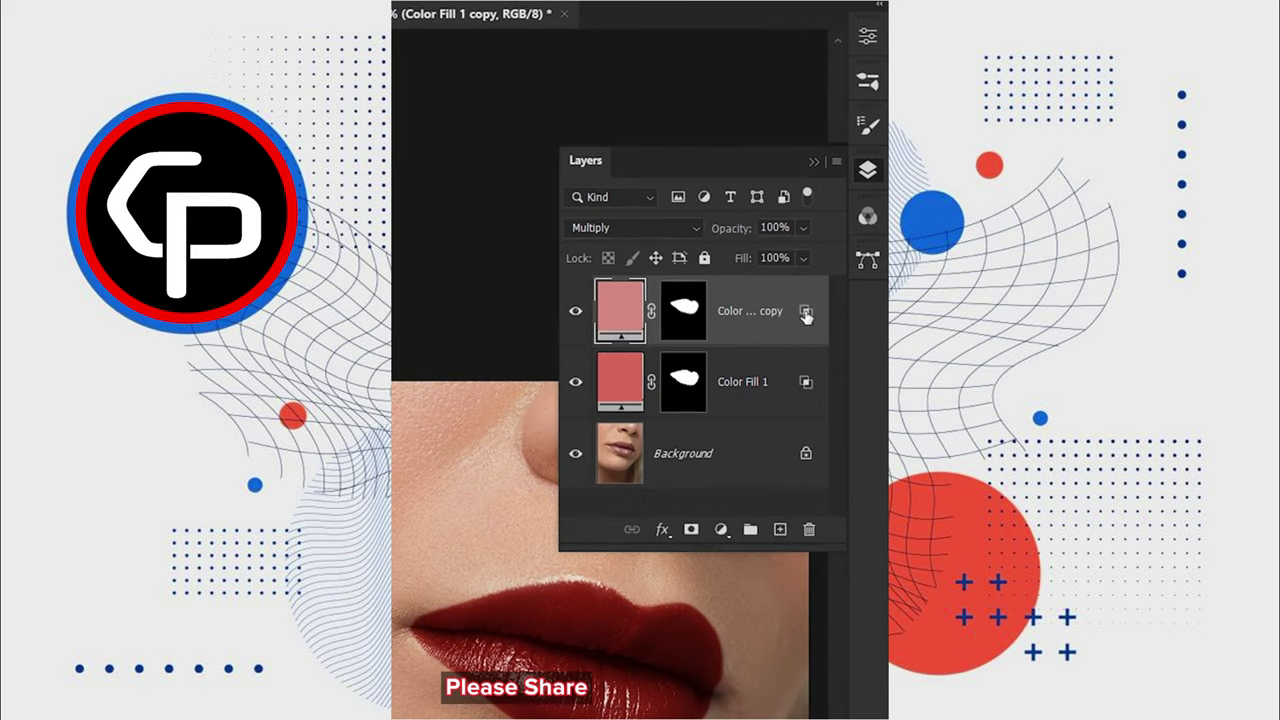
# Limit the lighter pink copy to the brightest lip areas using Blend If.
pyautogui.doubleClick(806, 316)
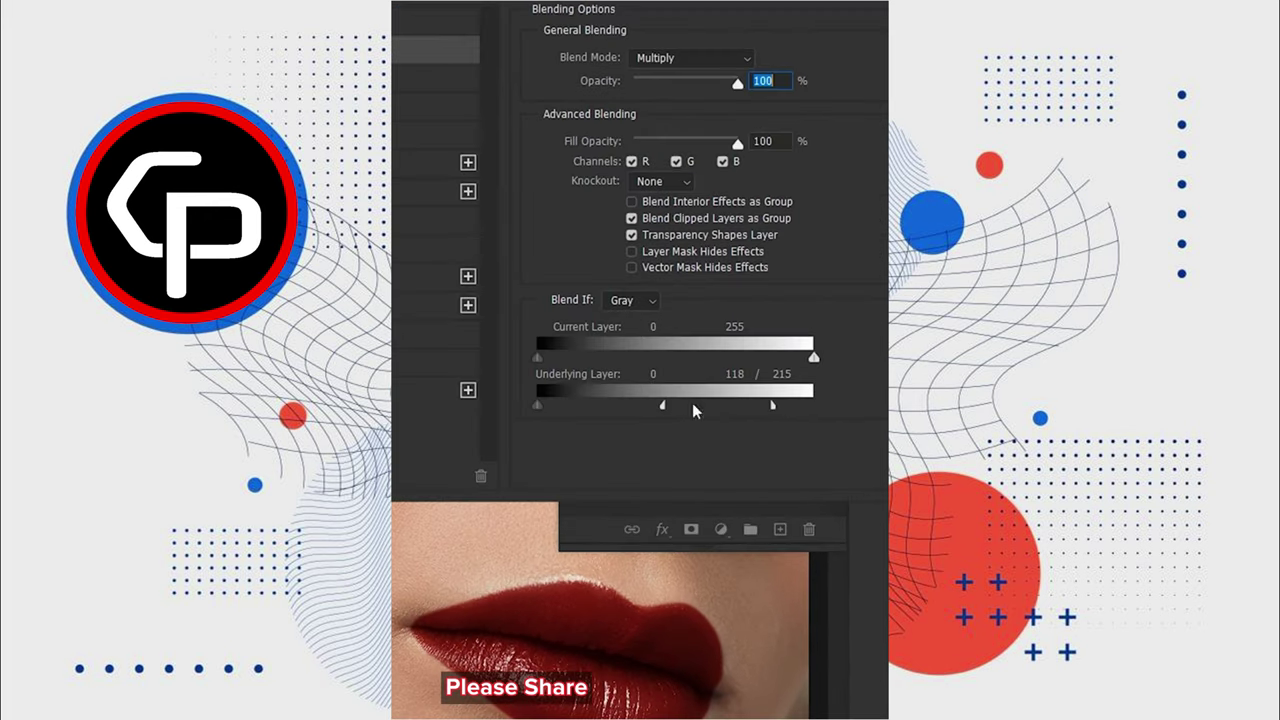
pyautogui.moveTo(662, 406); pyautogui.dragTo(810, 409)
pyautogui.moveTo(540, 408); pyautogui.dragTo(706, 408)
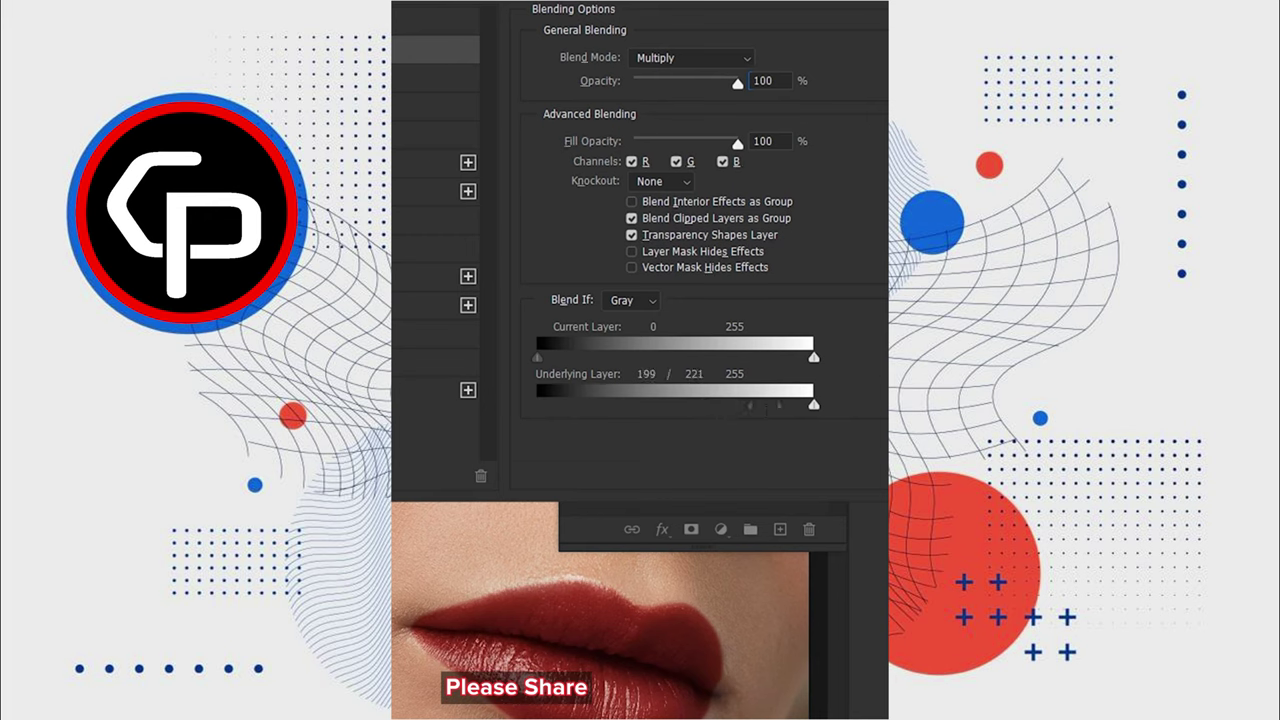
pyautogui.press('Return')
pyautogui.click(628, 379)
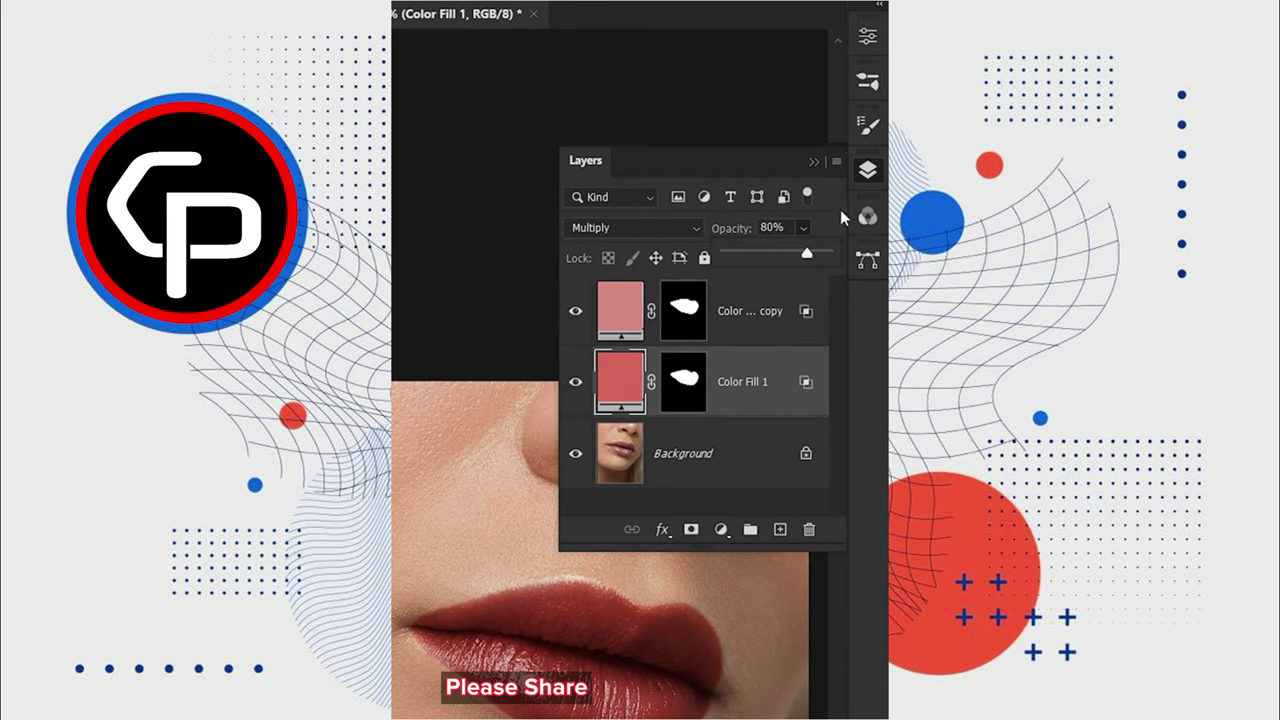
pyautogui.click(867, 172)
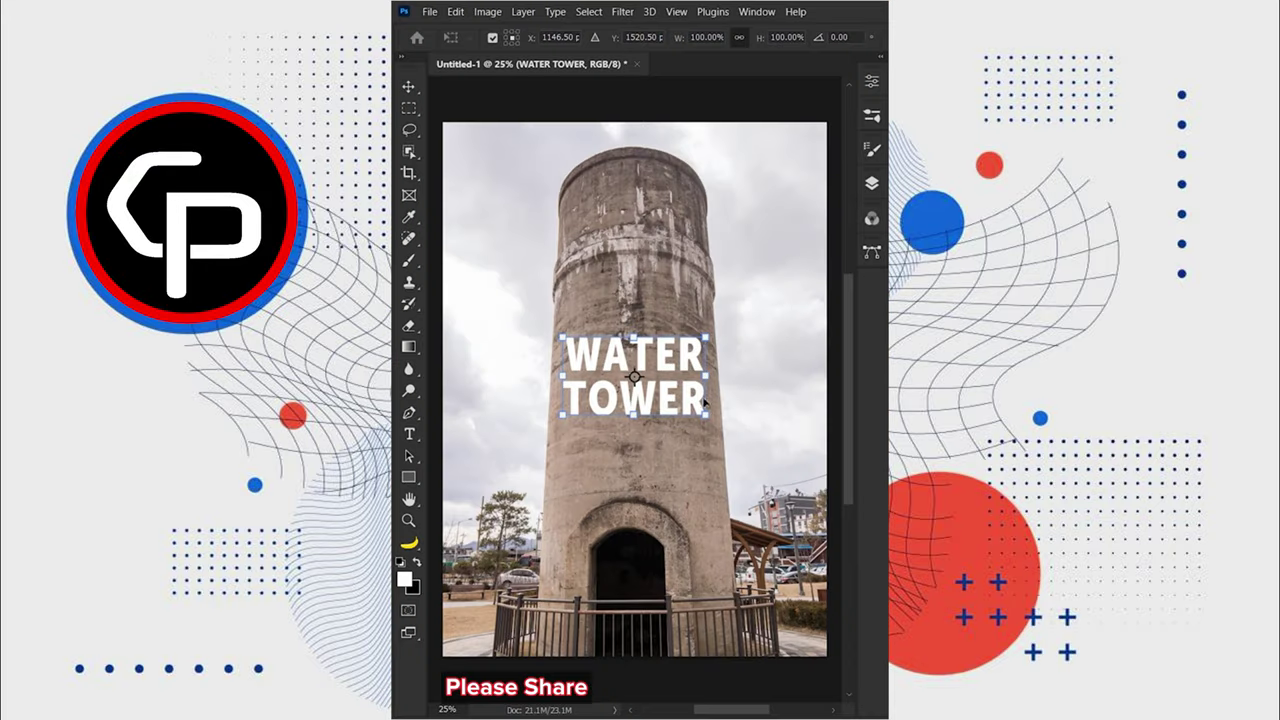
# Scale the WATER TOWER text to about 123% by 142%, tilt it slightly, and commit.
pyautogui.moveTo(562, 418); pyautogui.dragTo(548, 448)
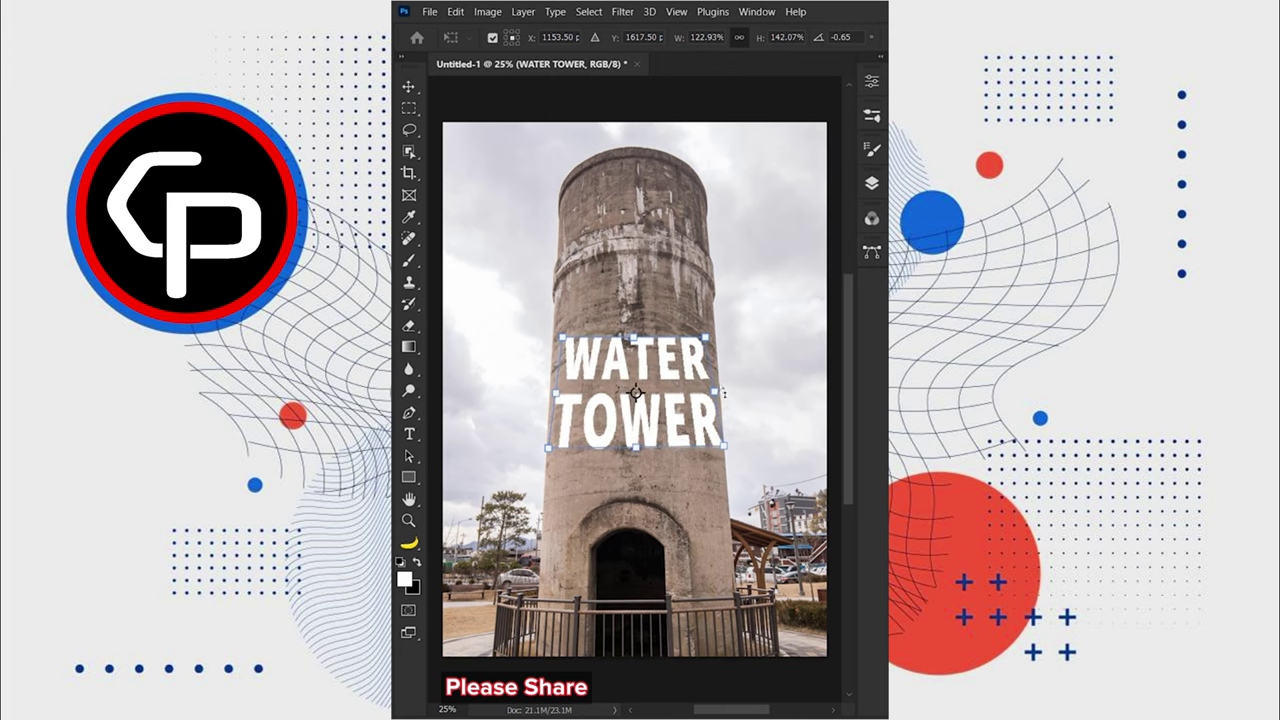
pyautogui.moveTo(724, 336); pyautogui.dragTo(714, 340)
pyautogui.press('Return')
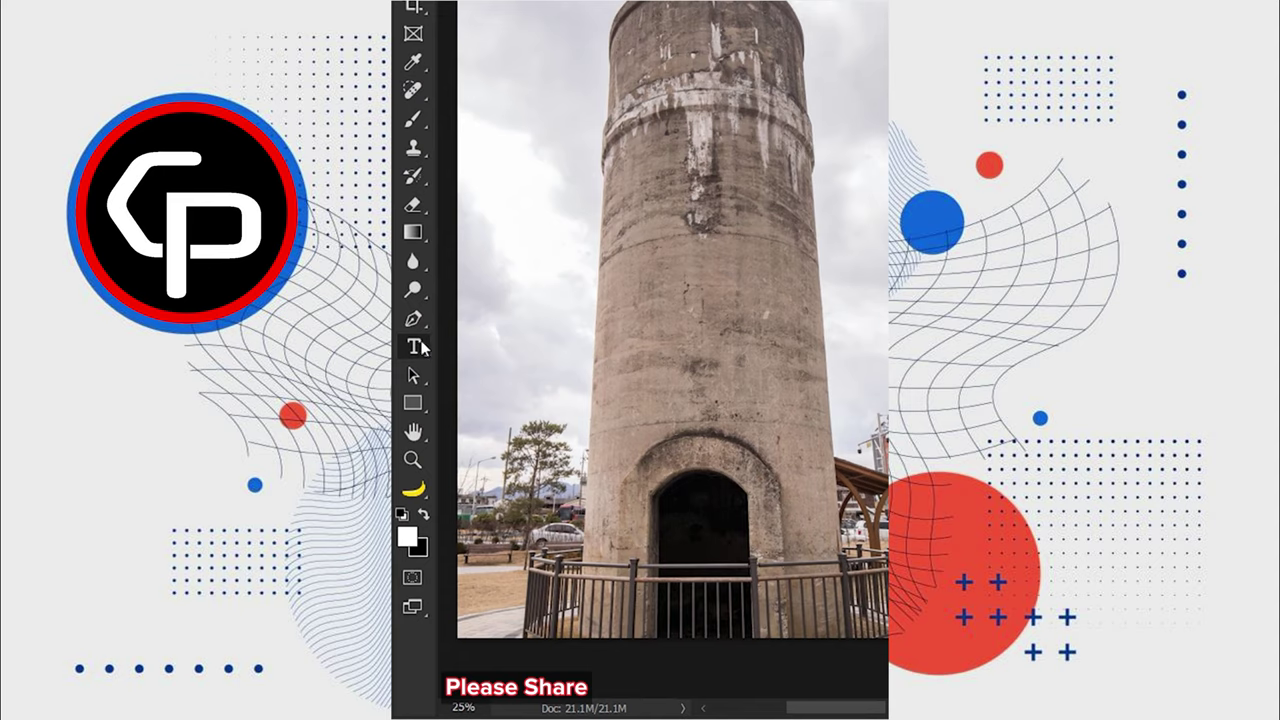
# Type white two-line WATER TOWER text centred on the tower.
pyautogui.click(420, 346)
pyautogui.click(633, 355)
pyautogui.write('WAT')
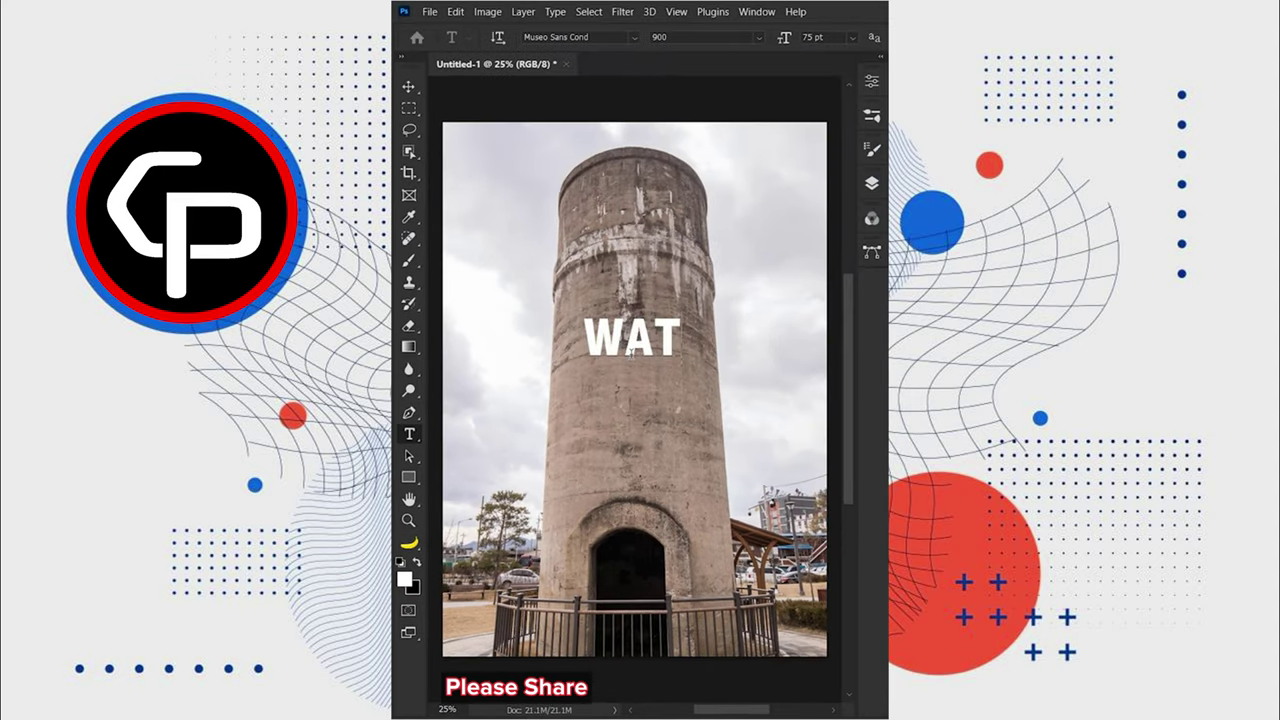
pyautogui.write('ER TOWE')
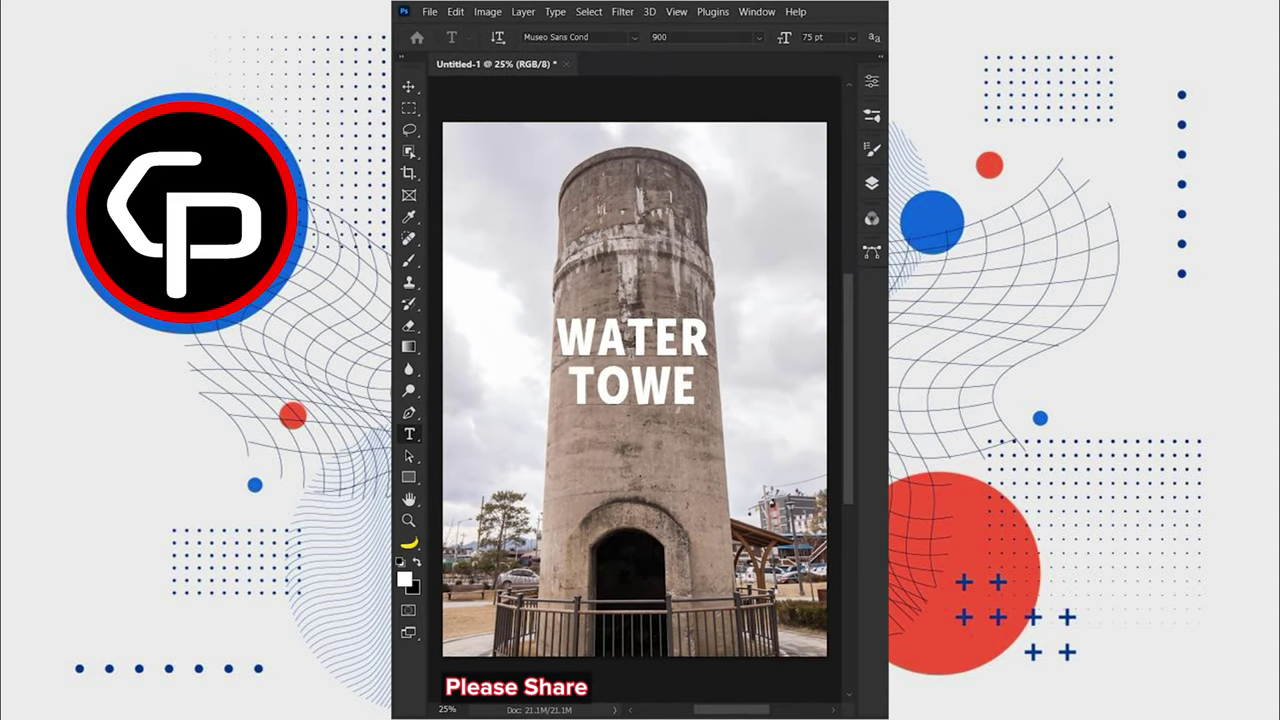
pyautogui.write('R')
pyautogui.click(410, 89)
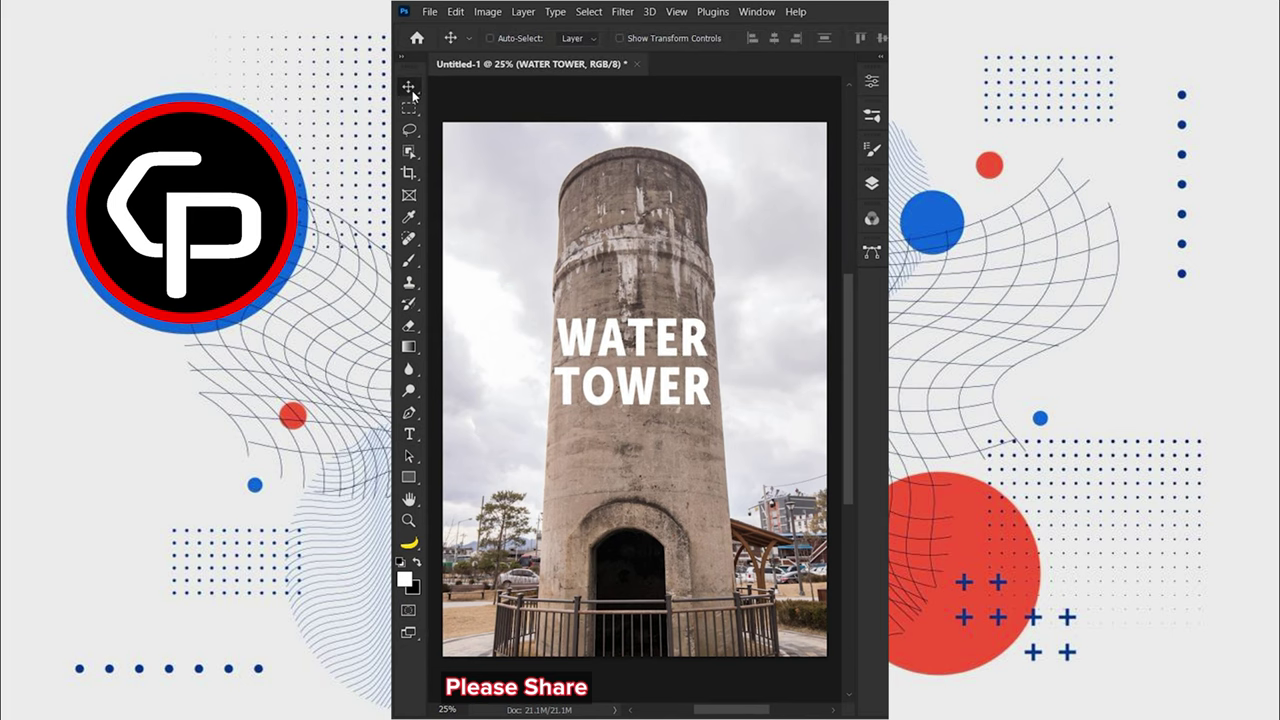
# Rasterize the WATER TOWER type layer into pixels.
pyautogui.click(862, 246)
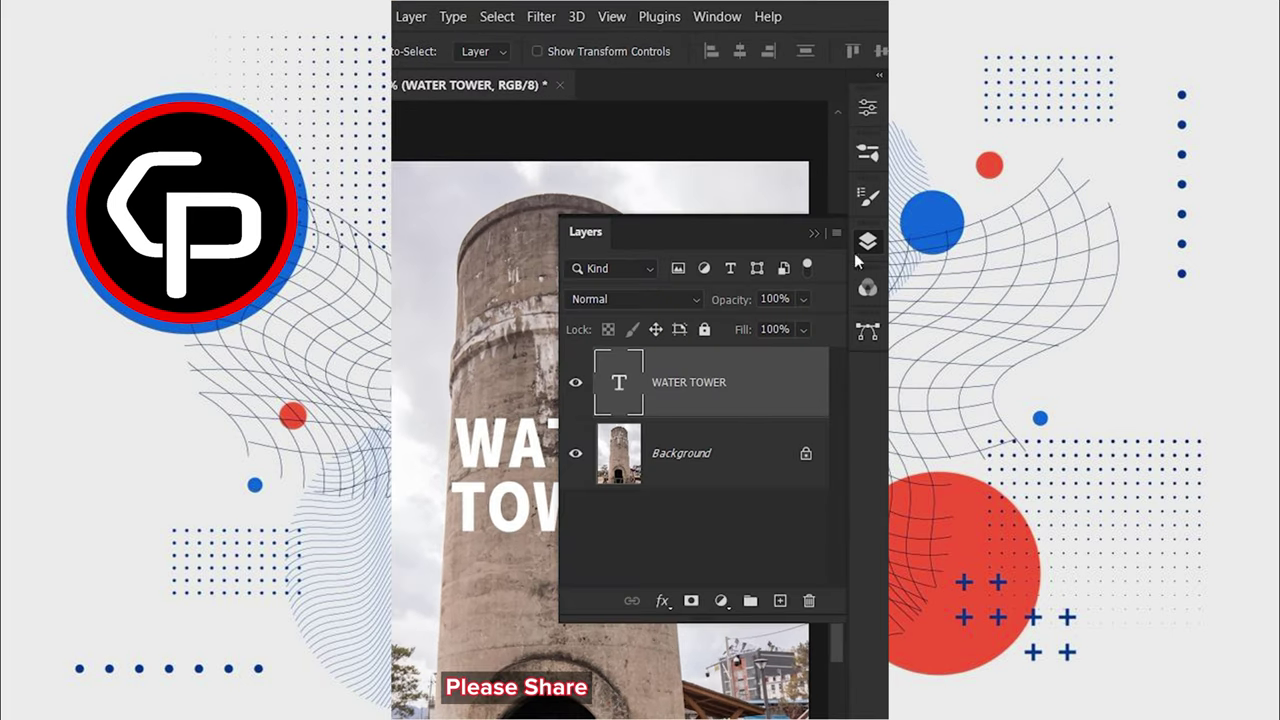
pyautogui.rightClick(684, 382)
pyautogui.click(718, 412)
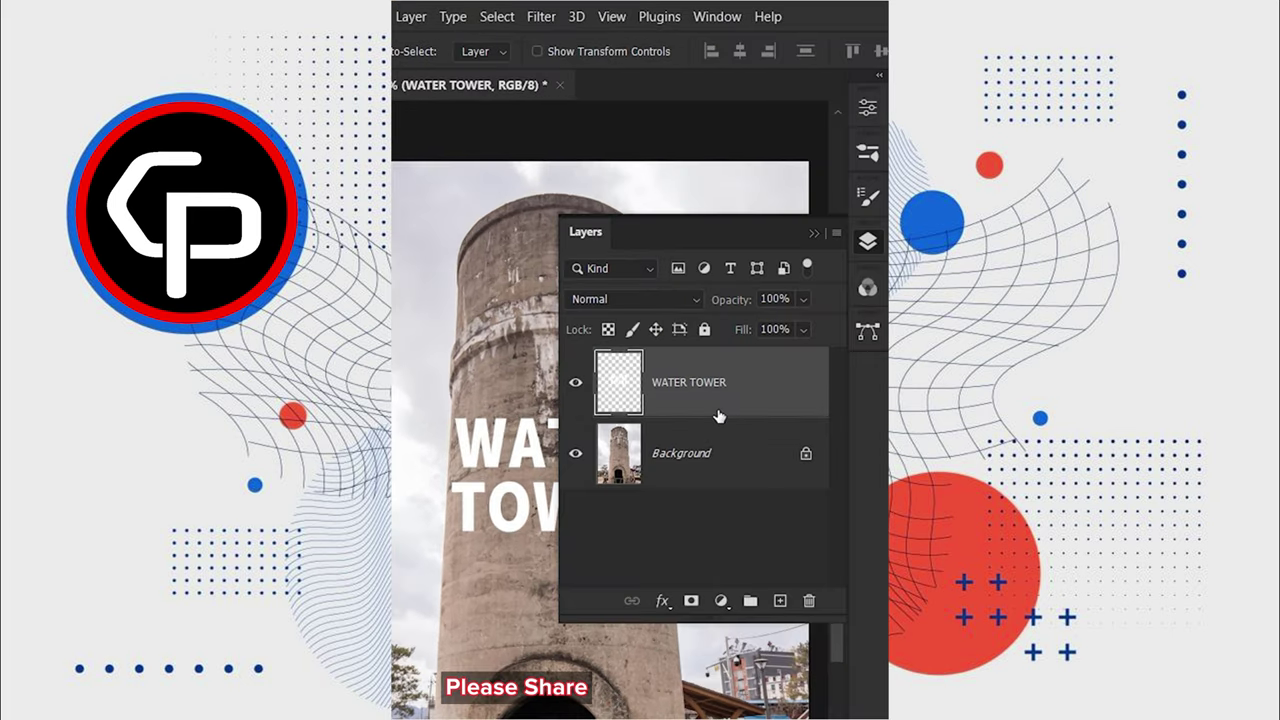
pyautogui.click(868, 250)
pyautogui.hotkey('ctrl', 't')
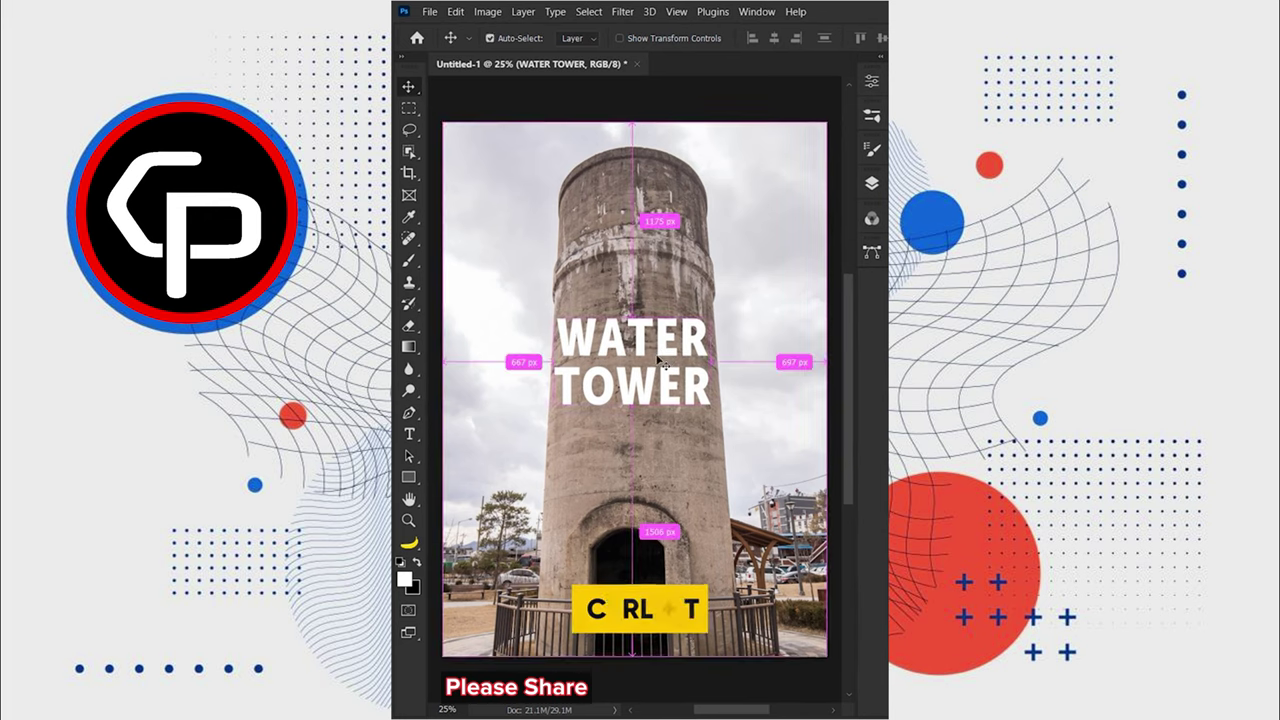
# Nudge the text down and apply a Perspective transform that widens its bottom.
pyautogui.moveTo(658, 363); pyautogui.dragTo(661, 372)
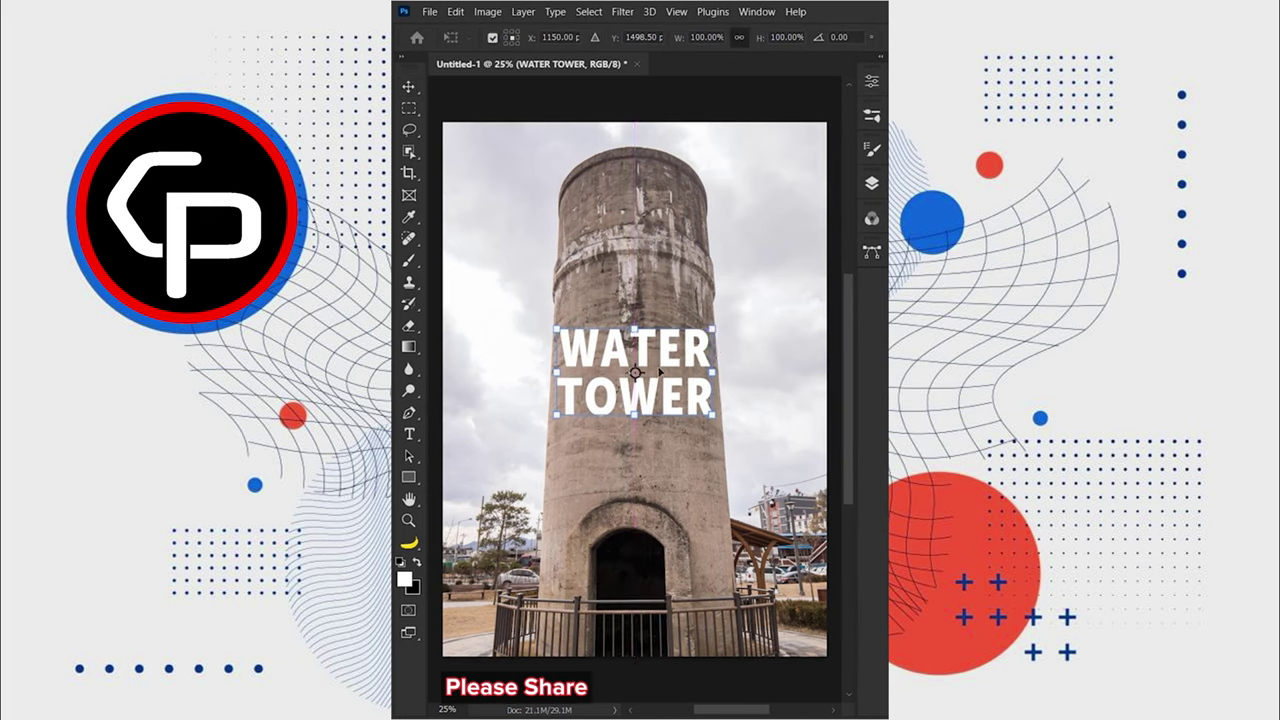
pyautogui.rightClick(651, 351)
pyautogui.click(676, 424)
pyautogui.moveTo(712, 414); pyautogui.dragTo(720, 417)
pyautogui.moveTo(566, 420); pyautogui.dragTo(549, 416)
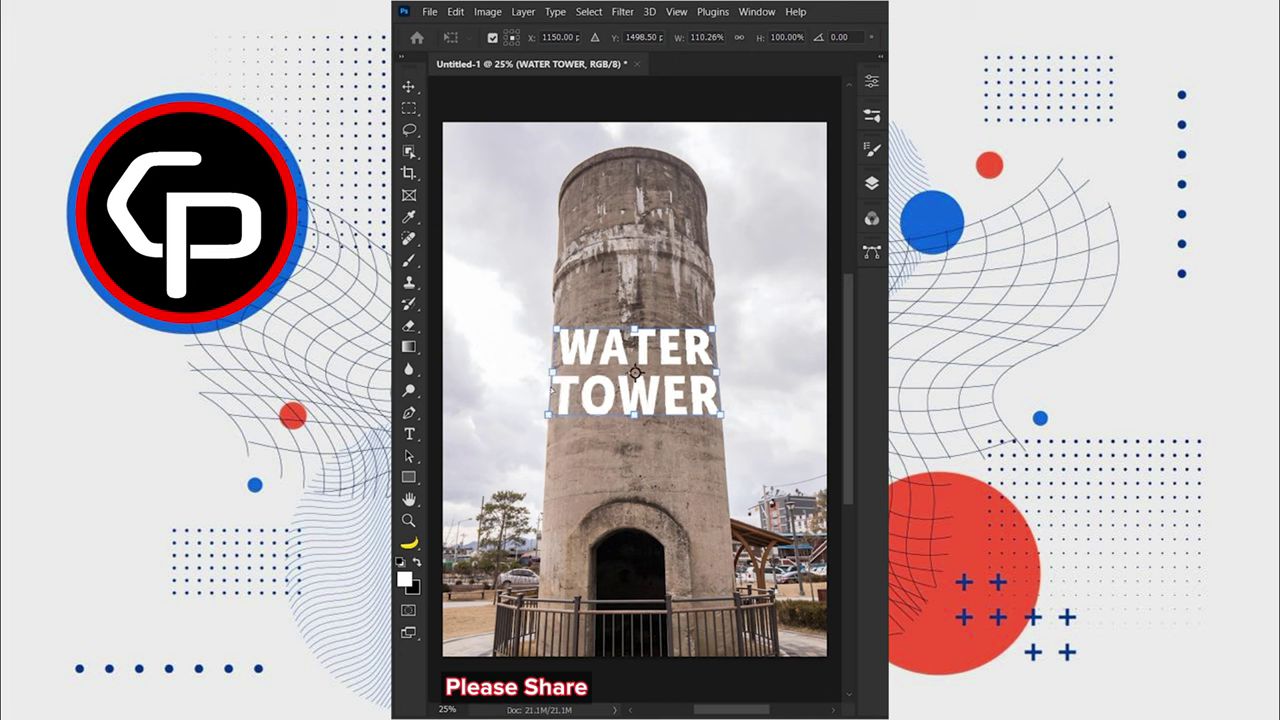
pyautogui.moveTo(719, 416); pyautogui.dragTo(724, 417)
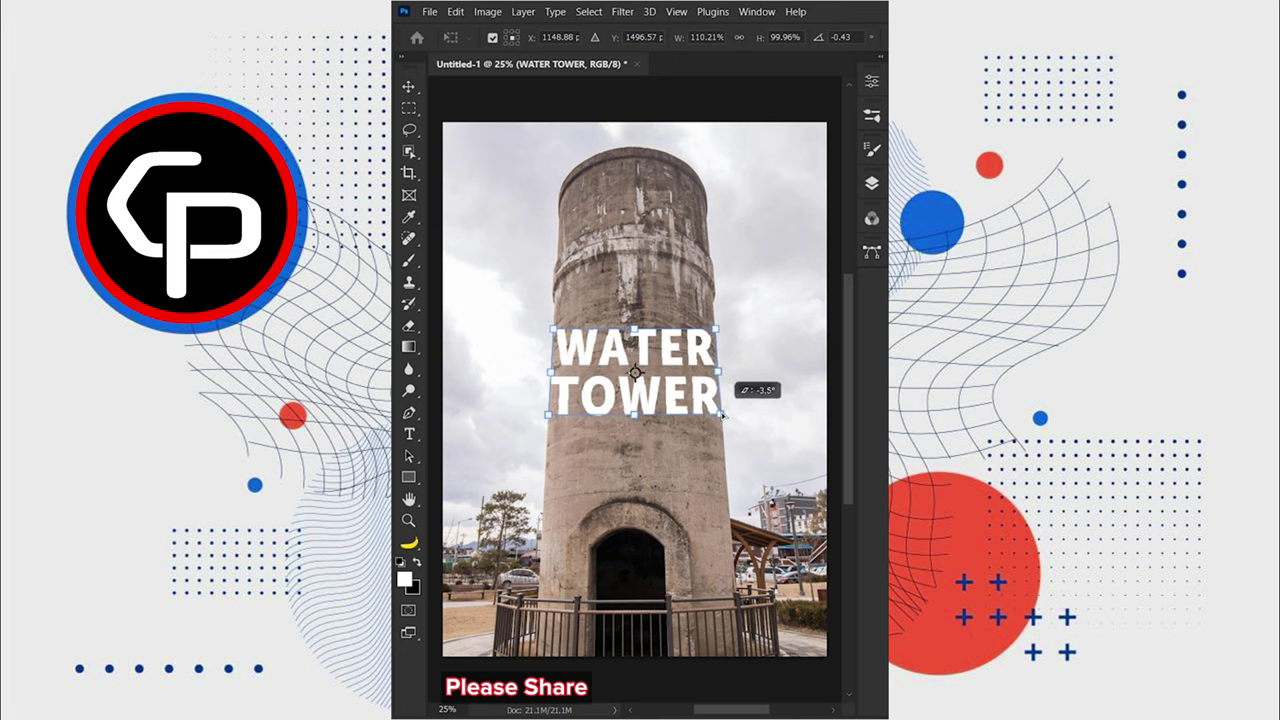
# Warp the text with a Cylinder style fitted to the tower and commit it.
pyautogui.rightClick(622, 349)
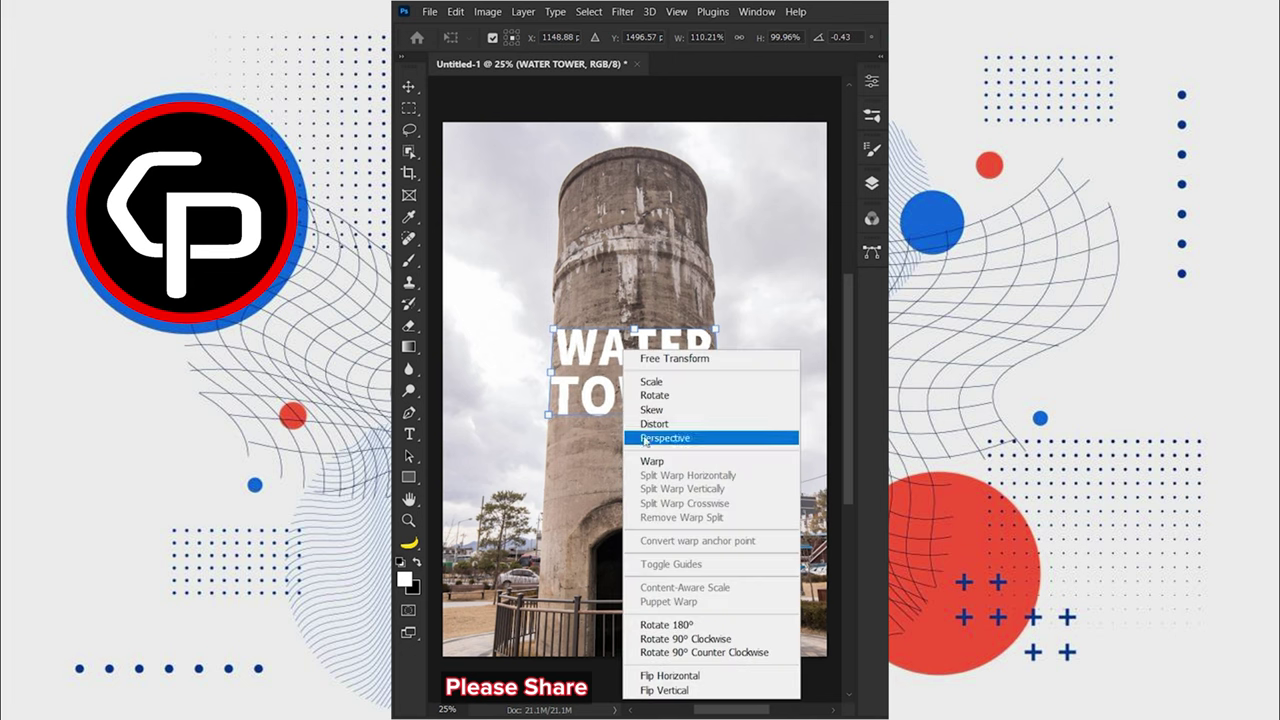
pyautogui.click(646, 462)
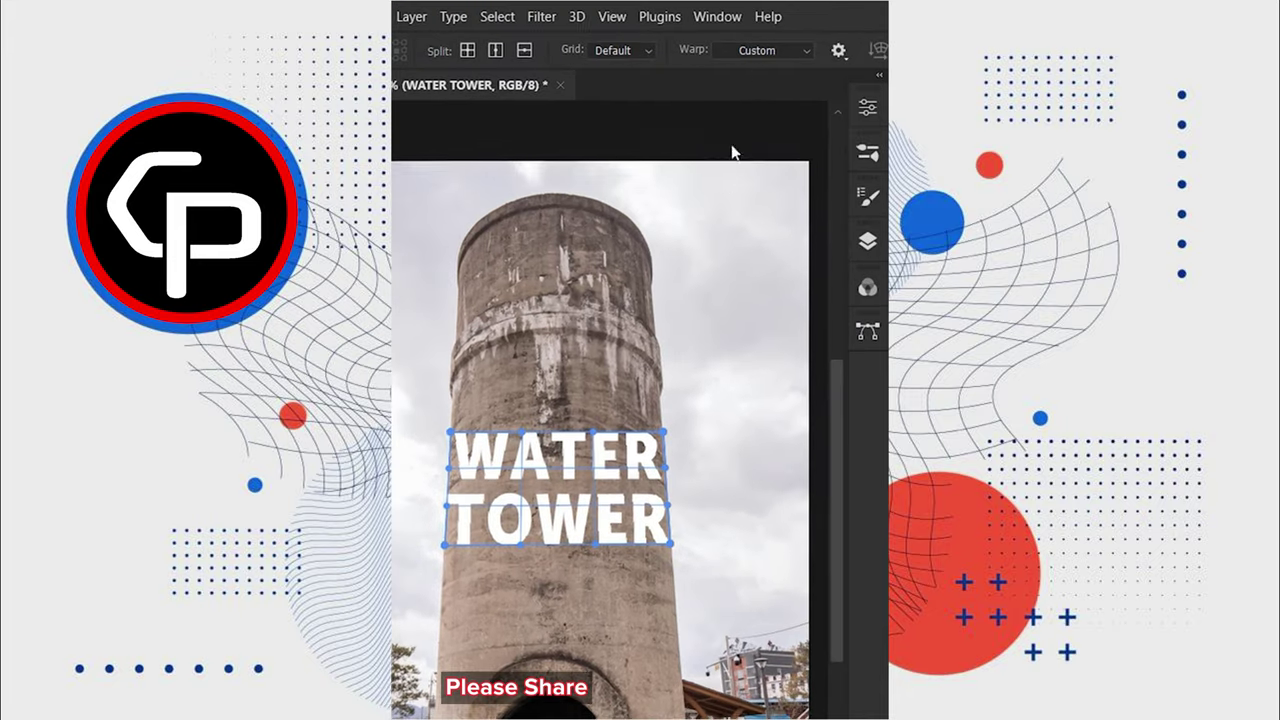
pyautogui.click(789, 38)
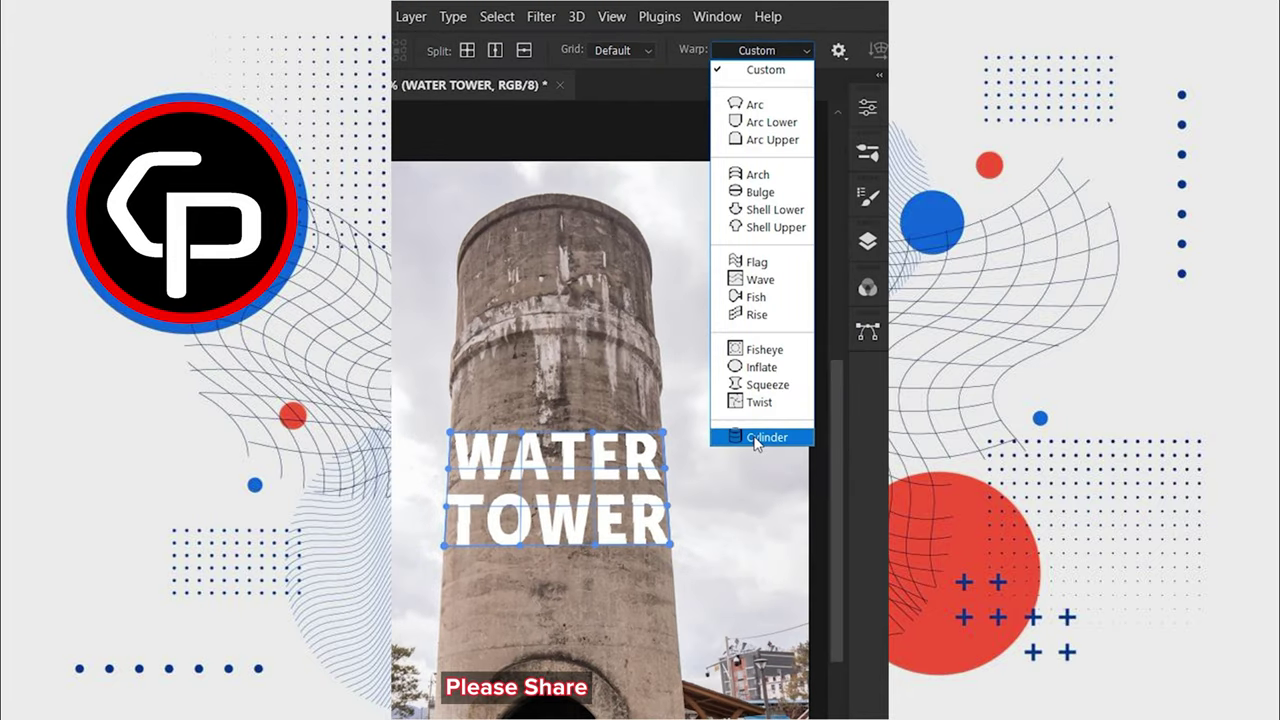
pyautogui.click(760, 437)
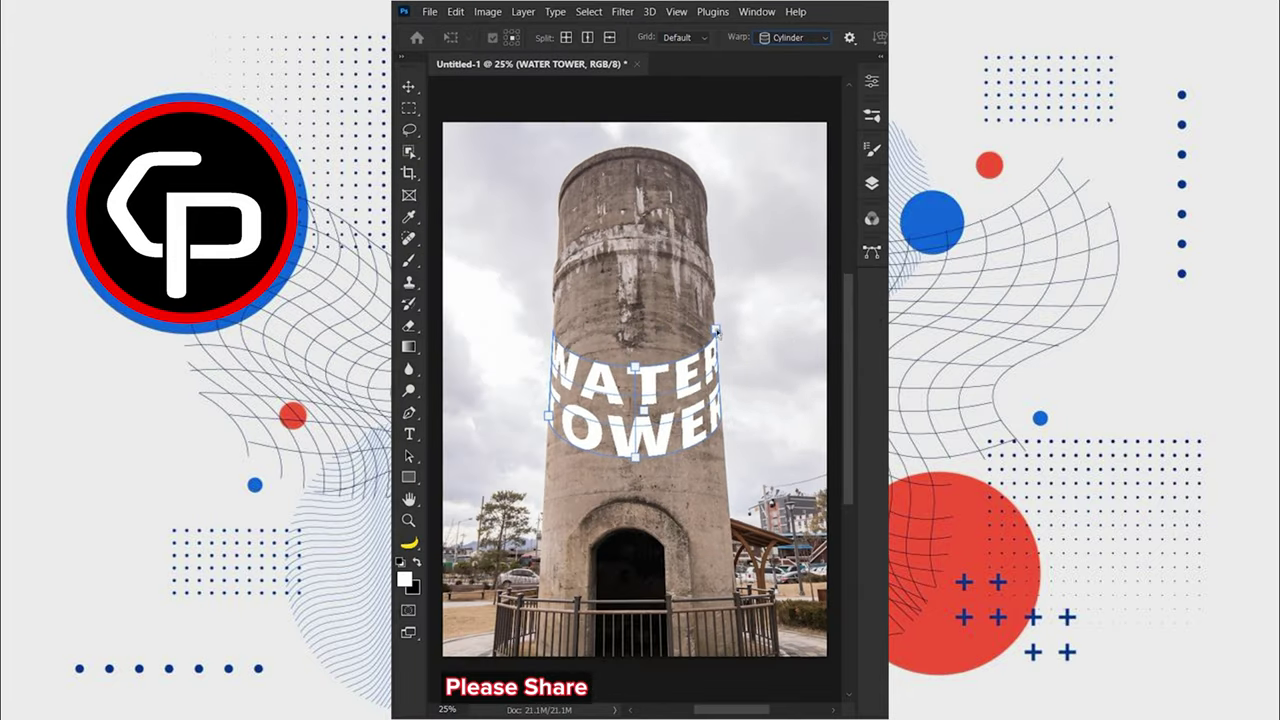
pyautogui.moveTo(716, 330)
pyautogui.mouseDown()
pyautogui.moveTo(638, 296)
pyautogui.moveTo(636, 282)
pyautogui.mouseUp()
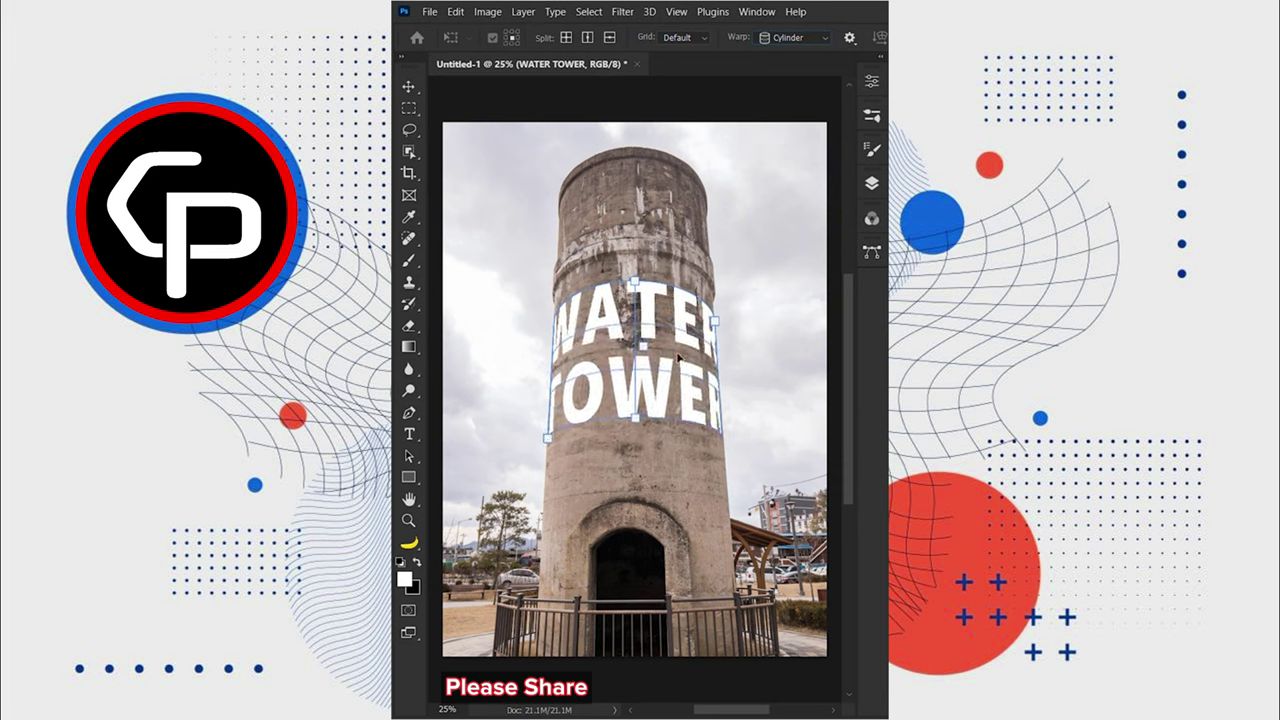
pyautogui.moveTo(677, 358); pyautogui.dragTo(637, 421)
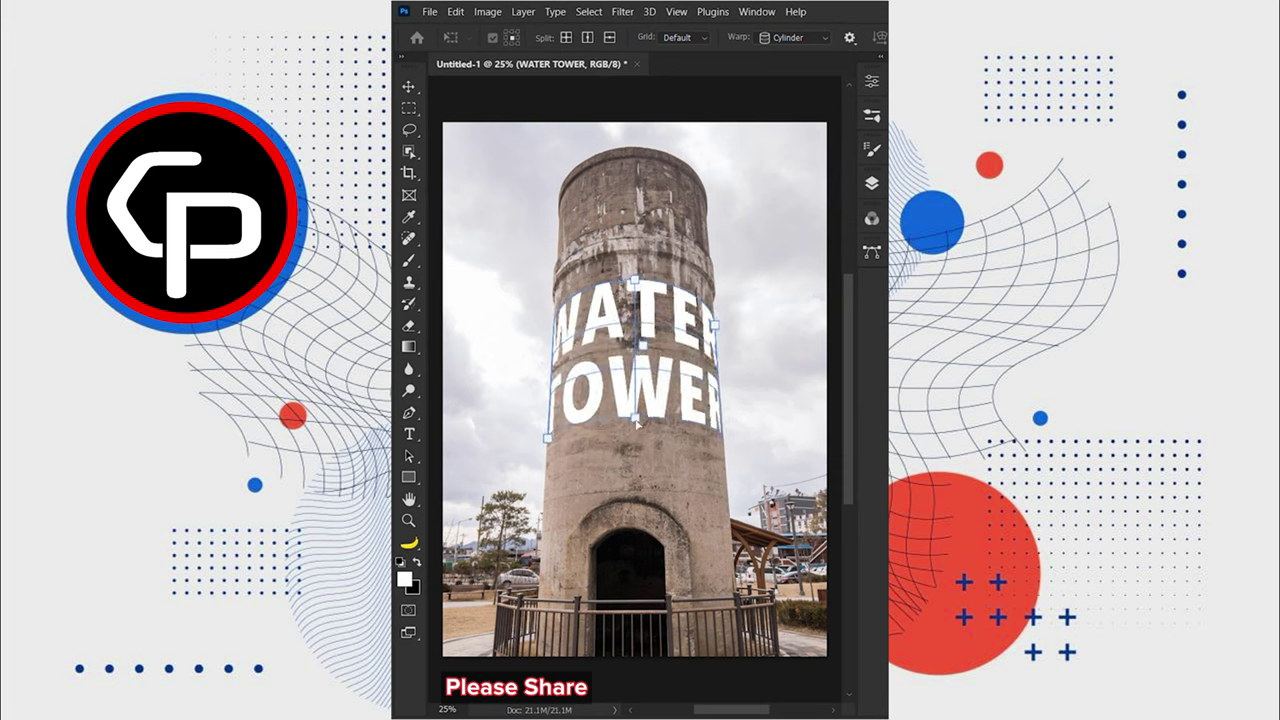
pyautogui.click(410, 88)
# Set the WATER TOWER layer's Underlying Layer Blend If to 68/165 and 188/255.
pyautogui.click(871, 183)
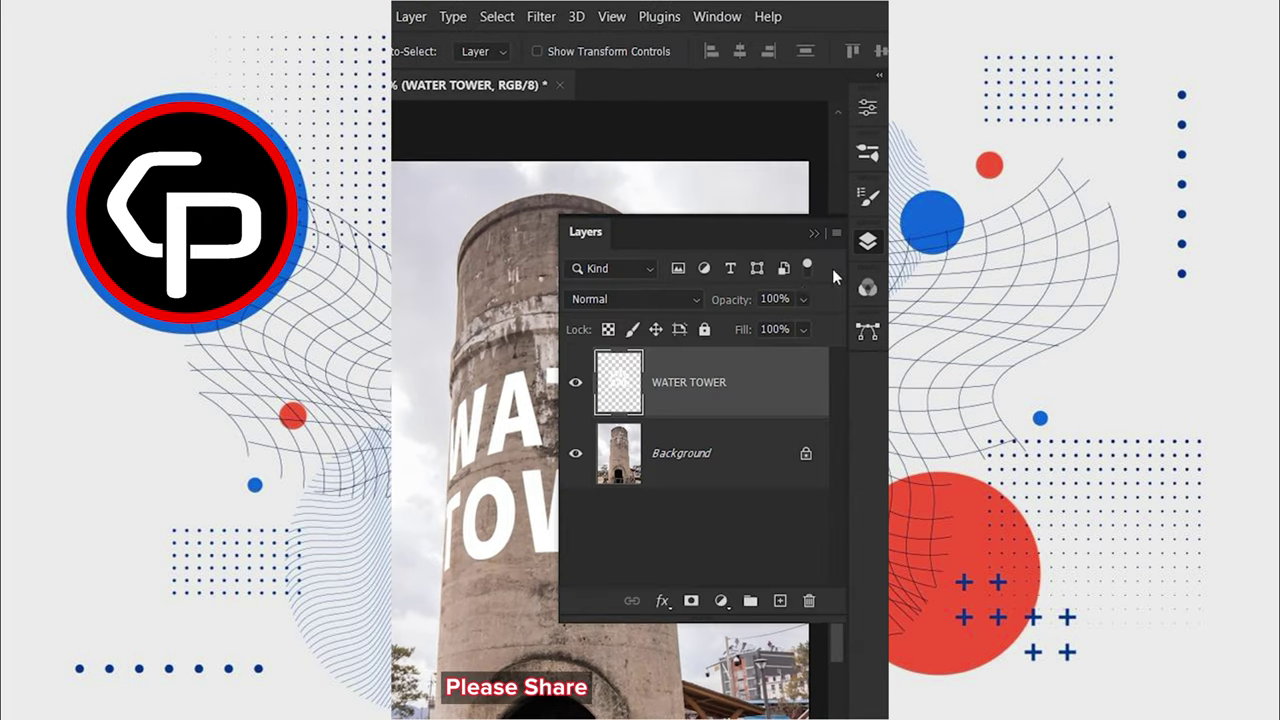
pyautogui.rightClick(622, 380)
pyautogui.click(661, 385)
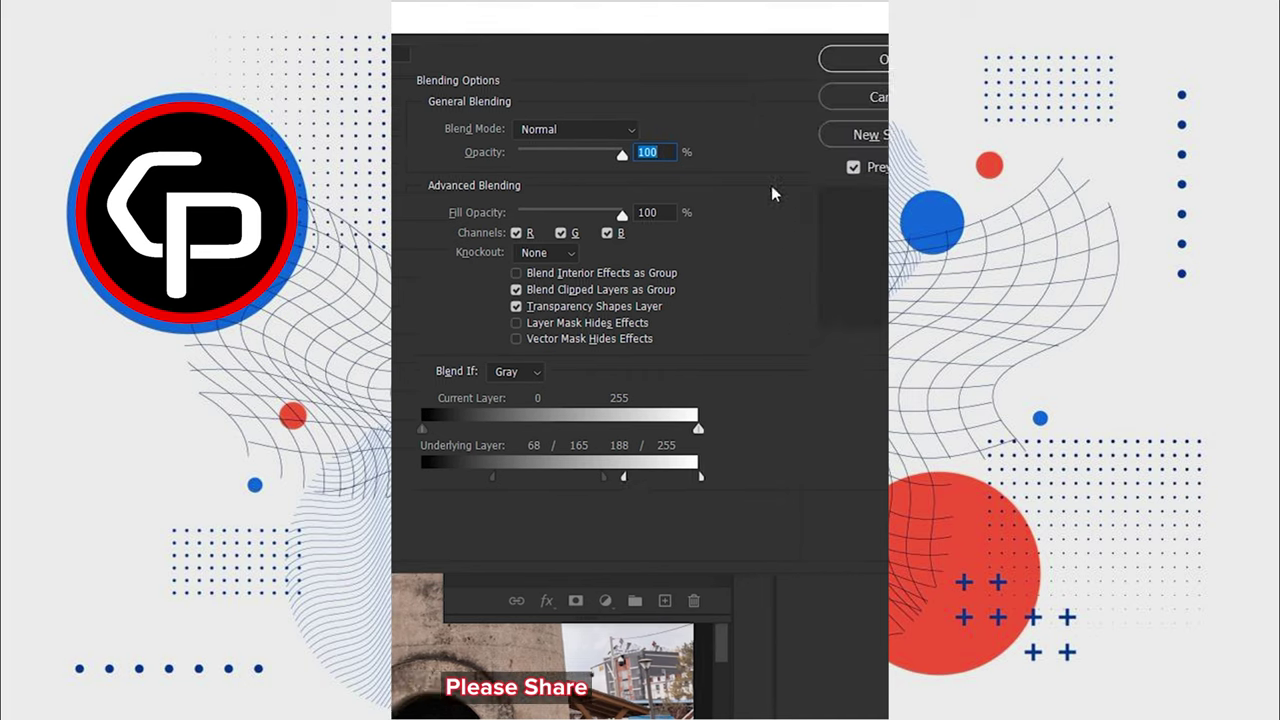
pyautogui.click(763, 57)
pyautogui.click(871, 184)
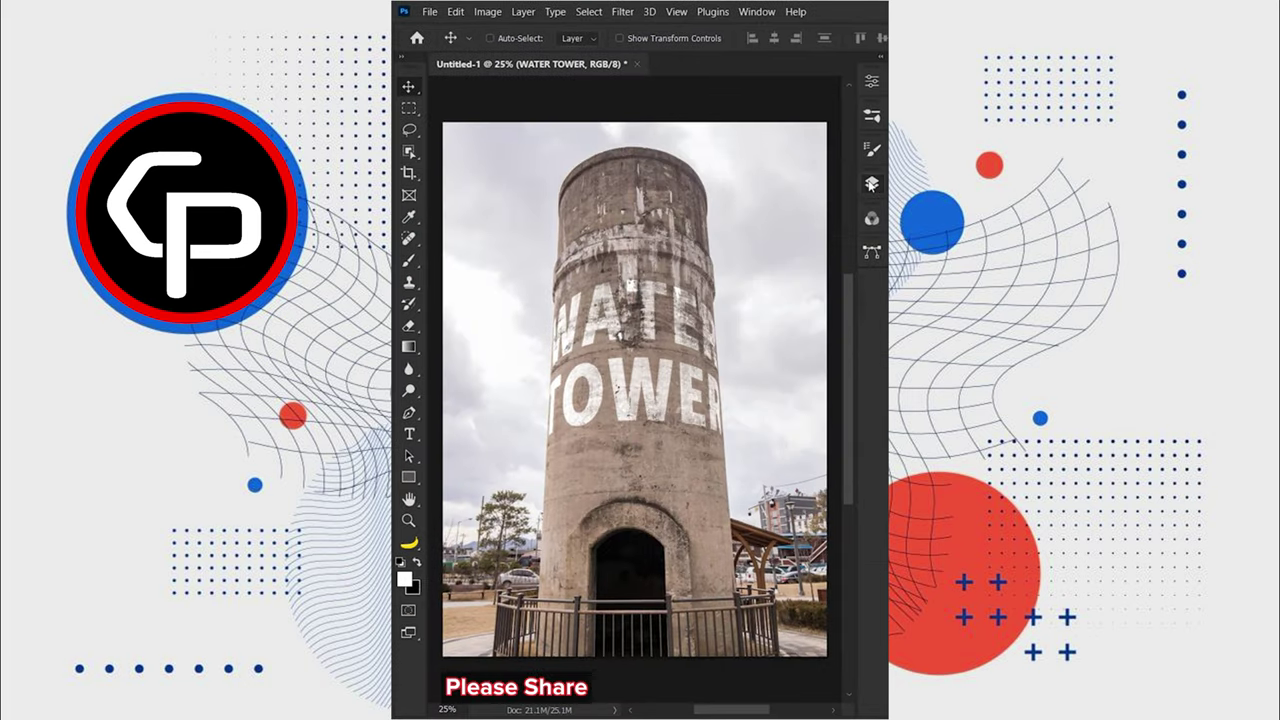
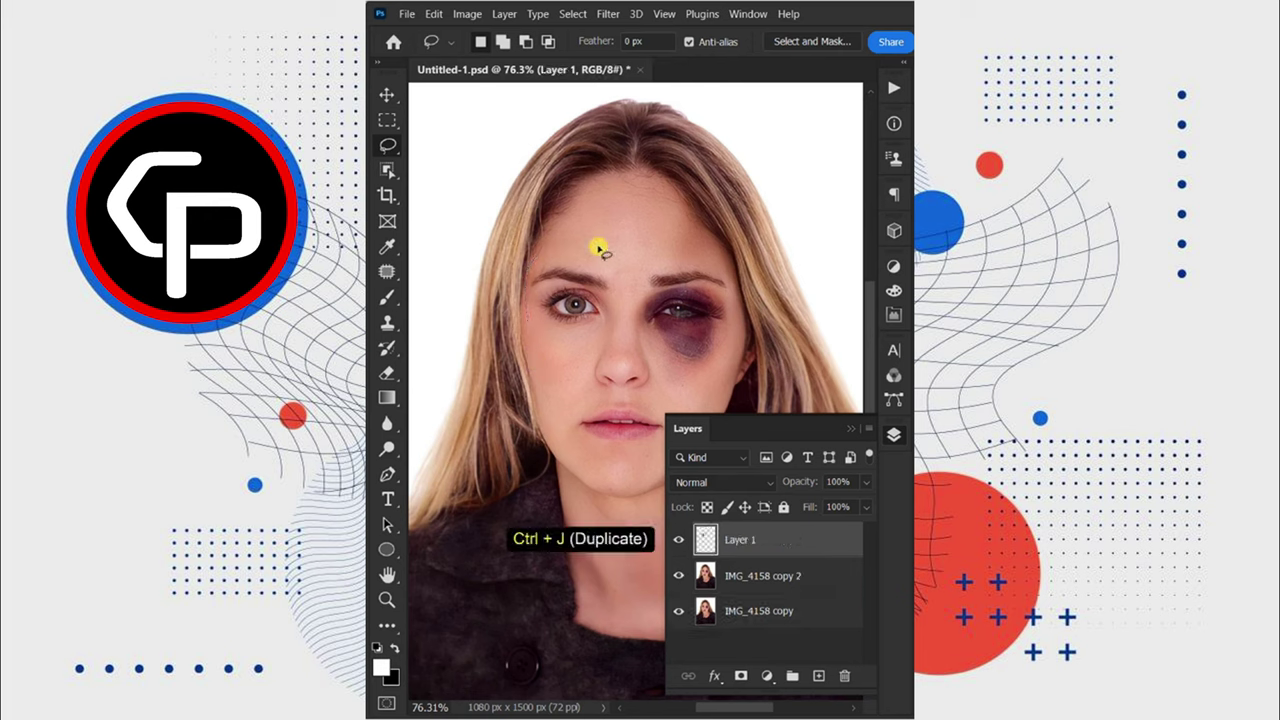
# Flip the copied clean-eye patch horizontally and position it over the bruised eye.
pyautogui.hotkey('ctrl', 't')
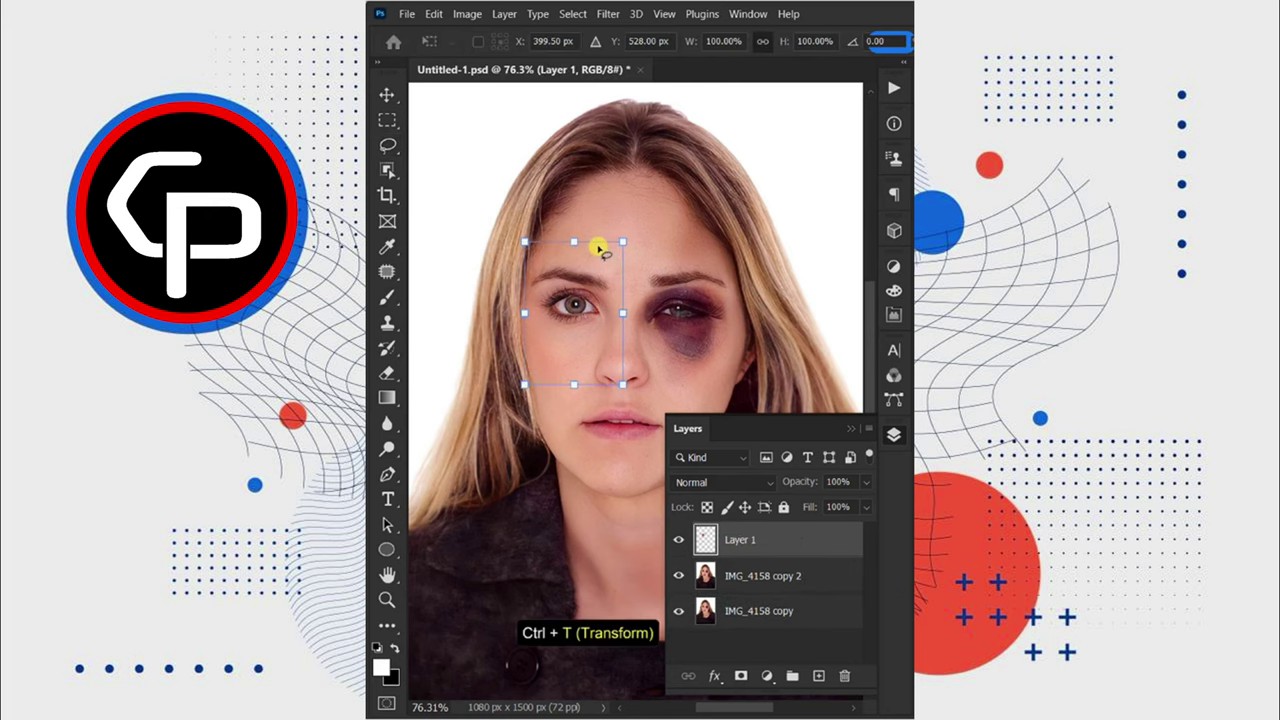
pyautogui.rightClick(597, 247)
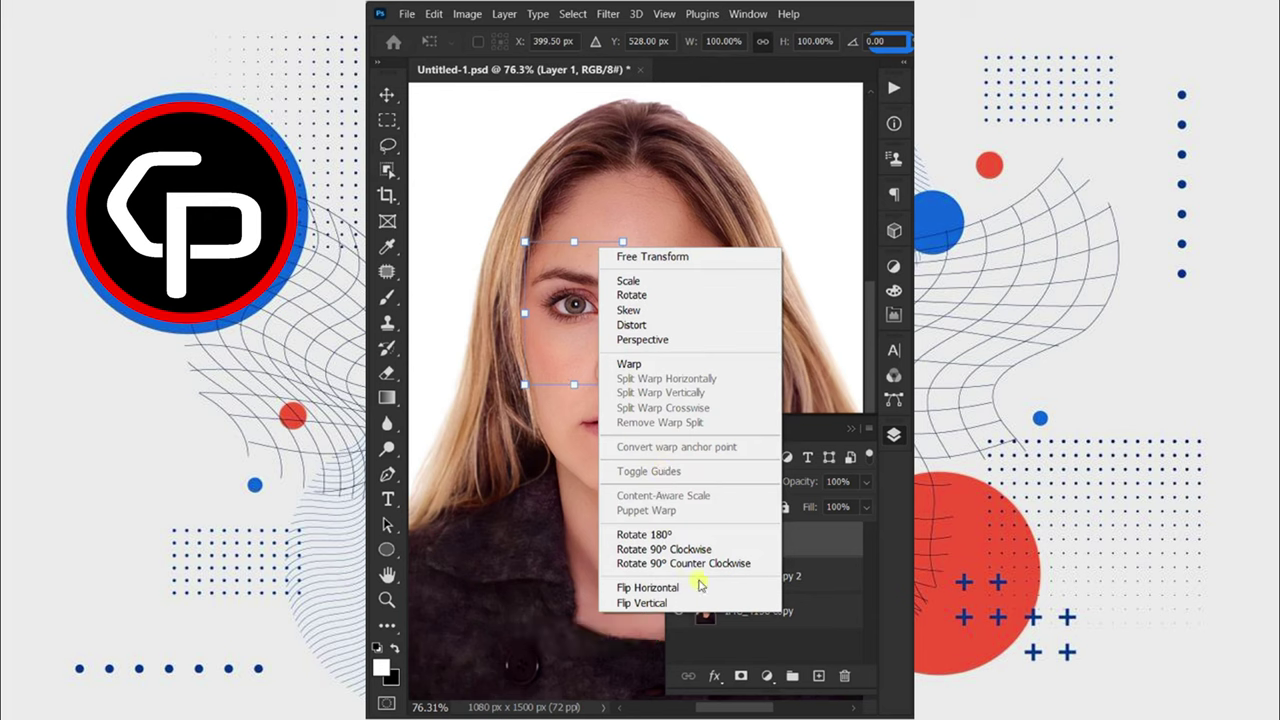
pyautogui.click(655, 588)
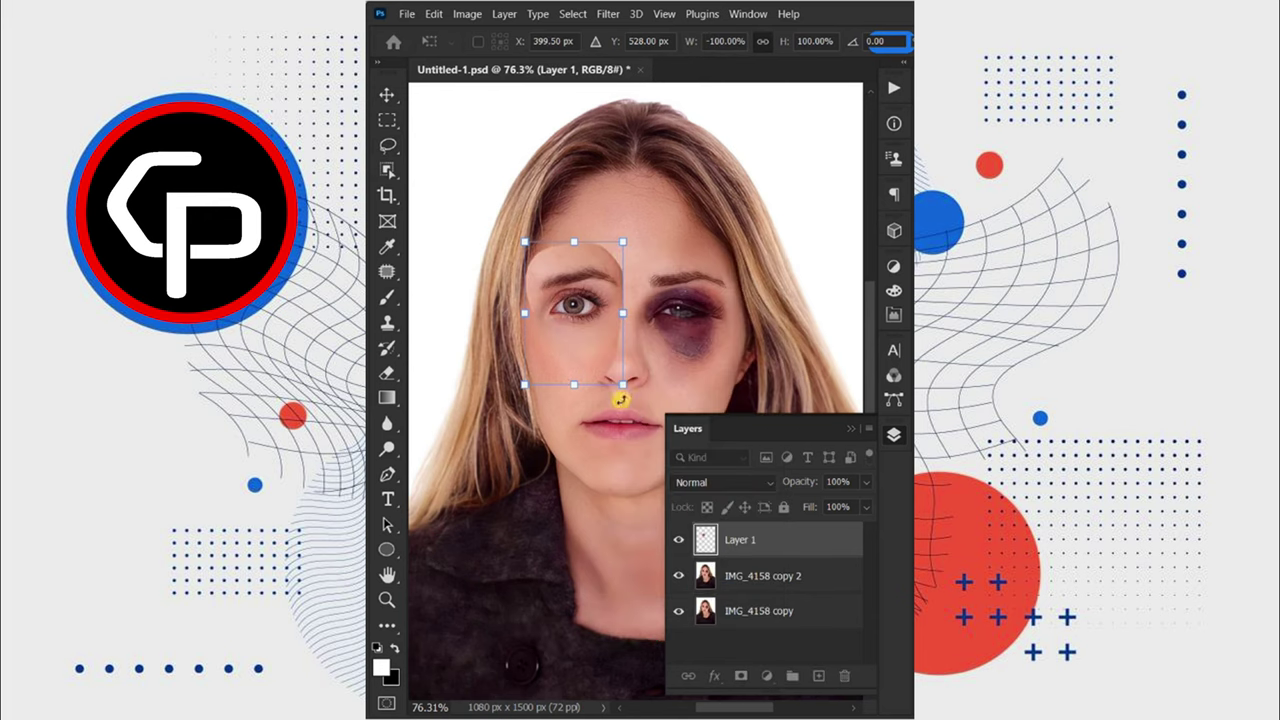
pyautogui.moveTo(592, 345); pyautogui.dragTo(698, 347)
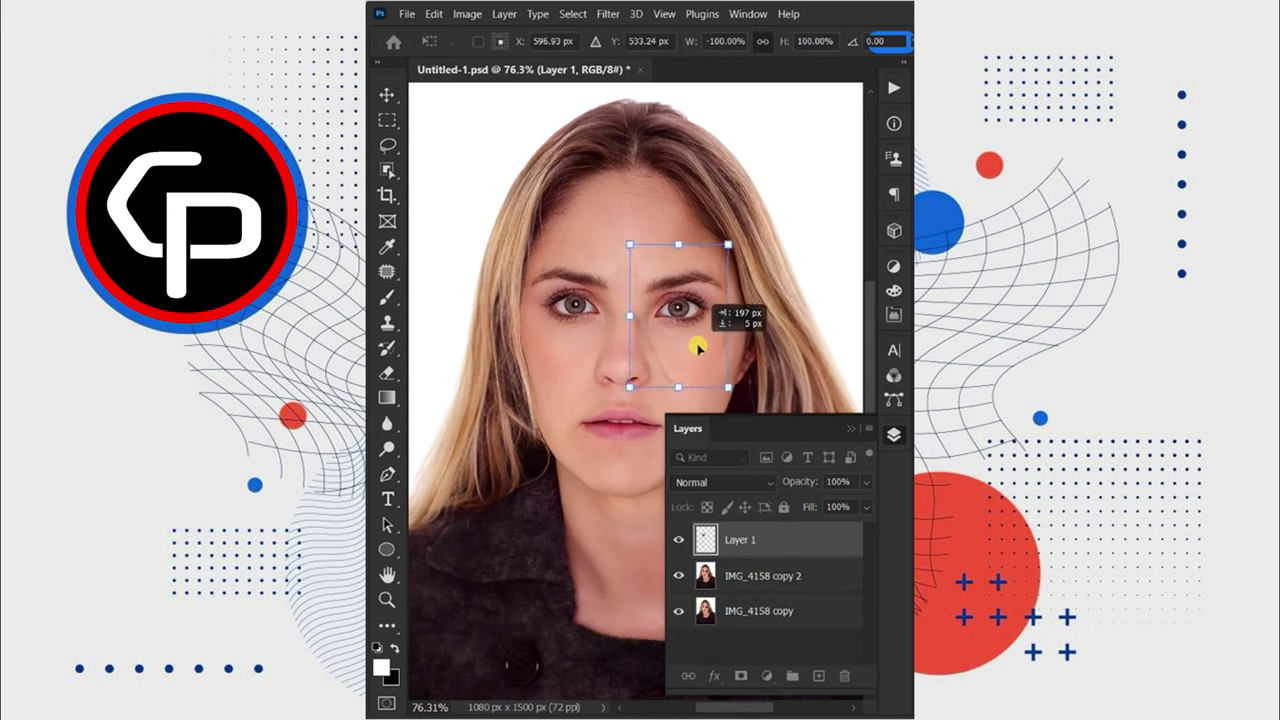
pyautogui.press('Return')
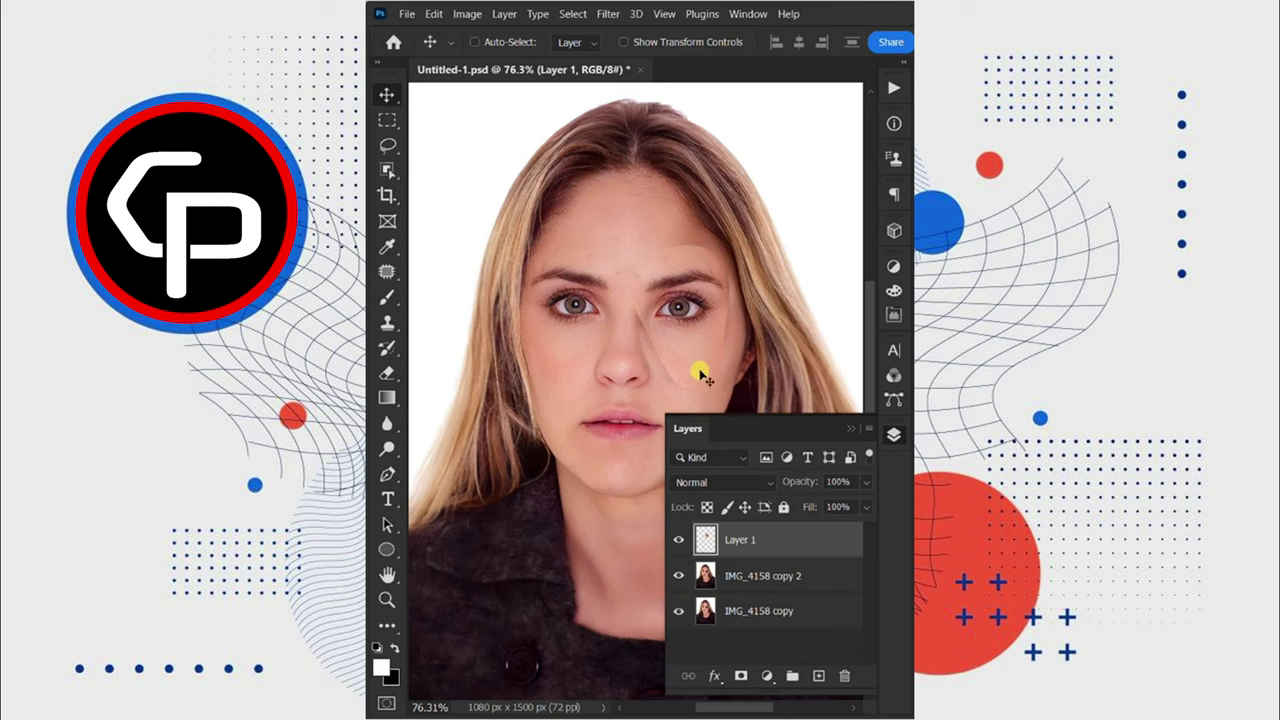
# Load Layer 1's pixels as a selection and contract it by 3 px.
pyautogui.rightClick(706, 541)
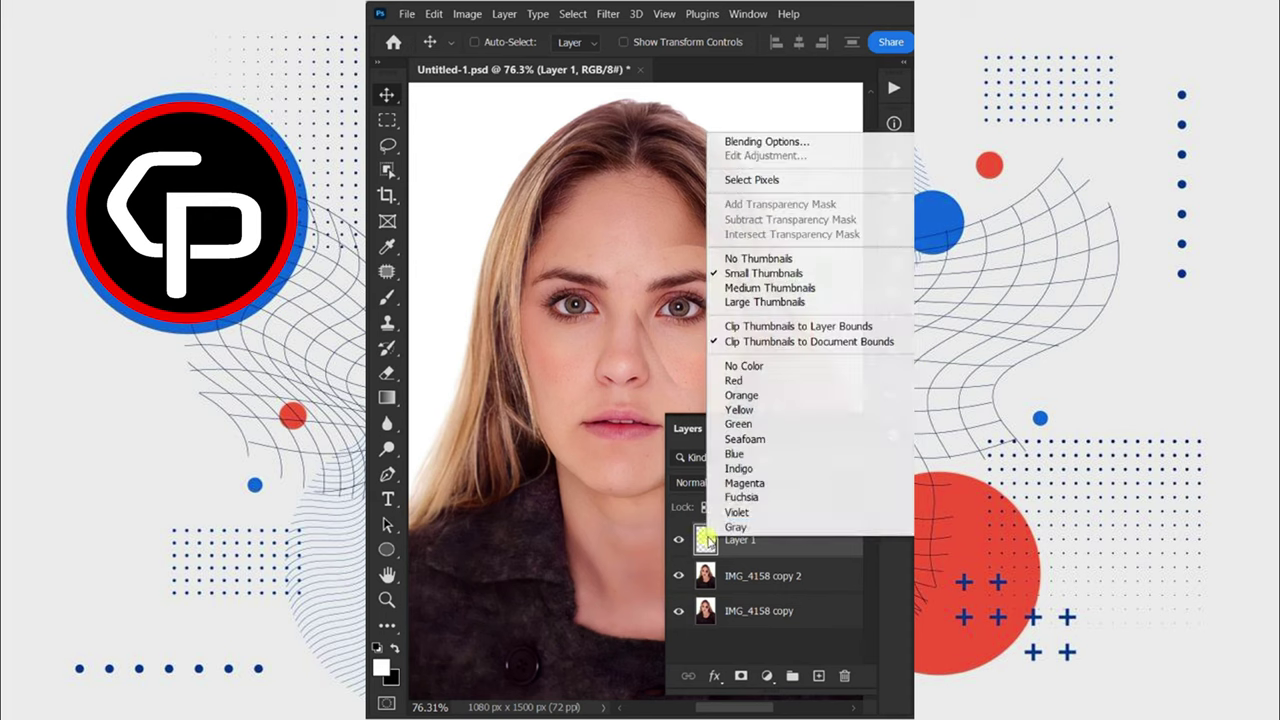
pyautogui.click(783, 181)
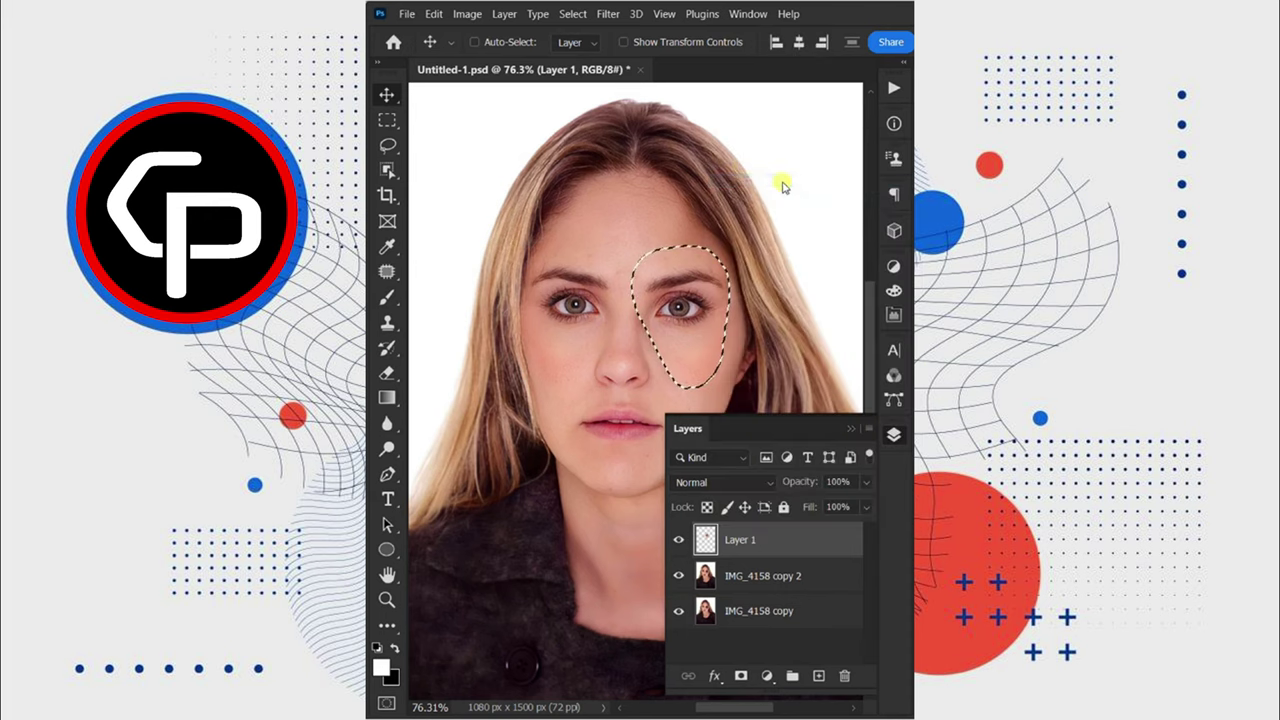
pyautogui.click(576, 14)
pyautogui.moveTo(600, 263)
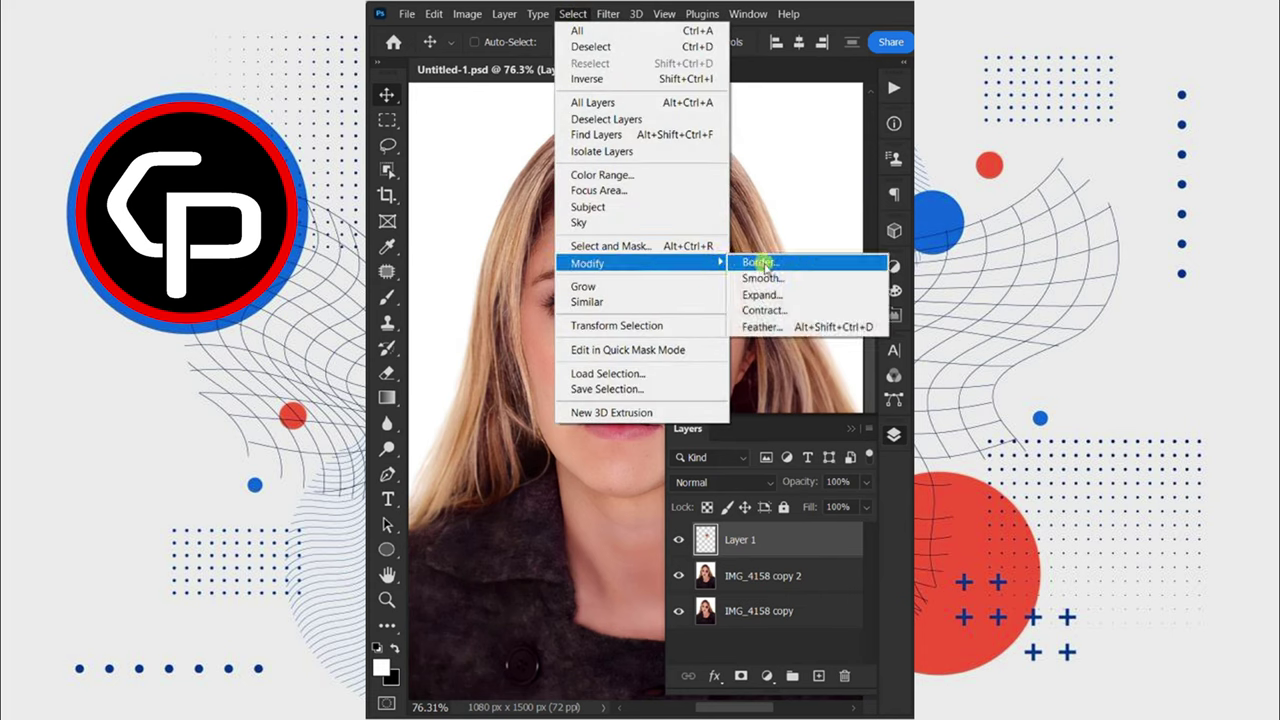
pyautogui.click(790, 311)
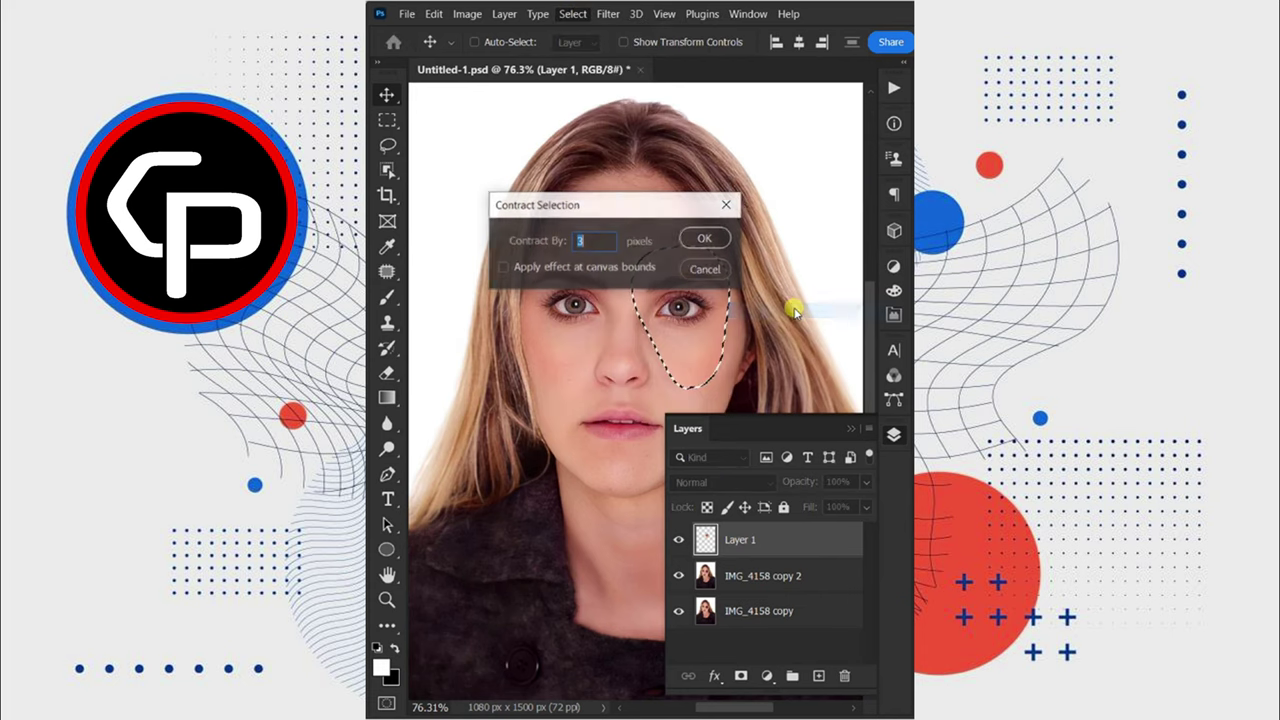
pyautogui.click(705, 240)
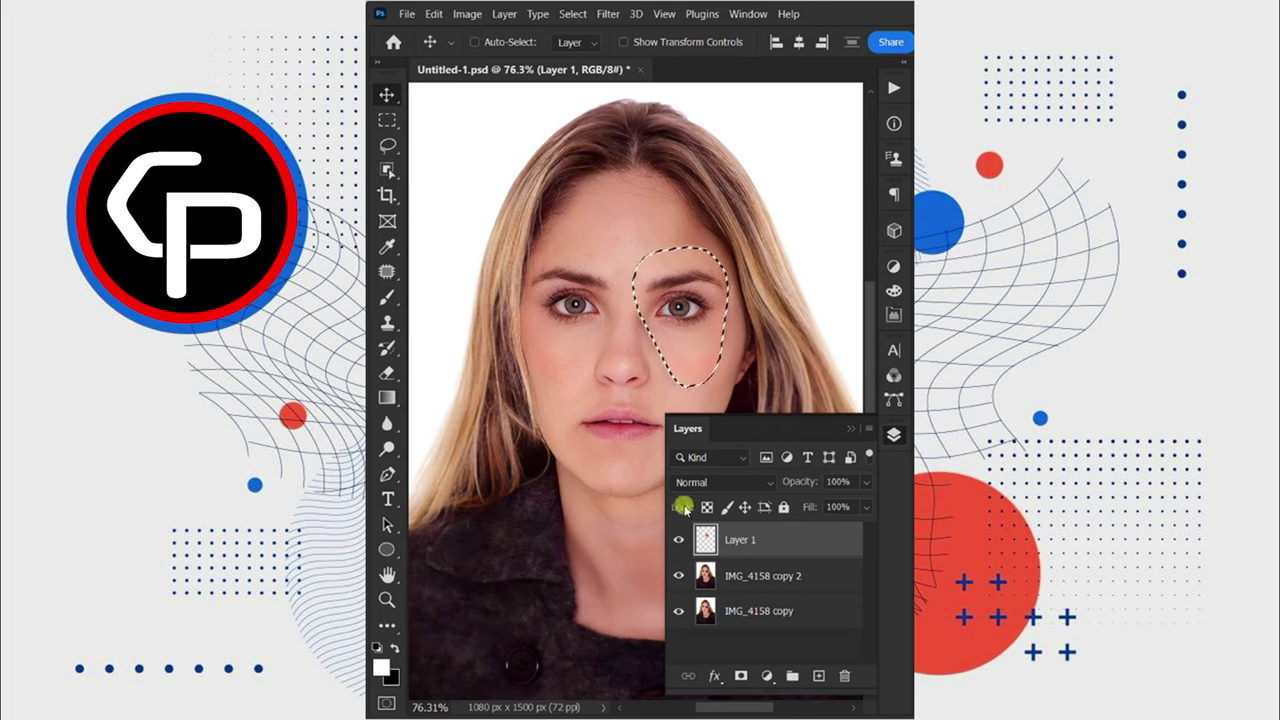
# Hide the patch and IMG_4158 copy layers, then delete the selection from IMG_4158 copy 2.
pyautogui.click(678, 540)
pyautogui.click(678, 610)
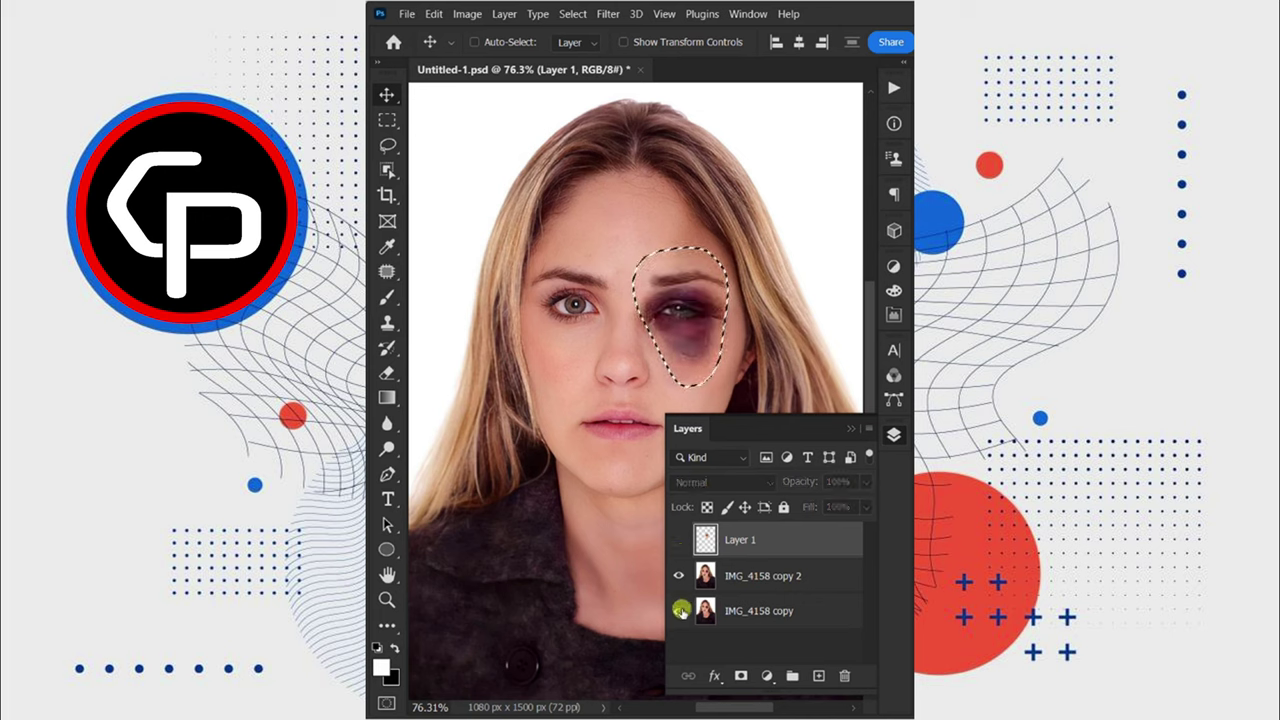
pyautogui.click(740, 578)
pyautogui.press('Delete')
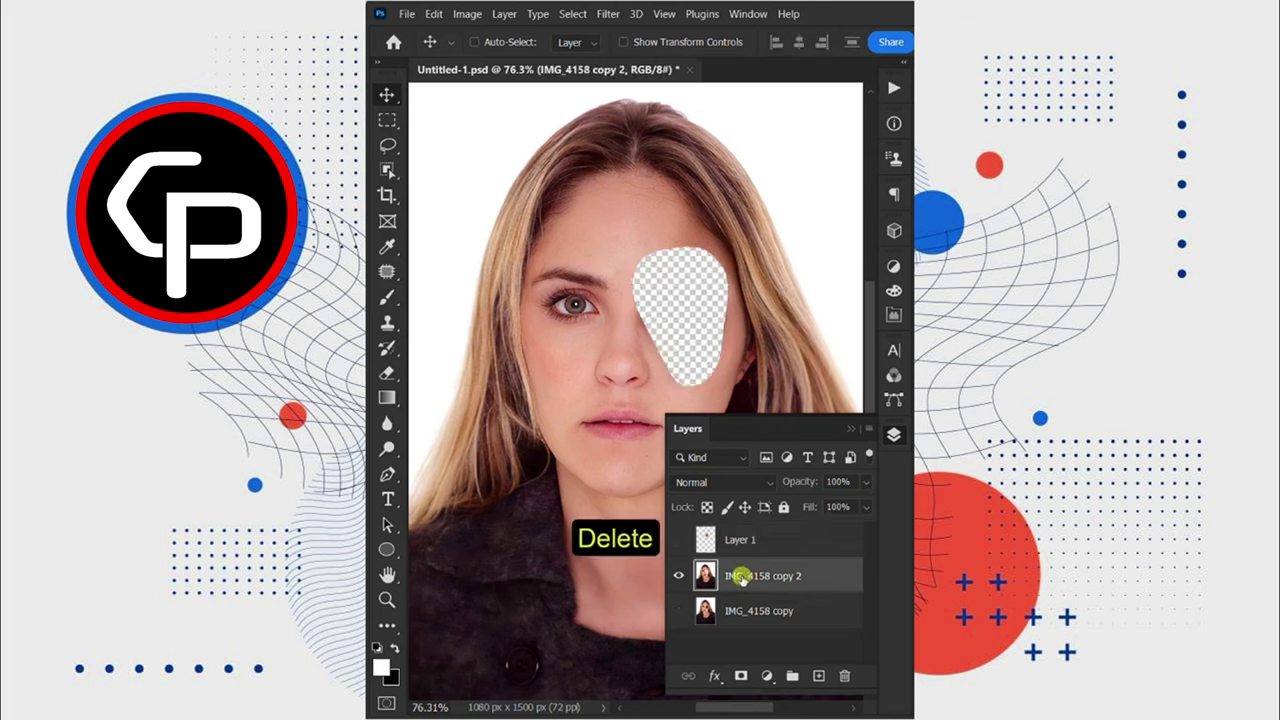
# Auto-Blend Layer 1 with IMG_4158 copy 2 to merge the eye patch seamlessly.
pyautogui.click(745, 539)
pyautogui.click(679, 540)
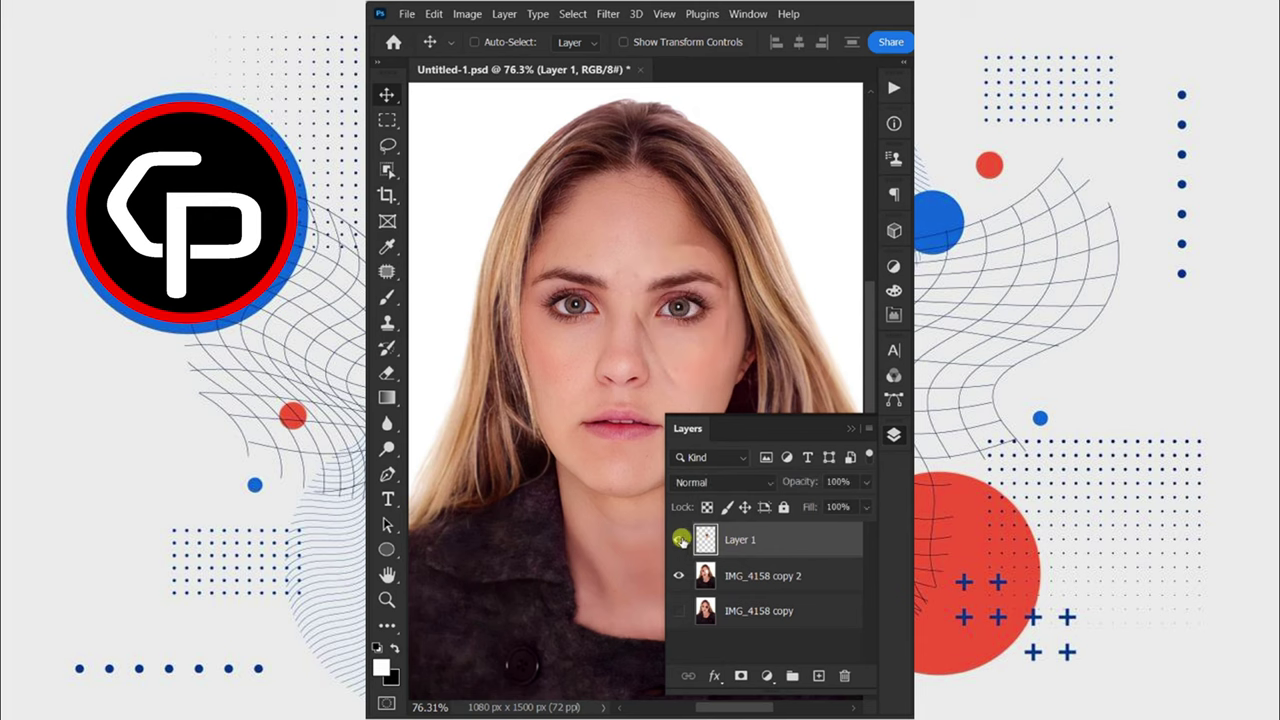
pyautogui.keyDown('shift'); pyautogui.click(736, 573); pyautogui.keyUp('shift')
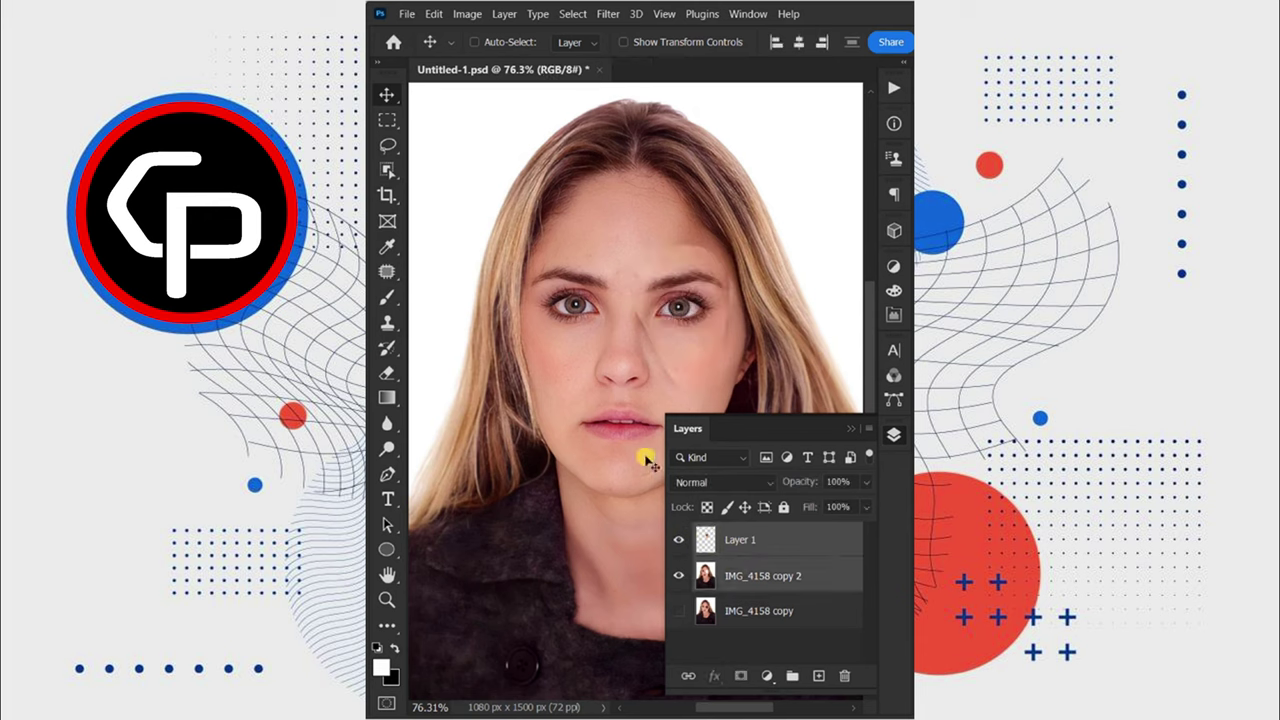
pyautogui.click(436, 15)
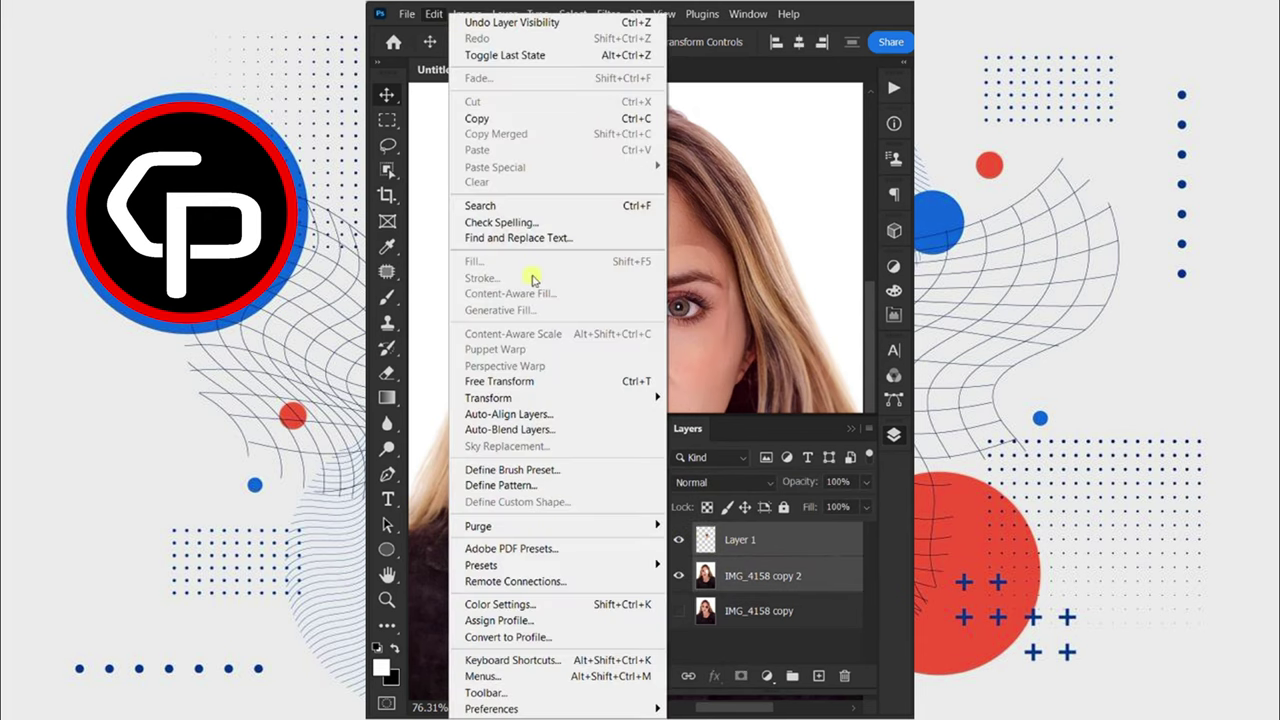
pyautogui.click(579, 428)
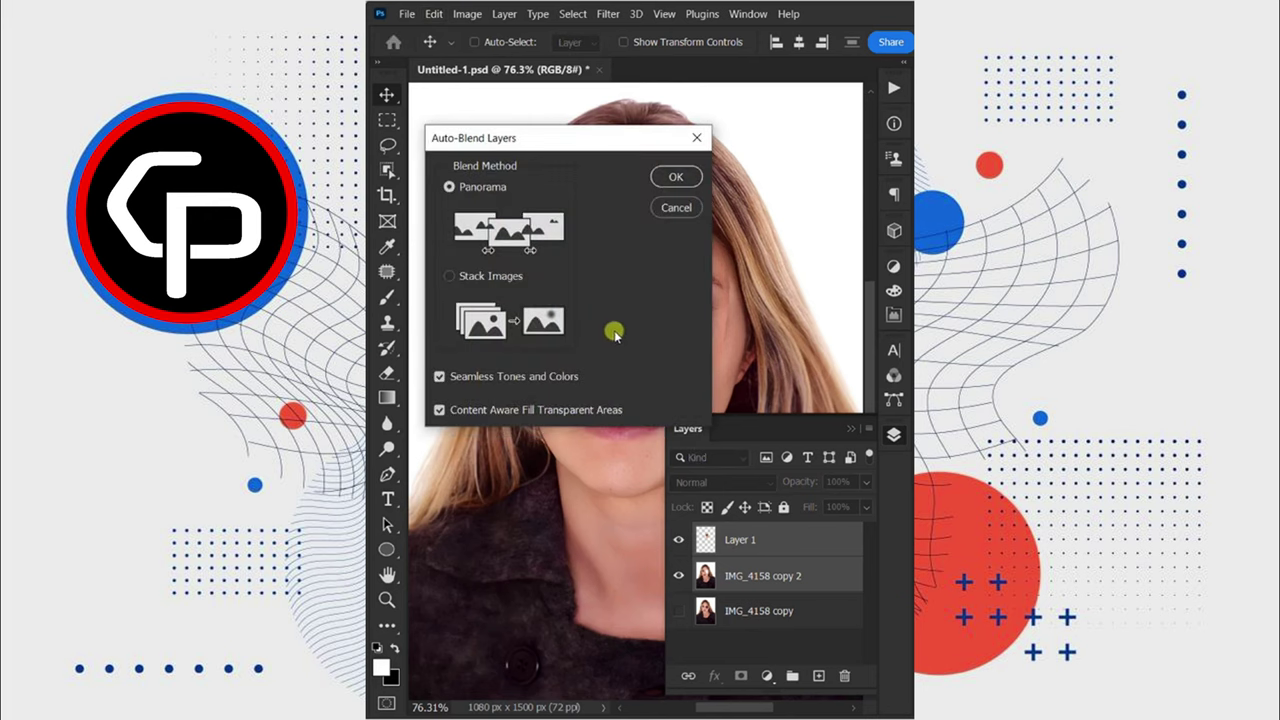
pyautogui.click(670, 190)
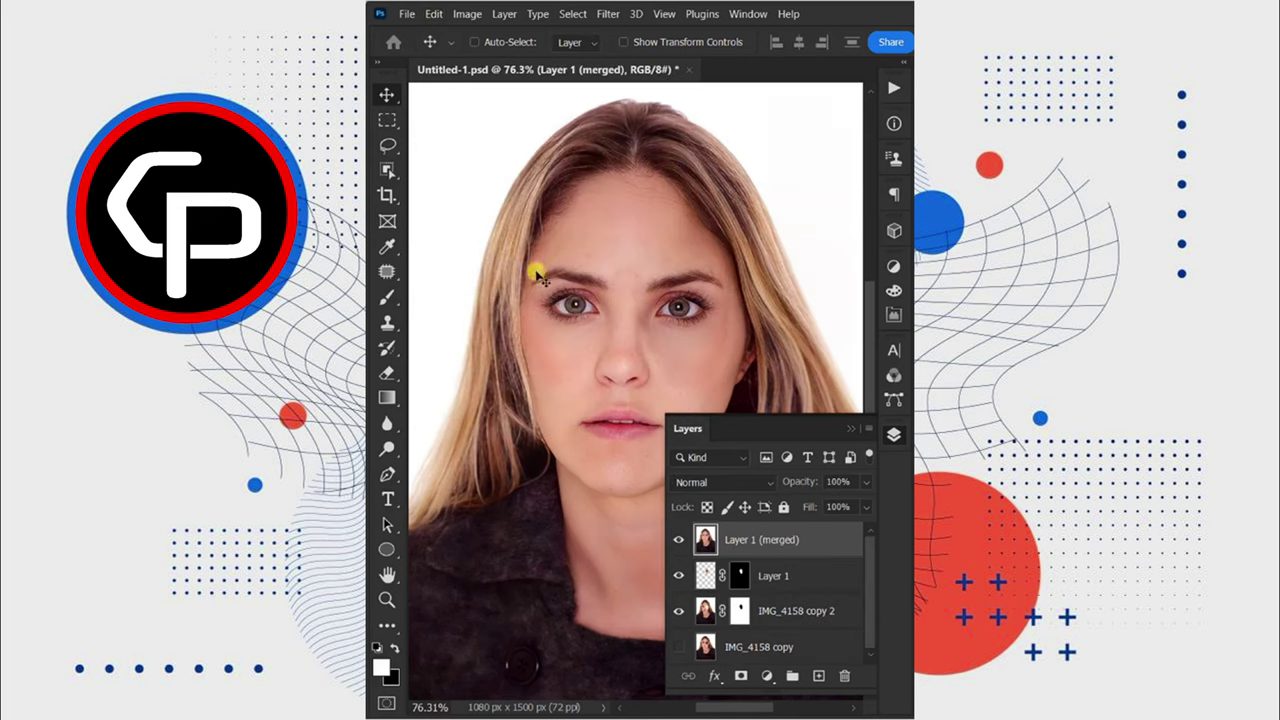
# Set up the Clone Stamp Tool at 39% opacity and brush size 60.
pyautogui.click(388, 322)
pyautogui.rightClick(388, 322)
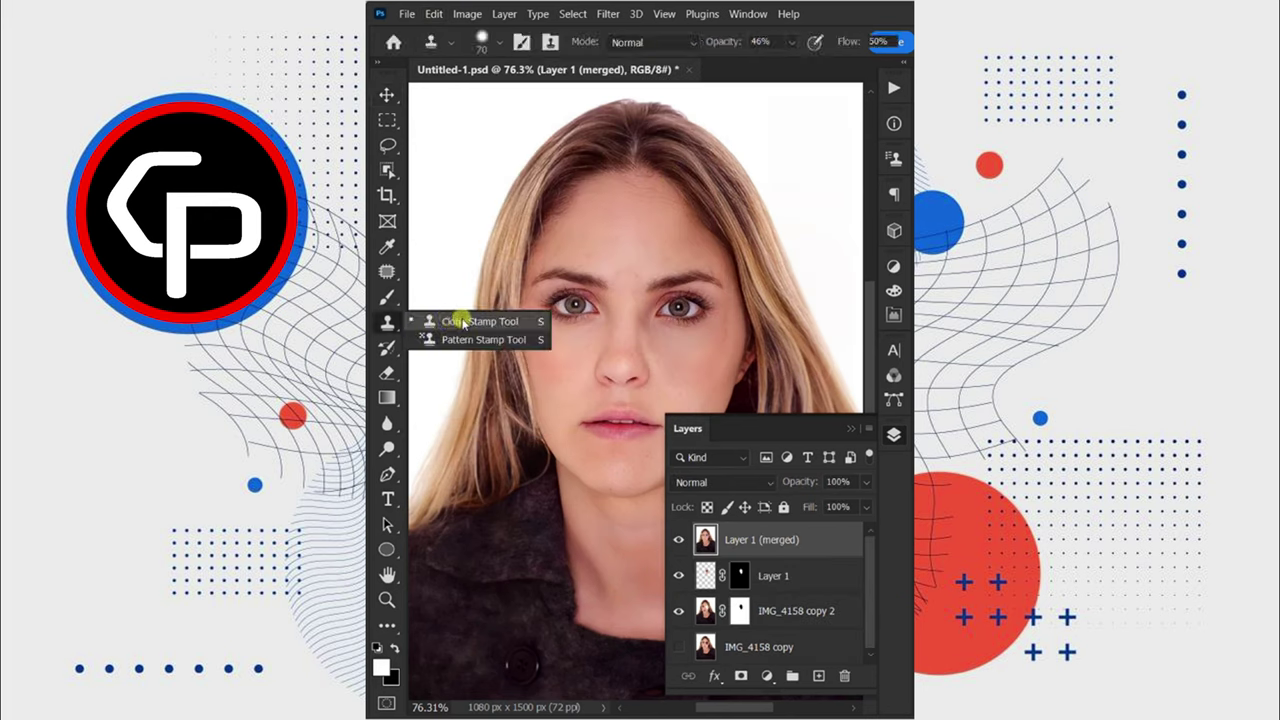
pyautogui.click(463, 322)
pyautogui.click(791, 43)
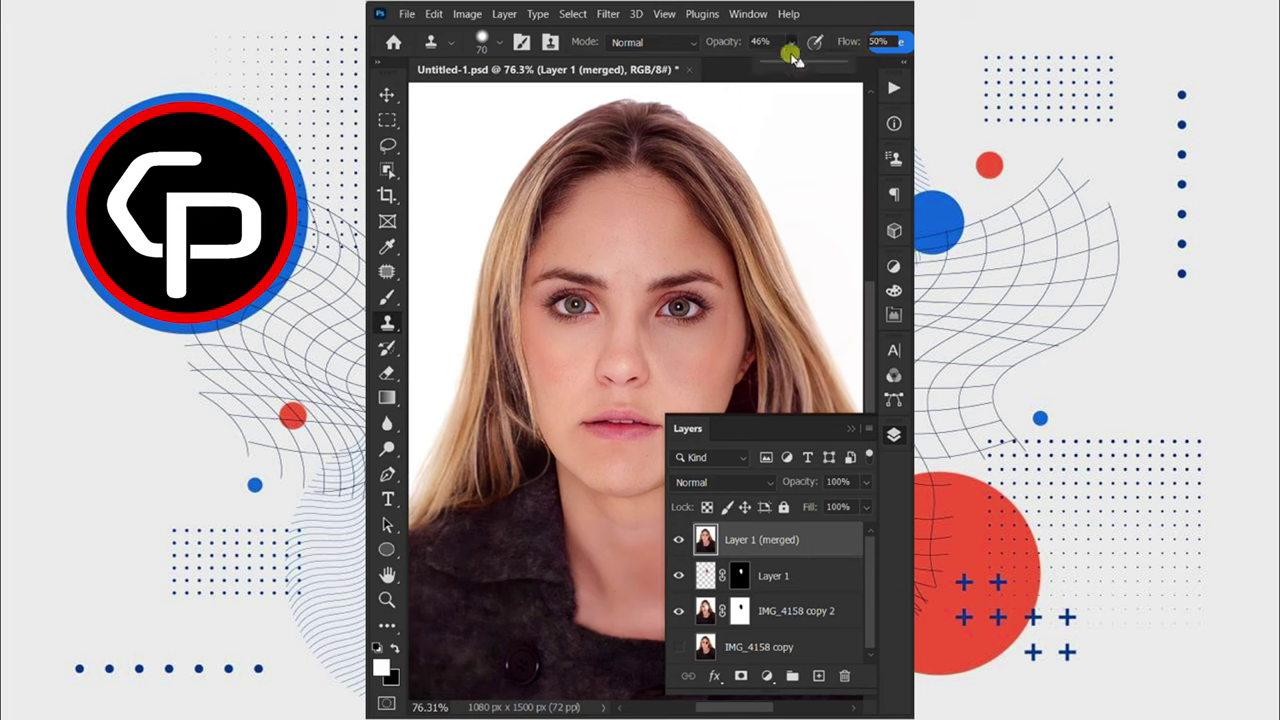
pyautogui.click(795, 64)
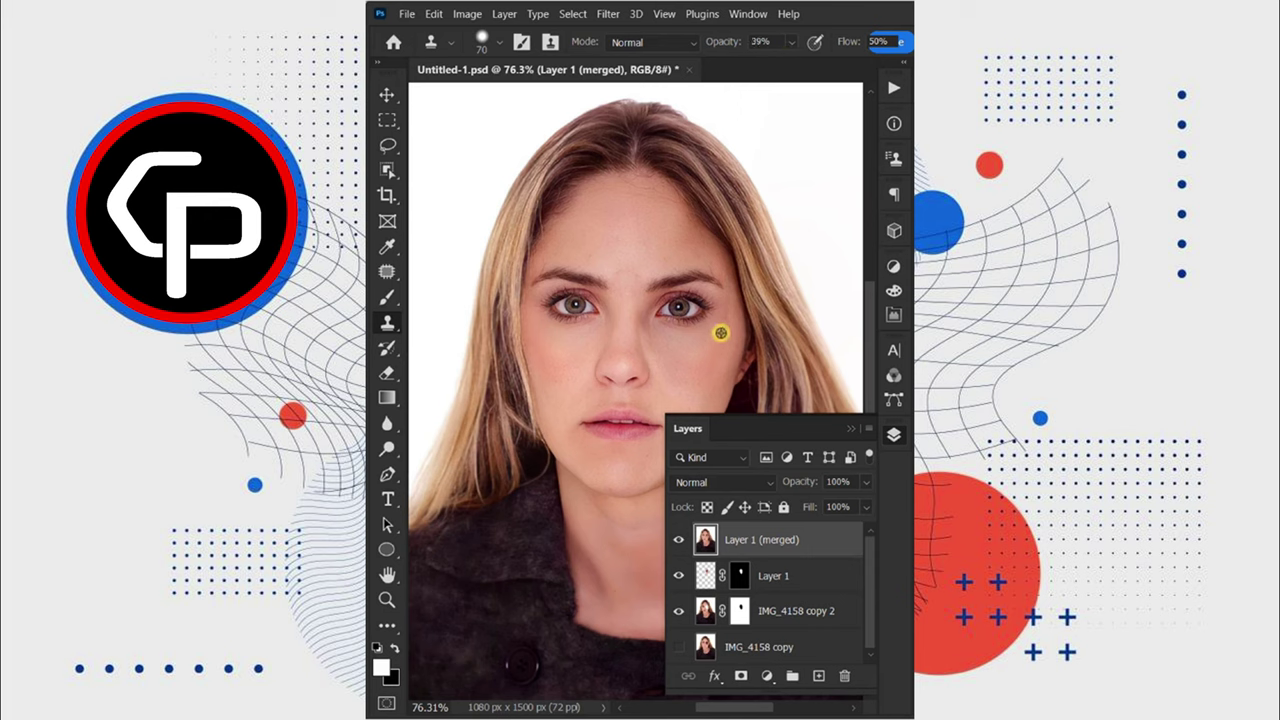
pyautogui.press('[')
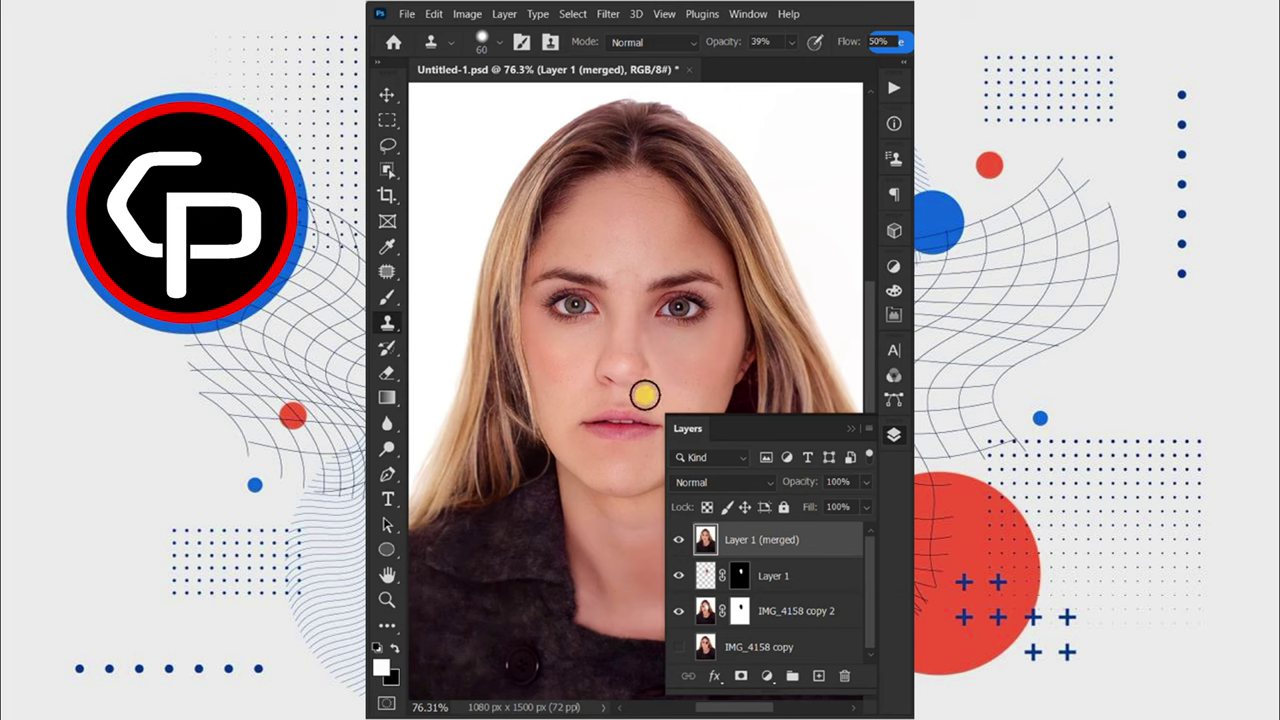
# Compare the retouched face against the original bruised photo, then collapse the layers panel.
pyautogui.keyDown('alt'); pyautogui.click(681, 647); pyautogui.keyUp('alt')
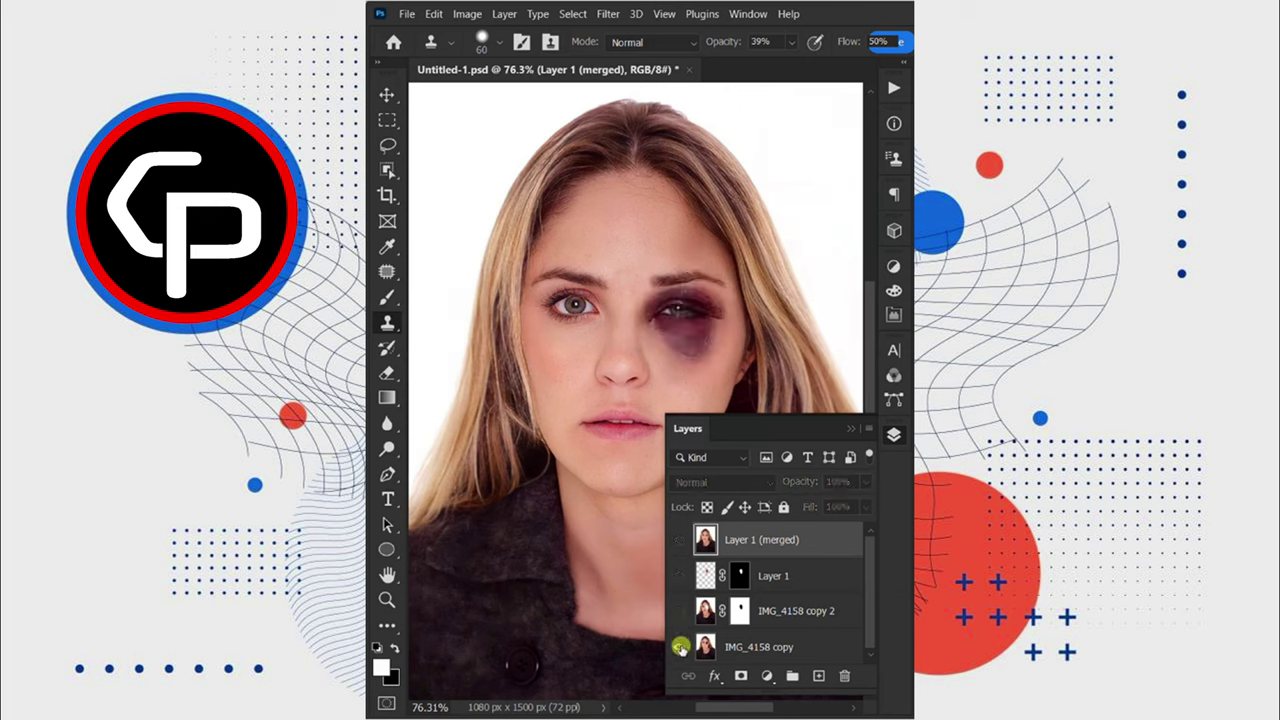
pyautogui.keyDown('alt'); pyautogui.click(681, 647); pyautogui.keyUp('alt')
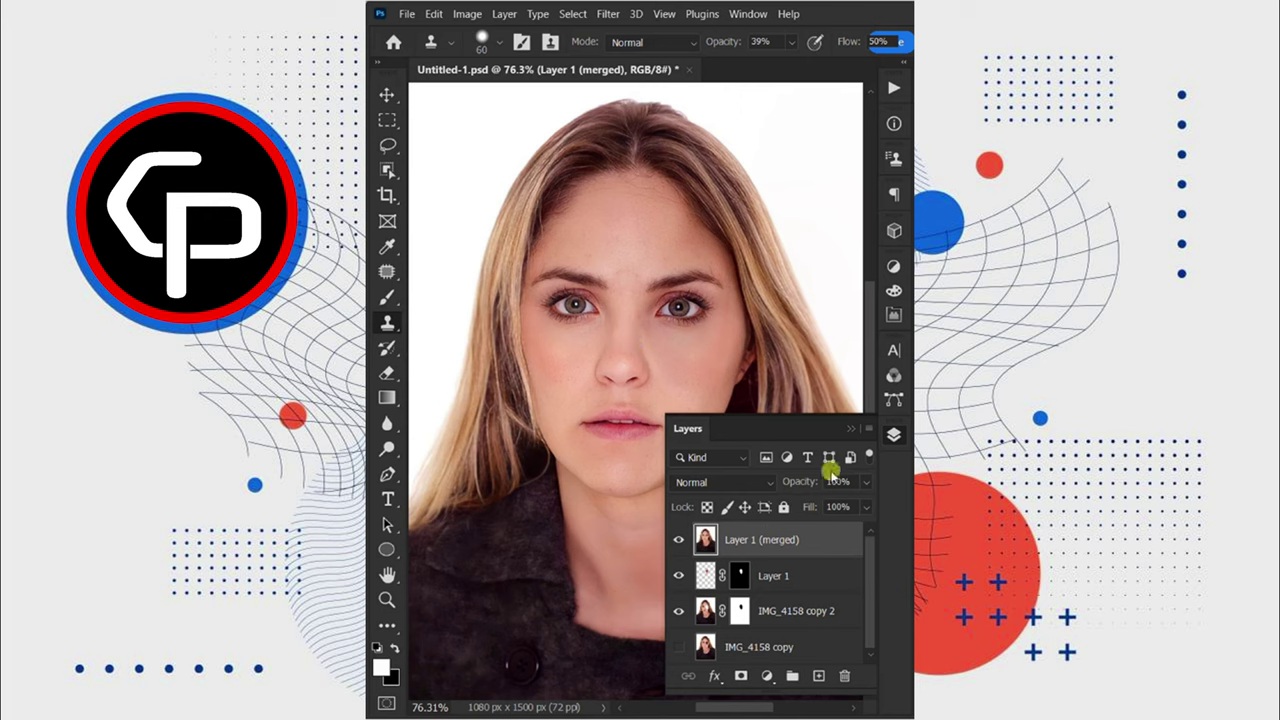
pyautogui.click(890, 435)
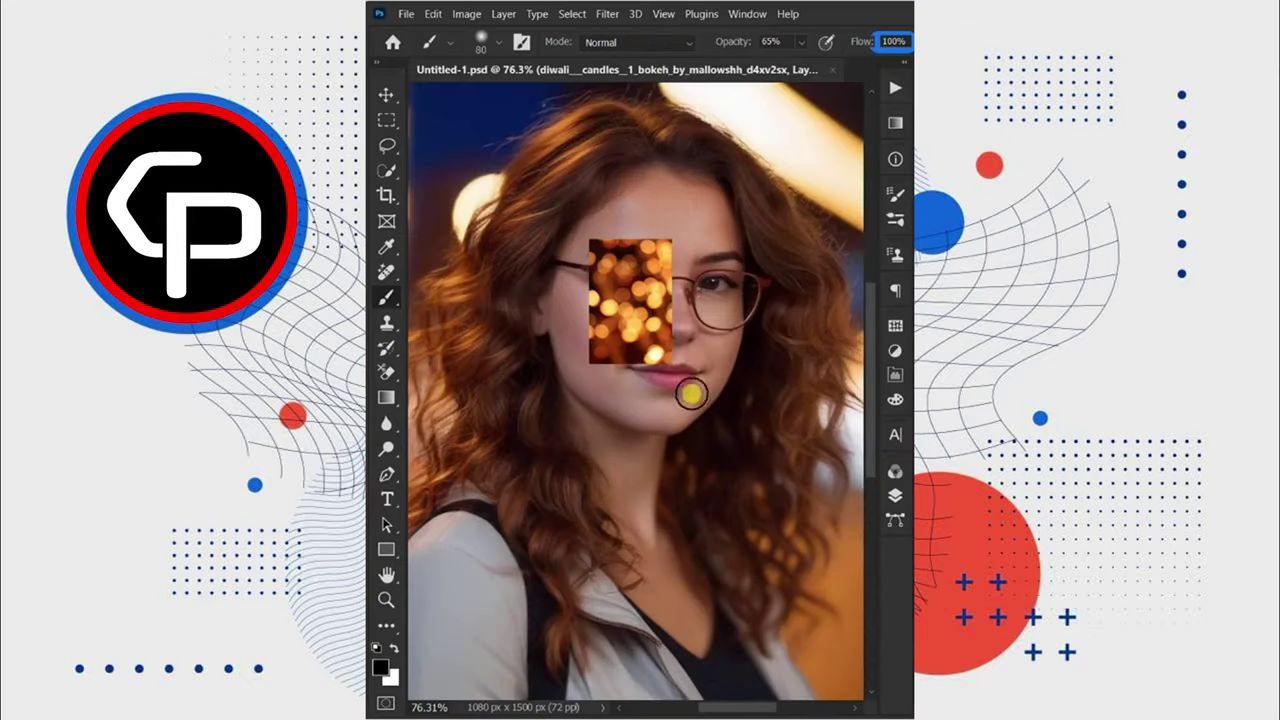
# Bring up the portrait of the curly-haired woman wearing glasses.
pyautogui.moveTo(686, 391)
pyautogui.mouseDown()
pyautogui.moveTo(640, 357)
pyautogui.moveTo(586, 277)
pyautogui.moveTo(683, 262)
pyautogui.moveTo(600, 229)
pyautogui.moveTo(660, 300)
pyautogui.moveTo(660, 349)
pyautogui.moveTo(588, 256)
pyautogui.mouseUp()
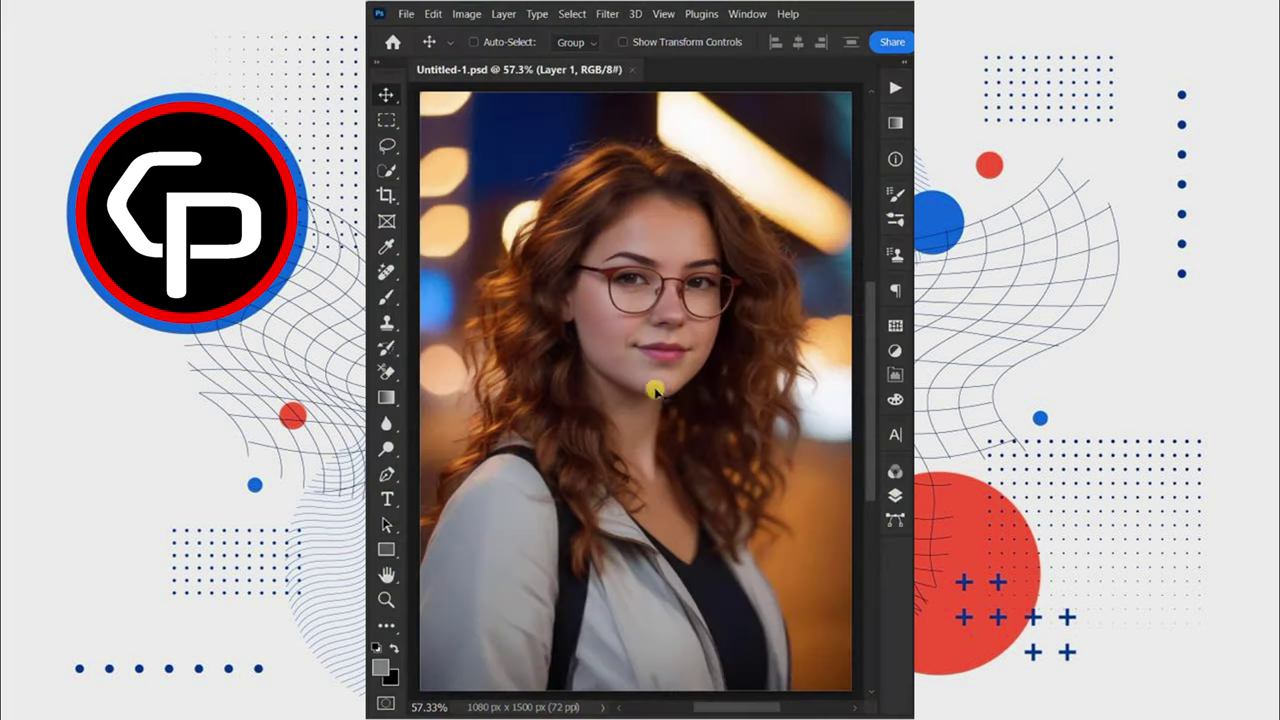
# Quick-select the glasses lens and copy it onto a new Layer 2.
pyautogui.click(387, 171)
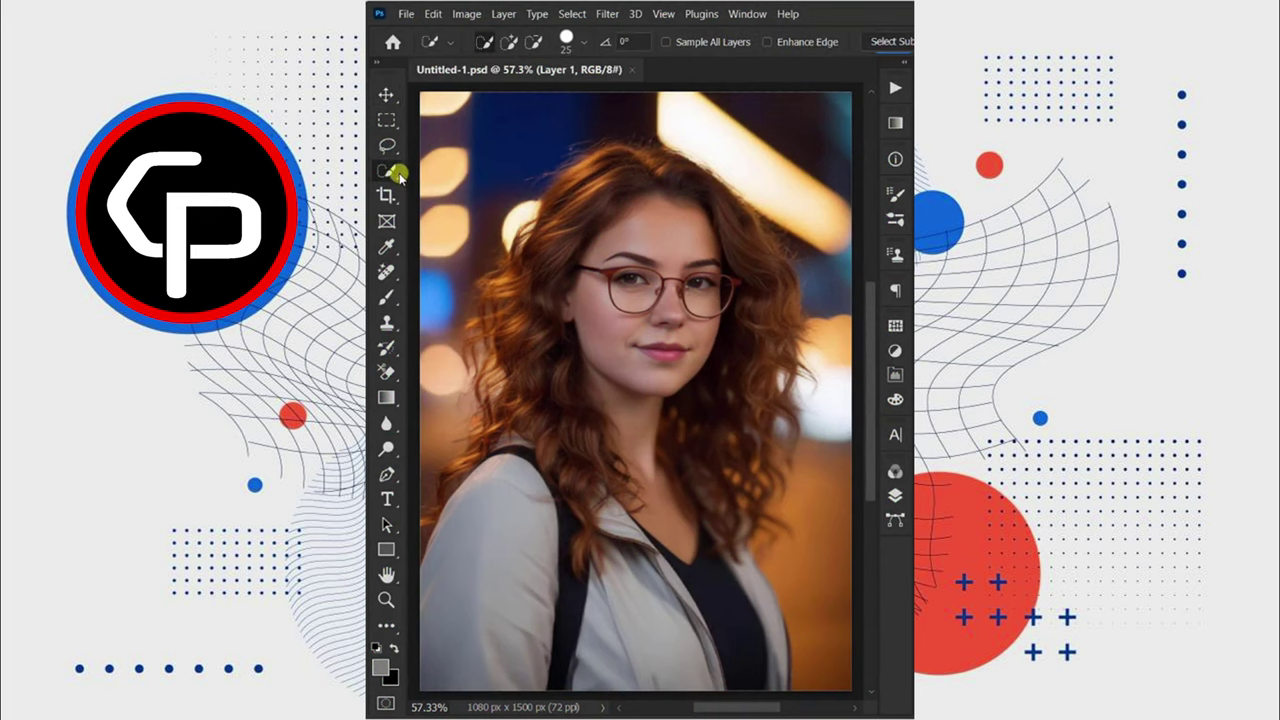
pyautogui.rightClick(387, 171)
pyautogui.click(430, 186)
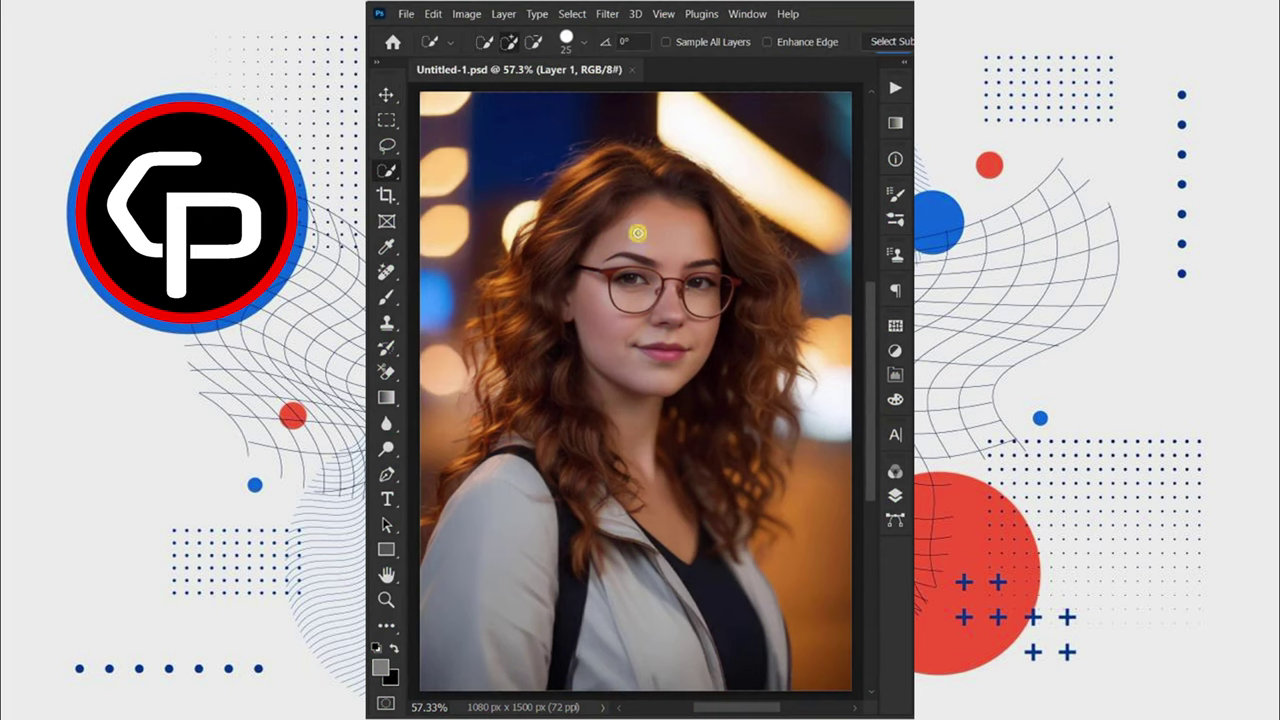
pyautogui.scroll(5, 652, 269)
pyautogui.moveTo(651, 272)
pyautogui.mouseDown()
pyautogui.moveTo(617, 303)
pyautogui.moveTo(760, 320)
pyautogui.mouseUp()
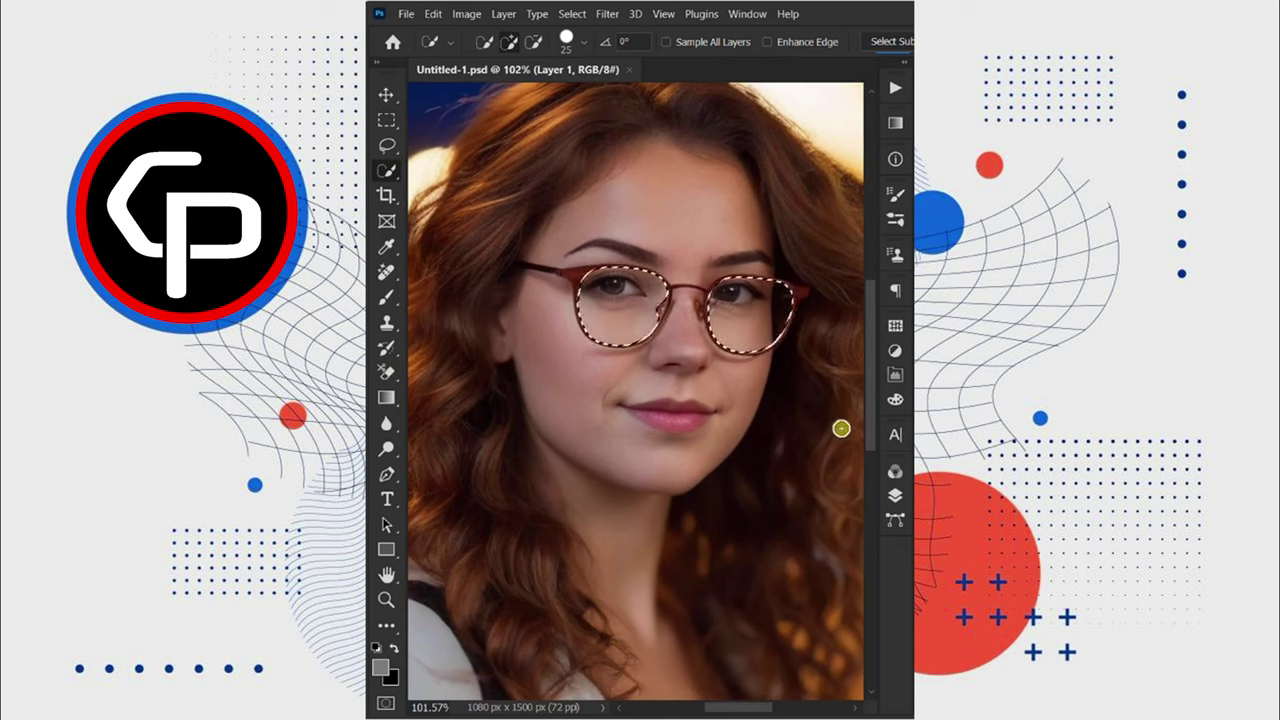
pyautogui.click(893, 490)
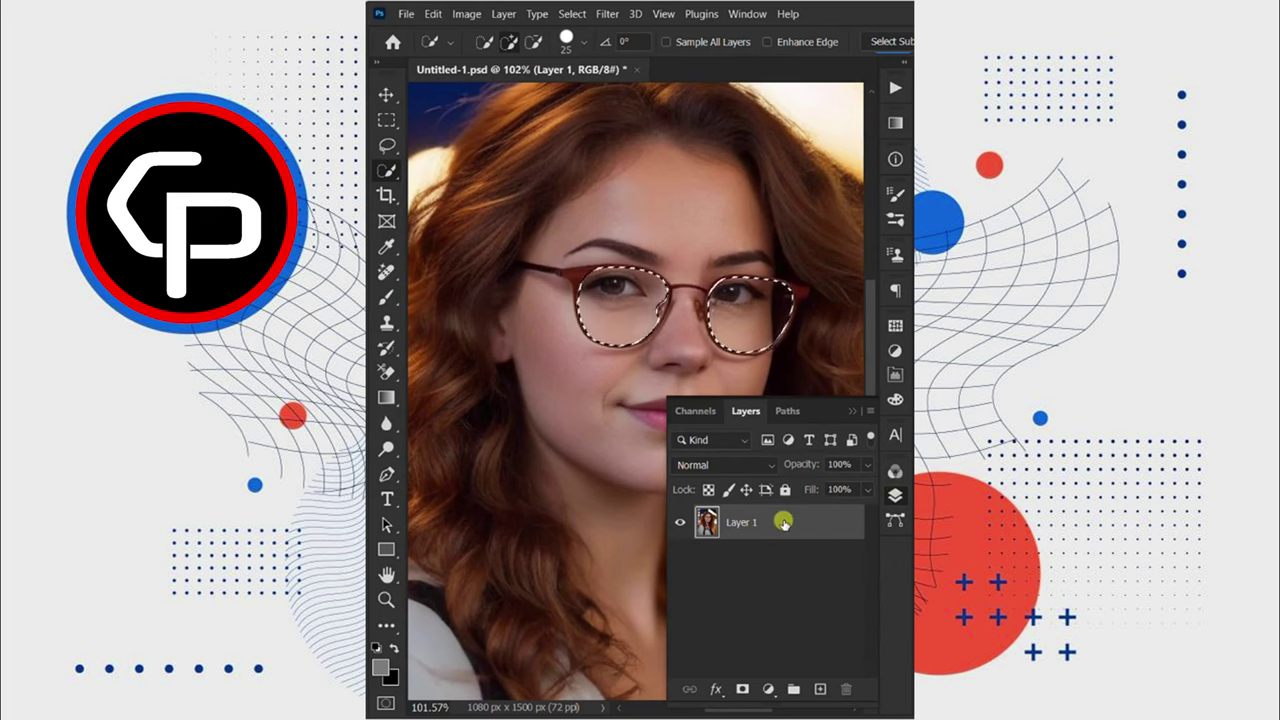
pyautogui.hotkey('ctrl', 'j')
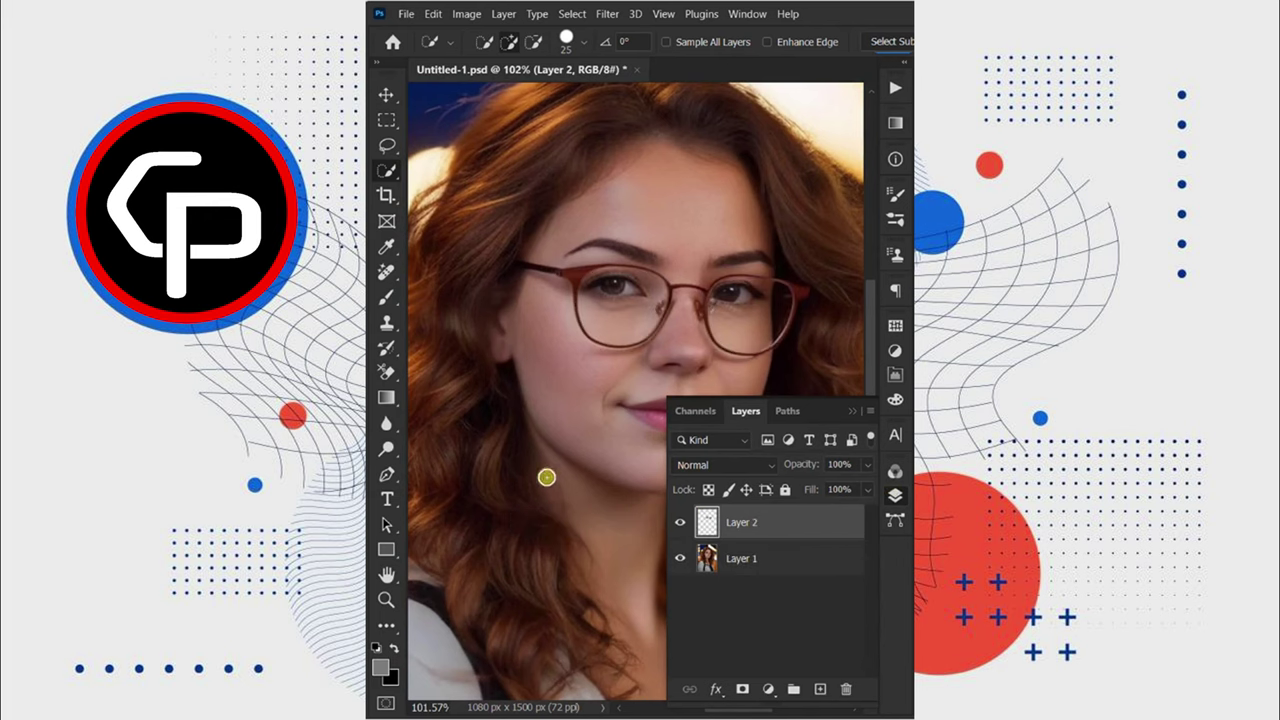
# Place the bokeh lights image, scale it over the glasses, and duplicate it.
pyautogui.moveTo(377, 362); pyautogui.dragTo(566, 381)
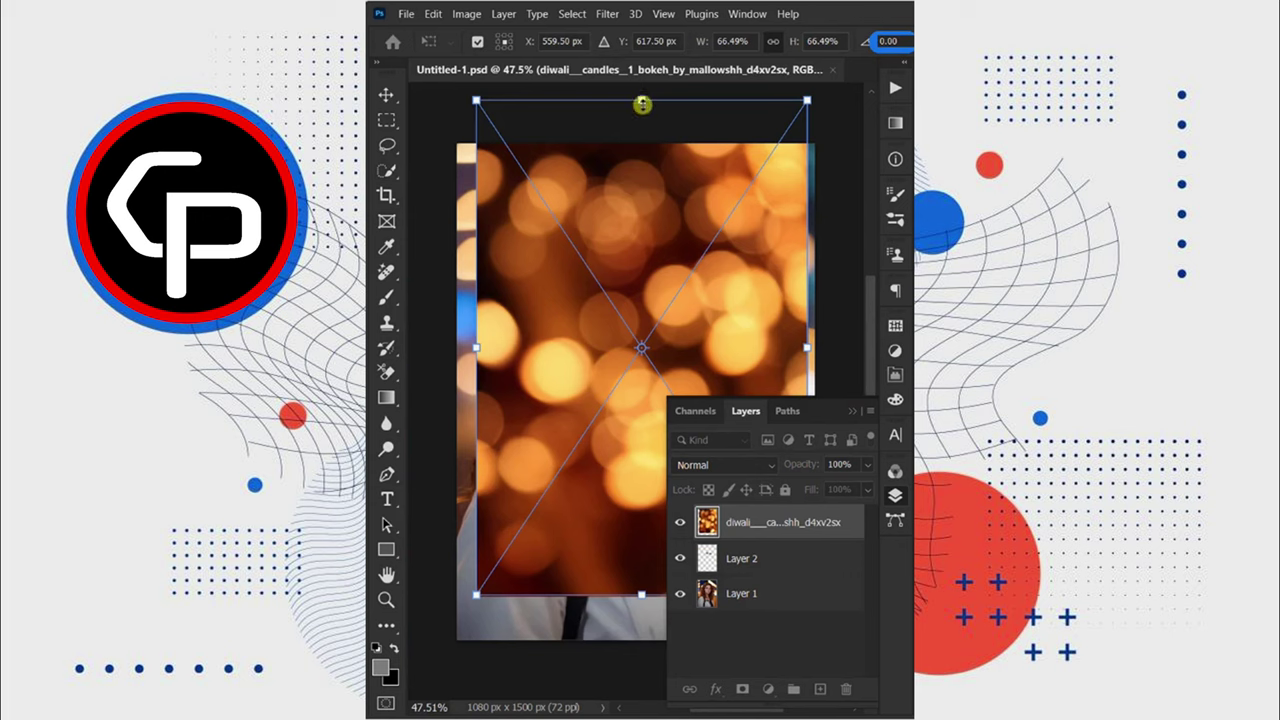
pyautogui.moveTo(642, 104)
pyautogui.mouseDown()
pyautogui.moveTo(633, 300)
pyautogui.moveTo(628, 288)
pyautogui.moveTo(699, 299)
pyautogui.mouseUp()
pyautogui.press('Return')
pyautogui.hotkey('ctrl', 'j')
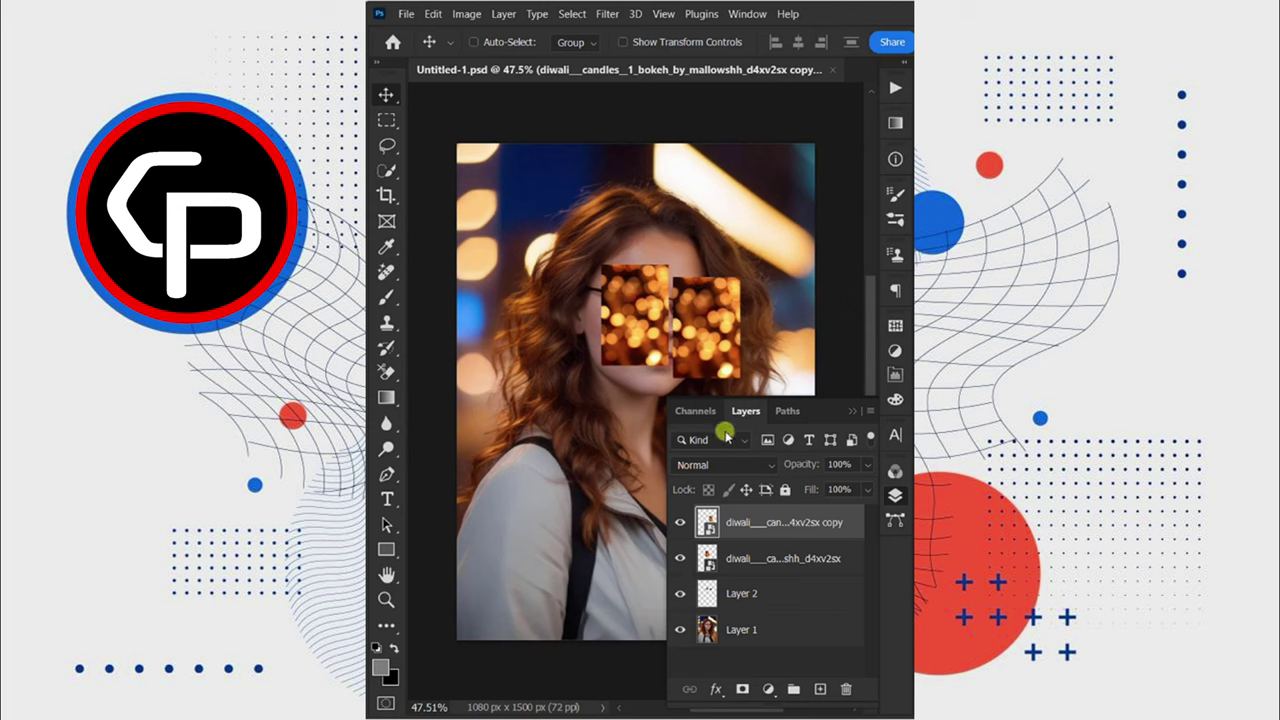
# Merge the two bokeh layers and clip the result to the lens layer.
pyautogui.keyDown('shift'); pyautogui.click(742, 561); pyautogui.keyUp('shift')
pyautogui.rightClick(742, 561)
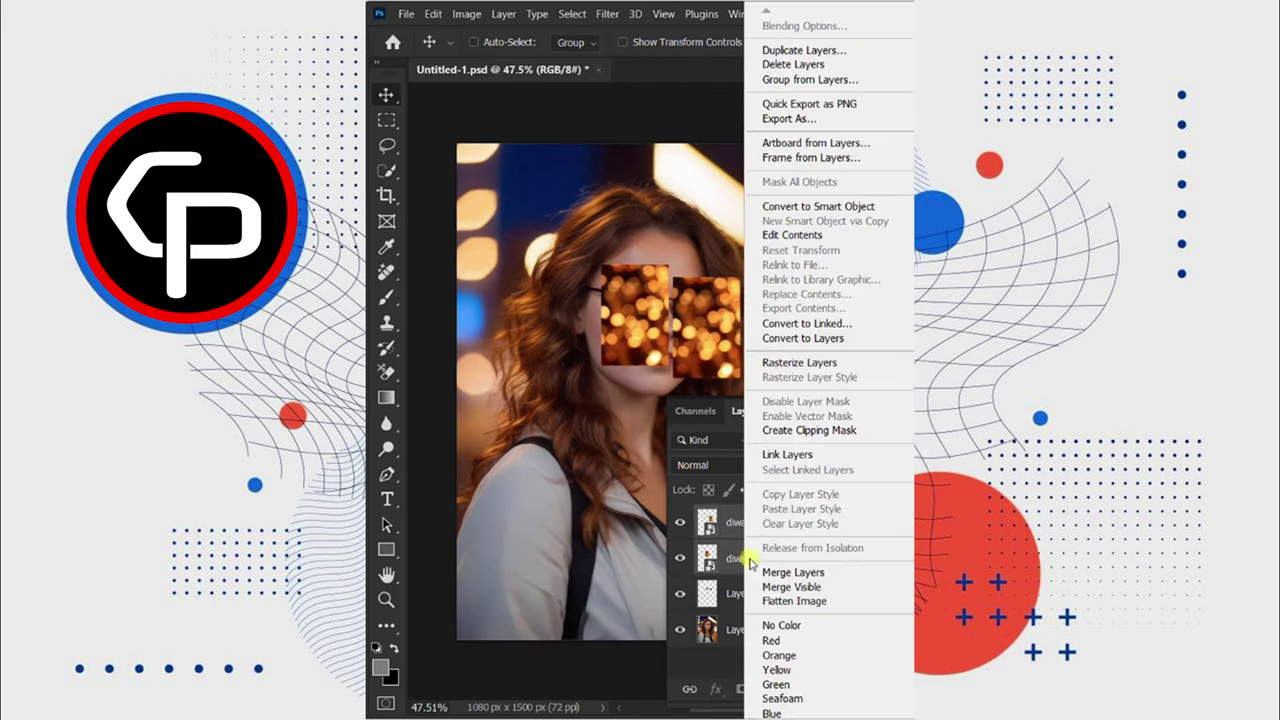
pyautogui.click(780, 572)
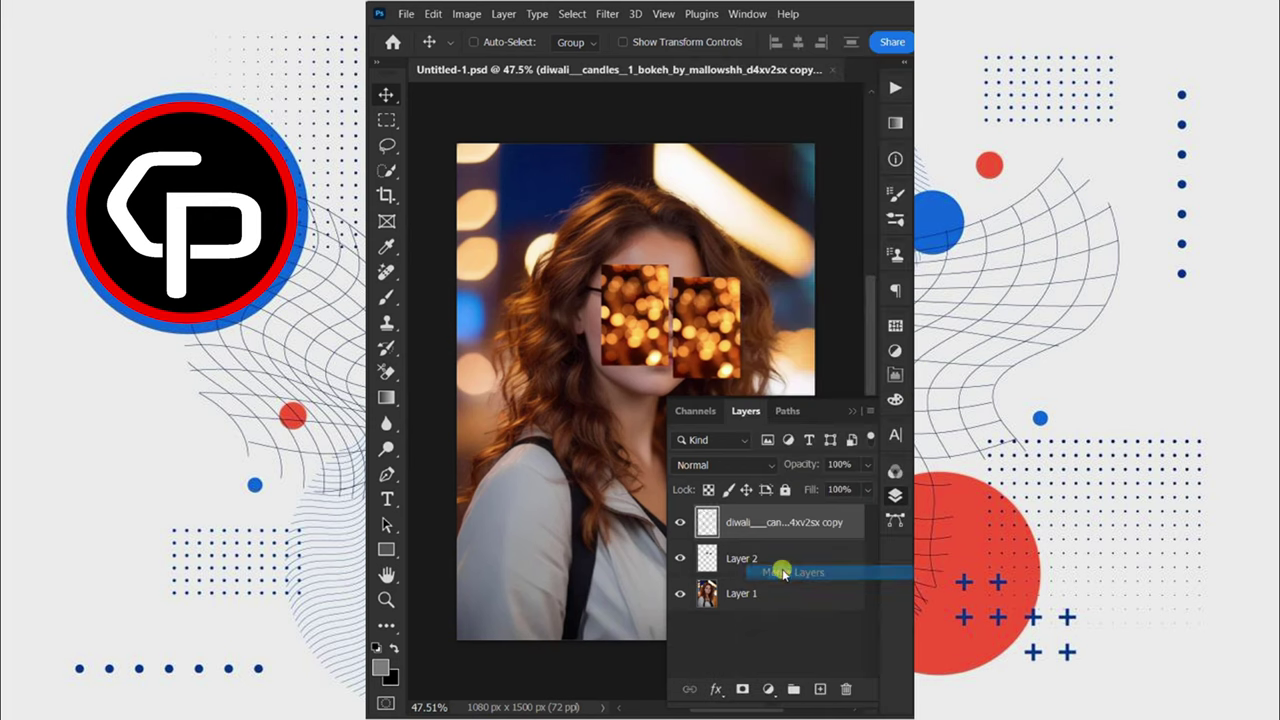
pyautogui.rightClick(757, 524)
pyautogui.click(817, 372)
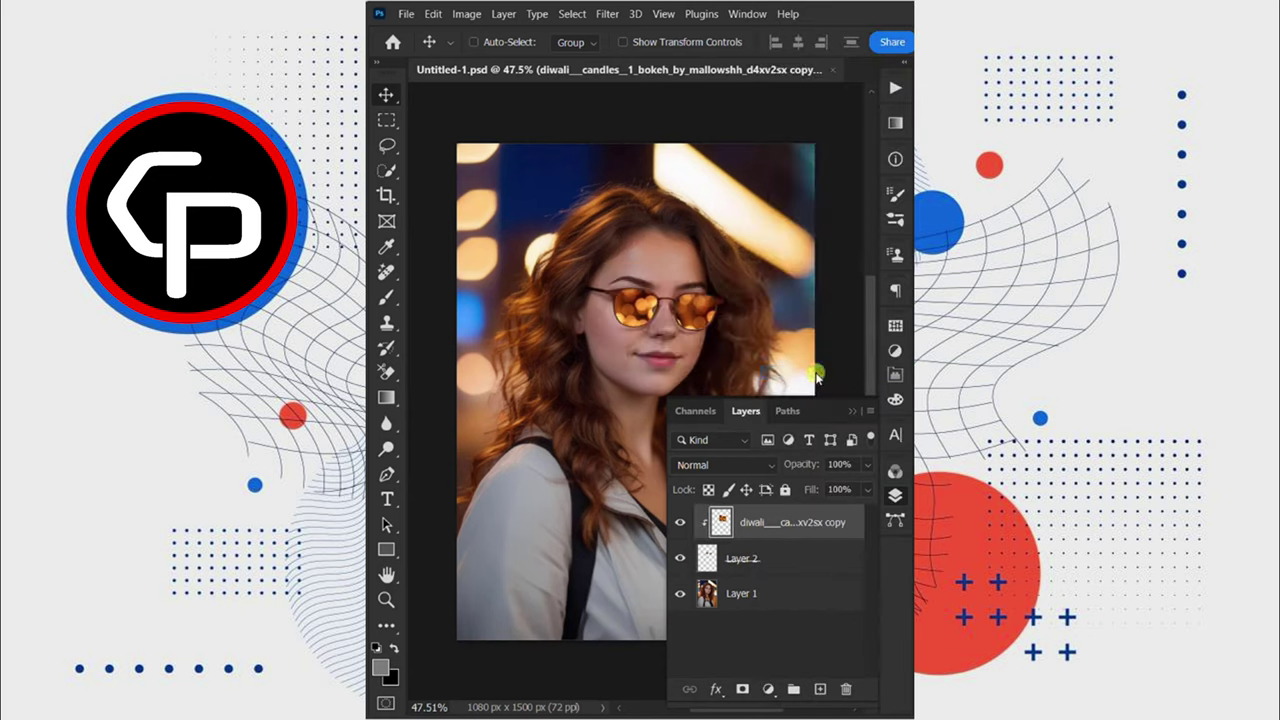
pyautogui.scroll(1, 815, 378)
# Desaturate the bokeh to -60 and blend it with Soft Light at 80% opacity.
pyautogui.hotkey('ctrl', 'u')
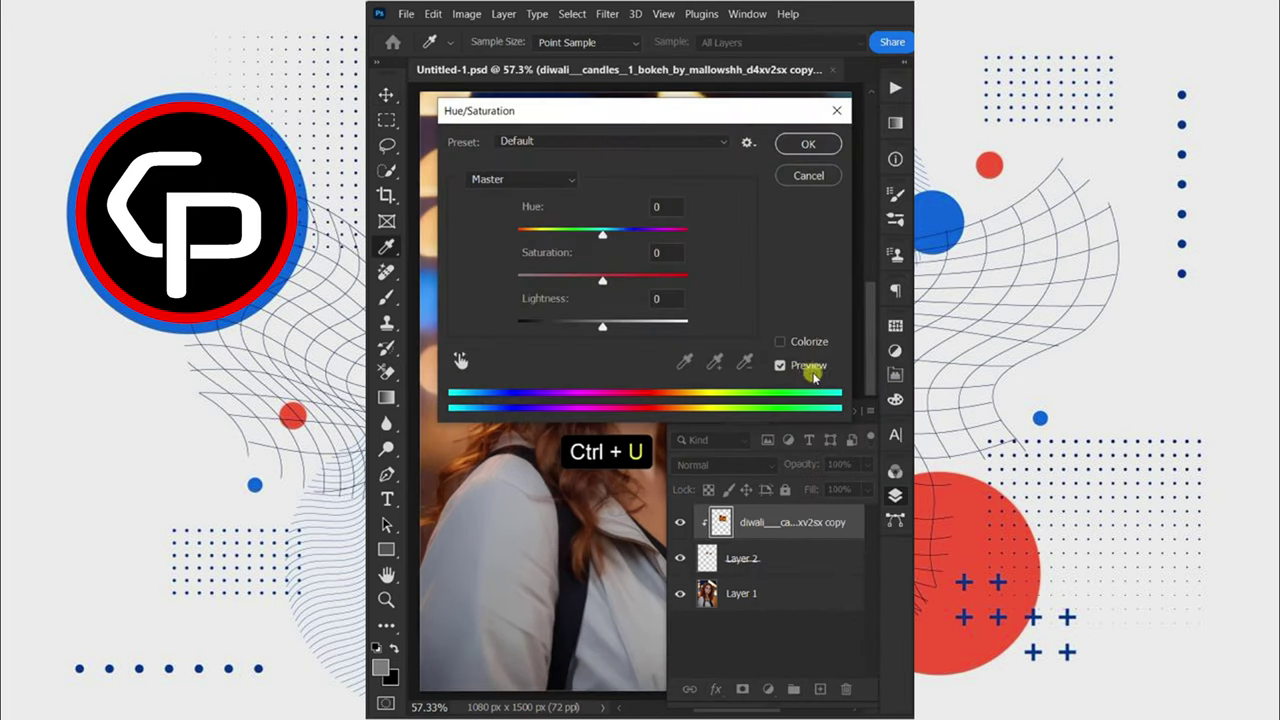
pyautogui.moveTo(602, 280); pyautogui.dragTo(556, 280)
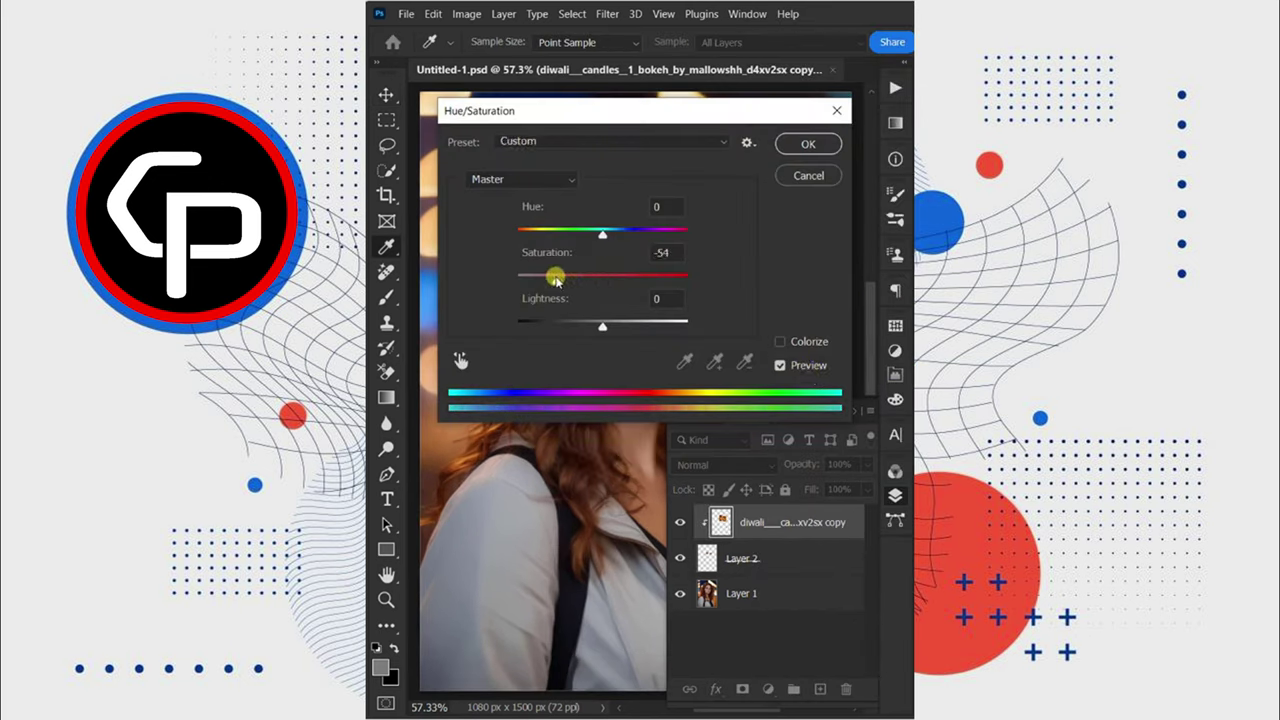
pyautogui.click(800, 150)
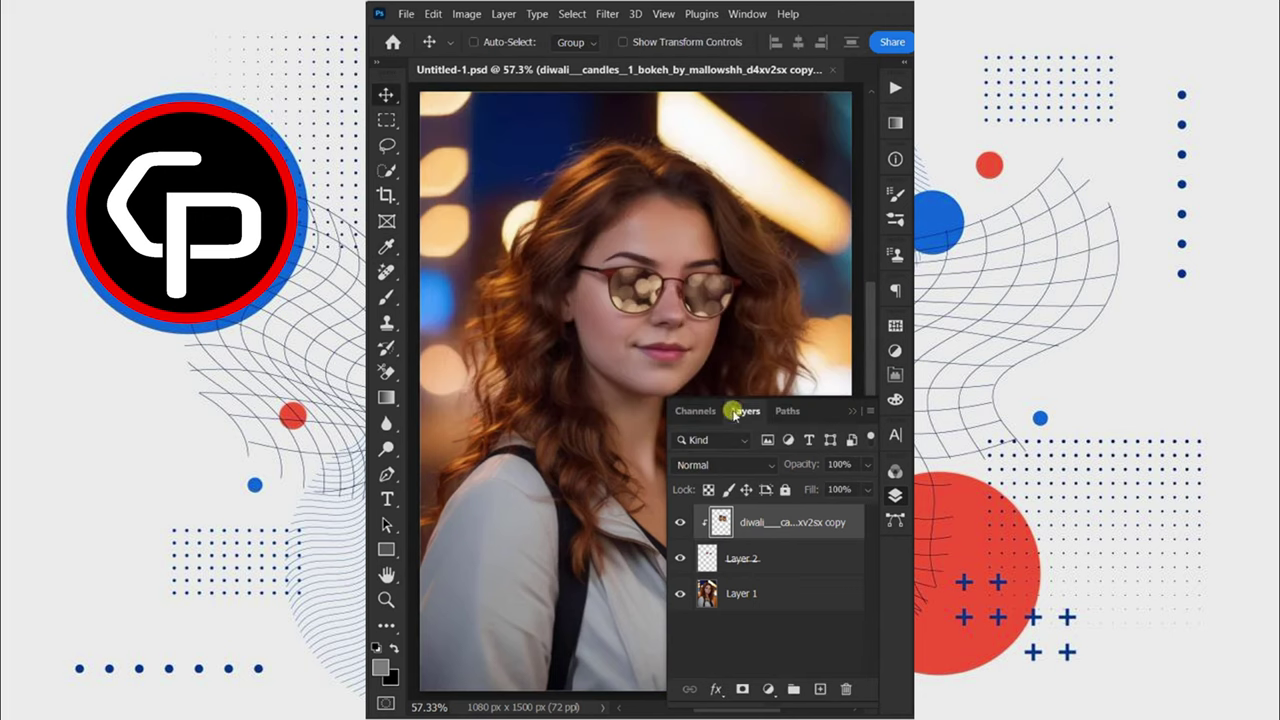
pyautogui.click(731, 466)
pyautogui.click(717, 466)
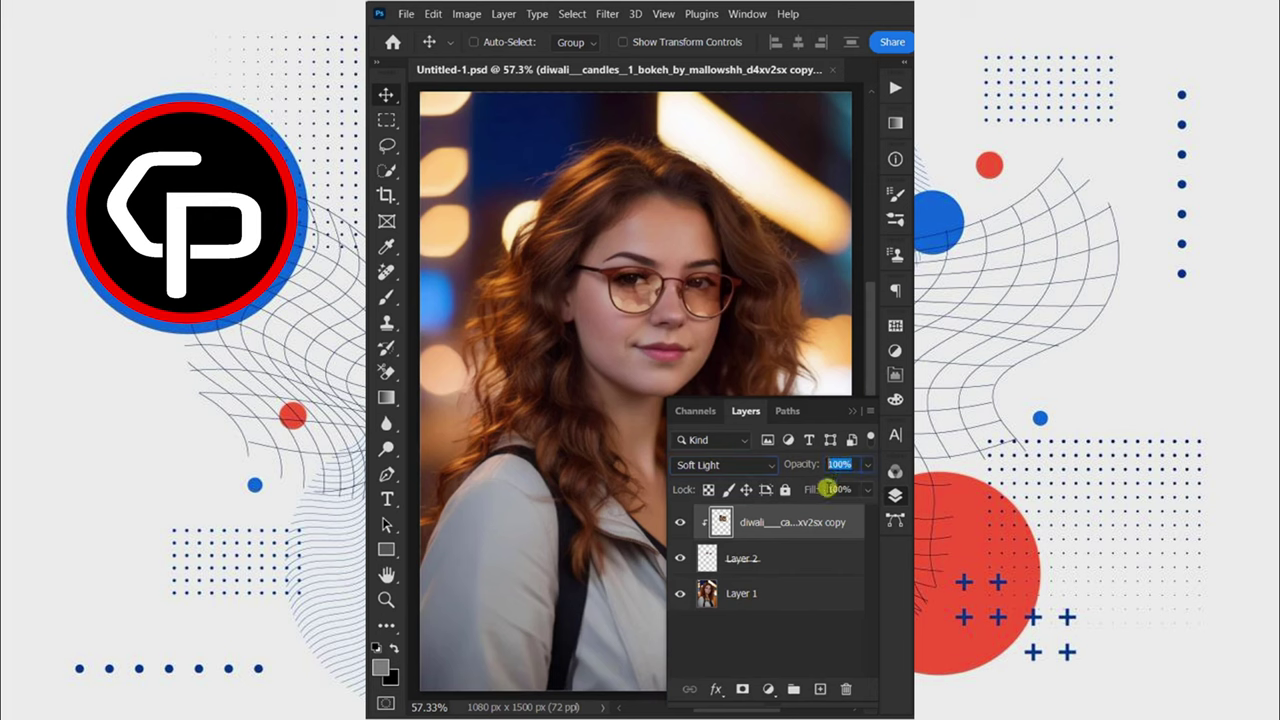
pyautogui.write('80')
pyautogui.press('Return')
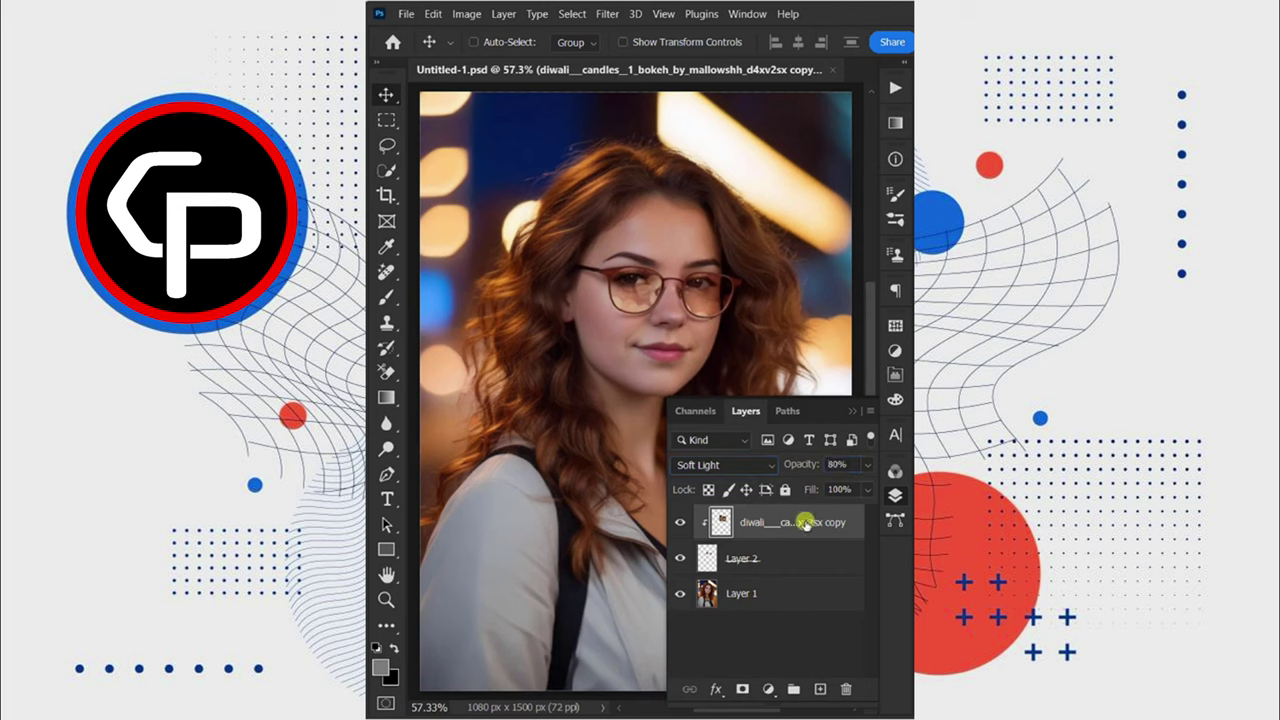
# Duplicate the bokeh layer as Screen at 20% and select the lens layers down to Layer 2.
pyautogui.moveTo(805, 524); pyautogui.dragTo(818, 689)
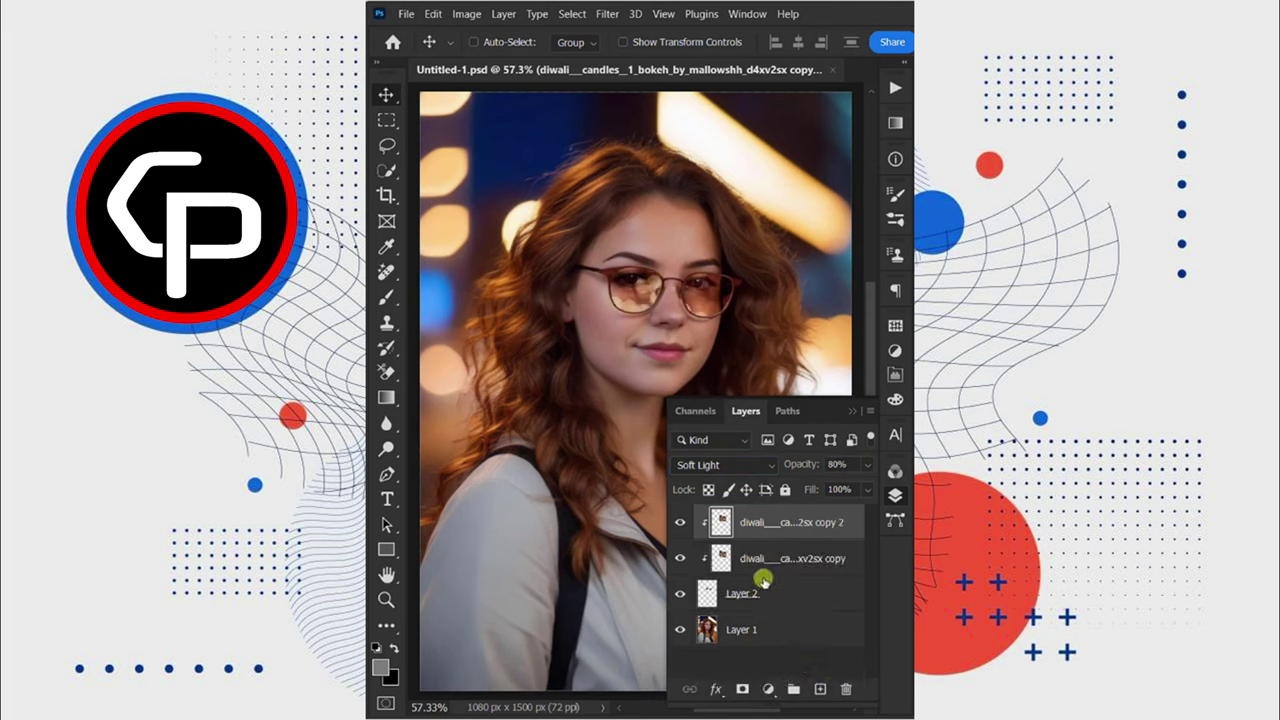
pyautogui.click(745, 466)
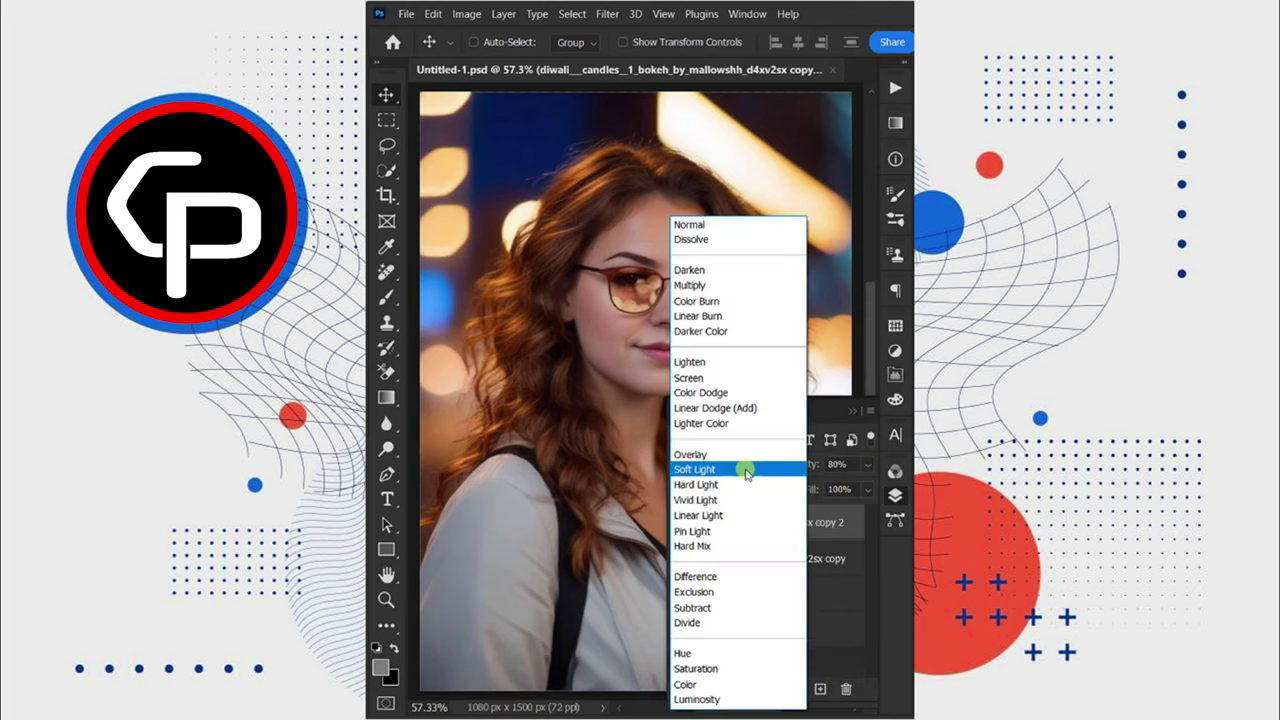
pyautogui.click(722, 379)
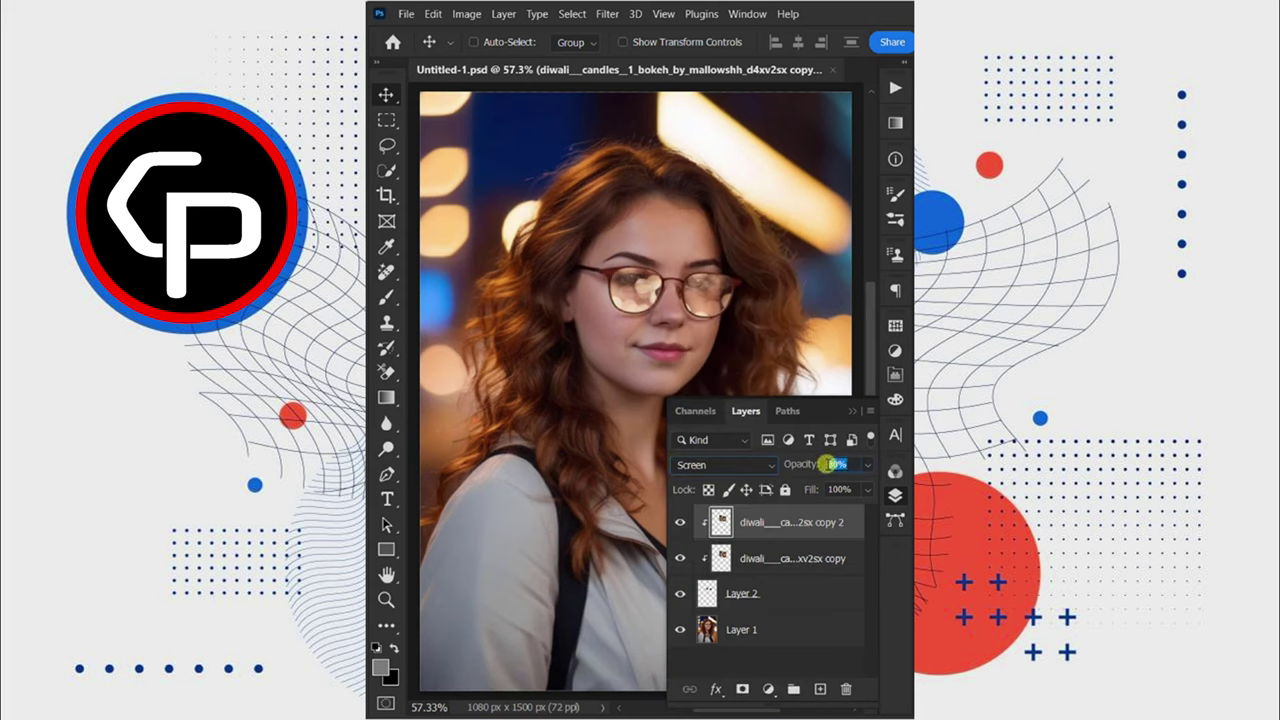
pyautogui.write('20')
pyautogui.press('Return')
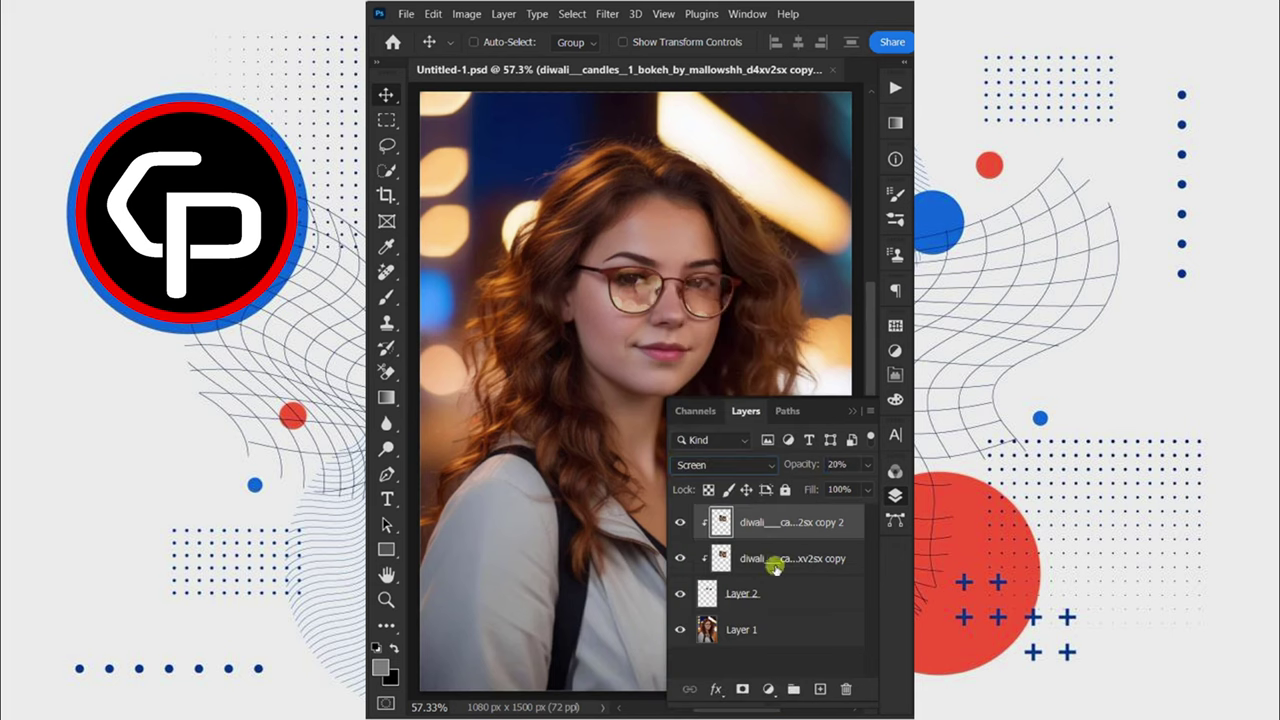
pyautogui.click(767, 594)
# Group the lens layers into Group 1 and add Levels with midtones 1.17, white point 243.
pyautogui.click(792, 687)
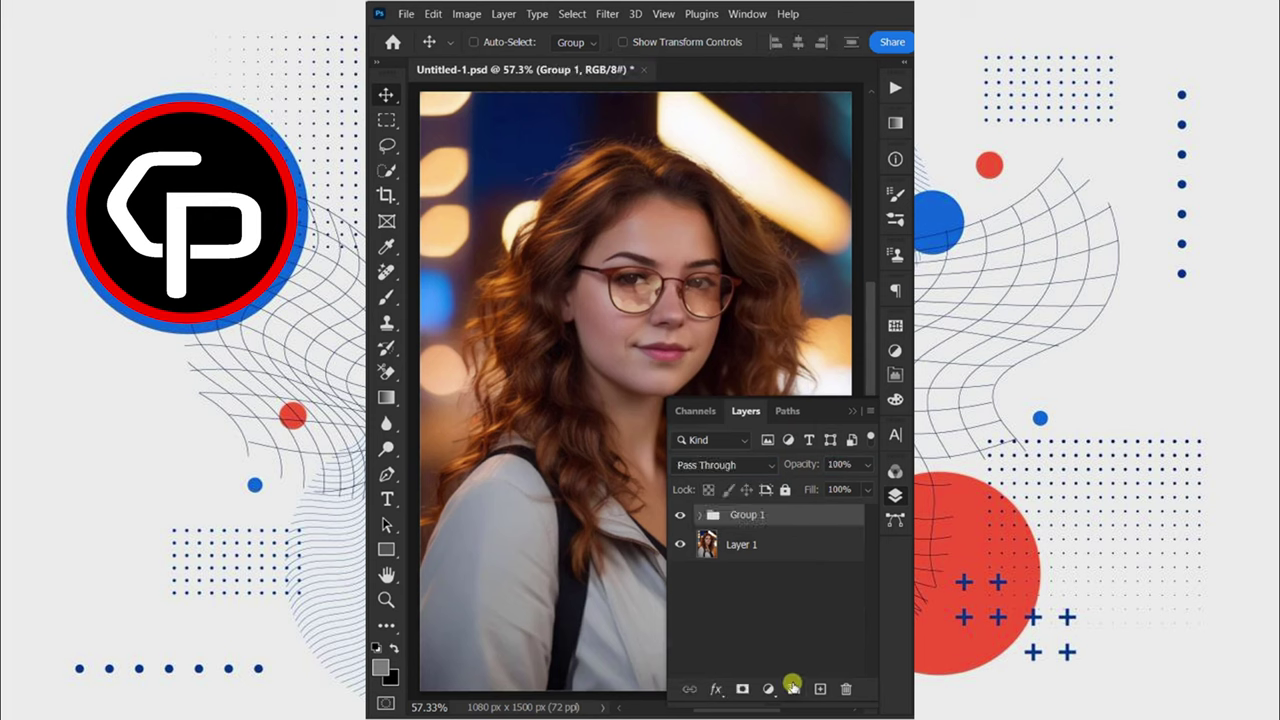
pyautogui.click(776, 688)
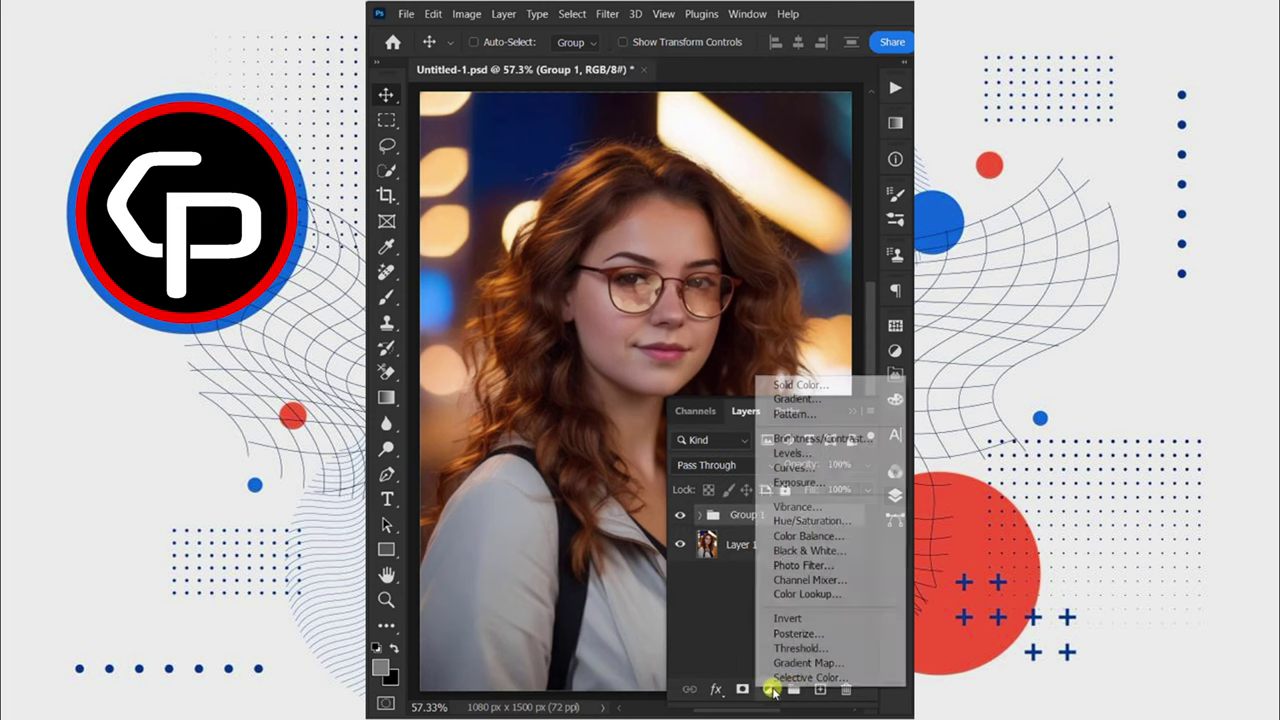
pyautogui.click(789, 455)
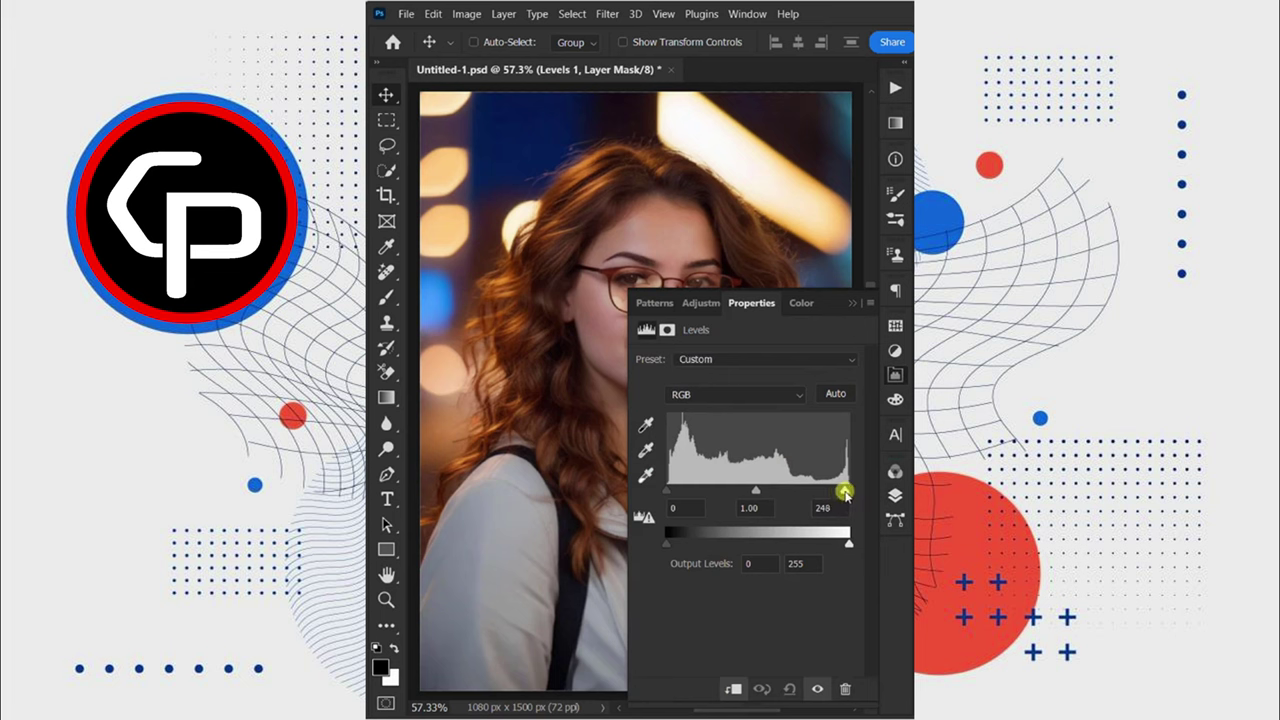
pyautogui.moveTo(845, 492); pyautogui.dragTo(813, 496)
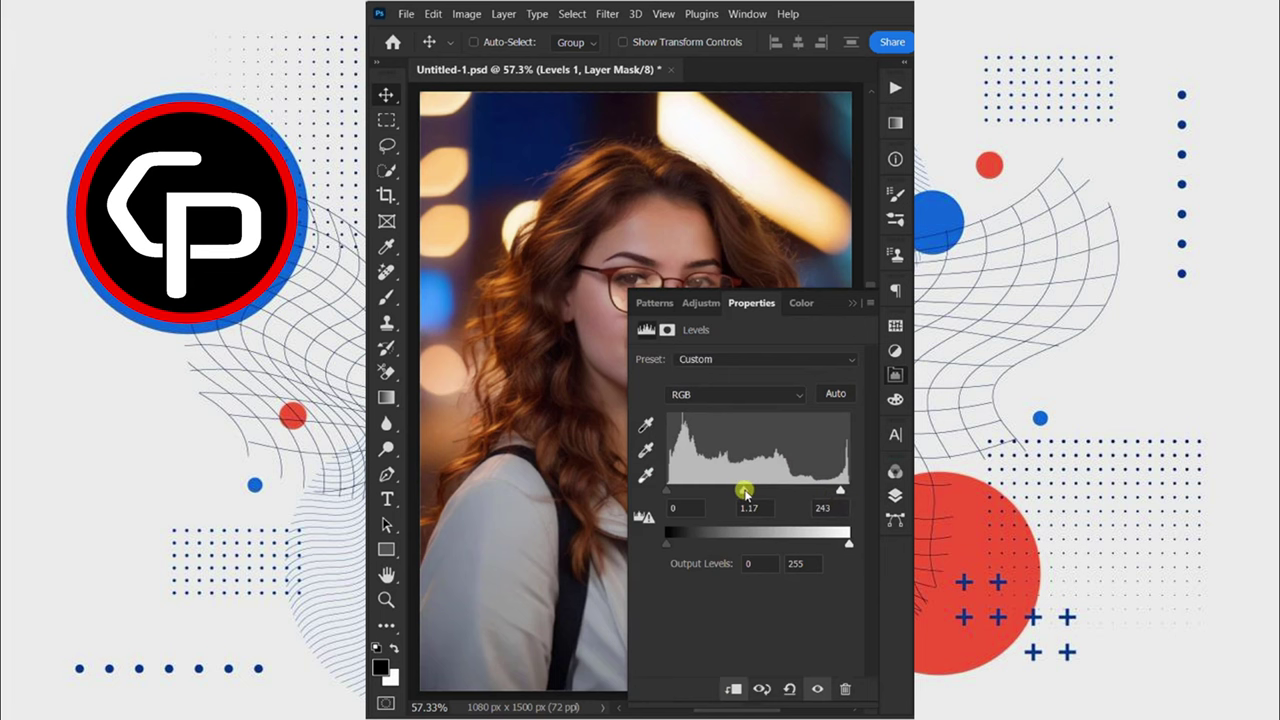
pyautogui.click(893, 378)
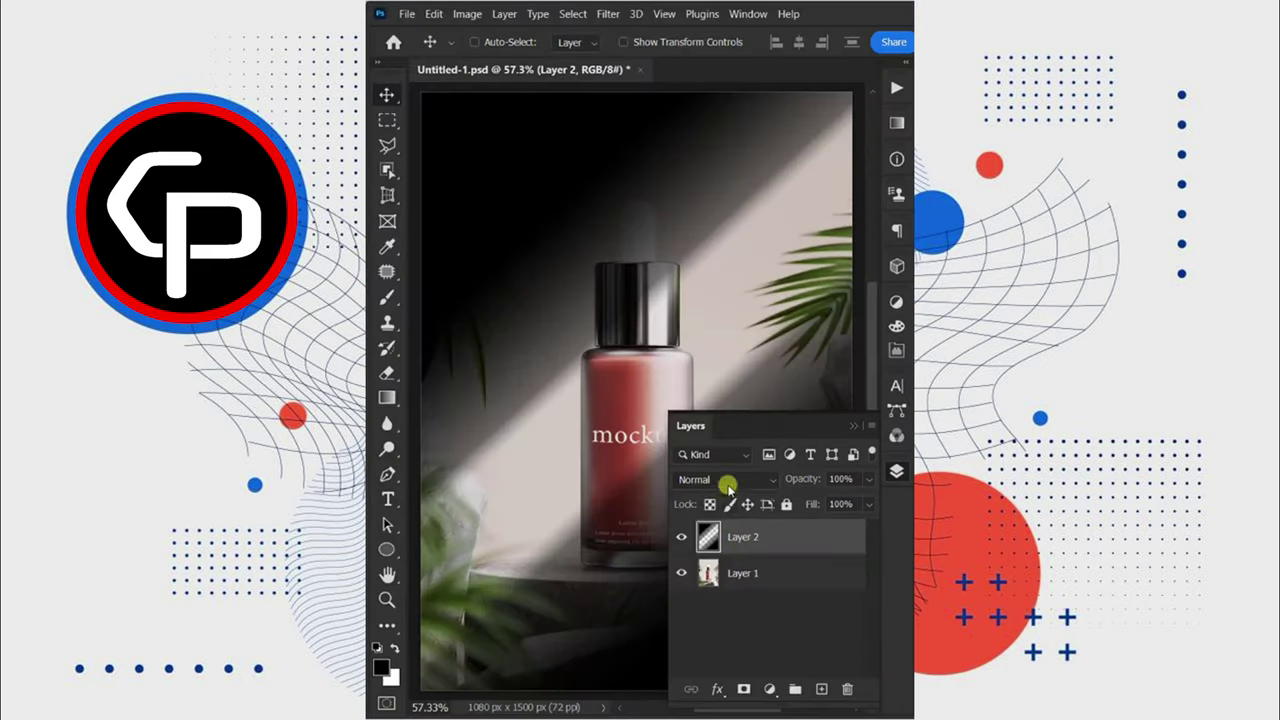
# Add a Brightness/Contrast layer set to brightness -150 and contrast 100 on the serum-bottle scene.
pyautogui.click(725, 480)
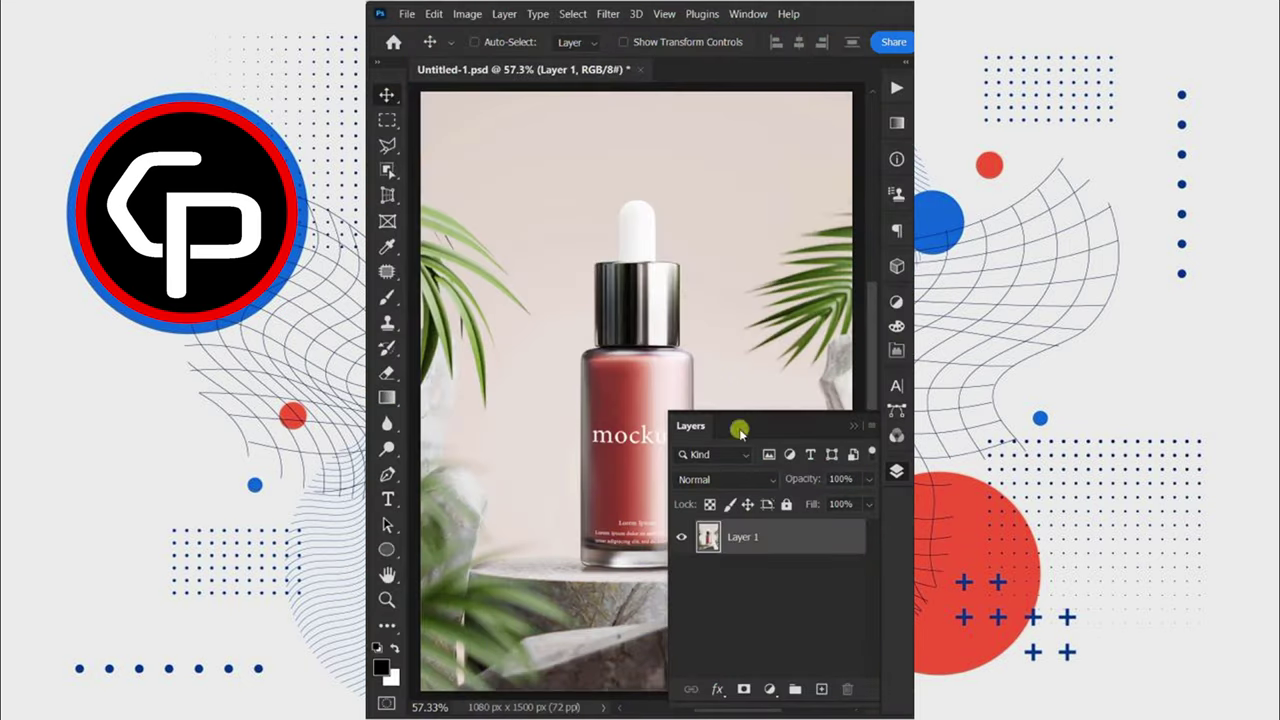
pyautogui.click(769, 689)
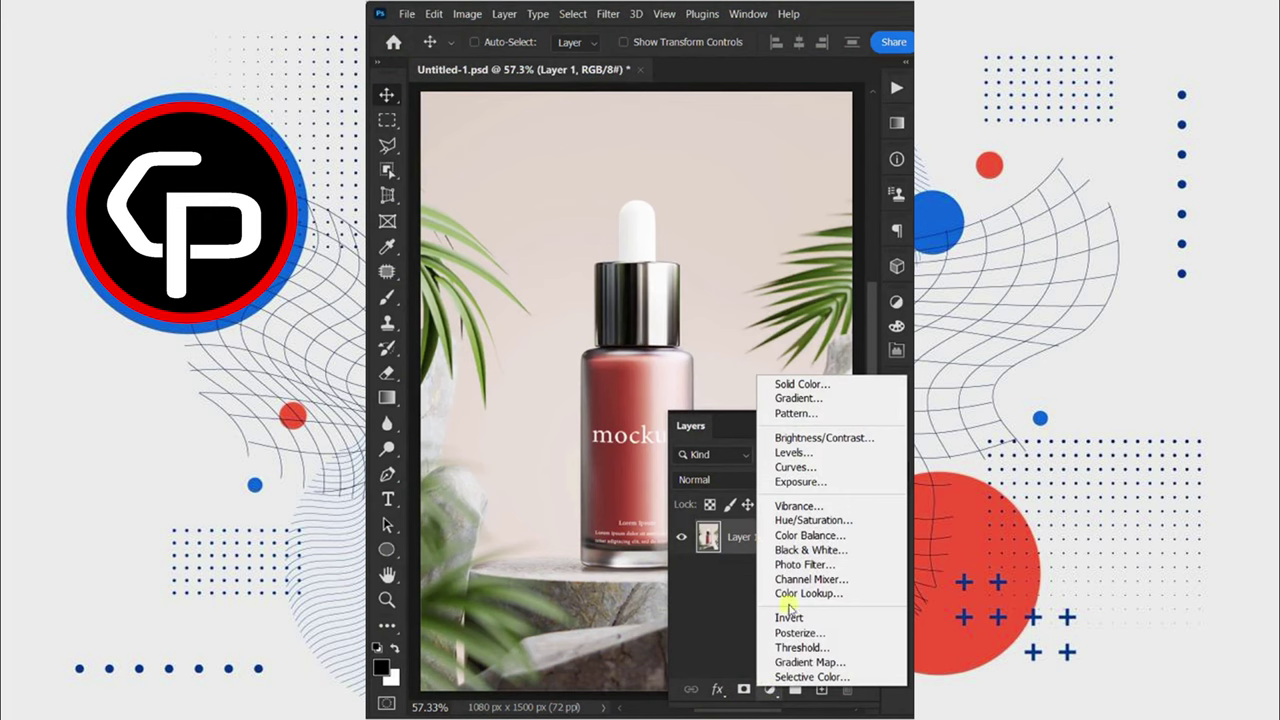
pyautogui.click(818, 439)
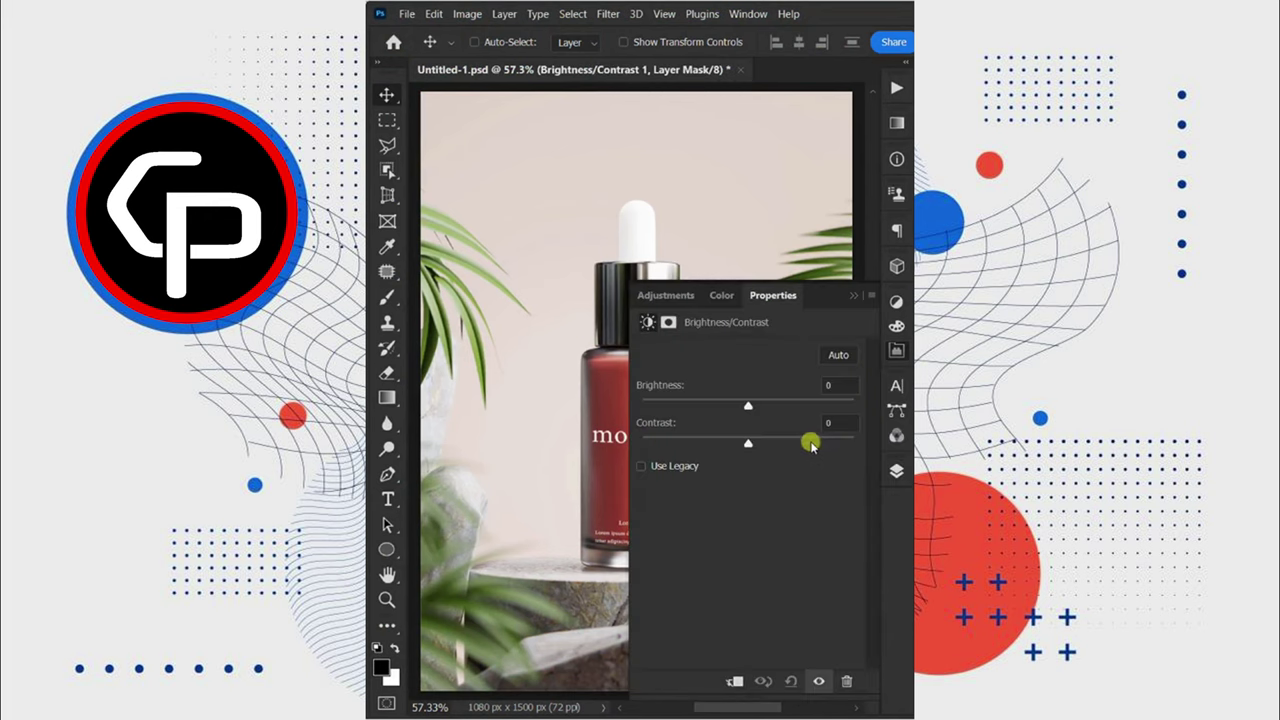
pyautogui.moveTo(748, 407); pyautogui.dragTo(638, 407)
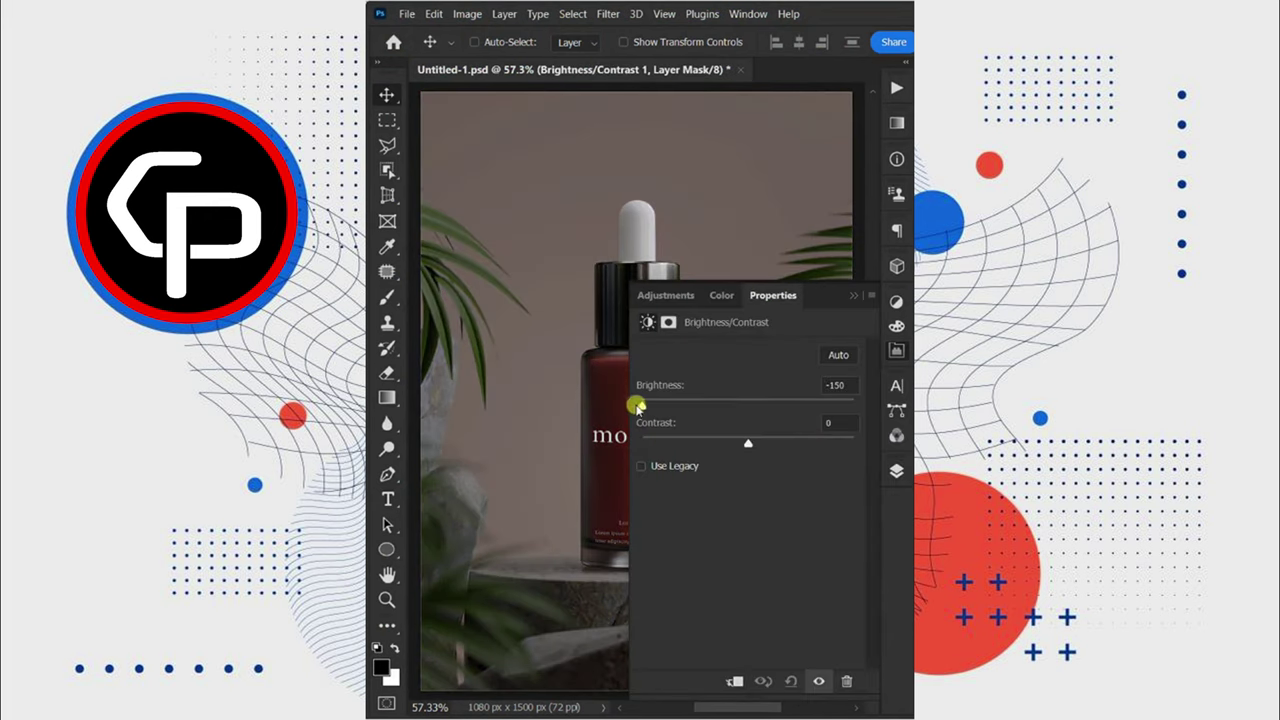
pyautogui.moveTo(745, 444); pyautogui.dragTo(859, 448)
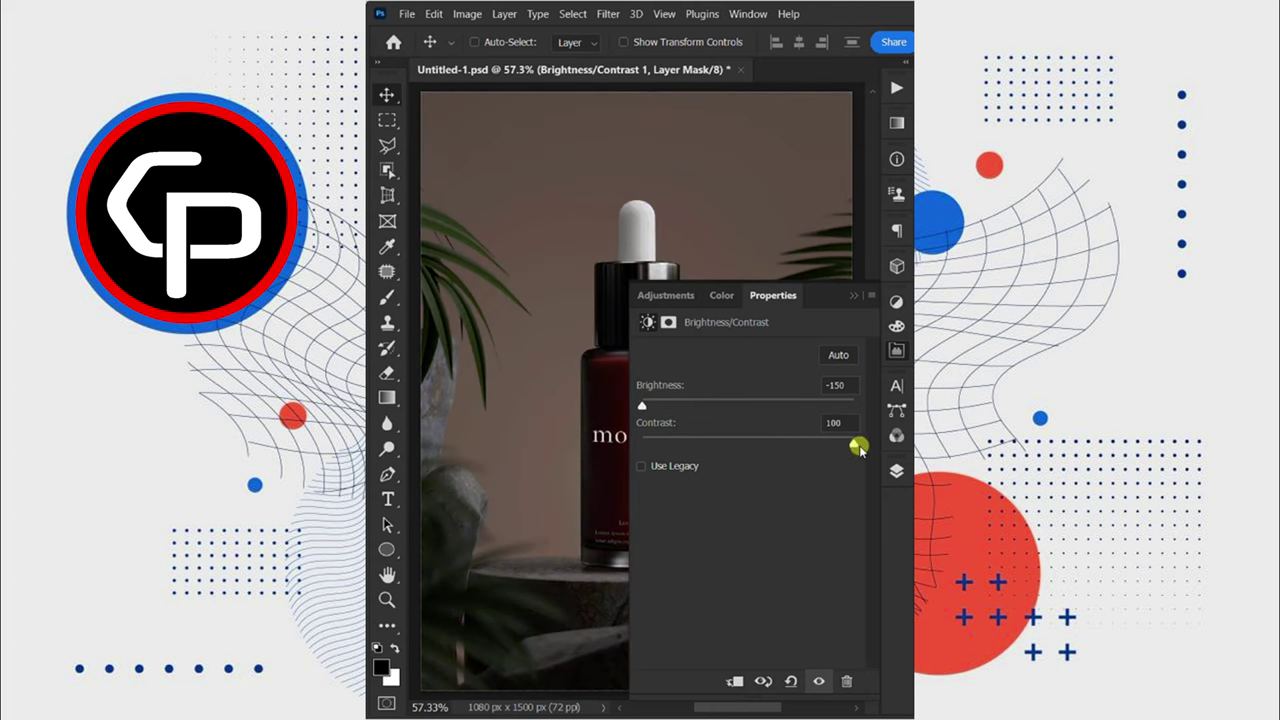
pyautogui.click(893, 355)
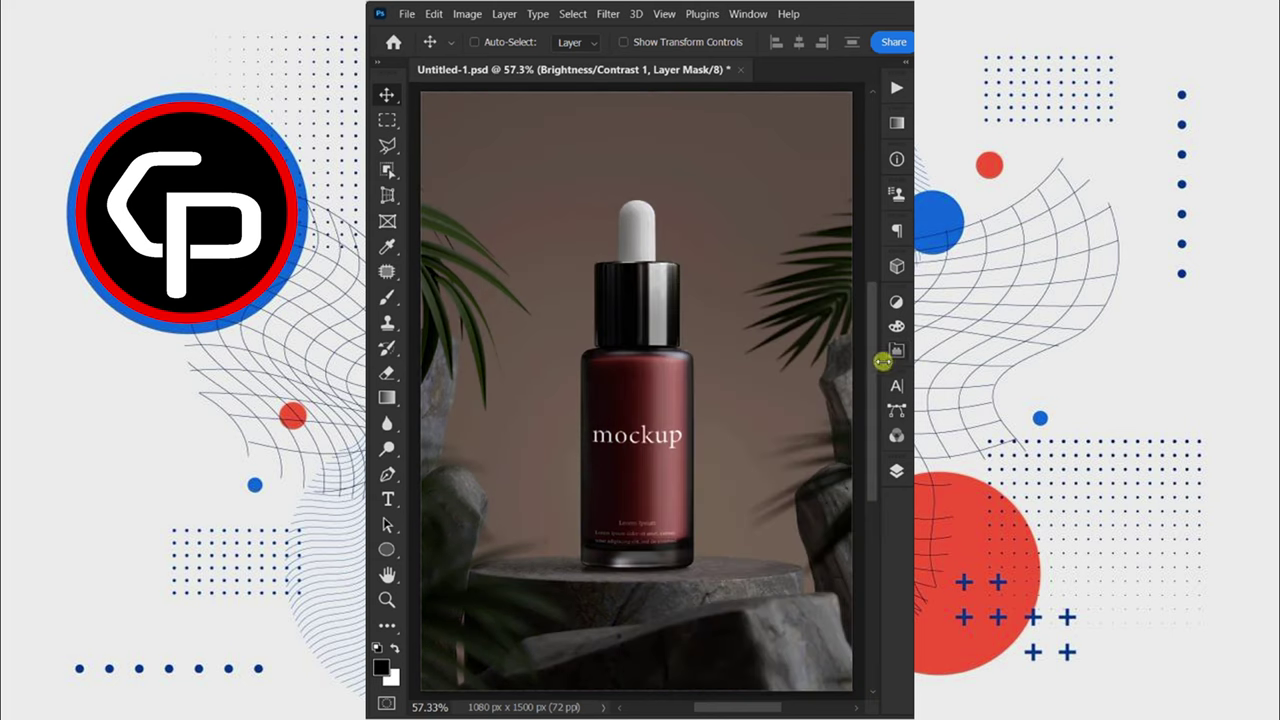
# Switch to the Gradient Tool with the Classic gradient type.
pyautogui.rightClick(389, 398)
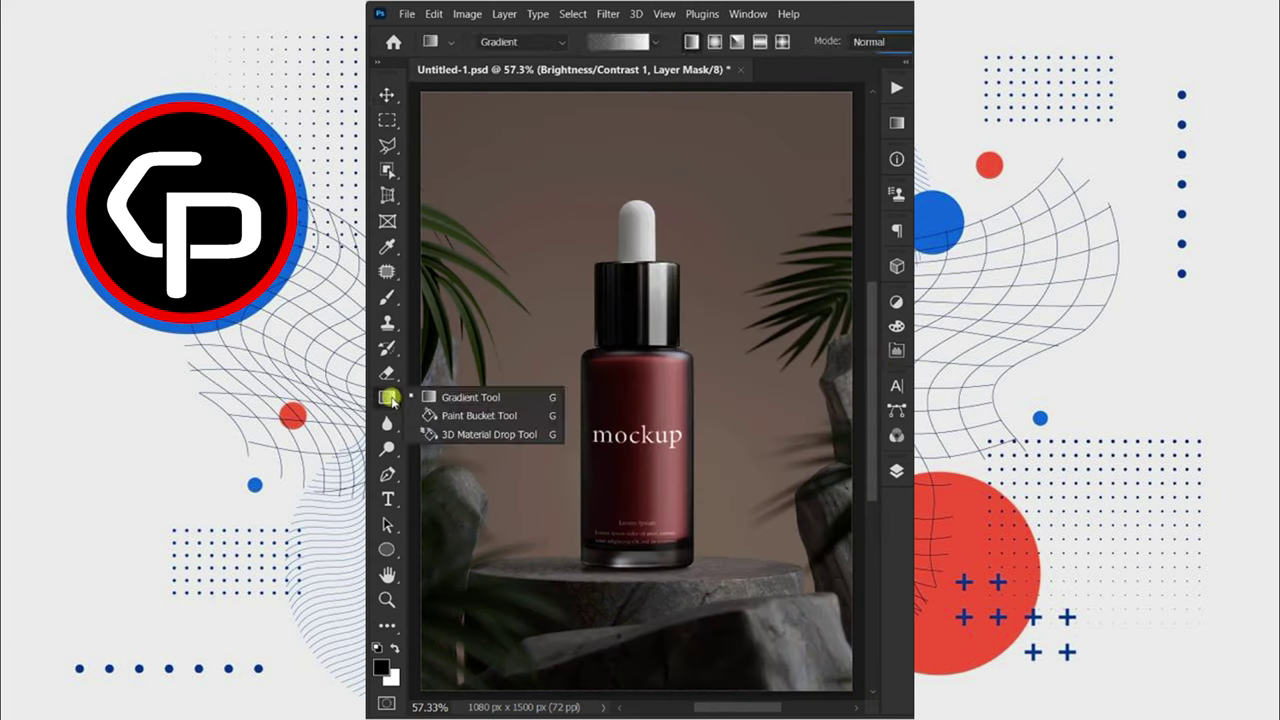
pyautogui.click(452, 393)
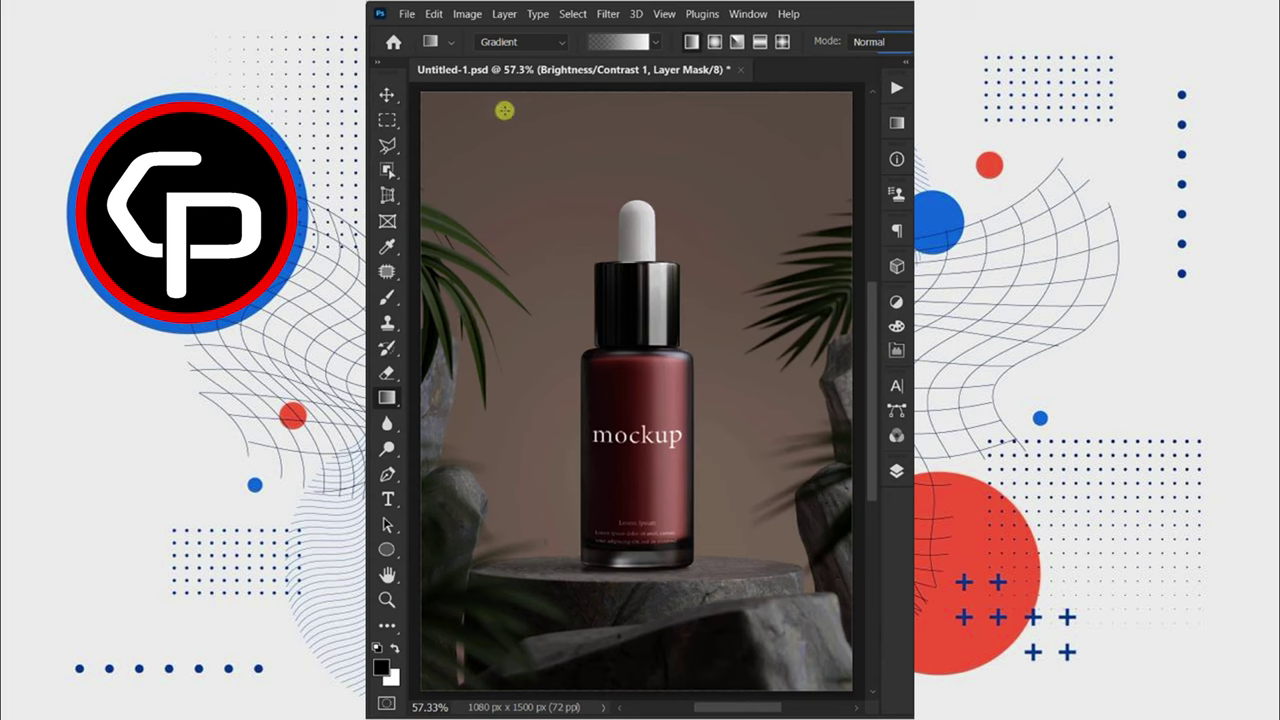
pyautogui.click(516, 47)
pyautogui.click(530, 70)
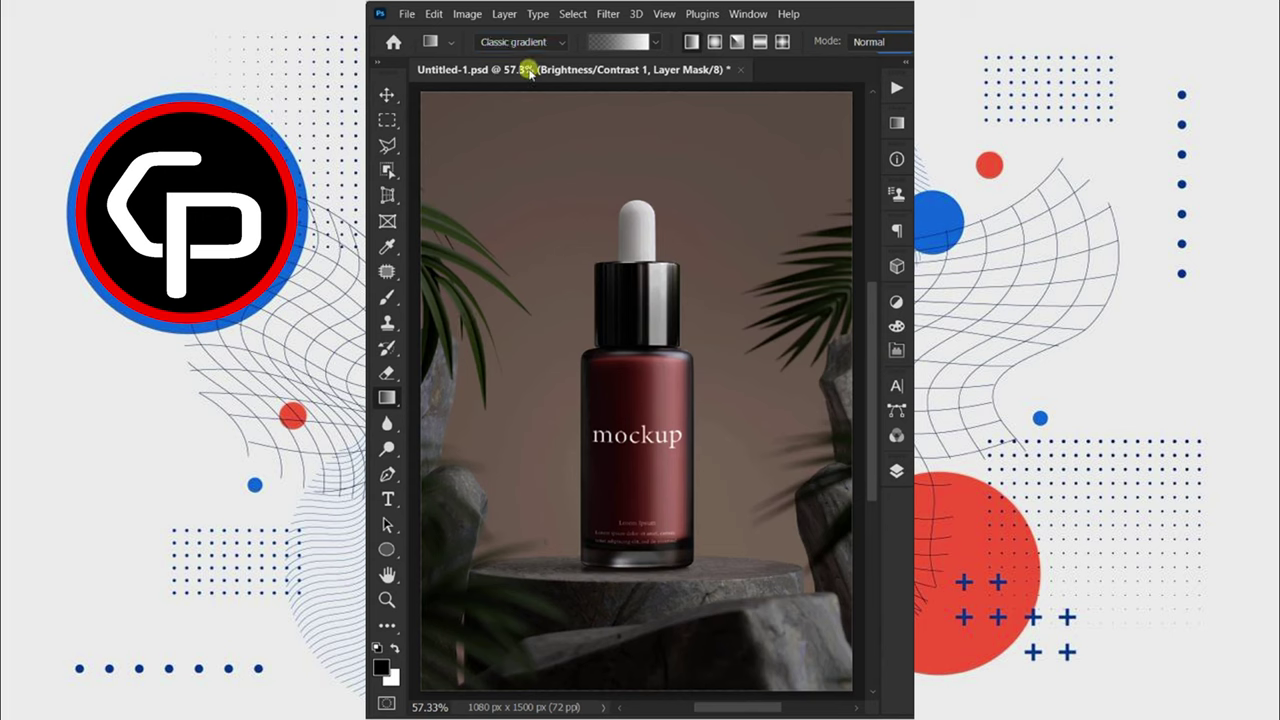
# Define a white-black-white gradient with a white left stop and black stops at the middle.
pyautogui.click(612, 44)
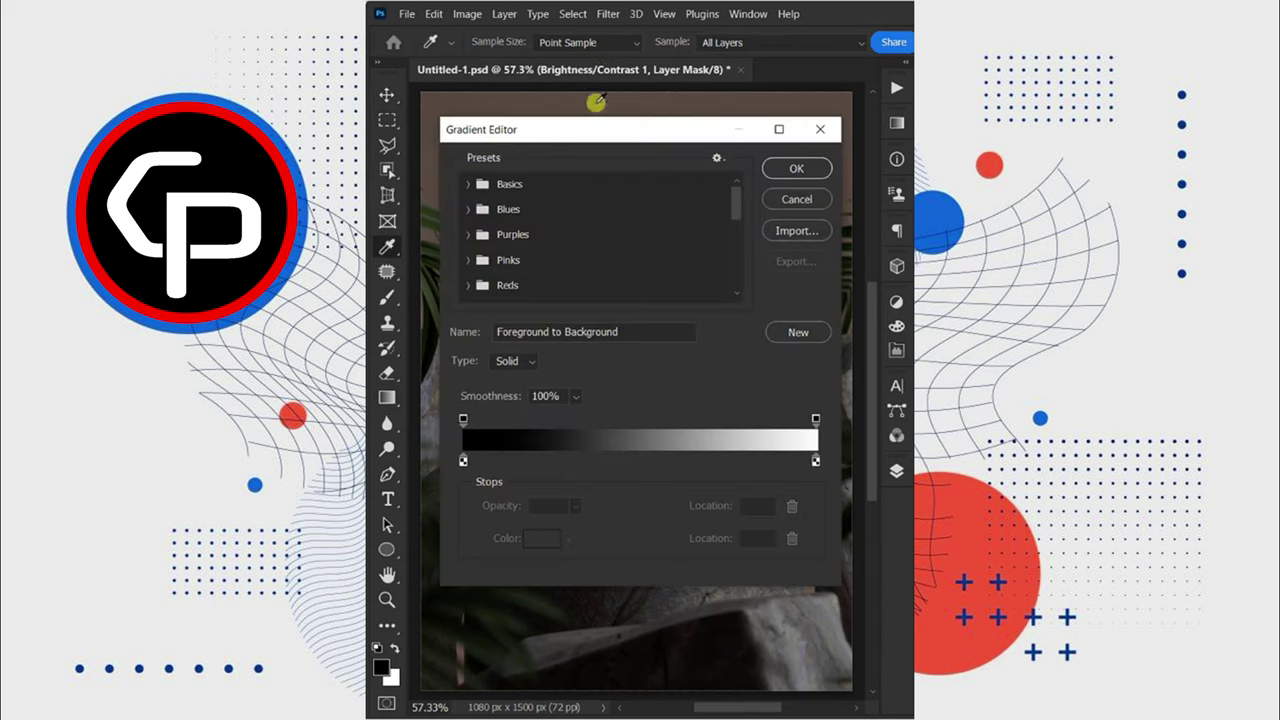
pyautogui.moveTo(463, 460); pyautogui.dragTo(639, 460)
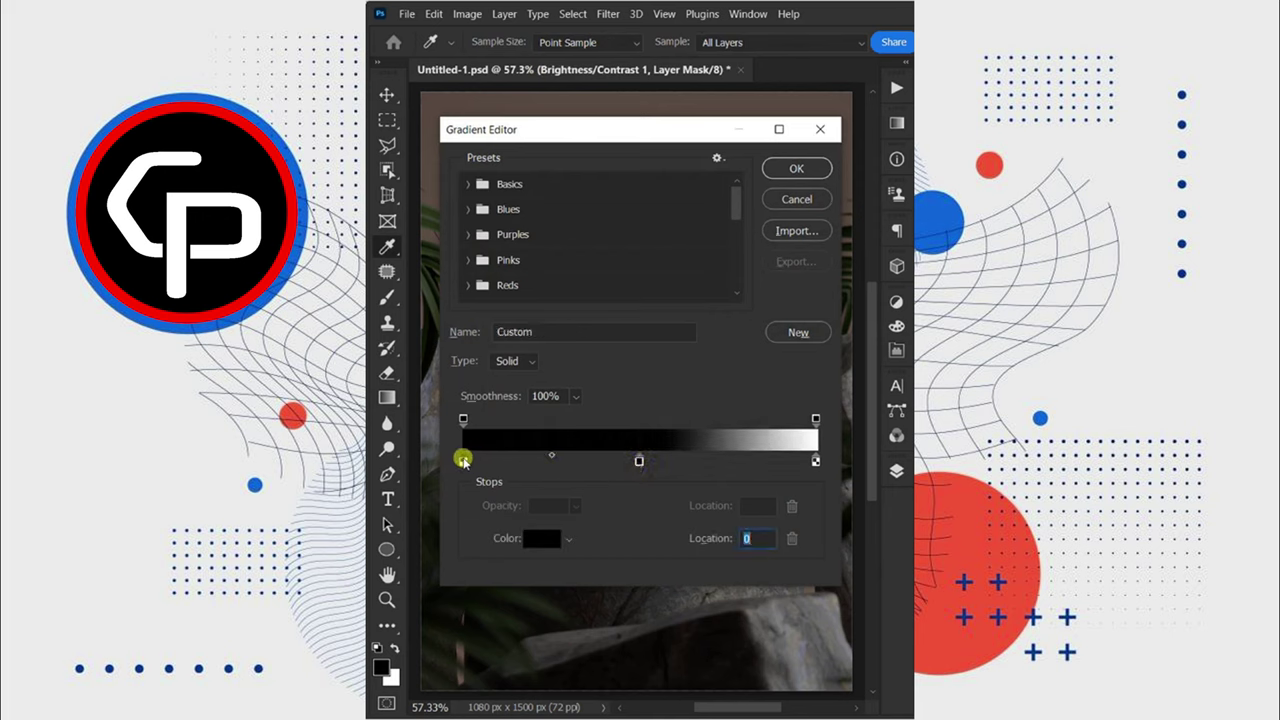
pyautogui.doubleClick(463, 460)
pyautogui.moveTo(450, 254); pyautogui.dragTo(407, 197)
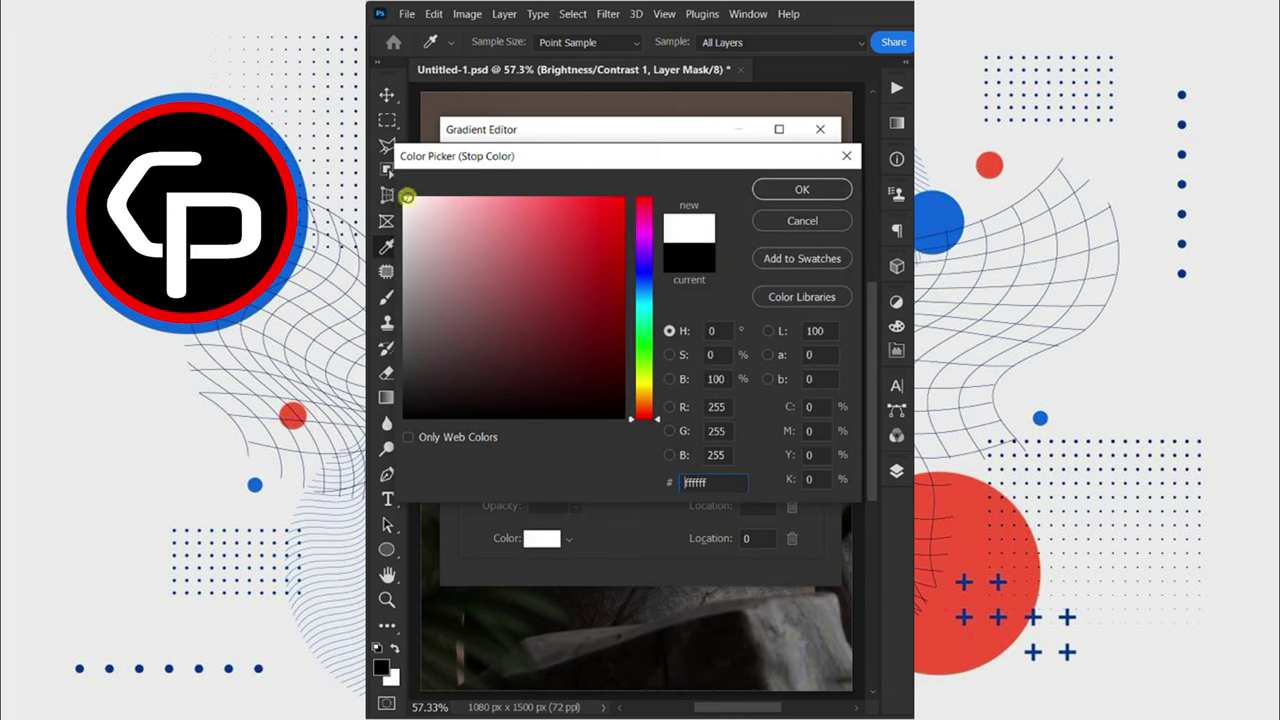
pyautogui.click(795, 189)
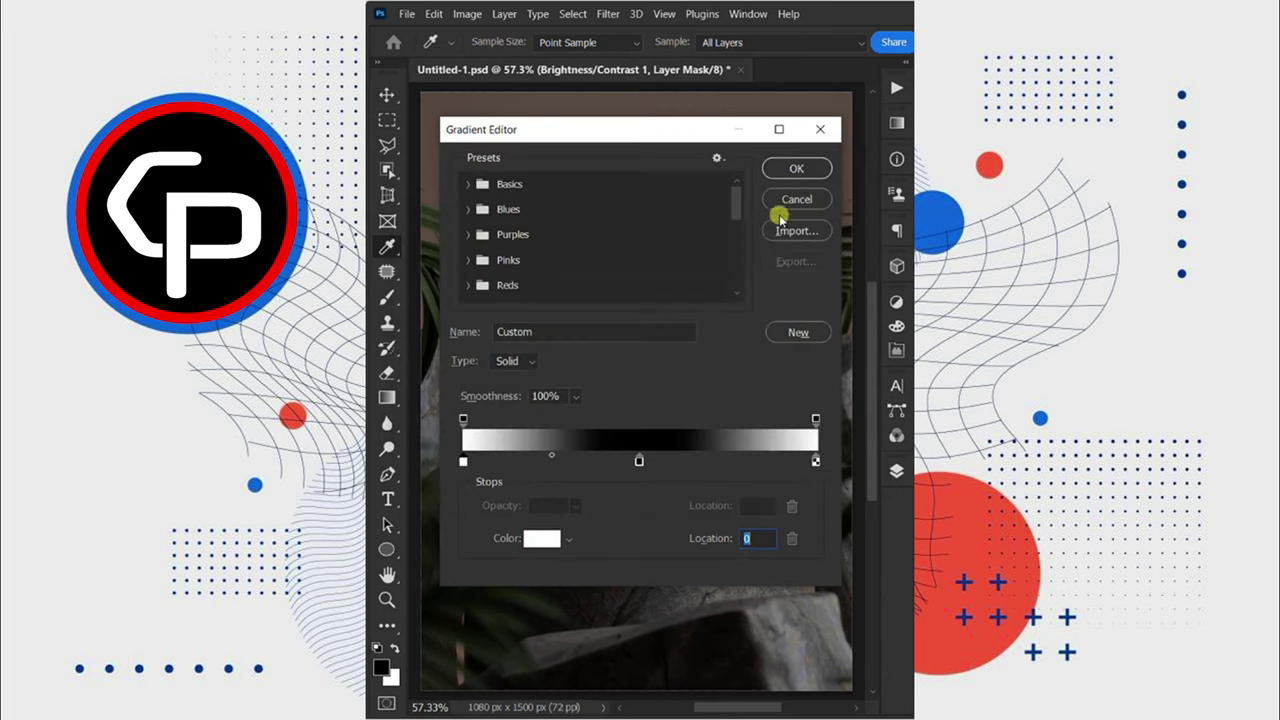
pyautogui.moveTo(639, 461)
pyautogui.mouseDown()
pyautogui.moveTo(531, 455)
pyautogui.moveTo(717, 461)
pyautogui.moveTo(694, 462)
pyautogui.mouseUp()
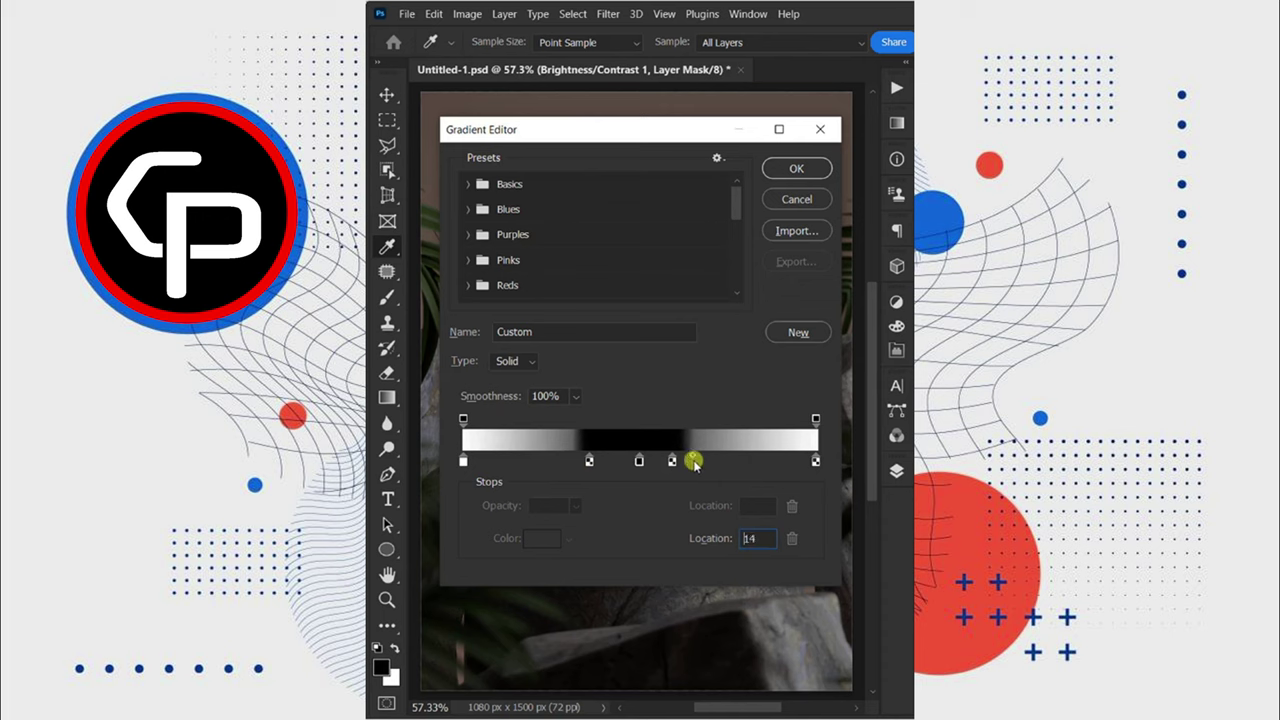
pyautogui.click(797, 170)
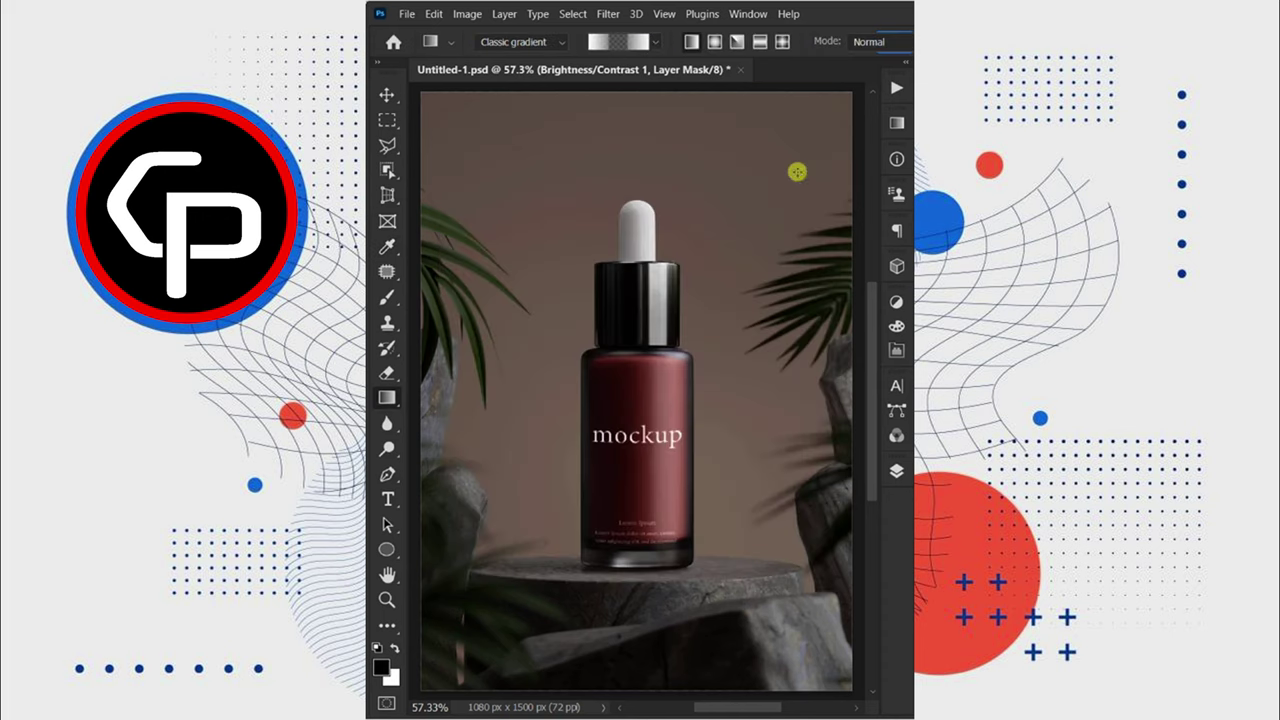
pyautogui.click(896, 471)
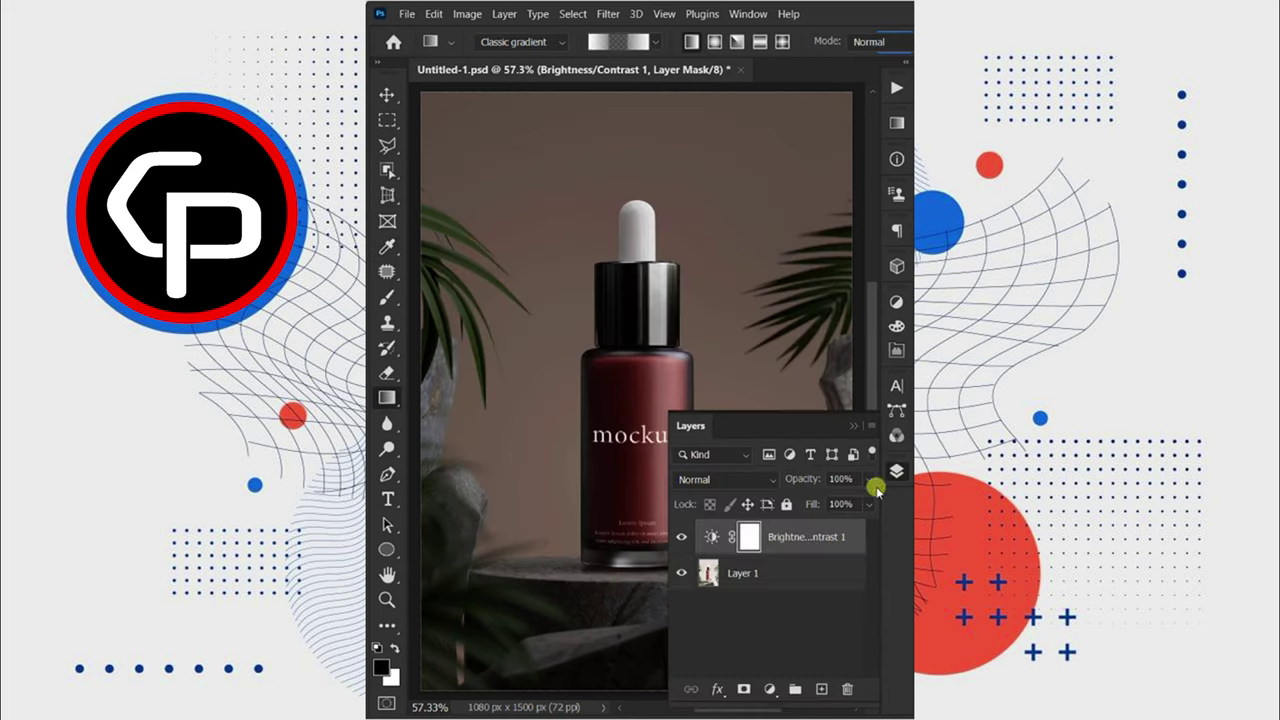
# Paint a diagonal light streak into the Brightness/Contrast mask and add a Color Lookup layer.
pyautogui.click(746, 538)
pyautogui.moveTo(528, 240); pyautogui.dragTo(790, 536)
pyautogui.click(769, 689)
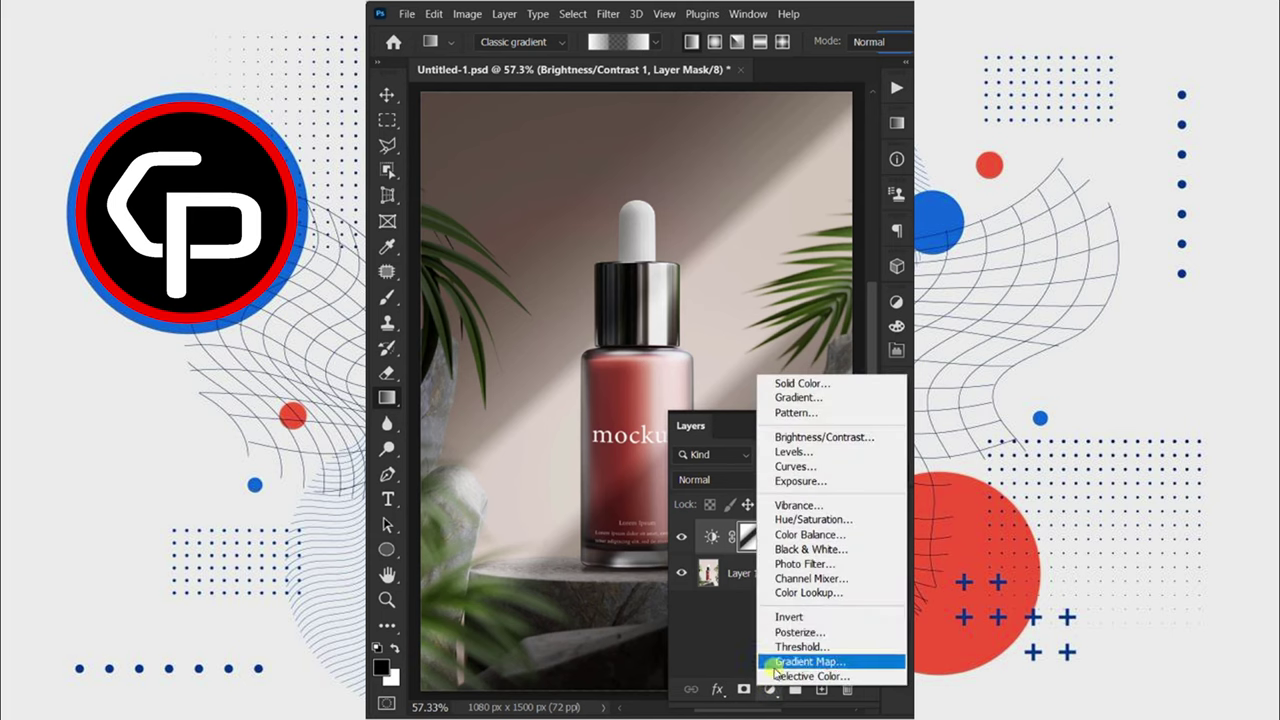
pyautogui.click(802, 593)
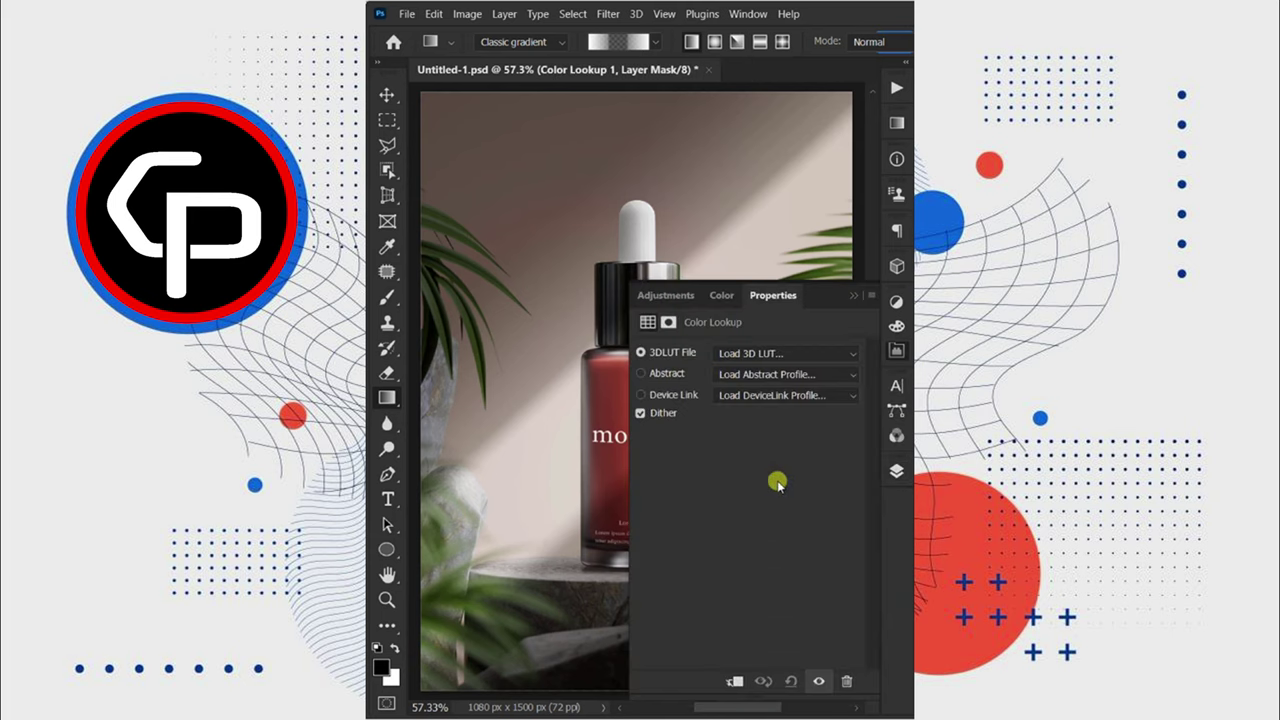
# Apply the EdgyAmber.3DL look and set the lookup layer to 32% opacity and 42% fill.
pyautogui.click(752, 355)
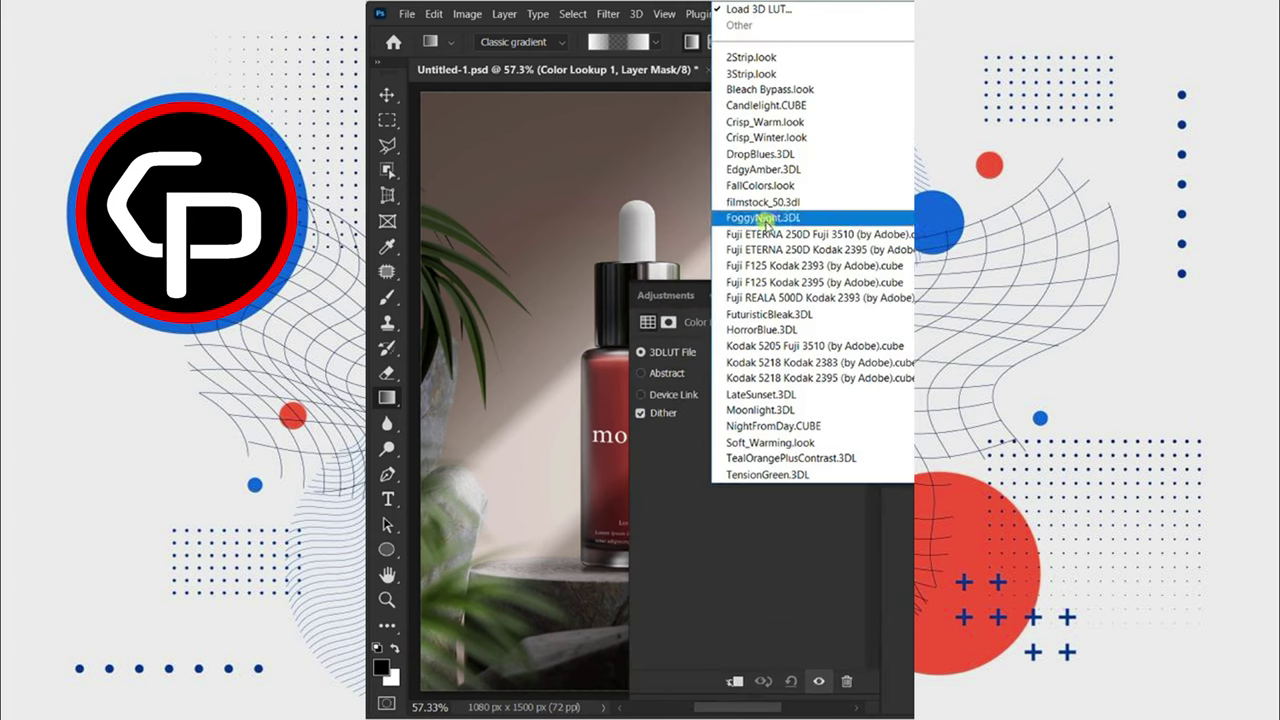
pyautogui.click(768, 172)
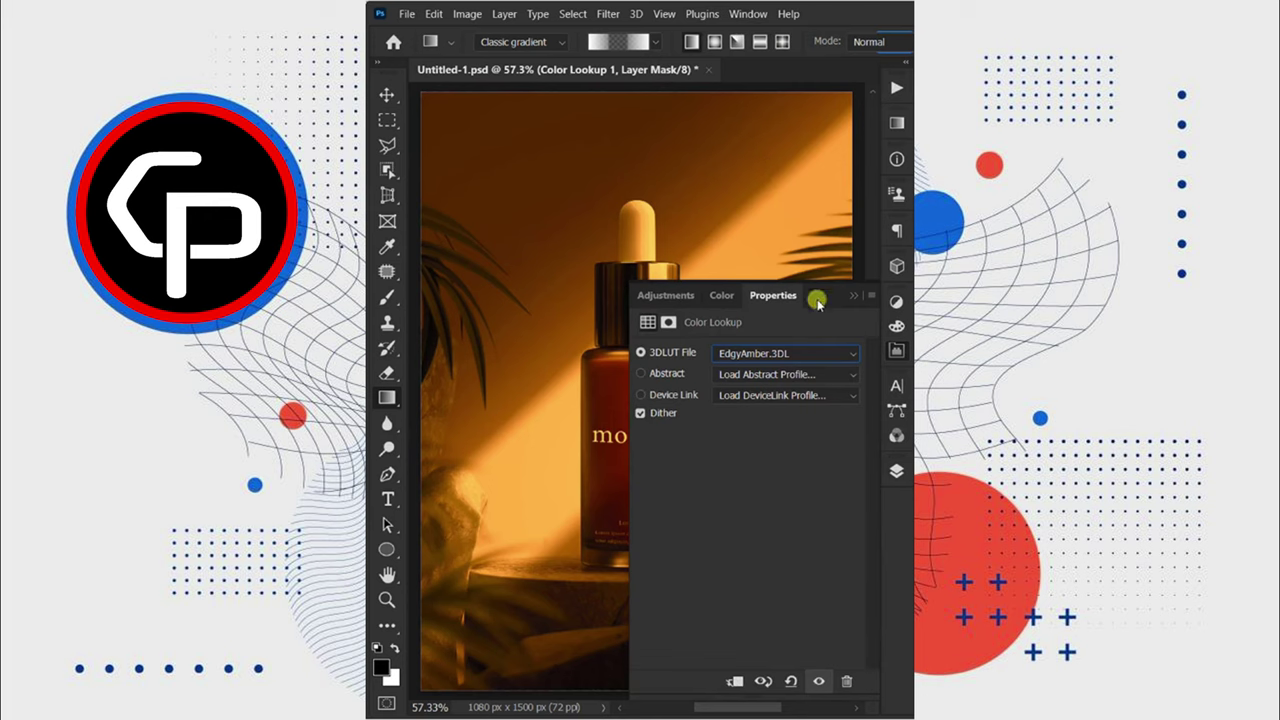
pyautogui.click(895, 471)
pyautogui.click(832, 477)
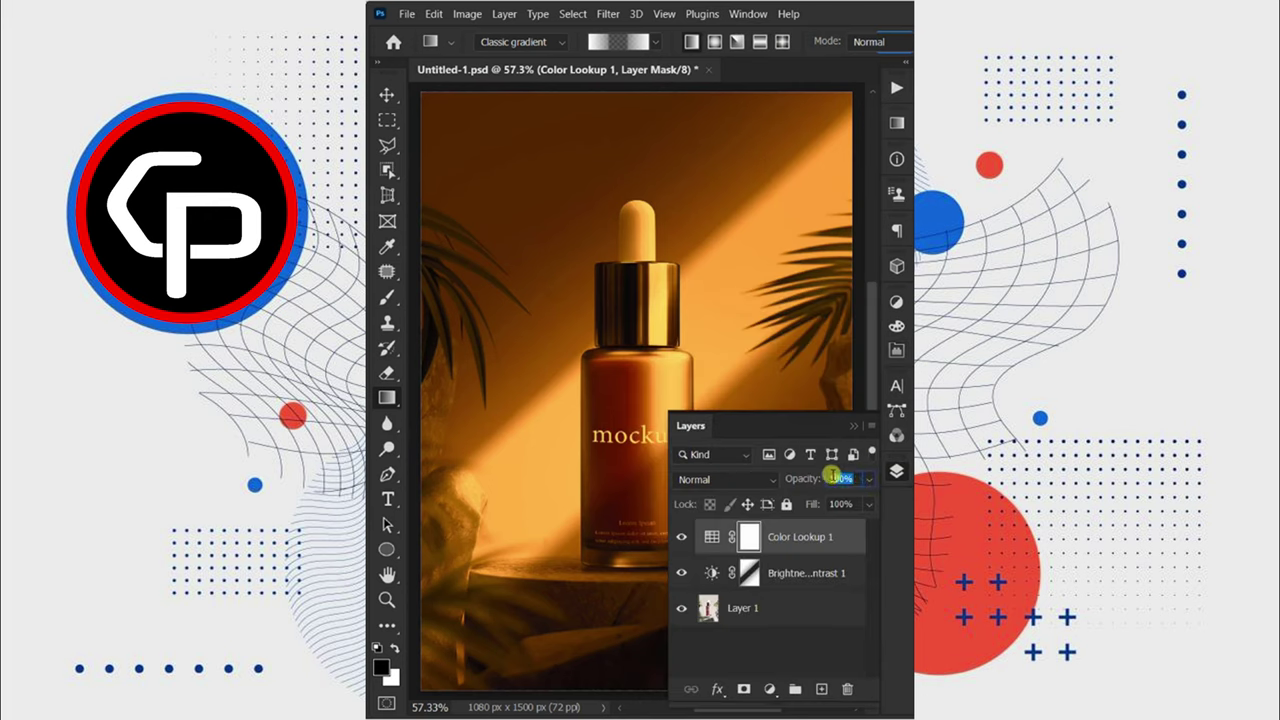
pyautogui.write('32')
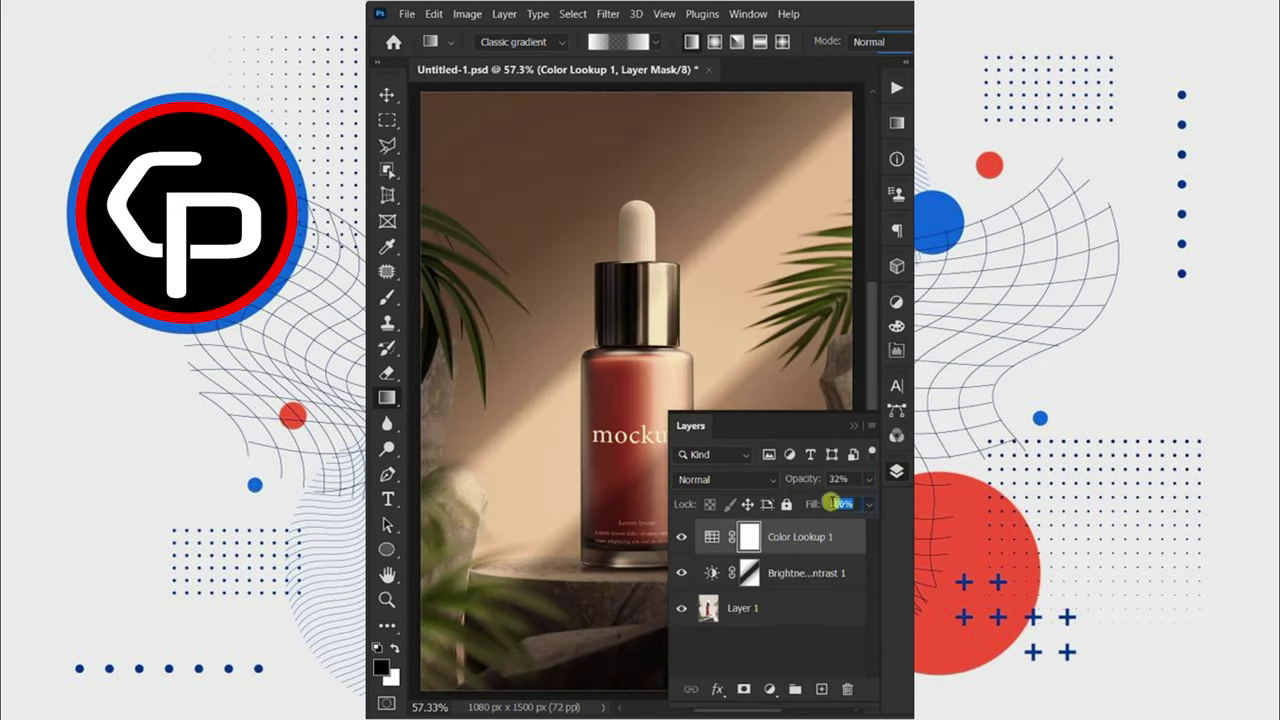
pyautogui.write('42')
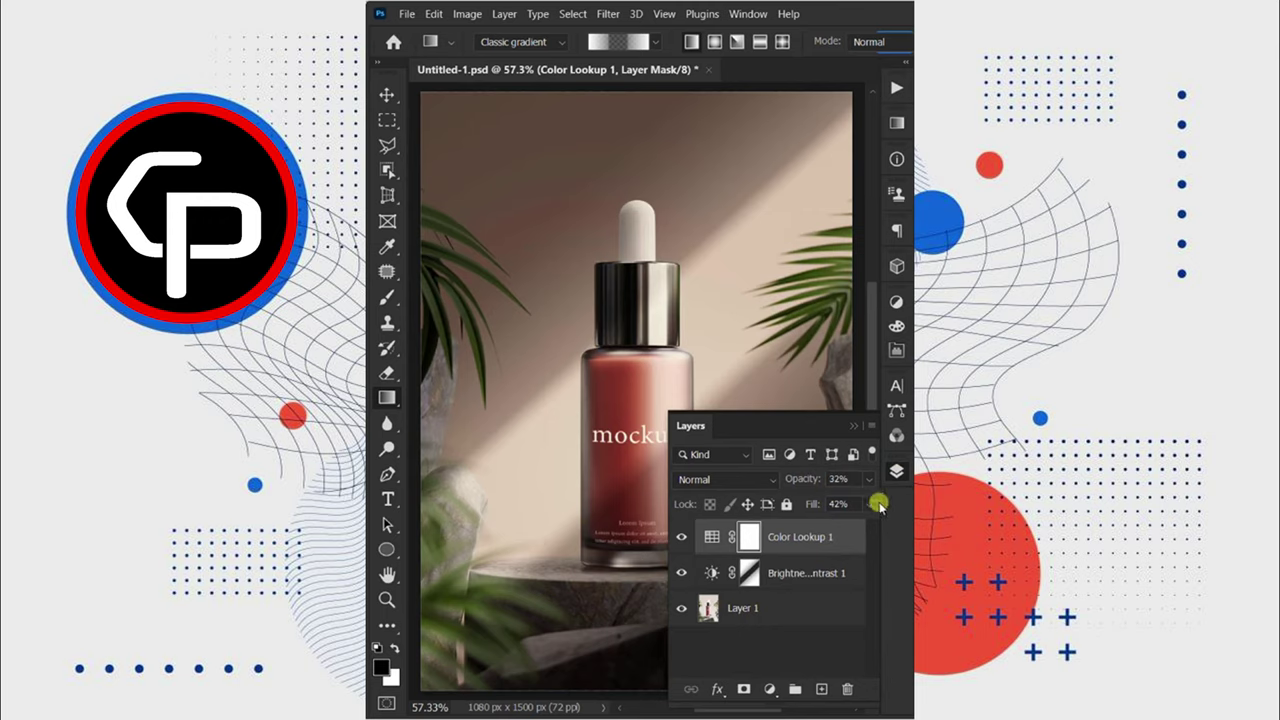
pyautogui.click(896, 474)
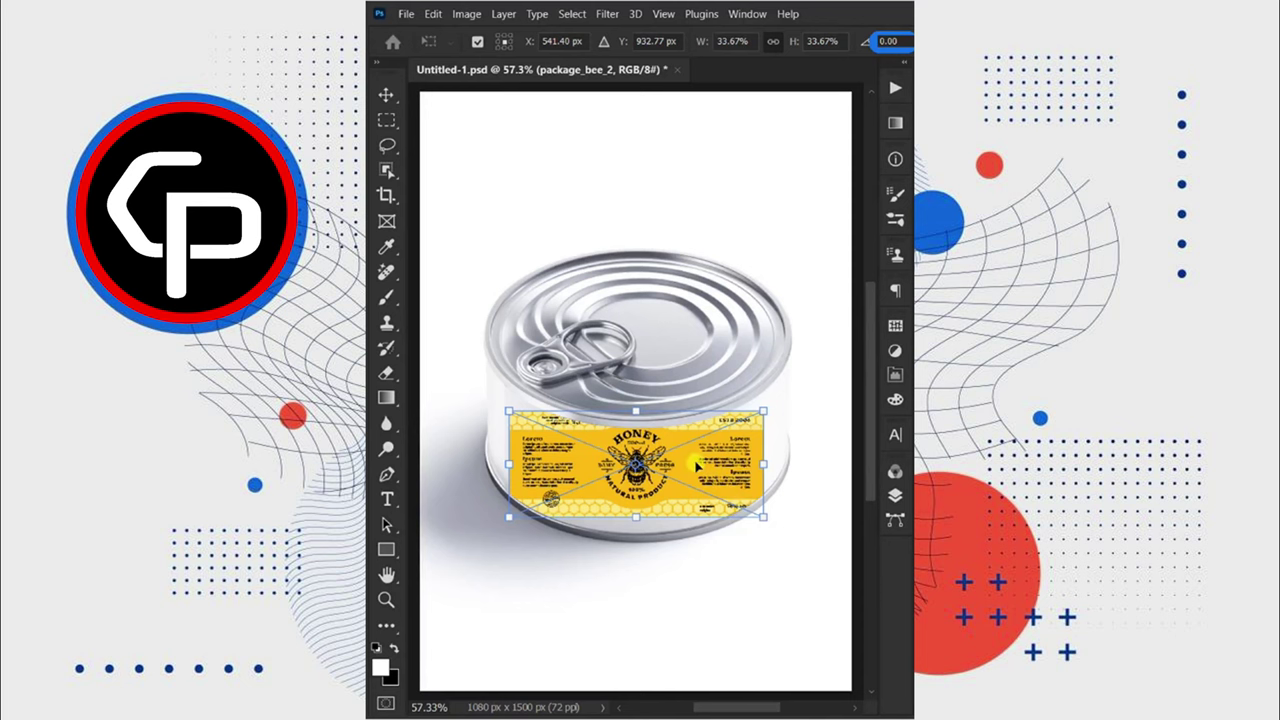
# Warp the honey label, raising its top corners and curving its bottom edge to the can's curve.
pyautogui.rightClick(697, 465)
pyautogui.click(737, 417)
pyautogui.moveTo(764, 410); pyautogui.dragTo(782, 377)
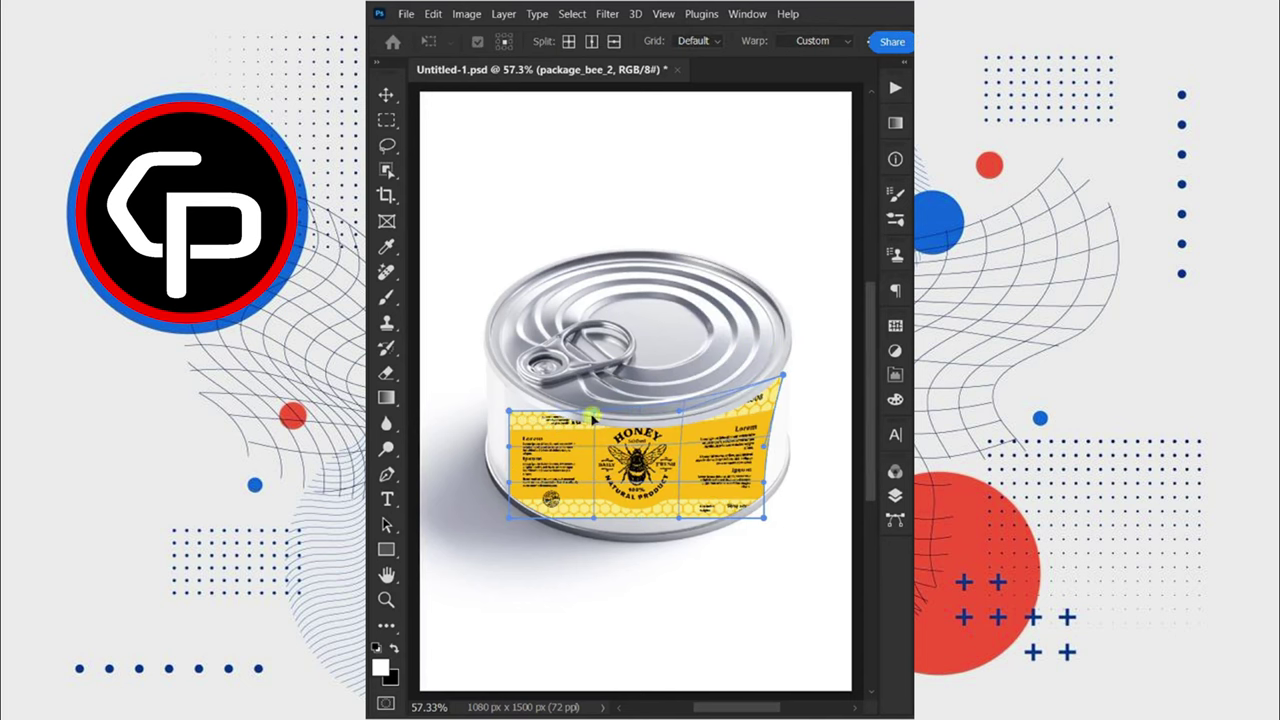
pyautogui.moveTo(508, 410); pyautogui.dragTo(487, 362)
pyautogui.moveTo(598, 518); pyautogui.dragTo(599, 537)
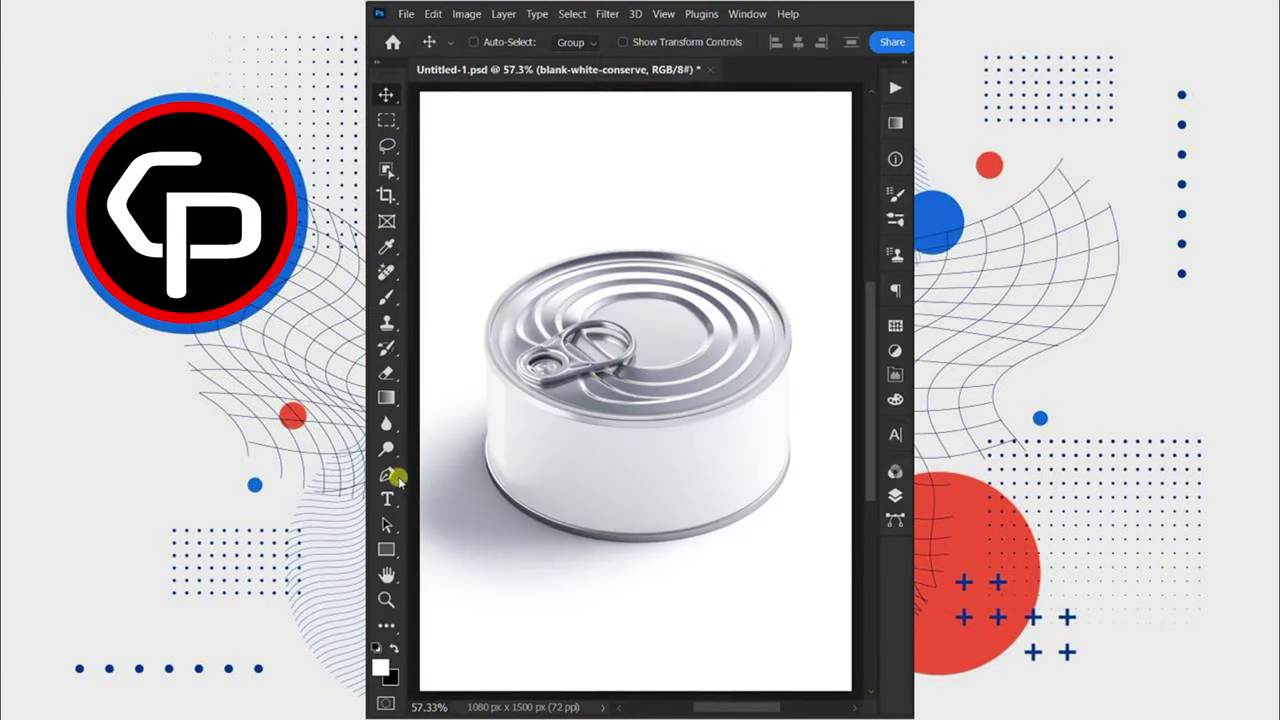
# Trace a closed Pen path around the can body, curving along the rim and base.
pyautogui.click(389, 475)
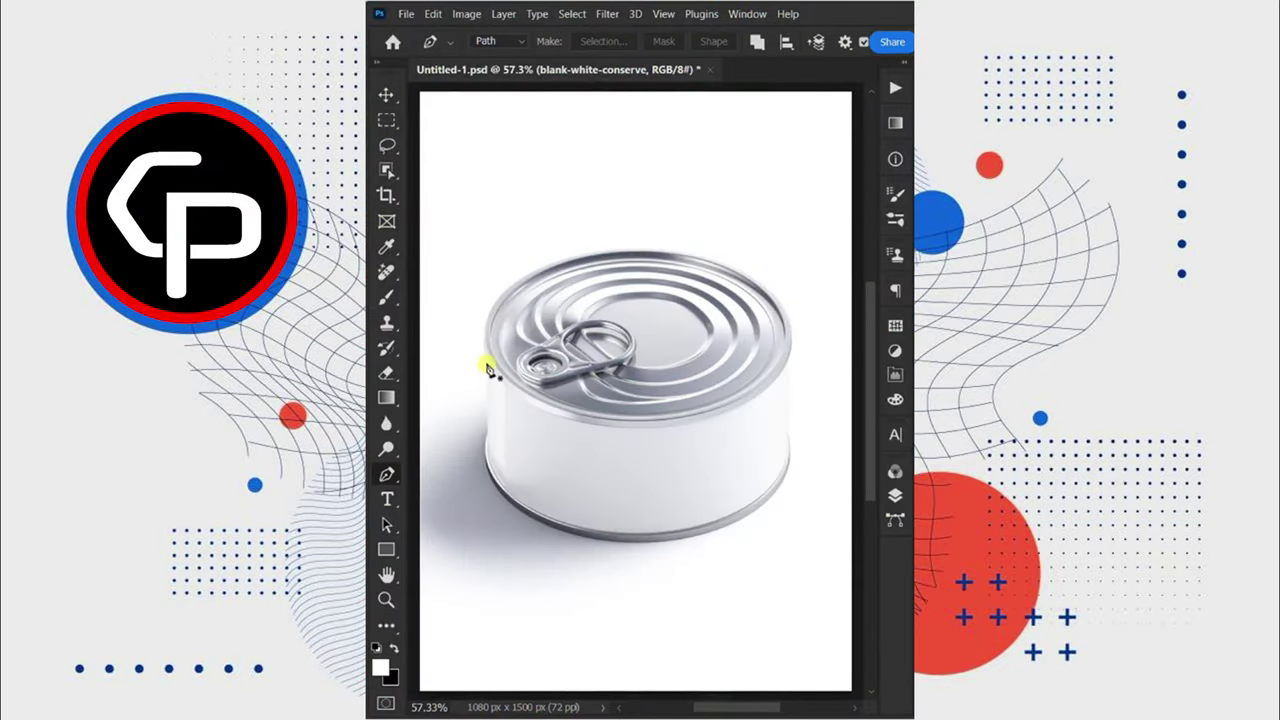
pyautogui.click(789, 363)
pyautogui.moveTo(655, 363); pyautogui.dragTo(638, 430)
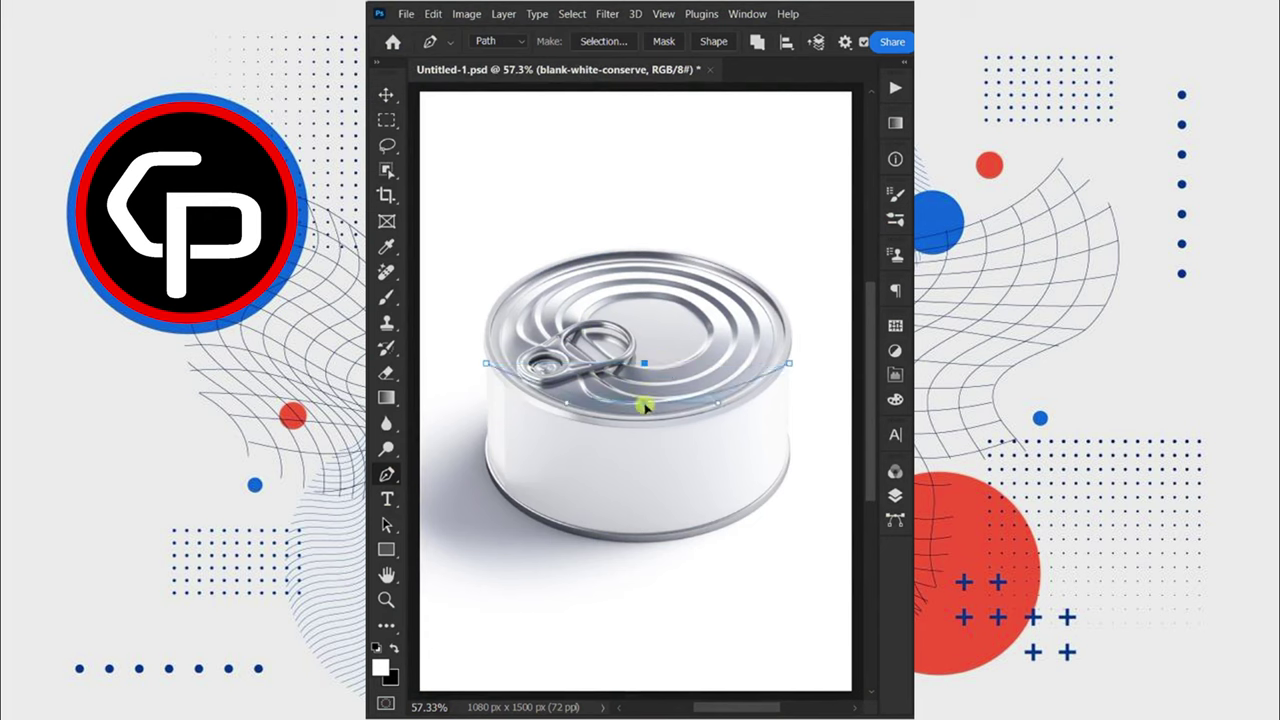
pyautogui.click(789, 433)
pyautogui.click(487, 433)
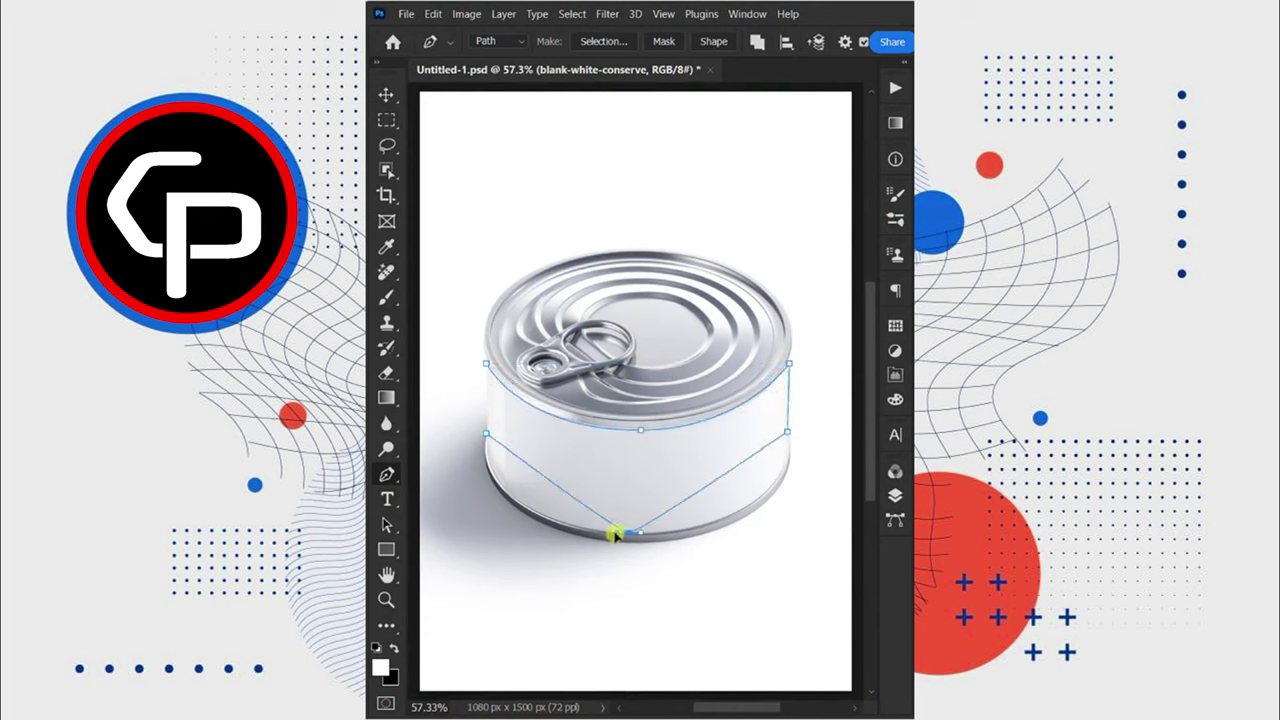
pyautogui.moveTo(628, 533)
pyautogui.mouseDown()
pyautogui.moveTo(502, 532)
pyautogui.moveTo(794, 531)
pyautogui.moveTo(523, 543)
pyautogui.moveTo(472, 533)
pyautogui.mouseUp()
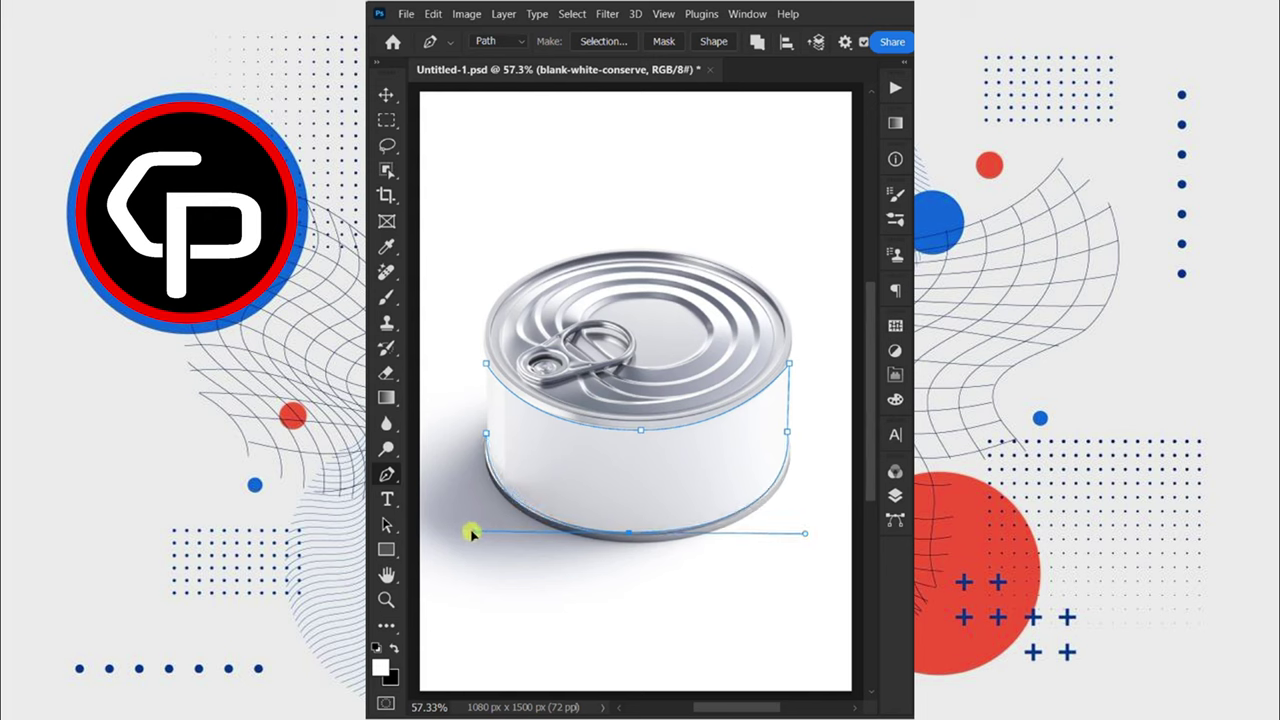
pyautogui.click(487, 367)
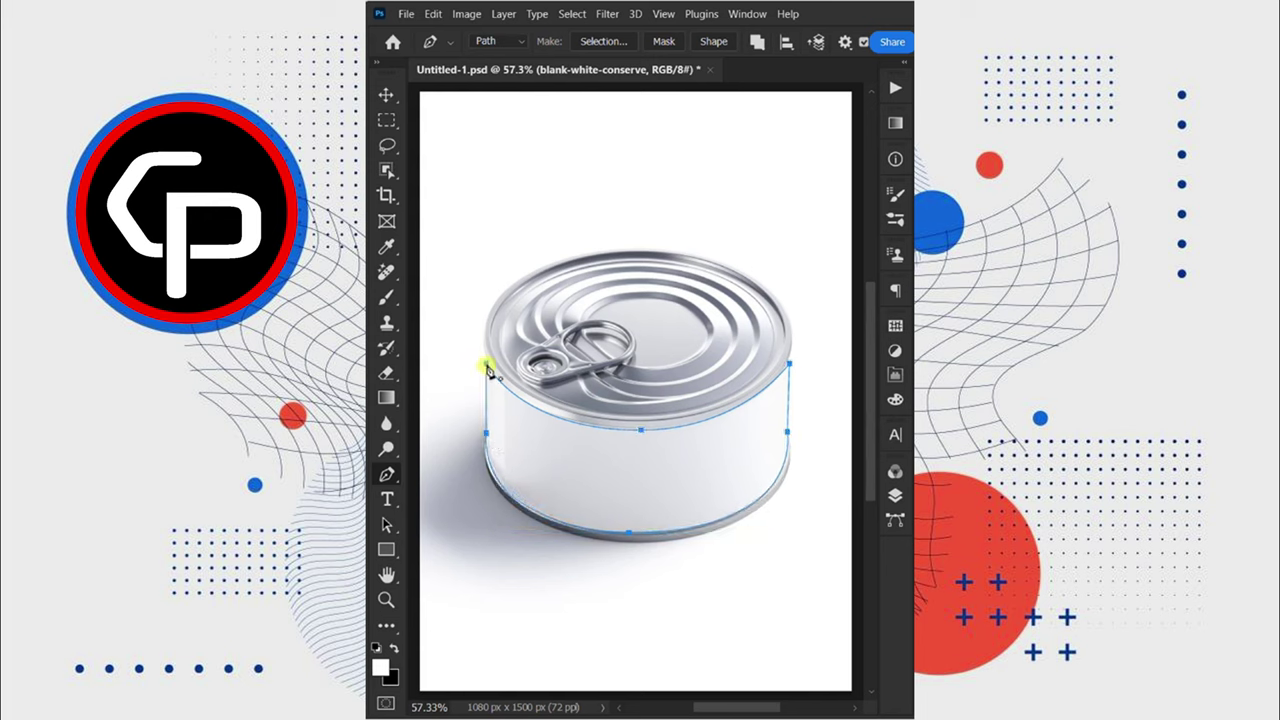
# Turn the can-body path into a selection and copy it to a new Layer 1.
pyautogui.click(593, 44)
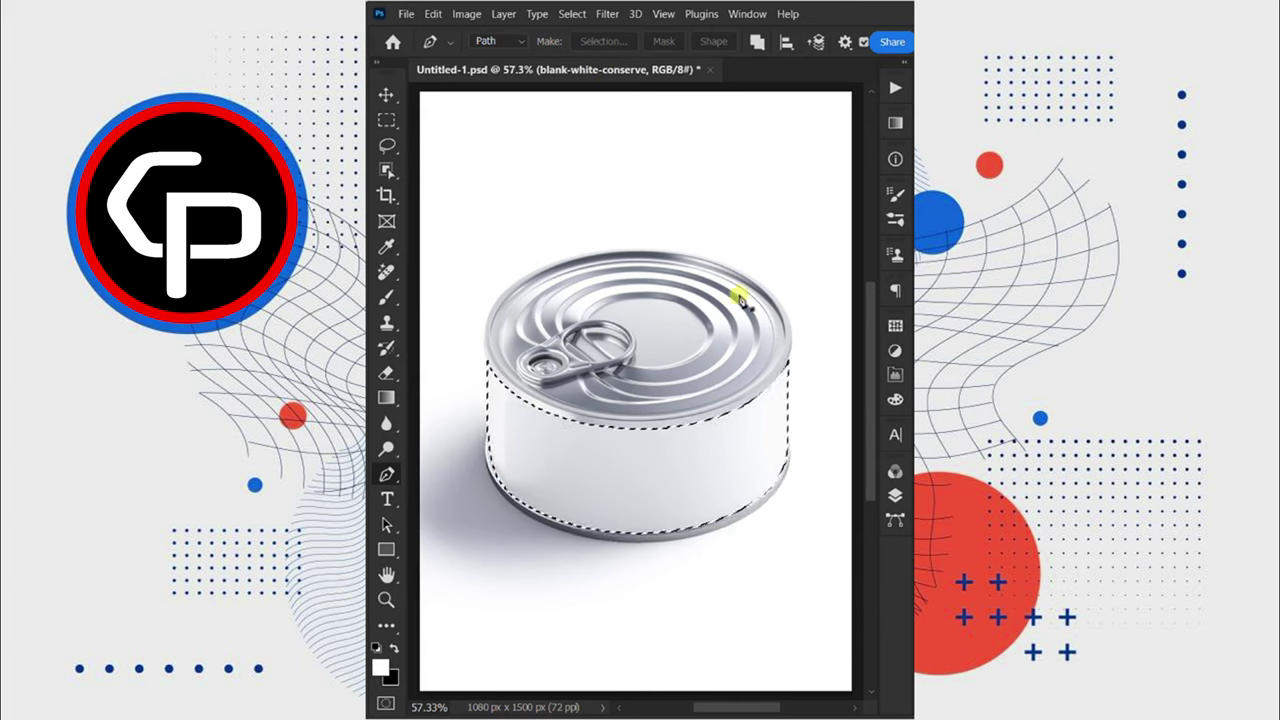
pyautogui.click(895, 495)
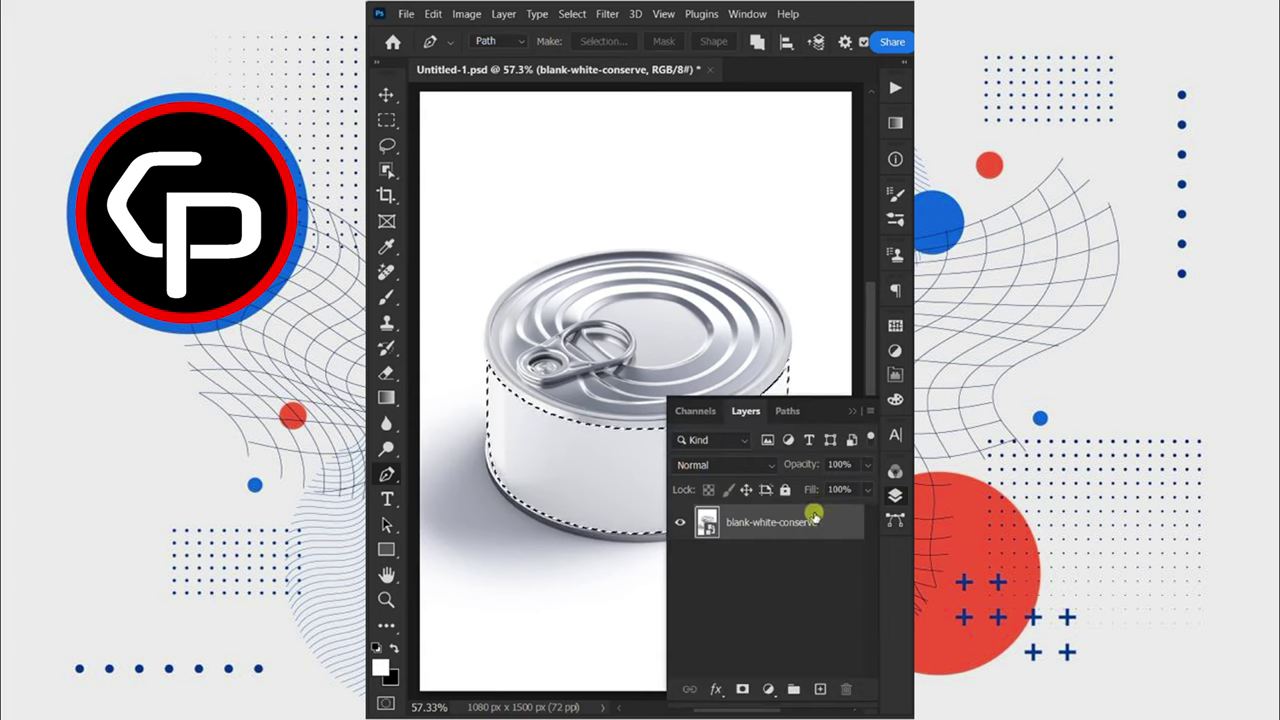
pyautogui.hotkey('ctrl', 'j')
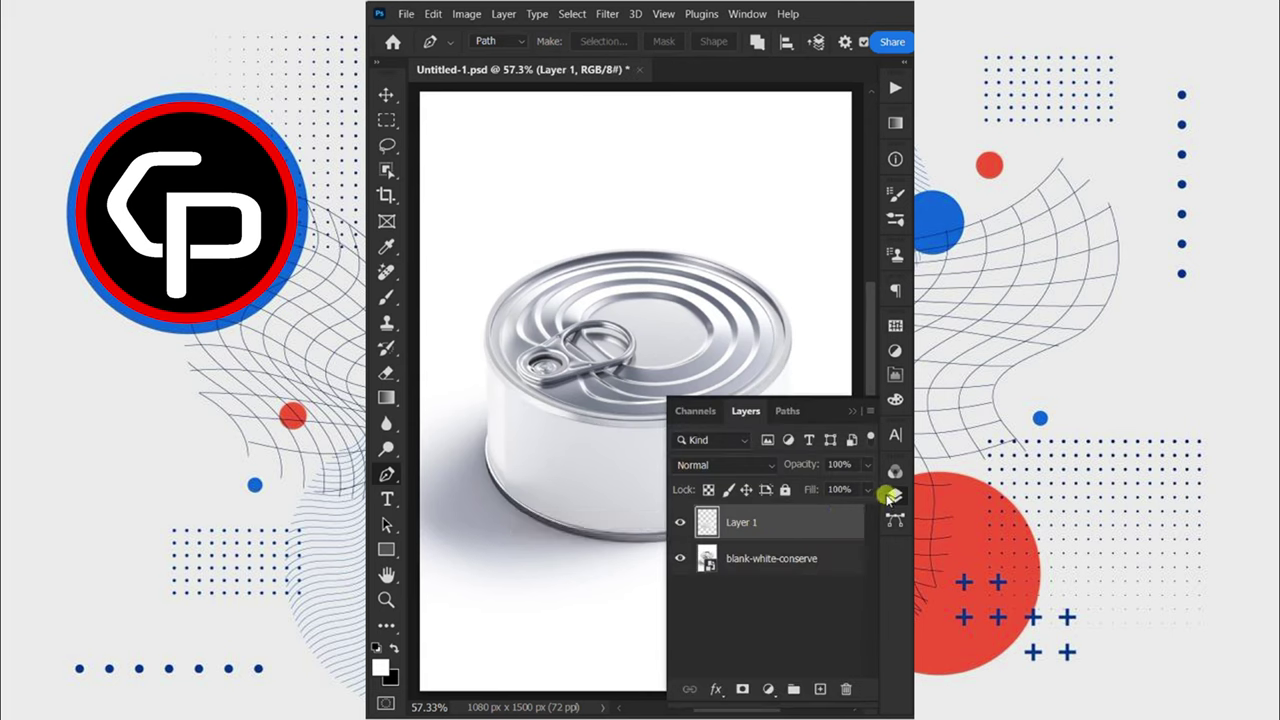
pyautogui.click(892, 496)
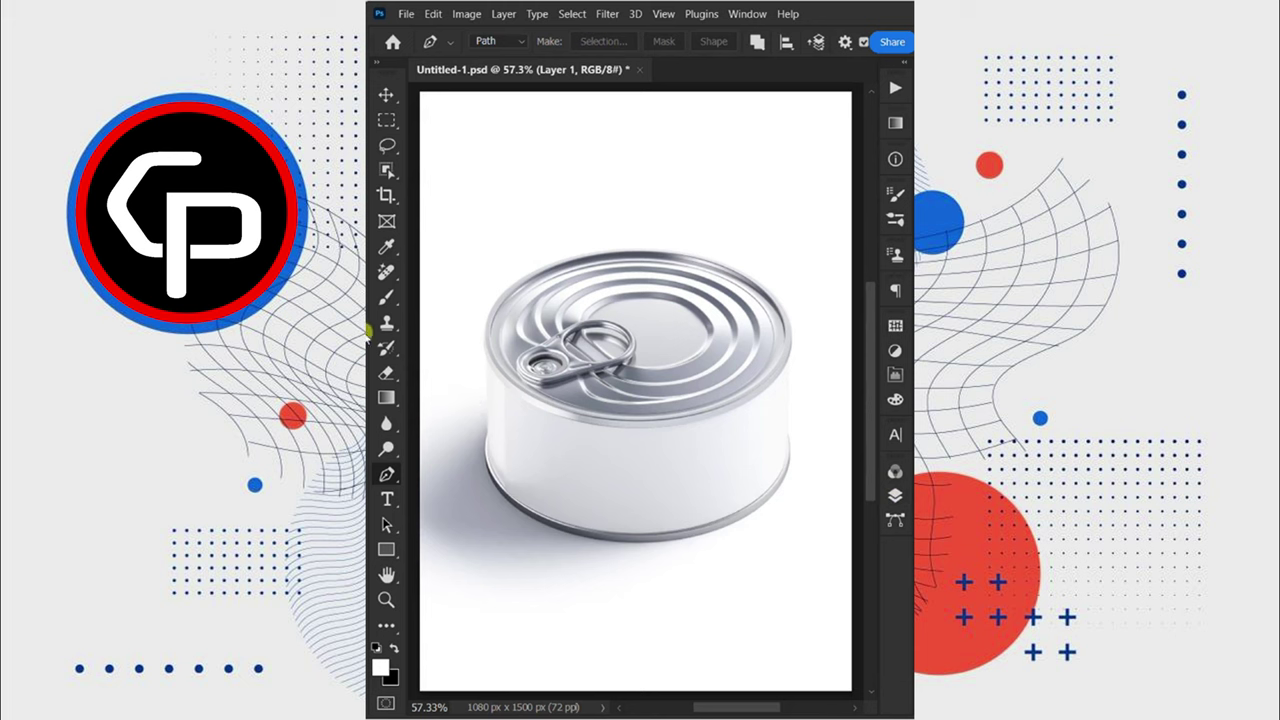
# Place the package_bee_2 honey label, shrink it onto the can, and put it into Warp mode.
pyautogui.moveTo(368, 333); pyautogui.dragTo(627, 452)
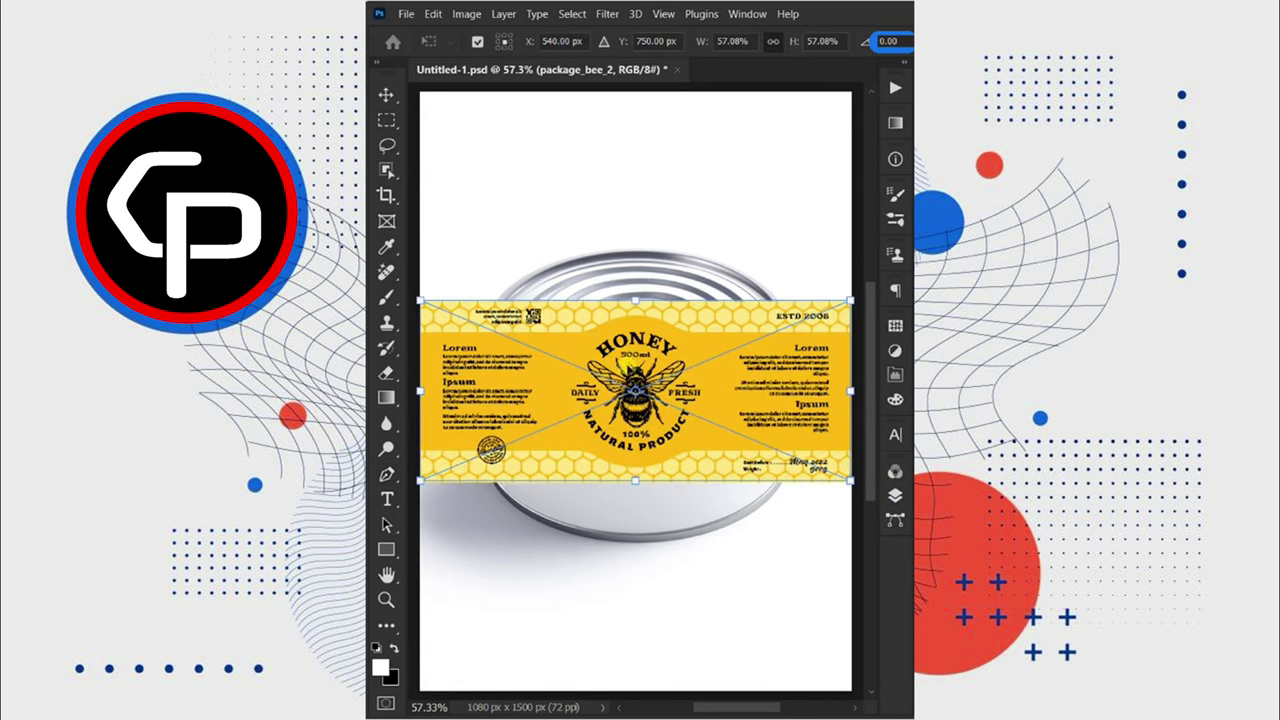
pyautogui.moveTo(632, 303); pyautogui.dragTo(660, 437)
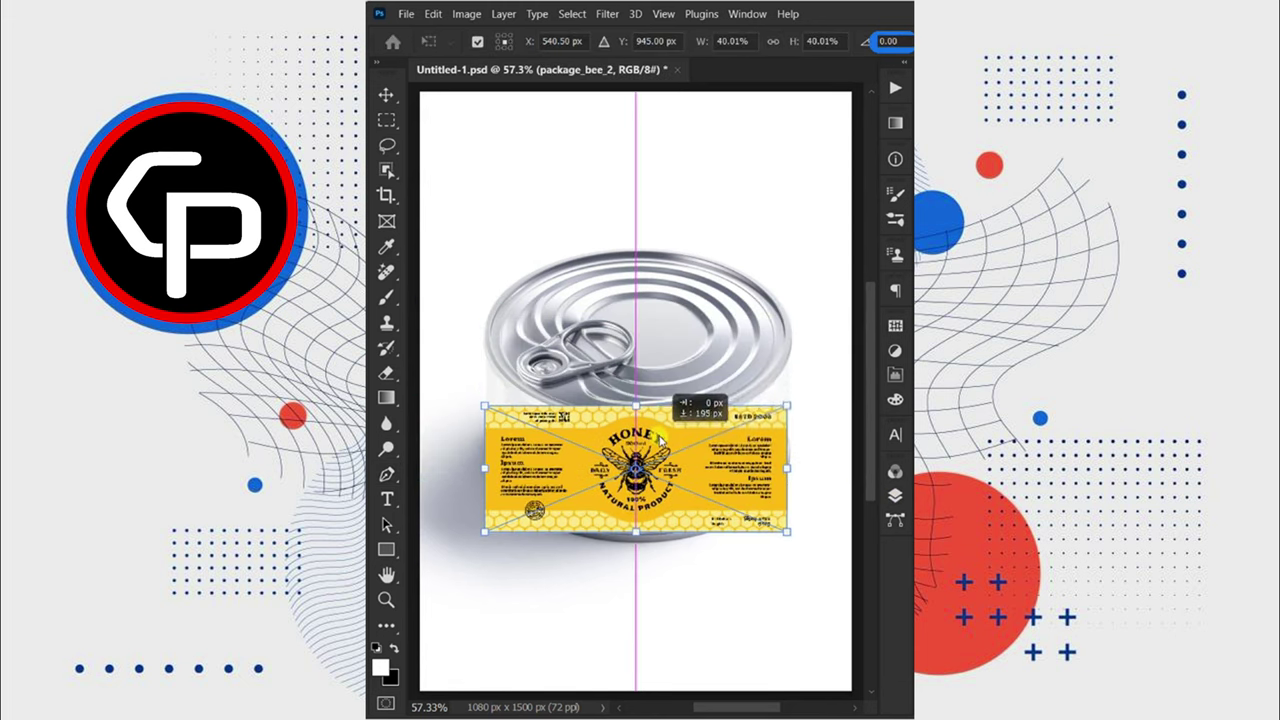
pyautogui.rightClick(660, 437)
pyautogui.click(700, 280)
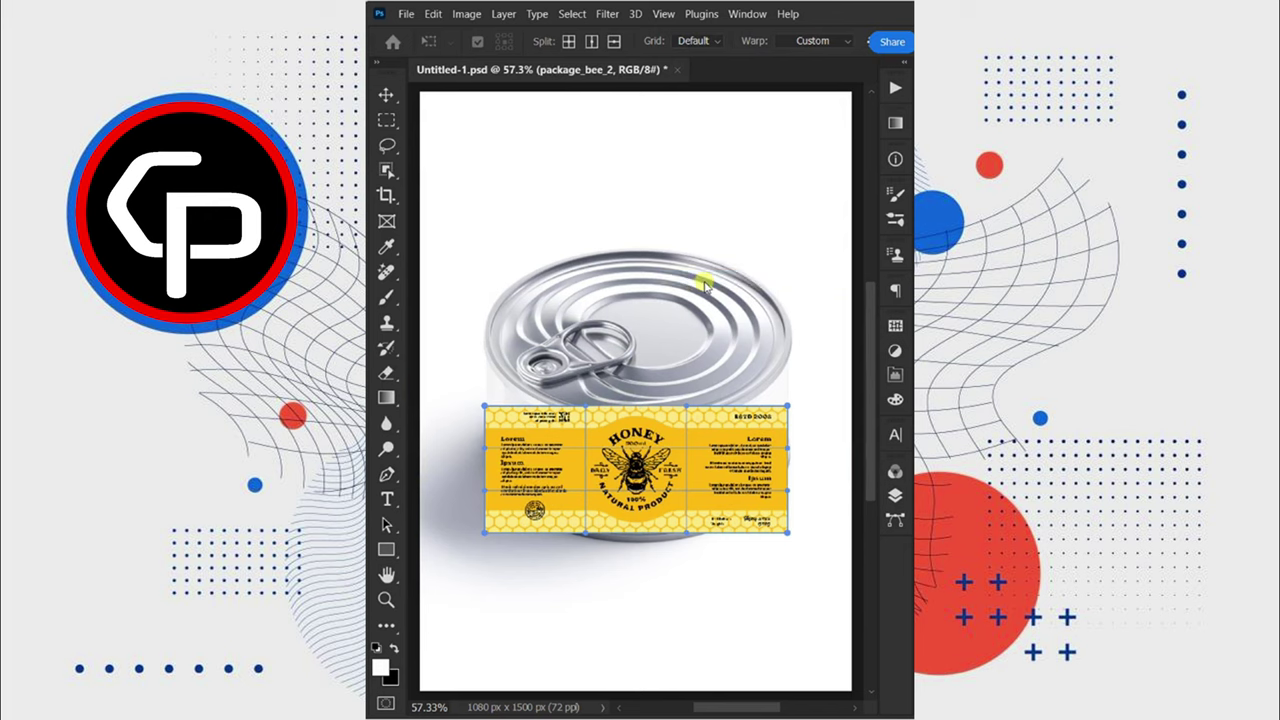
# Apply a Cylinder warp and fit the label's top and bottom edges to the can's band.
pyautogui.click(818, 40)
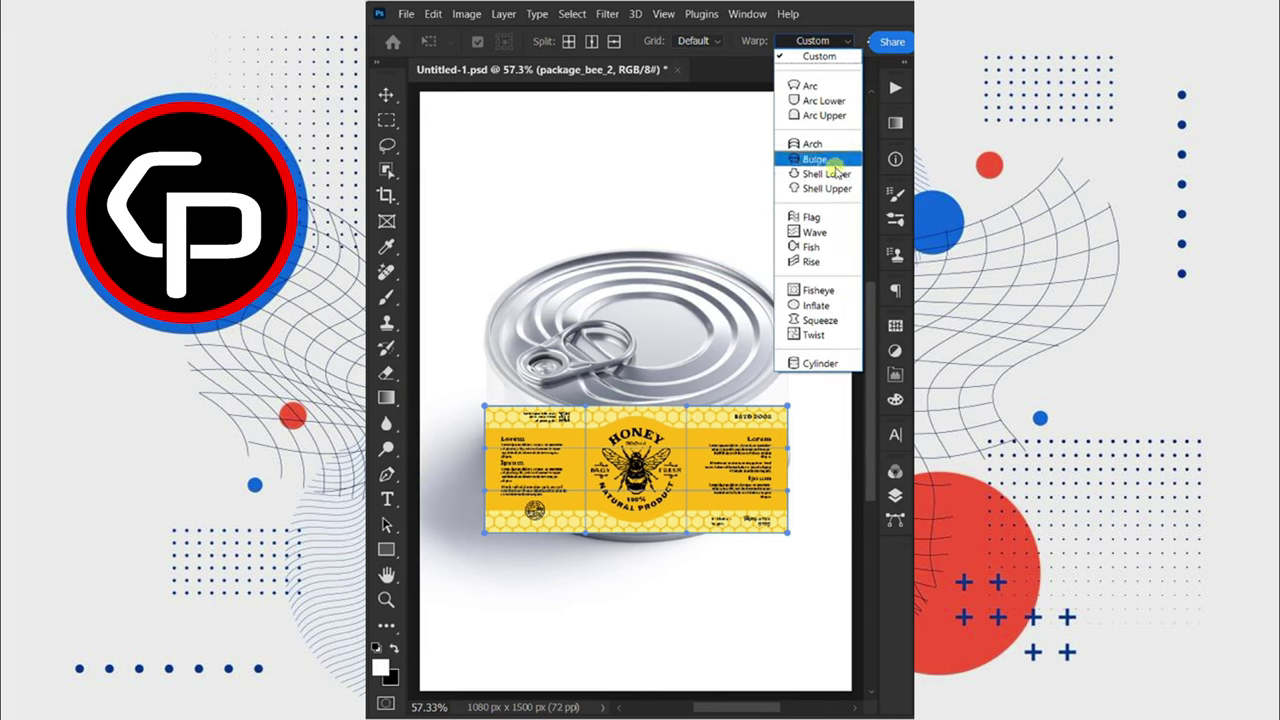
pyautogui.click(838, 365)
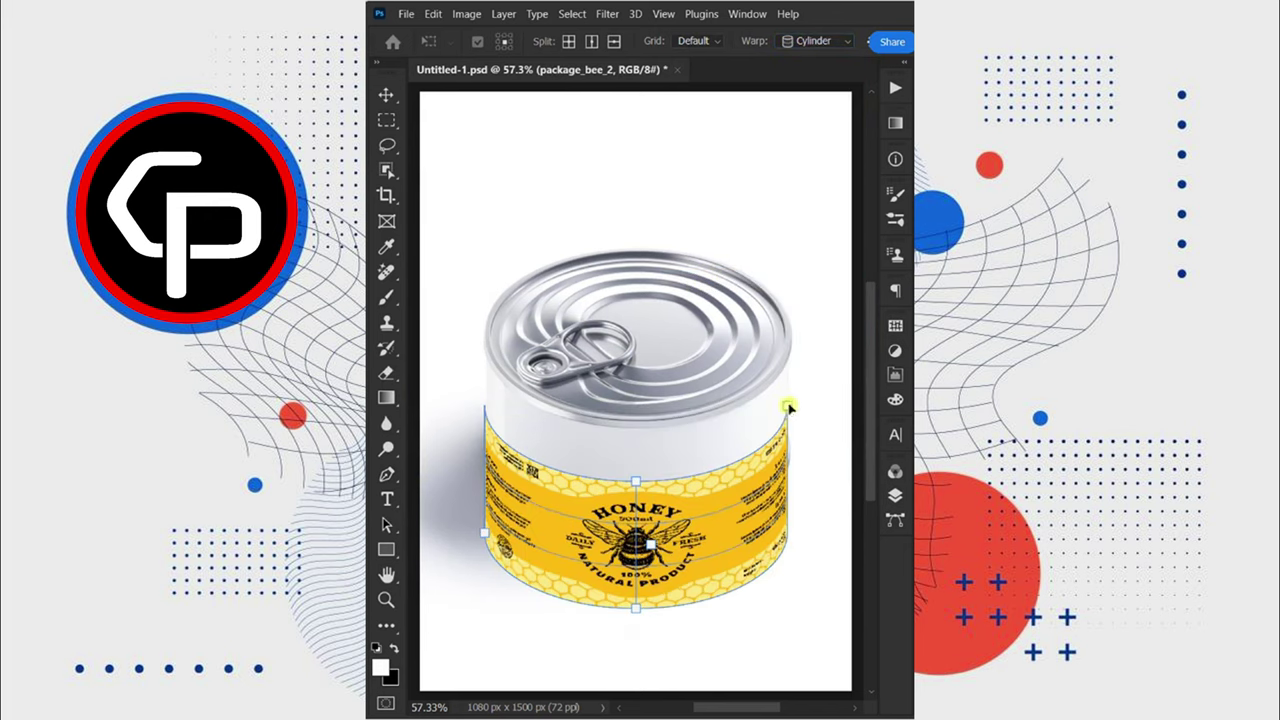
pyautogui.moveTo(789, 407); pyautogui.dragTo(790, 366)
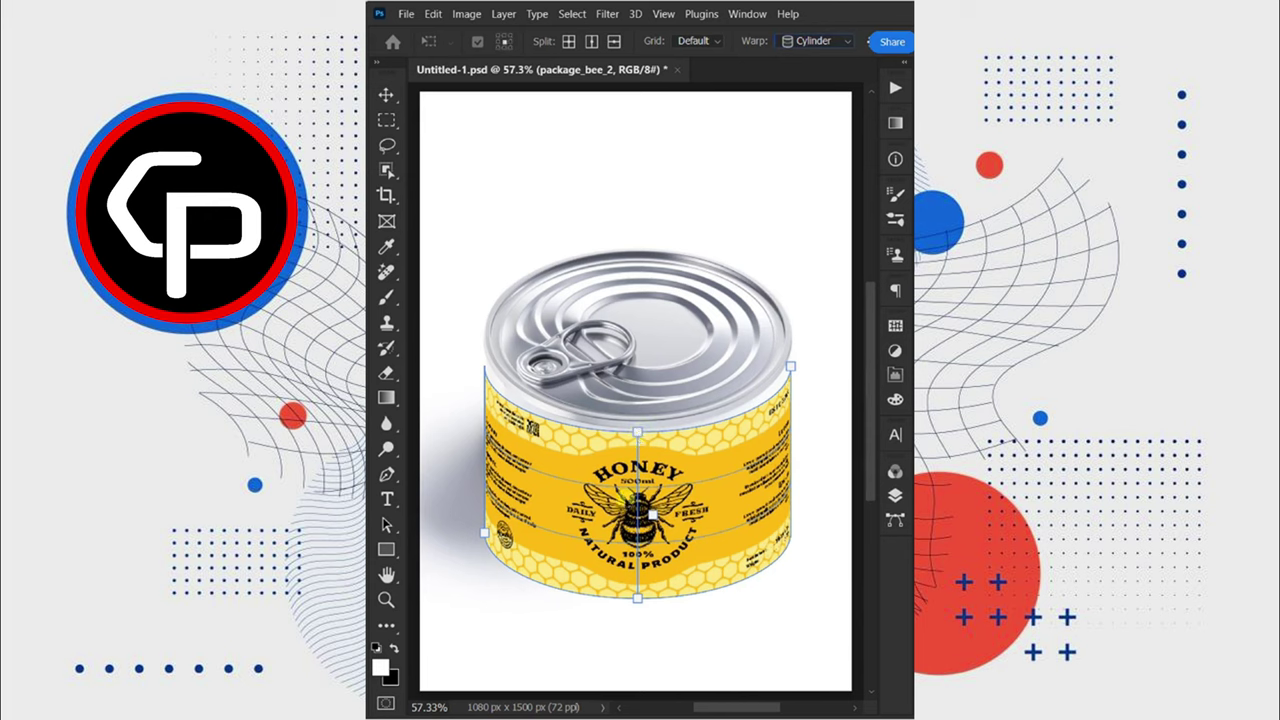
pyautogui.moveTo(632, 597)
pyautogui.mouseDown()
pyautogui.moveTo(636, 488)
pyautogui.moveTo(637, 532)
pyautogui.mouseUp()
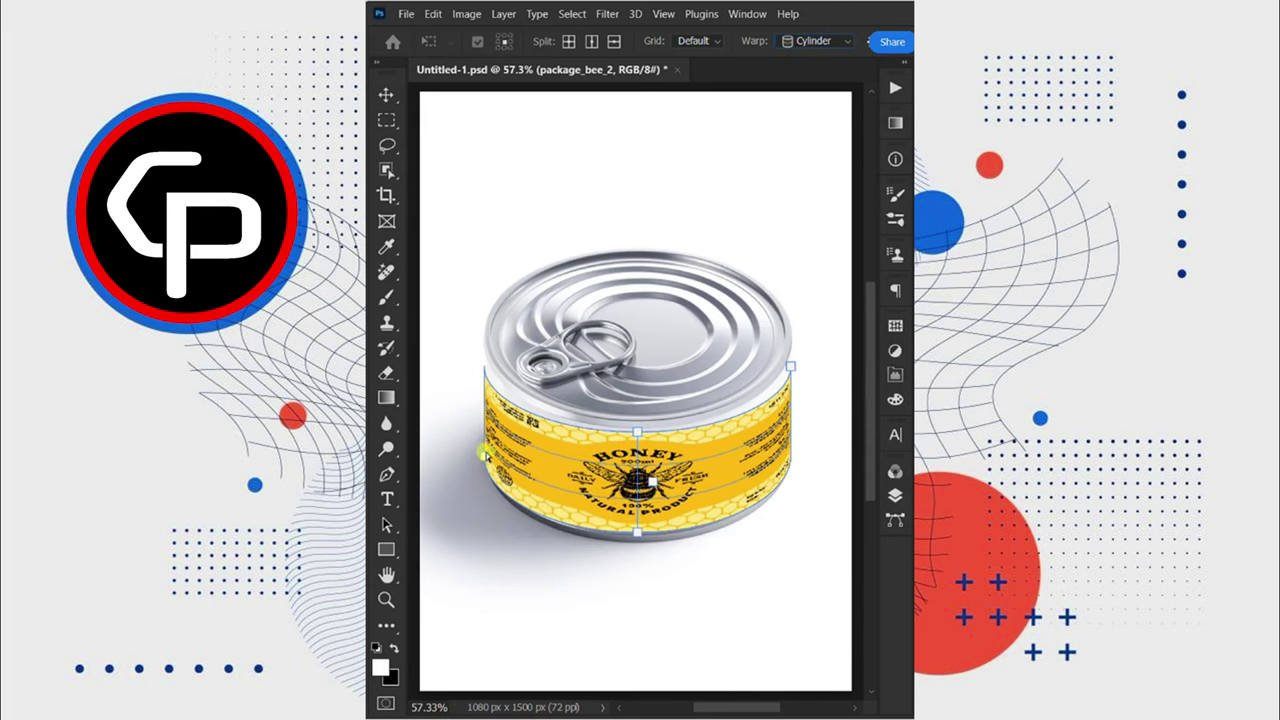
pyautogui.moveTo(636, 436); pyautogui.dragTo(675, 405)
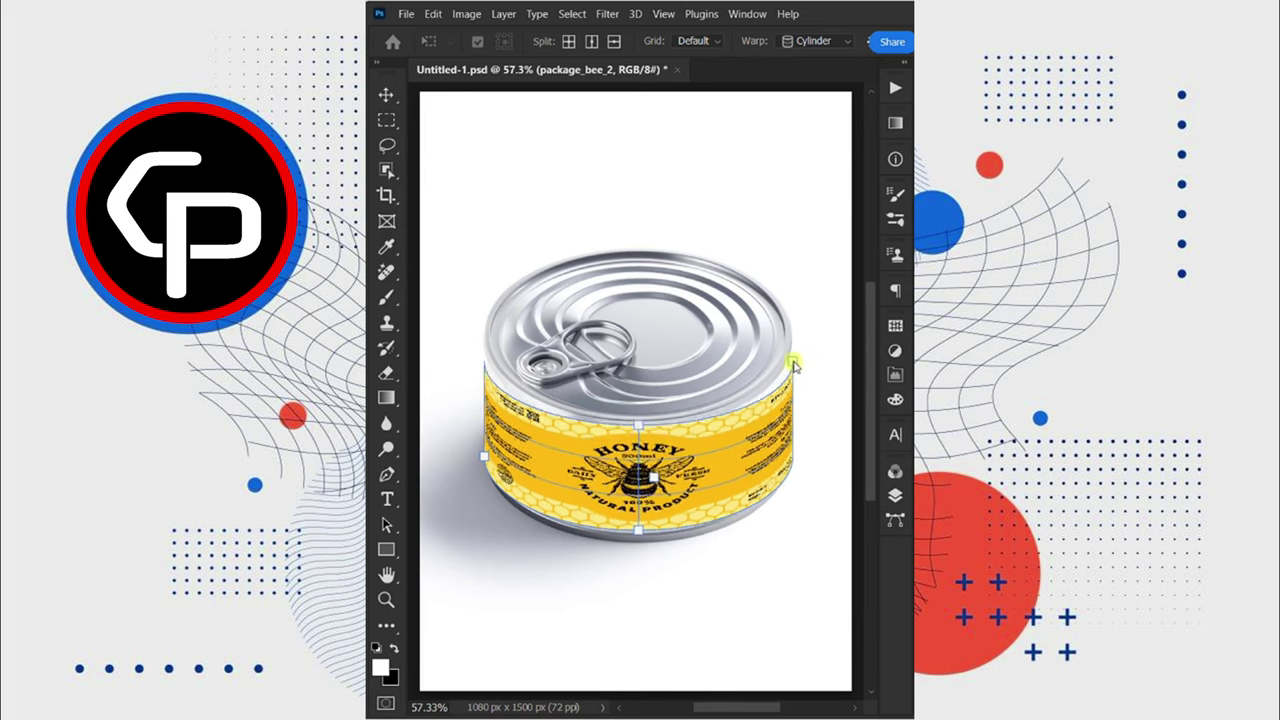
pyautogui.press('Return')
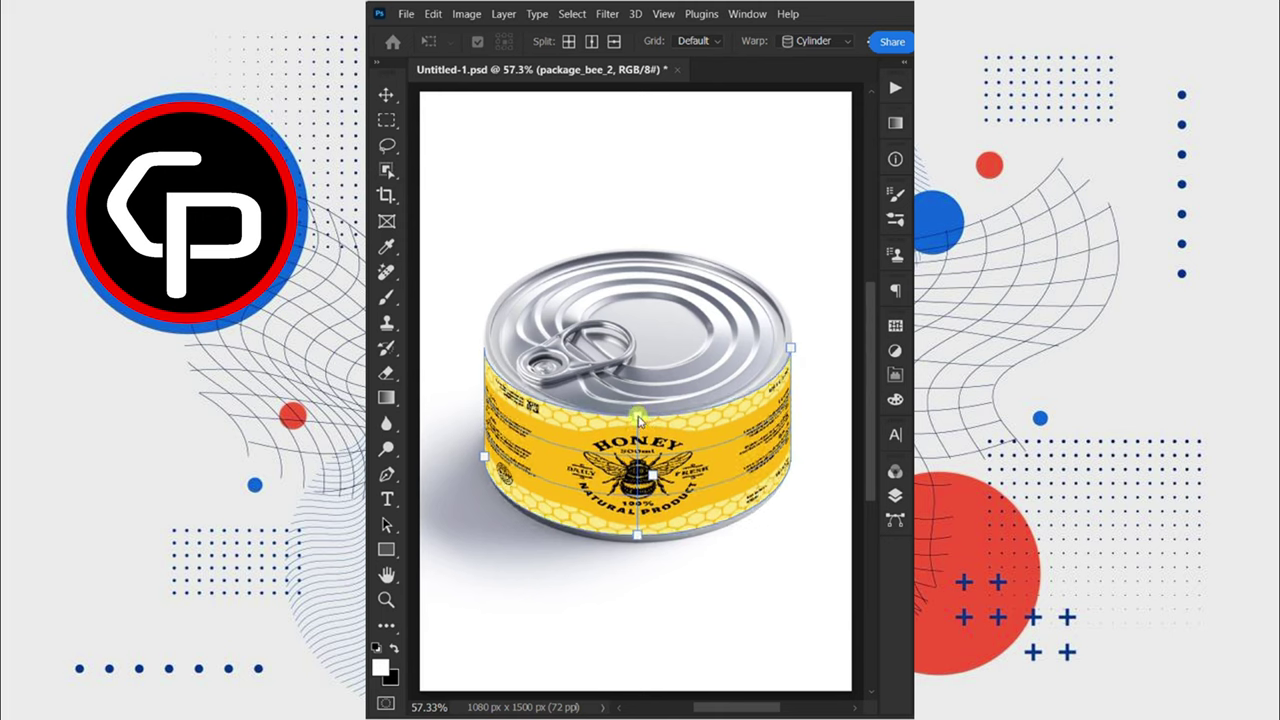
# Set the package_bee_2 label layer to Multiply blend mode.
pyautogui.click(894, 495)
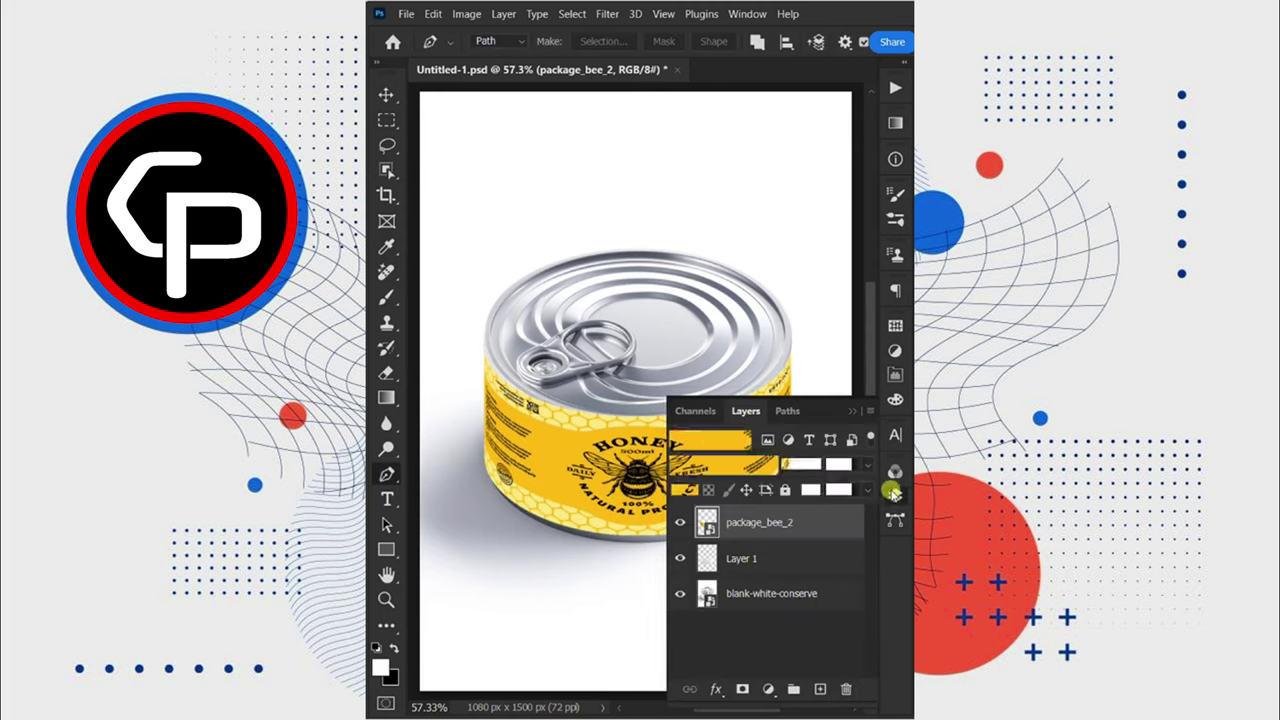
pyautogui.rightClick(779, 524)
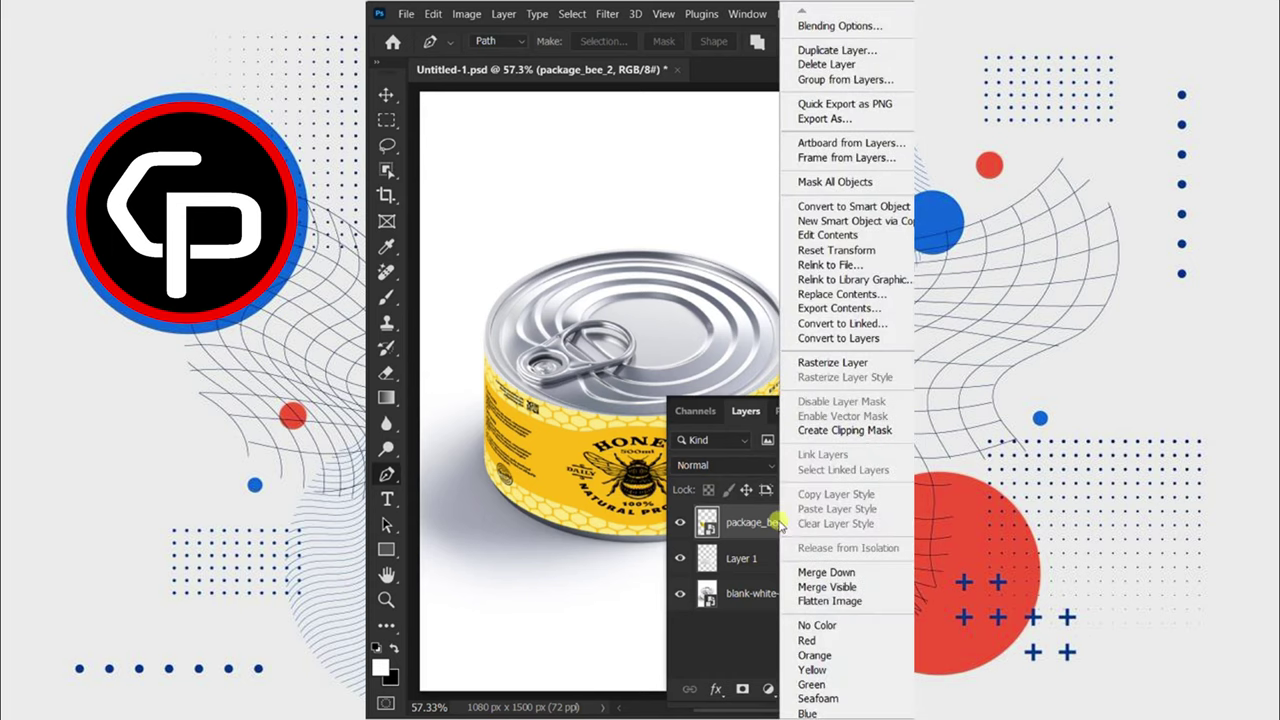
pyautogui.press('Escape')
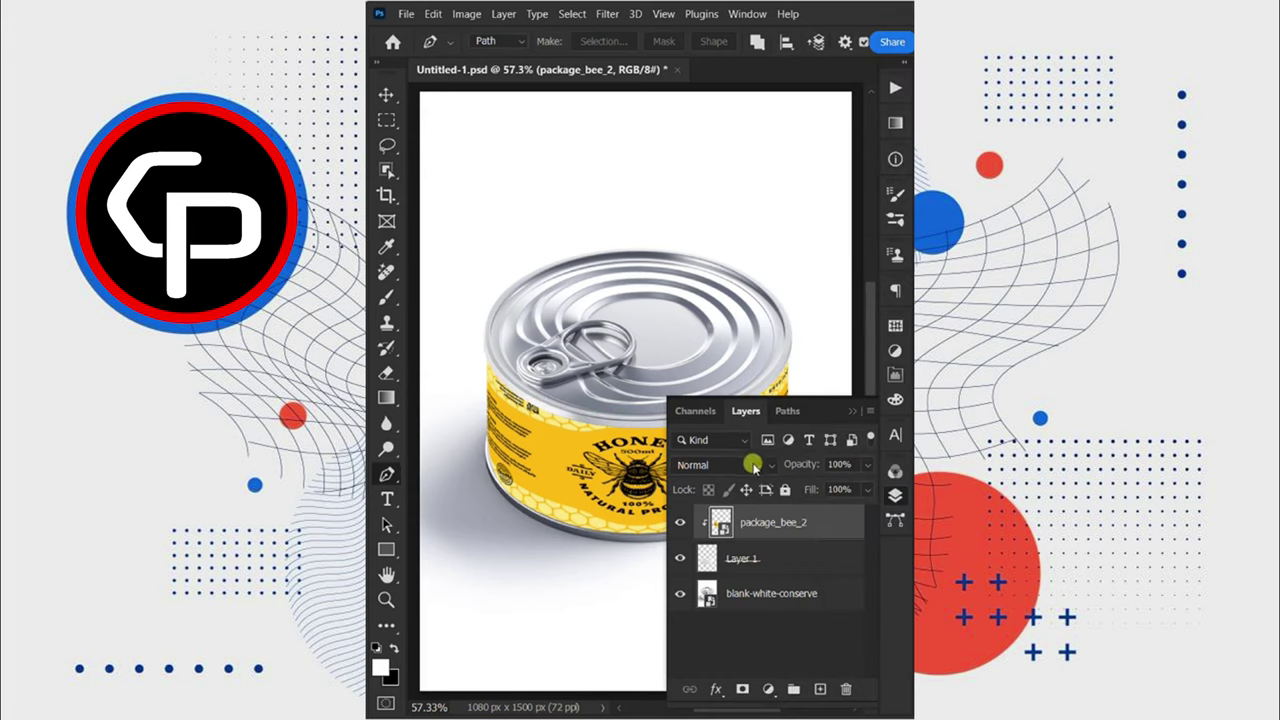
pyautogui.click(750, 460)
pyautogui.click(733, 285)
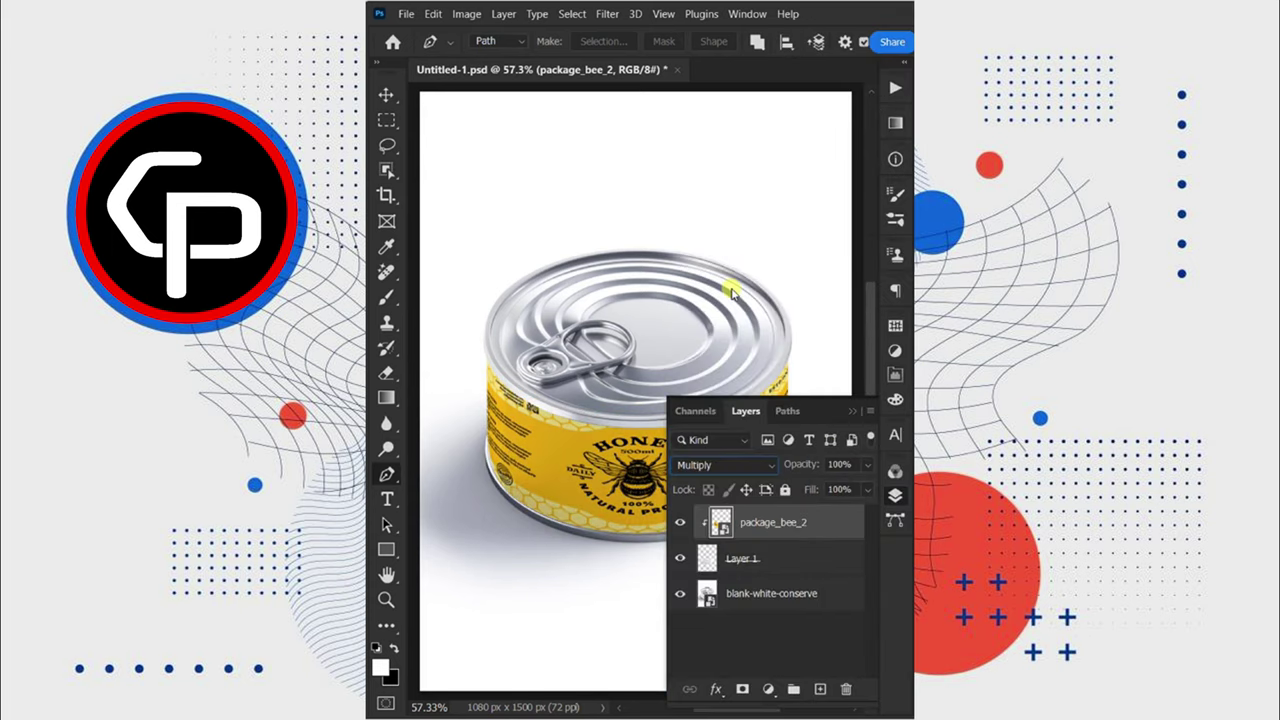
# Split the Underlying Layer white Blend If slider to 243/255 so the tin's highlights show through.
pyautogui.click(716, 689)
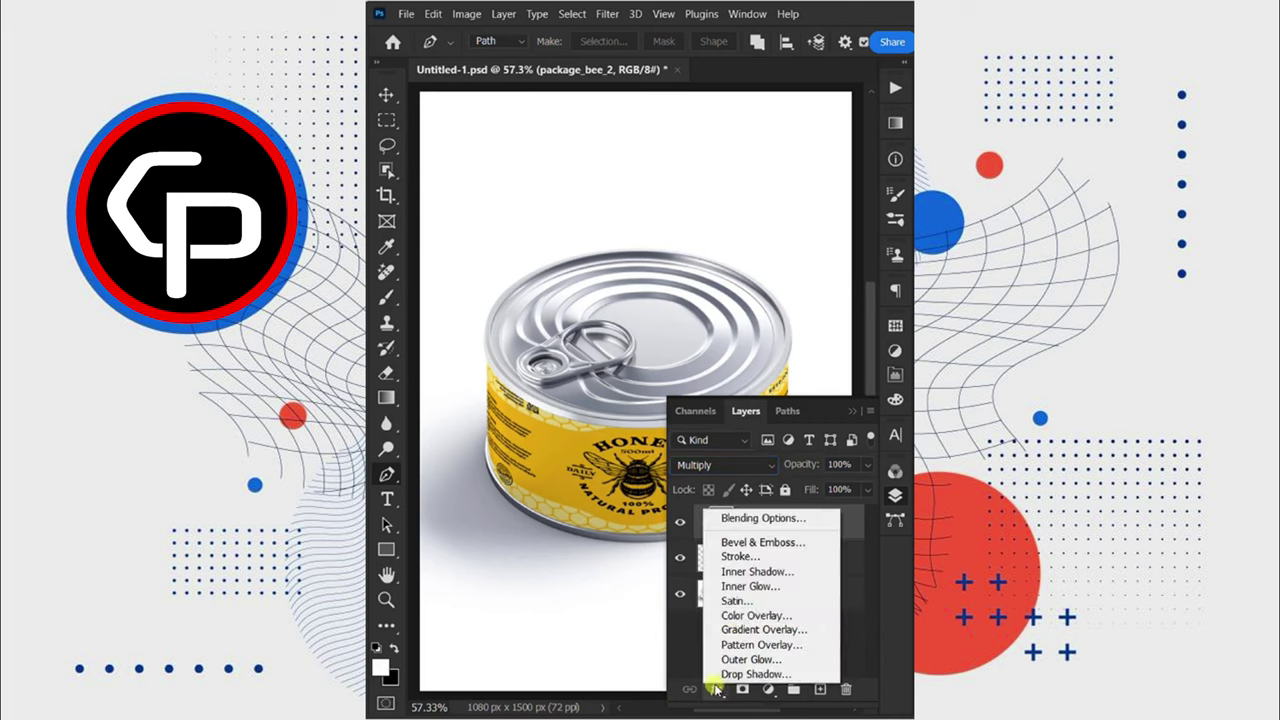
pyautogui.click(757, 520)
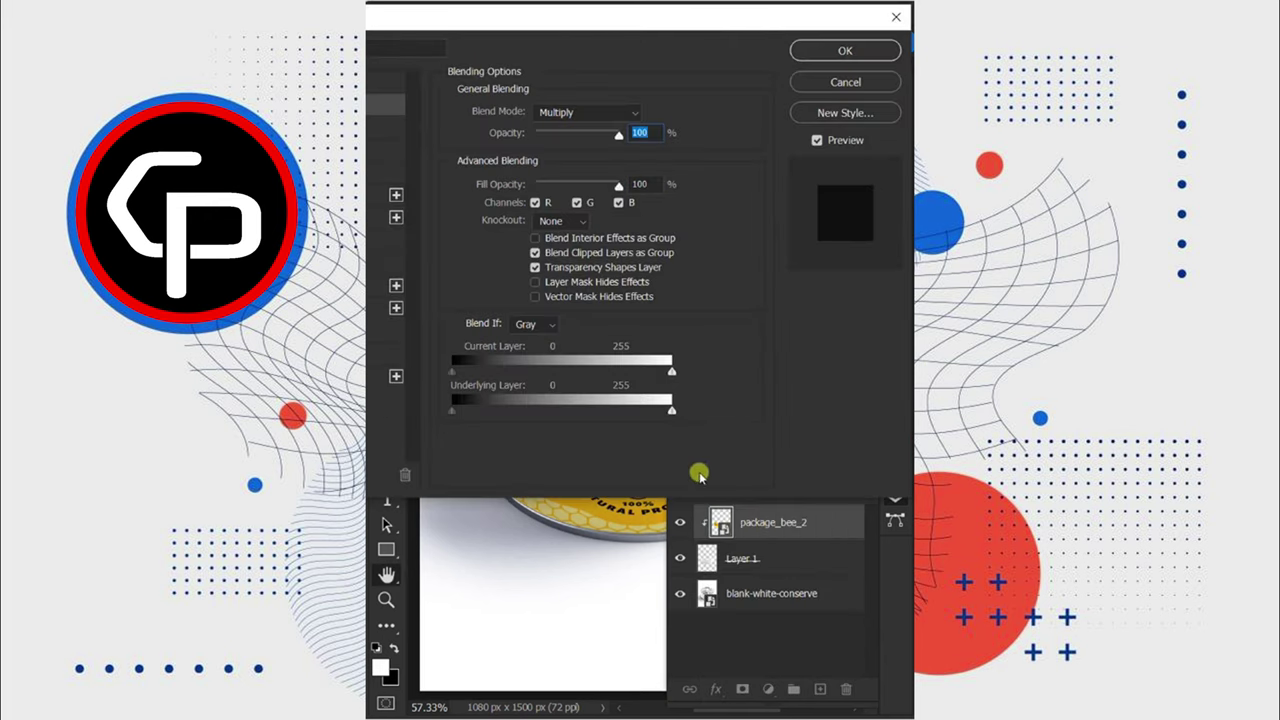
pyautogui.moveTo(670, 416); pyautogui.dragTo(667, 418)
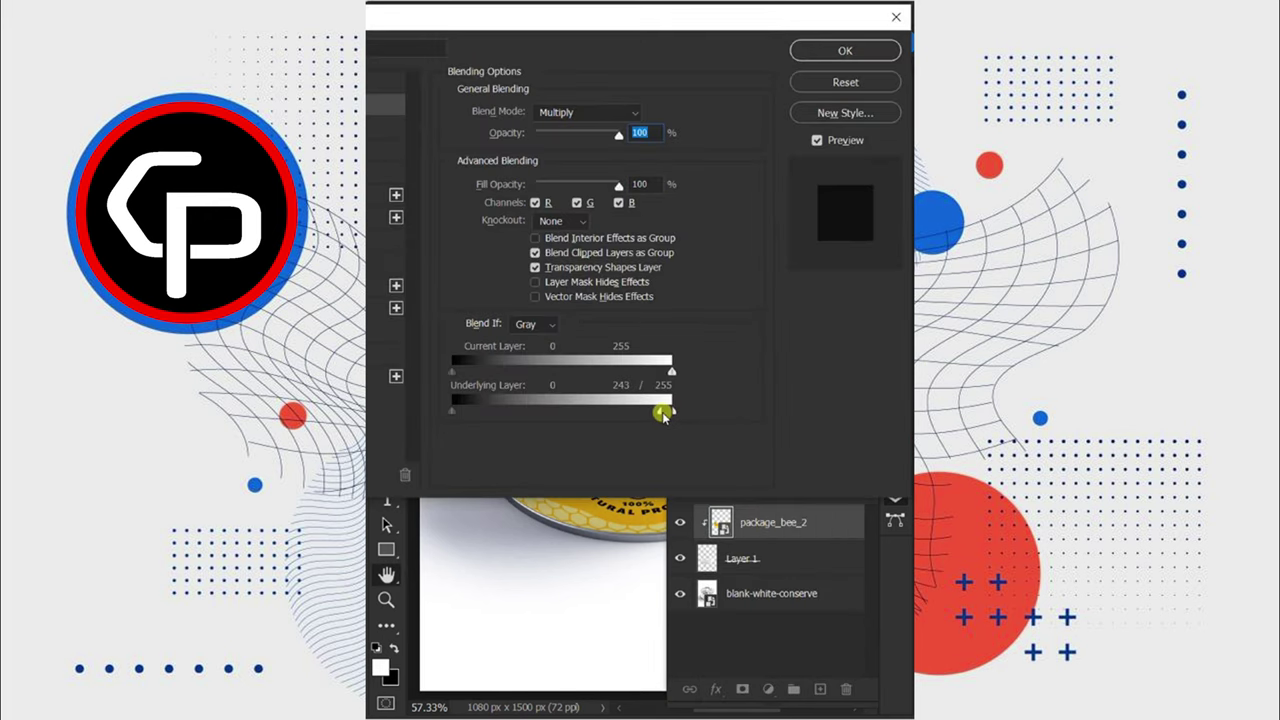
pyautogui.click(828, 52)
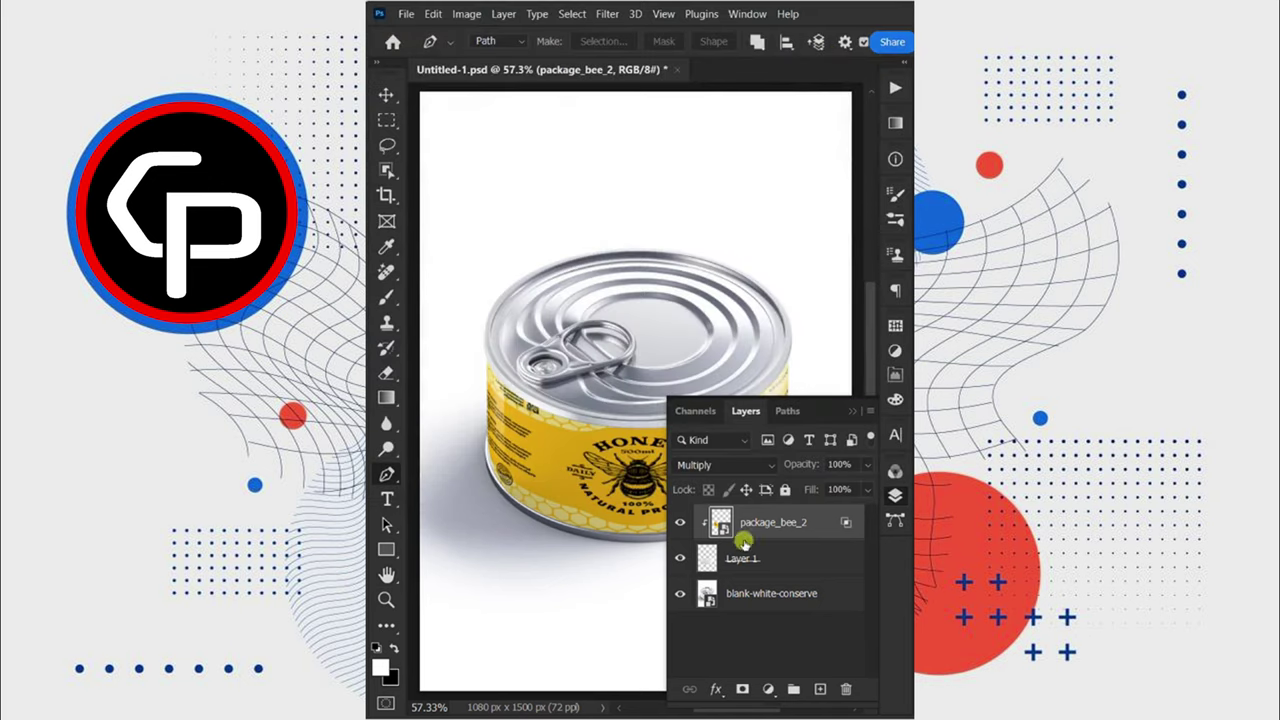
pyautogui.click(740, 592)
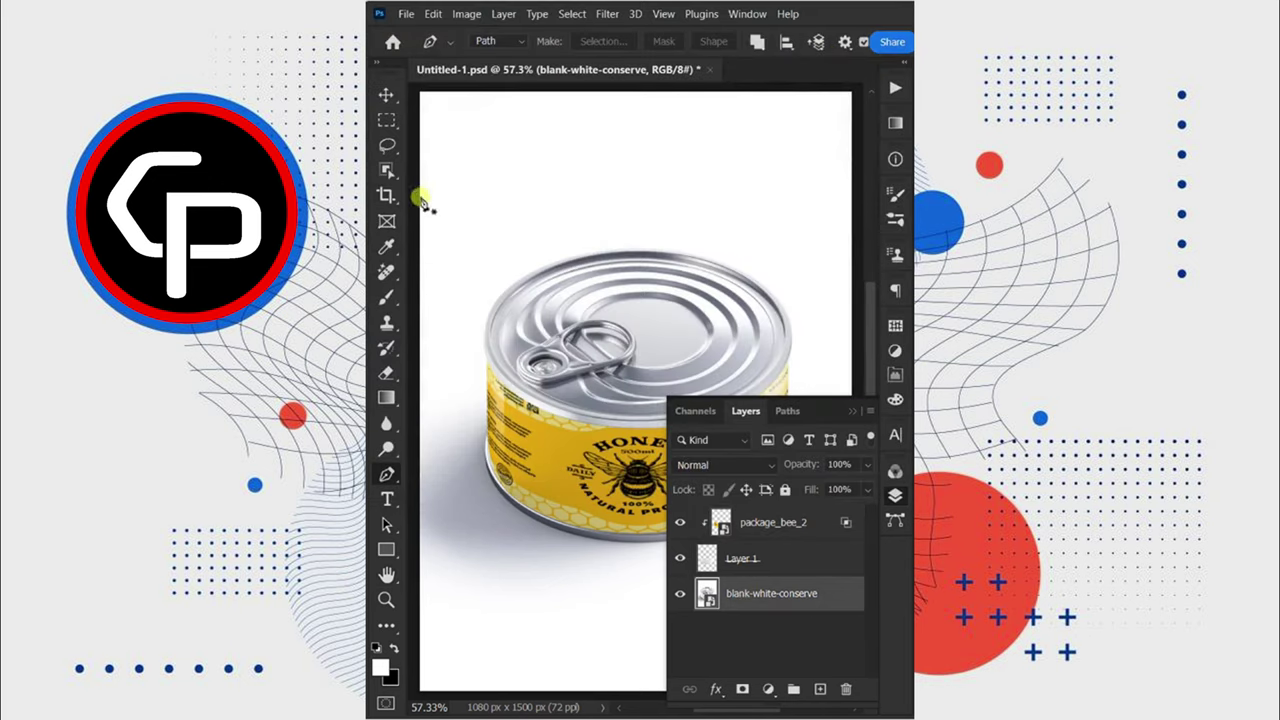
# Select the whole tin can with the Object Selection tool.
pyautogui.click(387, 170)
pyautogui.click(421, 171)
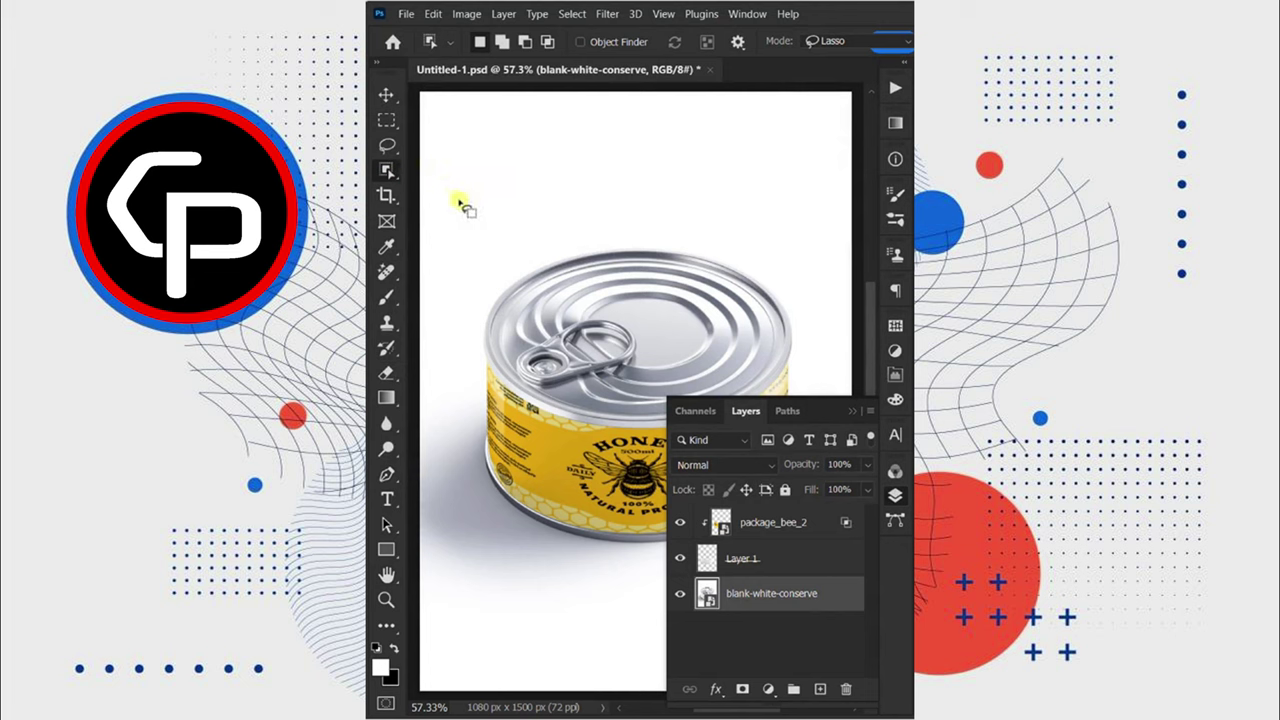
pyautogui.click(892, 494)
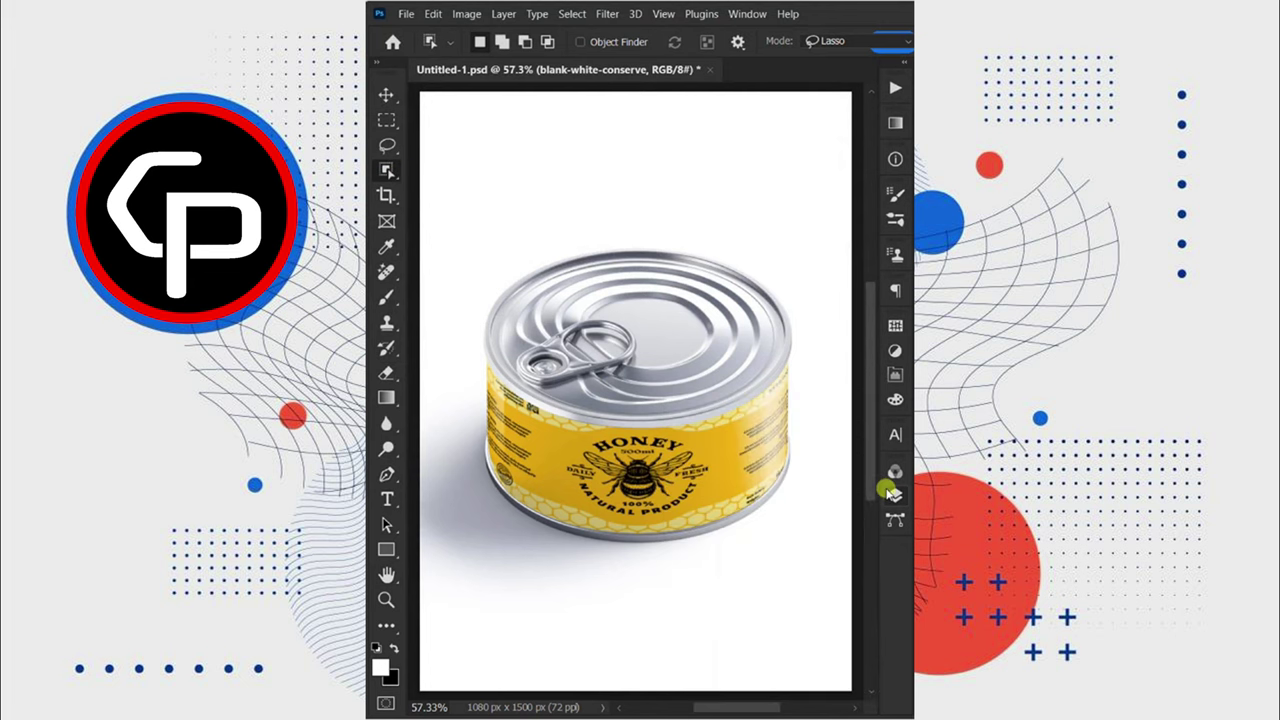
pyautogui.moveTo(806, 462)
pyautogui.mouseDown()
pyautogui.moveTo(762, 530)
pyautogui.moveTo(794, 486)
pyautogui.mouseUp()
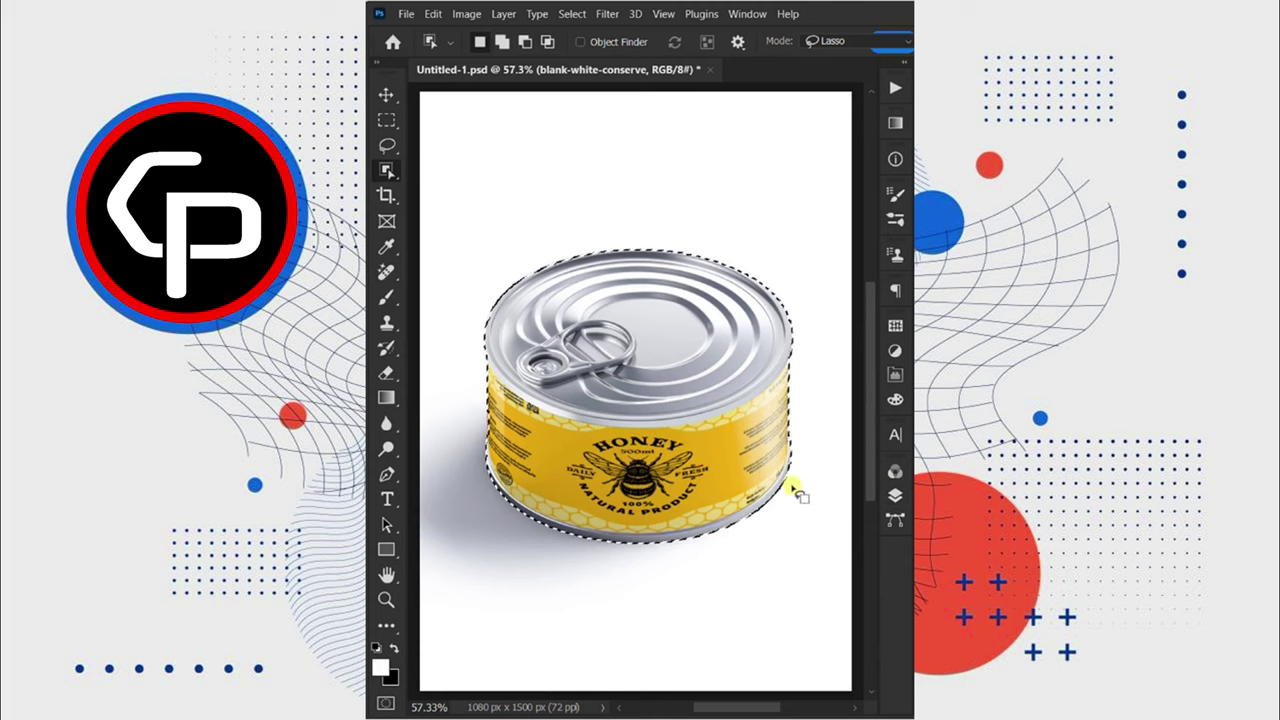
pyautogui.click(895, 495)
# Add a #ff900d Solid Color fill in Soft Light mode to tint the can gold.
pyautogui.click(768, 689)
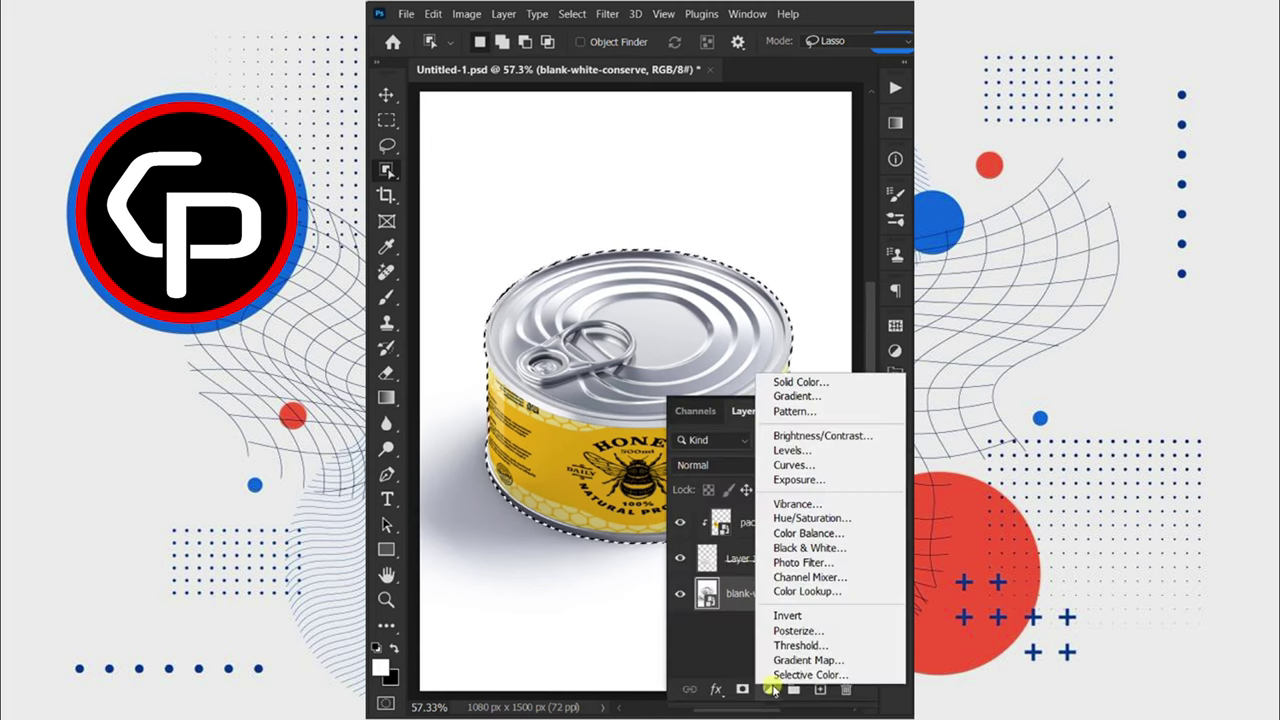
pyautogui.click(800, 381)
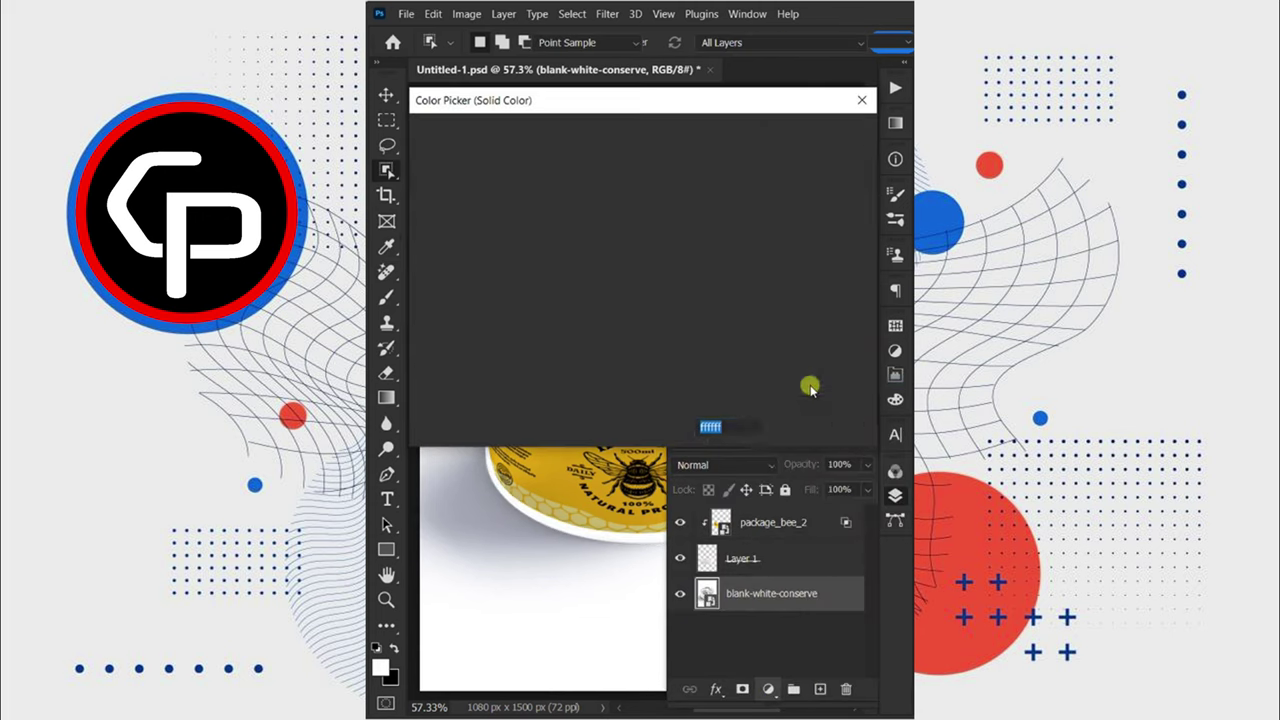
pyautogui.write('ff900d')
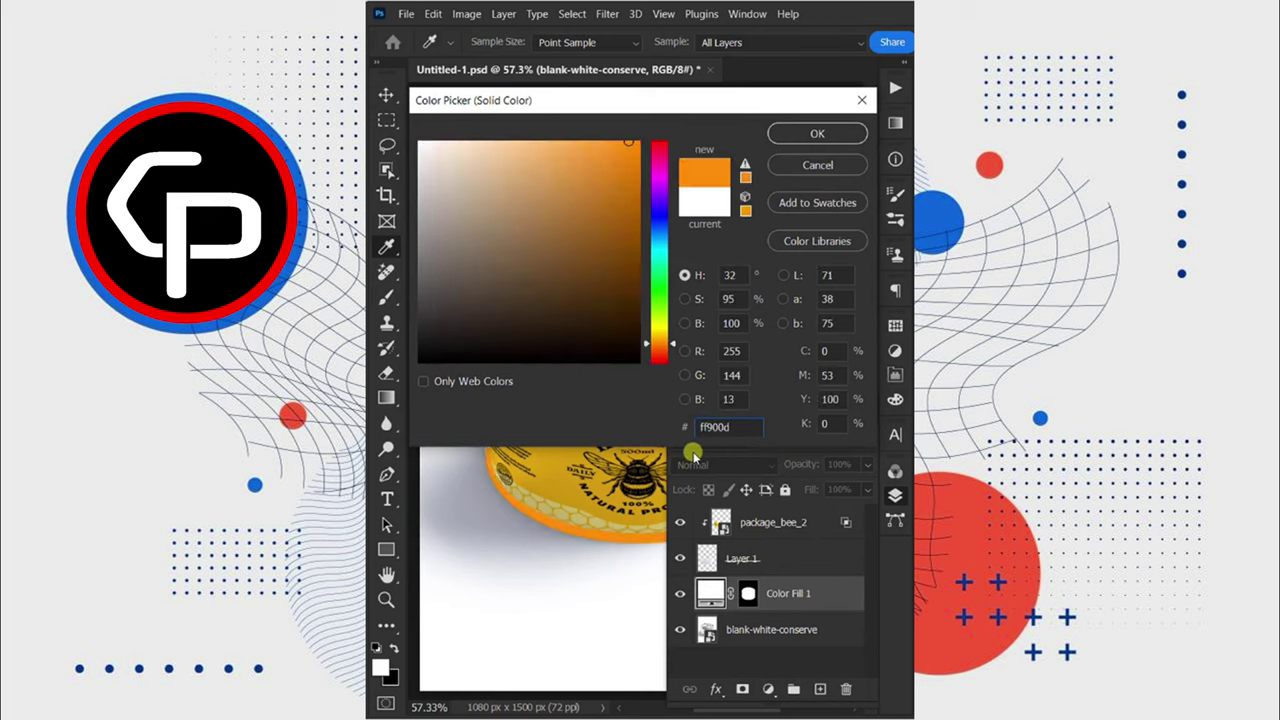
pyautogui.click(815, 133)
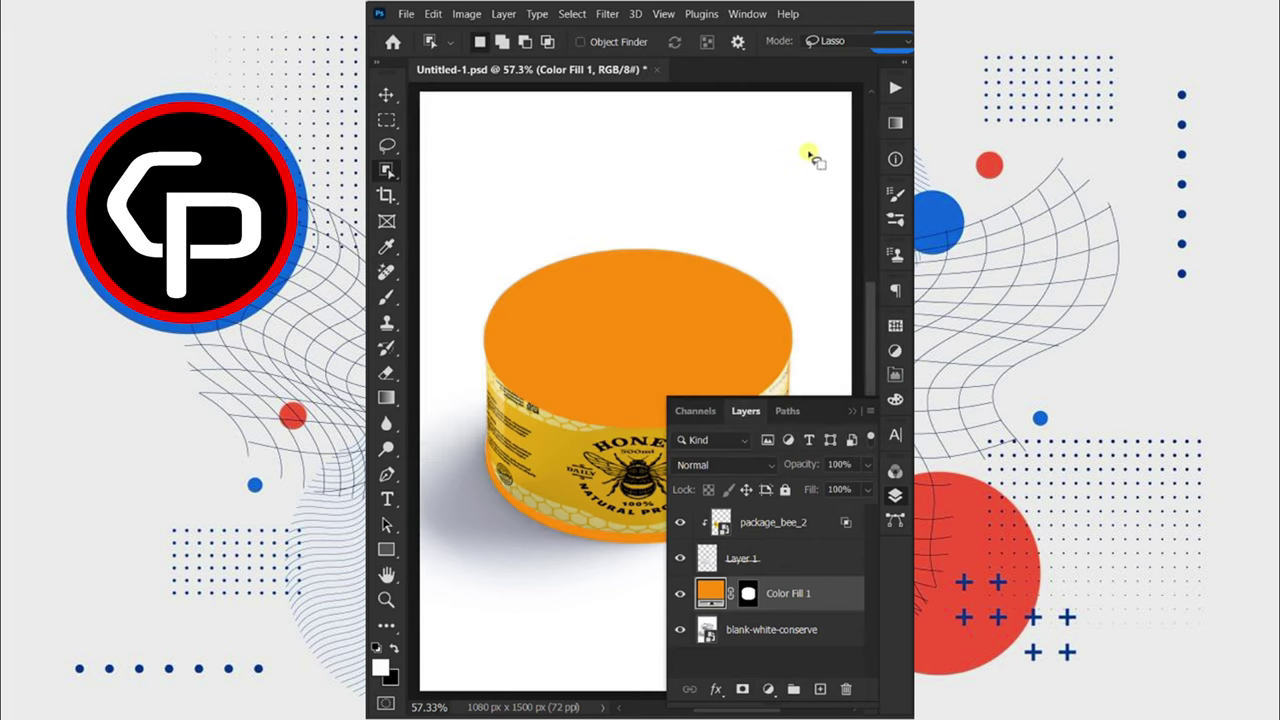
pyautogui.click(755, 465)
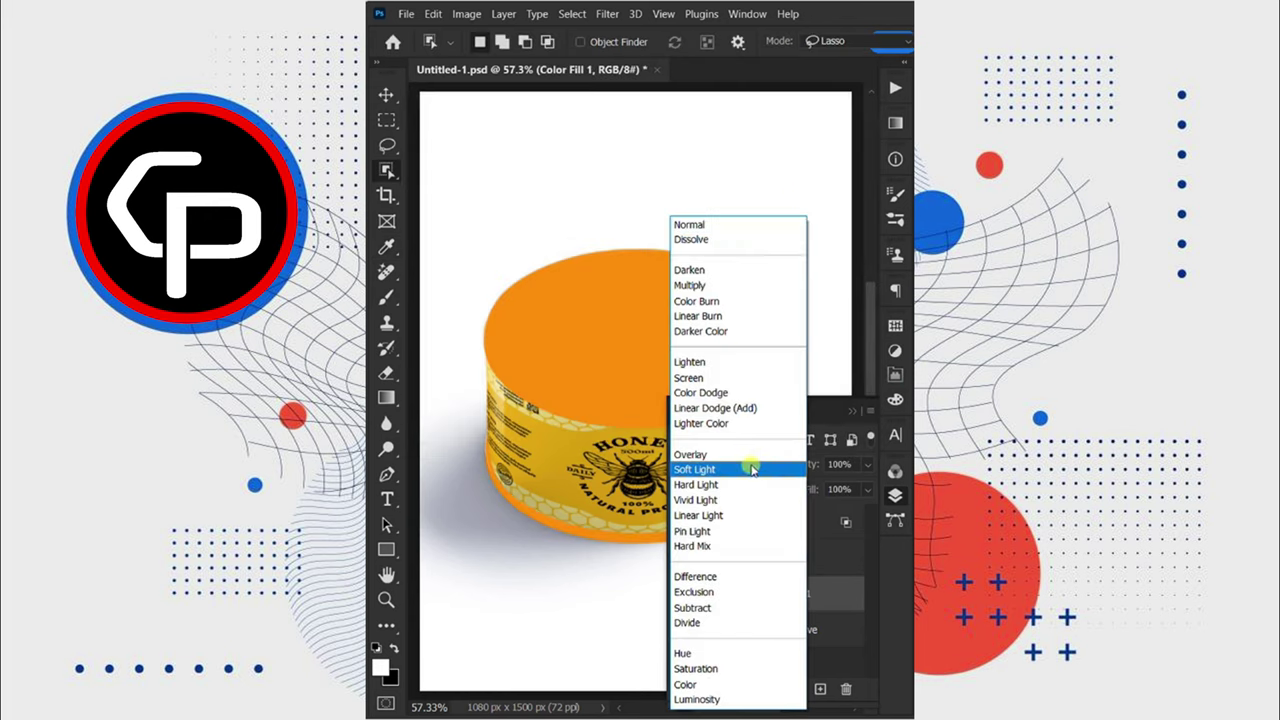
pyautogui.click(707, 470)
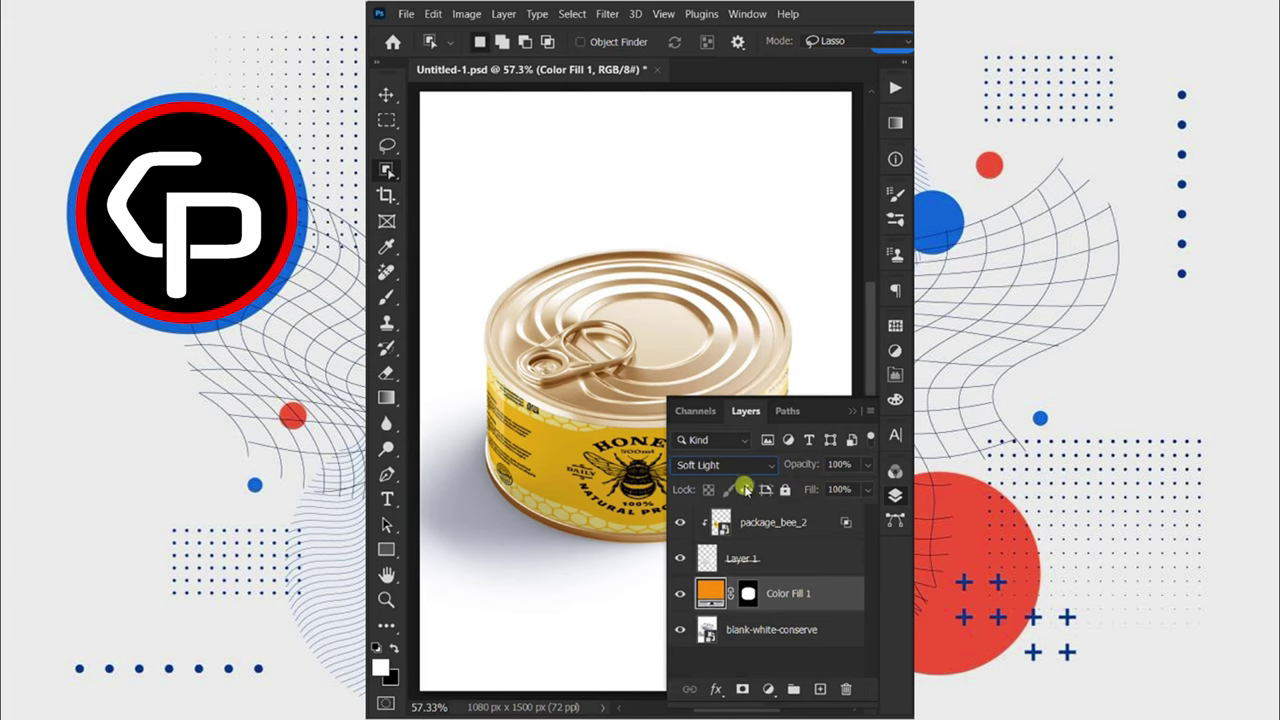
pyautogui.click(894, 495)
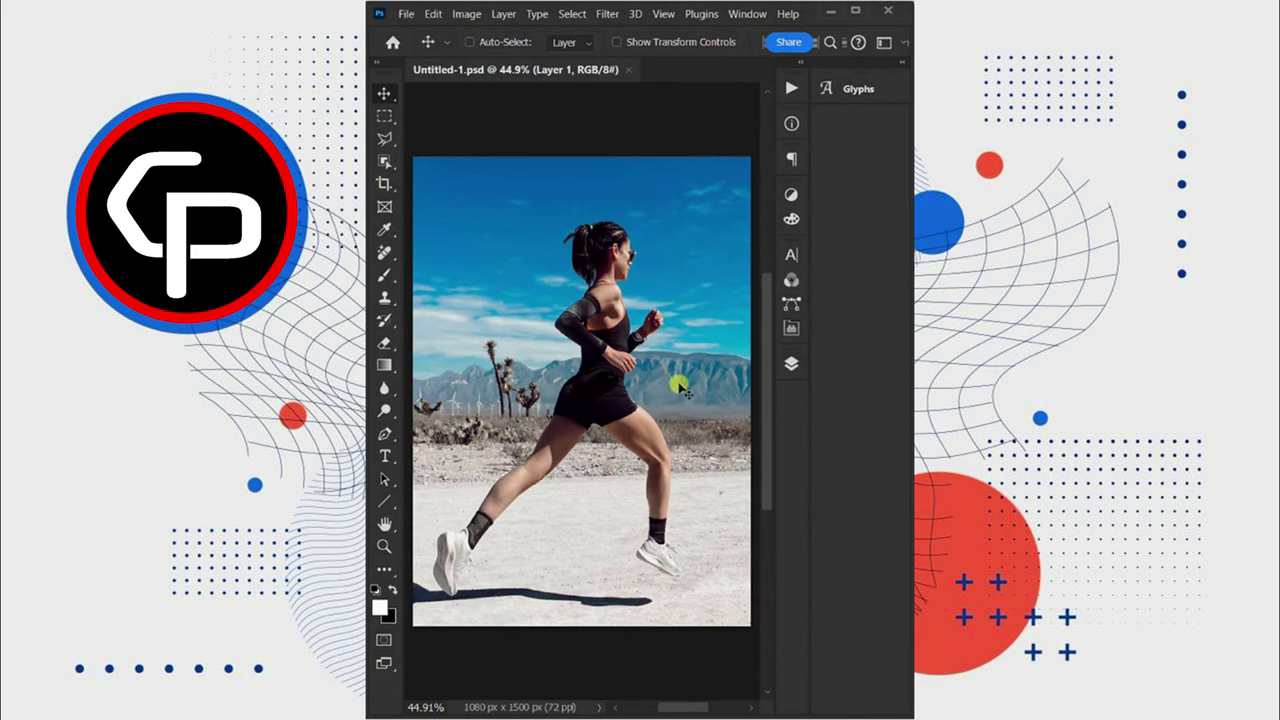
# Duplicate Layer 1 of the runner photo and select the original Layer 1.
pyautogui.click(791, 364)
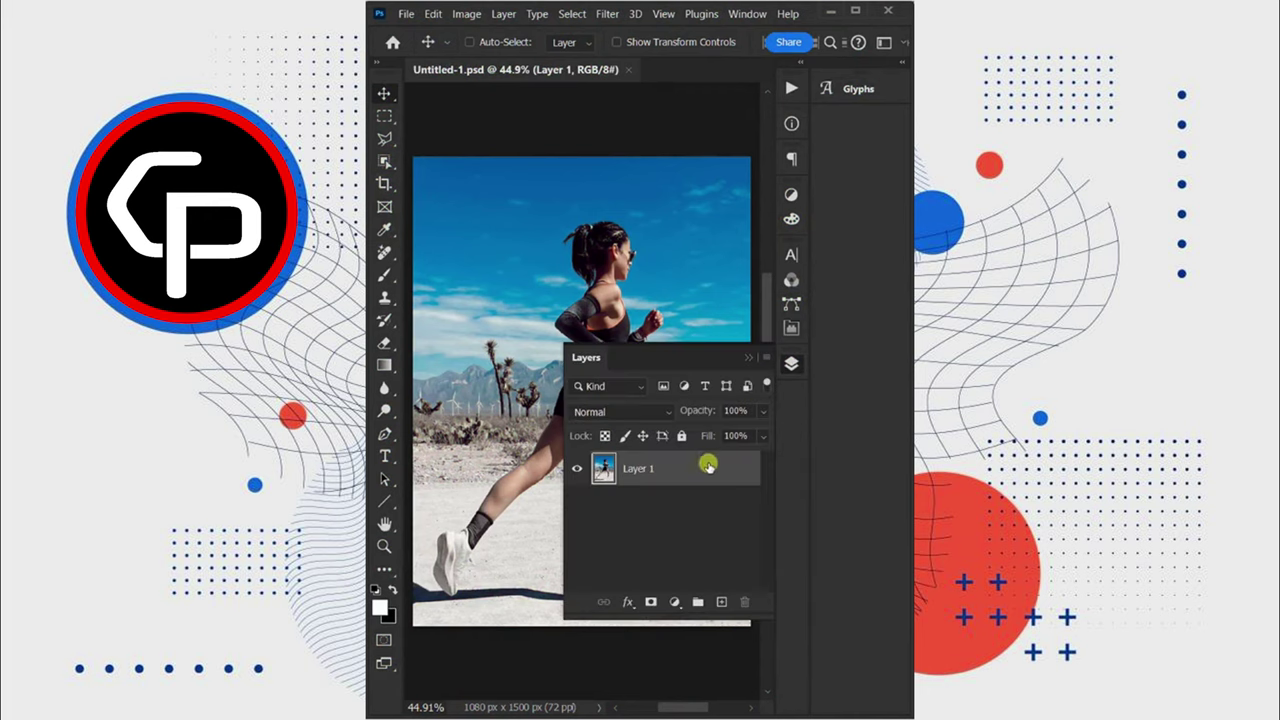
pyautogui.moveTo(710, 468); pyautogui.dragTo(718, 603)
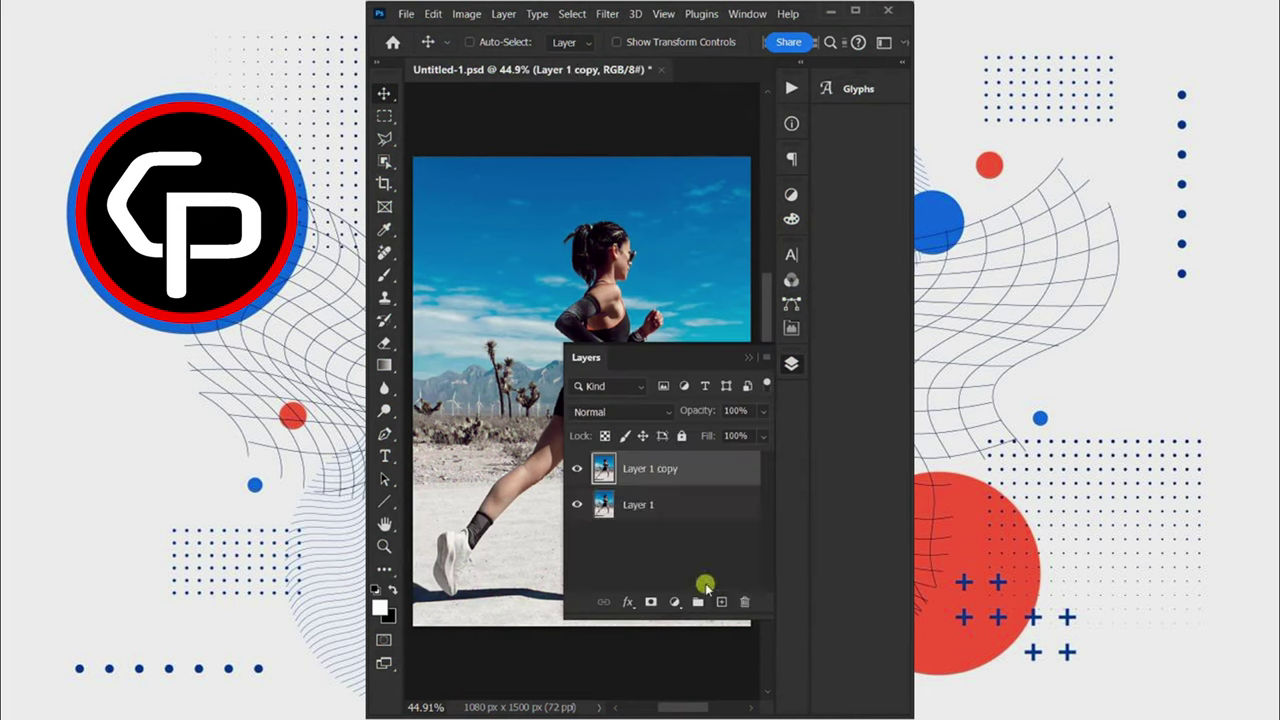
pyautogui.click(646, 510)
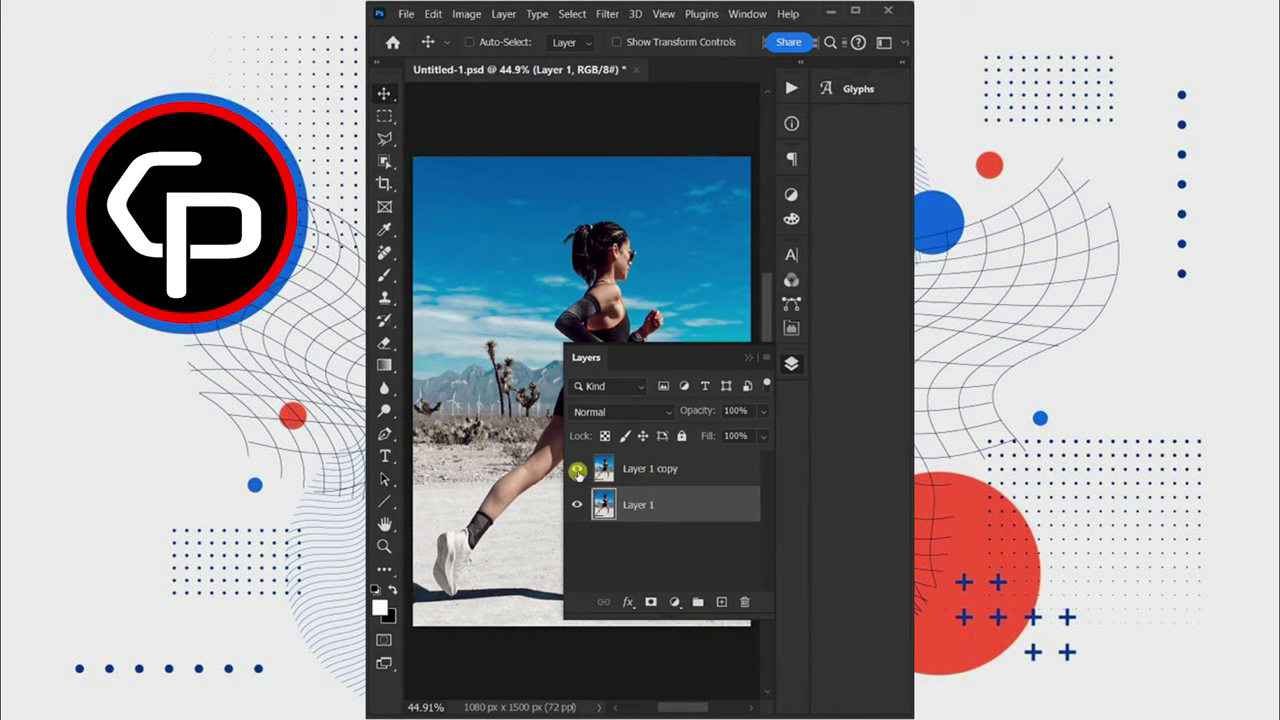
pyautogui.click(789, 365)
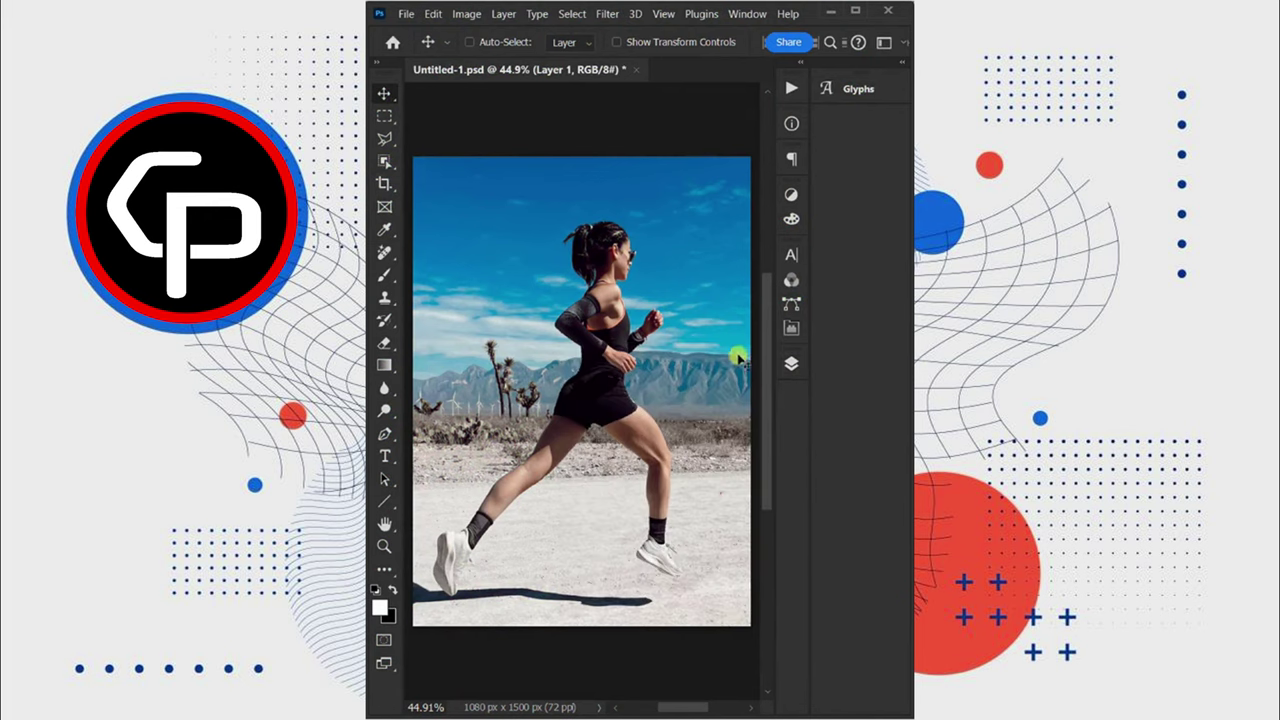
# Select the runner with Object Selection and Content-Aware fill her area from the desert.
pyautogui.click(386, 163)
pyautogui.moveTo(387, 163); pyautogui.dragTo(428, 165)
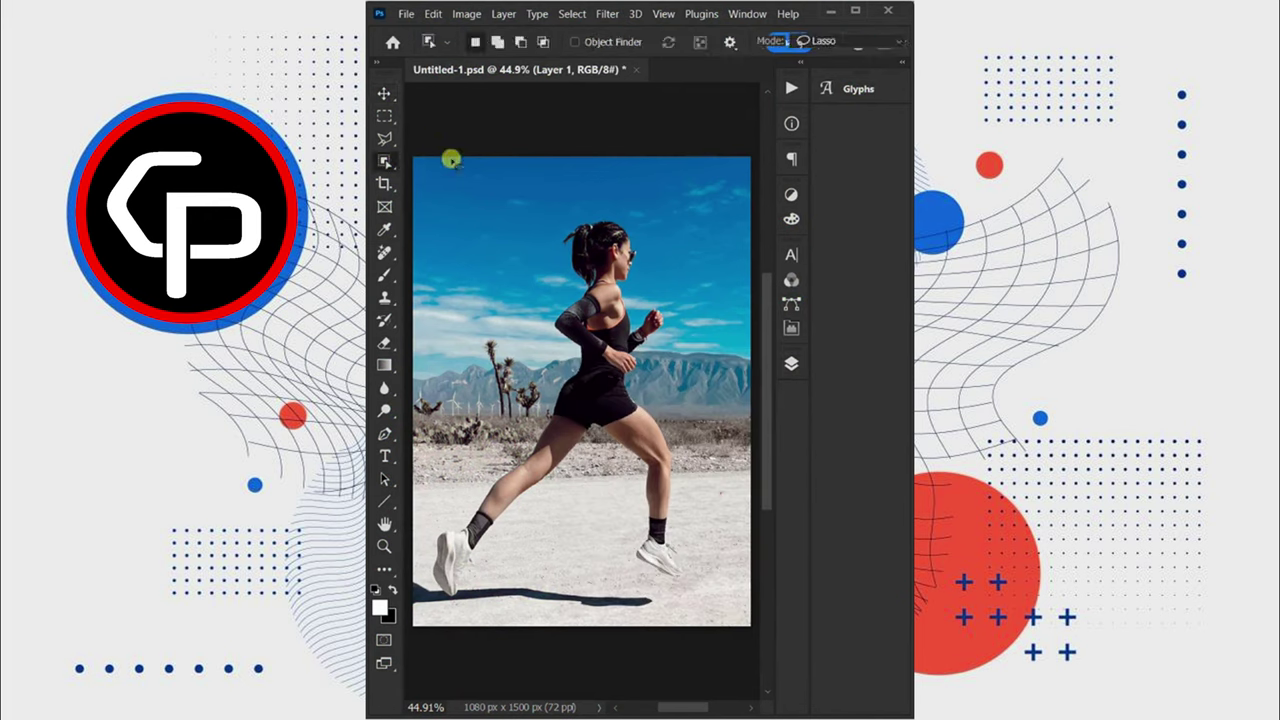
pyautogui.click(574, 42)
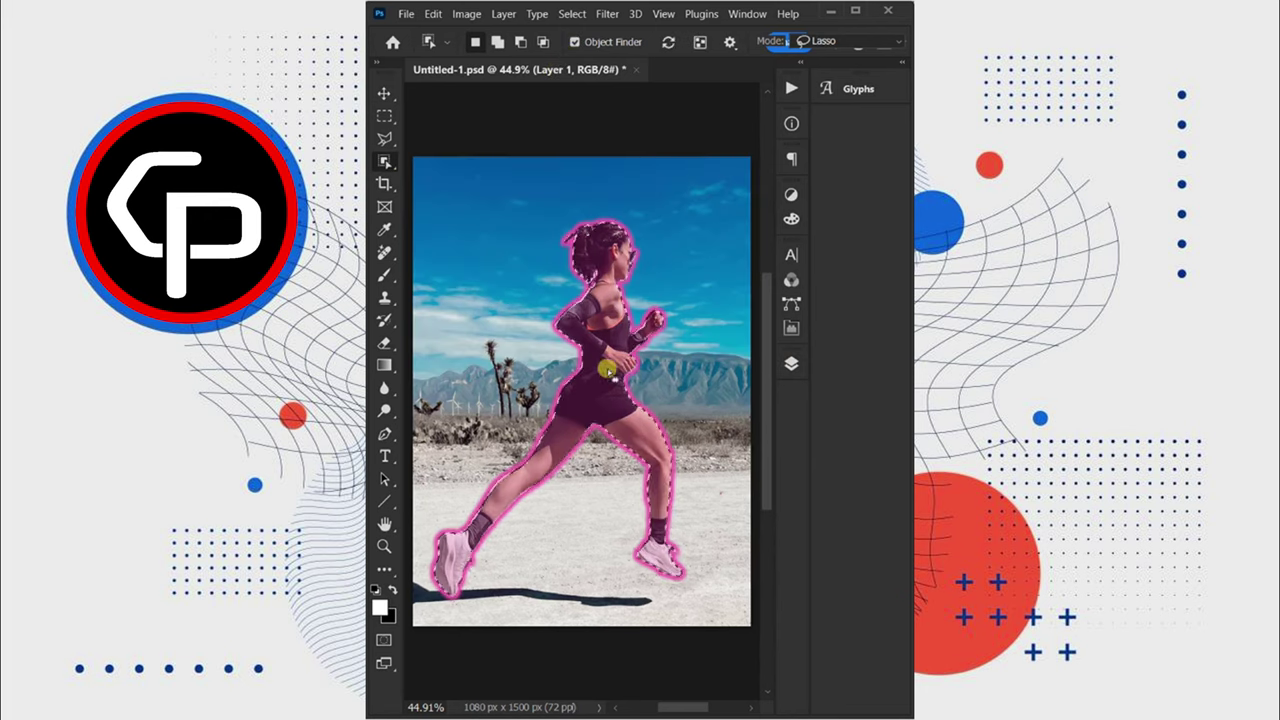
pyautogui.rightClick(607, 370)
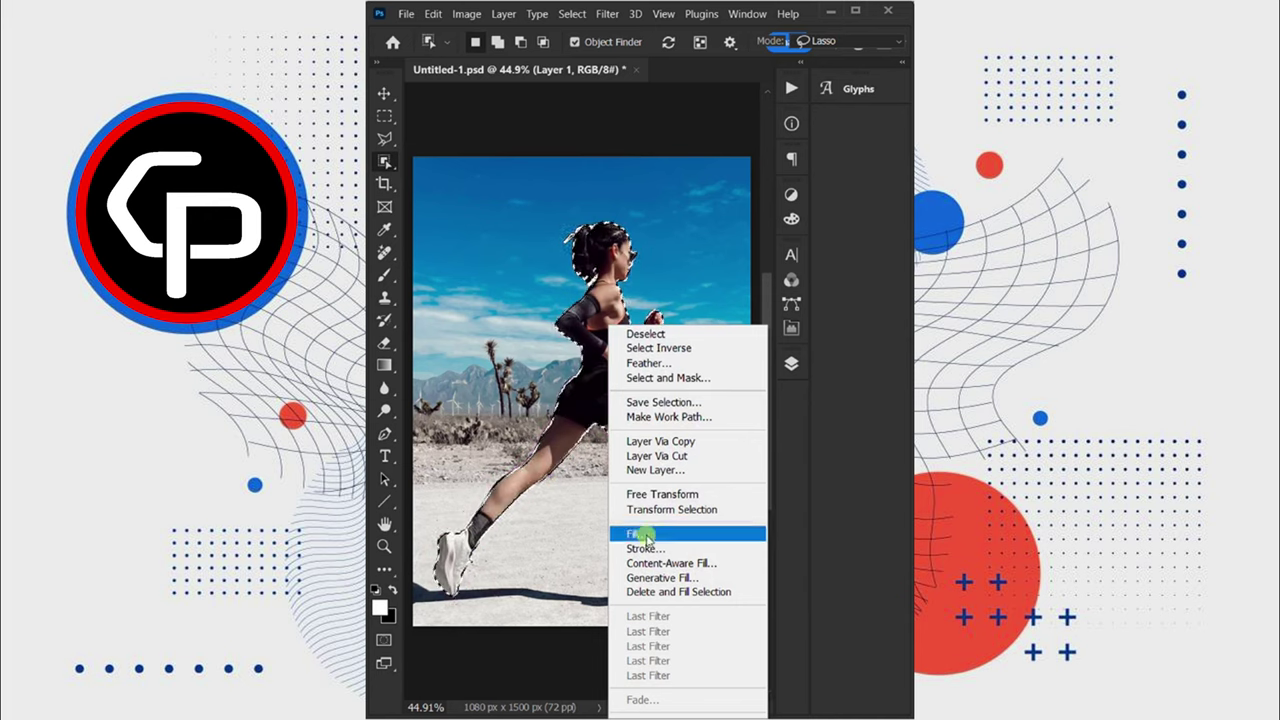
pyautogui.click(657, 591)
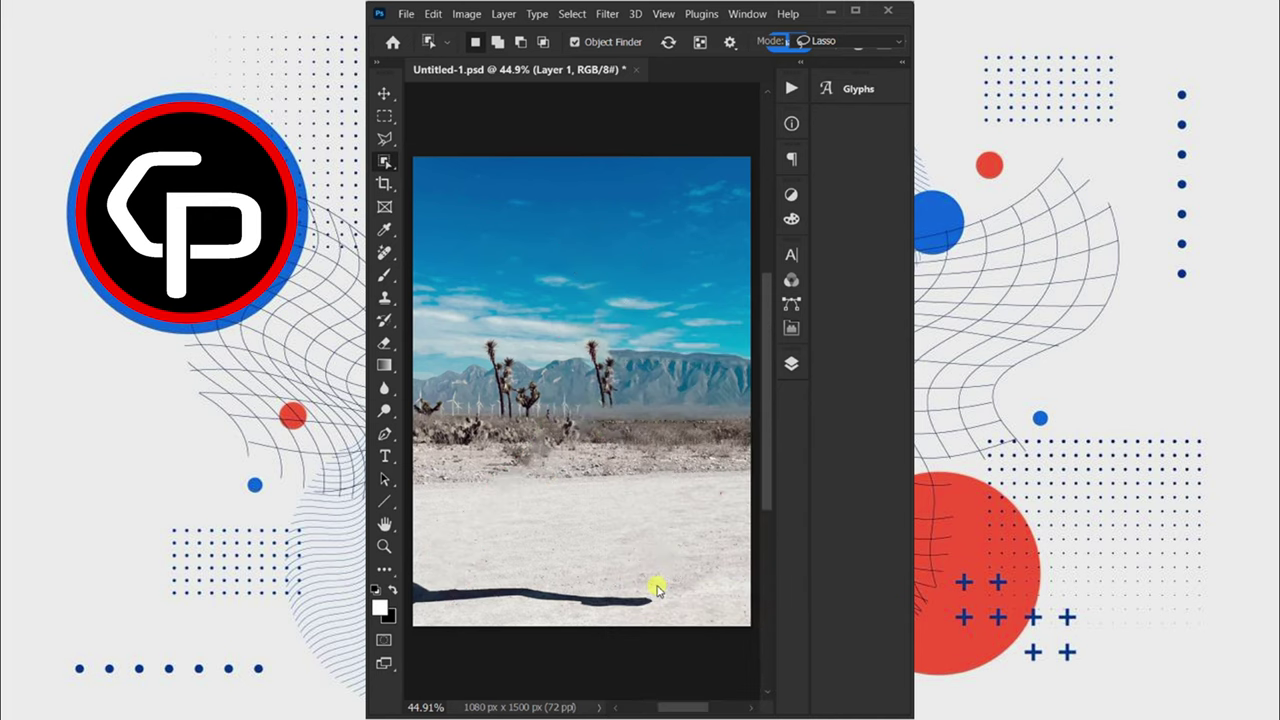
# Show Layer 1 copy and remove its background from the Properties panel to isolate the runner.
pyautogui.click(791, 366)
pyautogui.press('v')
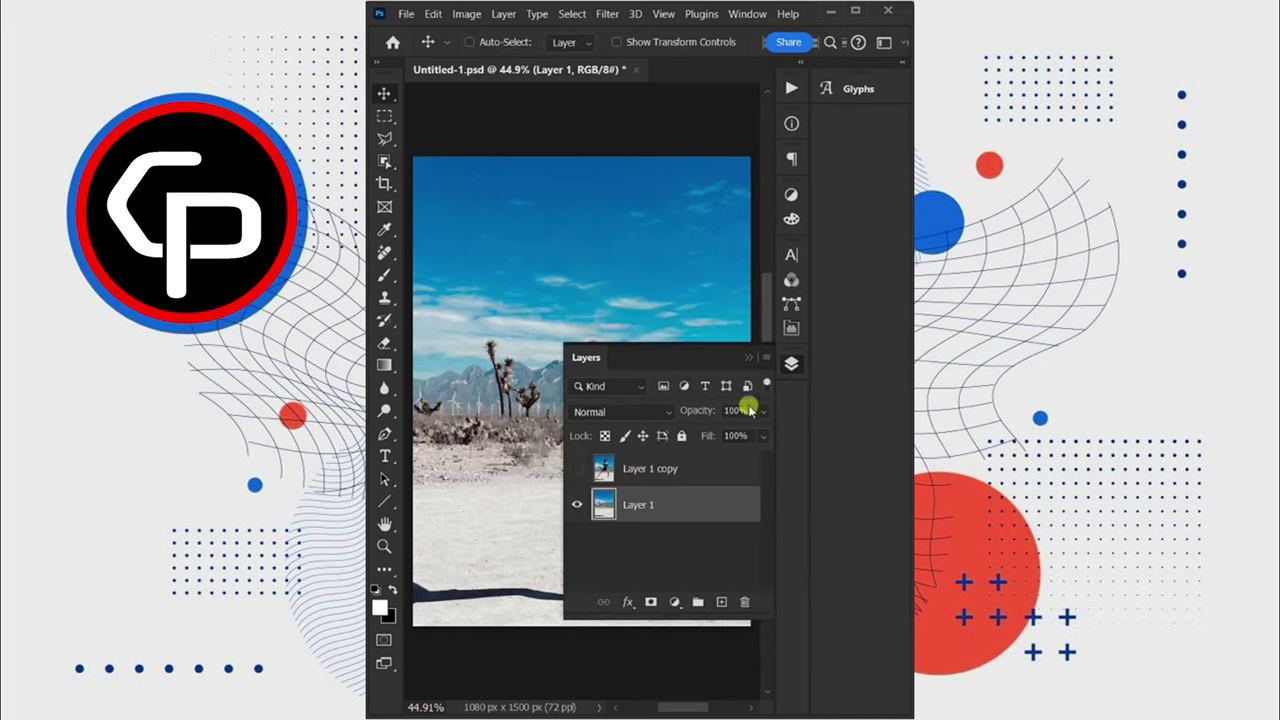
pyautogui.click(640, 469)
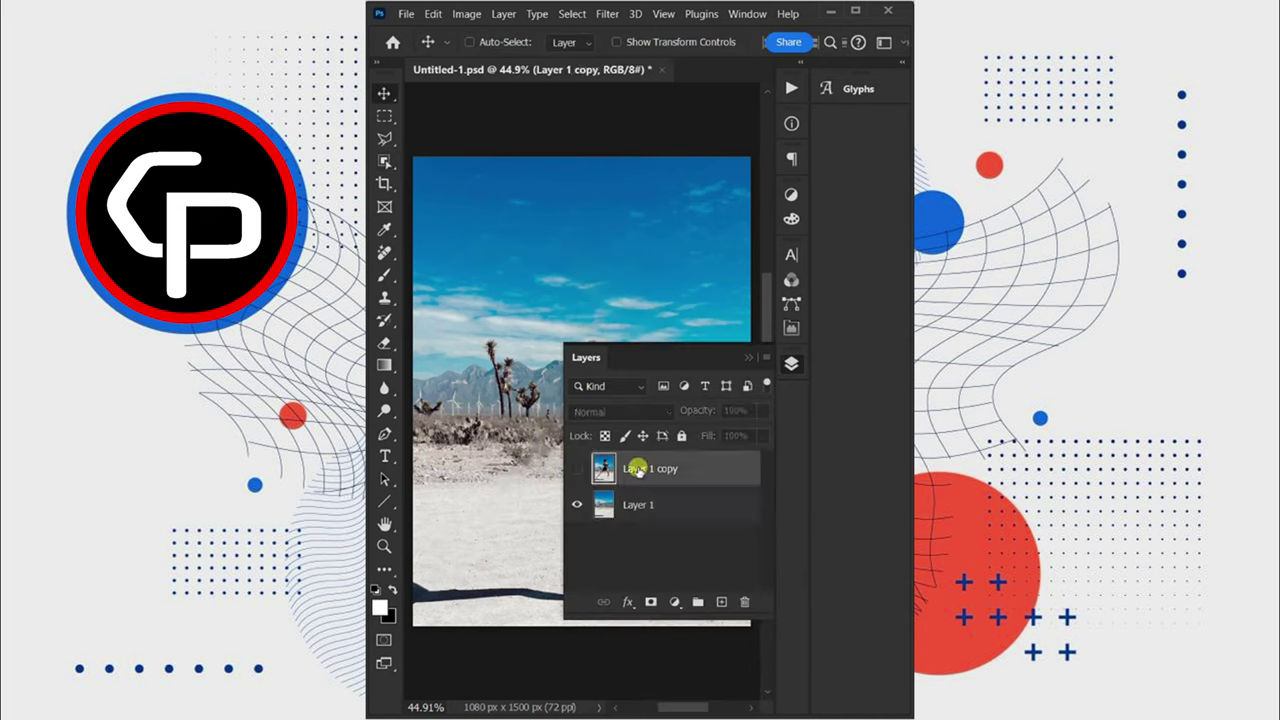
pyautogui.click(577, 470)
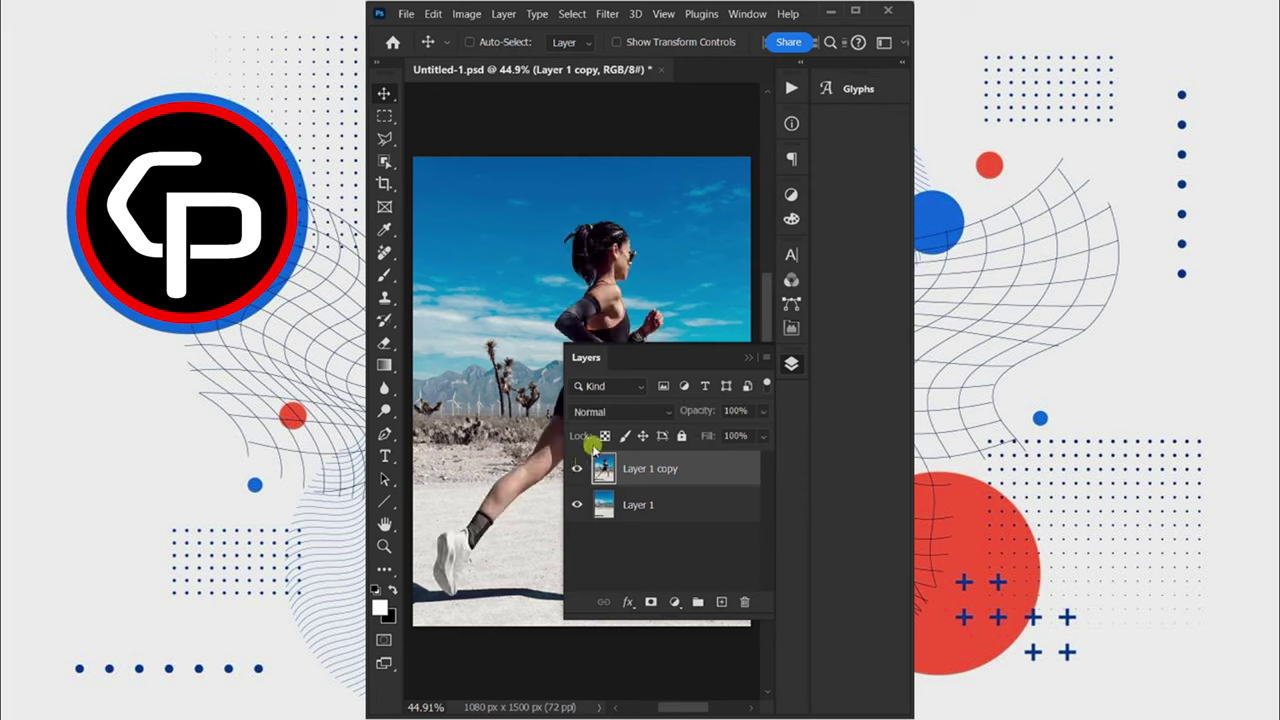
pyautogui.click(746, 15)
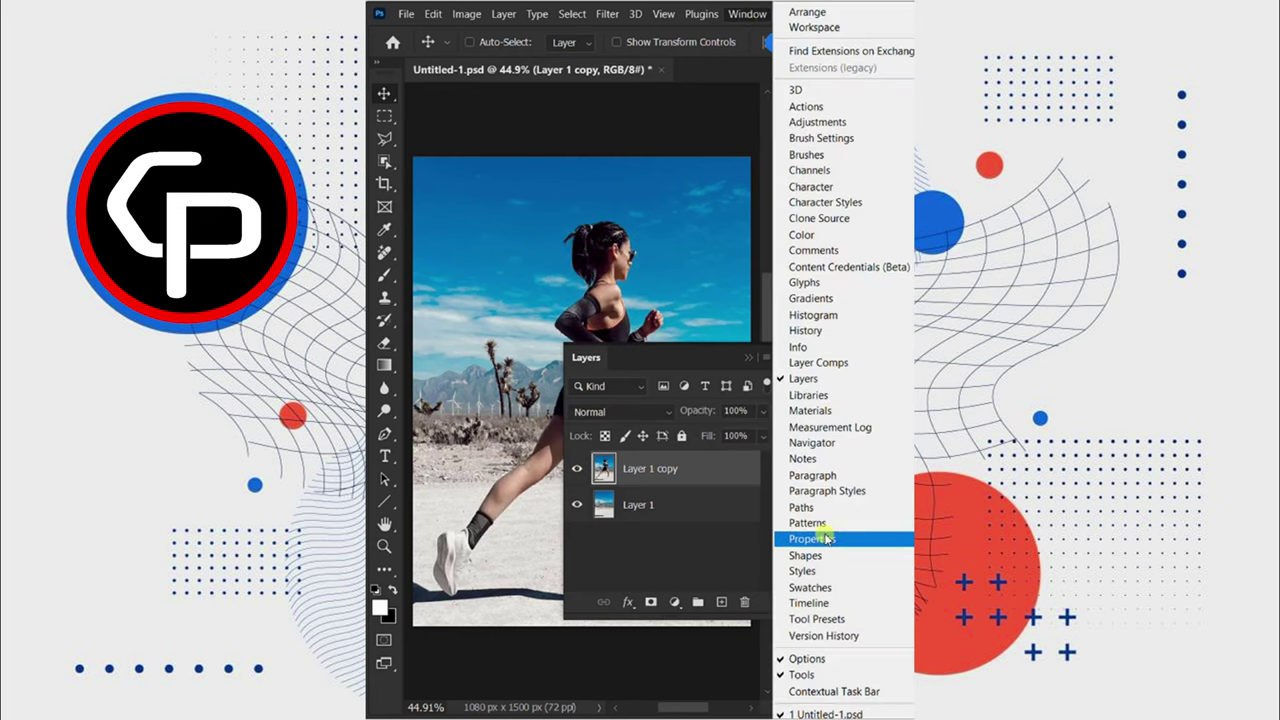
pyautogui.click(826, 539)
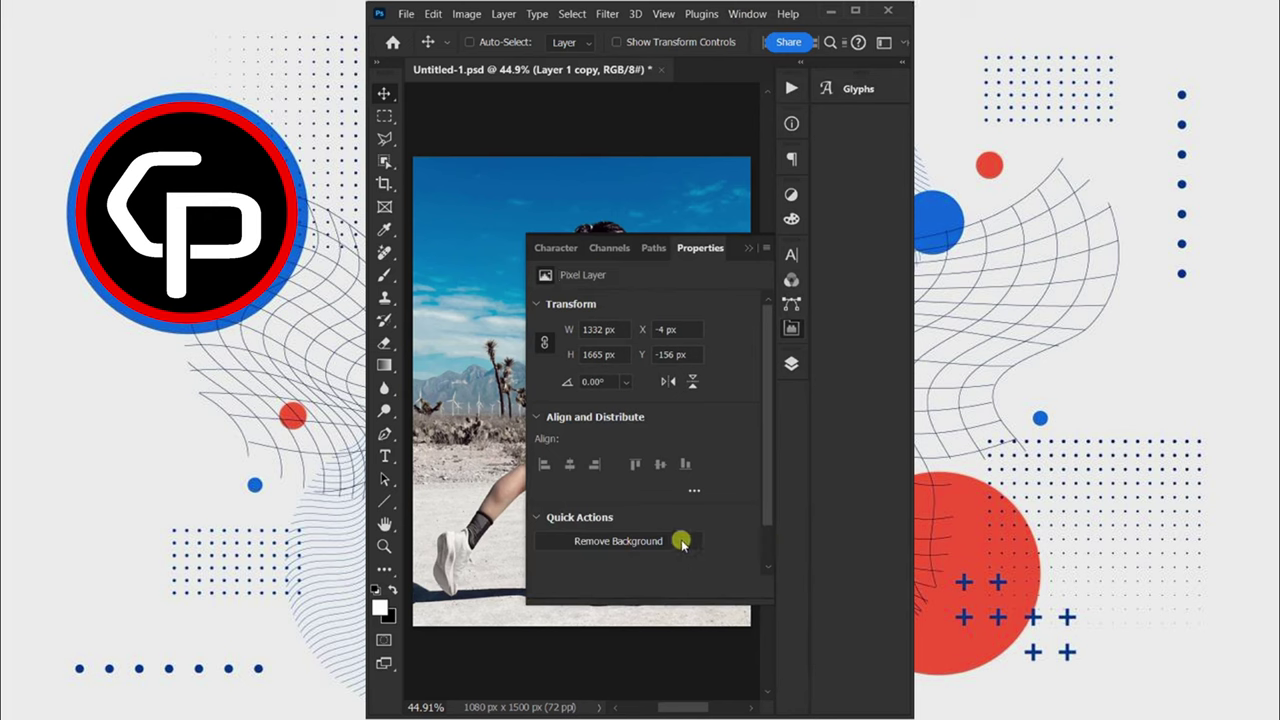
pyautogui.click(681, 539)
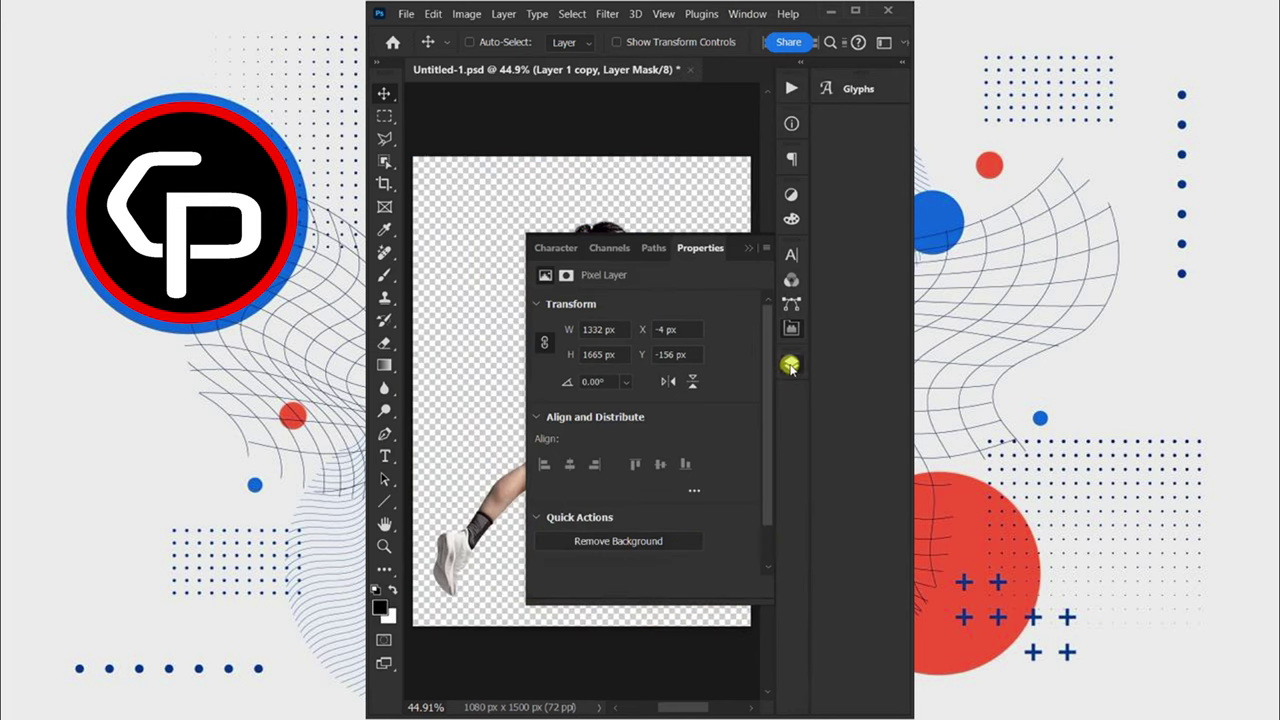
# Turn the desert Layer 1 back on and select it.
pyautogui.click(790, 365)
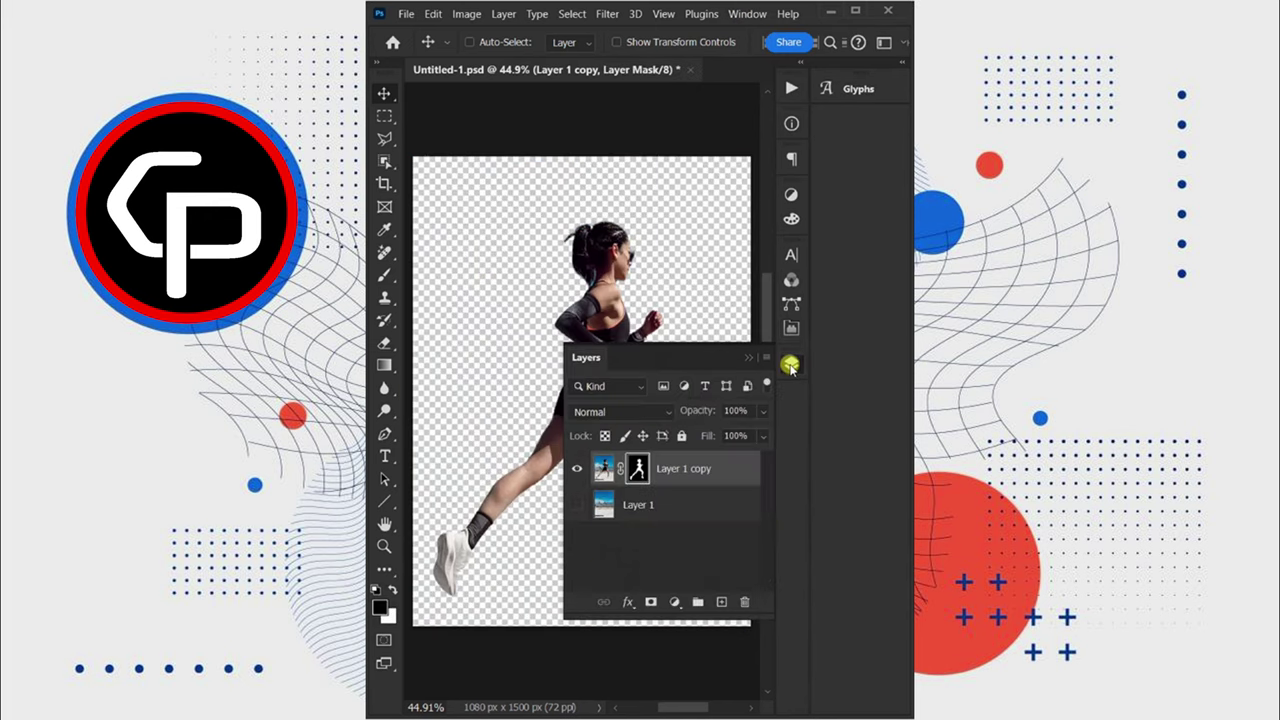
pyautogui.click(577, 504)
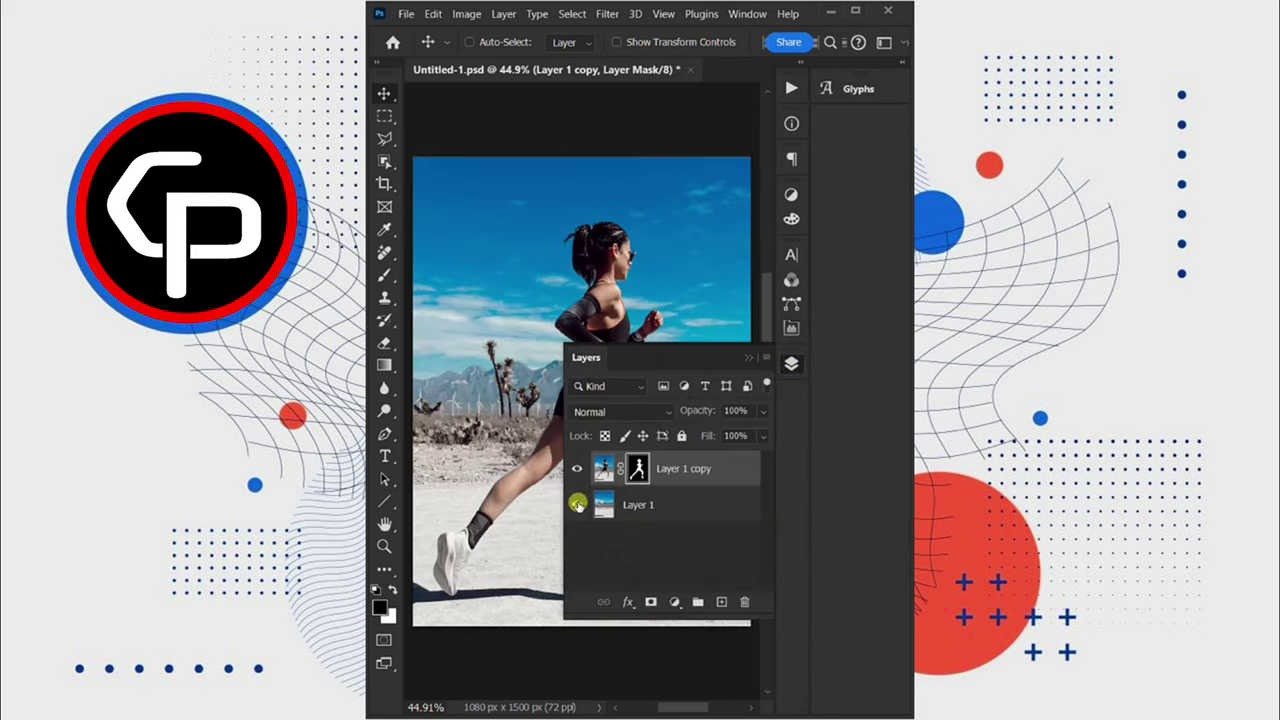
pyautogui.click(633, 504)
pyautogui.click(790, 365)
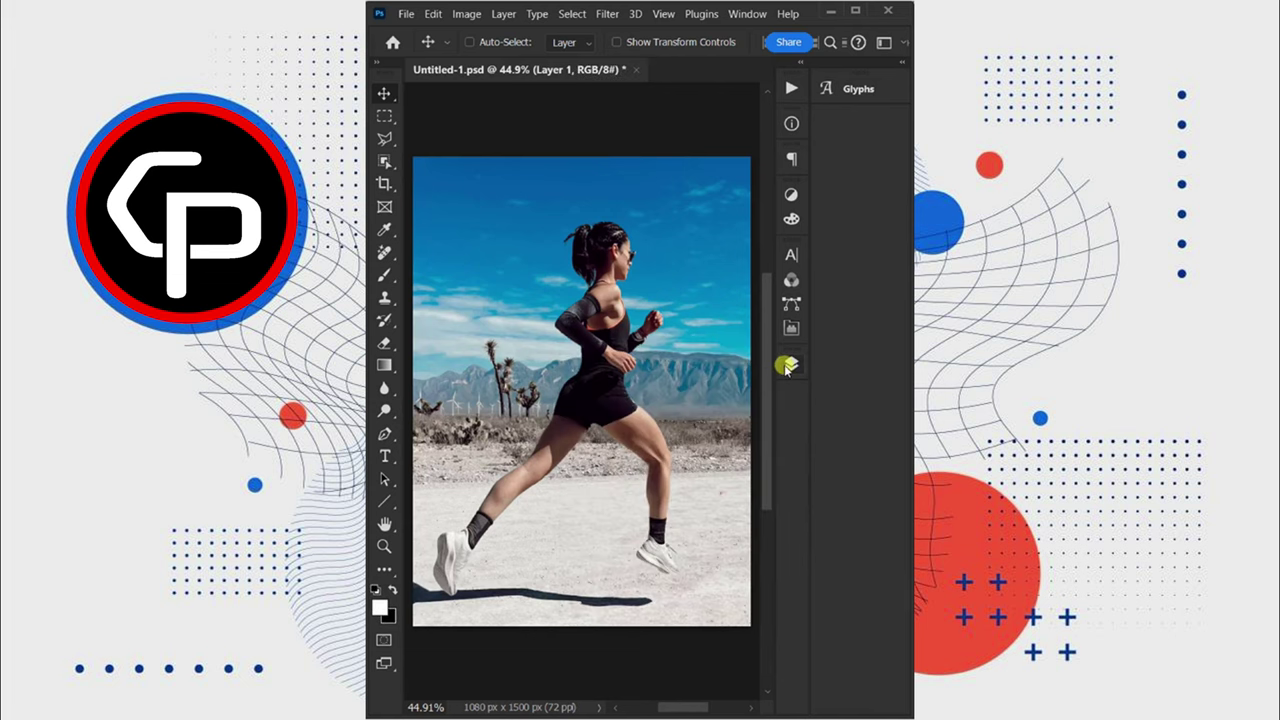
pyautogui.click(607, 14)
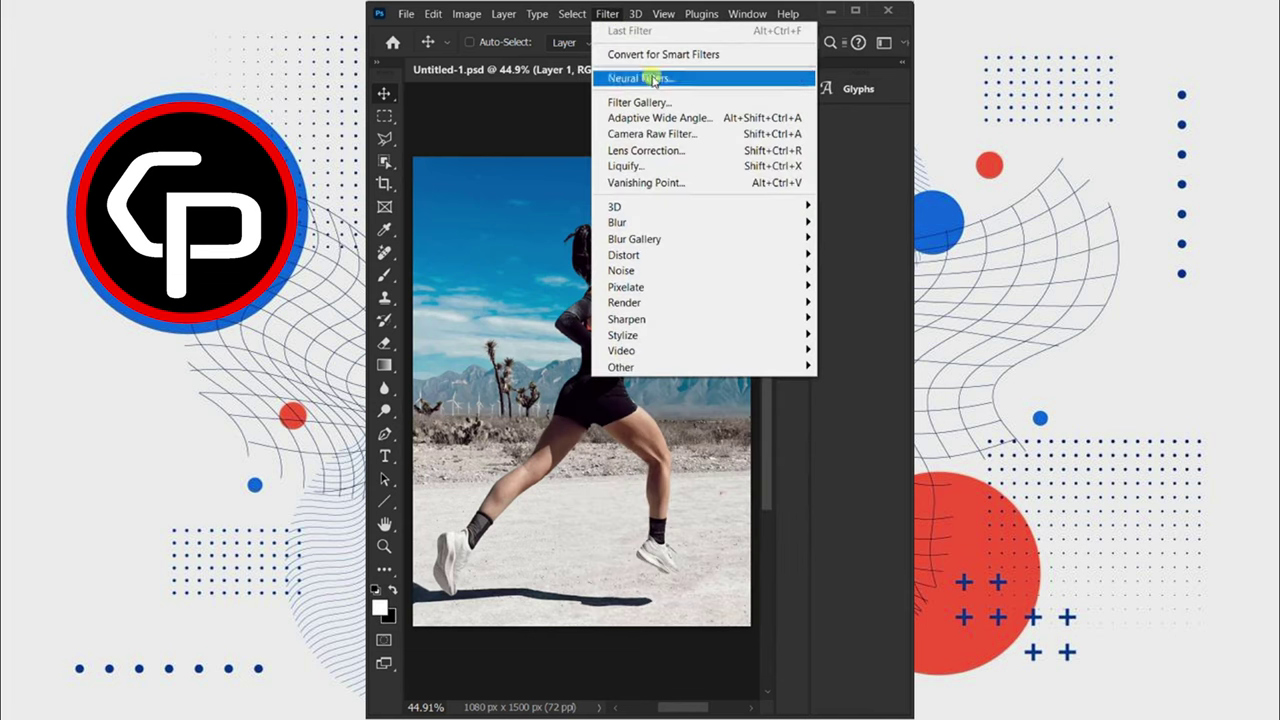
pyautogui.moveTo(660, 238)
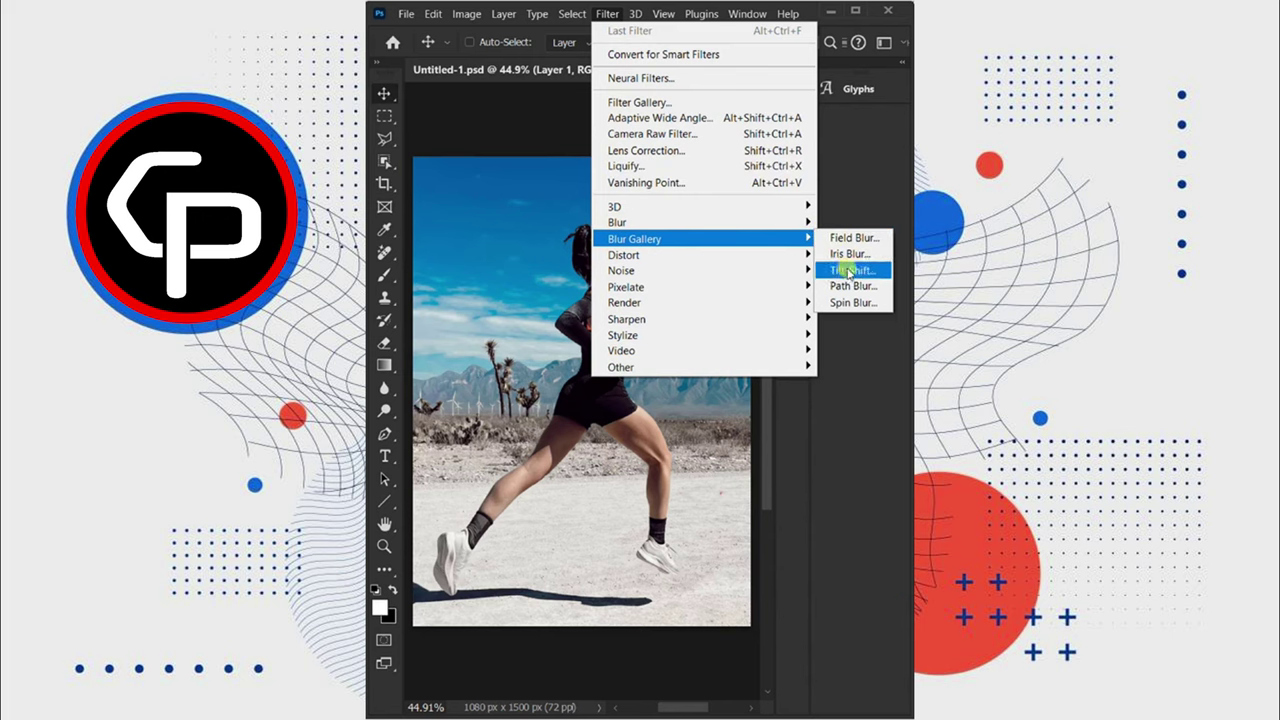
# Apply a Path Blur with three horizontal paths at 225% speed to the desert background.
pyautogui.click(852, 286)
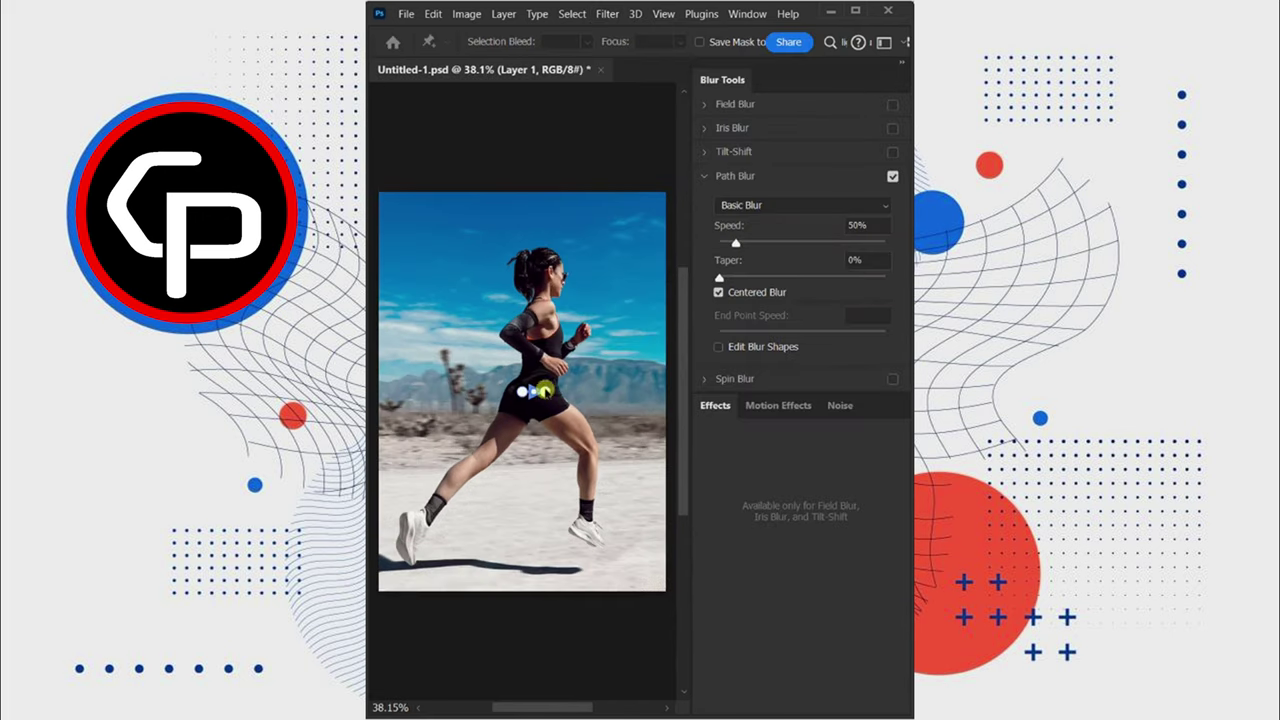
pyautogui.moveTo(540, 394); pyautogui.dragTo(660, 400)
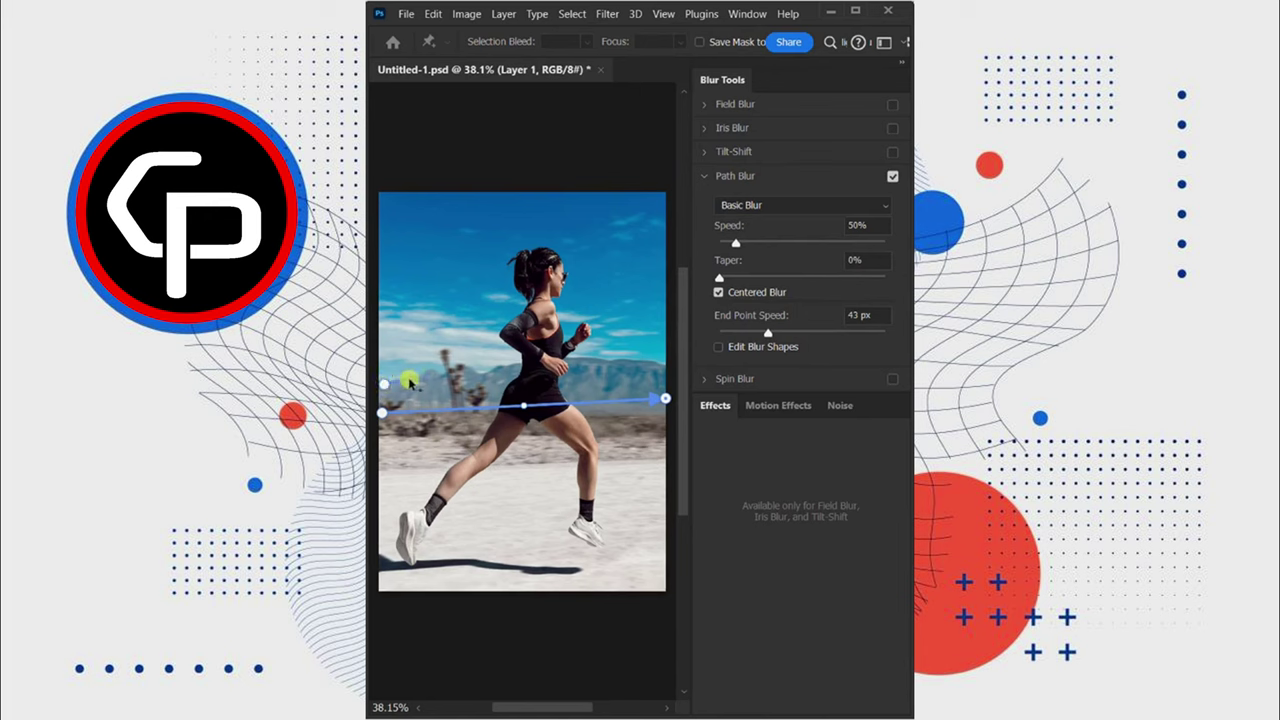
pyautogui.moveTo(638, 313); pyautogui.dragTo(653, 287)
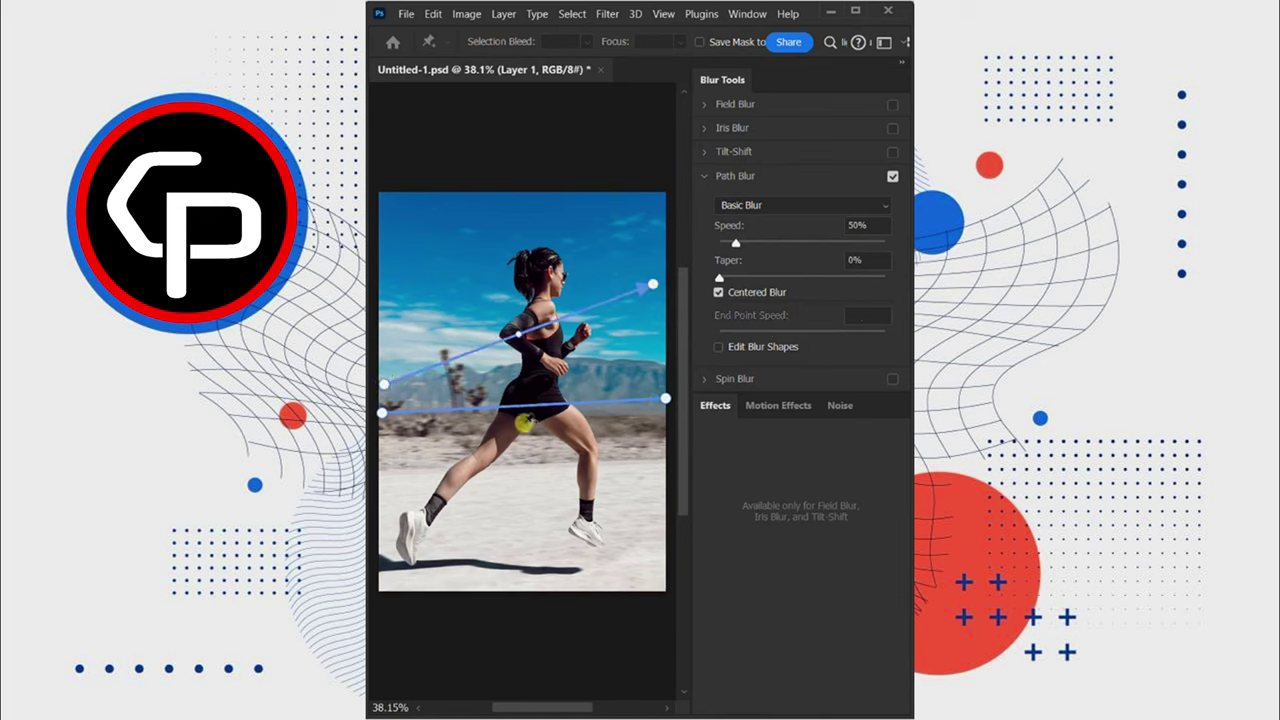
pyautogui.moveTo(463, 472); pyautogui.dragTo(660, 460)
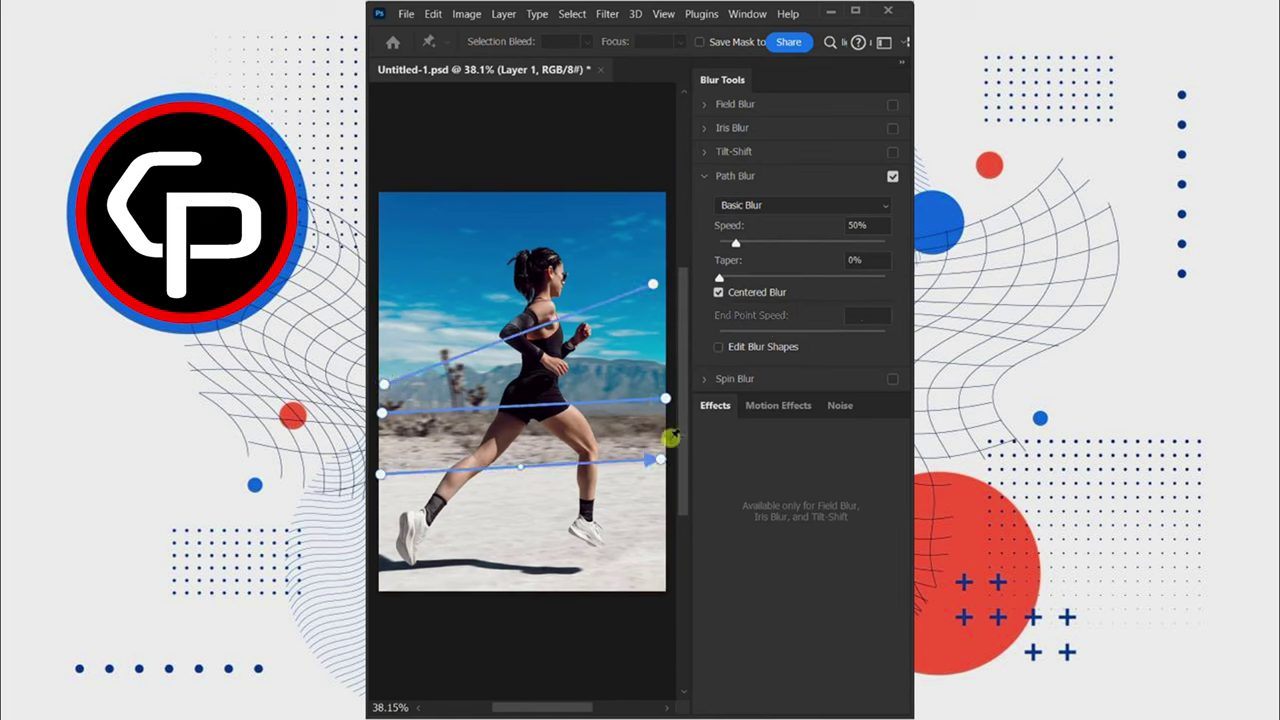
pyautogui.moveTo(738, 246); pyautogui.dragTo(799, 246)
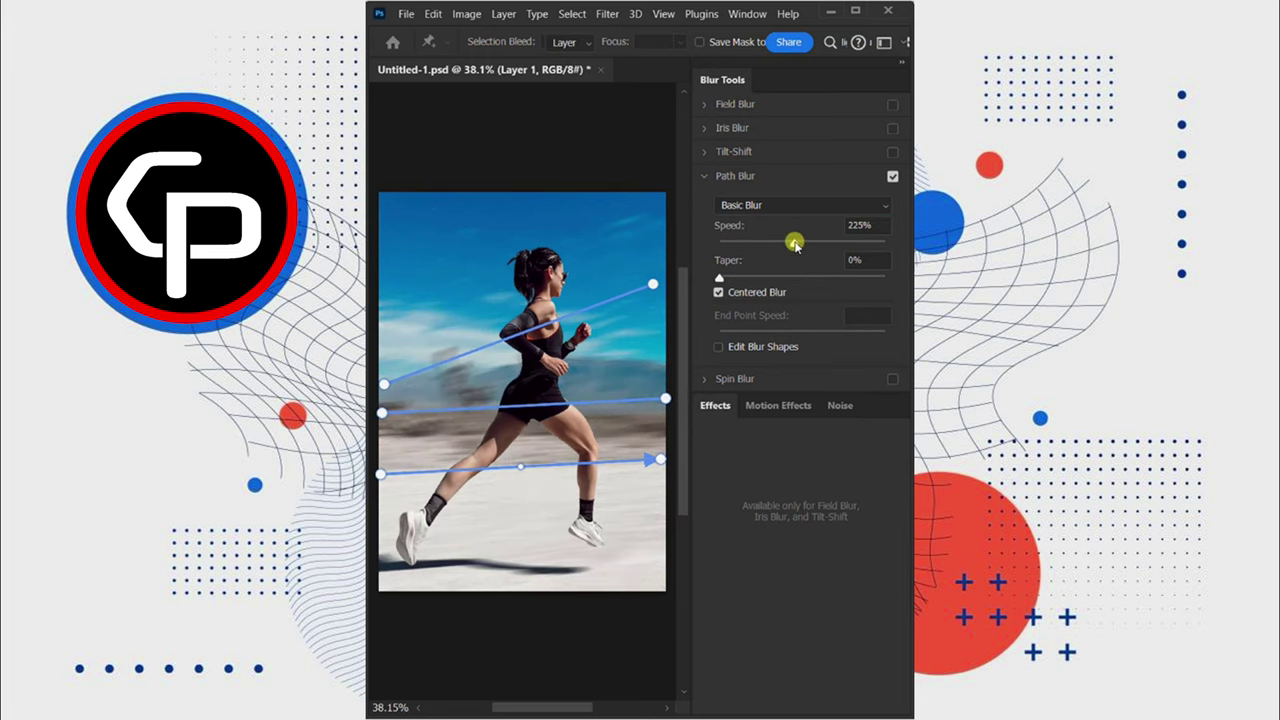
pyautogui.press('Return')
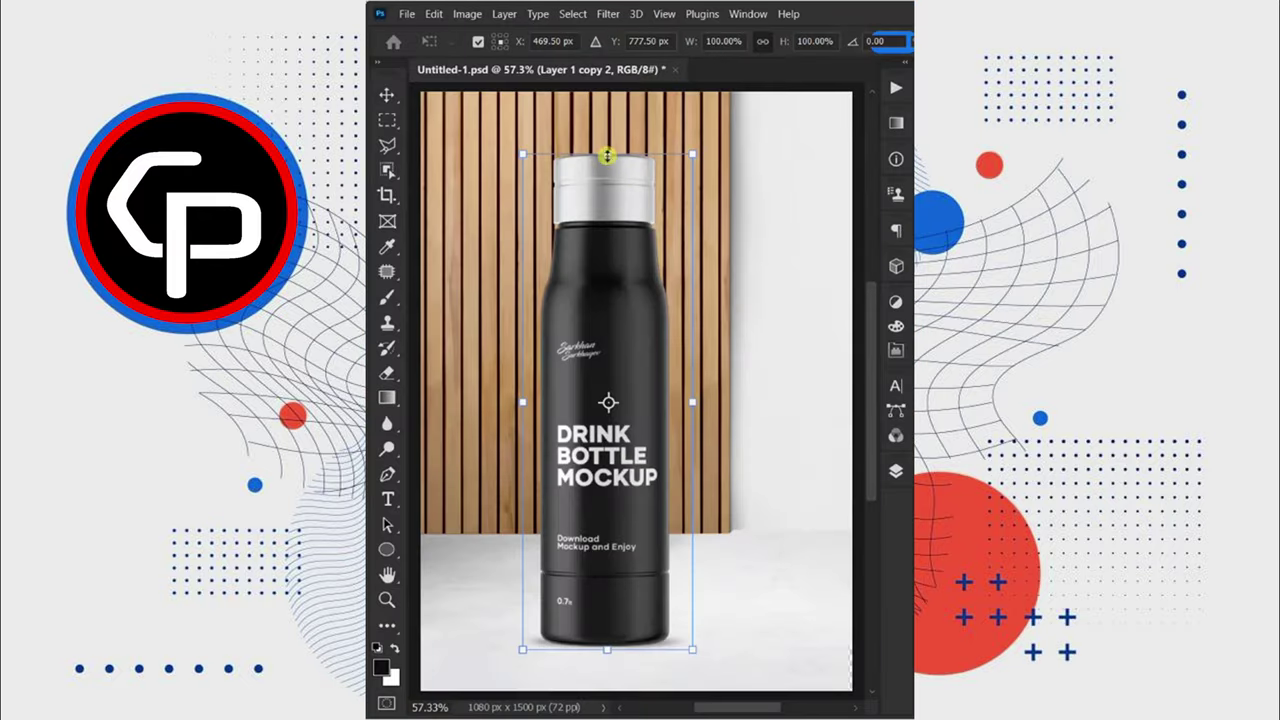
# Skew the bottle's black shadow sideways, then select the bottle subject and copy it twice.
pyautogui.moveTo(607, 155); pyautogui.dragTo(775, 340)
pyautogui.moveTo(765, 470); pyautogui.dragTo(780, 503)
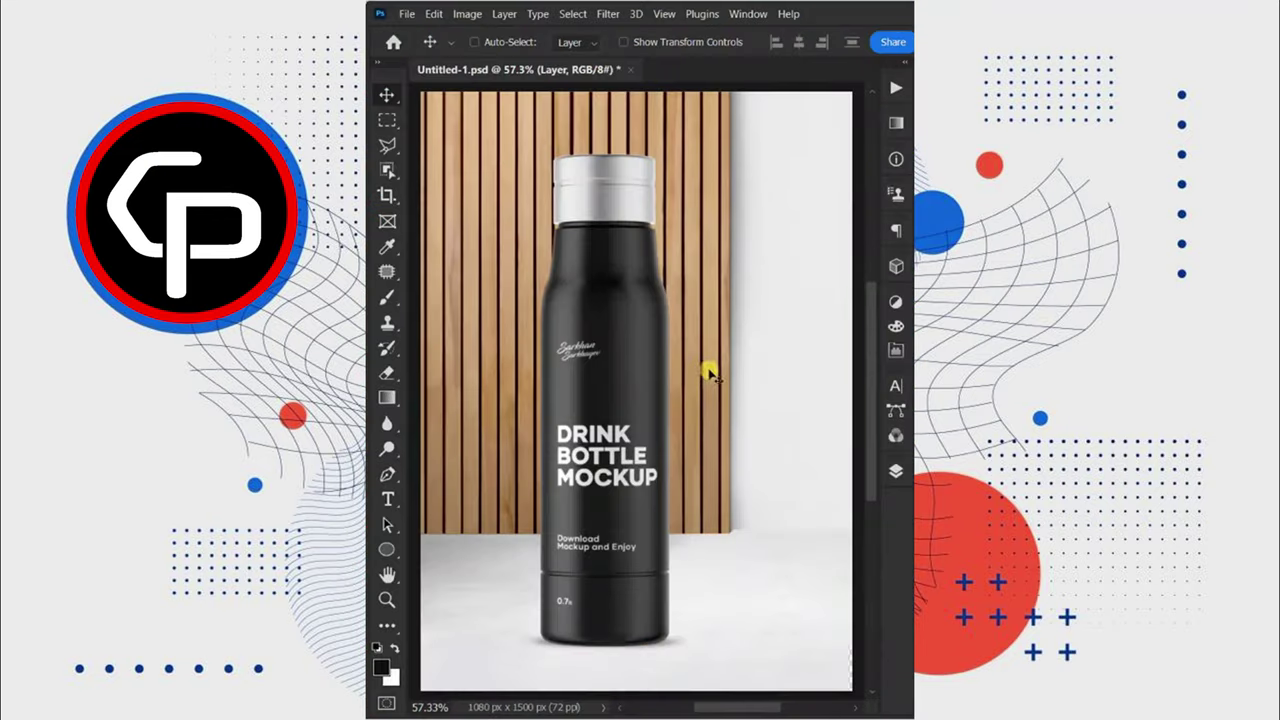
pyautogui.click(575, 15)
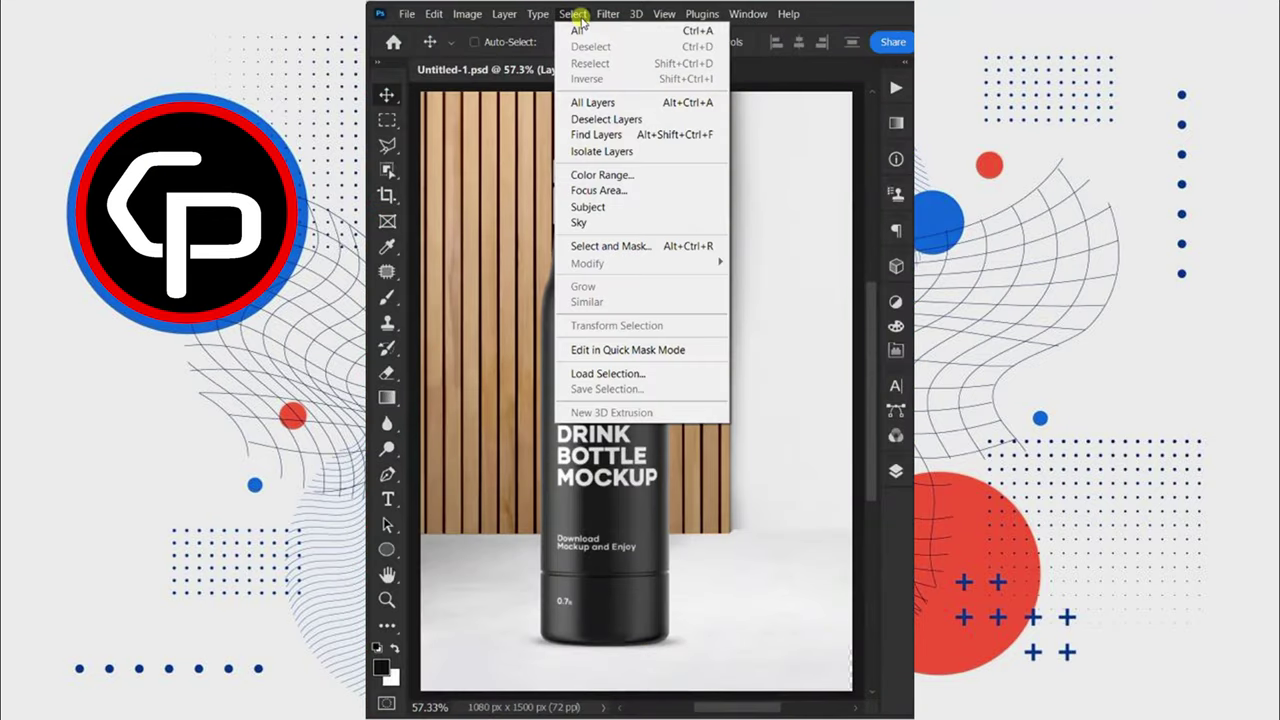
pyautogui.click(630, 206)
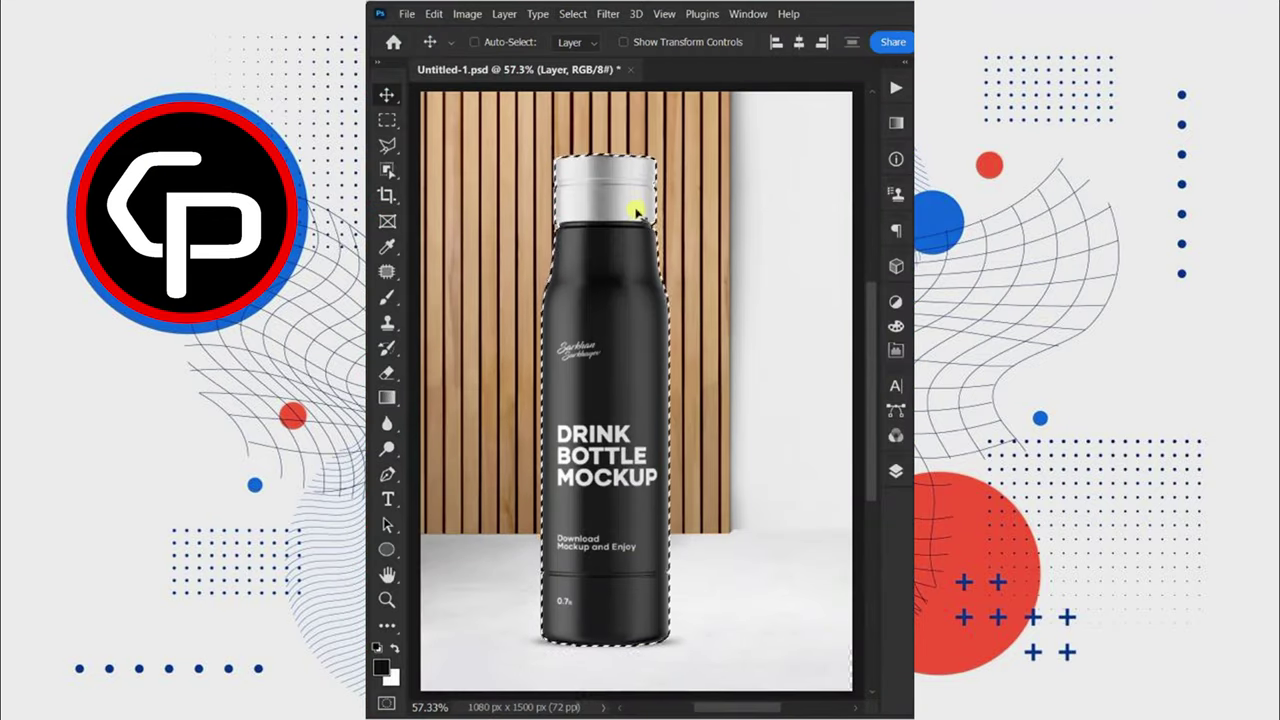
pyautogui.click(895, 470)
pyautogui.hotkey('ctrl', 'j')
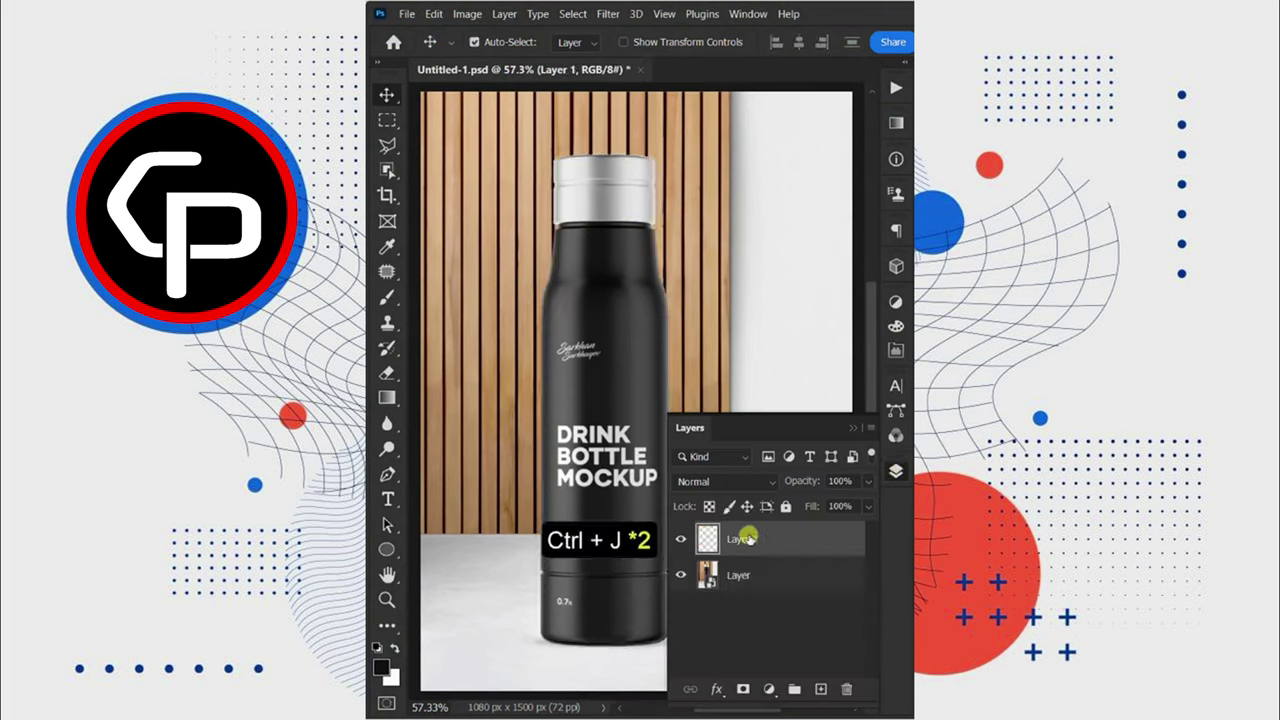
pyautogui.hotkey('ctrl', 'j')
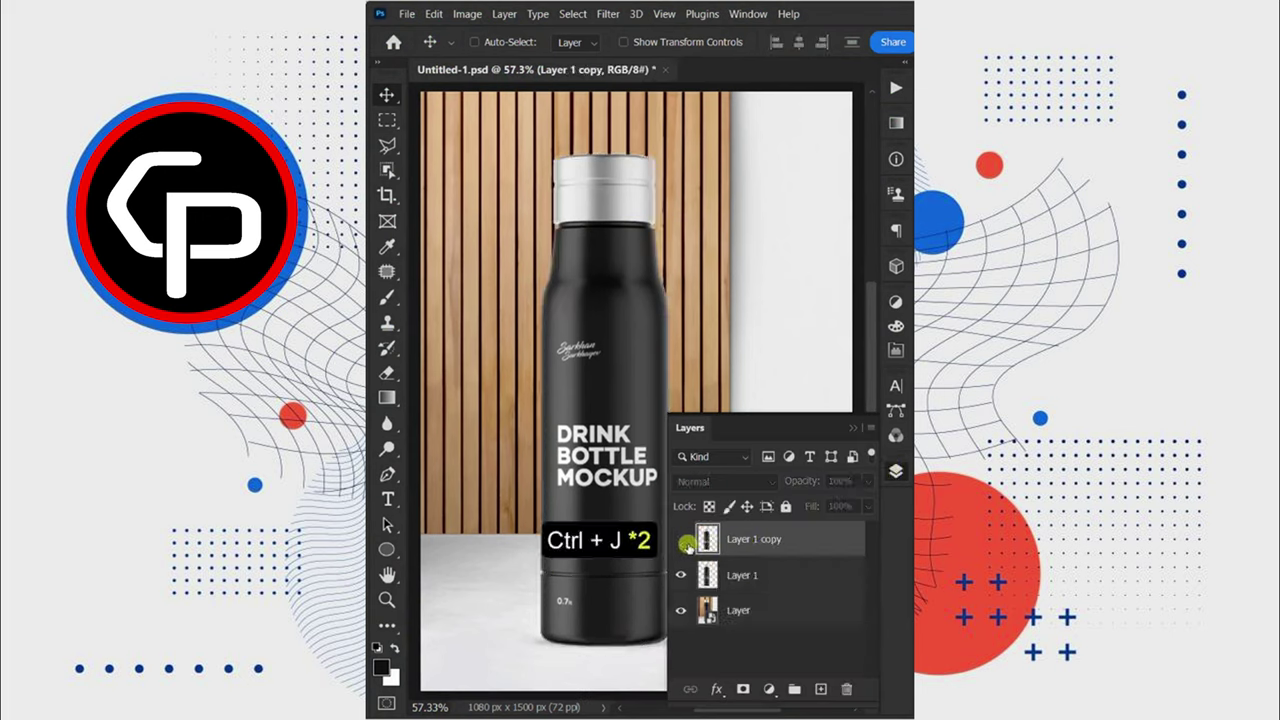
# Turn Layer 1 into a black silhouette with Lightness -100 beneath the visible Layer 1 copy.
pyautogui.click(684, 541)
pyautogui.click(735, 575)
pyautogui.hotkey('ctrl', 'u')
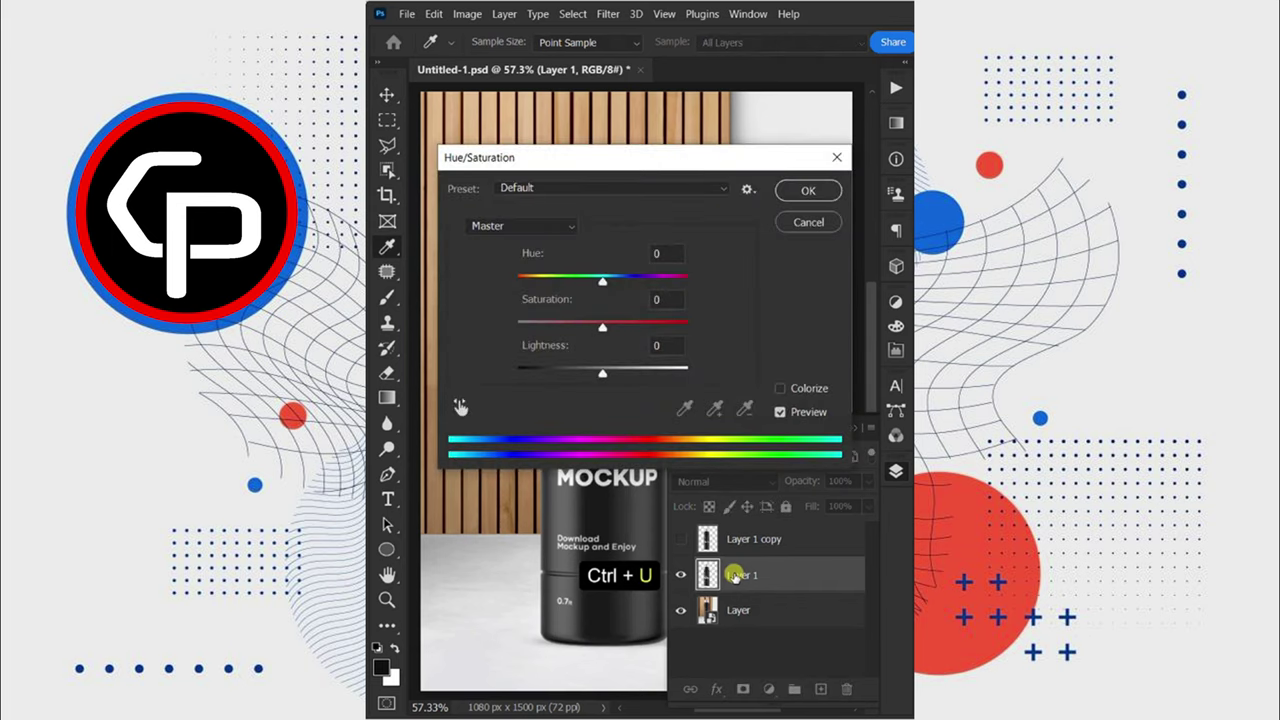
pyautogui.moveTo(602, 371)
pyautogui.mouseDown()
pyautogui.moveTo(460, 366)
pyautogui.moveTo(514, 370)
pyautogui.mouseUp()
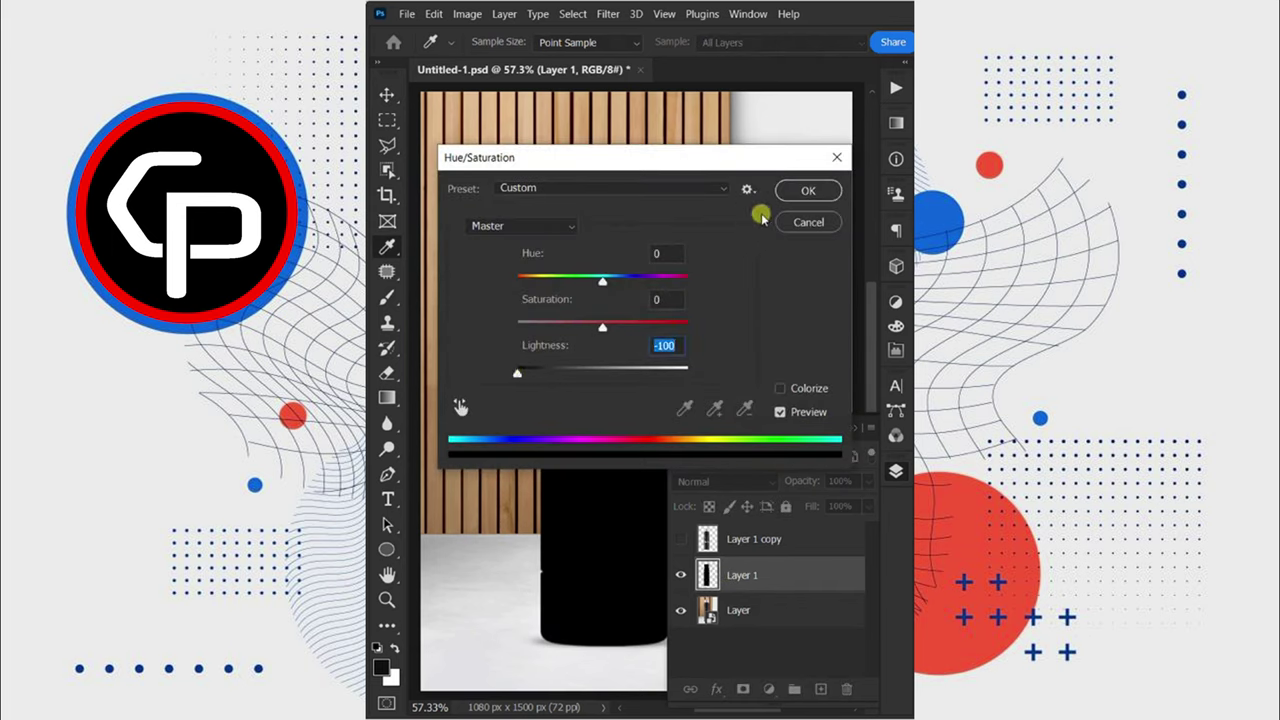
pyautogui.click(805, 190)
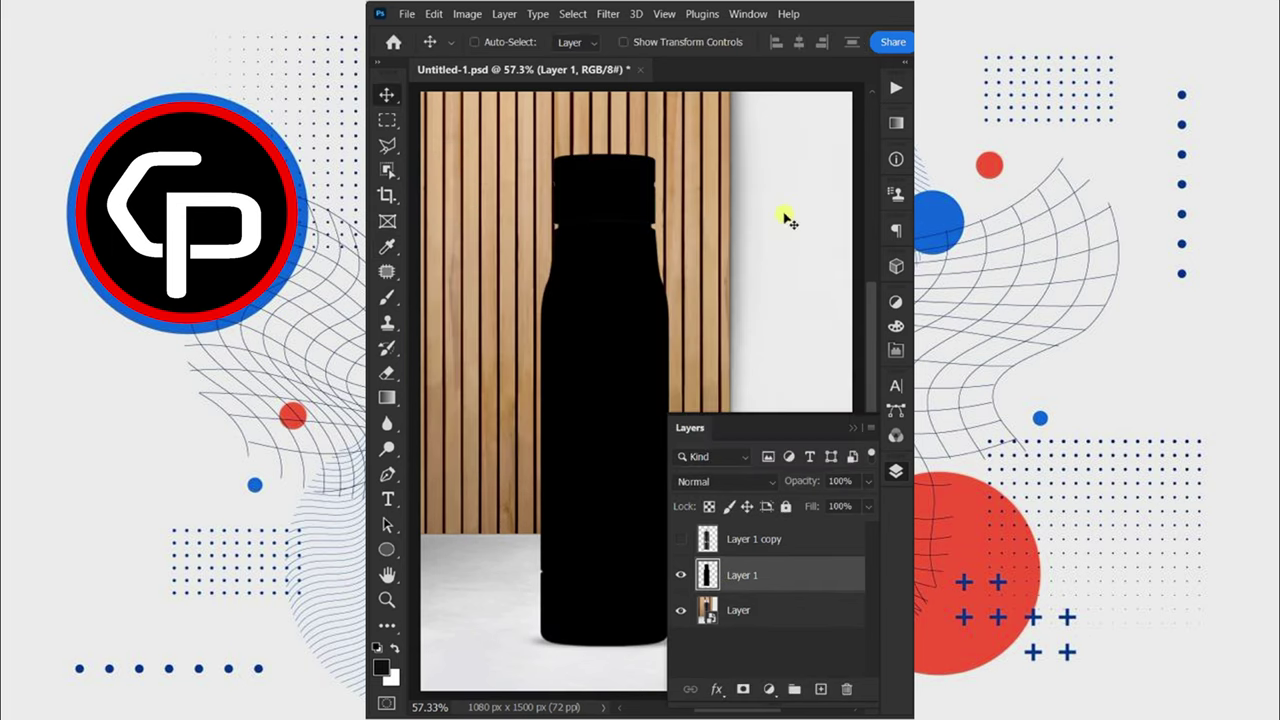
pyautogui.click(682, 540)
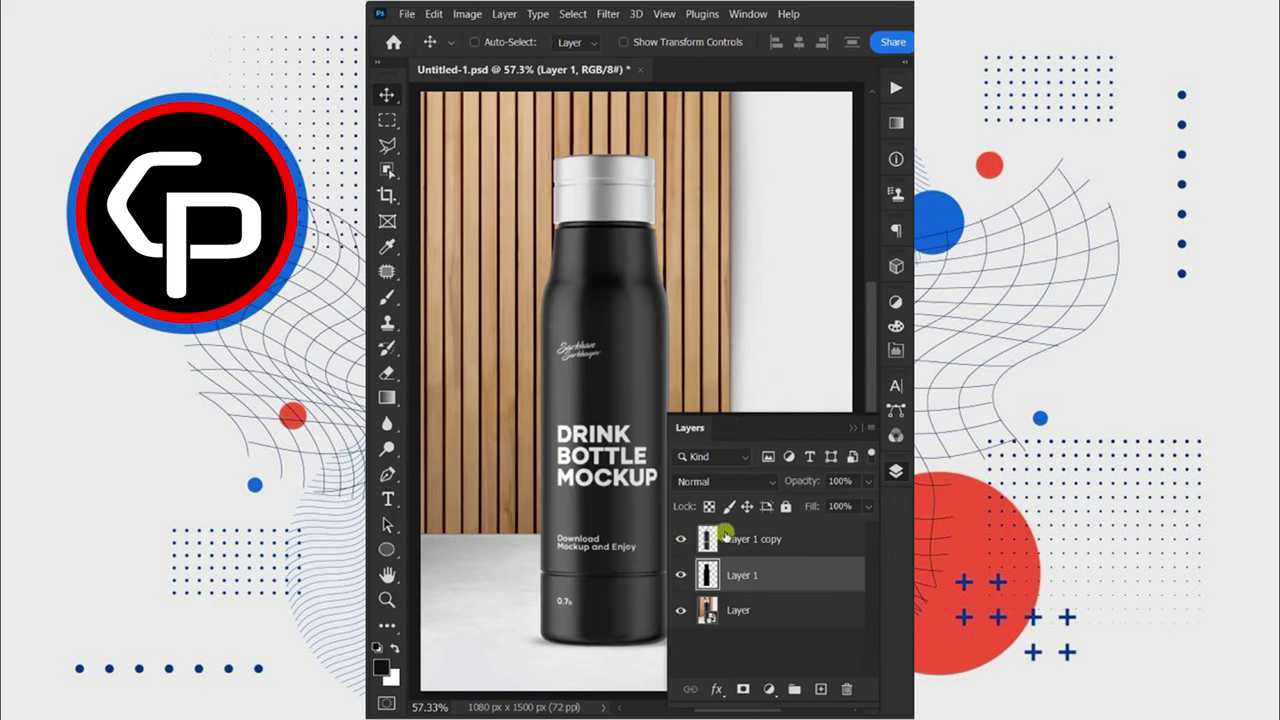
pyautogui.click(894, 476)
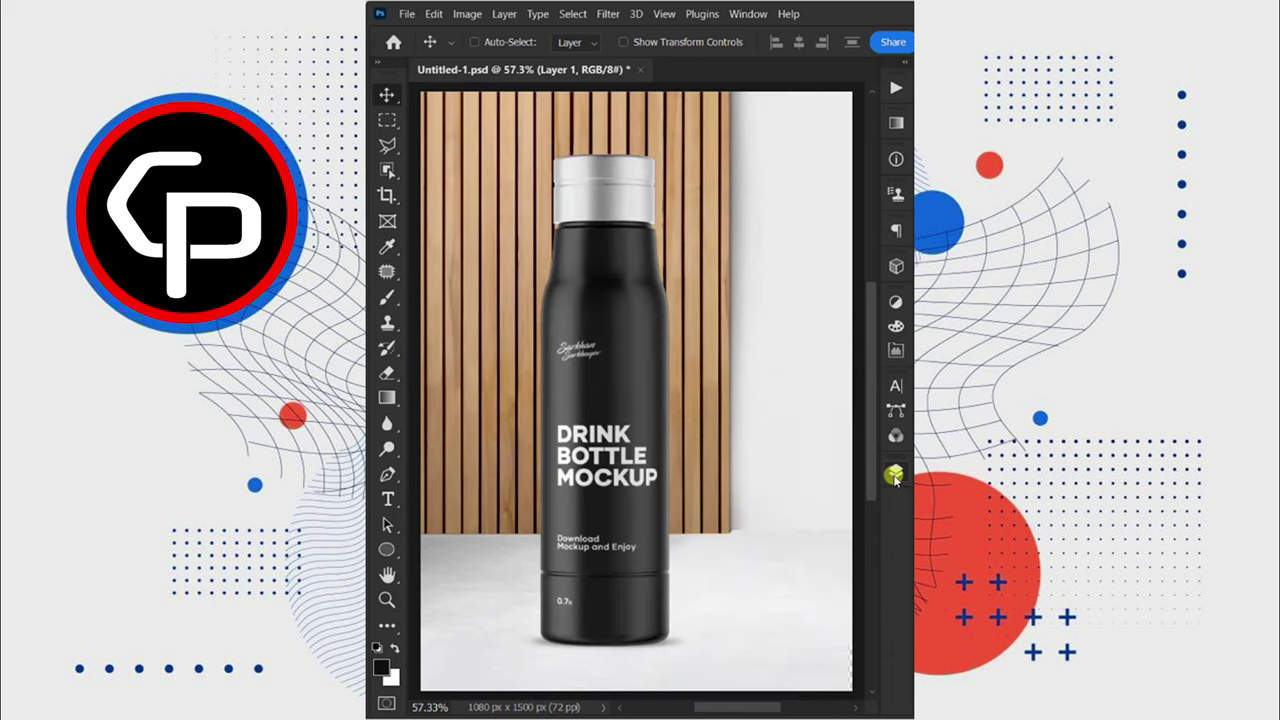
# Lay out two Perspective Warp planes over the bottle shadow, squaring the lower plane's base.
pyautogui.click(434, 14)
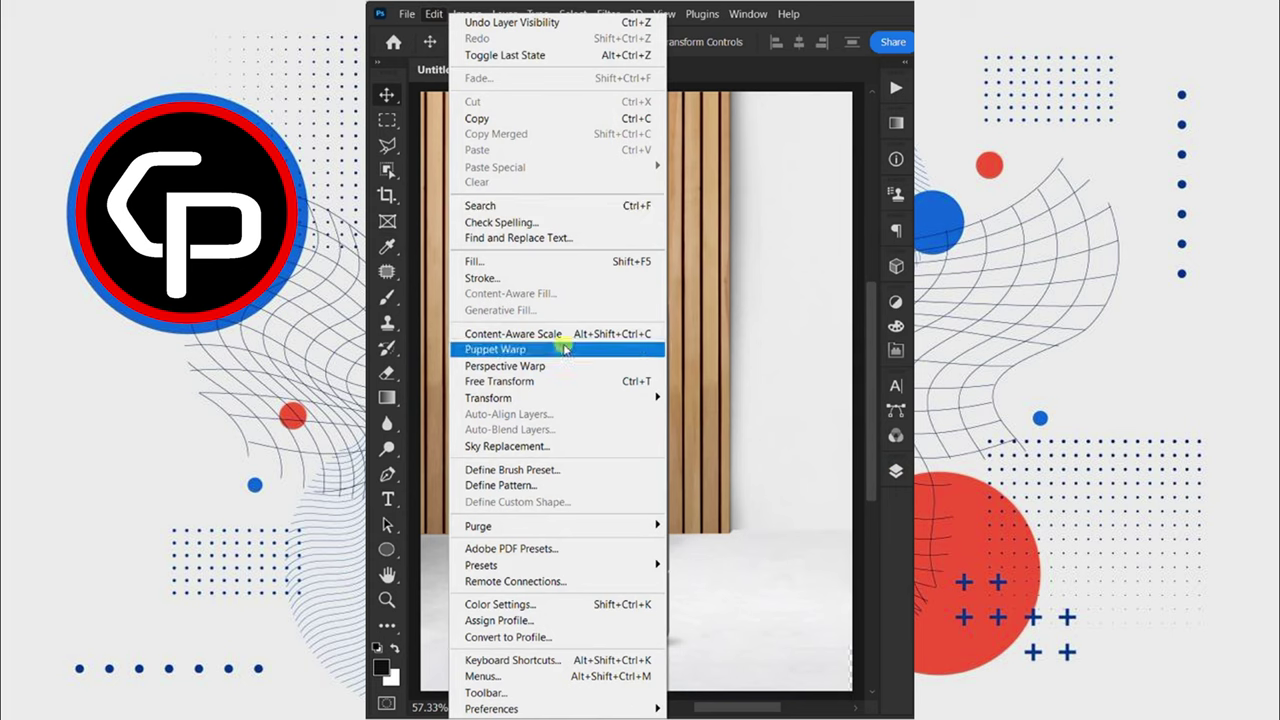
pyautogui.click(567, 366)
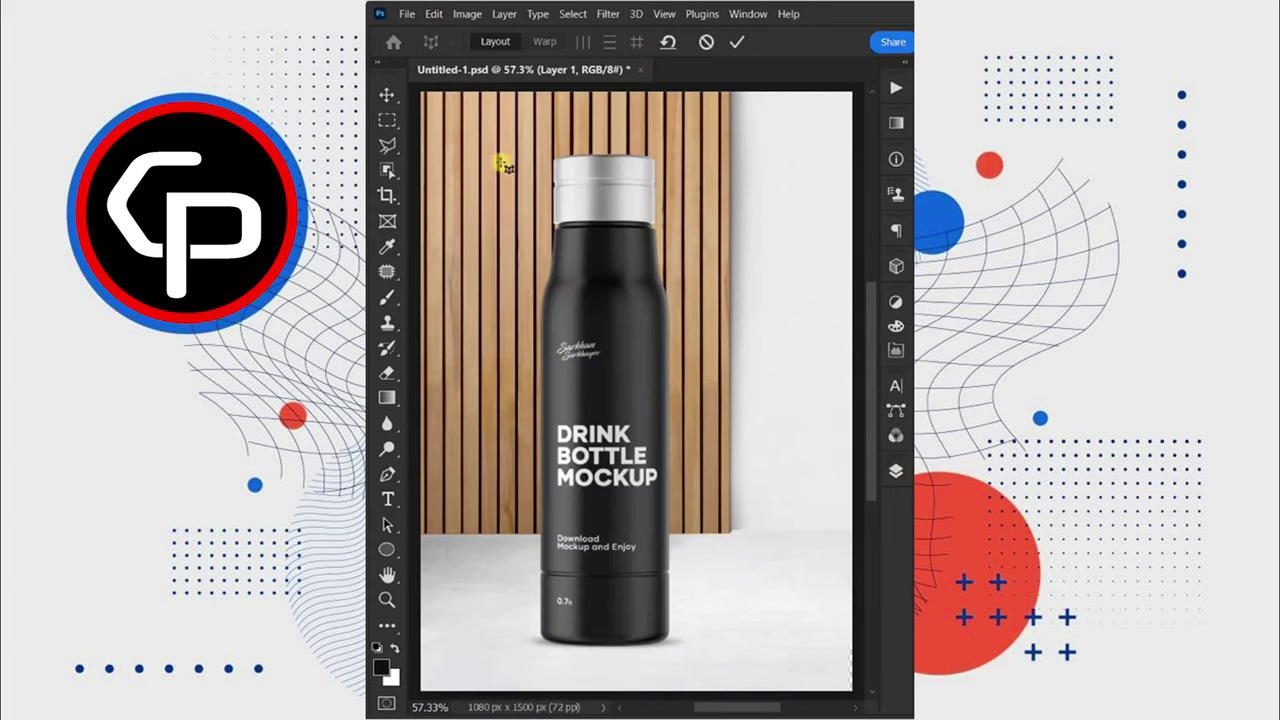
pyautogui.moveTo(498, 135); pyautogui.dragTo(684, 535)
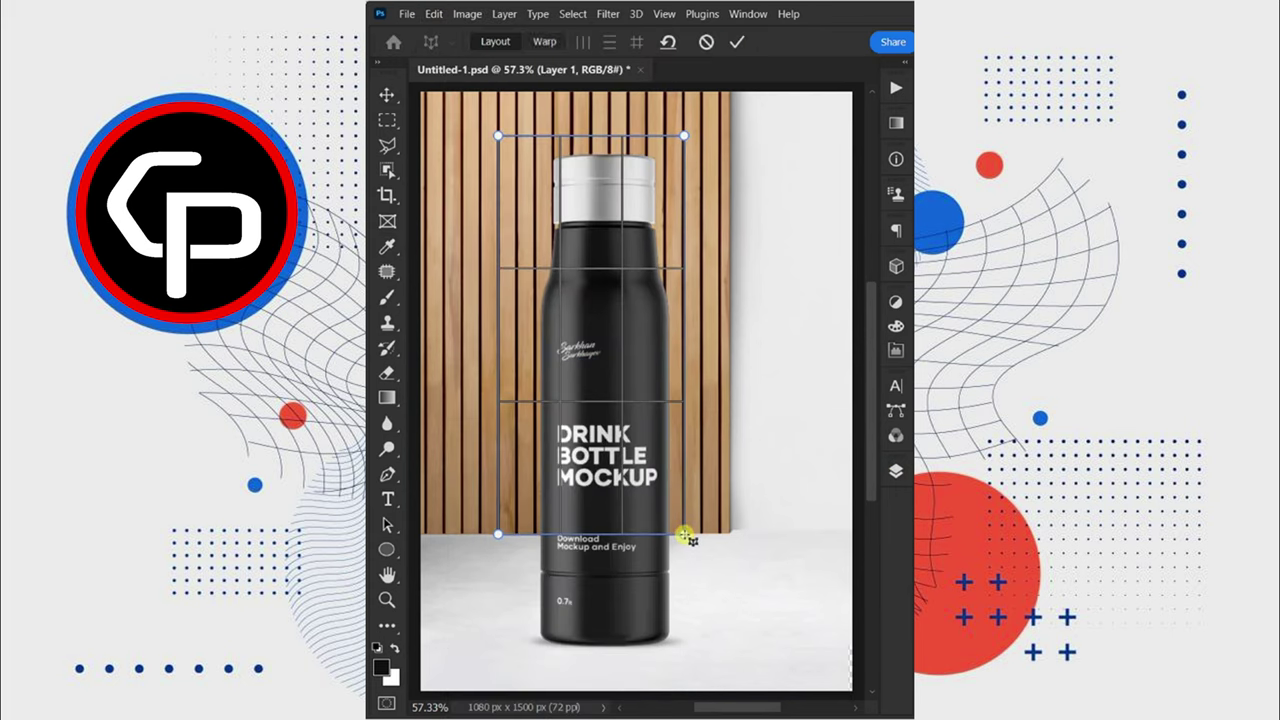
pyautogui.moveTo(692, 657); pyautogui.dragTo(496, 537)
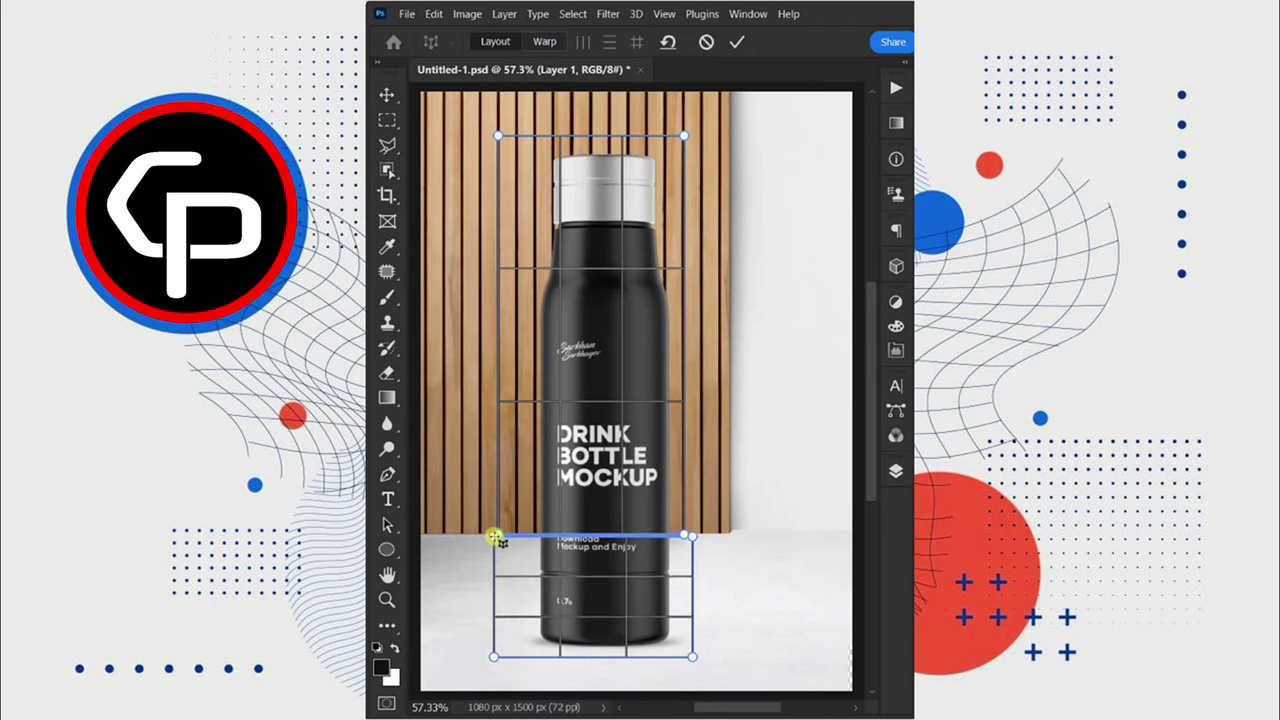
pyautogui.moveTo(495, 657); pyautogui.dragTo(498, 648)
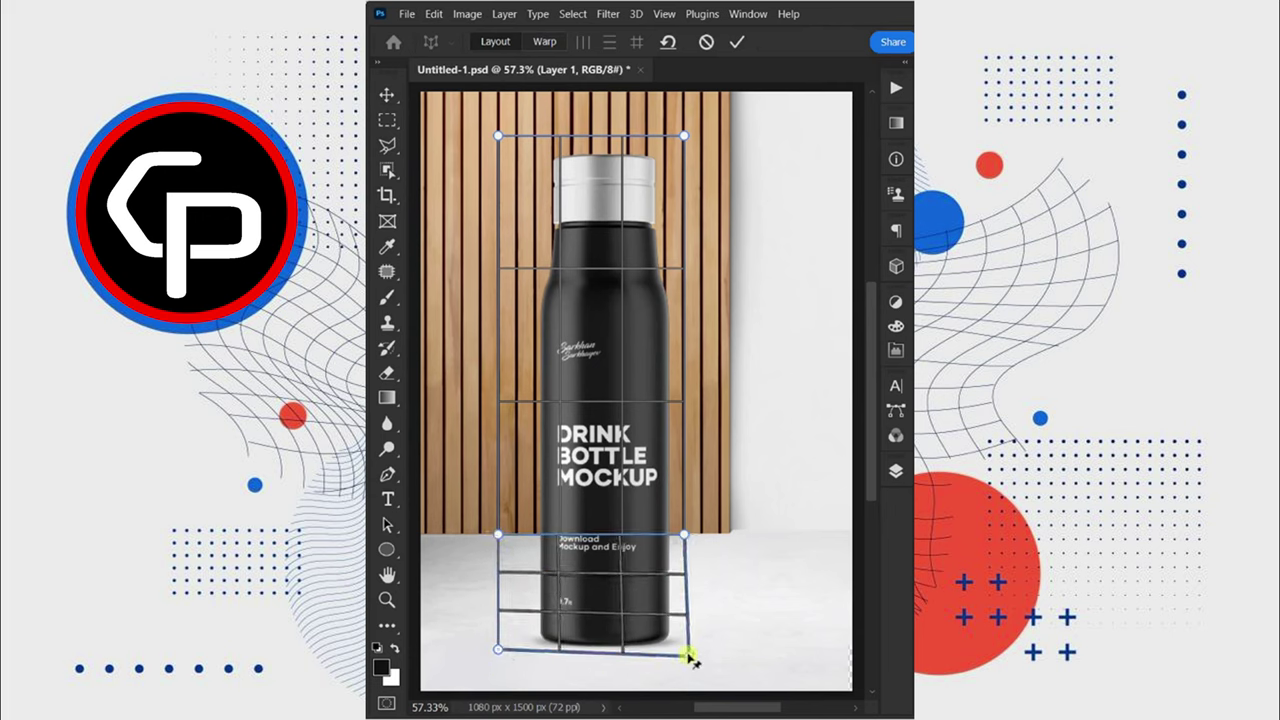
pyautogui.moveTo(692, 657); pyautogui.dragTo(685, 648)
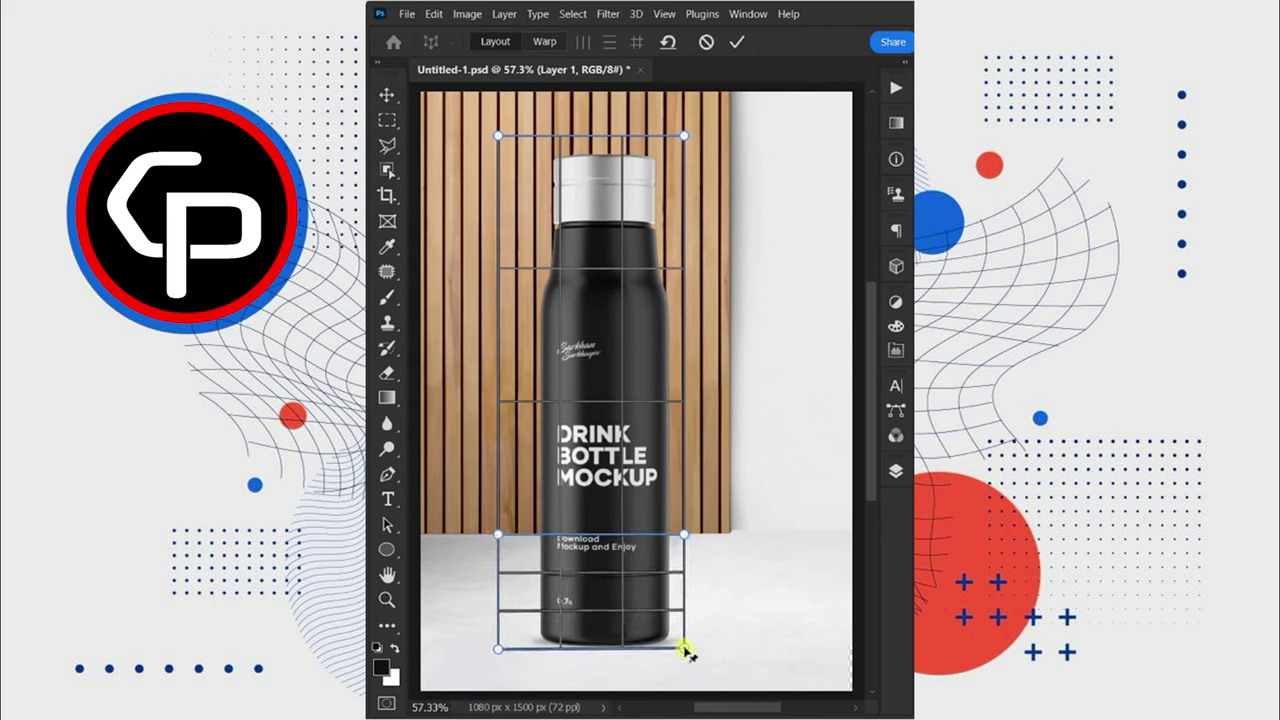
# Warp the planes so the shadow runs right along the floor and rises up the wall.
pyautogui.click(545, 43)
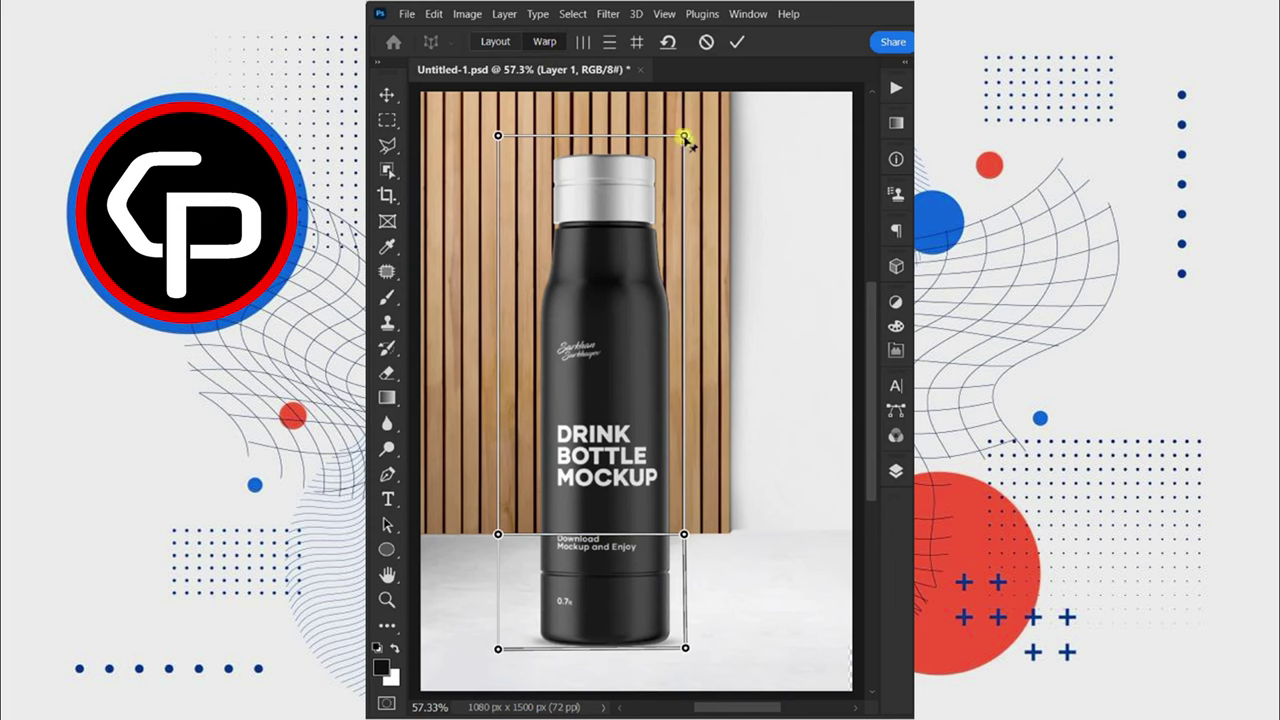
pyautogui.moveTo(684, 137); pyautogui.dragTo(788, 235)
pyautogui.moveTo(498, 135); pyautogui.dragTo(650, 258)
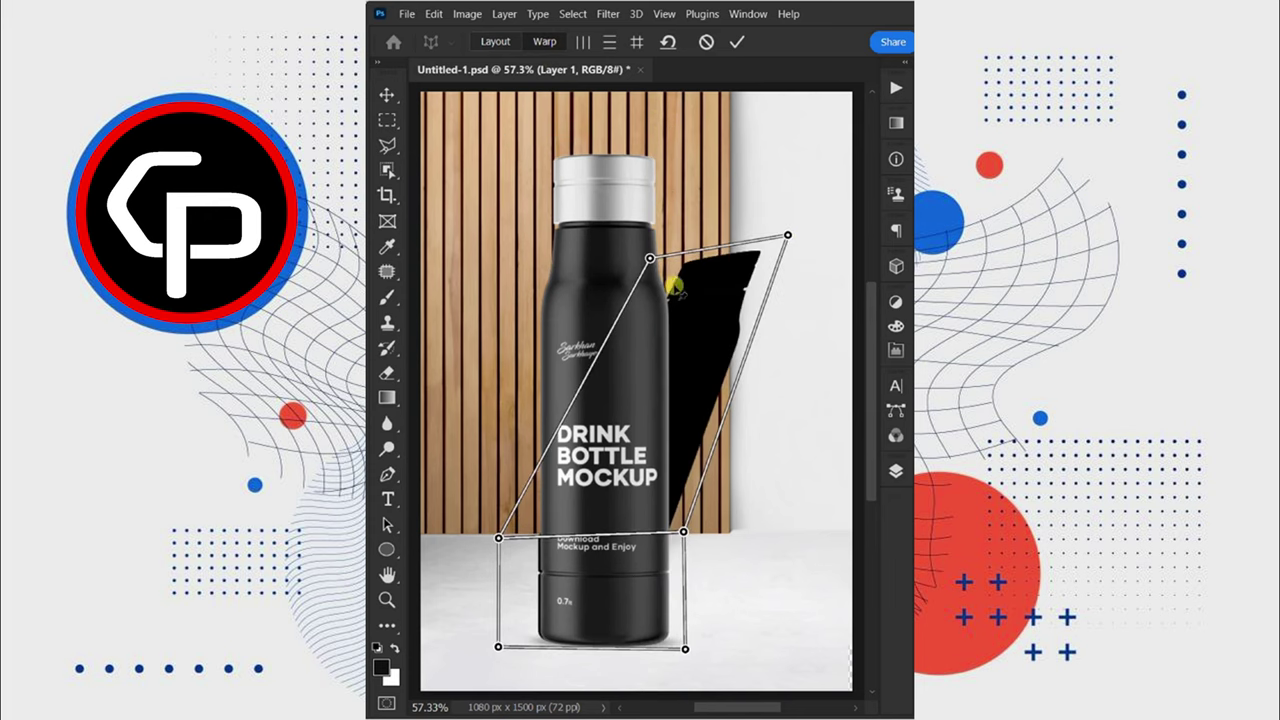
pyautogui.moveTo(684, 533); pyautogui.dragTo(780, 535)
pyautogui.moveTo(498, 540)
pyautogui.mouseDown()
pyautogui.moveTo(677, 523)
pyautogui.moveTo(666, 529)
pyautogui.mouseUp()
pyautogui.moveTo(788, 235); pyautogui.dragTo(802, 250)
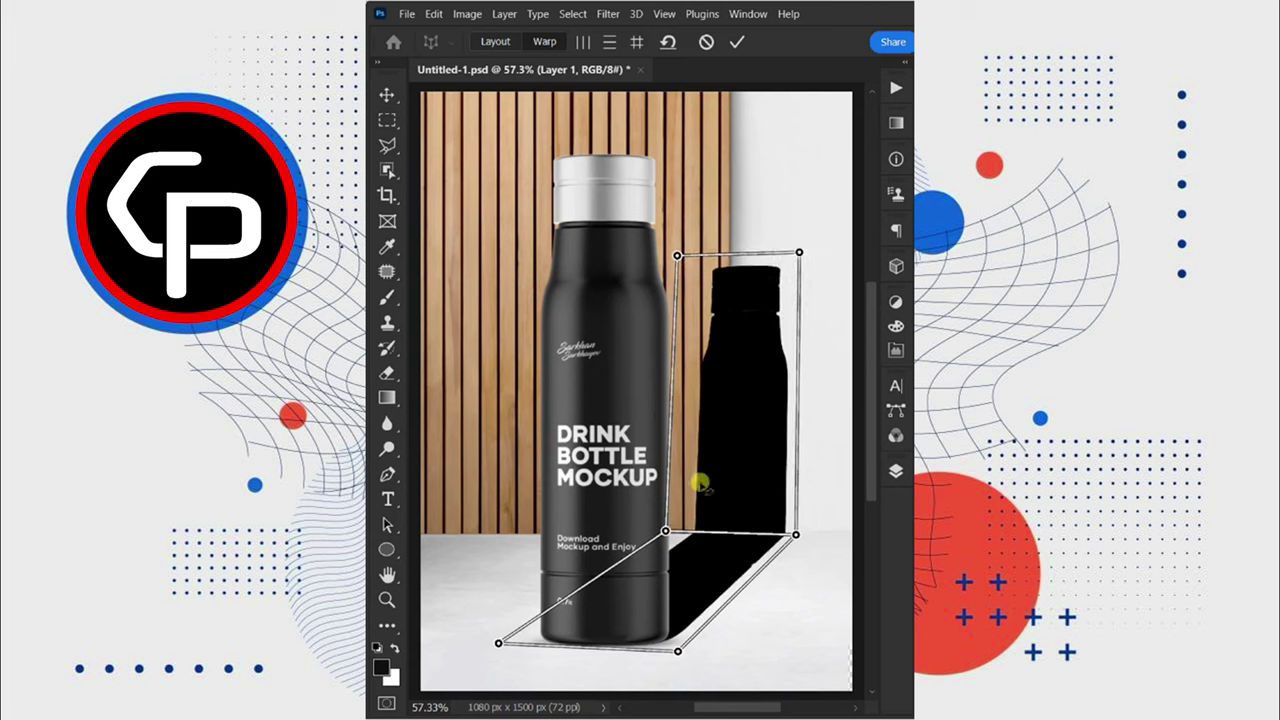
pyautogui.press('Return')
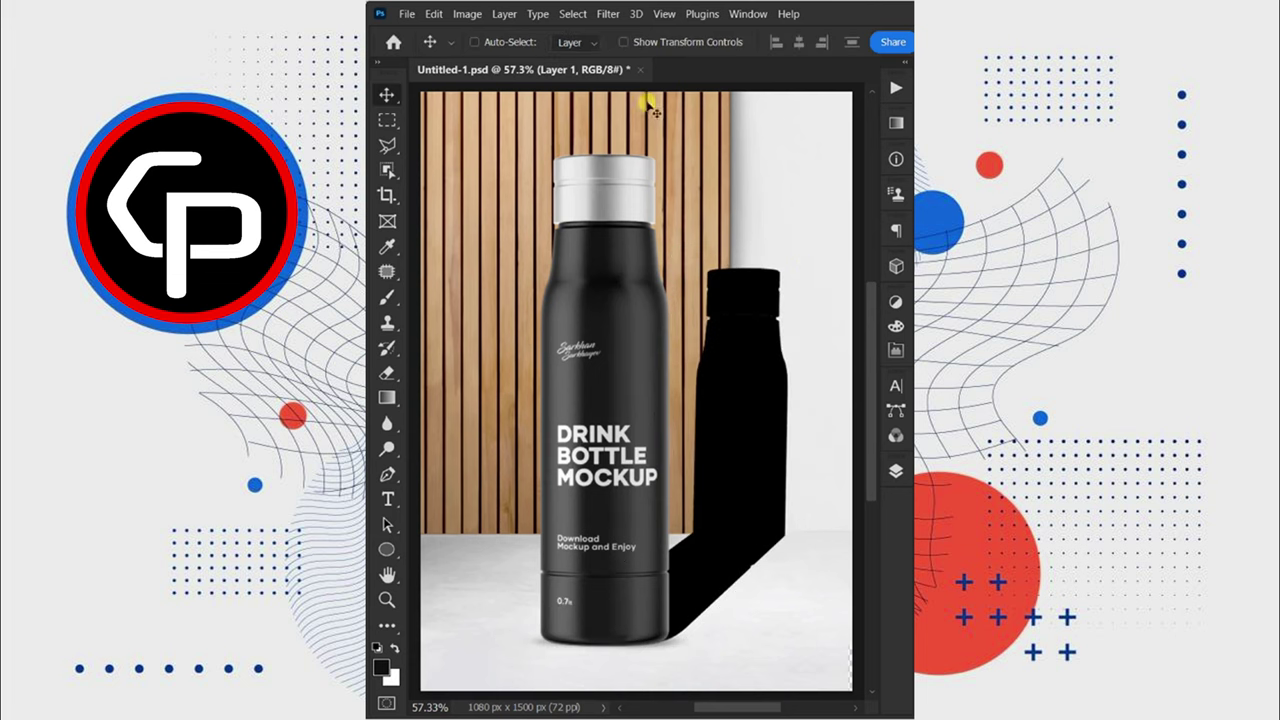
# Apply a 4.1 px Gaussian Blur to the bottle shadow.
pyautogui.click(608, 14)
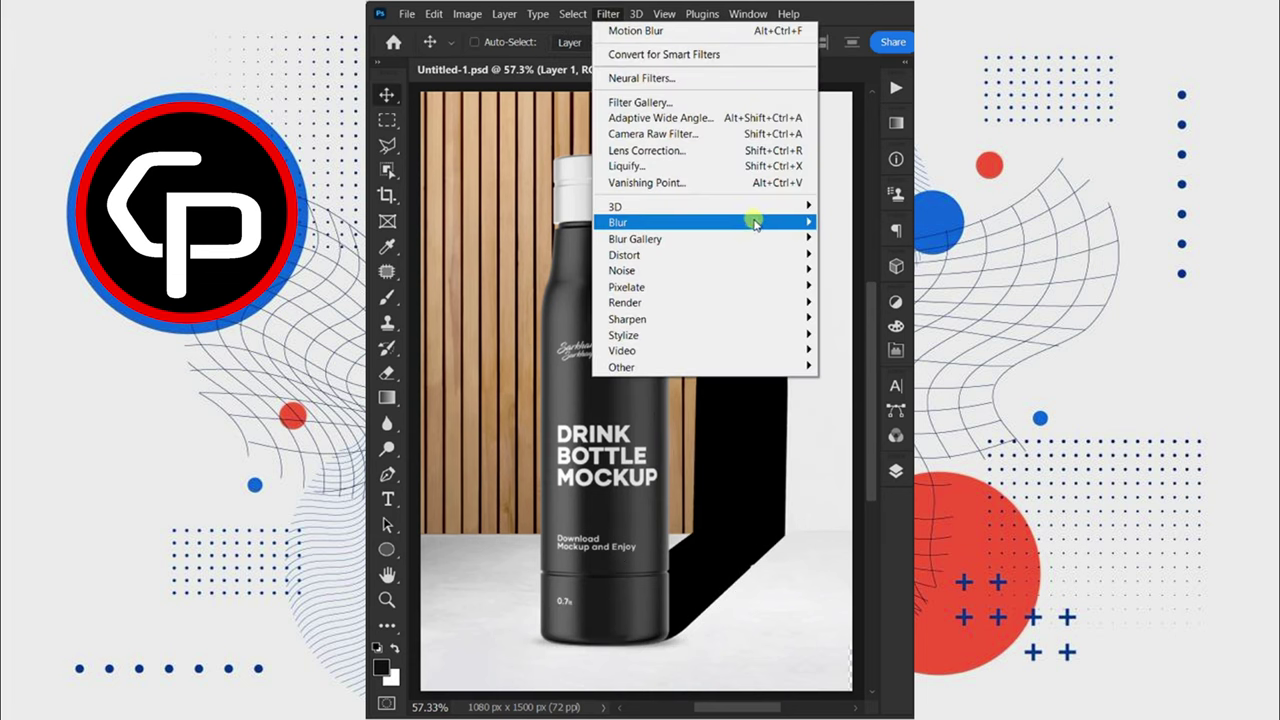
pyautogui.moveTo(705, 222)
pyautogui.click(862, 286)
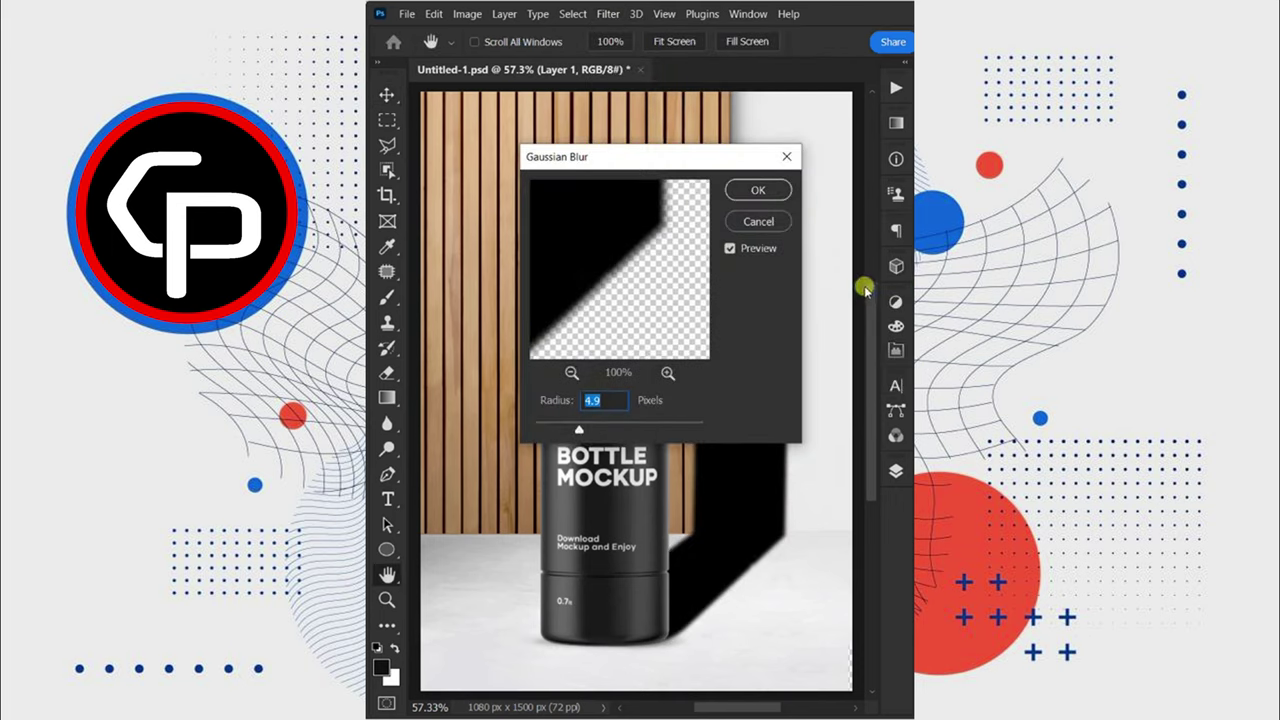
pyautogui.click(572, 430)
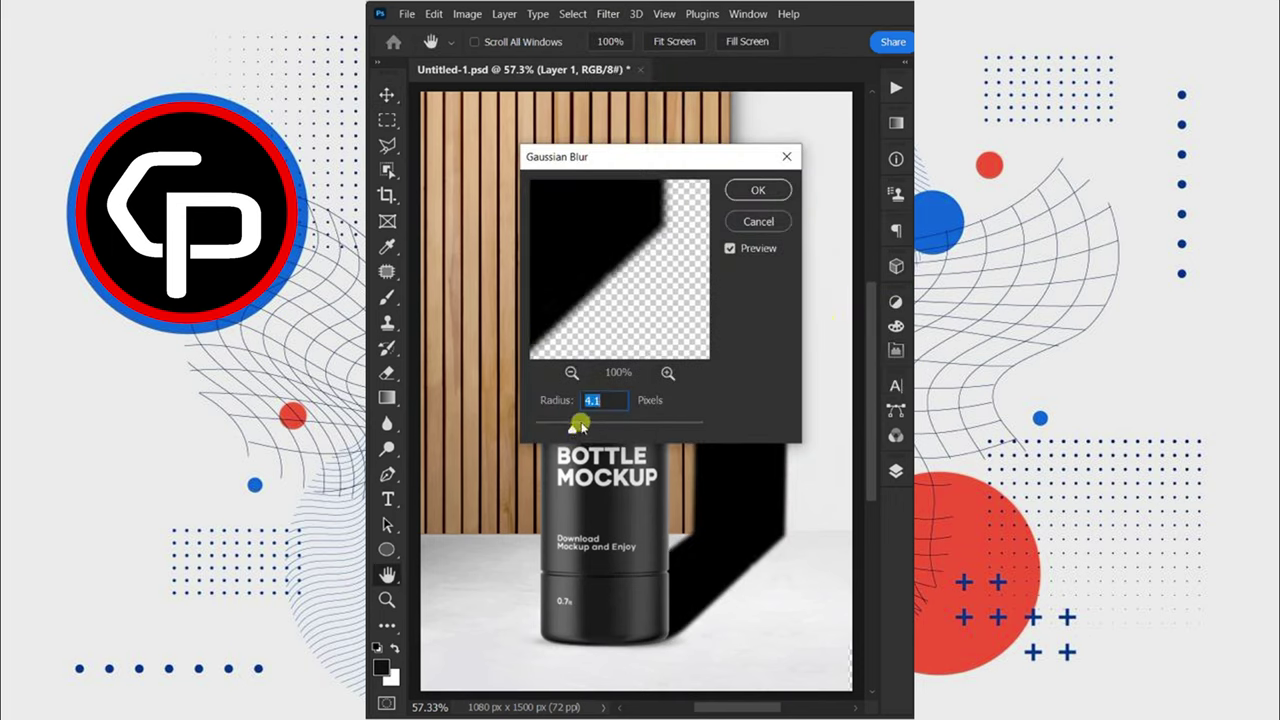
pyautogui.click(756, 192)
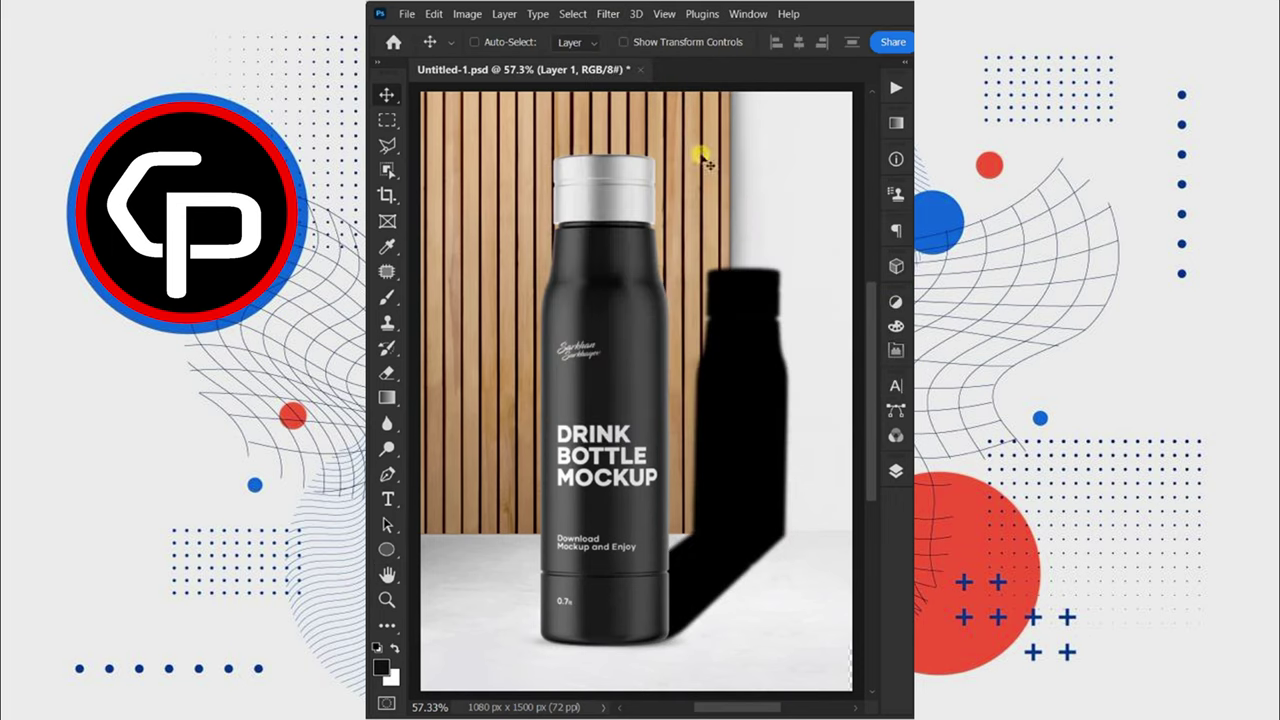
# Add a Motion Blur with distance 21 to the shadow.
pyautogui.click(610, 15)
pyautogui.moveTo(700, 222)
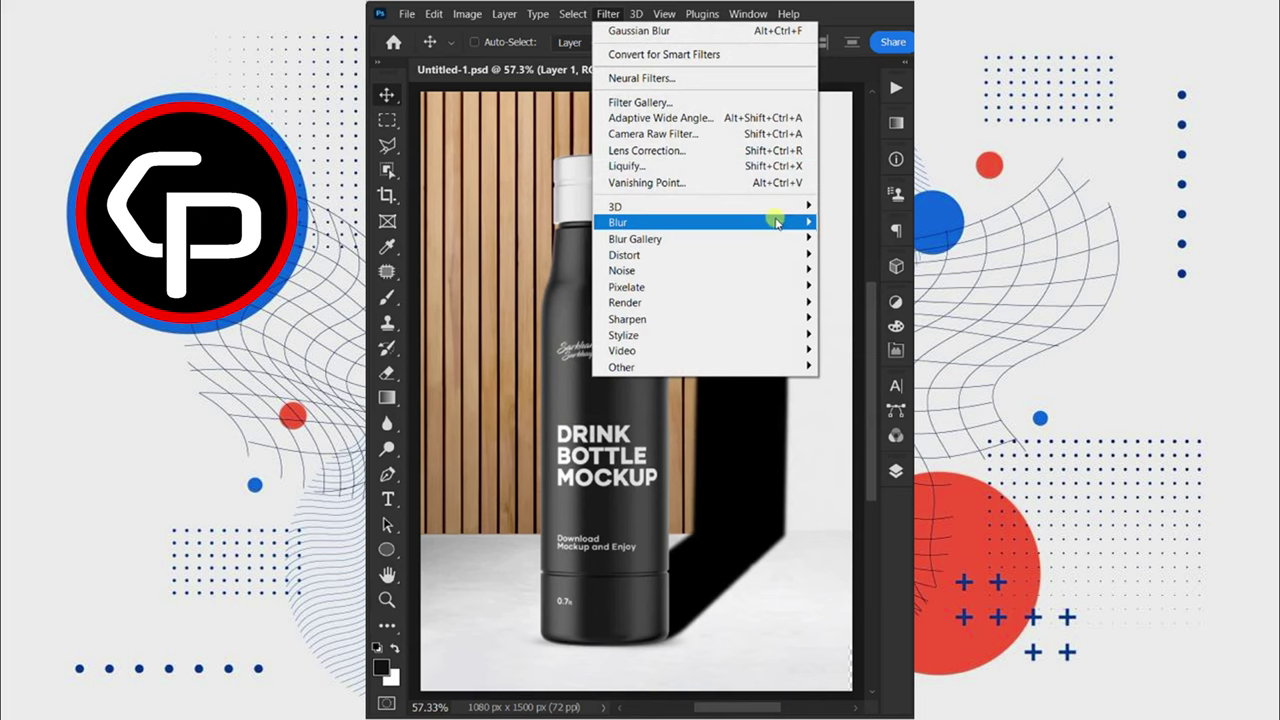
pyautogui.click(860, 318)
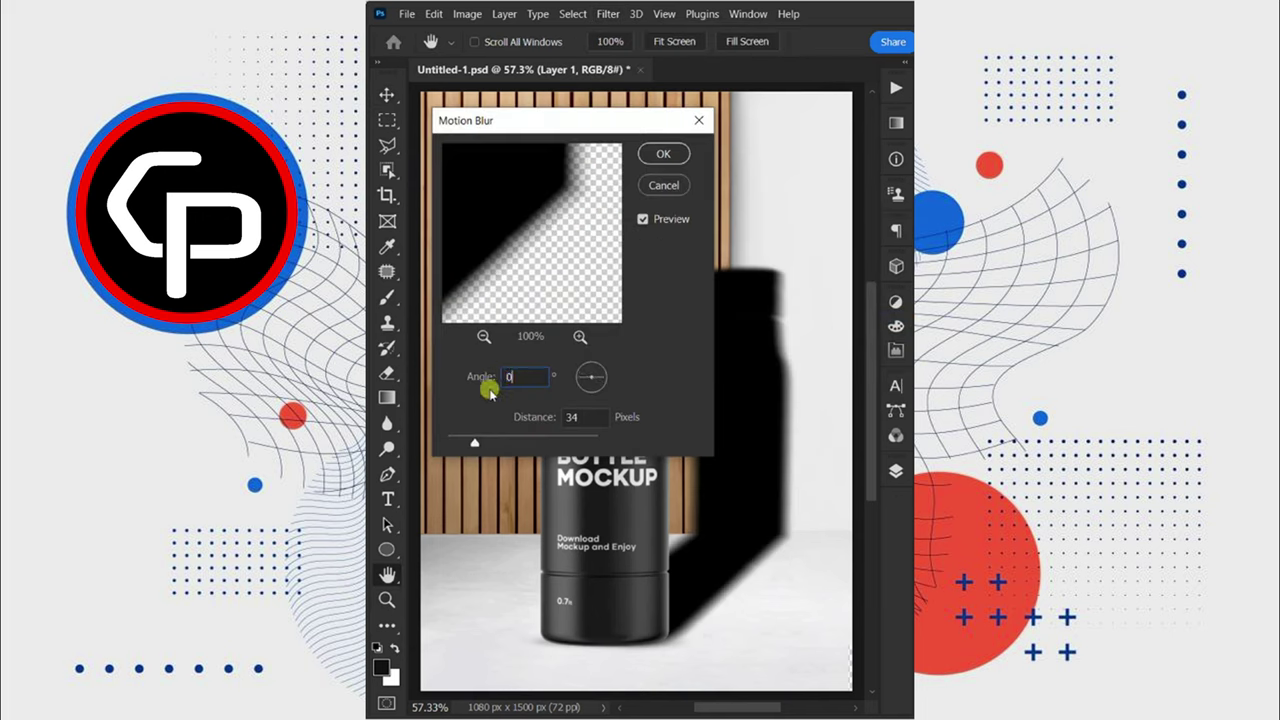
pyautogui.moveTo(470, 443); pyautogui.dragTo(463, 443)
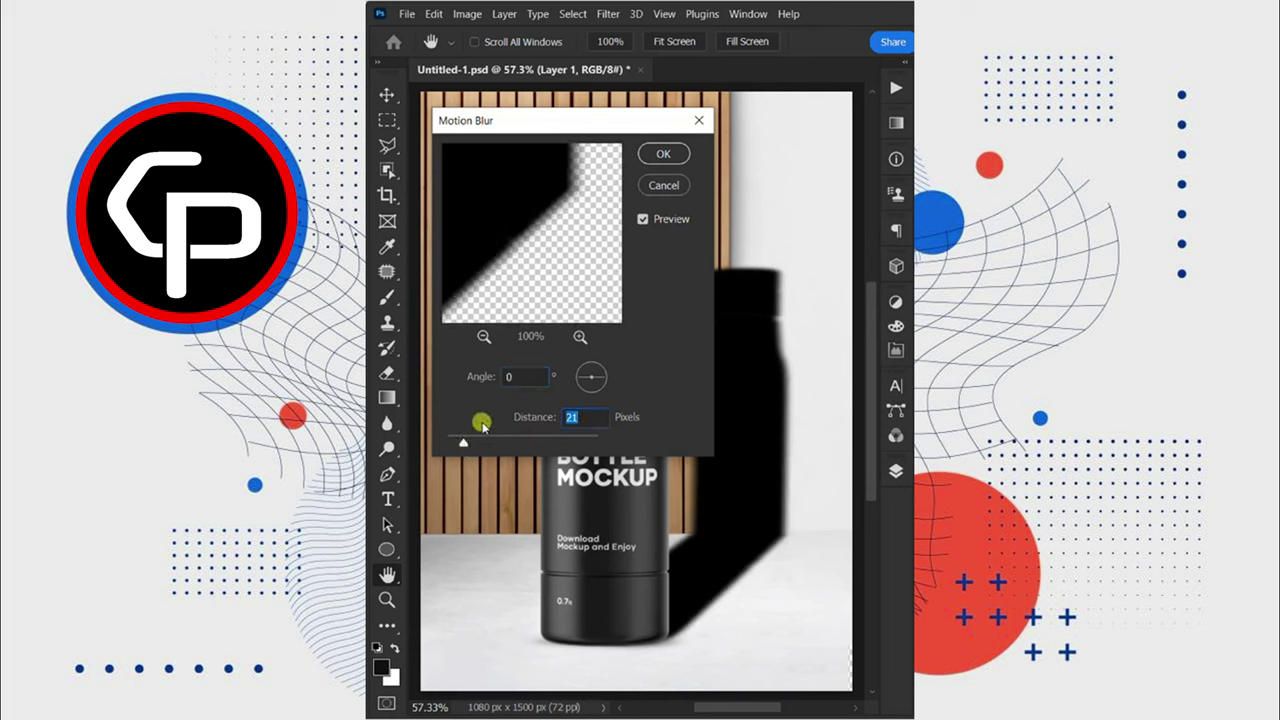
pyautogui.click(655, 163)
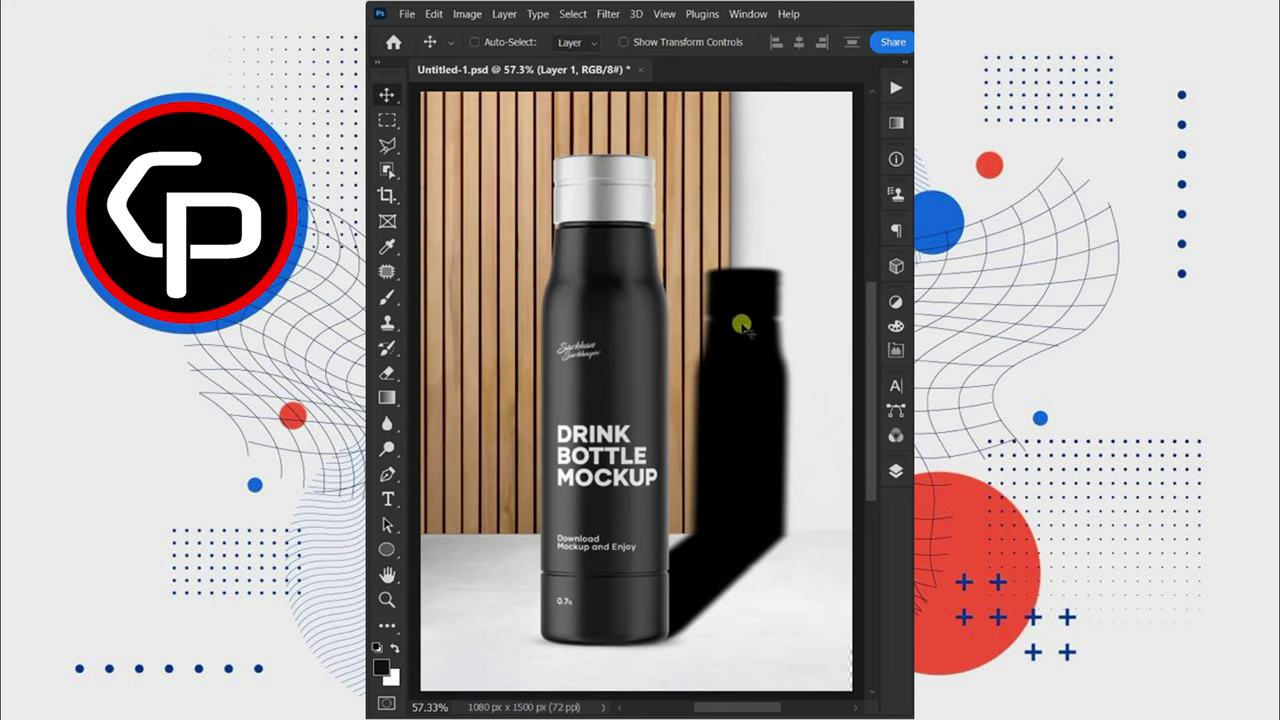
# Set the shadow layer to Multiply blending at 47% opacity.
pyautogui.click(894, 470)
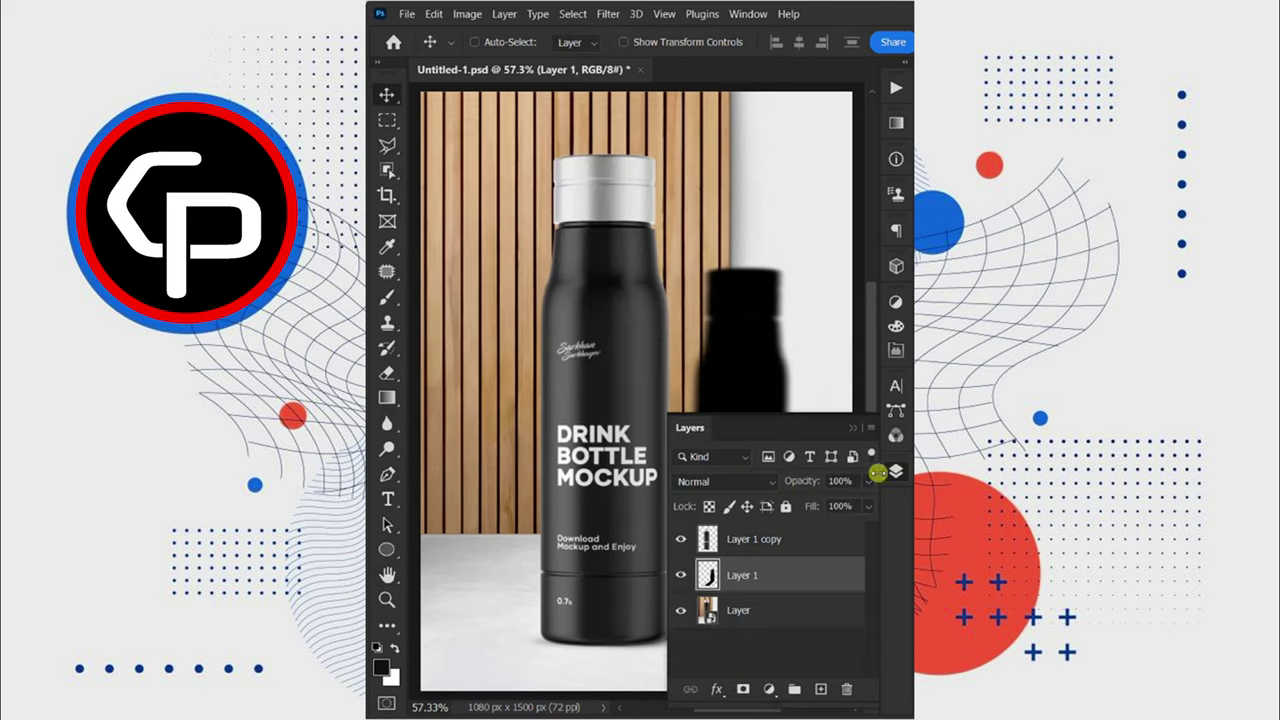
pyautogui.click(758, 489)
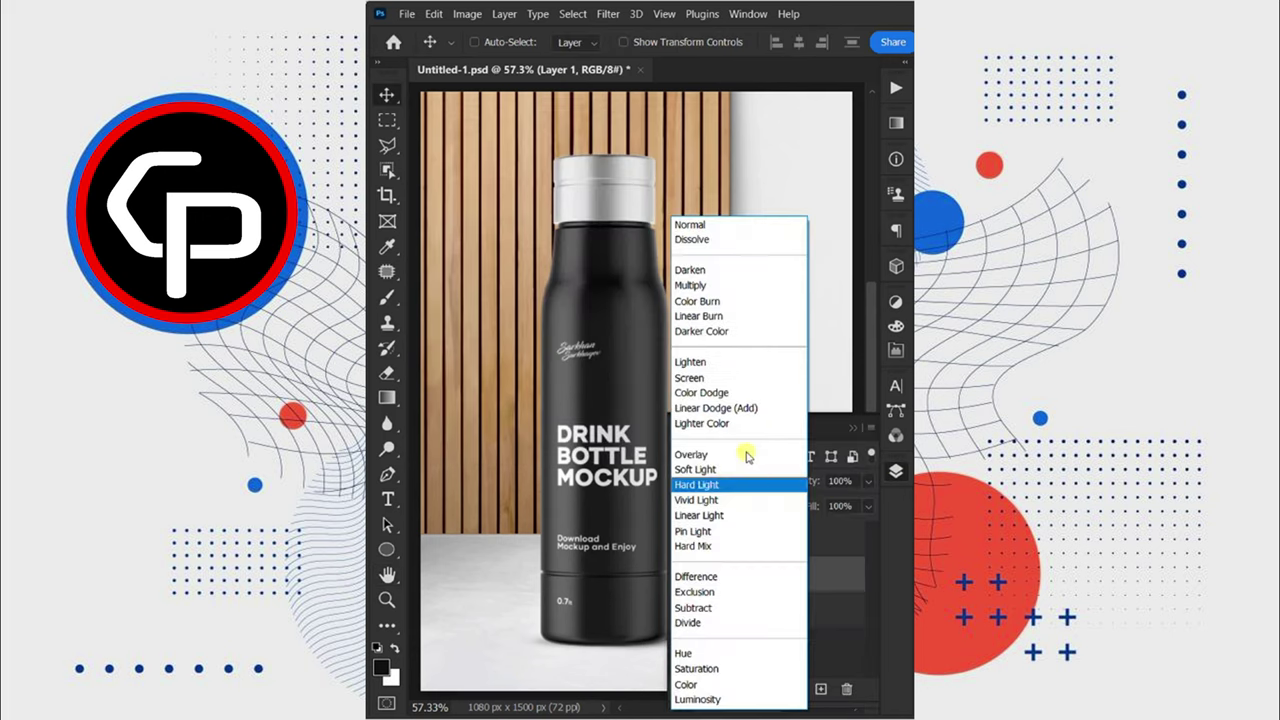
pyautogui.click(720, 287)
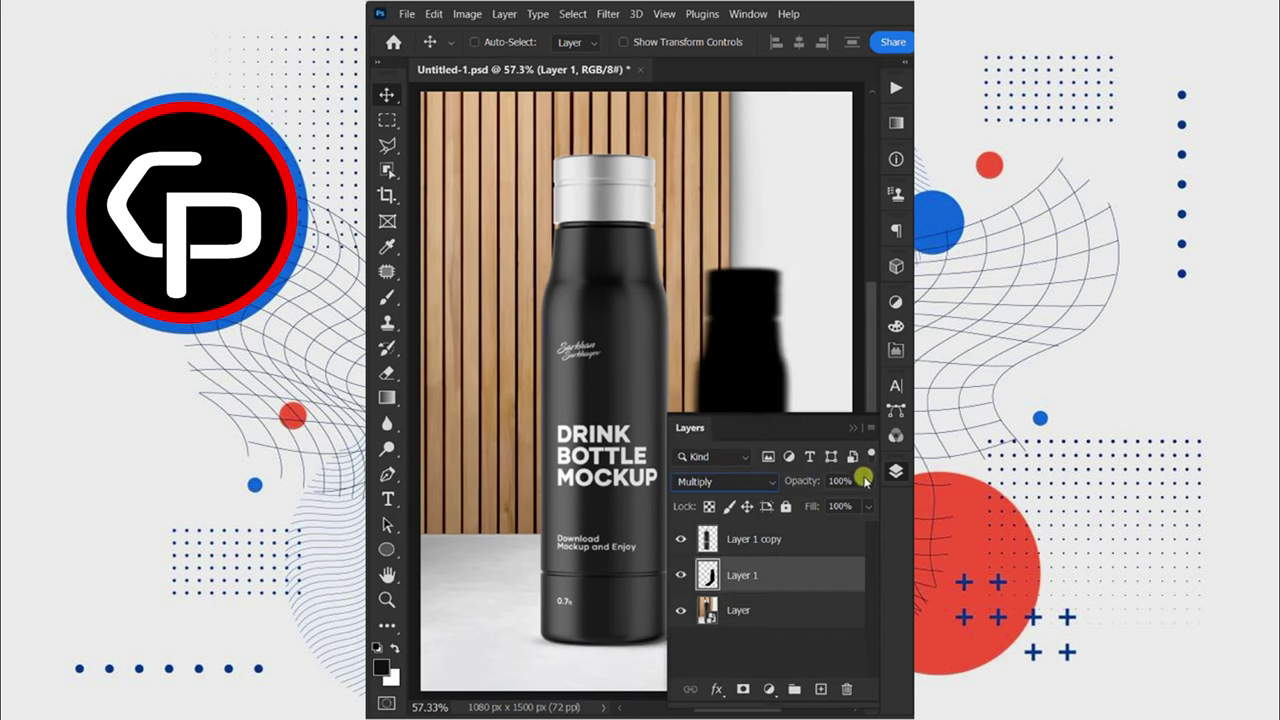
pyautogui.moveTo(863, 502); pyautogui.dragTo(823, 507)
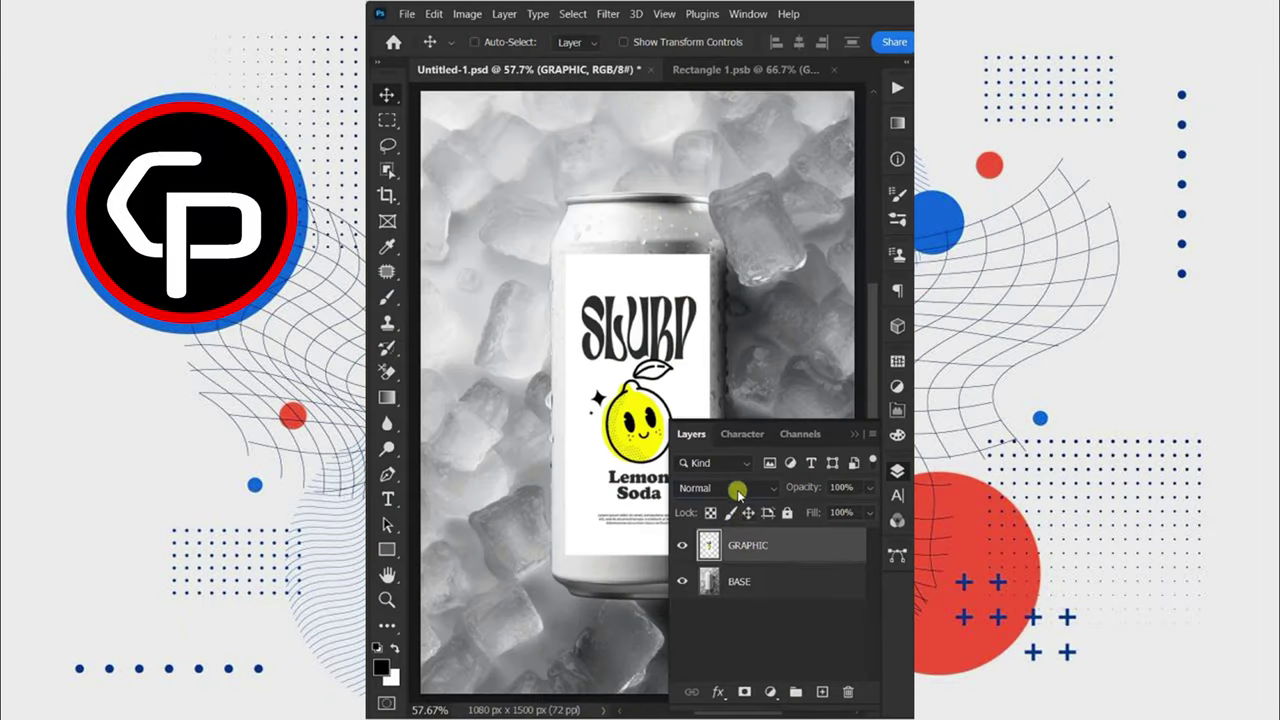
# Select the soda can with the Object Selection Tool and copy it onto its own layer.
pyautogui.click(738, 492)
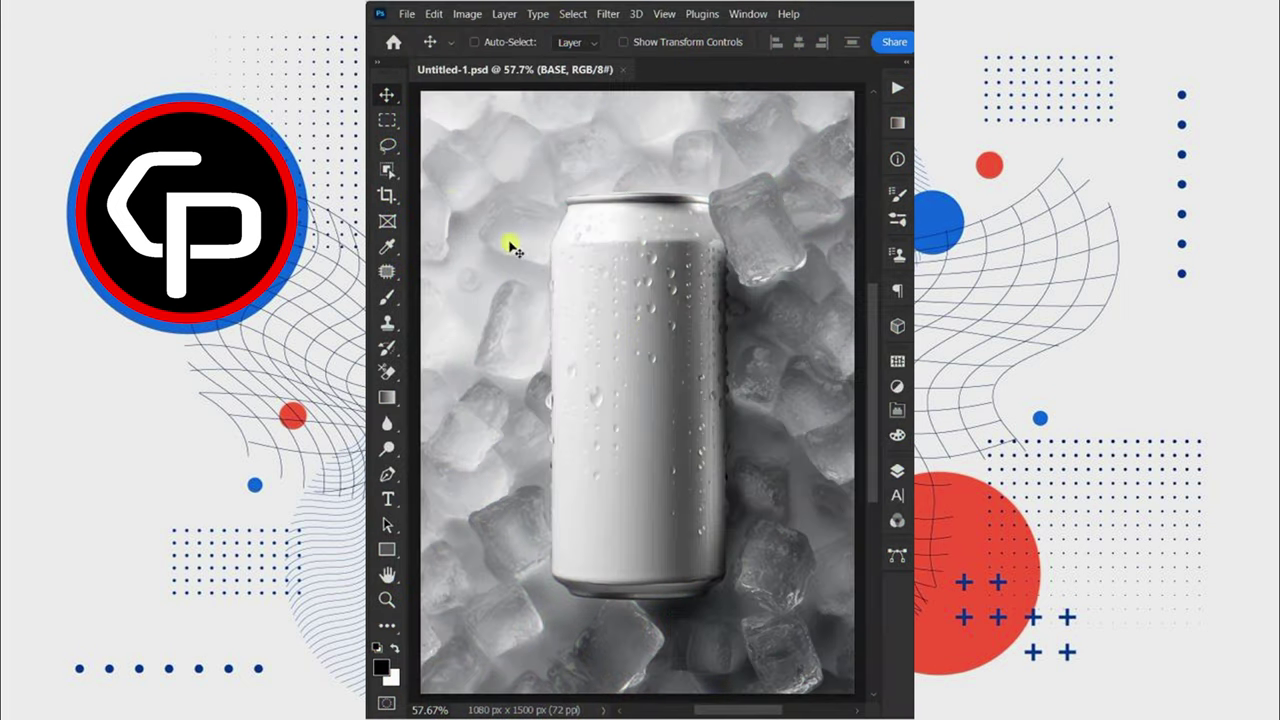
pyautogui.rightClick(397, 172)
pyautogui.click(425, 171)
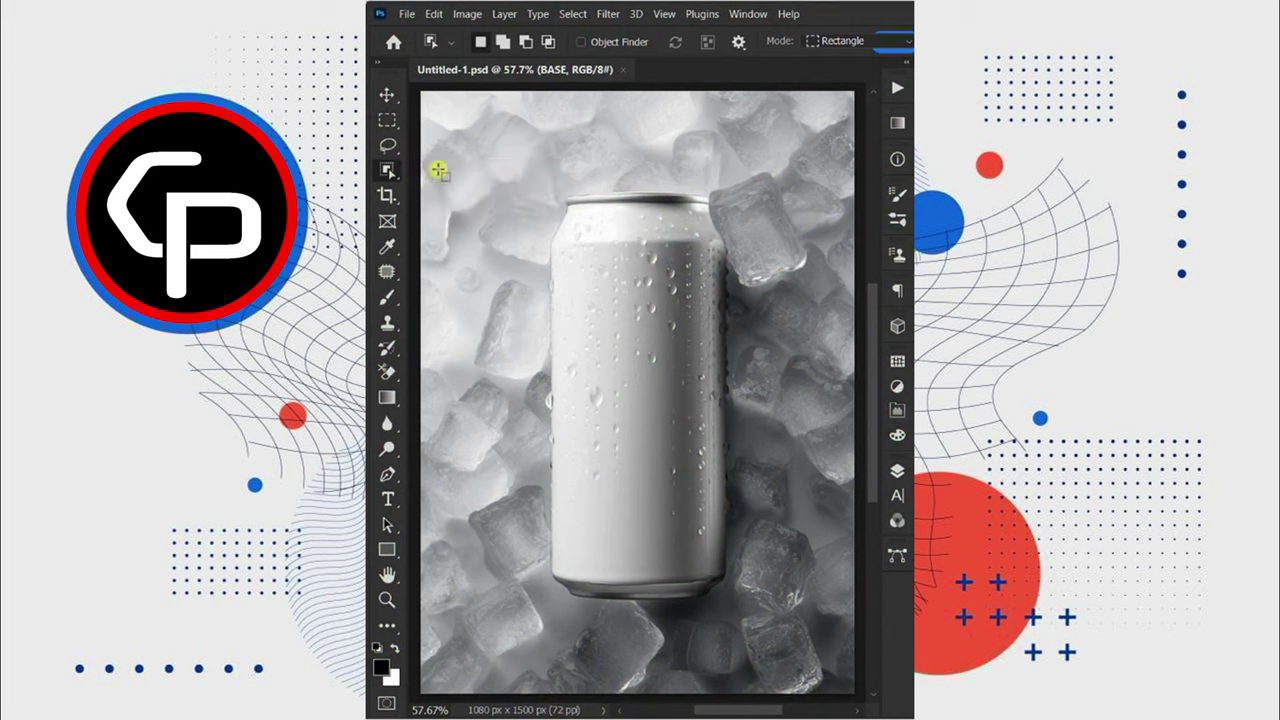
pyautogui.moveTo(530, 184); pyautogui.dragTo(736, 588)
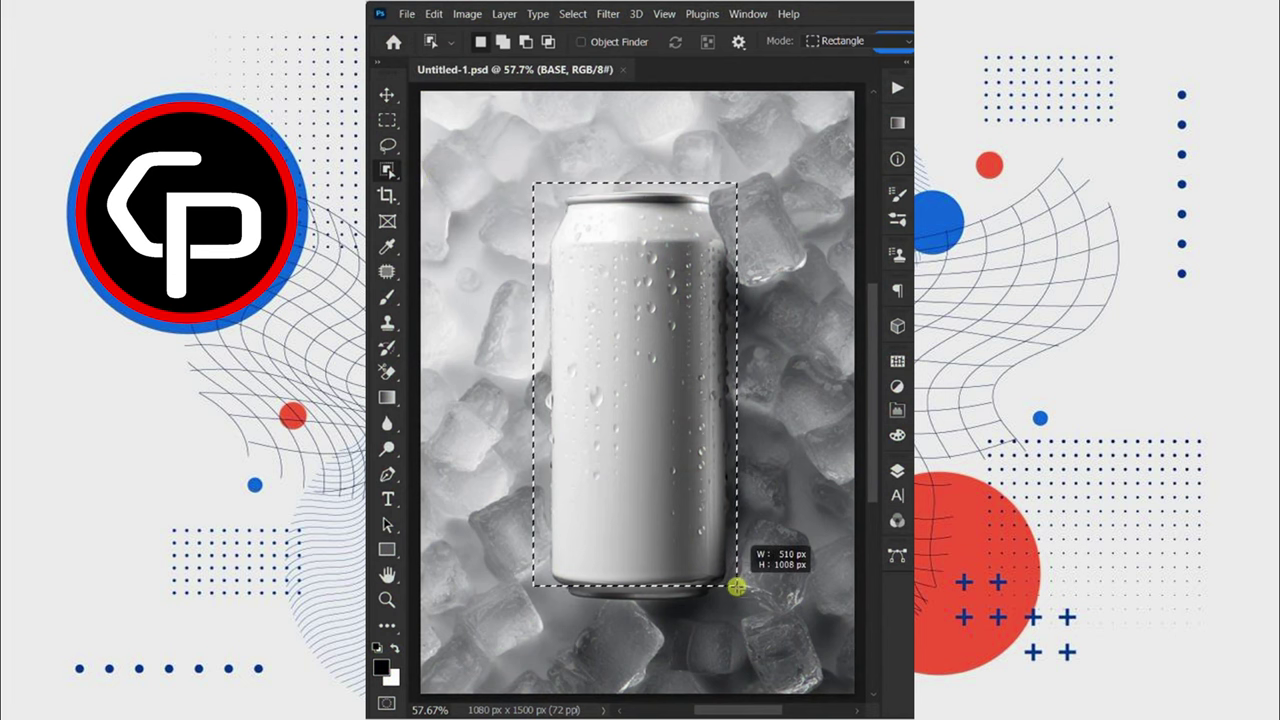
pyautogui.click(896, 470)
pyautogui.hotkey('ctrl', 'j')
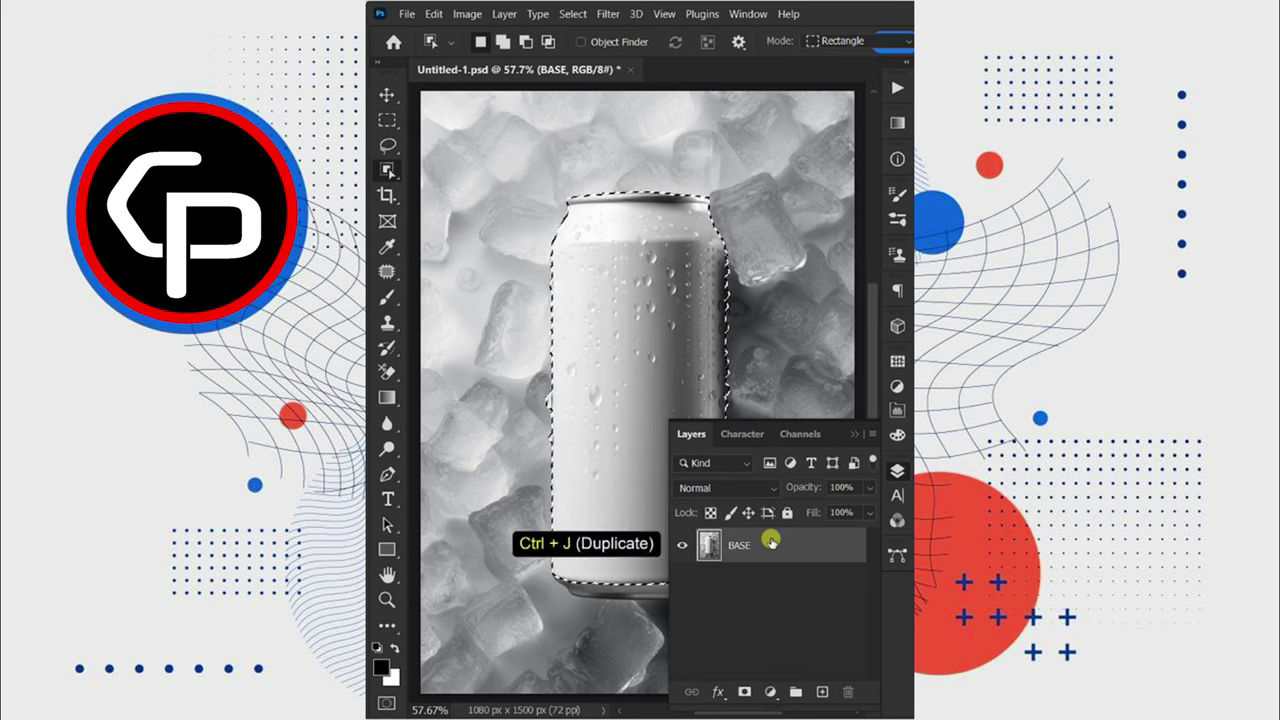
pyautogui.press('v')
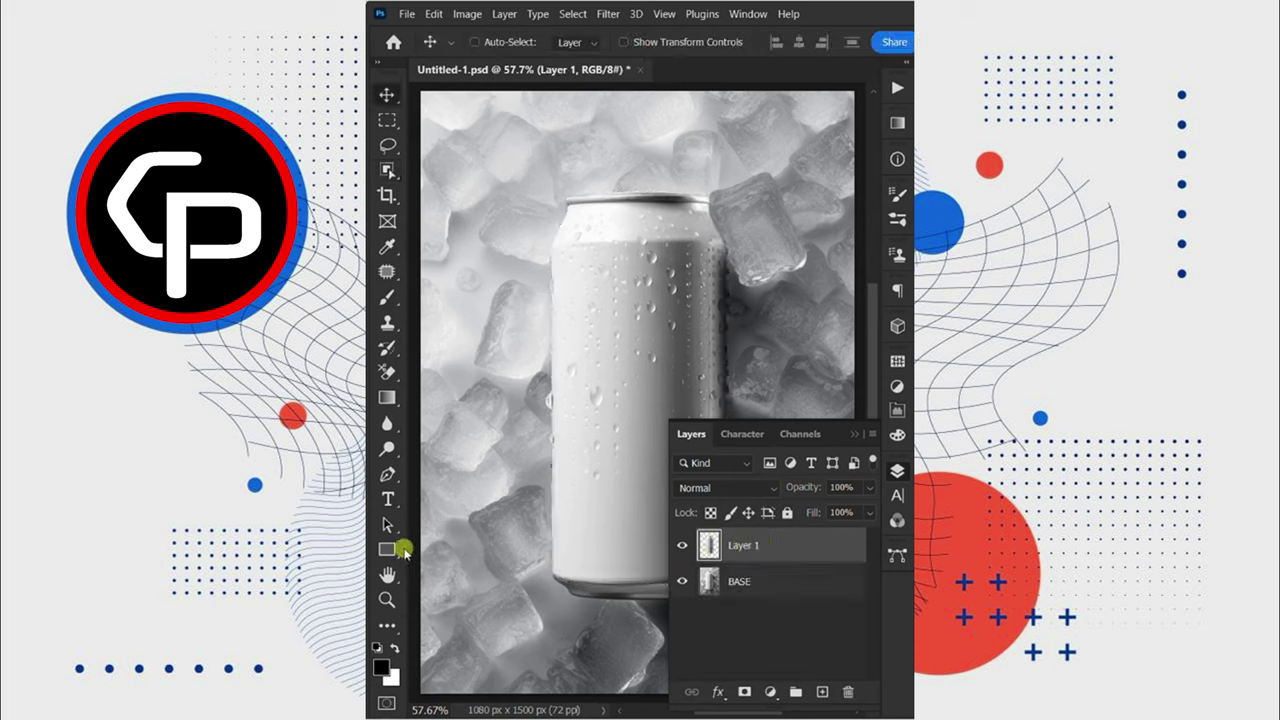
# Draw a 482×991 px black rectangle over the can and convert it to a smart object.
pyautogui.click(393, 549)
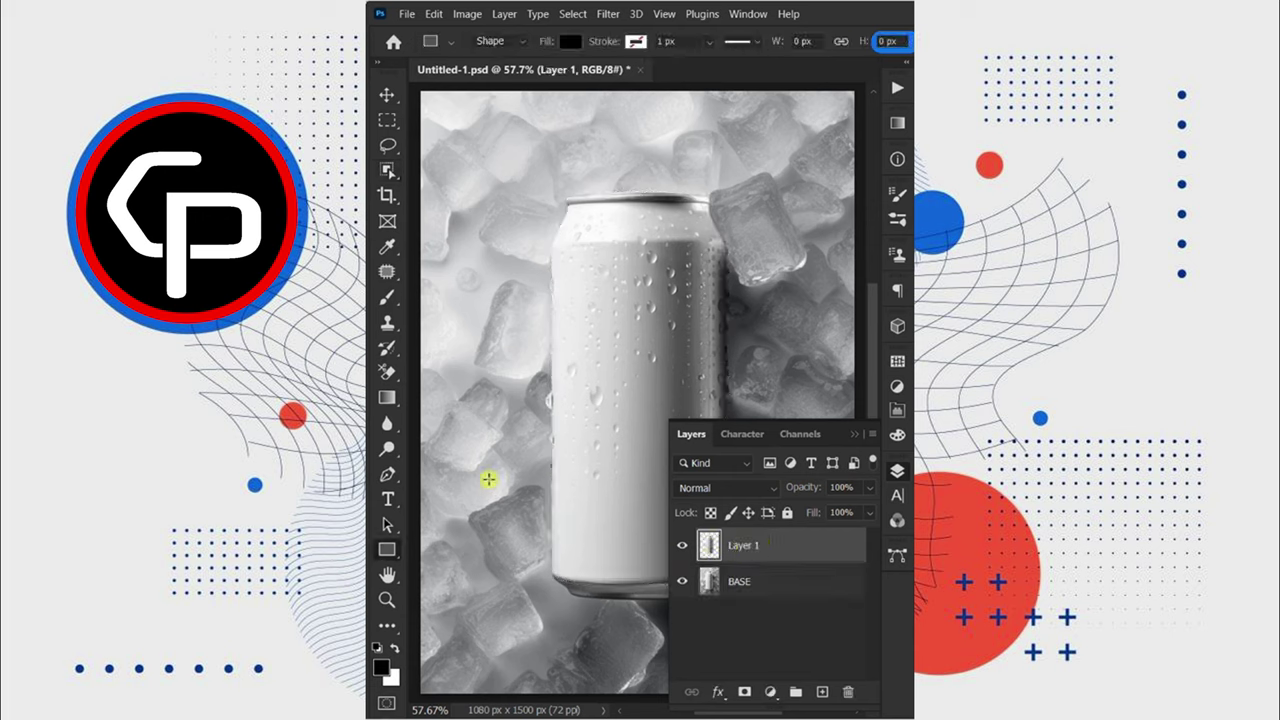
pyautogui.moveTo(539, 190); pyautogui.dragTo(734, 587)
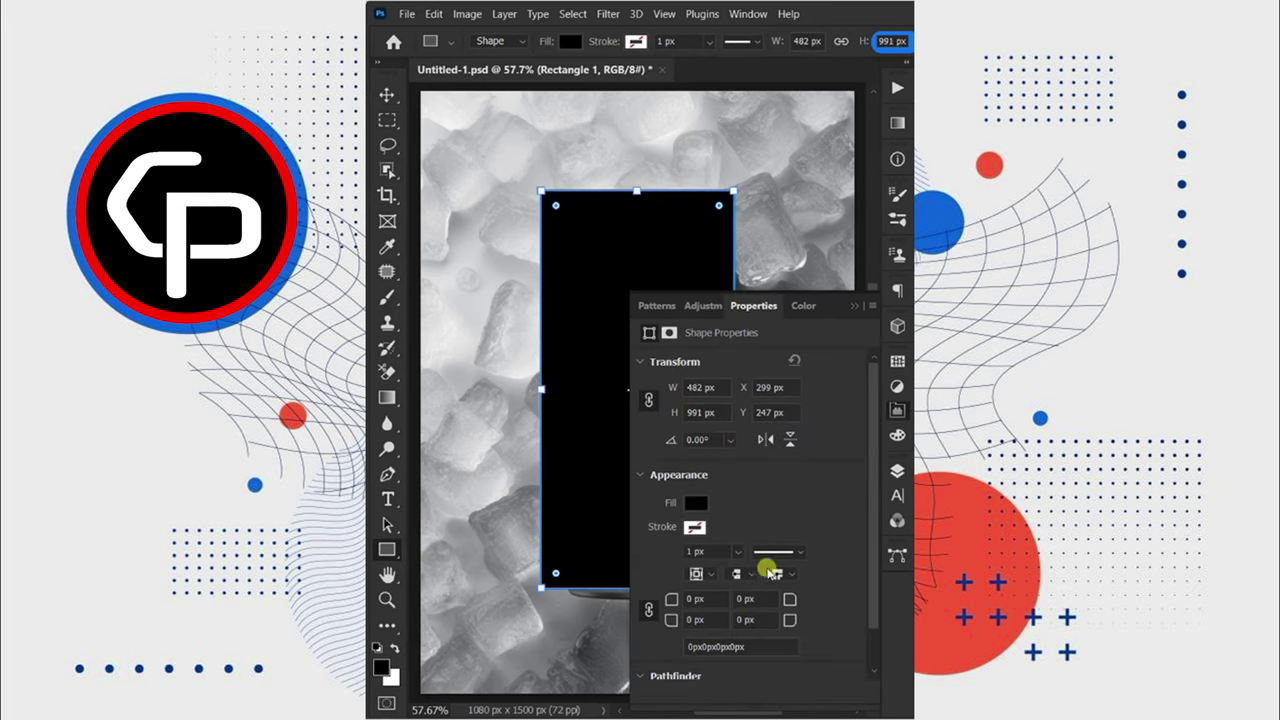
pyautogui.click(895, 472)
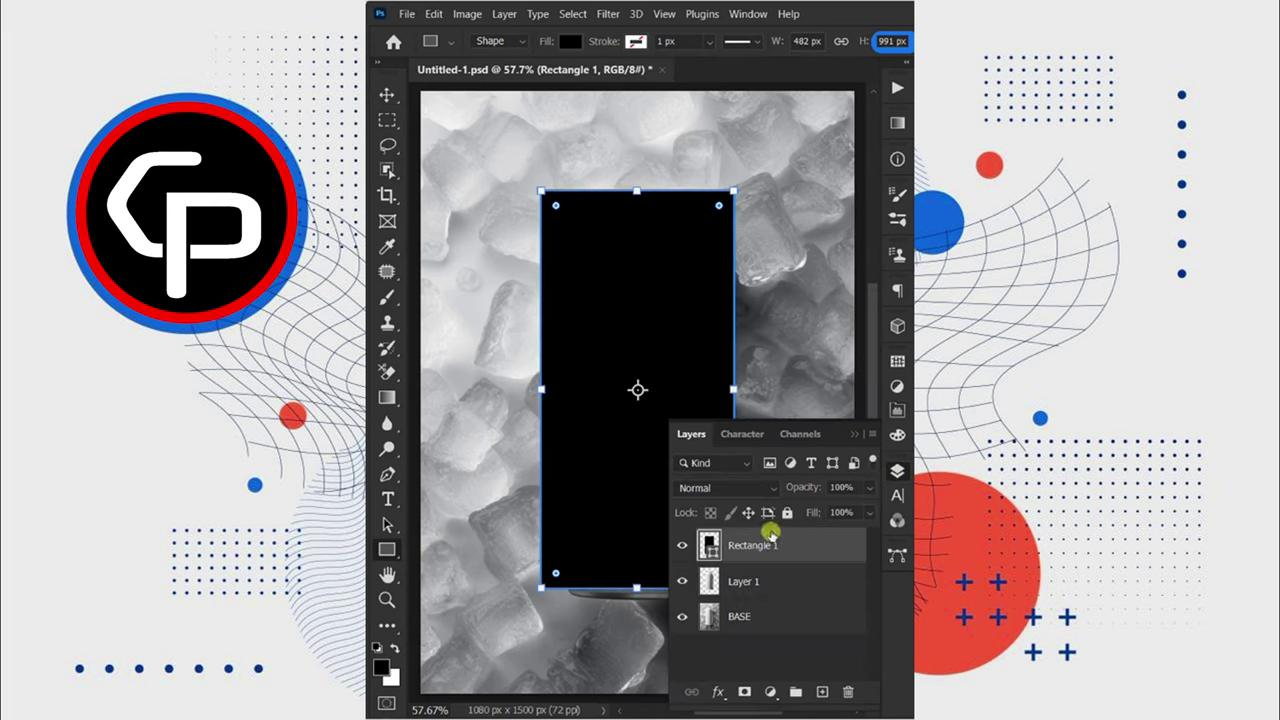
pyautogui.rightClick(760, 543)
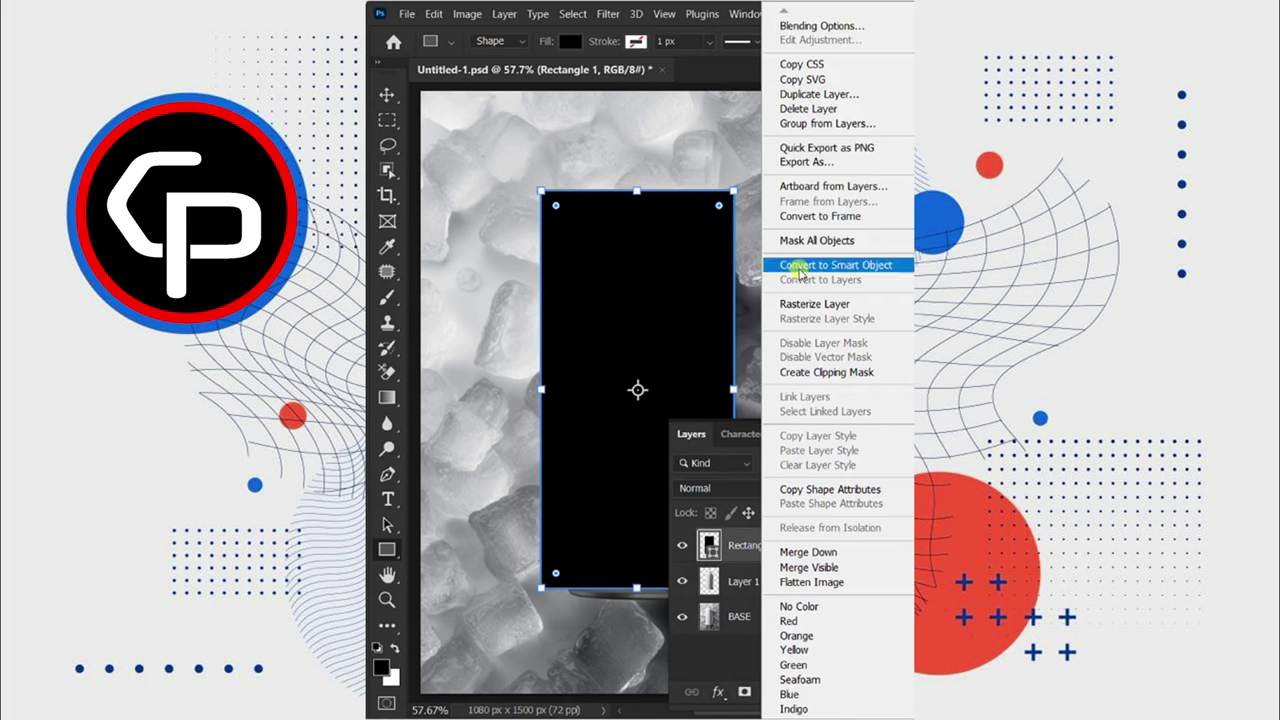
pyautogui.click(800, 266)
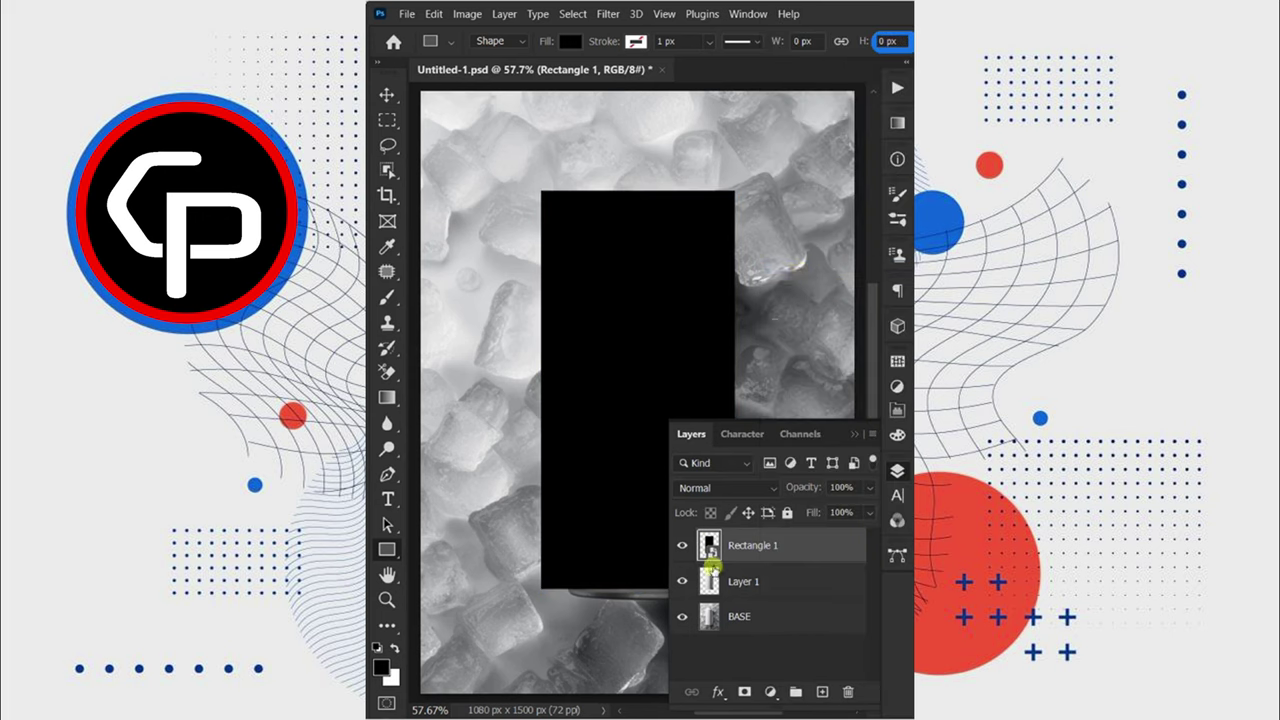
pyautogui.keyDown('ctrl'); pyautogui.click(709, 578); pyautogui.keyUp('ctrl')
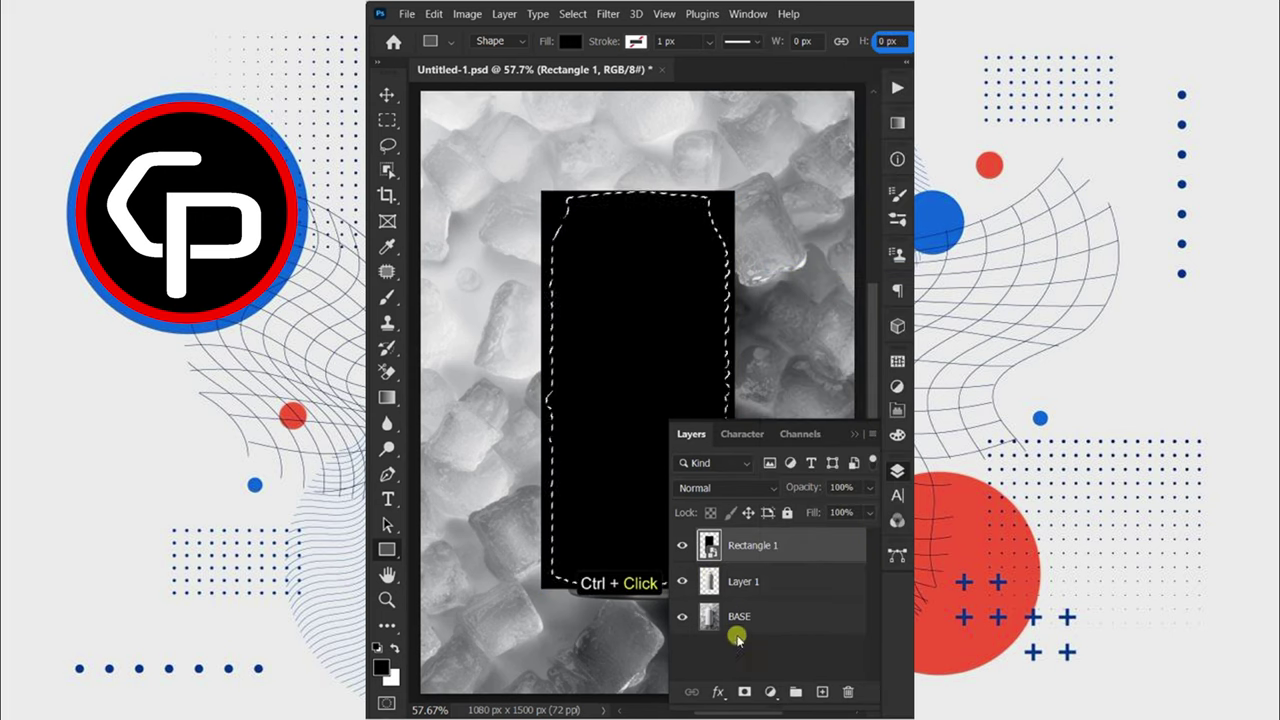
# Mask Rectangle 1 to the can outline and place the Slurp Lemon Soda label inside its smart object, saving it.
pyautogui.click(745, 690)
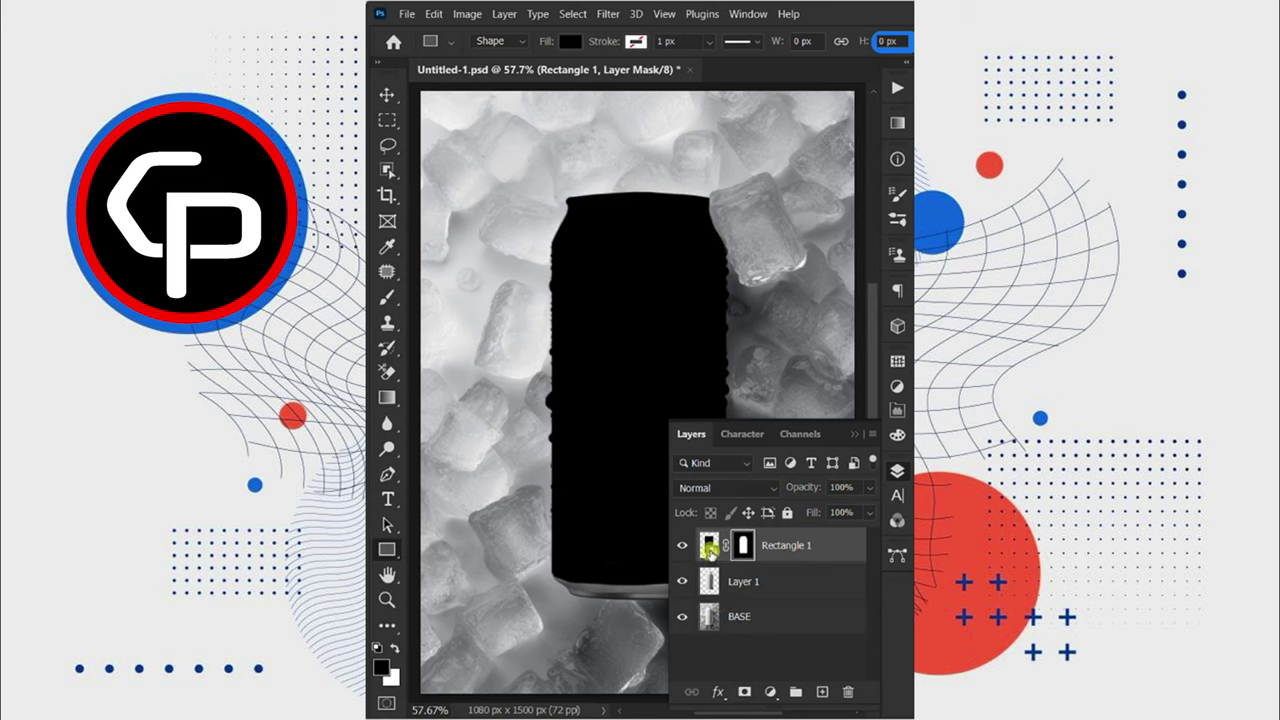
pyautogui.doubleClick(709, 548)
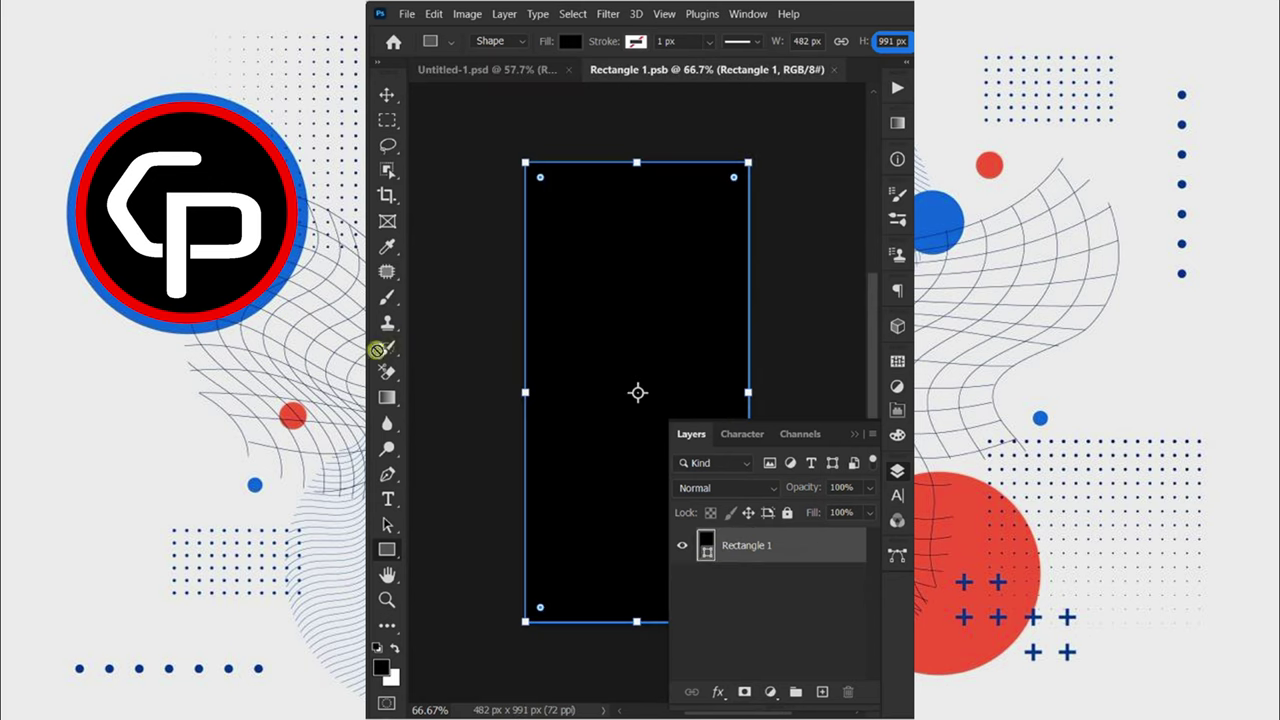
pyautogui.moveTo(378, 350); pyautogui.dragTo(575, 403)
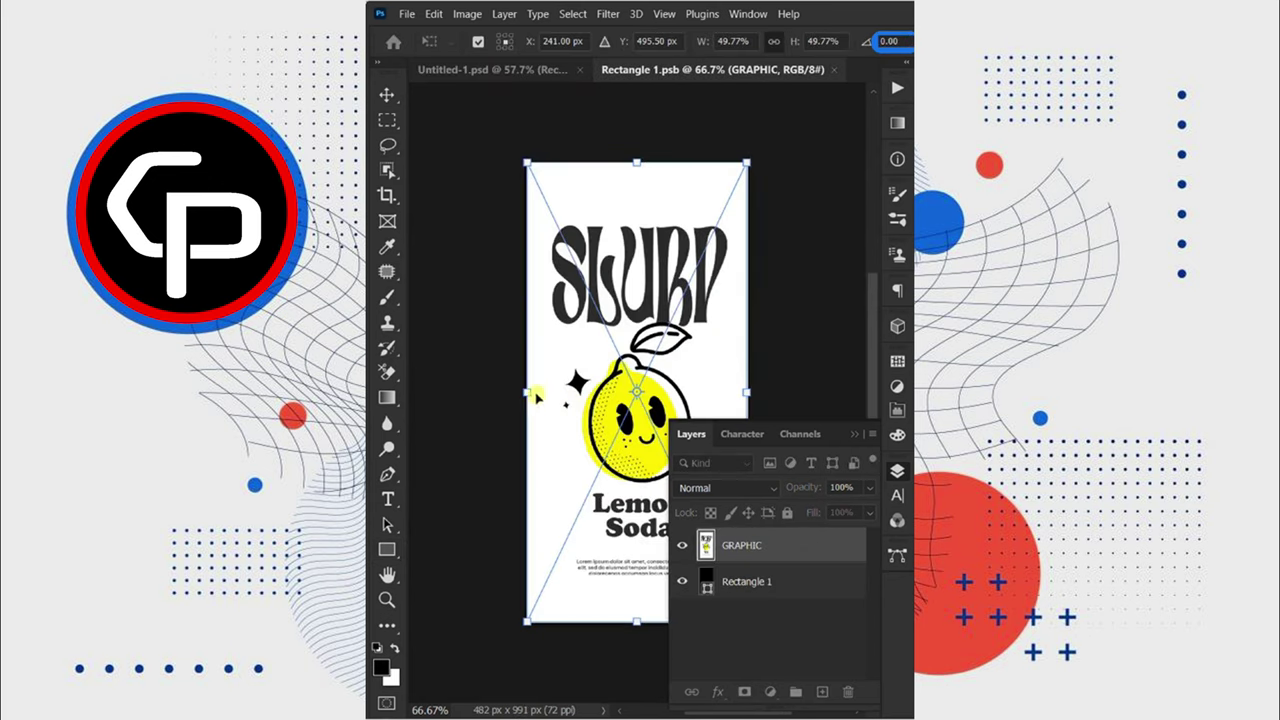
pyautogui.press('Return')
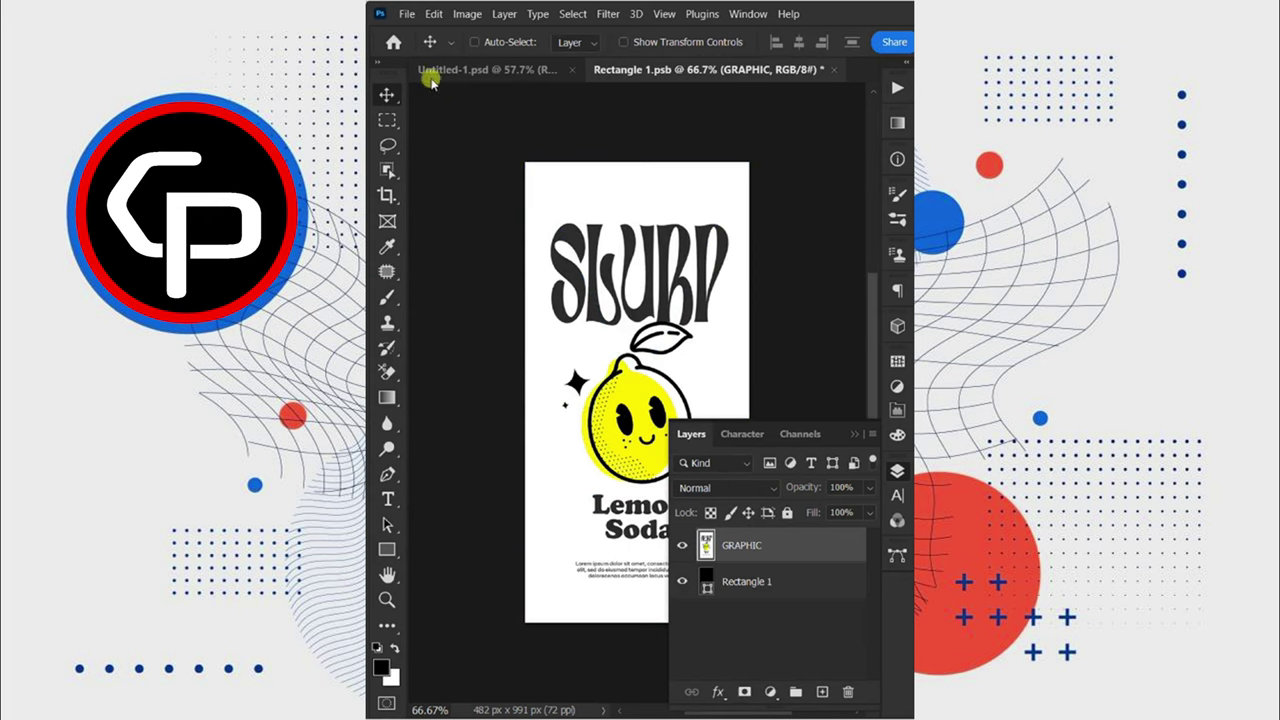
pyautogui.click(408, 14)
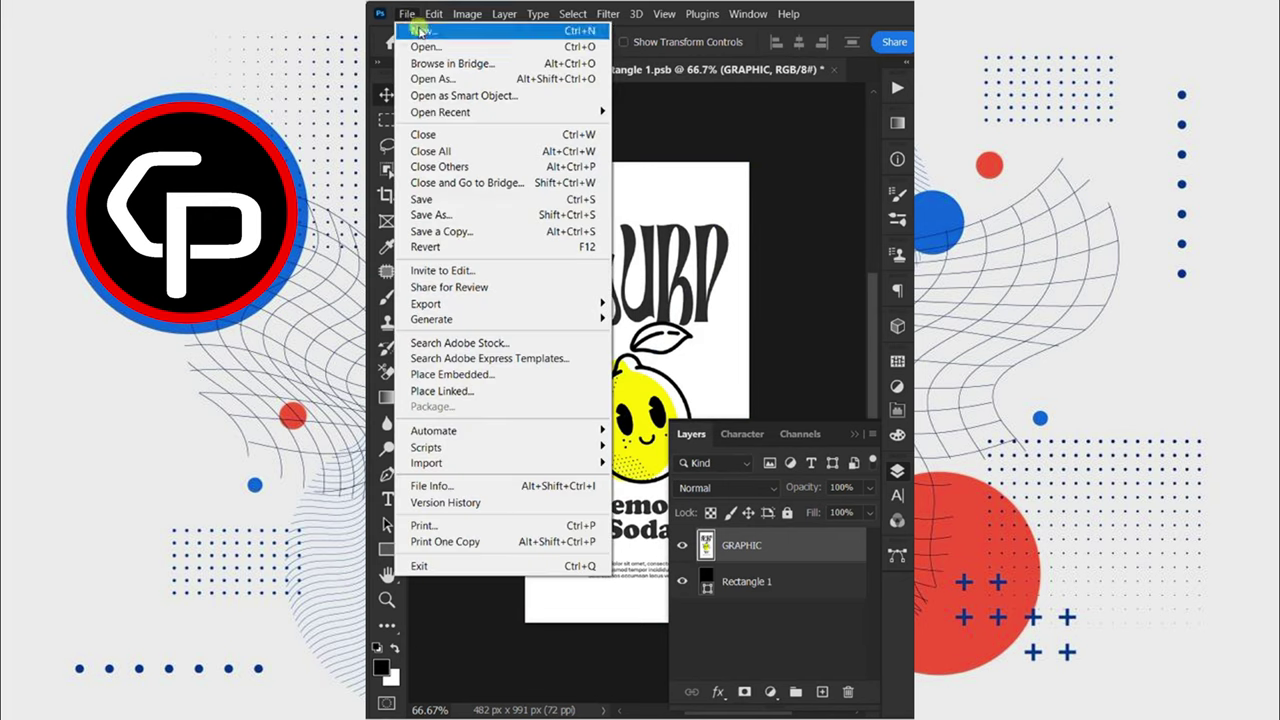
pyautogui.click(487, 198)
pyautogui.click(496, 76)
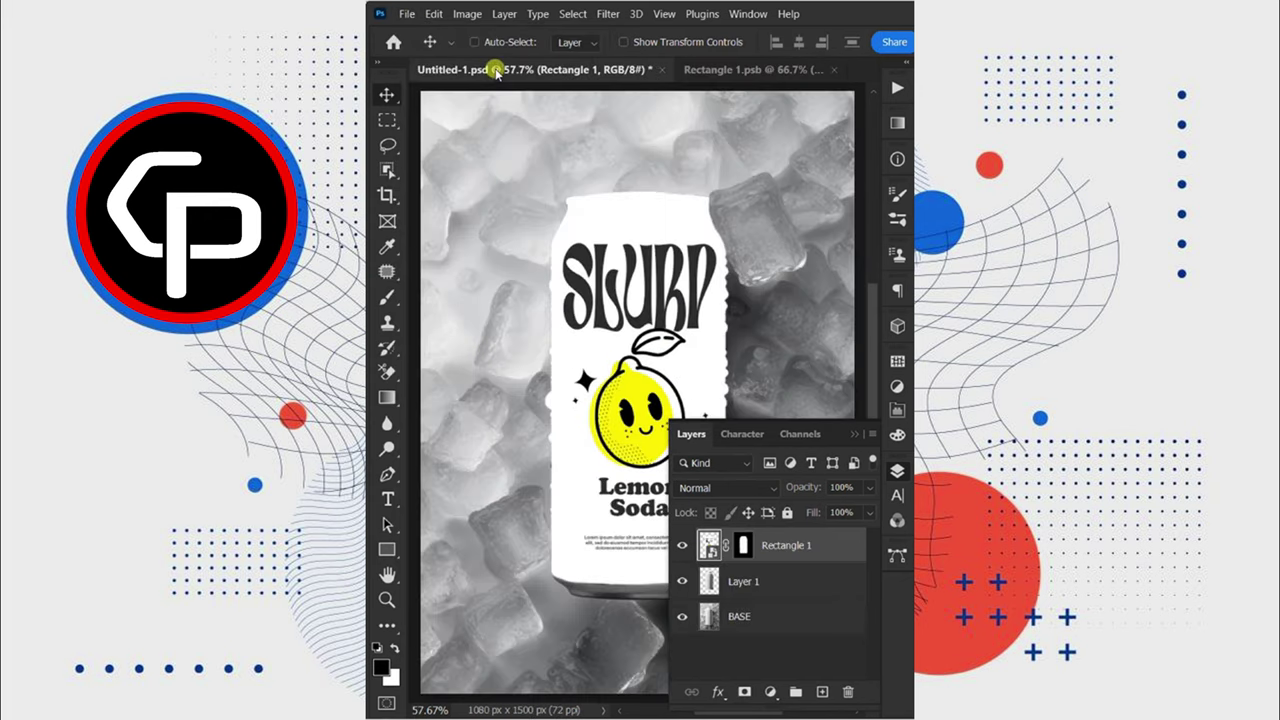
# Set the Slurp label layer to Multiply and duplicate it.
pyautogui.click(733, 488)
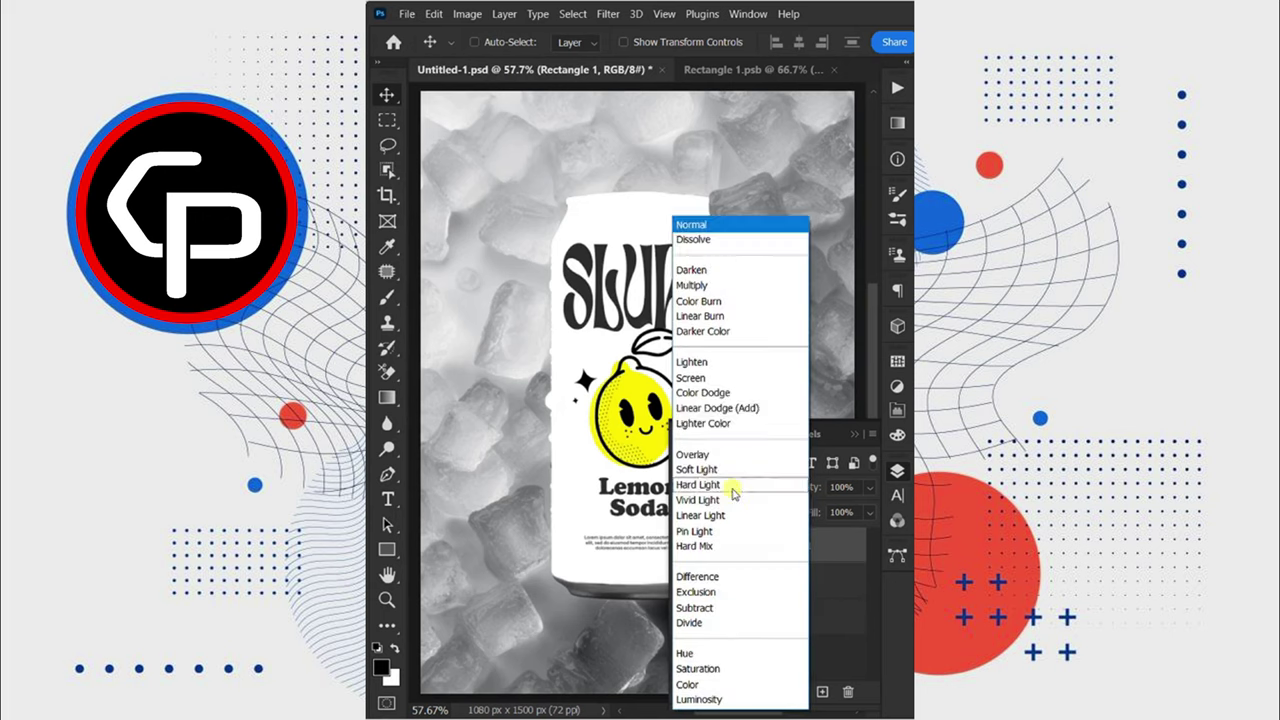
pyautogui.click(702, 294)
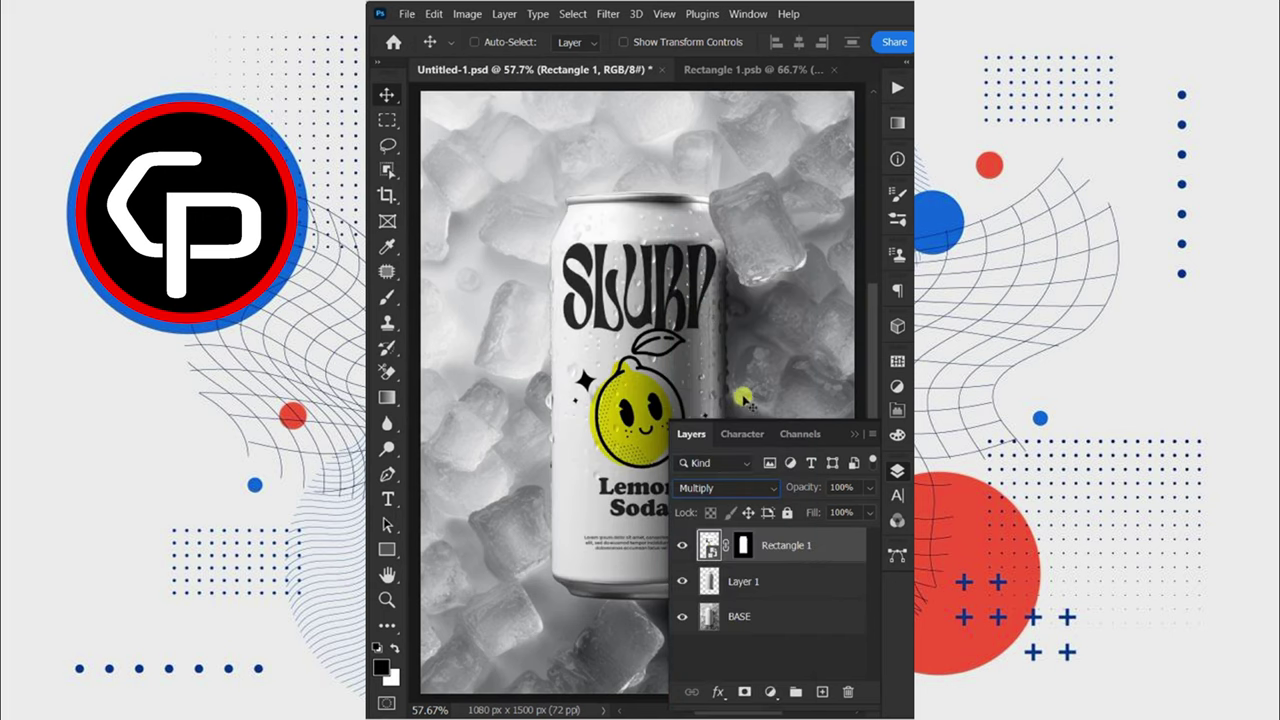
pyautogui.hotkey('ctrl', 'j')
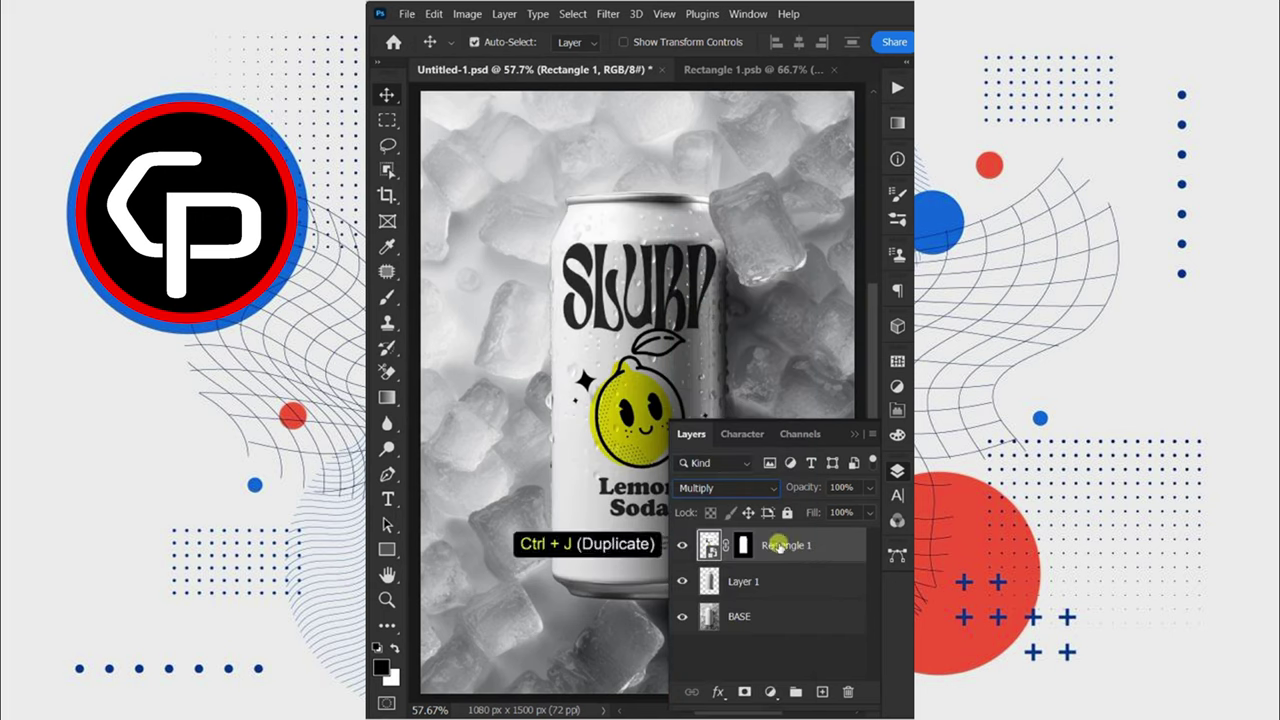
# Move Layer 1 to the top in Screen mode and raise its black Levels input for contrast.
pyautogui.moveTo(783, 613); pyautogui.dragTo(780, 540)
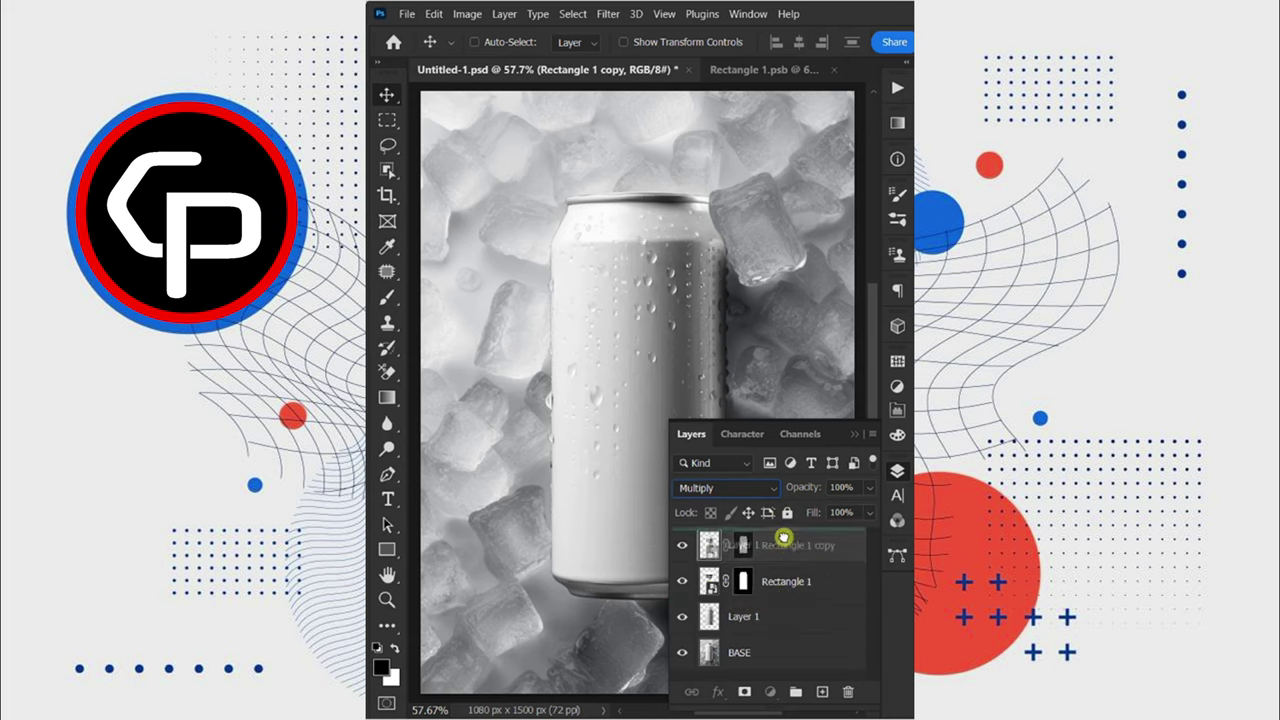
pyautogui.click(752, 490)
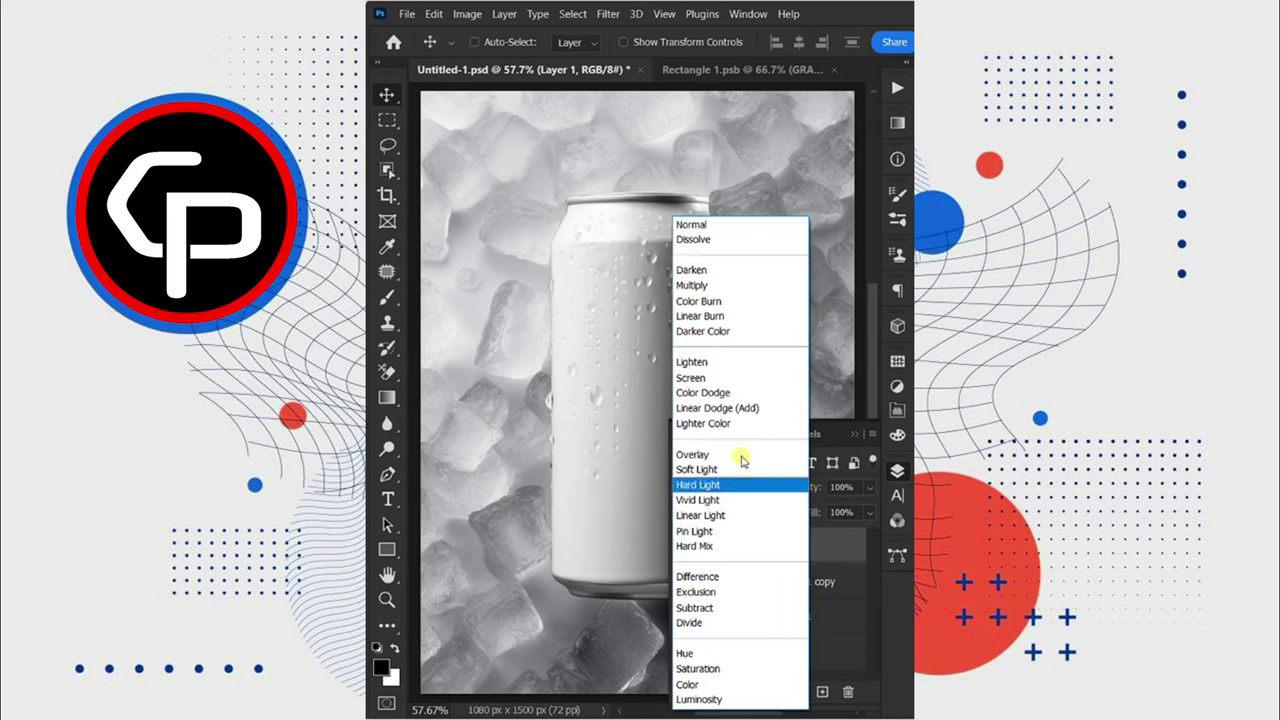
pyautogui.click(717, 380)
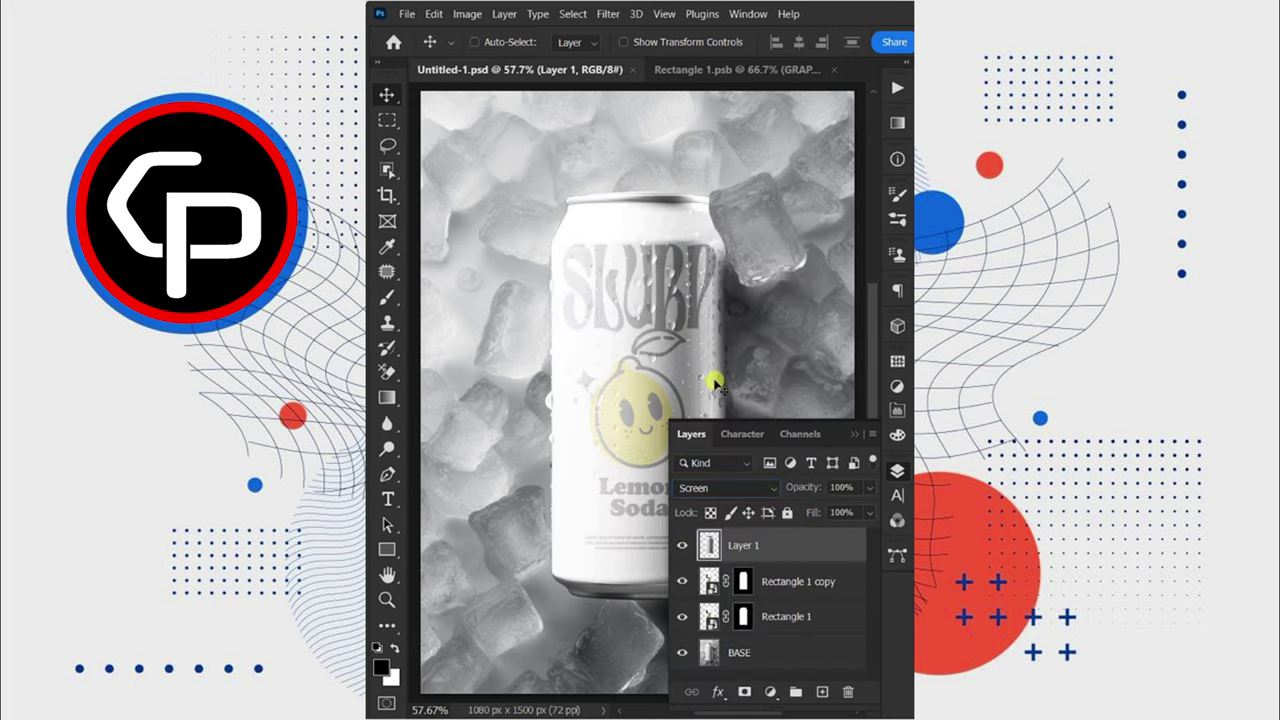
pyautogui.hotkey('ctrl', 'l')
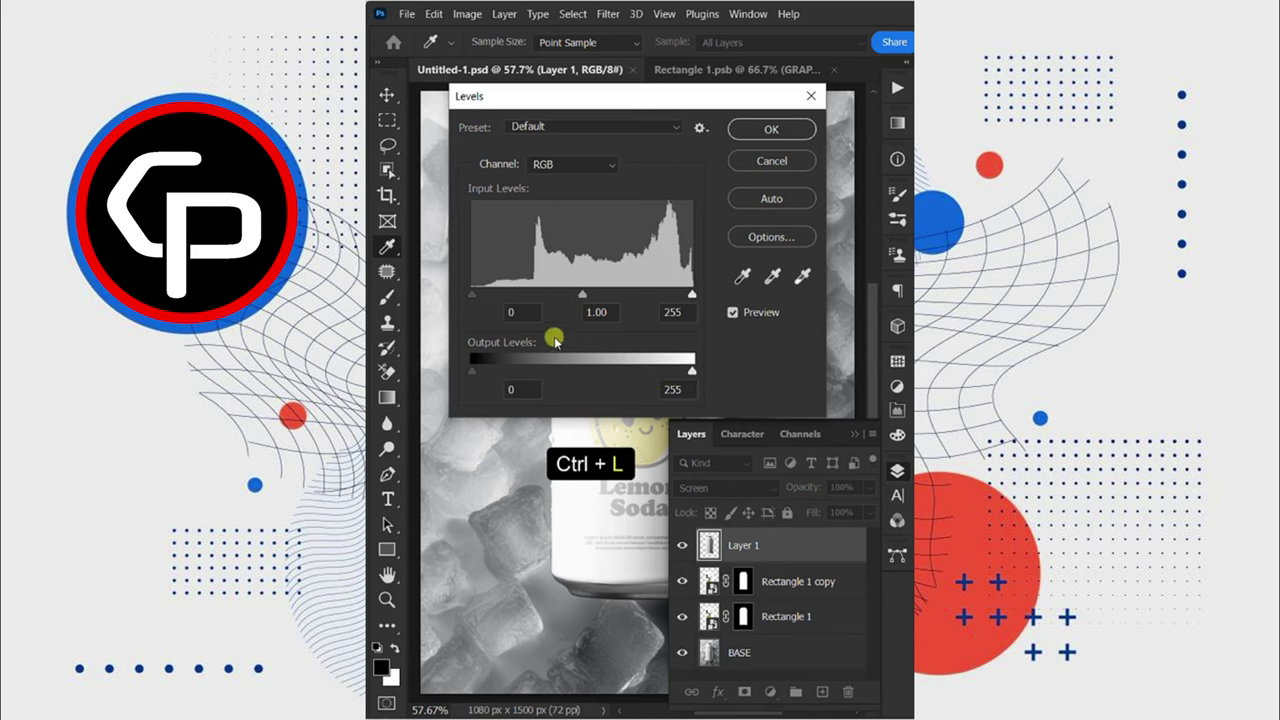
pyautogui.moveTo(474, 295); pyautogui.dragTo(660, 295)
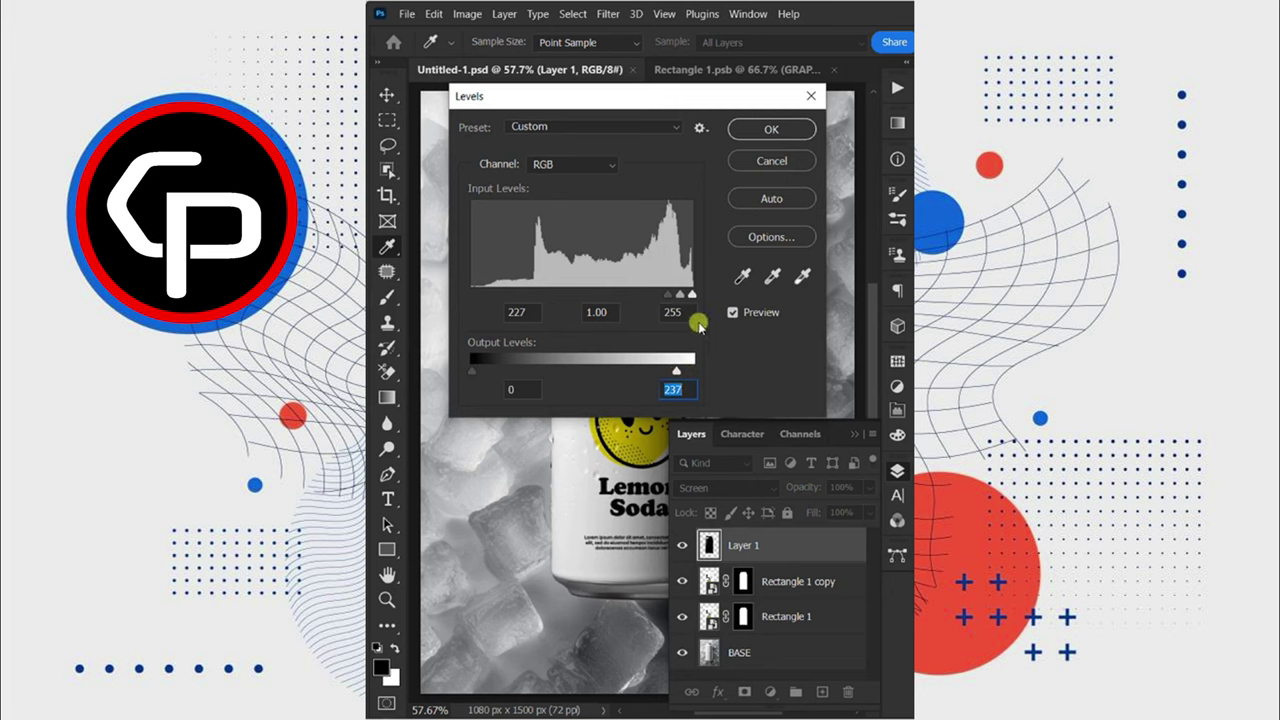
pyautogui.click(767, 133)
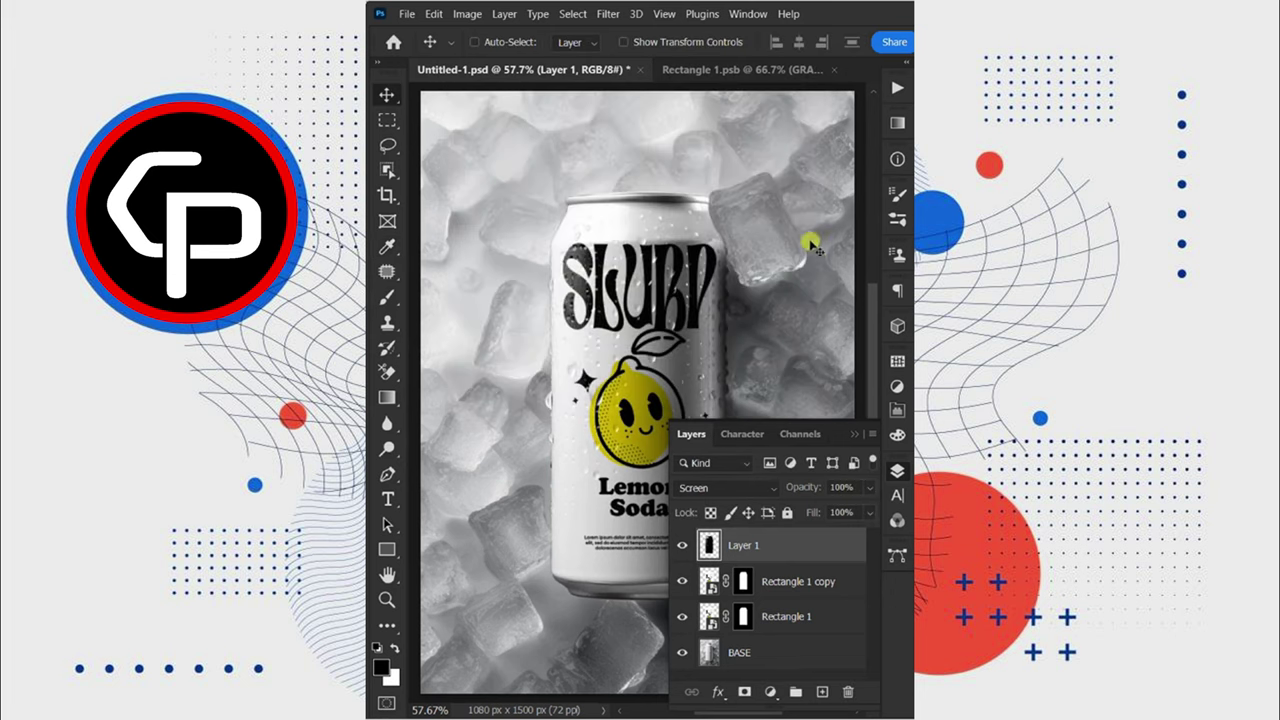
pyautogui.click(898, 468)
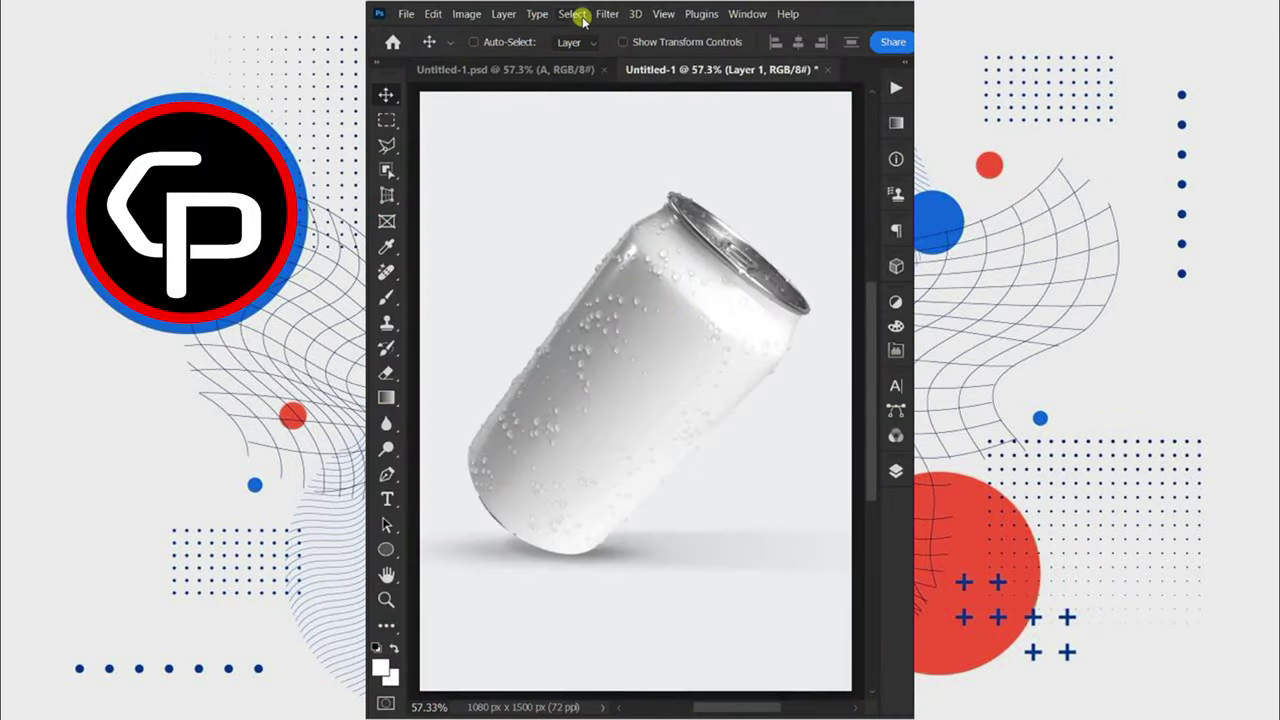
# Select the tilted can with Select > Subject and lasso its rim into the selection.
pyautogui.click(582, 18)
pyautogui.click(642, 205)
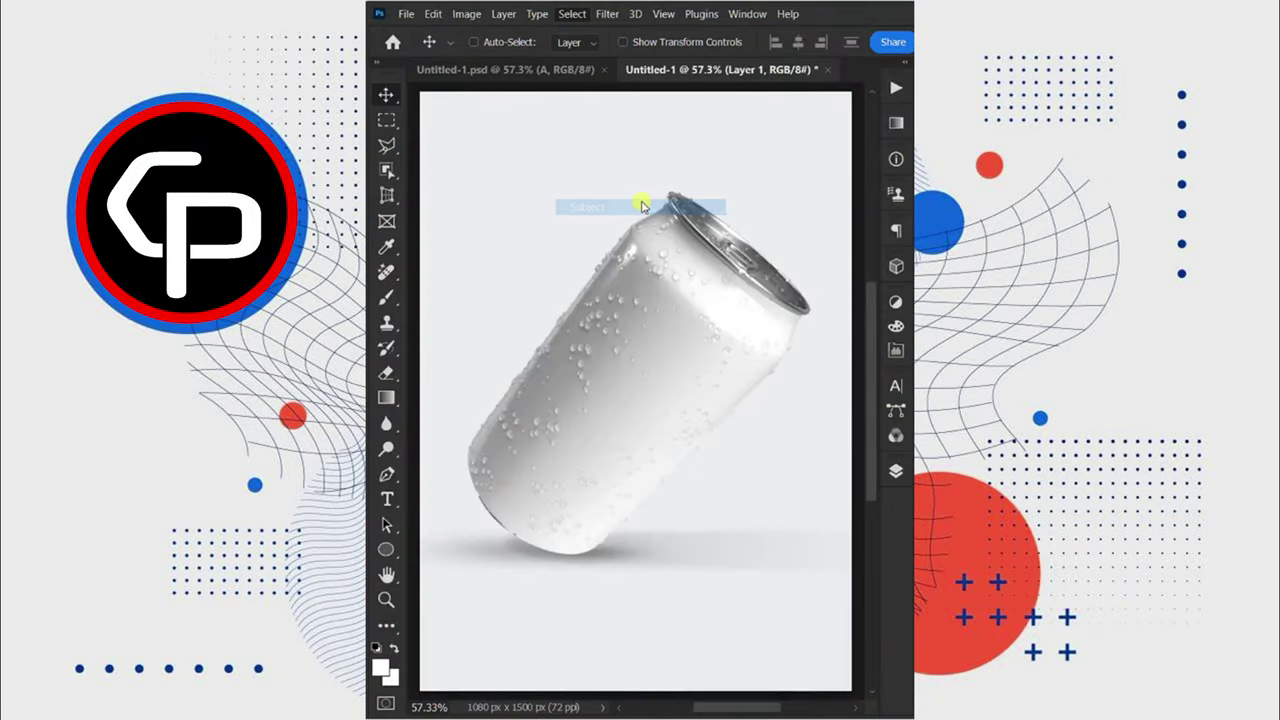
pyautogui.click(388, 146)
pyautogui.scroll(5, 680, 222)
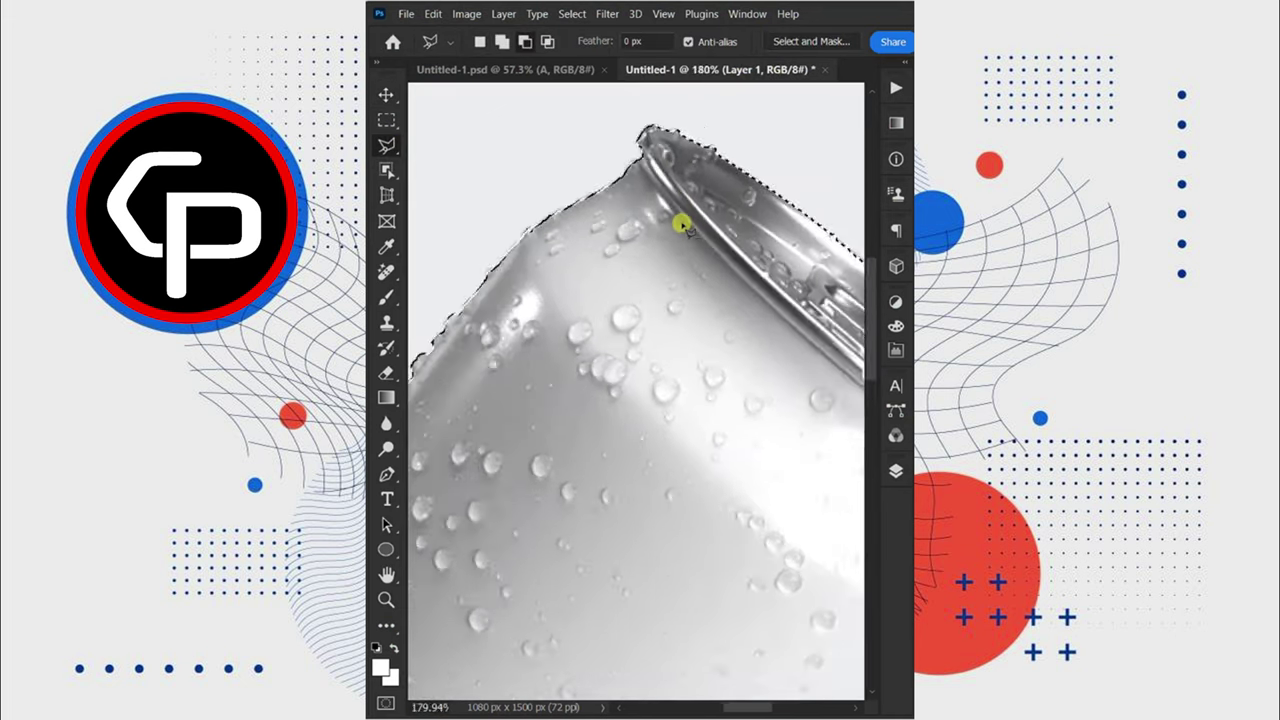
pyautogui.scroll(1, 680, 222)
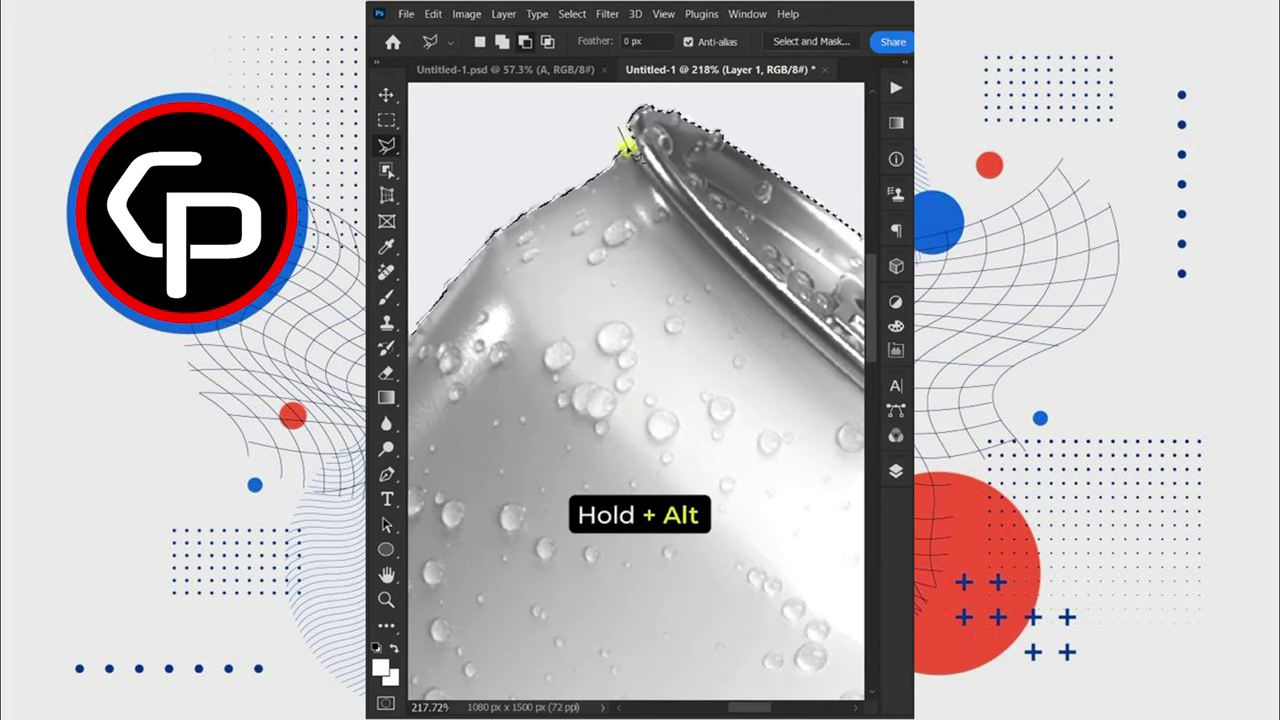
pyautogui.moveTo(627, 148)
pyautogui.mouseDown()
pyautogui.moveTo(691, 223)
pyautogui.moveTo(603, 289)
pyautogui.moveTo(700, 386)
pyautogui.moveTo(609, 368)
pyautogui.moveTo(849, 509)
pyautogui.mouseUp()
pyautogui.scroll(-5, 810, 410)
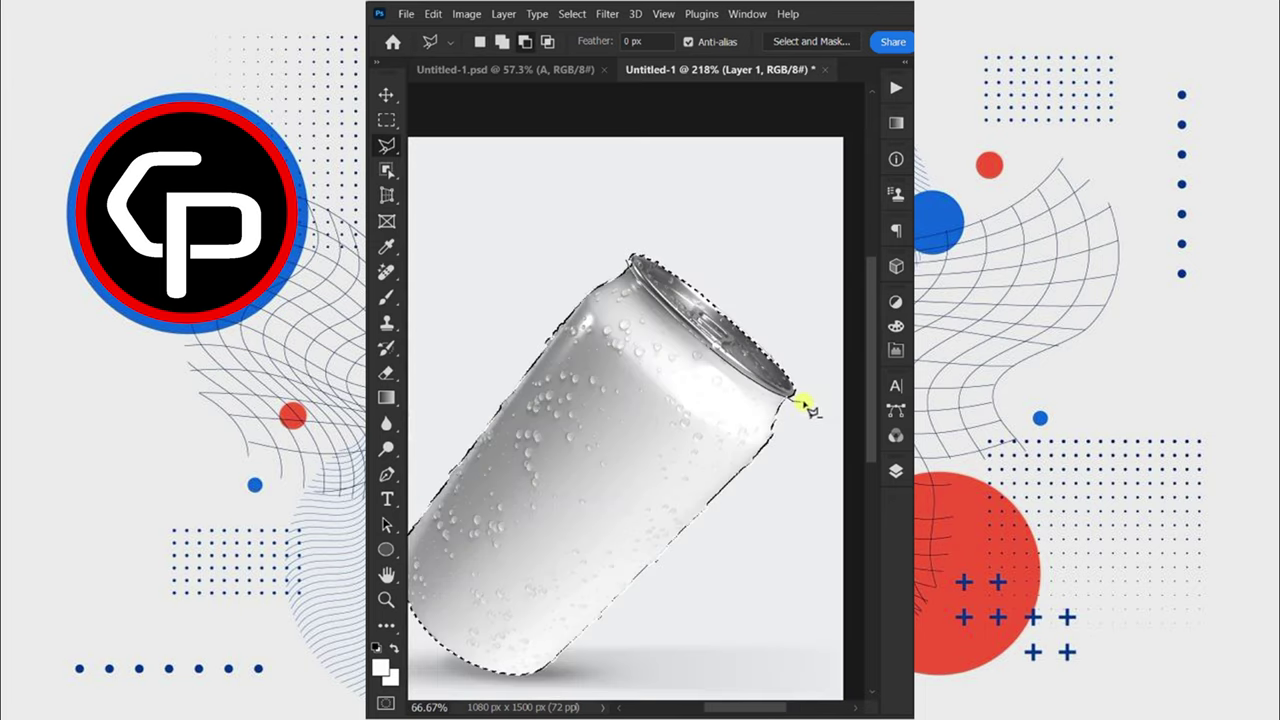
pyautogui.keyDown('alt'); pyautogui.click(850, 380); pyautogui.keyUp('alt')
pyautogui.keyDown('alt'); pyautogui.click(852, 288); pyautogui.keyUp('alt')
pyautogui.keyDown('alt'); pyautogui.click(734, 221); pyautogui.keyUp('alt')
pyautogui.click(617, 242)
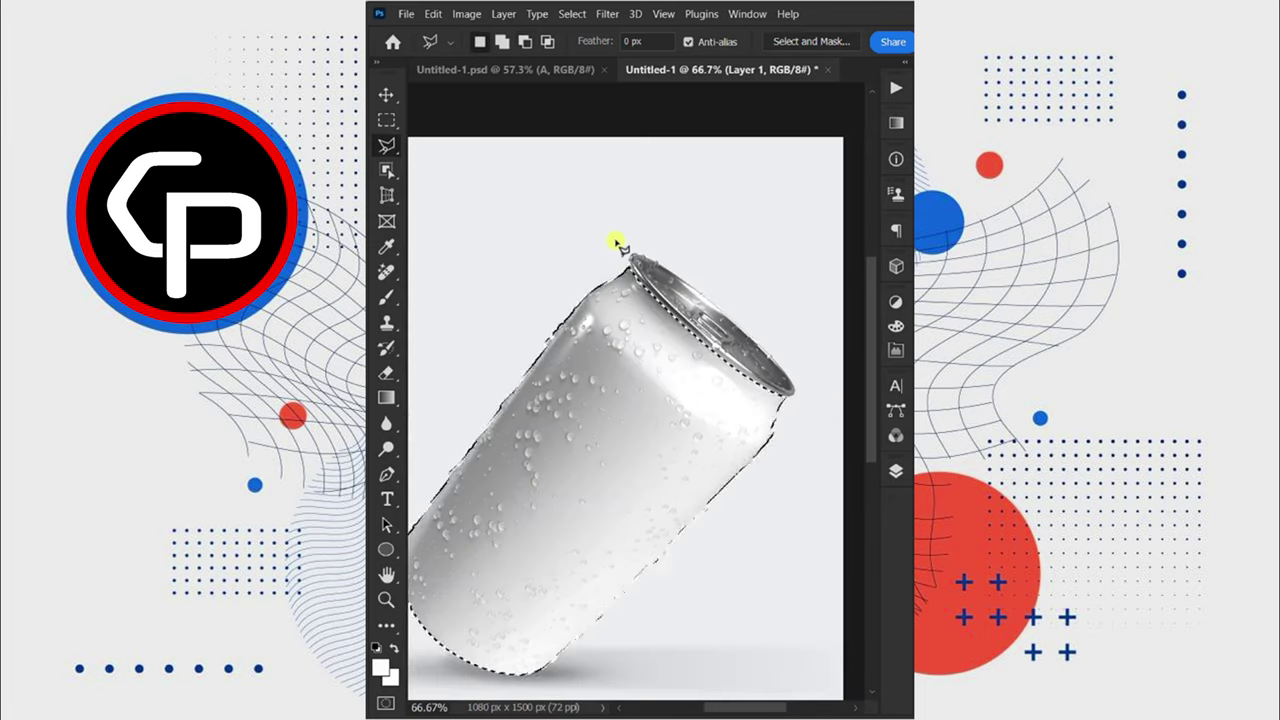
# Subtract the shadow along the can's lower-left edge from the selection.
pyautogui.scroll(-1, 617, 243)
pyautogui.scroll(1, 503, 523)
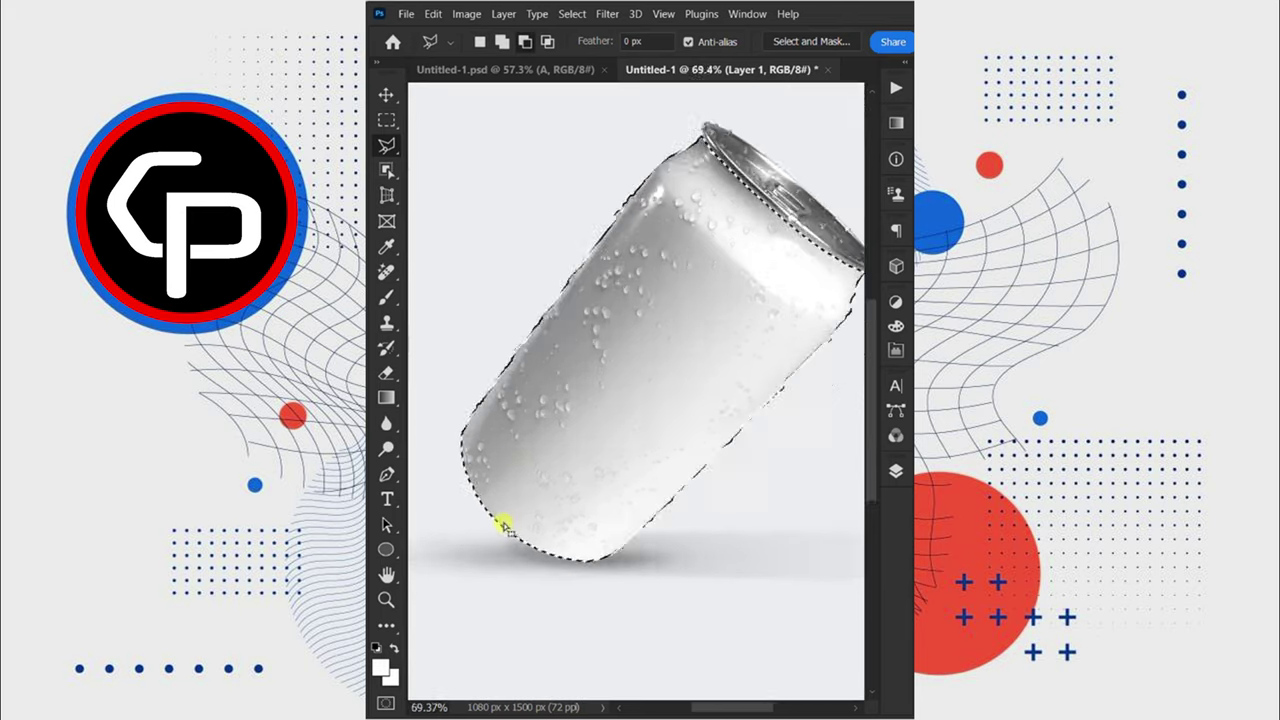
pyautogui.scroll(4, 503, 523)
pyautogui.scroll(2, 503, 523)
pyautogui.hscroll(-2, 511, 517)
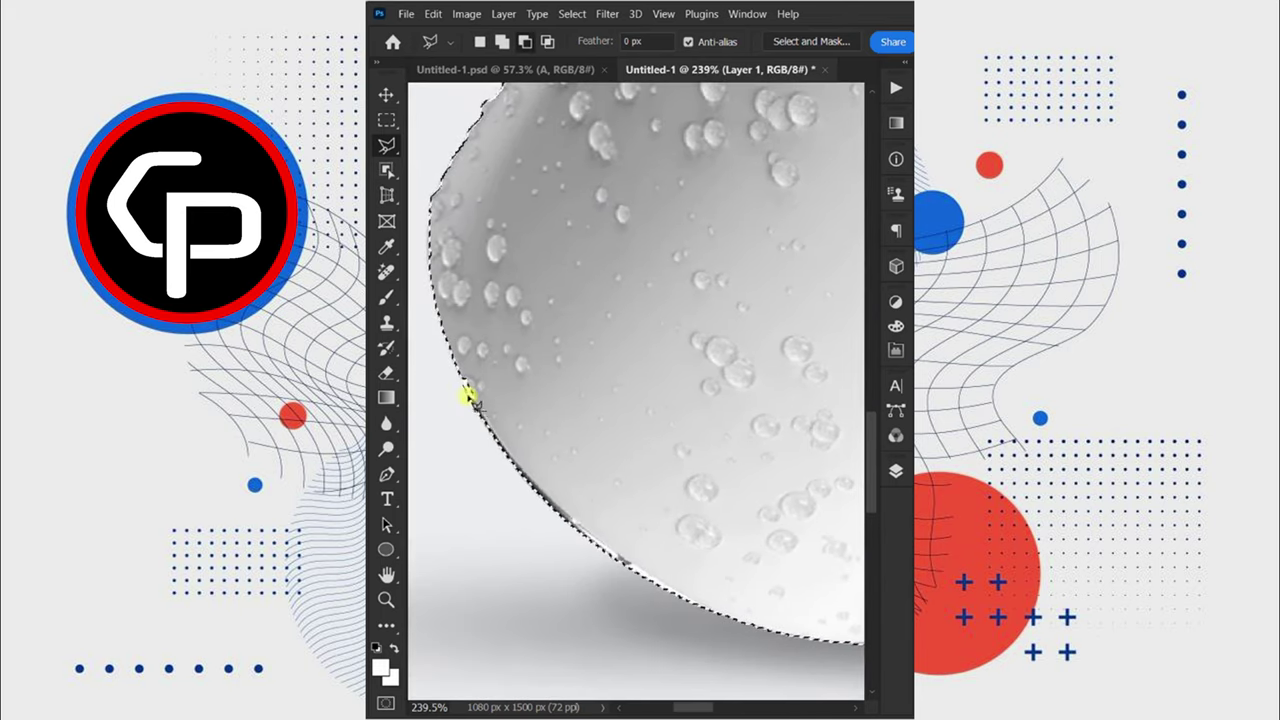
pyautogui.click(543, 500)
pyautogui.click(594, 537)
pyautogui.click(640, 571)
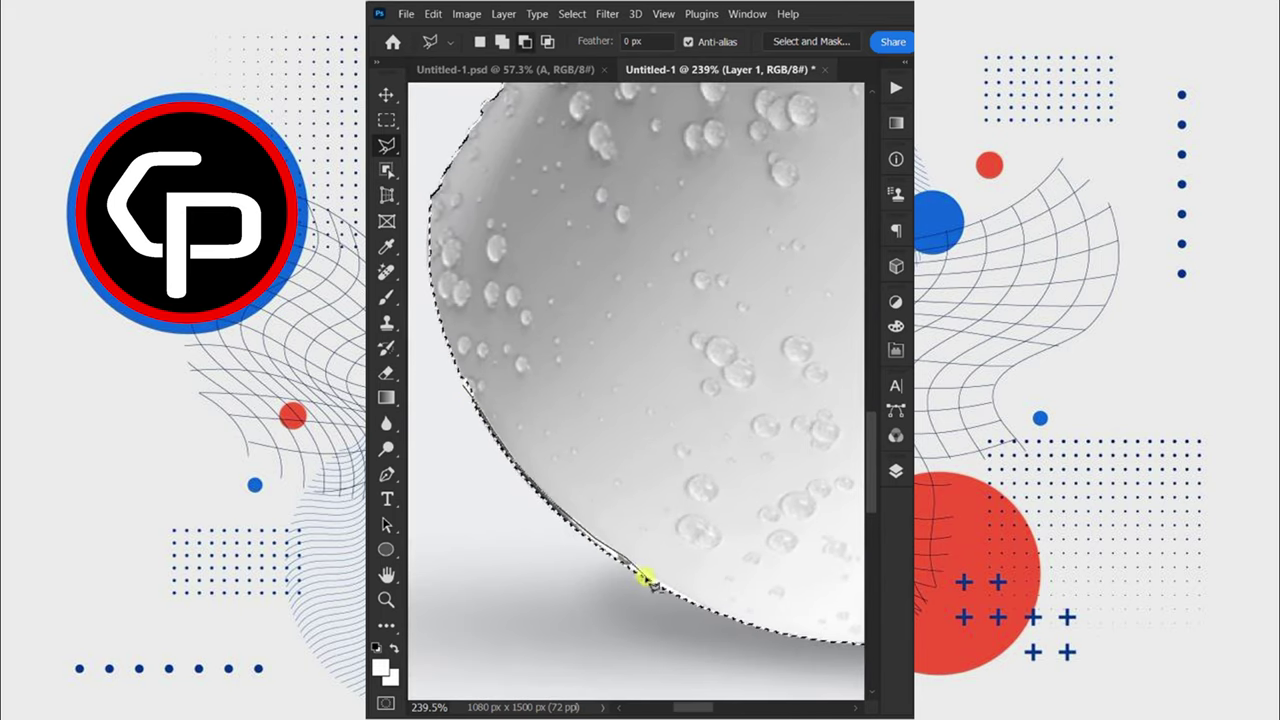
pyautogui.click(660, 593)
pyautogui.click(610, 615)
pyautogui.click(448, 473)
pyautogui.click(428, 414)
pyautogui.hotkey('ctrl', '0')
pyautogui.press('v')
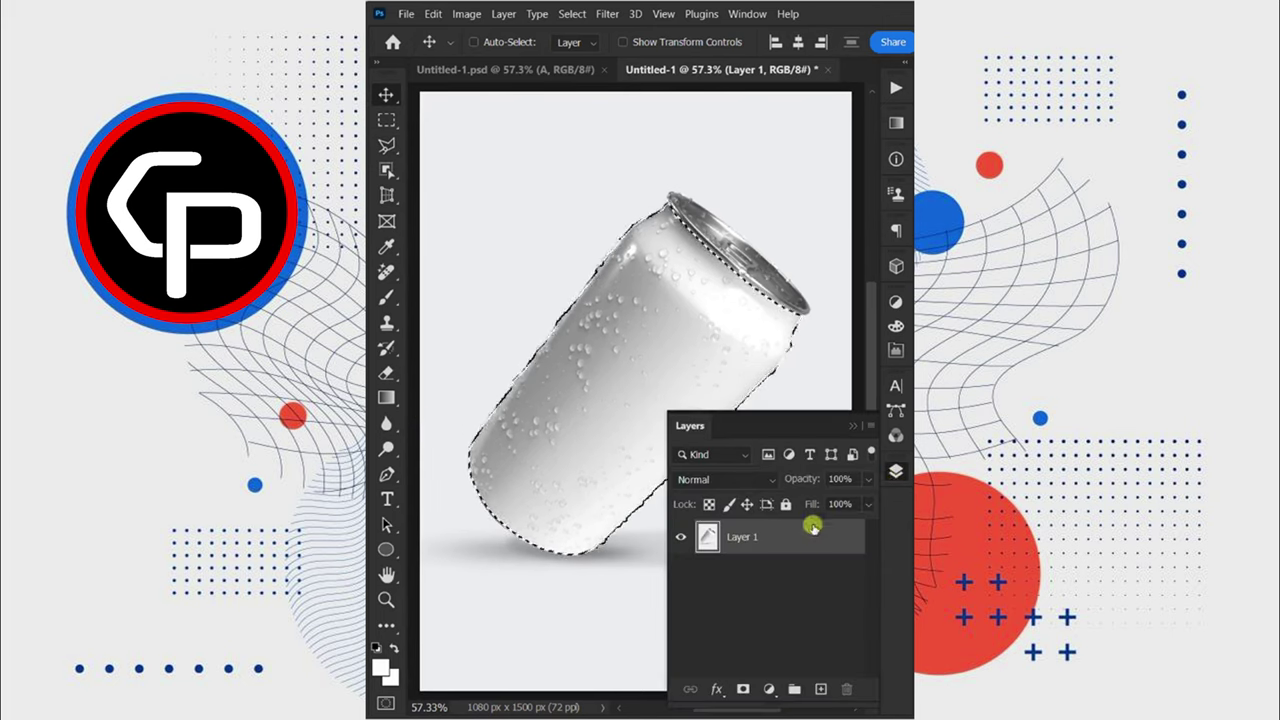
# Copy the selected can onto its own layer and place the canned soda texture image.
pyautogui.hotkey('ctrl', 'j')
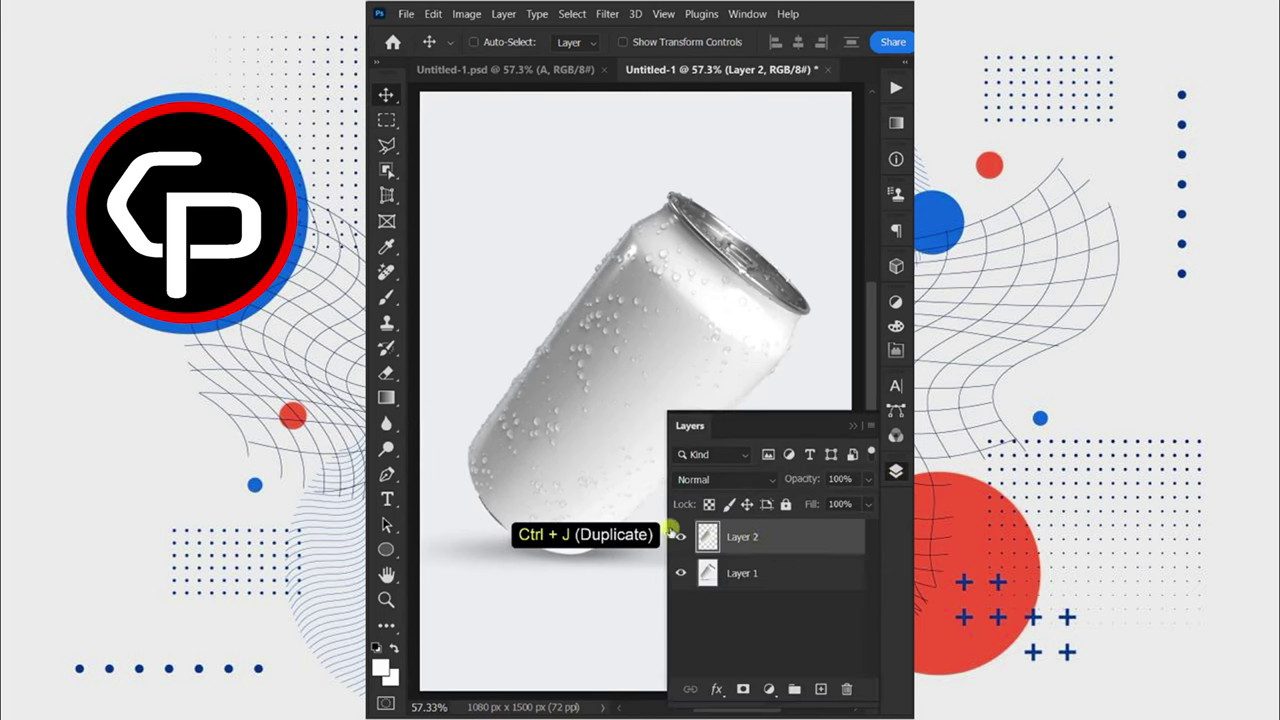
pyautogui.moveTo(390, 300); pyautogui.dragTo(586, 386)
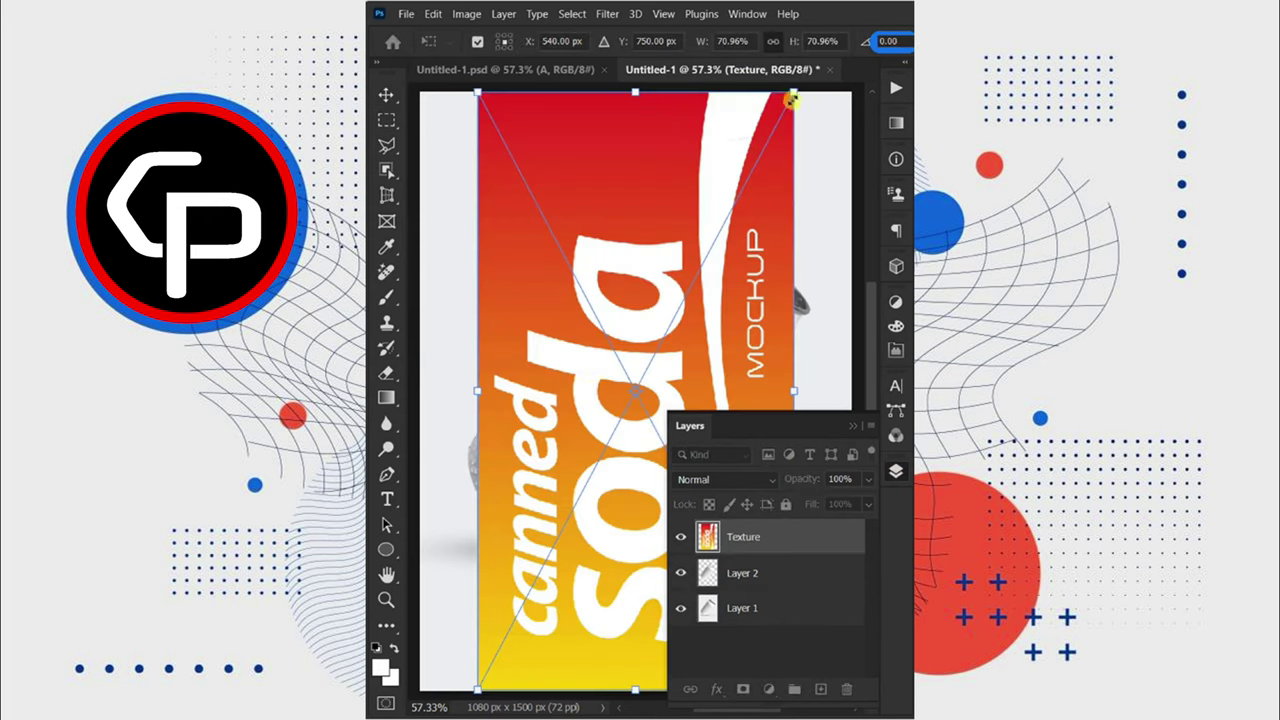
pyautogui.moveTo(791, 100)
pyautogui.mouseDown()
pyautogui.moveTo(781, 157)
pyautogui.moveTo(857, 320)
pyautogui.mouseUp()
pyautogui.press('Return')
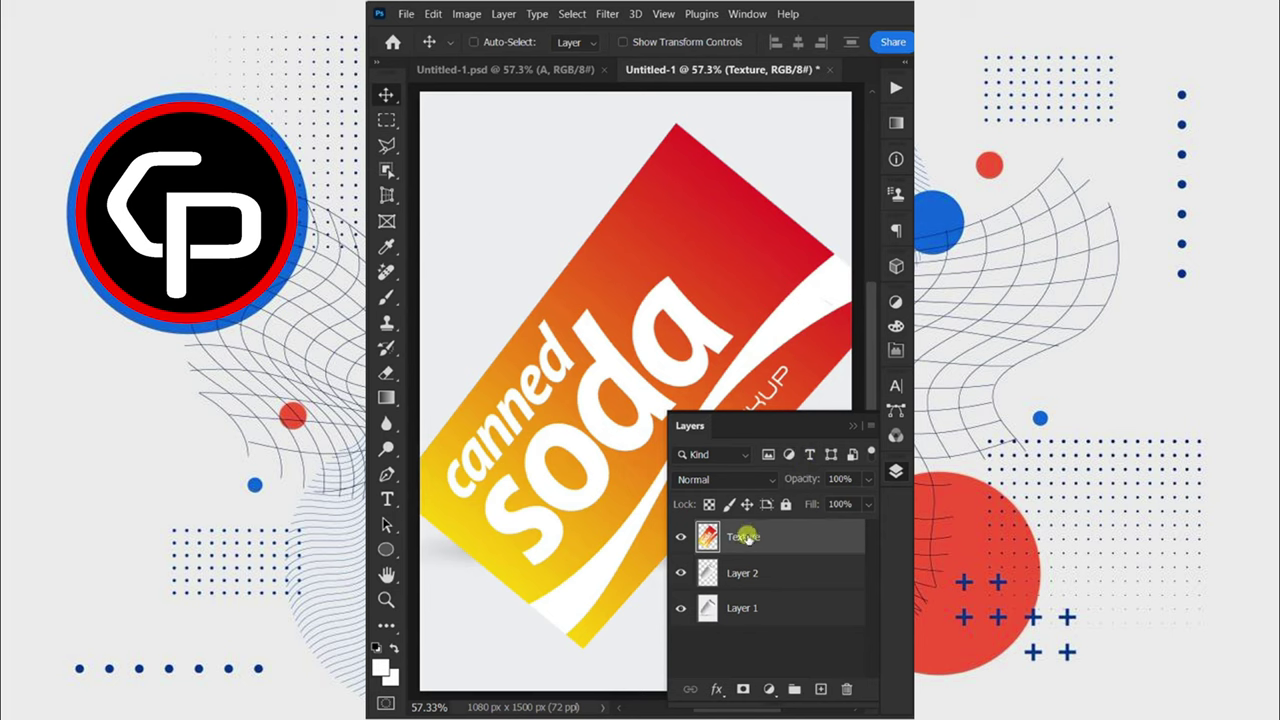
# Clip the Texture to the can and scale it to about 77%, shifting it slightly left.
pyautogui.rightClick(746, 538)
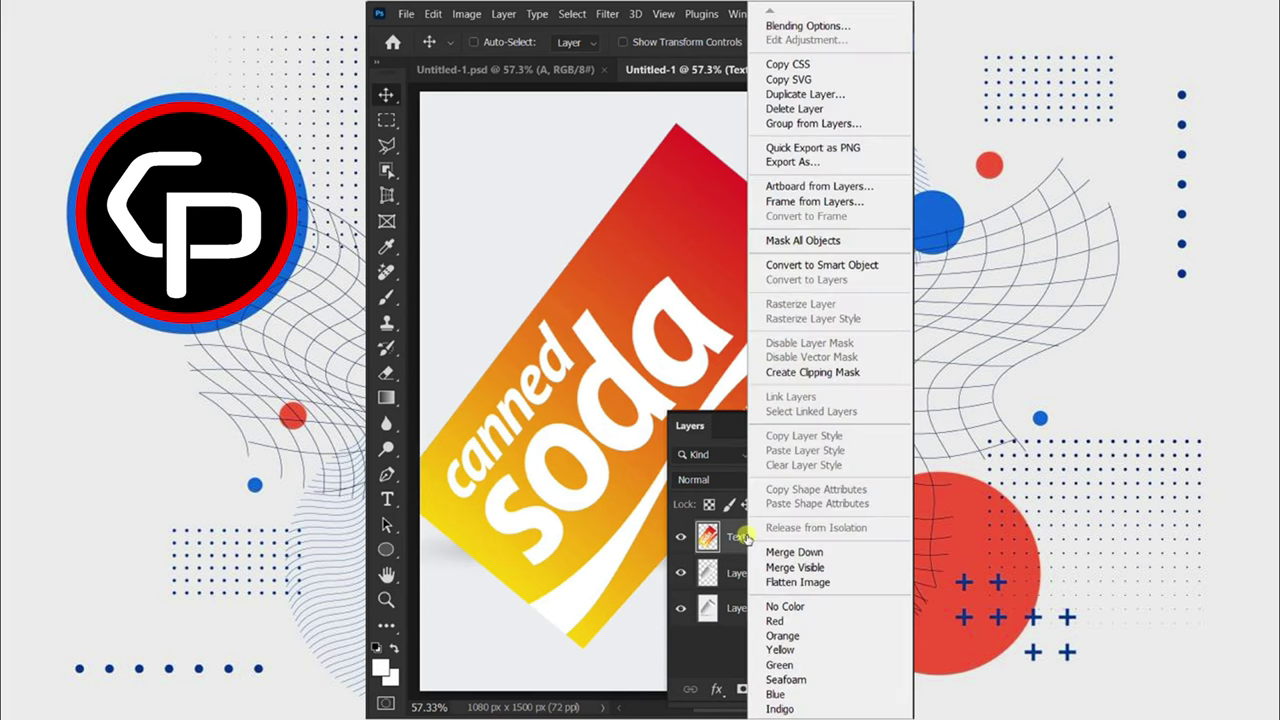
pyautogui.click(814, 371)
pyautogui.hotkey('ctrl', 't')
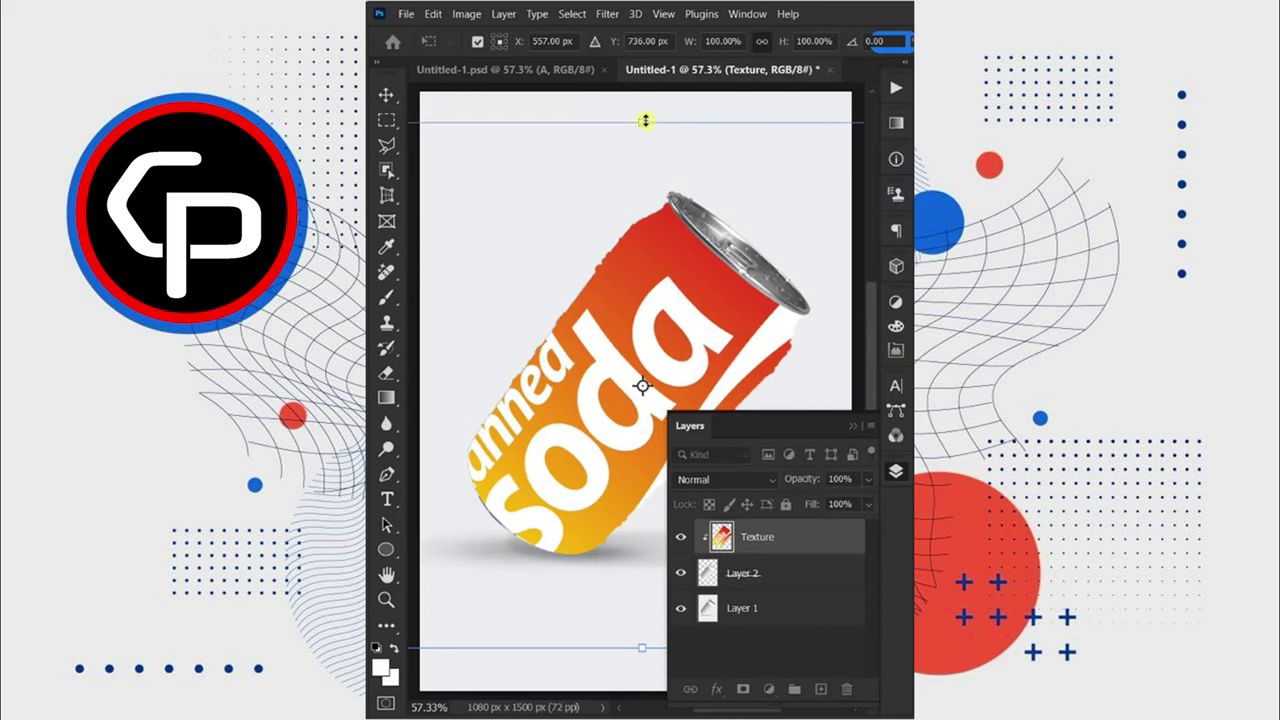
pyautogui.moveTo(642, 122); pyautogui.dragTo(642, 180)
pyautogui.moveTo(721, 272); pyautogui.dragTo(698, 280)
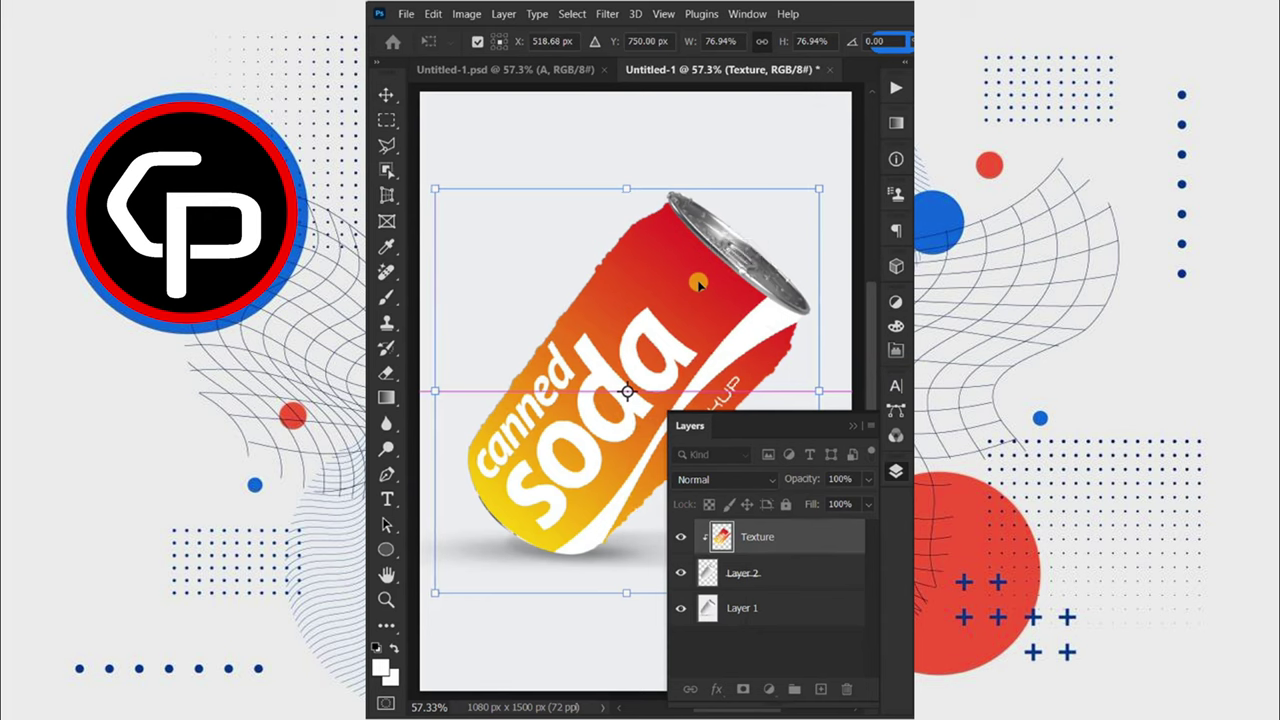
pyautogui.press('Return')
# Blend the Texture with Multiply and split the Underlying Layer white slider at 236/255.
pyautogui.click(734, 478)
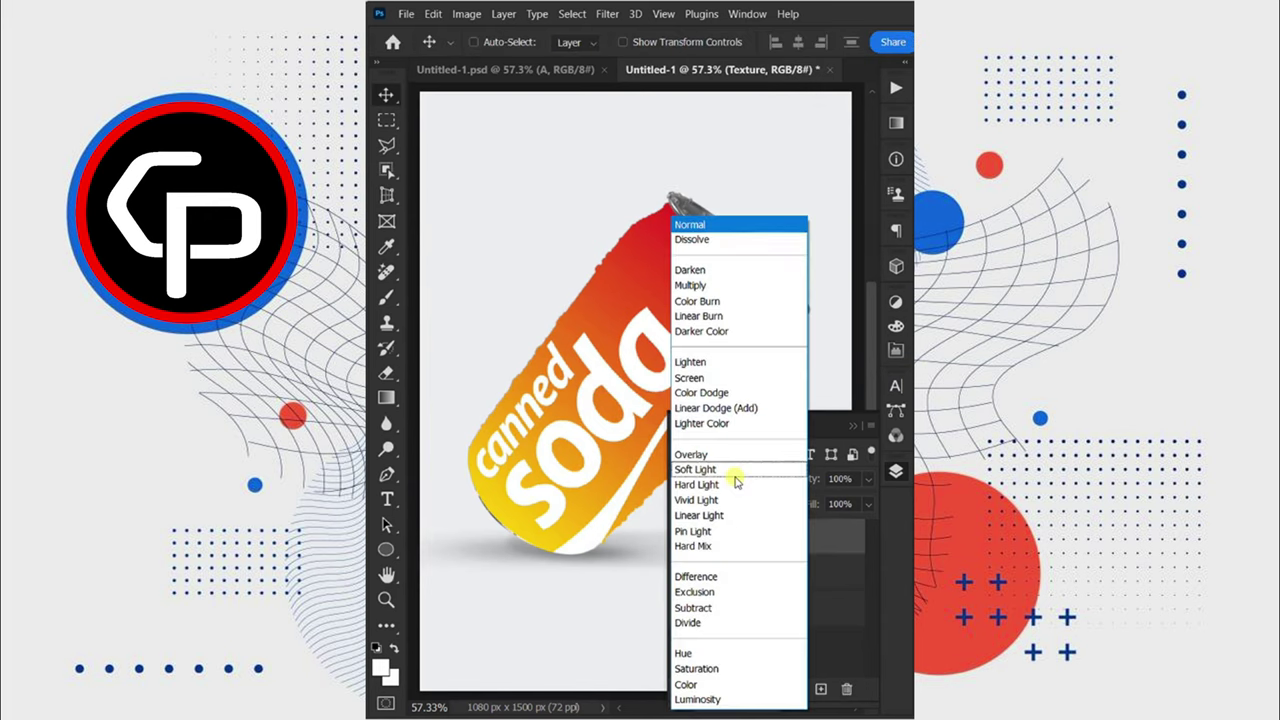
pyautogui.click(707, 285)
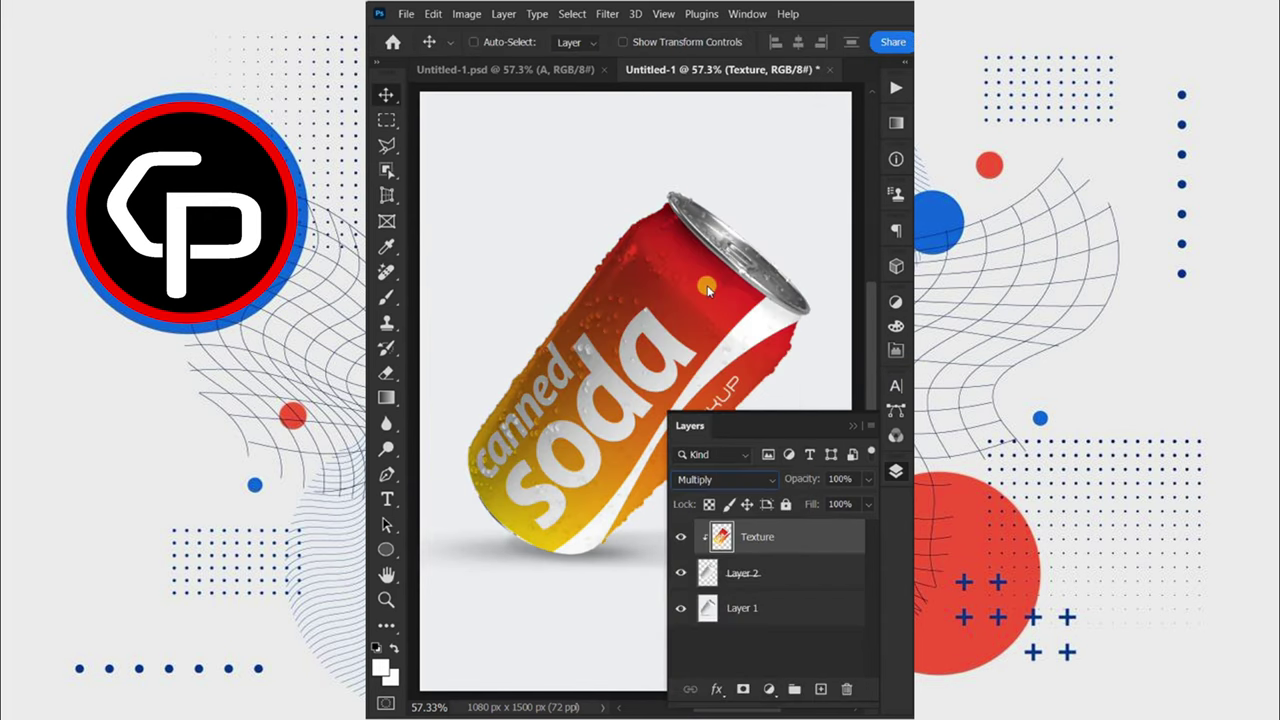
pyautogui.click(720, 690)
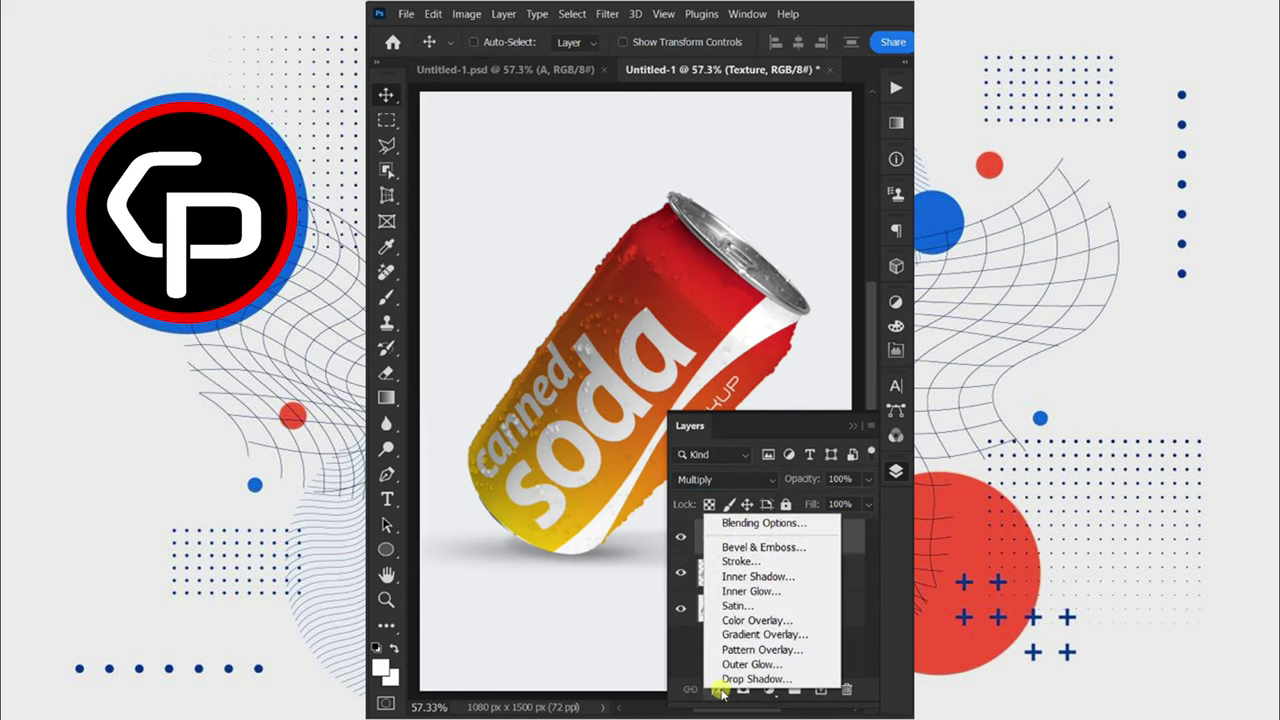
pyautogui.click(768, 524)
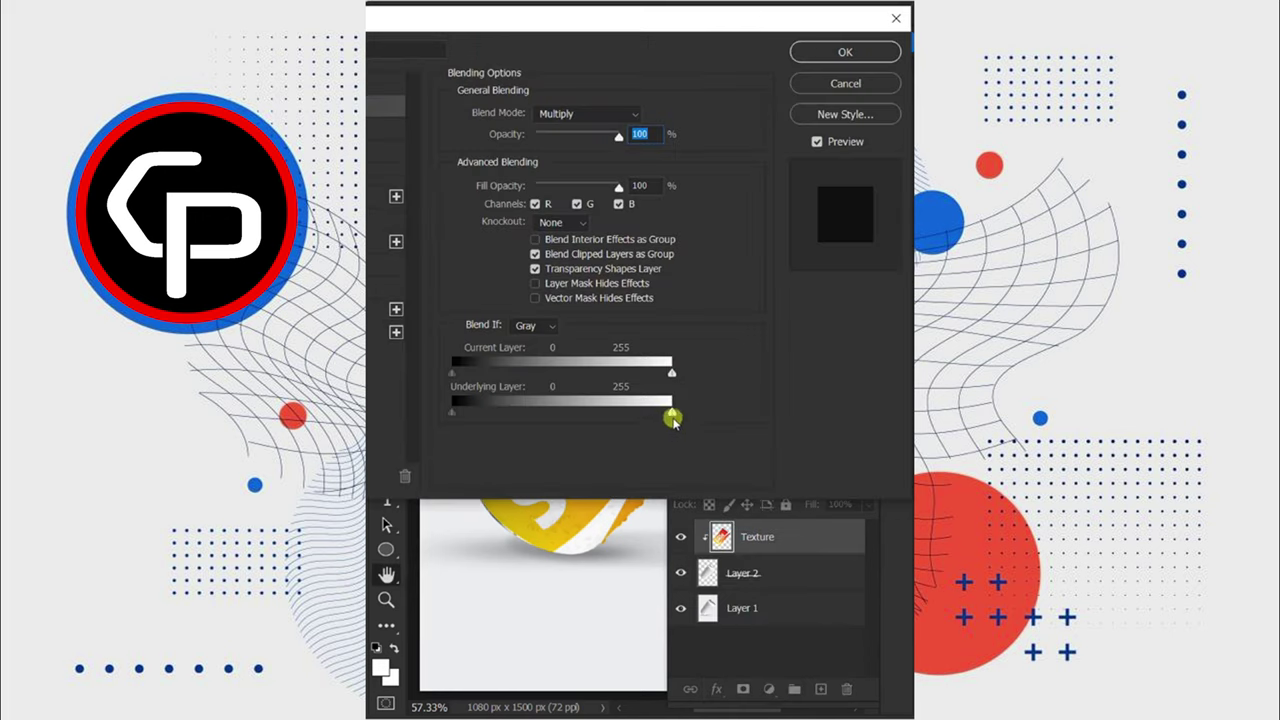
pyautogui.keyDown('alt'); pyautogui.moveTo(673, 419); pyautogui.dragTo(660, 414); pyautogui.keyUp('alt')
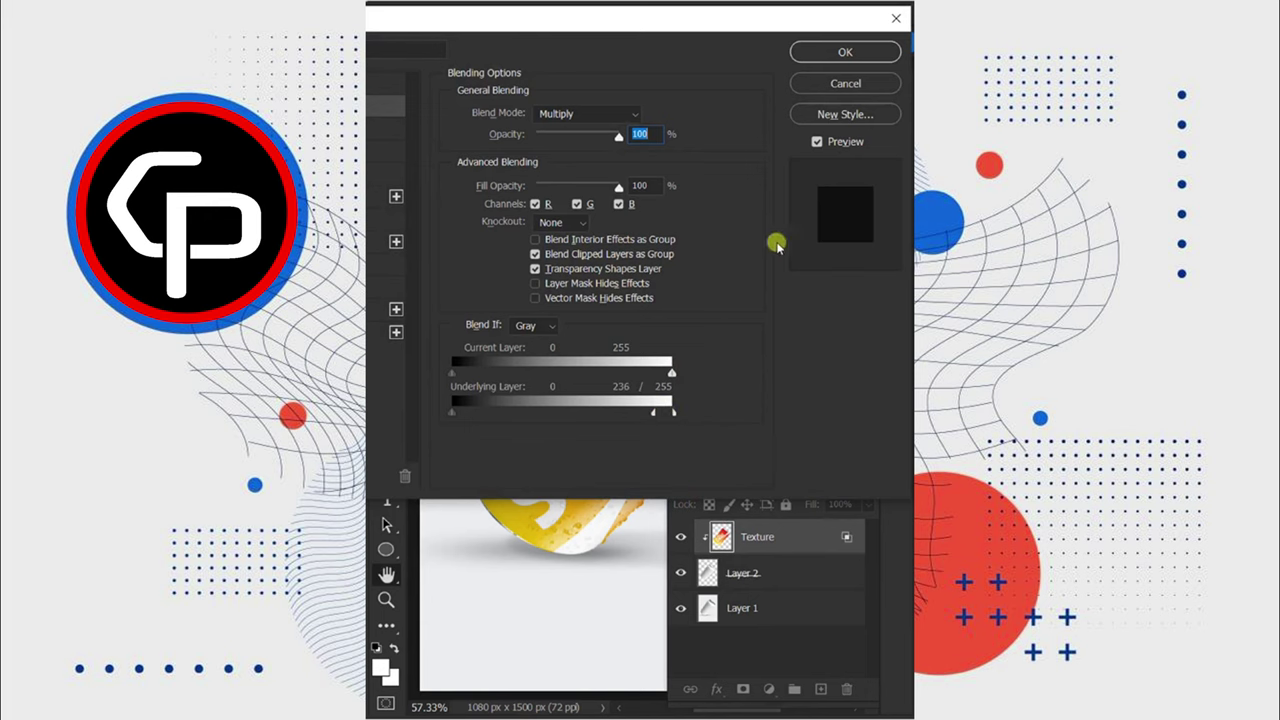
pyautogui.click(820, 51)
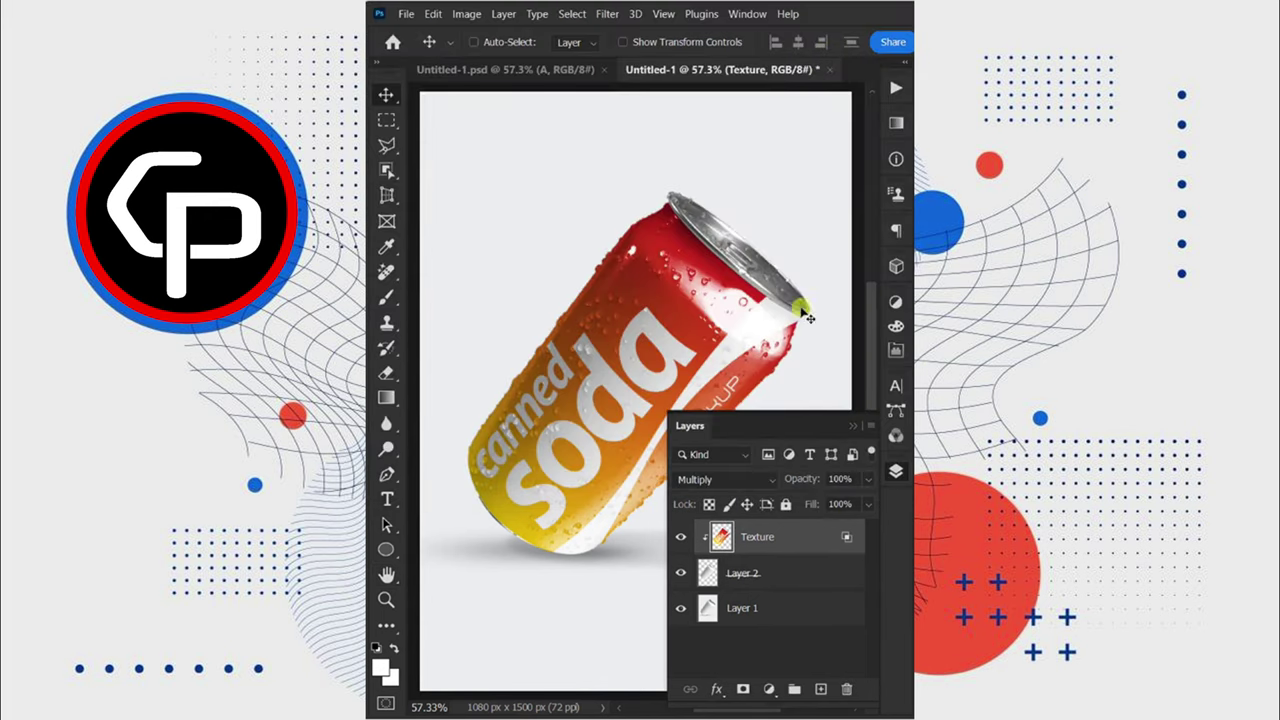
# Duplicate Layer 2, move it above Texture, and set it to Color Dodge at 35% opacity.
pyautogui.click(749, 572)
pyautogui.hotkey('ctrl', 'j')
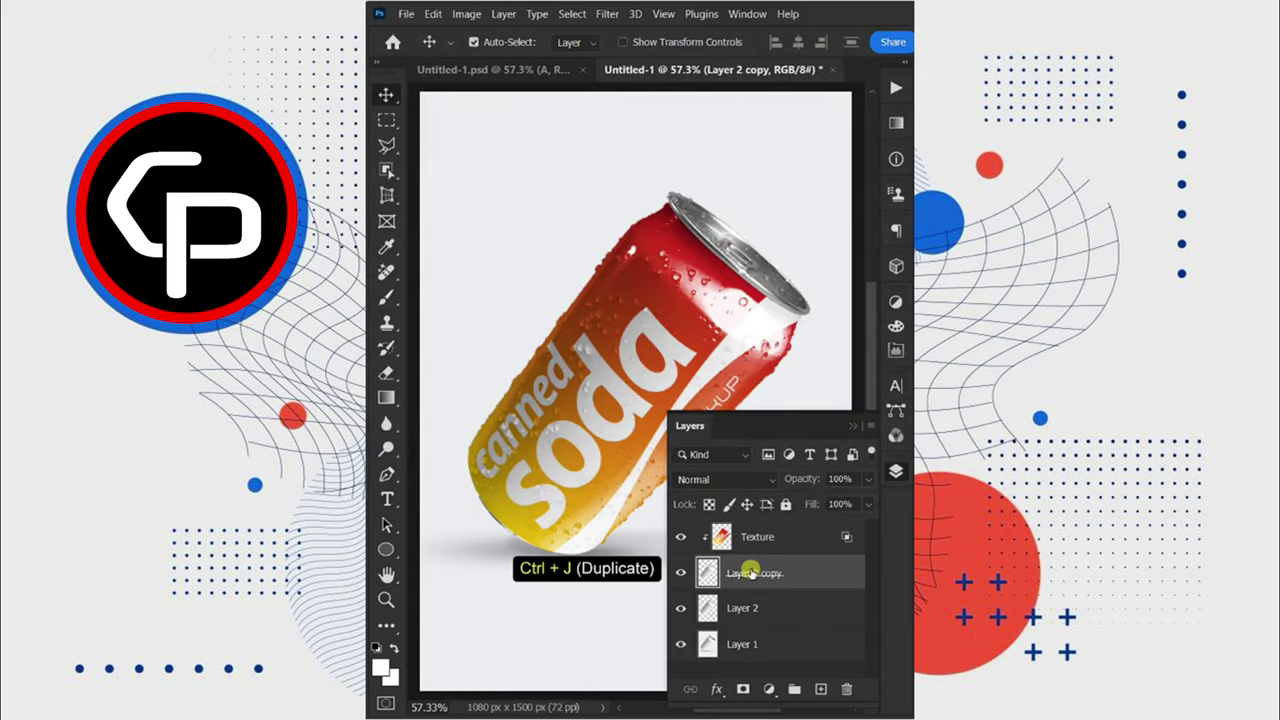
pyautogui.click(751, 606)
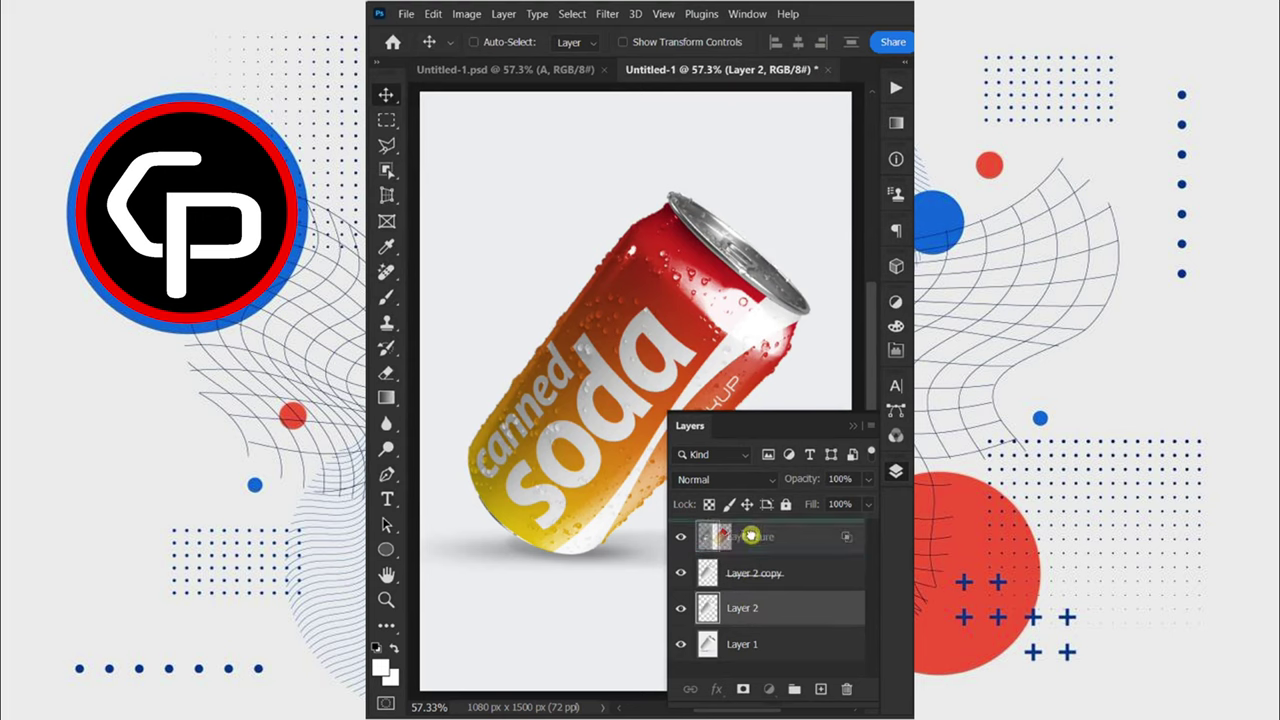
pyautogui.moveTo(751, 606); pyautogui.dragTo(749, 536)
pyautogui.click(733, 482)
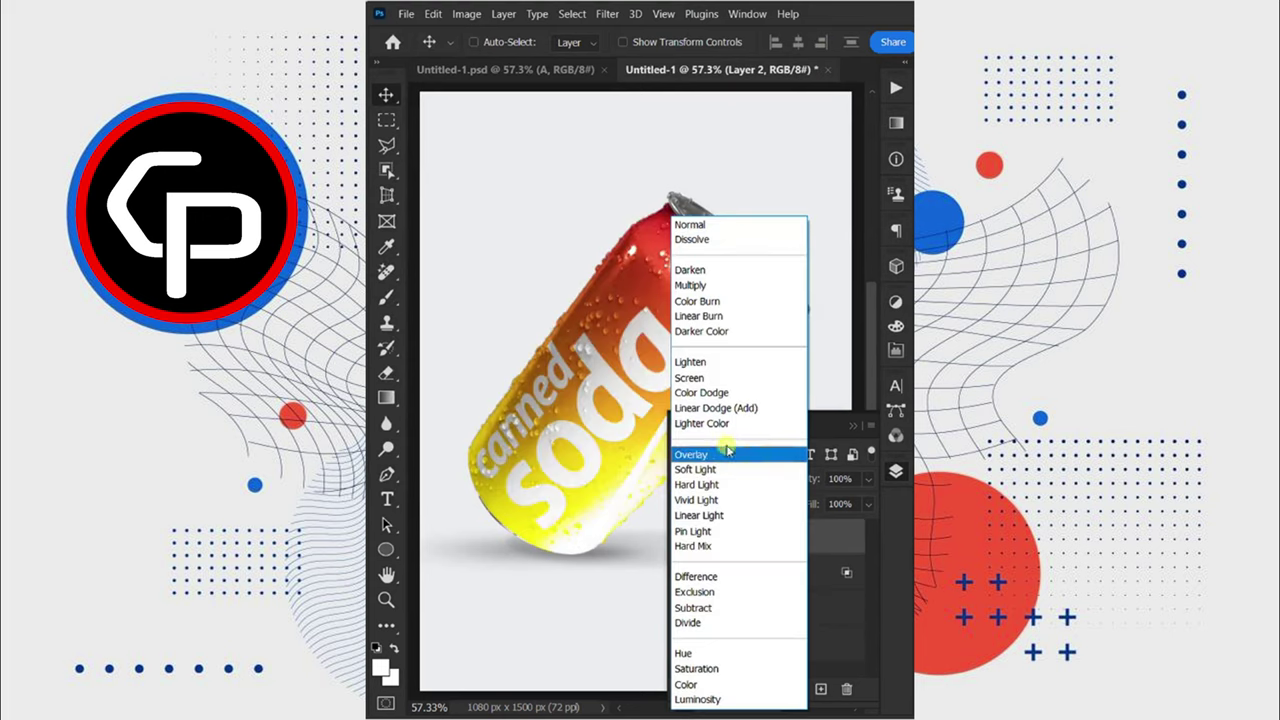
pyautogui.click(724, 393)
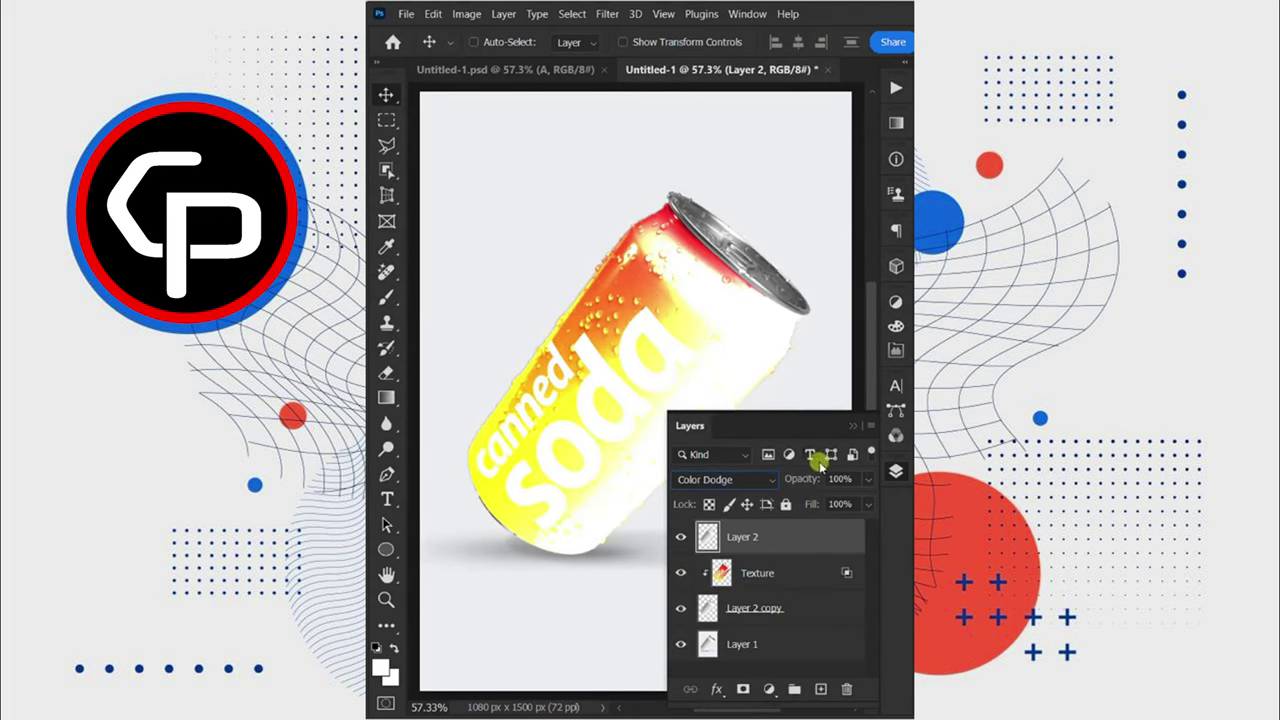
pyautogui.write('3')
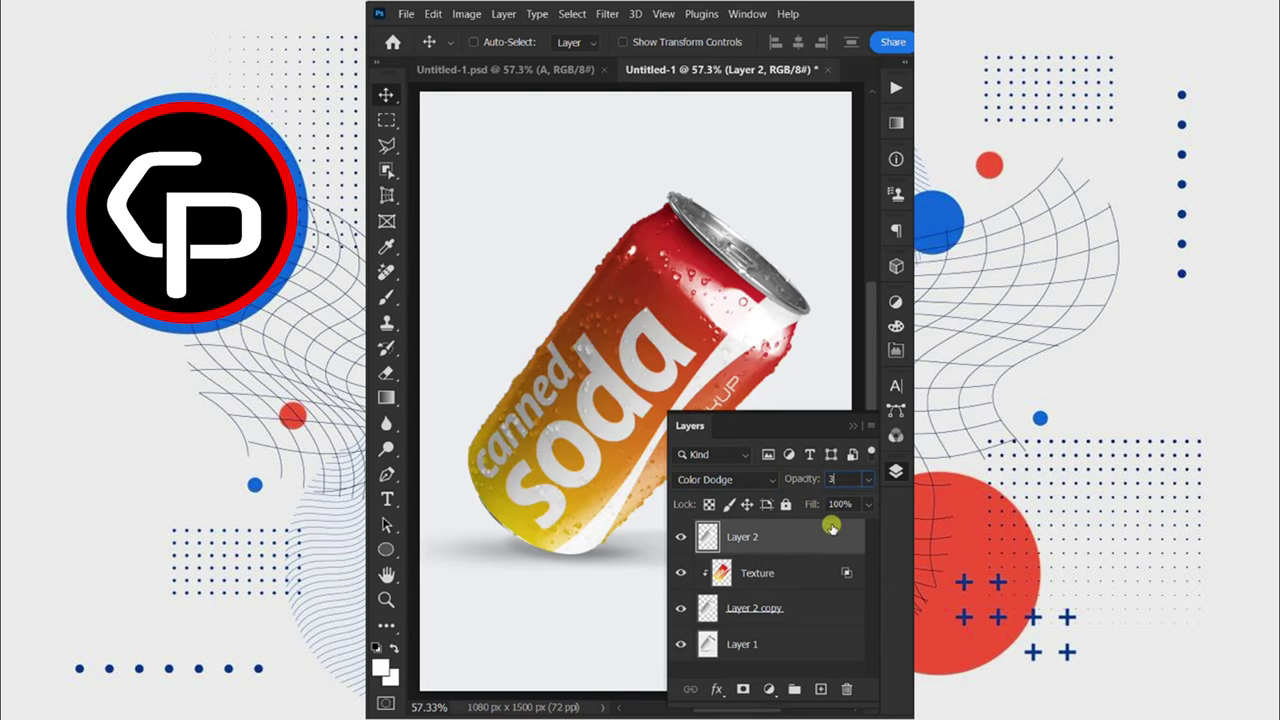
pyautogui.write('5')
# Apply Levels to Layer 2 with input 123/1.00/211 and output 38–48.
pyautogui.hotkey('ctrl', 'l')
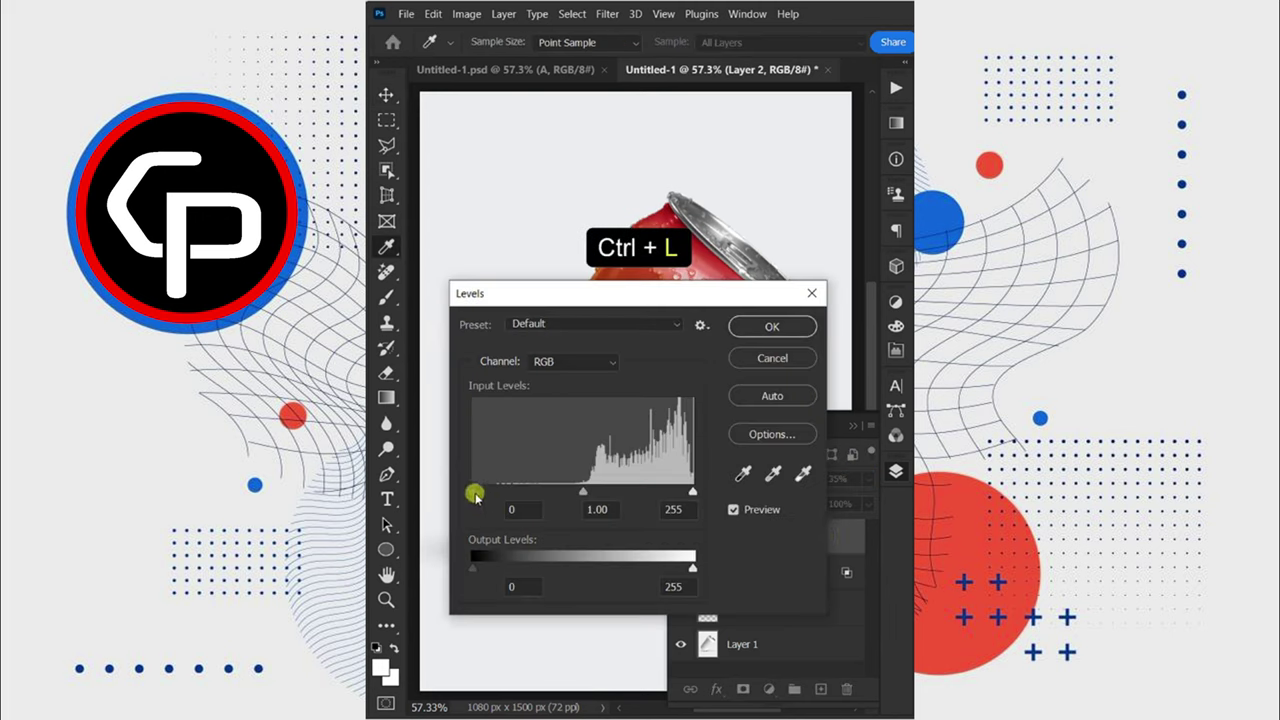
pyautogui.moveTo(475, 497); pyautogui.dragTo(566, 497)
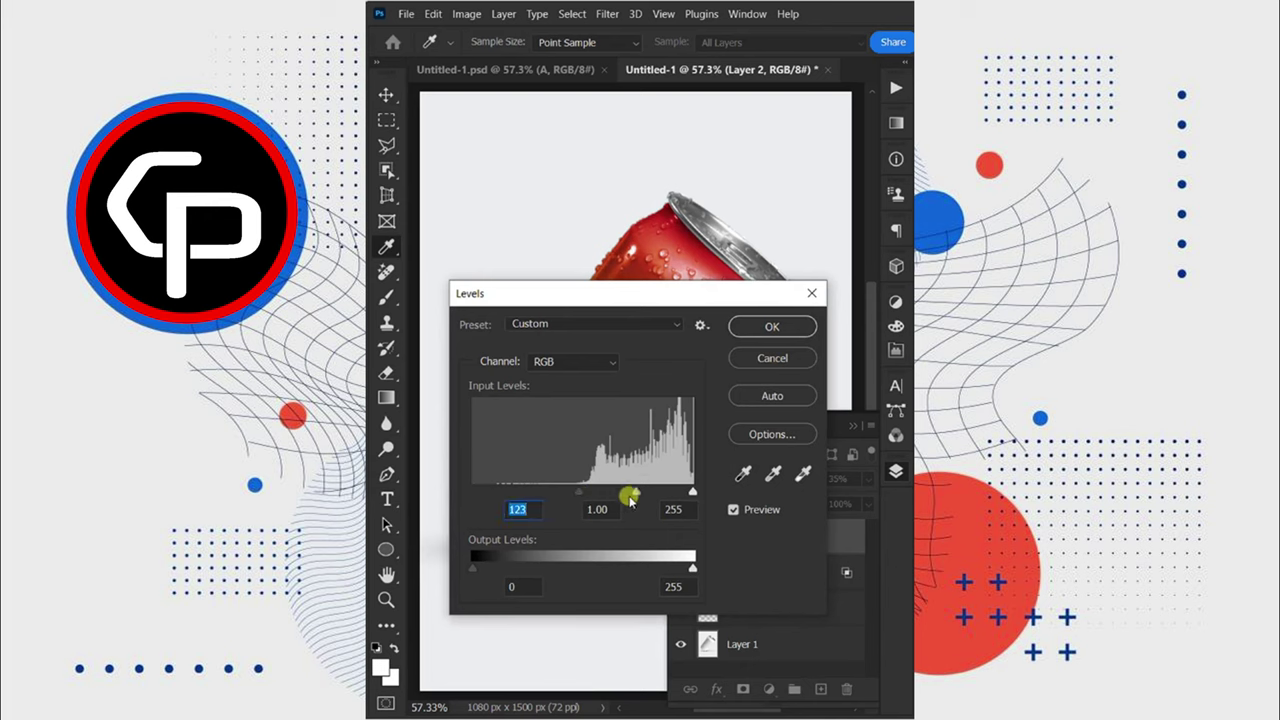
pyautogui.moveTo(692, 494); pyautogui.dragTo(654, 494)
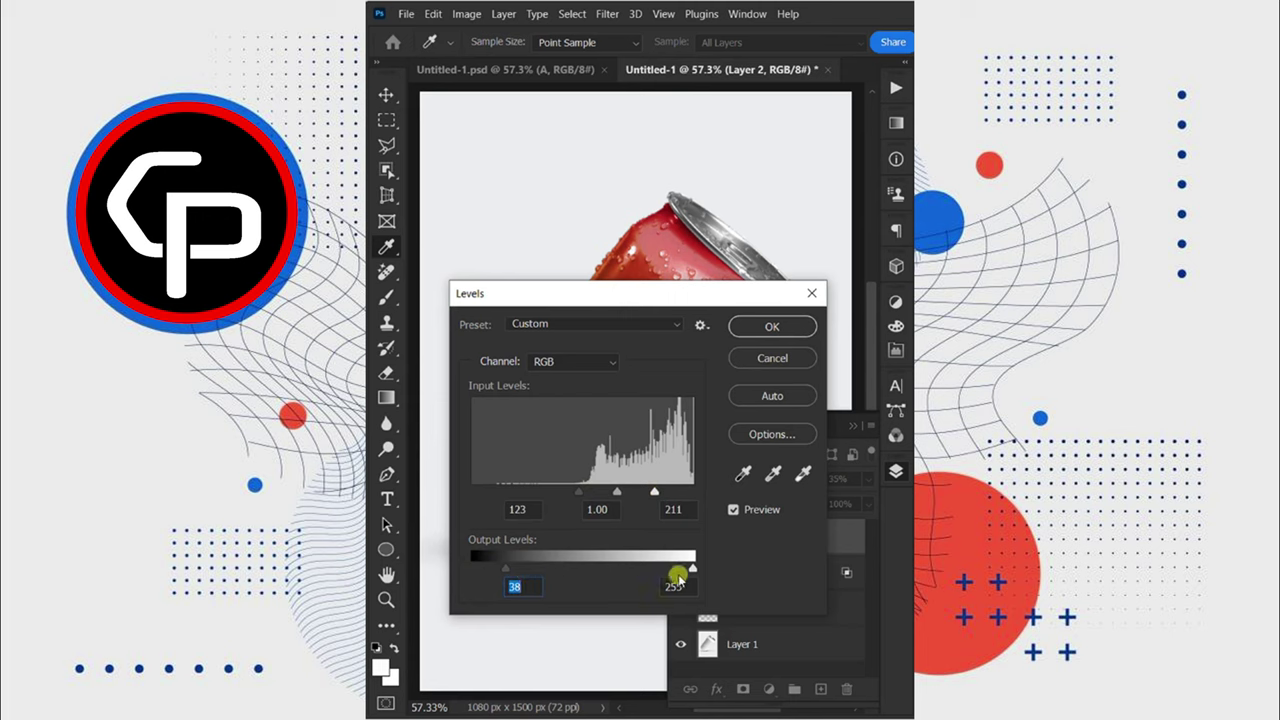
pyautogui.moveTo(691, 569); pyautogui.dragTo(541, 574)
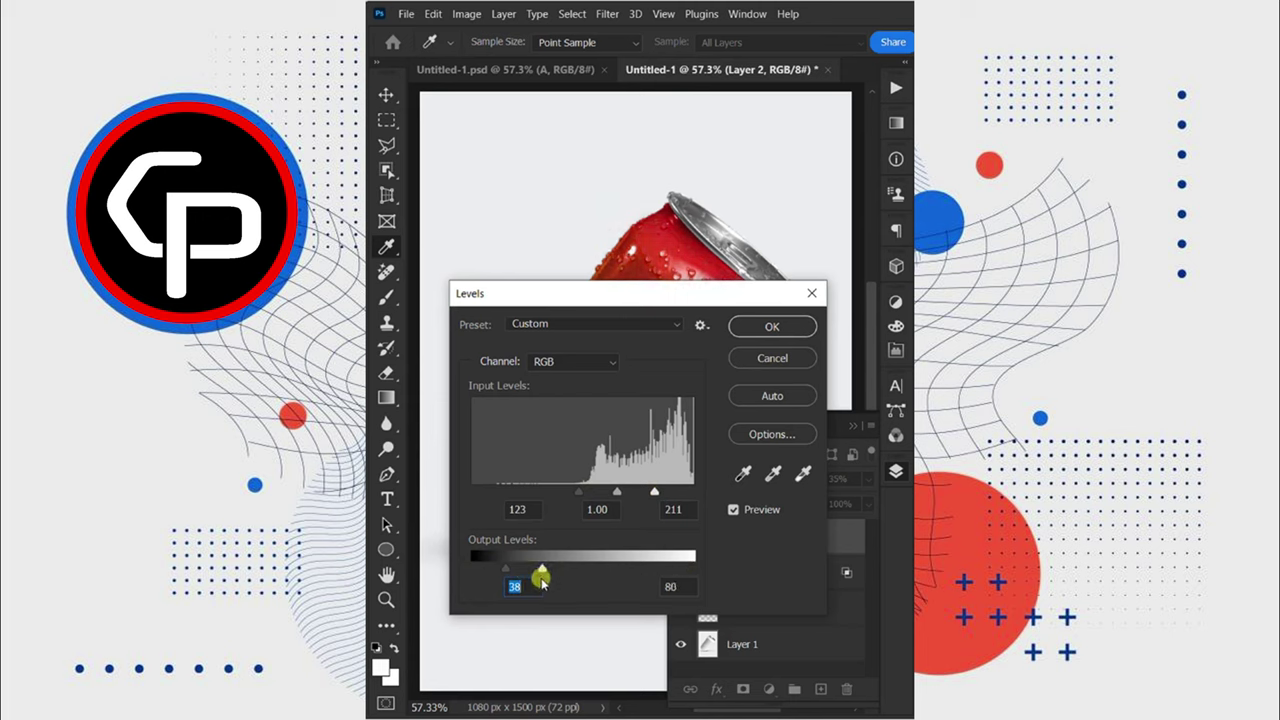
pyautogui.click(771, 327)
pyautogui.click(896, 471)
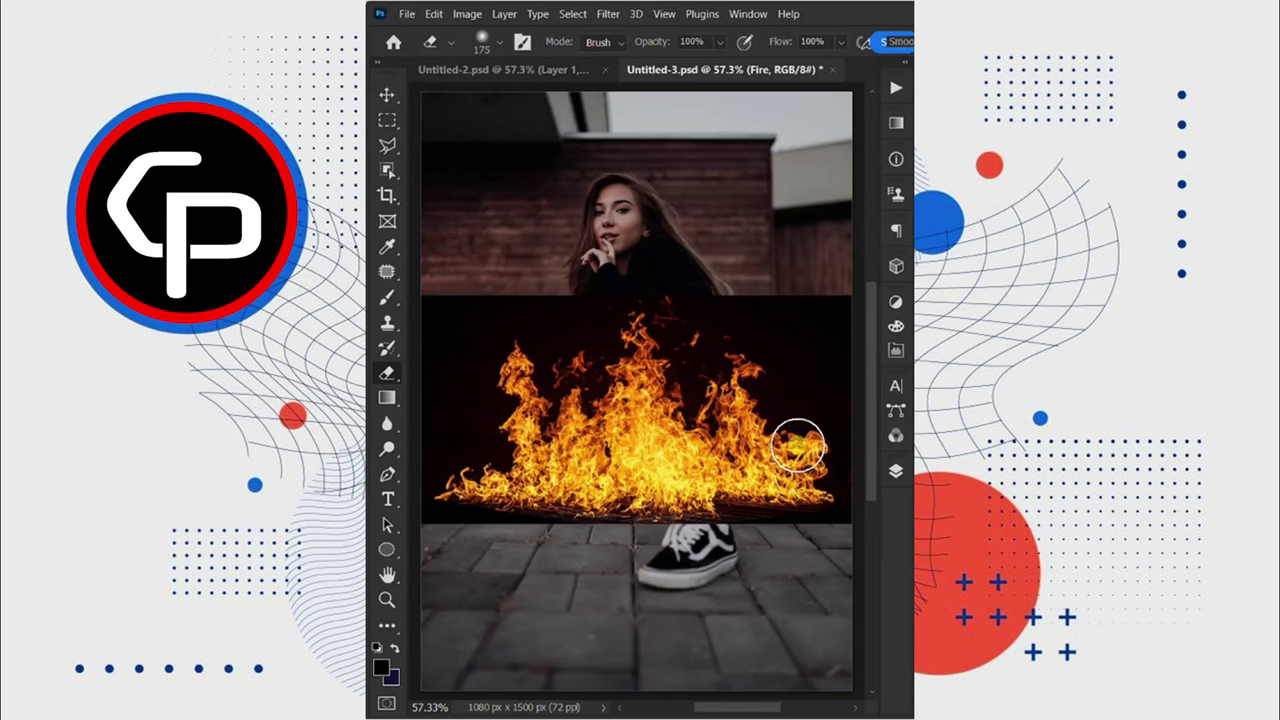
# Switch to the Untitled-3.psd photo of the girl crouching on paving stones.
pyautogui.moveTo(798, 445)
pyautogui.mouseDown()
pyautogui.moveTo(445, 326)
pyautogui.moveTo(817, 523)
pyautogui.mouseUp()
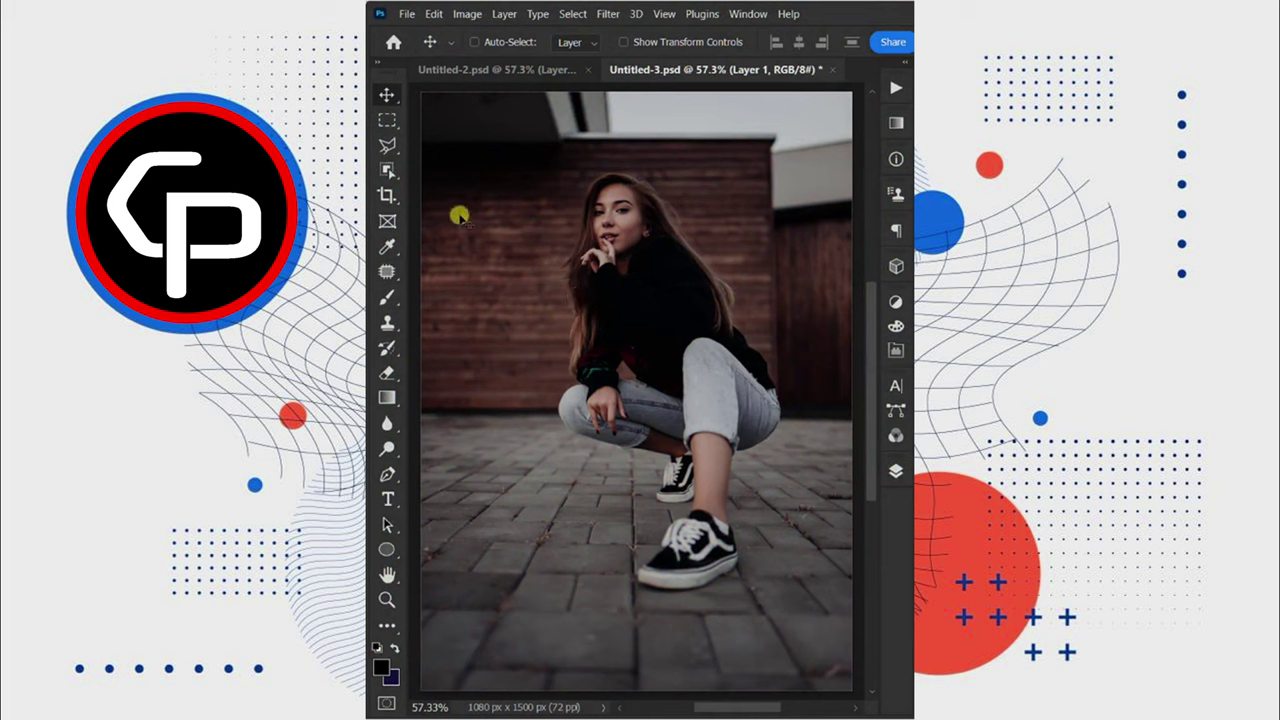
# Select the crouching girl with the Object Selection Tool and copy her onto Layer 2.
pyautogui.rightClick(395, 174)
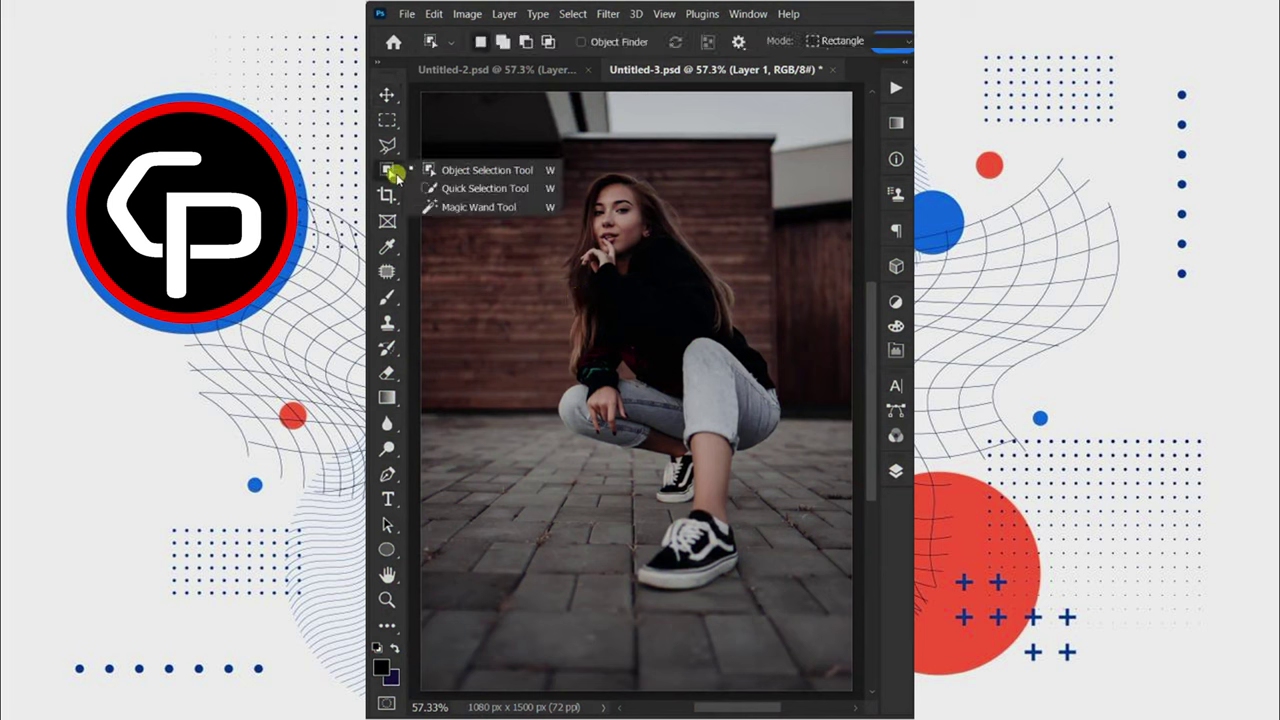
pyautogui.click(447, 172)
pyautogui.moveTo(533, 168); pyautogui.dragTo(789, 598)
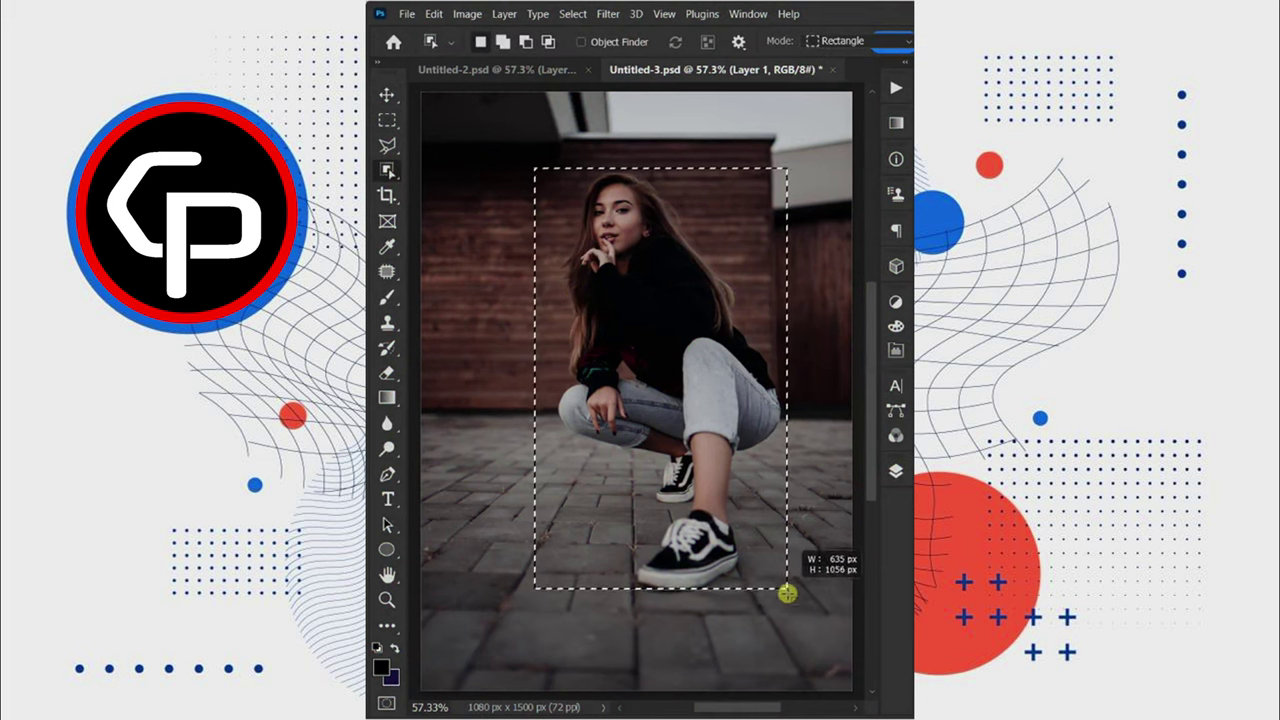
pyautogui.click(896, 471)
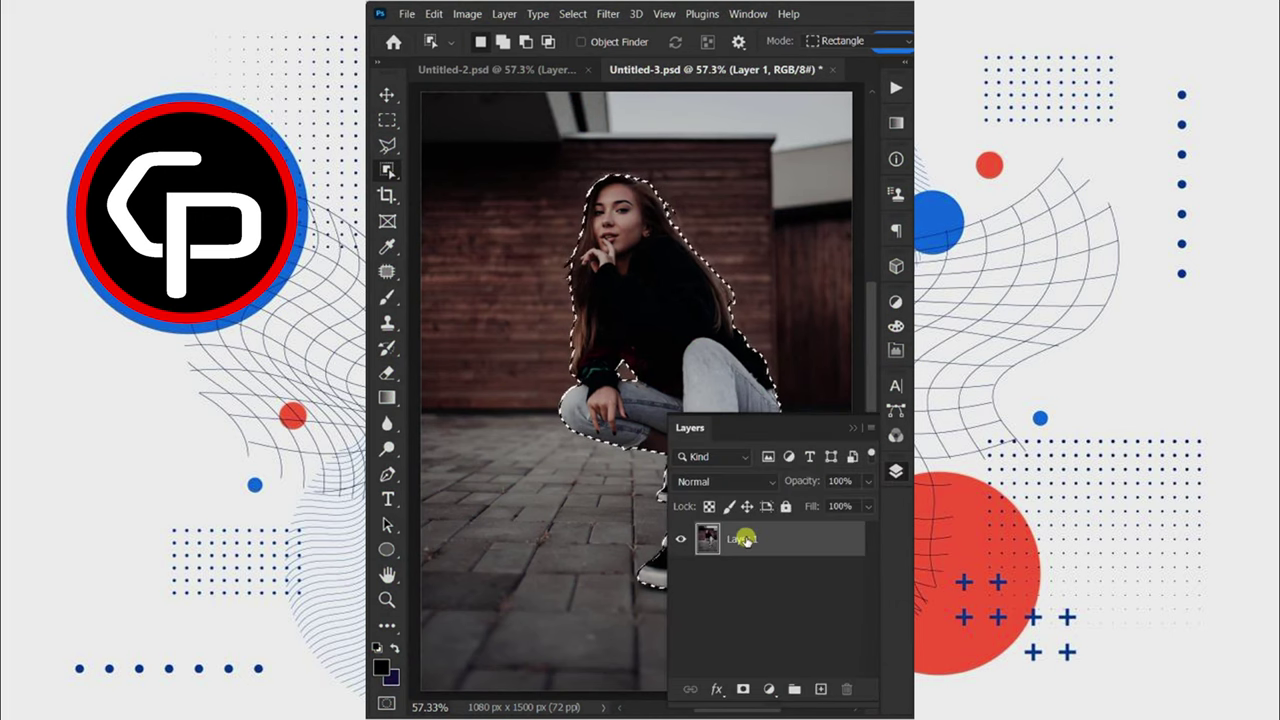
pyautogui.hotkey('ctrl', 'j')
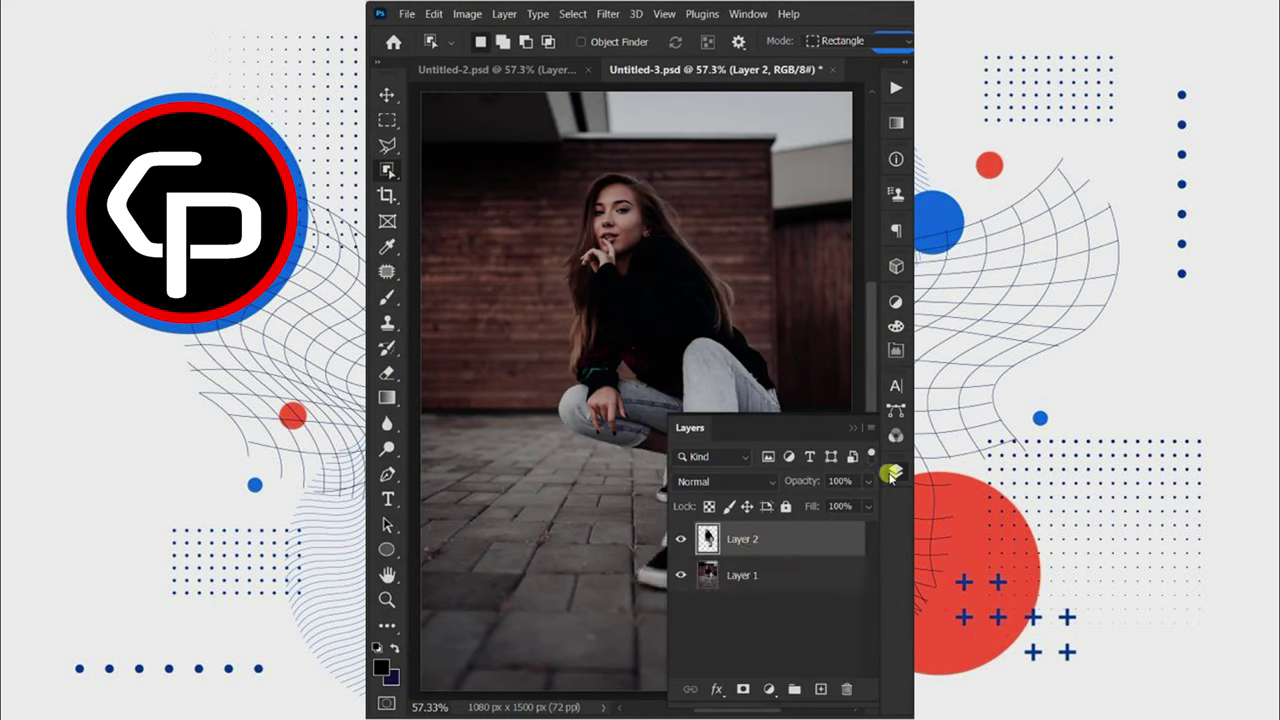
pyautogui.click(893, 471)
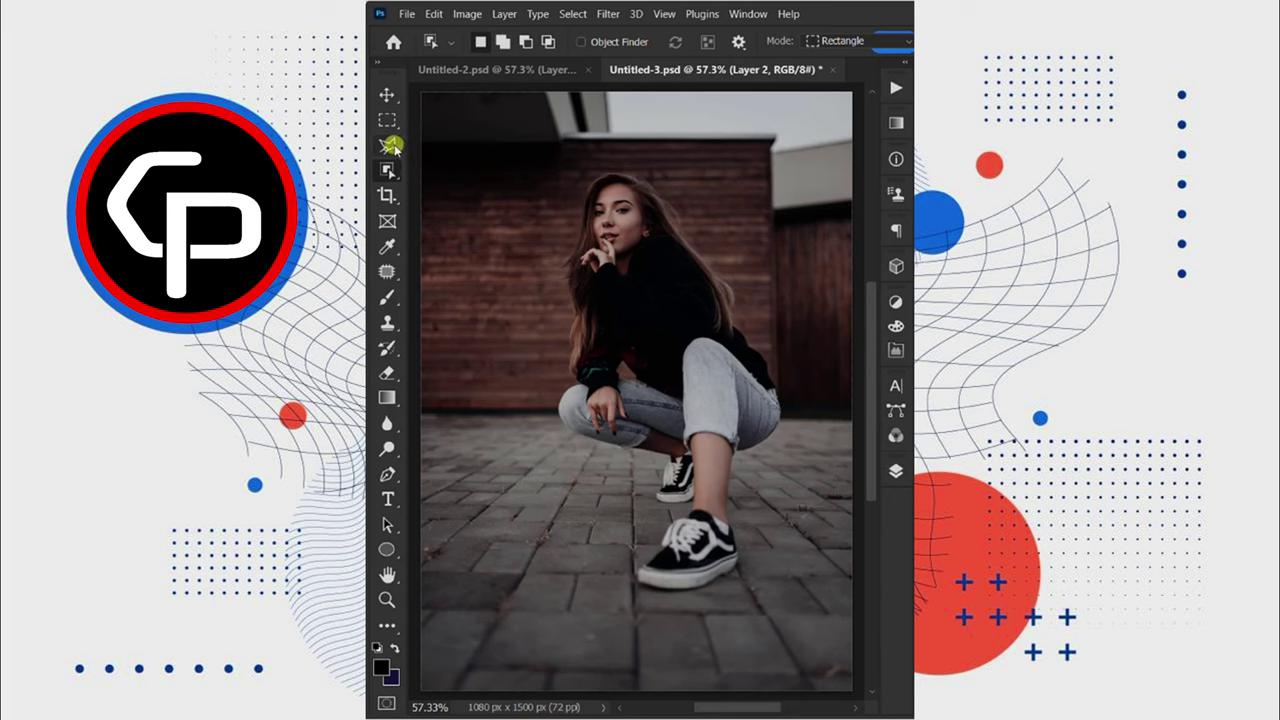
pyautogui.click(391, 146)
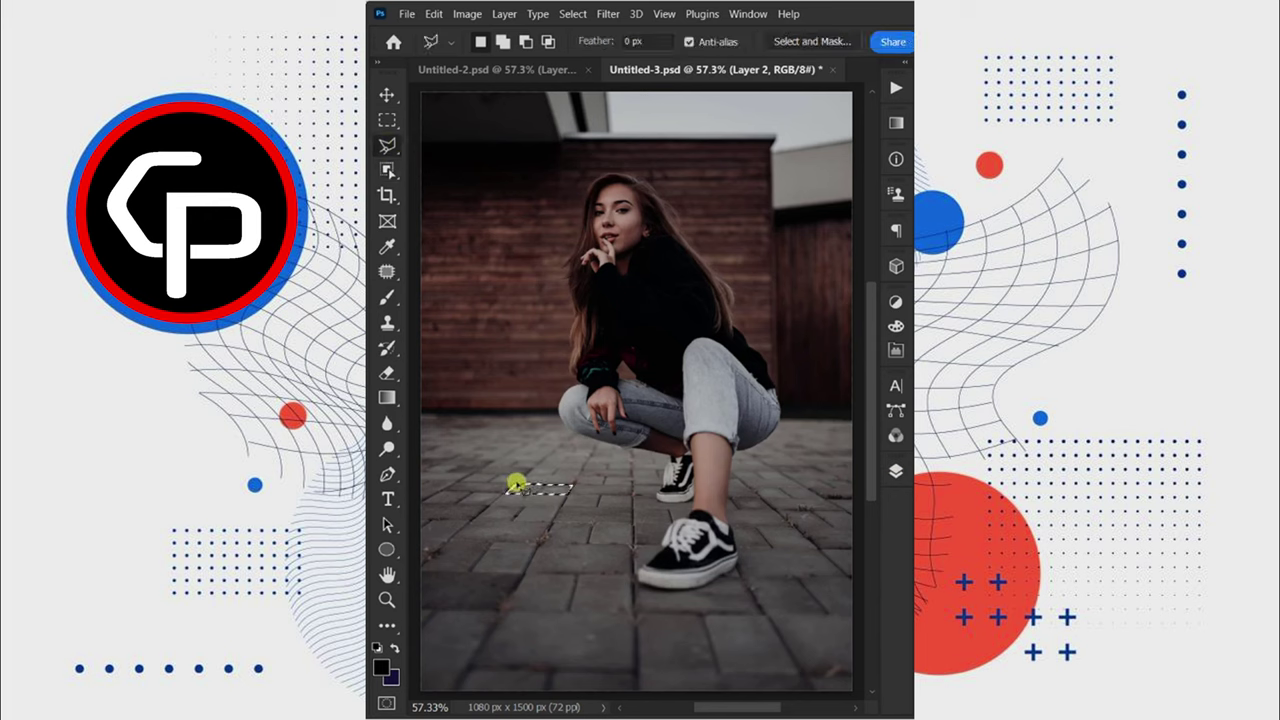
# Lasso-select the first paving gaps in the upper and lower-left tiles, adding to the selection.
pyautogui.press('shift')
pyautogui.click(485, 508)
pyautogui.doubleClick(414, 519)
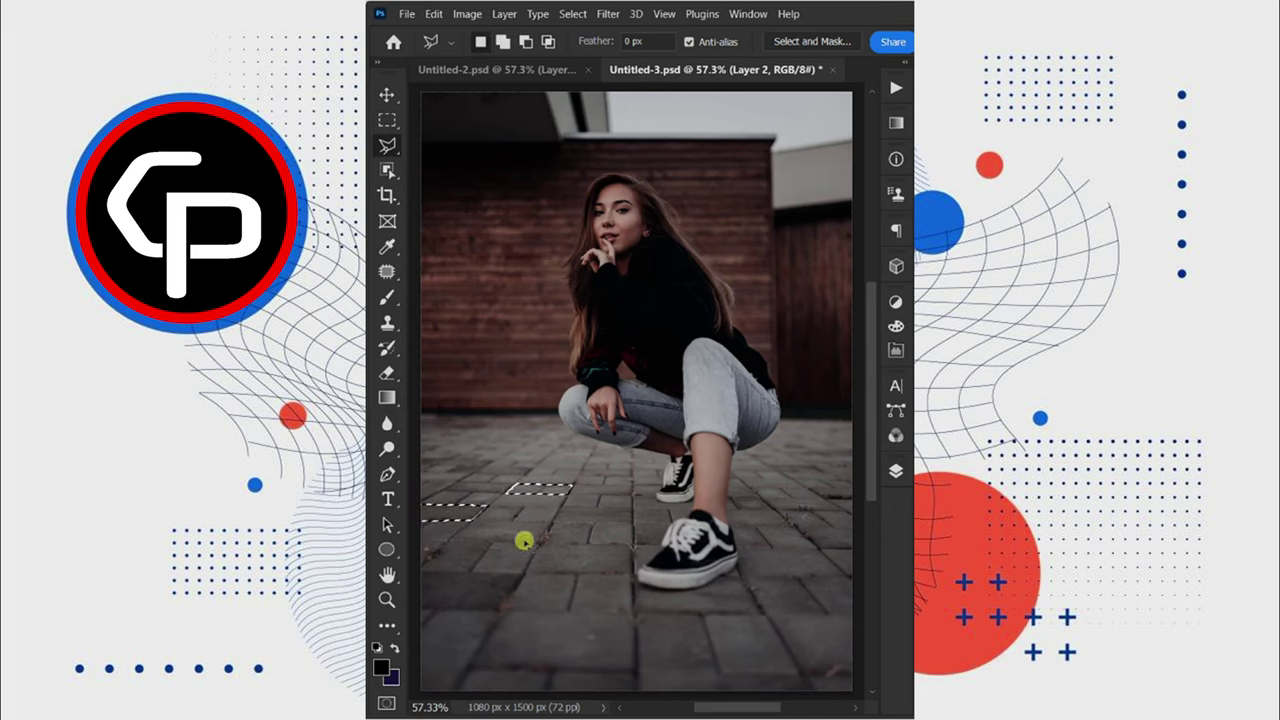
pyautogui.click(548, 523)
pyautogui.click(633, 523)
pyautogui.click(633, 546)
pyautogui.doubleClick(540, 545)
pyautogui.click(414, 542)
pyautogui.click(491, 545)
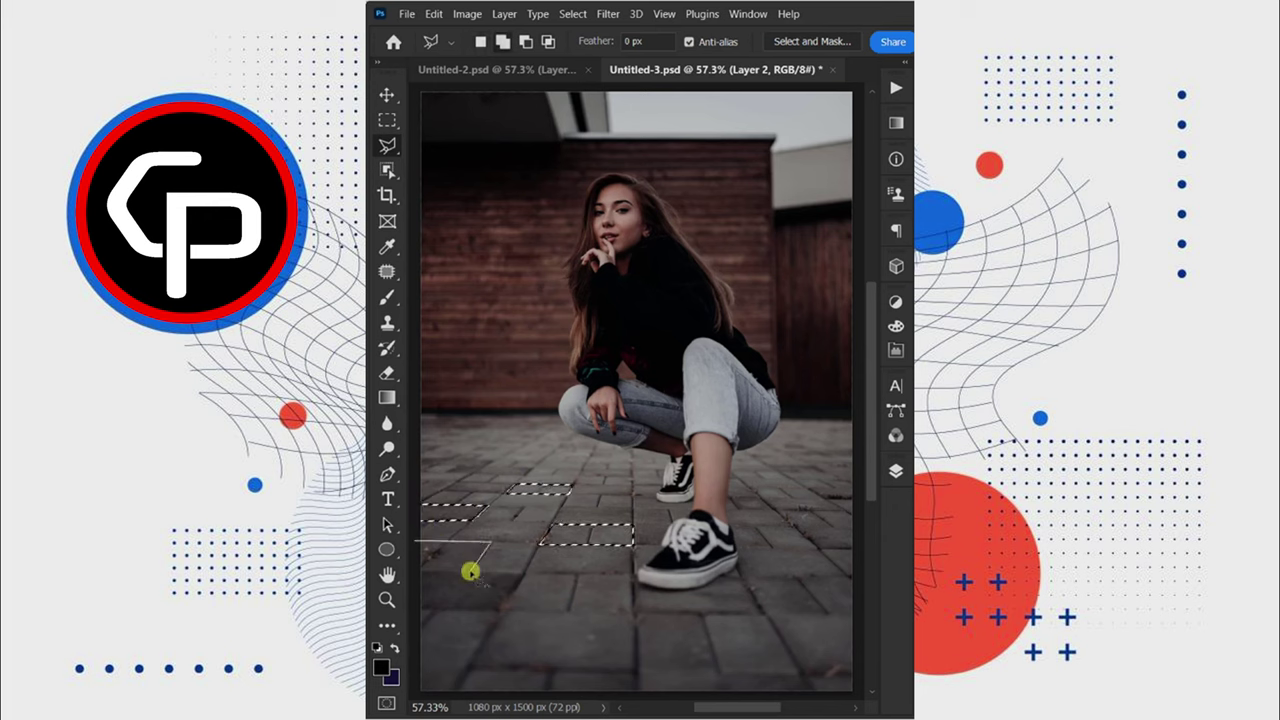
pyautogui.click(476, 572)
pyautogui.doubleClick(410, 572)
# Add the gap near the girl's shoe and the long lower-left gap to the selection.
pyautogui.click(500, 610)
pyautogui.click(522, 577)
pyautogui.click(633, 573)
pyautogui.click(633, 610)
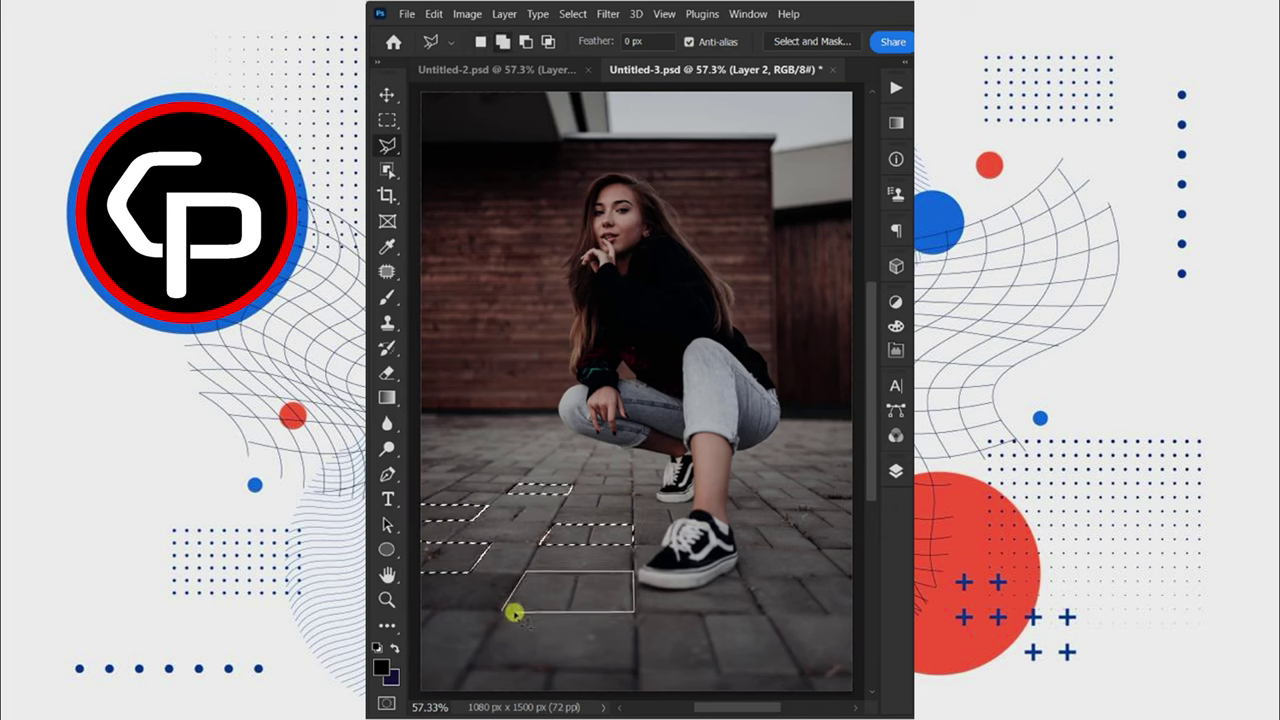
pyautogui.doubleClick(500, 610)
pyautogui.click(410, 606)
pyautogui.click(500, 608)
pyautogui.click(410, 606)
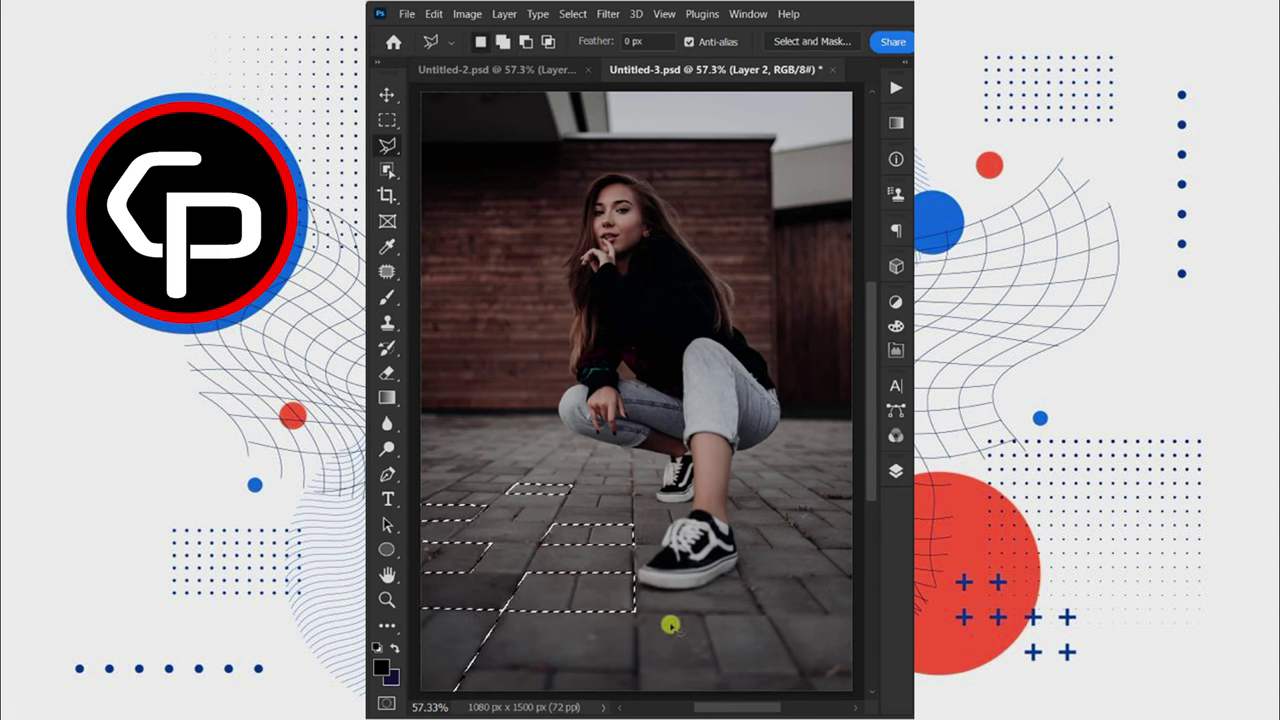
pyautogui.click(748, 578)
# Add the paving gaps on the right side of the girl to the selection.
pyautogui.click(856, 578)
pyautogui.click(856, 614)
pyautogui.click(765, 614)
pyautogui.click(770, 548)
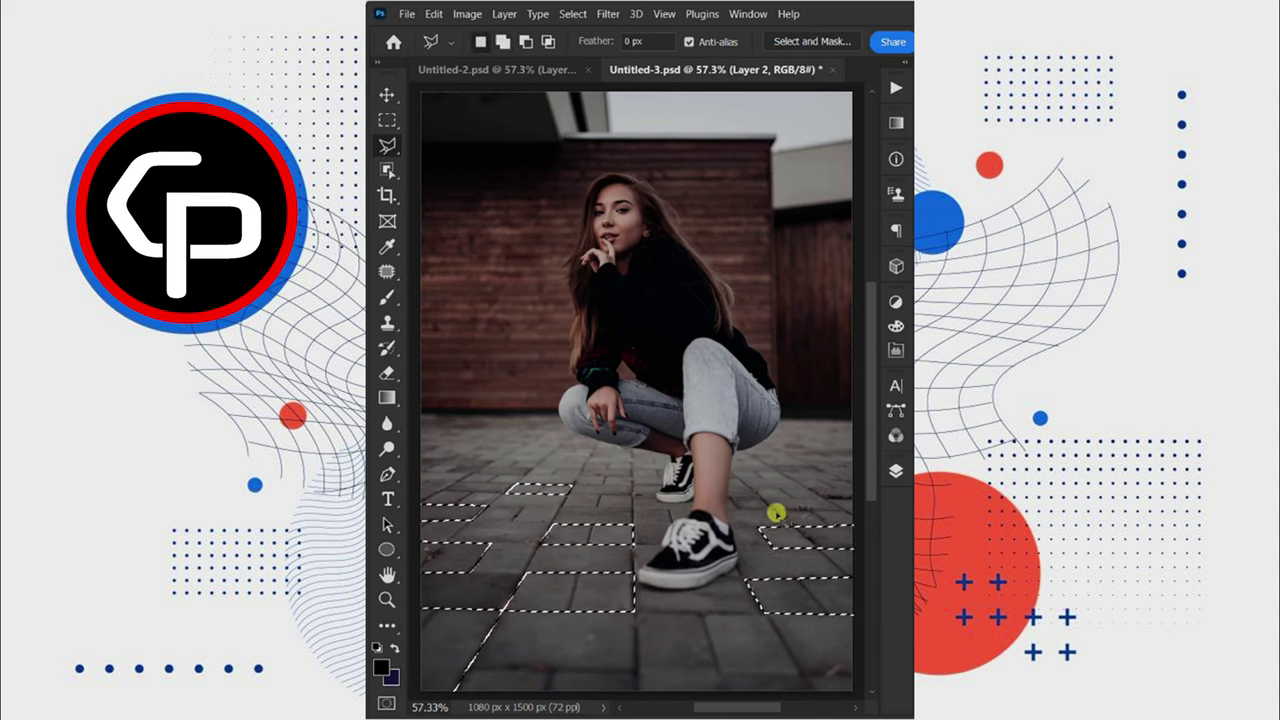
pyautogui.click(764, 498)
pyautogui.click(834, 498)
pyautogui.keyDown('ctrl'); pyautogui.click(804, 516); pyautogui.keyUp('ctrl')
# Add a layer mask to Layer 1 from the tile selection.
pyautogui.click(896, 471)
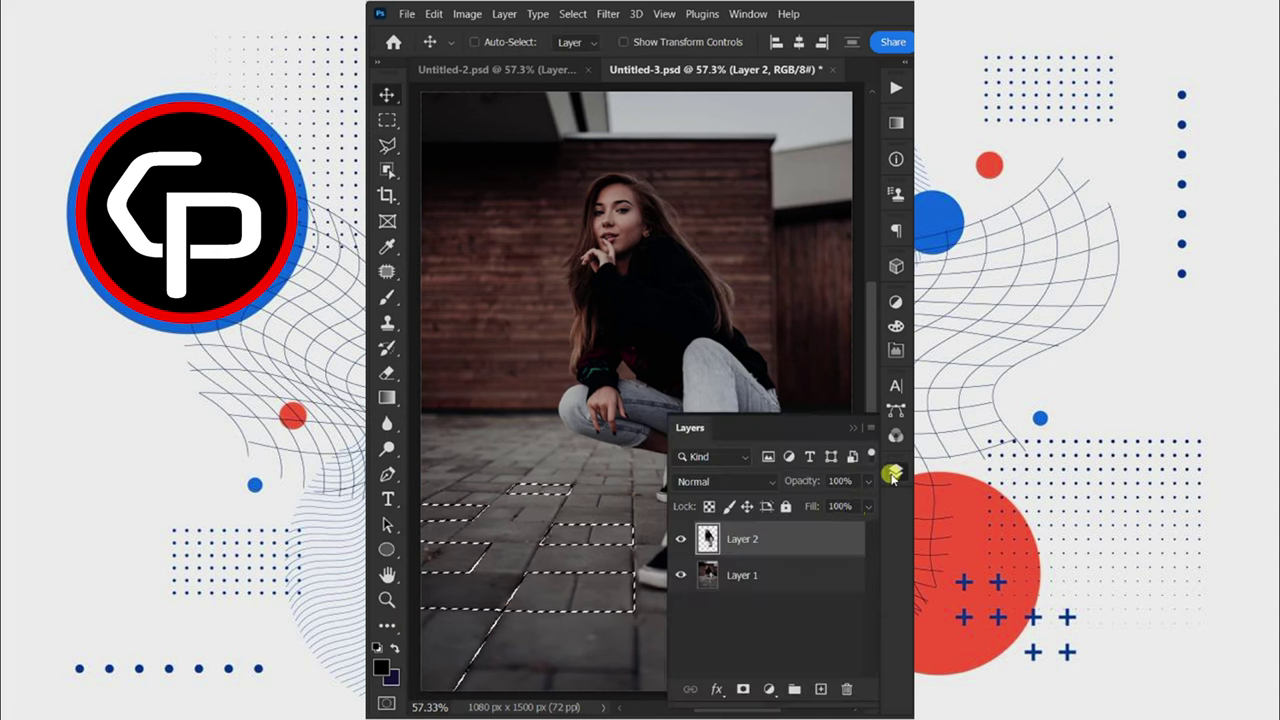
pyautogui.click(745, 577)
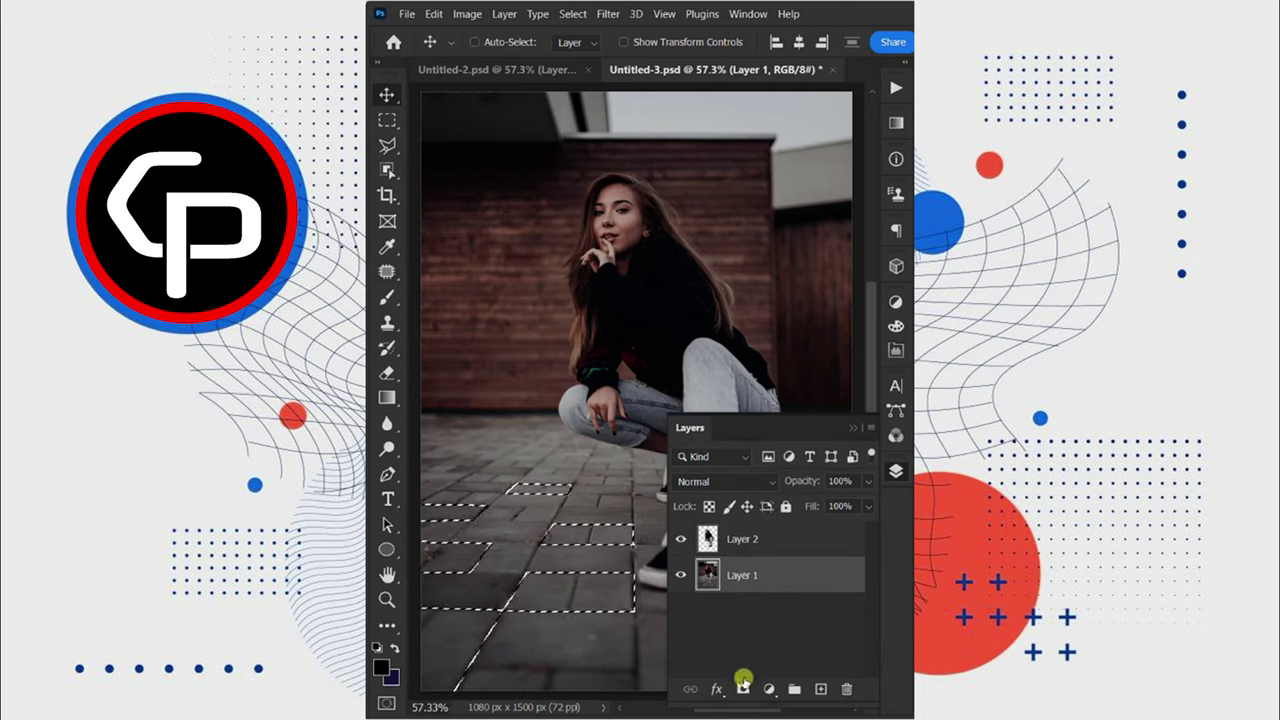
pyautogui.click(743, 688)
# Invert Layer 1's mask, then bring in the lava image scaled to cover the canvas.
pyautogui.hotkey('ctrl', 'i')
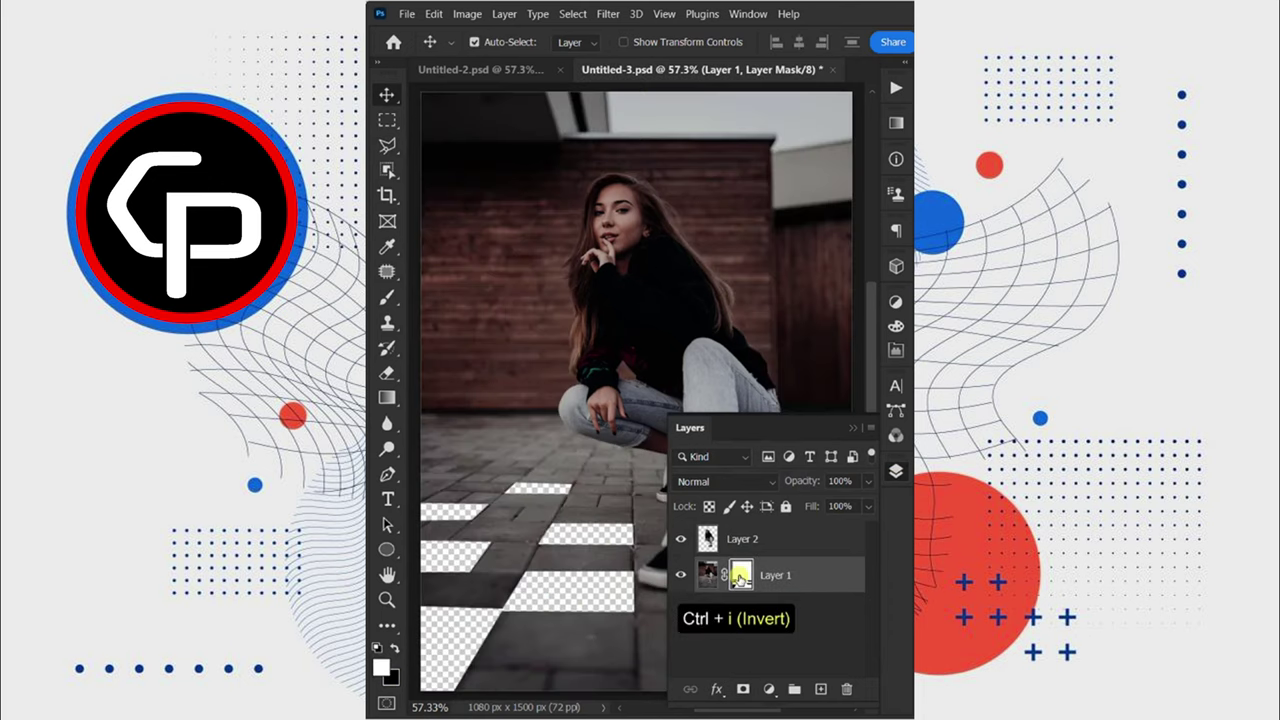
pyautogui.click(722, 577)
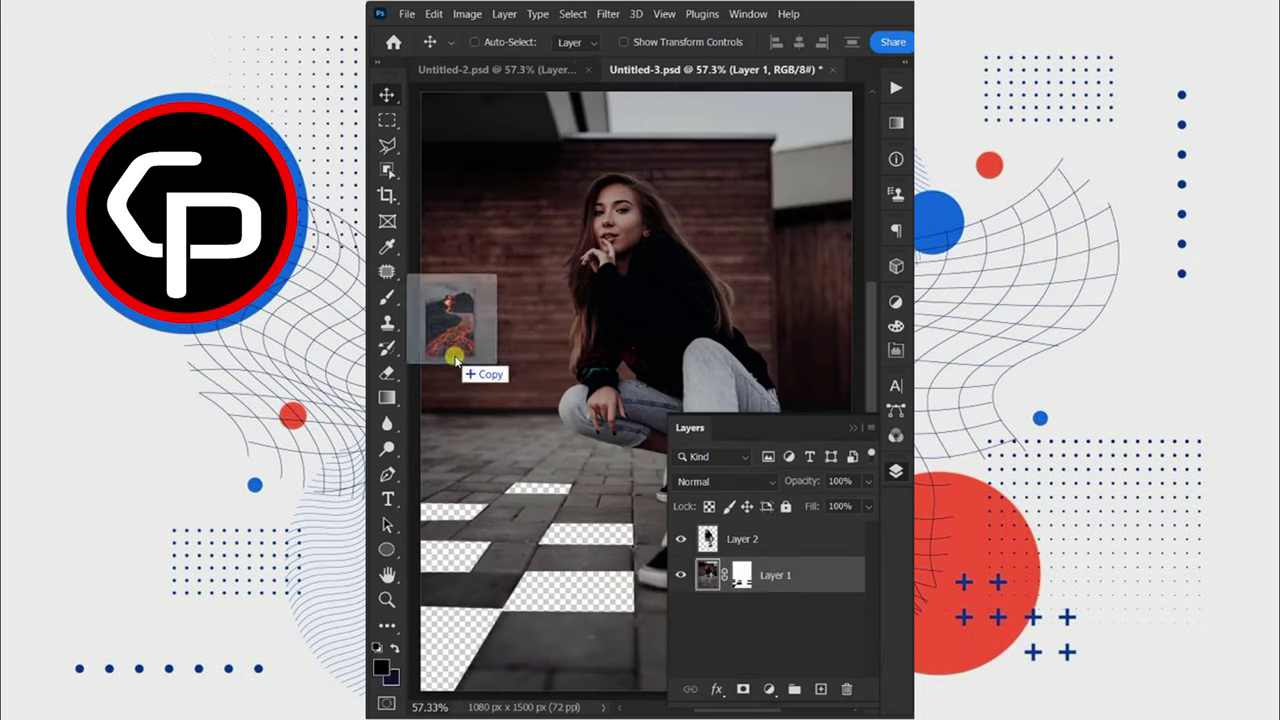
pyautogui.hotkey('ctrl', 't')
pyautogui.moveTo(509, 373)
pyautogui.mouseDown()
pyautogui.moveTo(486, 400)
pyautogui.moveTo(445, 390)
pyautogui.mouseUp()
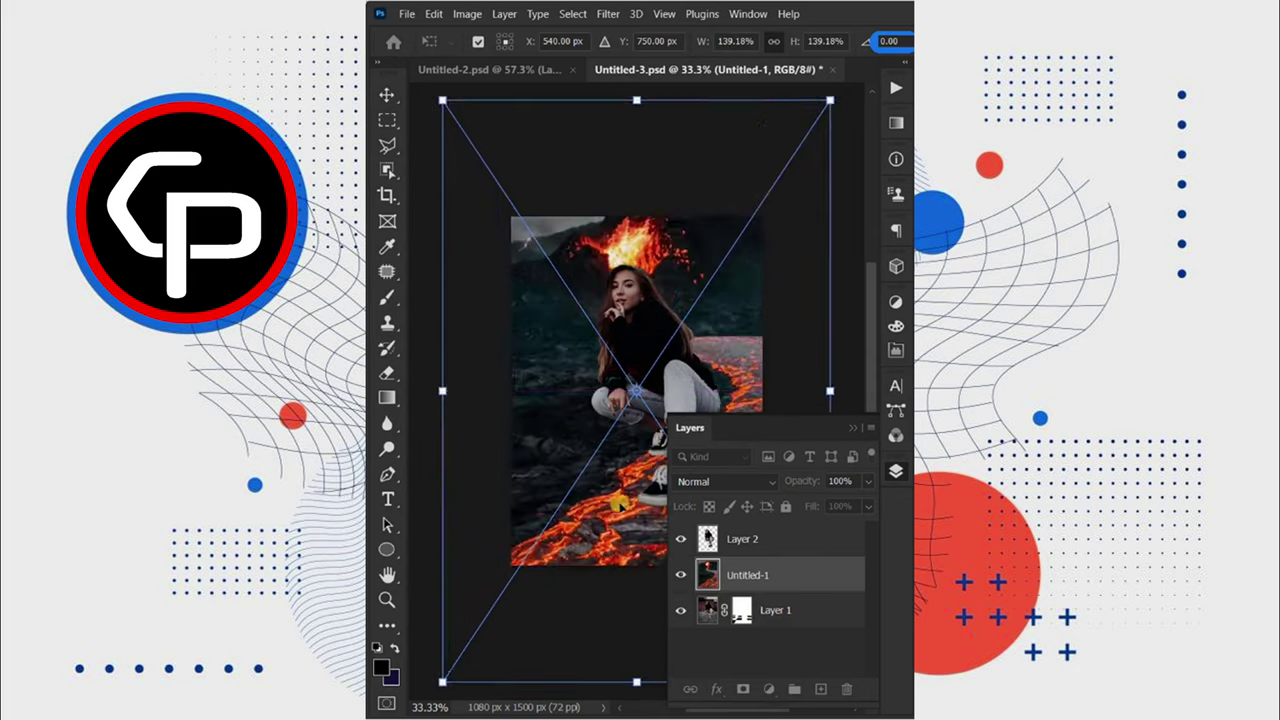
pyautogui.moveTo(520, 330); pyautogui.dragTo(583, 411)
pyautogui.doubleClick(611, 440)
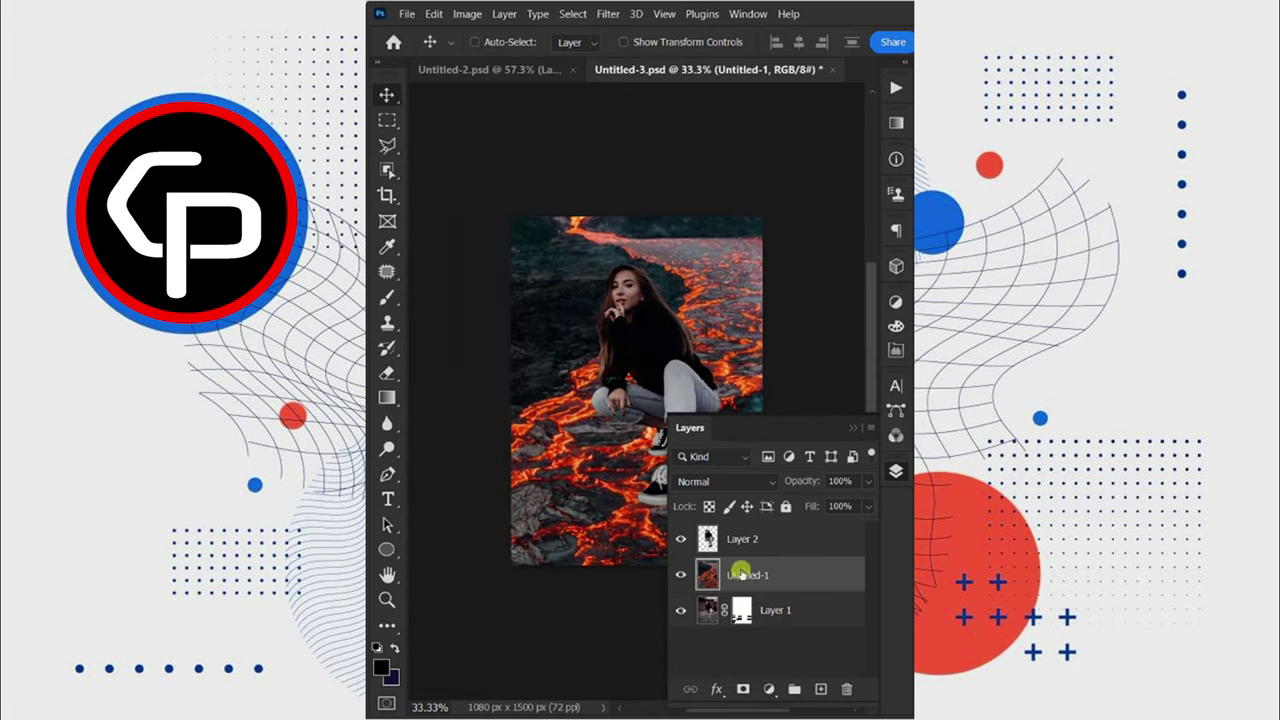
# Move the lava layer below Layer 1, add a new empty layer, and fit the view.
pyautogui.moveTo(741, 571); pyautogui.dragTo(745, 632)
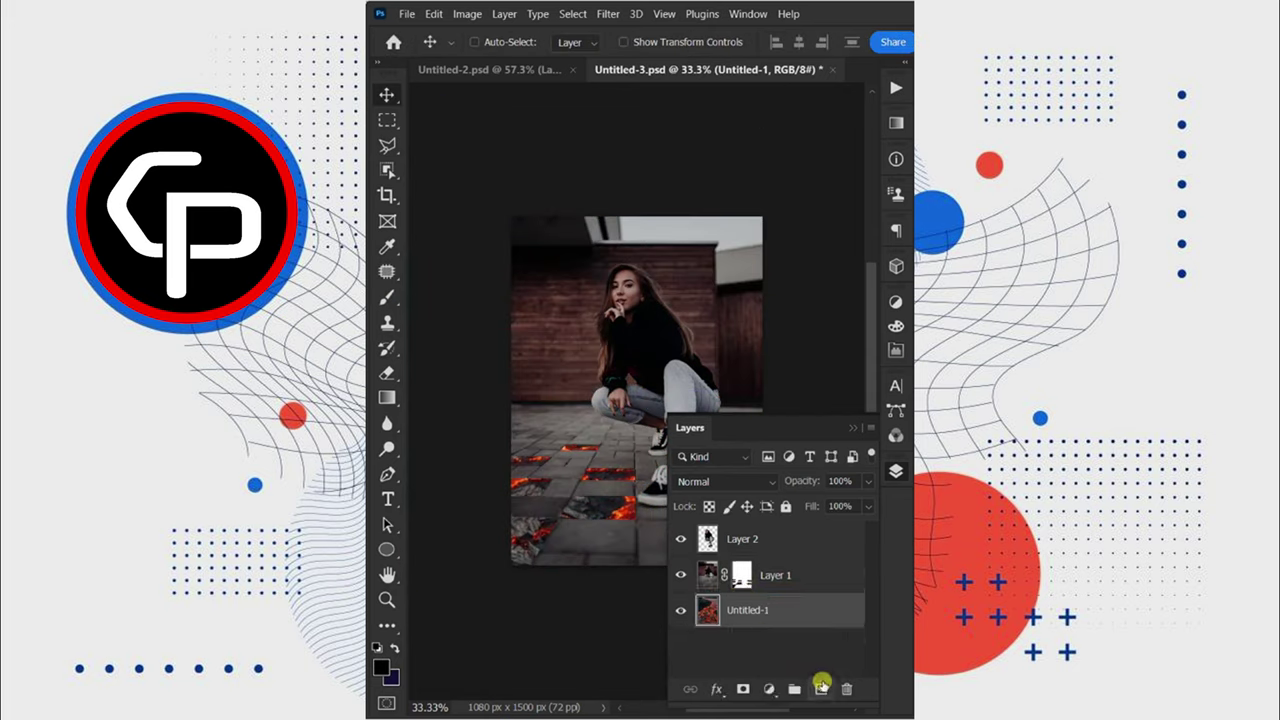
pyautogui.click(821, 686)
pyautogui.click(894, 474)
pyautogui.hotkey('ctrl', '0')
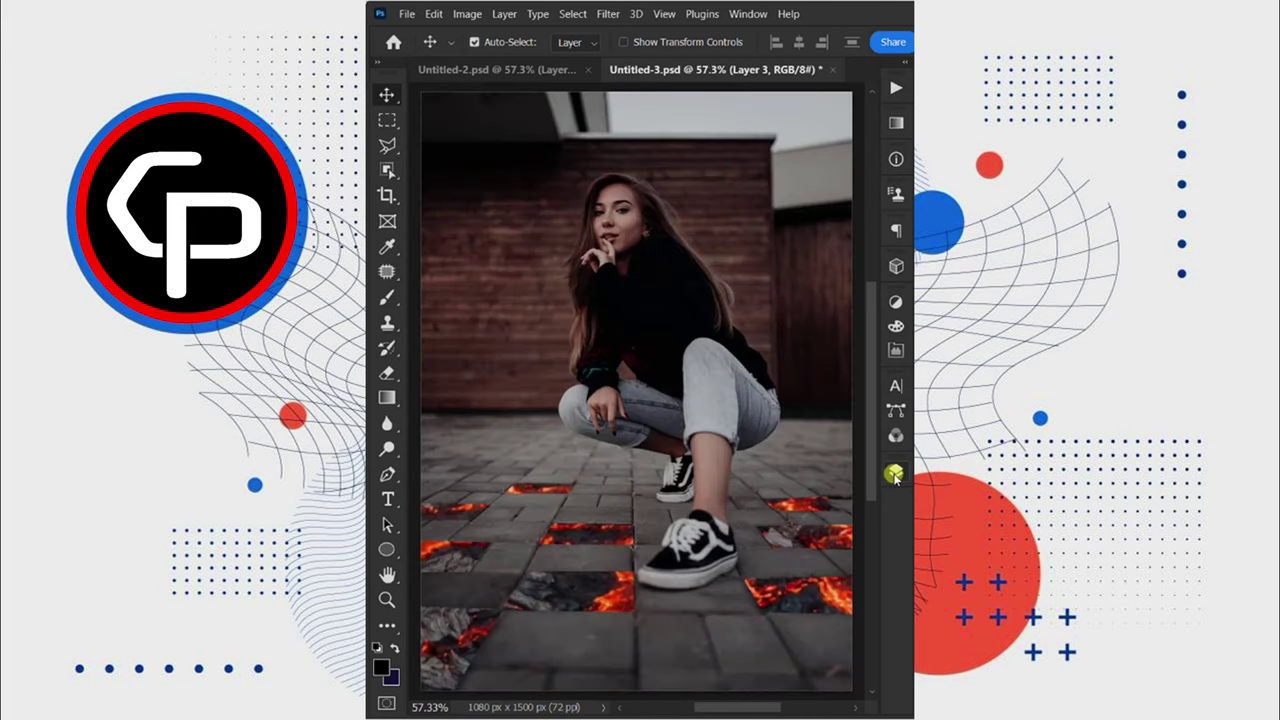
# Paint soft dark shading over the lava tiles with a small brush.
pyautogui.click(390, 298)
pyautogui.click(440, 293)
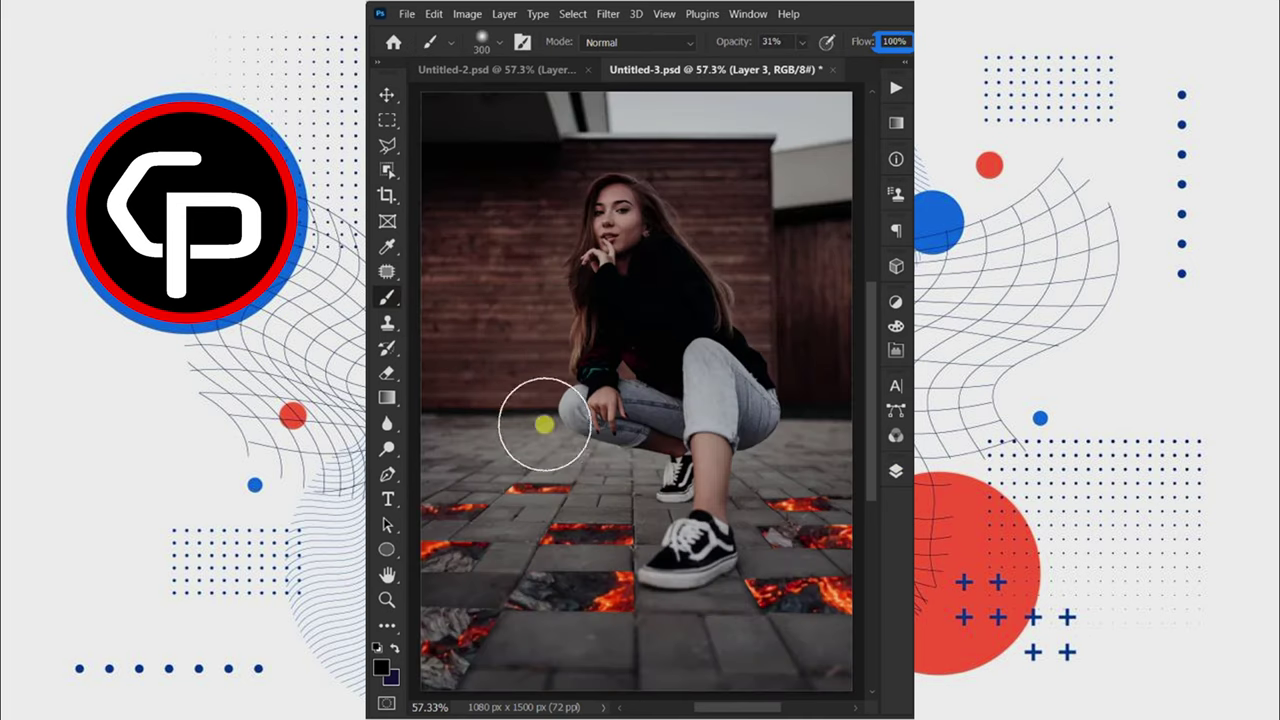
pyautogui.press('[')
pyautogui.press('[')
pyautogui.press('[')
pyautogui.press('[')
pyautogui.press('[')
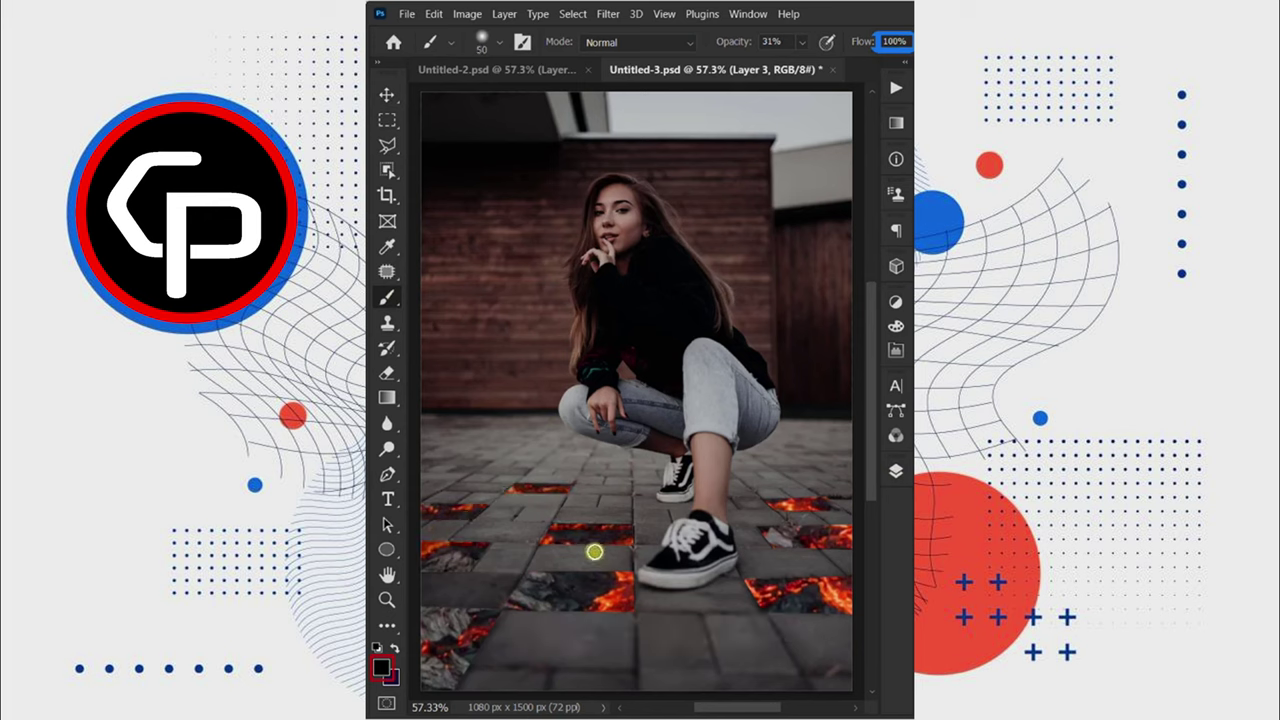
pyautogui.moveTo(591, 551); pyautogui.dragTo(431, 611)
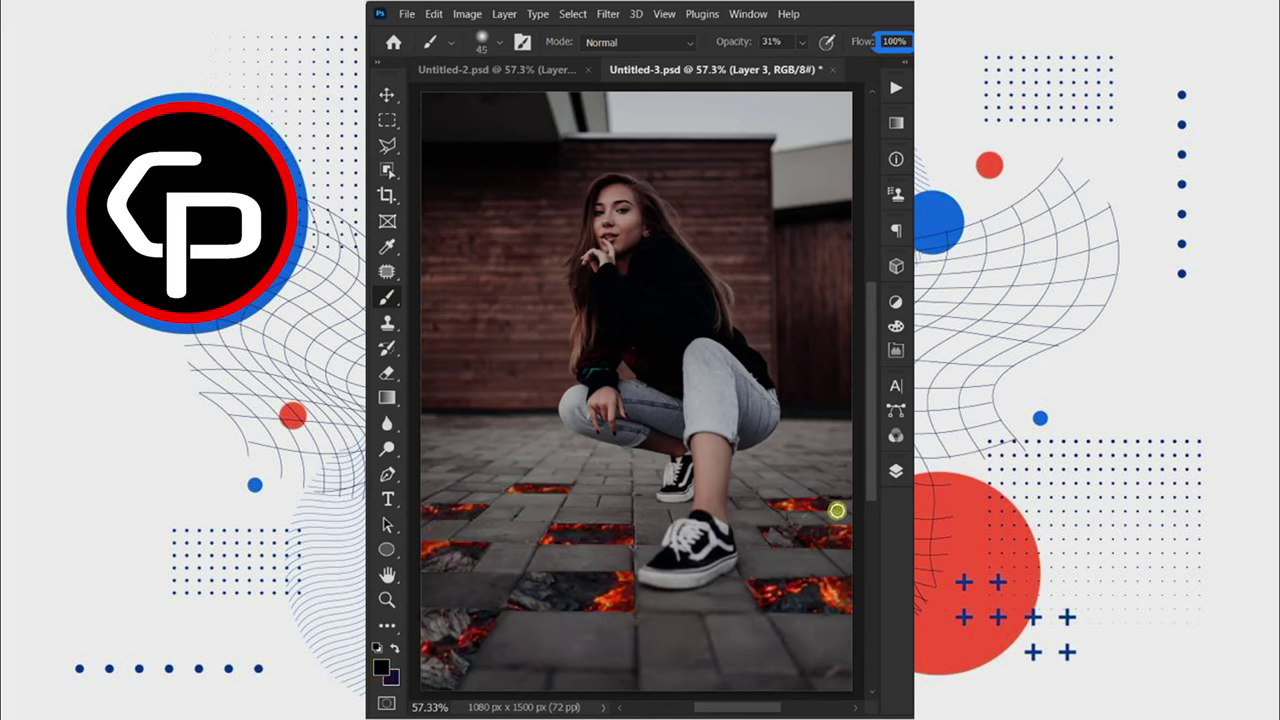
# Save the document and select Layer 1 with the Move tool.
pyautogui.press('v')
pyautogui.hotkey('ctrl', 's')
pyautogui.click(894, 476)
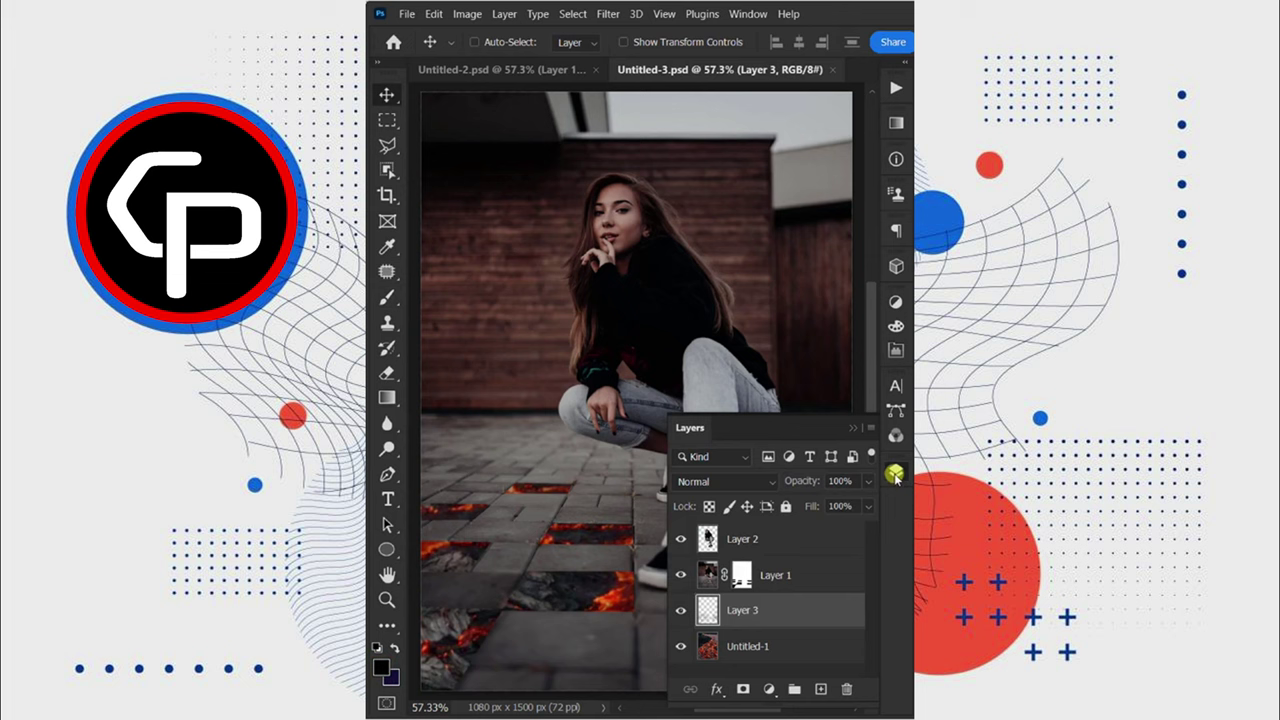
pyautogui.click(795, 566)
# Place the fire image above Layer 1 in Screen blend mode, nudged slightly upward.
pyautogui.moveTo(370, 424); pyautogui.dragTo(560, 397)
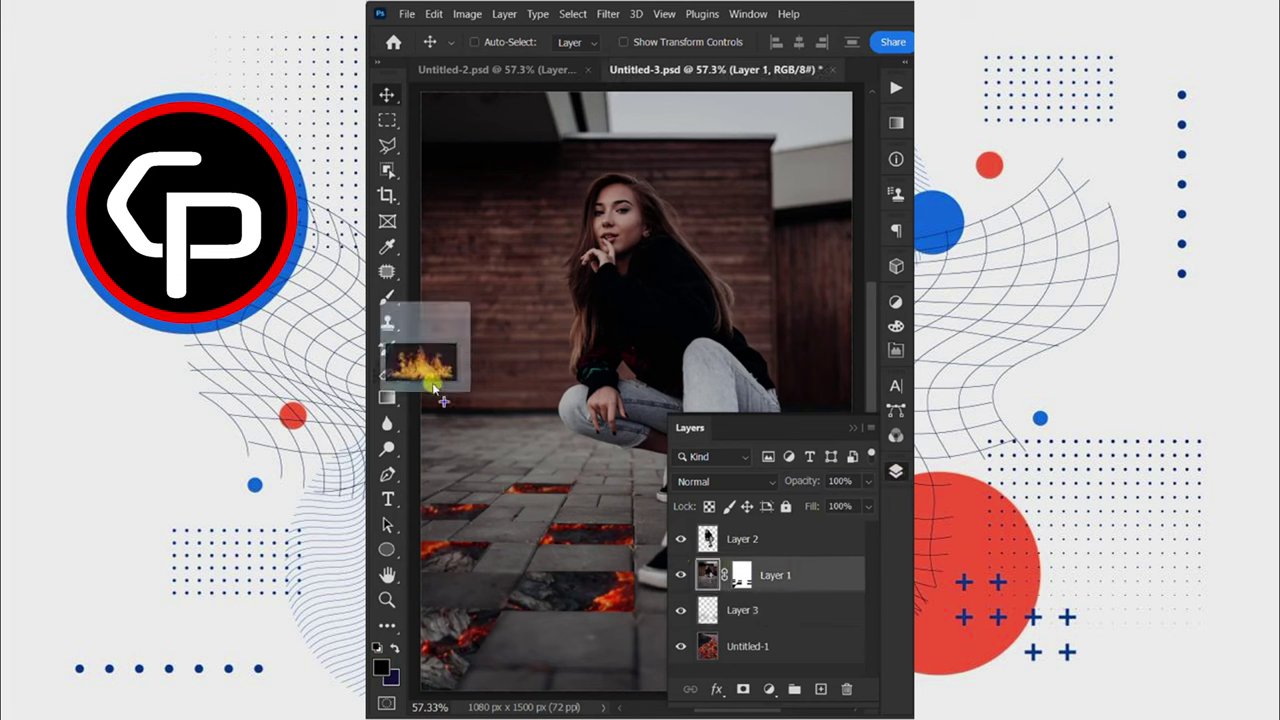
pyautogui.click(704, 481)
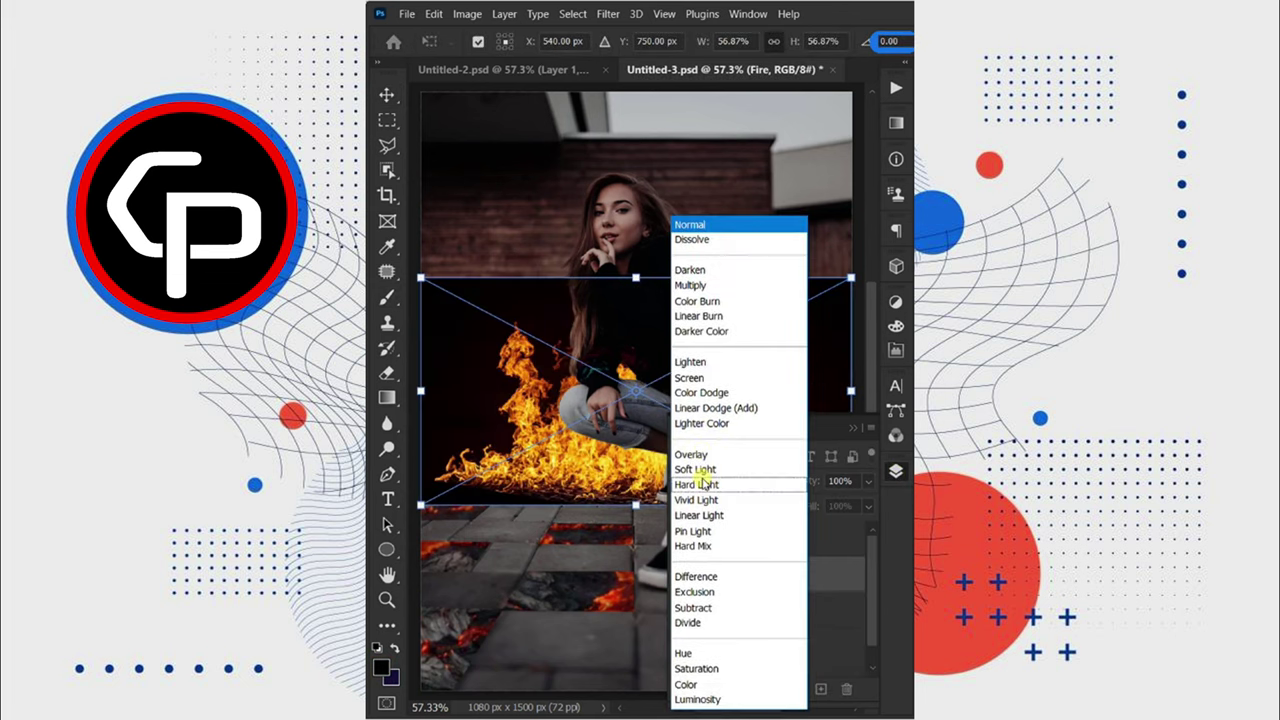
pyautogui.click(716, 379)
pyautogui.moveTo(714, 371); pyautogui.dragTo(714, 358)
pyautogui.press('Return')
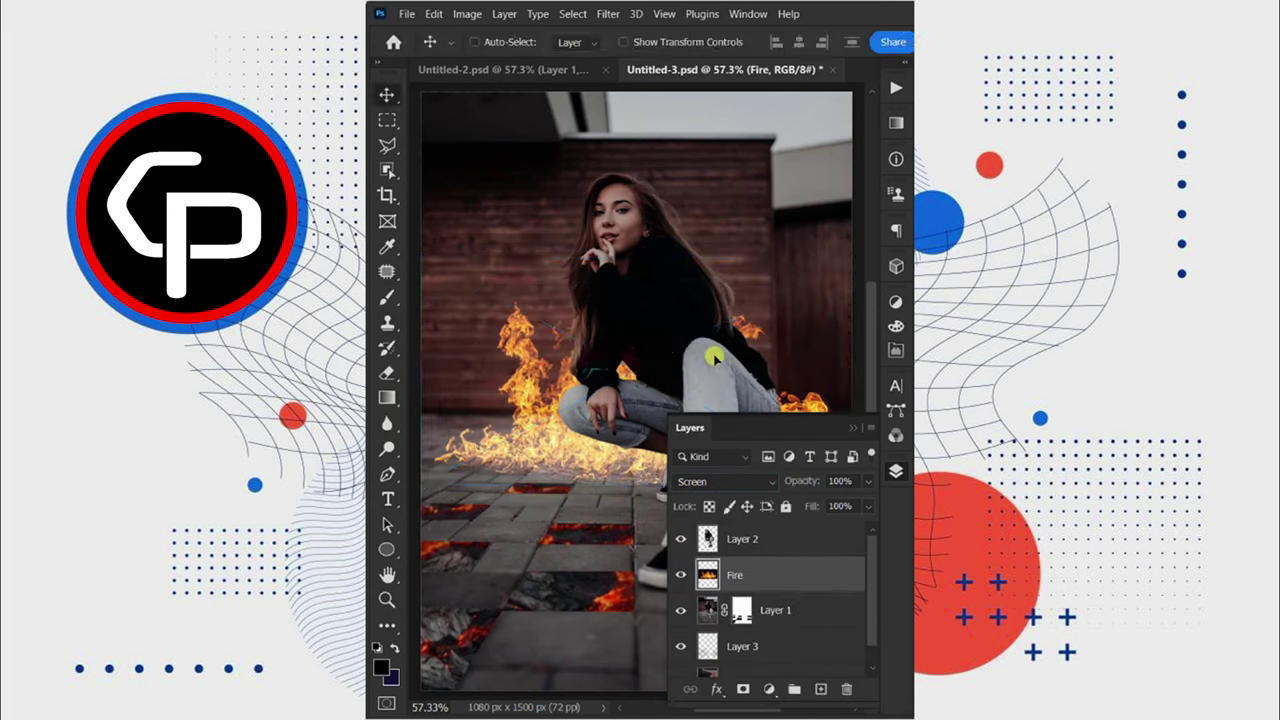
# Soften the flames with a Gaussian Blur.
pyautogui.click(618, 18)
pyautogui.moveTo(700, 222)
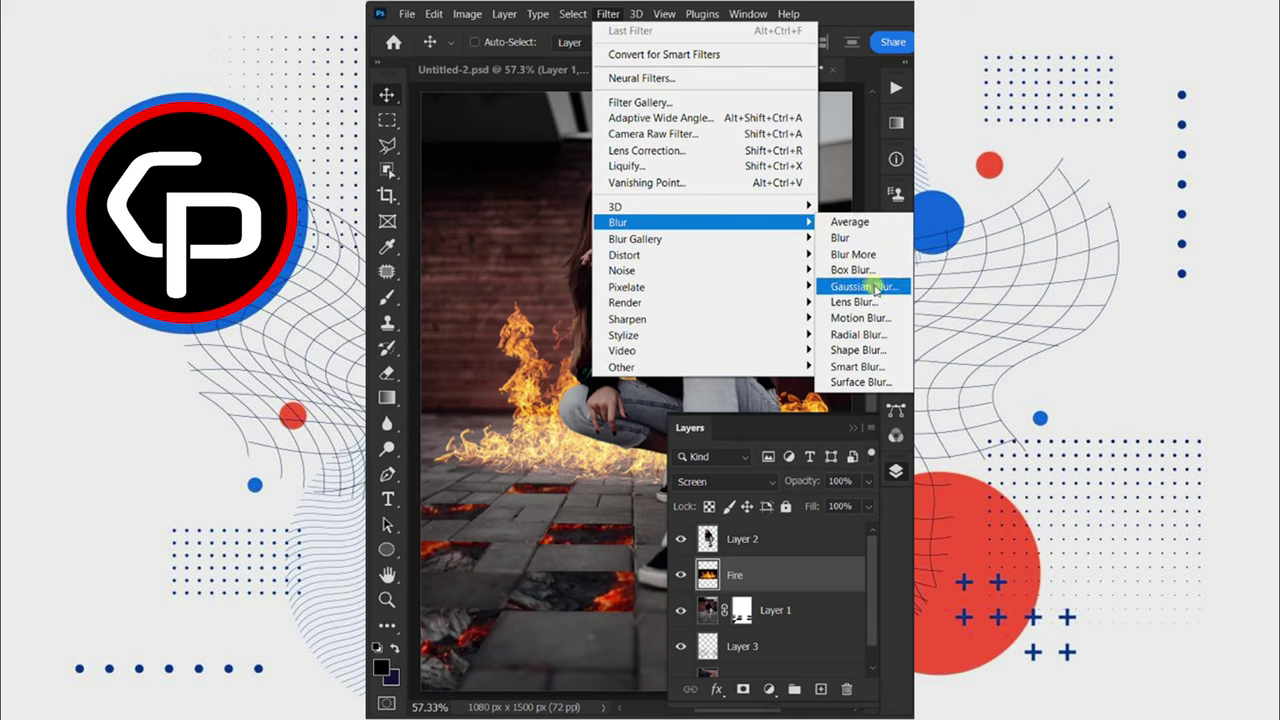
pyautogui.click(871, 287)
pyautogui.click(777, 196)
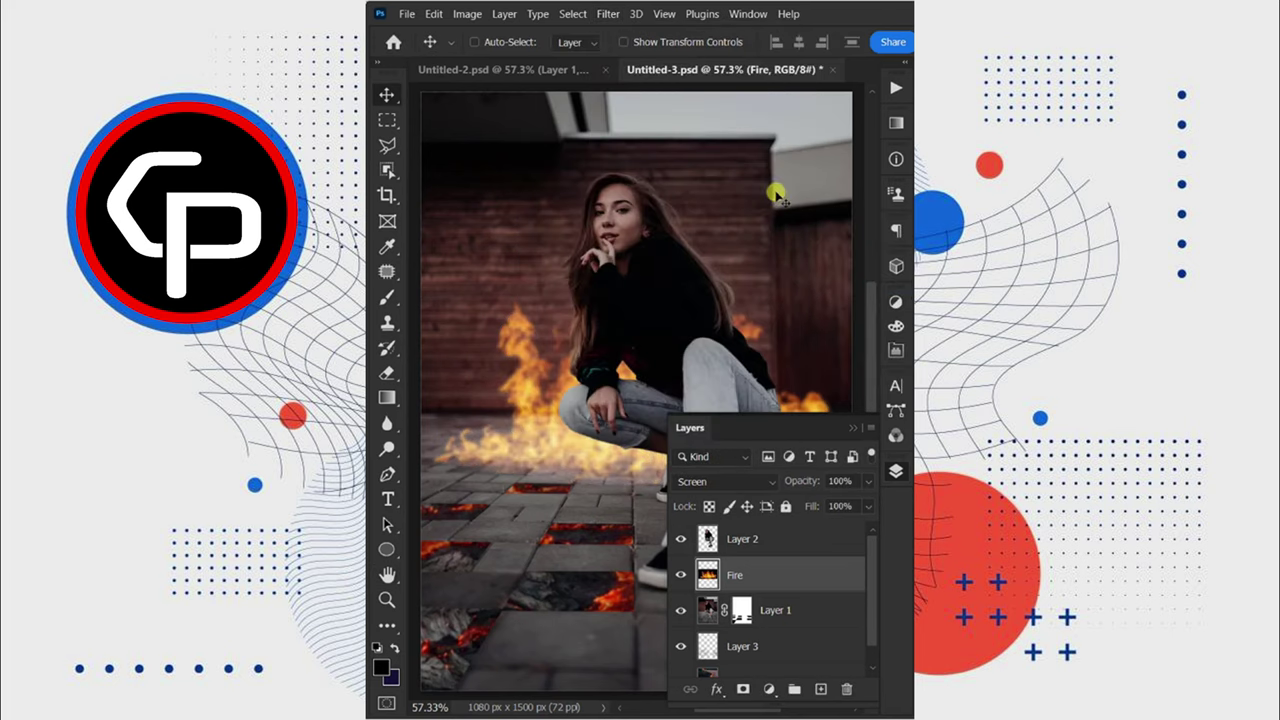
# Add a colorized Hue/Saturation adjustment above Layer 2, tinted warm orange-brown (Hue ~21, Saturation 55).
pyautogui.click(784, 540)
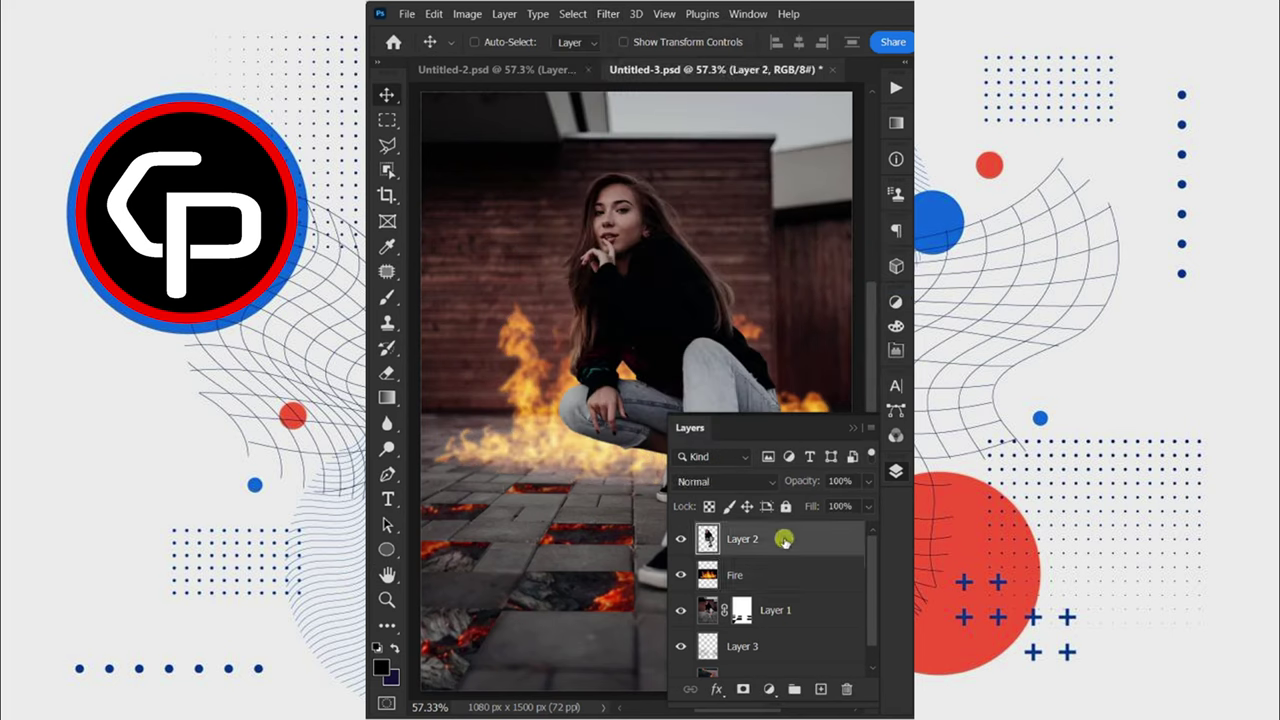
pyautogui.click(769, 689)
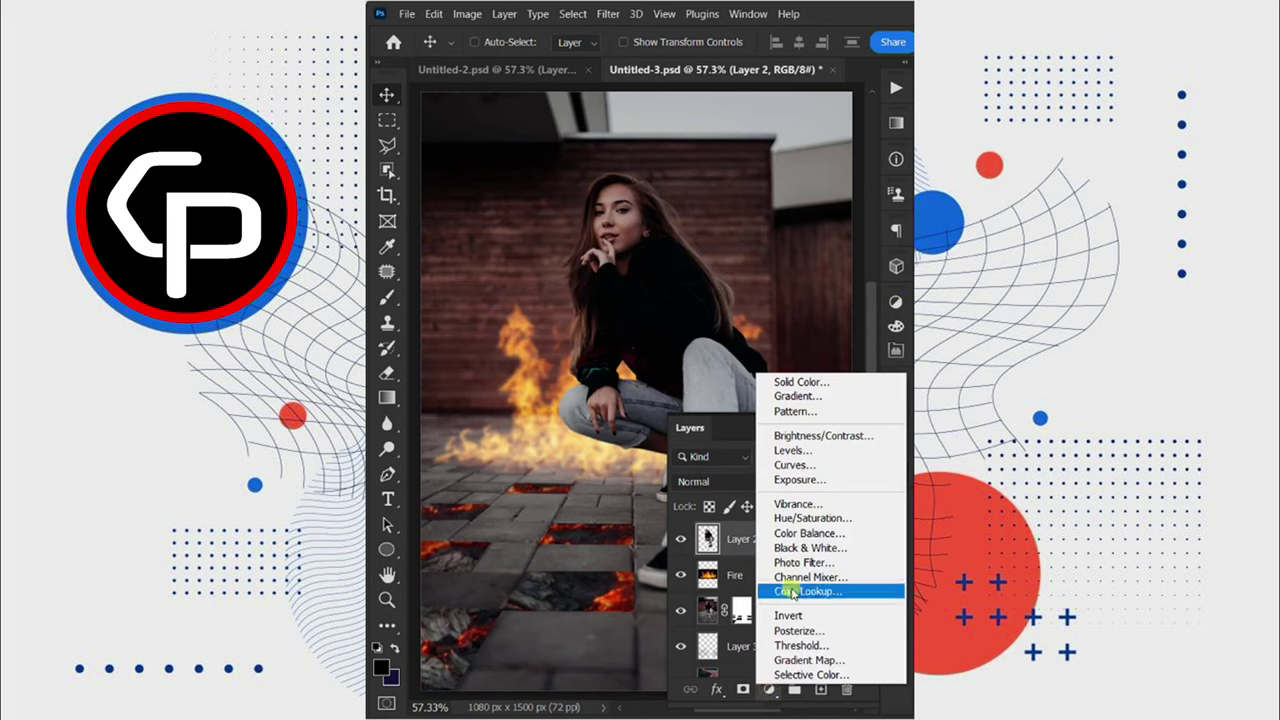
pyautogui.click(808, 518)
pyautogui.click(778, 527)
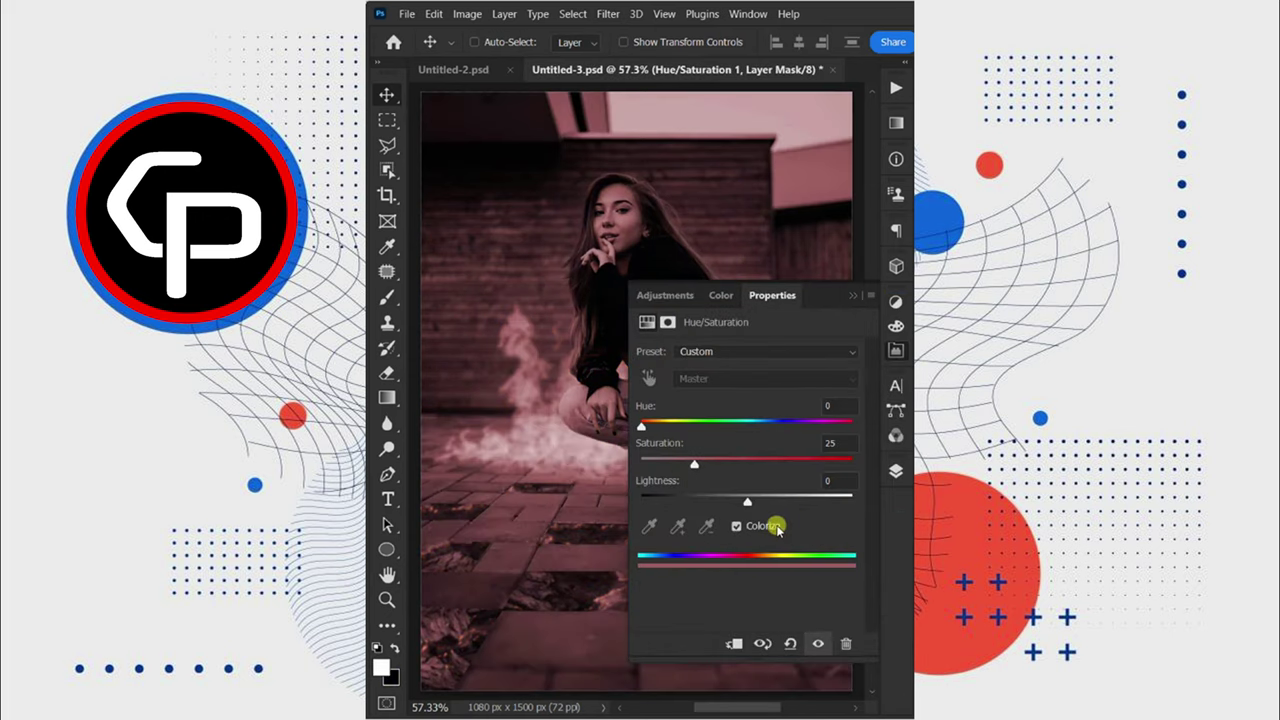
pyautogui.moveTo(643, 429); pyautogui.dragTo(656, 430)
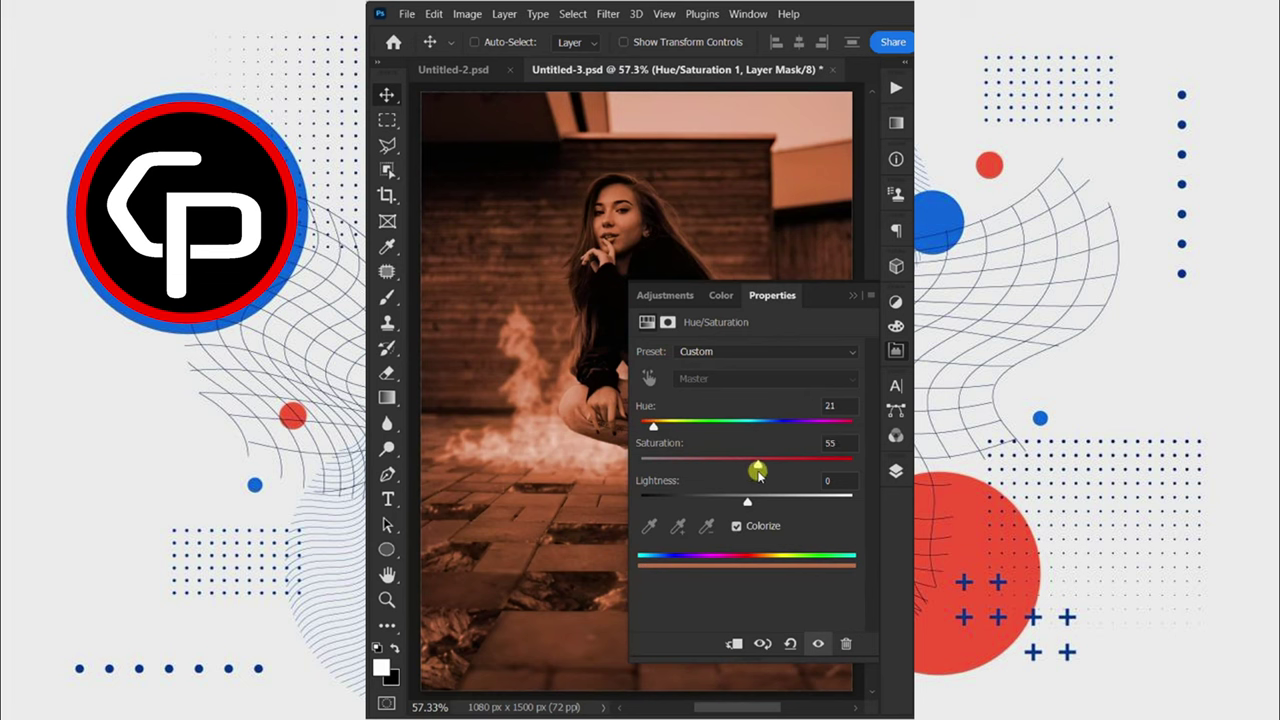
pyautogui.click(892, 477)
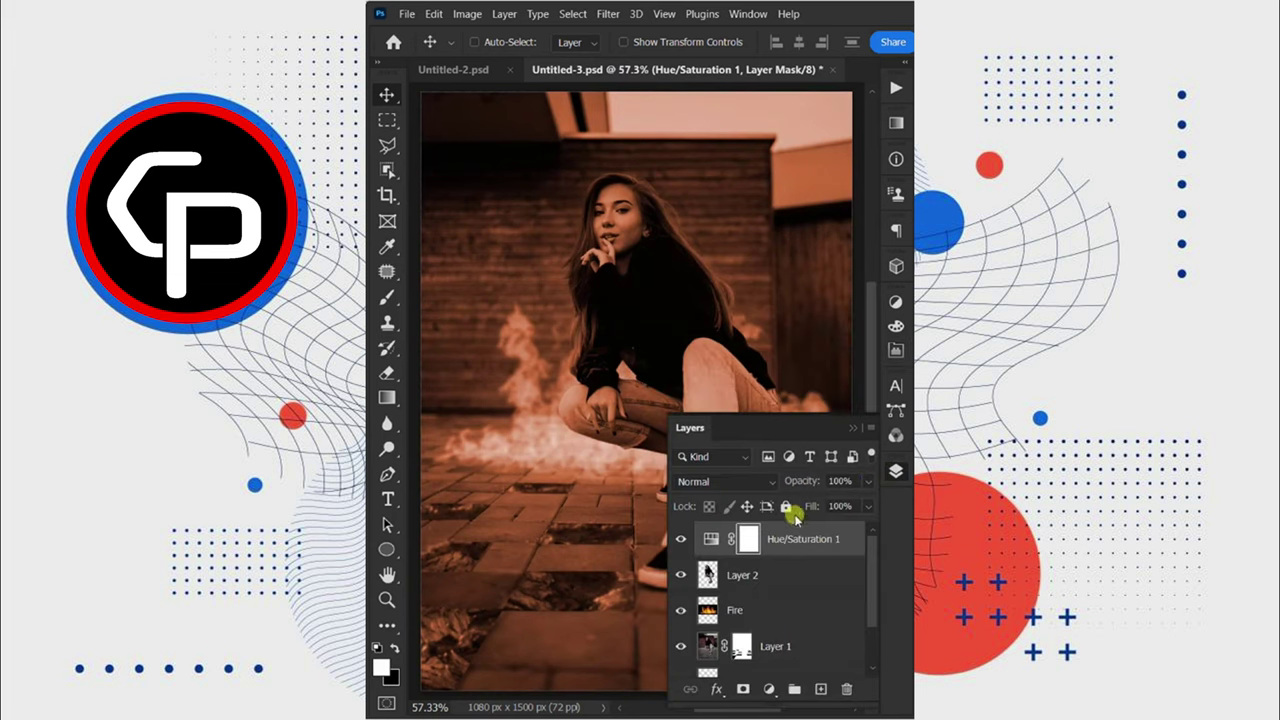
# Invert the adjustment mask and load the girl's pixels as a selection on it.
pyautogui.hotkey('ctrl', 'i')
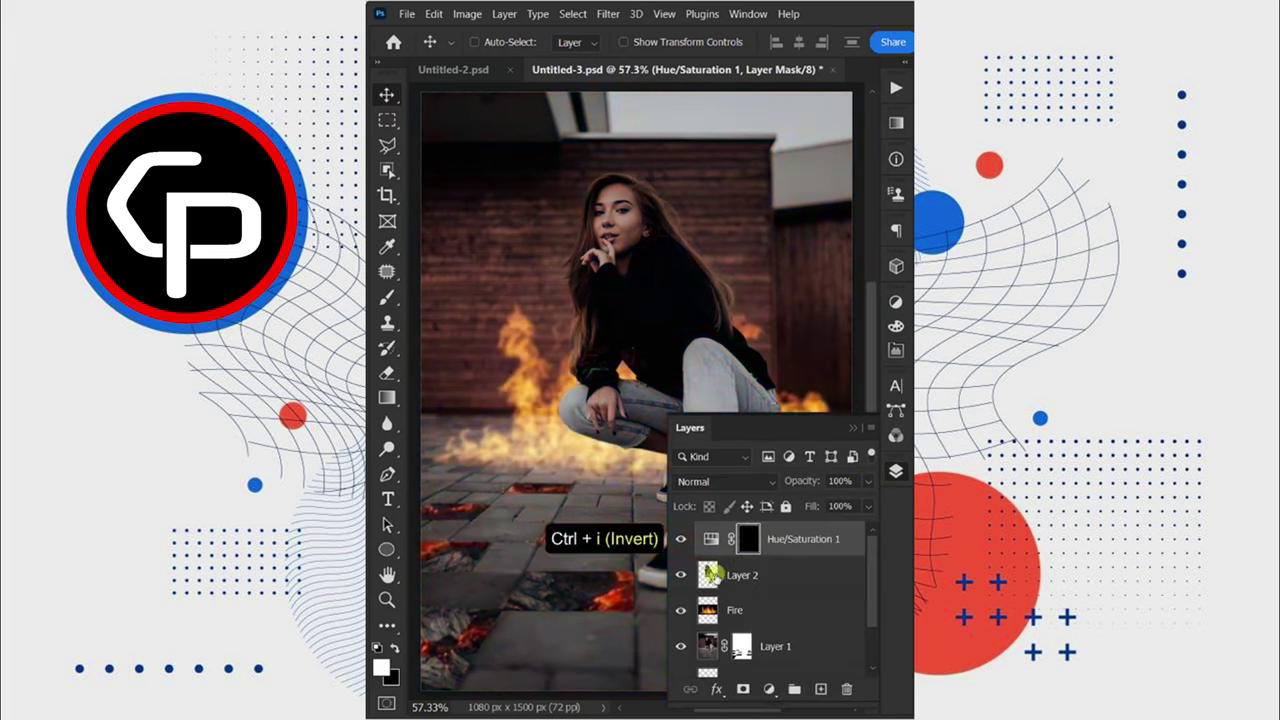
pyautogui.rightClick(708, 574)
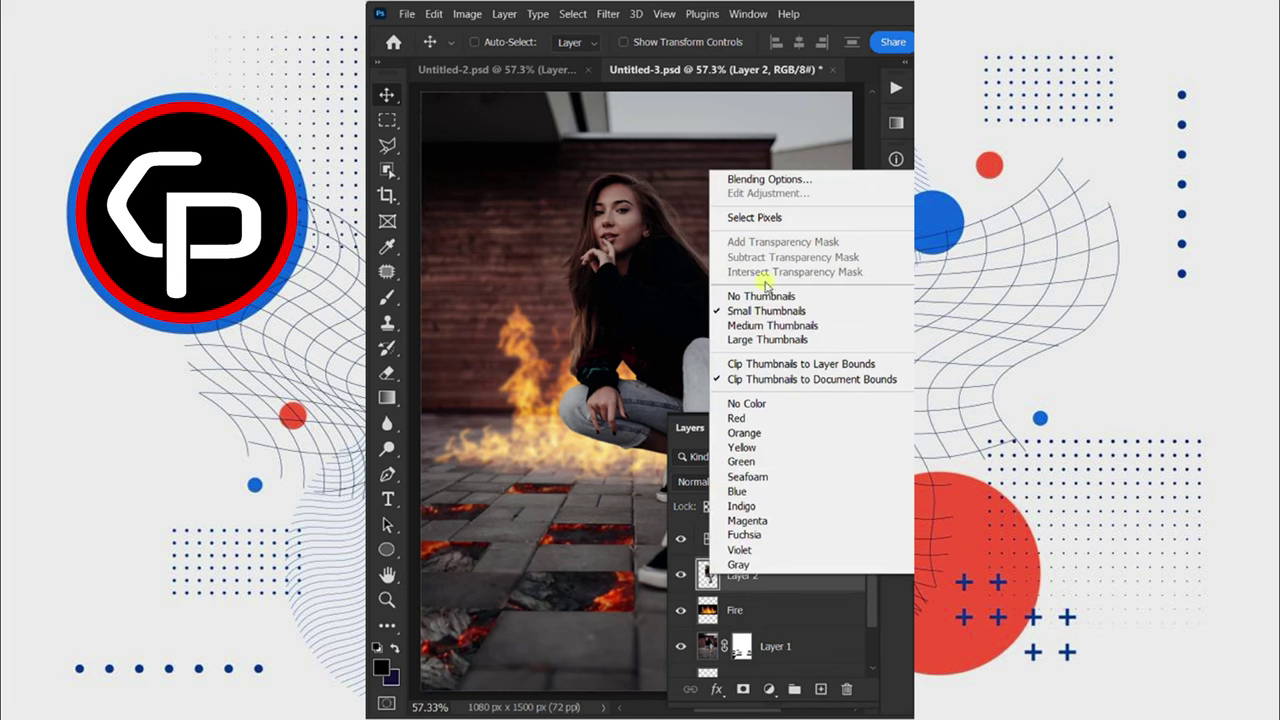
pyautogui.click(755, 217)
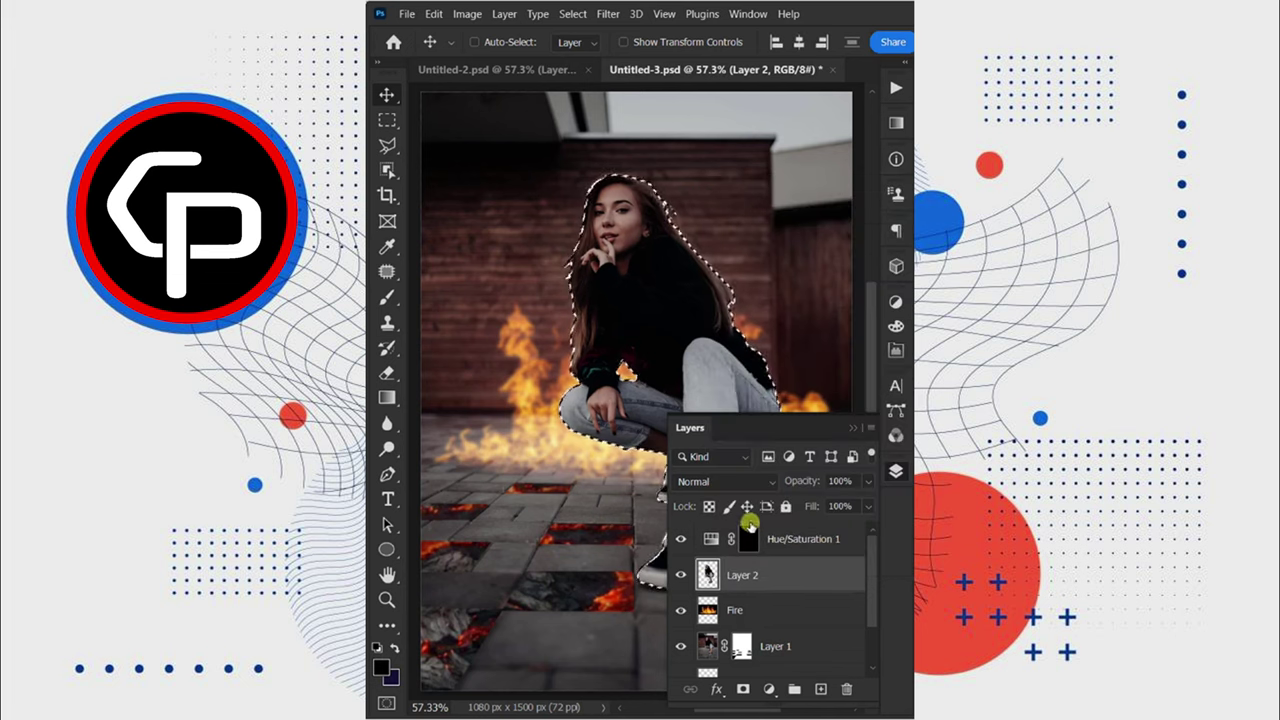
pyautogui.click(748, 526)
pyautogui.click(893, 474)
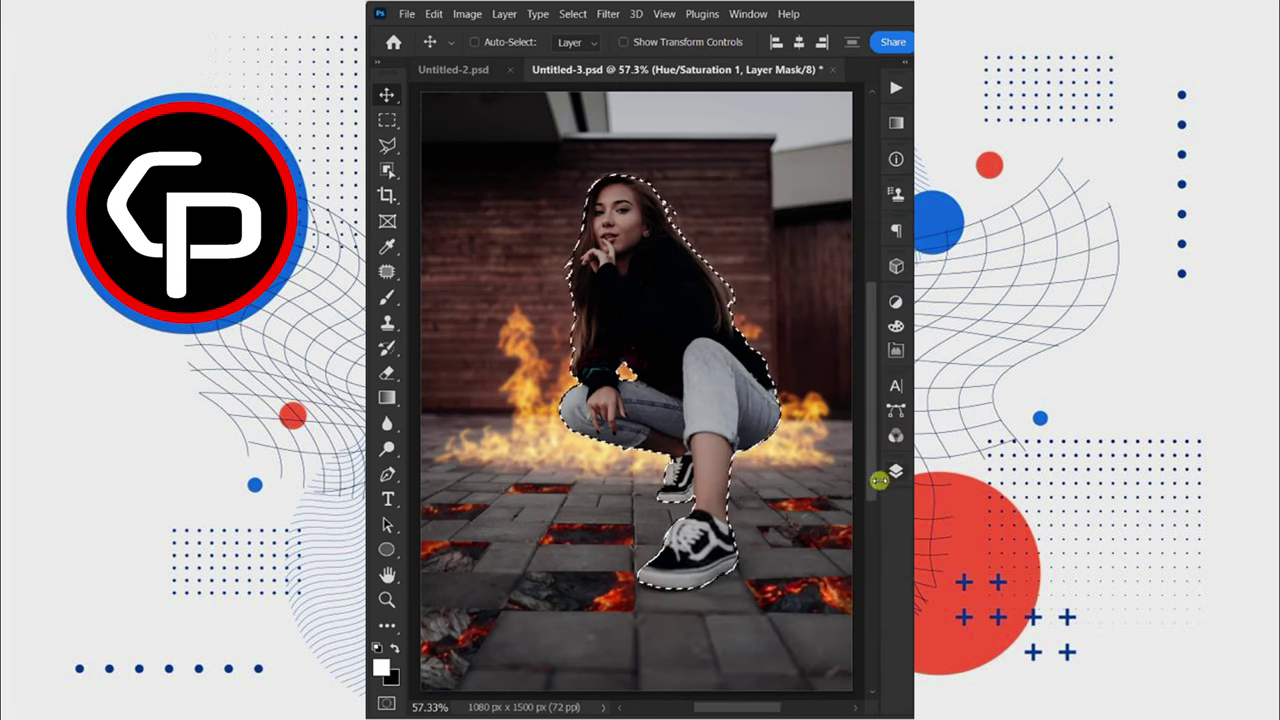
# Paint the mask with a size-100 brush, then deselect and shrink the brush for the floor.
pyautogui.click(387, 297)
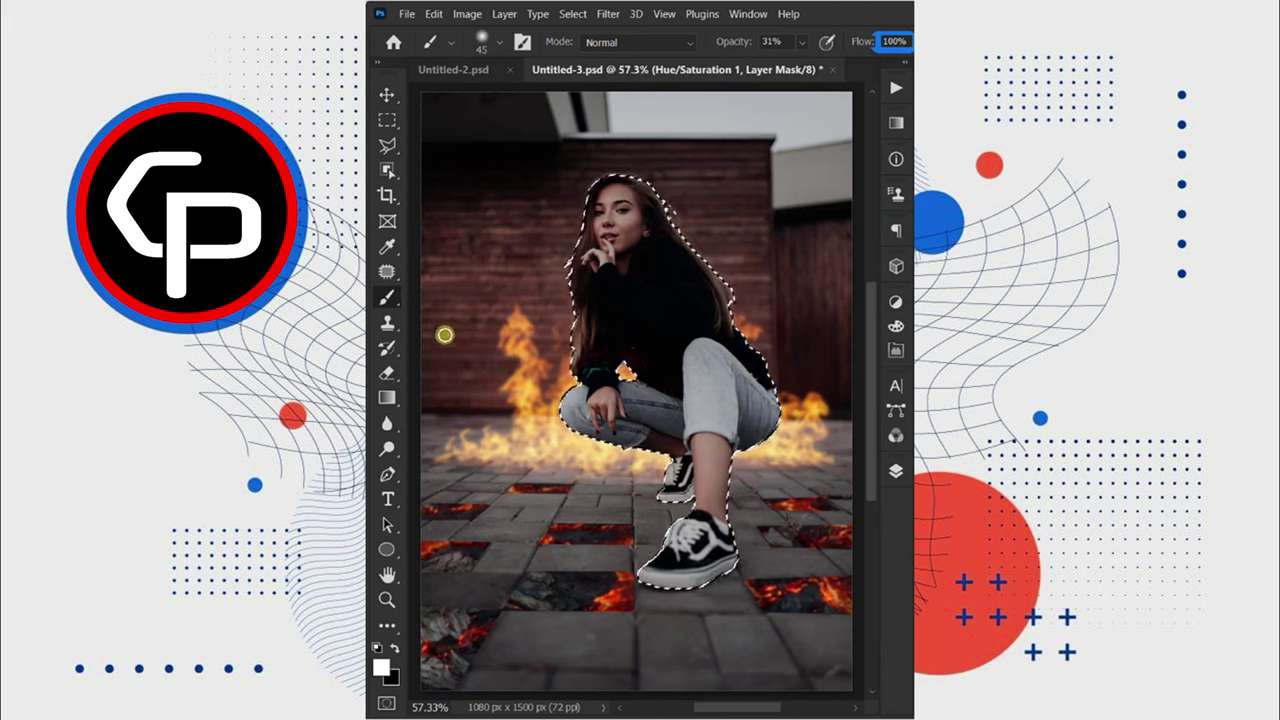
pyautogui.press(']')
pyautogui.press(']')
pyautogui.press(']')
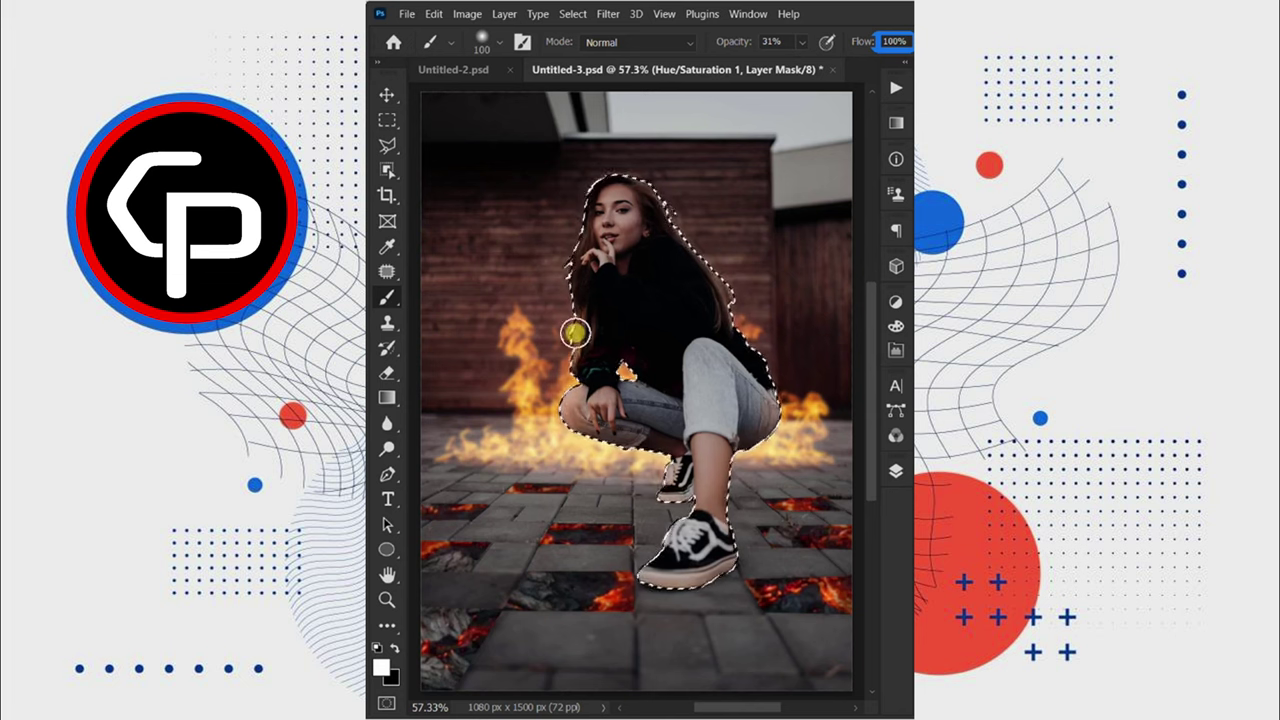
pyautogui.hotkey('ctrl', 'd')
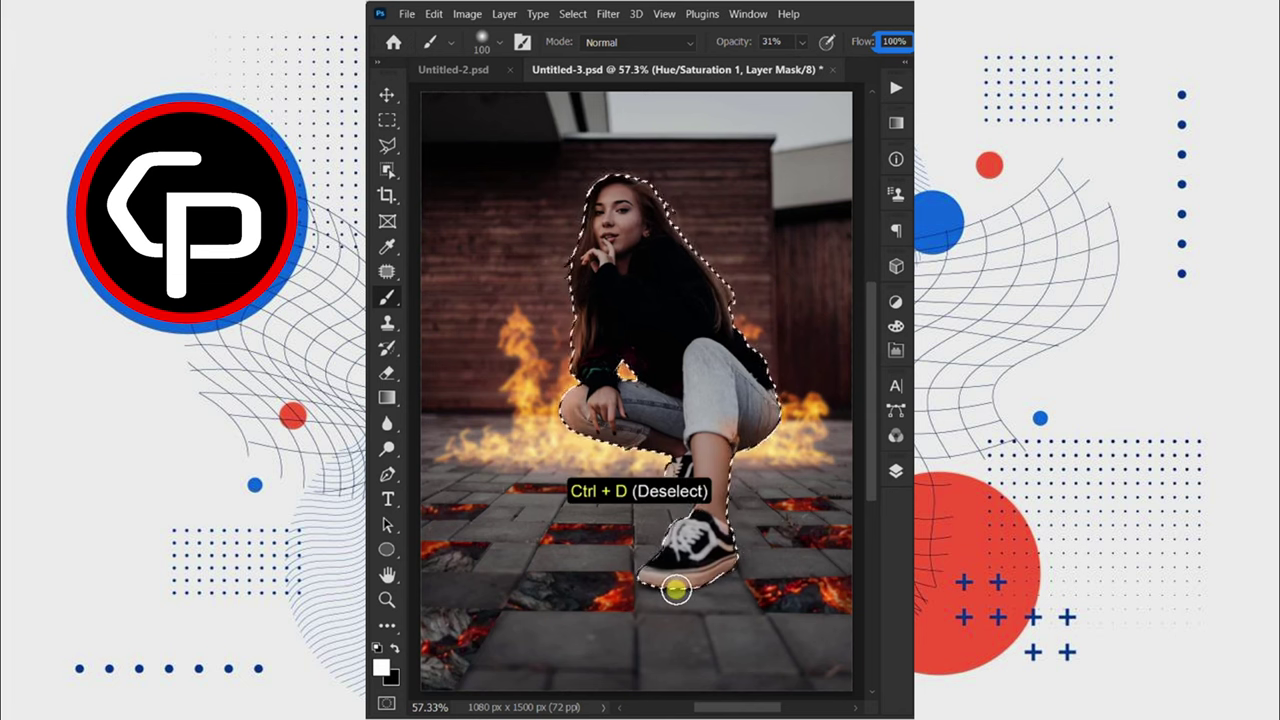
pyautogui.press('[')
pyautogui.press('[')
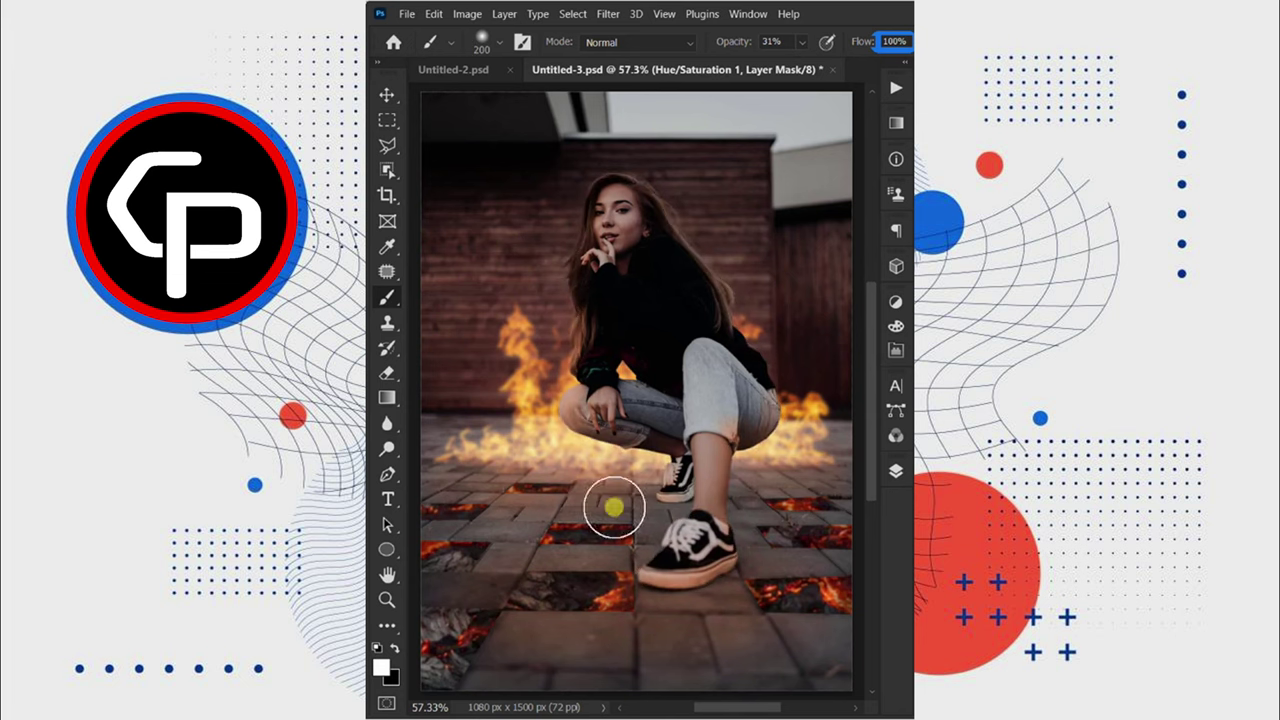
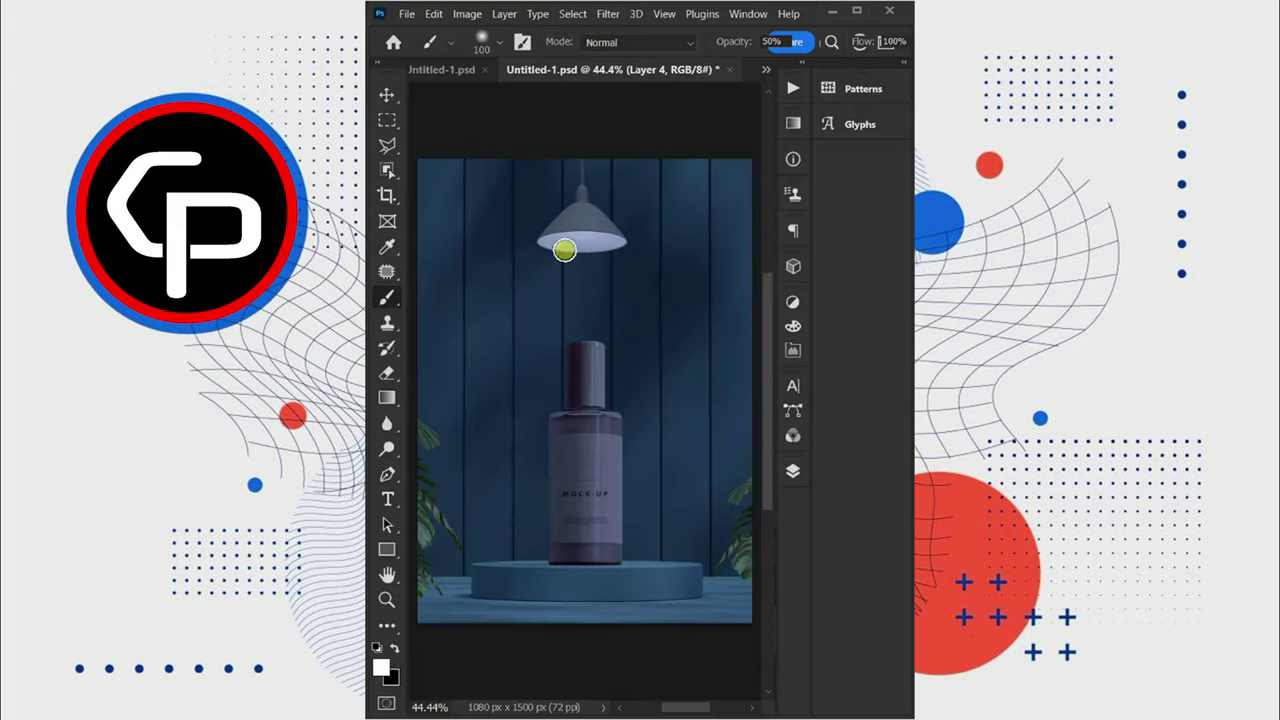
# Paint two 50%-opacity light-beam strokes from the lamp down over the bottle.
pyautogui.moveTo(563, 251)
pyautogui.mouseDown()
pyautogui.moveTo(505, 438)
pyautogui.moveTo(660, 449)
pyautogui.mouseUp()
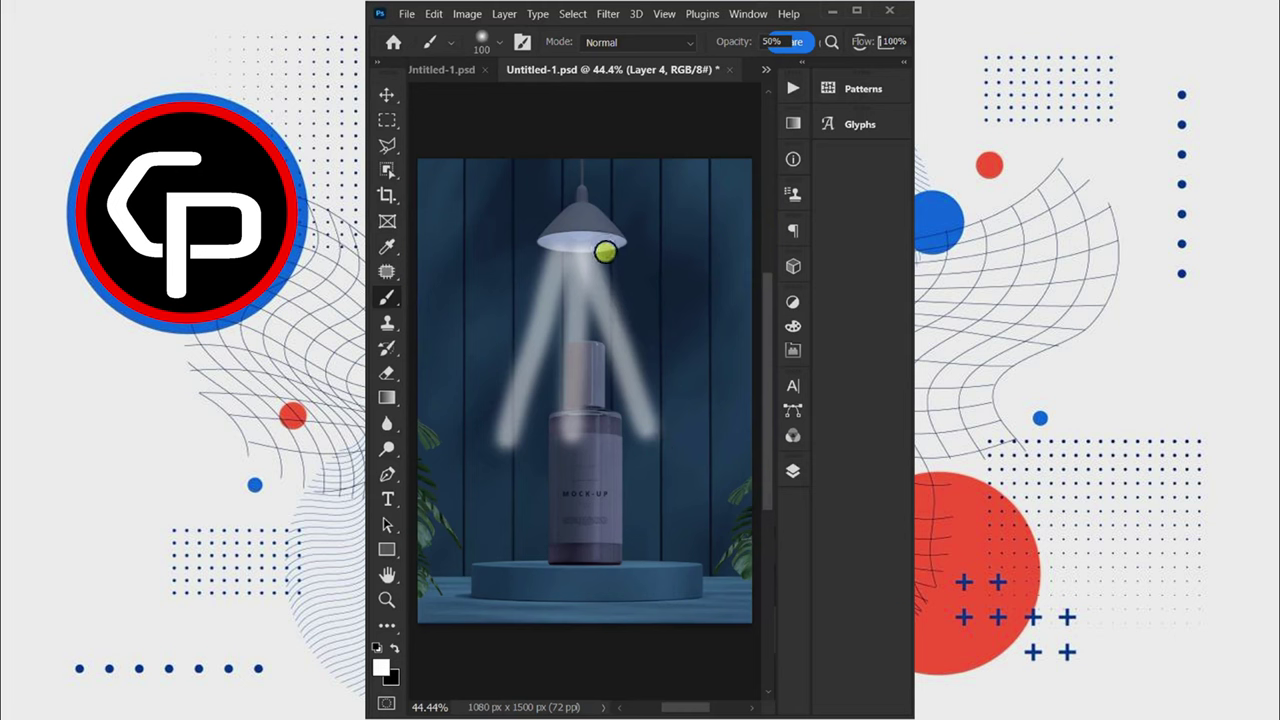
pyautogui.moveTo(606, 250); pyautogui.dragTo(711, 428)
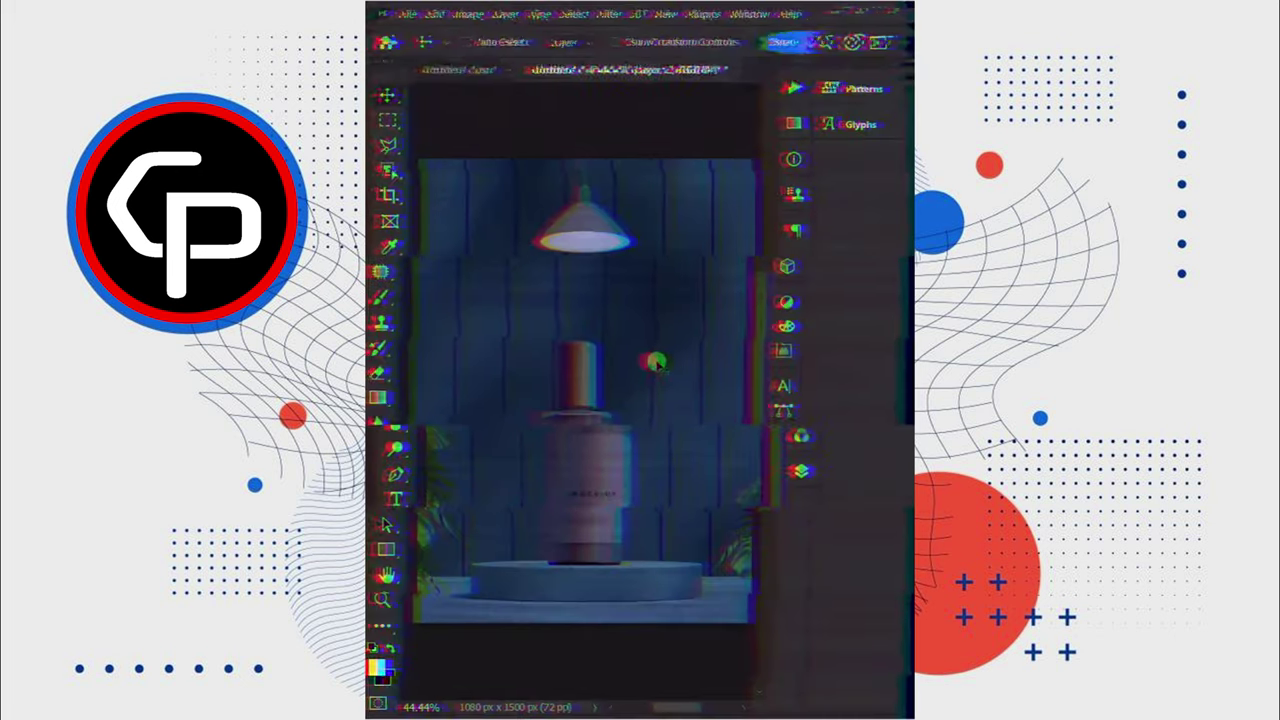
# Add a new layer and draw a Polygonal Lasso triangle from the lamp to the platform edges.
pyautogui.click(790, 470)
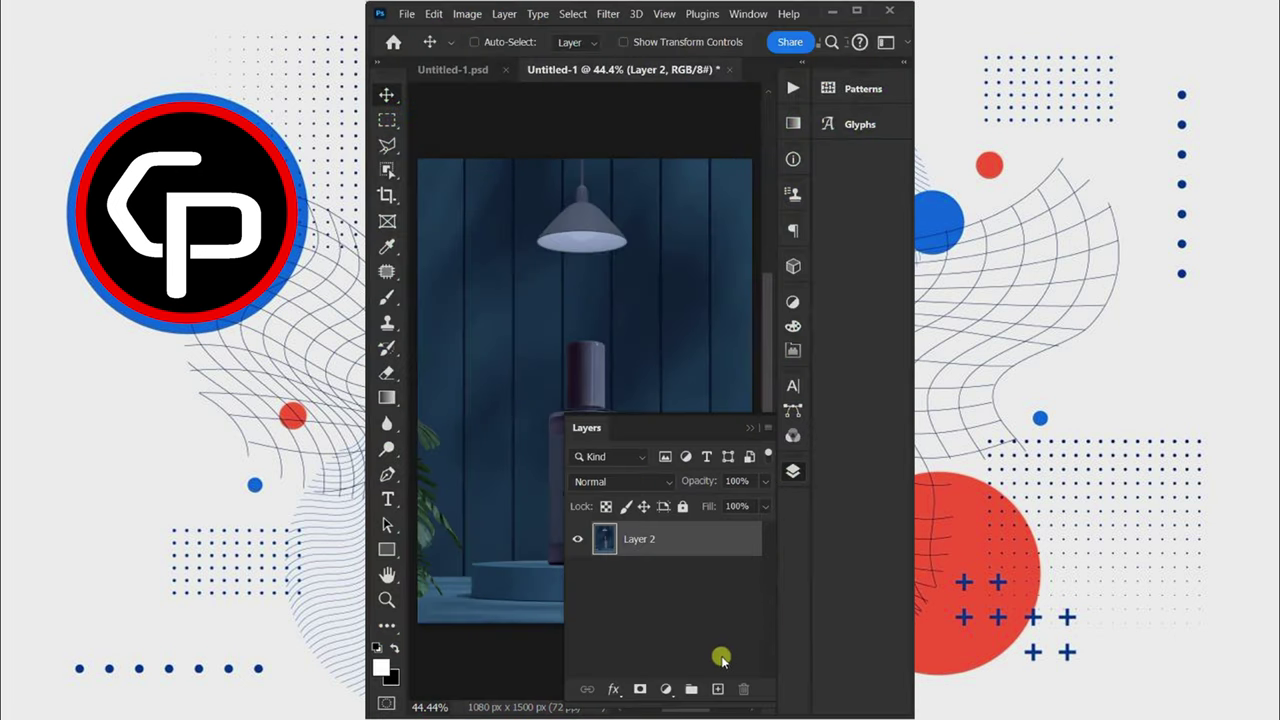
pyautogui.click(717, 688)
pyautogui.click(793, 474)
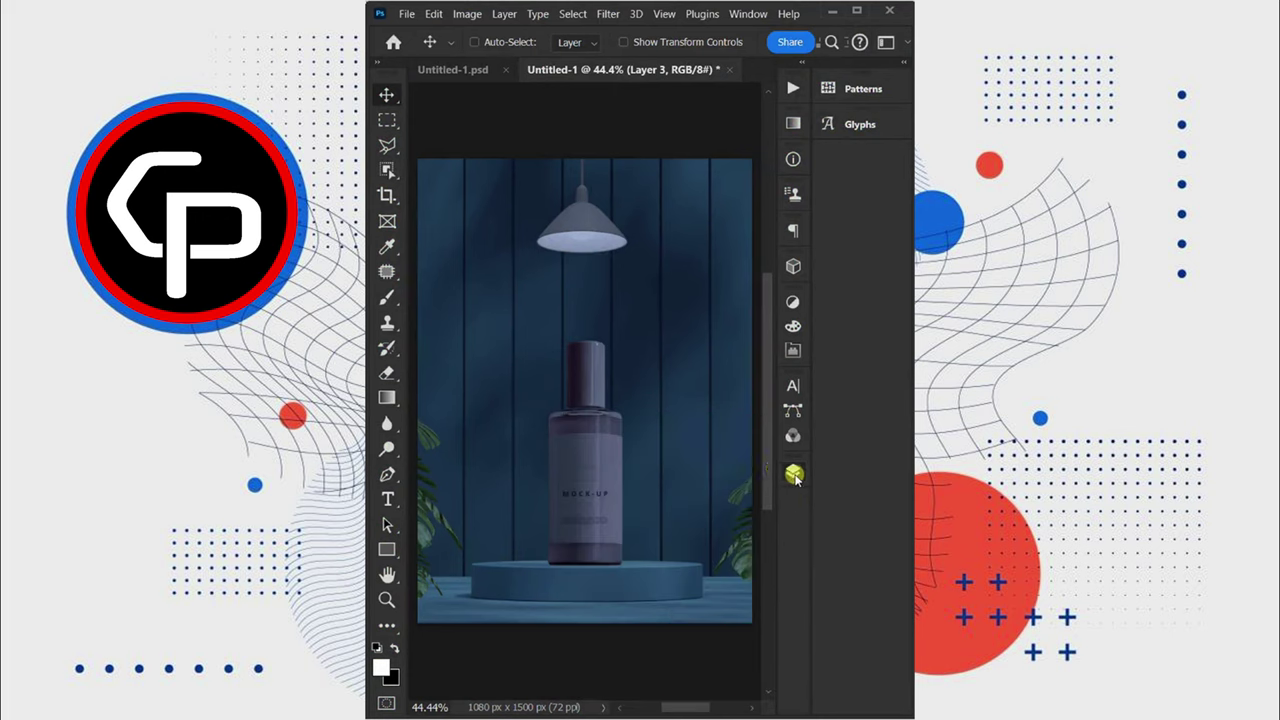
pyautogui.click(393, 148)
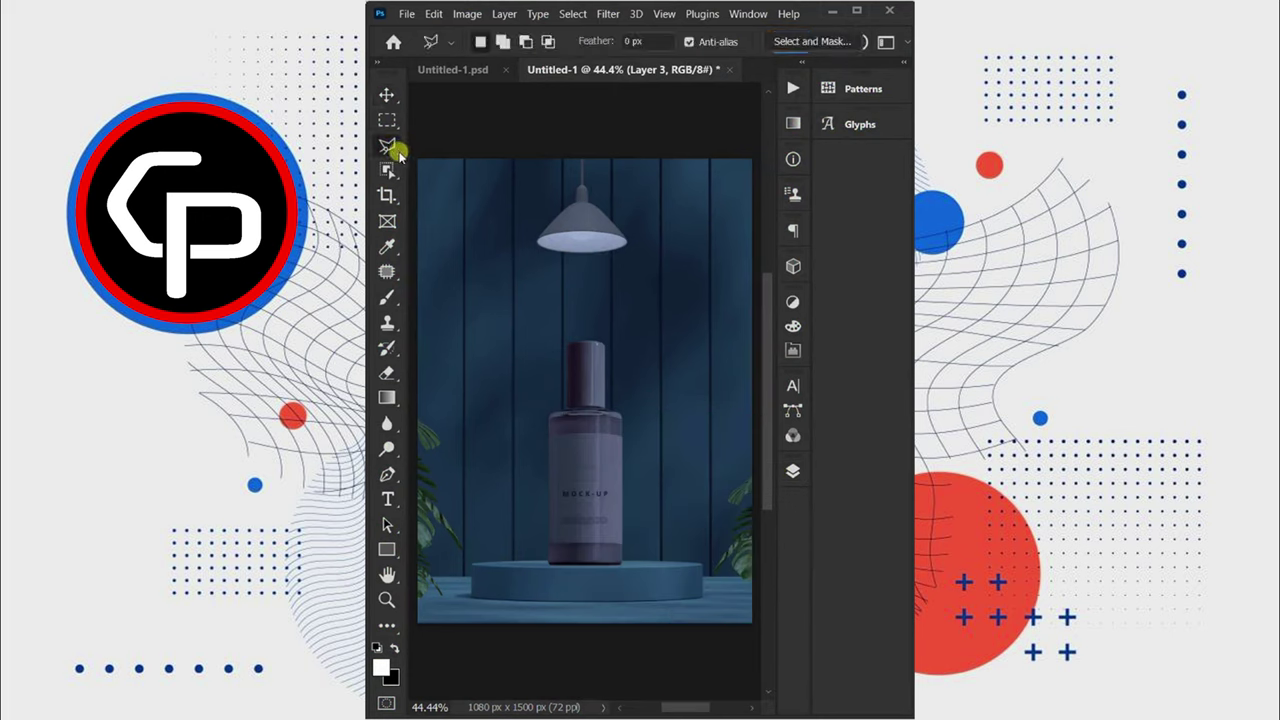
pyautogui.click(473, 565)
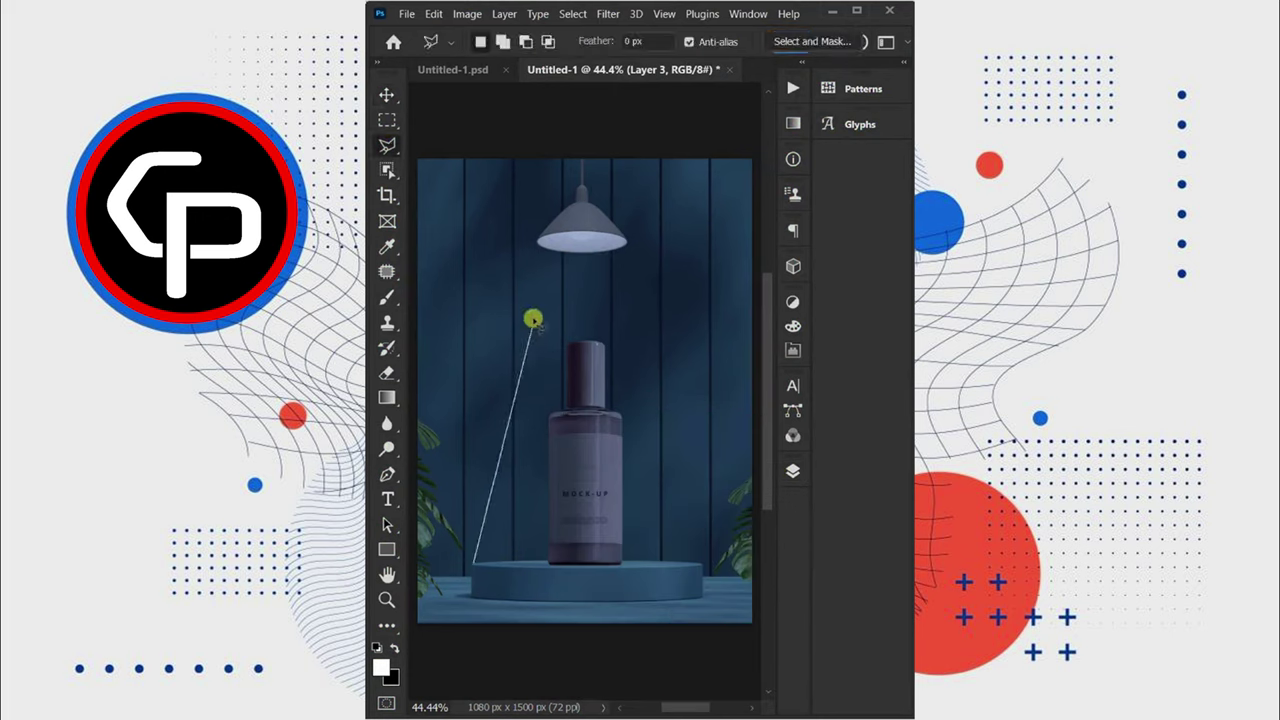
pyautogui.click(548, 246)
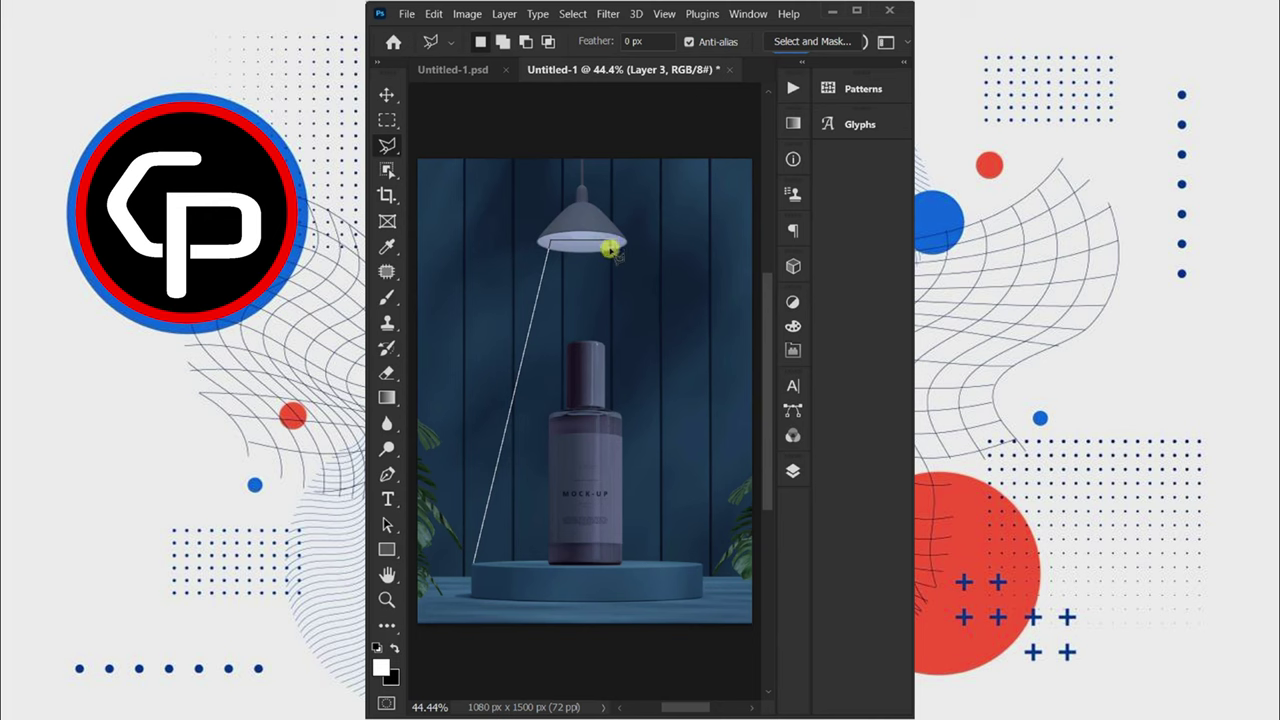
pyautogui.click(610, 247)
pyautogui.click(698, 565)
pyautogui.click(472, 566)
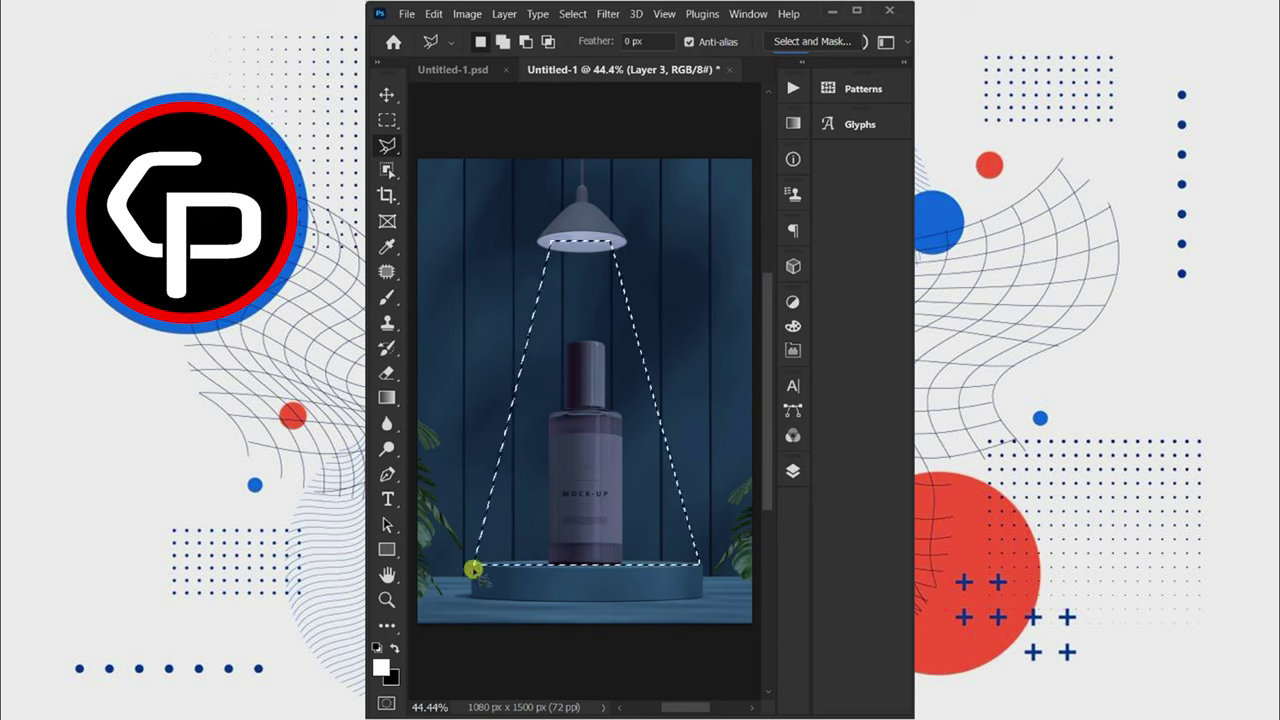
# Fill the triangle with a downward gradient and apply a 41 px Field Blur.
pyautogui.click(387, 397)
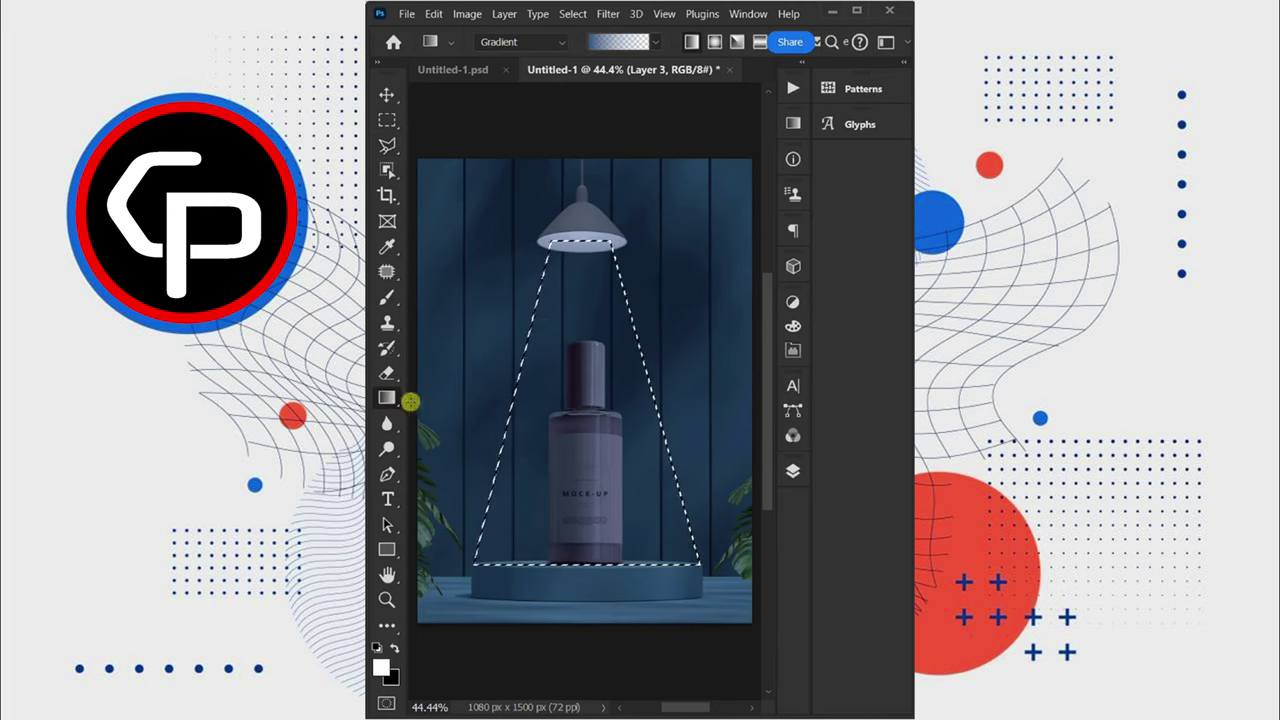
pyautogui.moveTo(578, 230); pyautogui.dragTo(581, 599)
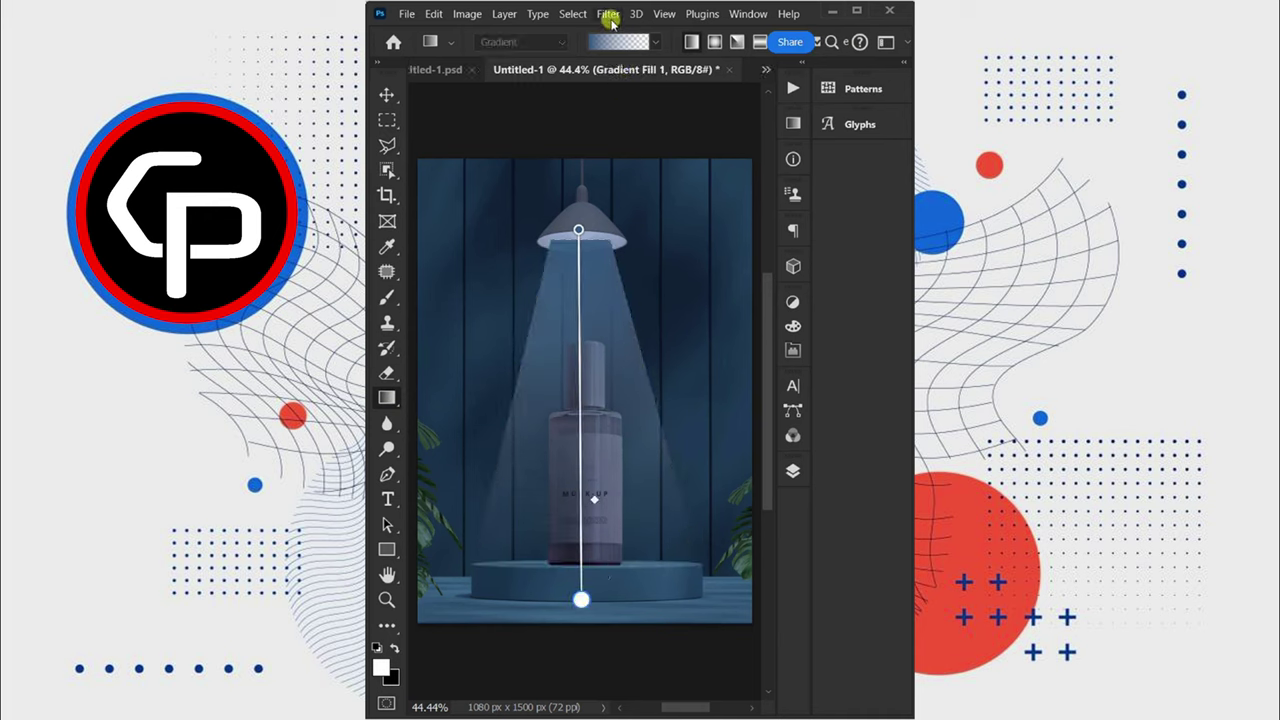
pyautogui.click(609, 14)
pyautogui.moveTo(700, 239)
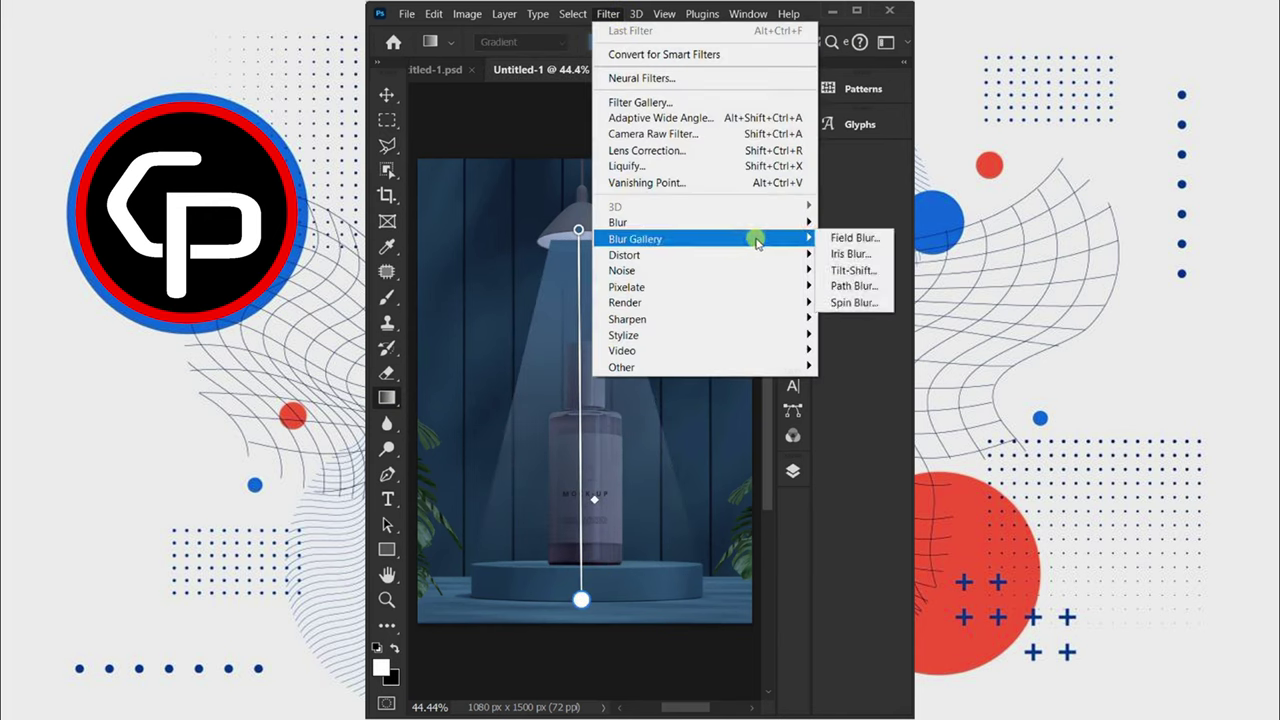
pyautogui.click(830, 240)
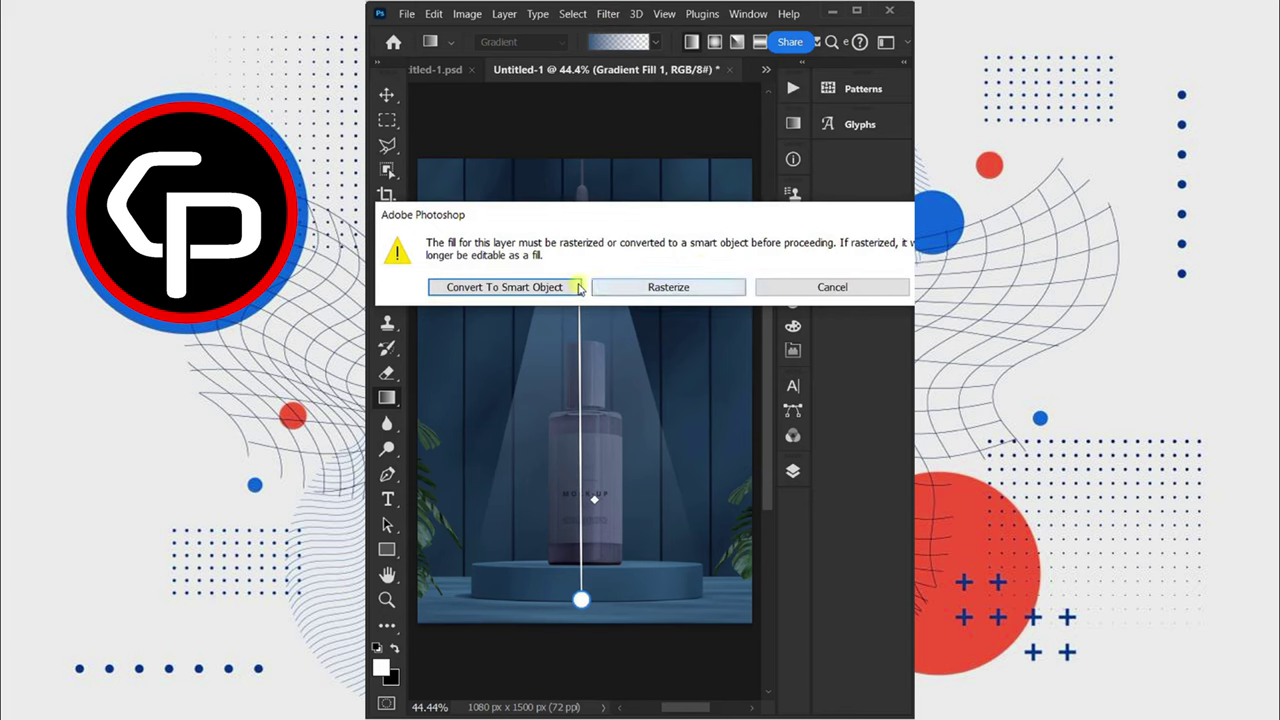
pyautogui.click(495, 287)
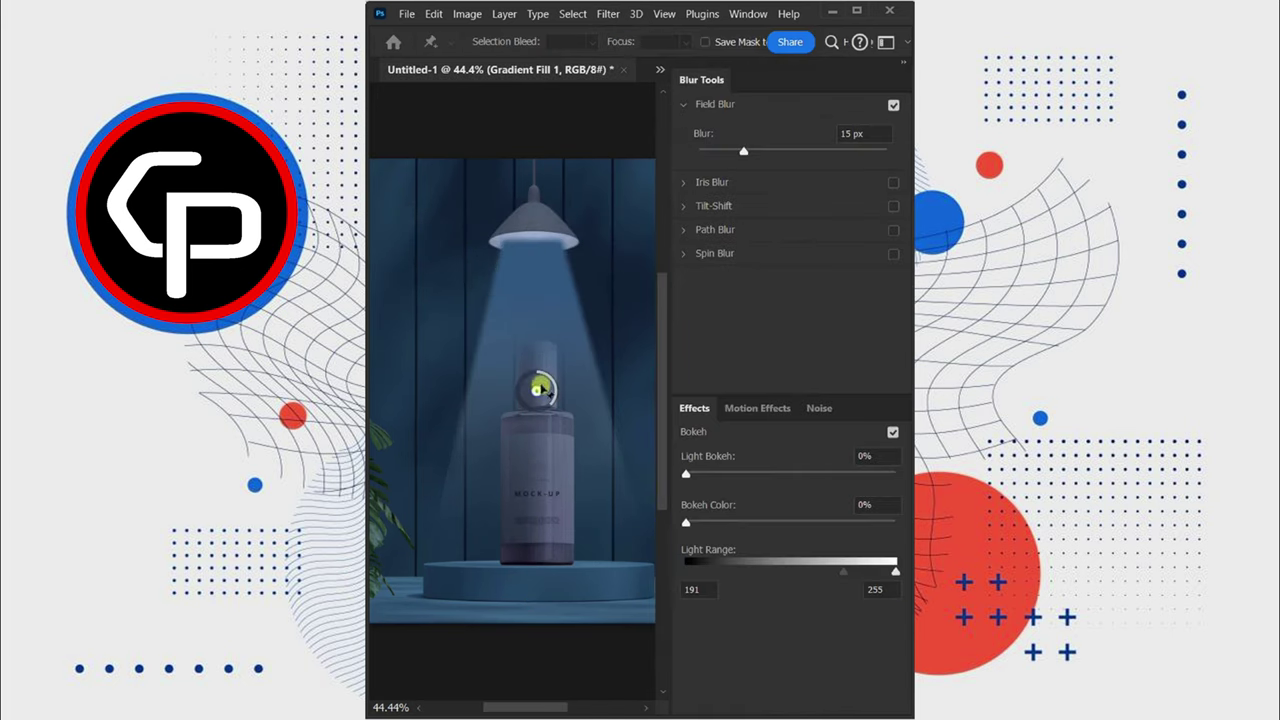
pyautogui.moveTo(544, 393)
pyautogui.mouseDown()
pyautogui.moveTo(551, 567)
pyautogui.moveTo(532, 566)
pyautogui.mouseUp()
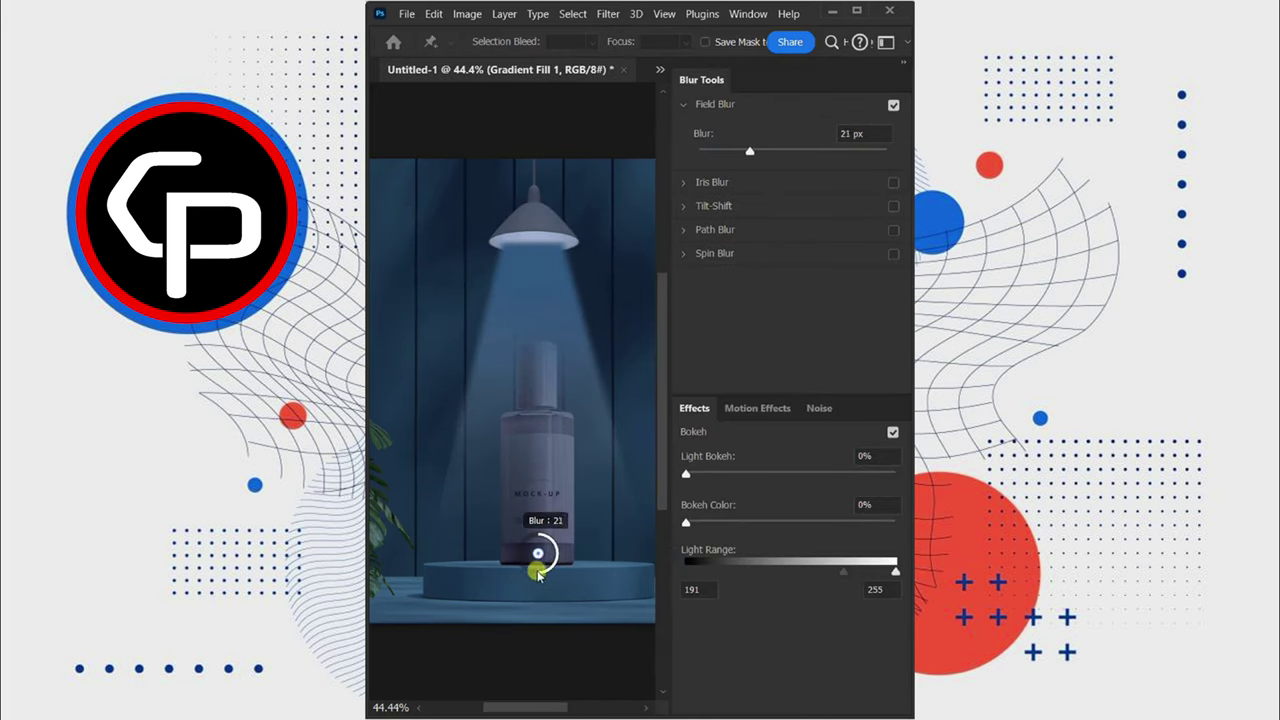
pyautogui.click(538, 283)
pyautogui.moveTo(548, 290); pyautogui.dragTo(525, 303)
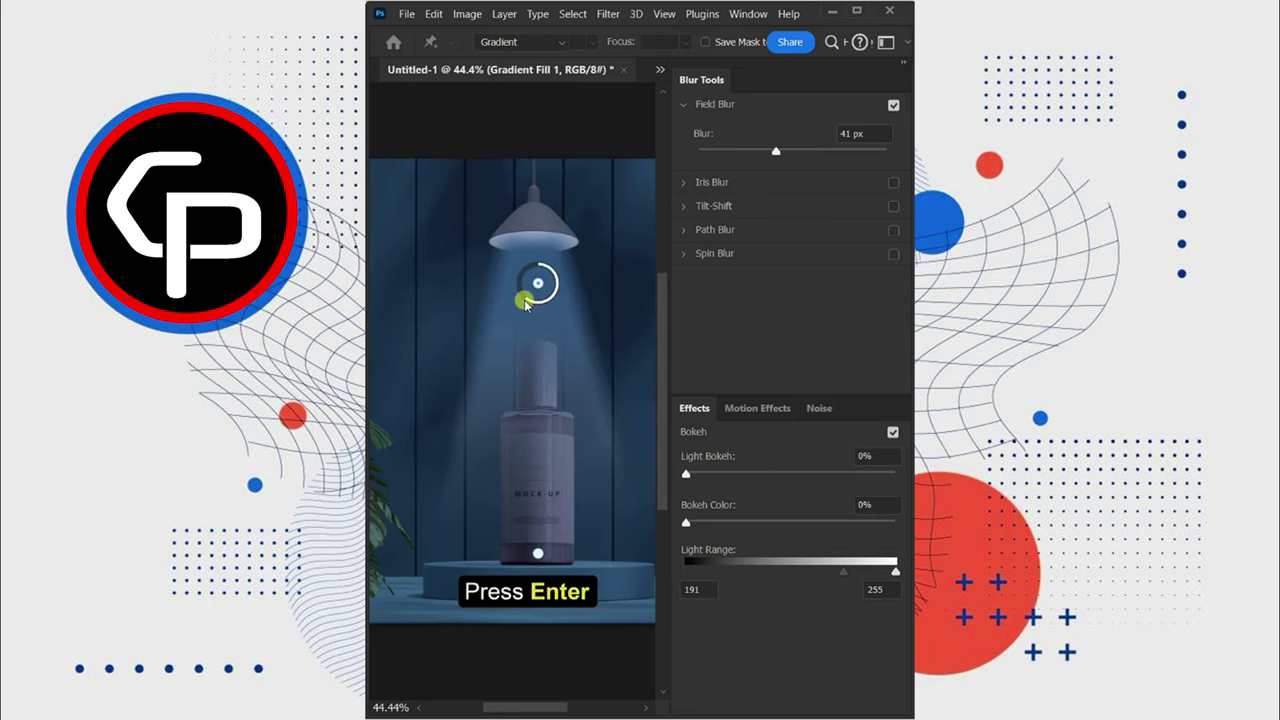
pyautogui.press('Return')
# Free Transform the light cone taller, extending it down and widening its base.
pyautogui.hotkey('ctrl', 't')
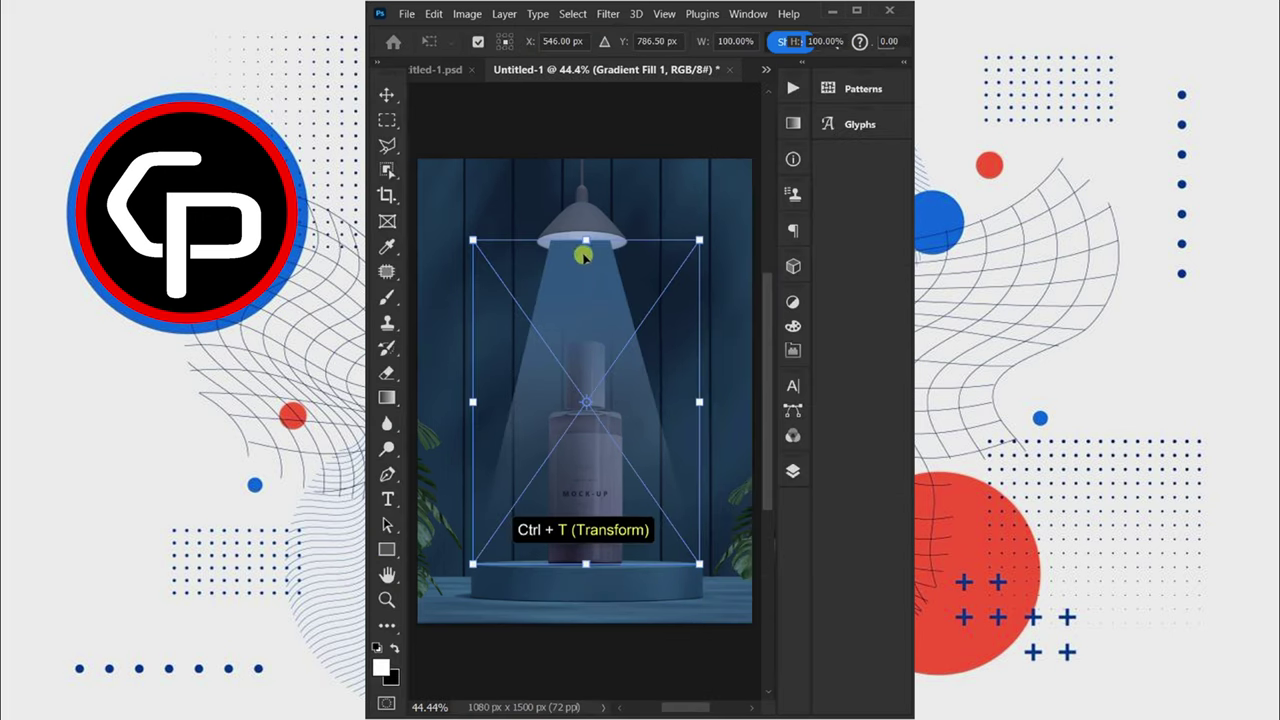
pyautogui.moveTo(585, 241); pyautogui.dragTo(585, 225)
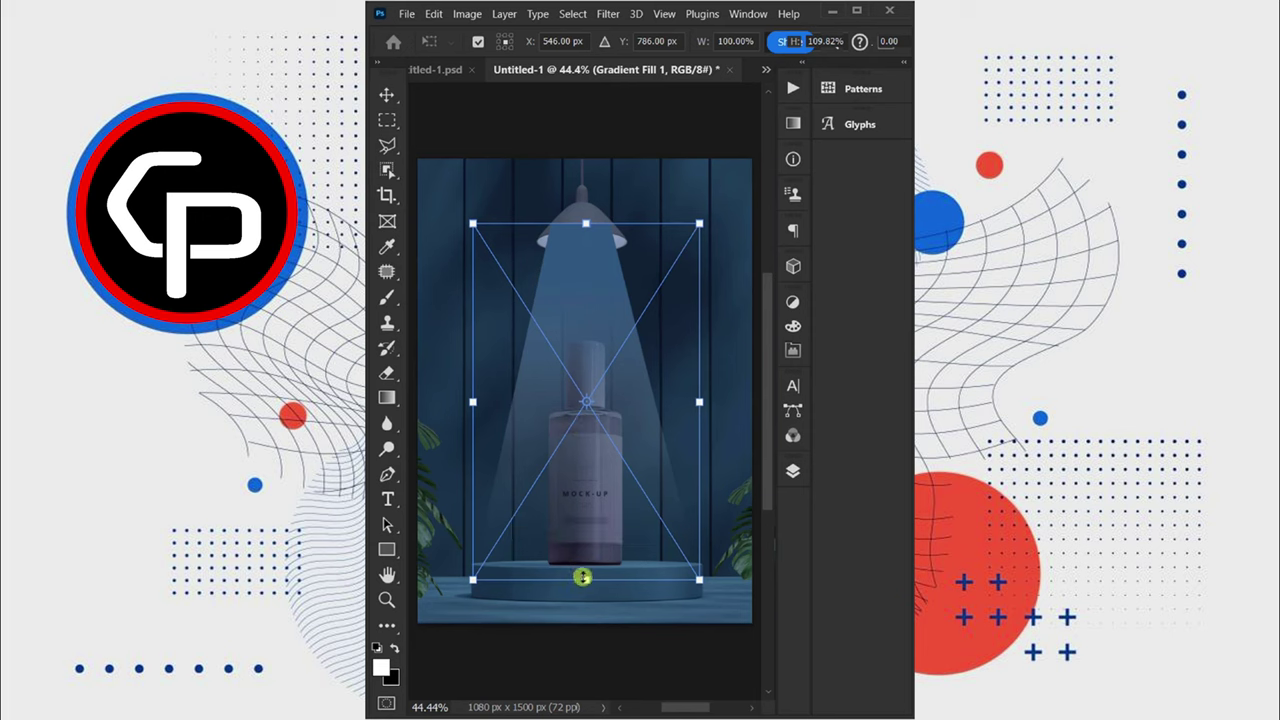
pyautogui.moveTo(585, 579); pyautogui.dragTo(586, 633)
pyautogui.moveTo(698, 637); pyautogui.dragTo(748, 629)
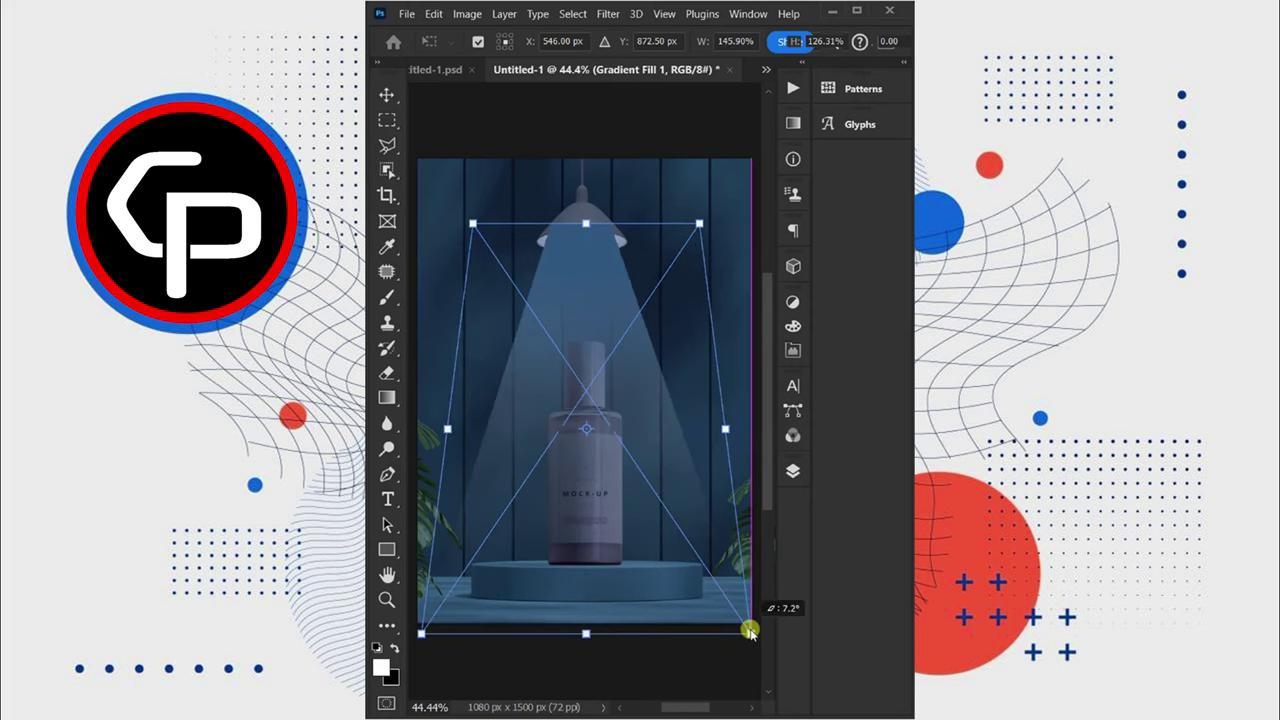
pyautogui.press('Return')
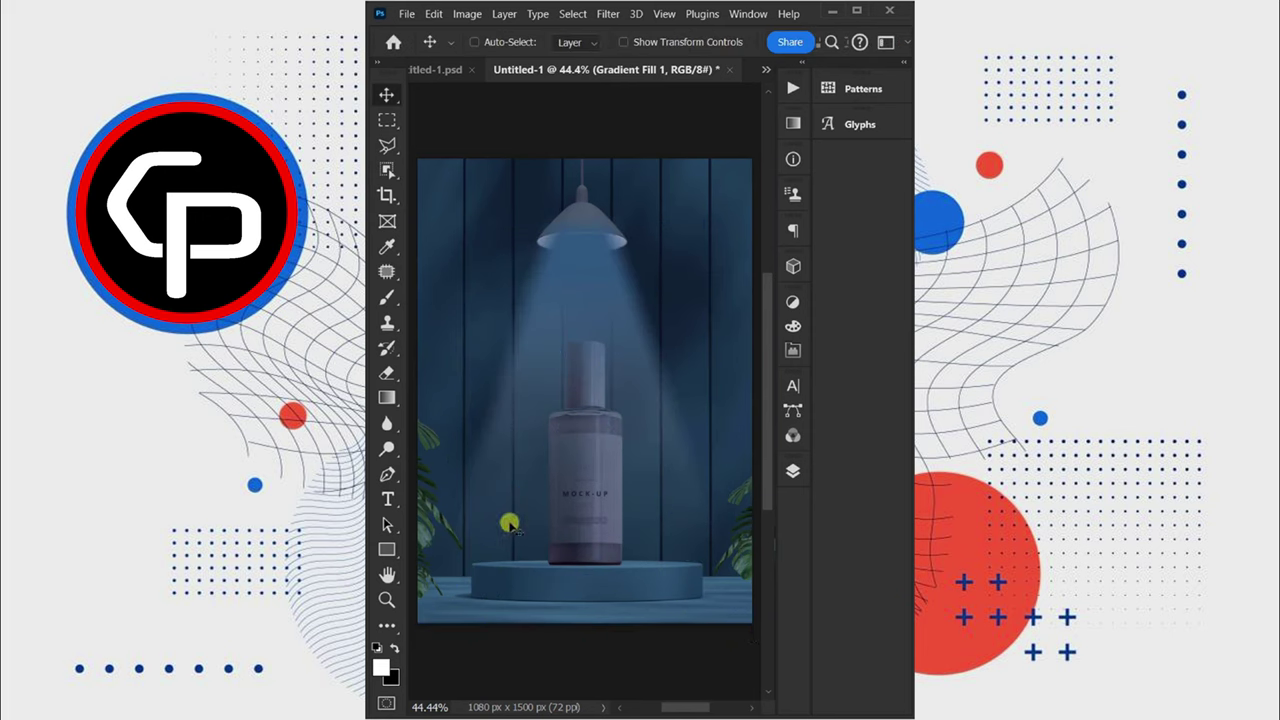
# Trace a Pen path around the lamp shade and turn it into a selection.
pyautogui.click(388, 474)
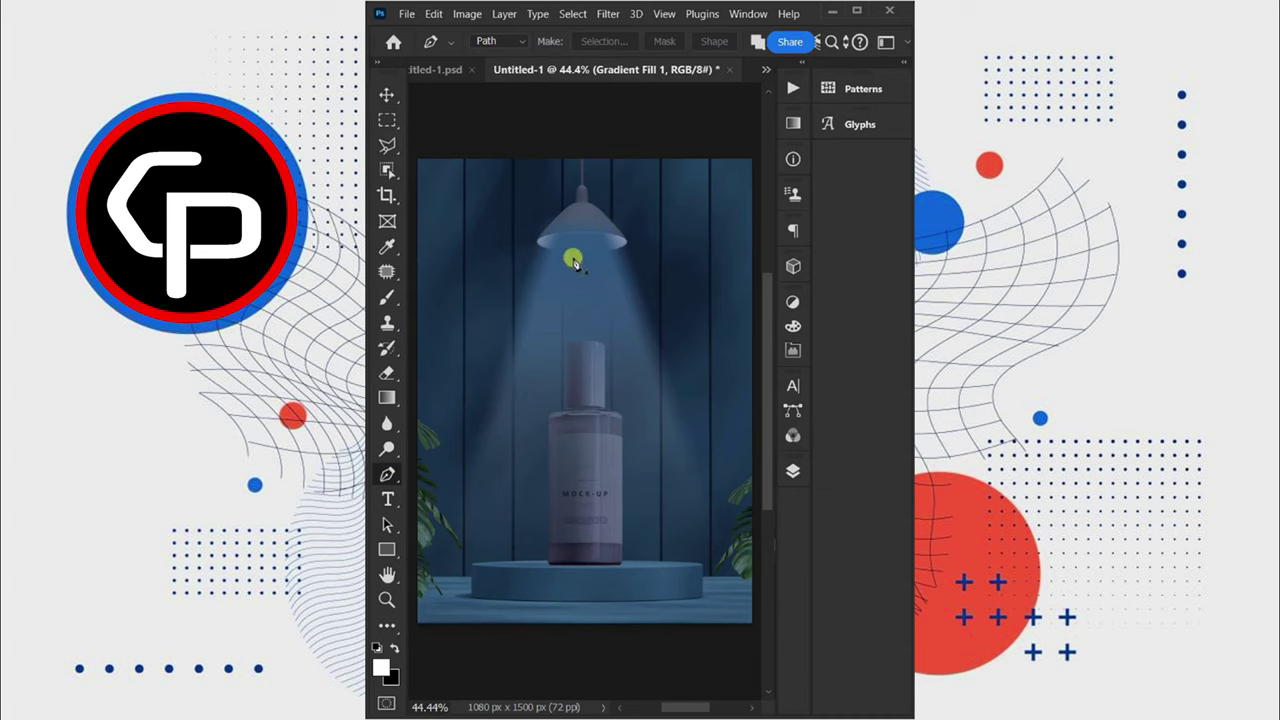
pyautogui.scroll(2, 573, 261)
pyautogui.scroll(2, 573, 261)
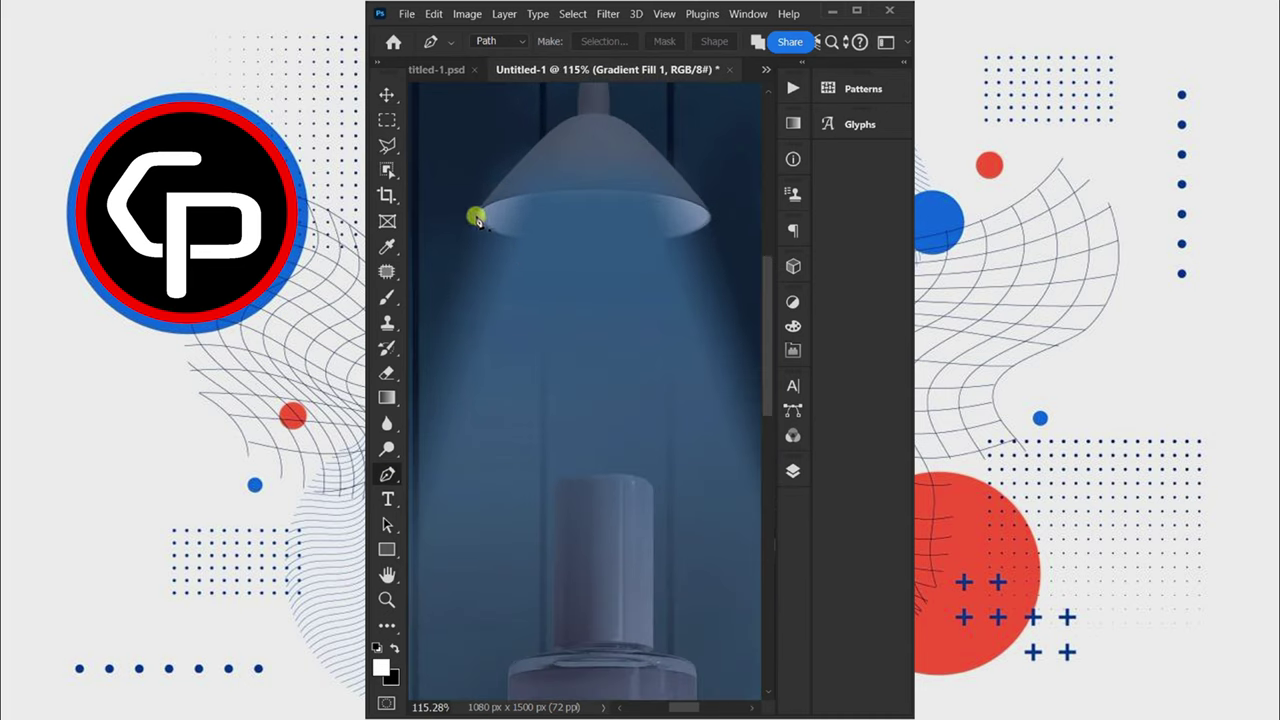
pyautogui.click(710, 217)
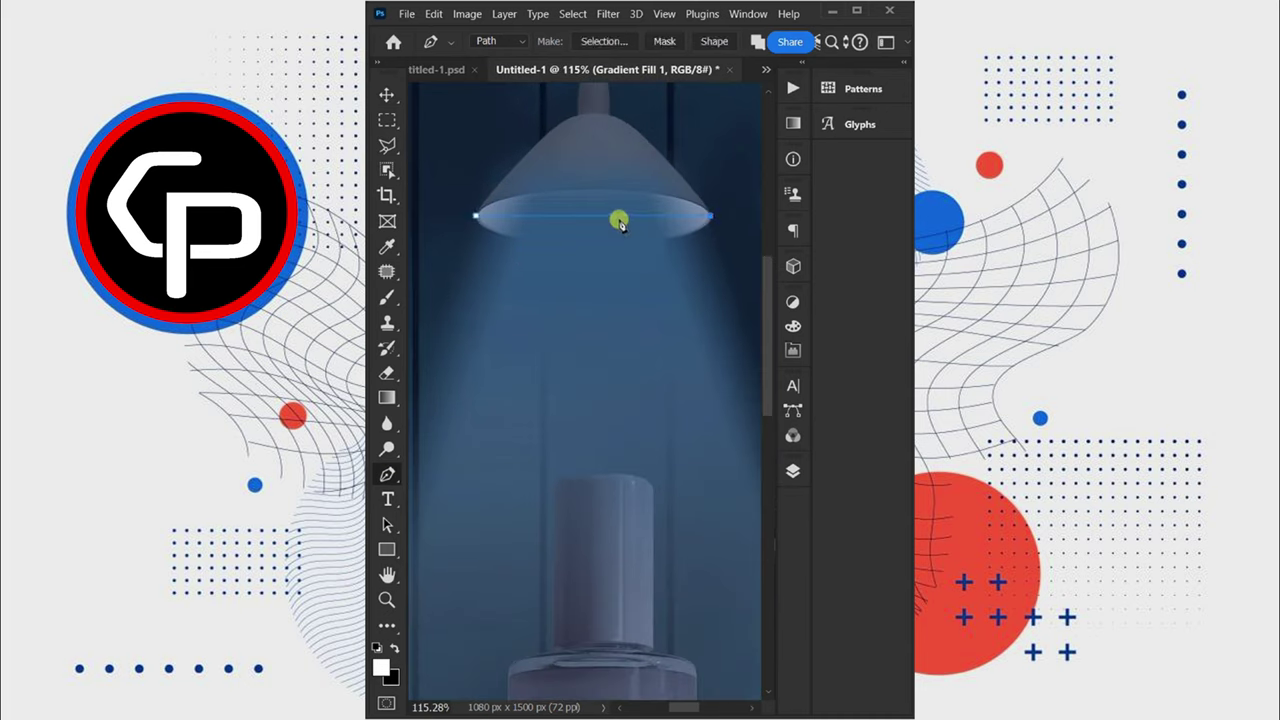
pyautogui.moveTo(595, 218); pyautogui.dragTo(595, 191)
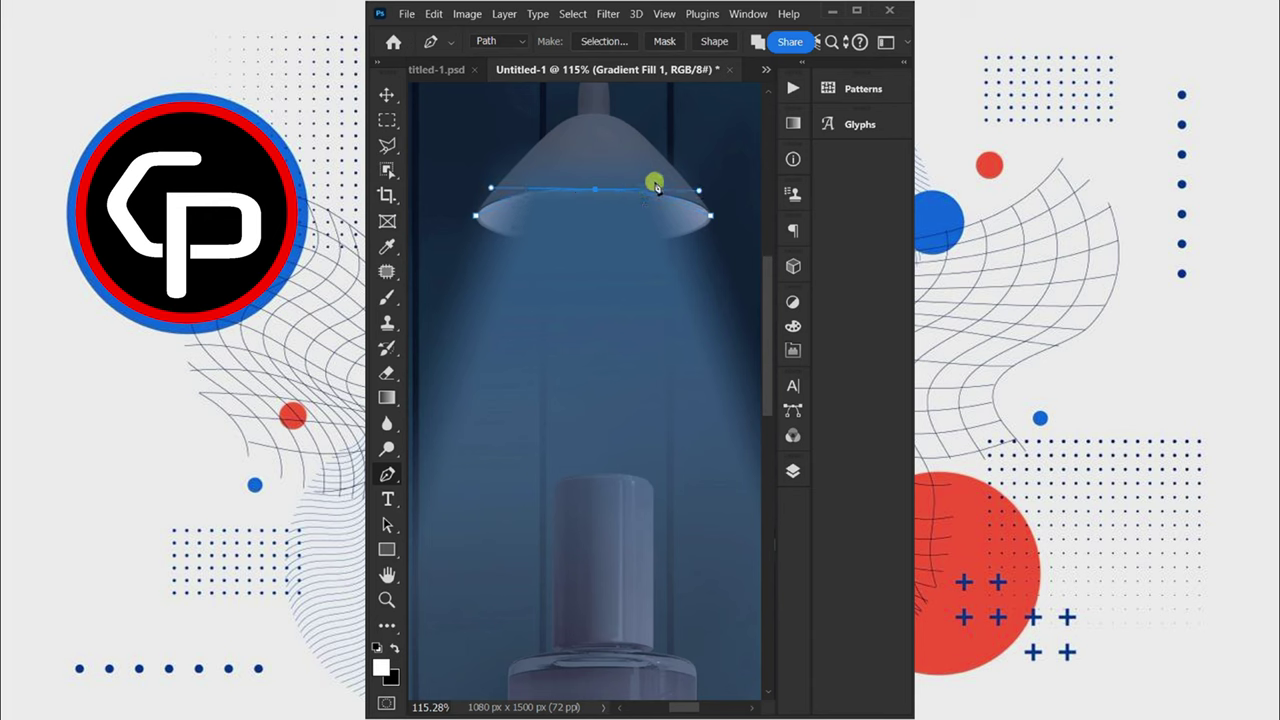
pyautogui.click(757, 110)
pyautogui.click(626, 88)
pyautogui.click(449, 118)
pyautogui.click(477, 215)
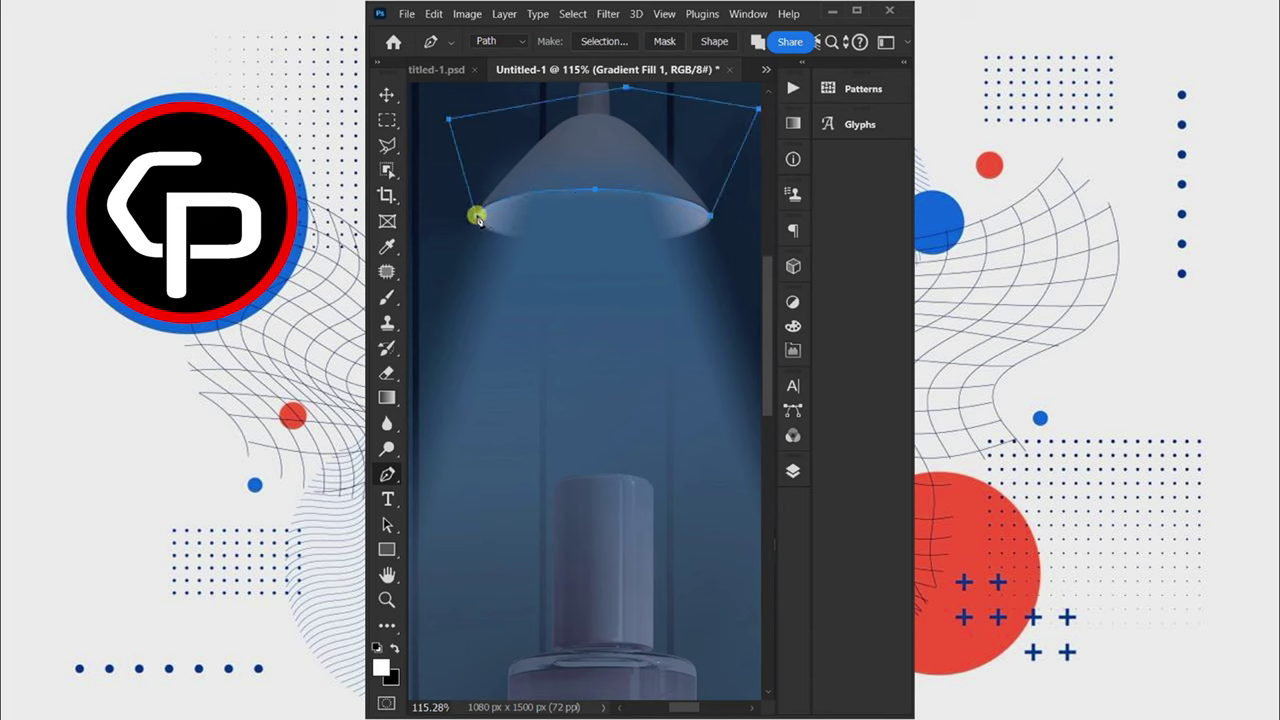
pyautogui.rightClick(477, 216)
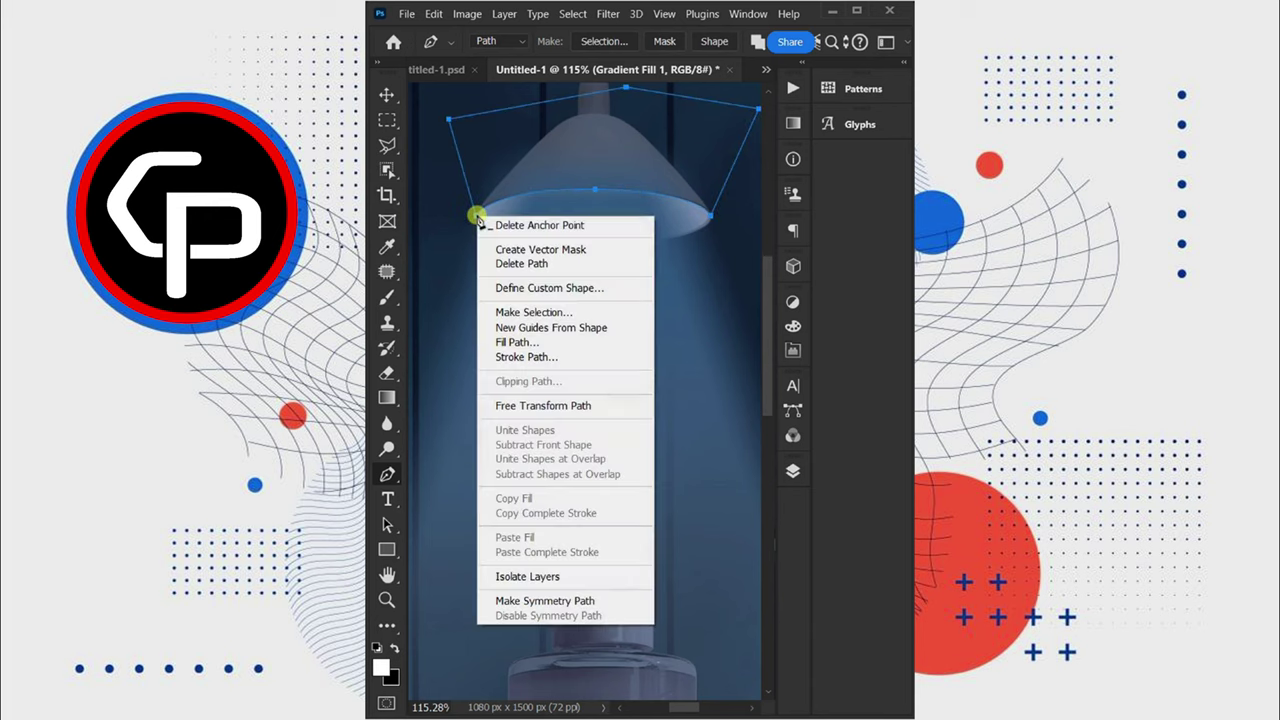
pyautogui.click(590, 312)
pyautogui.click(703, 283)
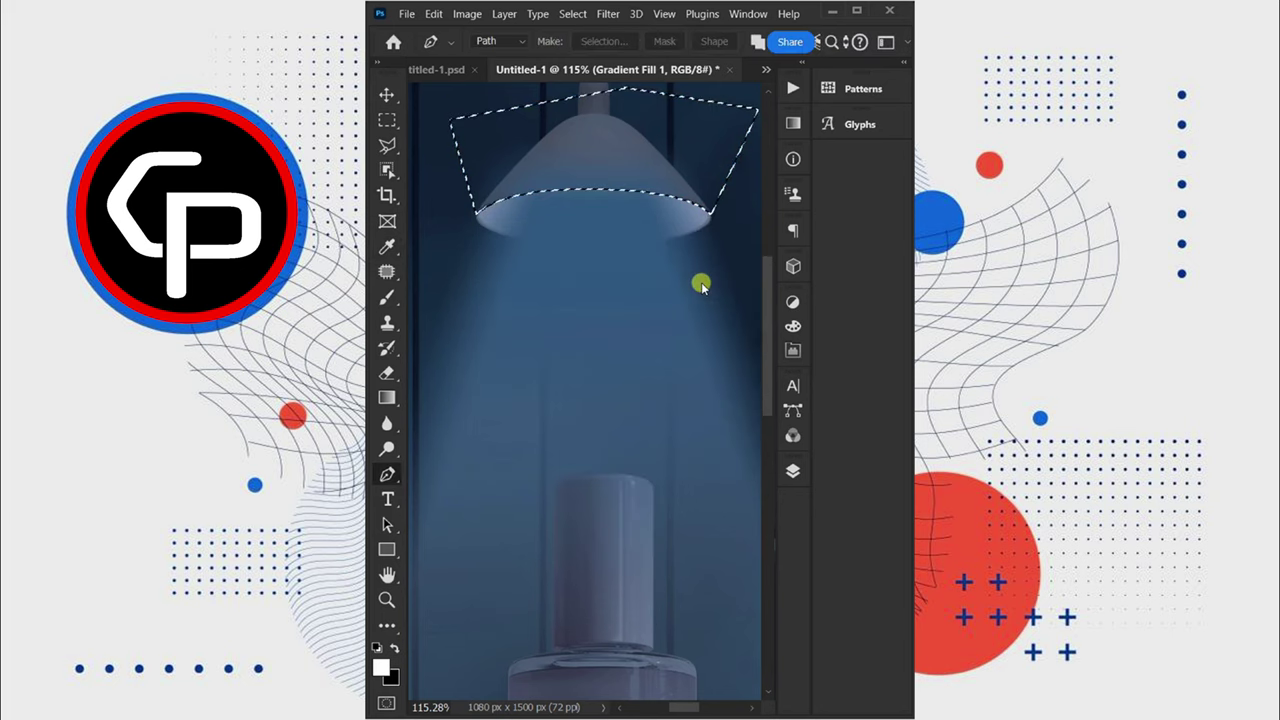
# Mask Gradient Fill 1 with the inverted shade selection and set it to Screen.
pyautogui.hotkey('ctrl', '0')
pyautogui.press('v')
pyautogui.click(793, 471)
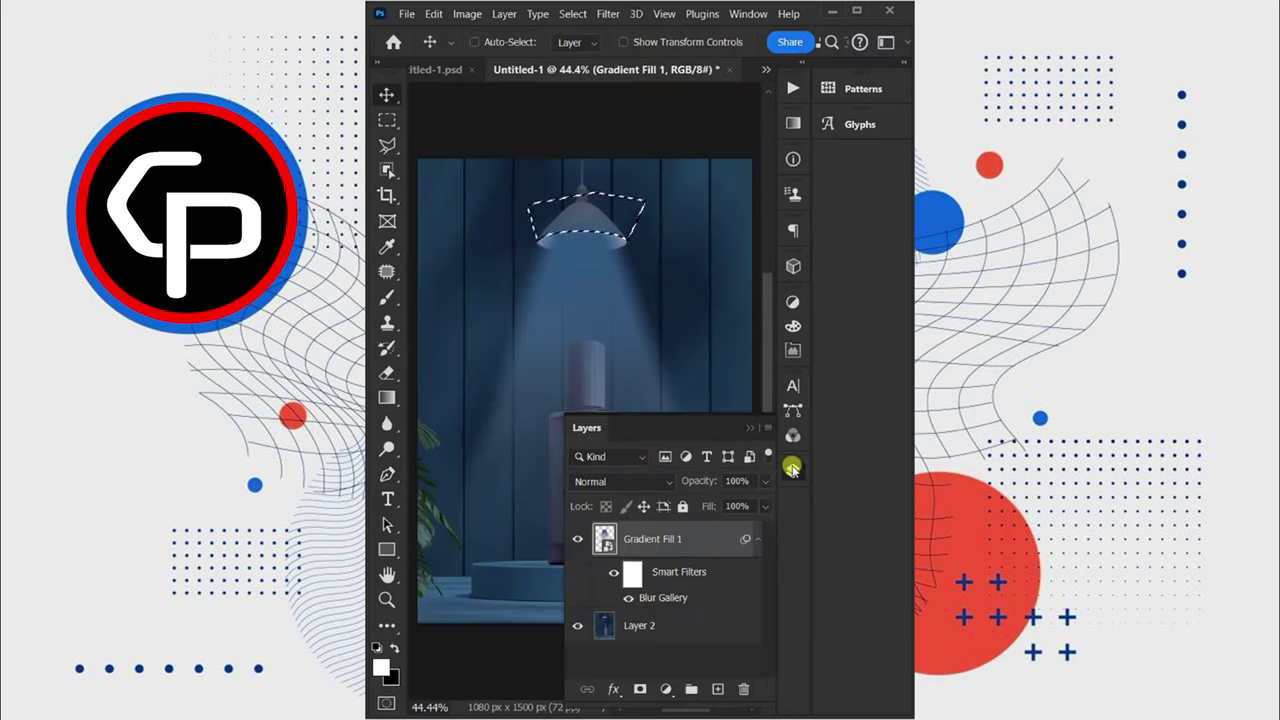
pyautogui.click(639, 686)
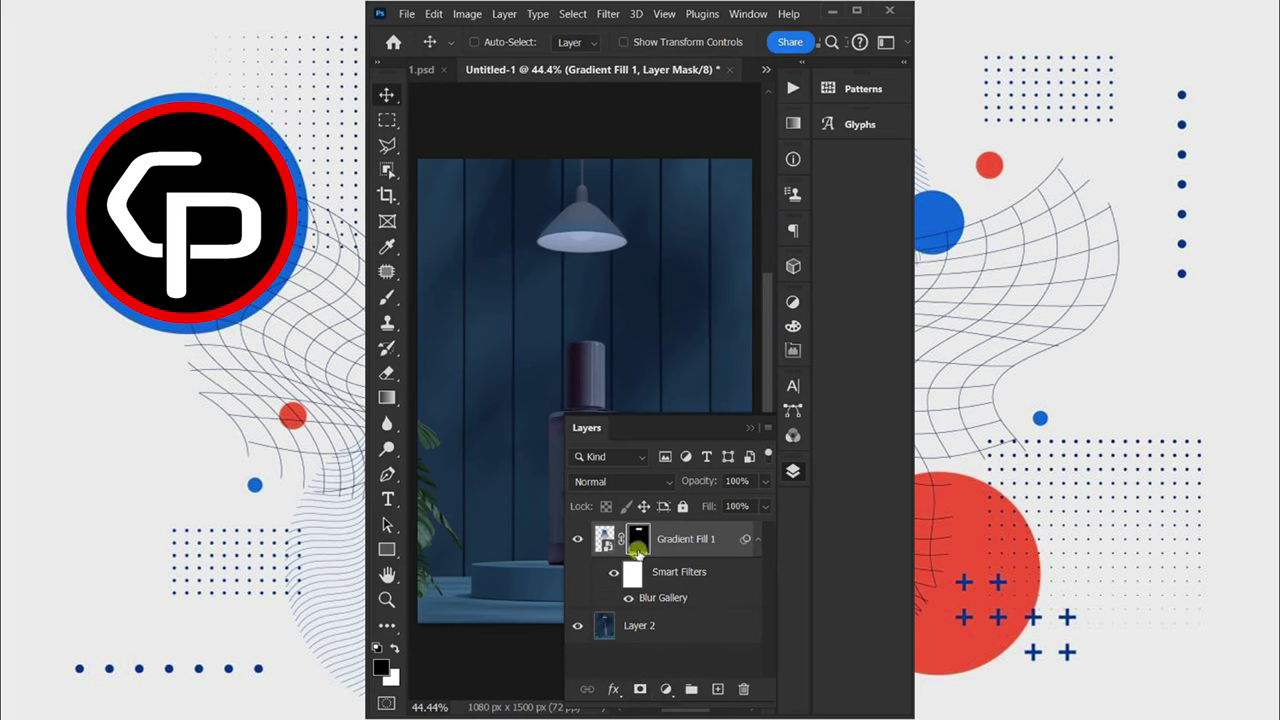
pyautogui.hotkey('ctrl', 'i')
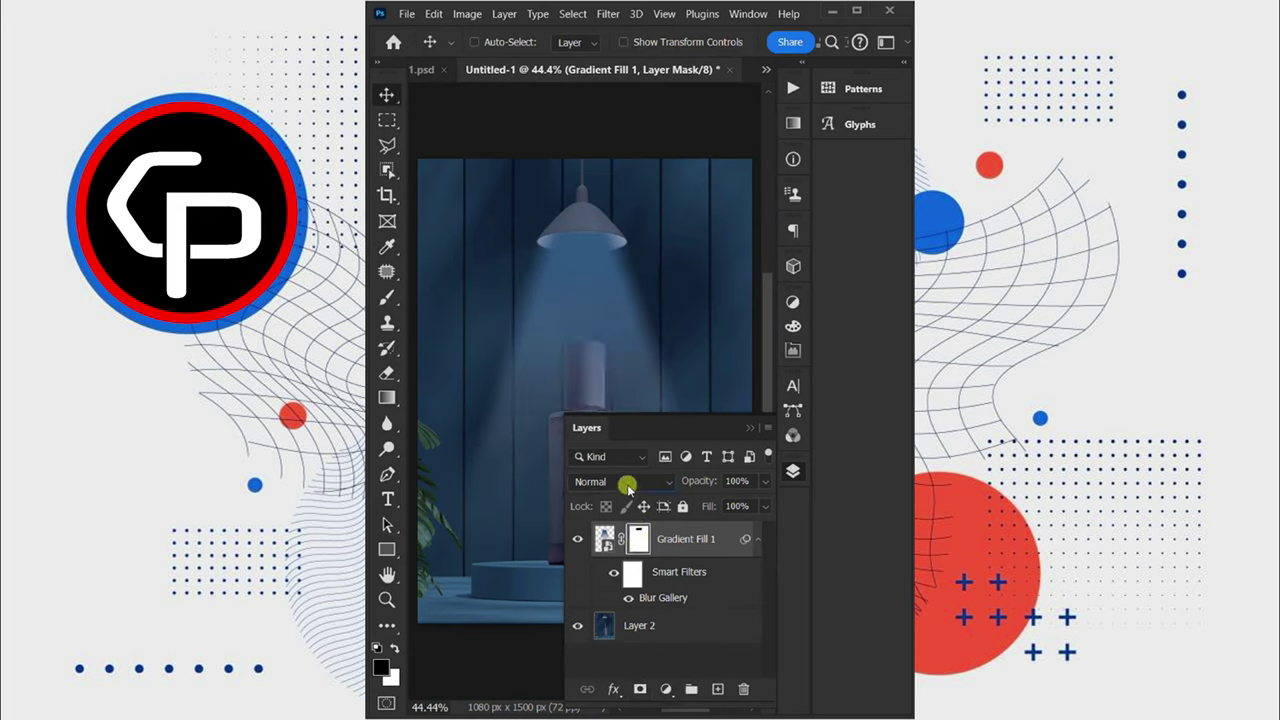
pyautogui.click(620, 481)
pyautogui.click(617, 381)
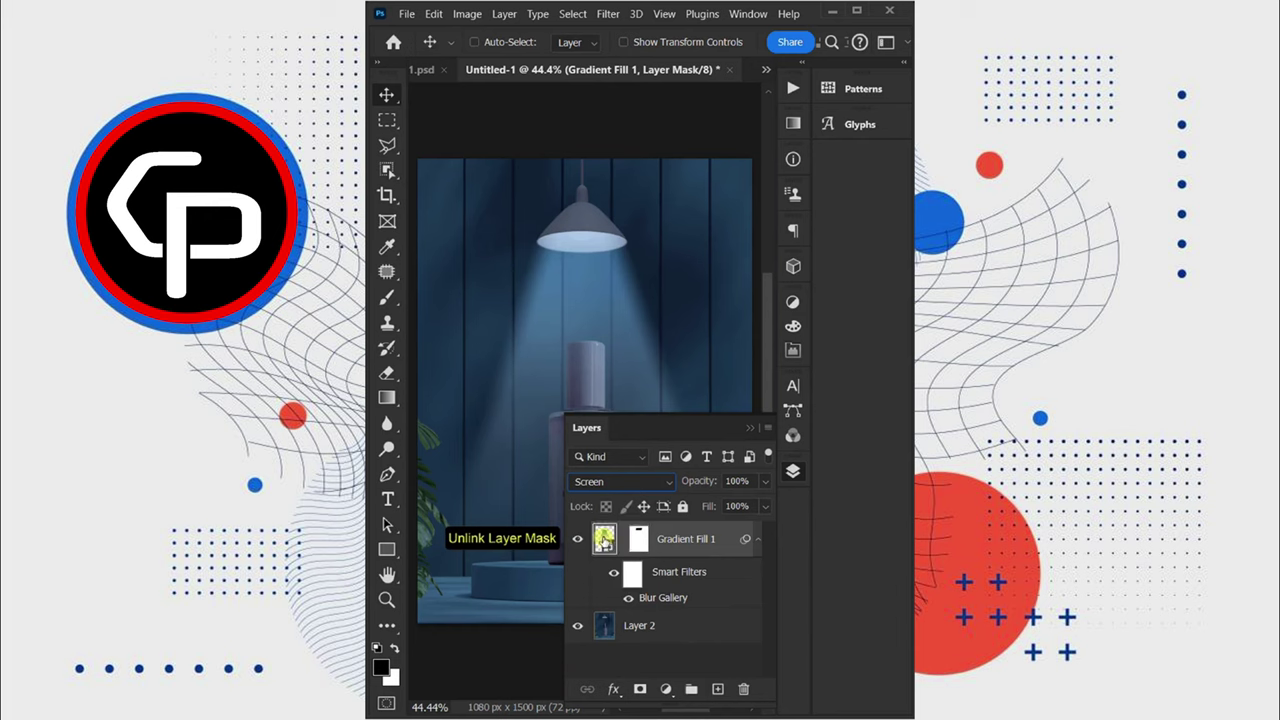
pyautogui.click(604, 540)
# Free Transform the light layer, pinching the top of the cone inward.
pyautogui.click(790, 477)
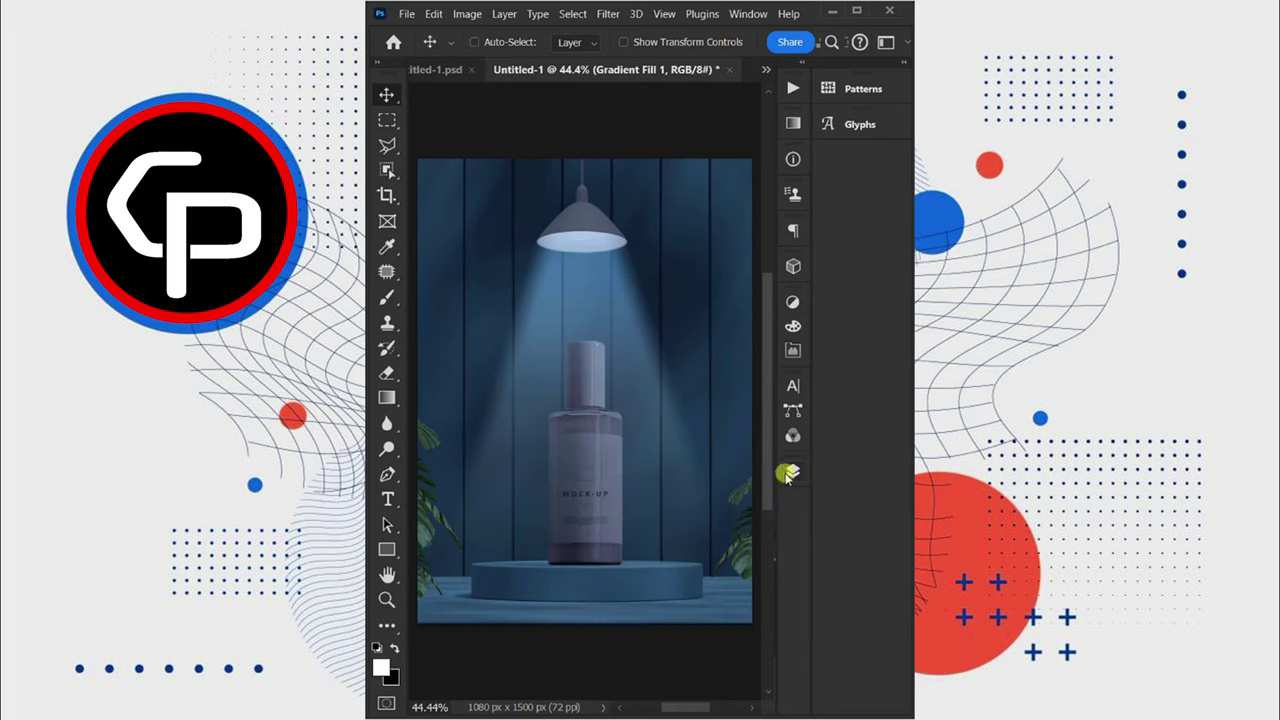
pyautogui.hotkey('ctrl', 't')
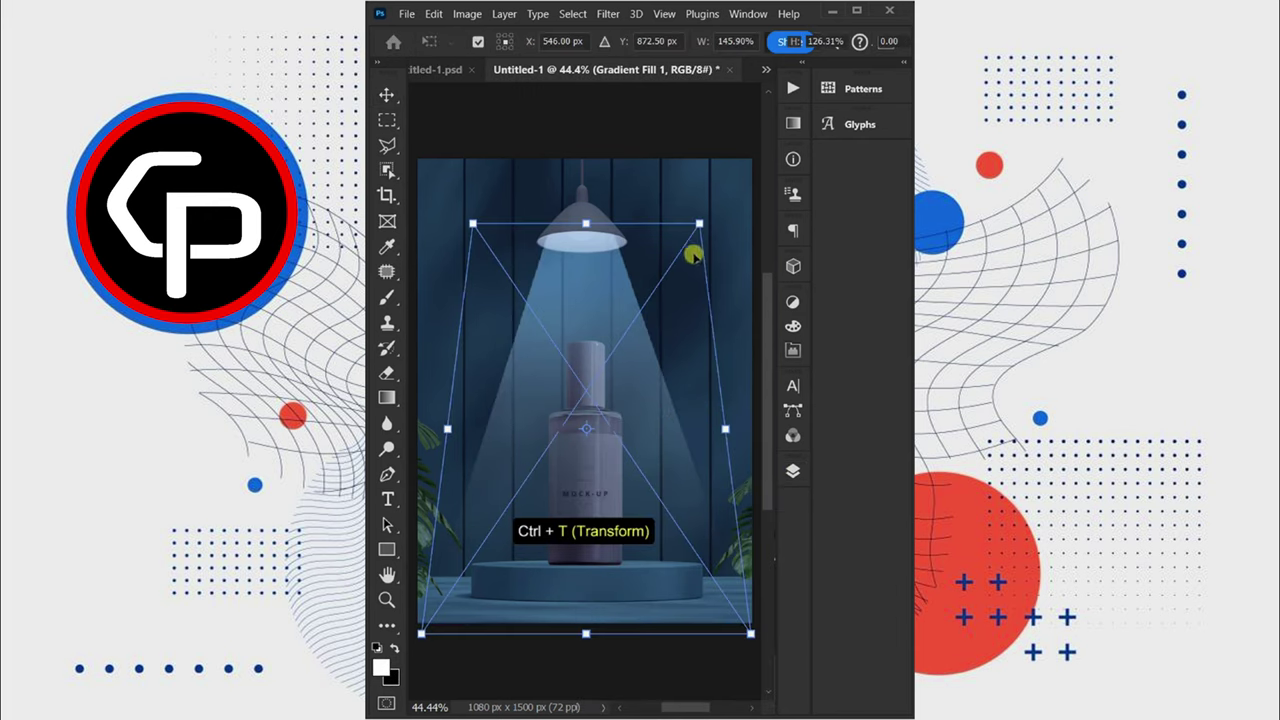
pyautogui.moveTo(697, 224); pyautogui.dragTo(657, 222)
pyautogui.press('Return')
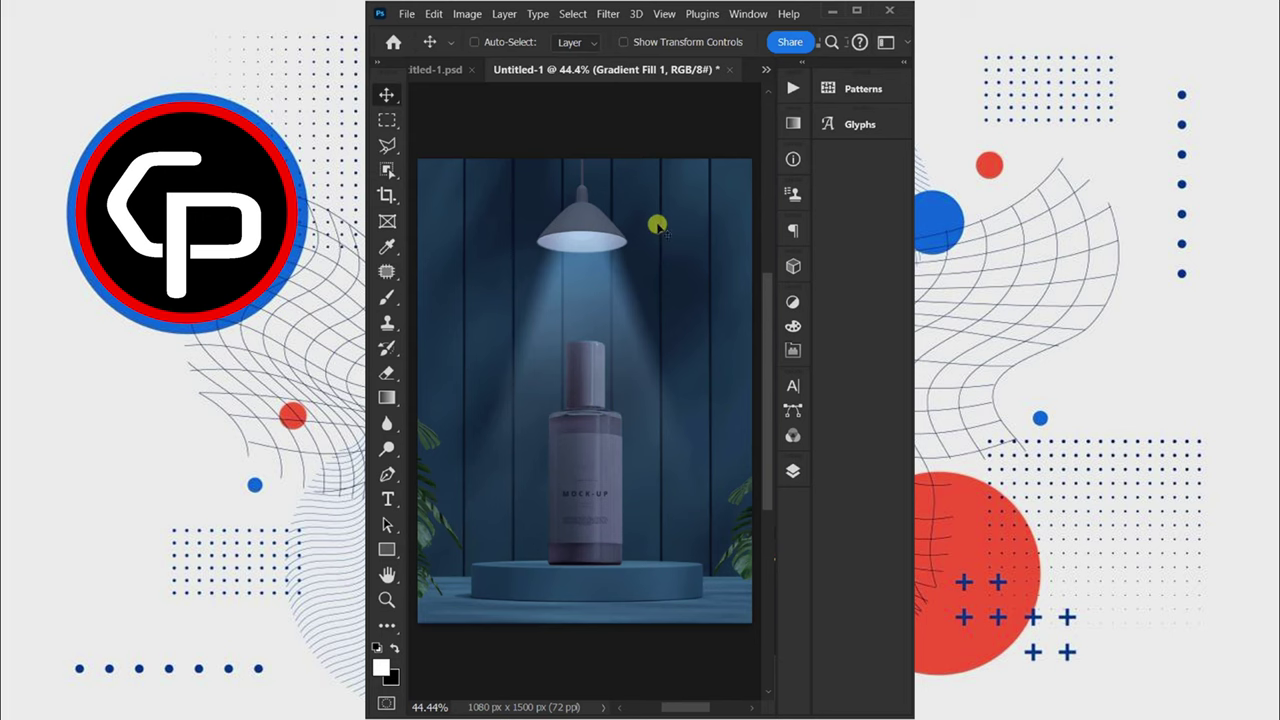
# Duplicate the light layer, set it to Linear Dodge (Add), and reshape it shorter and wider.
pyautogui.click(791, 471)
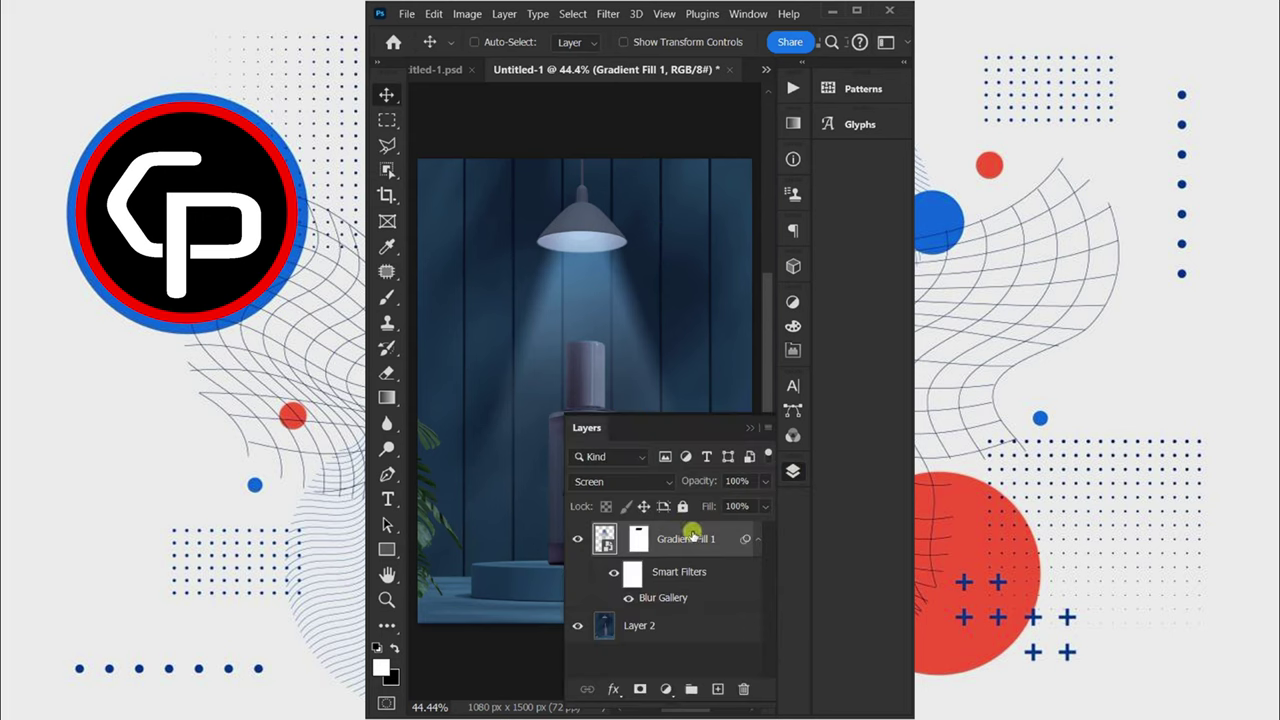
pyautogui.hotkey('ctrl', 'j')
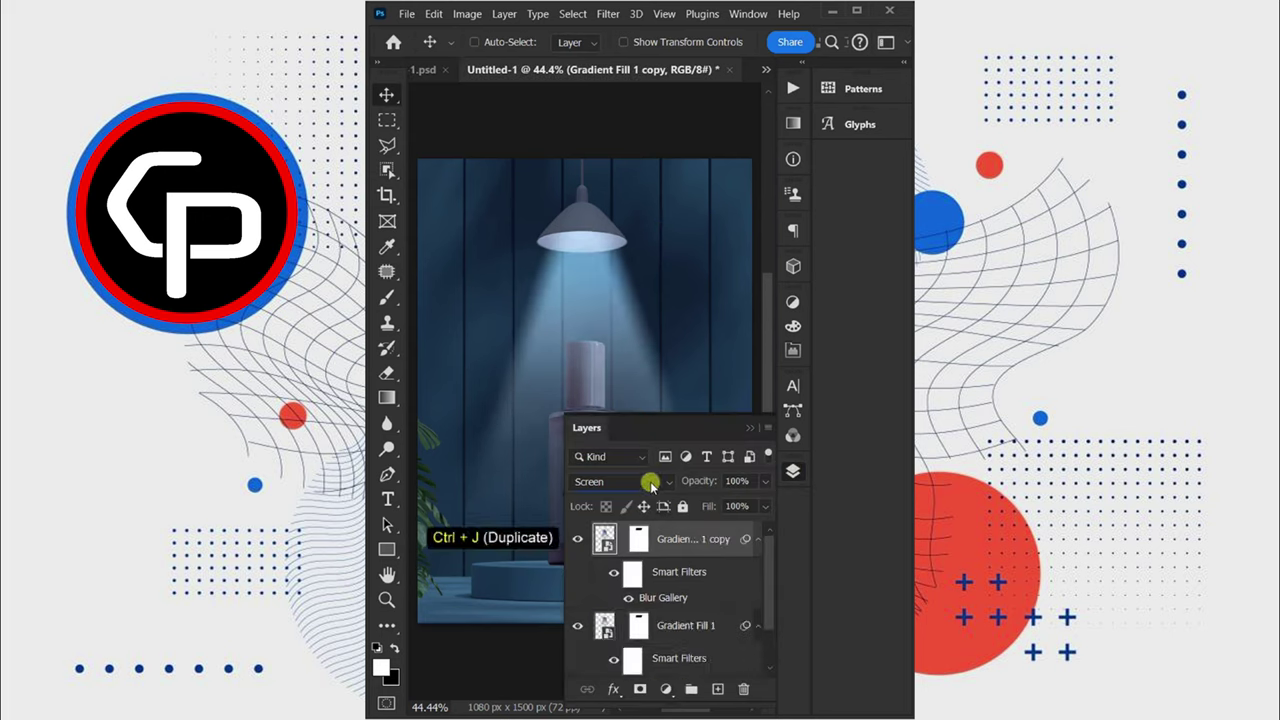
pyautogui.click(651, 484)
pyautogui.click(640, 410)
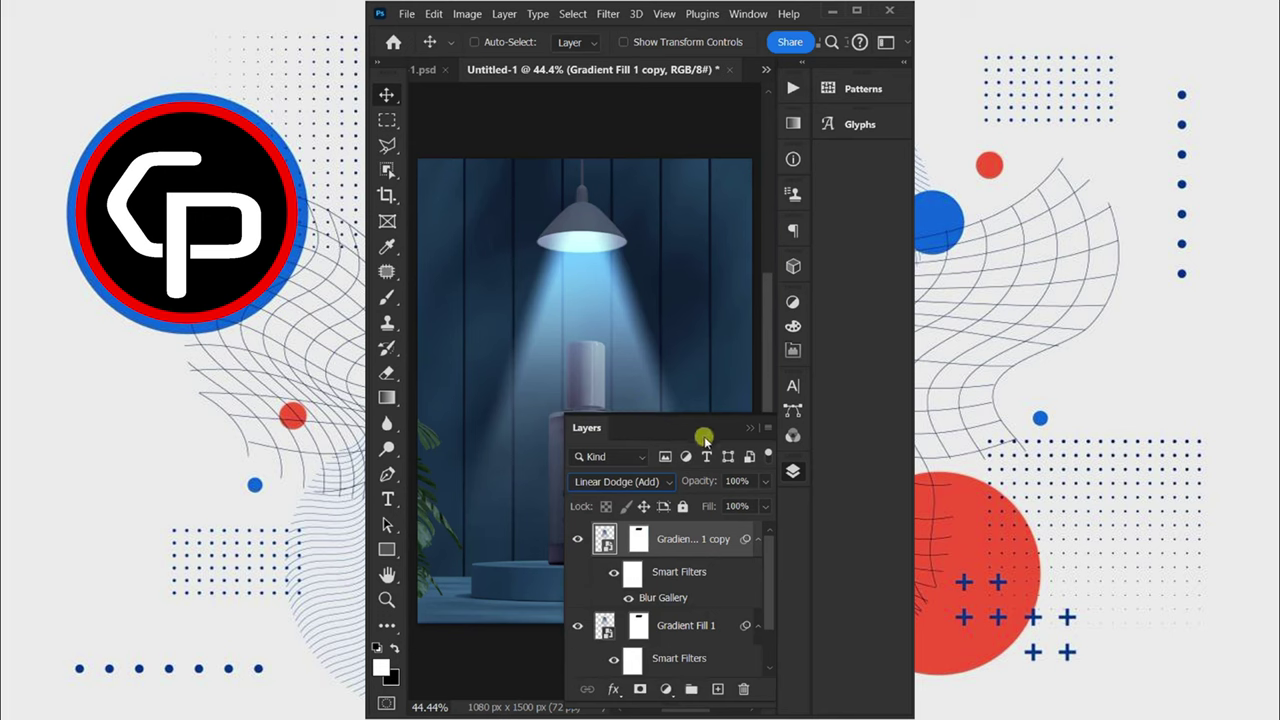
pyautogui.click(791, 471)
pyautogui.hotkey('ctrl', 't')
pyautogui.hotkey('ctrl', '-')
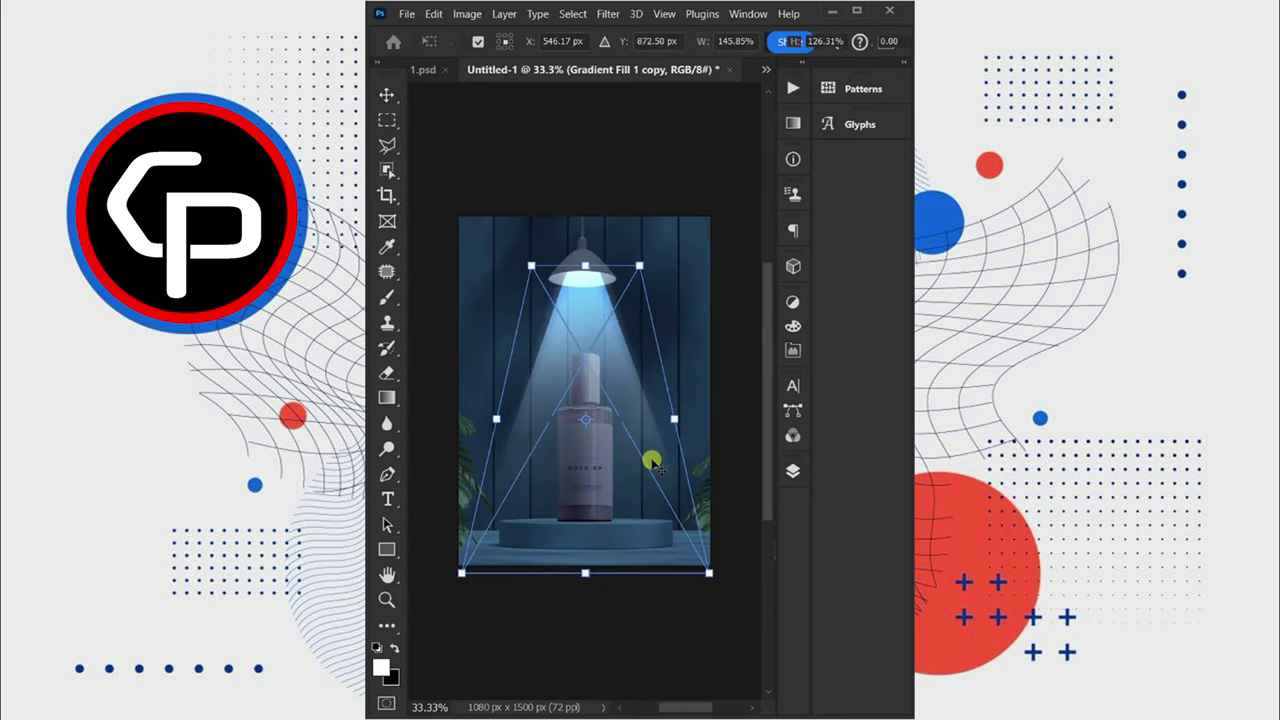
pyautogui.moveTo(586, 573); pyautogui.dragTo(586, 497)
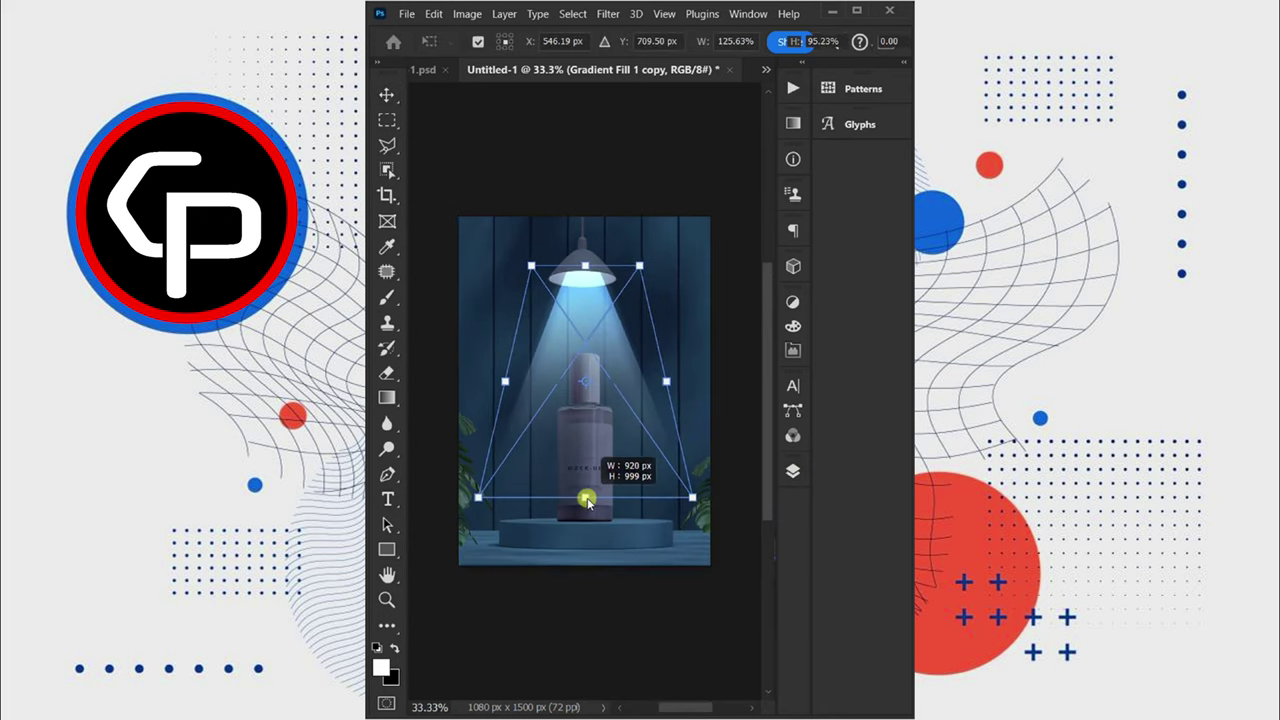
pyautogui.moveTo(691, 499); pyautogui.dragTo(735, 497)
pyautogui.press('Return')
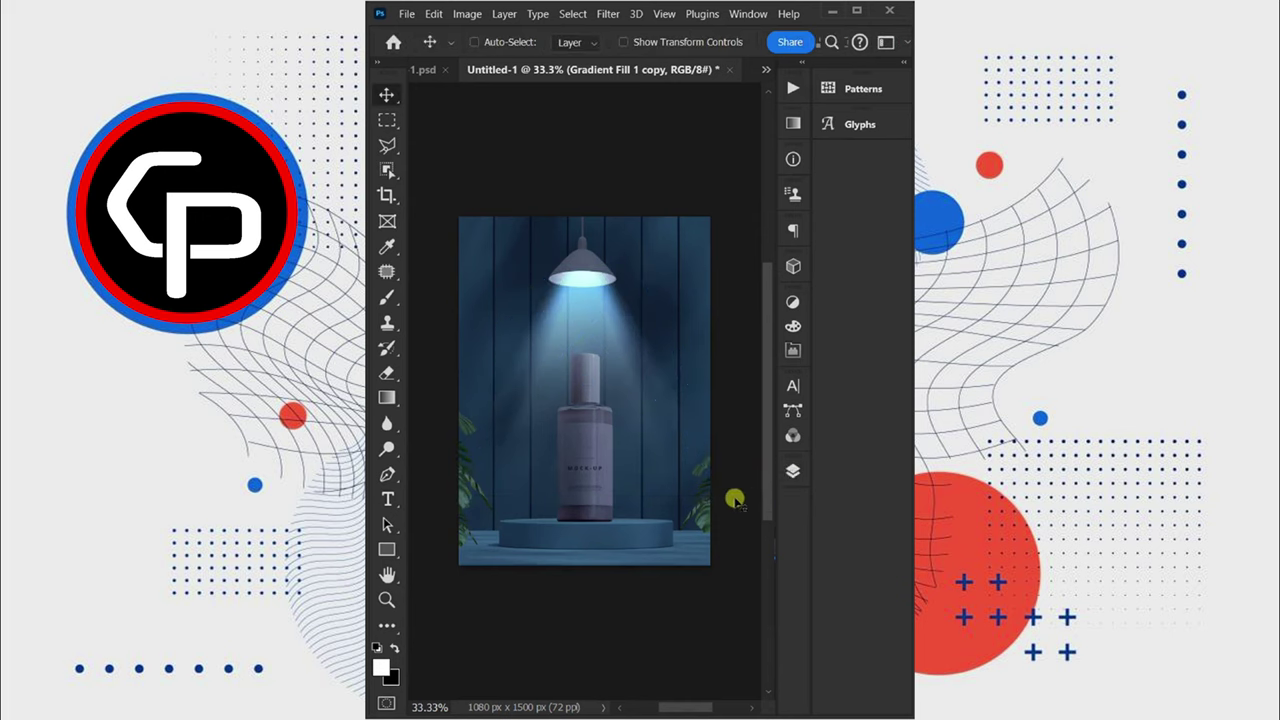
# Duplicate the beam copy again and squash the new copy much shorter.
pyautogui.click(791, 472)
pyautogui.hotkey('ctrl', 'j')
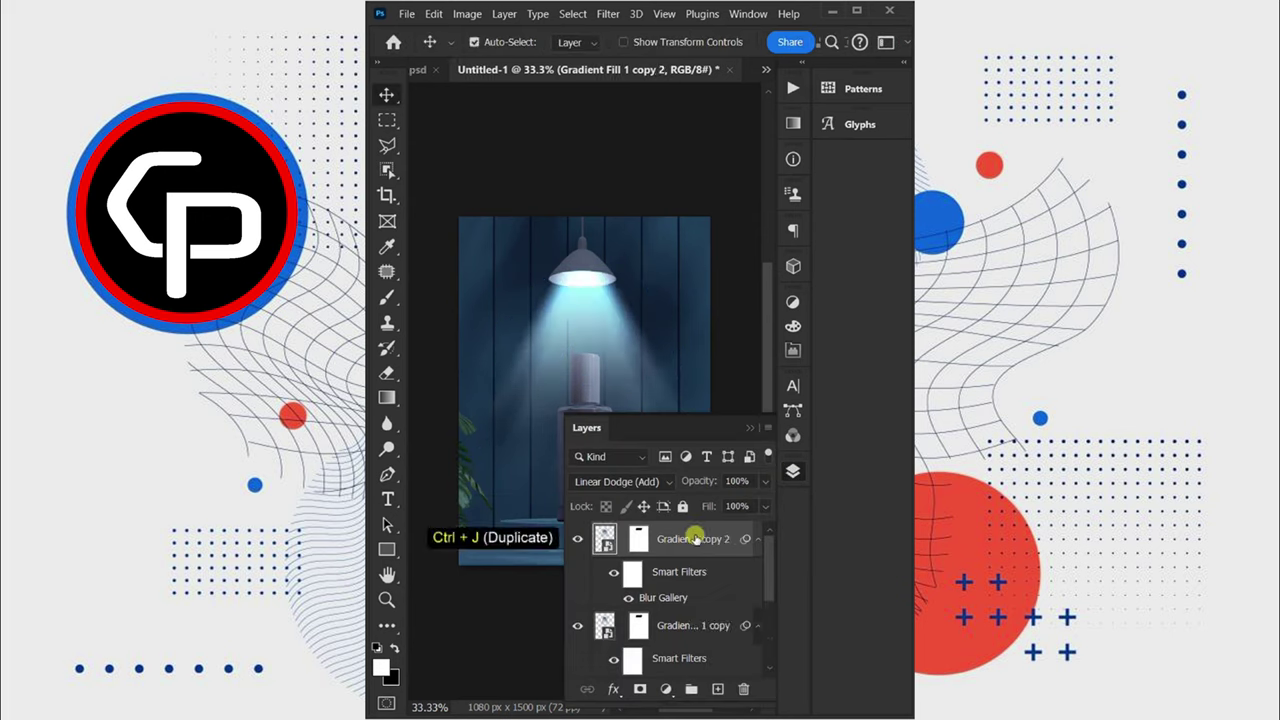
pyautogui.click(791, 472)
pyautogui.hotkey('ctrl', 't')
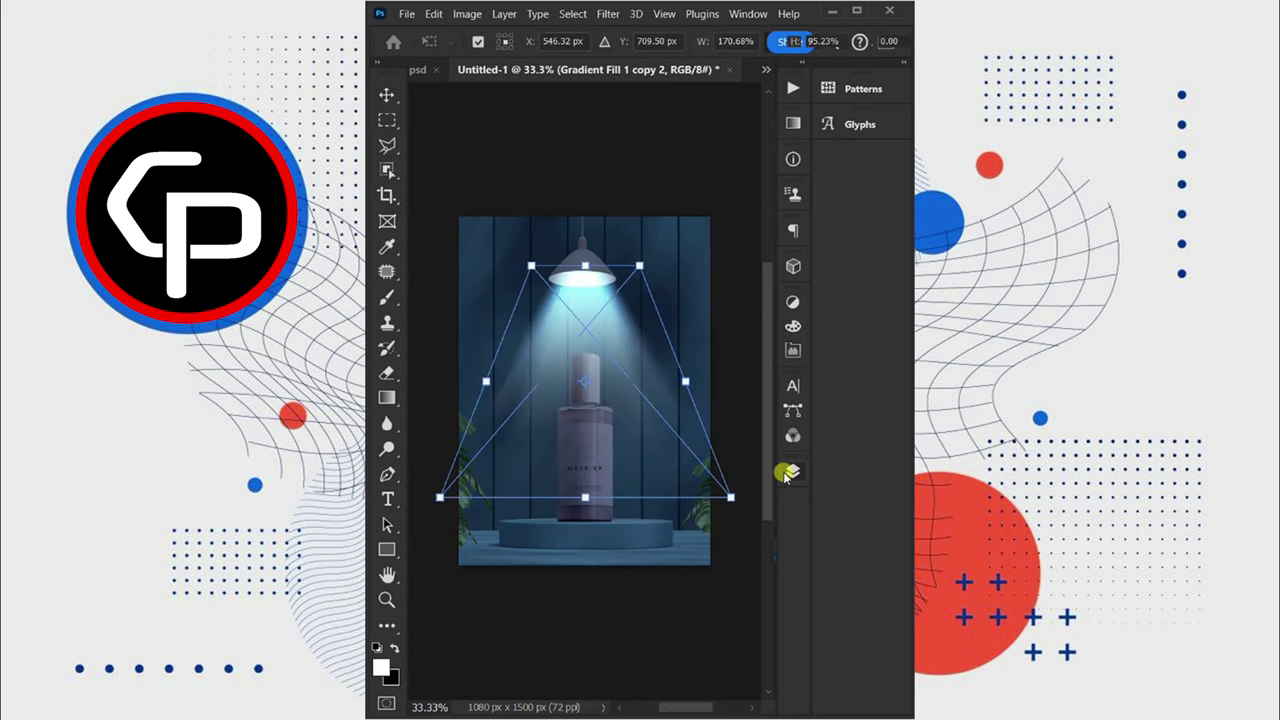
pyautogui.moveTo(587, 498); pyautogui.dragTo(586, 360)
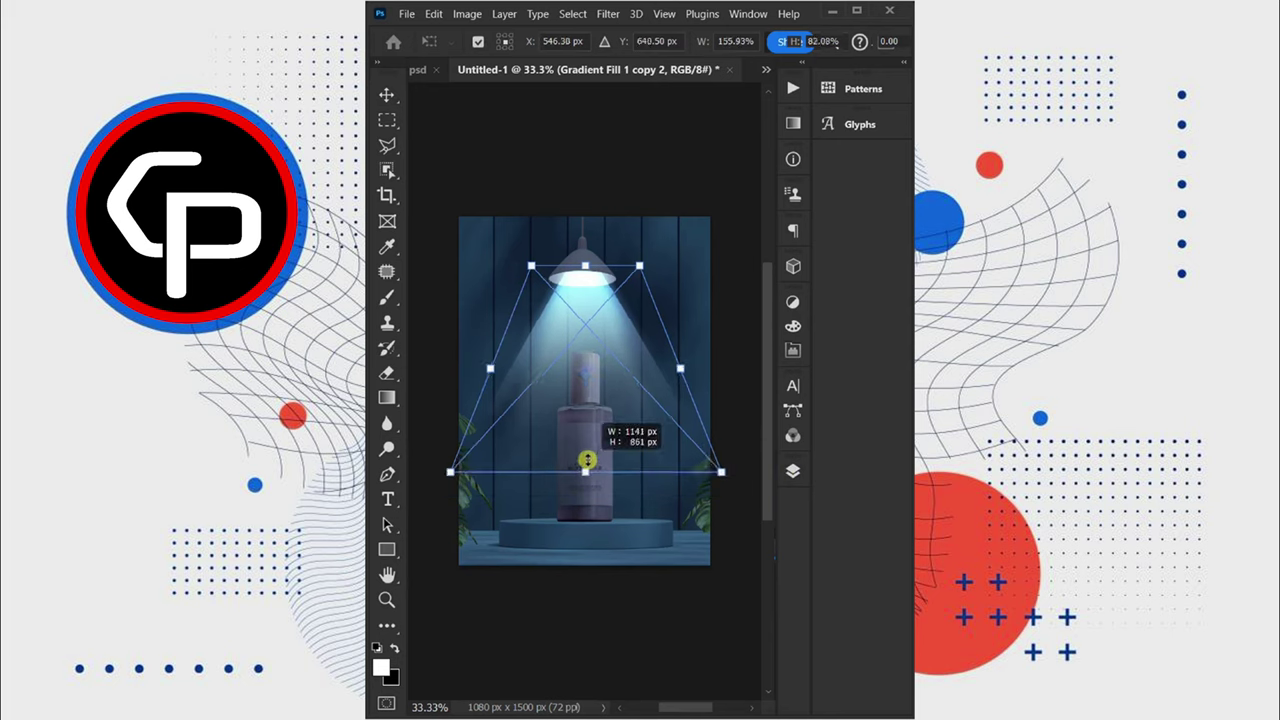
pyautogui.press('Return')
pyautogui.scroll(1, 680, 362)
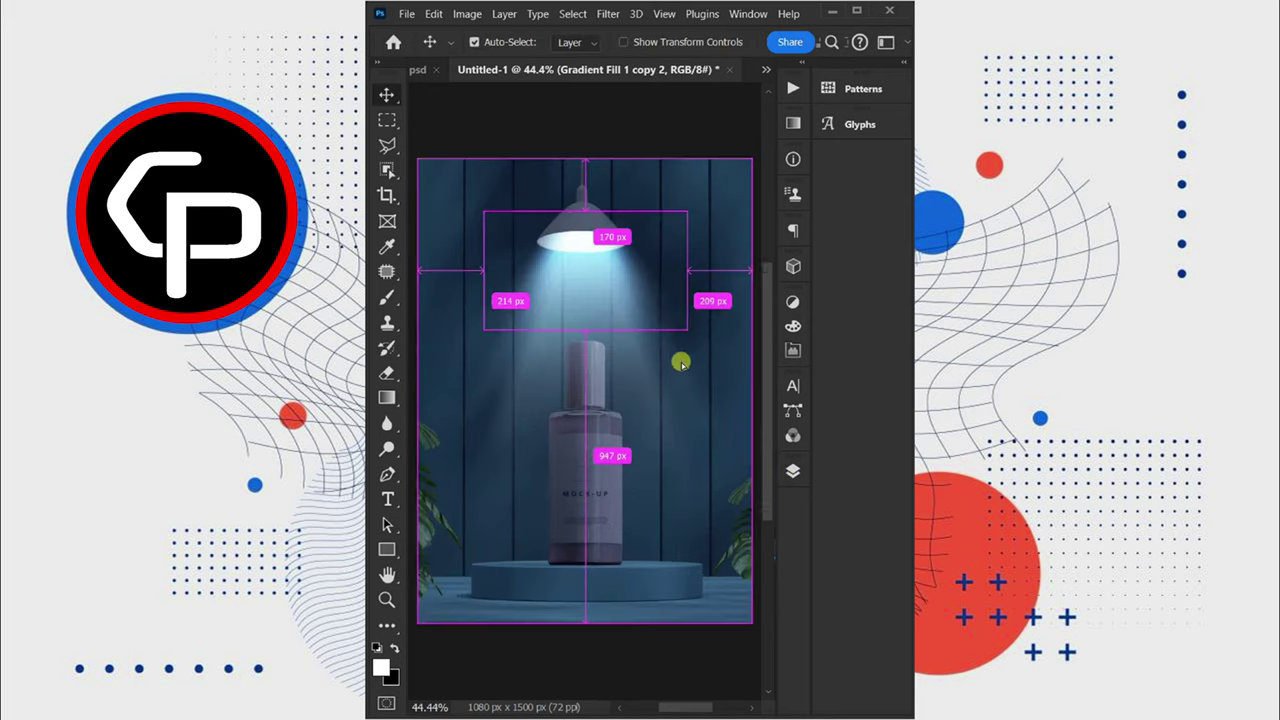
# Add Layer 3 on top with Overlay blending at 55% opacity.
pyautogui.click(792, 470)
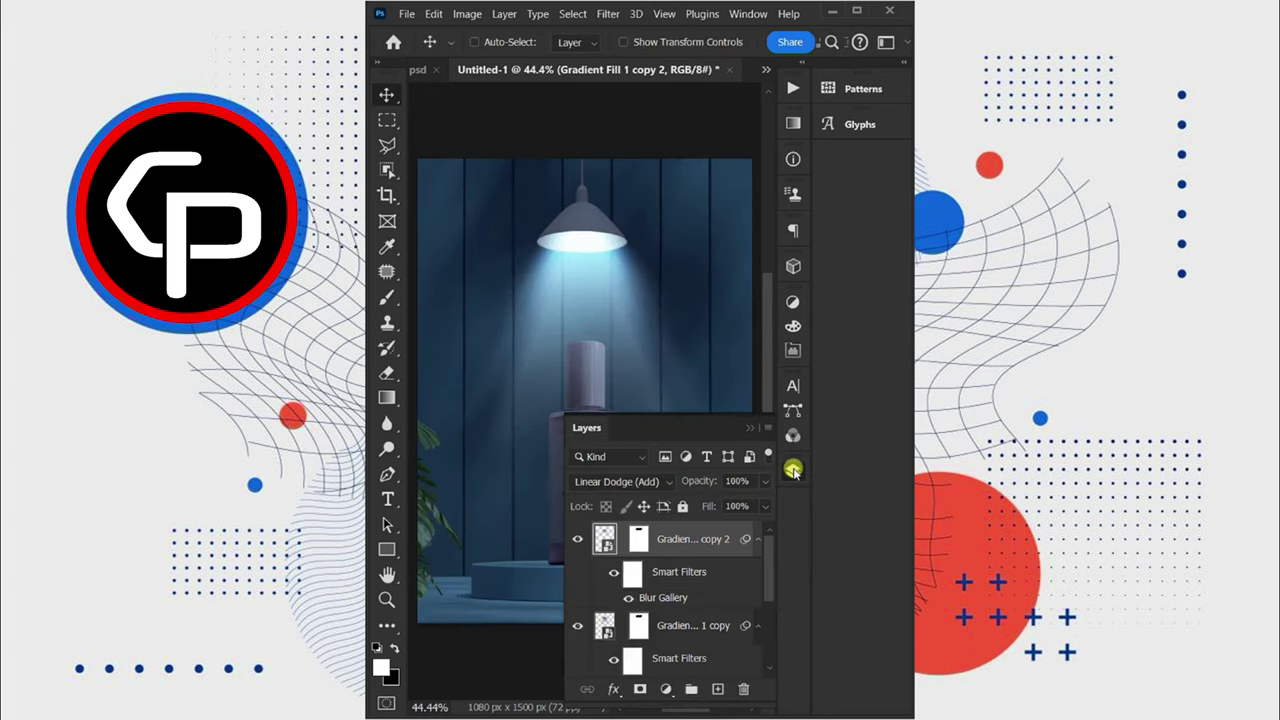
pyautogui.click(720, 688)
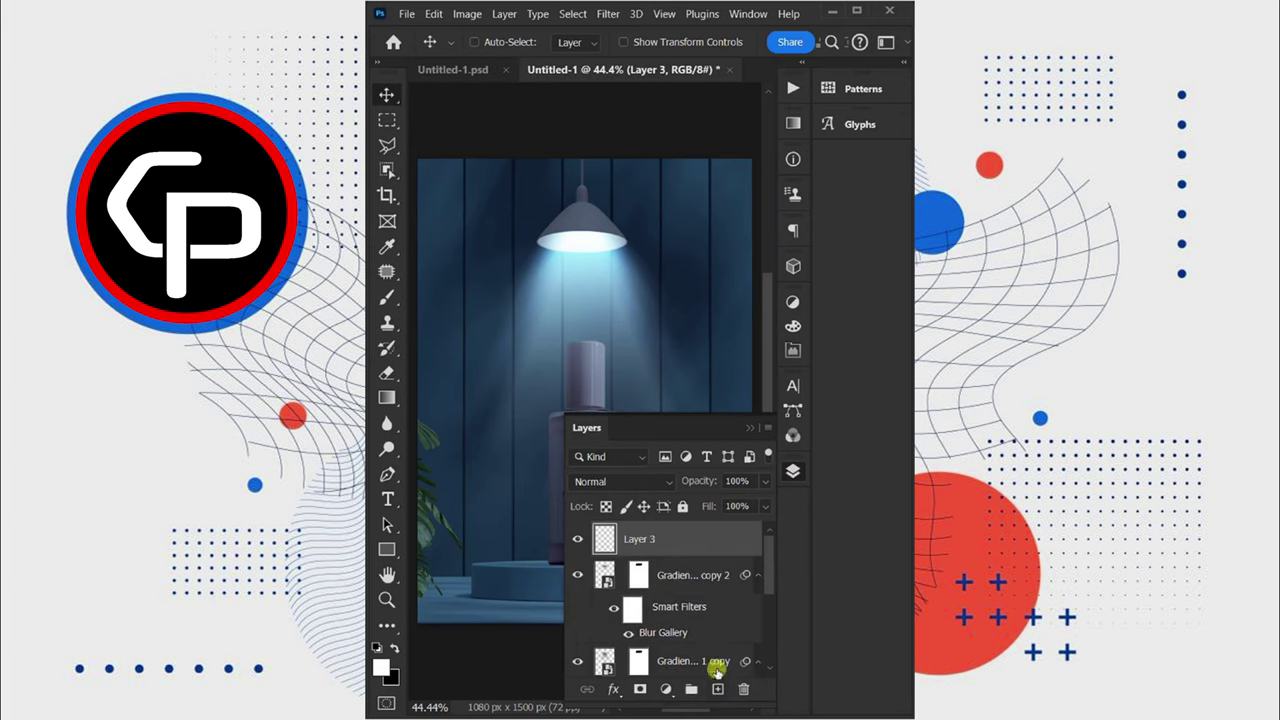
pyautogui.click(657, 485)
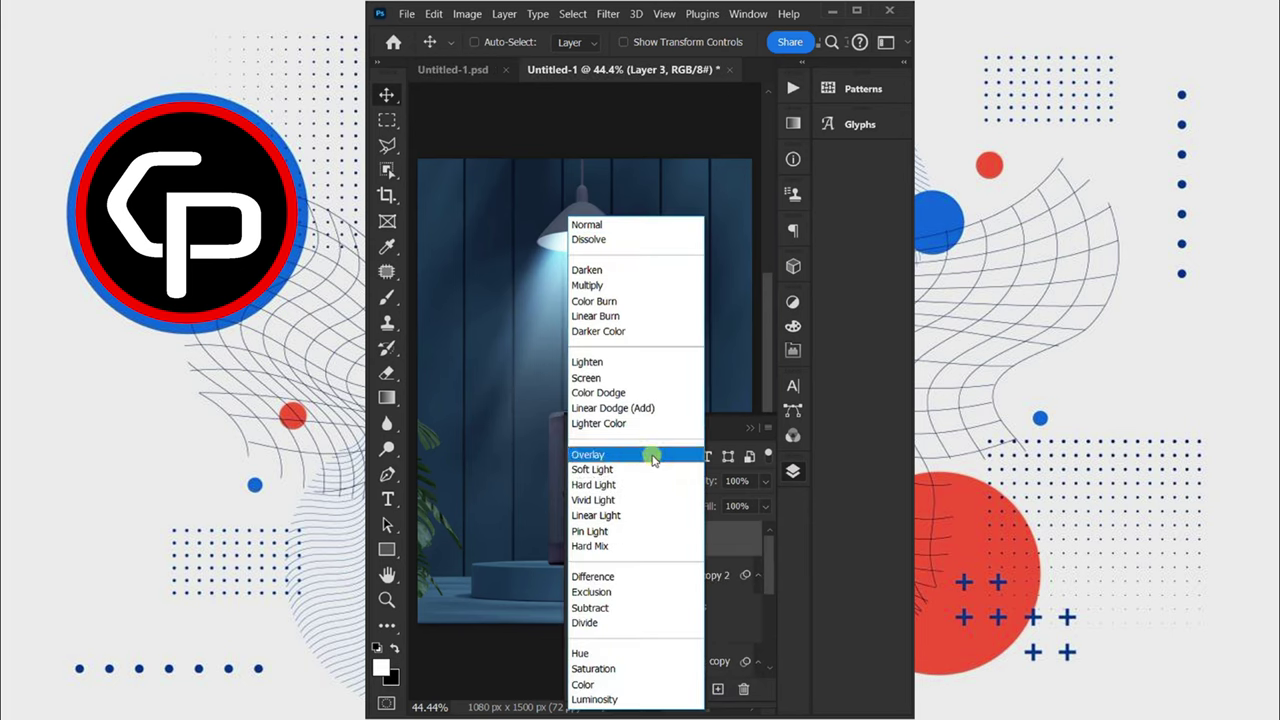
pyautogui.click(652, 457)
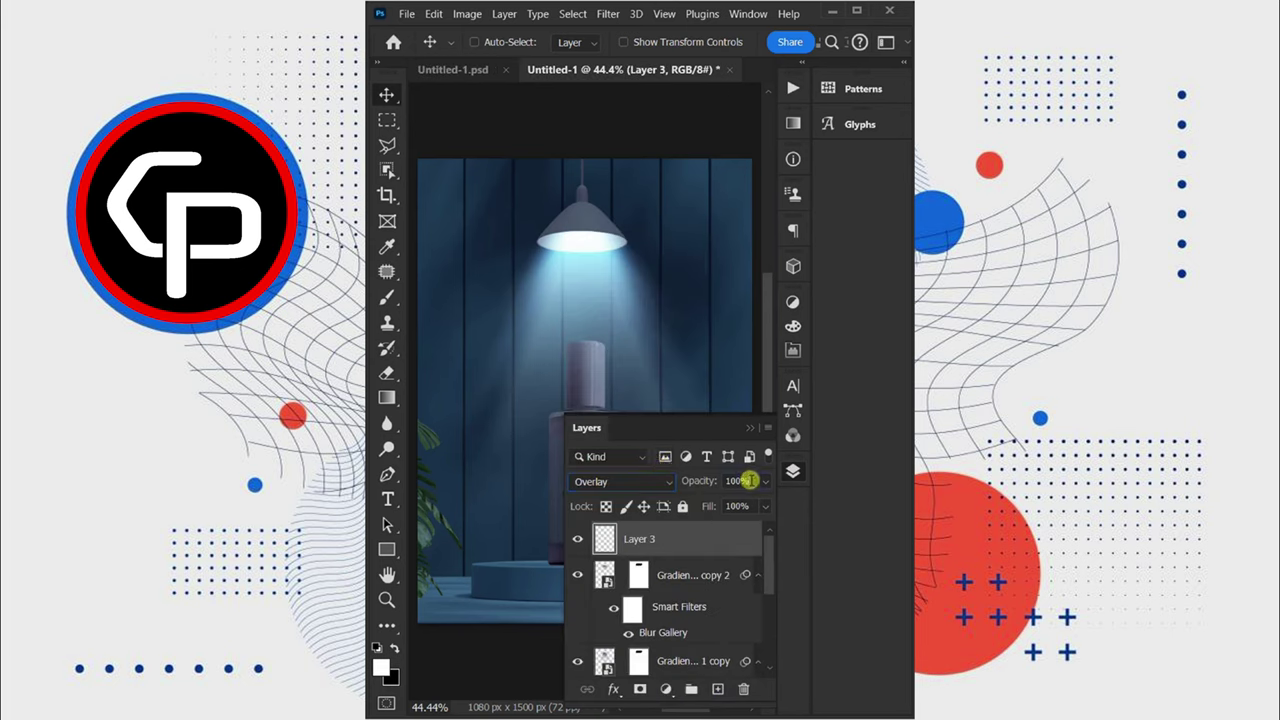
pyautogui.click(740, 481)
pyautogui.write('55')
pyautogui.press('Return')
pyautogui.click(791, 474)
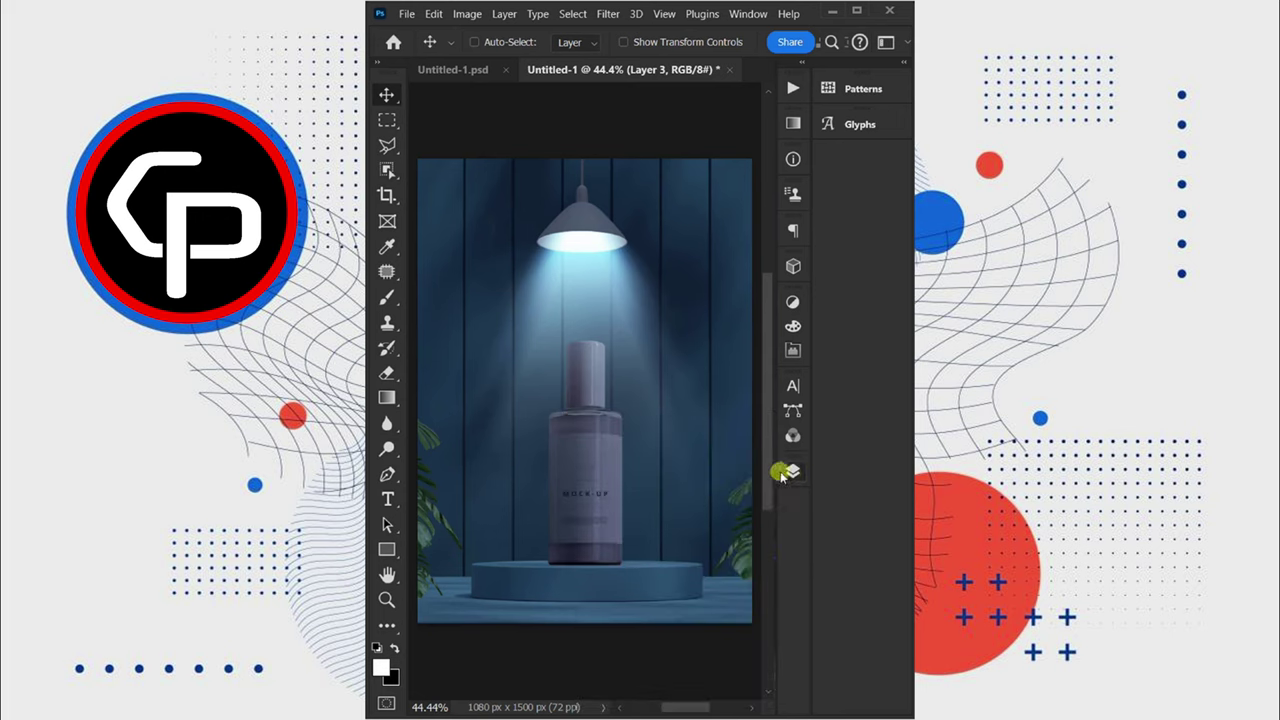
pyautogui.click(388, 297)
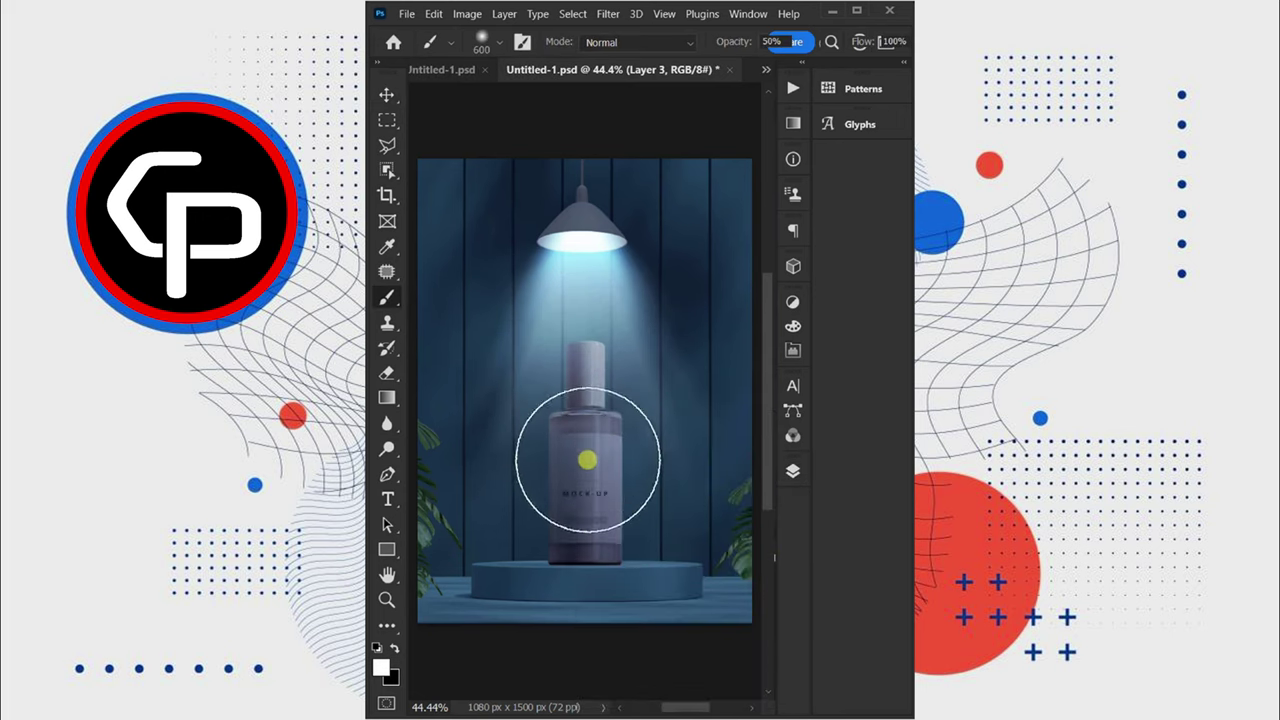
pyautogui.press('v')
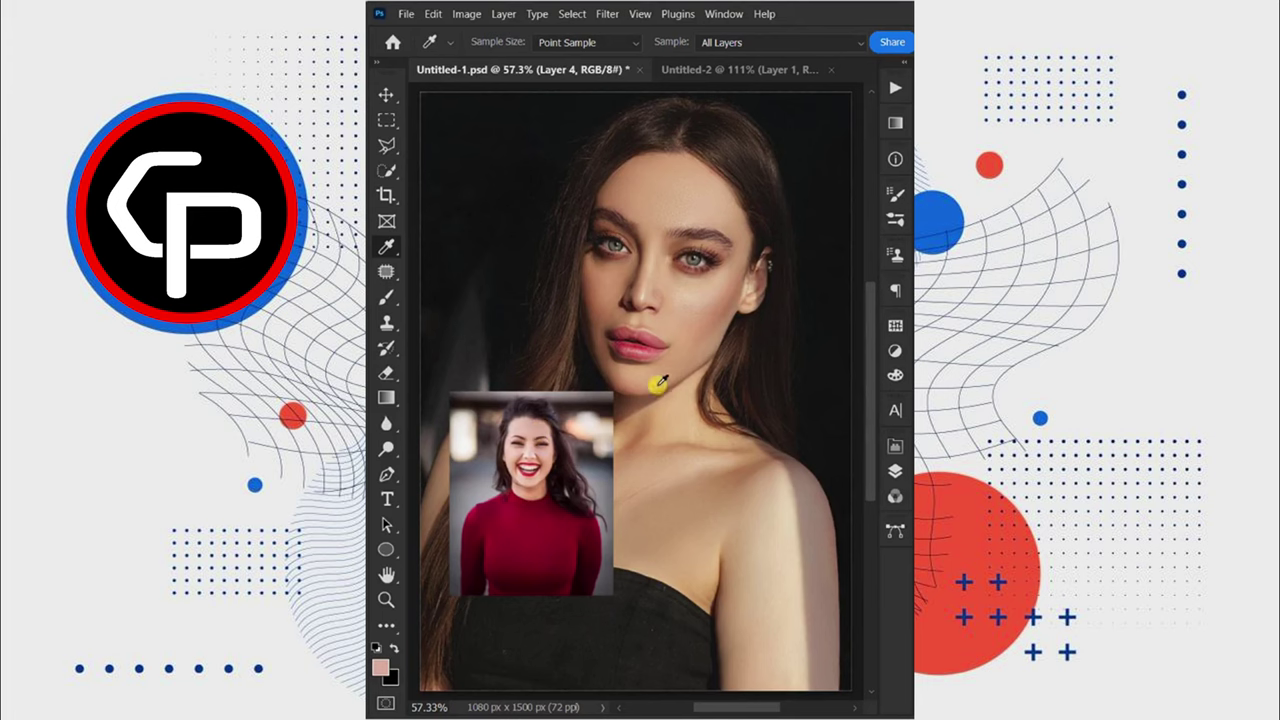
# Sample a skin colour and paint a swatch on a new layer beside the model's head.
pyautogui.press('b')
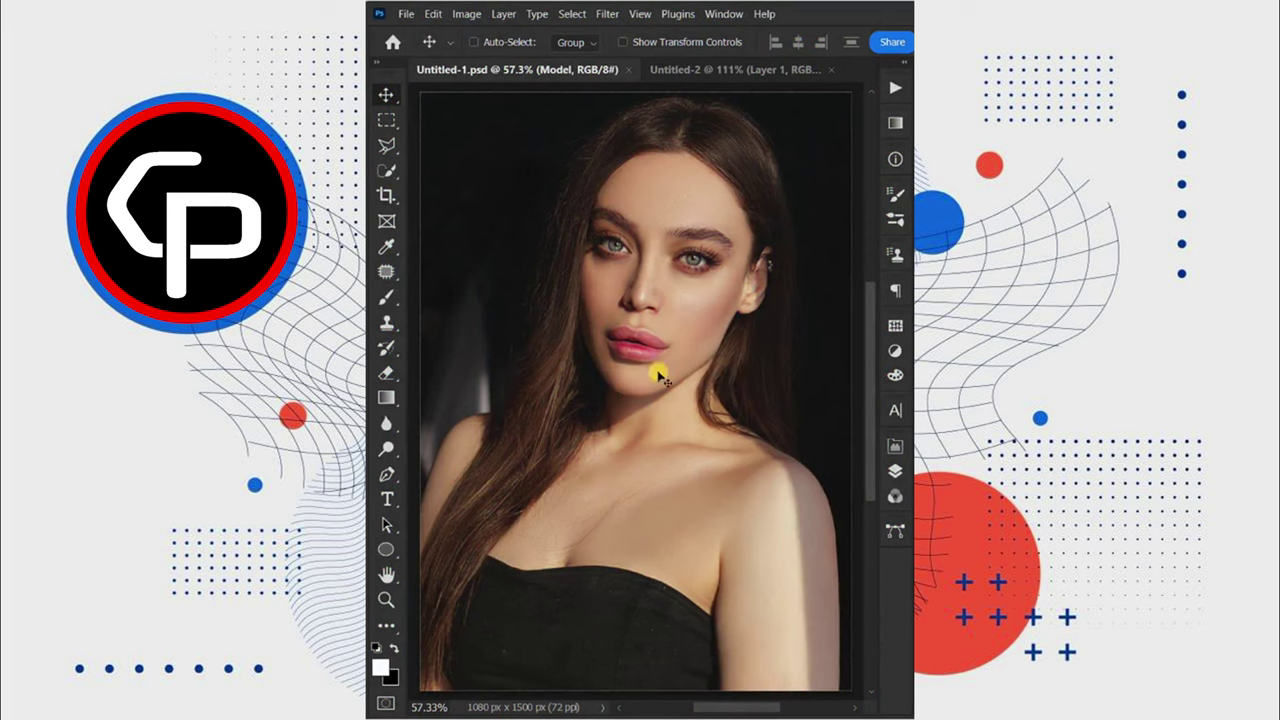
pyautogui.click(397, 249)
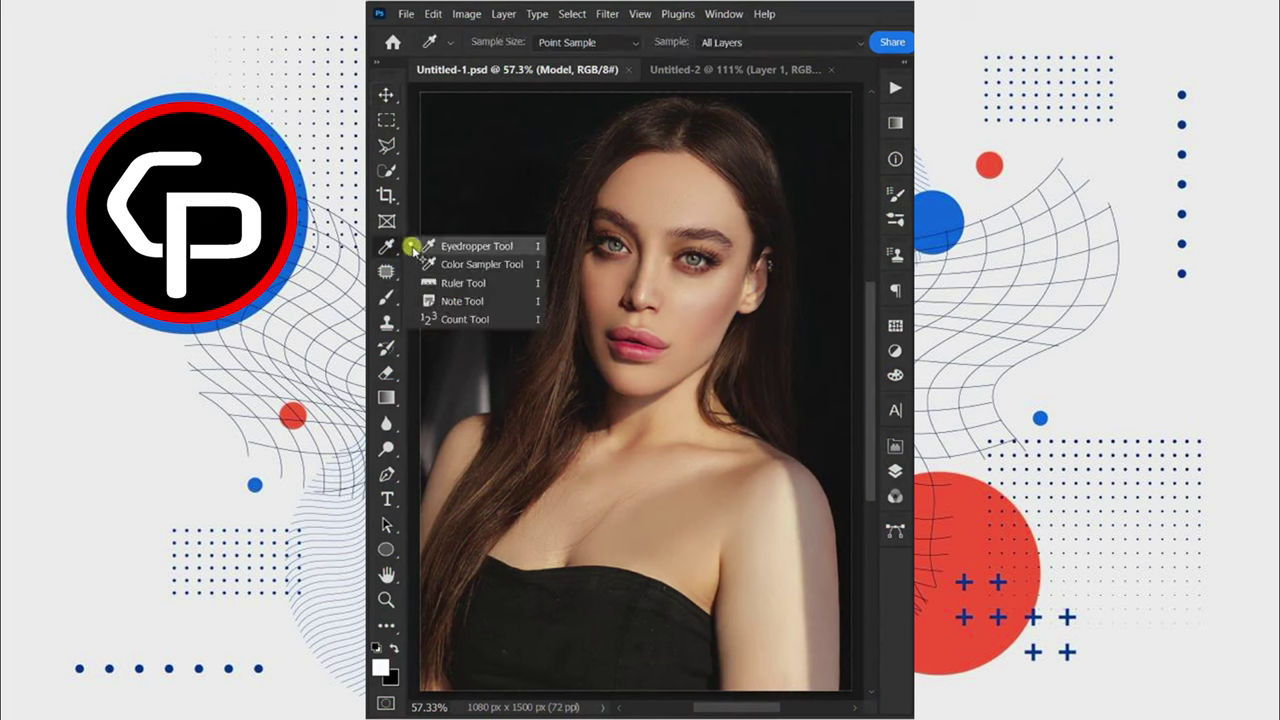
pyautogui.click(426, 246)
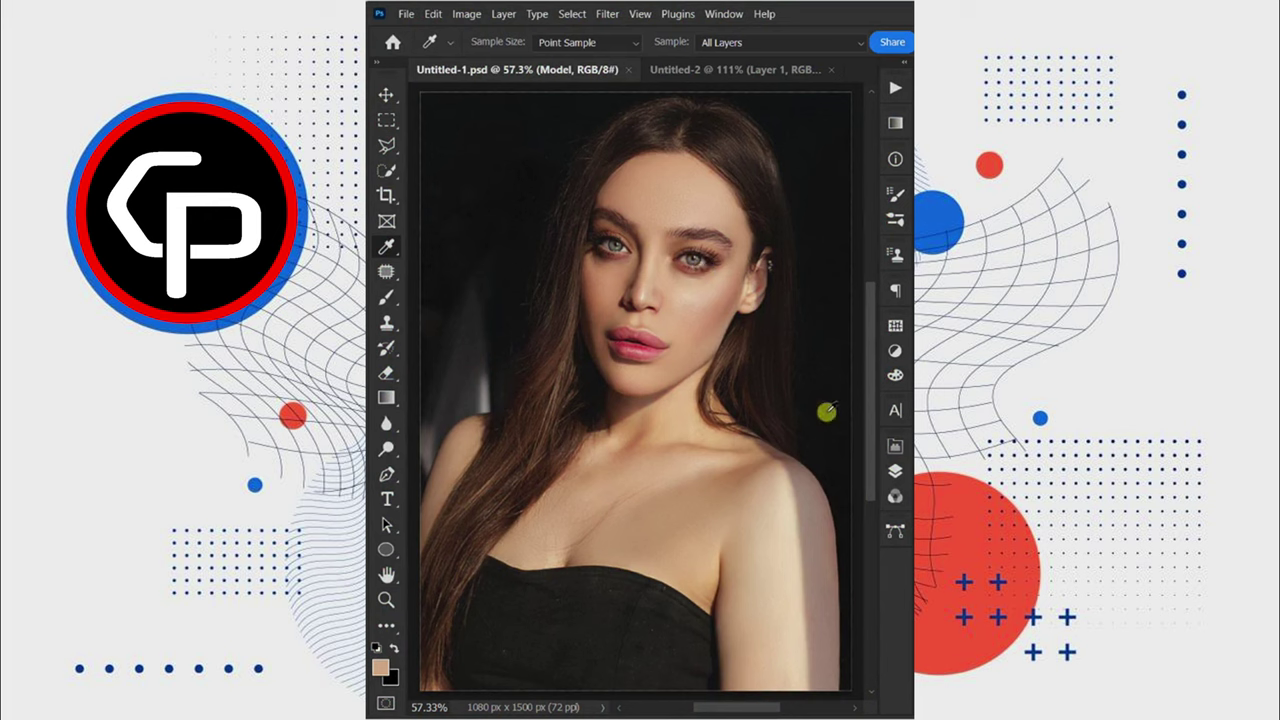
pyautogui.click(892, 468)
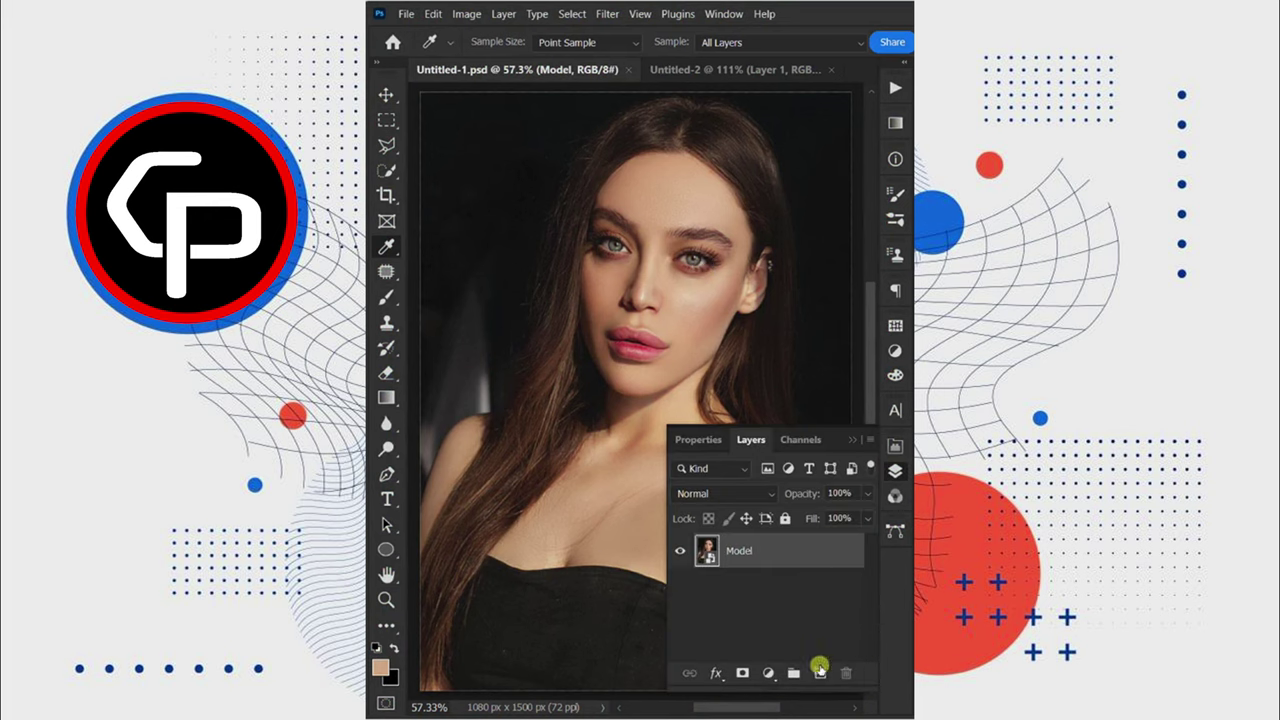
pyautogui.click(819, 670)
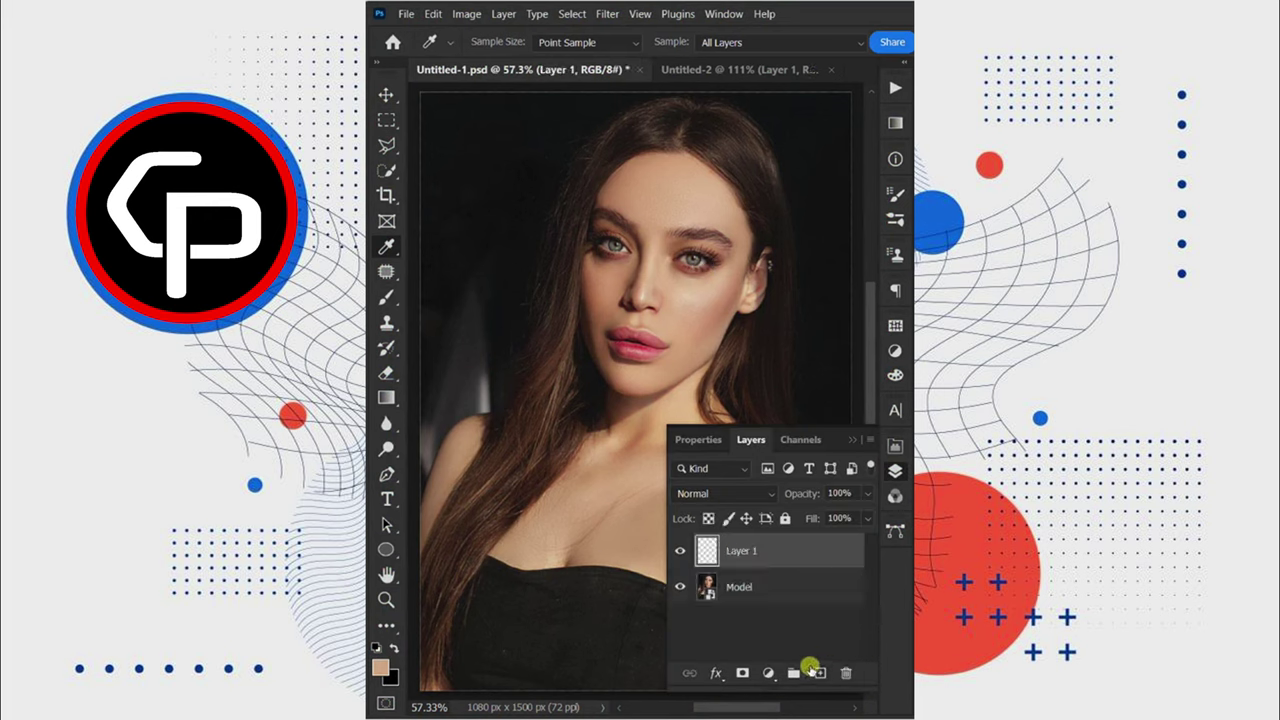
pyautogui.click(389, 299)
pyautogui.click(503, 191)
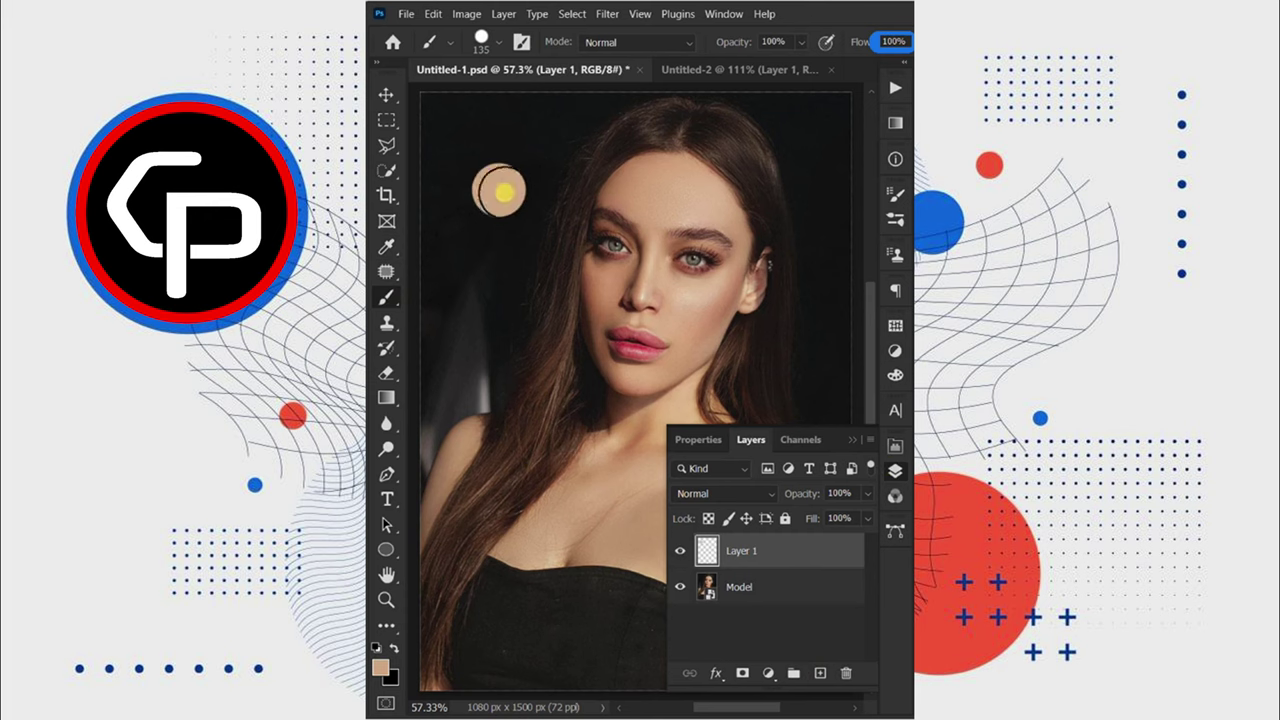
# Sample skin from the smiling woman's photo and paint a second swatch on Layer 2 below Layer 1.
pyautogui.click(705, 69)
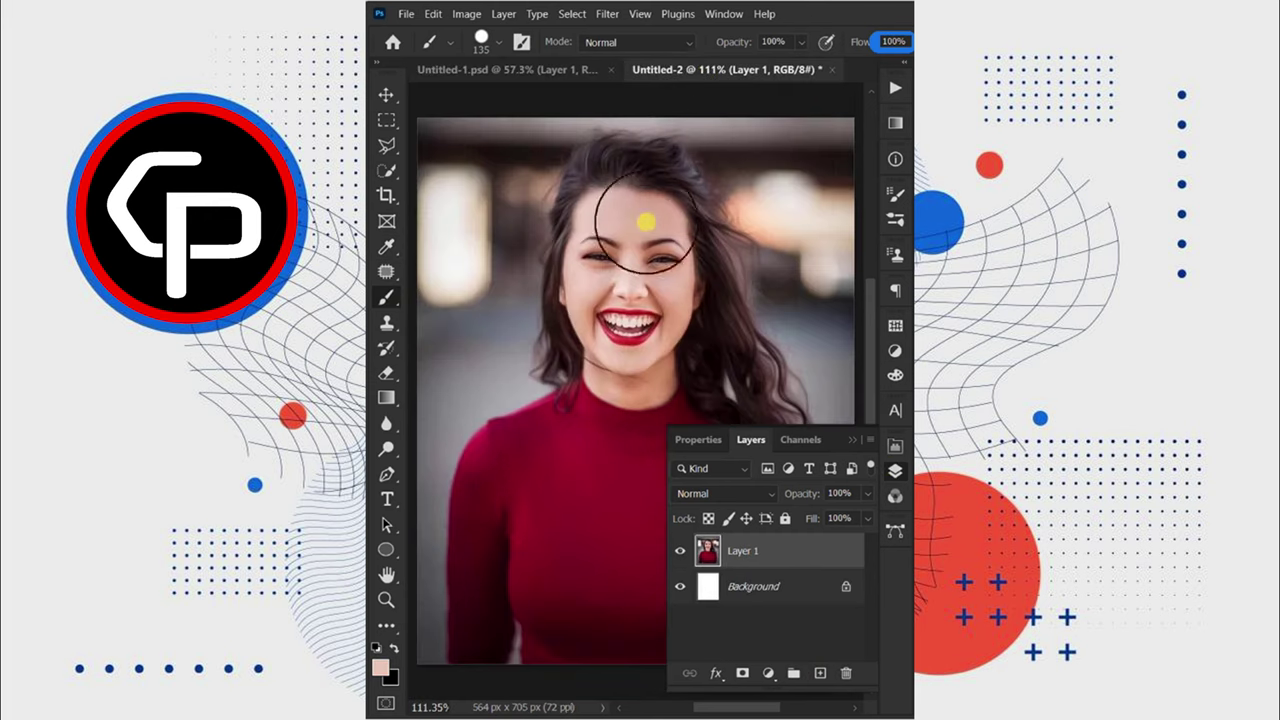
pyautogui.press('i')
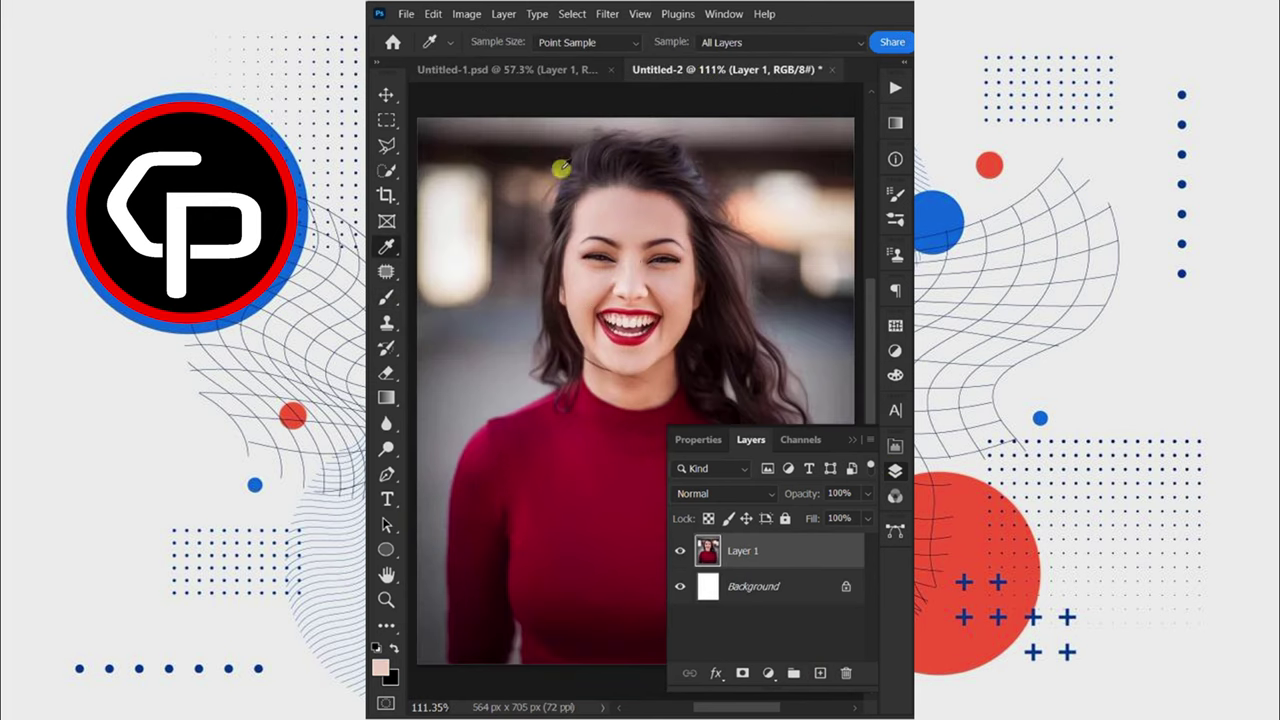
pyautogui.click(525, 70)
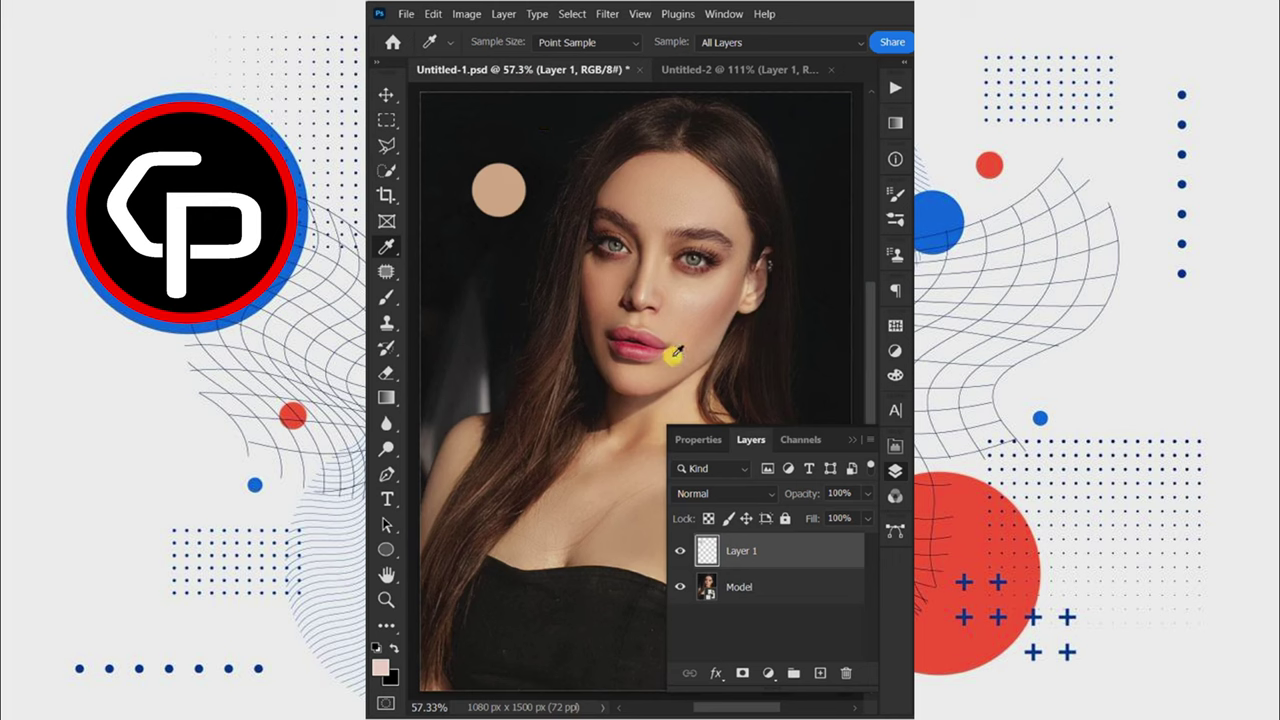
pyautogui.click(819, 672)
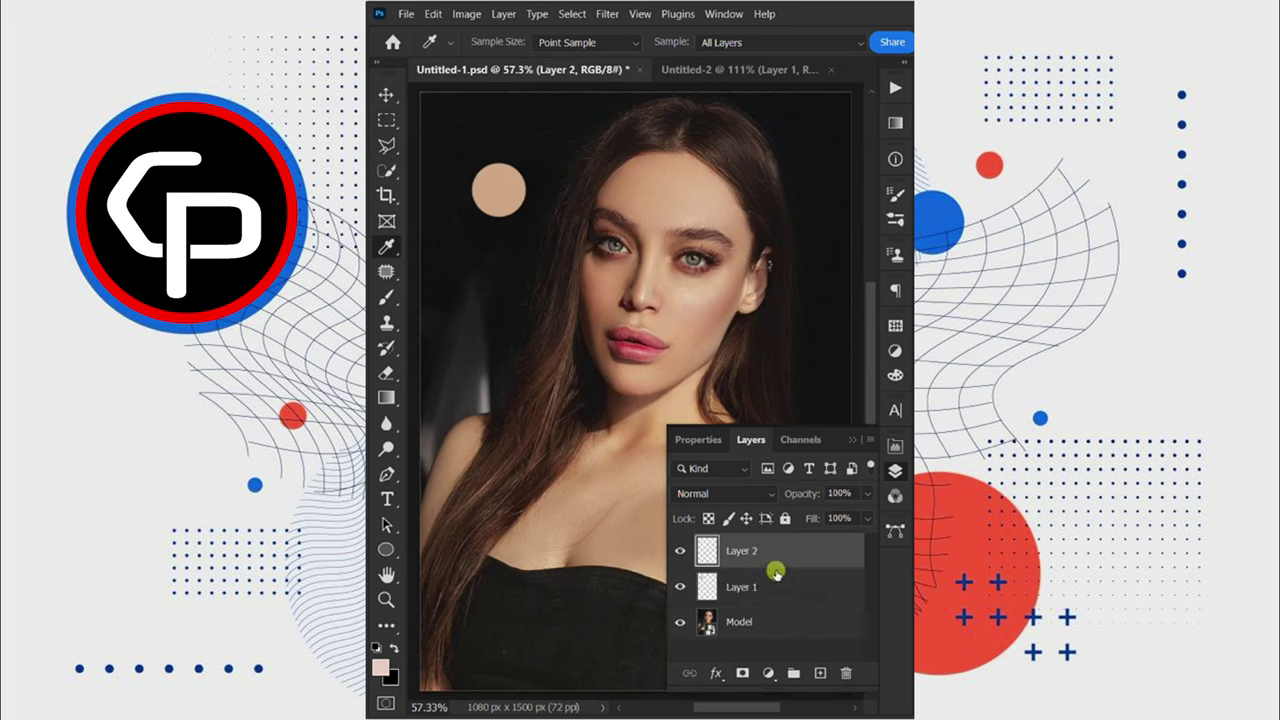
pyautogui.moveTo(776, 572); pyautogui.dragTo(776, 594)
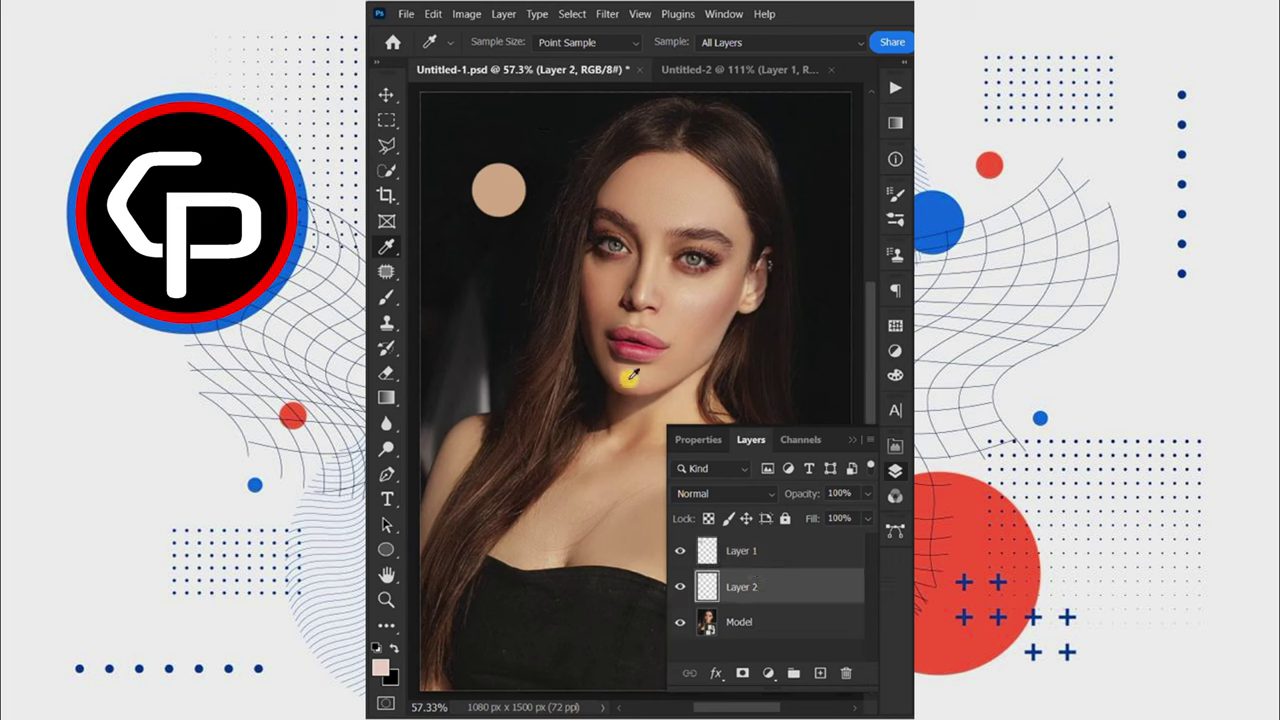
pyautogui.press('b')
pyautogui.click(522, 212)
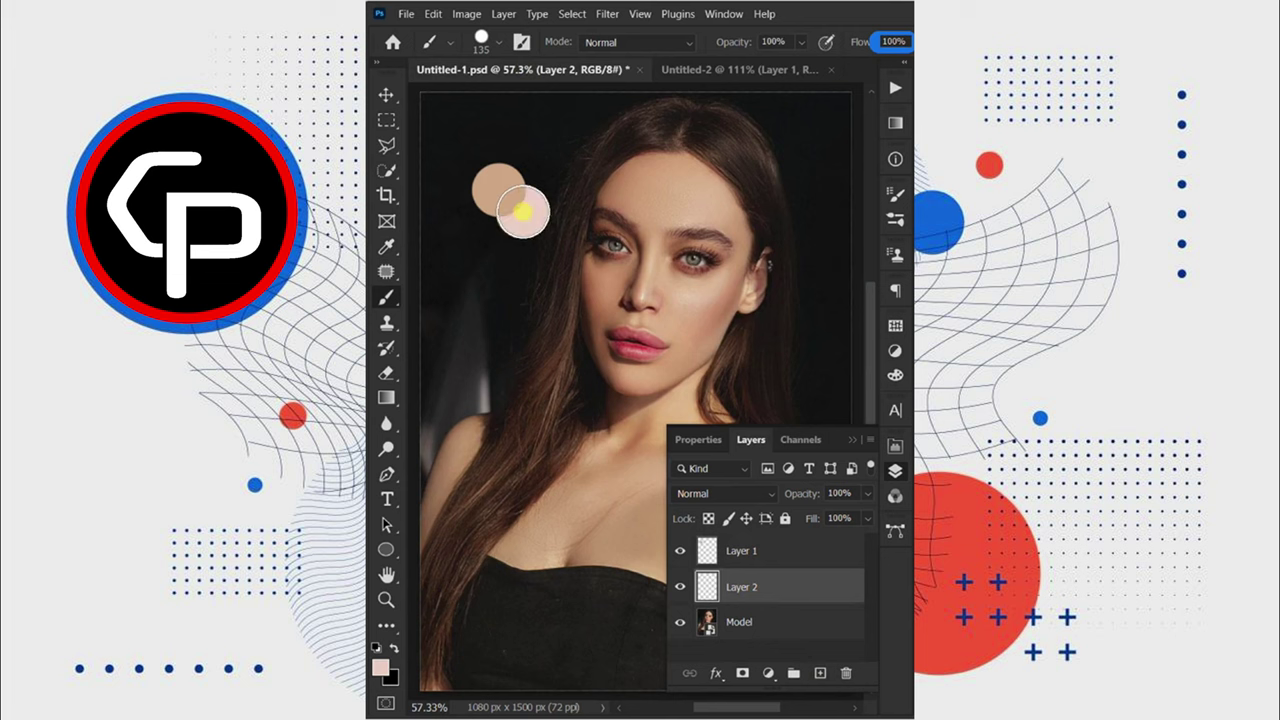
# Set Layer 1 to Subtract blending, then select the Model layer.
pyautogui.click(745, 550)
pyautogui.click(718, 494)
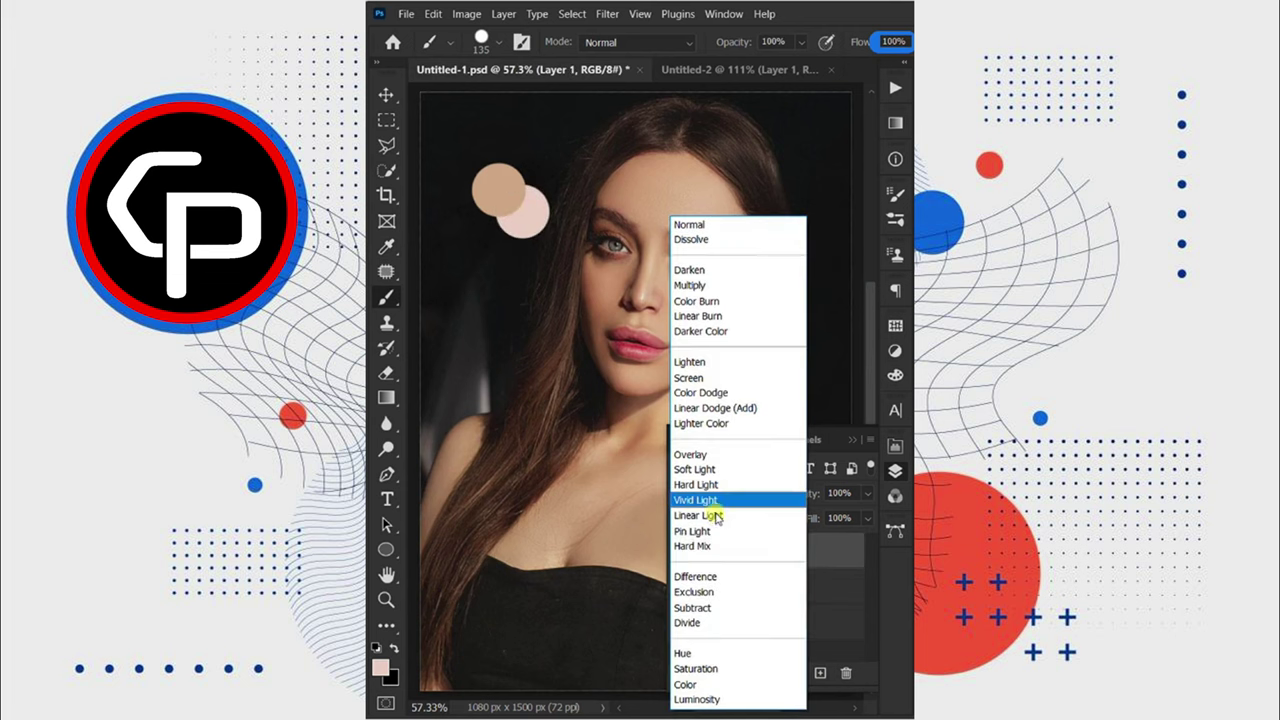
pyautogui.click(719, 606)
pyautogui.click(740, 623)
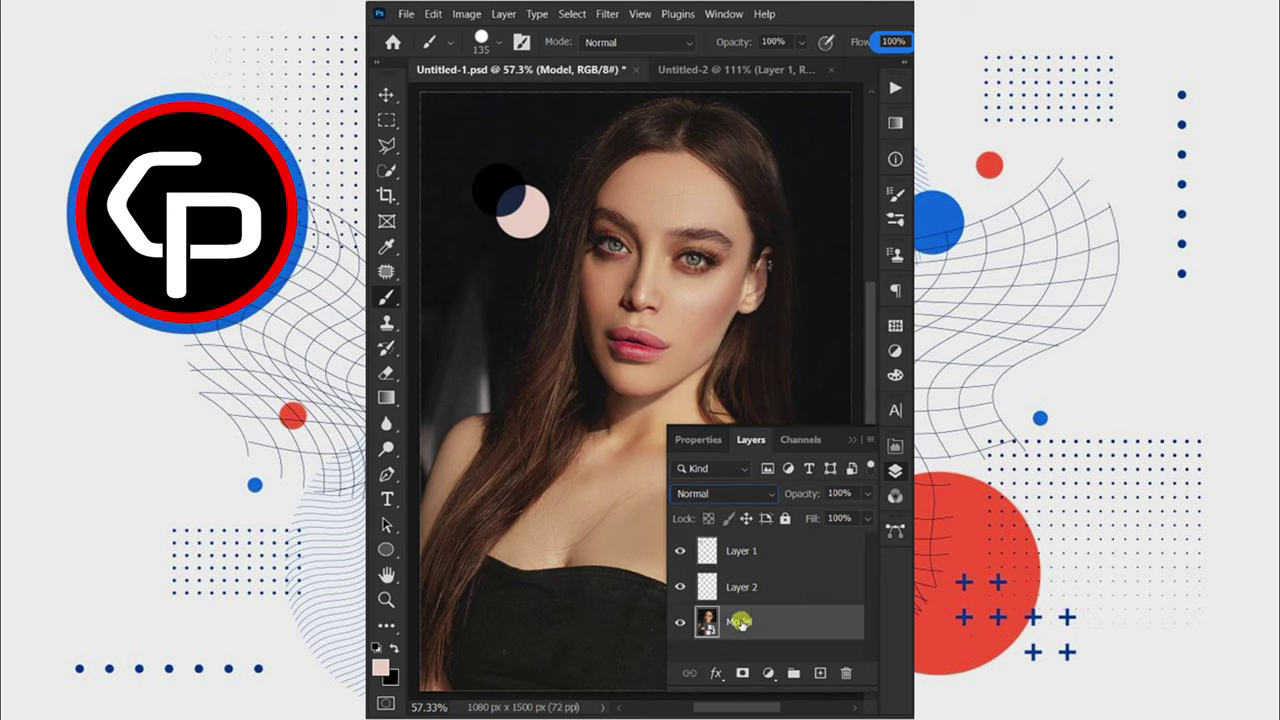
# Select the model's skin with Color Range Skin Tones at fuzziness 11.
pyautogui.click(573, 14)
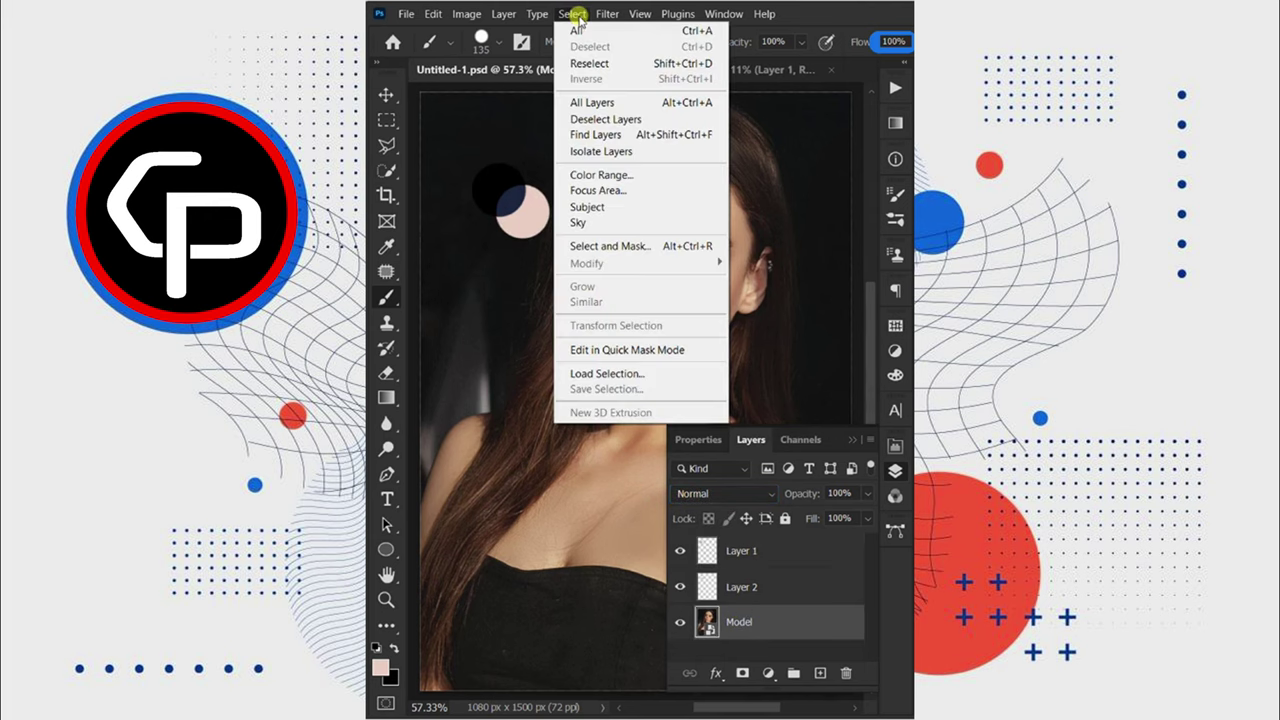
pyautogui.click(653, 176)
pyautogui.click(615, 114)
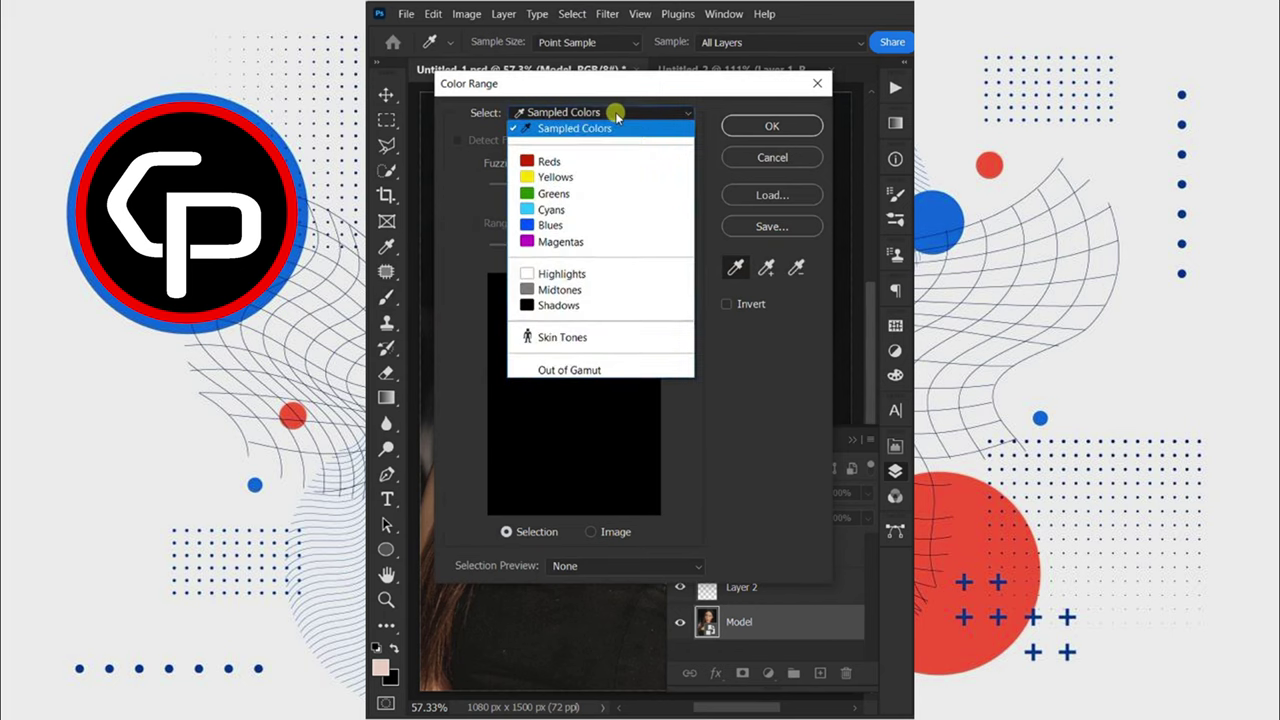
pyautogui.click(615, 339)
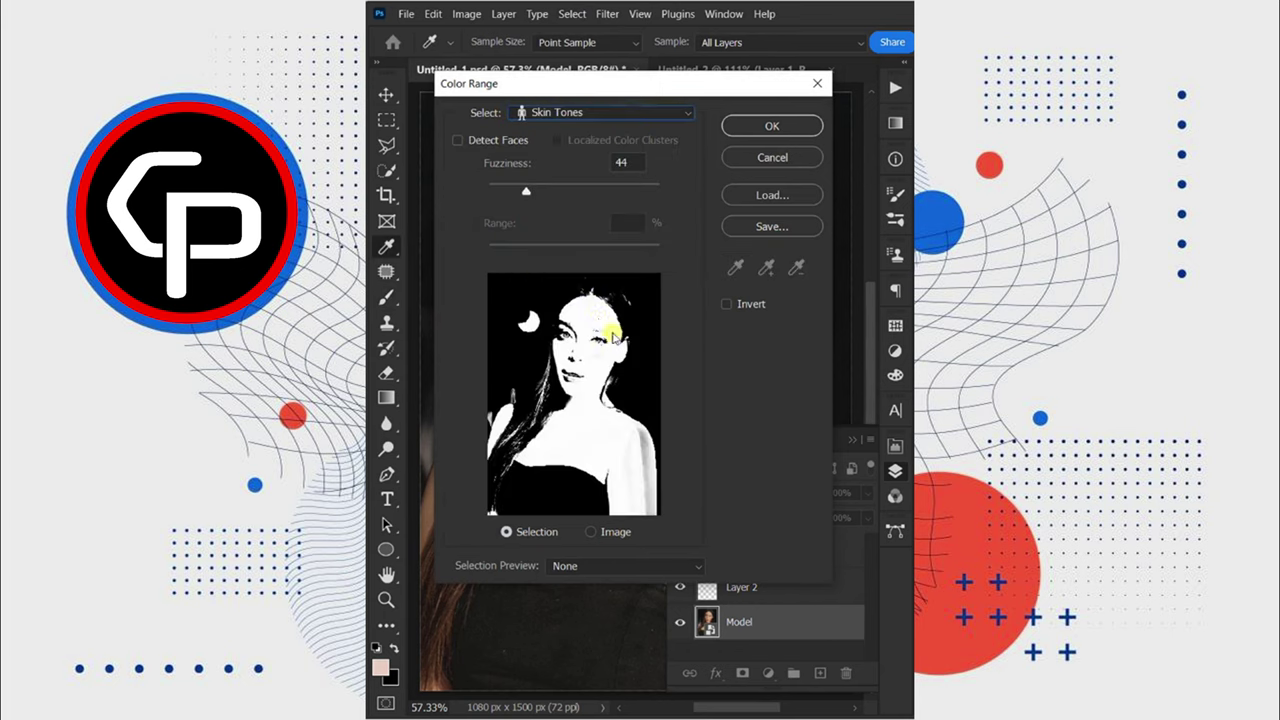
pyautogui.moveTo(516, 193); pyautogui.dragTo(499, 193)
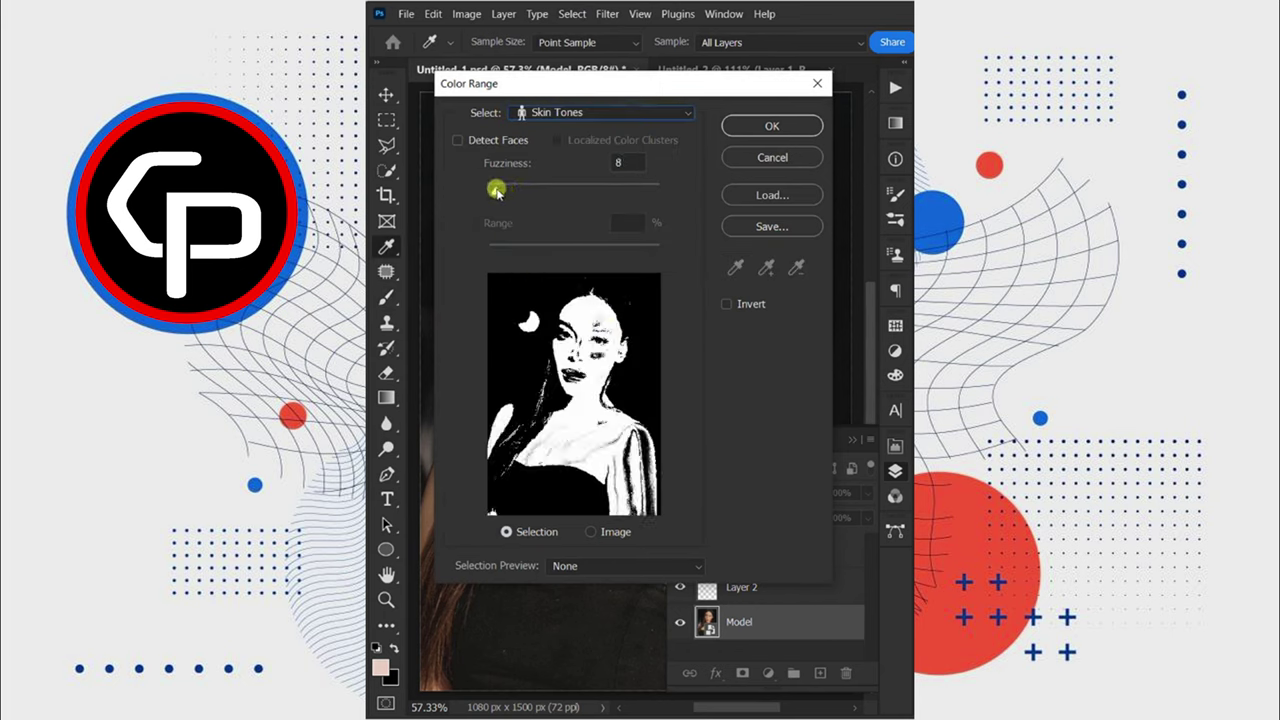
pyautogui.click(748, 127)
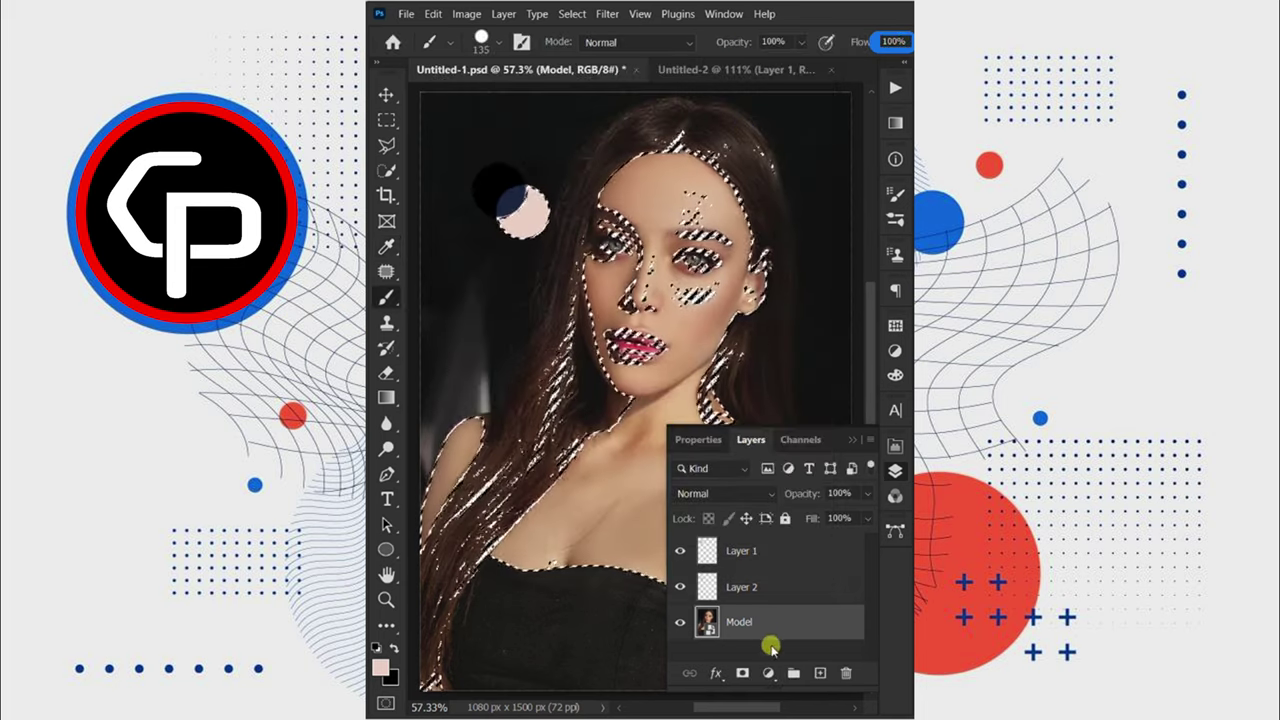
# Add a Solid Color fill #232d5f over the skin and blend it with Color Dodge.
pyautogui.click(768, 673)
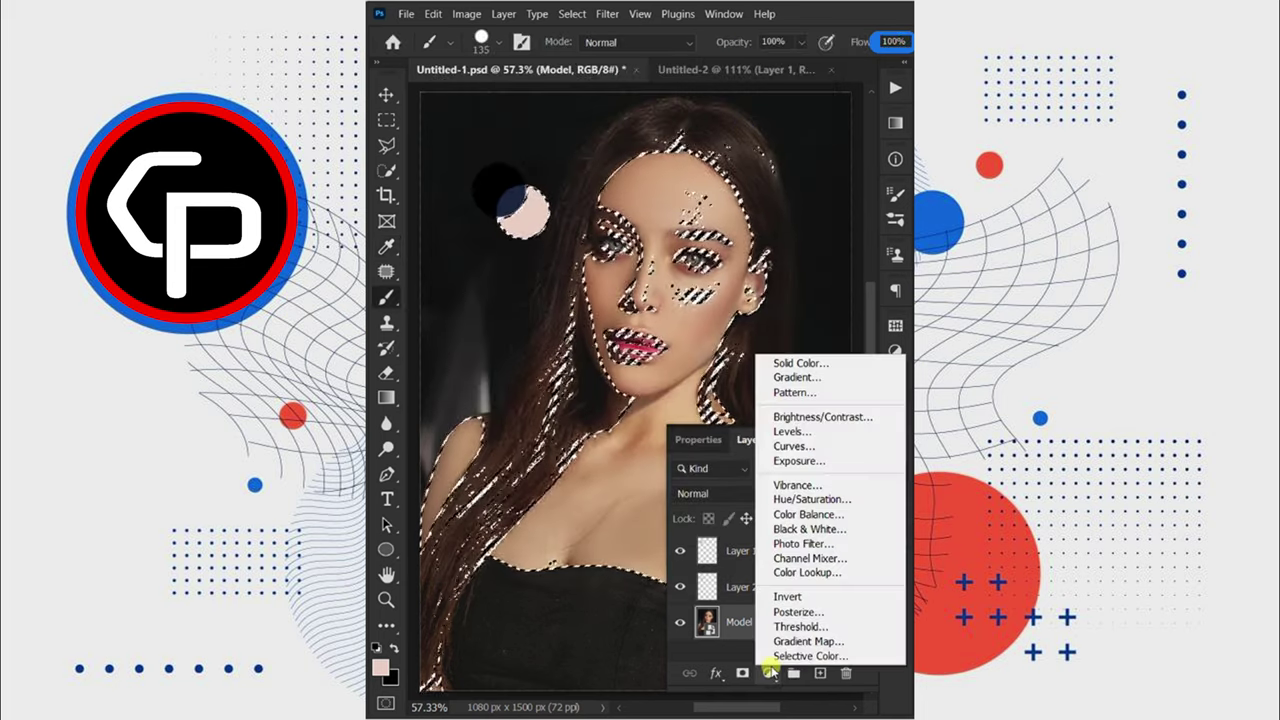
pyautogui.click(806, 364)
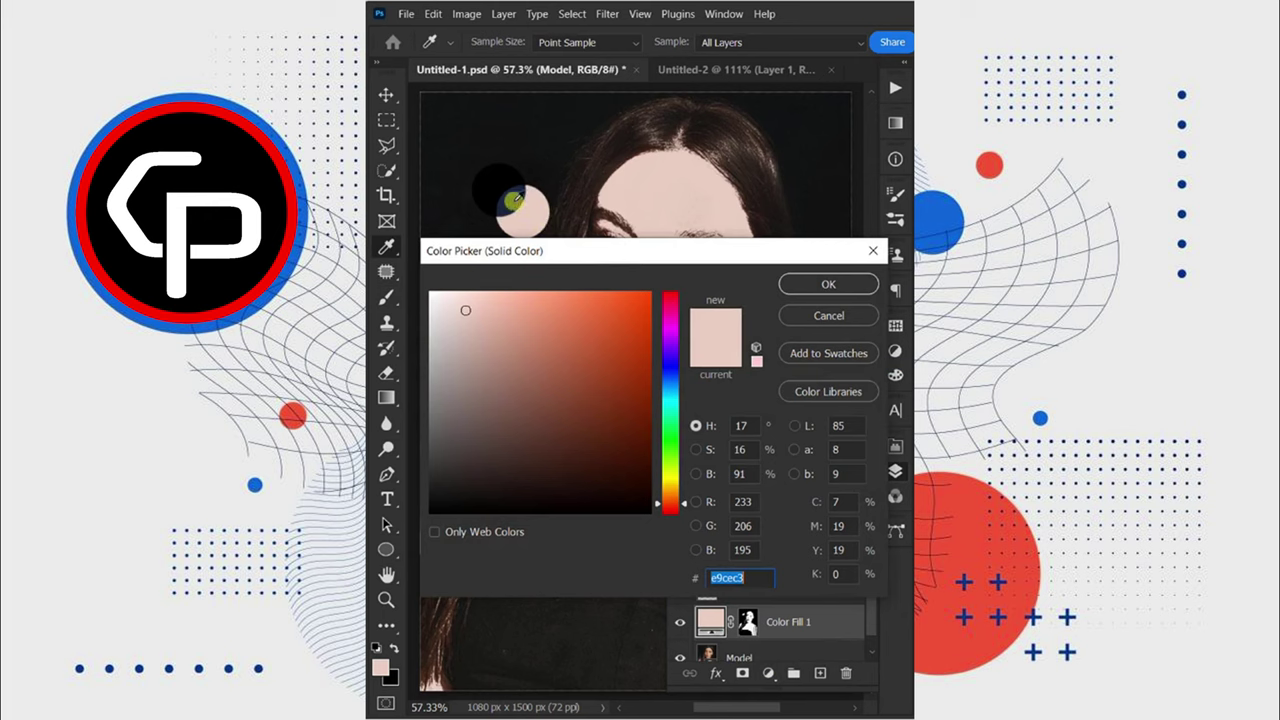
pyautogui.write('232d5f')
pyautogui.click(792, 286)
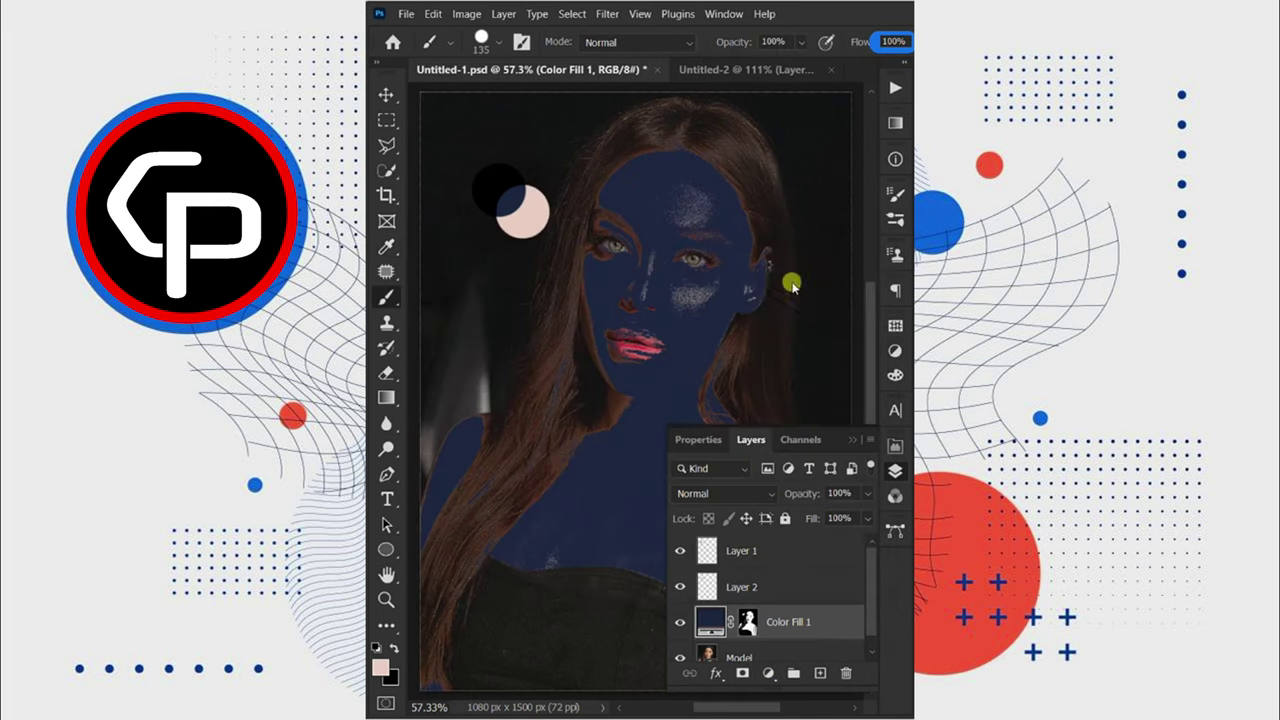
pyautogui.click(744, 493)
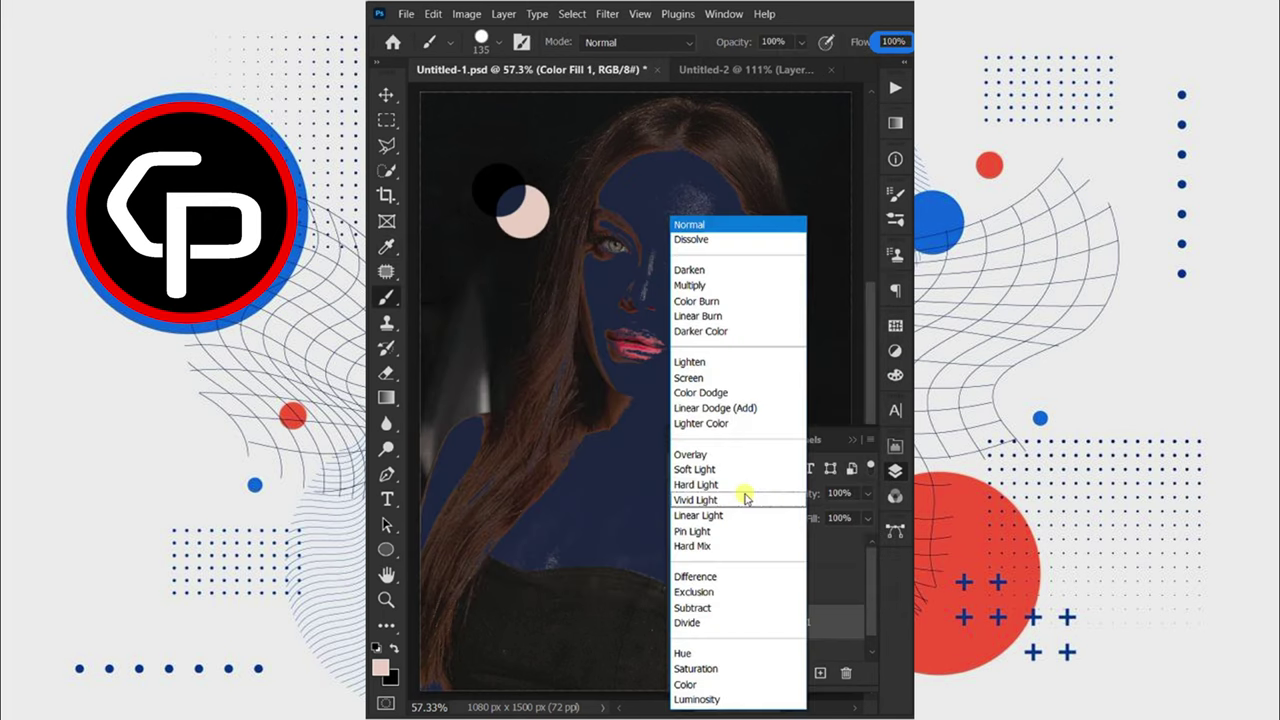
pyautogui.click(718, 393)
# Feather the fill layer's mask to 10.9 px and toggle it to compare.
pyautogui.press('v')
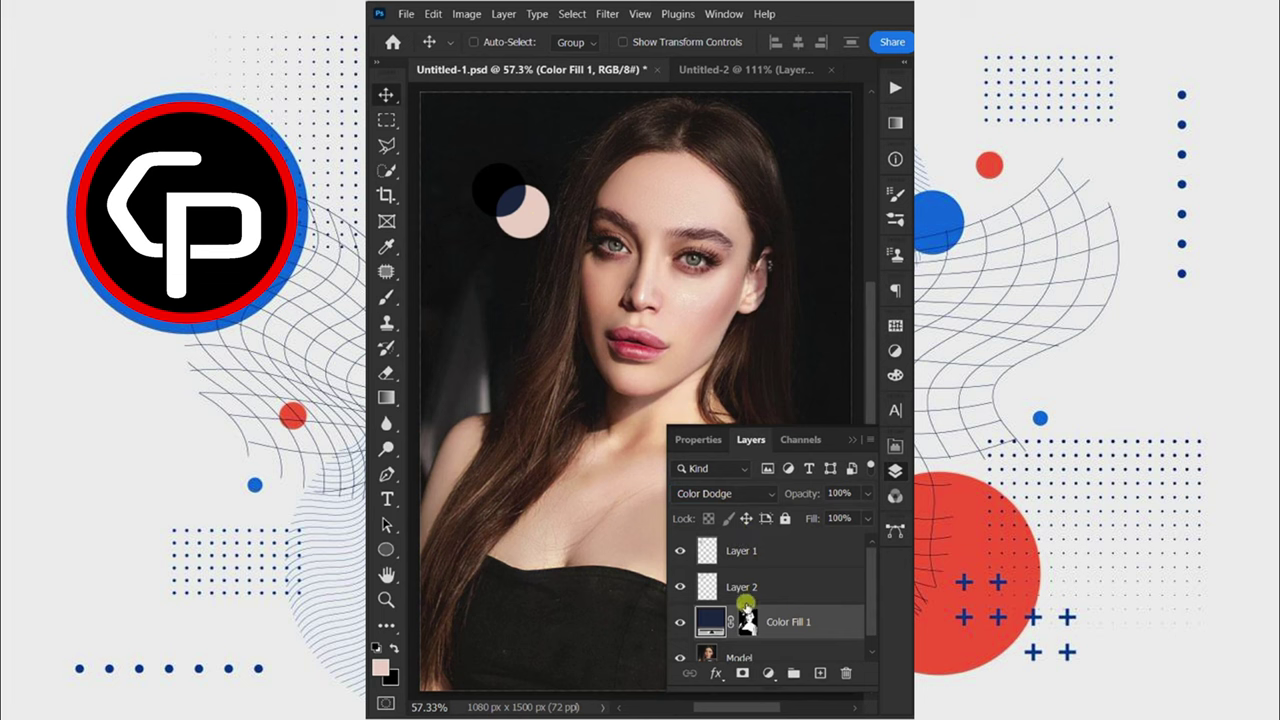
pyautogui.click(747, 621)
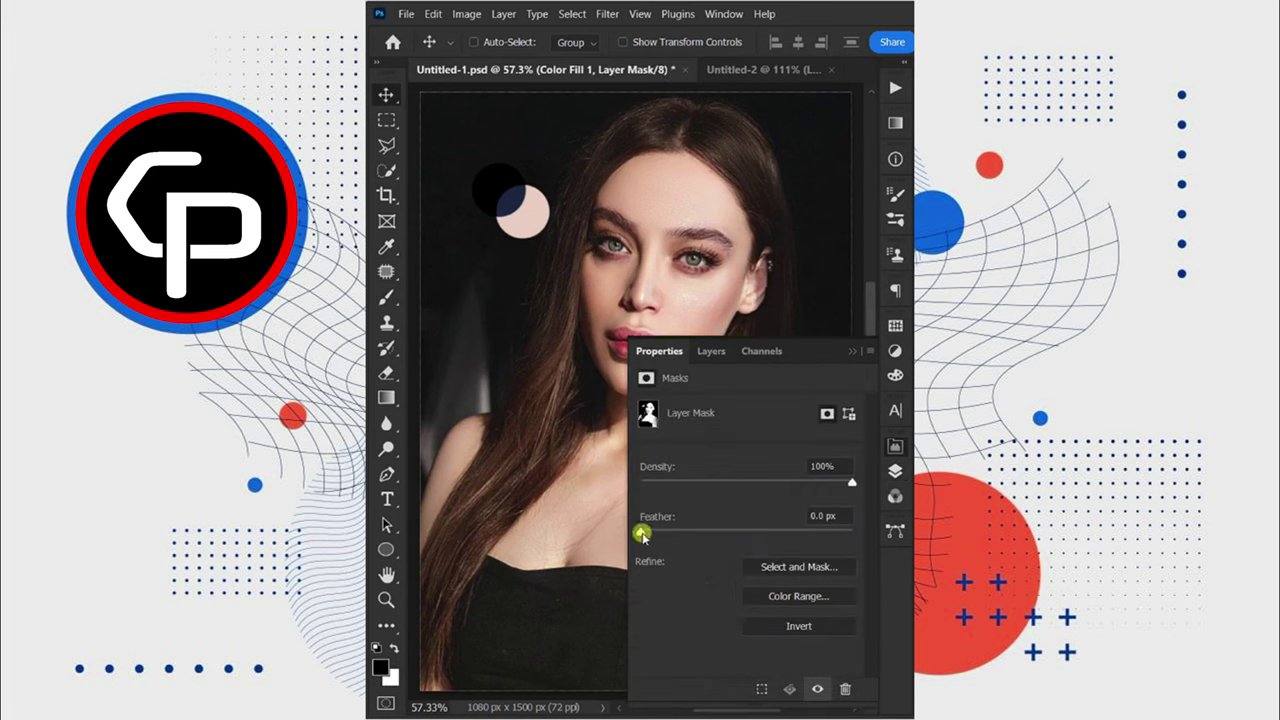
pyautogui.moveTo(679, 530); pyautogui.dragTo(726, 528)
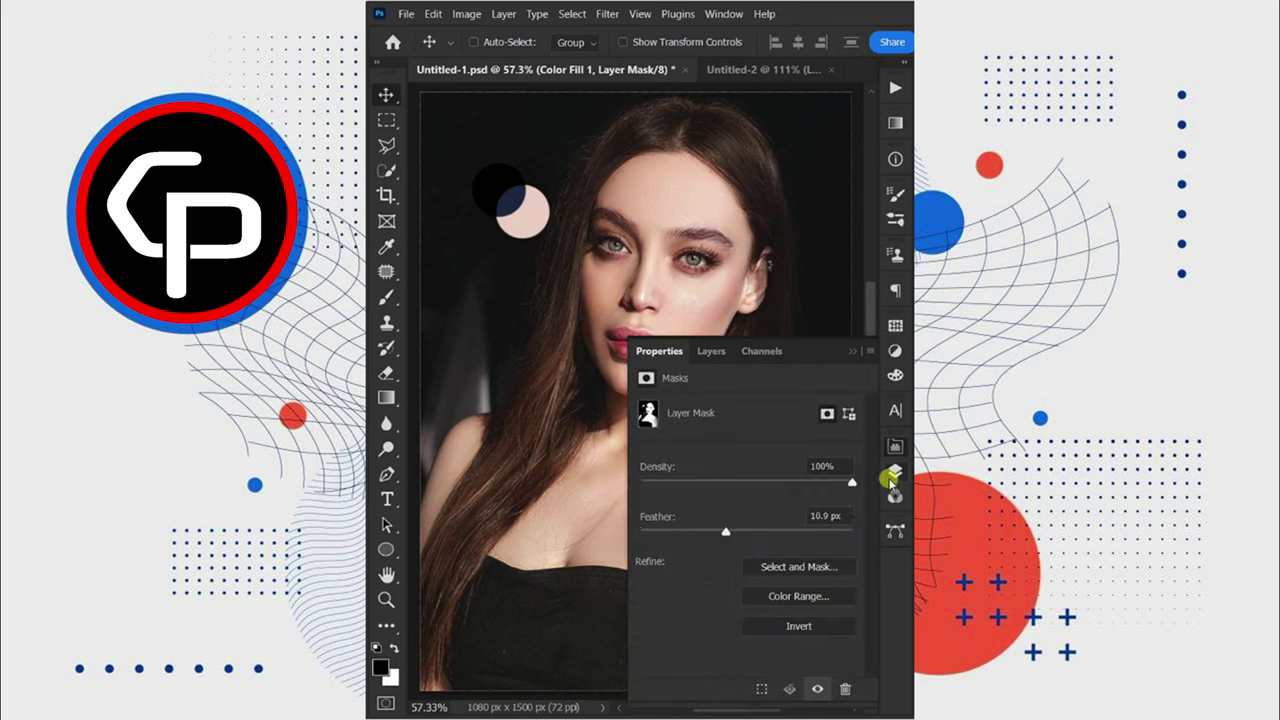
pyautogui.click(891, 476)
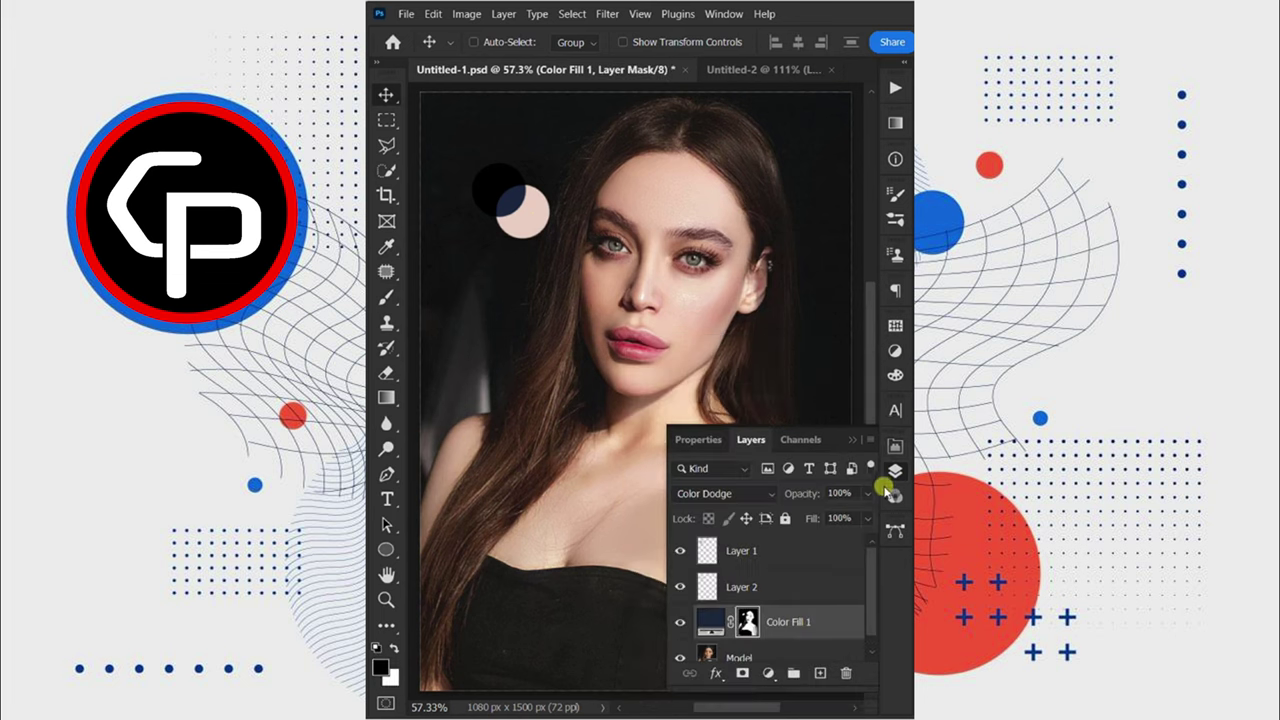
pyautogui.click(679, 623)
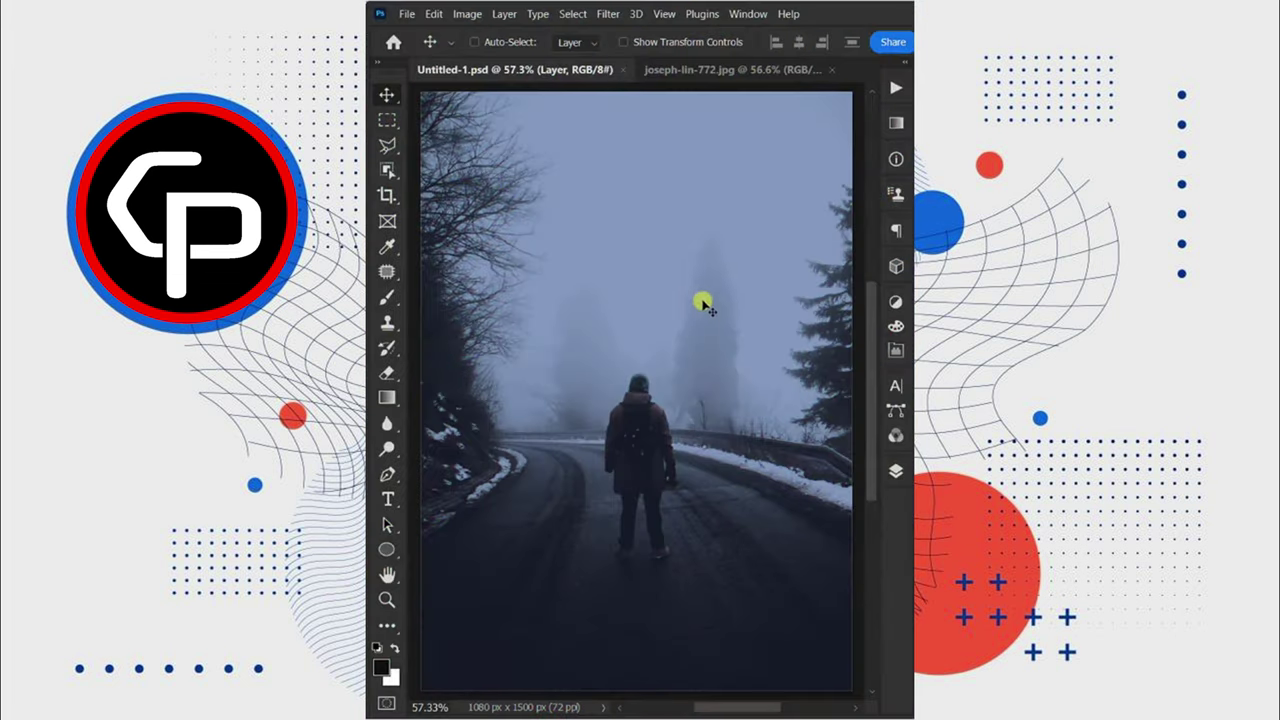
# In joseph-lin-772.jpg, loosely lasso around the whole dragon.
pyautogui.click(690, 72)
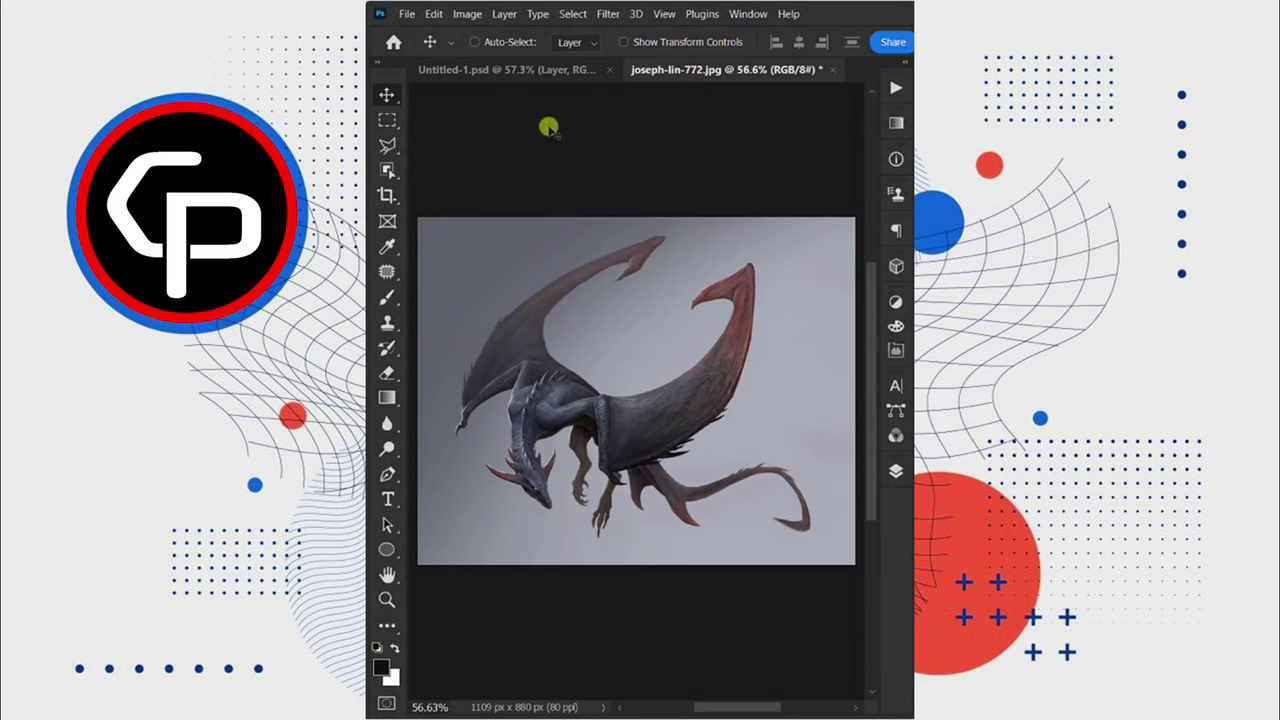
pyautogui.click(398, 146)
pyautogui.click(440, 144)
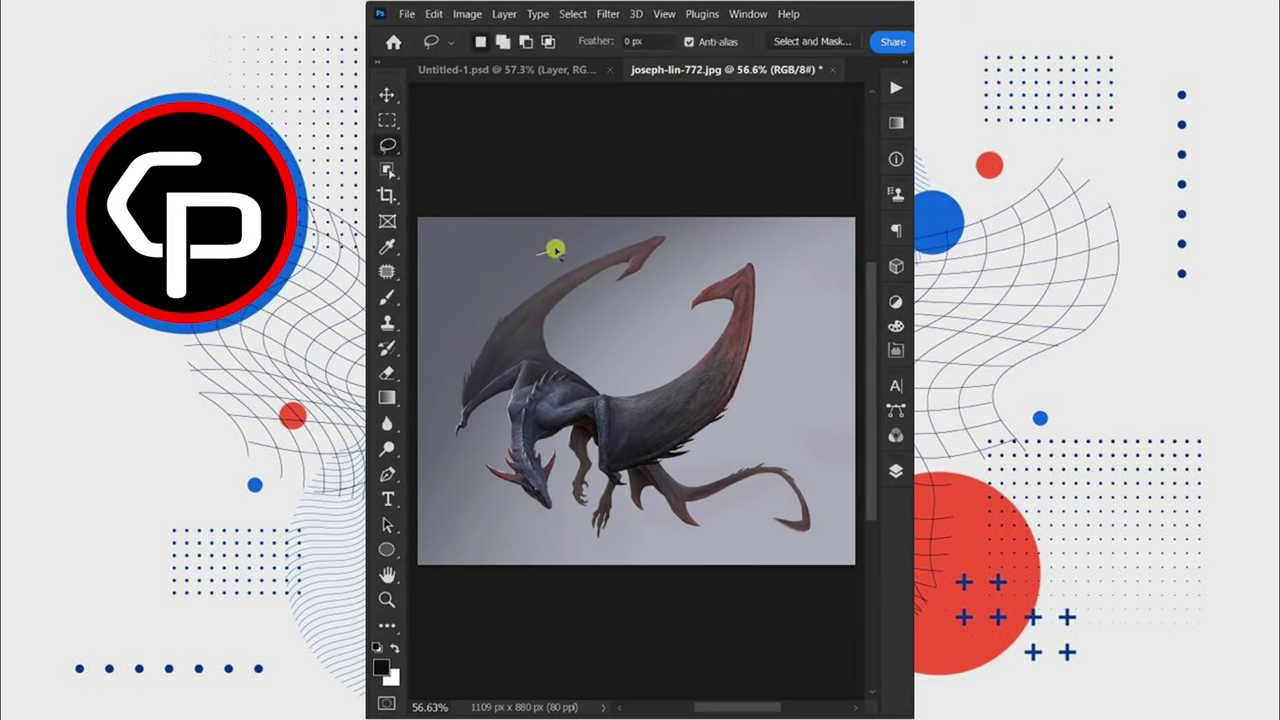
pyautogui.moveTo(614, 230)
pyautogui.mouseDown()
pyautogui.moveTo(433, 405)
pyautogui.moveTo(528, 253)
pyautogui.mouseUp()
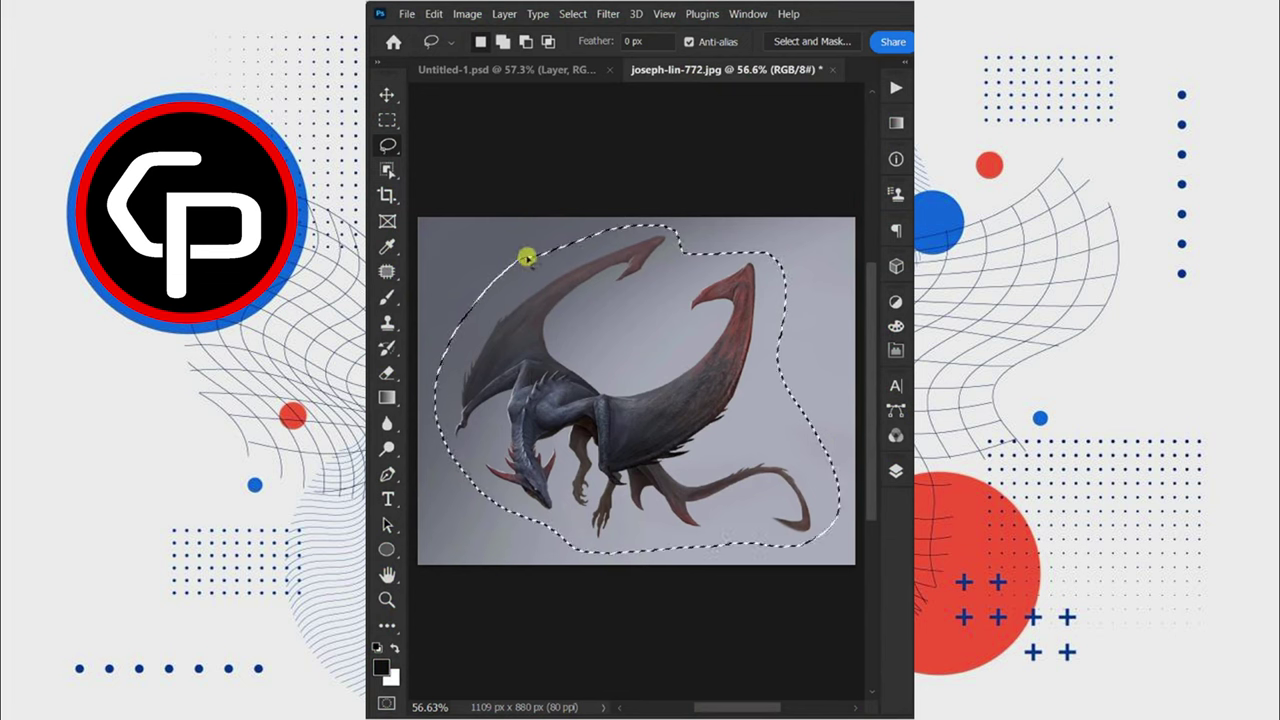
# Feather the dragon selection by 3 px and copy it.
pyautogui.click(573, 14)
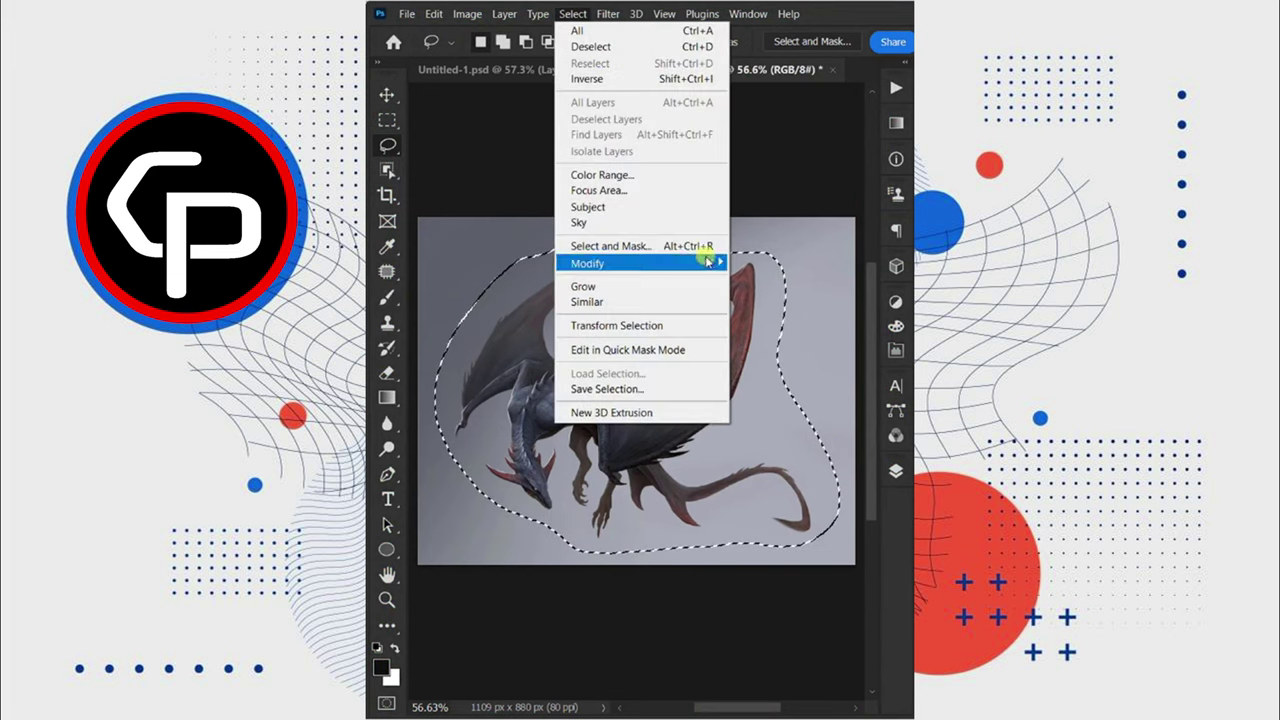
pyautogui.moveTo(640, 263)
pyautogui.click(780, 326)
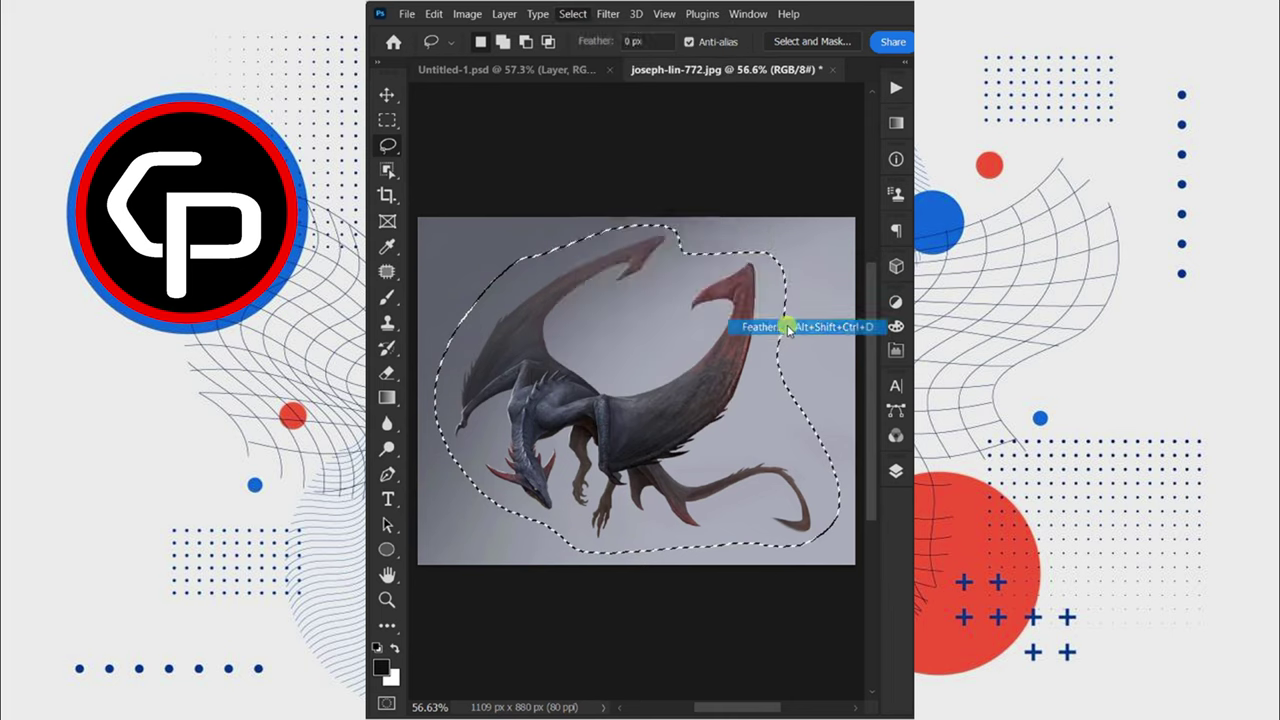
pyautogui.click(731, 270)
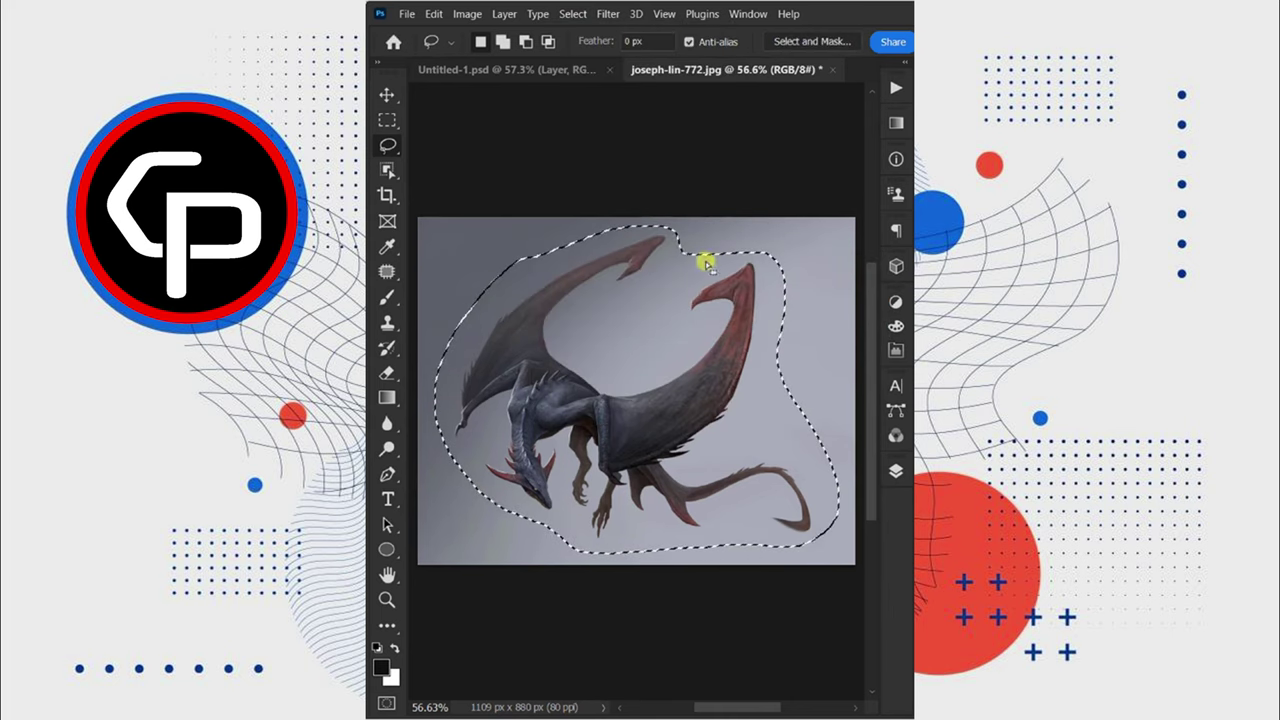
pyautogui.click(434, 14)
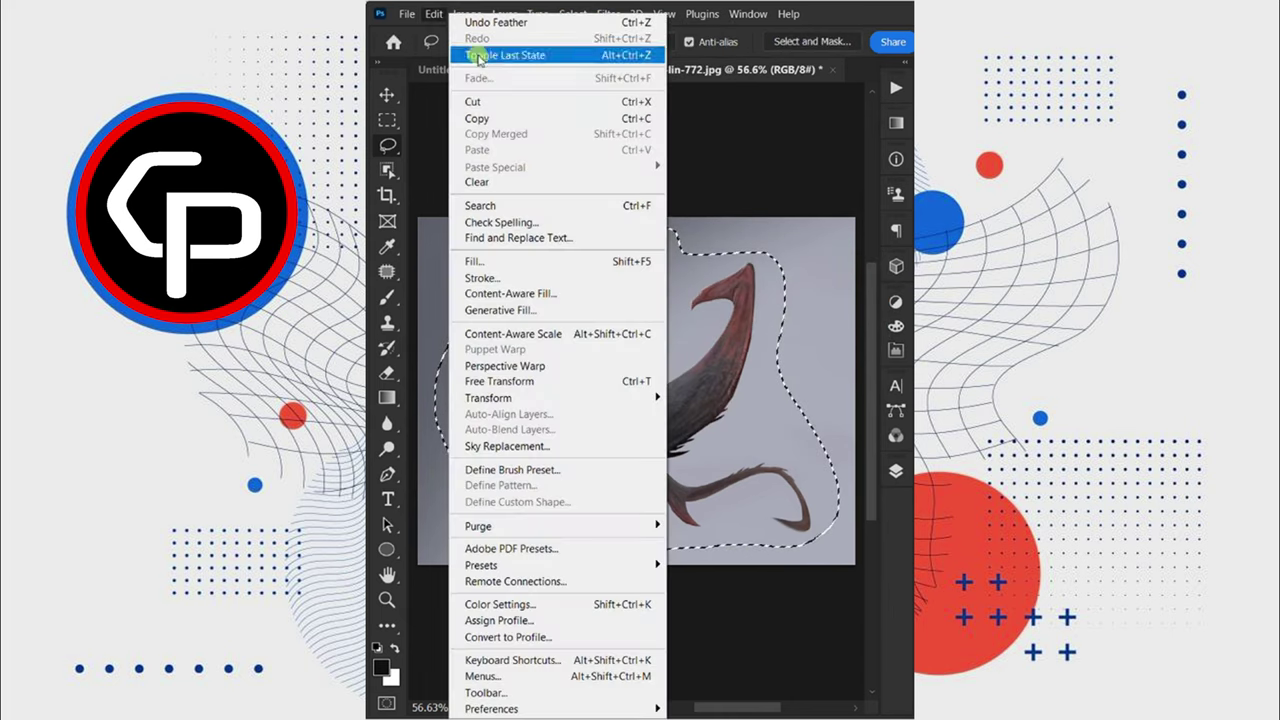
pyautogui.click(519, 118)
# Paste the dragon into the foggy road scene, shrink it to about 78%, and move it into the sky.
pyautogui.click(521, 72)
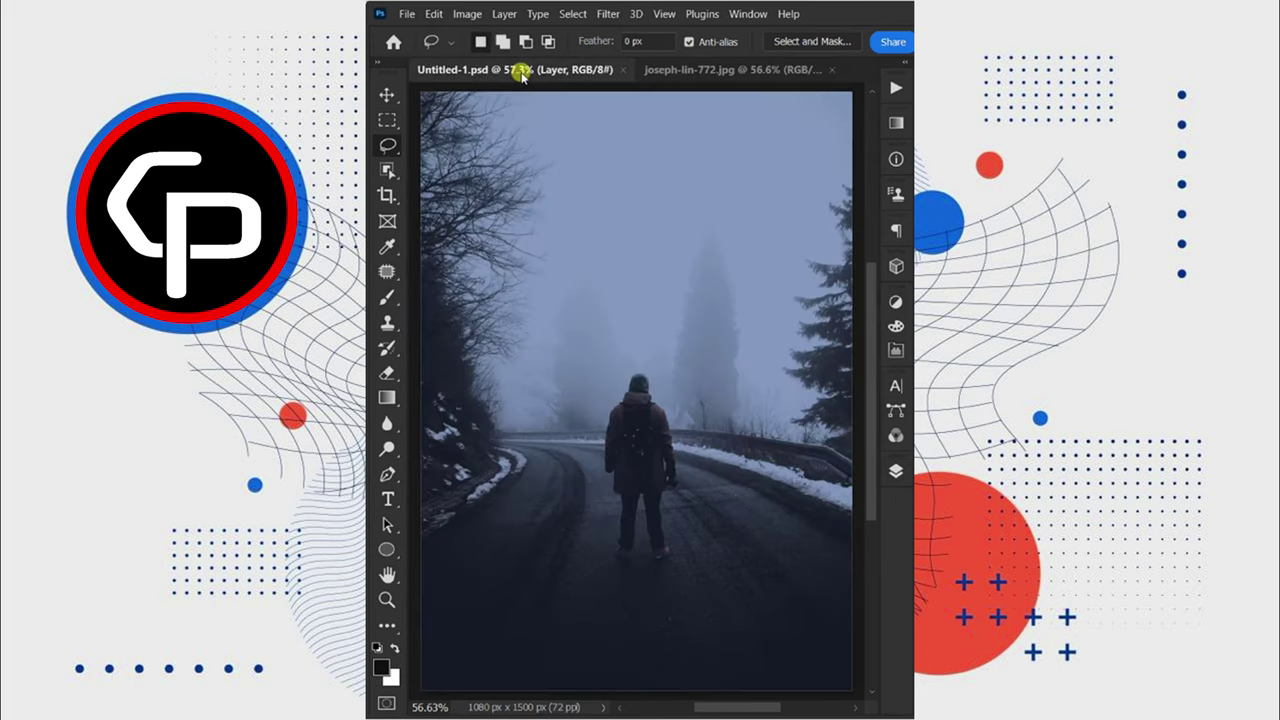
pyautogui.press('v')
pyautogui.hotkey('ctrl', 'v')
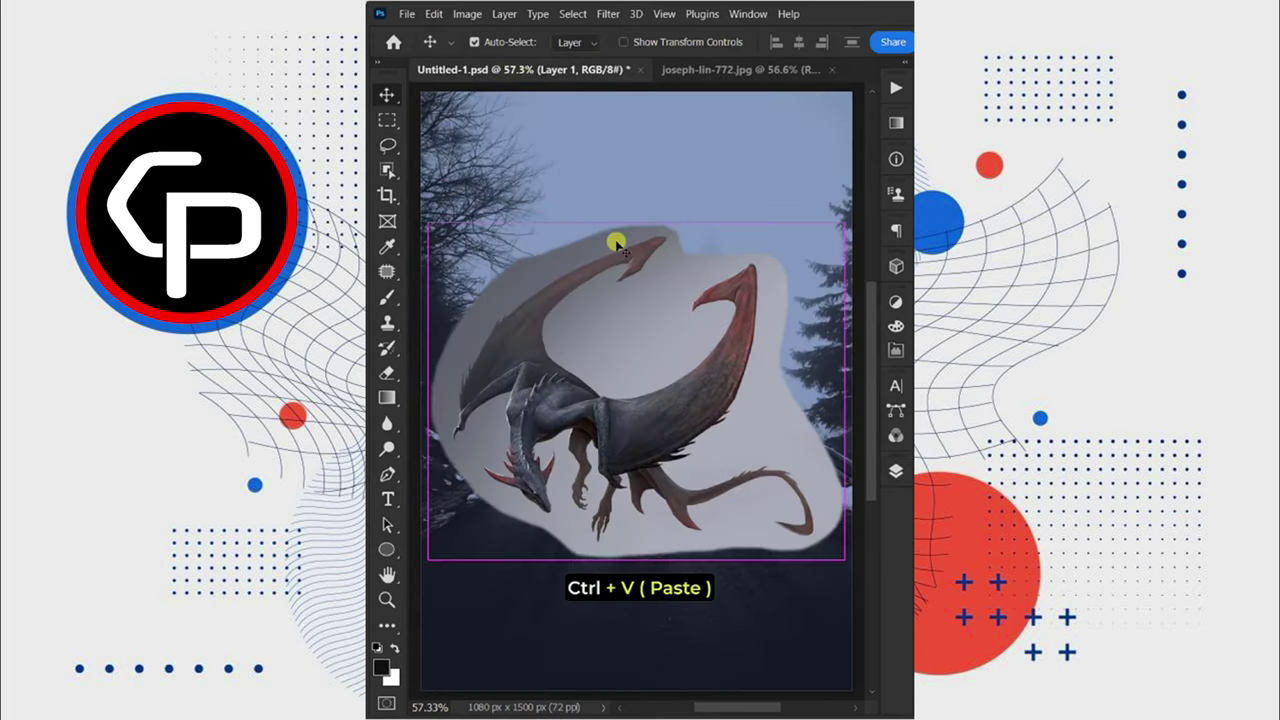
pyautogui.hotkey('ctrl', 't')
pyautogui.moveTo(629, 229); pyautogui.dragTo(640, 262)
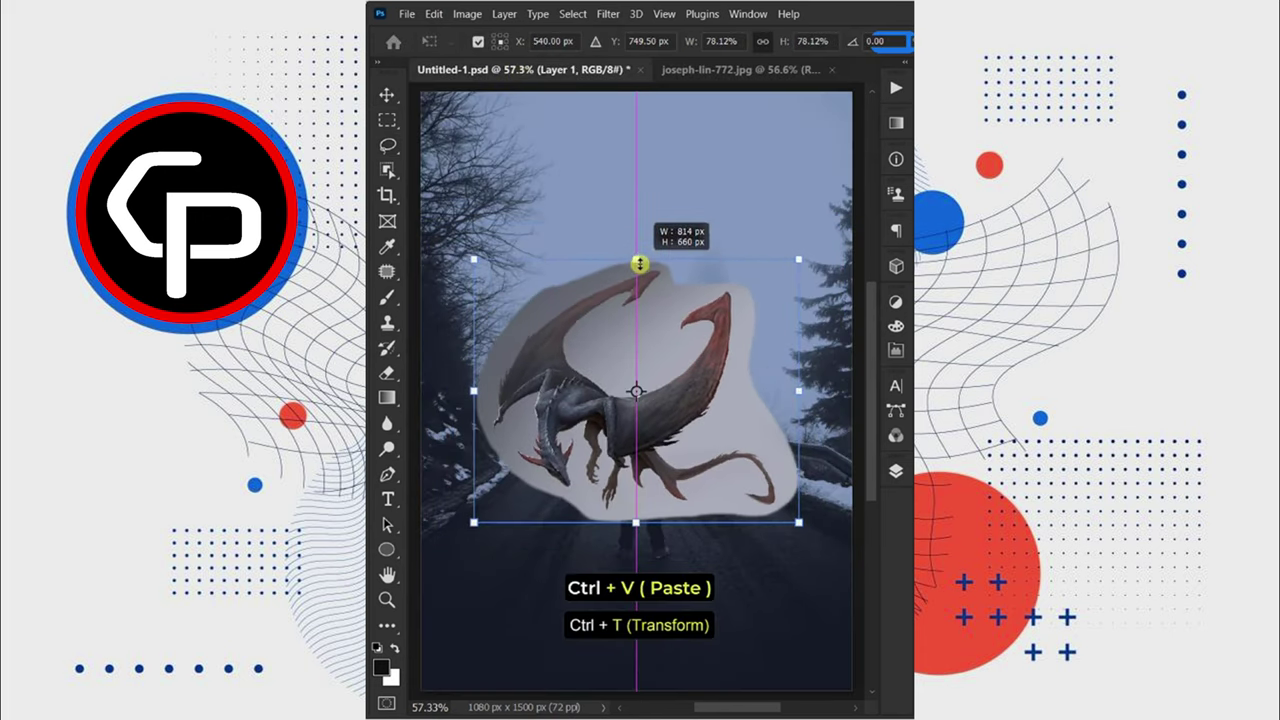
pyautogui.moveTo(662, 338); pyautogui.dragTo(673, 185)
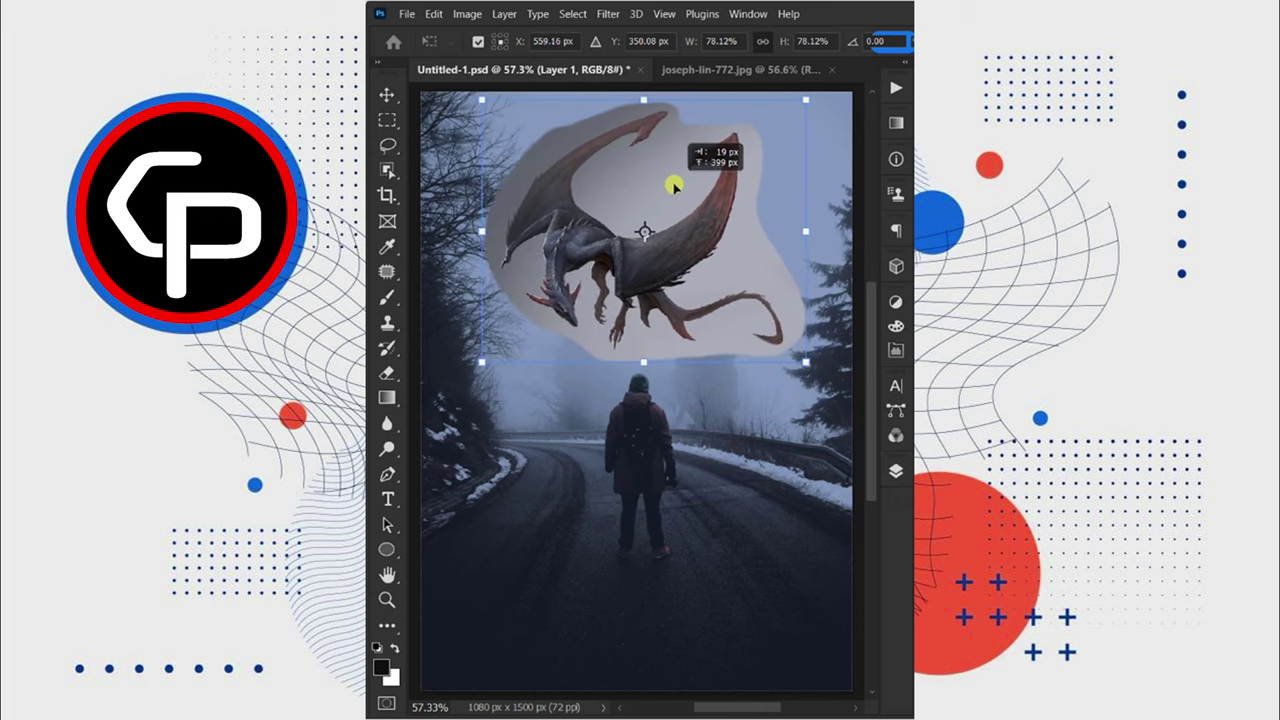
pyautogui.press('Return')
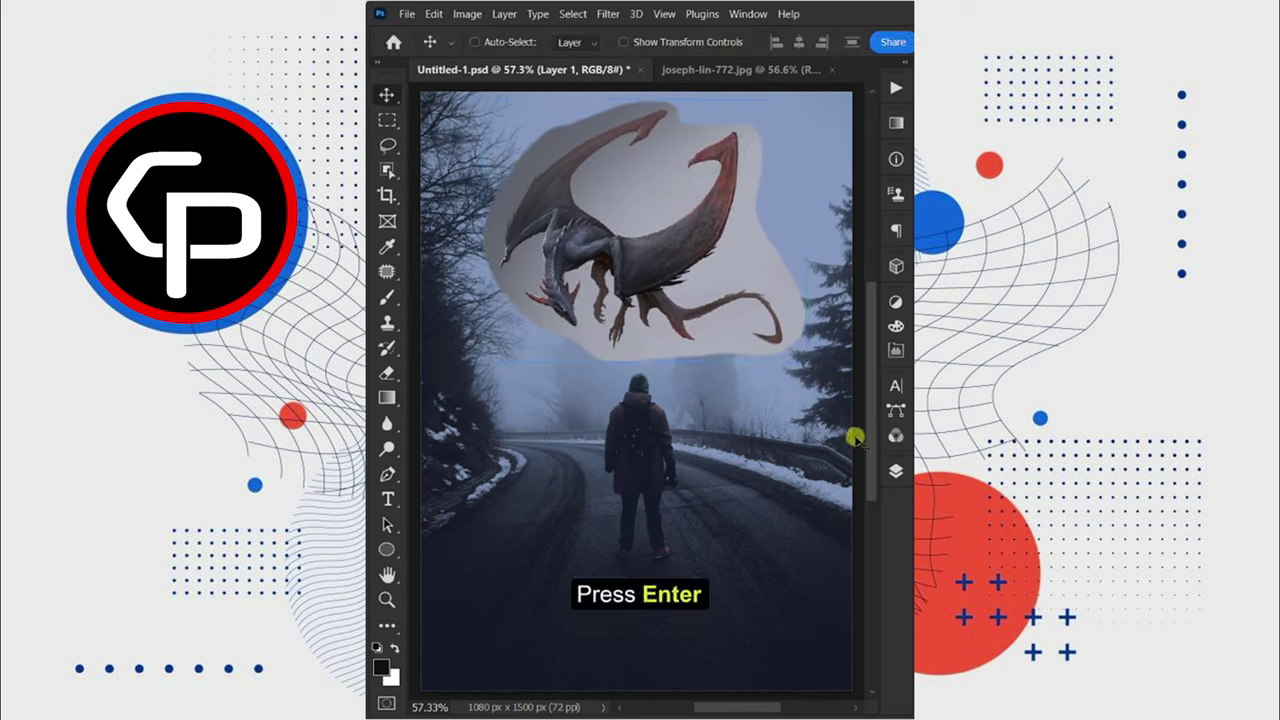
# Duplicate the road layer and Auto-Blend it with Layer 1 using Stack Images.
pyautogui.click(892, 473)
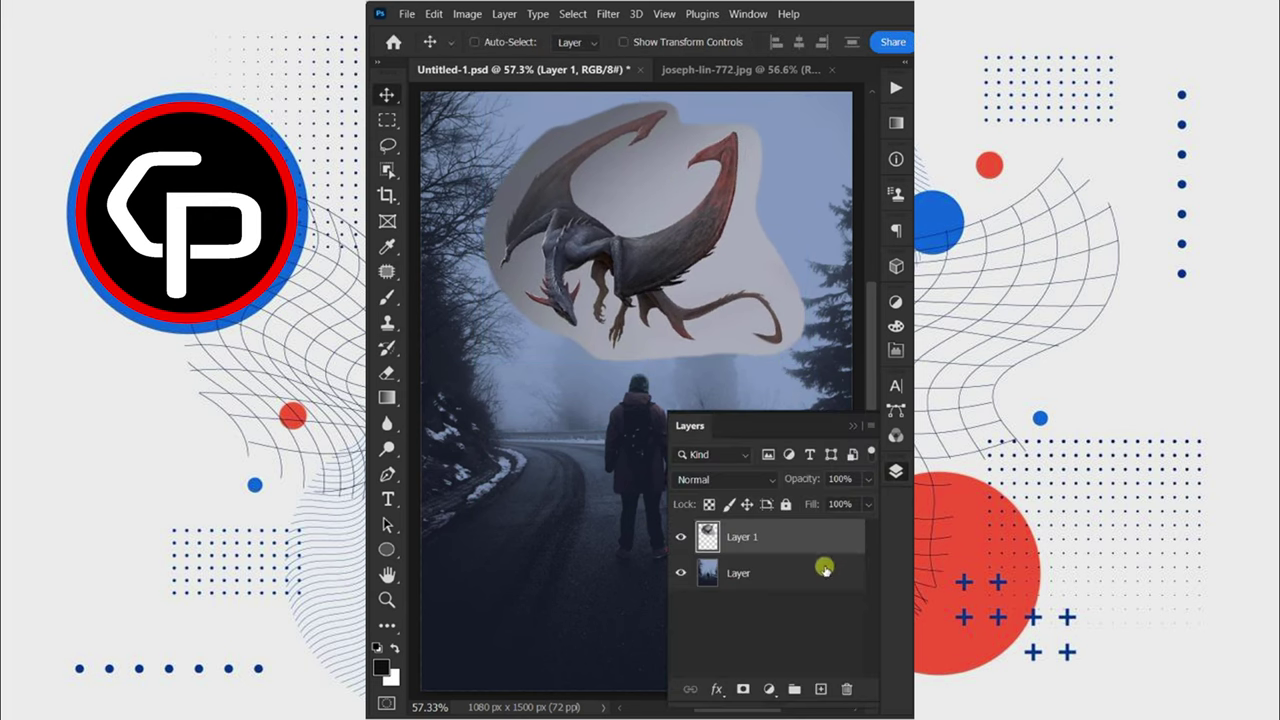
pyautogui.moveTo(824, 568); pyautogui.dragTo(821, 687)
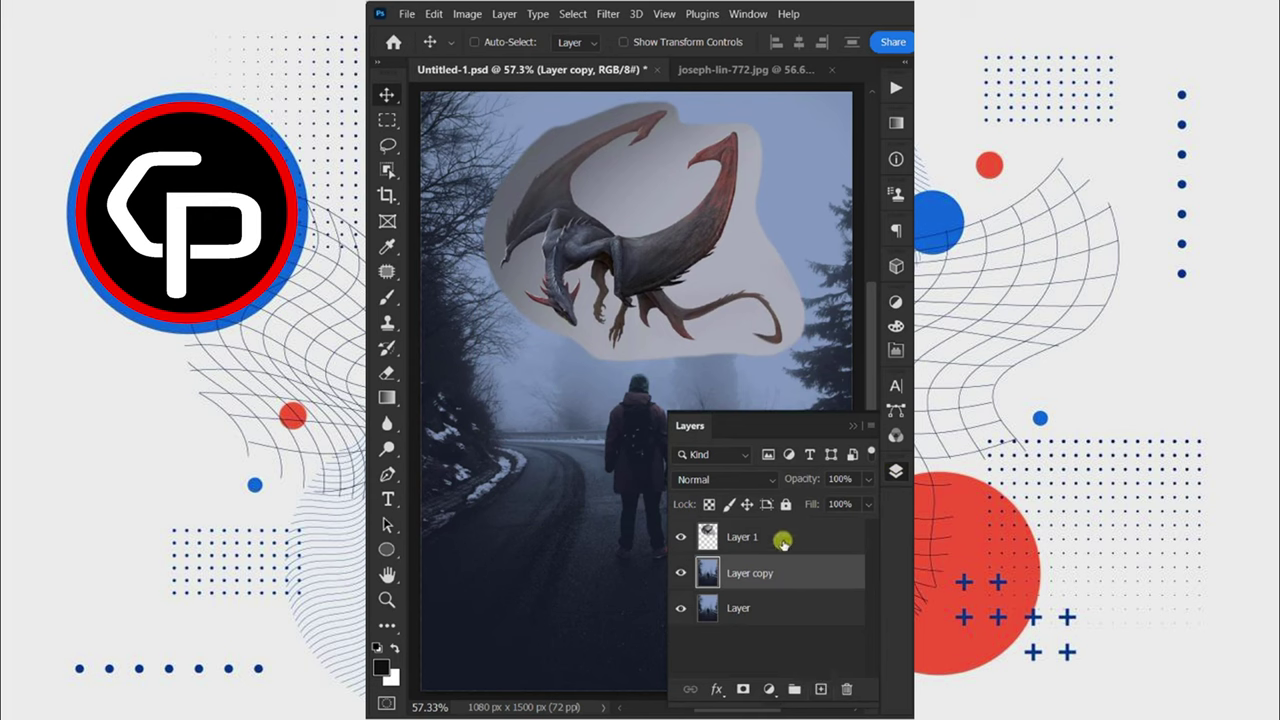
pyautogui.keyDown('shift'); pyautogui.click(782, 539); pyautogui.keyUp('shift')
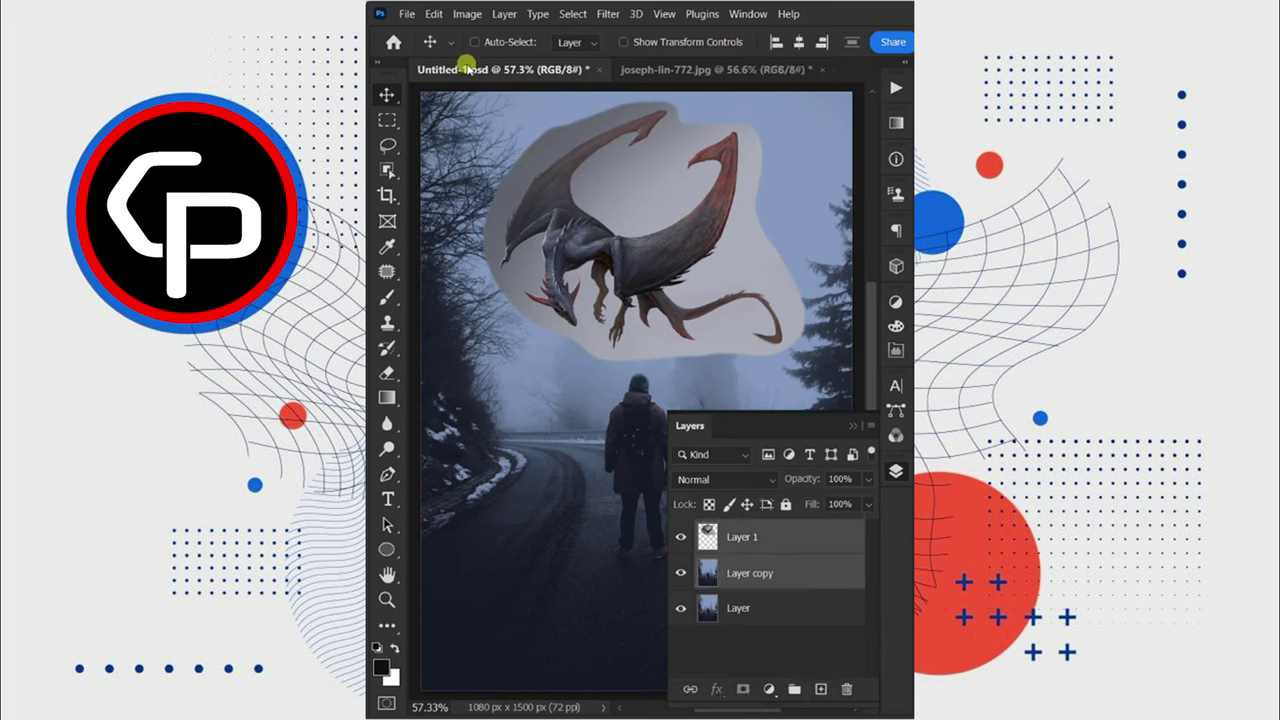
pyautogui.click(437, 14)
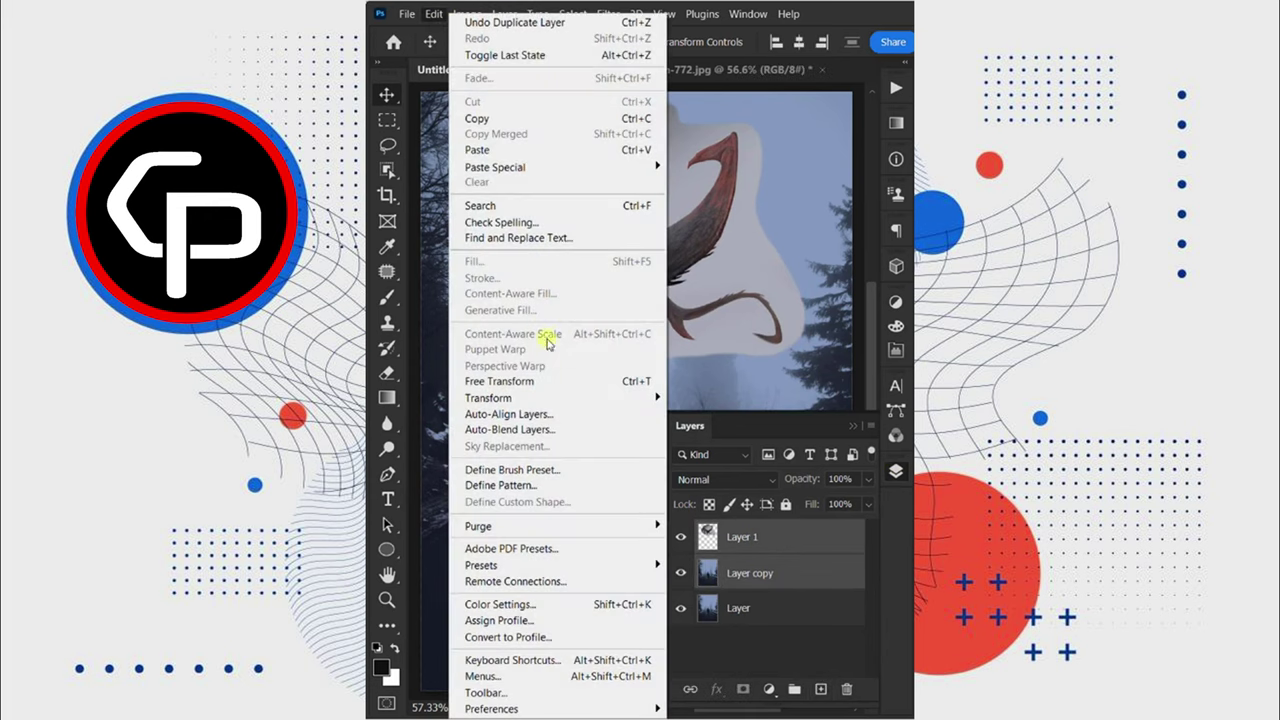
pyautogui.click(567, 429)
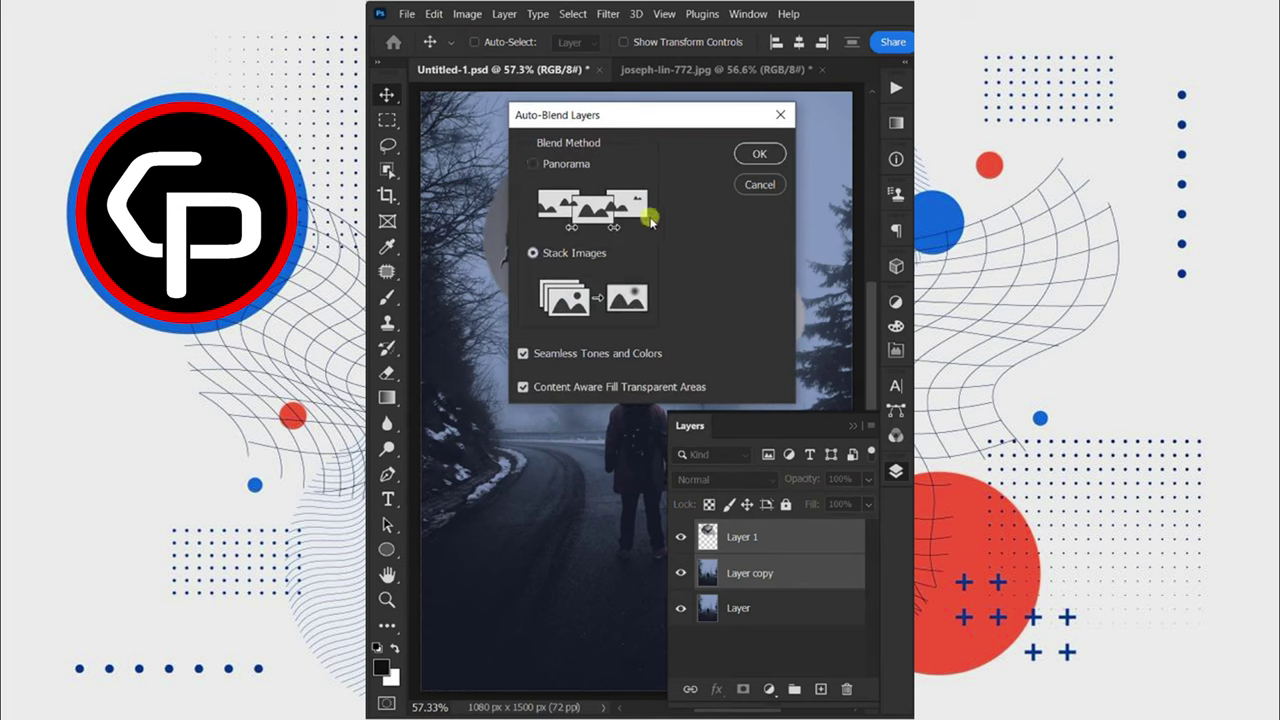
pyautogui.click(757, 154)
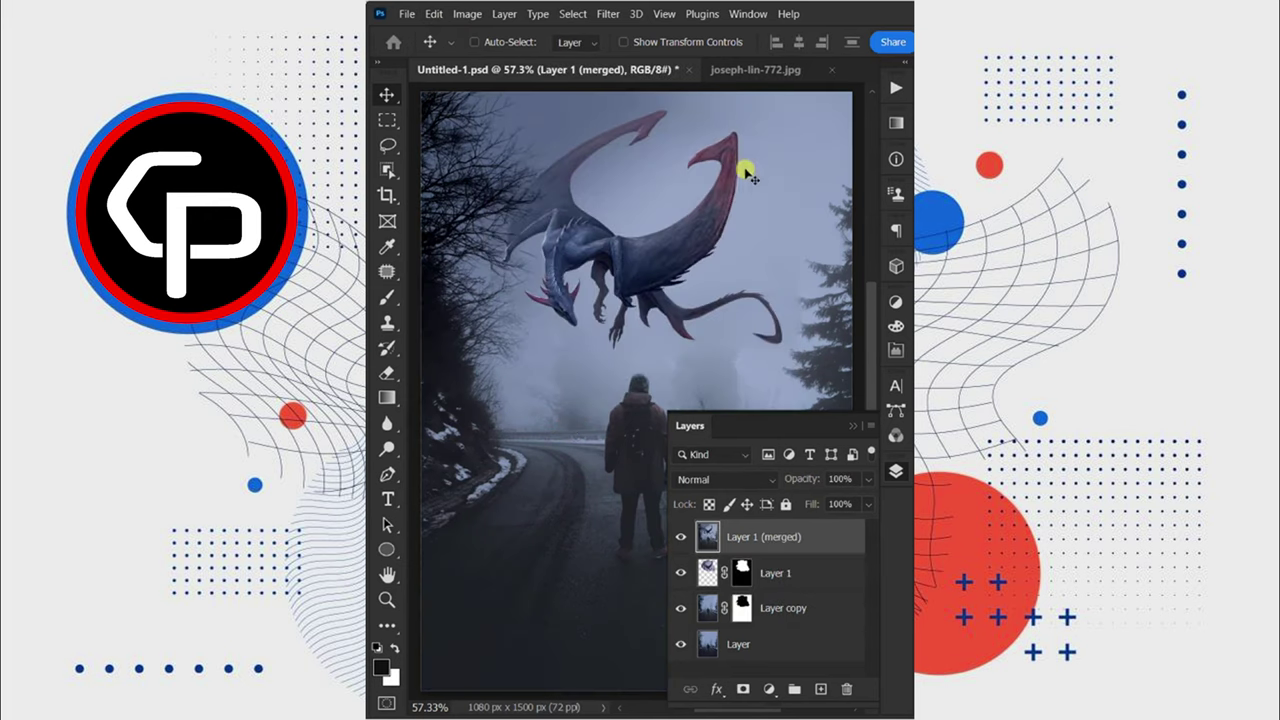
# Add a Color Lookup adjustment layer using FuturisticBleak.3DL.
pyautogui.click(769, 689)
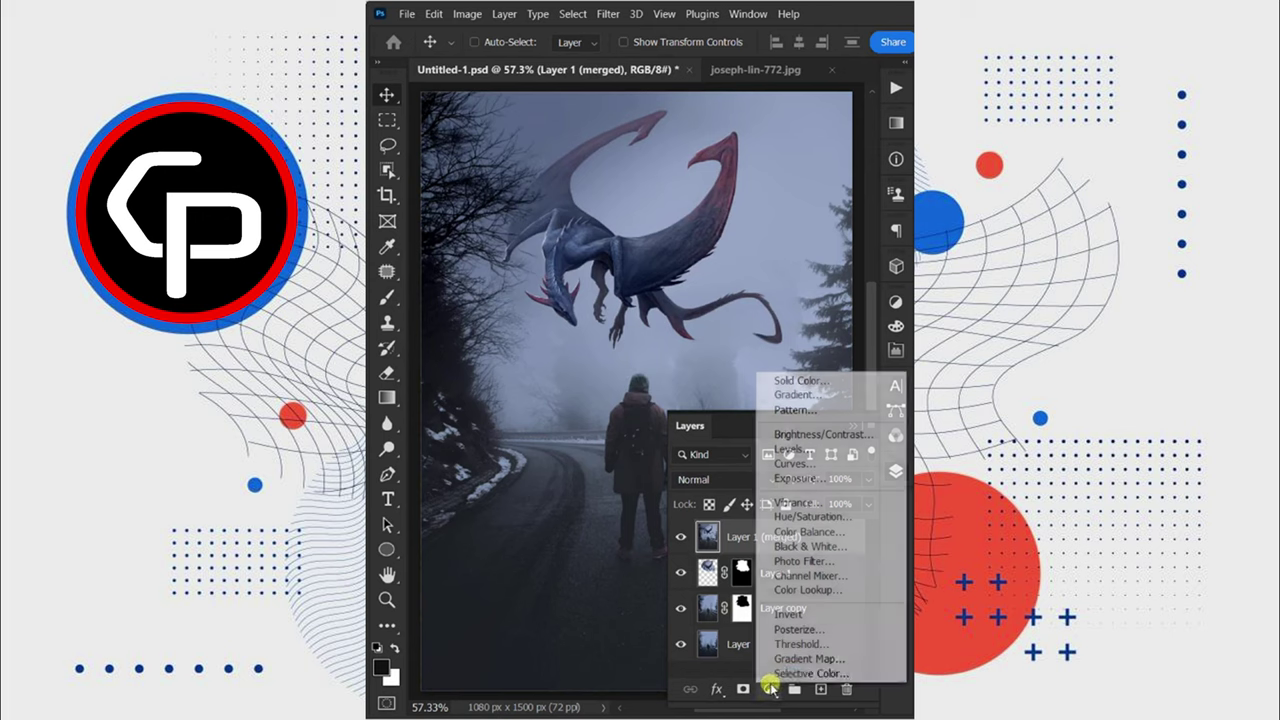
pyautogui.click(805, 594)
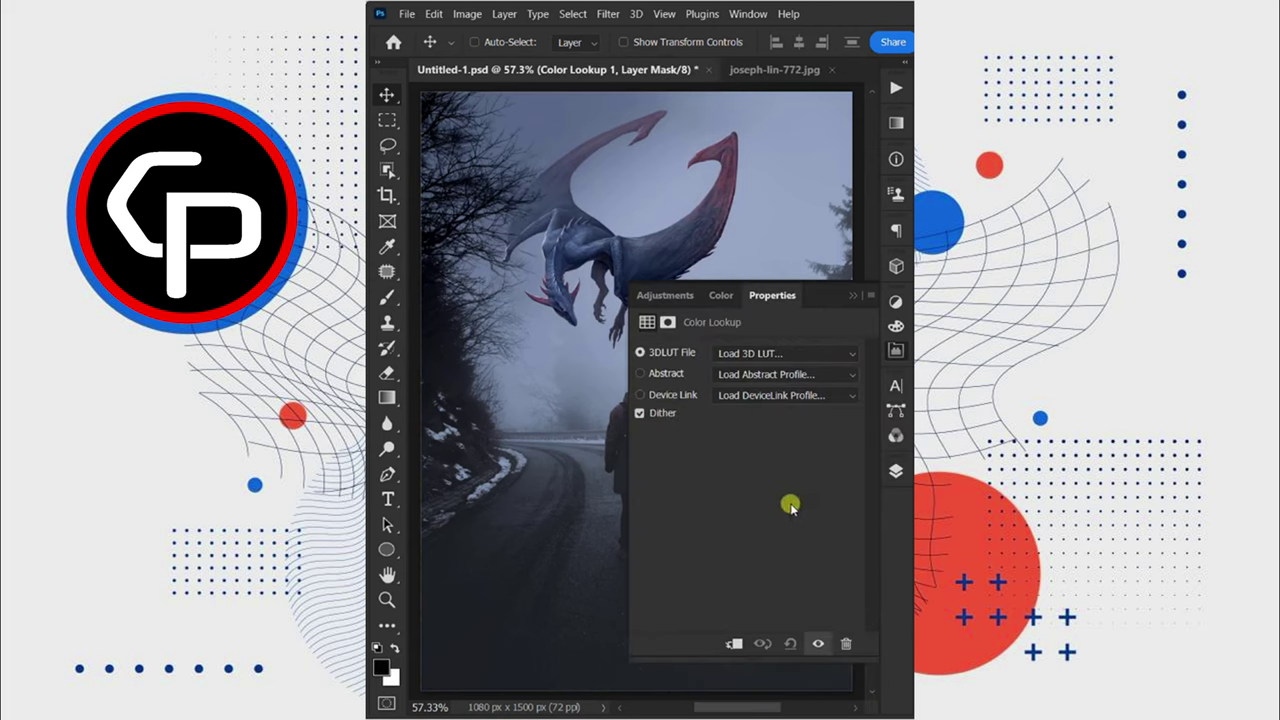
pyautogui.click(773, 362)
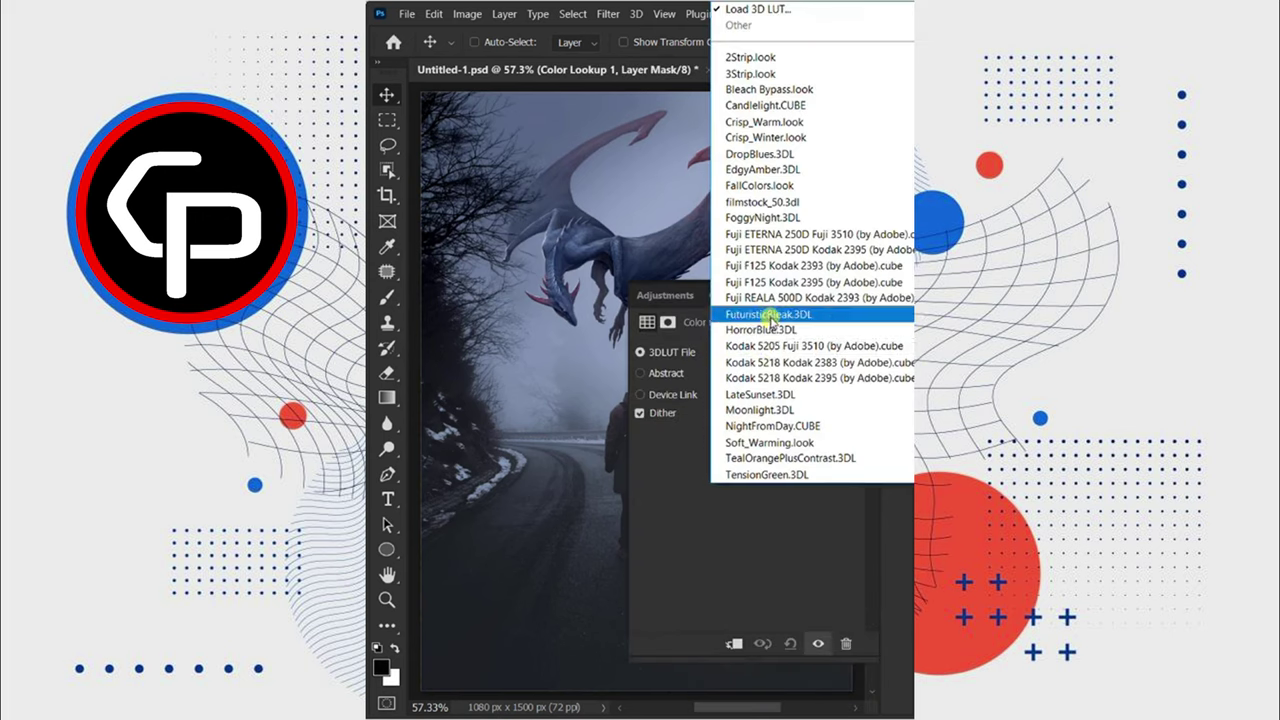
pyautogui.click(726, 243)
pyautogui.click(895, 470)
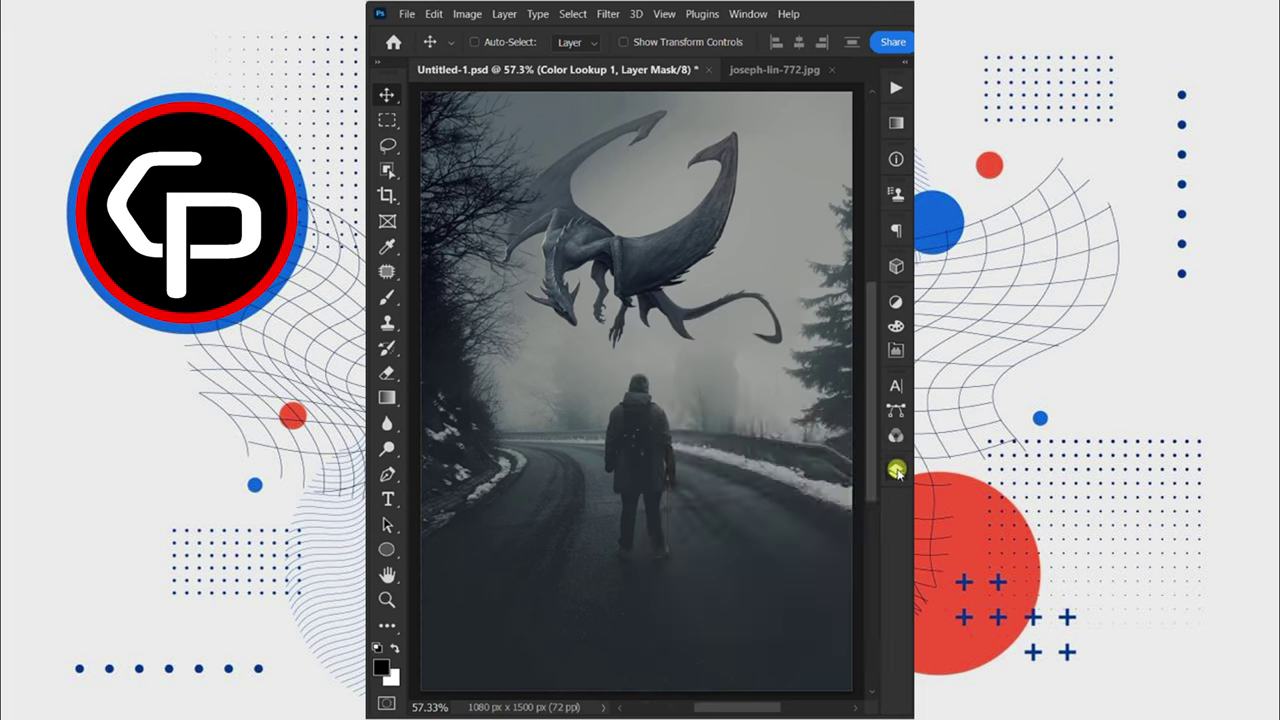
# Duplicate the lookup layer, switch the copy to HorrorBlue.3DL, and set its opacity to 35%.
pyautogui.hotkey('ctrl', 'j')
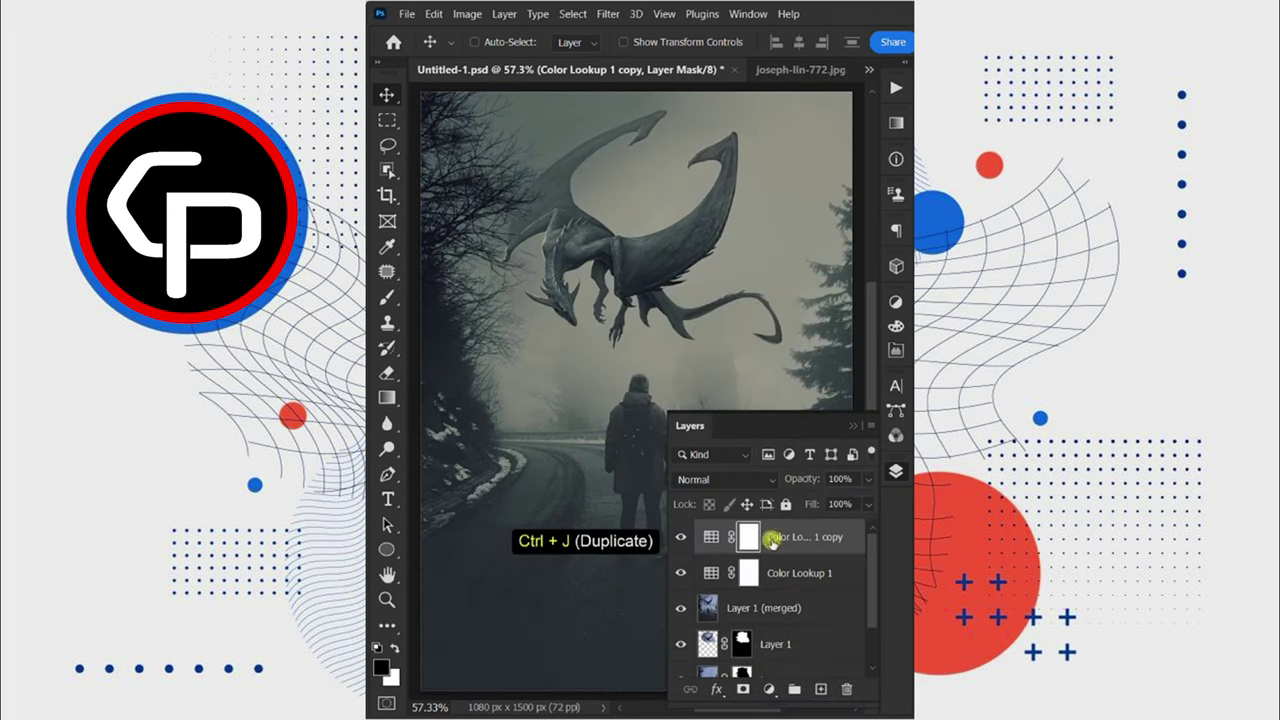
pyautogui.doubleClick(712, 536)
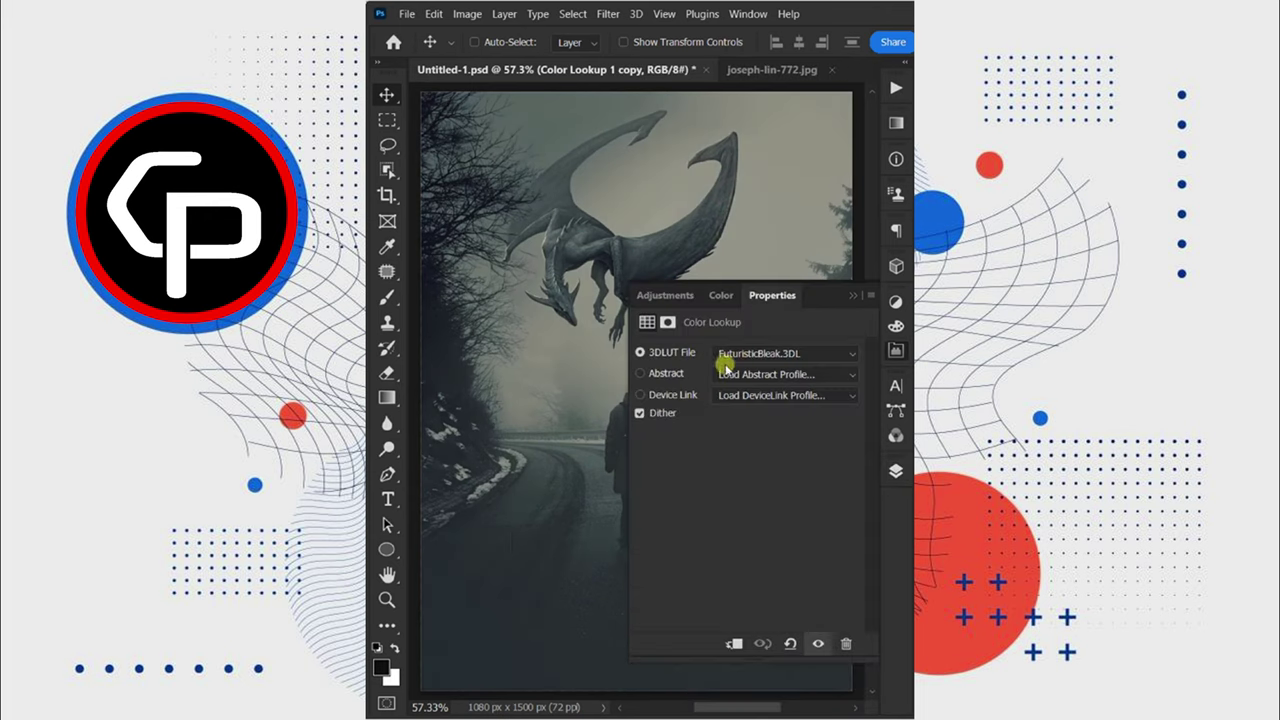
pyautogui.click(724, 363)
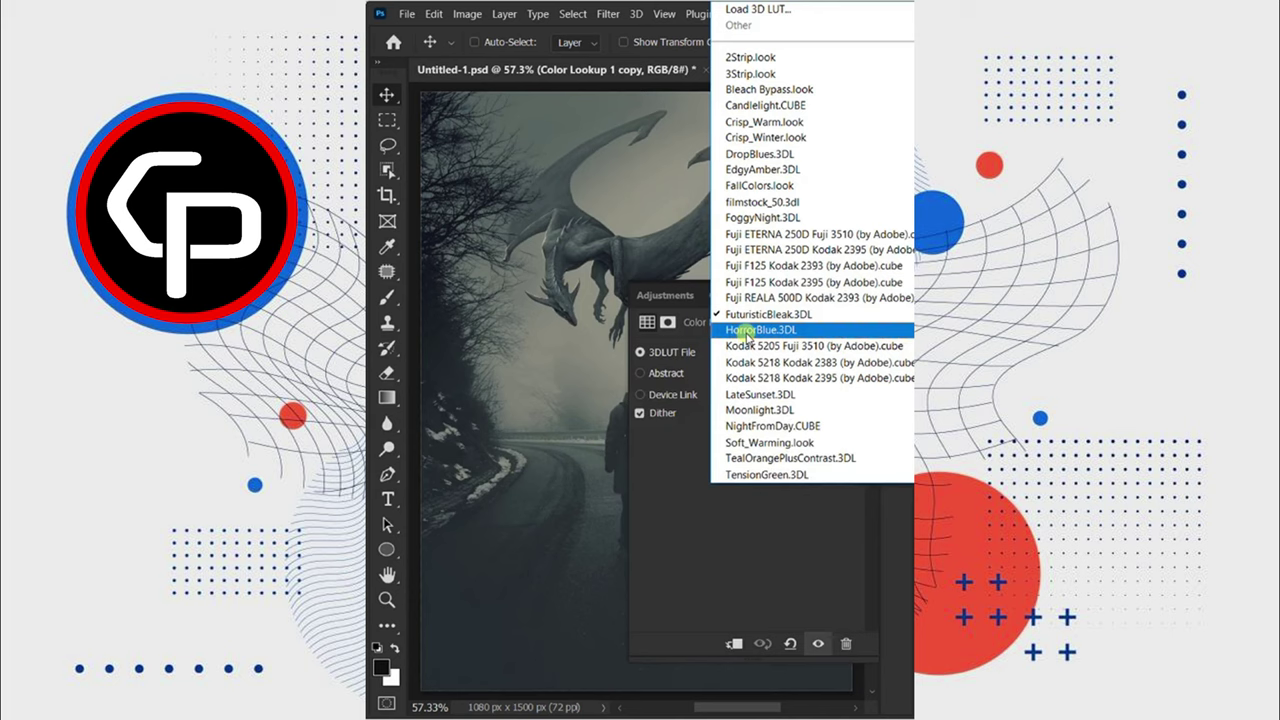
pyautogui.click(748, 334)
pyautogui.click(894, 470)
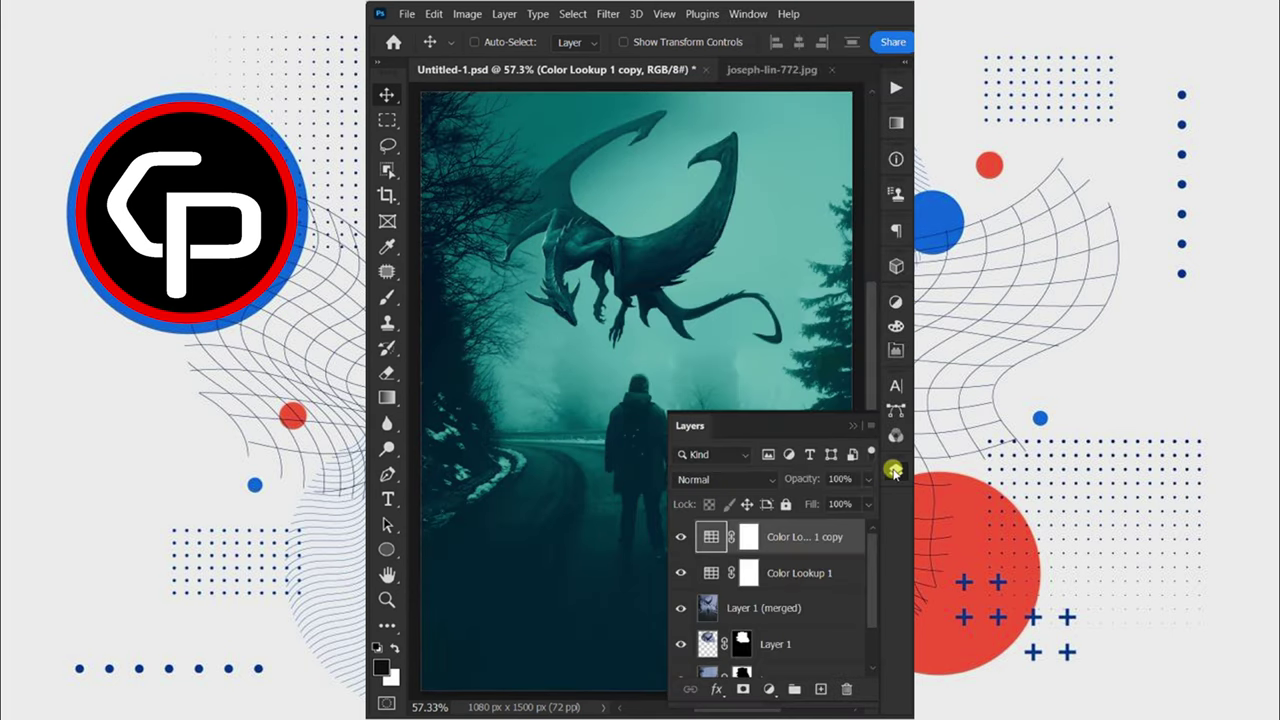
pyautogui.write('35')
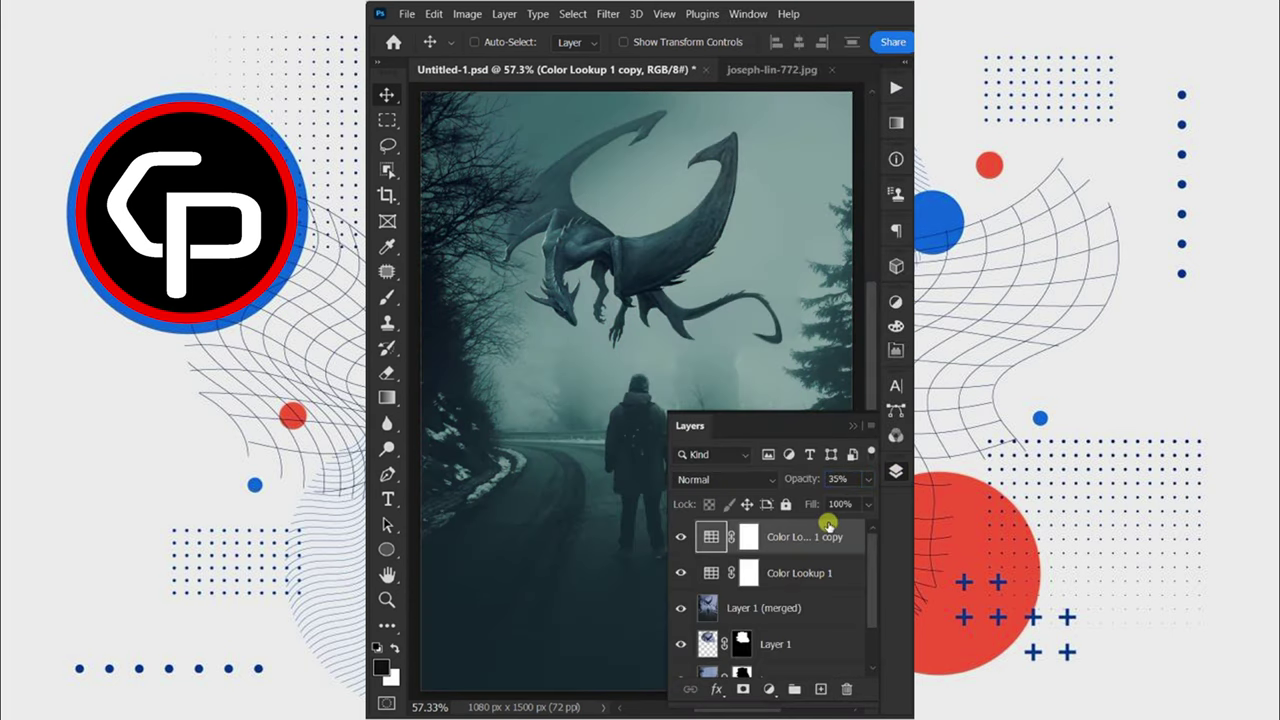
pyautogui.click(893, 472)
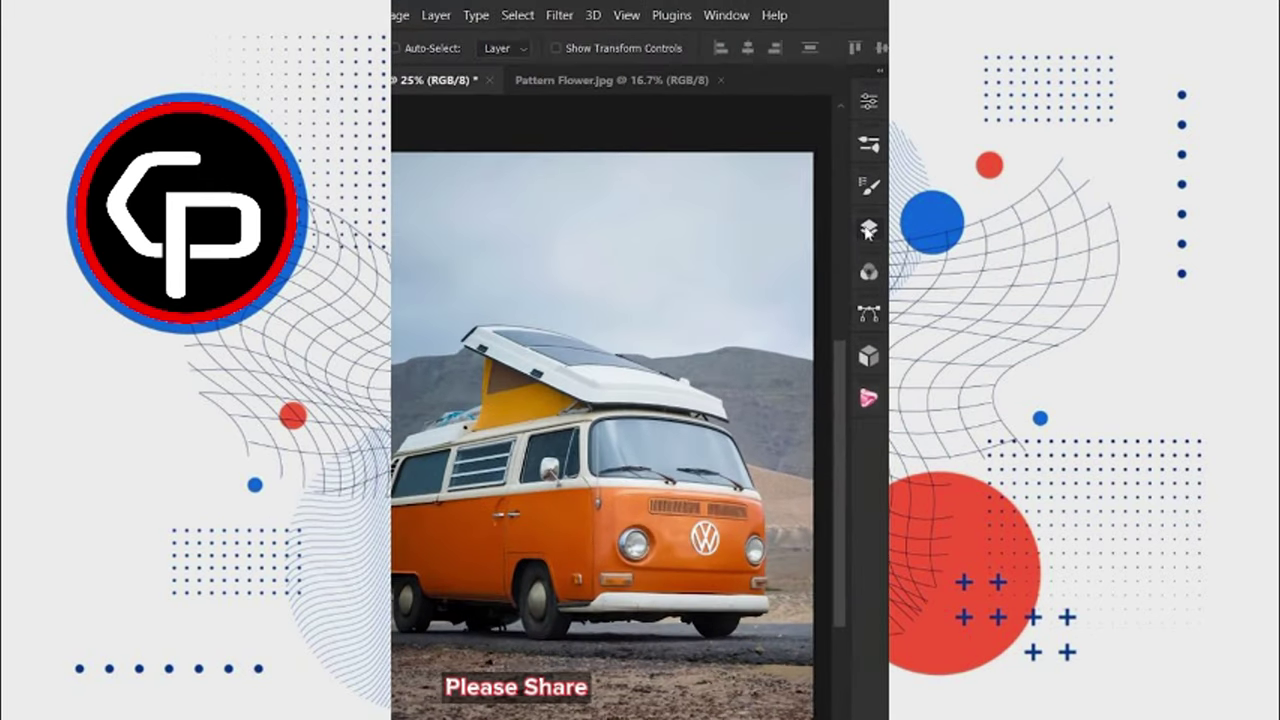
# Duplicate the van photo's Background layer as Layer 1.
pyautogui.click(868, 230)
pyautogui.hotkey('ctrl', 'j')
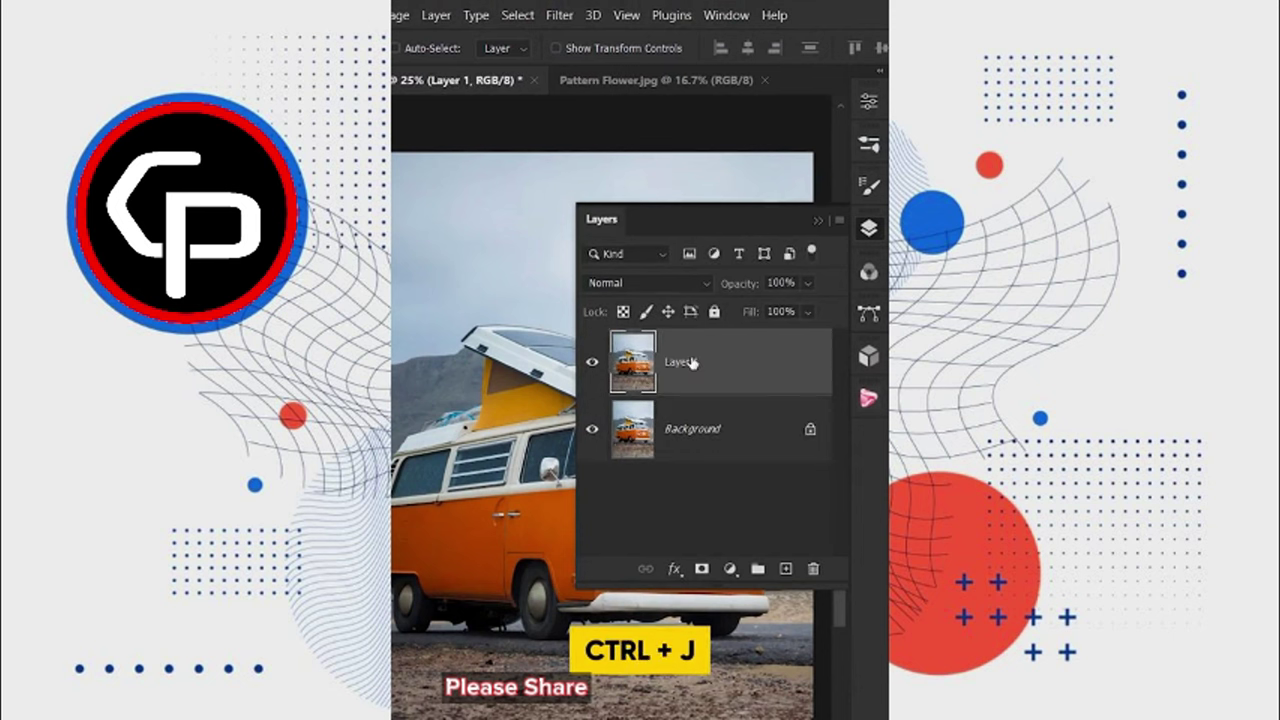
pyautogui.click(868, 230)
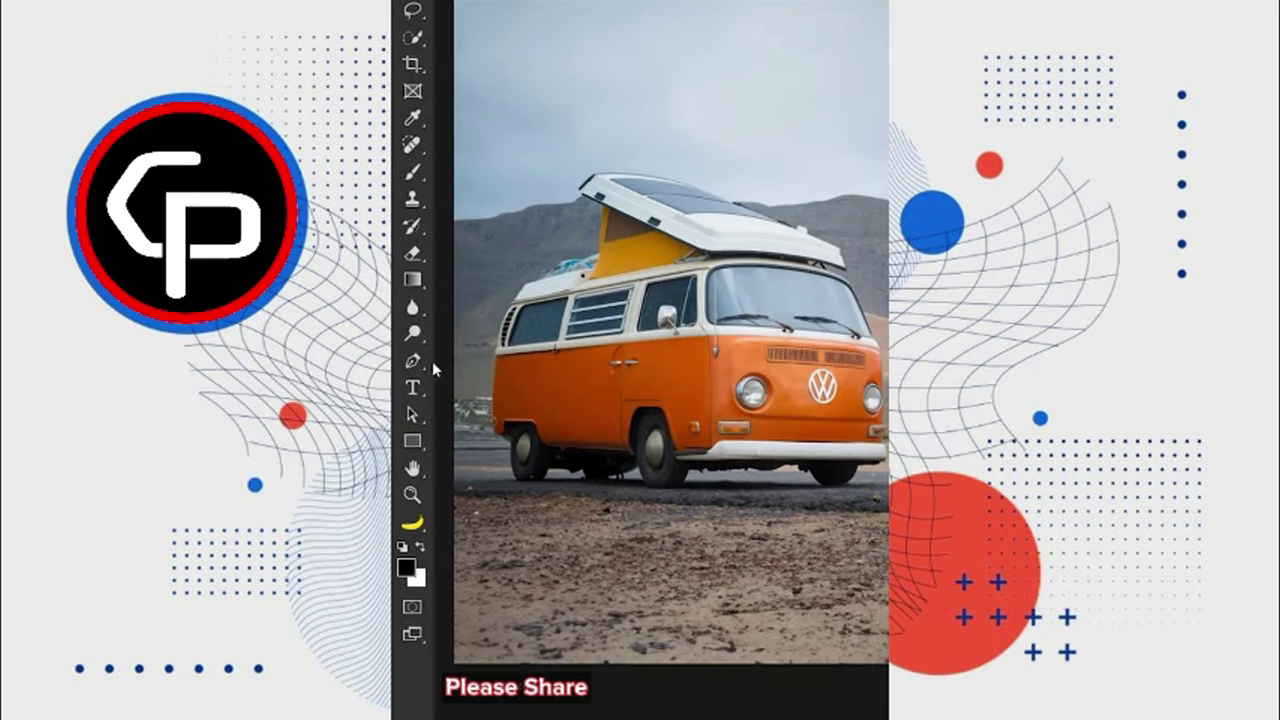
# Outline the van with a Pen path and make it a 0.5-pixel feathered selection.
pyautogui.click(420, 360)
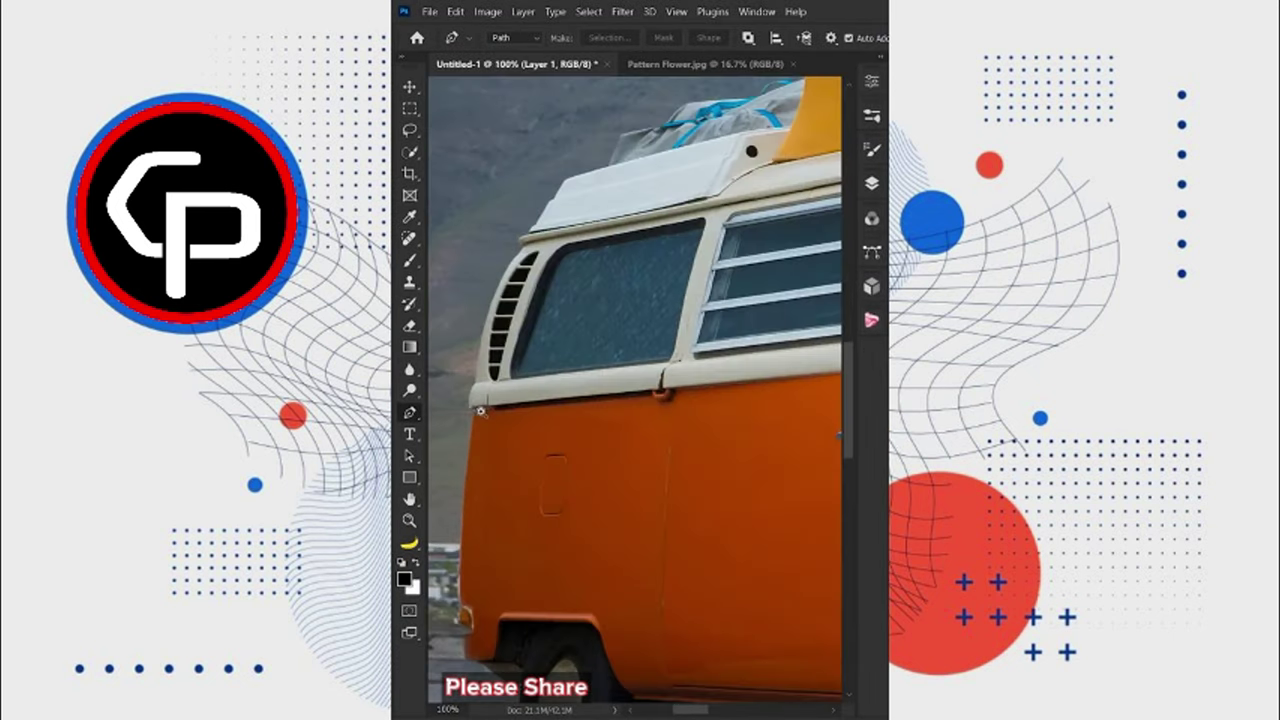
pyautogui.scroll(2, 480, 410)
pyautogui.scroll(2, 530, 370)
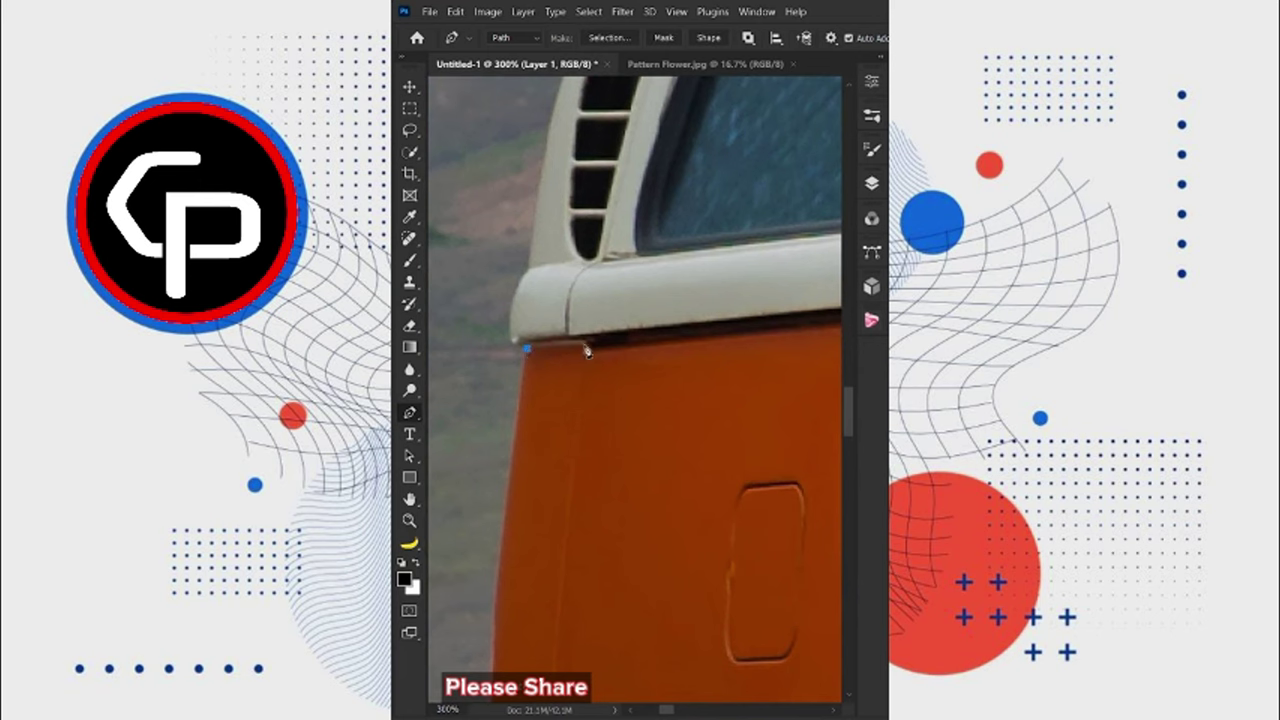
pyautogui.hscroll(2, 680, 360)
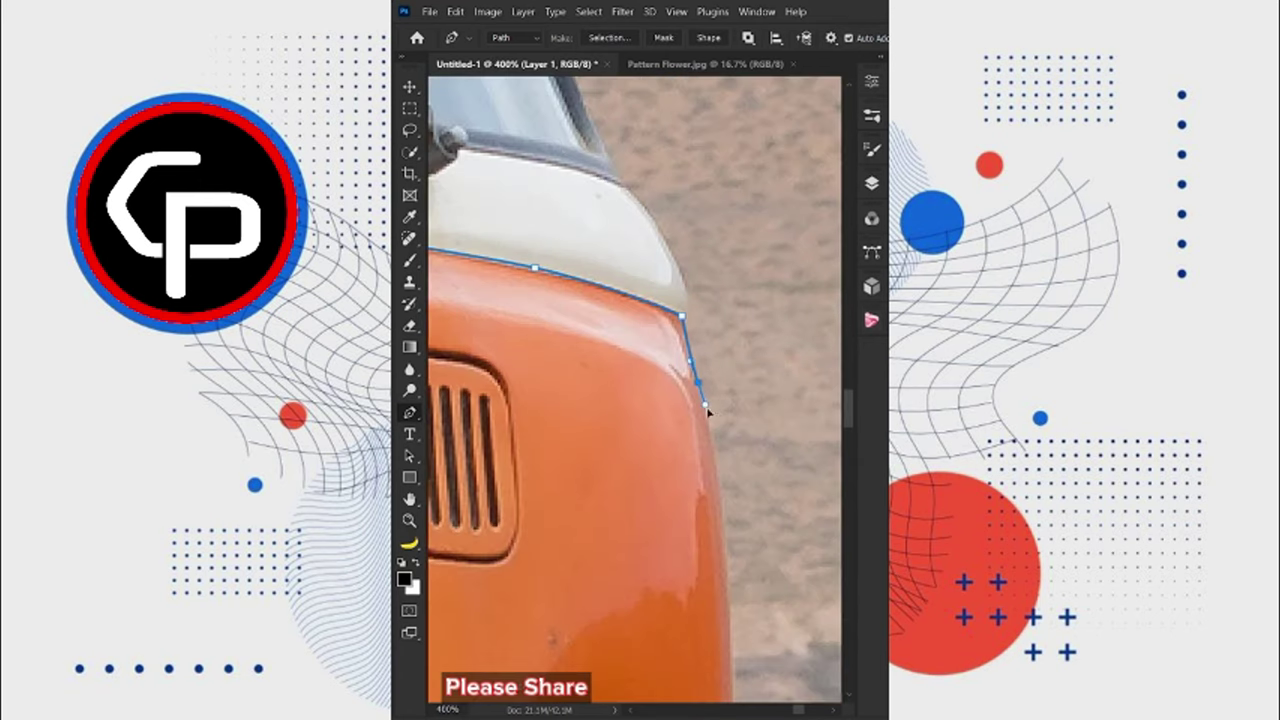
pyautogui.moveTo(708, 410); pyautogui.dragTo(709, 258)
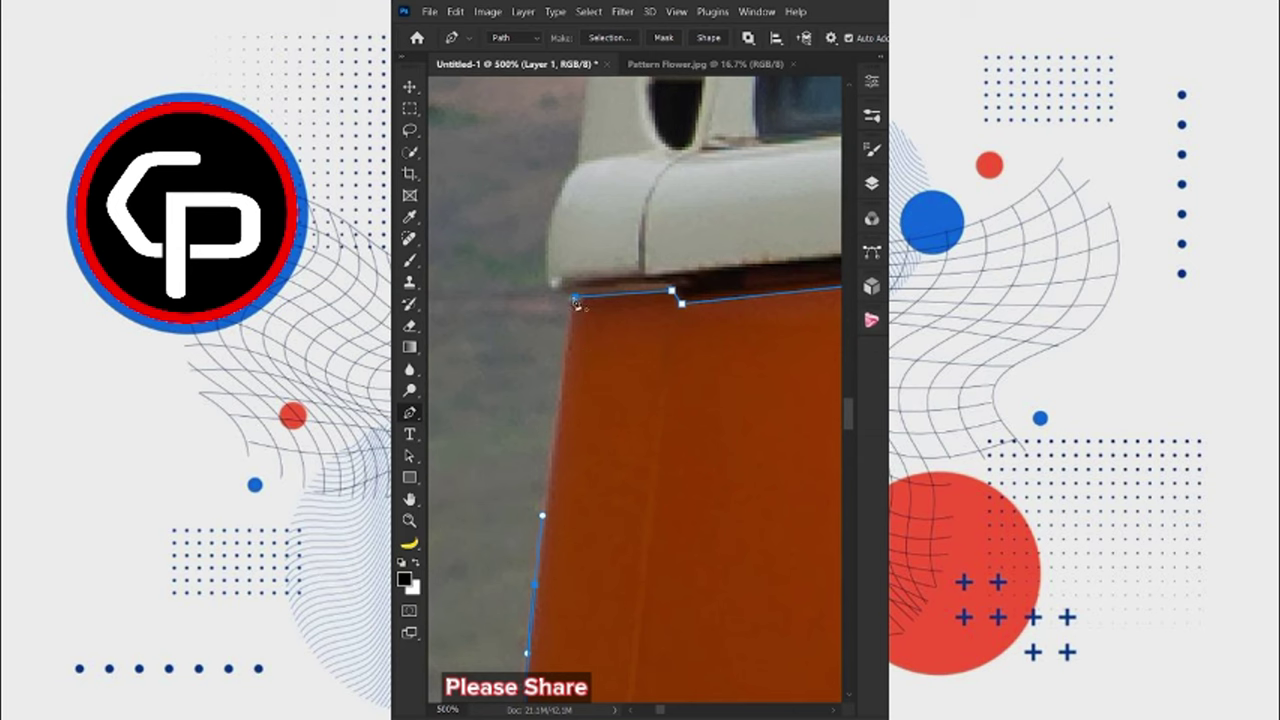
pyautogui.rightClick(597, 358)
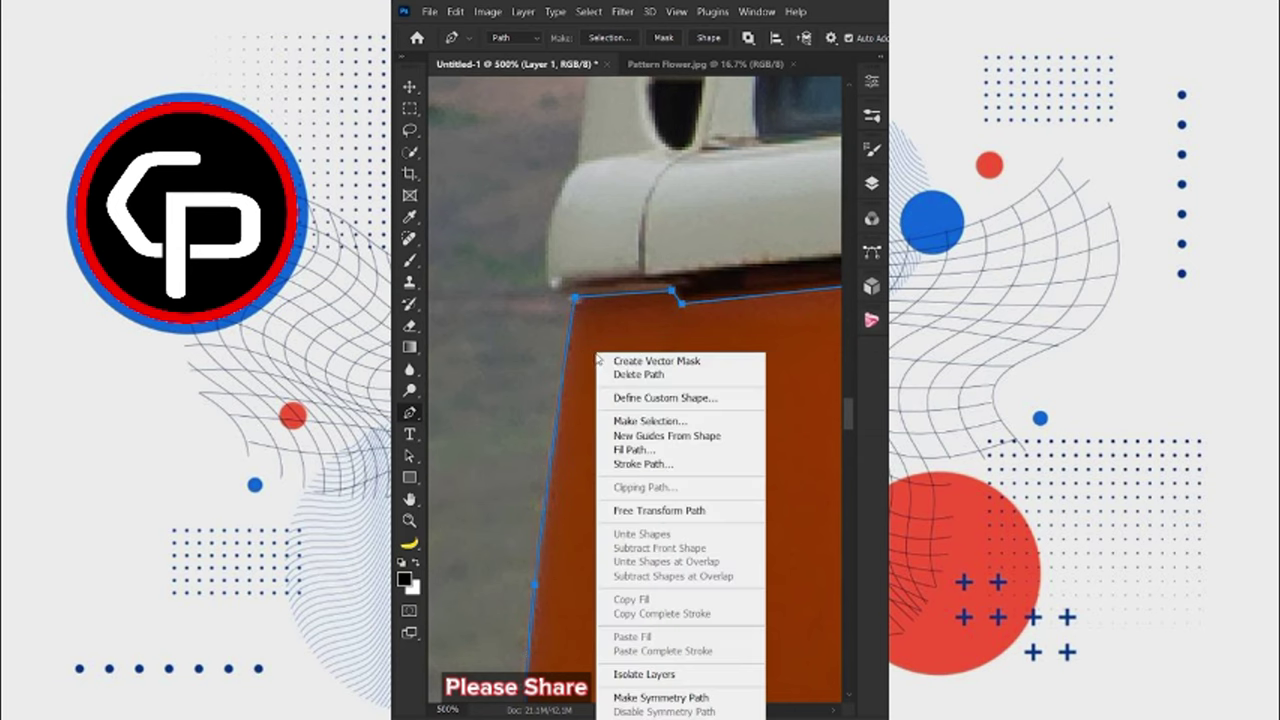
pyautogui.click(618, 420)
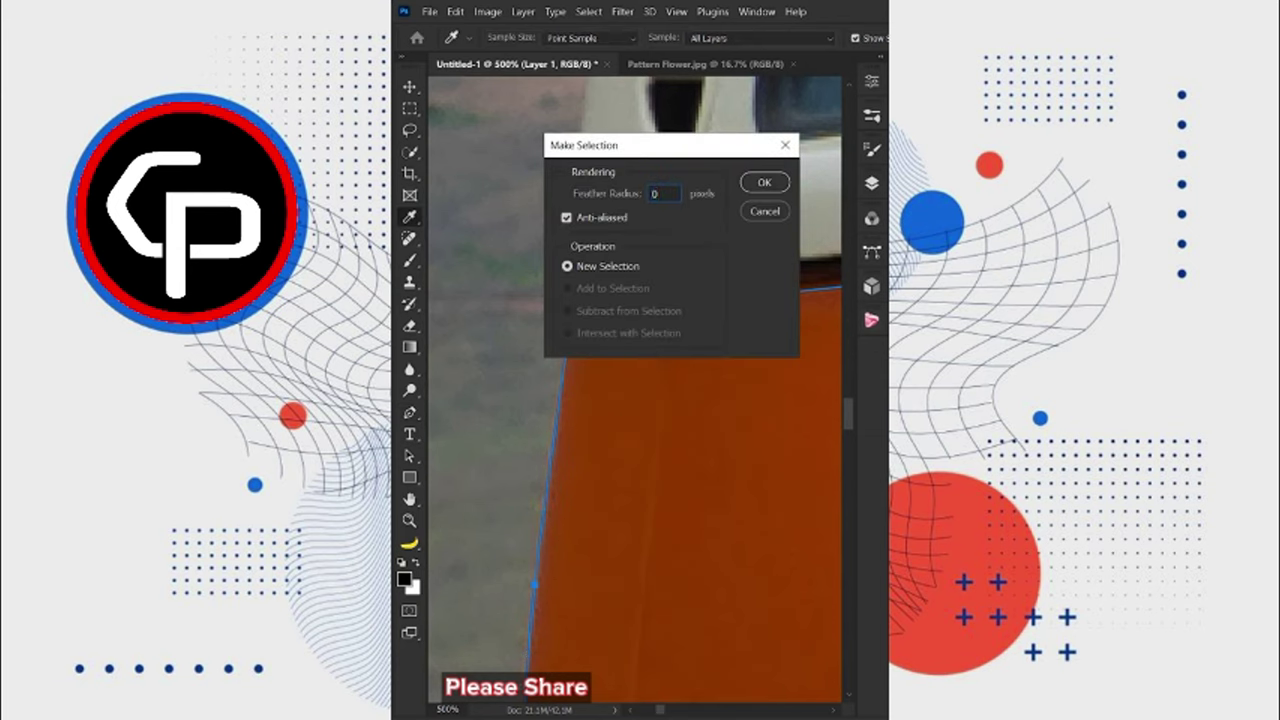
pyautogui.click(764, 182)
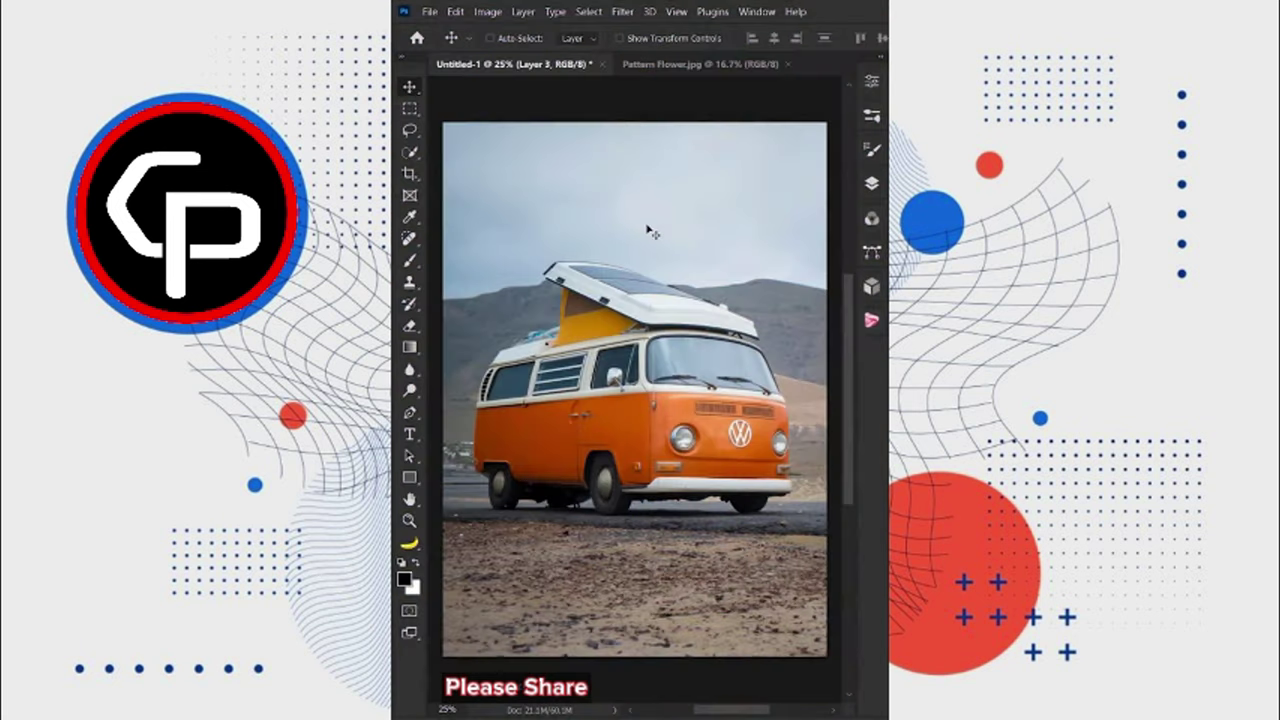
# Desaturate the van layer and drag Pattern Flower.jpg onto the van document as a new layer.
pyautogui.click(866, 230)
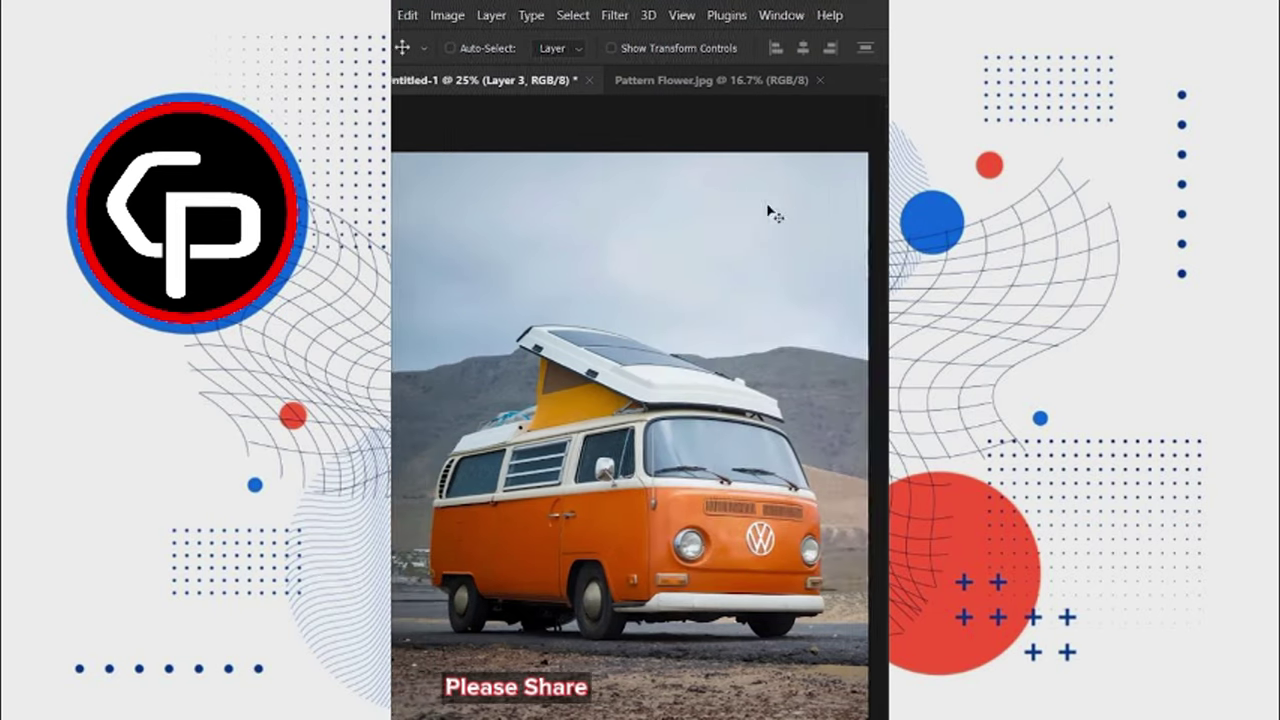
pyautogui.click(494, 15)
pyautogui.moveTo(470, 64)
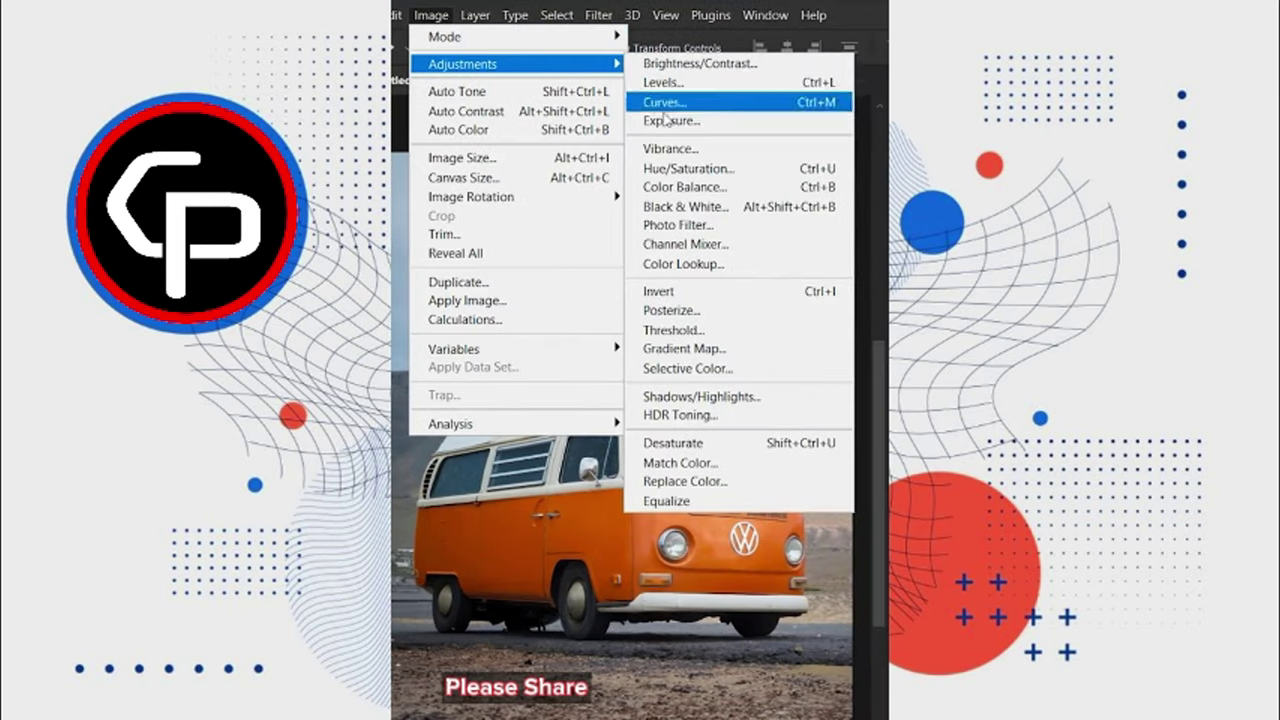
pyautogui.click(675, 445)
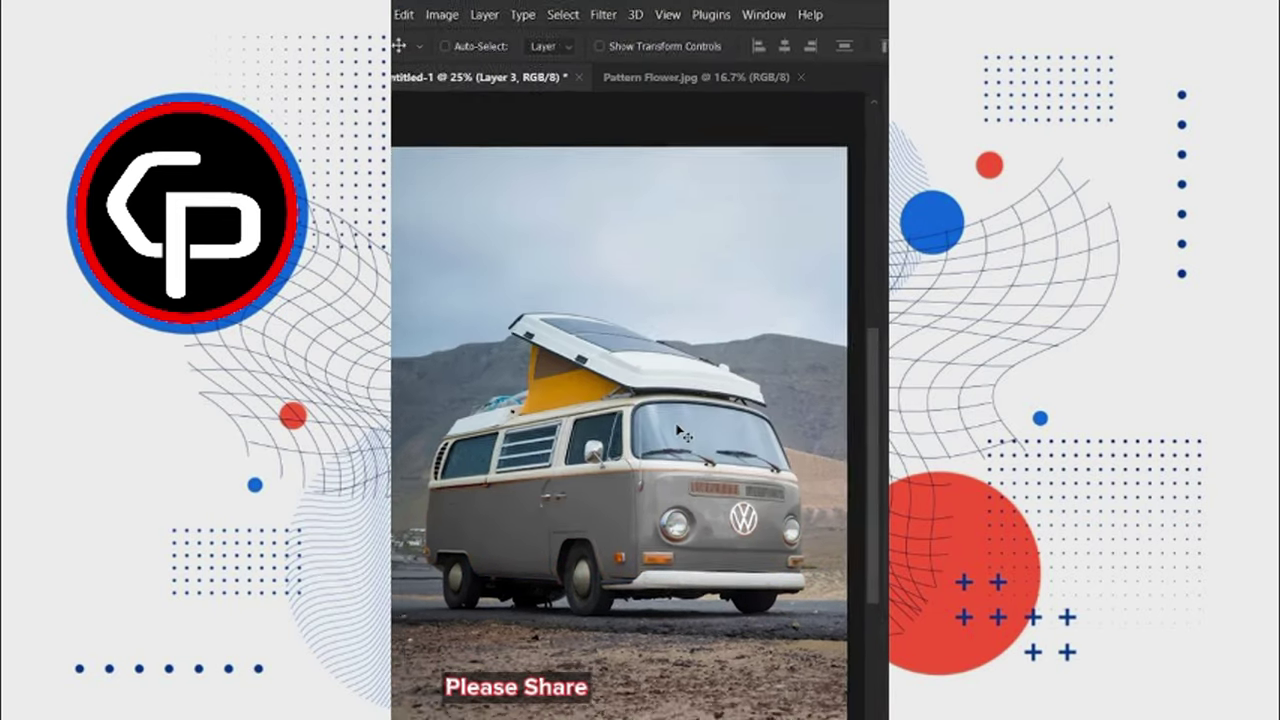
pyautogui.click(700, 64)
pyautogui.moveTo(600, 344); pyautogui.dragTo(614, 368)
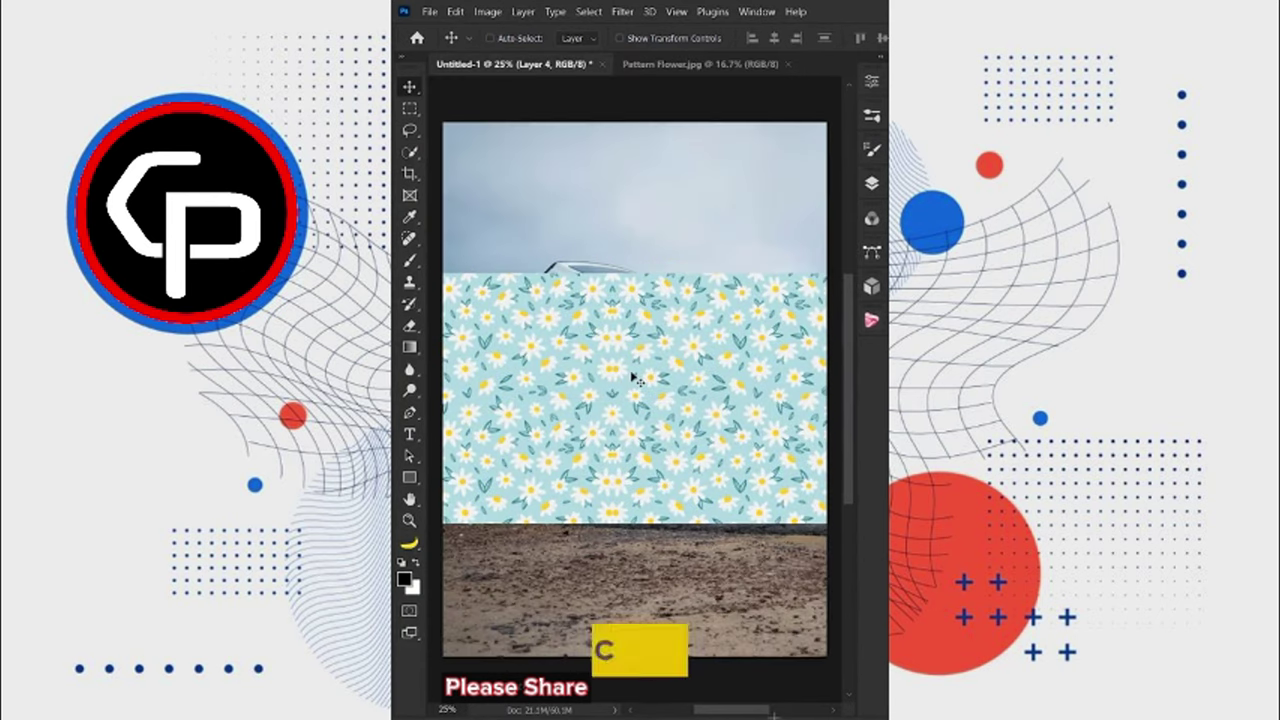
# Scale the flower pattern down over the van's body.
pyautogui.hotkey('ctrl', 't')
pyautogui.moveTo(612, 271)
pyautogui.mouseDown()
pyautogui.moveTo(612, 326)
pyautogui.moveTo(812, 343)
pyautogui.moveTo(800, 347)
pyautogui.mouseUp()
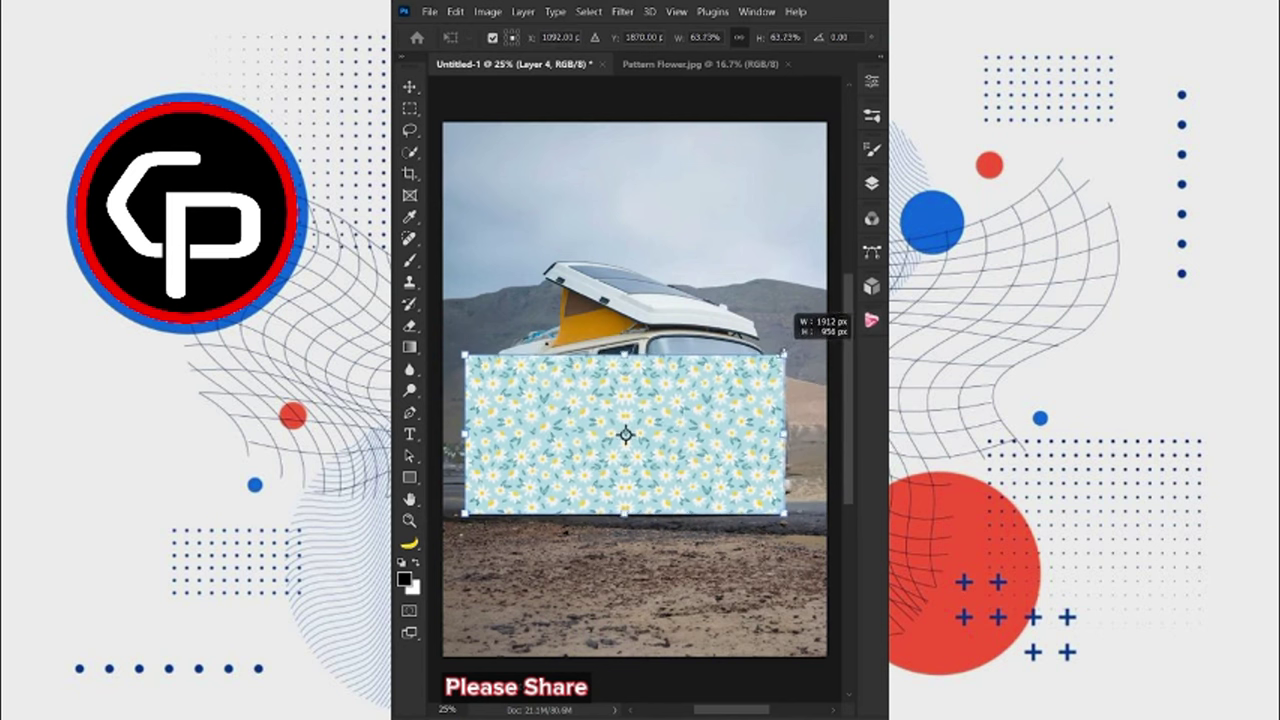
pyautogui.press('Return')
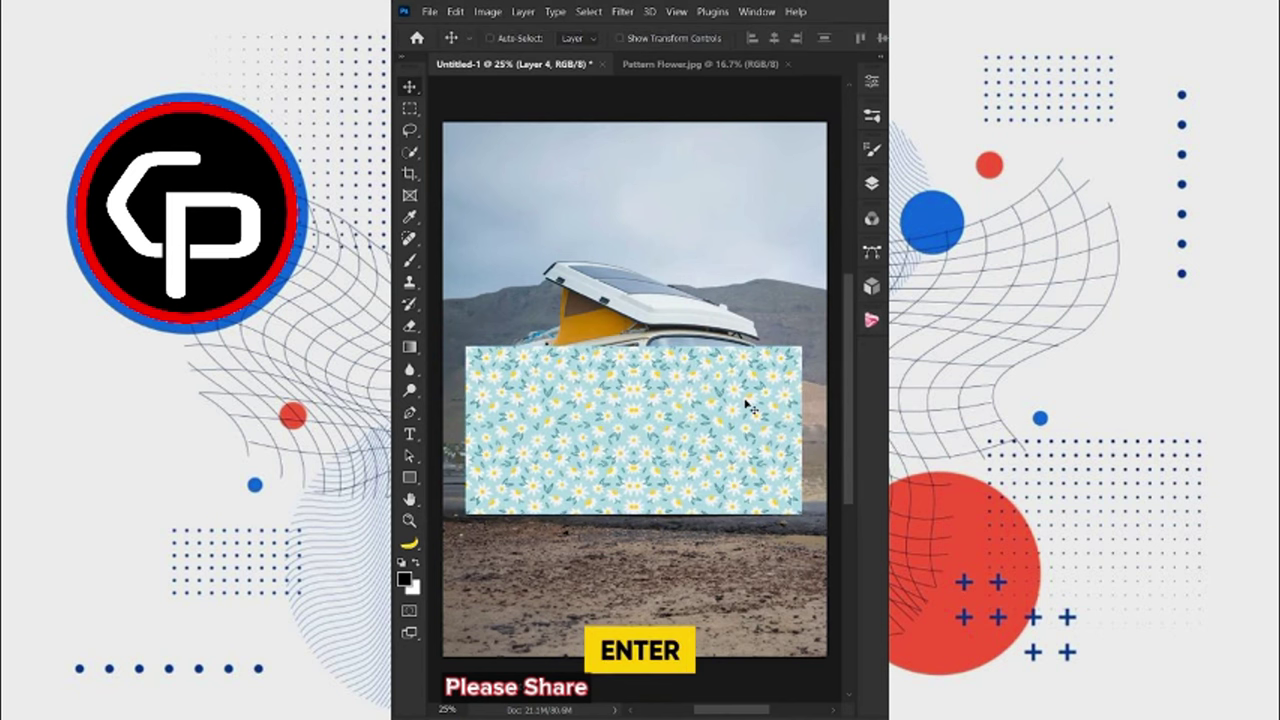
# Convert Layer 4 to a smart object and set its opacity to 37%.
pyautogui.click(871, 183)
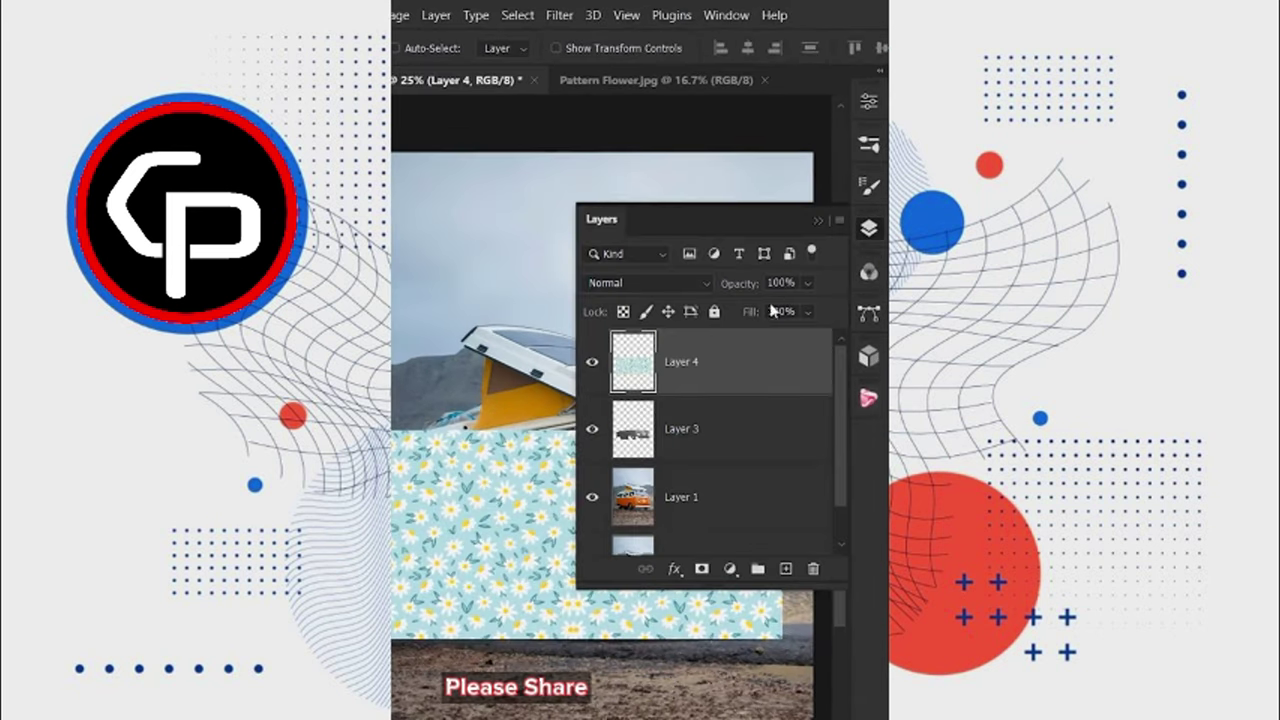
pyautogui.rightClick(680, 369)
pyautogui.click(708, 372)
pyautogui.click(806, 285)
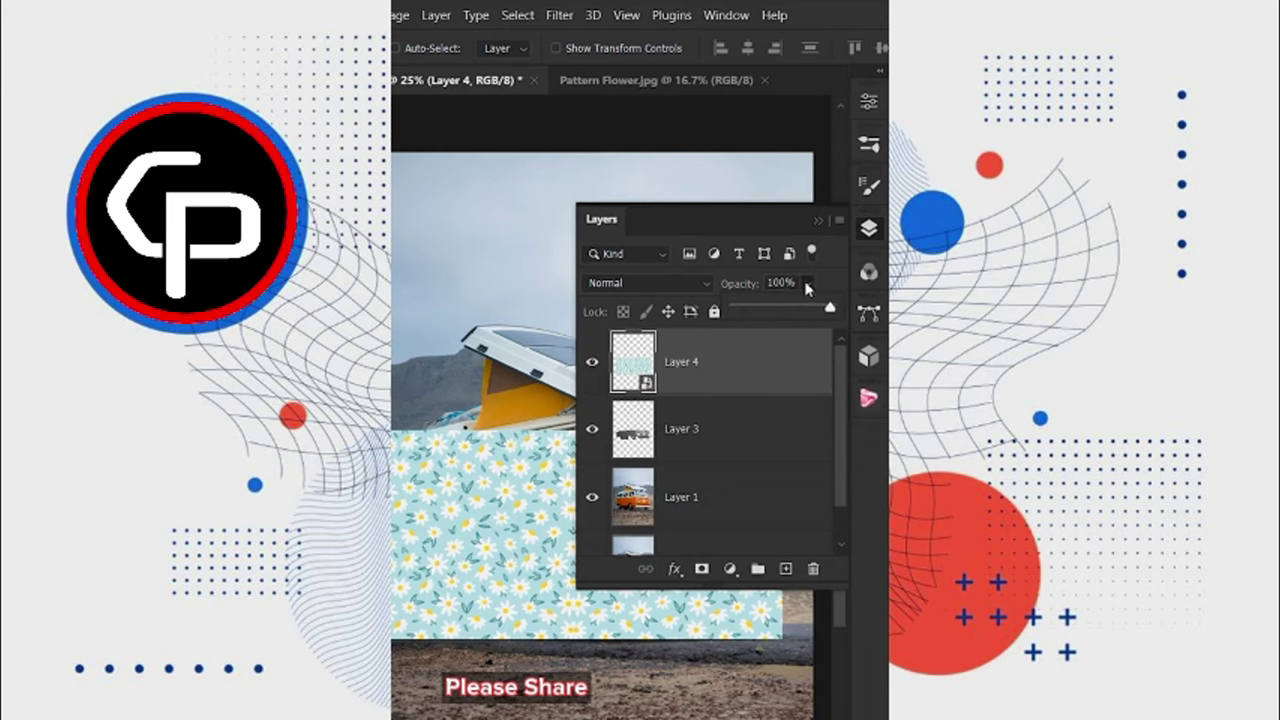
pyautogui.click(866, 233)
# Start a Perspective Warp with two planes over the van's side and front.
pyautogui.click(469, 15)
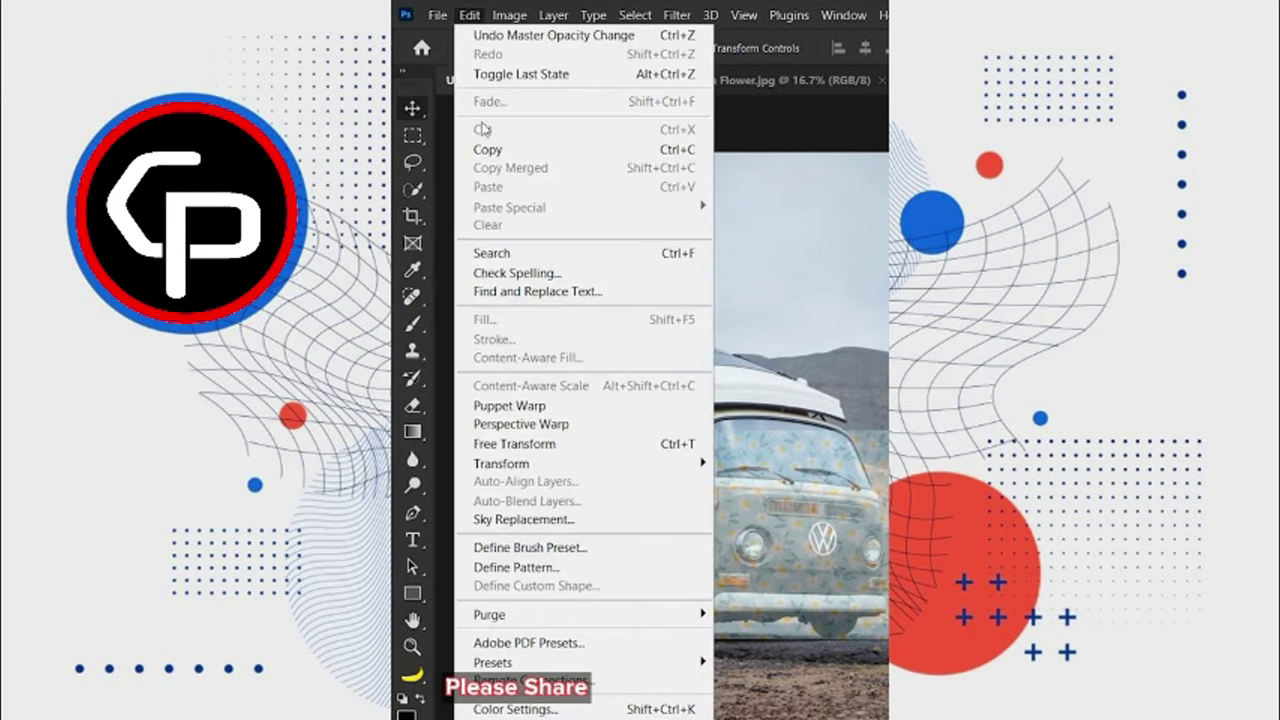
pyautogui.click(502, 424)
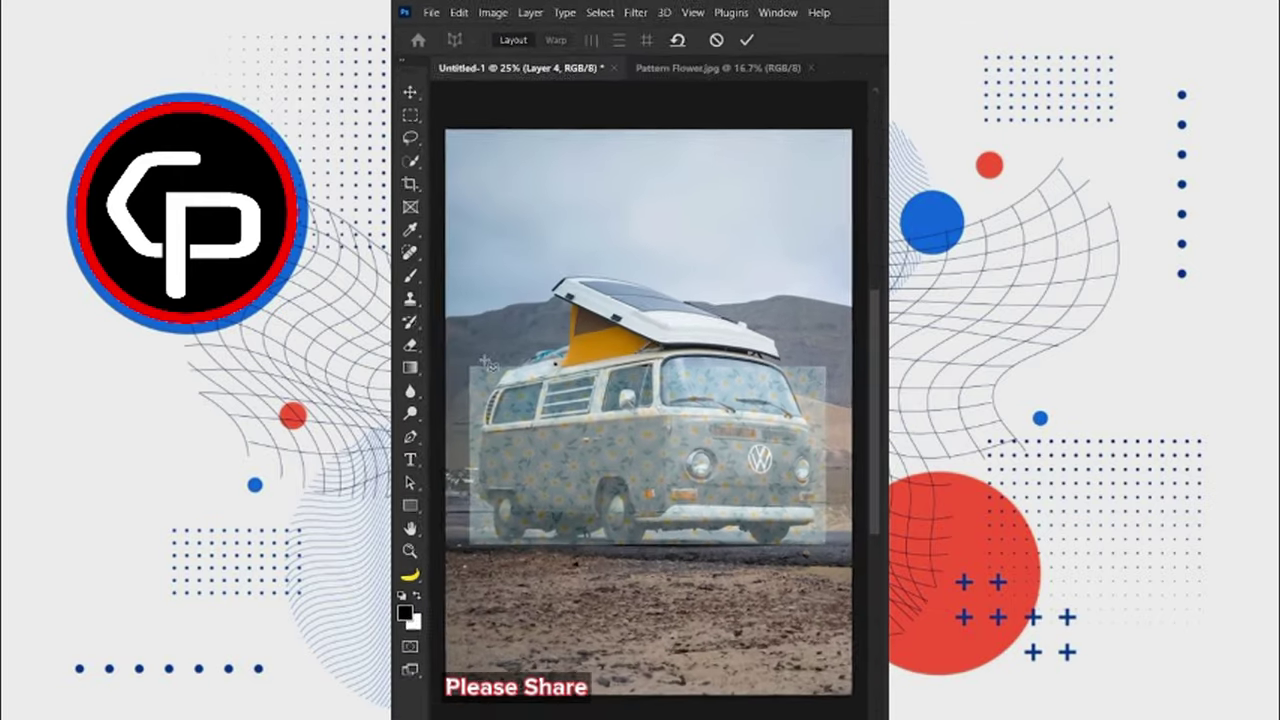
pyautogui.moveTo(463, 343); pyautogui.dragTo(663, 519)
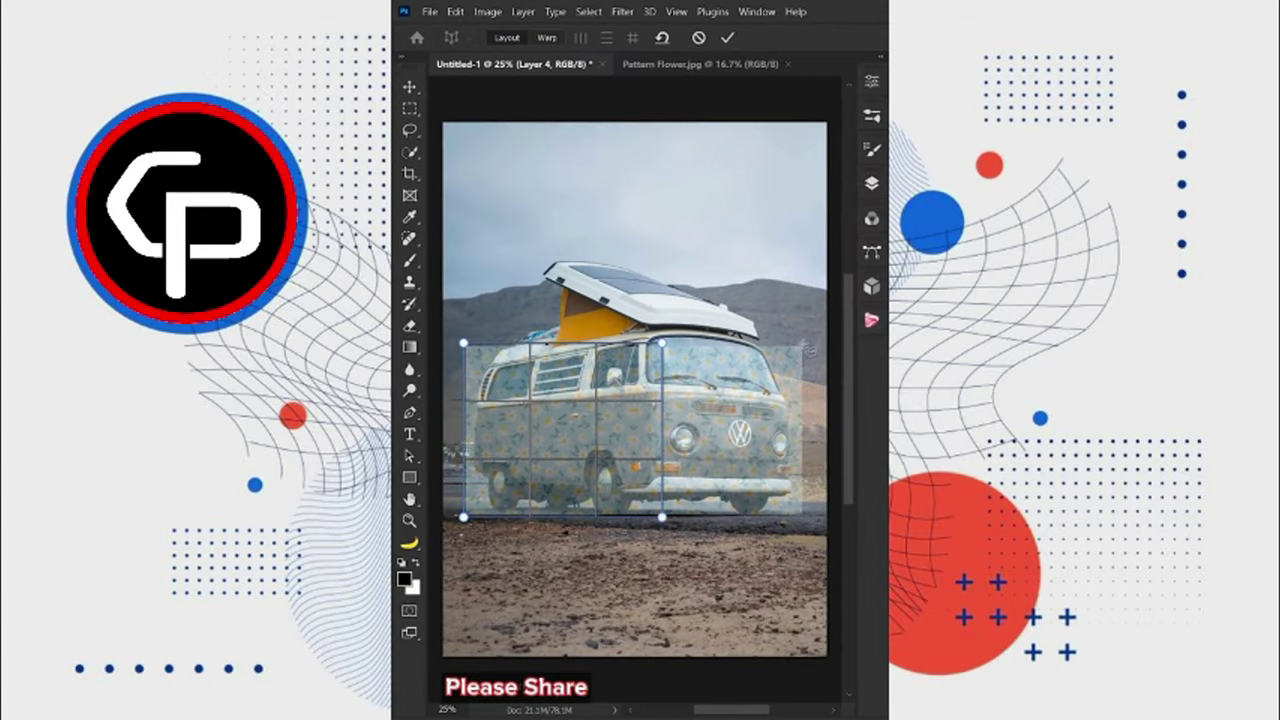
pyautogui.moveTo(800, 345); pyautogui.dragTo(662, 517)
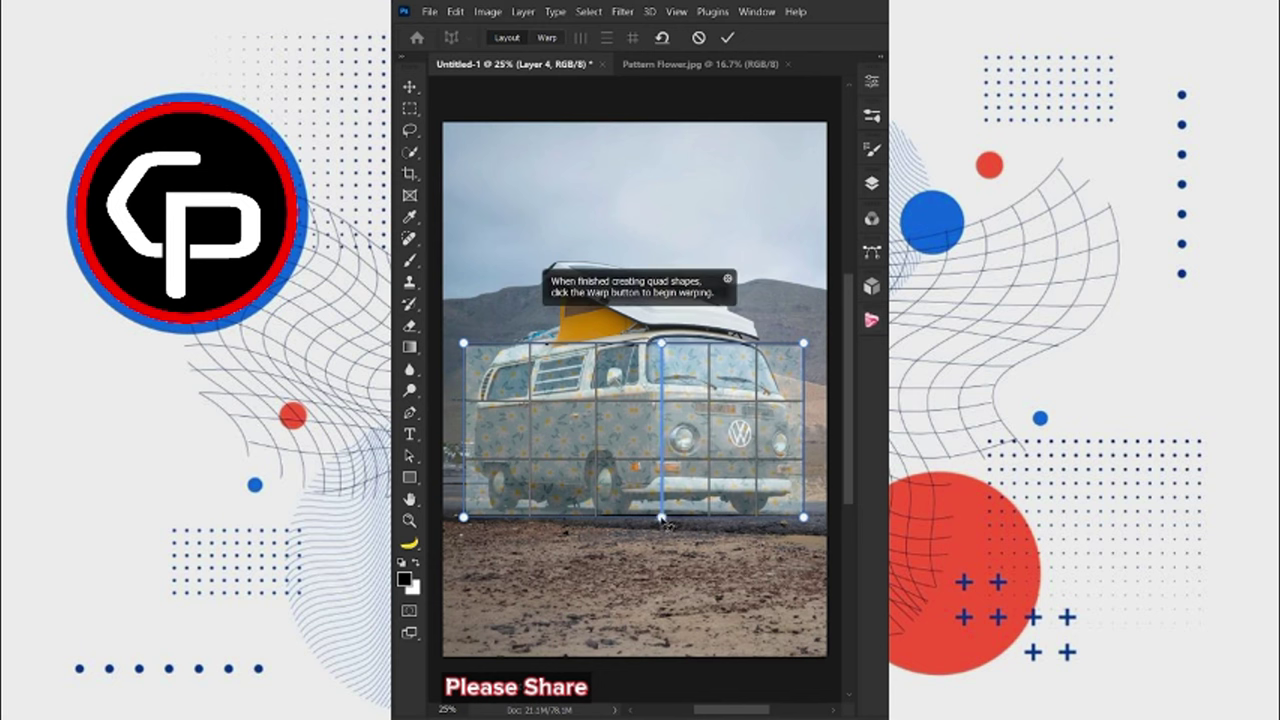
pyautogui.click(545, 39)
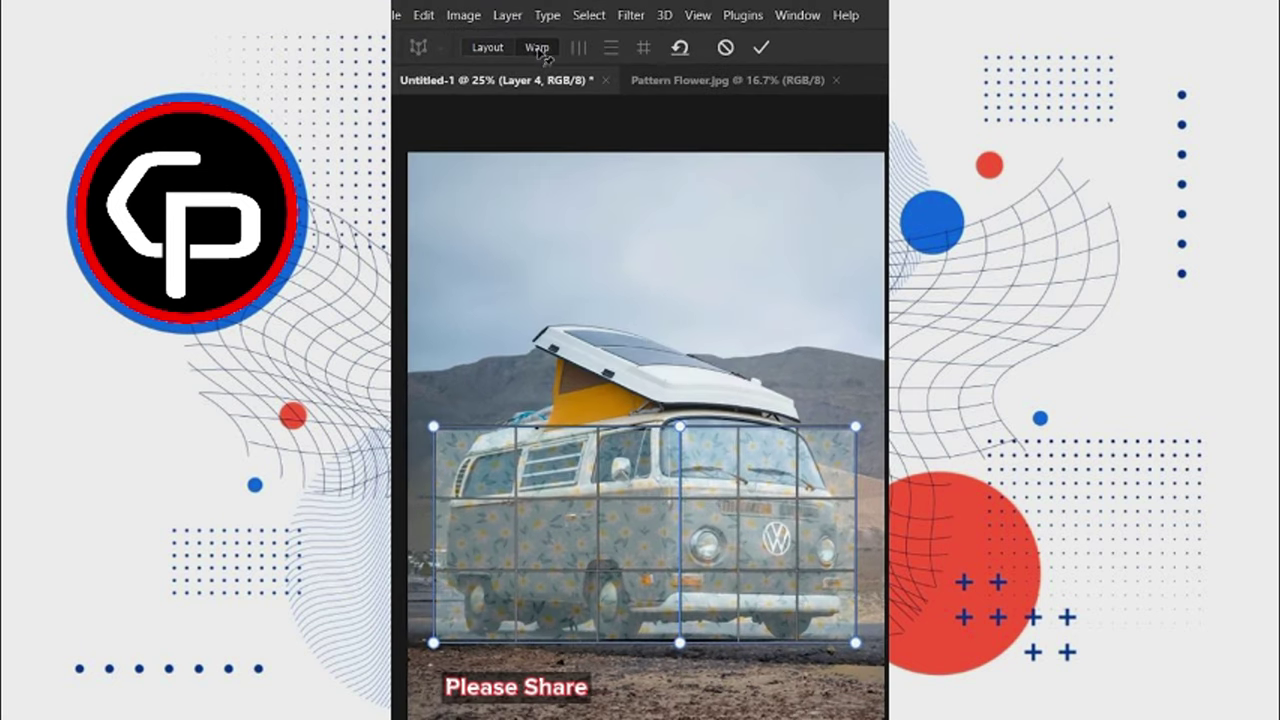
# Warp the side plane's corners to follow the van's rear edge and side.
pyautogui.moveTo(461, 343); pyautogui.dragTo(476, 336)
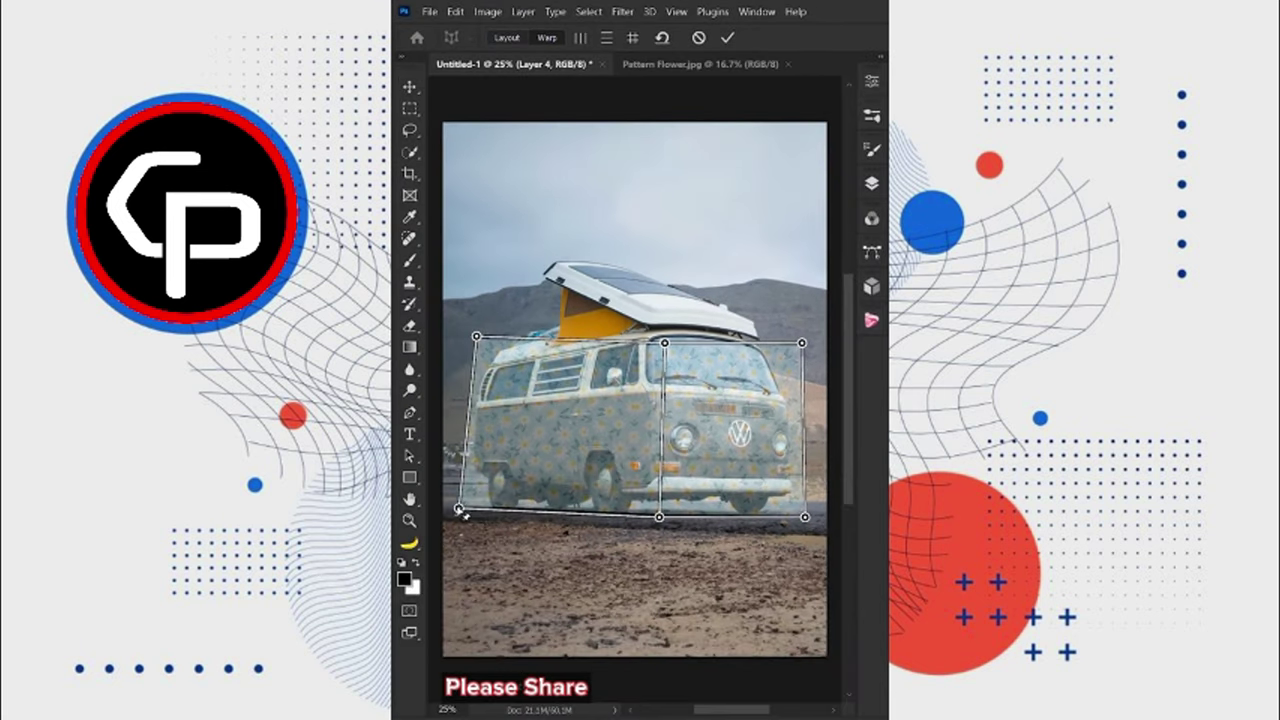
pyautogui.moveTo(461, 517); pyautogui.dragTo(459, 499)
pyautogui.moveTo(659, 517); pyautogui.dragTo(652, 513)
pyautogui.moveTo(664, 343); pyautogui.dragTo(651, 321)
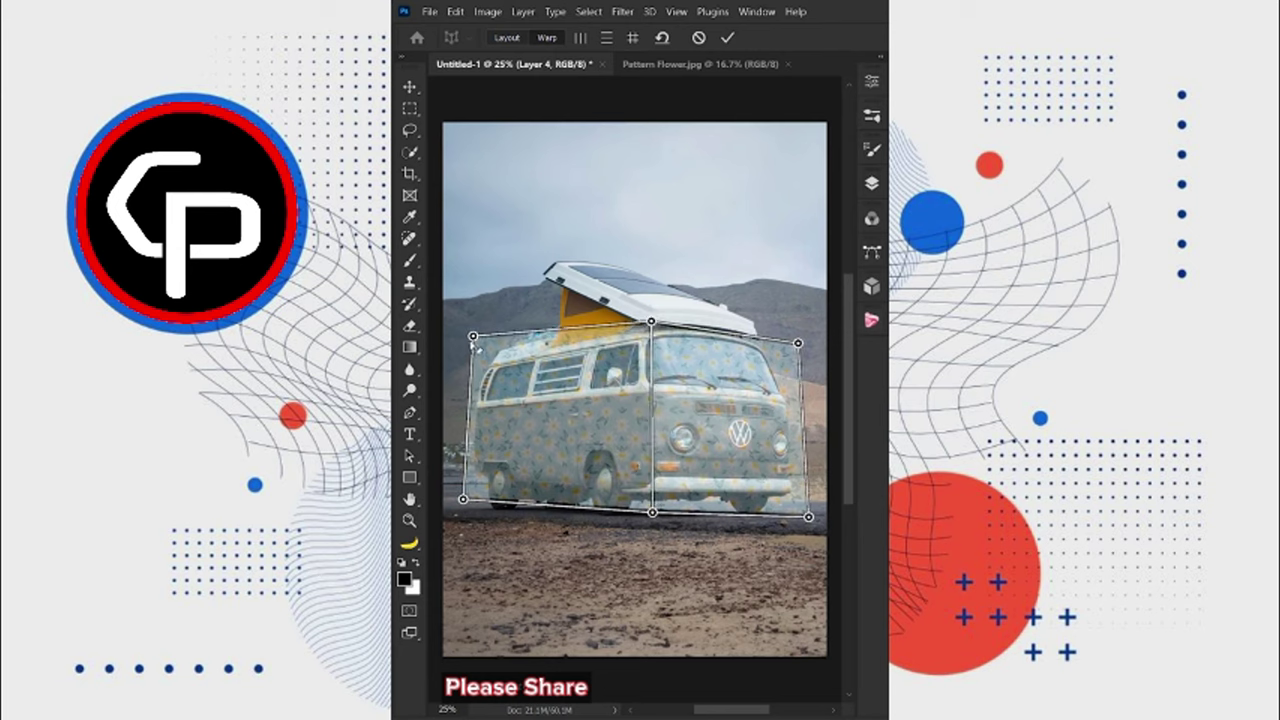
pyautogui.moveTo(476, 336); pyautogui.dragTo(470, 352)
# Fine-tune the warp corners to fit the van's nose, bumper, roofline and rear.
pyautogui.moveTo(808, 517); pyautogui.dragTo(809, 511)
pyautogui.moveTo(652, 513); pyautogui.dragTo(653, 509)
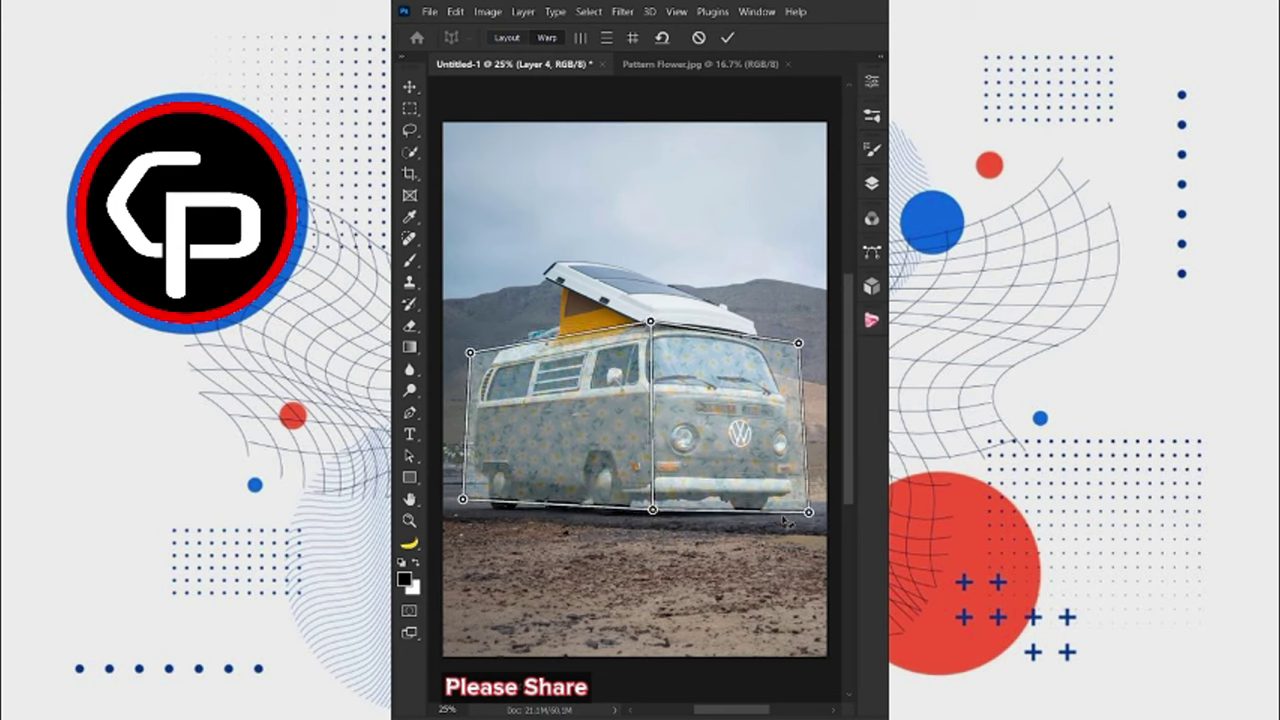
pyautogui.moveTo(809, 511); pyautogui.dragTo(807, 510)
pyautogui.moveTo(798, 343); pyautogui.dragTo(795, 340)
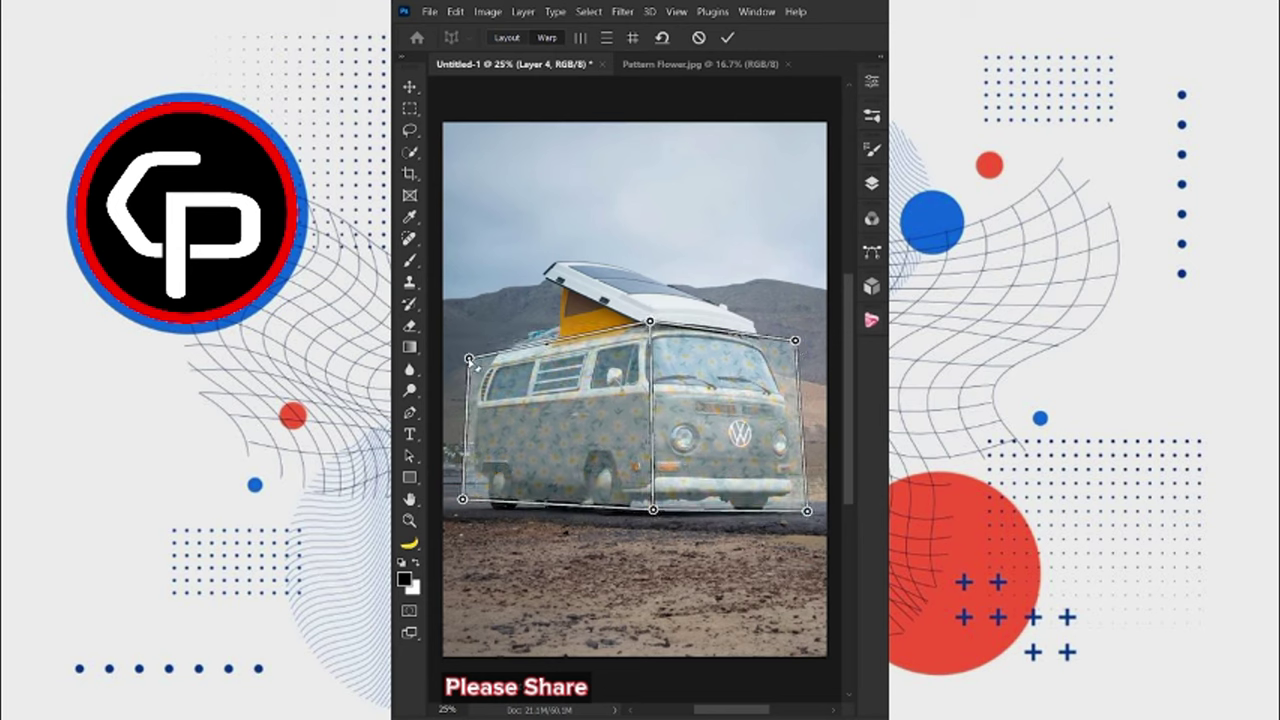
pyautogui.moveTo(470, 352); pyautogui.dragTo(469, 356)
pyautogui.moveTo(650, 321); pyautogui.dragTo(651, 324)
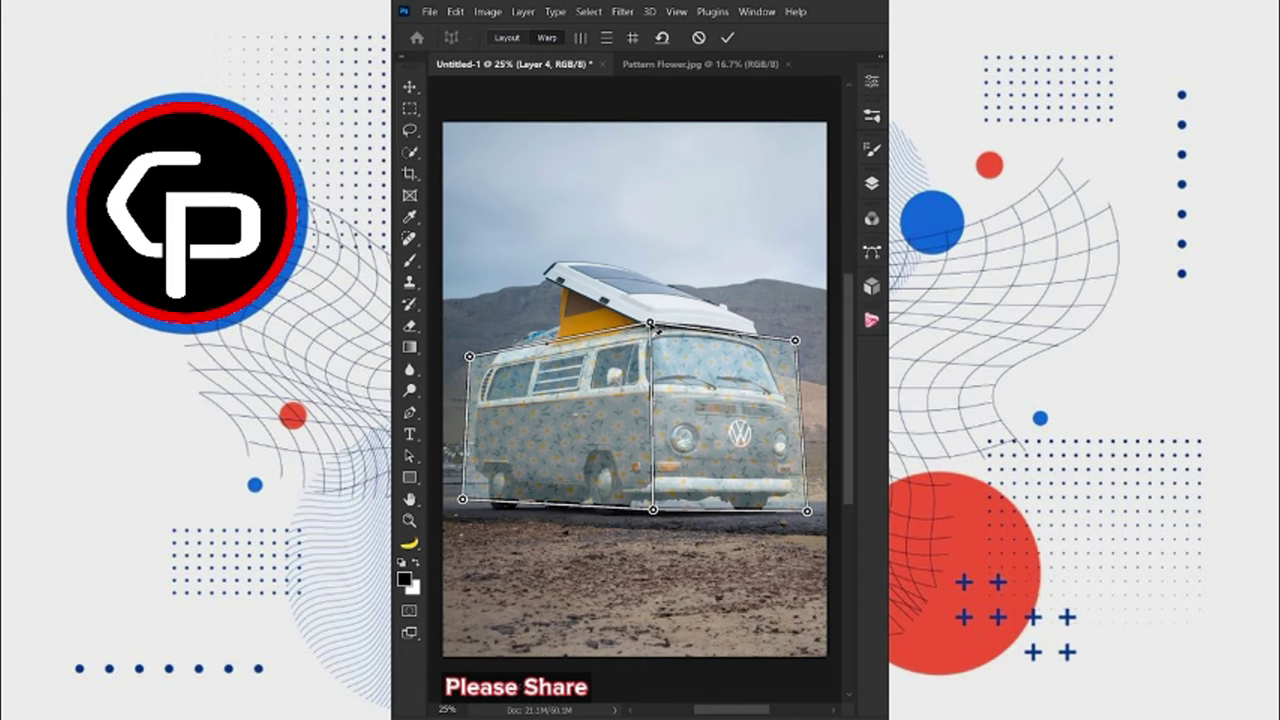
pyautogui.moveTo(463, 499); pyautogui.dragTo(460, 492)
pyautogui.moveTo(653, 510); pyautogui.dragTo(652, 510)
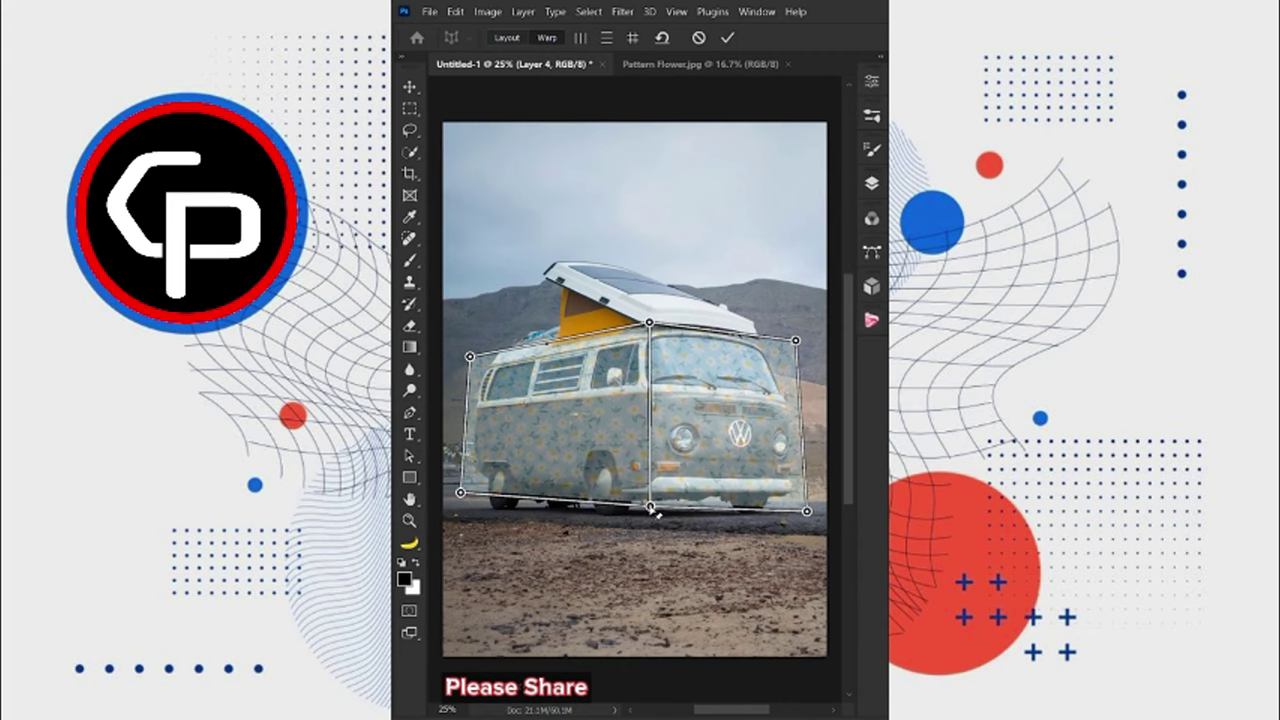
pyautogui.moveTo(807, 511); pyautogui.dragTo(806, 508)
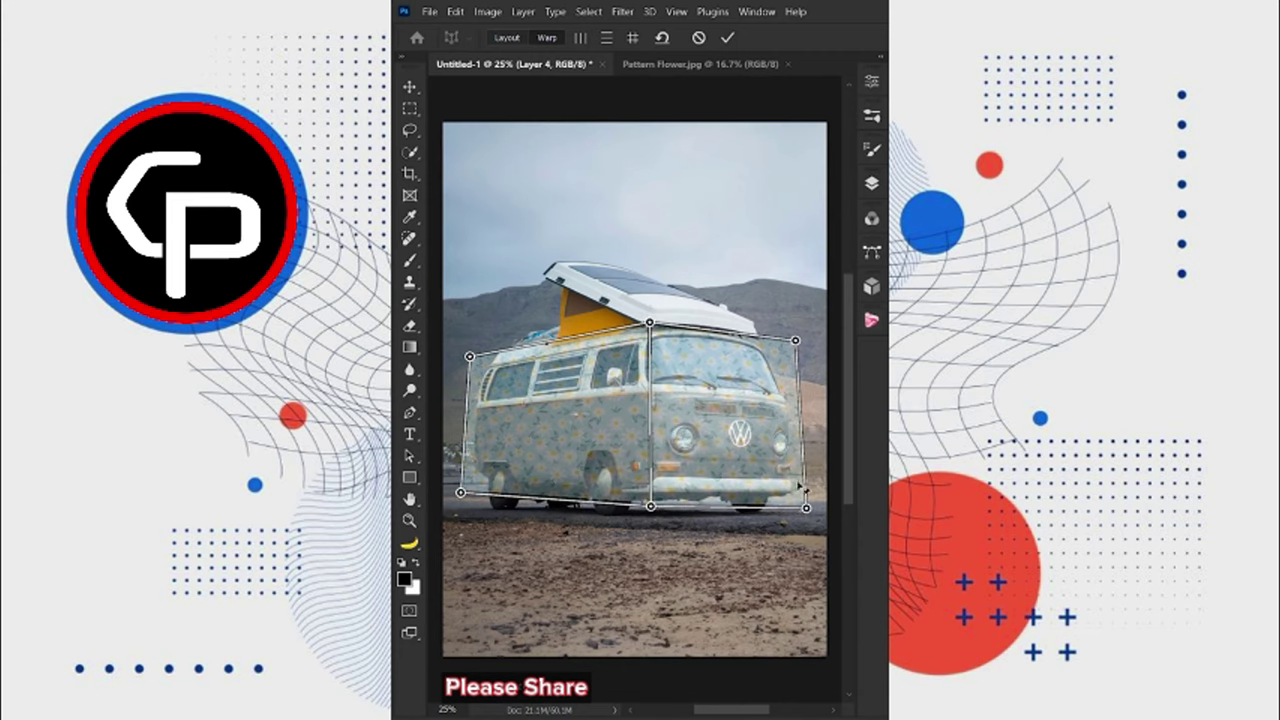
# Commit the warp, restore 100% opacity, clip the pattern to the van, and blend with Linear Burn.
pyautogui.click(727, 37)
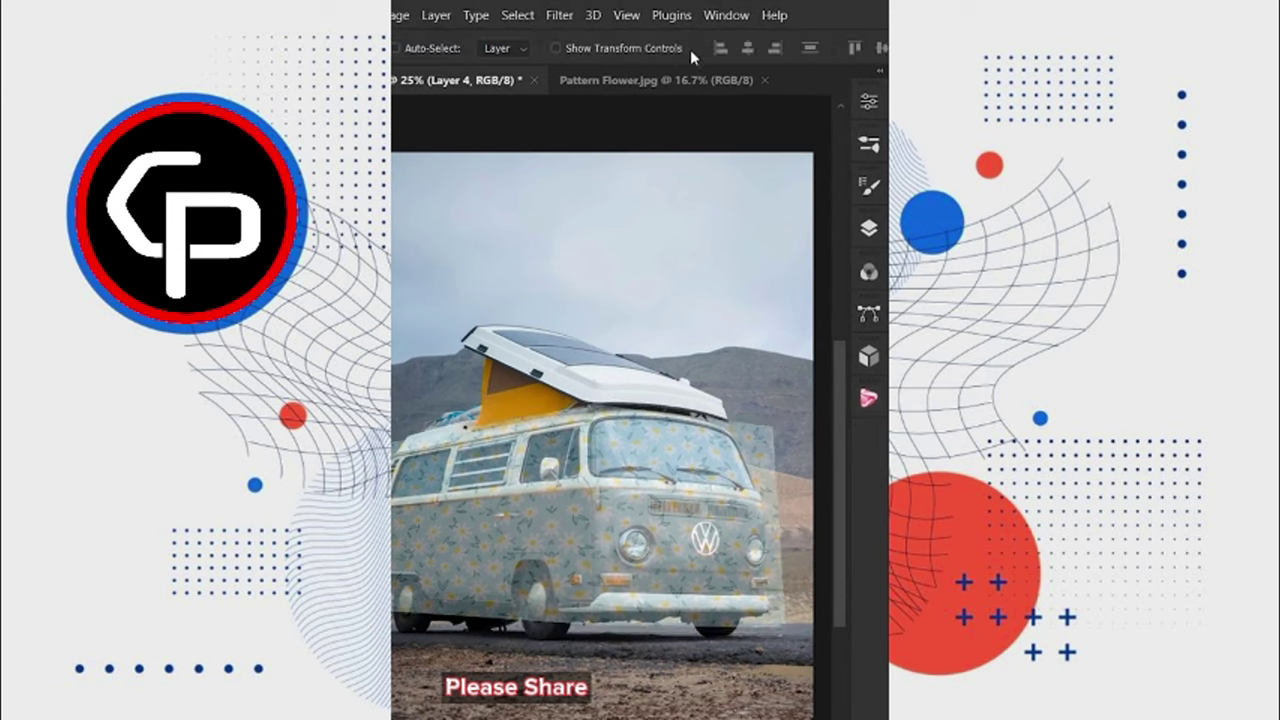
pyautogui.click(869, 230)
pyautogui.click(807, 286)
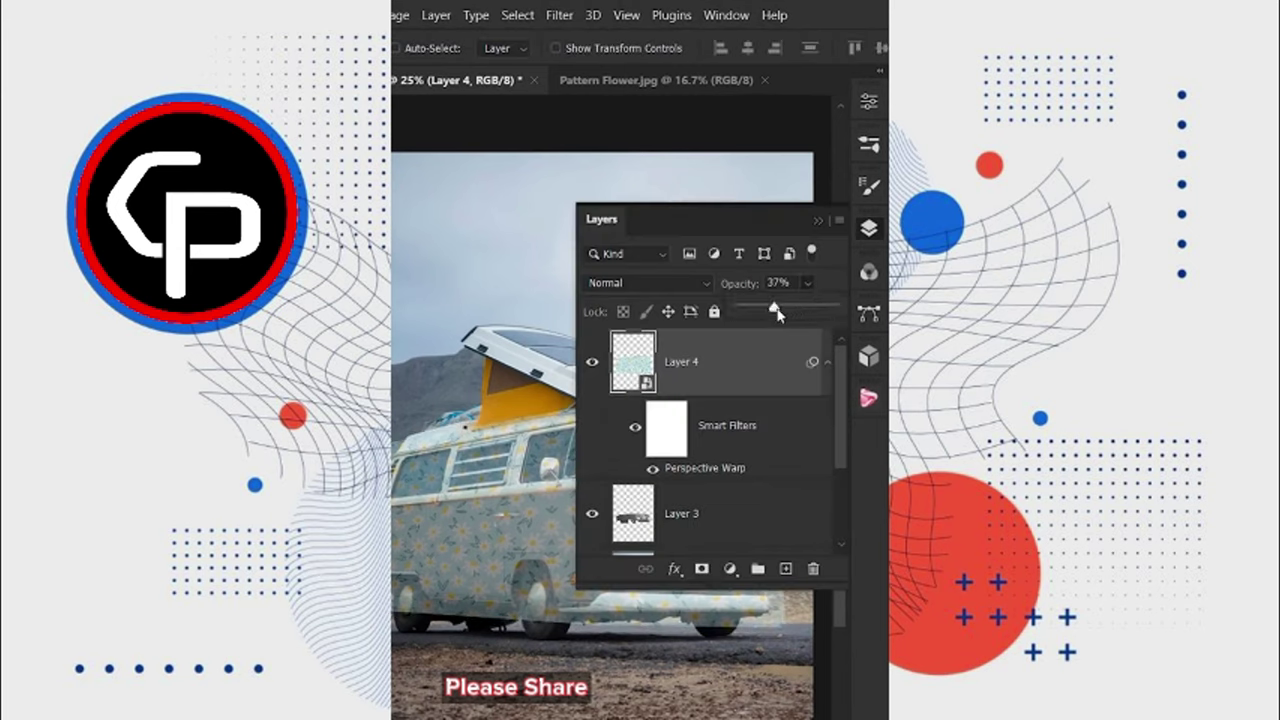
pyautogui.rightClick(684, 368)
pyautogui.click(758, 529)
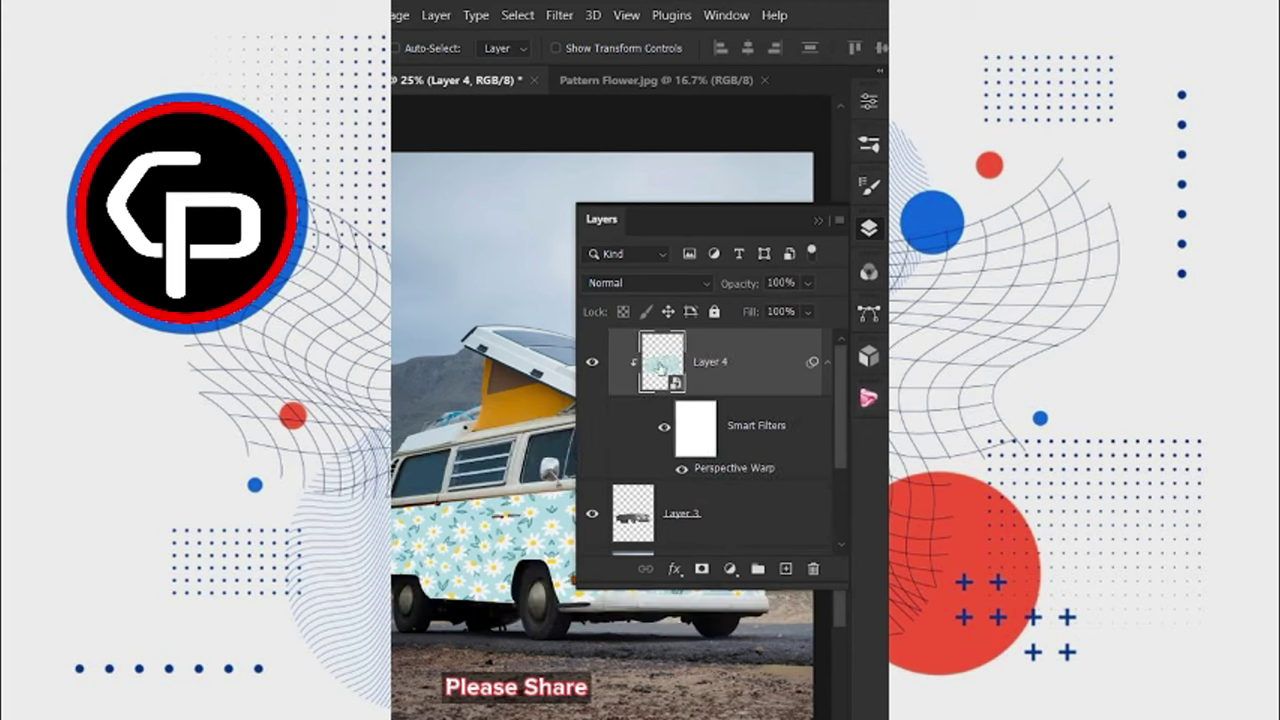
pyautogui.click(640, 284)
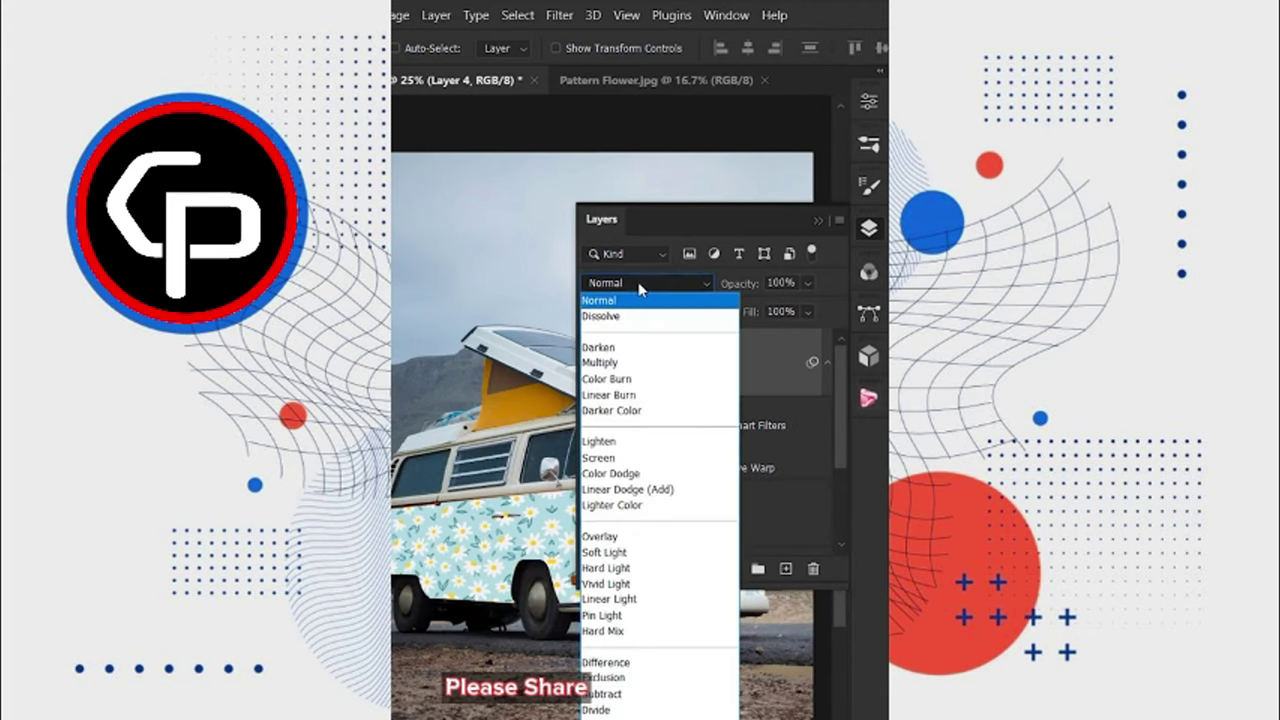
pyautogui.click(627, 397)
# Add a Levels adjustment with midtones 1.65 and output black 34.
pyautogui.click(730, 569)
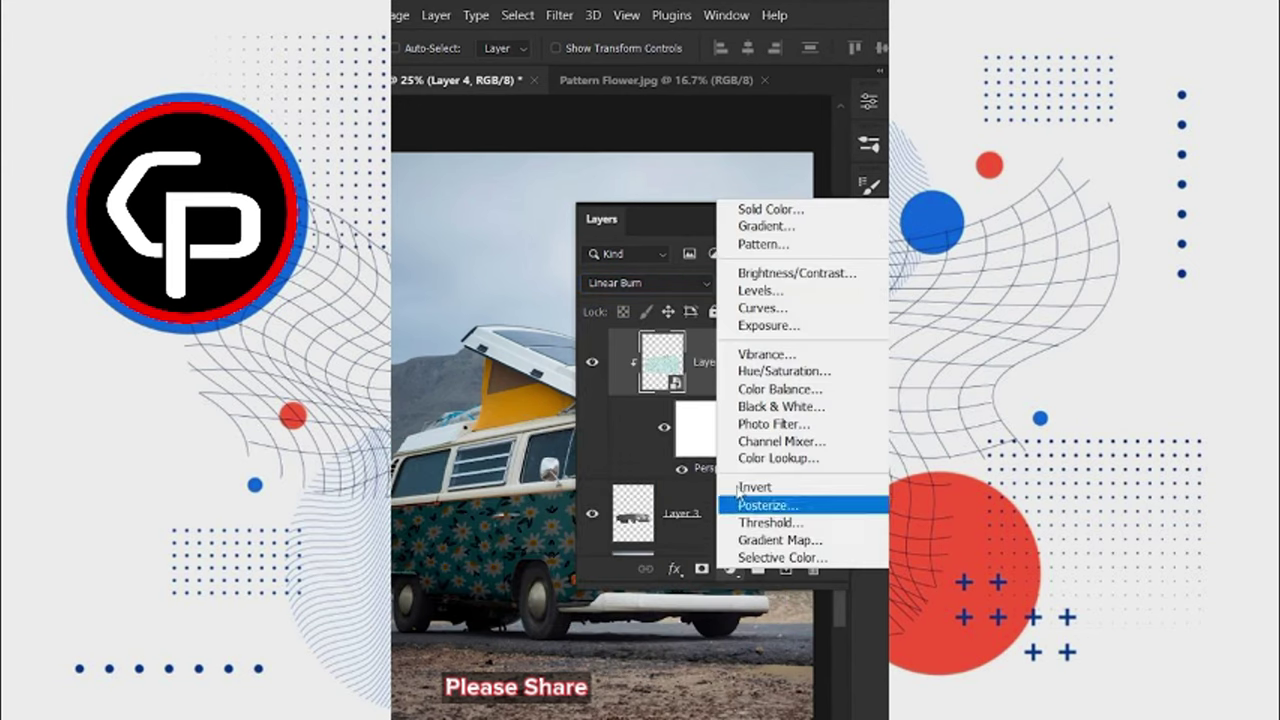
pyautogui.click(745, 289)
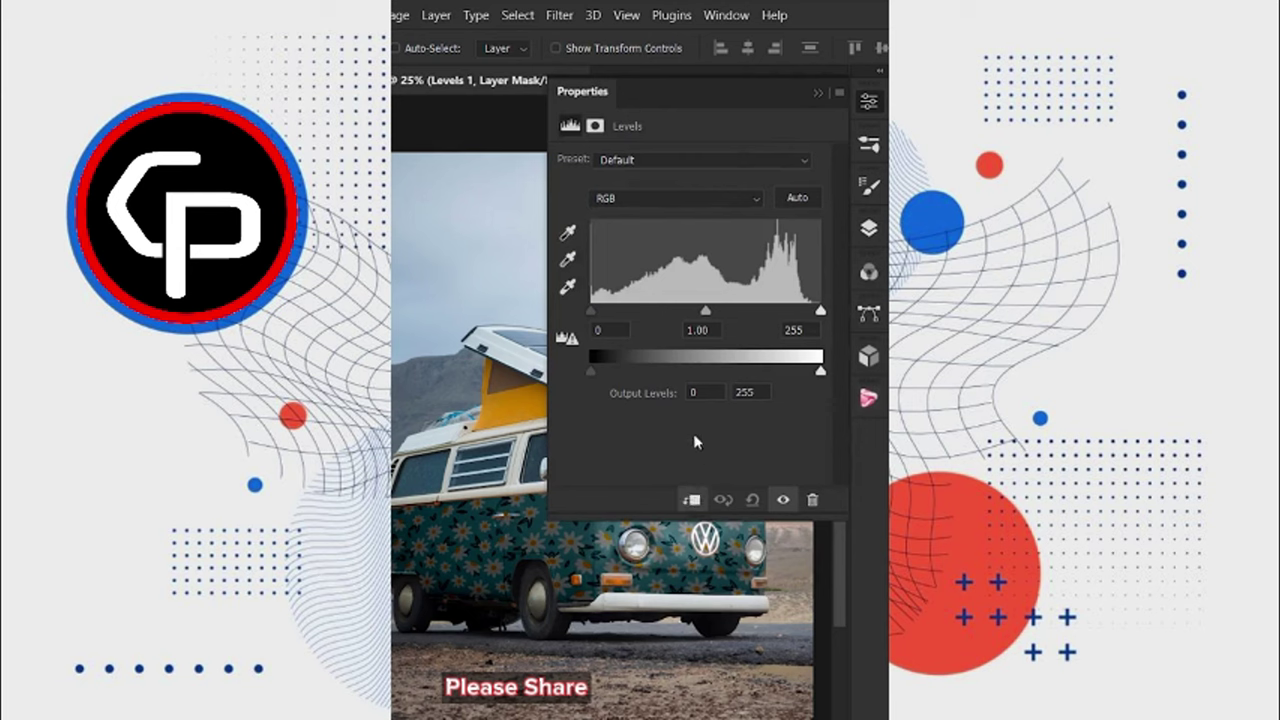
pyautogui.moveTo(706, 312); pyautogui.dragTo(671, 313)
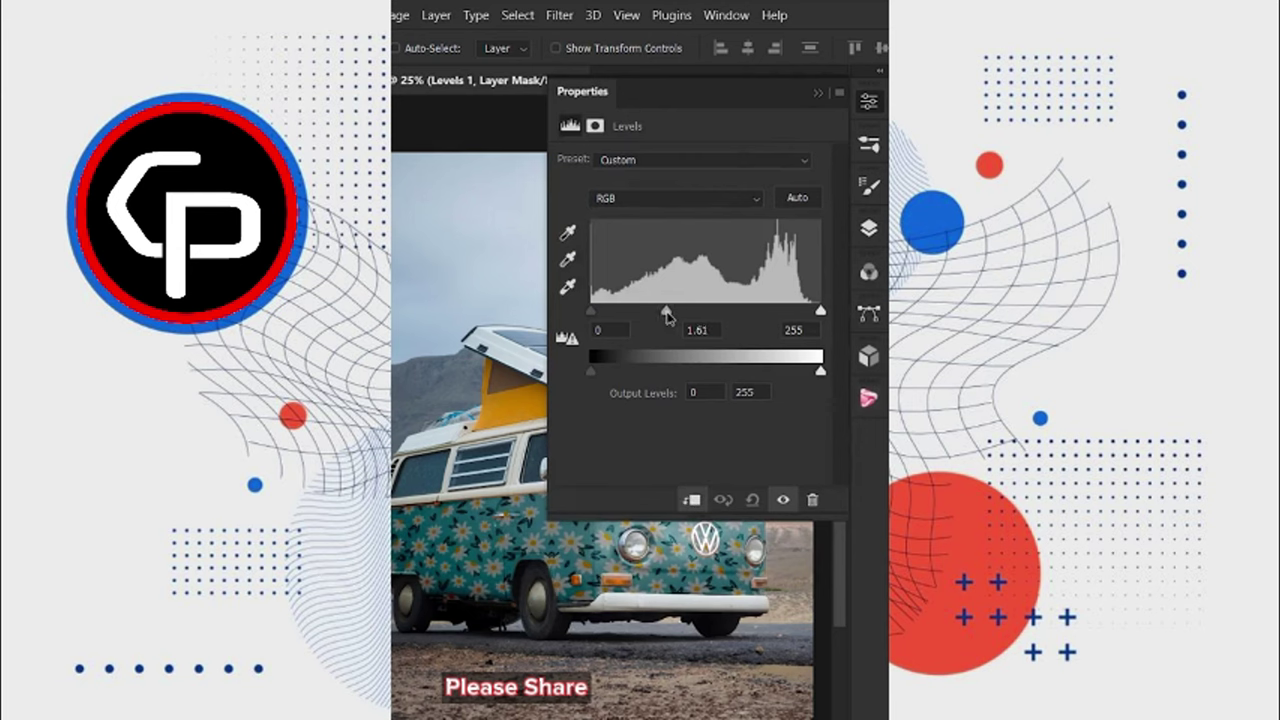
pyautogui.moveTo(591, 370); pyautogui.dragTo(627, 372)
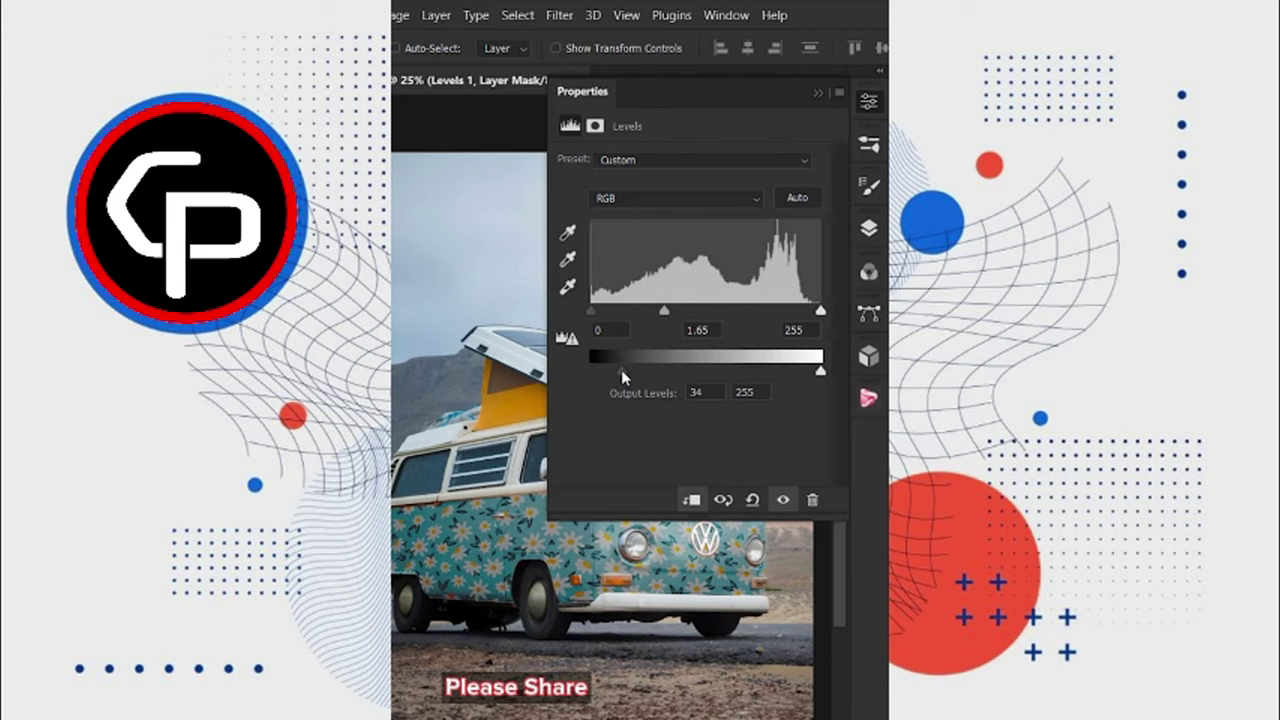
pyautogui.click(866, 104)
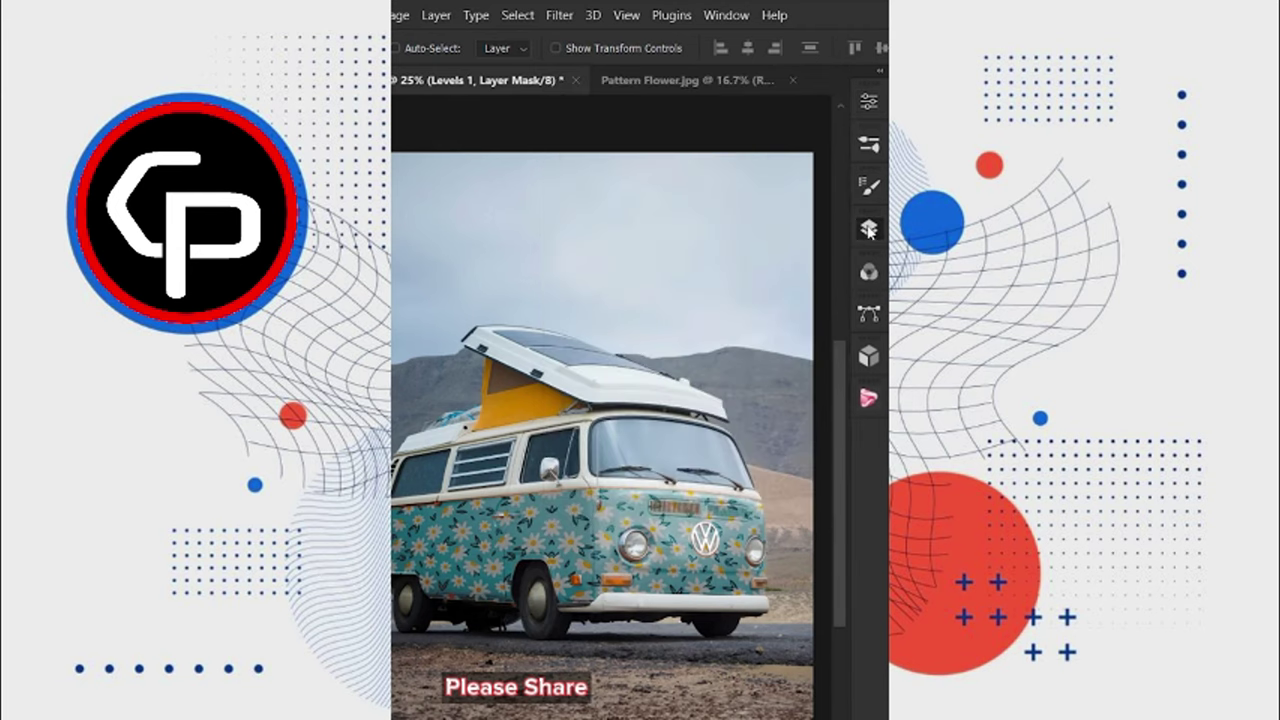
pyautogui.click(868, 228)
pyautogui.click(730, 568)
# Add a Selective Color layer adjusting Cyans: Magenta +27, Yellow -7, Black +30.
pyautogui.click(741, 556)
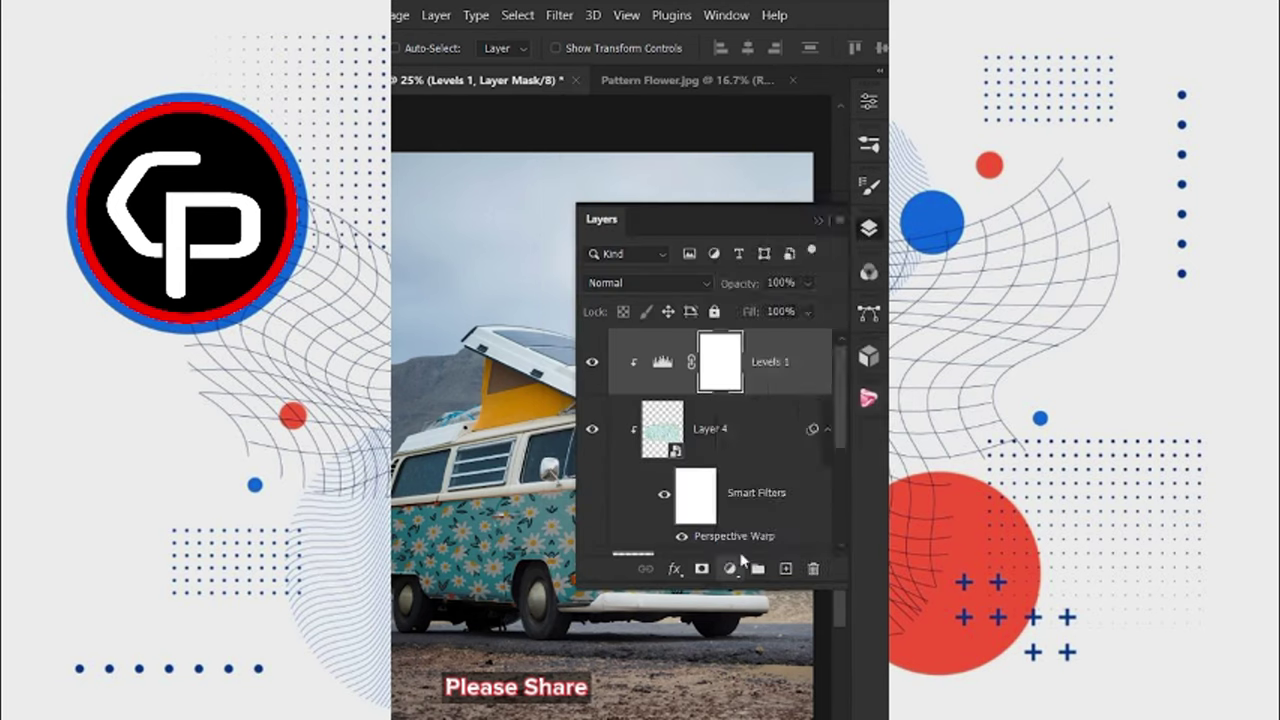
pyautogui.click(660, 183)
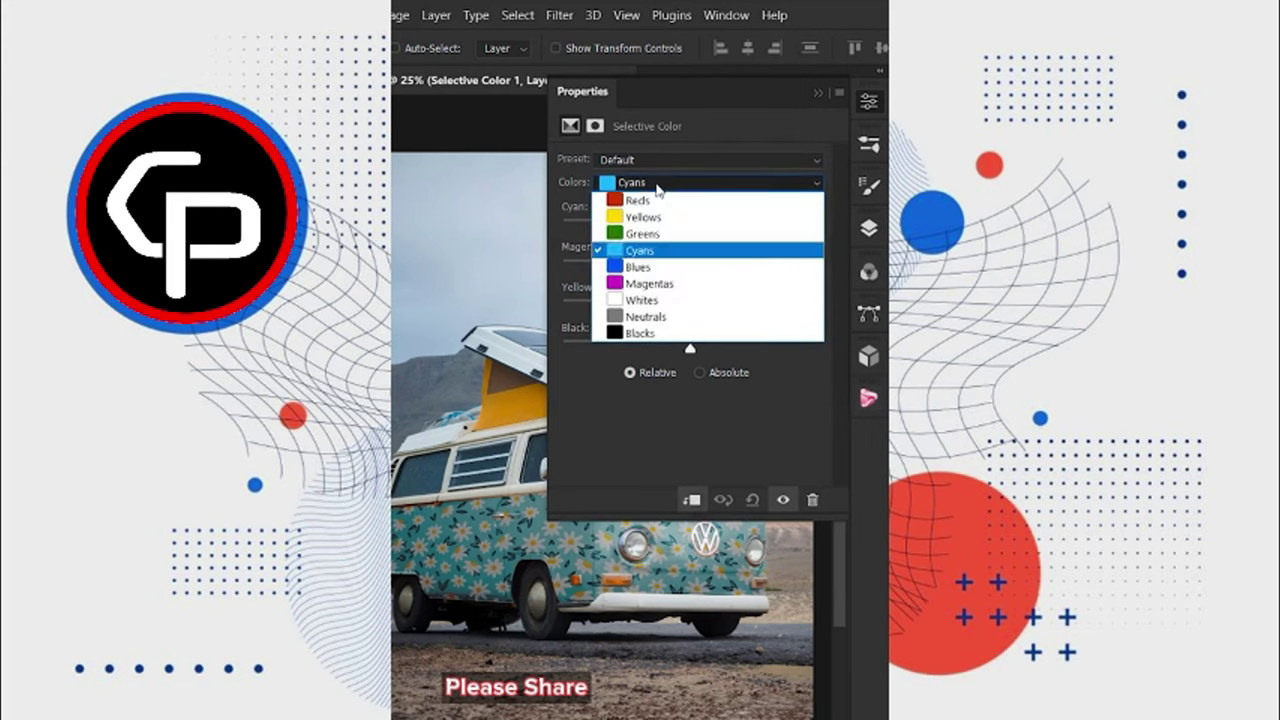
pyautogui.click(645, 252)
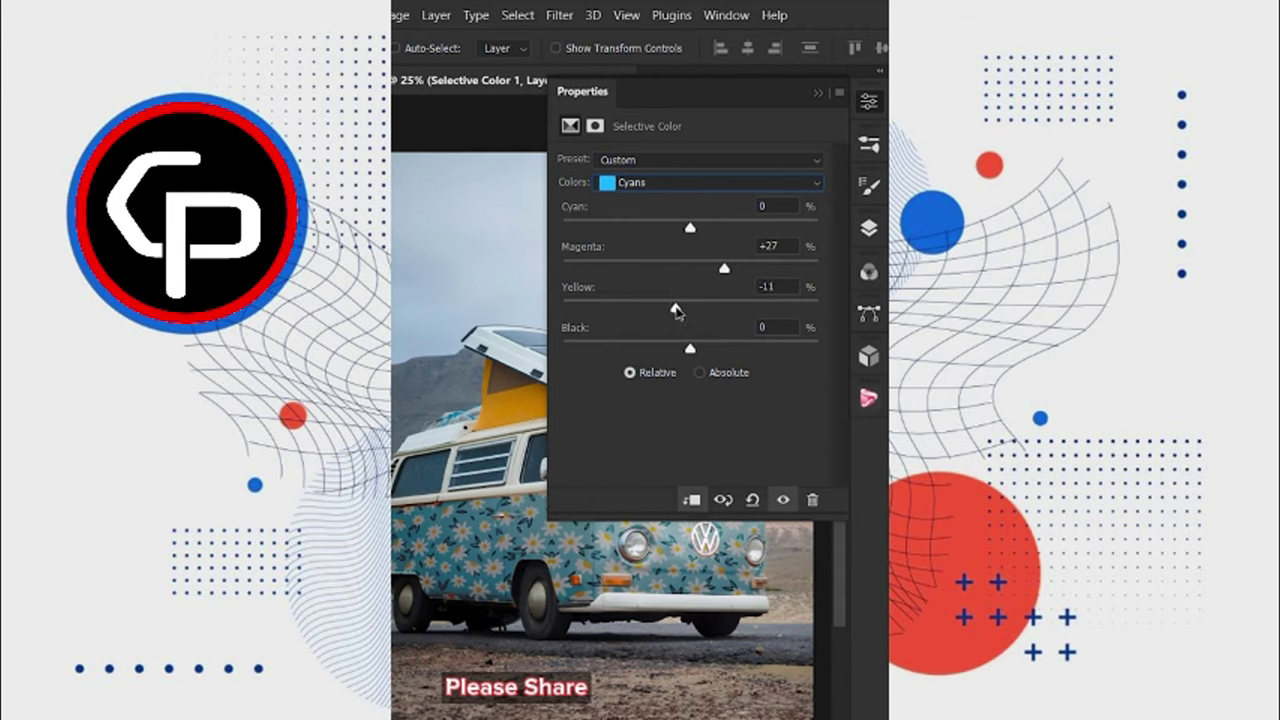
pyautogui.moveTo(690, 349); pyautogui.dragTo(643, 349)
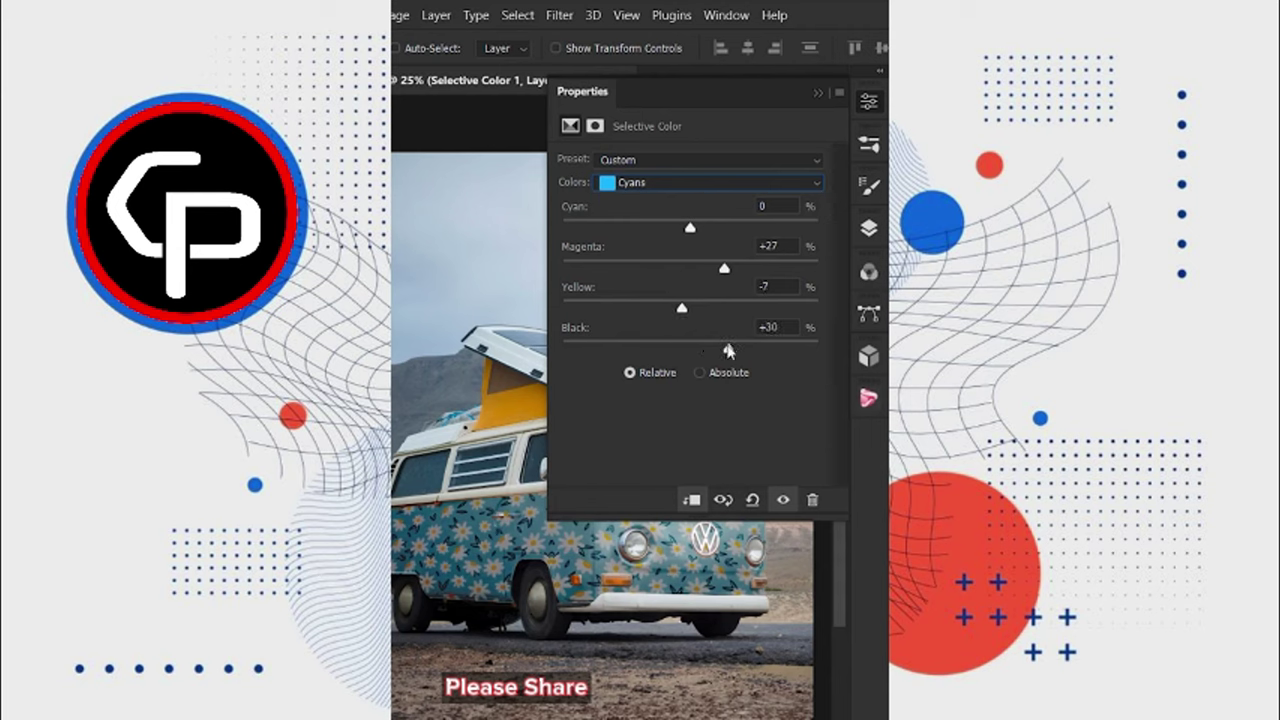
pyautogui.click(866, 105)
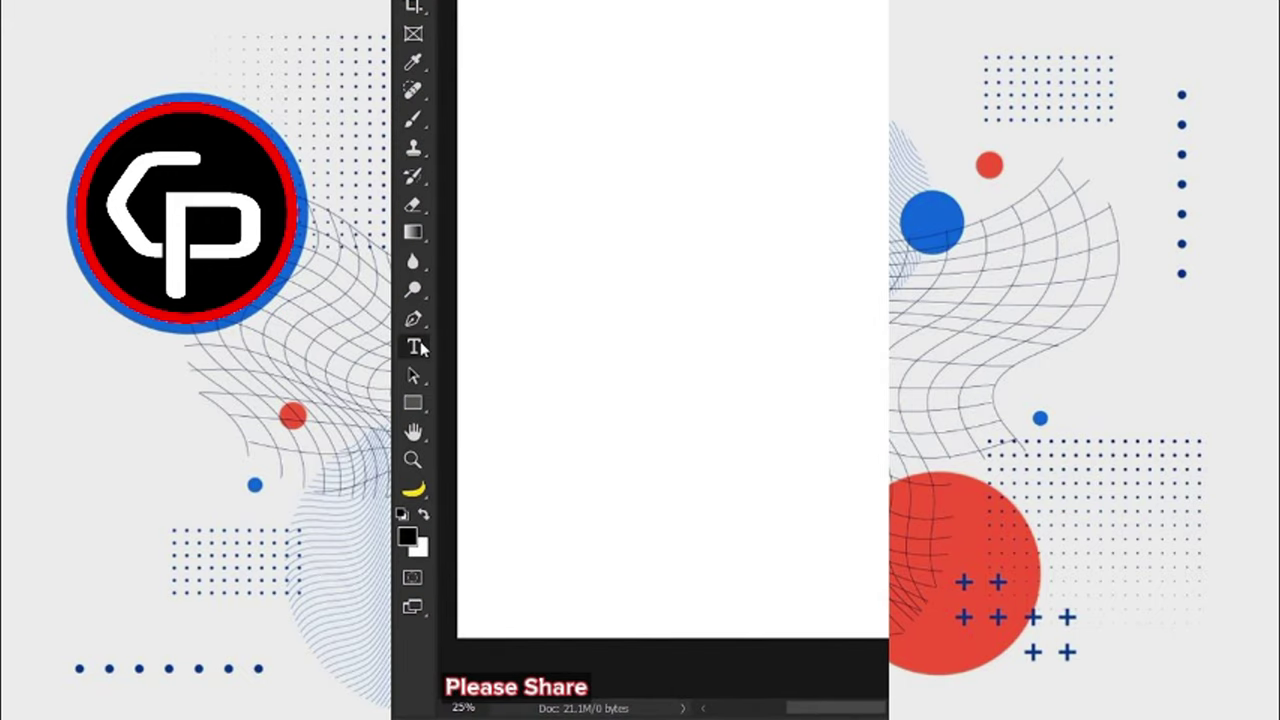
# Type a large black 9 centred on the canvas, then drag in the background.jpg landscape.
pyautogui.click(628, 372)
pyautogui.write('9')
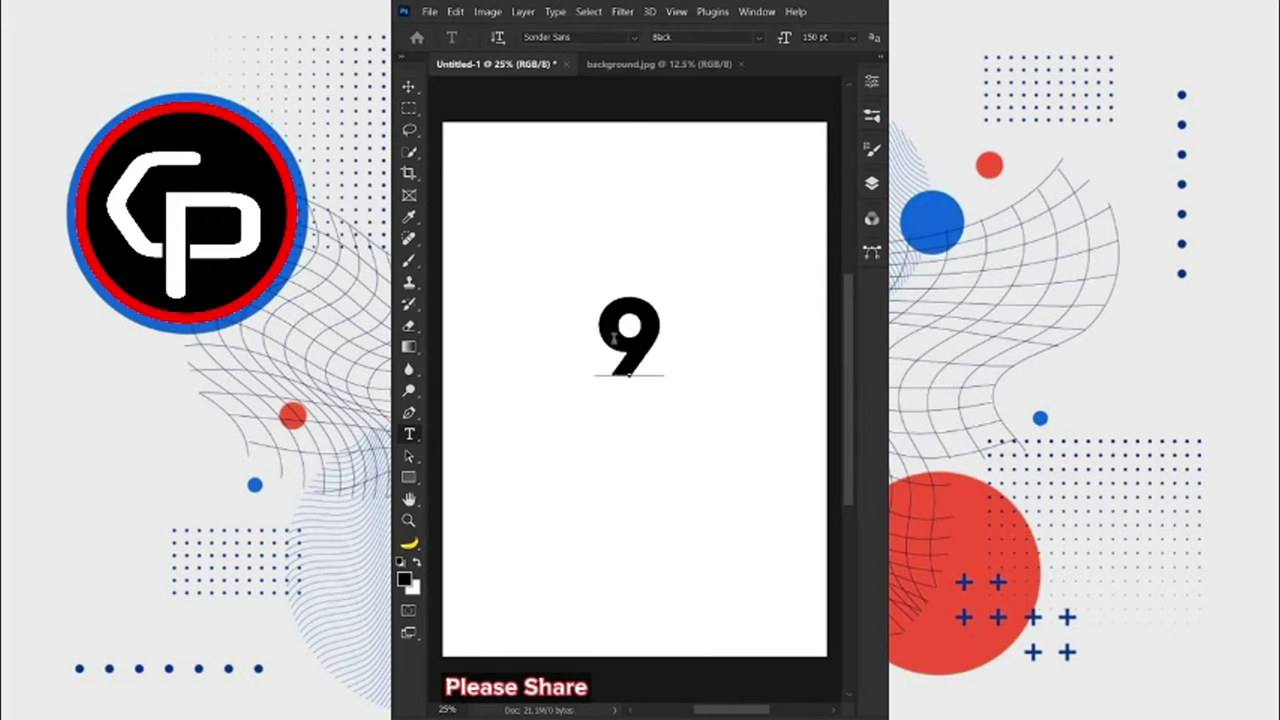
pyautogui.hotkey('ctrl', 'Return')
pyautogui.hotkey('ctrl', 't')
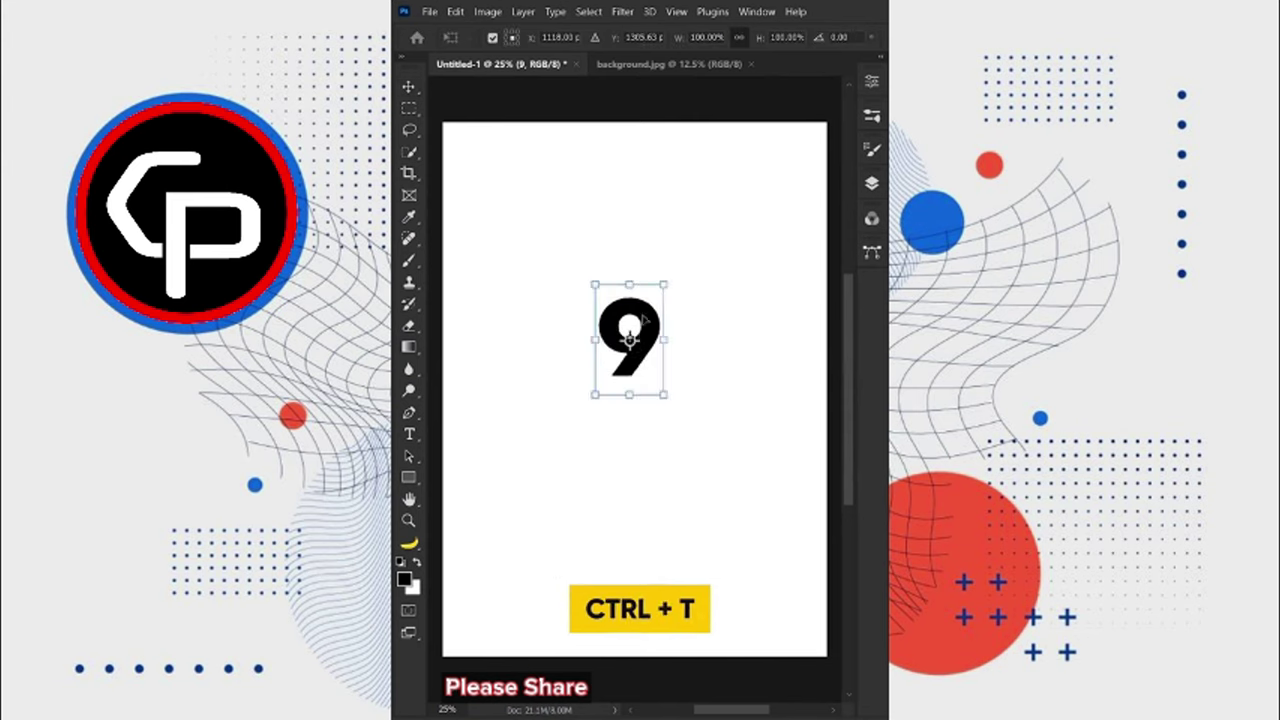
pyautogui.moveTo(629, 336); pyautogui.dragTo(634, 388)
pyautogui.moveTo(669, 335); pyautogui.dragTo(752, 187)
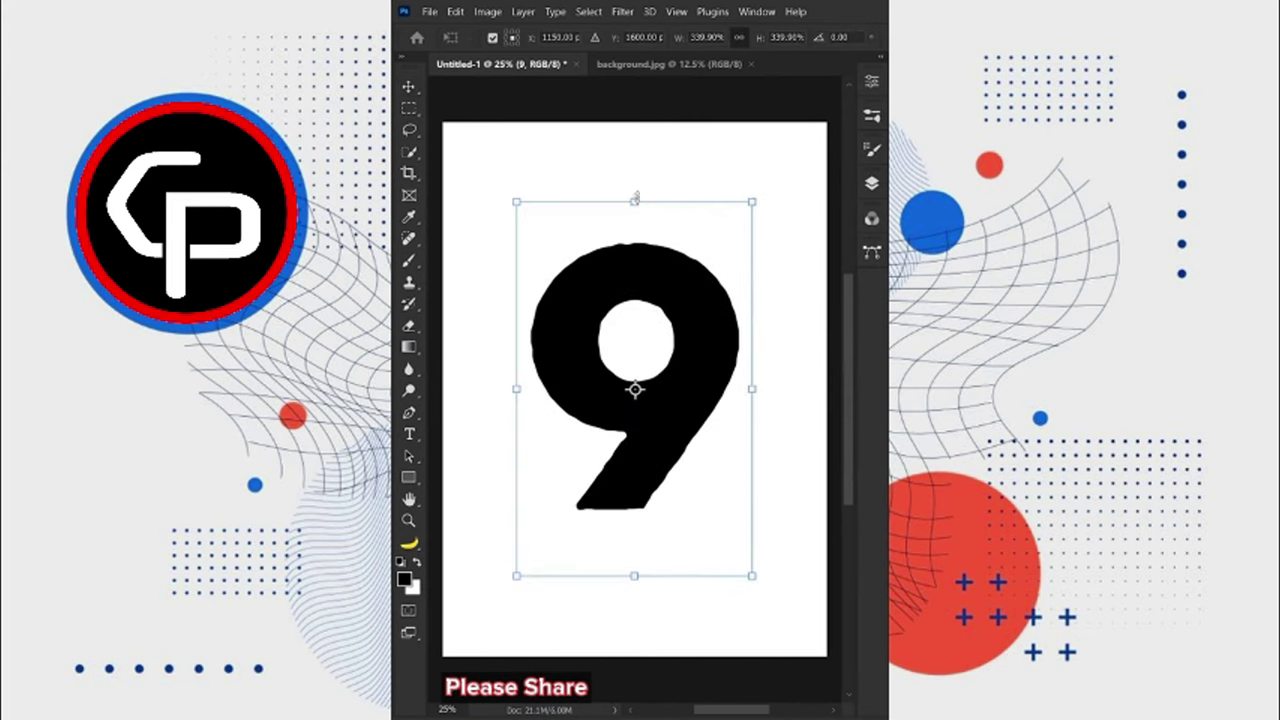
pyautogui.moveTo(656, 255); pyautogui.dragTo(660, 296)
pyautogui.press('Return')
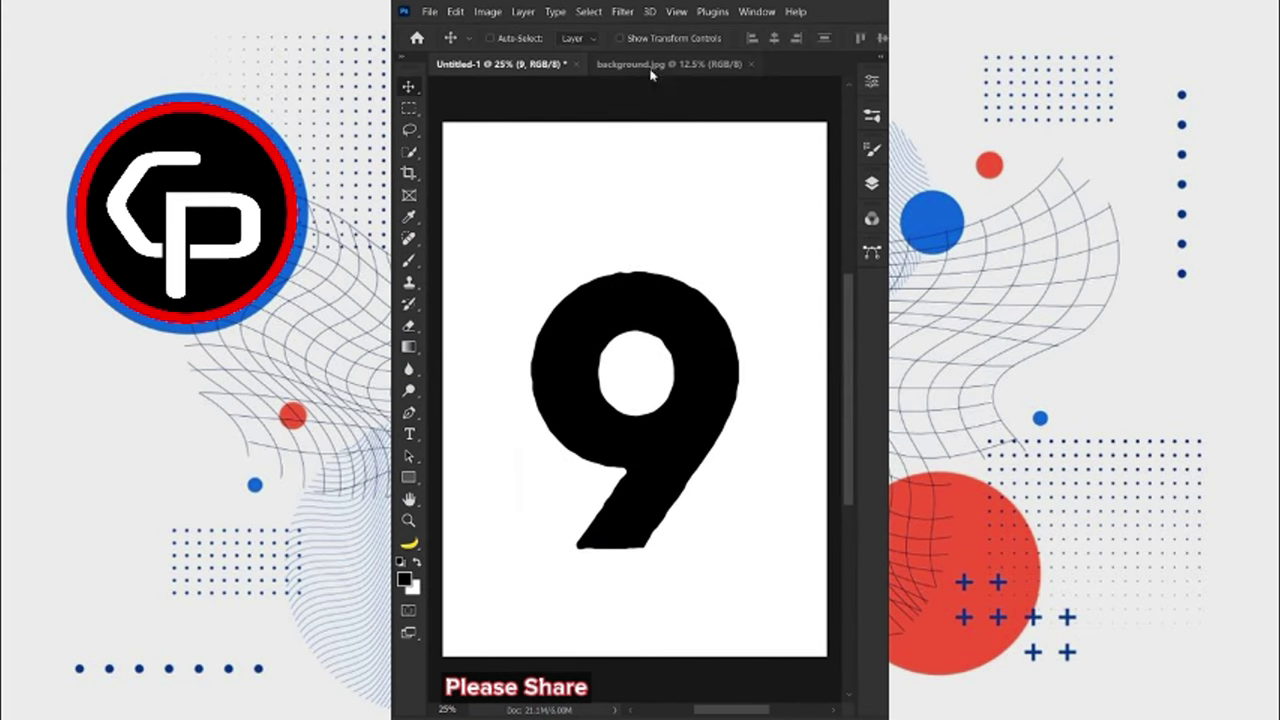
pyautogui.click(650, 66)
pyautogui.moveTo(628, 222); pyautogui.dragTo(530, 64)
# Drop in the landscape, convert it to a smart object, and fade it to about 47% opacity.
pyautogui.moveTo(636, 318); pyautogui.dragTo(636, 320)
pyautogui.click(870, 186)
pyautogui.rightClick(670, 386)
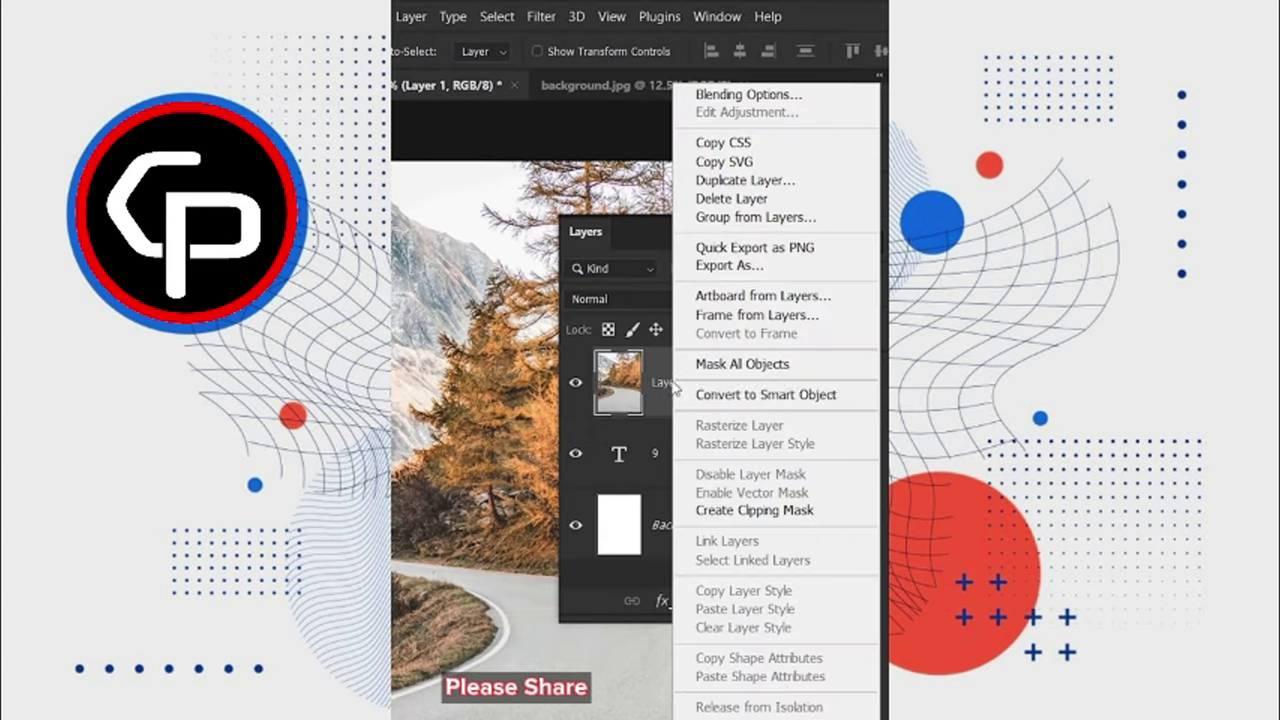
pyautogui.click(700, 396)
pyautogui.click(805, 303)
pyautogui.moveTo(826, 330); pyautogui.dragTo(778, 330)
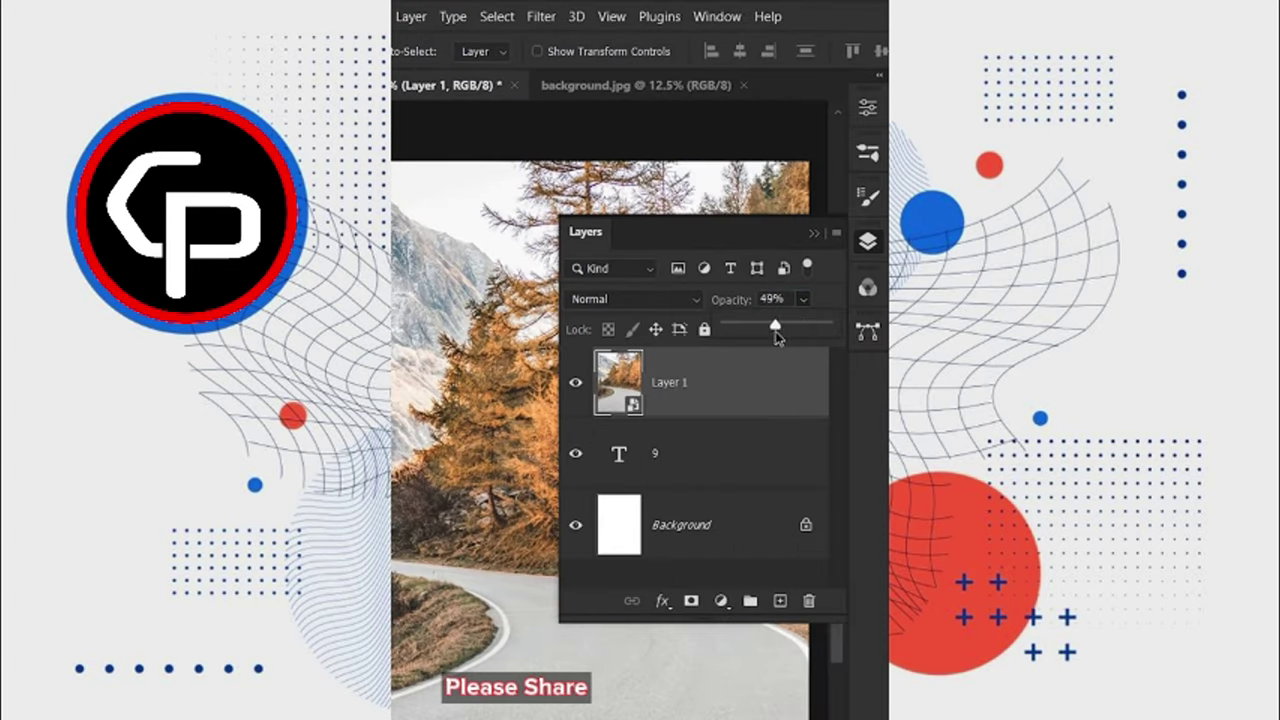
pyautogui.click(868, 241)
# Scale the landscape to about 62% and position it over the 9.
pyautogui.hotkey('ctrl', 't')
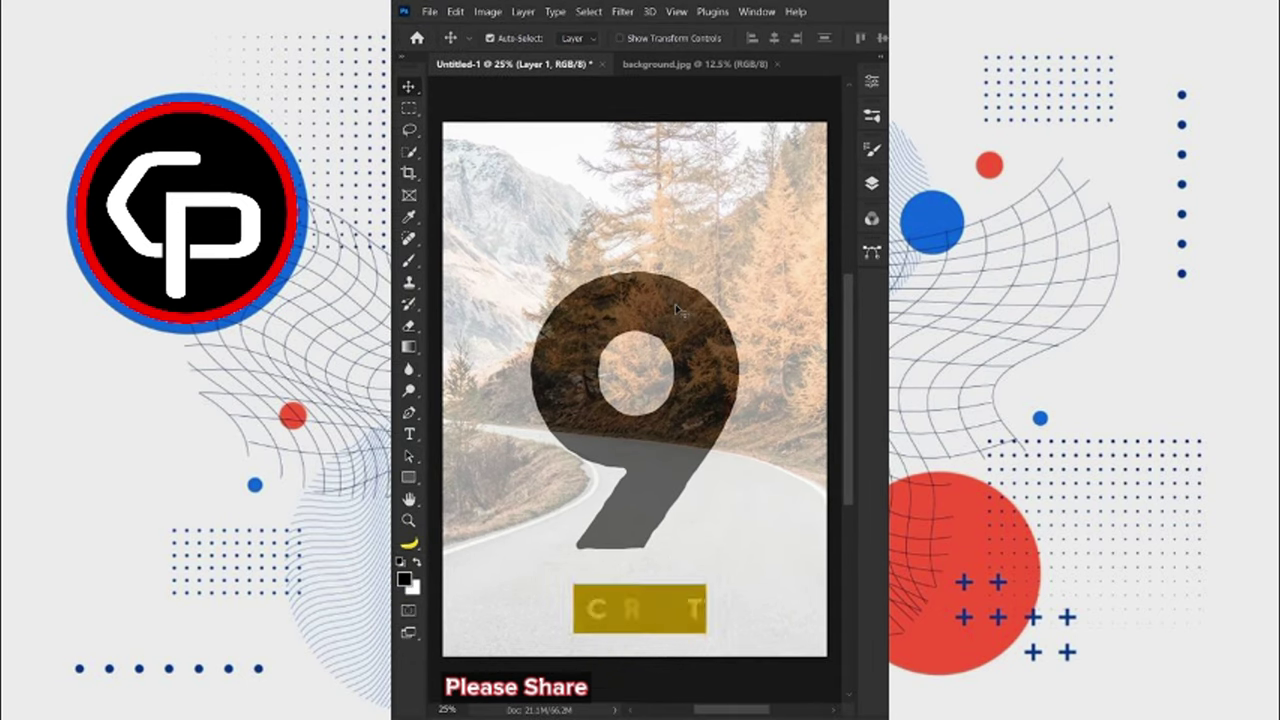
pyautogui.hotkey('ctrl', '-')
pyautogui.moveTo(632, 628); pyautogui.dragTo(640, 560)
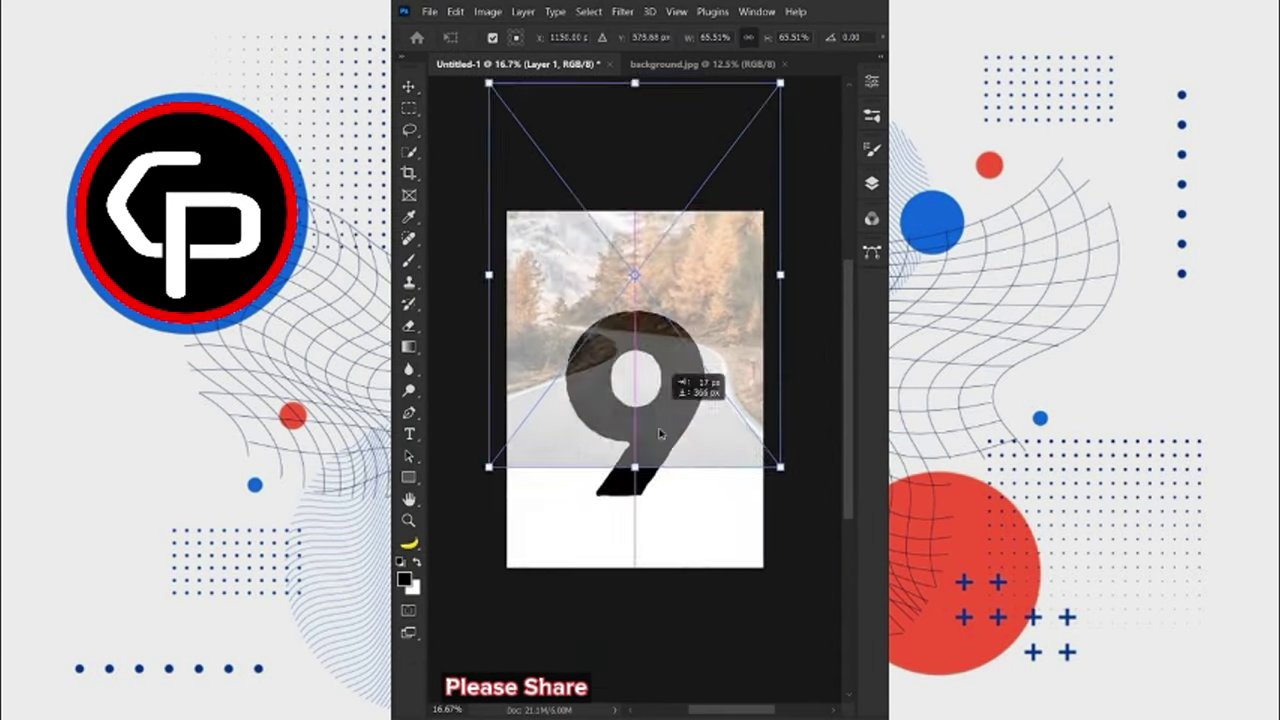
pyautogui.moveTo(640, 300); pyautogui.dragTo(640, 222)
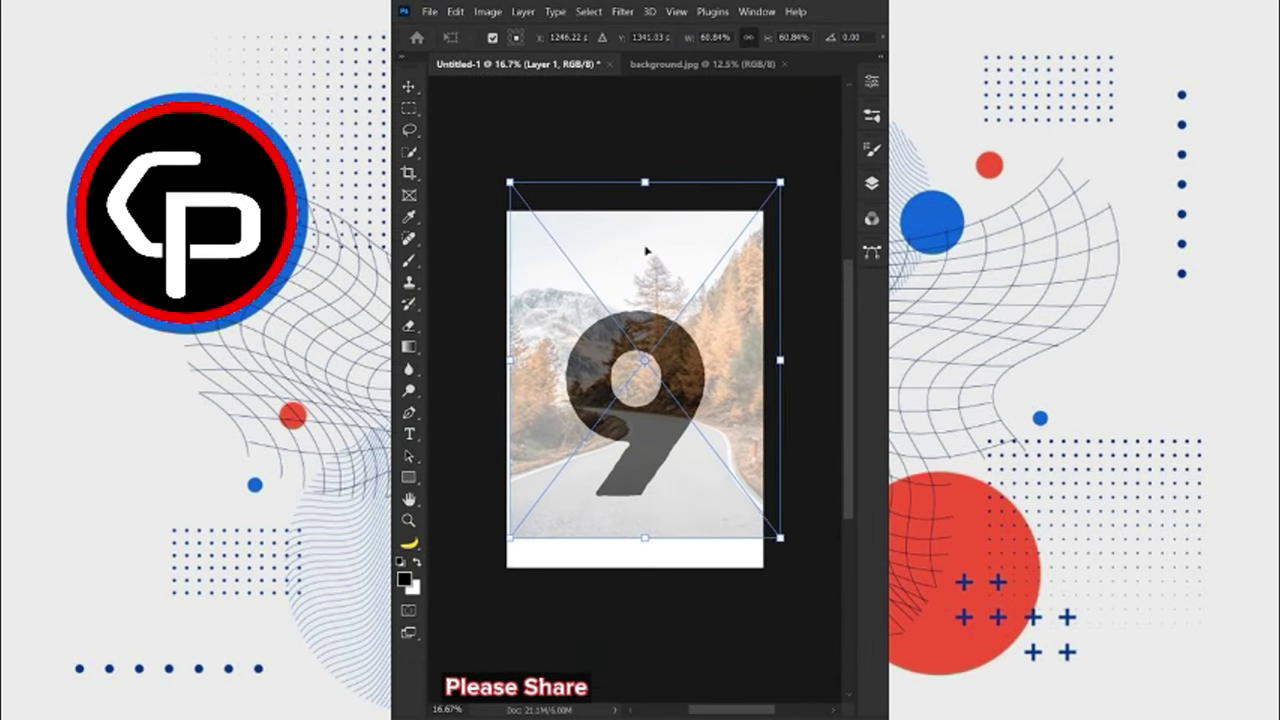
pyautogui.moveTo(779, 537); pyautogui.dragTo(782, 541)
pyautogui.moveTo(510, 183); pyautogui.dragTo(503, 176)
pyautogui.press('Return')
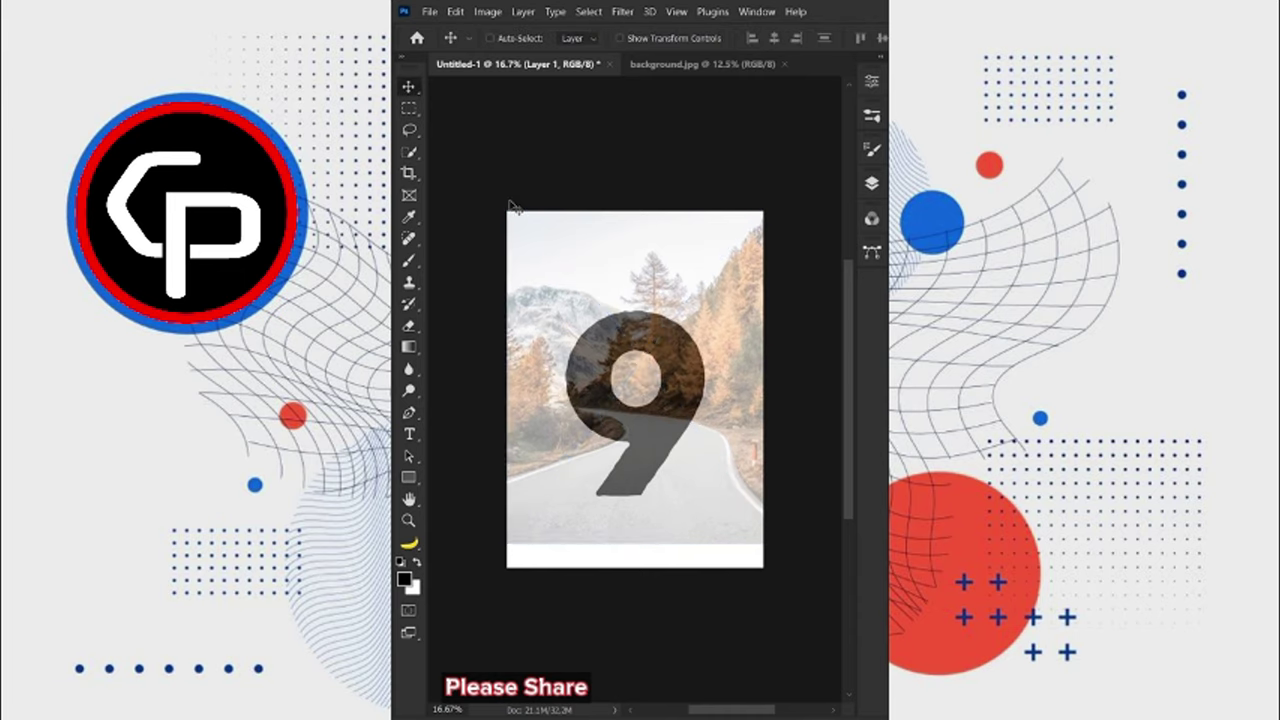
# Mask the landscape layer to the 9's pixels and hide the 9 text layer.
pyautogui.click(871, 183)
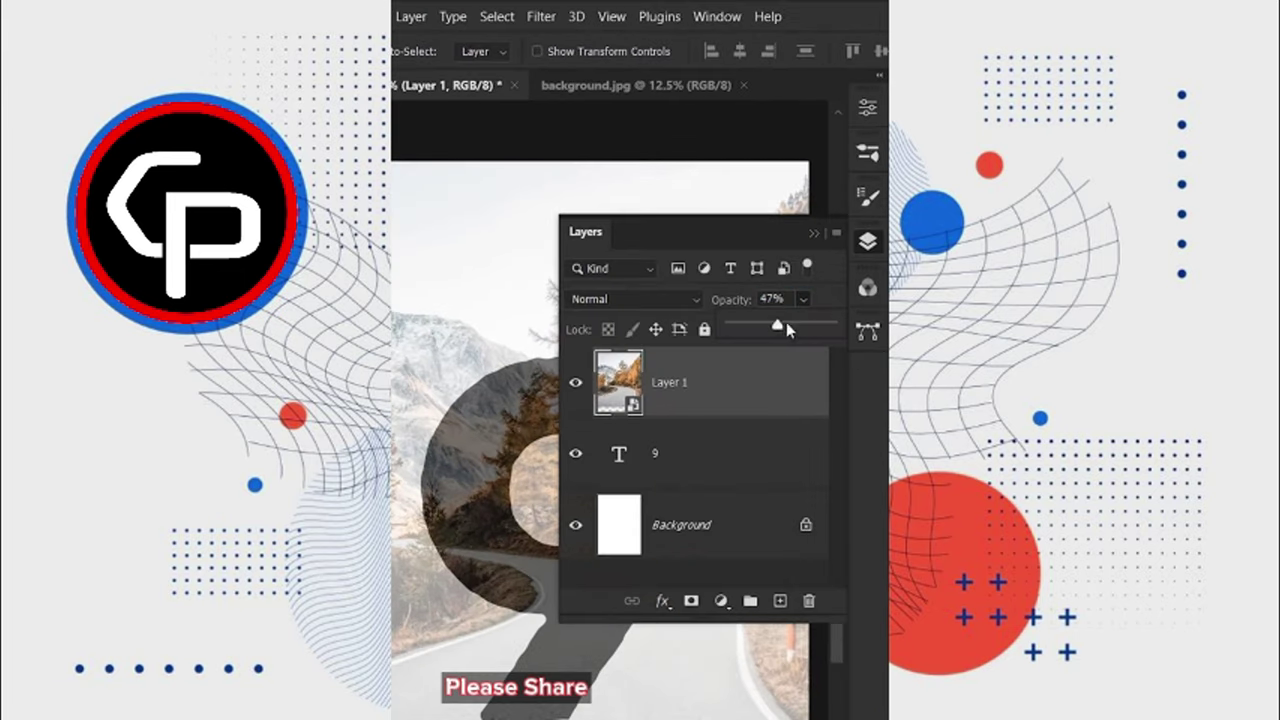
pyautogui.click(617, 458)
pyautogui.rightClick(617, 458)
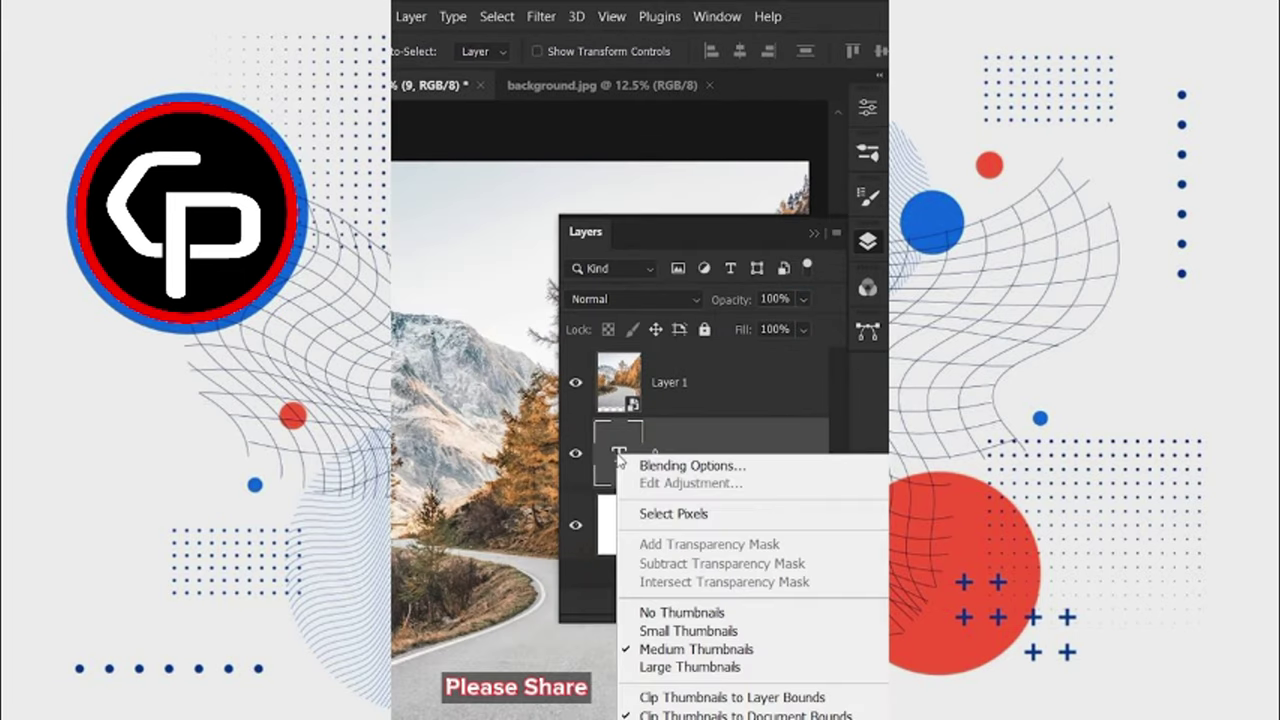
pyautogui.click(672, 514)
pyautogui.click(622, 395)
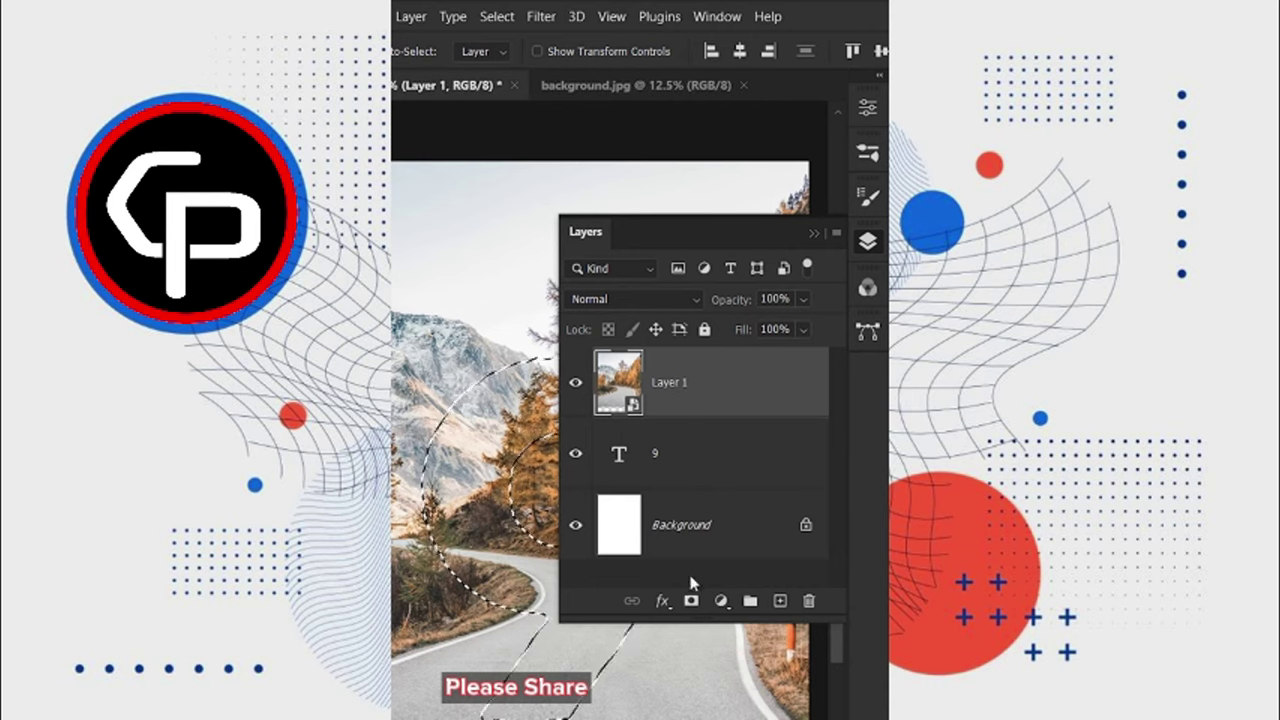
pyautogui.click(690, 601)
pyautogui.click(578, 455)
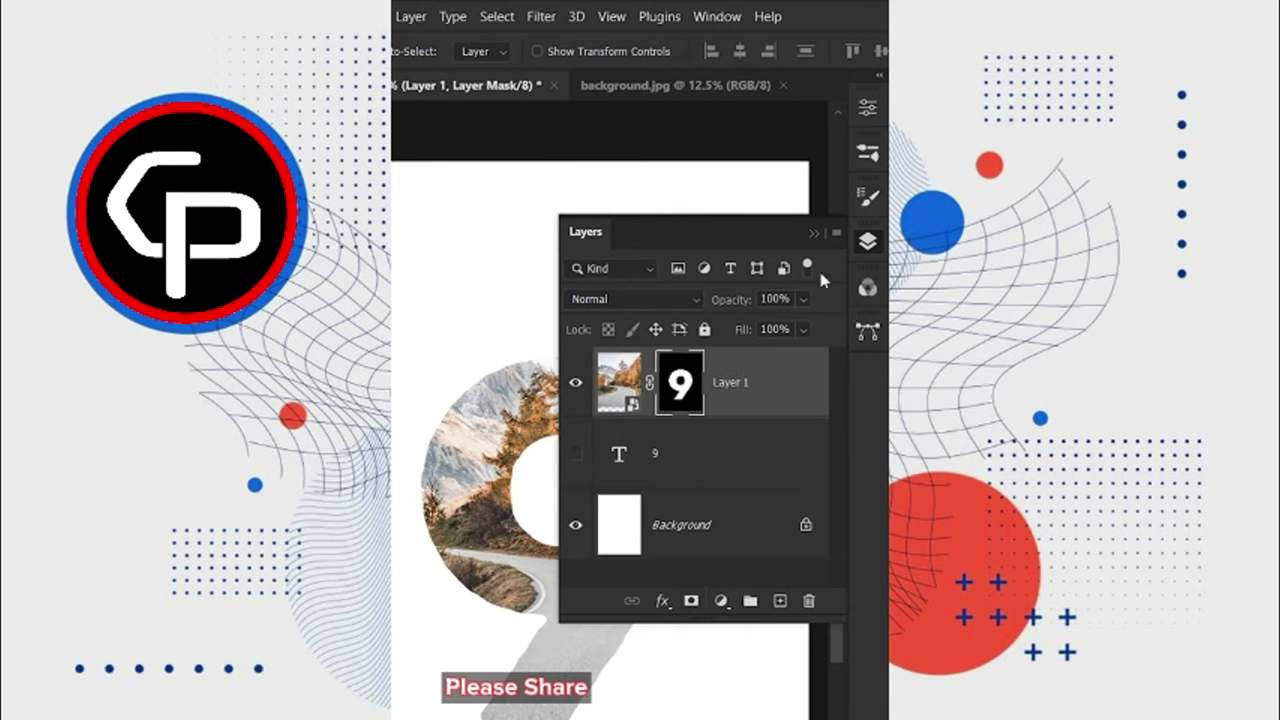
pyautogui.click(867, 241)
# Paint white on Layer 1's mask above the 9 to reveal the treetops, then pick the Bushes brush.
pyautogui.press('b')
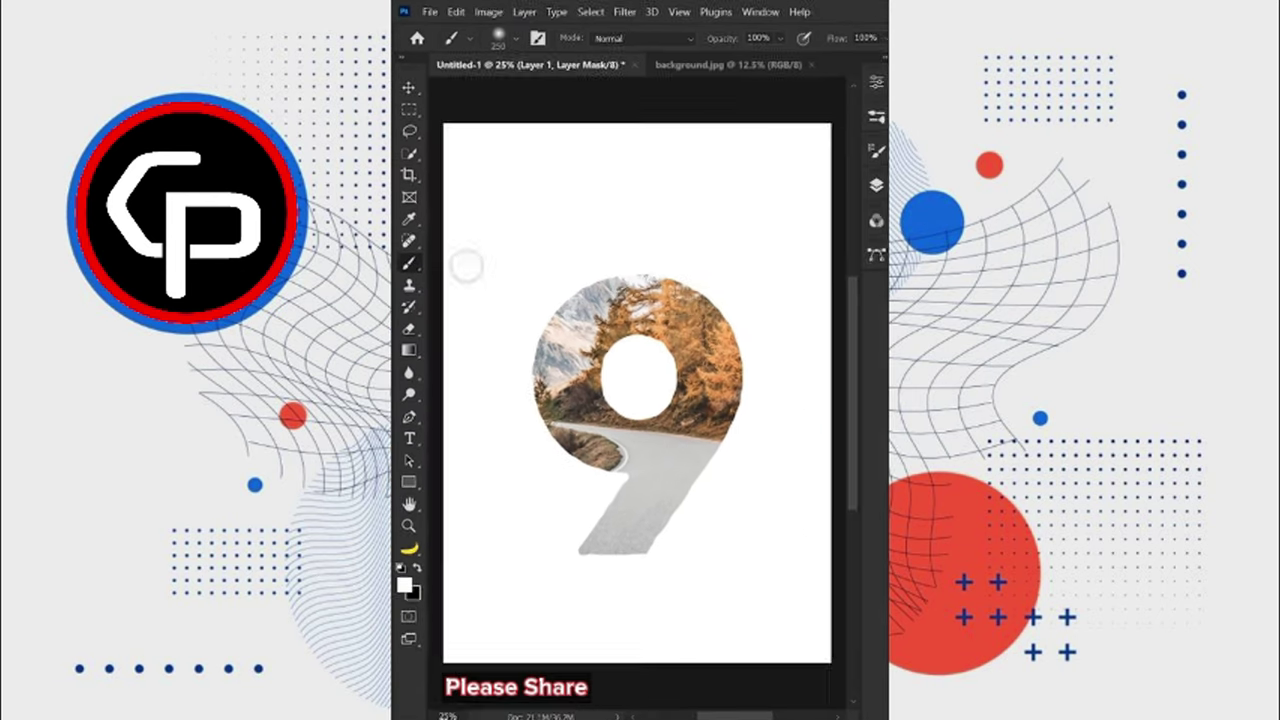
pyautogui.moveTo(645, 265)
pyautogui.mouseDown()
pyautogui.moveTo(725, 245)
pyautogui.moveTo(740, 360)
pyautogui.moveTo(530, 260)
pyautogui.moveTo(540, 340)
pyautogui.moveTo(590, 265)
pyautogui.mouseUp()
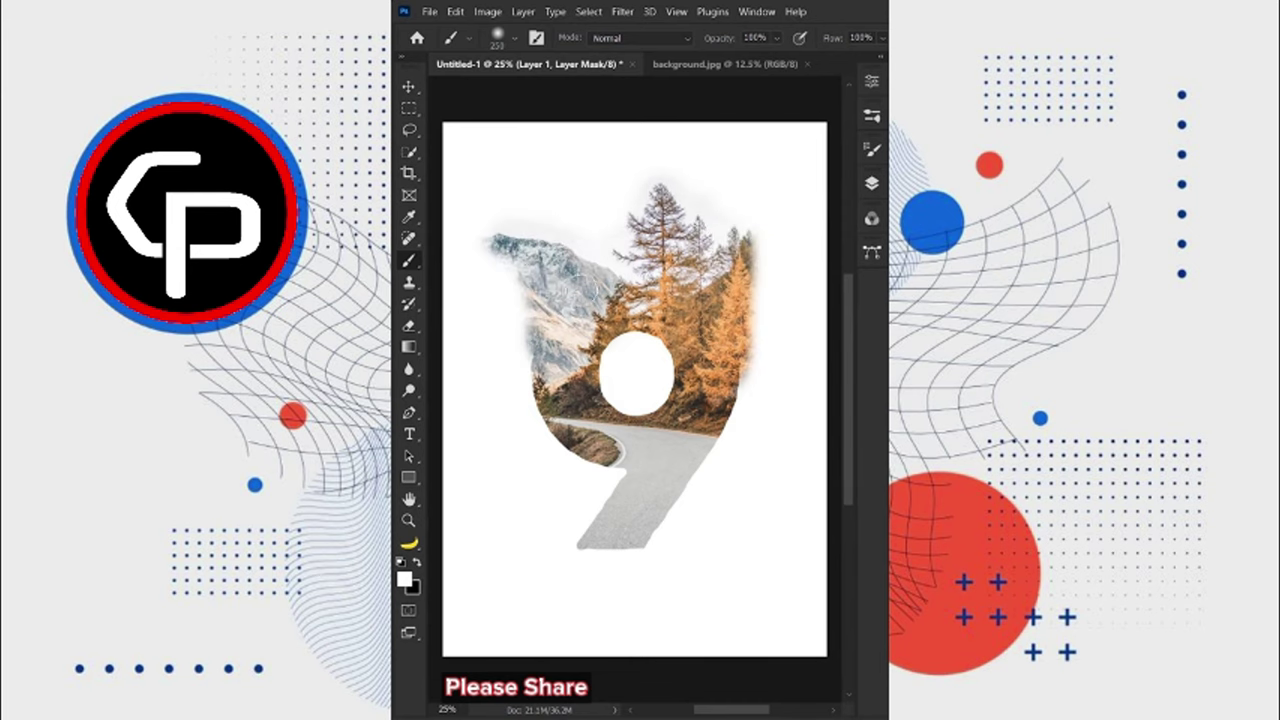
pyautogui.rightClick(504, 171)
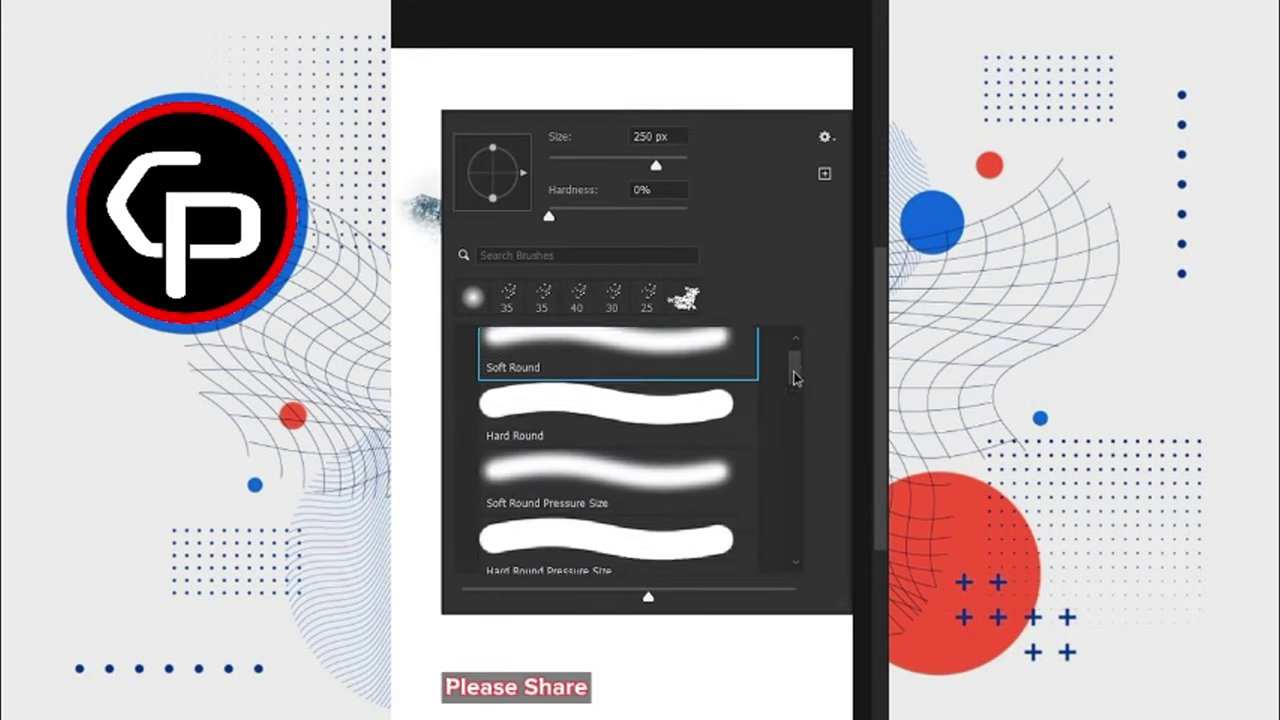
pyautogui.moveTo(794, 366); pyautogui.dragTo(797, 470)
pyautogui.click(608, 415)
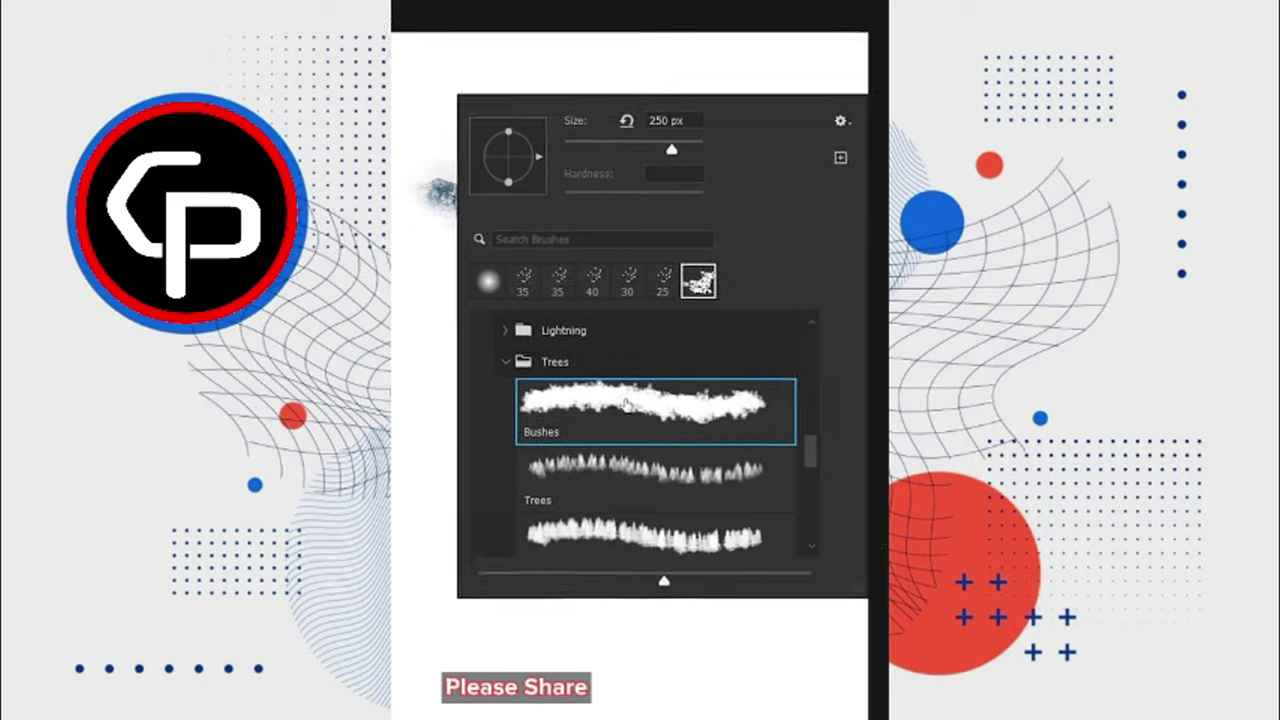
# Paint black with the Bushes brush along the tree edges for a ragged foliage outline.
pyautogui.click(424, 515)
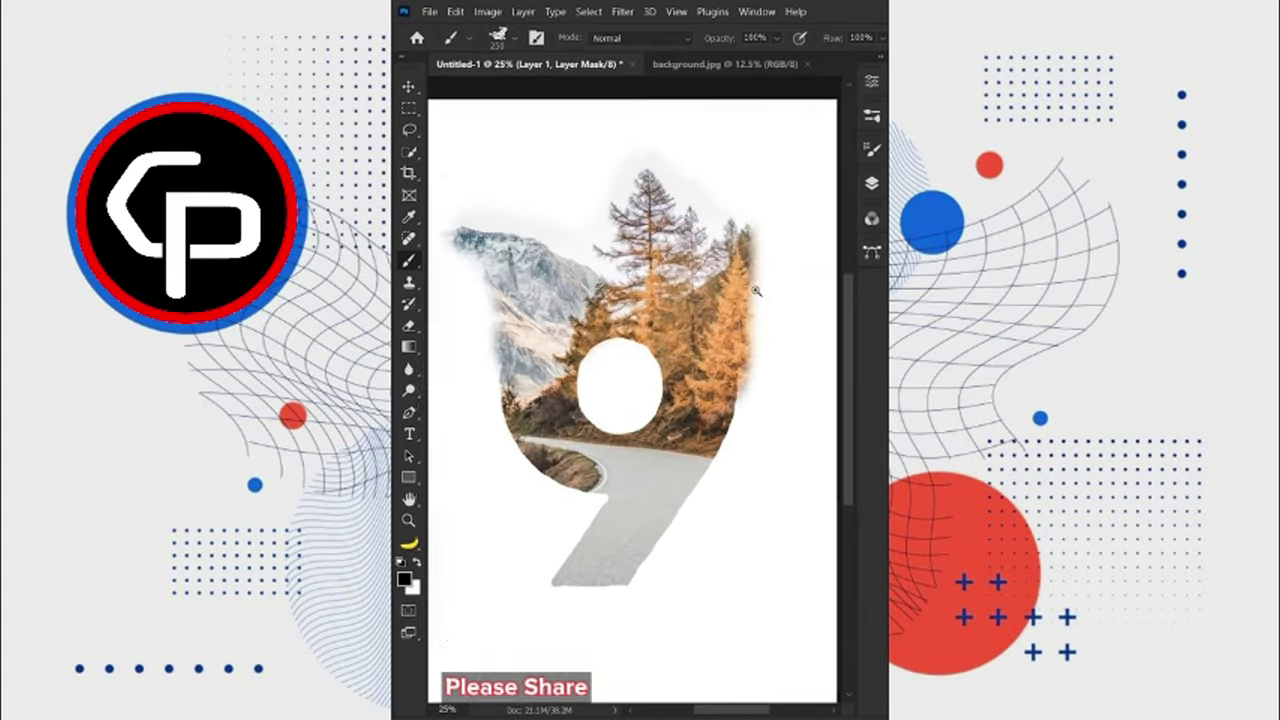
pyautogui.scroll(2, 671, 337)
pyautogui.moveTo(690, 220)
pyautogui.mouseDown()
pyautogui.moveTo(686, 423)
pyautogui.moveTo(688, 330)
pyautogui.mouseUp()
pyautogui.moveTo(692, 270); pyautogui.dragTo(698, 450)
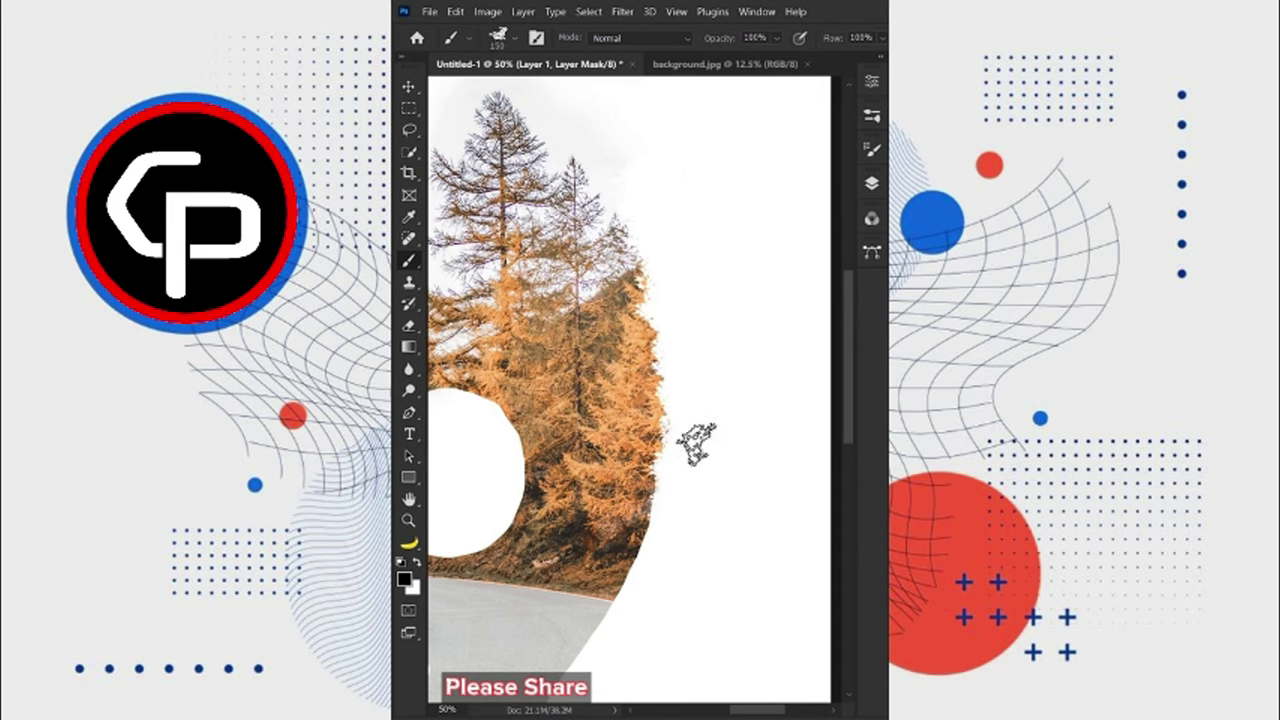
pyautogui.moveTo(675, 370); pyautogui.dragTo(686, 395)
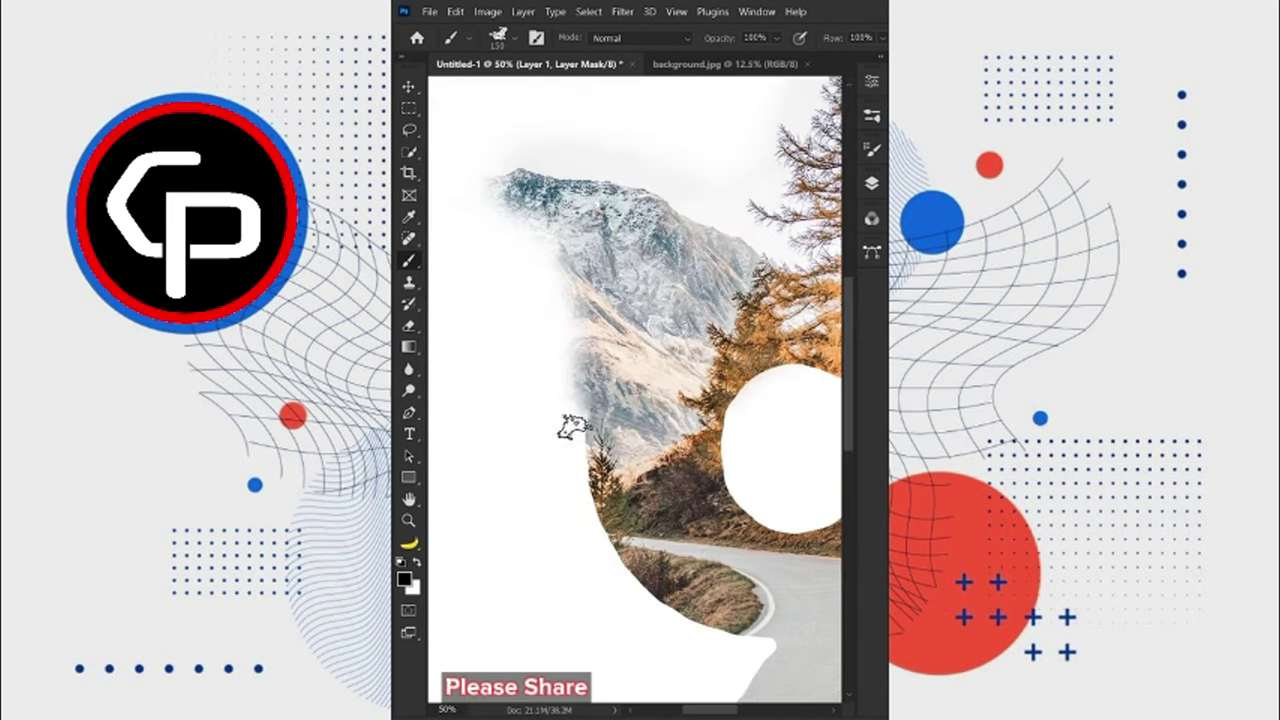
pyautogui.moveTo(573, 428)
pyautogui.mouseDown()
pyautogui.moveTo(578, 300)
pyautogui.moveTo(555, 160)
pyautogui.mouseUp()
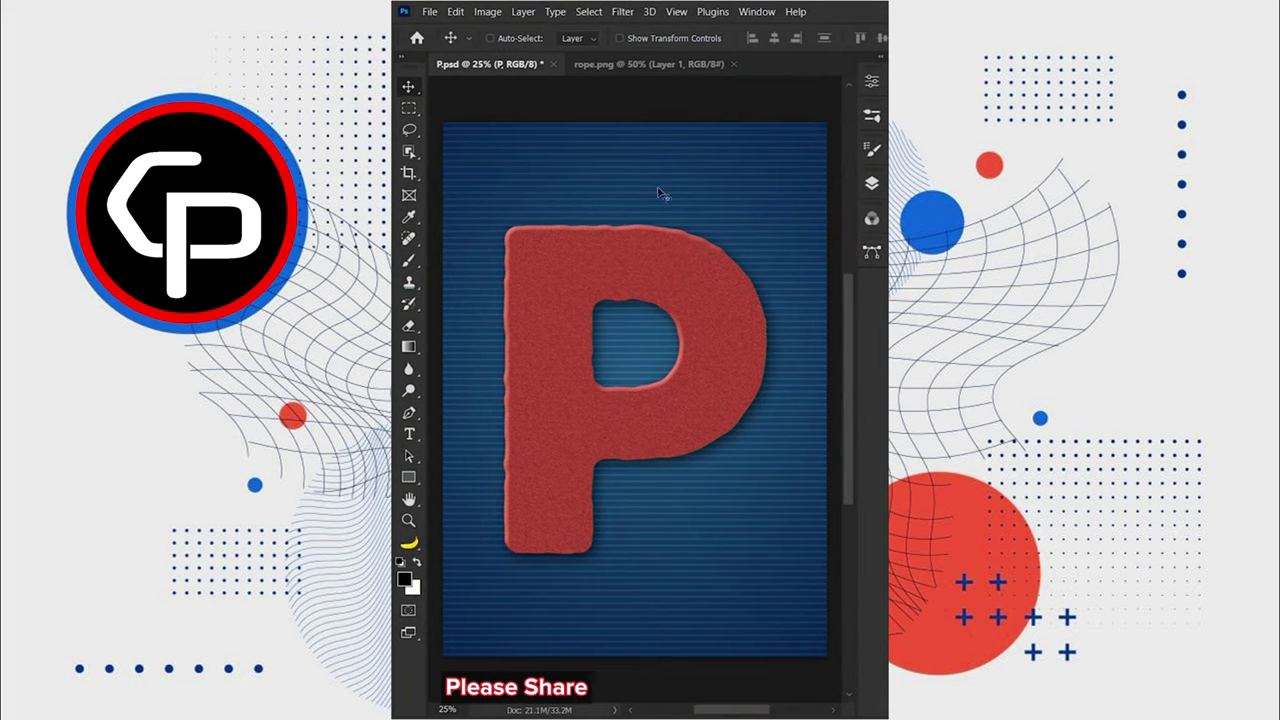
# Save the selected rope in rope.png as a pattern named rope.
pyautogui.click(628, 64)
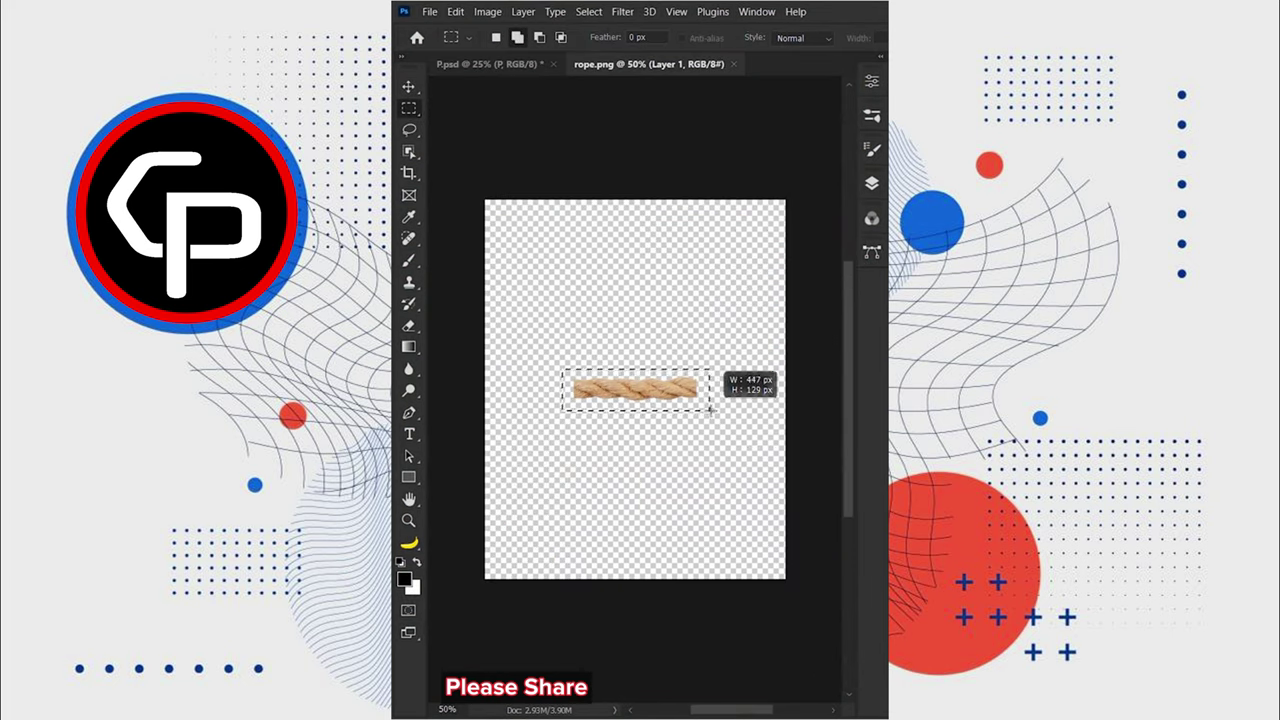
pyautogui.click(456, 12)
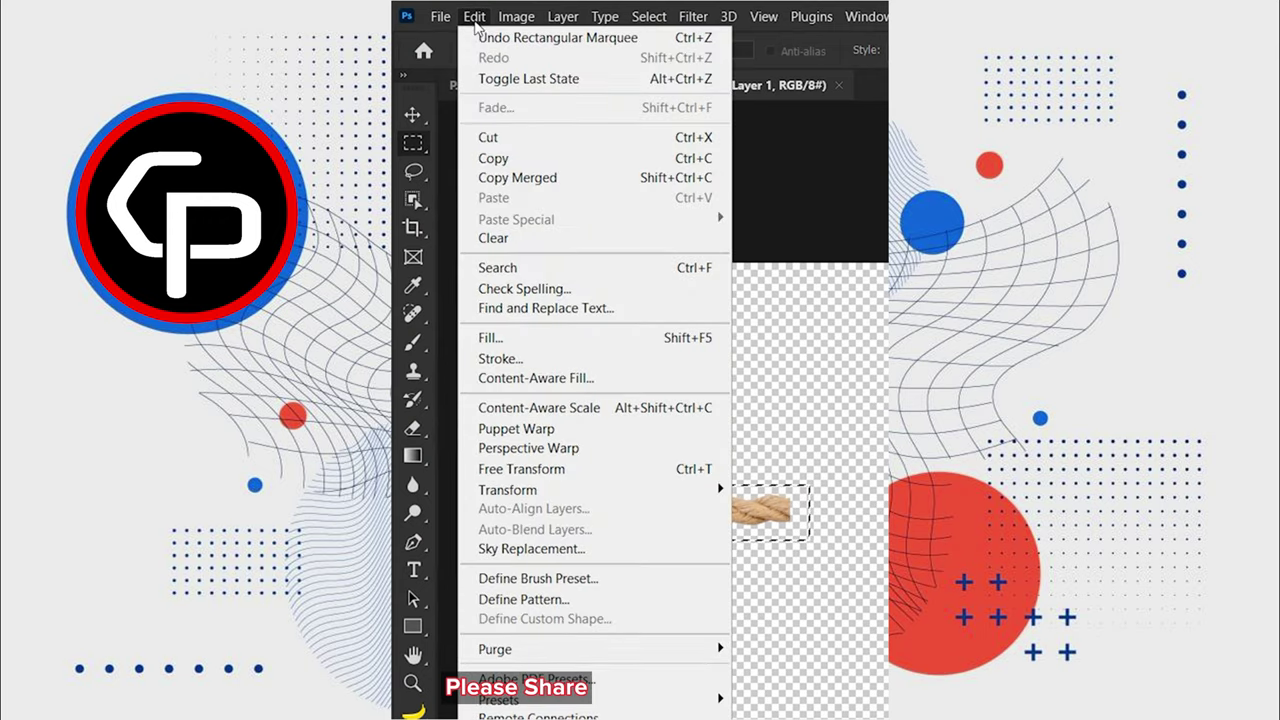
pyautogui.click(490, 454)
pyautogui.write('rope')
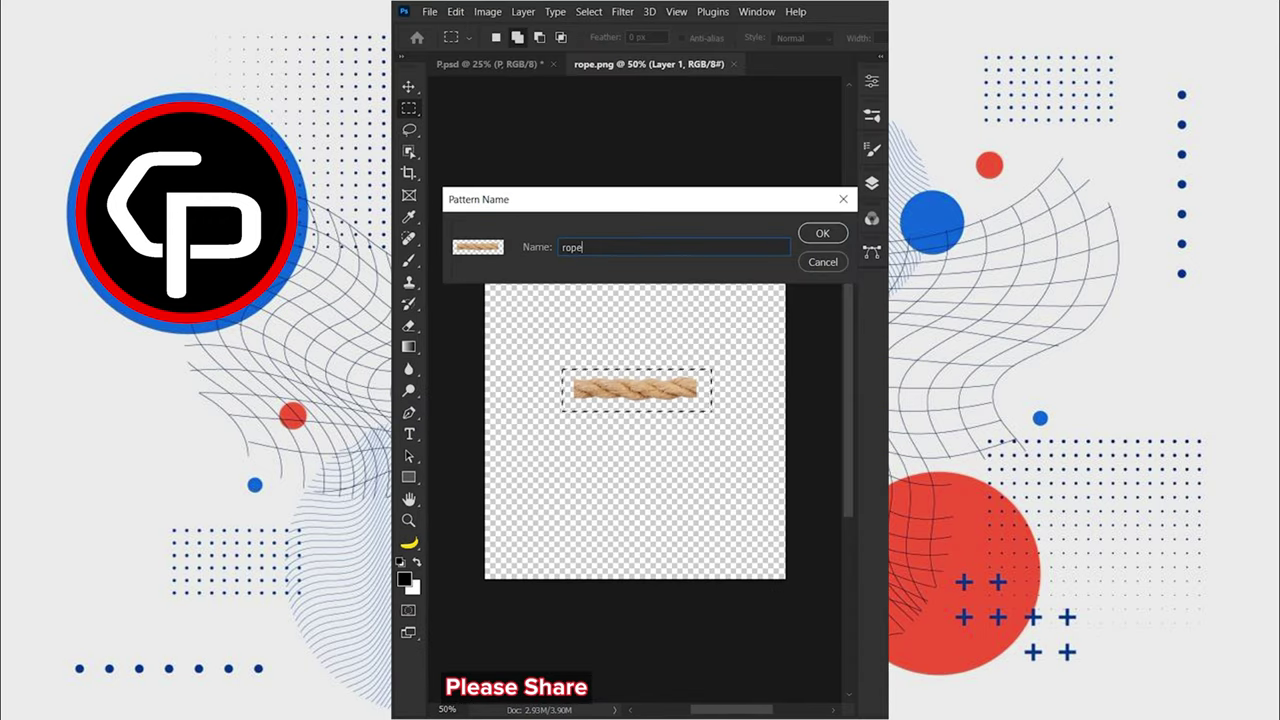
pyautogui.click(816, 235)
# In P.psd, load the red P's outline as a selection and contract it by 60 pixels.
pyautogui.click(526, 66)
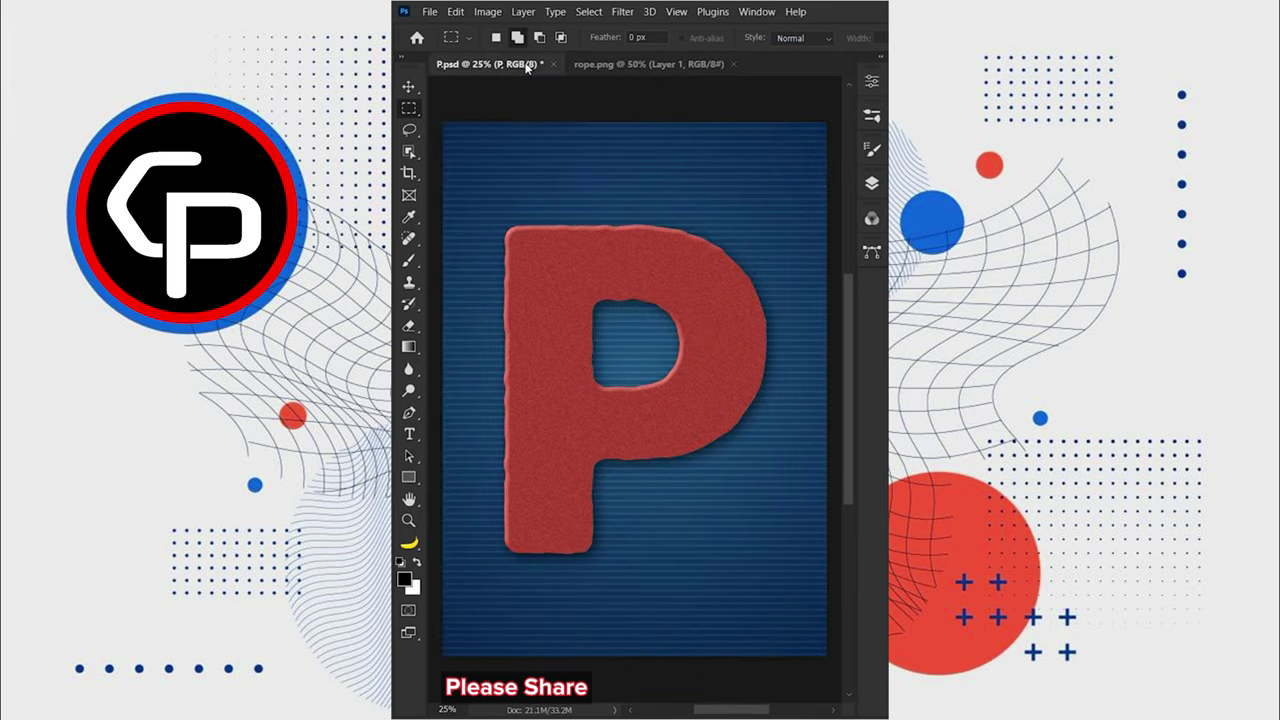
pyautogui.click(871, 184)
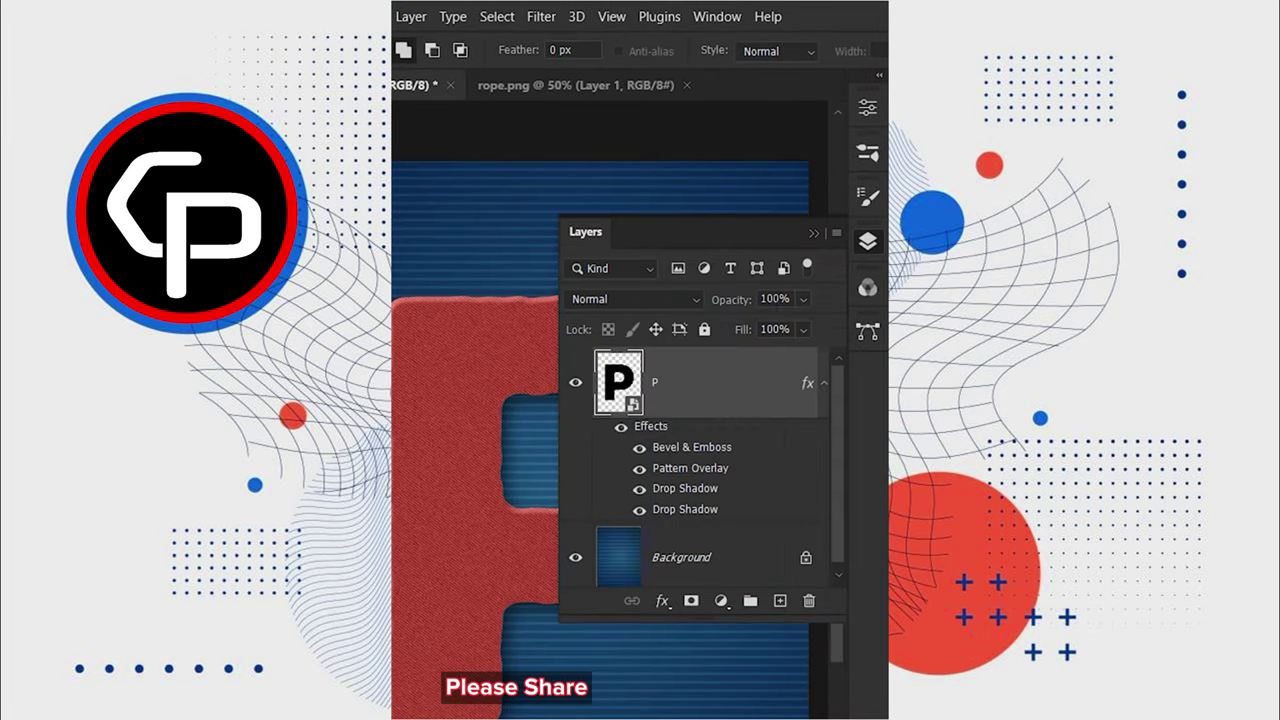
pyautogui.keyDown('ctrl'); pyautogui.click(614, 383); pyautogui.keyUp('ctrl')
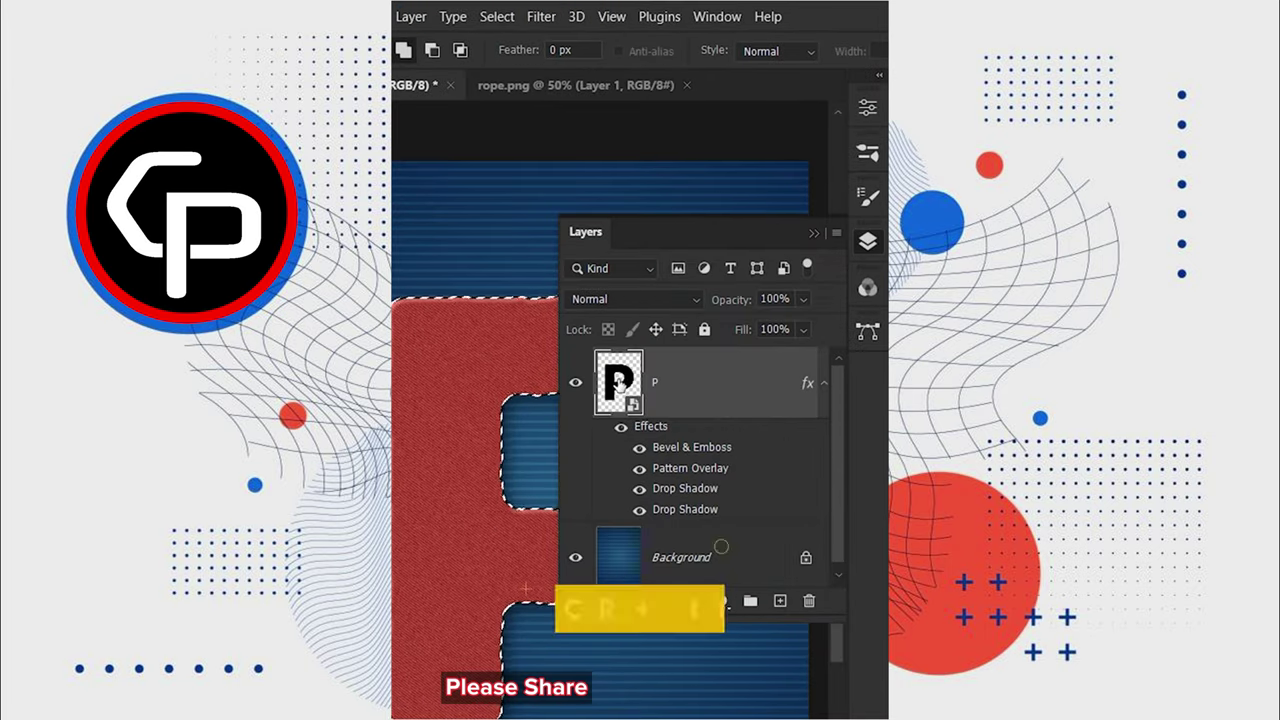
pyautogui.click(866, 251)
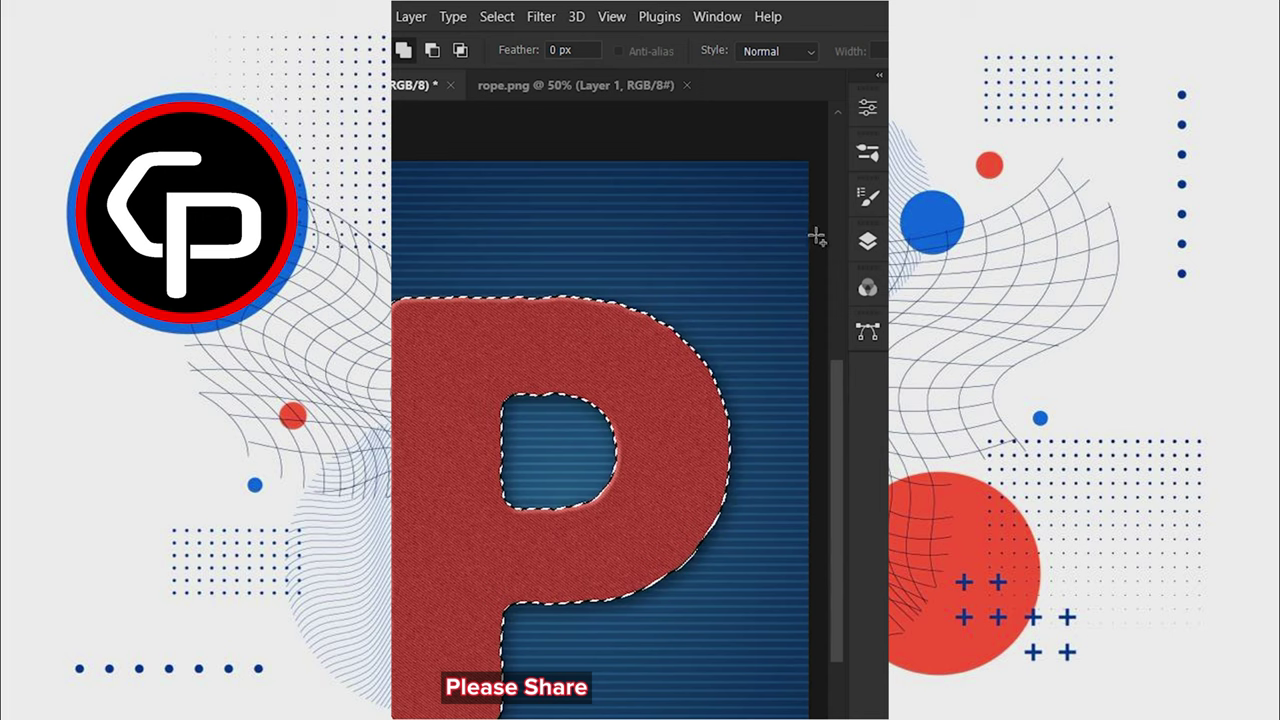
pyautogui.click(497, 16)
pyautogui.moveTo(516, 329)
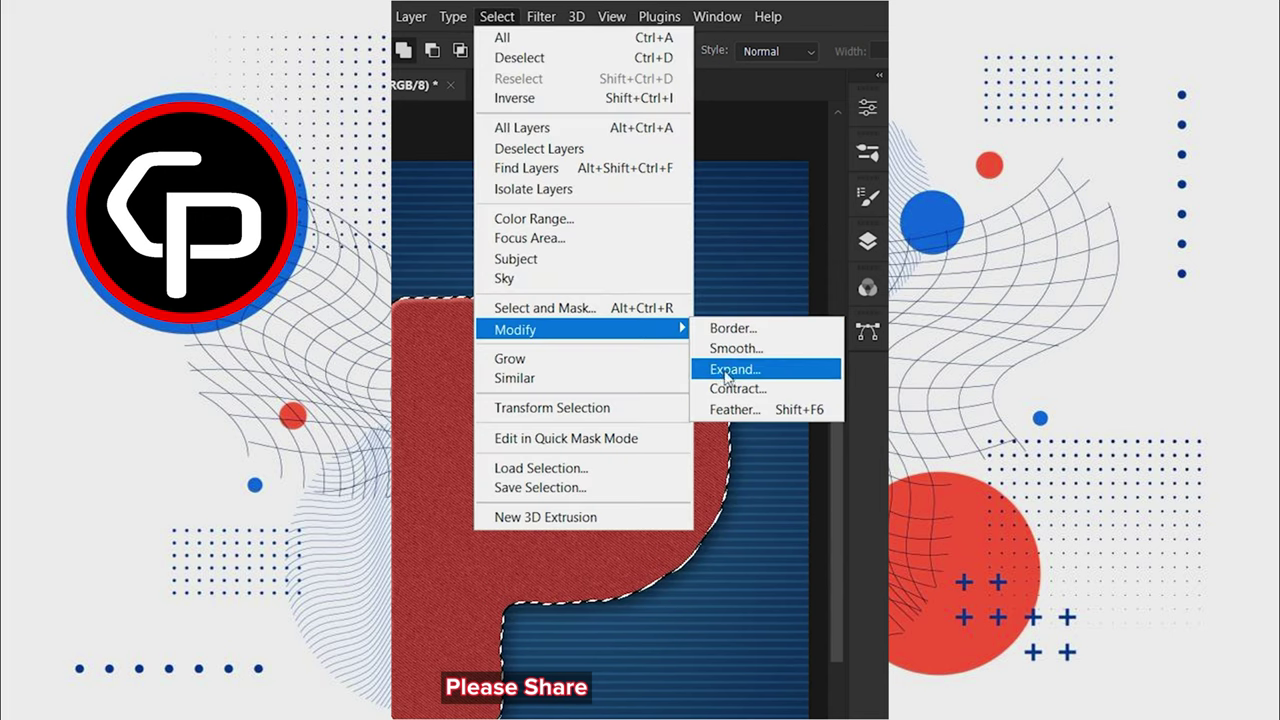
pyautogui.click(727, 391)
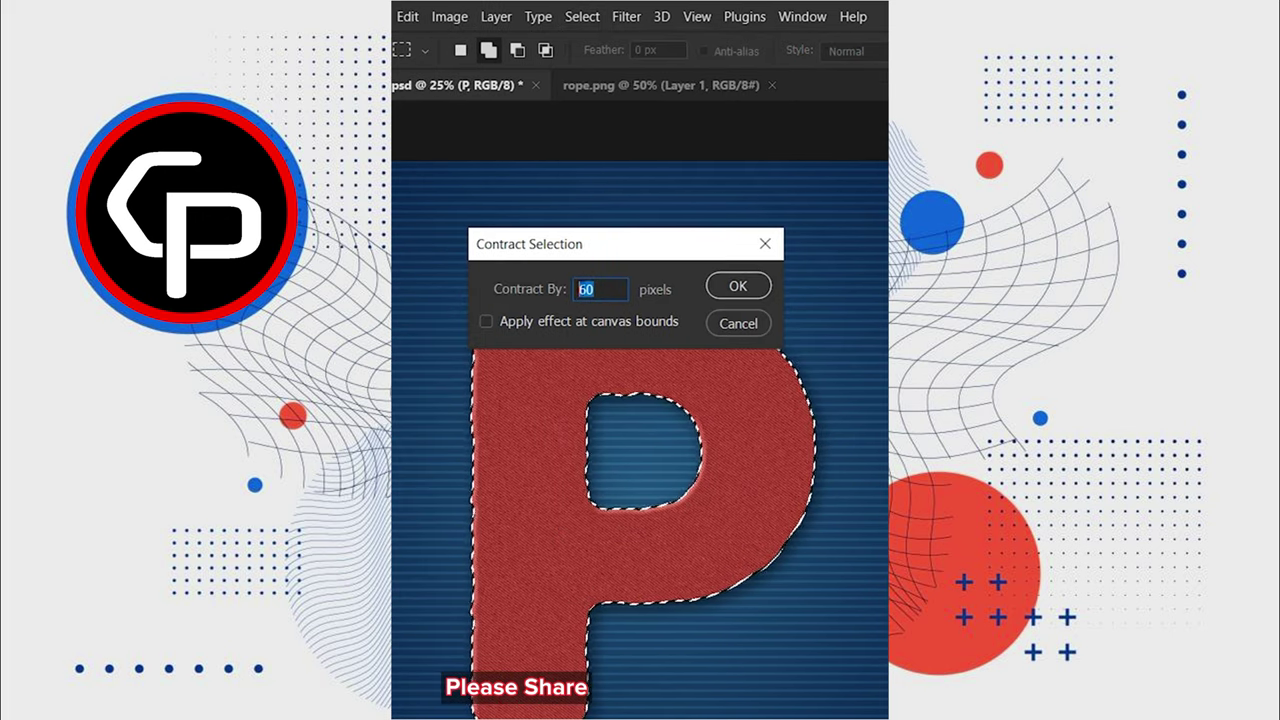
pyautogui.click(737, 286)
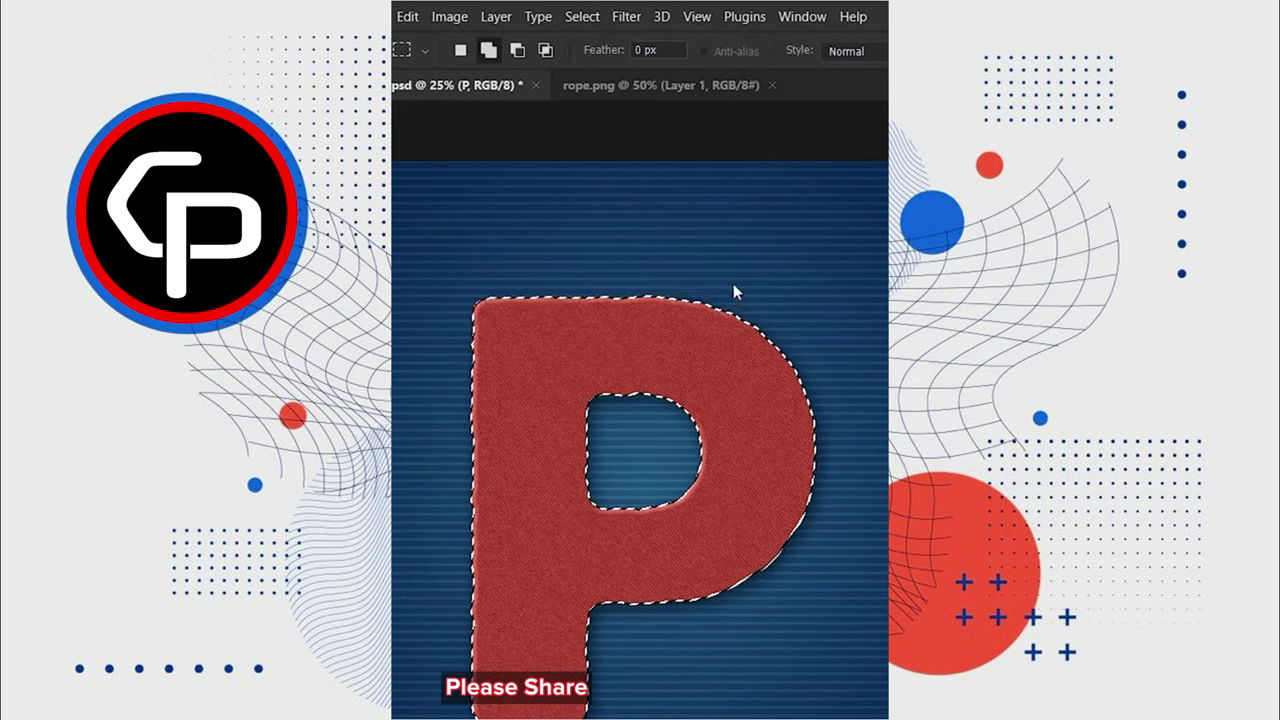
pyautogui.rightClick(588, 313)
# Convert the selection to a work path and add a new empty layer above P.
pyautogui.click(615, 424)
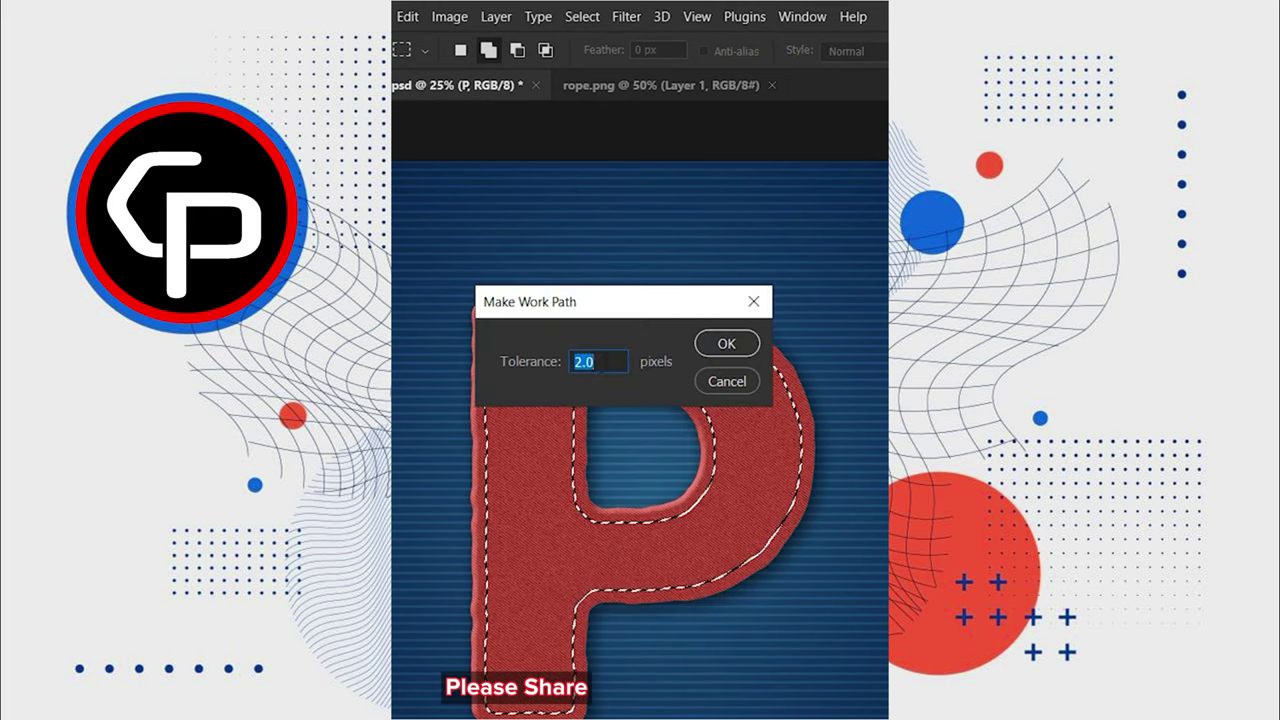
pyautogui.click(712, 343)
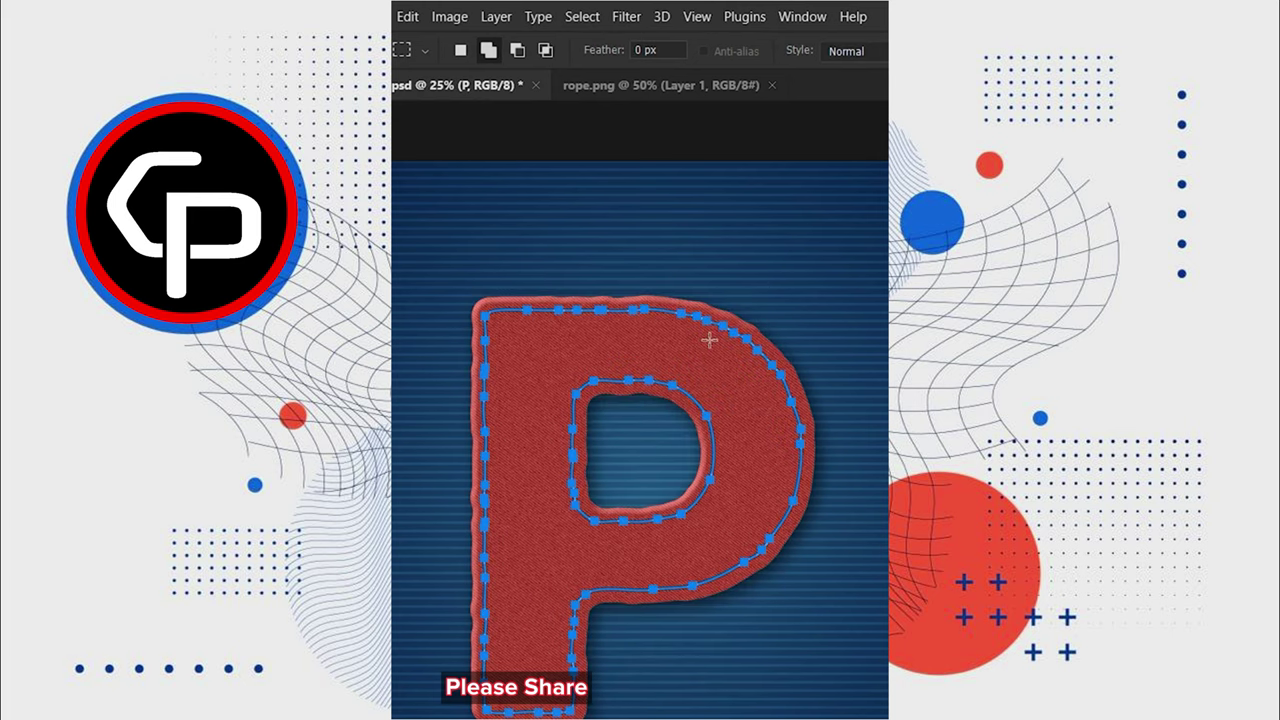
pyautogui.click(865, 245)
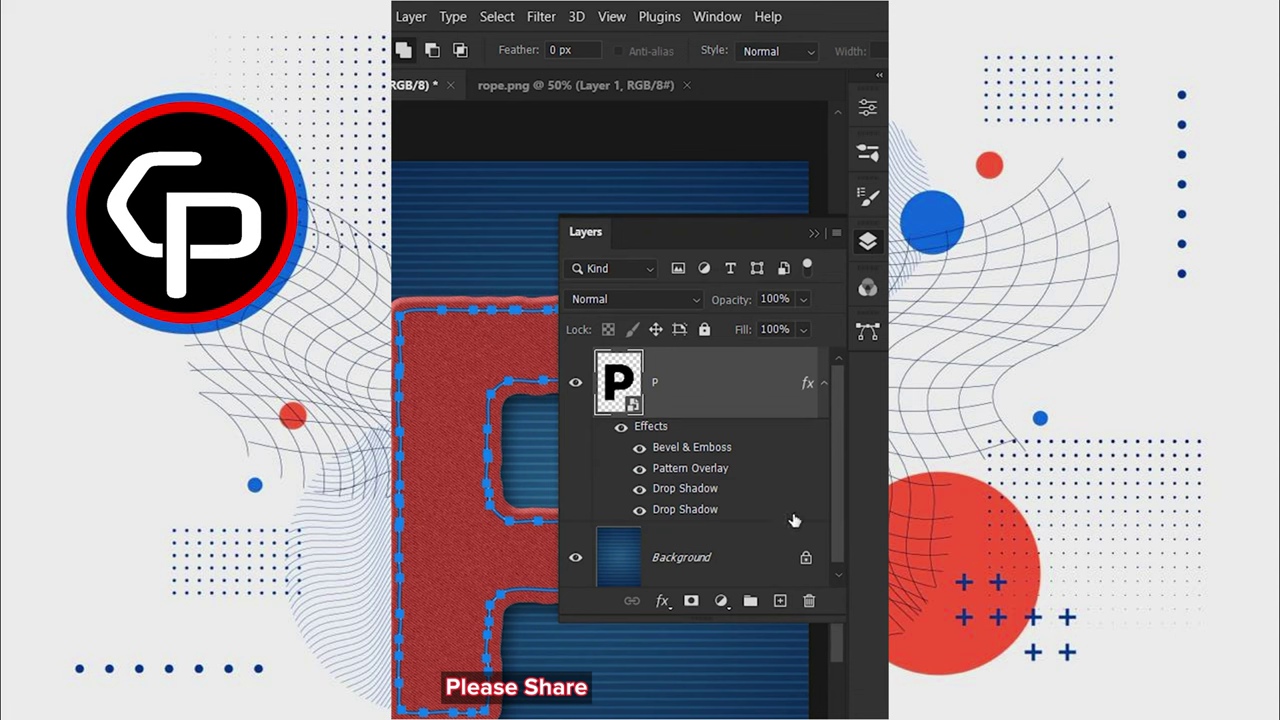
pyautogui.click(781, 600)
pyautogui.click(865, 247)
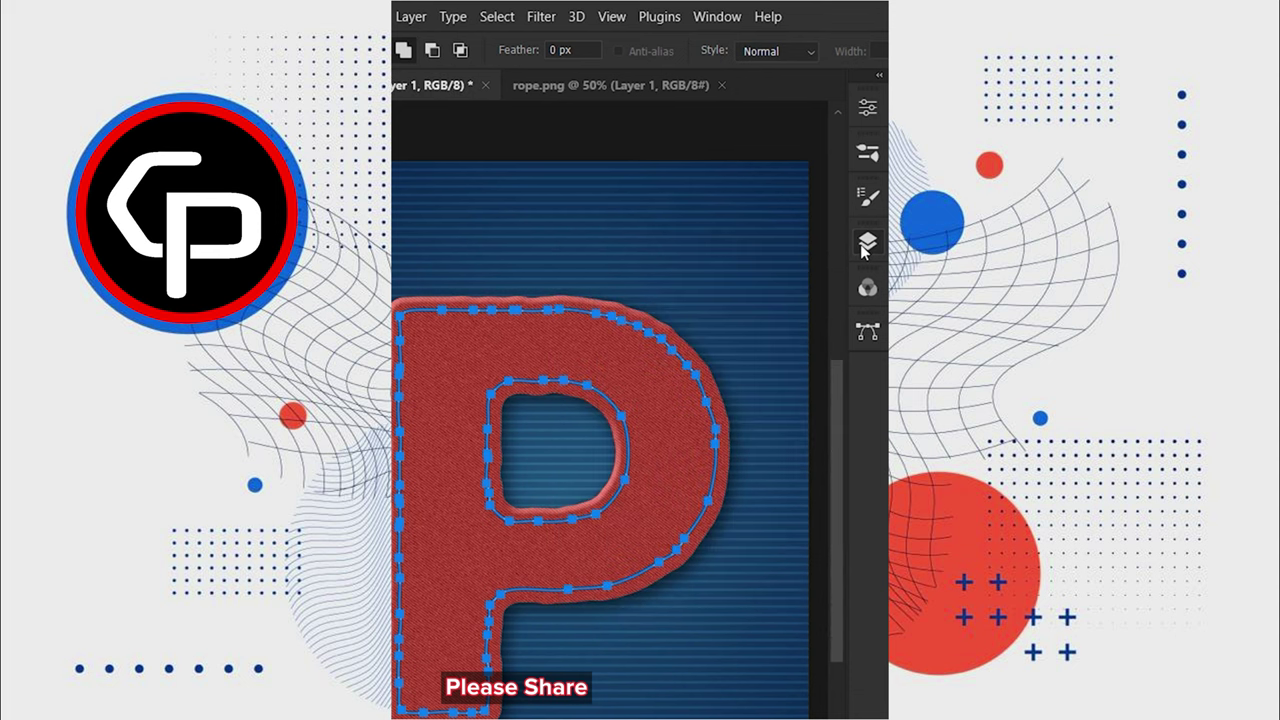
# Fill along the path with the rope pattern using the Place Along Path script.
pyautogui.click(474, 16)
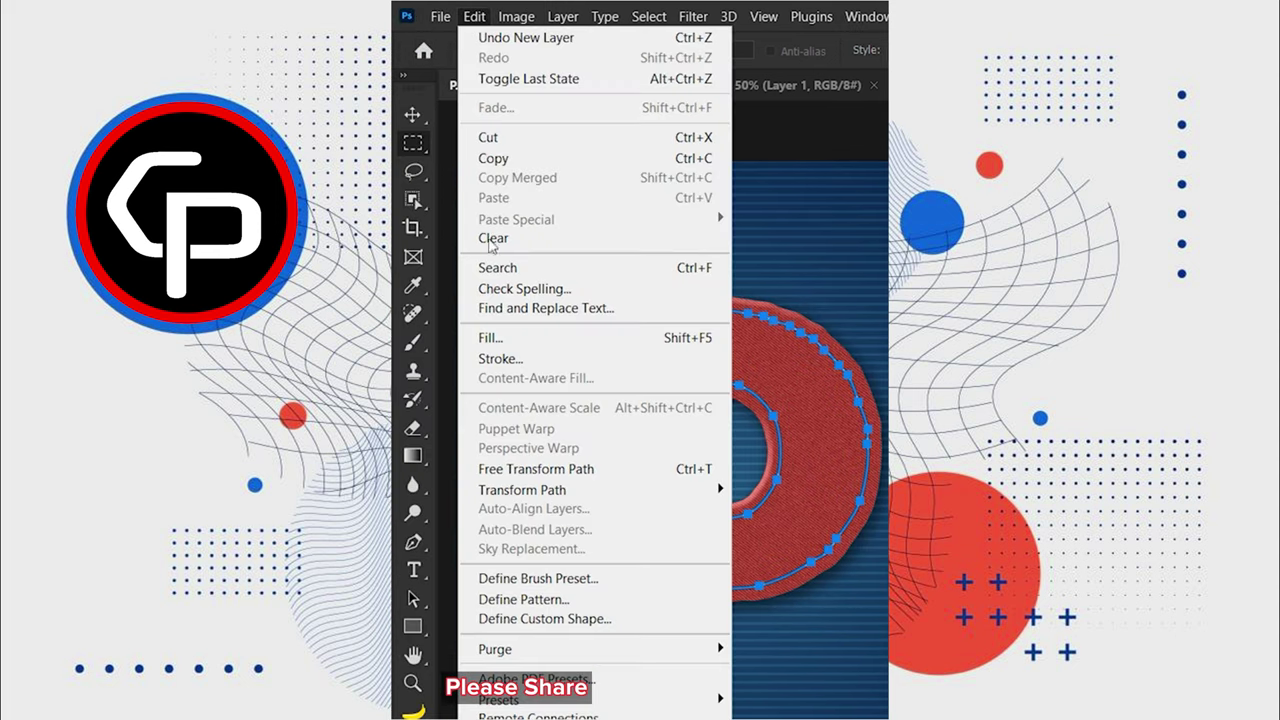
pyautogui.click(488, 341)
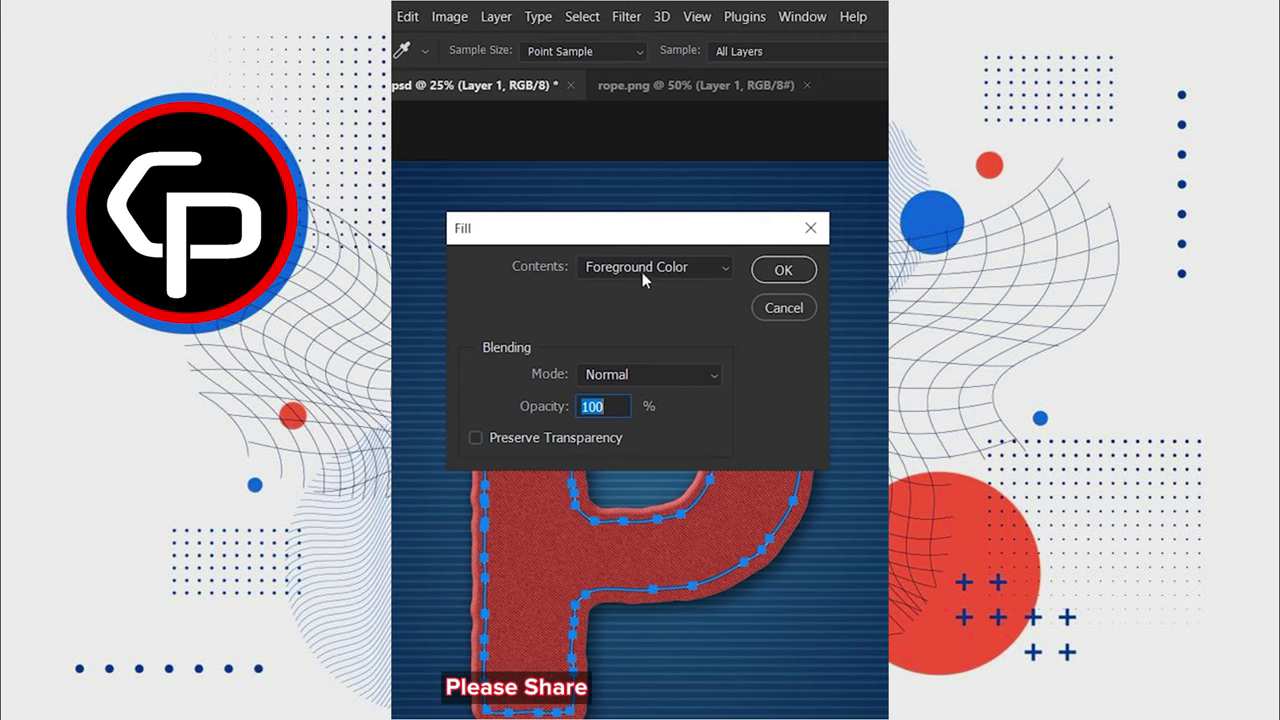
pyautogui.click(653, 267)
pyautogui.click(648, 385)
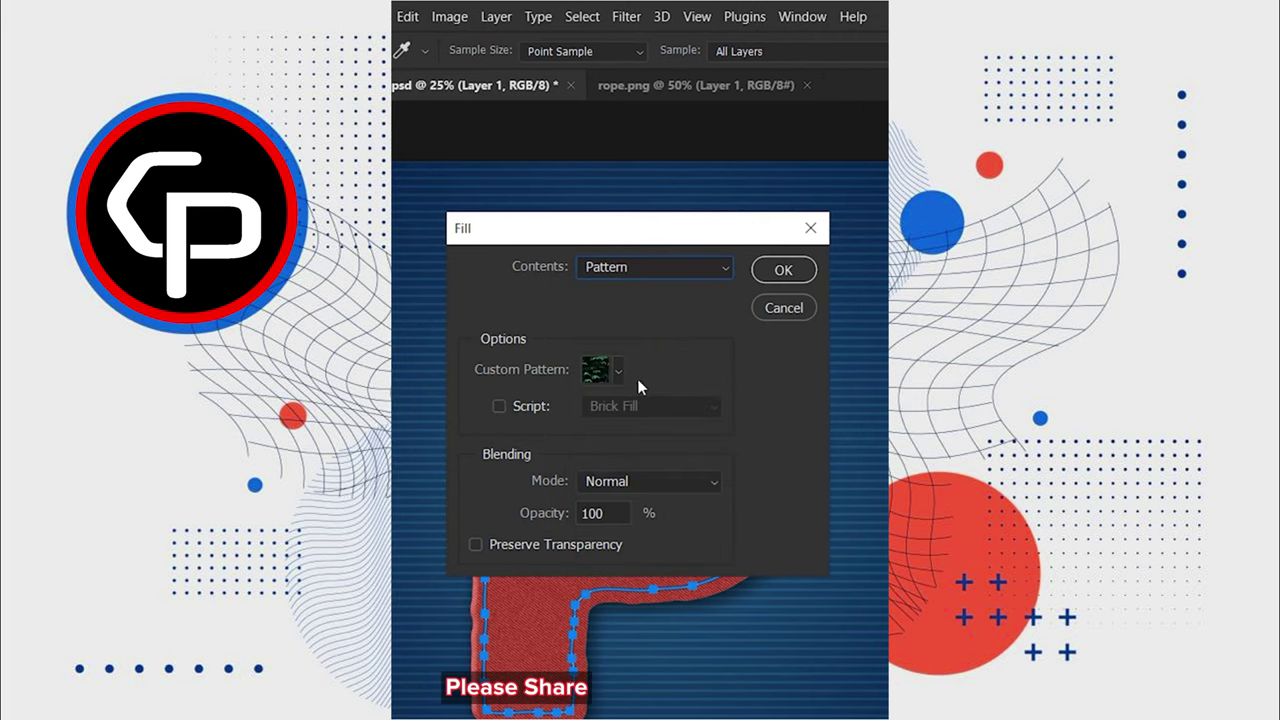
pyautogui.click(619, 370)
pyautogui.moveTo(689, 456); pyautogui.dragTo(691, 538)
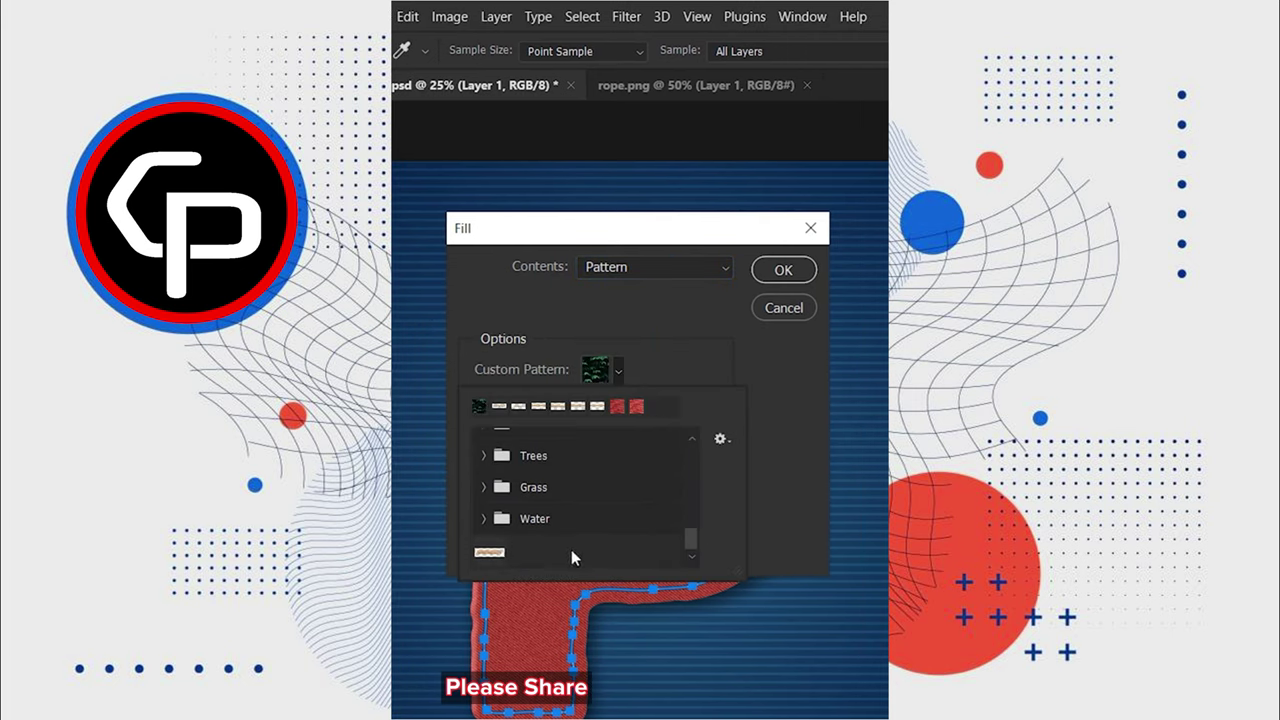
pyautogui.click(668, 370)
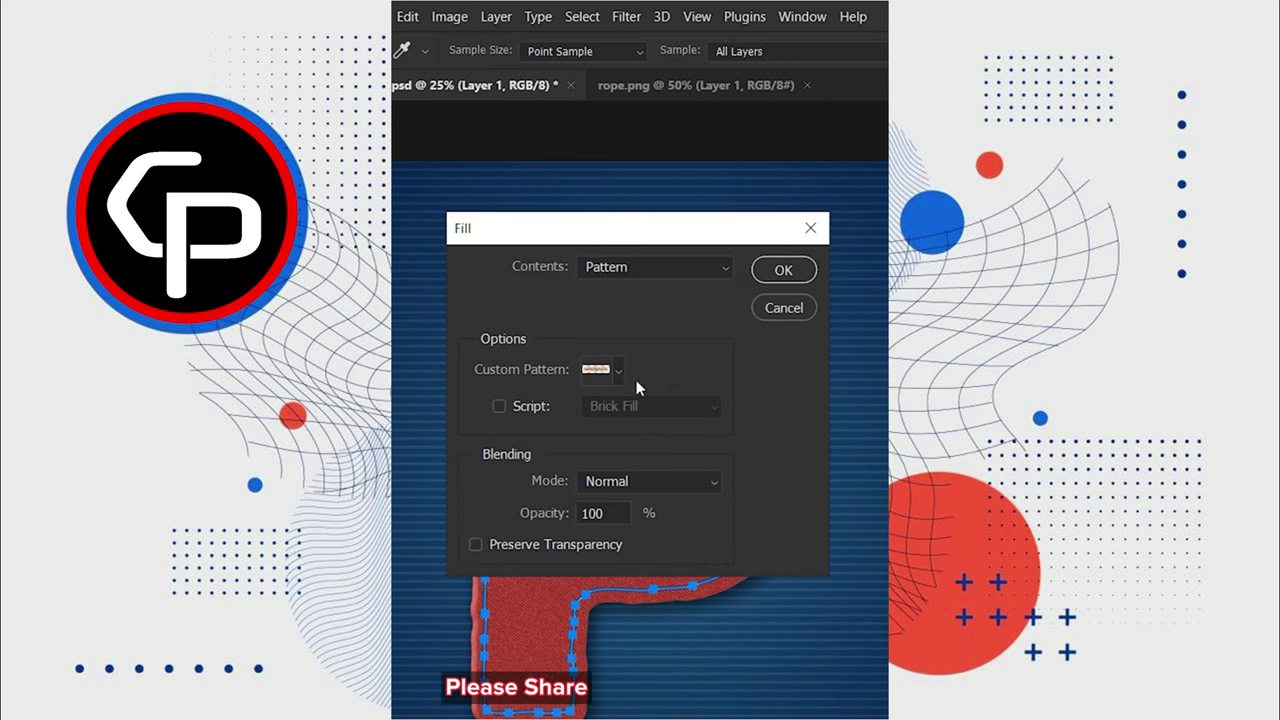
pyautogui.click(649, 406)
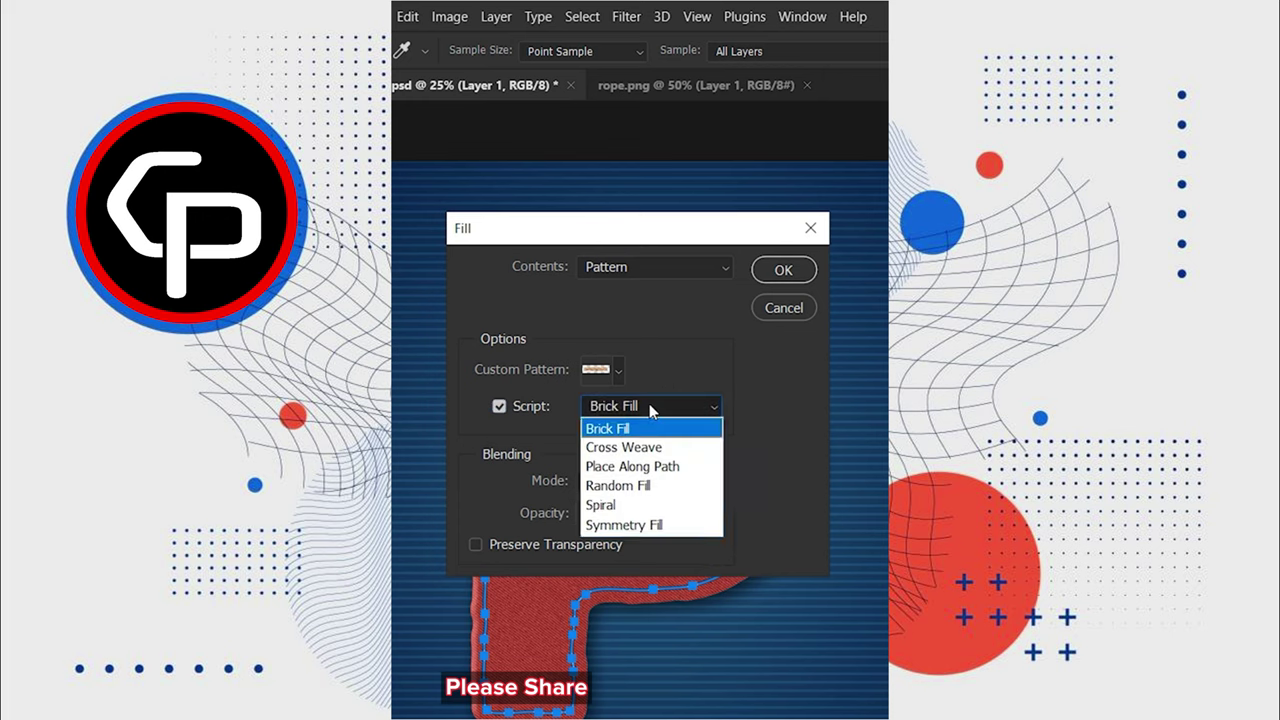
pyautogui.click(646, 461)
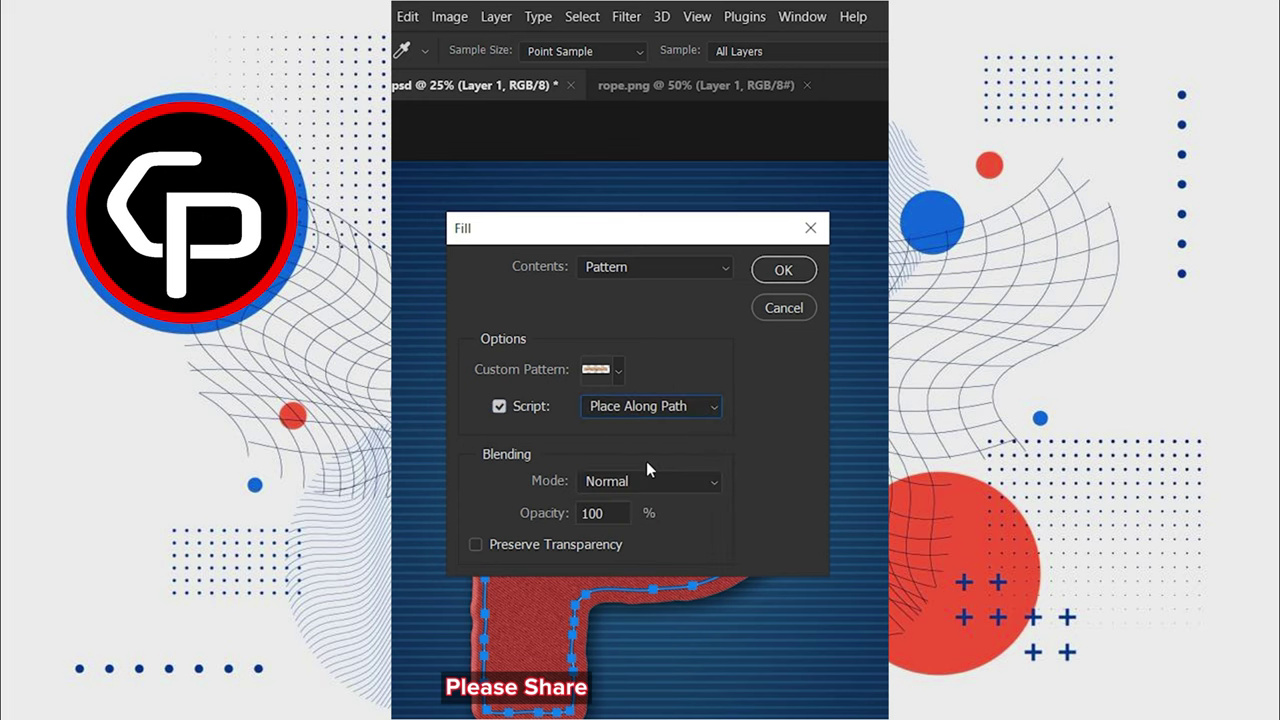
pyautogui.click(768, 271)
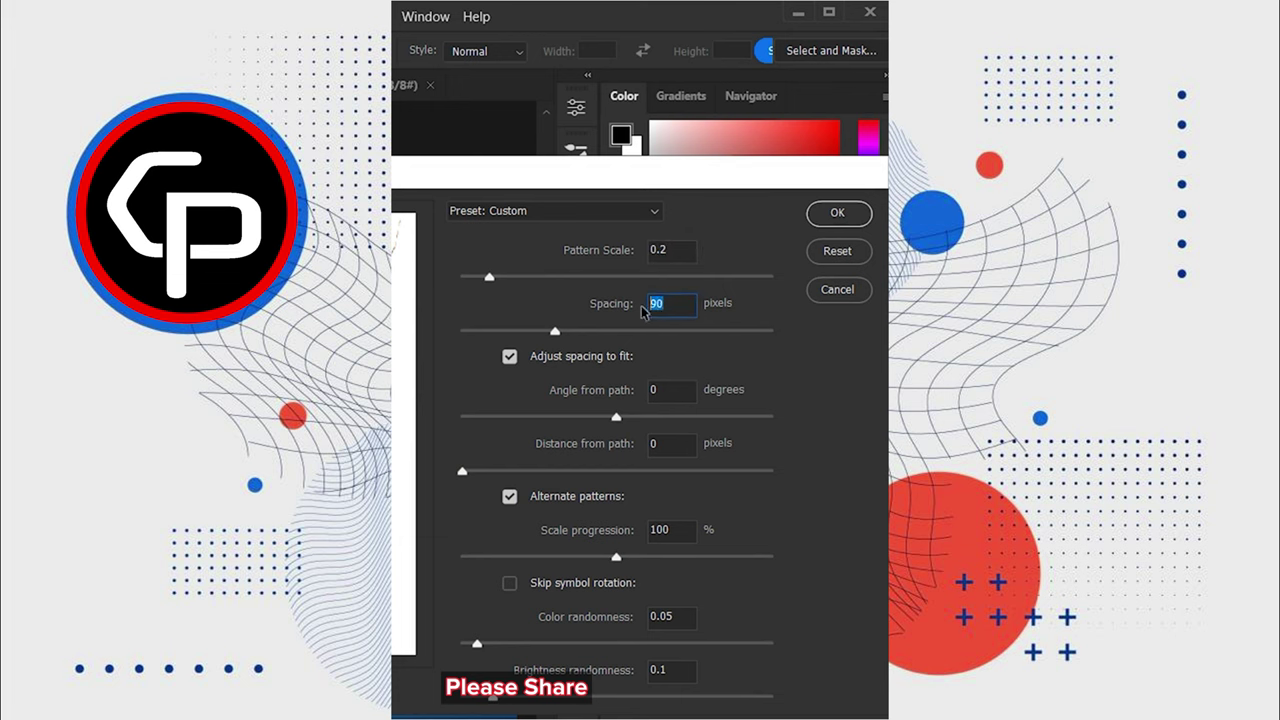
pyautogui.click(832, 215)
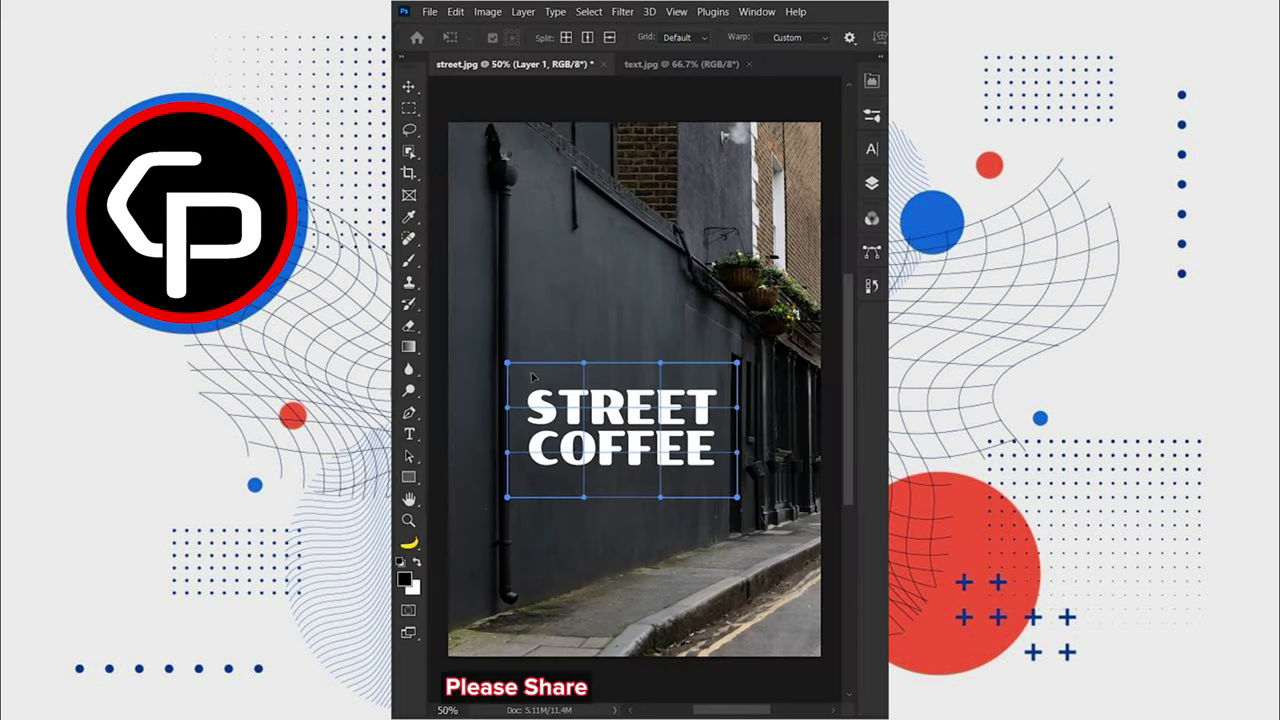
# Stretch the text's left corners up and down and commit the warp.
pyautogui.moveTo(532, 376); pyautogui.dragTo(529, 280)
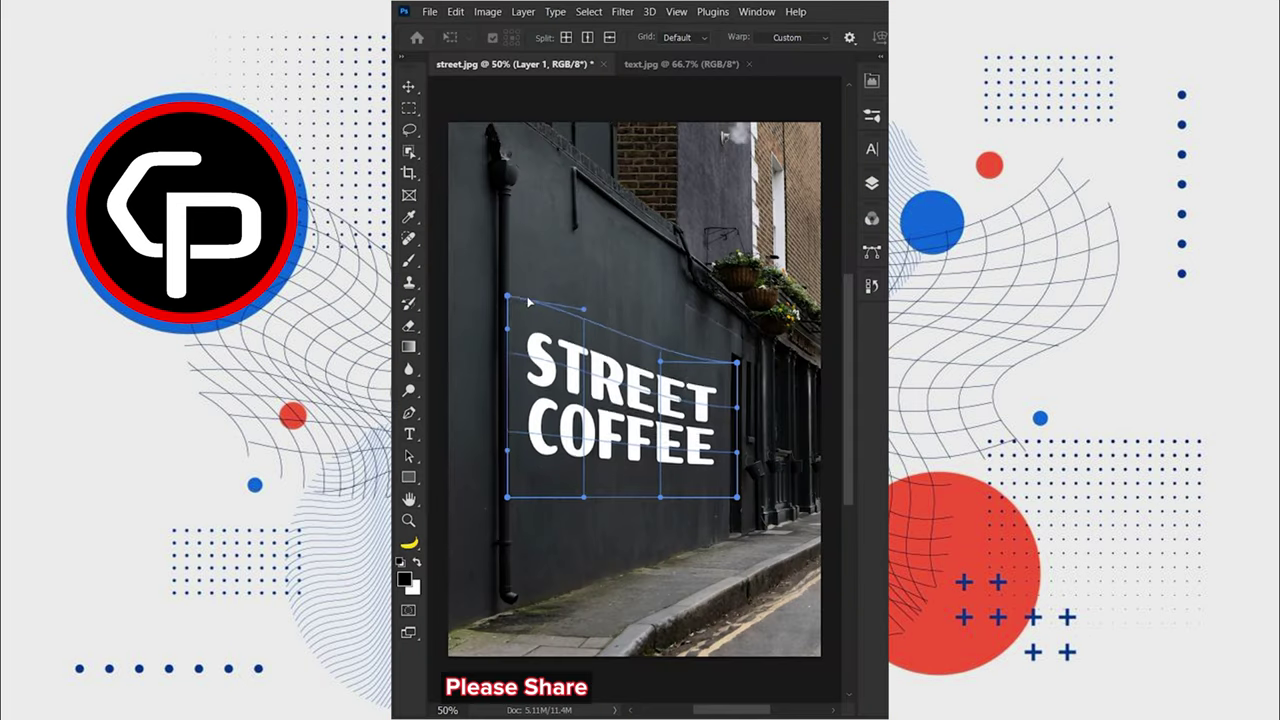
pyautogui.moveTo(533, 422); pyautogui.dragTo(545, 510)
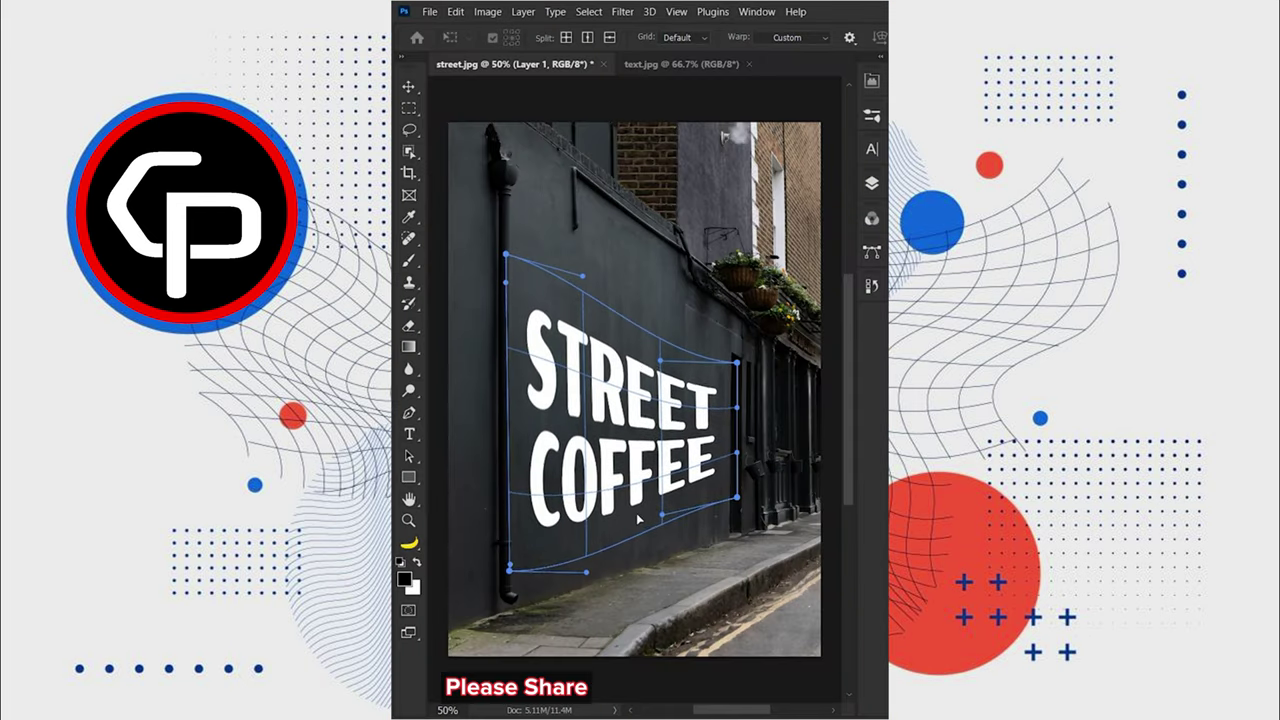
pyautogui.doubleClick(636, 380)
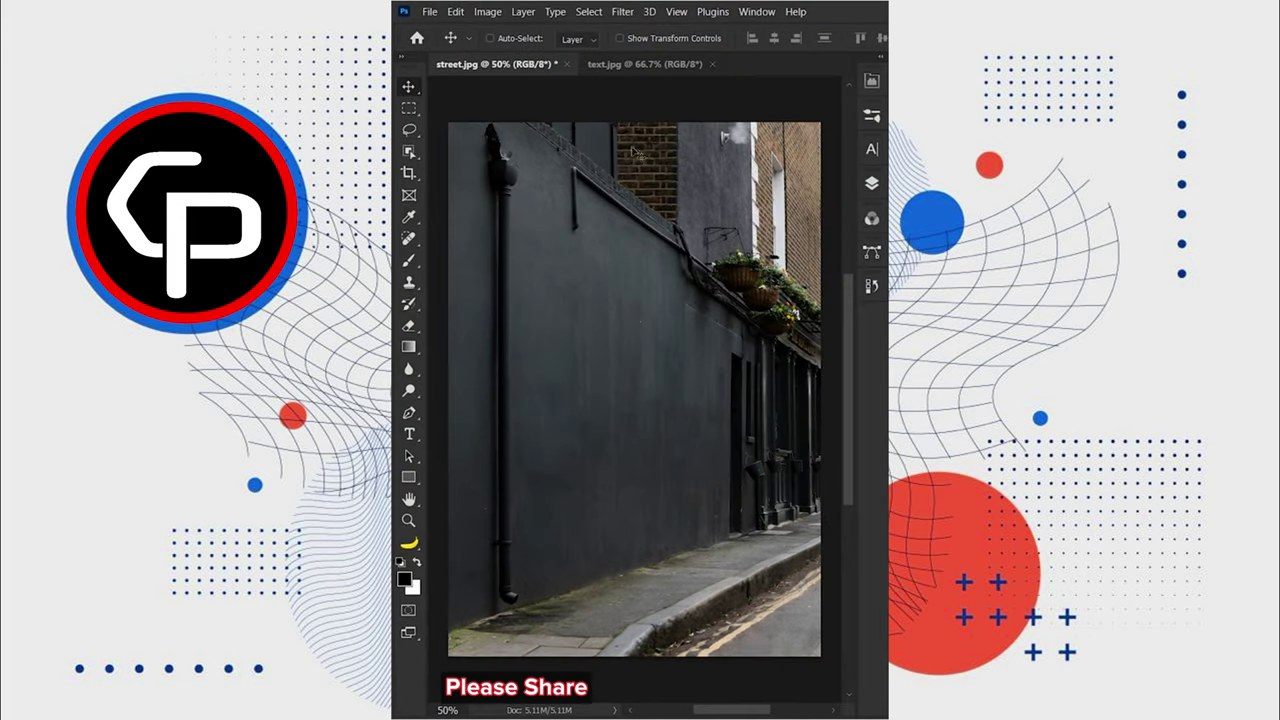
# Copy the whole STREET COFFEE image from text.jpg and add a new empty layer in street.jpg.
pyautogui.click(635, 65)
pyautogui.hotkey('ctrl', 'a')
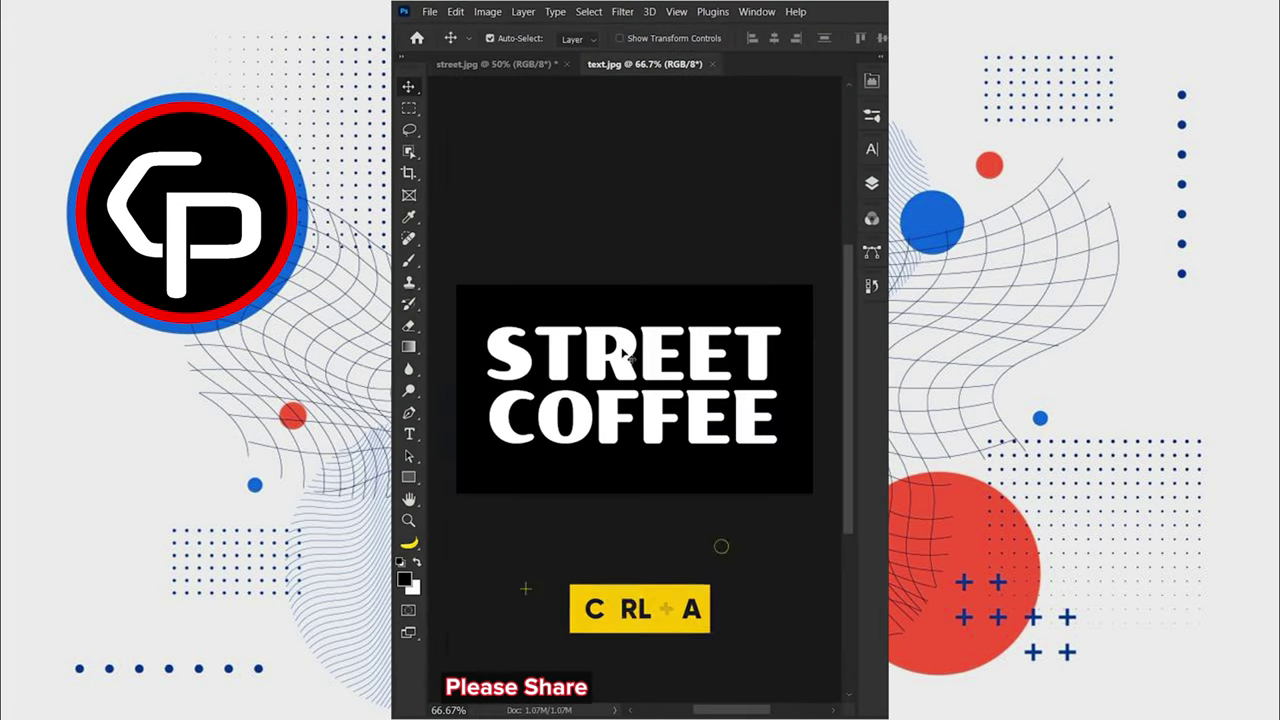
pyautogui.hotkey('ctrl', 'c')
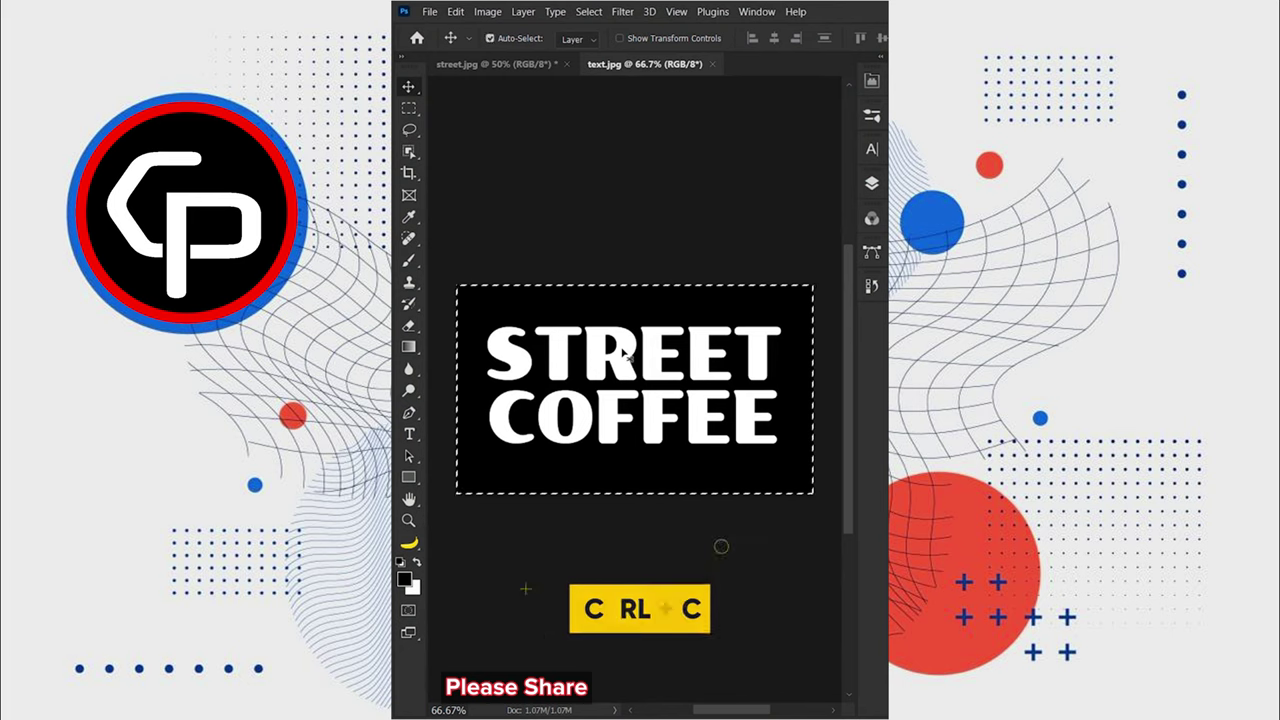
pyautogui.click(530, 67)
pyautogui.click(871, 185)
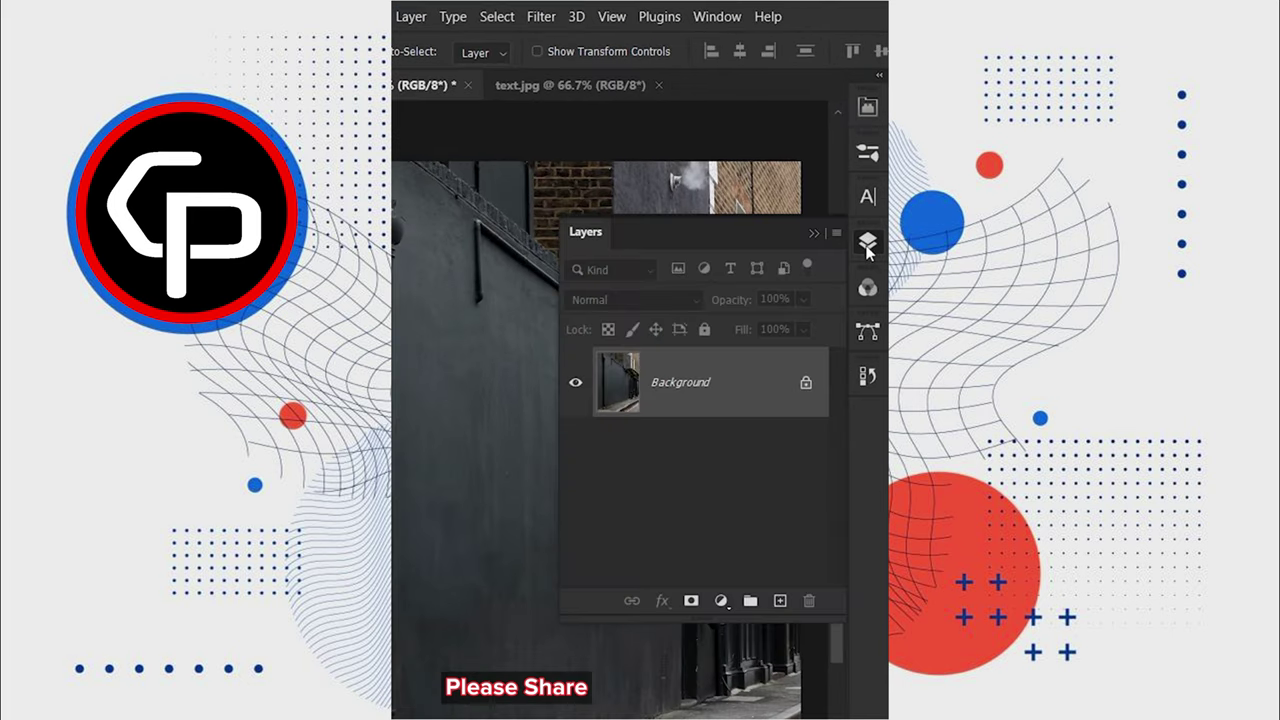
pyautogui.click(779, 601)
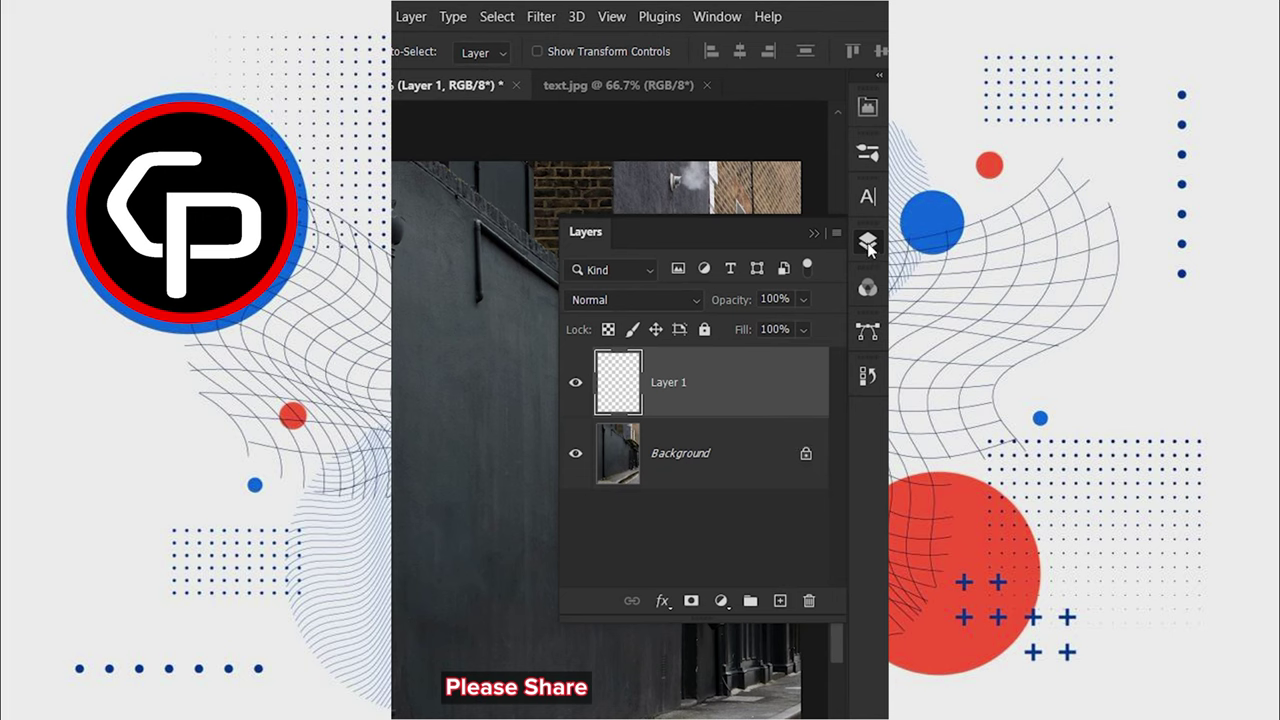
pyautogui.click(869, 248)
# In Vanishing Point, draw a perspective plane over the street wall.
pyautogui.click(541, 17)
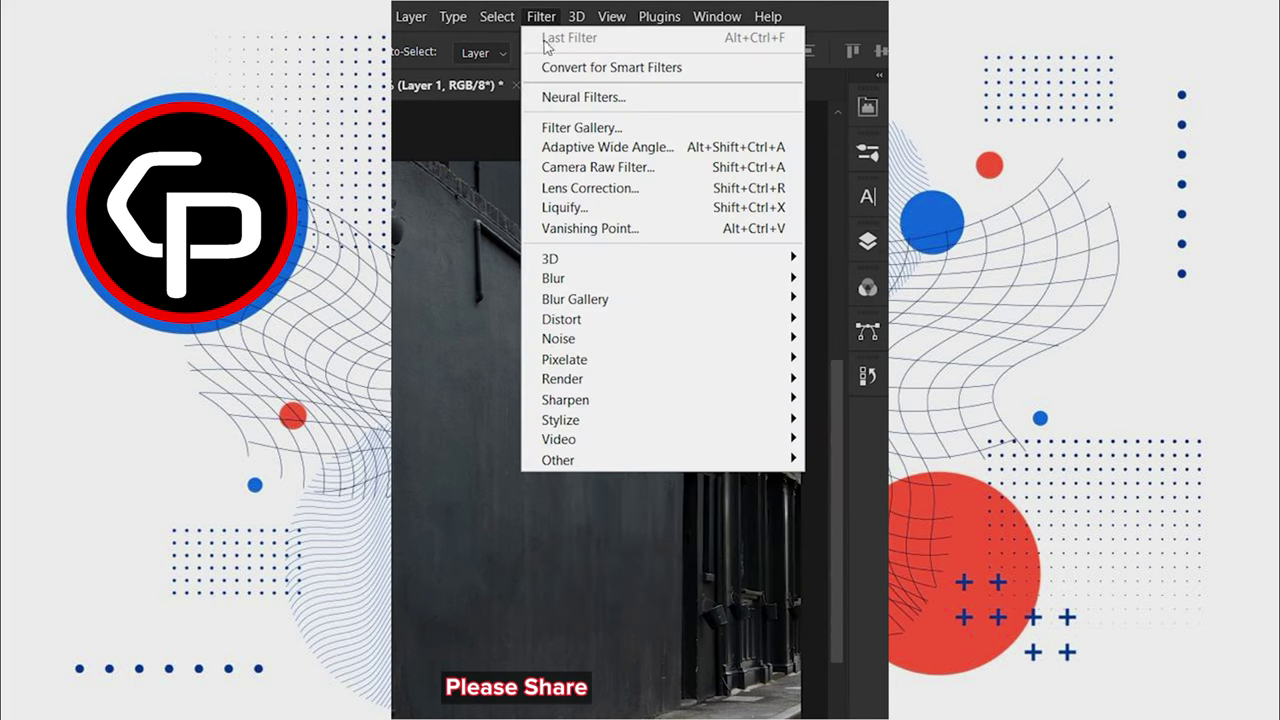
pyautogui.click(562, 229)
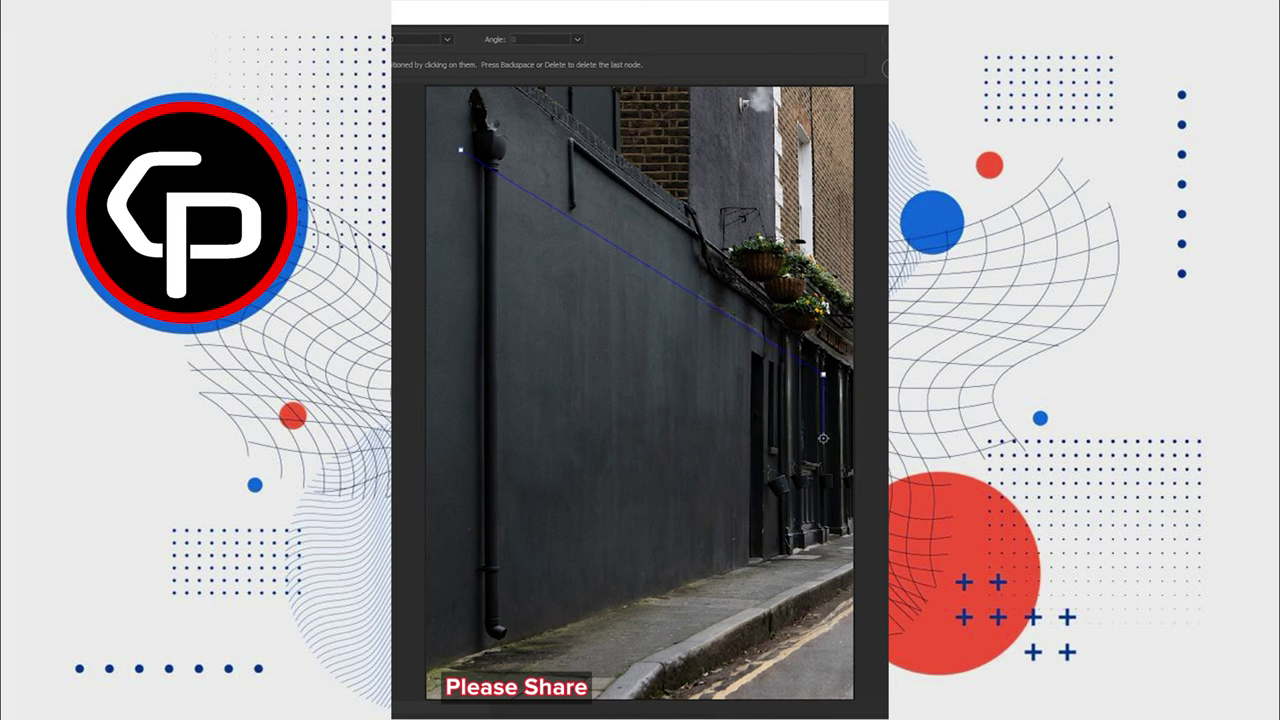
pyautogui.click(460, 657)
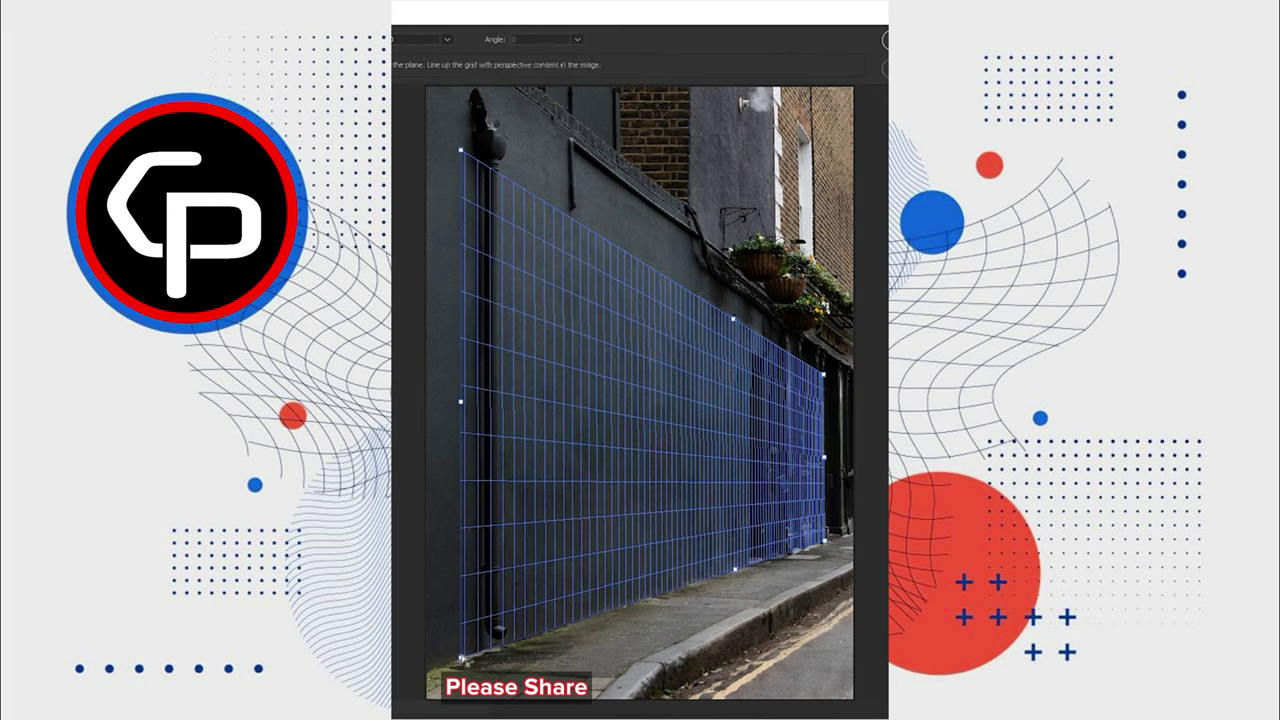
# Paste STREET COFFEE onto the wall plane, scale and stretch it to fit, and apply.
pyautogui.hotkey('ctrl', 'v')
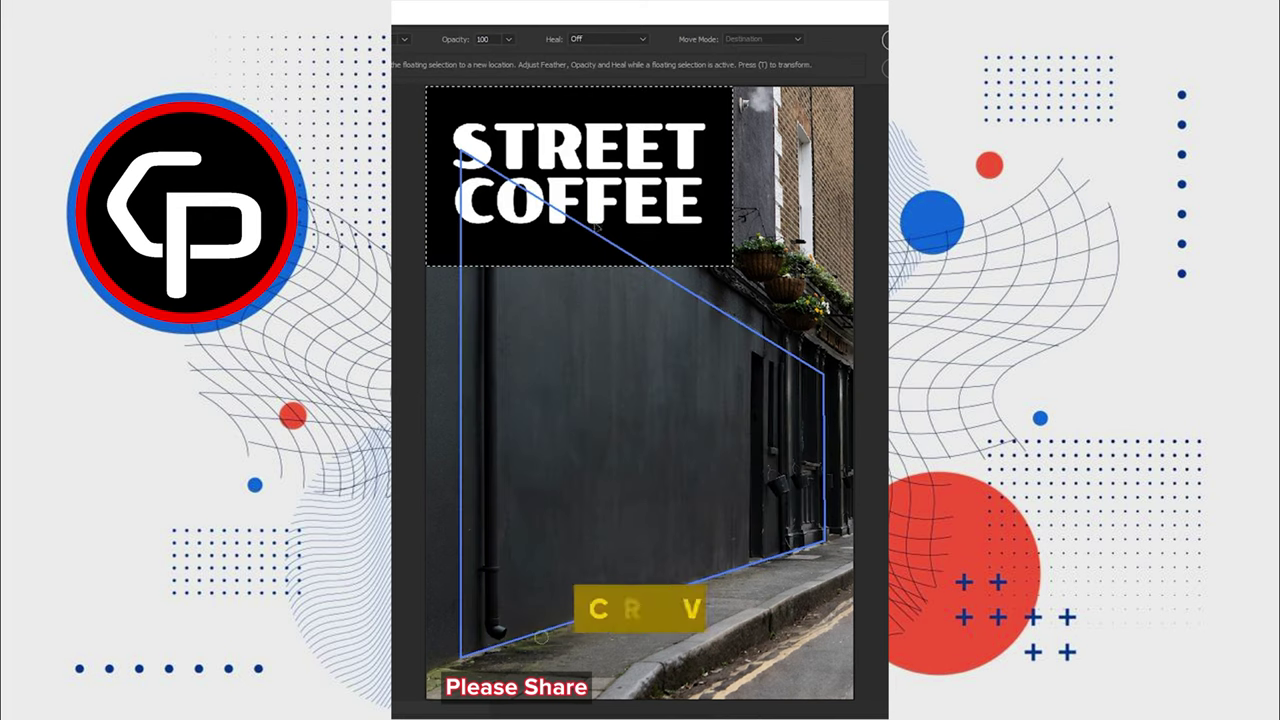
pyautogui.hotkey('ctrl', 't')
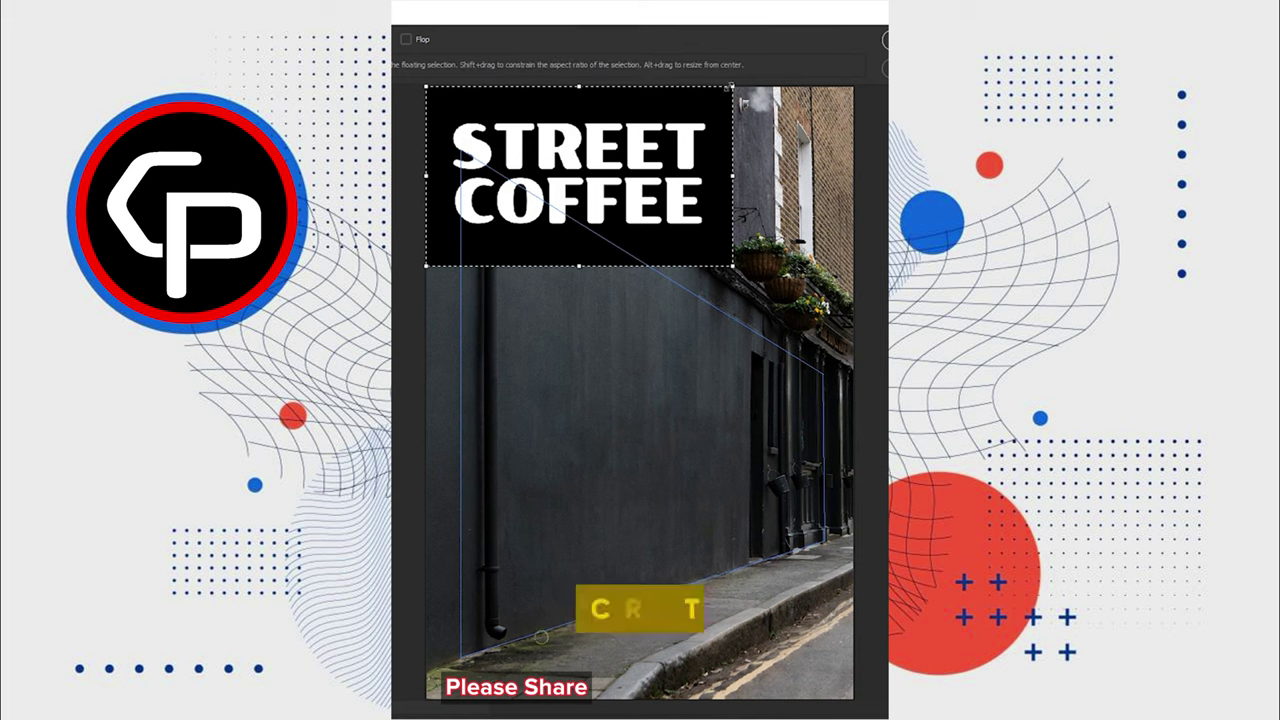
pyautogui.moveTo(731, 88); pyautogui.dragTo(602, 143)
pyautogui.moveTo(515, 205); pyautogui.dragTo(660, 169)
pyautogui.moveTo(749, 114)
pyautogui.mouseDown()
pyautogui.moveTo(682, 162)
pyautogui.moveTo(622, 372)
pyautogui.mouseUp()
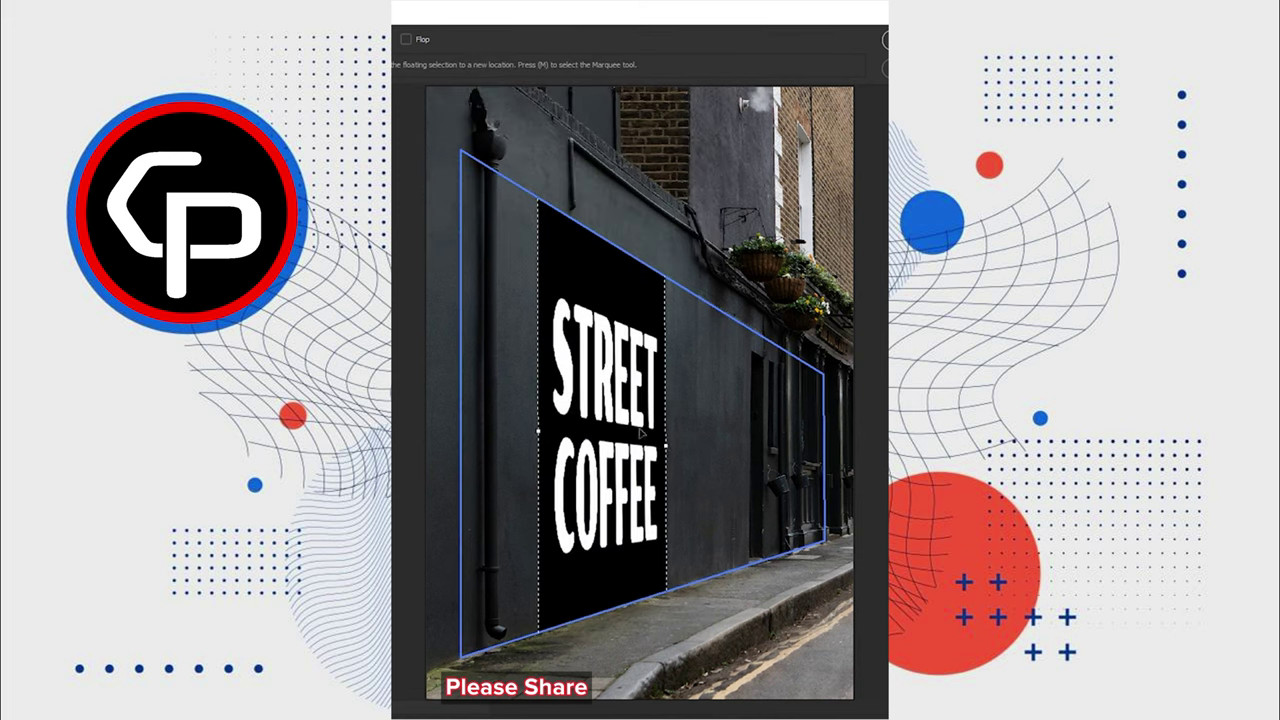
pyautogui.moveTo(641, 432); pyautogui.dragTo(630, 460)
pyautogui.press('t')
pyautogui.moveTo(666, 415); pyautogui.dragTo(750, 460)
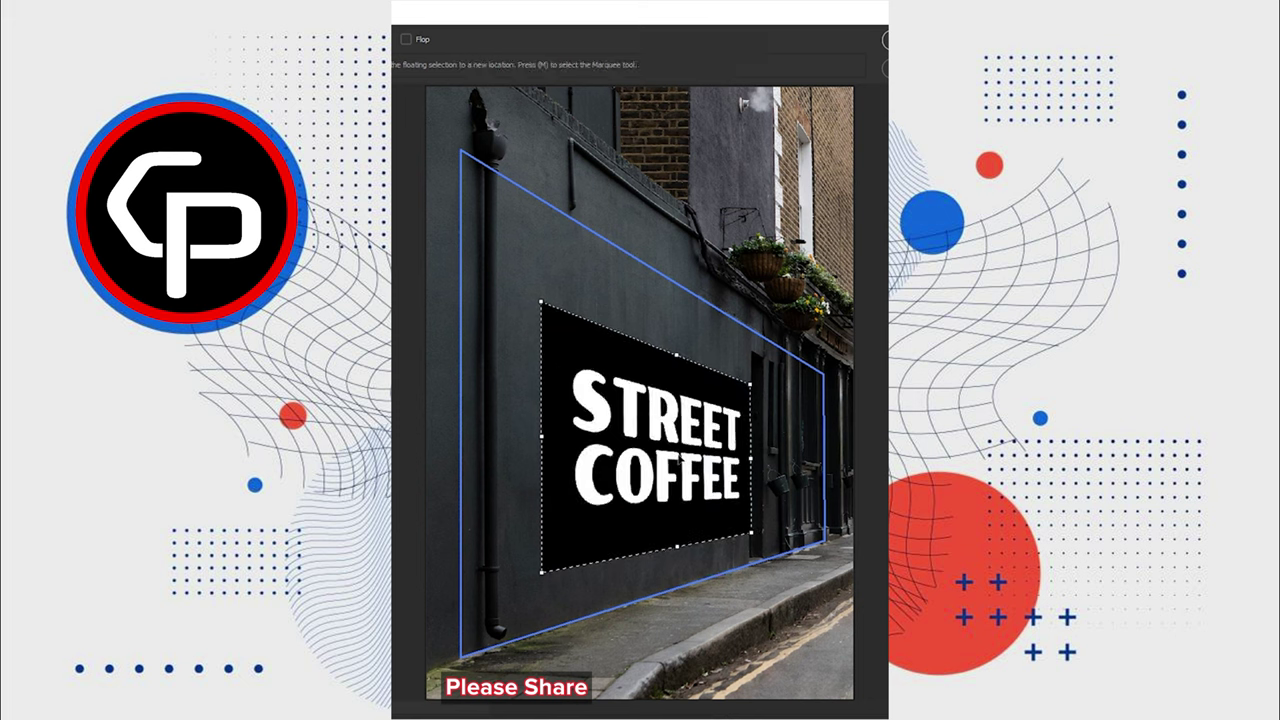
pyautogui.moveTo(541, 437); pyautogui.dragTo(477, 450)
pyautogui.moveTo(677, 546); pyautogui.dragTo(665, 622)
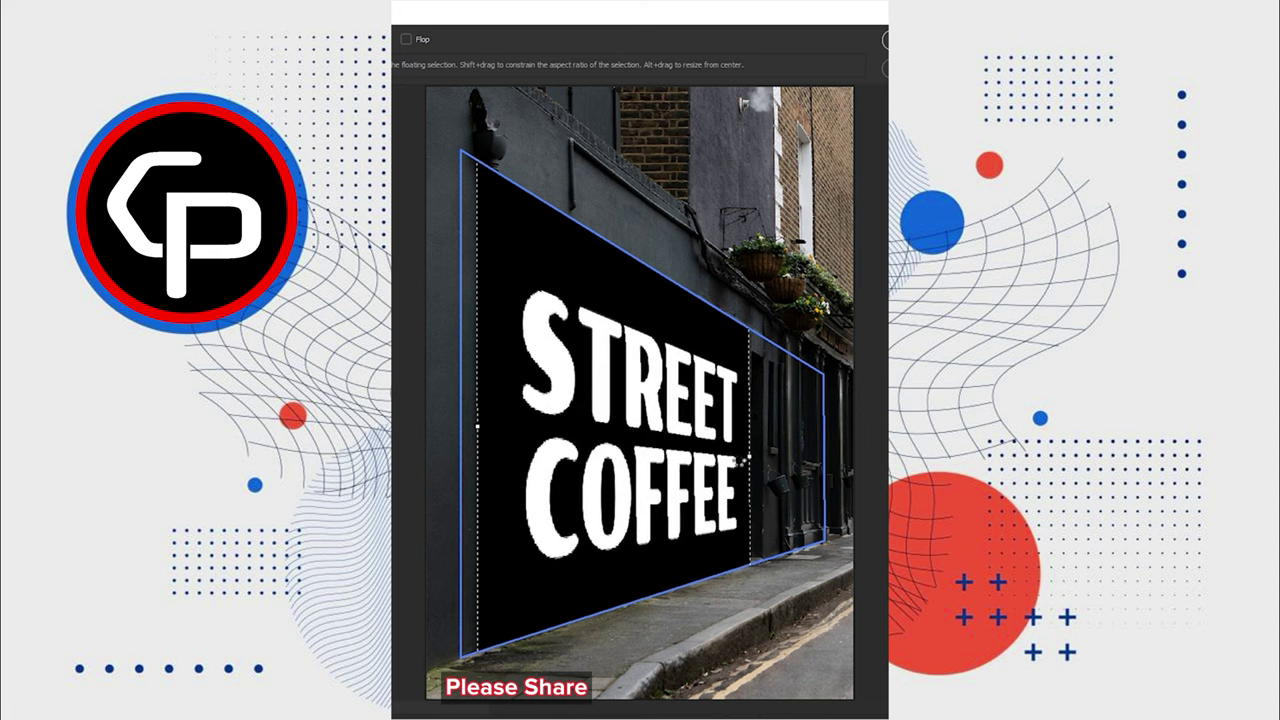
pyautogui.press('Return')
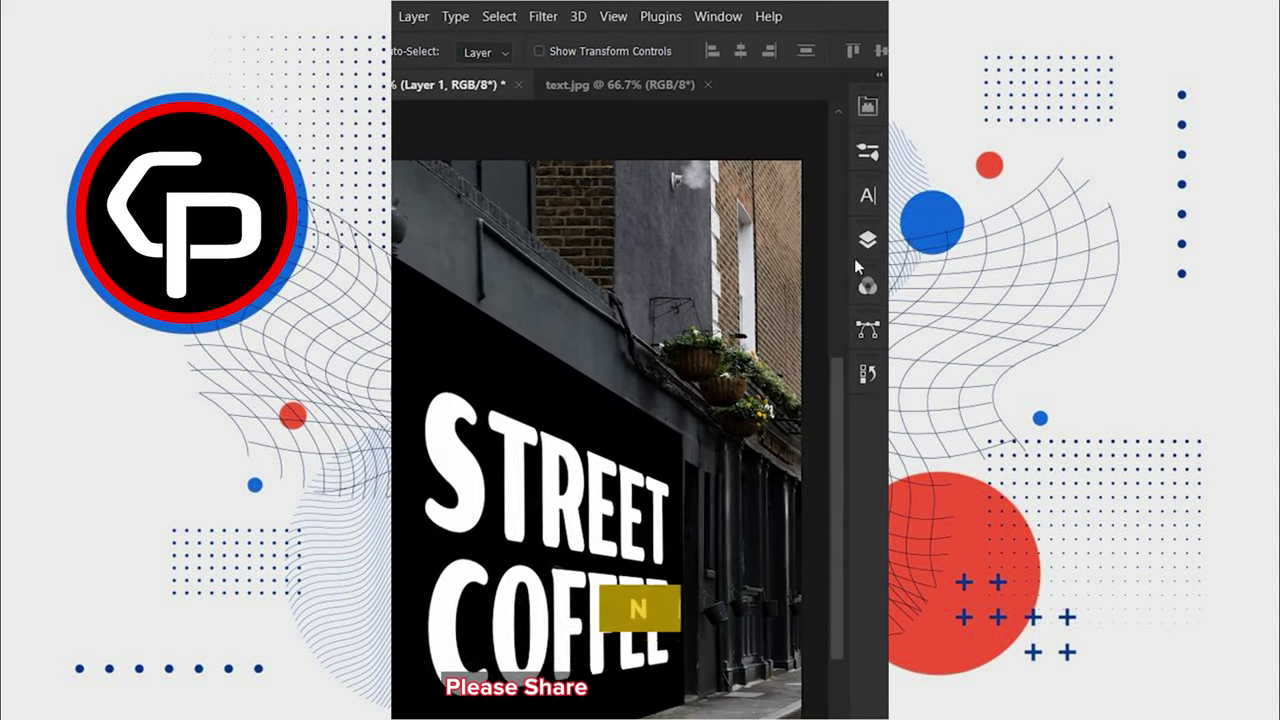
# Set the STREET COFFEE layer to Screen and split the Underlying Layer black slider to 42/89.
pyautogui.click(866, 246)
pyautogui.click(641, 302)
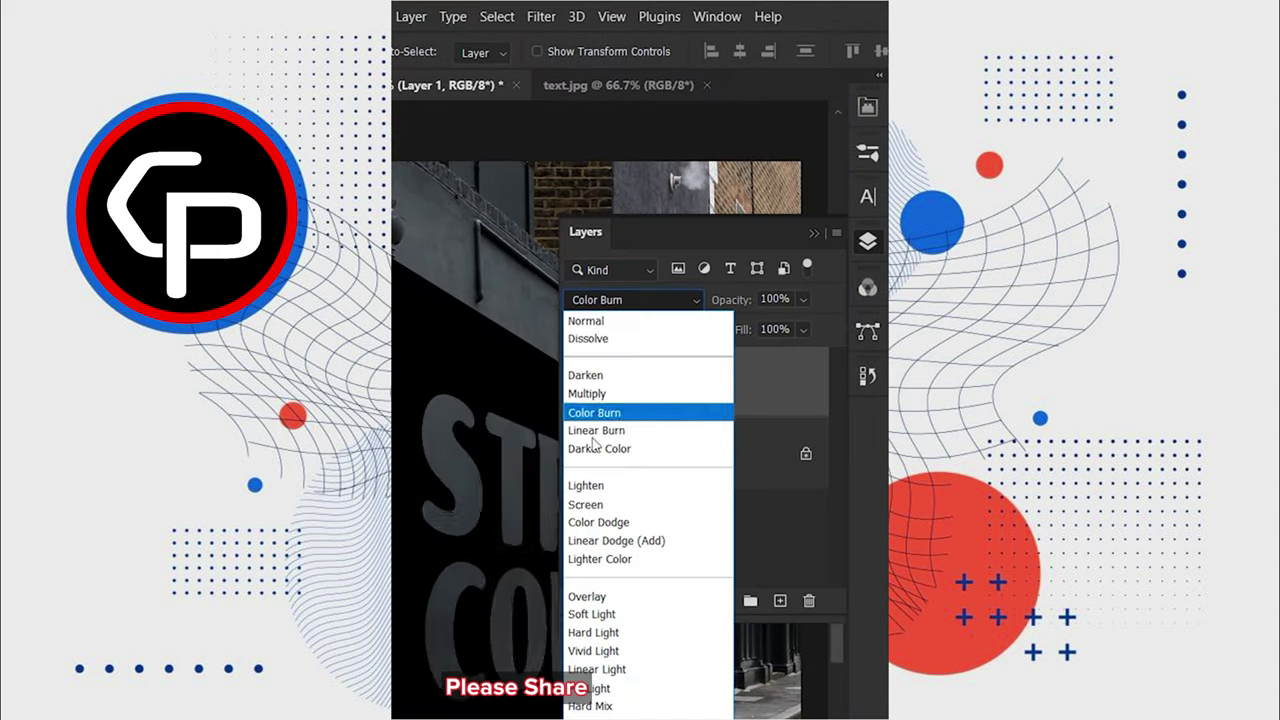
pyautogui.click(588, 501)
pyautogui.rightClick(612, 384)
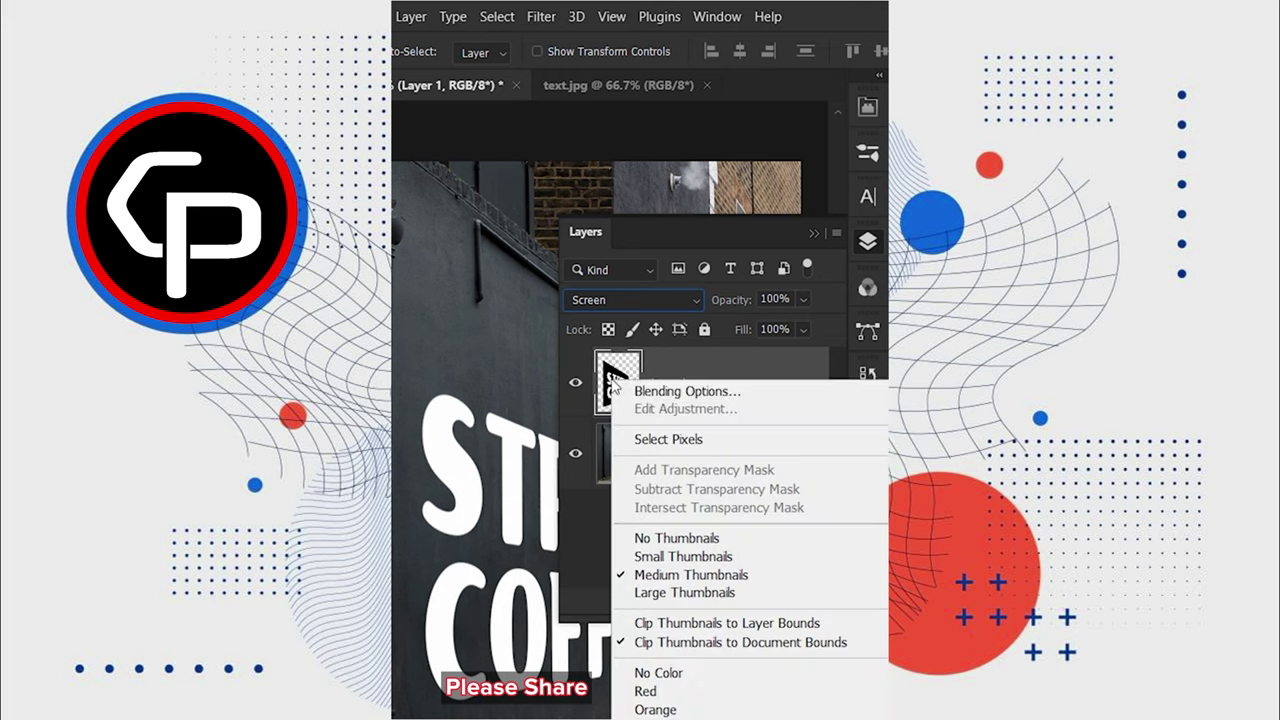
pyautogui.click(655, 390)
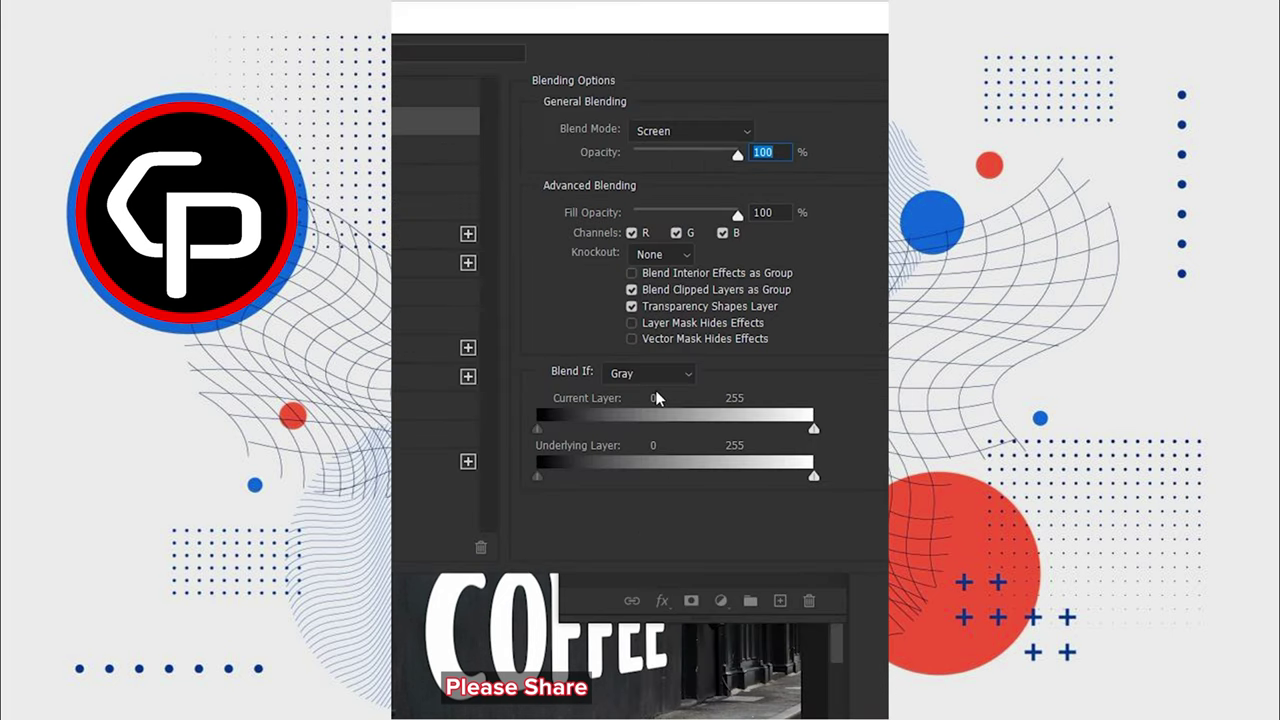
pyautogui.moveTo(569, 477)
pyautogui.mouseDown()
pyautogui.moveTo(624, 477)
pyautogui.moveTo(584, 477)
pyautogui.mouseUp()
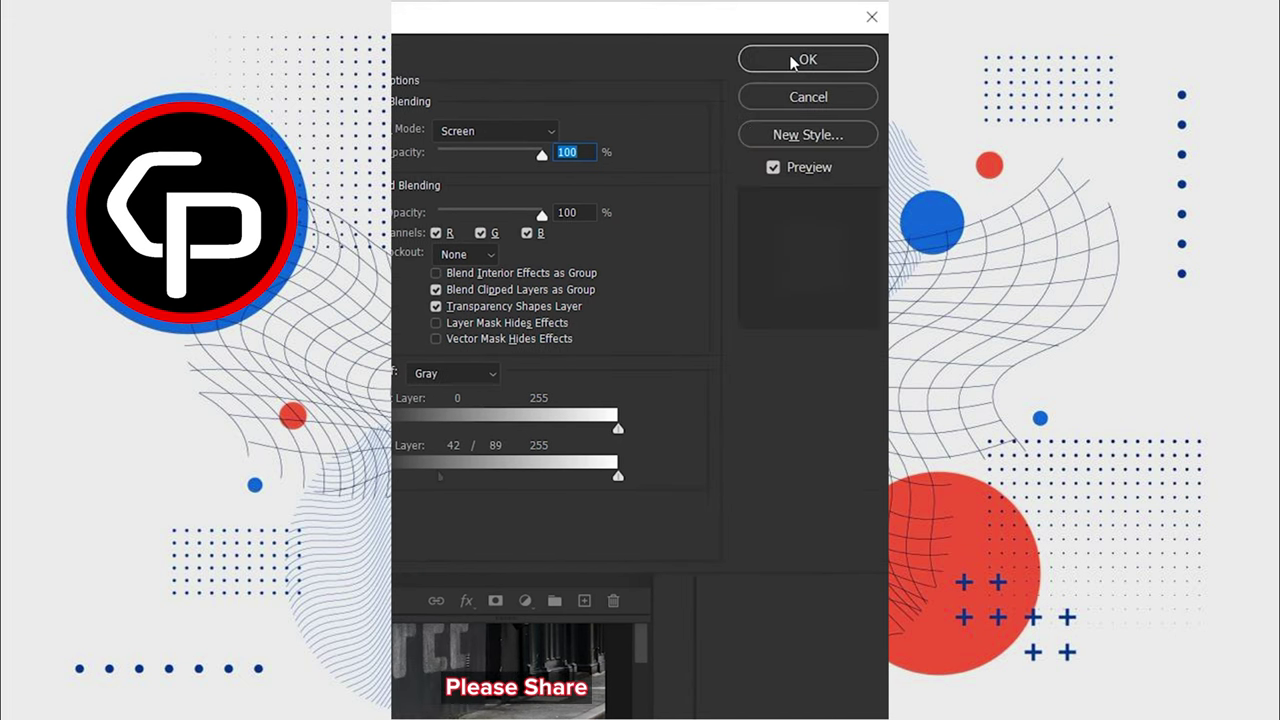
pyautogui.click(829, 57)
pyautogui.click(775, 208)
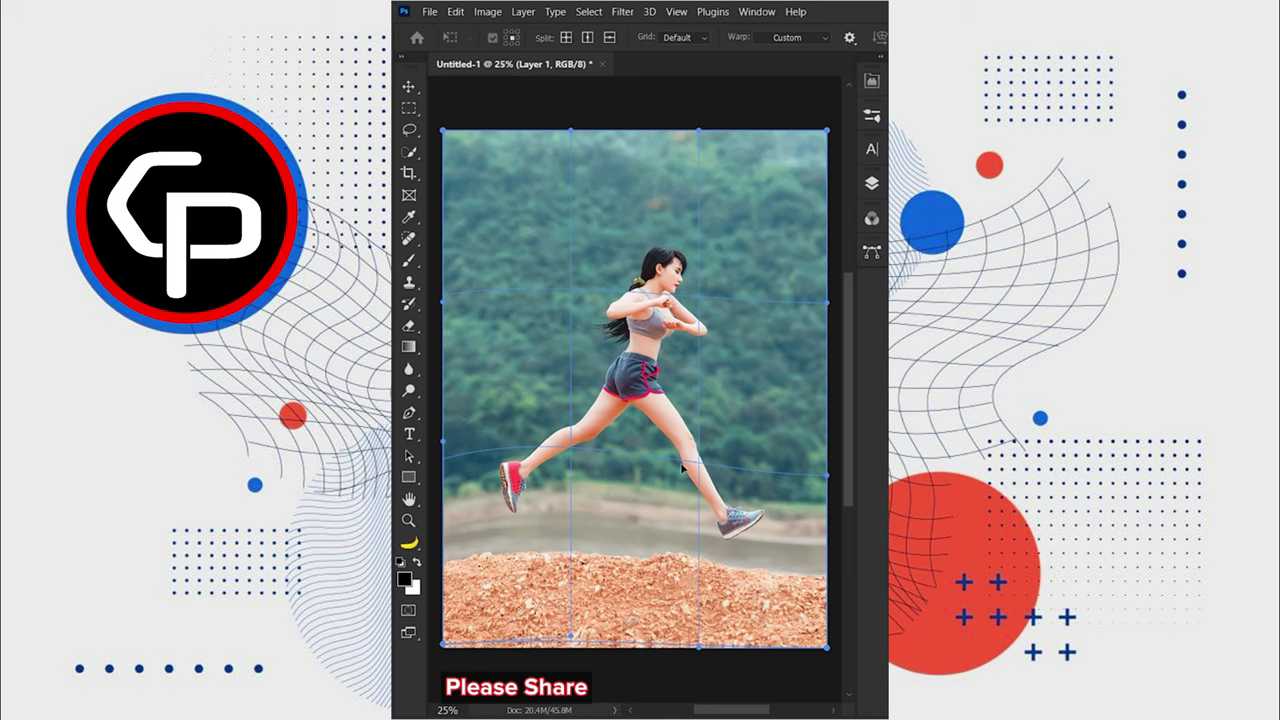
# Nudge the warp mesh, then duplicate the Background onto Layer 1.
pyautogui.moveTo(719, 449); pyautogui.dragTo(719, 464)
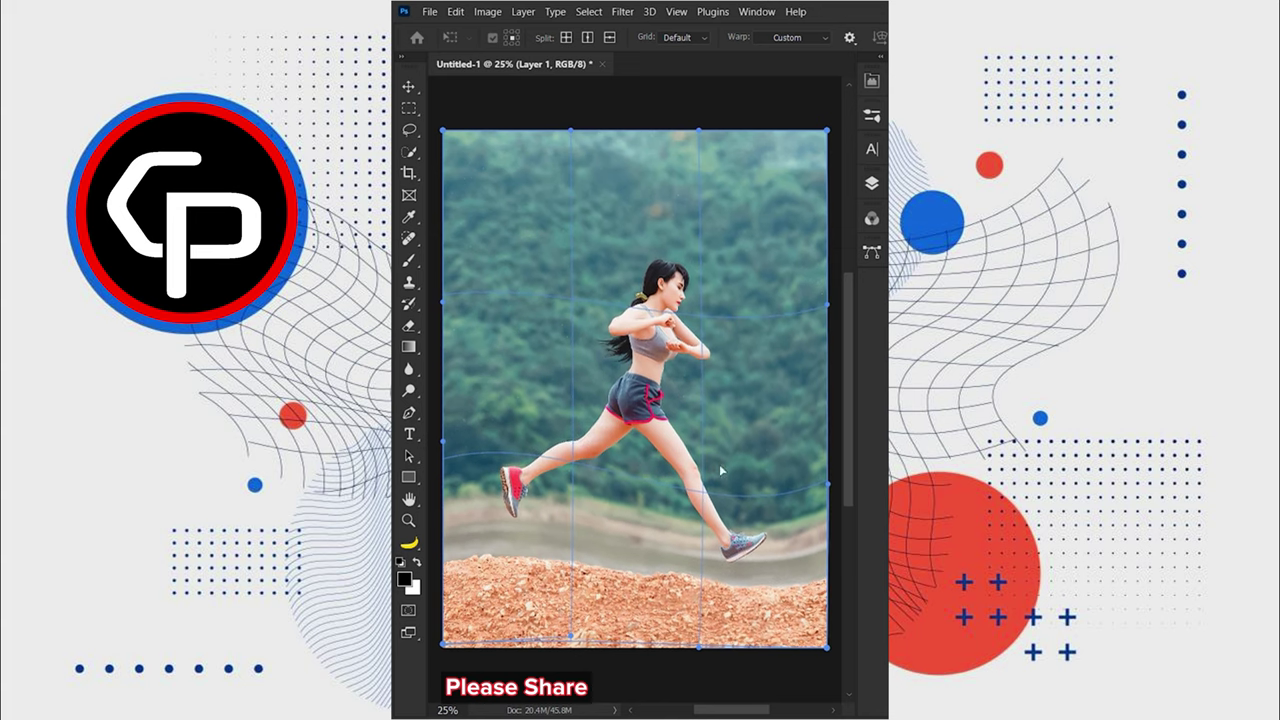
pyautogui.moveTo(645, 250); pyautogui.dragTo(633, 252)
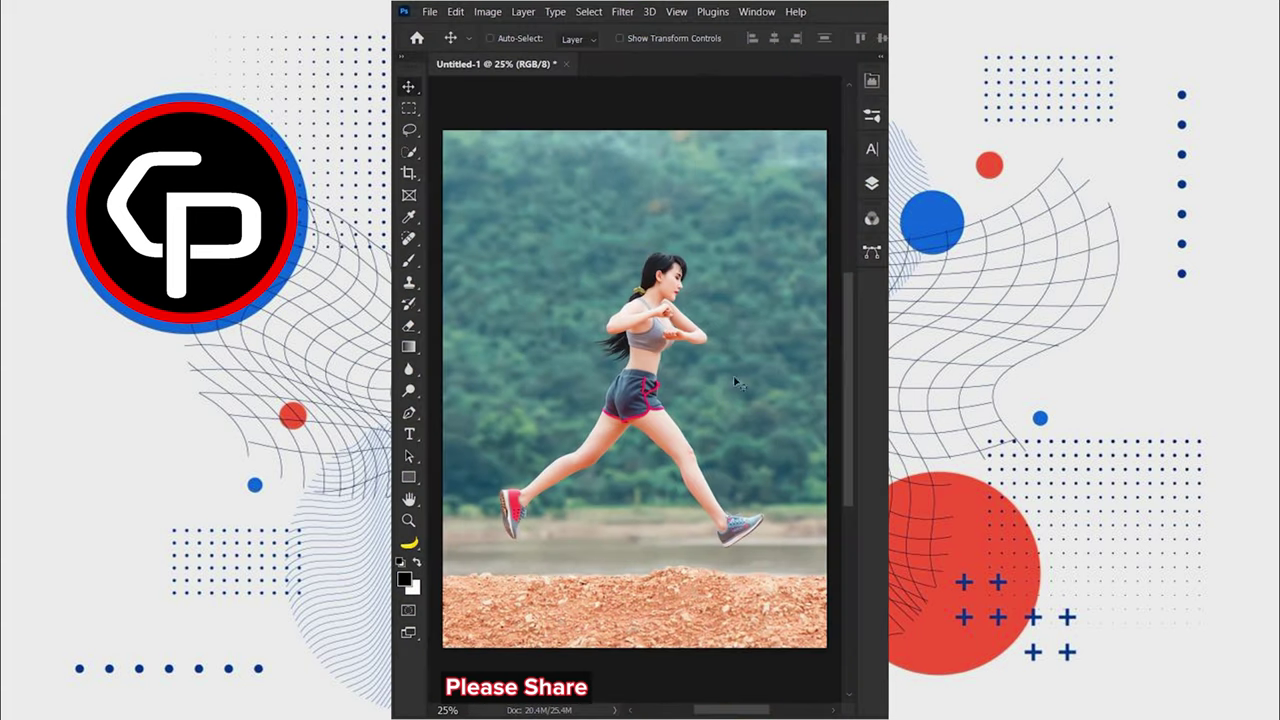
pyautogui.click(866, 243)
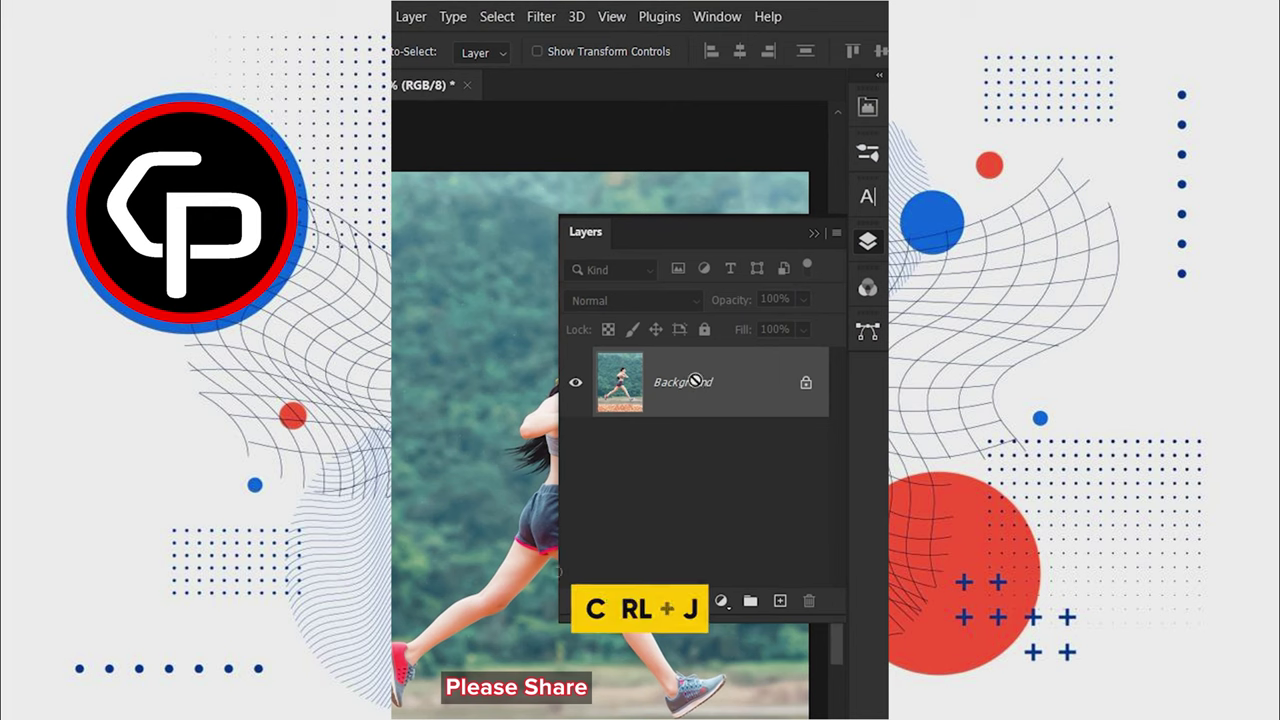
pyautogui.hotkey('ctrl', 'j')
pyautogui.click(866, 243)
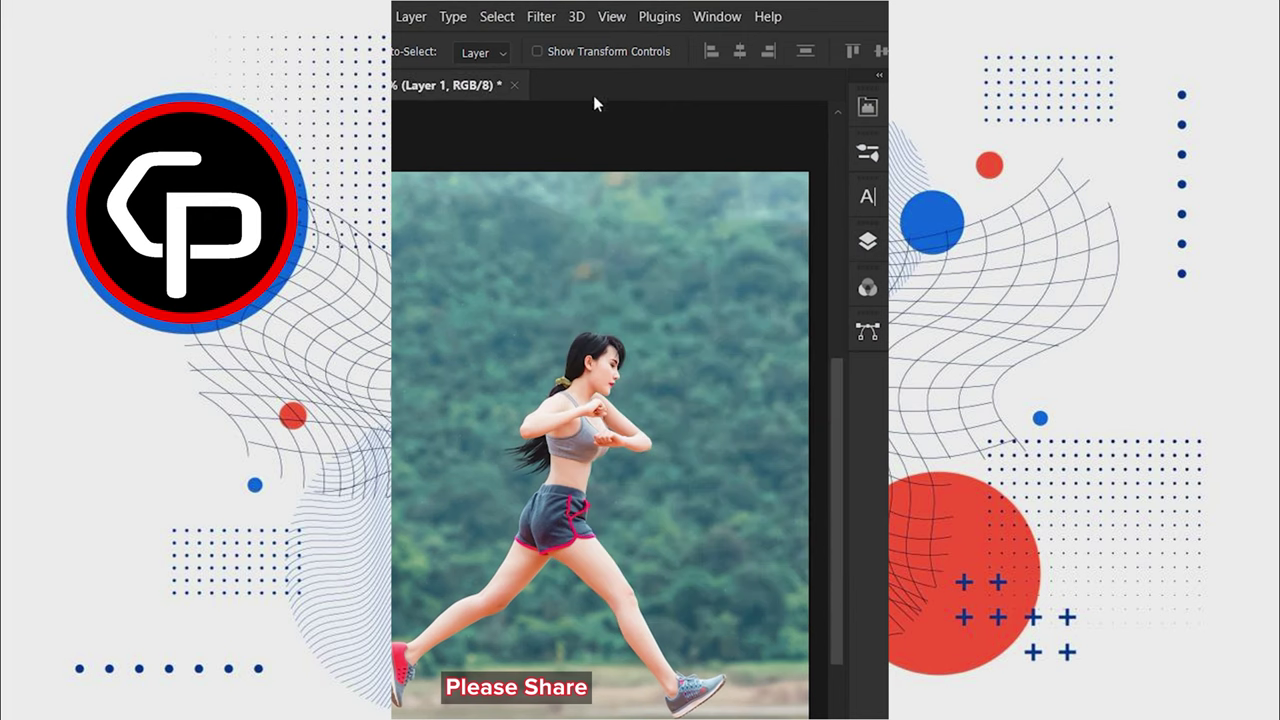
# Select the runner as subject, copy her to hidden Layer 2, and keep her outline selected on Layer 1.
pyautogui.click(497, 17)
pyautogui.click(511, 255)
pyautogui.click(866, 242)
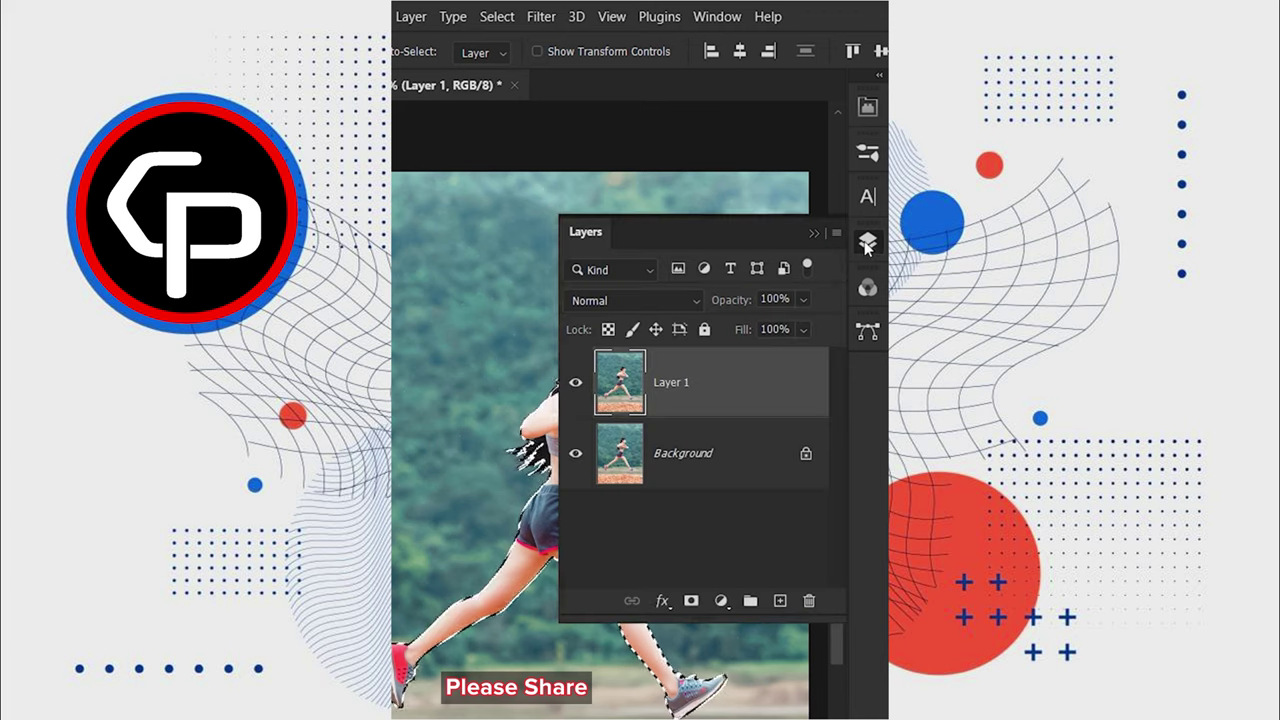
pyautogui.hotkey('ctrl', 'j')
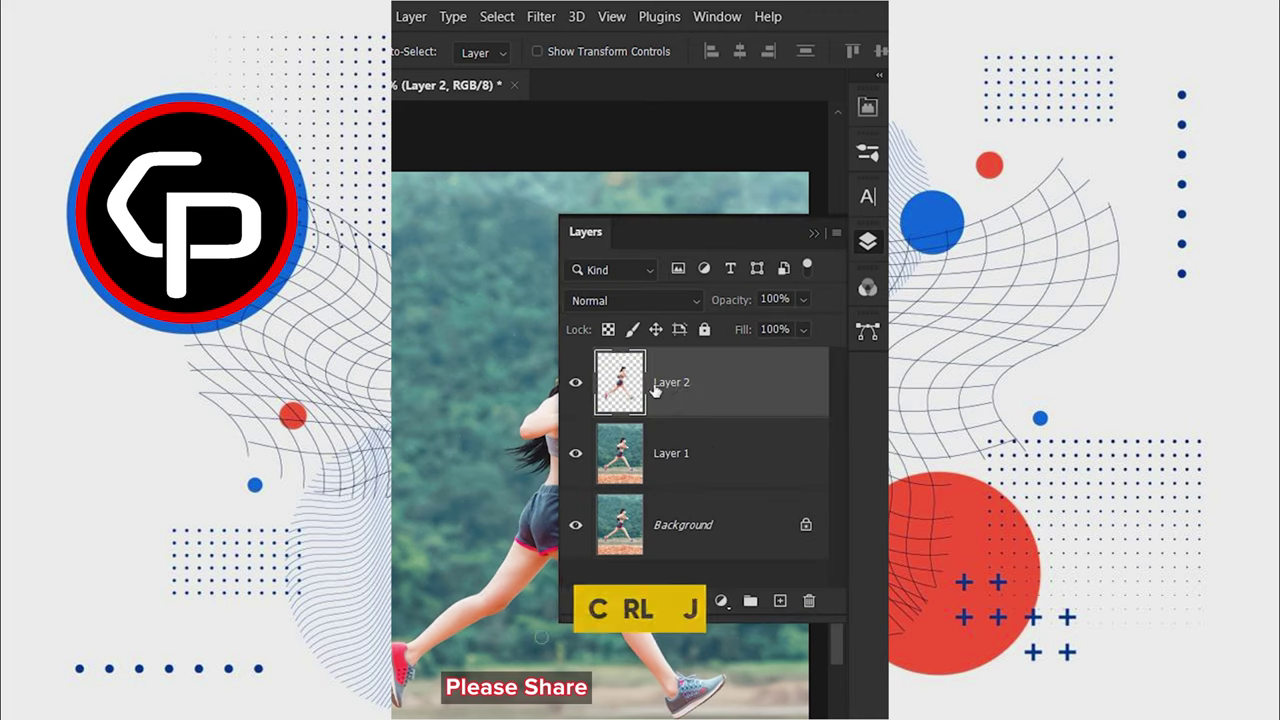
pyautogui.rightClick(620, 382)
pyautogui.click(659, 438)
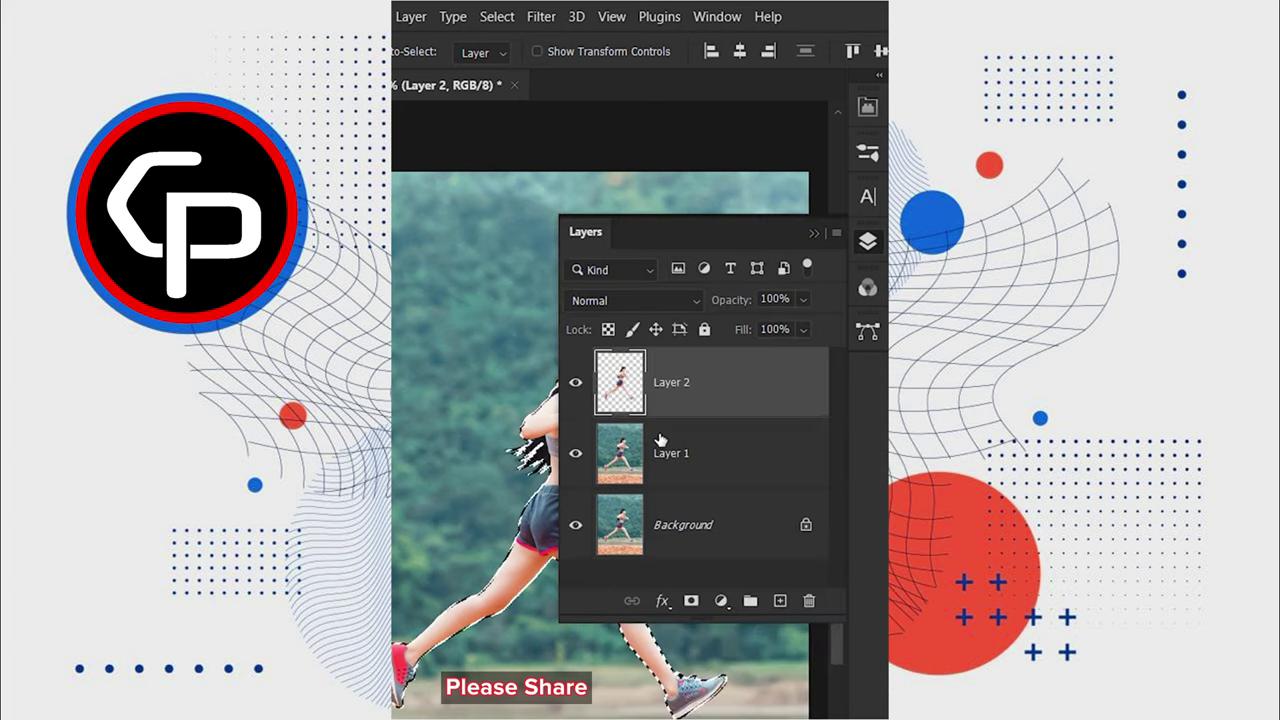
pyautogui.click(576, 383)
pyautogui.click(672, 453)
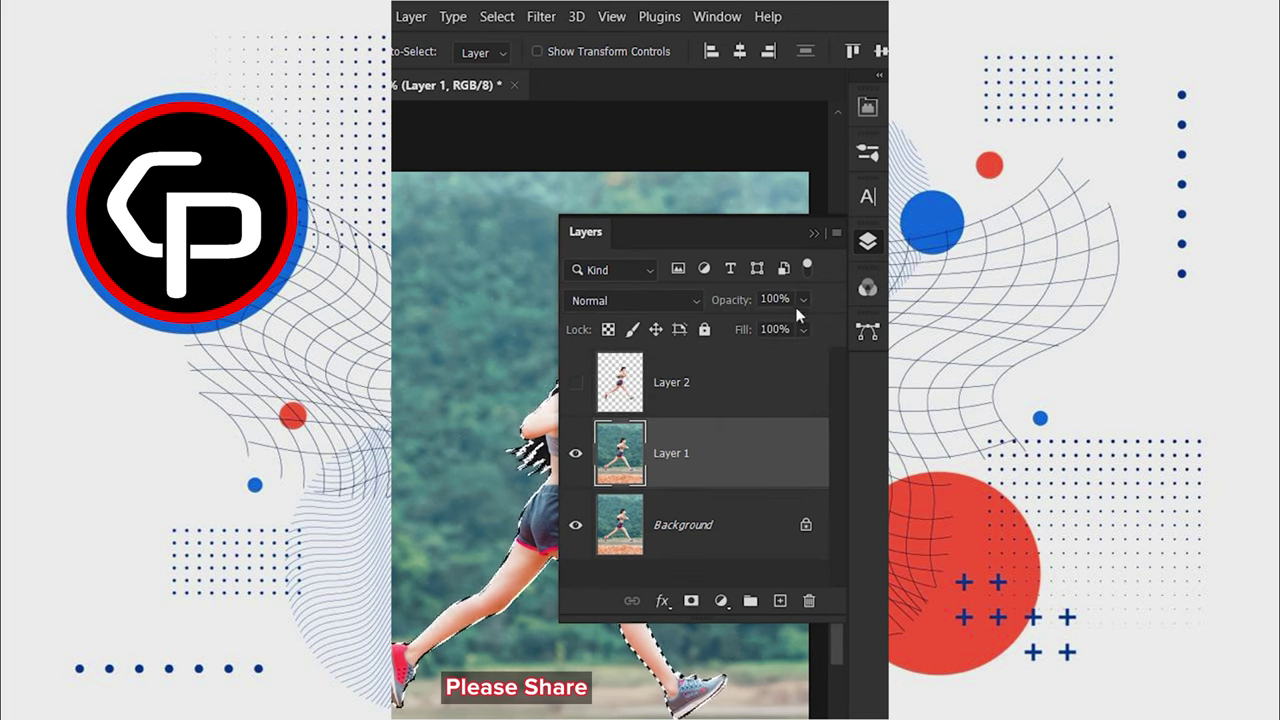
pyautogui.click(814, 233)
pyautogui.click(497, 16)
pyautogui.moveTo(583, 329)
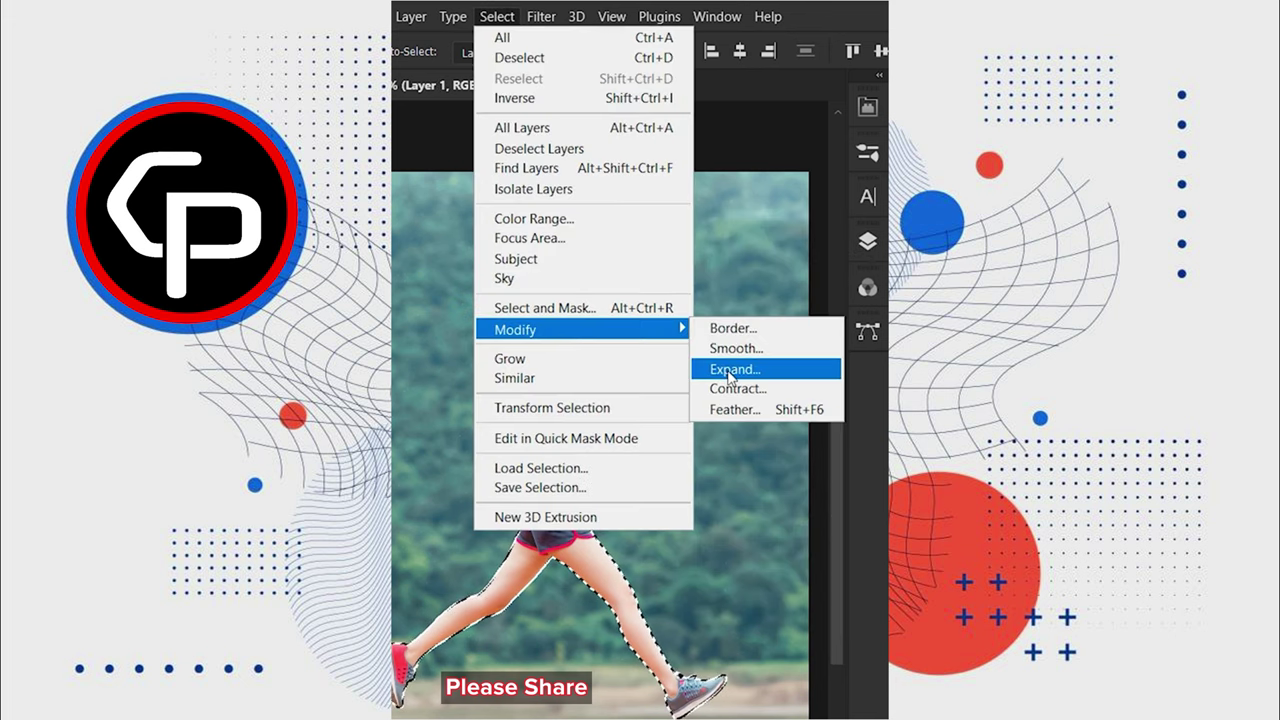
# Expand the runner selection and erase her from Layer 1 with the Remove Tool.
pyautogui.click(730, 370)
pyautogui.click(757, 262)
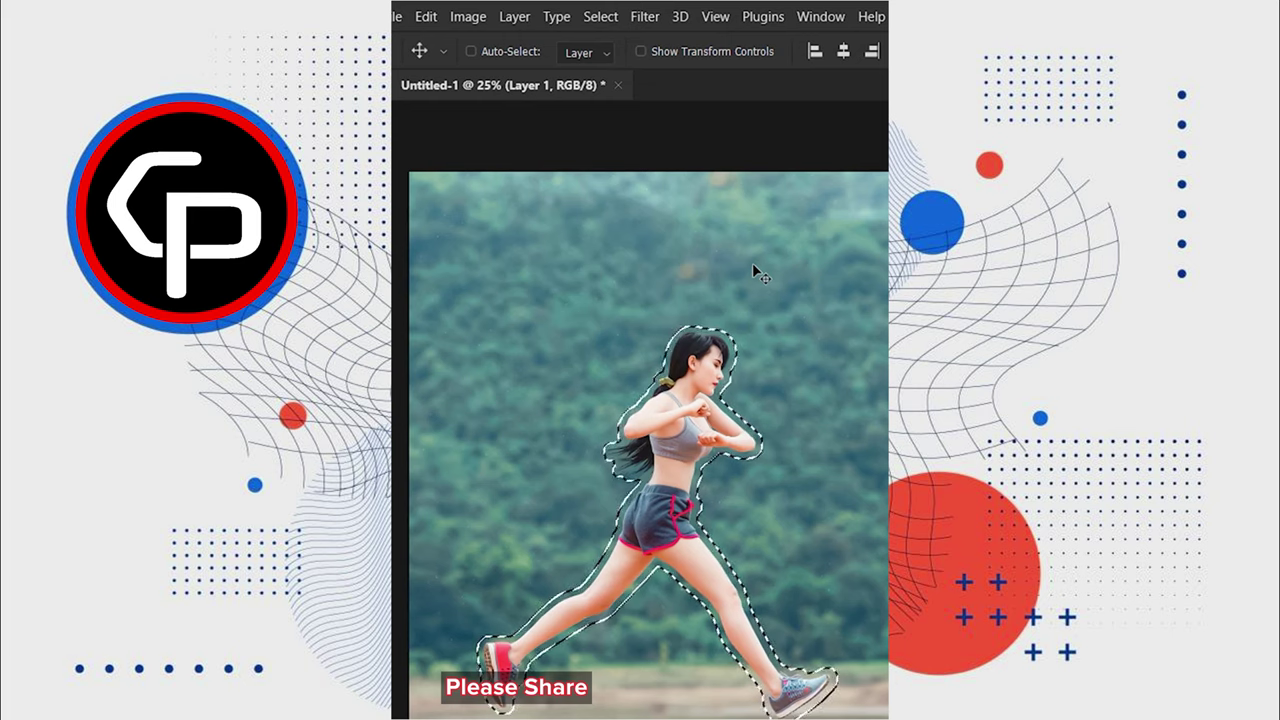
pyautogui.rightClick(413, 314)
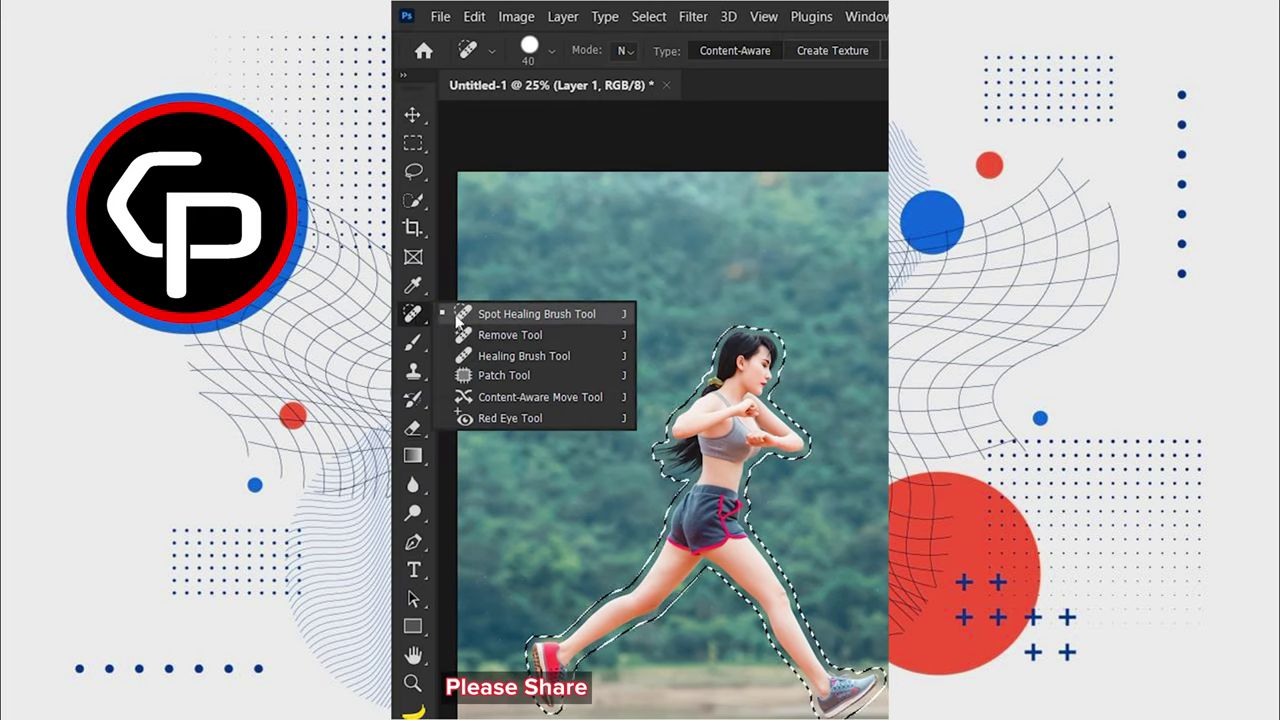
pyautogui.click(510, 335)
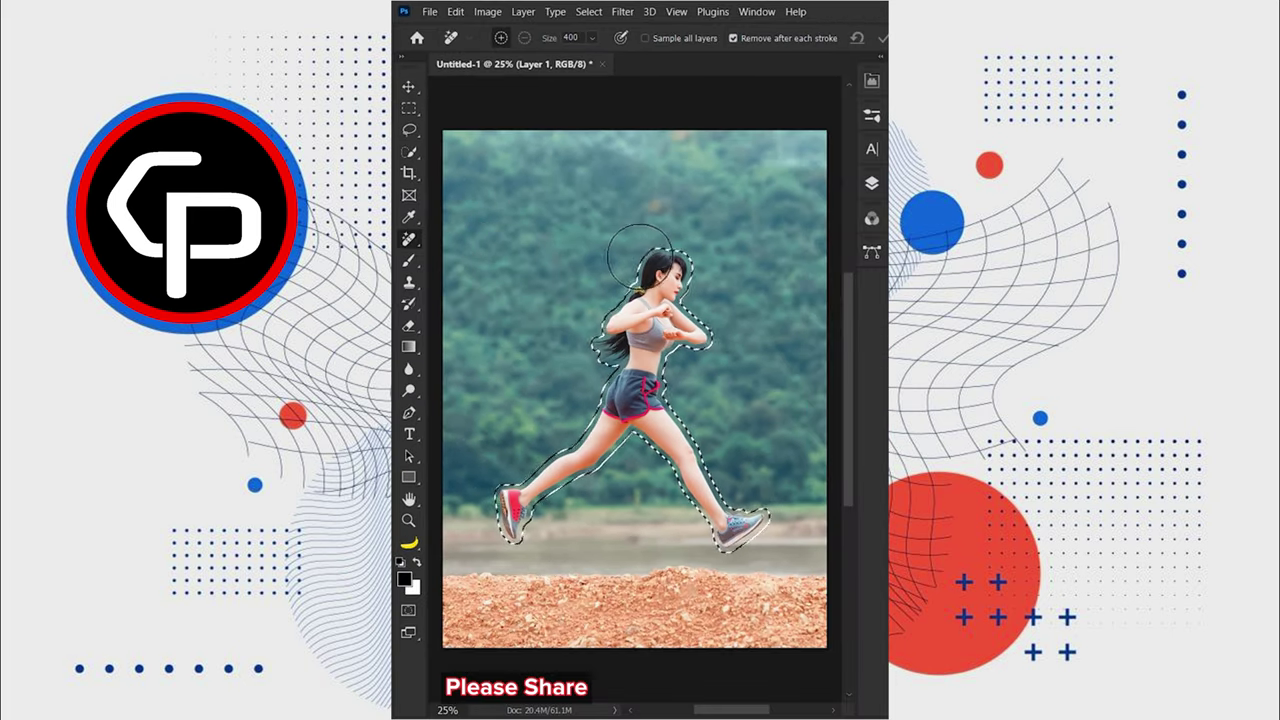
pyautogui.moveTo(665, 262); pyautogui.dragTo(741, 533)
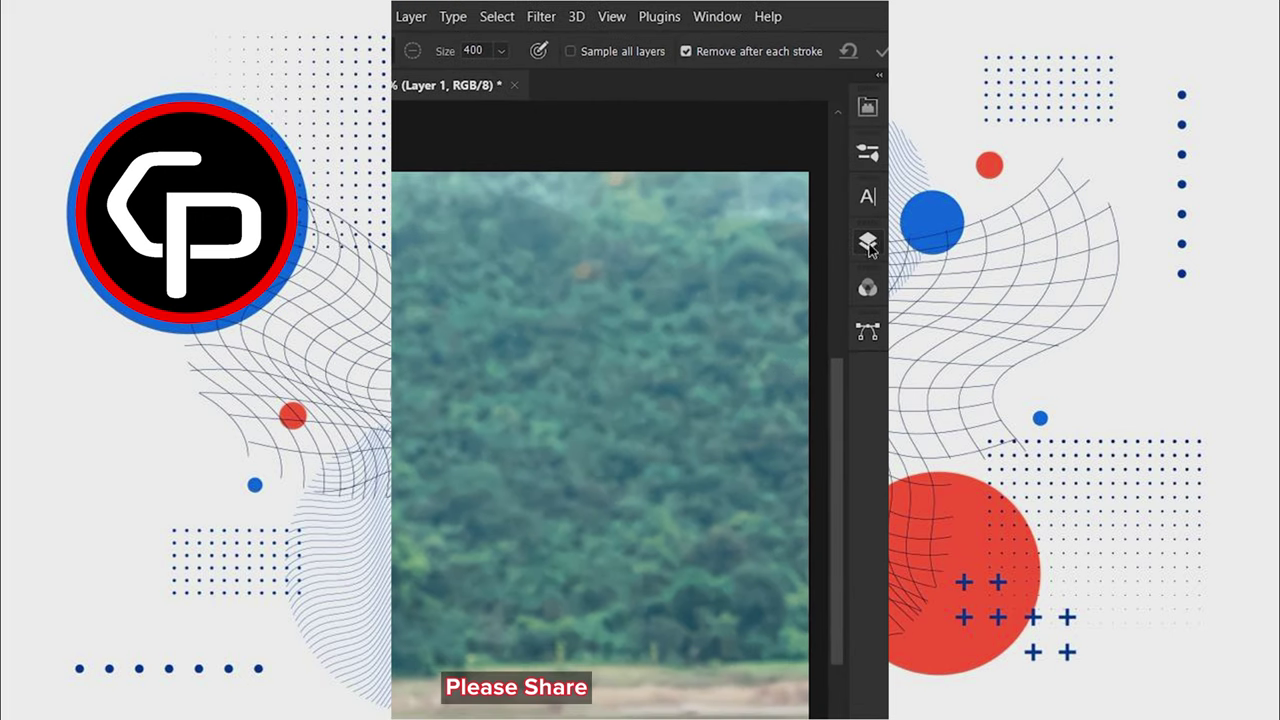
# Show Layer 2 again and convert it to a smart object.
pyautogui.click(872, 183)
pyautogui.click(576, 385)
pyautogui.click(663, 382)
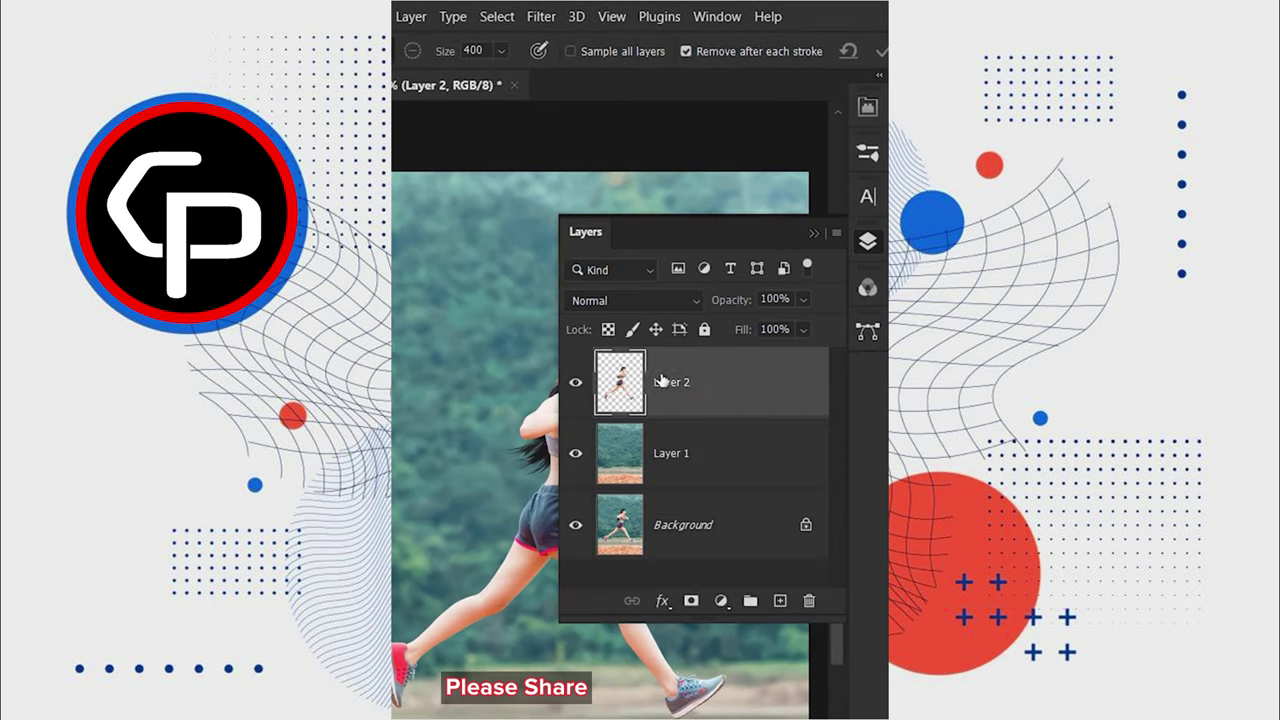
pyautogui.rightClick(676, 382)
pyautogui.click(733, 377)
pyautogui.click(866, 248)
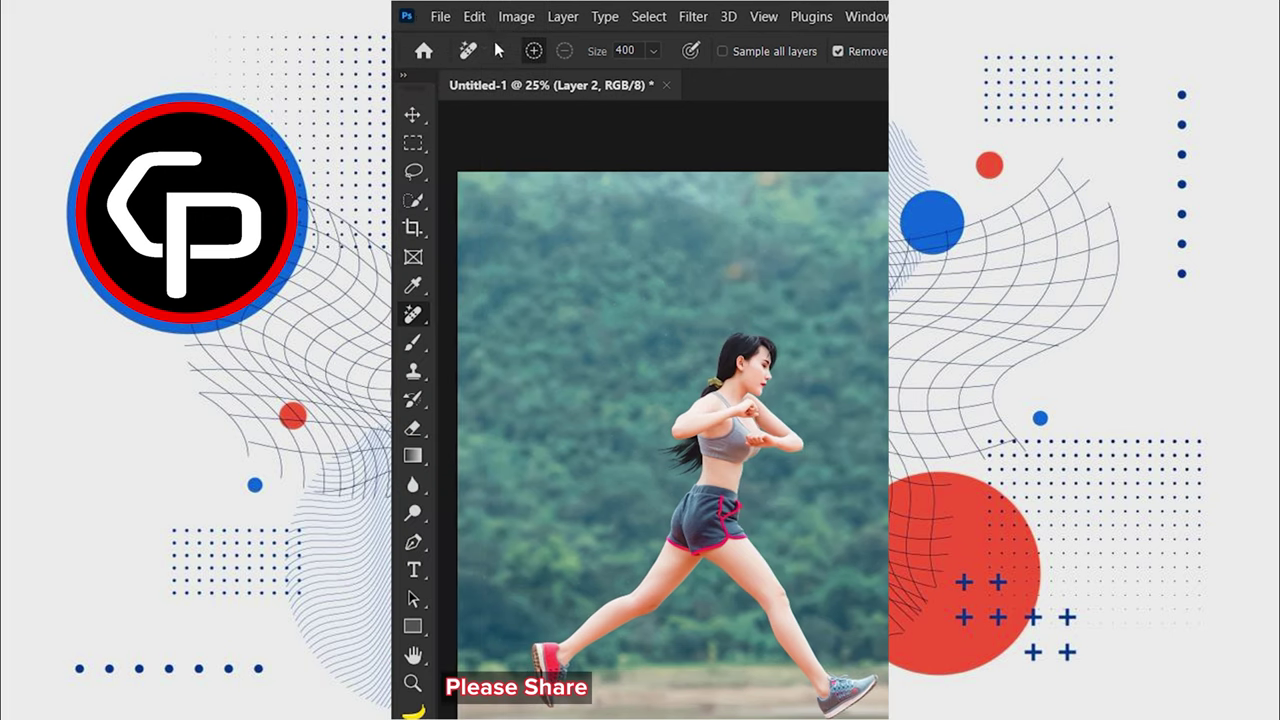
pyautogui.click(474, 16)
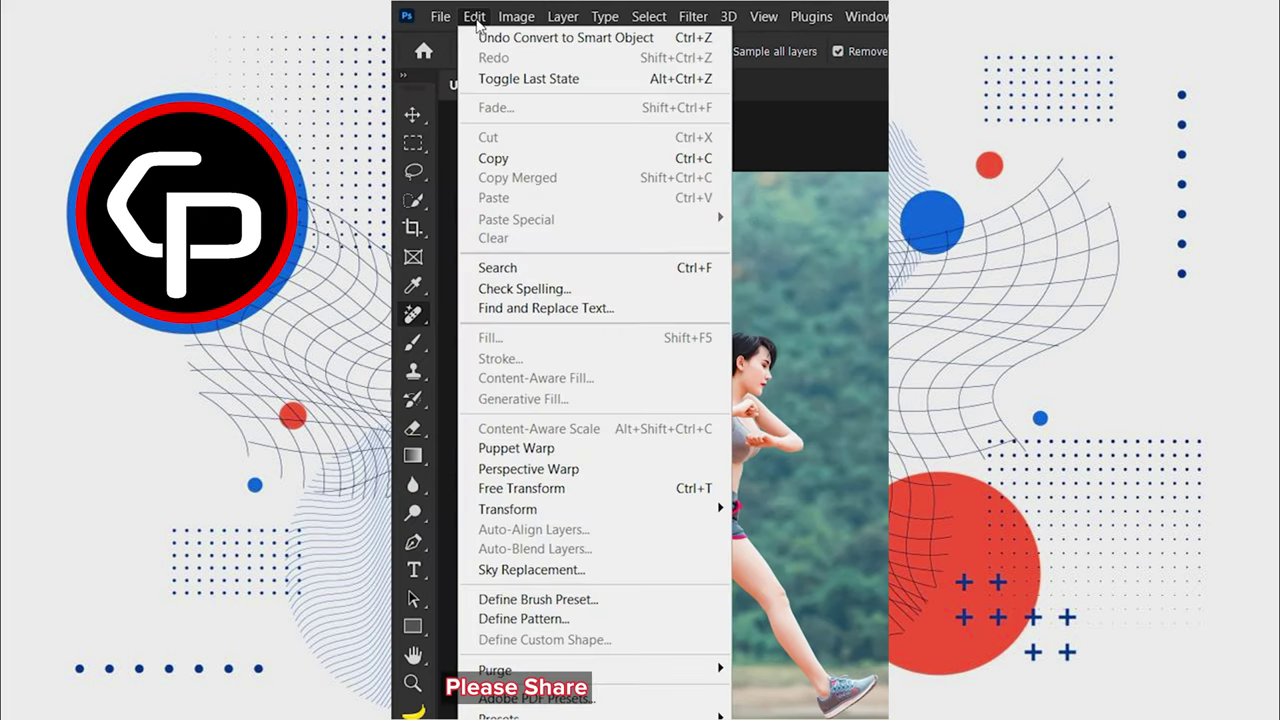
# Puppet-warp the runner's lower leg around the knee into a new stride, pinning both feet.
pyautogui.click(510, 448)
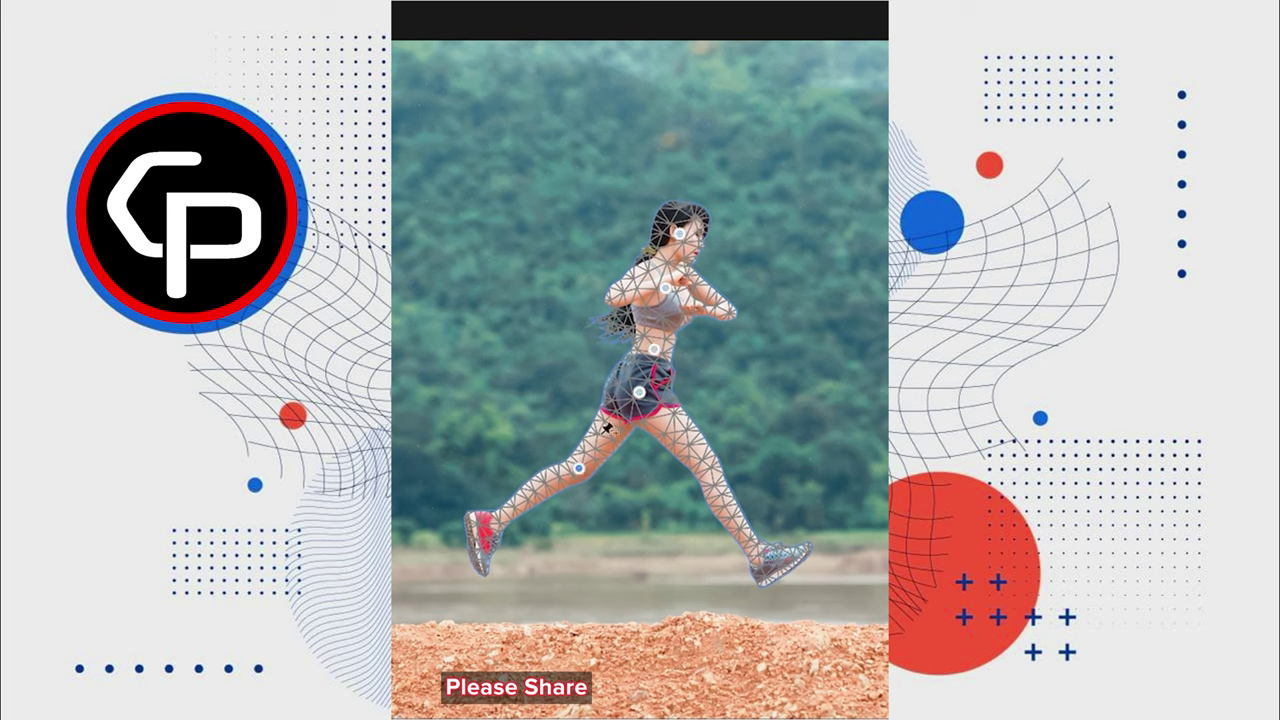
pyautogui.moveTo(593, 476); pyautogui.dragTo(591, 484)
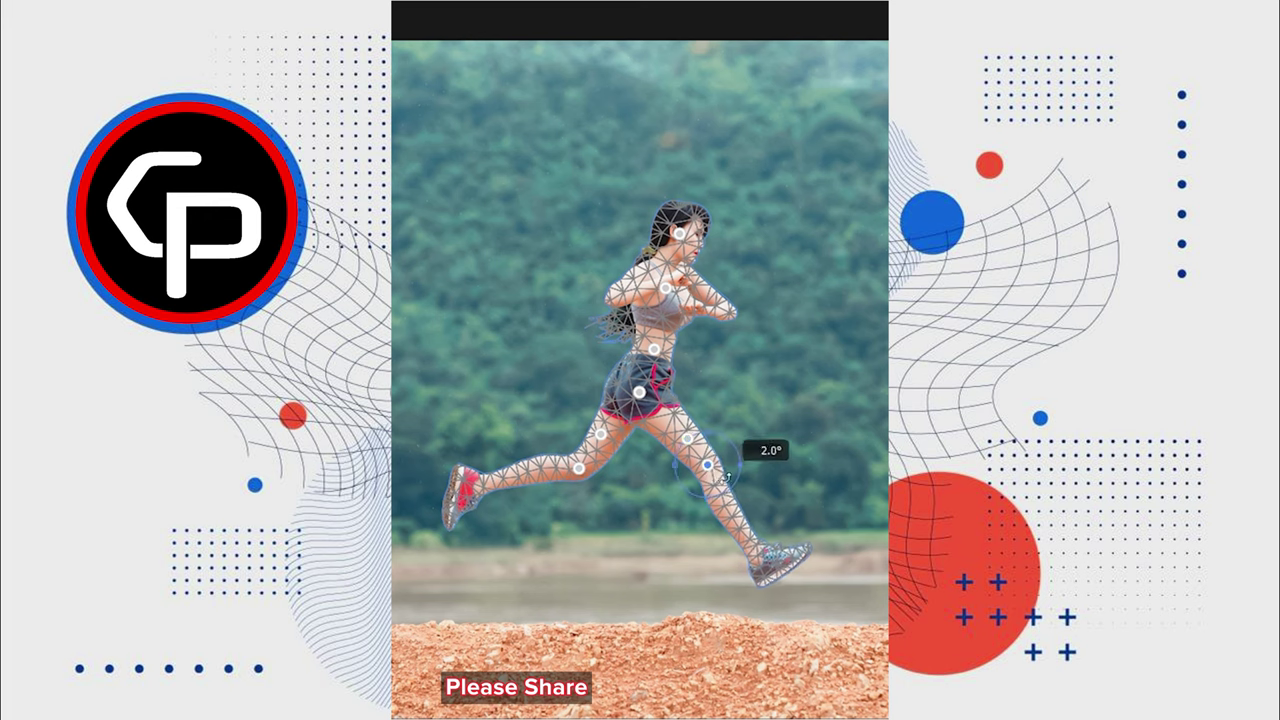
pyautogui.moveTo(727, 478); pyautogui.dragTo(720, 481)
pyautogui.click(469, 486)
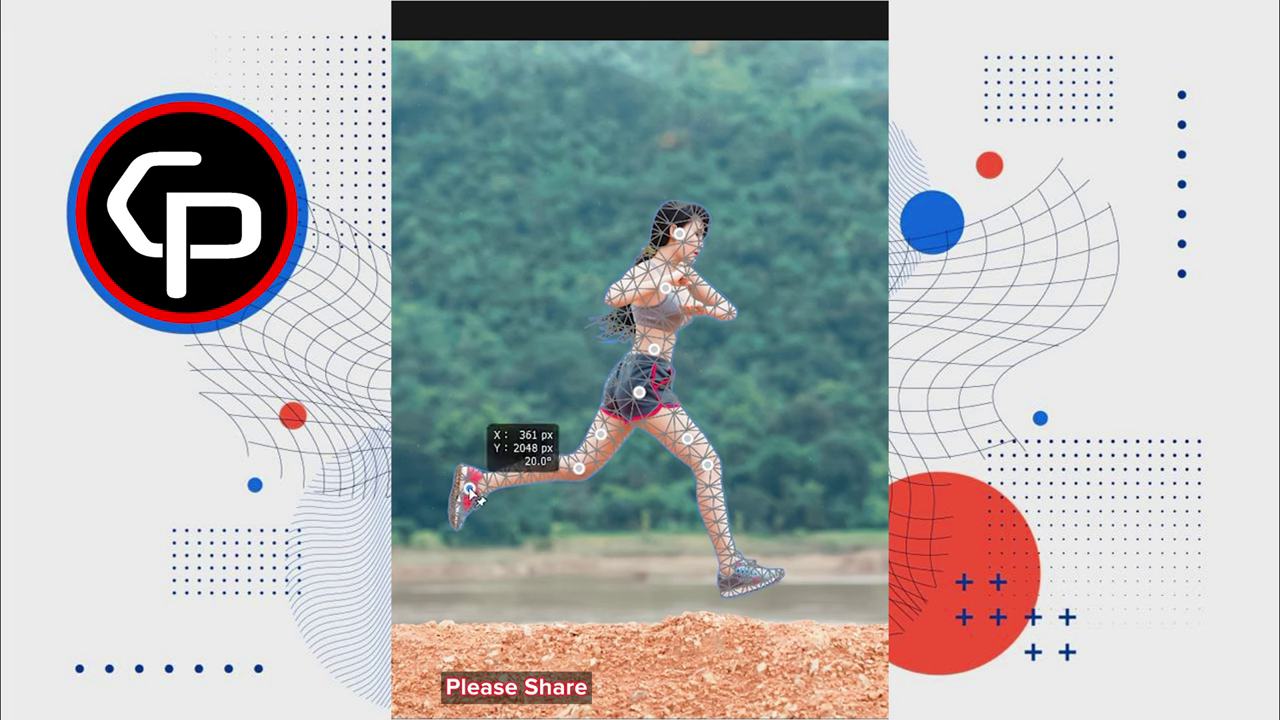
pyautogui.click(739, 577)
pyautogui.press('Return')
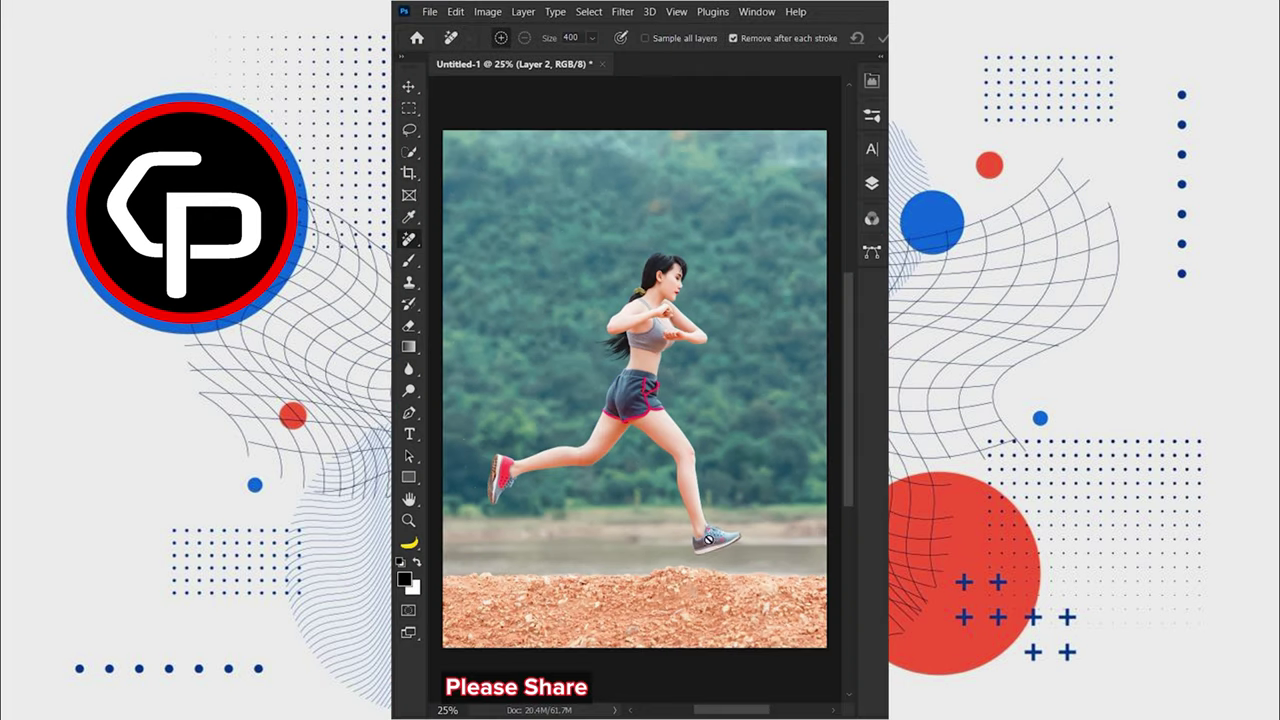
pyautogui.click(867, 241)
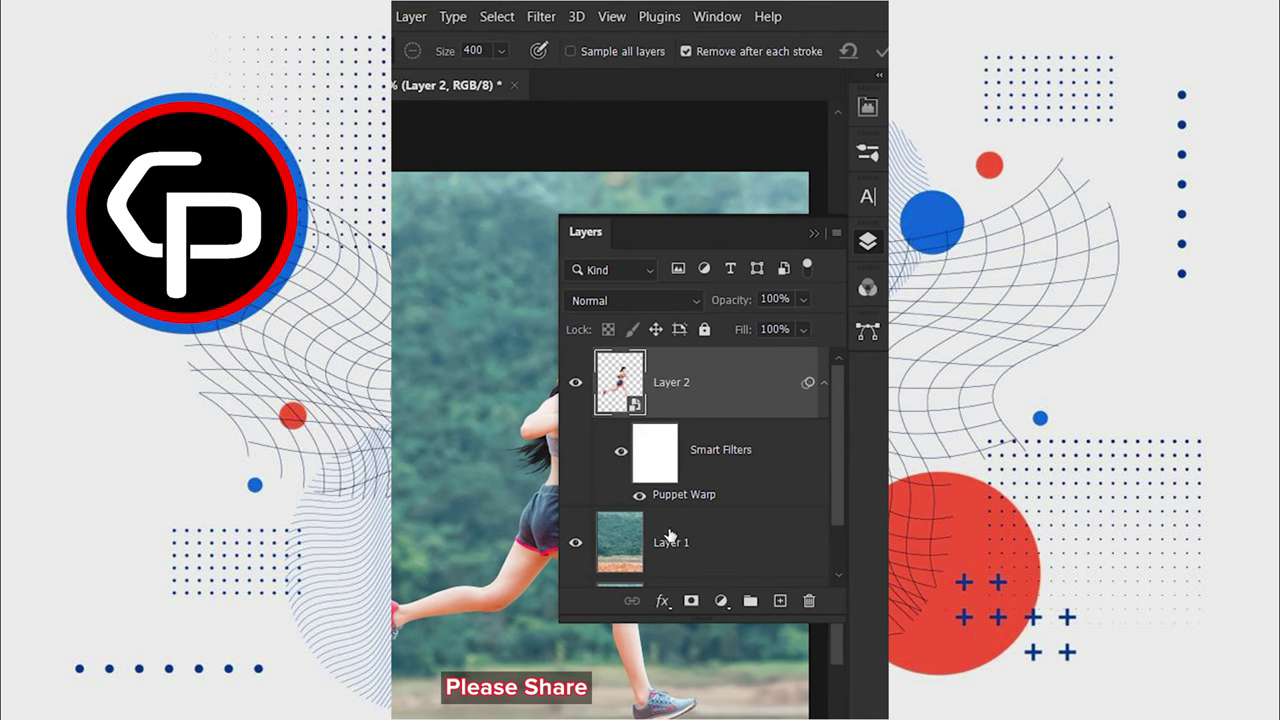
pyautogui.click(670, 537)
# Streak the Layer 1 background with a 0° angle, 65-pixel Motion Blur.
pyautogui.click(865, 244)
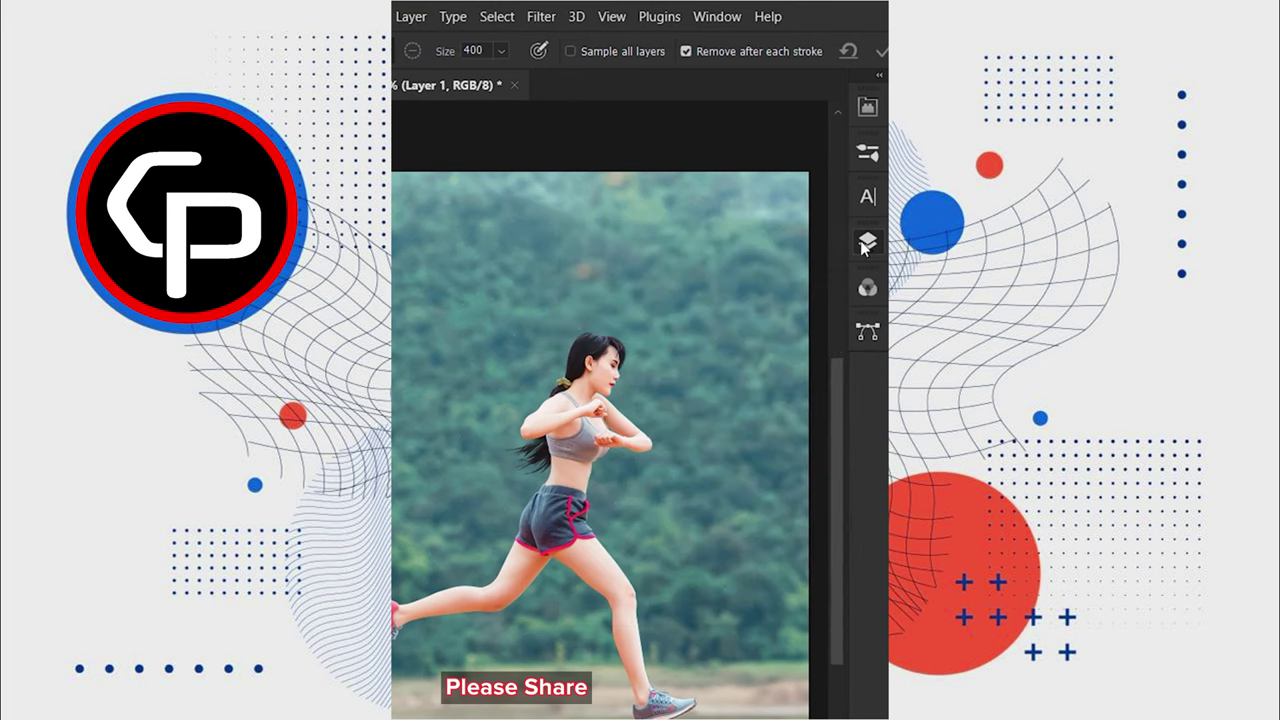
pyautogui.click(542, 17)
pyautogui.moveTo(560, 278)
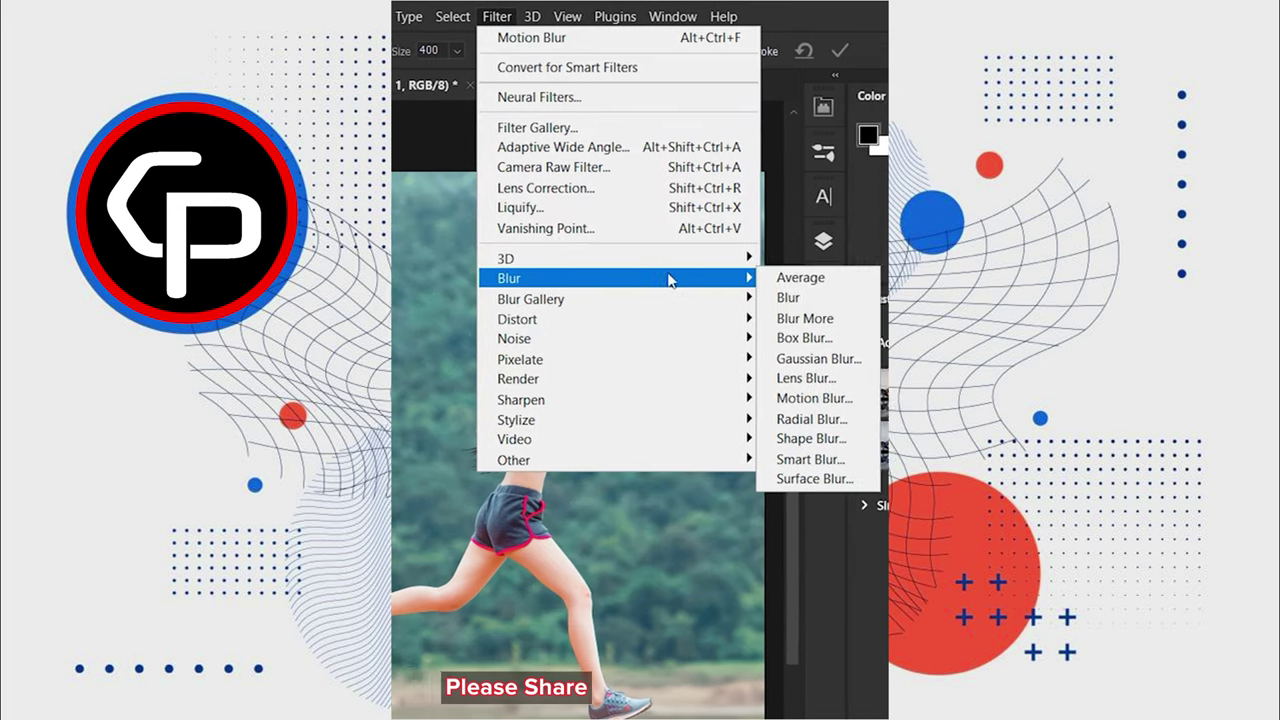
pyautogui.click(754, 402)
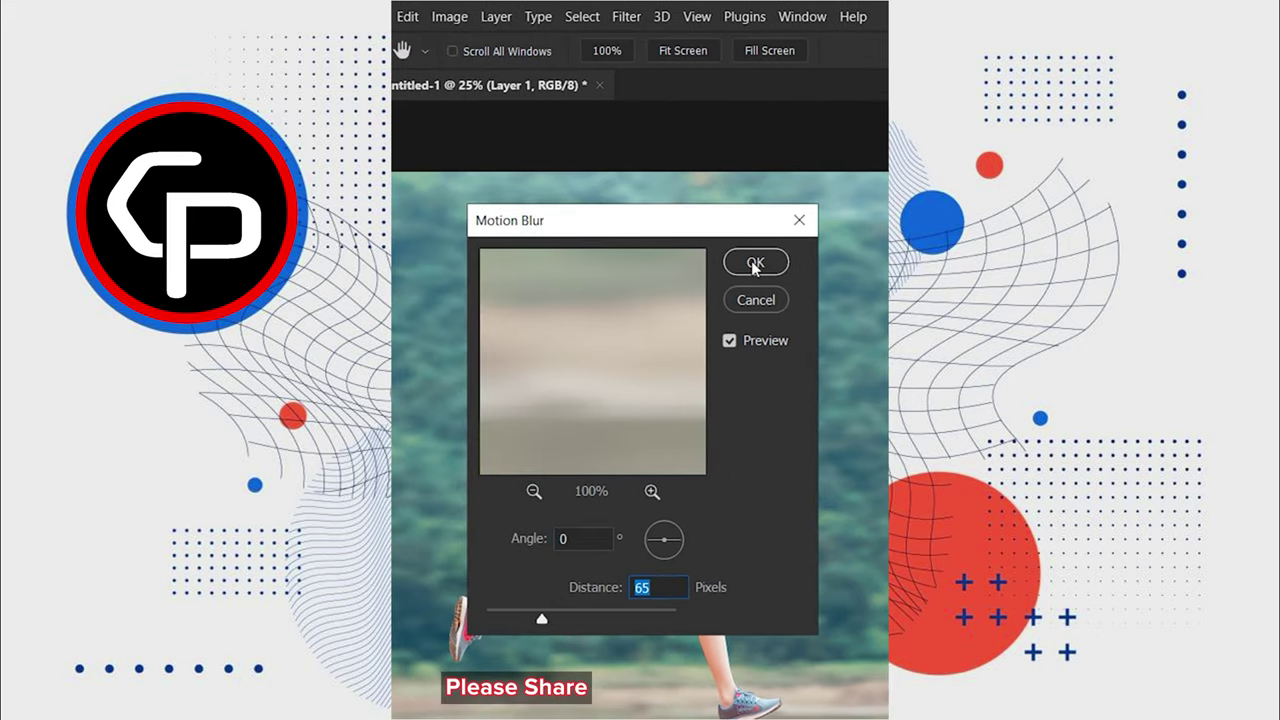
pyautogui.click(755, 263)
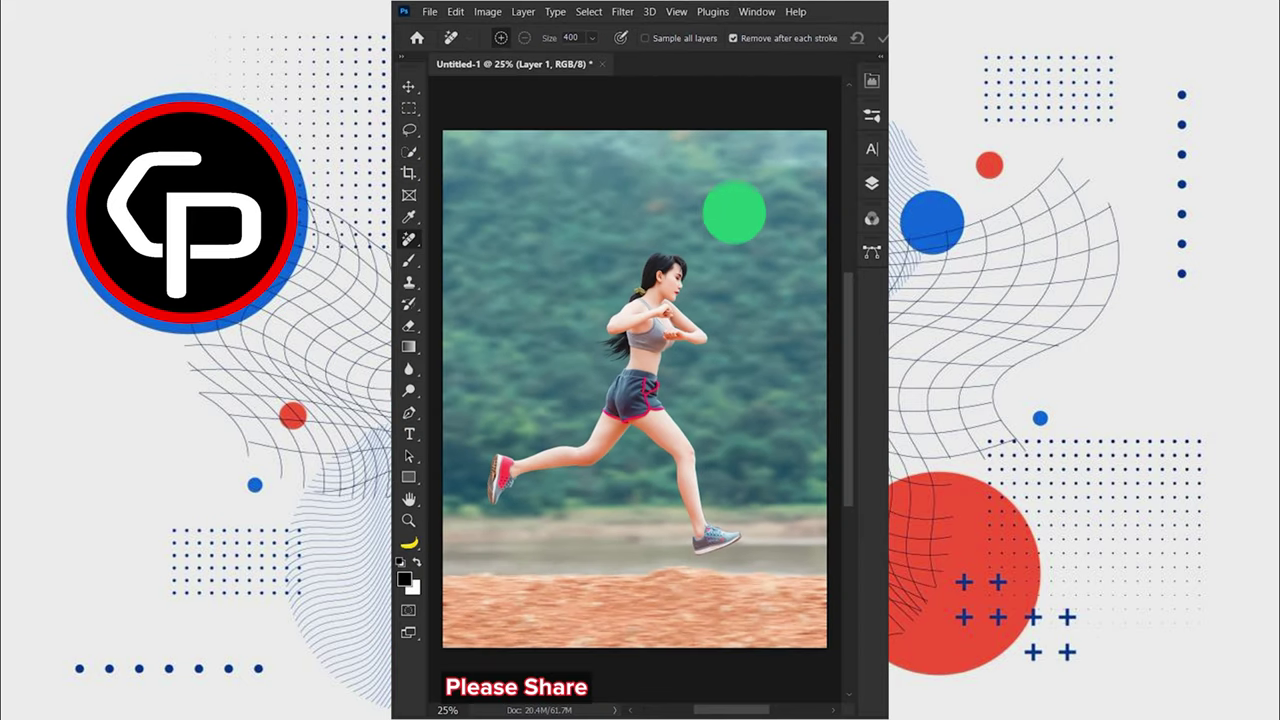
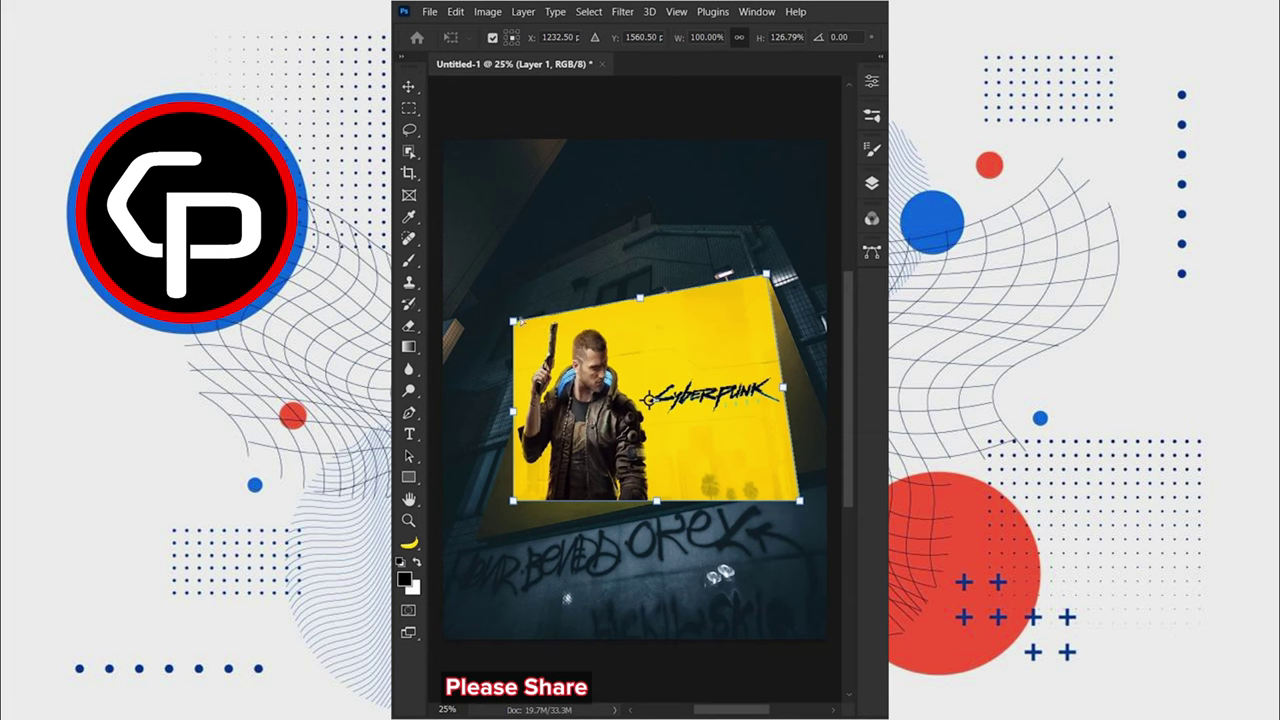
# Distort the banner's lower corners to match the billboard's slanted edges.
pyautogui.moveTo(513, 500); pyautogui.dragTo(476, 538)
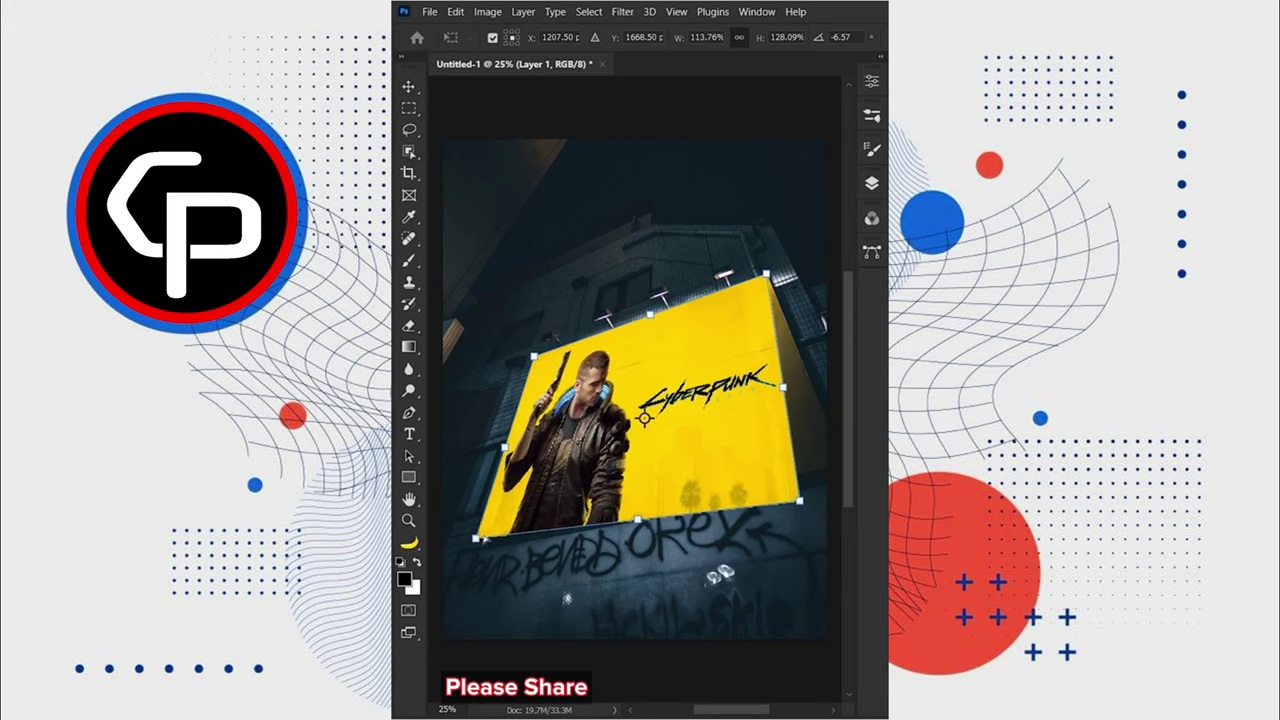
pyautogui.moveTo(800, 500); pyautogui.dragTo(834, 464)
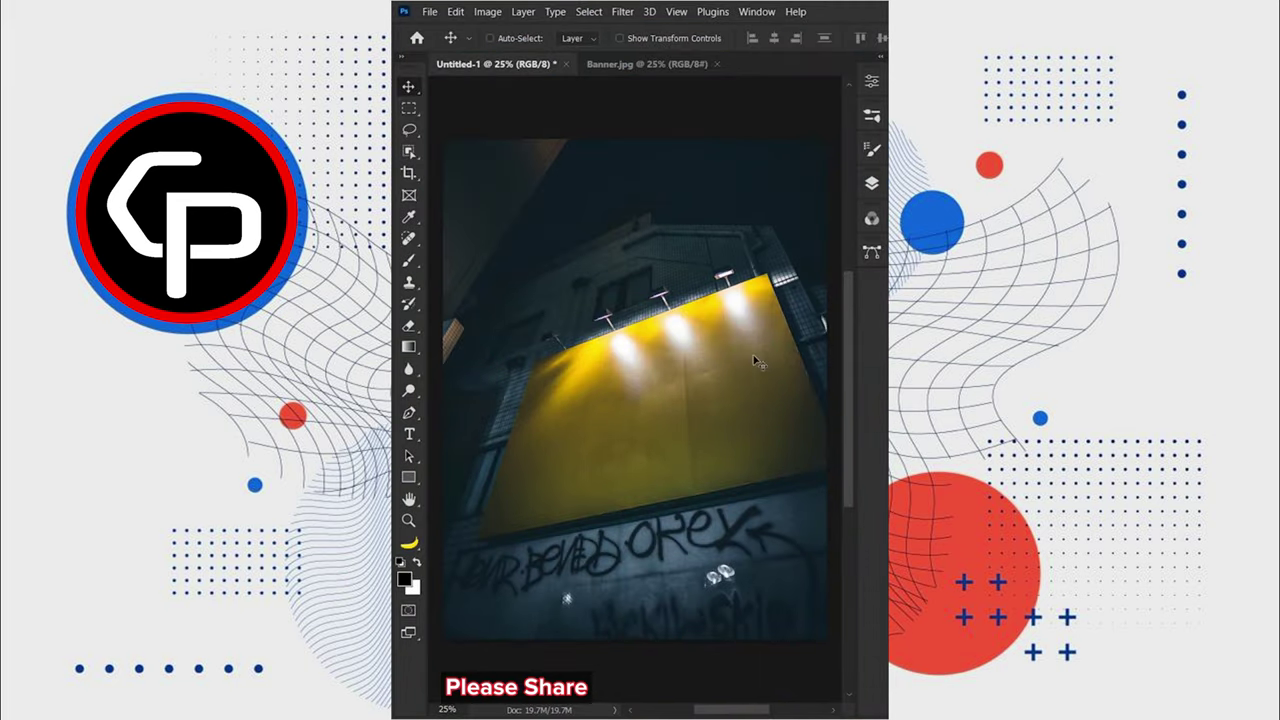
# Copy the entire Cyberpunk banner from Banner.jpg.
pyautogui.click(659, 64)
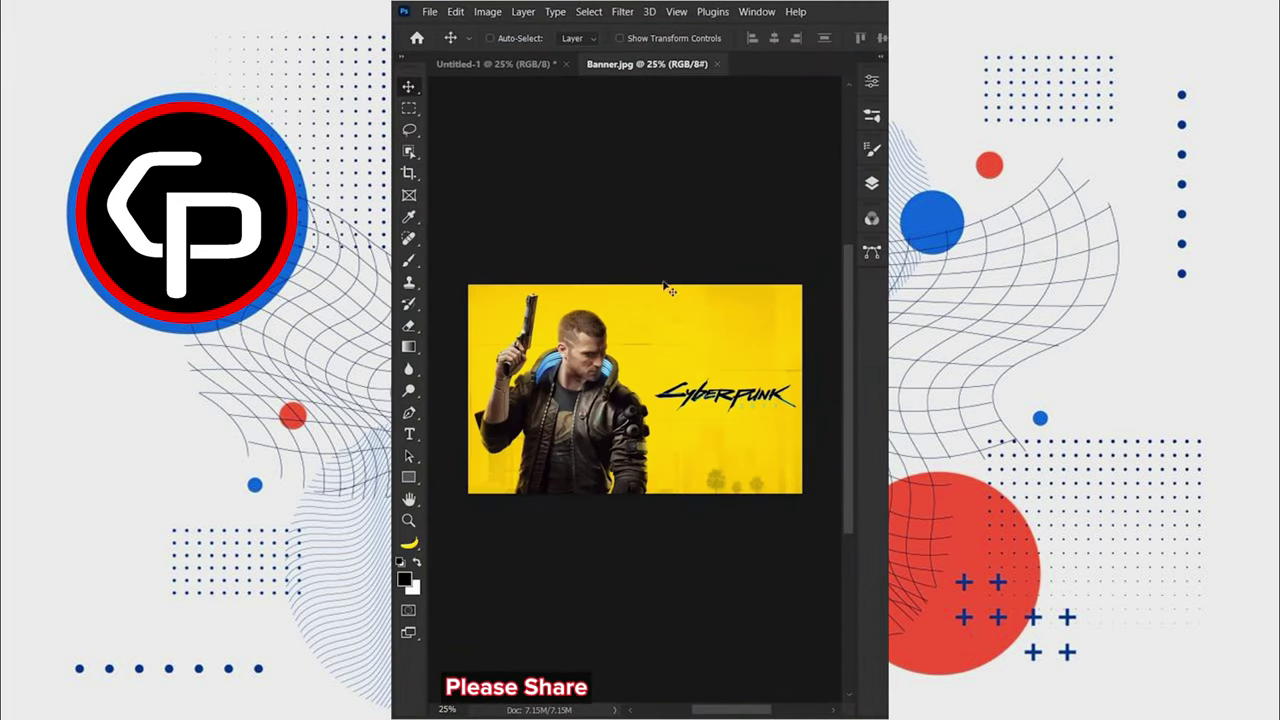
pyautogui.hotkey('ctrl', 'a')
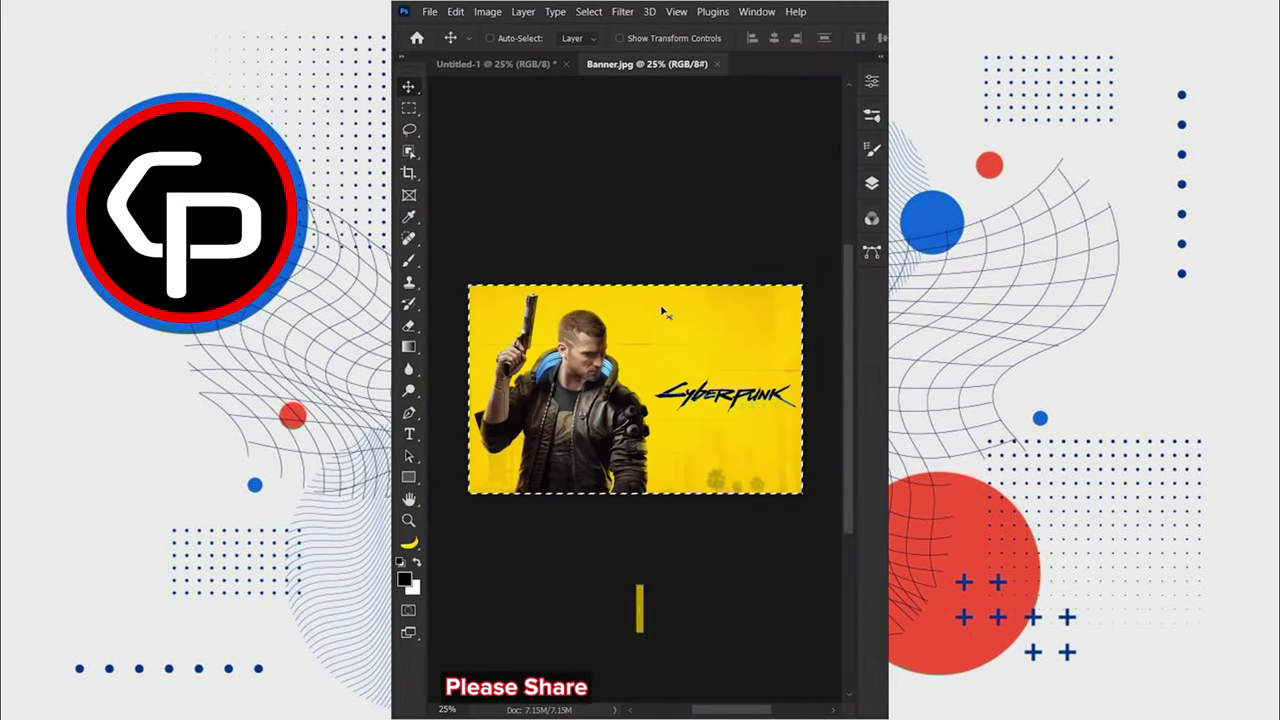
pyautogui.hotkey('ctrl', 'c')
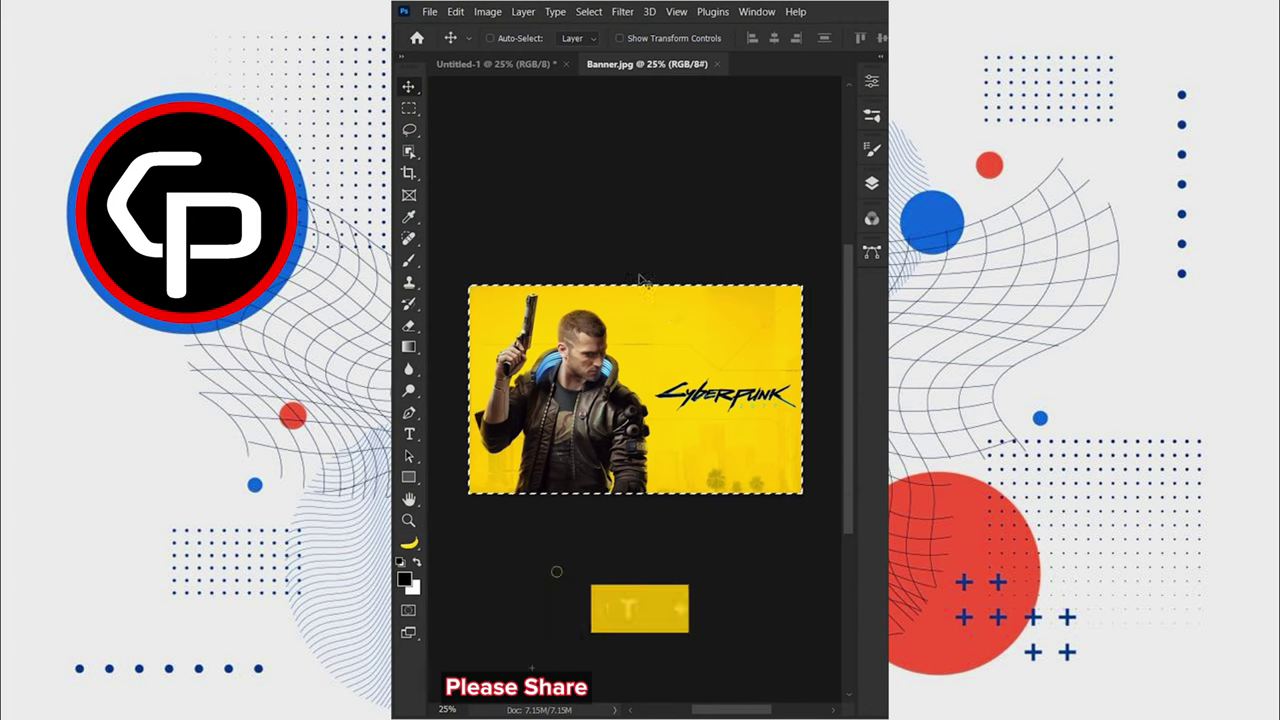
# Add an empty layer above the billboard photo and open the Vanishing Point filter.
pyautogui.click(531, 64)
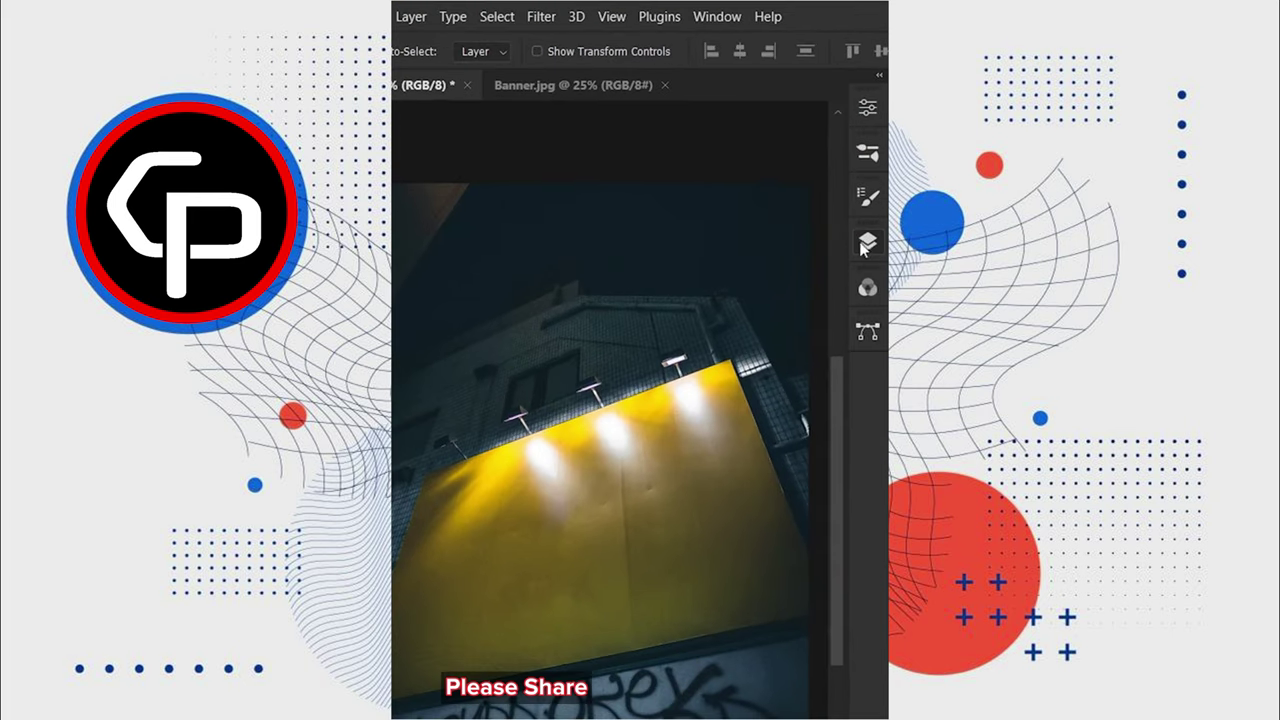
pyautogui.click(865, 245)
pyautogui.click(779, 601)
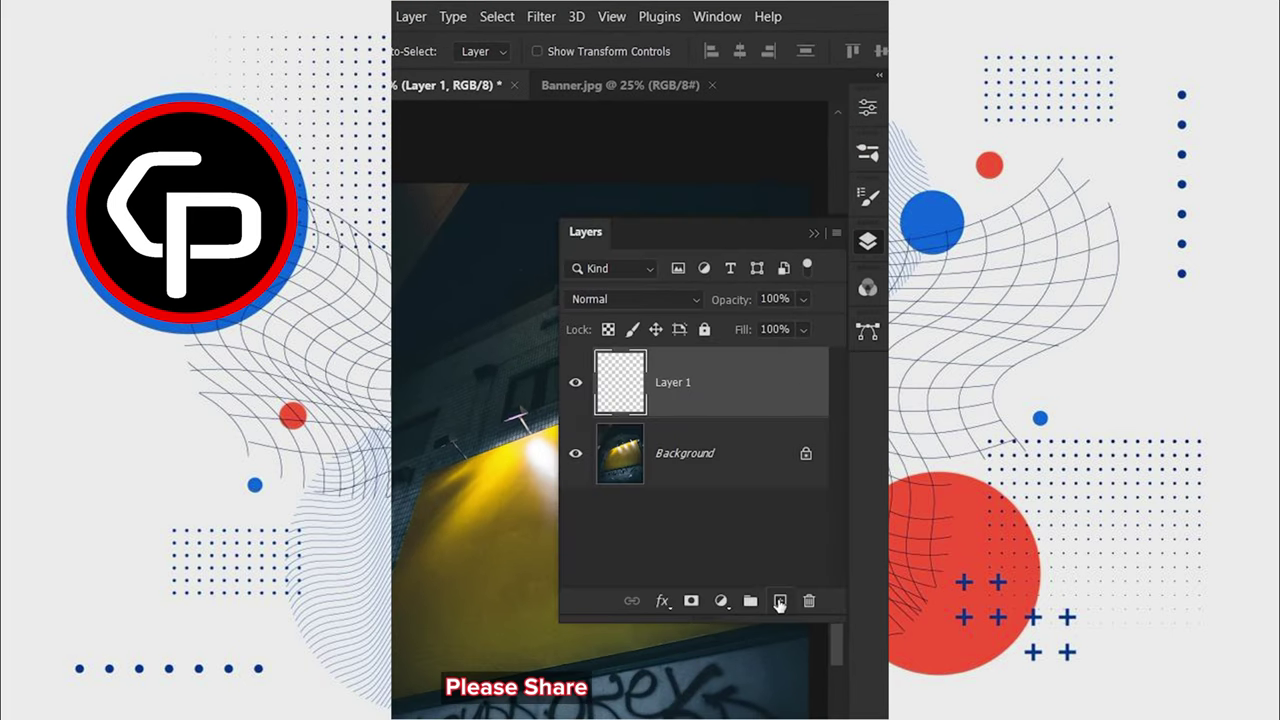
pyautogui.click(867, 245)
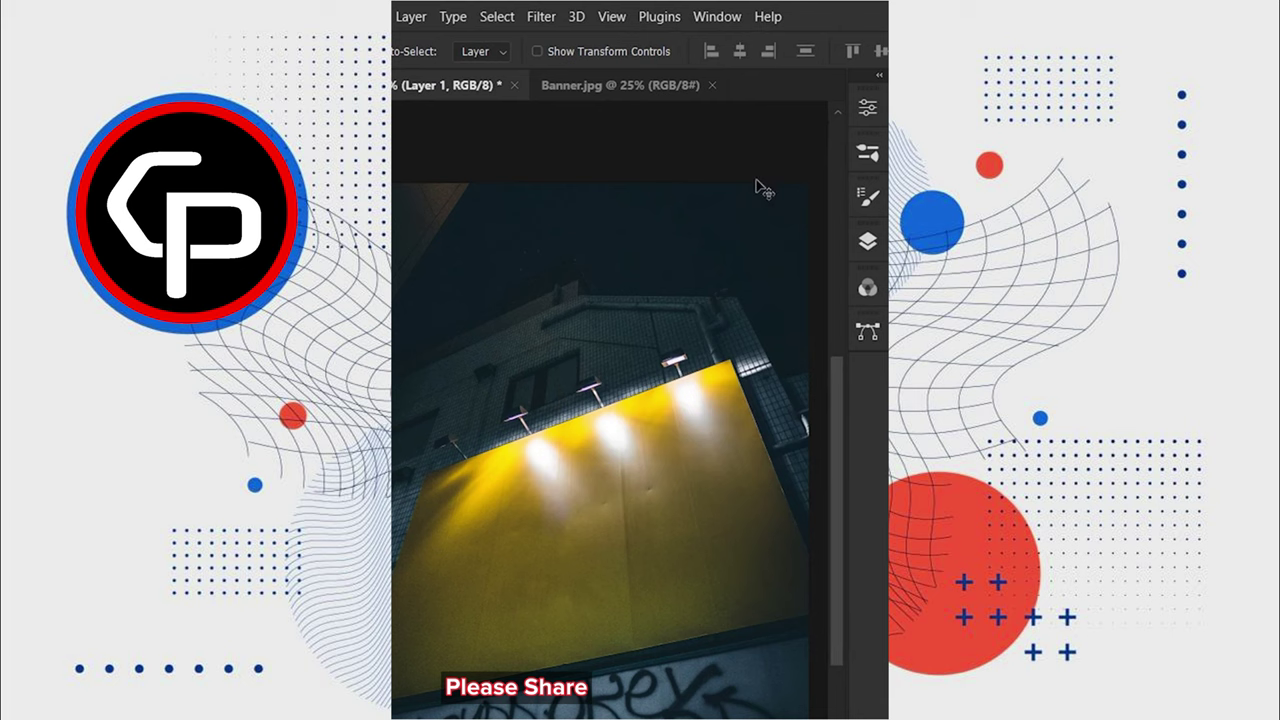
pyautogui.click(541, 17)
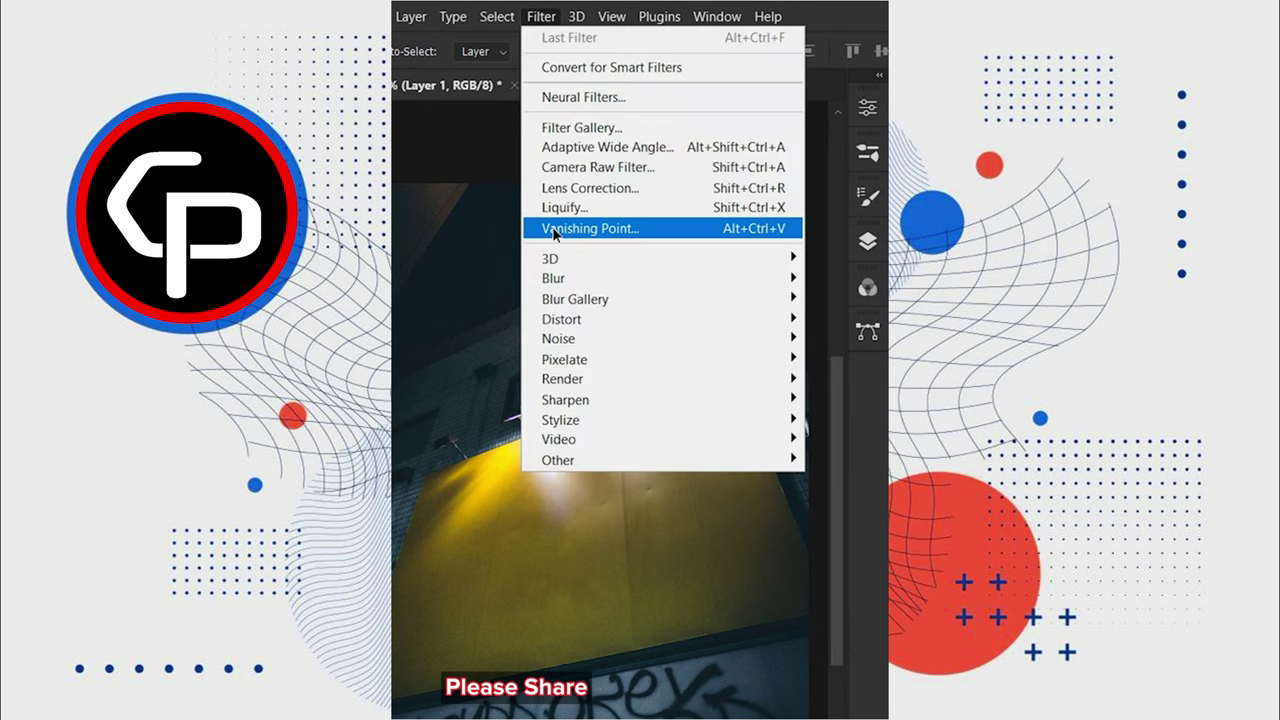
pyautogui.click(554, 233)
# Draw a billboard perspective plane, then paste and scale the banner to fill it.
pyautogui.click(785, 273)
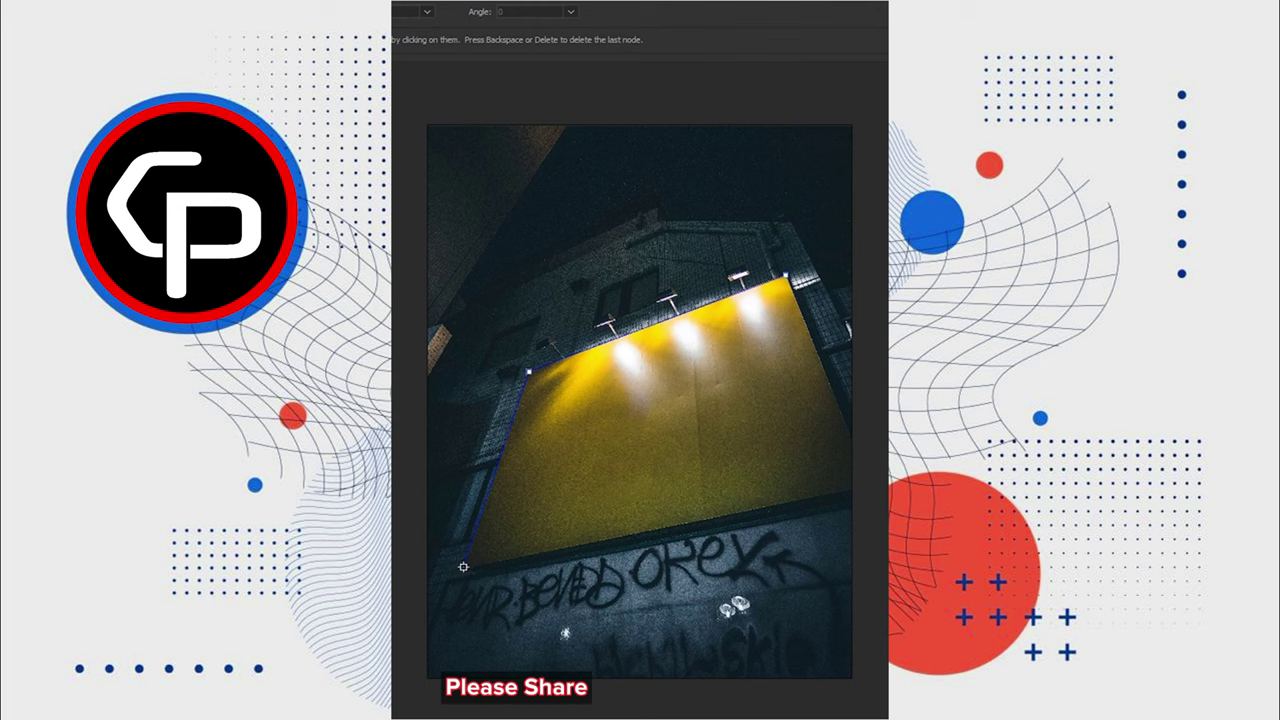
pyautogui.click(870, 486)
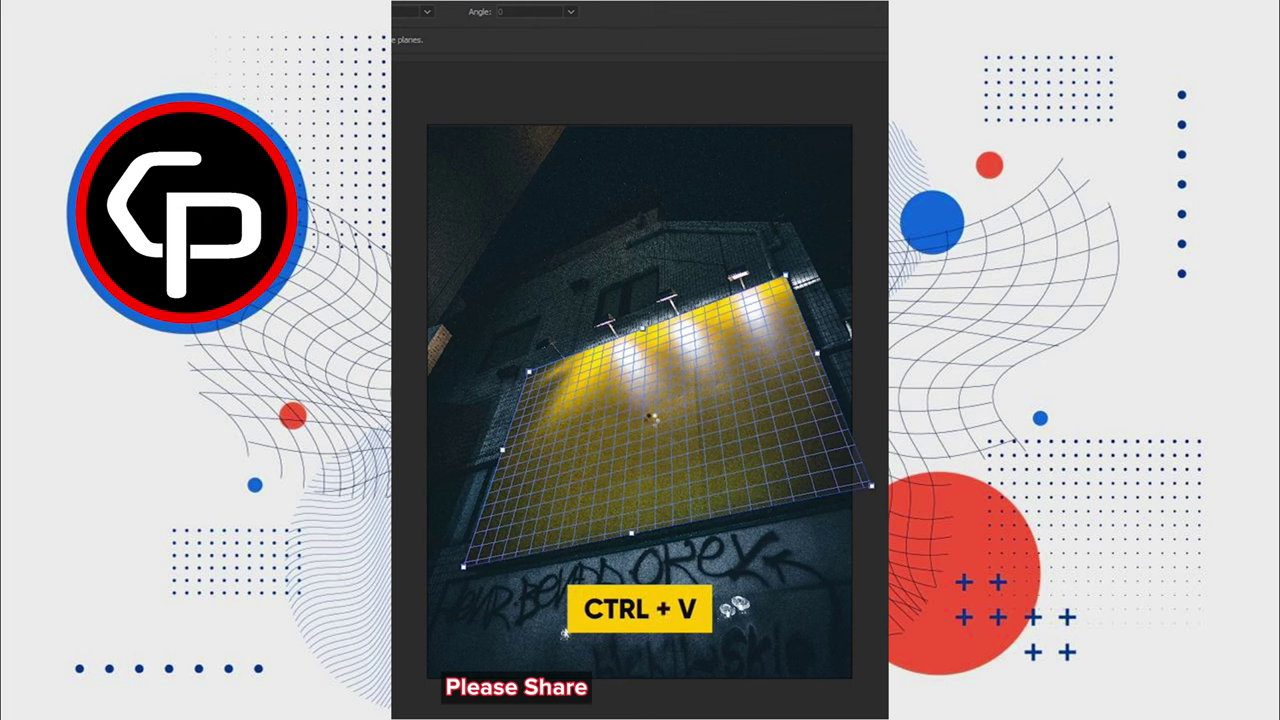
pyautogui.hotkey('ctrl', 'v')
pyautogui.moveTo(634, 262); pyautogui.dragTo(697, 384)
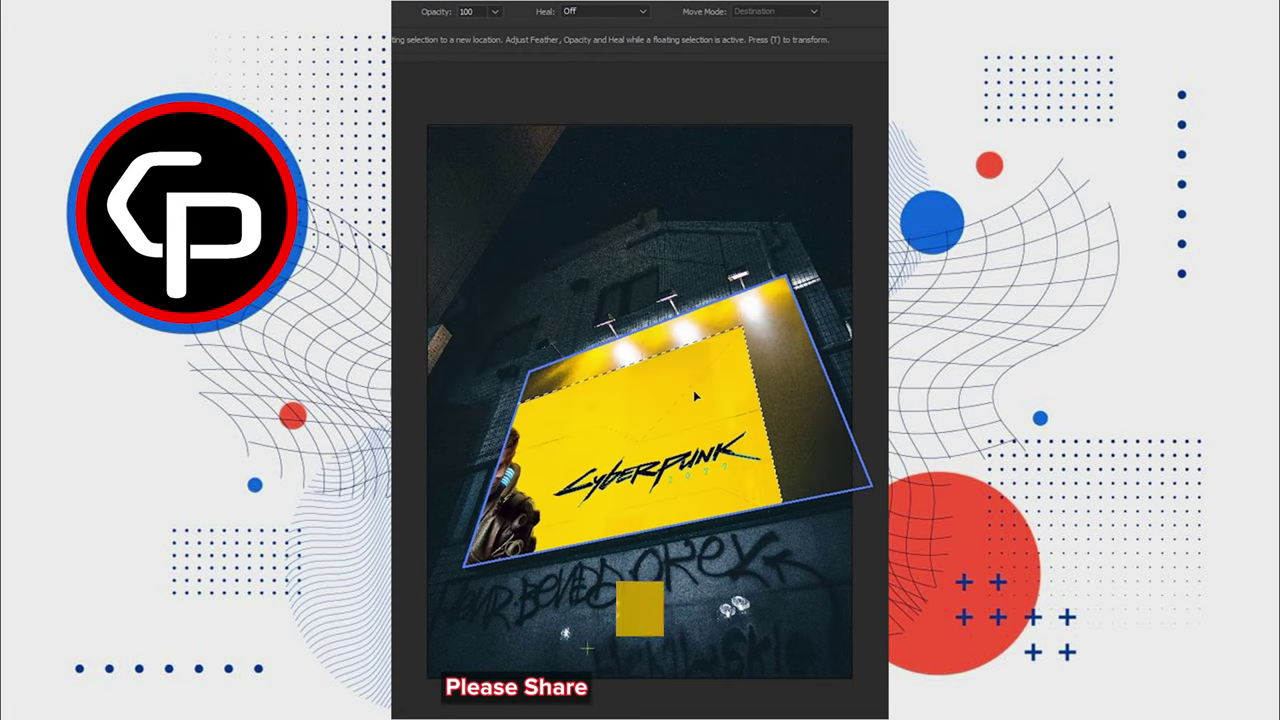
pyautogui.hotkey('ctrl', 't')
pyautogui.moveTo(693, 390)
pyautogui.mouseDown()
pyautogui.moveTo(597, 388)
pyautogui.moveTo(632, 444)
pyautogui.mouseUp()
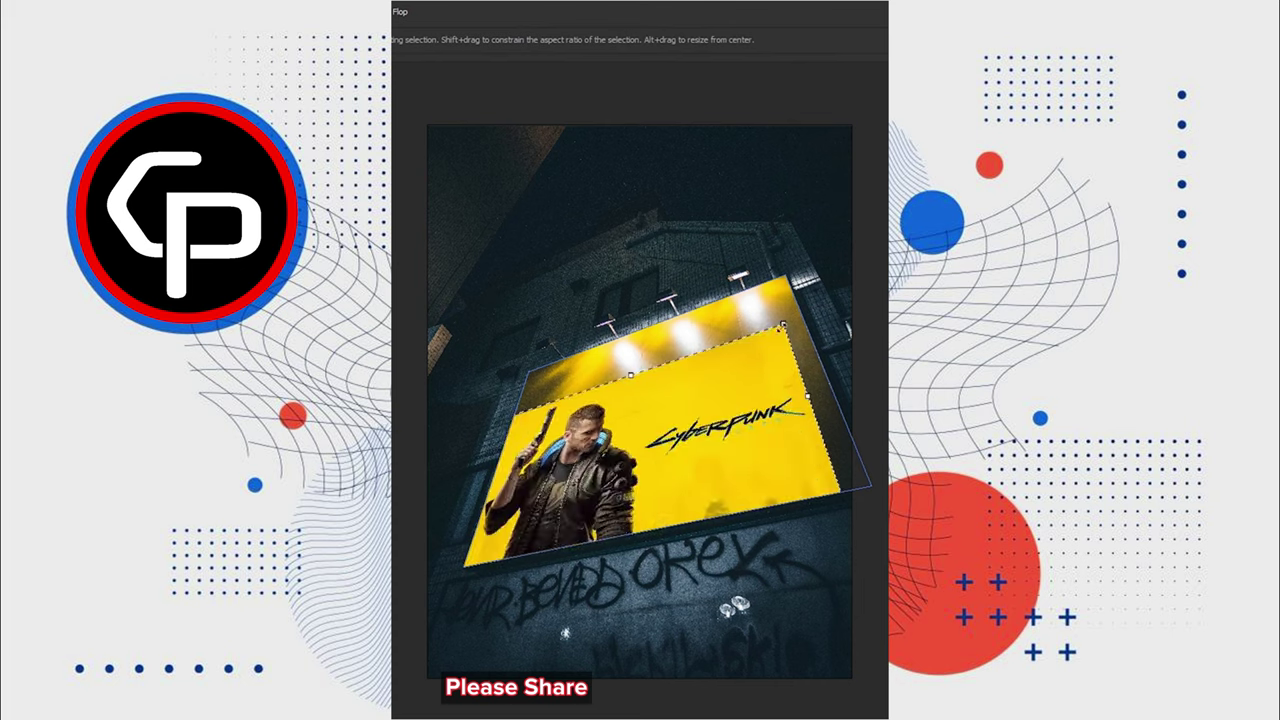
pyautogui.moveTo(733, 369); pyautogui.dragTo(811, 353)
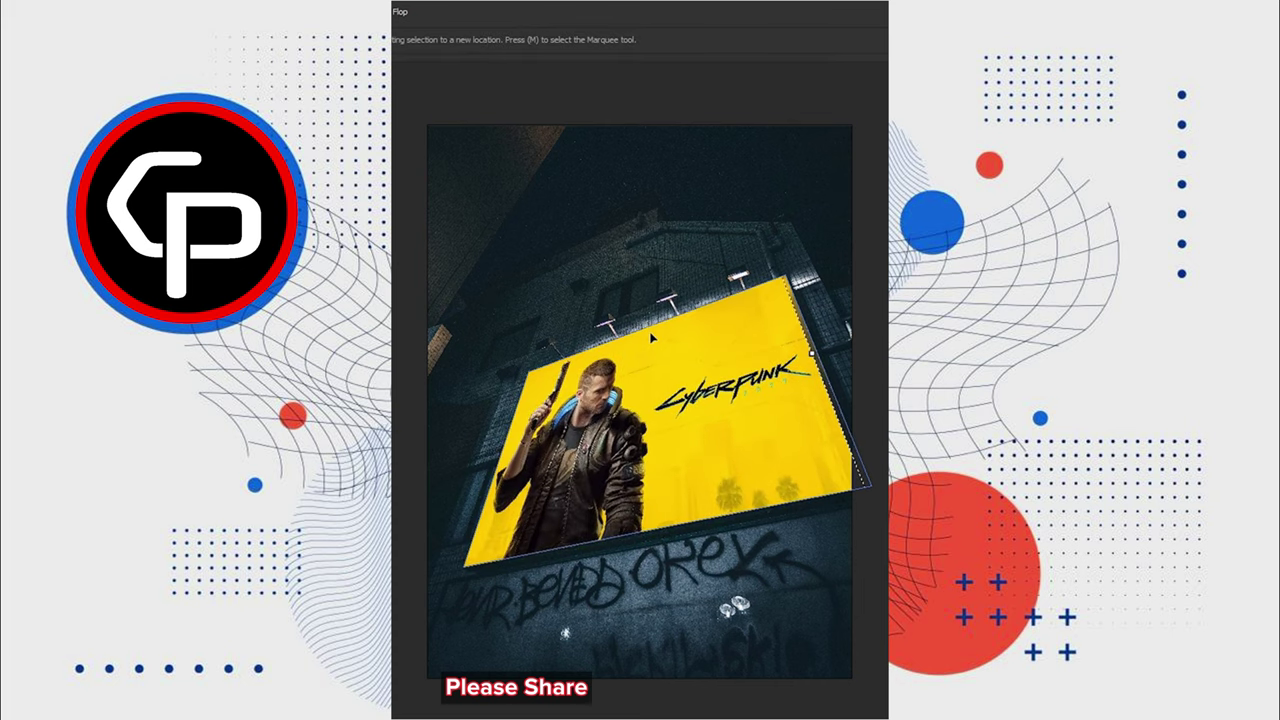
pyautogui.click(774, 53)
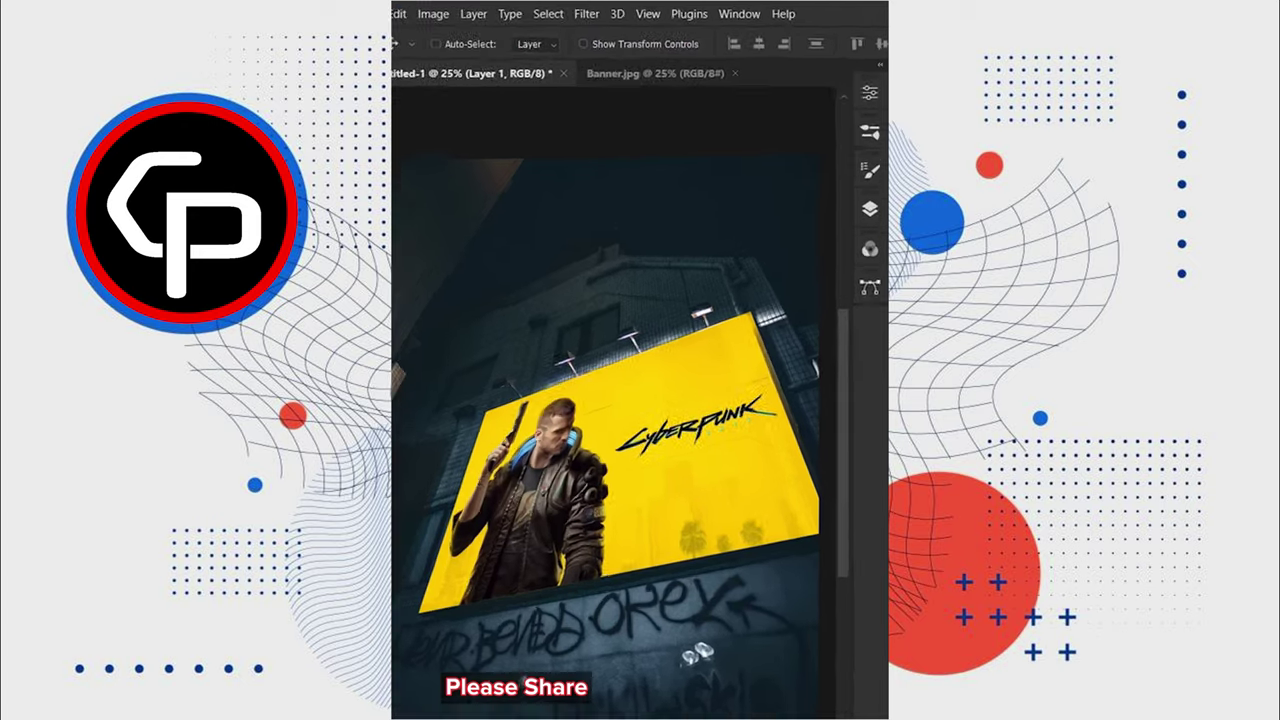
# Split the Blend If Underlying Layer black slider so dark billboard tones show through.
pyautogui.click(869, 208)
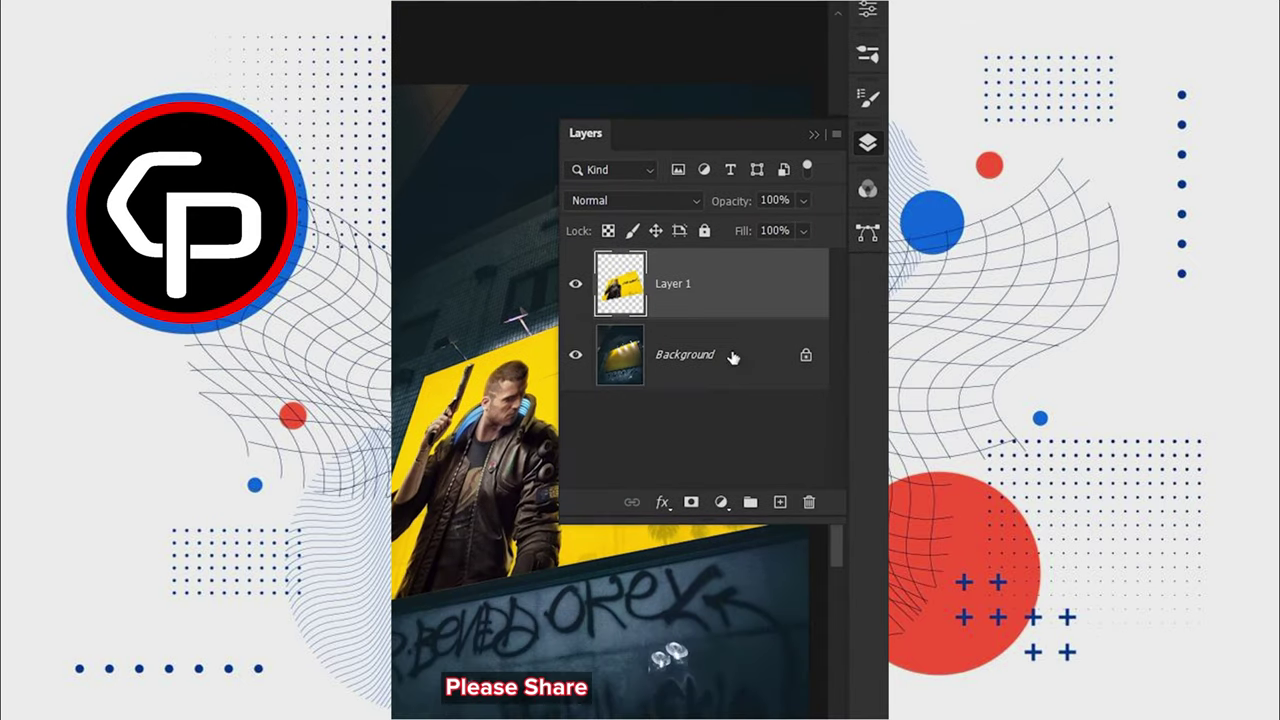
pyautogui.click(662, 377)
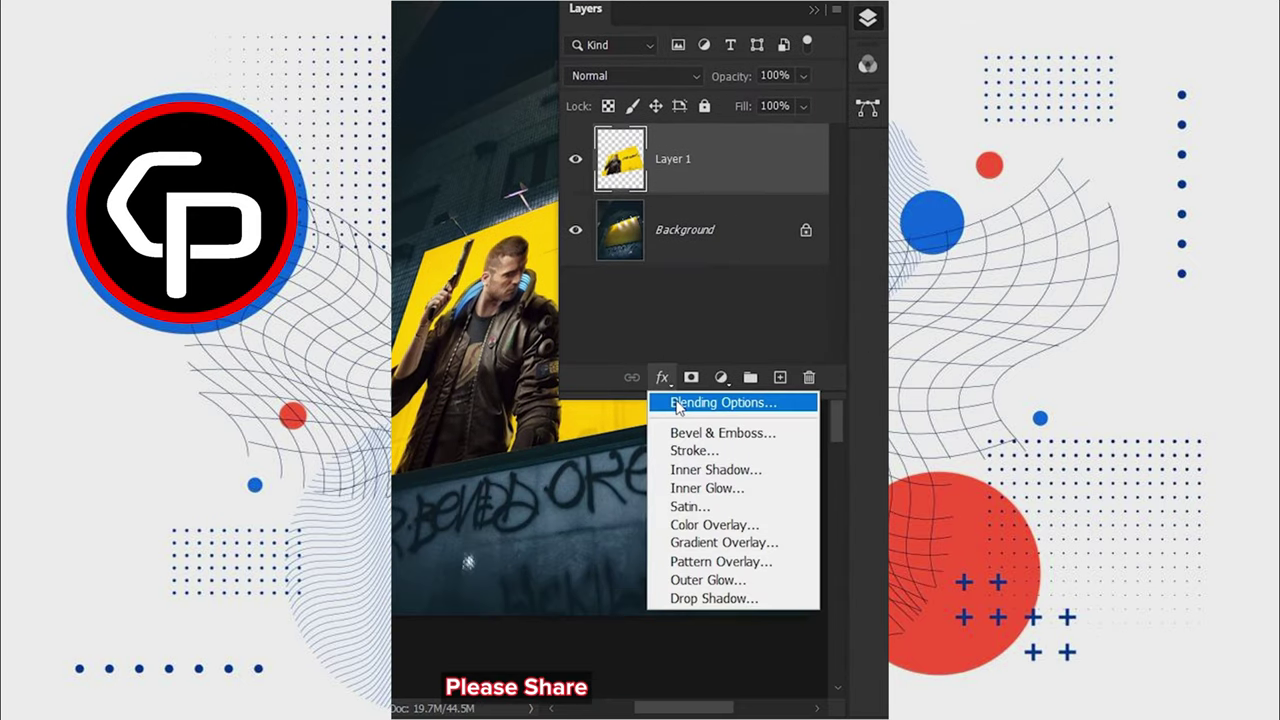
pyautogui.click(677, 403)
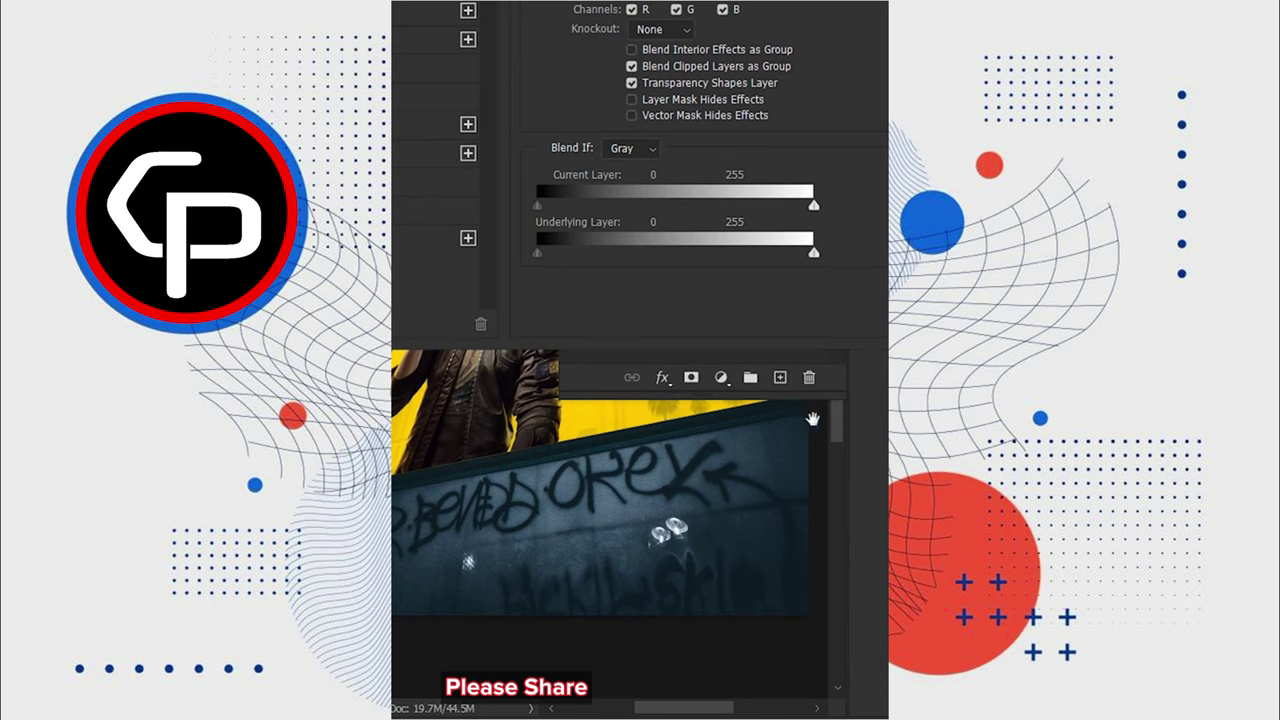
pyautogui.scroll(5, 812, 419)
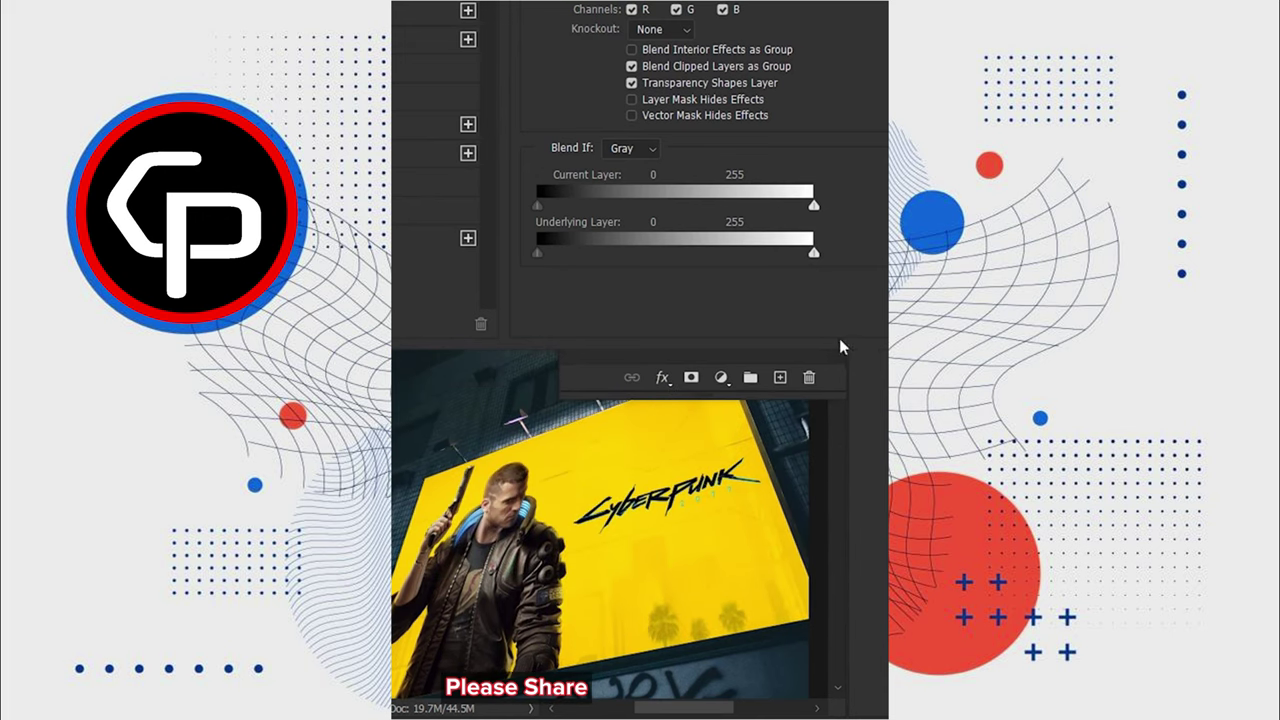
pyautogui.moveTo(537, 253)
pyautogui.keyDown('alt'); pyautogui.mouseDown()
pyautogui.moveTo(737, 256)
pyautogui.moveTo(556, 255)
pyautogui.mouseUp(); pyautogui.keyUp('alt')
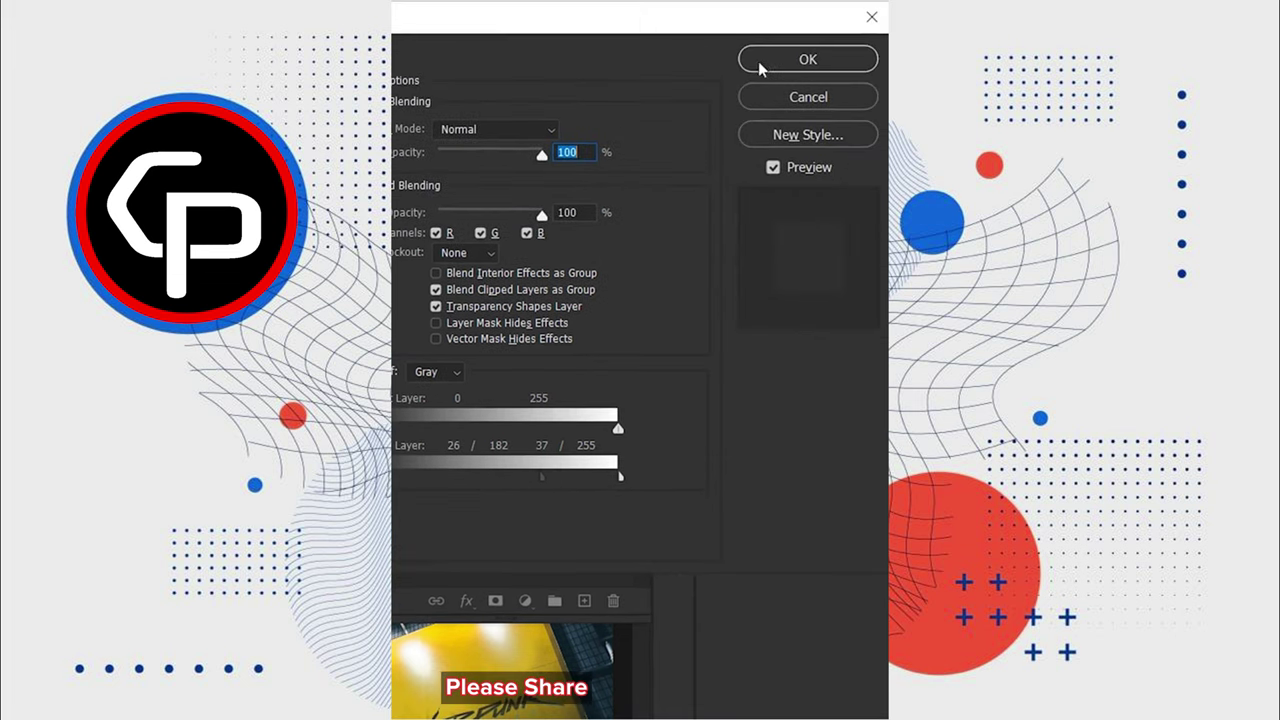
pyautogui.click(762, 60)
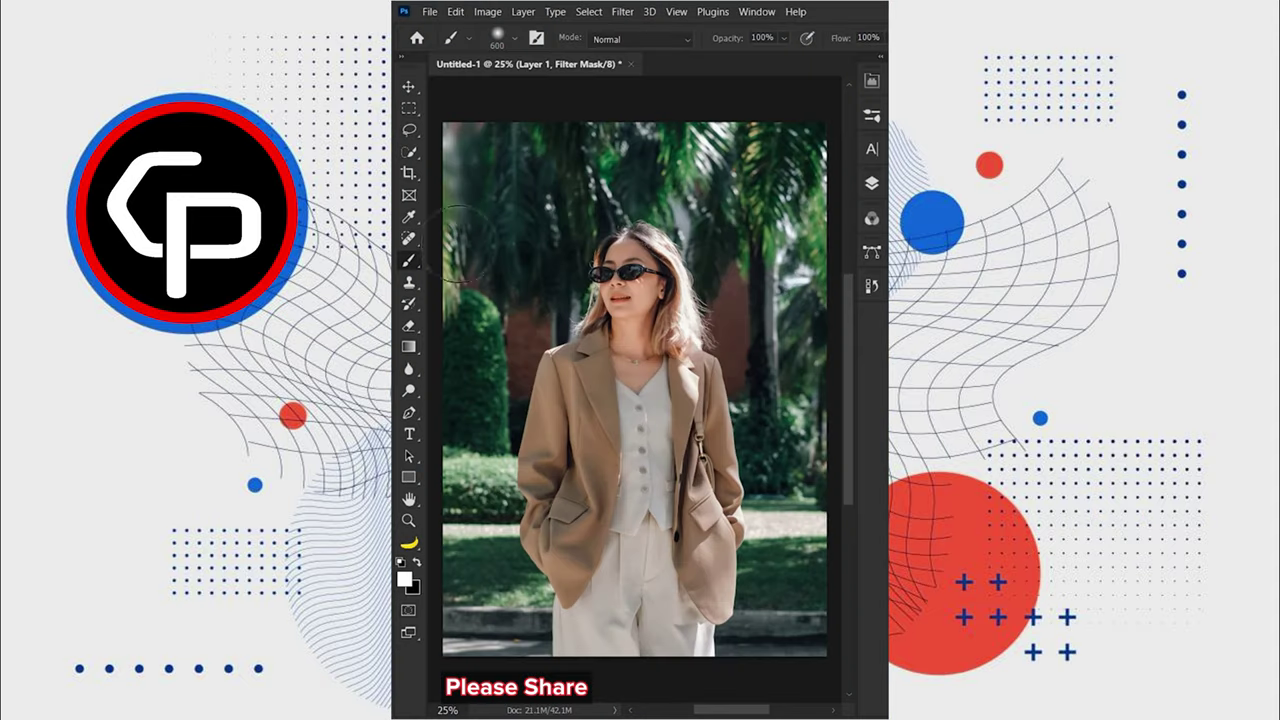
# Blur the upper background trees and duplicate the portrait onto Layer 1.
pyautogui.moveTo(536, 295)
pyautogui.mouseDown()
pyautogui.moveTo(815, 218)
pyautogui.moveTo(790, 360)
pyautogui.moveTo(800, 465)
pyautogui.mouseUp()
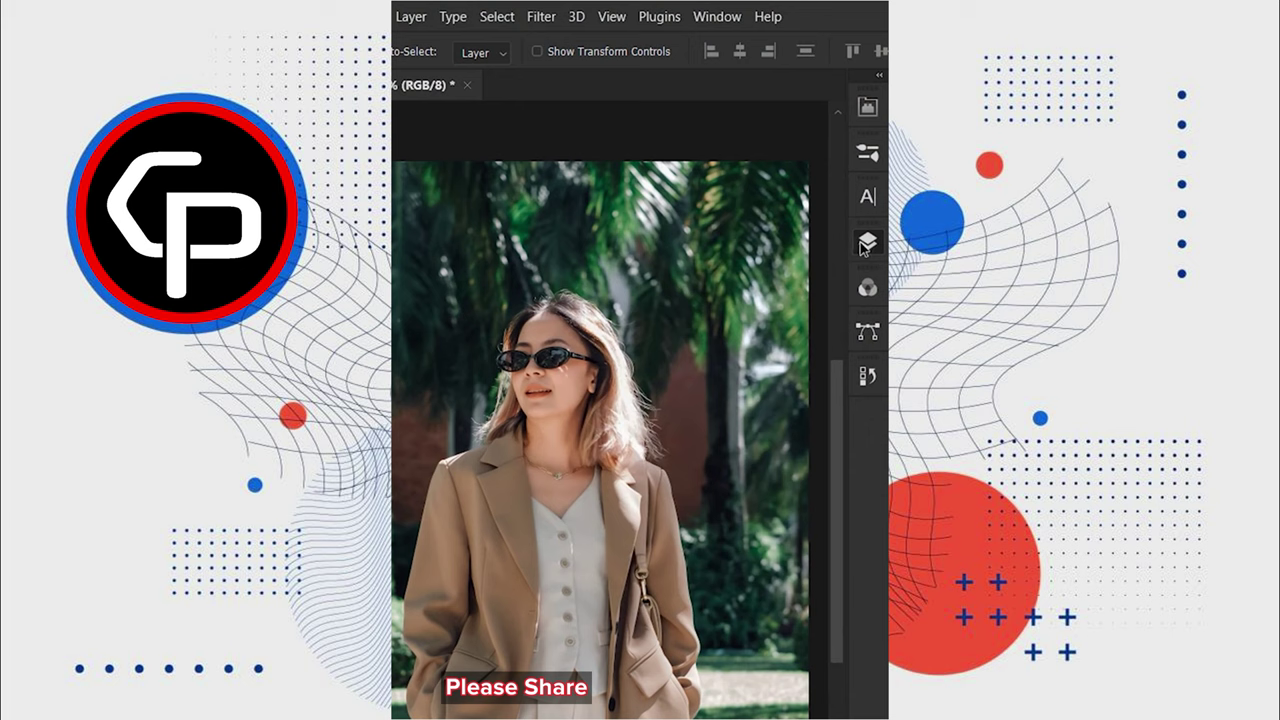
pyautogui.click(867, 241)
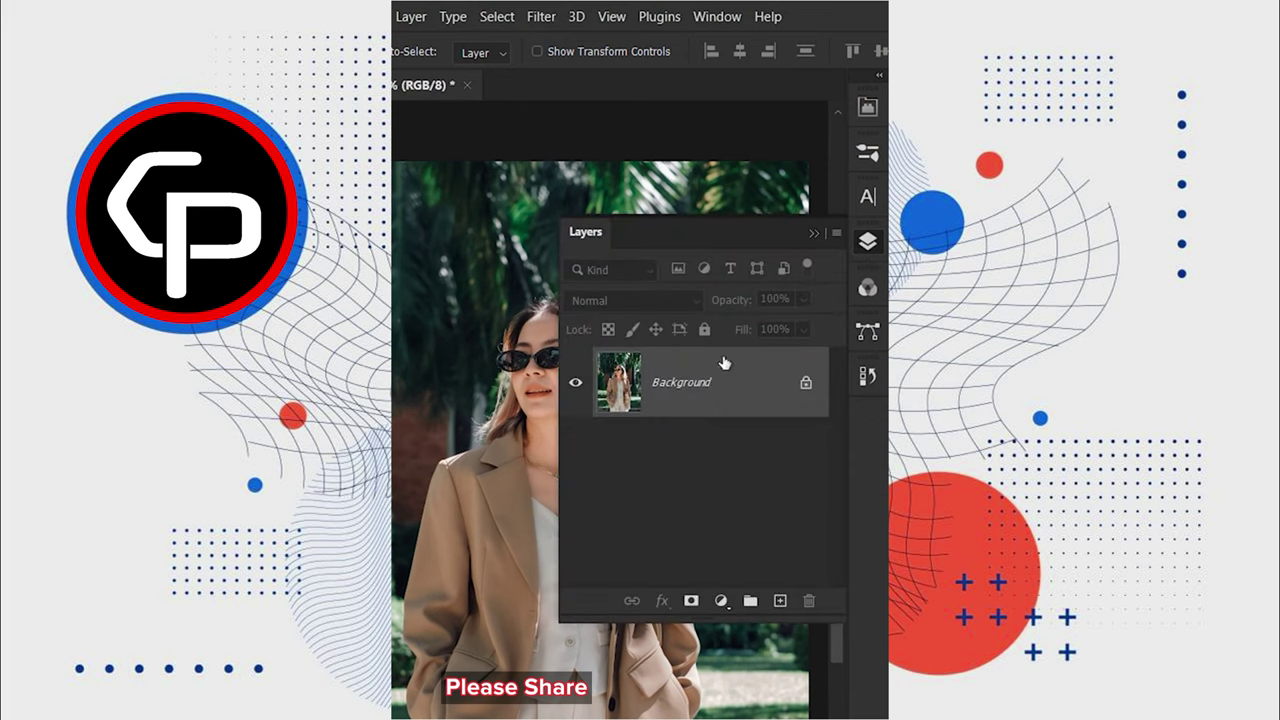
pyautogui.hotkey('ctrl', 'j')
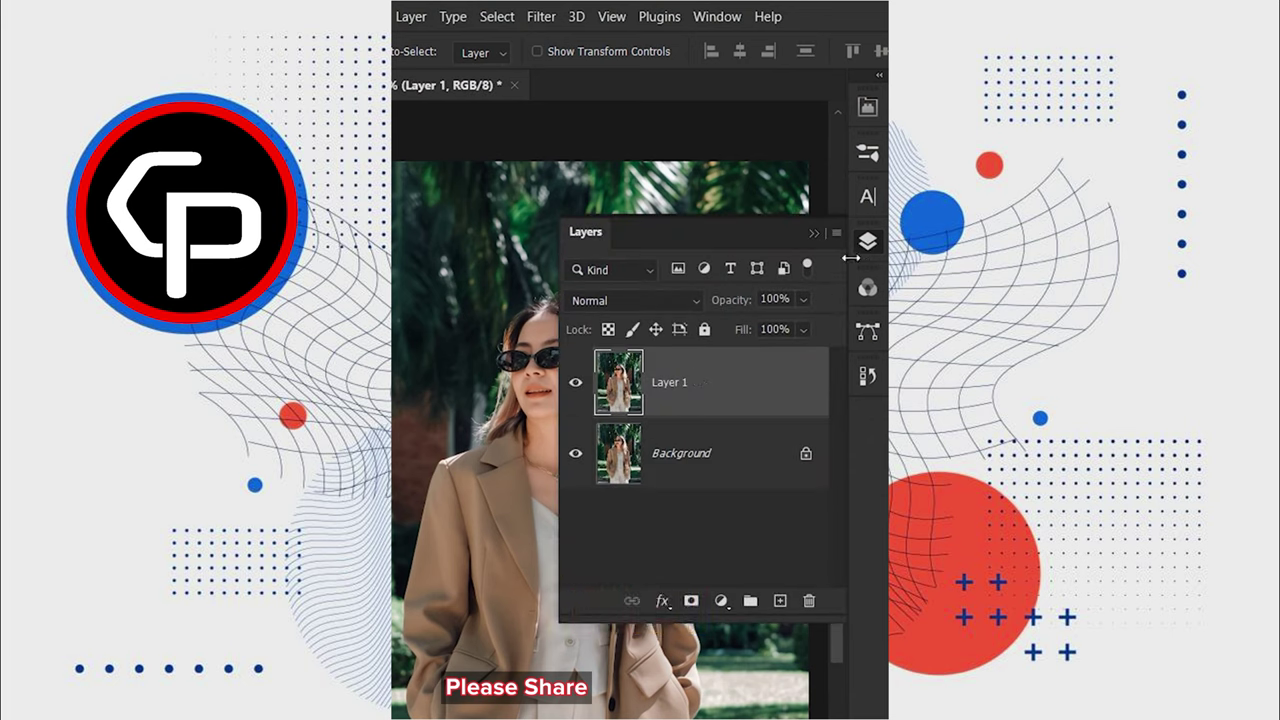
pyautogui.click(867, 245)
# Copy the auto-selected woman to hidden Layer 2, keeping her outline selected on Layer 1.
pyautogui.click(497, 17)
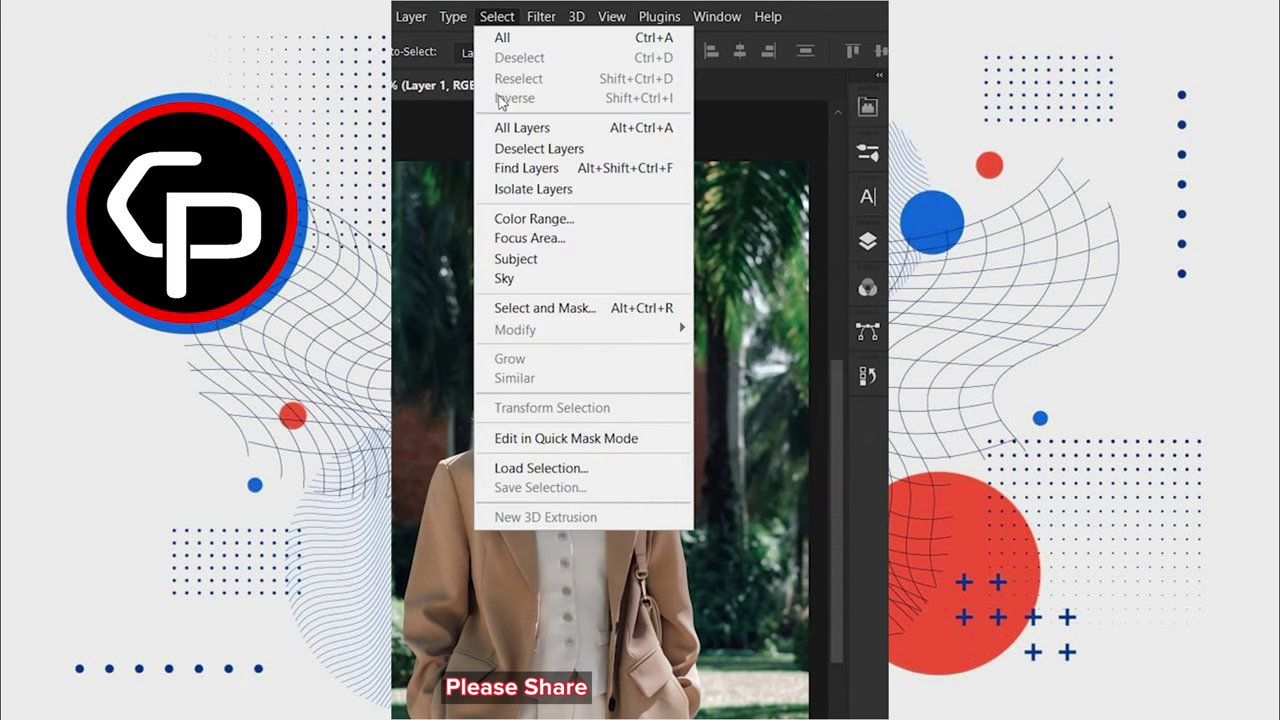
pyautogui.click(509, 255)
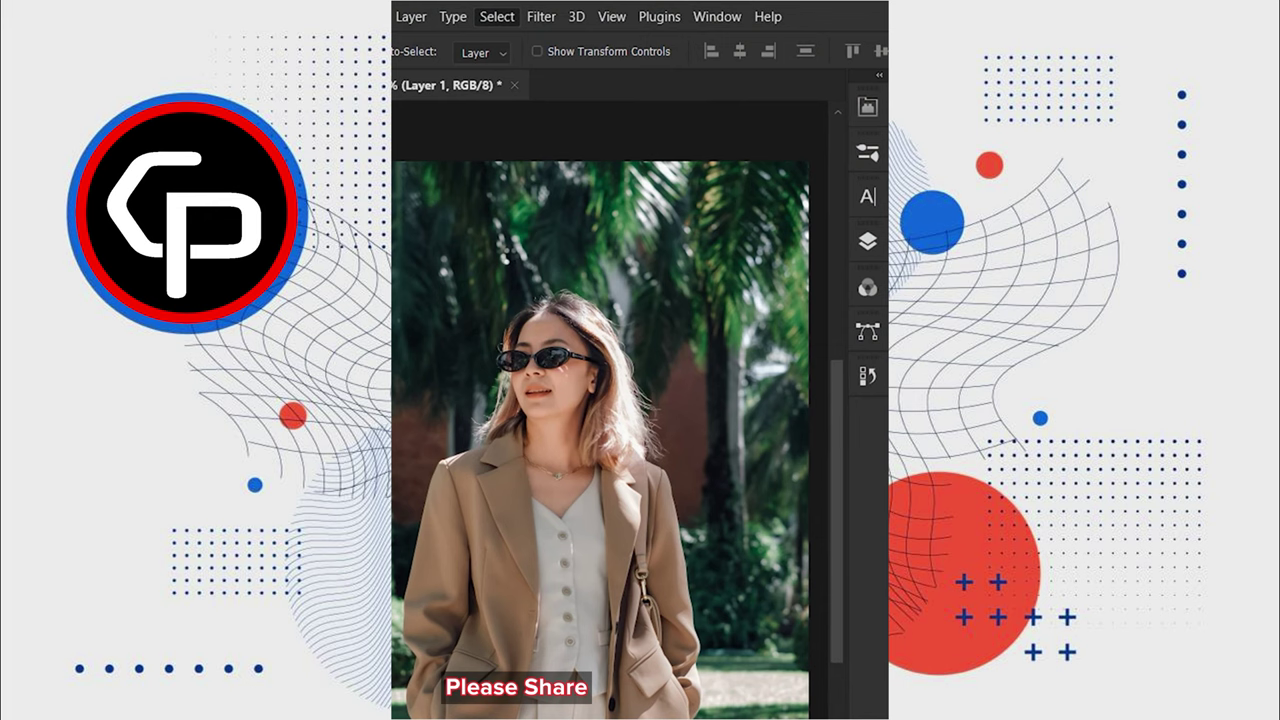
pyautogui.click(867, 245)
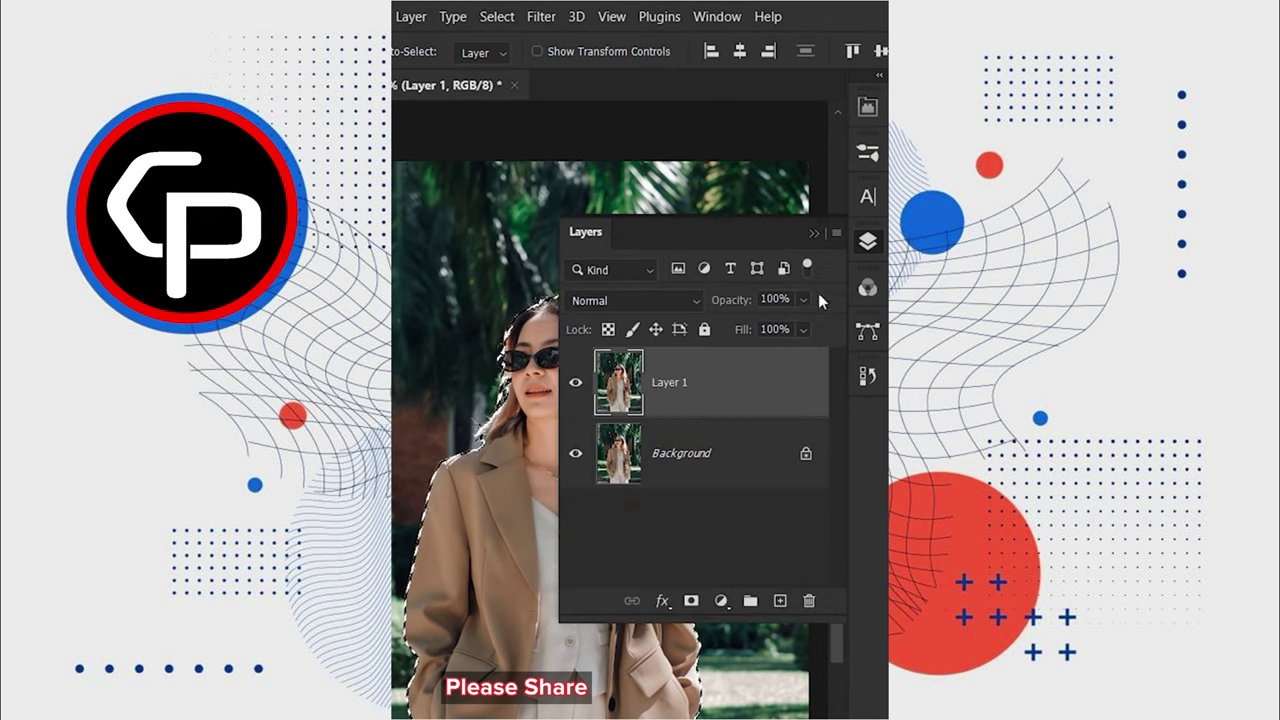
pyautogui.hotkey('ctrl', 'j')
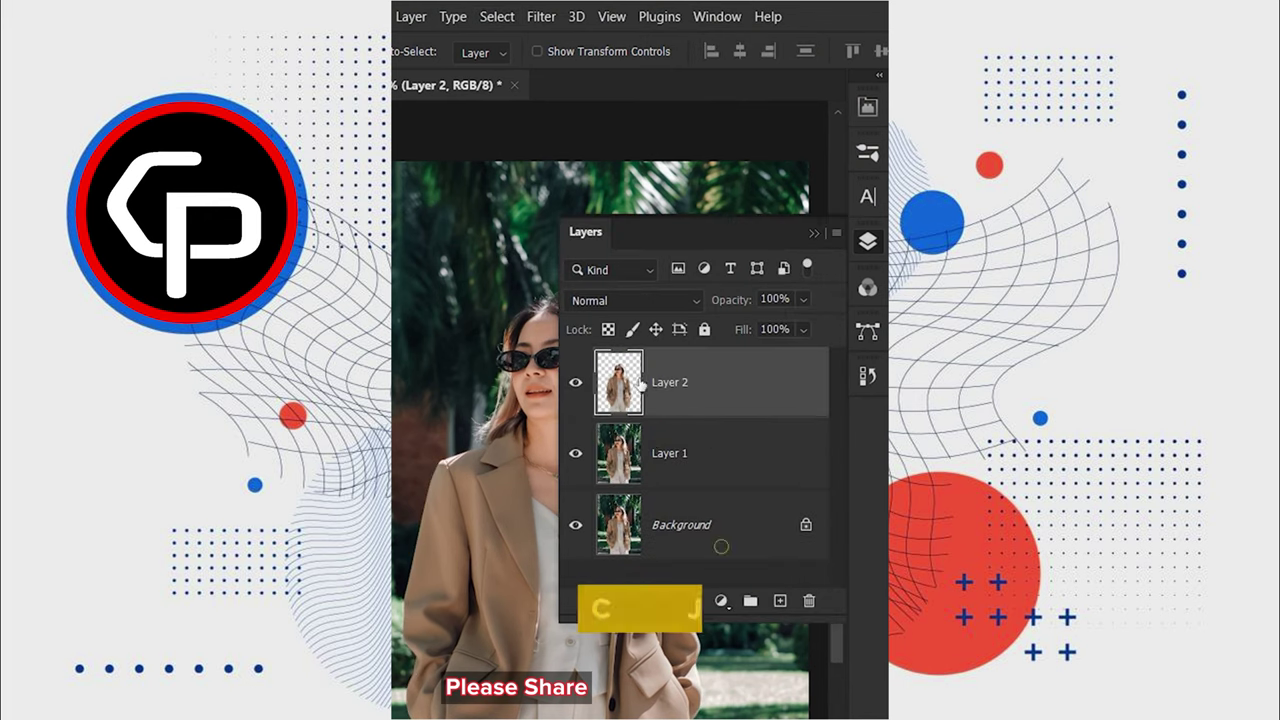
pyautogui.rightClick(614, 380)
pyautogui.click(652, 437)
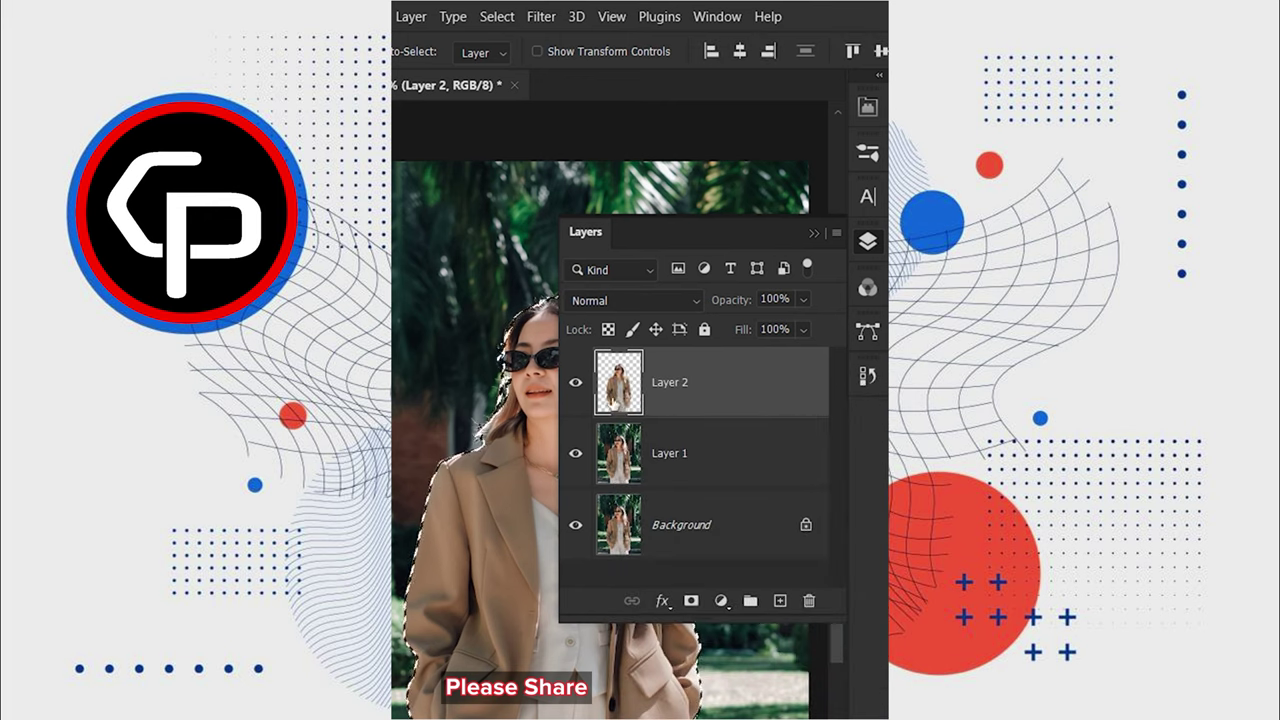
pyautogui.click(672, 452)
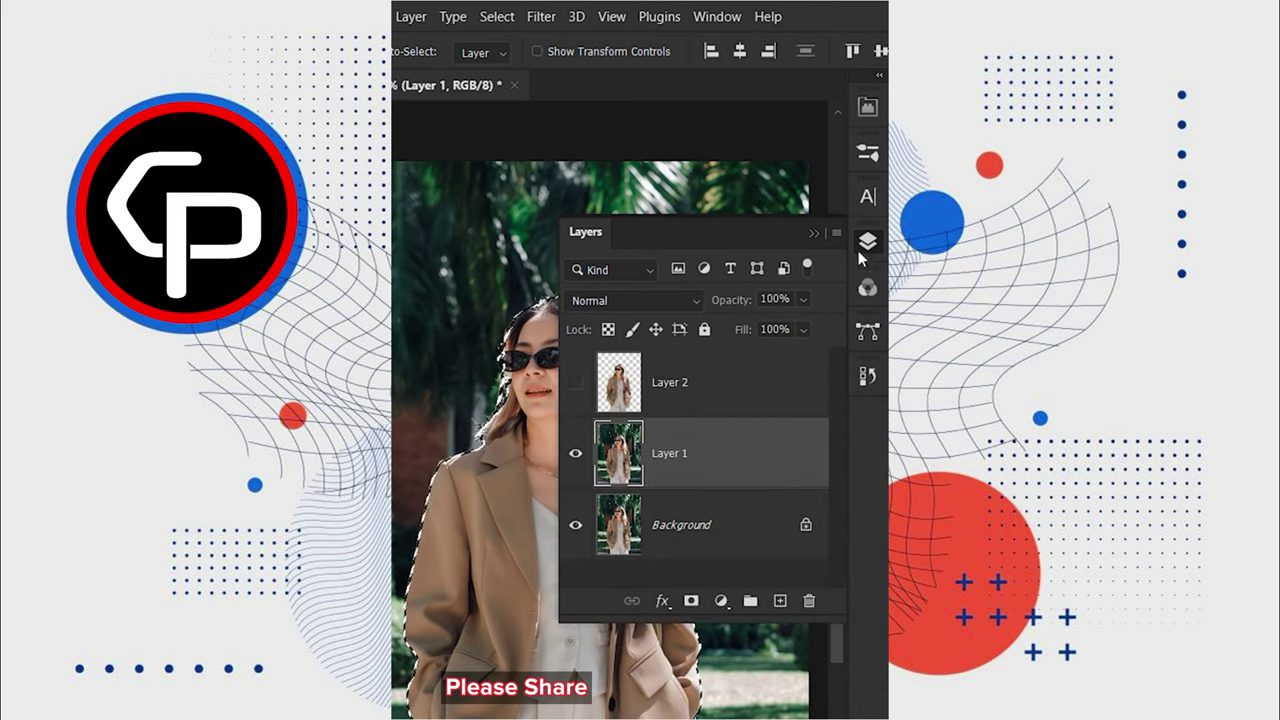
pyautogui.click(867, 245)
pyautogui.click(497, 17)
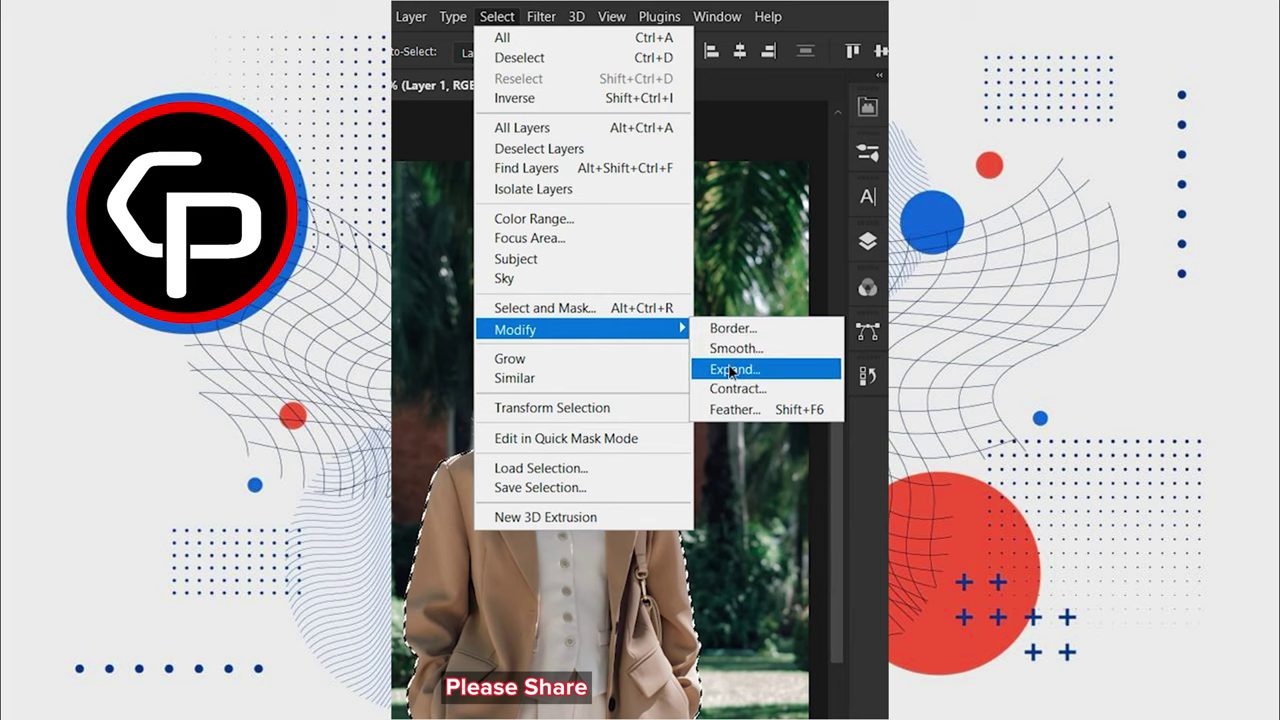
# Expand the selection by 40 px and paint the woman out with the Remove Tool.
pyautogui.click(735, 366)
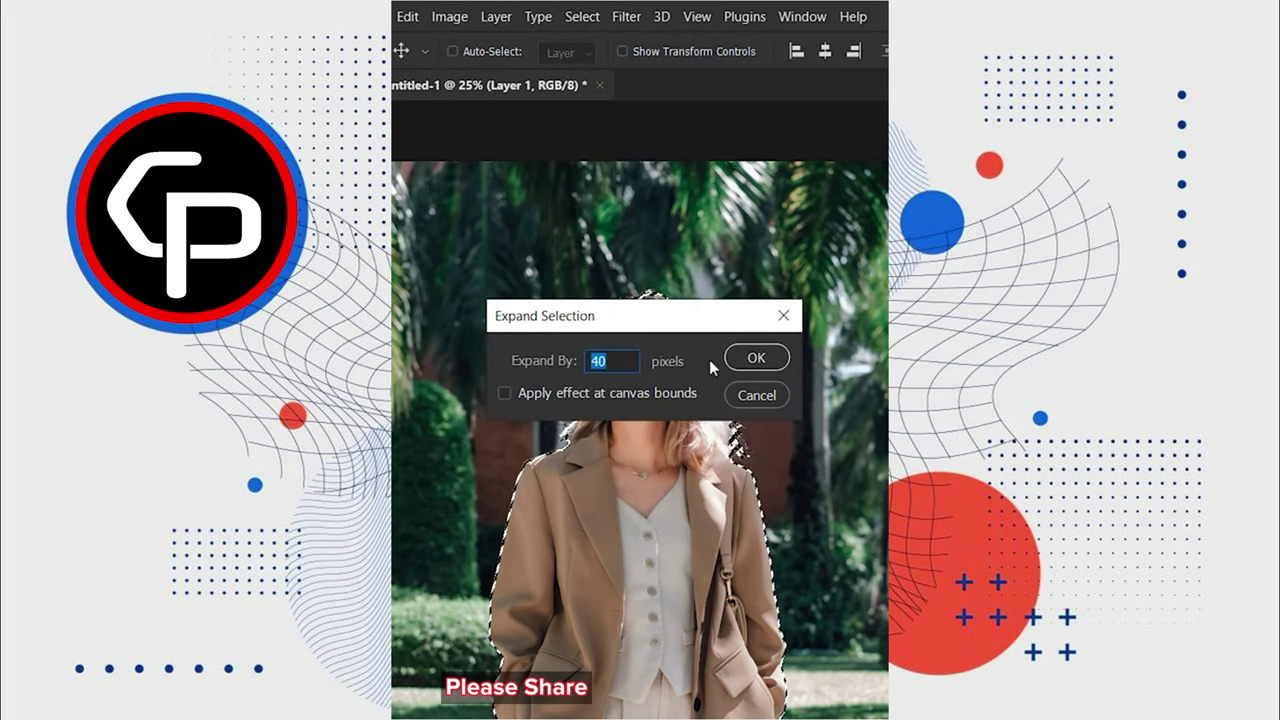
pyautogui.click(756, 358)
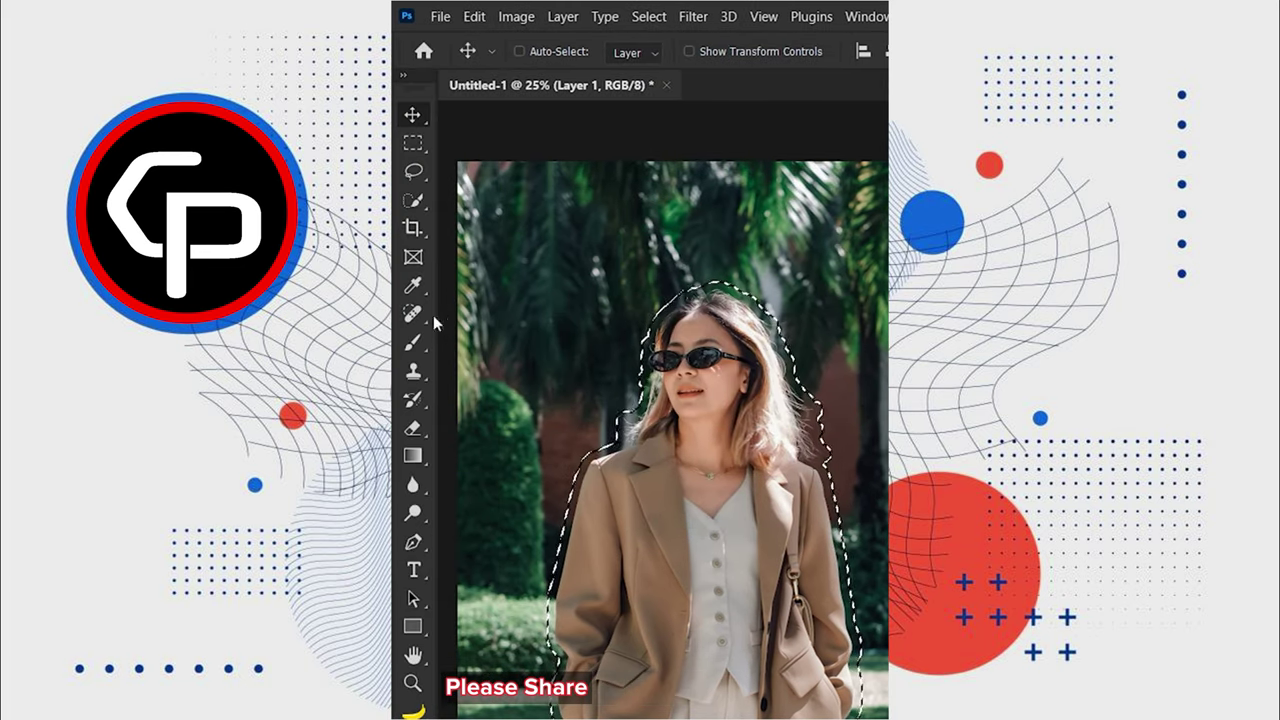
pyautogui.click(412, 313)
pyautogui.click(487, 335)
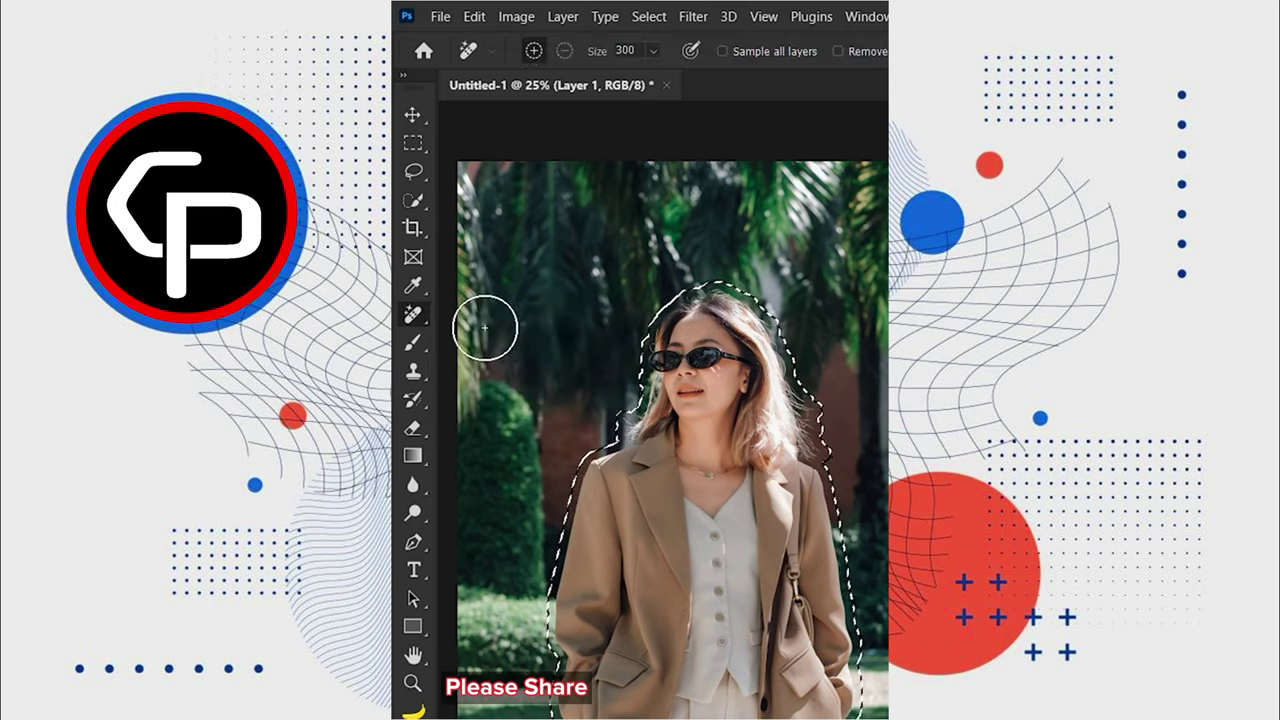
pyautogui.moveTo(550, 345)
pyautogui.mouseDown()
pyautogui.moveTo(692, 648)
pyautogui.moveTo(547, 353)
pyautogui.mouseUp()
pyautogui.hotkey('ctrl', 'd')
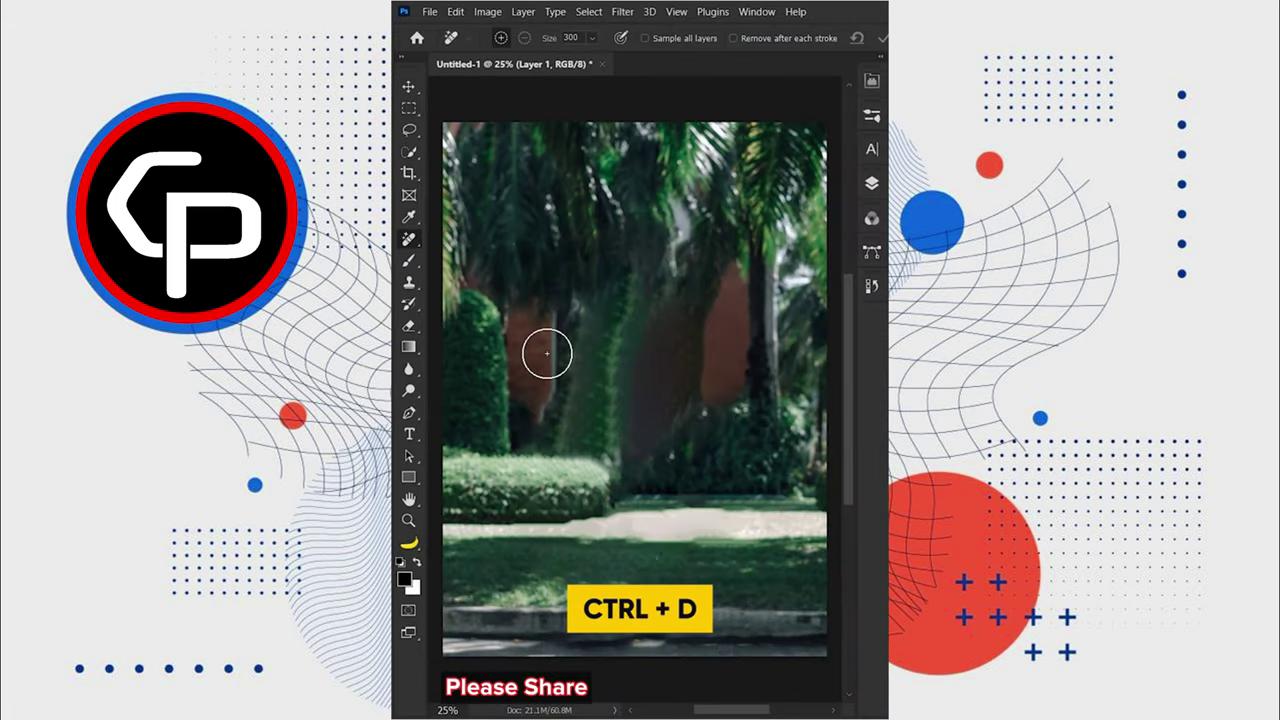
# Show the woman's cut-out on Layer 2 and convert Layer 1 to a smart object.
pyautogui.click(871, 183)
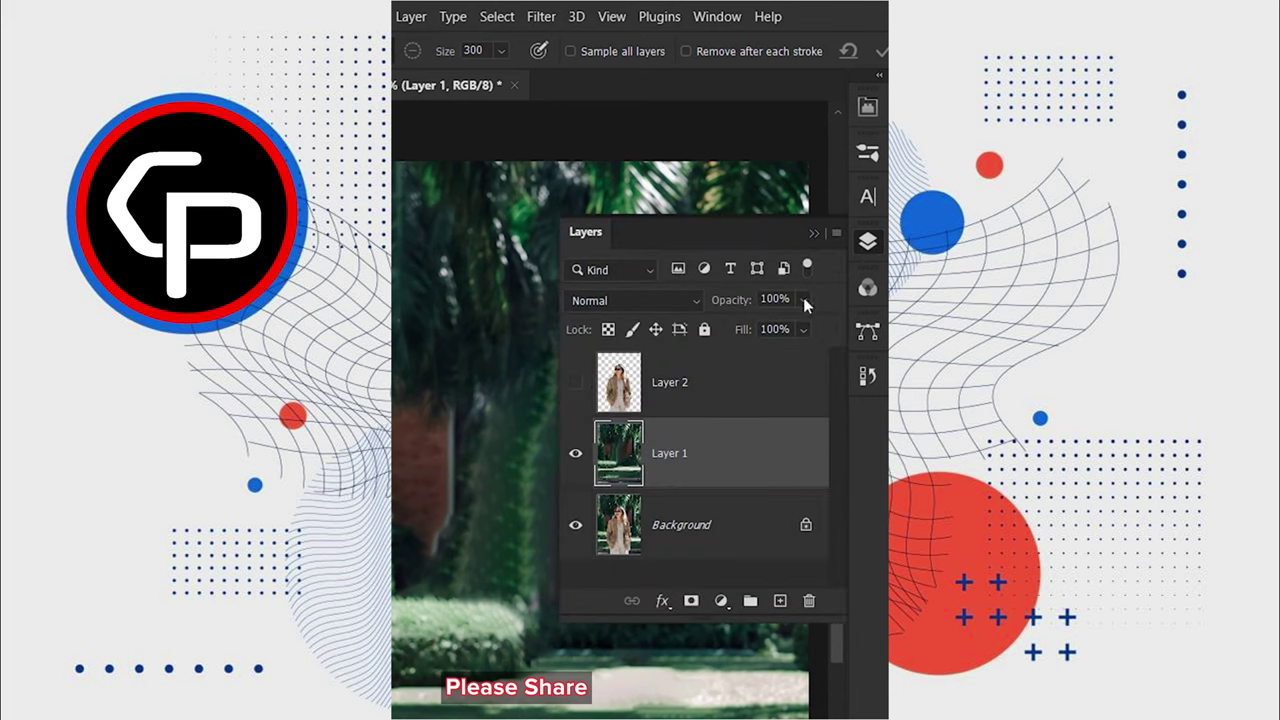
pyautogui.click(576, 383)
pyautogui.rightClick(671, 455)
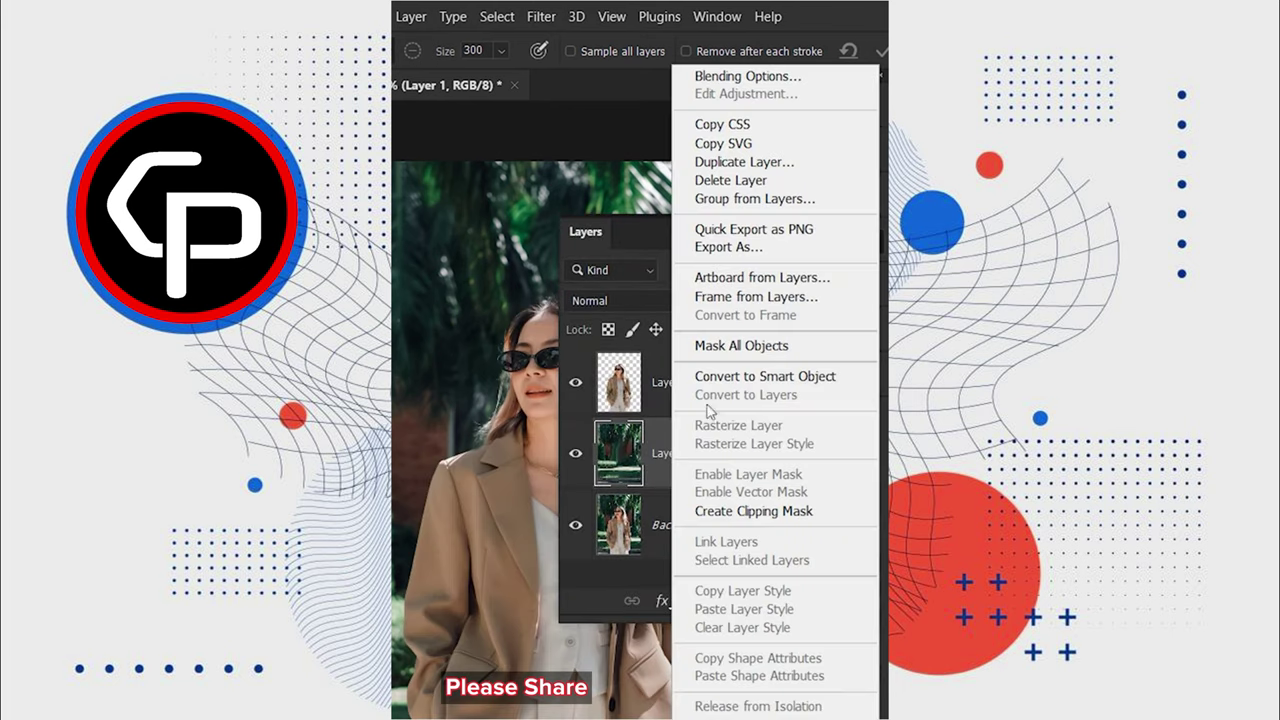
pyautogui.click(718, 381)
# Apply a 51 px Field Blur with 28% Light Bokeh and a sharper bottom pin.
pyautogui.click(867, 243)
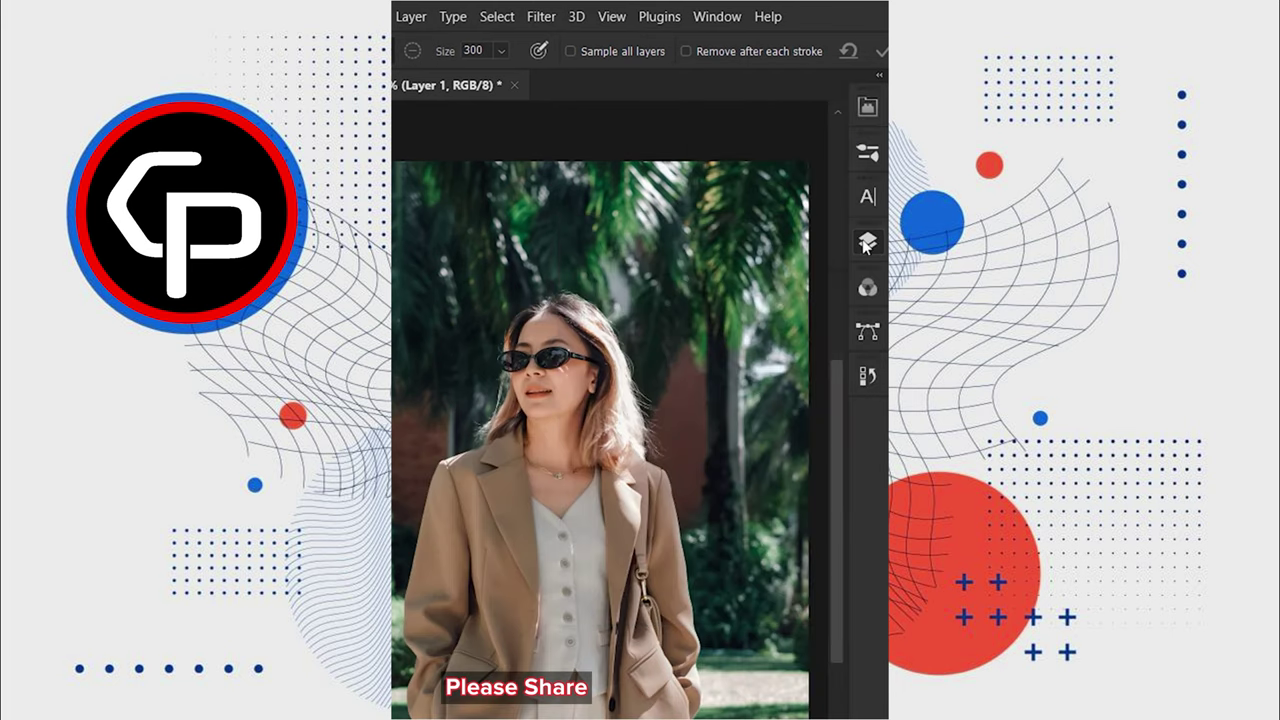
pyautogui.click(541, 16)
pyautogui.moveTo(575, 298)
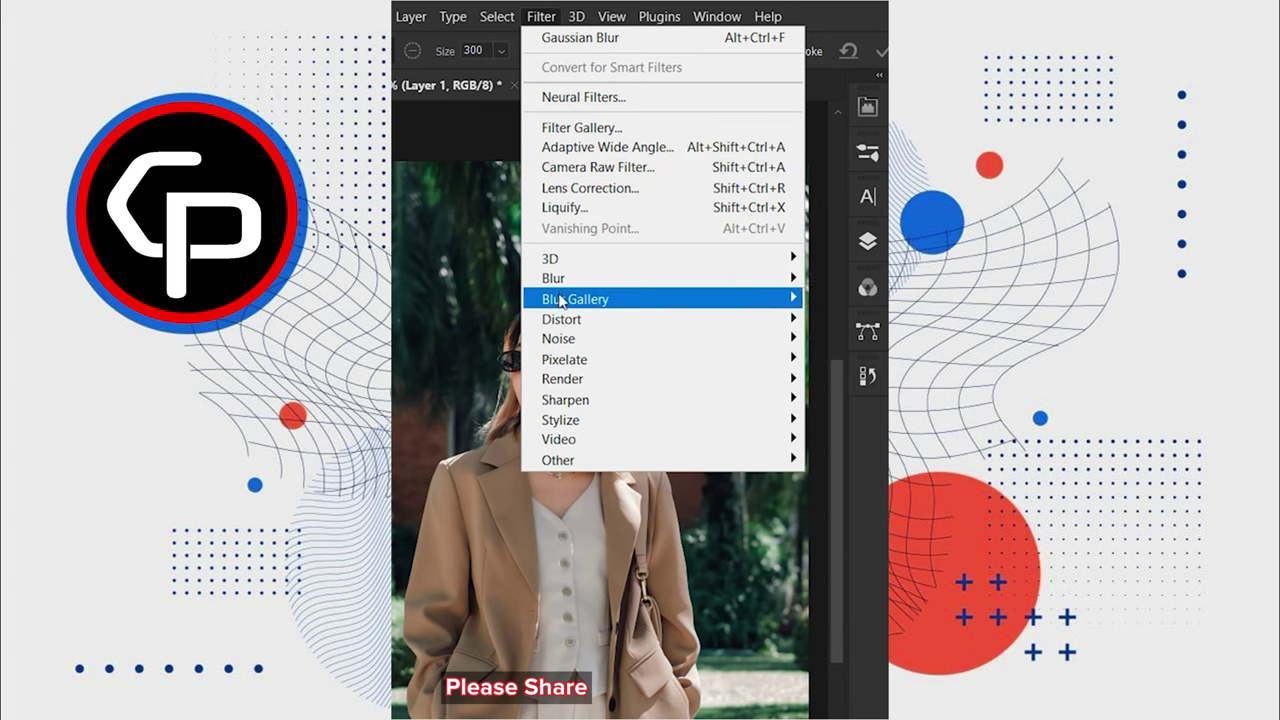
pyautogui.click(752, 300)
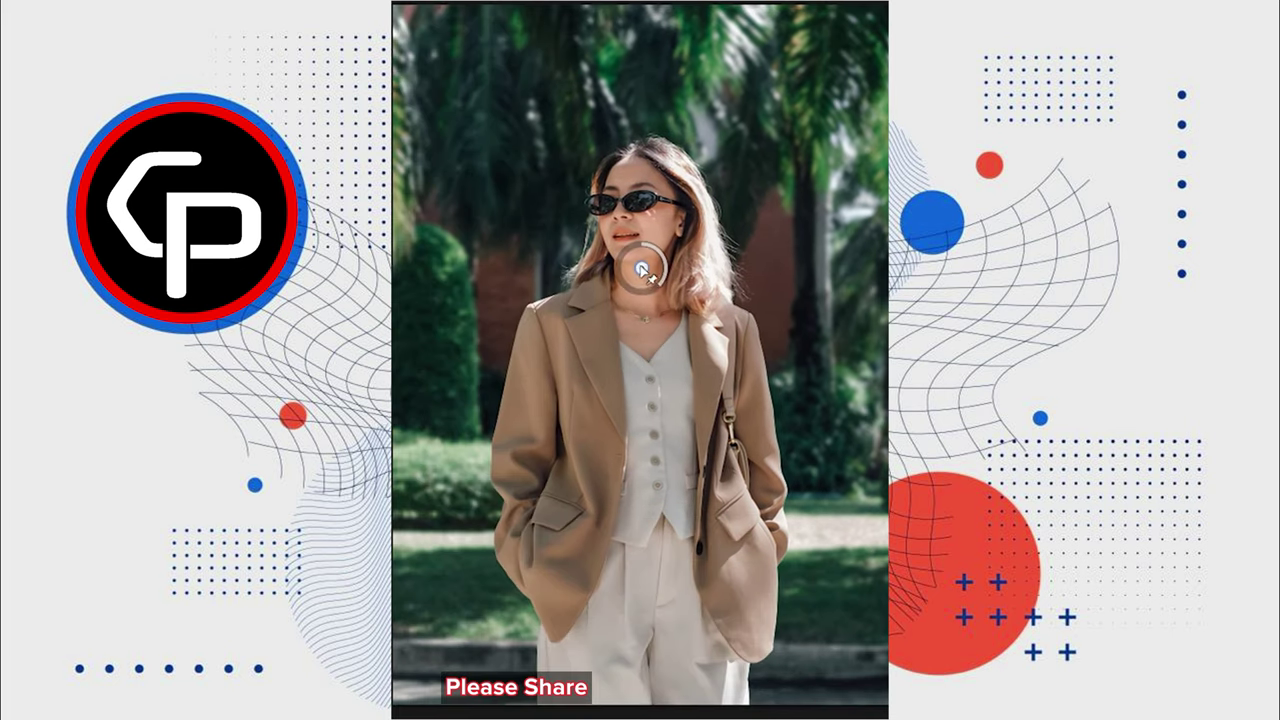
pyautogui.moveTo(639, 290); pyautogui.dragTo(643, 277)
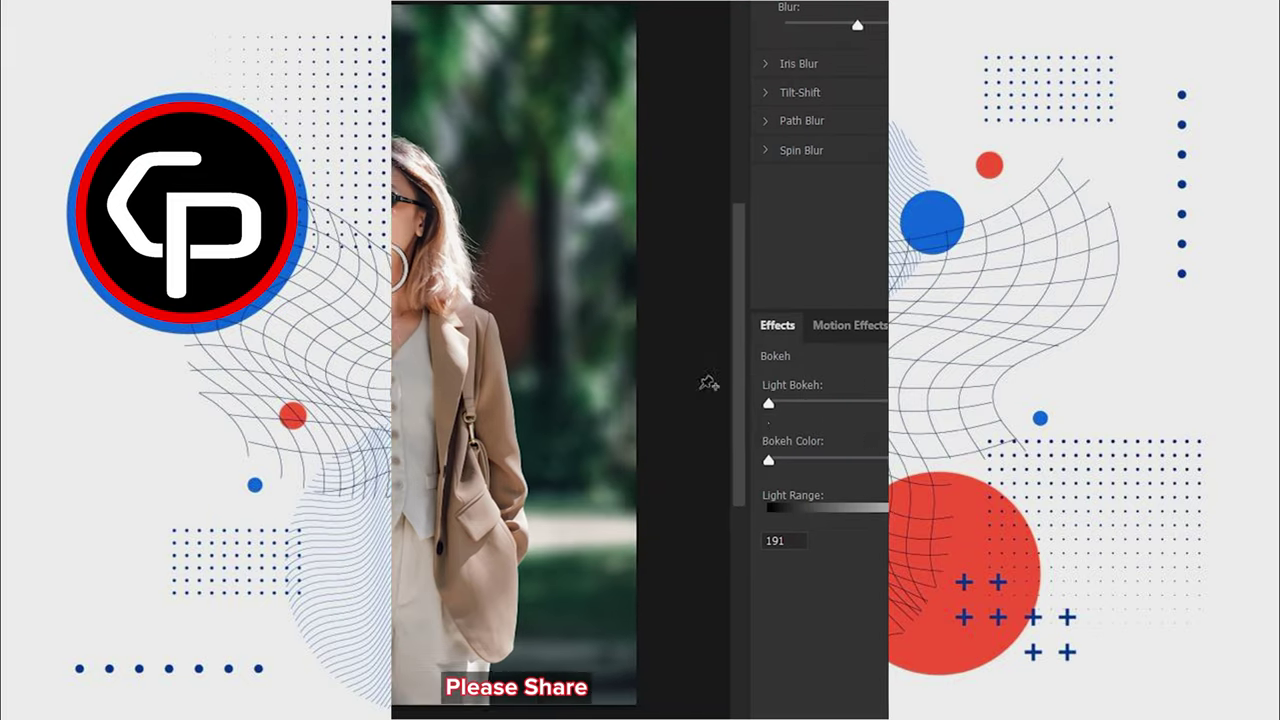
pyautogui.moveTo(669, 406); pyautogui.dragTo(725, 408)
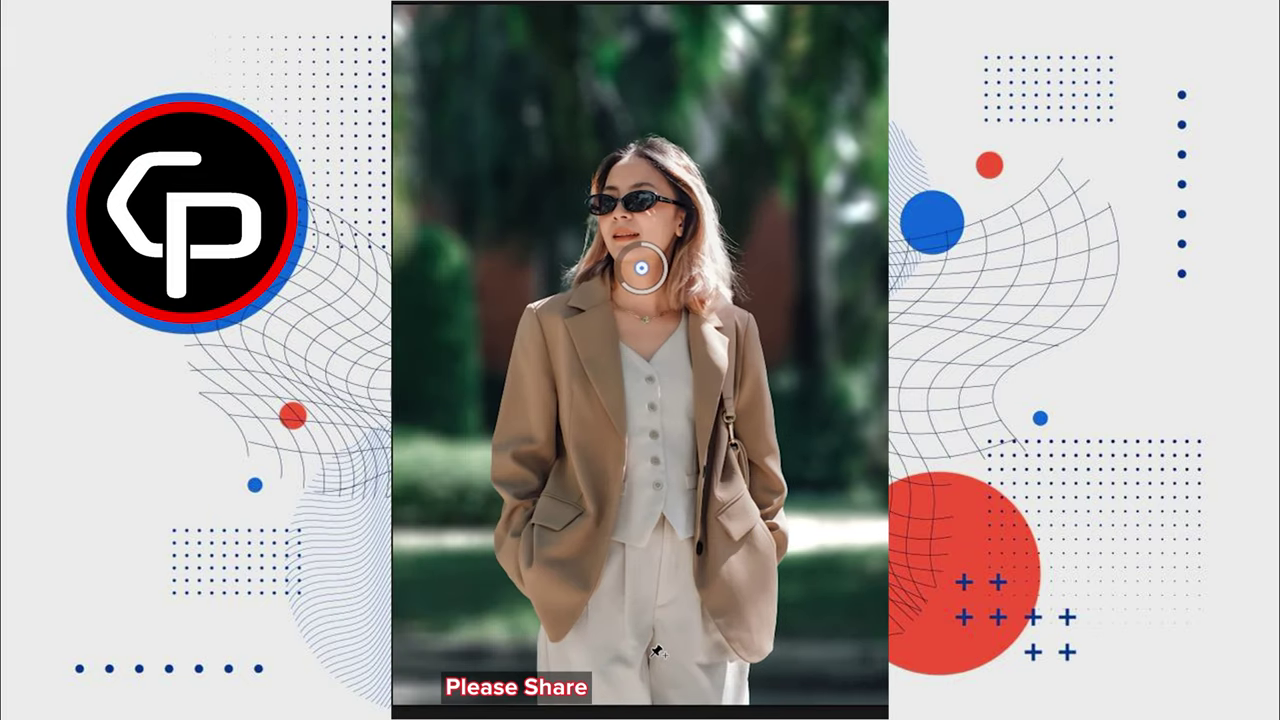
pyautogui.click(650, 655)
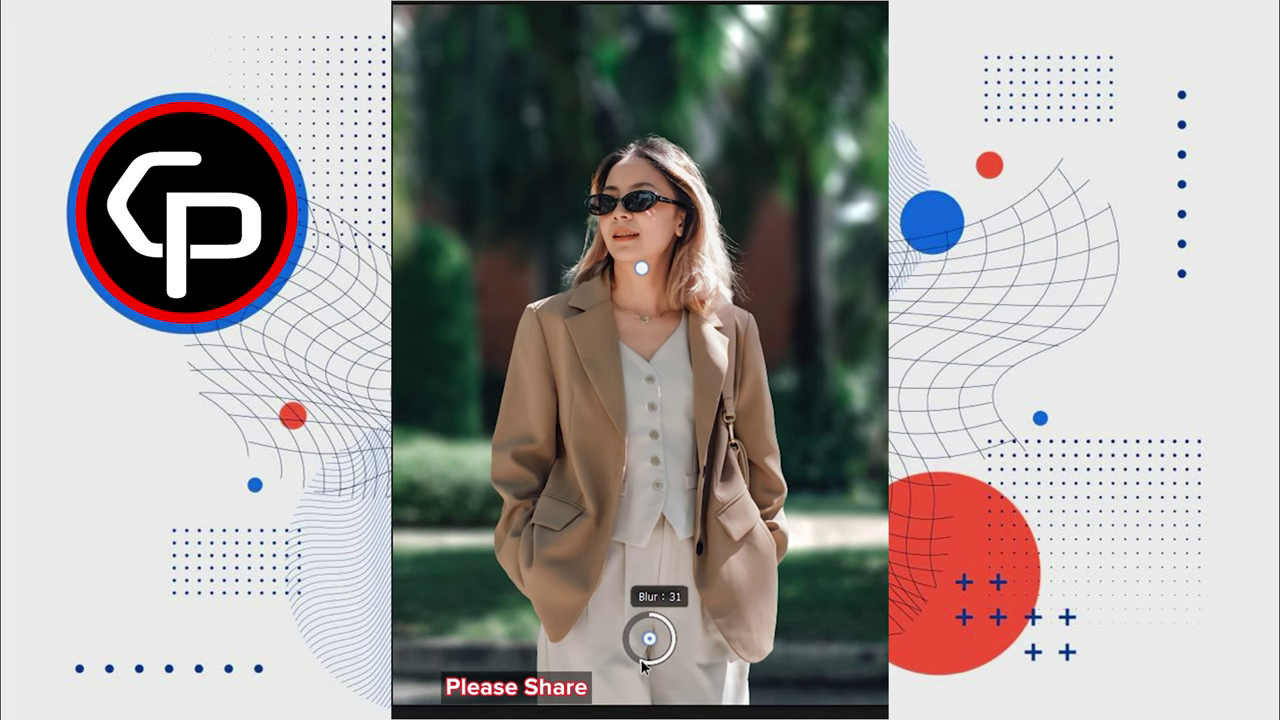
pyautogui.press('Return')
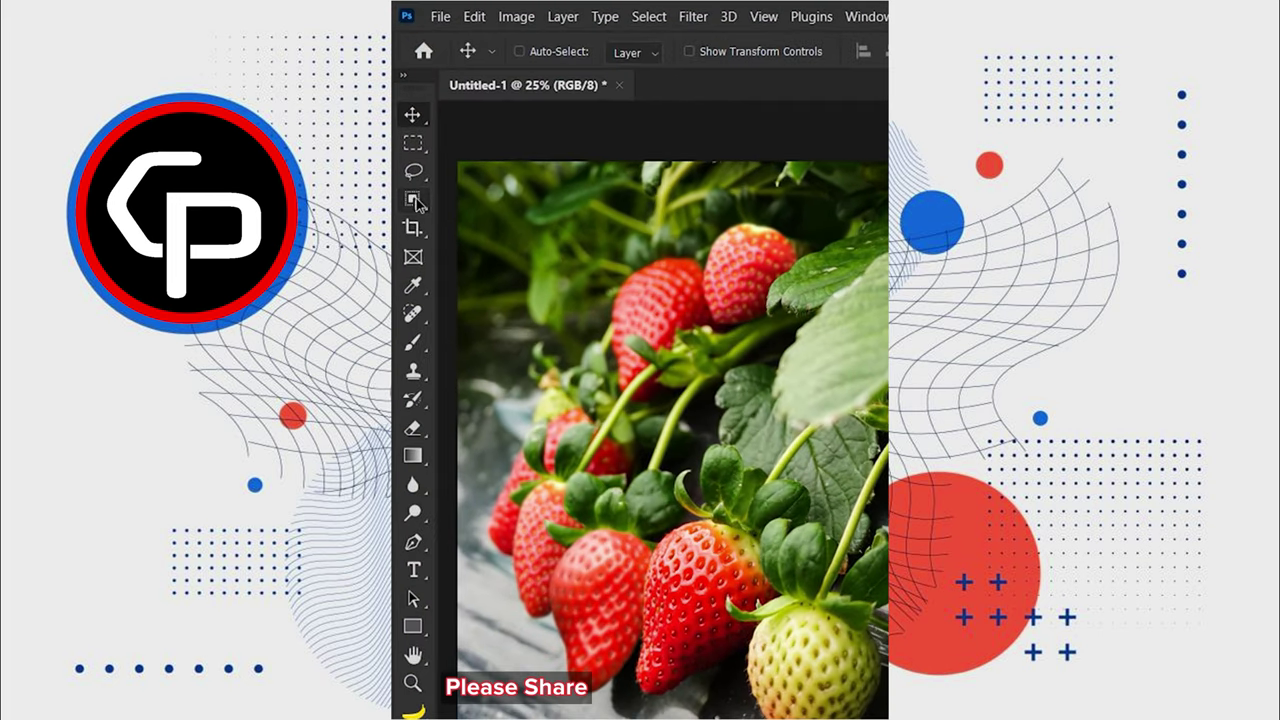
# Object-select the green front strawberry and copy it onto its own layer.
pyautogui.rightClick(418, 203)
pyautogui.click(488, 205)
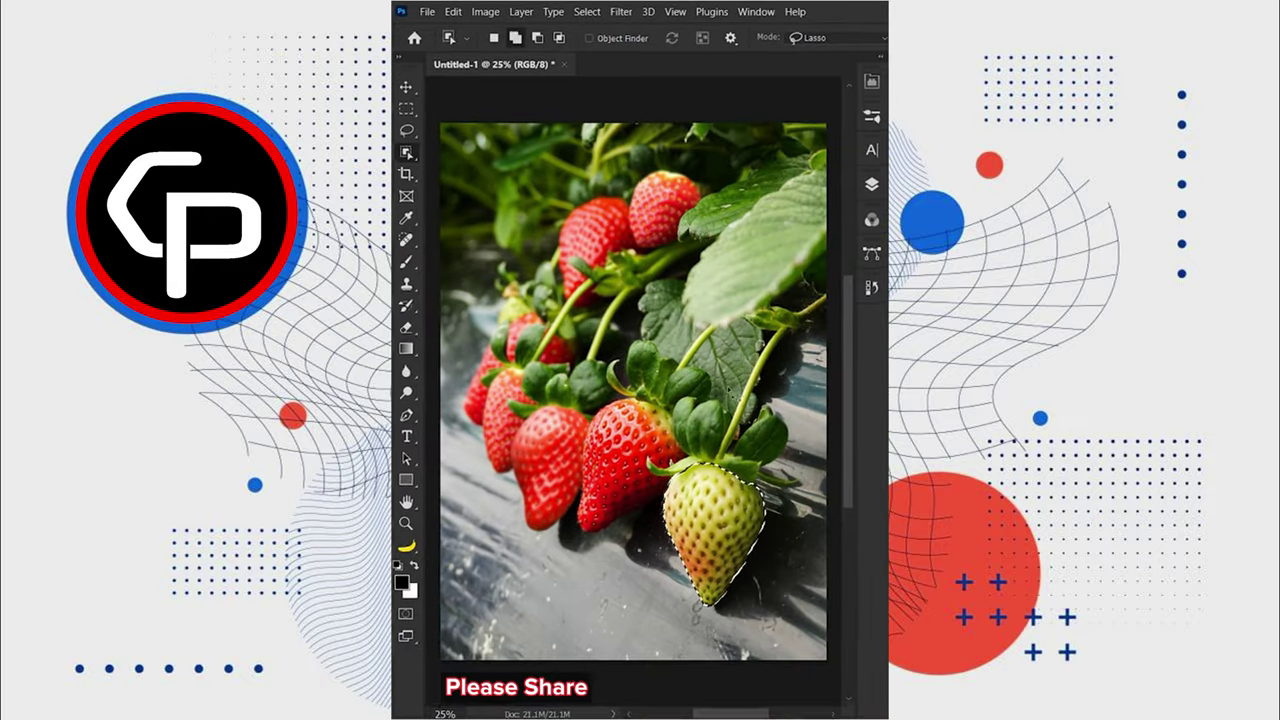
pyautogui.click(867, 241)
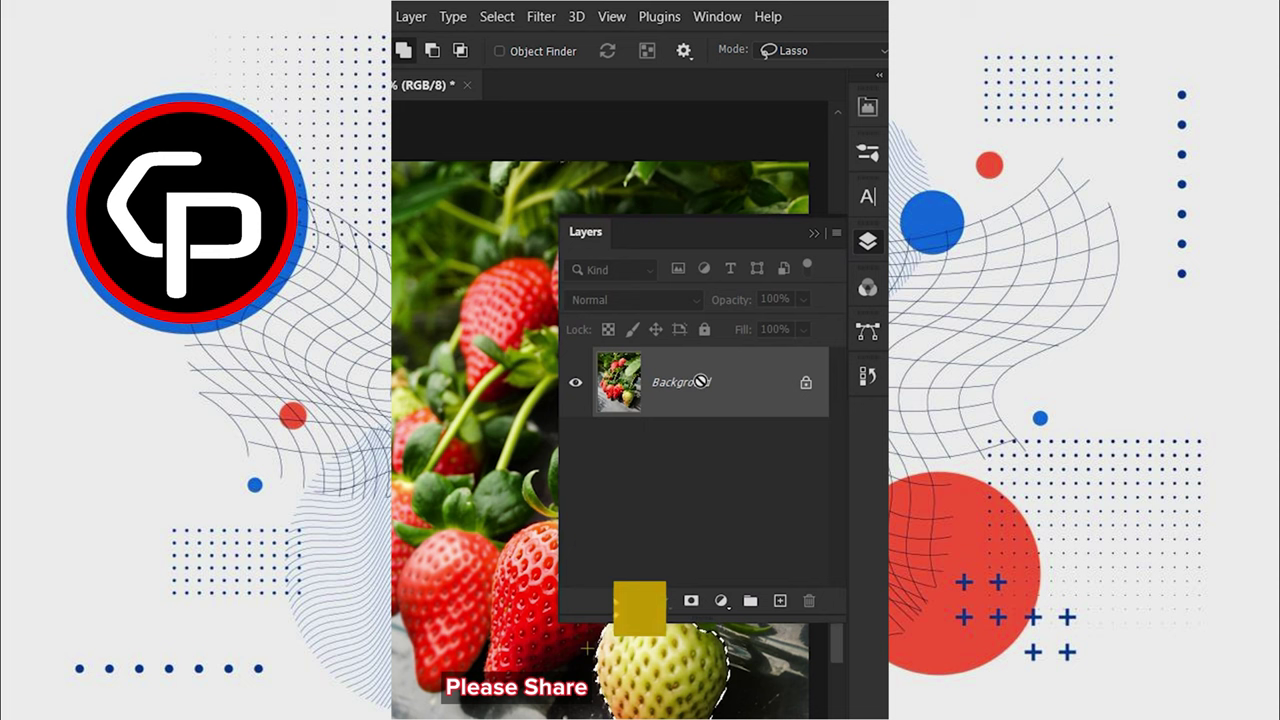
pyautogui.hotkey('ctrl', 'j')
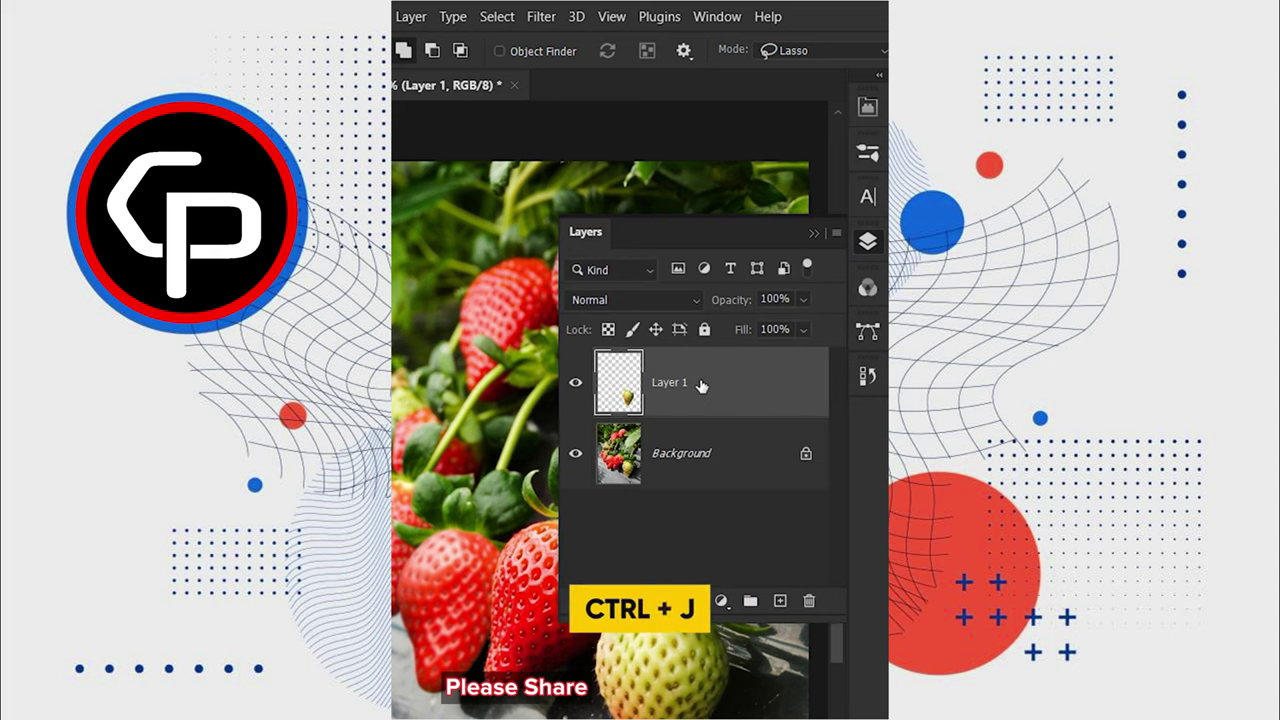
pyautogui.click(409, 87)
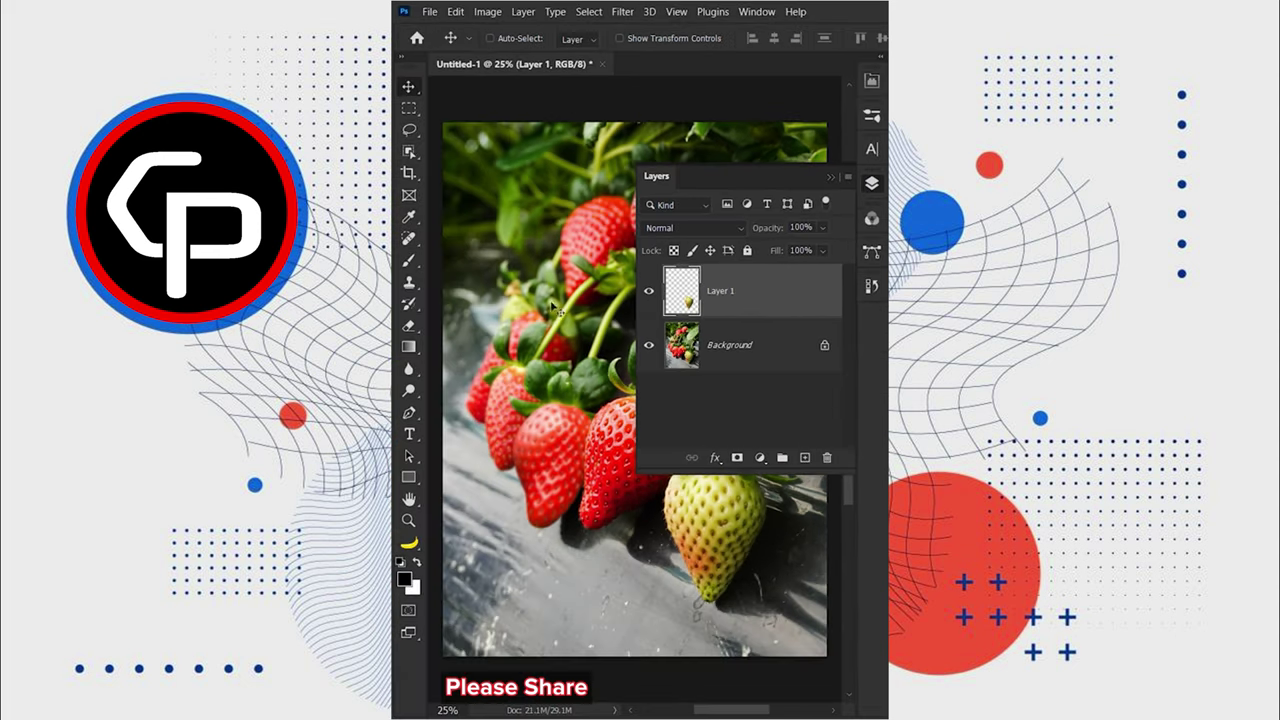
pyautogui.scroll(1, 599, 421)
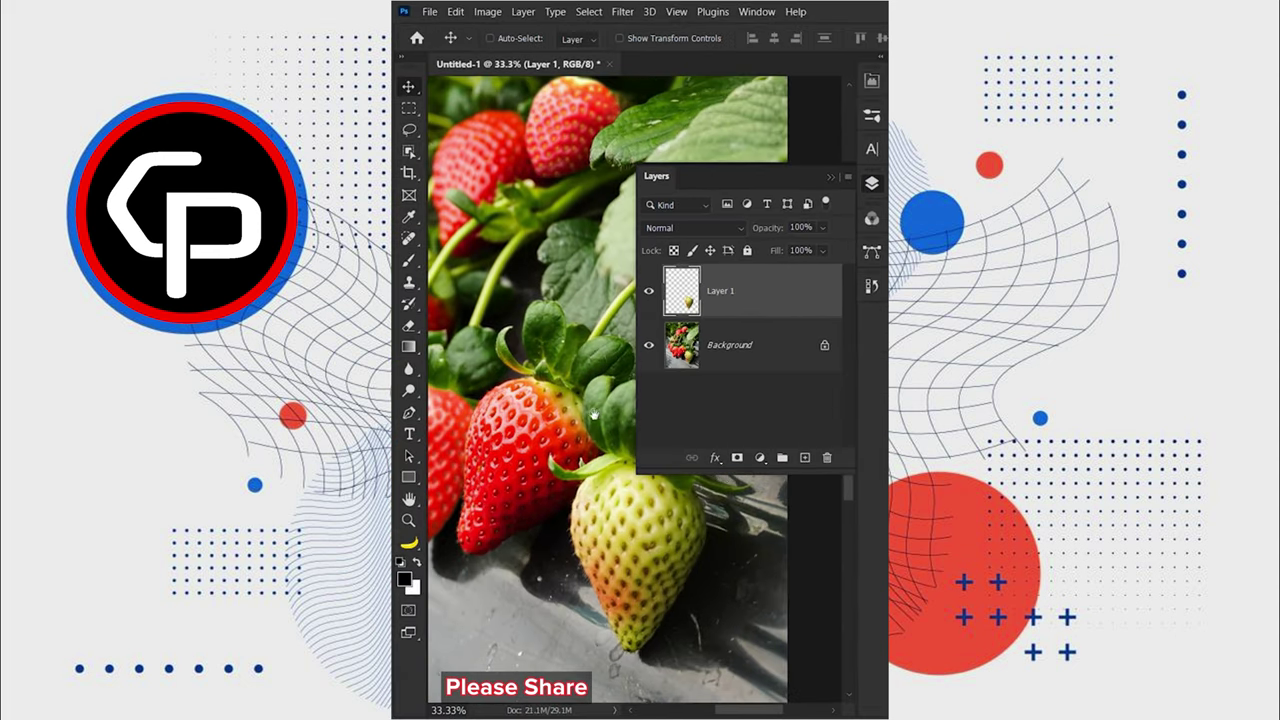
# Shift the strawberry's hue and add Selective Color Reds with +32 magenta and more black.
pyautogui.click(760, 458)
pyautogui.click(768, 298)
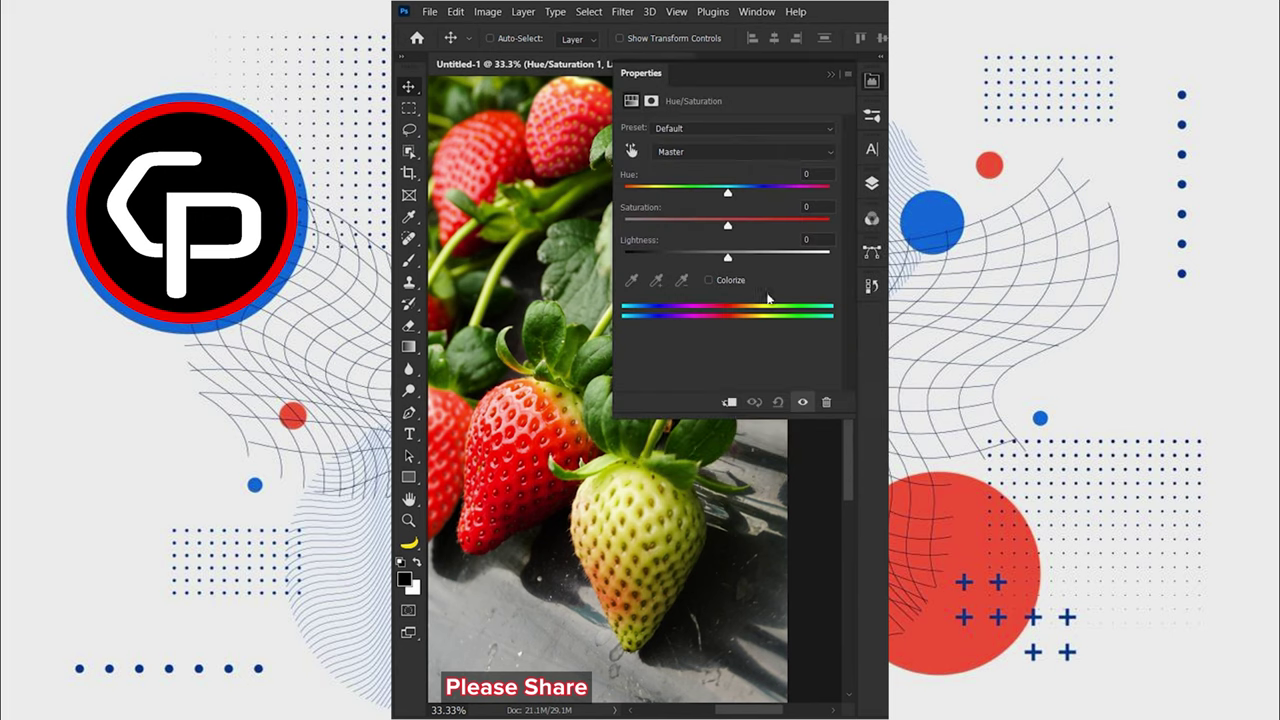
pyautogui.moveTo(728, 197); pyautogui.dragTo(672, 197)
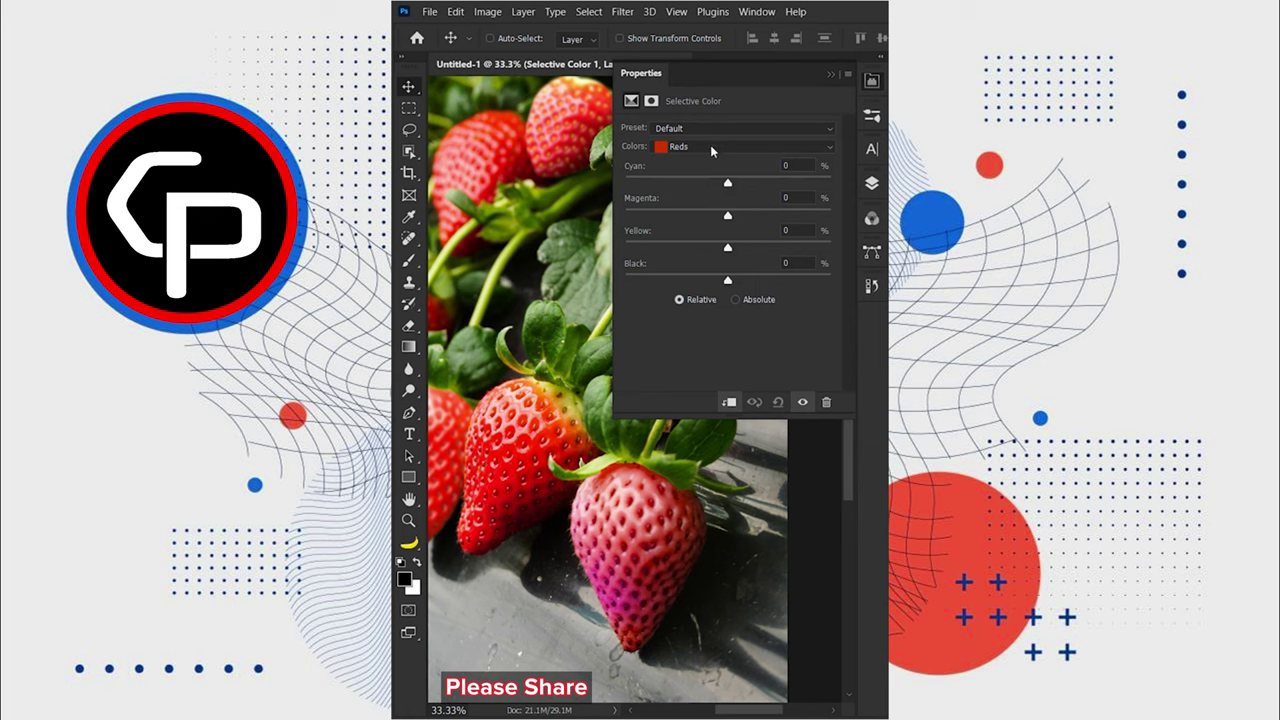
pyautogui.click(712, 147)
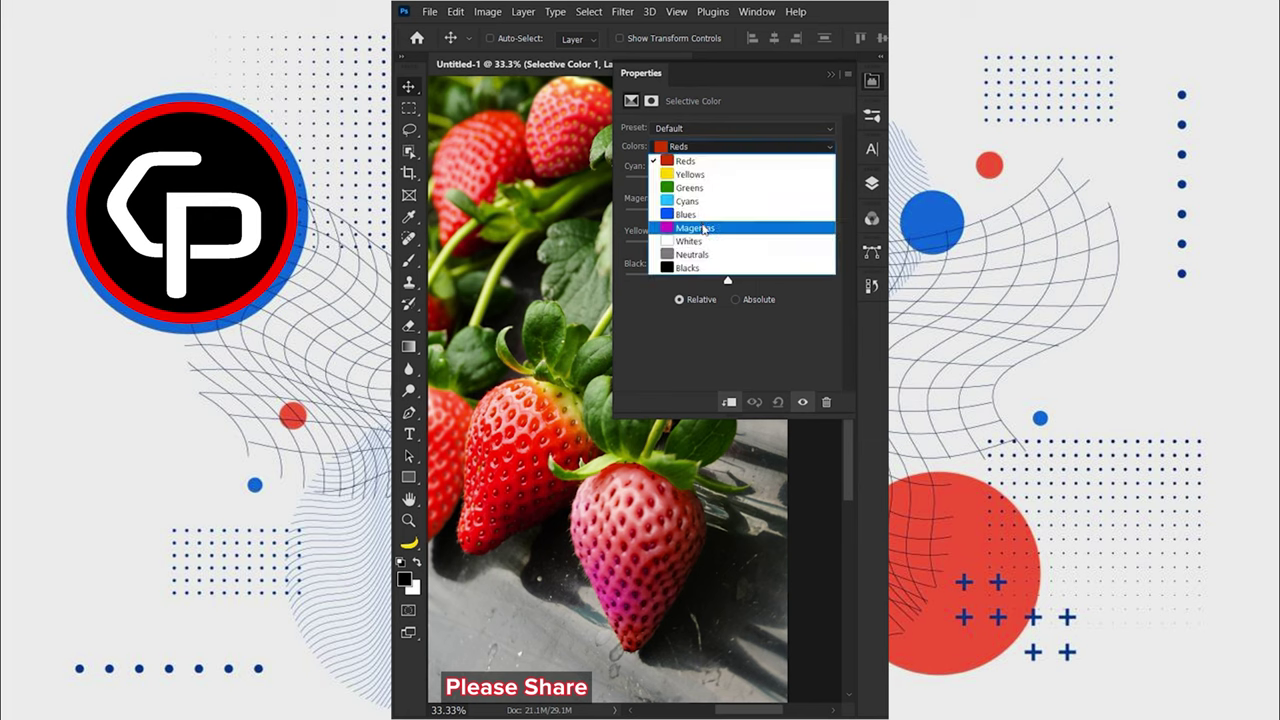
pyautogui.click(704, 227)
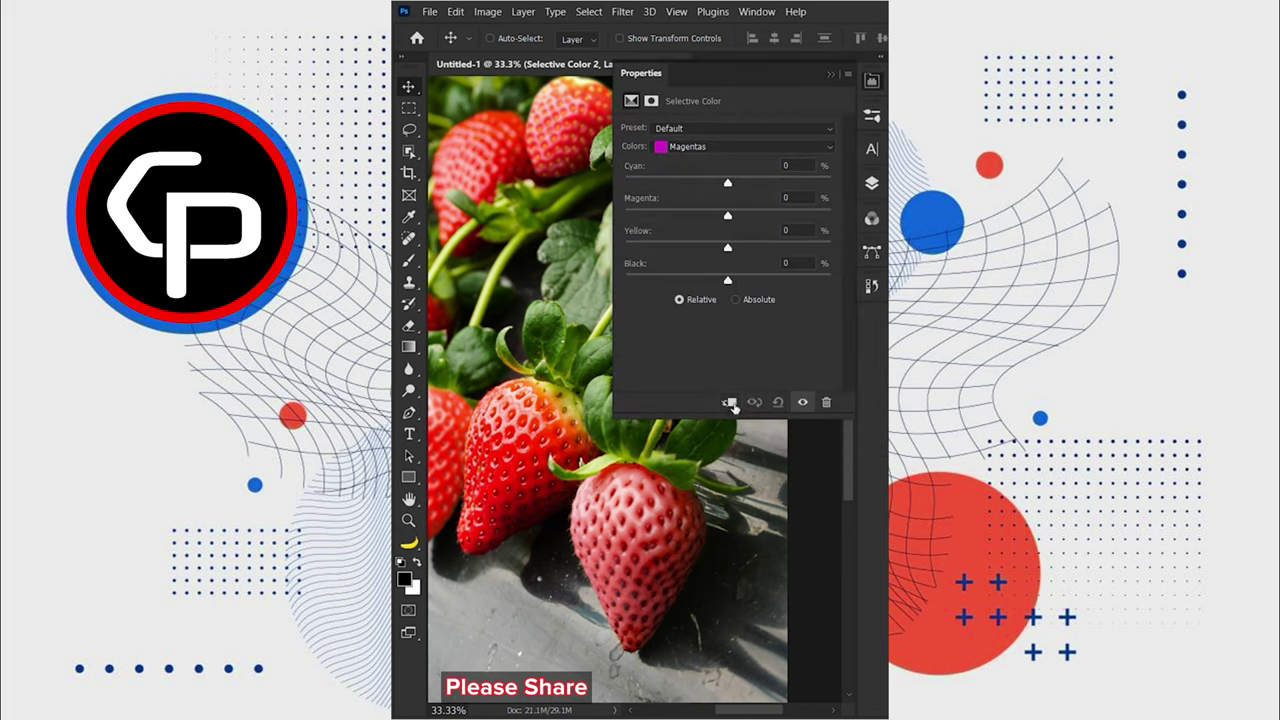
pyautogui.click(725, 150)
pyautogui.click(714, 151)
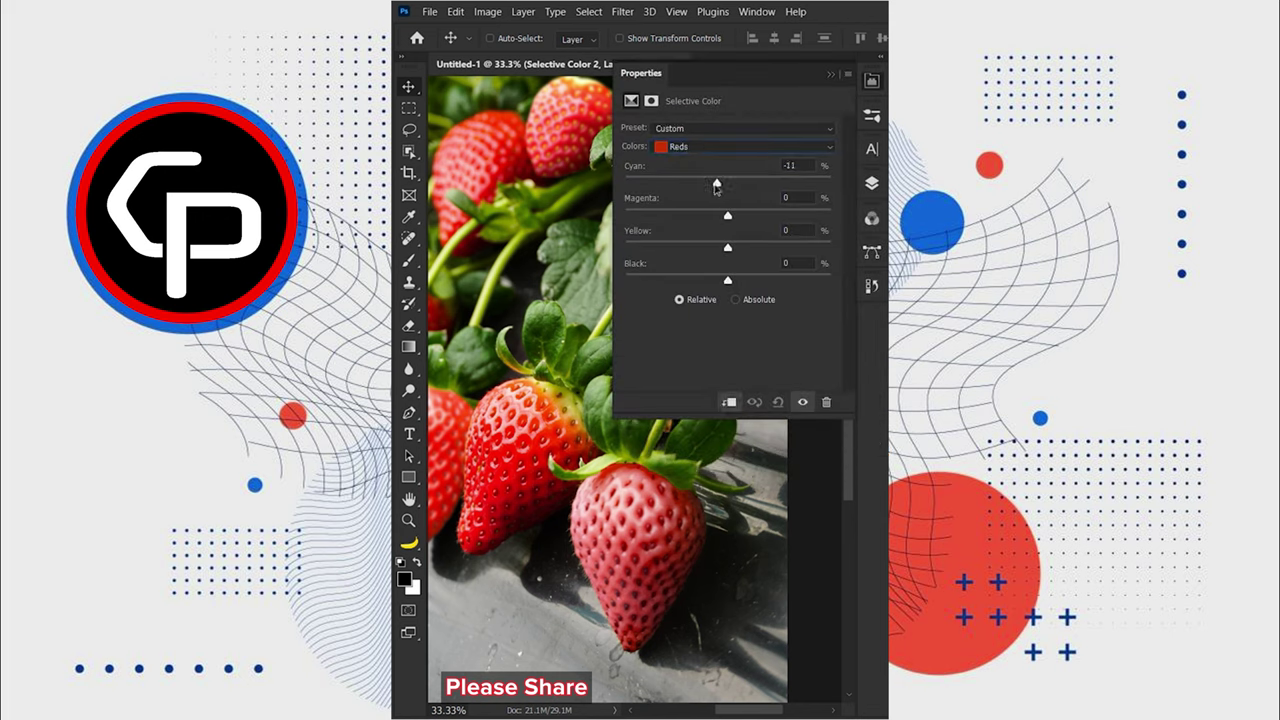
pyautogui.moveTo(726, 217); pyautogui.dragTo(760, 217)
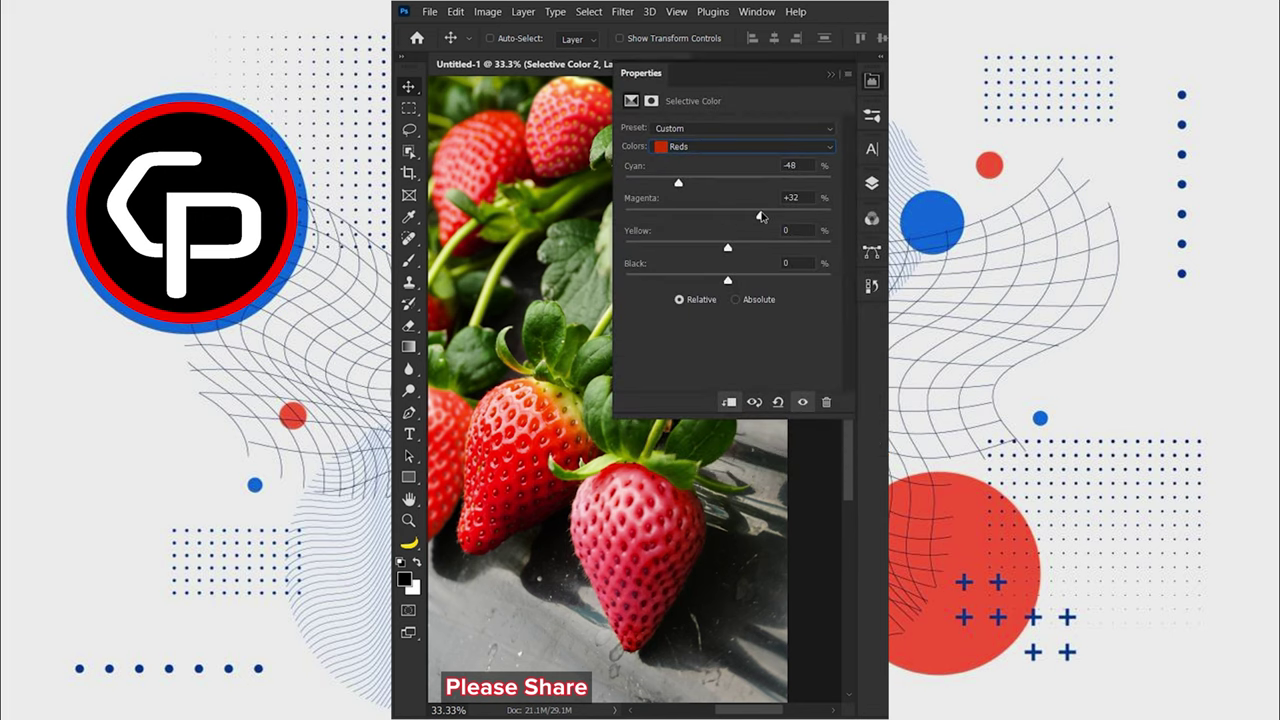
pyautogui.click(778, 281)
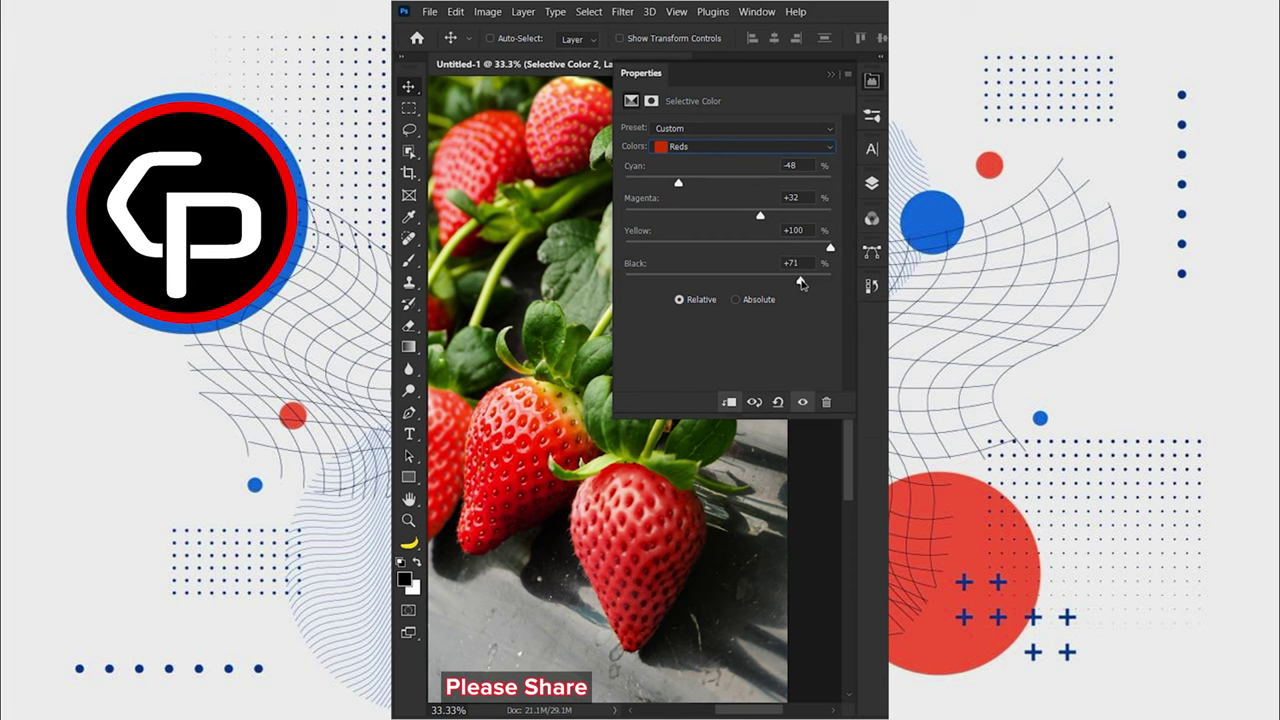
# Add a Vibrance adjustment with saturation raised to +13.
pyautogui.click(872, 81)
pyautogui.click(872, 183)
pyautogui.click(762, 458)
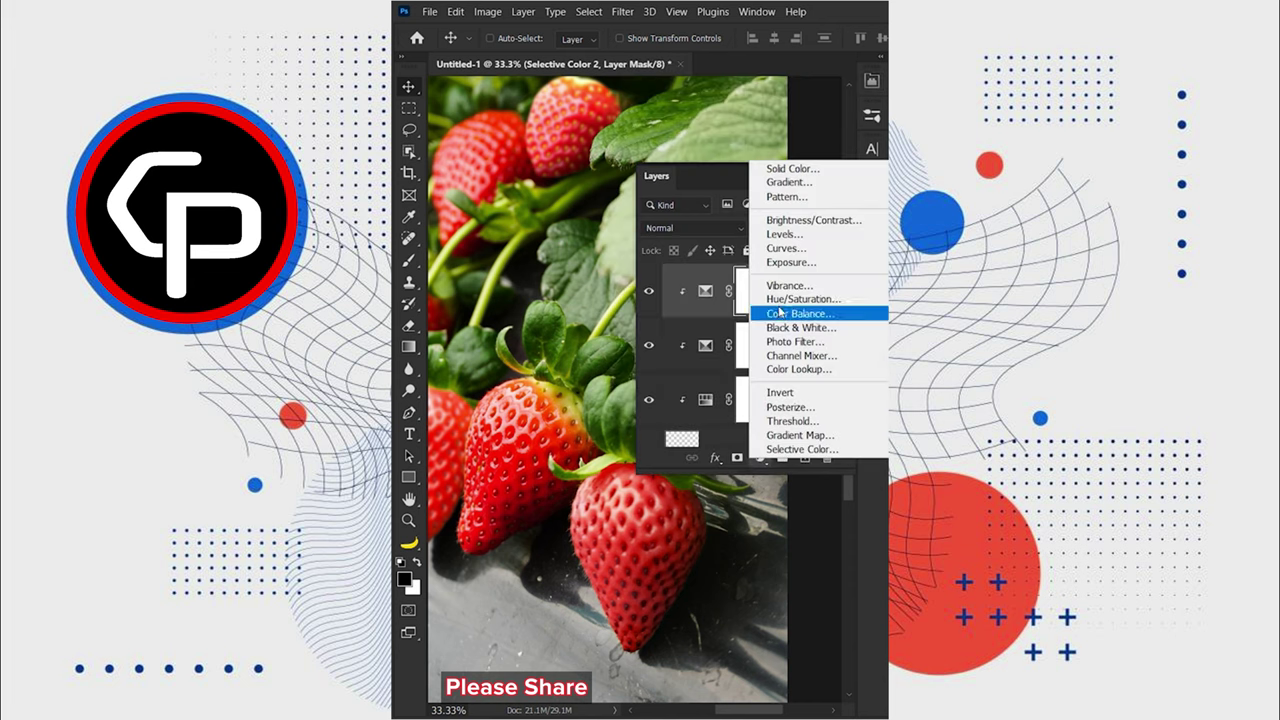
pyautogui.click(775, 289)
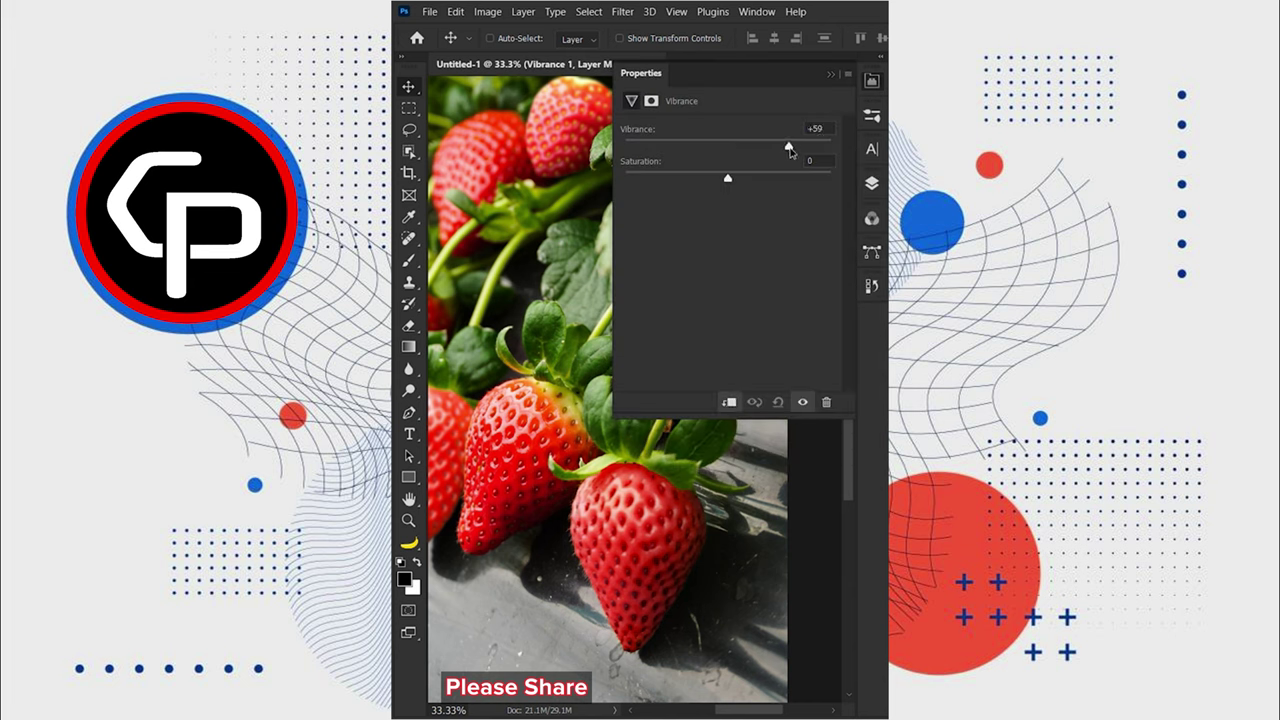
pyautogui.moveTo(727, 178); pyautogui.dragTo(741, 178)
# Select the strawberry adjustment layers down through Layer 1.
pyautogui.click(872, 81)
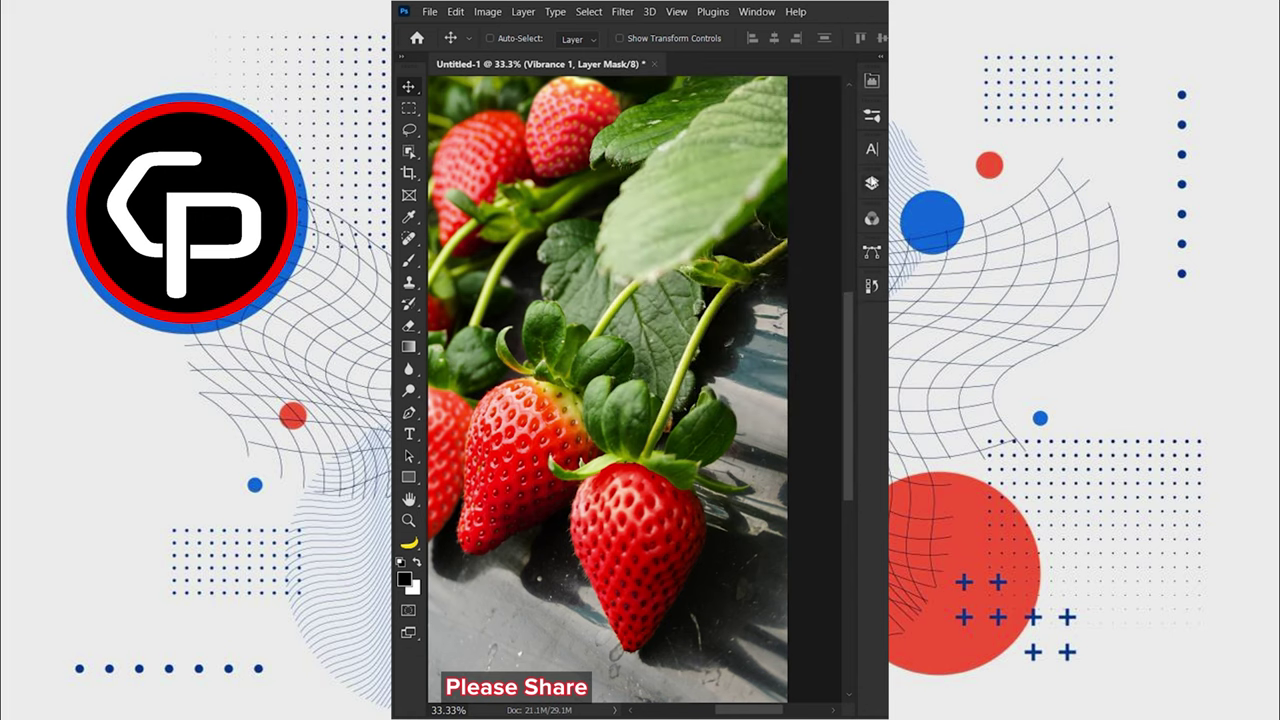
pyautogui.click(872, 183)
pyautogui.scroll(-2, 740, 350)
pyautogui.click(733, 390)
# Group the strawberry layers into Group 1 with a layer mask and brush on the mask.
pyautogui.hotkey('ctrl', 'g')
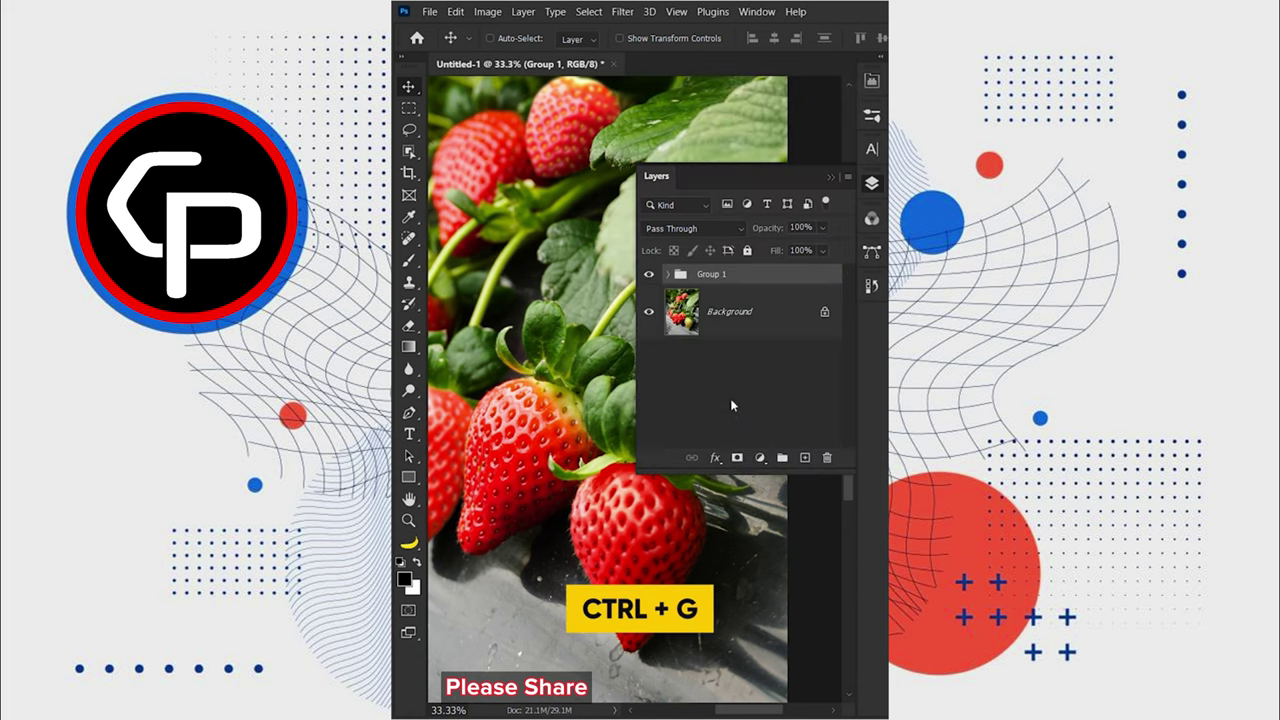
pyautogui.click(737, 457)
pyautogui.click(872, 183)
pyautogui.press('b')
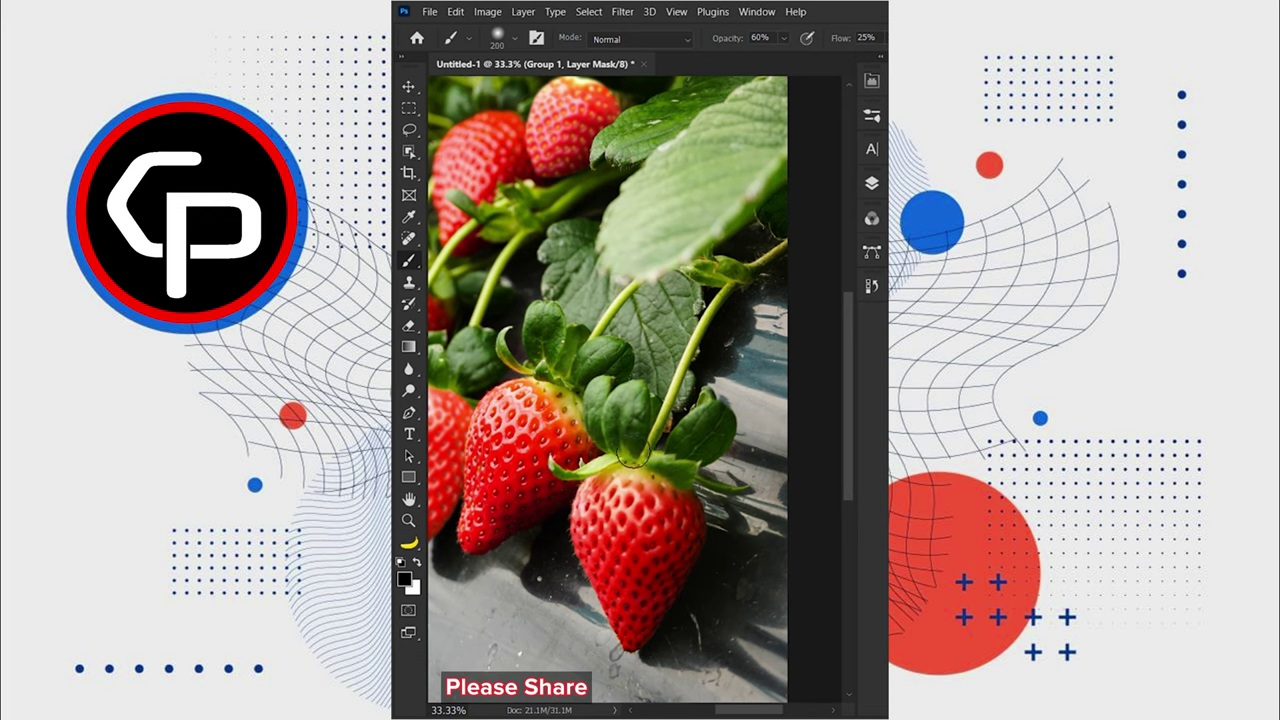
# Erase the white square around the round logo on the paper bag.
pyautogui.click(409, 87)
pyautogui.hotkey('ctrl', '-')
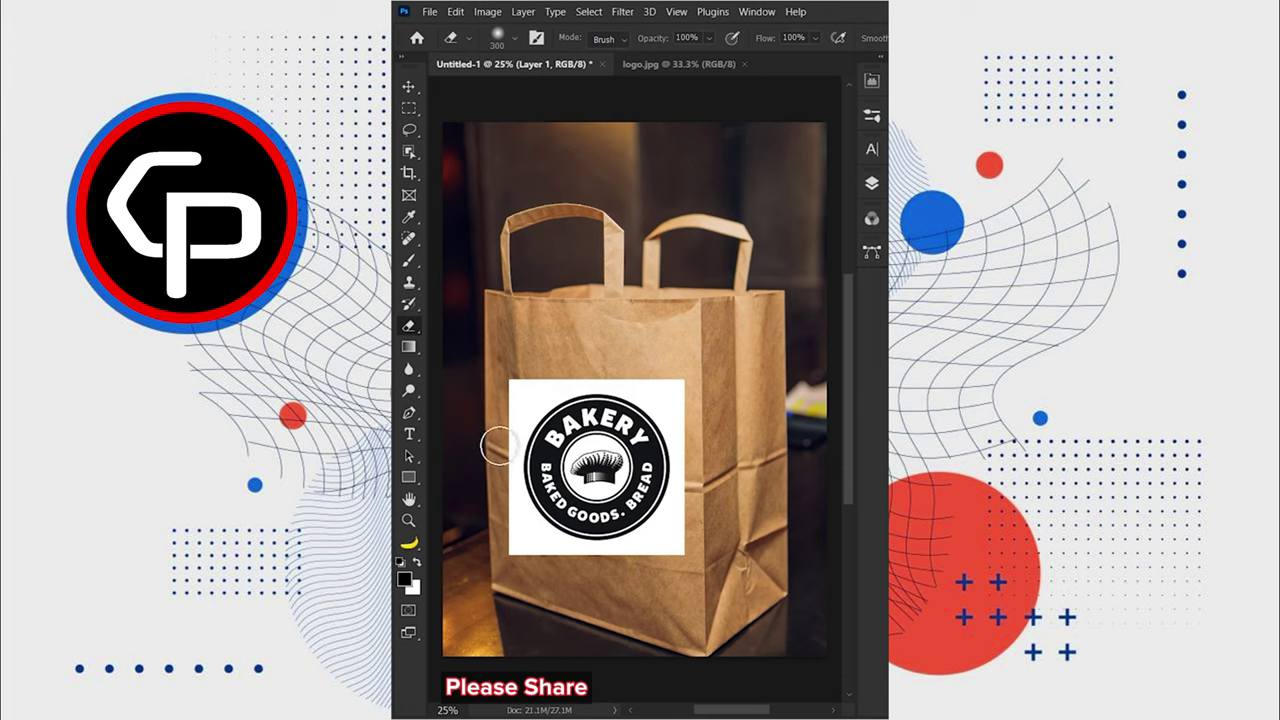
pyautogui.moveTo(497, 446)
pyautogui.mouseDown()
pyautogui.moveTo(570, 372)
pyautogui.moveTo(634, 380)
pyautogui.moveTo(690, 460)
pyautogui.moveTo(590, 562)
pyautogui.moveTo(492, 440)
pyautogui.moveTo(530, 560)
pyautogui.mouseUp()
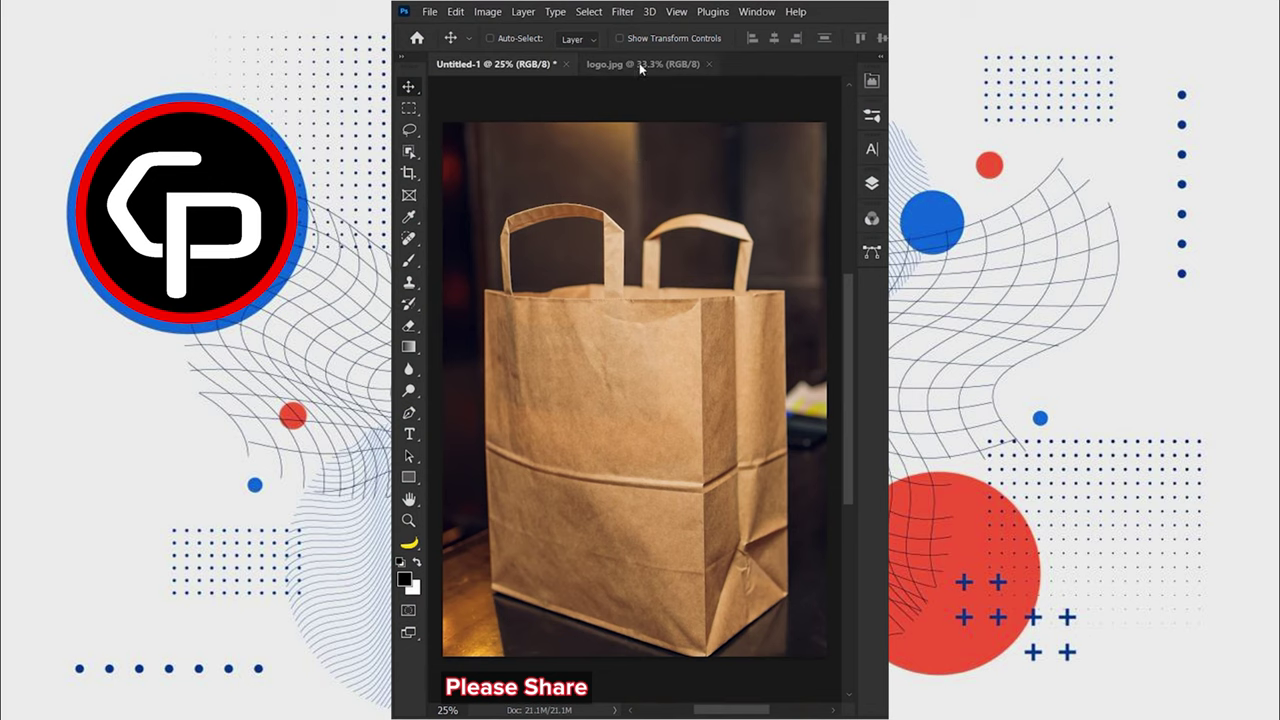
# Copy the whole logo.jpg image, add an empty layer on the bag, and open Vanishing Point.
pyautogui.click(640, 65)
pyautogui.hotkey('ctrl', 'a')
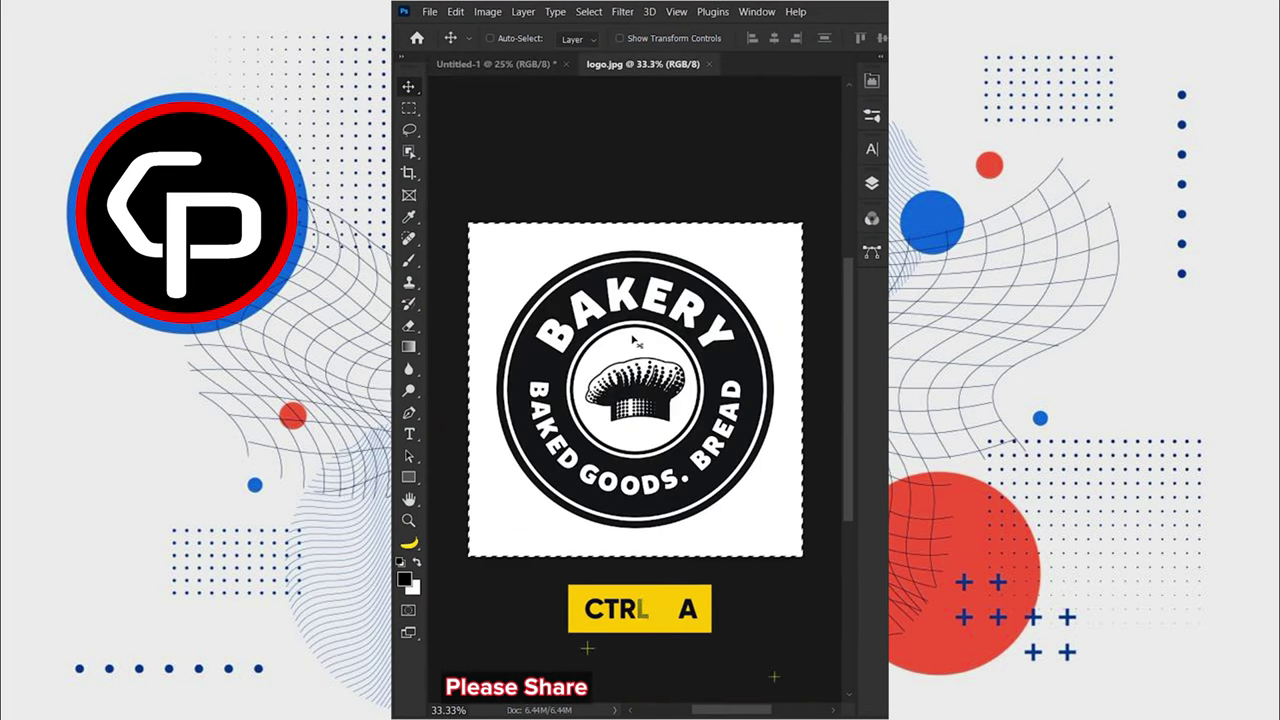
pyautogui.hotkey('ctrl', 'c')
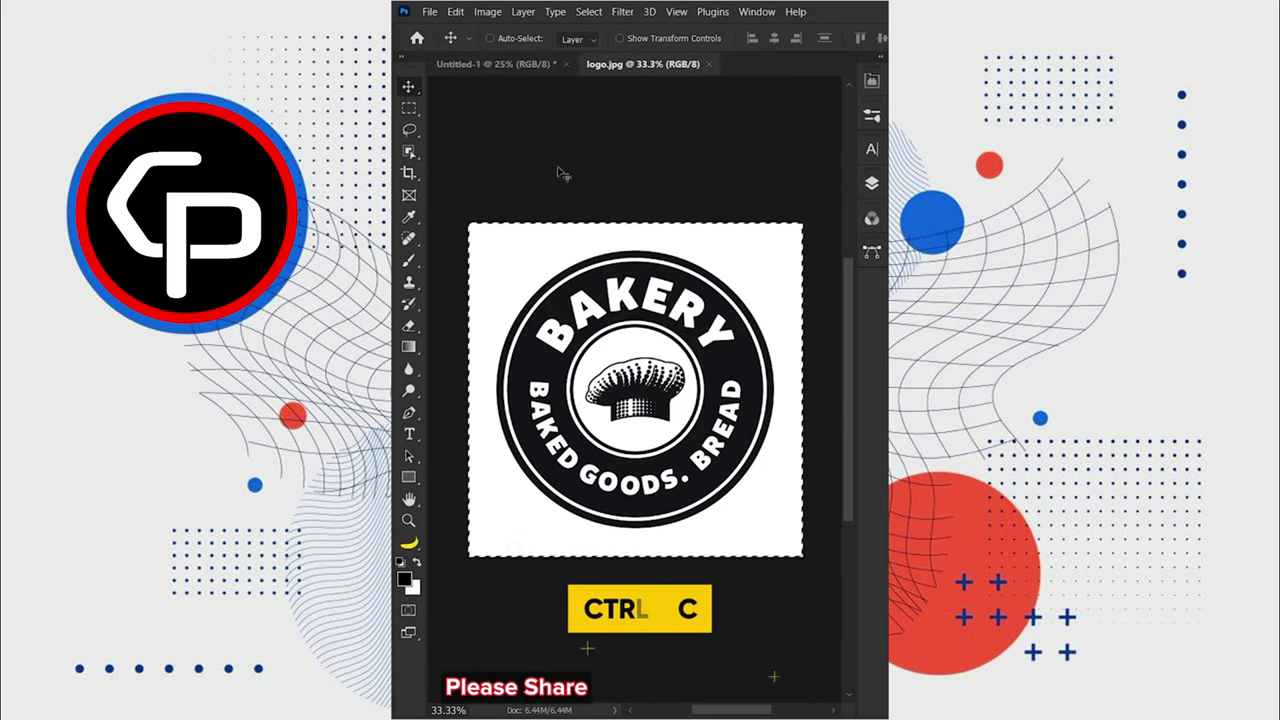
pyautogui.click(526, 65)
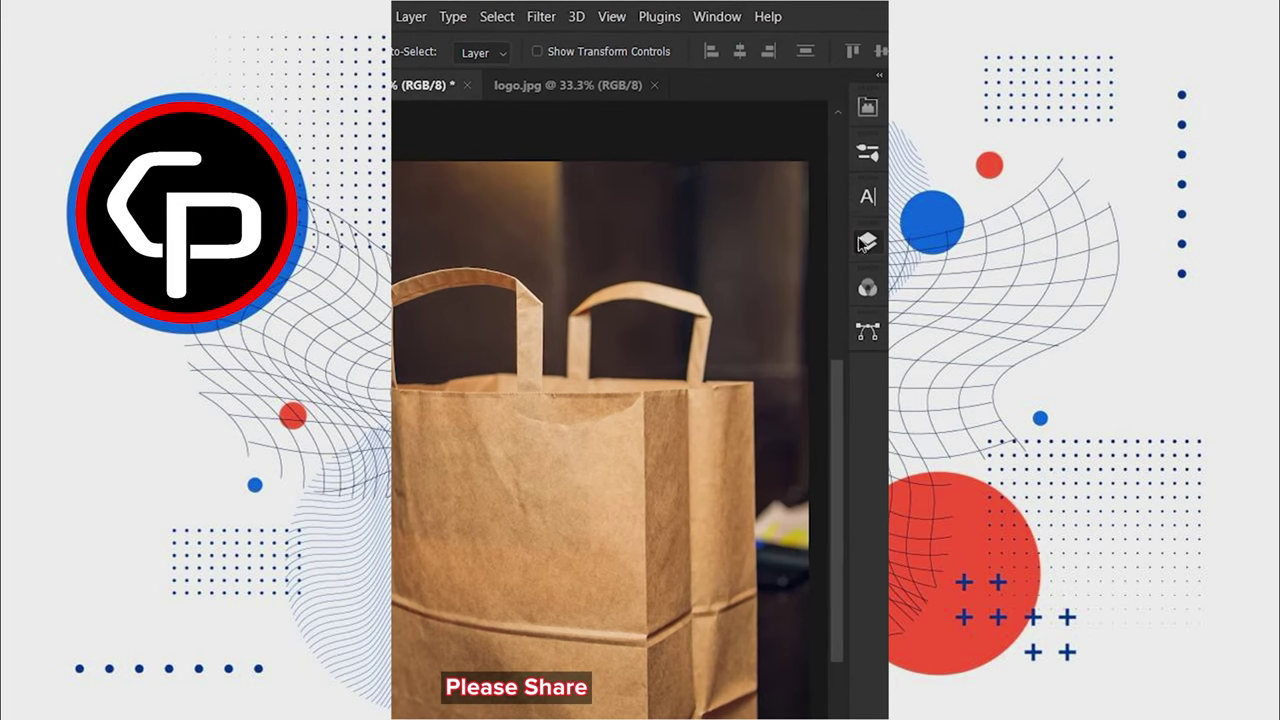
pyautogui.click(864, 243)
pyautogui.click(779, 599)
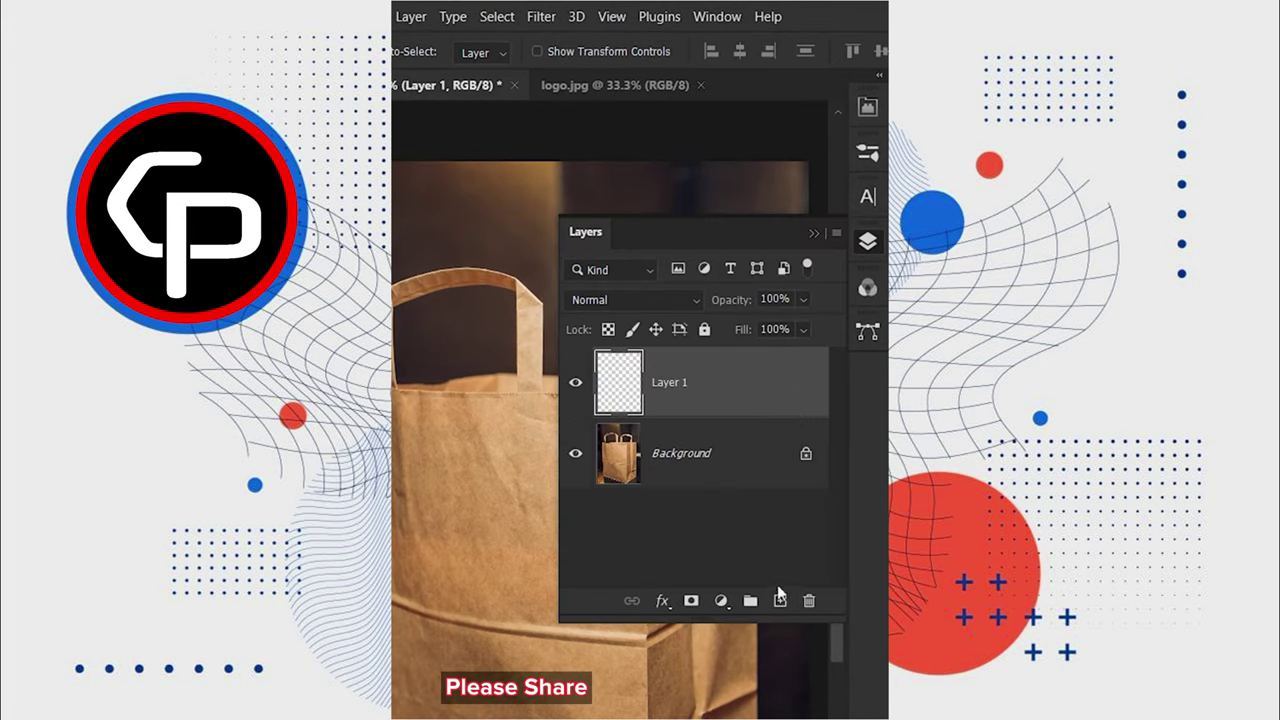
pyautogui.click(863, 244)
pyautogui.click(548, 20)
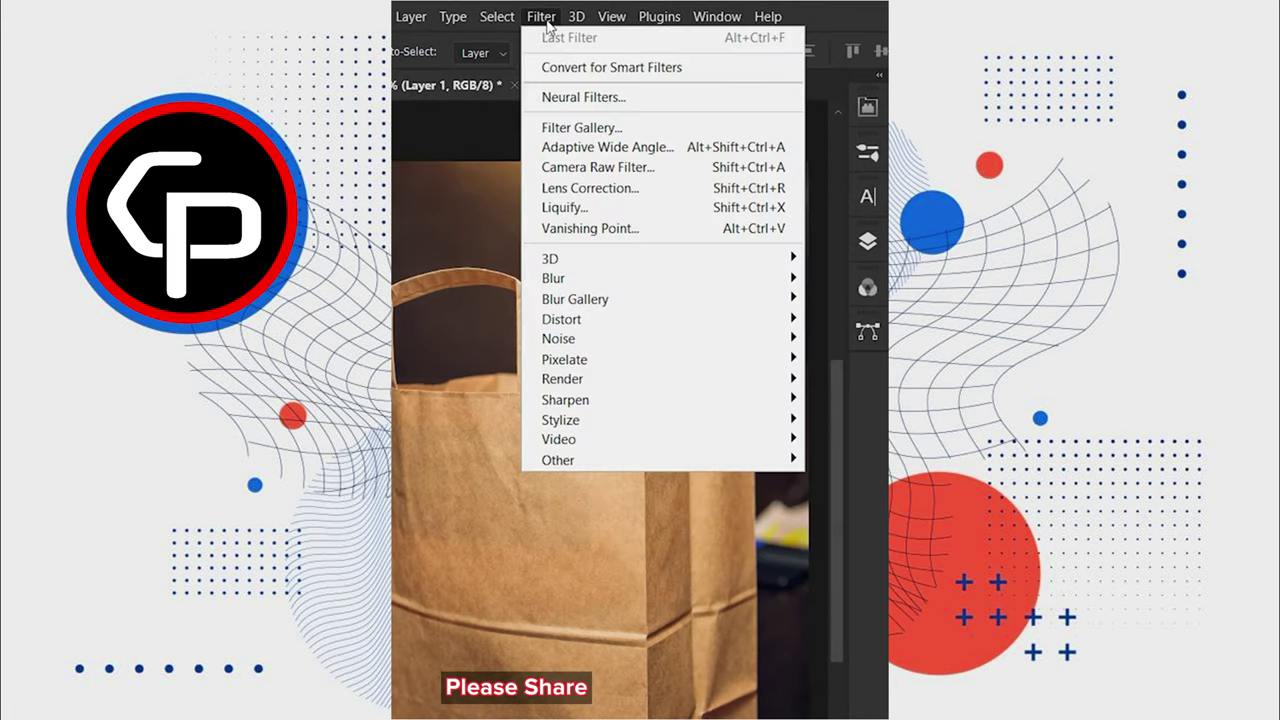
pyautogui.click(563, 231)
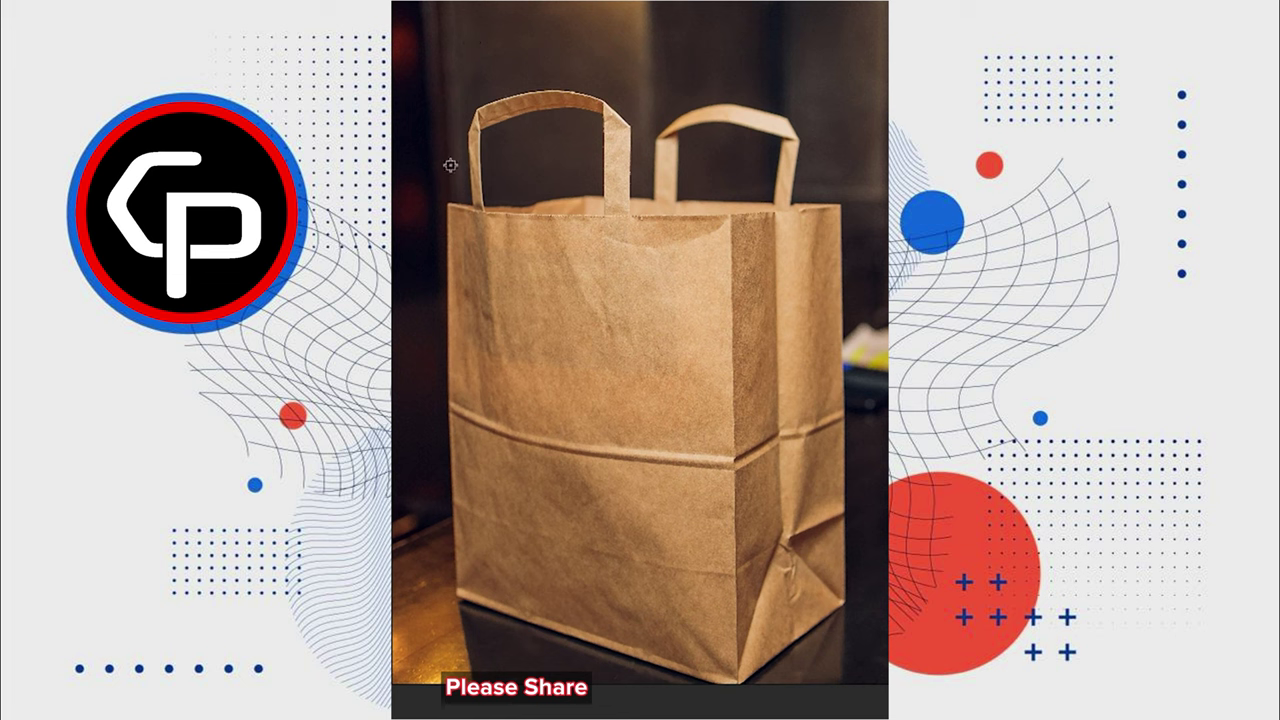
# Draw perspective planes over the bag's front and right side faces.
pyautogui.click(737, 691)
pyautogui.click(730, 211)
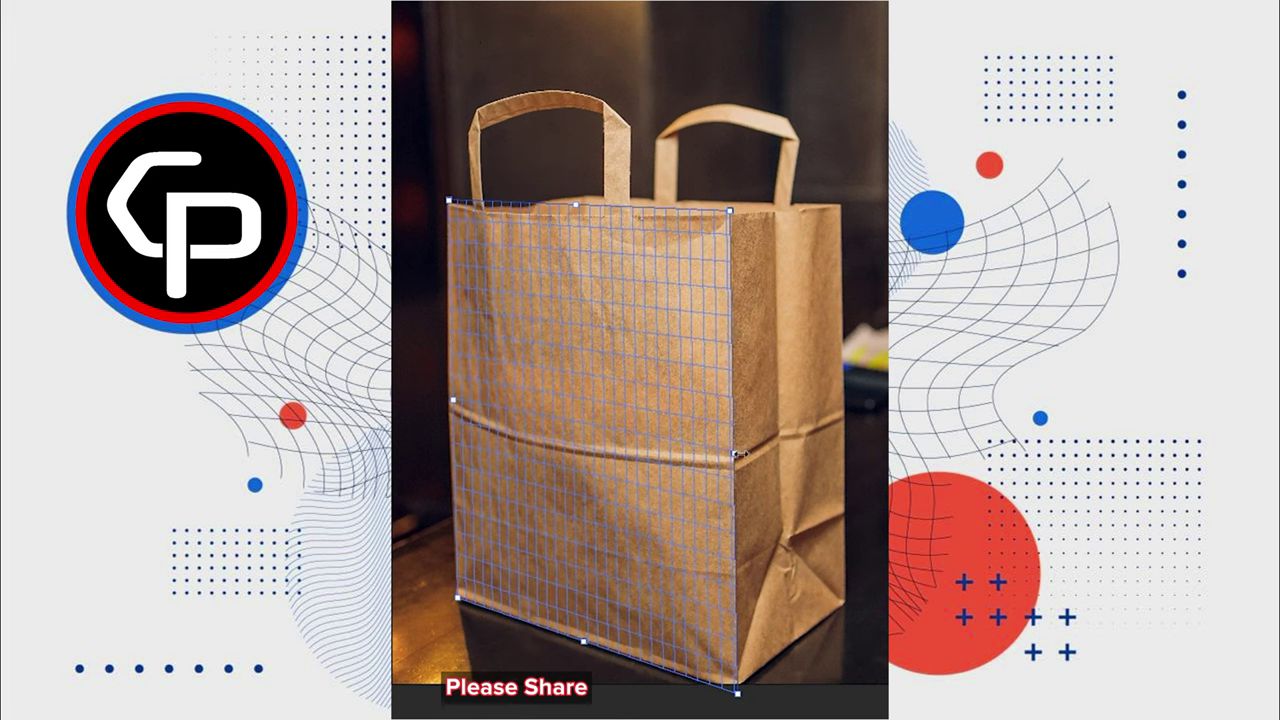
pyautogui.moveTo(737, 450); pyautogui.dragTo(848, 449)
pyautogui.moveTo(845, 690); pyautogui.dragTo(848, 640)
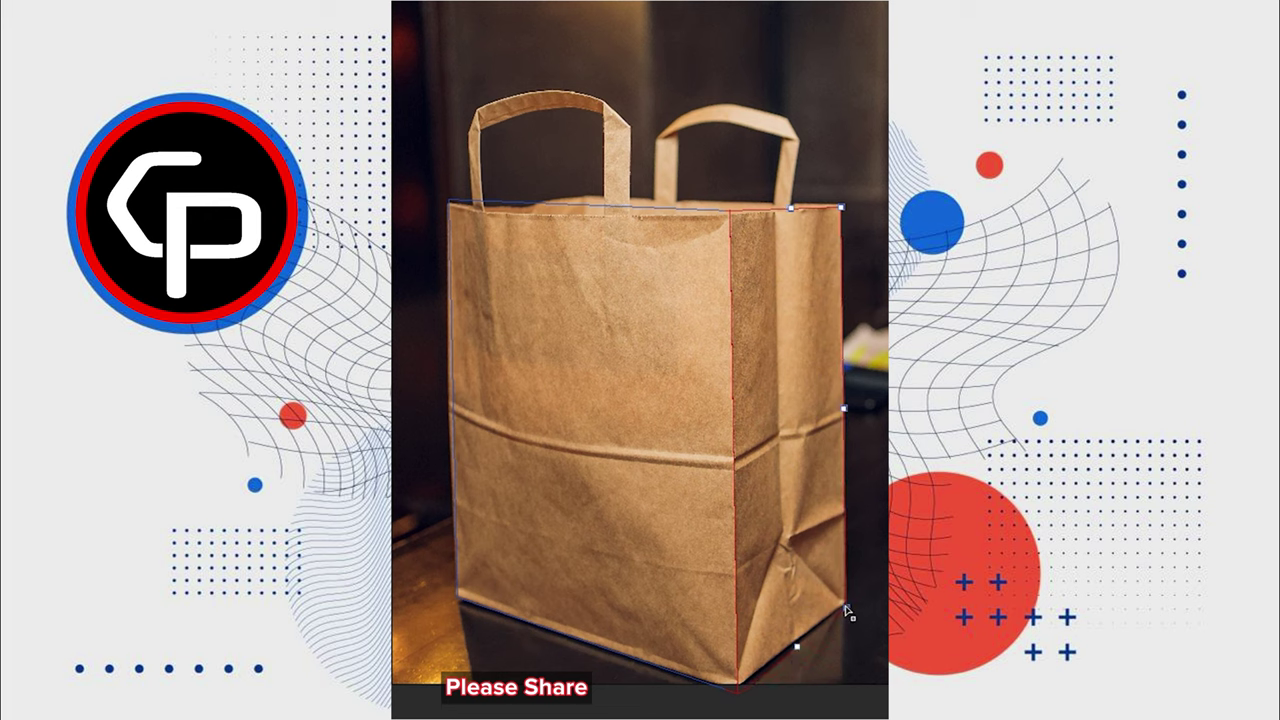
pyautogui.moveTo(842, 210); pyautogui.dragTo(843, 203)
# Paste the Bakery logo and position and size it on the bag's front plane.
pyautogui.hotkey('ctrl', 'v')
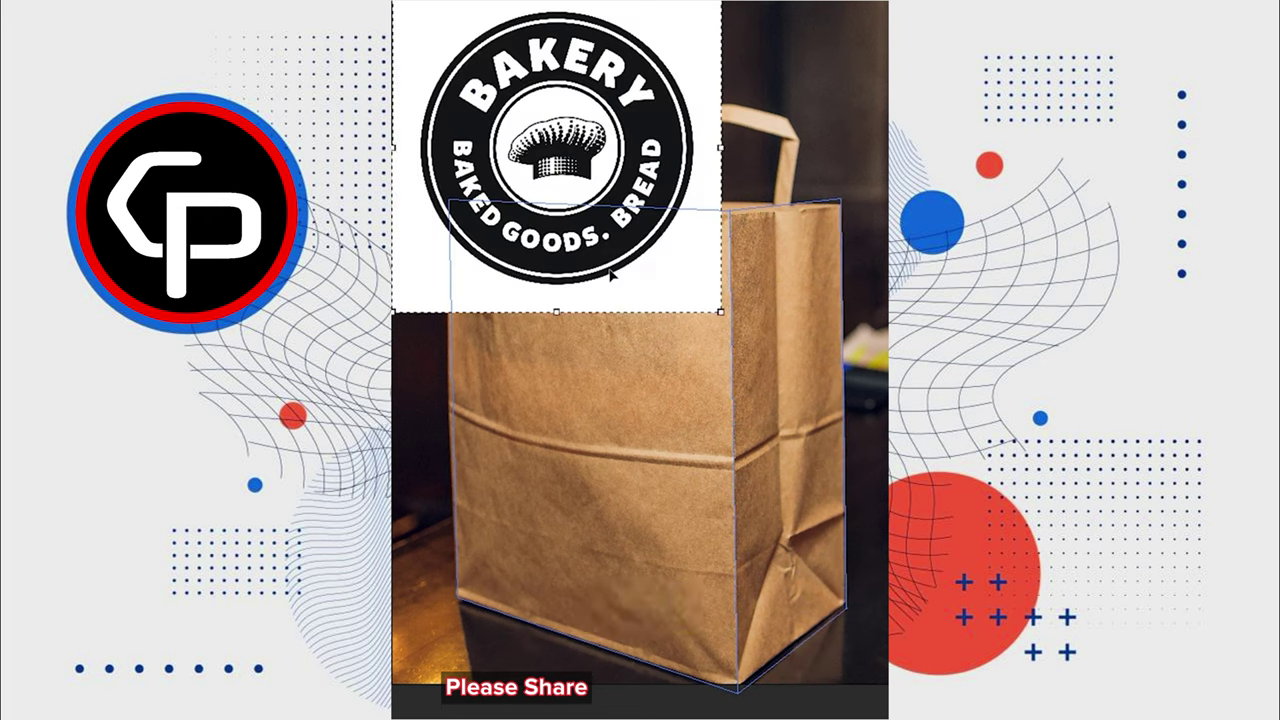
pyautogui.moveTo(703, 21); pyautogui.dragTo(690, 470)
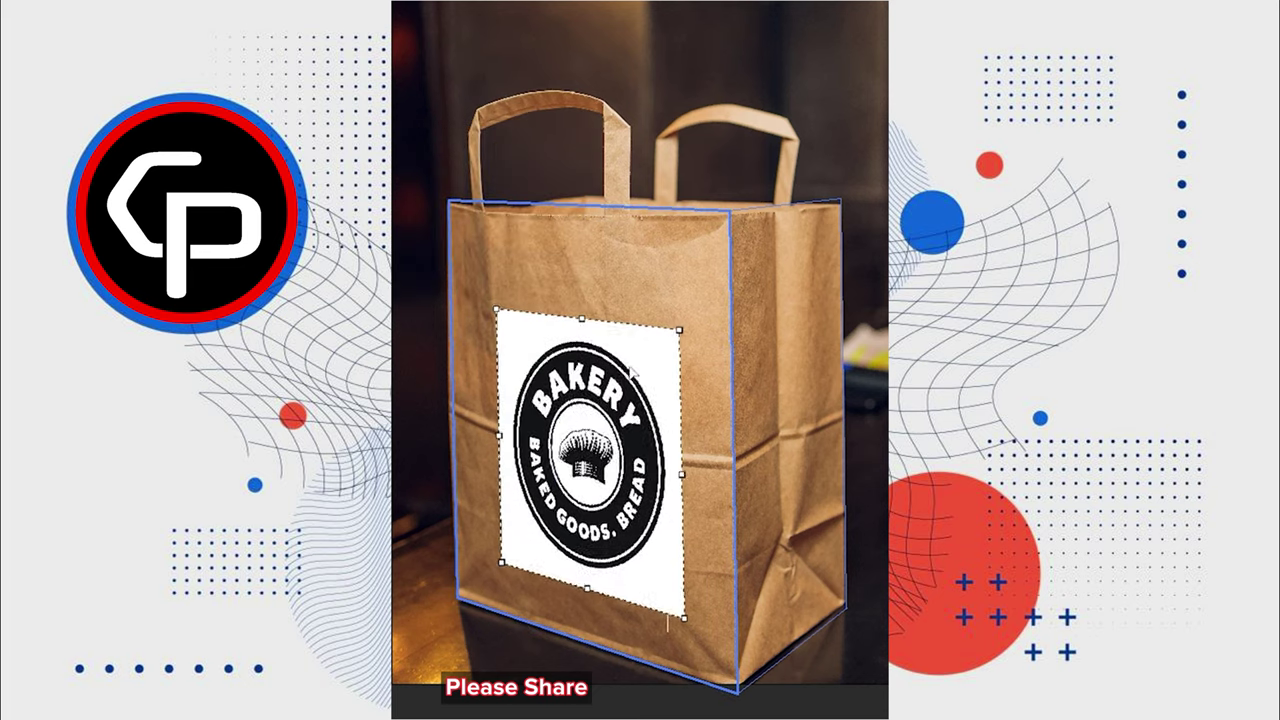
pyautogui.moveTo(688, 470); pyautogui.dragTo(654, 363)
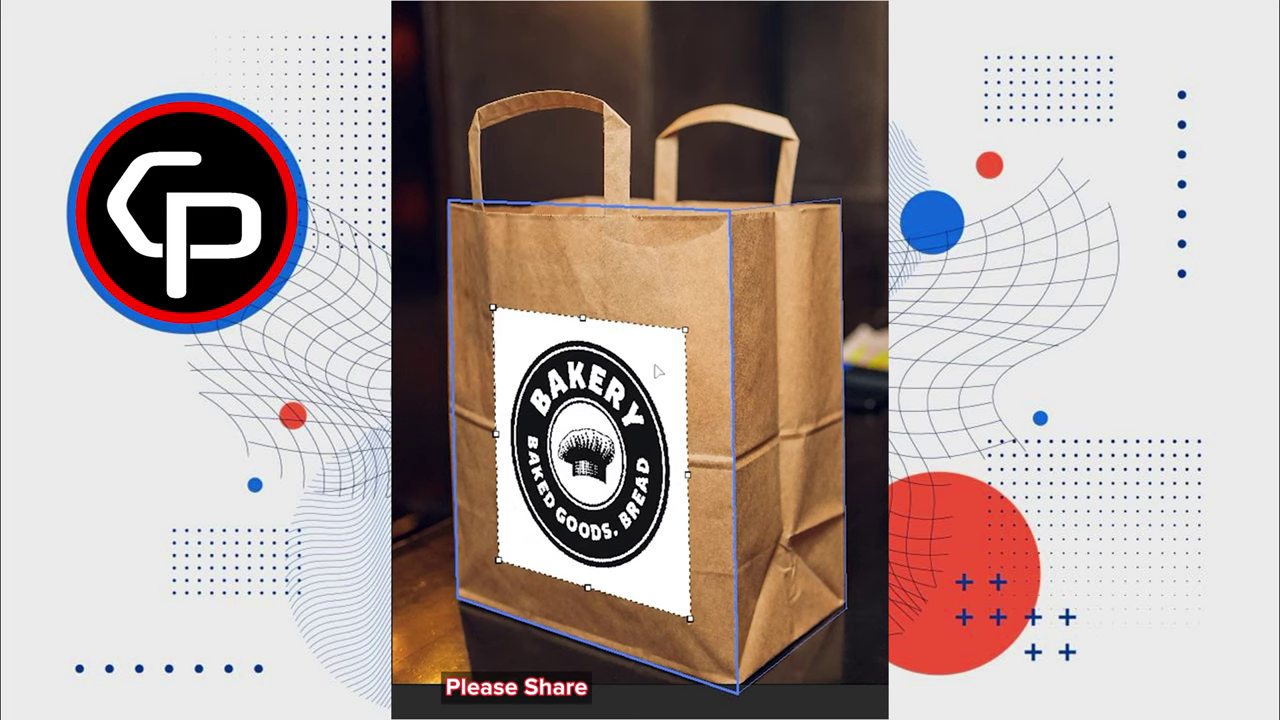
pyautogui.hotkey('ctrl', 't')
# Paste a second, smaller logo onto the bag's right side and apply.
pyautogui.hotkey('ctrl', 'v')
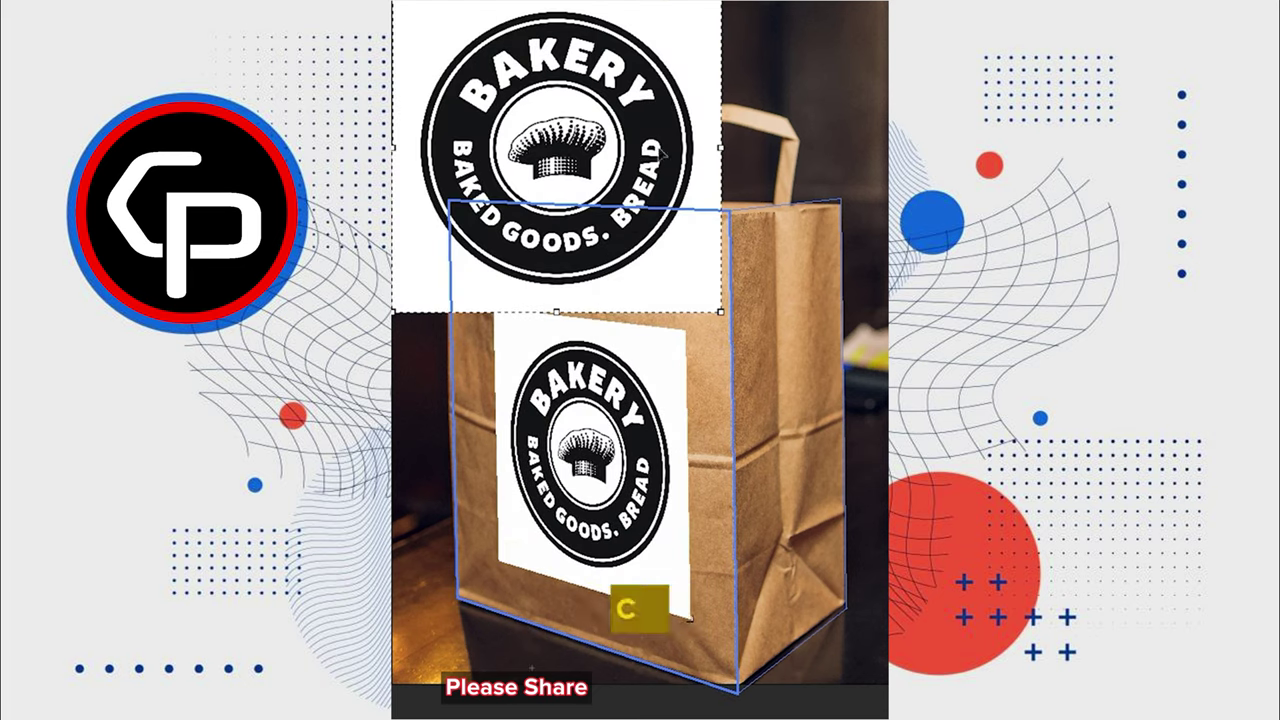
pyautogui.moveTo(556, 150)
pyautogui.mouseDown()
pyautogui.moveTo(445, 262)
pyautogui.moveTo(795, 385)
pyautogui.moveTo(800, 400)
pyautogui.mouseUp()
pyautogui.moveTo(805, 449)
pyautogui.mouseDown()
pyautogui.moveTo(795, 522)
pyautogui.moveTo(785, 508)
pyautogui.mouseUp()
pyautogui.press('Return')
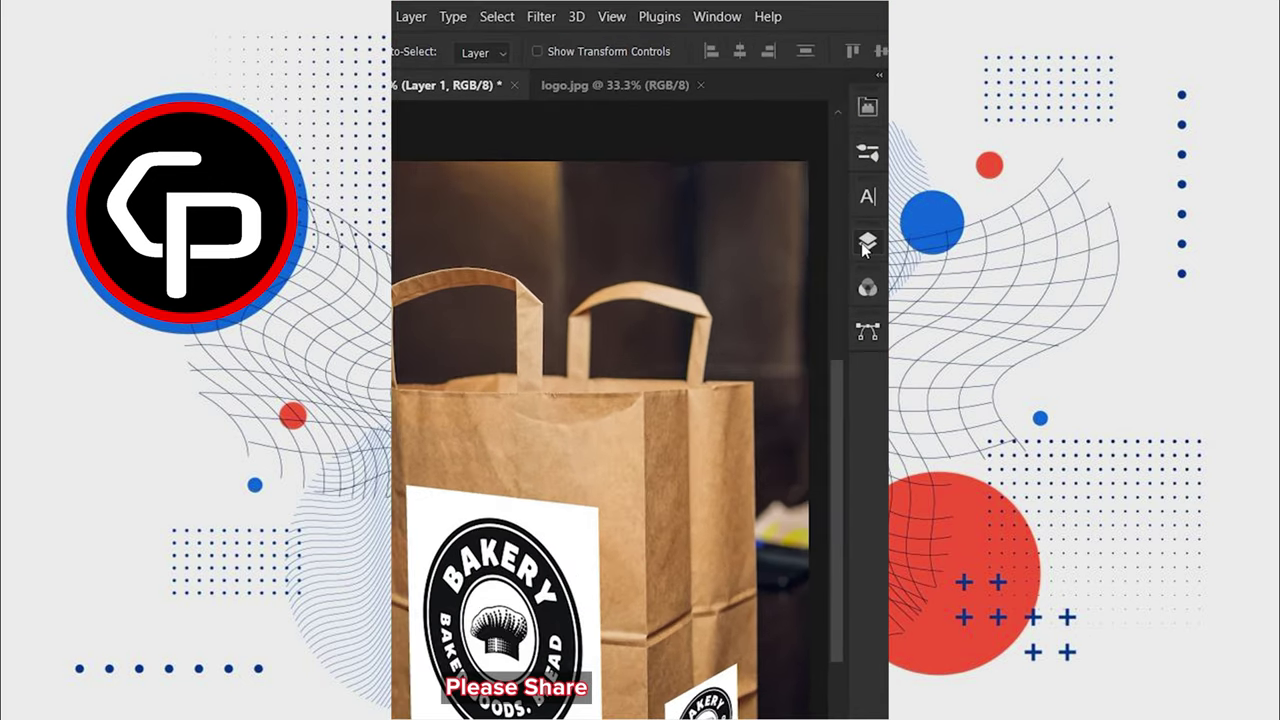
# Set the Bakery logo layer to Multiply and split the Underlying Layer white Blend If slider so the bag texture shows through.
pyautogui.click(866, 244)
pyautogui.click(660, 300)
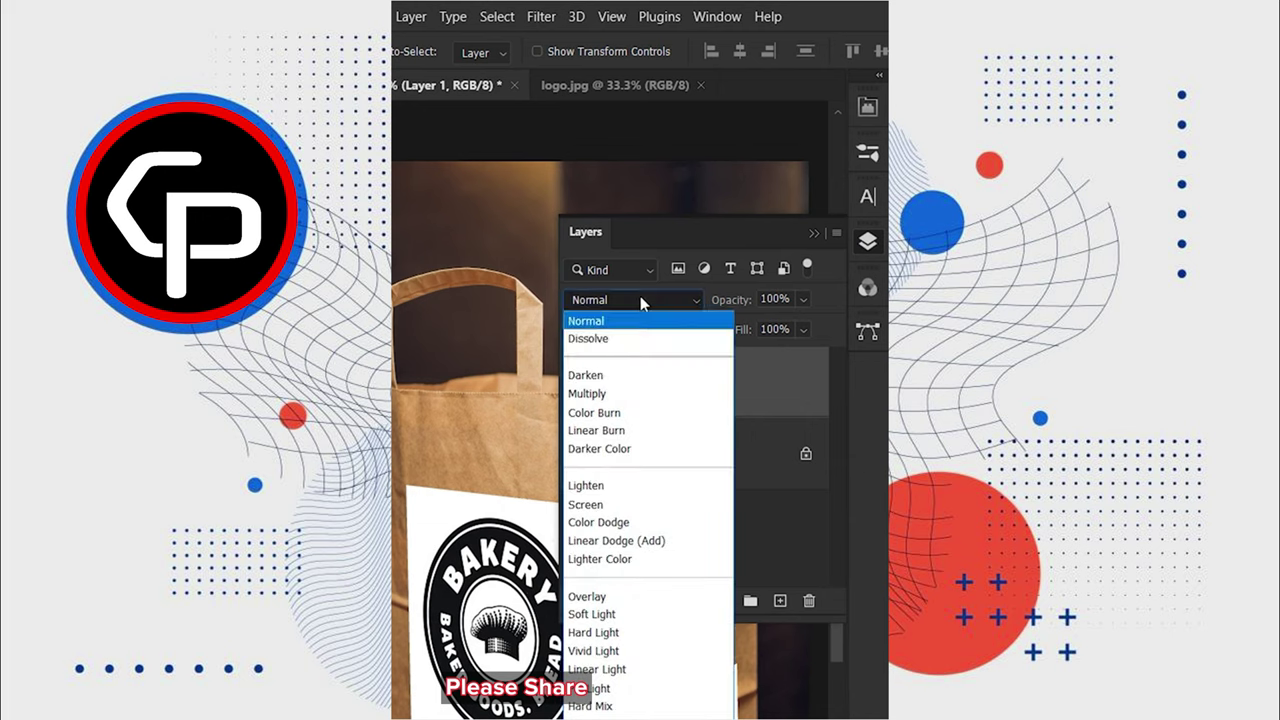
pyautogui.click(594, 396)
pyautogui.rightClick(618, 383)
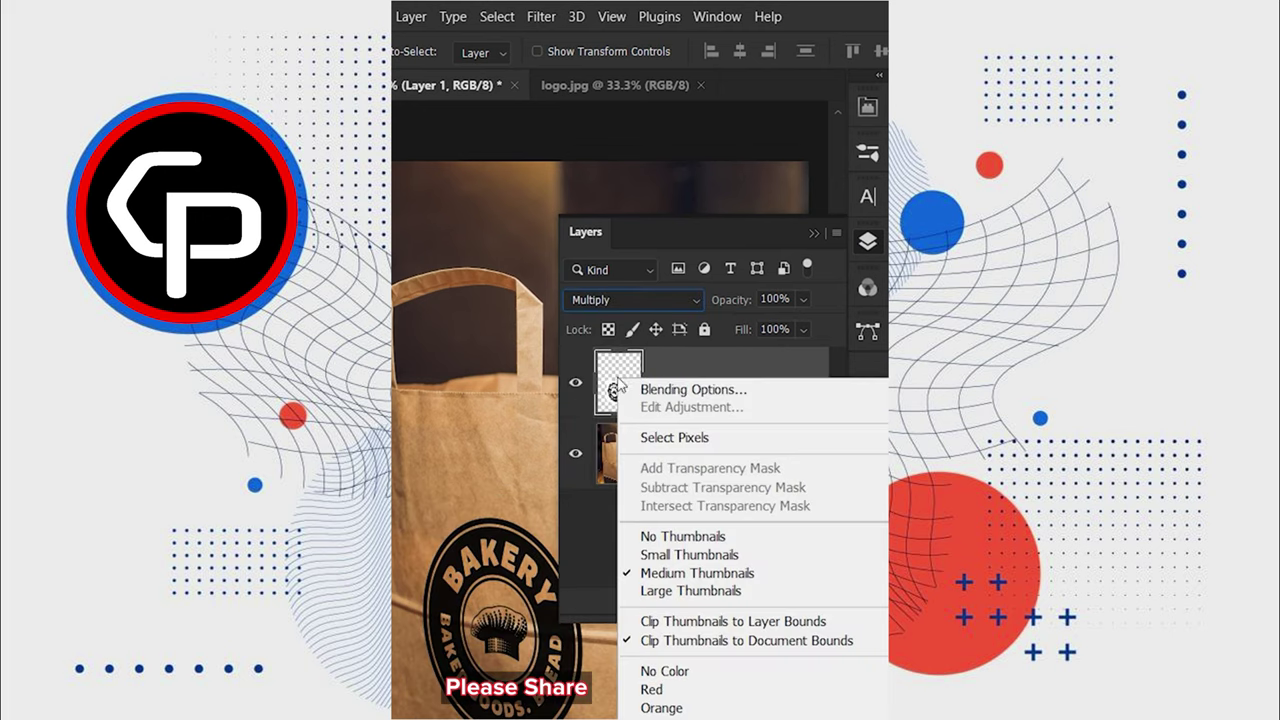
pyautogui.click(665, 388)
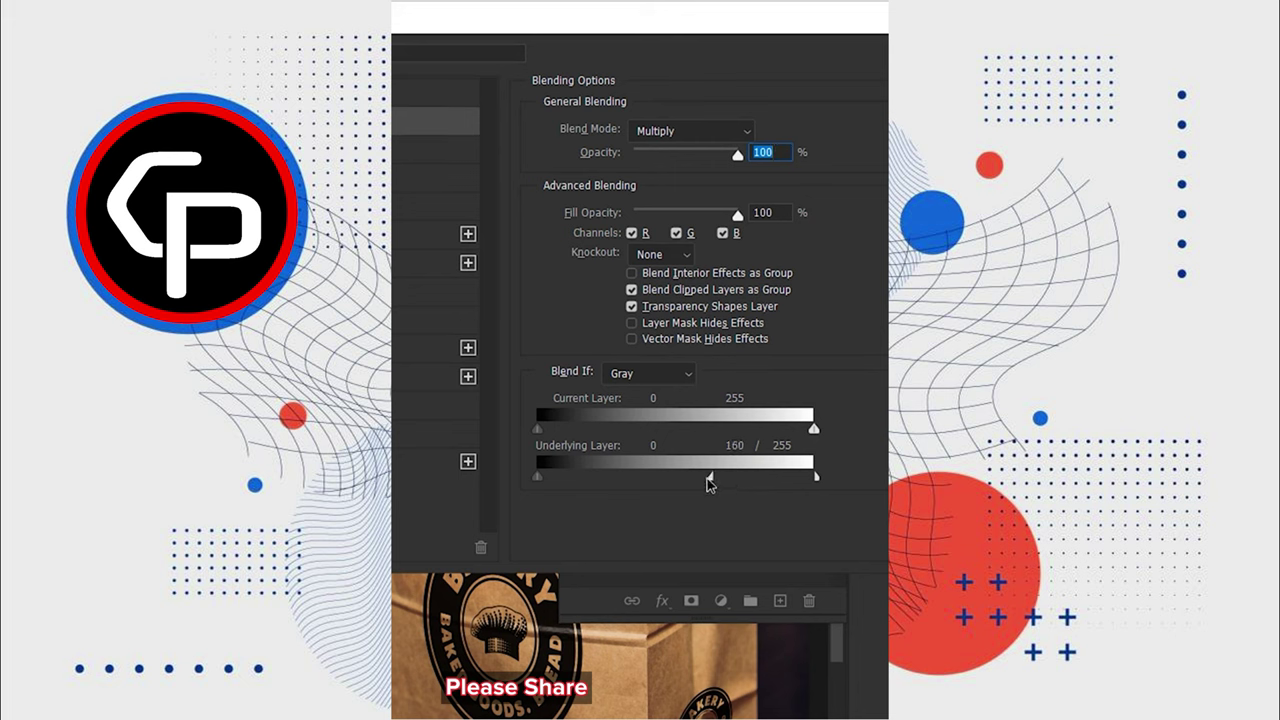
pyautogui.moveTo(707, 484); pyautogui.dragTo(676, 488)
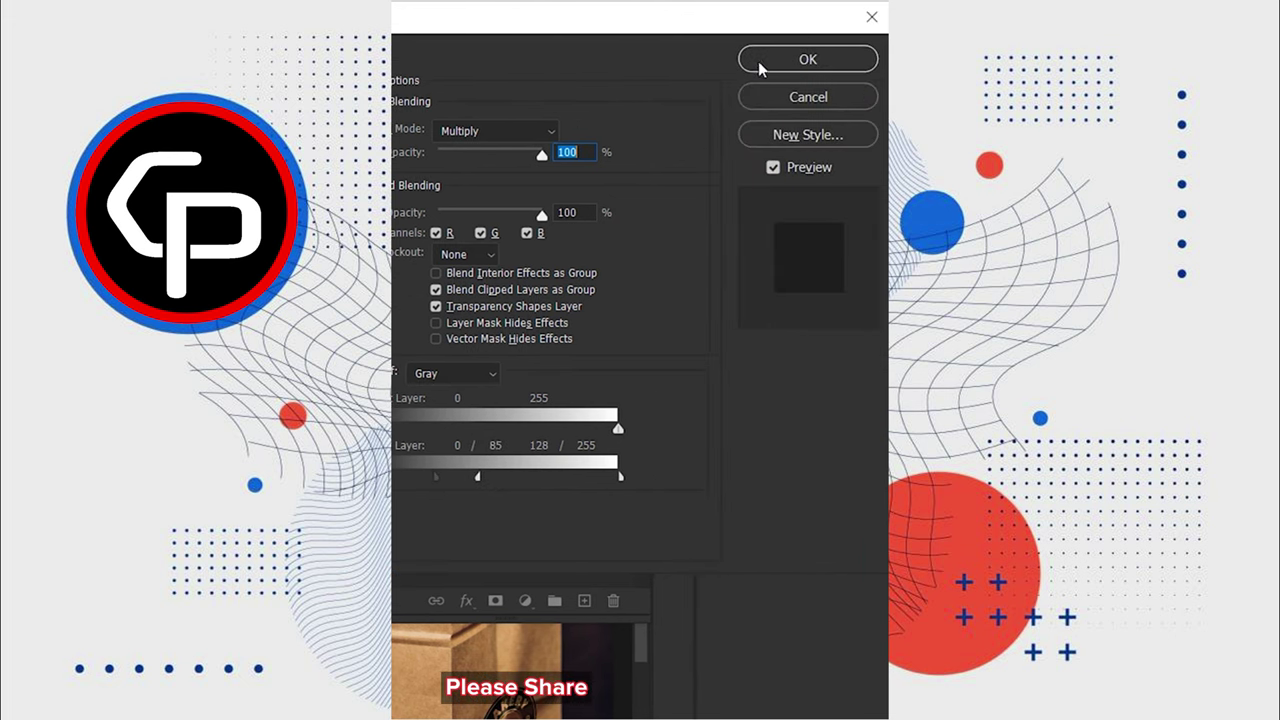
pyautogui.click(775, 58)
pyautogui.click(870, 184)
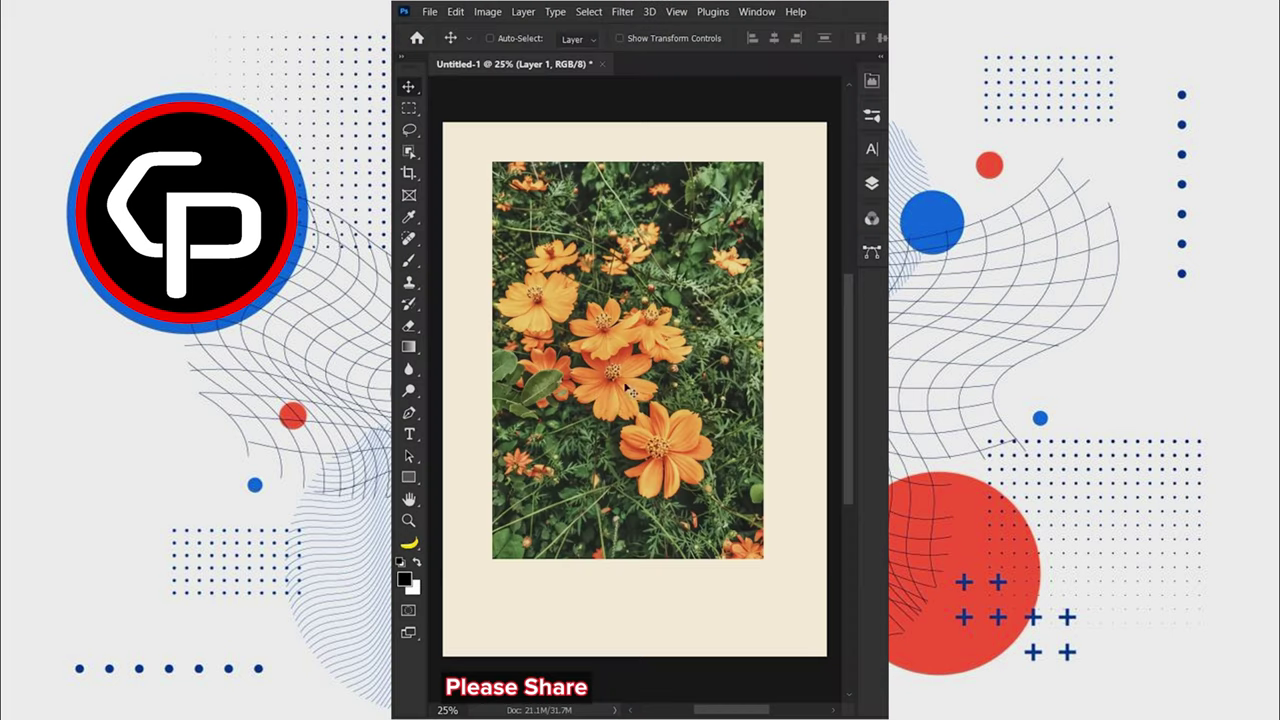
# Draw a tall black rectangle over the flower photo and place a photo copy above it.
pyautogui.moveTo(410, 481); pyautogui.dragTo(452, 482)
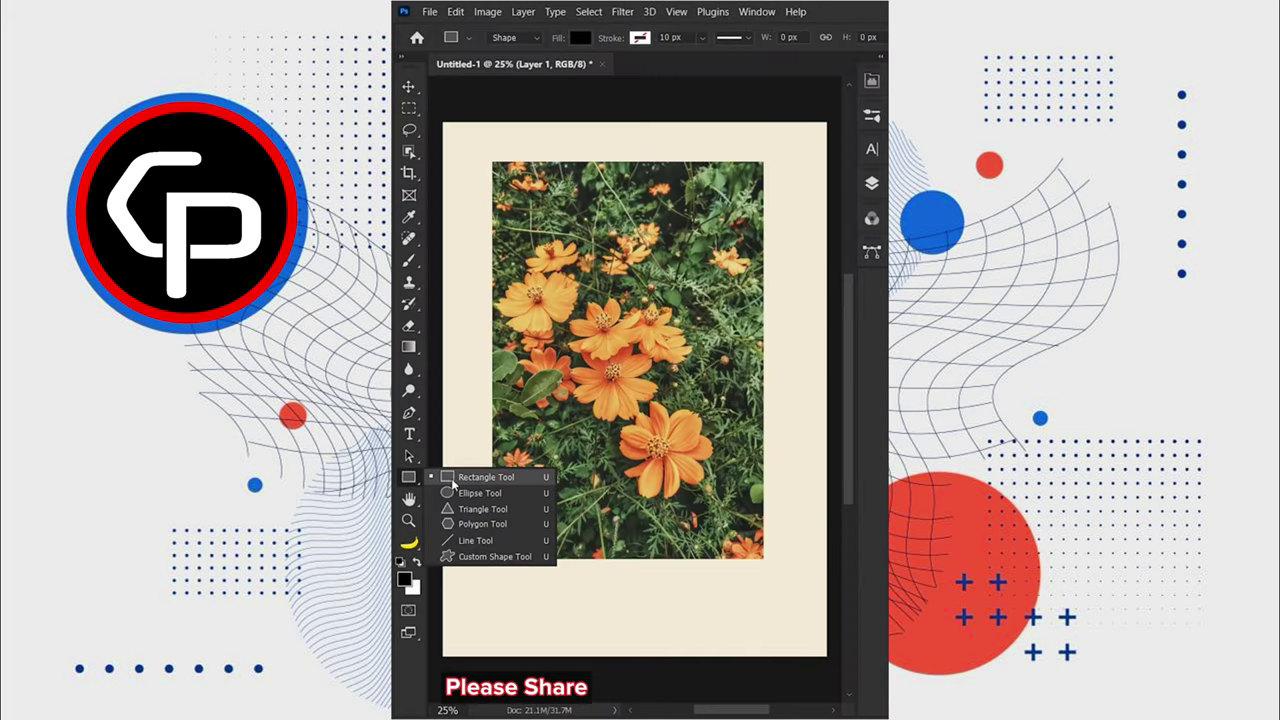
pyautogui.moveTo(583, 234); pyautogui.dragTo(683, 548)
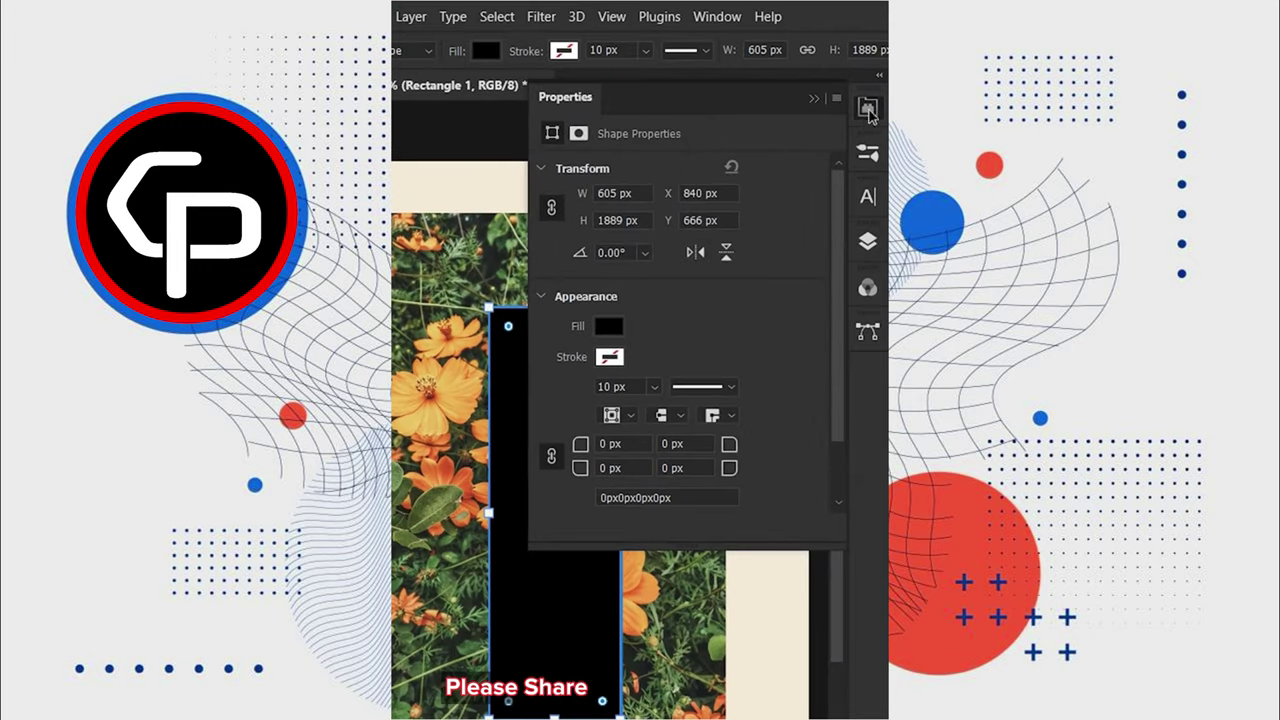
pyautogui.click(868, 109)
pyautogui.click(867, 241)
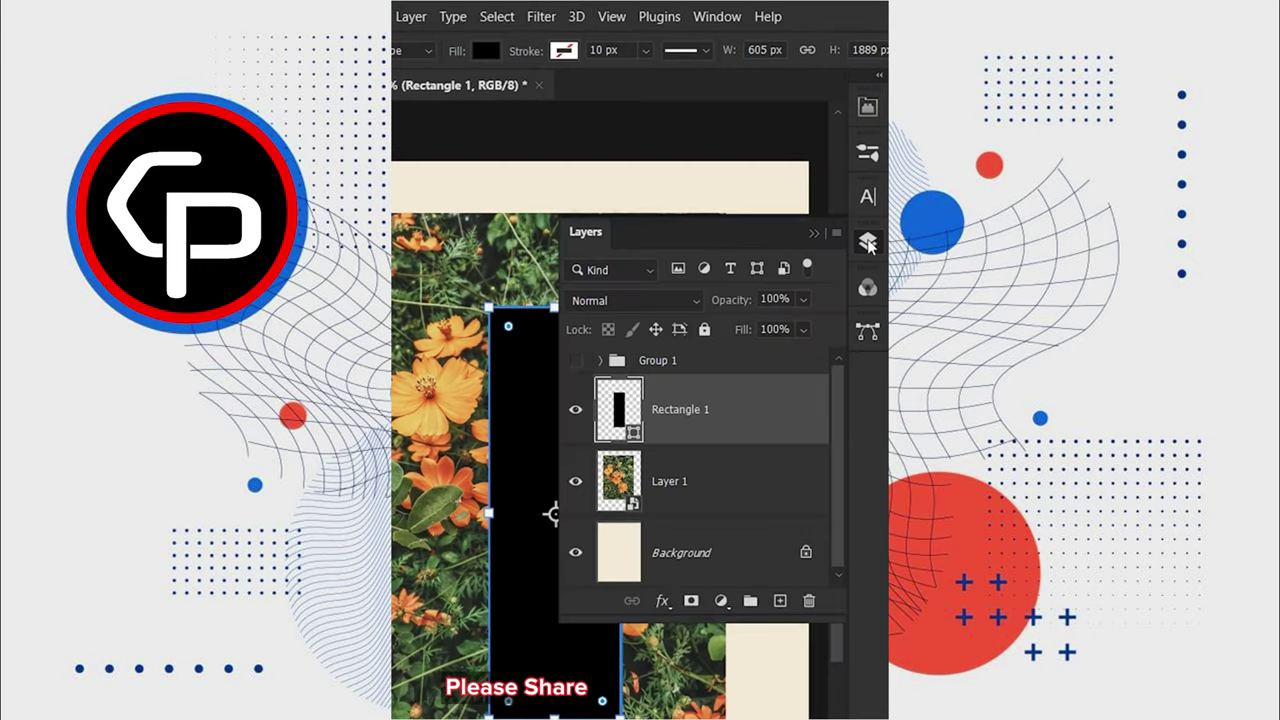
pyautogui.click(673, 481)
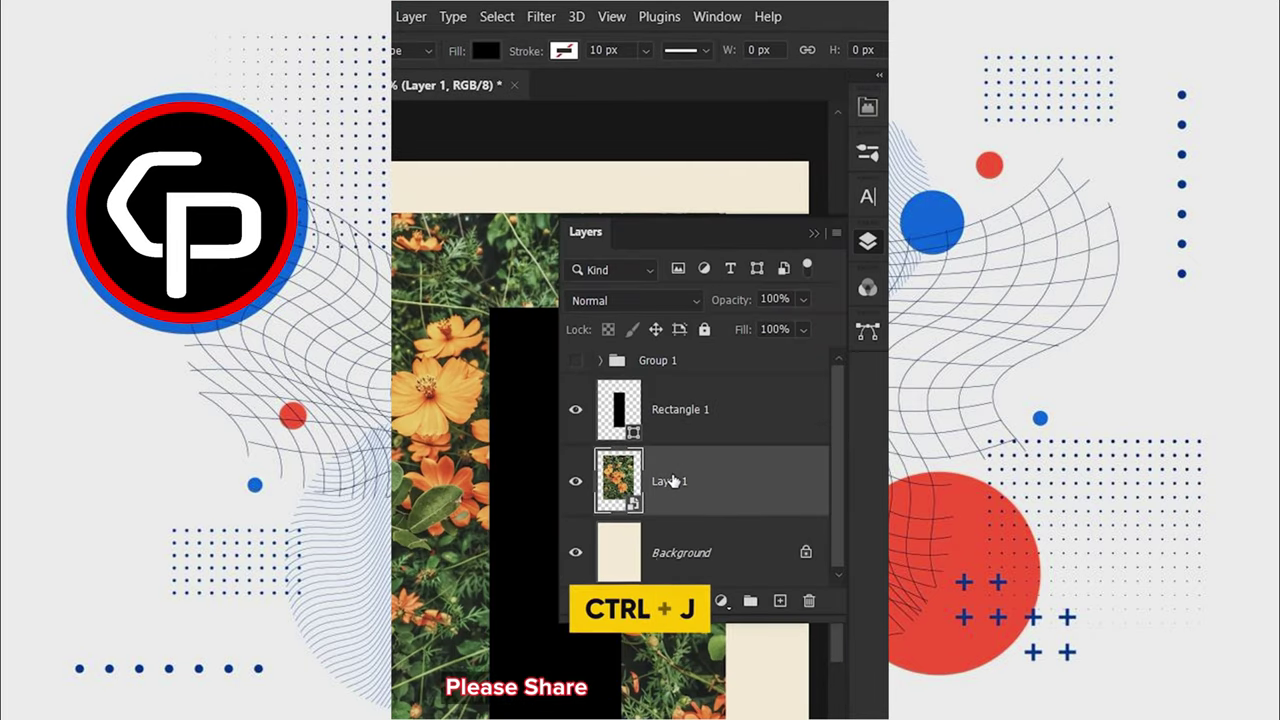
pyautogui.hotkey('ctrl', 'j')
pyautogui.moveTo(673, 481); pyautogui.dragTo(679, 387)
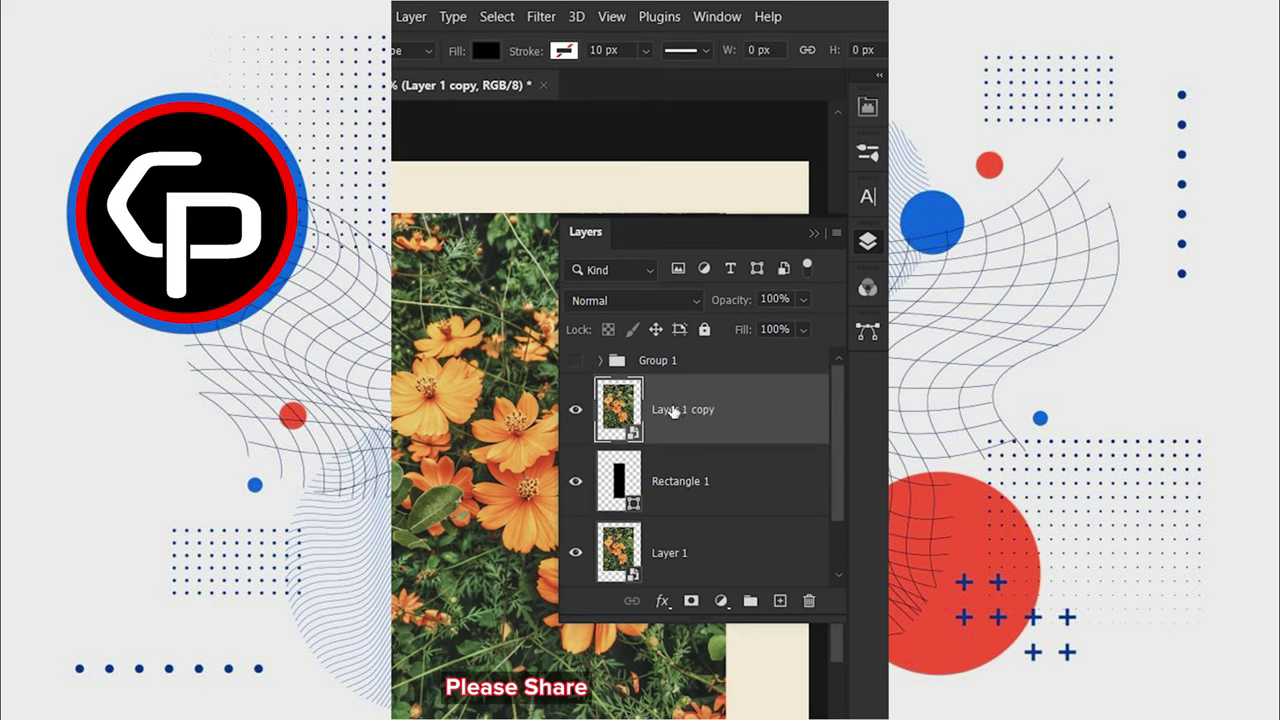
# Clip the photo copy to the rectangle and fade the original photo's fill to 43%.
pyautogui.rightClick(673, 410)
pyautogui.click(707, 560)
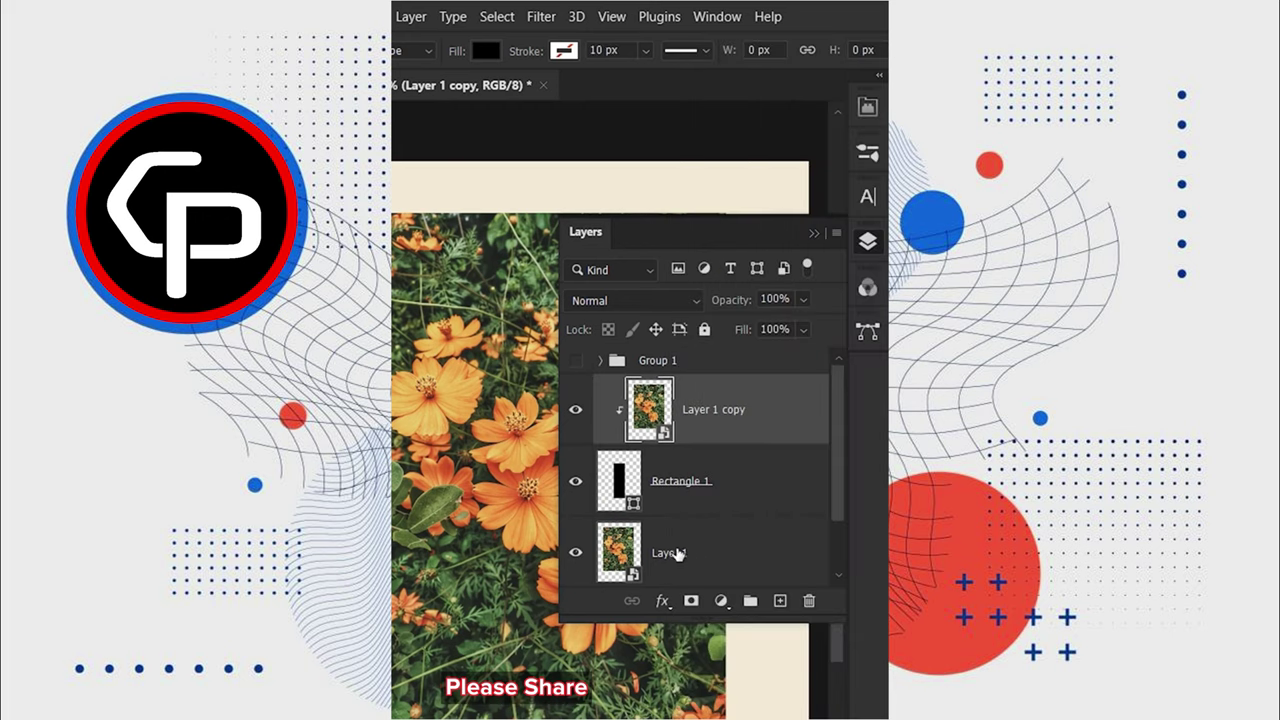
pyautogui.click(680, 550)
pyautogui.moveTo(821, 358); pyautogui.dragTo(778, 366)
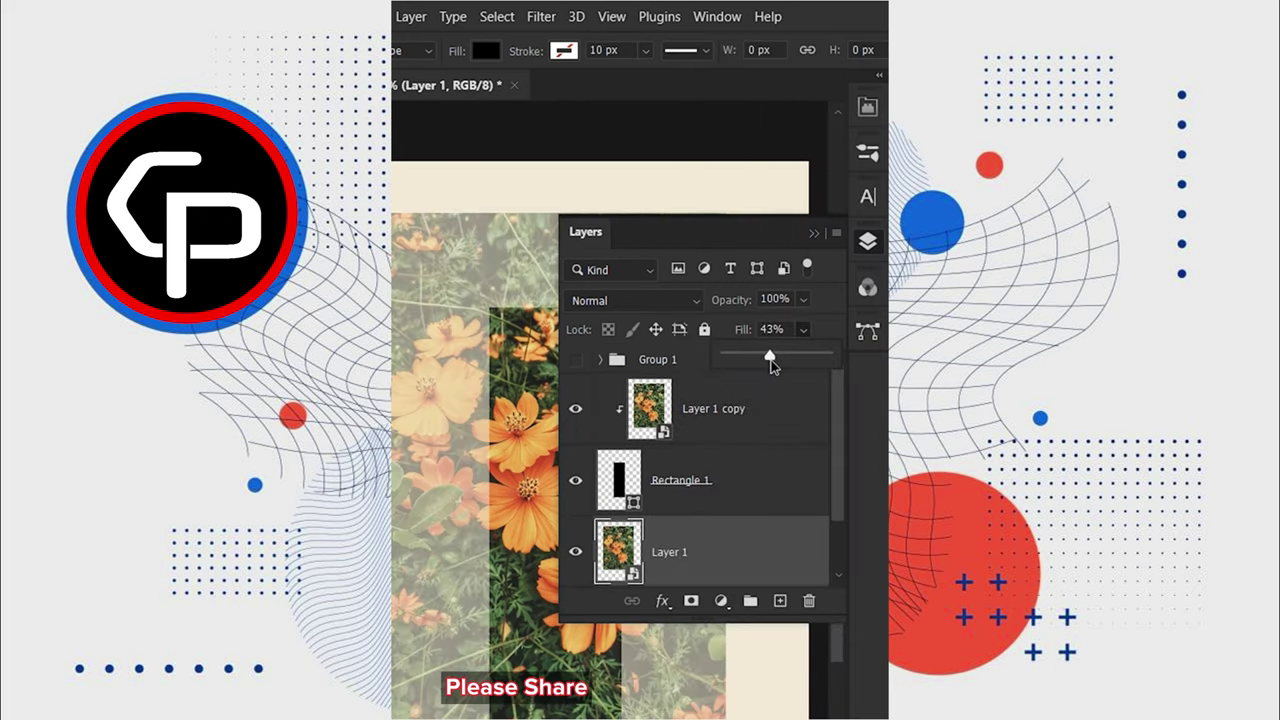
pyautogui.click(864, 247)
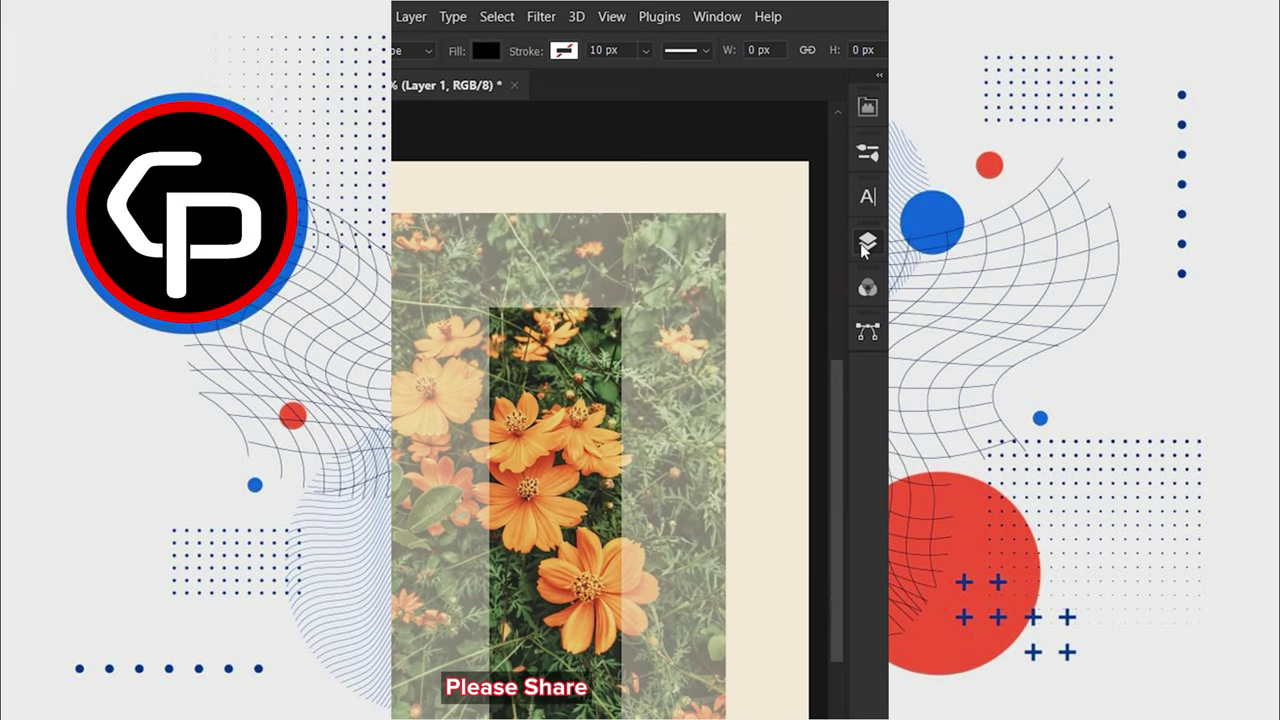
# Begin selecting the flower petals crossing the strip's edge with Object Selection.
pyautogui.click(414, 200)
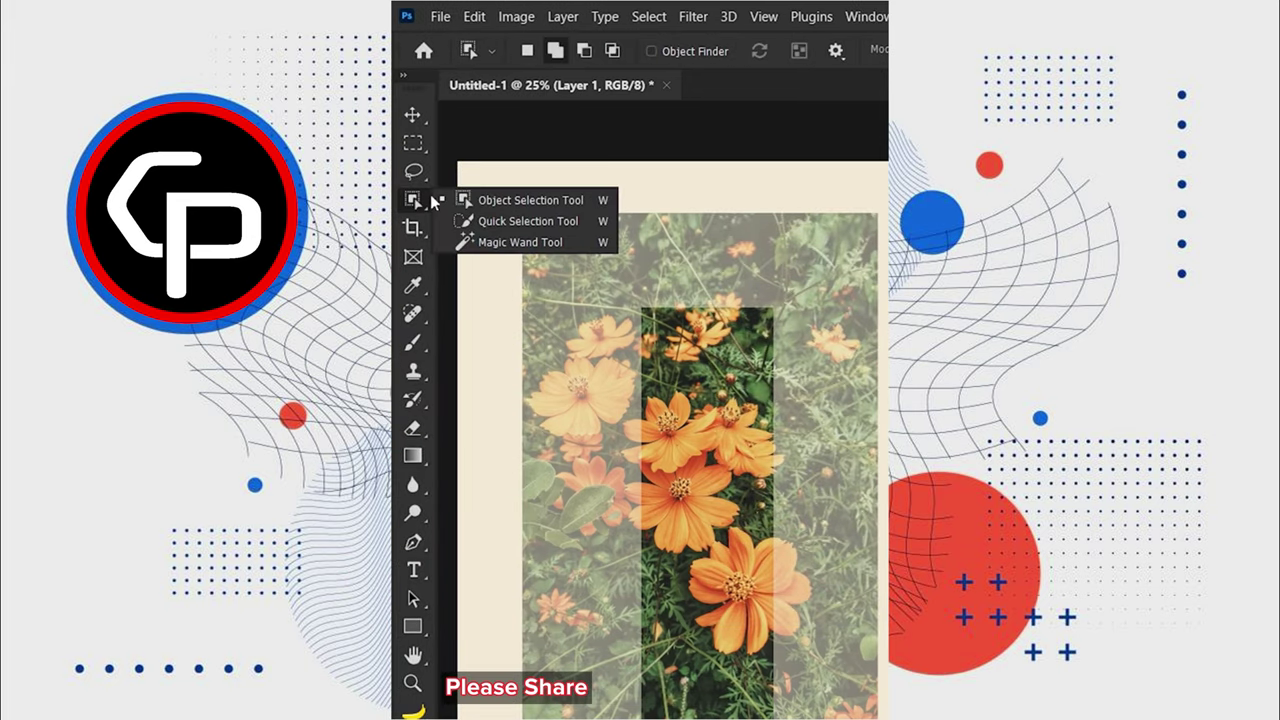
pyautogui.click(478, 201)
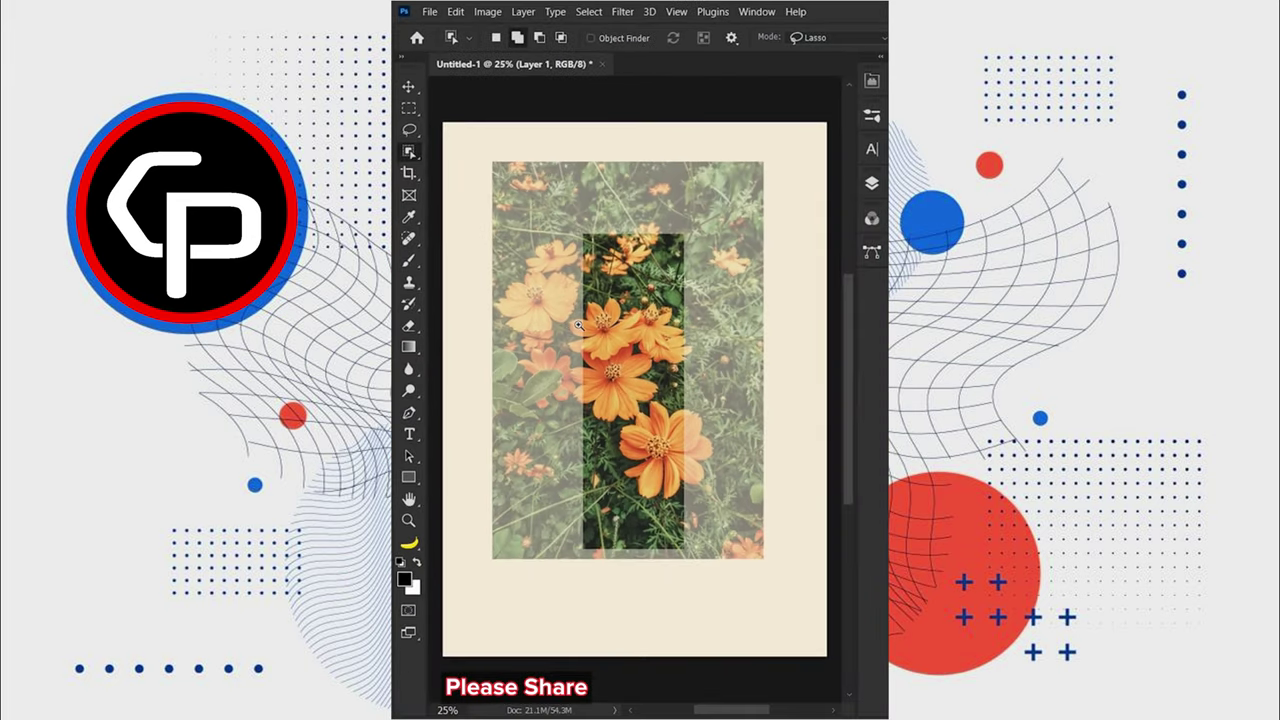
pyautogui.scroll(3, 554, 316)
pyautogui.scroll(1, 554, 316)
pyautogui.moveTo(628, 345)
pyautogui.mouseDown()
pyautogui.moveTo(668, 291)
pyautogui.moveTo(658, 285)
pyautogui.moveTo(651, 308)
pyautogui.mouseUp()
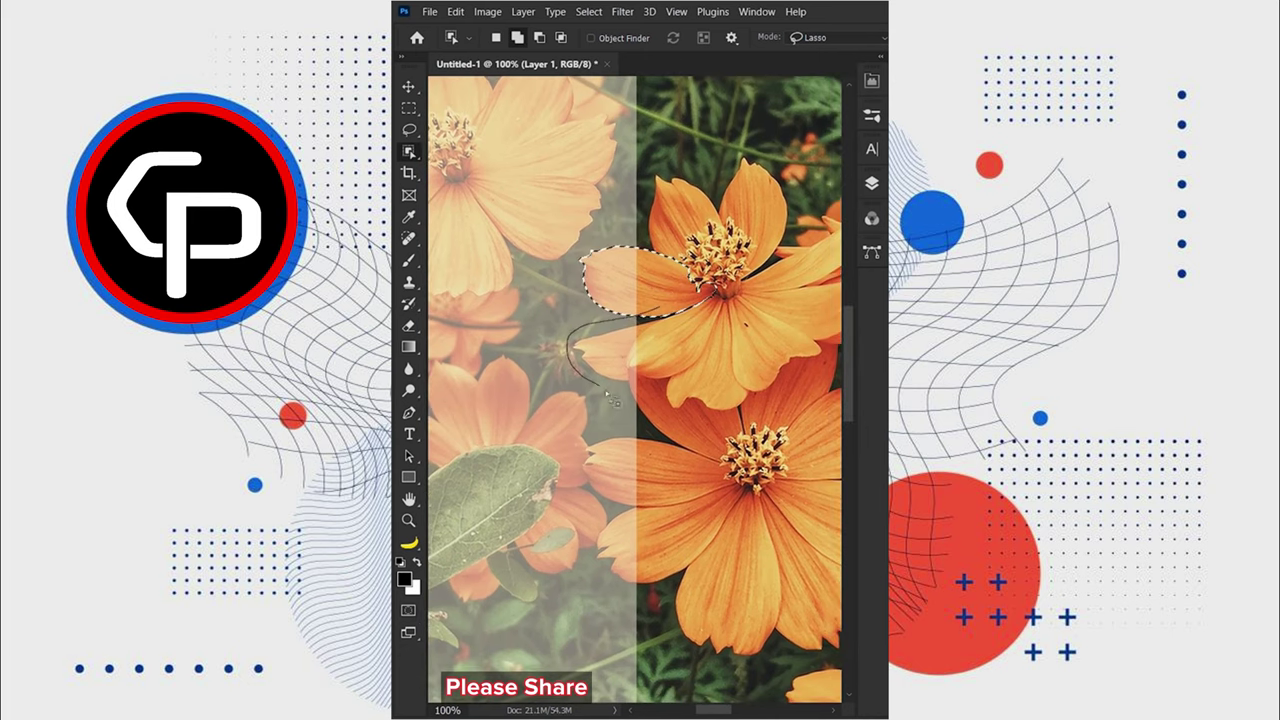
pyautogui.moveTo(742, 322); pyautogui.dragTo(710, 298)
pyautogui.moveTo(620, 427)
pyautogui.mouseDown()
pyautogui.moveTo(580, 342)
pyautogui.moveTo(566, 432)
pyautogui.mouseUp()
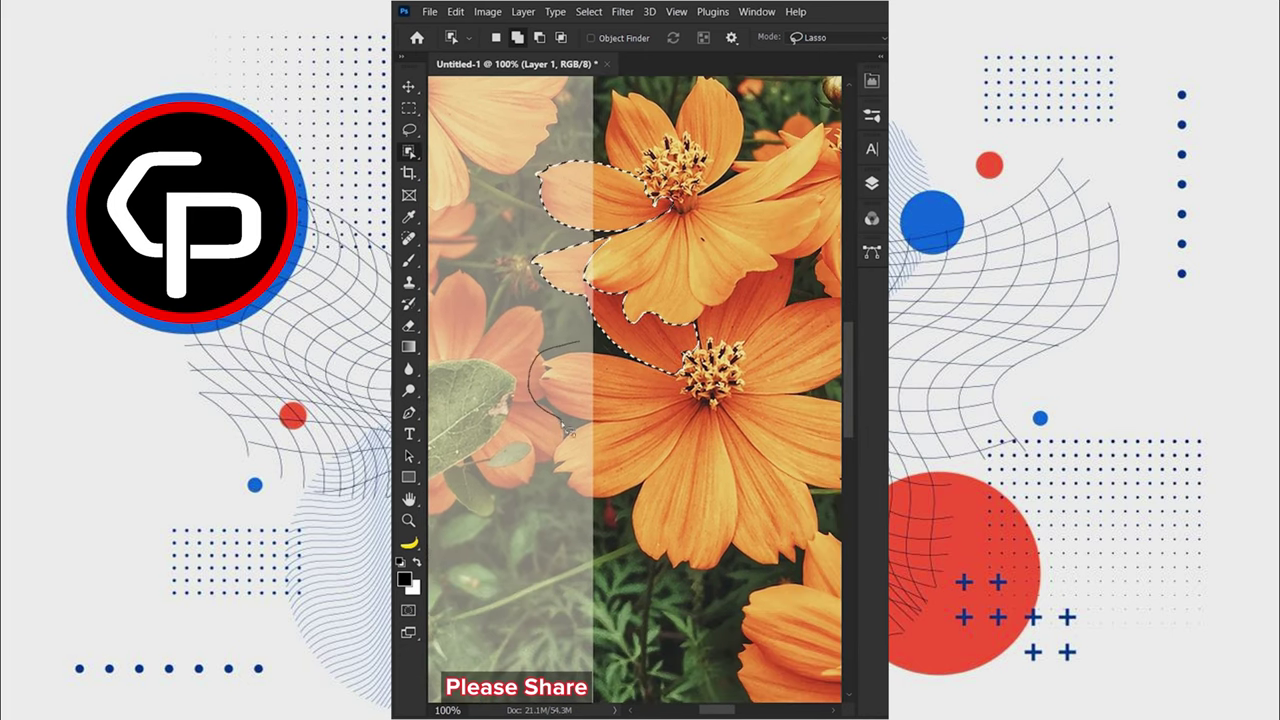
# Add the lower and right flowers' overhanging petals to the selection, then fit the canvas on screen.
pyautogui.moveTo(722, 420)
pyautogui.mouseDown()
pyautogui.moveTo(640, 357)
pyautogui.moveTo(648, 407)
pyautogui.mouseUp()
pyautogui.press('l')
pyautogui.moveTo(580, 314); pyautogui.dragTo(616, 360)
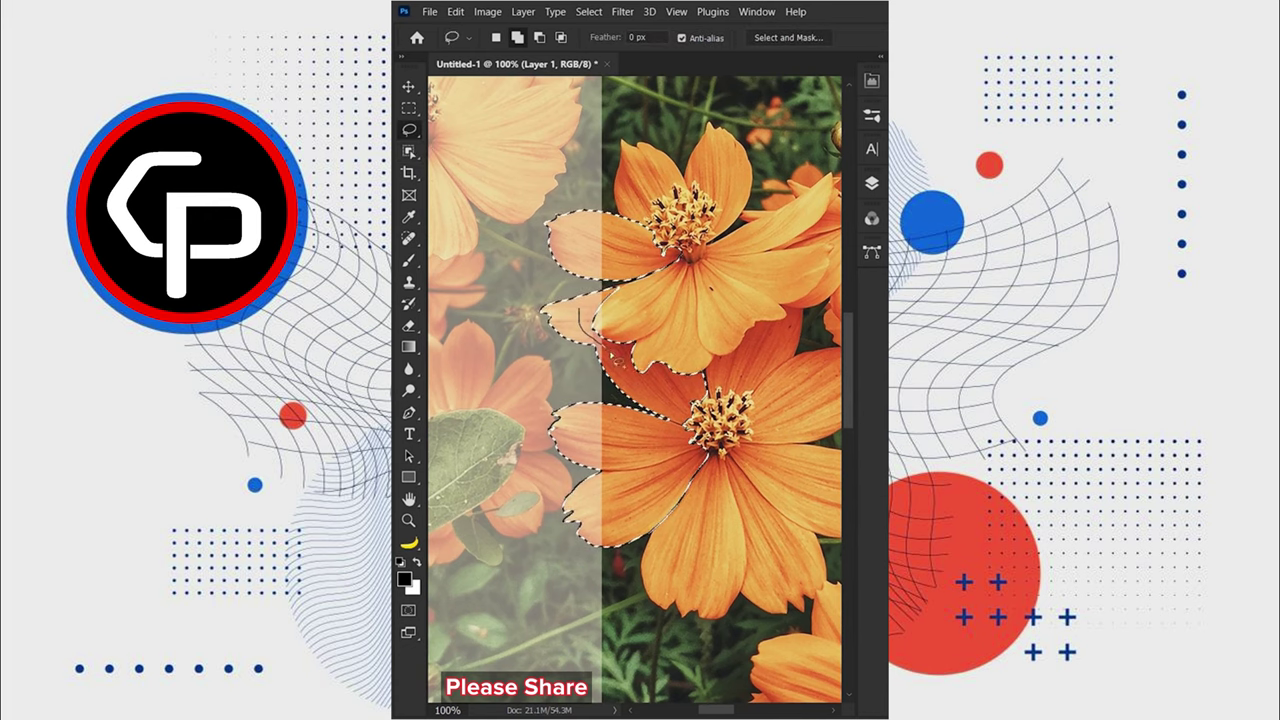
pyautogui.moveTo(617, 297); pyautogui.dragTo(600, 303)
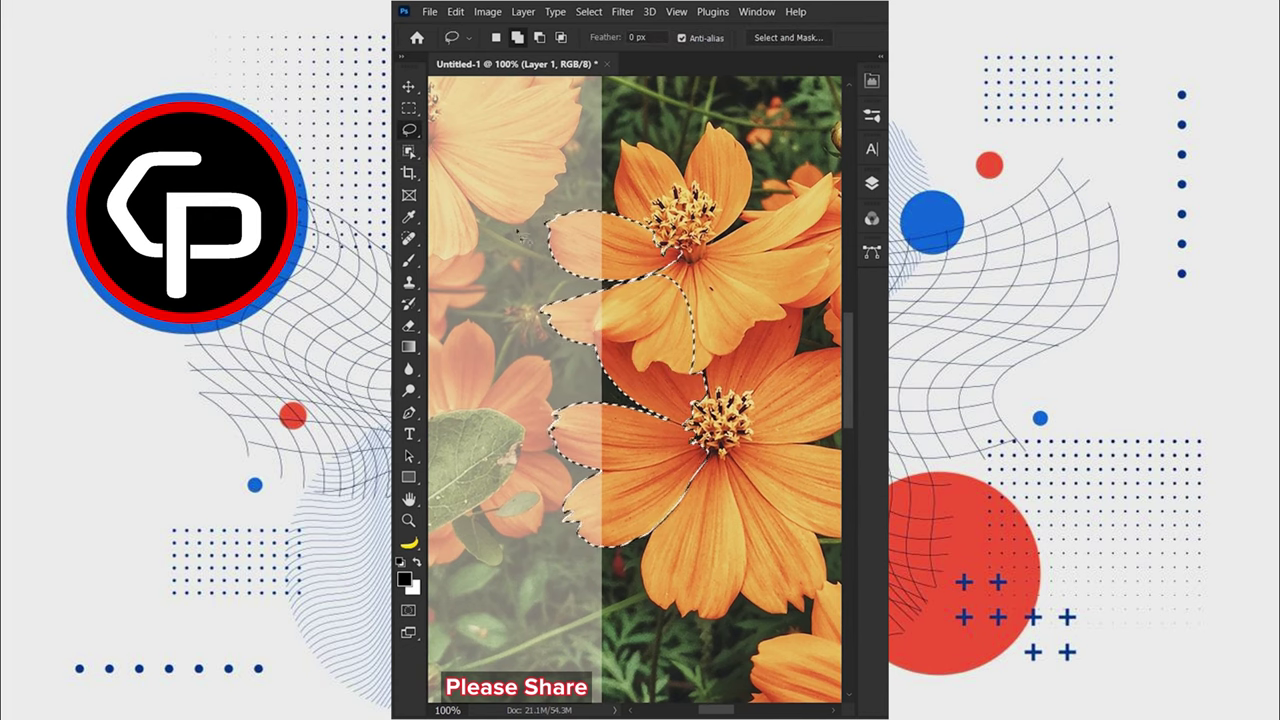
pyautogui.rightClick(408, 152)
pyautogui.click(470, 152)
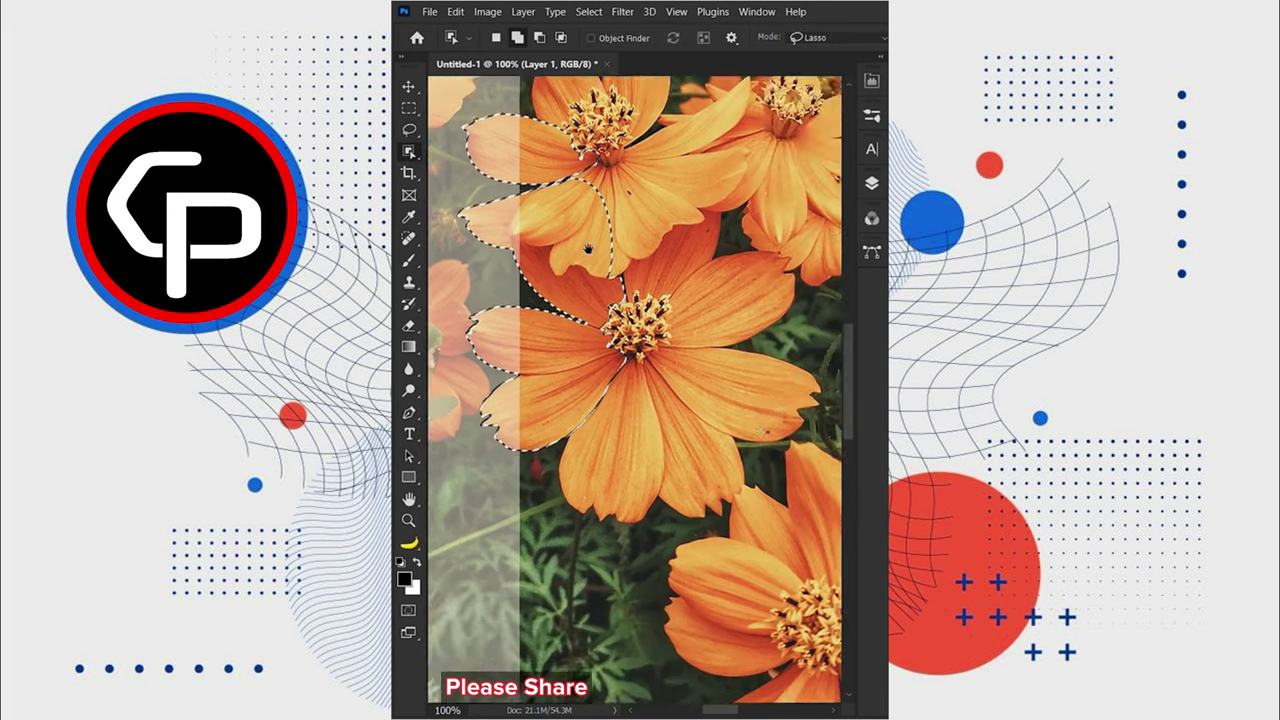
pyautogui.scroll(-3, 558, 314)
pyautogui.hscroll(3, 570, 280)
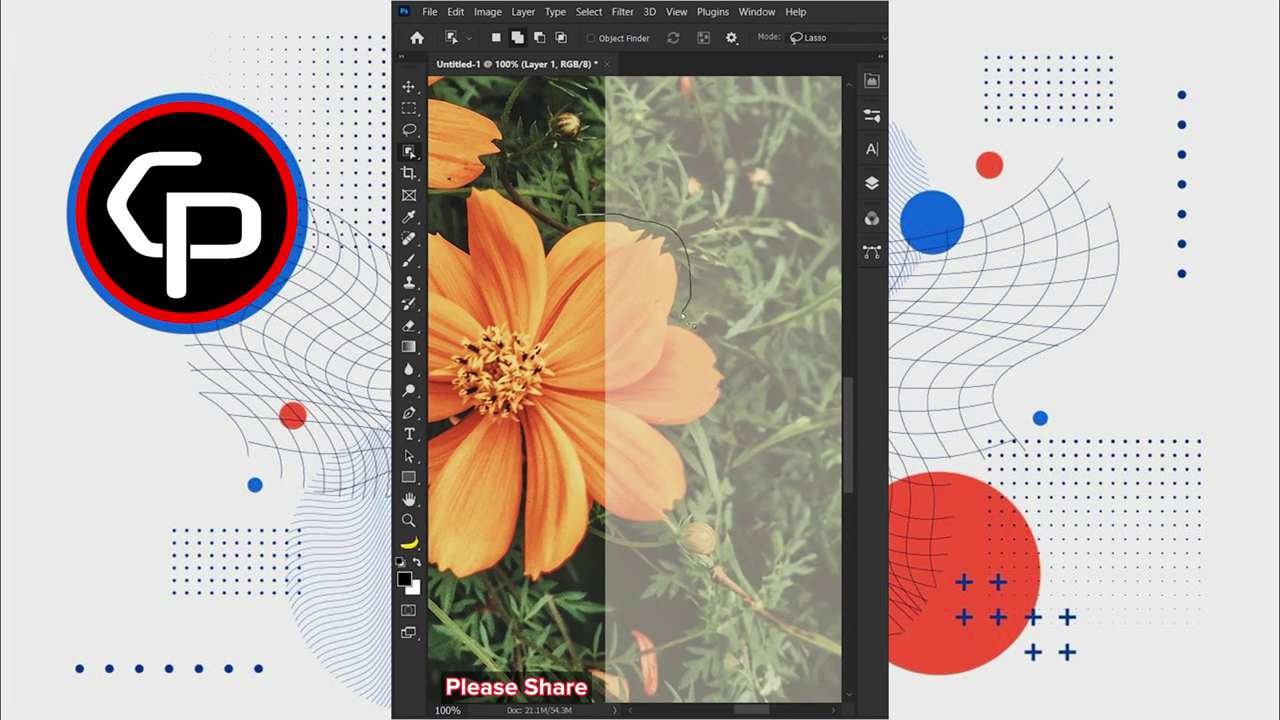
pyautogui.moveTo(520, 408); pyautogui.dragTo(515, 395)
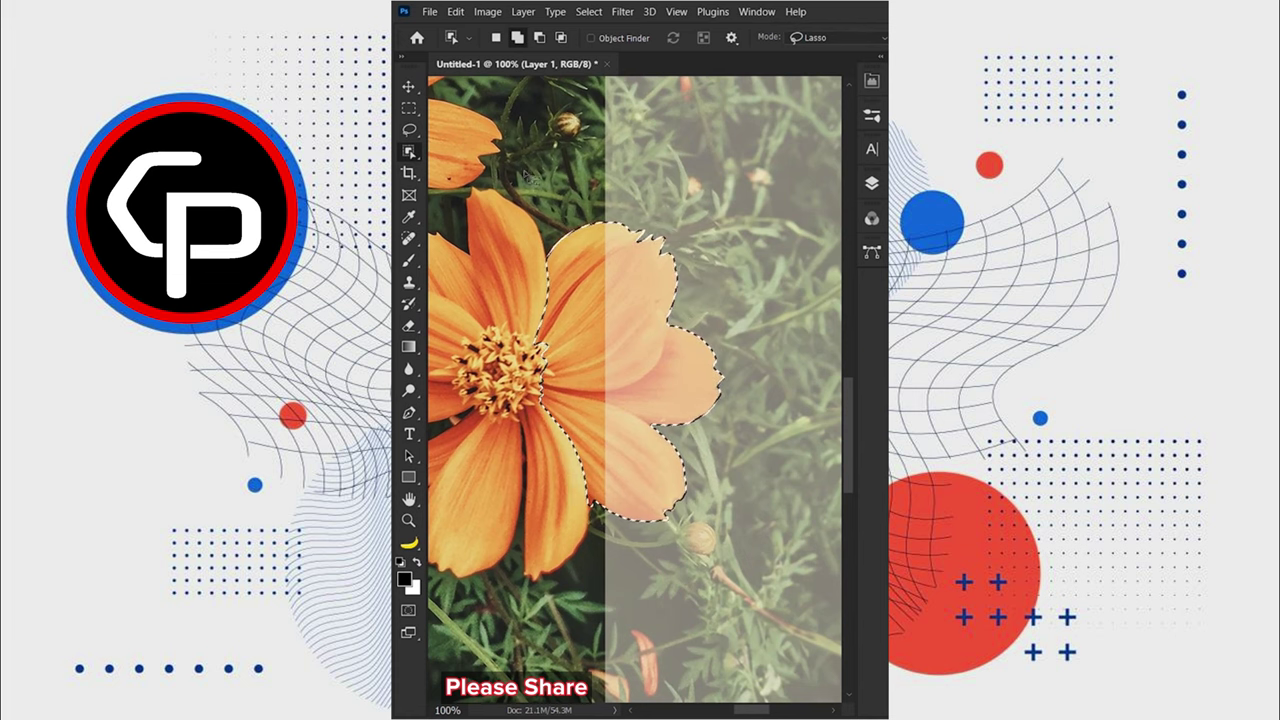
pyautogui.press('v')
pyautogui.hotkey('ctrl', '0')
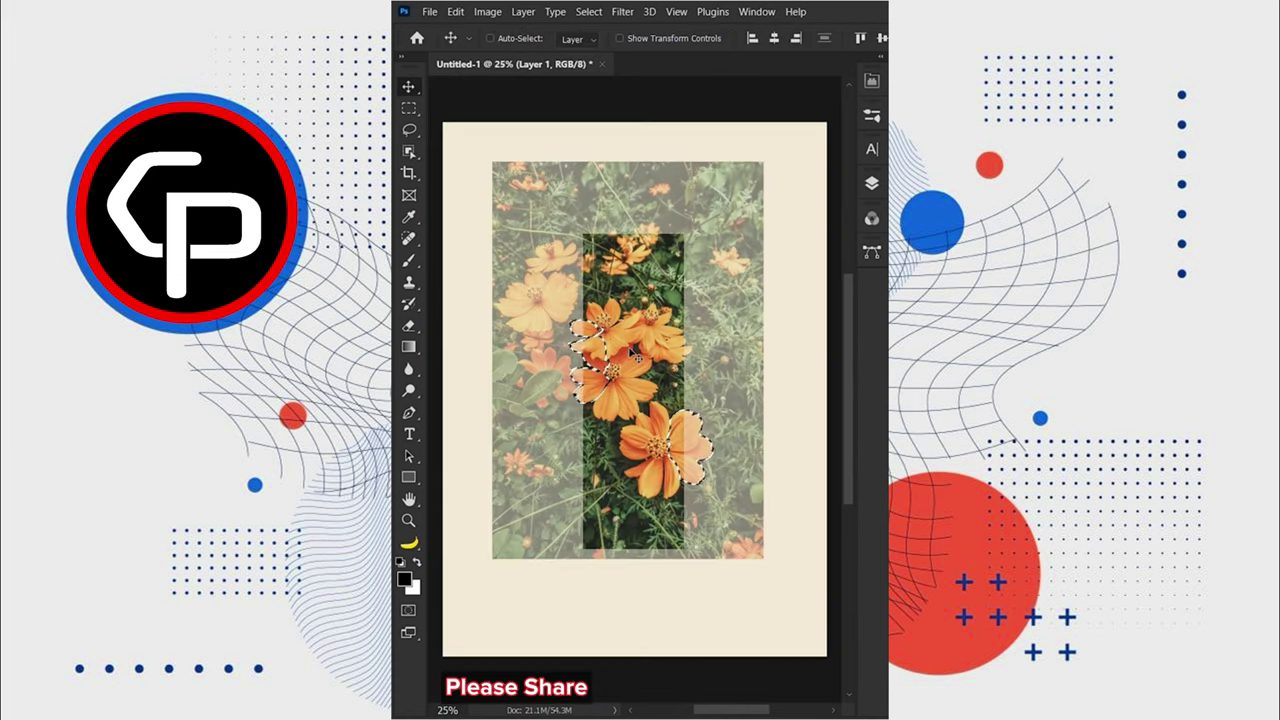
# Copy the selected petals to a new layer and hide the faded background photo.
pyautogui.click(871, 183)
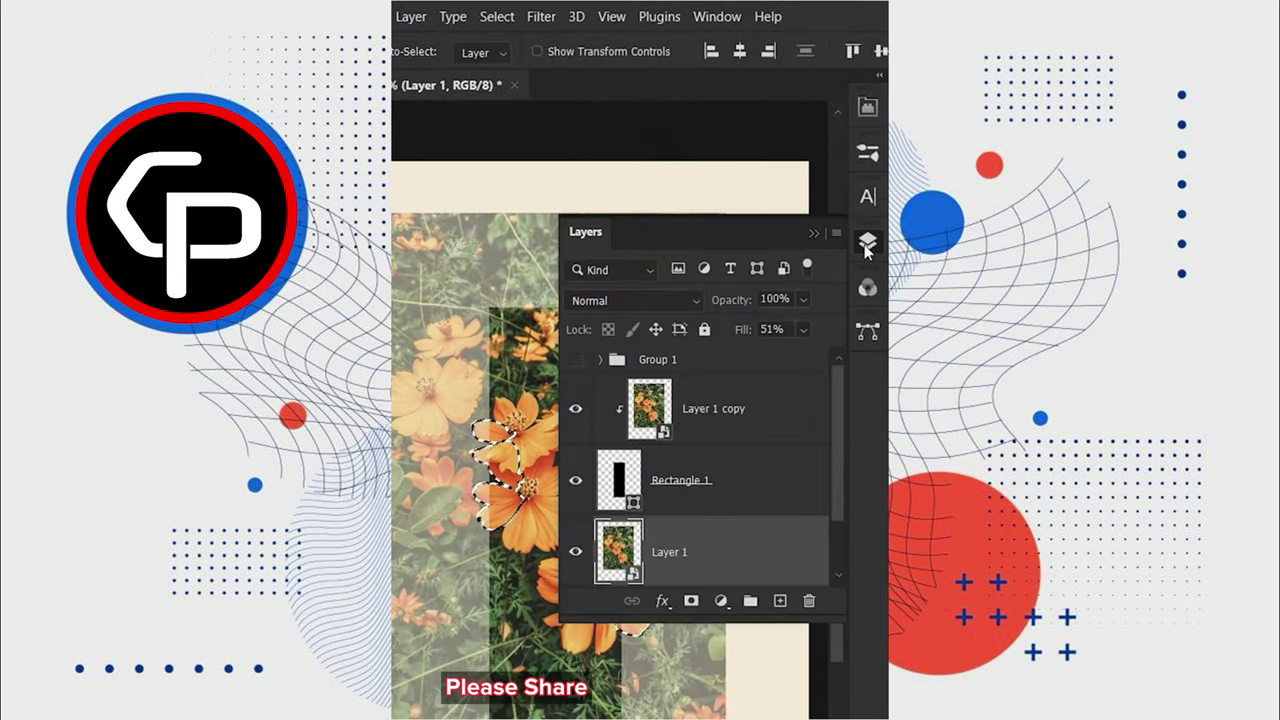
pyautogui.click(650, 410)
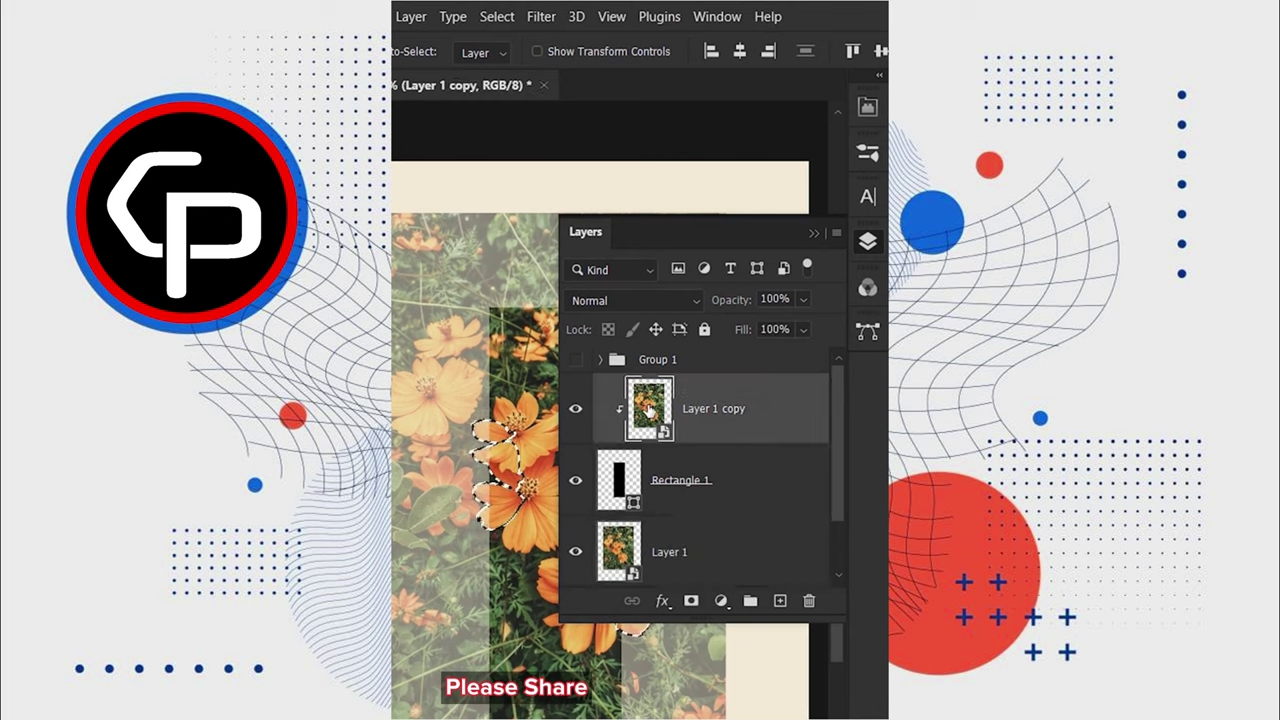
pyautogui.hotkey('ctrl', 'j')
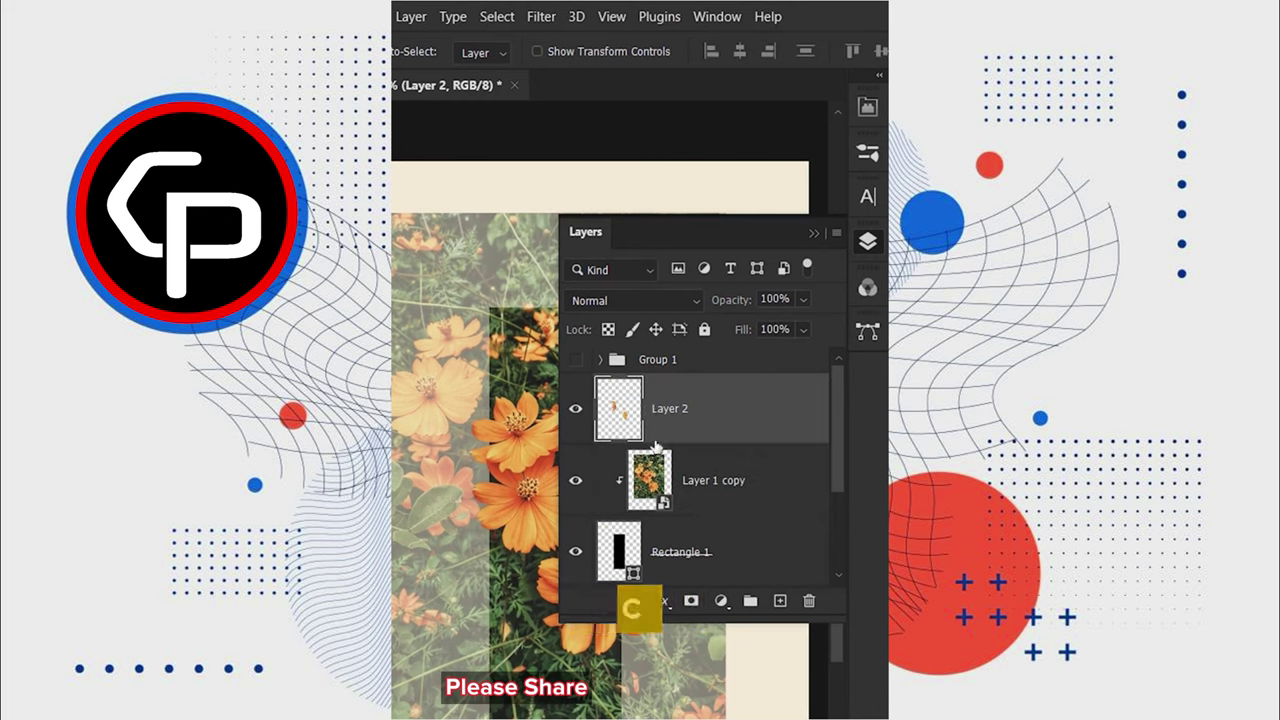
pyautogui.scroll(-2, 655, 466)
pyautogui.click(618, 546)
pyautogui.click(576, 541)
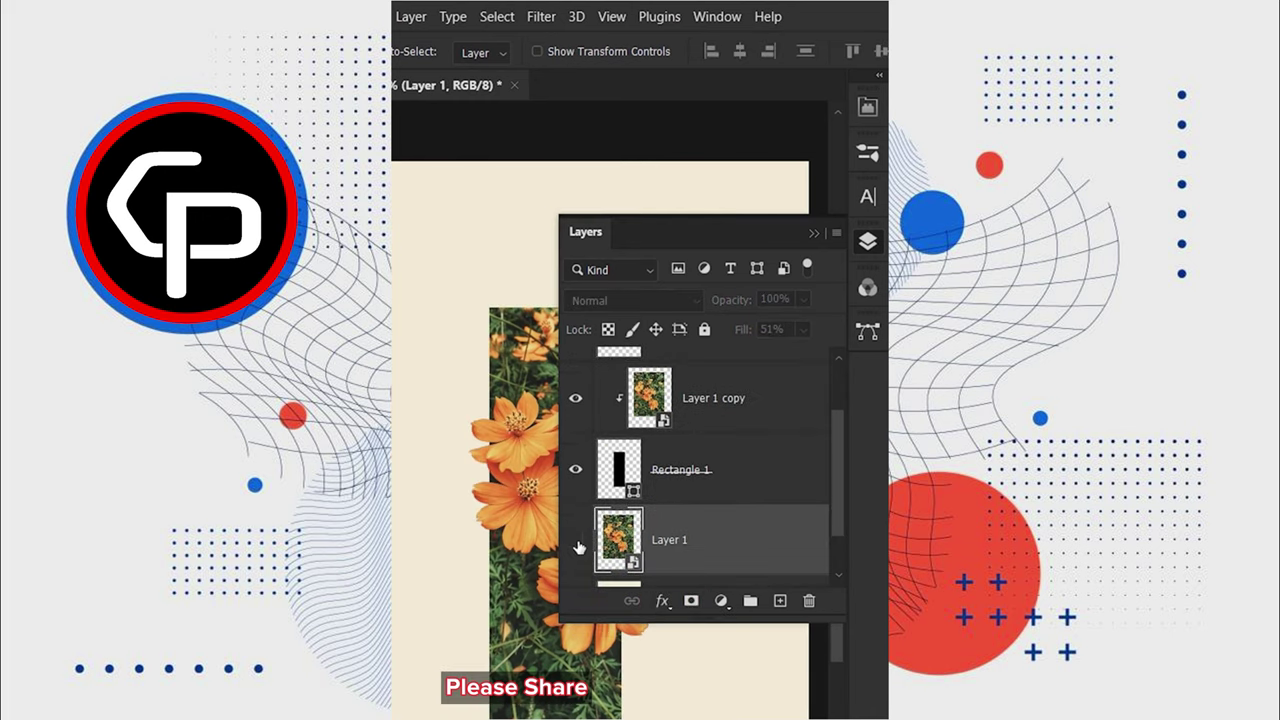
# Add a new empty layer set to Multiply blending.
pyautogui.click(780, 601)
pyautogui.click(633, 301)
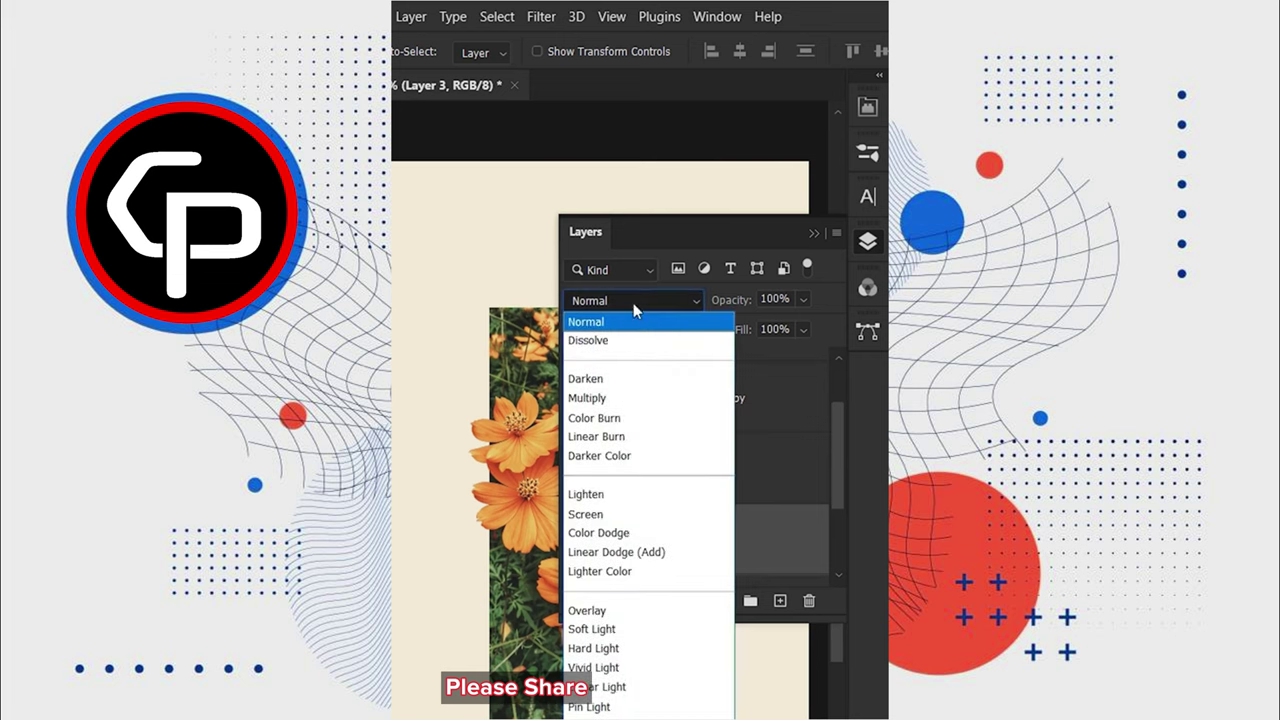
pyautogui.click(598, 400)
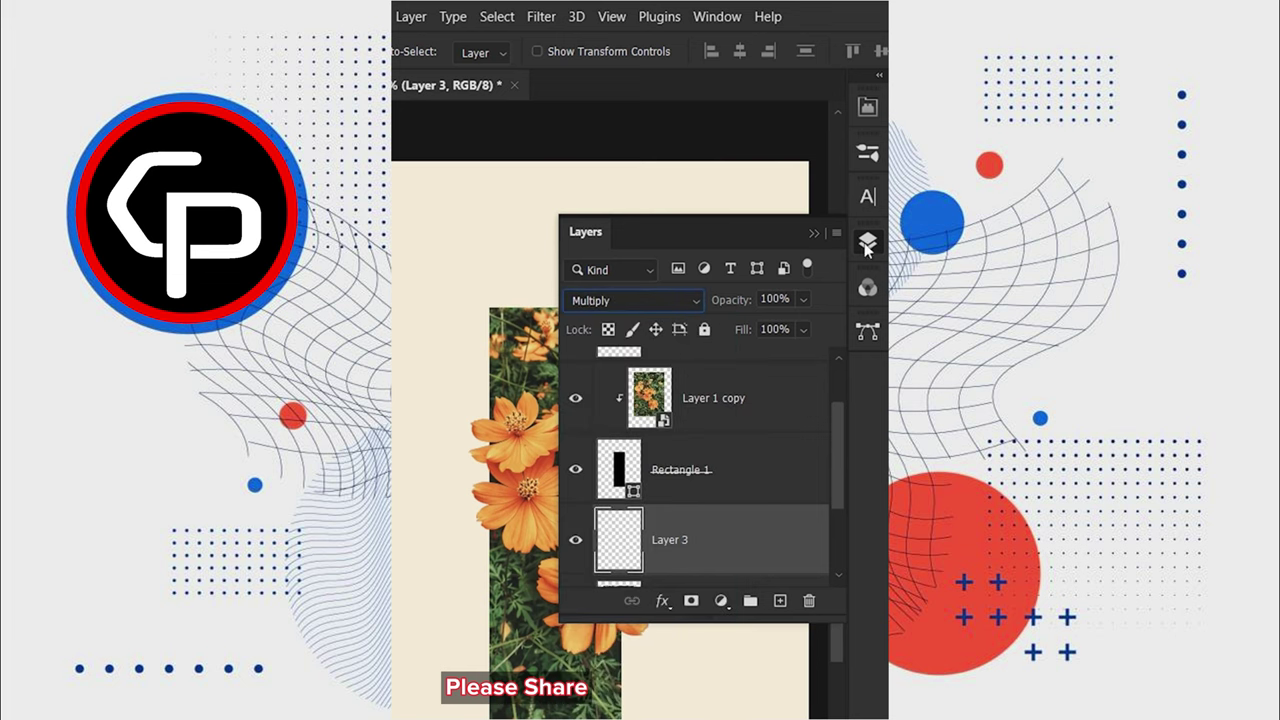
pyautogui.click(866, 249)
# Paint soft dark red shadows beside the flowers with the Brush tool.
pyautogui.press('b')
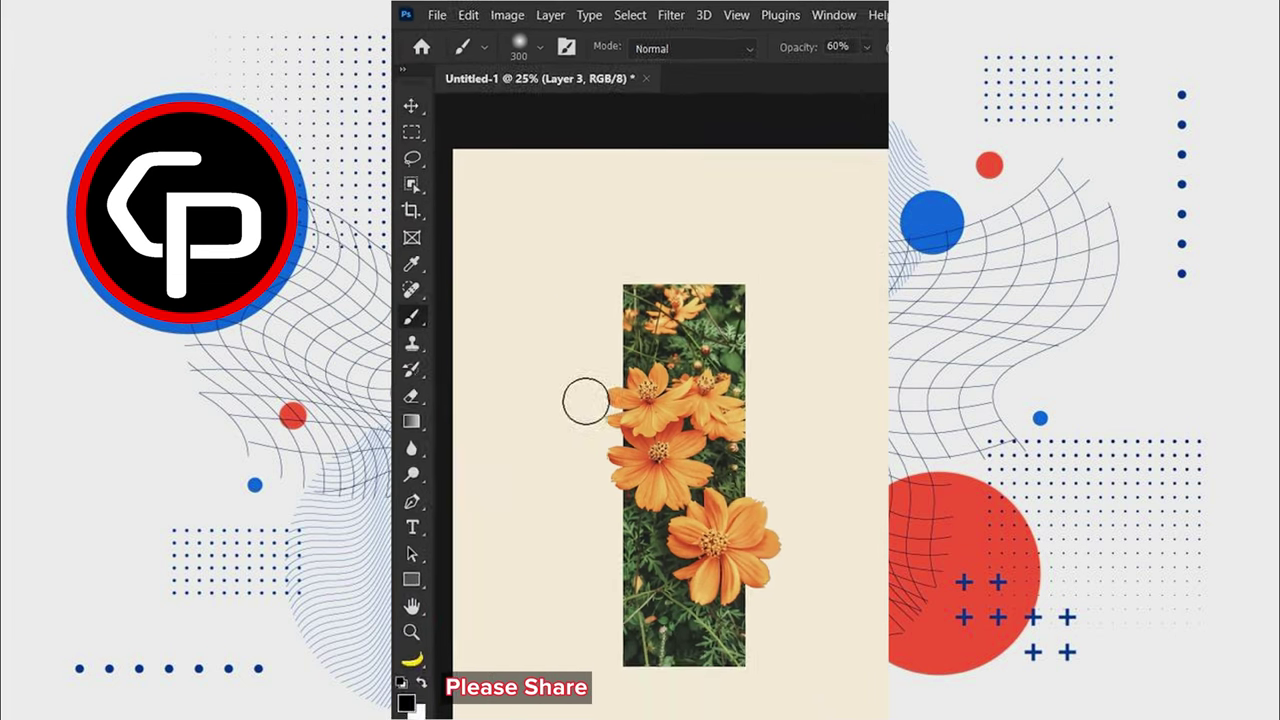
pyautogui.scroll(3, 585, 401)
pyautogui.scroll(2, 585, 401)
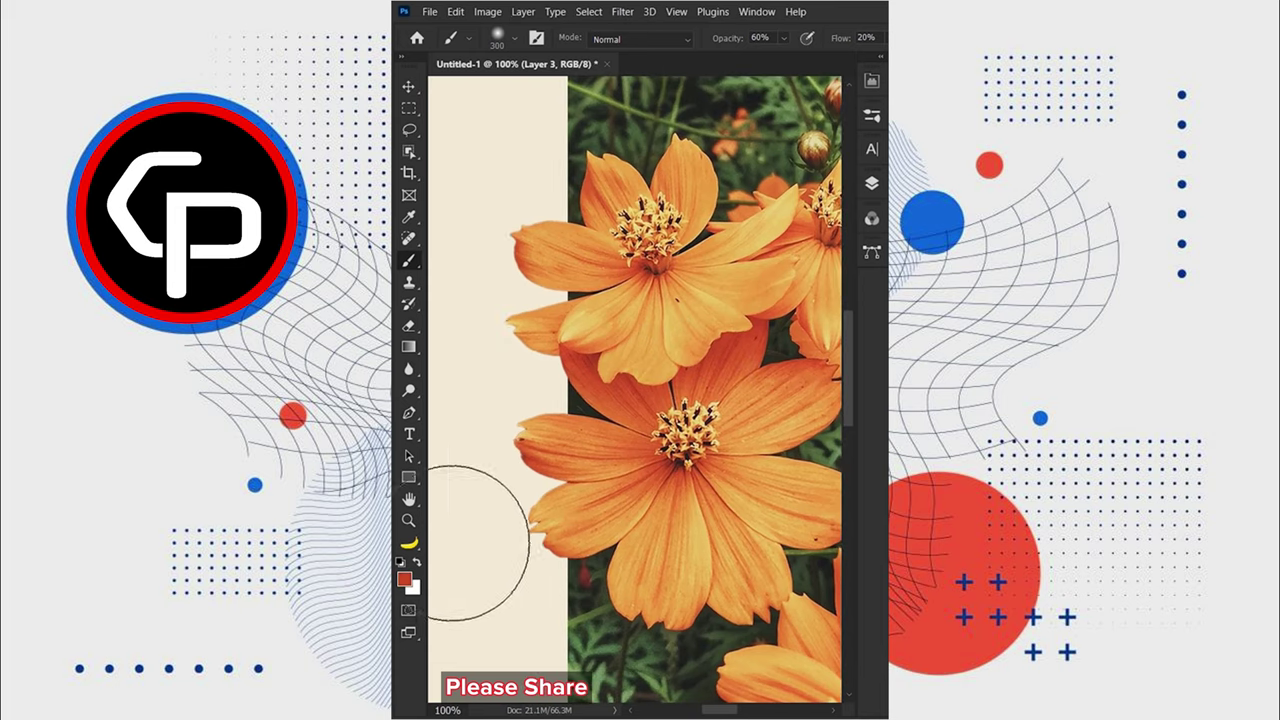
pyautogui.click(405, 580)
pyautogui.click(567, 159)
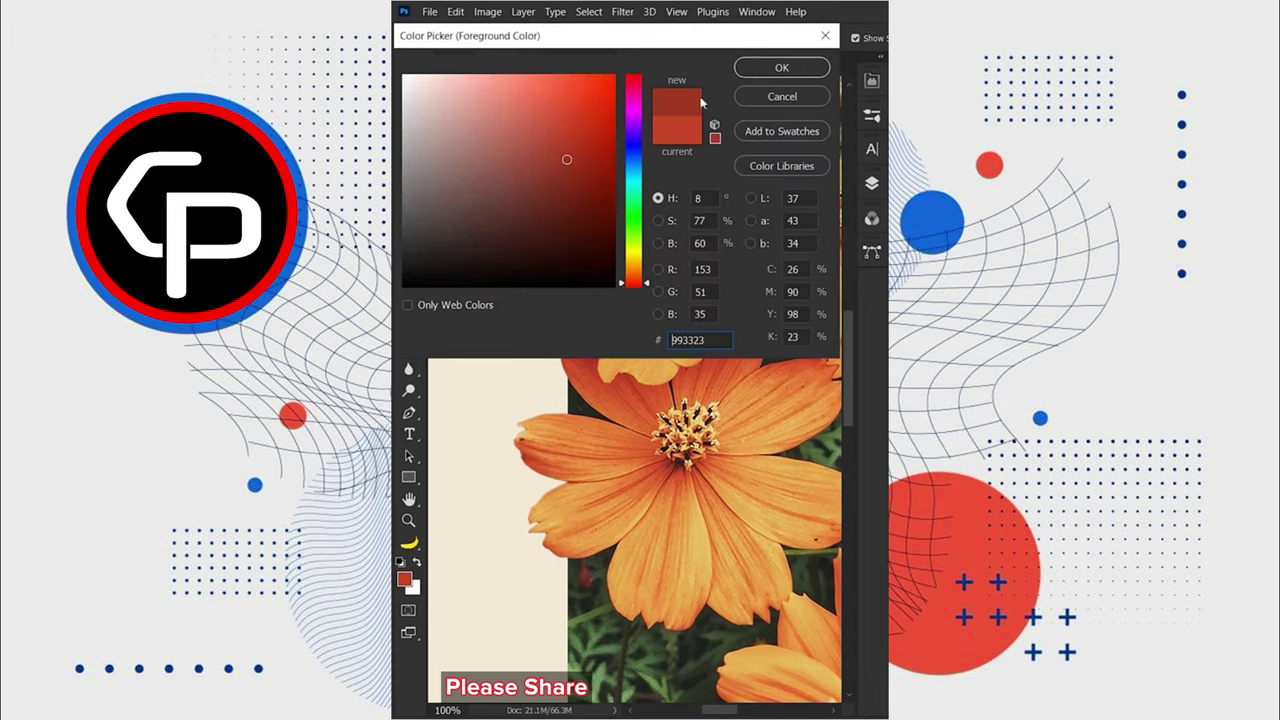
pyautogui.click(760, 70)
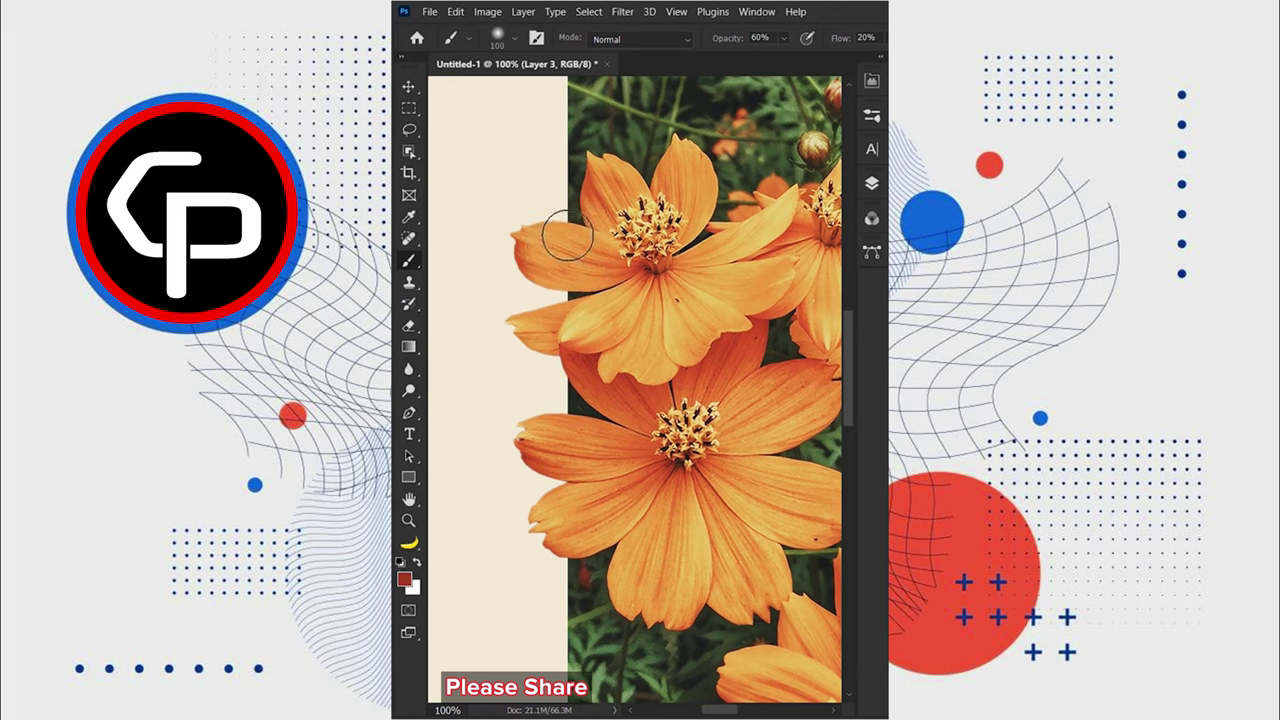
pyautogui.moveTo(567, 237)
pyautogui.mouseDown()
pyautogui.moveTo(537, 257)
pyautogui.moveTo(540, 340)
pyautogui.moveTo(573, 372)
pyautogui.mouseUp()
pyautogui.press('[')
pyautogui.press('[')
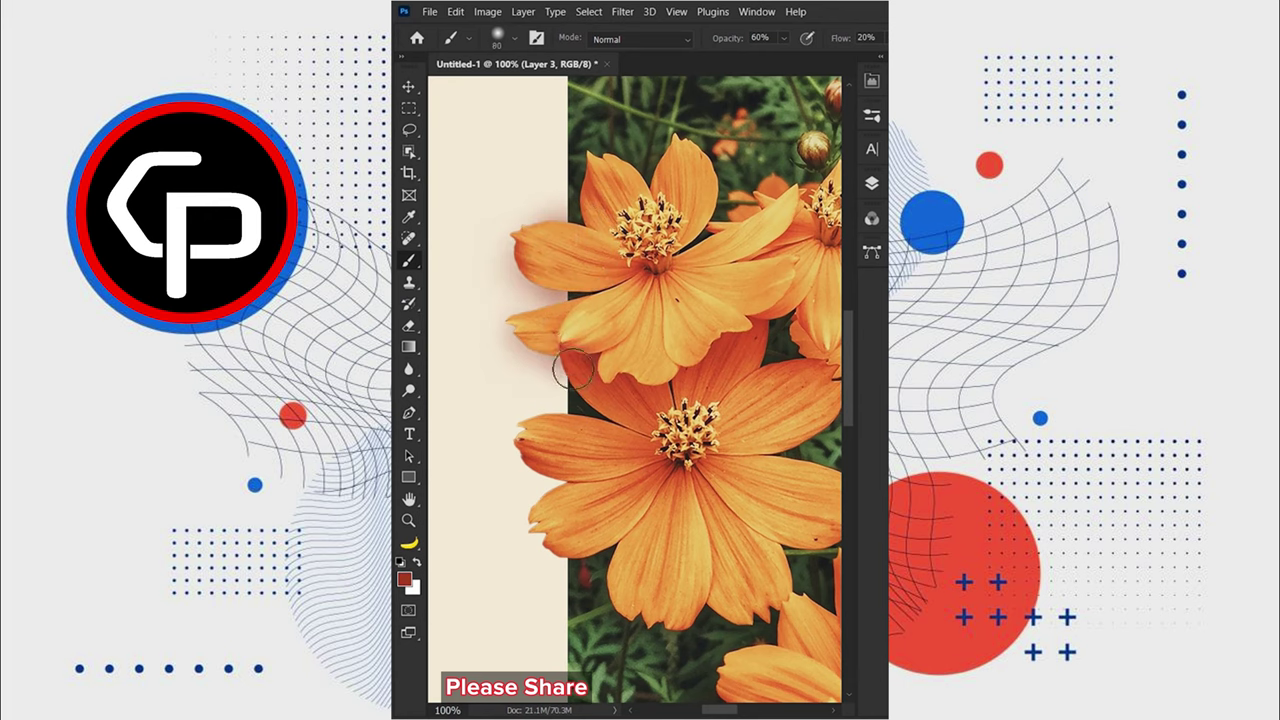
pyautogui.moveTo(560, 432); pyautogui.dragTo(543, 443)
pyautogui.scroll(-3, 543, 443)
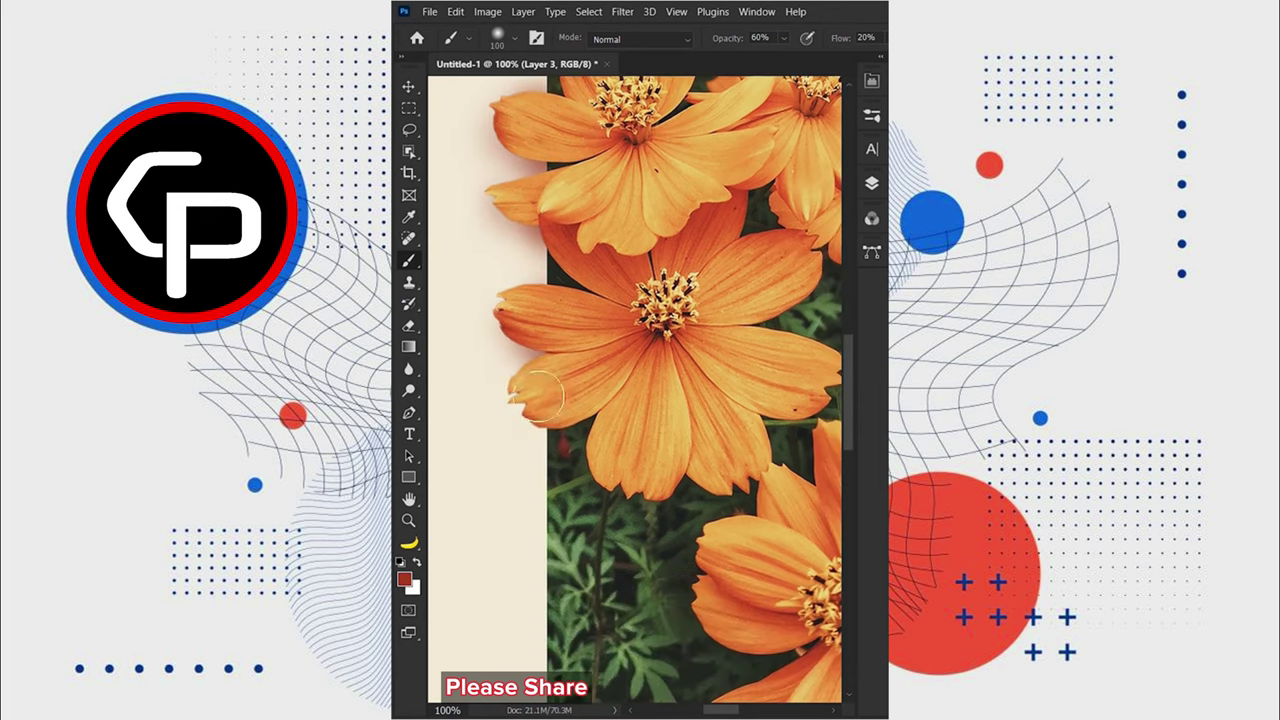
pyautogui.moveTo(520, 400); pyautogui.dragTo(550, 420)
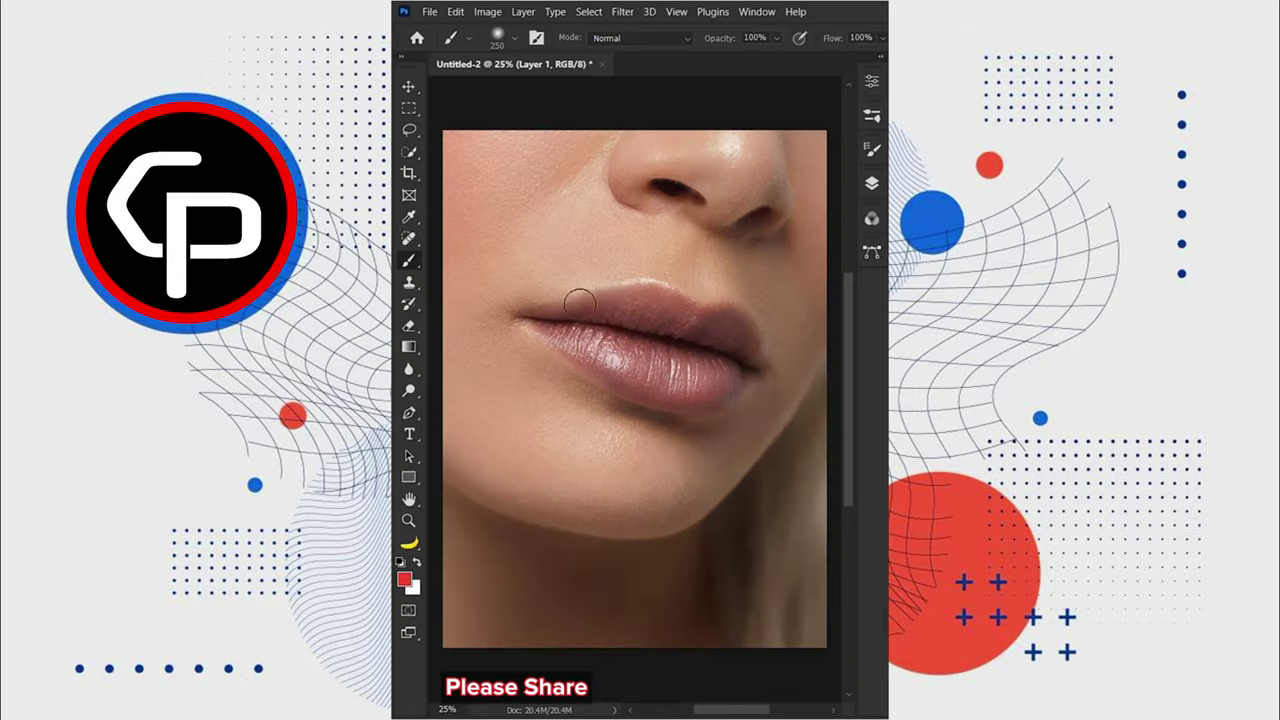
# Trace the lips with a closed Pen tool path.
pyautogui.moveTo(535, 318)
pyautogui.mouseDown()
pyautogui.moveTo(585, 305)
pyautogui.moveTo(735, 335)
pyautogui.moveTo(640, 390)
pyautogui.moveTo(560, 350)
pyautogui.moveTo(690, 366)
pyautogui.mouseUp()
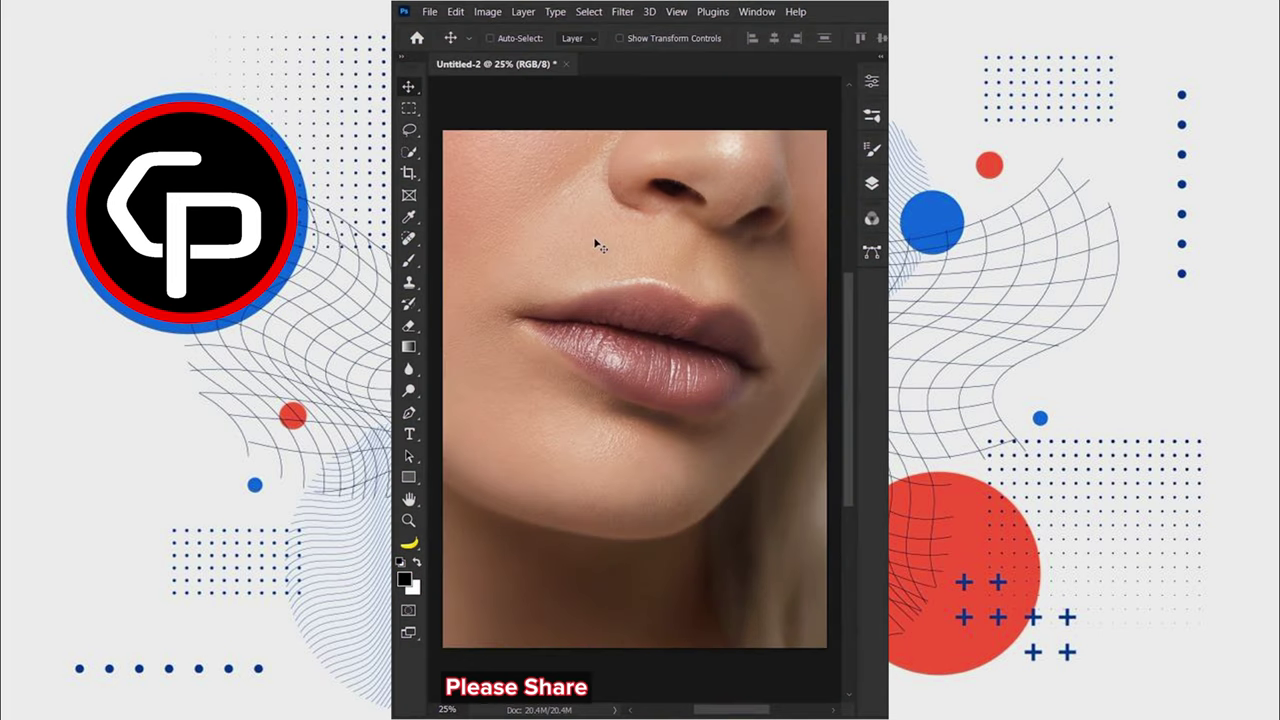
pyautogui.click(414, 319)
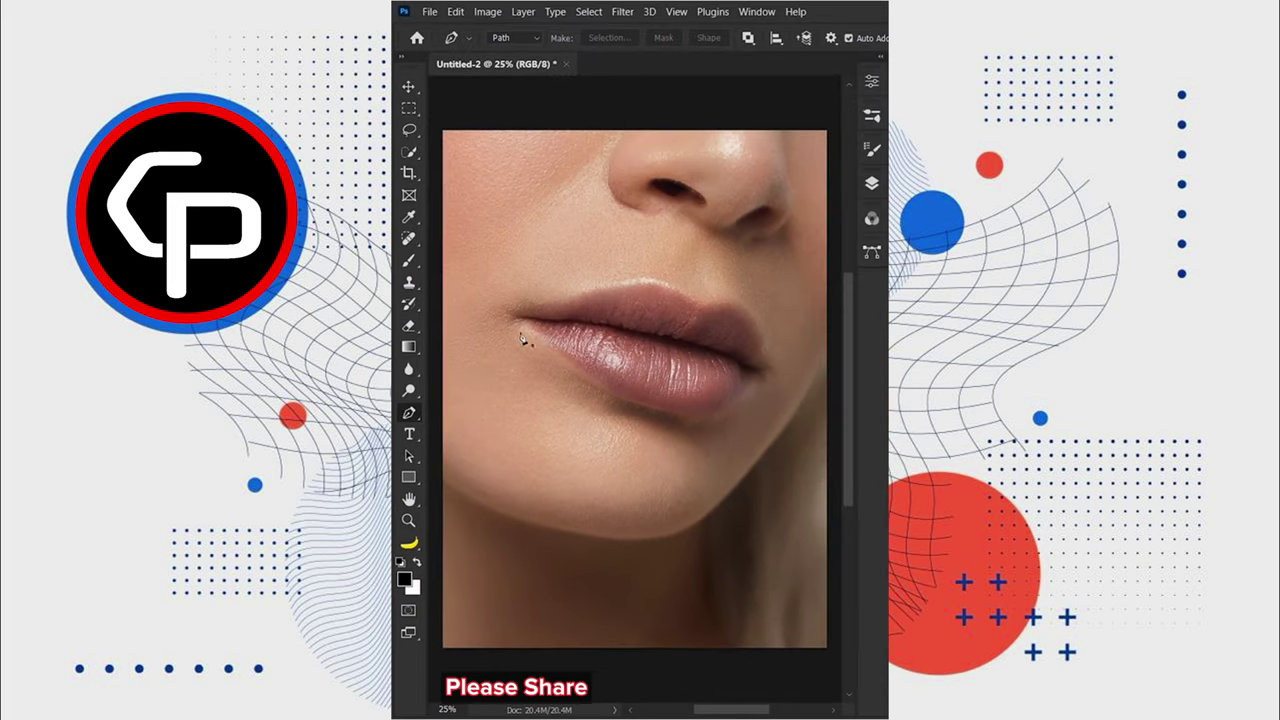
pyautogui.scroll(2, 537, 315)
pyautogui.scroll(1, 550, 364)
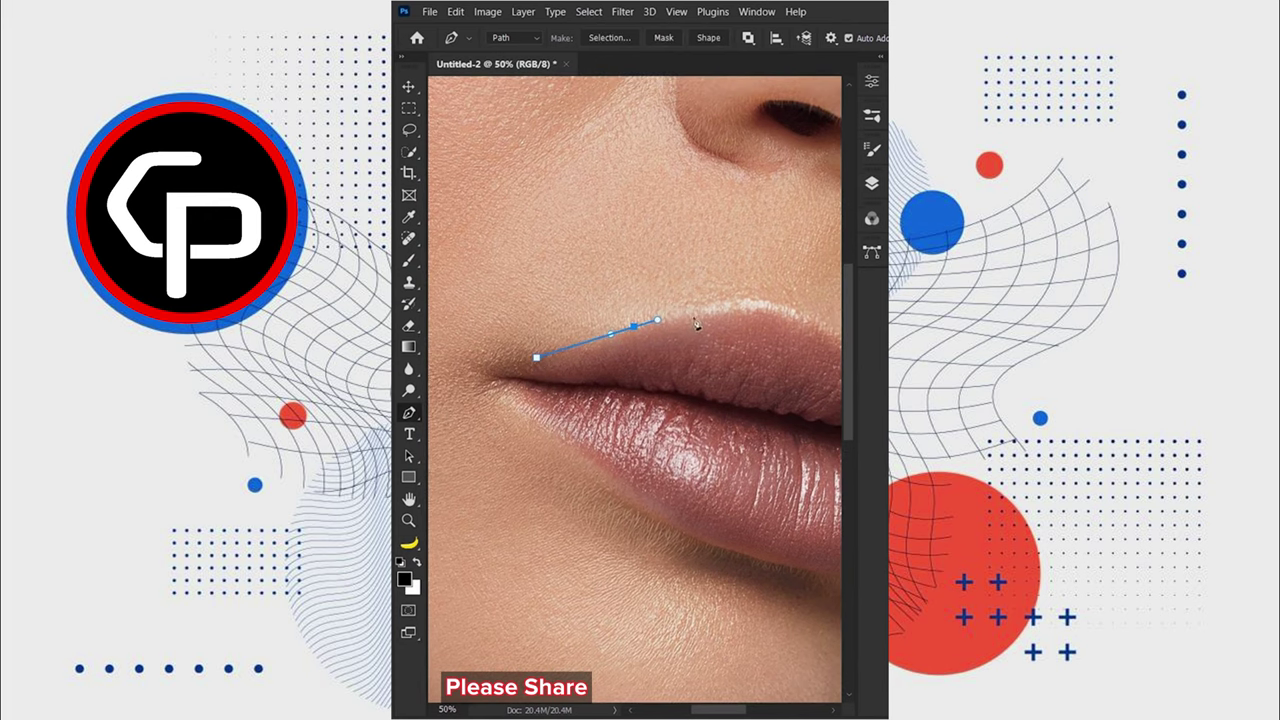
pyautogui.moveTo(752, 311); pyautogui.dragTo(663, 306)
pyautogui.moveTo(615, 262); pyautogui.dragTo(660, 292)
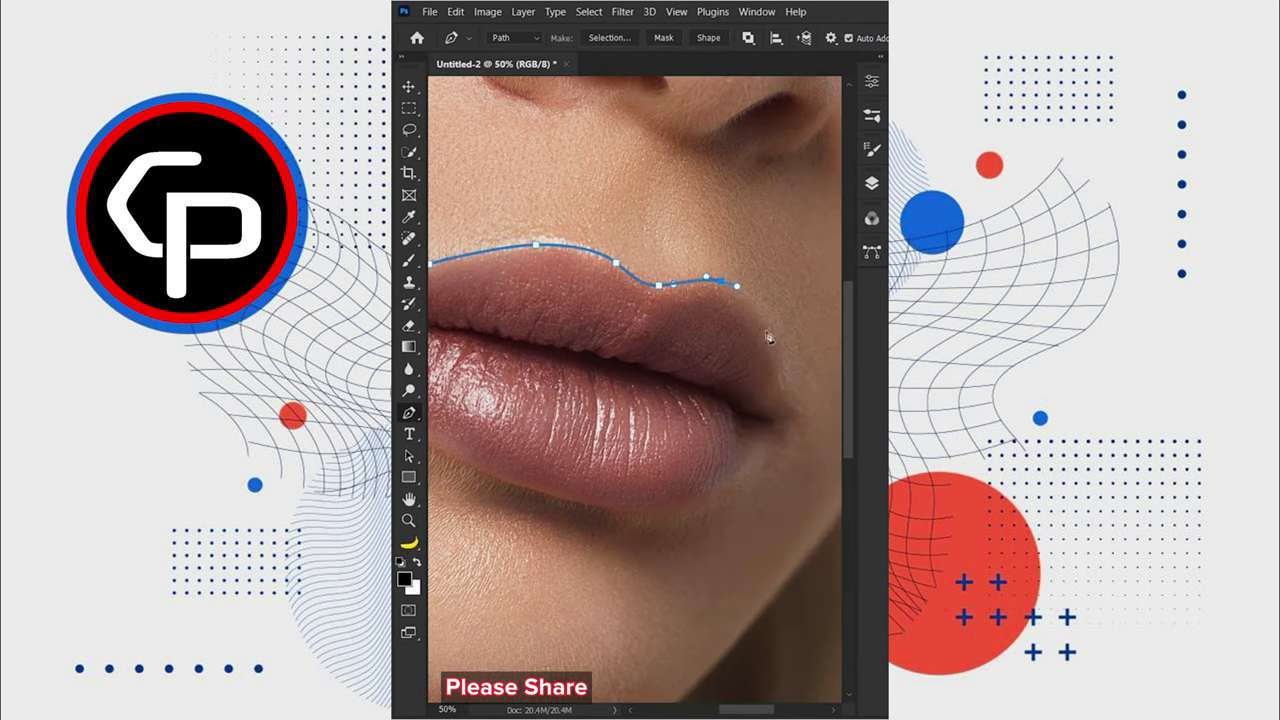
pyautogui.moveTo(578, 505); pyautogui.dragTo(541, 488)
pyautogui.moveTo(541, 444); pyautogui.dragTo(690, 404)
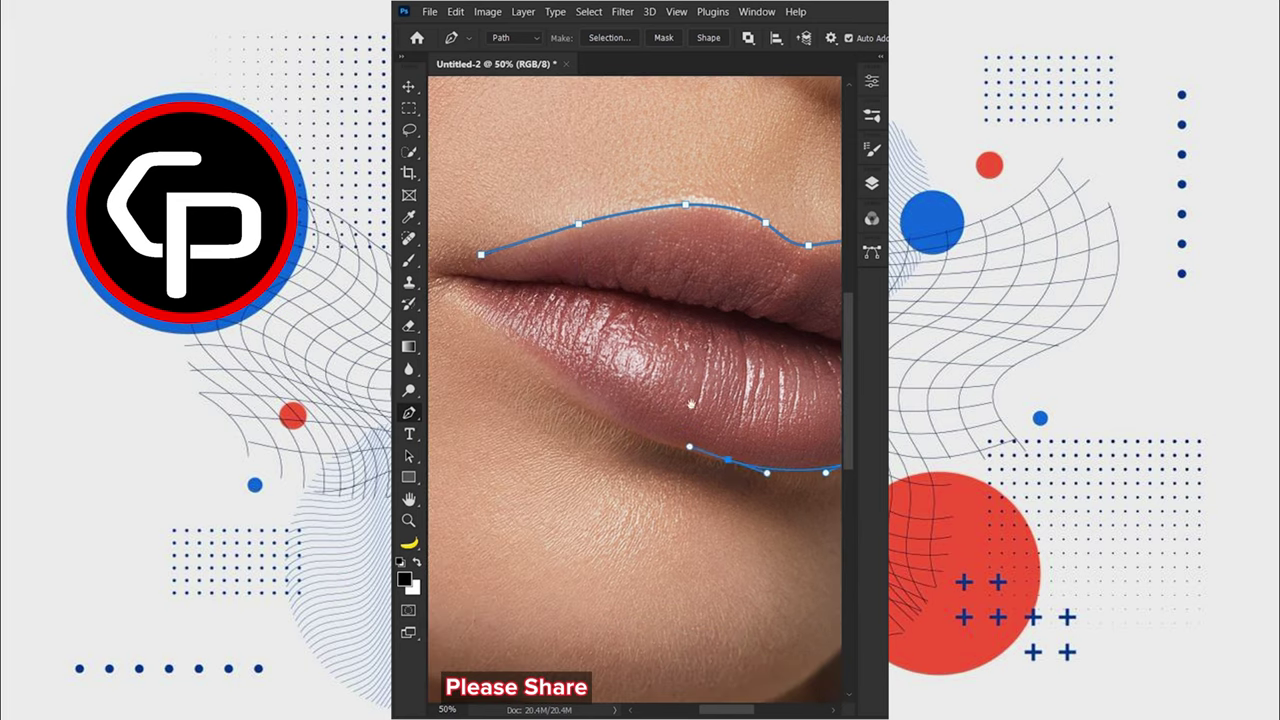
pyautogui.moveTo(475, 292); pyautogui.dragTo(552, 340)
pyautogui.moveTo(527, 323); pyautogui.dragTo(543, 316)
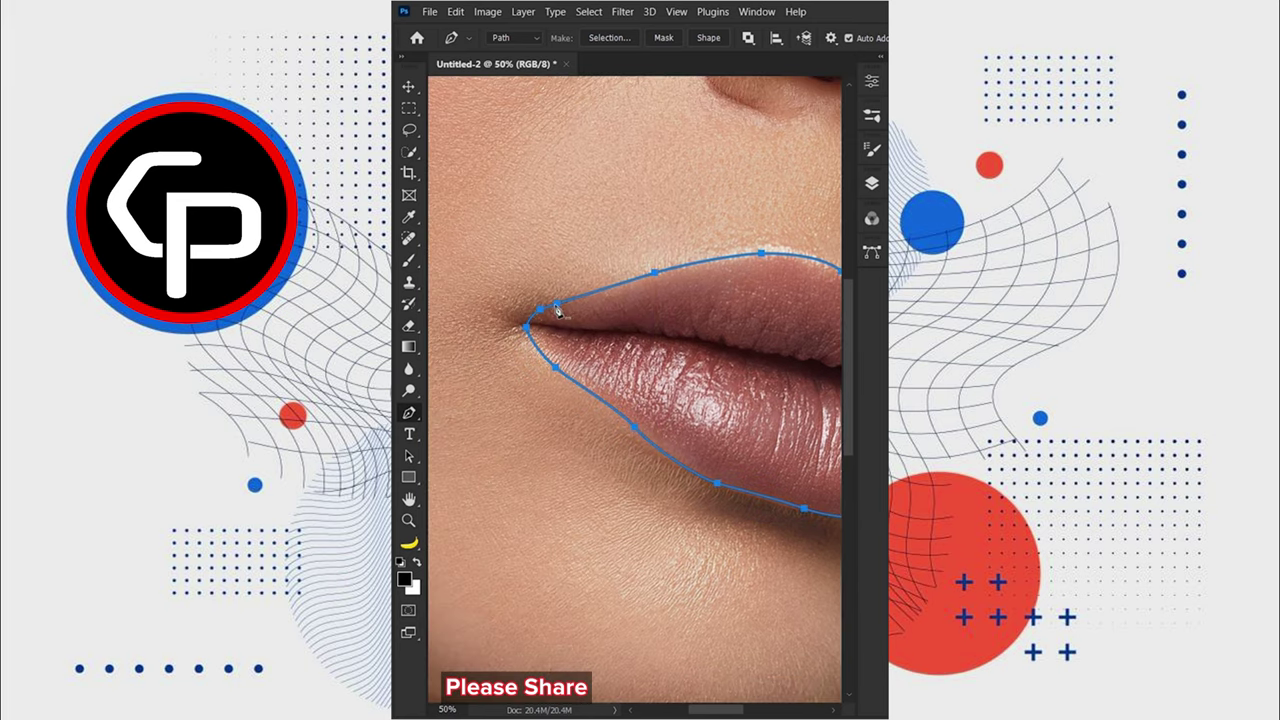
pyautogui.click(558, 312)
# Turn the lip path into a selection with a 6-pixel feather radius.
pyautogui.click(552, 52)
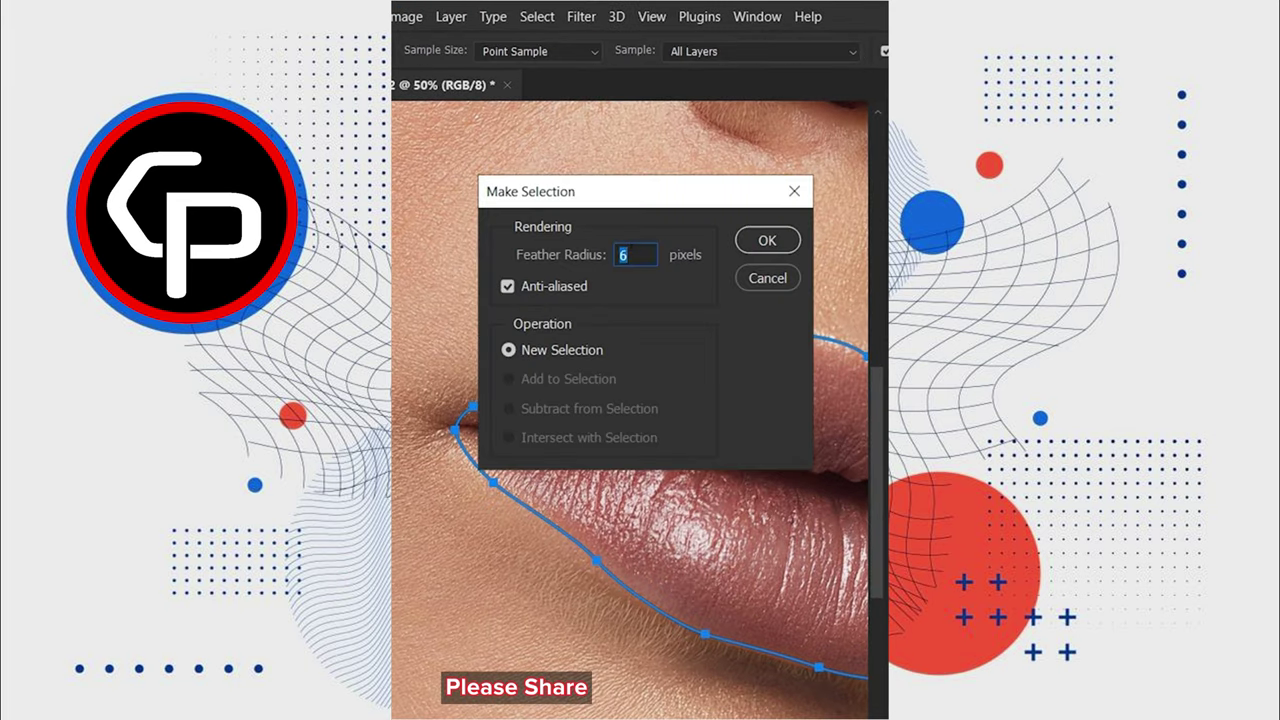
pyautogui.click(766, 241)
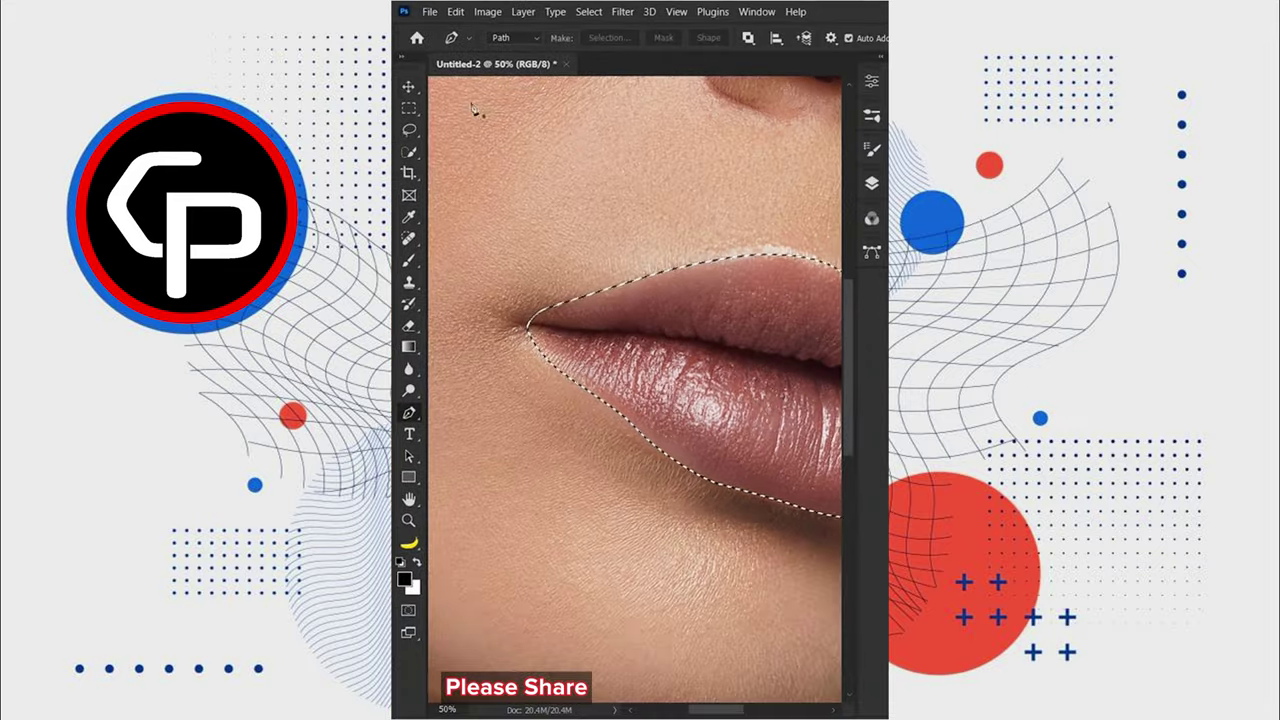
pyautogui.hotkey('ctrl', '-')
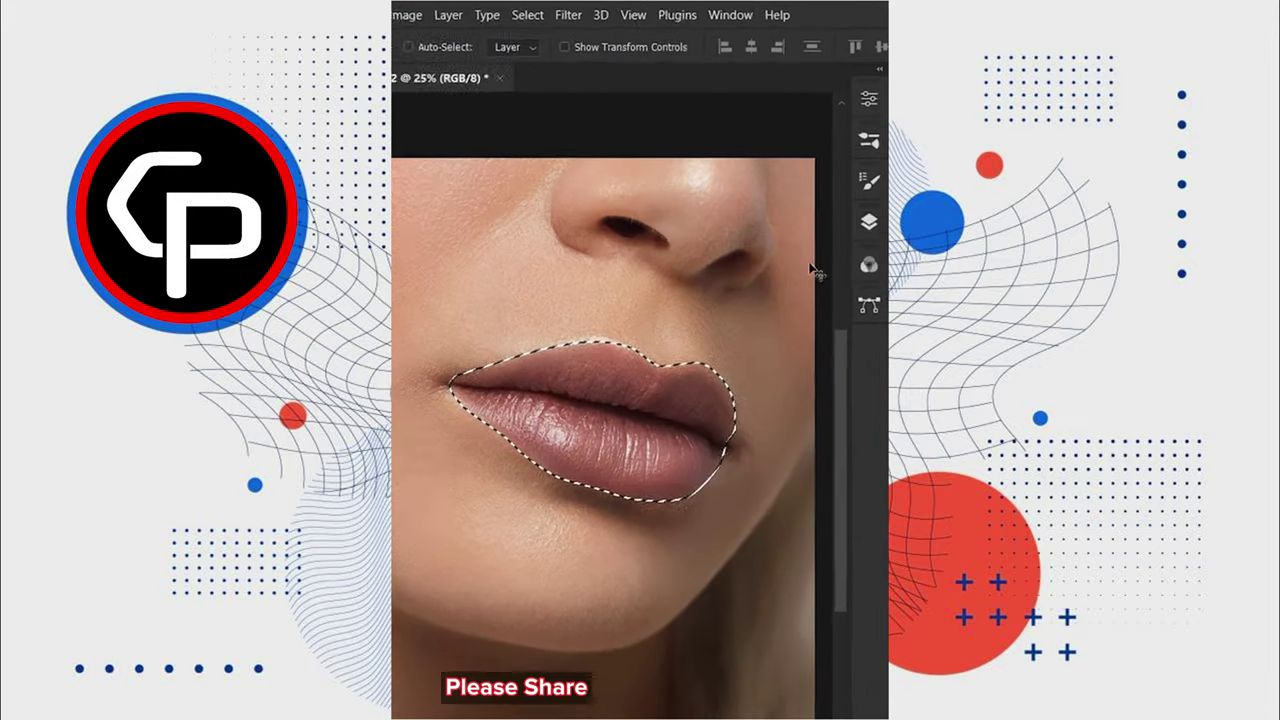
# Add a Solid Color fill layer in #cb6060 over the lips.
pyautogui.click(871, 183)
pyautogui.click(720, 600)
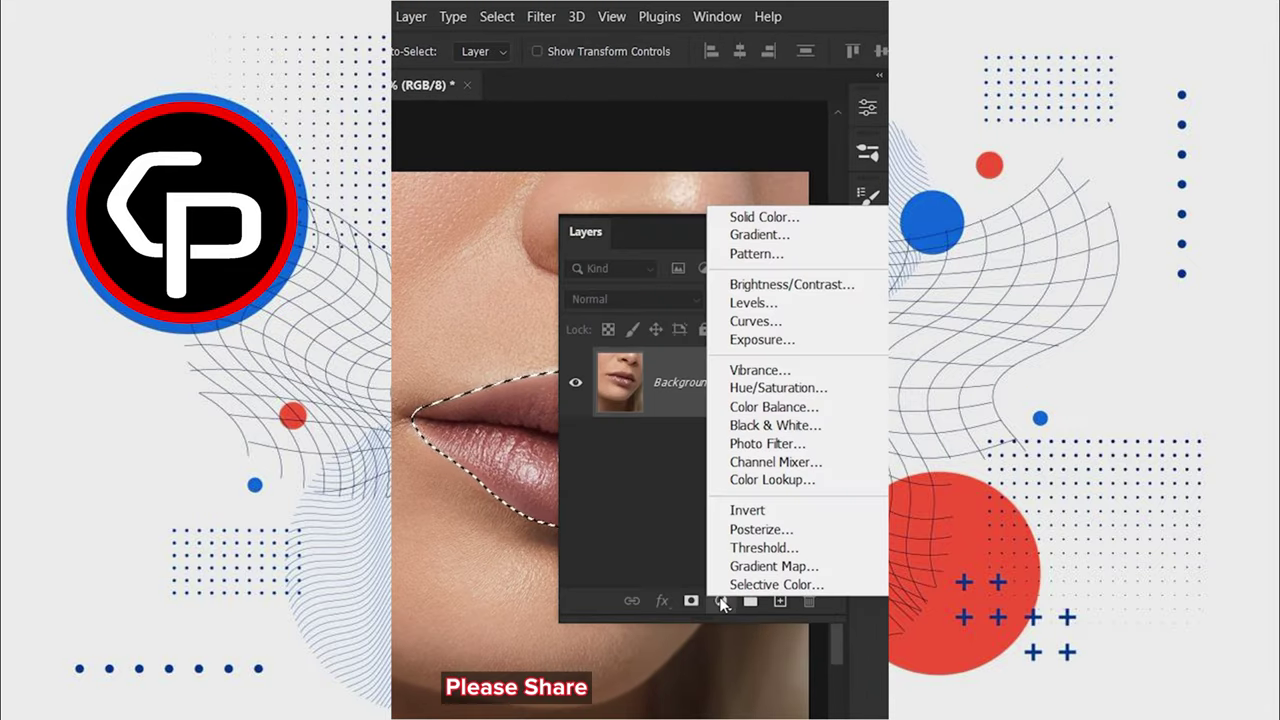
pyautogui.click(742, 218)
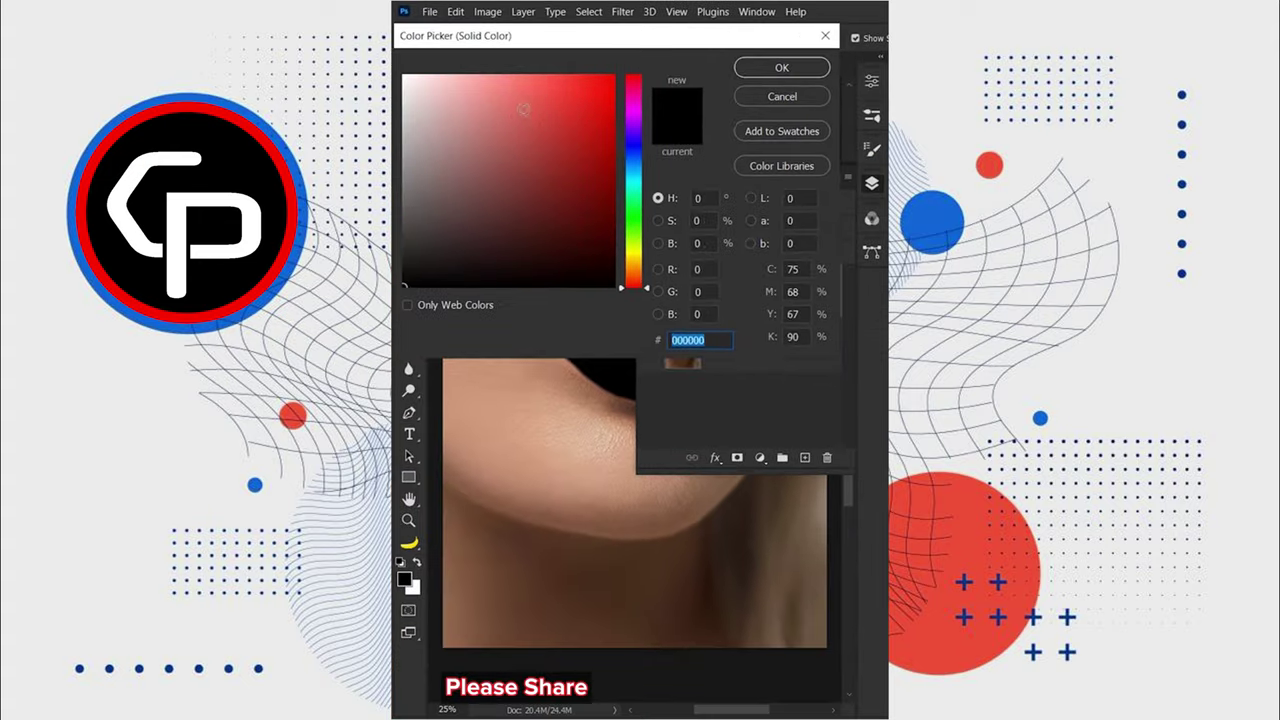
pyautogui.write('cb6060')
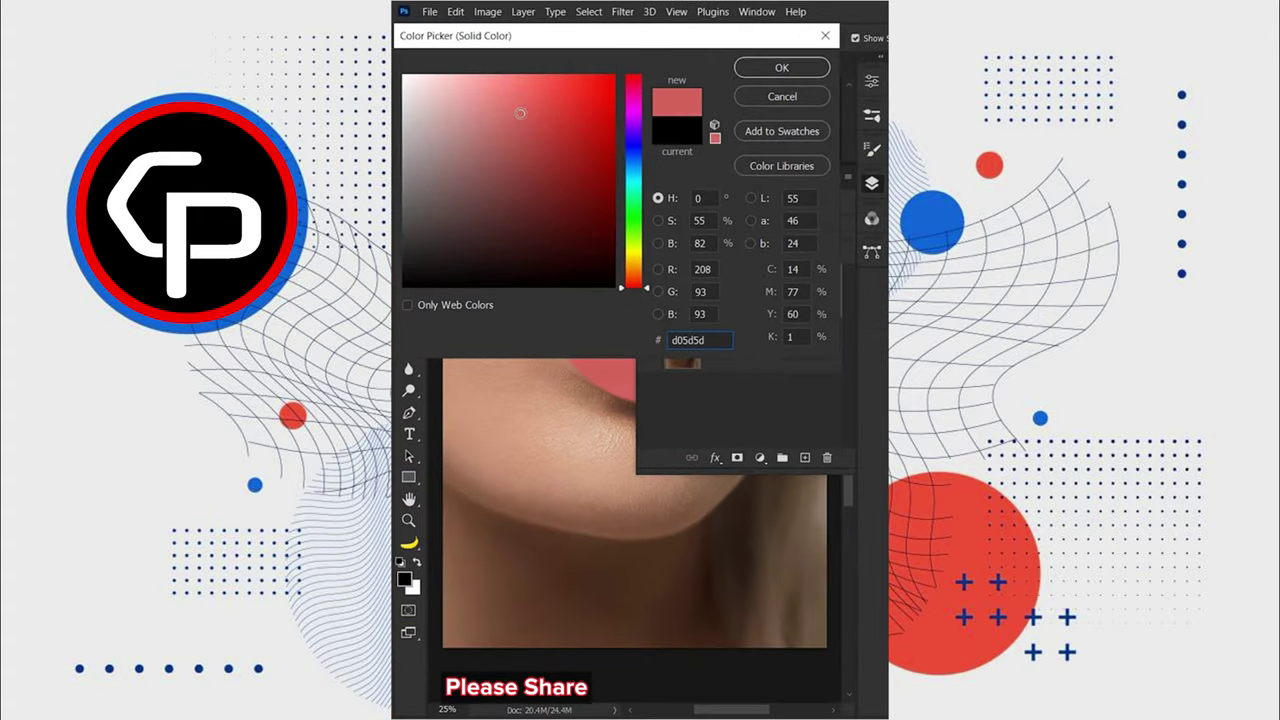
pyautogui.click(762, 69)
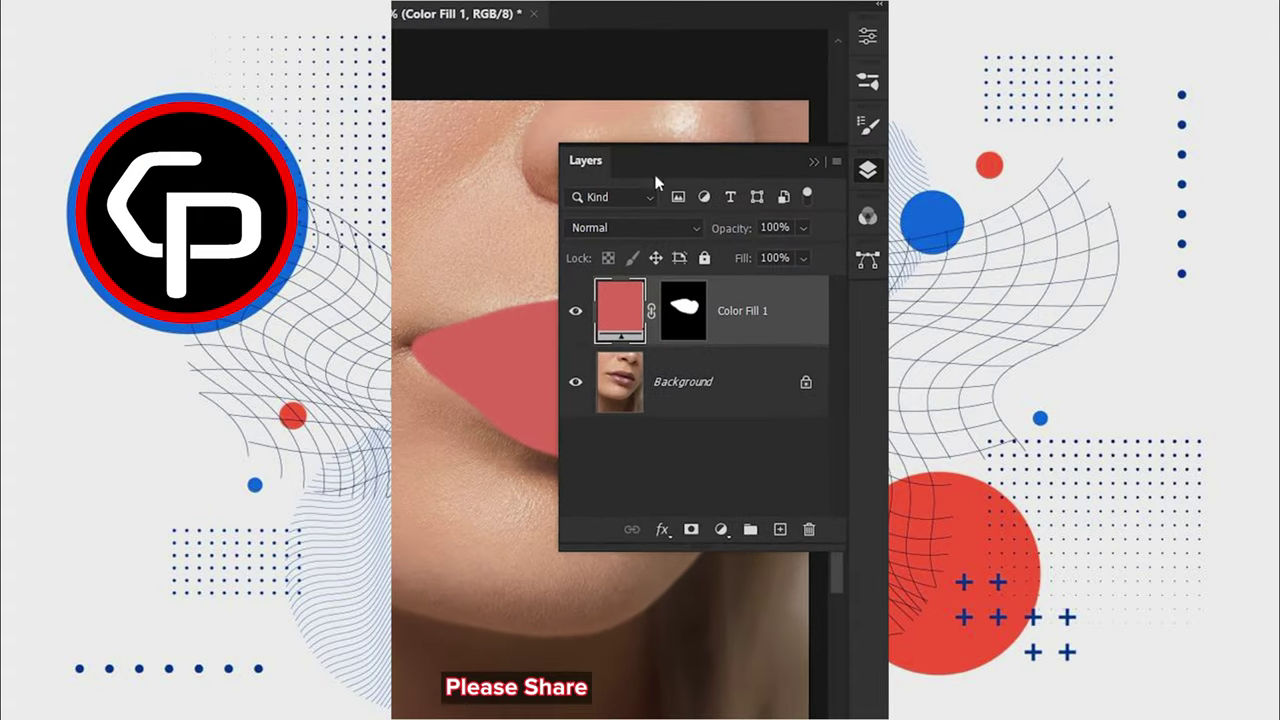
# Set the Color Fill to Multiply with Underlying Layer Blend If split to 118/215.
pyautogui.click(622, 229)
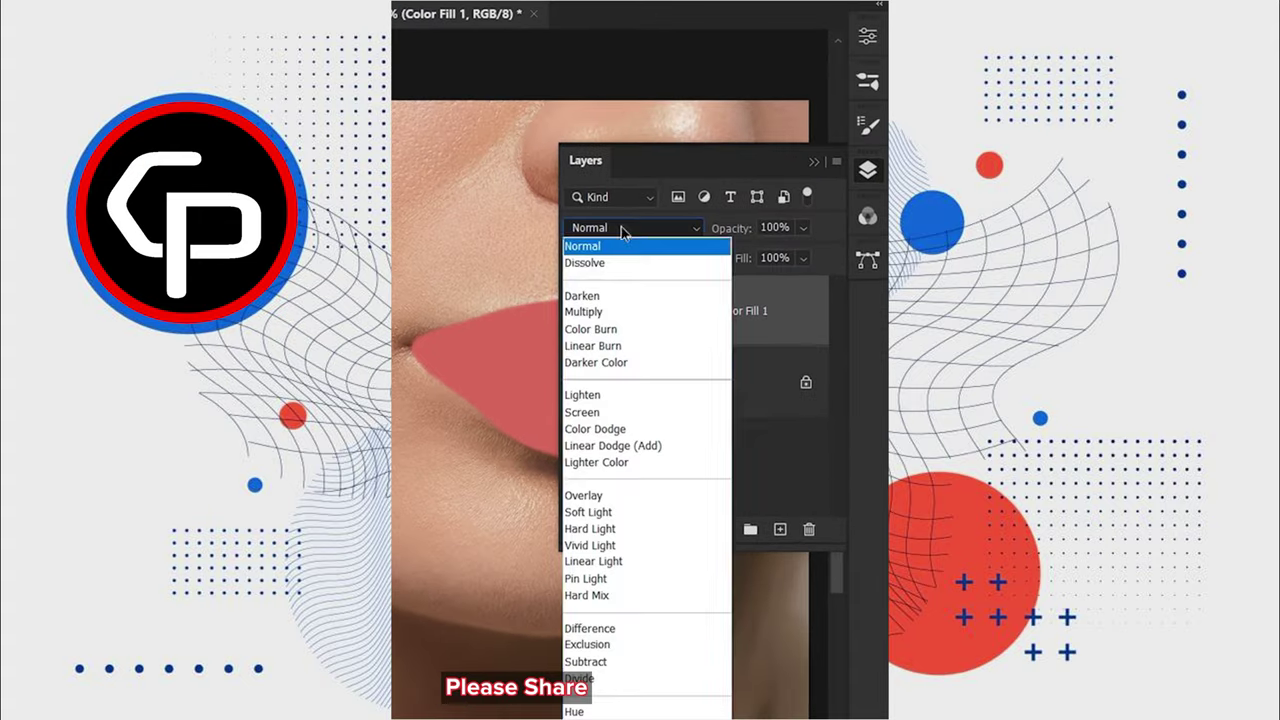
pyautogui.click(596, 314)
pyautogui.rightClick(617, 313)
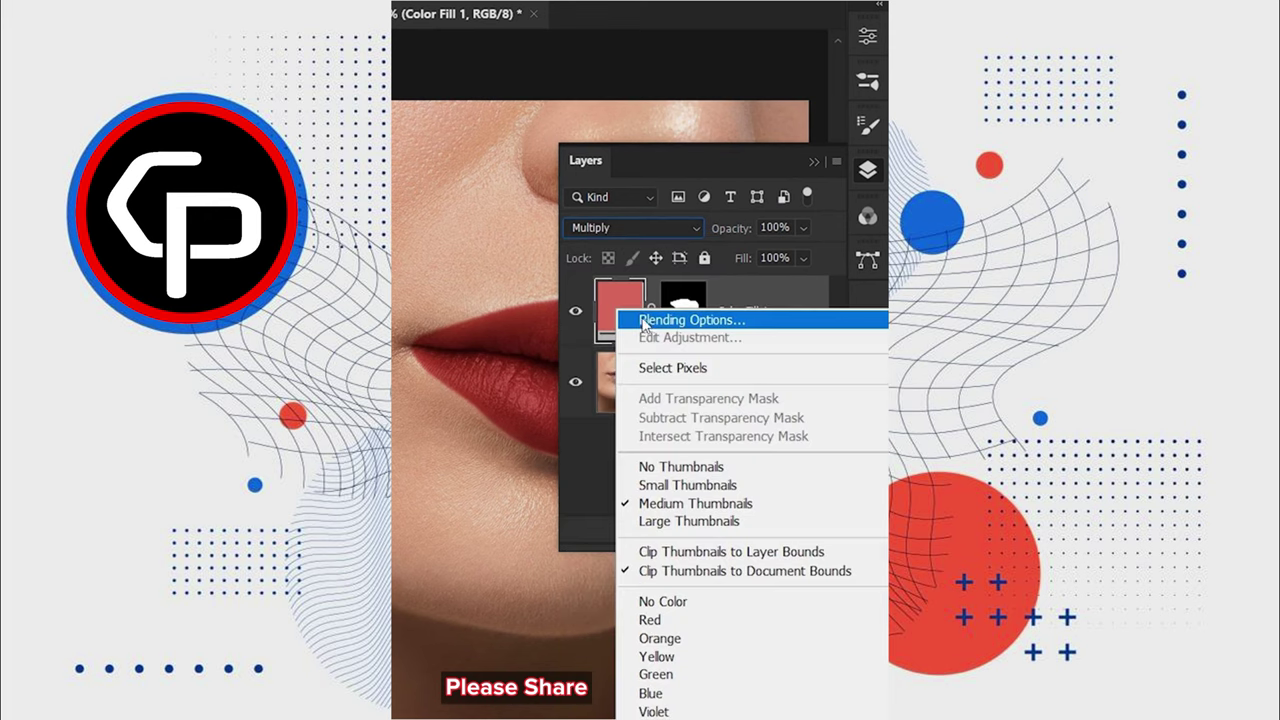
pyautogui.click(645, 321)
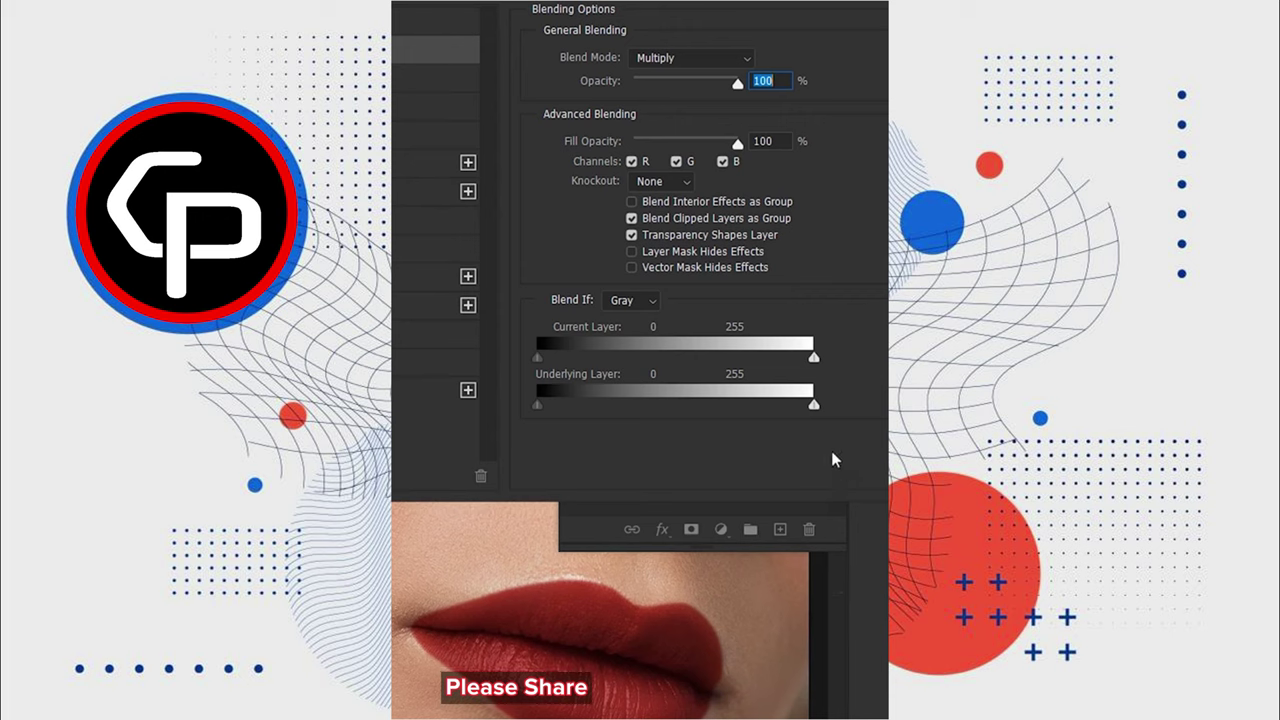
pyautogui.moveTo(767, 405); pyautogui.dragTo(647, 406)
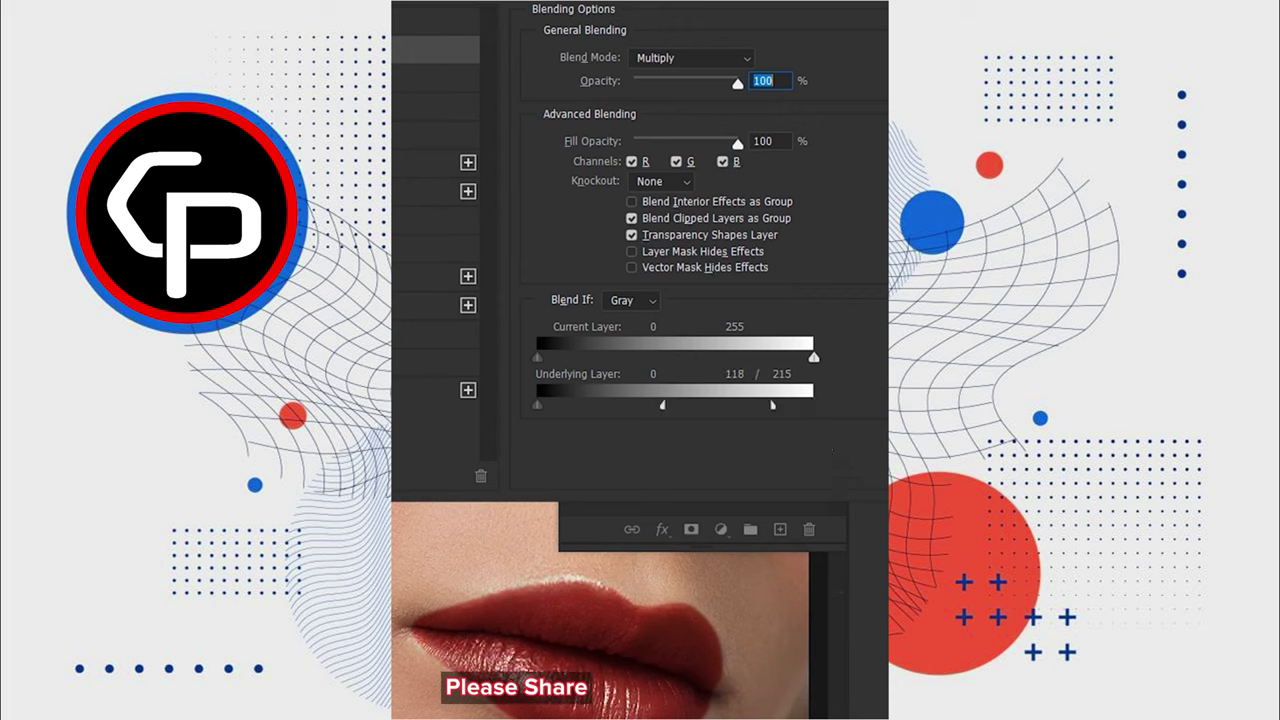
pyautogui.press('Return')
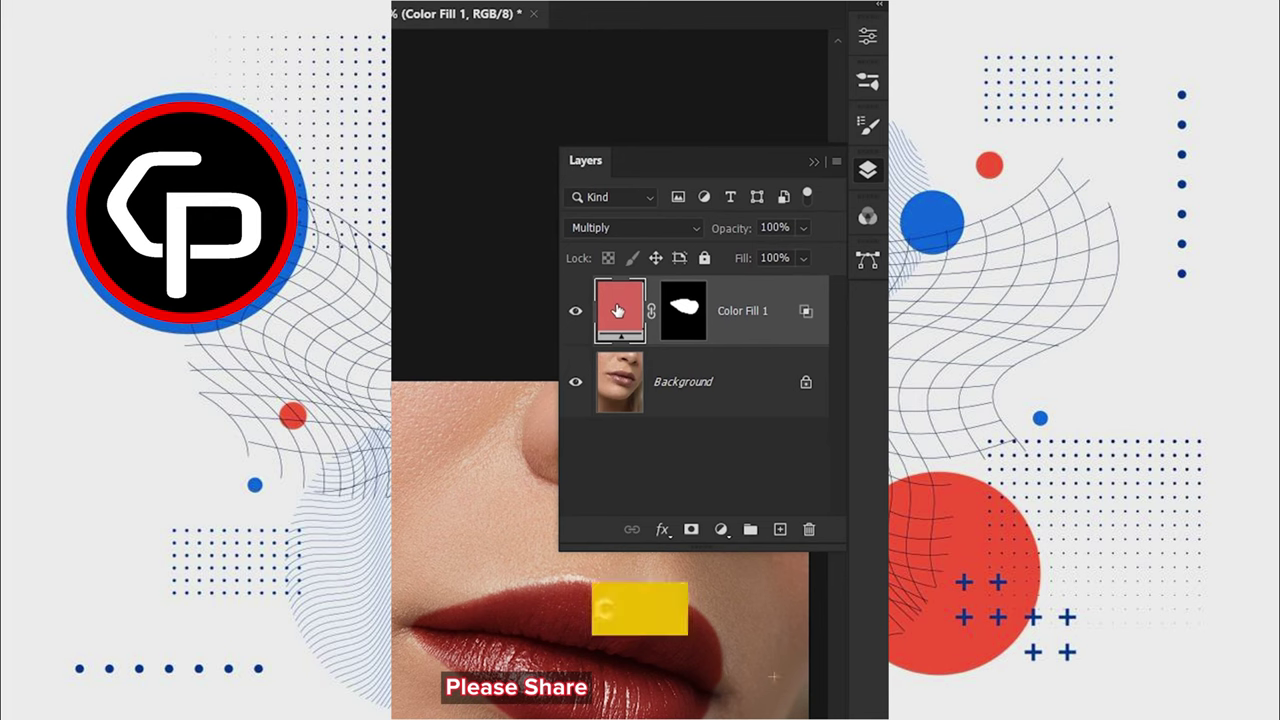
# Duplicate the Color Fill, make it lighter pink, and limit it with Underlying Layer Blend If 199/221.
pyautogui.hotkey('ctrl', 'j')
pyautogui.doubleClick(617, 311)
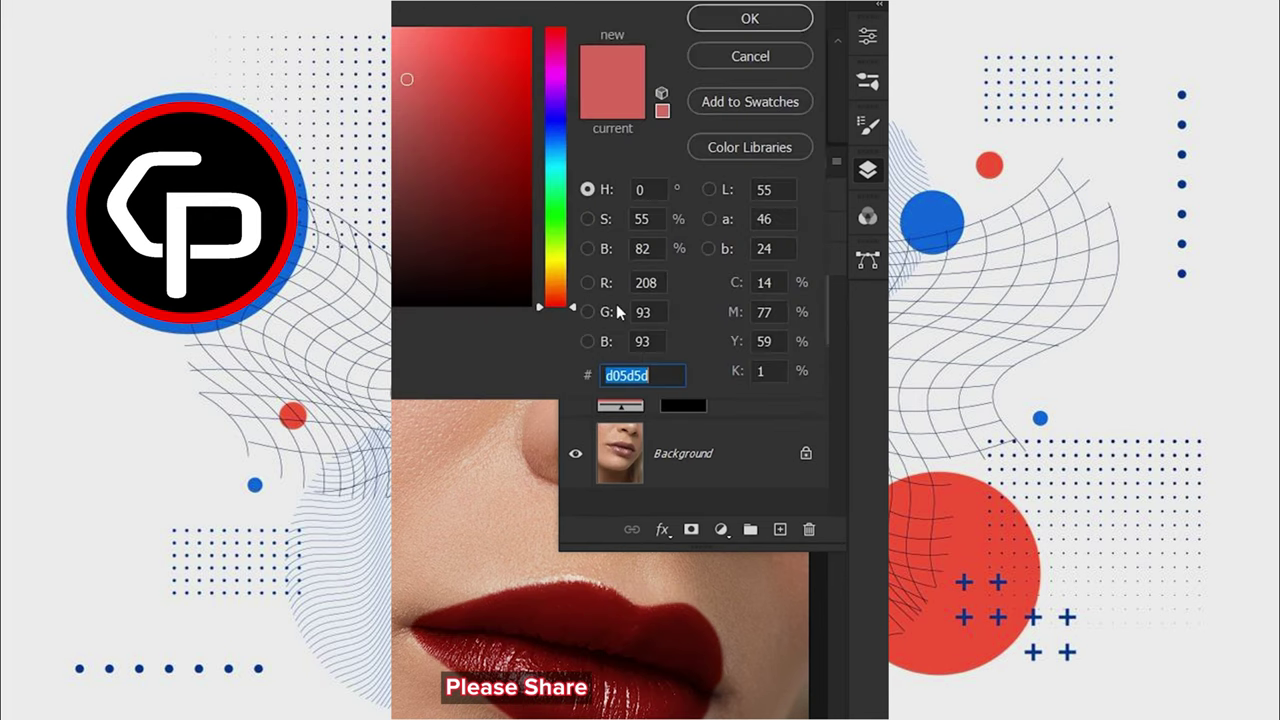
pyautogui.click(485, 113)
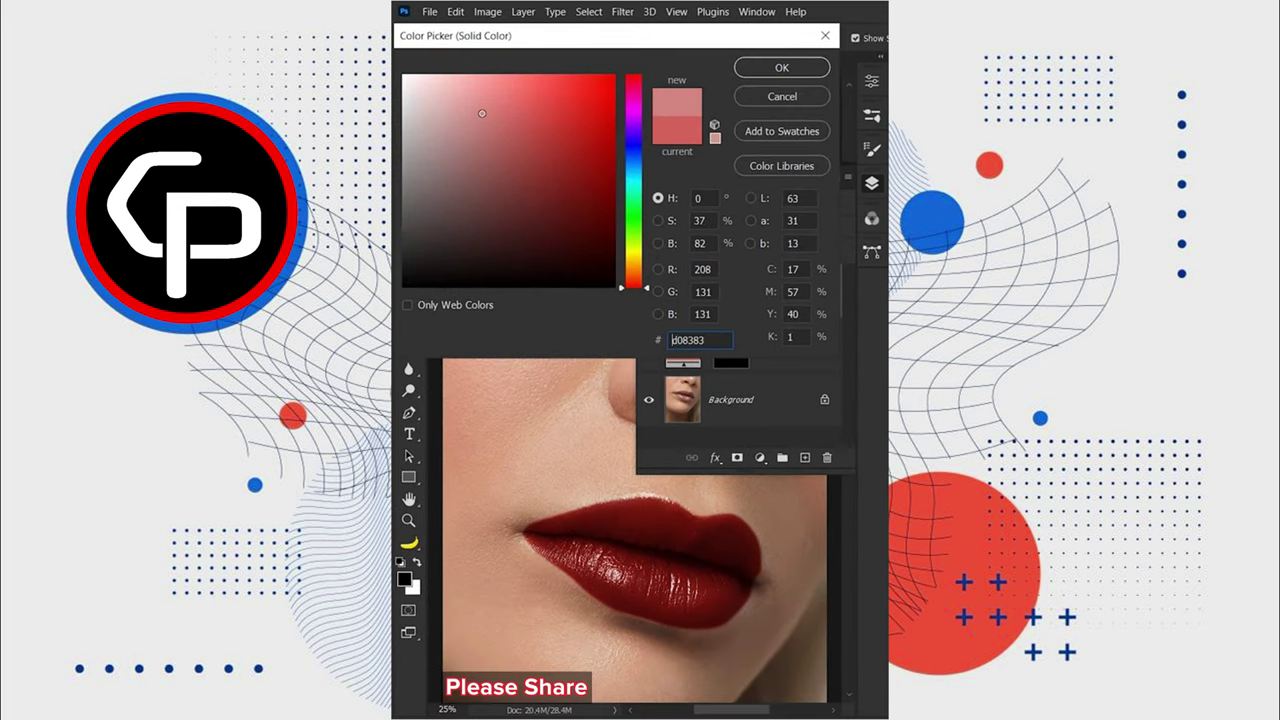
pyautogui.click(782, 67)
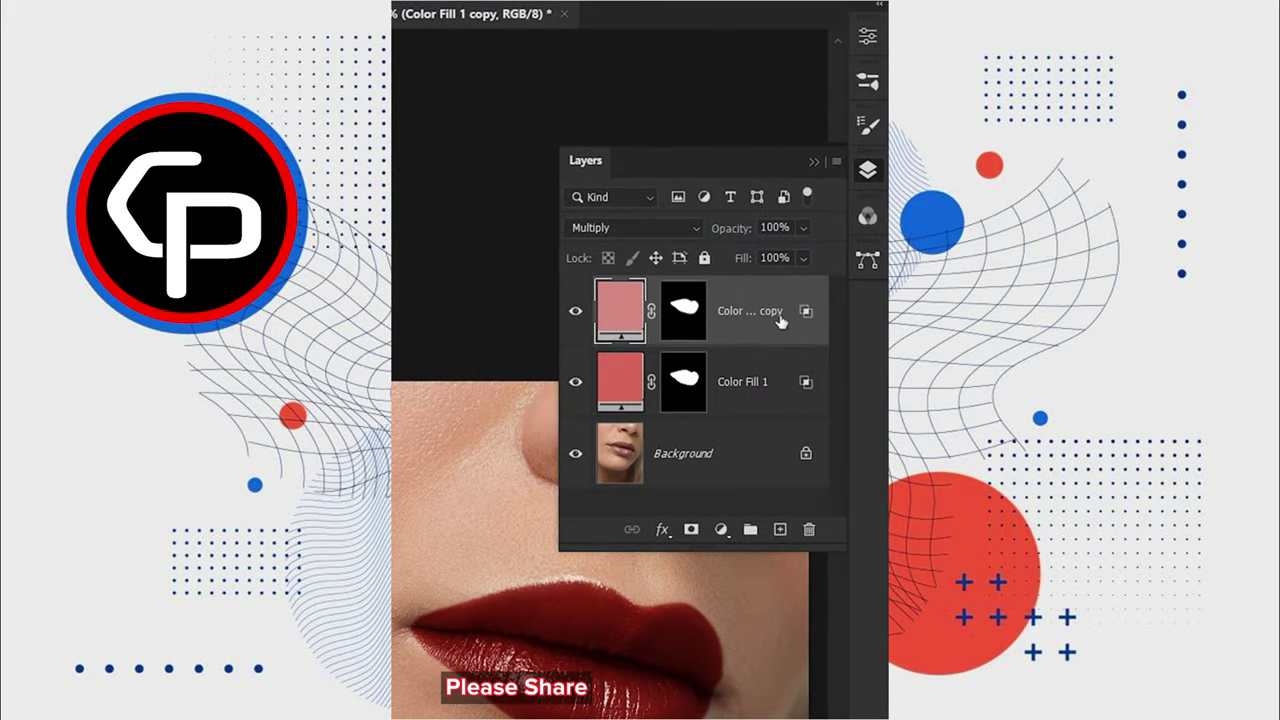
pyautogui.doubleClick(806, 314)
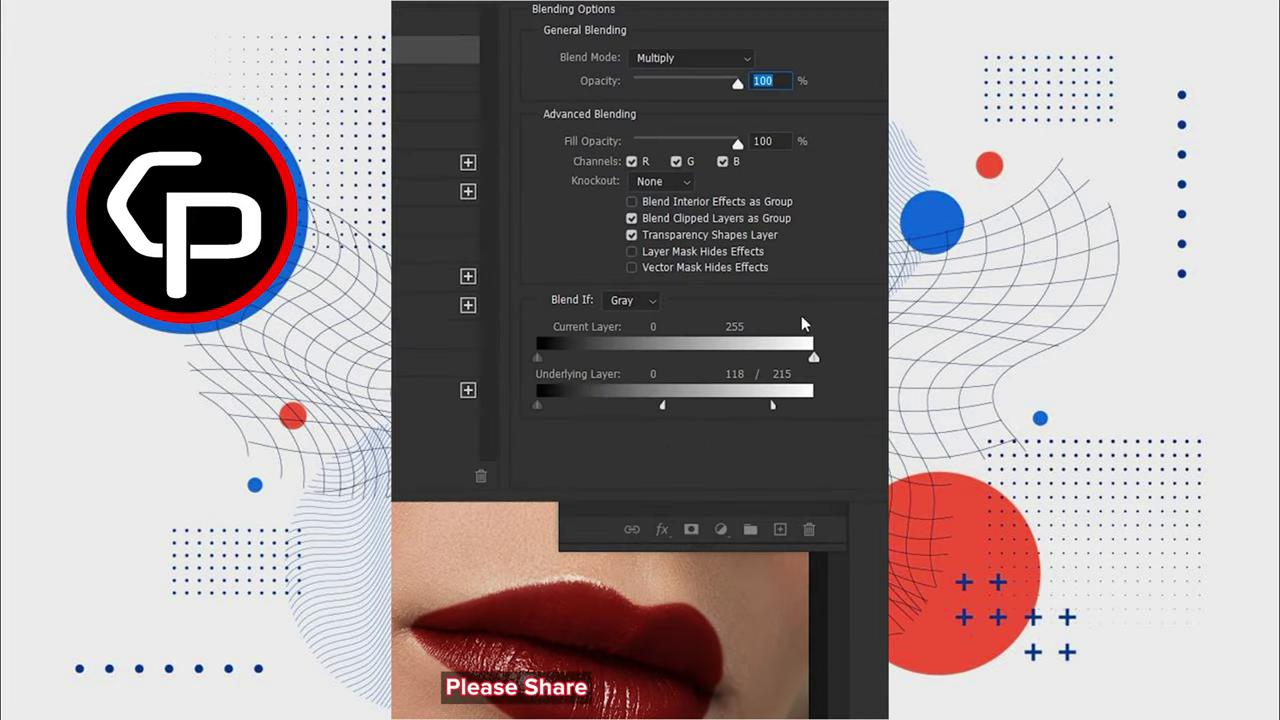
pyautogui.moveTo(673, 410); pyautogui.dragTo(835, 407)
pyautogui.moveTo(588, 412); pyautogui.dragTo(726, 408)
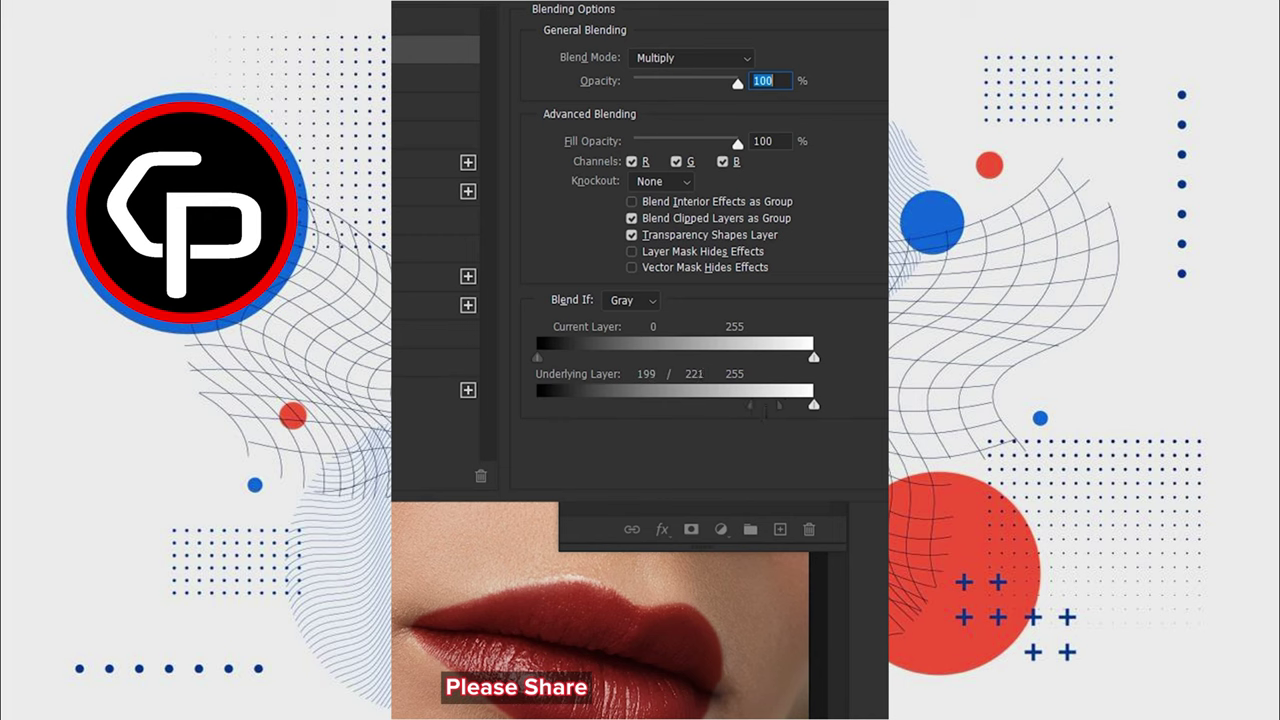
pyautogui.press('Return')
# Lower the original Color Fill 1 to 80% opacity.
pyautogui.click(627, 379)
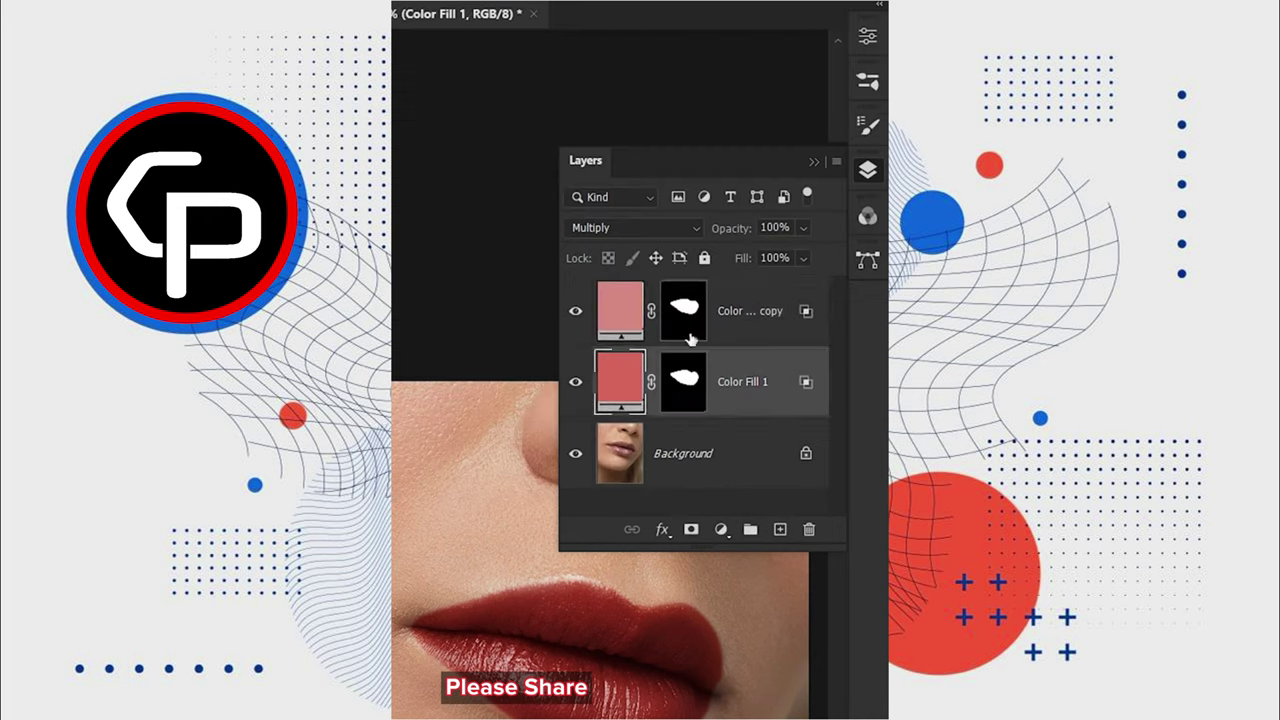
pyautogui.moveTo(820, 258); pyautogui.dragTo(807, 259)
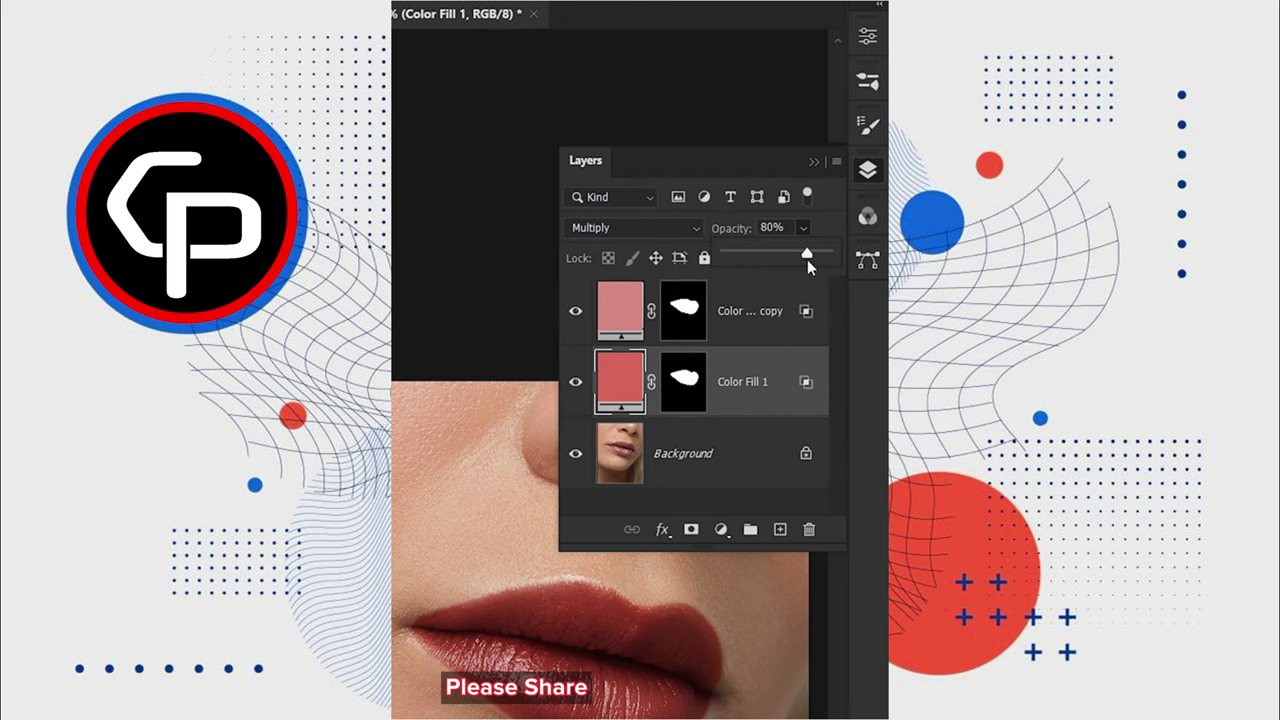
pyautogui.click(867, 173)
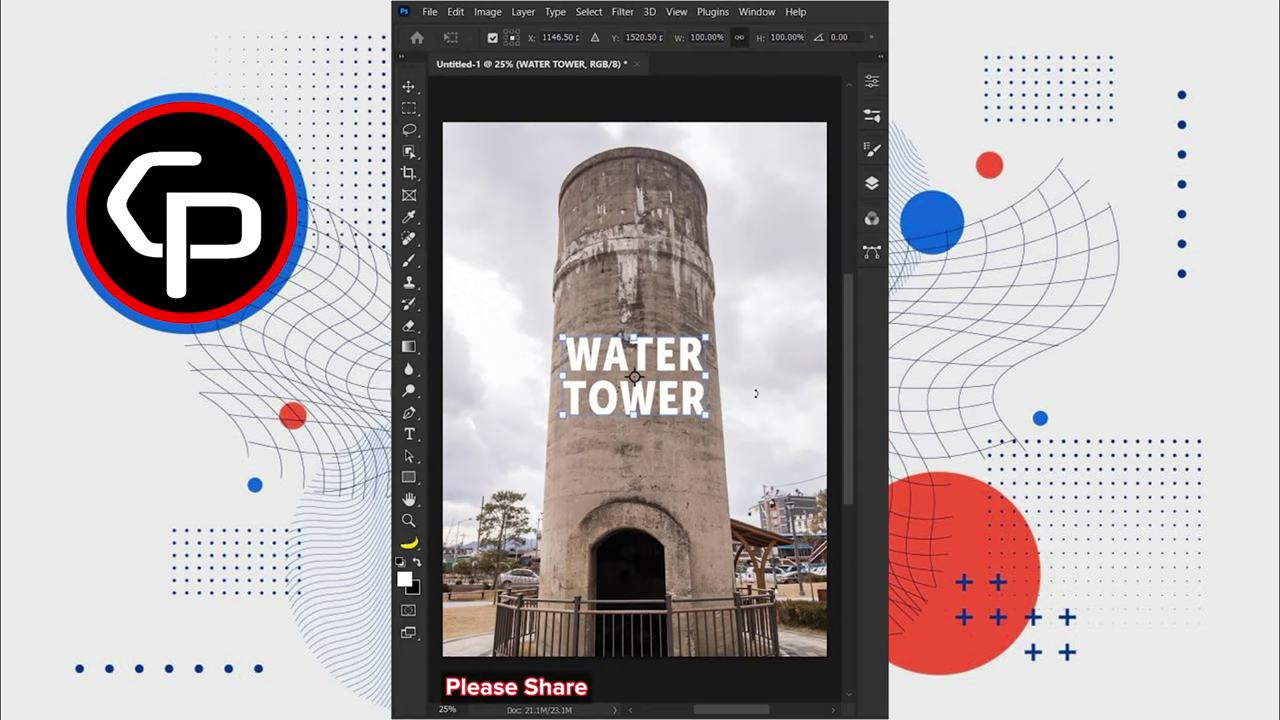
# Drag a corner to enlarge the WATER TOWER text and widen its bottom, then apply.
pyautogui.moveTo(608, 407); pyautogui.dragTo(723, 446)
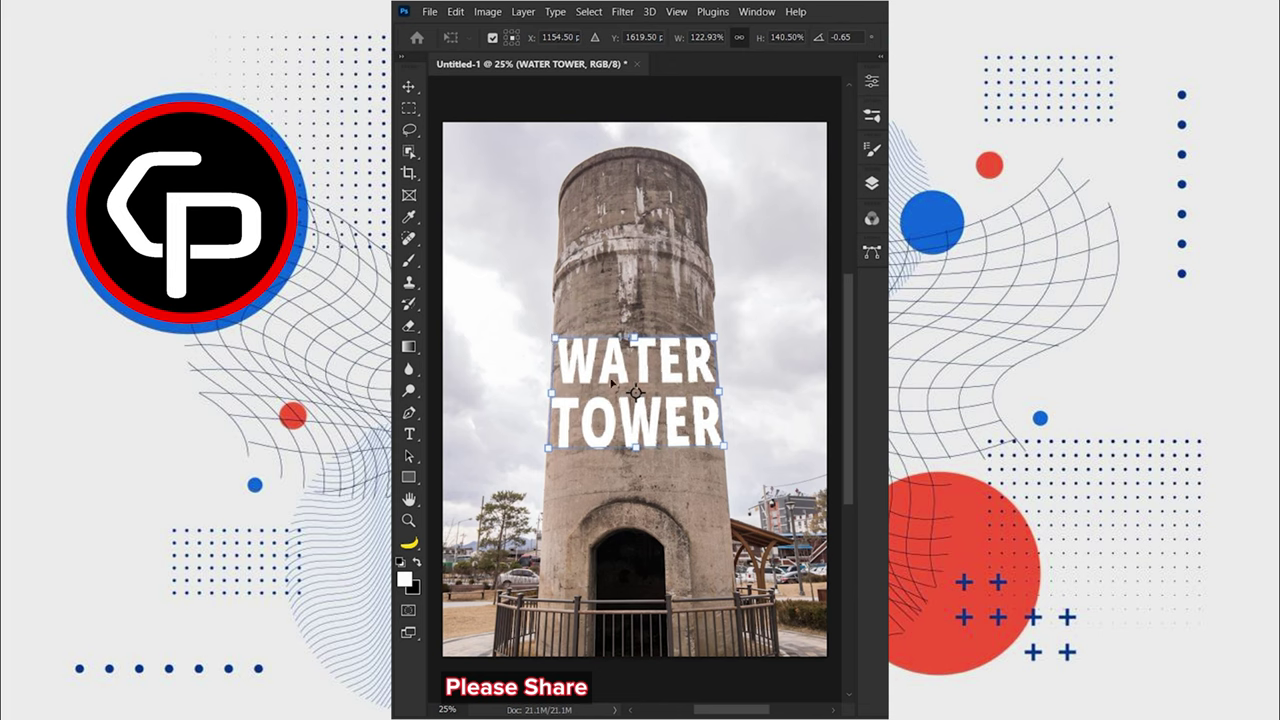
pyautogui.press('Return')
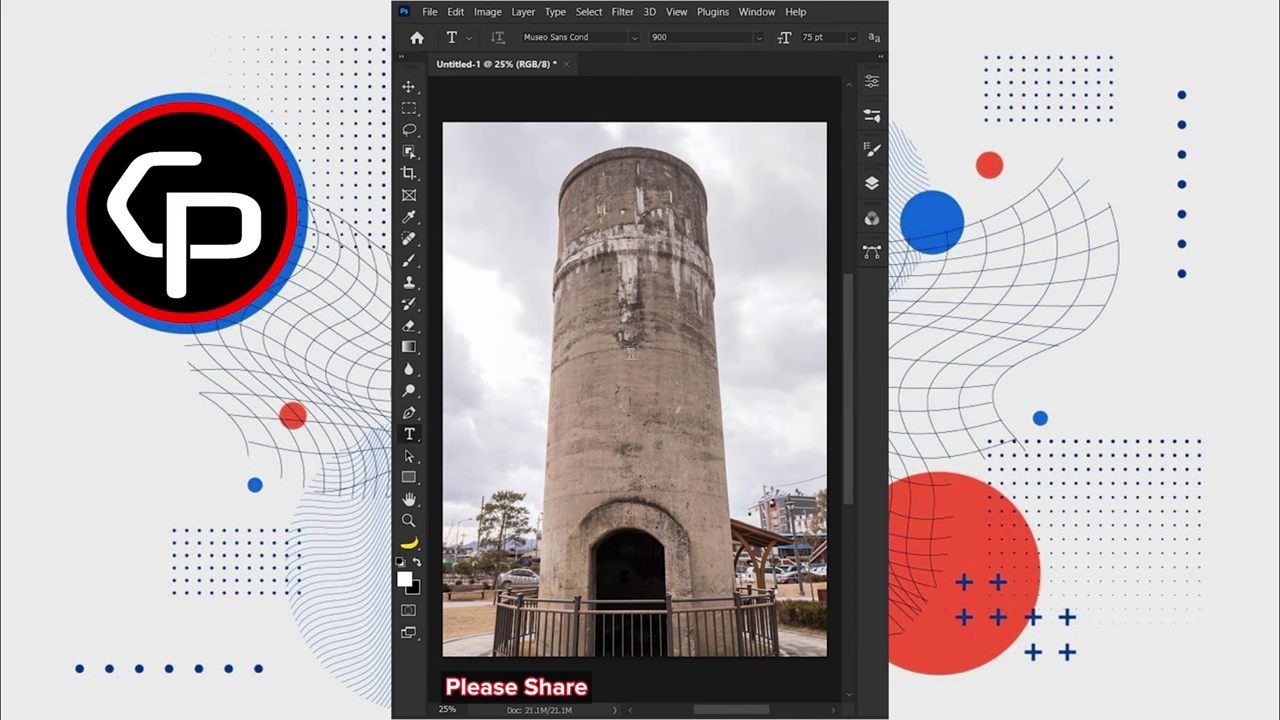
# Type 'WATER' and 'TOWER' on two lines over the tower.
pyautogui.click(630, 352)
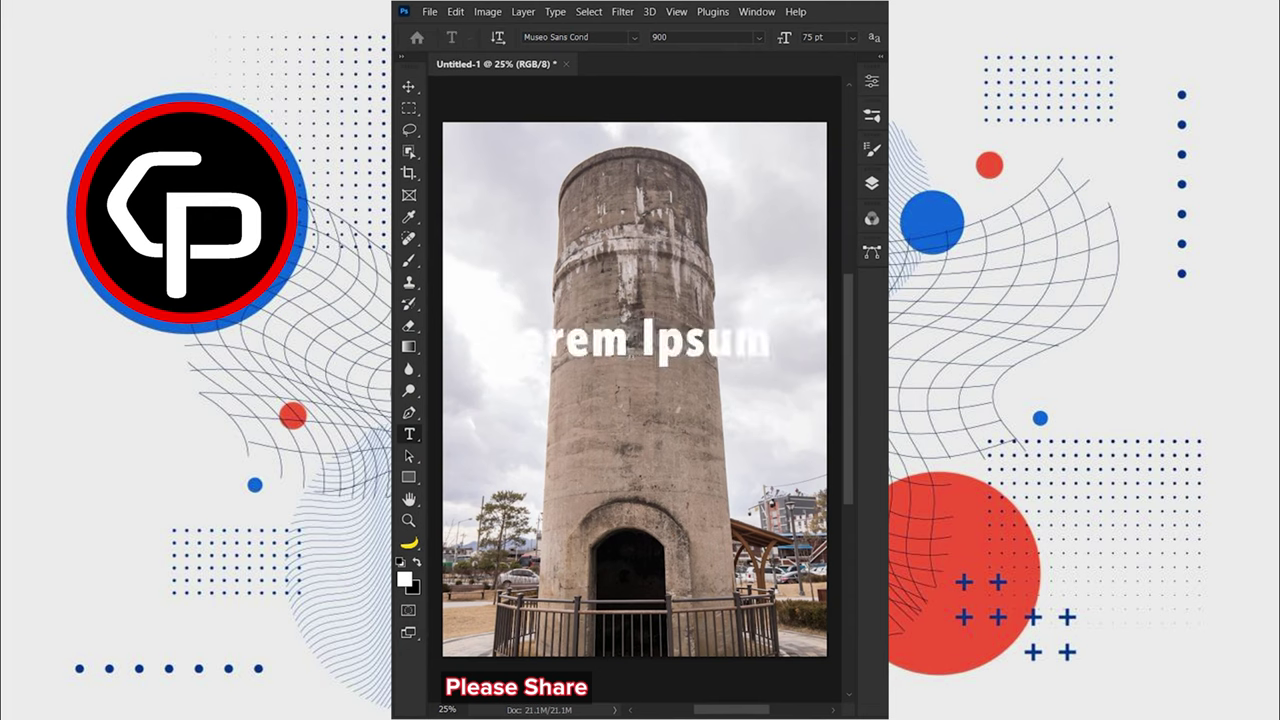
pyautogui.write('WATER')
pyautogui.press('Return')
pyautogui.write('TO')
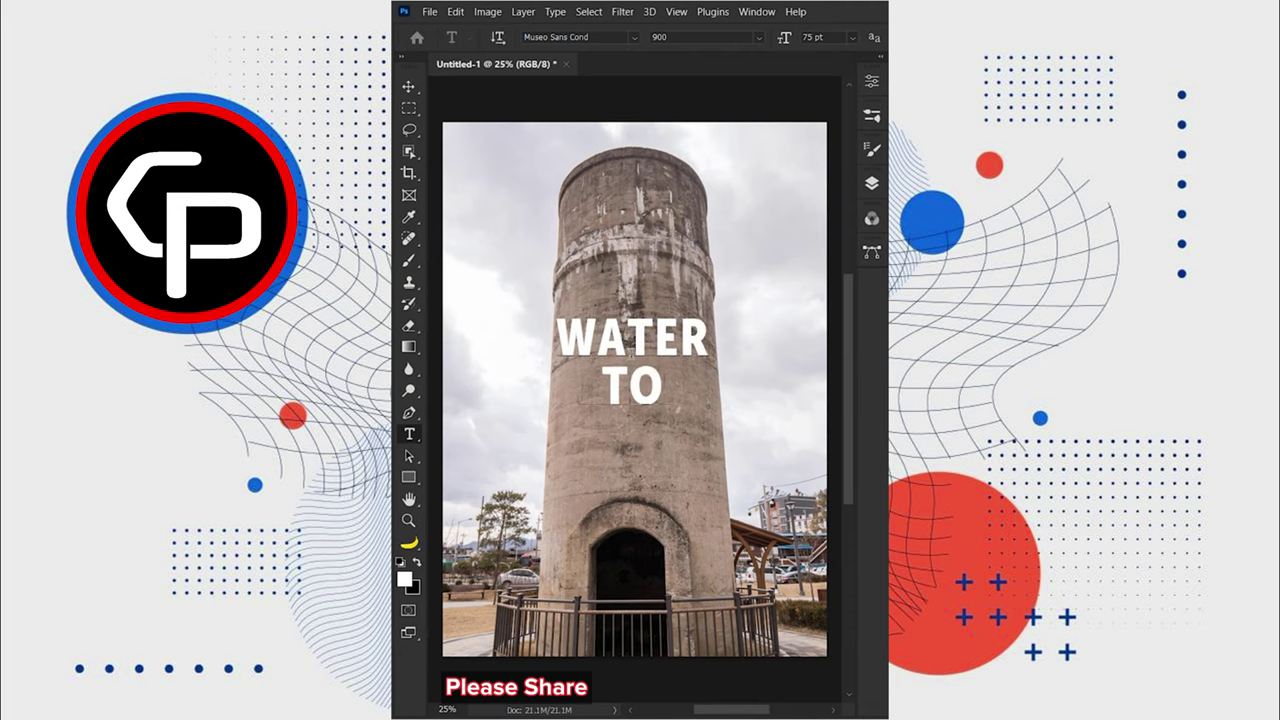
pyautogui.write('WER')
pyautogui.click(410, 90)
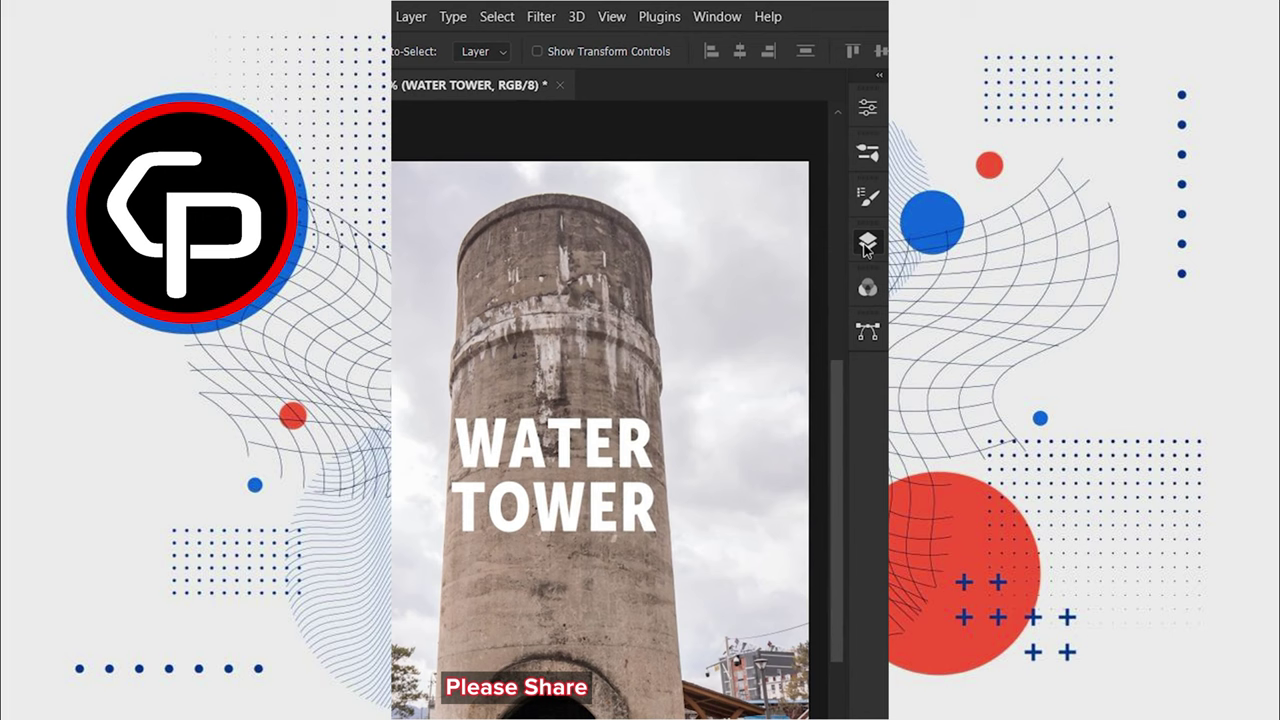
# Rasterize the WATER TOWER type layer.
pyautogui.click(867, 243)
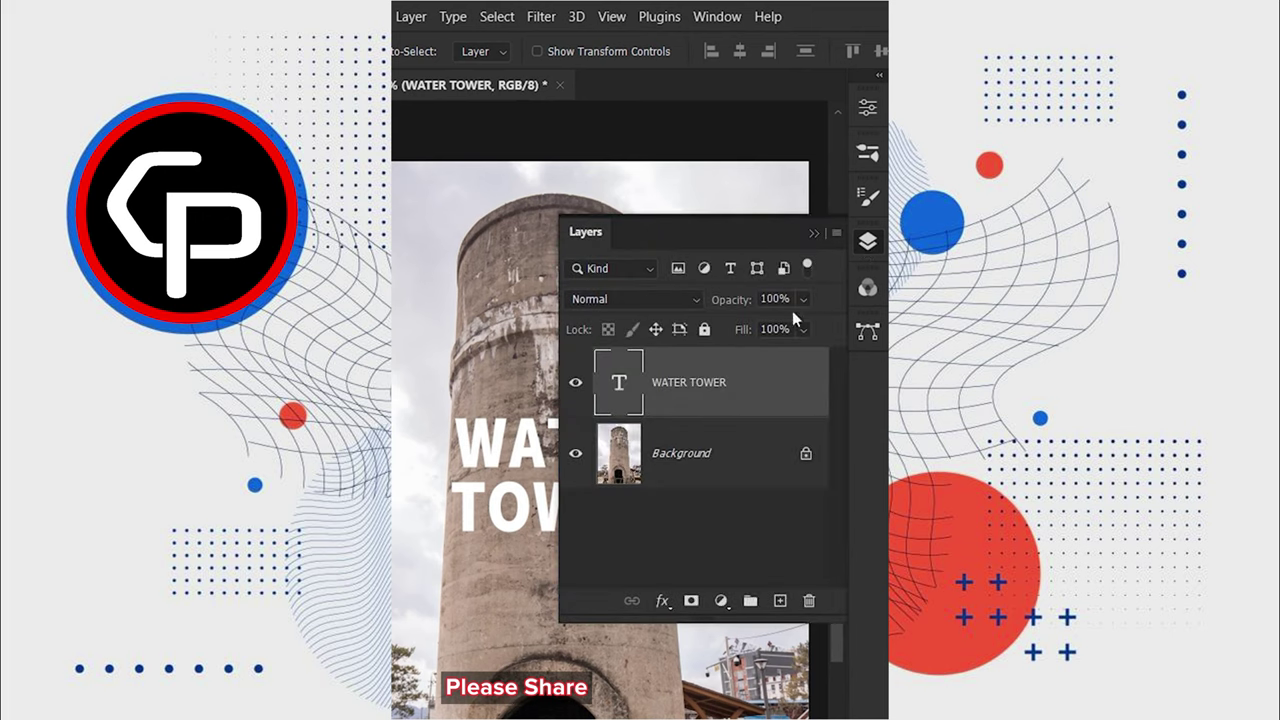
pyautogui.rightClick(684, 383)
pyautogui.click(719, 416)
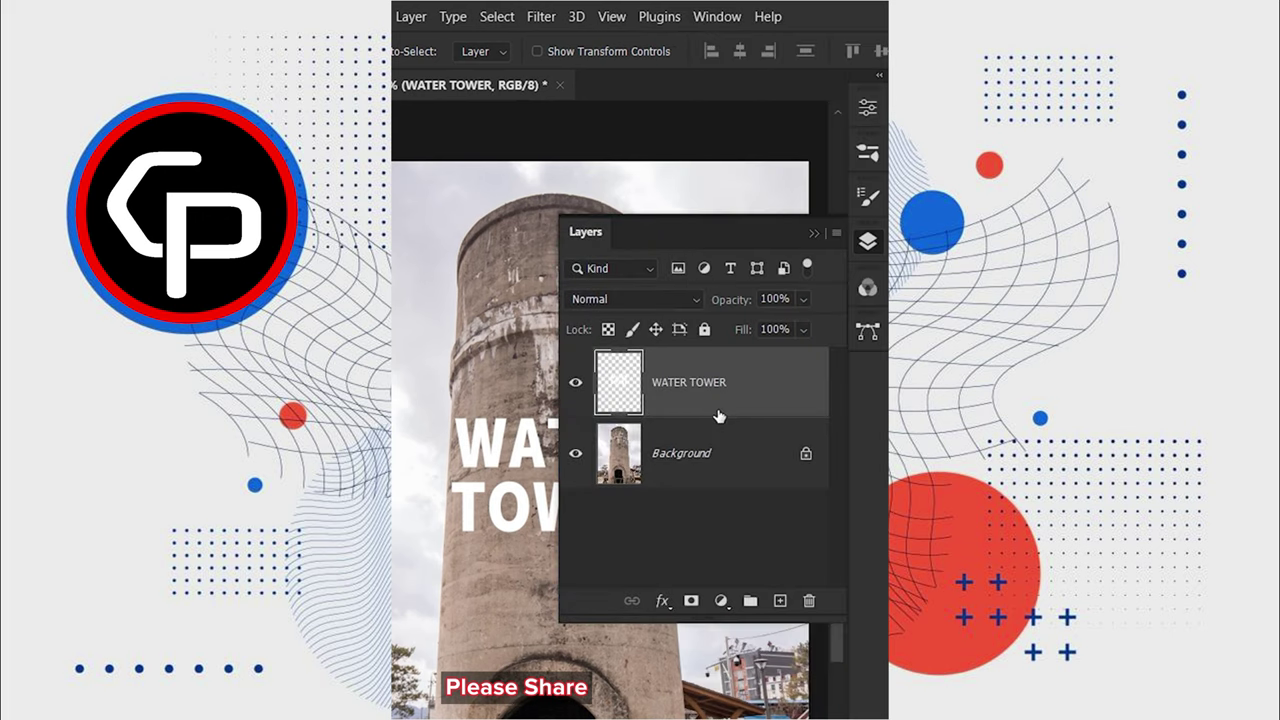
pyautogui.click(870, 250)
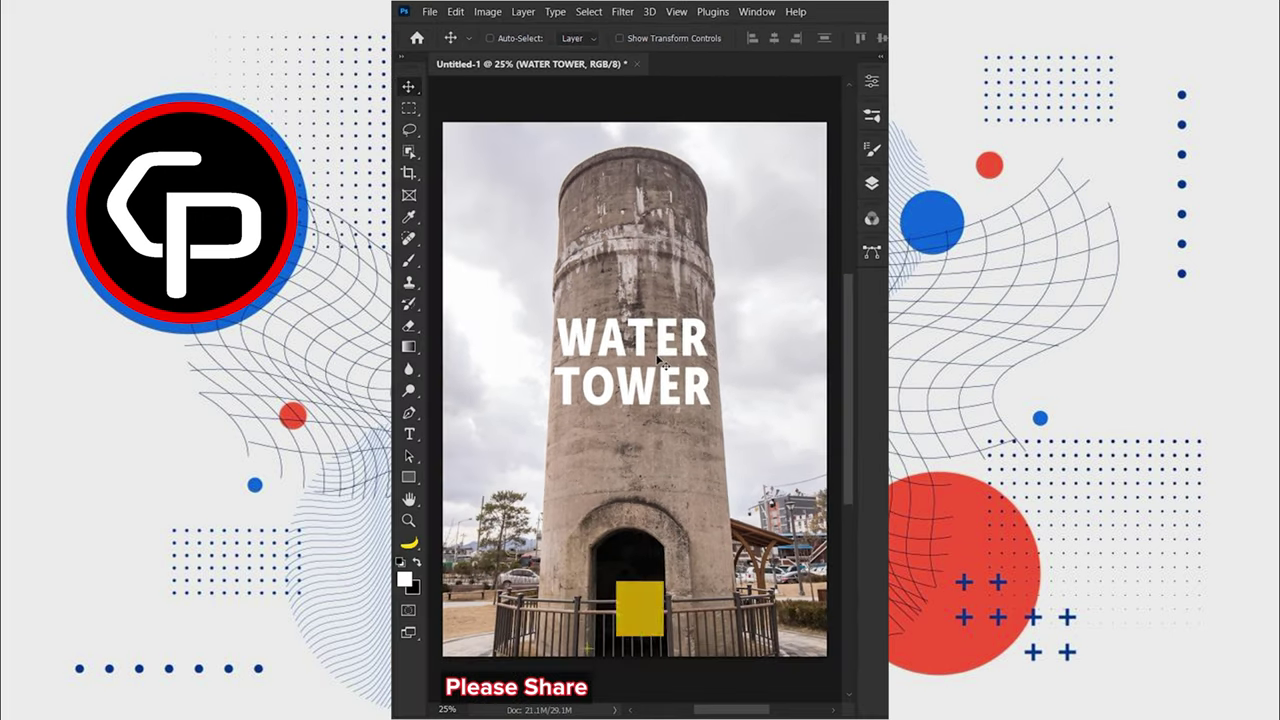
# Distort the WATER TOWER text corners to match the tower's taper.
pyautogui.hotkey('ctrl', 't')
pyautogui.moveTo(656, 366); pyautogui.dragTo(660, 368)
pyautogui.rightClick(652, 350)
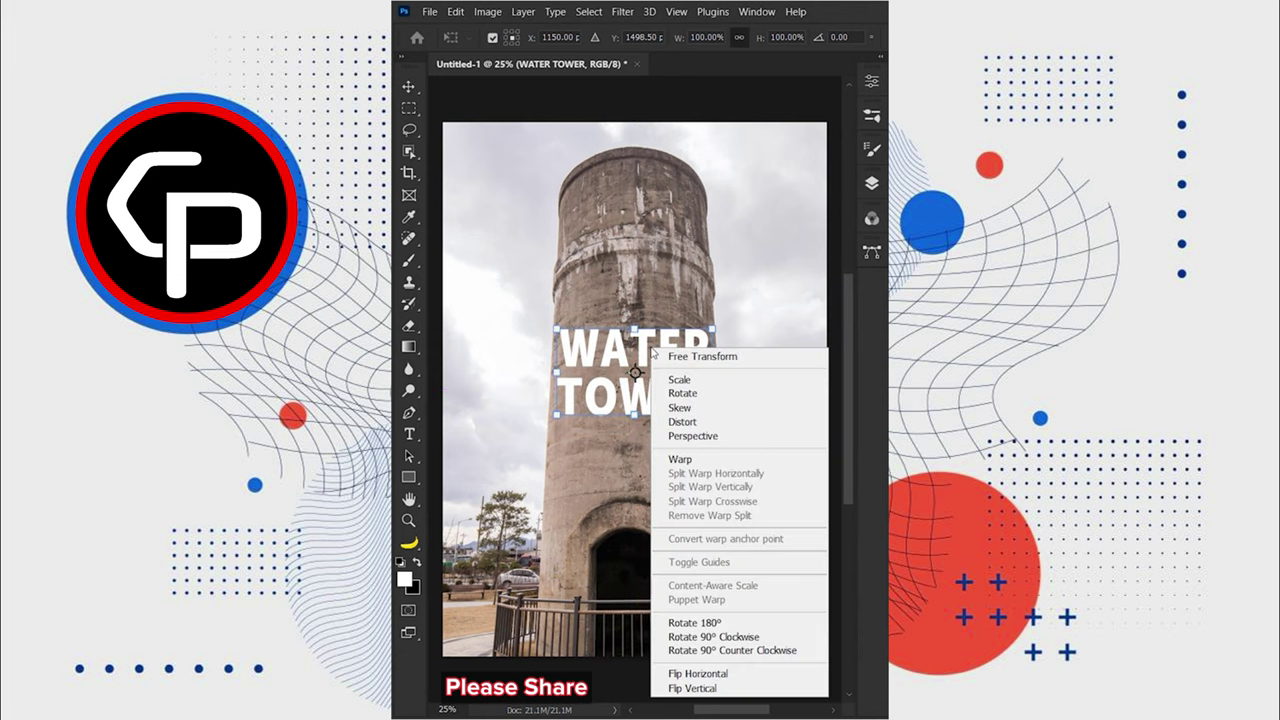
pyautogui.click(676, 422)
pyautogui.moveTo(711, 417); pyautogui.dragTo(721, 419)
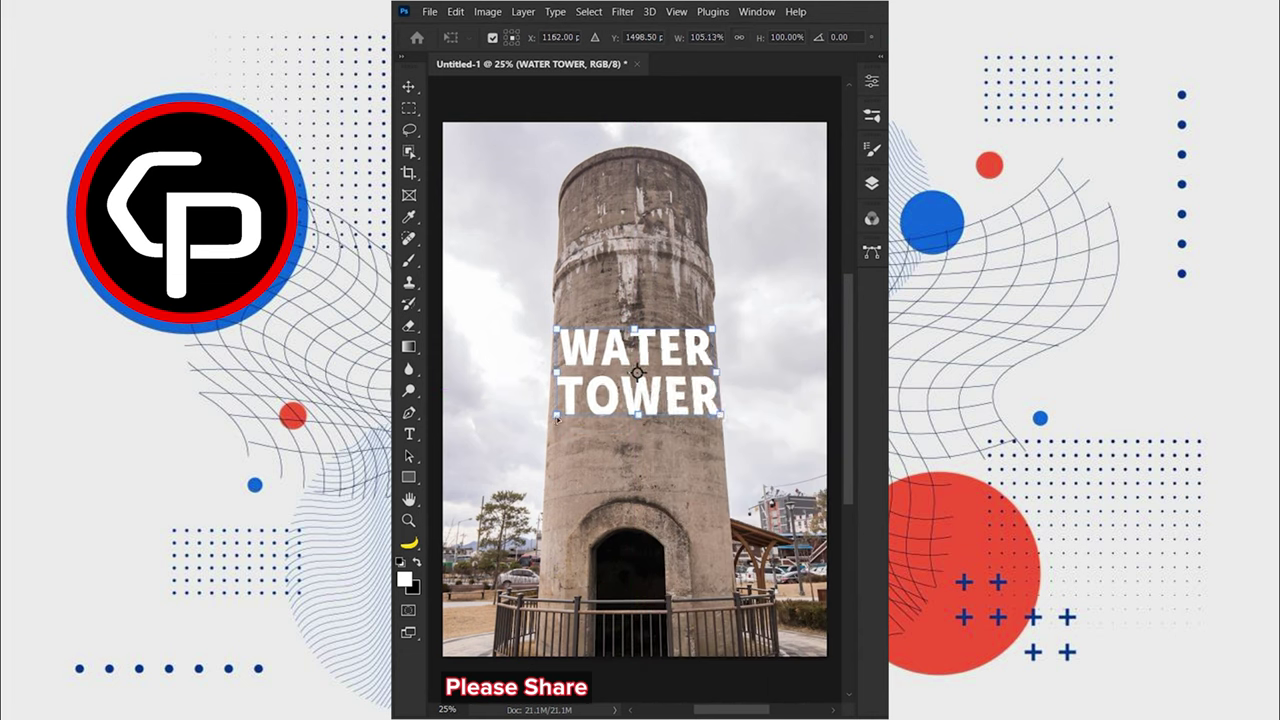
pyautogui.moveTo(557, 418); pyautogui.dragTo(549, 416)
pyautogui.moveTo(556, 329); pyautogui.dragTo(552, 329)
pyautogui.moveTo(713, 329); pyautogui.dragTo(716, 328)
pyautogui.moveTo(720, 416); pyautogui.dragTo(721, 419)
# Apply a Cylinder warp to the text and adjust its handles to follow the tower.
pyautogui.rightClick(623, 353)
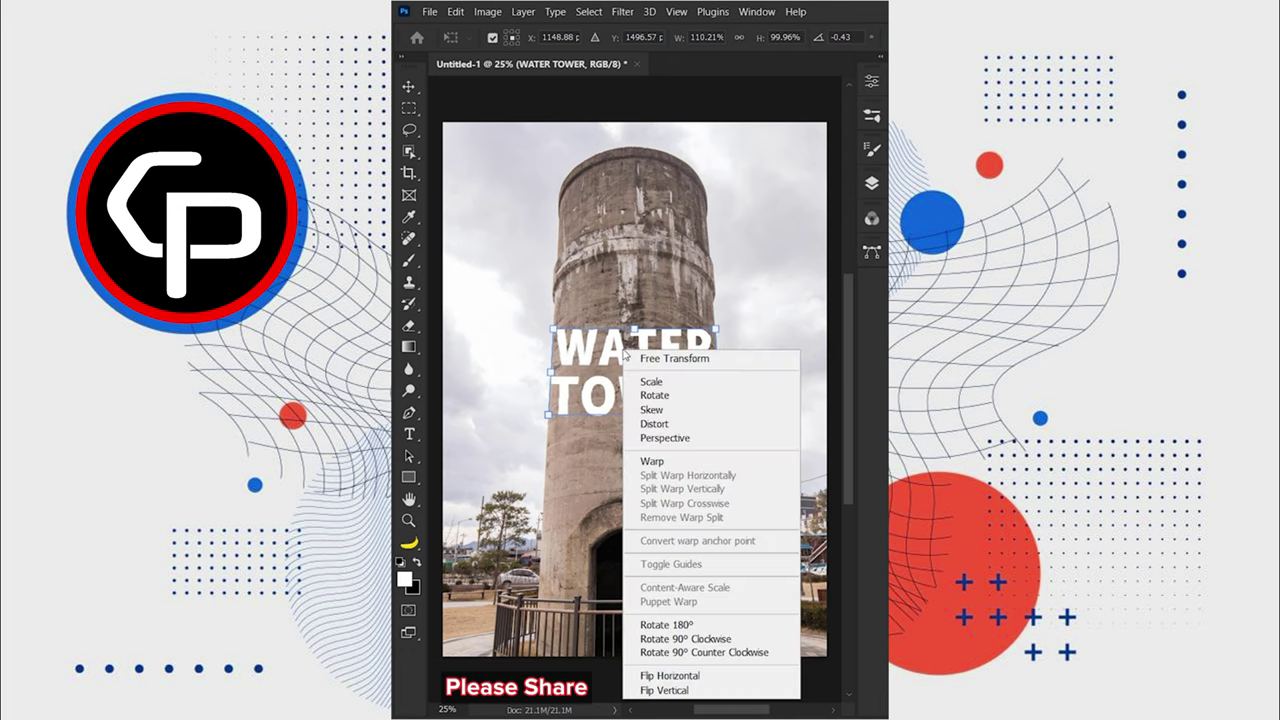
pyautogui.click(646, 460)
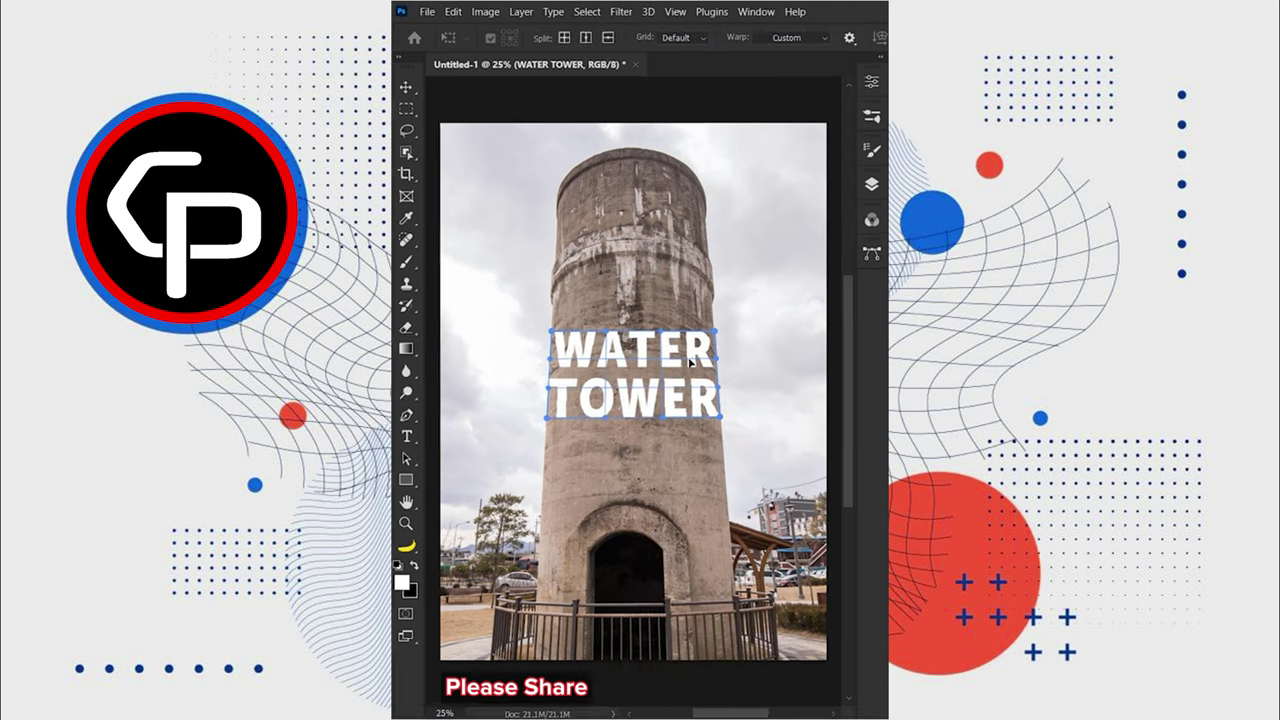
pyautogui.click(760, 50)
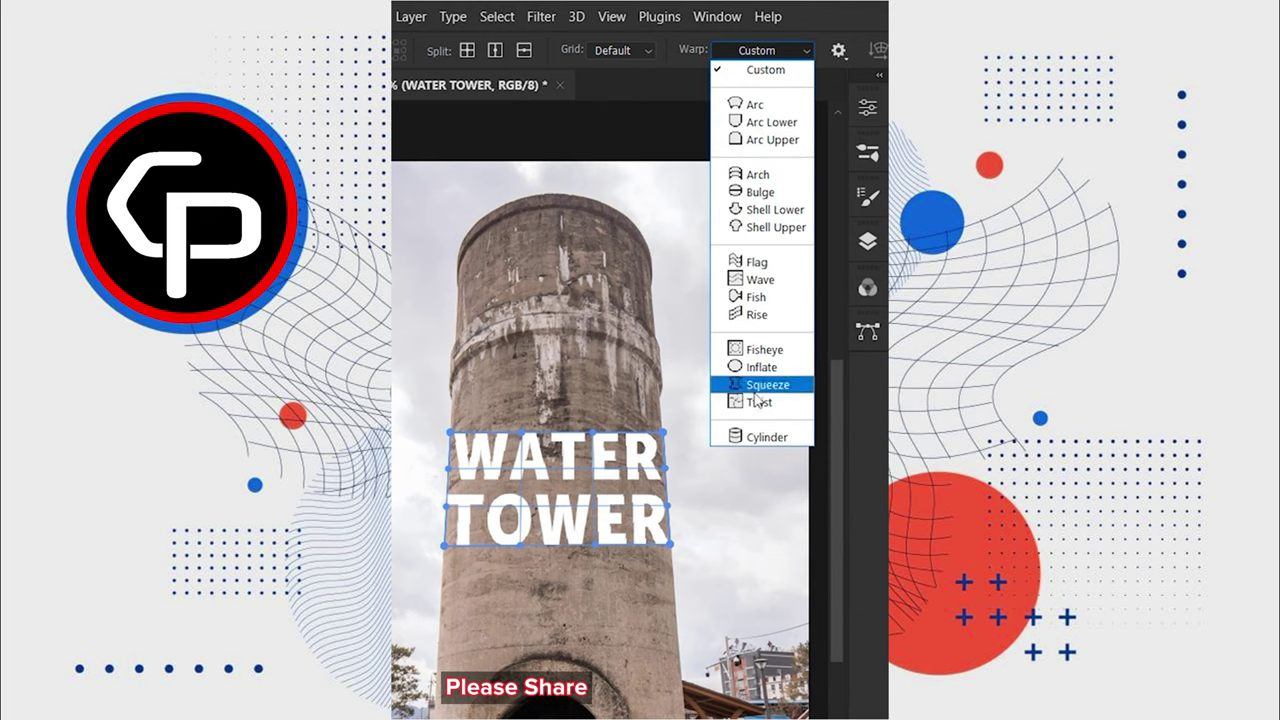
pyautogui.click(766, 437)
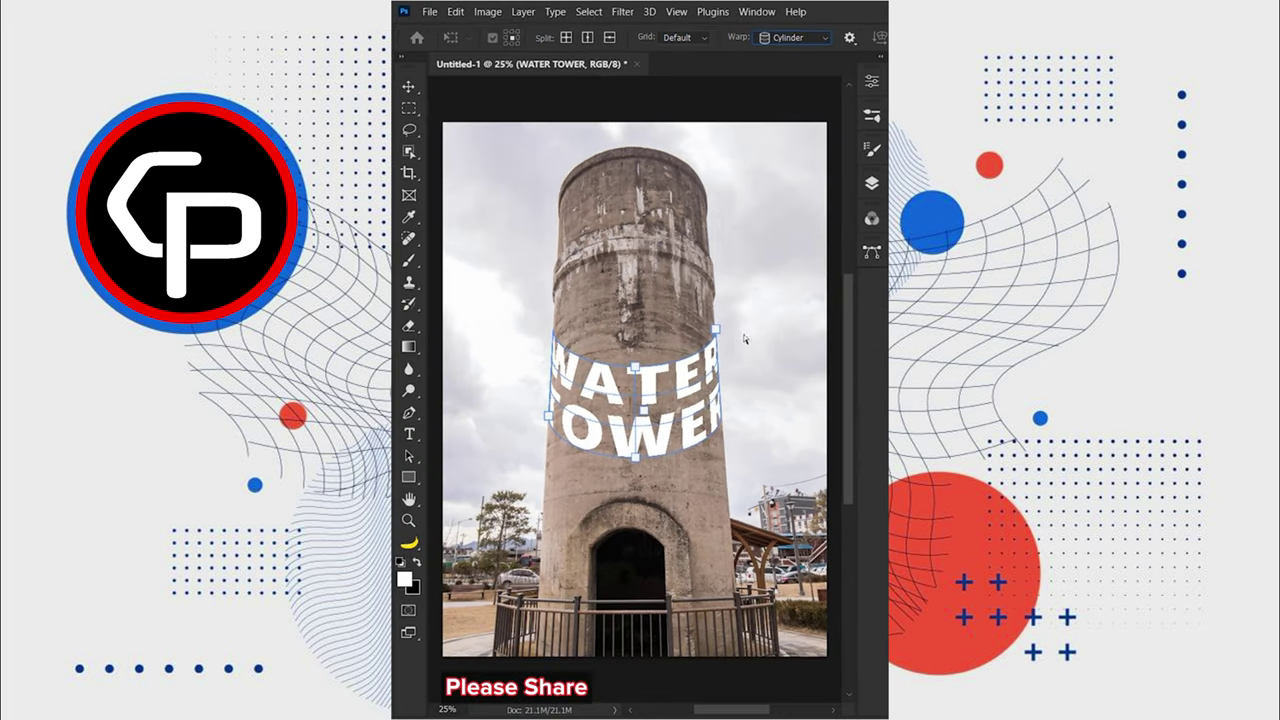
pyautogui.moveTo(716, 328); pyautogui.dragTo(714, 320)
pyautogui.moveTo(636, 358); pyautogui.dragTo(642, 341)
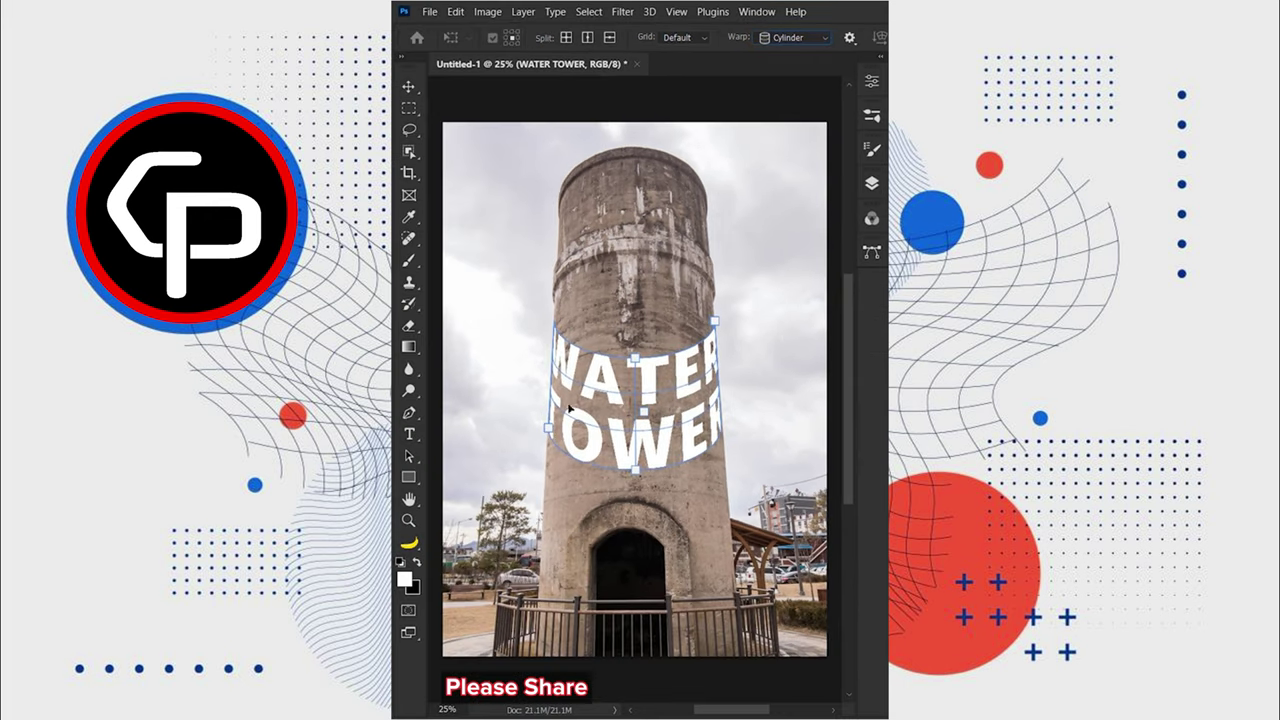
pyautogui.moveTo(548, 430); pyautogui.dragTo(548, 438)
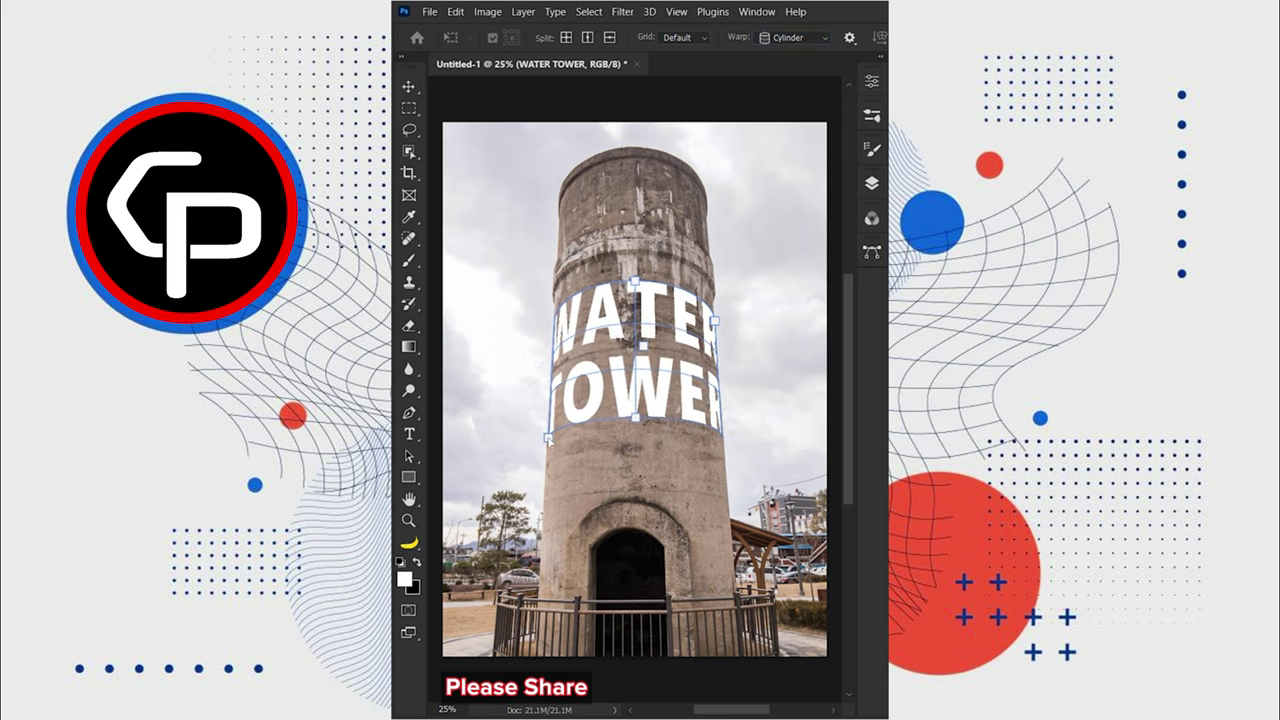
pyautogui.moveTo(633, 287); pyautogui.dragTo(634, 280)
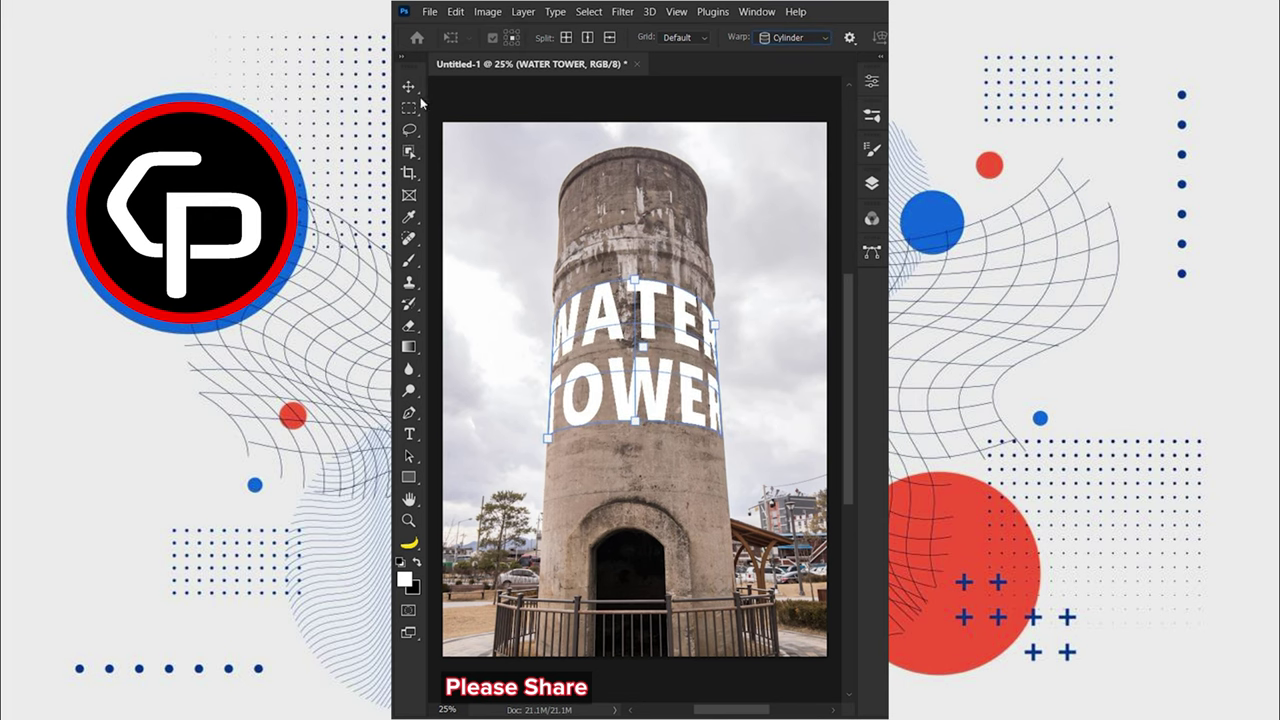
pyautogui.press('Return')
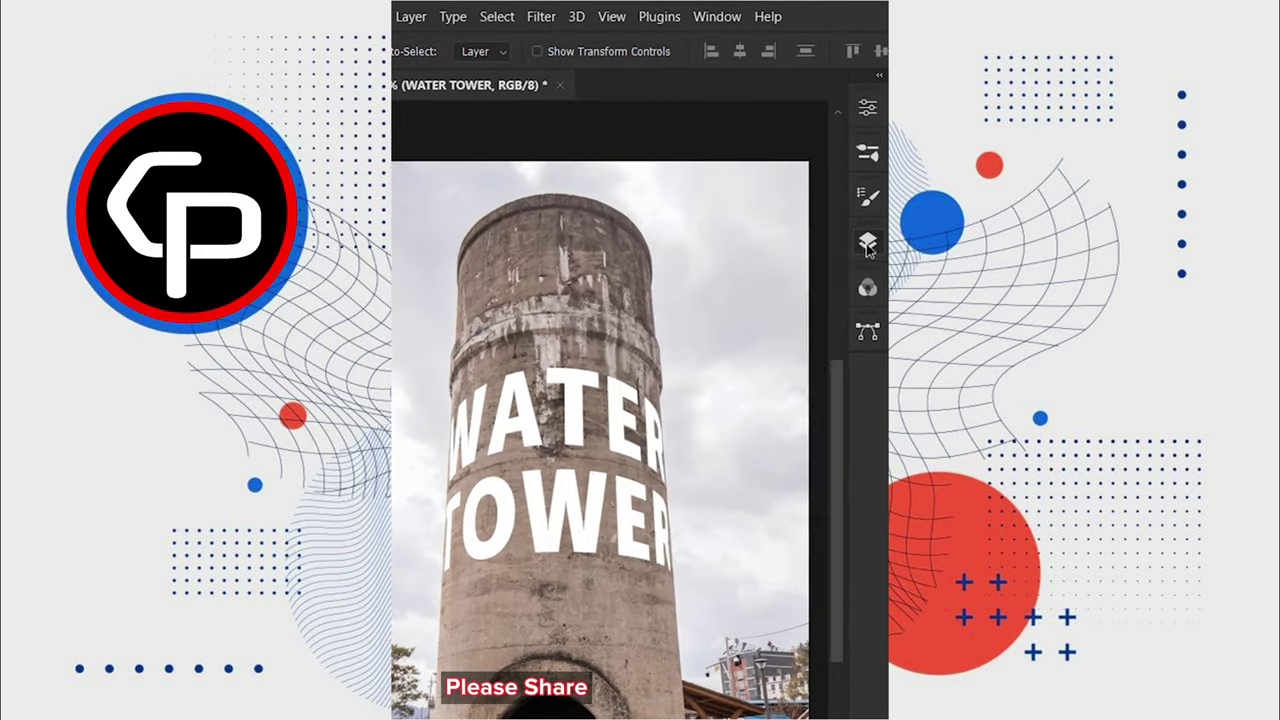
# Split the Underlying Layer Blend If sliders on the WATER TOWER text layer so the concrete shows through.
pyautogui.click(867, 244)
pyautogui.rightClick(622, 381)
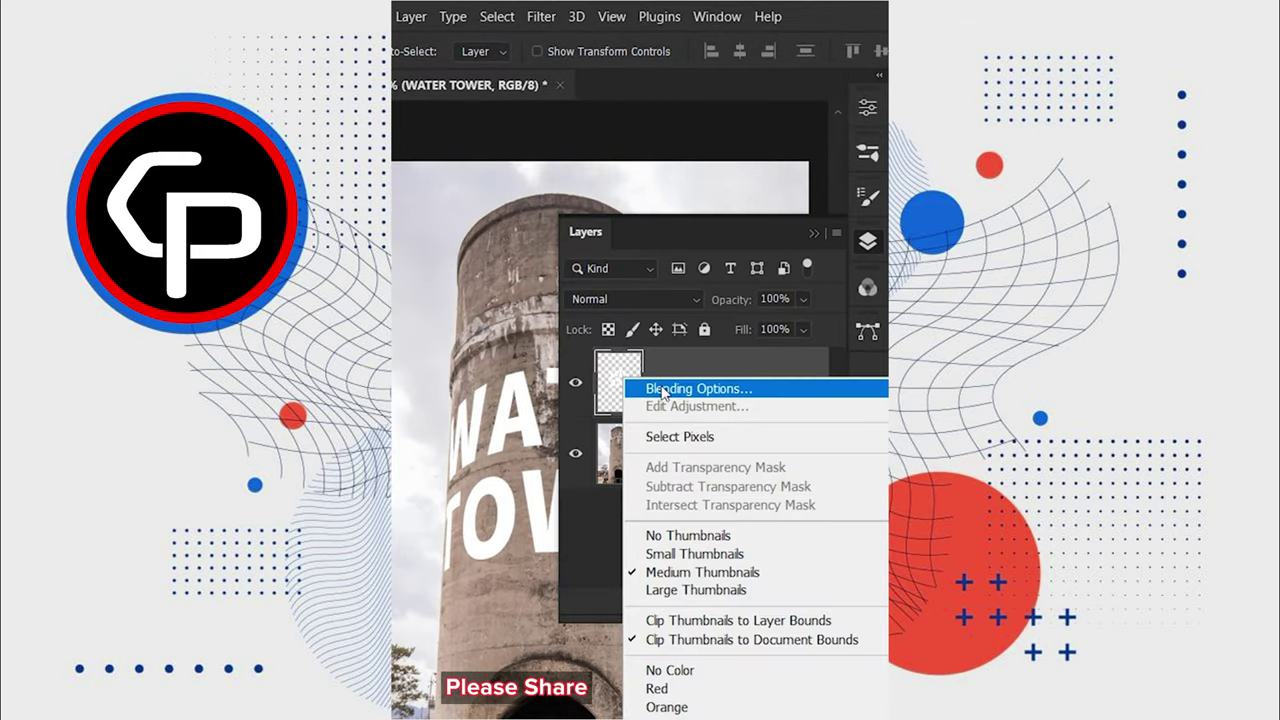
pyautogui.click(661, 385)
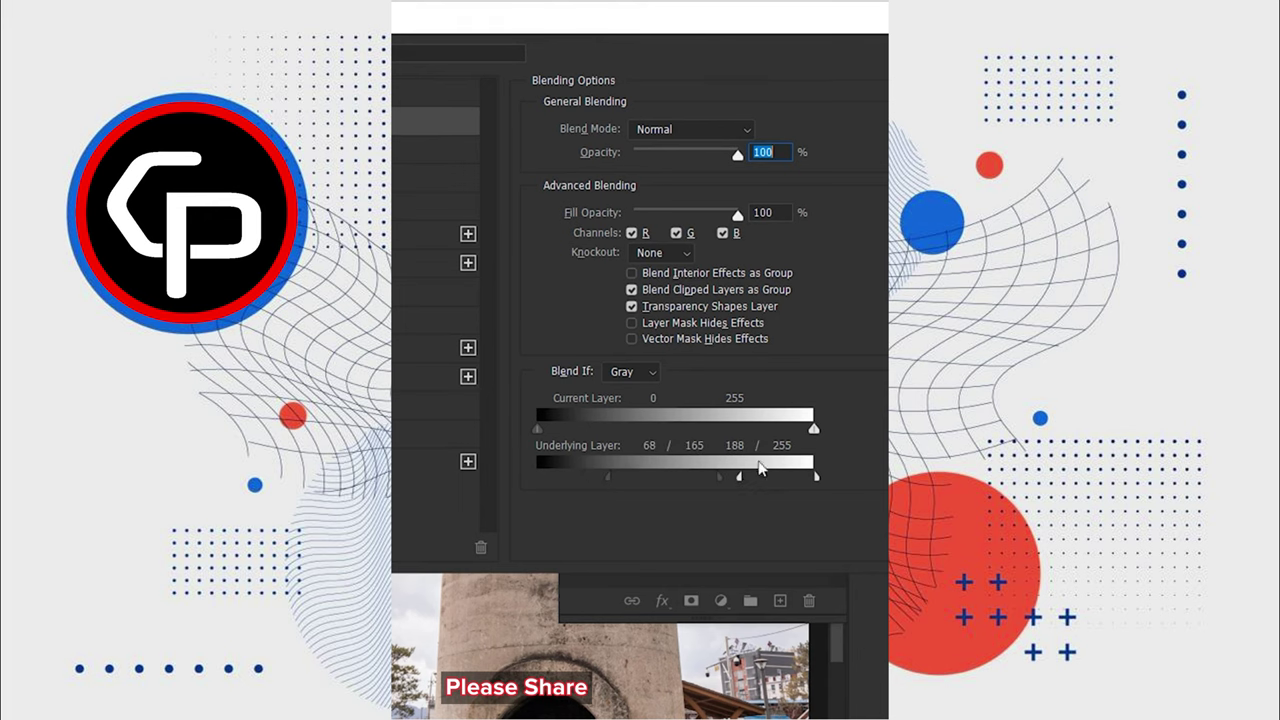
pyautogui.click(762, 58)
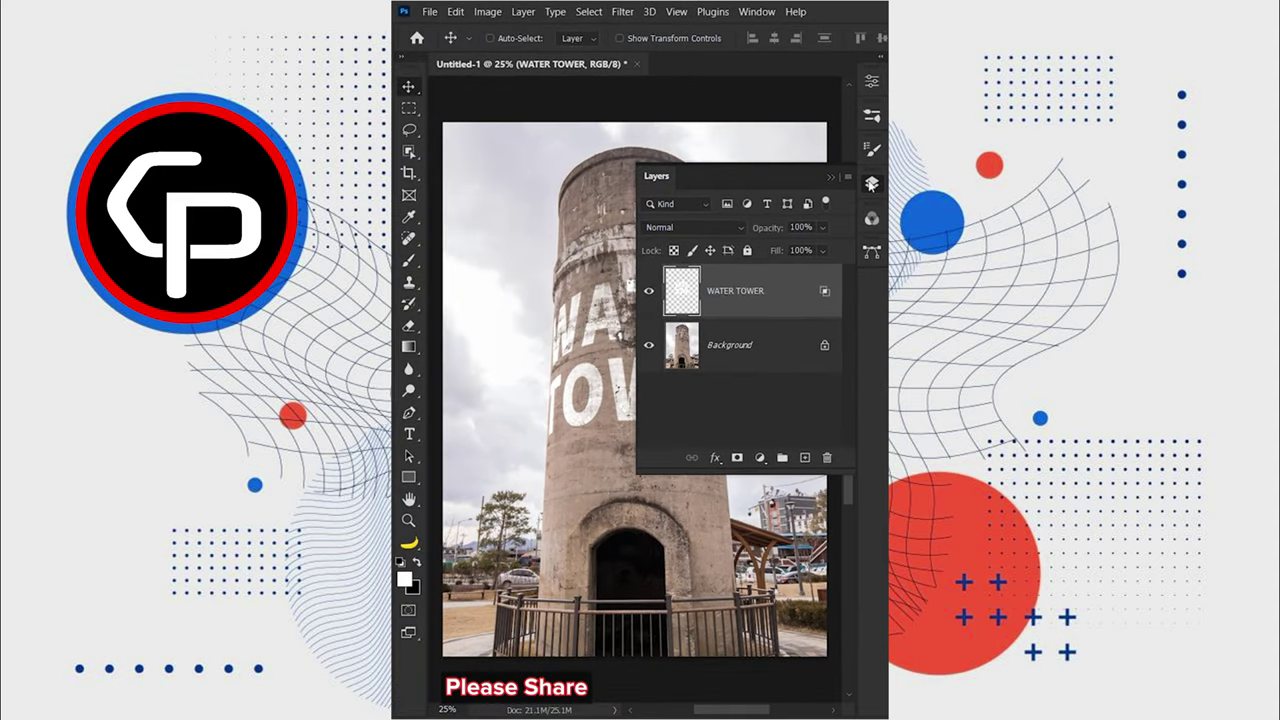
pyautogui.click(871, 184)
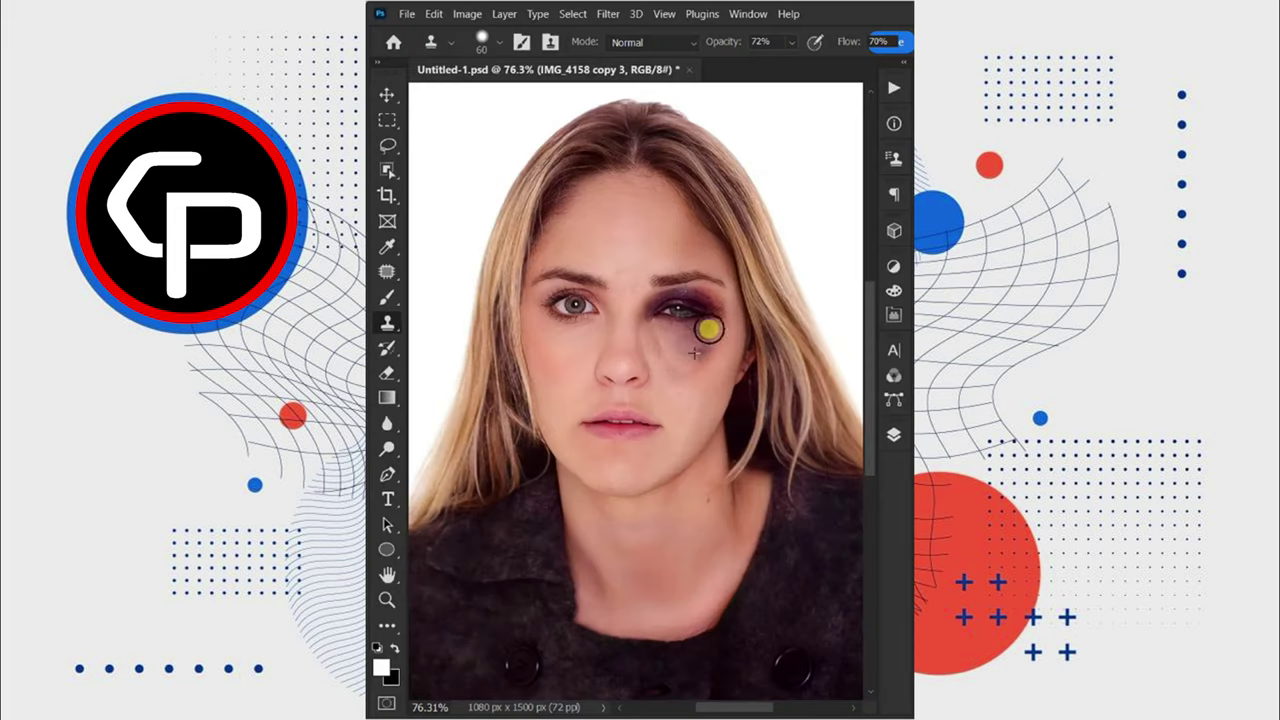
# Duplicate the photo layer and copy a lasso selection of the healthy eye onto its own layer.
pyautogui.moveTo(686, 297)
pyautogui.mouseDown()
pyautogui.moveTo(647, 298)
pyautogui.moveTo(700, 294)
pyautogui.moveTo(726, 317)
pyautogui.moveTo(717, 372)
pyautogui.mouseUp()
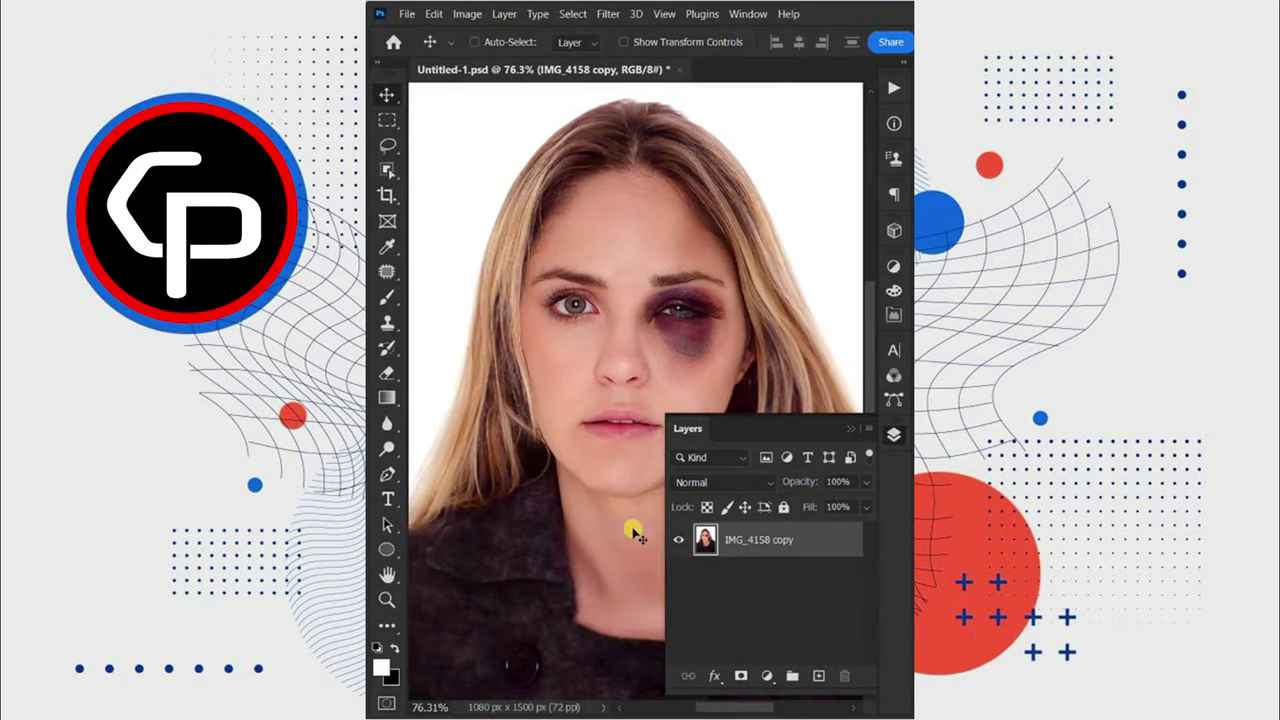
pyautogui.moveTo(736, 540); pyautogui.dragTo(820, 676)
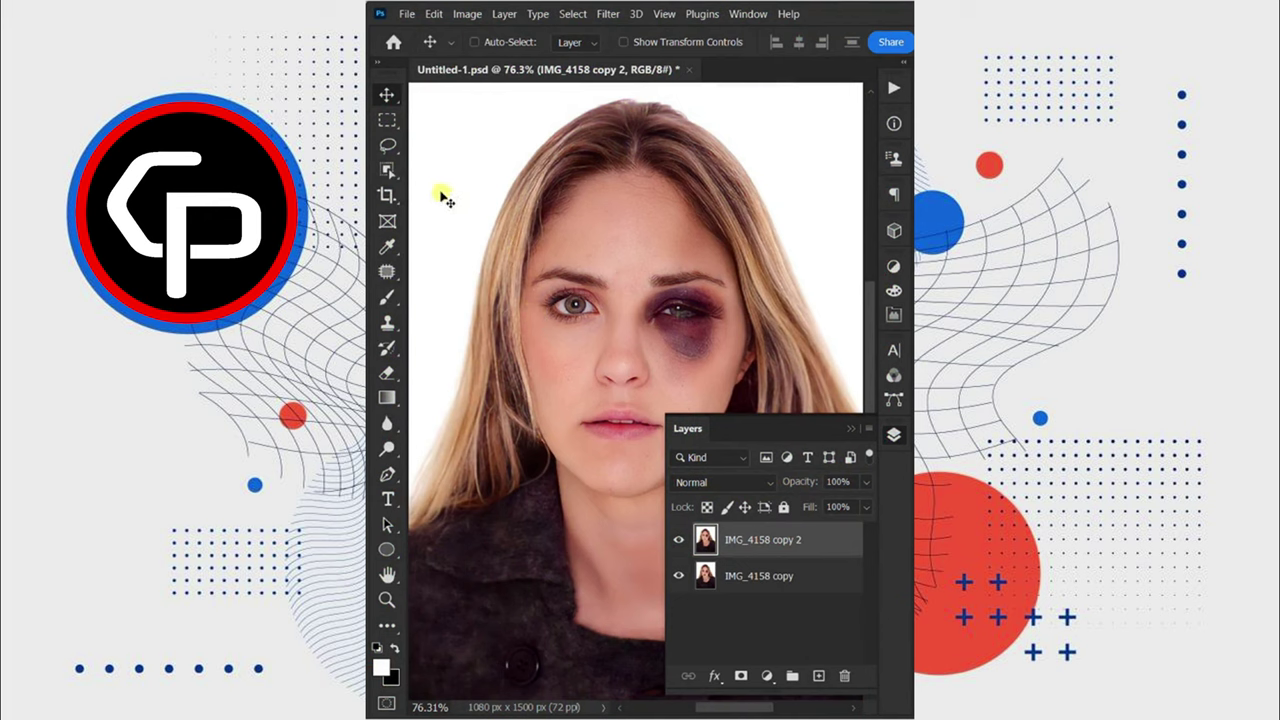
pyautogui.click(391, 146)
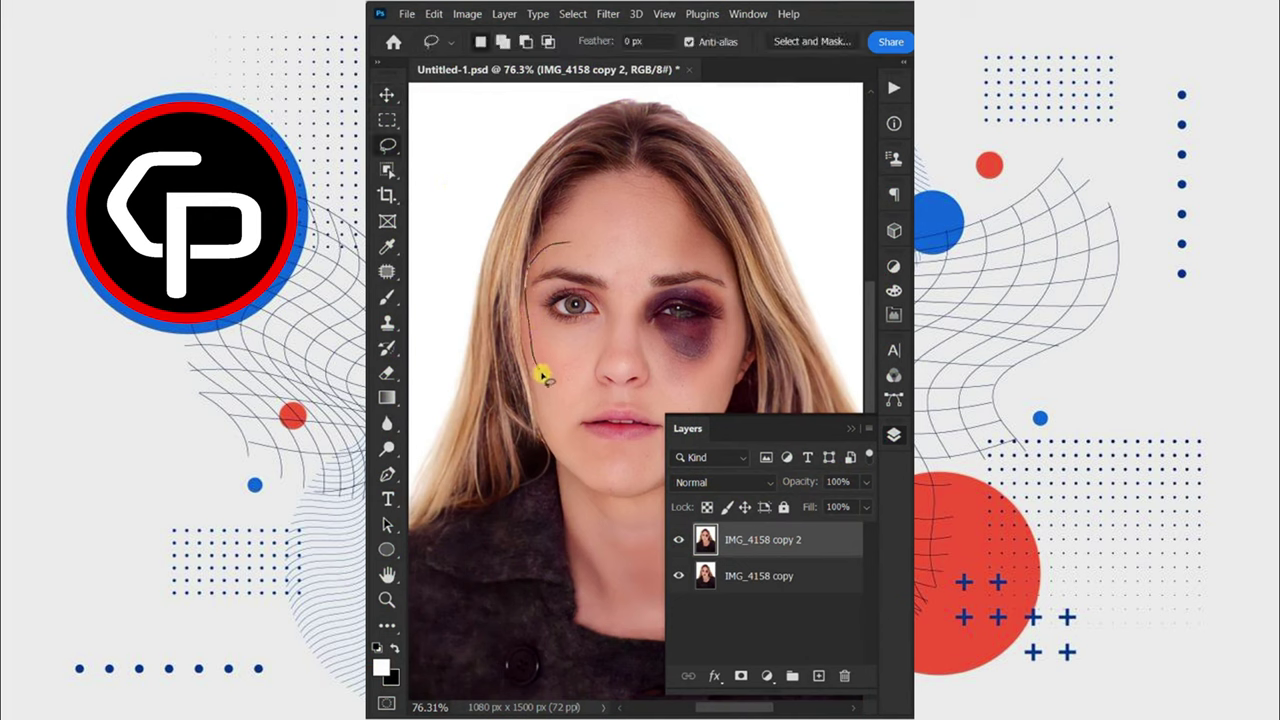
pyautogui.moveTo(614, 318); pyautogui.dragTo(600, 251)
pyautogui.hotkey('ctrl', 'j')
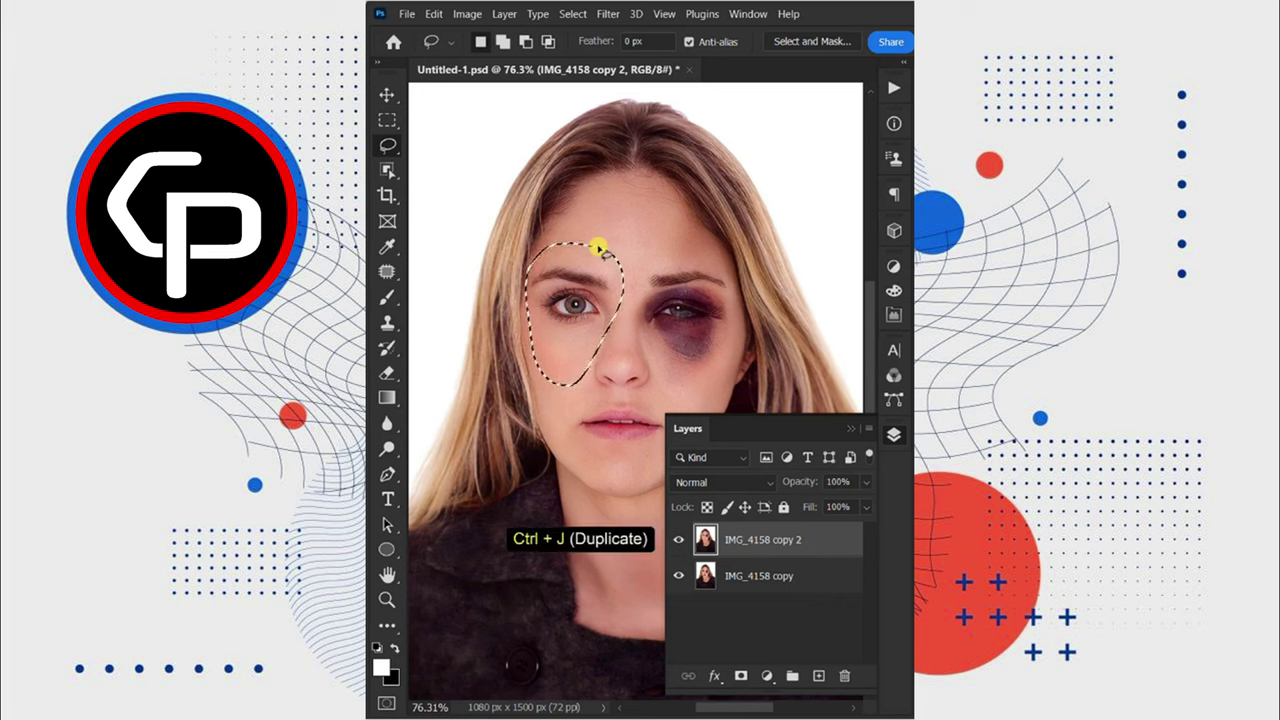
# Flip the copied eye horizontally and position it over the bruised eye.
pyautogui.hotkey('ctrl', 't')
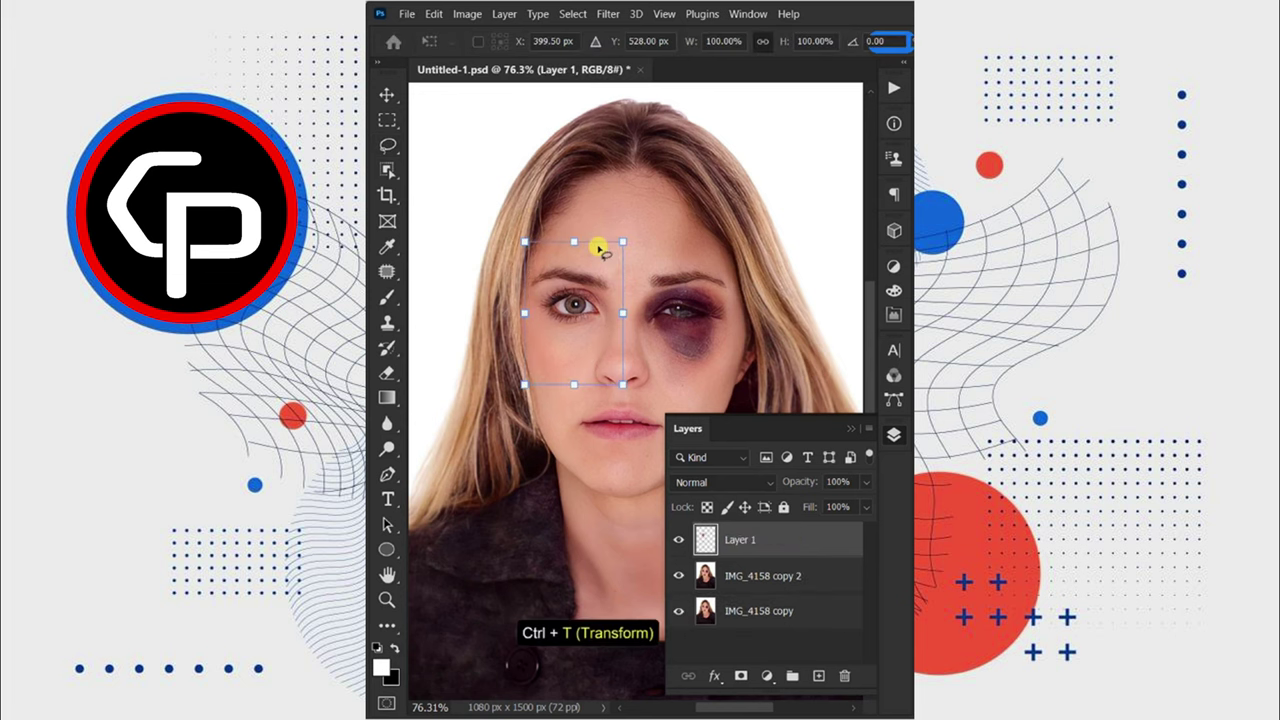
pyautogui.rightClick(597, 246)
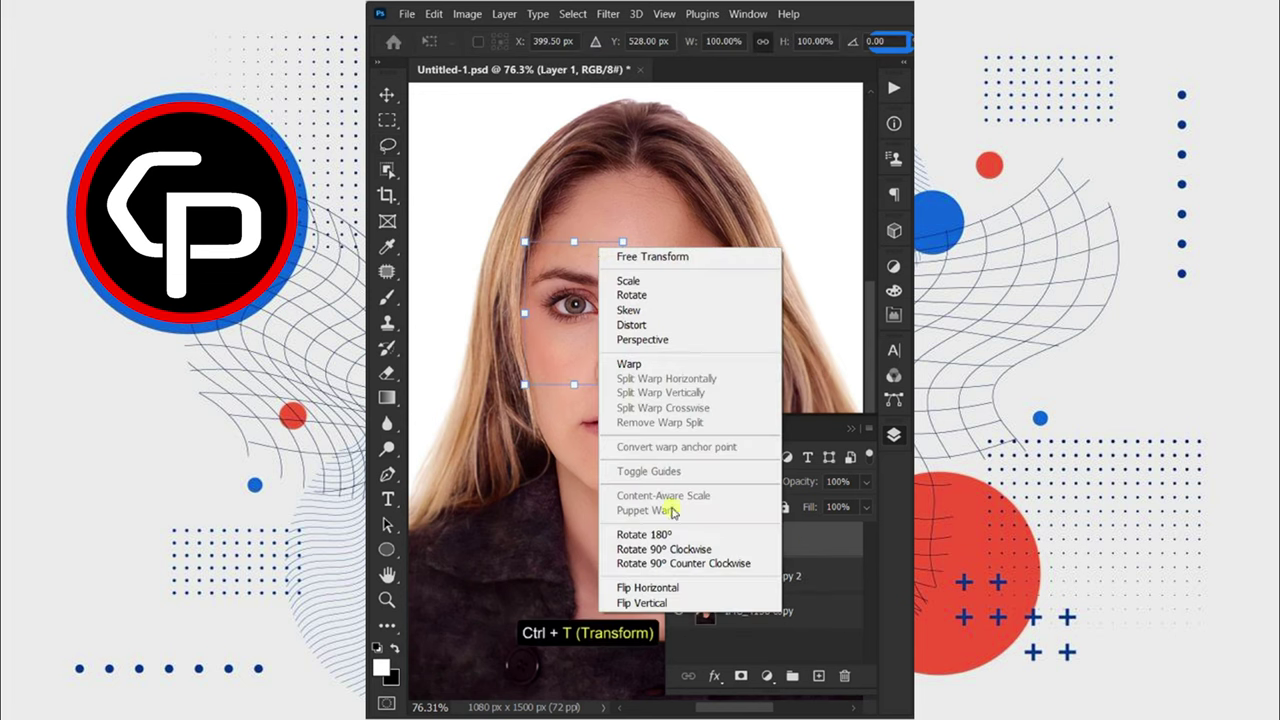
pyautogui.click(704, 592)
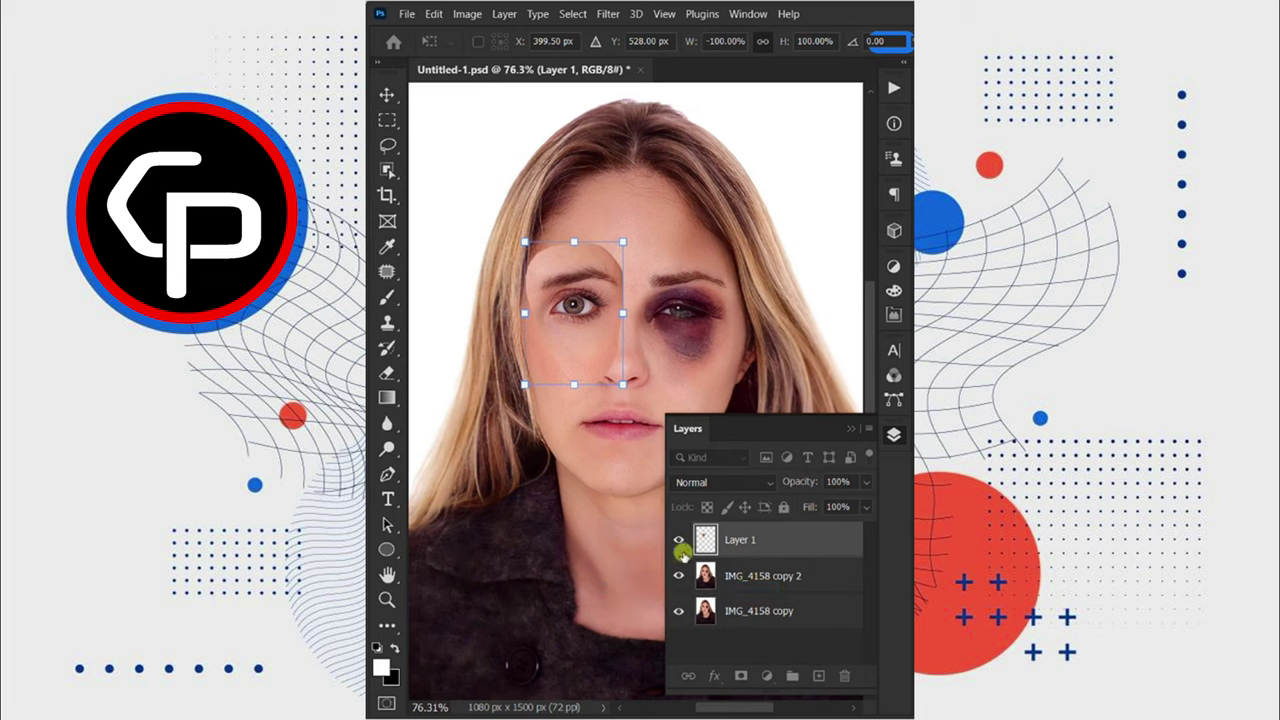
pyautogui.moveTo(607, 375); pyautogui.dragTo(697, 346)
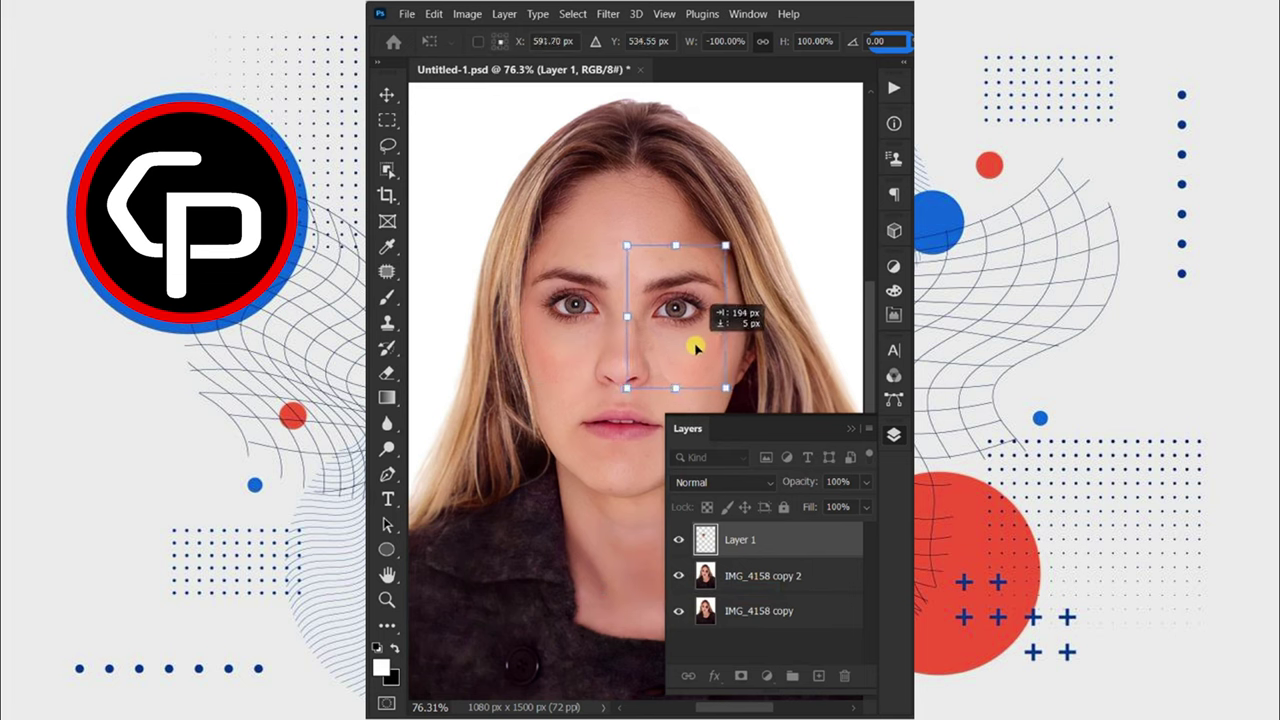
pyautogui.press('Return')
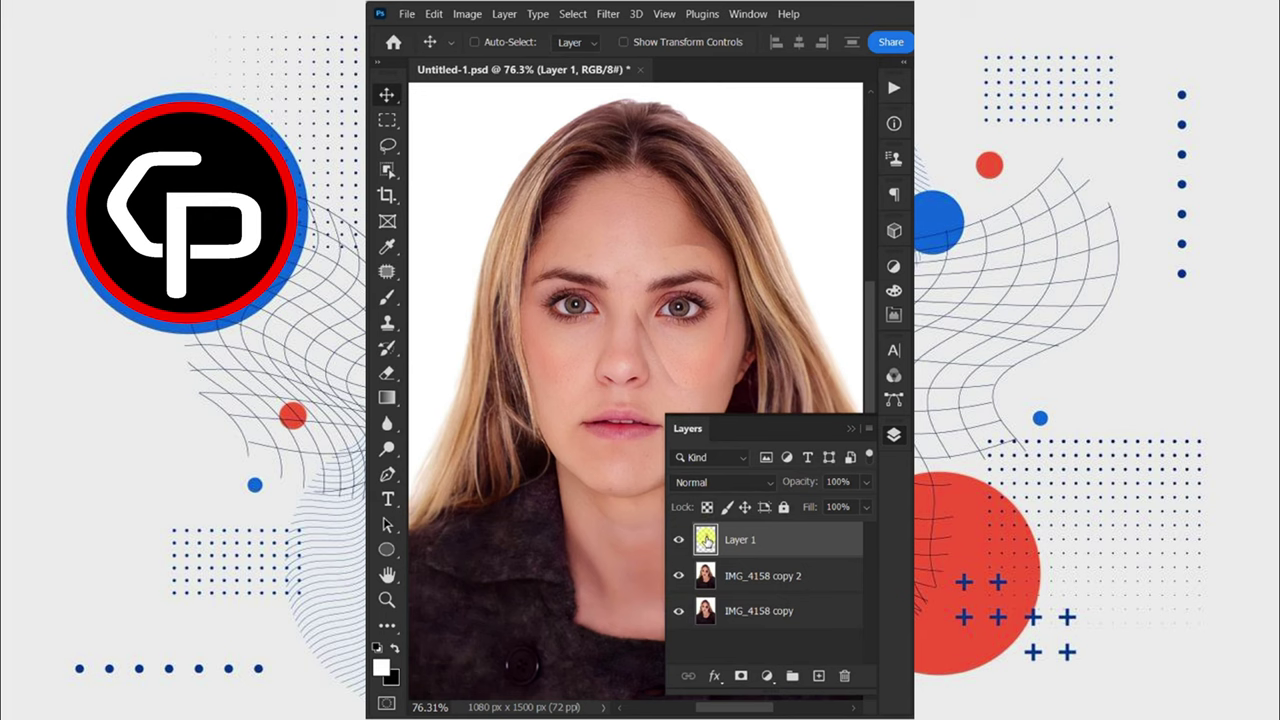
# Load the Layer 1 eye patch as a selection and contract it by 3 px.
pyautogui.rightClick(706, 542)
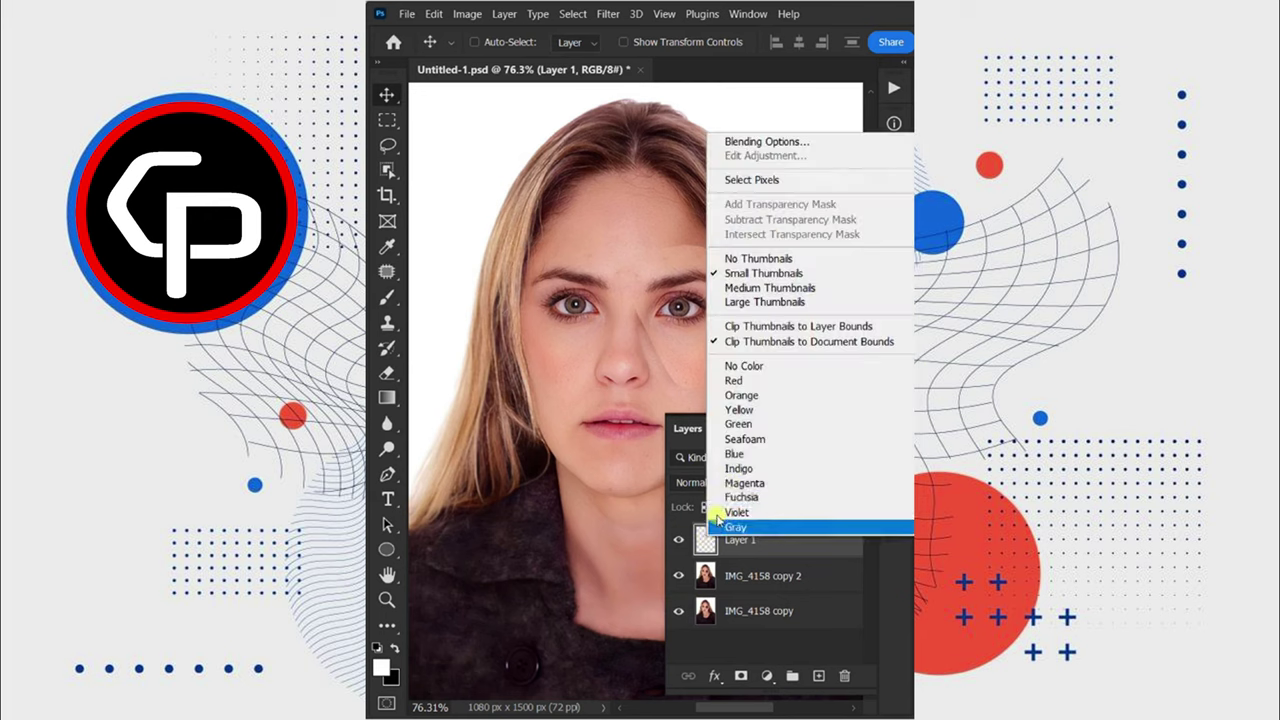
pyautogui.click(783, 183)
pyautogui.click(574, 14)
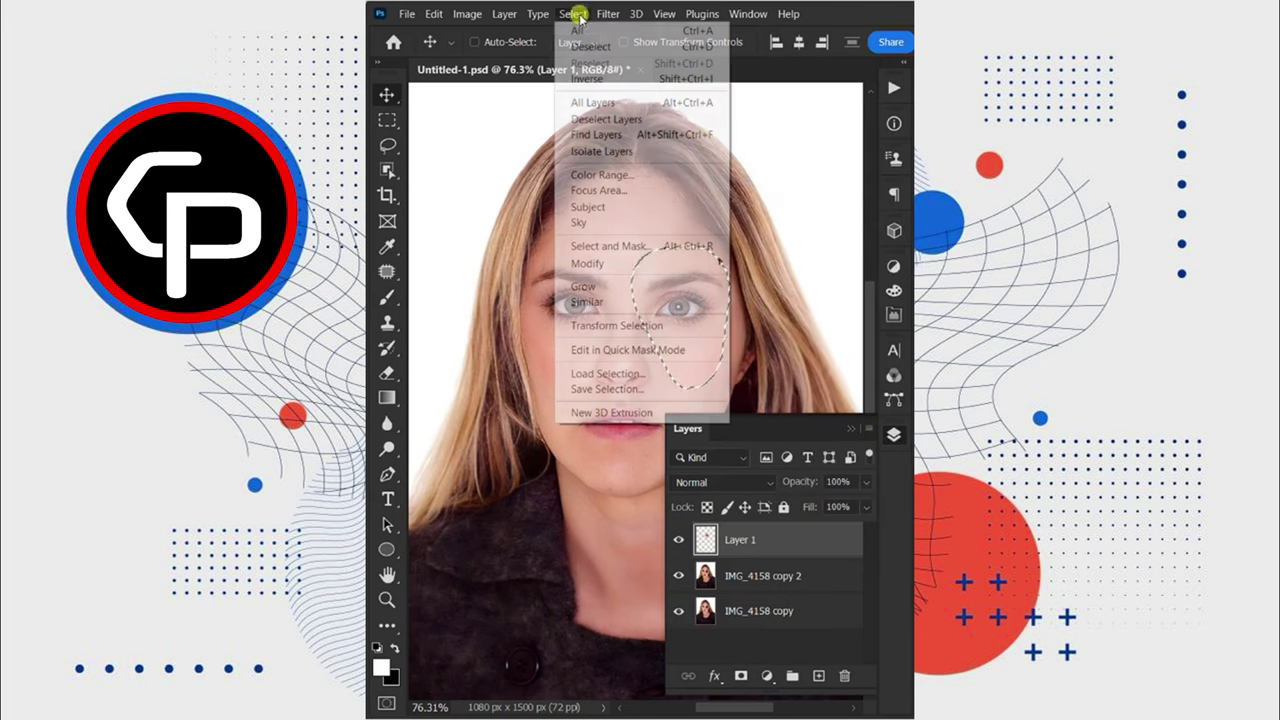
pyautogui.moveTo(600, 263)
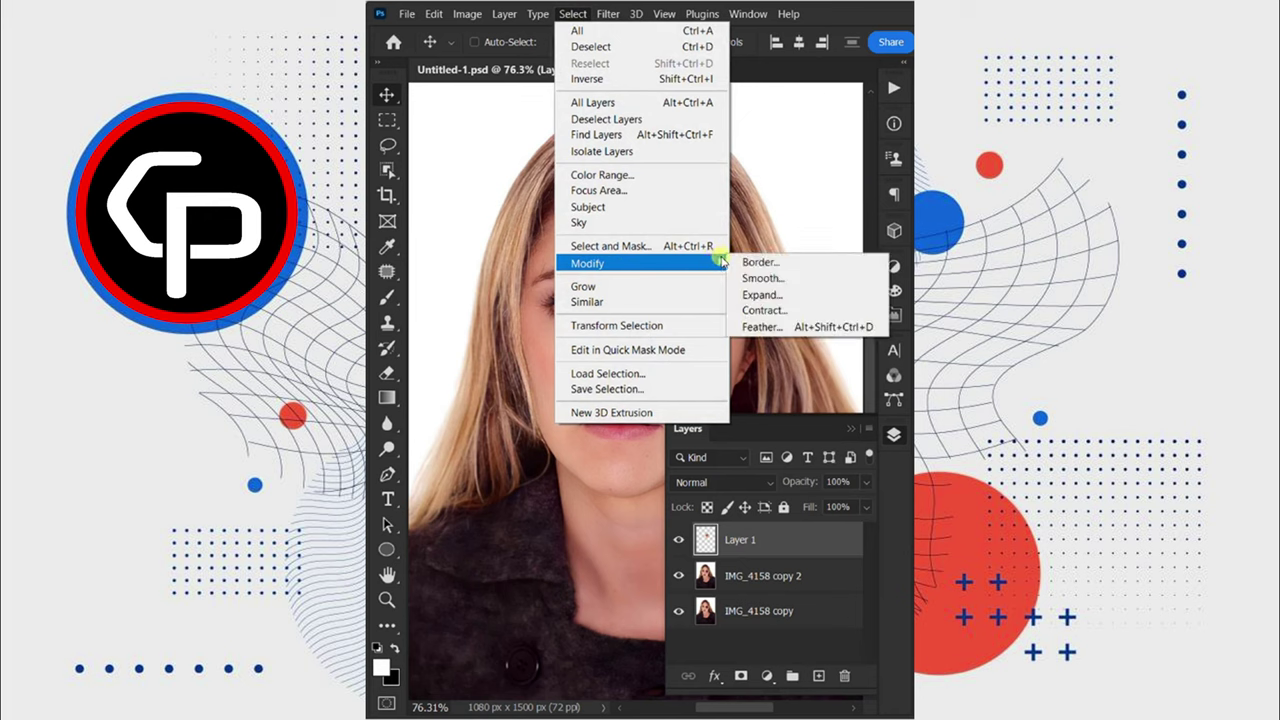
pyautogui.click(783, 310)
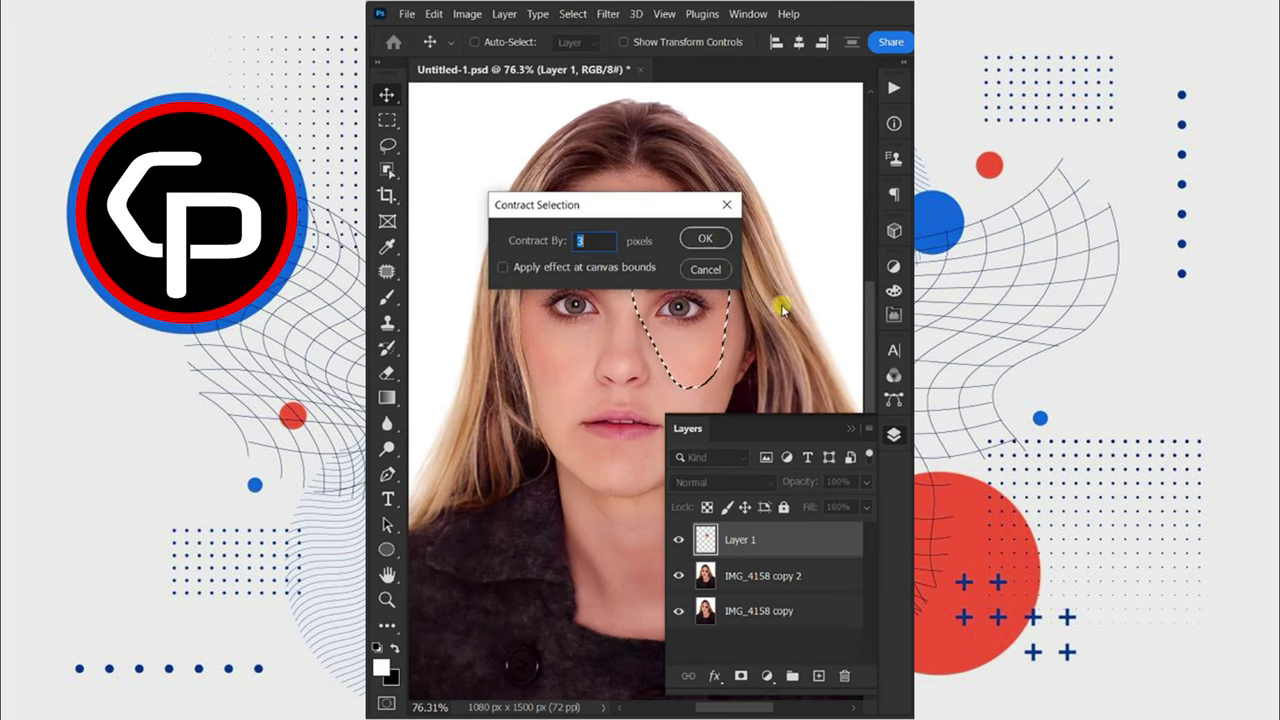
pyautogui.click(705, 238)
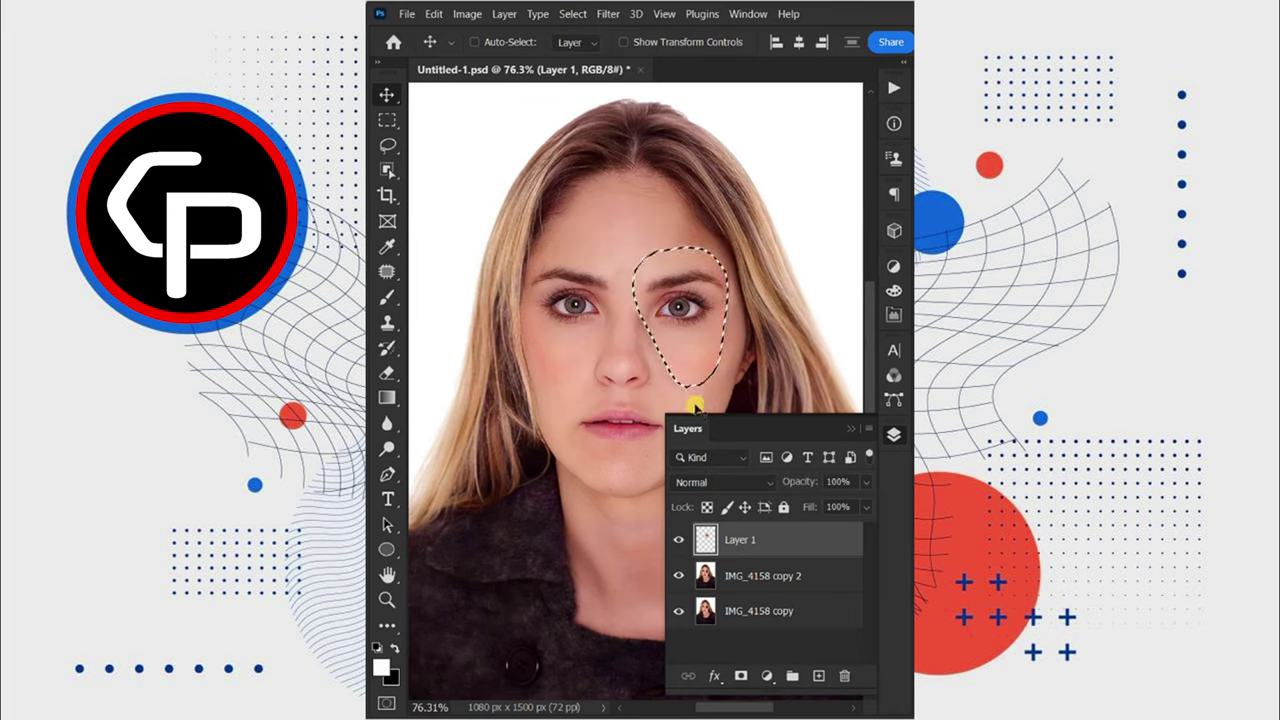
# Delete the bruised area inside the selection on IMG_4158 copy 2.
pyautogui.click(679, 540)
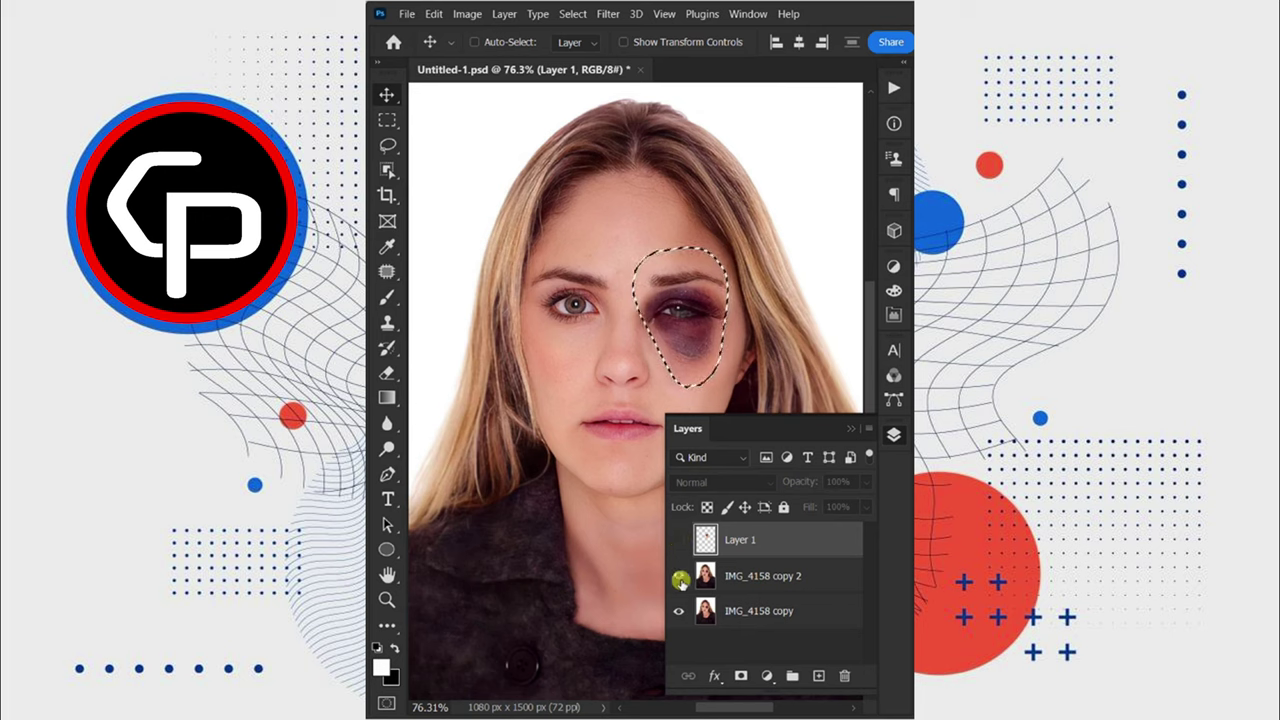
pyautogui.click(679, 610)
pyautogui.click(742, 577)
pyautogui.press('Delete')
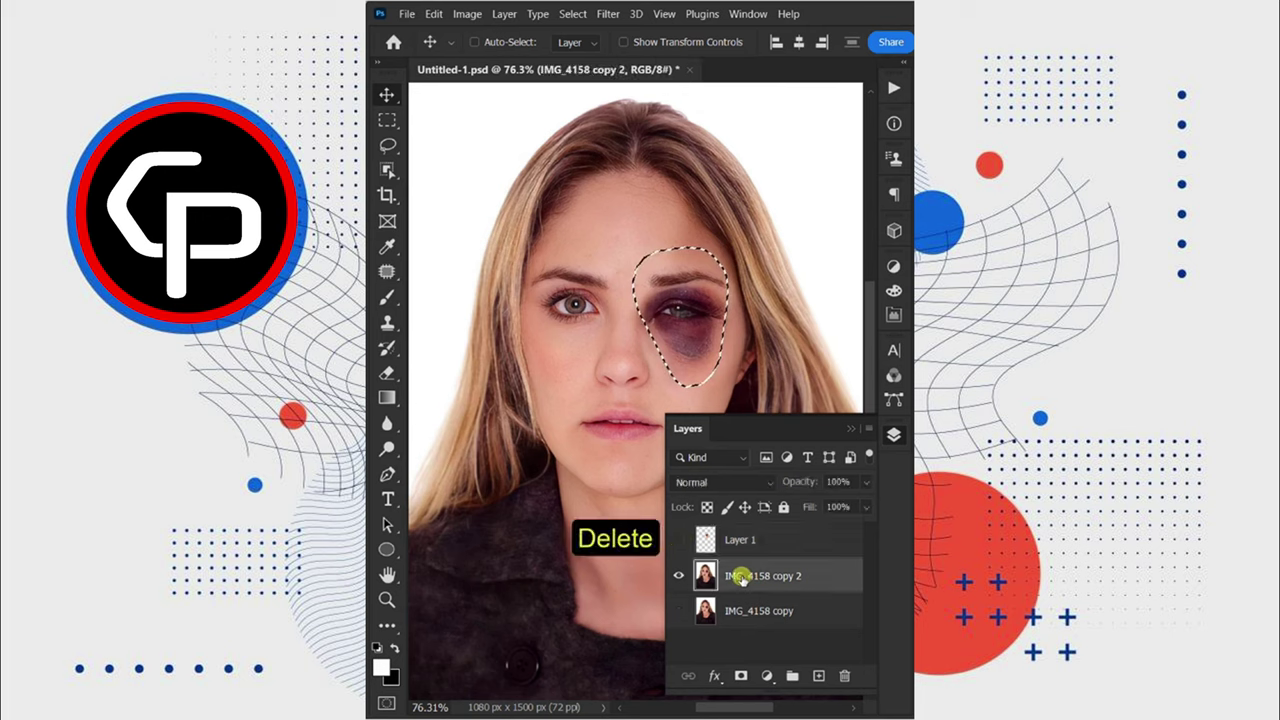
# Select Layer 1 and IMG_4158 copy 2 together and auto-blend them into one merged layer.
pyautogui.click(738, 540)
pyautogui.click(680, 540)
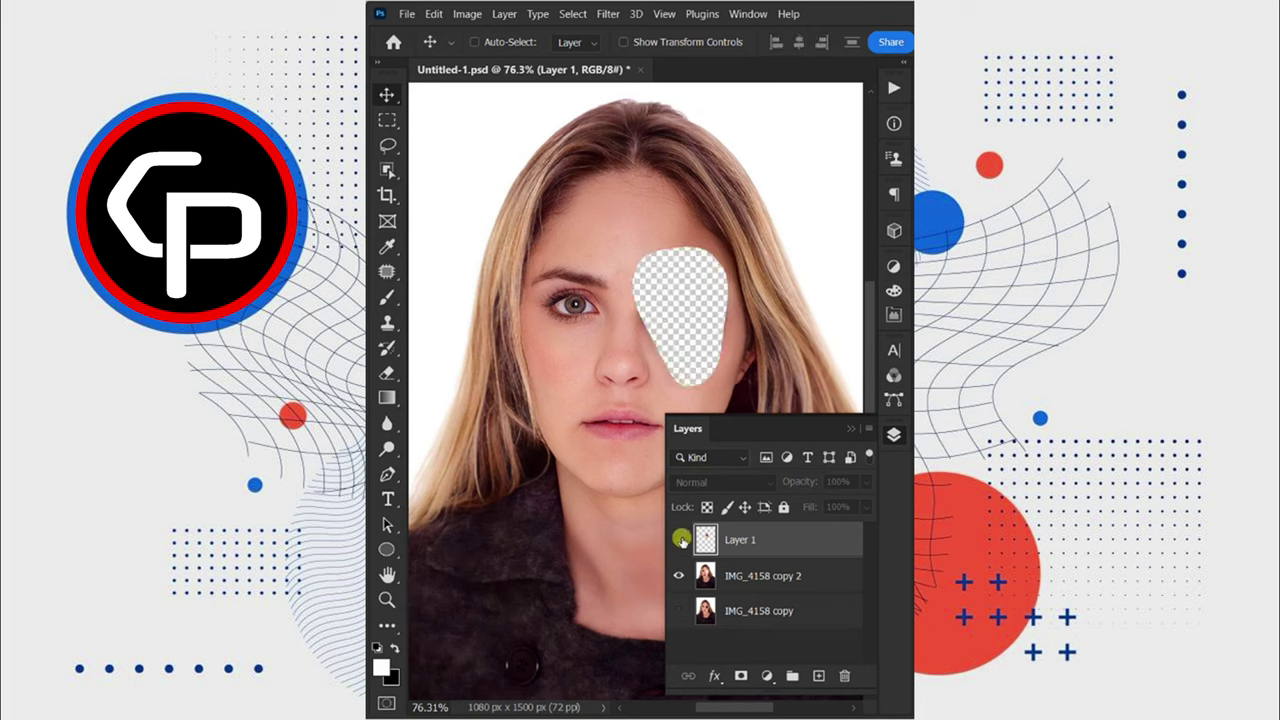
pyautogui.keyDown('ctrl'); pyautogui.click(736, 572); pyautogui.keyUp('ctrl')
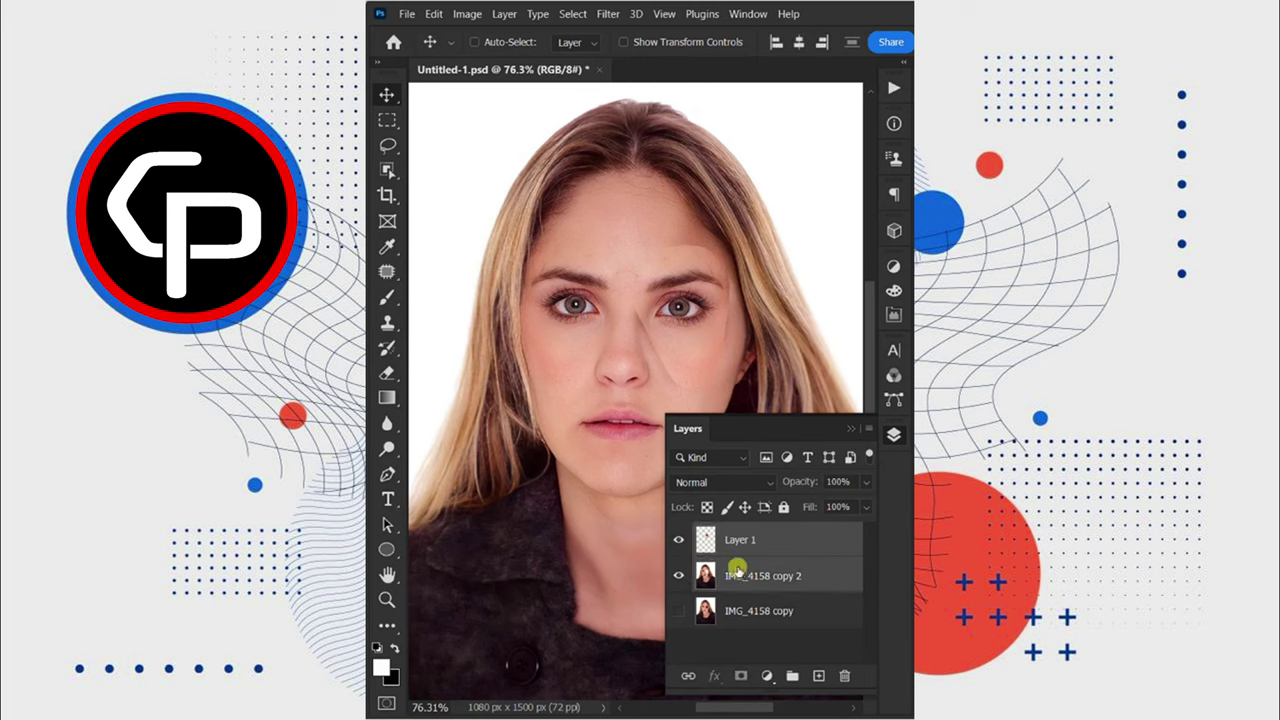
pyautogui.click(435, 14)
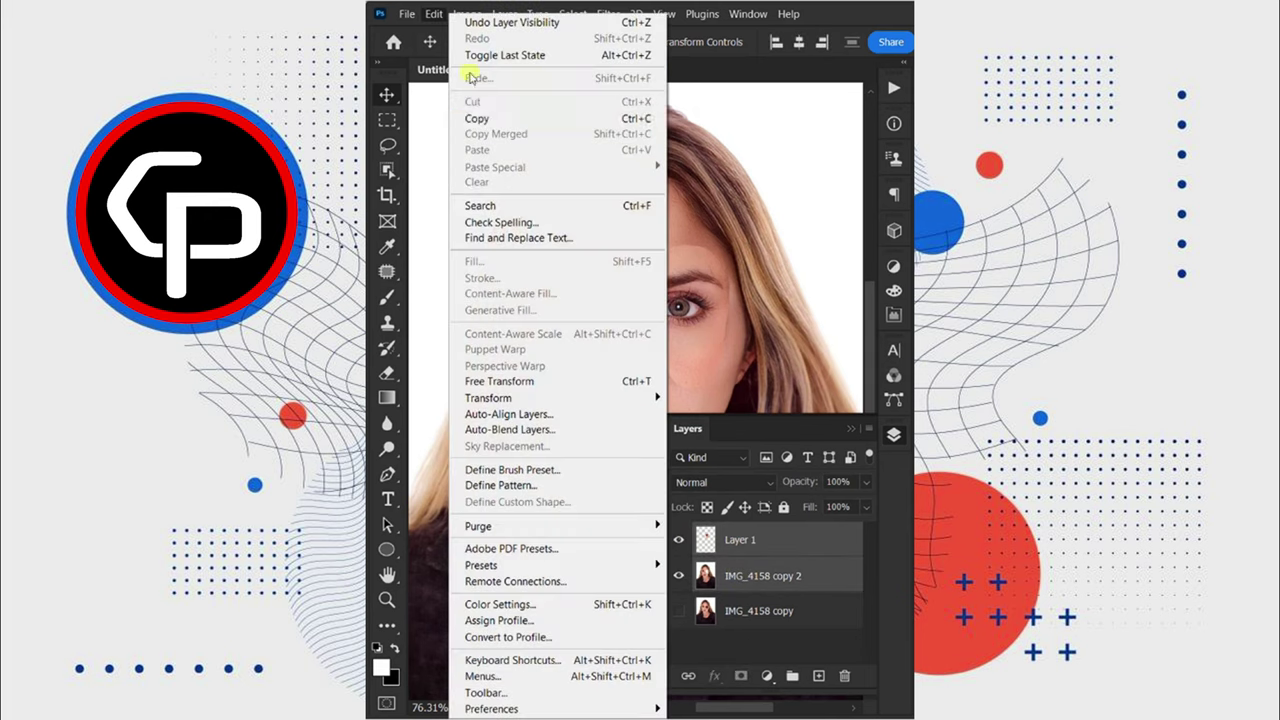
pyautogui.click(579, 428)
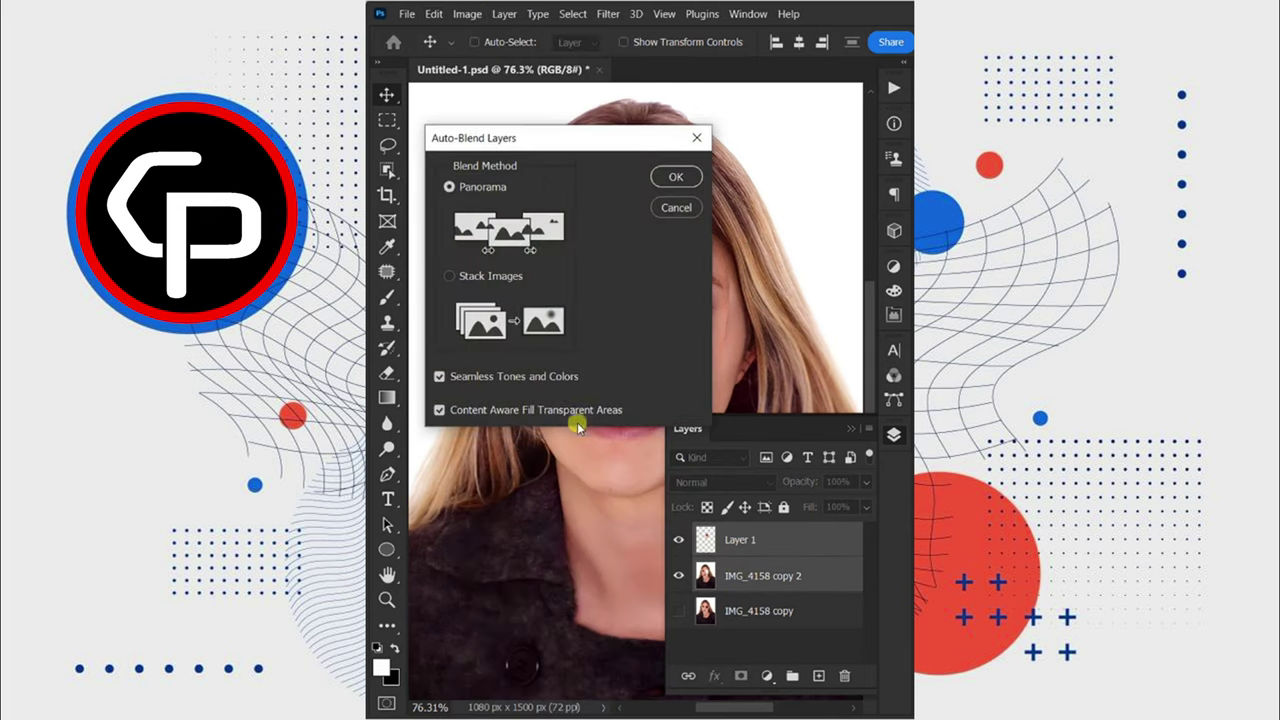
pyautogui.click(674, 181)
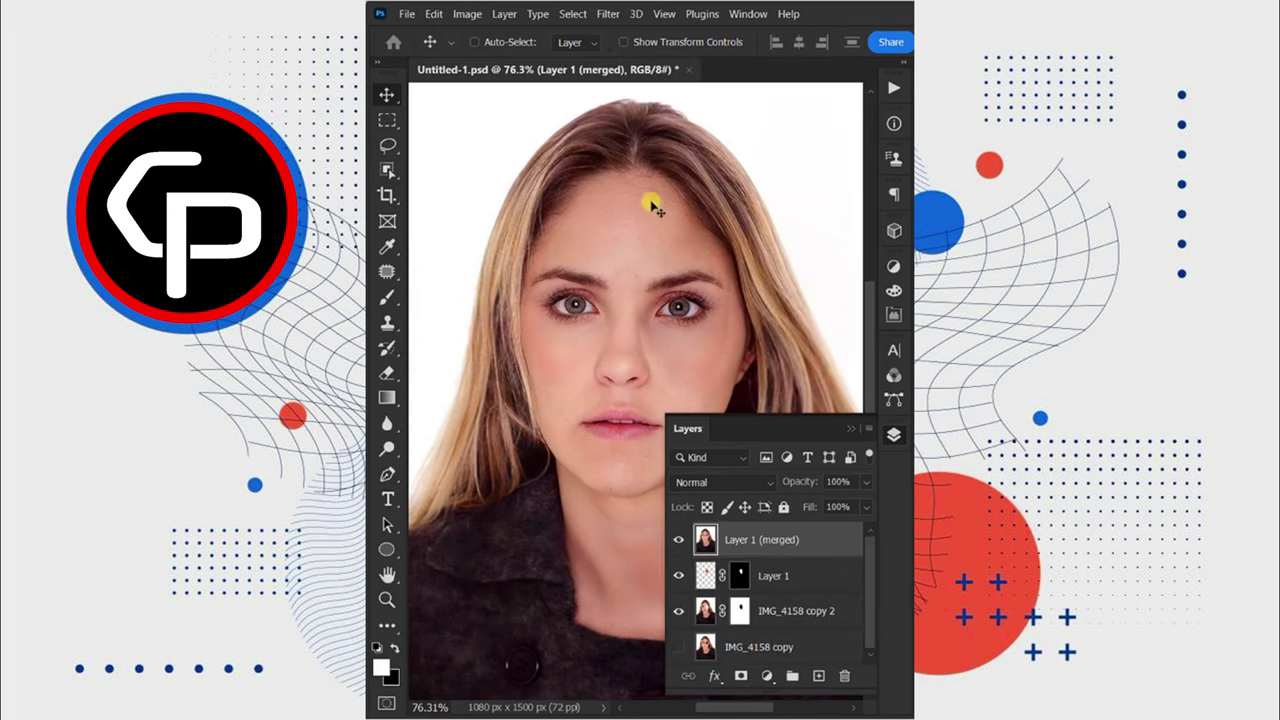
# Set up the Clone Stamp Tool with 39% opacity and brush size 60.
pyautogui.moveTo(393, 323); pyautogui.dragTo(443, 322)
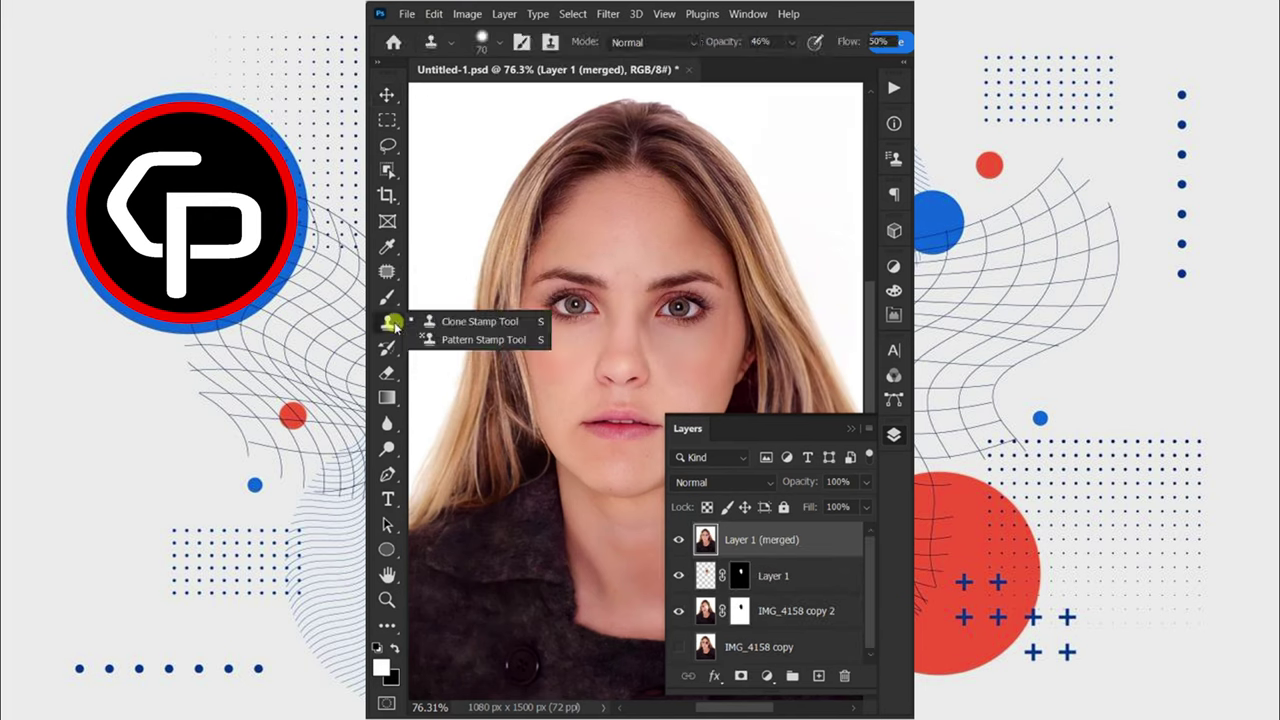
pyautogui.click(463, 323)
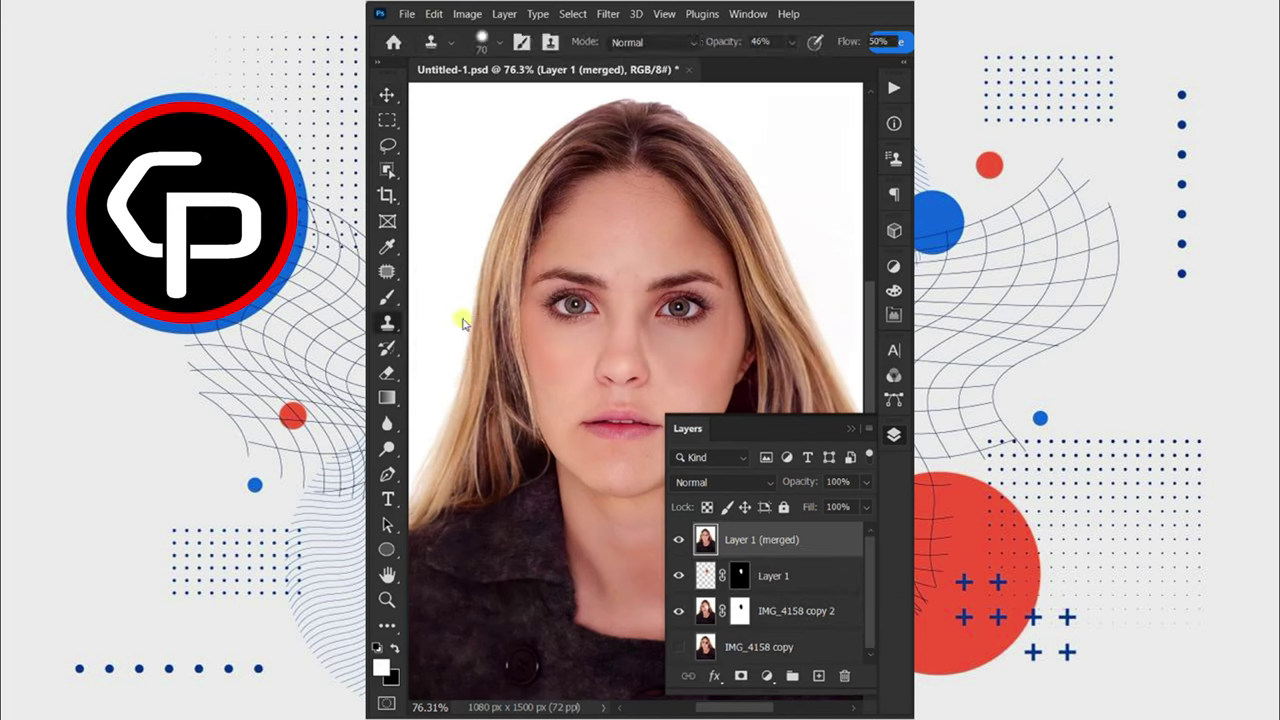
pyautogui.click(790, 42)
pyautogui.click(796, 65)
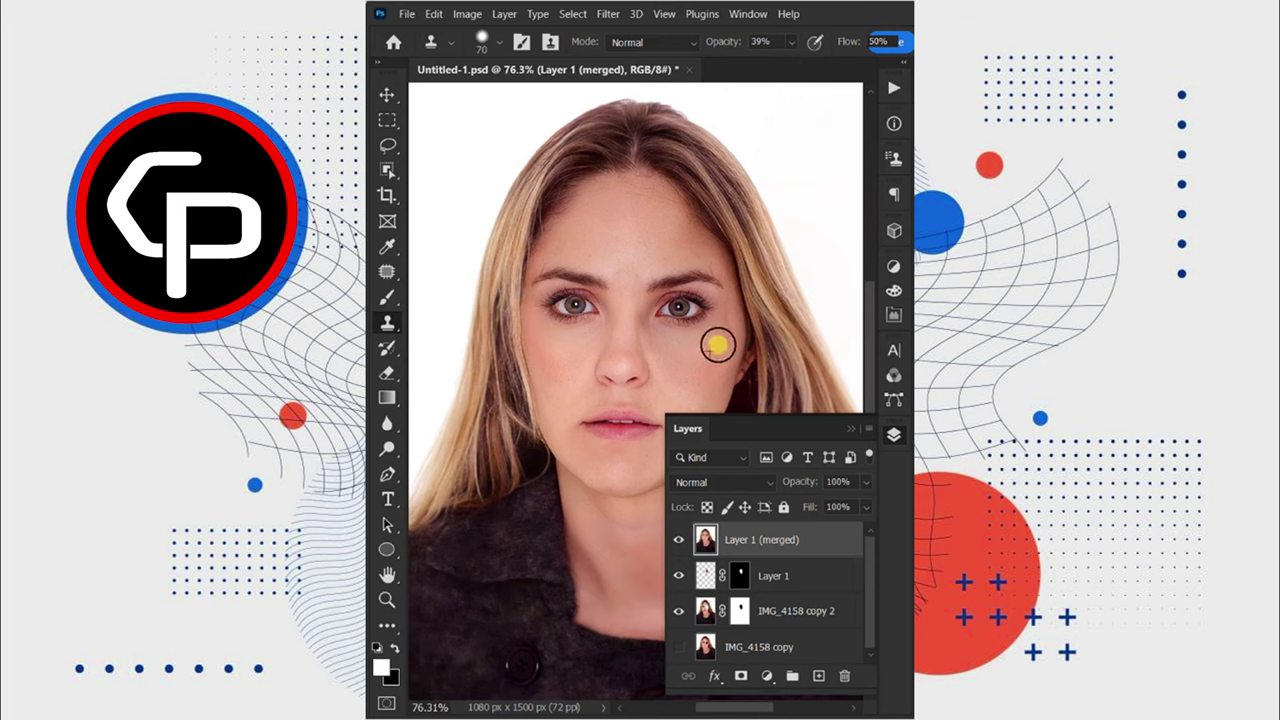
pyautogui.press('[')
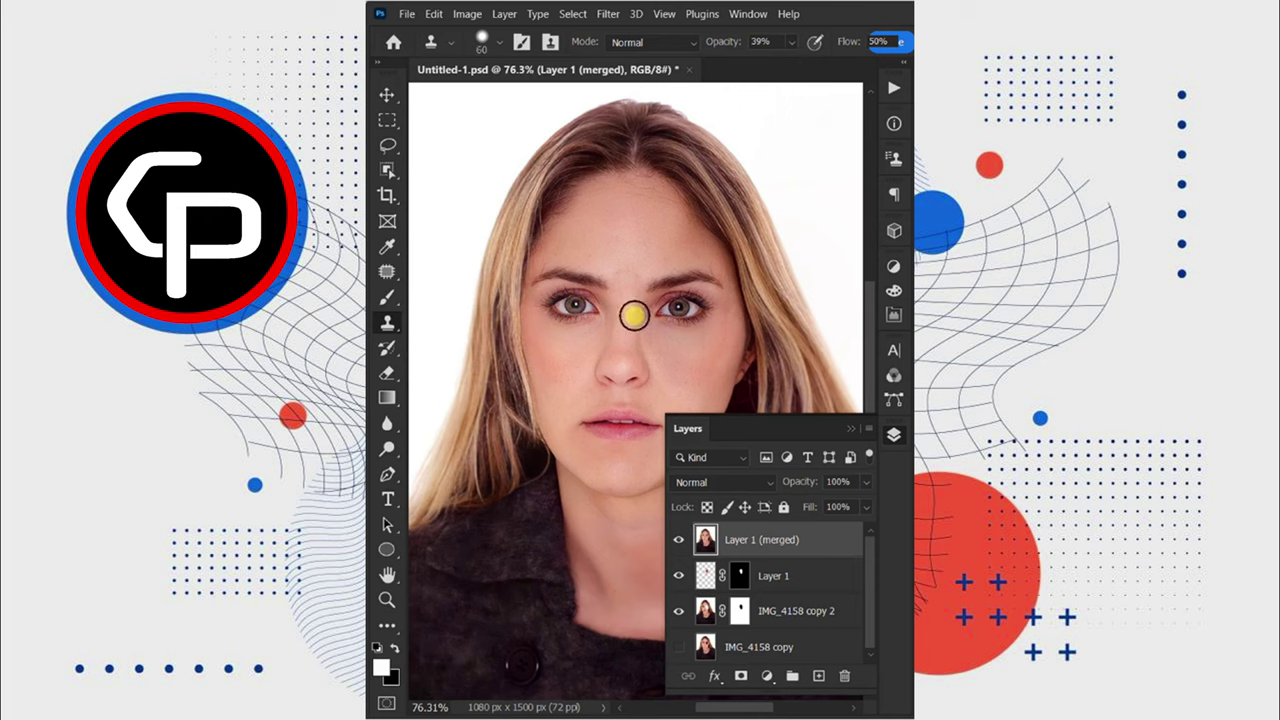
# Toggle the retouched layers' visibility to compare against the original bruise, then close the Layers panel.
pyautogui.keyDown('alt'); pyautogui.click(680, 648); pyautogui.keyUp('alt')
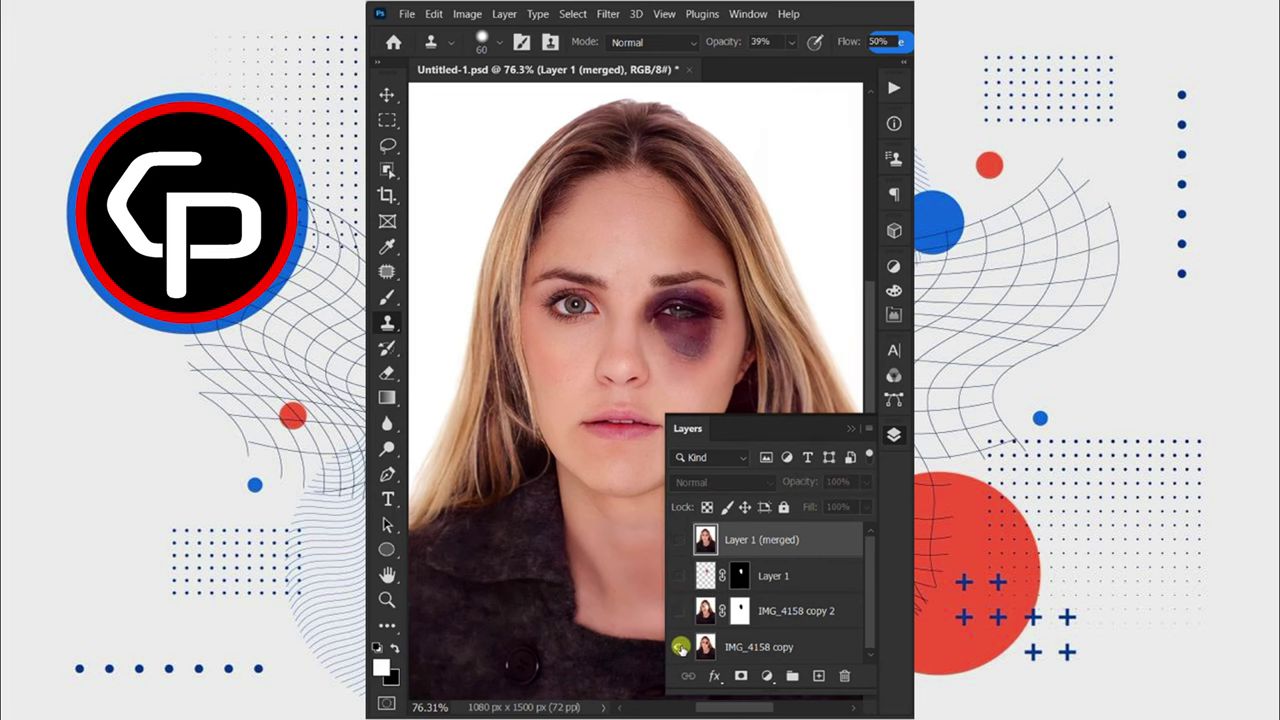
pyautogui.keyDown('alt'); pyautogui.click(680, 648); pyautogui.keyUp('alt')
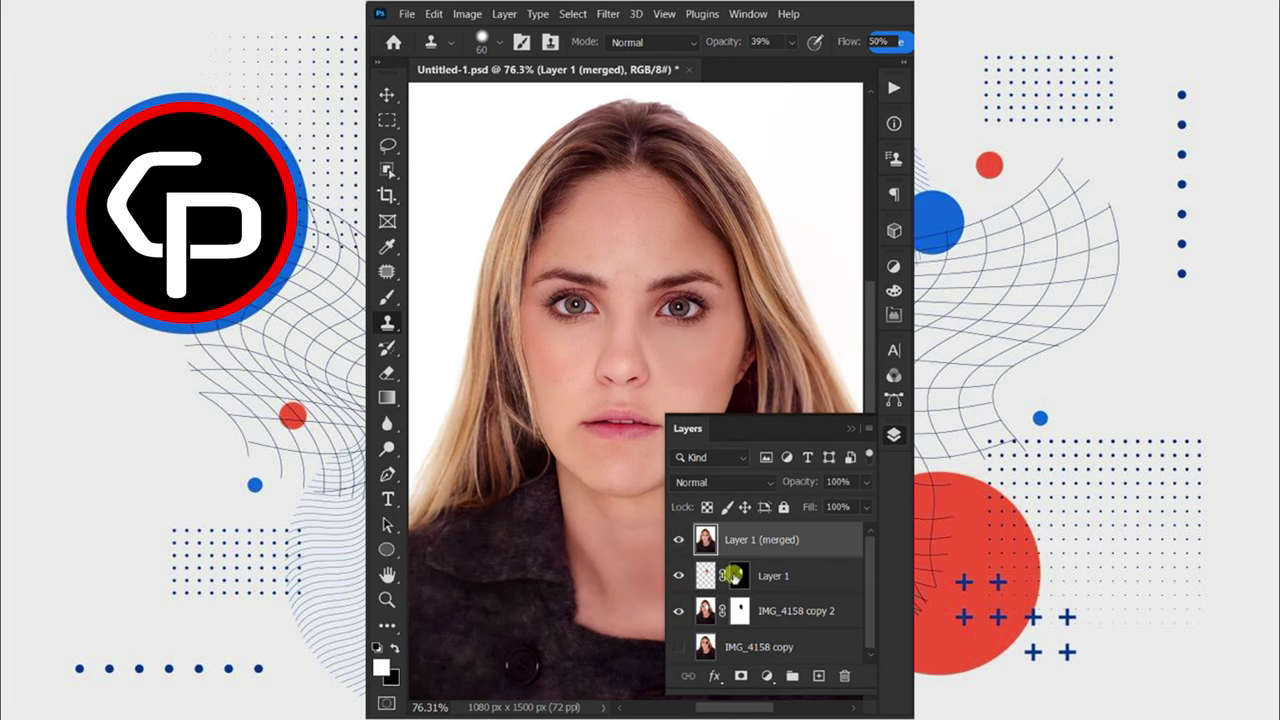
pyautogui.click(890, 436)
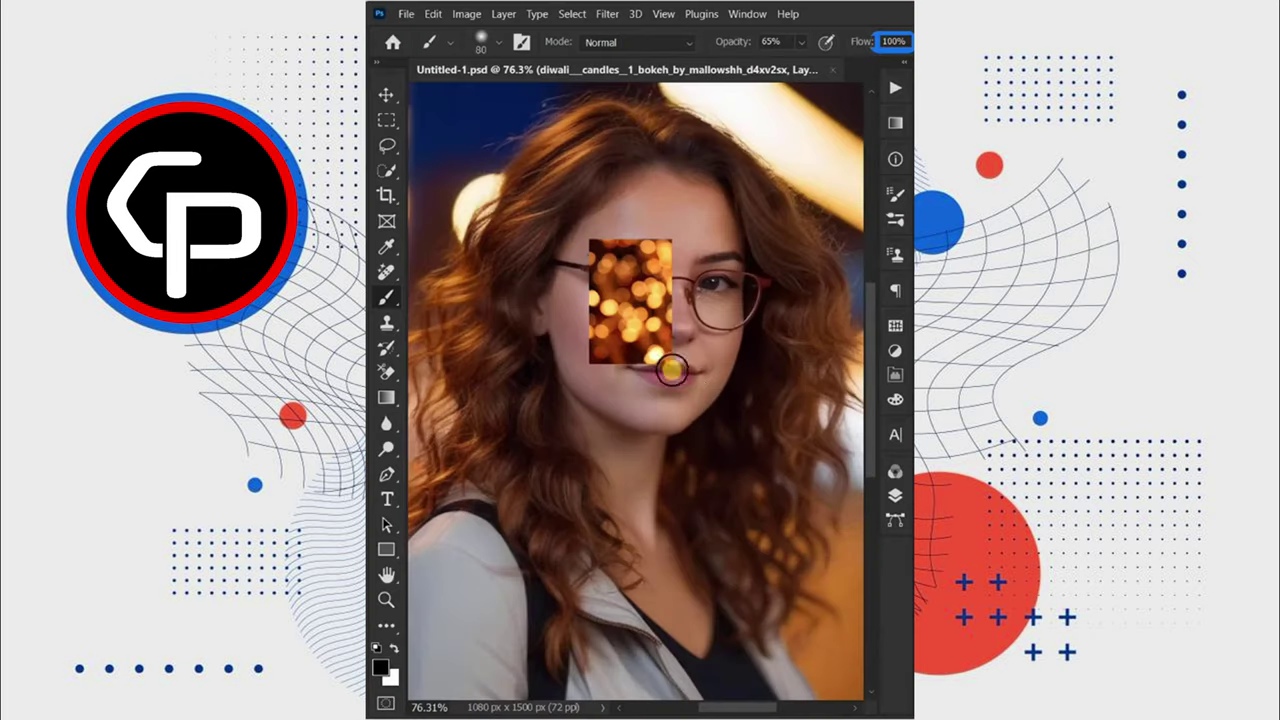
pyautogui.moveTo(665, 370)
pyautogui.mouseDown()
pyautogui.moveTo(664, 224)
pyautogui.moveTo(599, 236)
pyautogui.mouseUp()
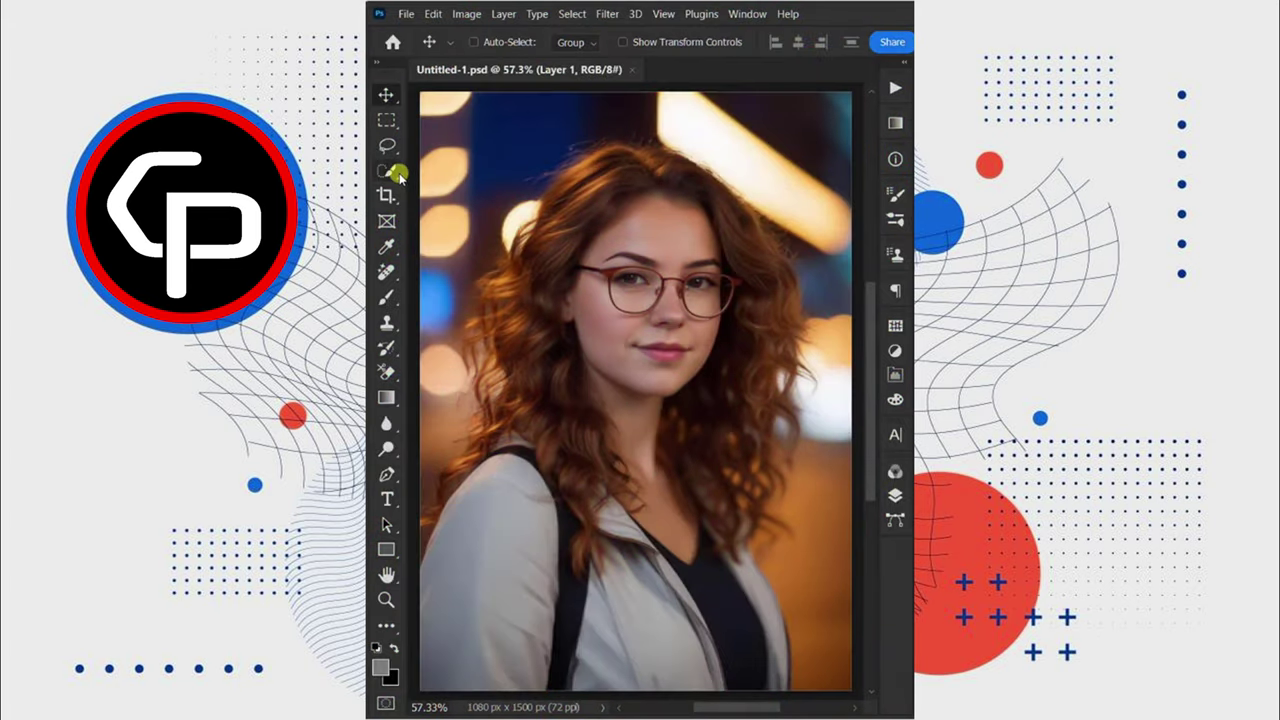
# Quick-select both glasses lenses, copy them to a new layer, and place the bokeh lights image.
pyautogui.click(395, 172)
pyautogui.click(428, 189)
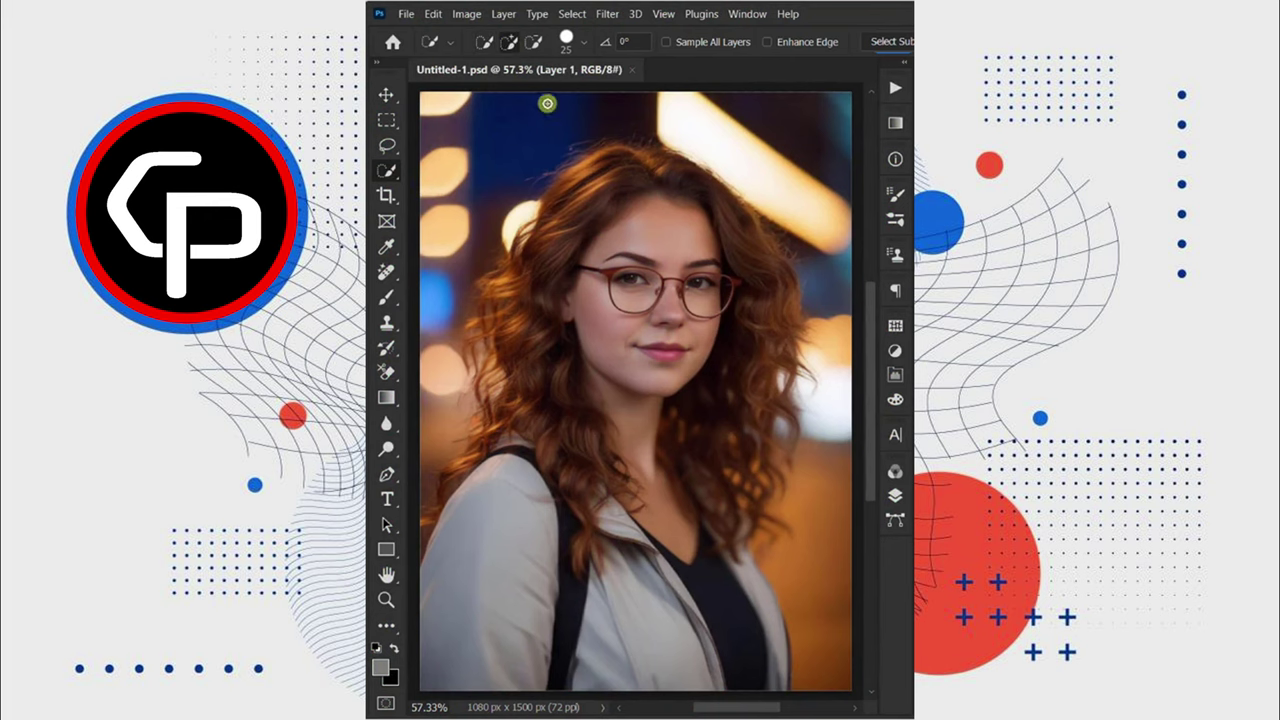
pyautogui.scroll(4, 653, 269)
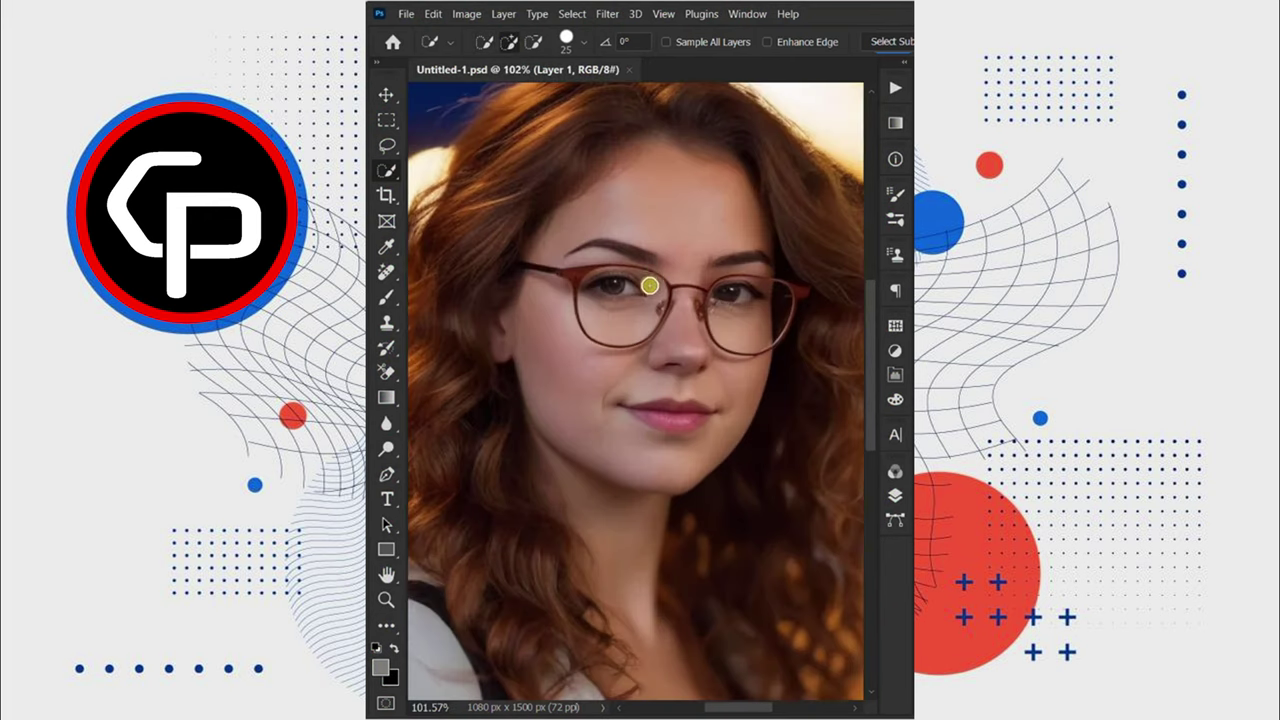
pyautogui.moveTo(649, 287); pyautogui.dragTo(623, 294)
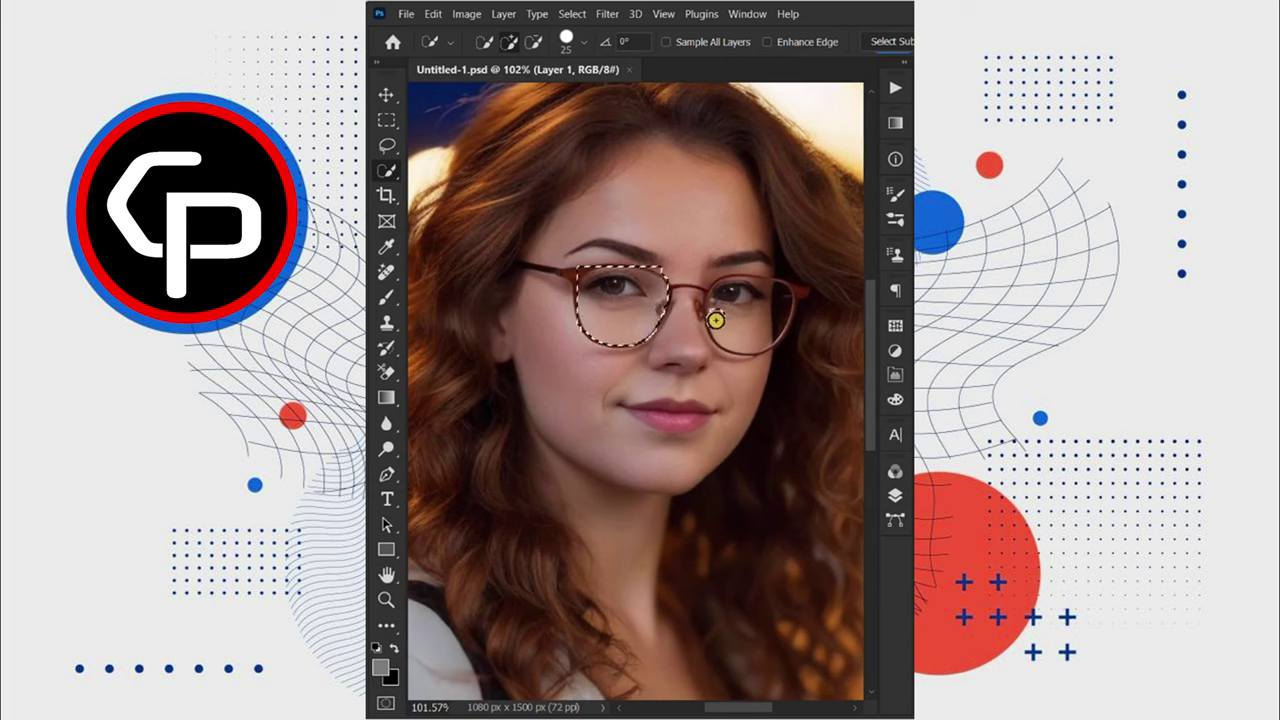
pyautogui.moveTo(716, 320); pyautogui.dragTo(749, 300)
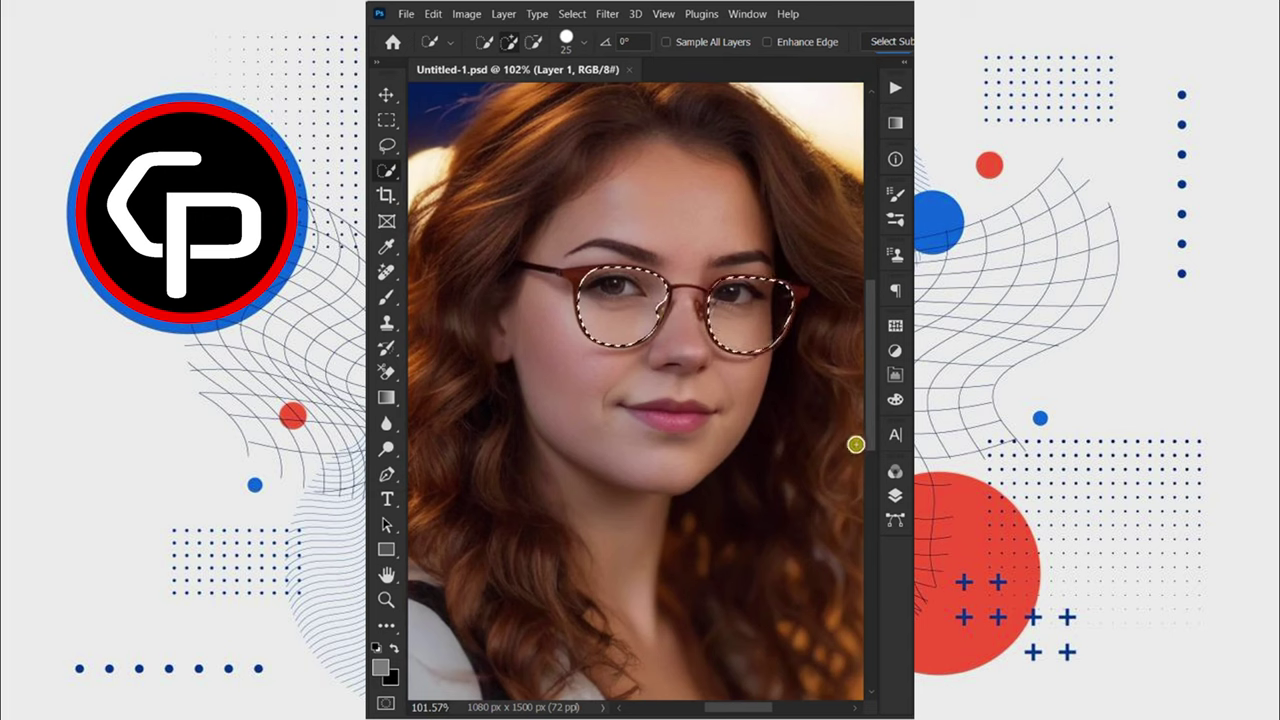
pyautogui.click(895, 495)
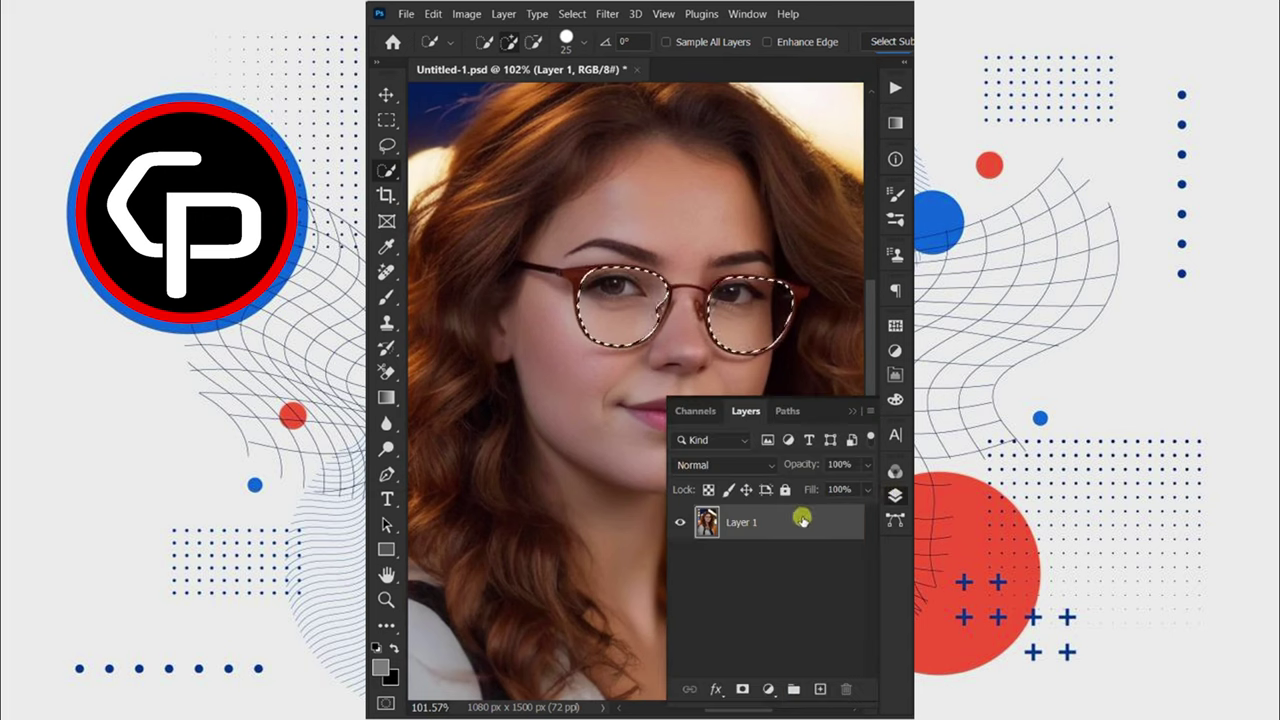
pyautogui.hotkey('ctrl', 'j')
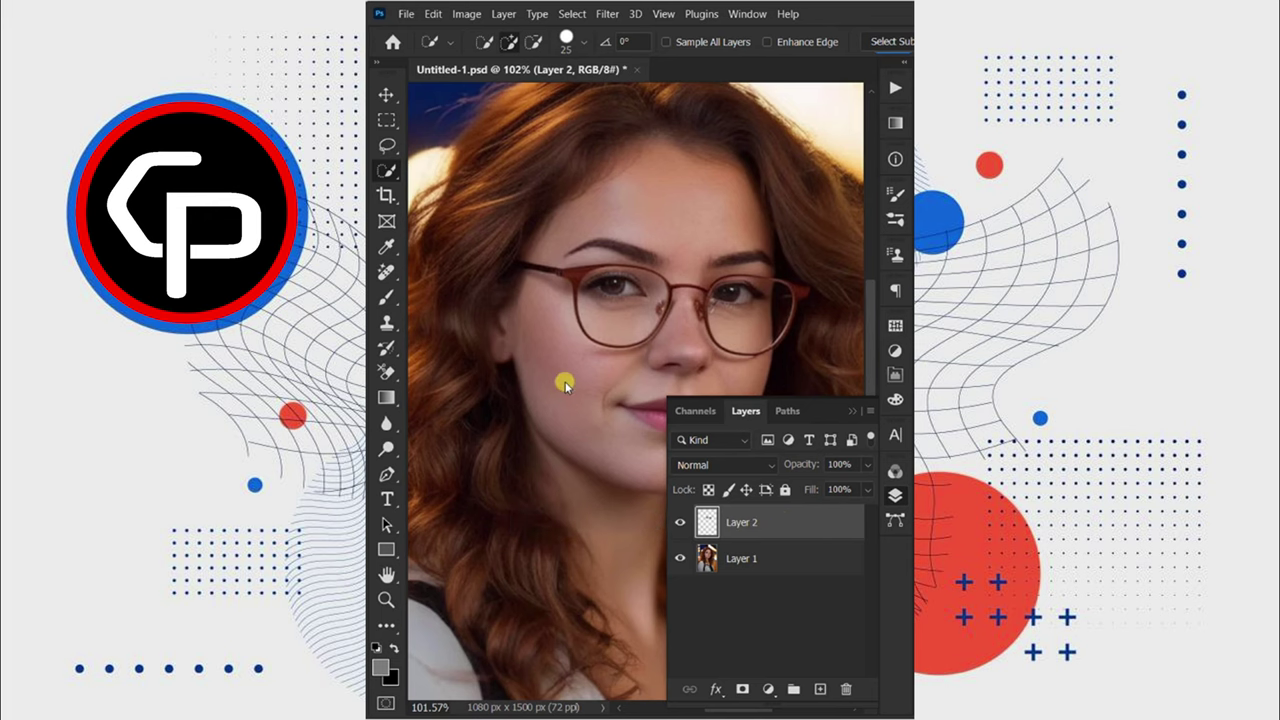
pyautogui.moveTo(443, 343); pyautogui.dragTo(565, 385)
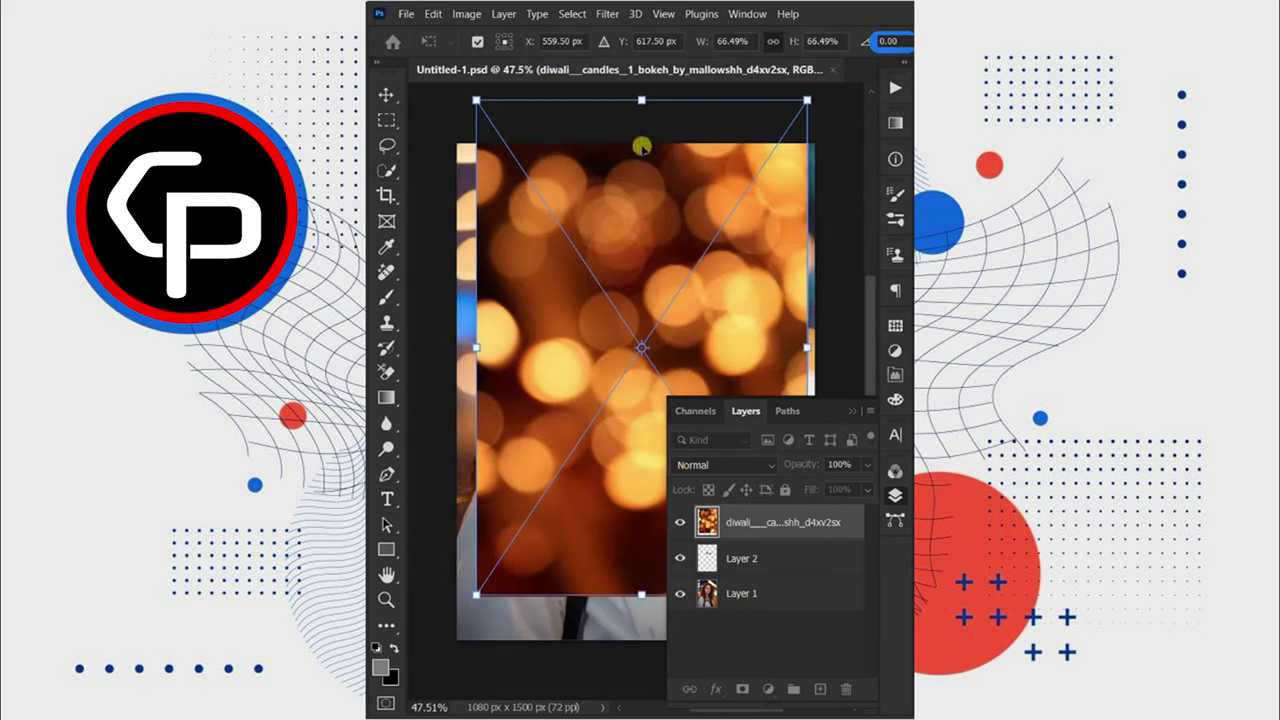
# Scale the bokeh down to lens size and duplicate it over the right lens.
pyautogui.moveTo(642, 104); pyautogui.dragTo(628, 290)
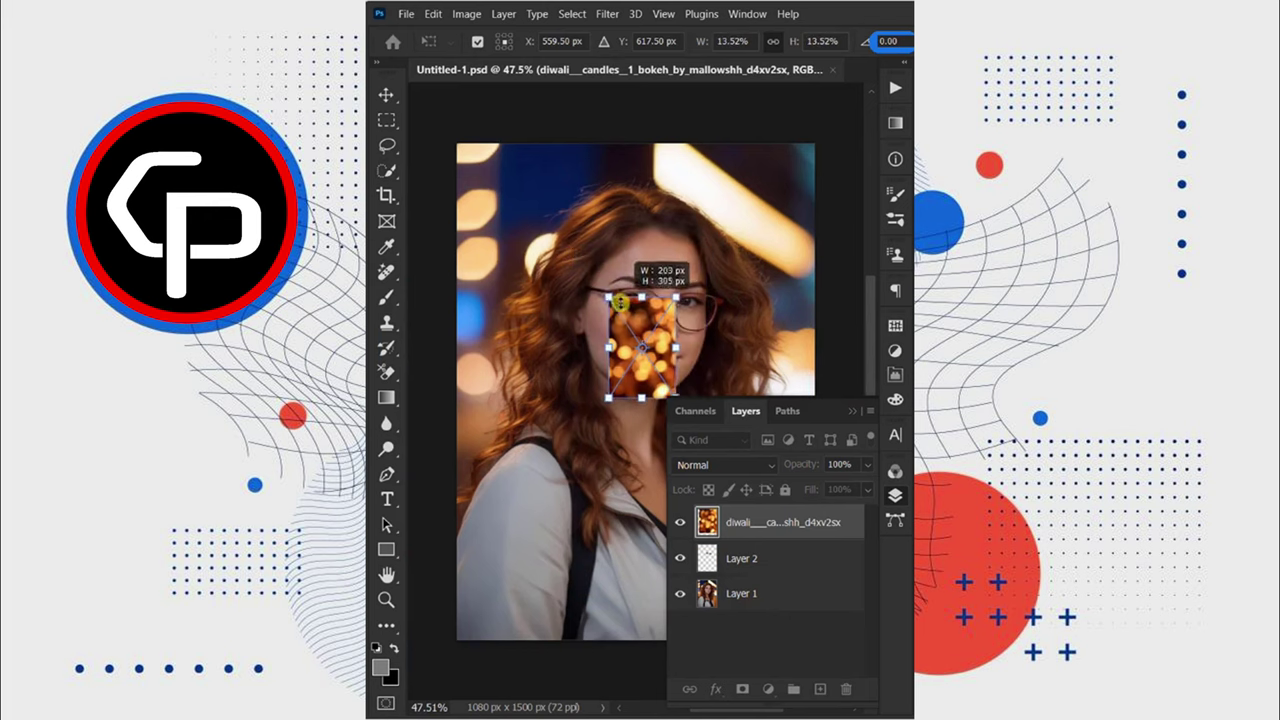
pyautogui.press('Return')
pyautogui.hotkey('ctrl', 'j')
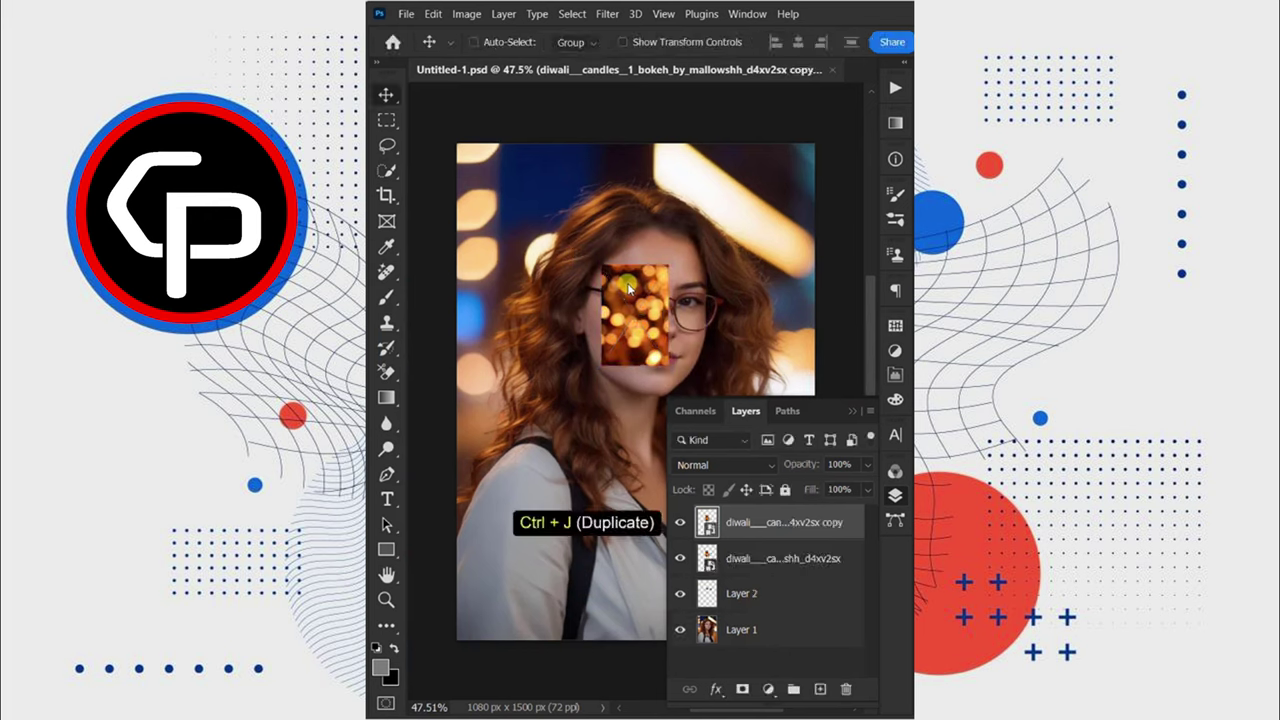
pyautogui.moveTo(628, 290); pyautogui.dragTo(706, 330)
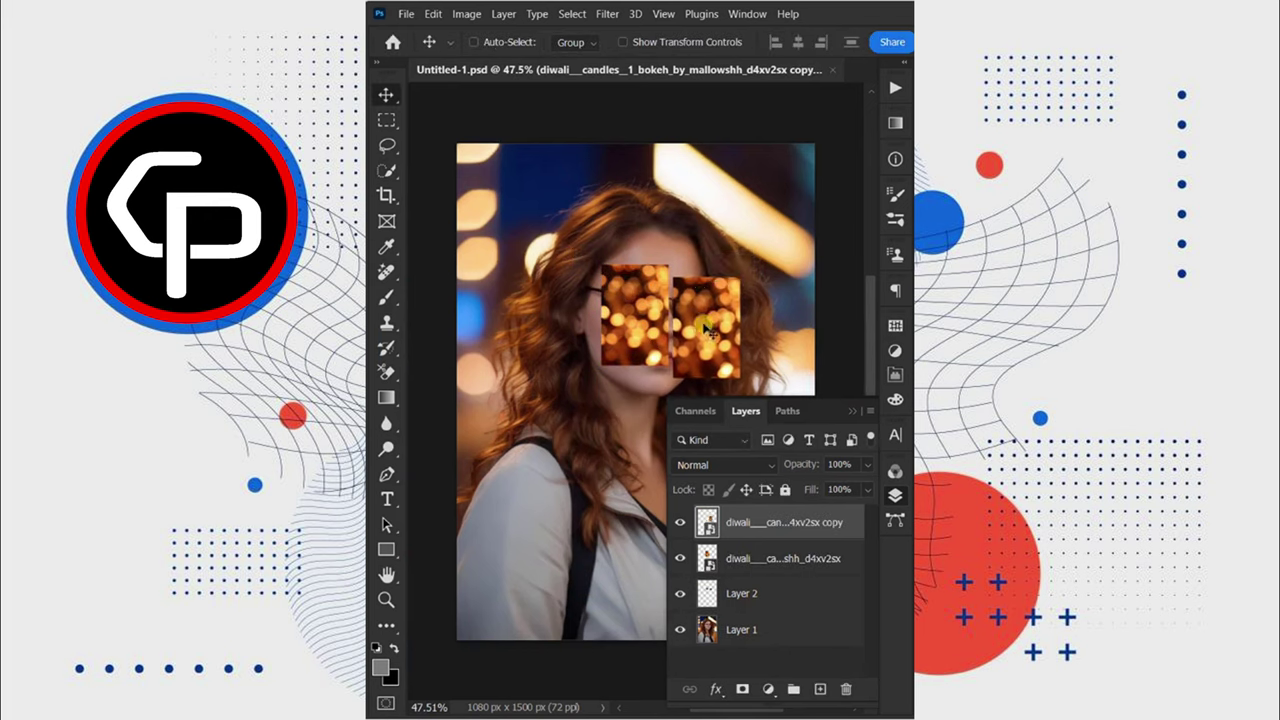
# Merge the two bokeh layers and clip the result to the lens layer.
pyautogui.keyDown('shift'); pyautogui.click(741, 561); pyautogui.keyUp('shift')
pyautogui.rightClick(741, 561)
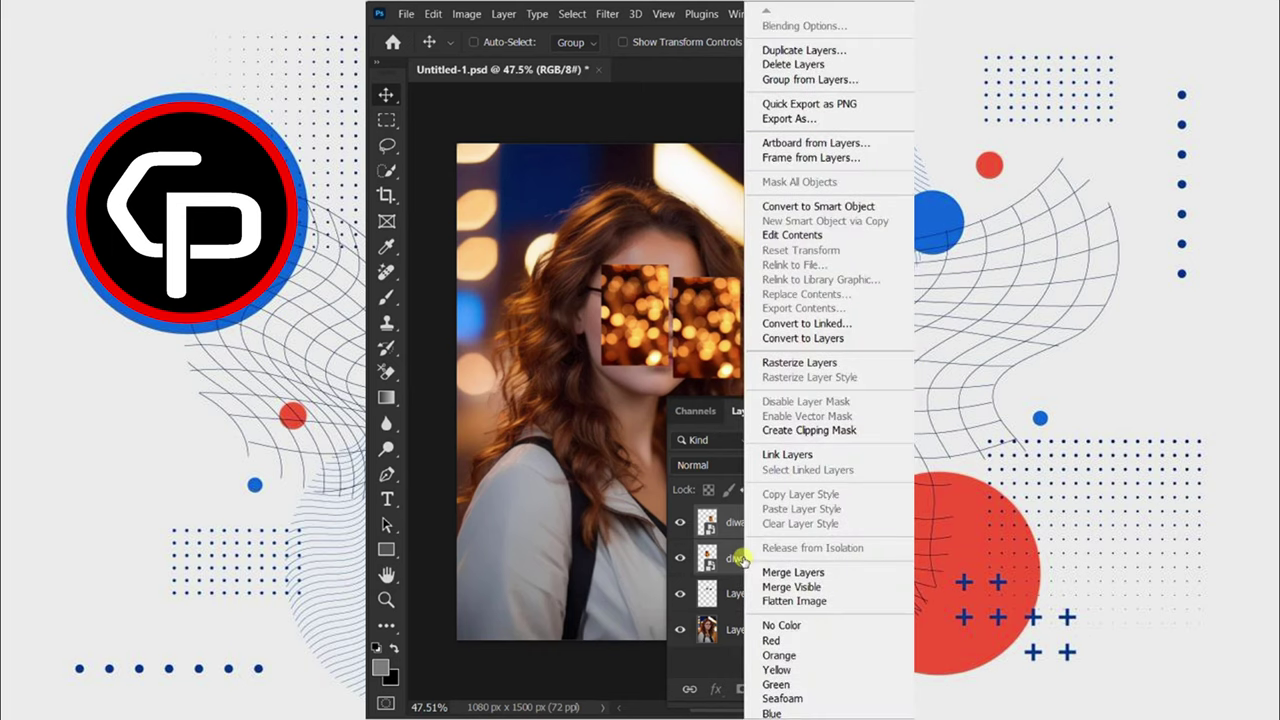
pyautogui.click(783, 572)
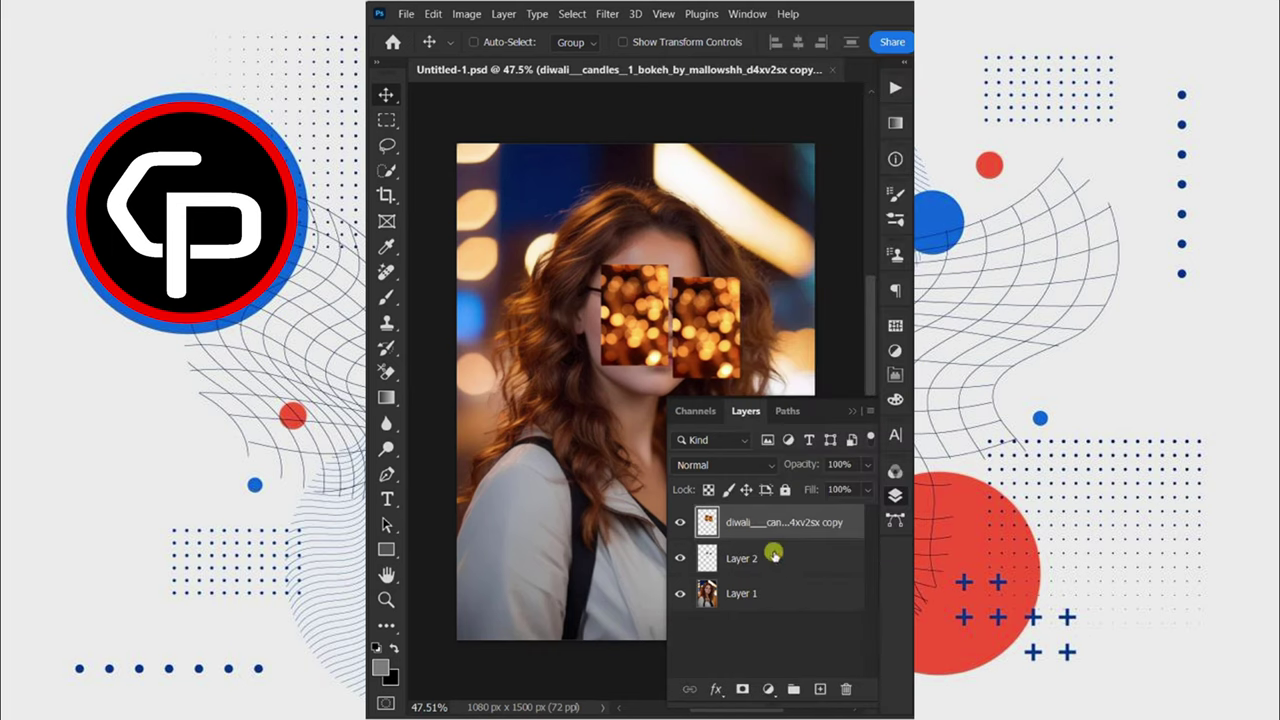
pyautogui.rightClick(757, 524)
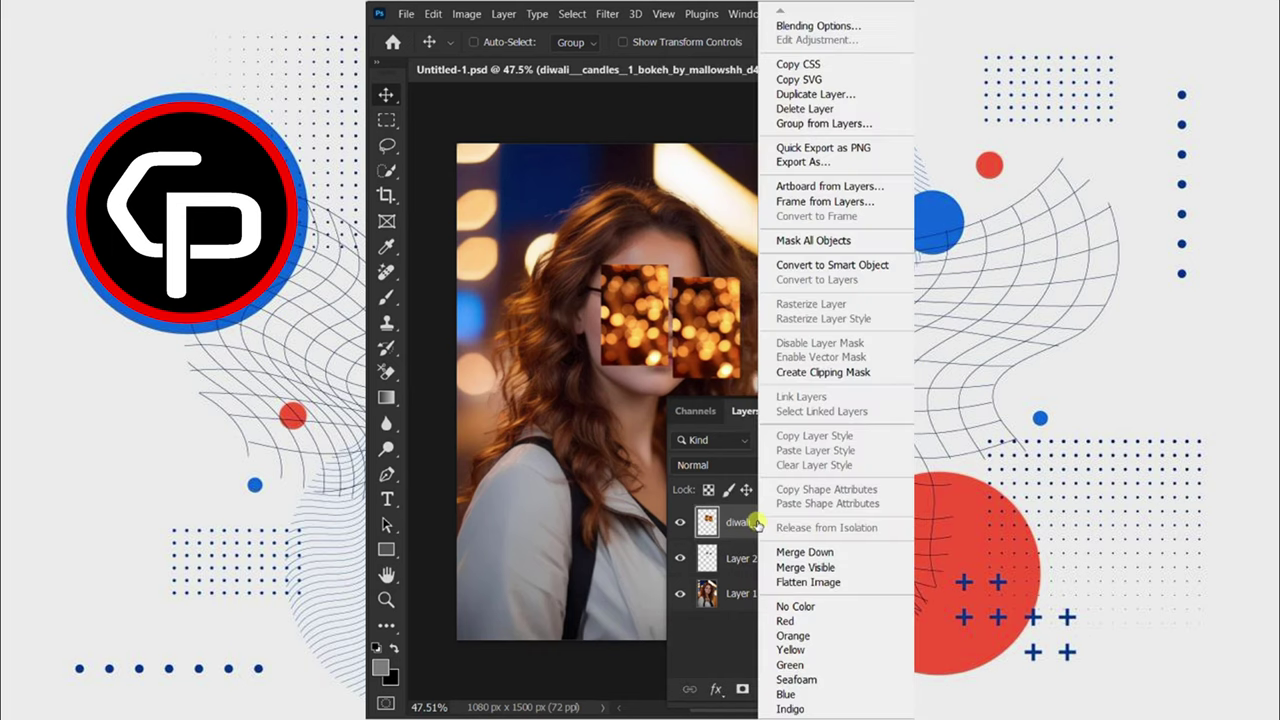
pyautogui.click(822, 372)
pyautogui.hotkey('ctrl', 'u')
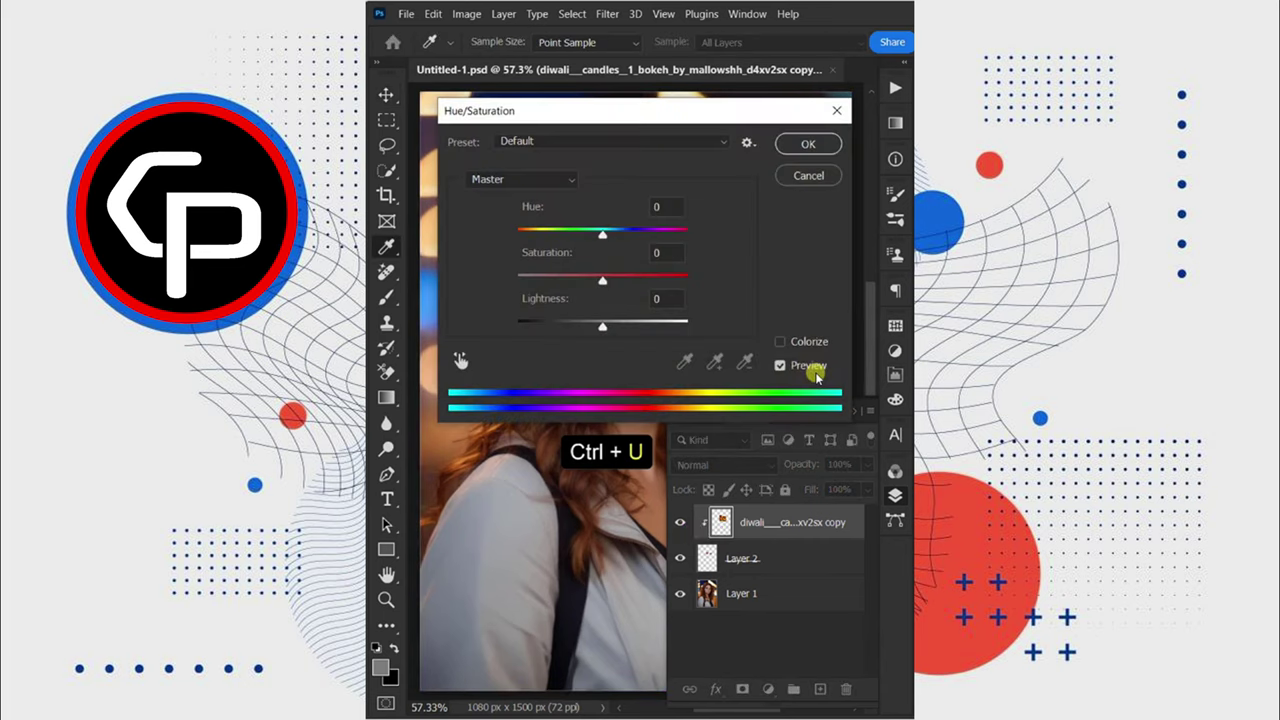
# Desaturate the bokeh by -60 and blend it in Soft Light at 80% opacity.
pyautogui.moveTo(603, 282); pyautogui.dragTo(551, 280)
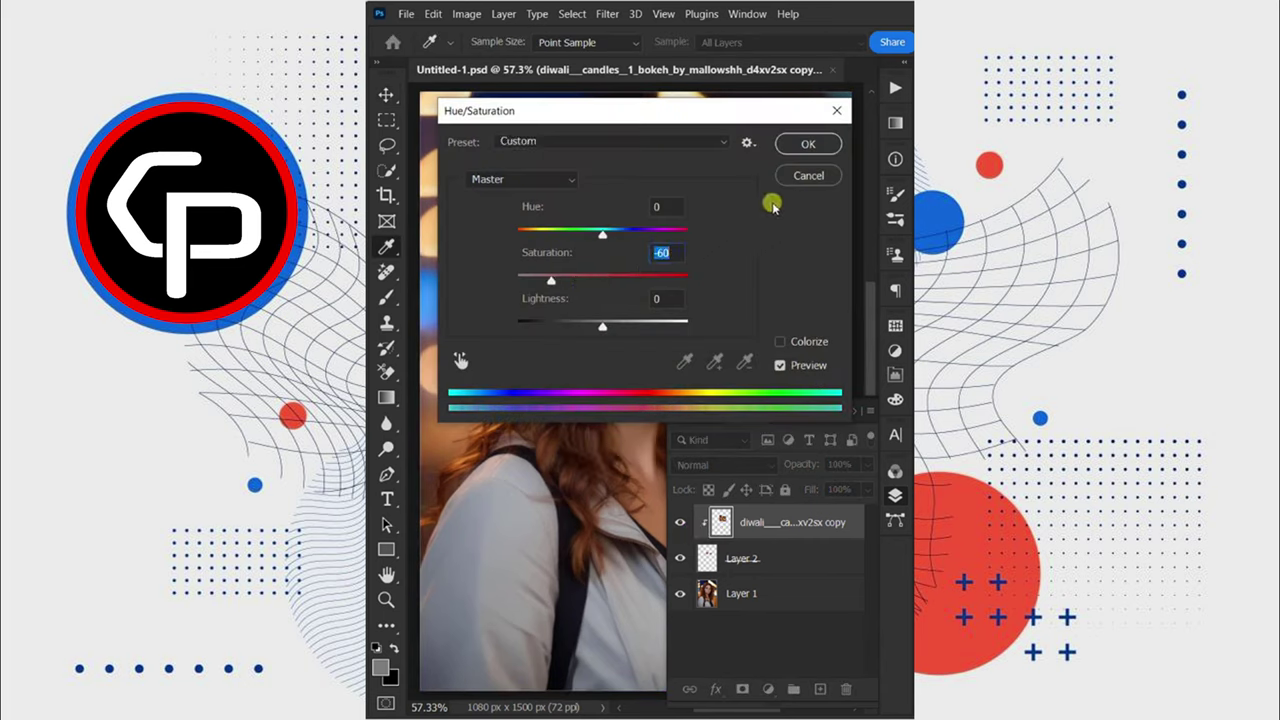
pyautogui.click(807, 145)
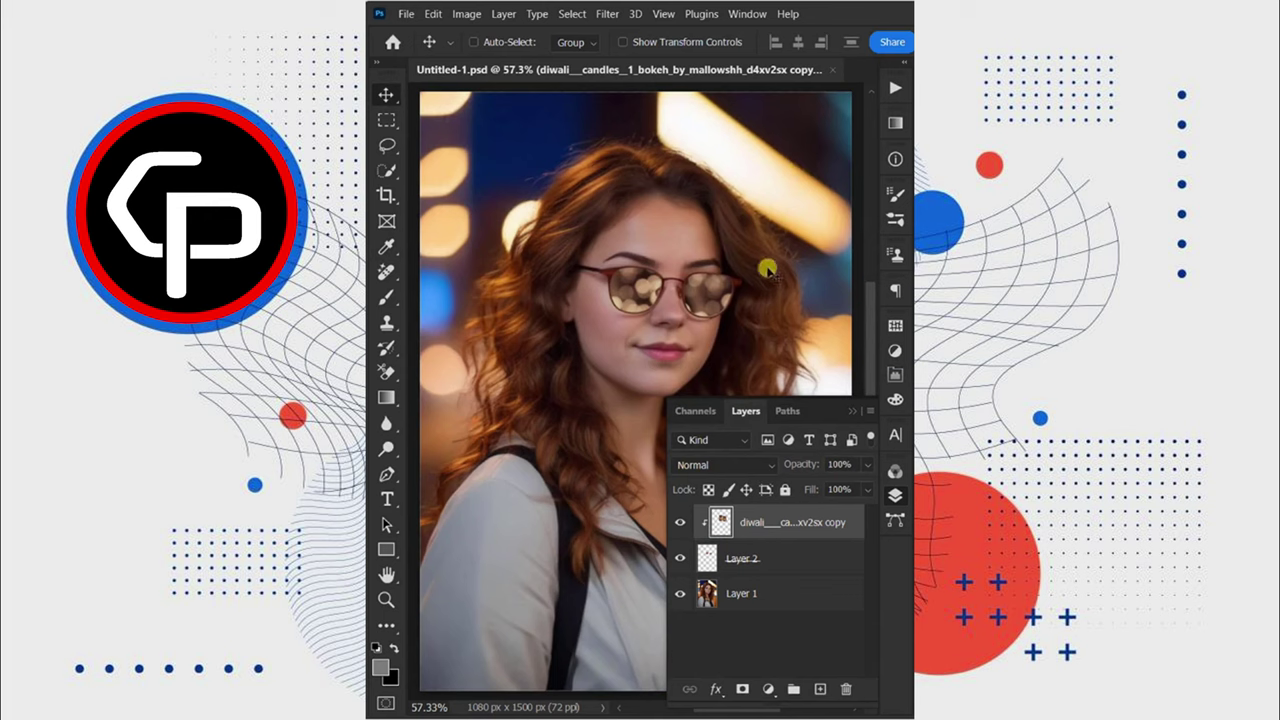
pyautogui.click(724, 464)
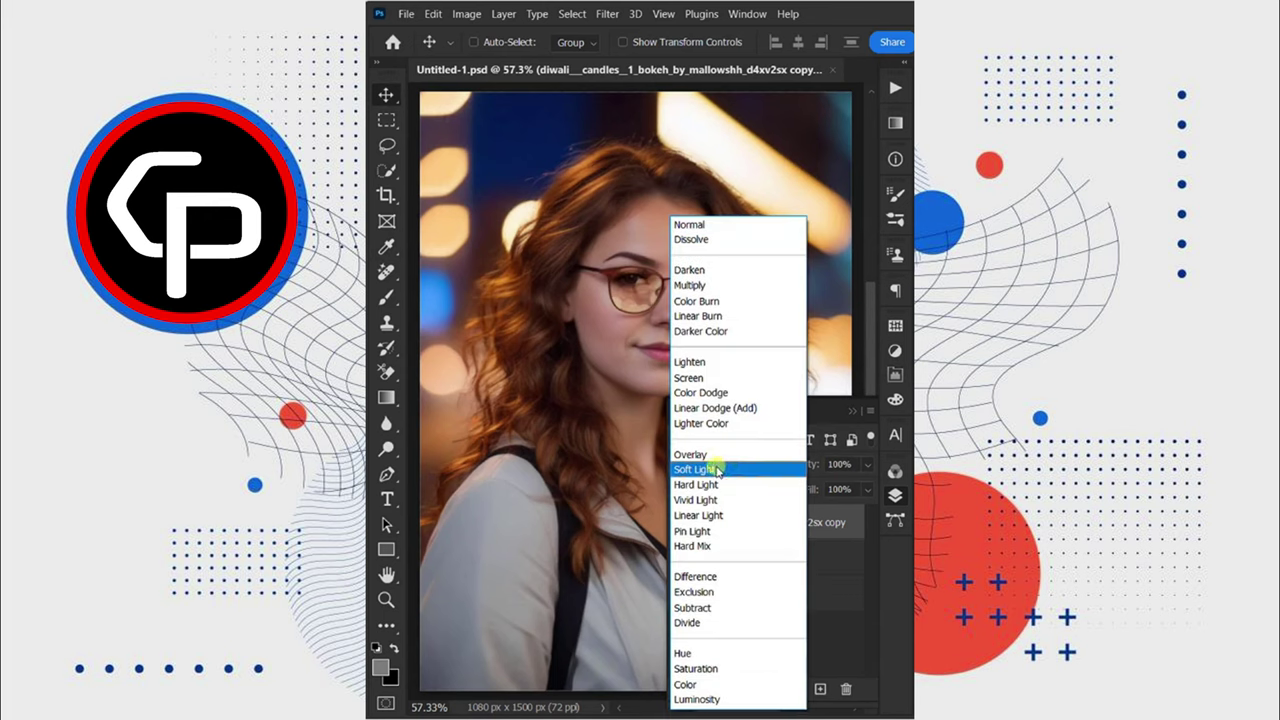
pyautogui.click(716, 470)
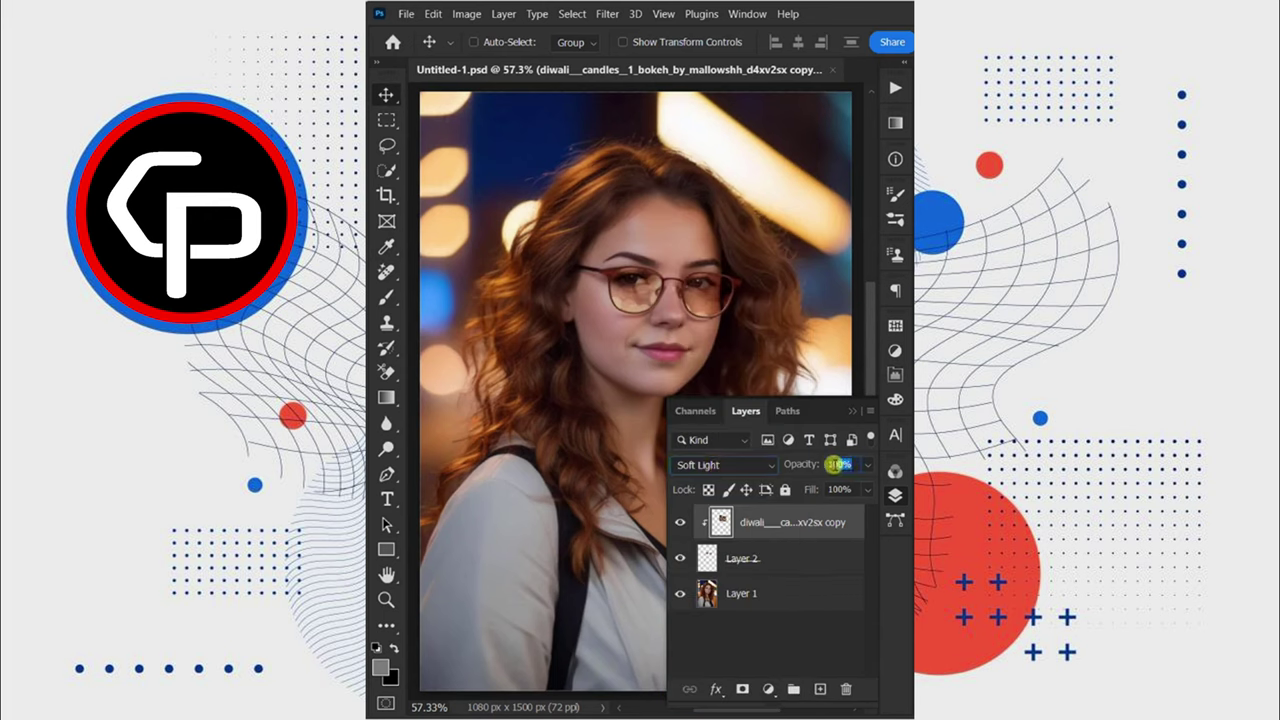
pyautogui.write('80')
pyautogui.press('Return')
# Add a duplicate bokeh layer in Screen mode at 20% opacity.
pyautogui.moveTo(806, 524); pyautogui.dragTo(816, 686)
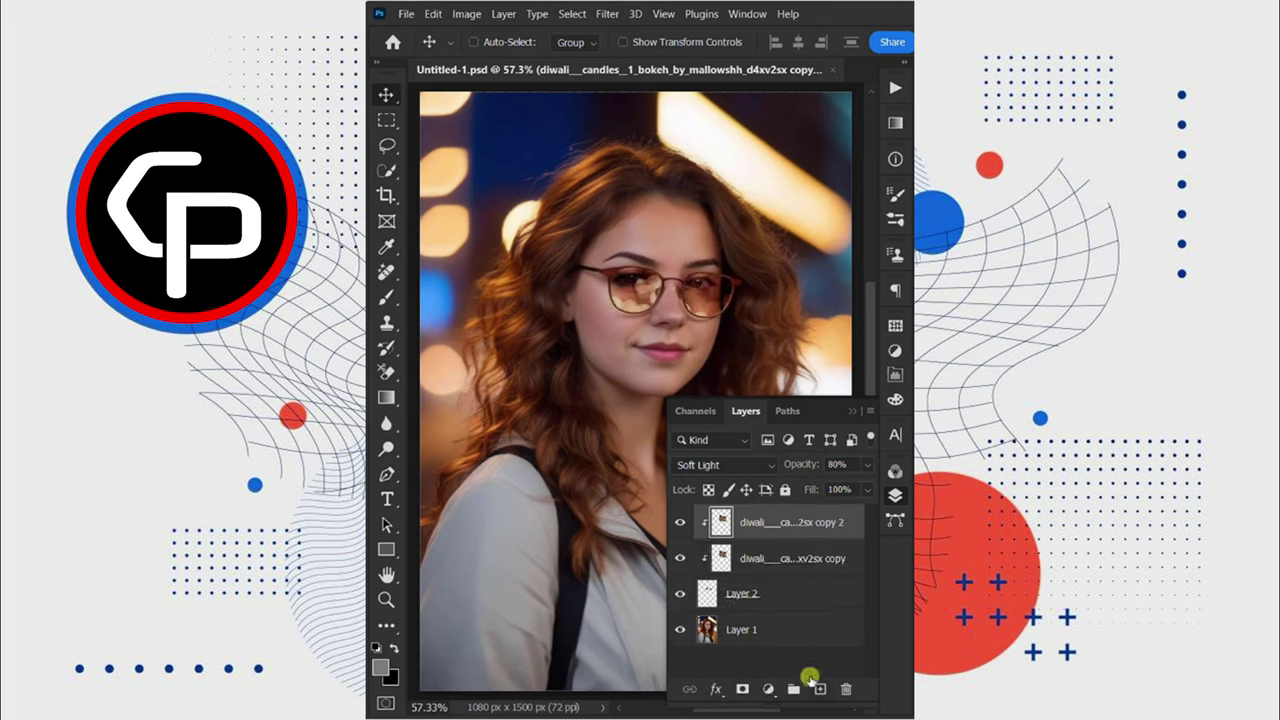
pyautogui.click(745, 472)
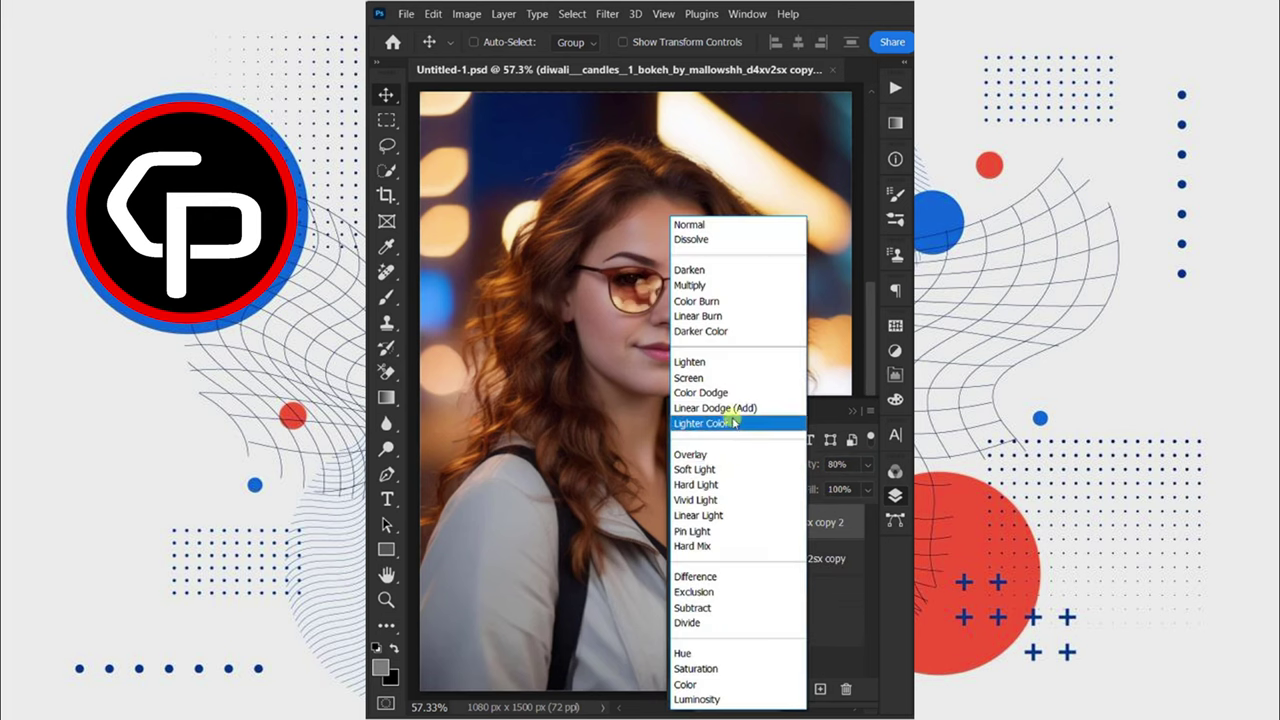
pyautogui.click(723, 380)
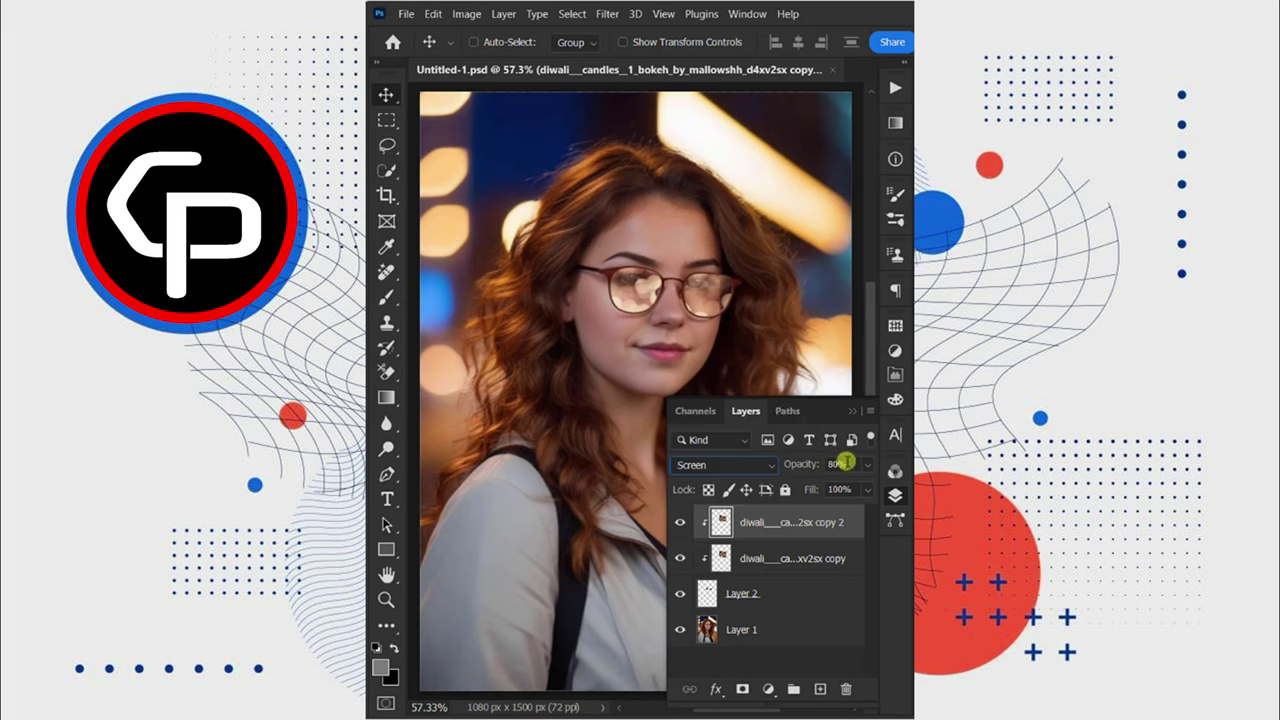
pyautogui.write('20')
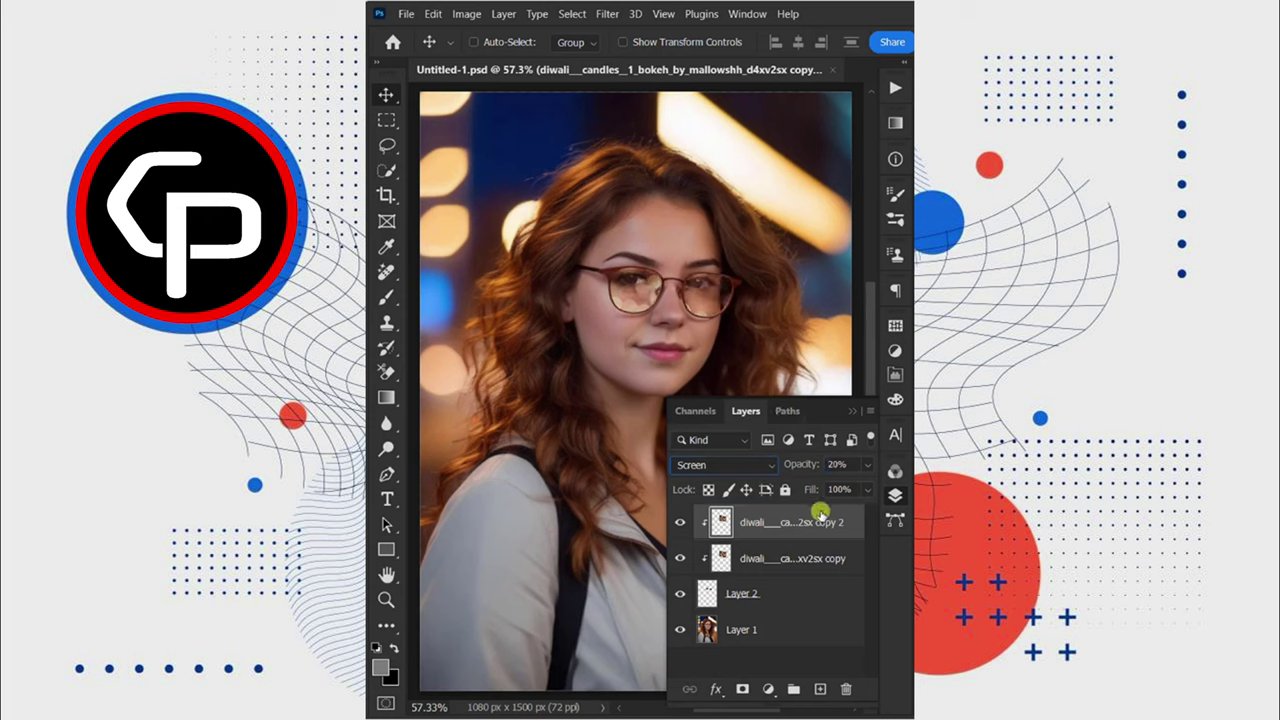
pyautogui.click(766, 594)
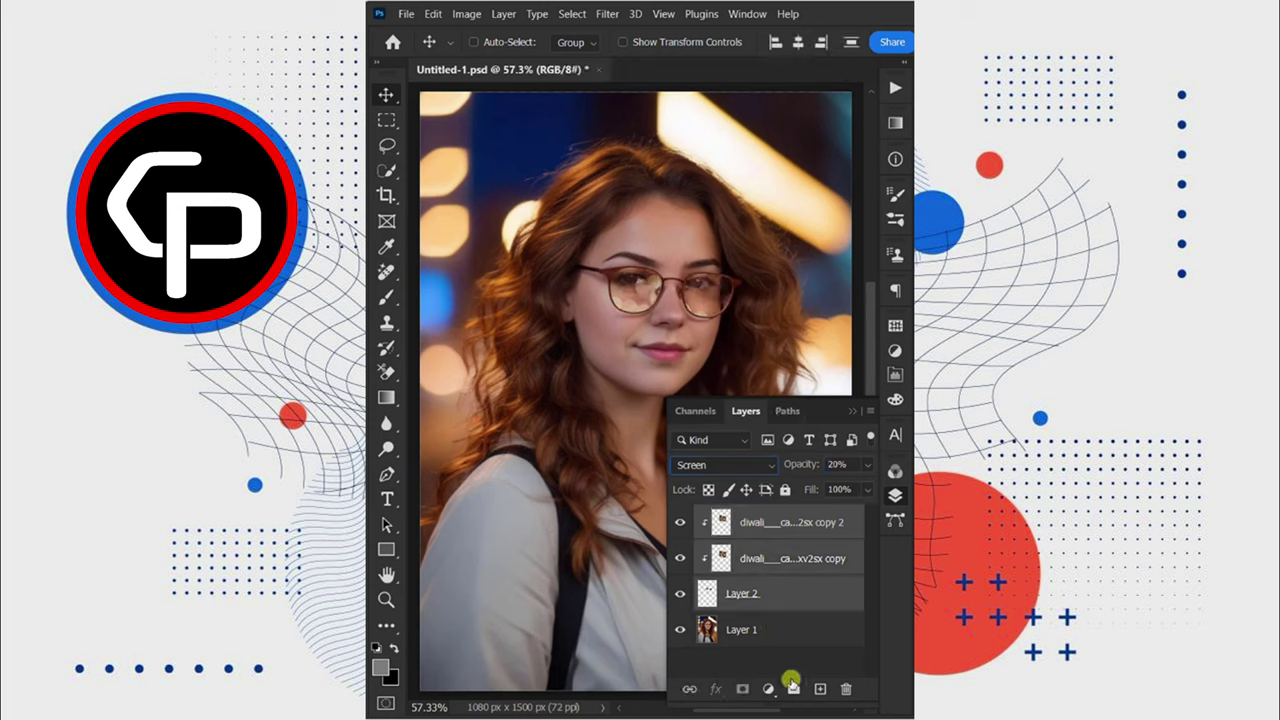
# Group the lens layers and add a Levels adjustment with gamma 1.17 and white point 243.
pyautogui.moveTo(768, 597); pyautogui.dragTo(792, 687)
pyautogui.click(772, 688)
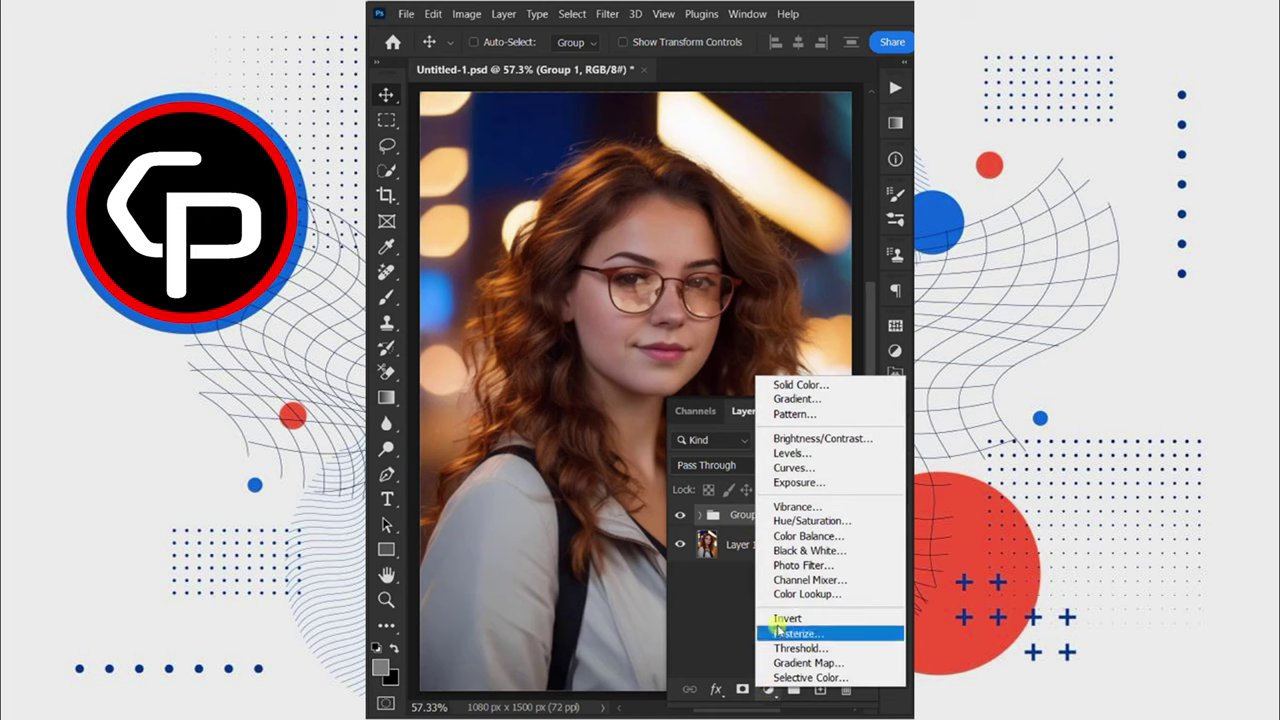
pyautogui.click(792, 456)
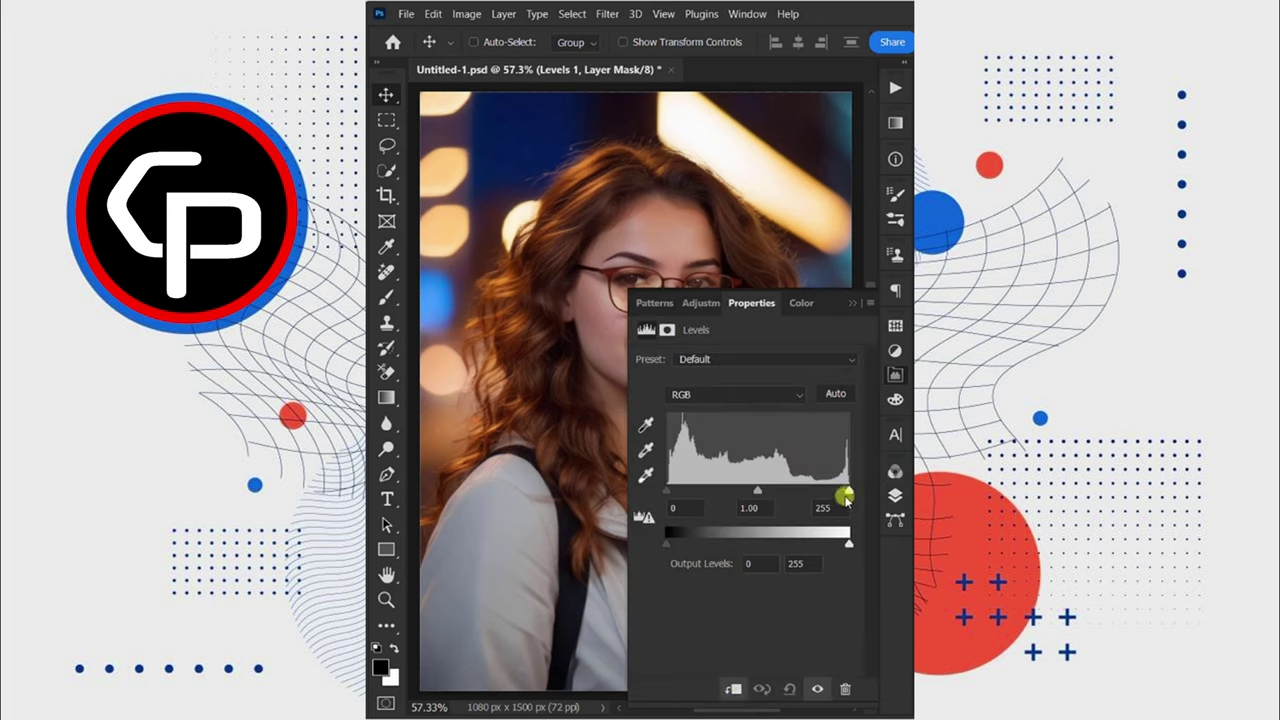
pyautogui.moveTo(846, 499); pyautogui.dragTo(842, 495)
pyautogui.moveTo(753, 493); pyautogui.dragTo(745, 494)
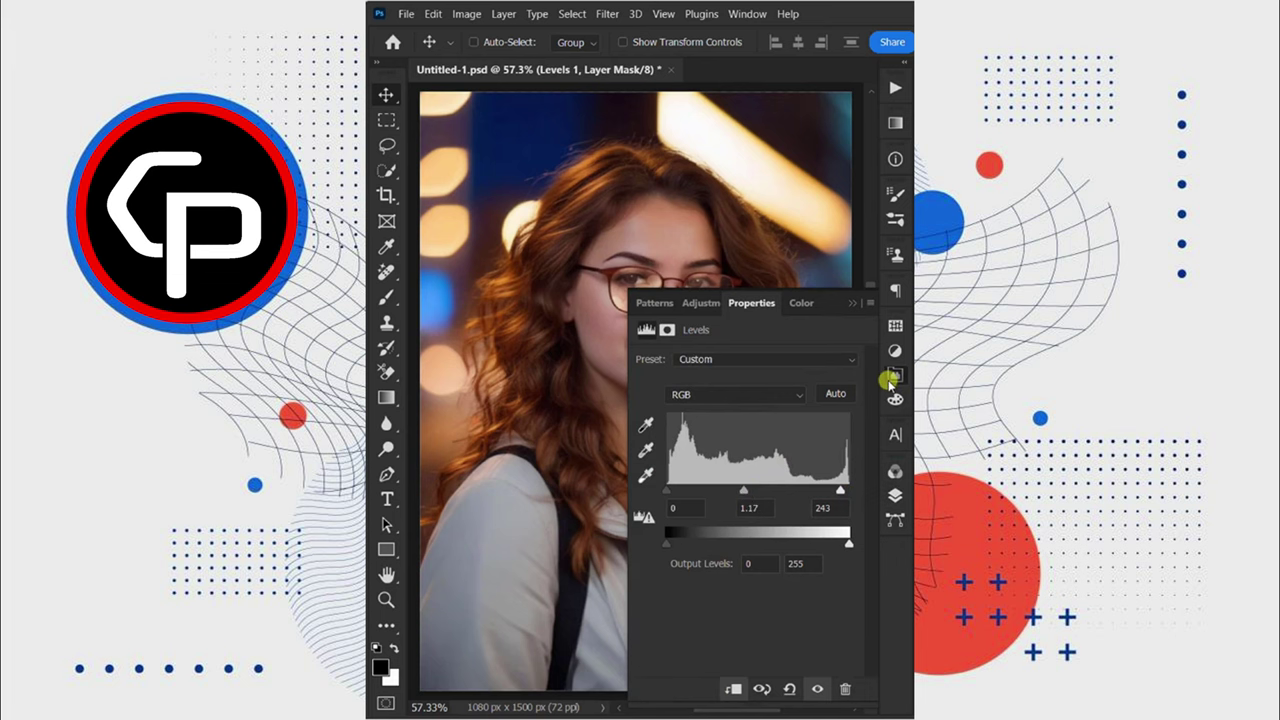
pyautogui.click(893, 378)
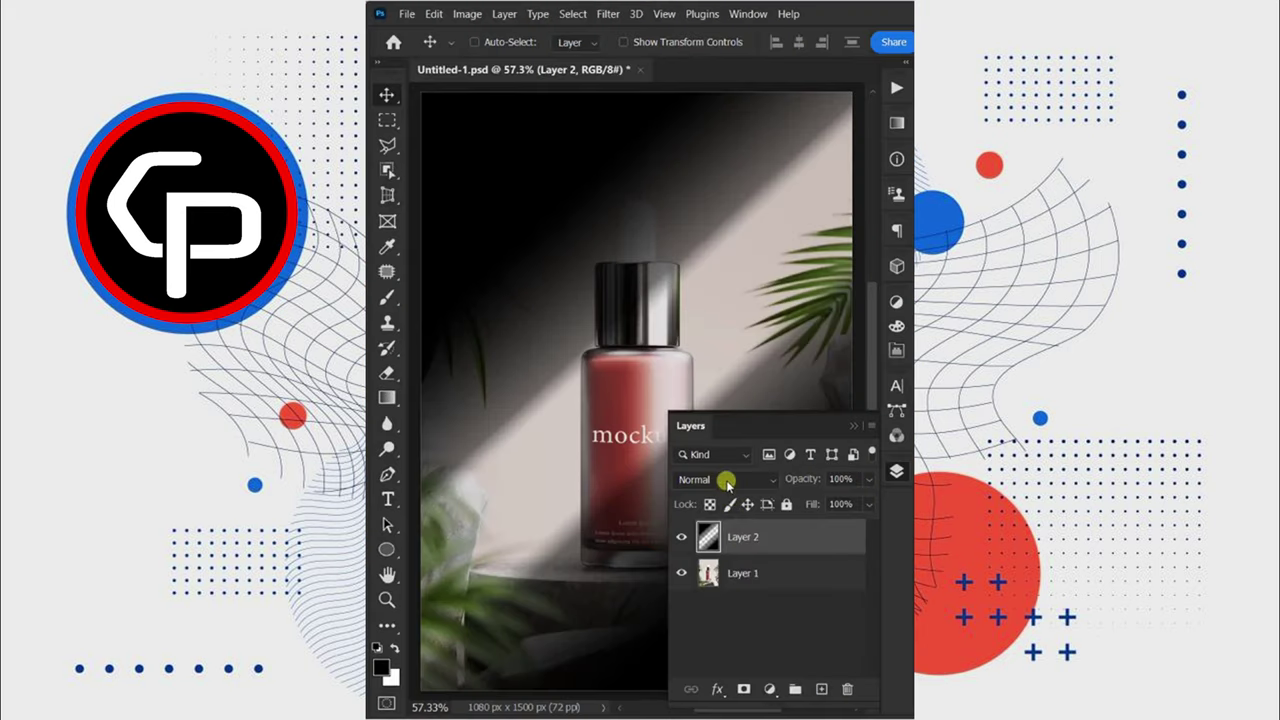
pyautogui.click(727, 482)
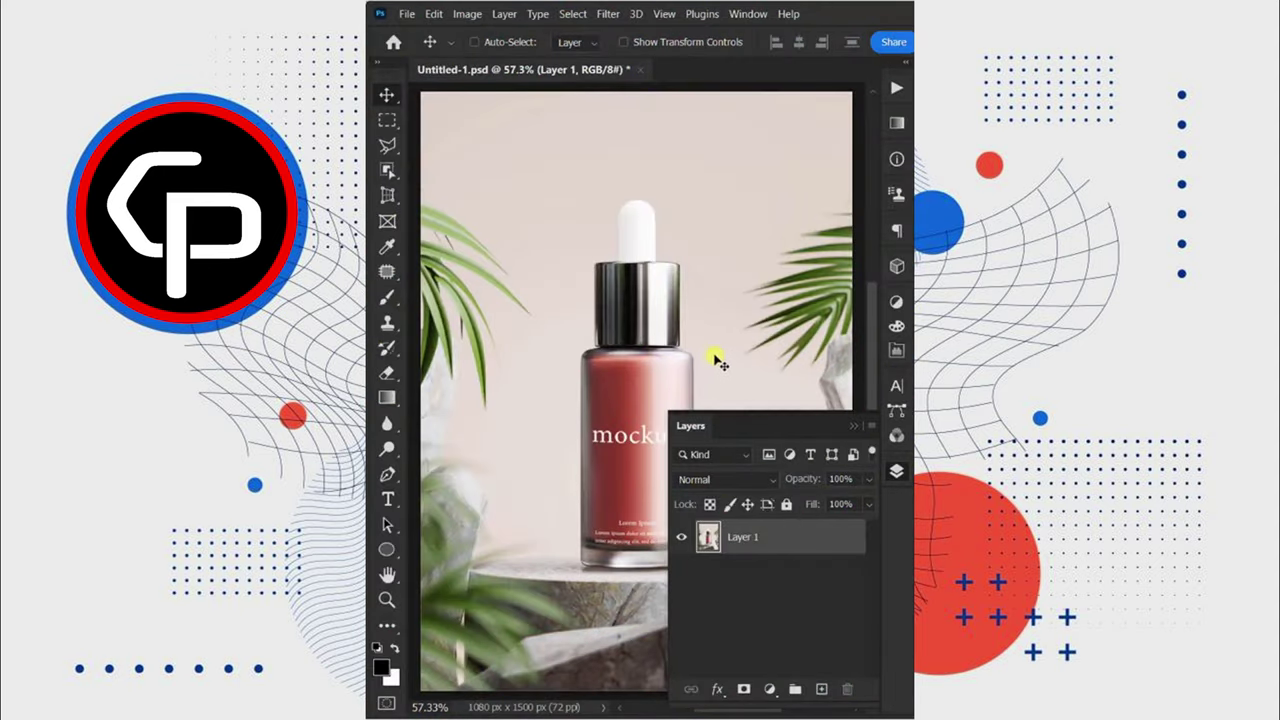
# Add a Brightness/Contrast adjustment with brightness -150 and contrast raised to 60.
pyautogui.click(768, 683)
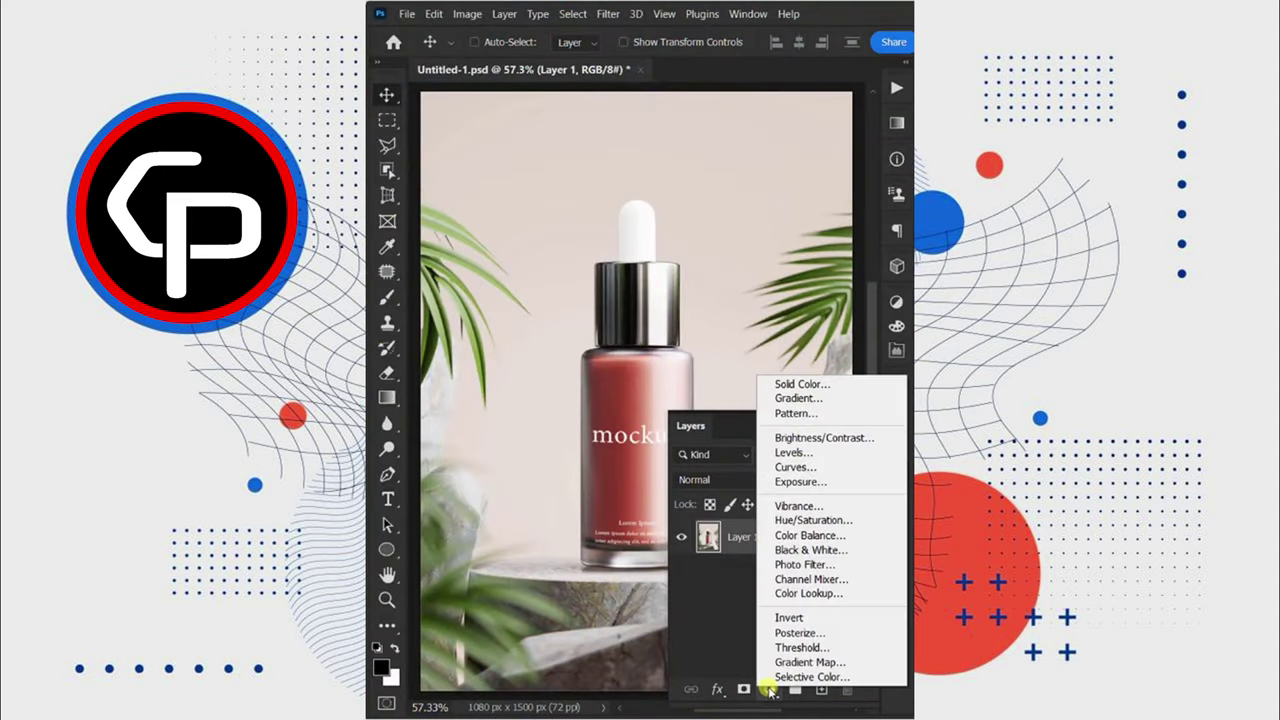
pyautogui.click(820, 440)
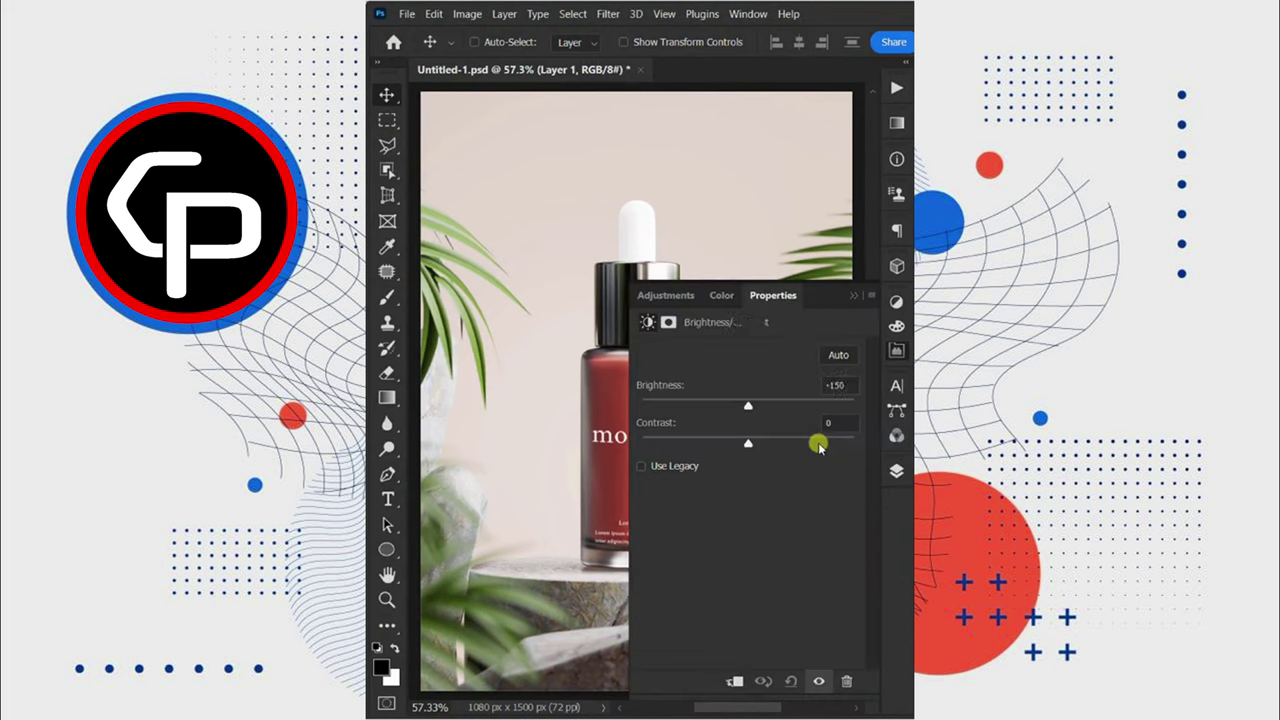
pyautogui.moveTo(748, 408); pyautogui.dragTo(642, 406)
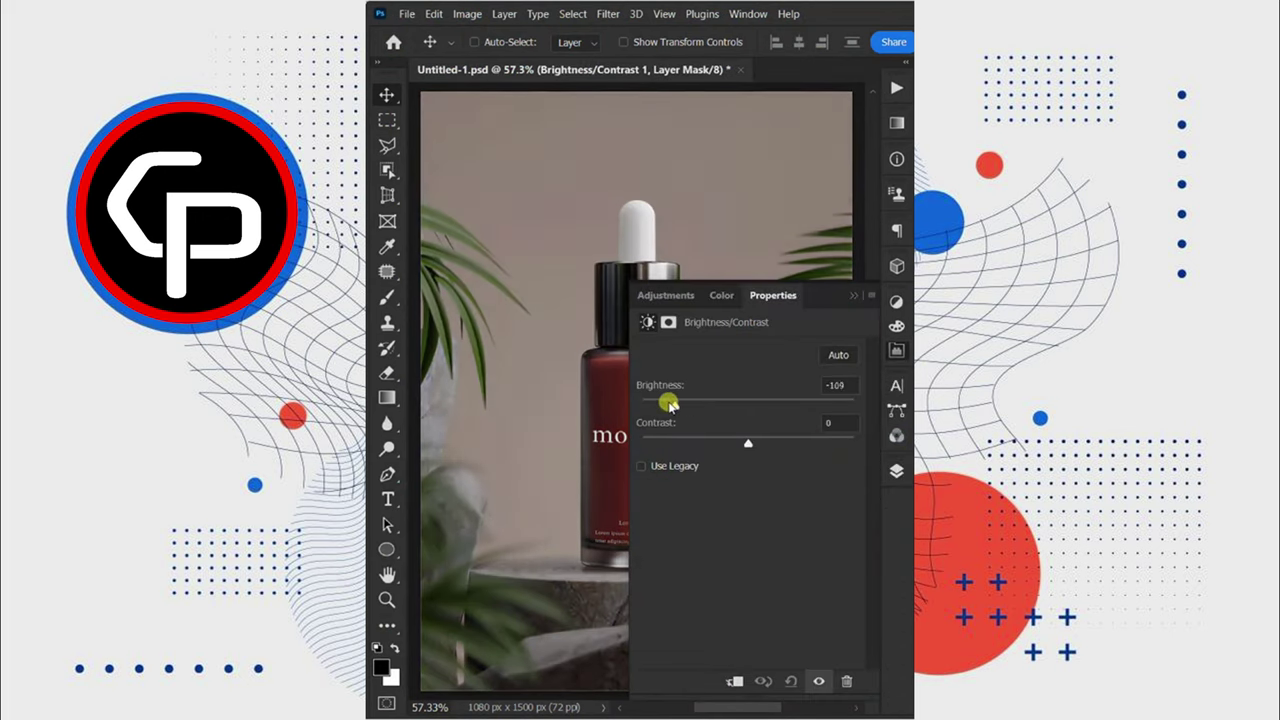
pyautogui.moveTo(748, 443); pyautogui.dragTo(860, 447)
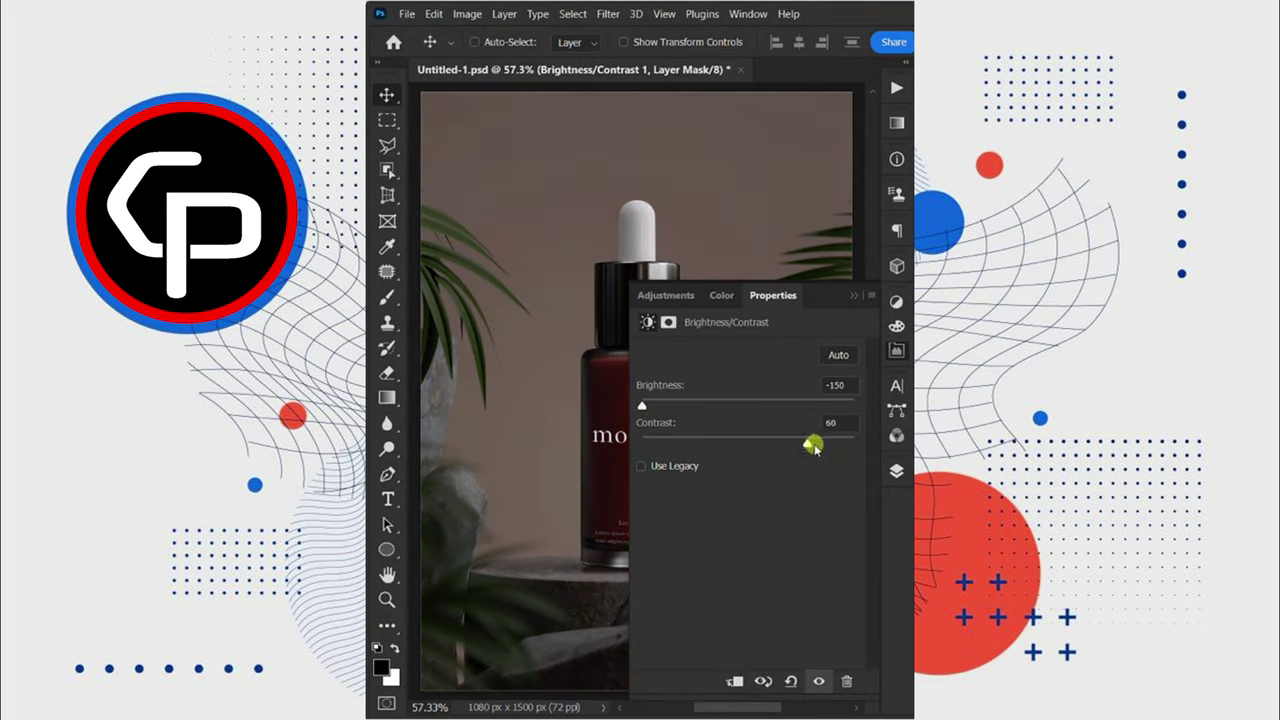
pyautogui.click(895, 352)
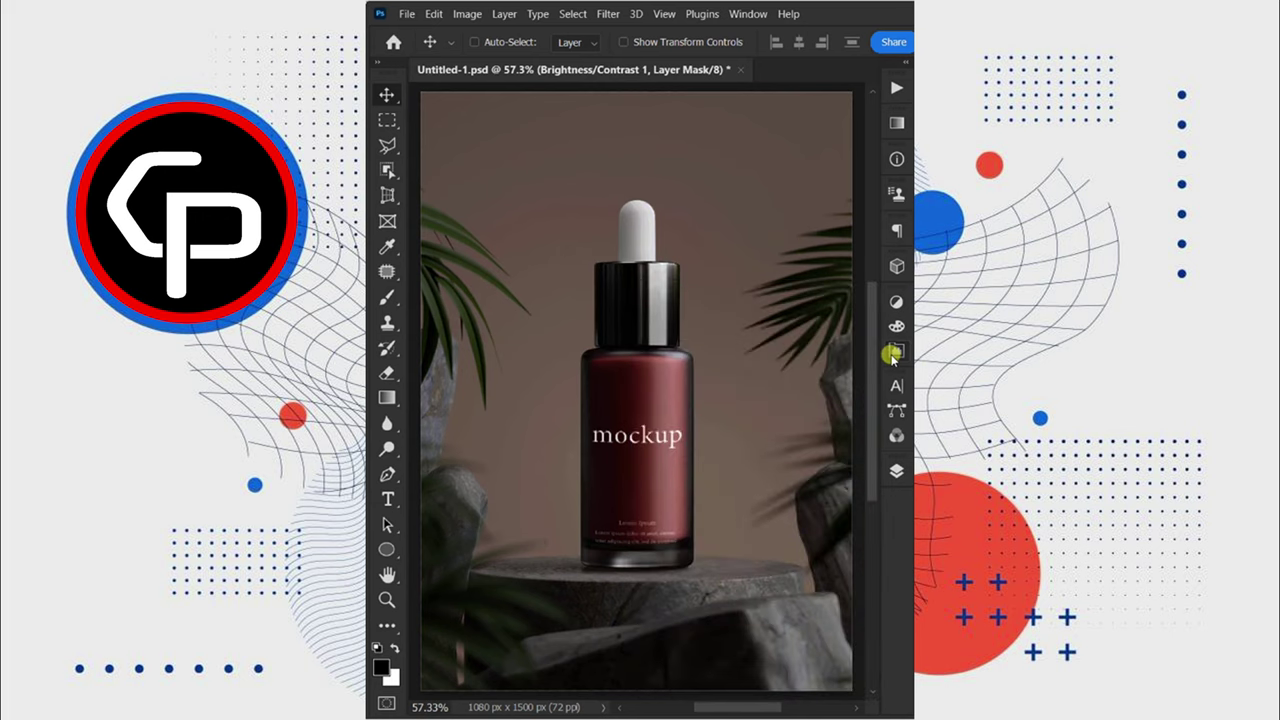
# Select the Gradient tool and set it to the Classic gradient type.
pyautogui.click(387, 397)
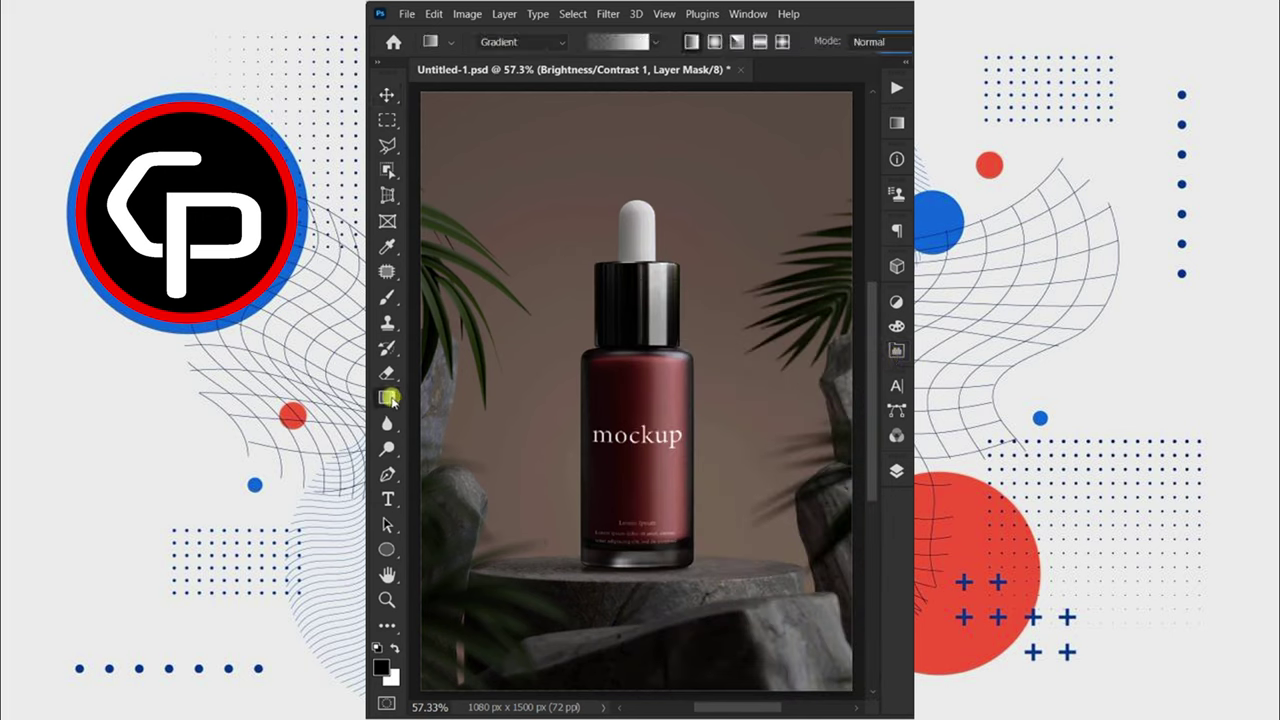
pyautogui.click(453, 397)
pyautogui.click(516, 46)
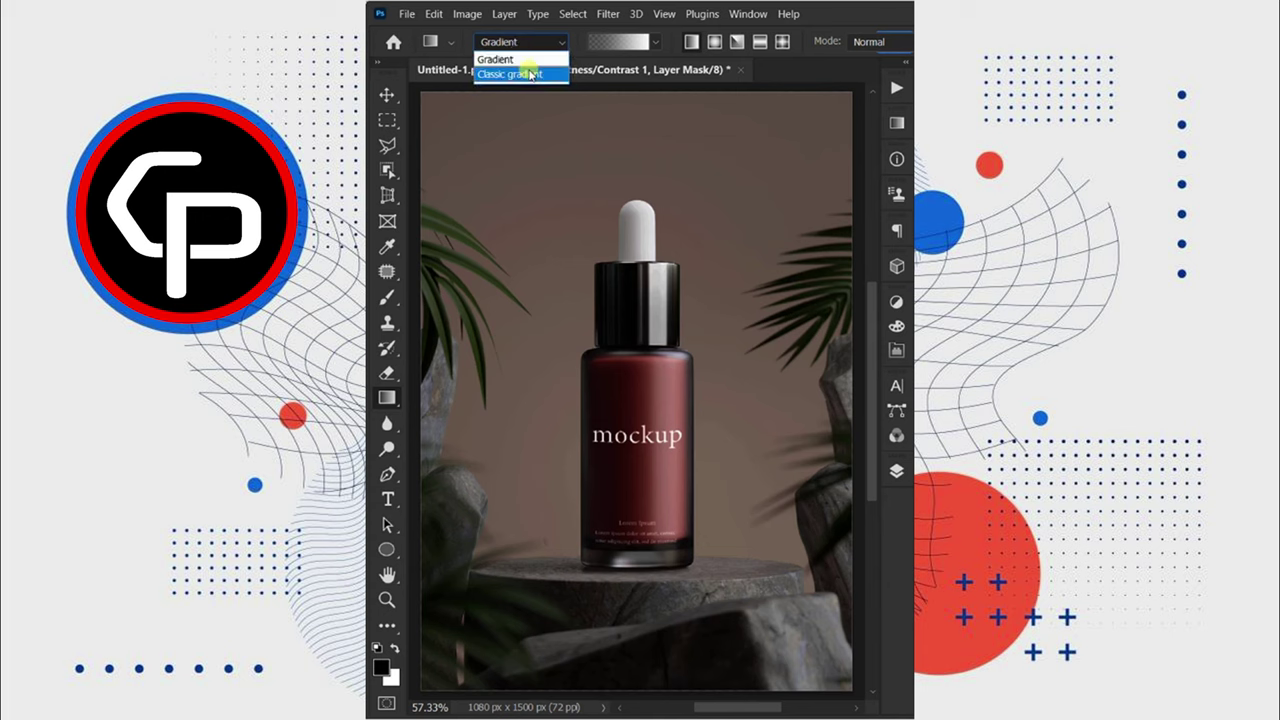
pyautogui.click(490, 73)
# Build a white–black–white gradient in the Gradient Editor and accept it.
pyautogui.click(611, 44)
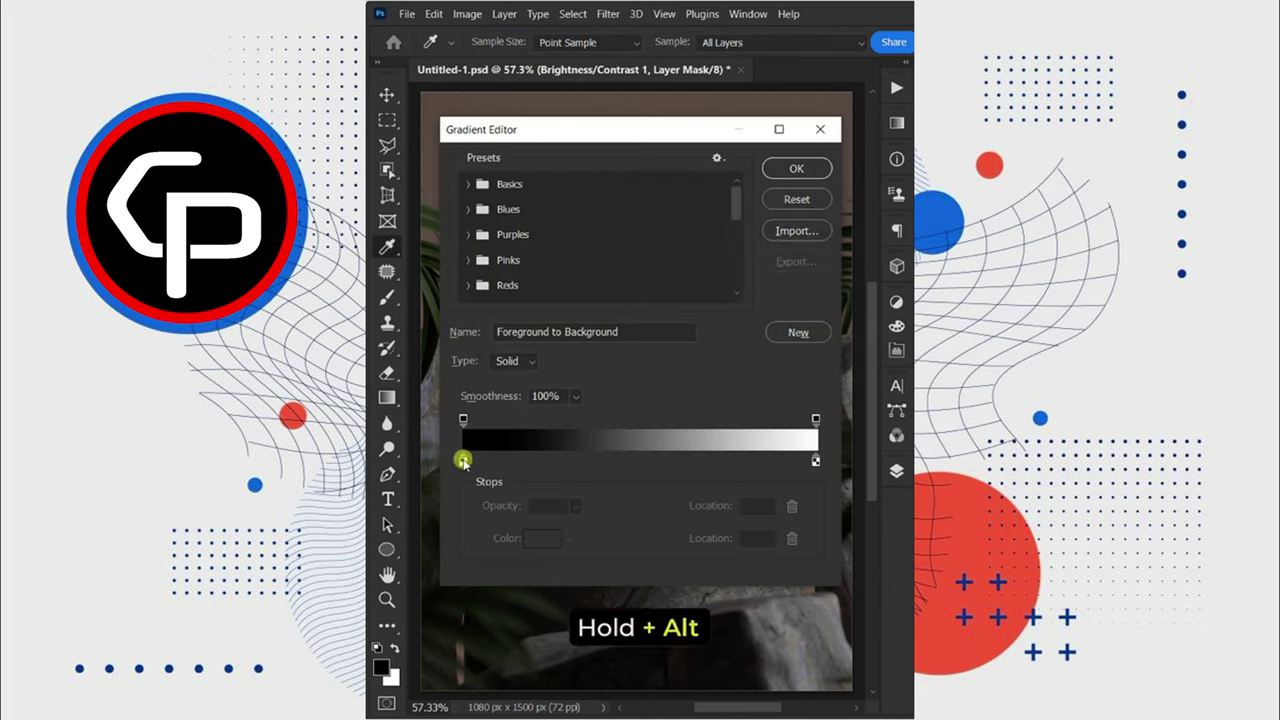
pyautogui.moveTo(463, 462); pyautogui.dragTo(640, 461)
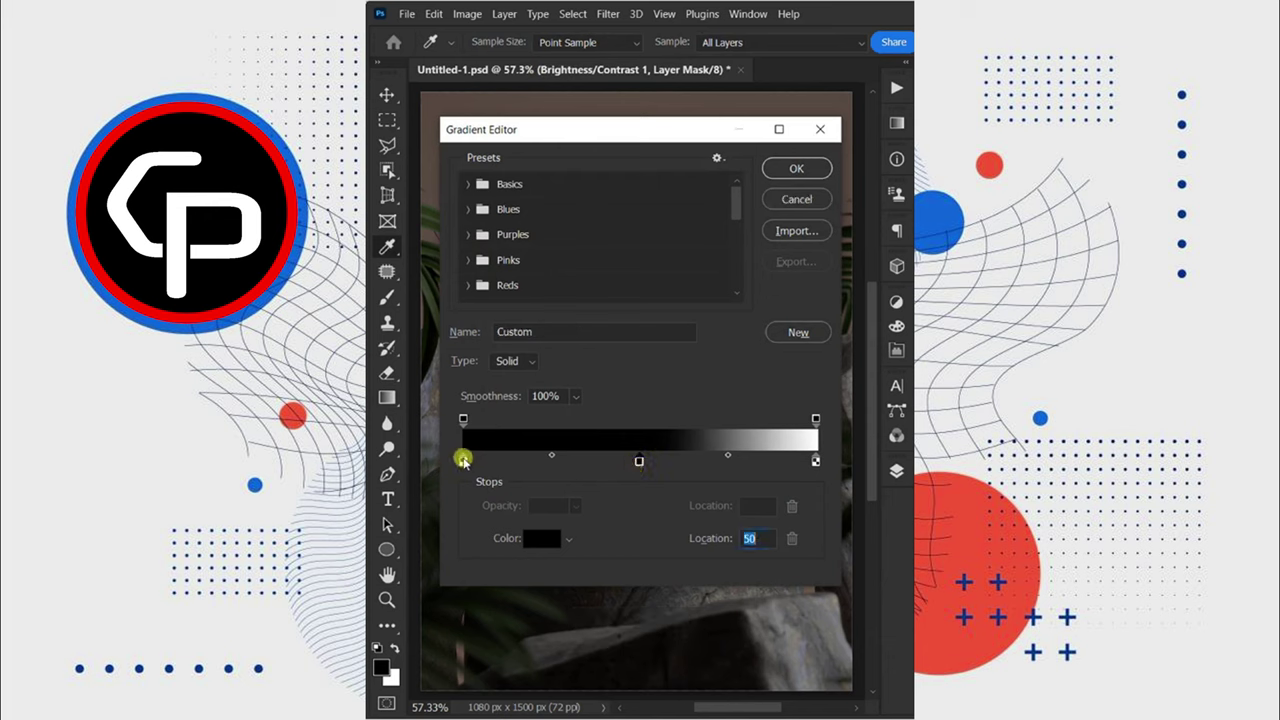
pyautogui.doubleClick(463, 460)
pyautogui.moveTo(449, 250); pyautogui.dragTo(404, 198)
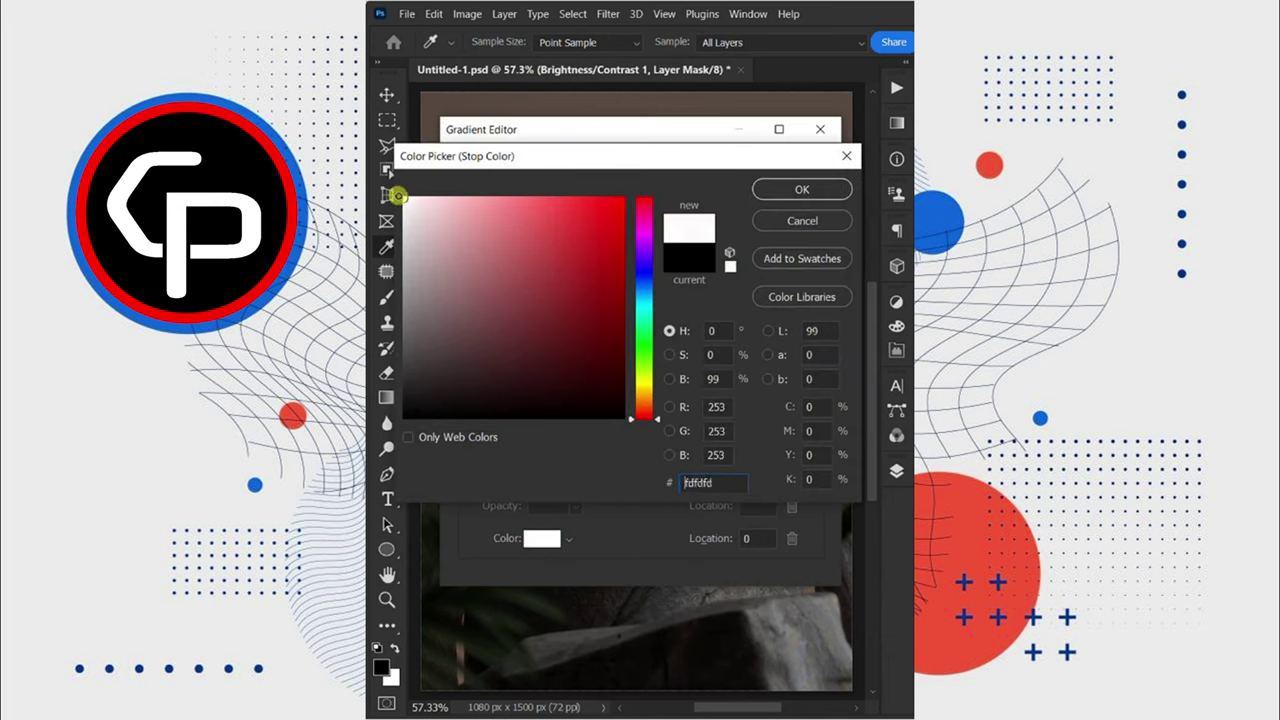
pyautogui.click(780, 193)
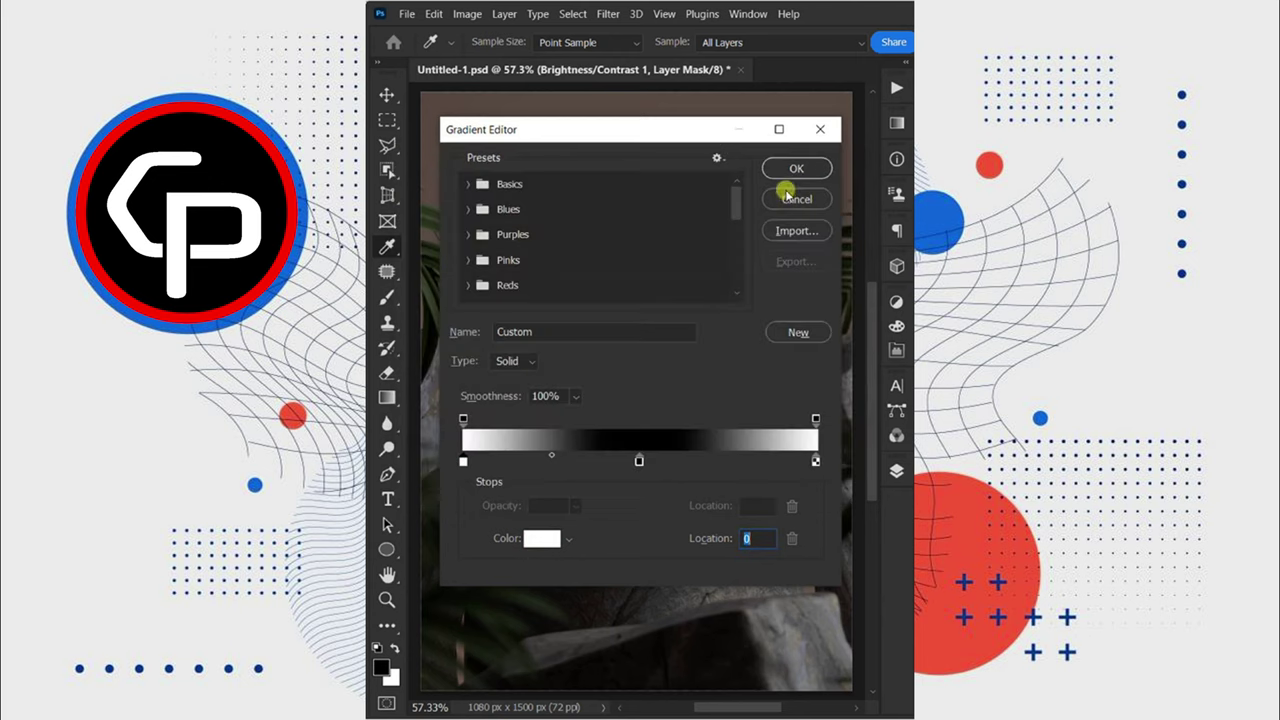
pyautogui.moveTo(639, 460)
pyautogui.mouseDown()
pyautogui.moveTo(572, 460)
pyautogui.moveTo(692, 462)
pyautogui.mouseUp()
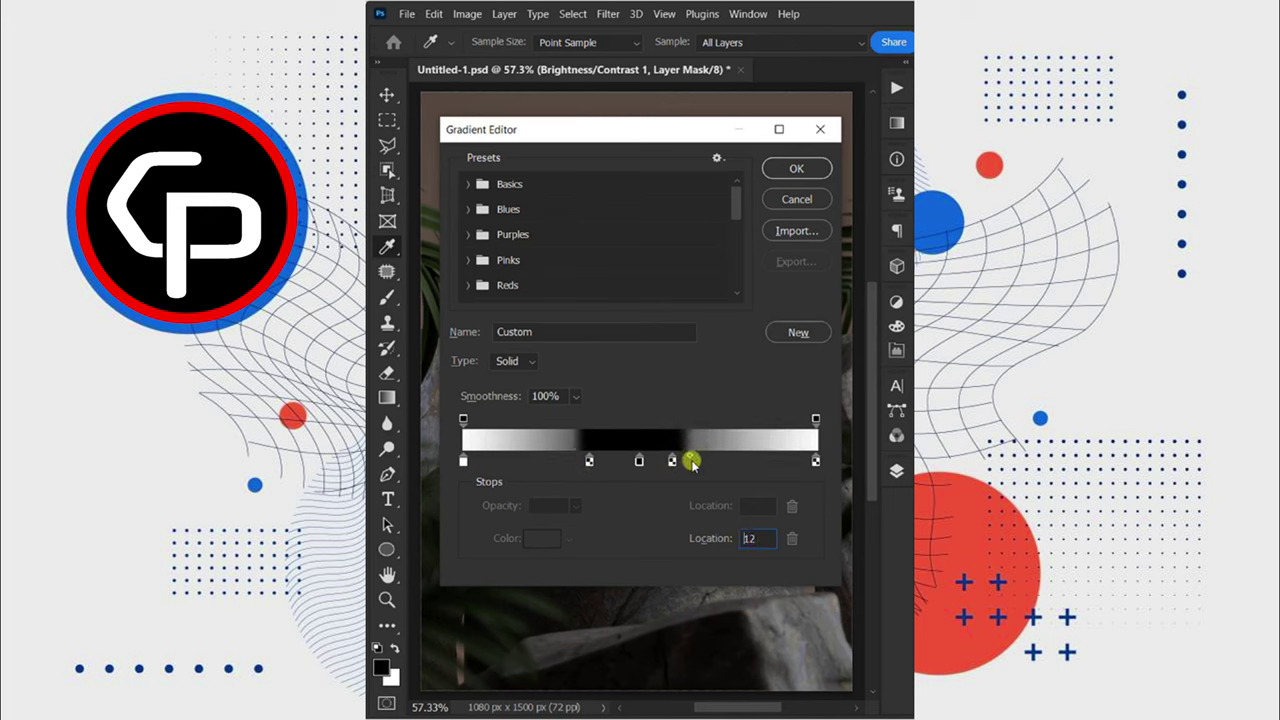
pyautogui.click(796, 171)
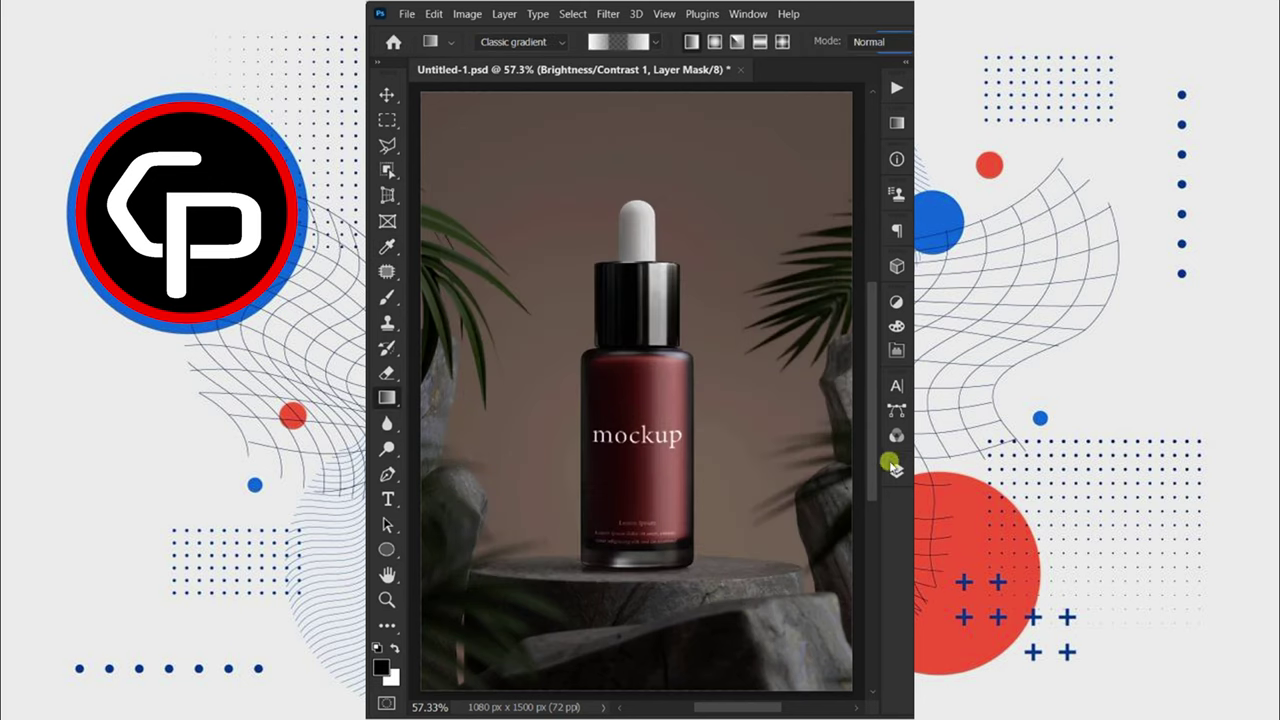
# Paint a diagonal gradient light streak into the Brightness/Contrast layer's mask.
pyautogui.click(896, 471)
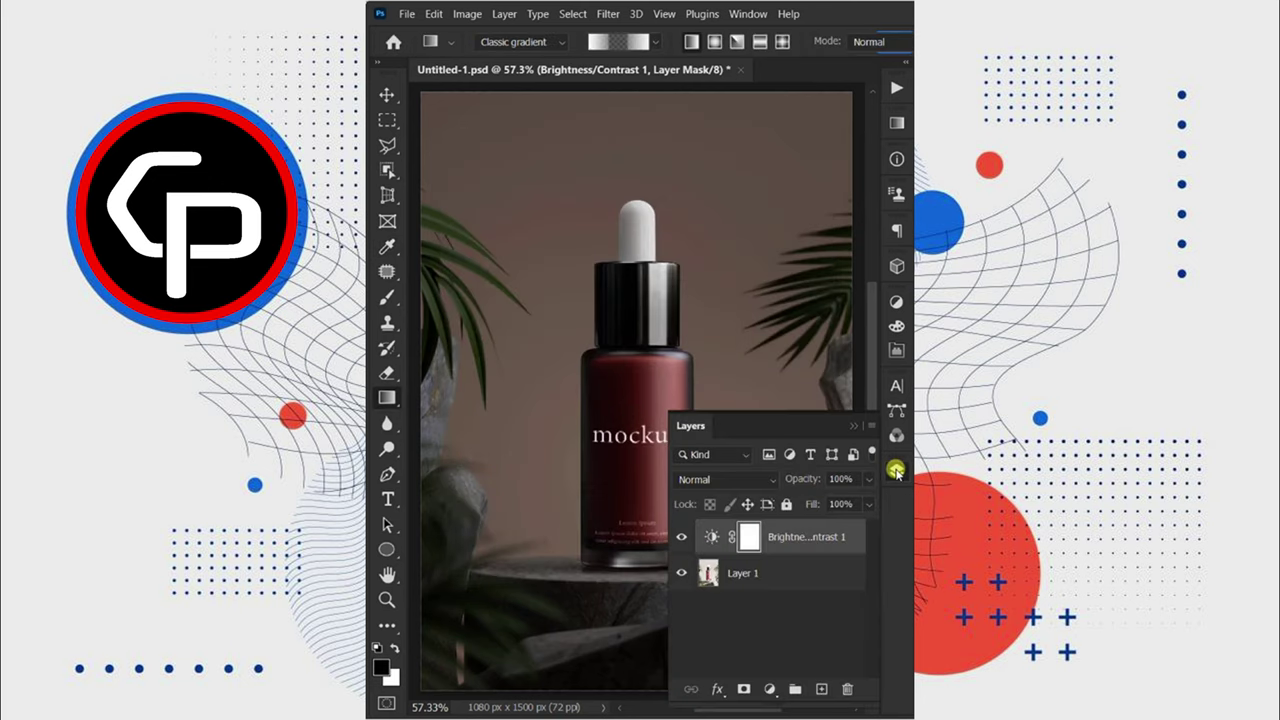
pyautogui.click(724, 539)
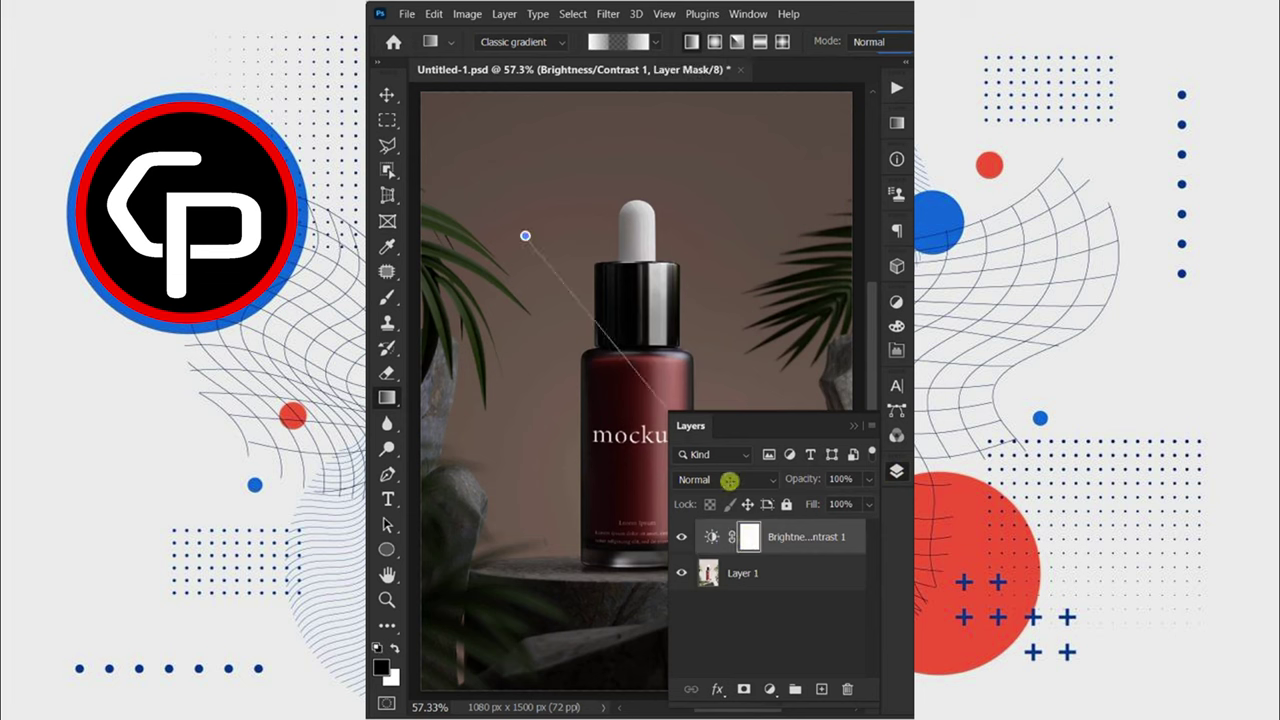
pyautogui.moveTo(525, 235); pyautogui.dragTo(791, 525)
# Add a Color Lookup adjustment layer using the EdgyAmber.3DL 3D LUT.
pyautogui.click(769, 689)
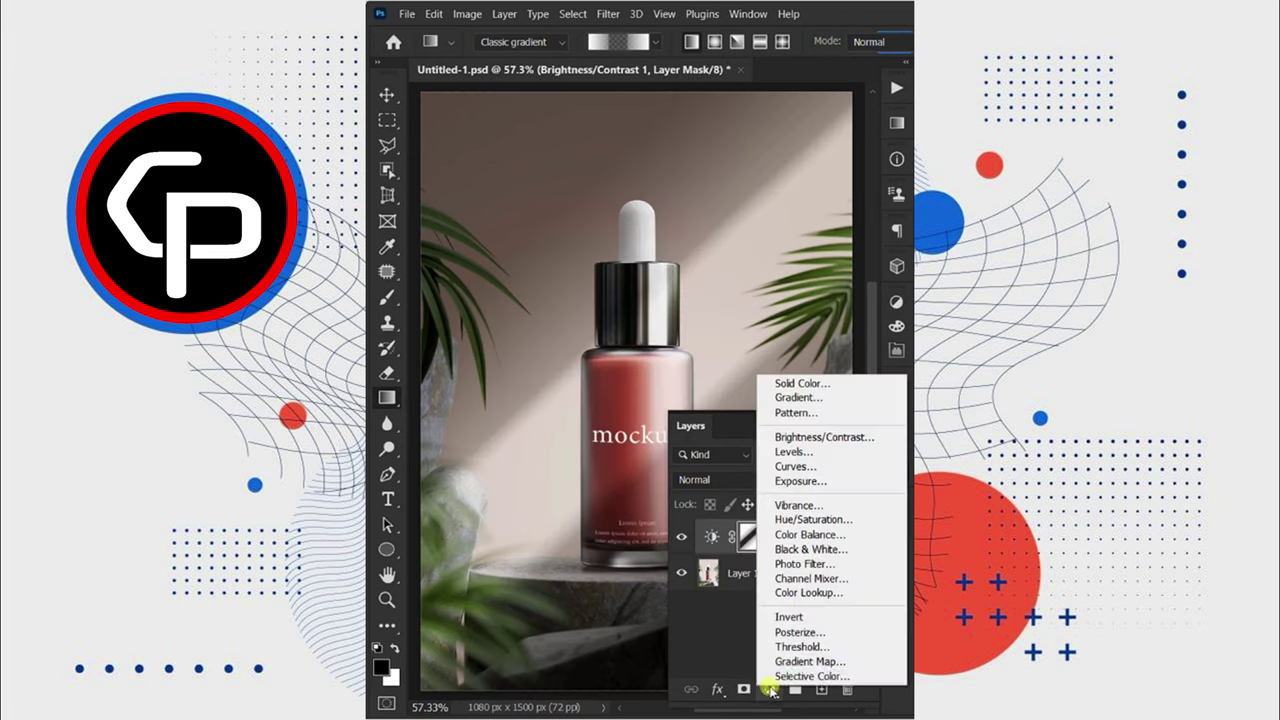
pyautogui.click(803, 594)
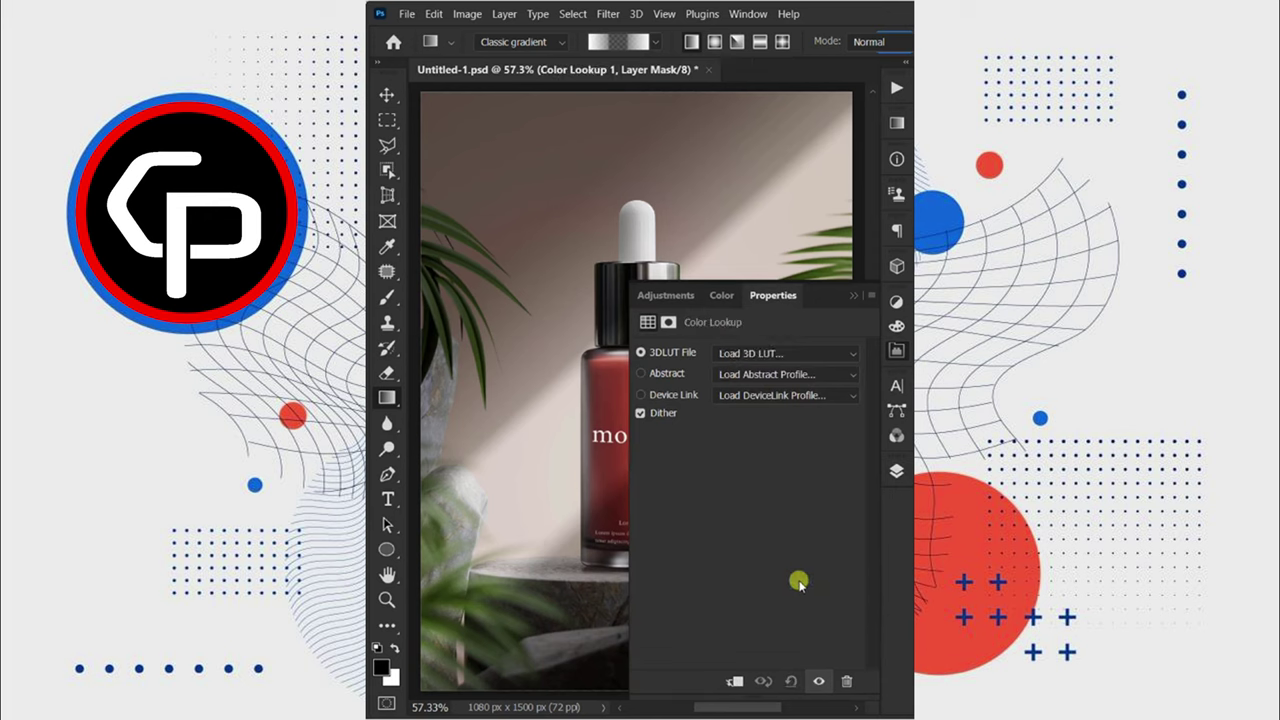
pyautogui.click(752, 355)
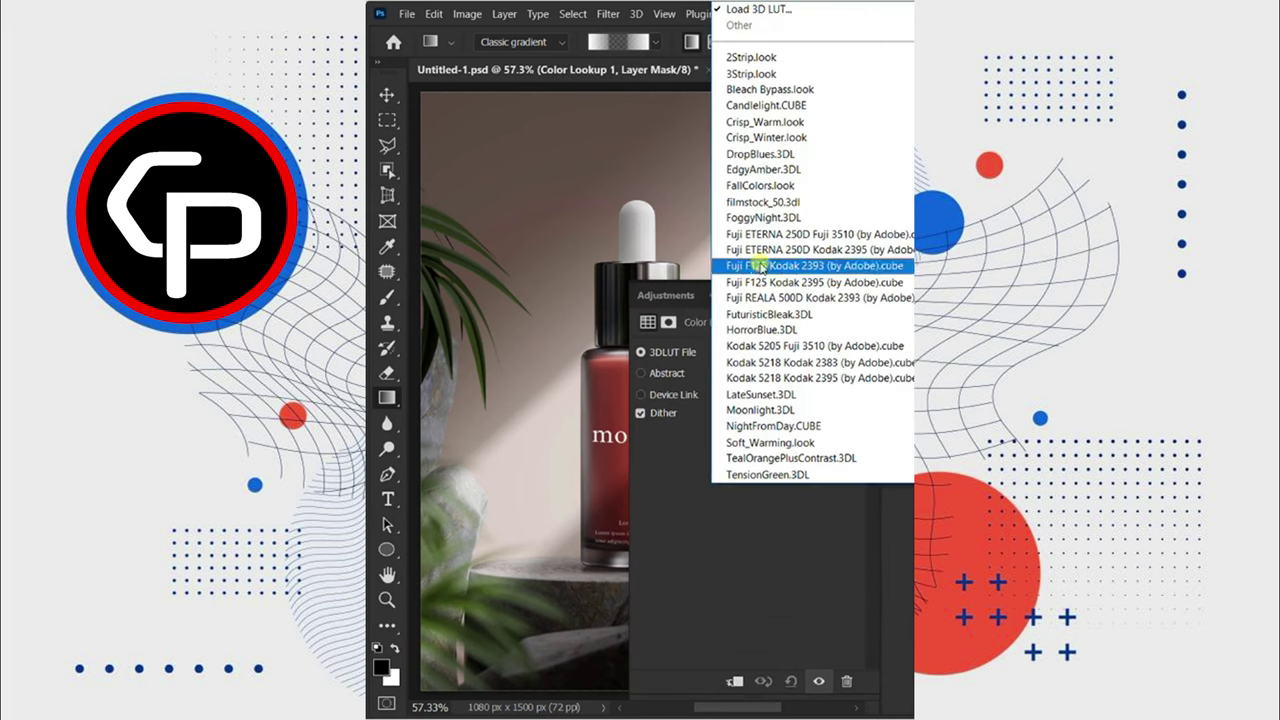
pyautogui.click(770, 172)
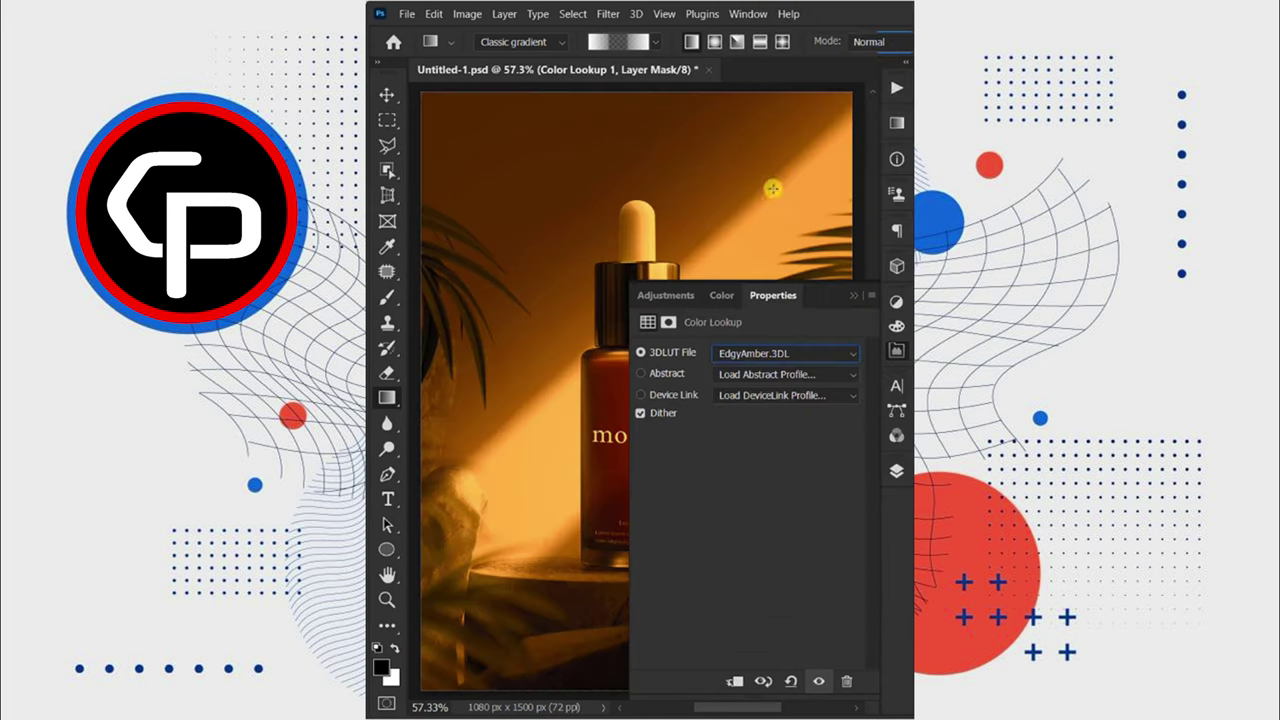
# Set the Color Lookup layer to 32% opacity and 42% fill.
pyautogui.click(896, 470)
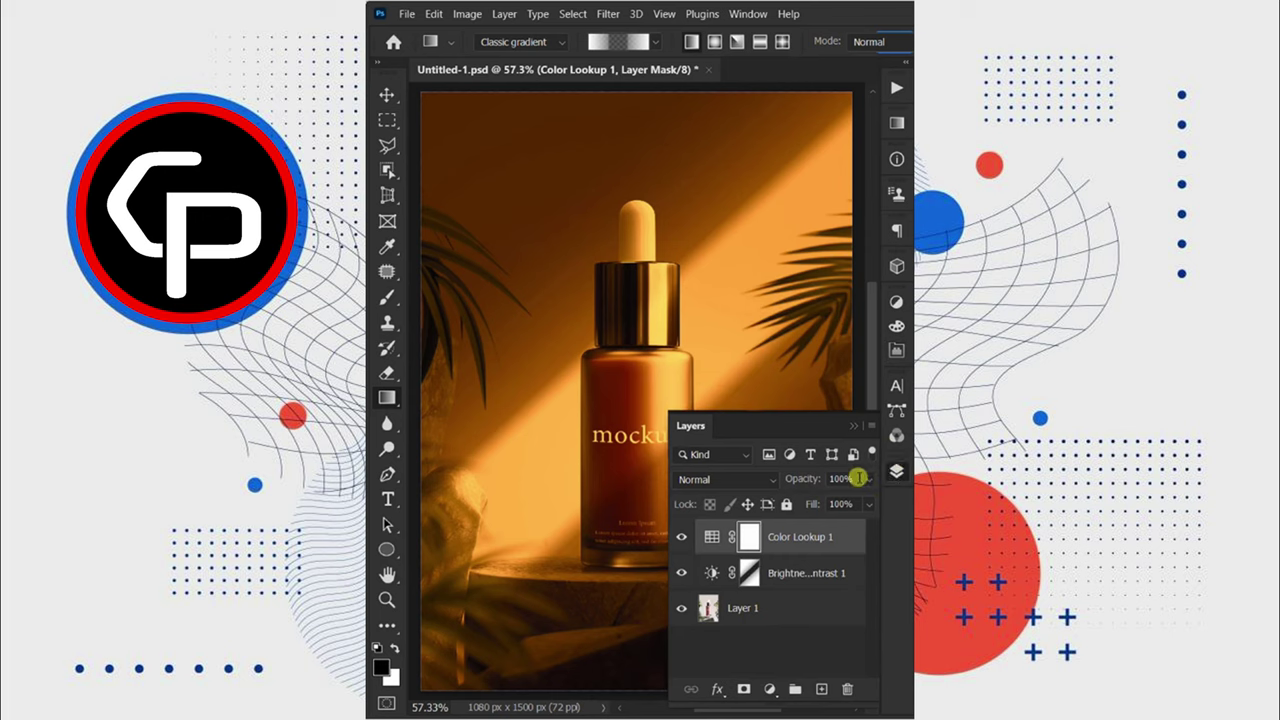
pyautogui.click(828, 478)
pyautogui.write('32')
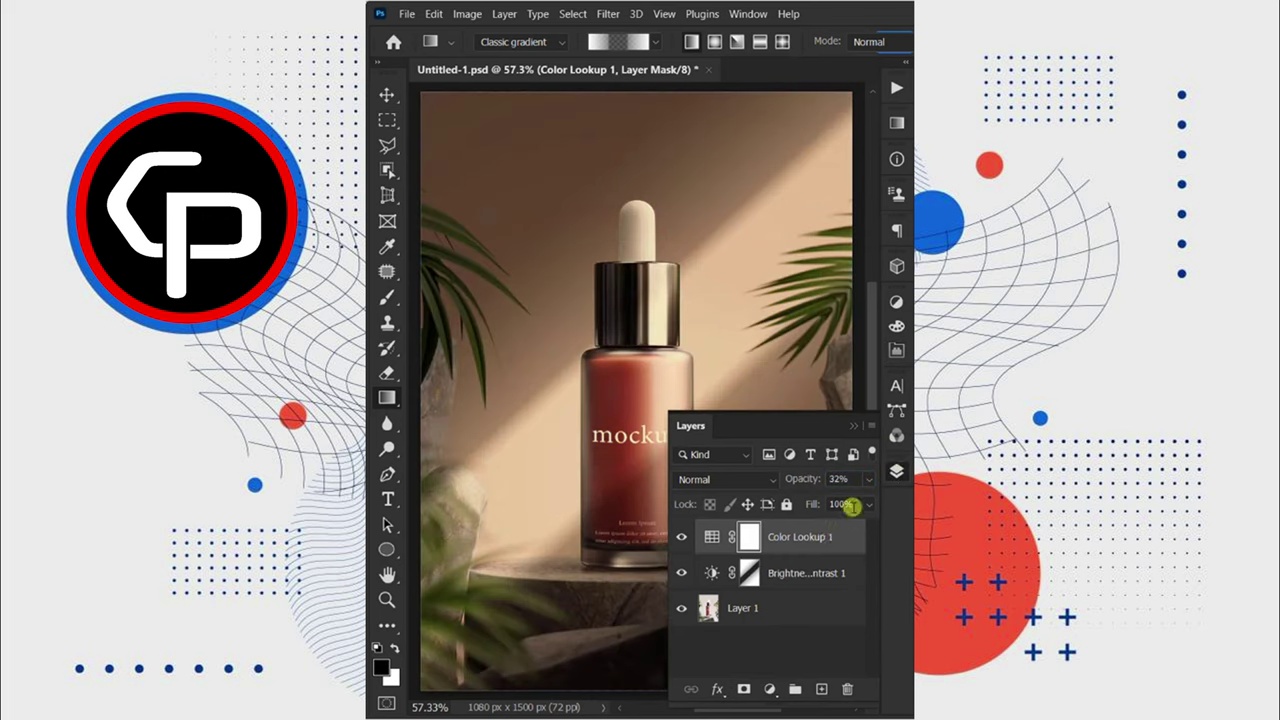
pyautogui.click(823, 503)
pyautogui.write('42')
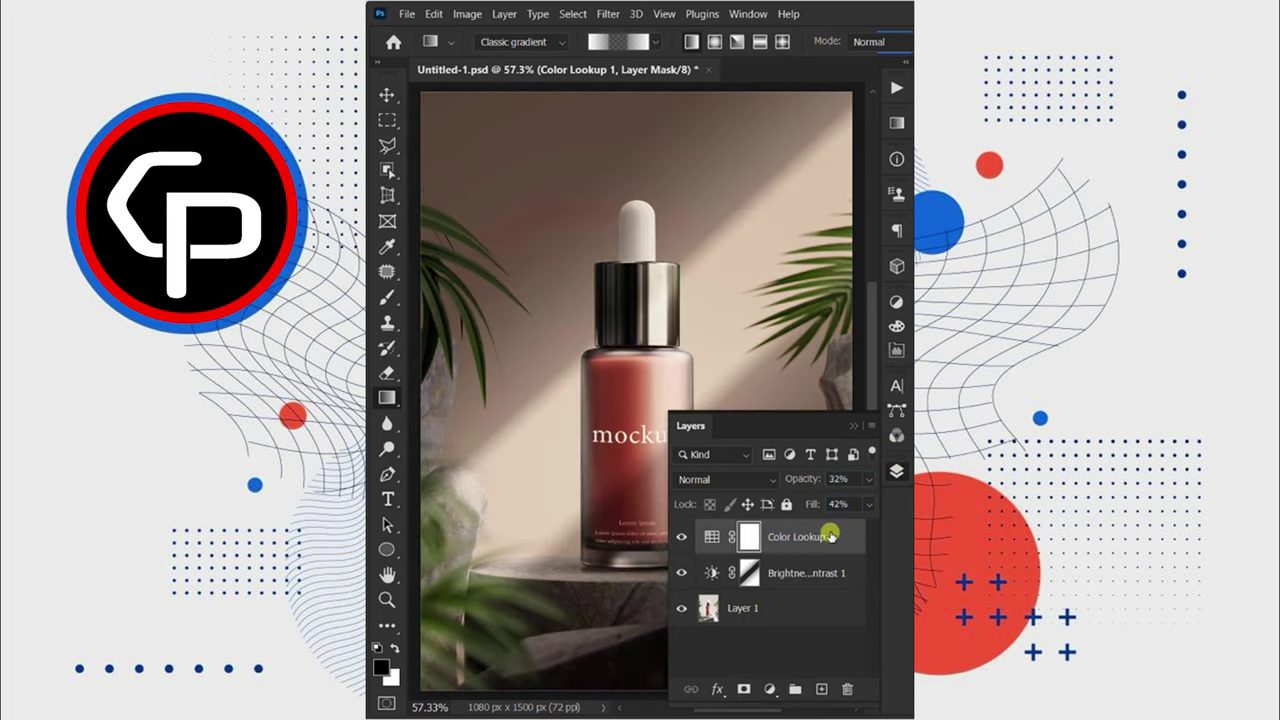
pyautogui.click(896, 472)
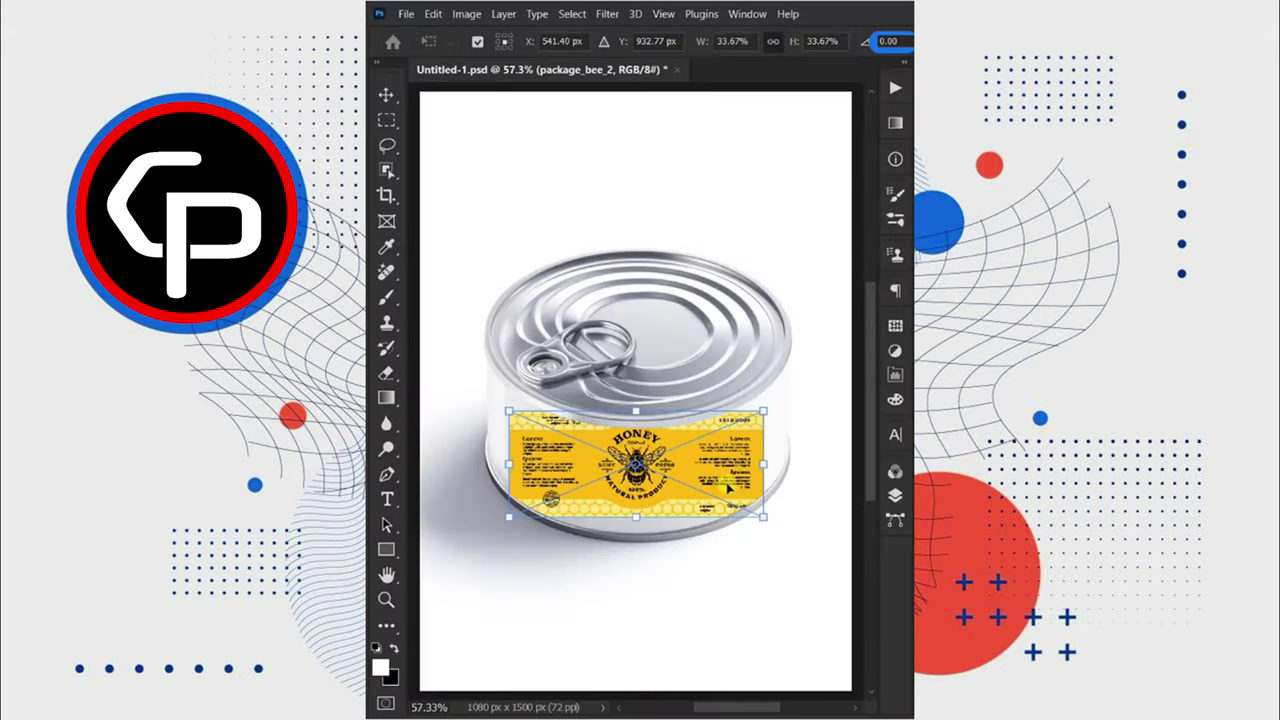
# Warp the HONEY label's top corners and bottom edge to follow the can's curve.
pyautogui.rightClick(697, 465)
pyautogui.click(766, 305)
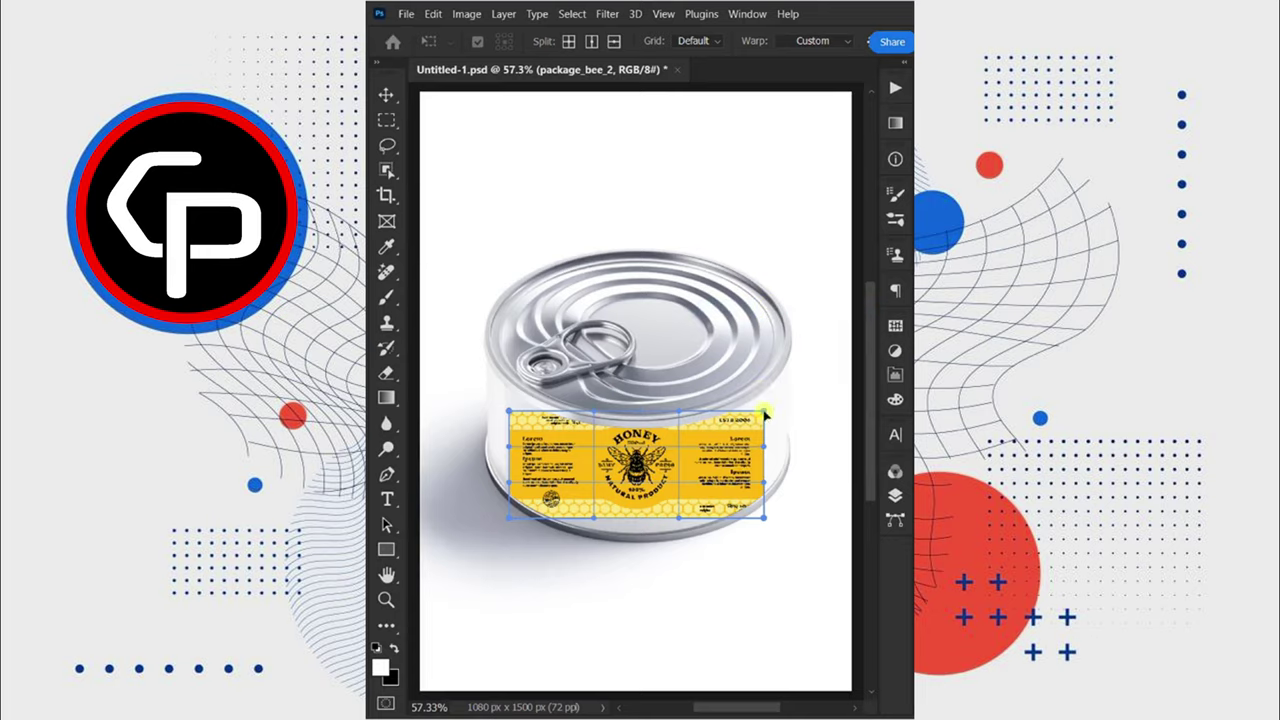
pyautogui.moveTo(763, 411); pyautogui.dragTo(782, 377)
pyautogui.moveTo(520, 416); pyautogui.dragTo(487, 362)
pyautogui.moveTo(509, 519); pyautogui.dragTo(468, 483)
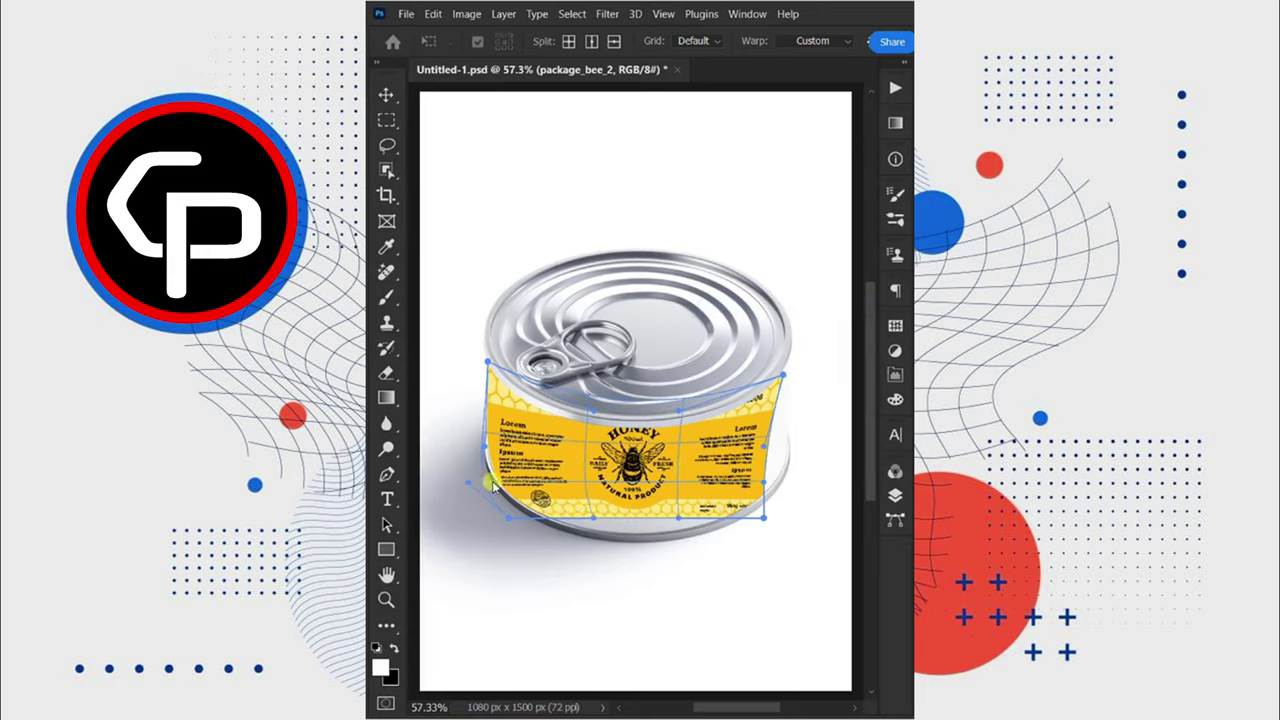
pyautogui.moveTo(600, 518); pyautogui.dragTo(673, 532)
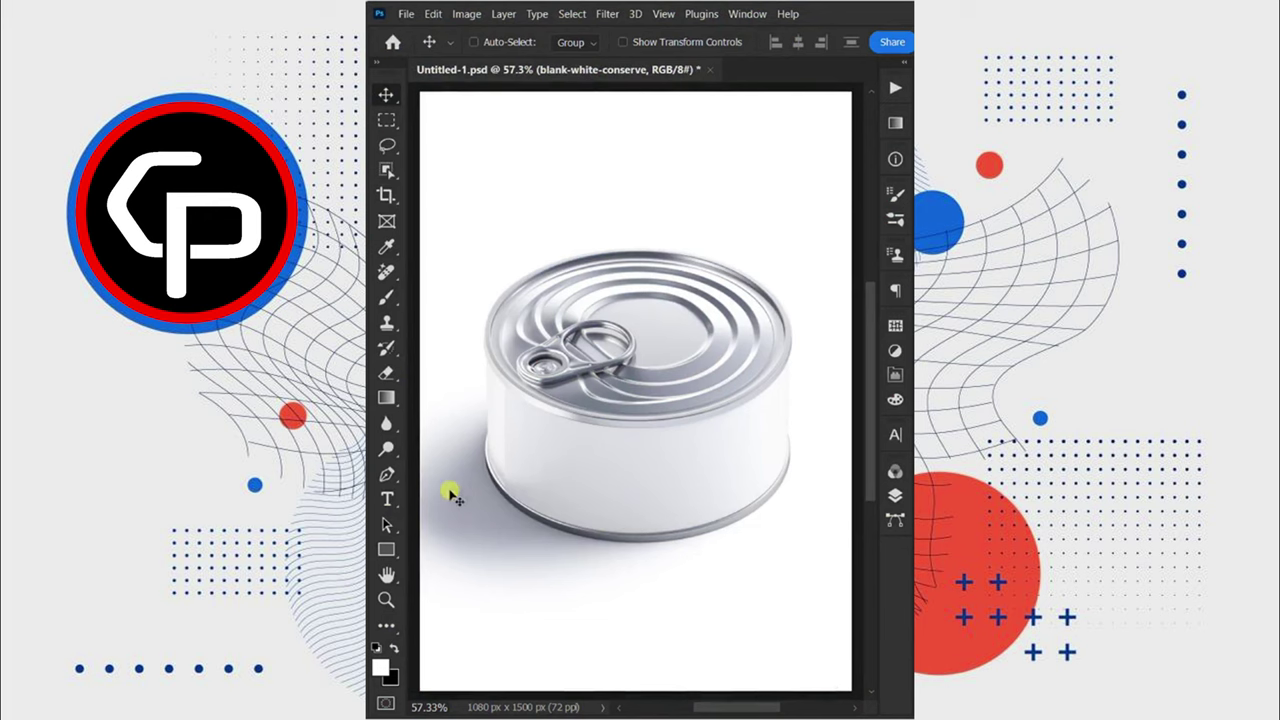
# Trace a closed pen path around the can's white body, curving along rim and base.
pyautogui.click(386, 474)
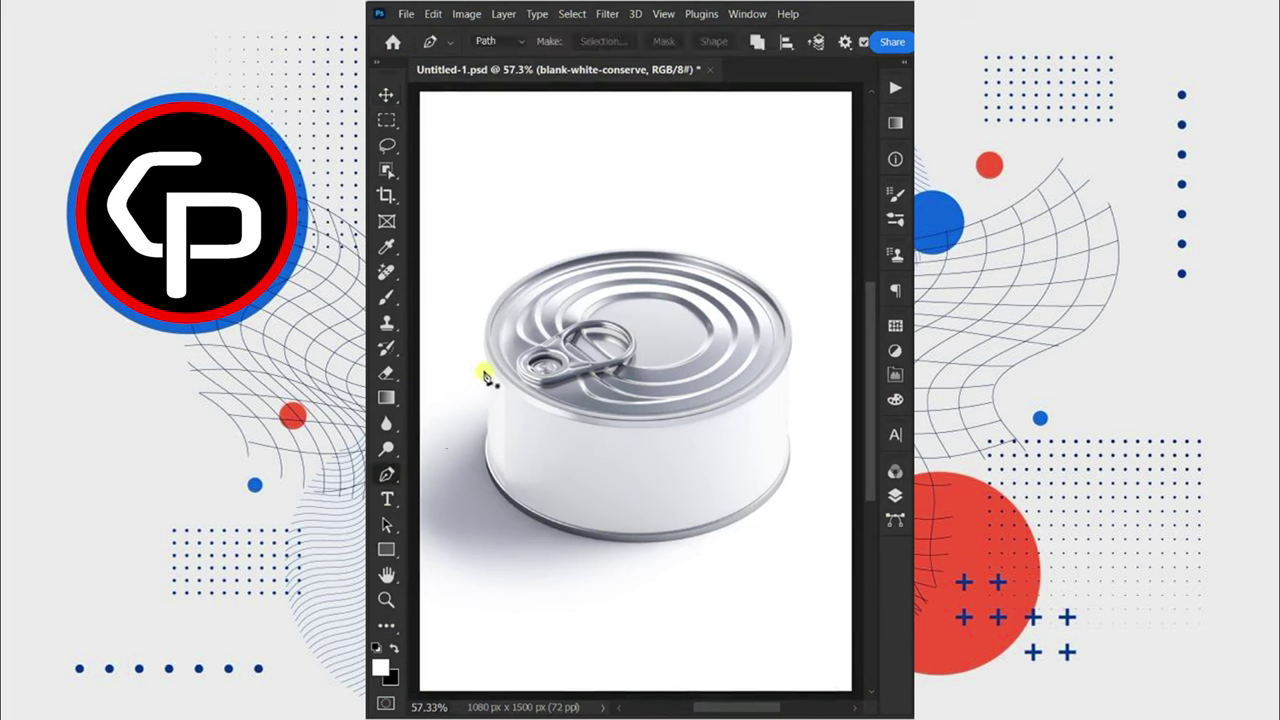
pyautogui.click(789, 361)
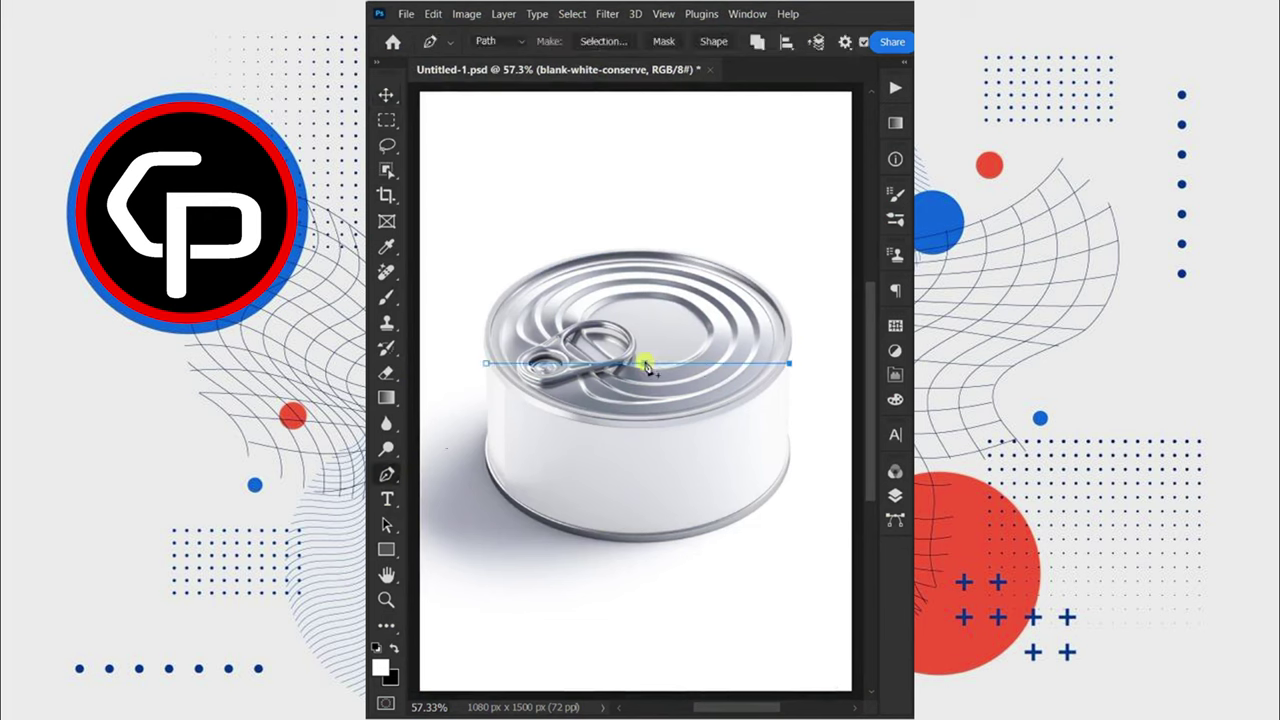
pyautogui.moveTo(646, 363)
pyautogui.mouseDown()
pyautogui.moveTo(640, 423)
pyautogui.moveTo(766, 423)
pyautogui.mouseUp()
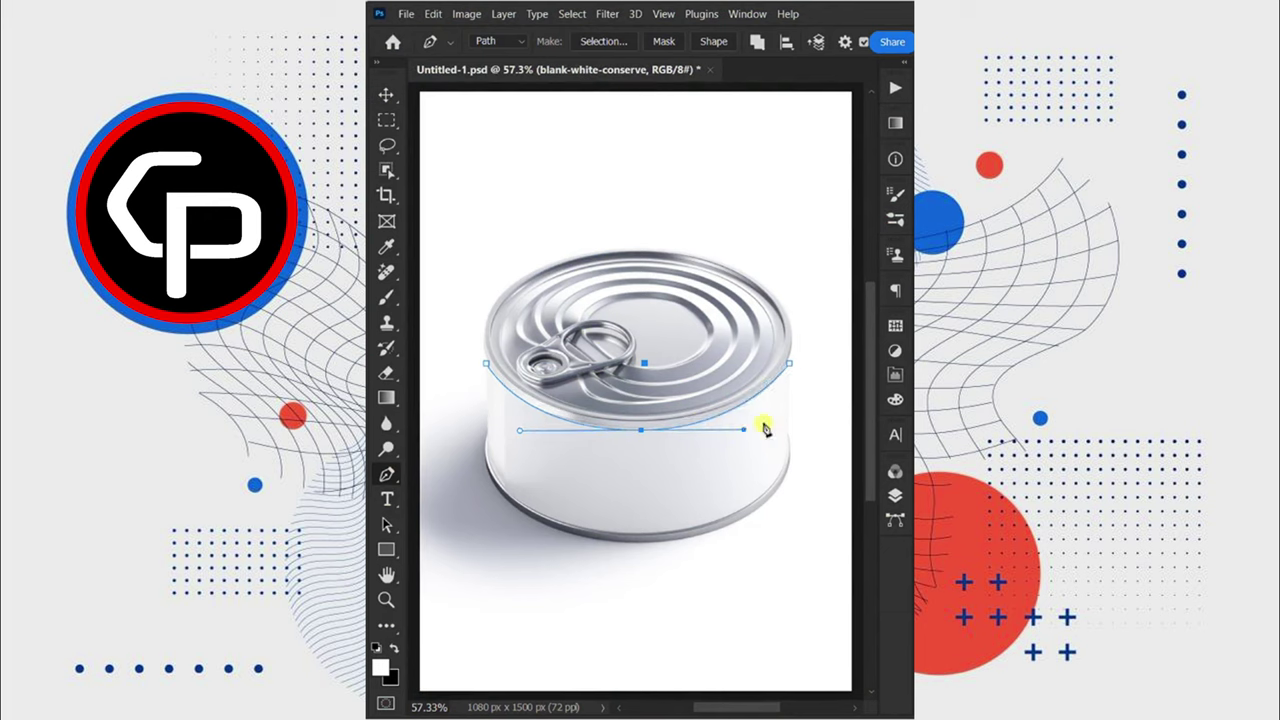
pyautogui.click(487, 433)
pyautogui.moveTo(628, 533); pyautogui.dragTo(493, 532)
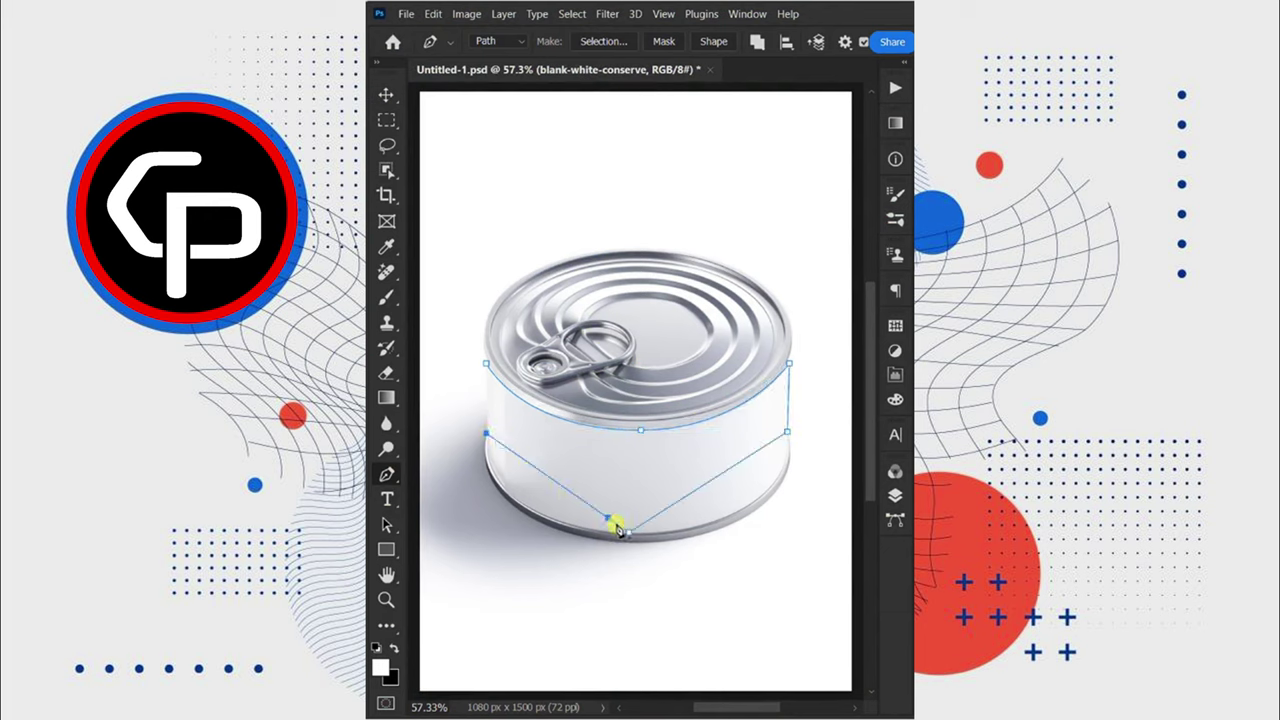
pyautogui.moveTo(762, 541); pyautogui.dragTo(805, 533)
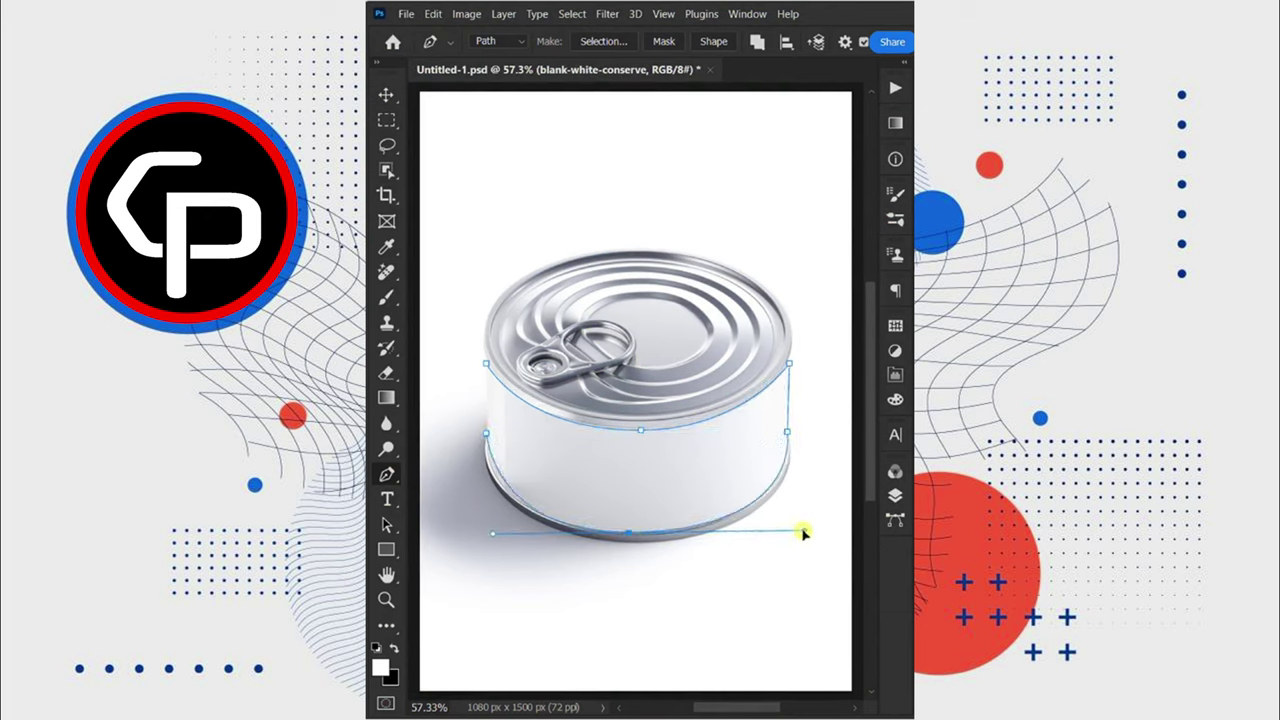
pyautogui.moveTo(493, 540); pyautogui.dragTo(472, 533)
pyautogui.click(488, 434)
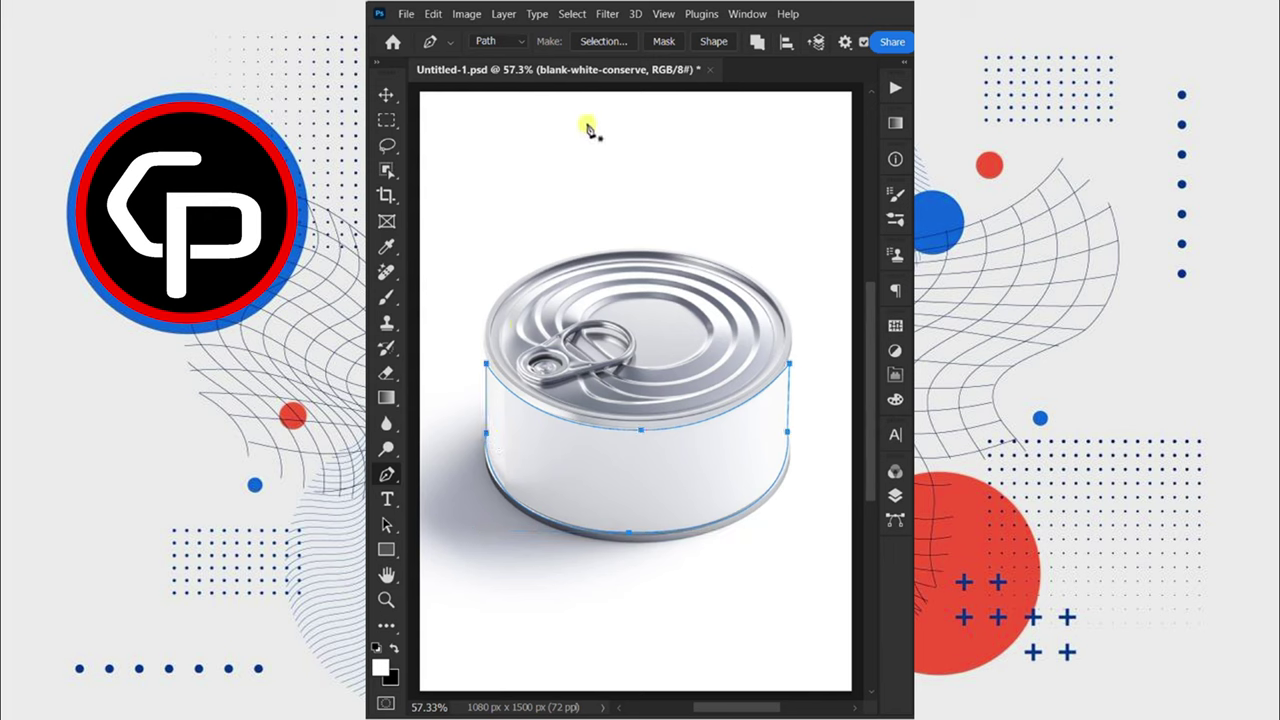
# Convert the path to a selection and copy the can body to Layer 1 with Ctrl+J.
pyautogui.click(592, 42)
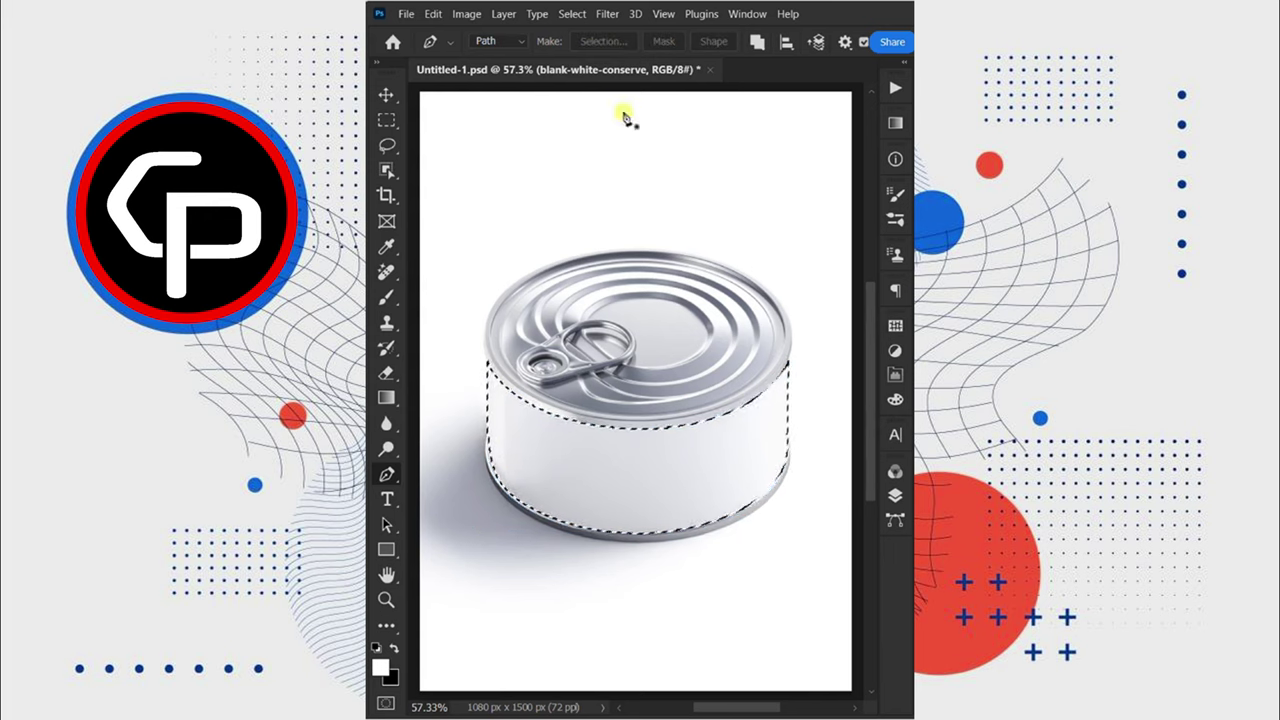
pyautogui.click(894, 494)
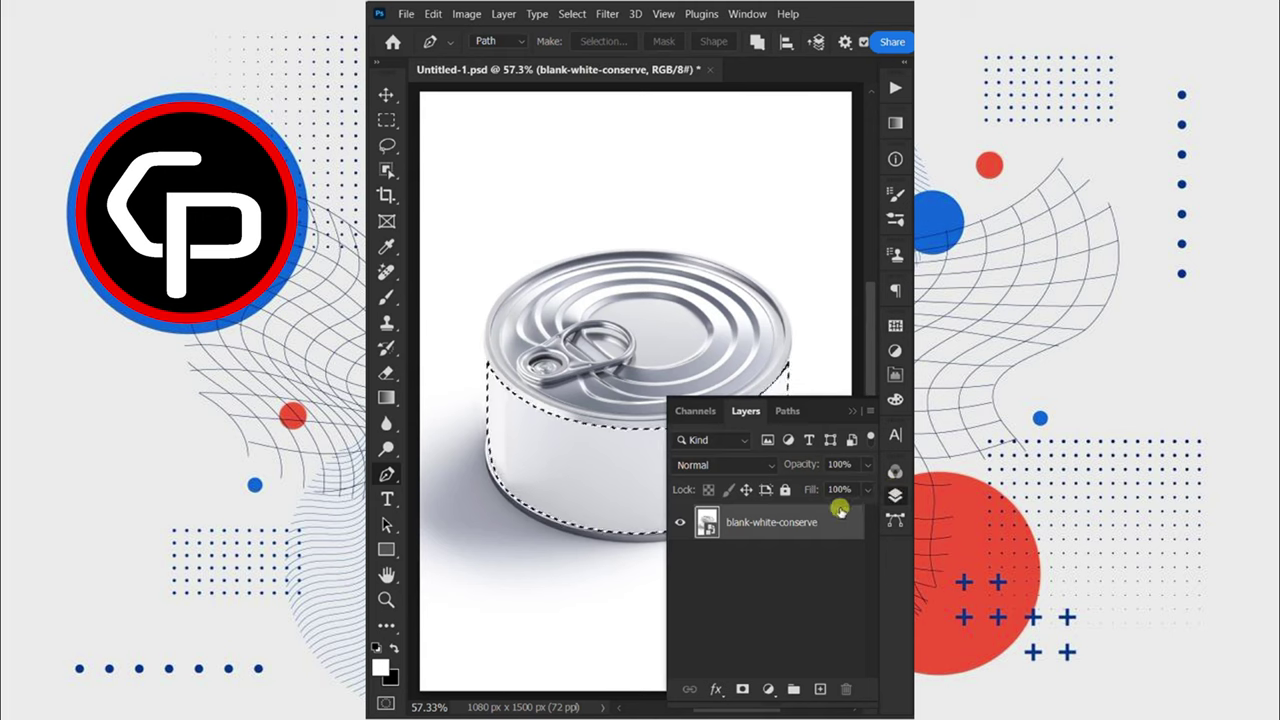
pyautogui.hotkey('ctrl', 'j')
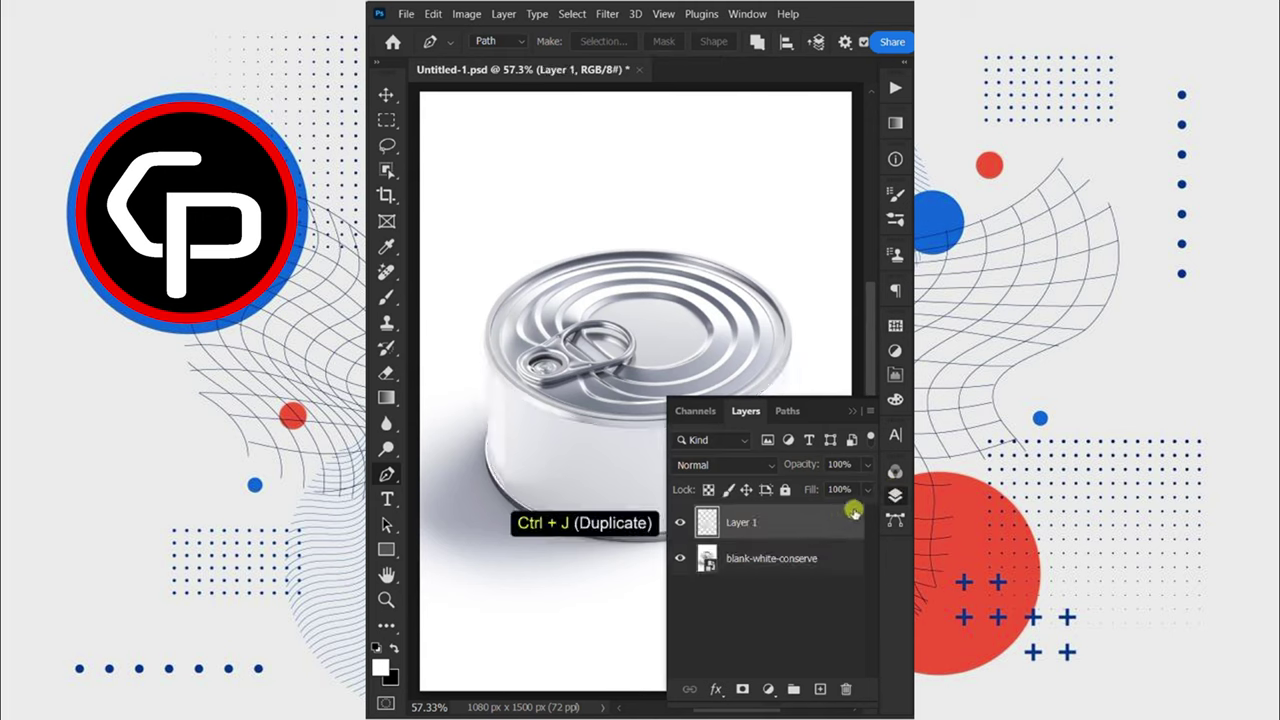
pyautogui.click(892, 493)
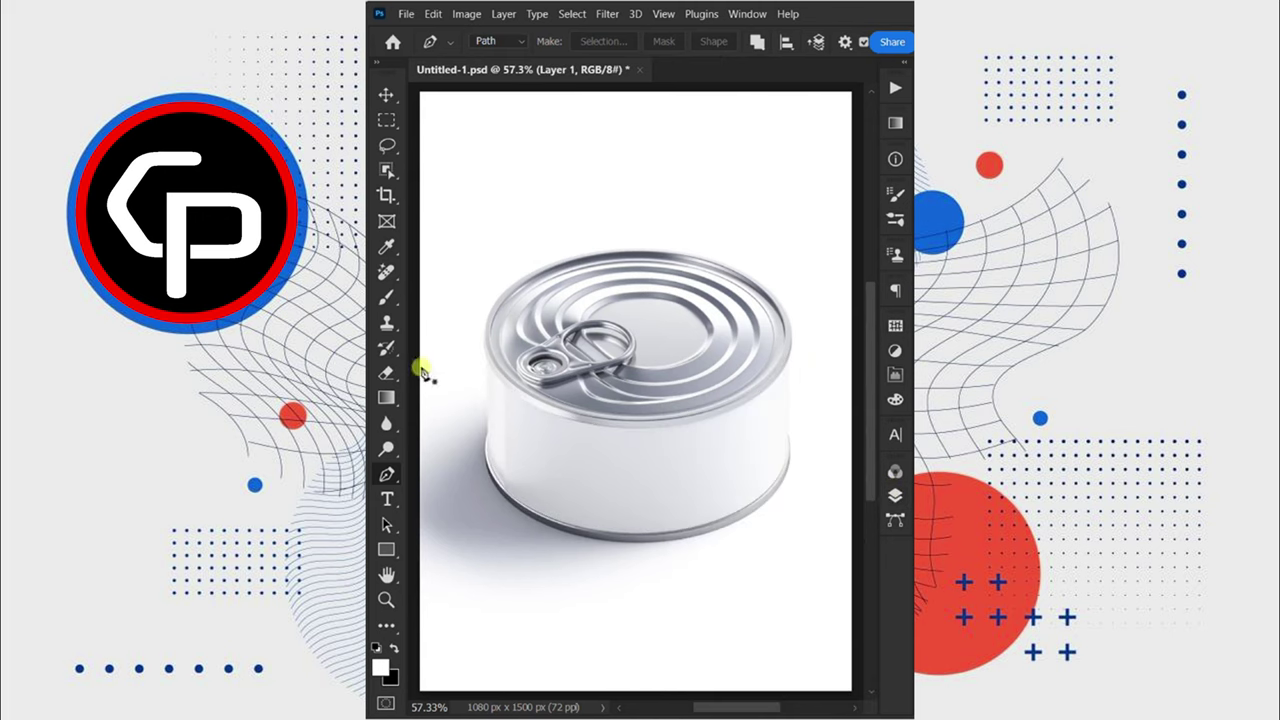
# Place the package_bee_2 label, scale it onto the can, and apply a Cylinder warp.
pyautogui.moveTo(422, 372); pyautogui.dragTo(628, 452)
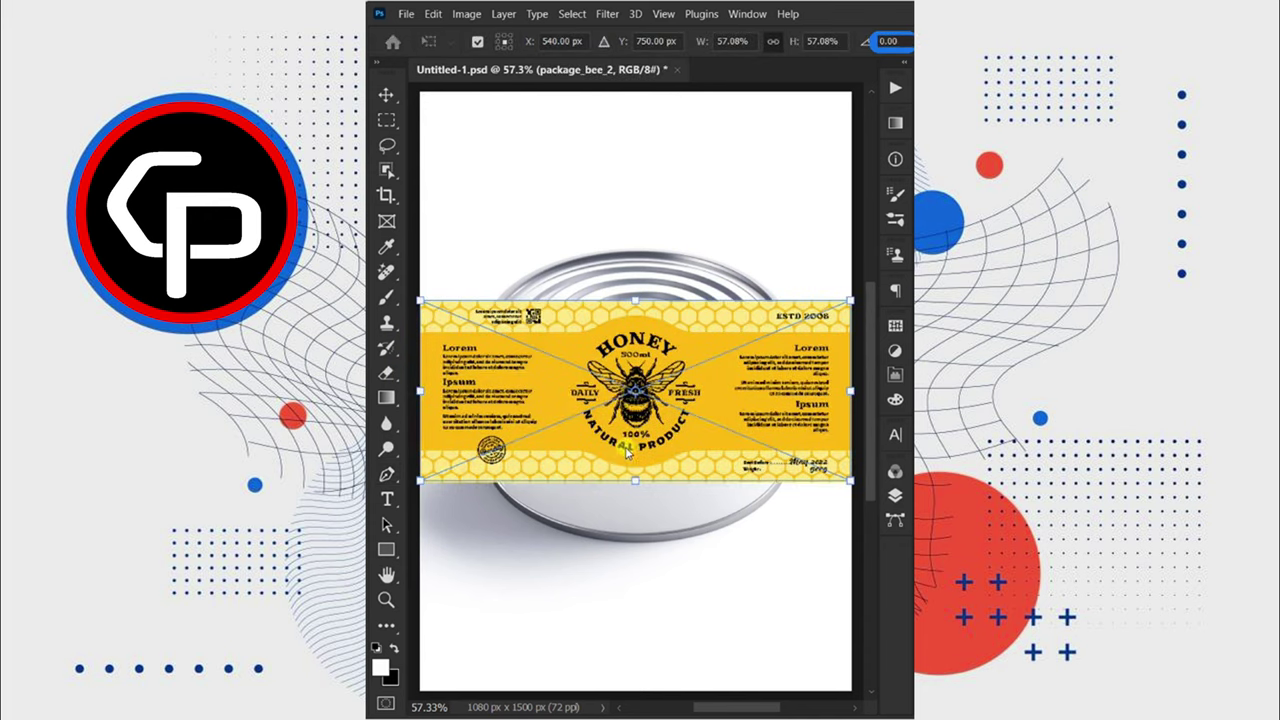
pyautogui.moveTo(628, 340); pyautogui.dragTo(660, 440)
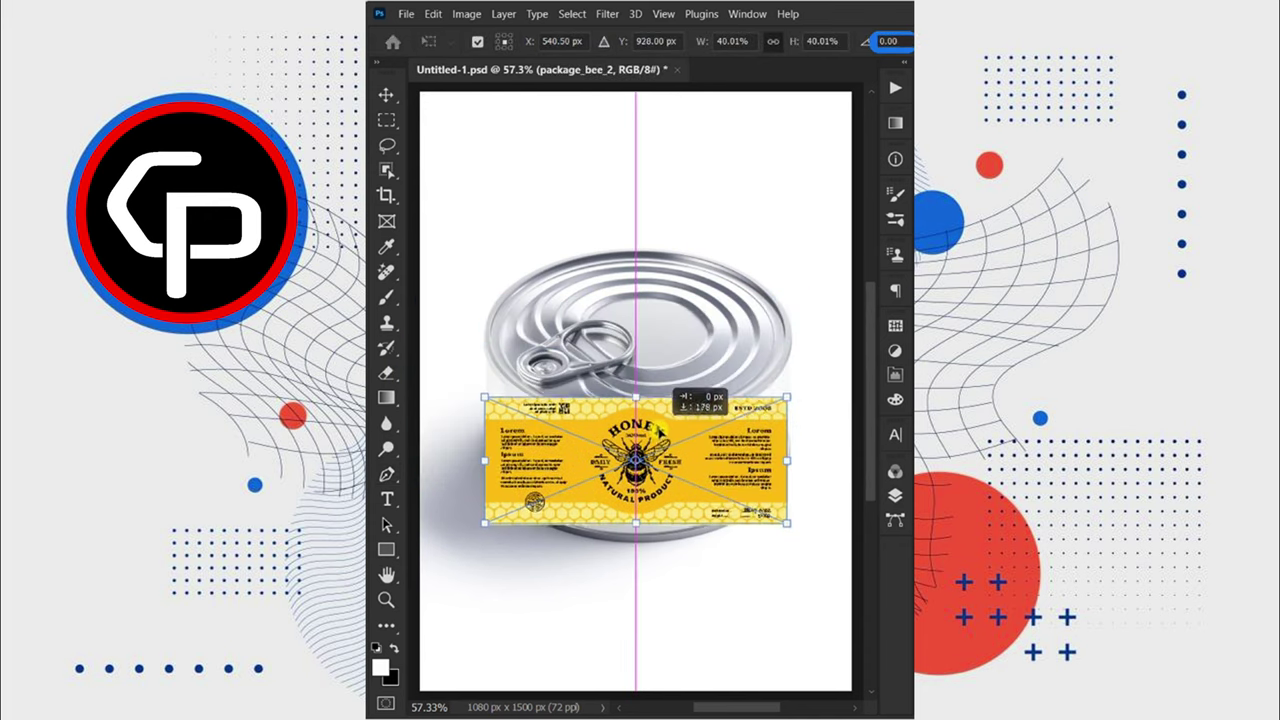
pyautogui.rightClick(660, 437)
pyautogui.click(705, 282)
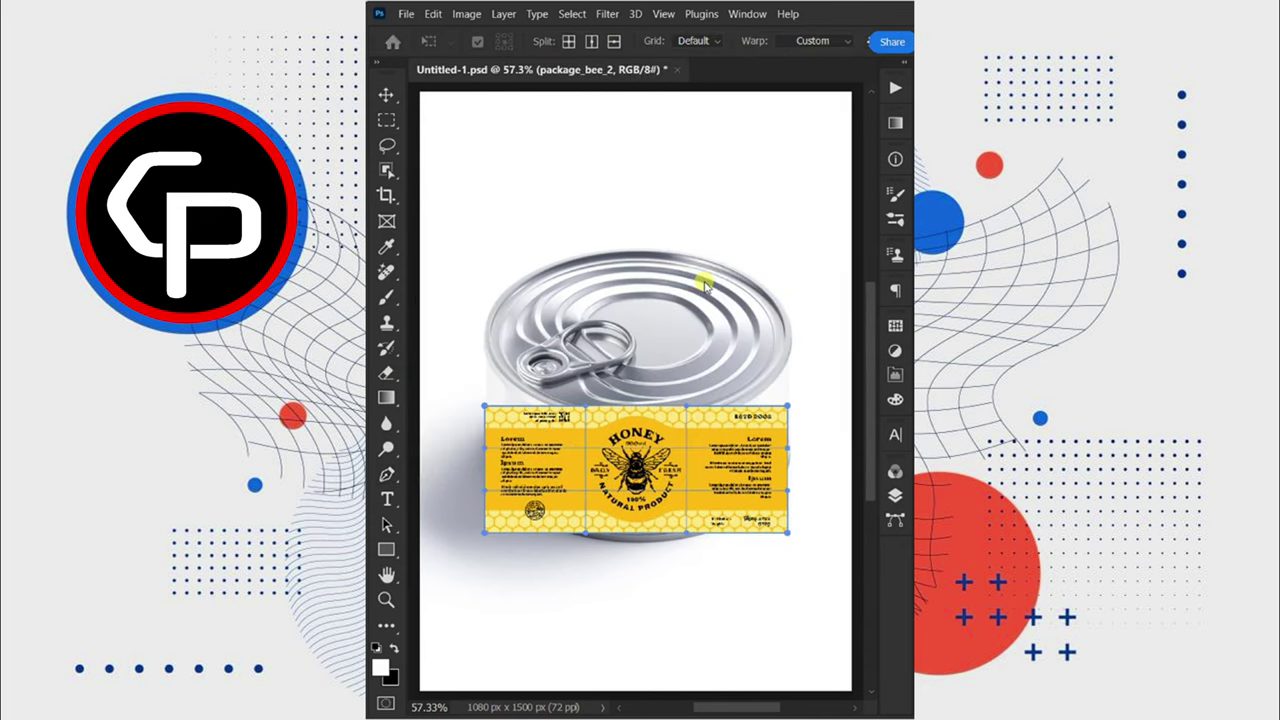
pyautogui.click(812, 42)
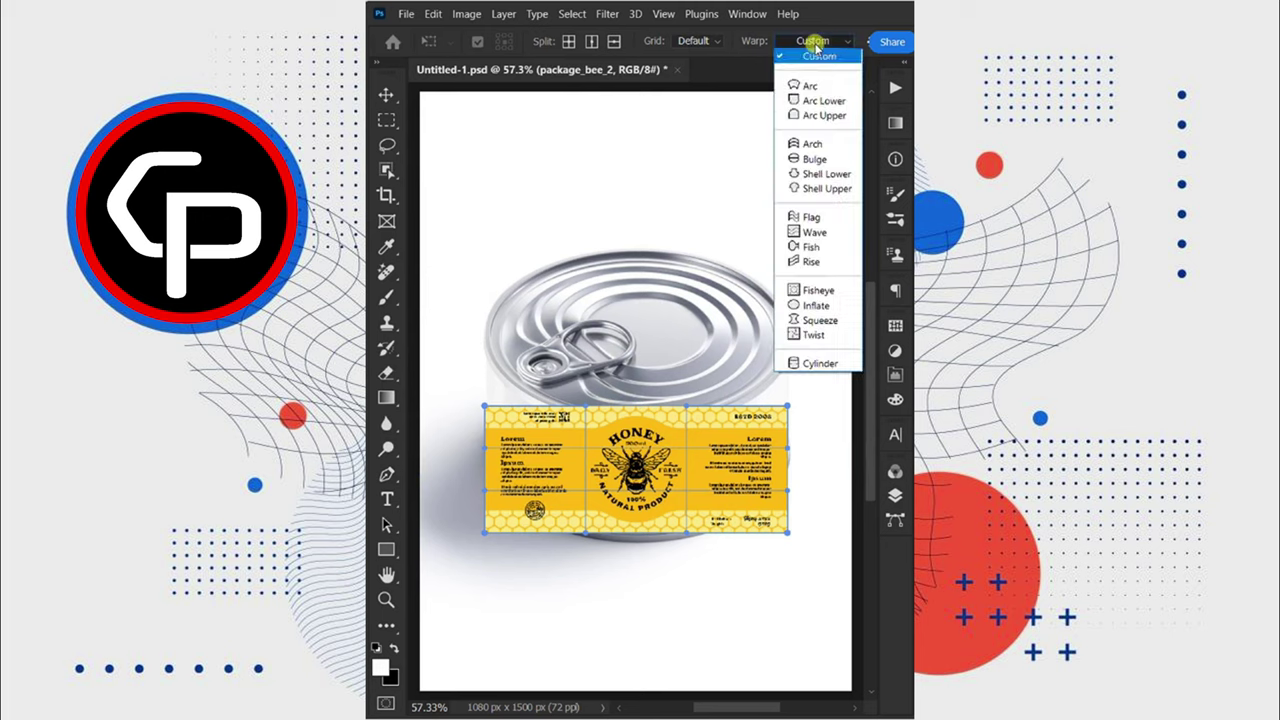
pyautogui.click(838, 364)
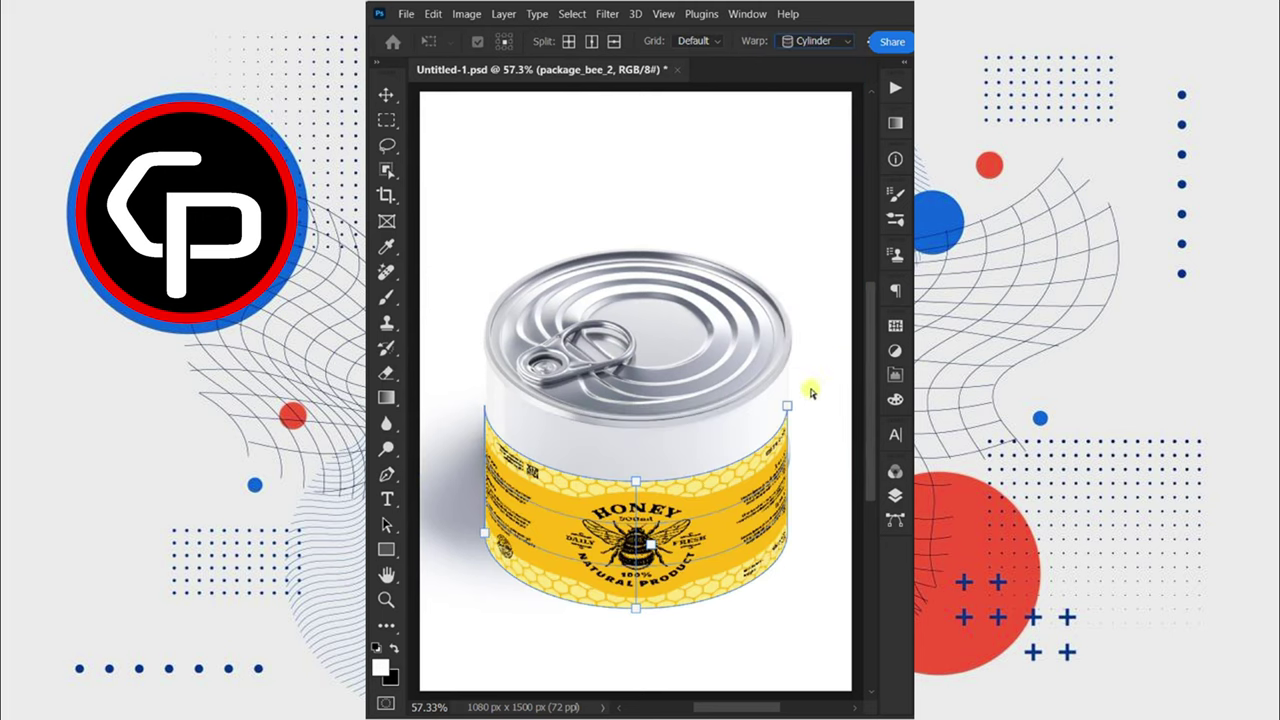
# Adjust the cylinder warp's top and bottom edges to fit the can body and commit it.
pyautogui.moveTo(787, 407); pyautogui.dragTo(791, 370)
pyautogui.moveTo(638, 443); pyautogui.dragTo(640, 433)
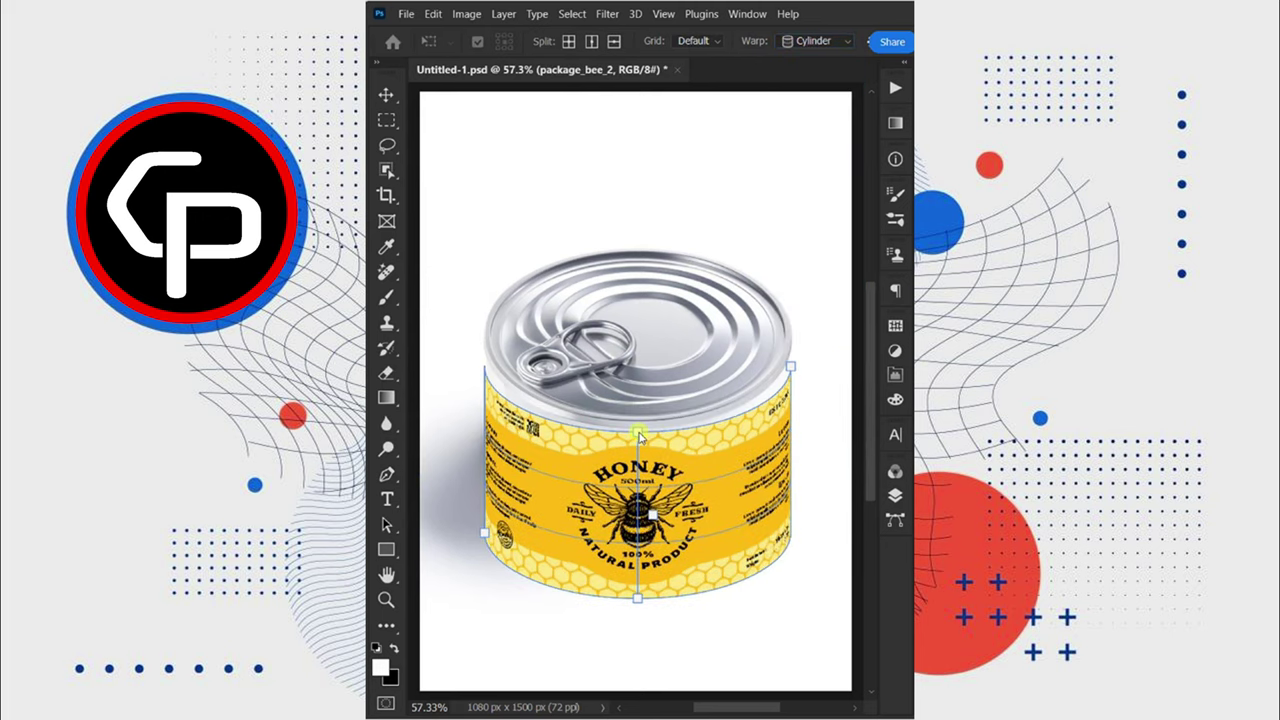
pyautogui.moveTo(636, 600)
pyautogui.mouseDown()
pyautogui.moveTo(637, 500)
pyautogui.moveTo(637, 532)
pyautogui.mouseUp()
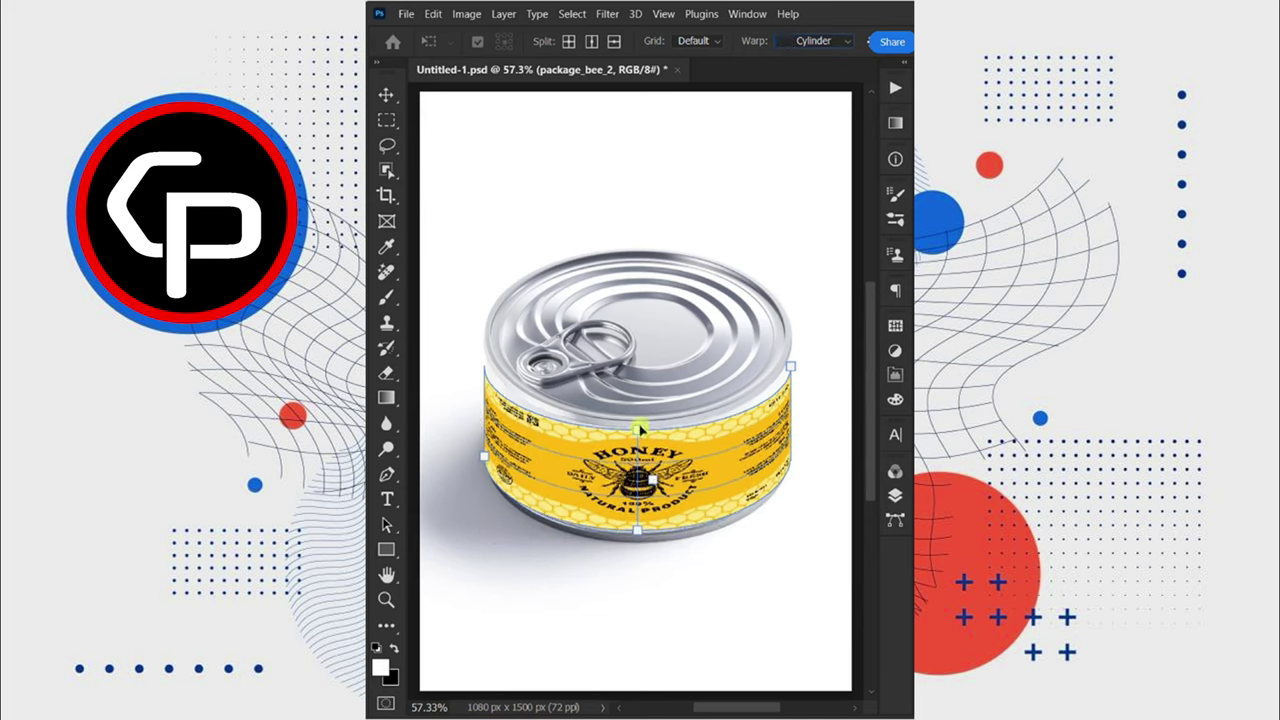
pyautogui.moveTo(637, 433); pyautogui.dragTo(643, 410)
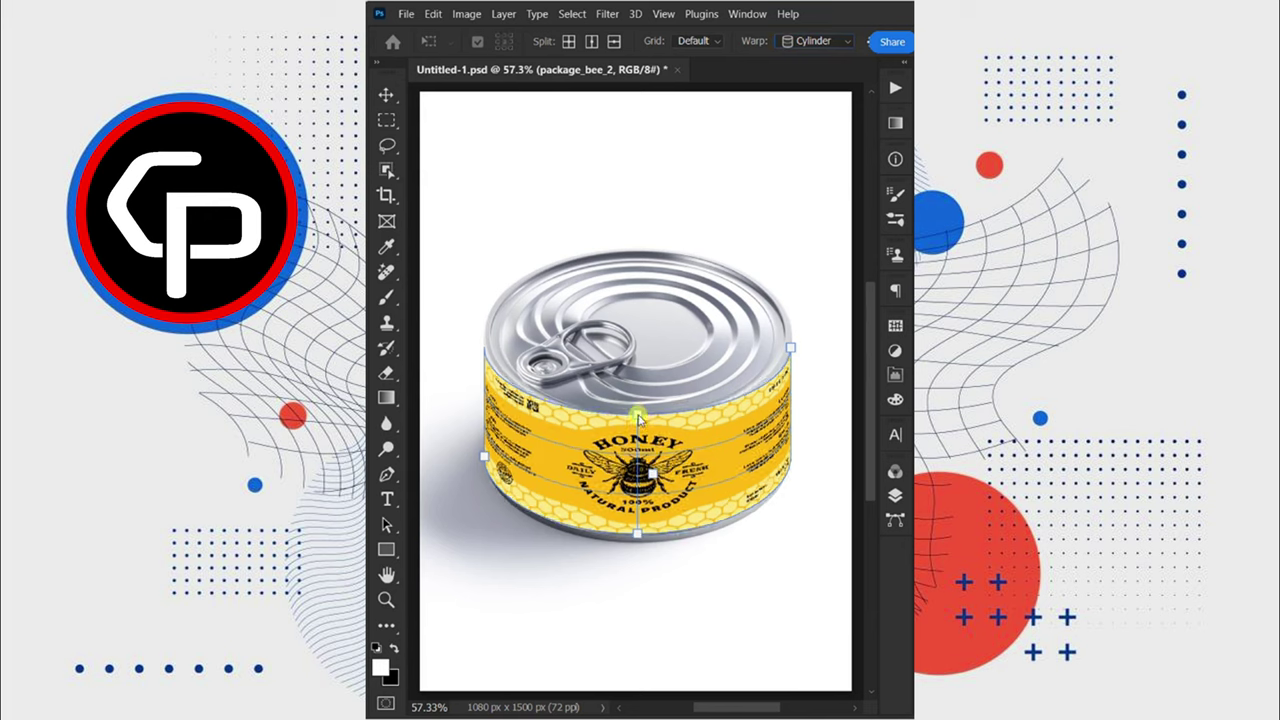
pyautogui.press('Return')
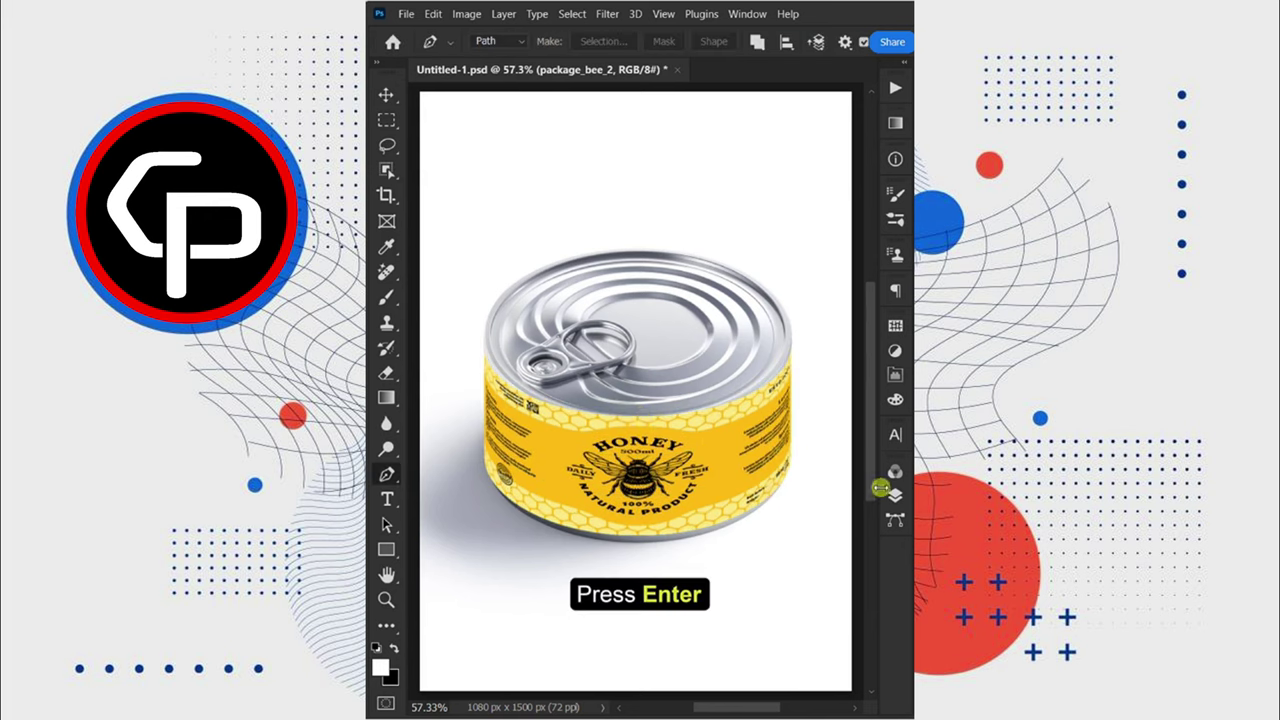
pyautogui.click(894, 494)
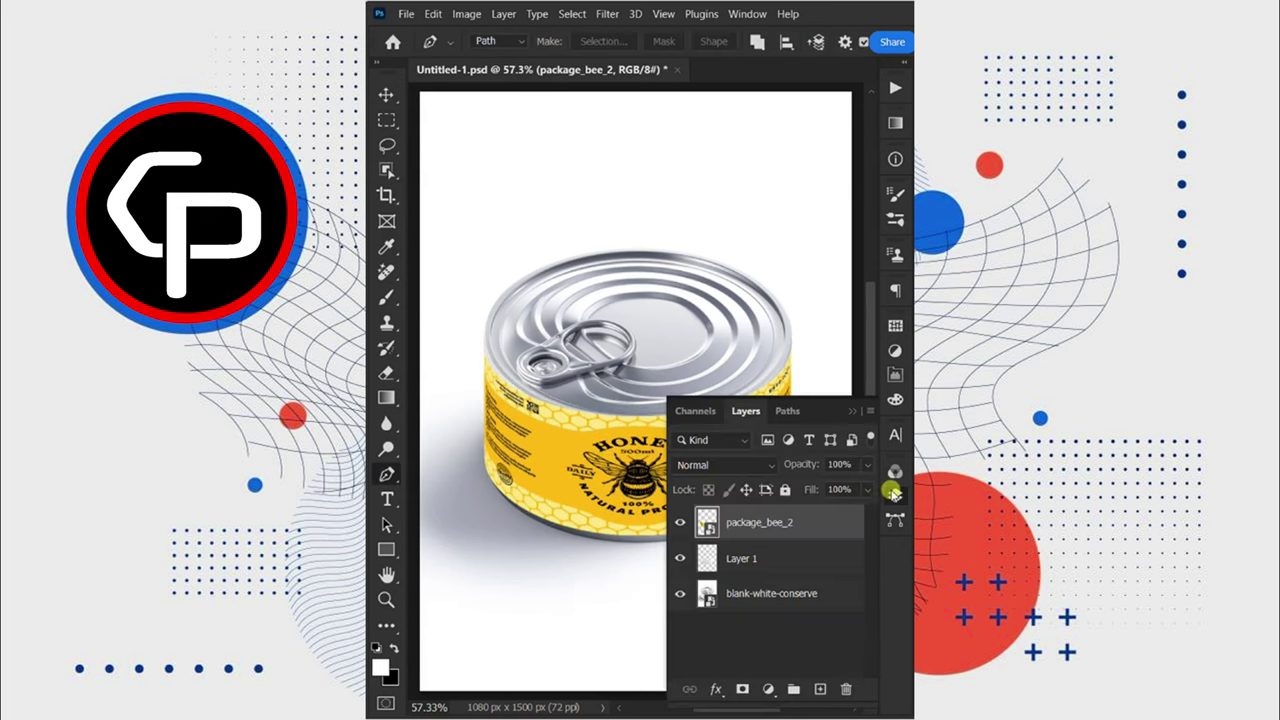
# Clip the package_bee_2 label to the can body layer and set it to Multiply.
pyautogui.rightClick(779, 522)
pyautogui.click(815, 430)
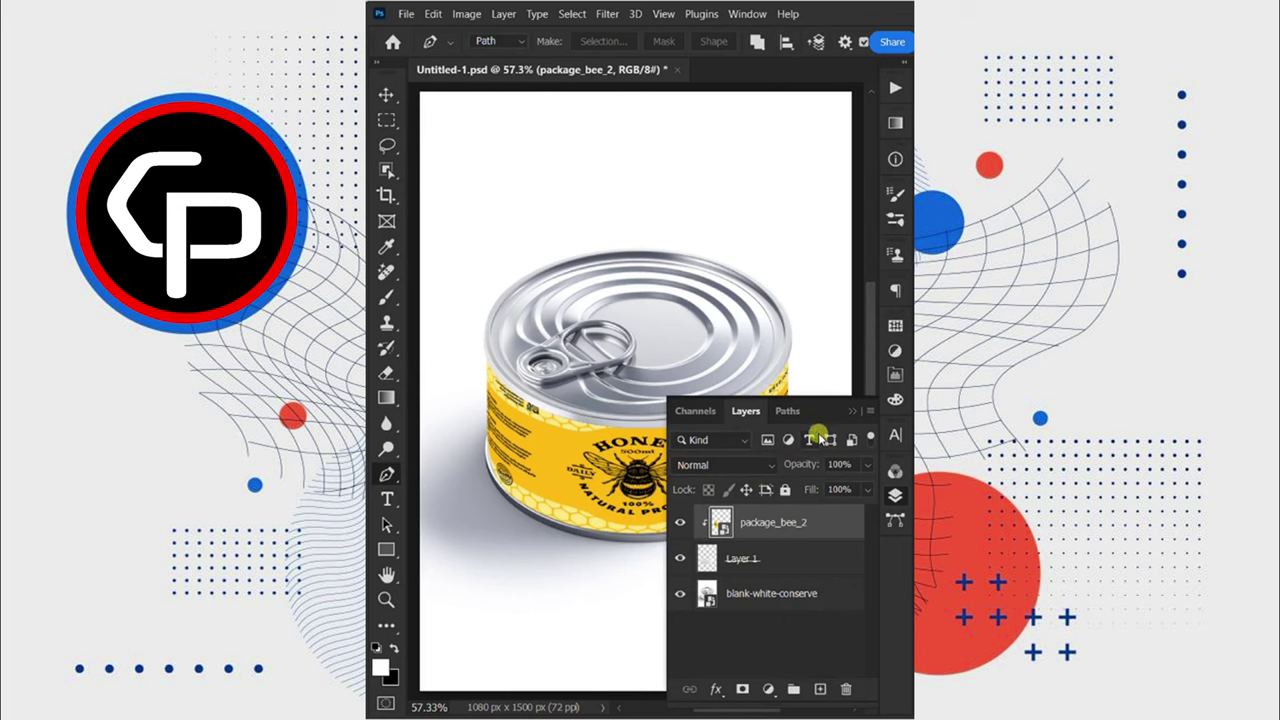
pyautogui.click(760, 464)
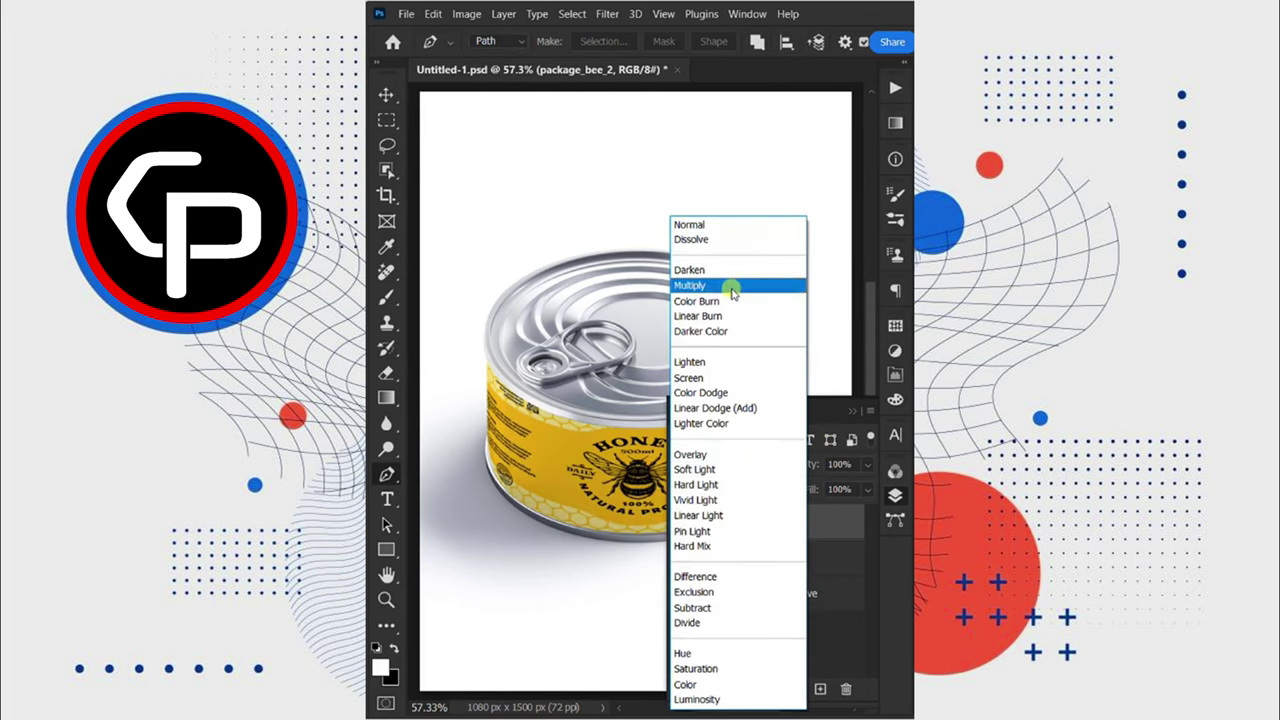
pyautogui.click(731, 286)
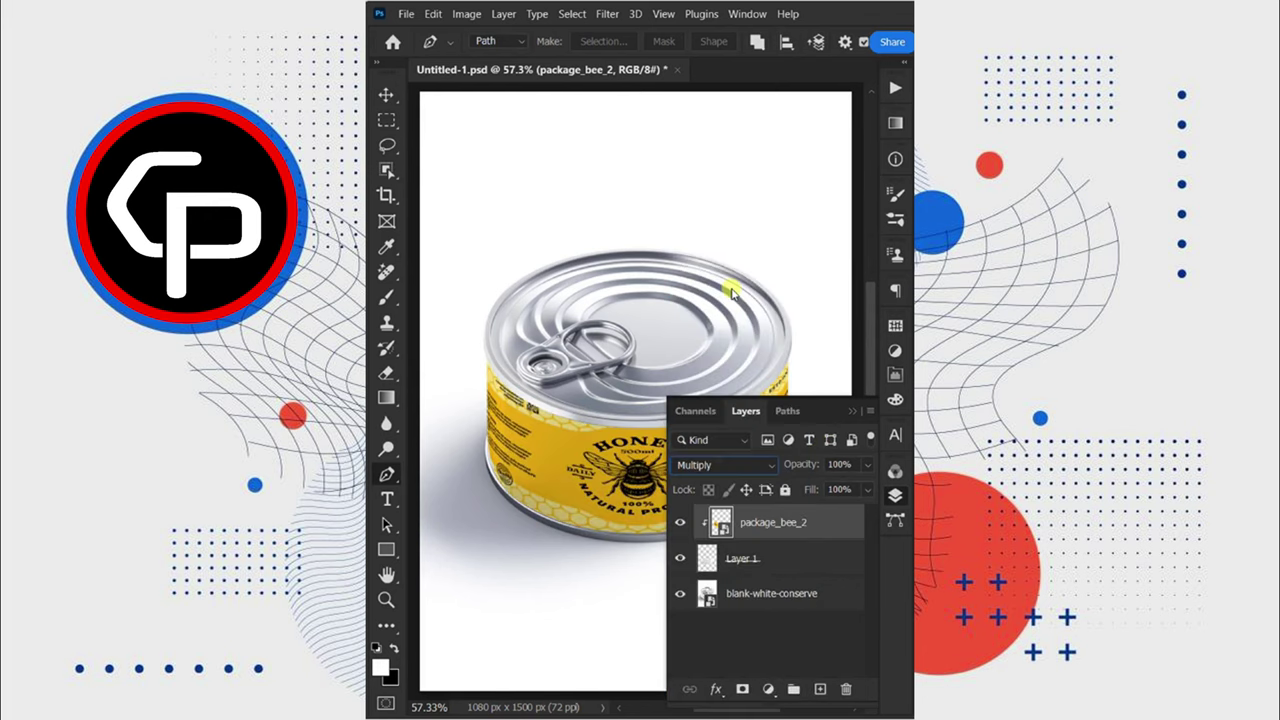
# Split the Blend If Underlying Layer slider at 243 in the label's Blending Options.
pyautogui.click(714, 687)
pyautogui.click(752, 512)
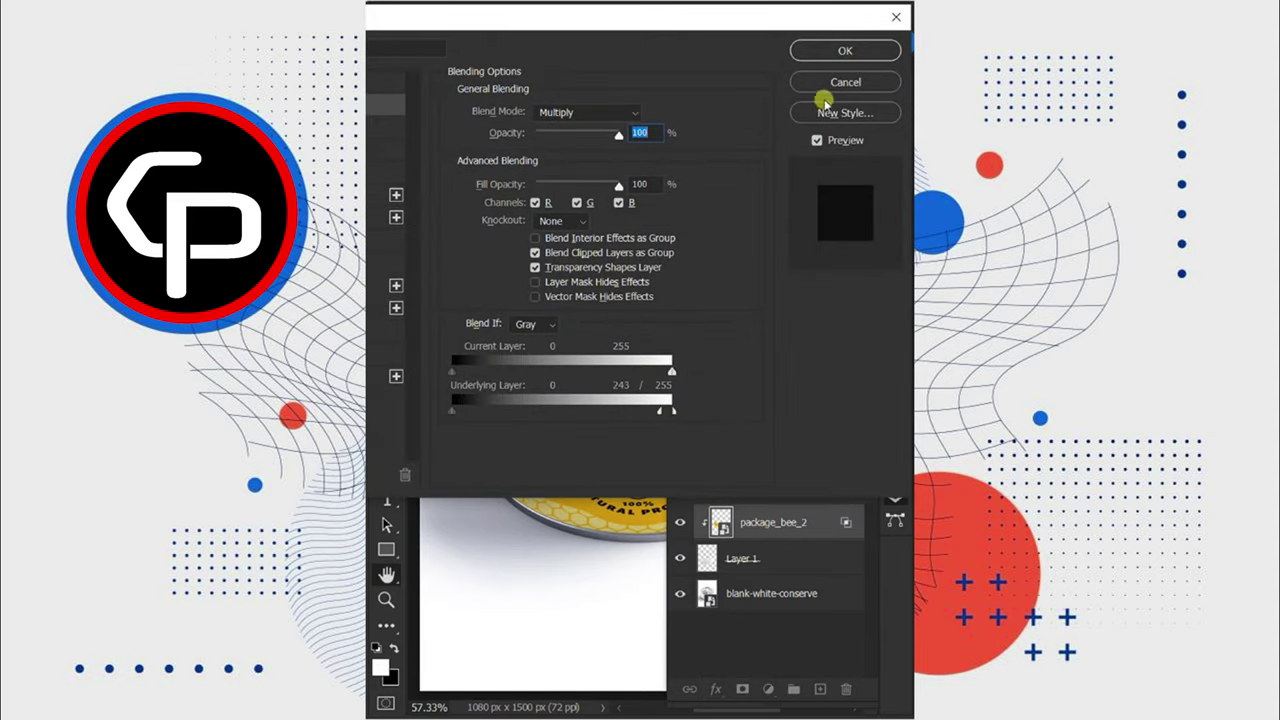
pyautogui.click(836, 52)
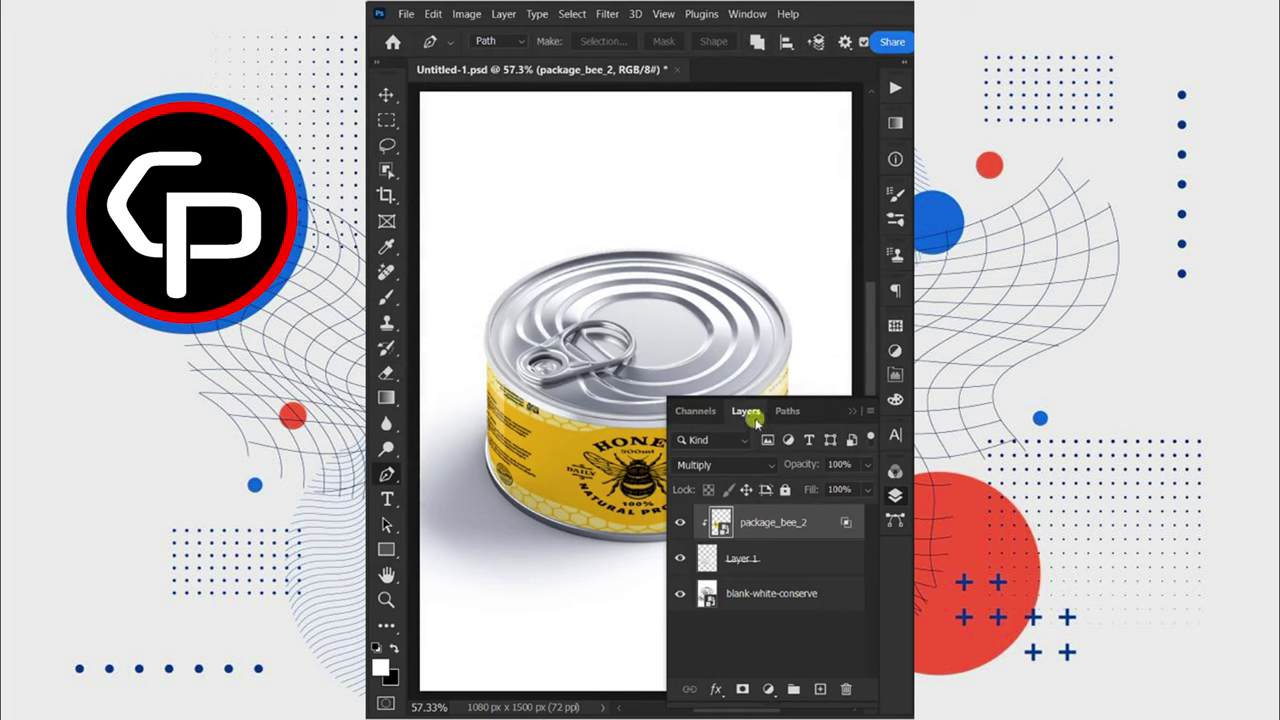
pyautogui.click(741, 592)
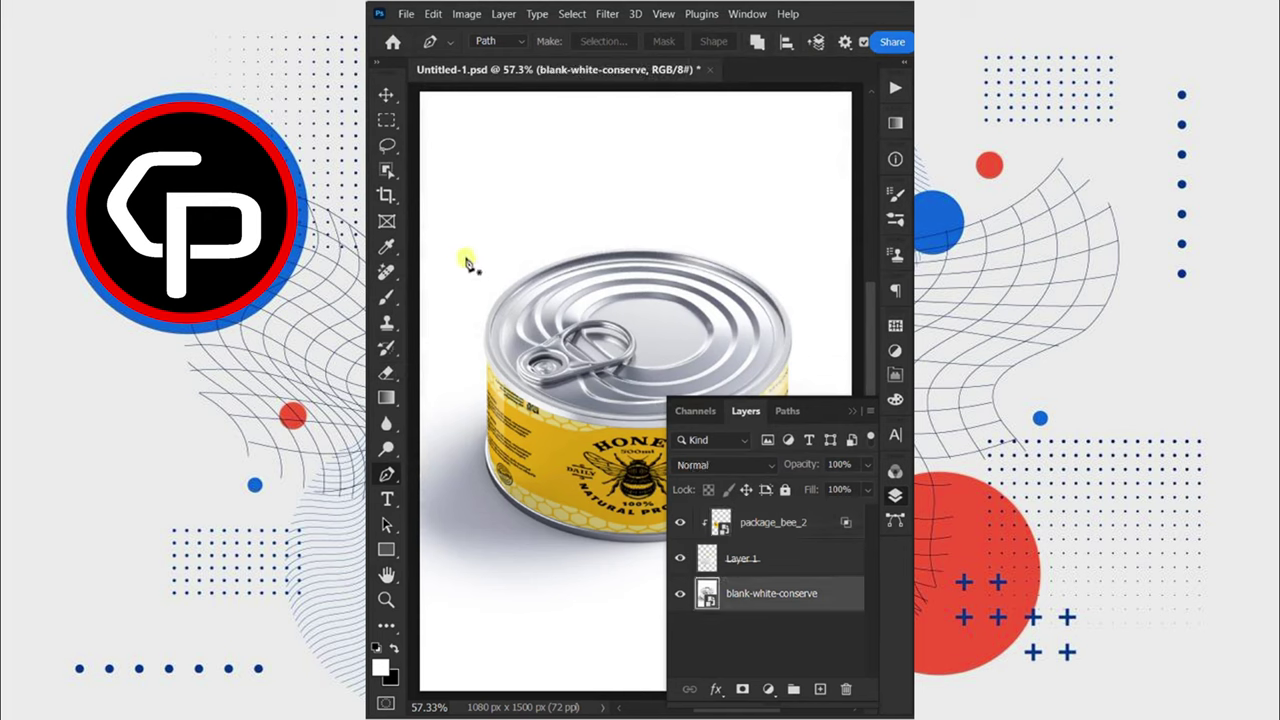
# Select the whole can with the Object Selection tool.
pyautogui.rightClick(386, 170)
pyautogui.click(420, 168)
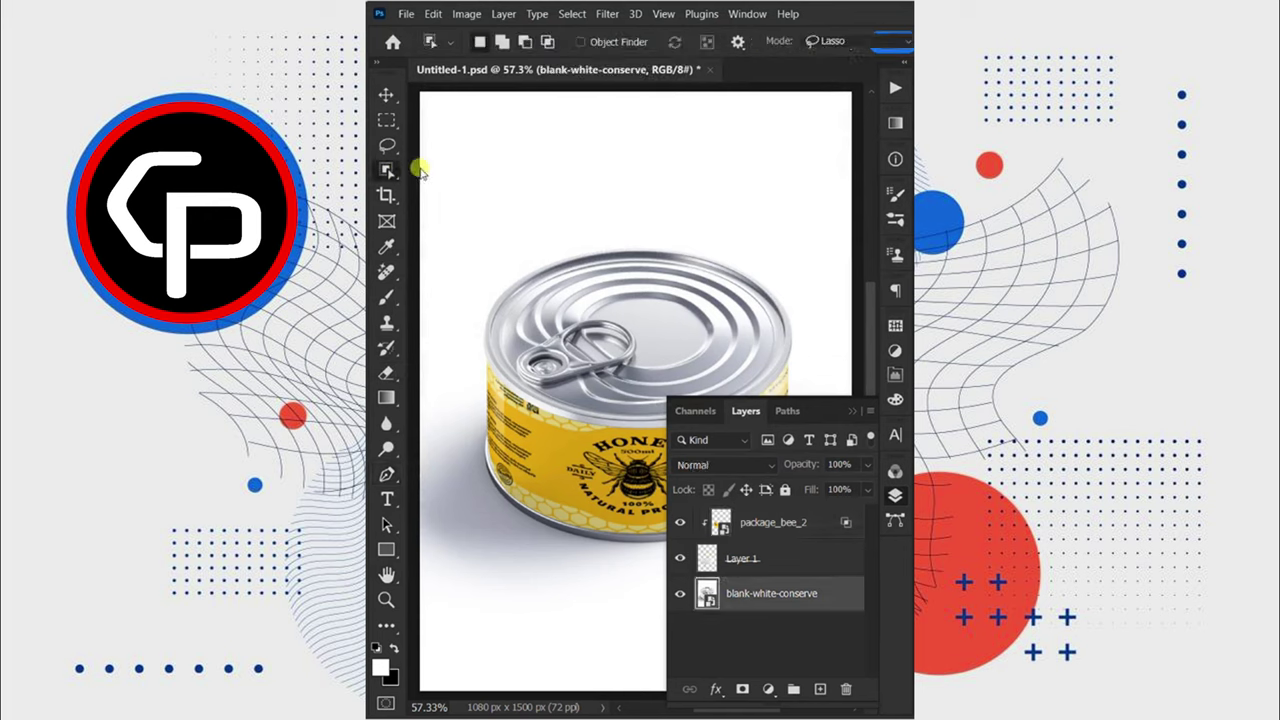
pyautogui.click(891, 493)
pyautogui.moveTo(806, 466)
pyautogui.mouseDown()
pyautogui.moveTo(795, 300)
pyautogui.moveTo(494, 286)
pyautogui.moveTo(537, 529)
pyautogui.moveTo(800, 497)
pyautogui.mouseUp()
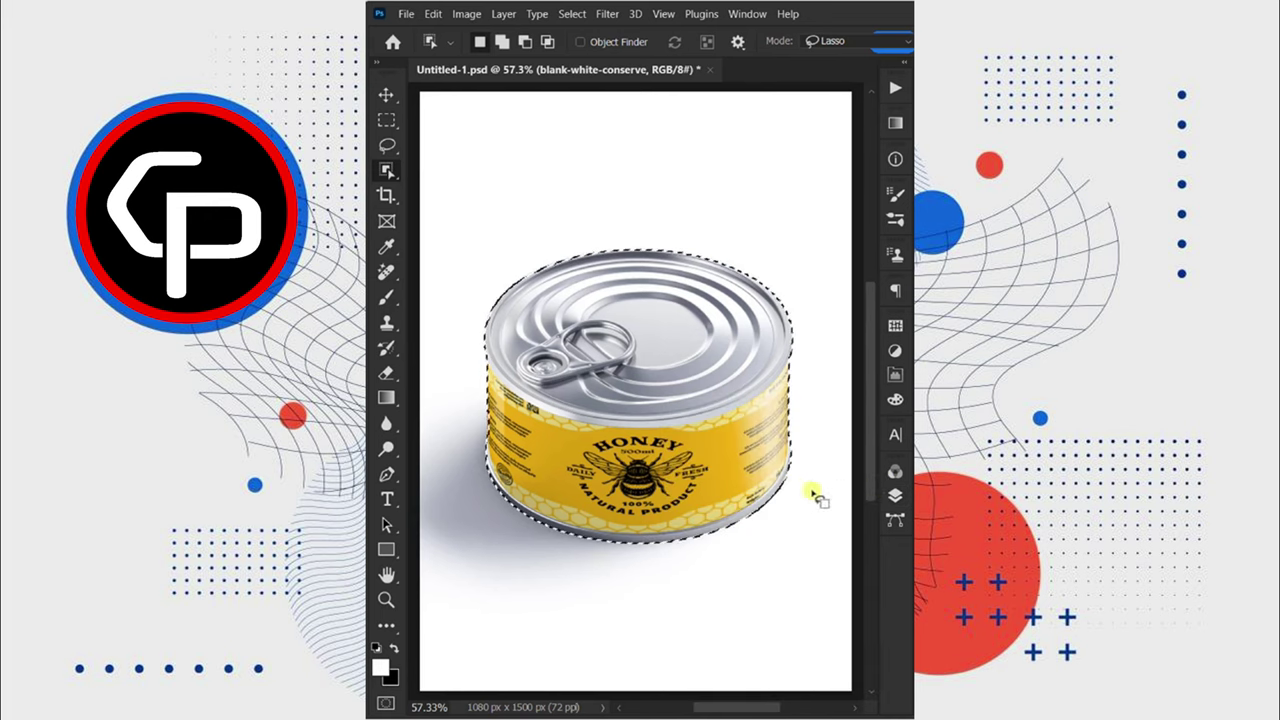
# Add a #ff900d Solid Color fill over the can in Soft Light blend mode.
pyautogui.click(891, 494)
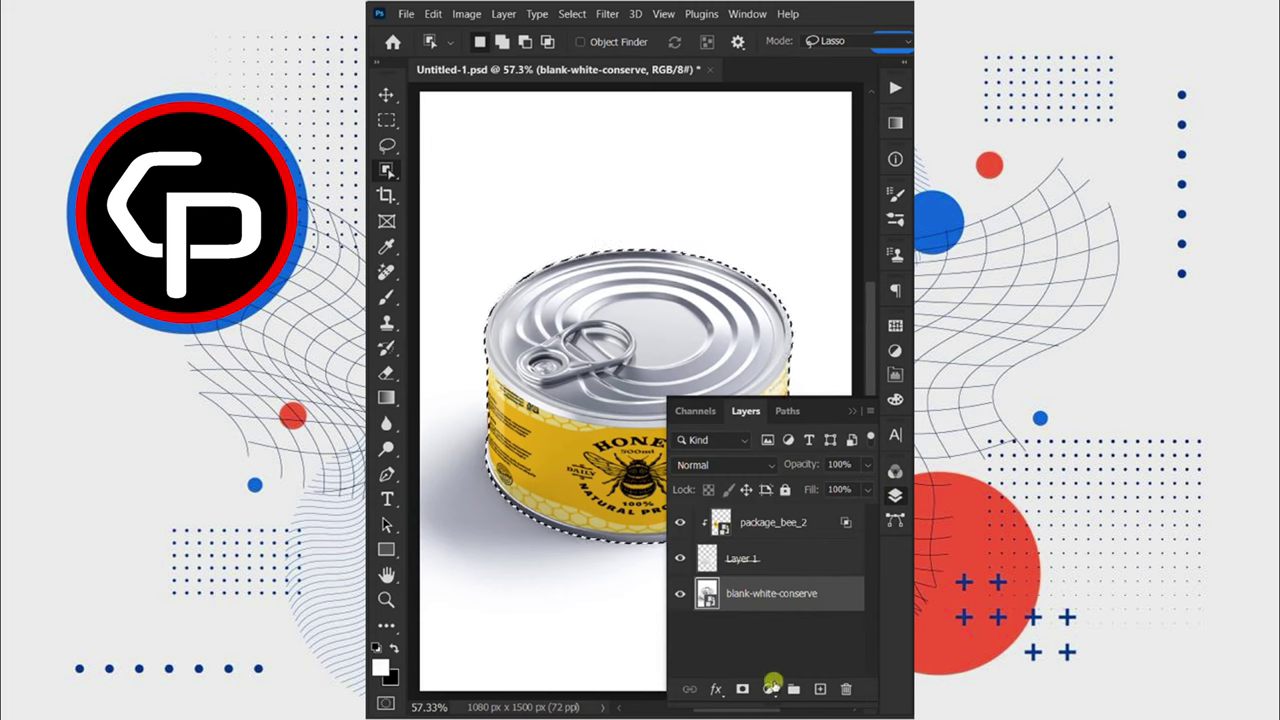
pyautogui.click(768, 689)
pyautogui.click(808, 383)
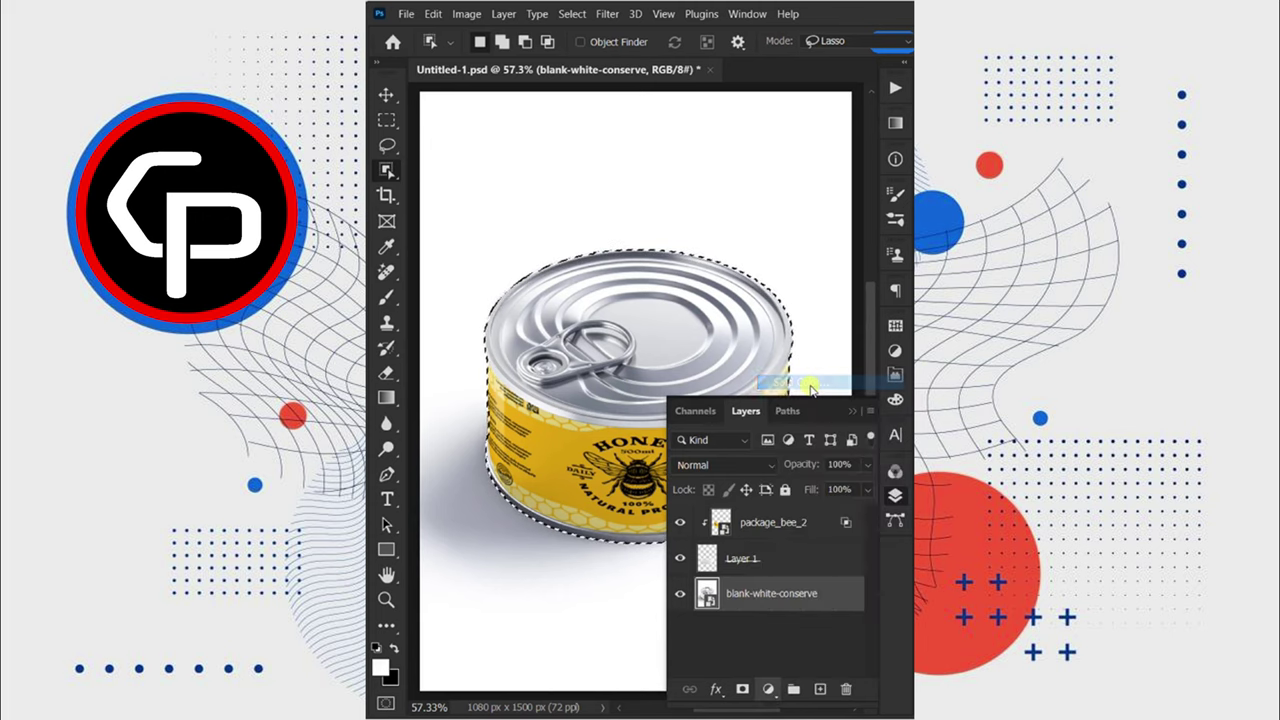
pyautogui.write('ff900d')
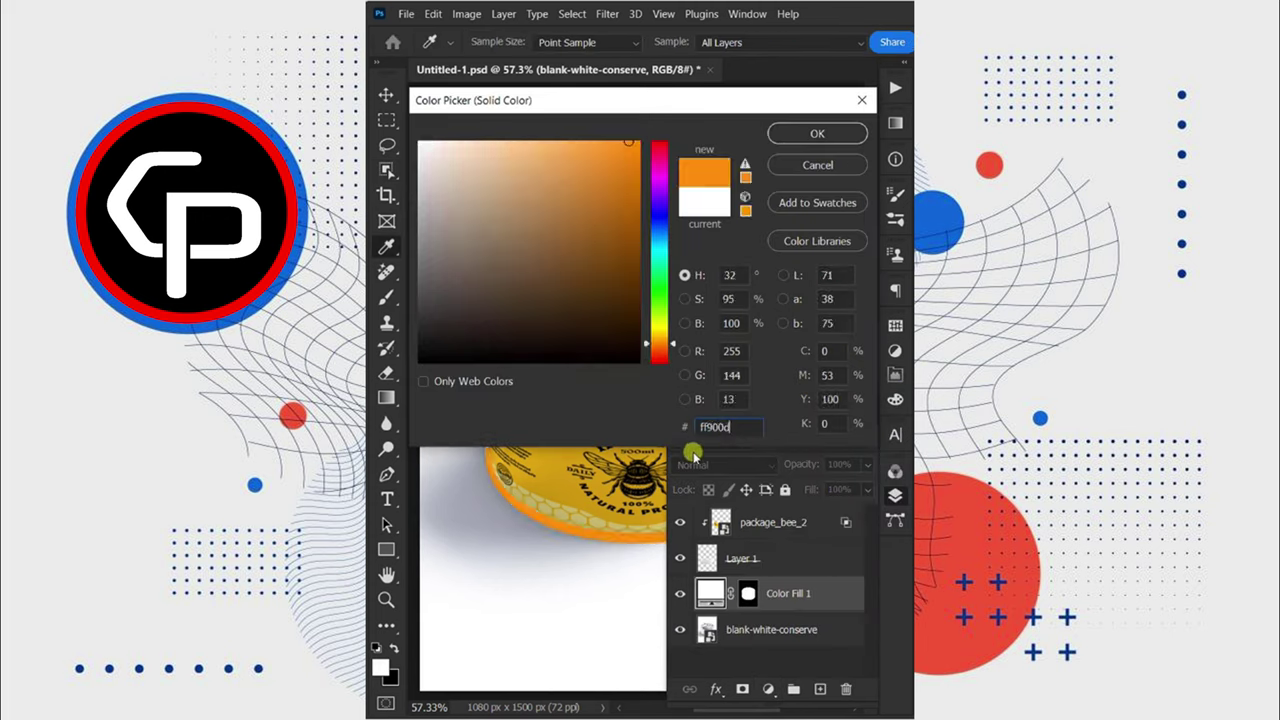
pyautogui.click(816, 134)
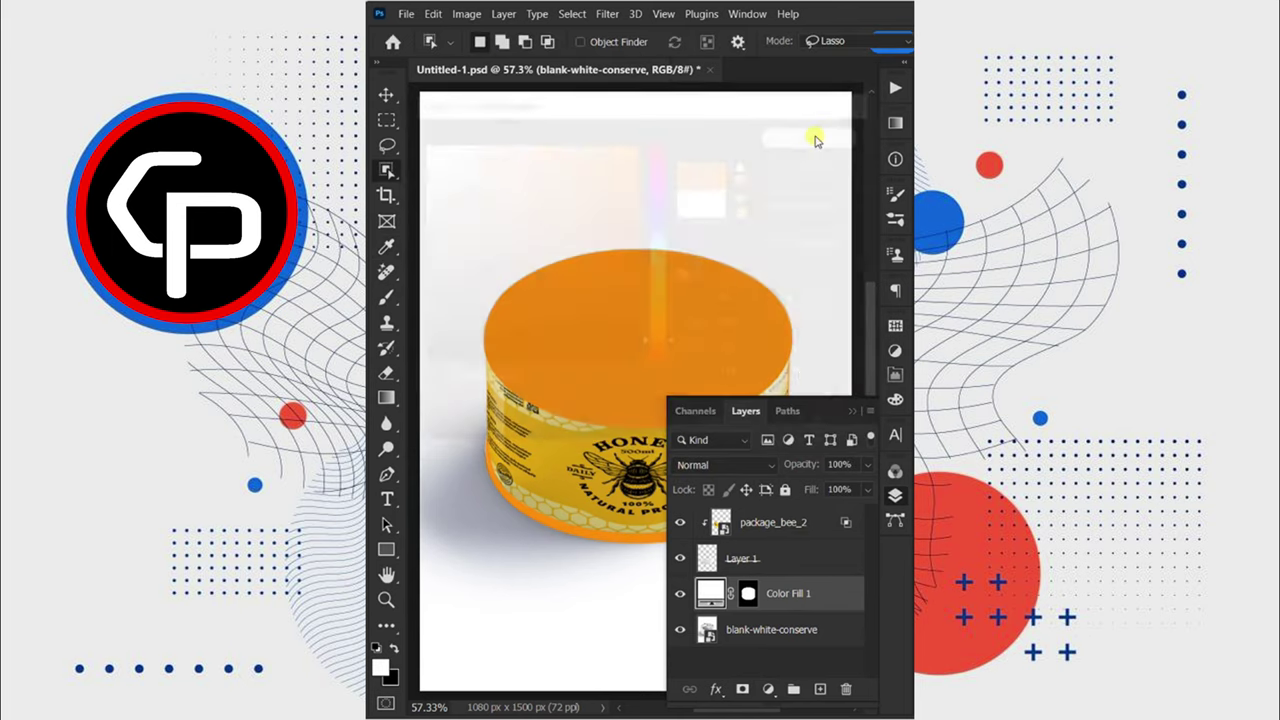
pyautogui.click(752, 464)
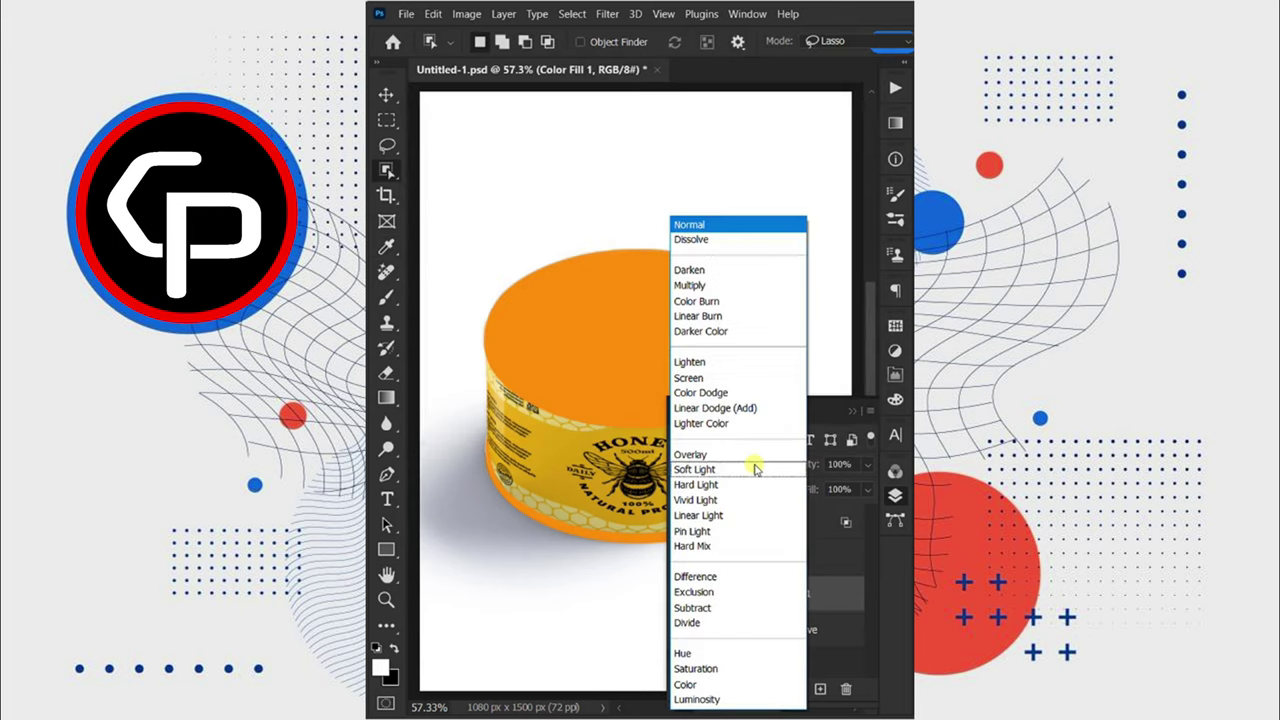
pyautogui.click(706, 470)
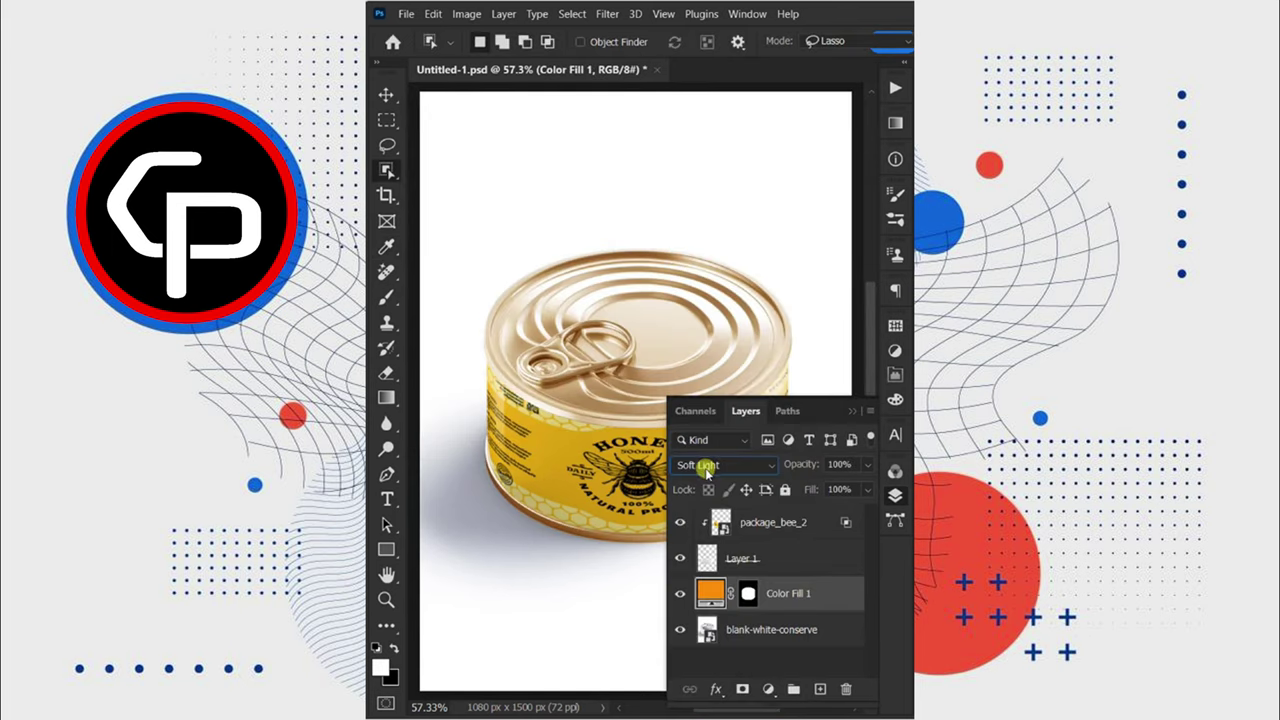
pyautogui.click(893, 495)
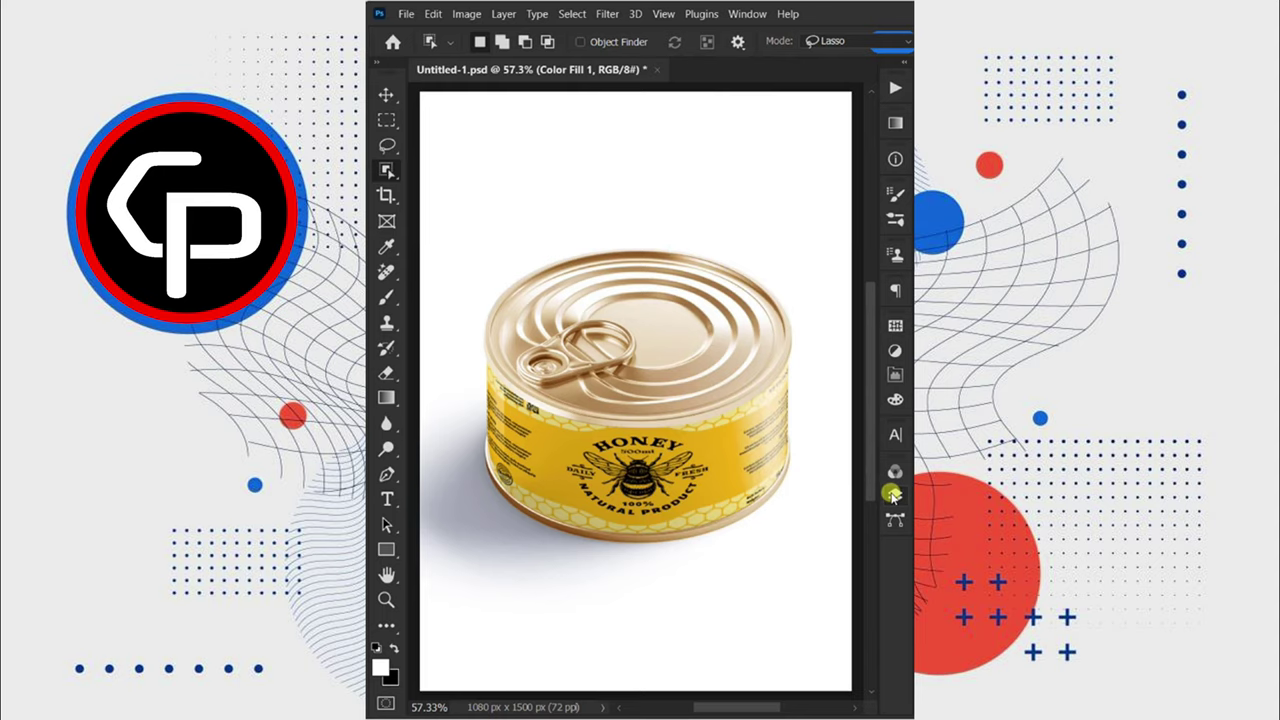
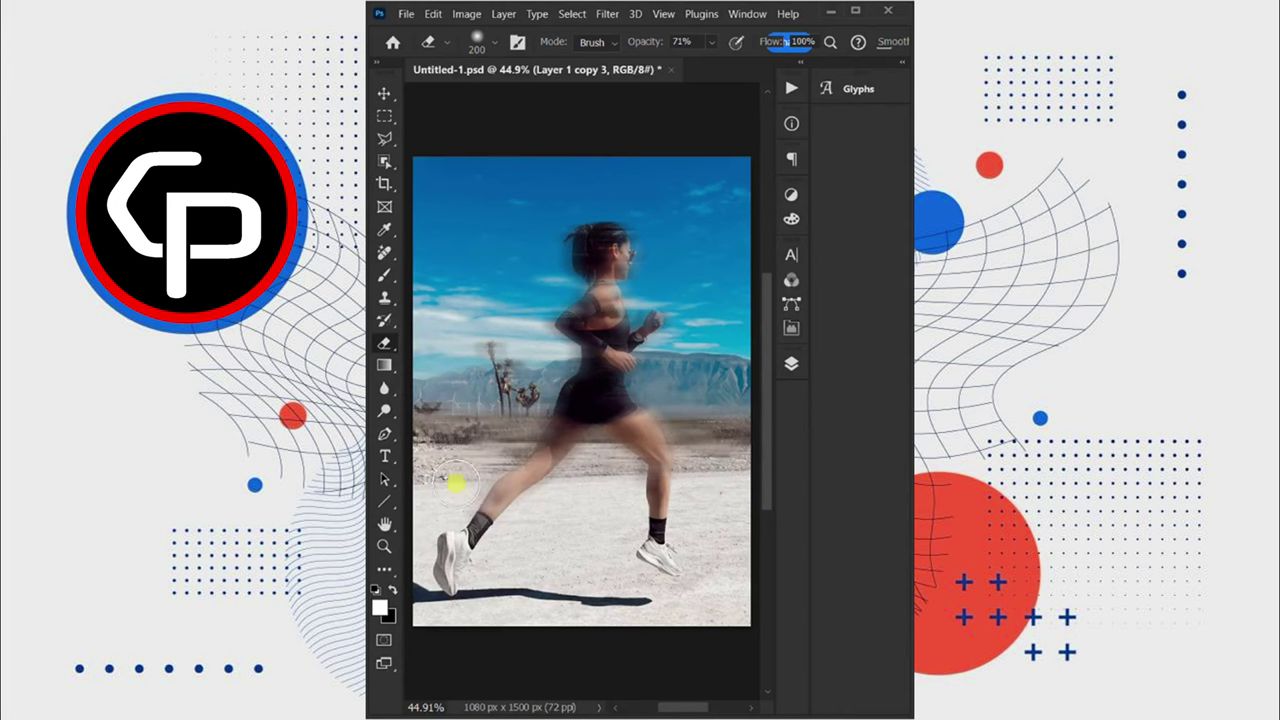
# Erase the ghosted blur over the runner's lower legs and shoes on the top copy layer.
pyautogui.moveTo(455, 484)
pyautogui.mouseDown()
pyautogui.moveTo(537, 531)
pyautogui.moveTo(686, 526)
pyautogui.moveTo(662, 519)
pyautogui.mouseUp()
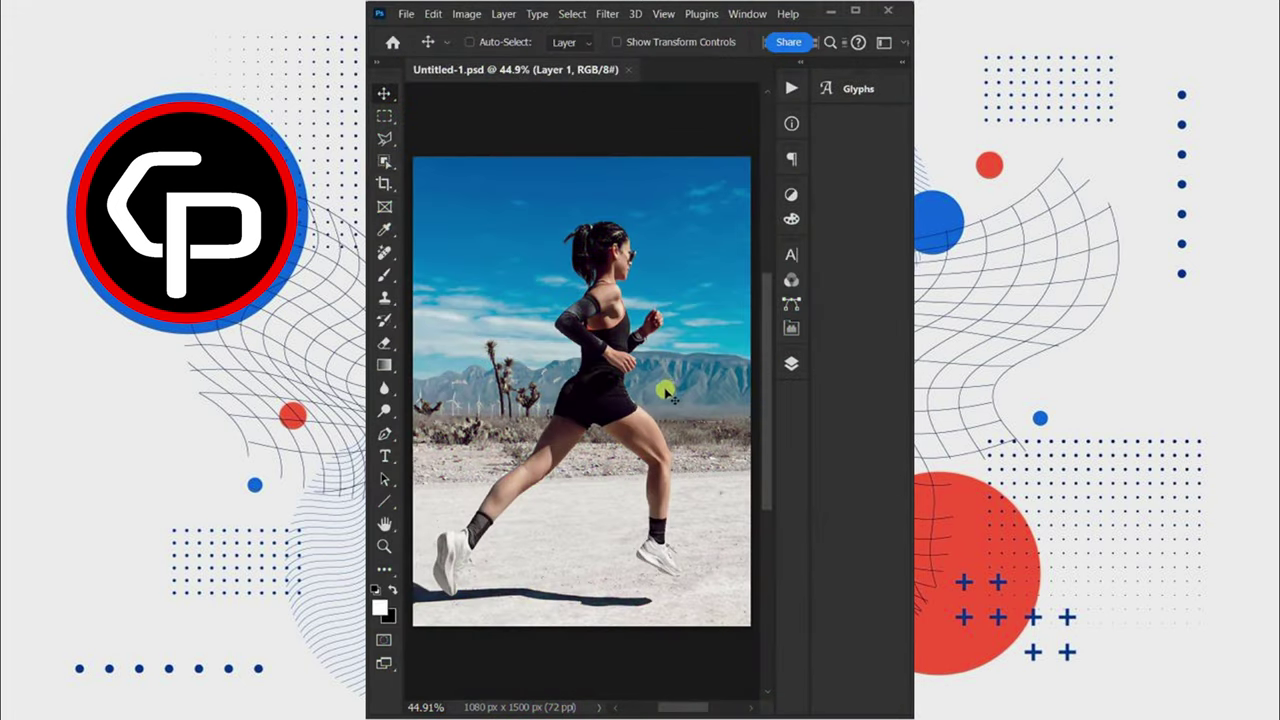
# Duplicate the runner photo layer and make the original Layer 1 the active layer.
pyautogui.click(790, 364)
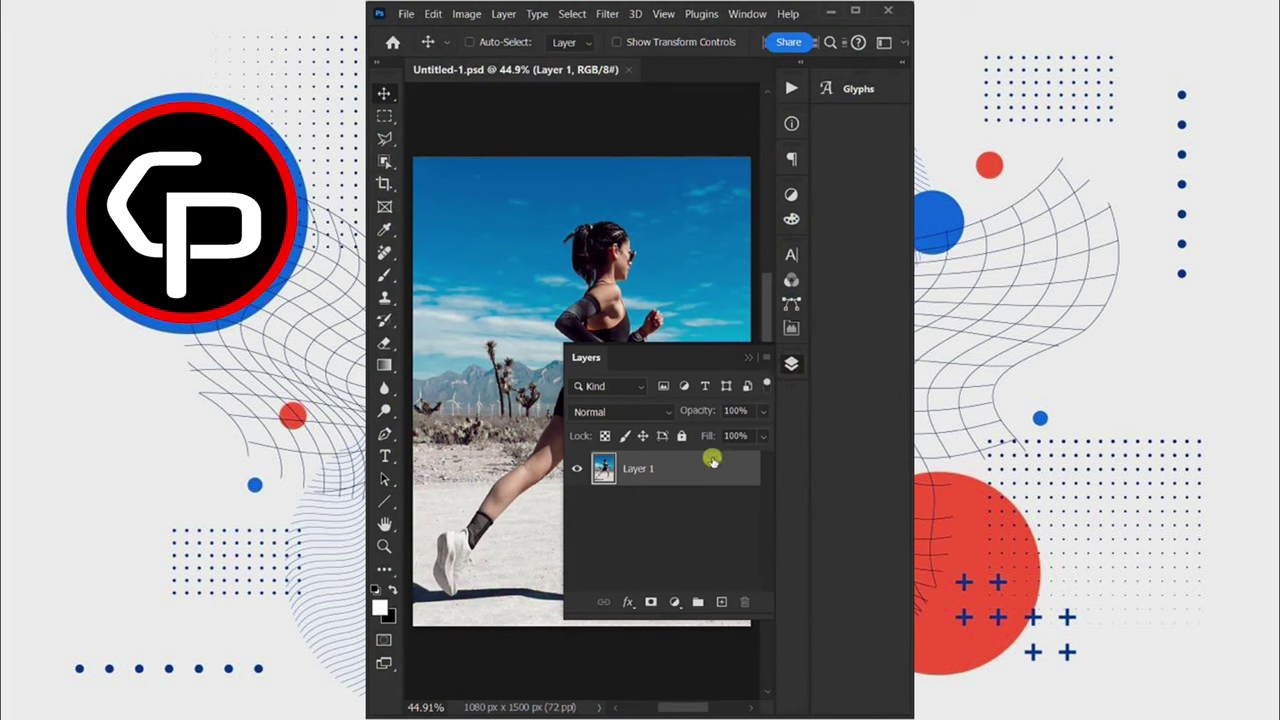
pyautogui.moveTo(708, 469); pyautogui.dragTo(719, 603)
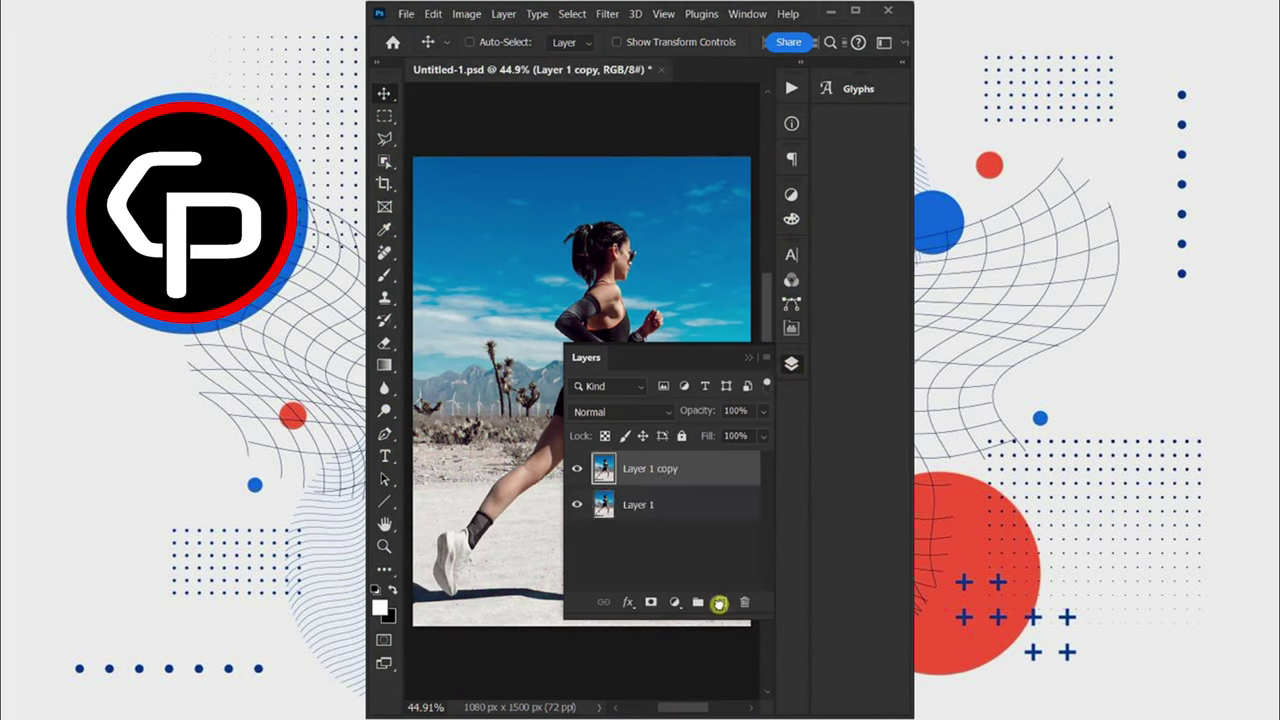
pyautogui.click(645, 508)
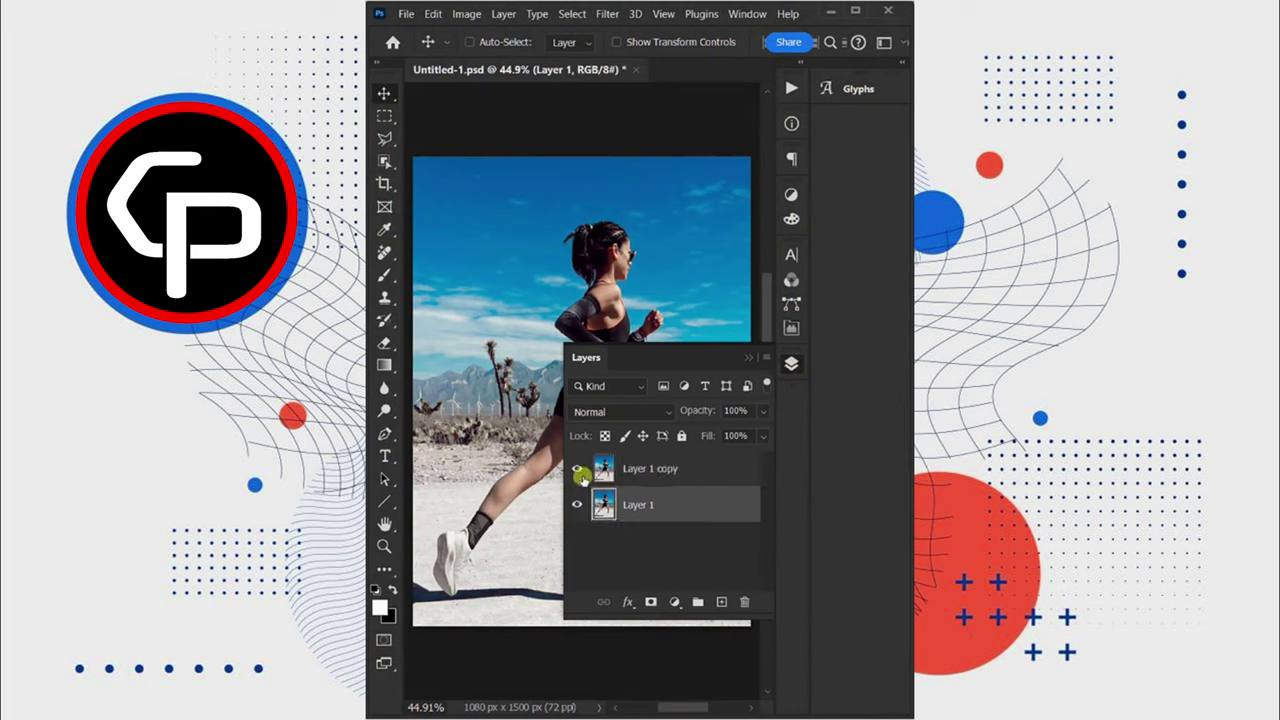
pyautogui.click(789, 366)
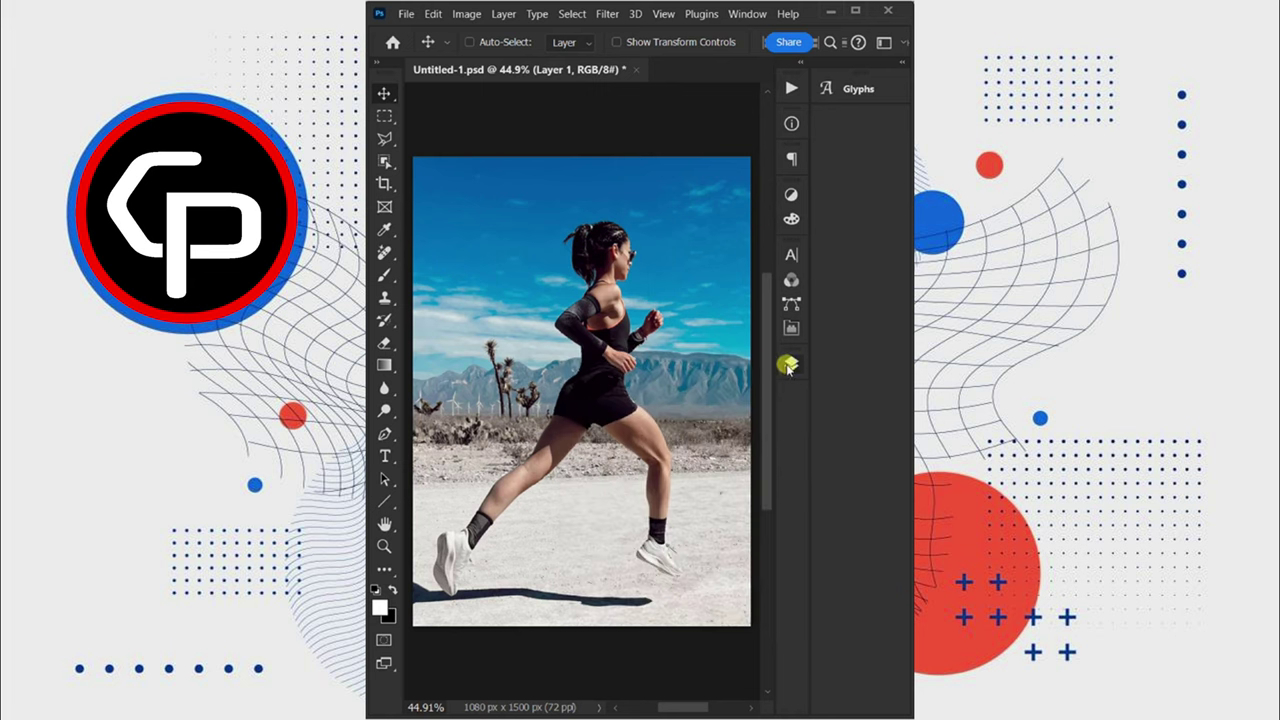
# Select the woman with Object Finder and remove her using Delete and Fill Selection, then reselect Layer 1 copy.
pyautogui.click(384, 162)
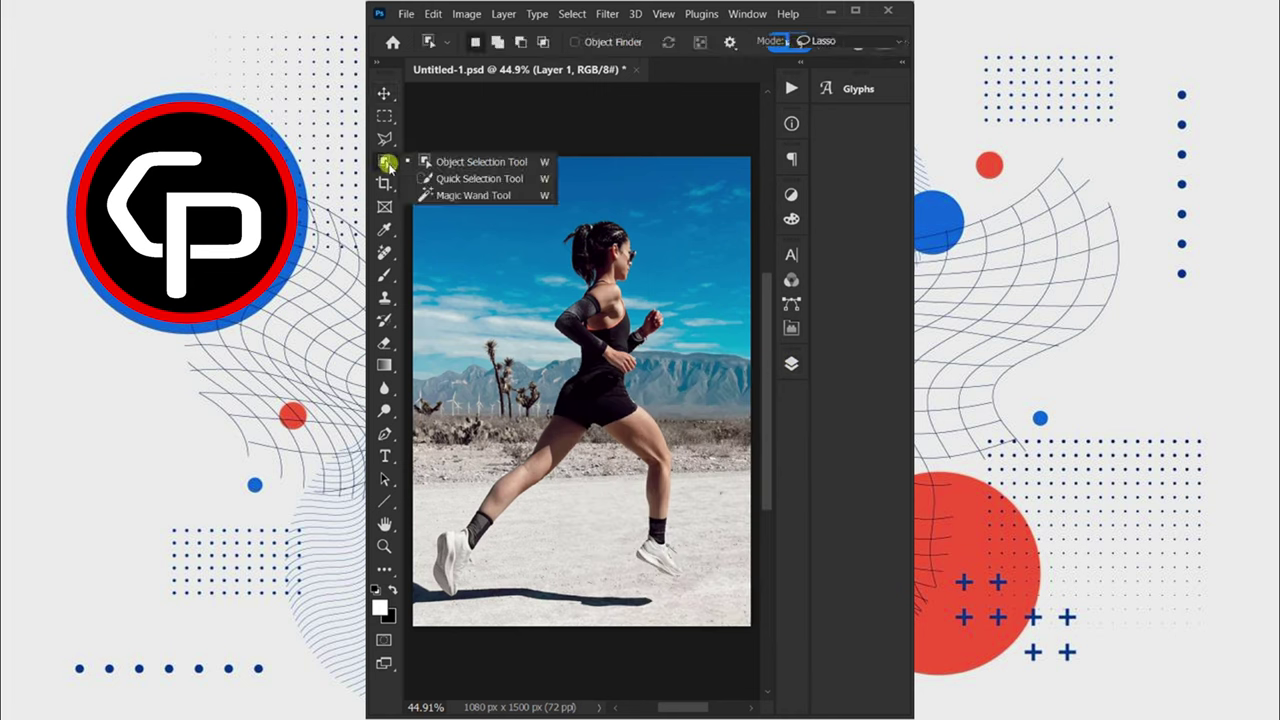
pyautogui.click(427, 165)
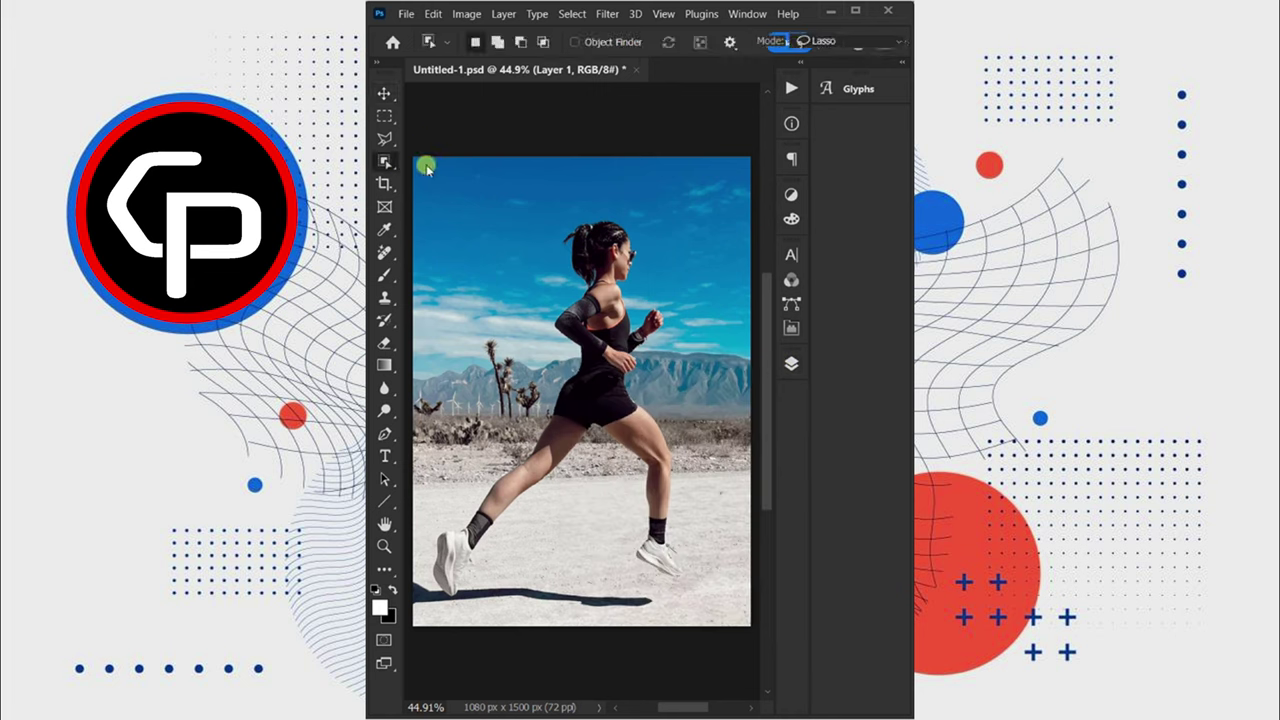
pyautogui.click(573, 42)
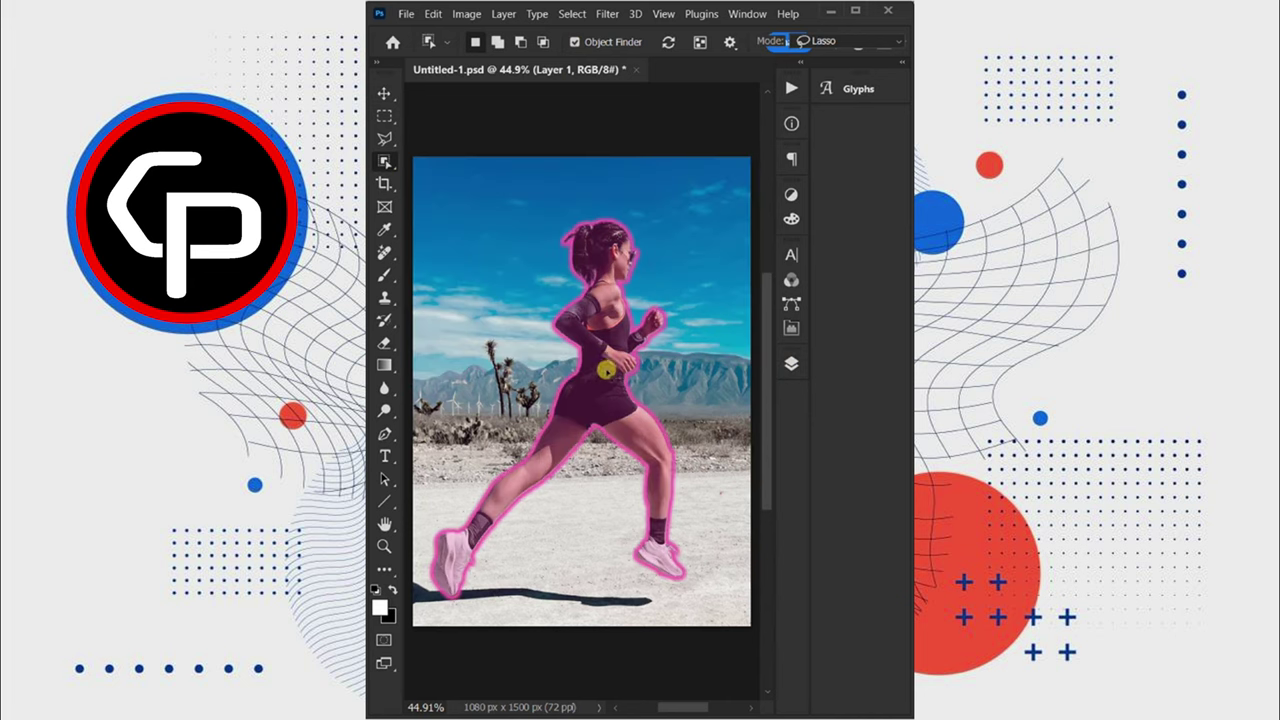
pyautogui.click(606, 371)
pyautogui.rightClick(607, 372)
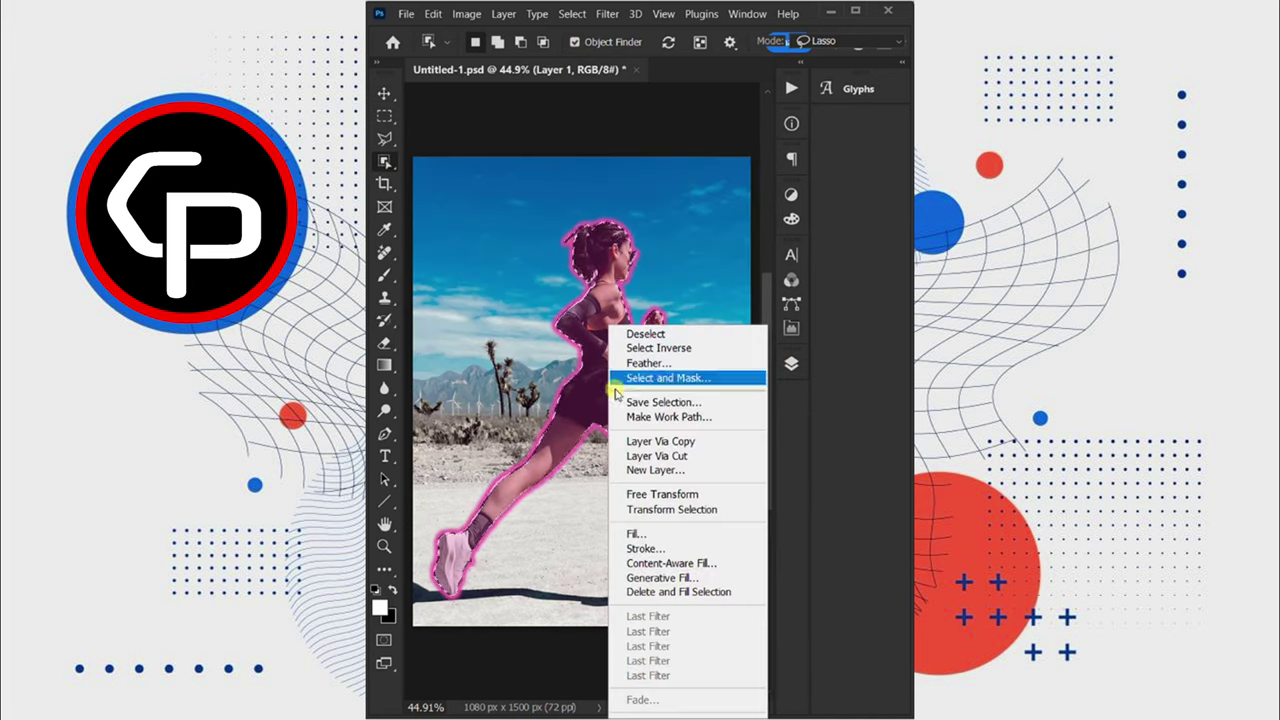
pyautogui.click(657, 590)
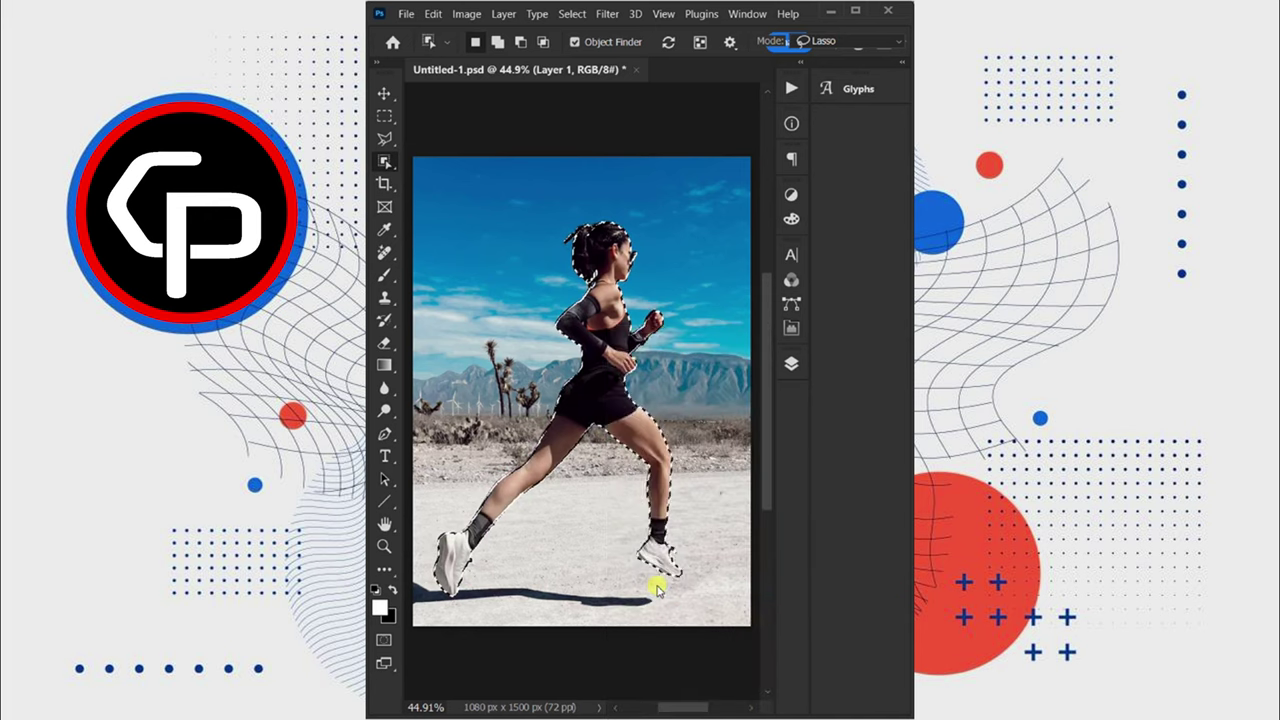
pyautogui.click(791, 364)
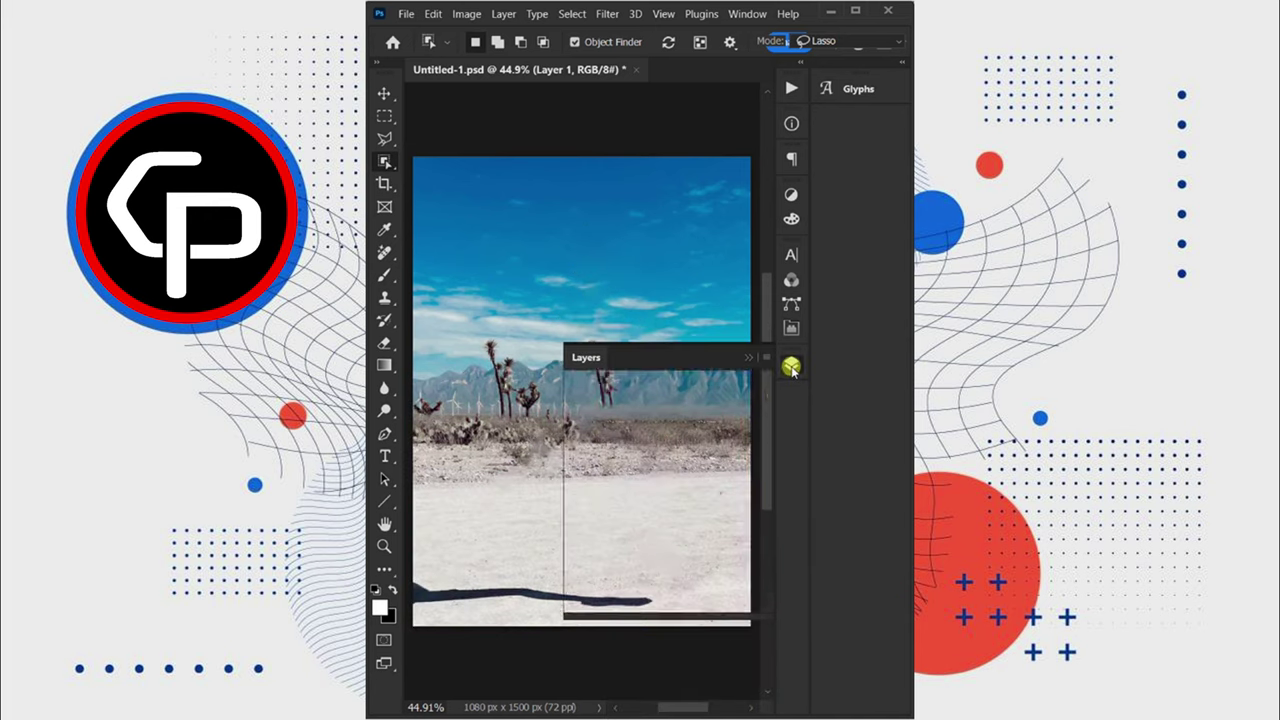
pyautogui.press('v')
pyautogui.click(639, 469)
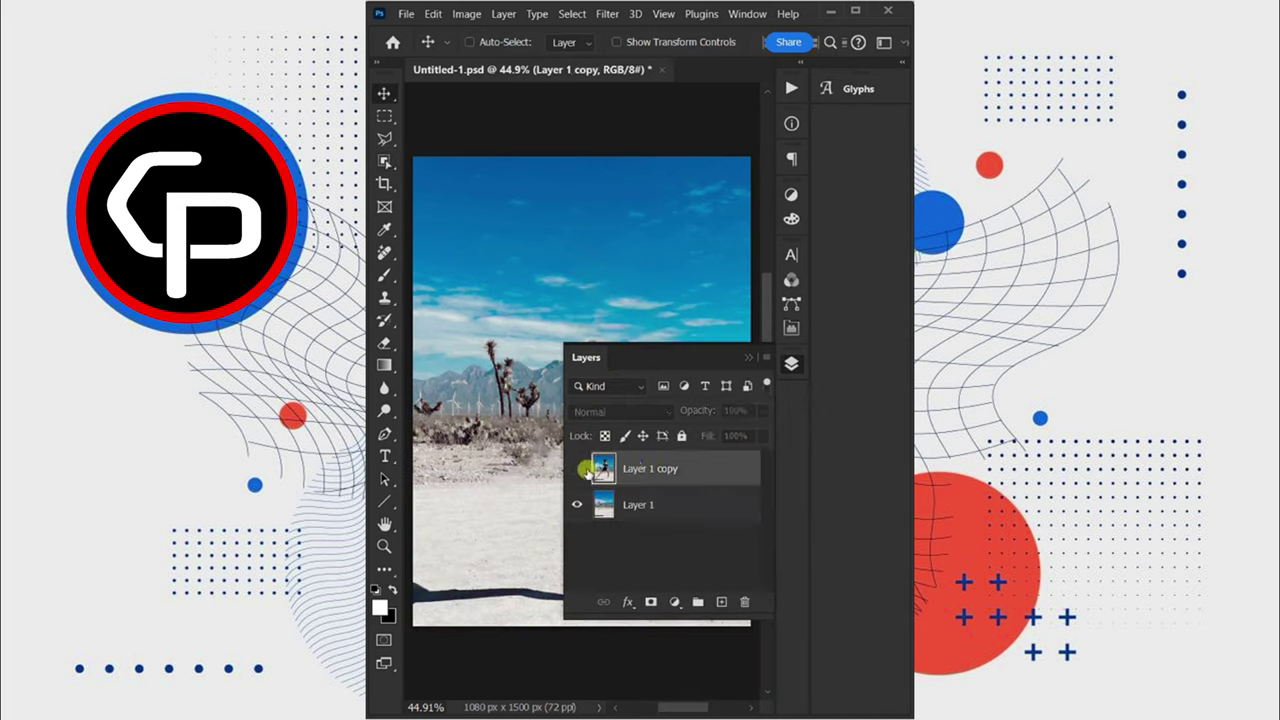
# Show Layer 1 copy and mask out its background with Remove Background in the Properties panel.
pyautogui.click(578, 469)
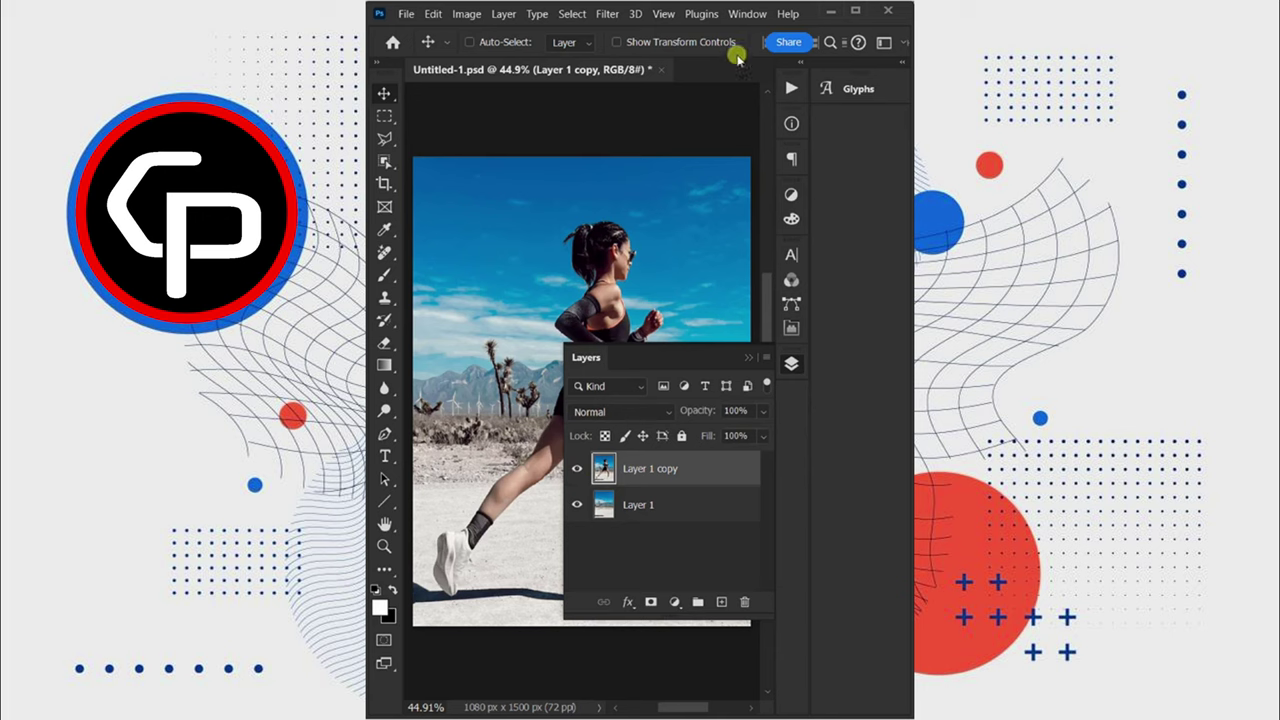
pyautogui.click(746, 16)
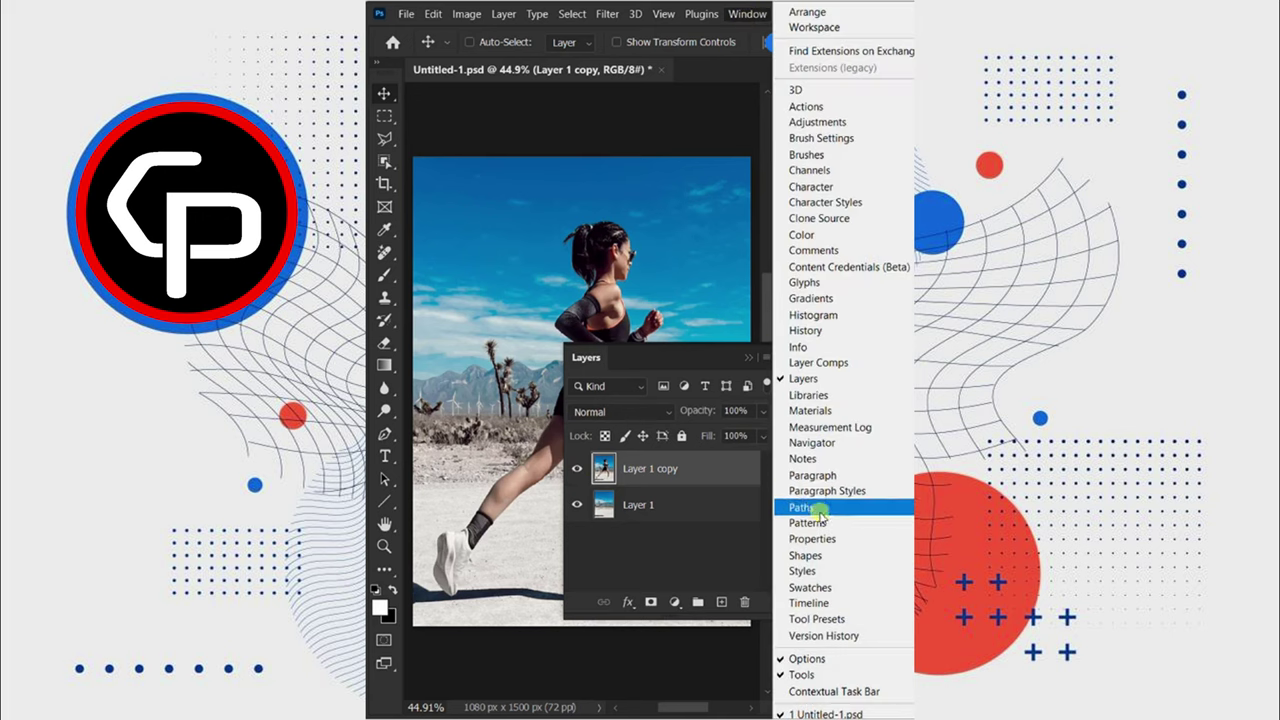
pyautogui.click(827, 539)
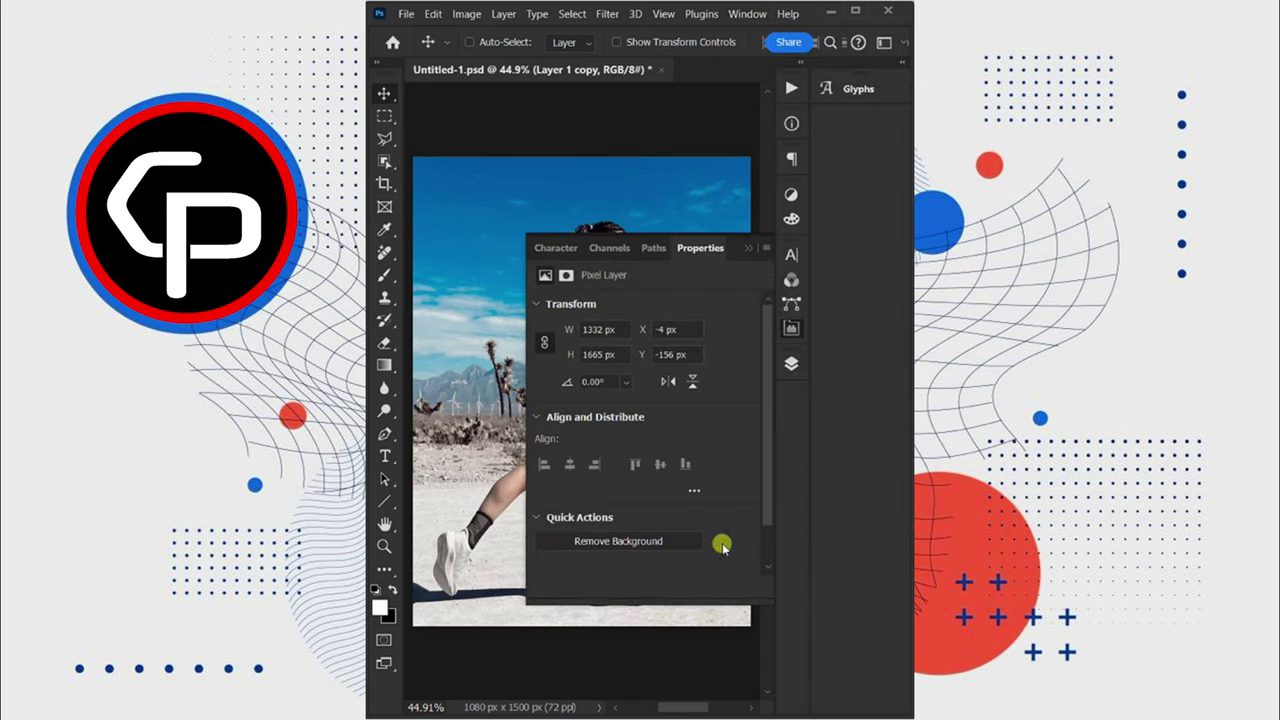
pyautogui.click(681, 540)
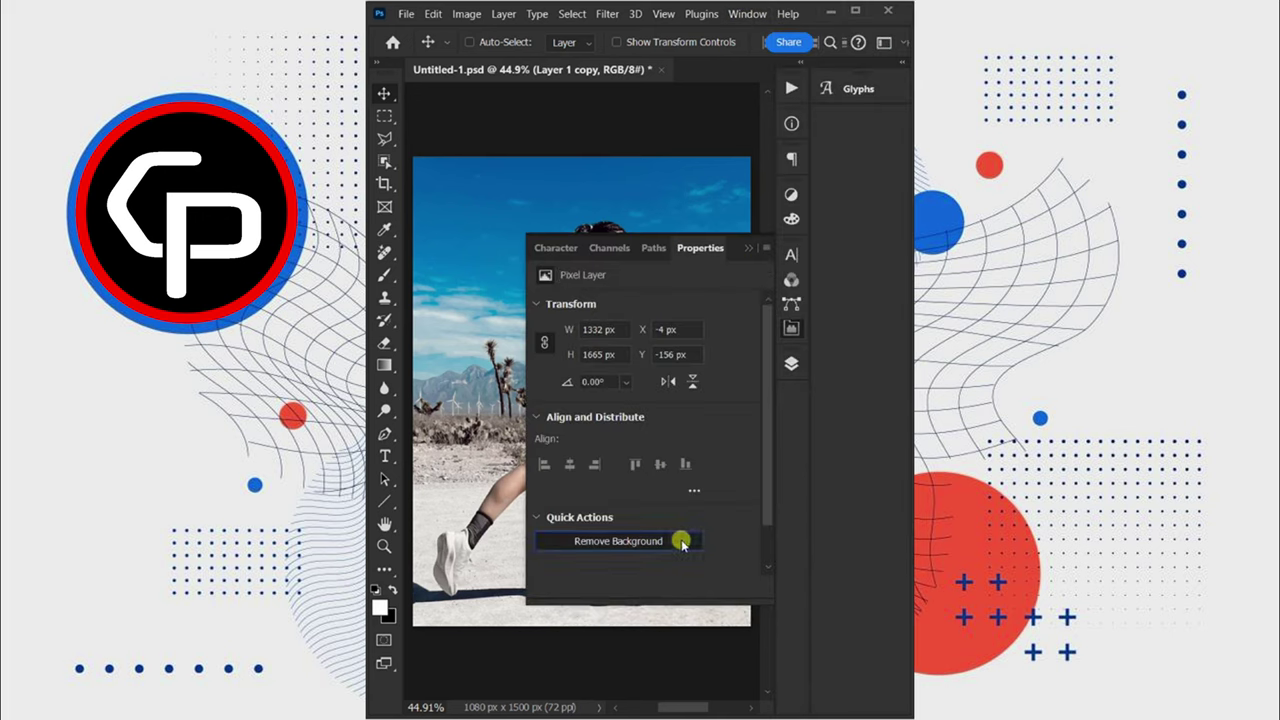
# Turn on the runner-free Layer 1 and select it for editing.
pyautogui.click(790, 366)
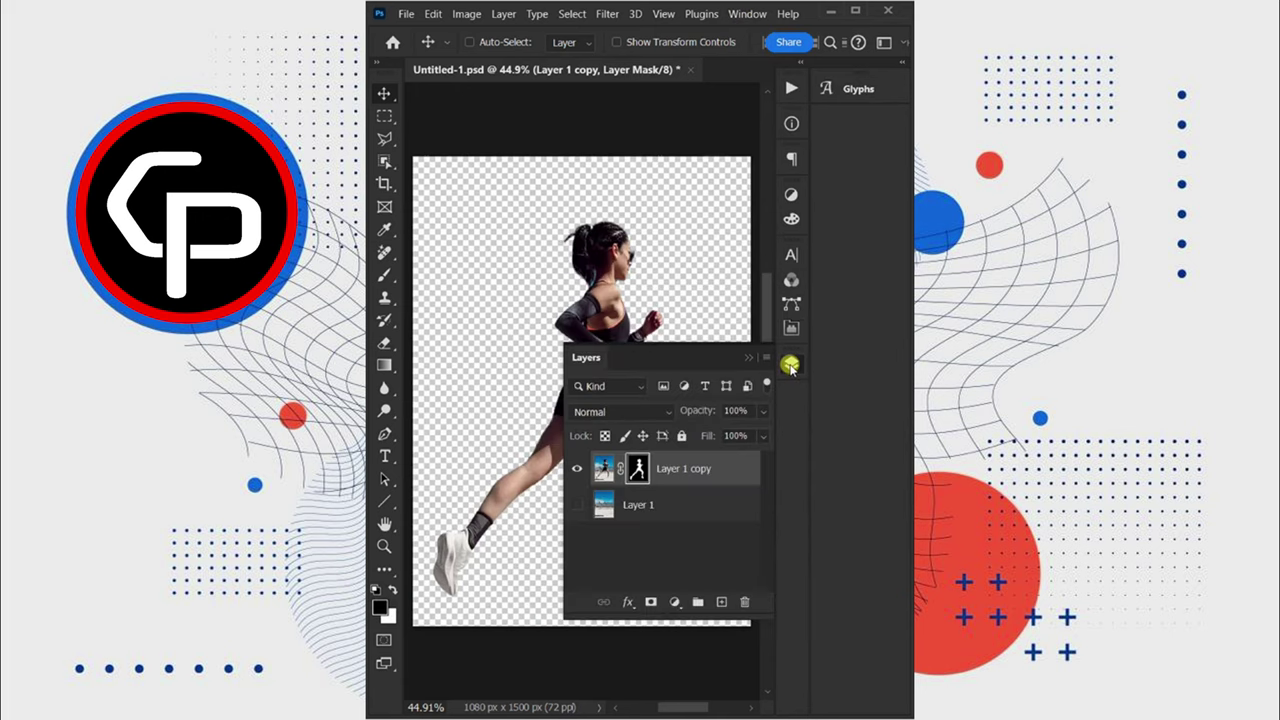
pyautogui.click(577, 504)
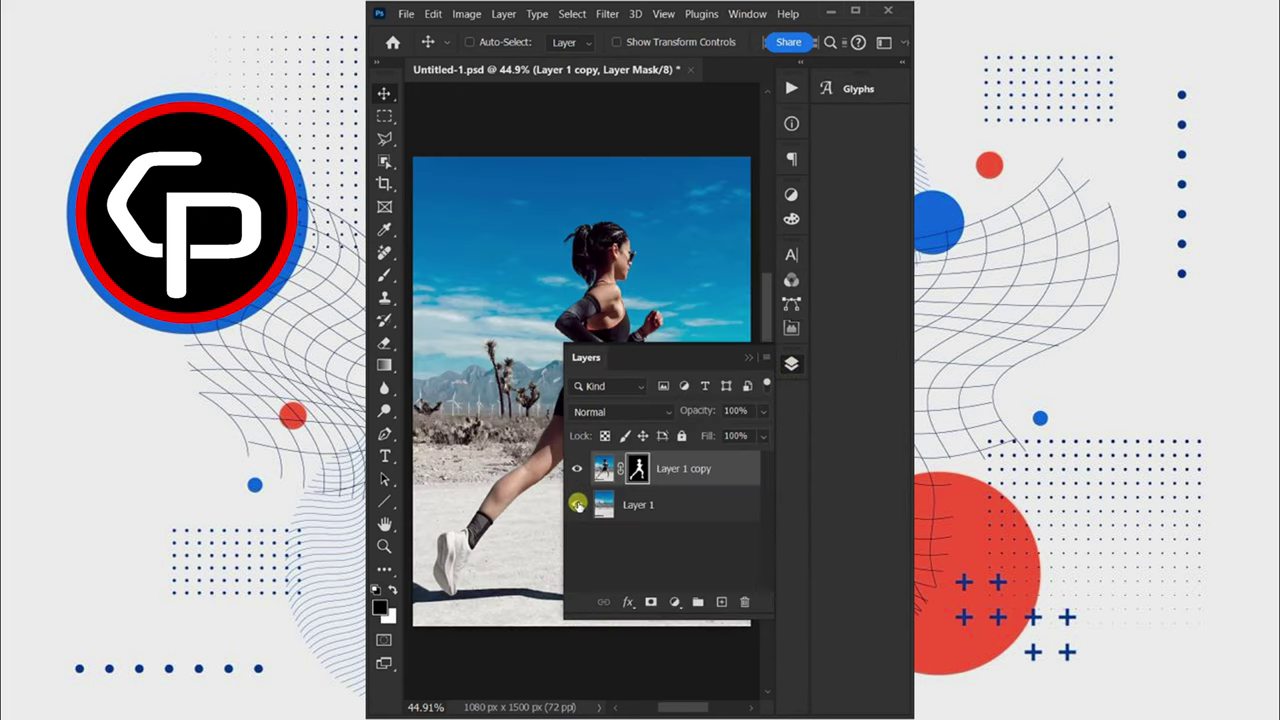
pyautogui.click(630, 504)
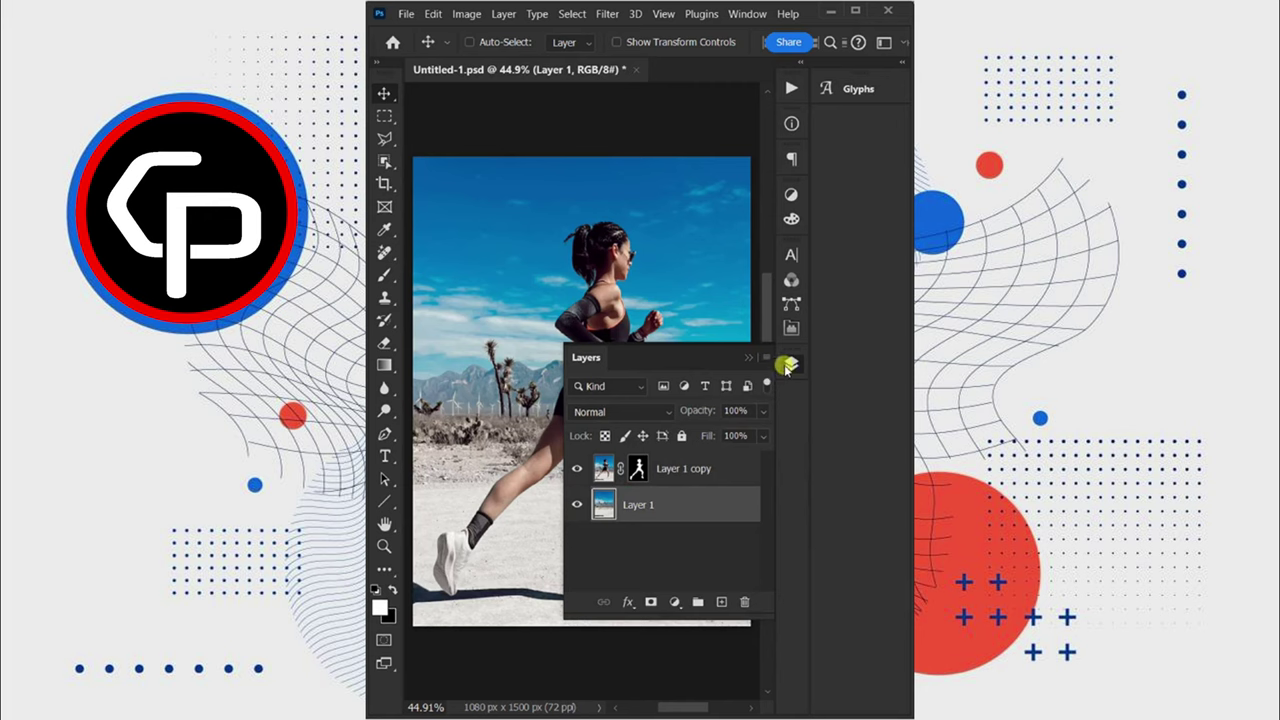
pyautogui.click(790, 365)
# Apply a Path Blur to Layer 1 with paths across the photo and Speed around 225%.
pyautogui.click(607, 14)
pyautogui.moveTo(700, 238)
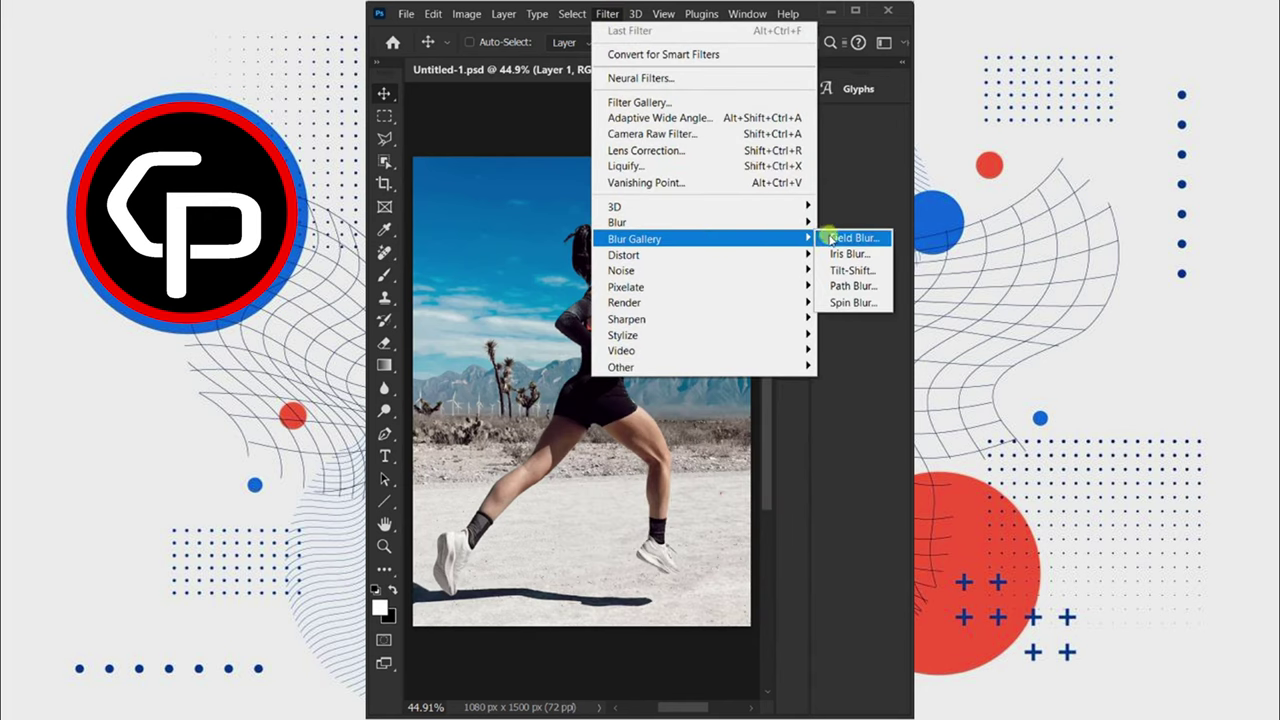
pyautogui.click(852, 286)
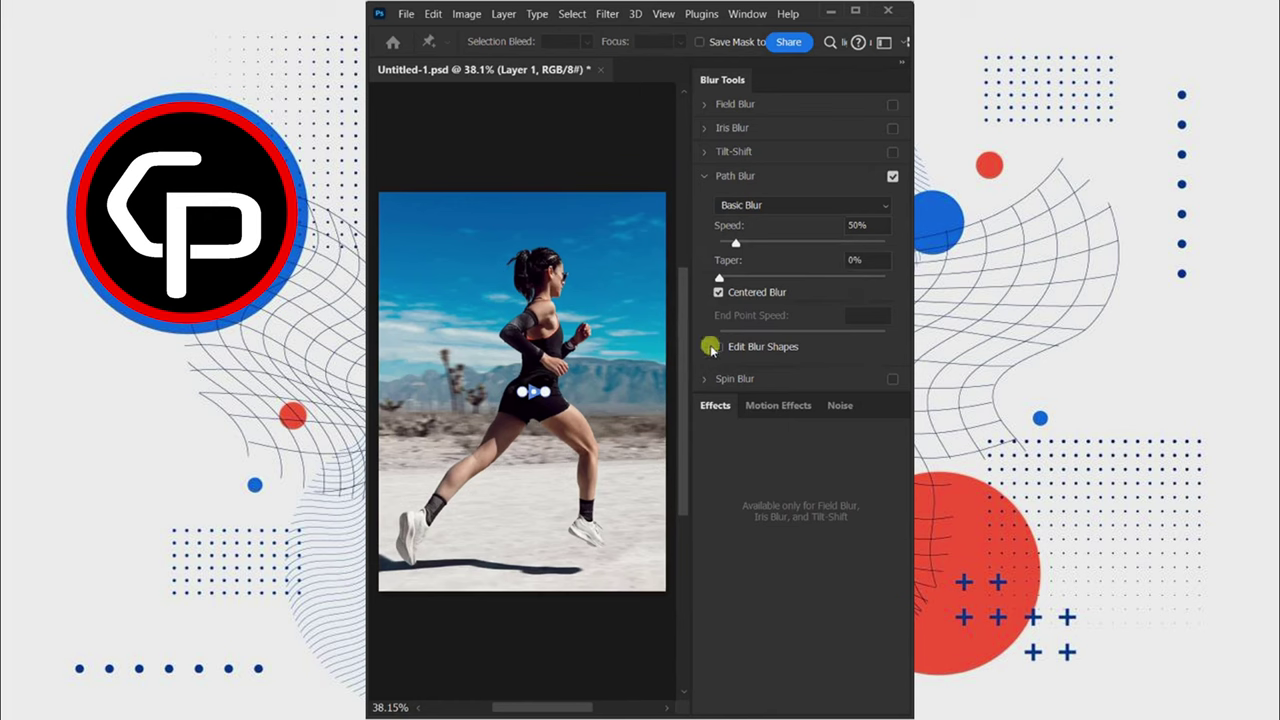
pyautogui.moveTo(527, 392); pyautogui.dragTo(382, 413)
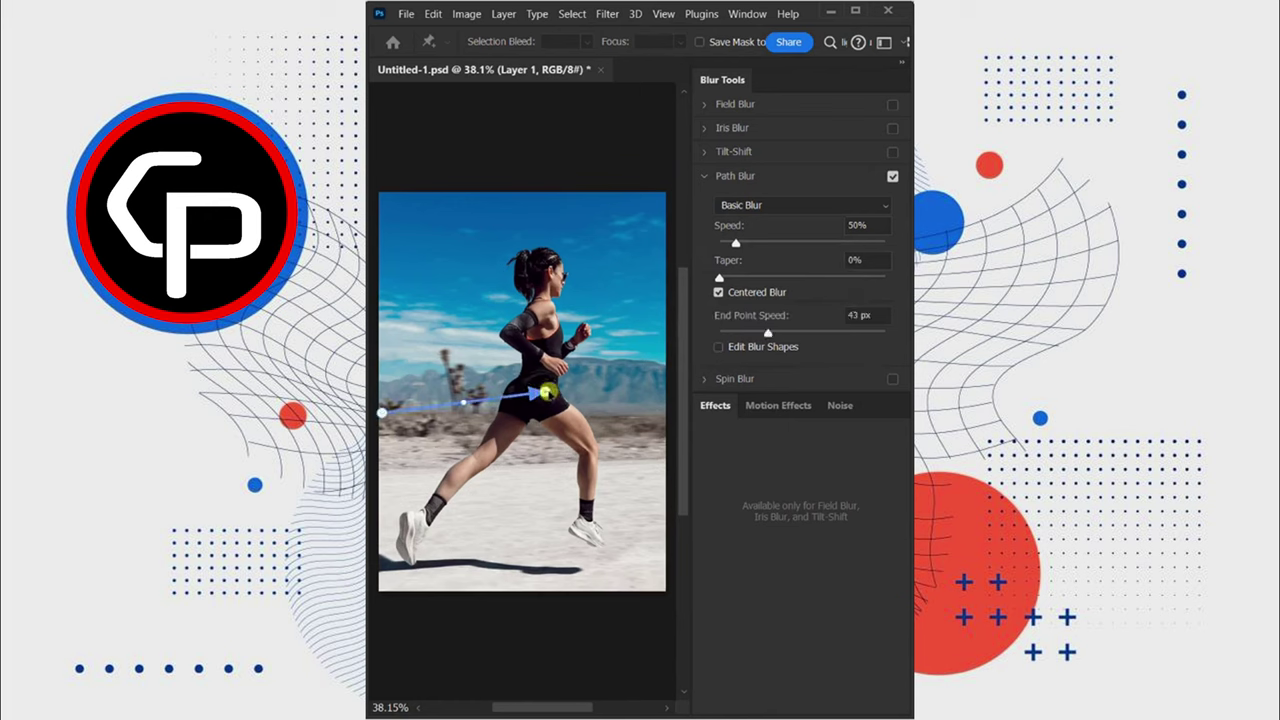
pyautogui.moveTo(547, 392); pyautogui.dragTo(665, 399)
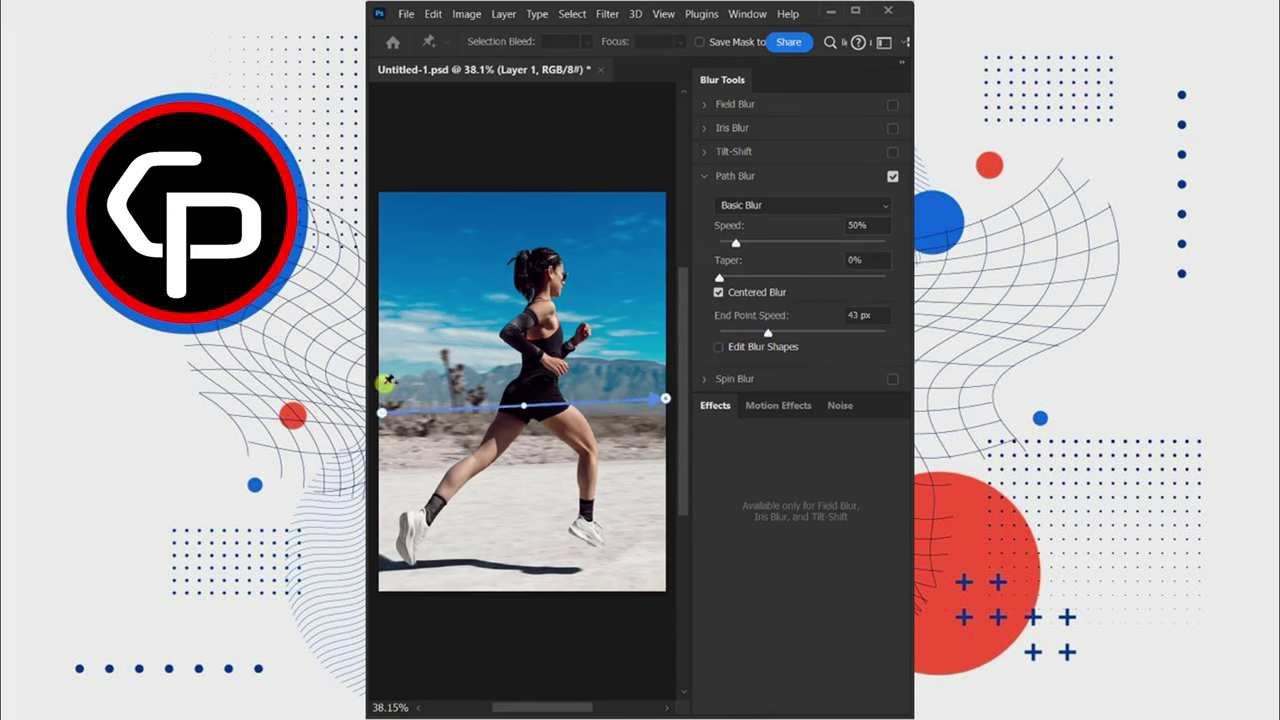
pyautogui.moveTo(457, 372); pyautogui.dragTo(652, 286)
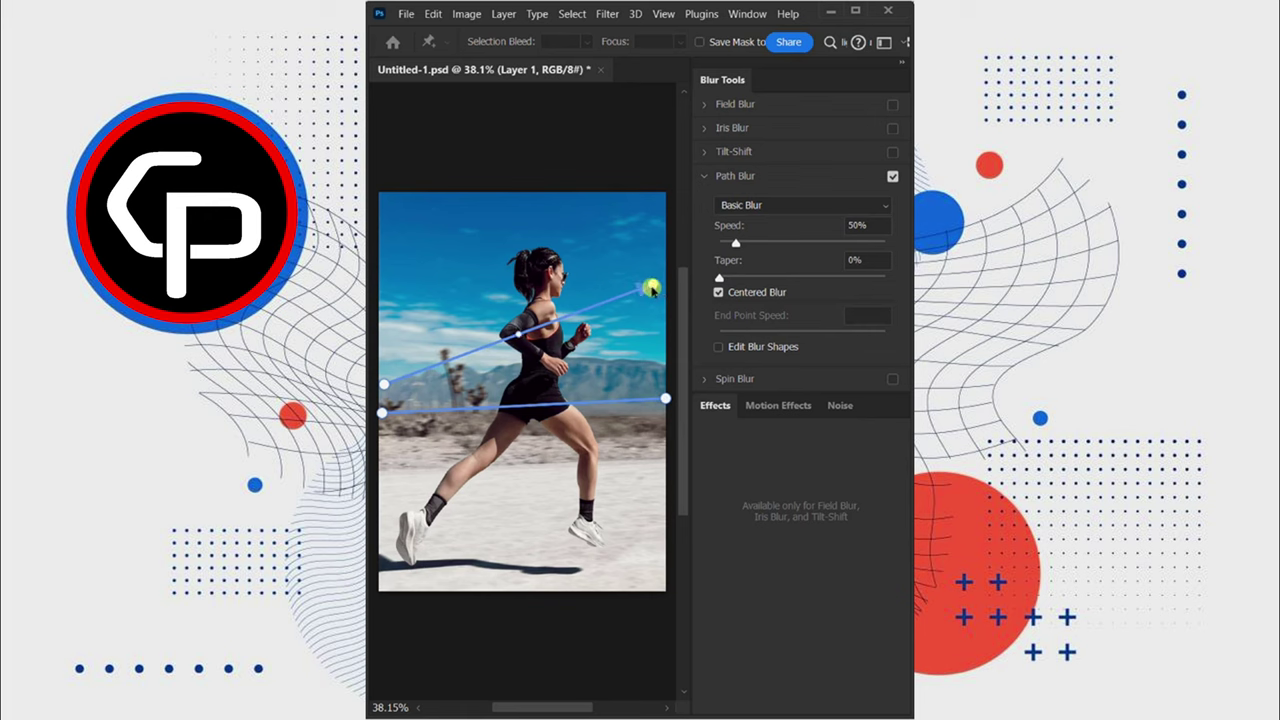
pyautogui.moveTo(385, 472); pyautogui.dragTo(660, 460)
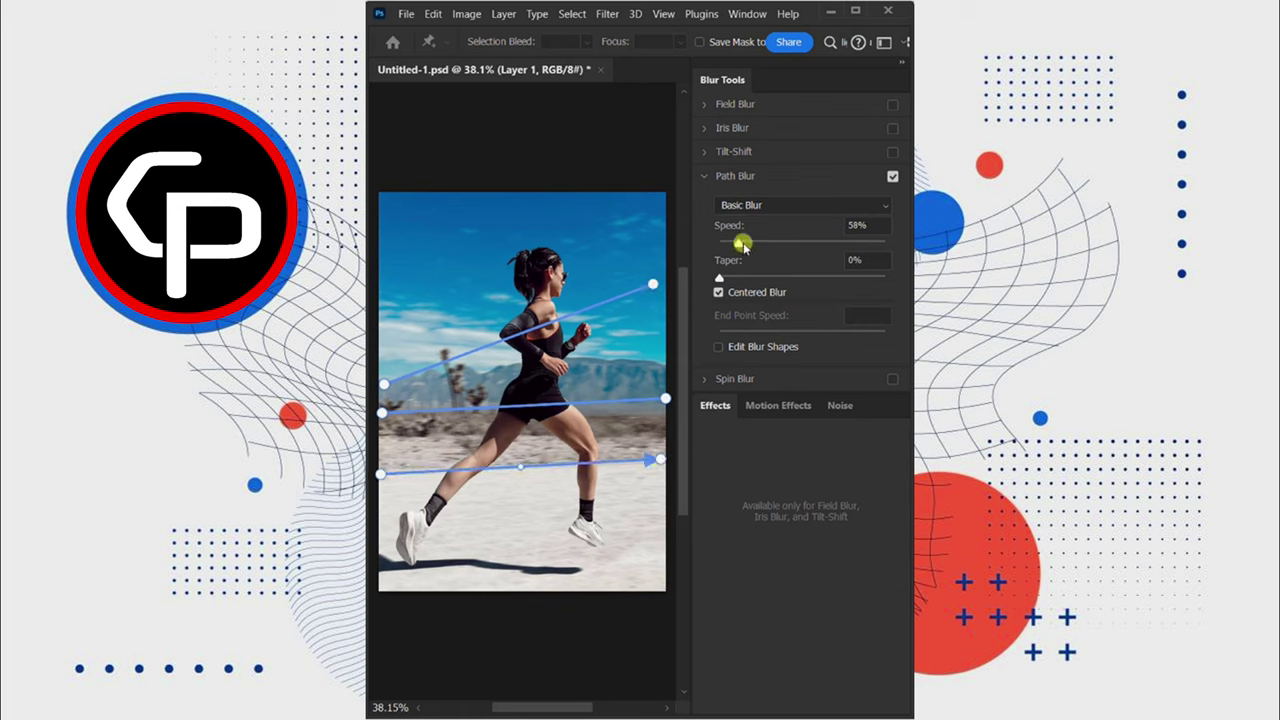
pyautogui.moveTo(741, 243); pyautogui.dragTo(798, 244)
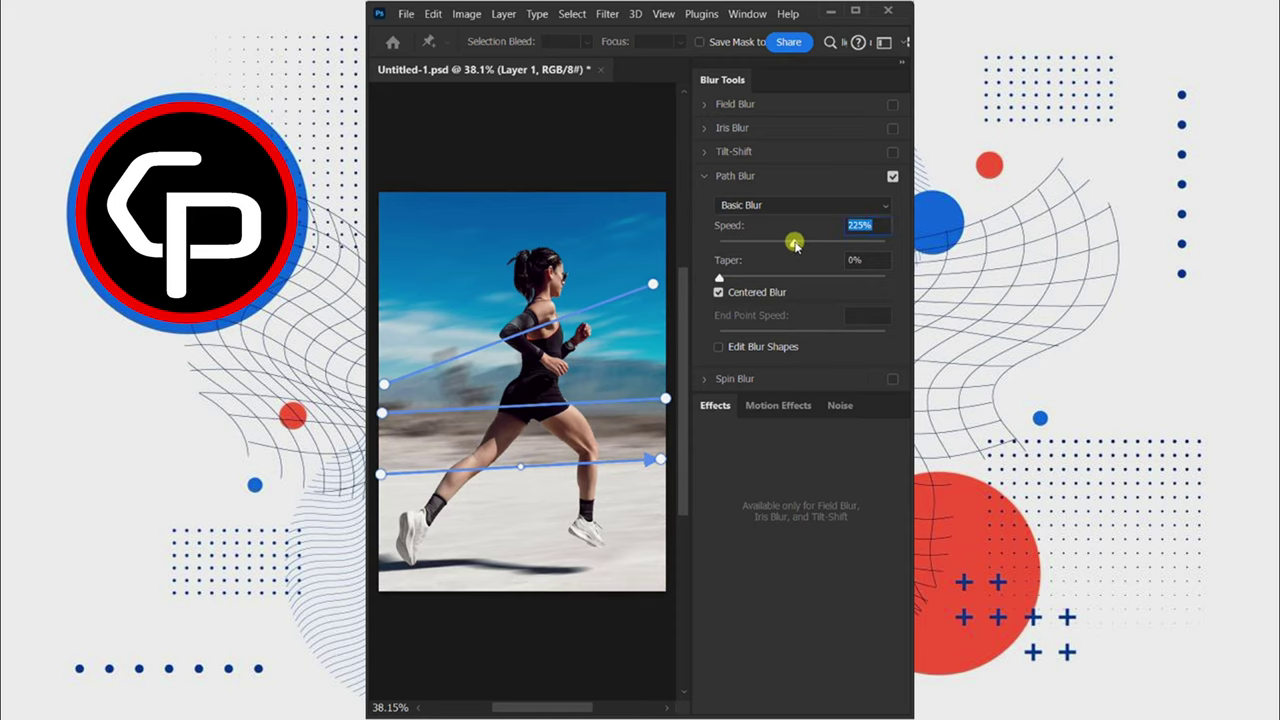
pyautogui.press('Return')
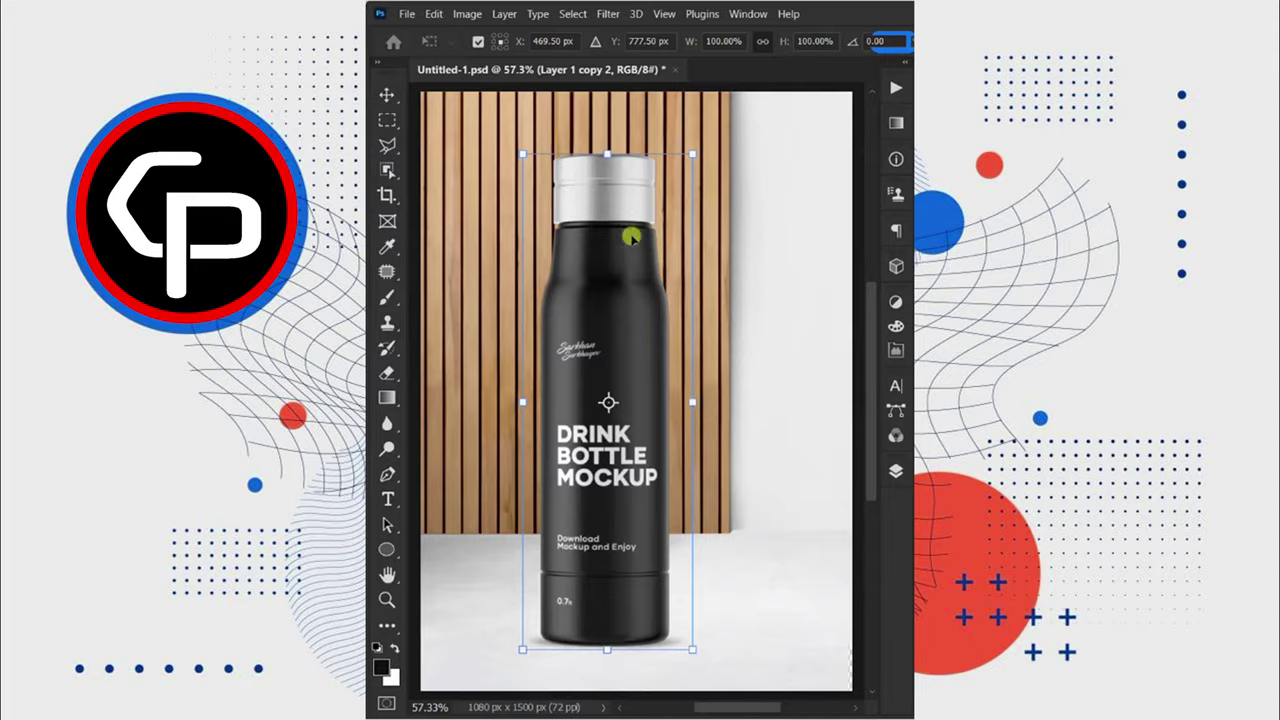
# Skew the bottle copy, then select the bottle with Select > Subject.
pyautogui.moveTo(607, 155); pyautogui.dragTo(771, 329)
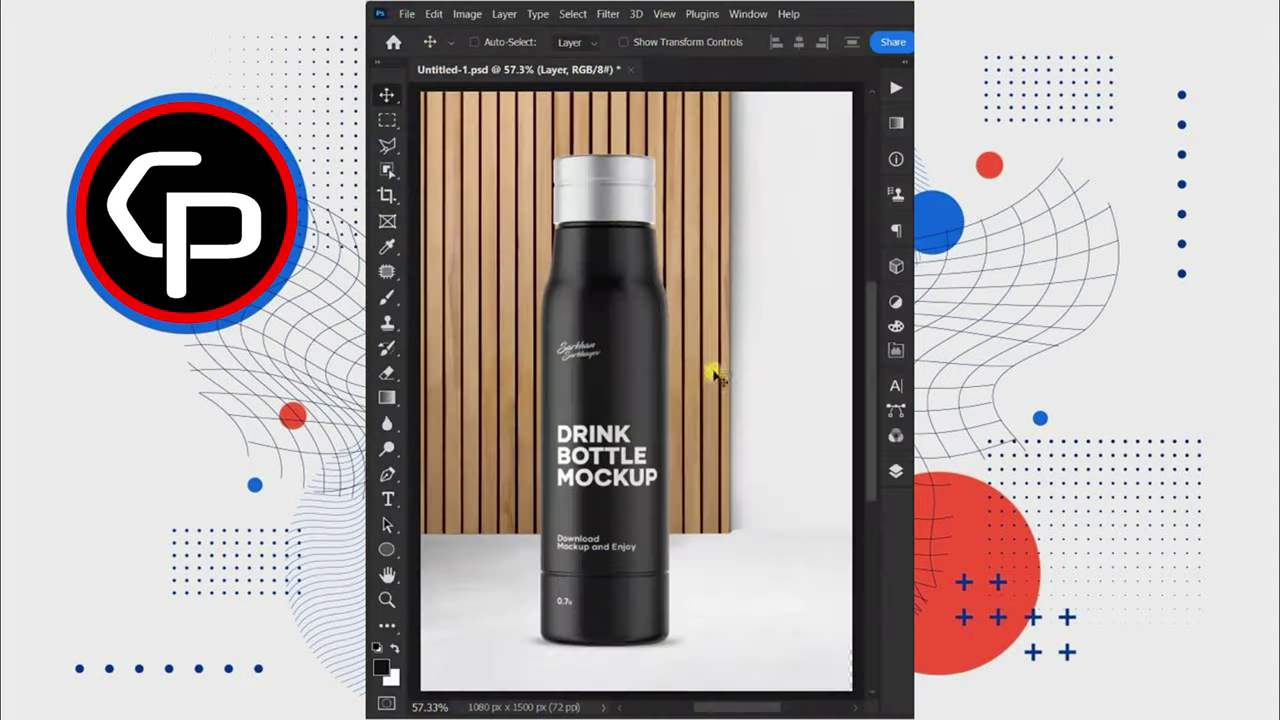
pyautogui.click(574, 14)
pyautogui.click(635, 204)
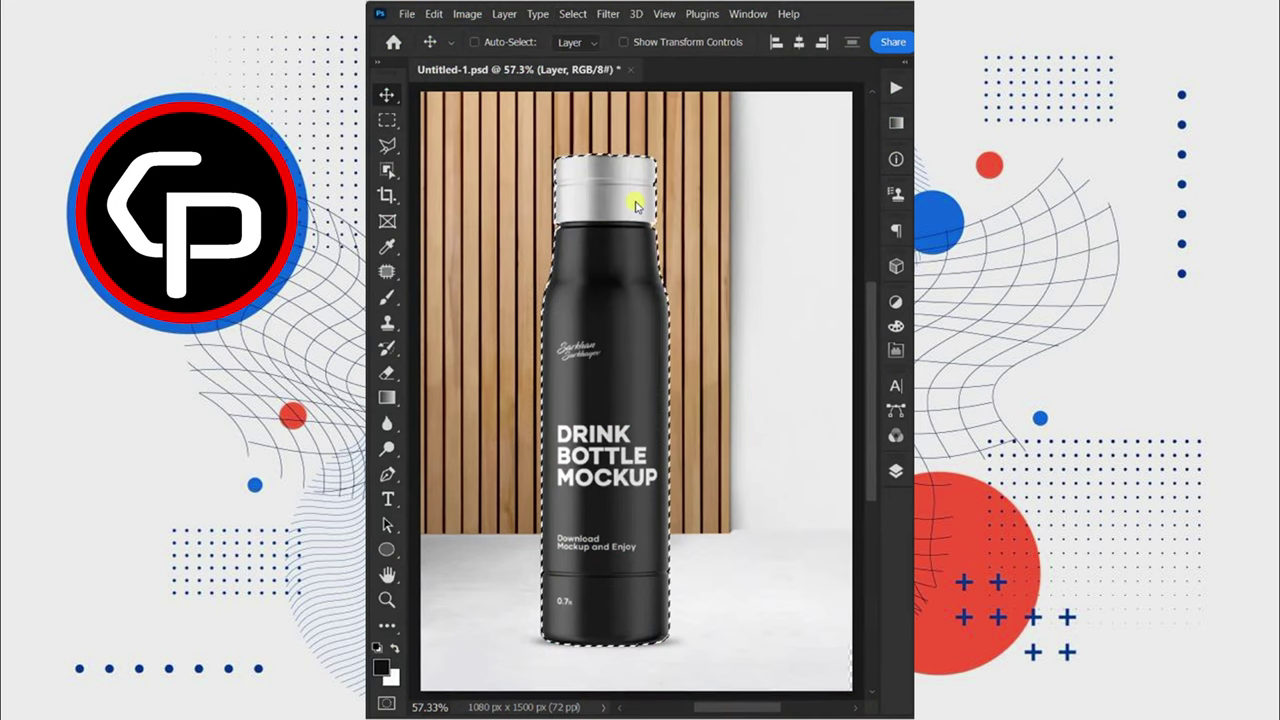
pyautogui.click(895, 470)
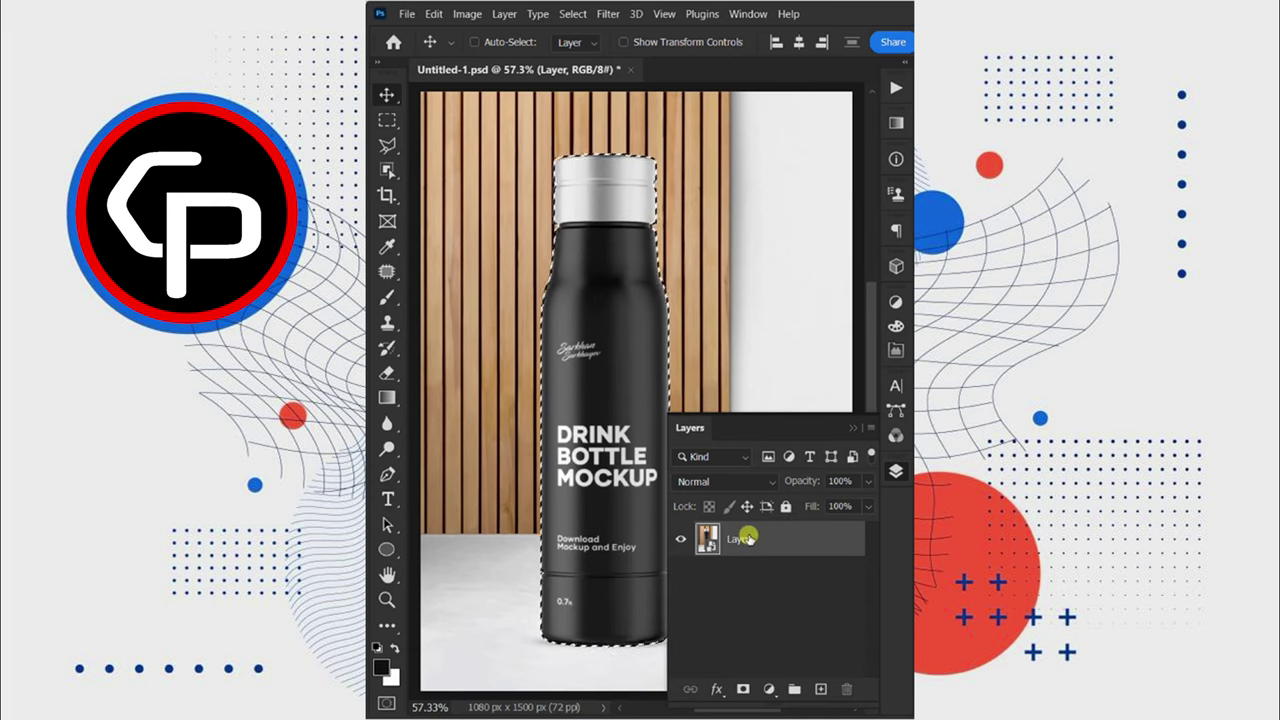
# Duplicate the bottle and turn Layer 1 solid black with Hue/Saturation Lightness -100 beneath the copy.
pyautogui.hotkey('ctrl', 'j')
pyautogui.hotkey('ctrl', 'j')
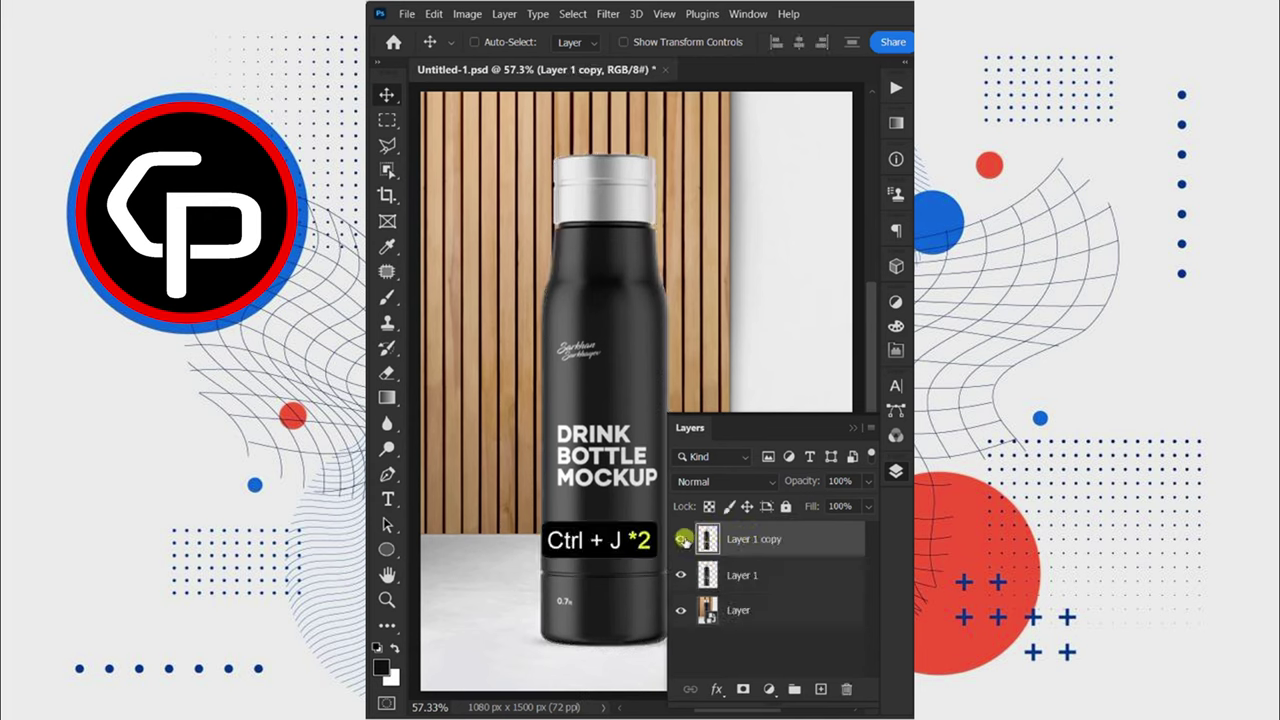
pyautogui.click(681, 539)
pyautogui.click(735, 574)
pyautogui.hotkey('ctrl', 'u')
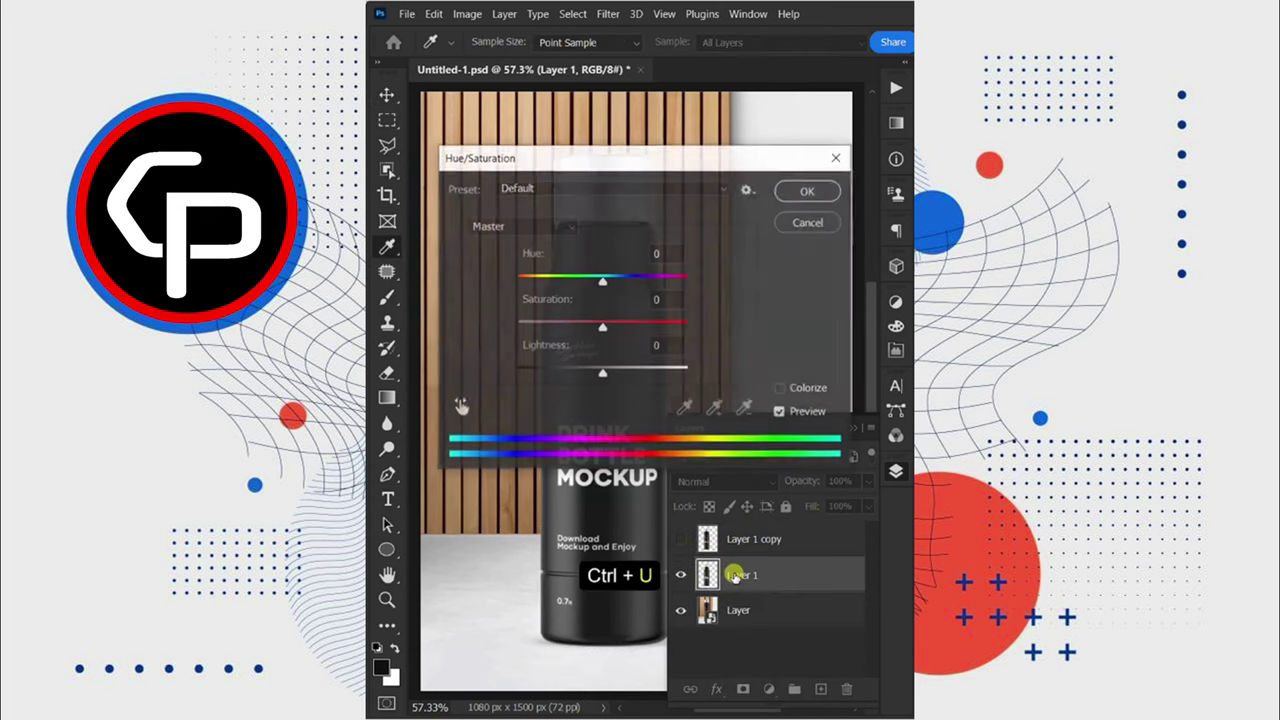
pyautogui.moveTo(606, 384); pyautogui.dragTo(513, 369)
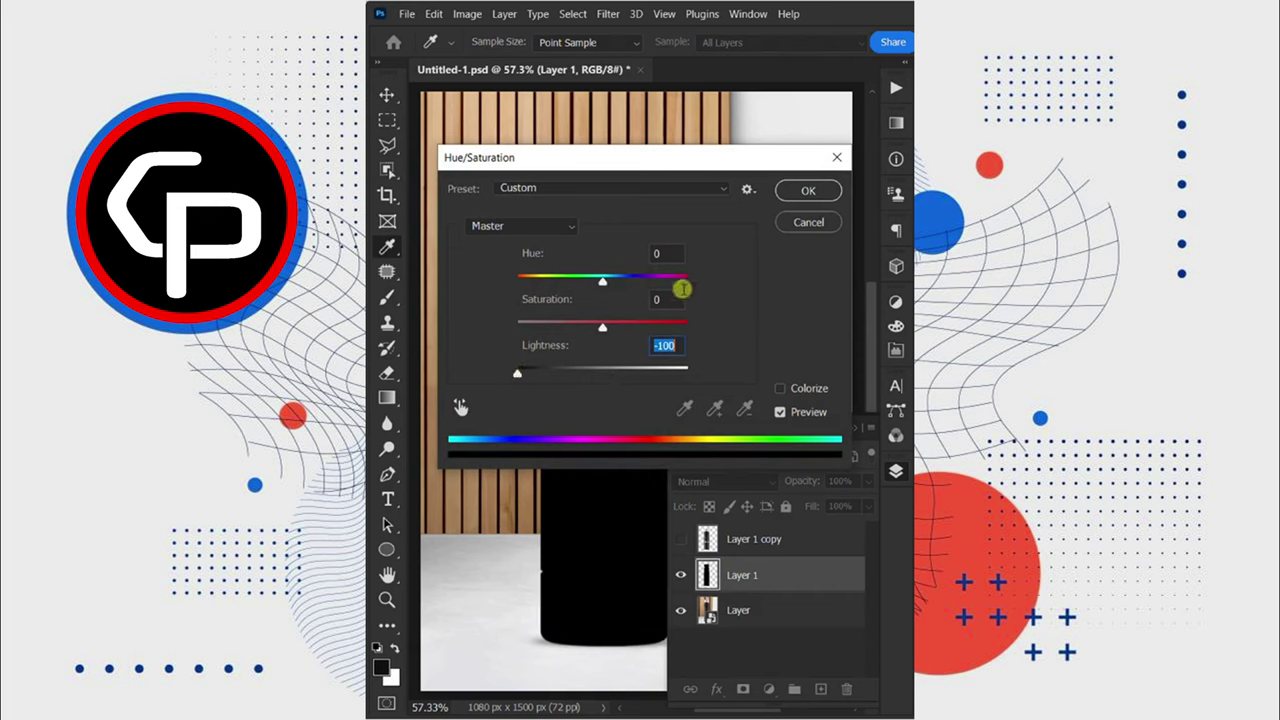
pyautogui.click(796, 193)
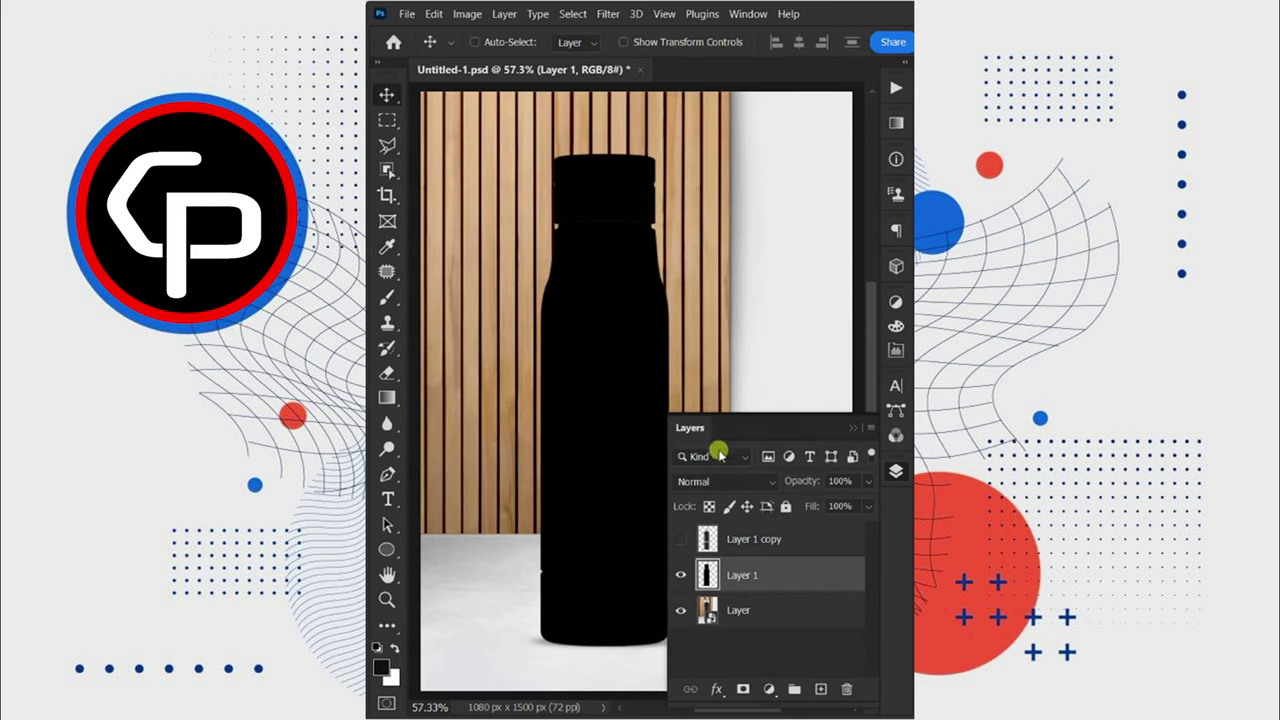
pyautogui.click(684, 538)
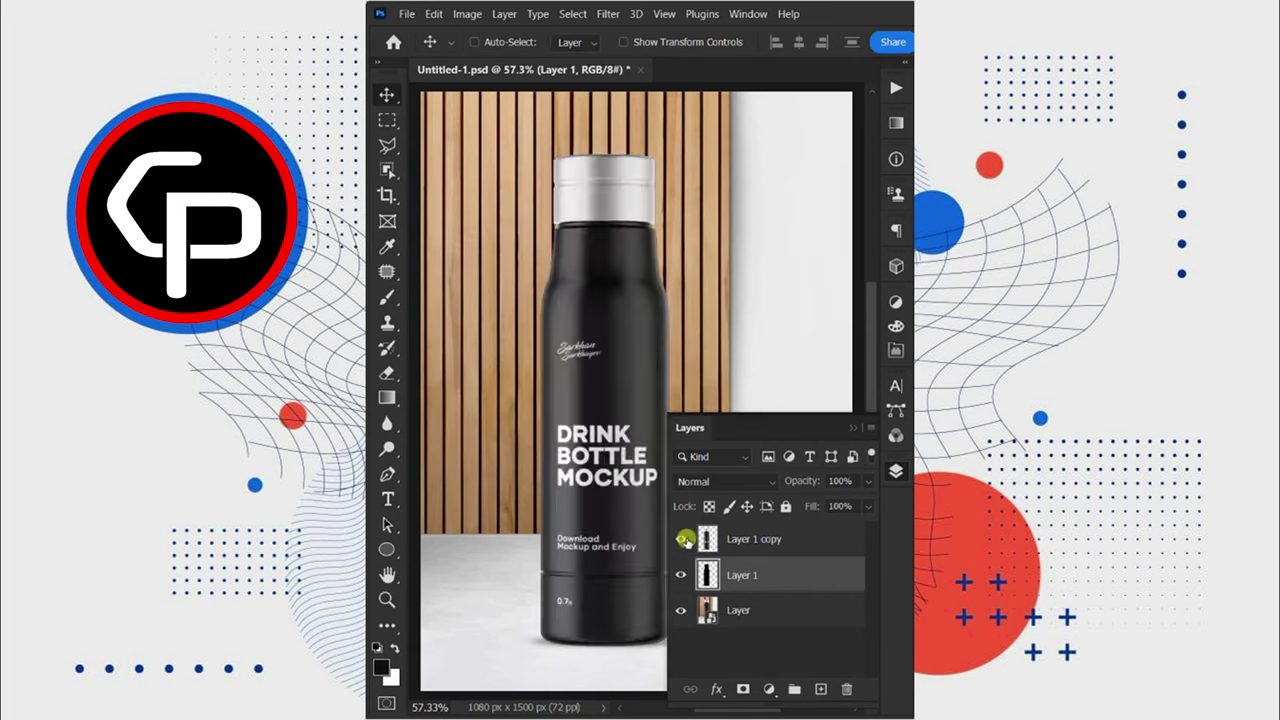
pyautogui.click(895, 477)
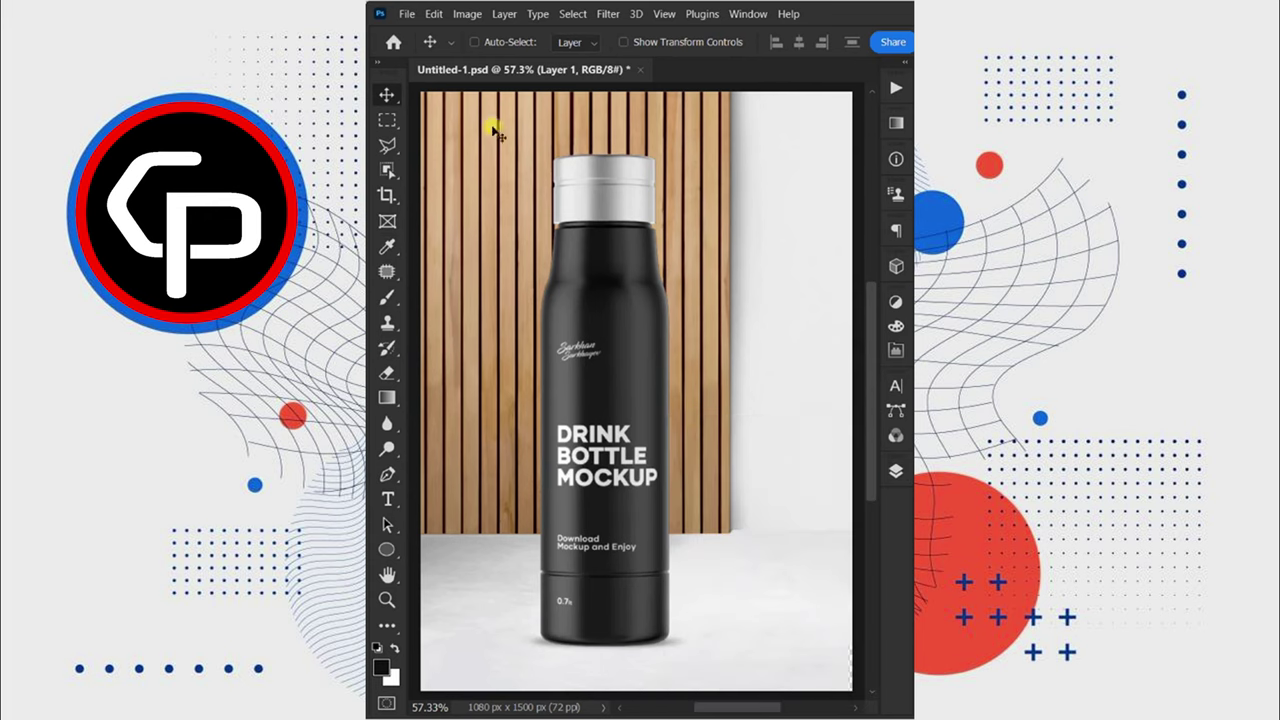
# Lay out two Perspective Warp planes over the black silhouette, fitted to the bottle's top and base.
pyautogui.click(434, 14)
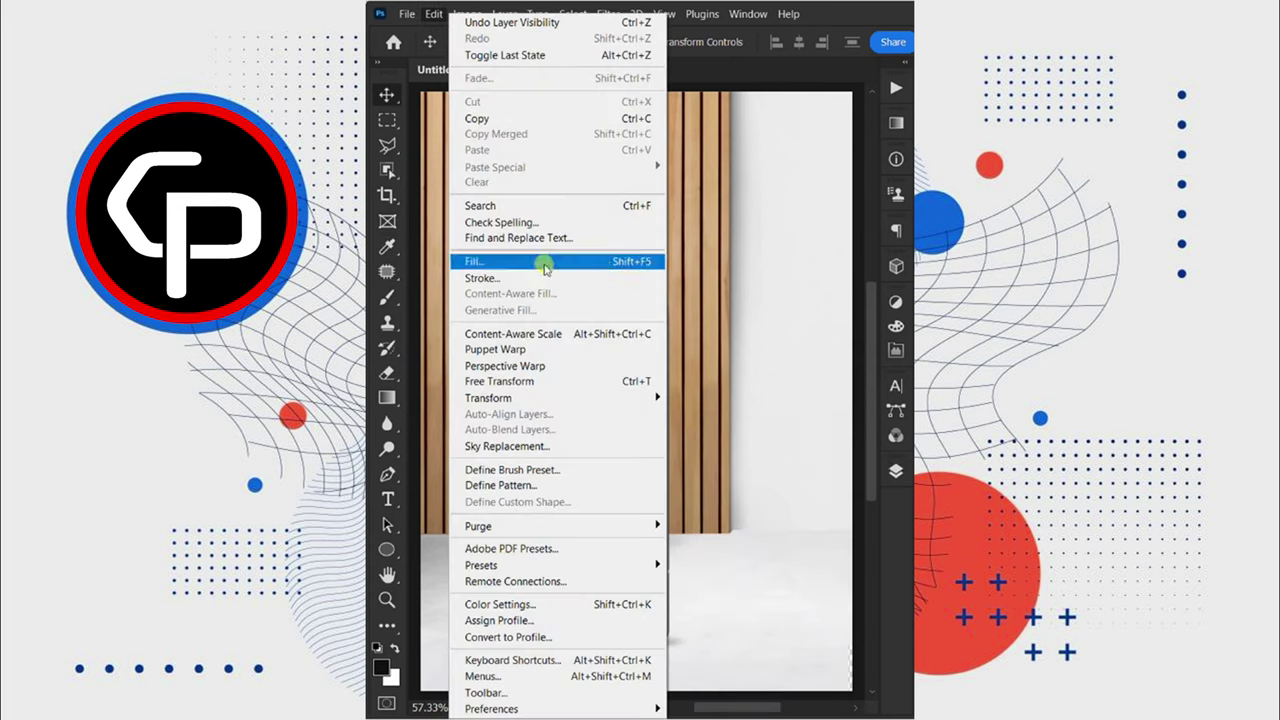
pyautogui.click(568, 367)
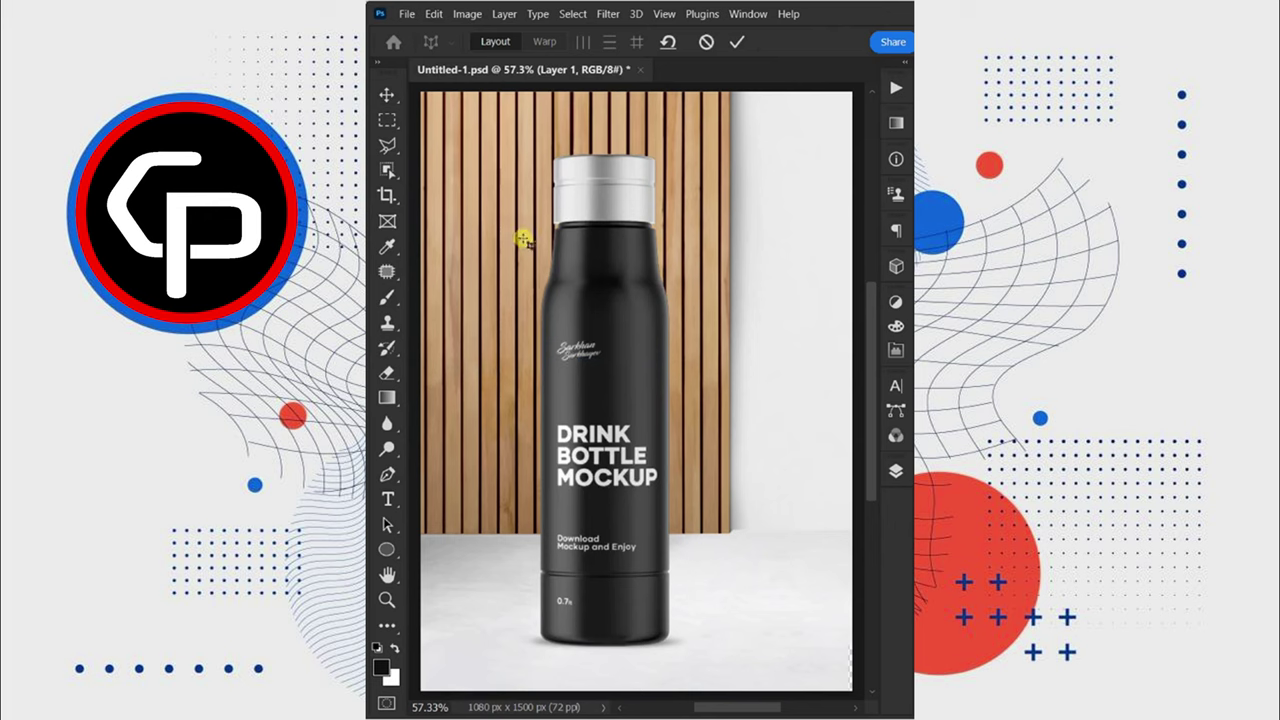
pyautogui.moveTo(498, 135); pyautogui.dragTo(683, 535)
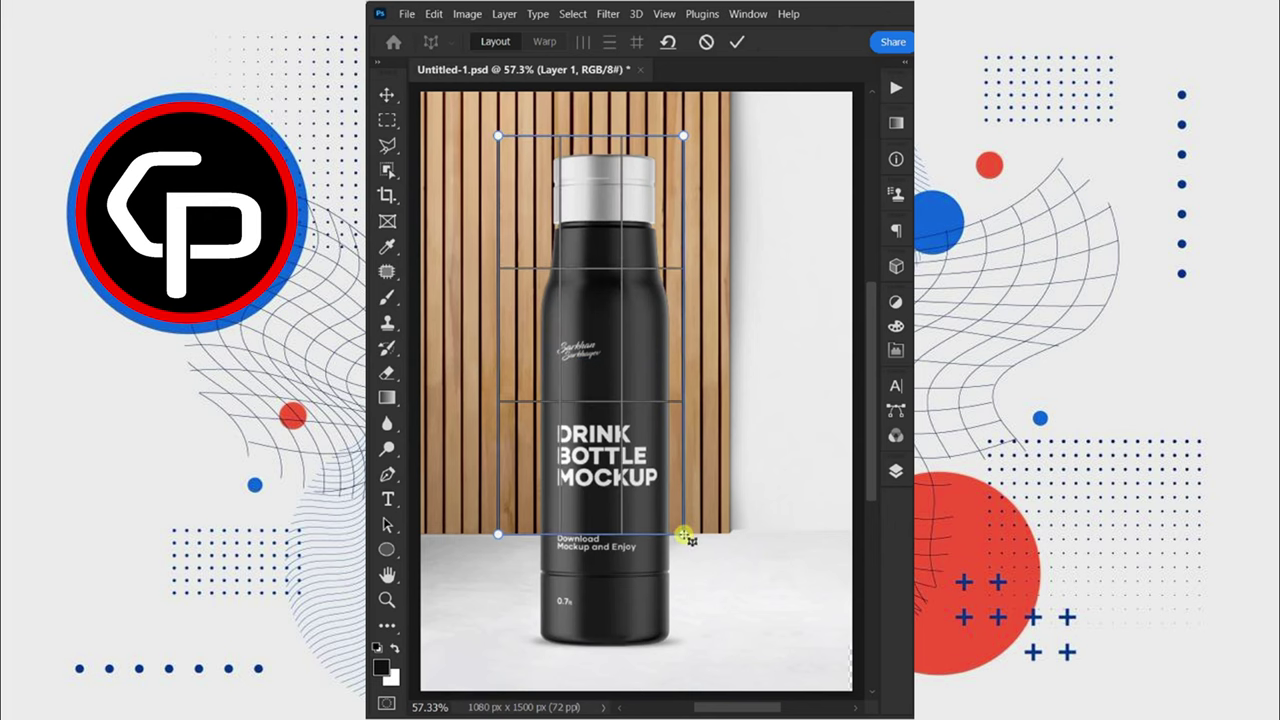
pyautogui.moveTo(691, 648); pyautogui.dragTo(495, 538)
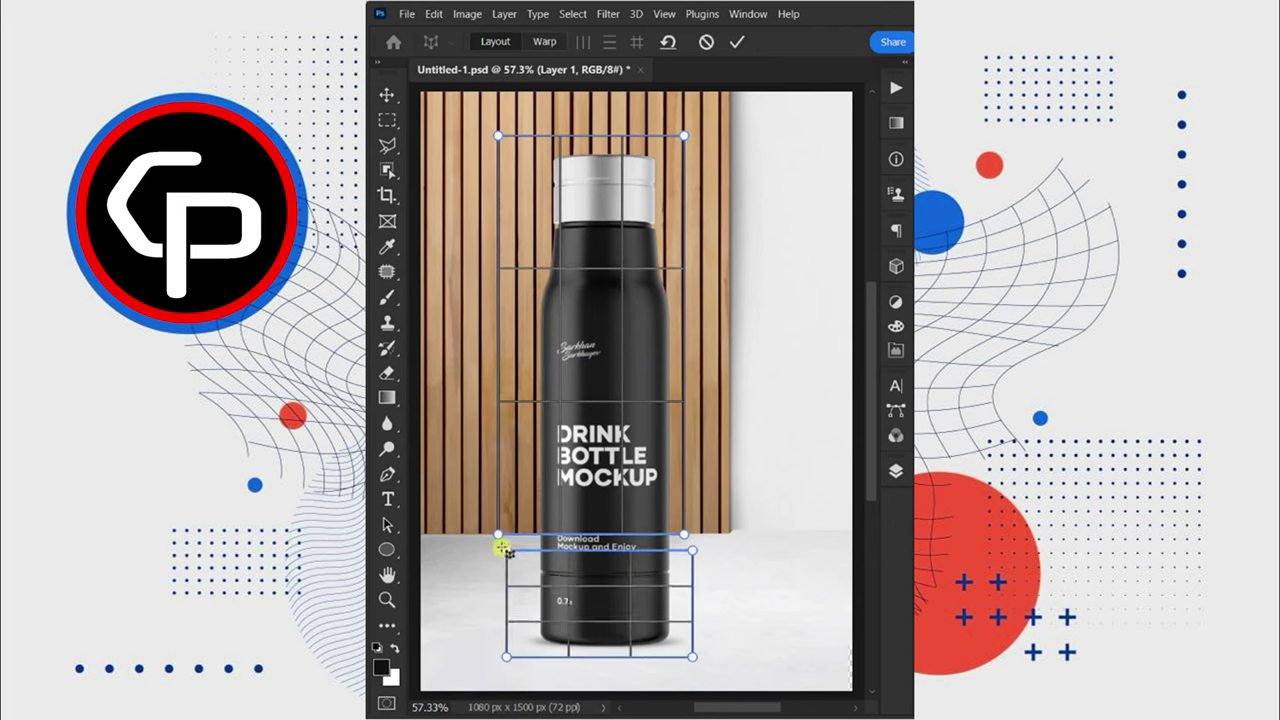
pyautogui.moveTo(495, 656); pyautogui.dragTo(498, 649)
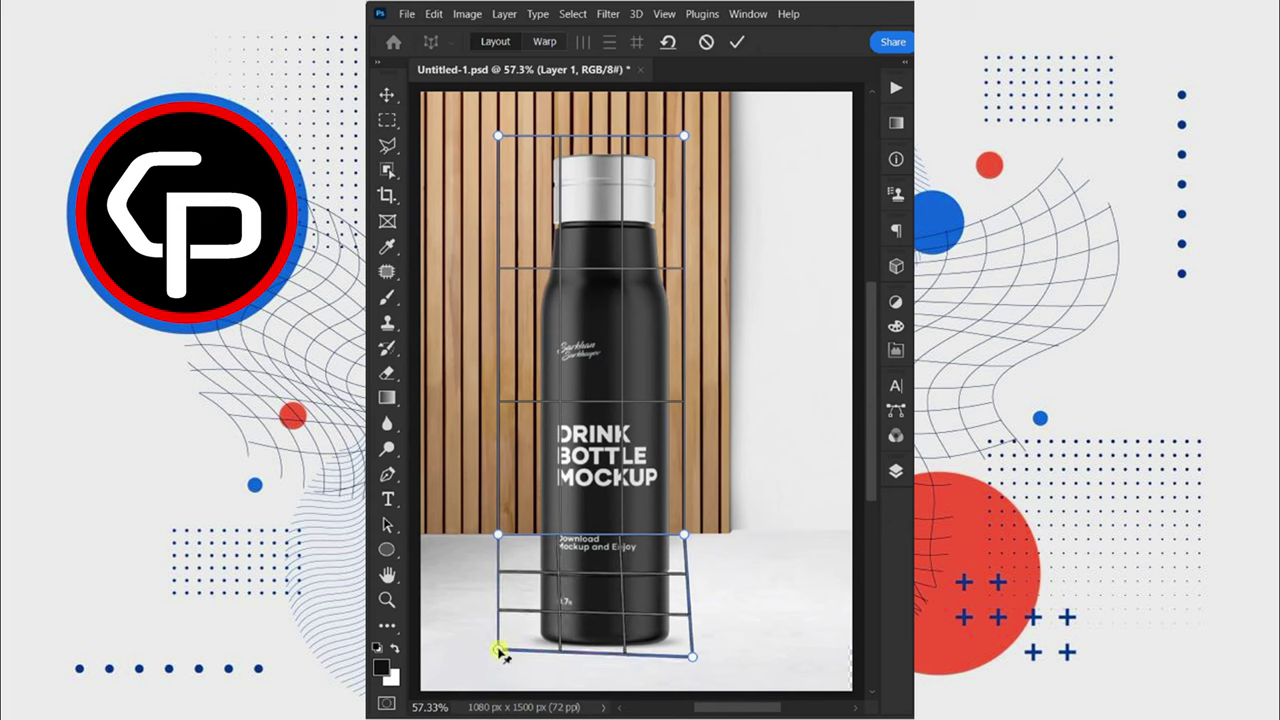
pyautogui.moveTo(691, 656); pyautogui.dragTo(685, 648)
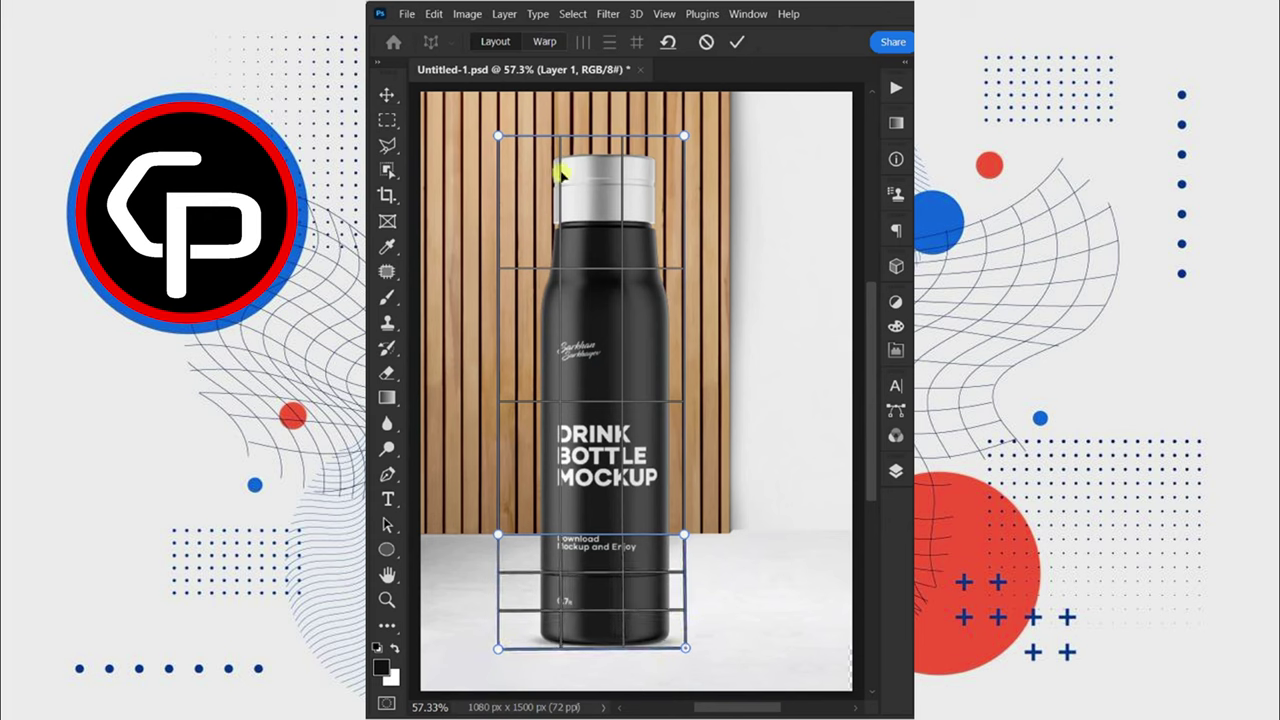
# Warp the silhouette by dragging its upper and middle pins right into a cast shadow.
pyautogui.click(545, 43)
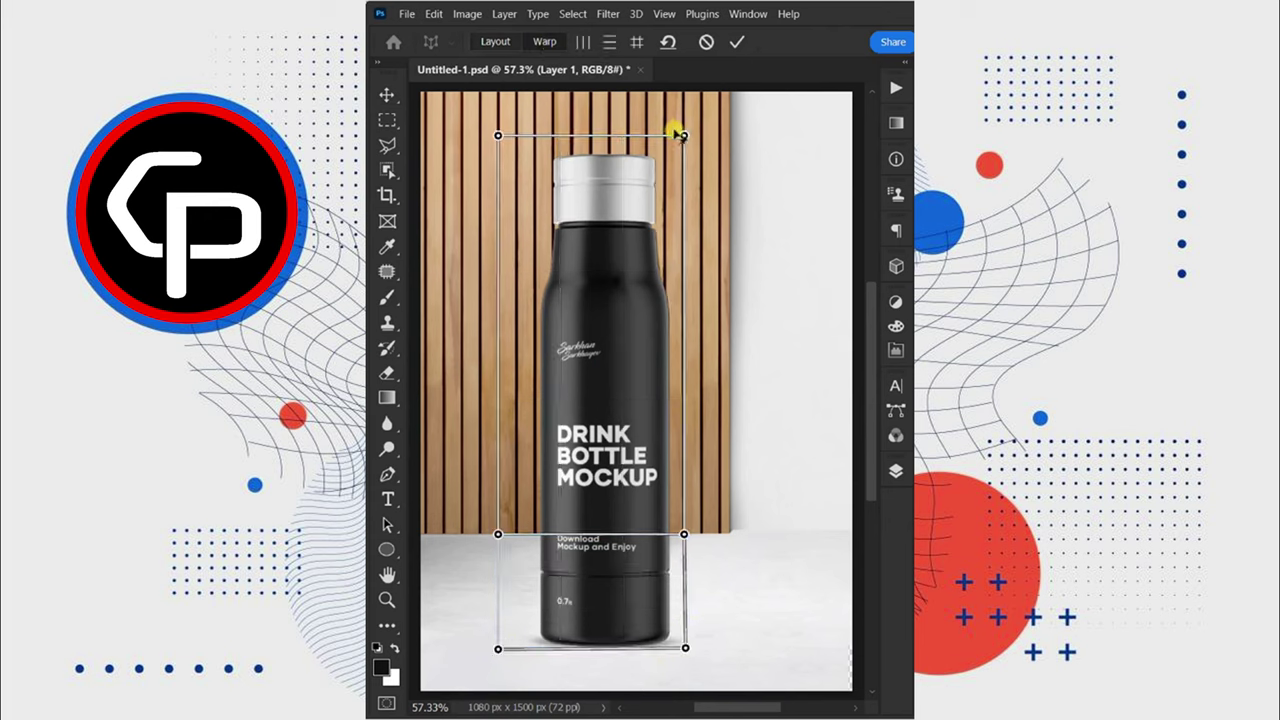
pyautogui.moveTo(680, 134); pyautogui.dragTo(787, 235)
pyautogui.moveTo(498, 134); pyautogui.dragTo(646, 256)
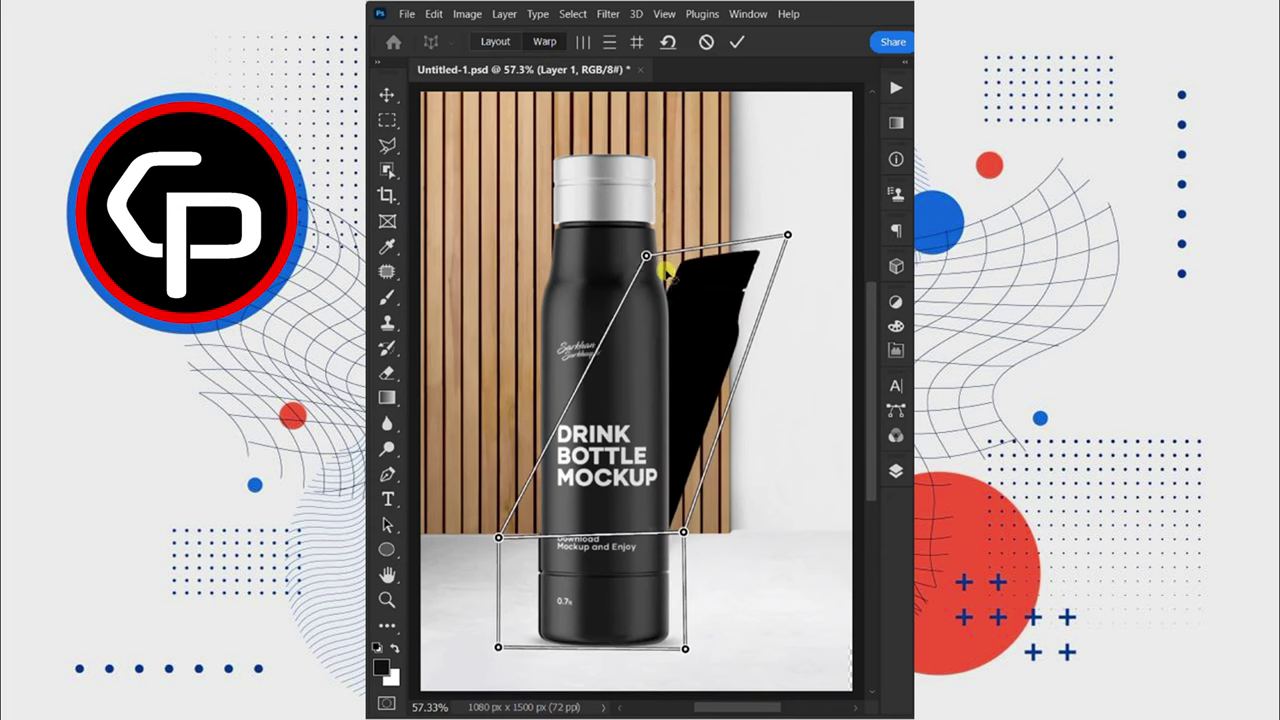
pyautogui.moveTo(683, 532); pyautogui.dragTo(778, 533)
pyautogui.moveTo(498, 537); pyautogui.dragTo(665, 530)
pyautogui.moveTo(778, 533); pyautogui.dragTo(795, 535)
pyautogui.moveTo(684, 651); pyautogui.dragTo(678, 651)
# Finish positioning the warp pins, commit the warp, and apply a 4.1 px Gaussian Blur to the shadow.
pyautogui.moveTo(649, 256); pyautogui.dragTo(677, 256)
pyautogui.moveTo(787, 236); pyautogui.dragTo(806, 257)
pyautogui.press('Return')
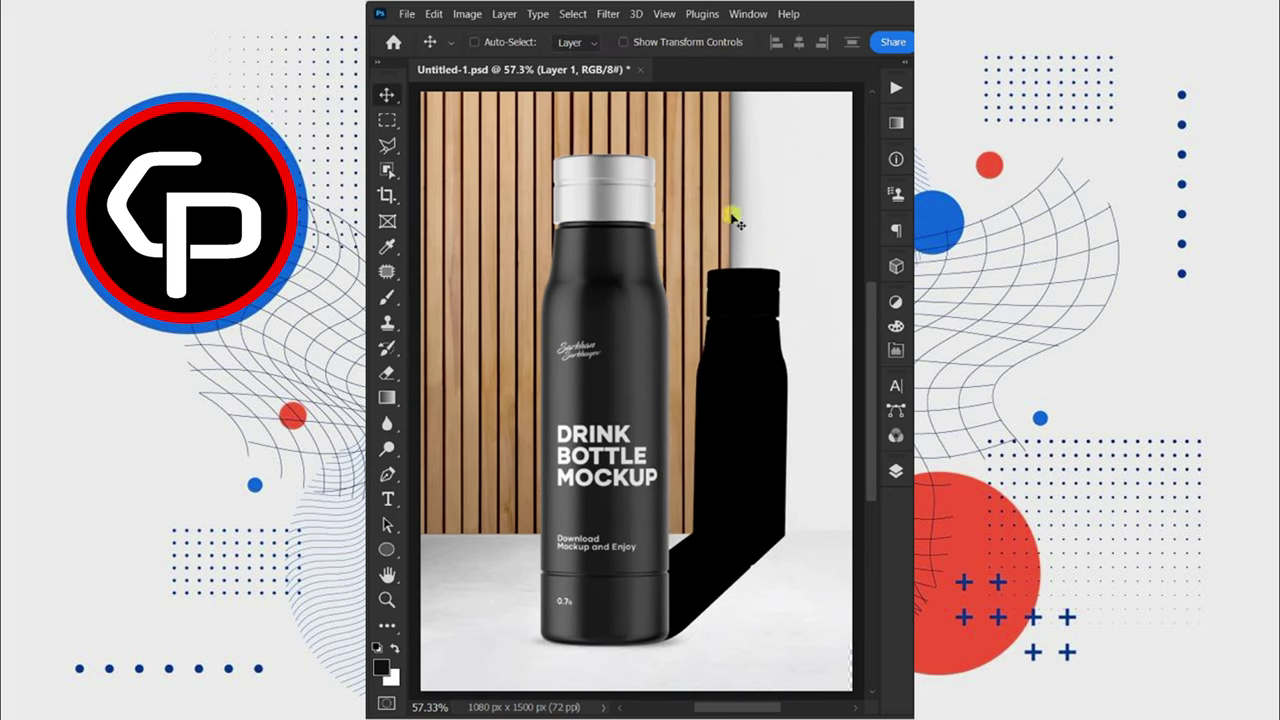
pyautogui.click(608, 14)
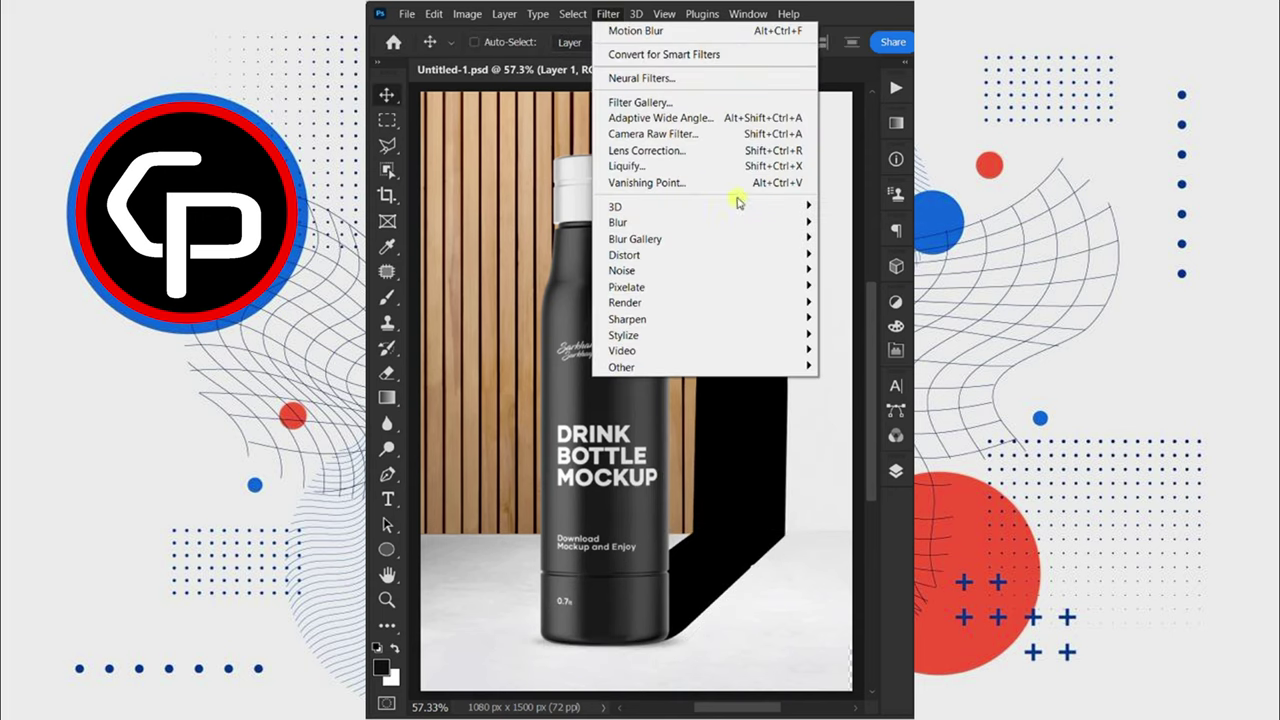
pyautogui.moveTo(700, 222)
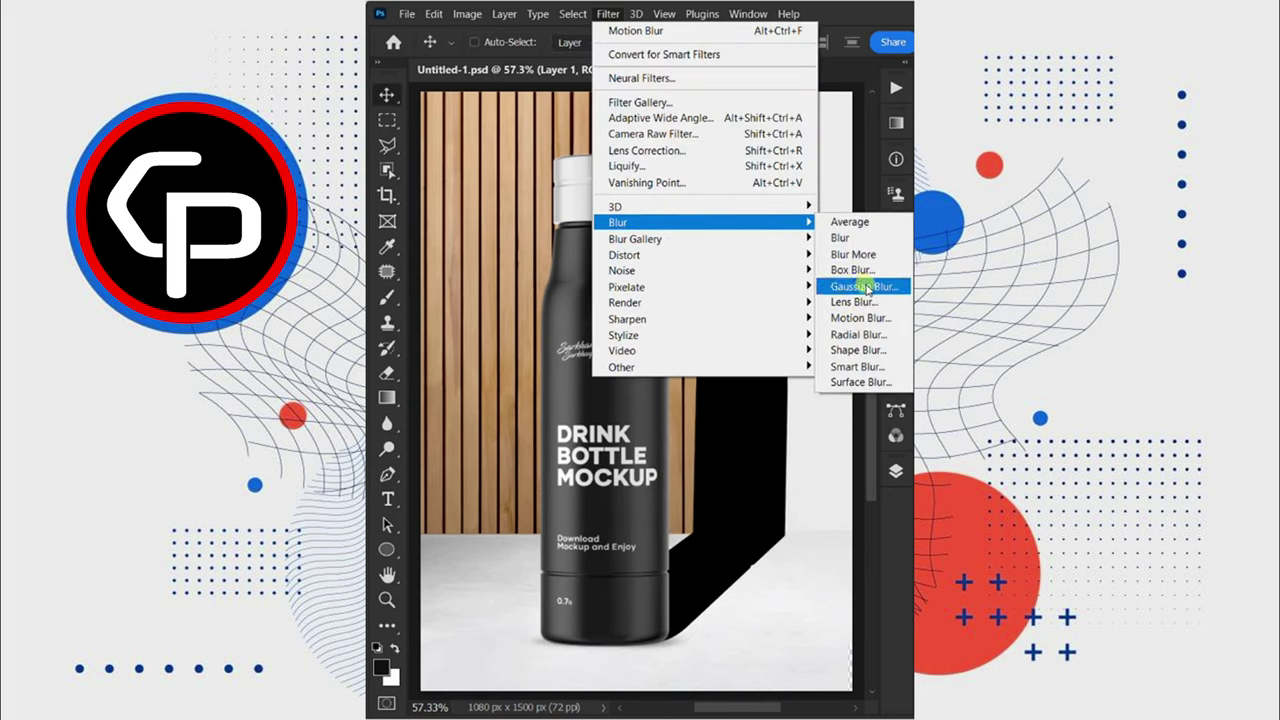
pyautogui.click(864, 290)
pyautogui.moveTo(578, 432); pyautogui.dragTo(571, 431)
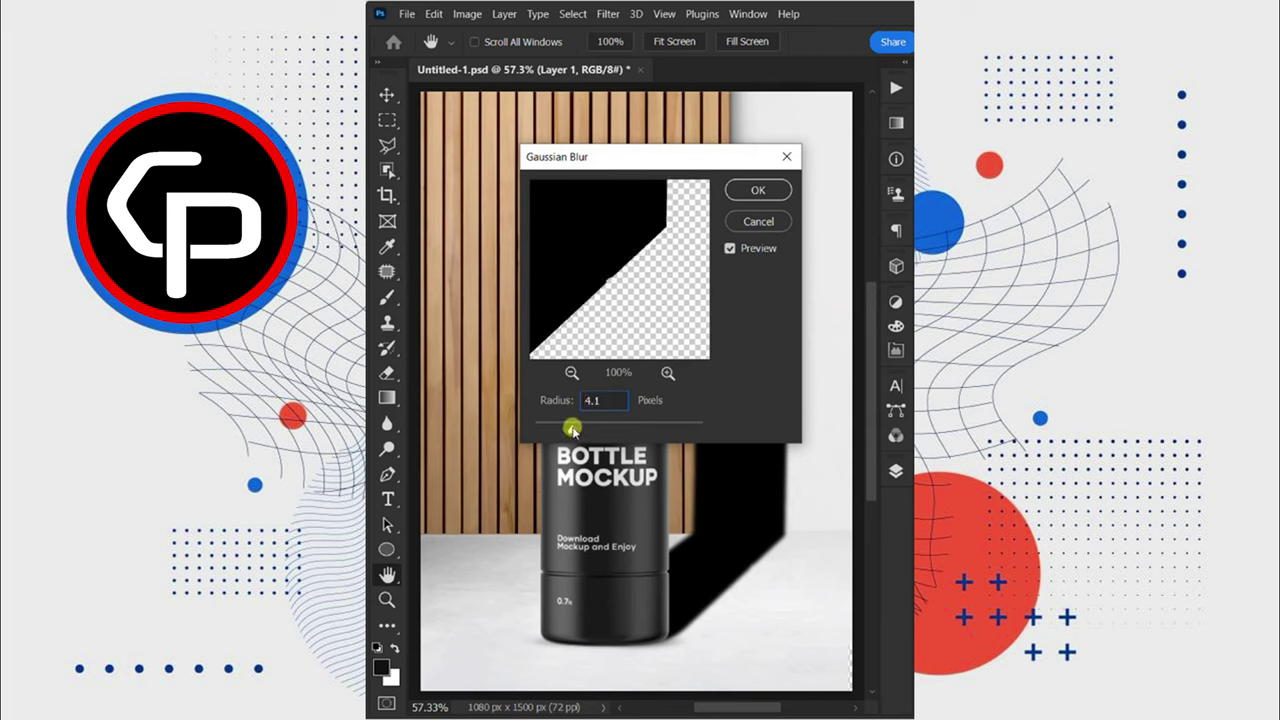
pyautogui.click(758, 190)
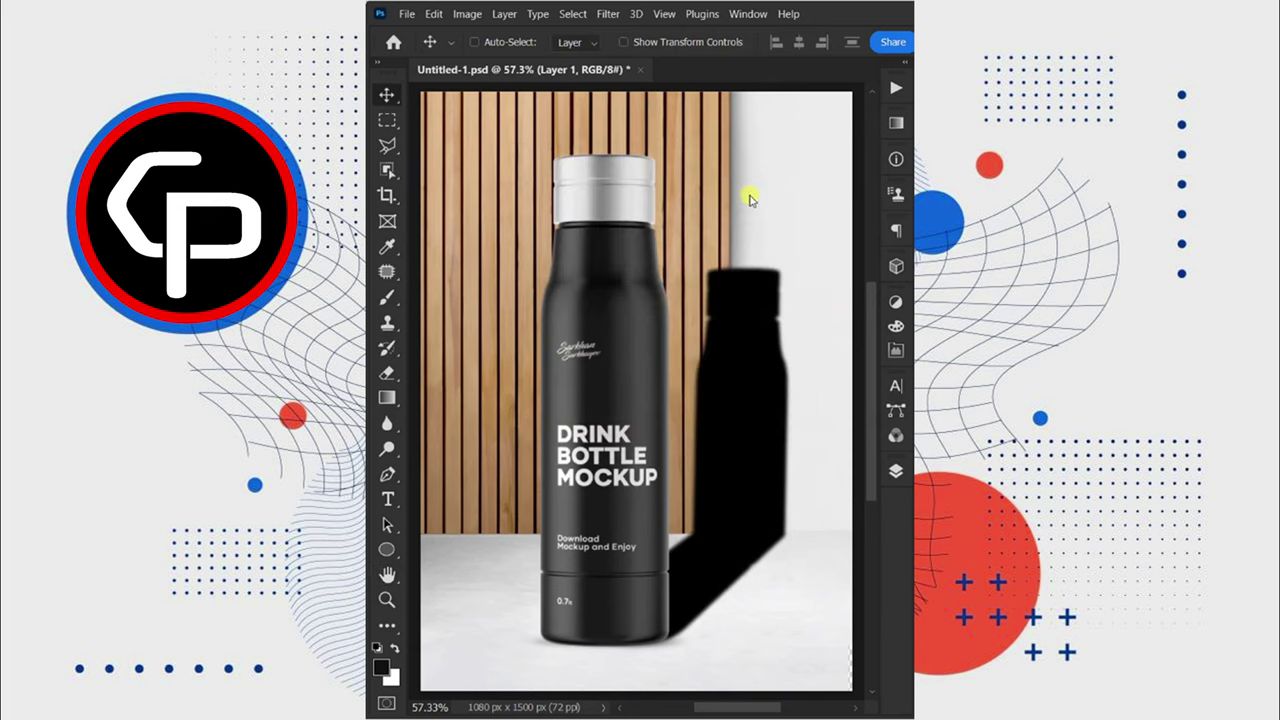
# Apply a Motion Blur at 0° angle and 21 px distance to the shadow.
pyautogui.click(610, 15)
pyautogui.moveTo(700, 222)
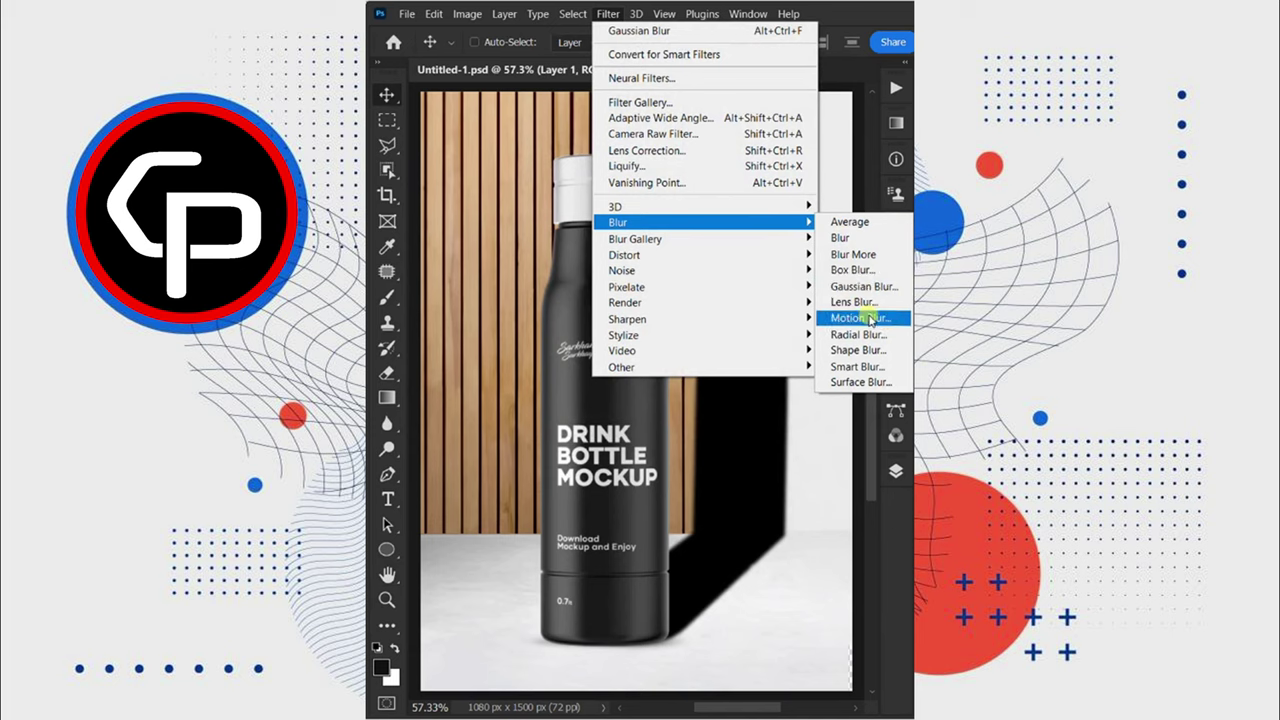
pyautogui.click(868, 319)
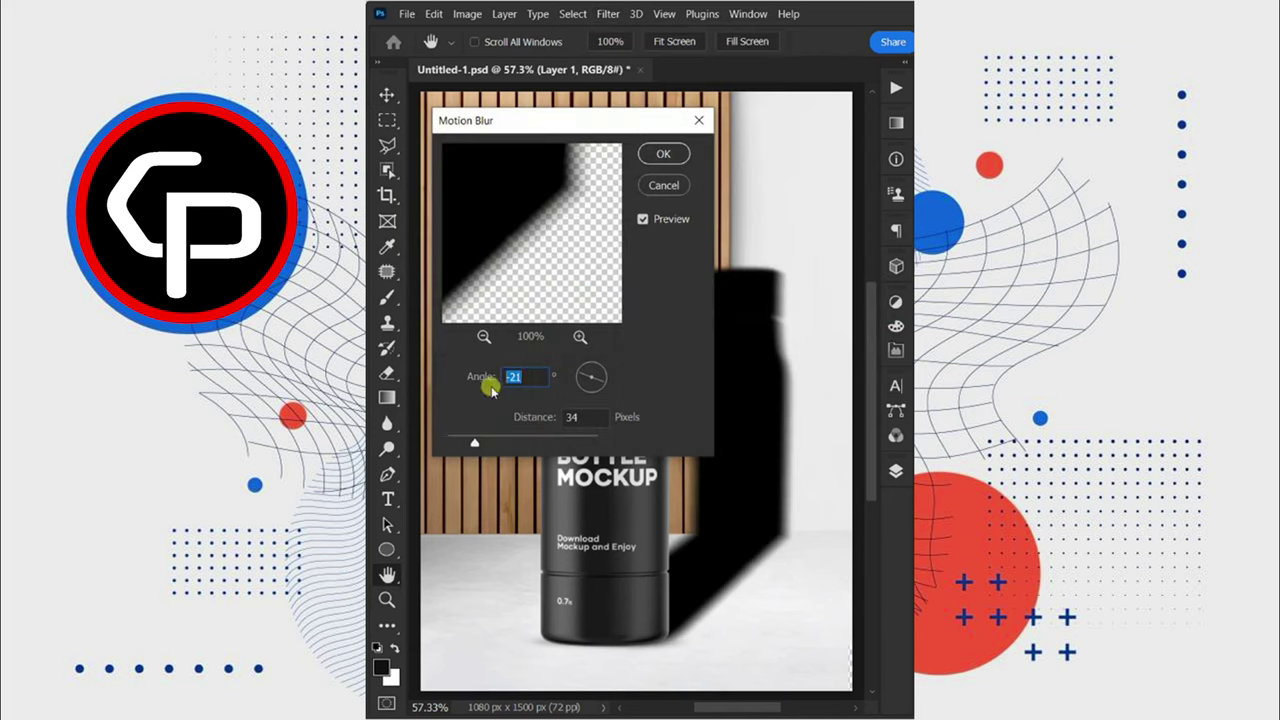
pyautogui.write('0')
pyautogui.moveTo(467, 445); pyautogui.dragTo(464, 445)
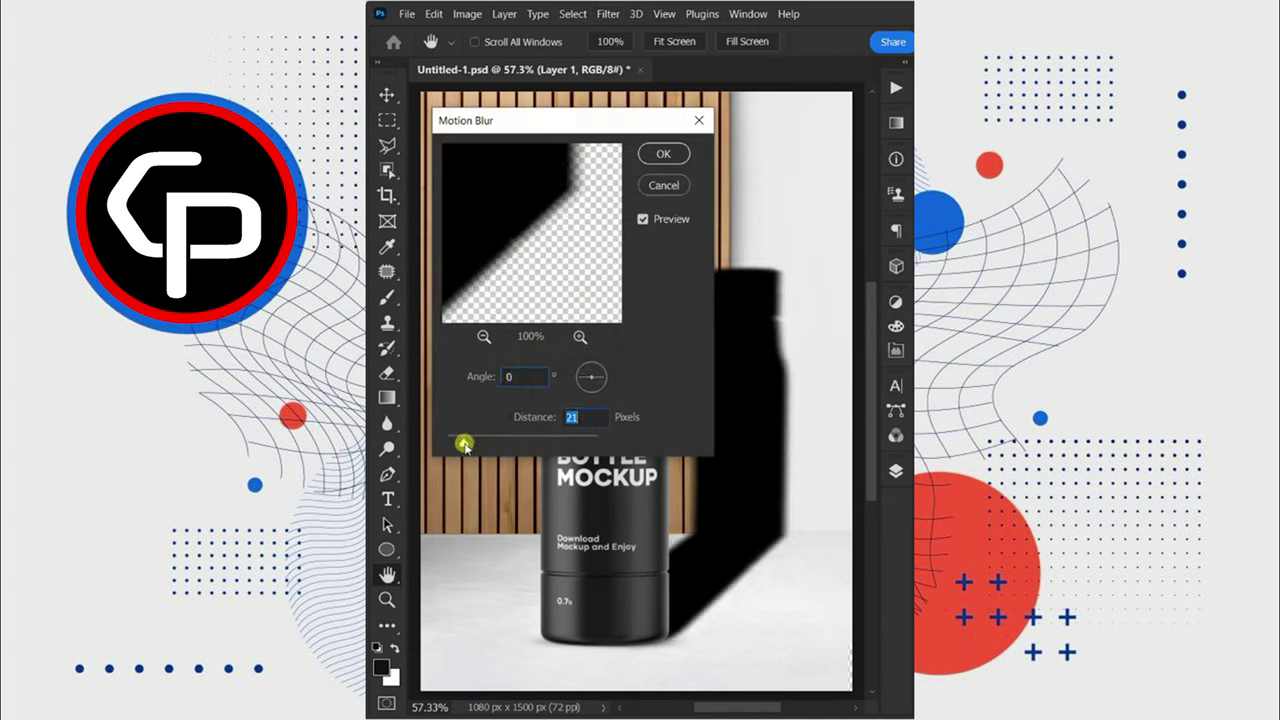
pyautogui.click(663, 154)
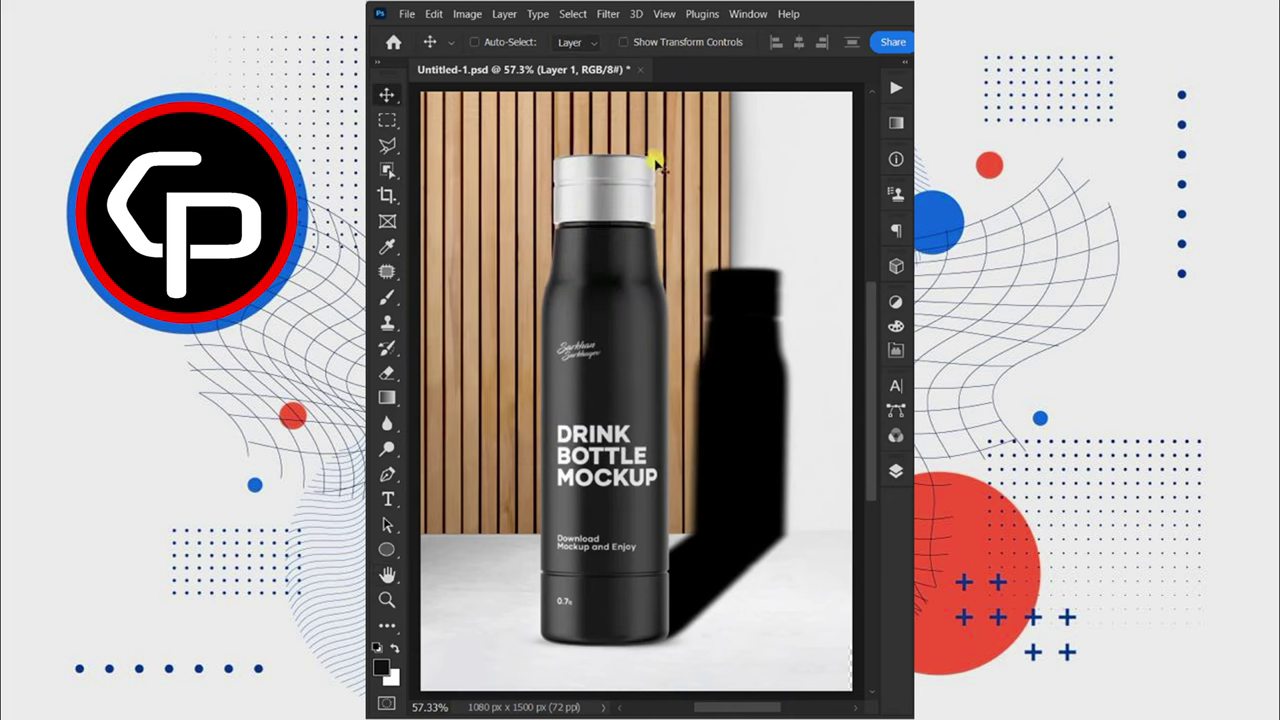
# Set the shadow layer to Multiply blend mode at 47% opacity.
pyautogui.click(894, 470)
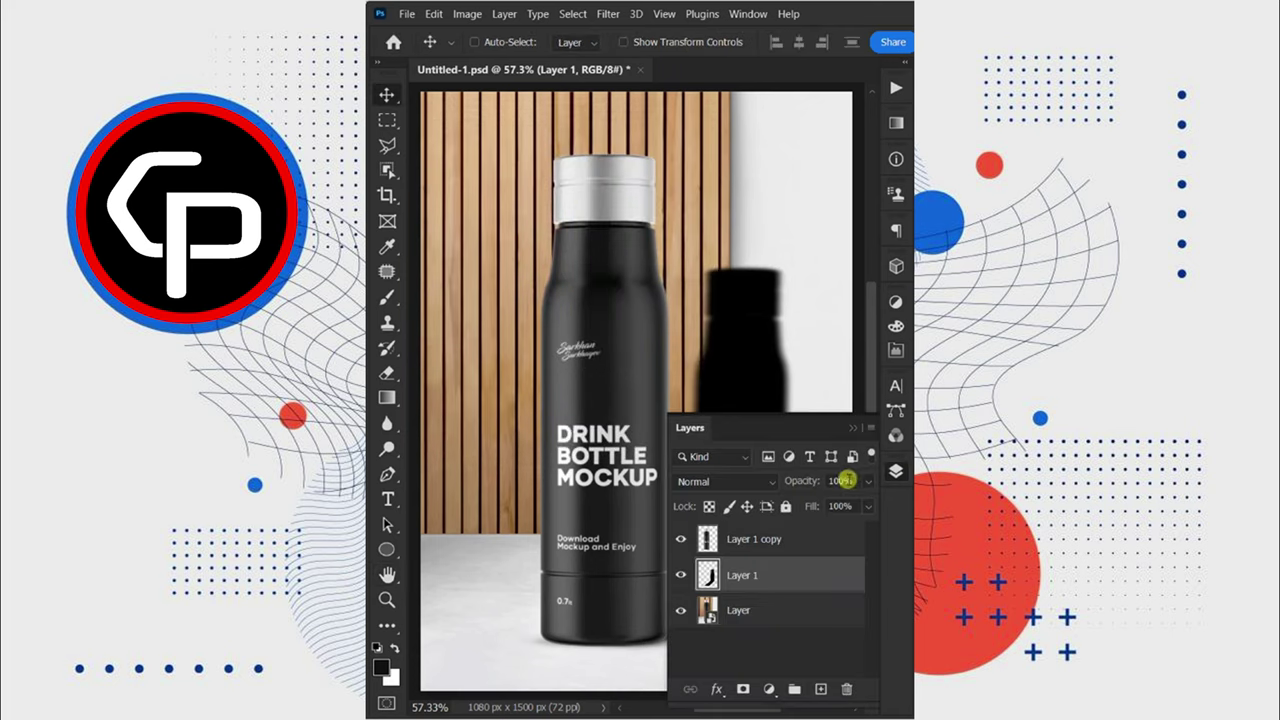
pyautogui.click(763, 488)
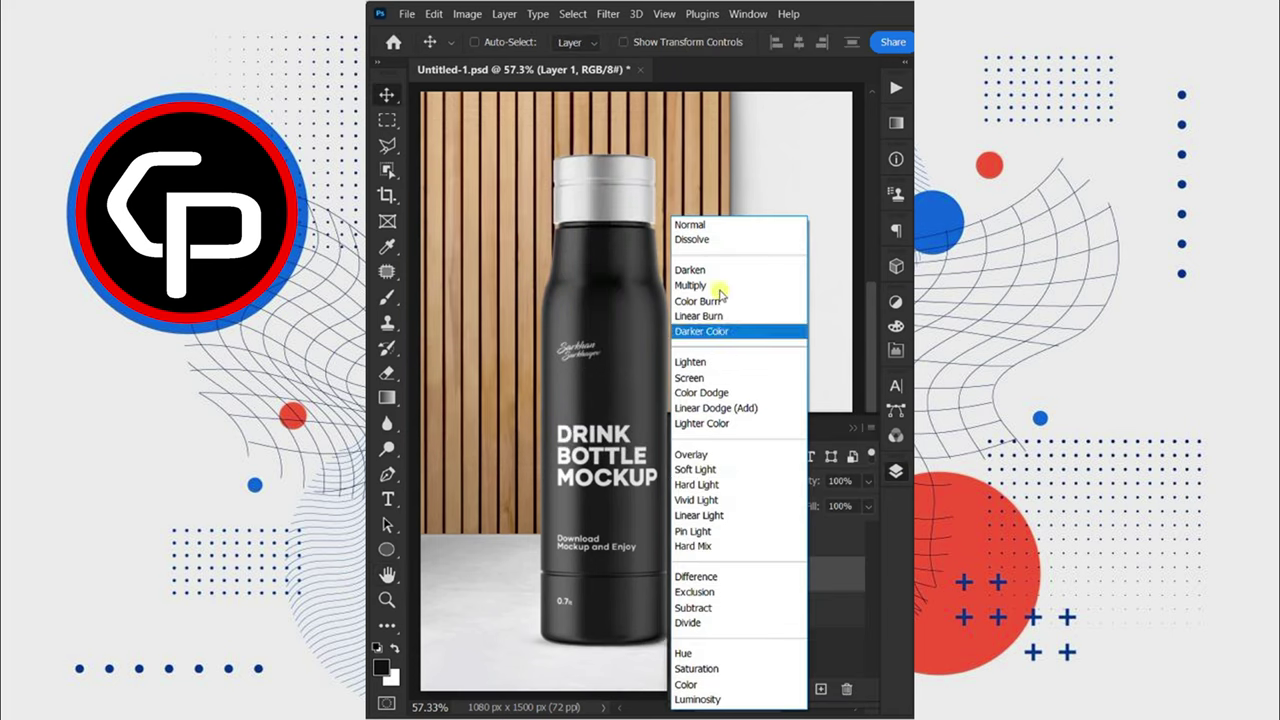
pyautogui.click(720, 287)
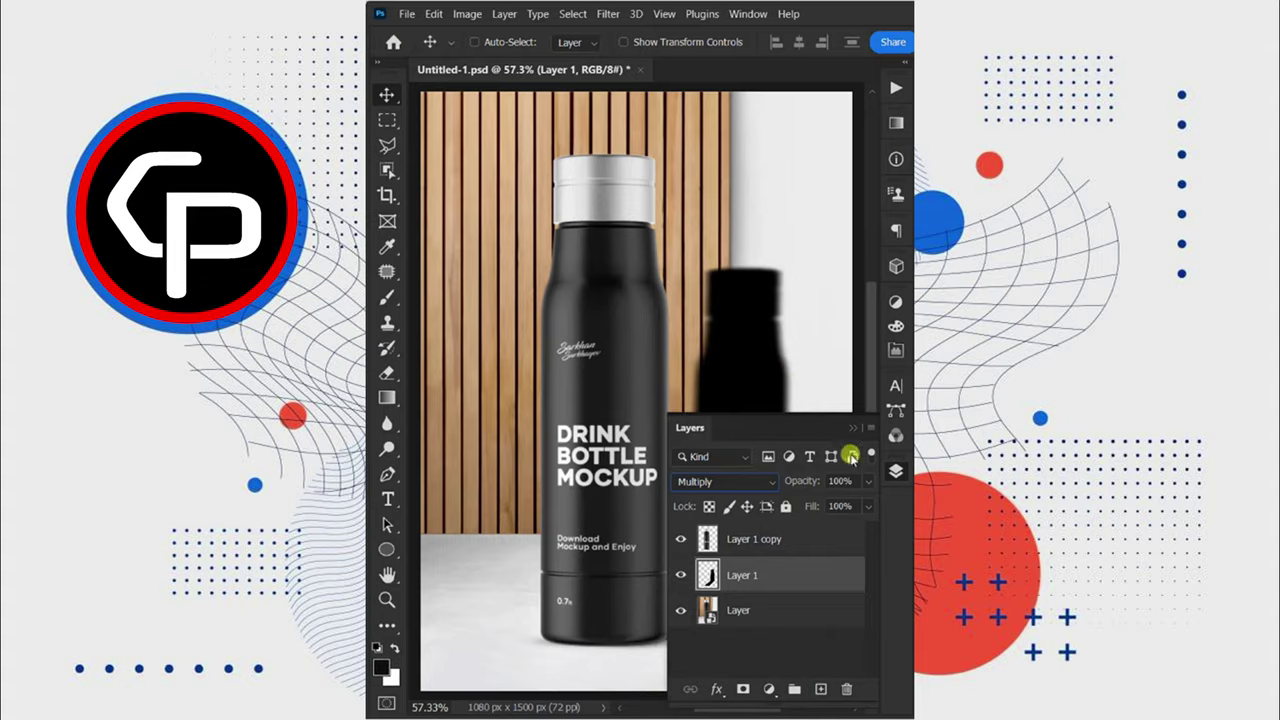
pyautogui.moveTo(866, 483); pyautogui.dragTo(826, 510)
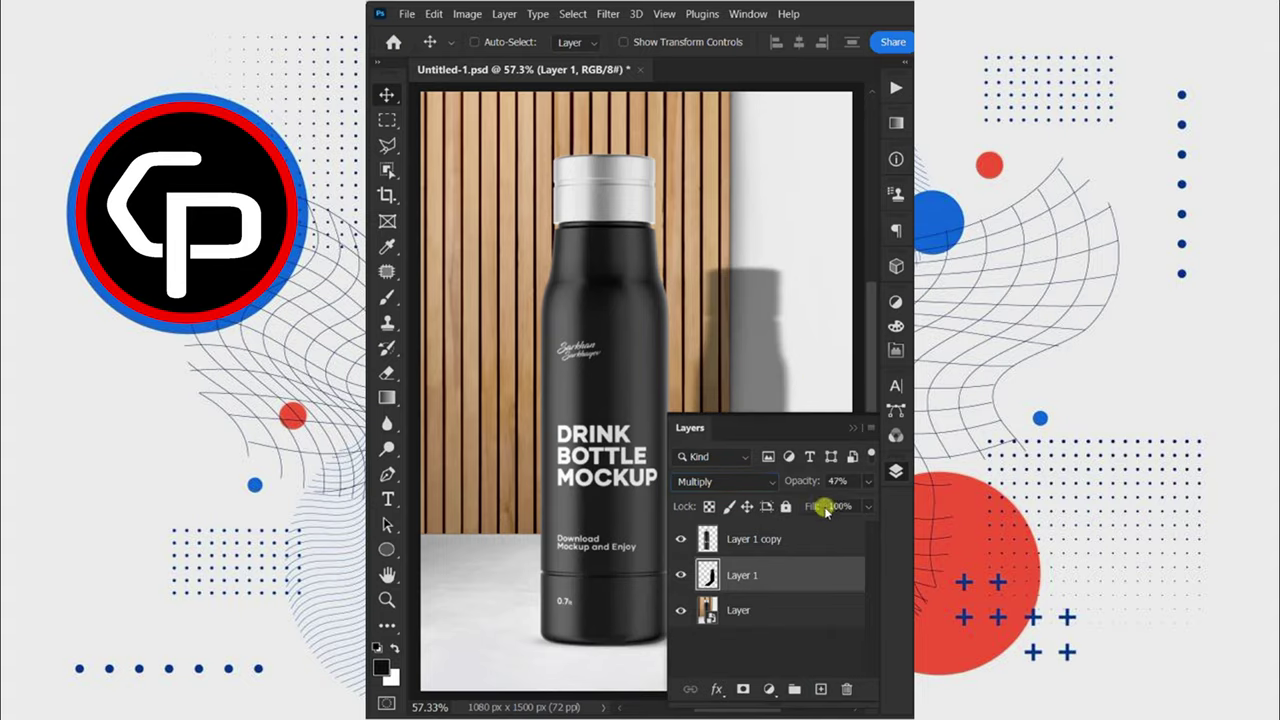
pyautogui.click(893, 473)
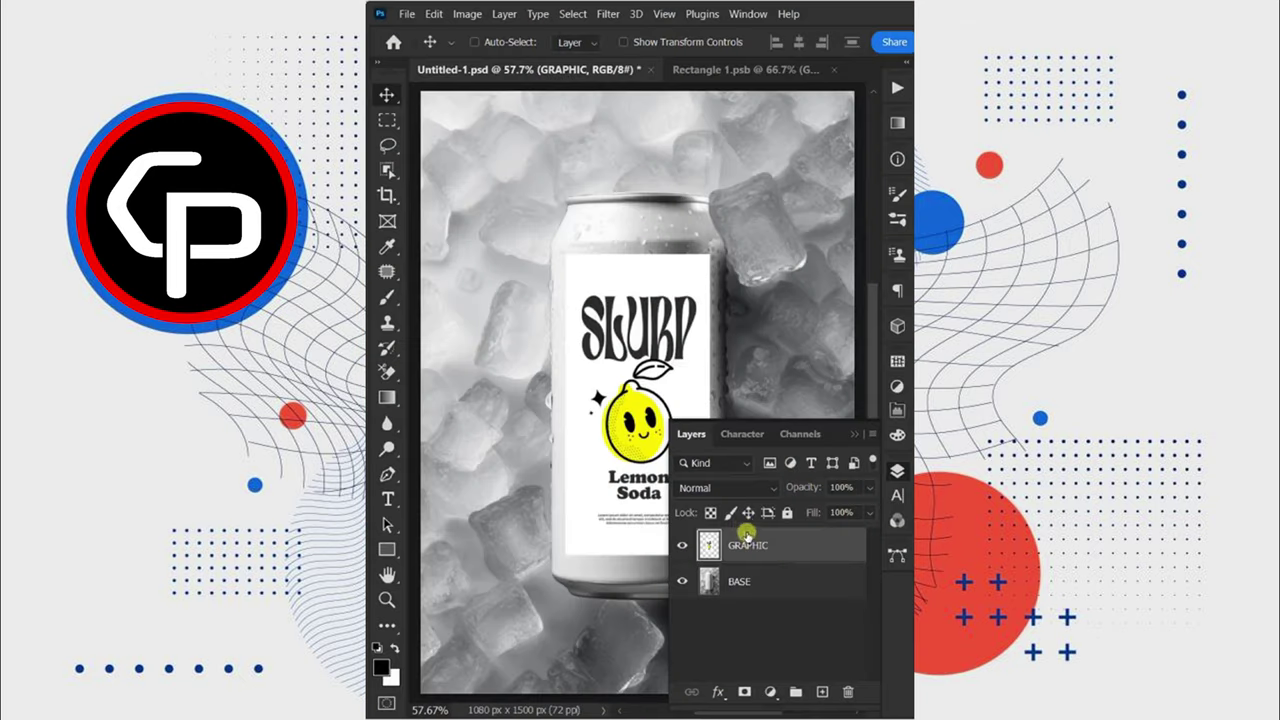
# Select the soda can with Object Selection and copy it onto a new Layer 1 above BASE.
pyautogui.click(738, 488)
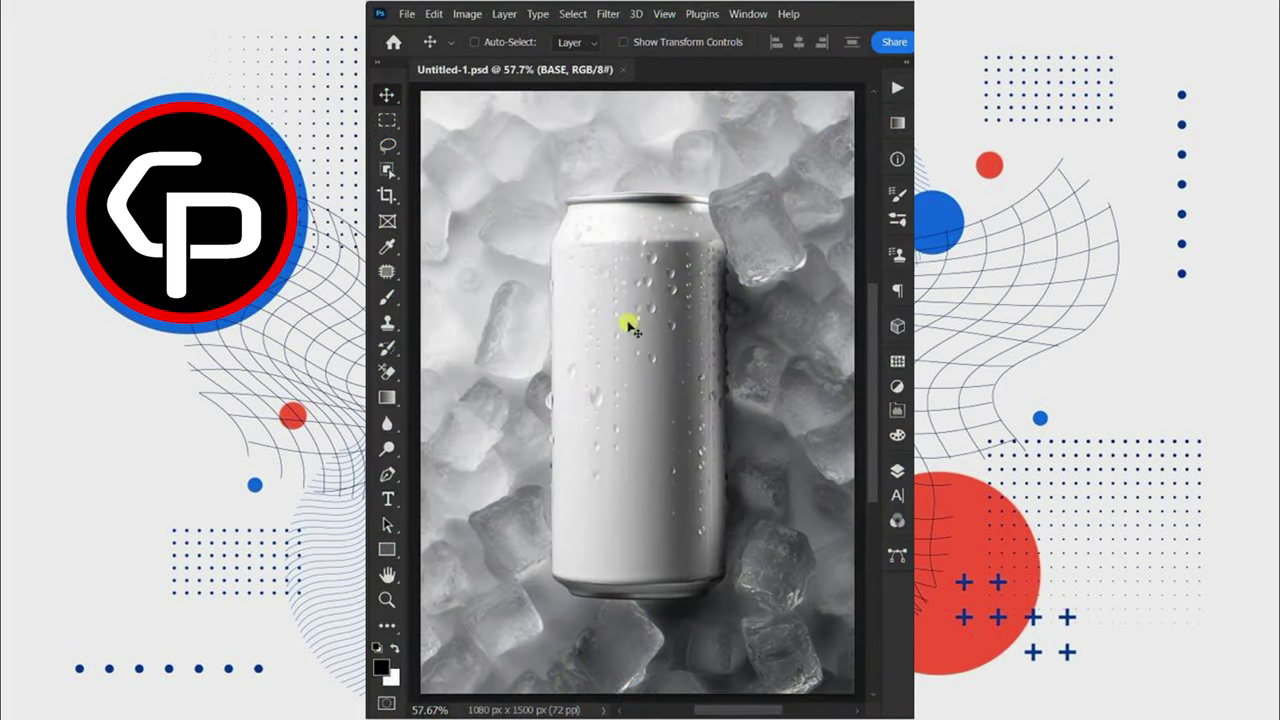
pyautogui.click(388, 170)
pyautogui.rightClick(397, 169)
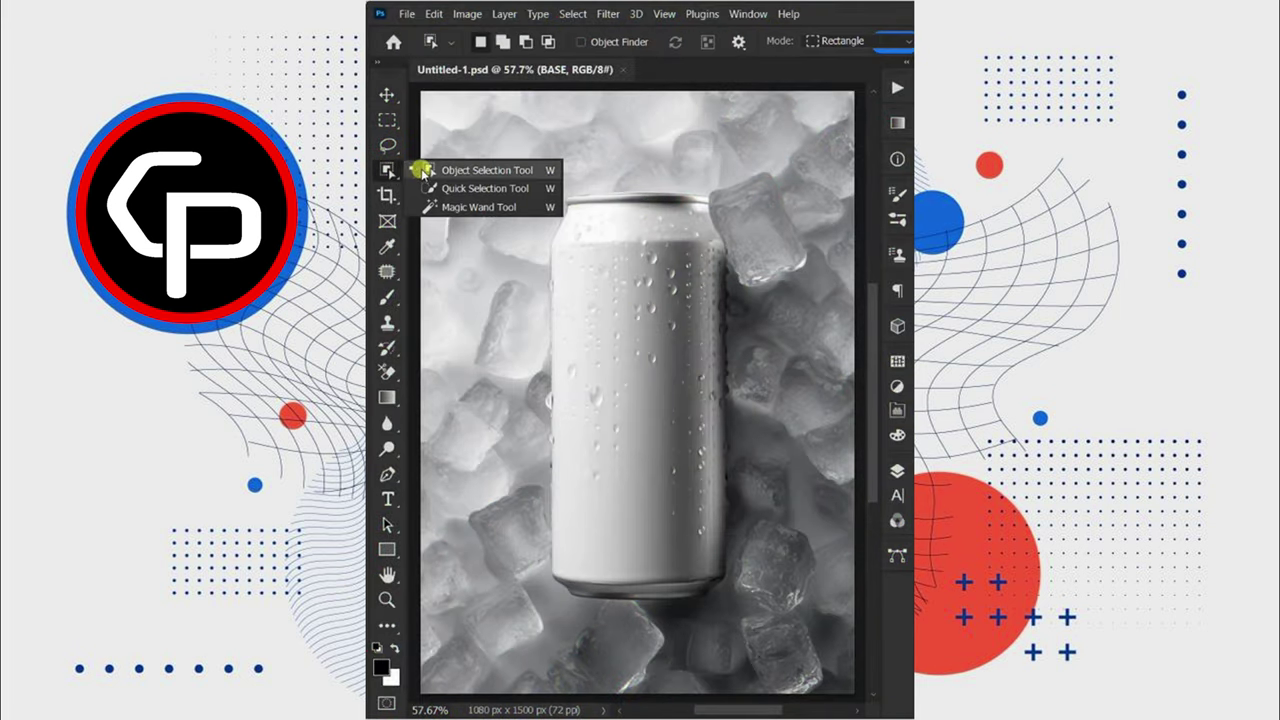
pyautogui.click(464, 172)
pyautogui.moveTo(534, 183); pyautogui.dragTo(736, 585)
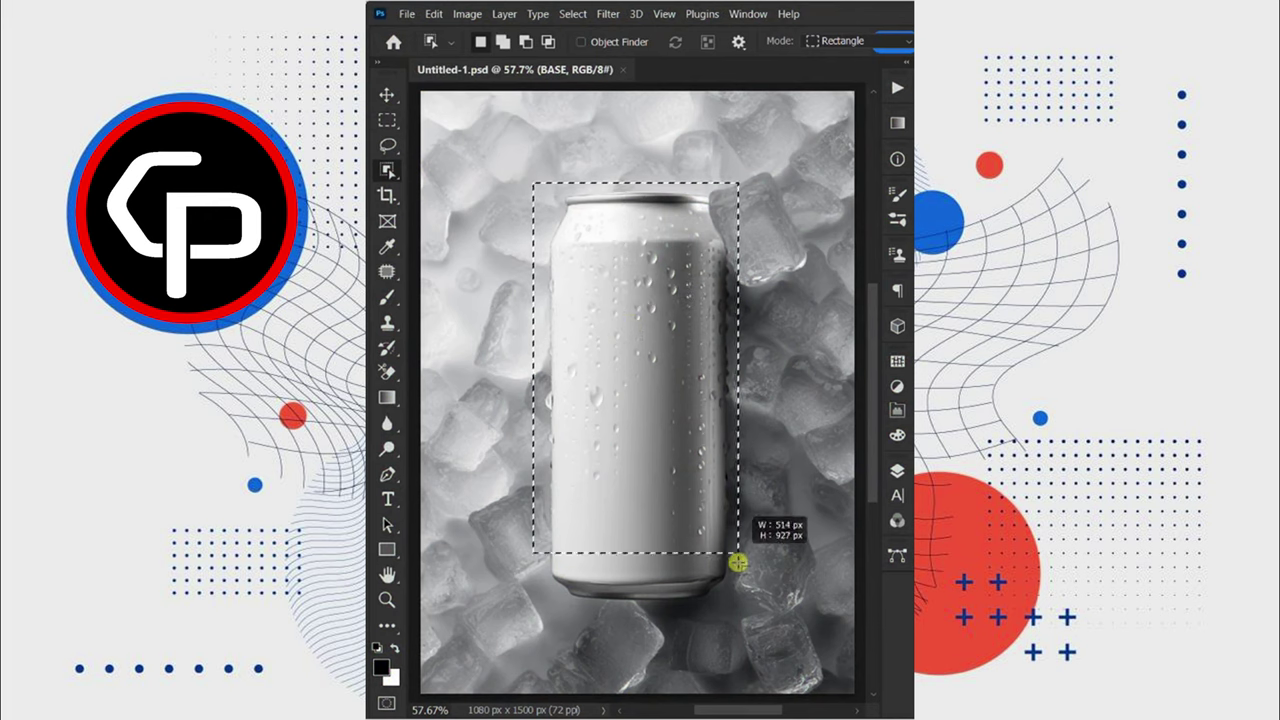
pyautogui.click(896, 470)
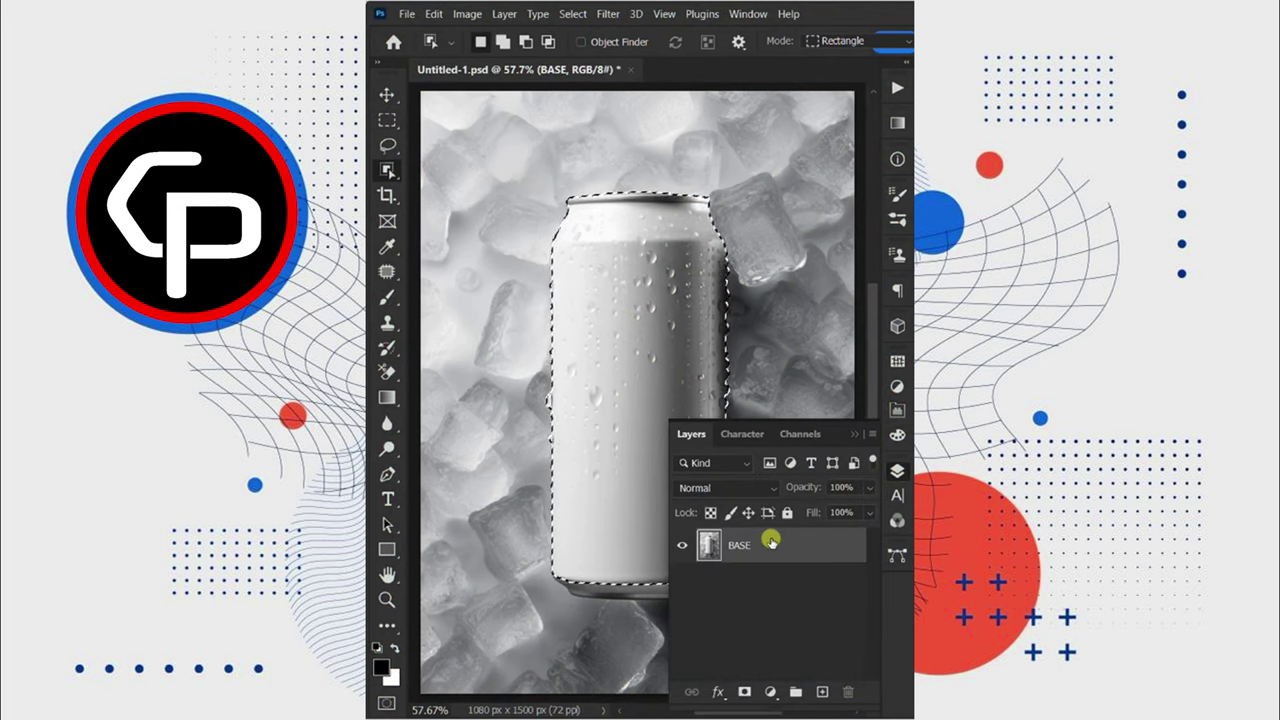
pyautogui.hotkey('ctrl', 'j')
# Draw a black rectangle covering the whole can.
pyautogui.press('v')
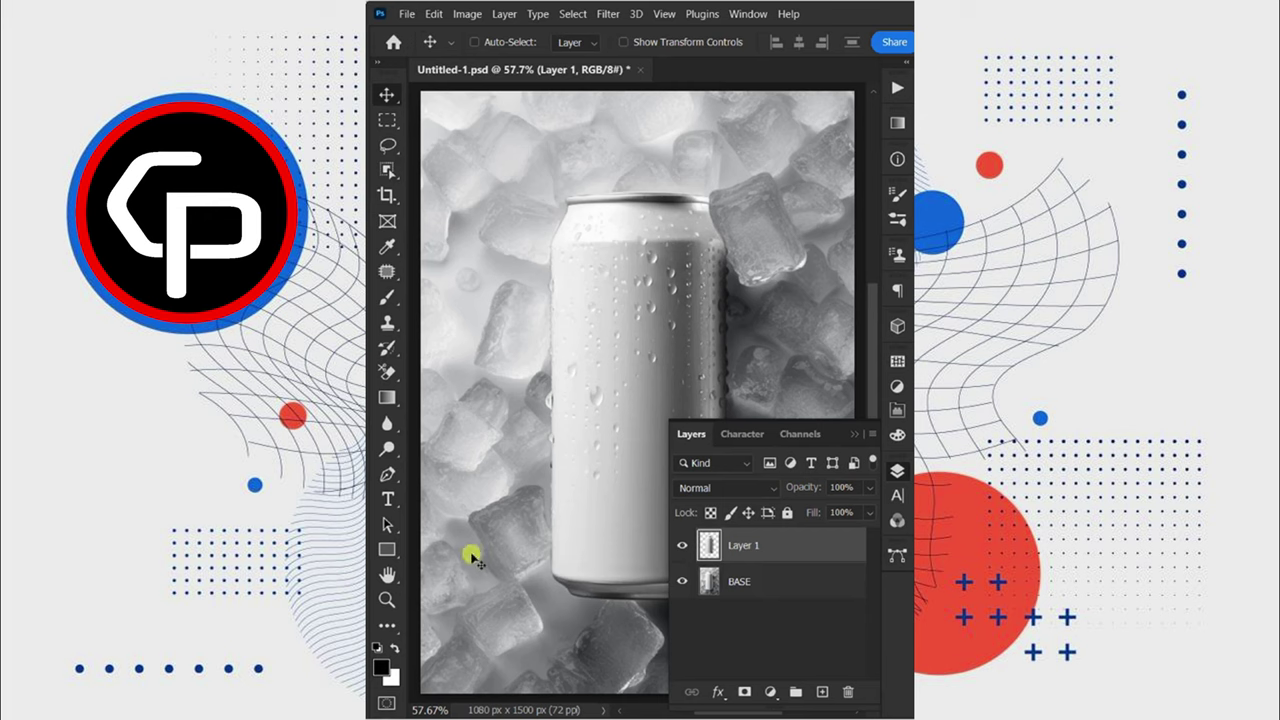
pyautogui.click(387, 549)
pyautogui.click(428, 540)
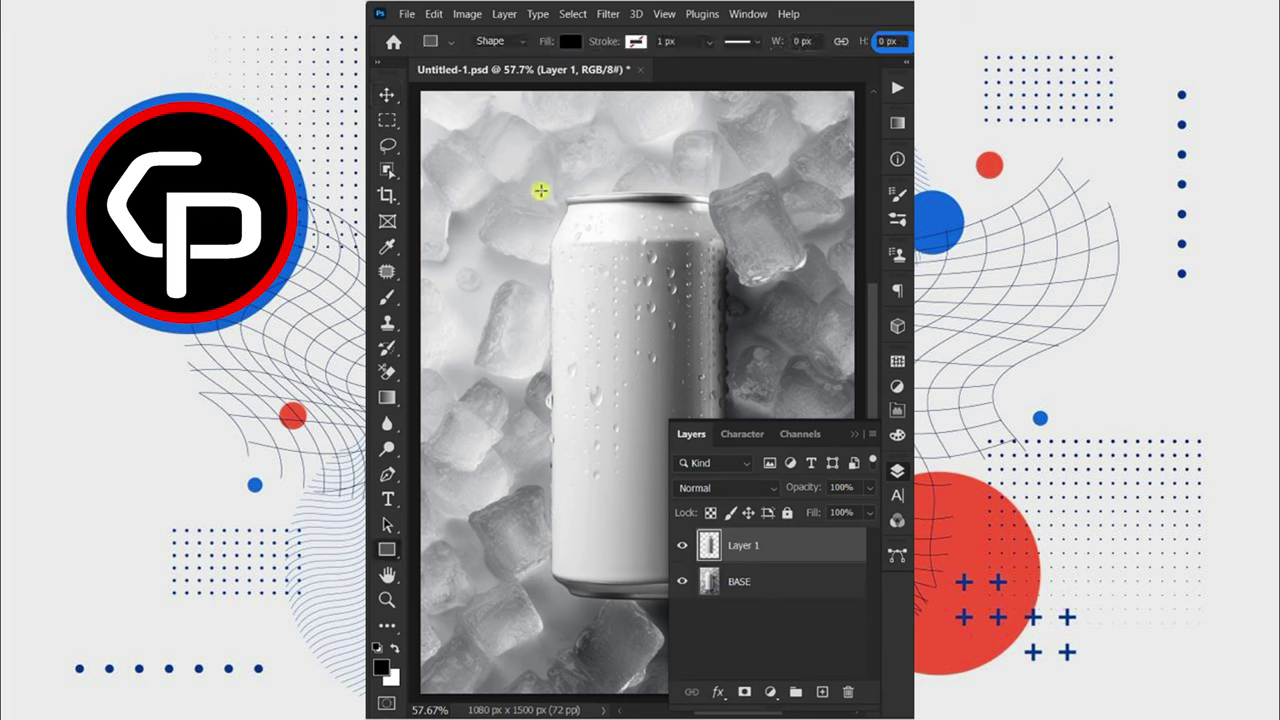
pyautogui.moveTo(540, 190); pyautogui.dragTo(735, 588)
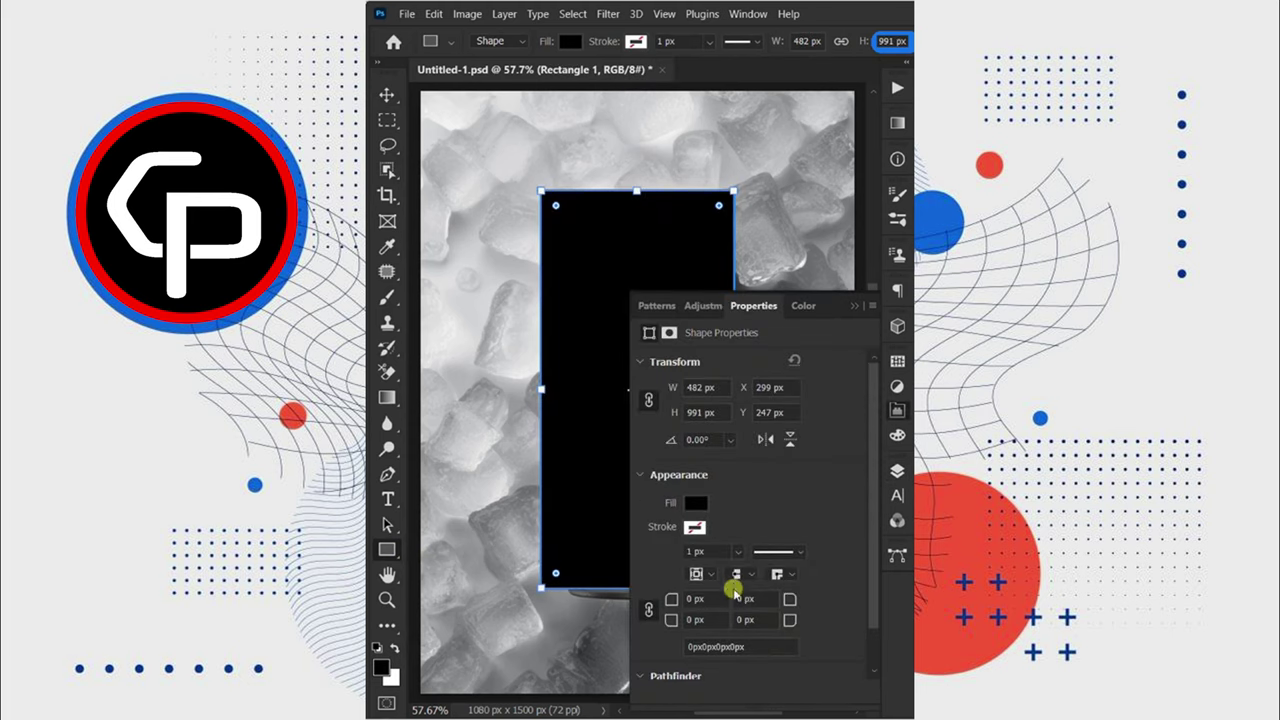
# Convert Rectangle 1 to a Smart Object and mask it to the can's outline from Layer 1.
pyautogui.click(895, 471)
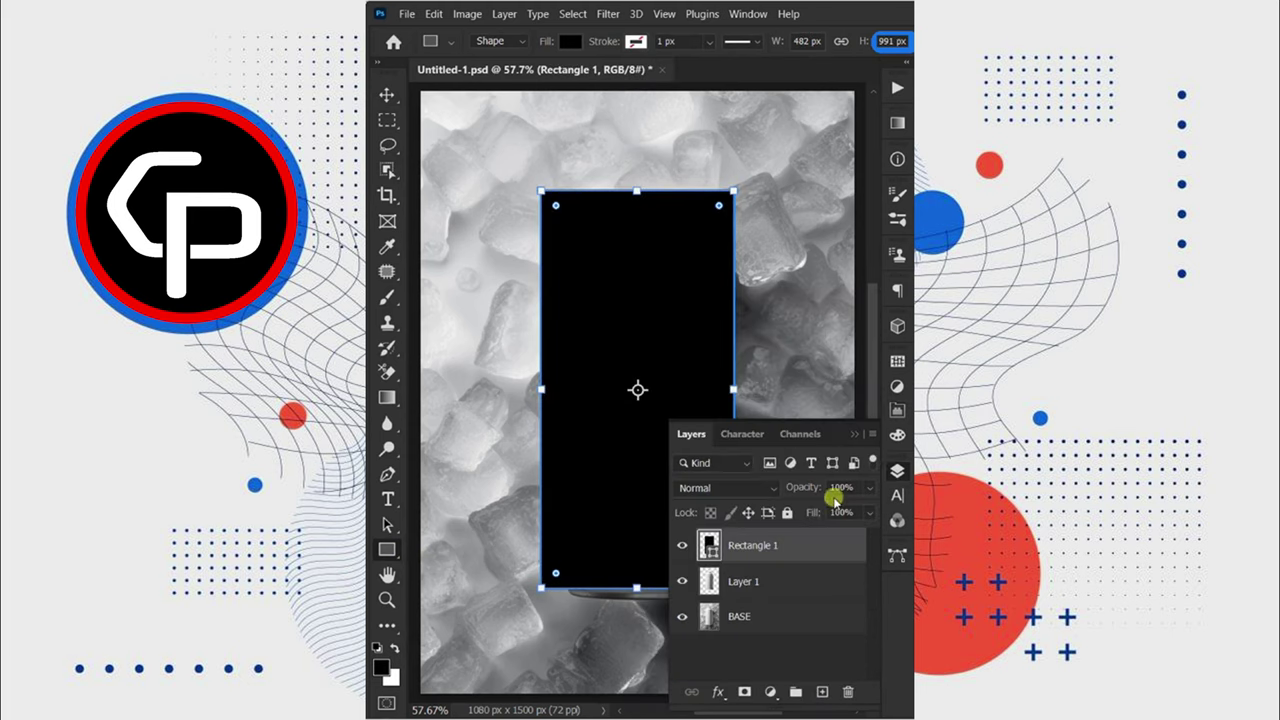
pyautogui.rightClick(762, 541)
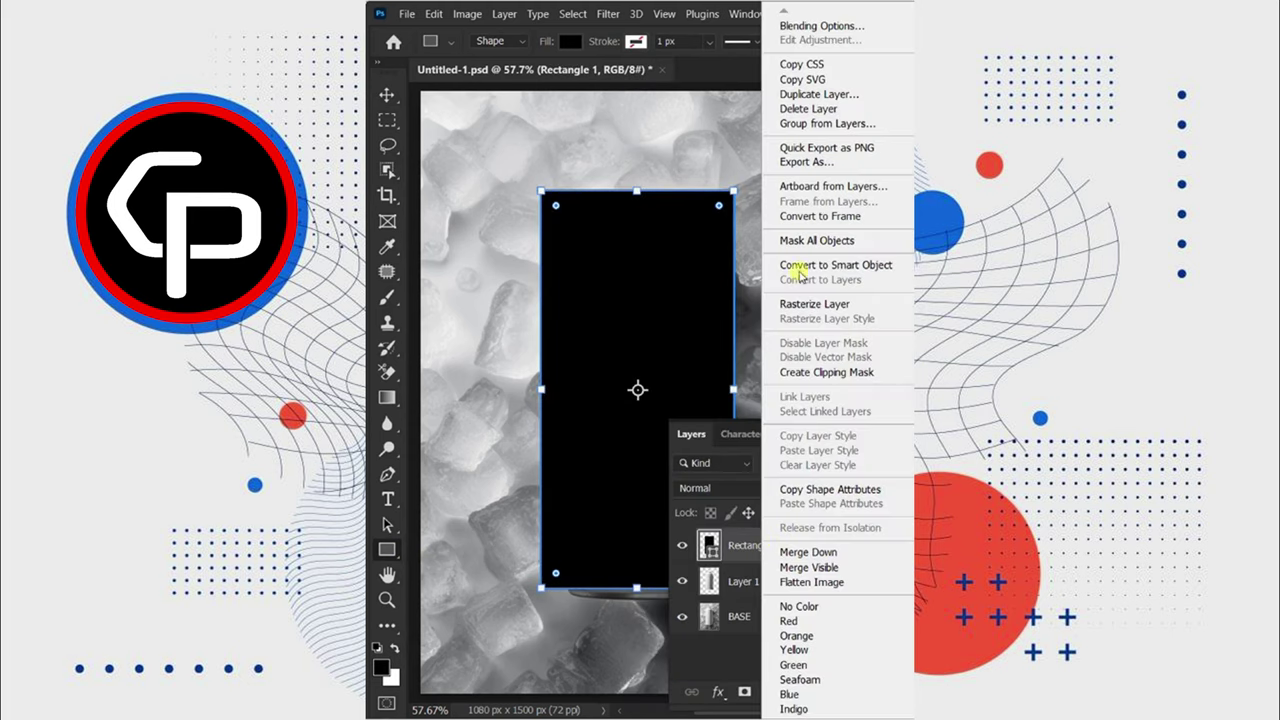
pyautogui.click(799, 266)
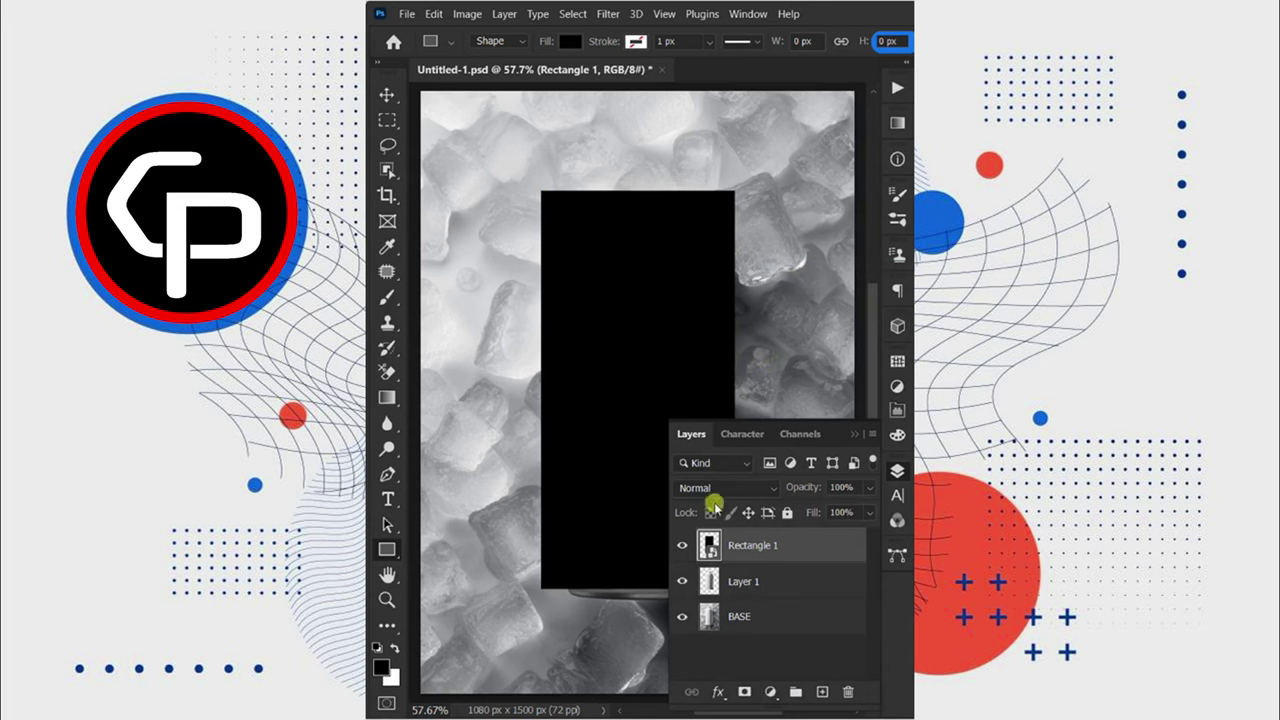
pyautogui.keyDown('ctrl'); pyautogui.click(710, 577); pyautogui.keyUp('ctrl')
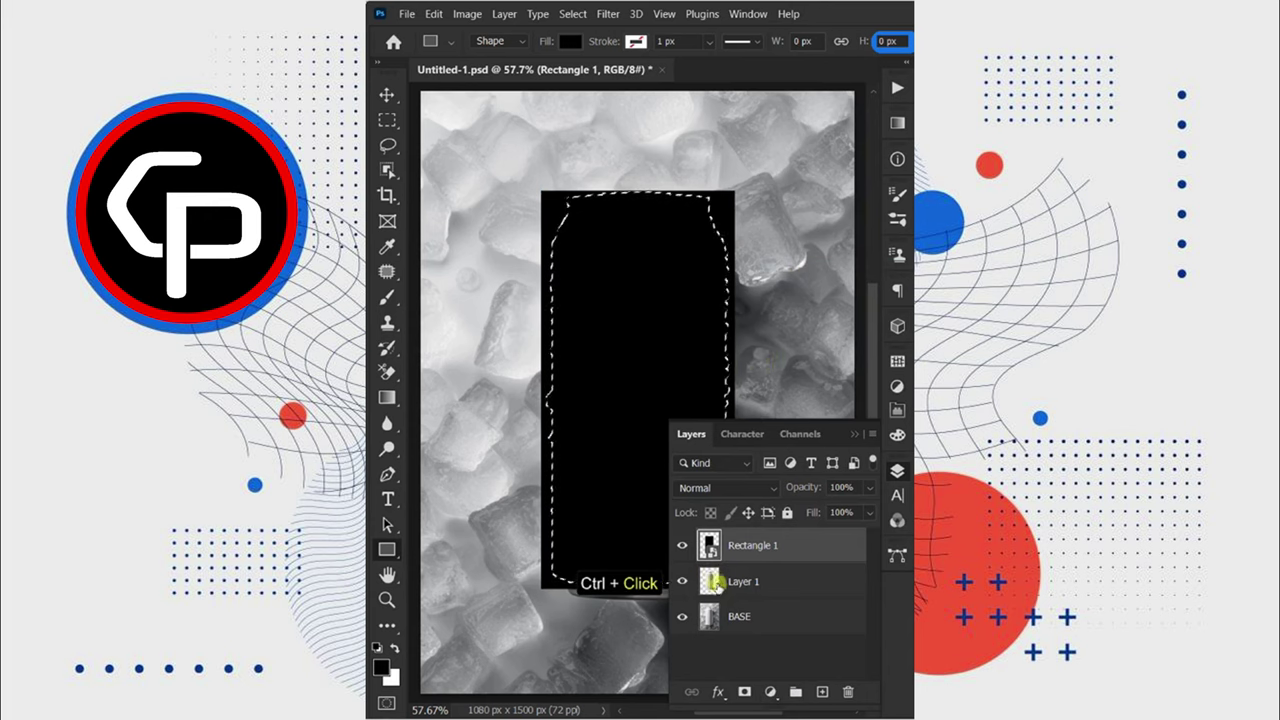
pyautogui.click(744, 691)
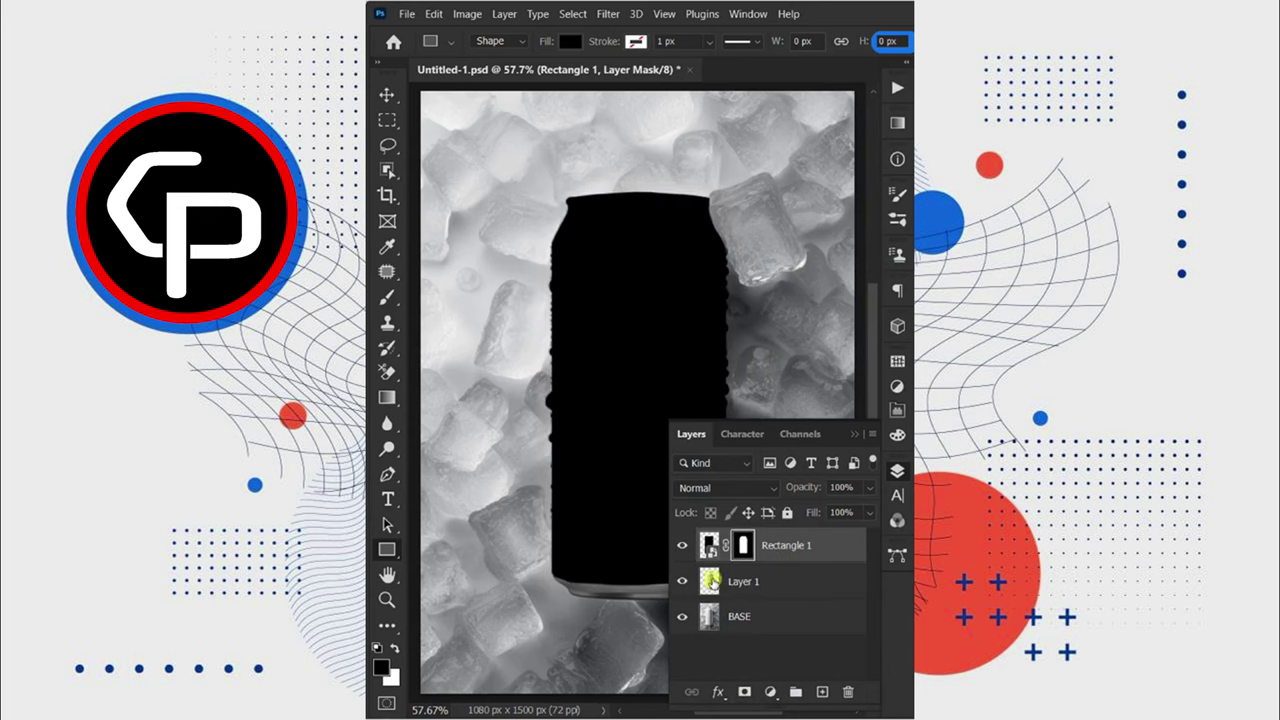
# Place the SLURP Lemon Soda label inside the smart object, save it, and return to the mockup.
pyautogui.doubleClick(708, 547)
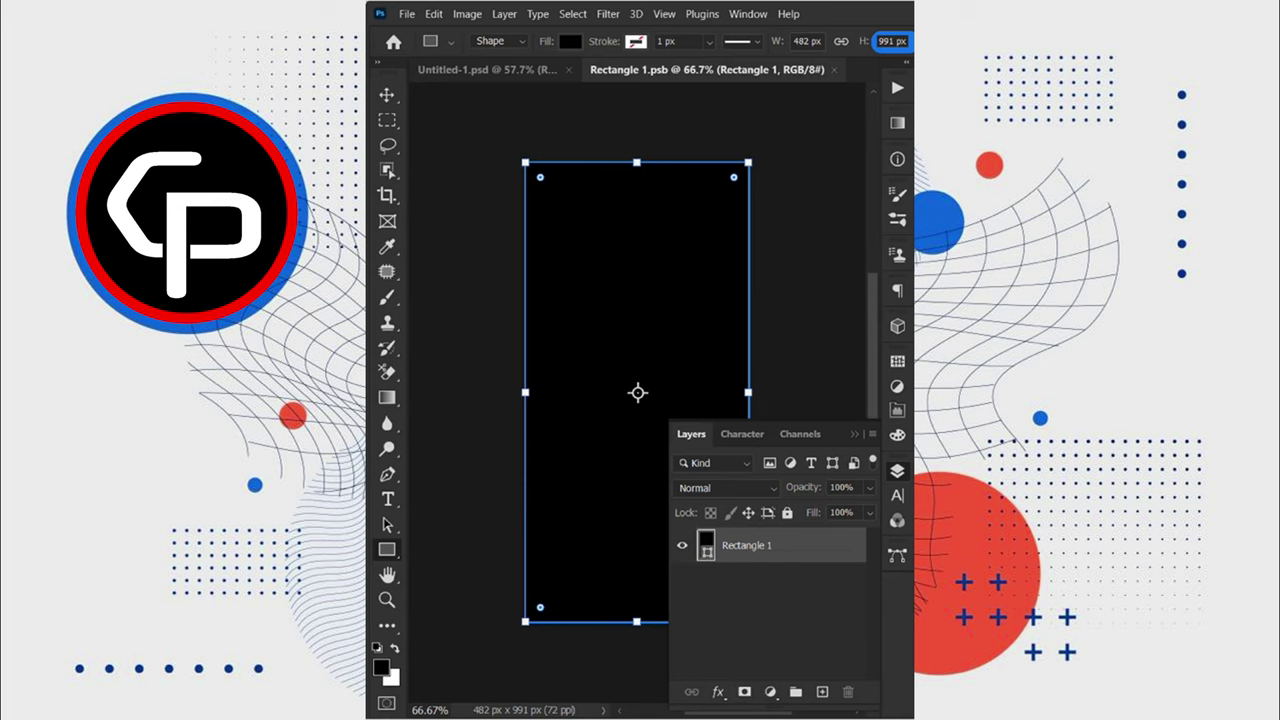
pyautogui.moveTo(392, 340)
pyautogui.mouseDown()
pyautogui.moveTo(443, 369)
pyautogui.moveTo(576, 403)
pyautogui.moveTo(523, 391)
pyautogui.mouseUp()
pyautogui.press('Return')
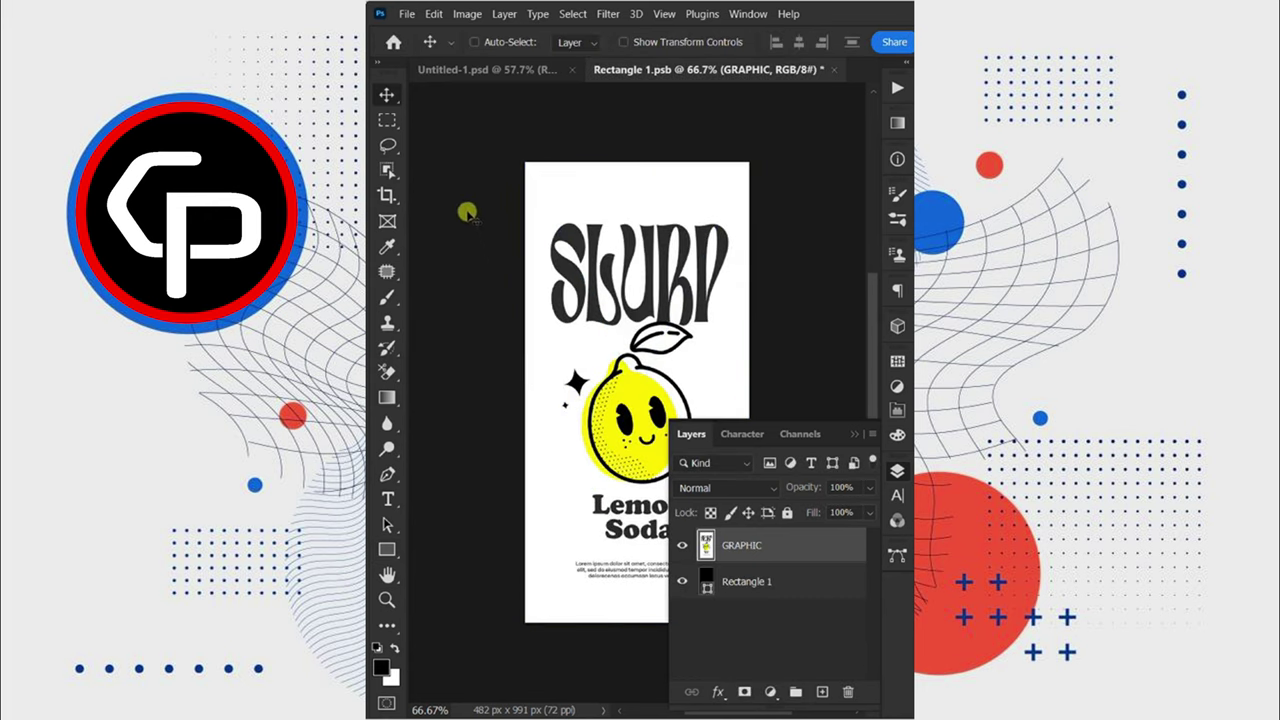
pyautogui.click(407, 14)
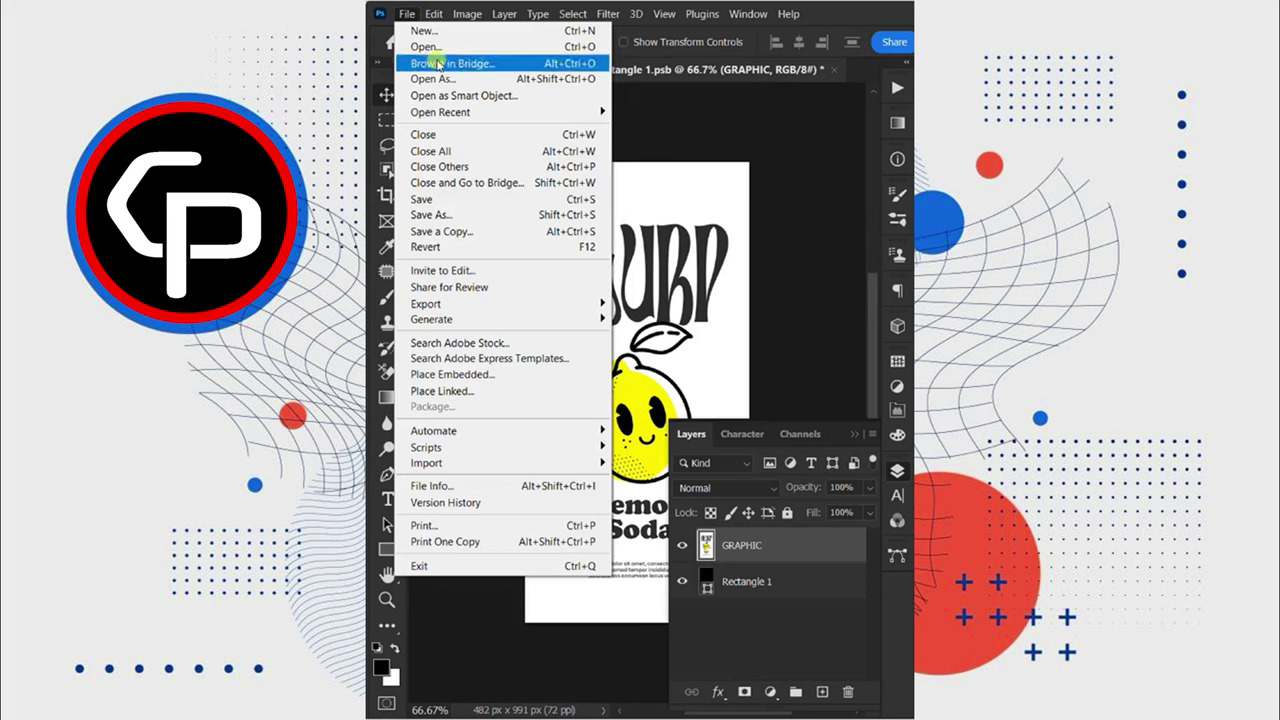
pyautogui.click(486, 198)
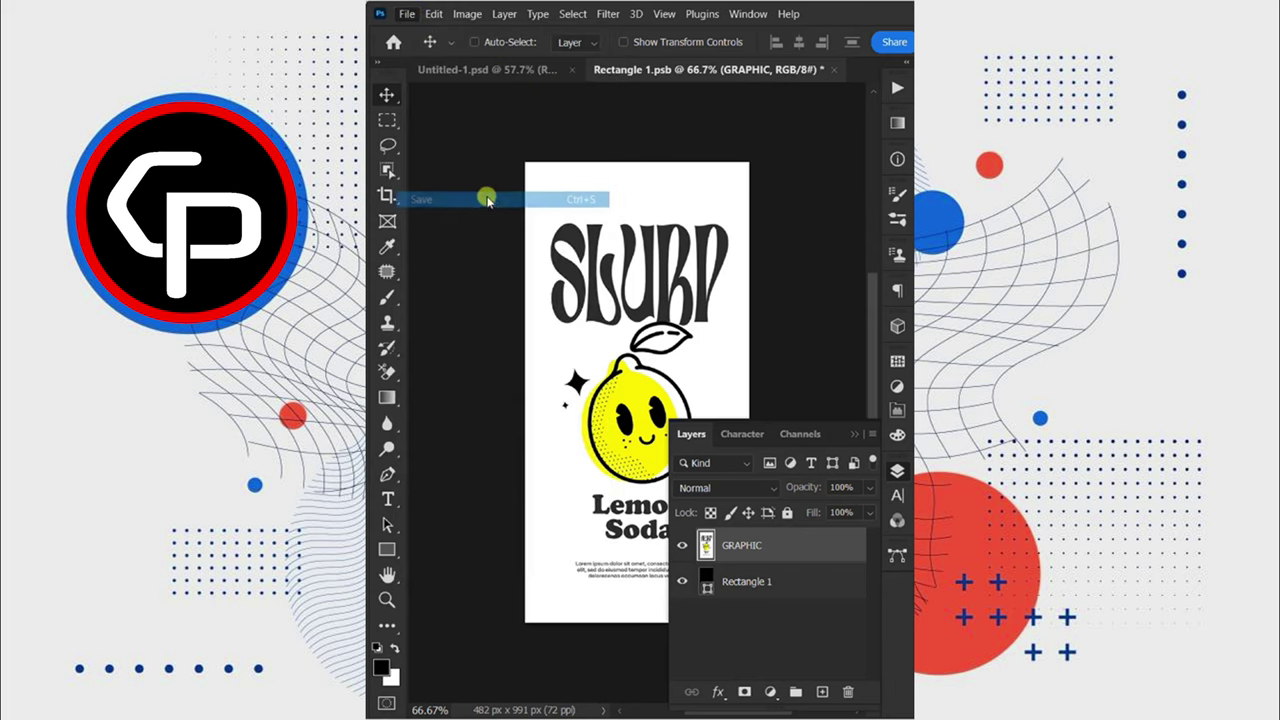
pyautogui.click(498, 78)
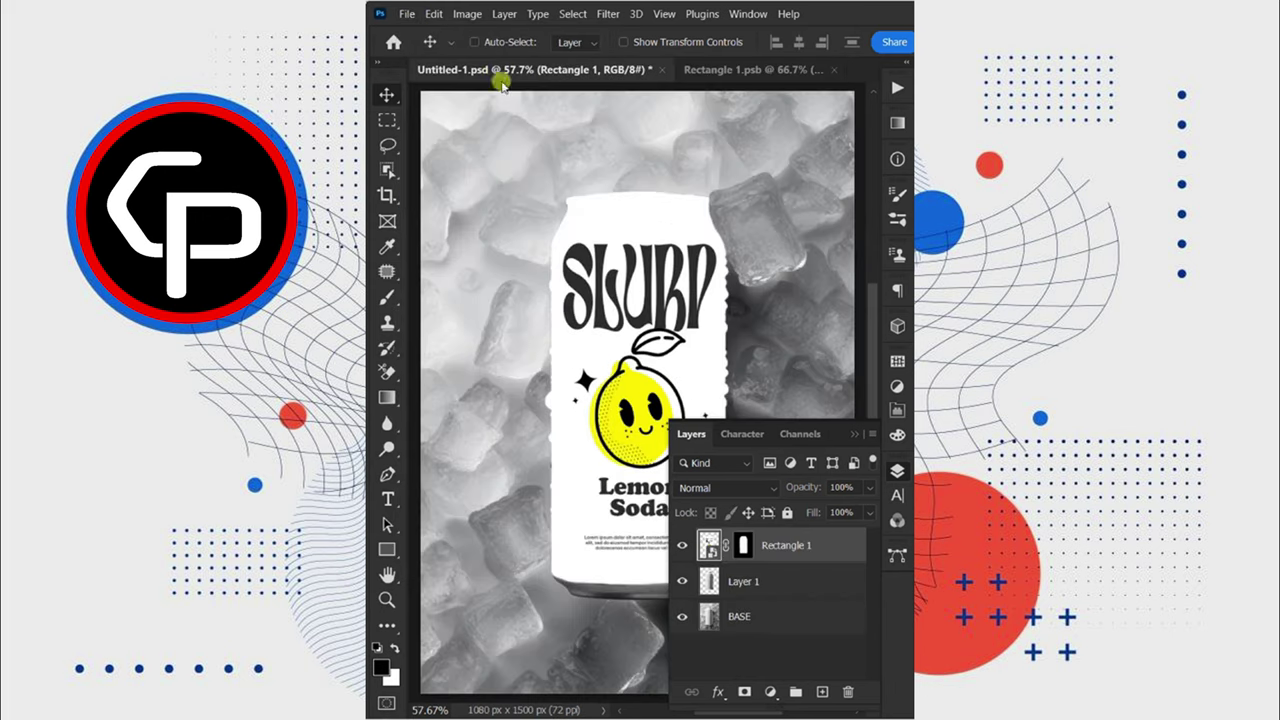
# Set Rectangle 1 to Multiply, duplicate it, and move Layer 1 to the top of the stack.
pyautogui.click(733, 490)
pyautogui.click(706, 288)
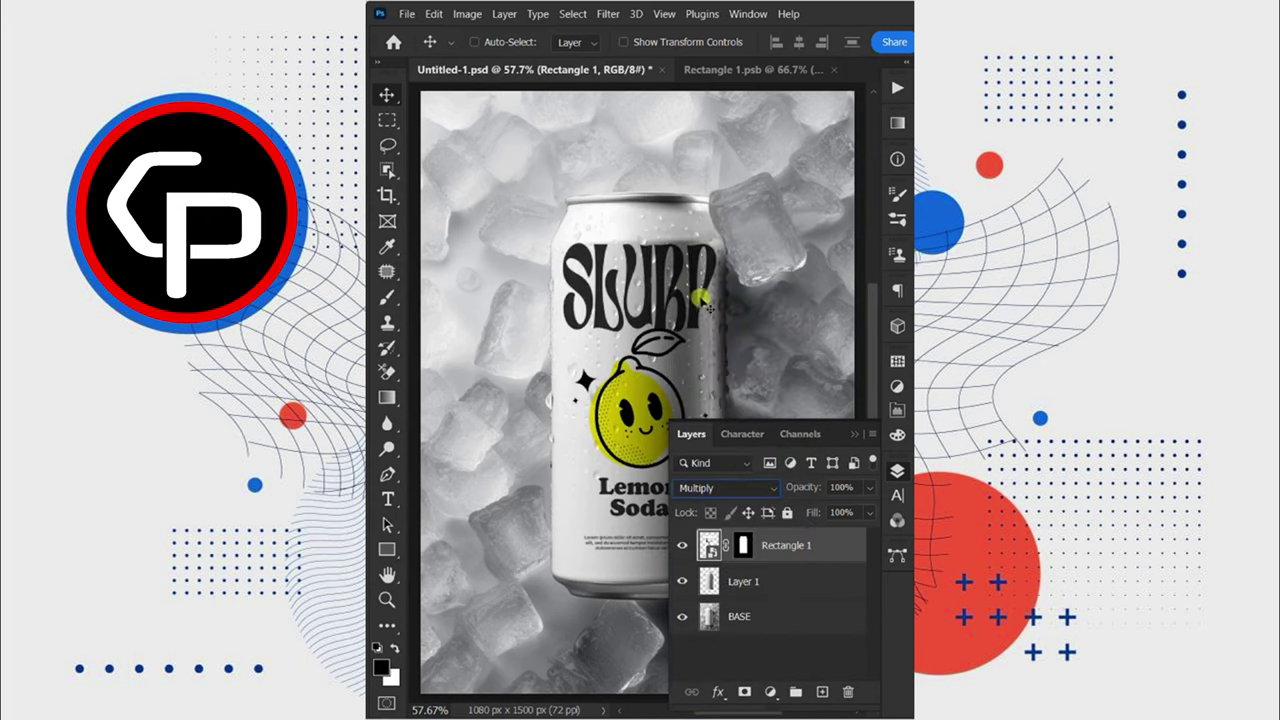
pyautogui.hotkey('ctrl', 'j')
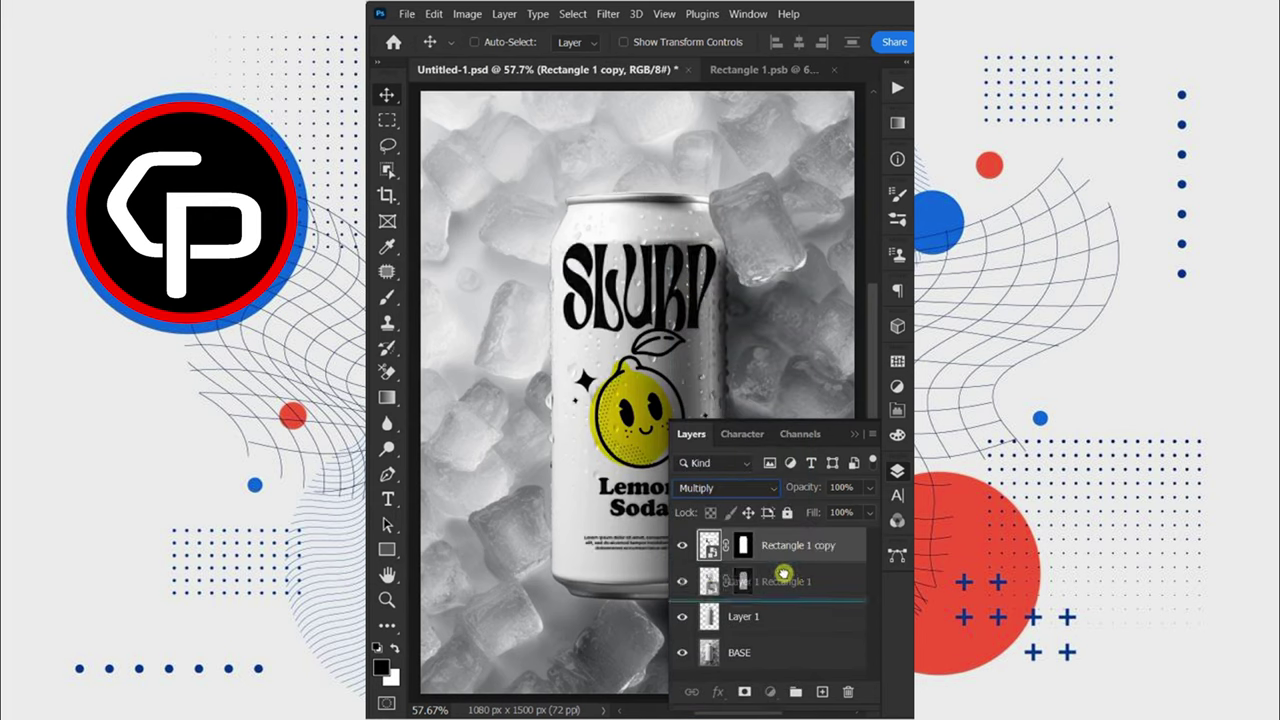
pyautogui.moveTo(783, 616); pyautogui.dragTo(775, 535)
# Set Layer 1 to Screen and darken it with Levels so only the brightest highlights remain.
pyautogui.click(752, 490)
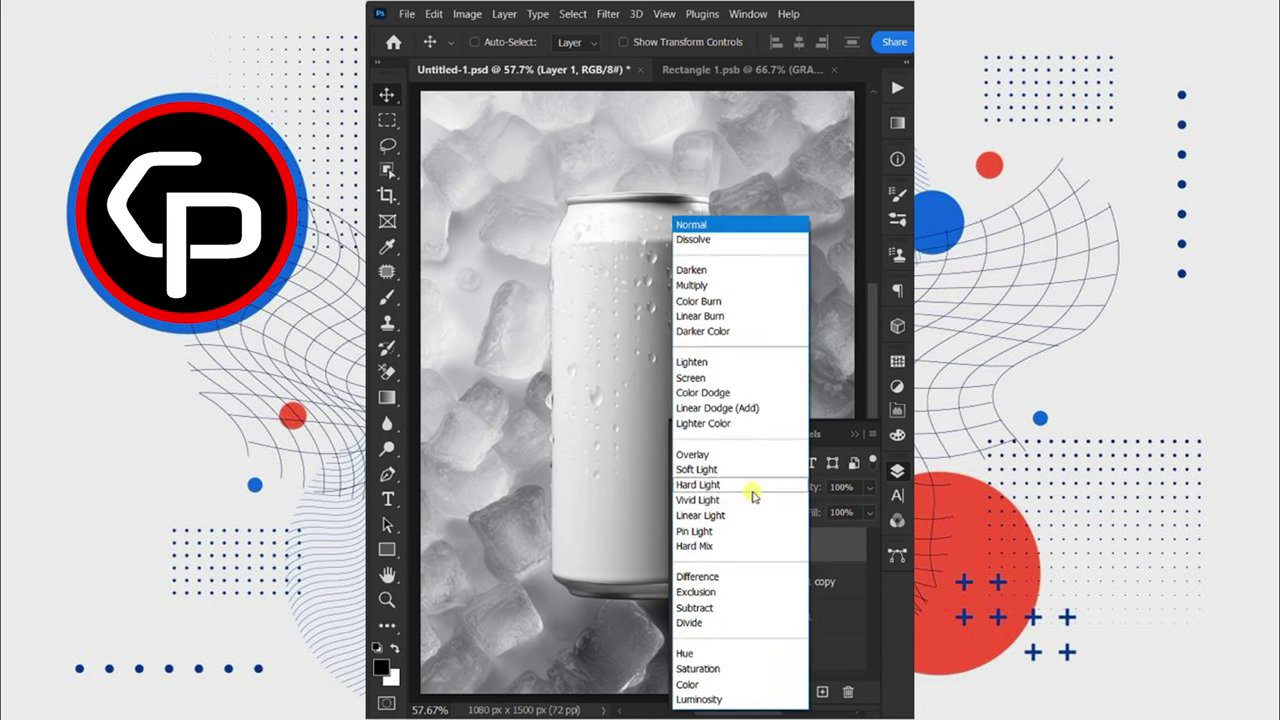
pyautogui.click(718, 379)
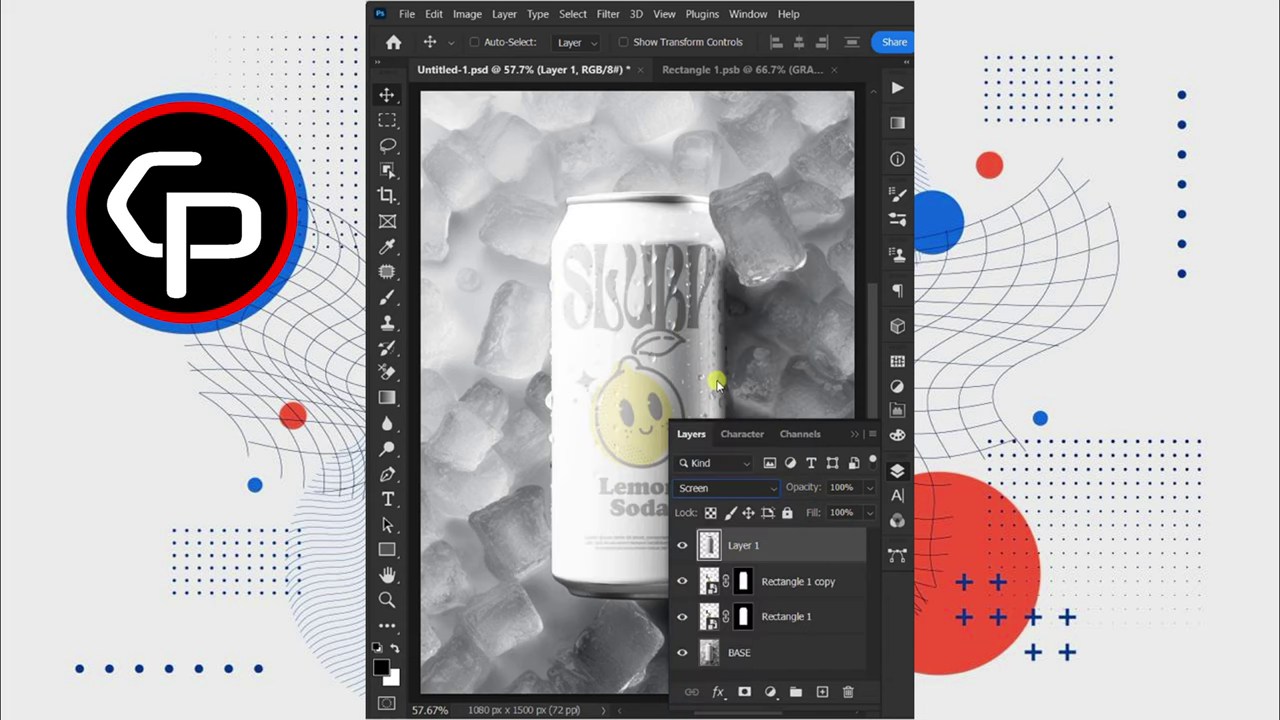
pyautogui.hotkey('ctrl', 'l')
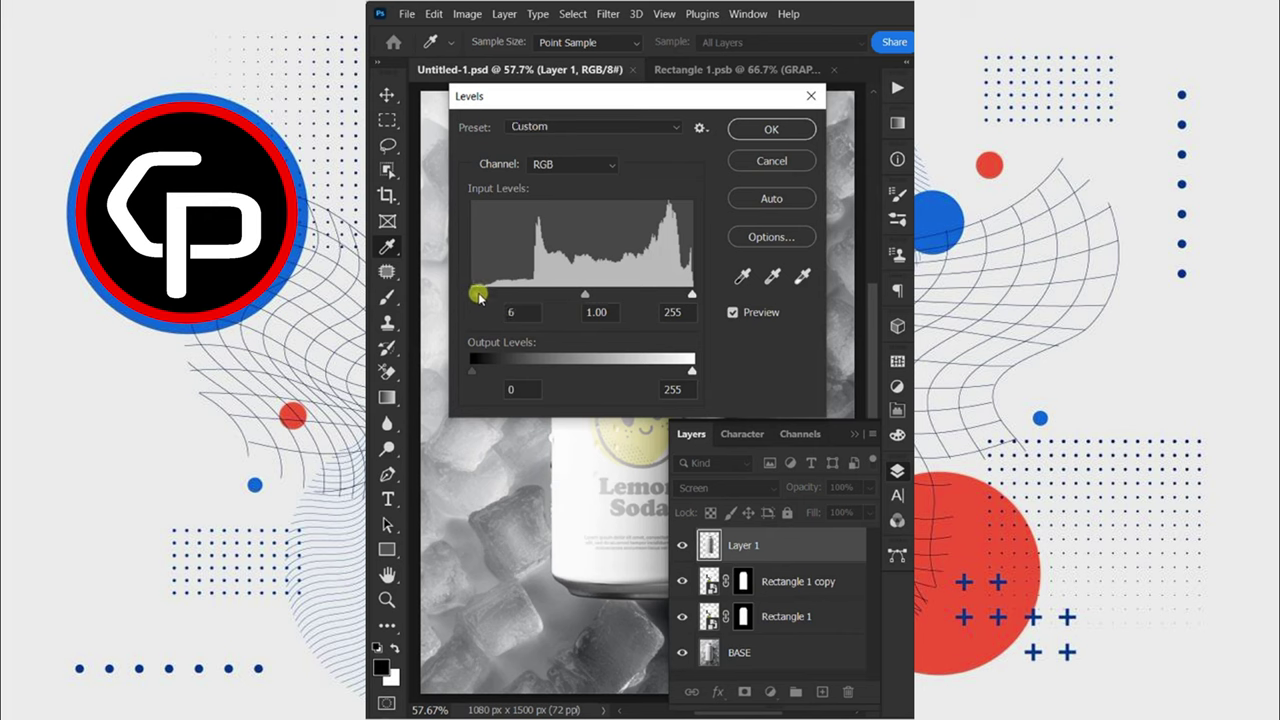
pyautogui.moveTo(479, 296); pyautogui.dragTo(666, 296)
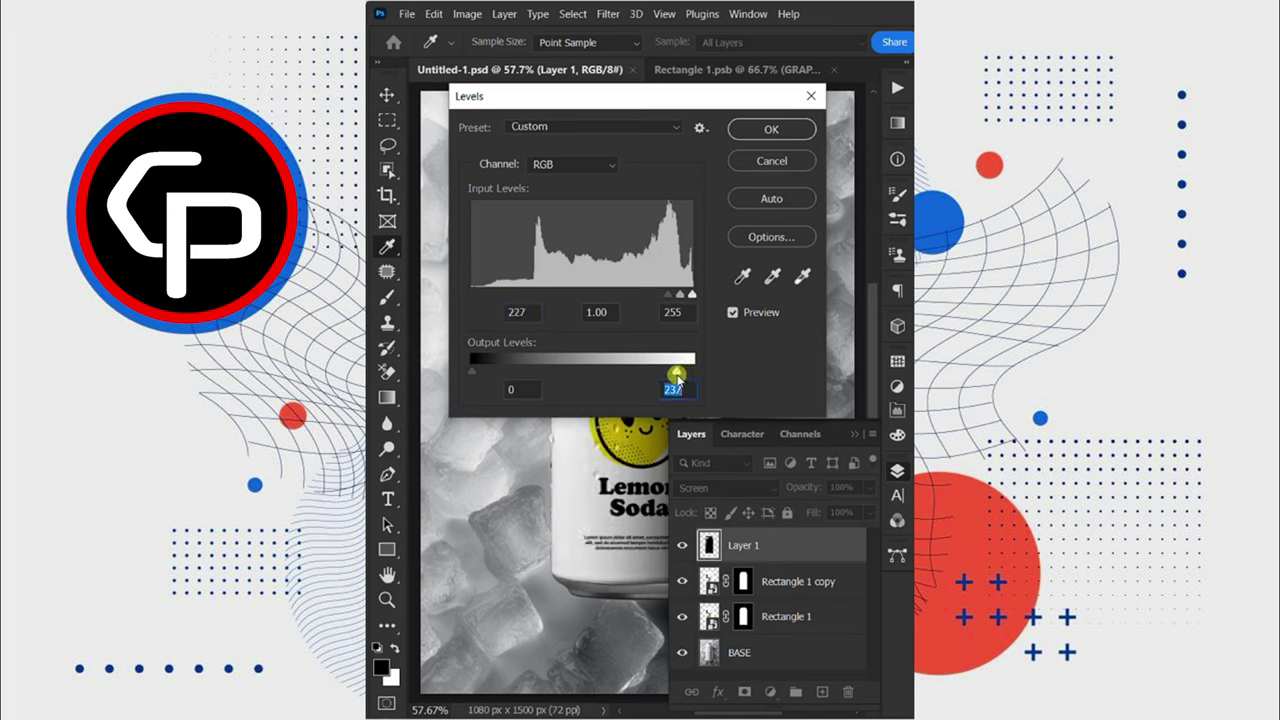
pyautogui.click(768, 131)
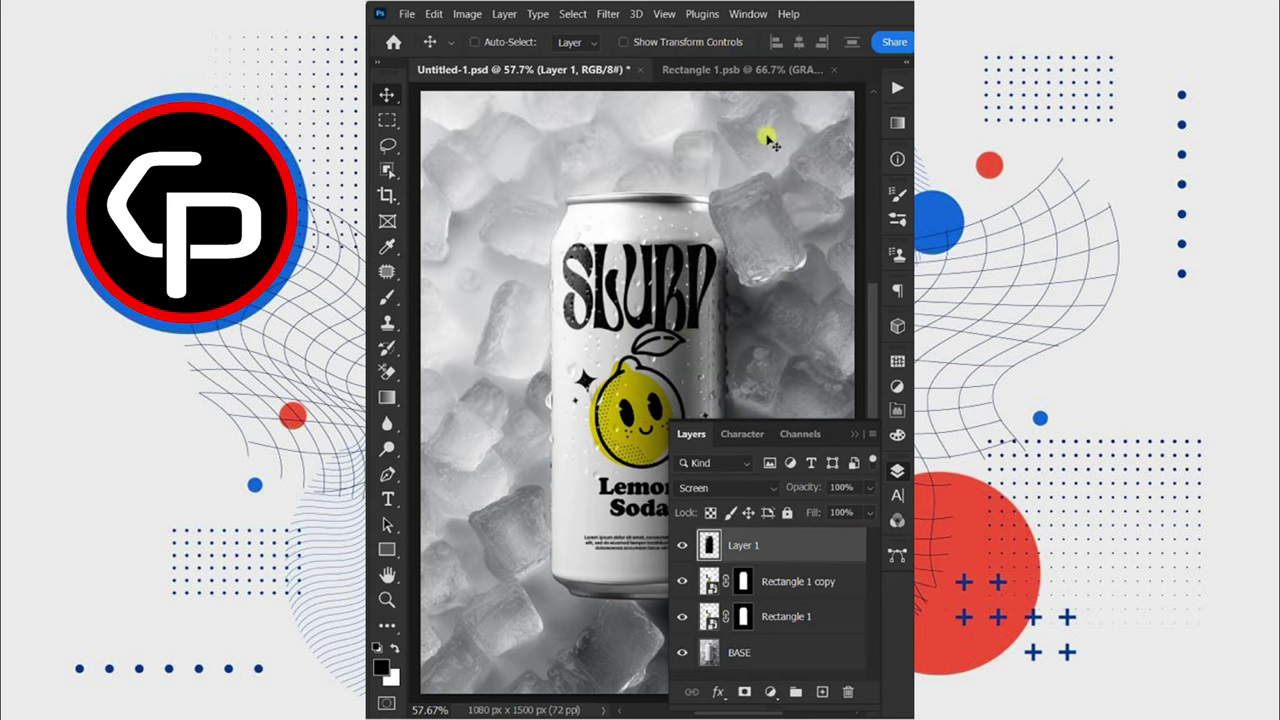
# Automatically select the tilted white can with Select Subject.
pyautogui.click(898, 469)
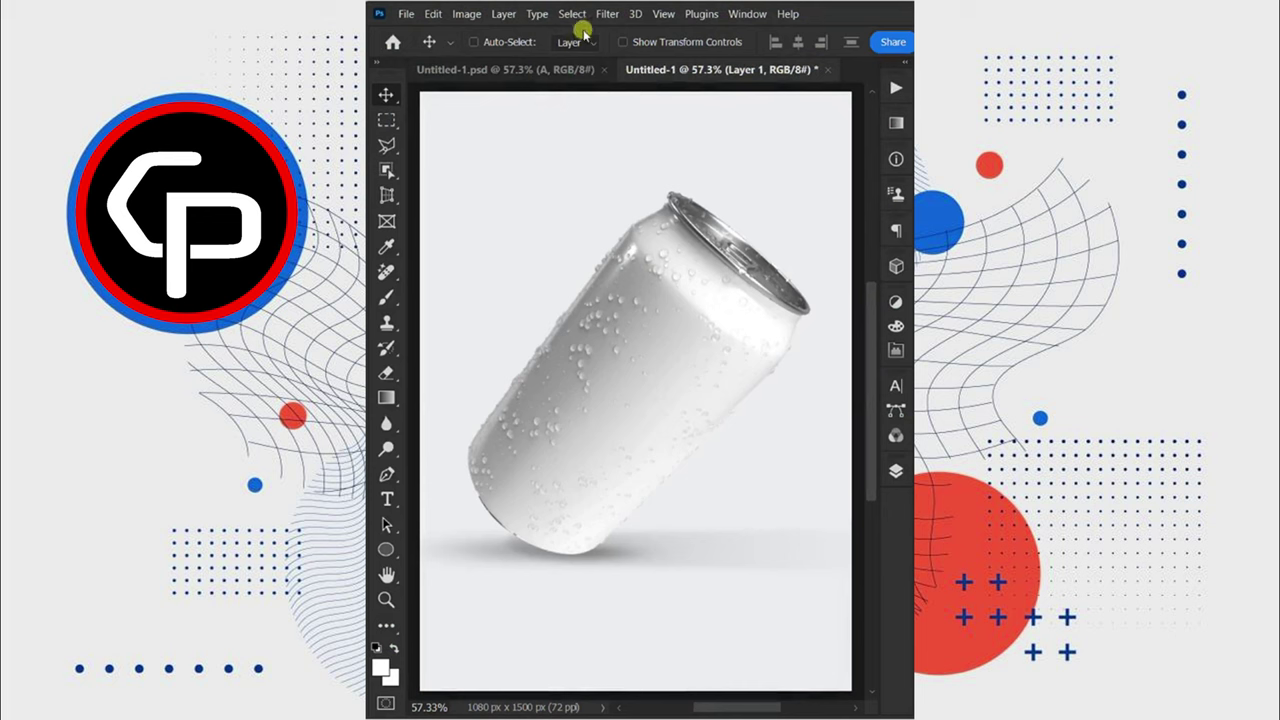
pyautogui.click(574, 14)
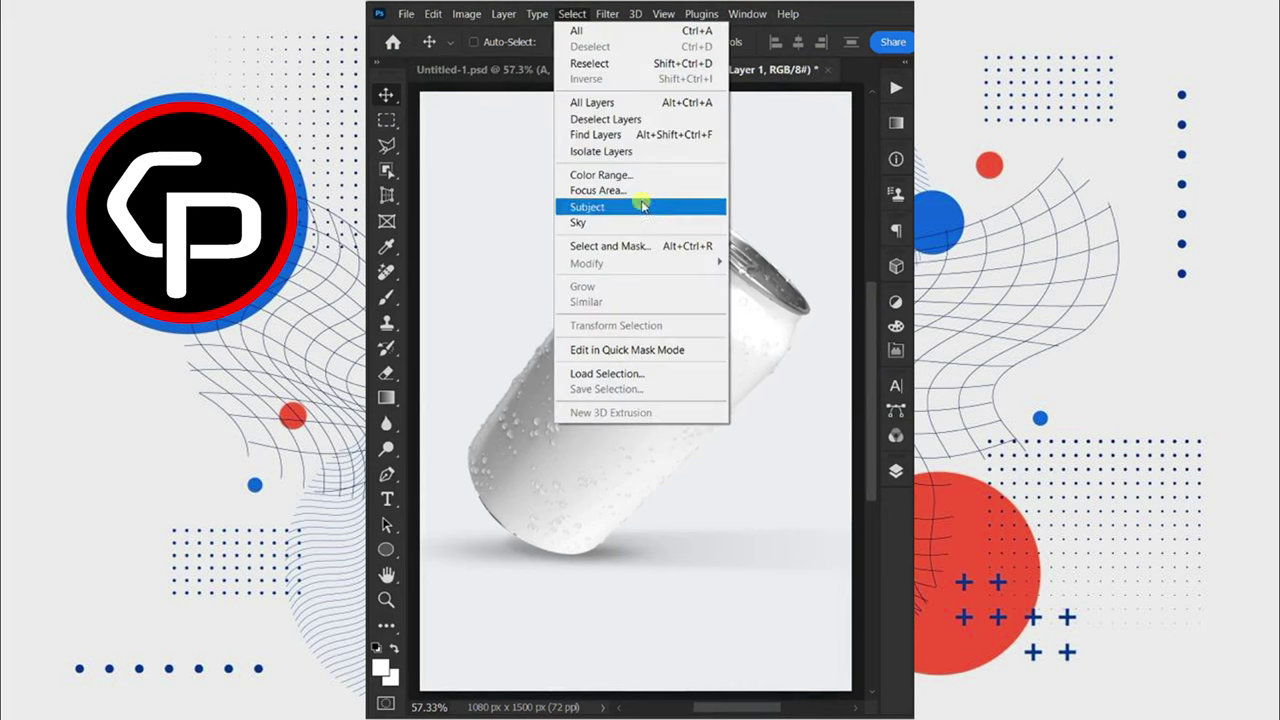
pyautogui.click(642, 206)
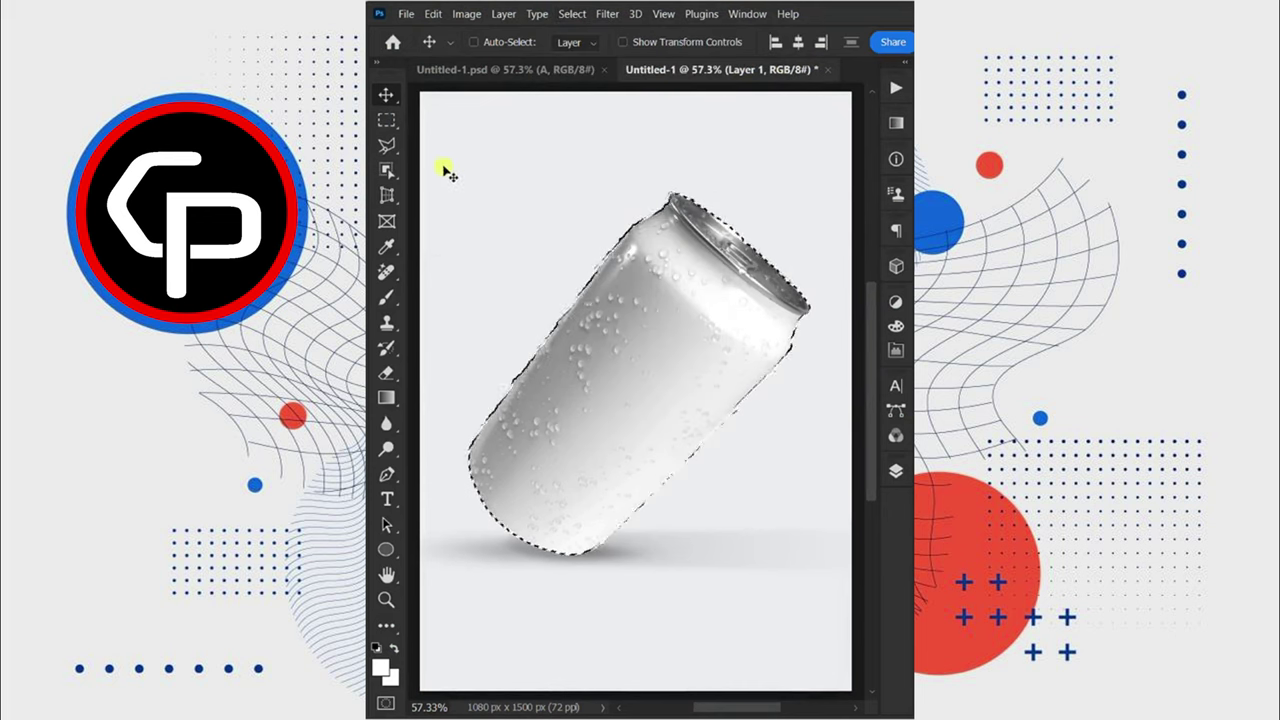
# Refine the can selection with the lasso along the can's top rim.
pyautogui.click(387, 145)
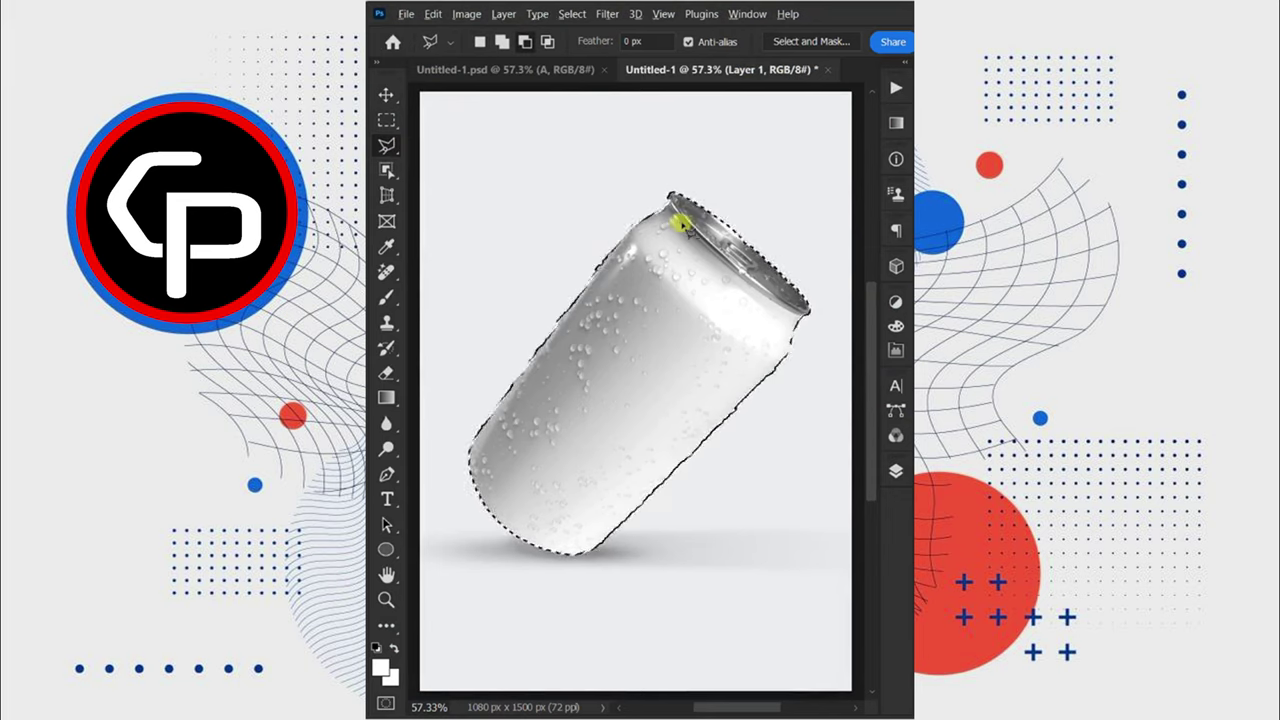
pyautogui.scroll(5, 680, 222)
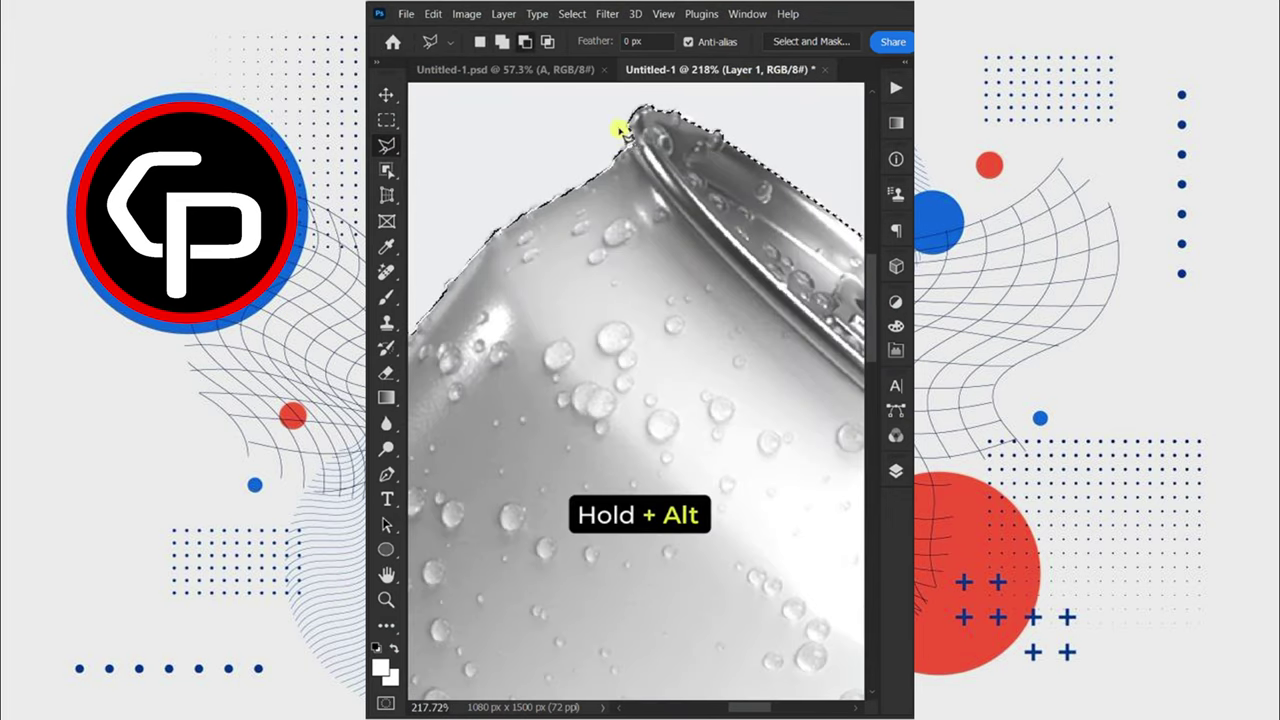
pyautogui.moveTo(620, 130)
pyautogui.mouseDown()
pyautogui.moveTo(757, 437)
pyautogui.moveTo(850, 510)
pyautogui.mouseUp()
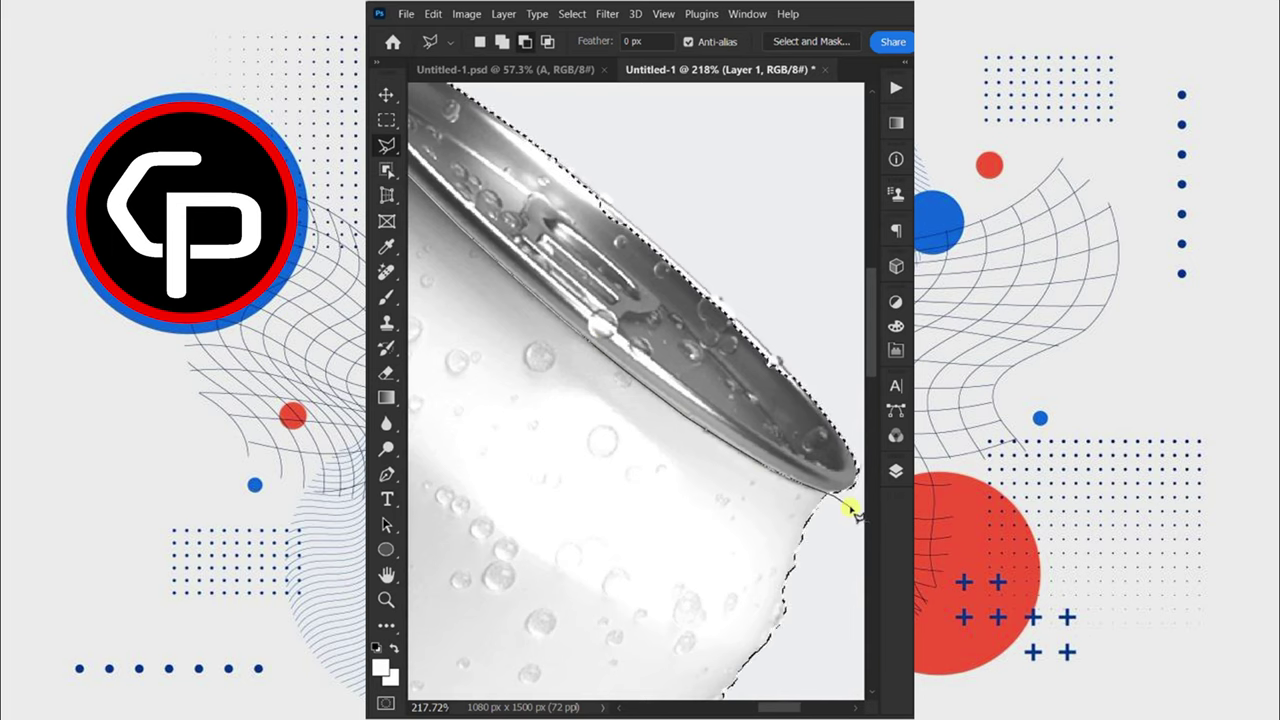
pyautogui.scroll(-4, 850, 510)
pyautogui.moveTo(814, 400); pyautogui.dragTo(617, 243)
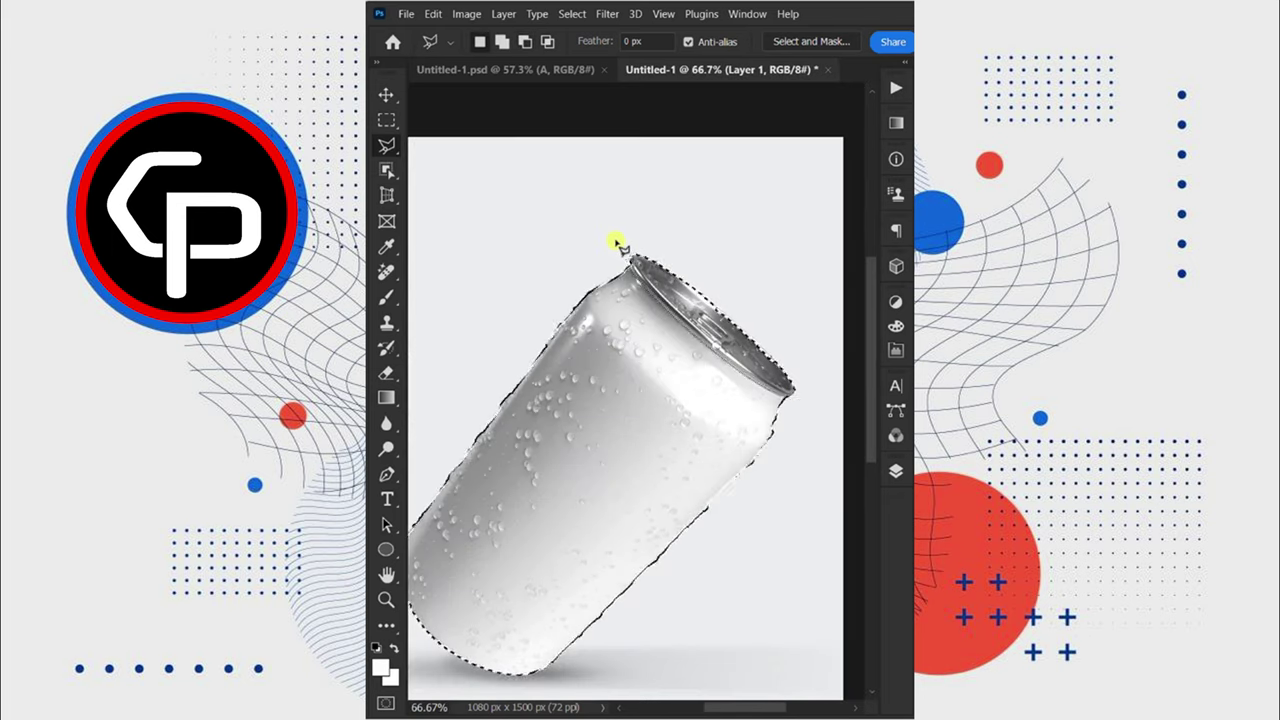
pyautogui.scroll(-1, 617, 245)
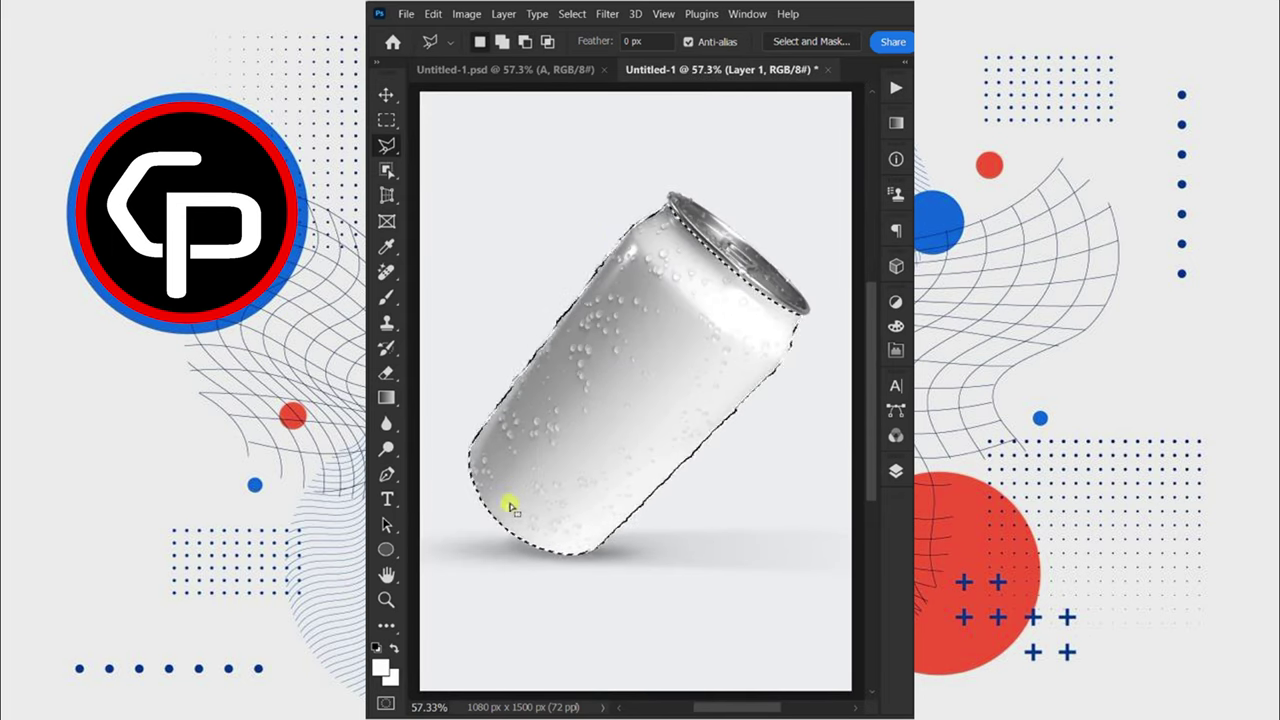
pyautogui.scroll(2, 505, 515)
pyautogui.scroll(2, 503, 525)
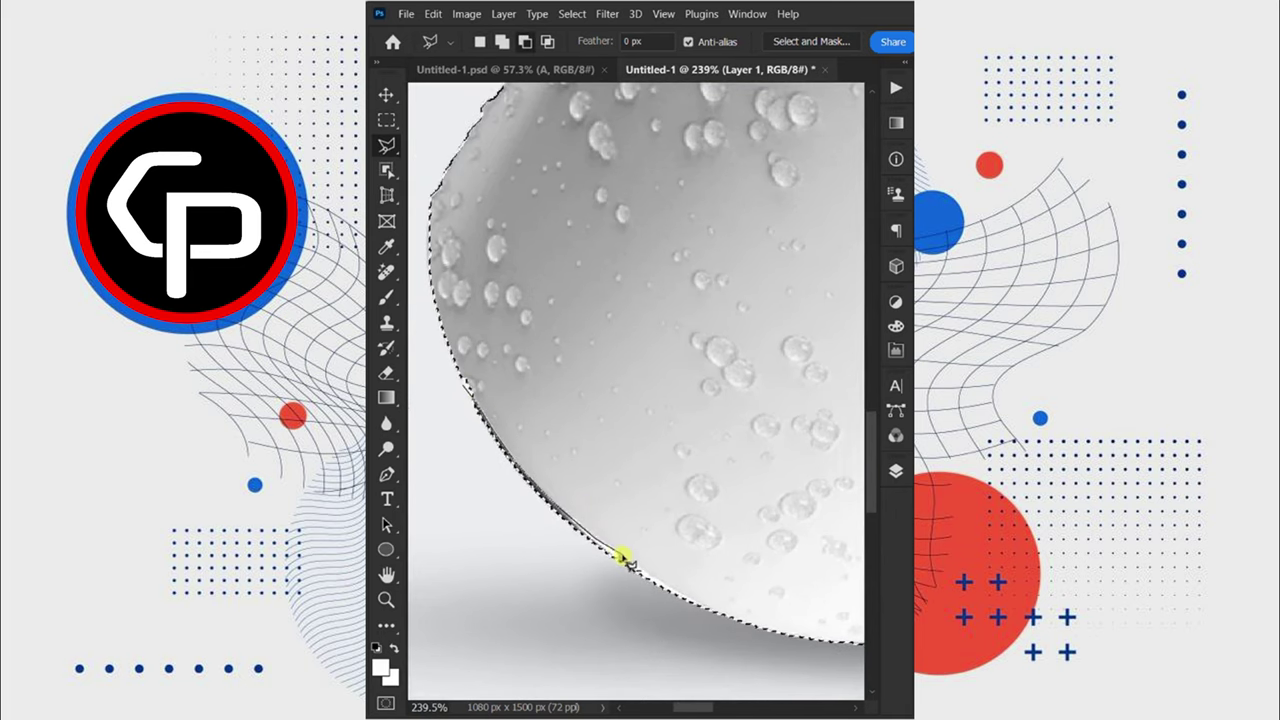
# Fit the can in view and copy the selection onto a new Layer 2.
pyautogui.hotkey('ctrl', '0')
pyautogui.press('v')
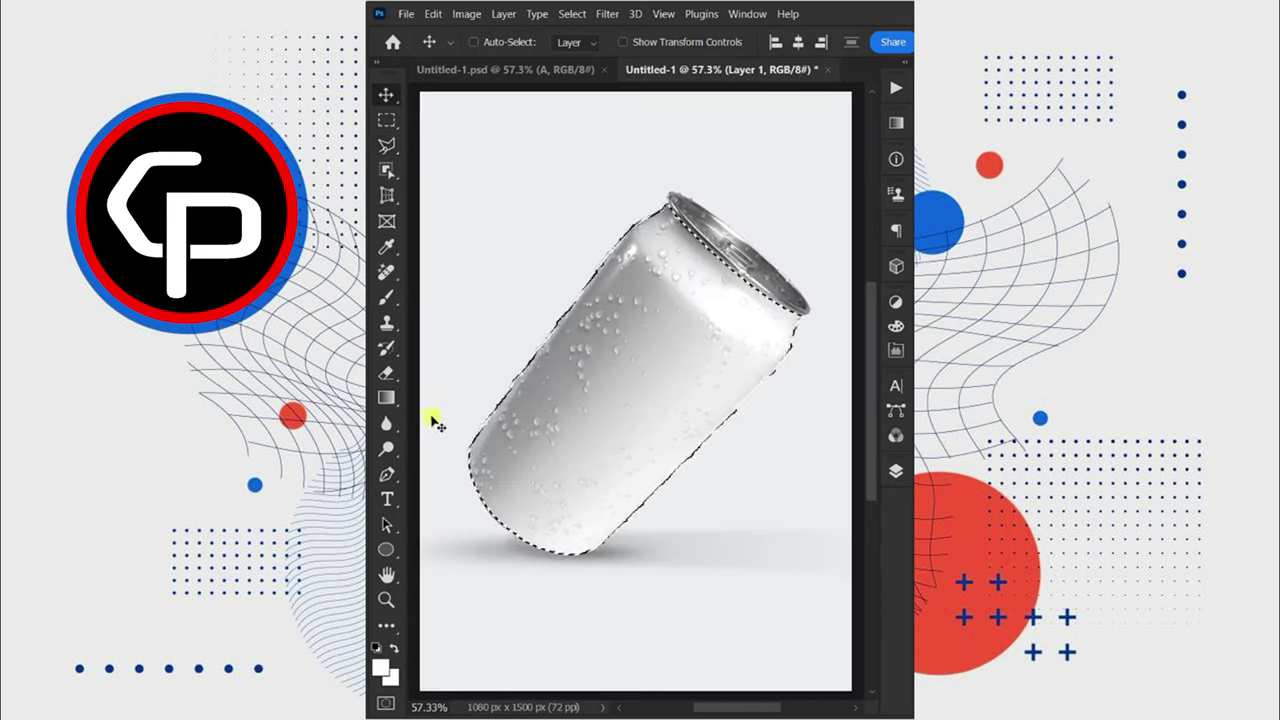
pyautogui.click(895, 471)
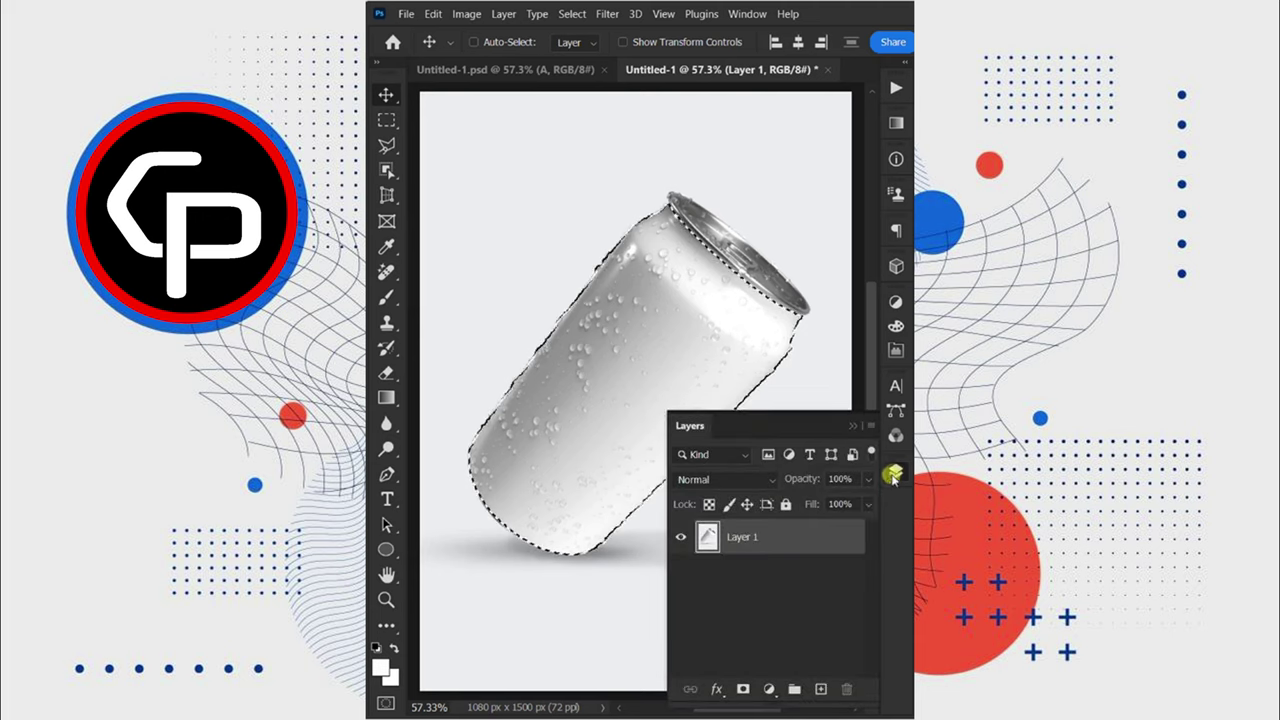
pyautogui.hotkey('ctrl', 'j')
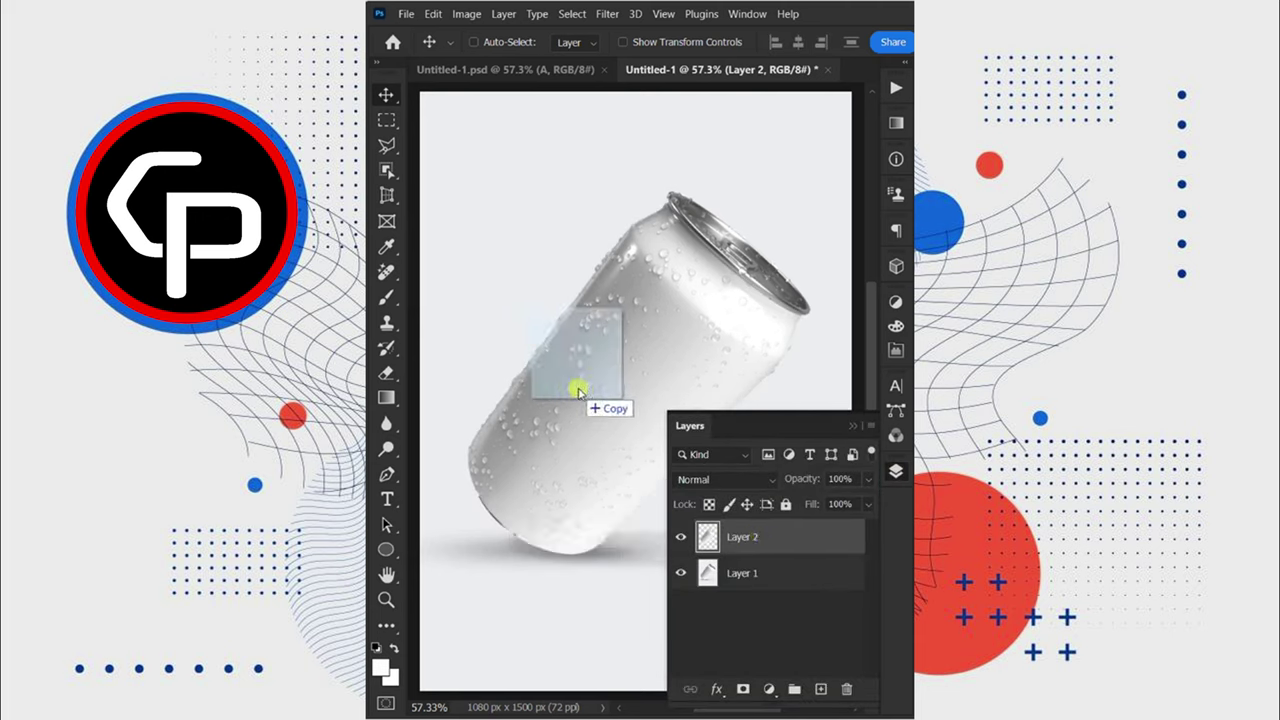
# Place the soda label, shrink and tilt it to match the can, and clip it to the can.
pyautogui.moveTo(480, 375); pyautogui.dragTo(588, 390)
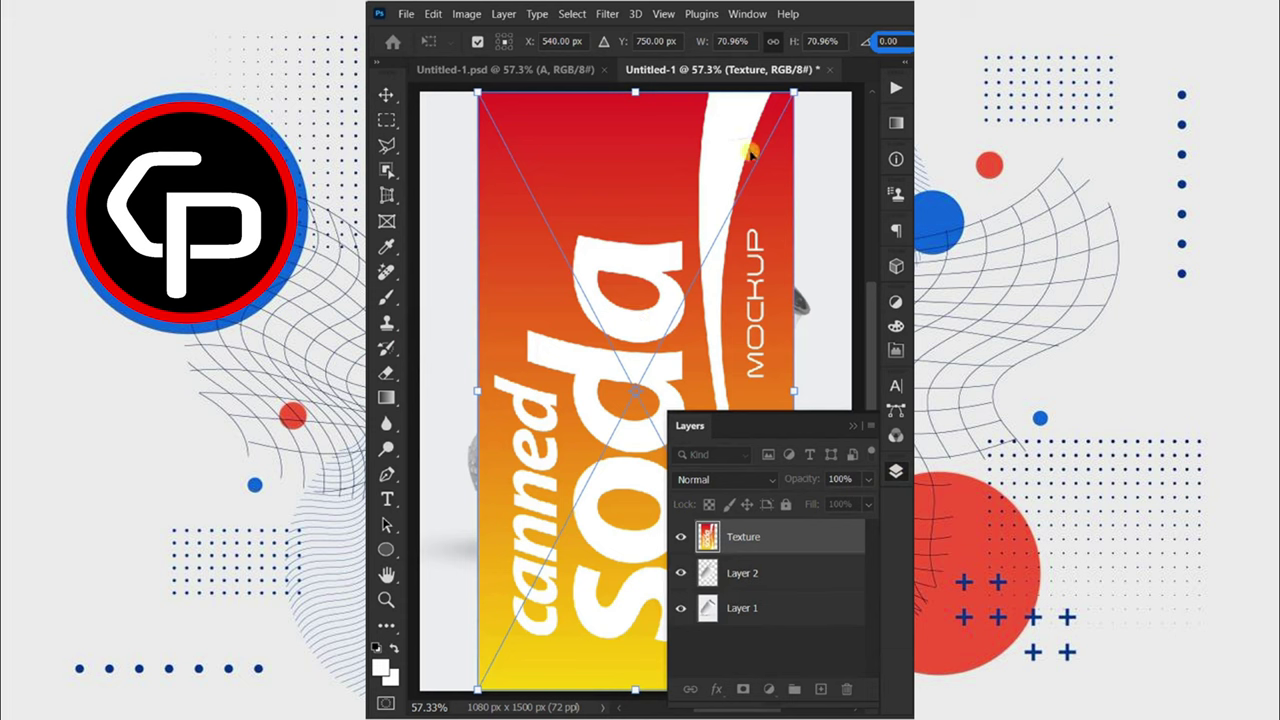
pyautogui.moveTo(792, 96)
pyautogui.mouseDown()
pyautogui.moveTo(775, 158)
pyautogui.moveTo(793, 166)
pyautogui.moveTo(857, 319)
pyautogui.mouseUp()
pyautogui.press('Return')
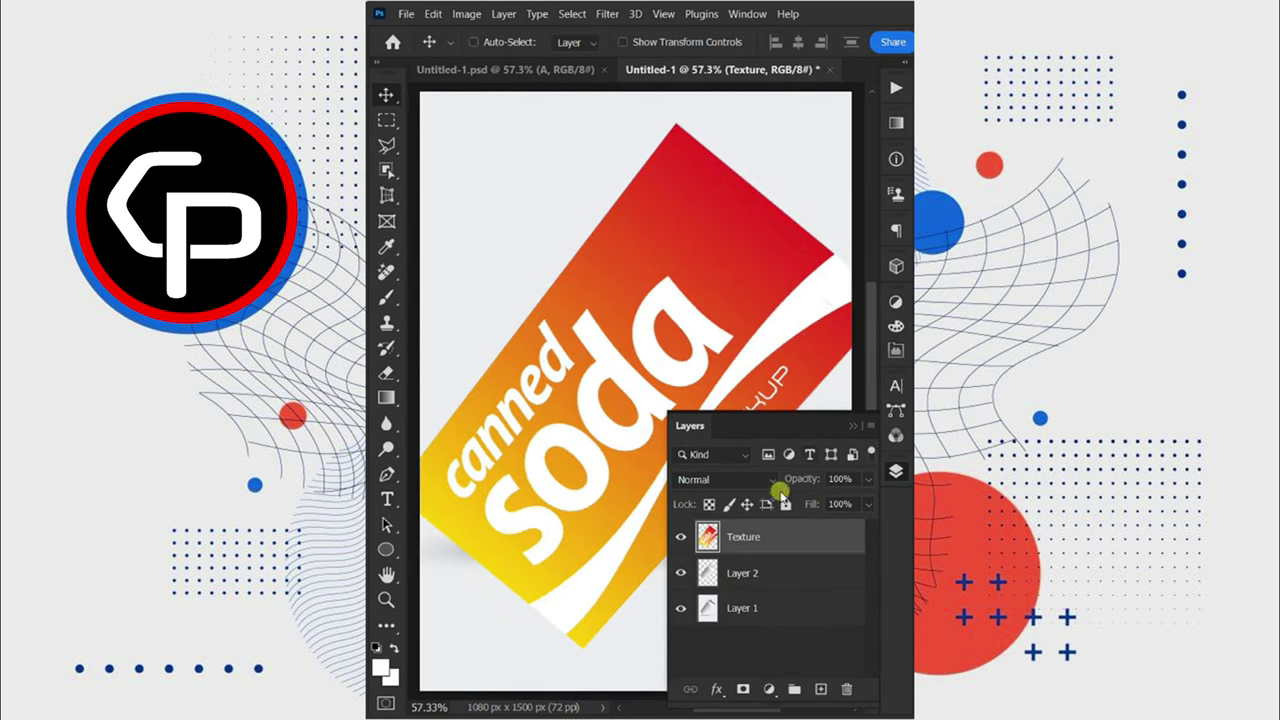
pyautogui.rightClick(747, 537)
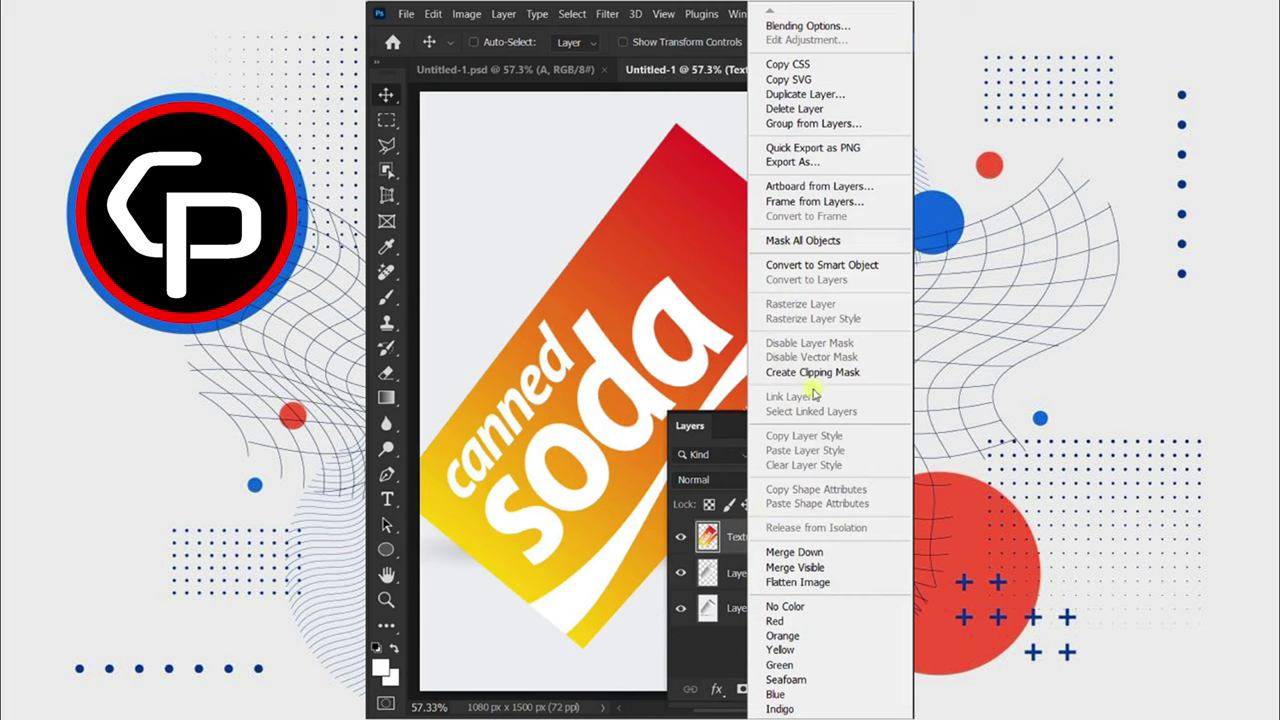
pyautogui.click(812, 372)
# Scale the clipped label to about 77% and nudge it onto the can.
pyautogui.hotkey('ctrl', 't')
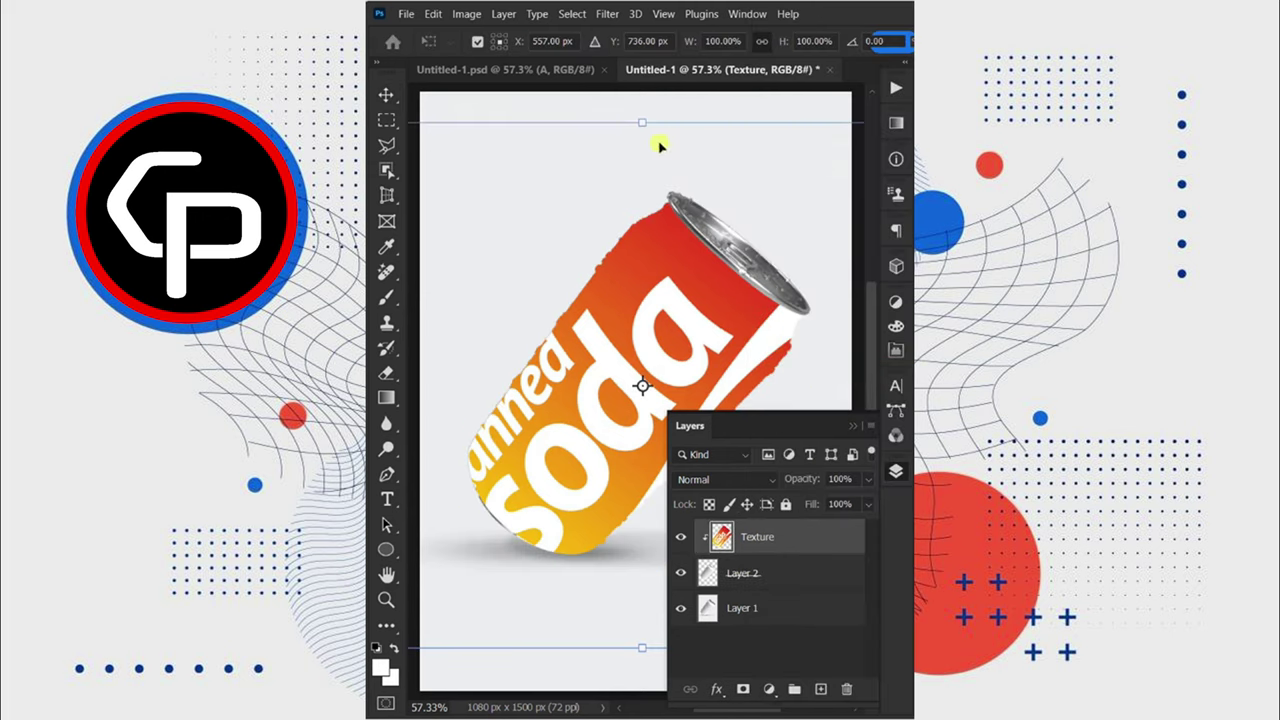
pyautogui.moveTo(643, 122); pyautogui.dragTo(645, 178)
pyautogui.moveTo(721, 277); pyautogui.dragTo(698, 285)
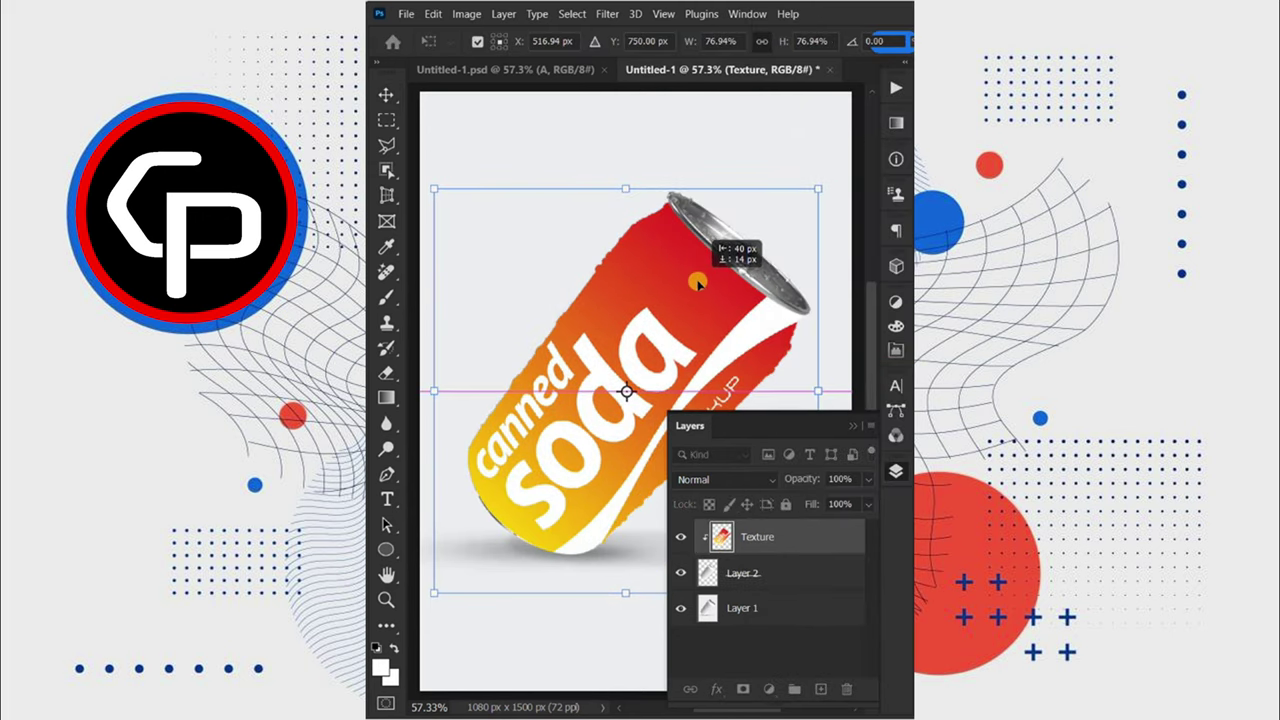
pyautogui.press('Return')
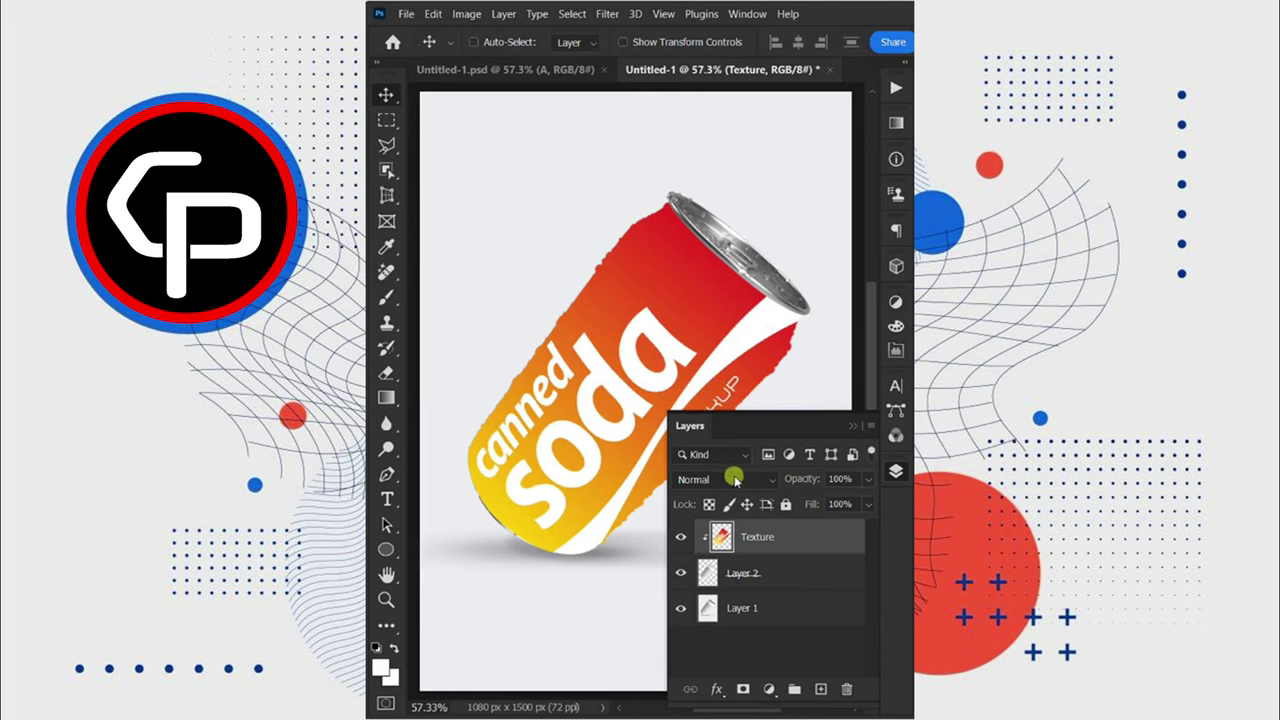
# Set the label's blend mode to Multiply and bring up its Blending Options.
pyautogui.click(735, 479)
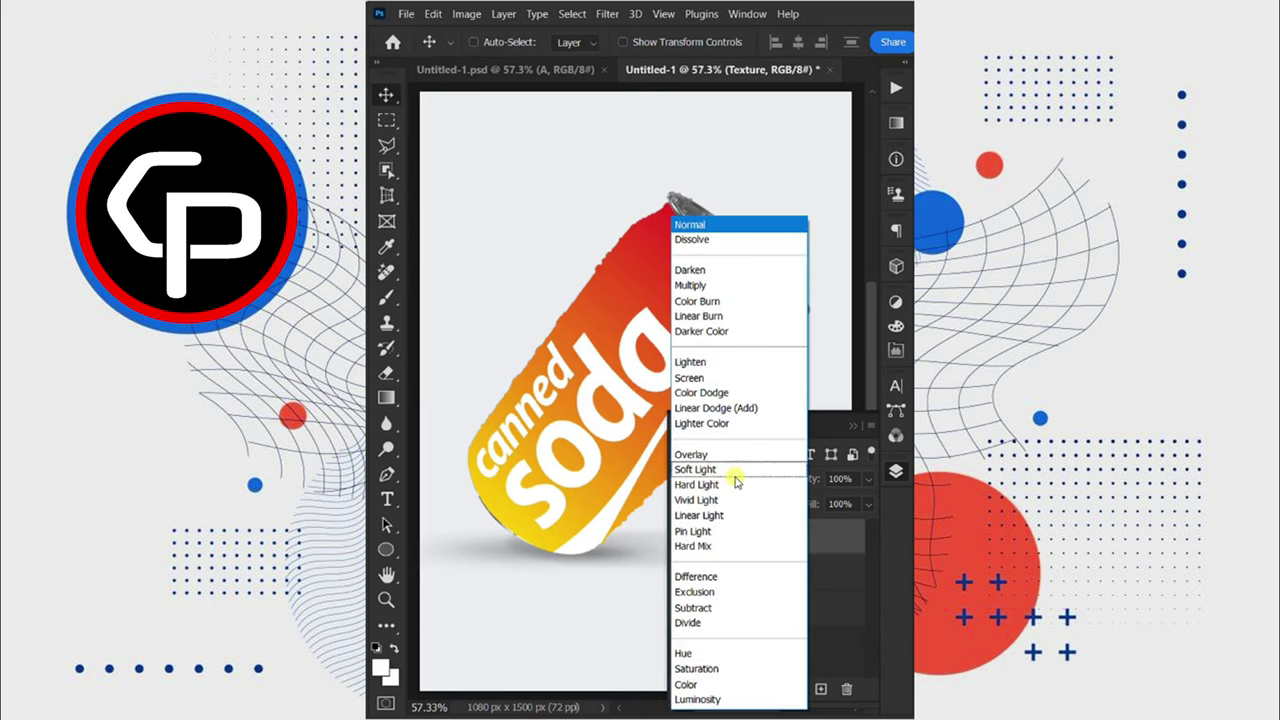
pyautogui.click(707, 285)
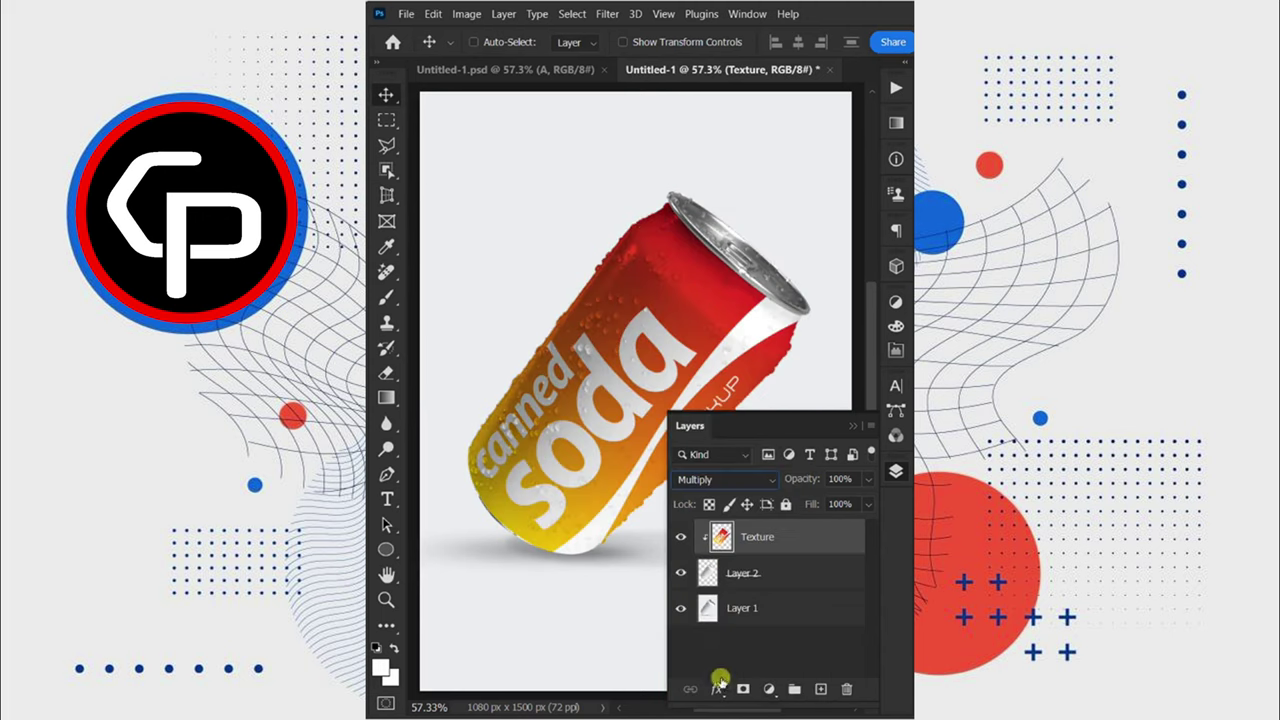
pyautogui.click(719, 690)
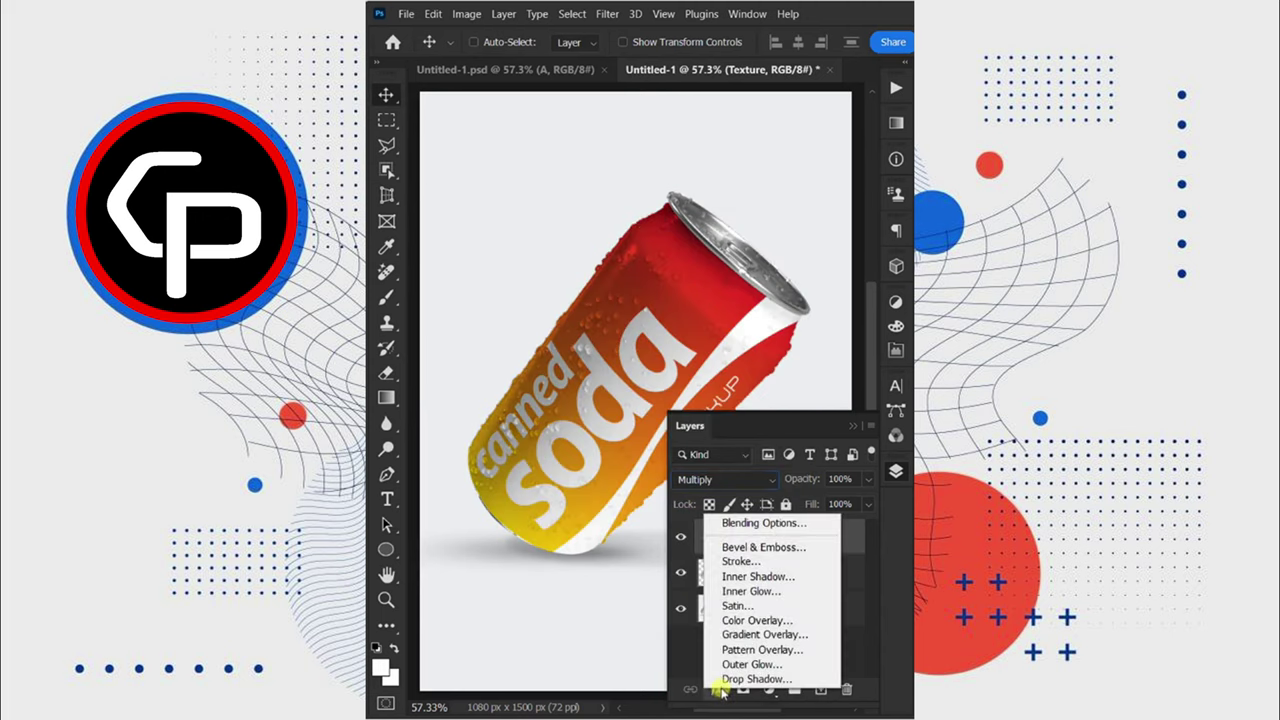
pyautogui.click(768, 523)
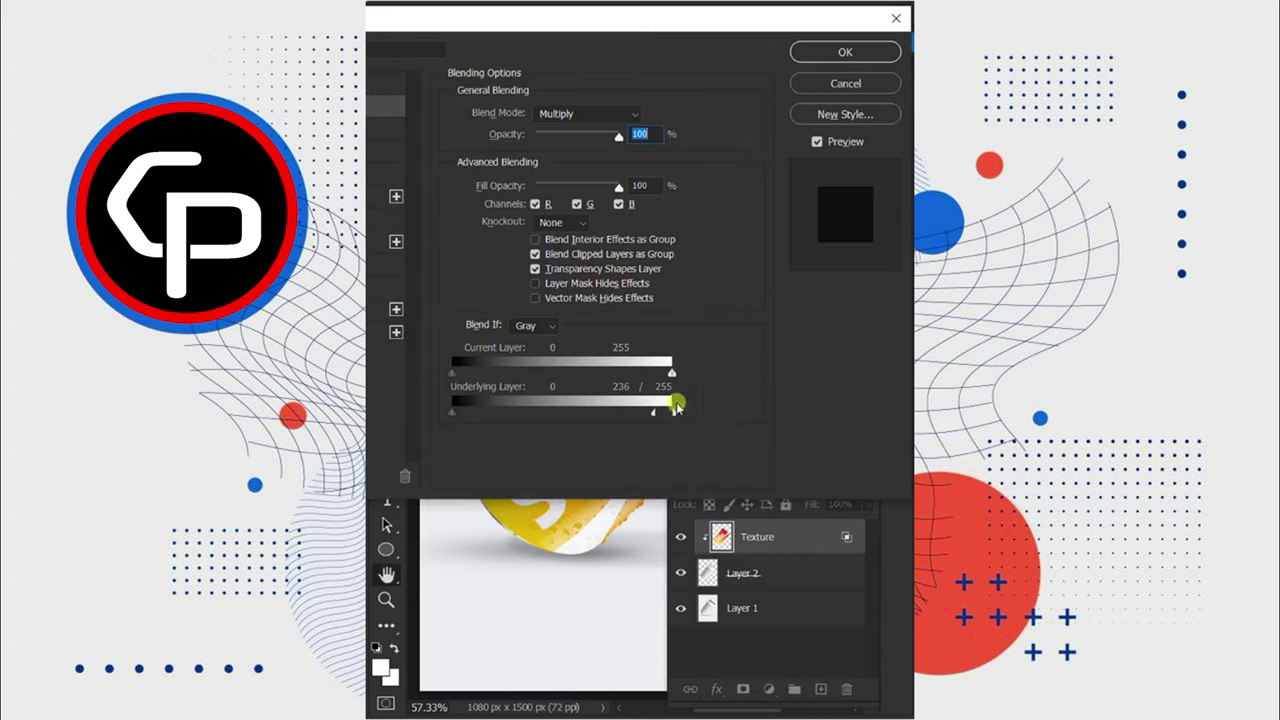
# Apply Blend If, then put a Color Dodge copy of the can above Texture at 35% opacity.
pyautogui.click(821, 52)
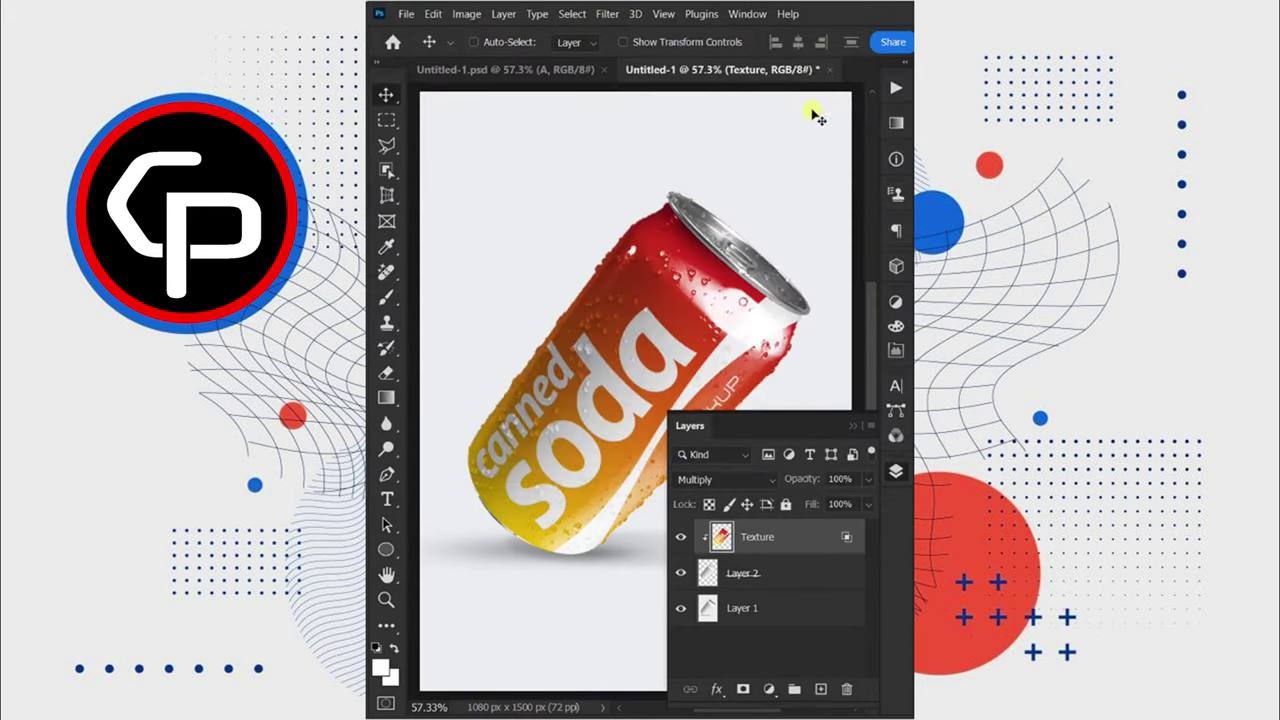
pyautogui.click(750, 572)
pyautogui.hotkey('ctrl', 'j')
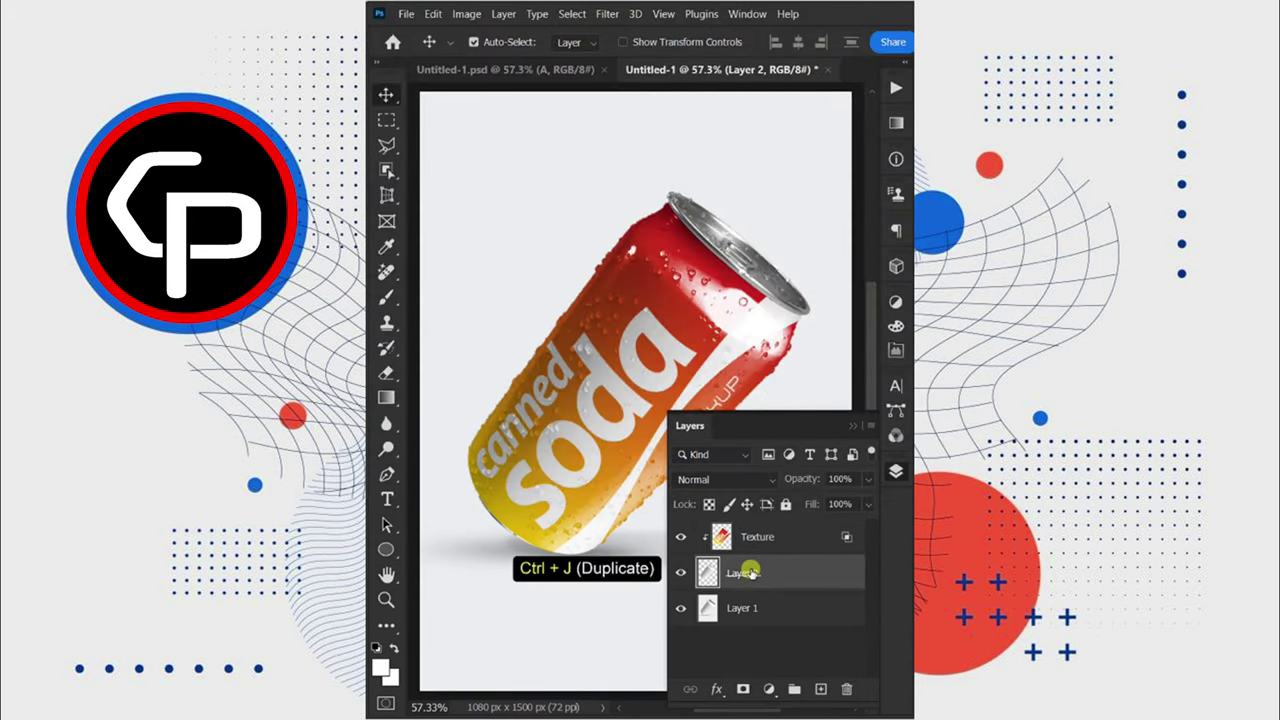
pyautogui.moveTo(752, 607); pyautogui.dragTo(742, 520)
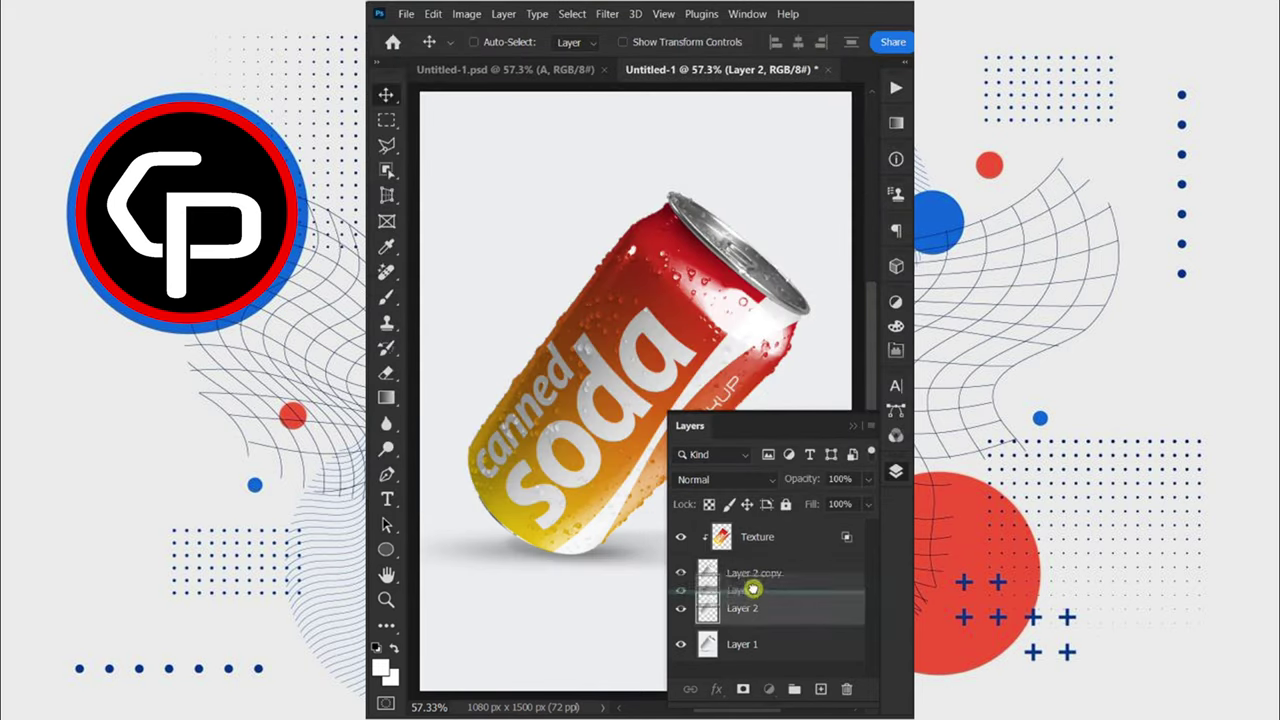
pyautogui.click(730, 479)
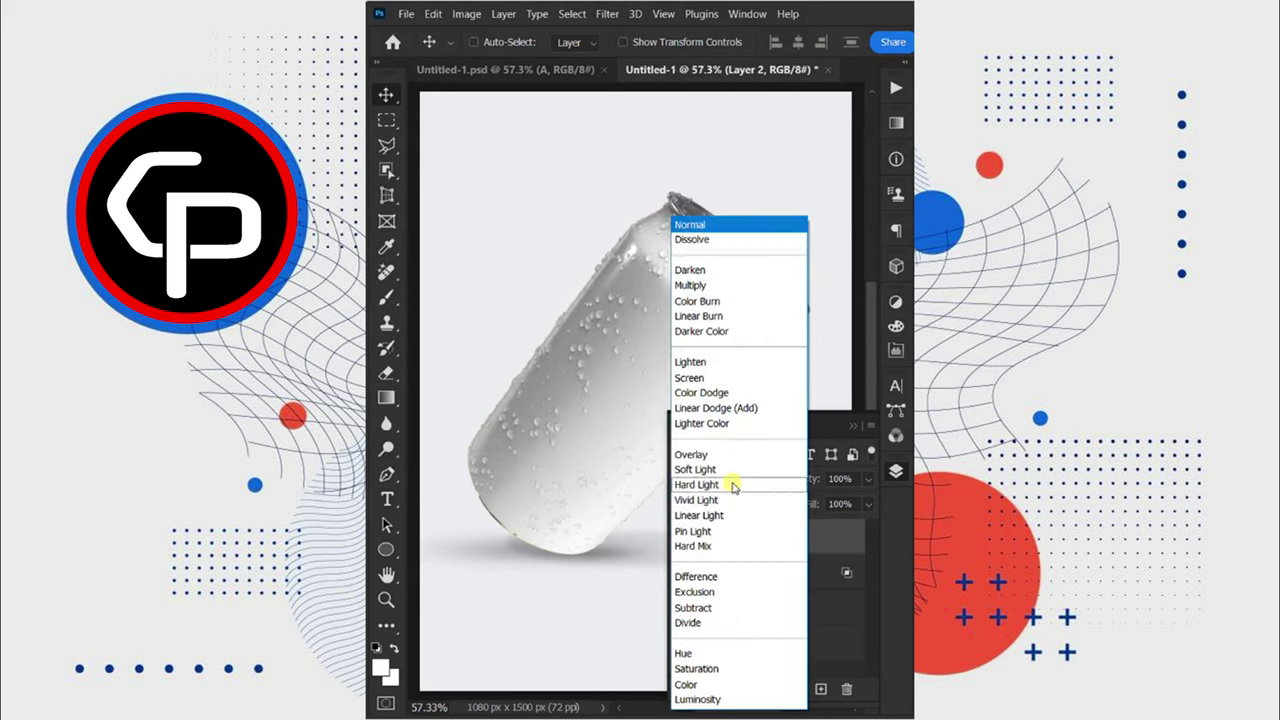
pyautogui.click(724, 395)
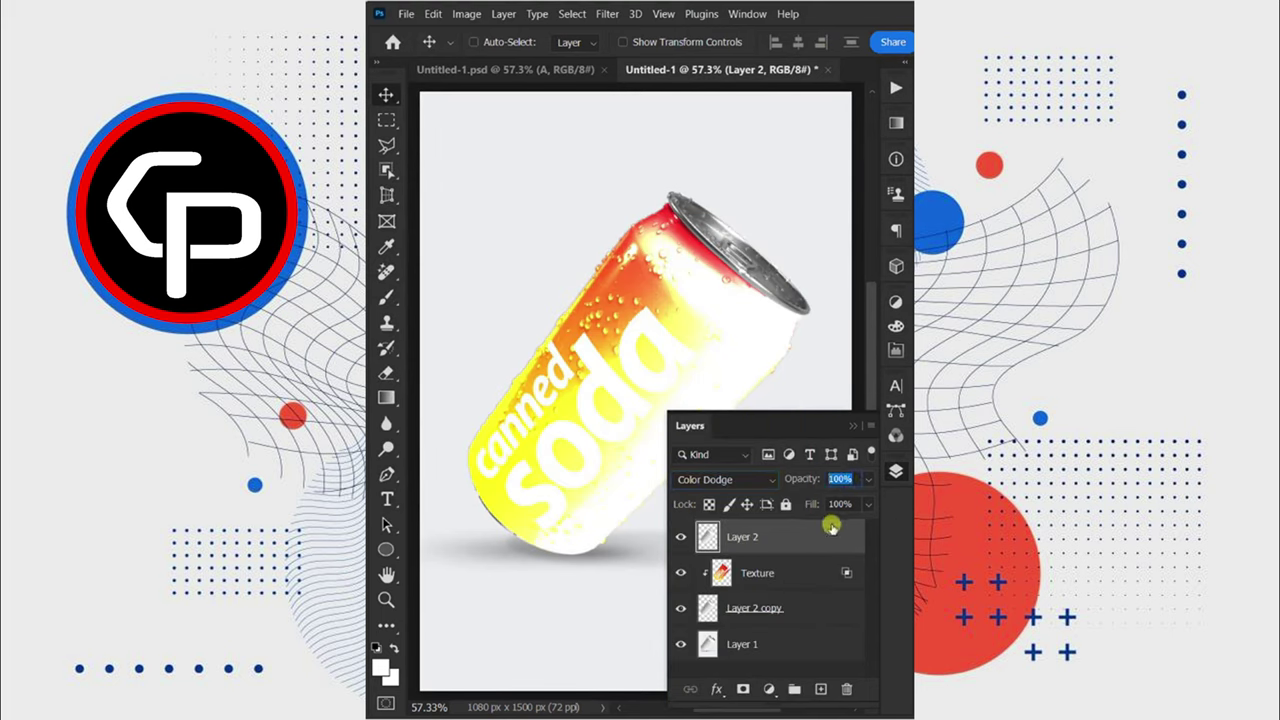
pyautogui.write('35')
# Tone down the shine layer with Levels by adjusting black/white input and white output.
pyautogui.hotkey('ctrl', 'l')
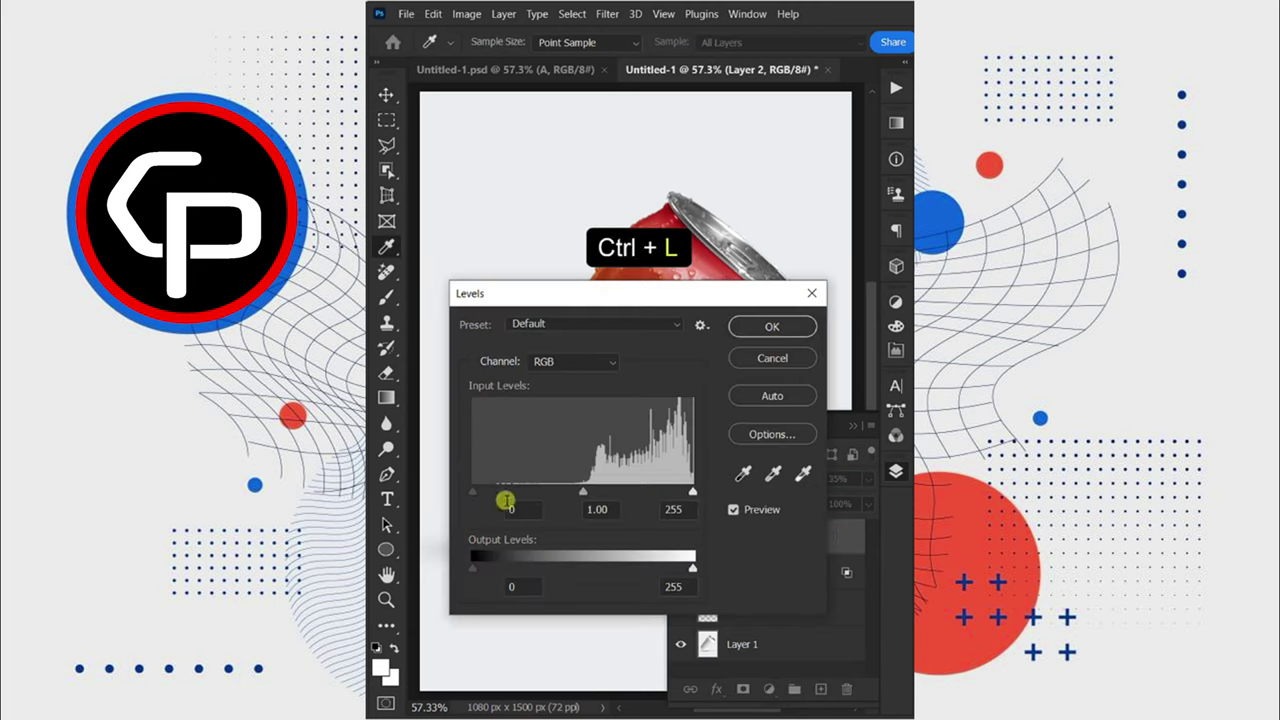
pyautogui.moveTo(474, 494); pyautogui.dragTo(529, 497)
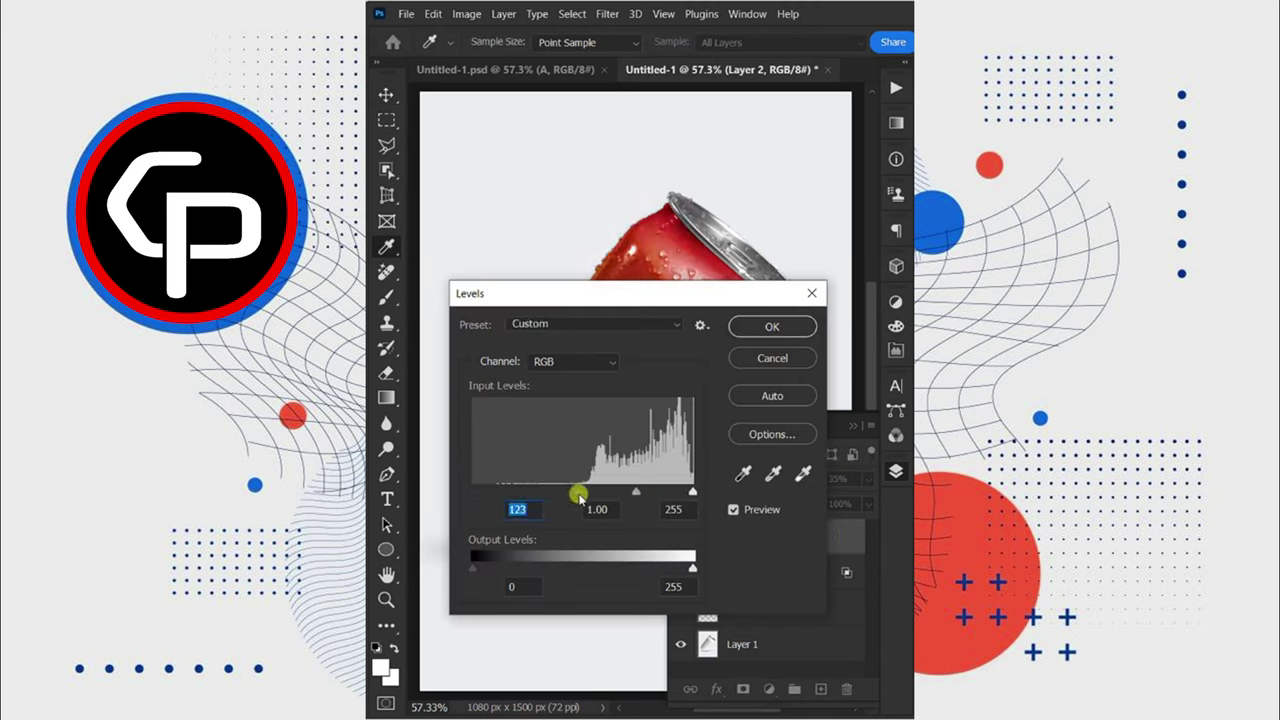
pyautogui.moveTo(691, 494); pyautogui.dragTo(660, 494)
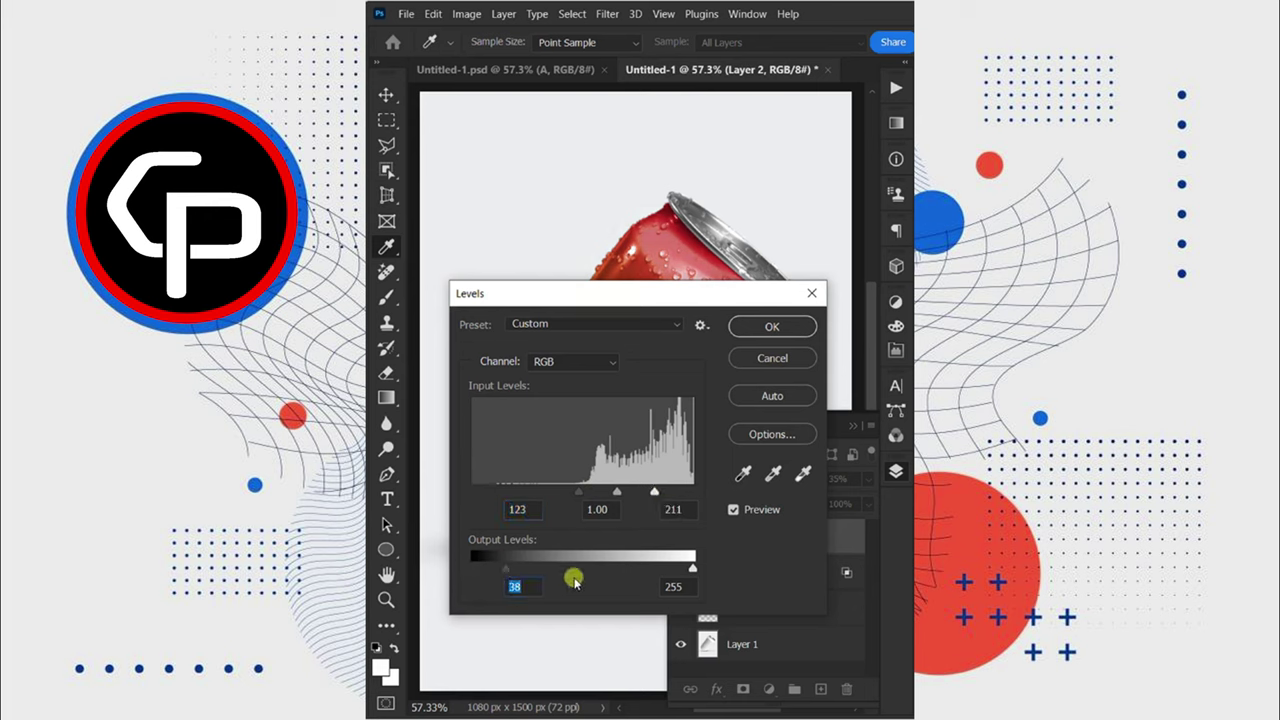
pyautogui.moveTo(678, 571); pyautogui.dragTo(589, 577)
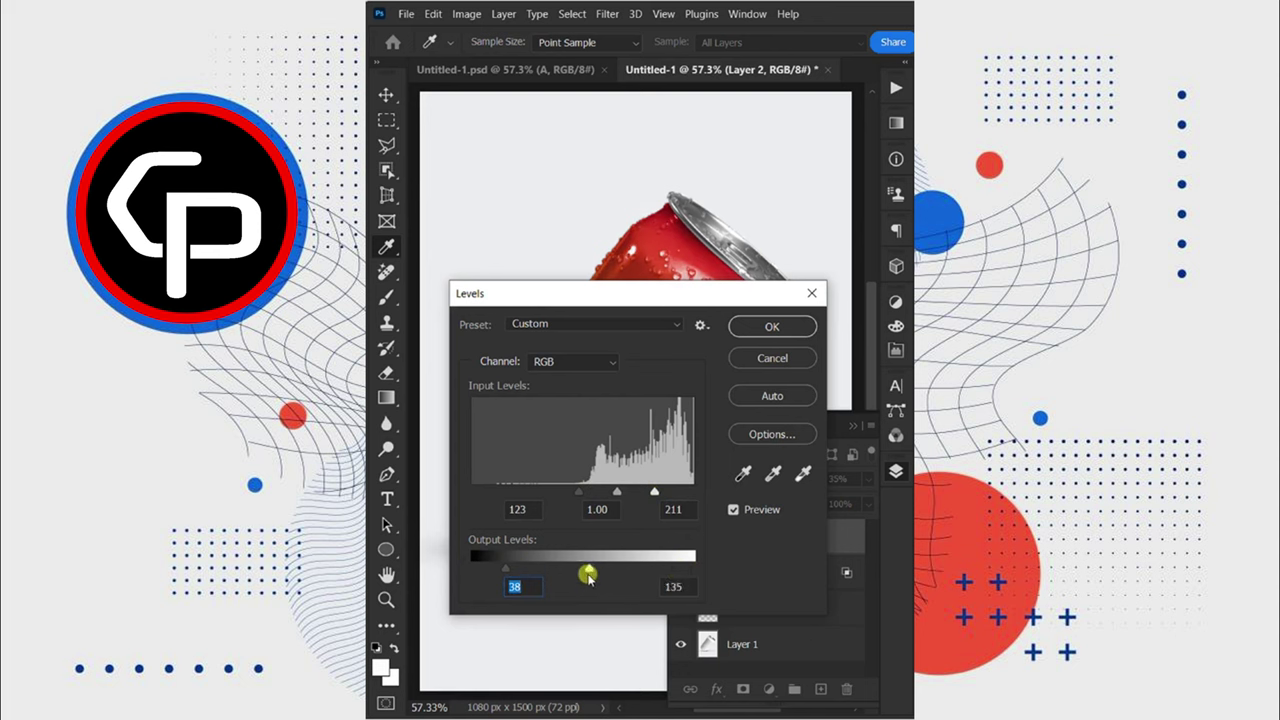
pyautogui.click(757, 328)
pyautogui.click(896, 471)
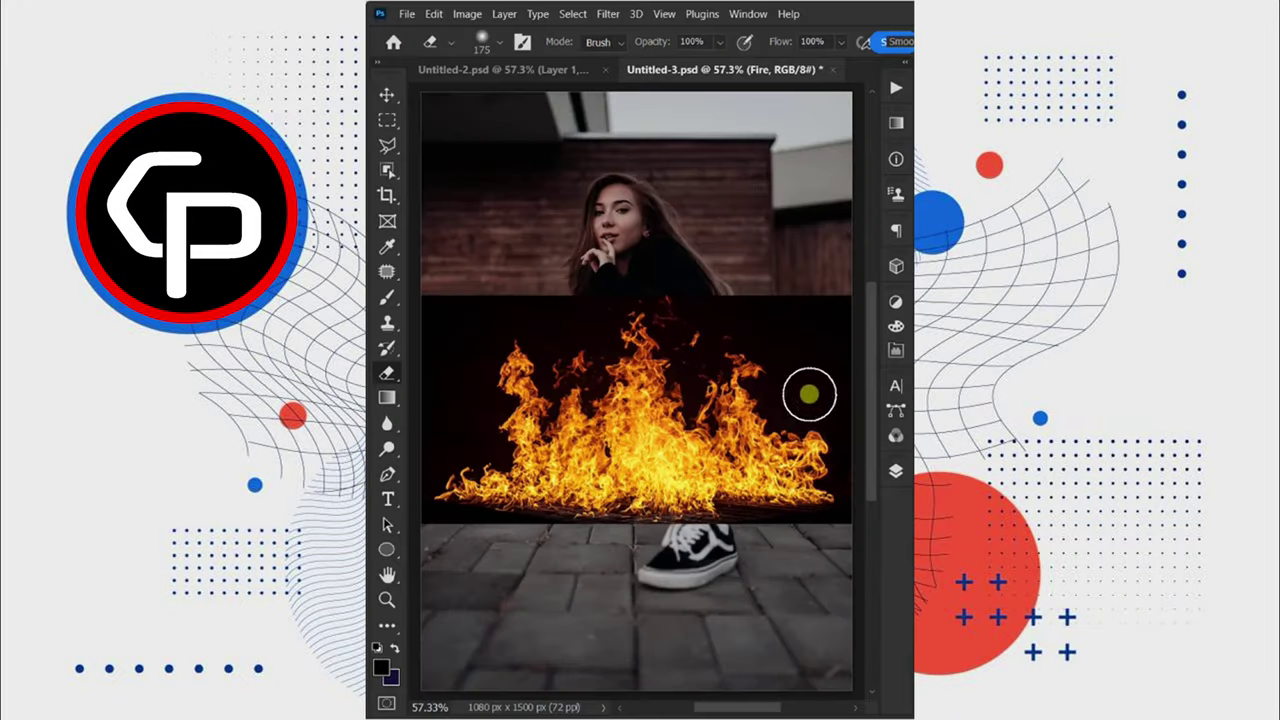
# Erase the dark background around the fire and box-select the crouching woman with Object Selection.
pyautogui.moveTo(800, 336)
pyautogui.mouseDown()
pyautogui.moveTo(771, 320)
pyautogui.moveTo(529, 334)
pyautogui.moveTo(449, 434)
pyautogui.moveTo(580, 541)
pyautogui.moveTo(808, 509)
pyautogui.mouseUp()
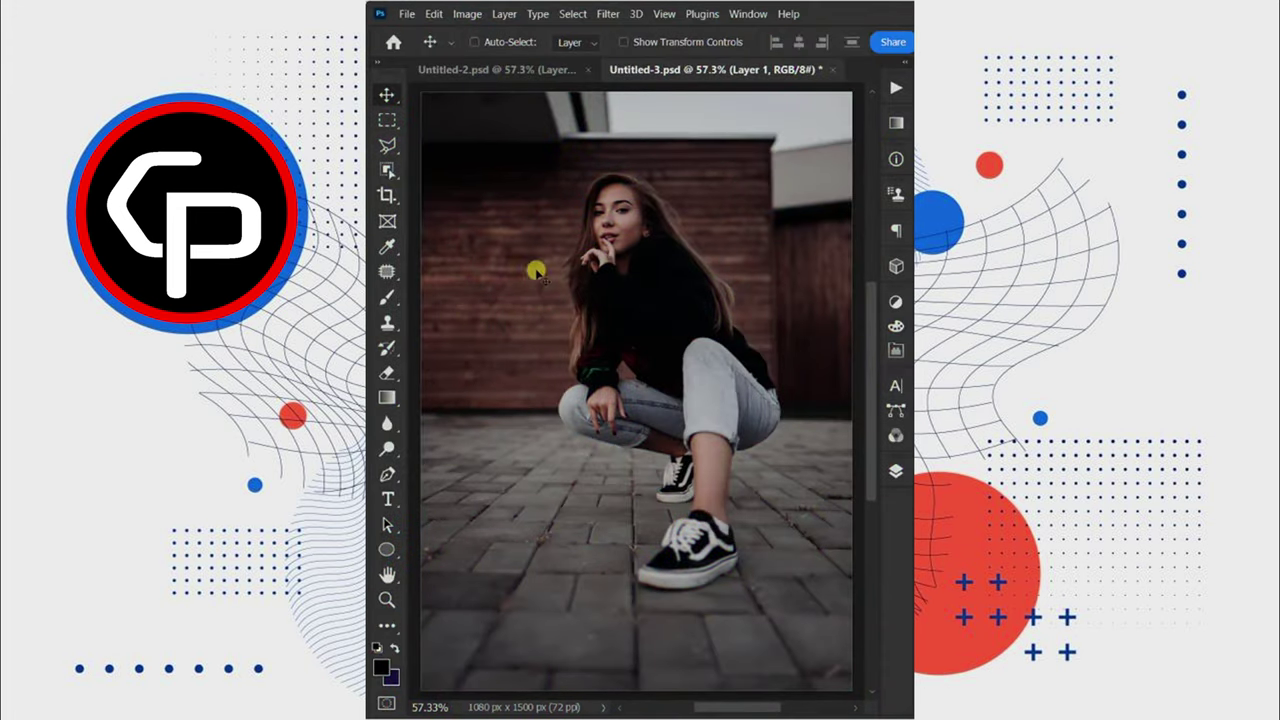
pyautogui.click(387, 170)
pyautogui.rightClick(389, 171)
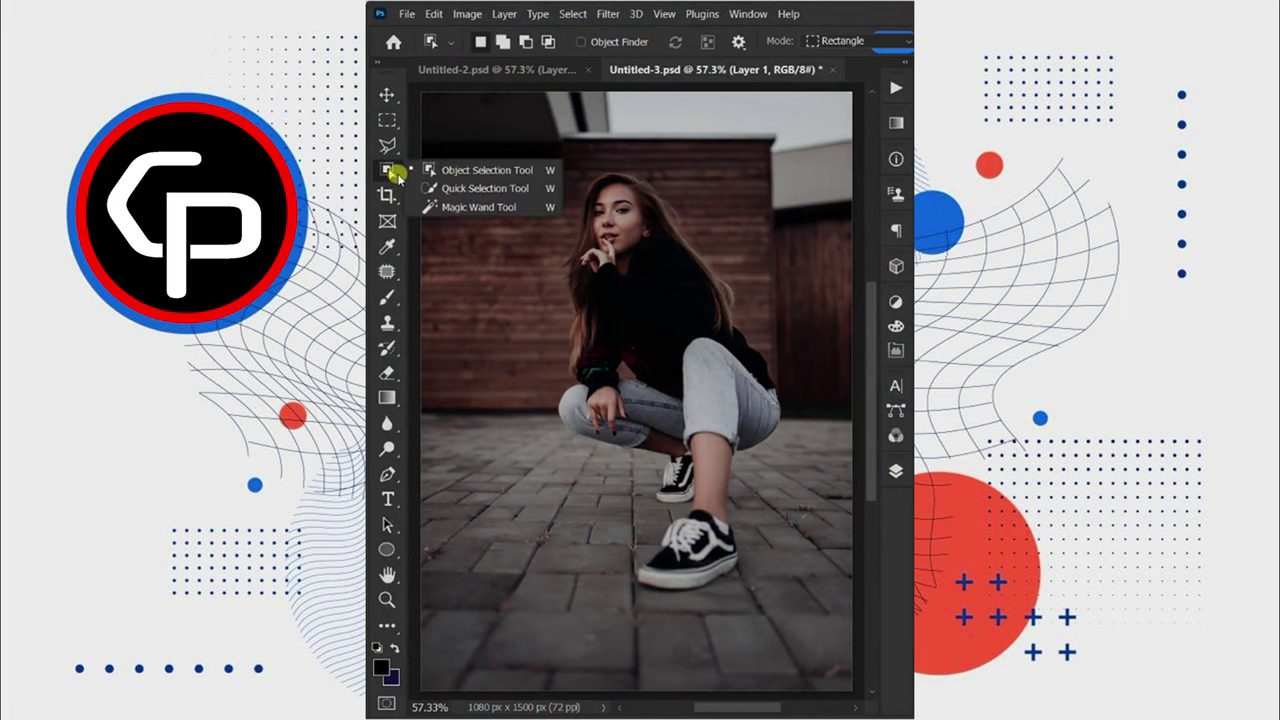
pyautogui.click(430, 169)
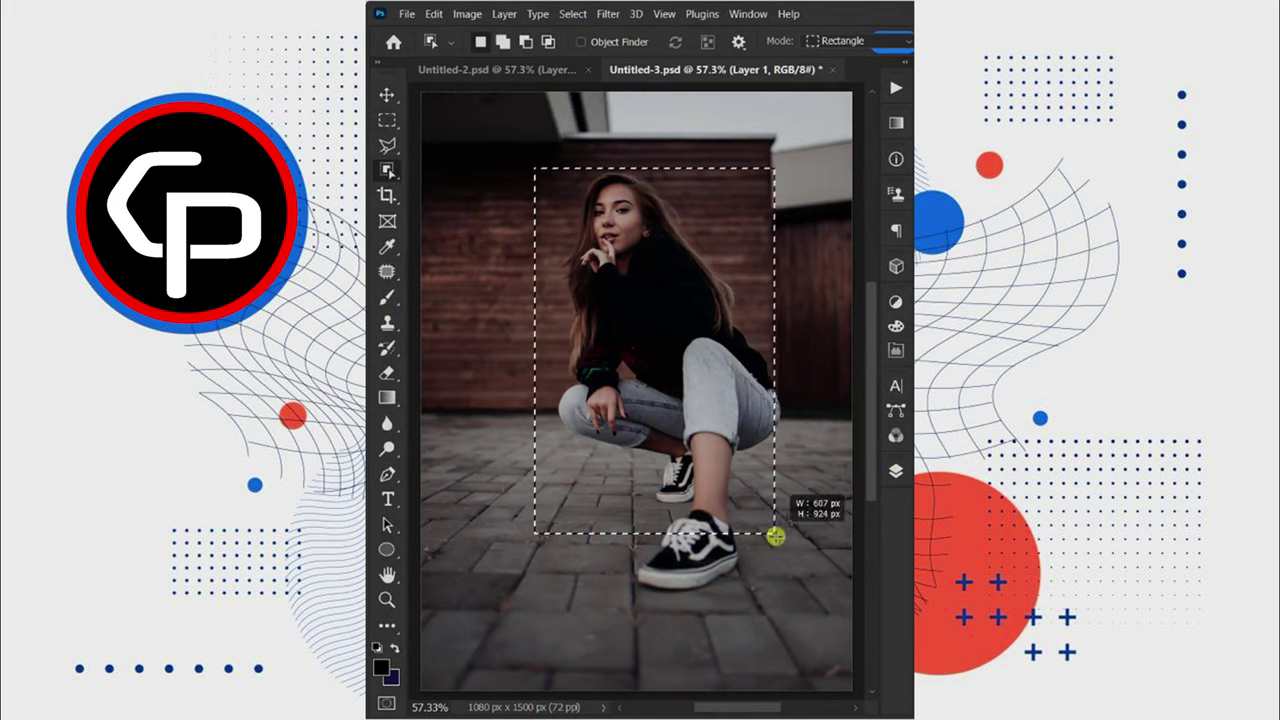
pyautogui.moveTo(598, 206); pyautogui.dragTo(789, 597)
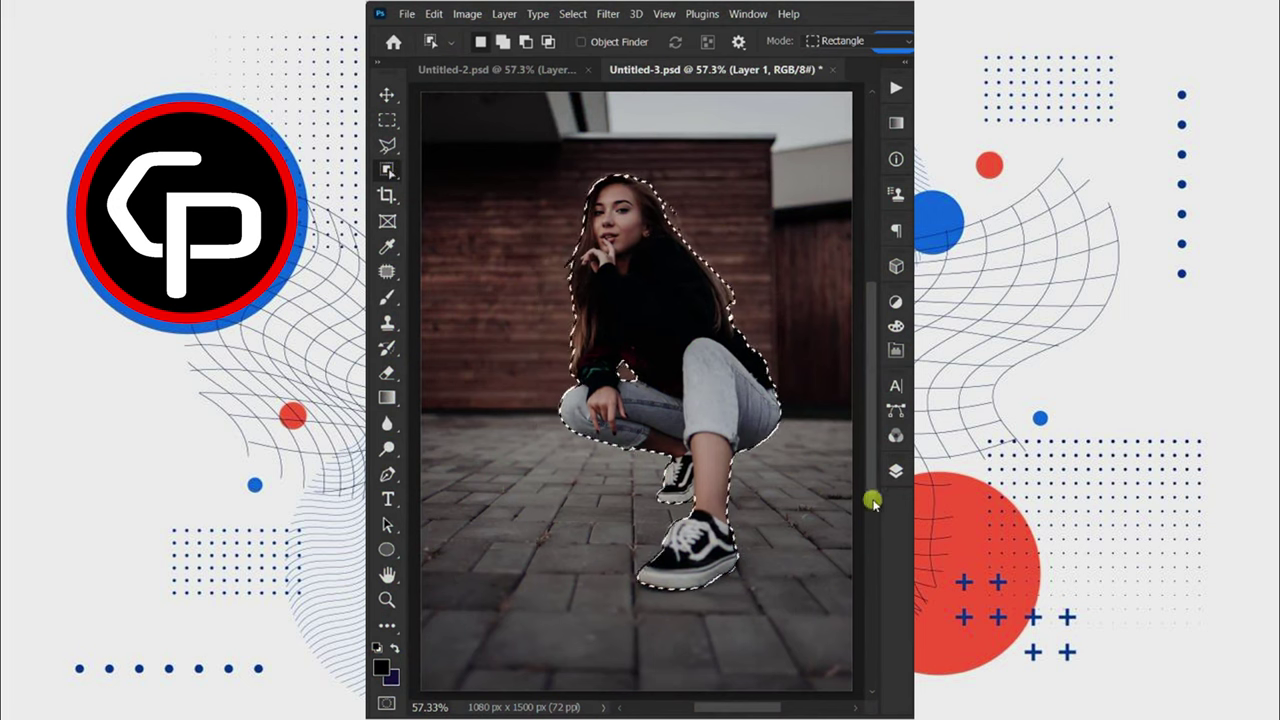
# Copy the woman onto a new Layer 2 and switch to the Polygonal Lasso.
pyautogui.click(895, 471)
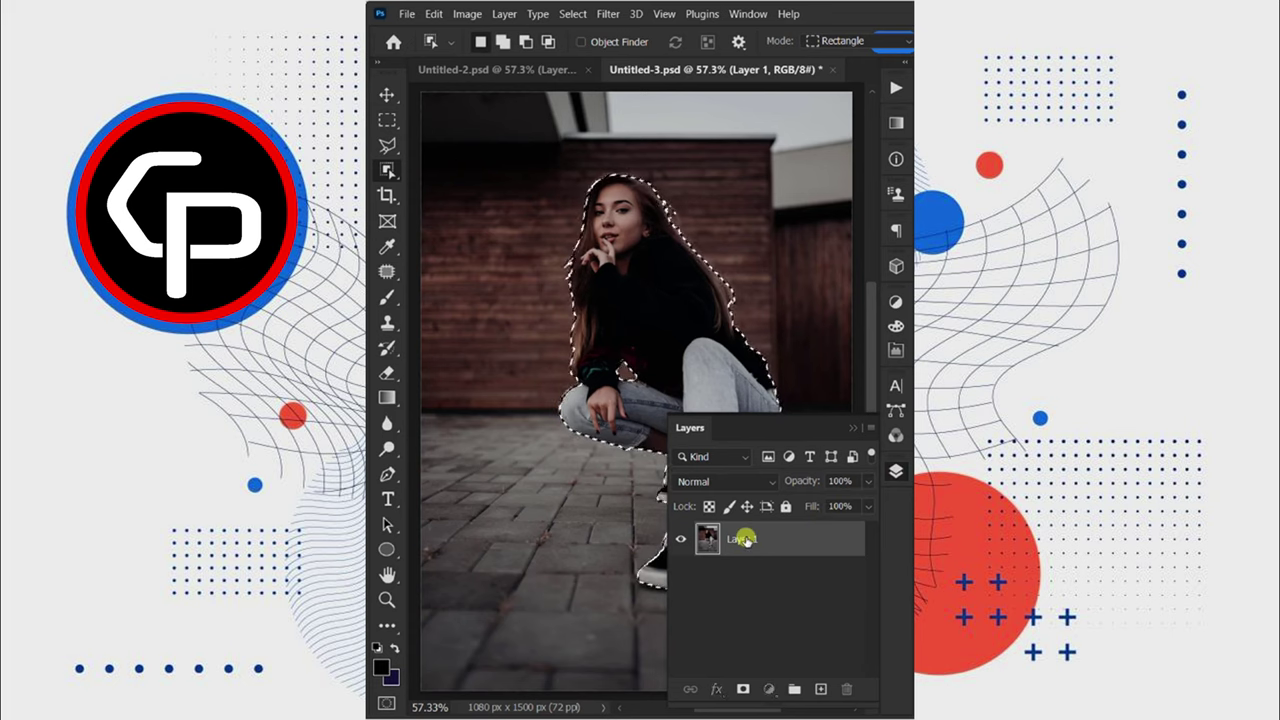
pyautogui.hotkey('ctrl', 'j')
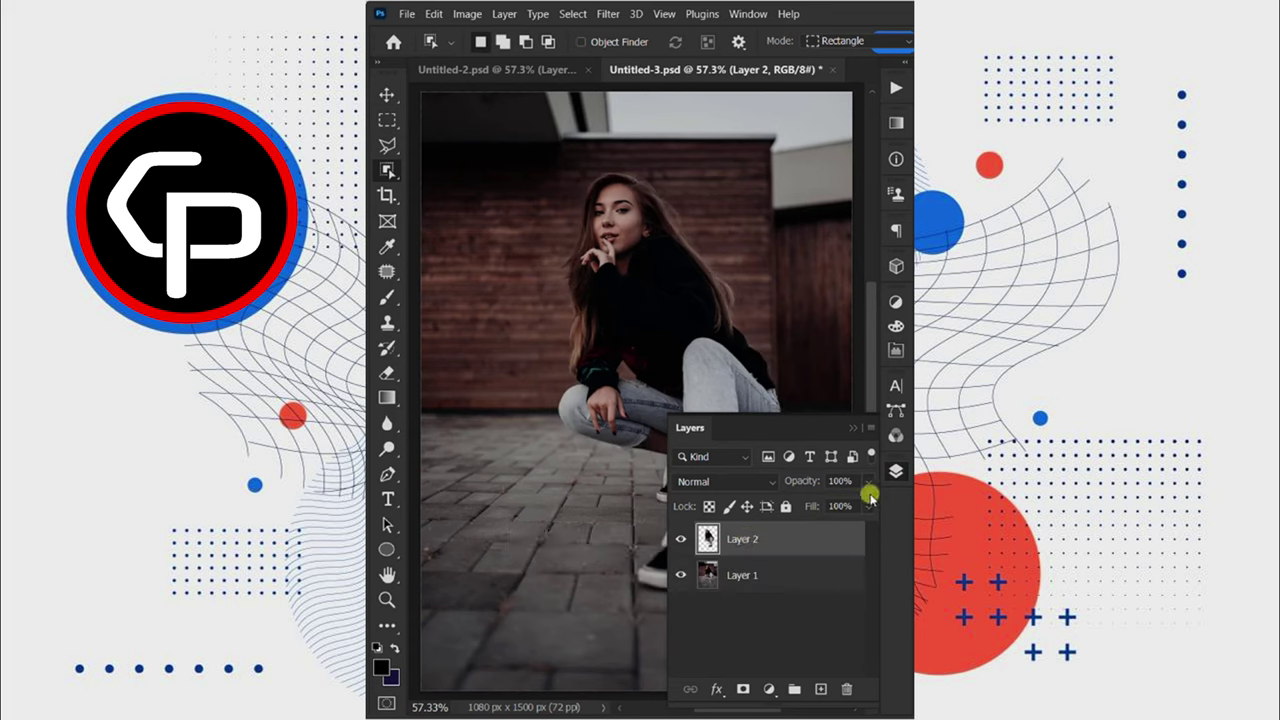
pyautogui.click(894, 472)
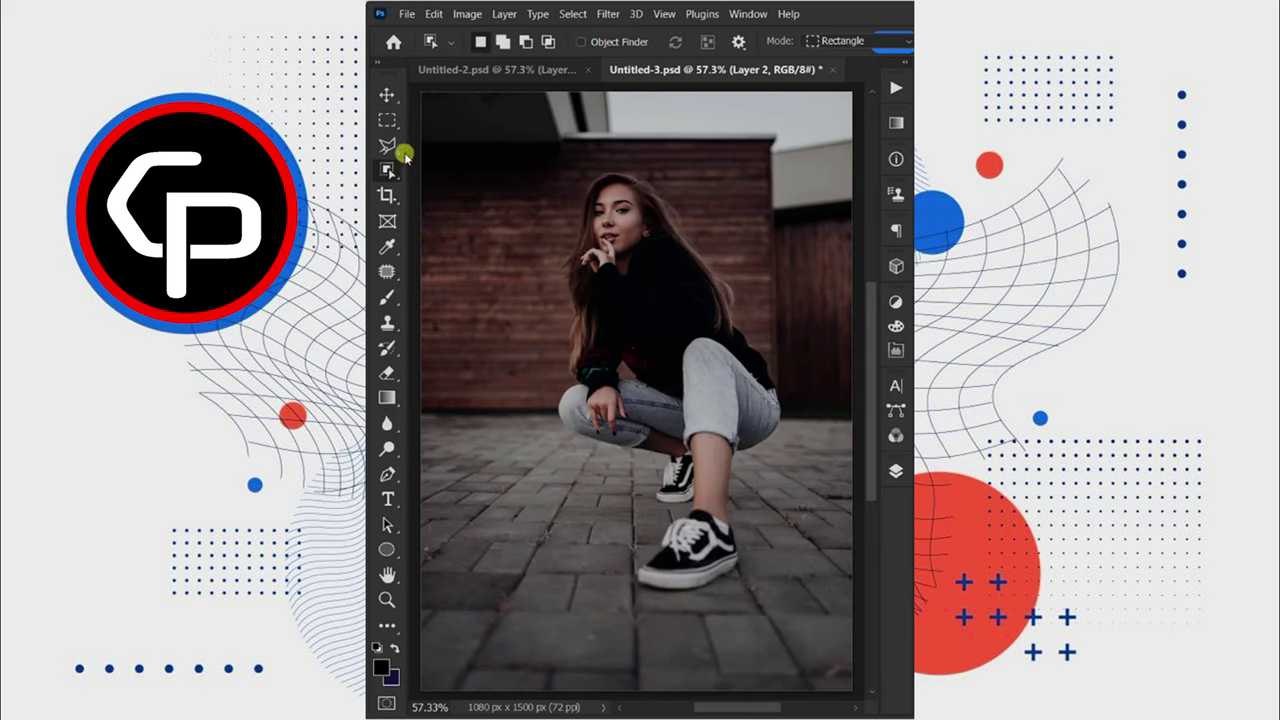
pyautogui.click(391, 146)
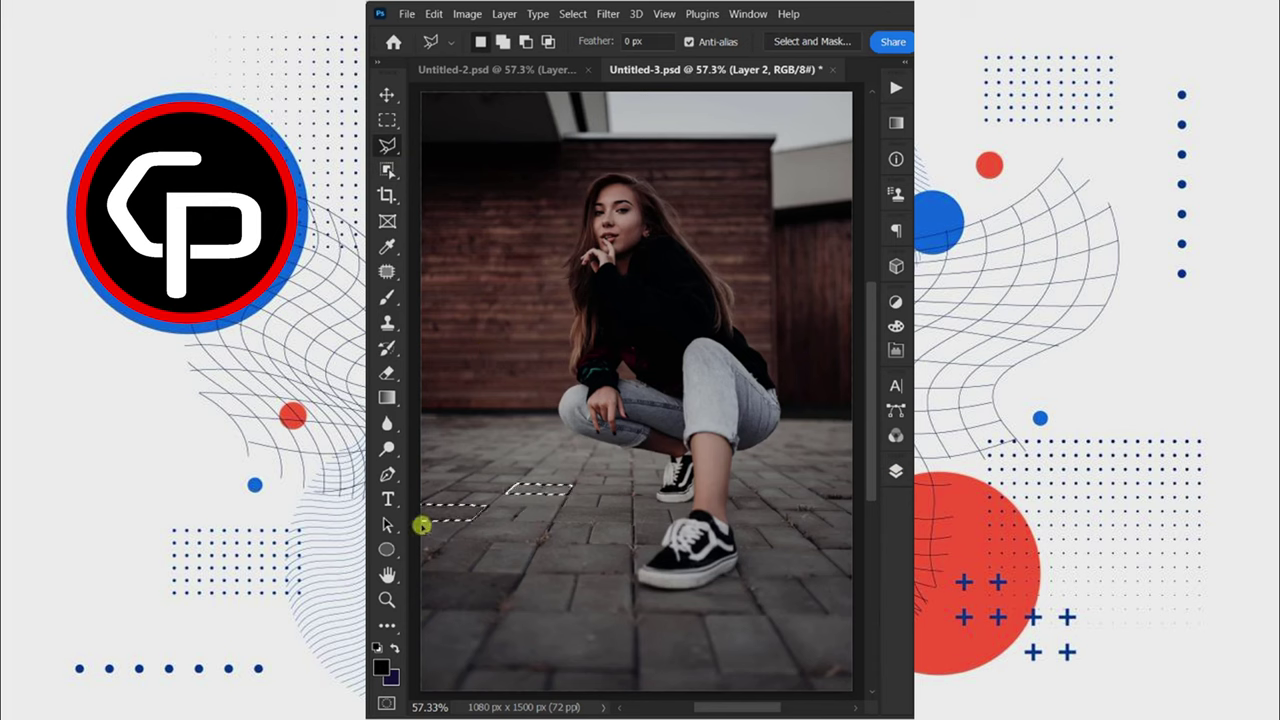
# Outline the first two paving stones on the left as a polygonal selection.
pyautogui.click(633, 546)
pyautogui.click(540, 545)
pyautogui.click(420, 545)
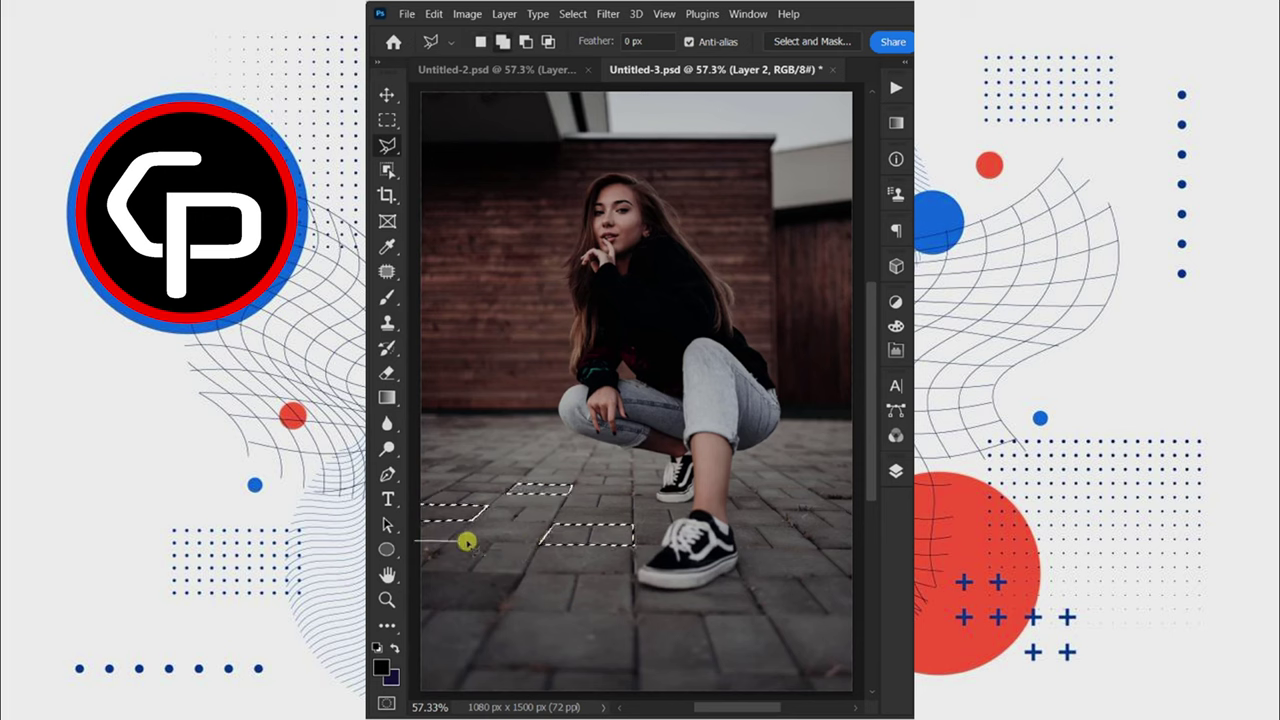
pyautogui.click(490, 545)
pyautogui.click(470, 572)
pyautogui.doubleClick(420, 572)
pyautogui.click(503, 610)
pyautogui.click(525, 570)
pyautogui.click(633, 571)
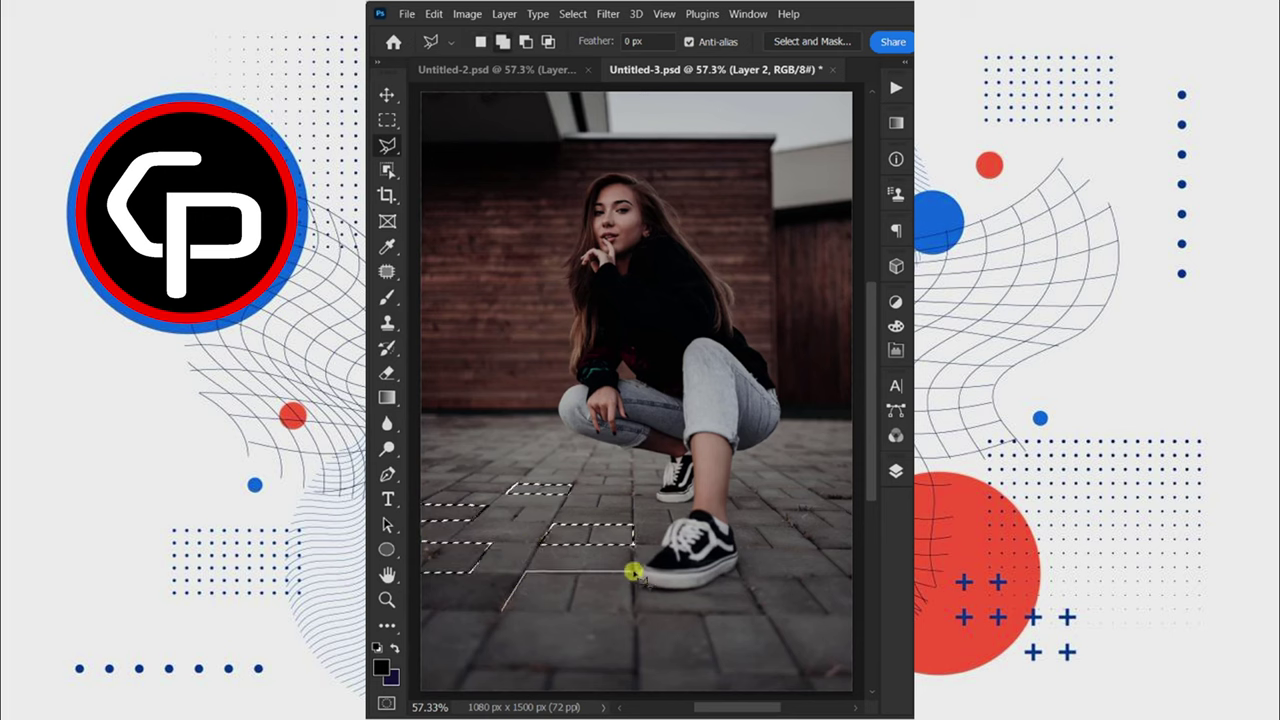
pyautogui.click(634, 612)
pyautogui.click(503, 610)
# Add the large lower-left stone and the right-side stones to the selection.
pyautogui.click(414, 607)
pyautogui.click(503, 608)
pyautogui.click(452, 692)
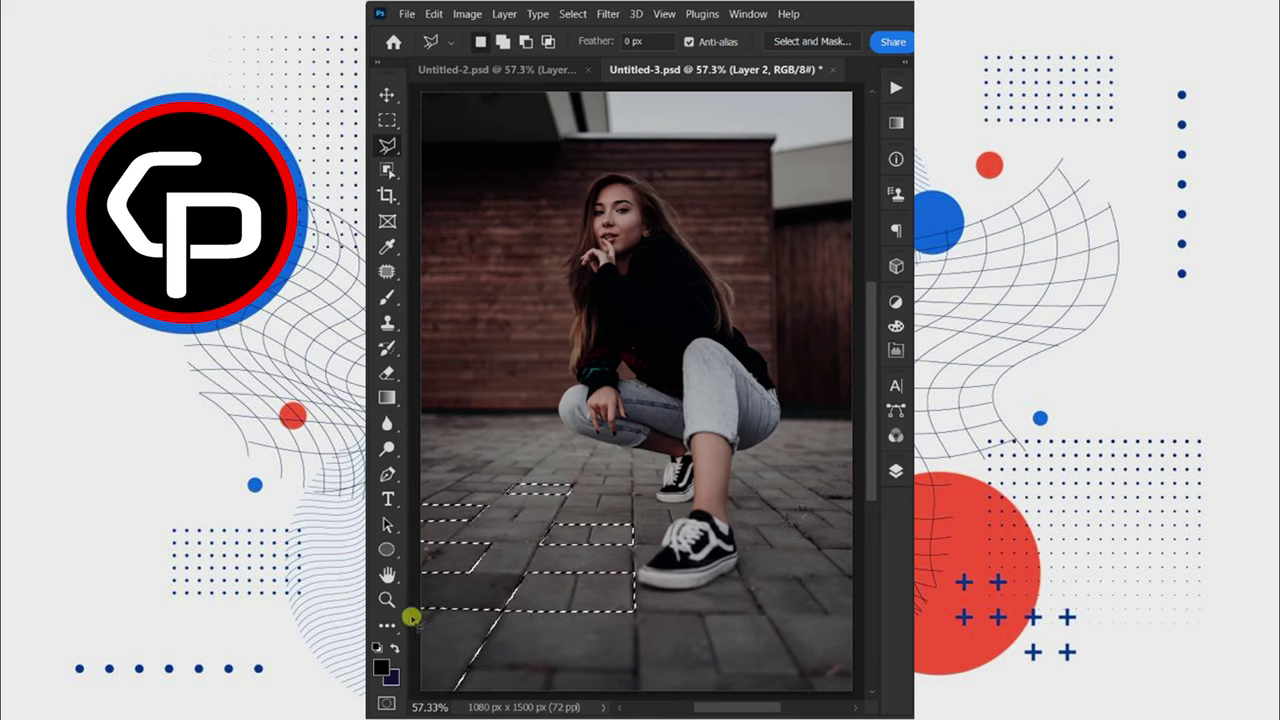
pyautogui.click(414, 611)
pyautogui.click(744, 577)
pyautogui.click(856, 577)
pyautogui.click(758, 612)
pyautogui.click(744, 578)
pyautogui.click(760, 527)
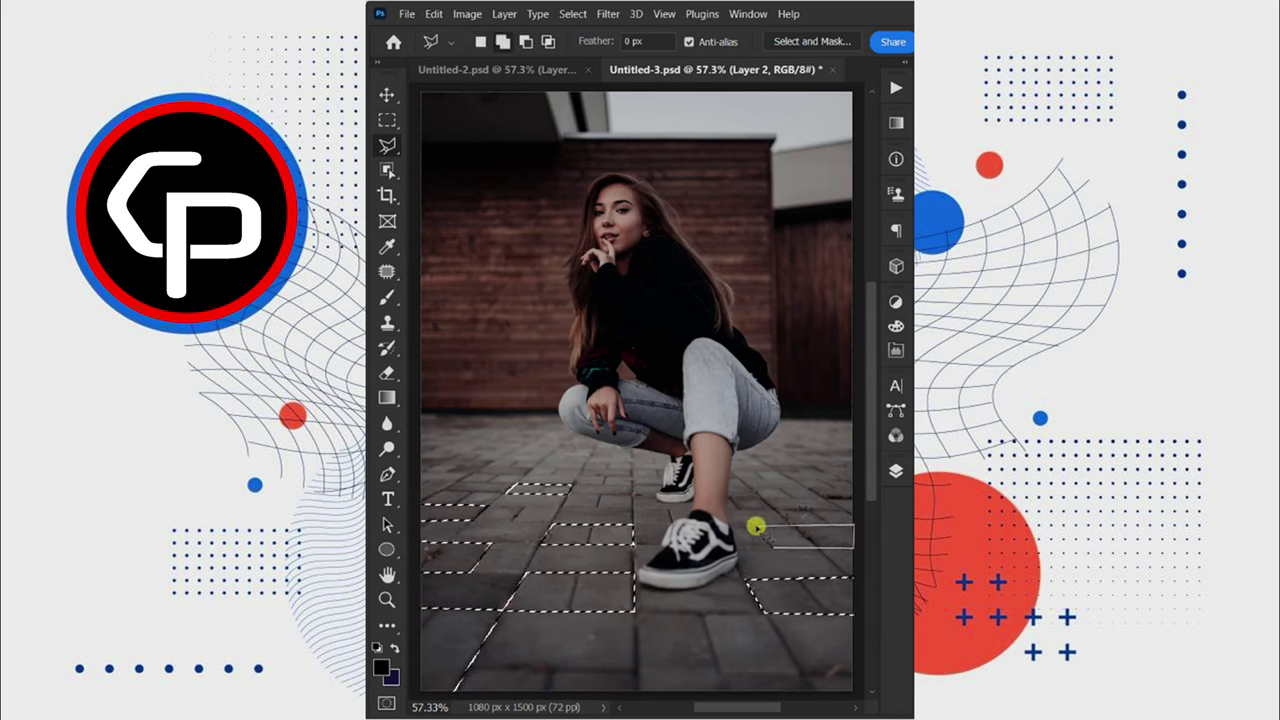
pyautogui.click(852, 522)
pyautogui.click(852, 548)
pyautogui.click(840, 497)
# Mask Layer 1 with the stone selection and invert the mask so the stones become holes.
pyautogui.press('v')
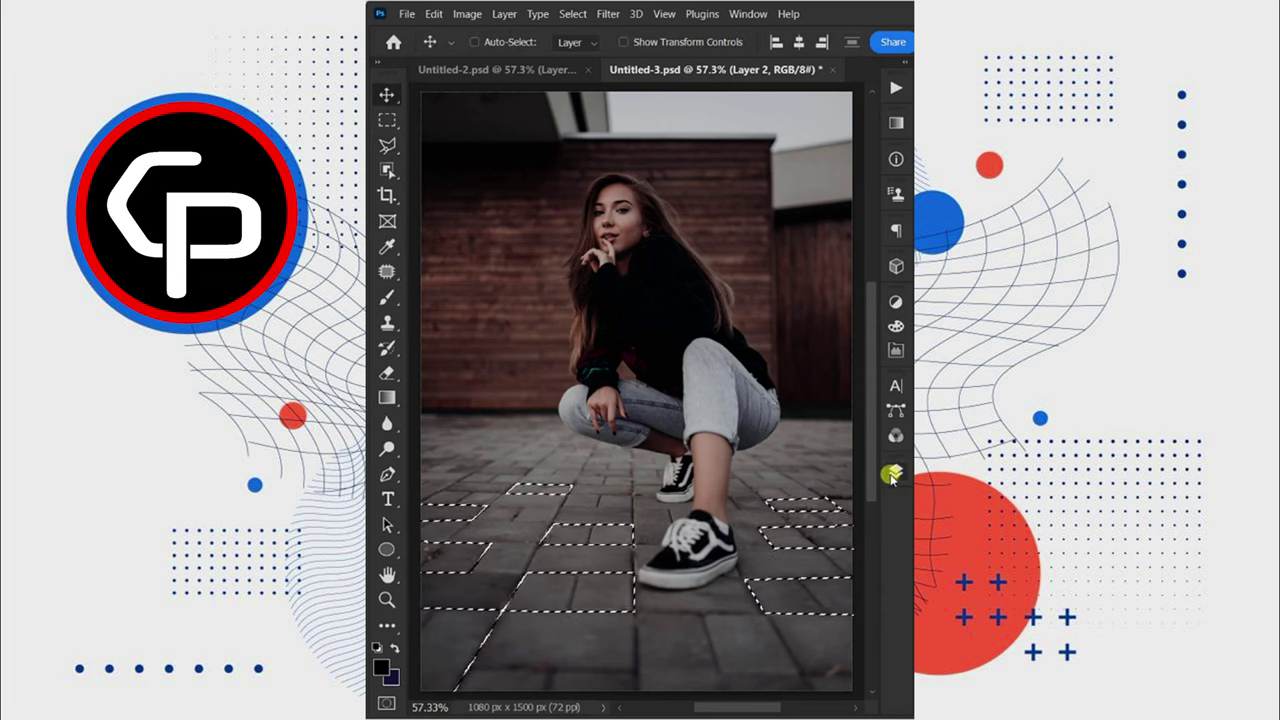
pyautogui.click(895, 471)
pyautogui.click(760, 574)
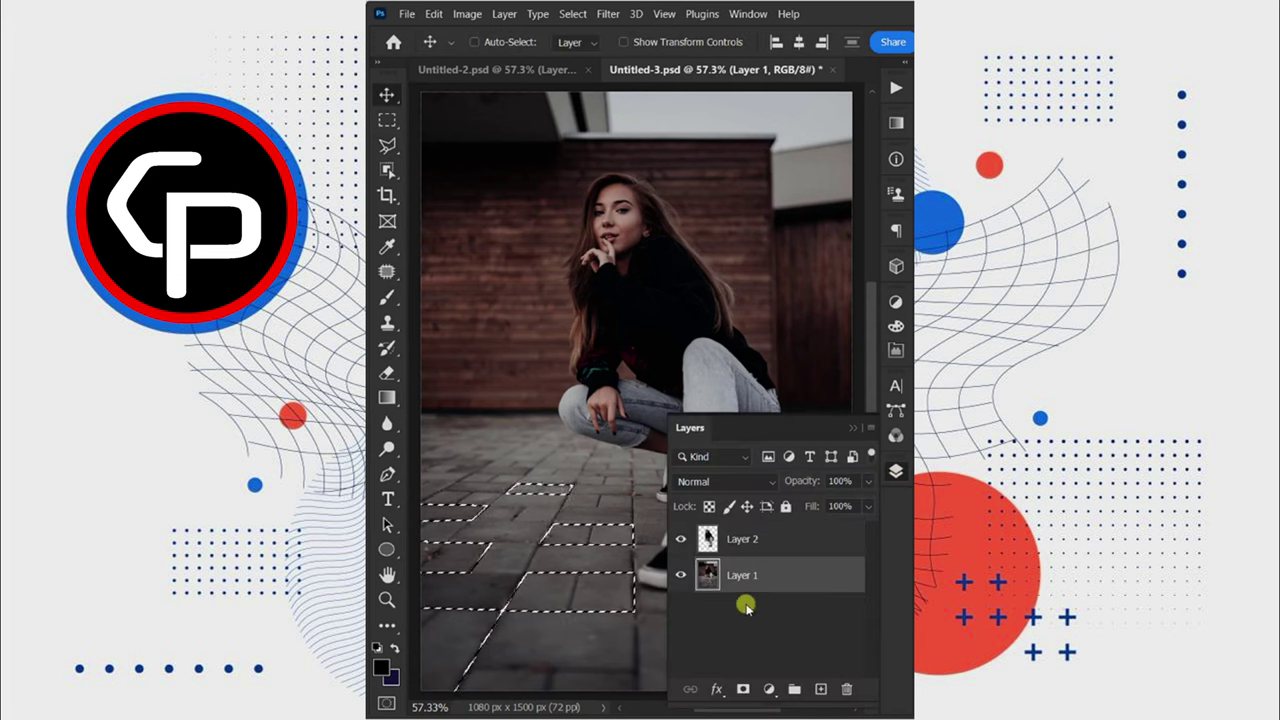
pyautogui.click(743, 689)
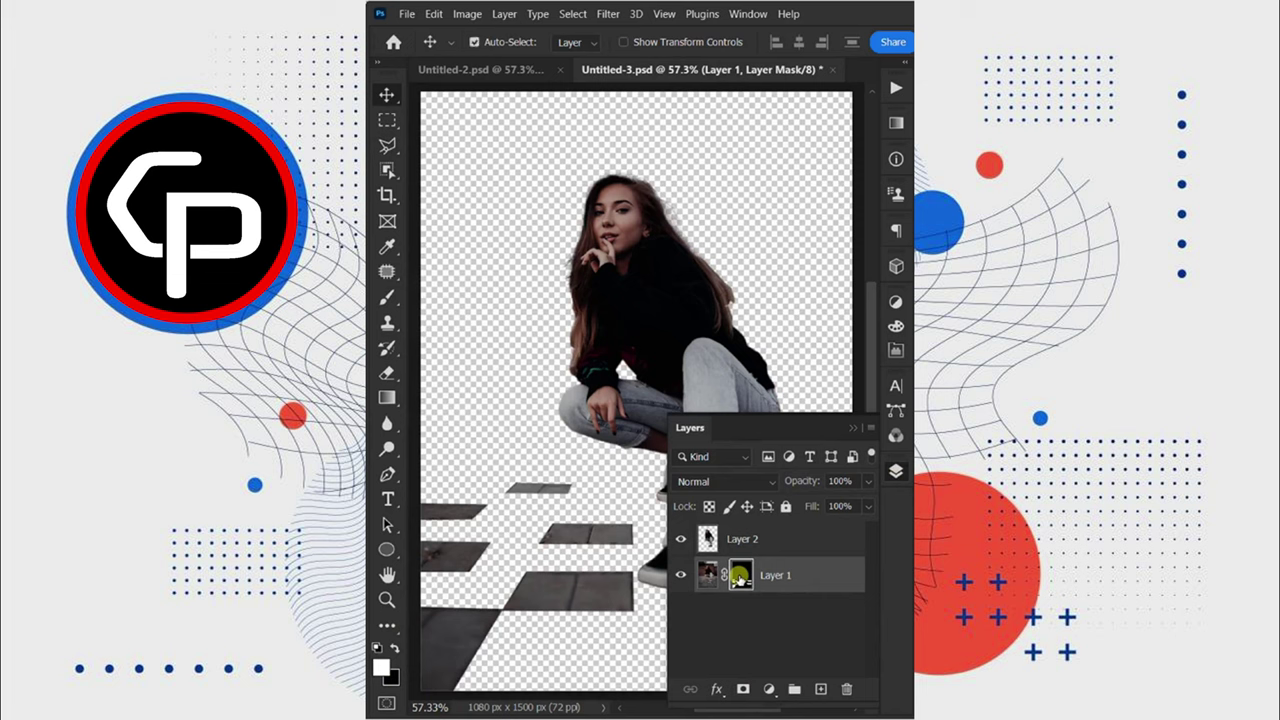
pyautogui.hotkey('ctrl', 'i')
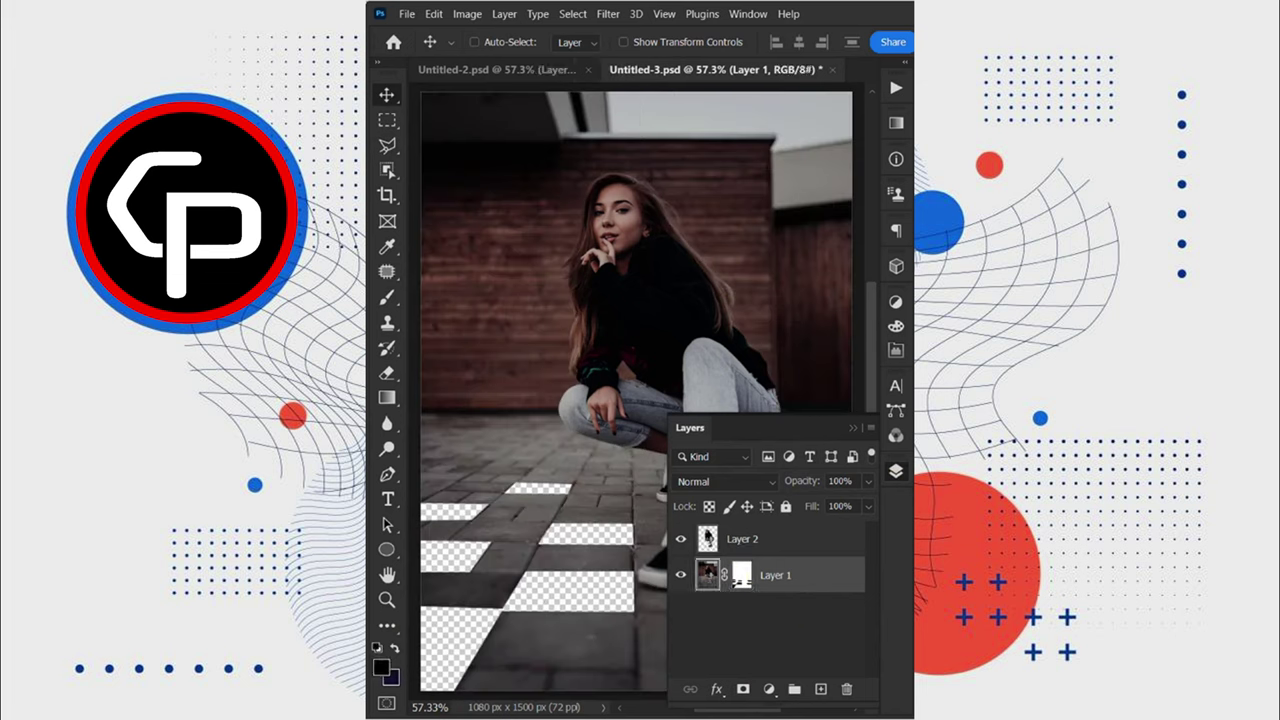
# Place the lava image, enlarge it to cover the canvas, and move it below Layer 1.
pyautogui.moveTo(380, 300)
pyautogui.mouseDown()
pyautogui.moveTo(510, 375)
pyautogui.moveTo(457, 400)
pyautogui.mouseUp()
pyautogui.hotkey('ctrl', '-')
pyautogui.hotkey('ctrl', '-')
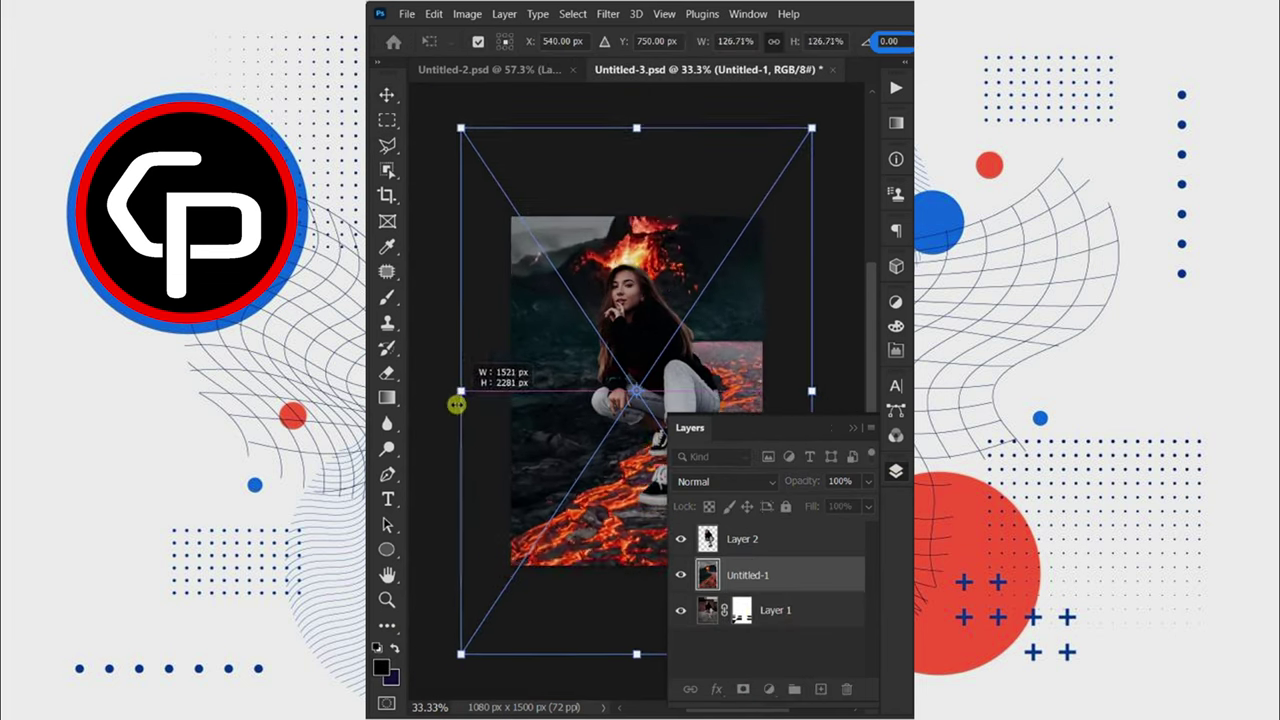
pyautogui.moveTo(623, 490); pyautogui.dragTo(583, 410)
pyautogui.press('Return')
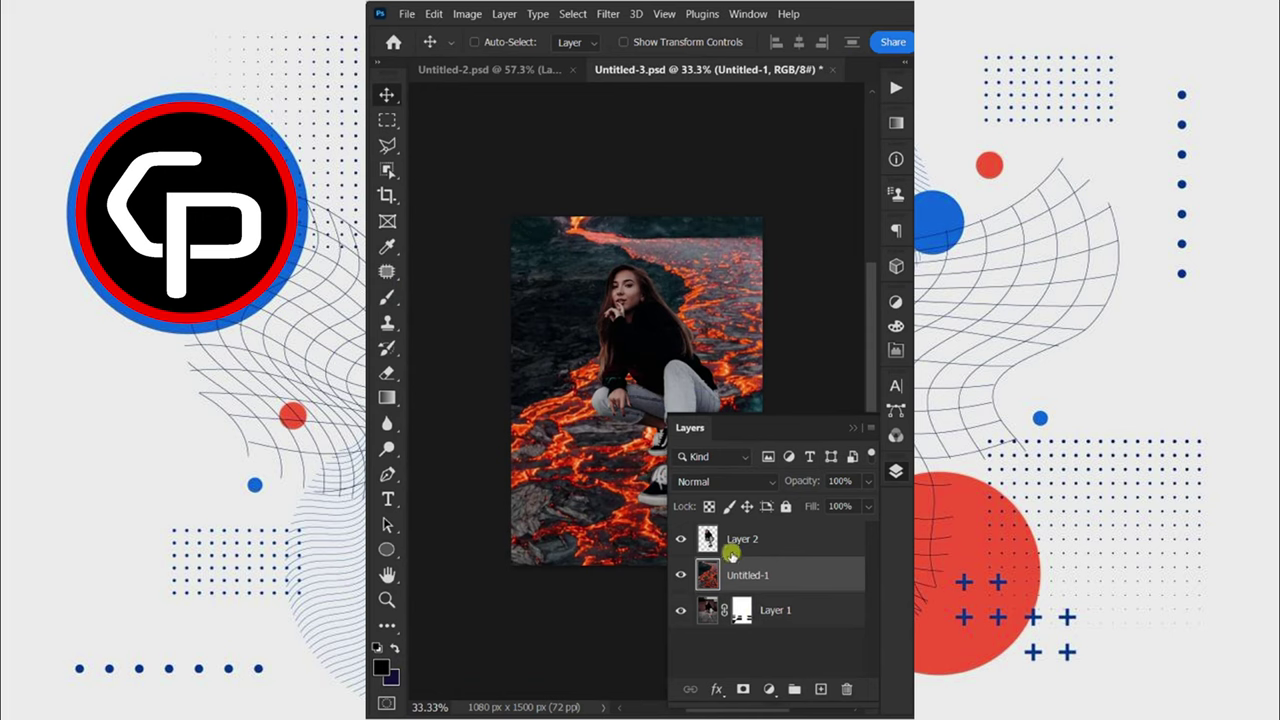
pyautogui.moveTo(731, 553); pyautogui.dragTo(749, 630)
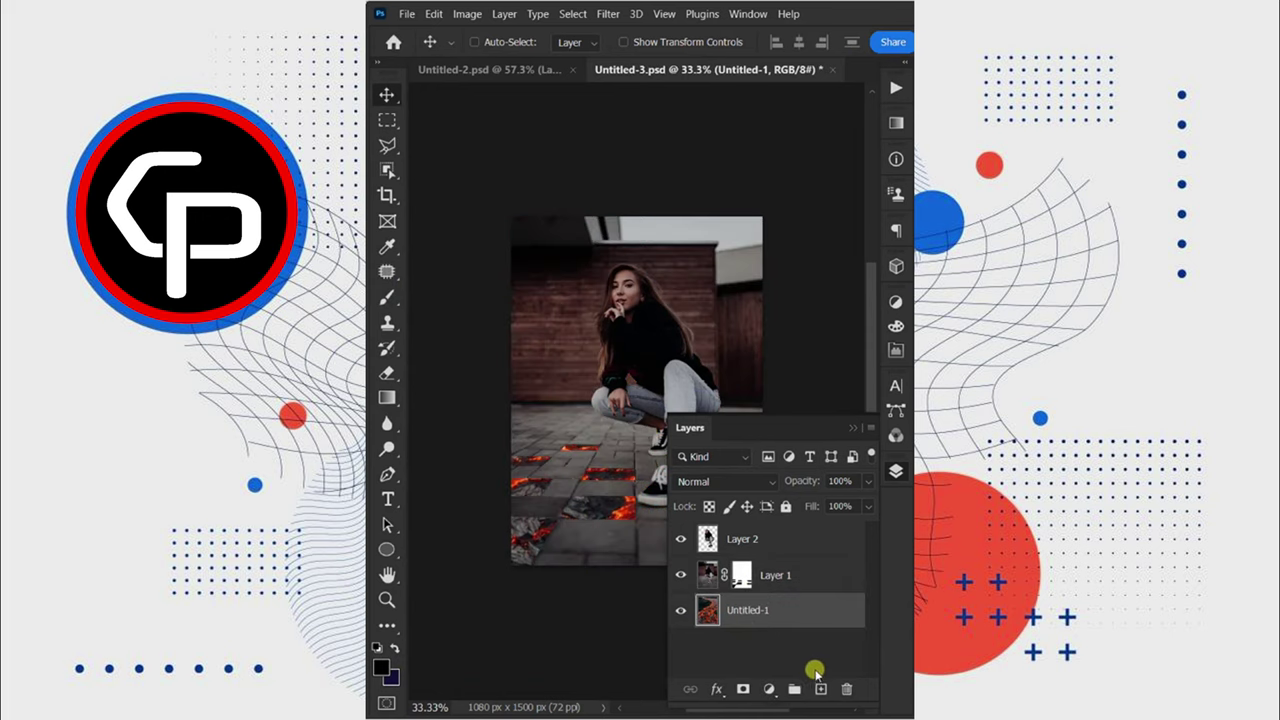
# Add an empty Layer 3, pick a smaller standard brush, and save the document.
pyautogui.click(820, 688)
pyautogui.click(893, 477)
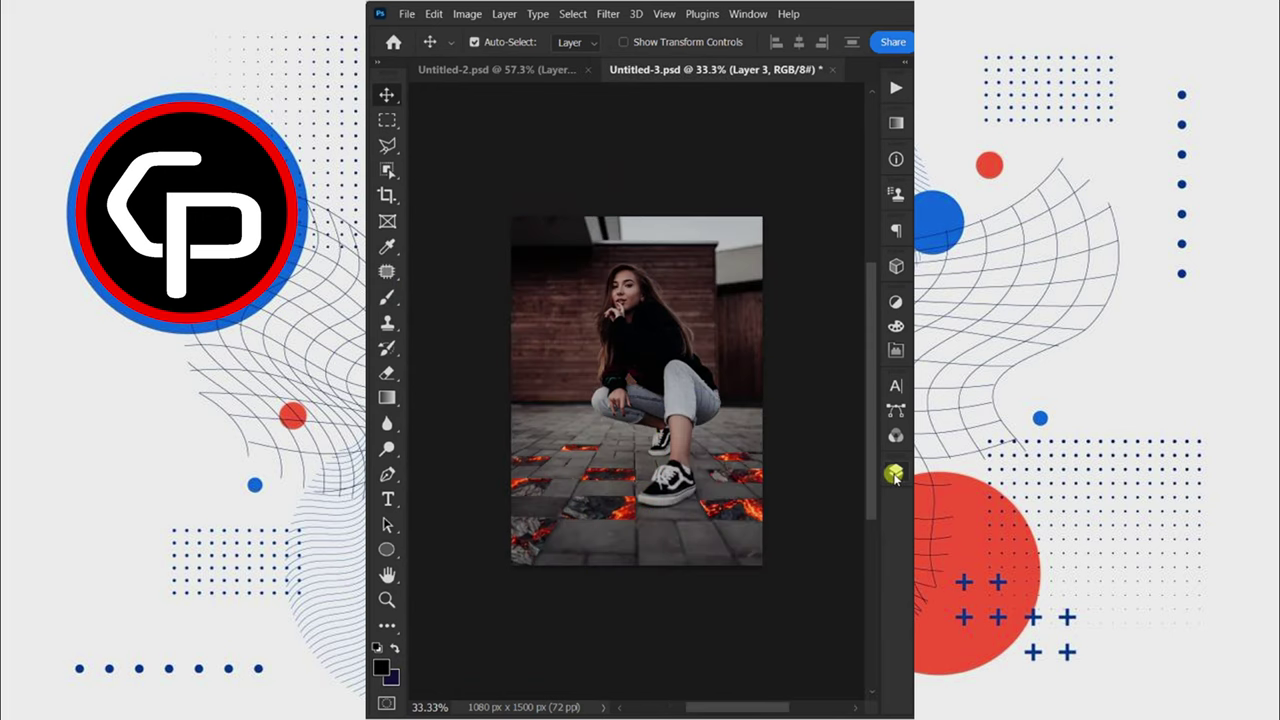
pyautogui.hotkey('ctrl', '0')
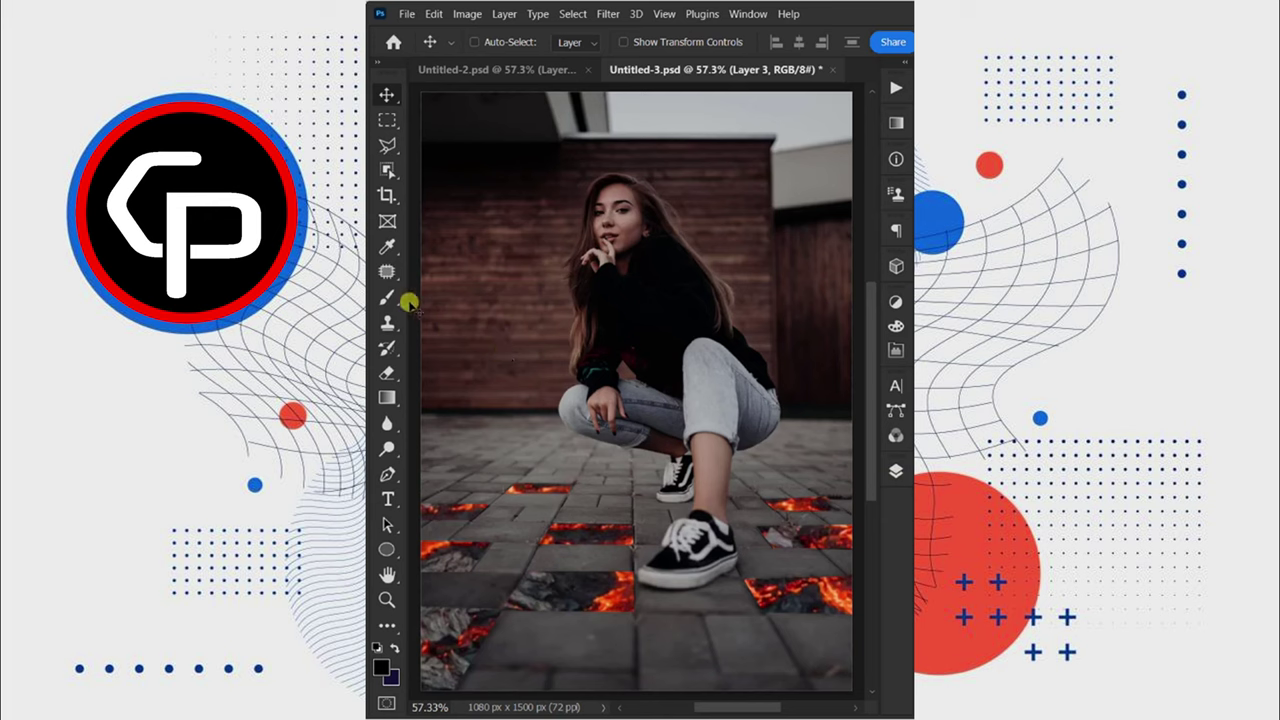
pyautogui.rightClick(394, 299)
pyautogui.click(455, 300)
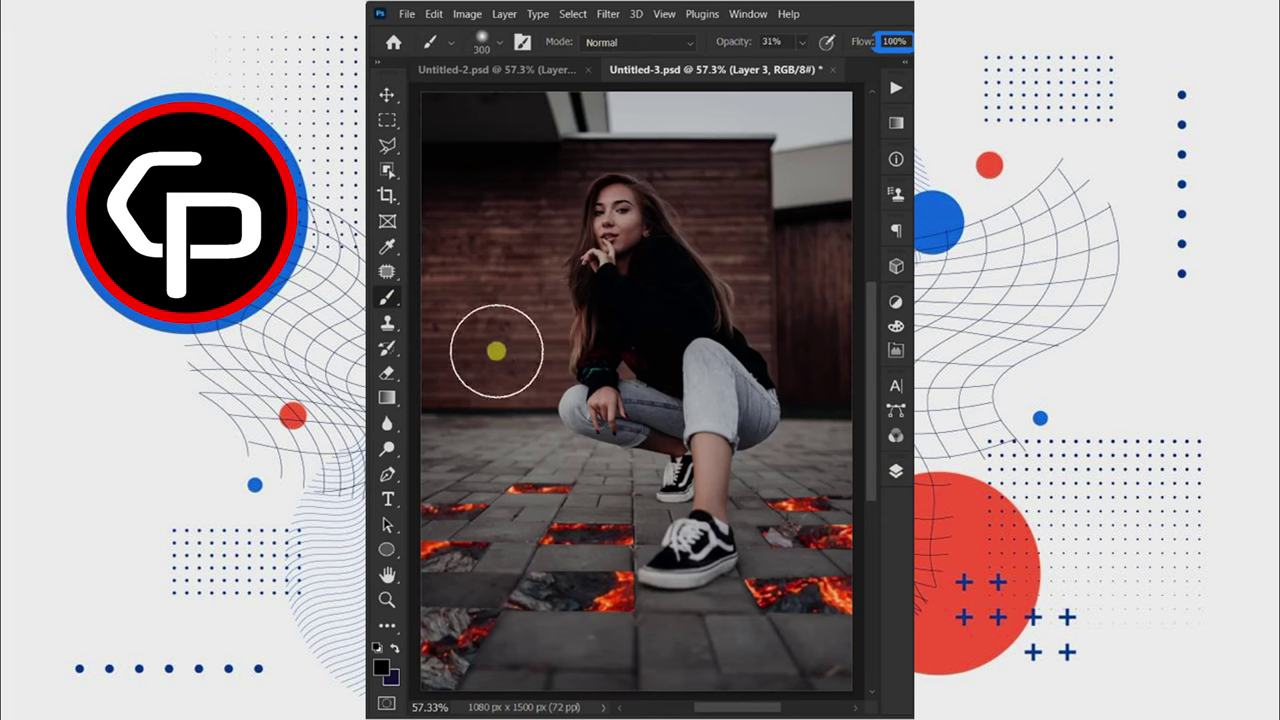
pyautogui.press('[')
pyautogui.press('[')
pyautogui.press('[')
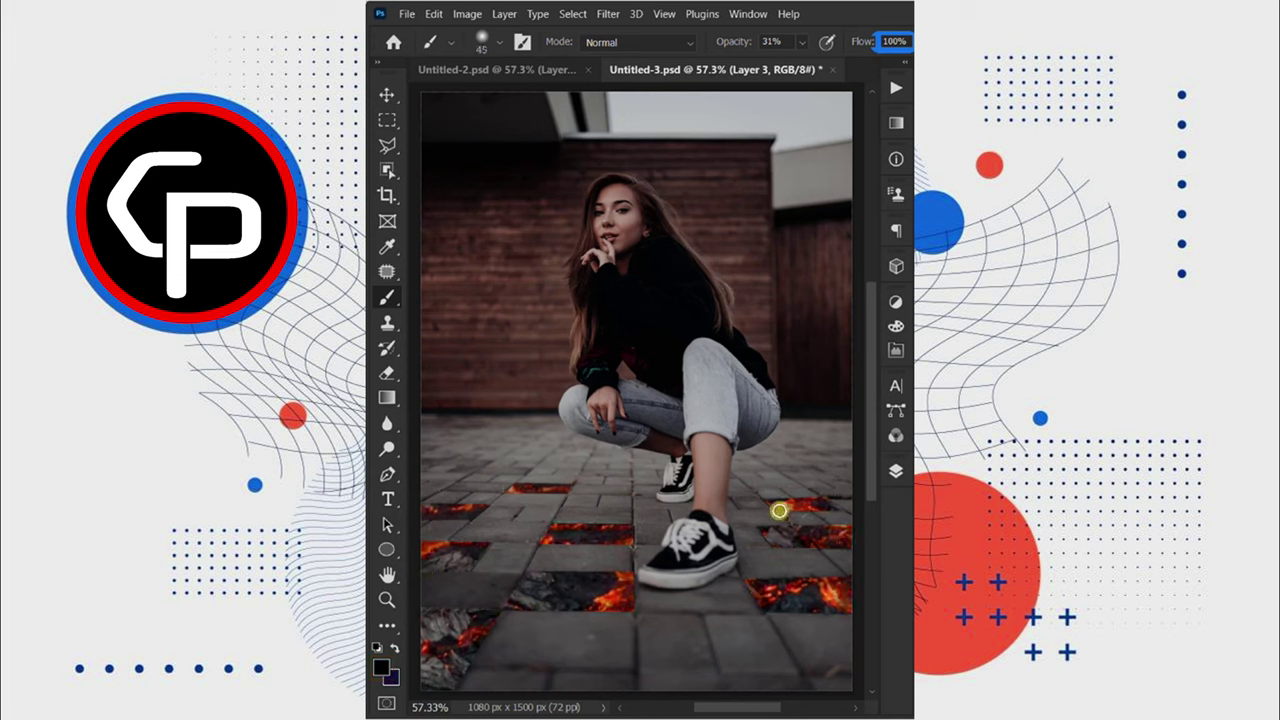
pyautogui.press('v')
pyautogui.hotkey('ctrl', 's')
# Place the fire image above Layer 1 in Screen mode, moved up behind the woman.
pyautogui.click(894, 475)
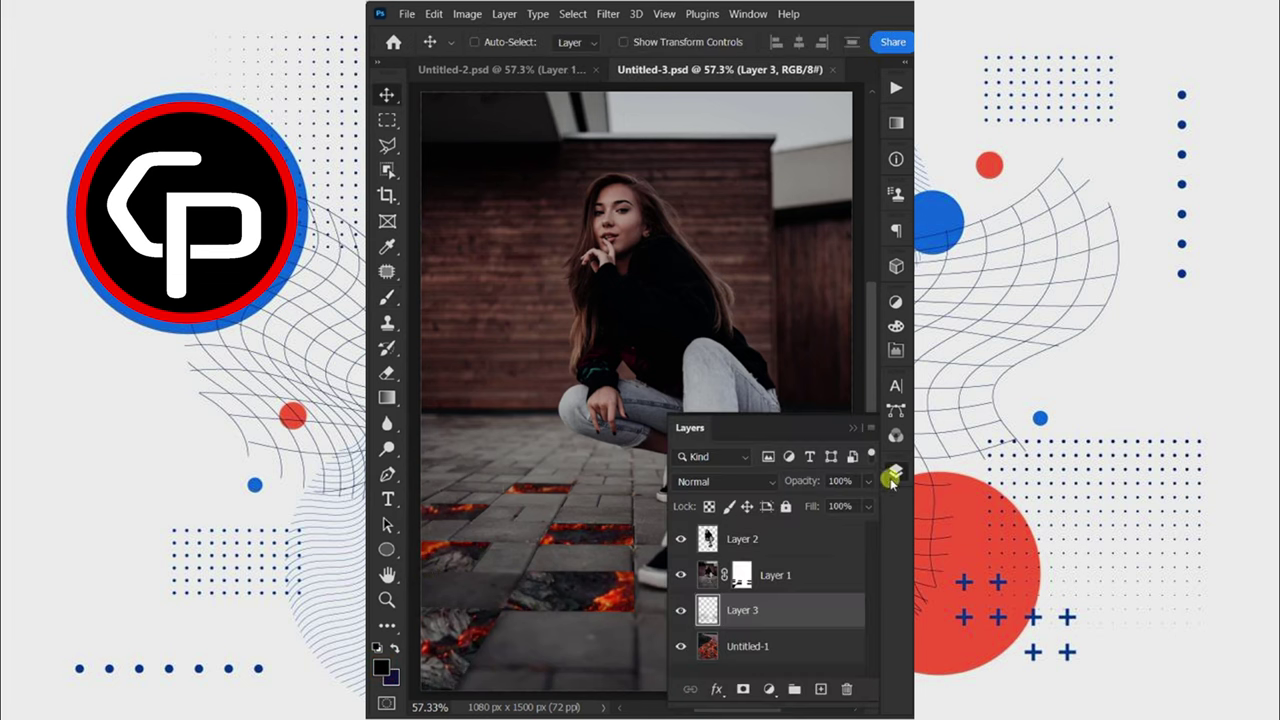
pyautogui.click(790, 569)
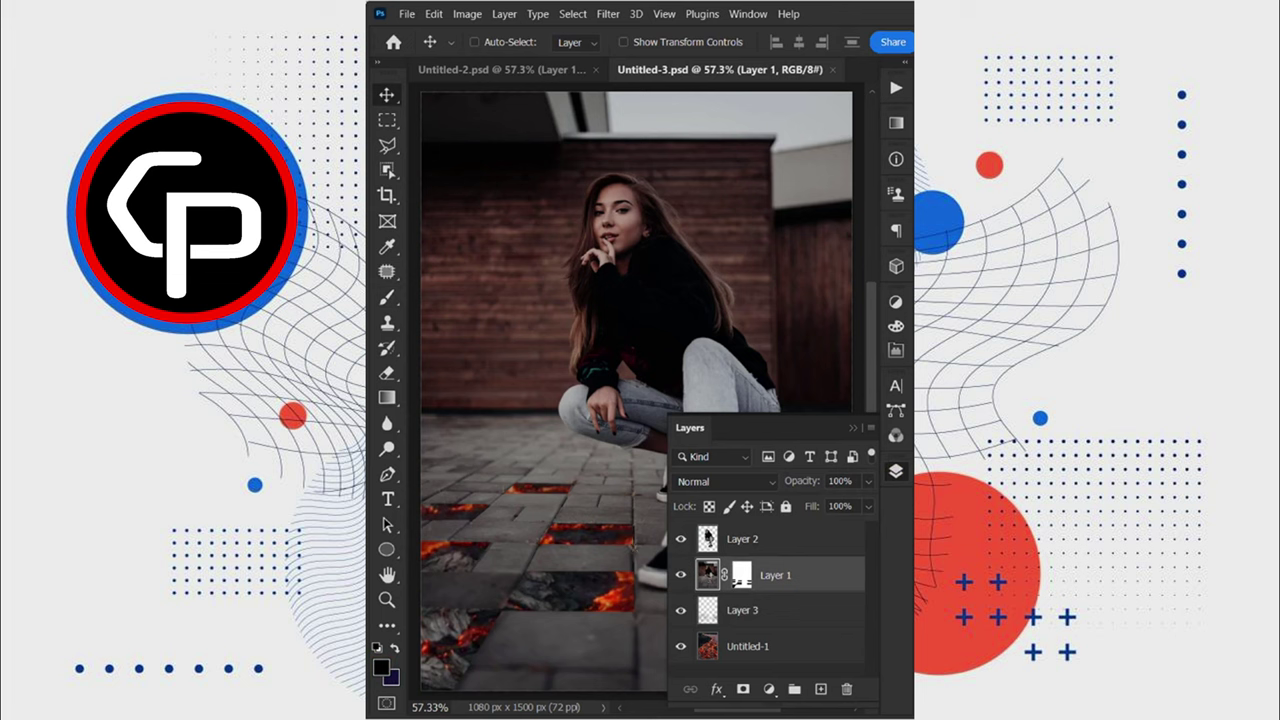
pyautogui.moveTo(380, 327); pyautogui.dragTo(559, 393)
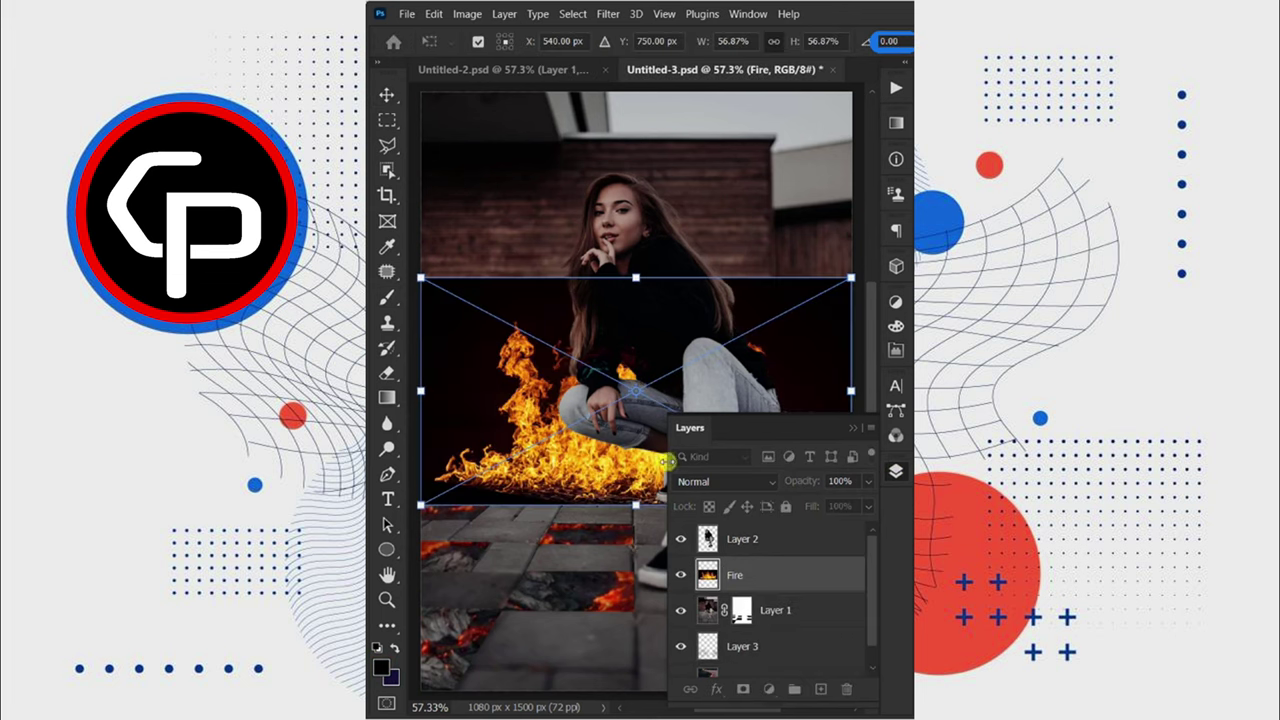
pyautogui.click(704, 483)
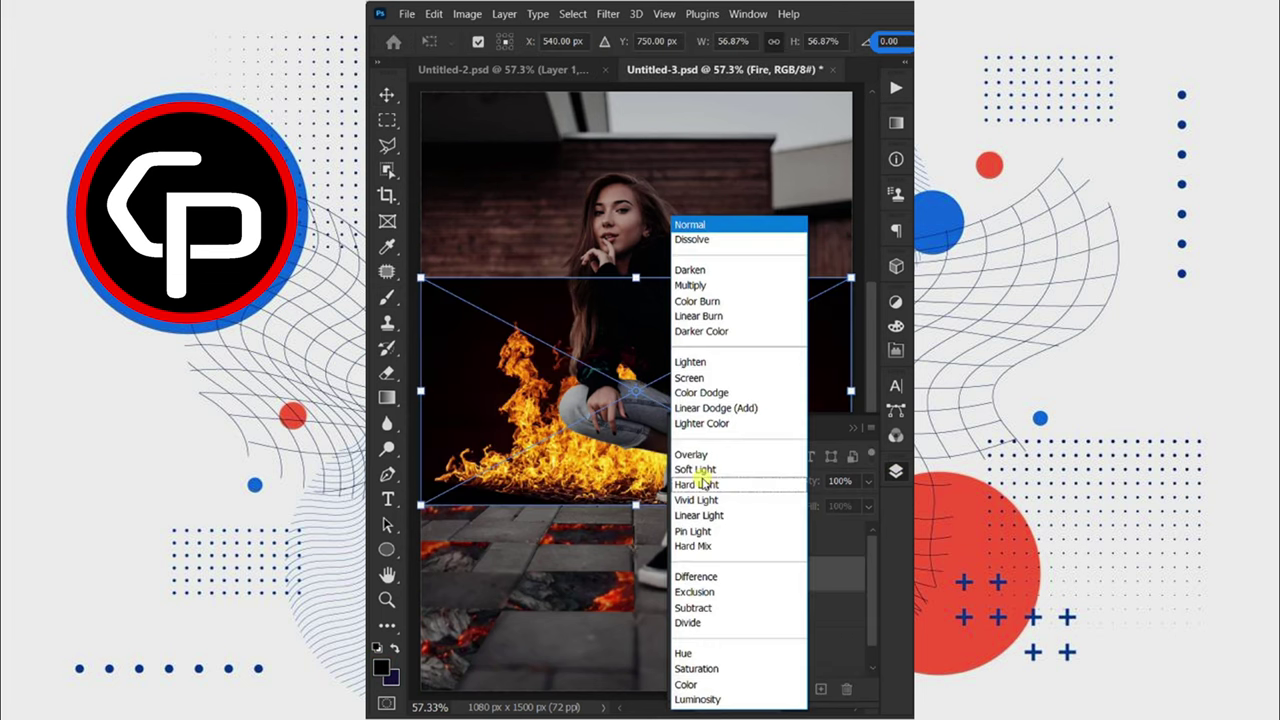
pyautogui.click(716, 378)
pyautogui.moveTo(716, 378); pyautogui.dragTo(716, 358)
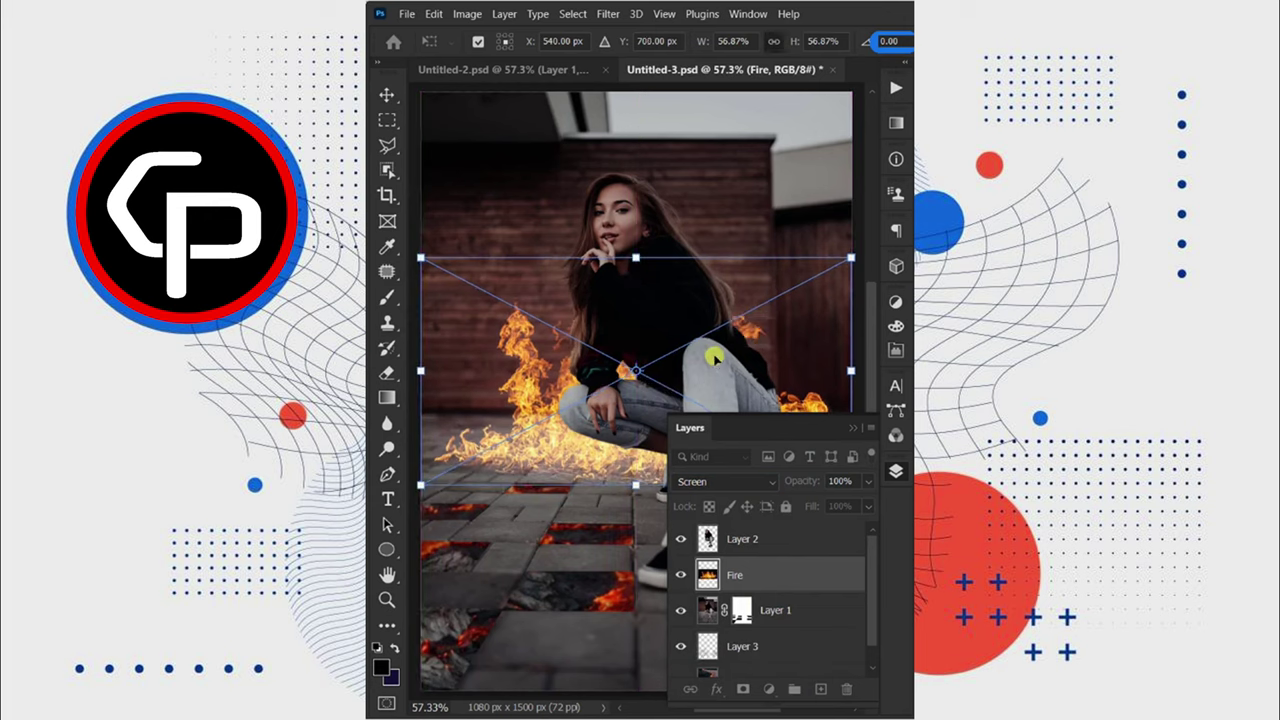
pyautogui.press('Return')
# Soften the flames with a 4.0-pixel Gaussian Blur.
pyautogui.click(610, 14)
pyautogui.moveTo(700, 222)
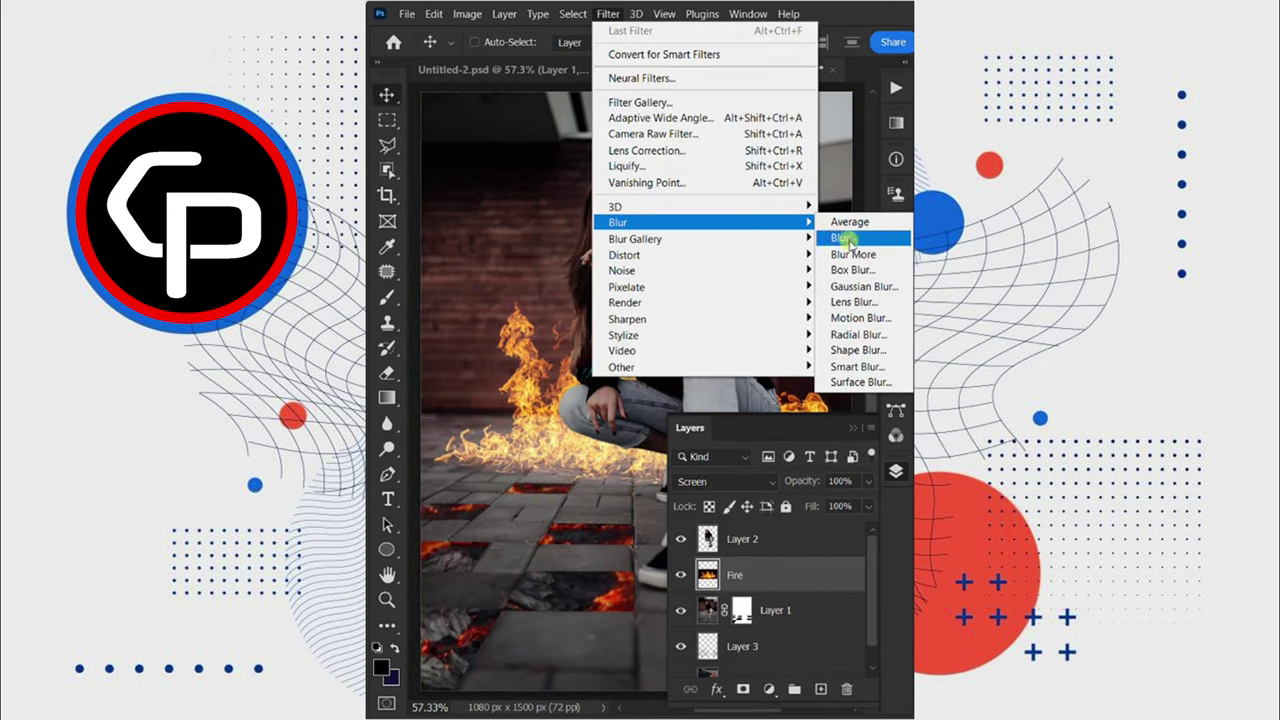
pyautogui.click(870, 286)
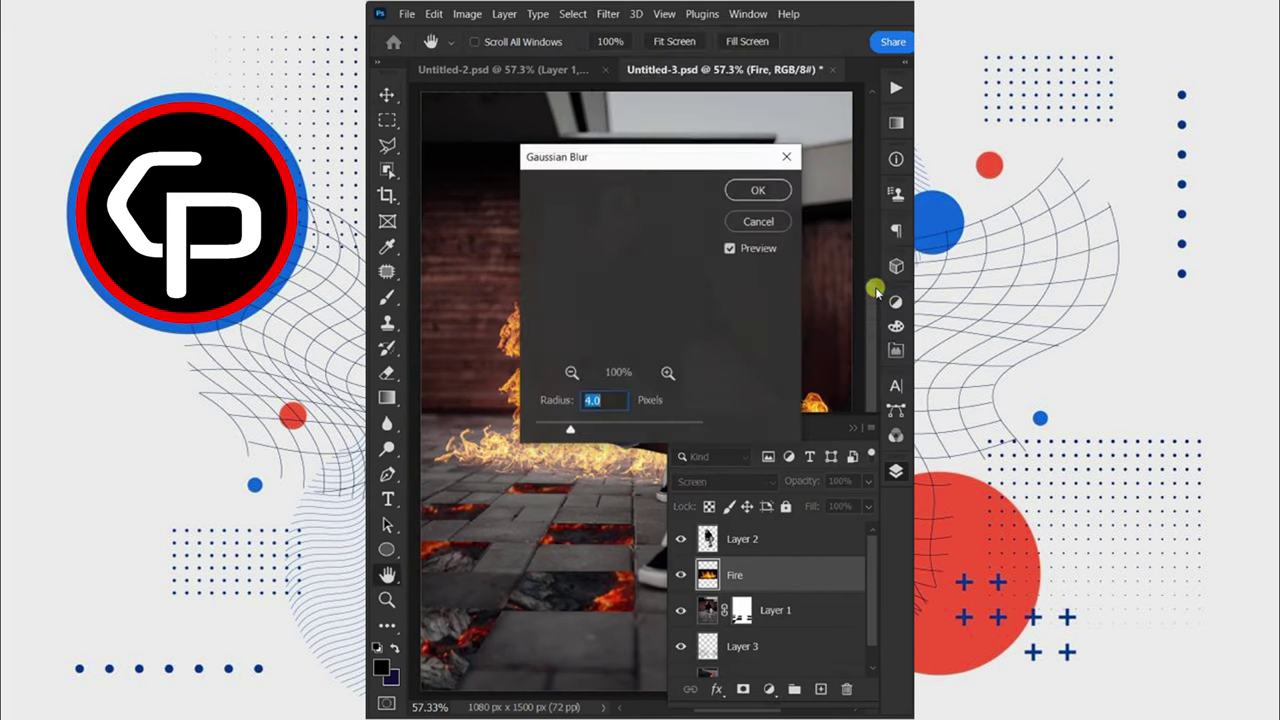
pyautogui.click(770, 191)
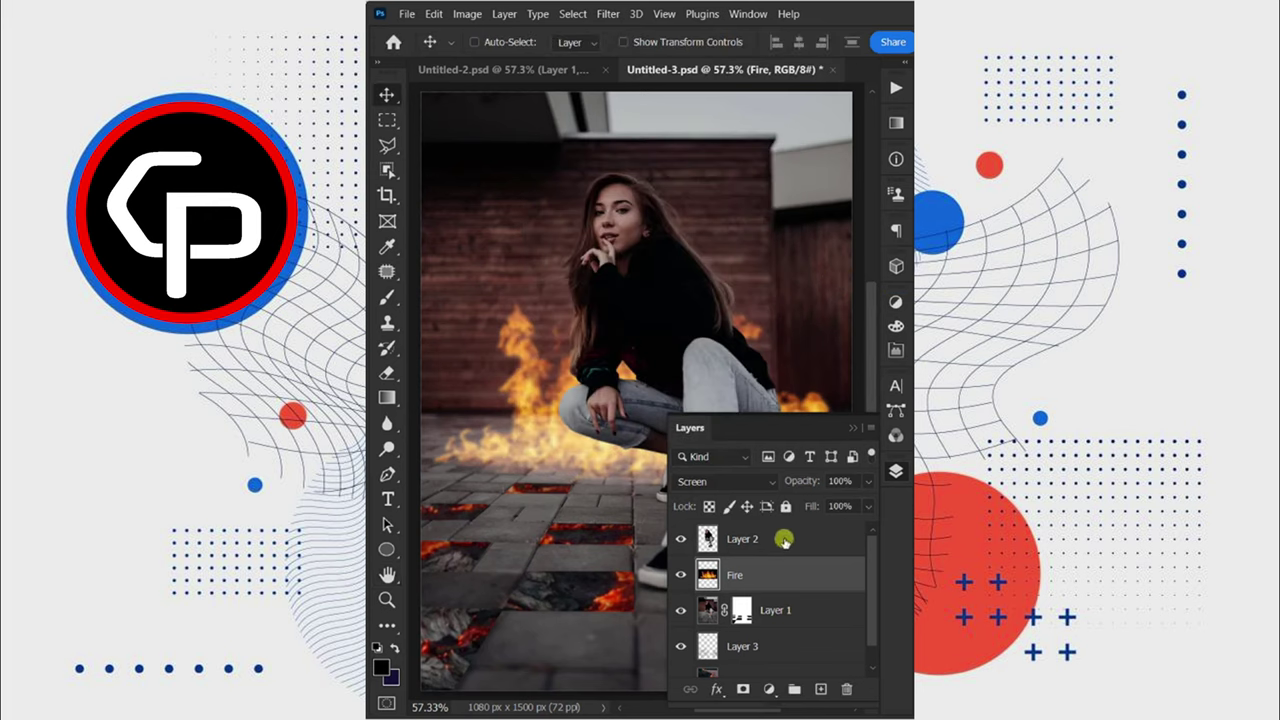
pyautogui.click(784, 540)
# Add a colorized Hue/Saturation adjustment with the tint shifted from red to warm brown.
pyautogui.click(767, 680)
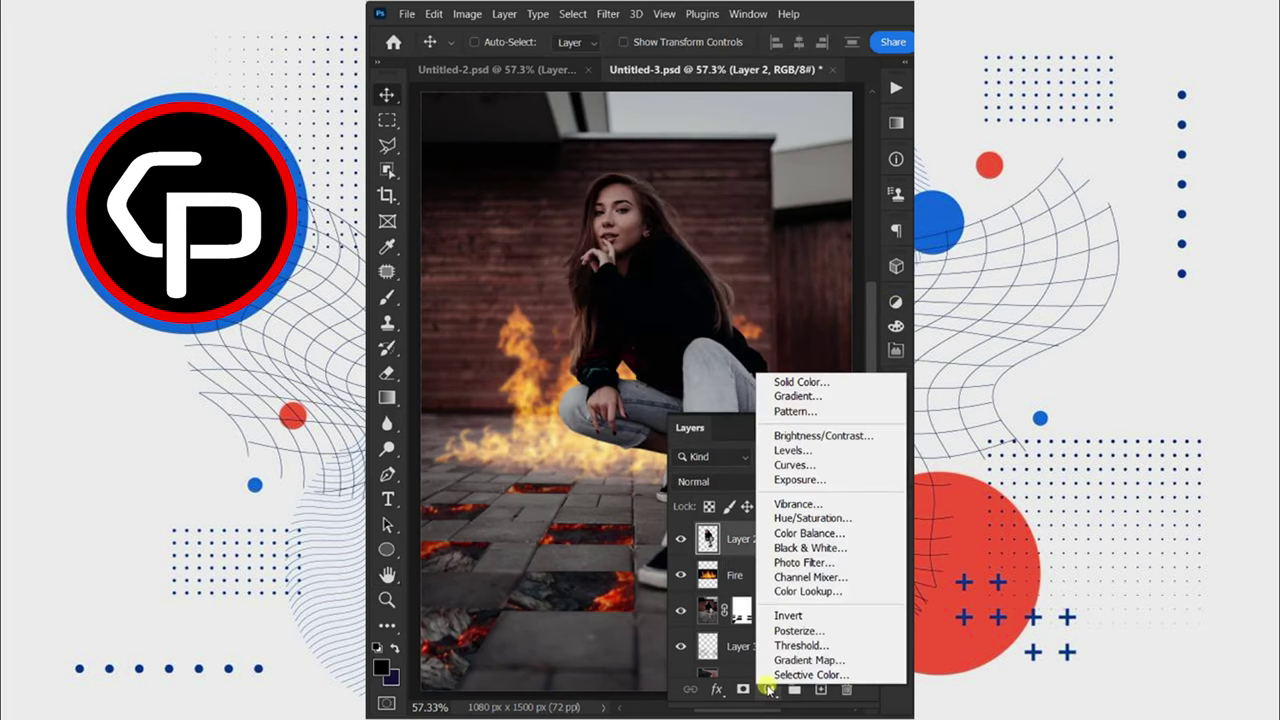
pyautogui.click(808, 518)
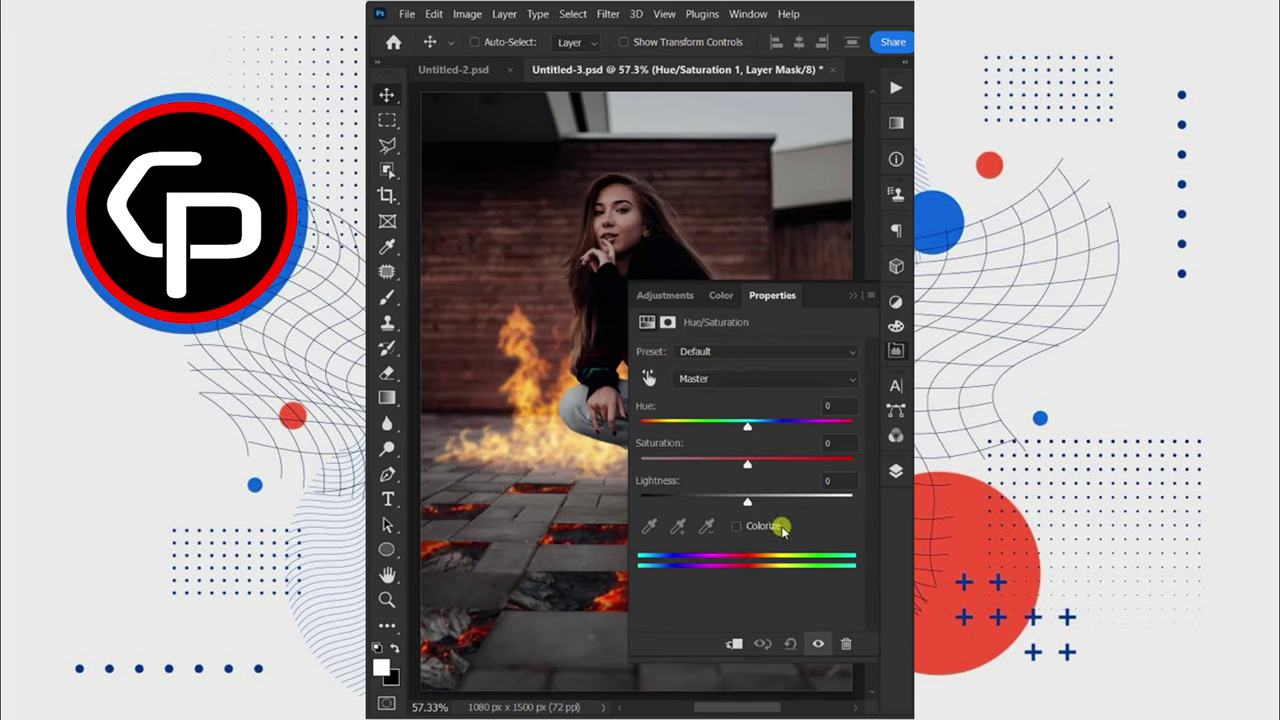
pyautogui.click(765, 526)
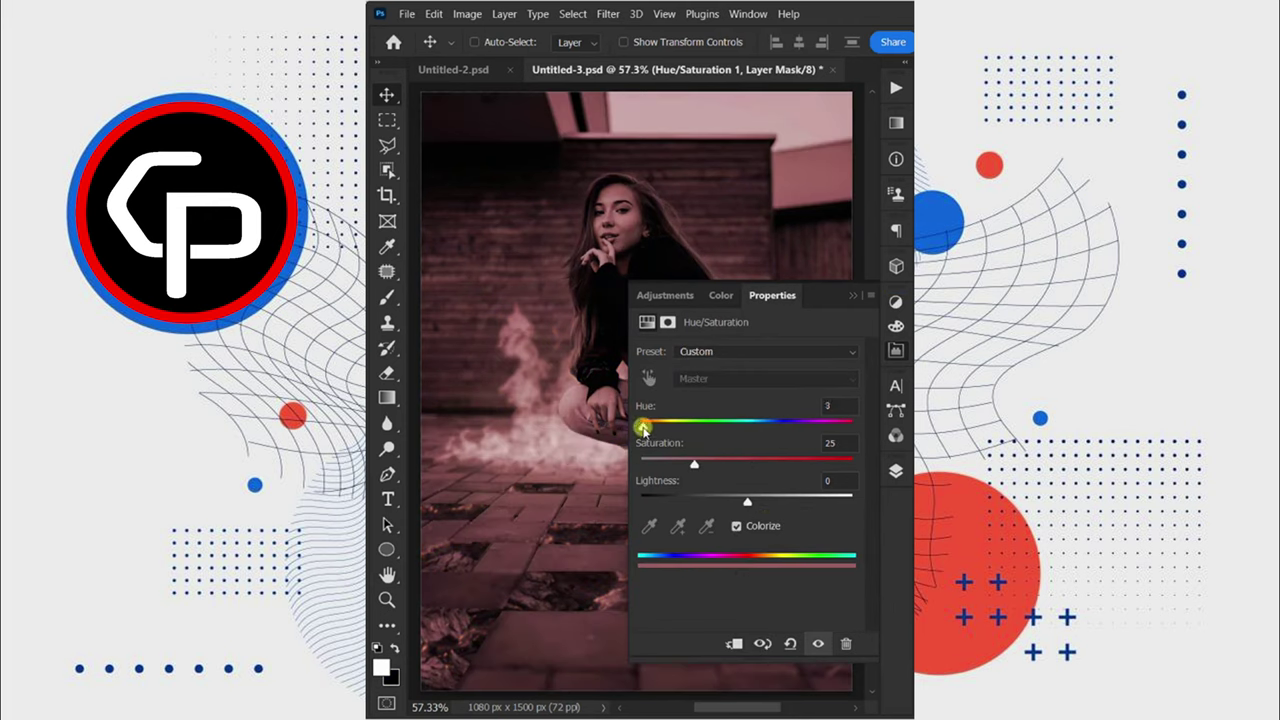
pyautogui.moveTo(643, 428); pyautogui.dragTo(655, 431)
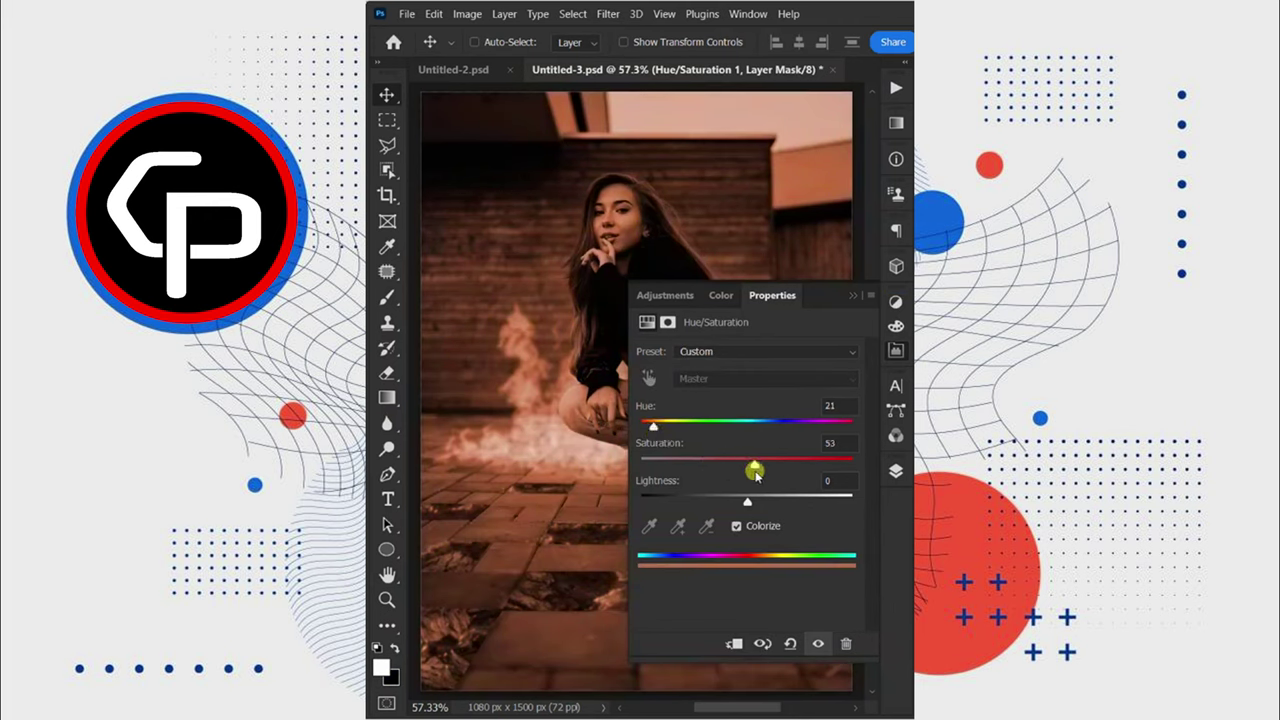
# Invert the Hue/Saturation mask and load the woman's pixels from Layer 2 as a selection.
pyautogui.click(894, 475)
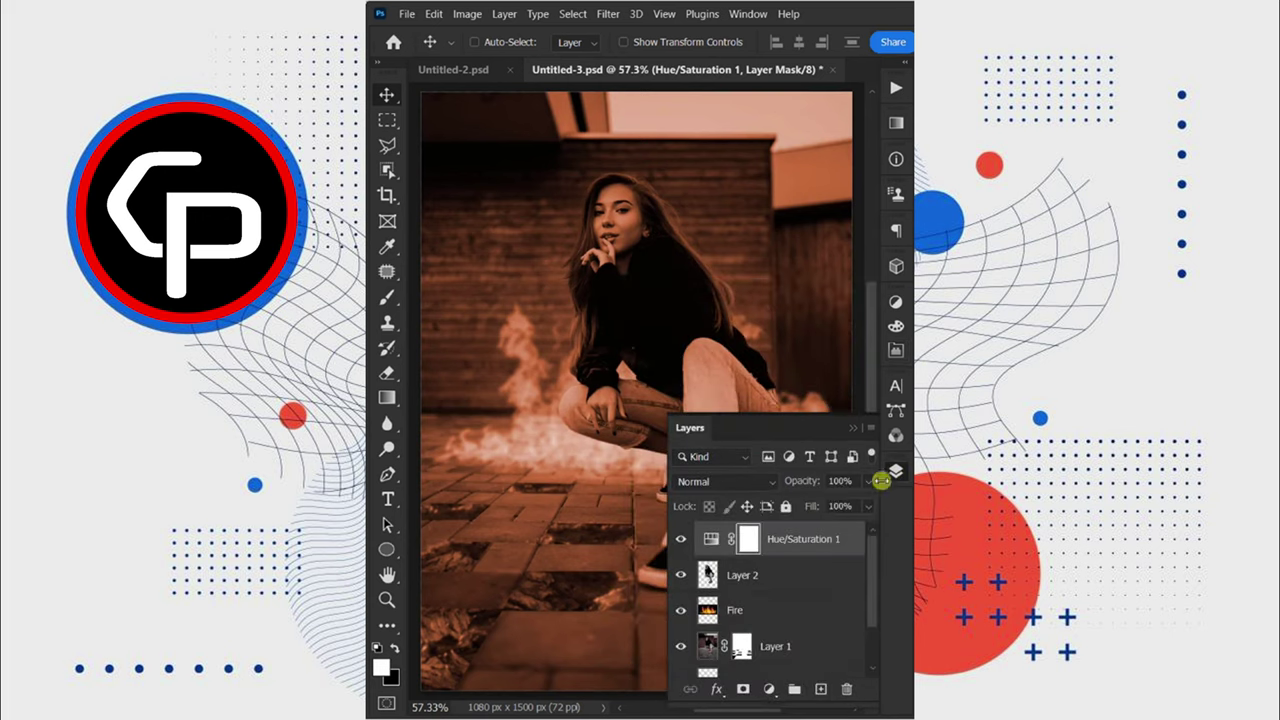
pyautogui.hotkey('ctrl', 'i')
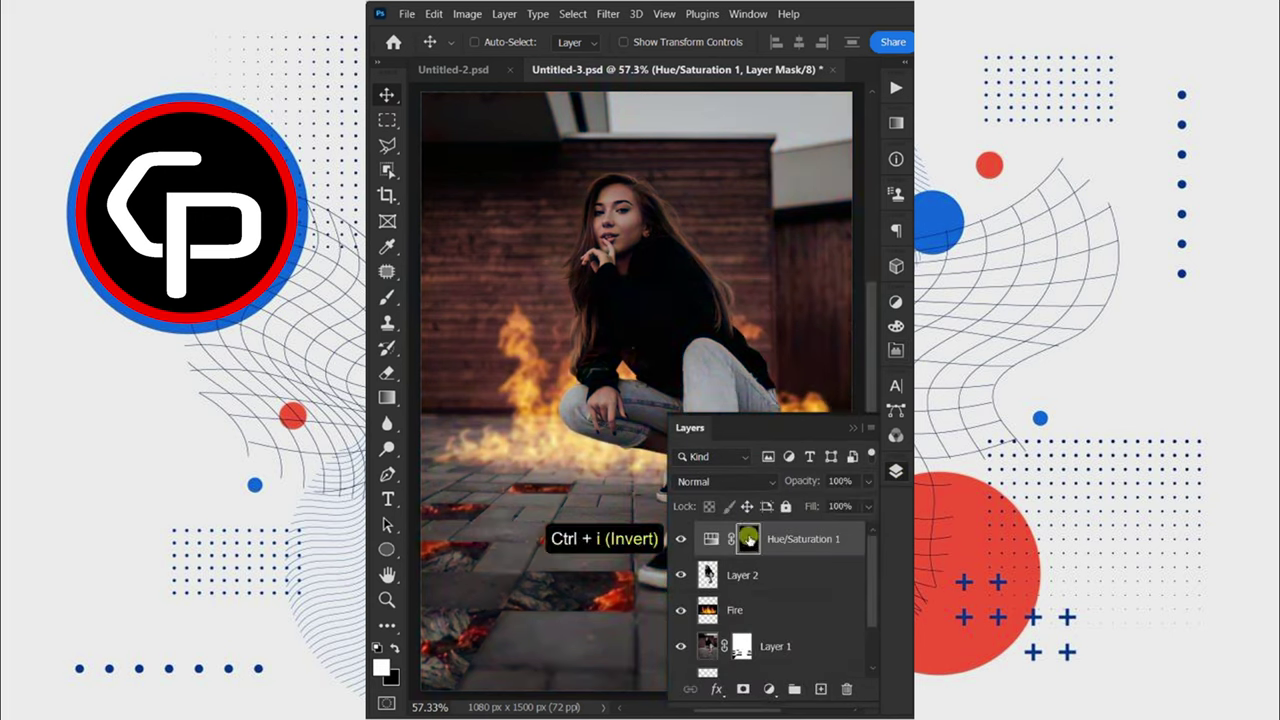
pyautogui.rightClick(708, 575)
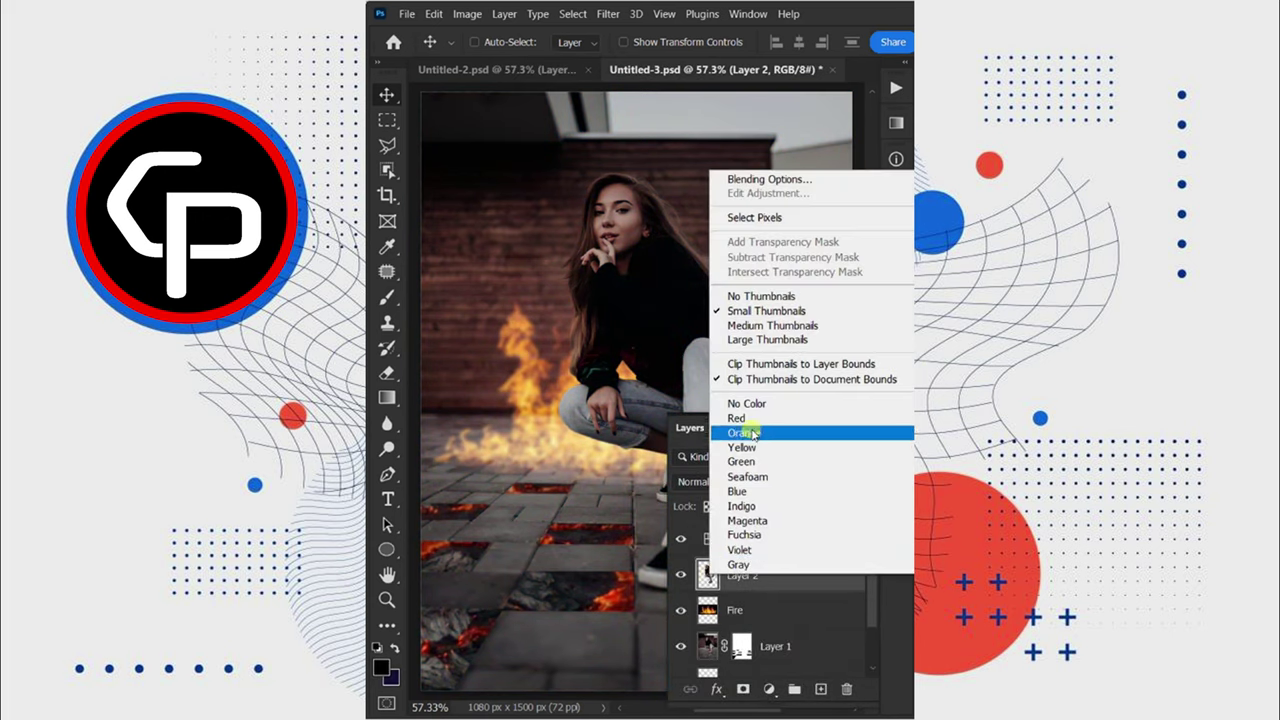
pyautogui.click(755, 217)
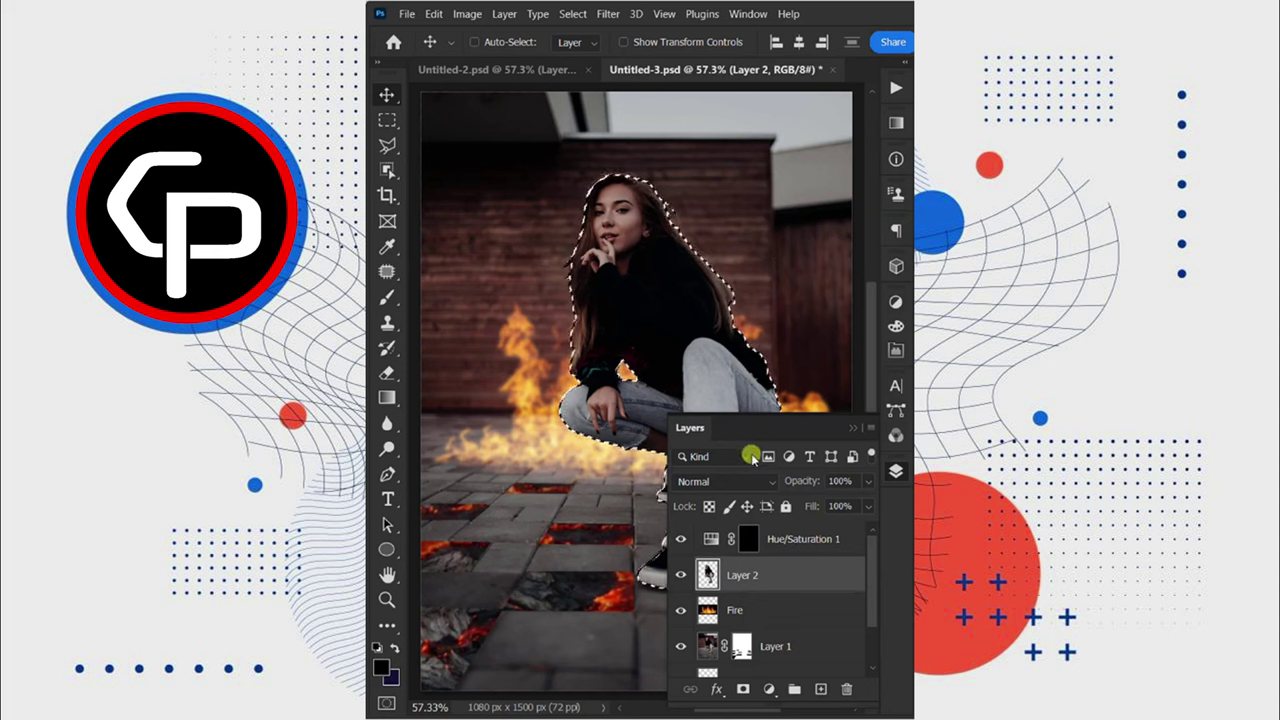
pyautogui.click(750, 540)
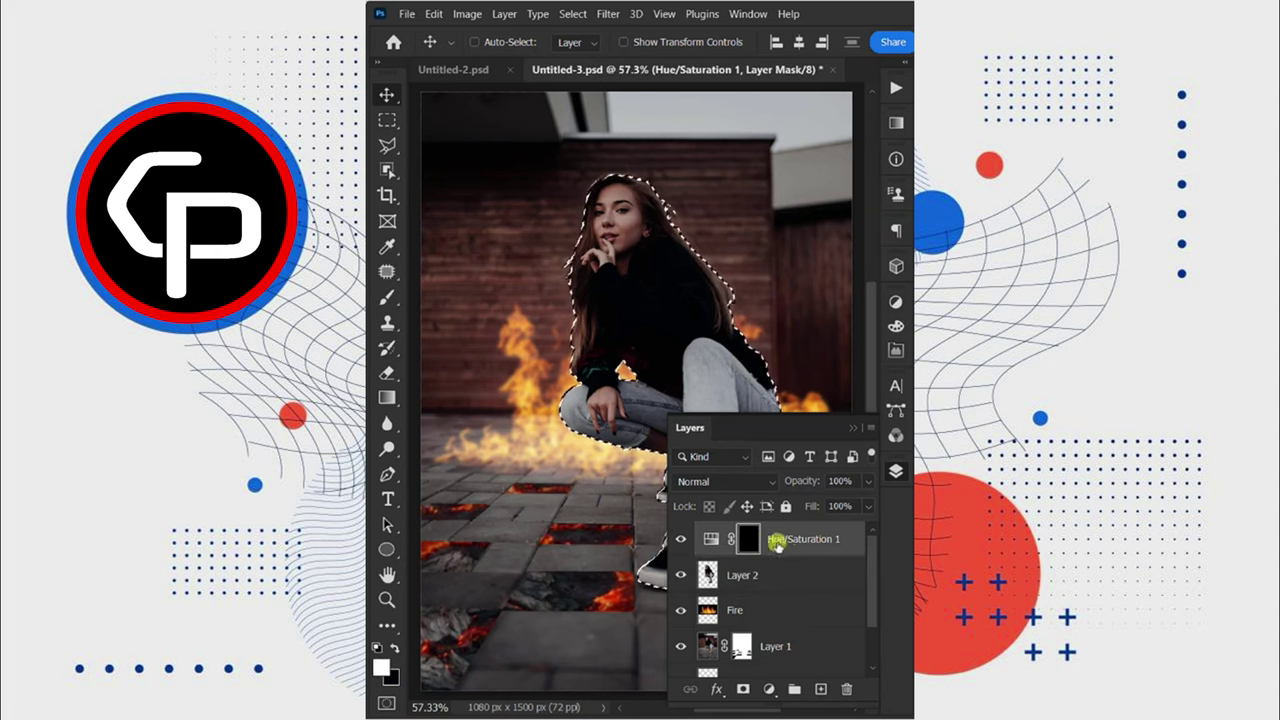
# Paint the tint back onto the woman's mask area with a 31% brush, then deselect.
pyautogui.click(896, 471)
pyautogui.press('b')
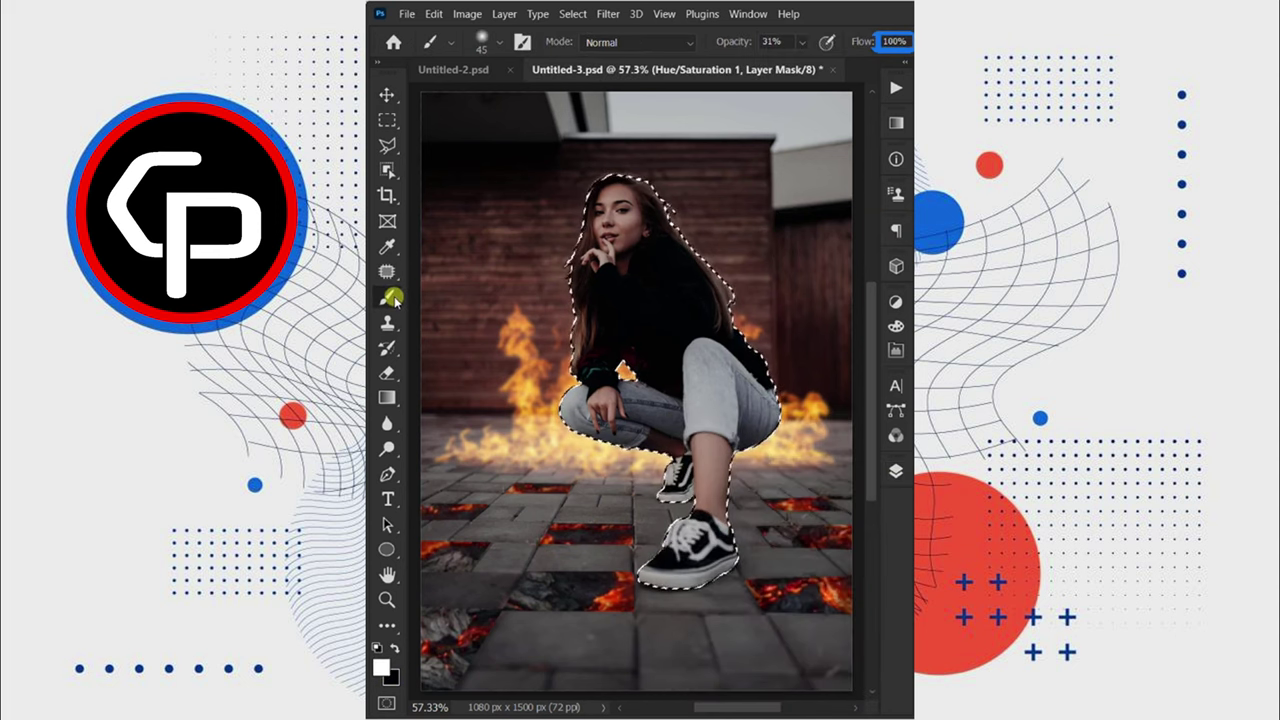
pyautogui.press(']')
pyautogui.press(']')
pyautogui.press(']')
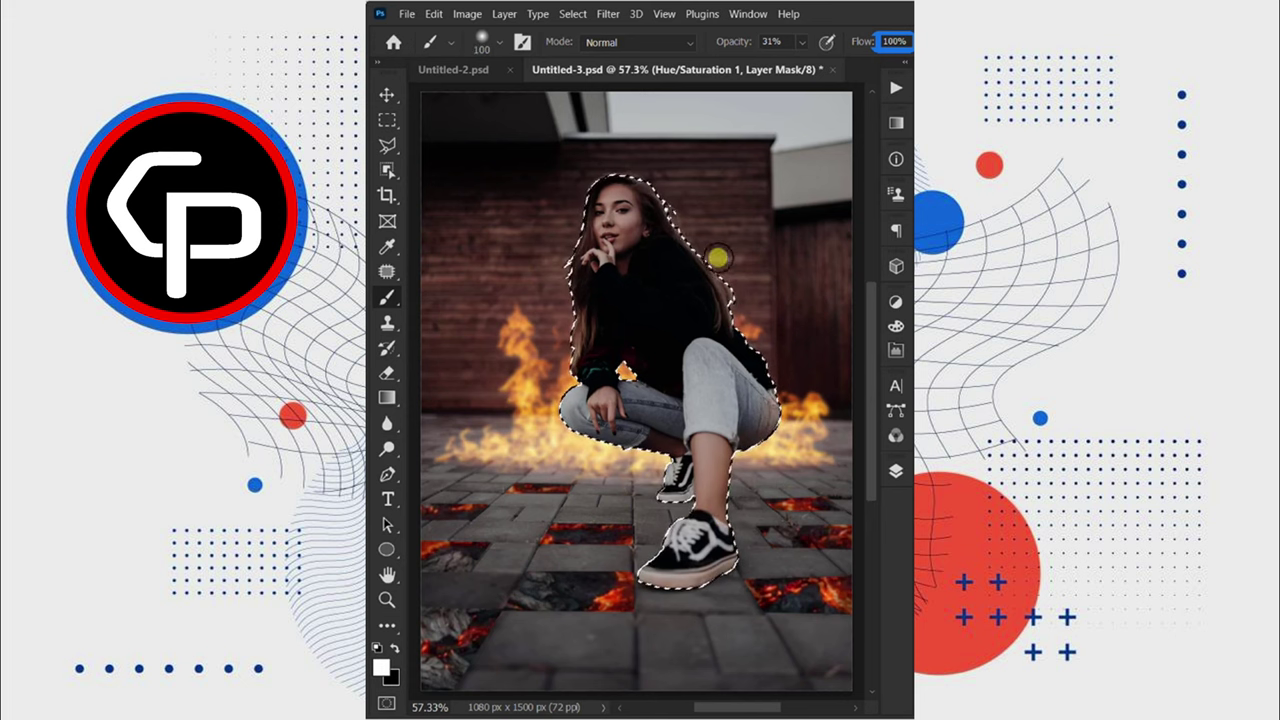
pyautogui.moveTo(662, 505)
pyautogui.mouseDown()
pyautogui.moveTo(549, 409)
pyautogui.moveTo(583, 206)
pyautogui.moveTo(671, 366)
pyautogui.moveTo(781, 441)
pyautogui.moveTo(660, 586)
pyautogui.mouseUp()
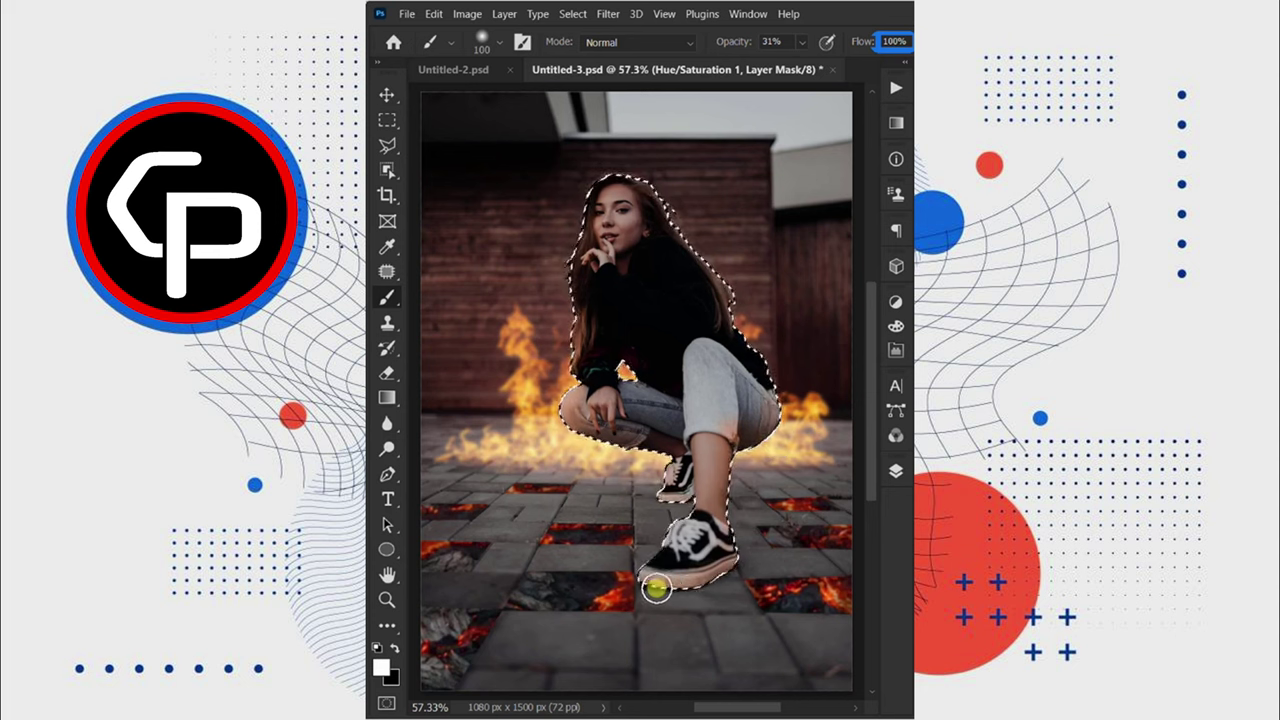
pyautogui.hotkey('ctrl', 'd')
pyautogui.press(']')
pyautogui.press(']')
pyautogui.press(']')
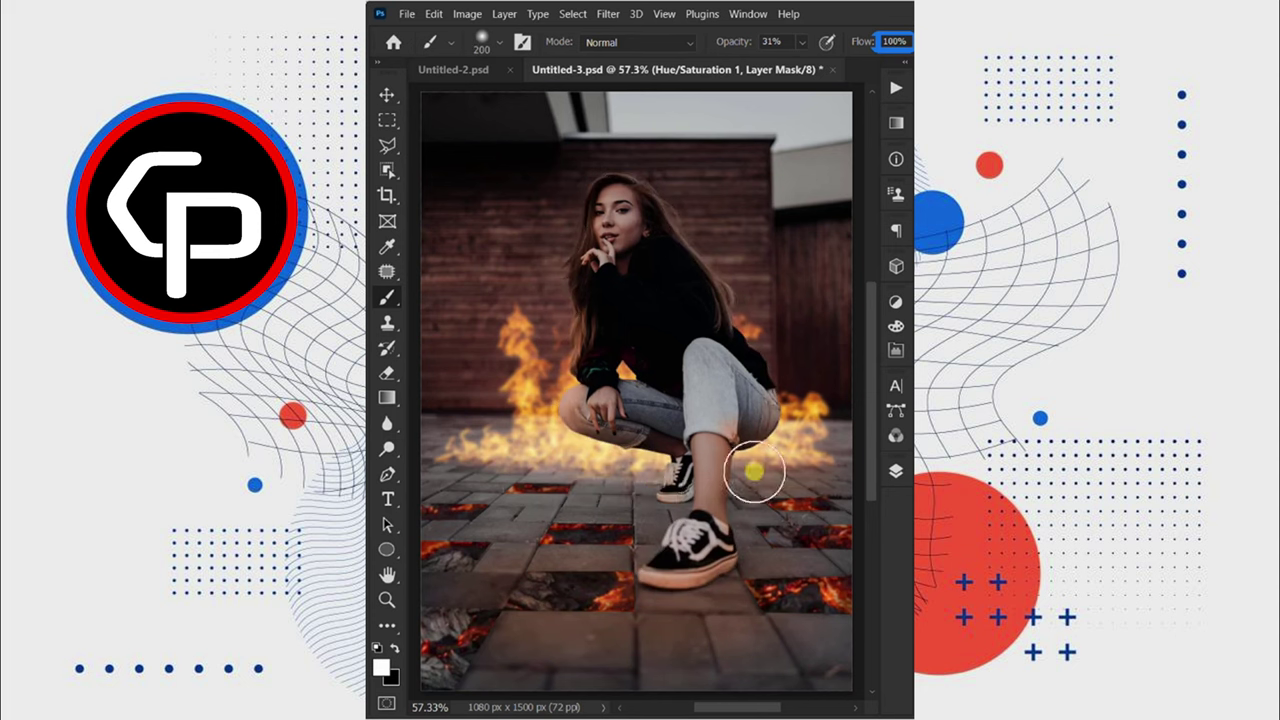
pyautogui.press('v')
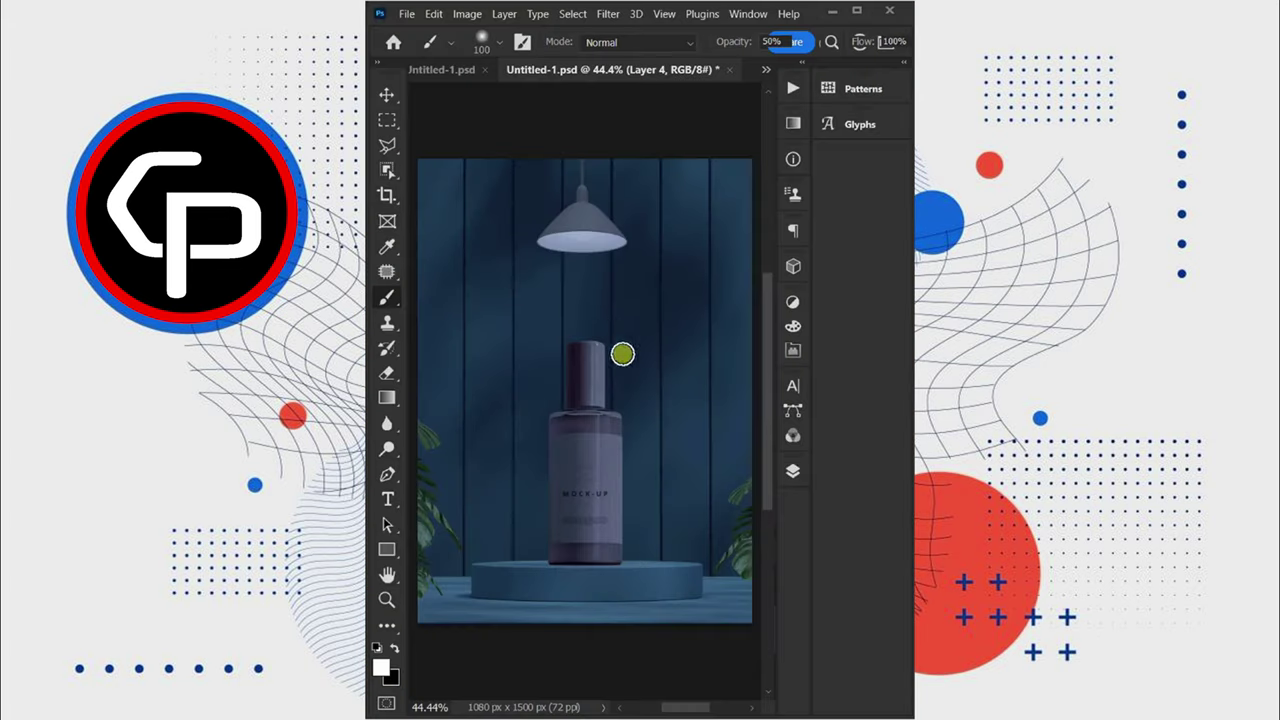
# Paint straight light beams down from the lamp and add a new empty layer.
pyautogui.moveTo(576, 258)
pyautogui.mouseDown()
pyautogui.moveTo(570, 432)
pyautogui.moveTo(648, 428)
pyautogui.moveTo(708, 398)
pyautogui.mouseUp()
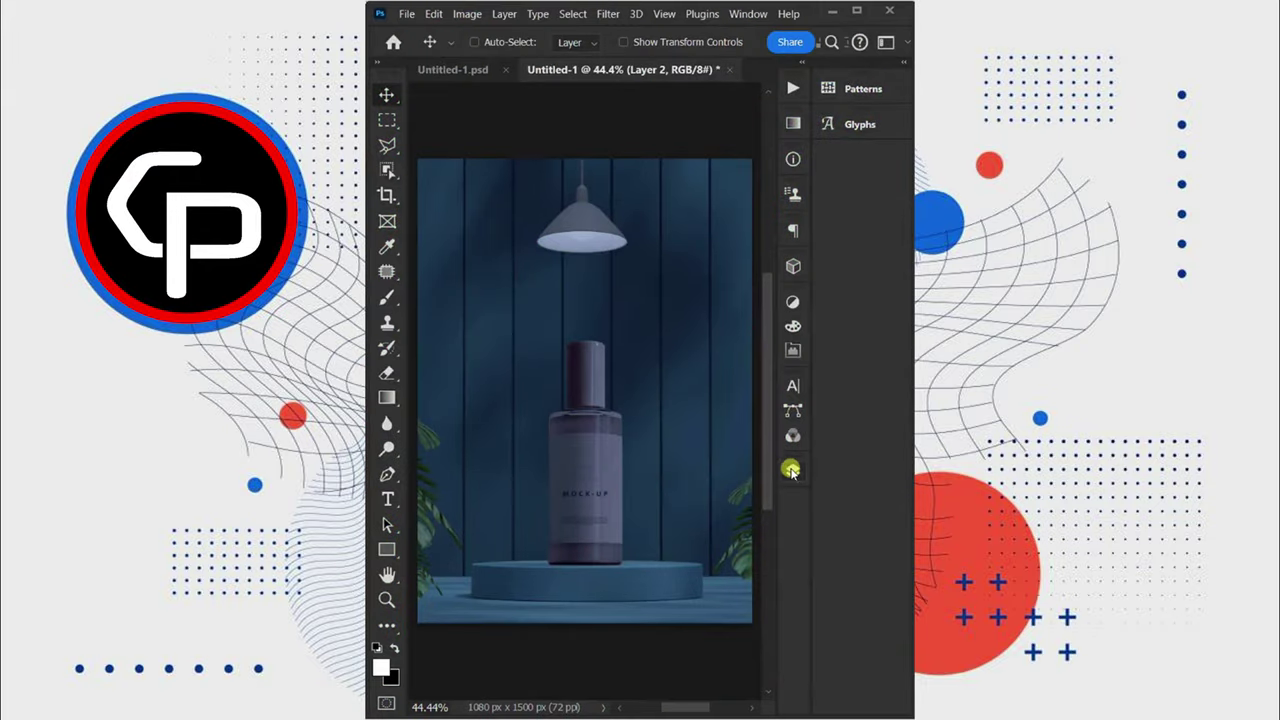
pyautogui.click(793, 471)
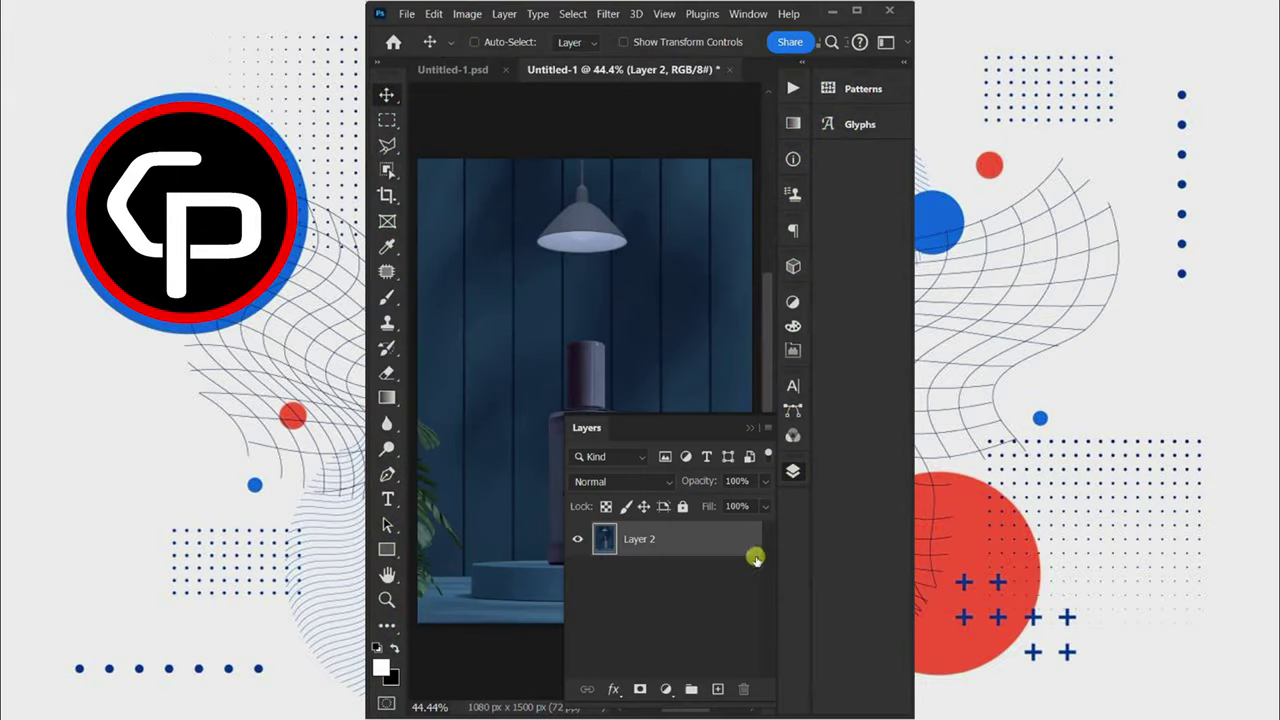
pyautogui.click(717, 688)
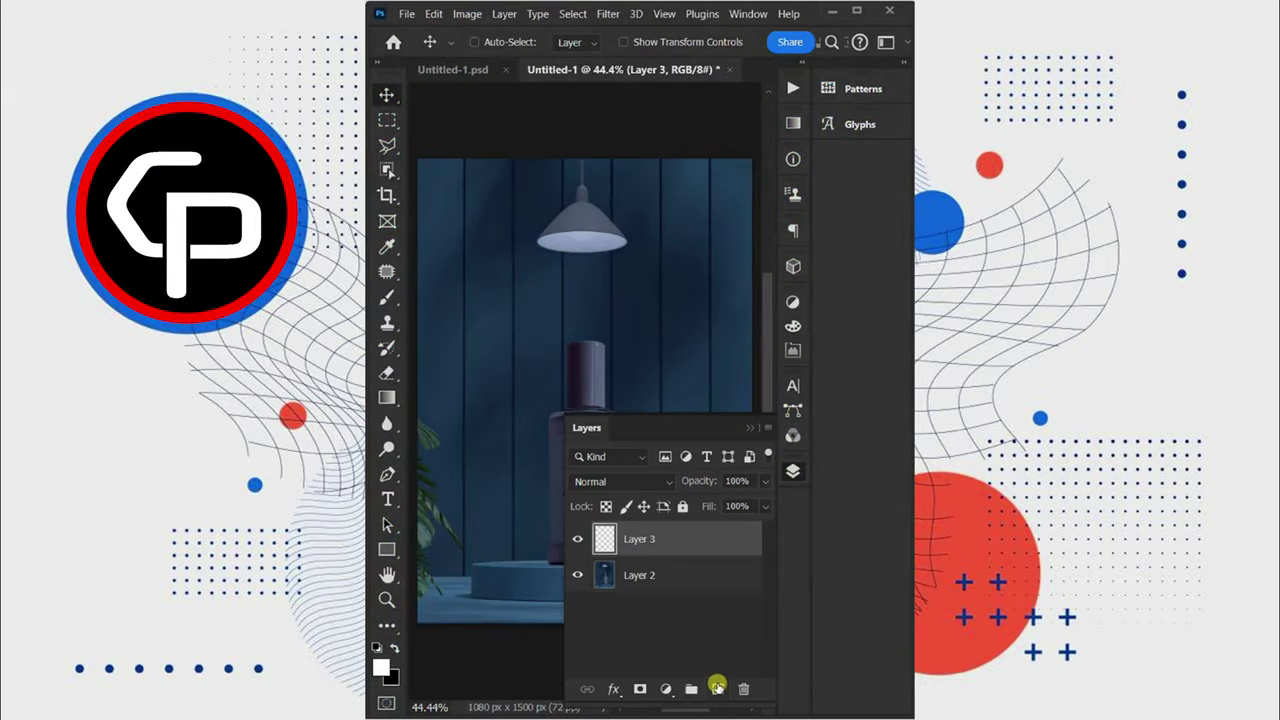
pyautogui.click(794, 476)
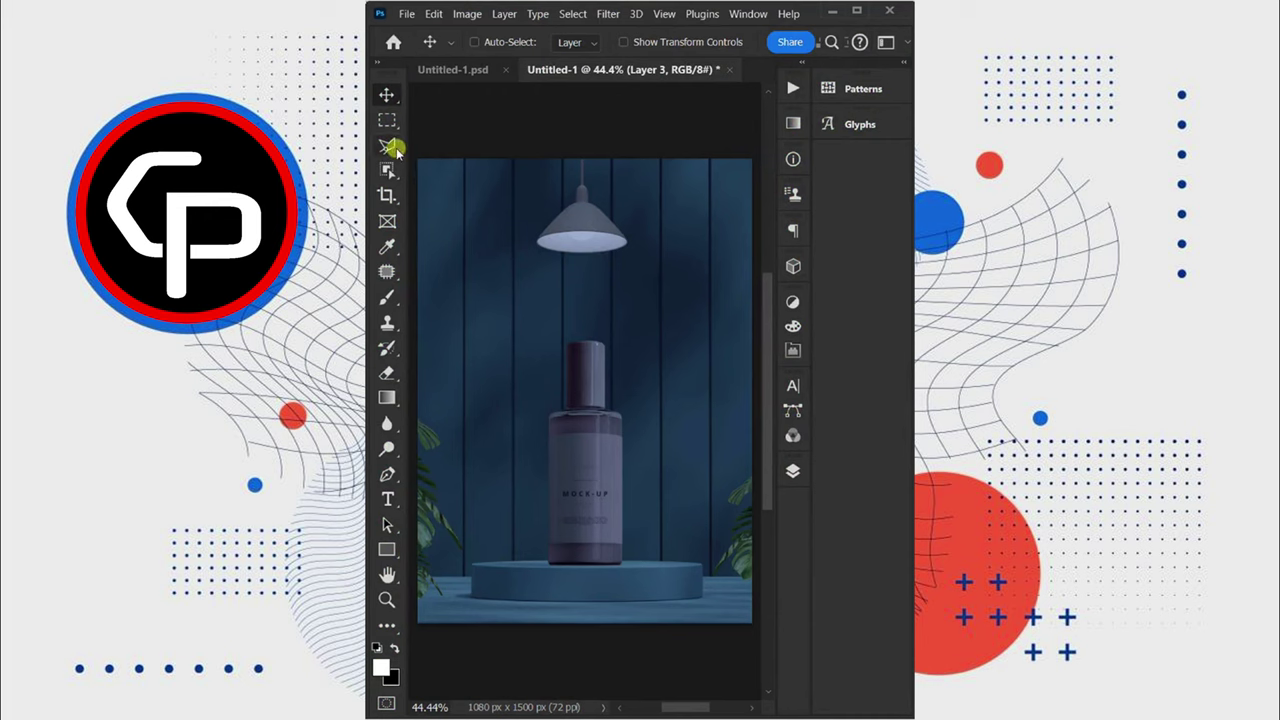
# Select a cone from the lamp to the platform and fill it with a downward gradient.
pyautogui.click(390, 147)
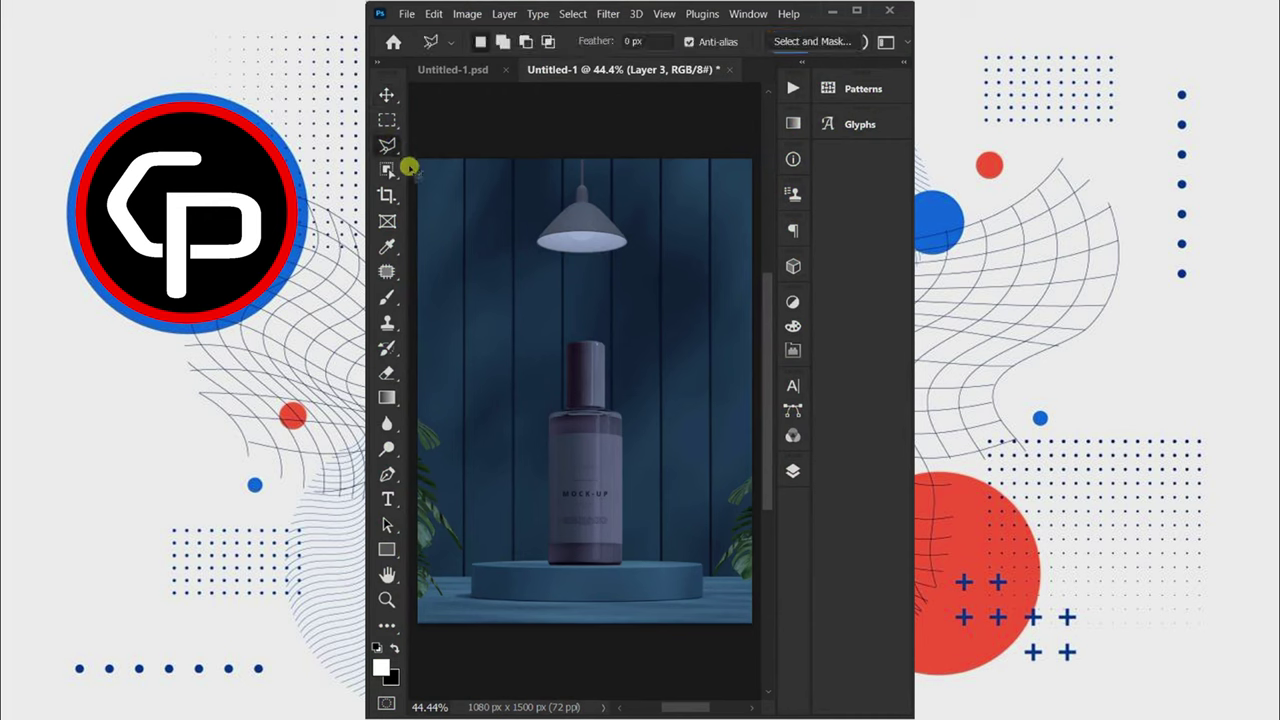
pyautogui.click(473, 563)
pyautogui.click(547, 243)
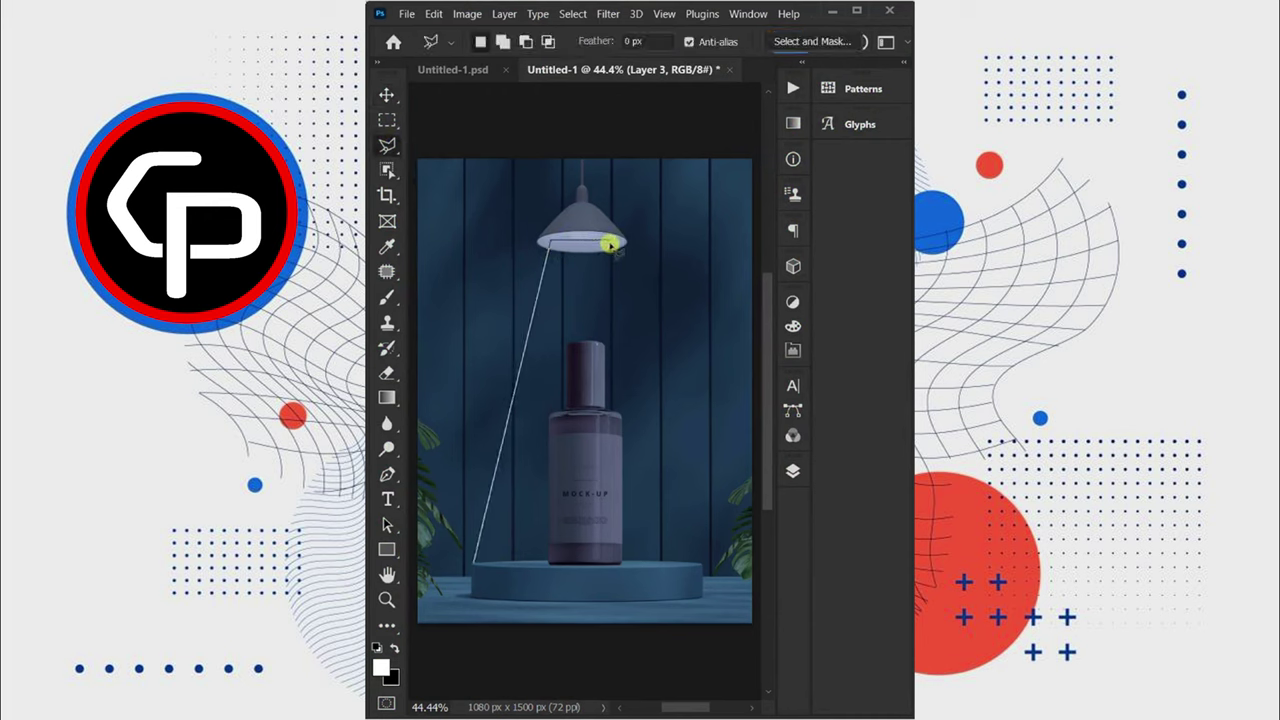
pyautogui.click(612, 244)
pyautogui.click(700, 563)
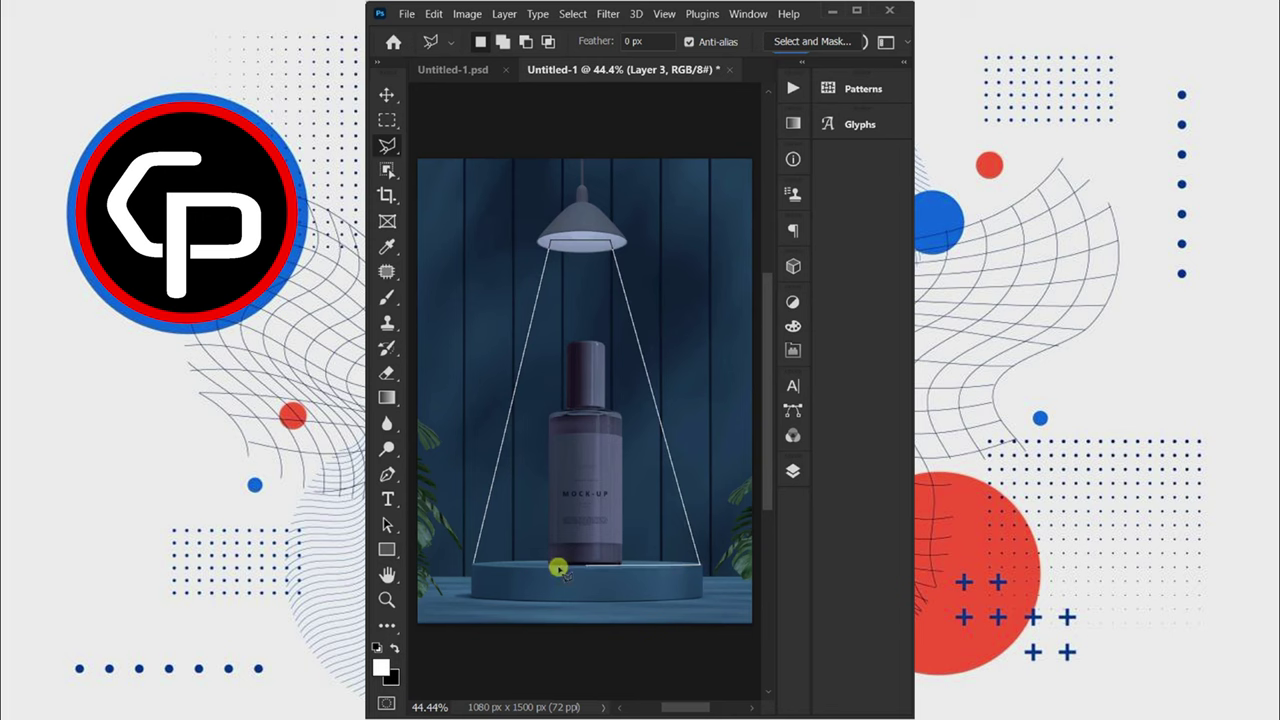
pyautogui.click(473, 569)
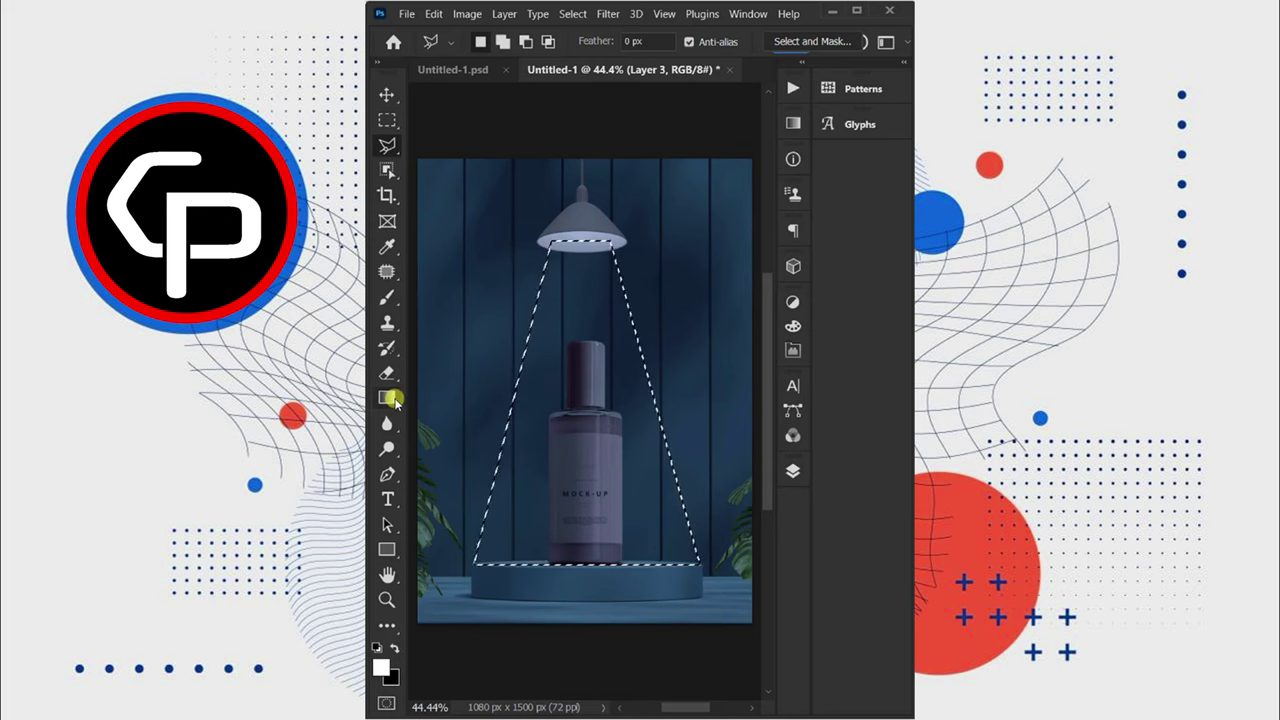
pyautogui.click(388, 398)
pyautogui.moveTo(579, 238); pyautogui.dragTo(581, 600)
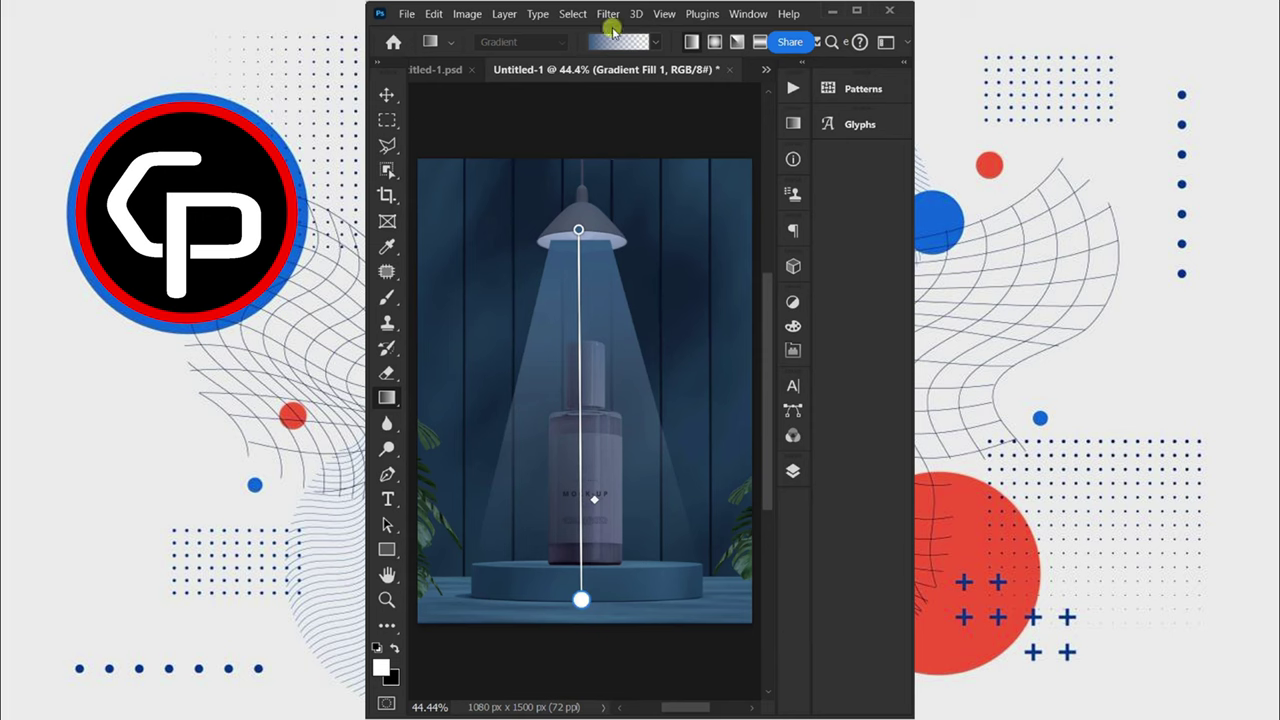
# Apply a Field Blur to the light cone as a smart object, with 41 px blur near the lamp.
pyautogui.click(609, 16)
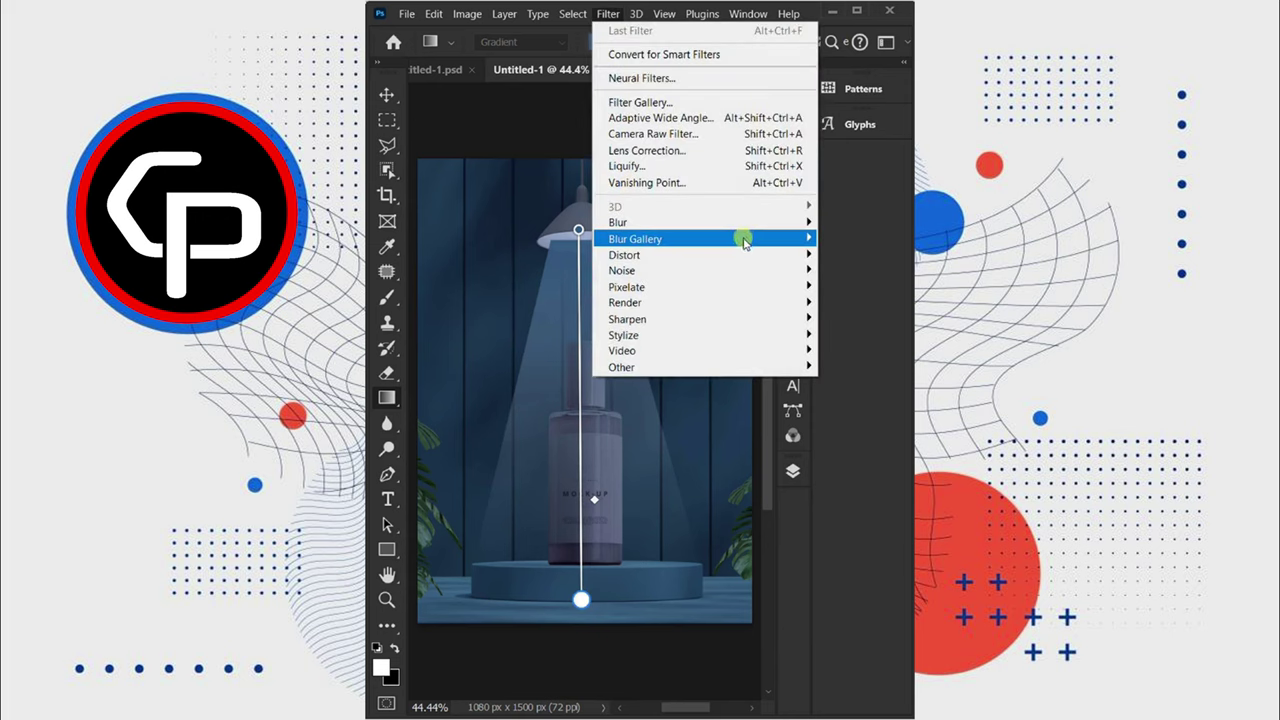
pyautogui.moveTo(700, 239)
pyautogui.click(829, 239)
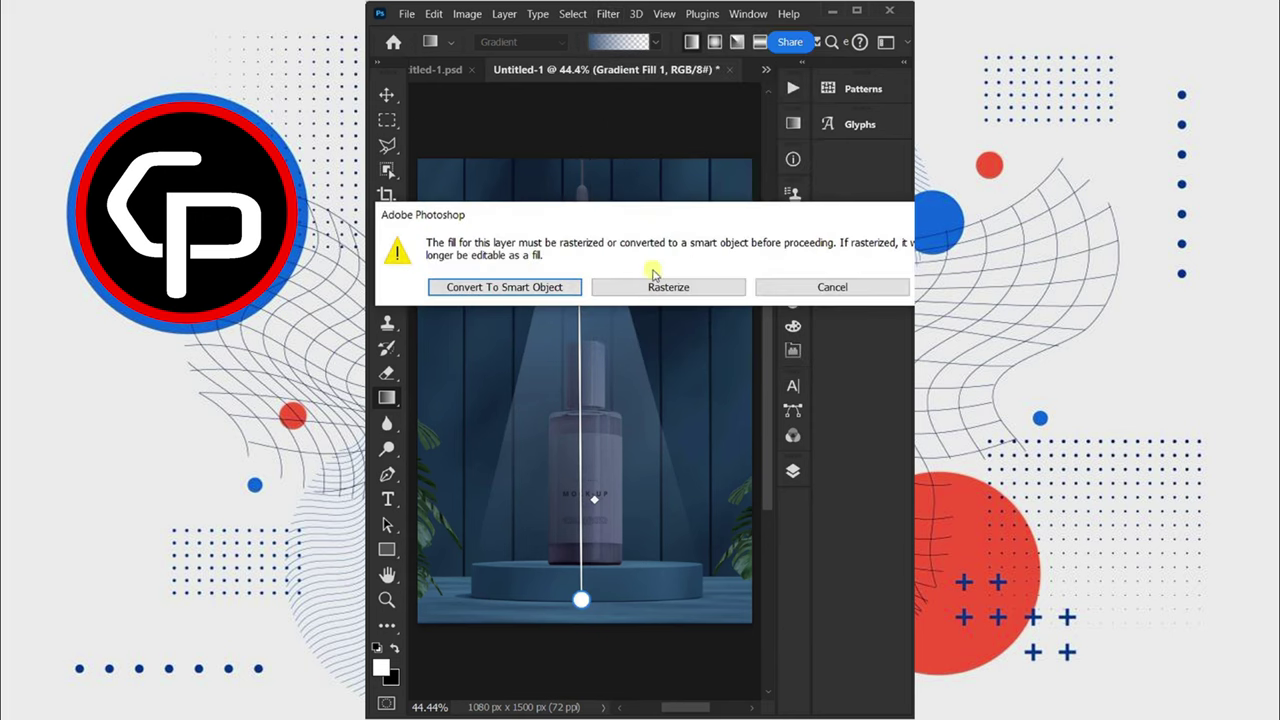
pyautogui.click(574, 287)
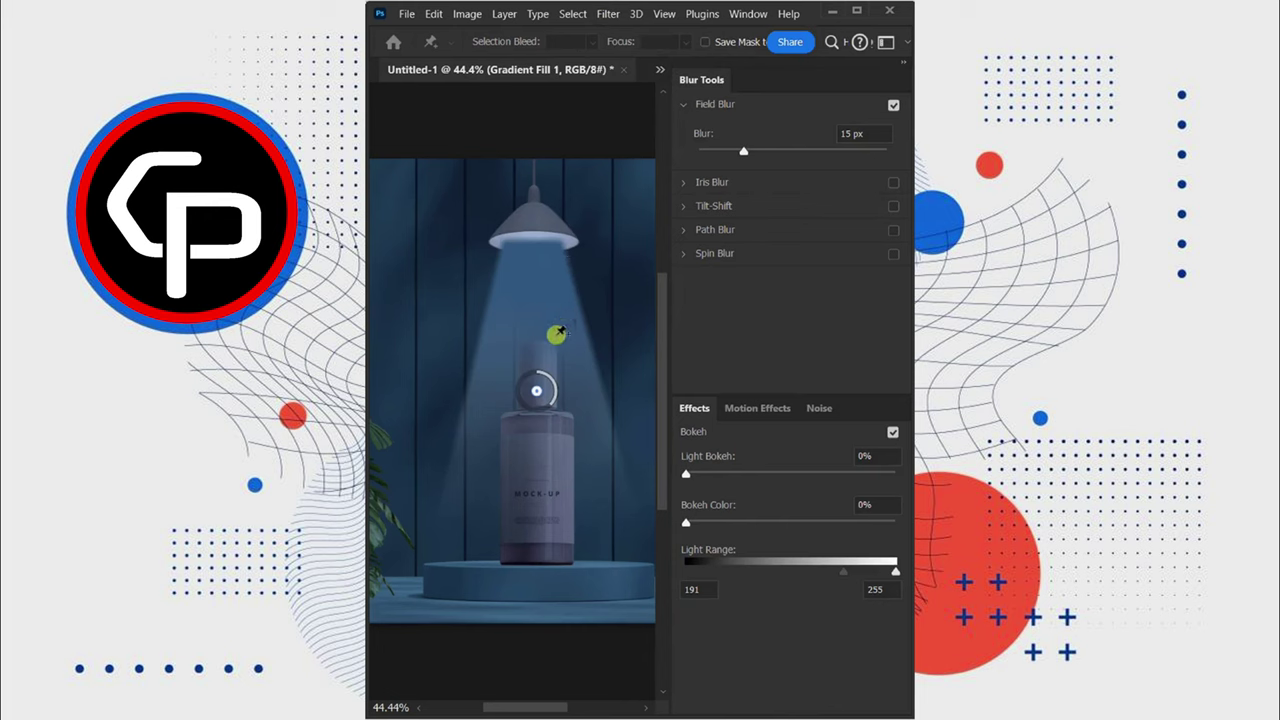
pyautogui.moveTo(537, 390); pyautogui.dragTo(537, 556)
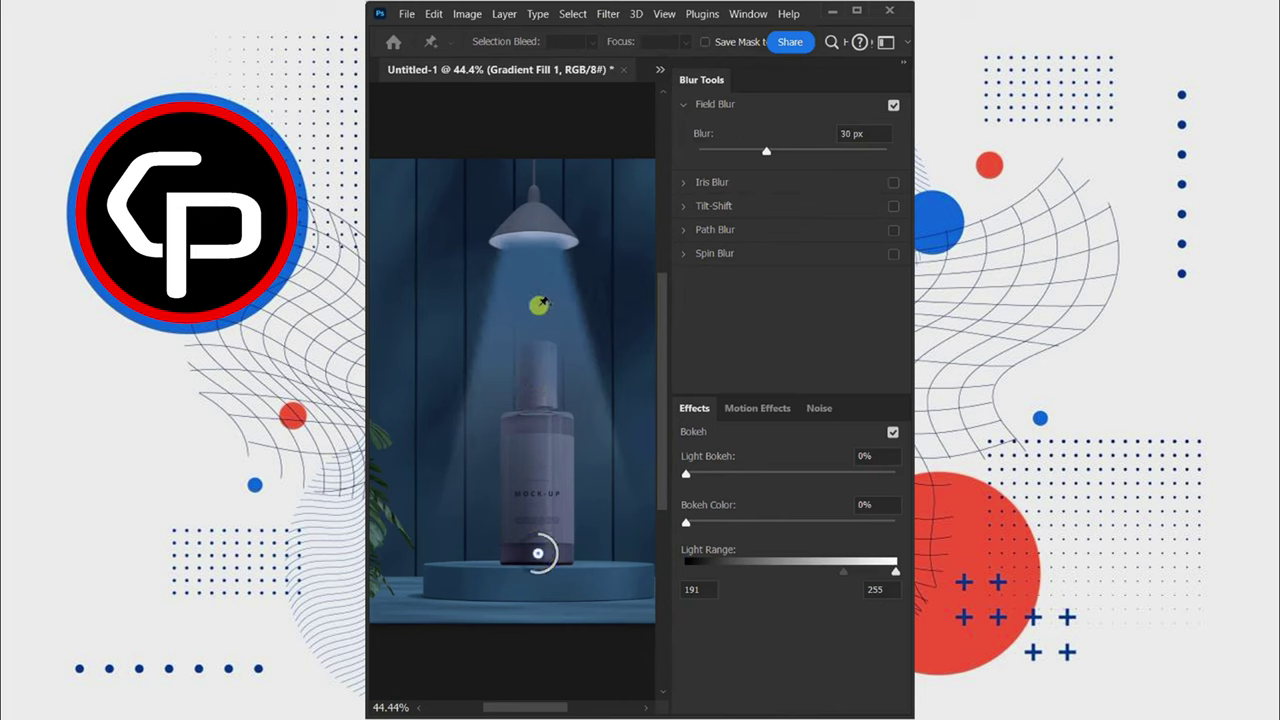
pyautogui.click(538, 283)
pyautogui.moveTo(540, 303); pyautogui.dragTo(523, 298)
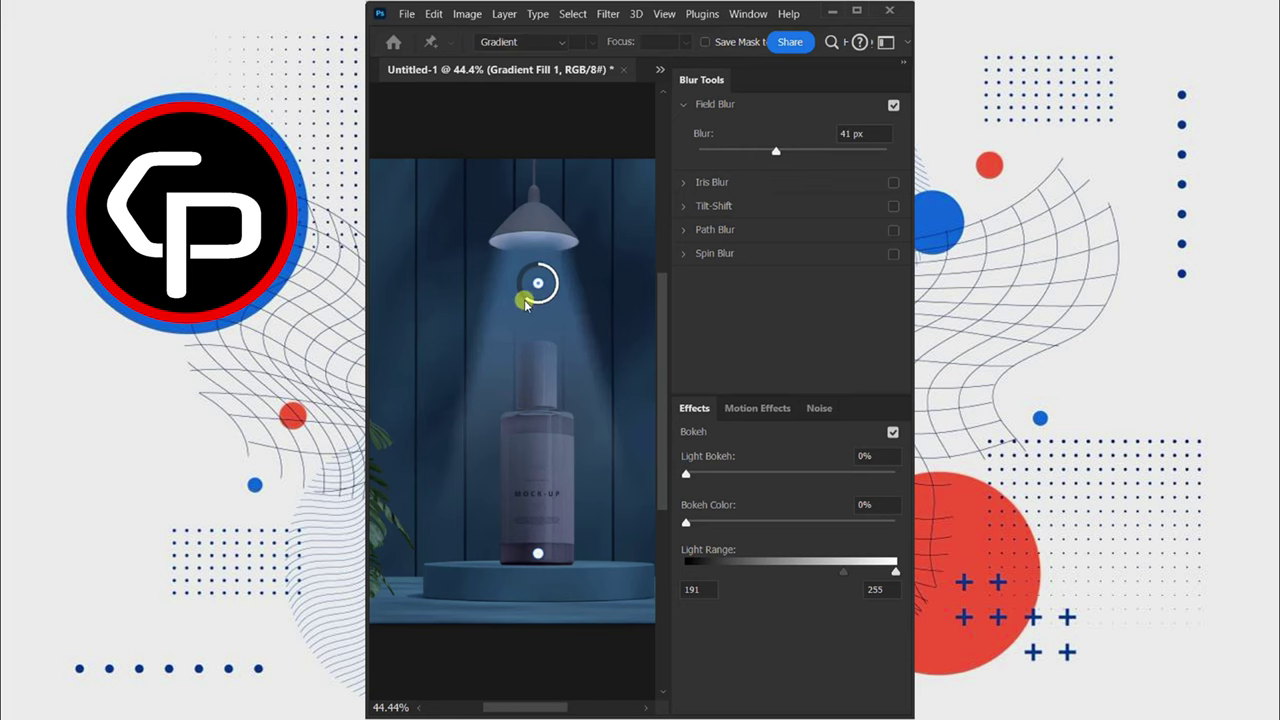
pyautogui.press('Return')
# Stretch the light cone taller, down to the podium base, and wider.
pyautogui.hotkey('ctrl', 't')
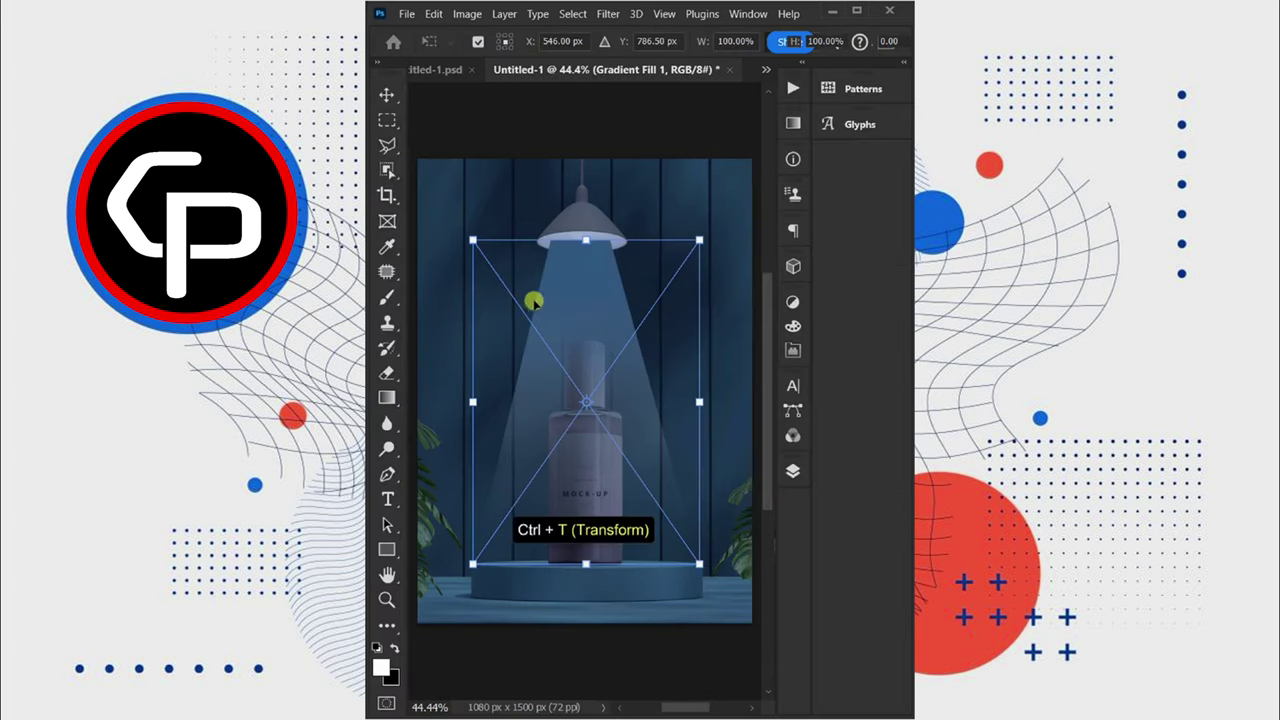
pyautogui.moveTo(588, 242); pyautogui.dragTo(586, 228)
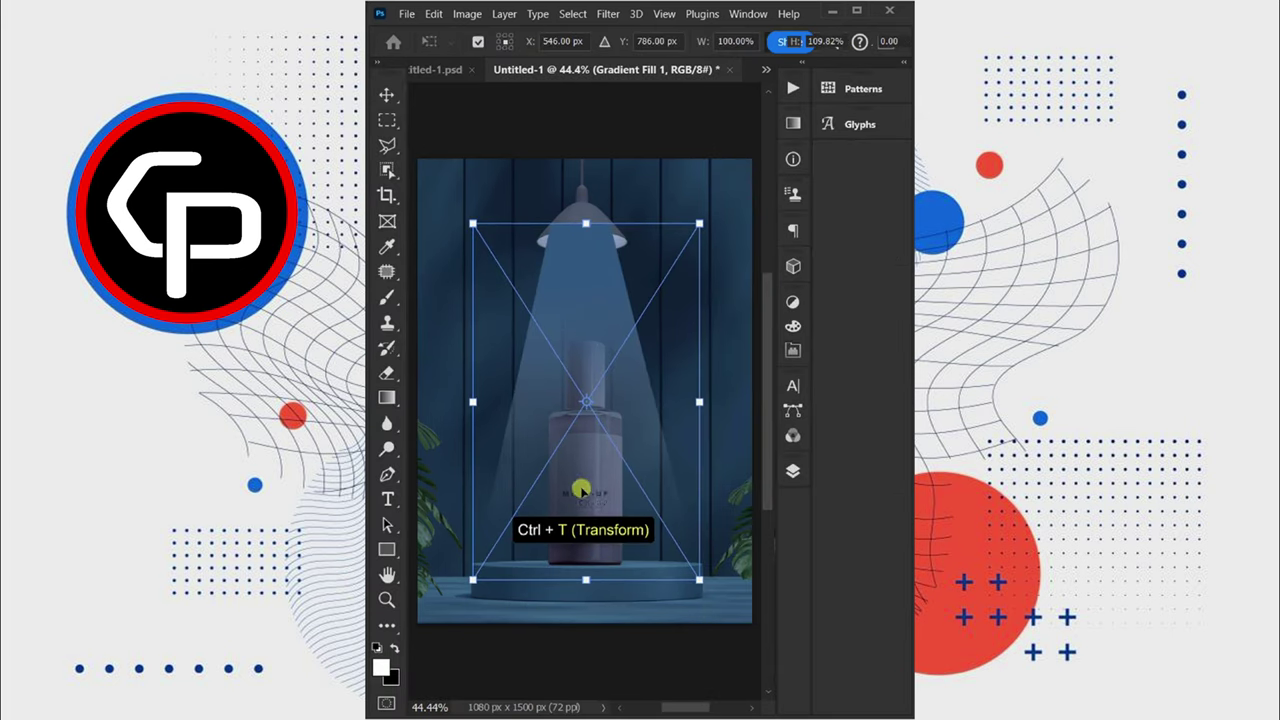
pyautogui.moveTo(586, 580); pyautogui.dragTo(586, 634)
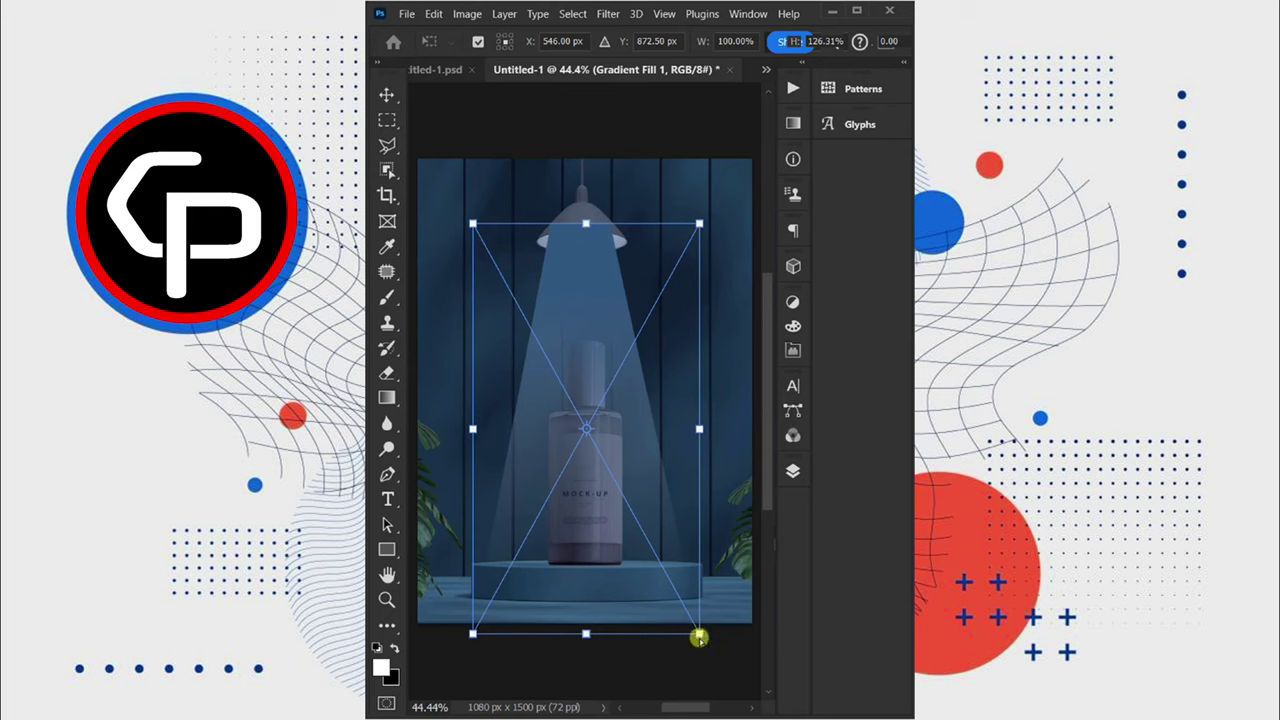
pyautogui.moveTo(699, 638); pyautogui.dragTo(747, 628)
pyautogui.press('Return')
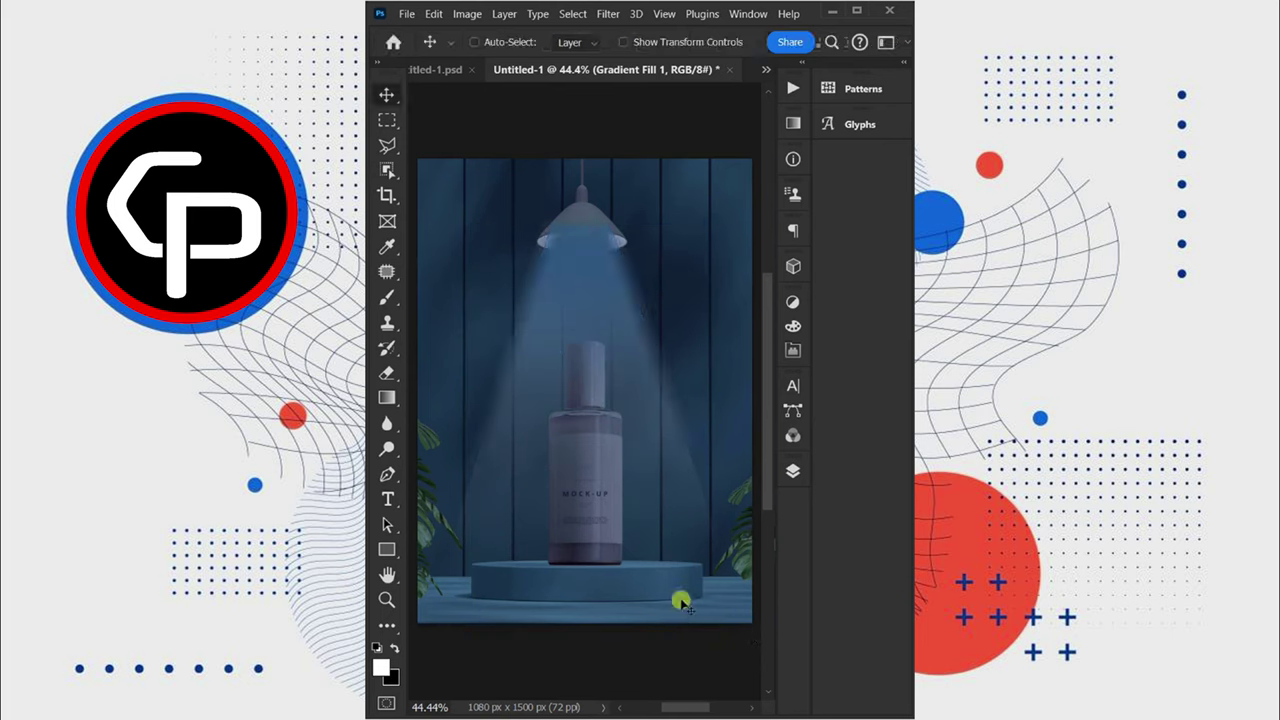
# Start a curved pen path along the lamp shade's rim.
pyautogui.click(389, 474)
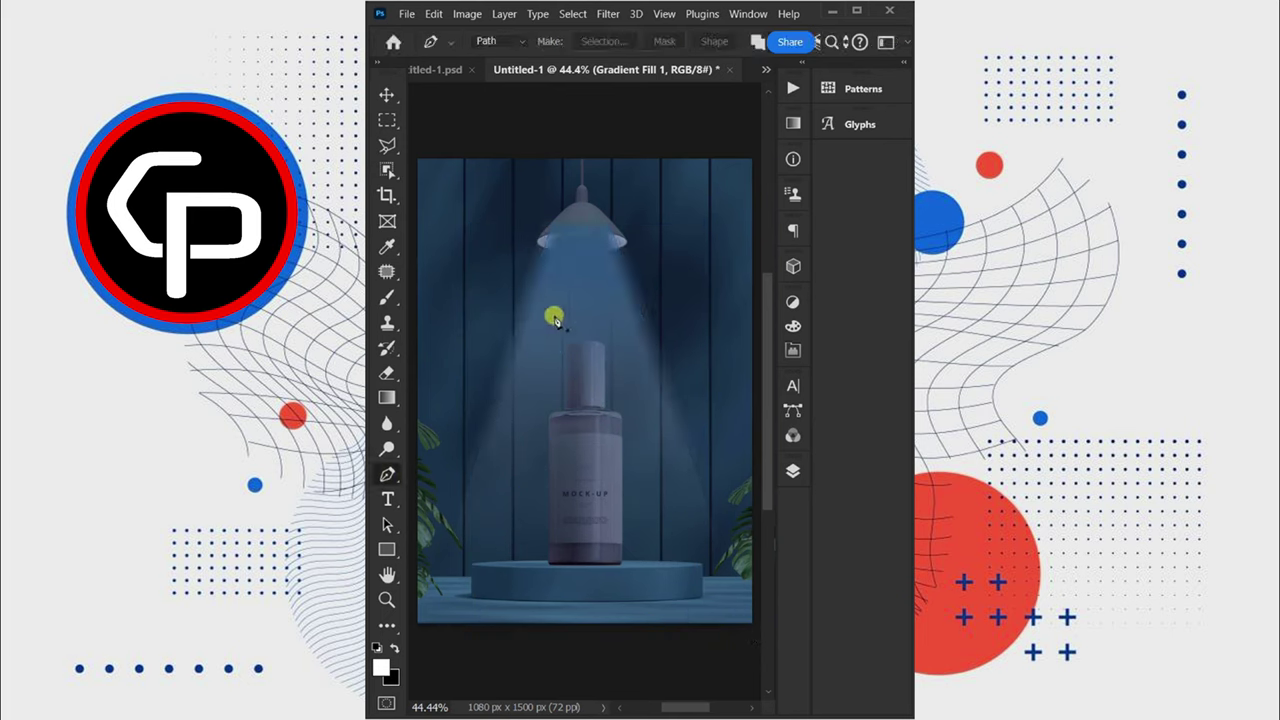
pyautogui.scroll(5, 575, 259)
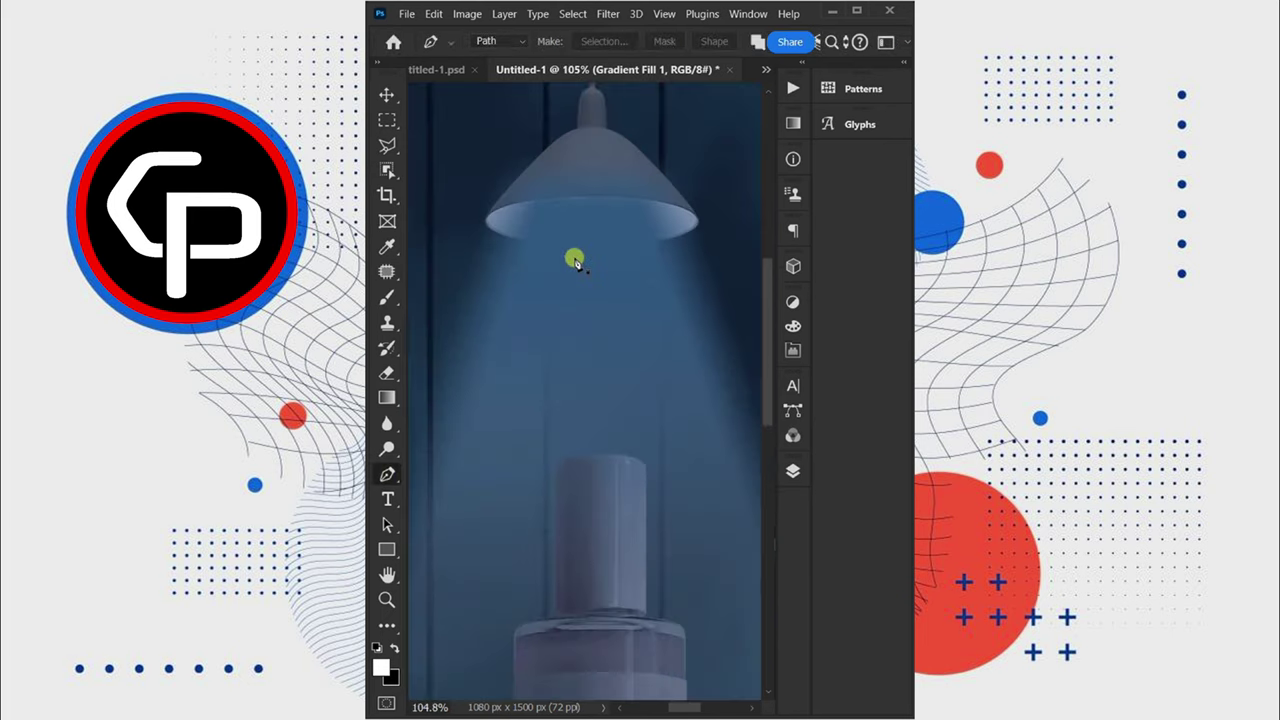
pyautogui.click(476, 217)
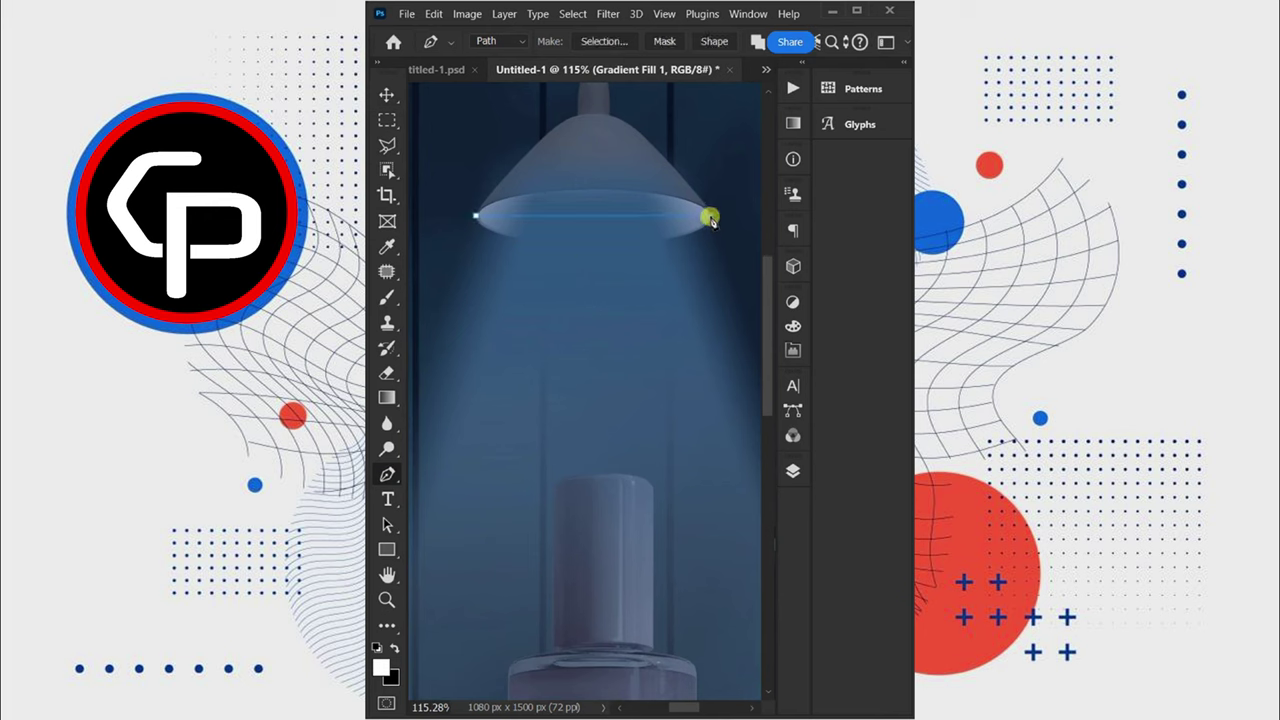
pyautogui.moveTo(598, 220); pyautogui.dragTo(594, 191)
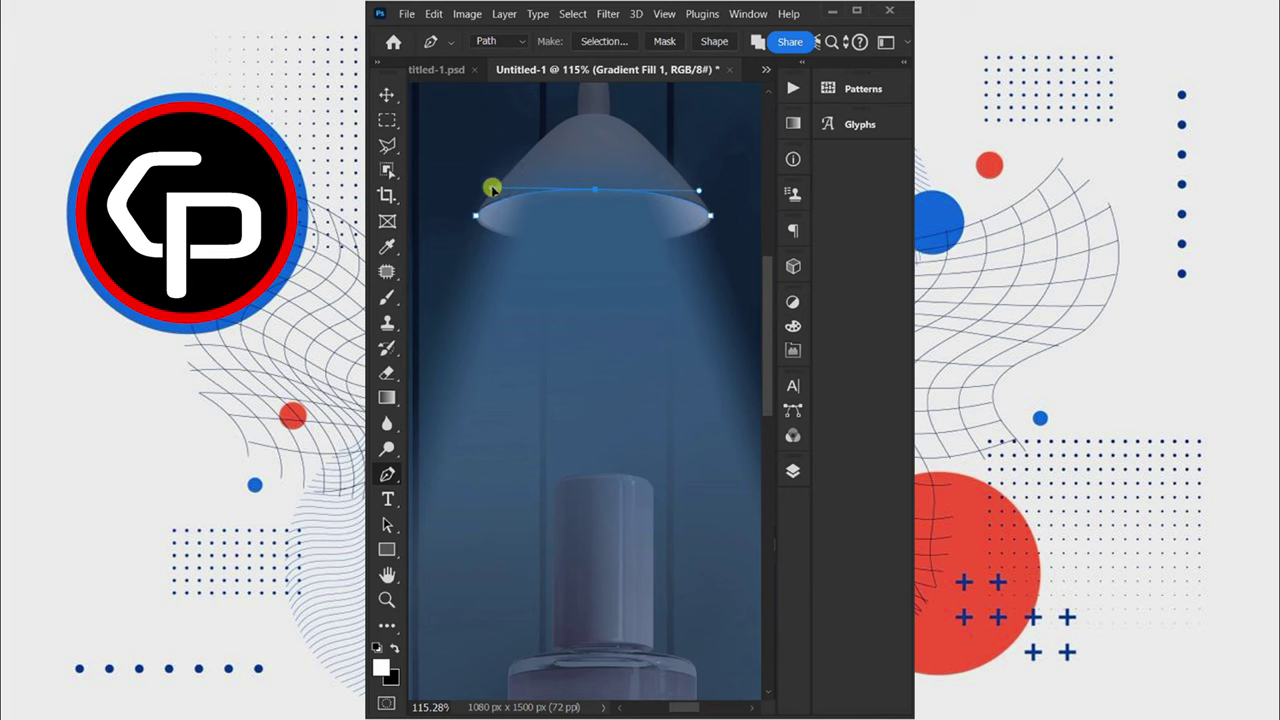
# Close the path around the lamp shade and convert it into a selection.
pyautogui.click(625, 88)
pyautogui.click(448, 119)
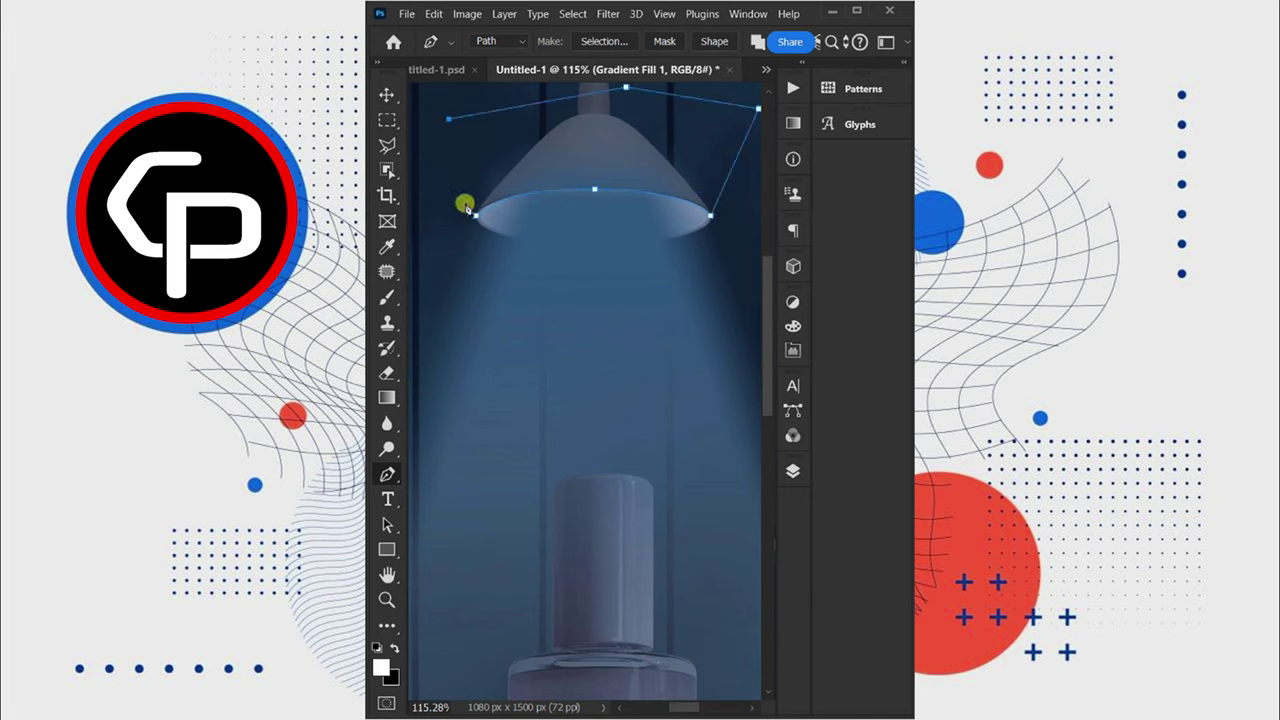
pyautogui.rightClick(477, 218)
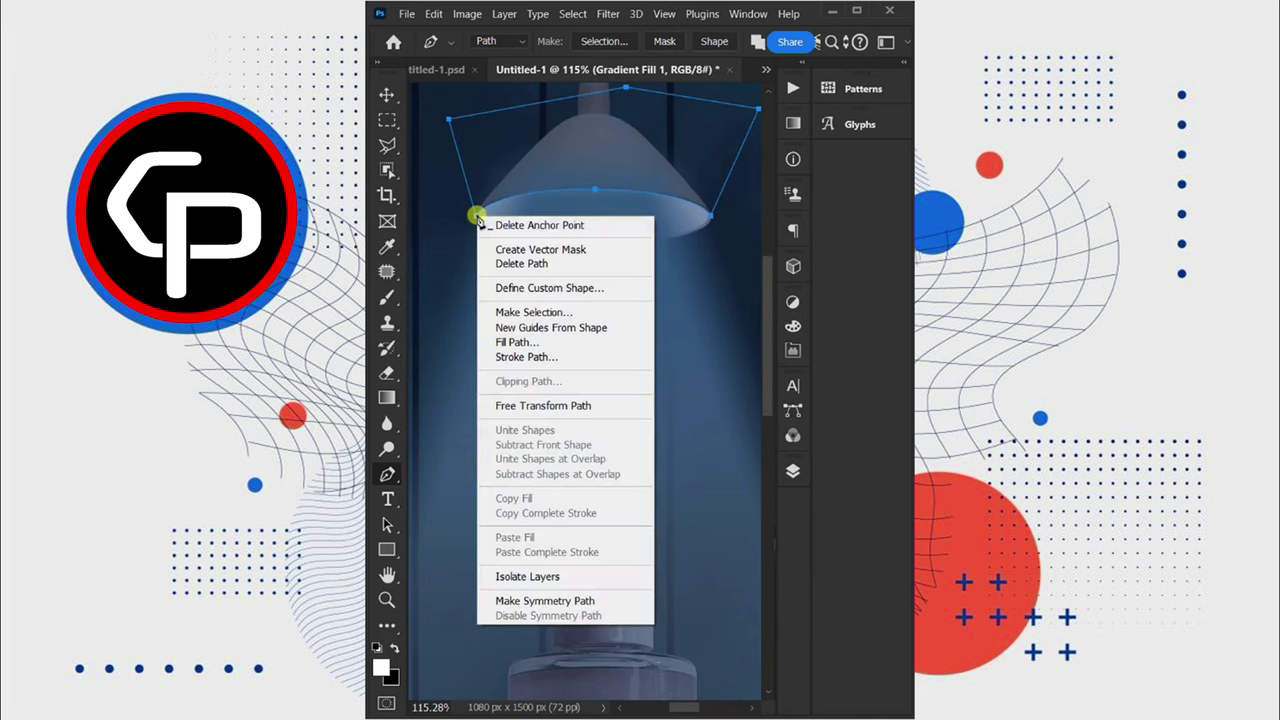
pyautogui.click(590, 313)
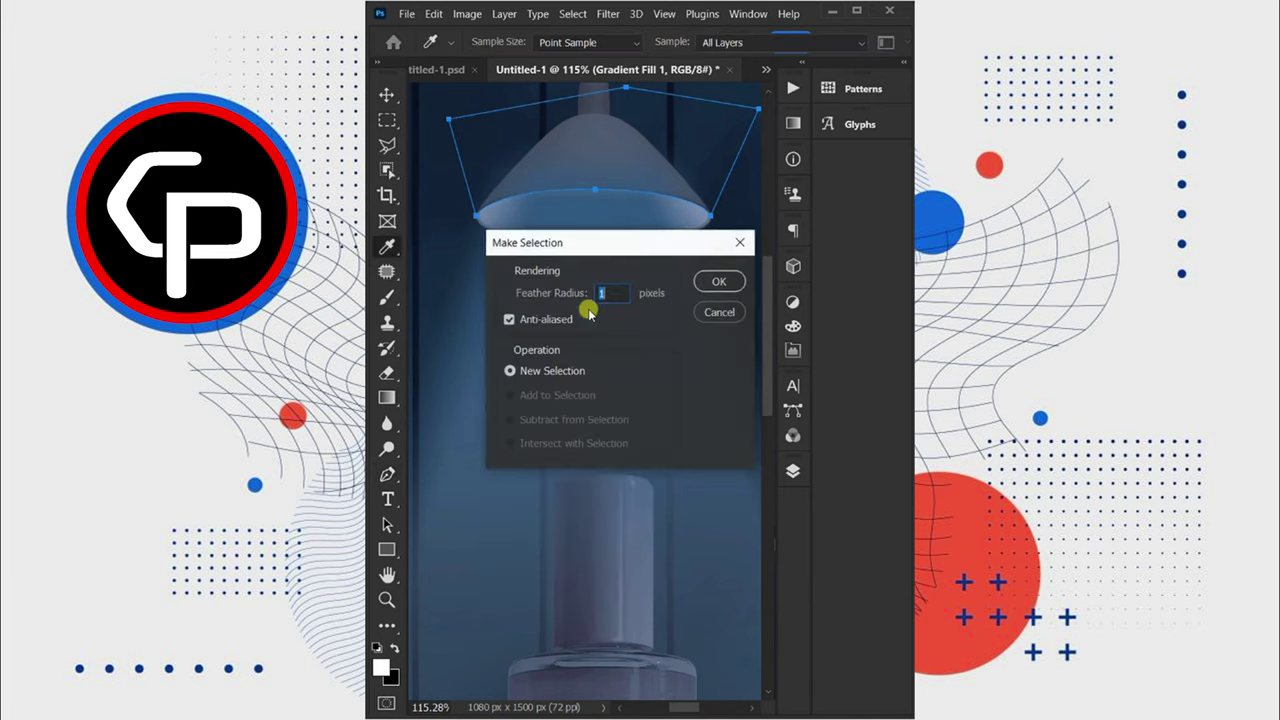
pyautogui.click(703, 286)
# Mask the beam layer with the inverted lamp selection and blend it in Screen mode.
pyautogui.hotkey('ctrl', '0')
pyautogui.press('v')
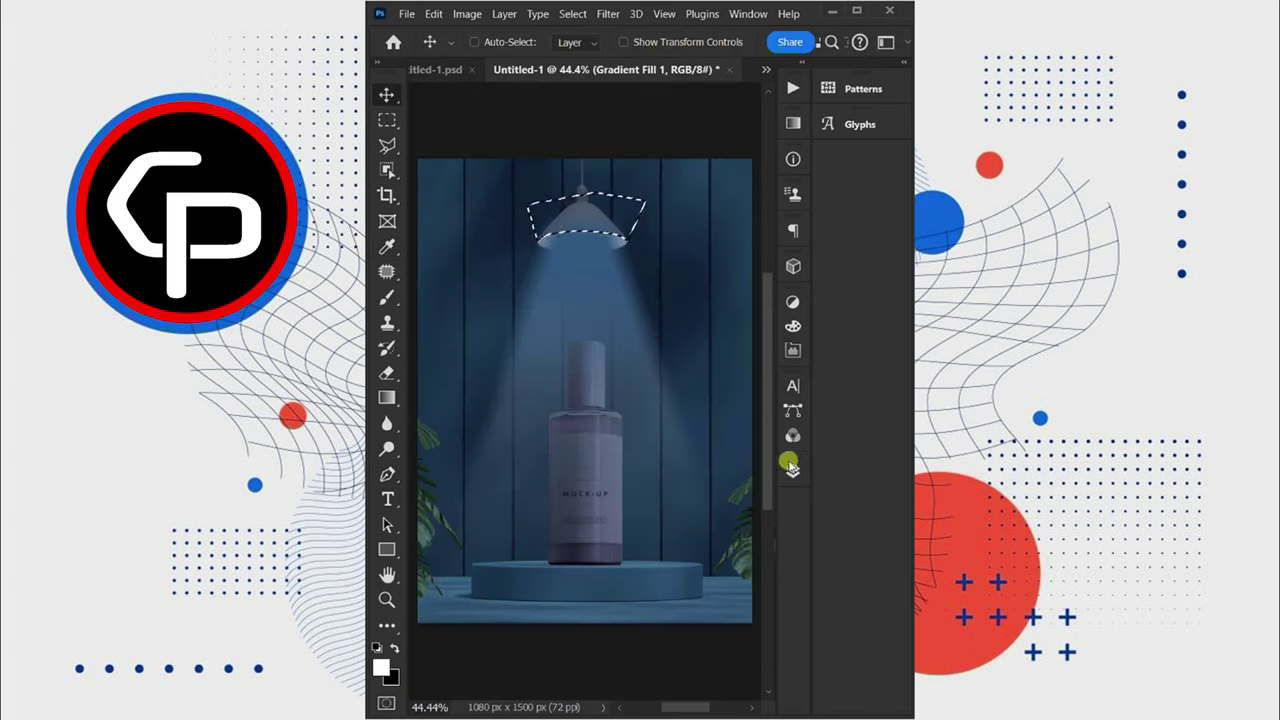
pyautogui.click(792, 471)
pyautogui.click(640, 689)
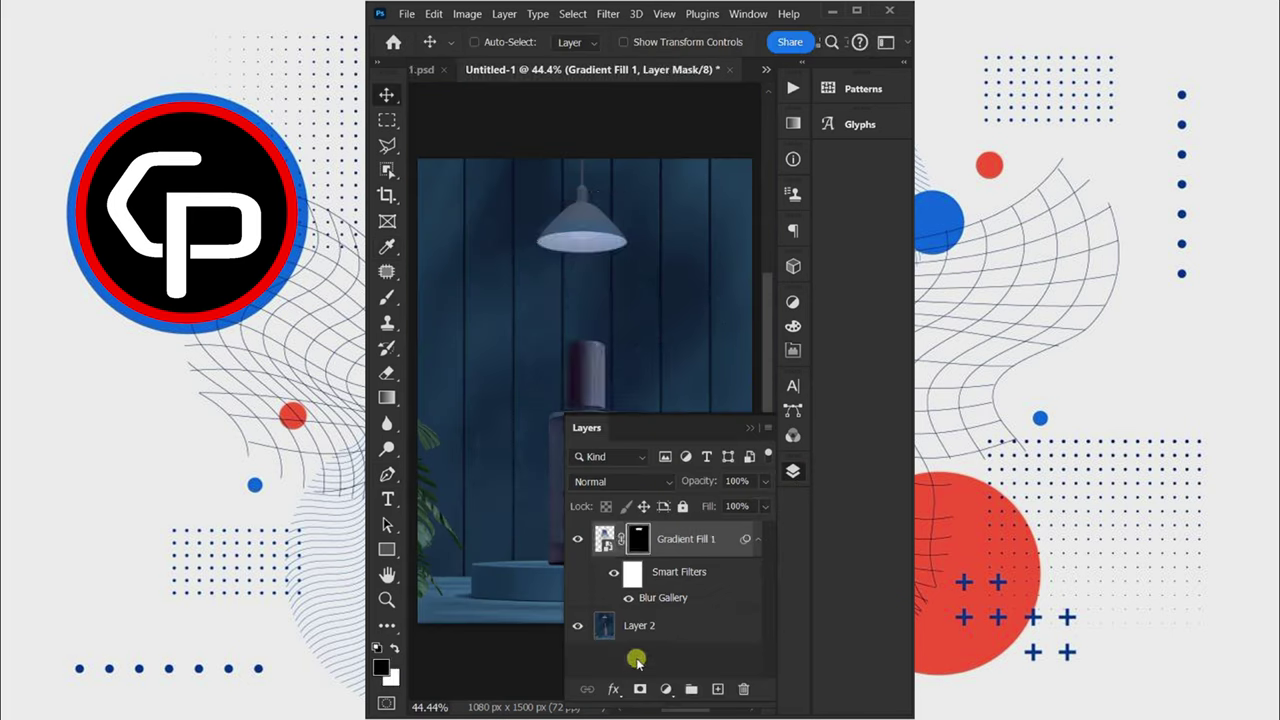
pyautogui.hotkey('ctrl', 'i')
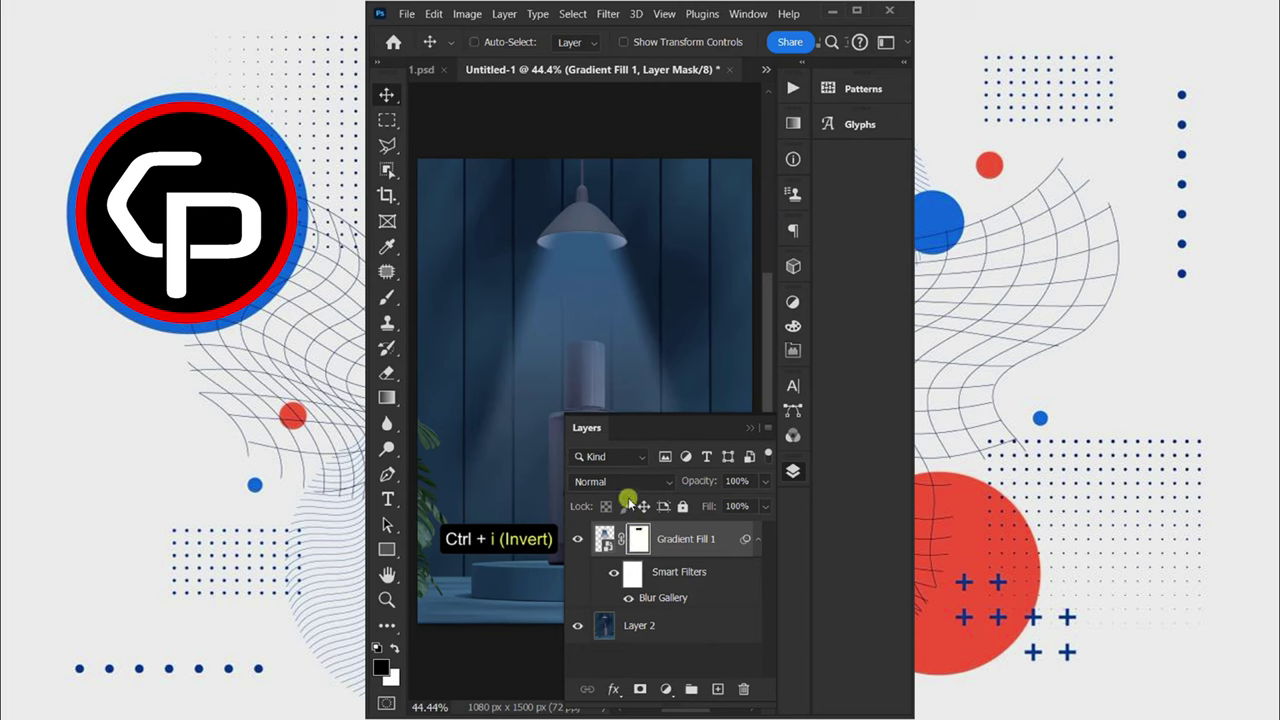
pyautogui.click(625, 482)
pyautogui.click(616, 378)
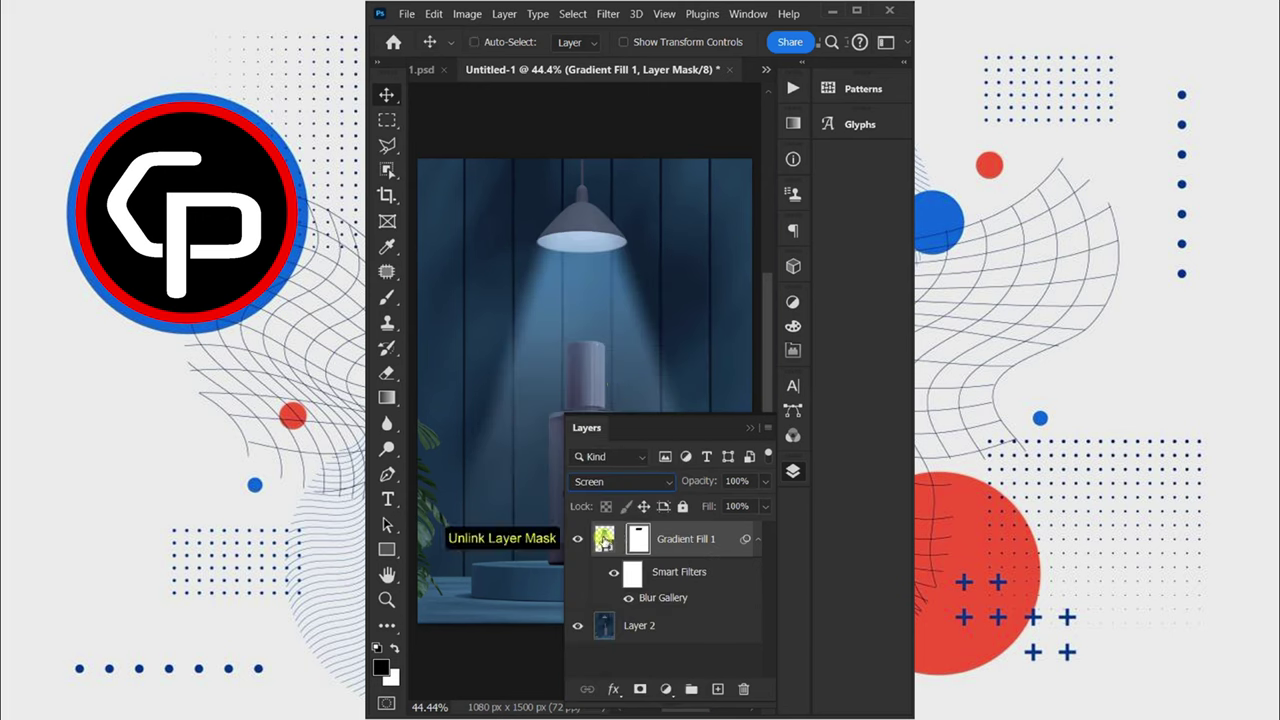
# Narrow the top of the light cone on the beam layer itself.
pyautogui.click(604, 540)
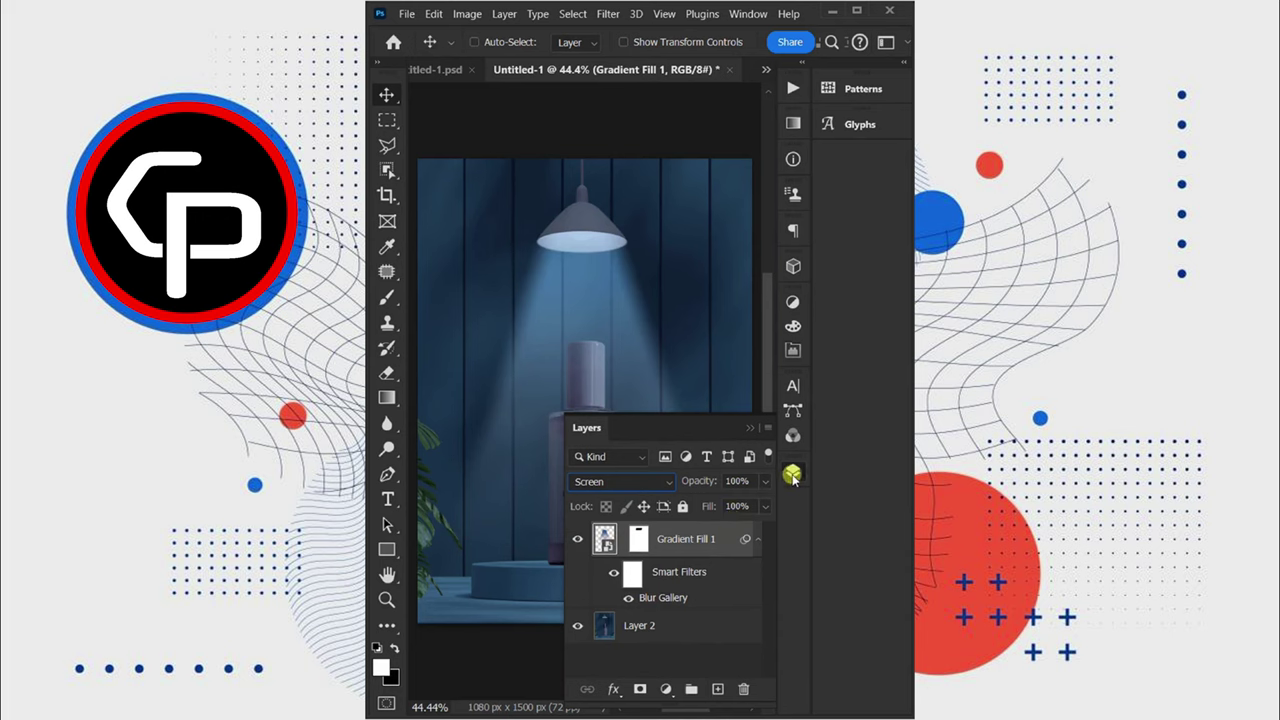
pyautogui.click(792, 474)
pyautogui.hotkey('ctrl', 't')
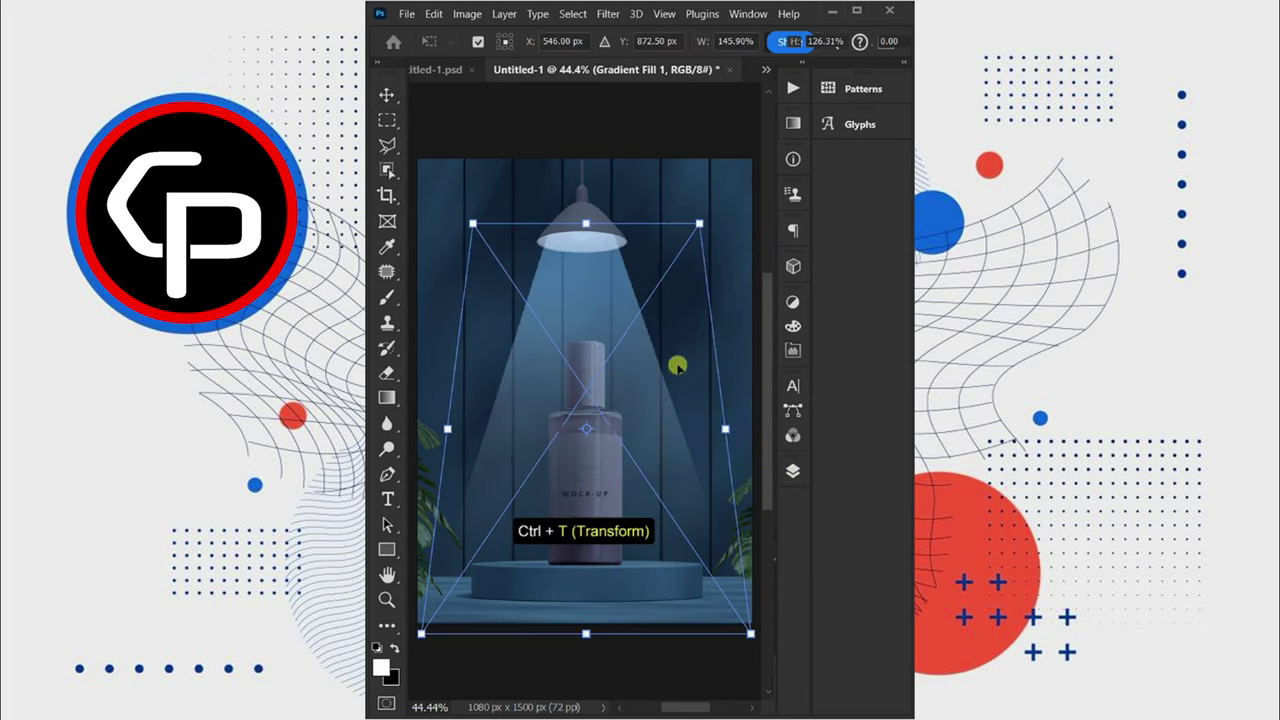
pyautogui.moveTo(694, 239); pyautogui.dragTo(657, 225)
pyautogui.press('Return')
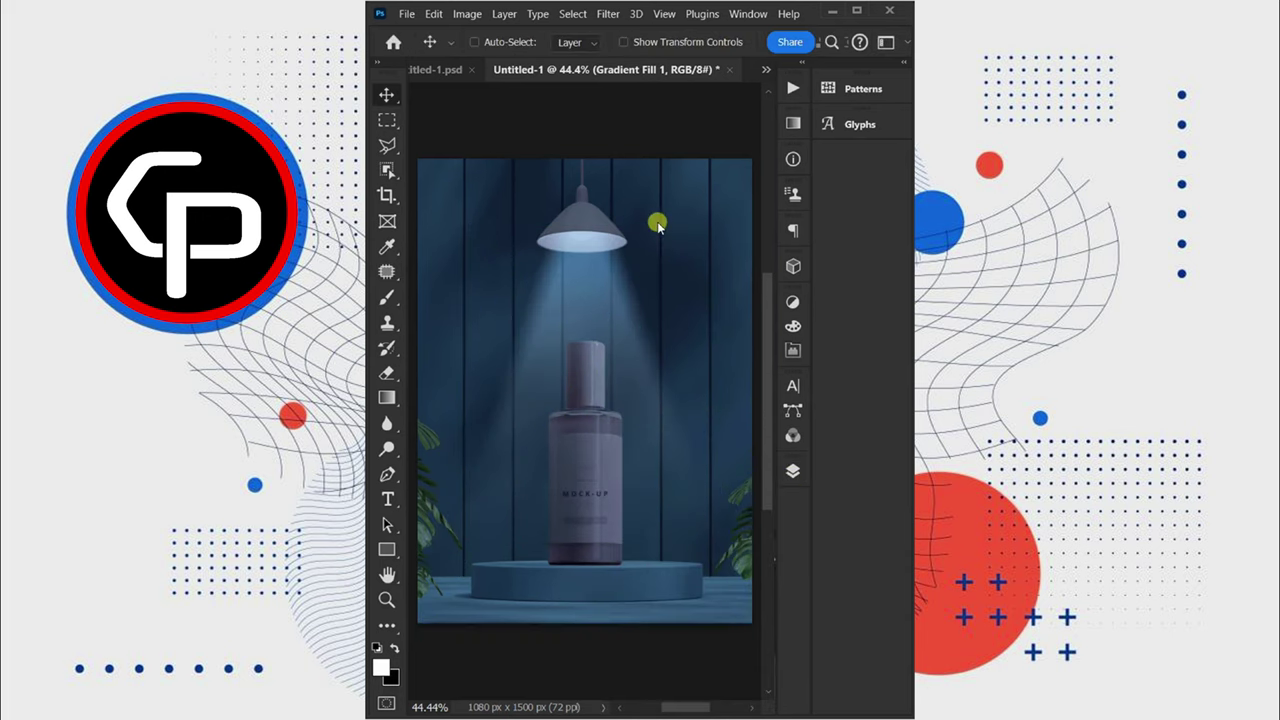
# Duplicate the beam layer and set the copy to Linear Dodge (Add).
pyautogui.click(791, 470)
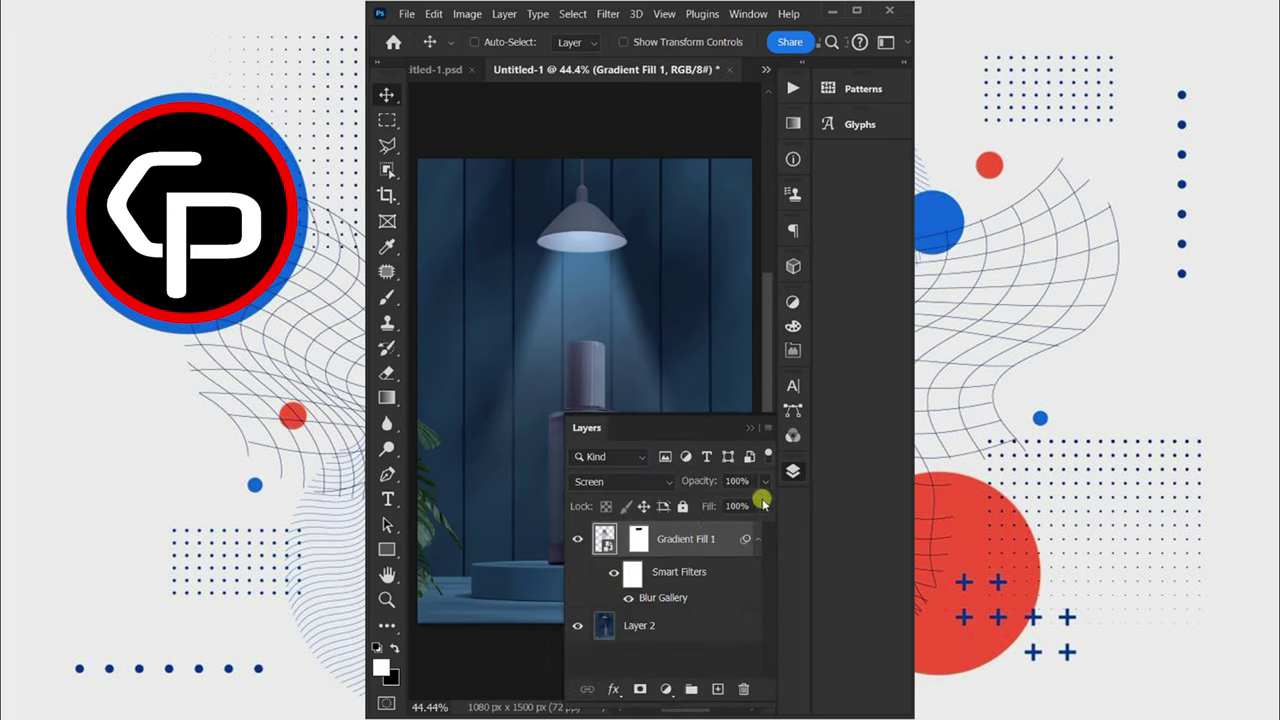
pyautogui.hotkey('ctrl', 'j')
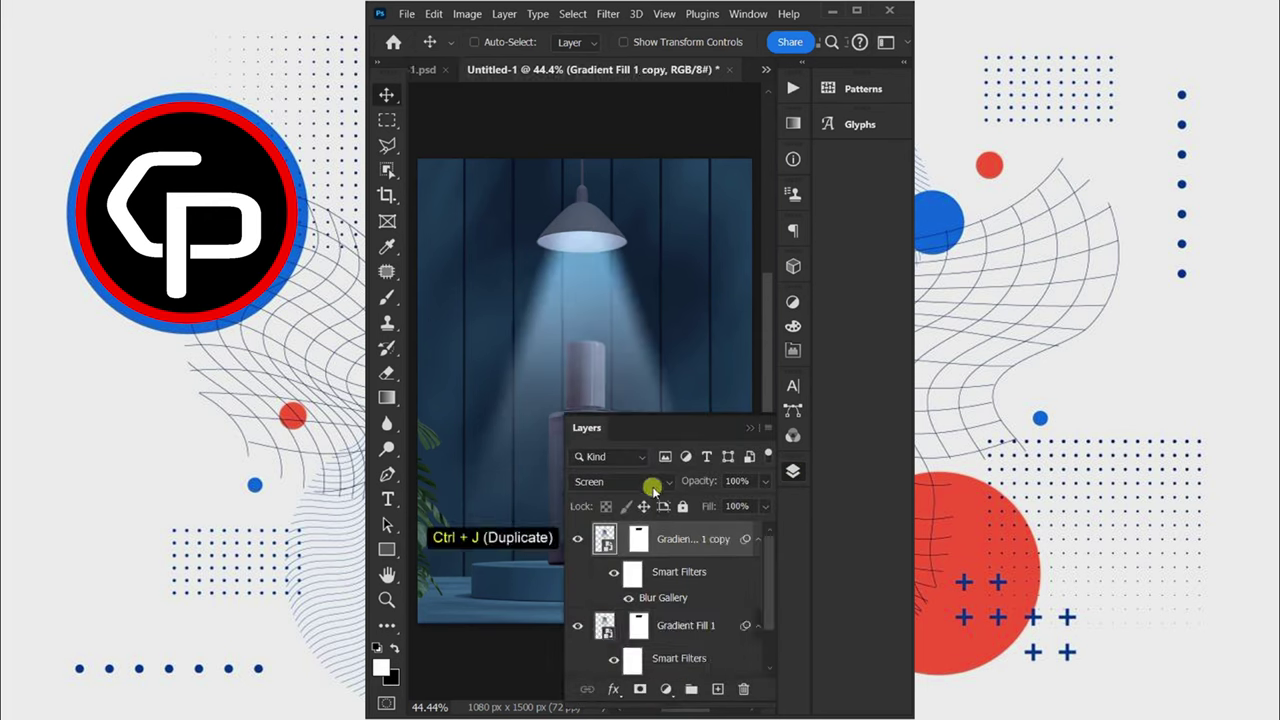
pyautogui.click(652, 488)
pyautogui.click(640, 413)
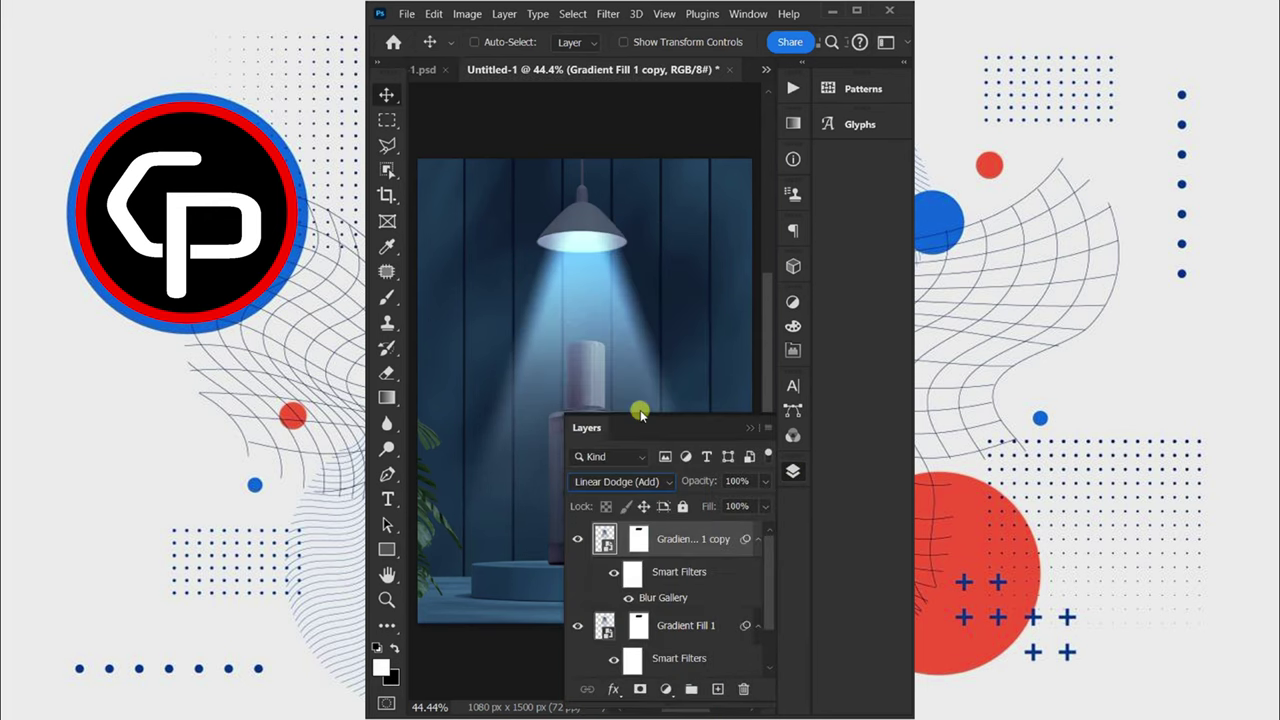
pyautogui.click(792, 470)
# Shorten the copied light cone and widen its base.
pyautogui.hotkey('ctrl', 't')
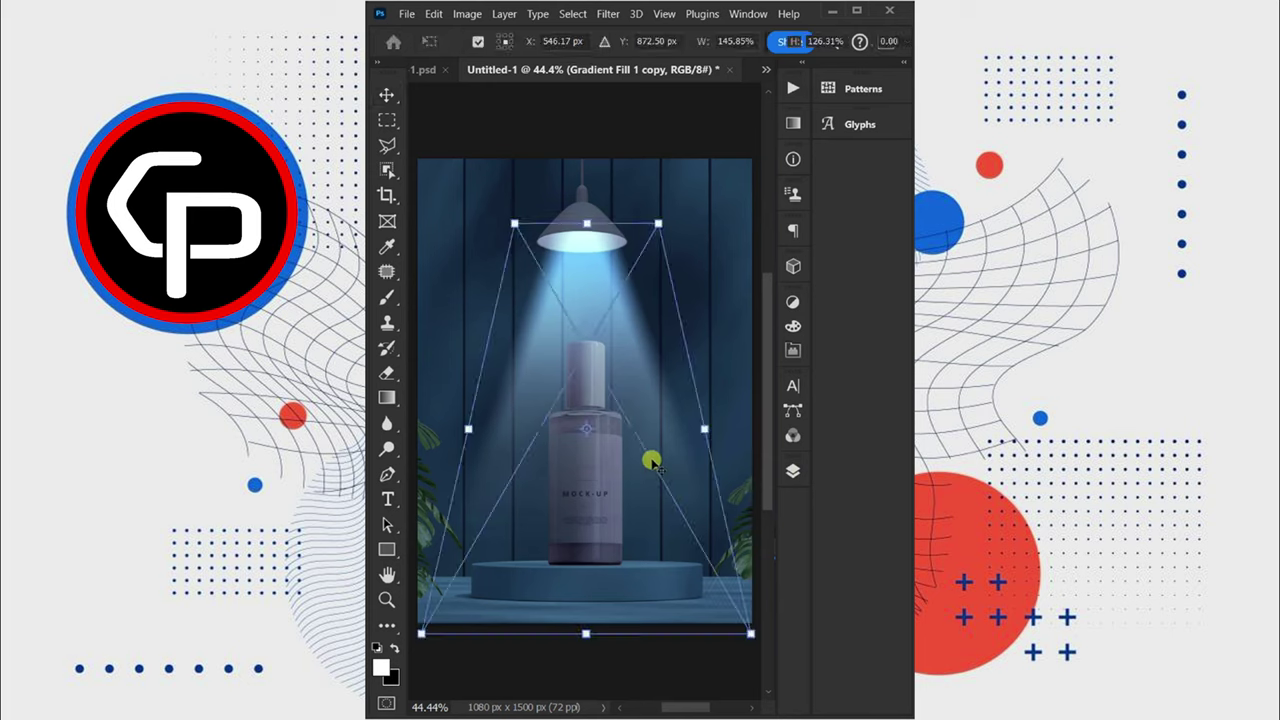
pyautogui.hotkey('ctrl', '-')
pyautogui.moveTo(585, 573); pyautogui.dragTo(585, 497)
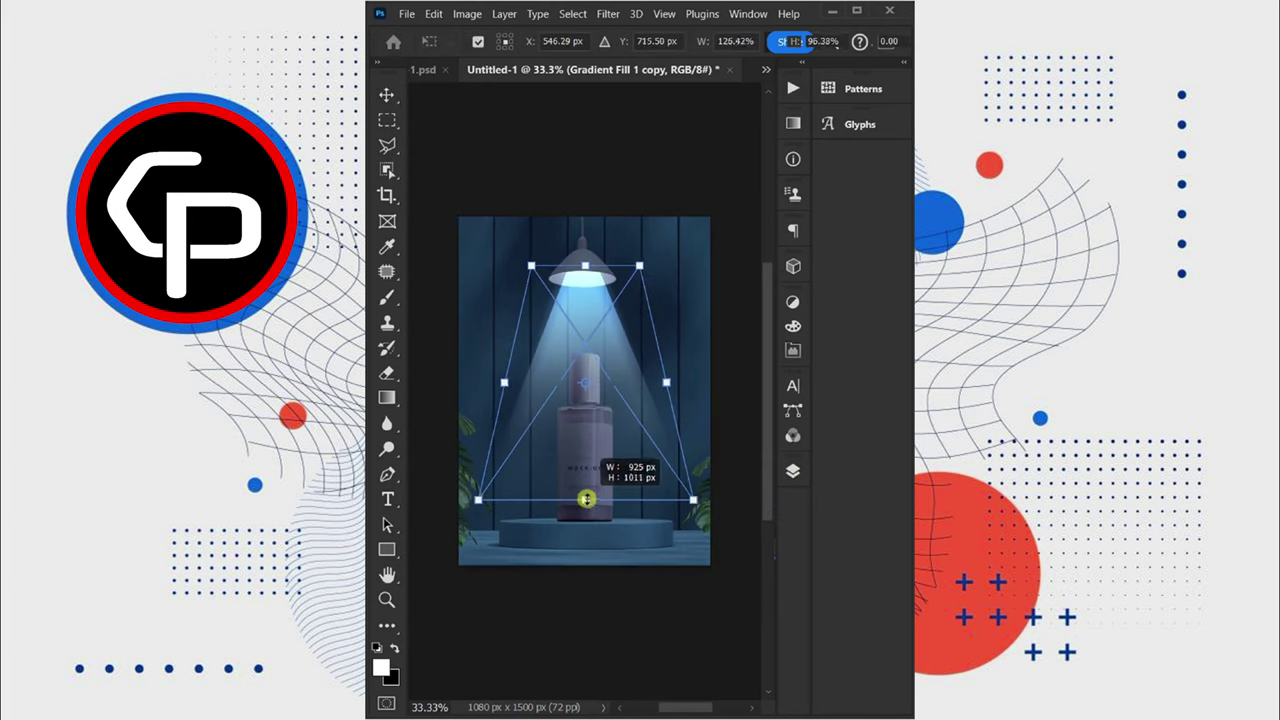
pyautogui.moveTo(708, 500); pyautogui.dragTo(731, 494)
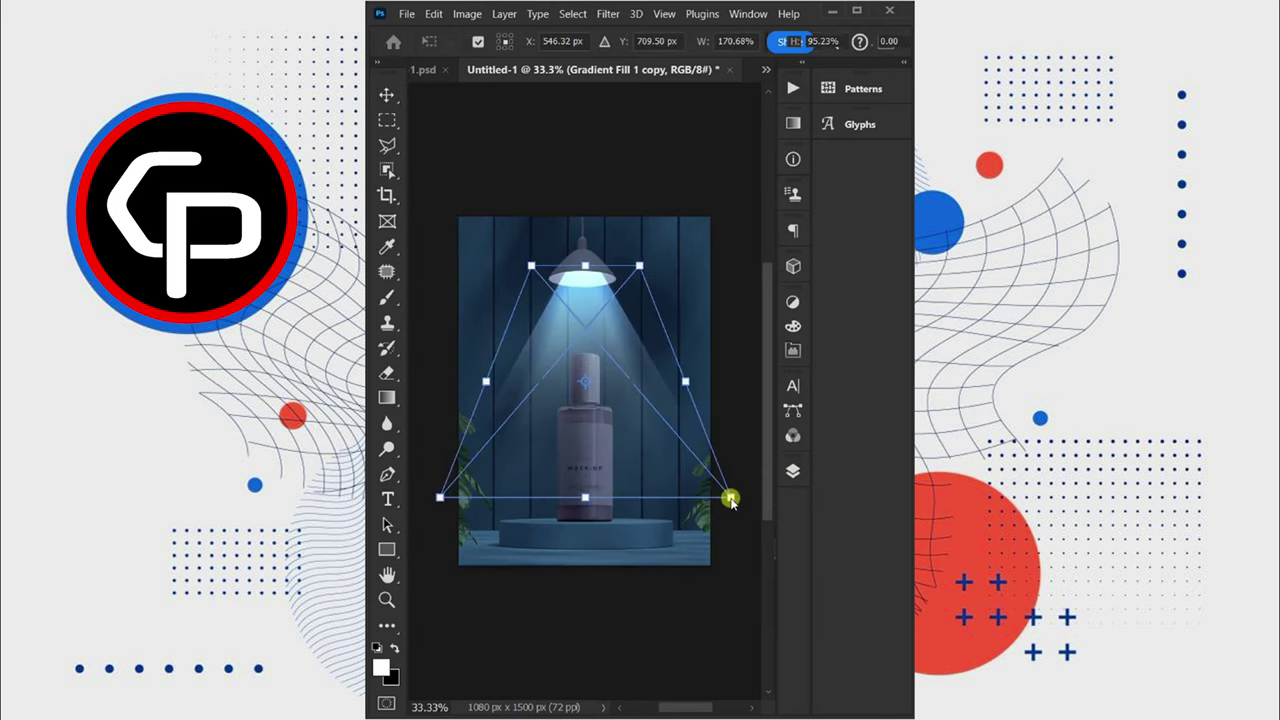
pyautogui.press('Return')
# Duplicate the copy again and squash it into a short glow under the lamp.
pyautogui.click(790, 472)
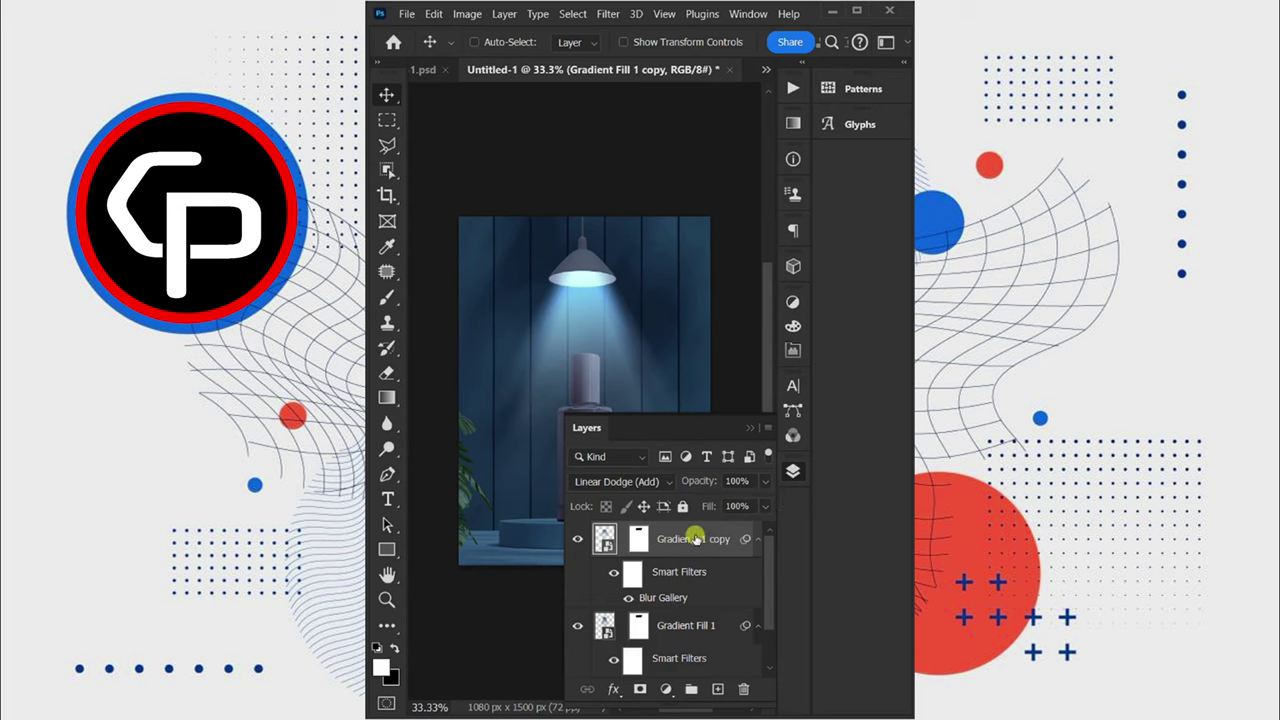
pyautogui.hotkey('ctrl', 'j')
pyautogui.click(785, 474)
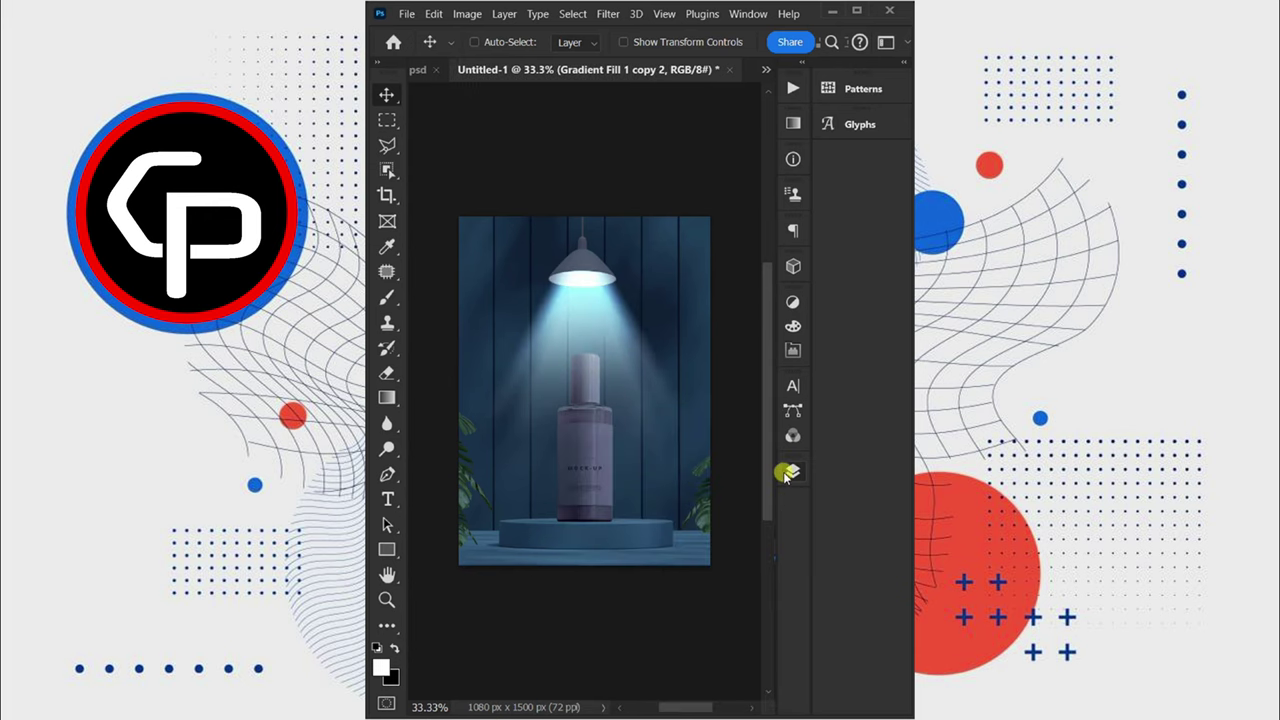
pyautogui.hotkey('ctrl', 't')
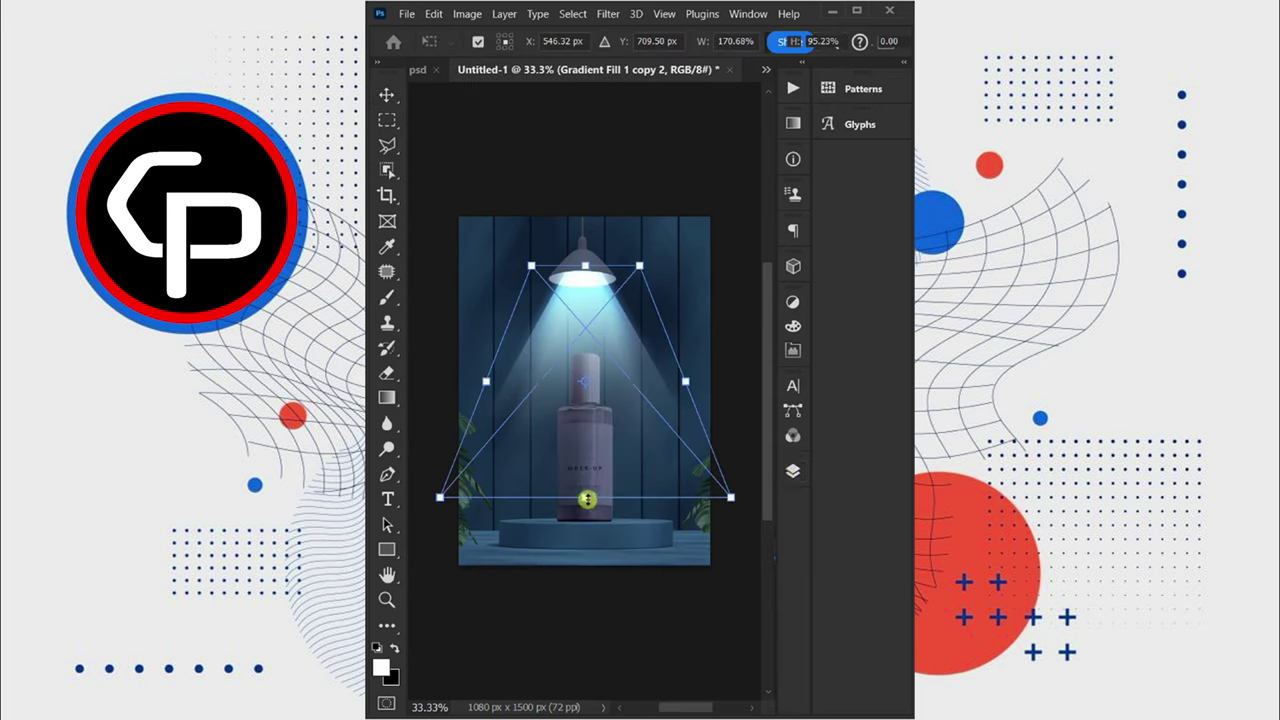
pyautogui.moveTo(587, 498); pyautogui.dragTo(585, 362)
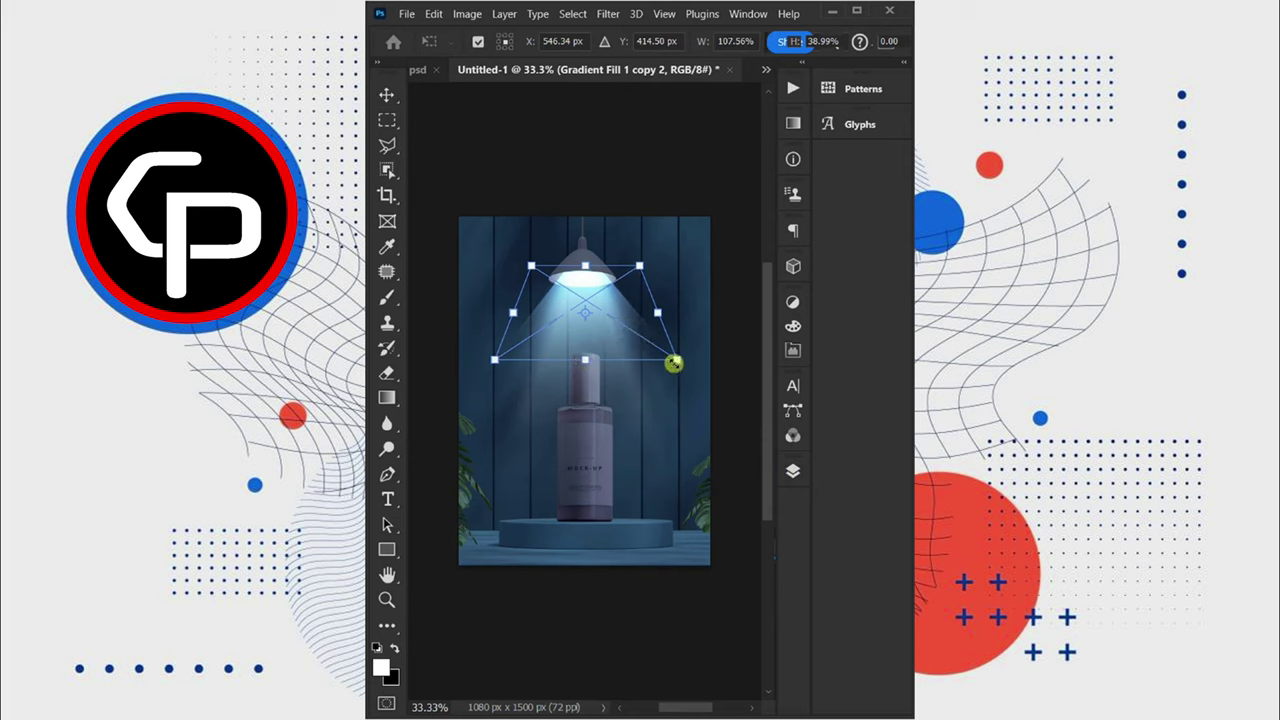
pyautogui.press('Return')
pyautogui.hotkey('ctrl', '+')
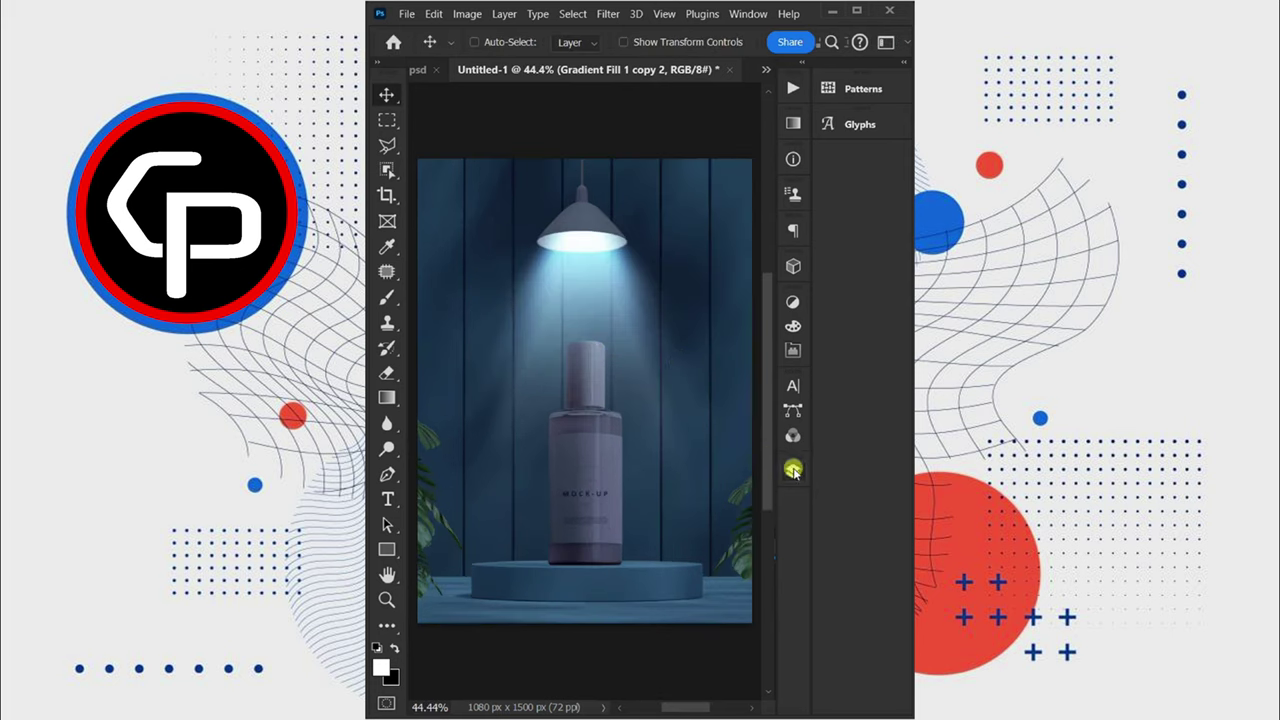
# Add a new layer in Overlay mode at 5% opacity.
pyautogui.click(793, 471)
pyautogui.click(718, 688)
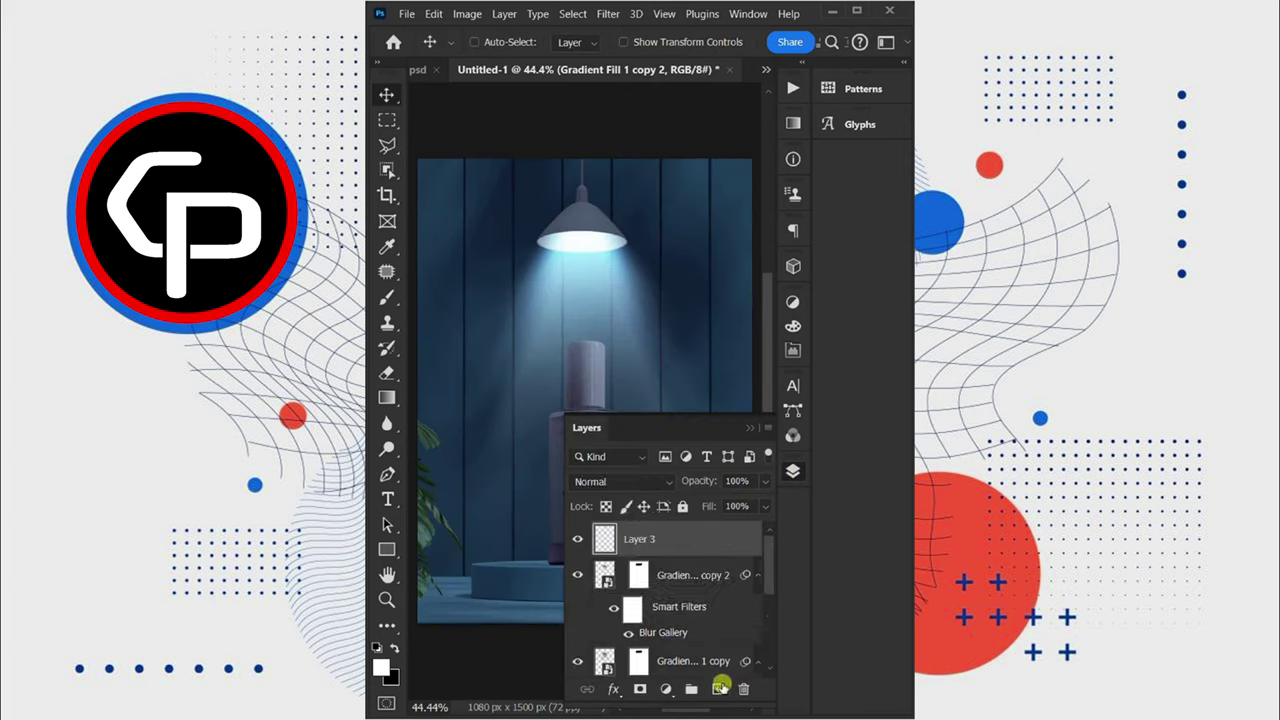
pyautogui.click(657, 481)
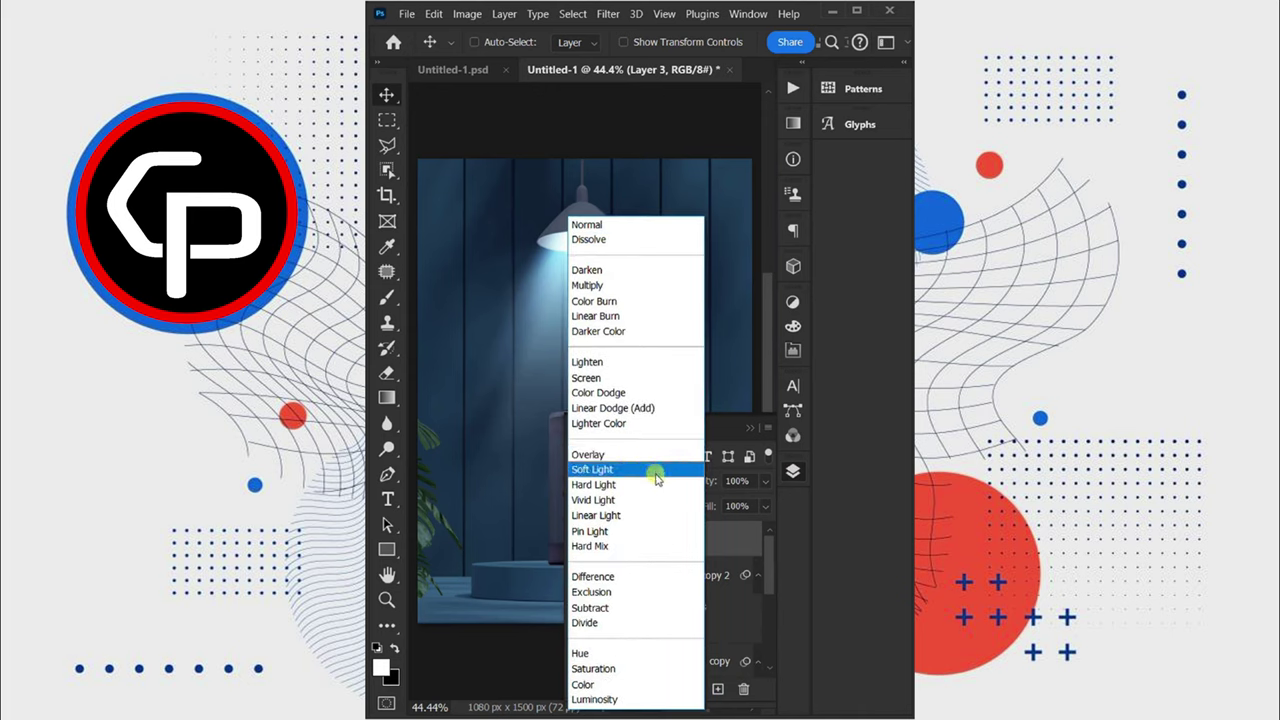
pyautogui.click(655, 453)
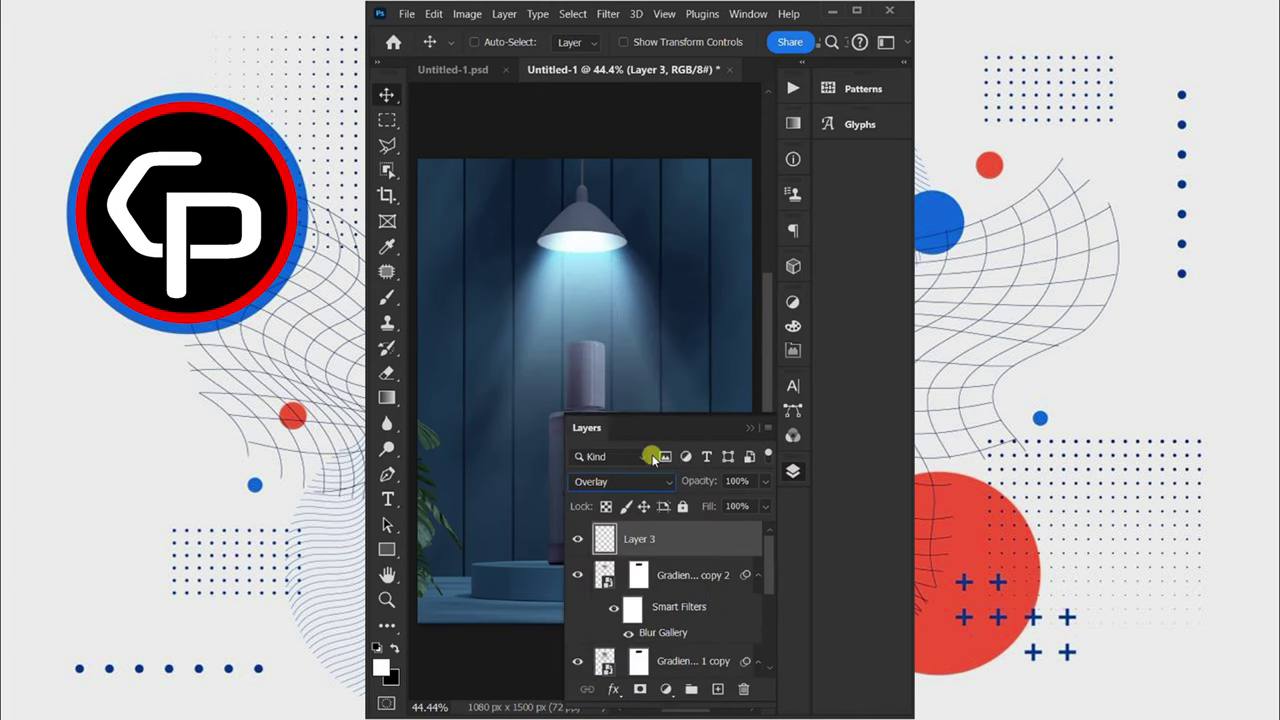
pyautogui.click(738, 480)
pyautogui.write('55')
pyautogui.click(791, 476)
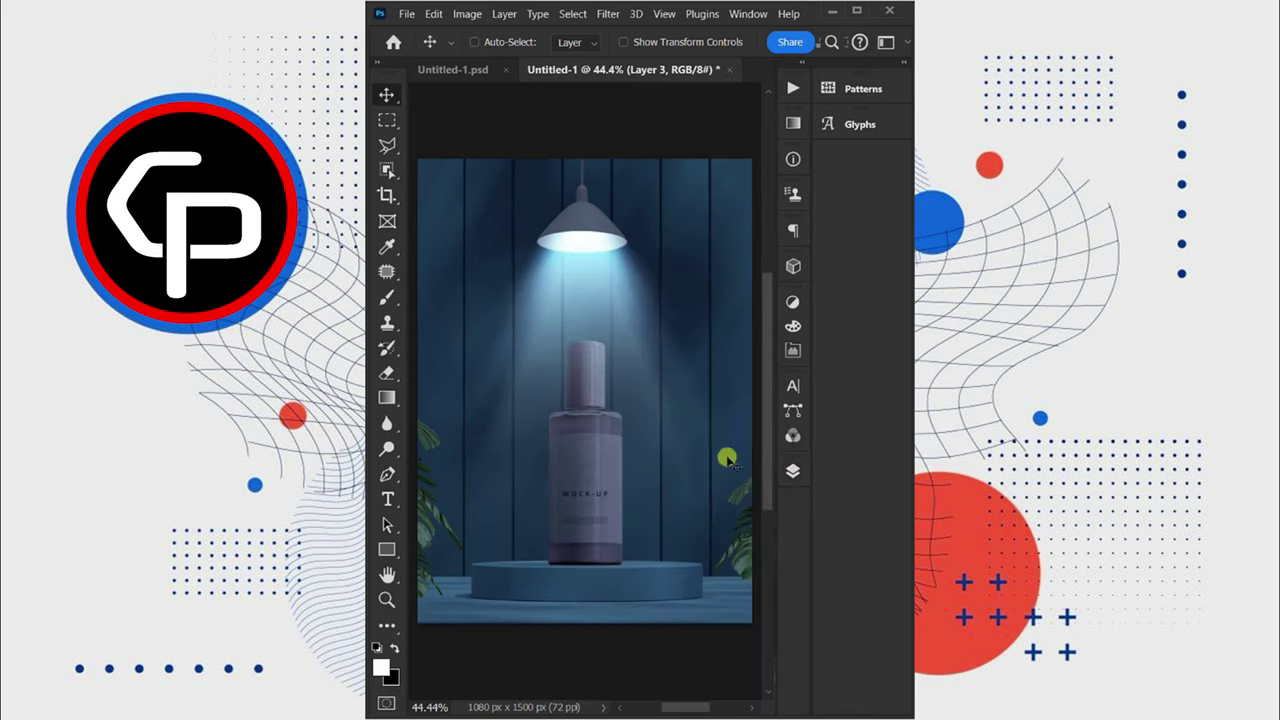
# Brush a soft white highlight across the bottle, then sample a colour from the inset photo.
pyautogui.click(395, 299)
pyautogui.moveTo(574, 340)
pyautogui.mouseDown()
pyautogui.moveTo(587, 480)
pyautogui.moveTo(569, 371)
pyautogui.mouseUp()
pyautogui.press('v')
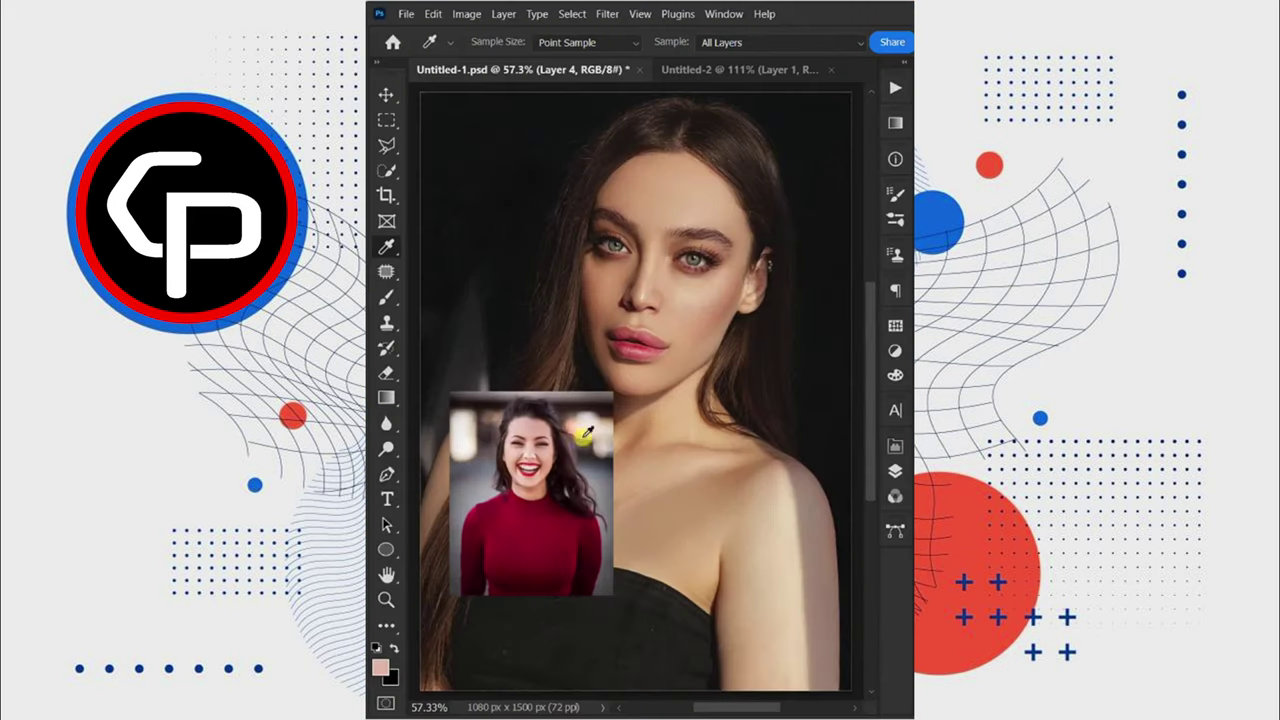
pyautogui.click(538, 431)
# Sample the skin tone from the model's face with the Eyedropper.
pyautogui.press('b')
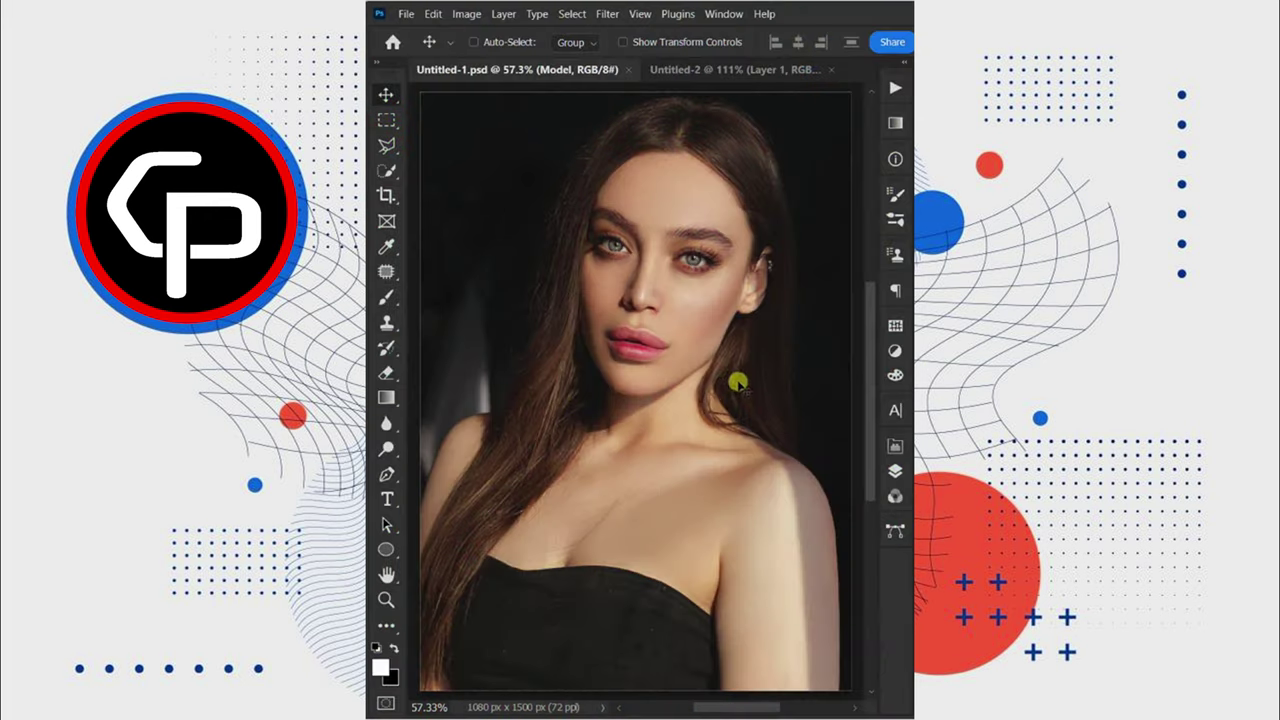
pyautogui.click(387, 247)
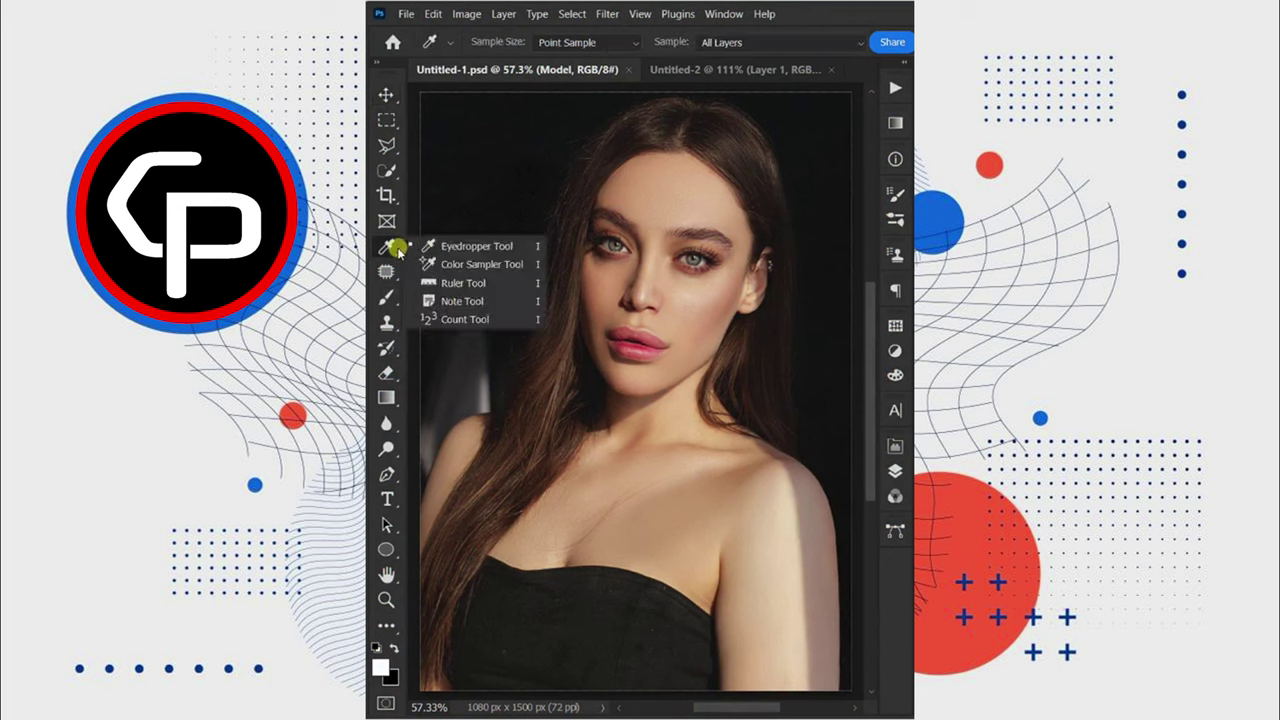
pyautogui.click(424, 248)
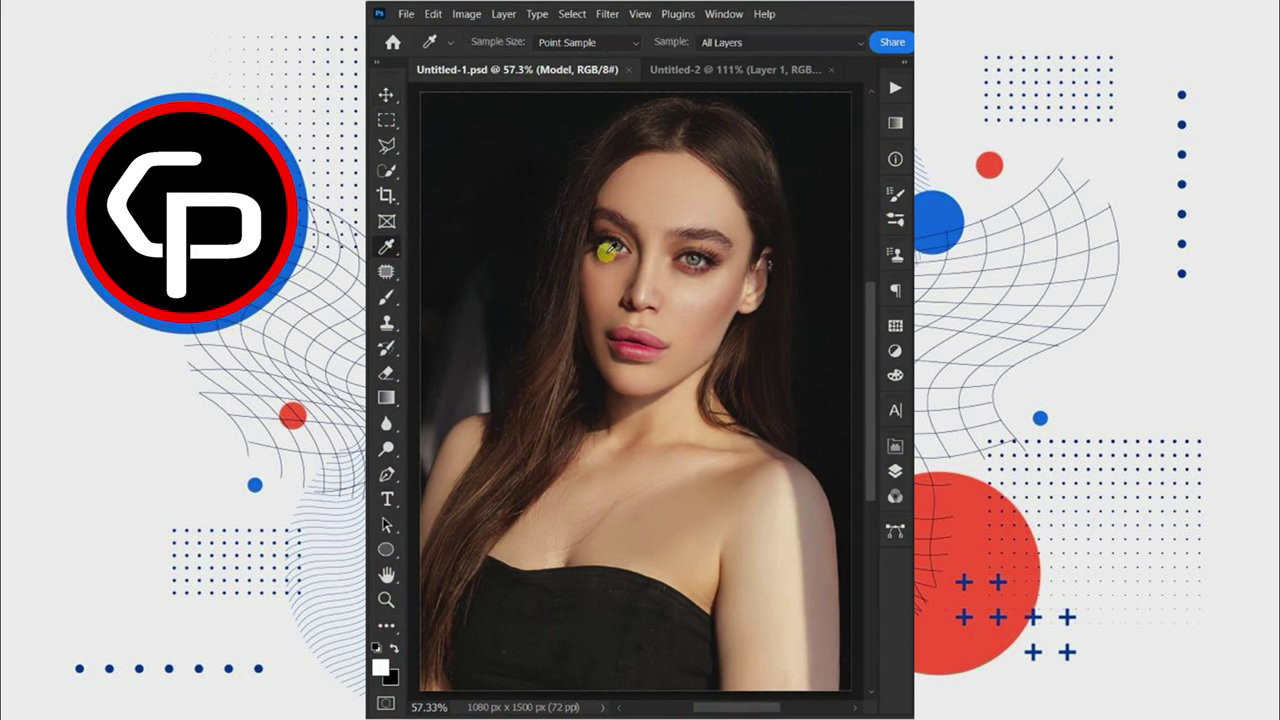
pyautogui.click(669, 216)
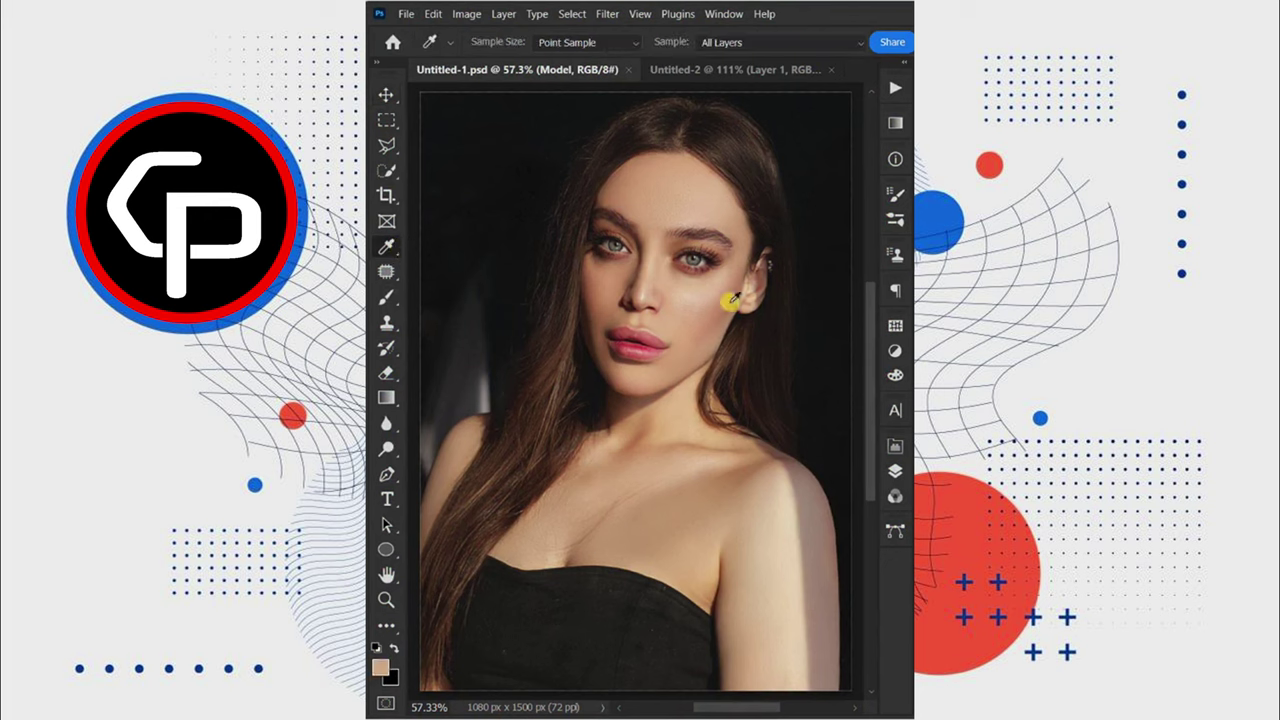
# Paint a skin-tone dab in the background on a new layer above Model.
pyautogui.click(893, 470)
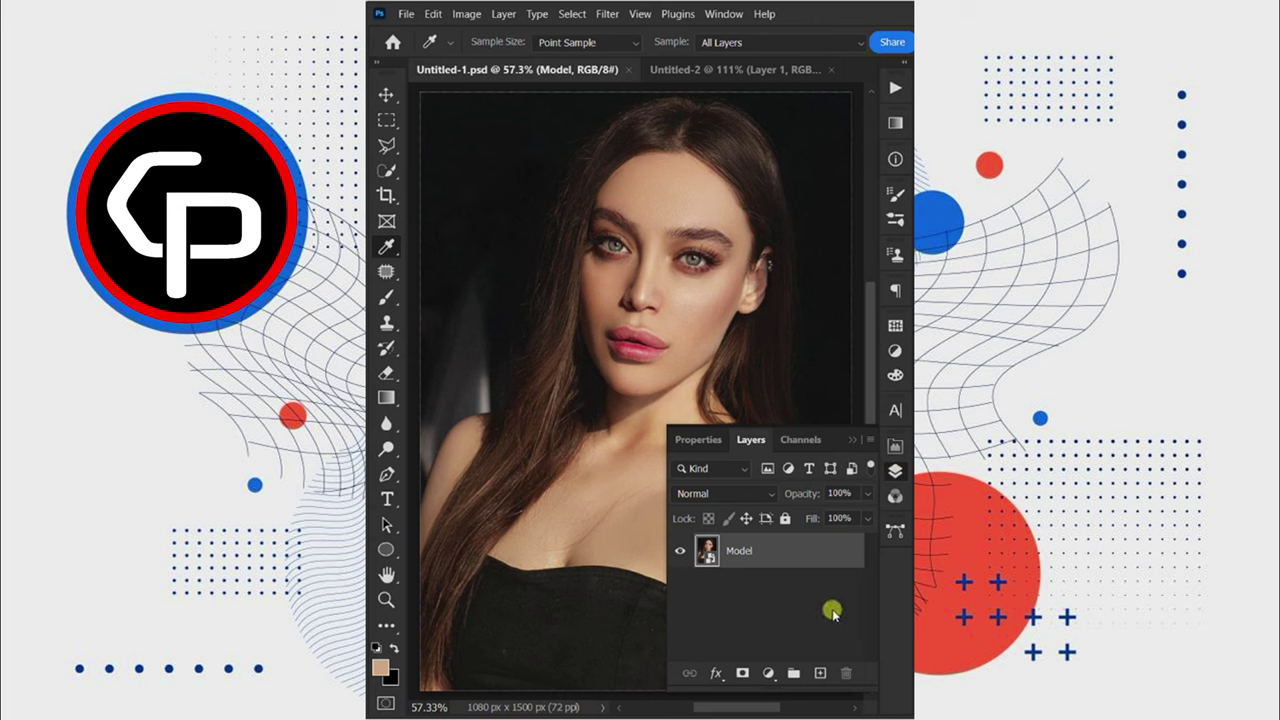
pyautogui.click(819, 671)
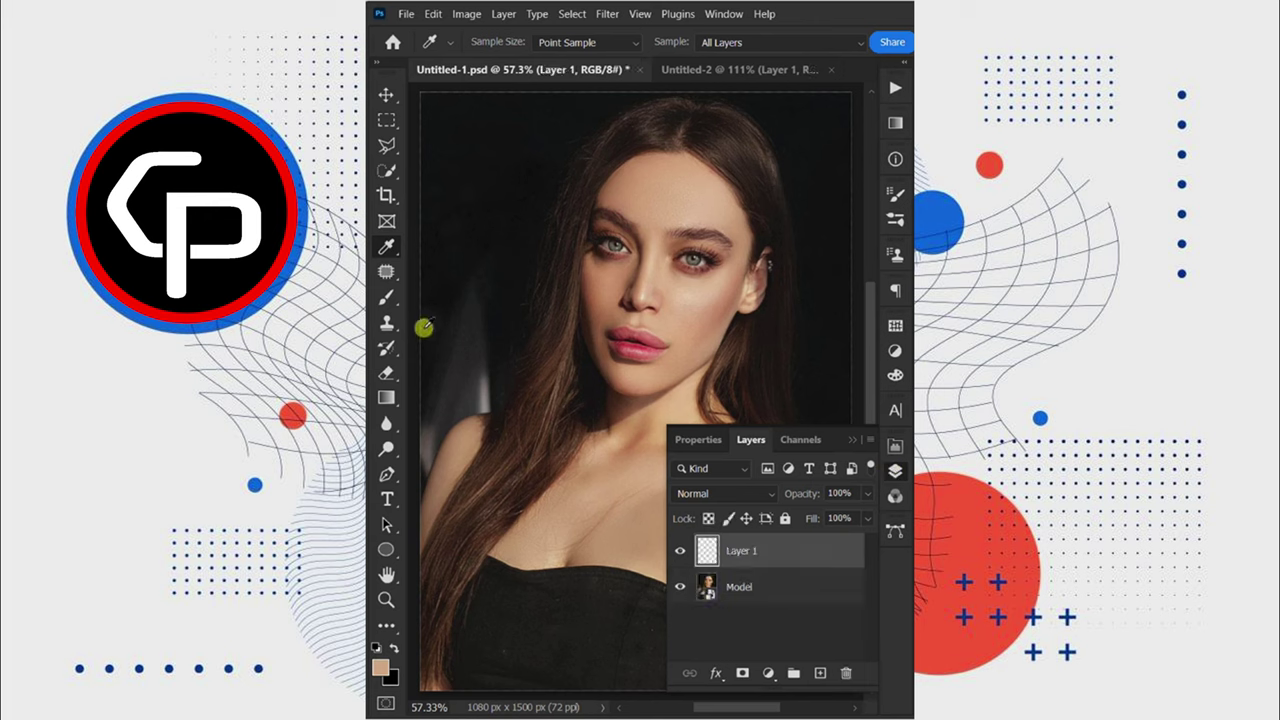
pyautogui.click(386, 297)
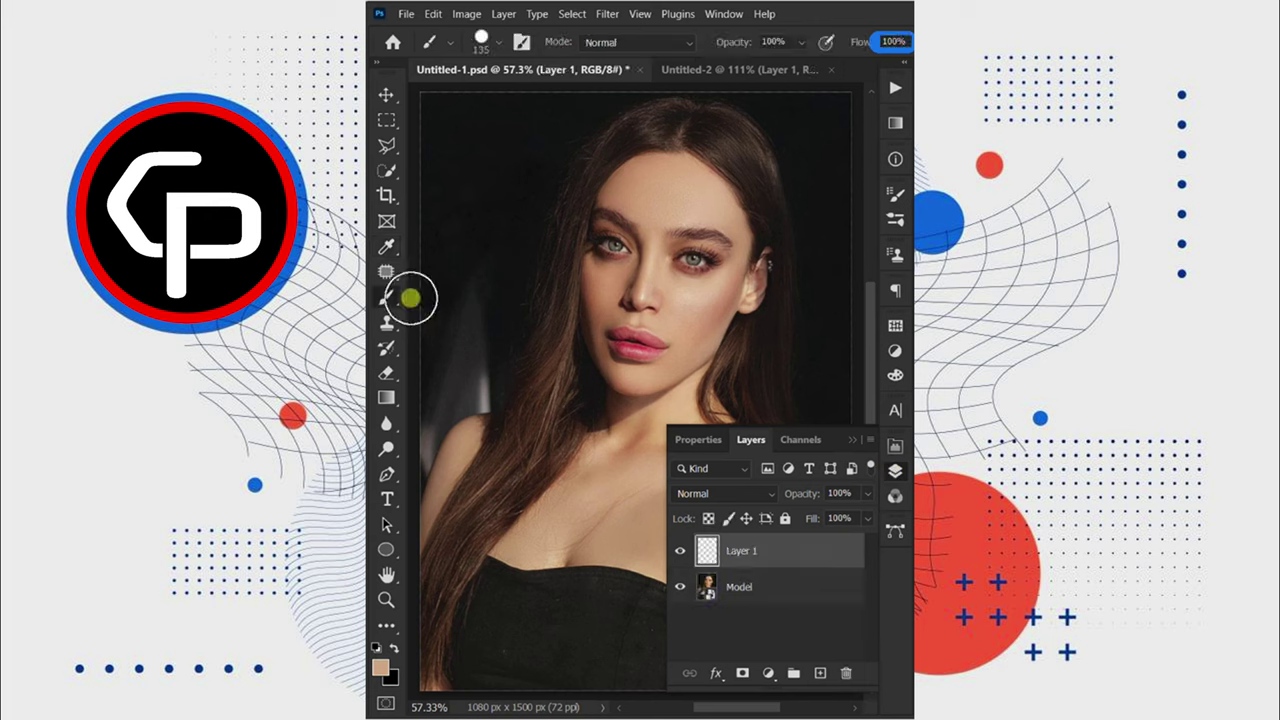
pyautogui.click(499, 190)
# Pick up the smiling woman's skin tone from Untitled-2, then return to the model portrait.
pyautogui.click(705, 69)
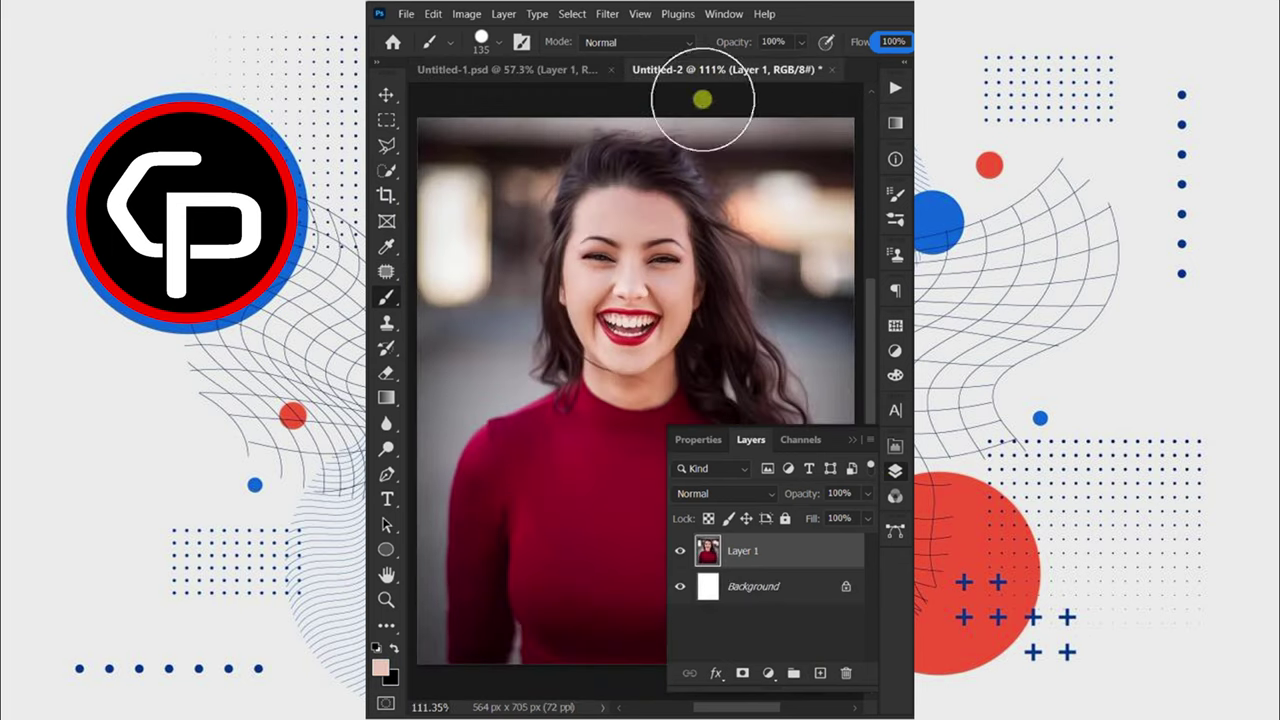
pyautogui.press('i')
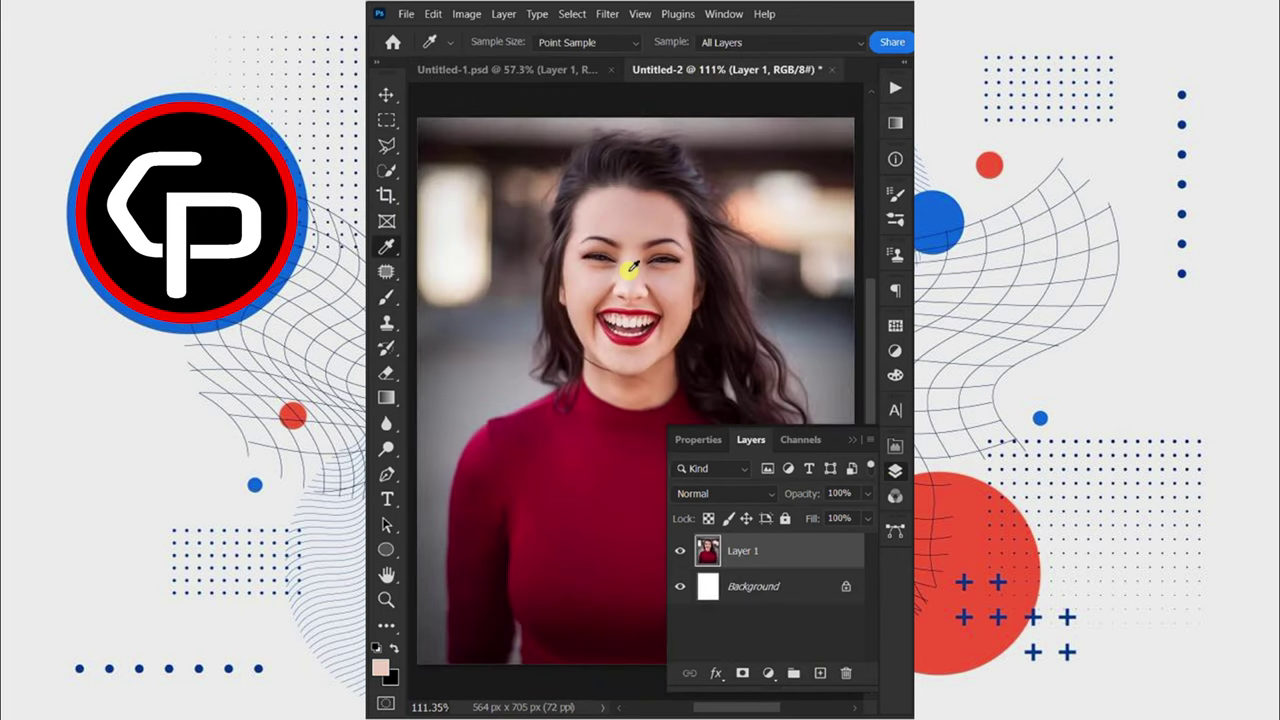
pyautogui.click(525, 70)
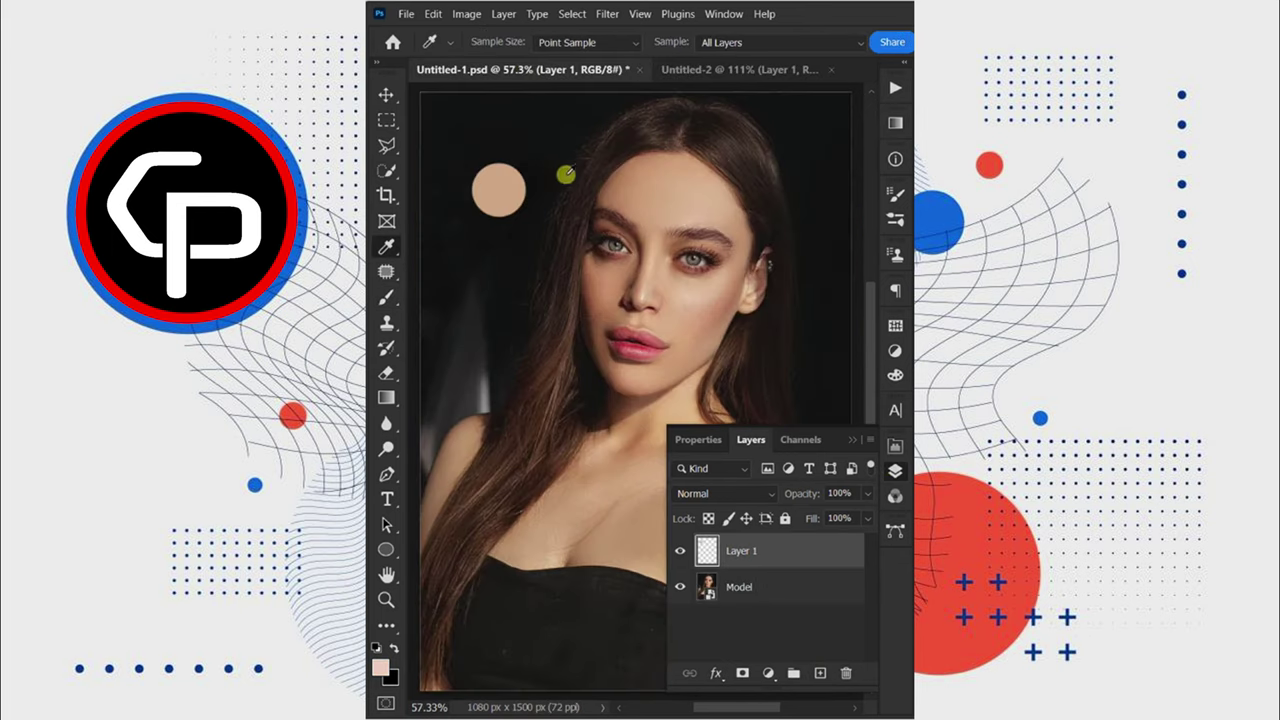
# Paint the second skin tone on a new Layer 2 placed beneath Layer 1.
pyautogui.click(819, 672)
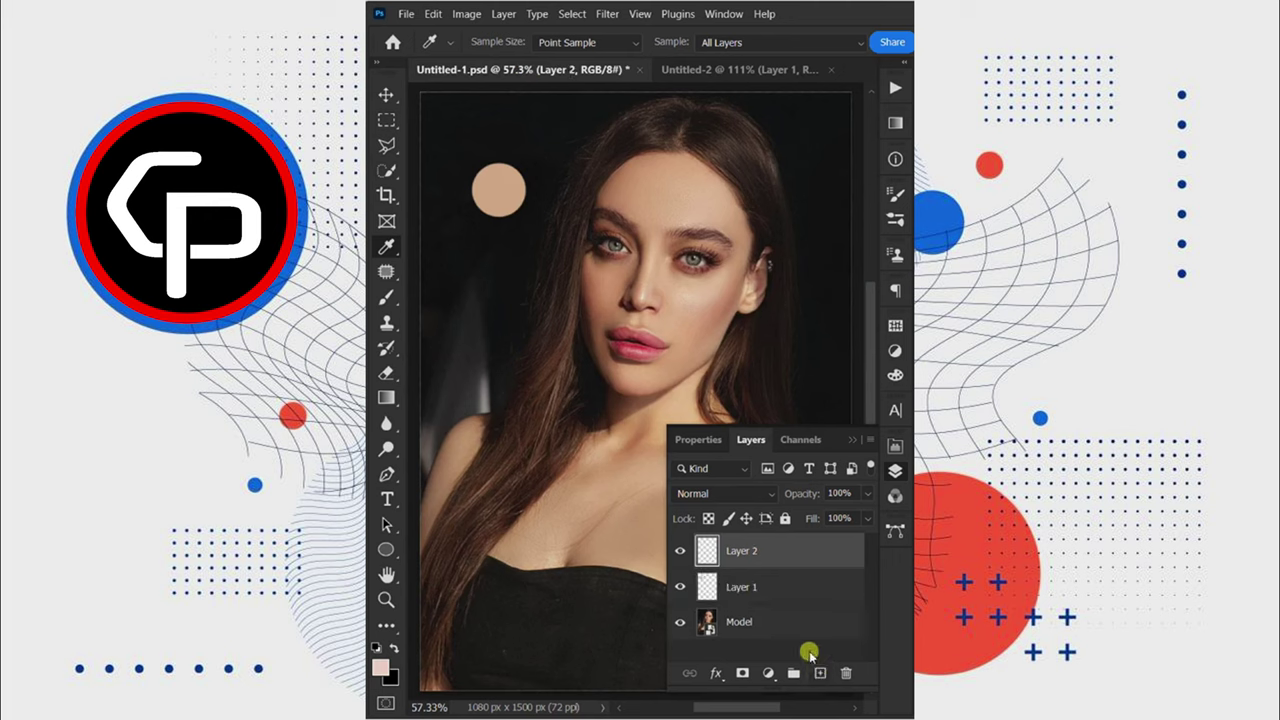
pyautogui.moveTo(773, 562); pyautogui.dragTo(776, 594)
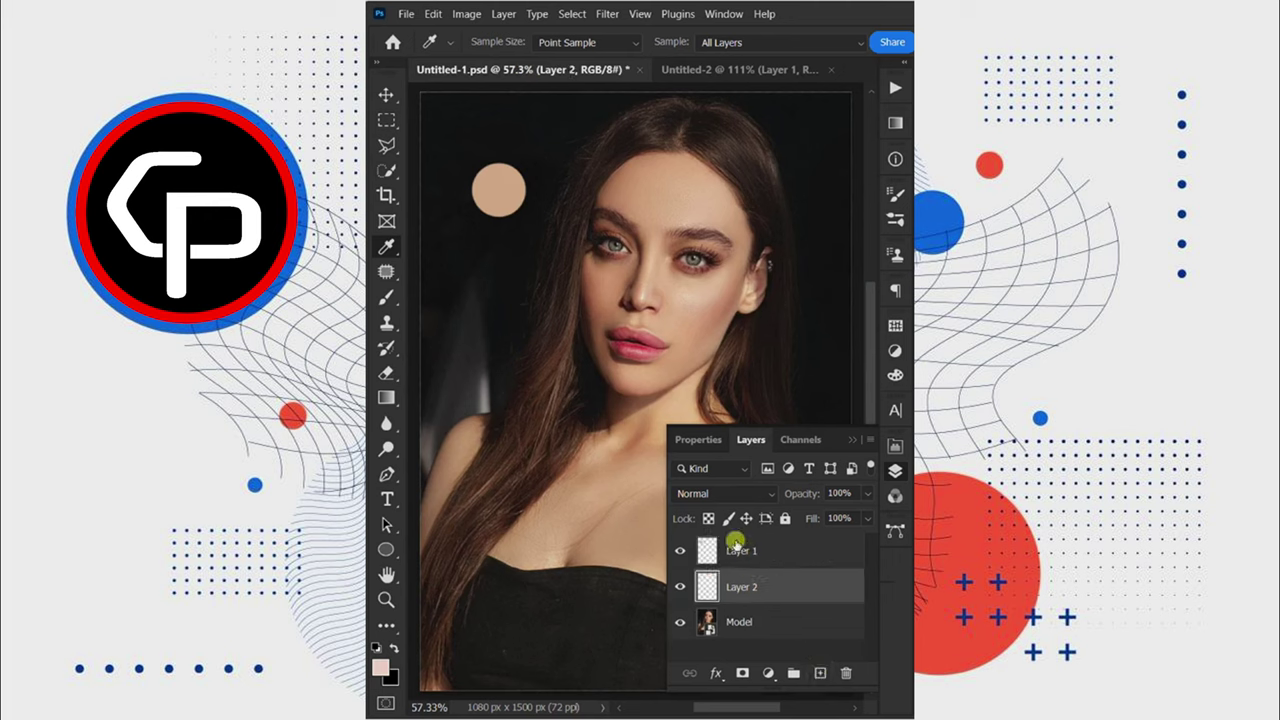
pyautogui.press('b')
pyautogui.click(518, 205)
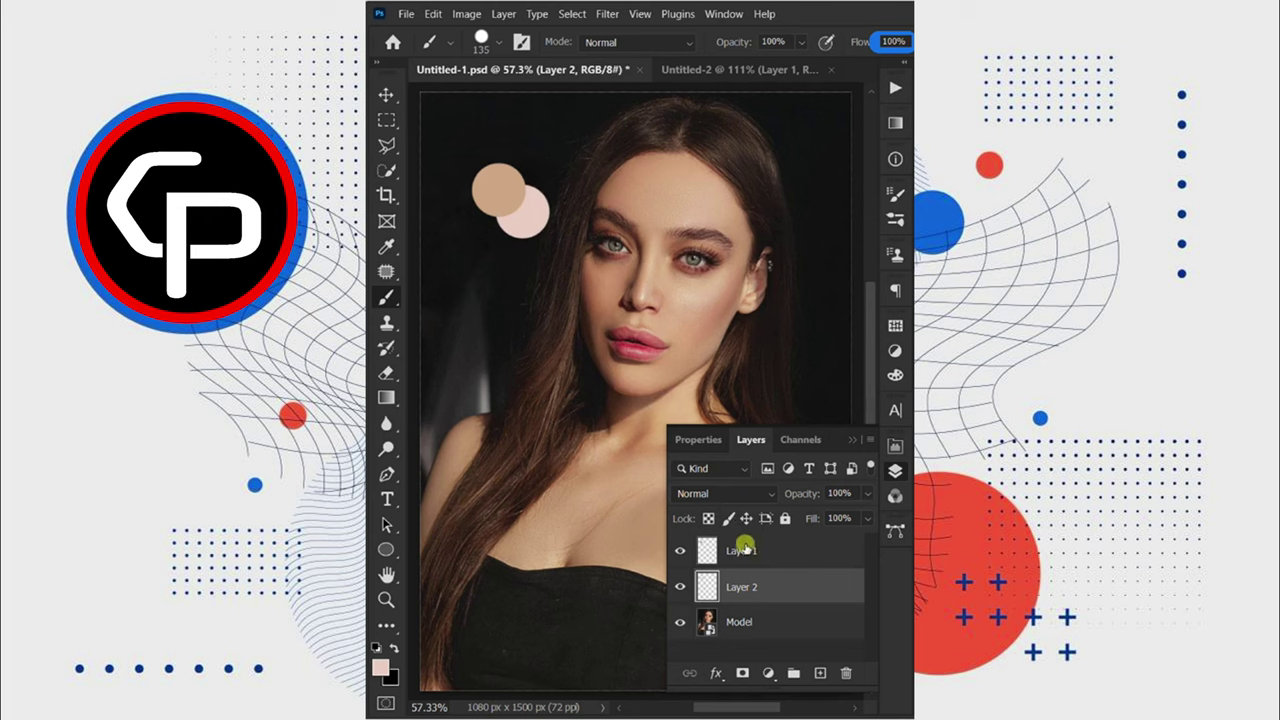
# Set Layer 1's blend mode to Subtract, then make Model the active layer.
pyautogui.click(745, 547)
pyautogui.click(722, 493)
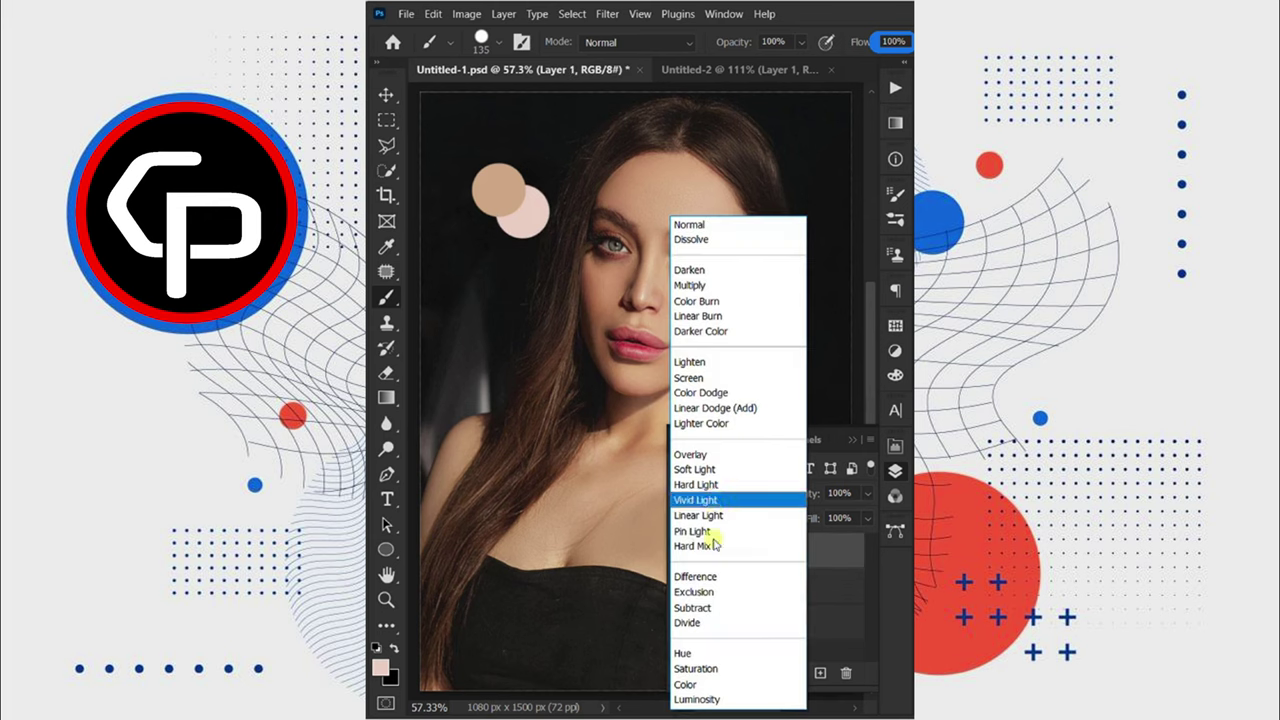
pyautogui.click(722, 608)
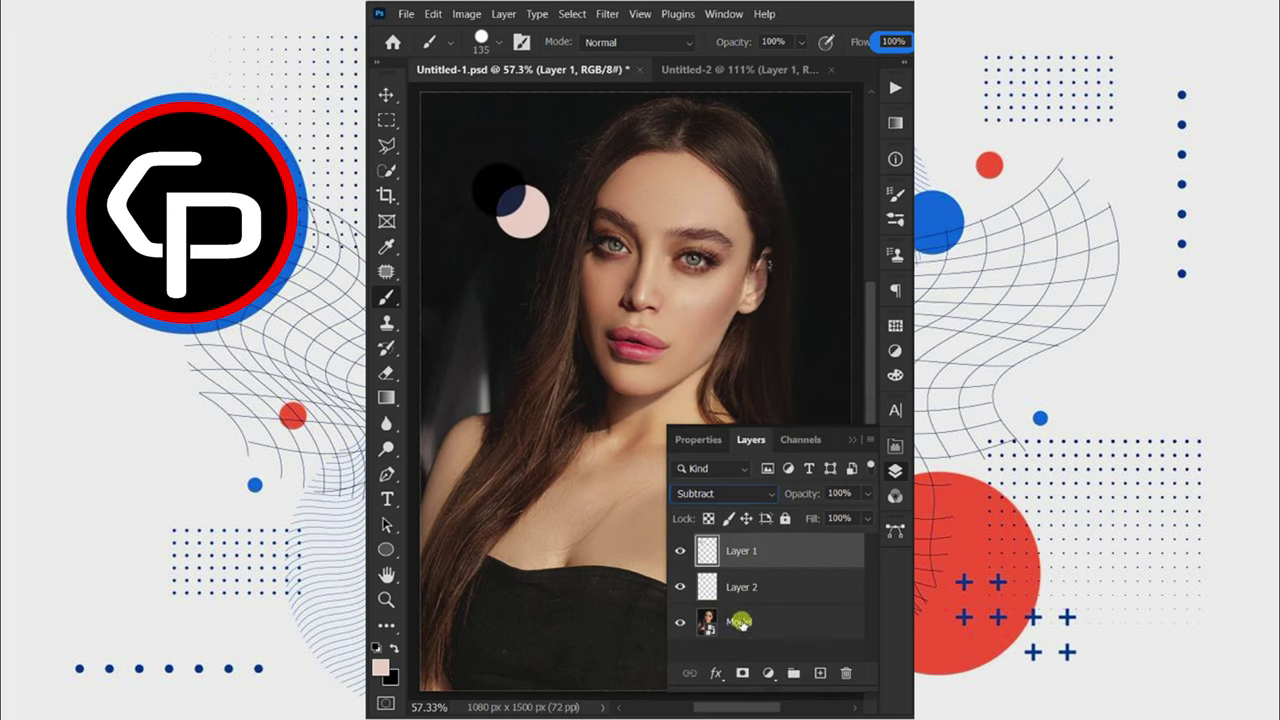
pyautogui.click(741, 624)
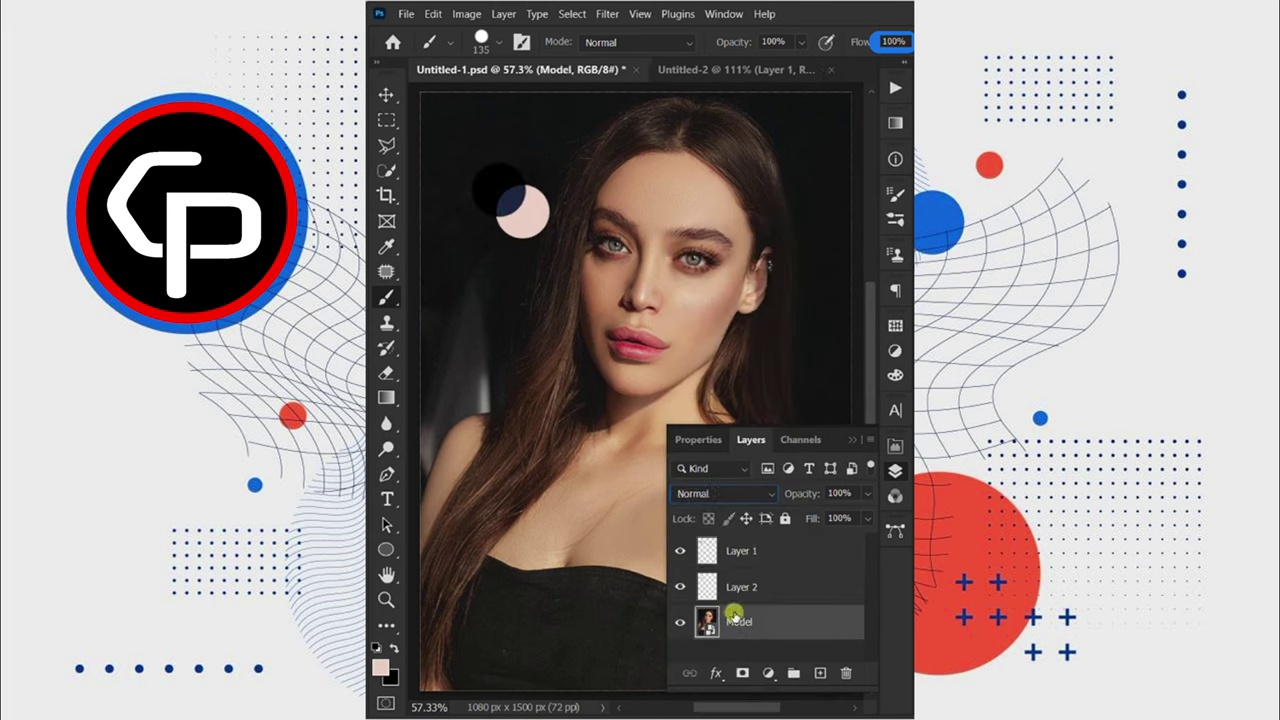
# Select the model's Skin Tones with Color Range at fuzziness 11.
pyautogui.click(573, 14)
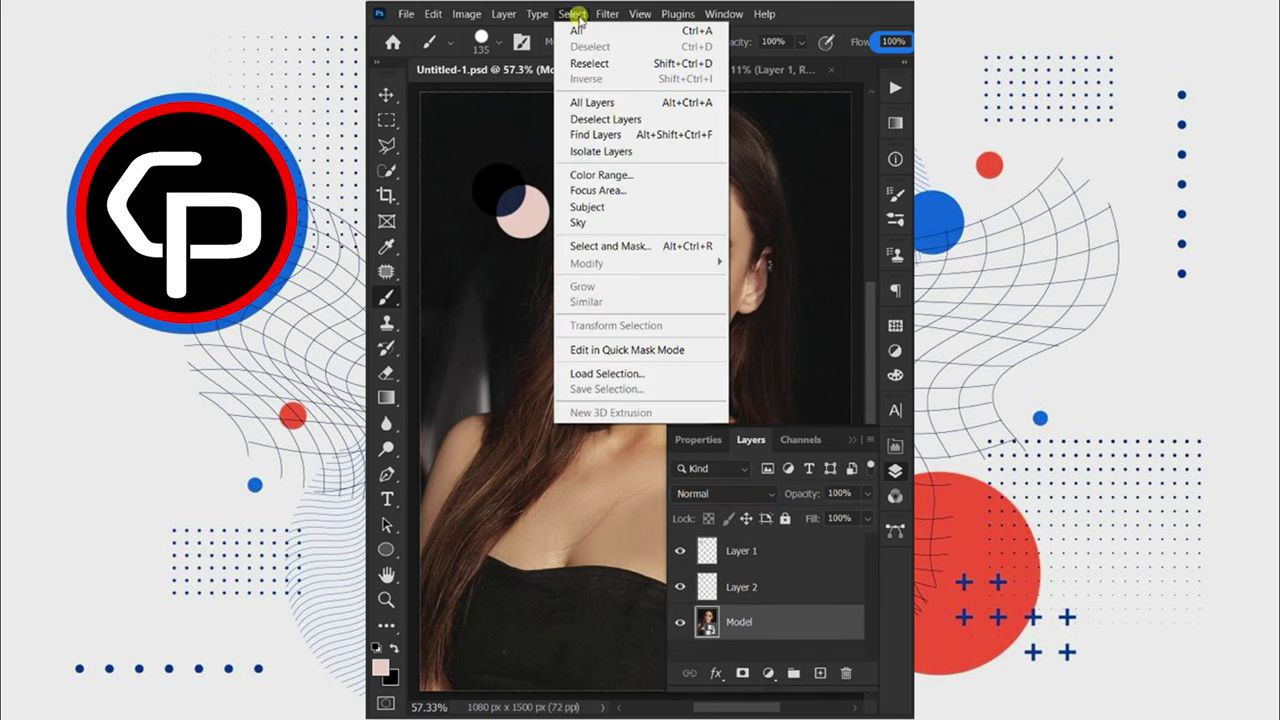
pyautogui.click(652, 175)
pyautogui.click(625, 112)
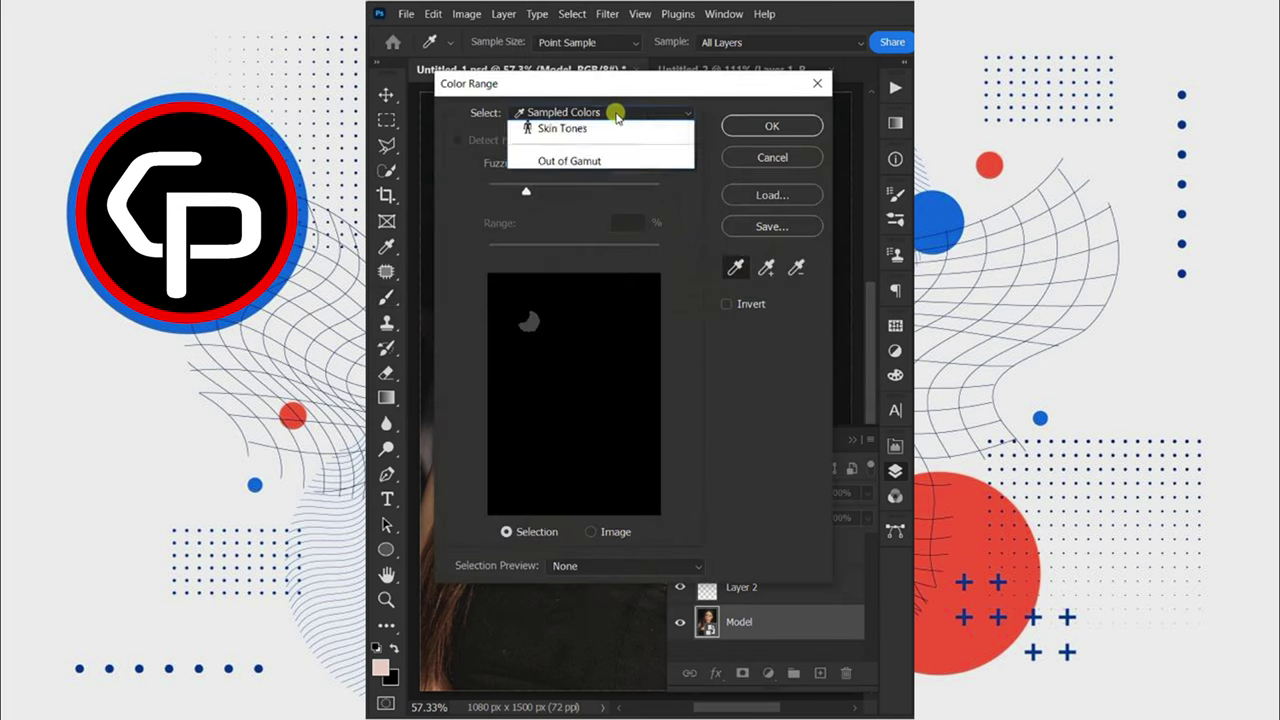
pyautogui.click(615, 338)
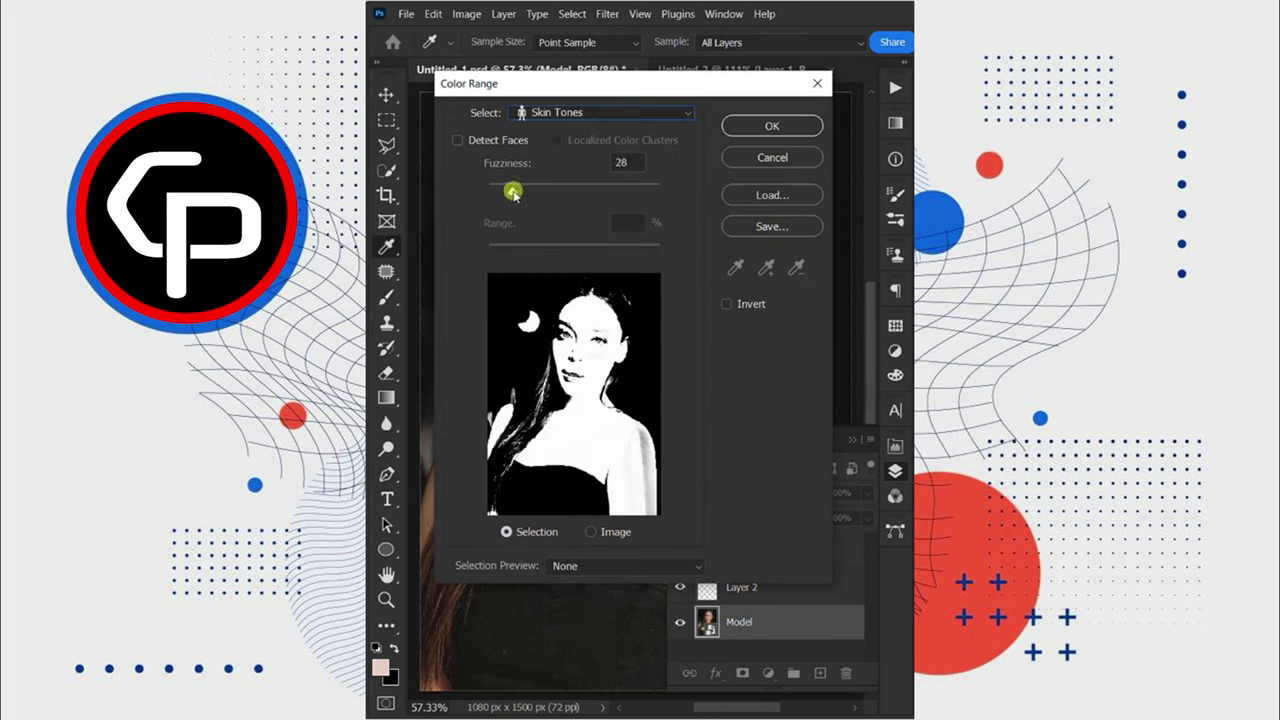
pyautogui.moveTo(512, 192); pyautogui.dragTo(498, 192)
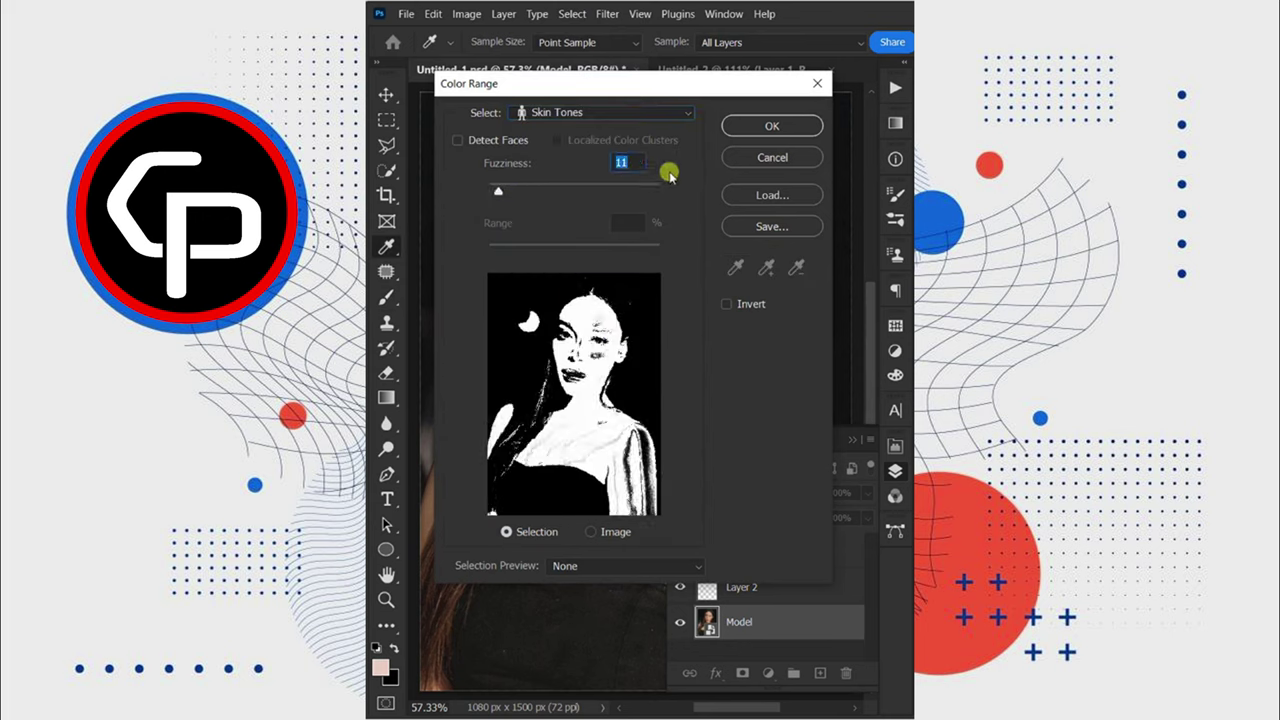
pyautogui.click(743, 130)
# Add a navy Solid Color fill sampled from the overlapping swatches, in Color Dodge mode.
pyautogui.press('b')
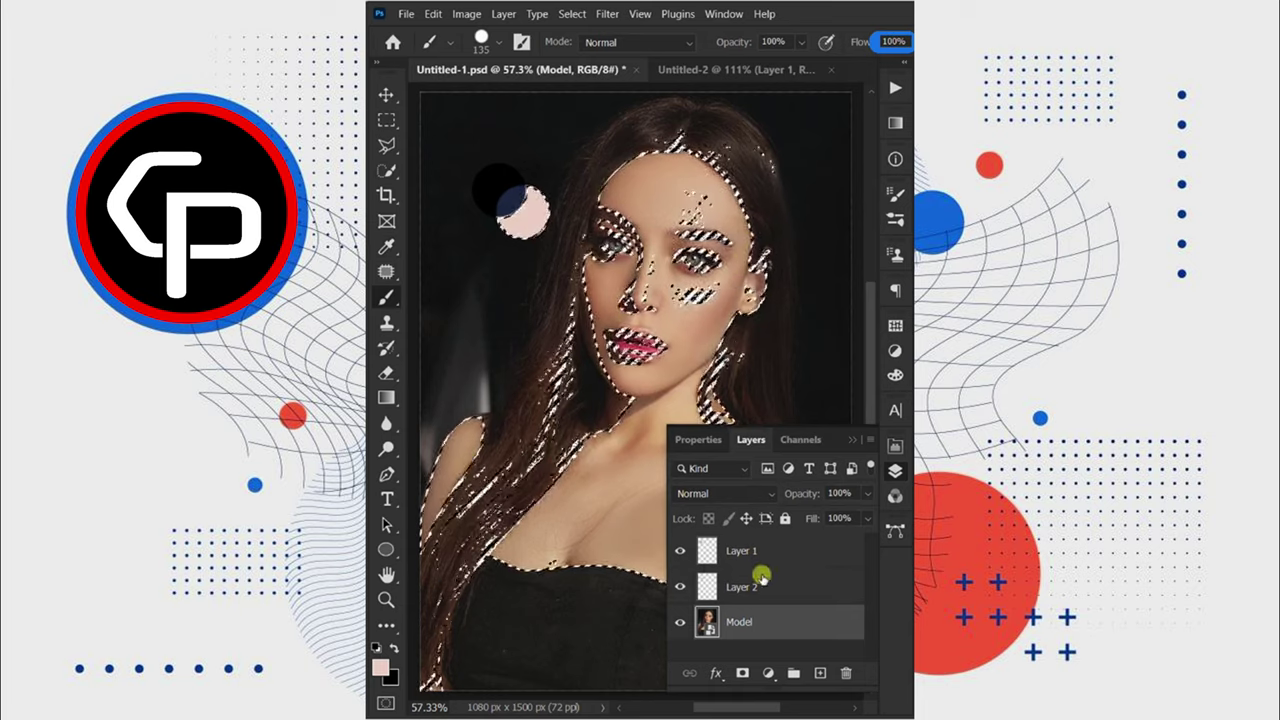
pyautogui.click(771, 664)
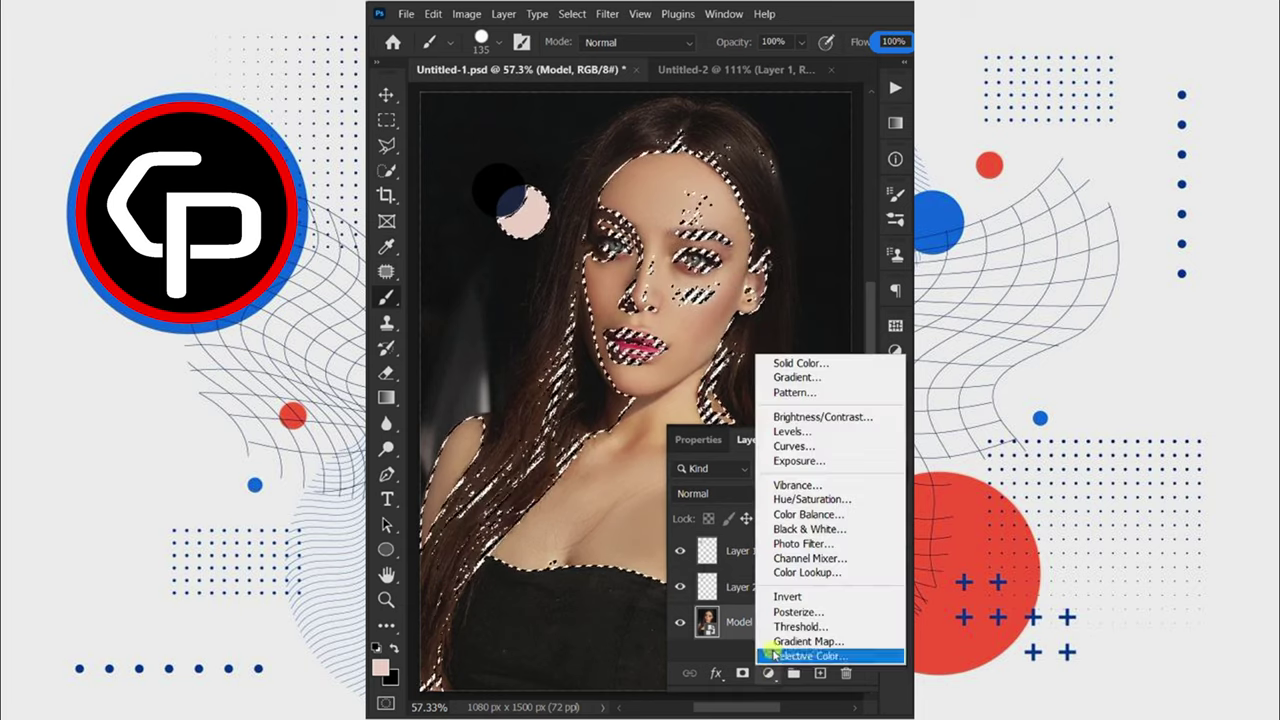
pyautogui.click(808, 364)
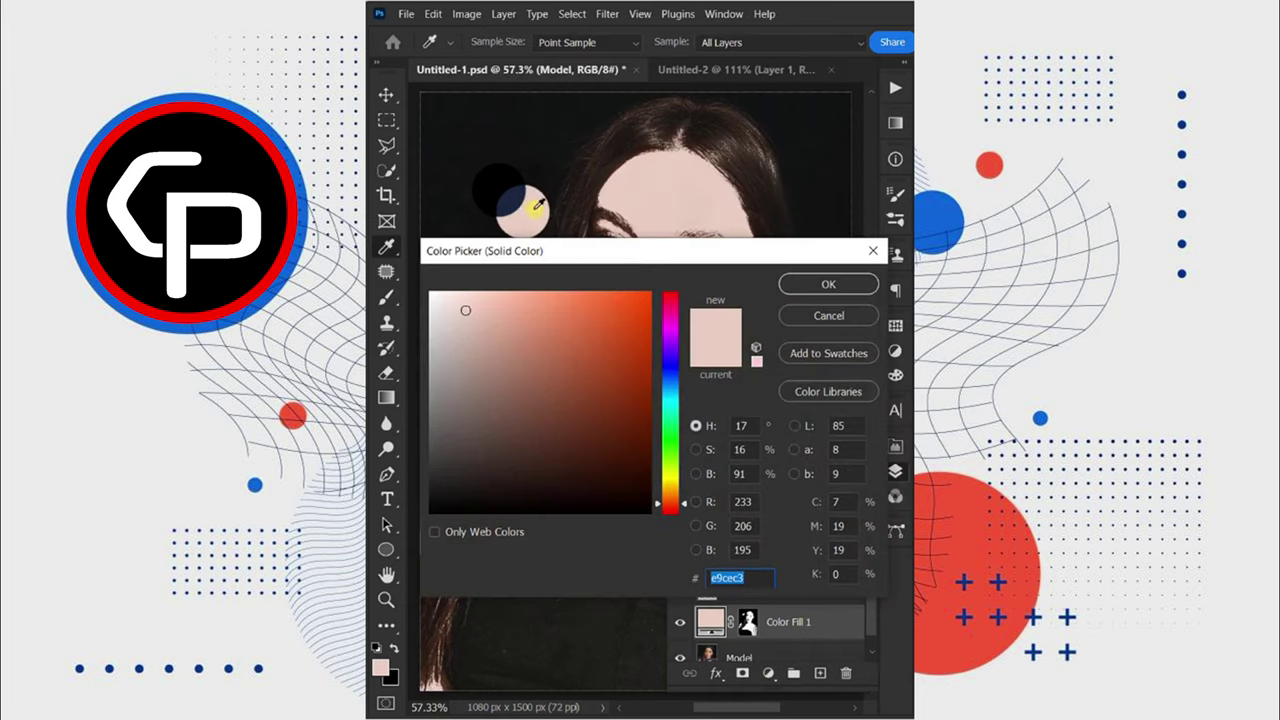
pyautogui.click(512, 201)
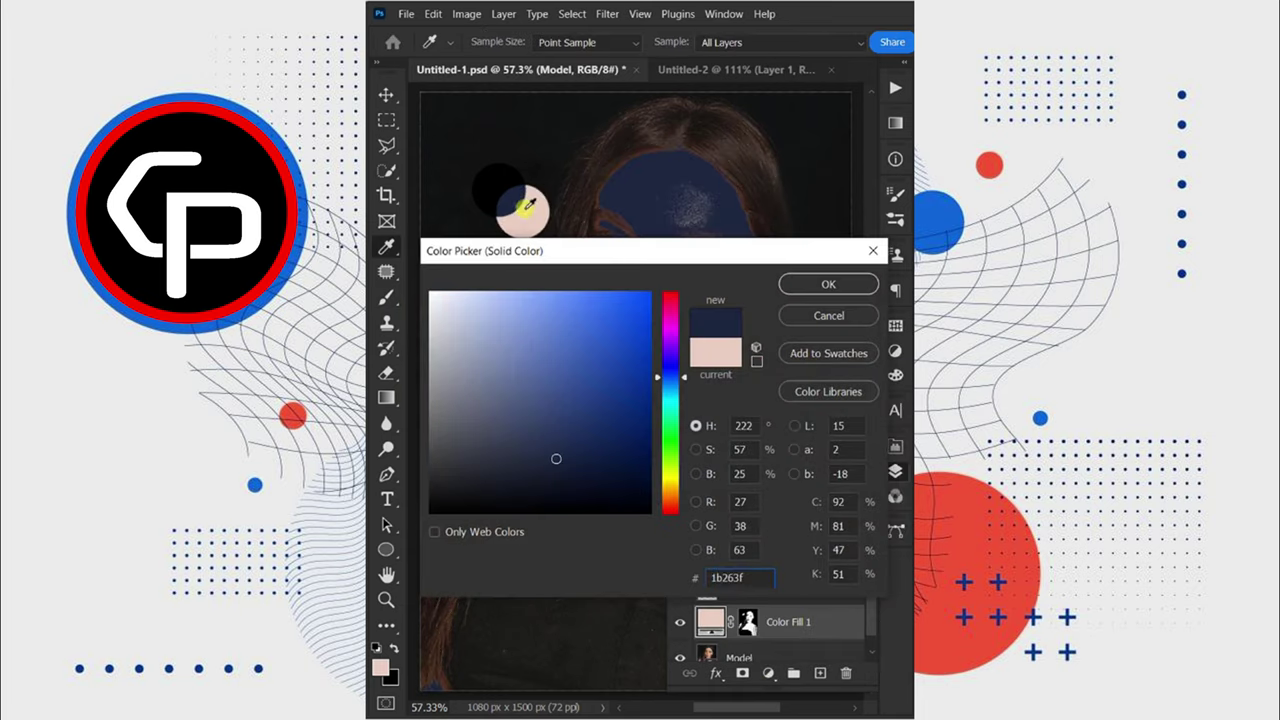
pyautogui.click(792, 286)
pyautogui.click(737, 482)
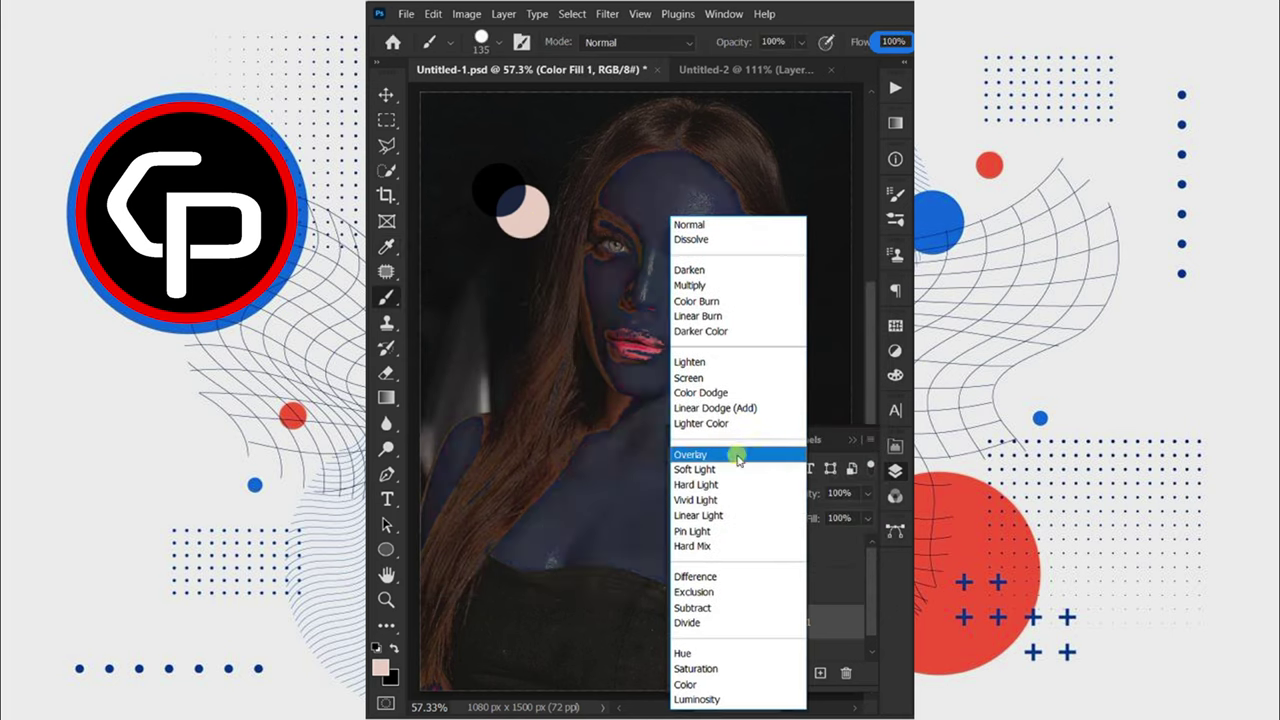
pyautogui.click(719, 393)
# Feather the fill layer's mask to 10.9 px and toggle it to compare before and after.
pyautogui.press('v')
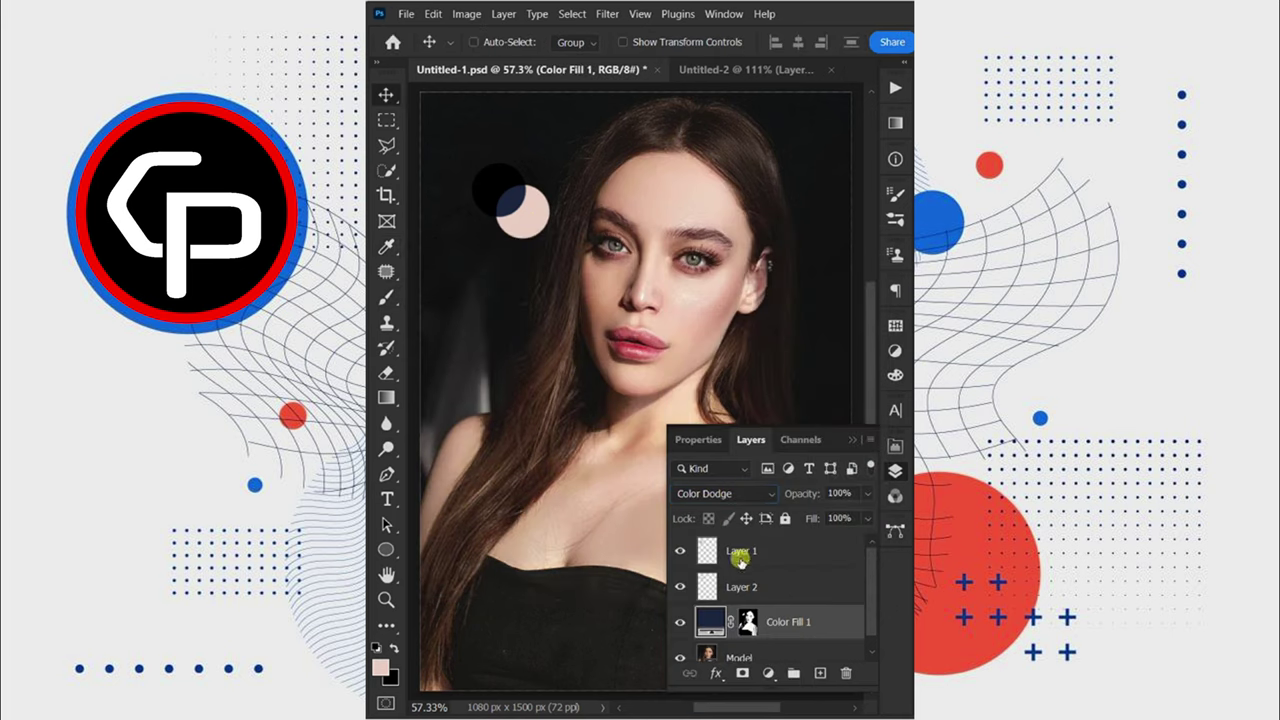
pyautogui.doubleClick(748, 620)
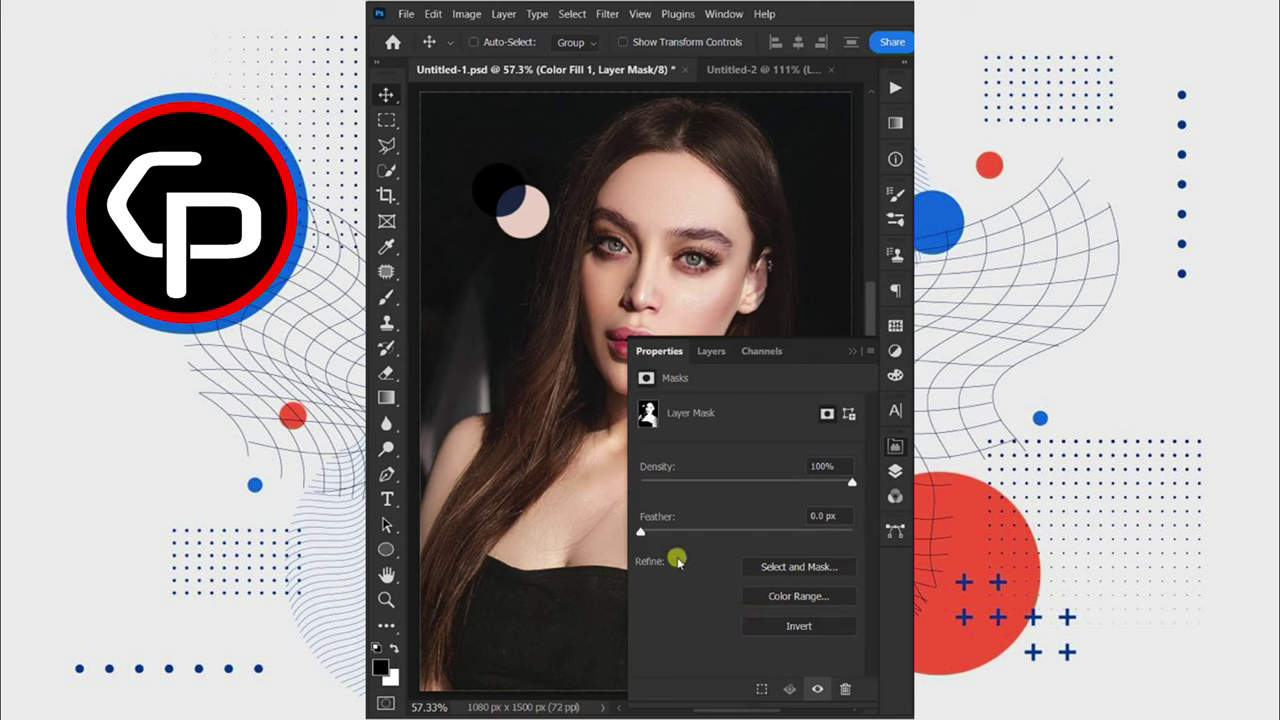
pyautogui.moveTo(698, 530); pyautogui.dragTo(726, 528)
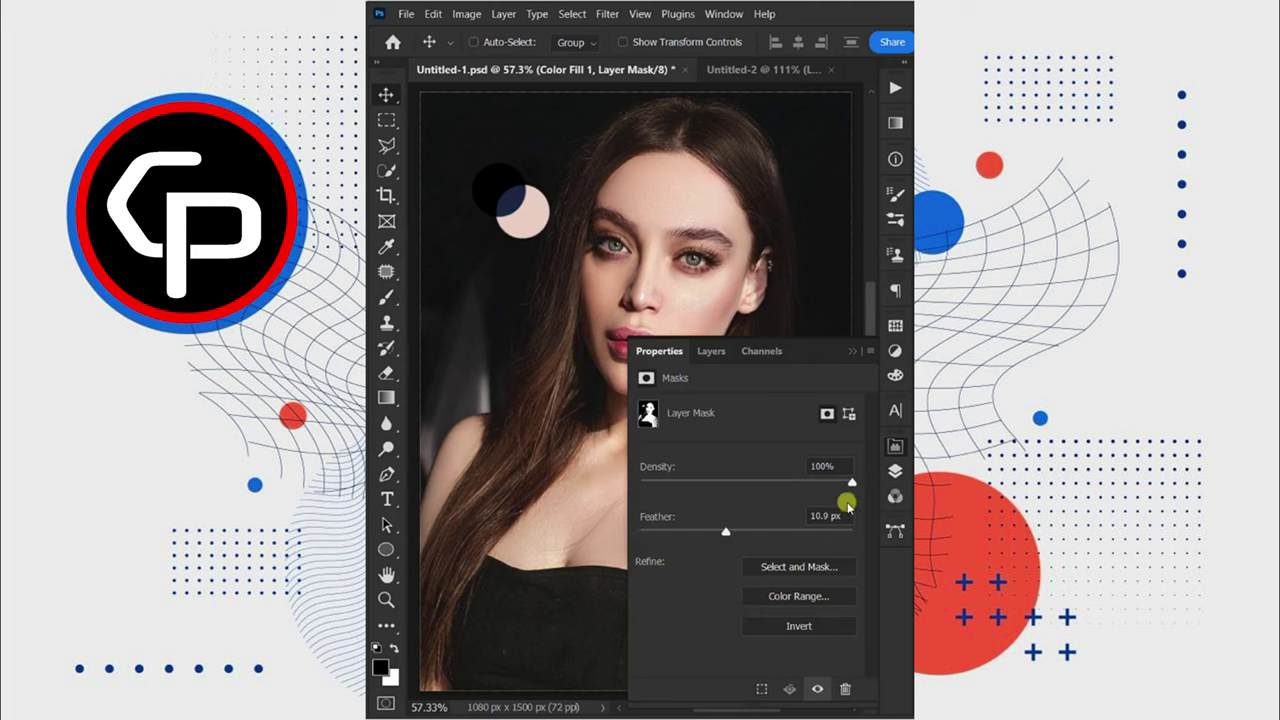
pyautogui.click(890, 476)
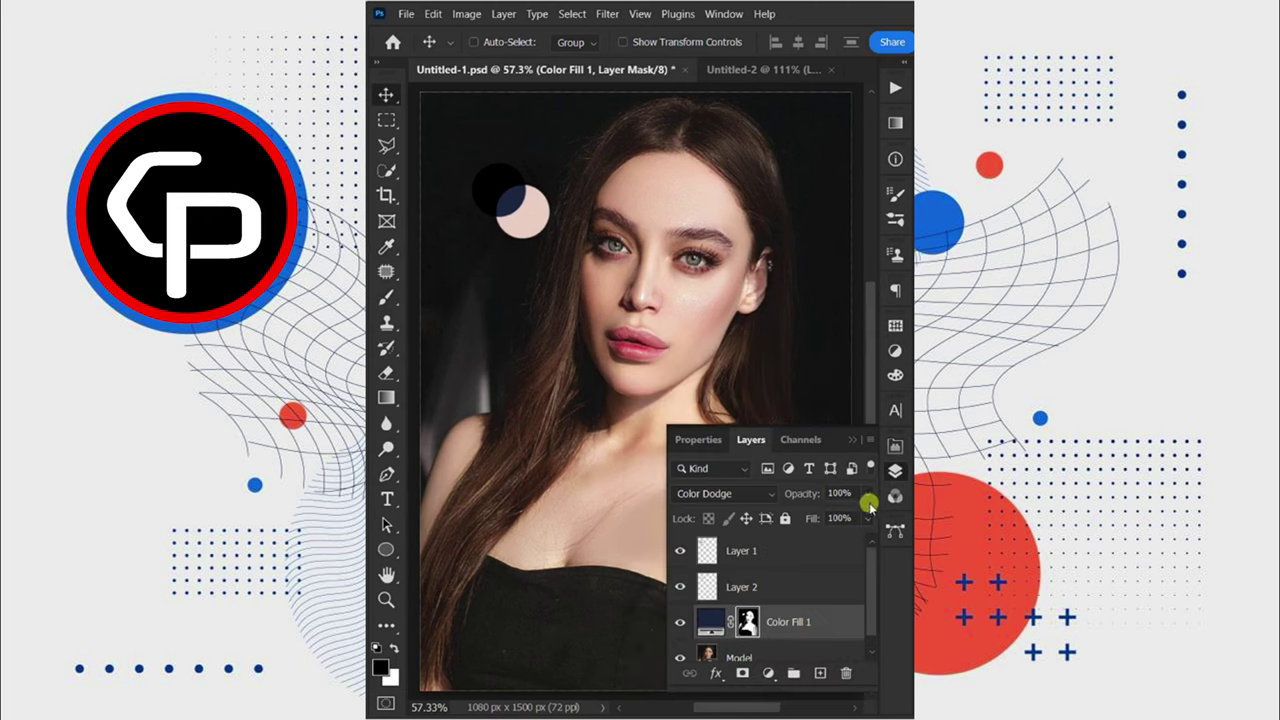
pyautogui.click(679, 623)
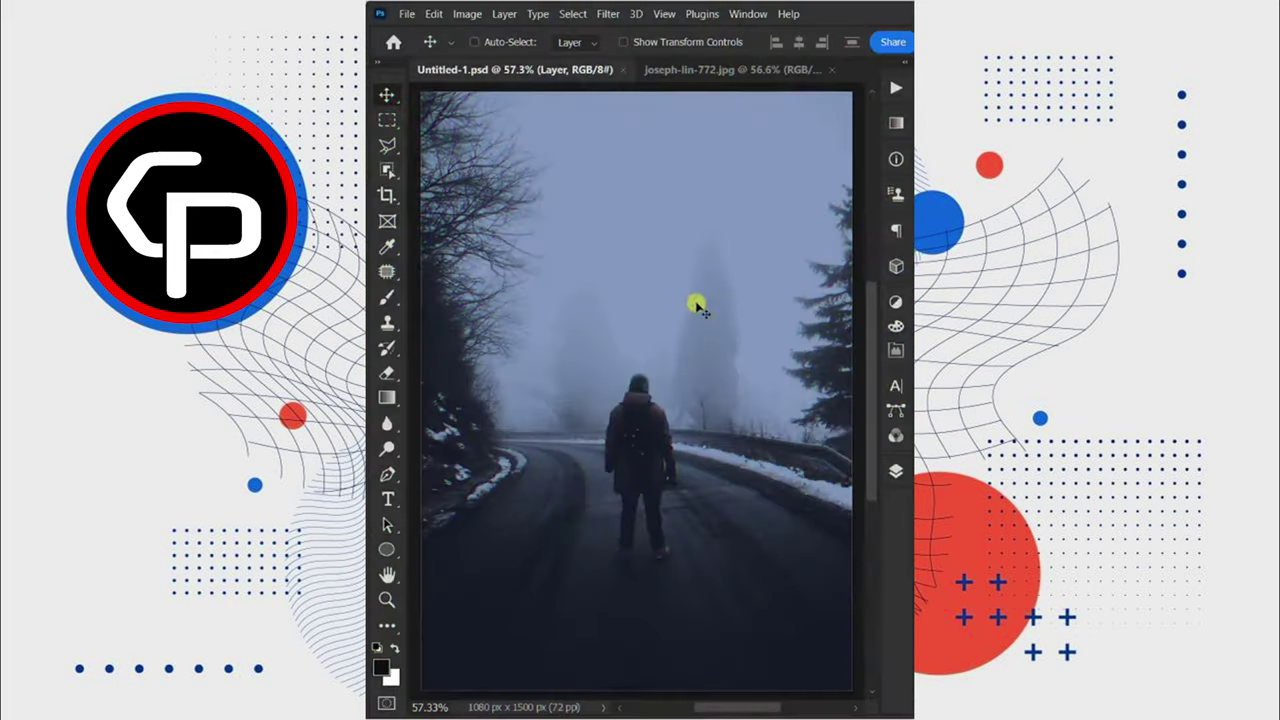
# In the dragon image, trace a loose freehand lasso selection around the dragon.
pyautogui.click(686, 70)
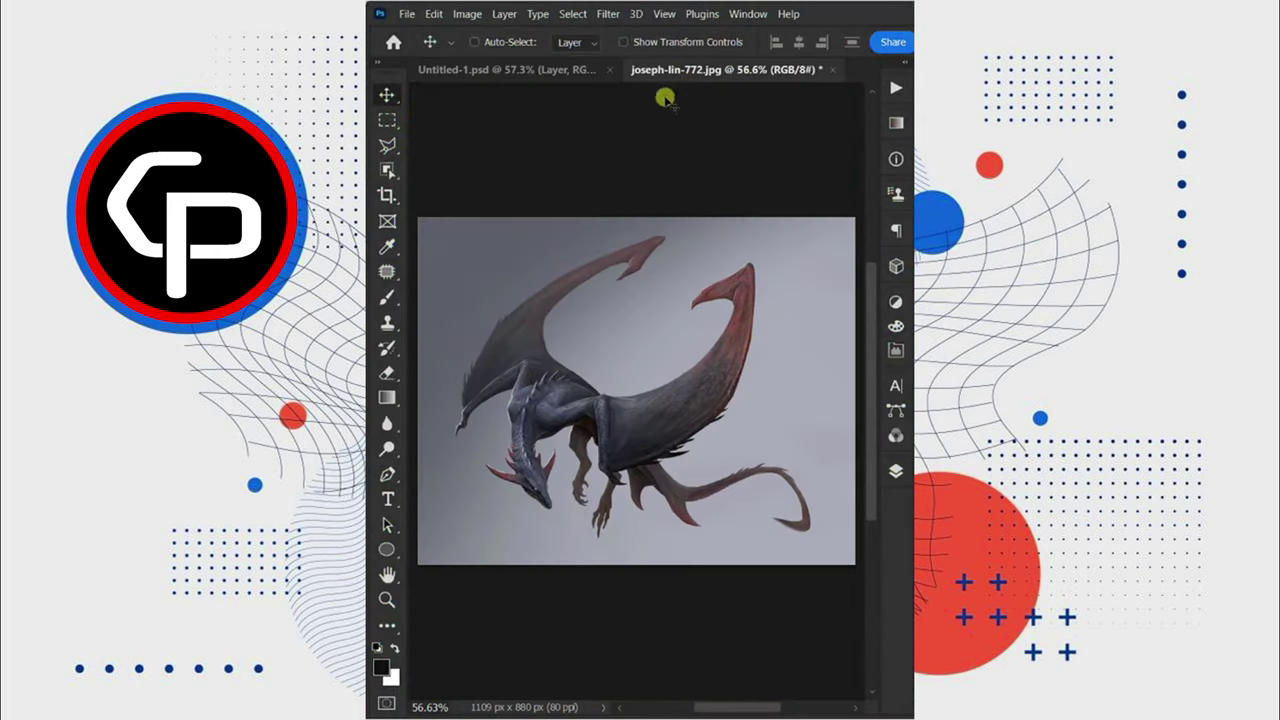
pyautogui.rightClick(390, 145)
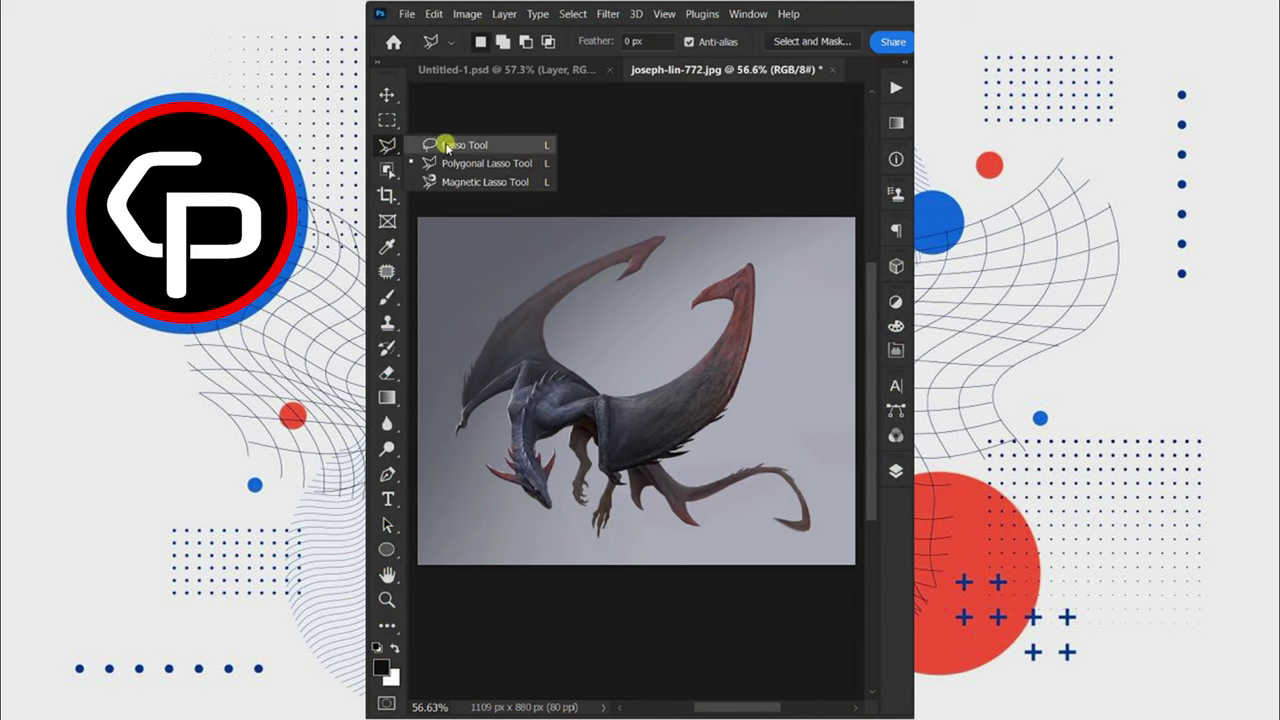
pyautogui.click(445, 146)
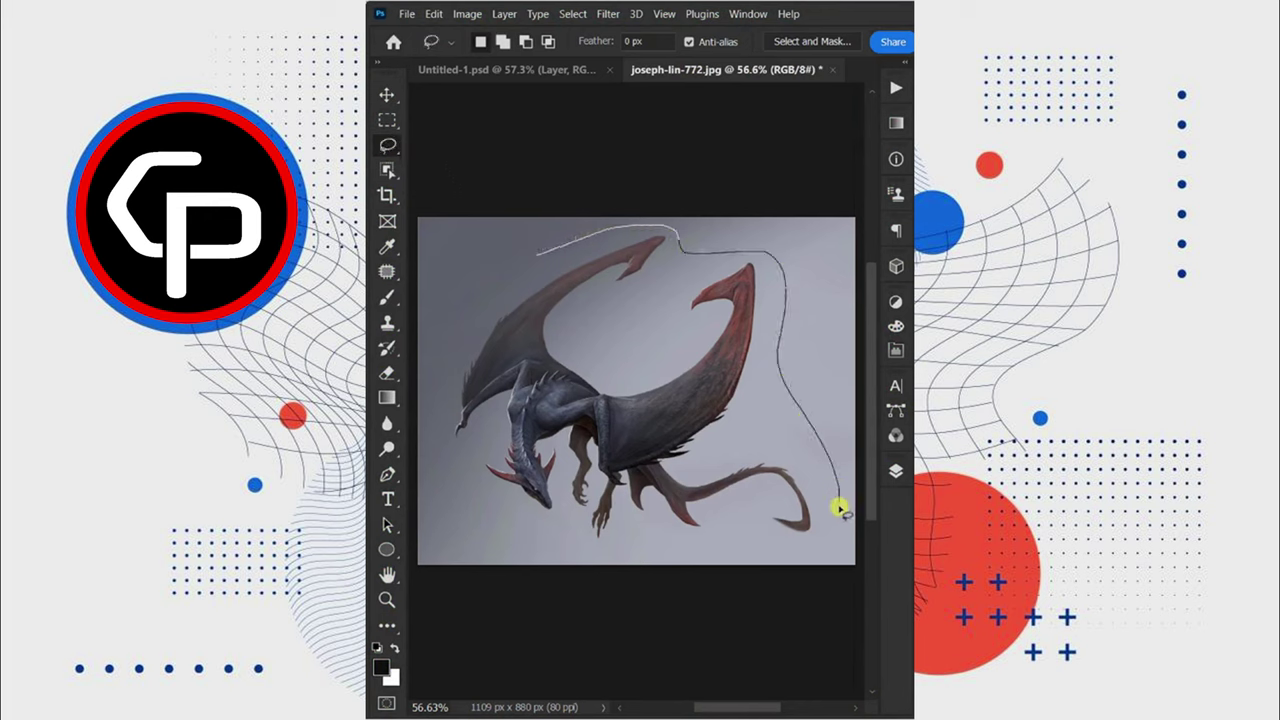
pyautogui.moveTo(840, 508)
pyautogui.mouseDown()
pyautogui.moveTo(551, 531)
pyautogui.moveTo(474, 303)
pyautogui.moveTo(529, 254)
pyautogui.mouseUp()
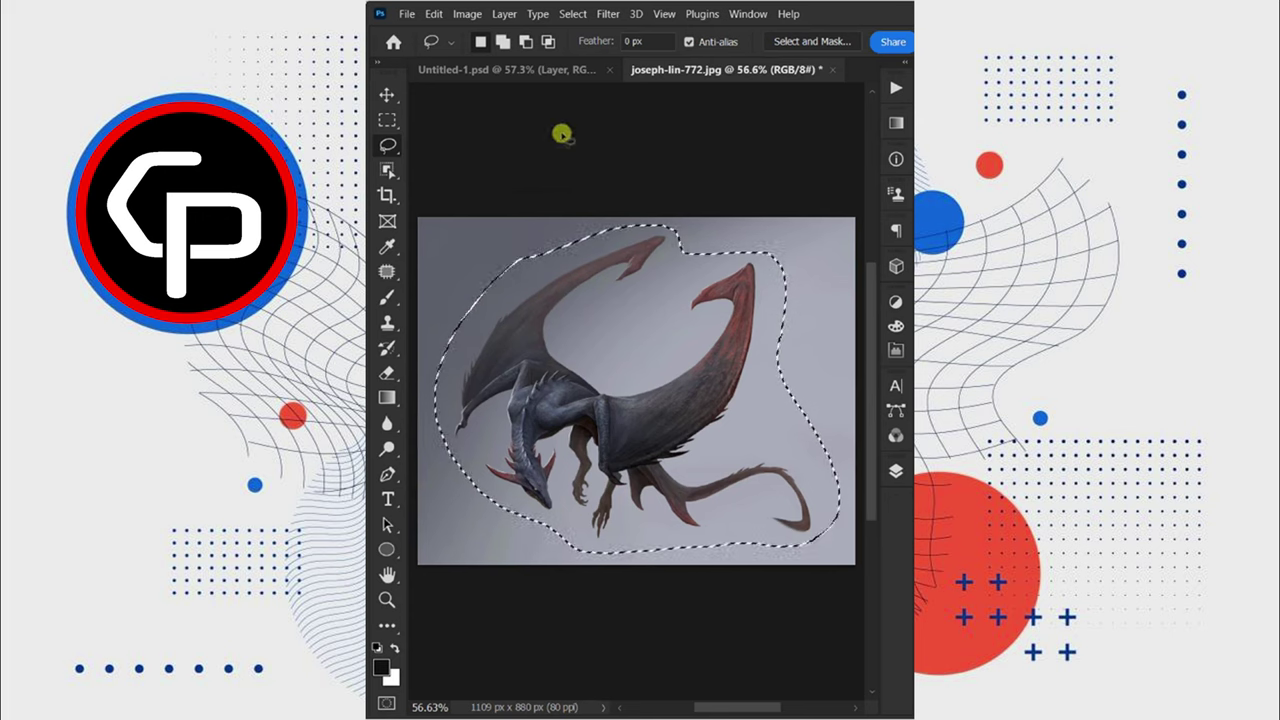
# Feather the dragon selection's edge and copy it.
pyautogui.click(573, 14)
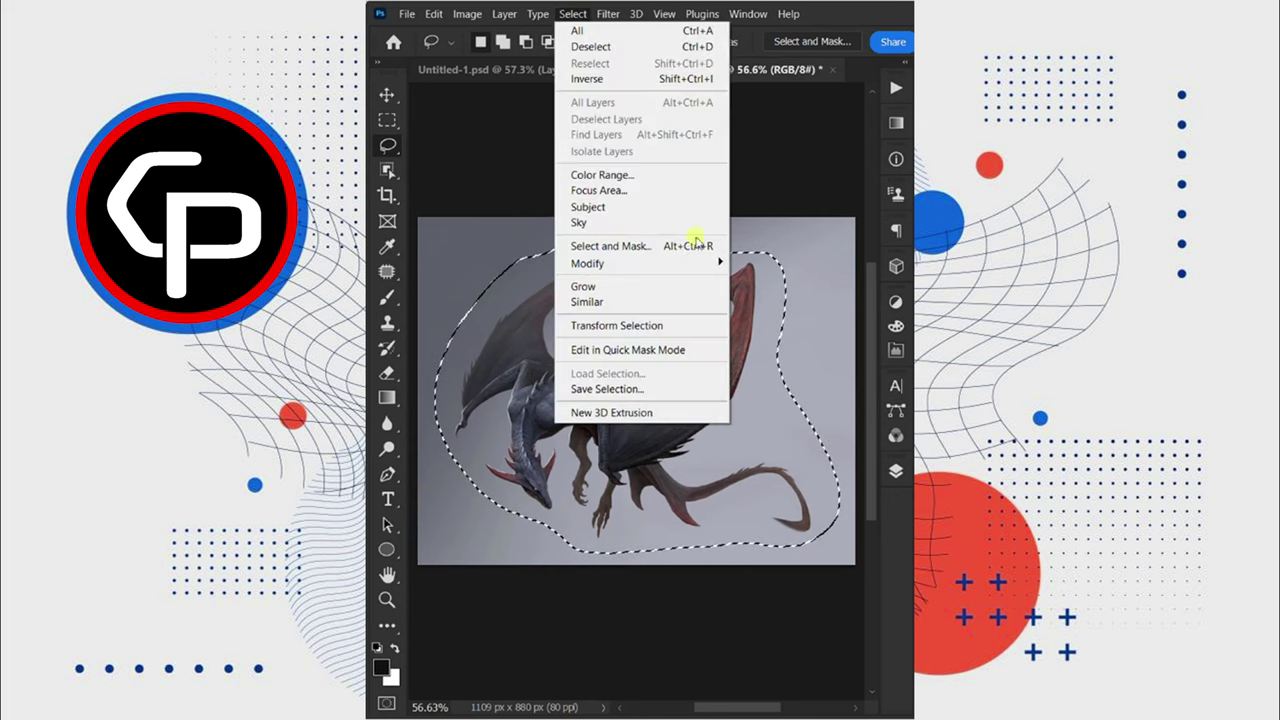
pyautogui.moveTo(588, 263)
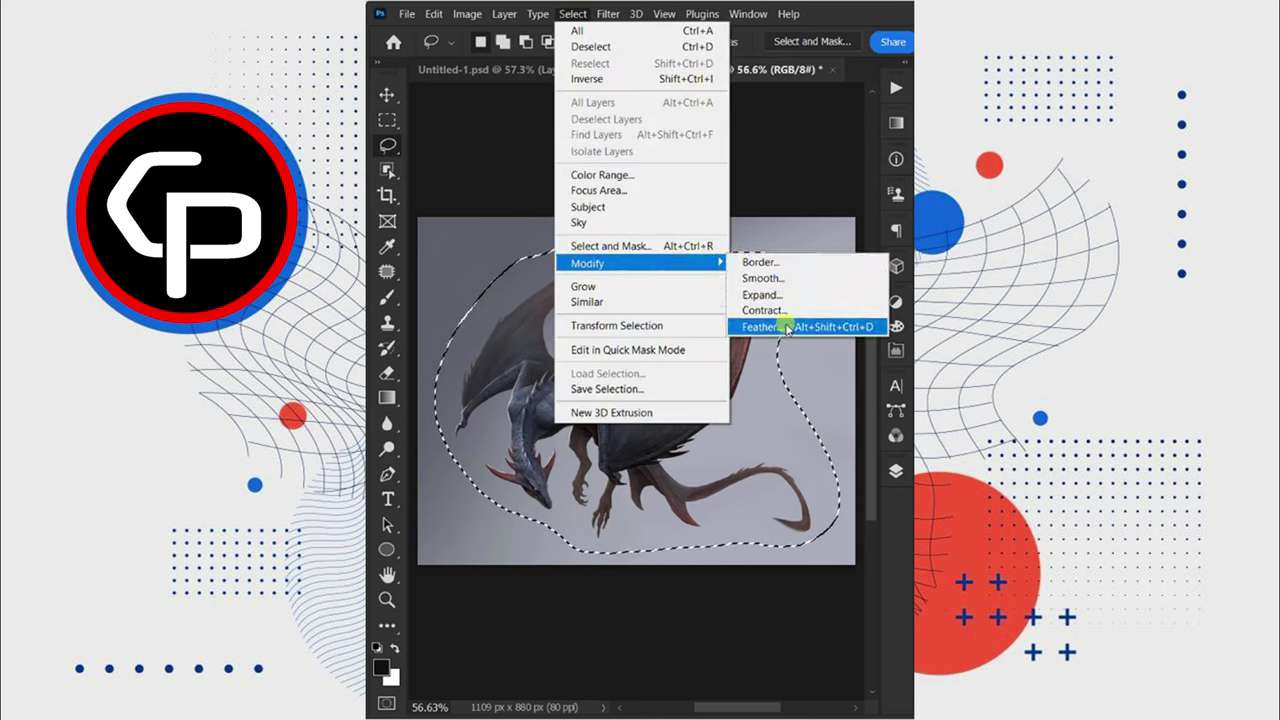
pyautogui.click(762, 327)
pyautogui.click(733, 273)
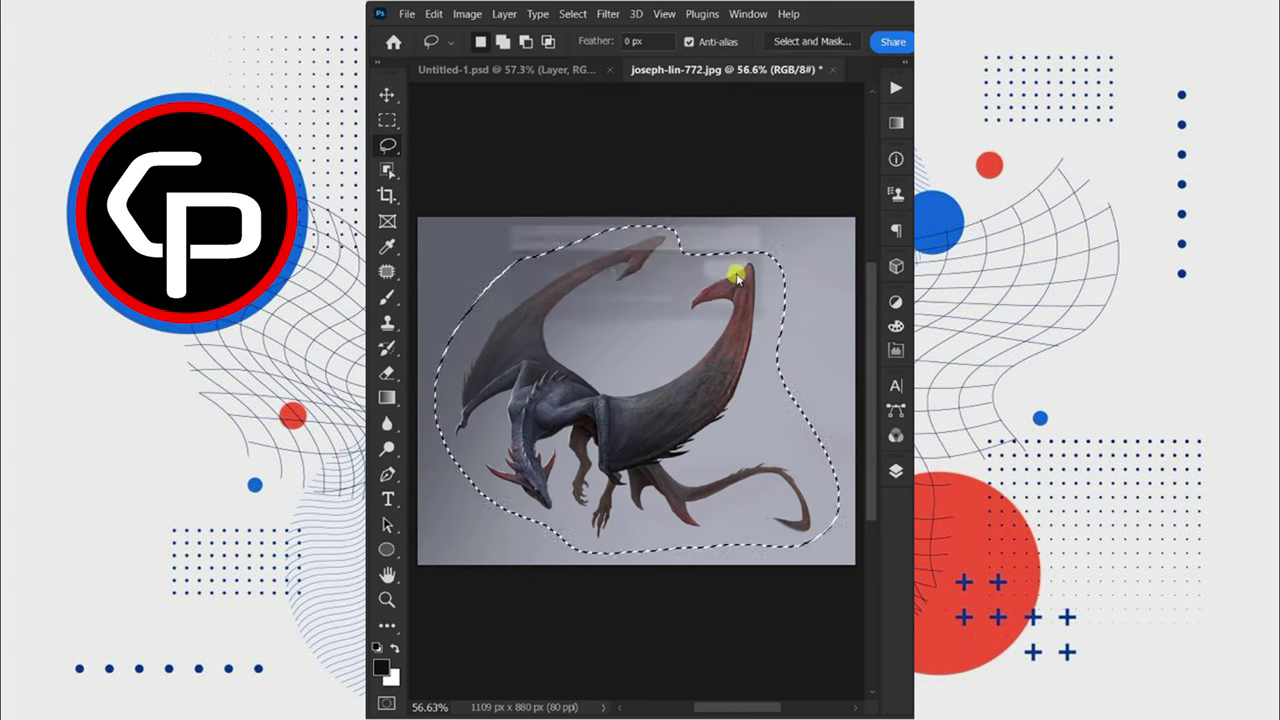
pyautogui.click(440, 15)
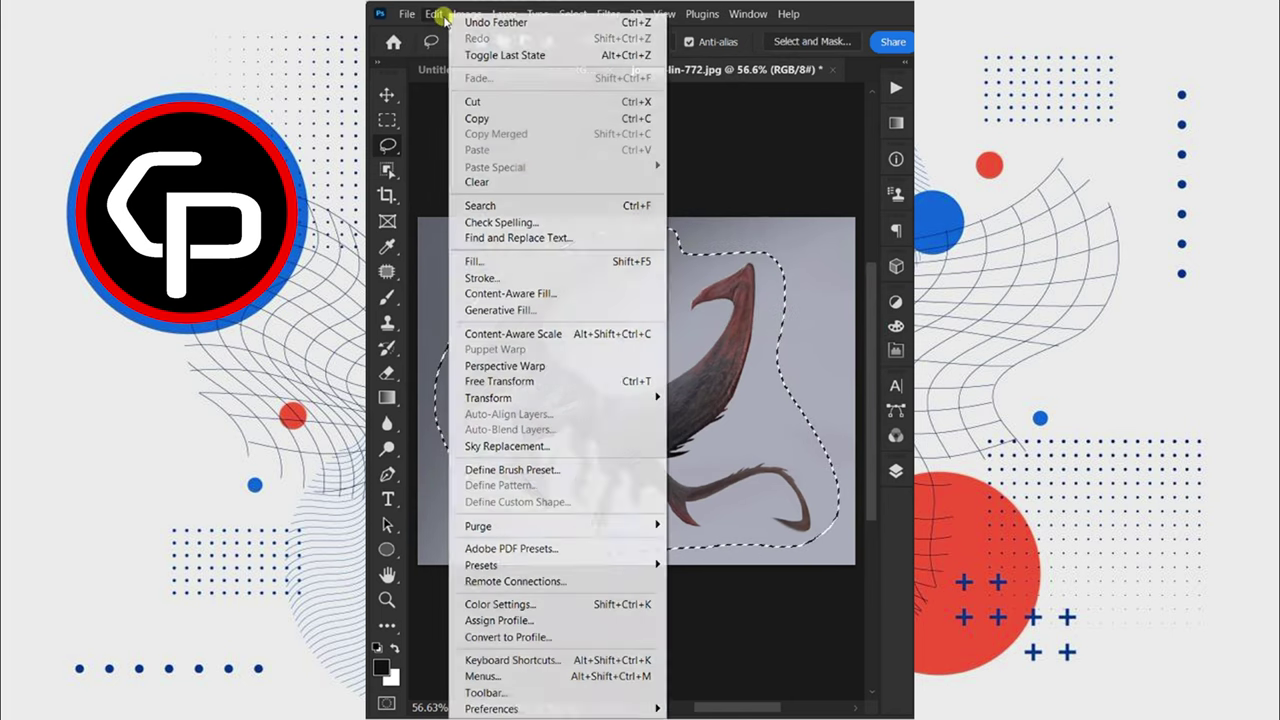
pyautogui.click(521, 113)
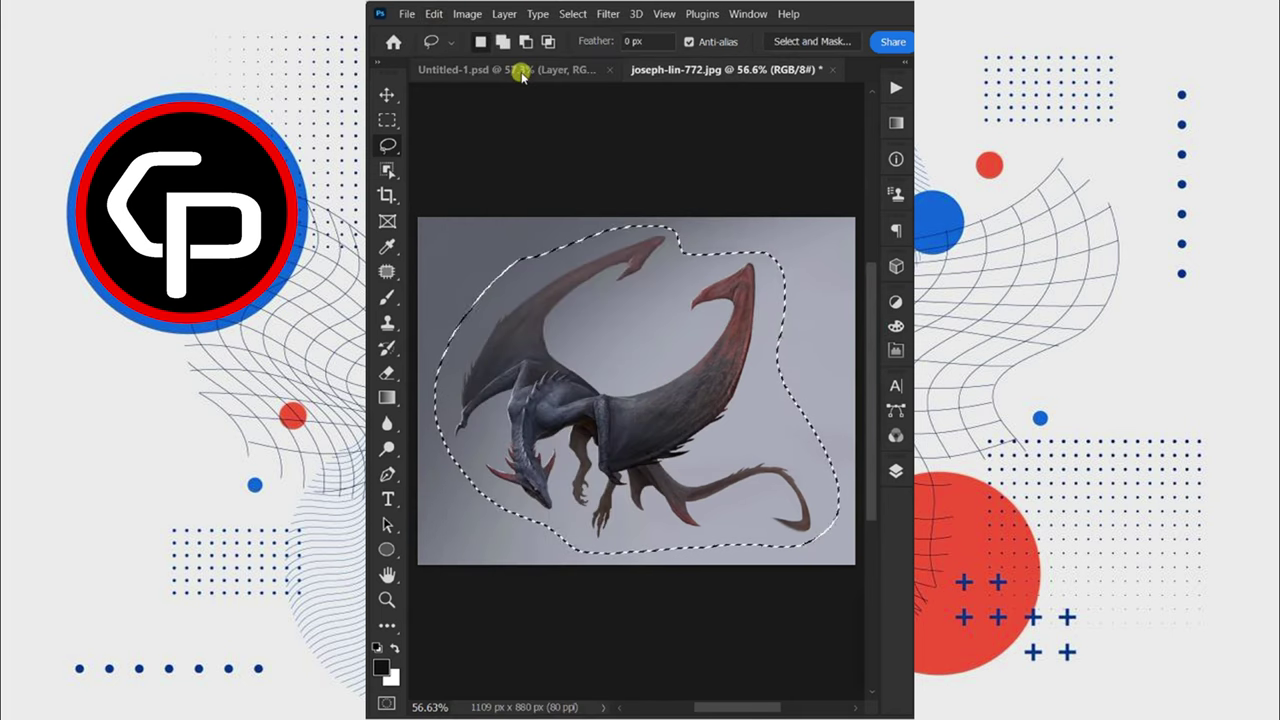
# Paste the dragon into the road photo, shrink it to about 78%, and move it into the sky.
pyautogui.click(515, 70)
pyautogui.press('v')
pyautogui.hotkey('ctrl', 'v')
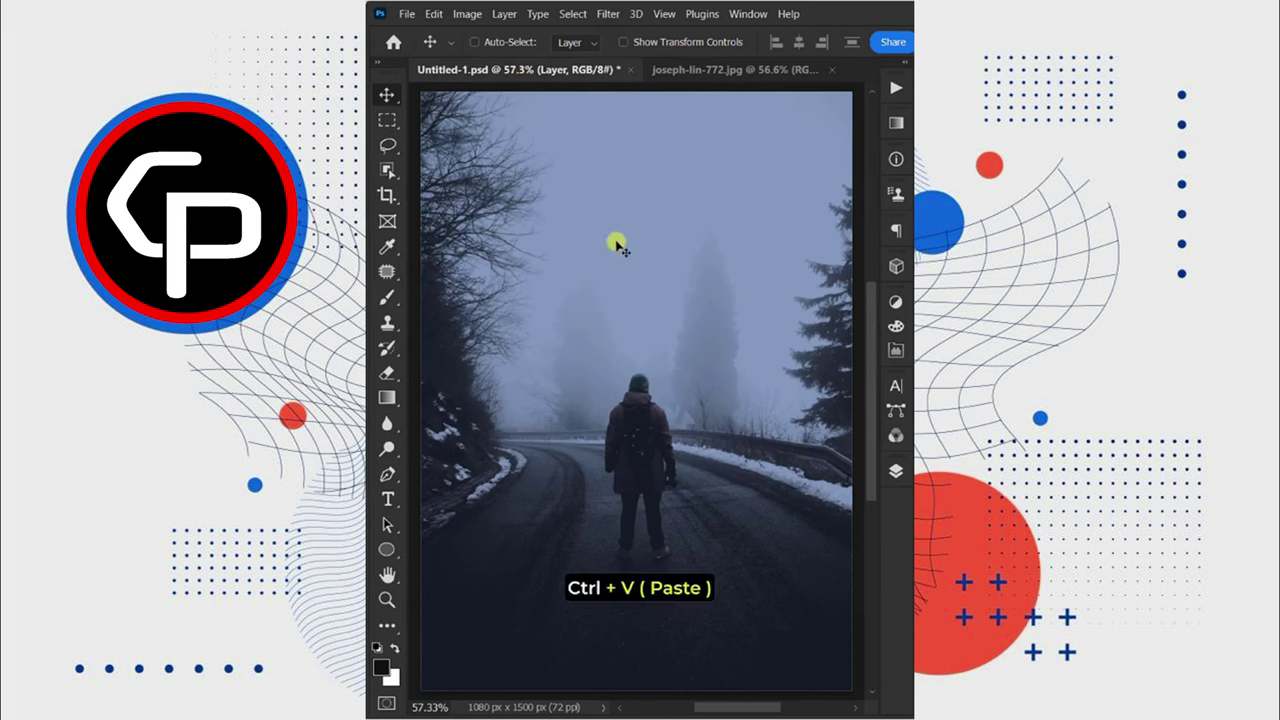
pyautogui.hotkey('ctrl', 't')
pyautogui.moveTo(634, 227); pyautogui.dragTo(637, 251)
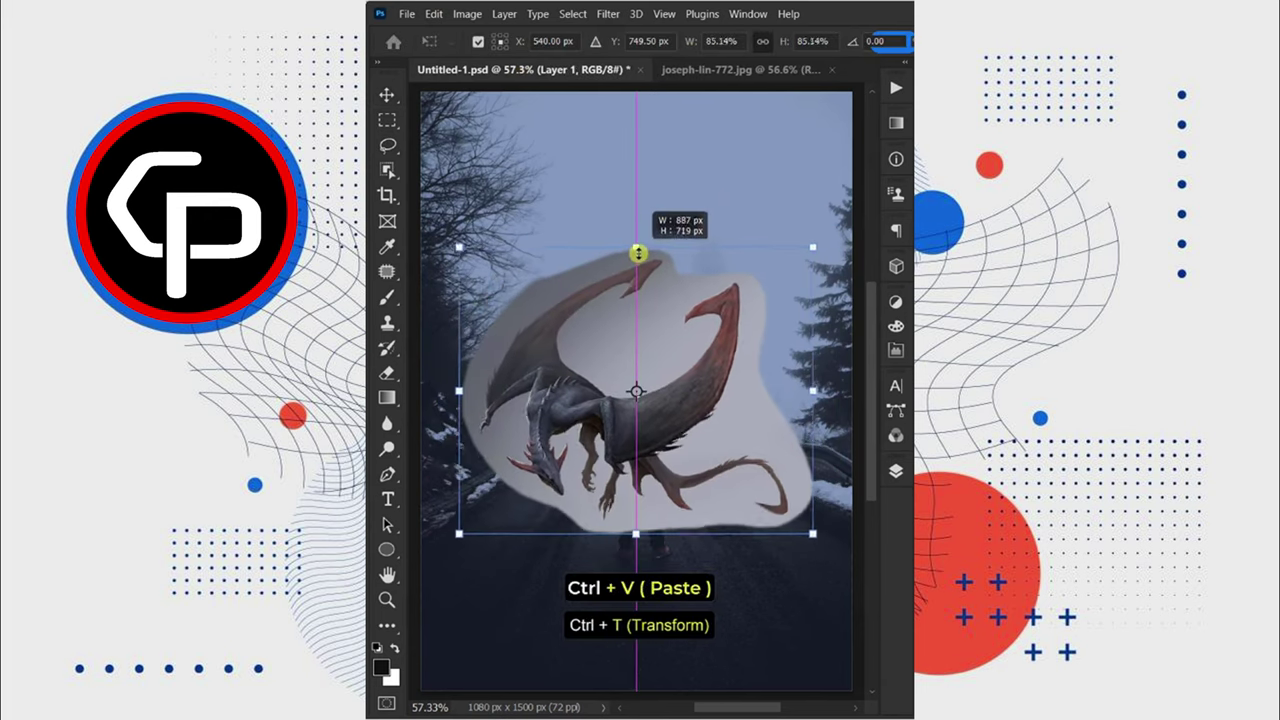
pyautogui.moveTo(663, 343)
pyautogui.mouseDown()
pyautogui.moveTo(683, 207)
pyautogui.moveTo(673, 186)
pyautogui.mouseUp()
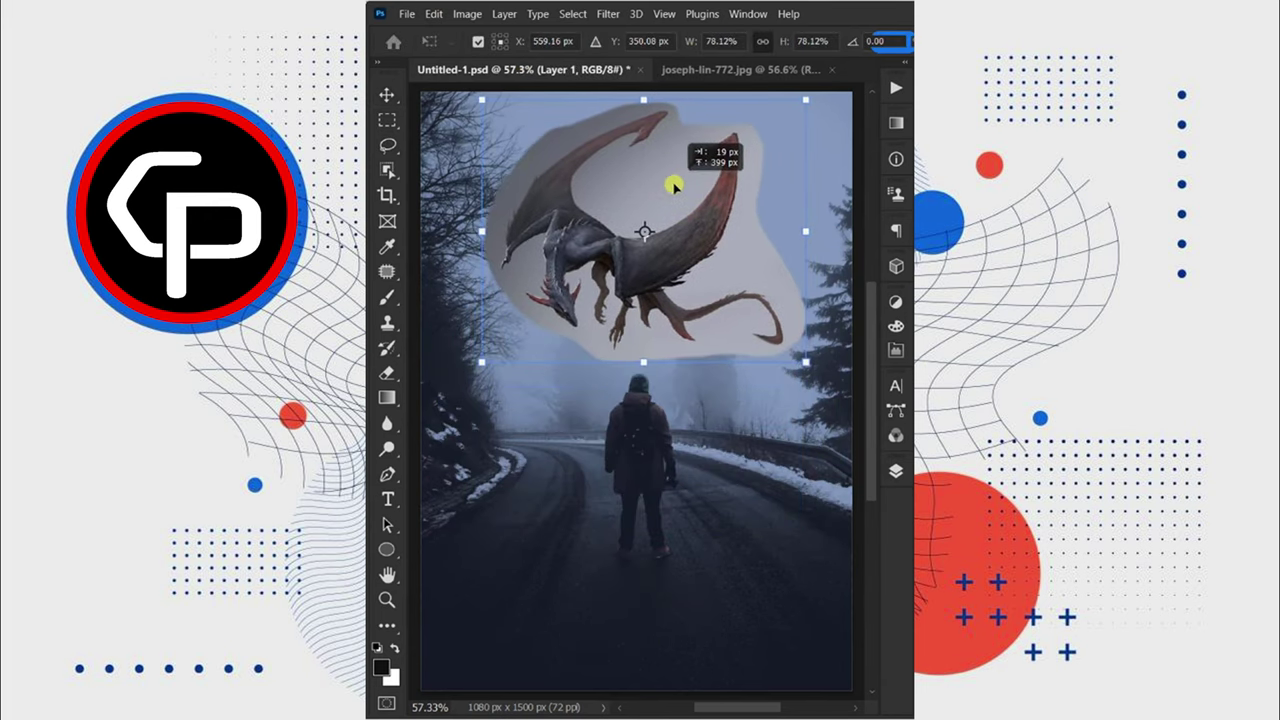
pyautogui.press('Return')
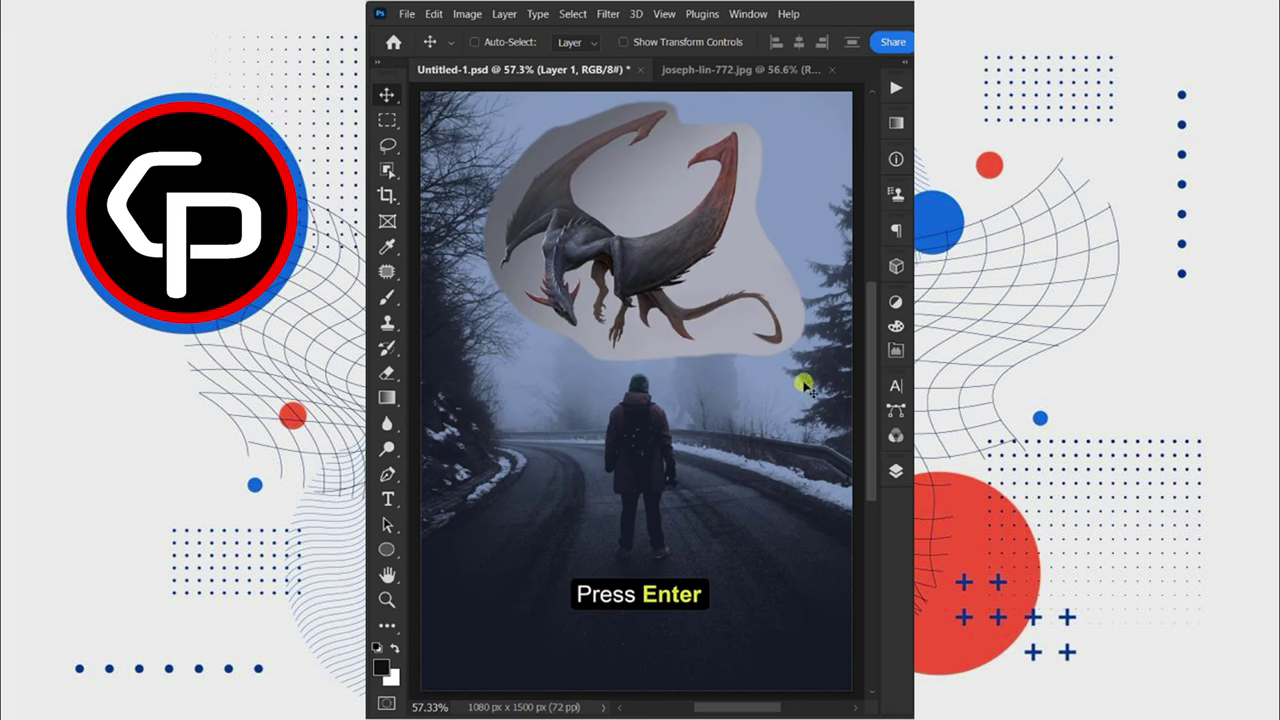
# Duplicate the road photo layer and Auto-Blend it with the dragon layer.
pyautogui.click(894, 470)
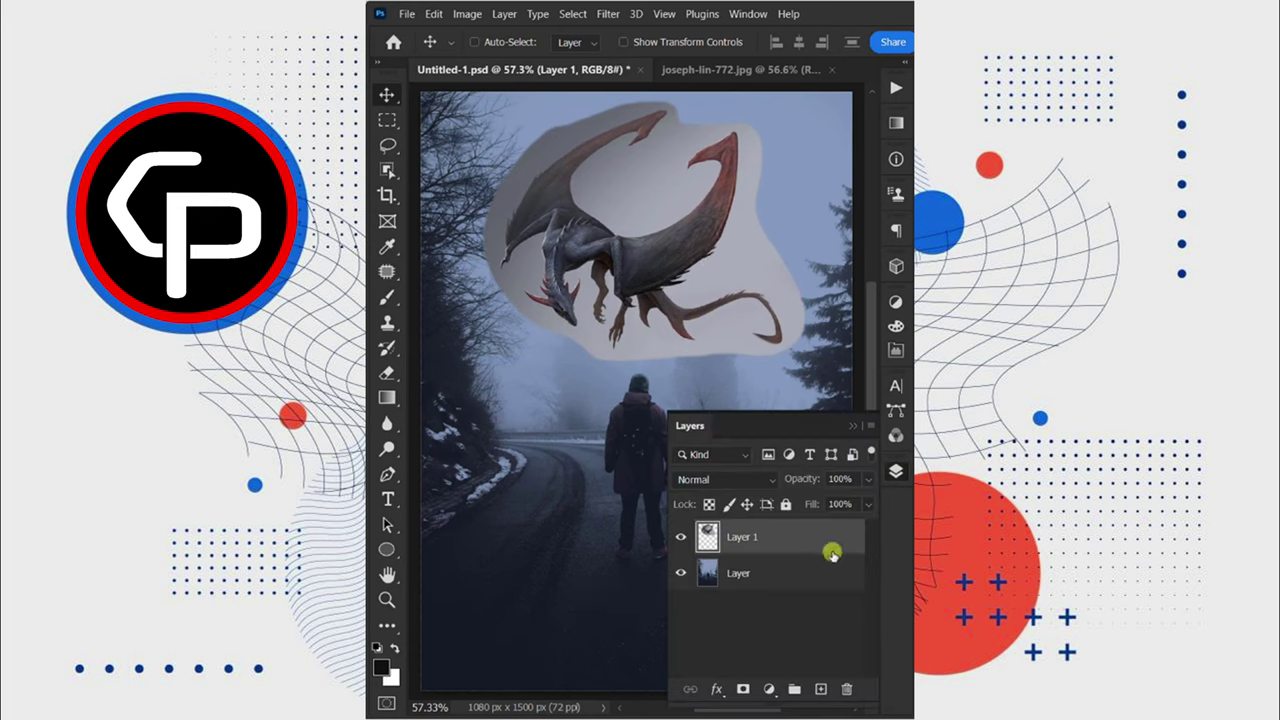
pyautogui.moveTo(830, 572); pyautogui.dragTo(821, 688)
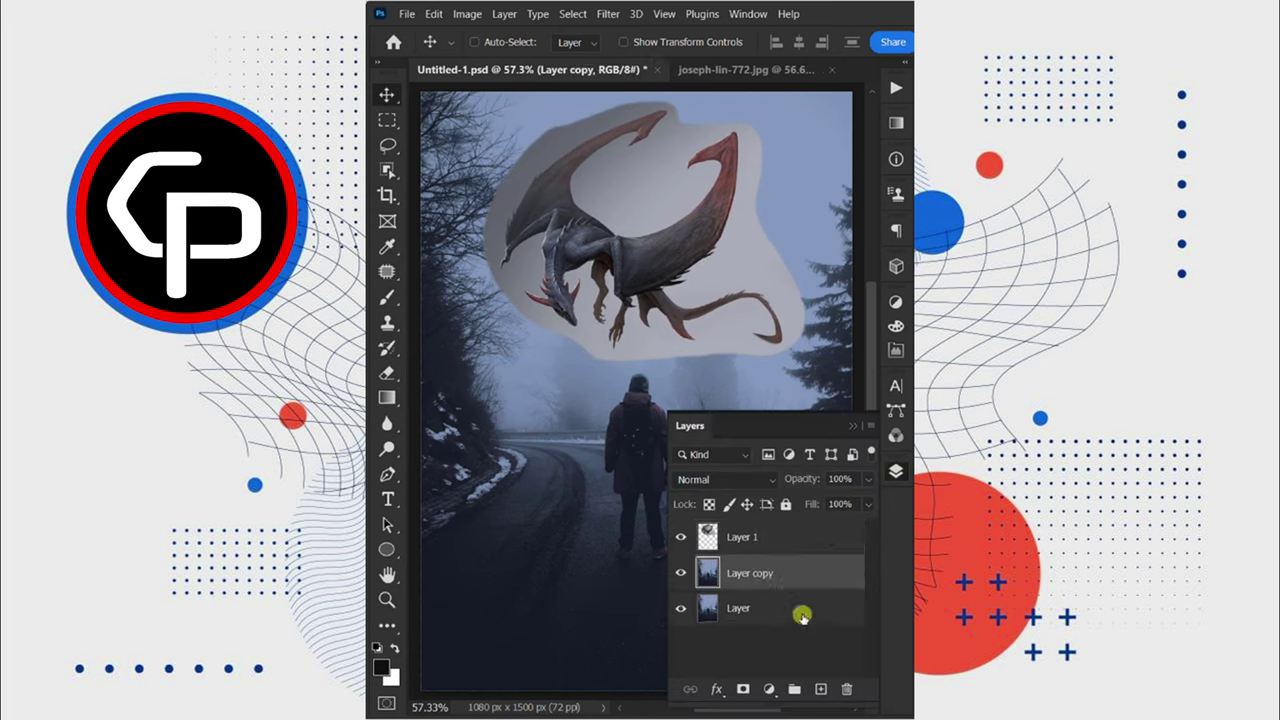
pyautogui.keyDown('ctrl'); pyautogui.click(782, 538); pyautogui.keyUp('ctrl')
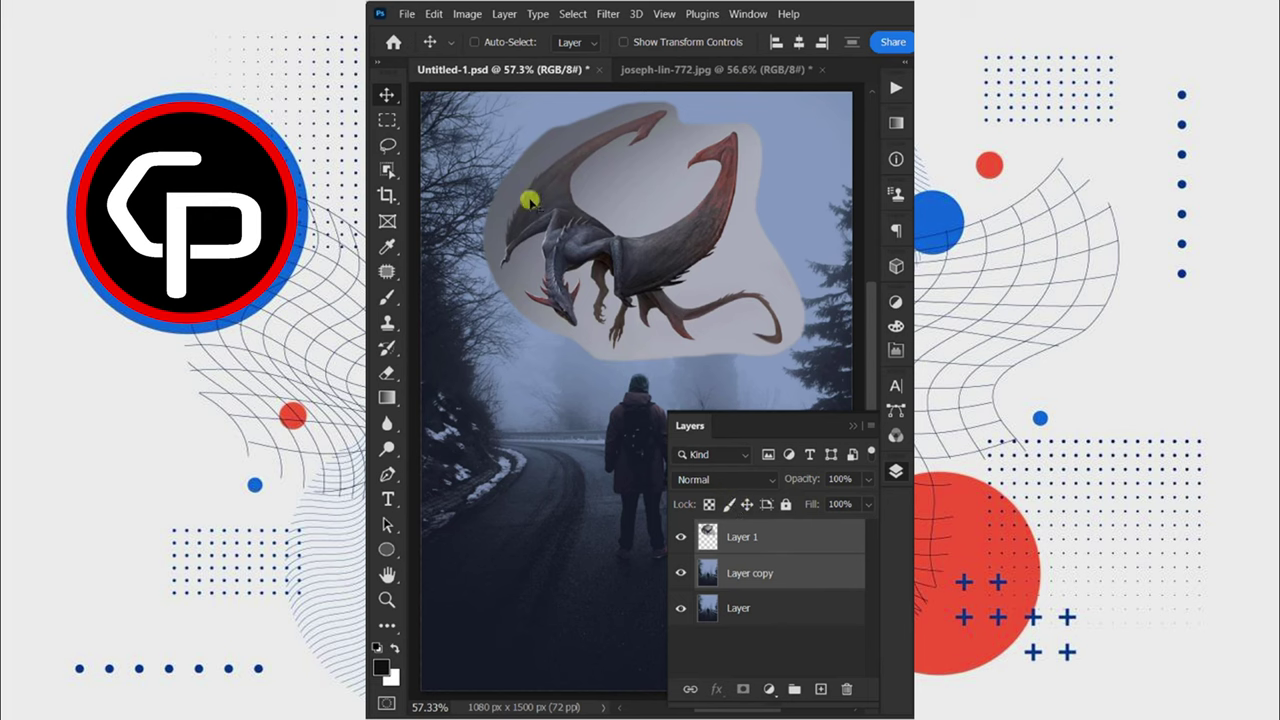
pyautogui.click(436, 14)
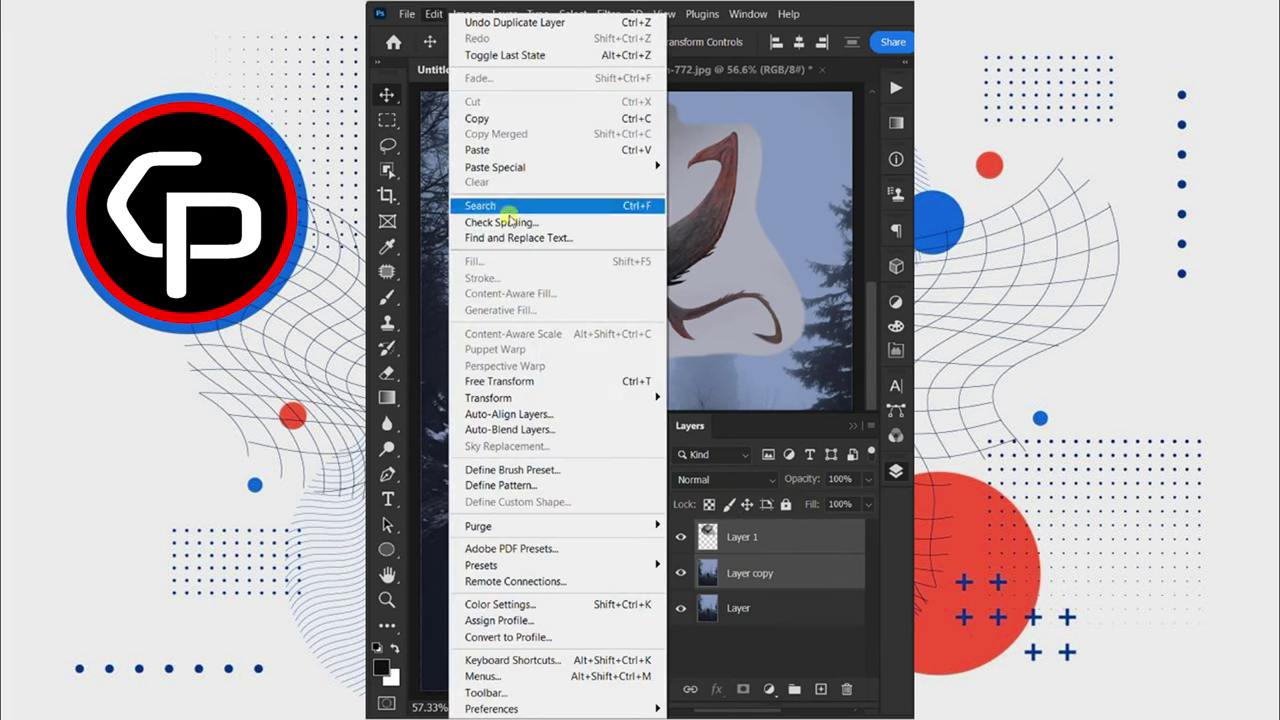
pyautogui.click(569, 428)
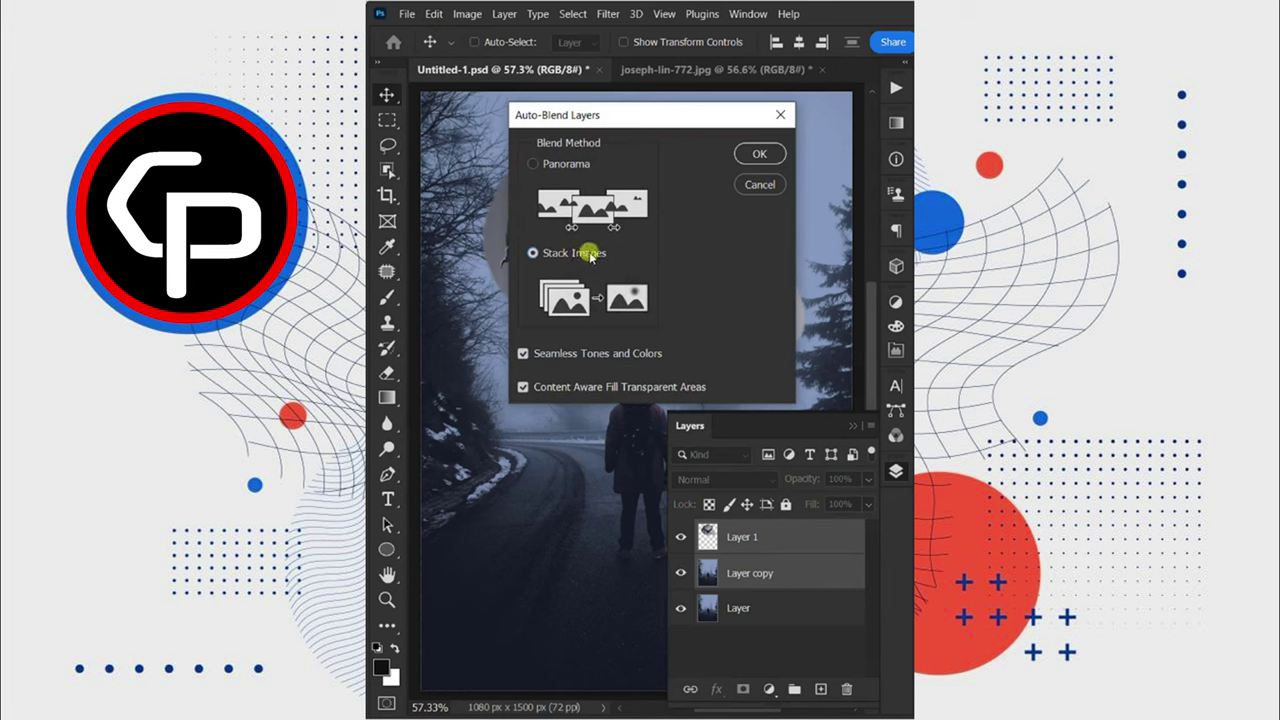
pyautogui.click(743, 159)
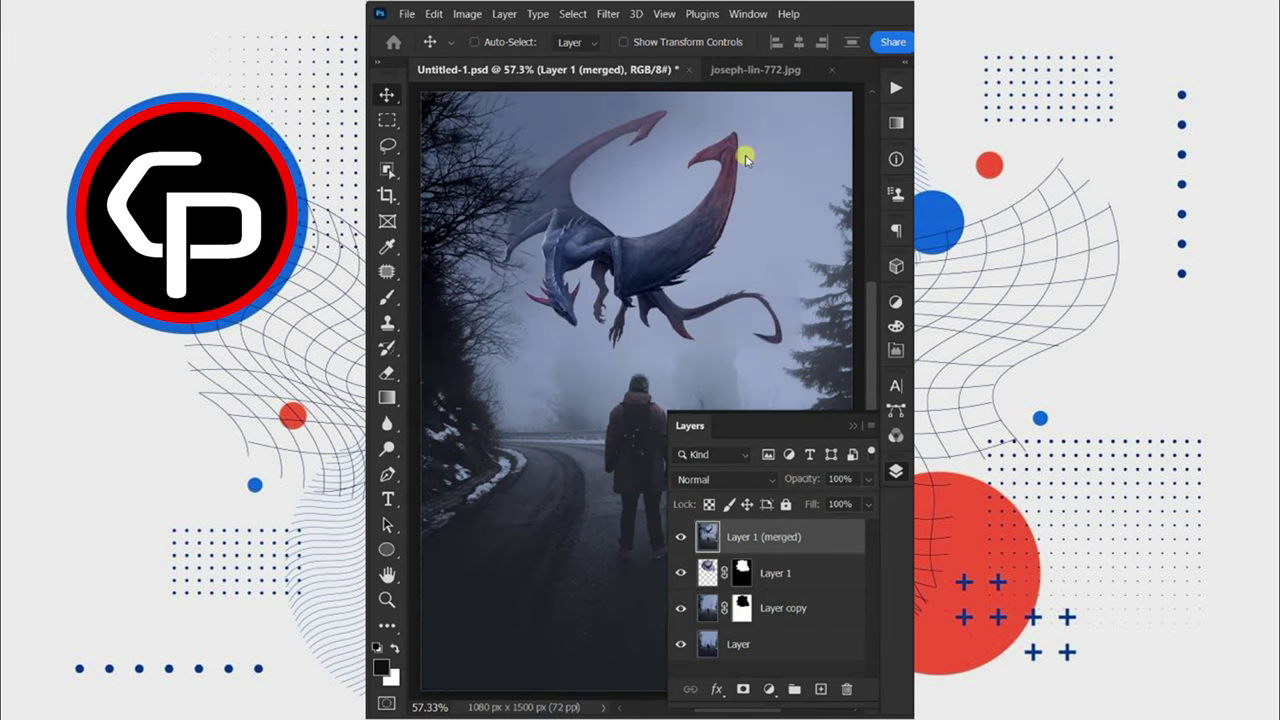
pyautogui.click(770, 678)
# Add a Color Lookup adjustment using FuturisticBleak.3DL.
pyautogui.click(800, 586)
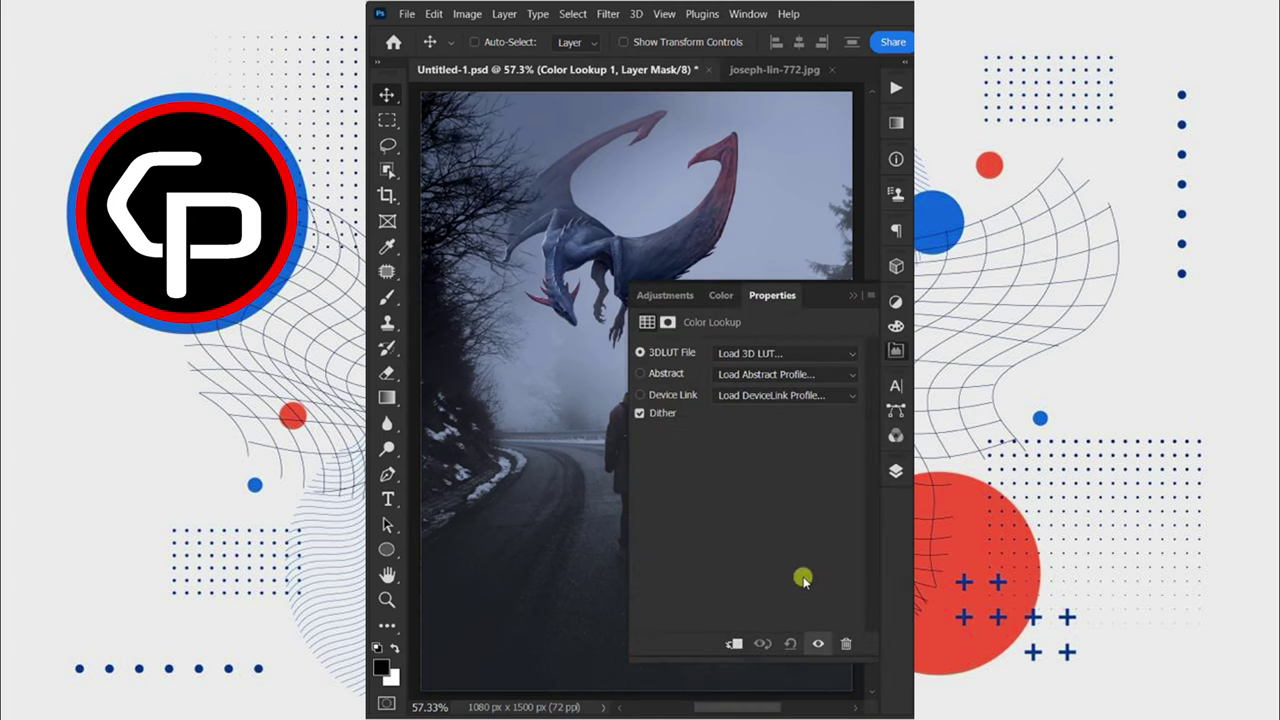
pyautogui.click(773, 355)
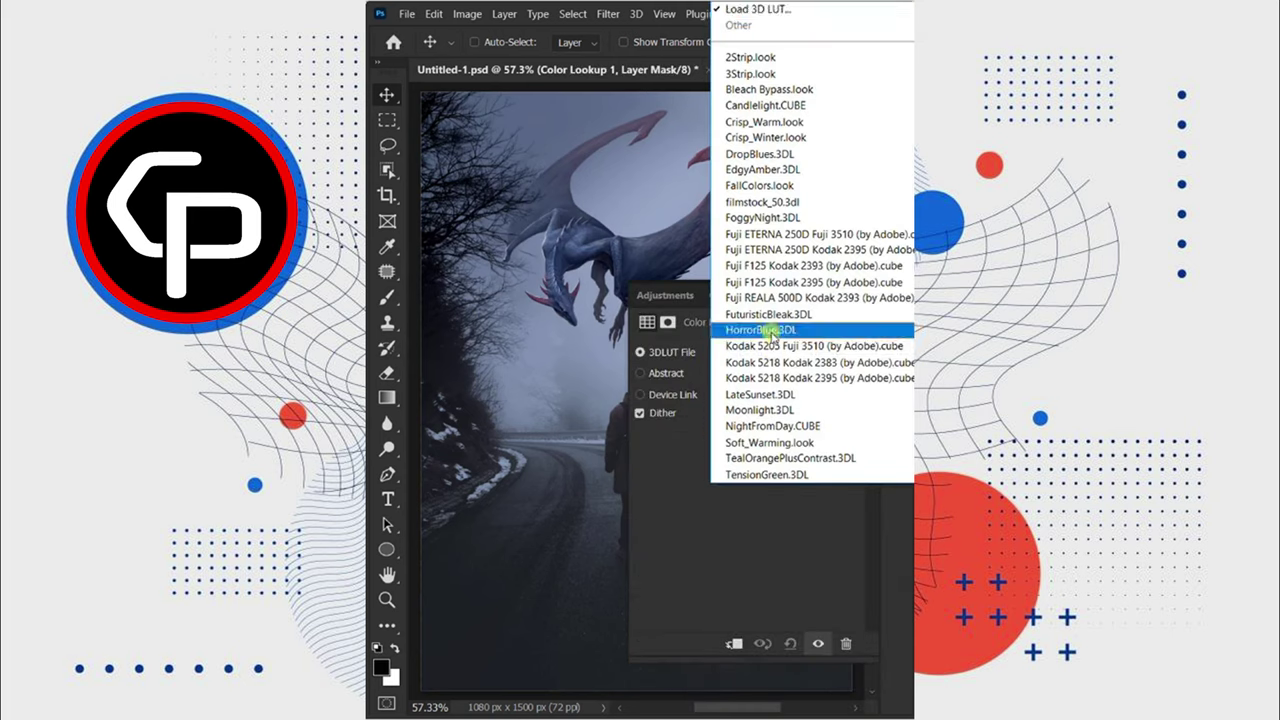
pyautogui.click(755, 241)
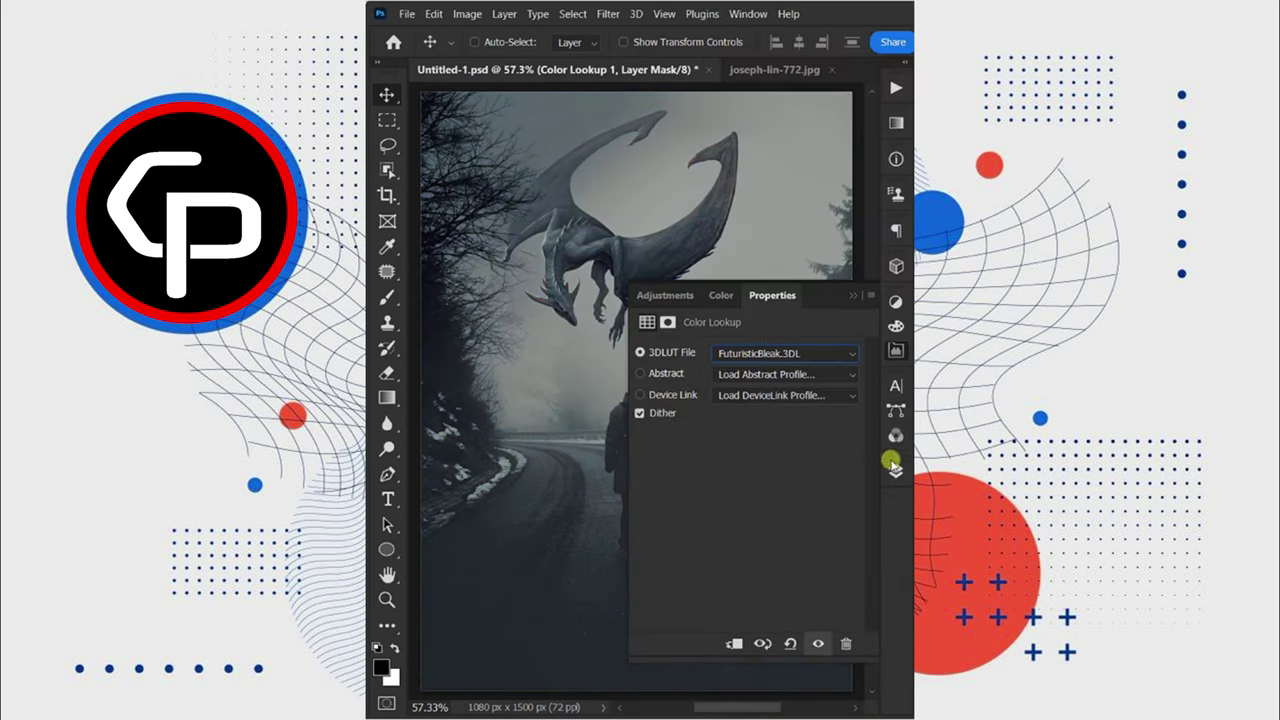
pyautogui.click(895, 469)
# Duplicate the lookup, switch the copy to HorrorBlue.3DL, and set it to 35% opacity.
pyautogui.hotkey('ctrl', 'j')
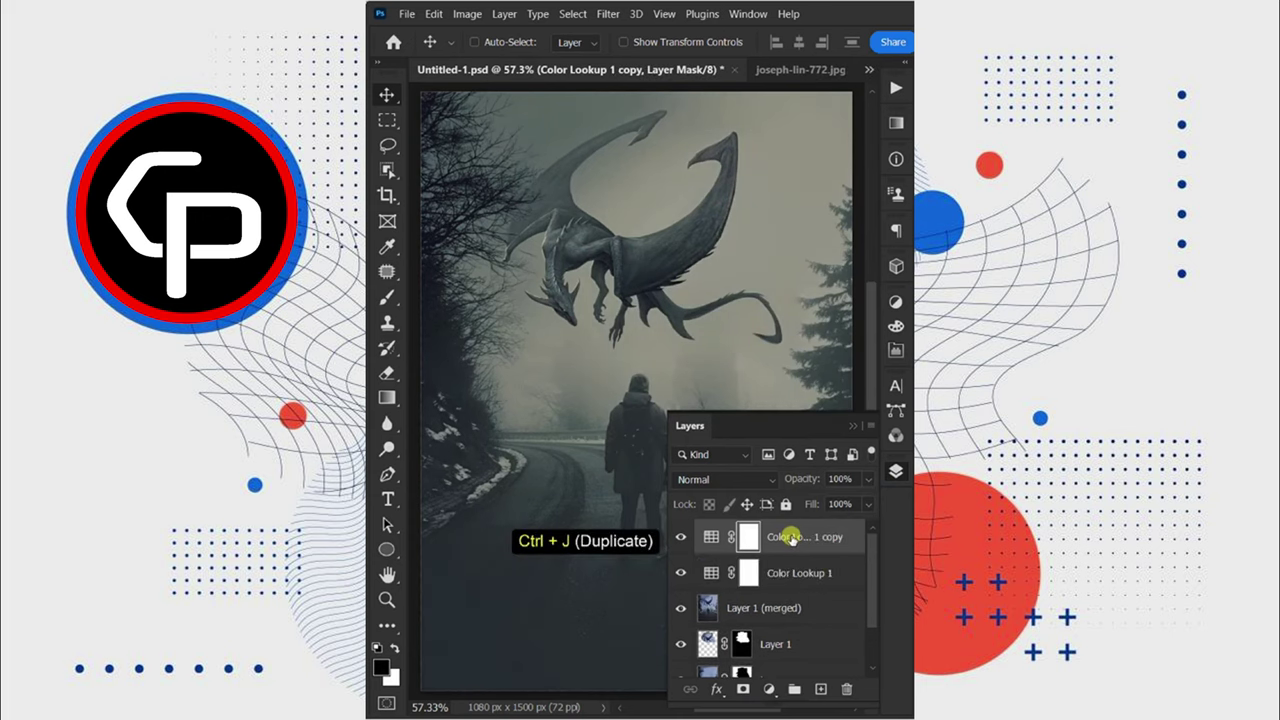
pyautogui.doubleClick(712, 536)
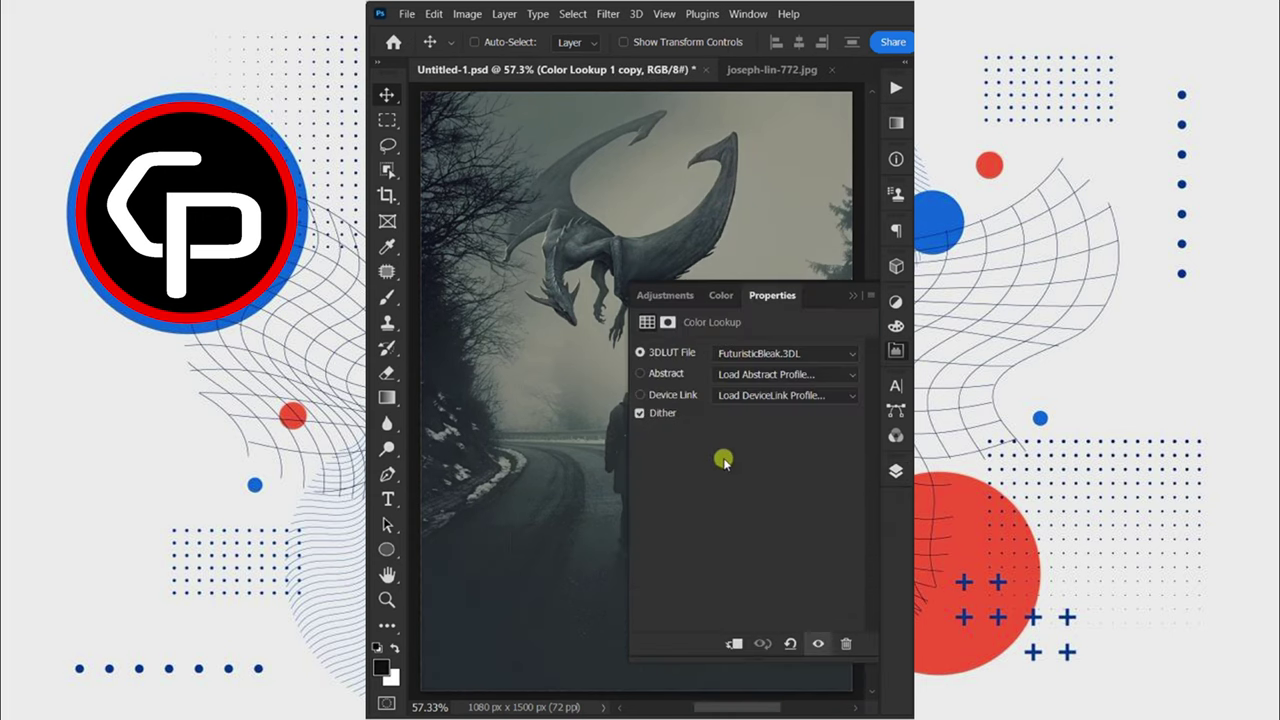
pyautogui.click(726, 356)
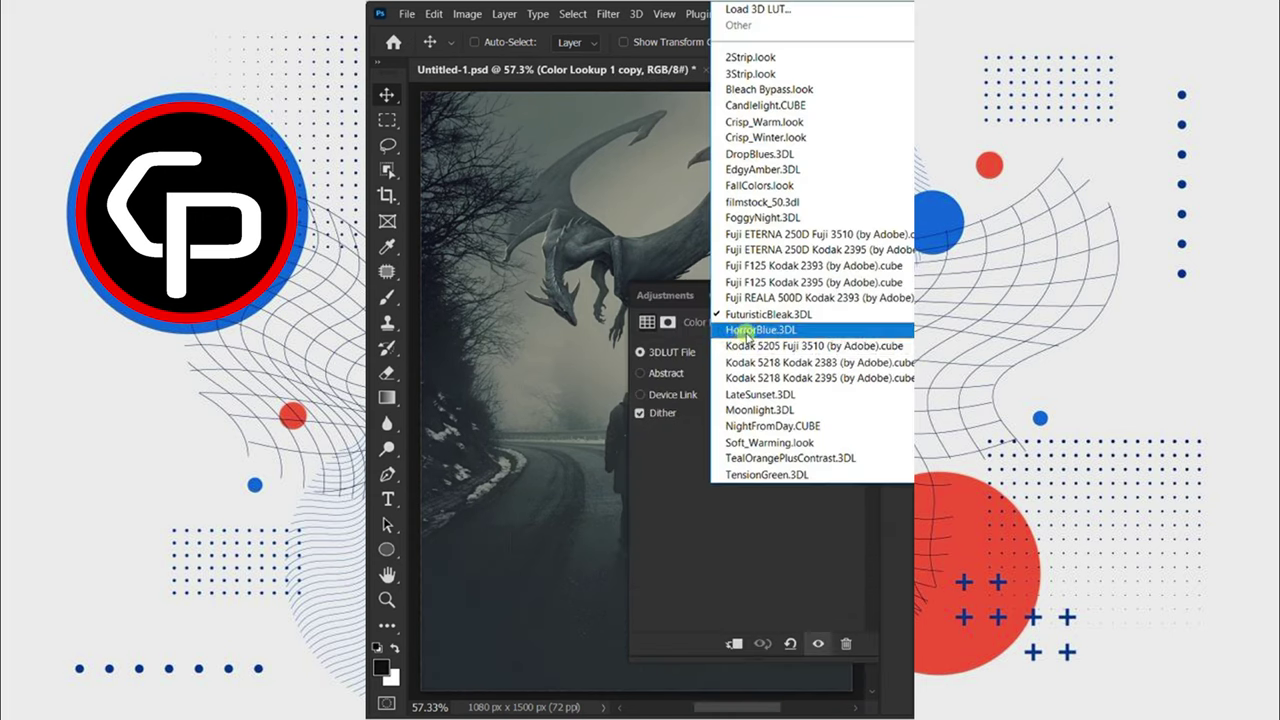
pyautogui.click(746, 335)
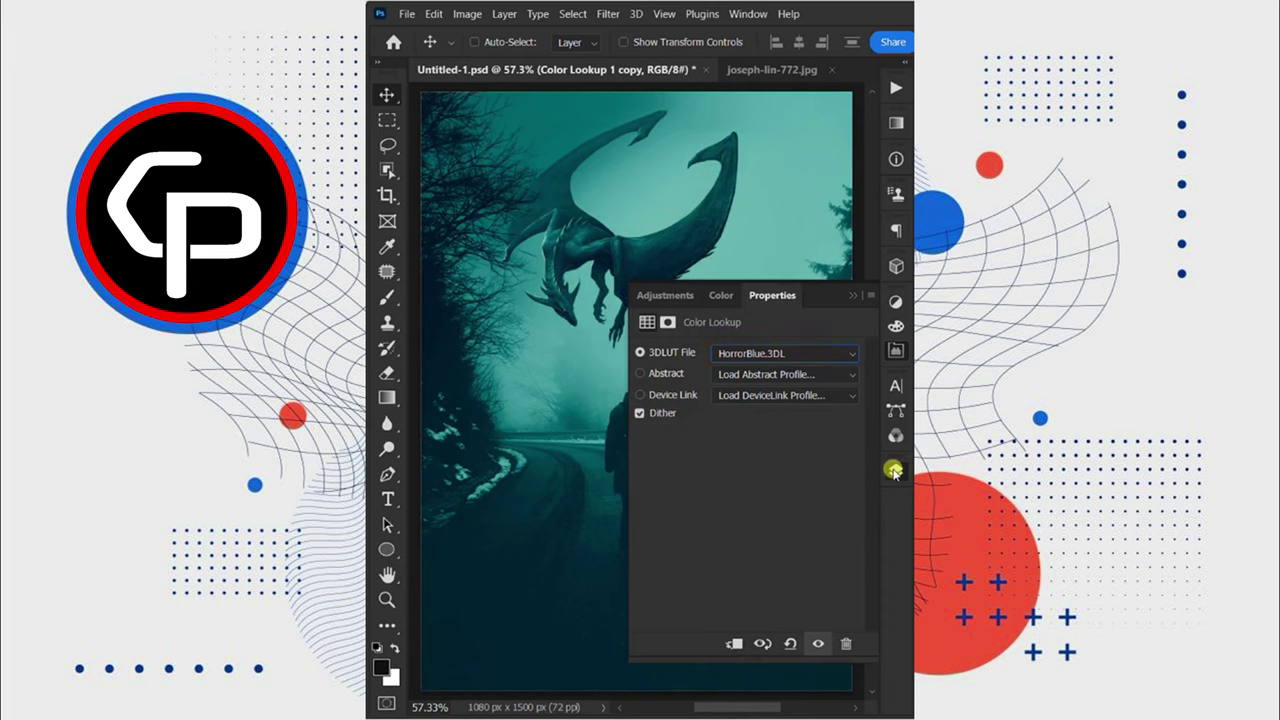
pyautogui.click(894, 470)
pyautogui.write('35')
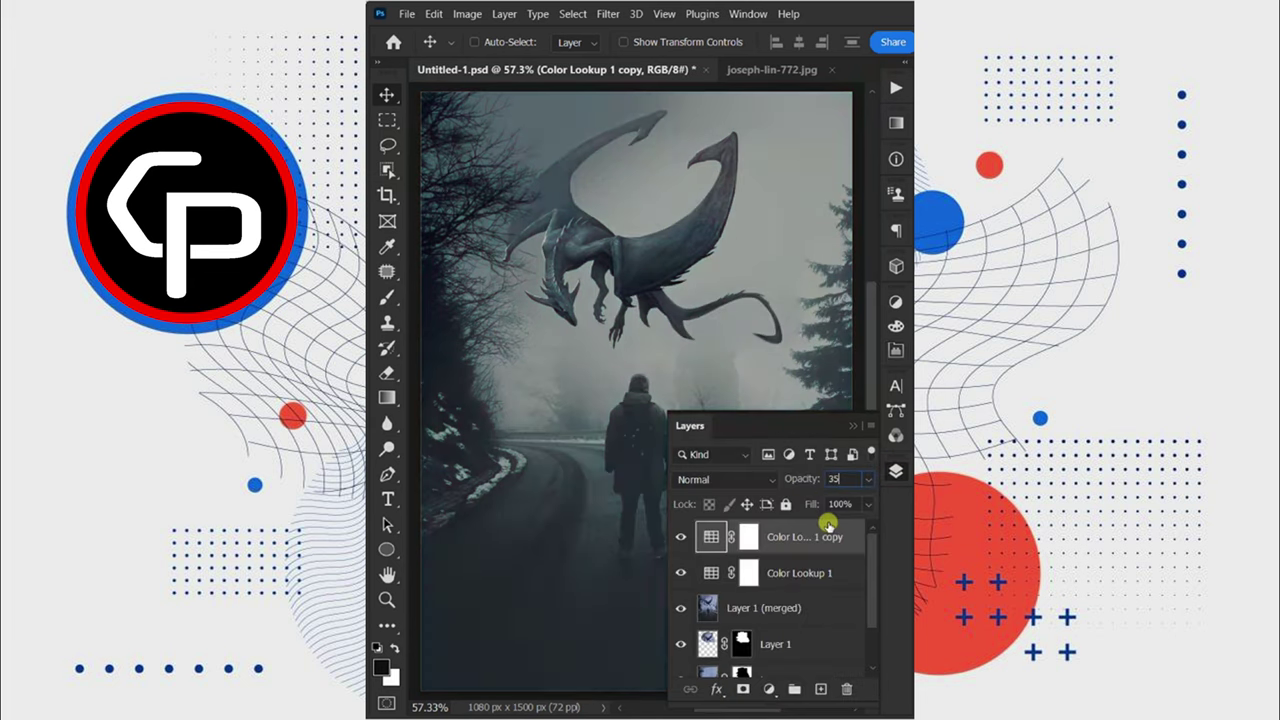
pyautogui.click(894, 471)
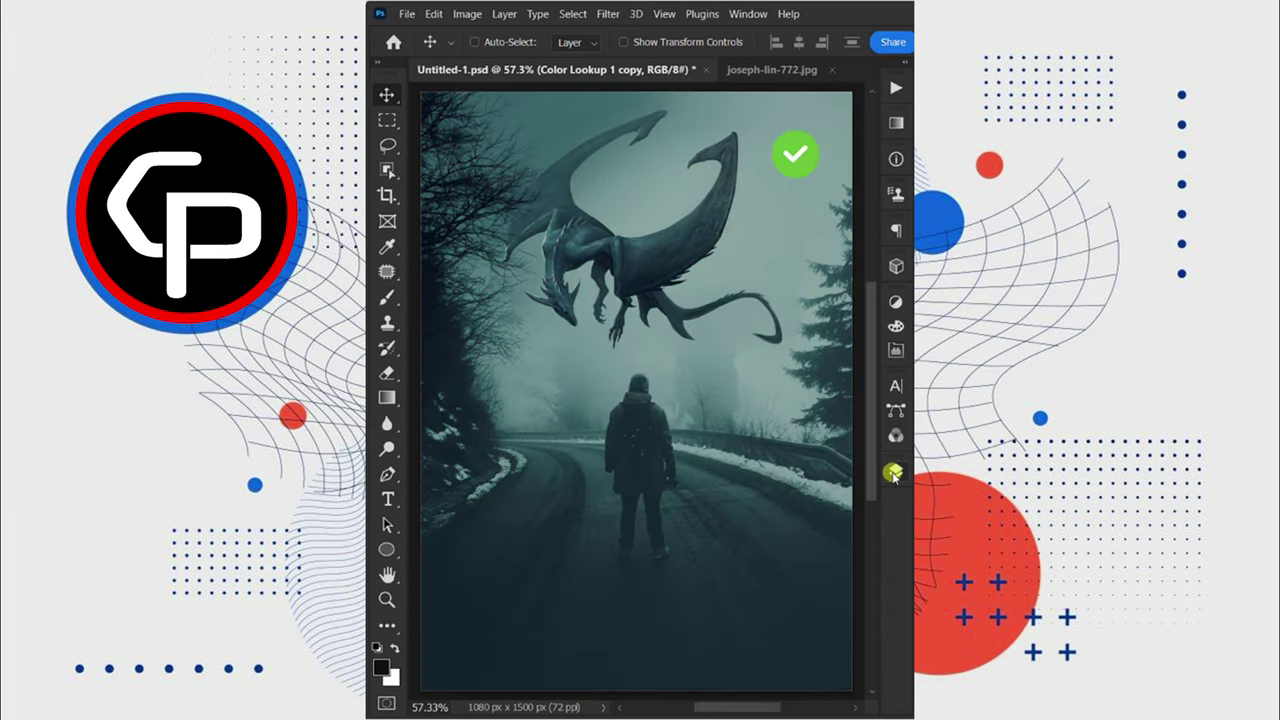